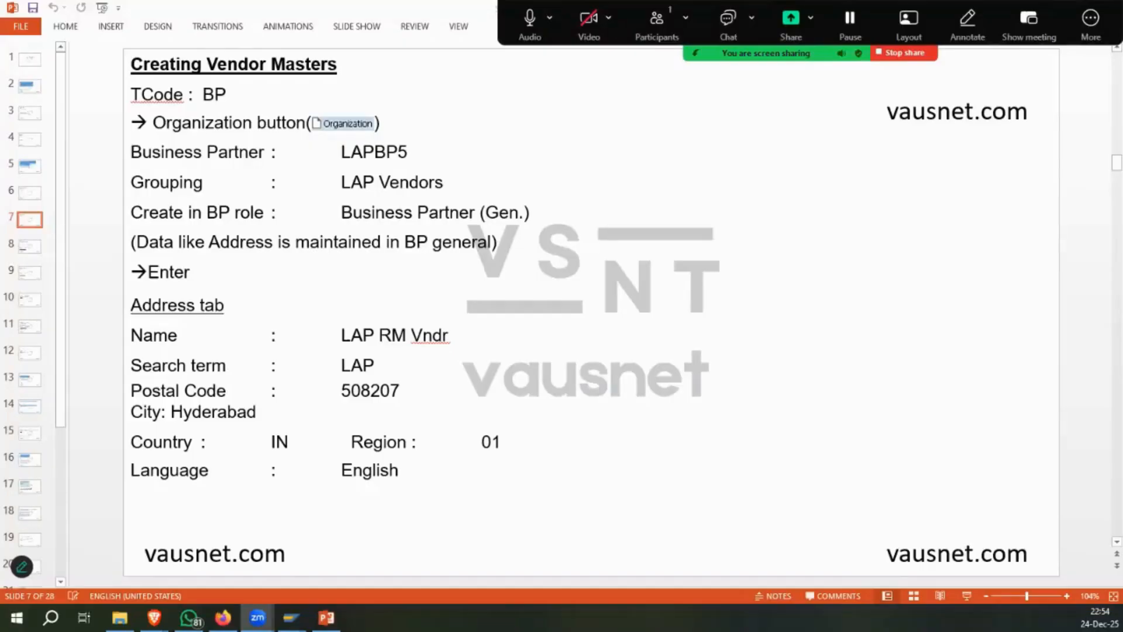
Switch to SAP and open the SAP Reference IMG through transaction SPRO.
key("alt+Tab")
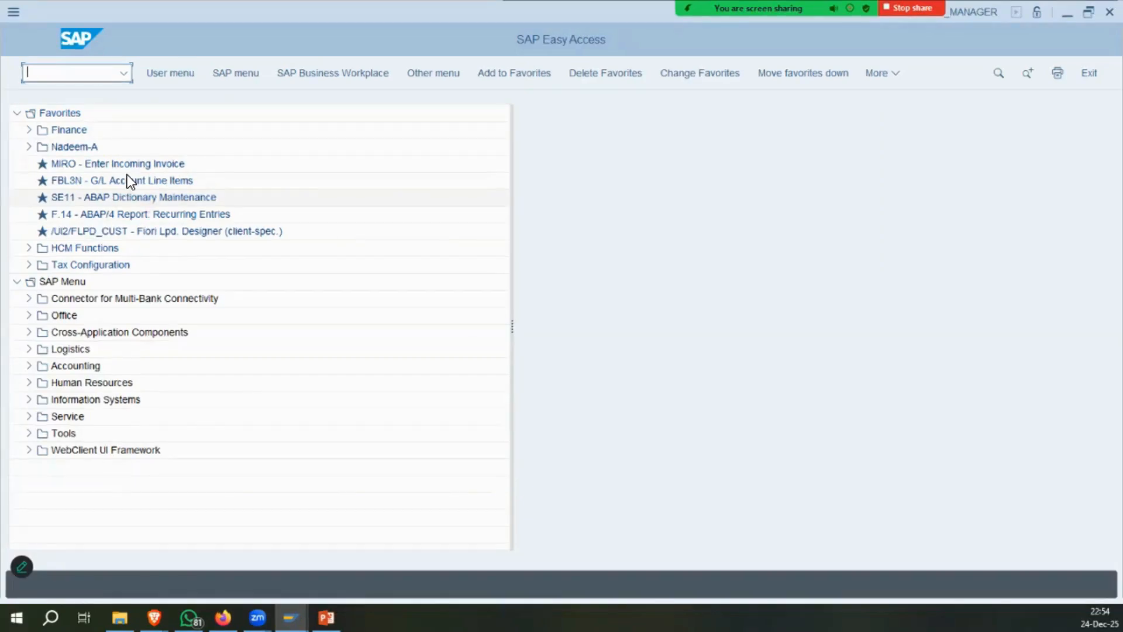
type("spro")
key("Return")
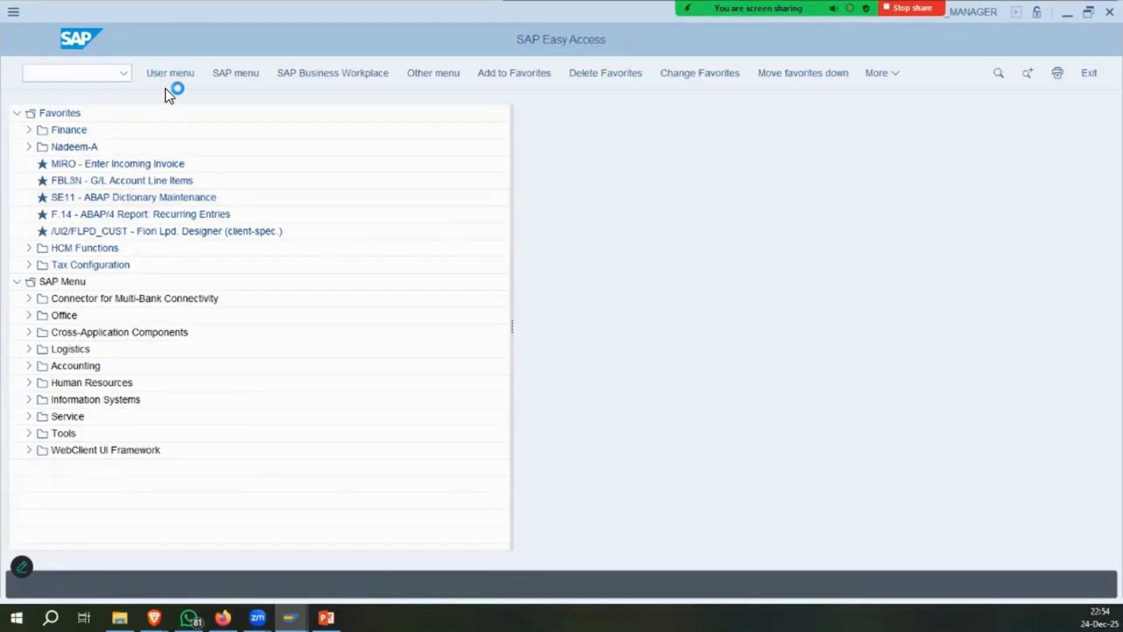
left_click(153, 76)
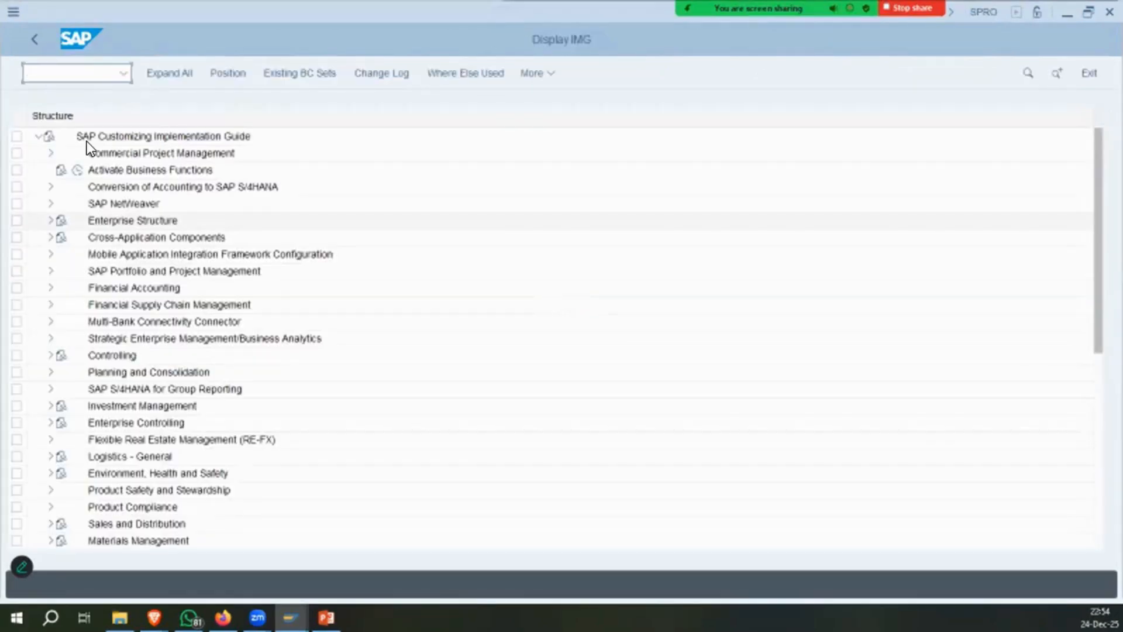
Expand the guide from Cross-Application Components through SAP Business Partner and Business Partner down to Basic Settings.
left_click(51, 237)
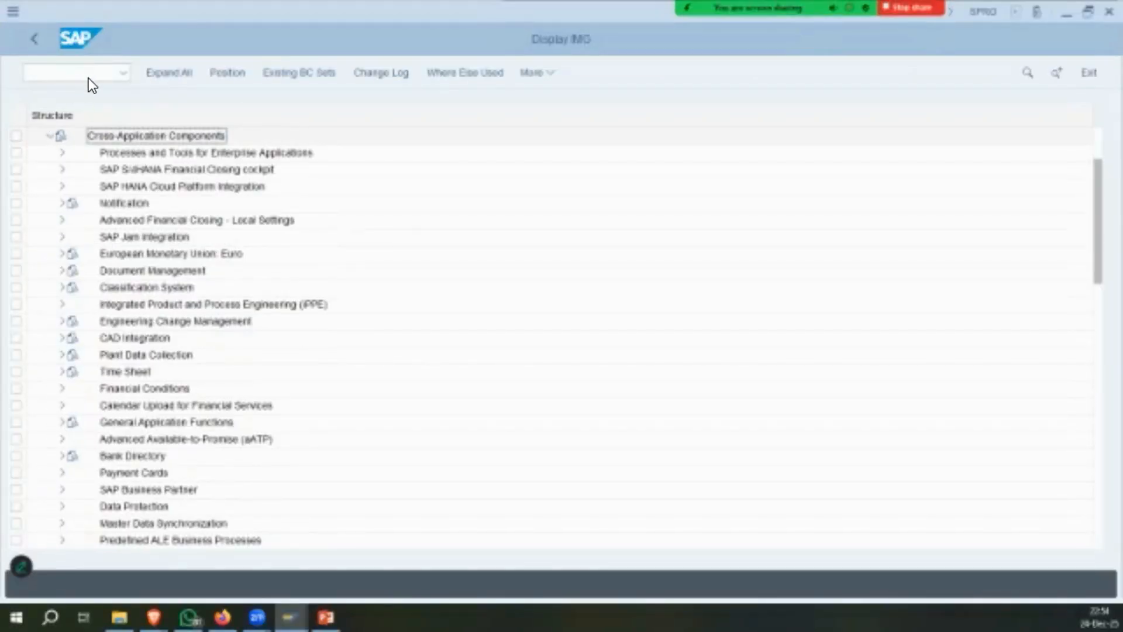
left_click(126, 371)
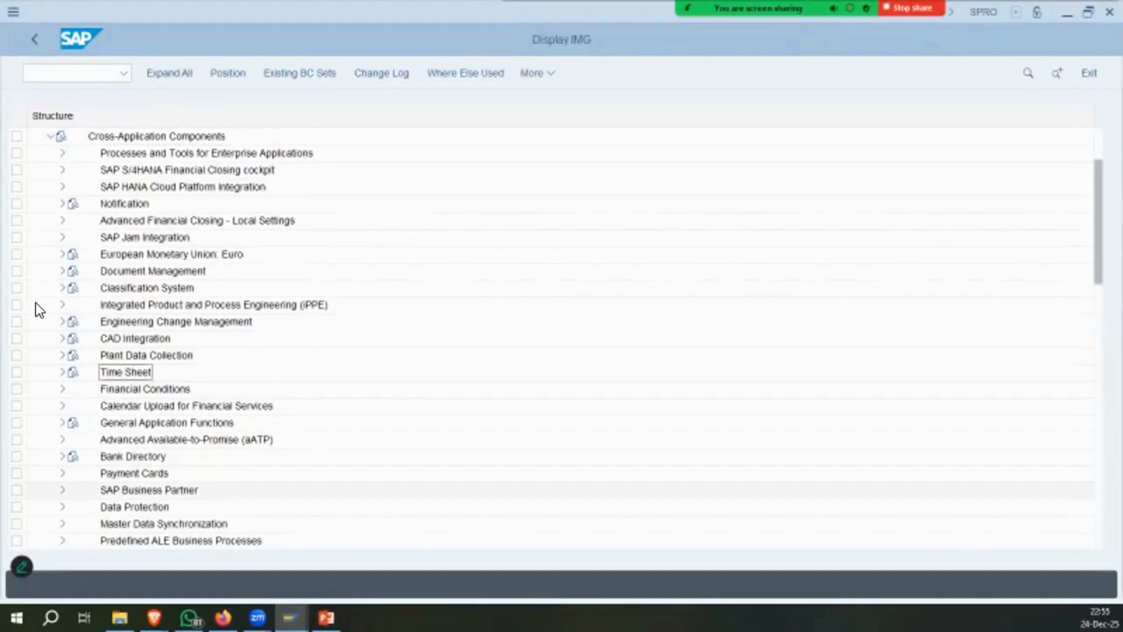
left_click(62, 490)
left_click(149, 439)
left_click(74, 439)
left_click(155, 457)
left_click(86, 456)
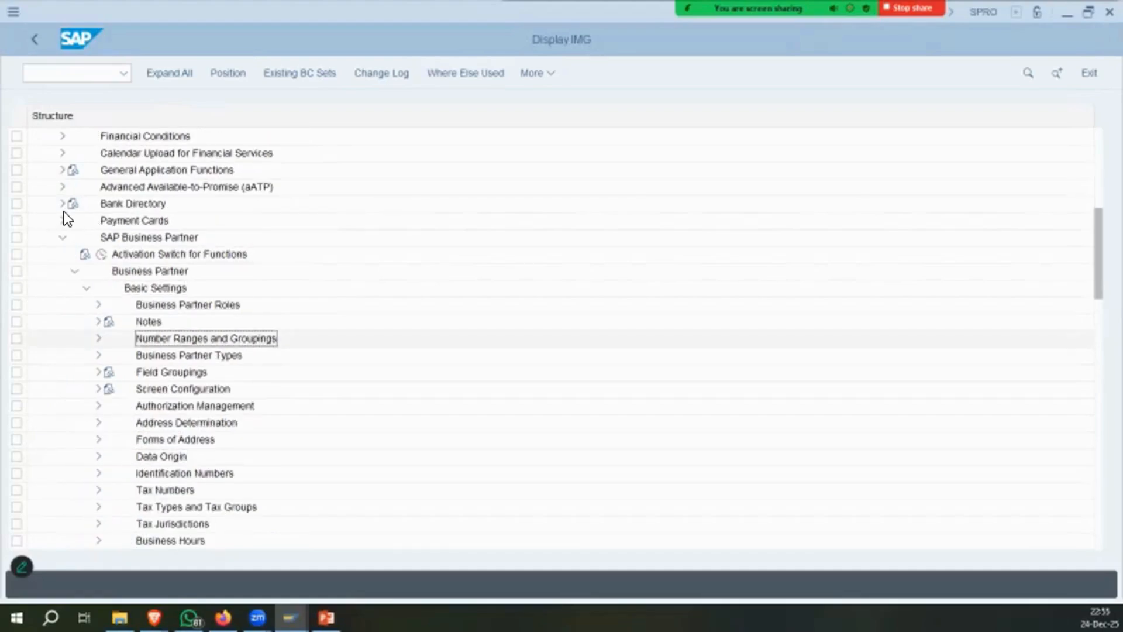
Open the Define Groupings and Assign Number Ranges activity under Number Ranges and Groupings.
left_click(98, 338)
key("Down")
key("Down")
left_click(137, 372)
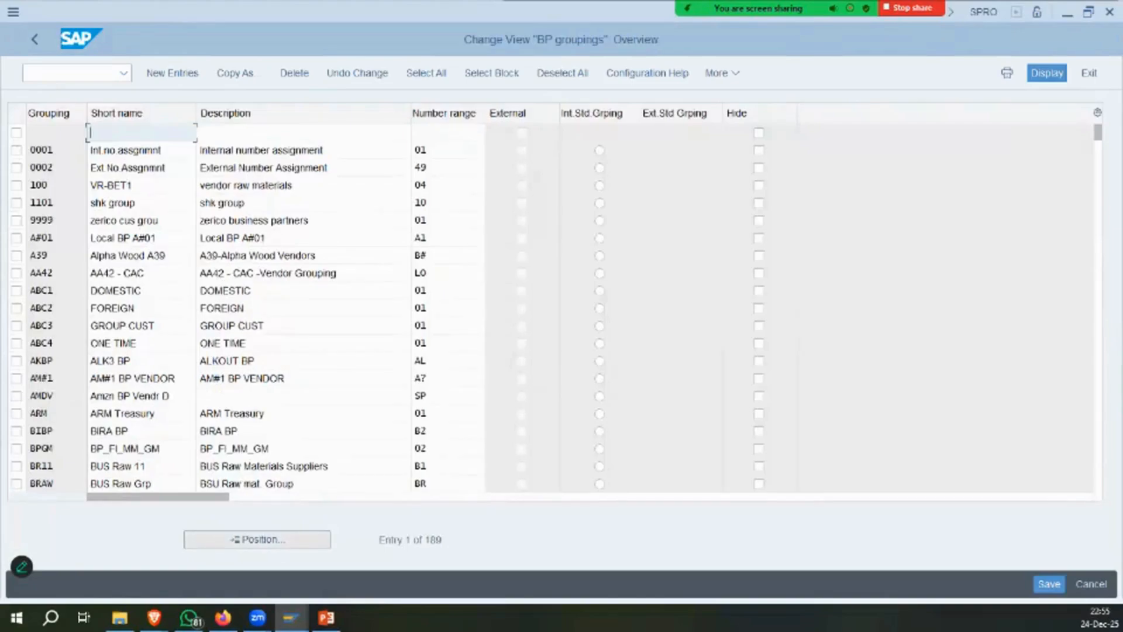
Locate grouping IMVN in the BP groupings table, check its number range and return to the implementation guide.
left_click(257, 538)
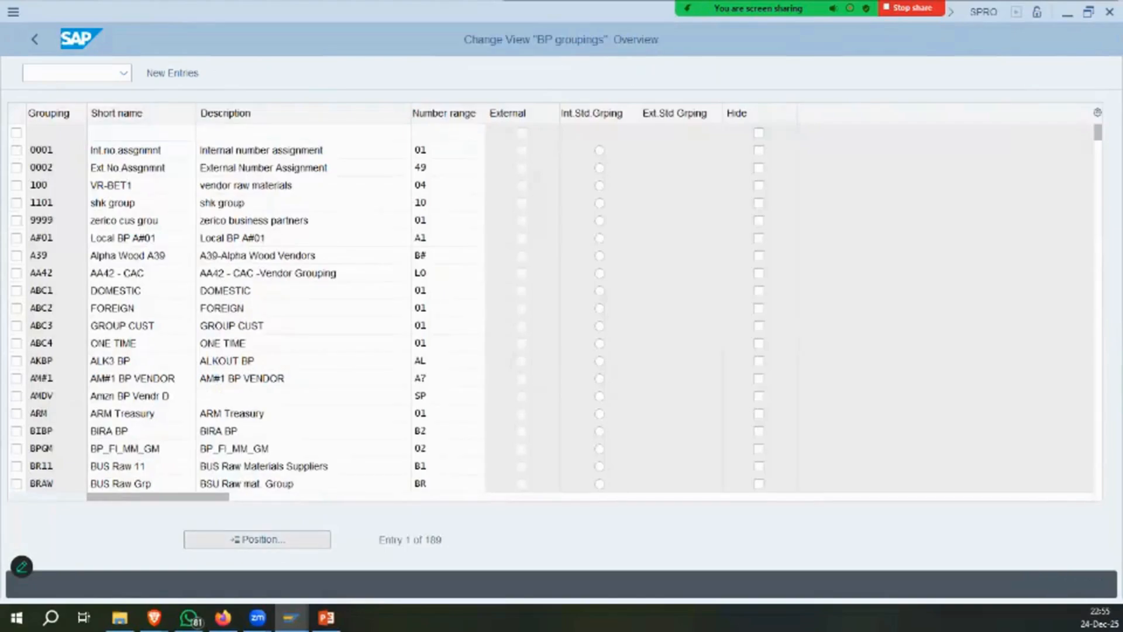
type("imvn")
key("Return")
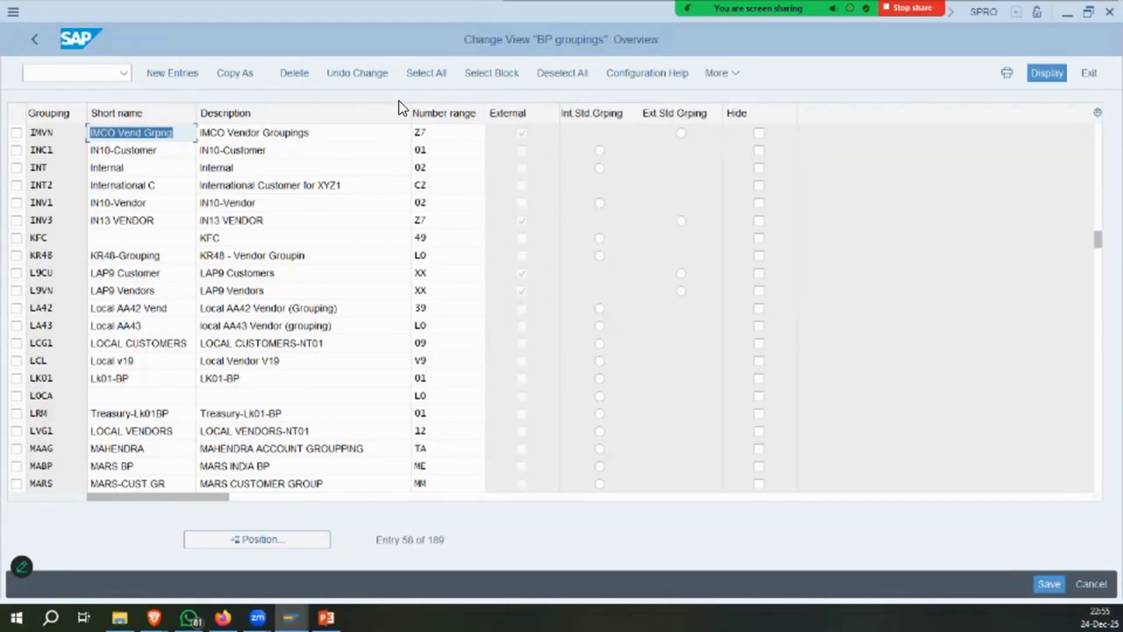
left_click_drag(431, 132, 333, 102)
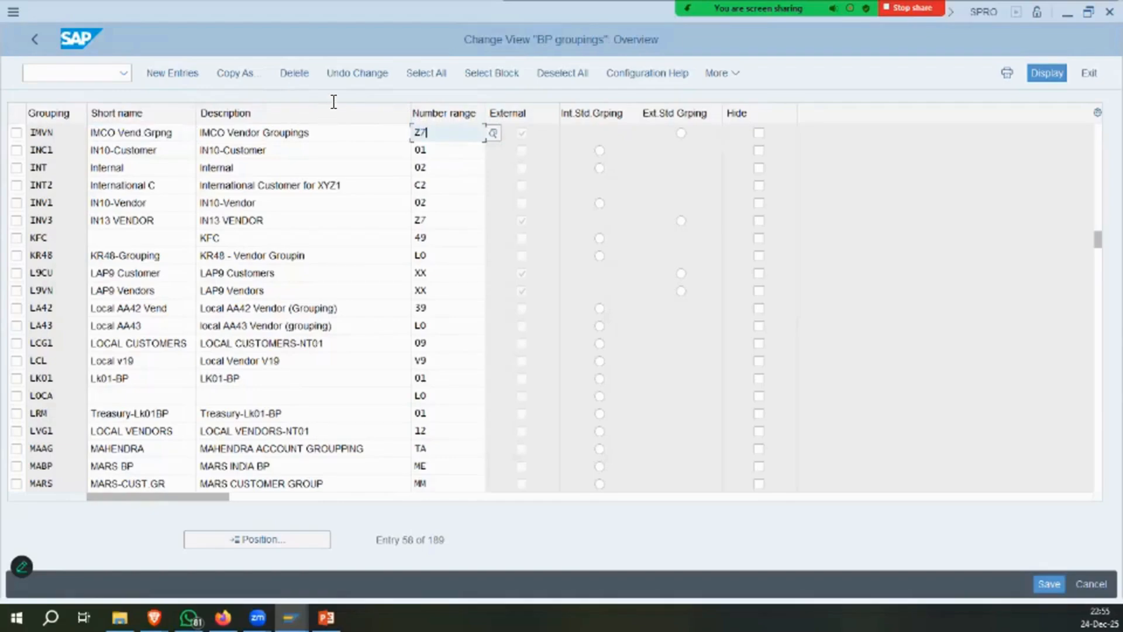
left_click(32, 39)
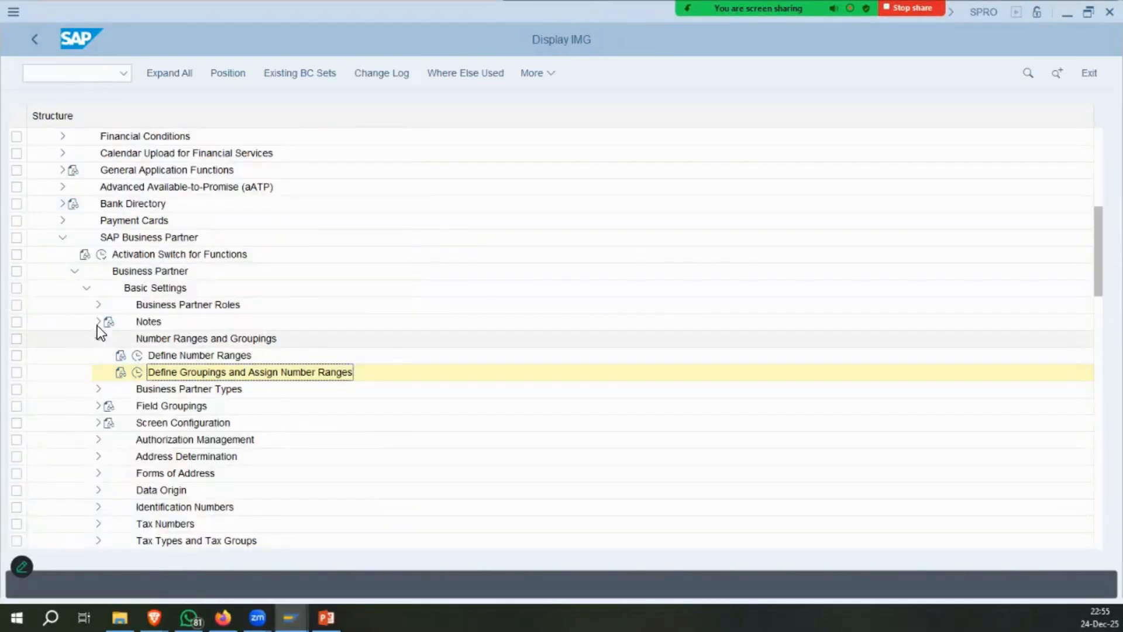
Open Set BP Role Category for Direction BP to Vendor, in the vendor integration settings under Master Data Synchronization.
left_click(88, 288)
left_click(62, 506)
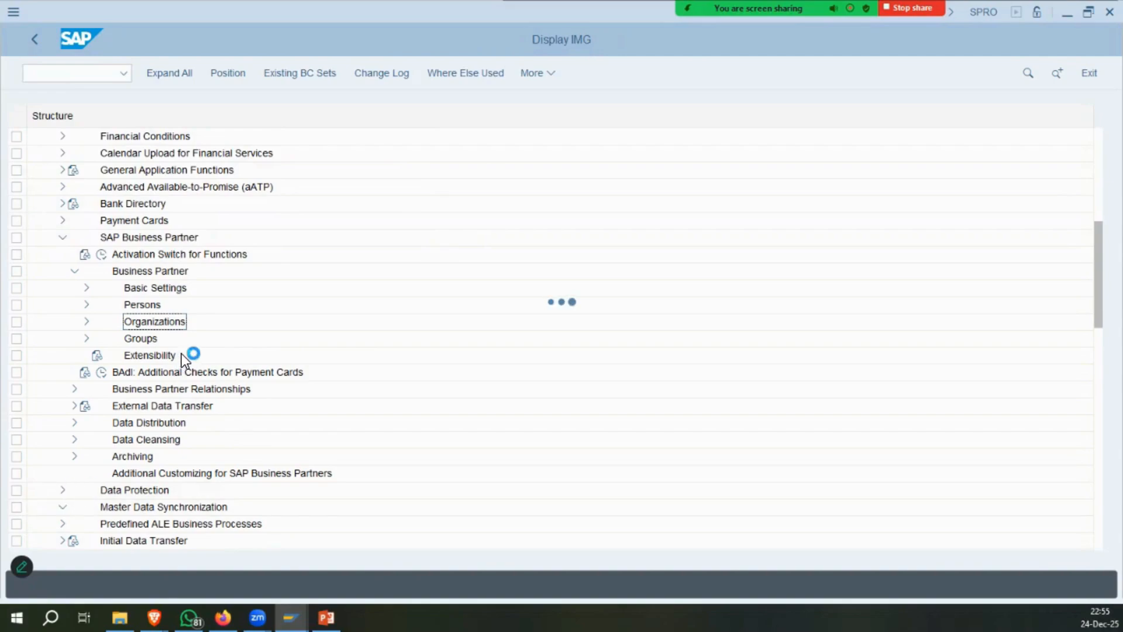
scroll(182, 351, "down", 3)
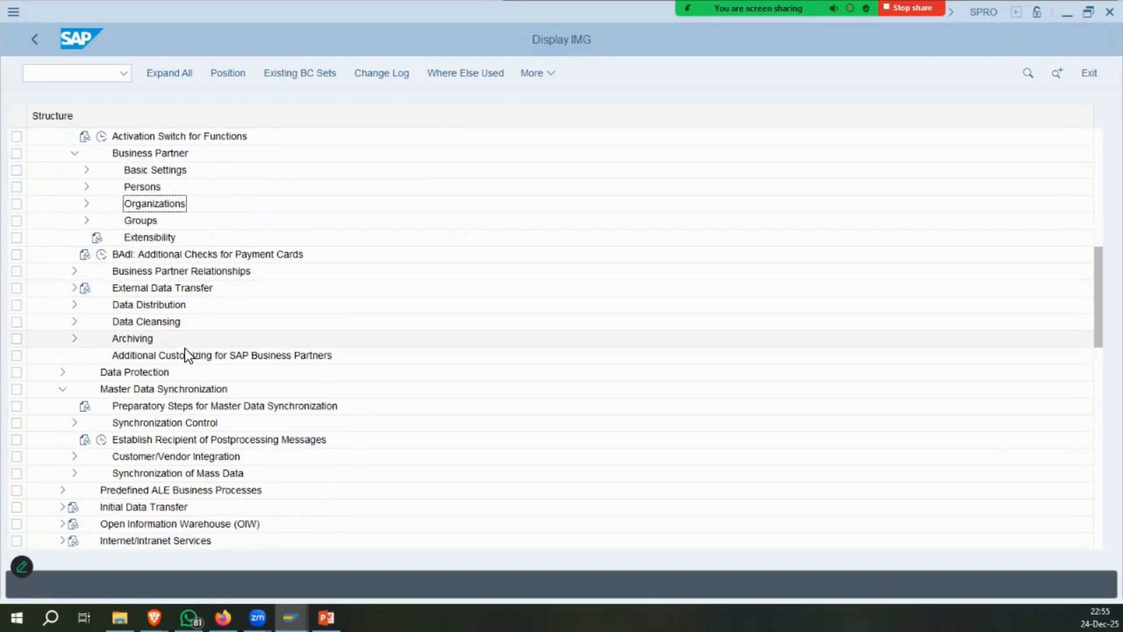
left_click(75, 457)
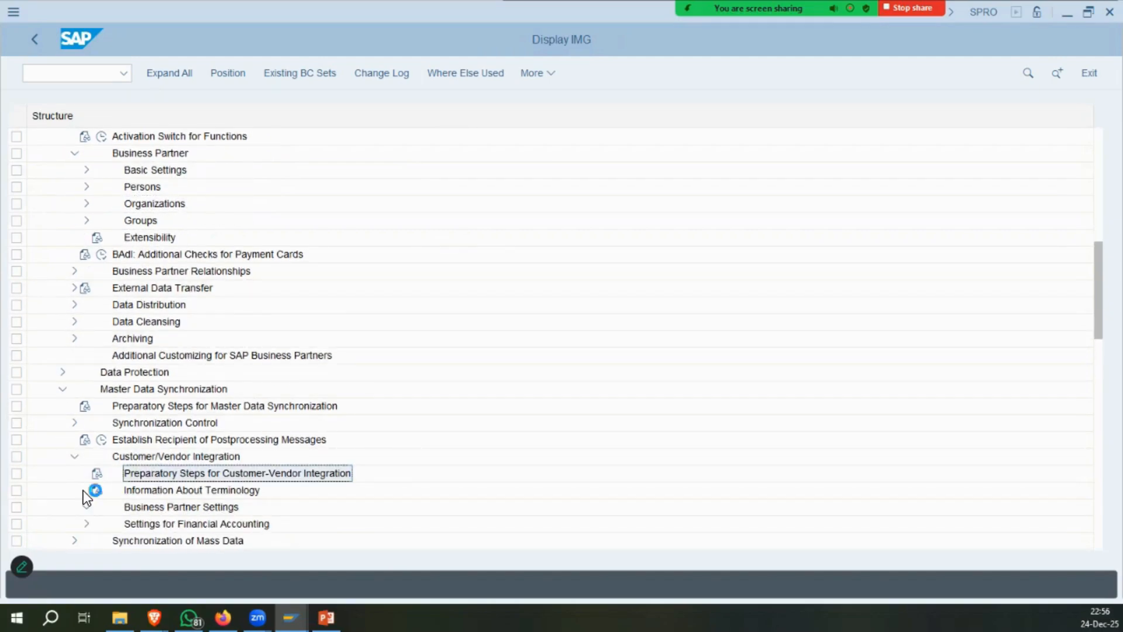
left_click(87, 506)
scroll(94, 483, "down", 1)
left_click(99, 439)
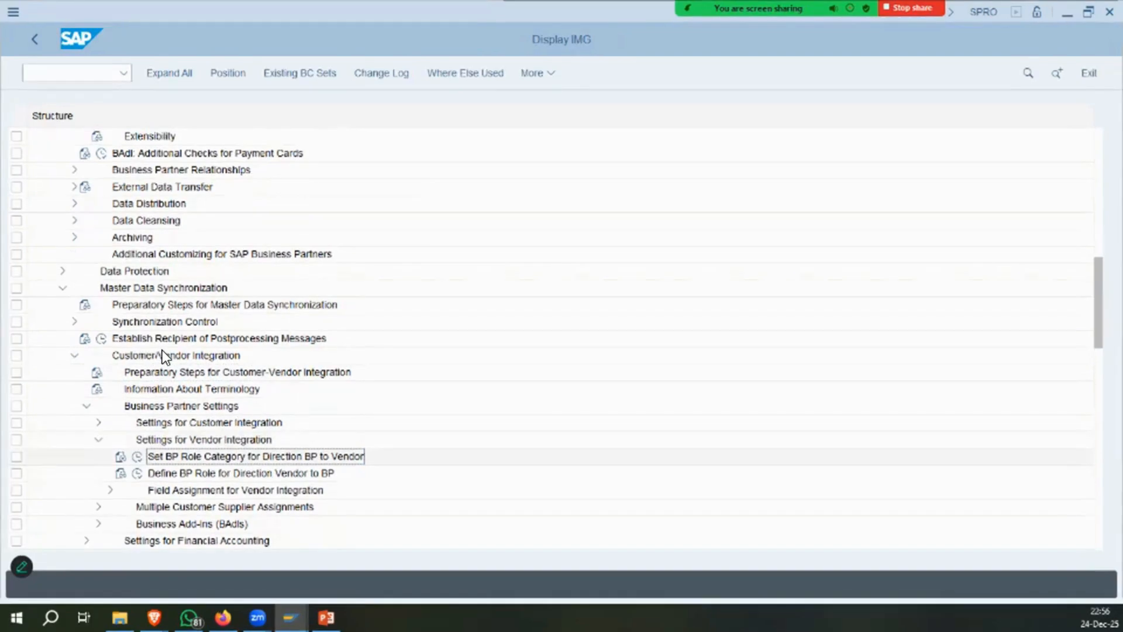
left_click(137, 456)
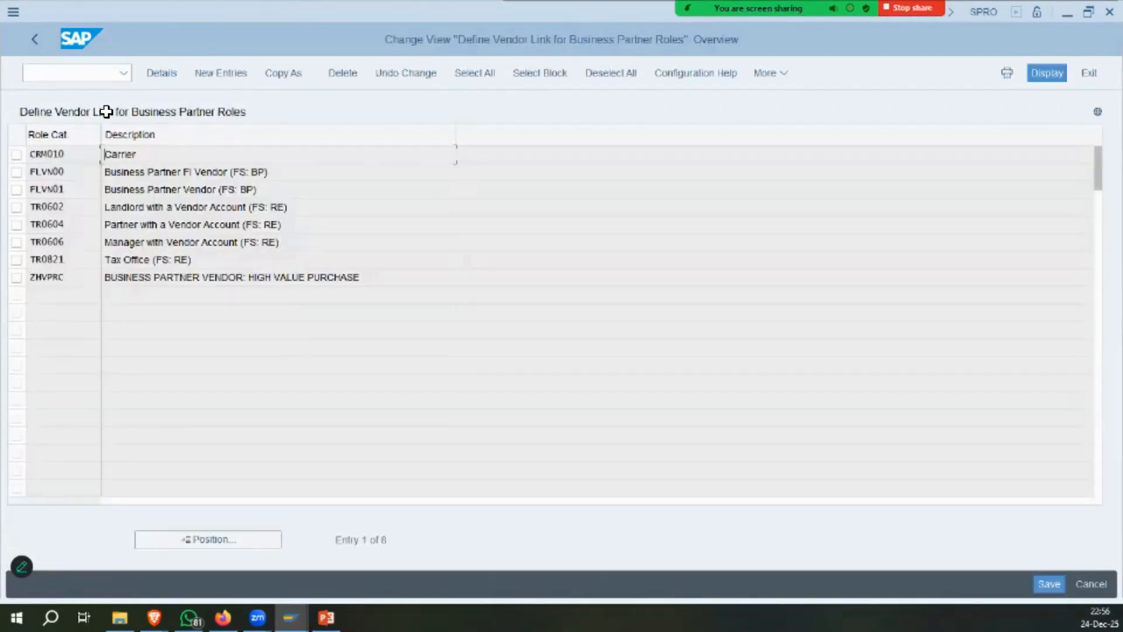
Examine the FLVN00 role category entry in the vendor link table and return to the implementation guide.
key("Tab")
left_click_drag(194, 172, 139, 172)
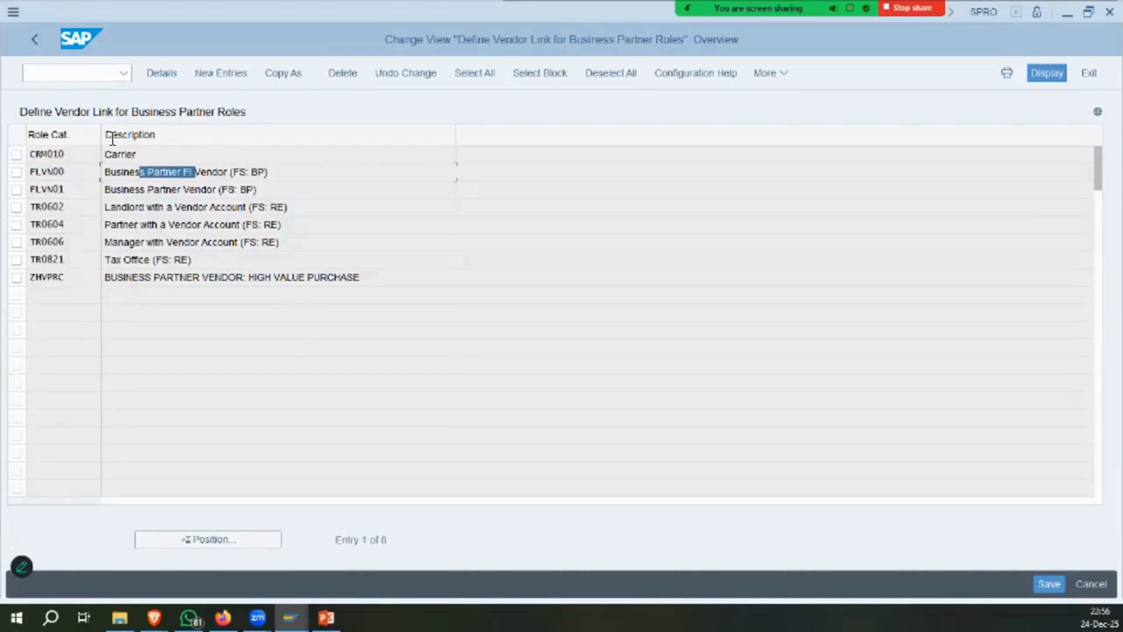
left_click(22, 30)
Open Define Number Assignment for Direction BP to Vendor under Field Assignment for Vendor Integration, Assign Keys.
left_click(110, 490)
double_click(186, 506)
scroll(268, 466, "down", 5)
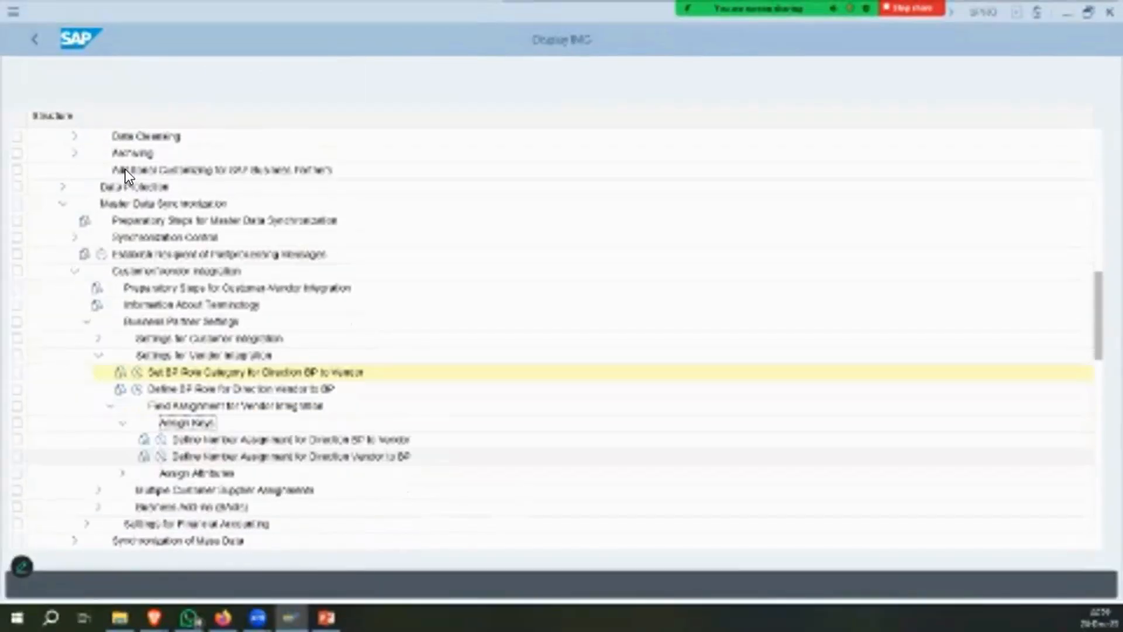
left_click(363, 439)
left_click(161, 439)
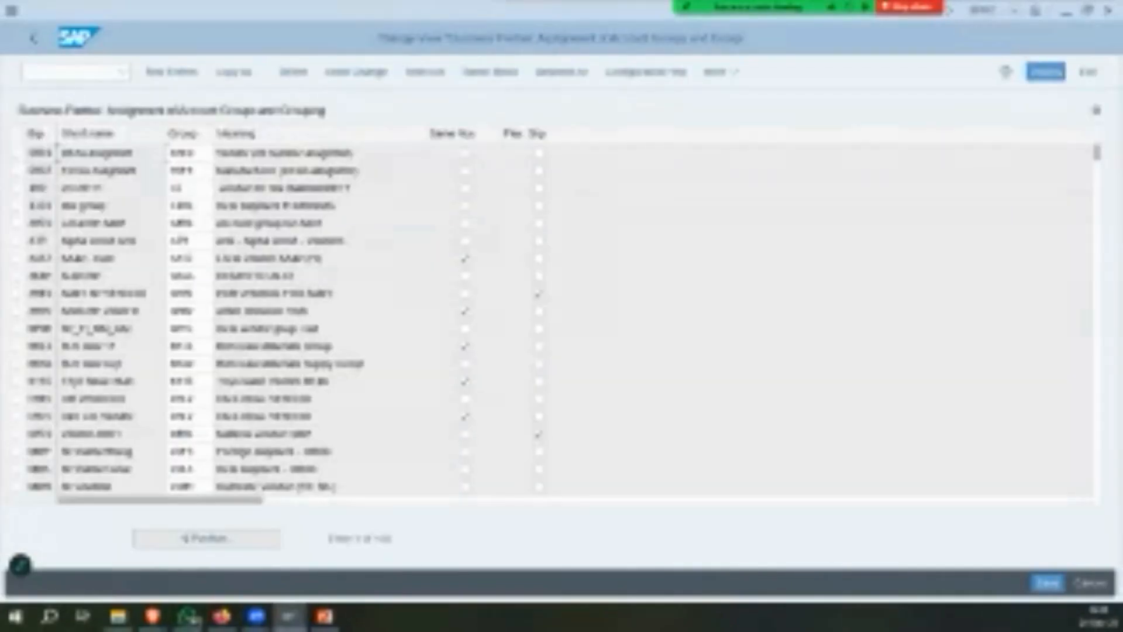
Locate grouping IMVN in the account group assignment table and check its vendor account group, meaning and Same Nos. setting.
left_click(207, 538)
type("ind1")
key("Return")
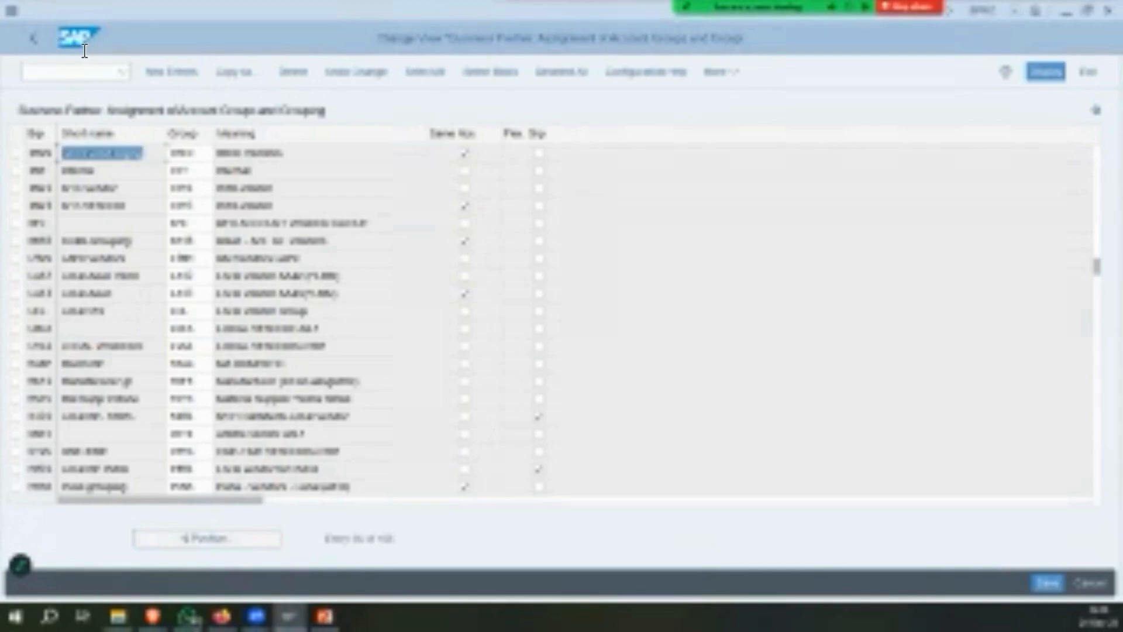
key("Tab")
key("Tab")
key("Tab")
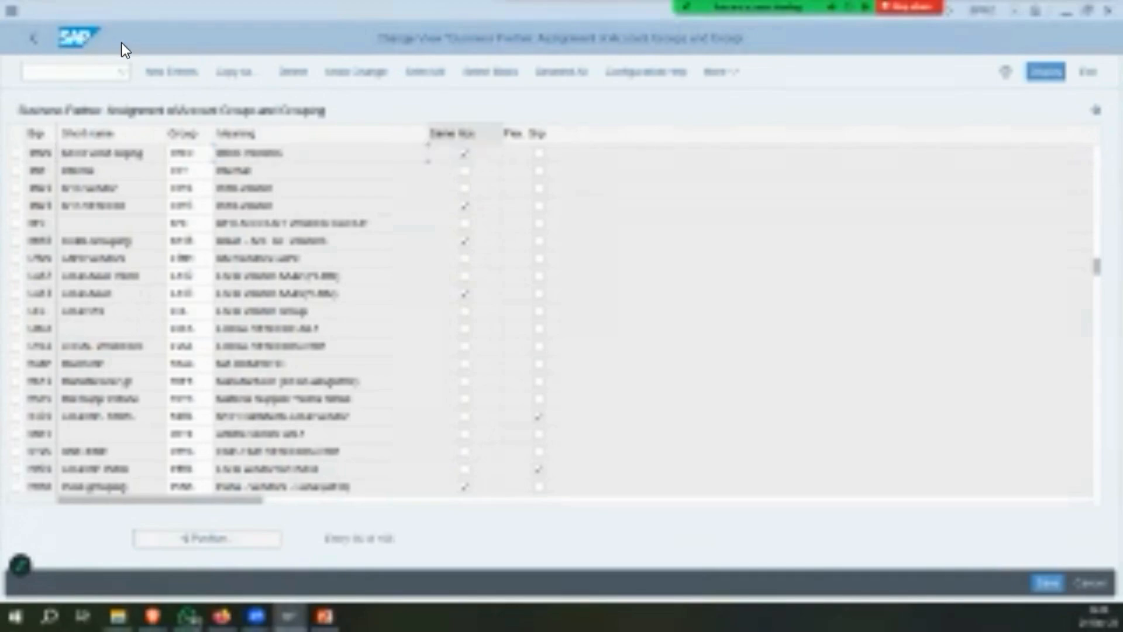
key("shift+Tab")
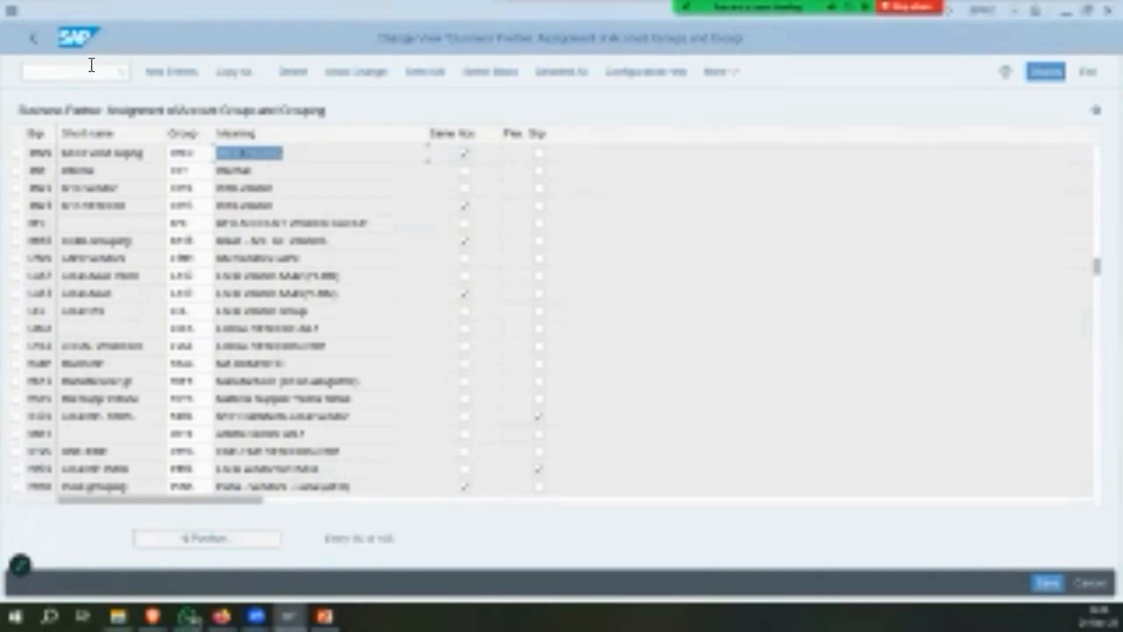
key("End")
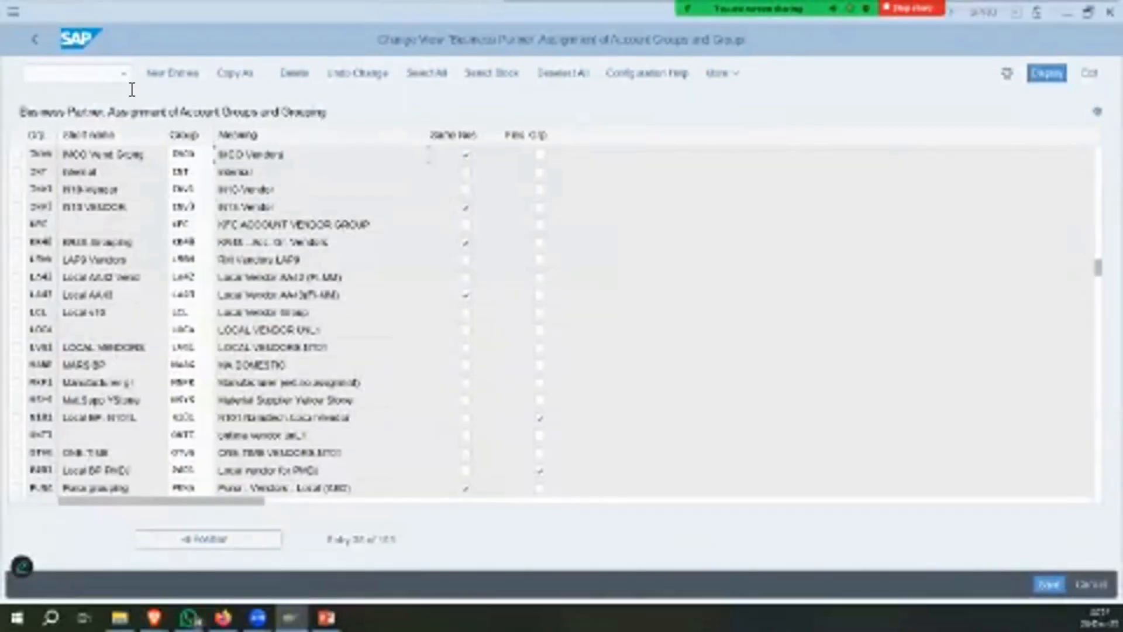
key("shift+Home")
key("End")
key("shift+Home")
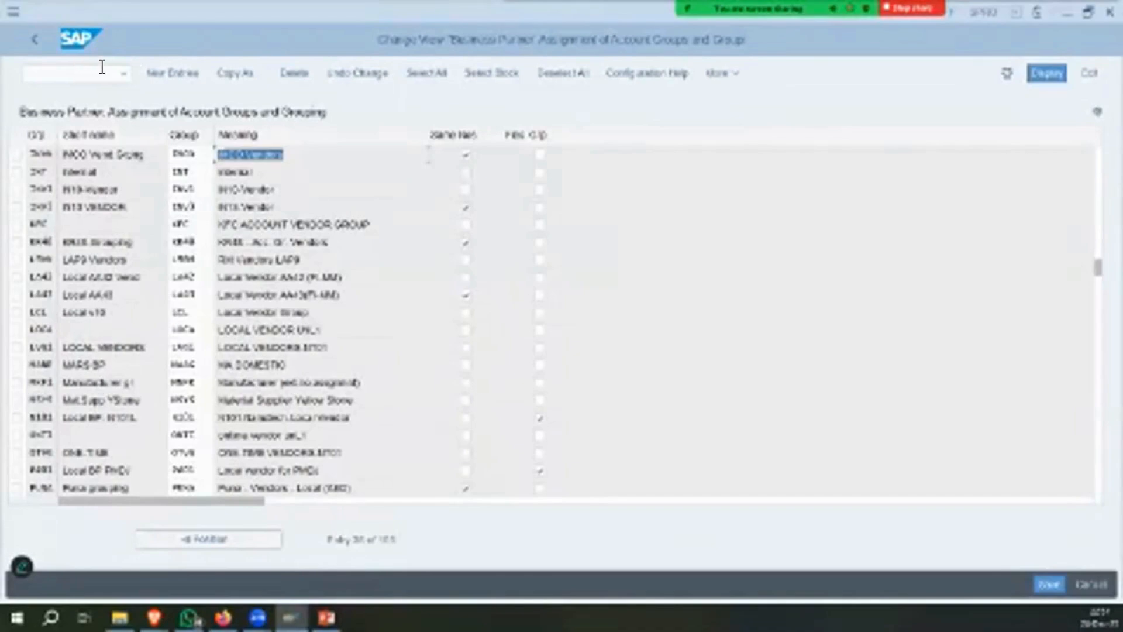
key("End")
key("shift+Home")
key("shift+Tab")
key("End")
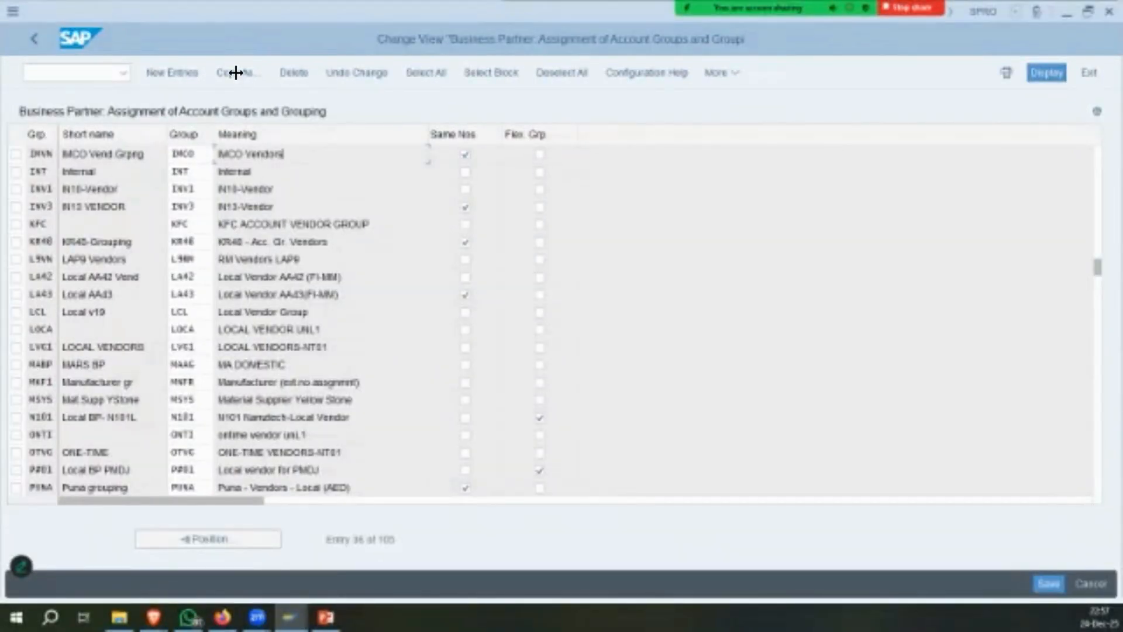
Consult the Creating Vendor Masters slide in PowerPoint, return to SAP and open transaction BP.
key("alt+Tab")
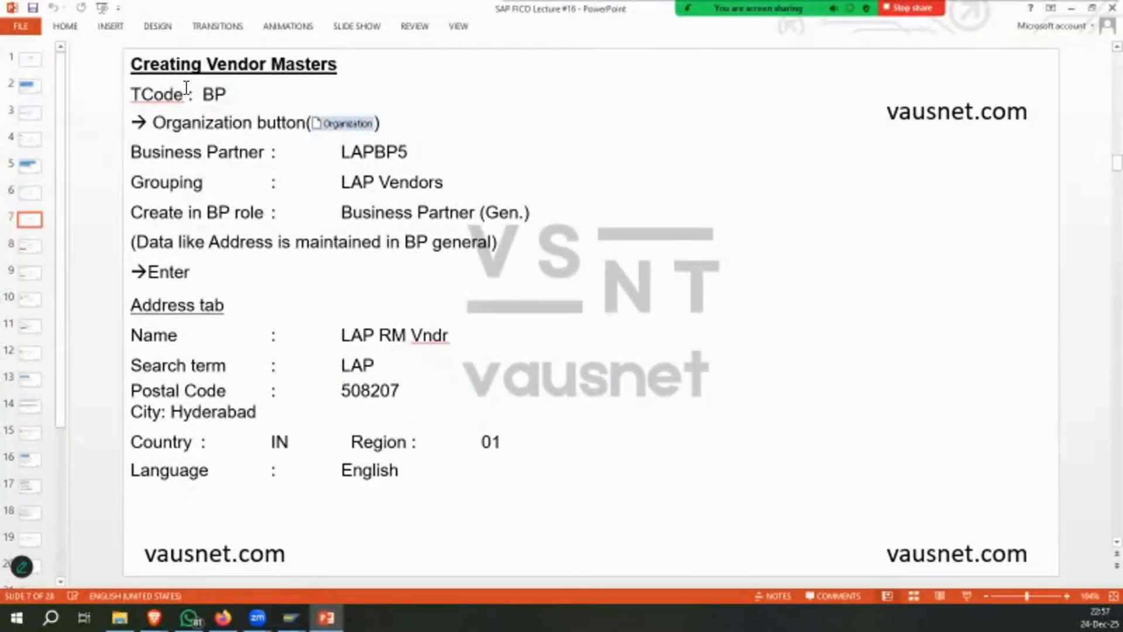
key("alt+Tab")
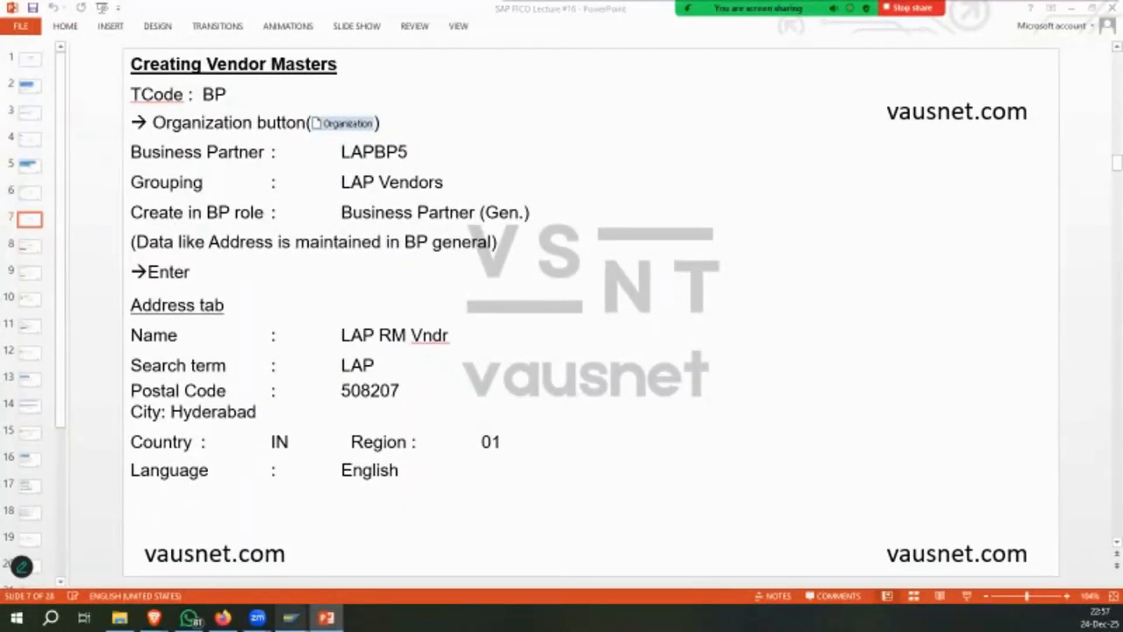
left_click(351, 555)
left_click(43, 76)
type("/nbp")
key("Return")
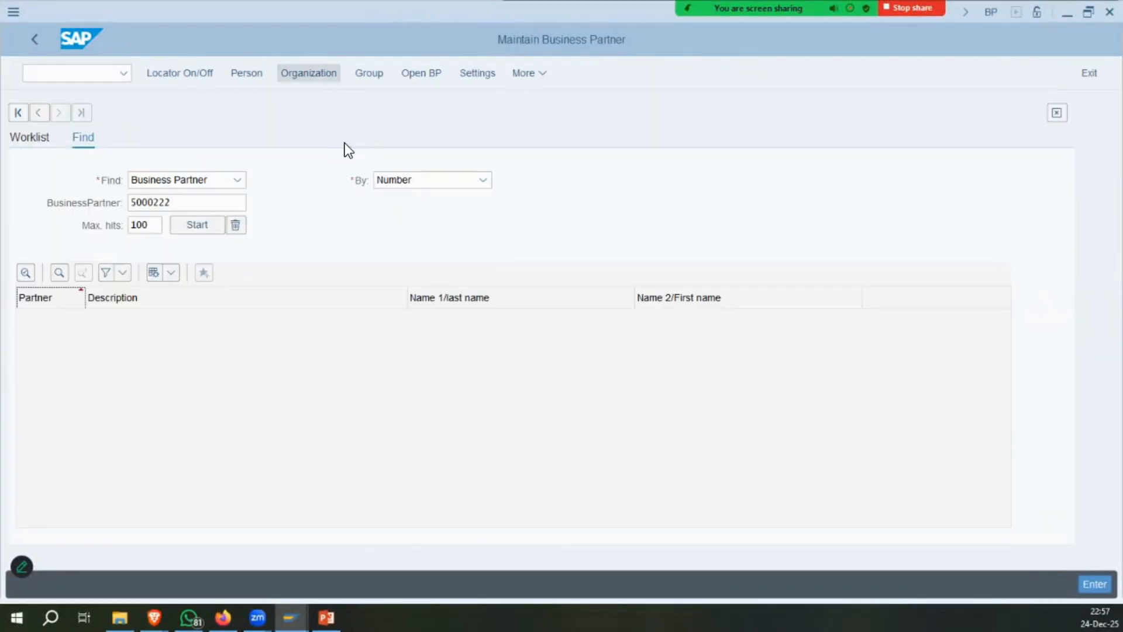
Start creating an organization in the general Business Partner role and enter imcobp5 as the business partner number.
key("alt+Tab")
key("alt+Tab")
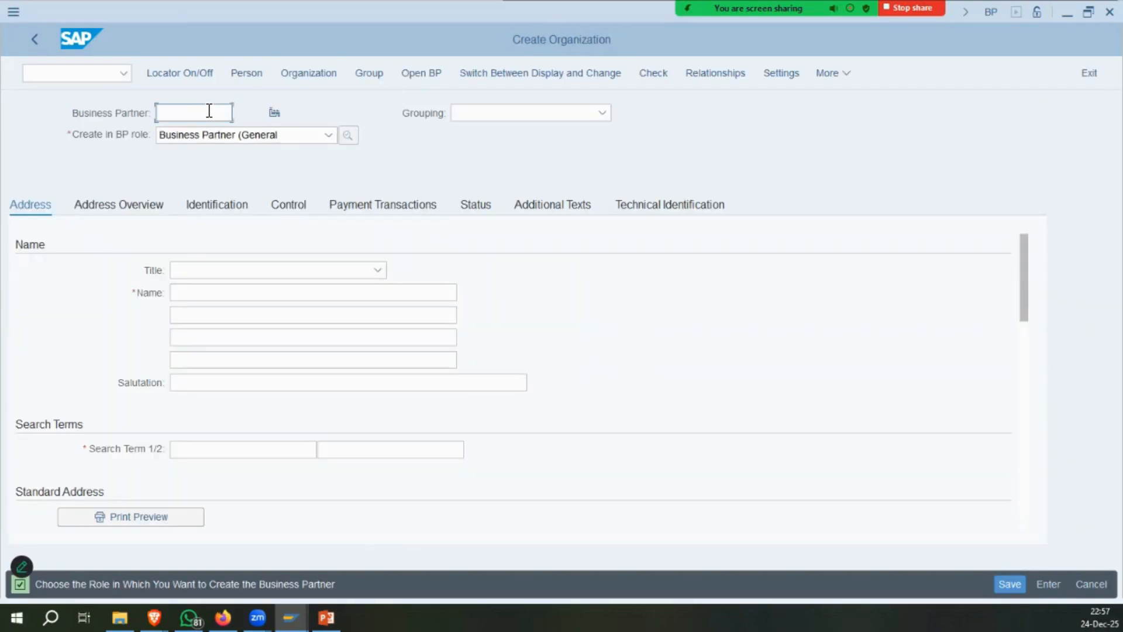
key("BackSpace")
key("BackSpace")
type("imcol")
Assign the business partner to the IMCO Vendor Groupings grouping.
left_click(462, 109)
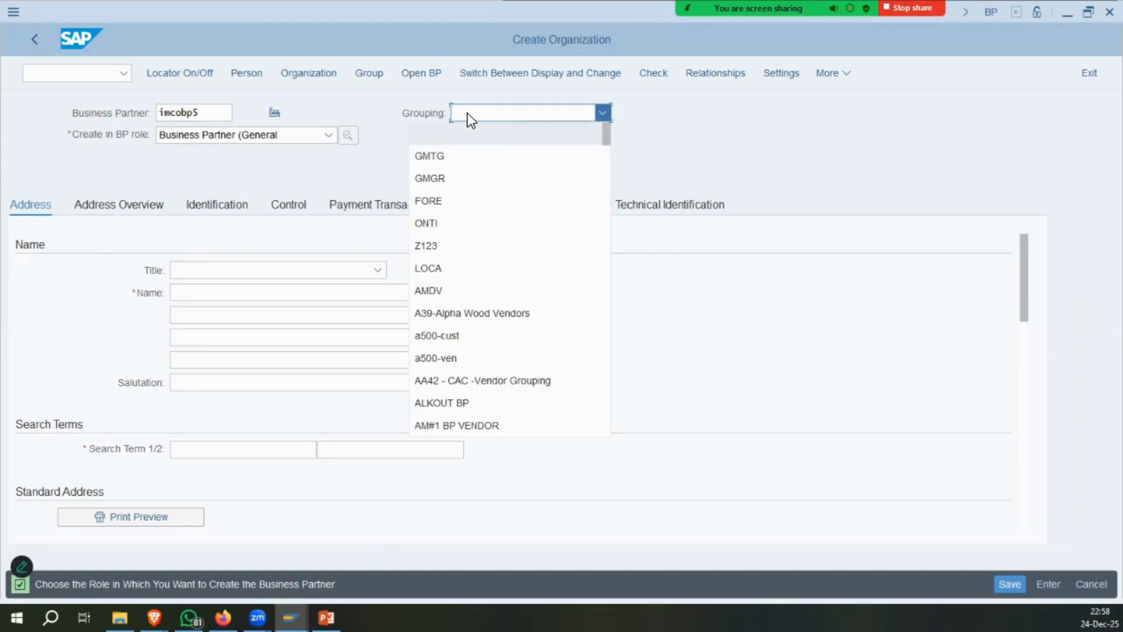
scroll(517, 287, "down", 10)
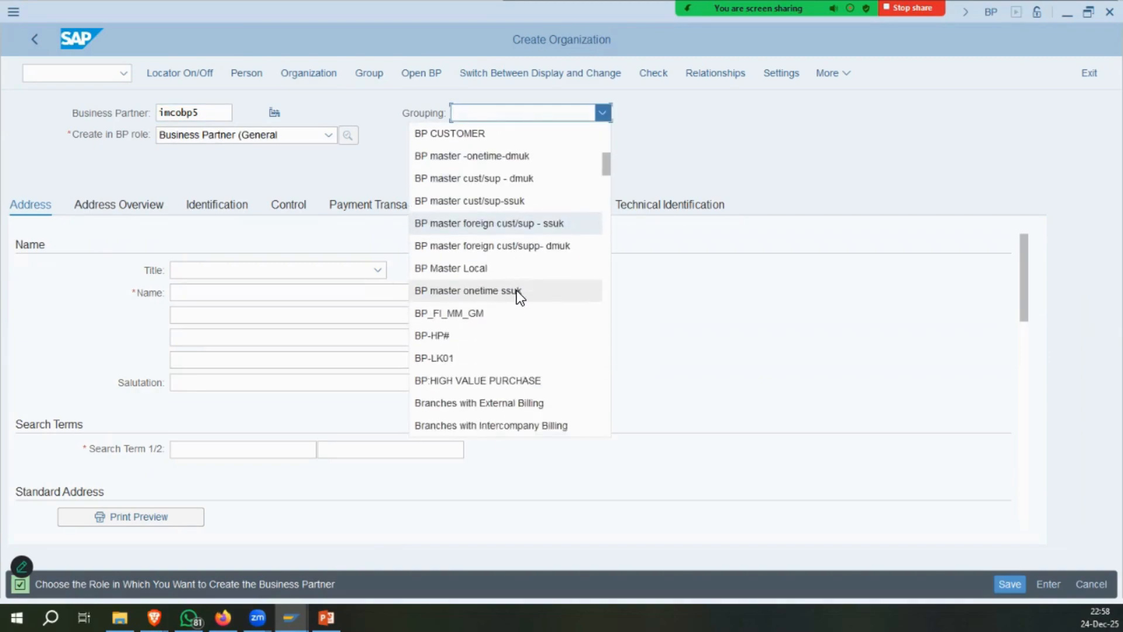
scroll(517, 291, "down", 12)
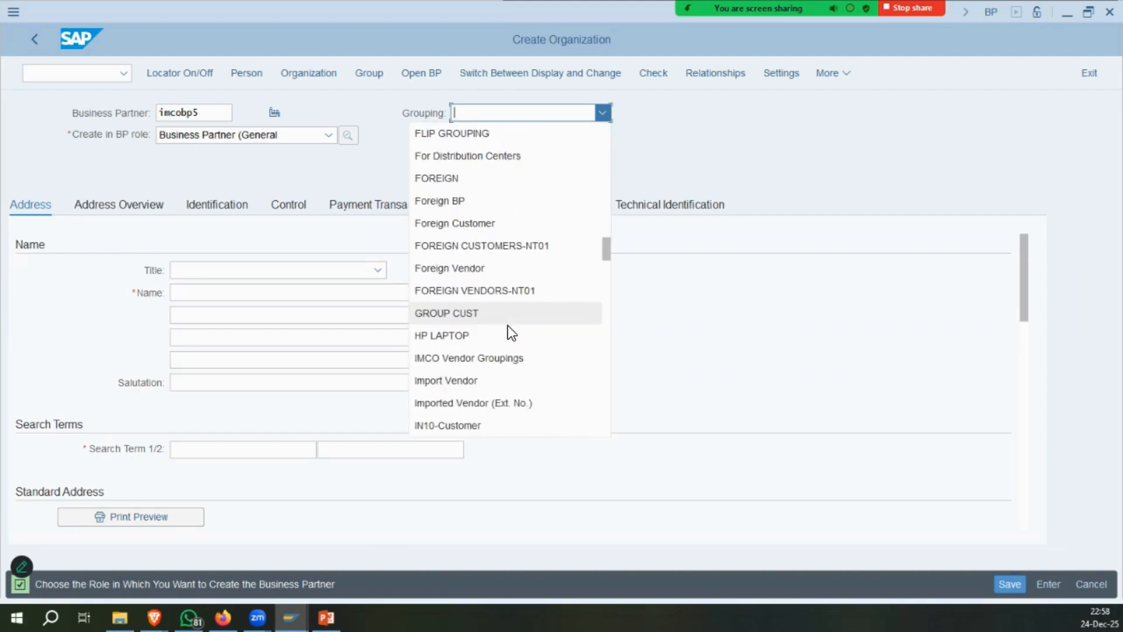
left_click(470, 223)
Set the organization's title to Company and its name to IMCO Vendor in the address data.
left_click(261, 269)
left_click(256, 291)
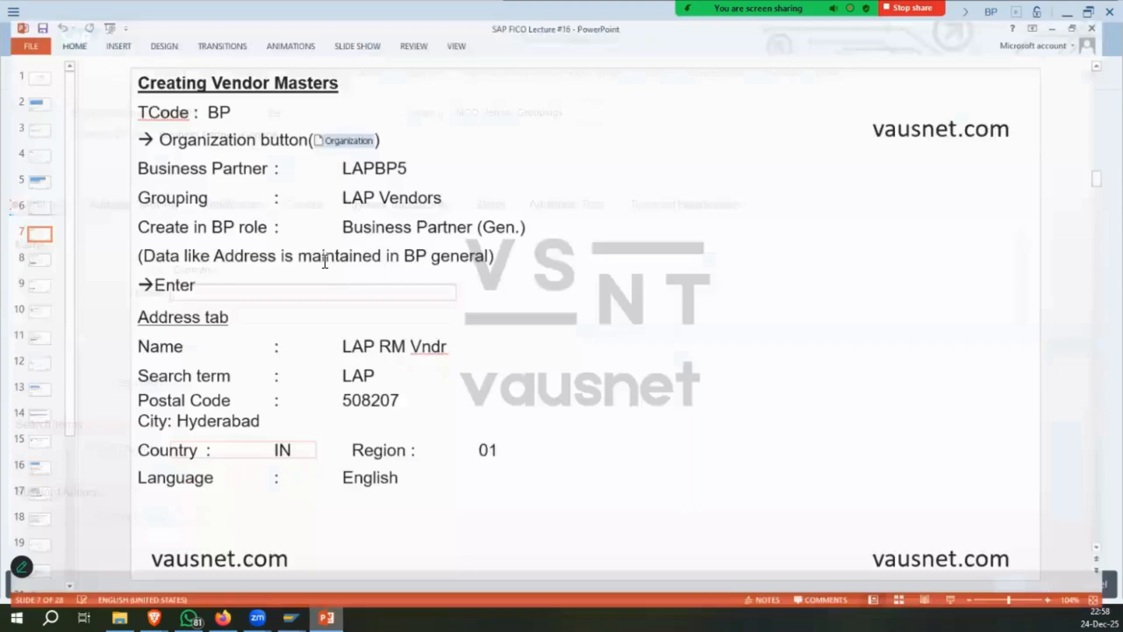
left_click(326, 617)
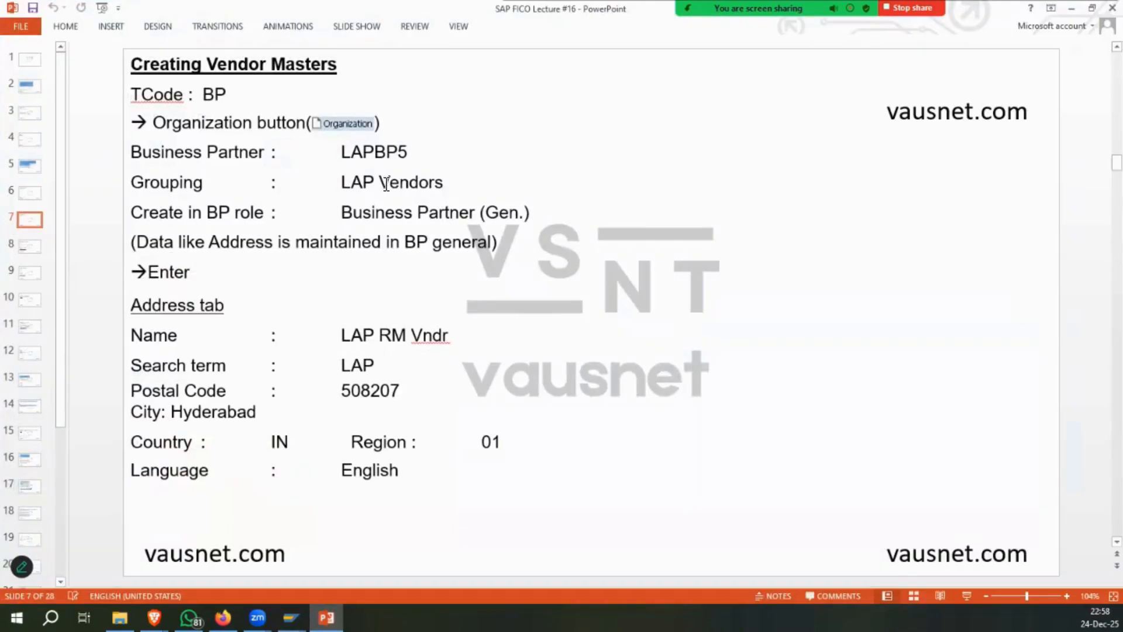
key("alt+Tab")
type("IMCO Vendor")
key("Tab")
Copy the organization's name, IMCO Vendor, into the first search term field and confirm the entries.
key("alt+Tab")
left_click(292, 617)
left_click(241, 453)
left_click_drag(245, 295, 113, 298)
key("ctrl+c")
left_click(213, 451)
key("ctrl+v")
key("Return")
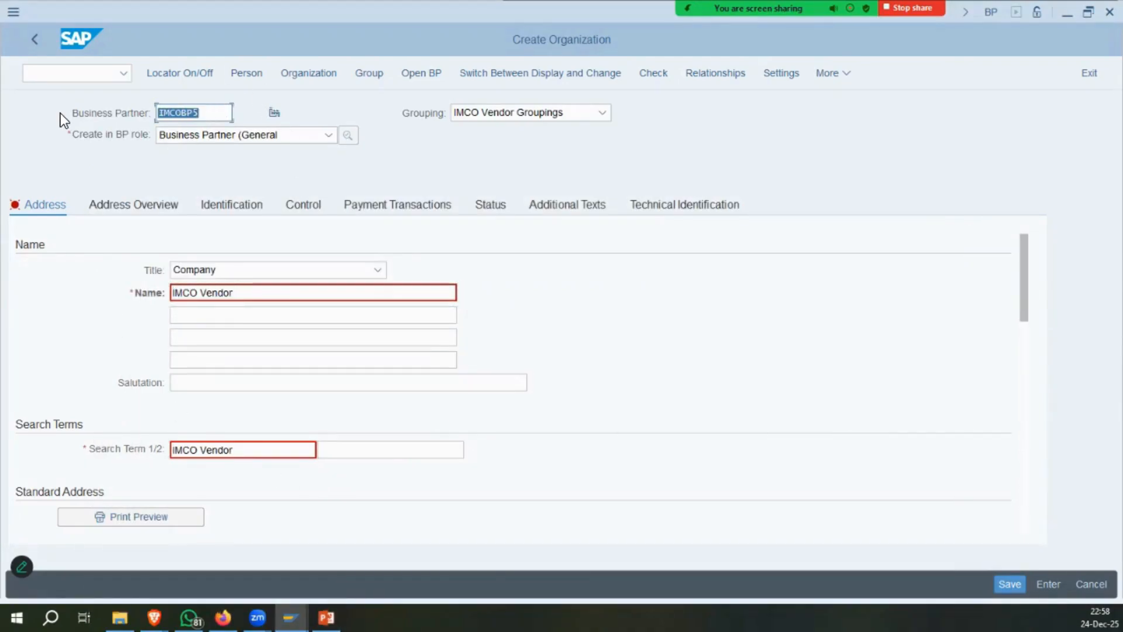
Copy IMCOBP5 into the second search term and fill in the vendor's street address and postal code.
left_click(350, 455)
scroll(388, 399, "down", 4)
left_click(238, 292)
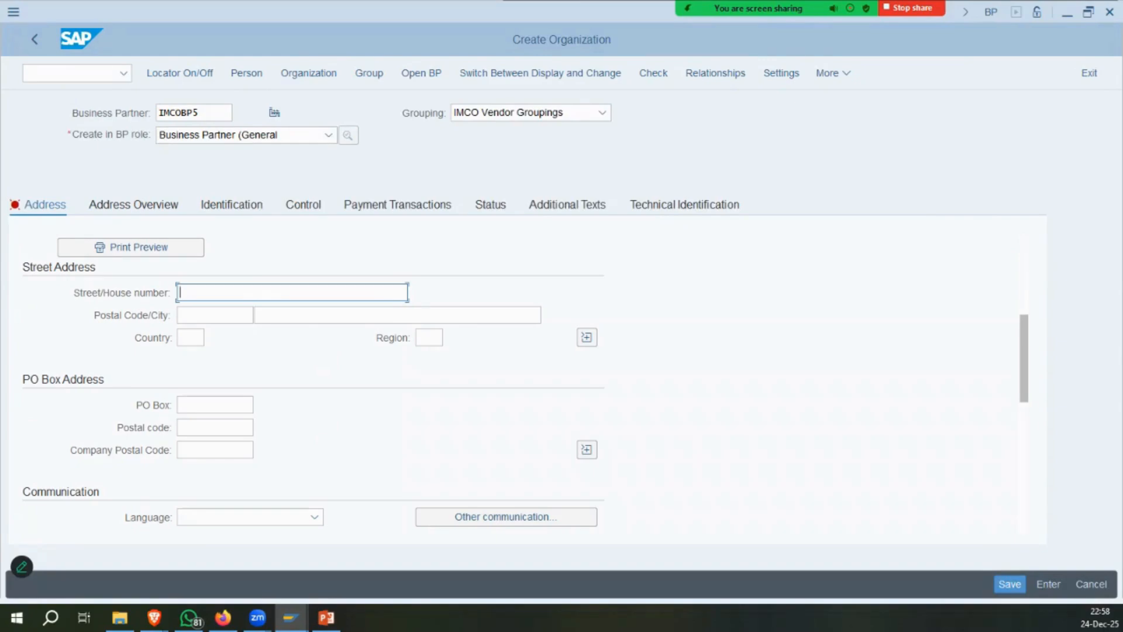
type("House #4, 4th Floor, ")
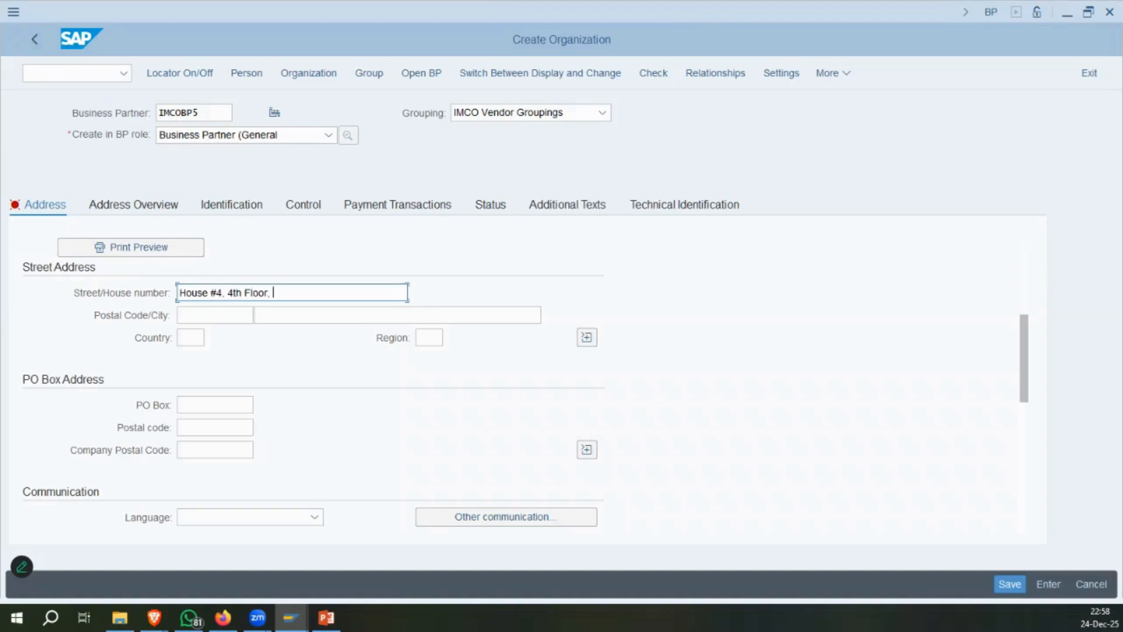
type("Modern Equipment Bldg")
key("Tab")
type("3595")
key("Tab")
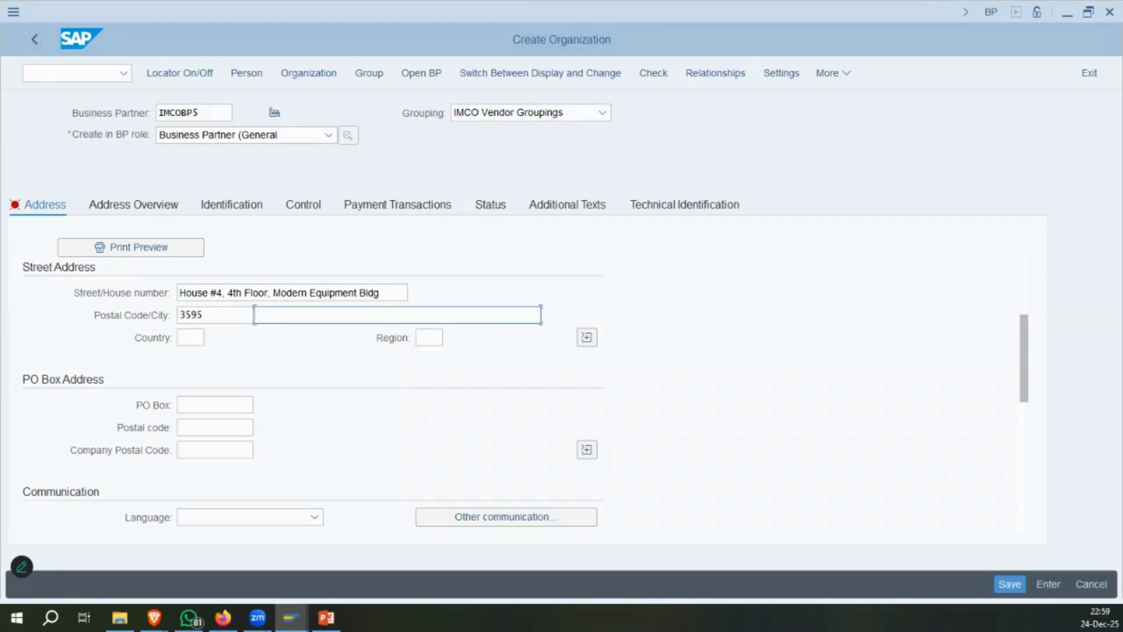
Fill in the vendor's city, set the country to ae, and choose English as the communication language.
type("Abu Dhabi")
key("Tab")
type("ae")
key("Tab")
key("alt+Tab")
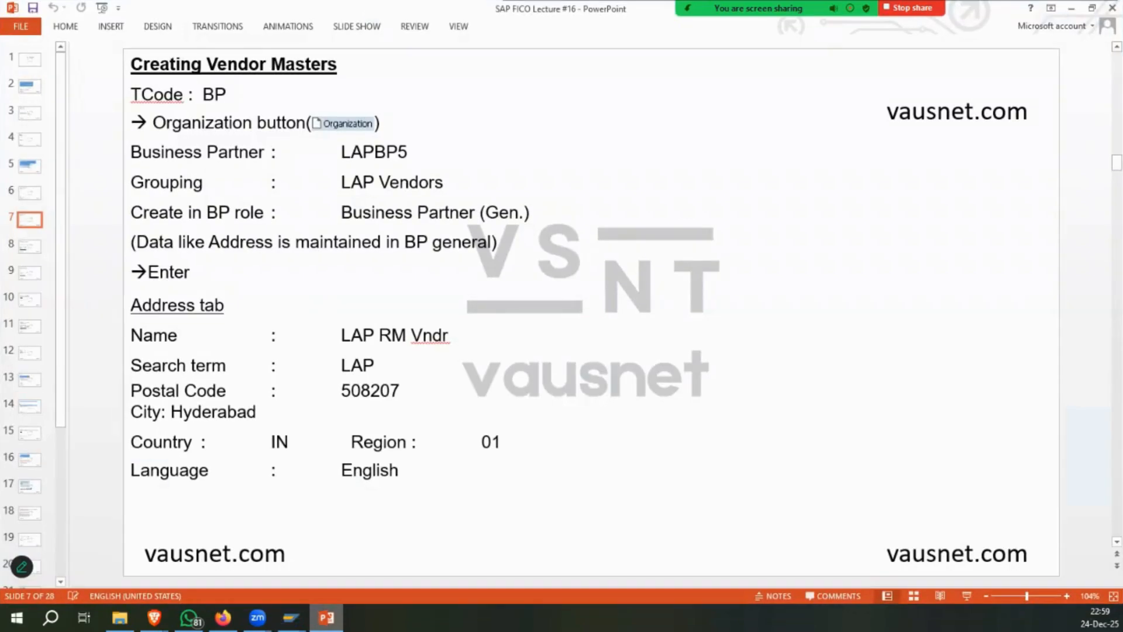
key("alt+Tab")
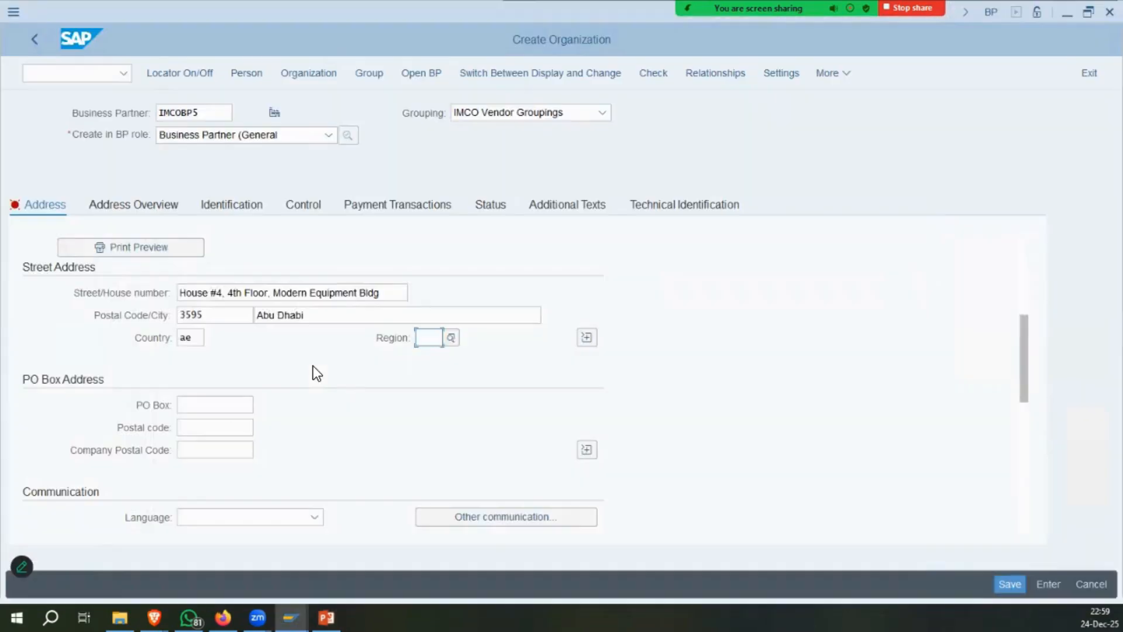
scroll(287, 359, "down", 5)
left_click(236, 311)
left_click(199, 582)
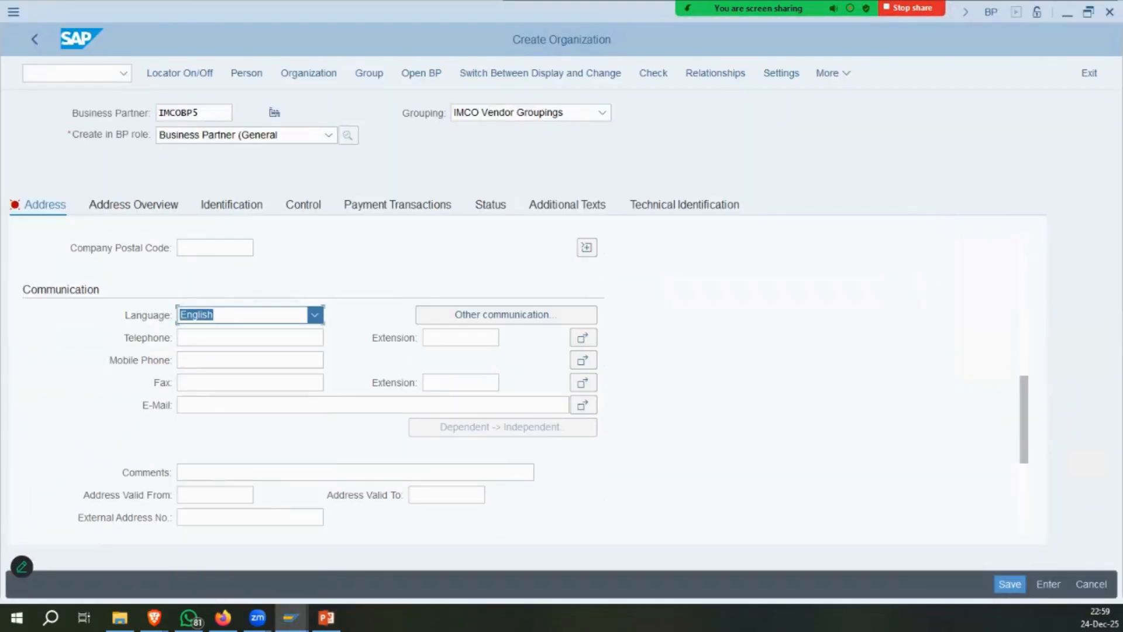
Consult slide 8 of the lecture in PowerPoint, return to SAP and try to save the new organization.
left_click(327, 617)
left_click(37, 252)
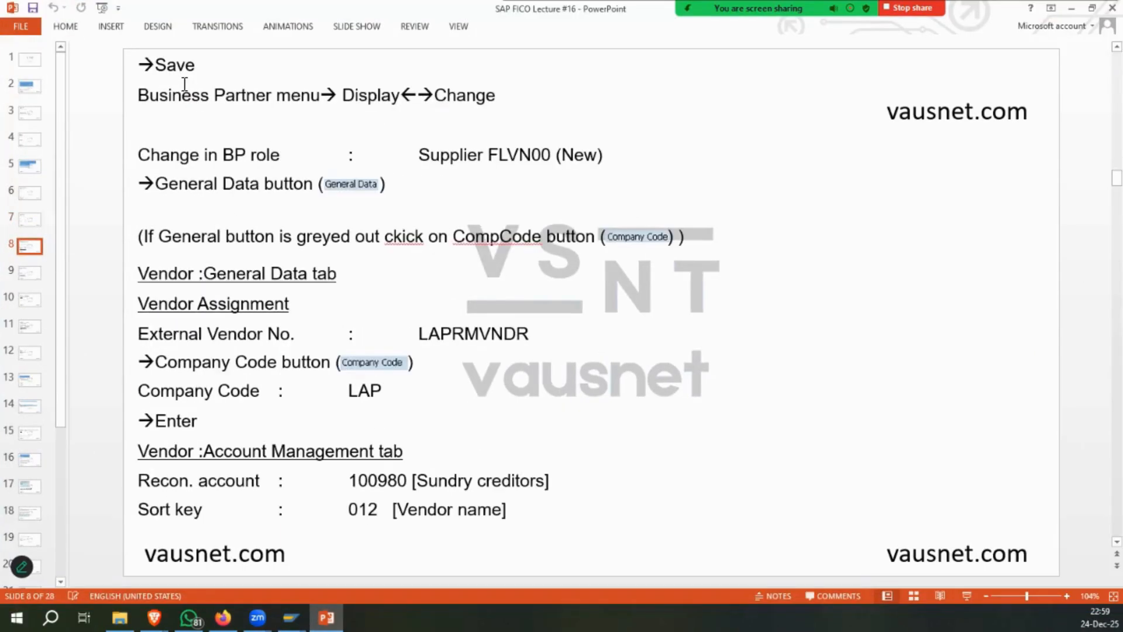
key("alt+Tab")
left_click(532, 220)
left_click_drag(177, 465, 353, 465)
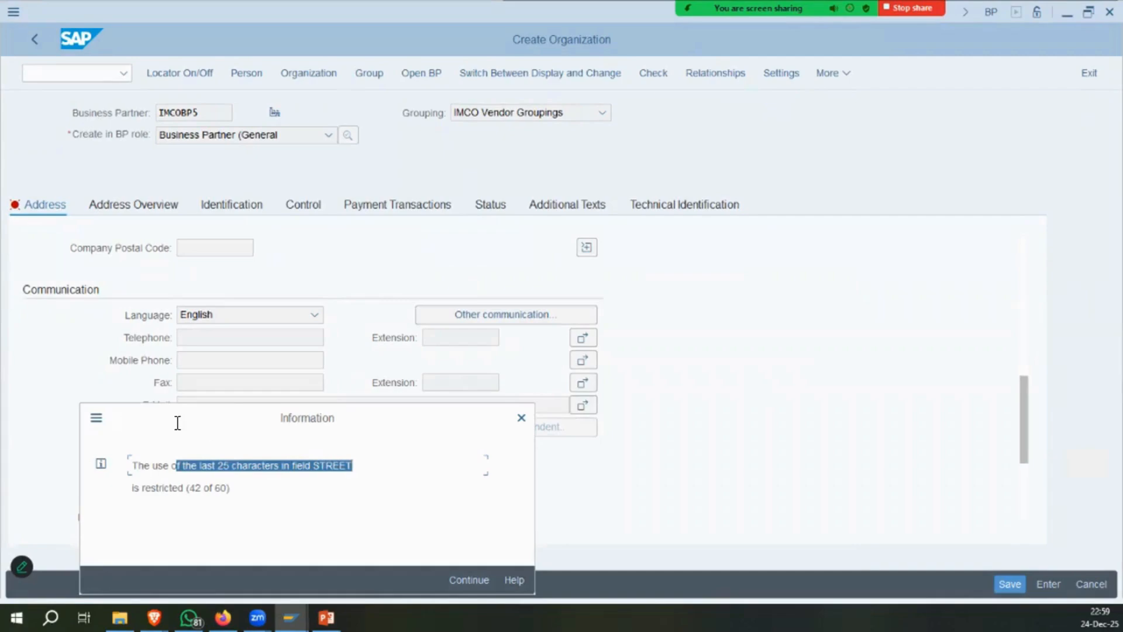
left_click_drag(138, 488, 233, 488)
key("Return")
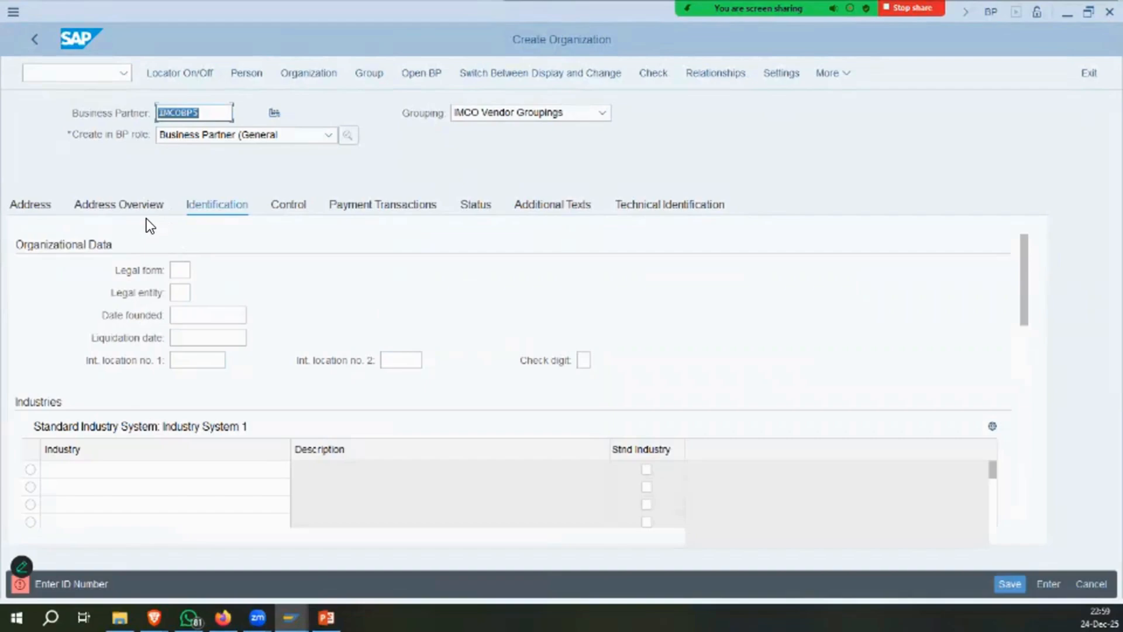
Enter an identification number for ID type ZST001 and try to save the organization.
scroll(150, 233, "down", 4)
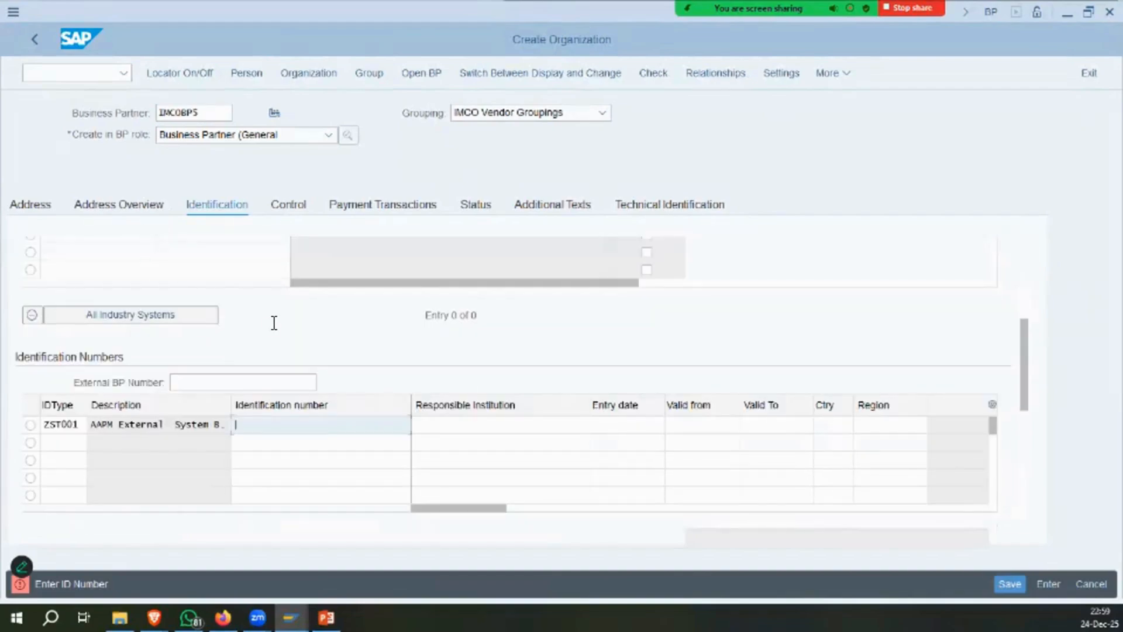
type("343889")
key("Return")
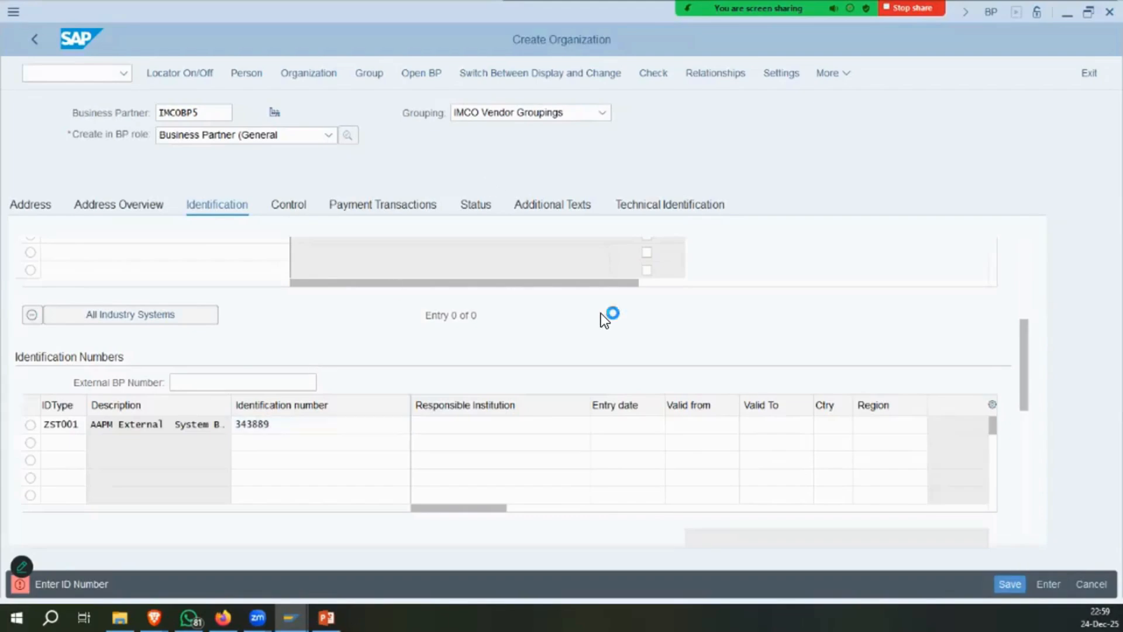
Try using the lower limit of the allowed number interval as the identification number for ID type ZST001.
left_click_drag(152, 584, 187, 584)
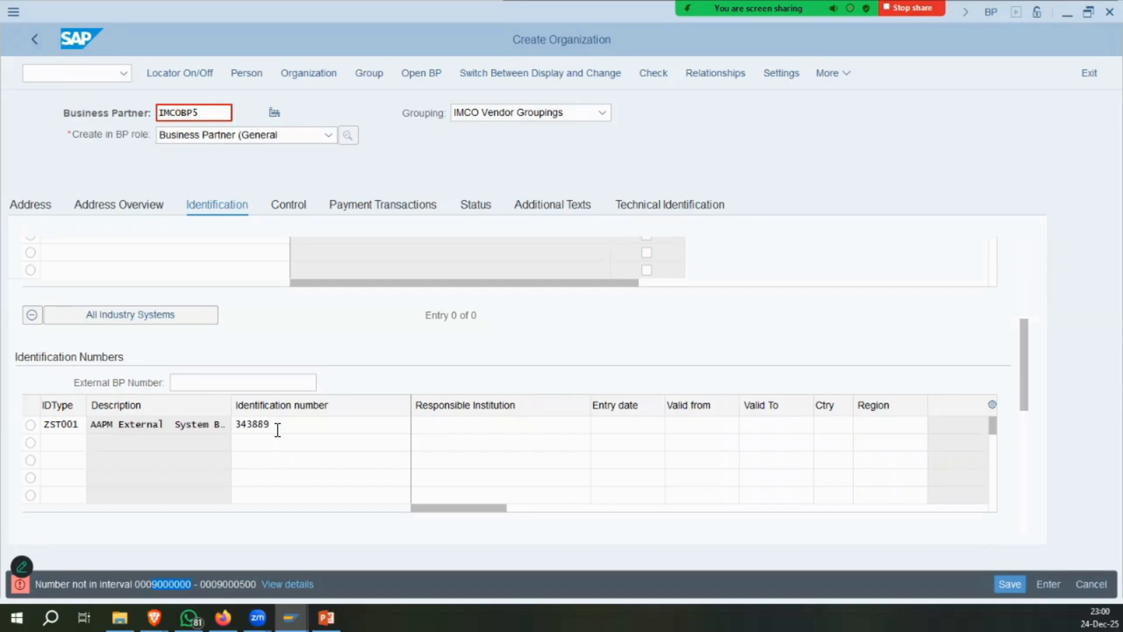
double_click(310, 425)
key("ctrl+v")
key("Return")
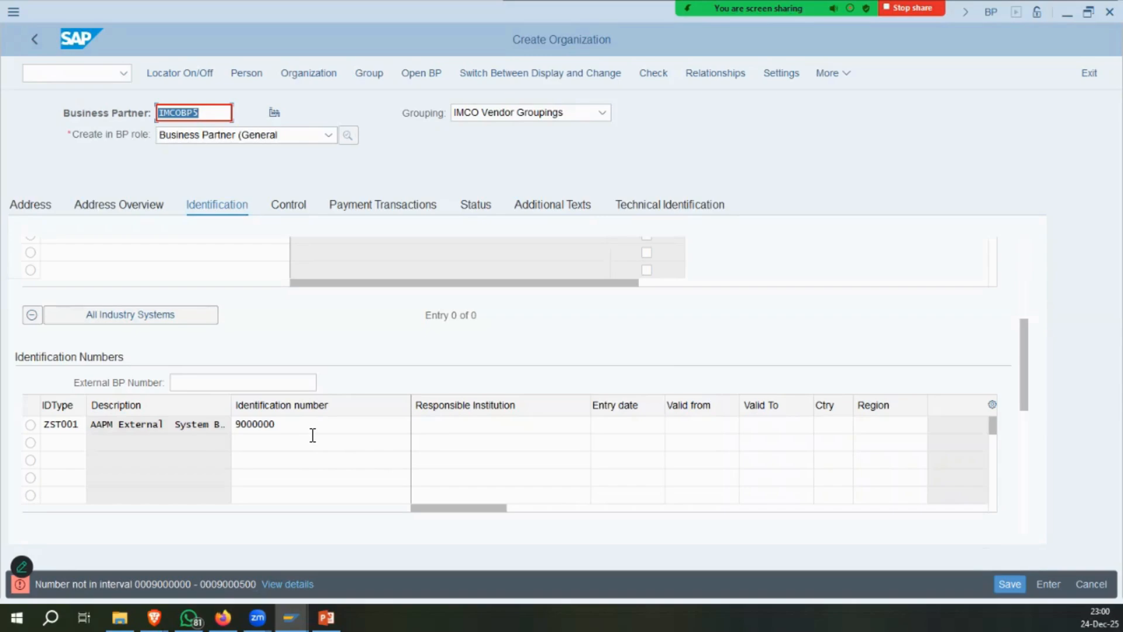
Replace the business partner number with the interval's lower limit, re-enter the original ZST001 identification number, and save the organization.
key("BackSpace")
key("Return")
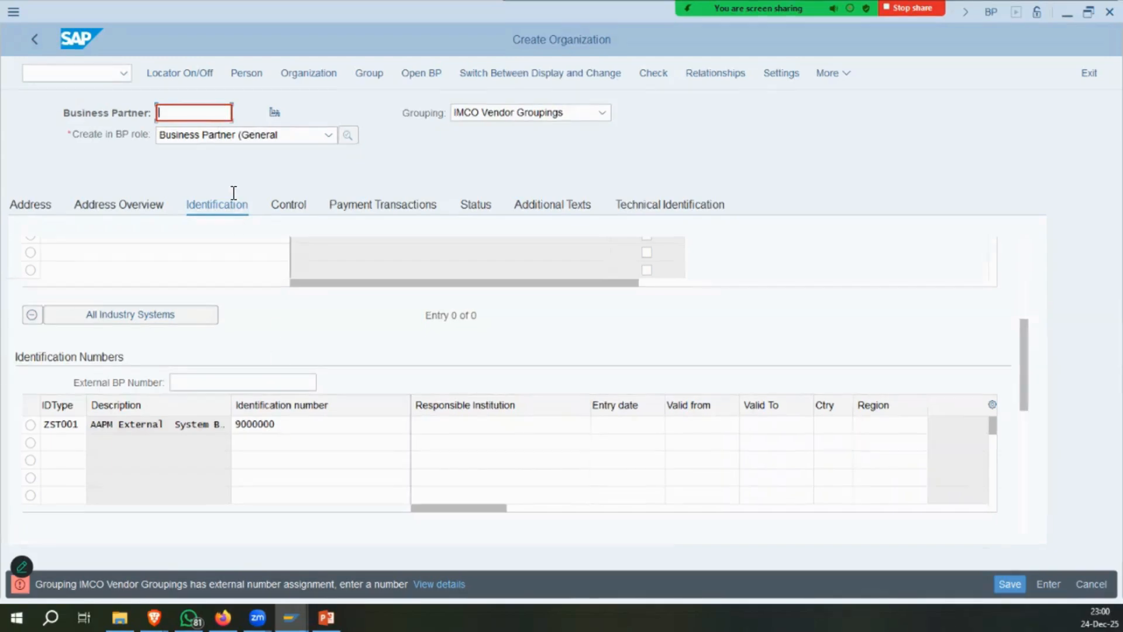
type("9000000")
double_click(254, 423)
key("Delete")
type("3438889")
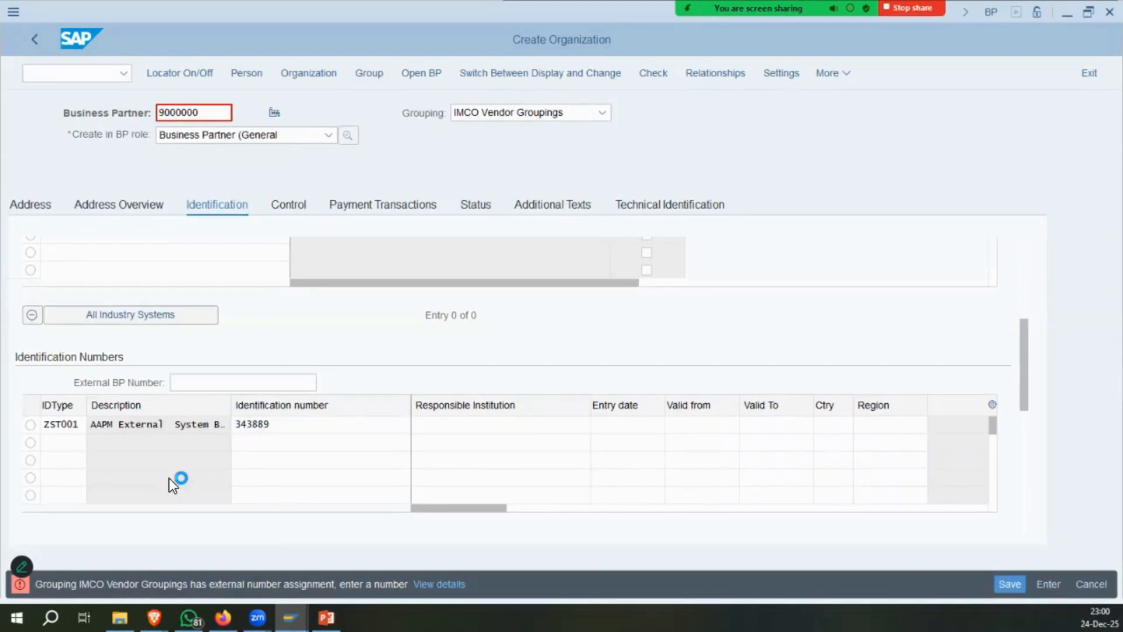
key("Return")
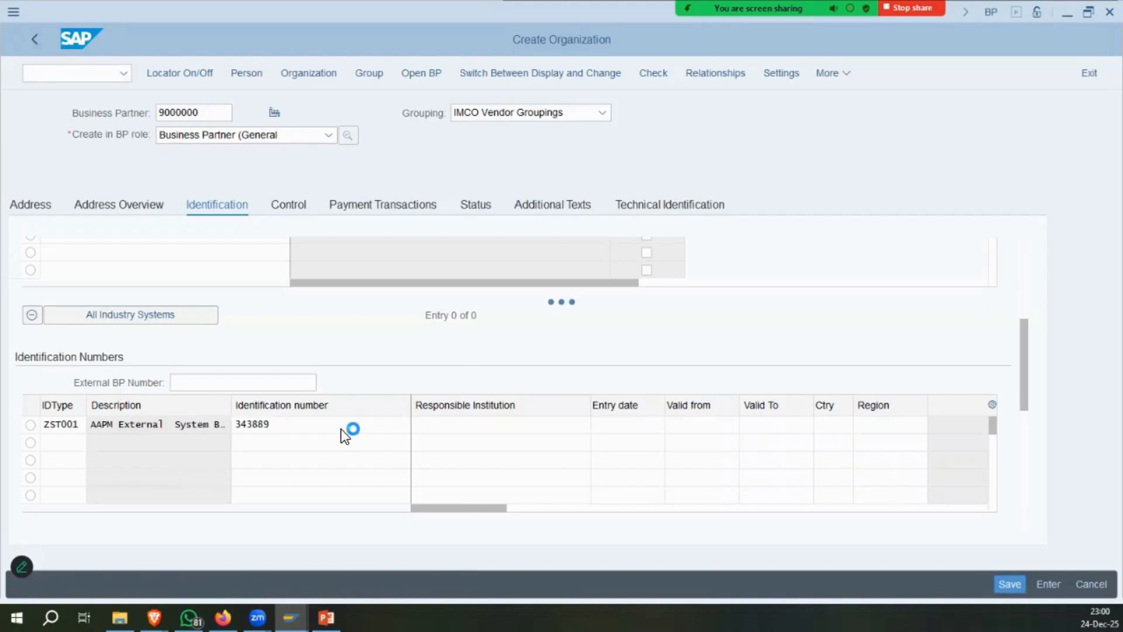
Switch the saved organization to change mode and set its BP role to FI VENDOR.
left_click(327, 617)
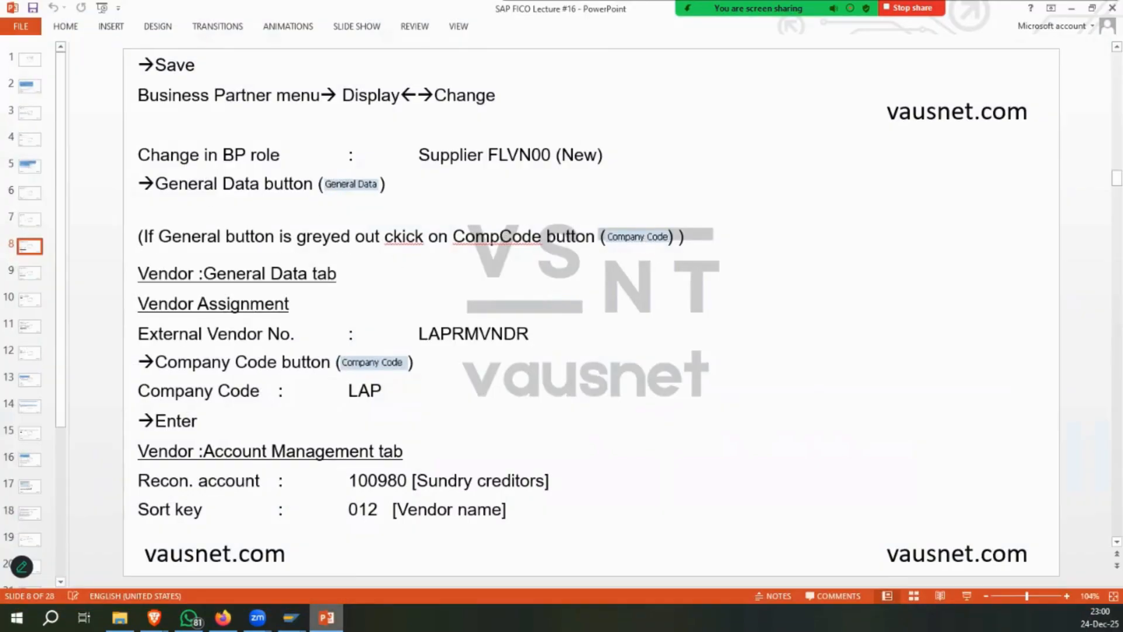
left_click(327, 618)
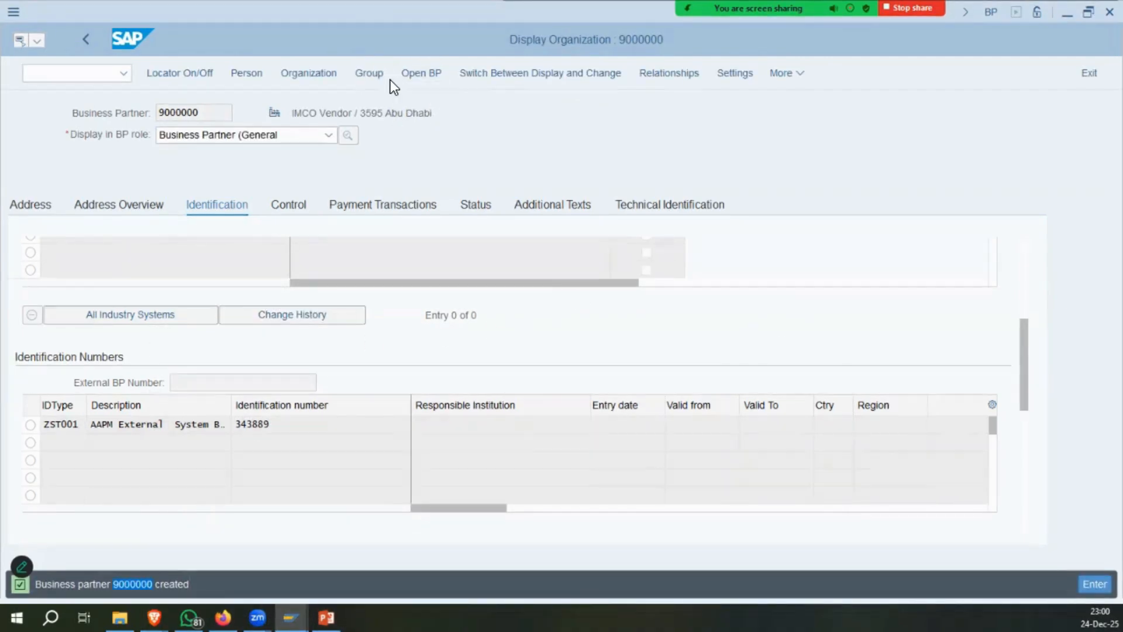
left_click(517, 75)
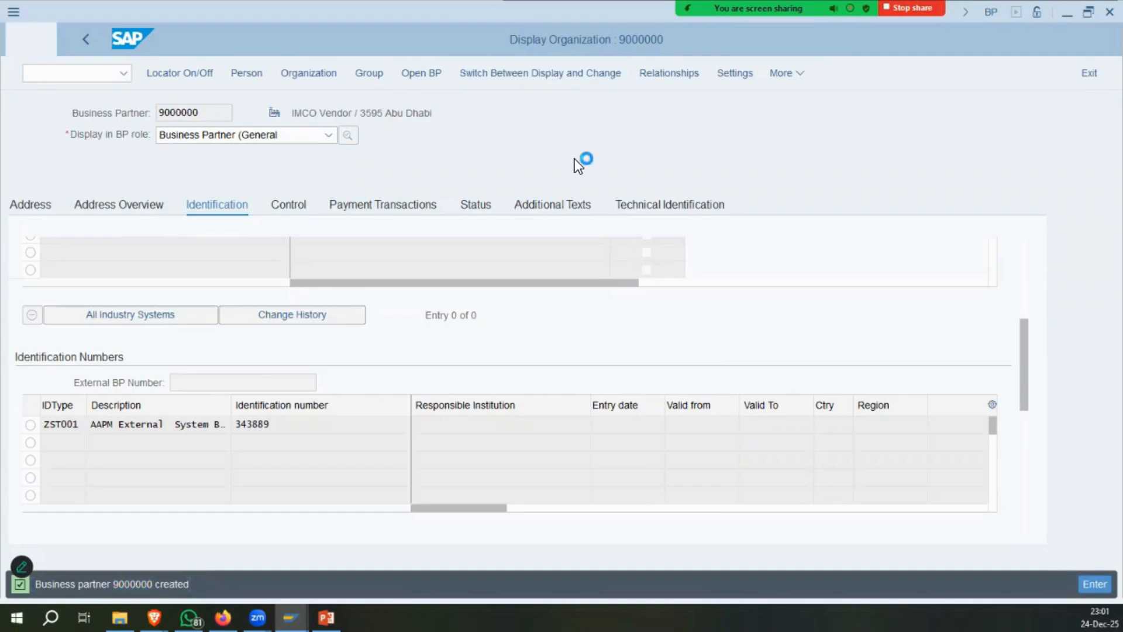
left_click(268, 135)
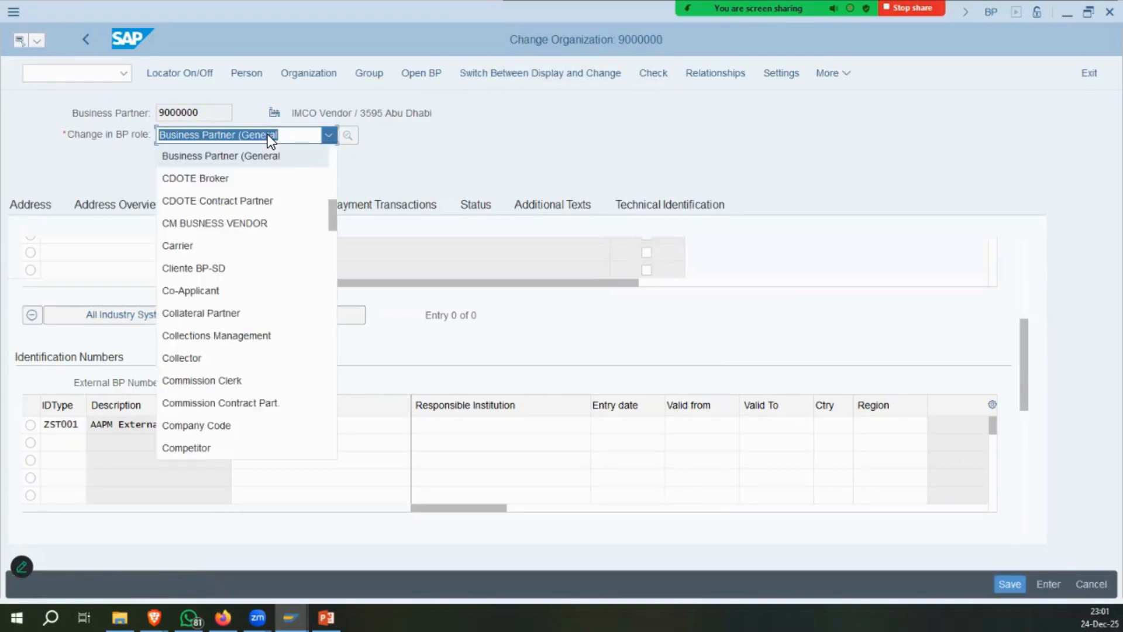
scroll(258, 255, "up", 5)
scroll(258, 255, "down", 8)
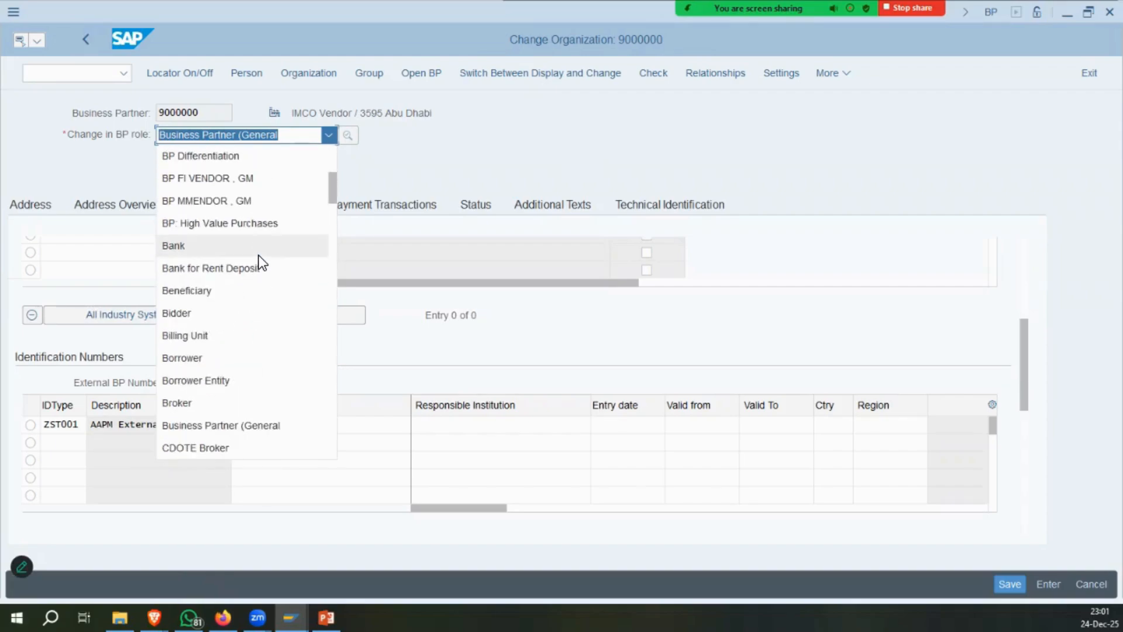
scroll(259, 255, "down", 6)
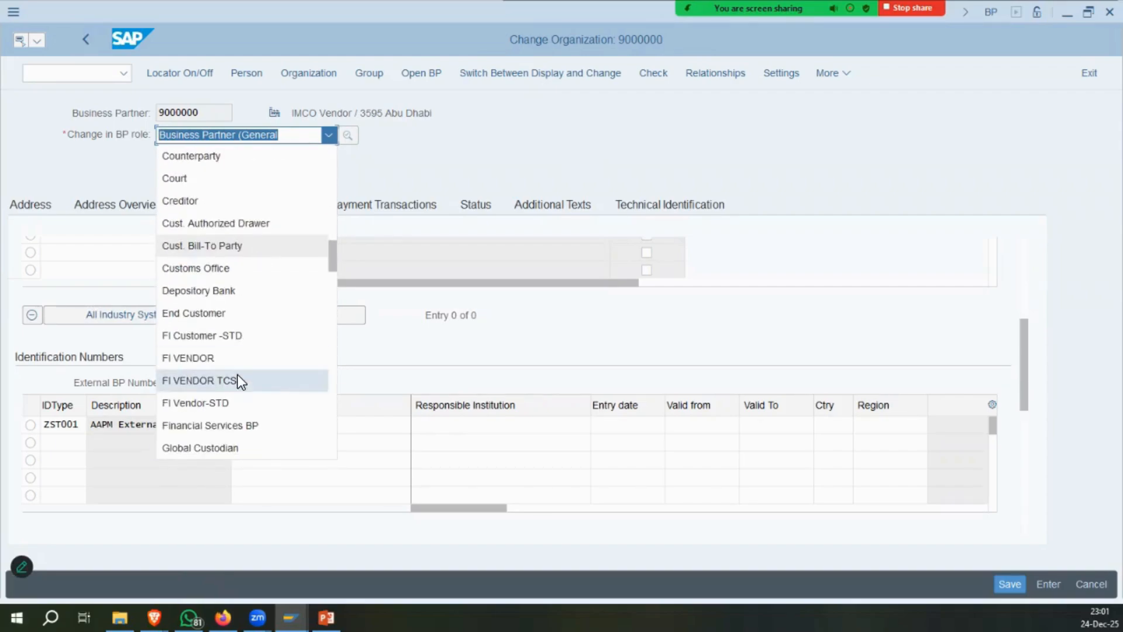
left_click(235, 357)
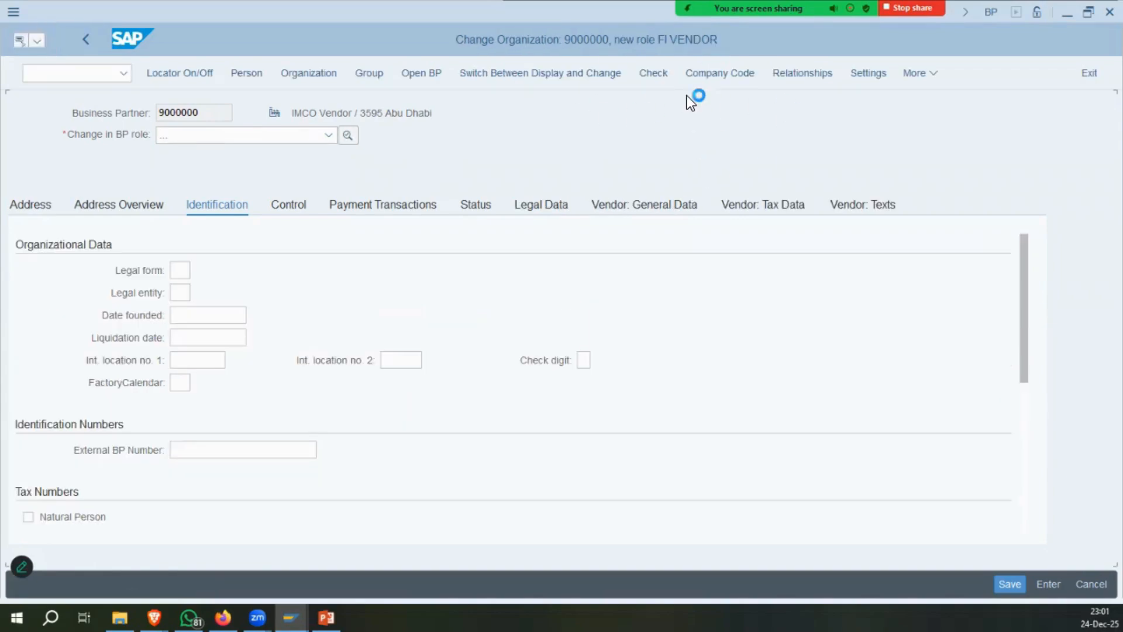
Check the vendor assignment instructions on the PowerPoint slide and display the vendor-specific general data for the FI VENDOR role.
key("alt+Tab")
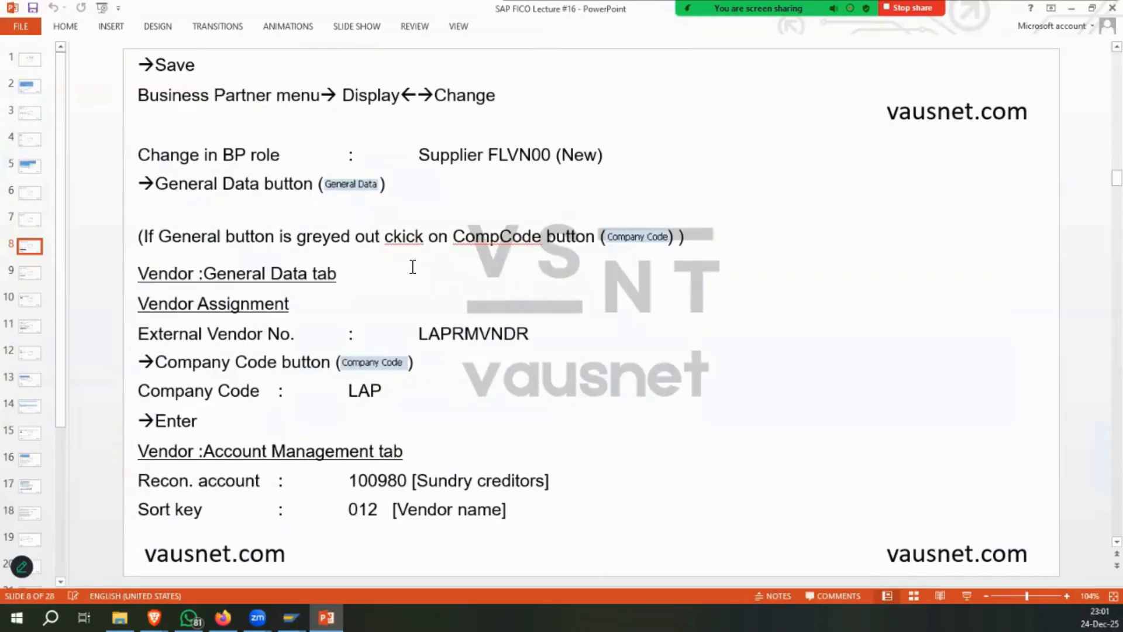
double_click(525, 334)
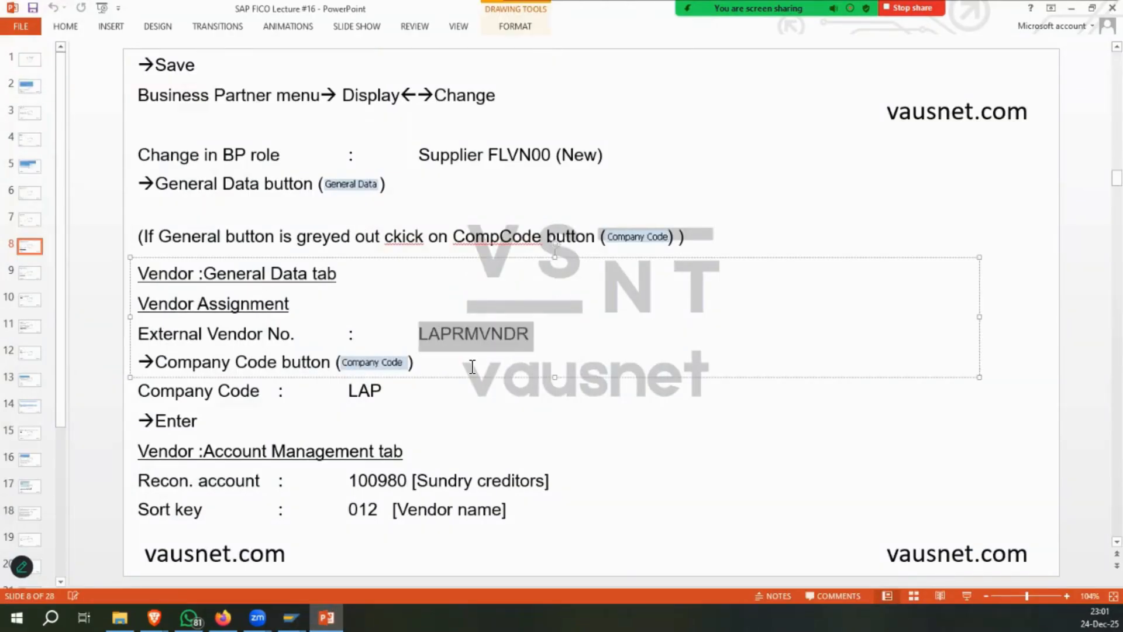
key("alt+Tab")
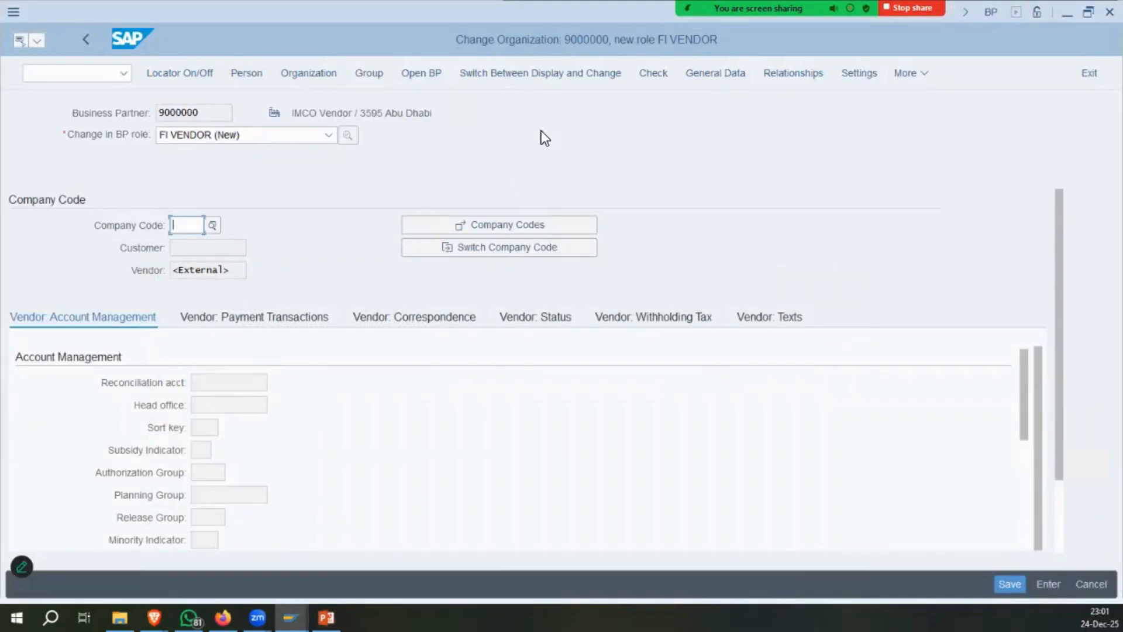
left_click(734, 71)
left_click(40, 205)
key("alt+Tab")
key("alt+Tab")
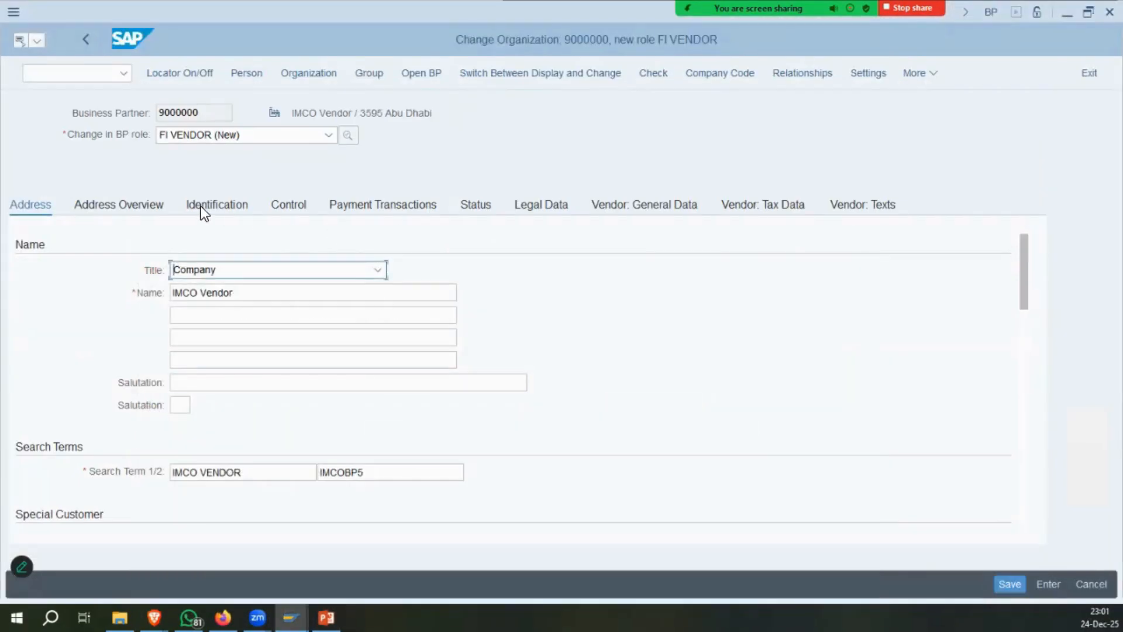
left_click(327, 617)
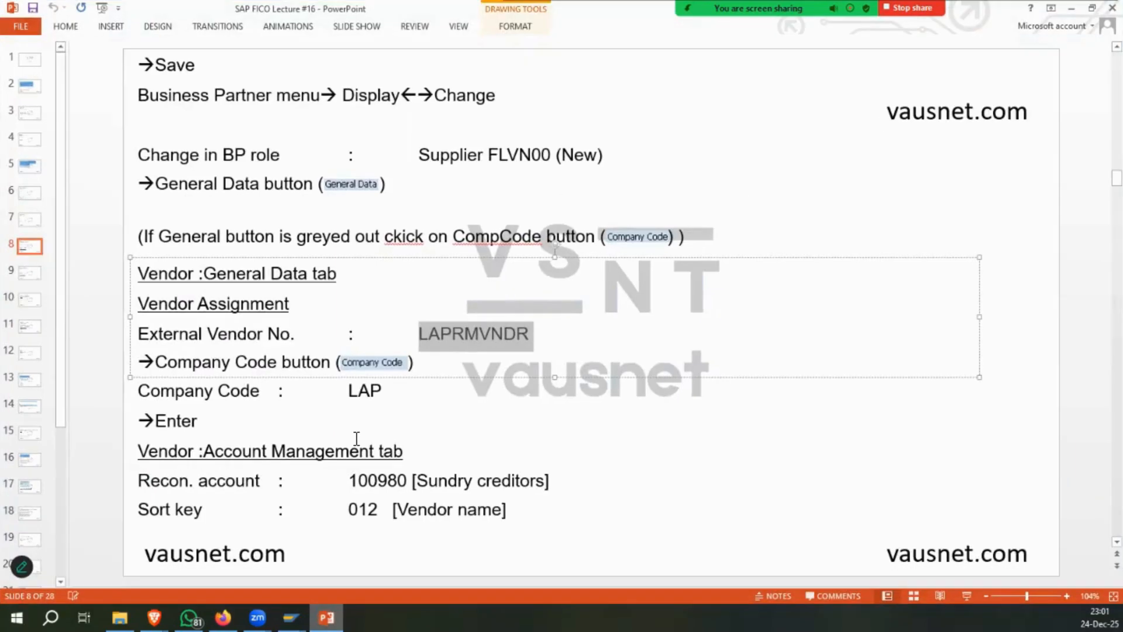
key("alt+Tab")
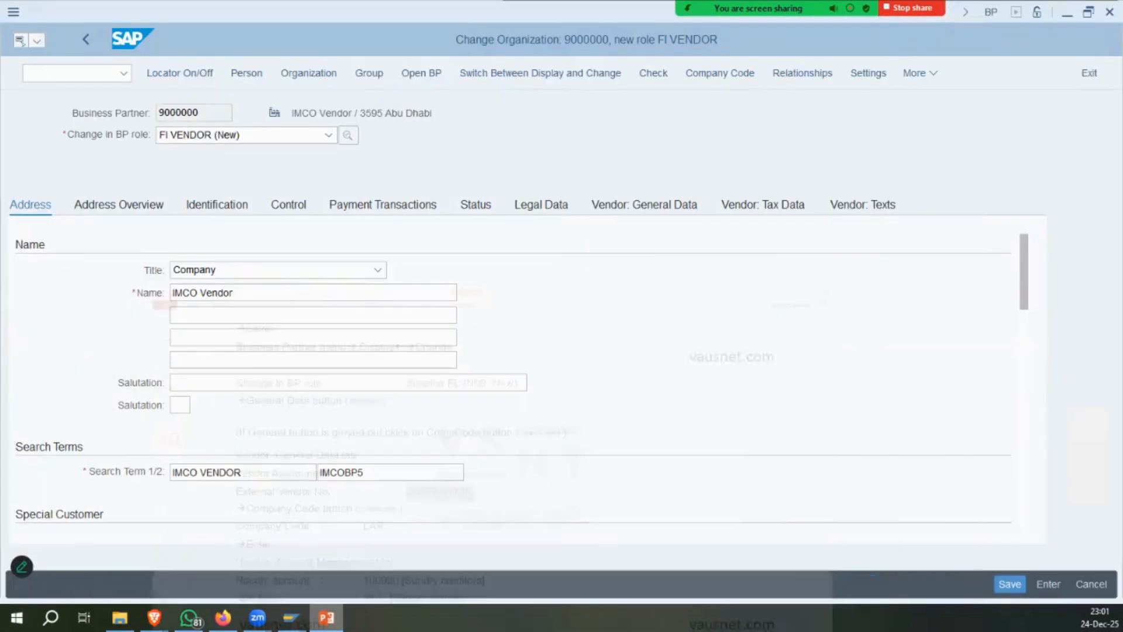
left_click(612, 202)
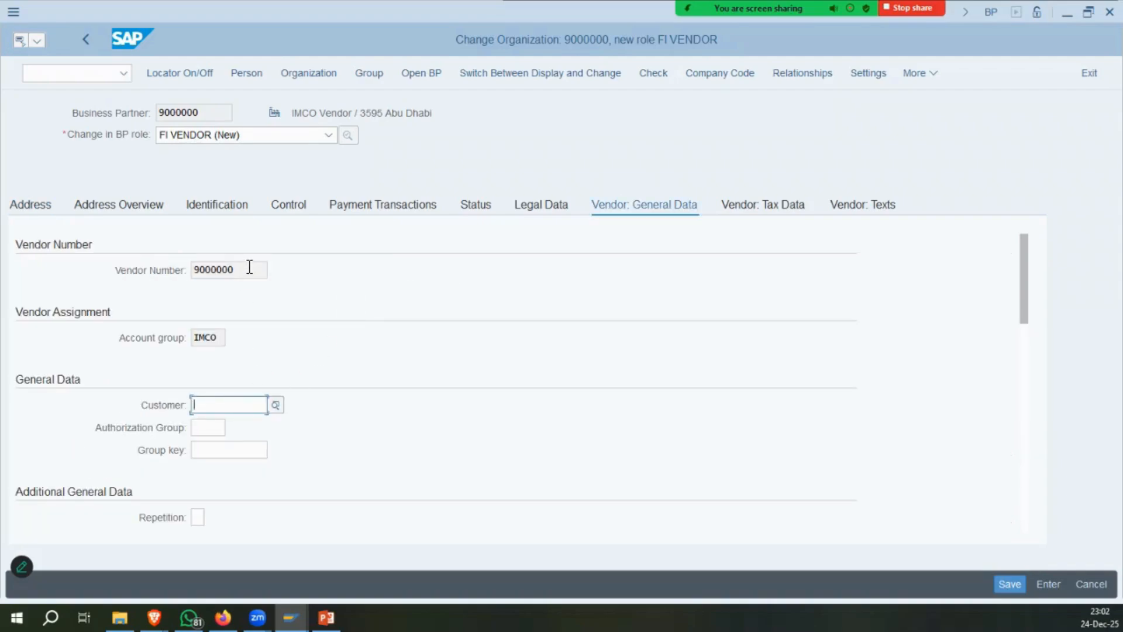
Examine all sections of the vendor's general data for the external vendor number field mentioned on the slide.
scroll(252, 352, "down", 6)
scroll(256, 354, "down", 5)
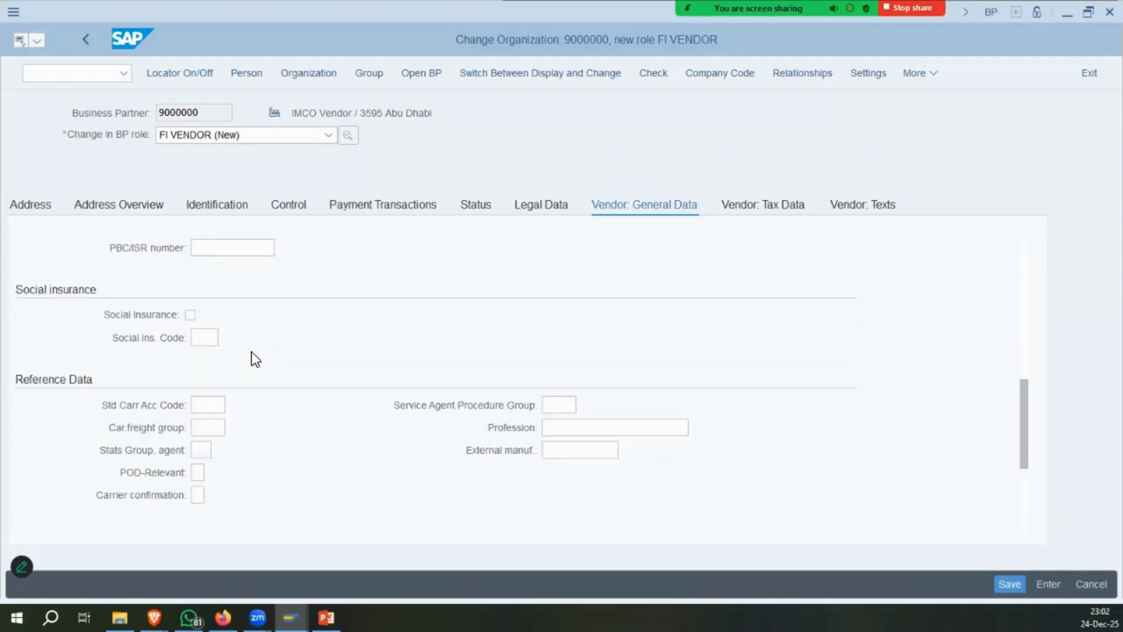
scroll(256, 358, "up", 1)
scroll(252, 352, "down", 1)
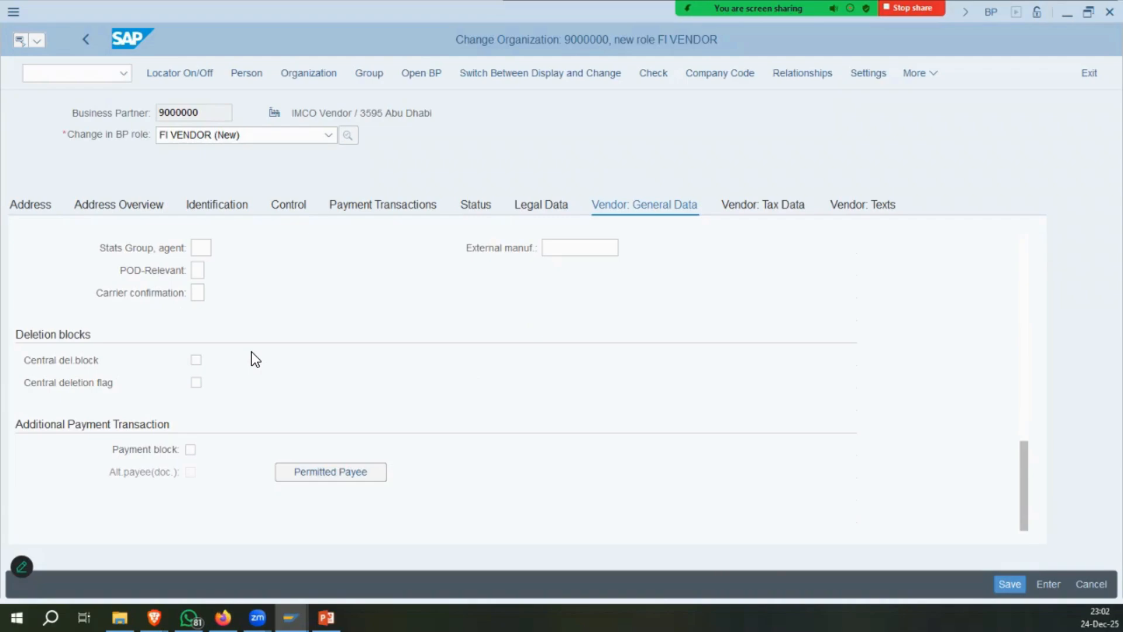
scroll(252, 352, "up", 10)
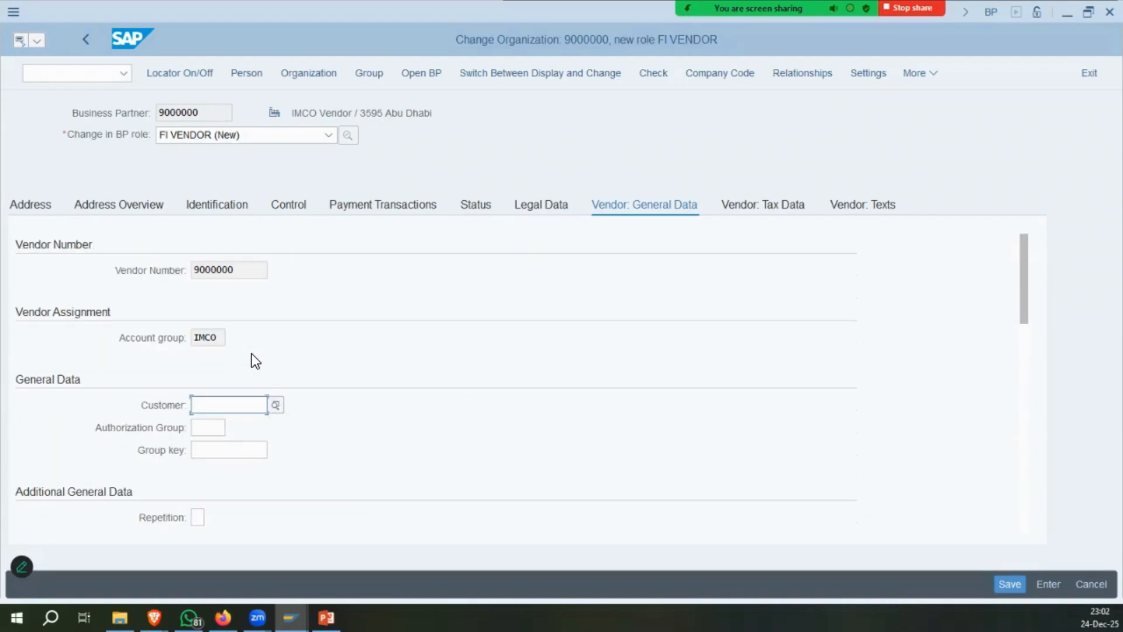
left_click(326, 617)
key("alt+Tab")
scroll(239, 356, "down", 6)
scroll(243, 406, "down", 5)
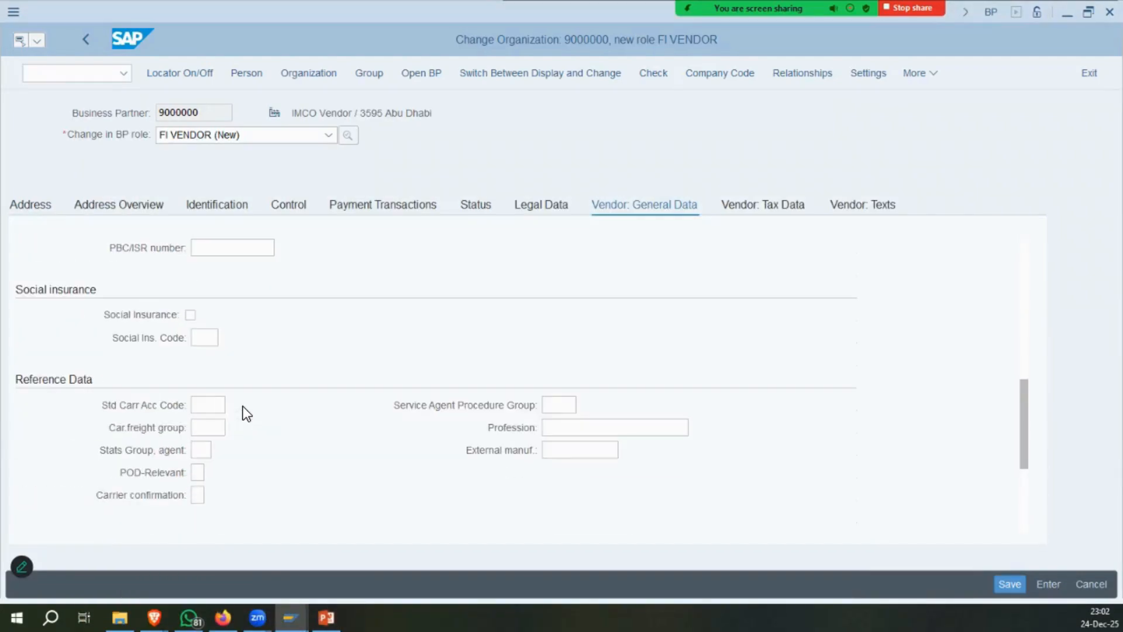
scroll(244, 406, "up", 10)
left_click(244, 405)
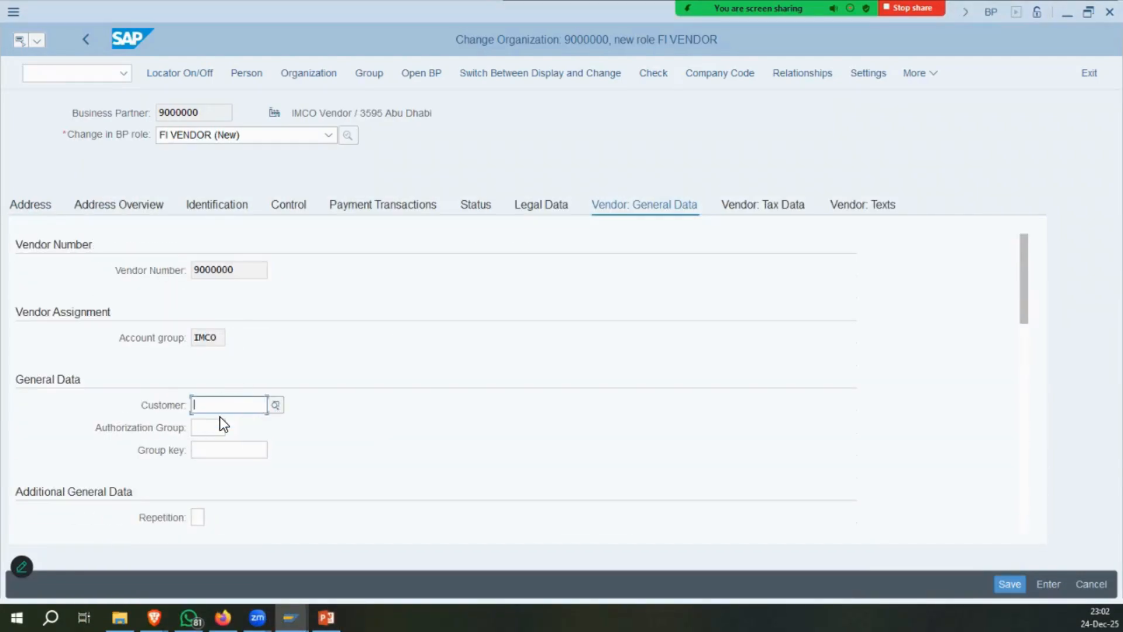
Compare the external vendor number instruction on the slide with the vendor's reference data and vendor number sections.
scroll(220, 416, "down", 5)
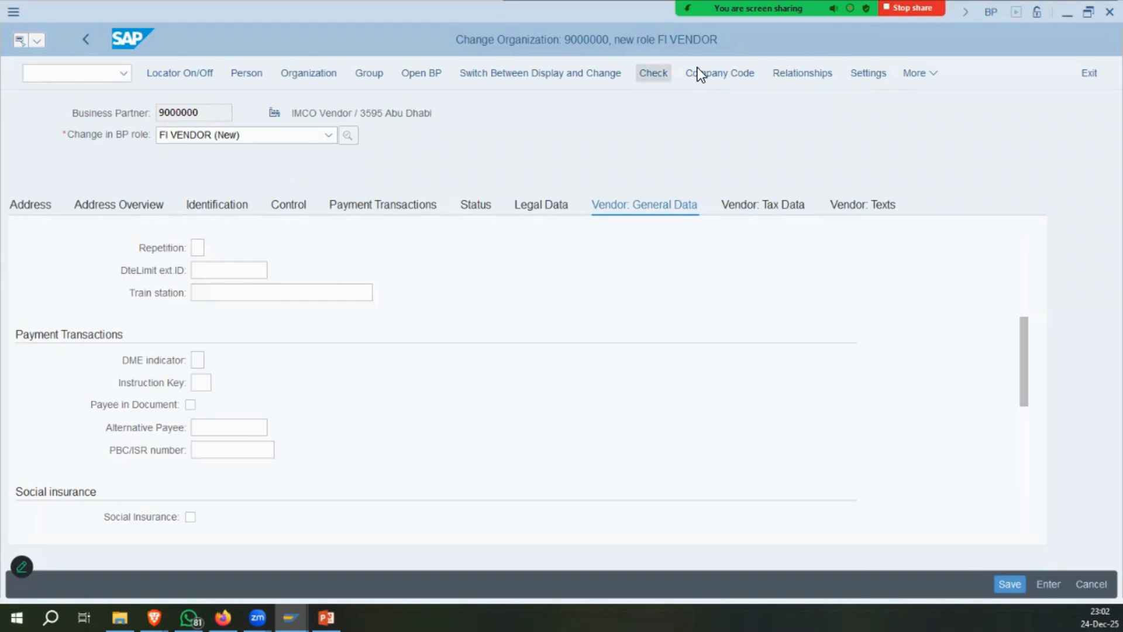
left_click(325, 617)
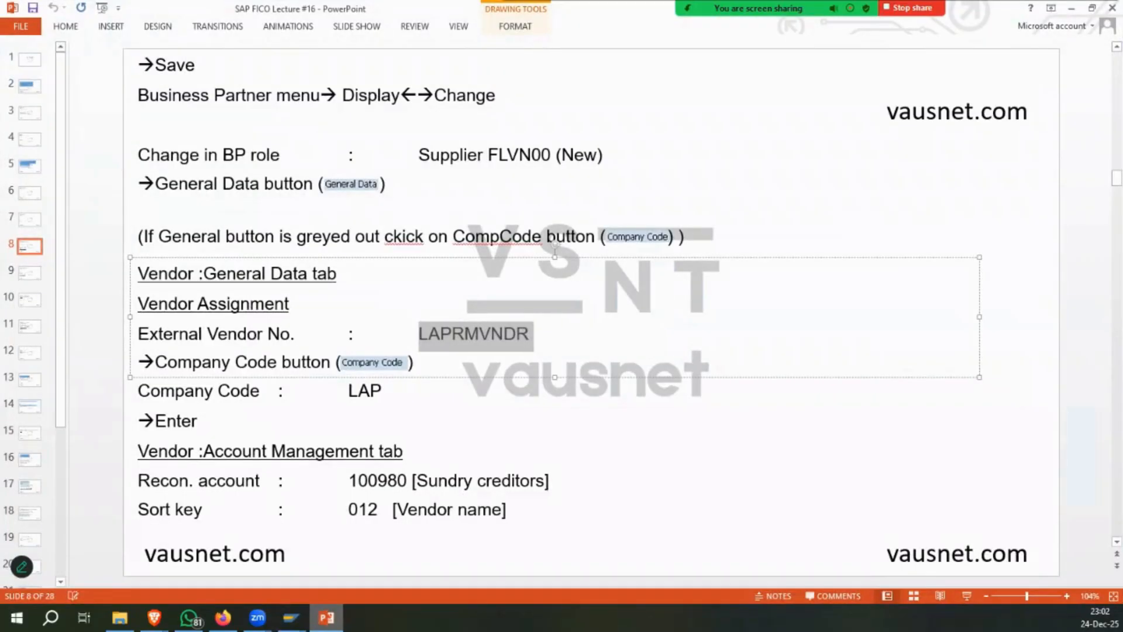
key("alt+Tab")
scroll(279, 309, "down", 3)
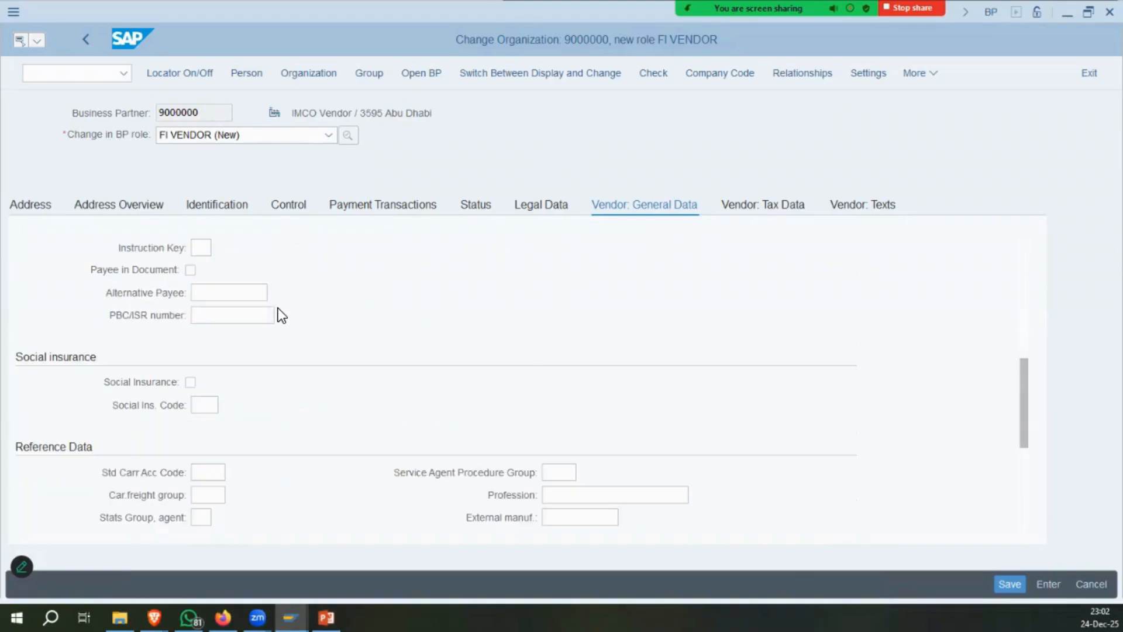
scroll(279, 309, "down", 3)
scroll(278, 310, "up", 3)
scroll(279, 310, "down", 2)
left_click(564, 310)
scroll(194, 381, "up", 1)
scroll(198, 371, "up", 10)
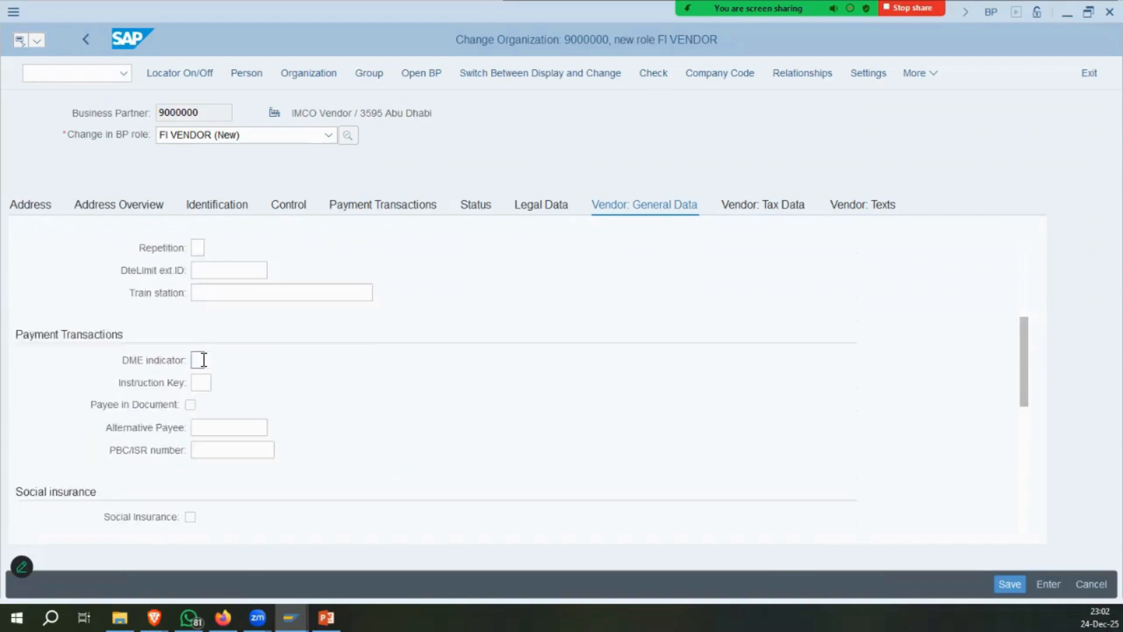
left_click_drag(254, 271, 77, 264)
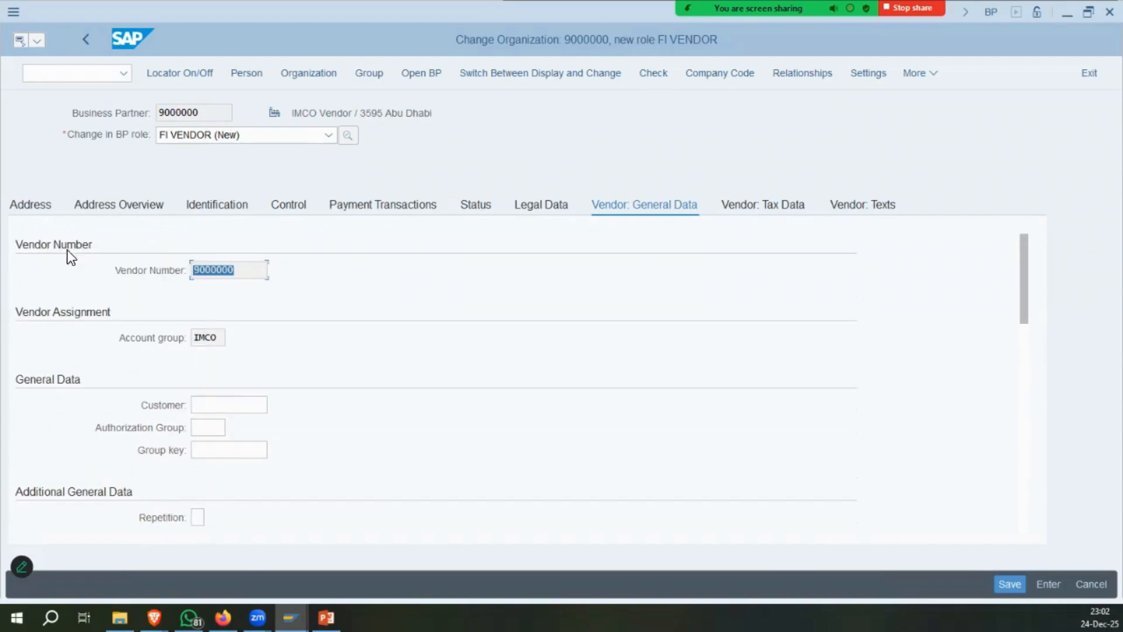
Display the vendor's company code data and assign company code IMCO.
left_click(720, 72)
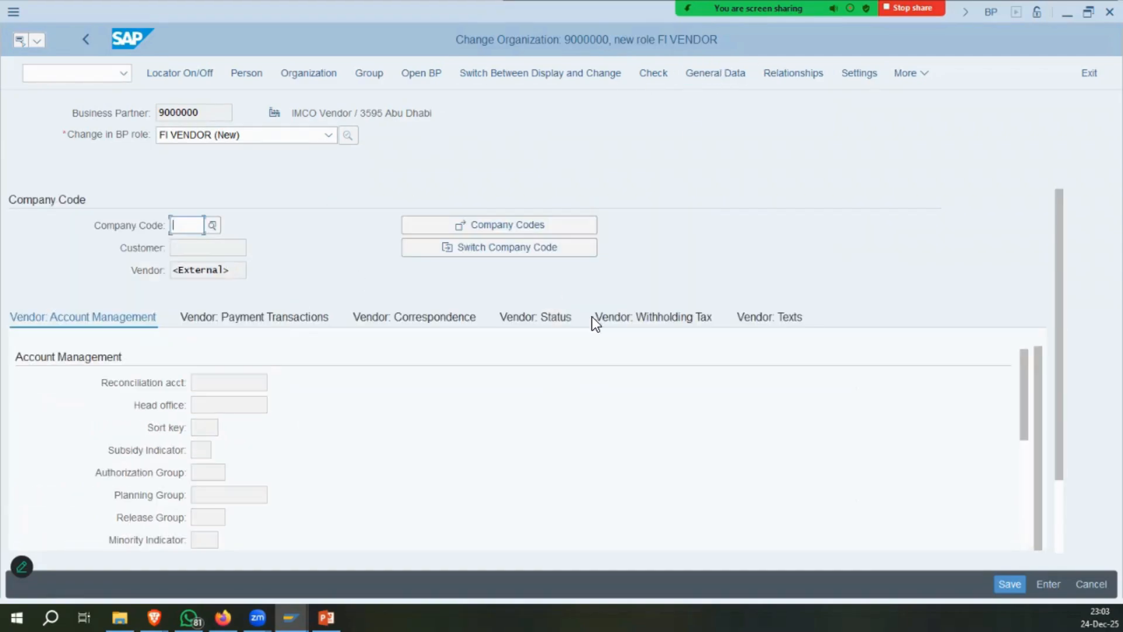
key("alt+Tab")
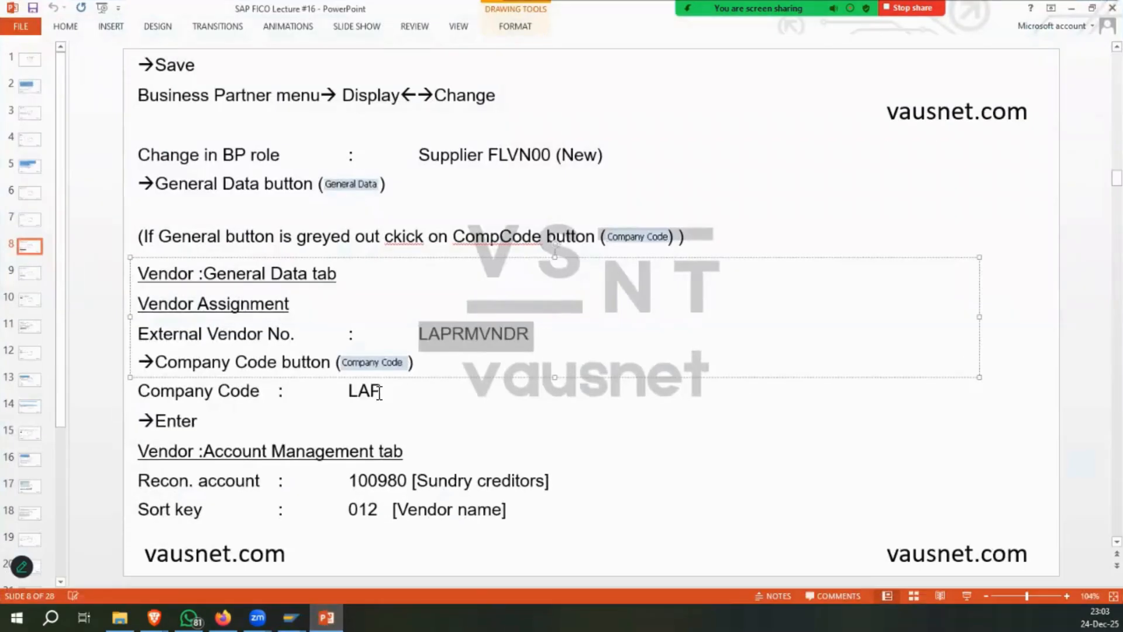
key("alt+Tab")
type("l")
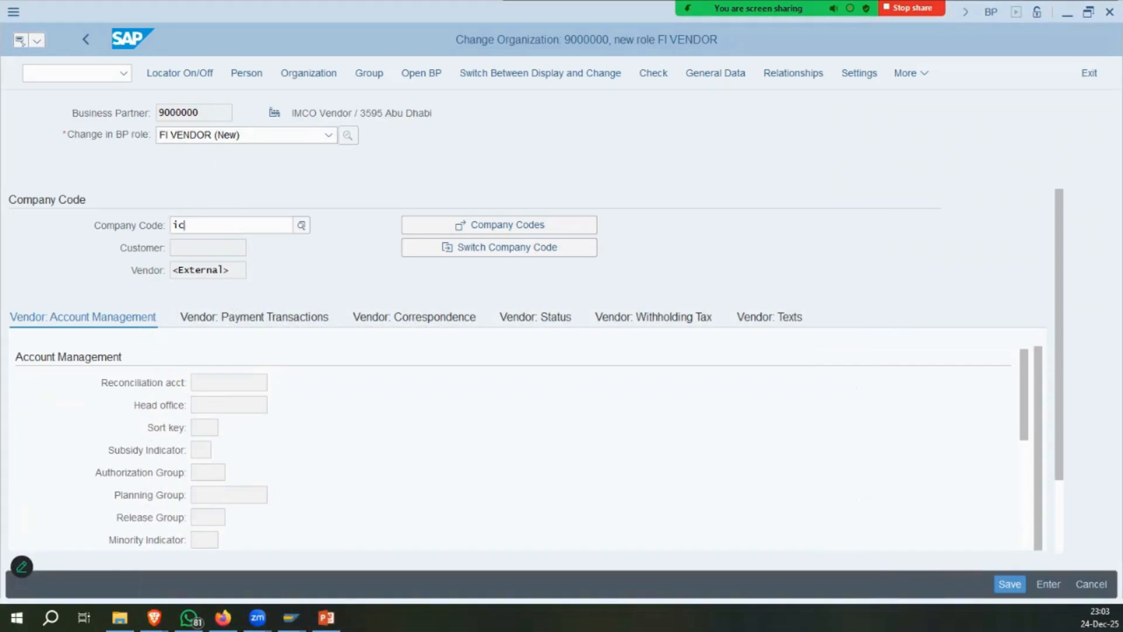
type("mco")
key("Return")
Set the vendor's reconciliation account to 100980 and its sort key to 012 in the account management data.
left_click(247, 383)
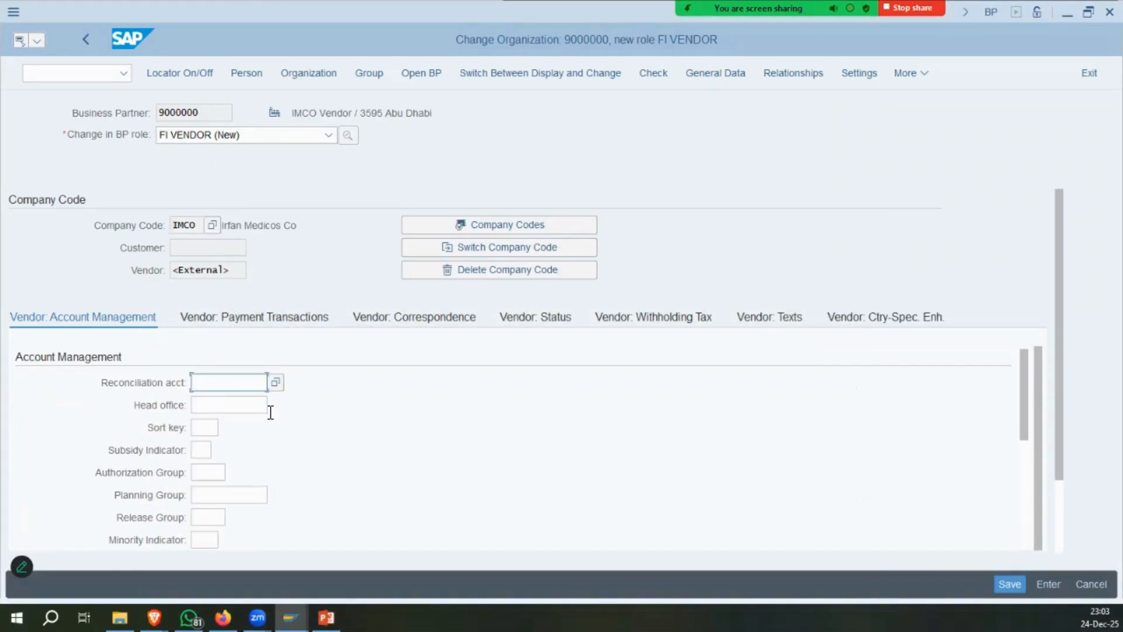
key("alt+Tab")
key("alt+Tab")
key("alt+Tab")
key("alt+Tab")
type("100980")
key("Tab")
key("Tab")
key("alt+Tab")
key("alt+Tab")
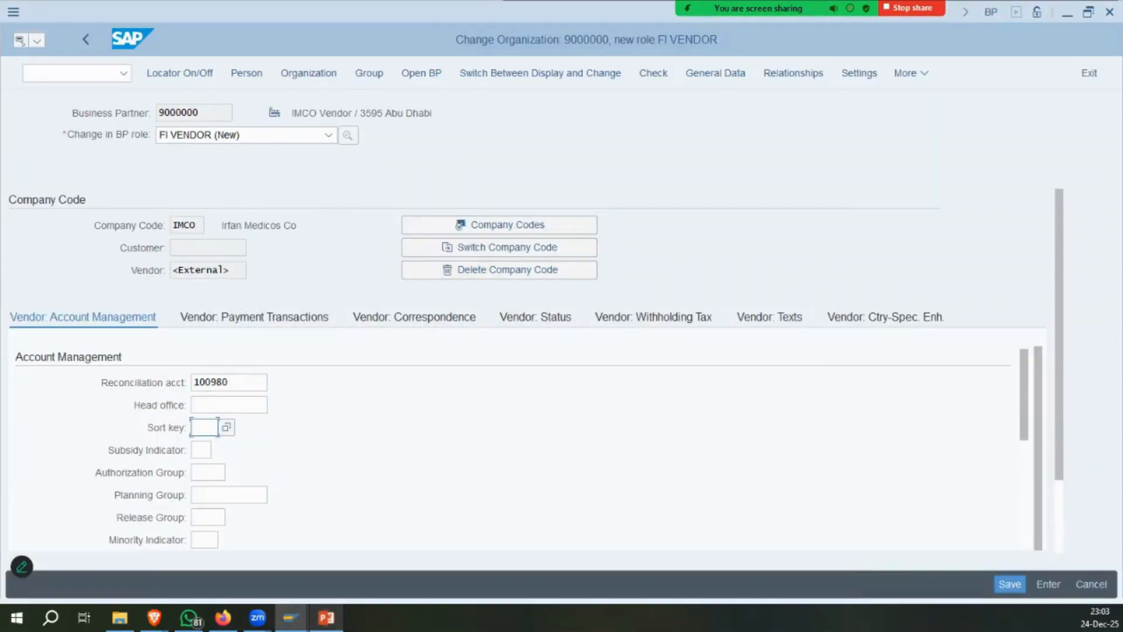
key("Return")
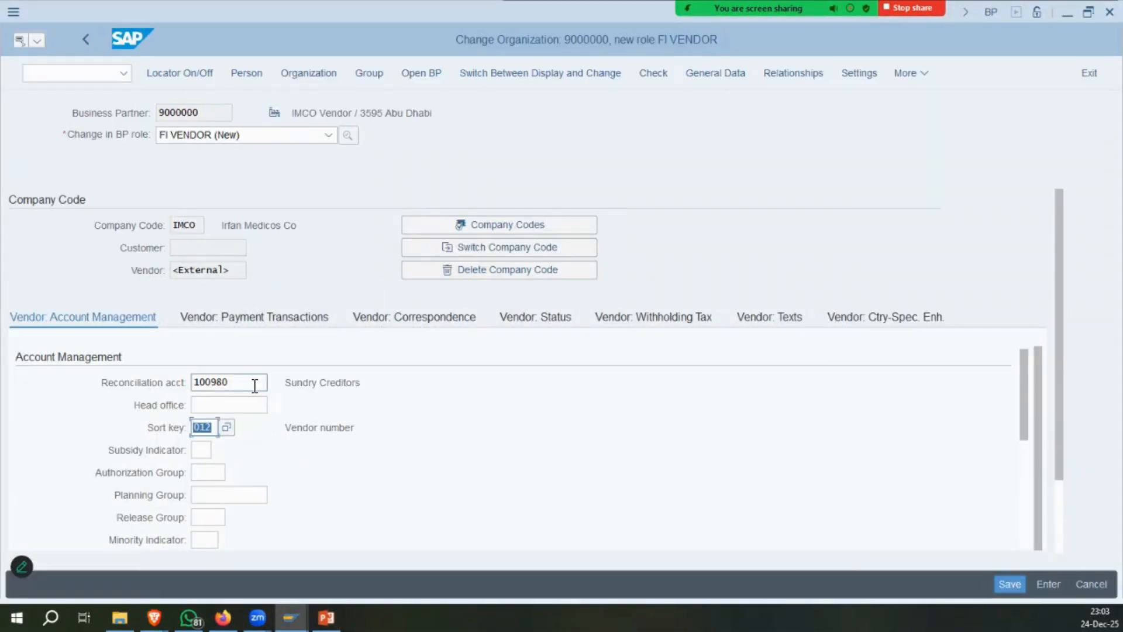
Read the payment transactions instructions on the next slide and review the remaining account management sections of the vendor.
key("alt+Tab")
key("Down")
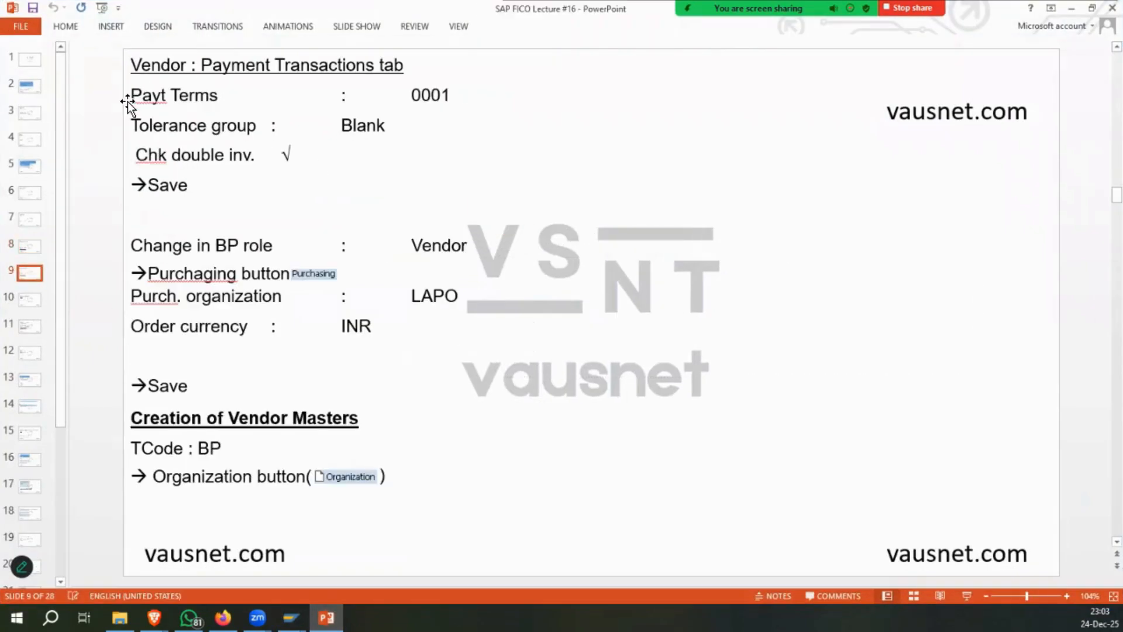
key("alt+Tab")
scroll(212, 471, "down", 3)
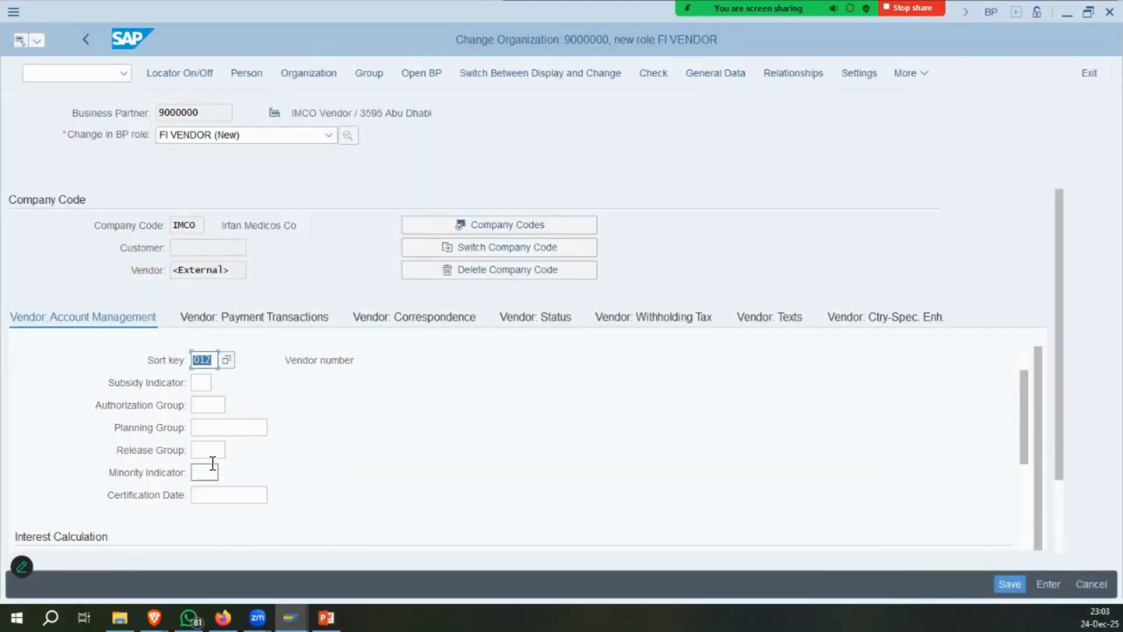
scroll(226, 454, "down", 8)
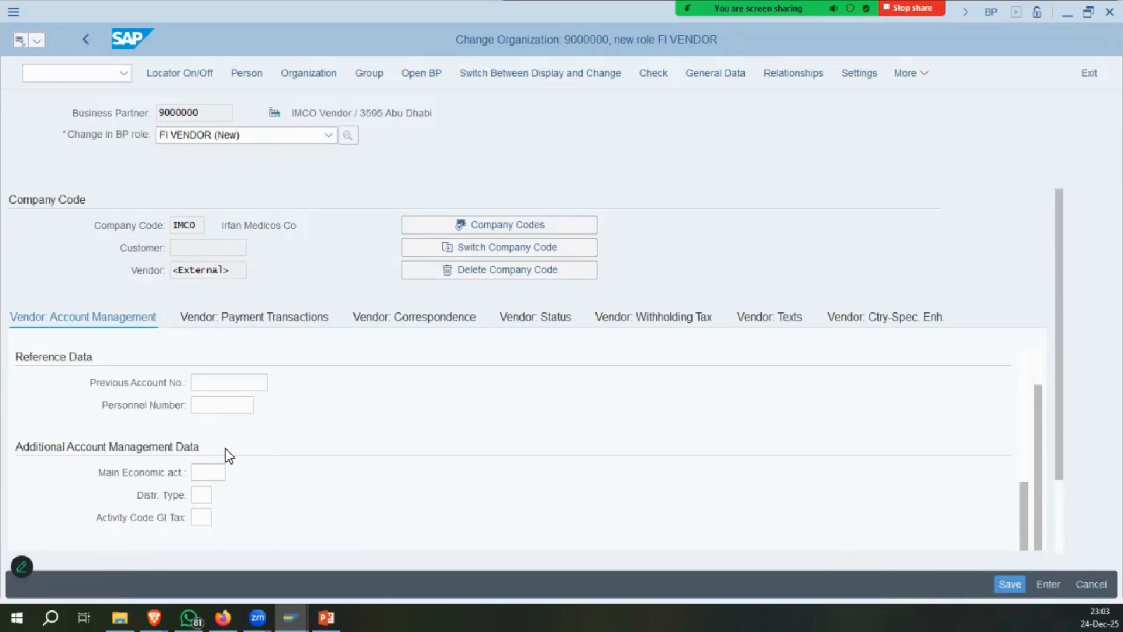
scroll(226, 448, "up", 10)
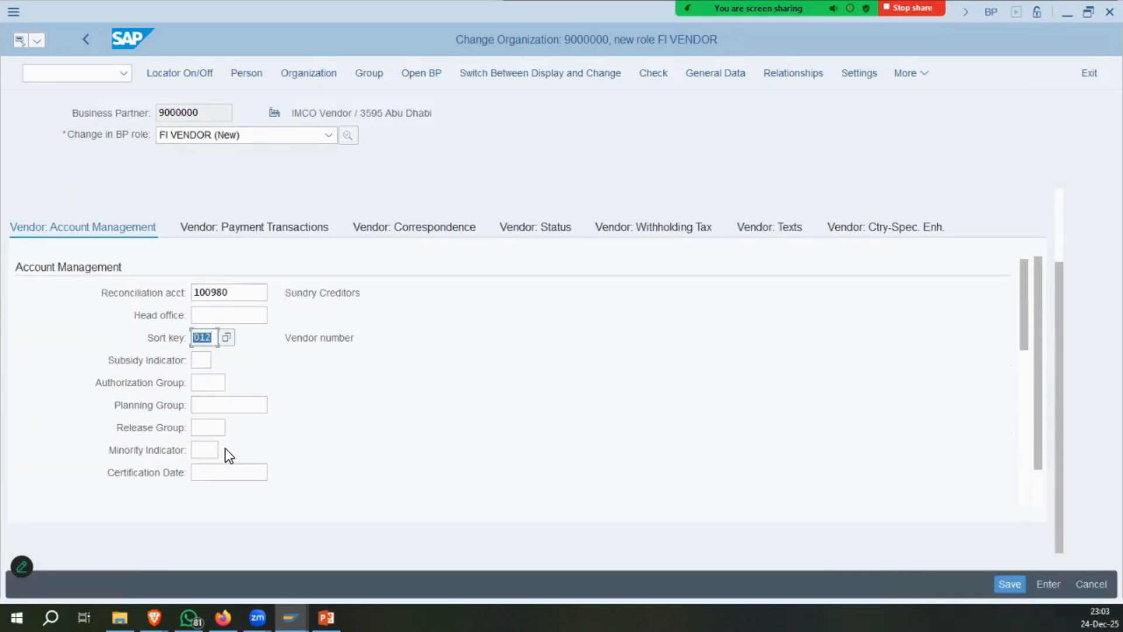
key("alt+Tab")
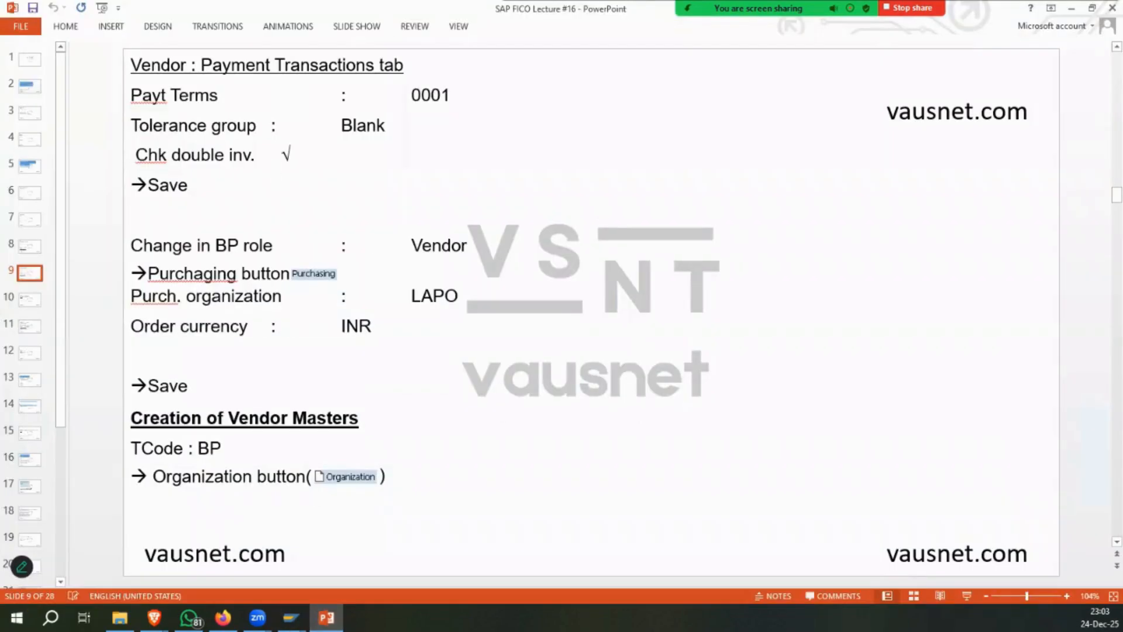
key("alt+Tab")
Set the vendor's payment terms to 0001, activate Check Double Invoice, and save the FI VENDOR role.
left_click(247, 313)
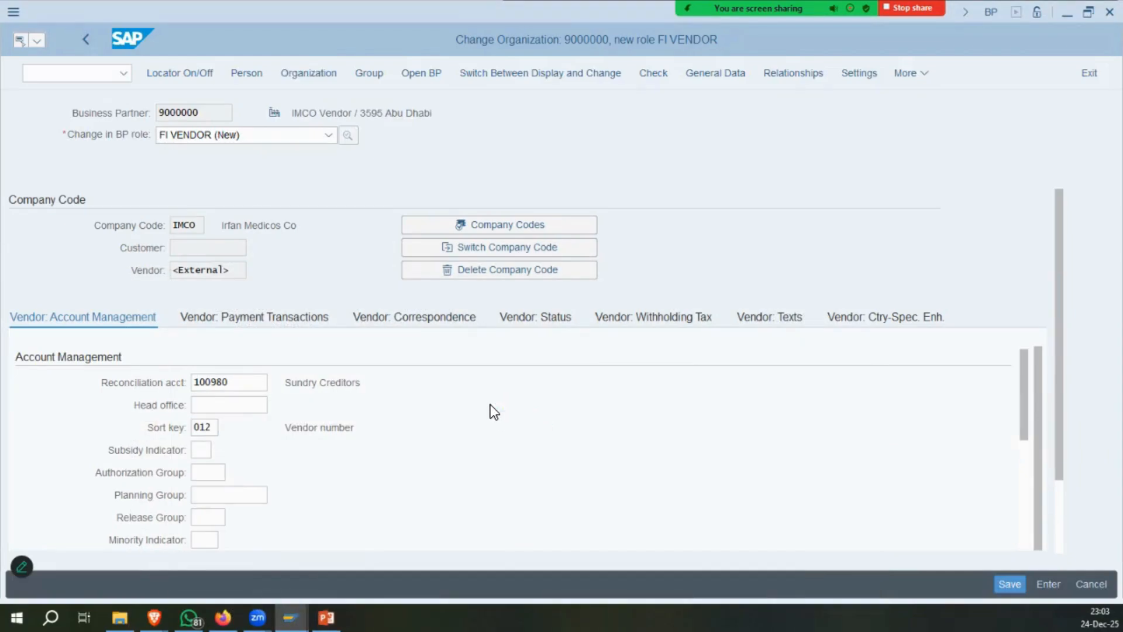
type("0001")
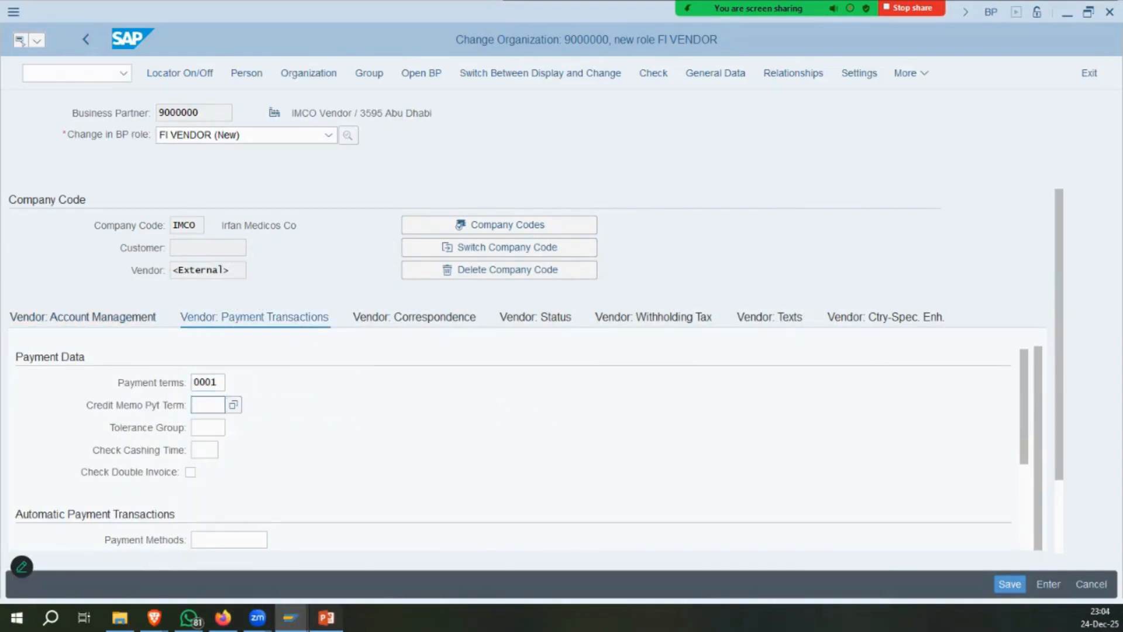
key("alt+Tab")
key("alt+Tab")
left_click(191, 471)
mouse_move(327, 617)
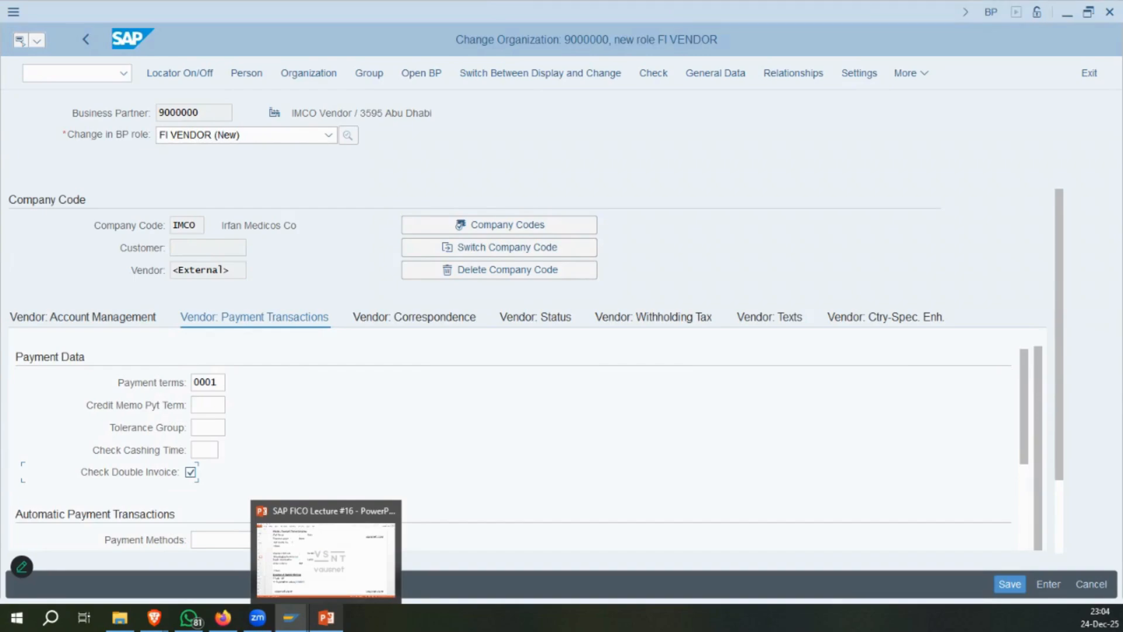
left_click(326, 617)
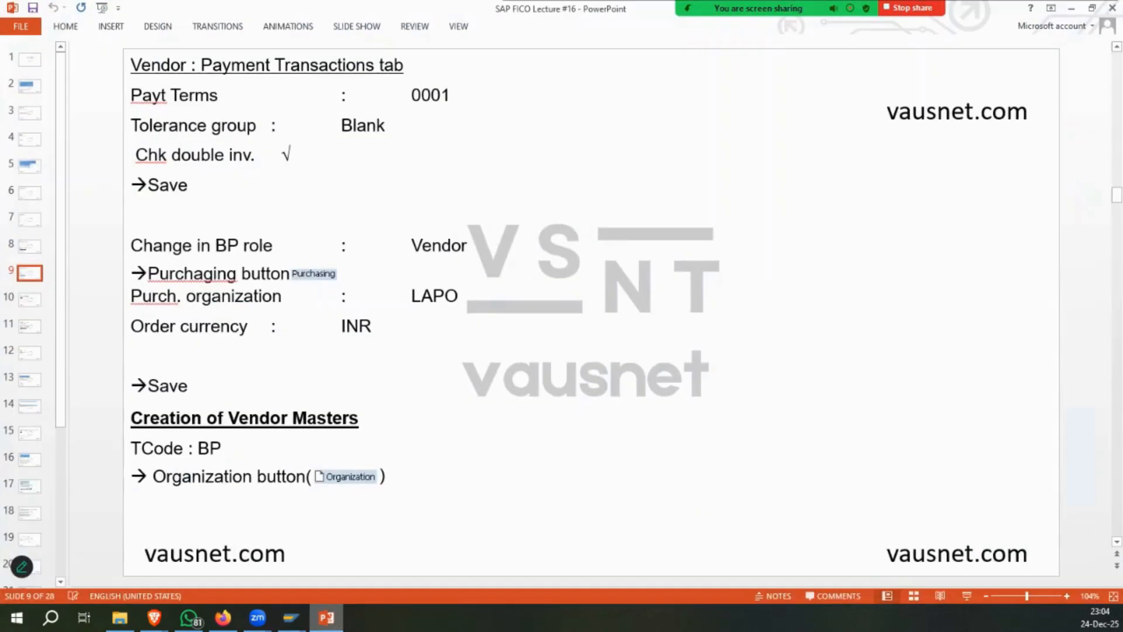
key("alt+Tab")
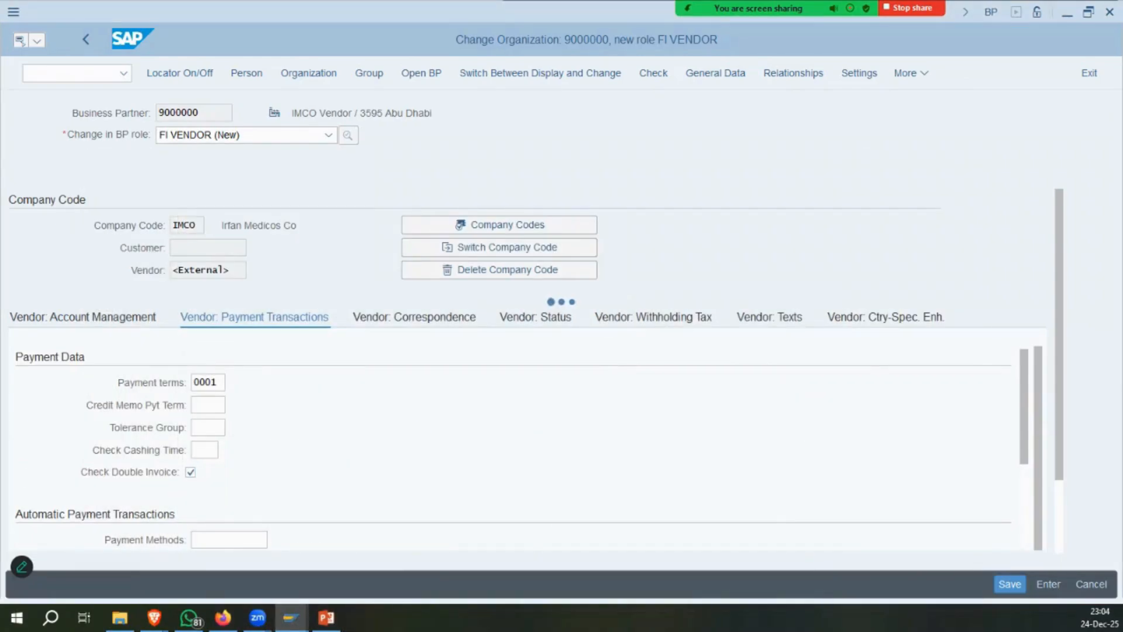
Check the slide for the next BP role and change the business partner's role to MM Vendor- STD.
key("alt+Tab")
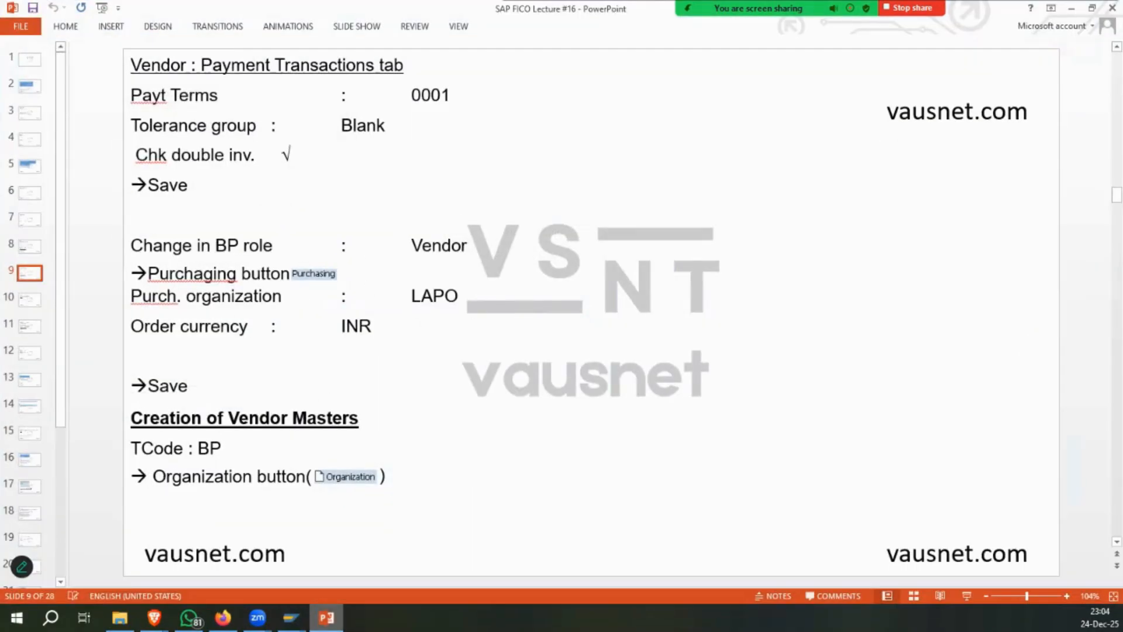
key("alt+Tab")
left_click(287, 133)
scroll(268, 304, "down", 4)
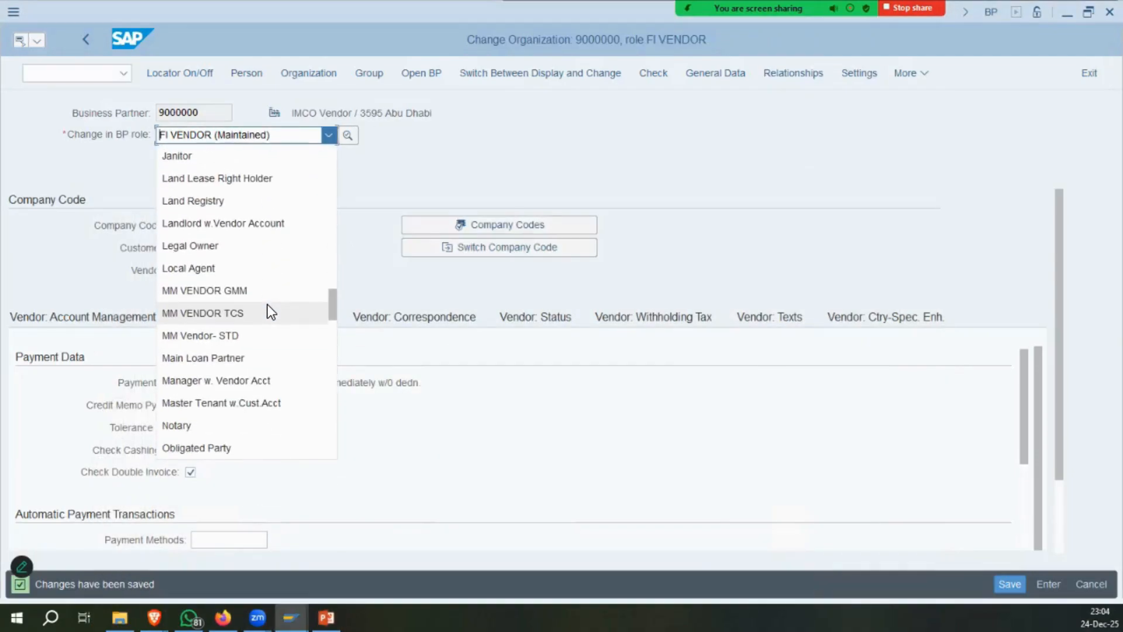
scroll(268, 304, "down", 5)
scroll(268, 304, "down", 3)
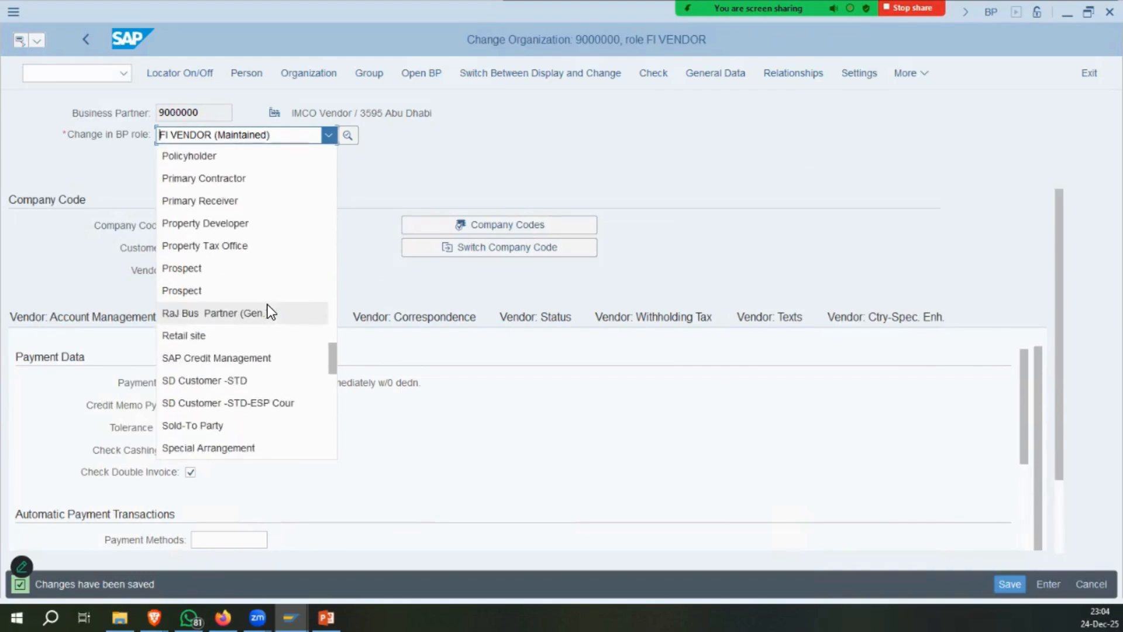
scroll(267, 304, "down", 1)
scroll(257, 329, "down", 2)
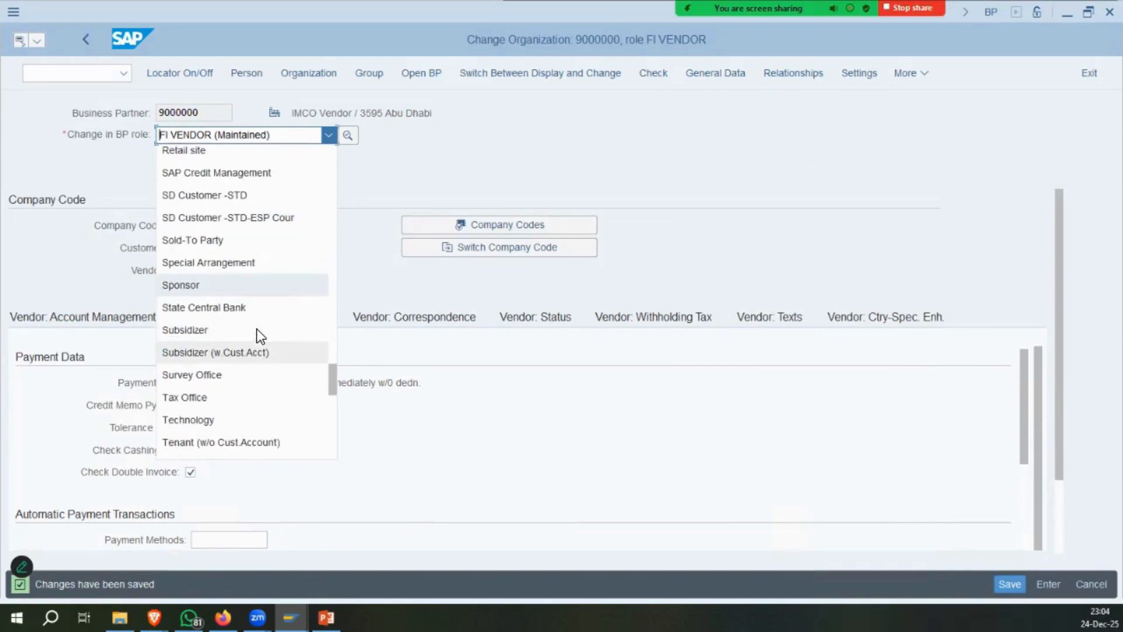
scroll(255, 366, "down", 3)
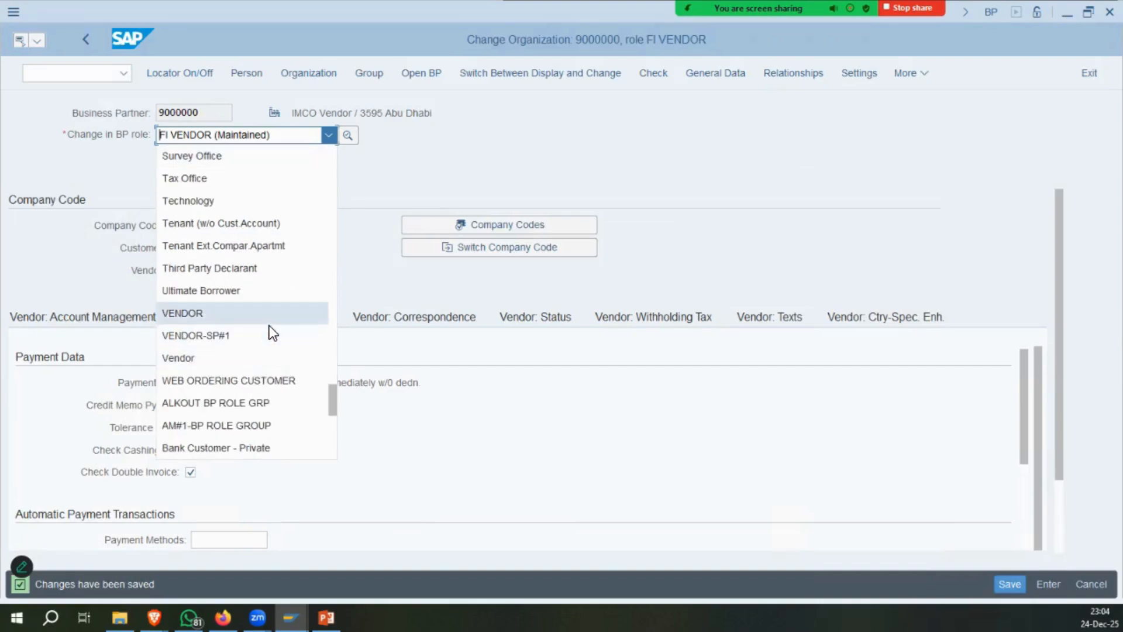
scroll(269, 326, "down", 6)
scroll(269, 334, "down", 1)
scroll(272, 336, "up", 20)
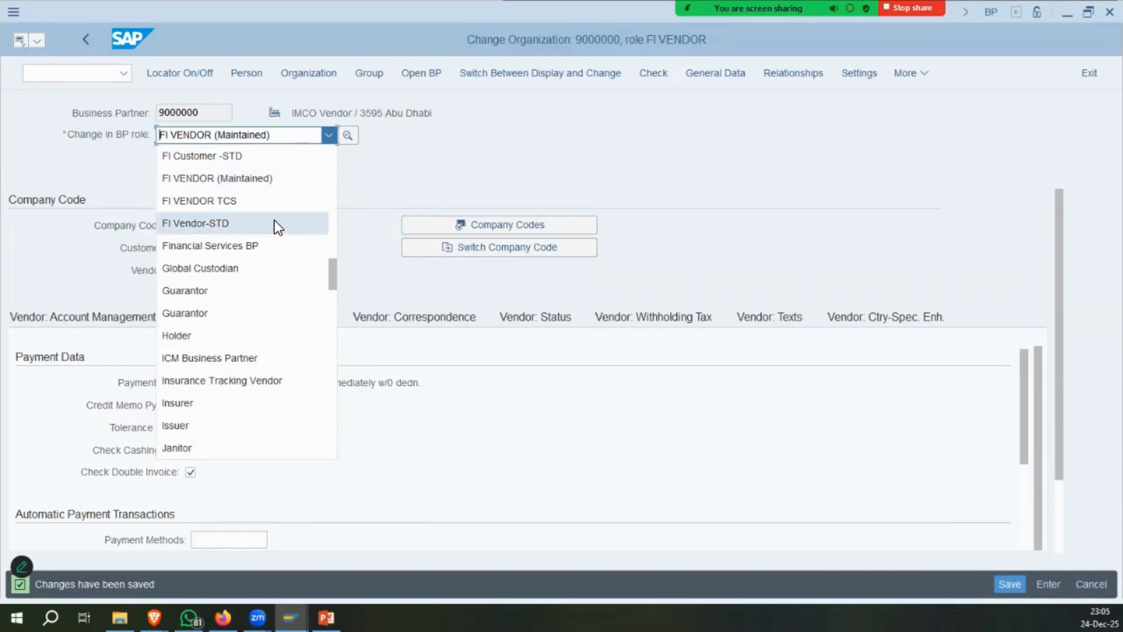
scroll(275, 222, "down", 1)
scroll(275, 220, "down", 3)
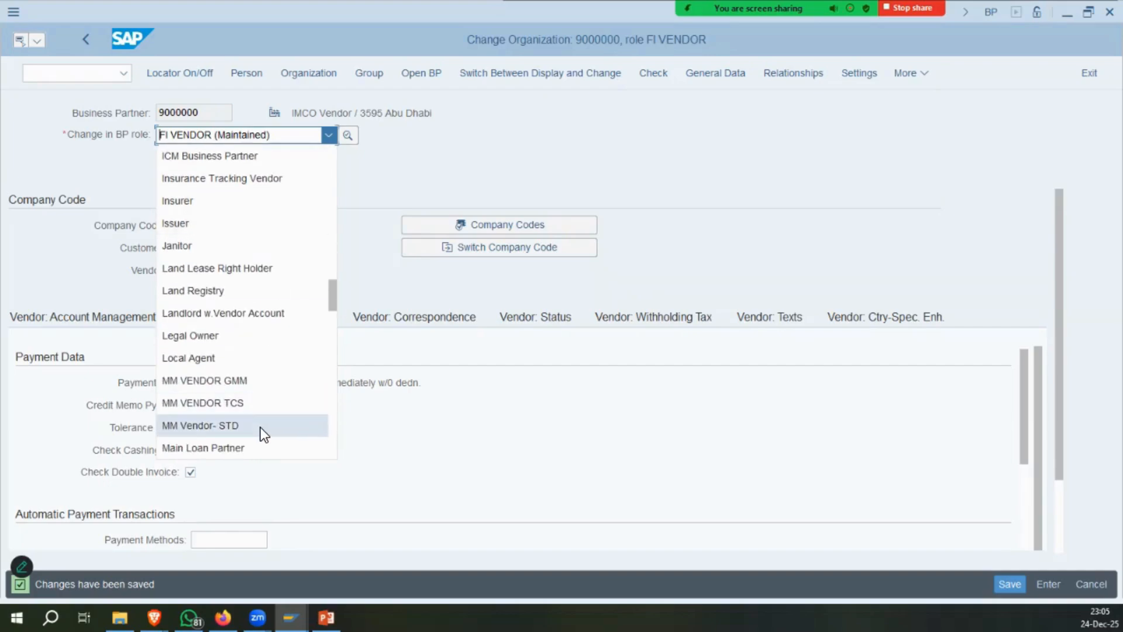
left_click(261, 427)
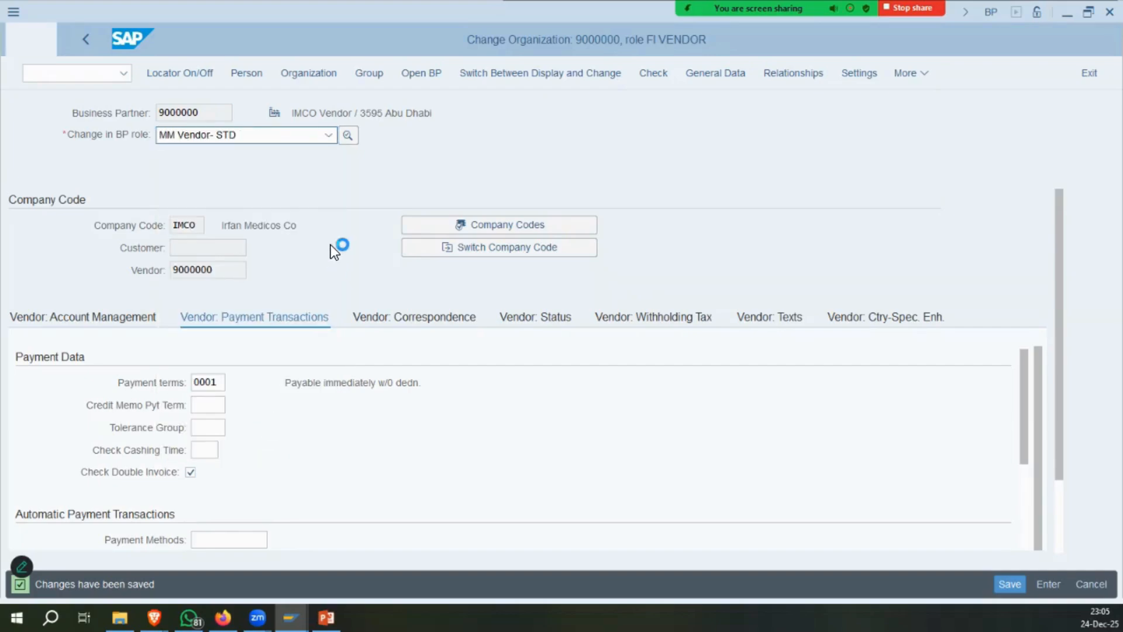
Display the vendor's purchasing data and assign the company's purchasing organization from the list of available entries.
left_click(709, 74)
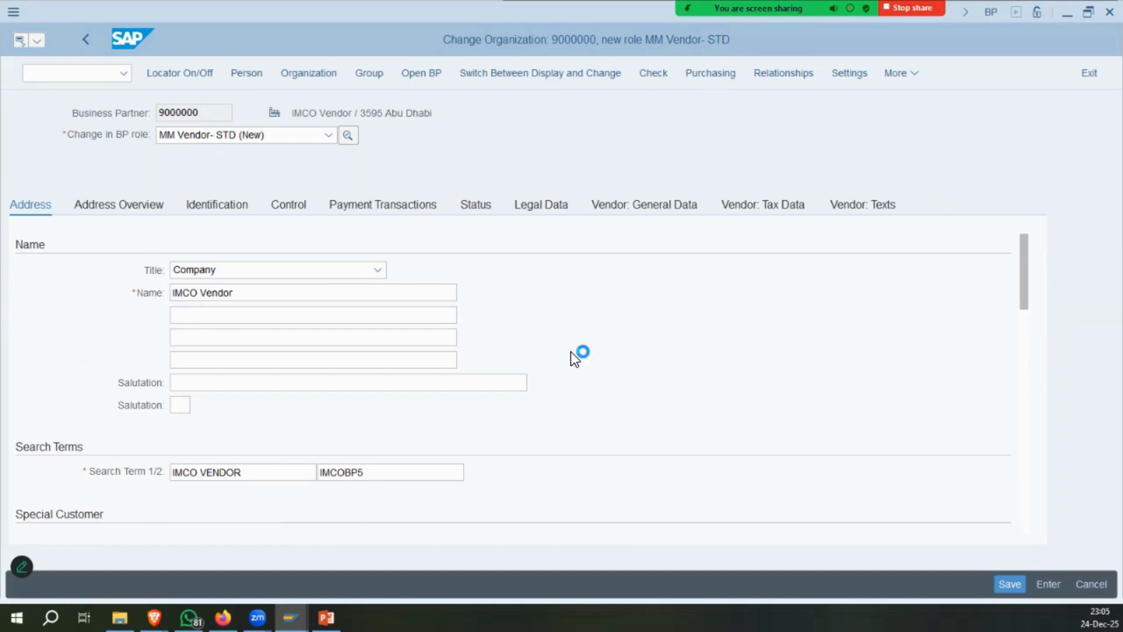
left_click(182, 226)
key("F4")
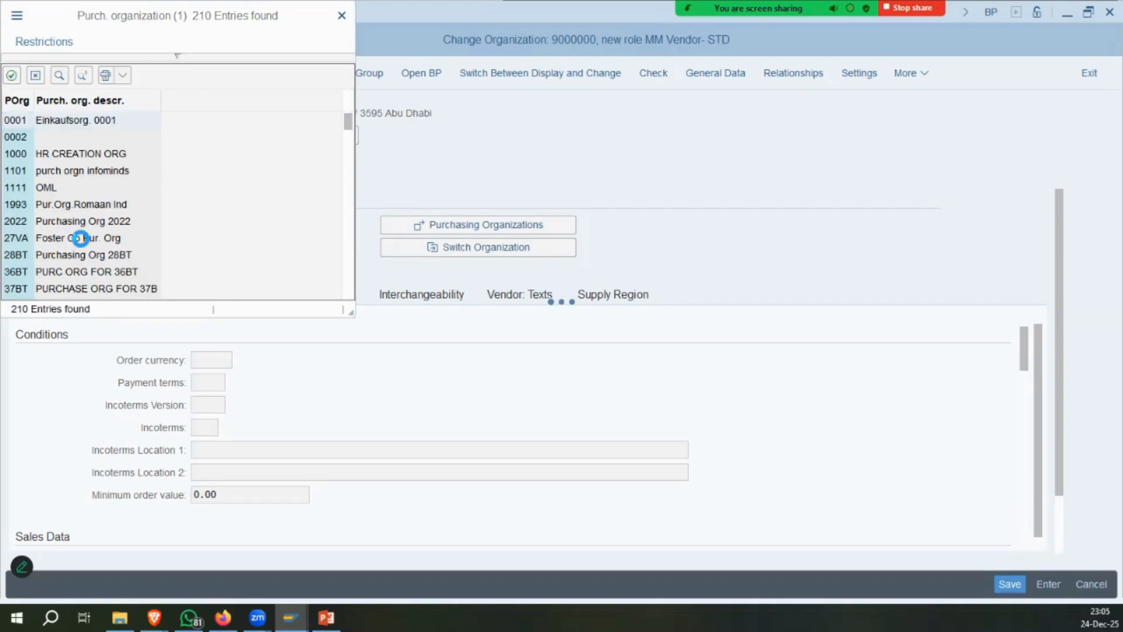
scroll(79, 238, "down", 10)
scroll(69, 211, "down", 5)
double_click(71, 236)
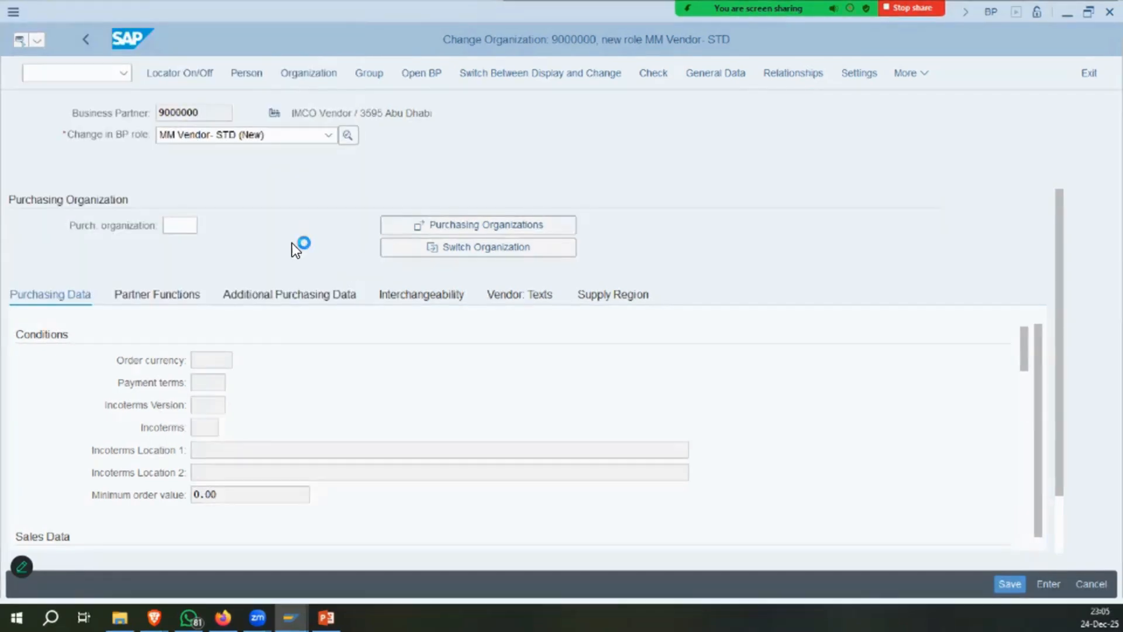
left_click(326, 617)
left_click(325, 617)
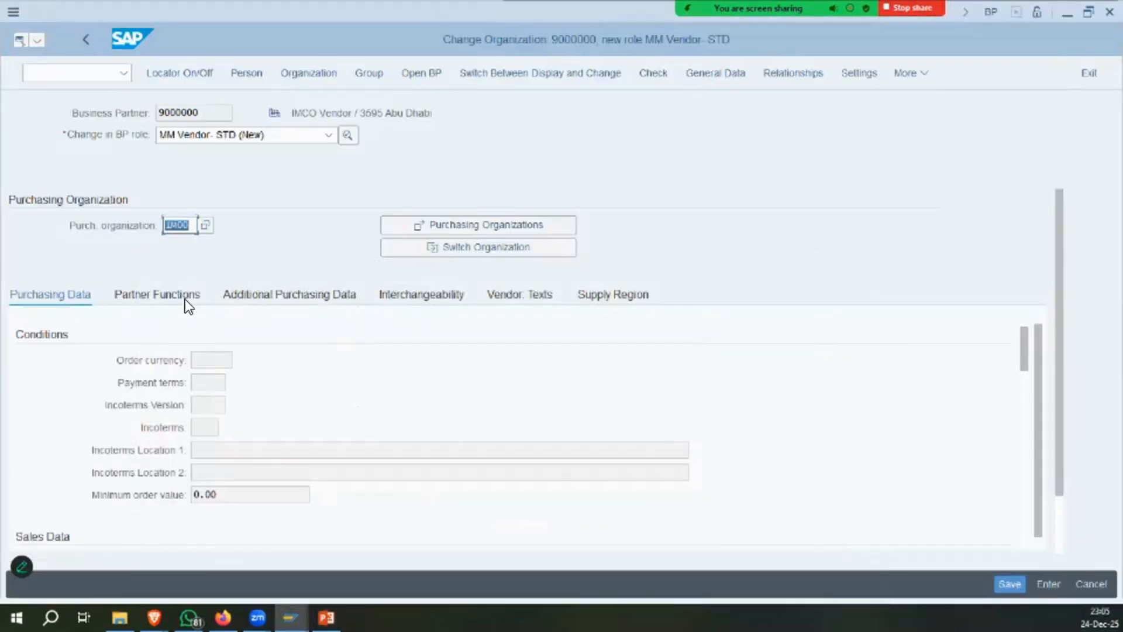
key("Return")
Enter order currency AED, payment terms 0001 and a supplier calculation schema group, save the purchasing data, and return to the slide.
type("aed")
key("Tab")
type("0001")
key("Tab")
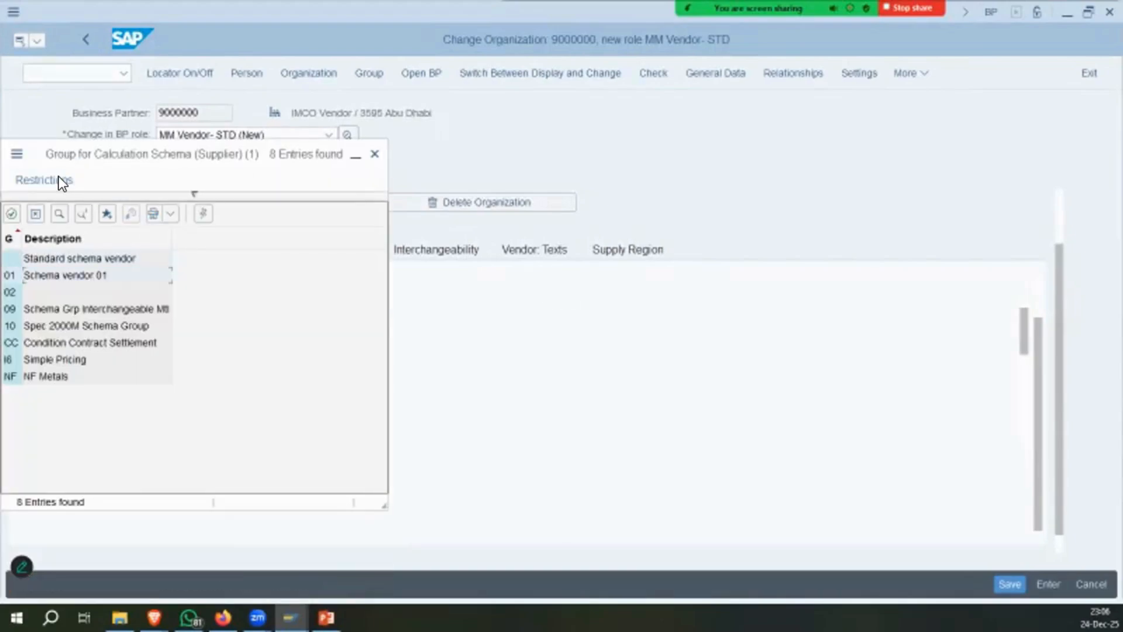
double_click(254, 270)
key("Return")
left_click(1010, 583)
left_click(326, 617)
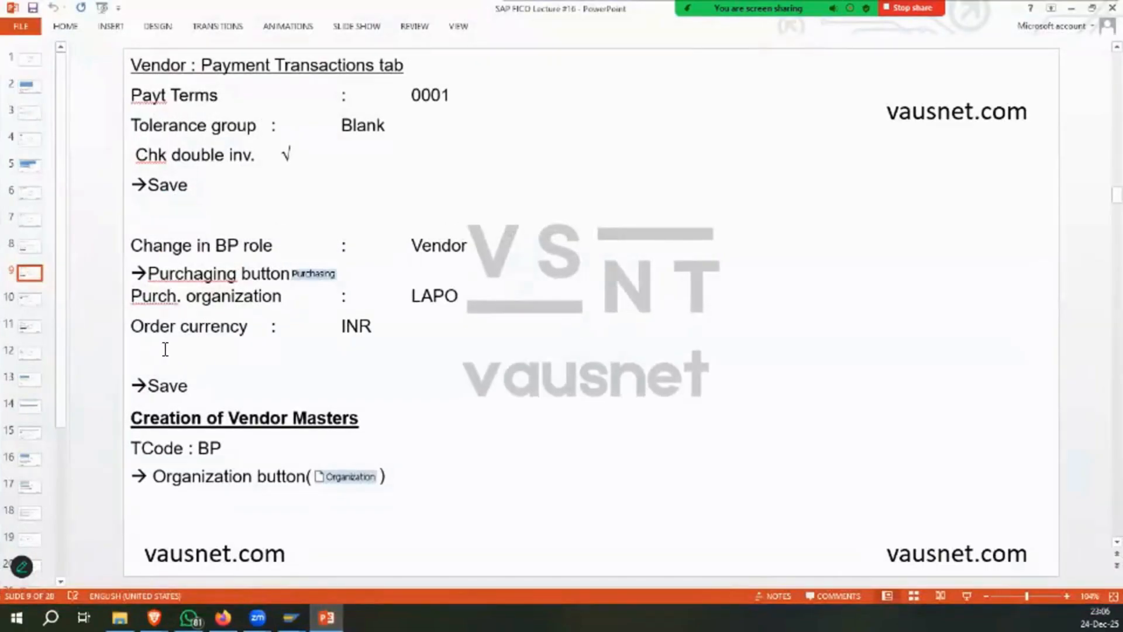
Check the next slide, then begin a new organization under the next business partner number with grouping IMCO Vendor Groupings.
left_click(30, 299)
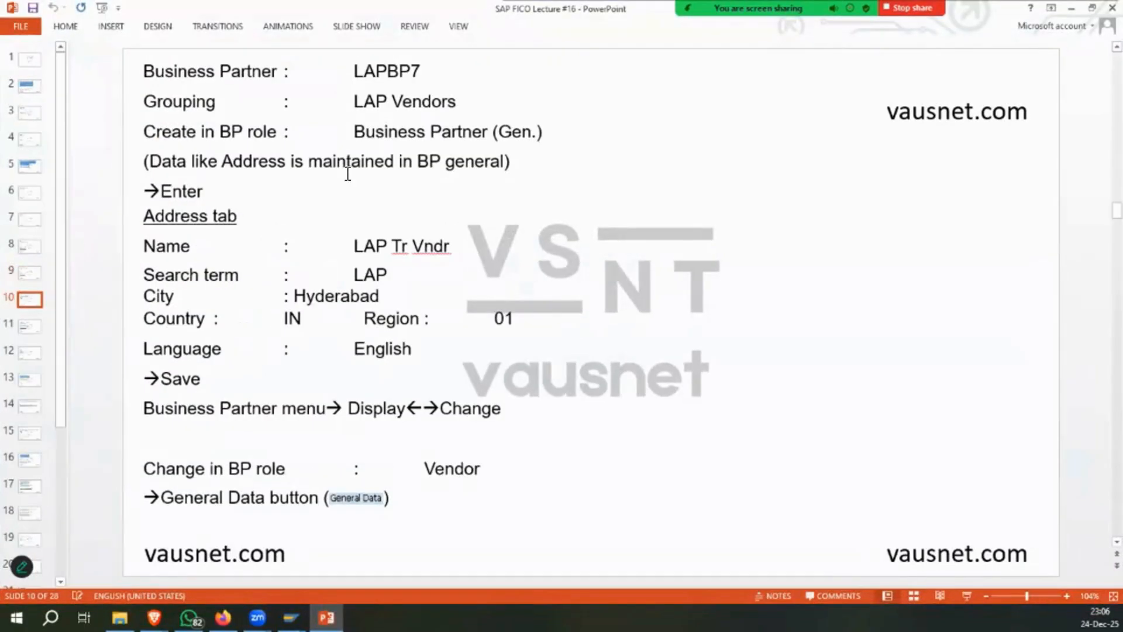
key("alt+Tab")
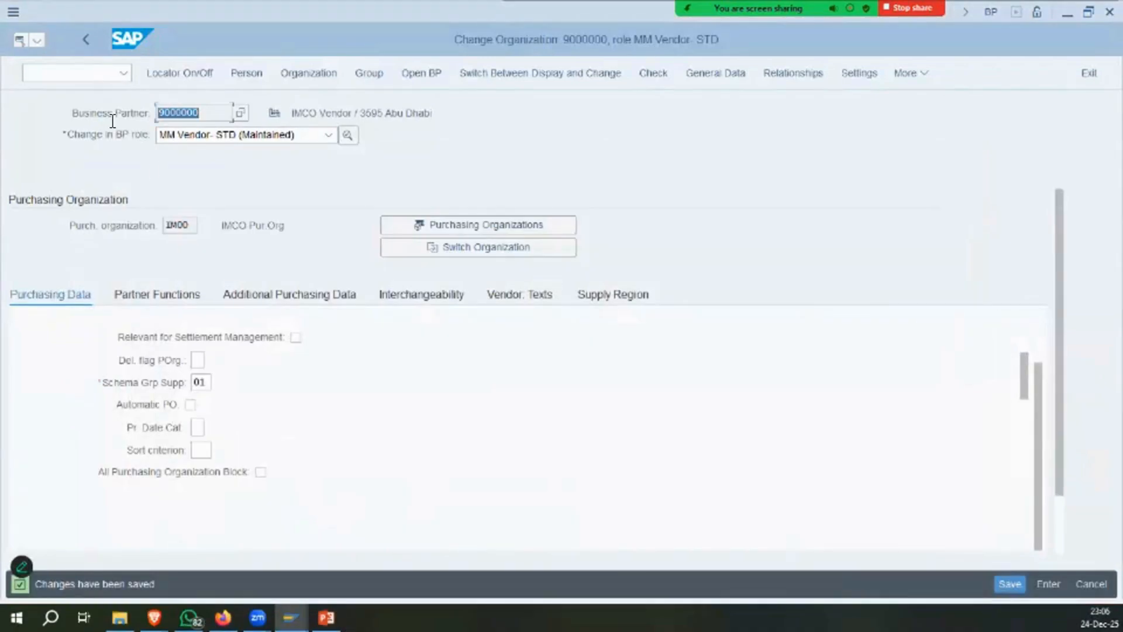
left_click(113, 135)
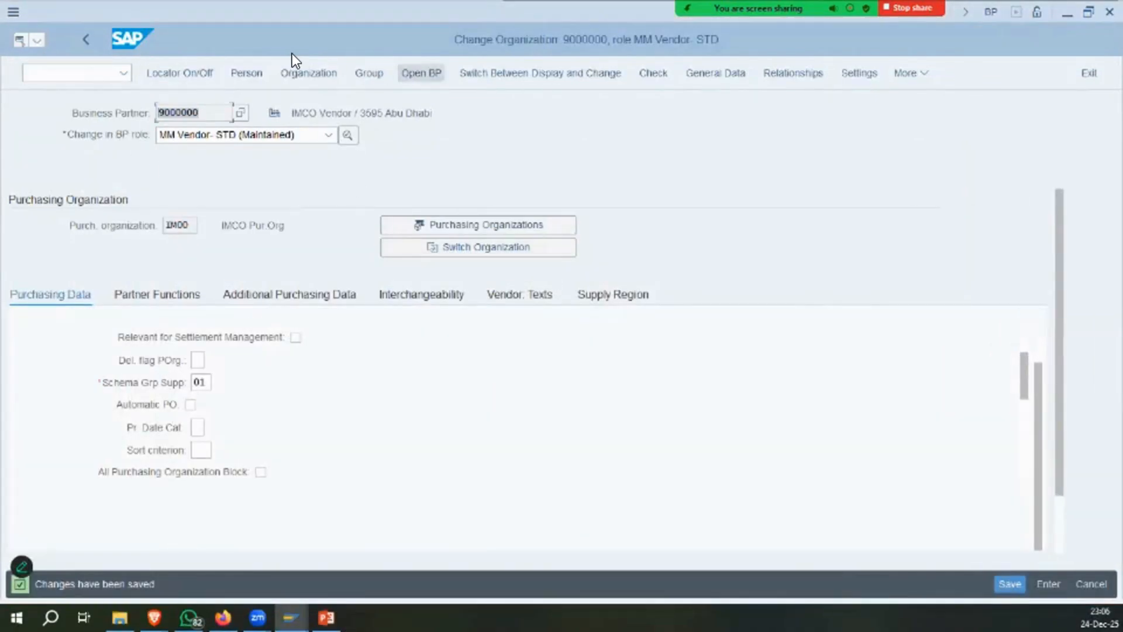
left_click(304, 74)
left_click(174, 111)
type("9000000")
key("BackSpace")
type("1")
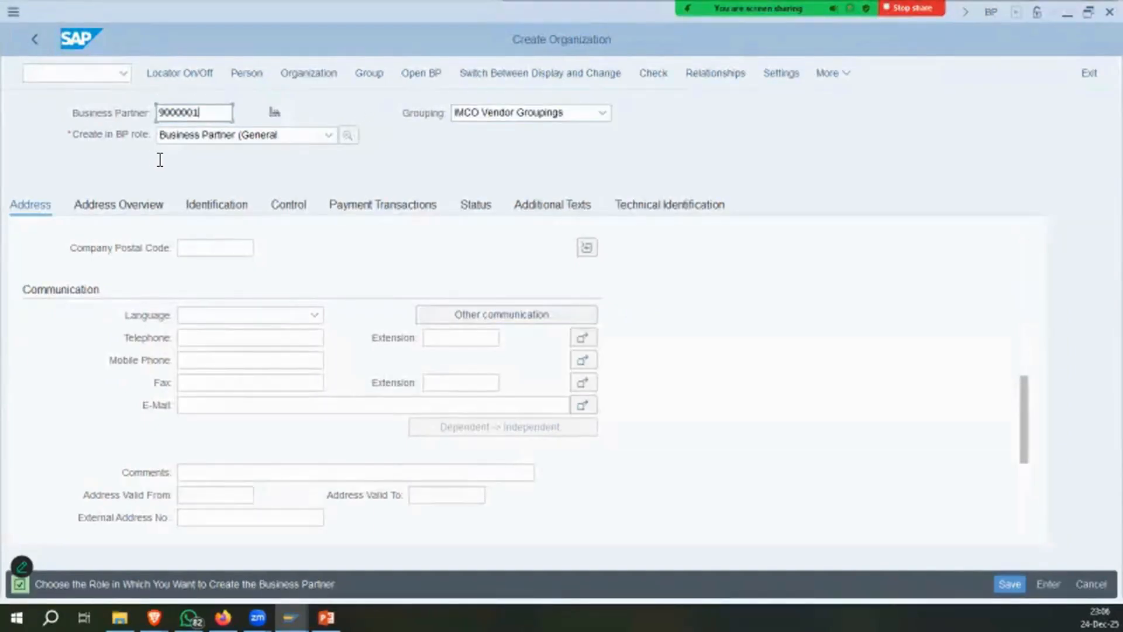
scroll(206, 195, "up", 10)
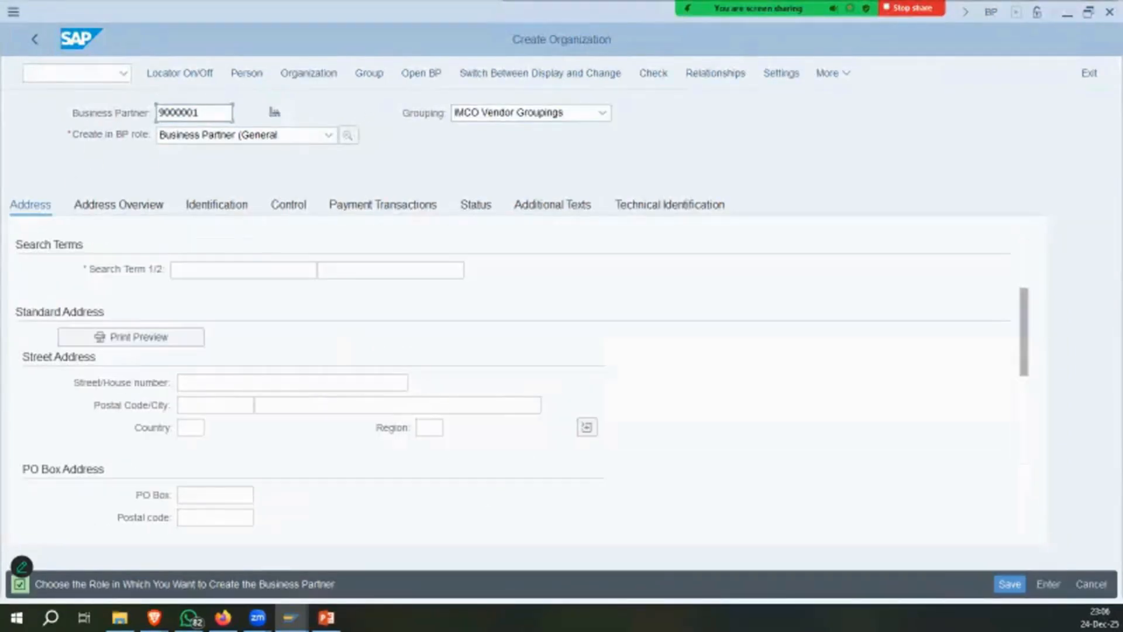
Copy "Tr Vndr" from the slide and name the new organization IMCO Tr Vndr.
key("alt+Tab")
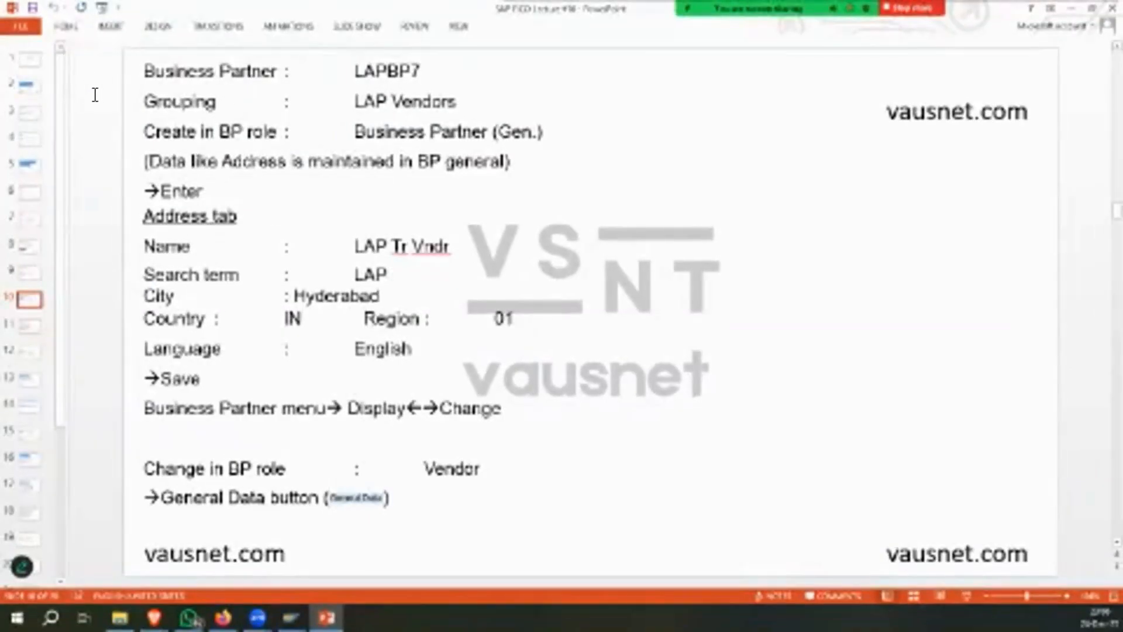
left_click_drag(390, 245, 451, 247)
key("ctrl+c")
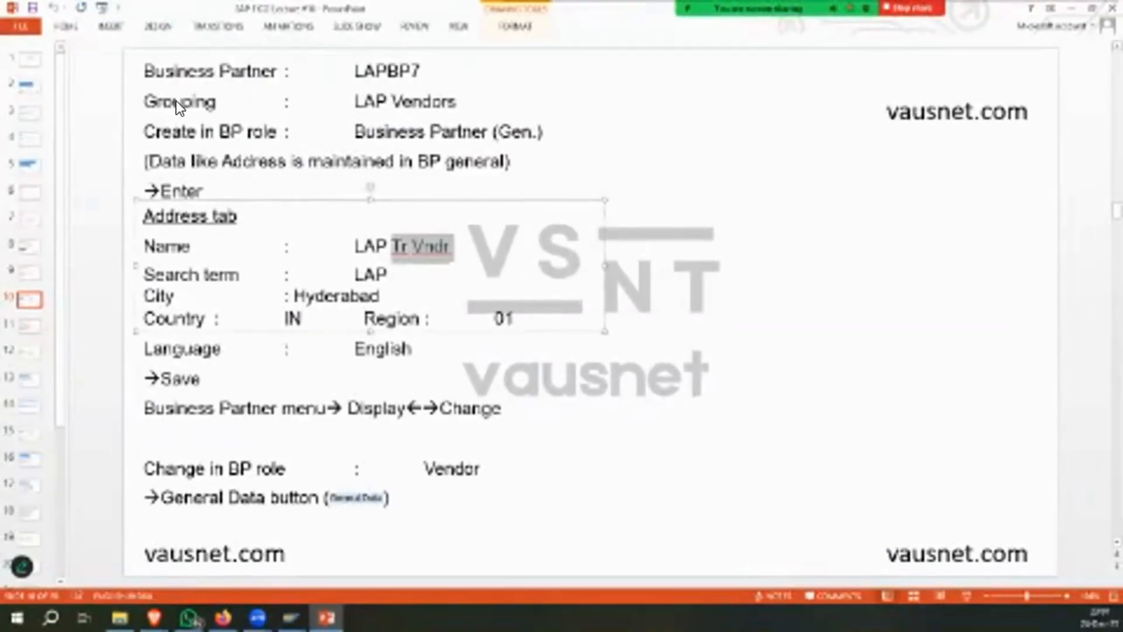
key("alt+Tab")
type("MKO")
key("ctrl+v")
key("Tab")
Fill the first search term with the organization's name and the second with its business partner number.
left_click_drag(234, 292, 158, 291)
key("ctrl+c")
left_click(234, 448)
key("ctrl+v")
left_click(377, 269)
left_click(233, 310)
left_click(389, 448)
left_click_drag(202, 111, 155, 111)
key("ctrl+c")
left_click(389, 448)
key("ctrl+v")
Enter the organization's street and house number, postal code and city in the standard address.
scroll(316, 358, "down", 3)
scroll(316, 358, "up", 3)
scroll(316, 358, "down", 2)
left_click(225, 426)
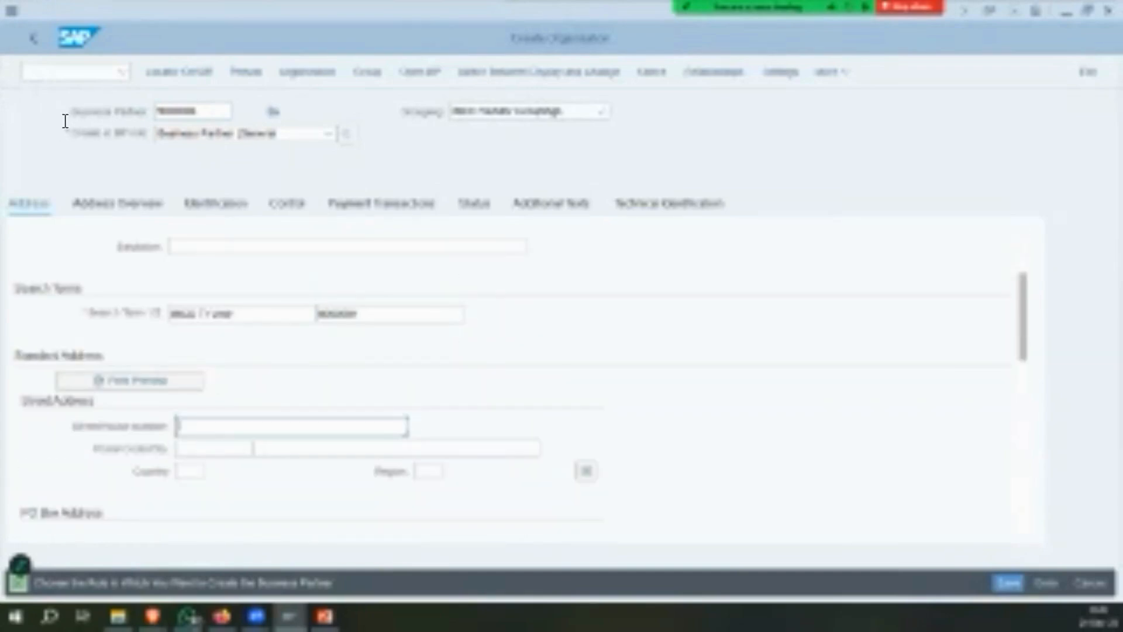
key("Tab")
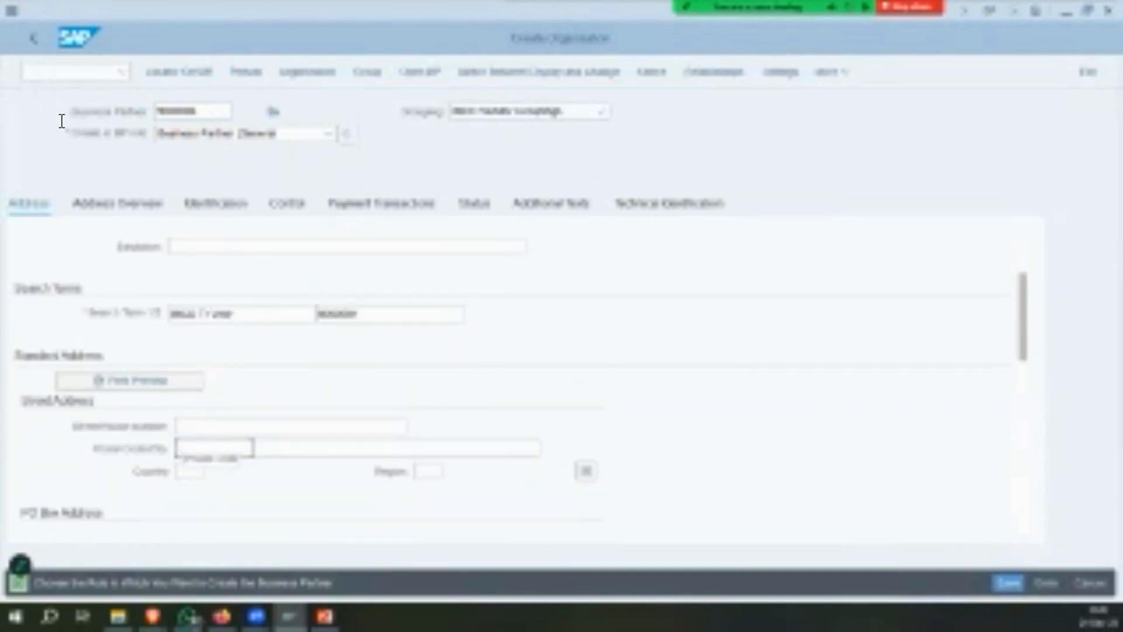
key("Tab")
key("shift+Tab")
key("shift+Tab")
type("Hmada")
key("BackSpace")
key("BackSpace")
key("BackSpace")
key("BackSpace")
type("amd")
key("BackSpace")
key("BackSpace")
key("BackSpace")
type("ouse no")
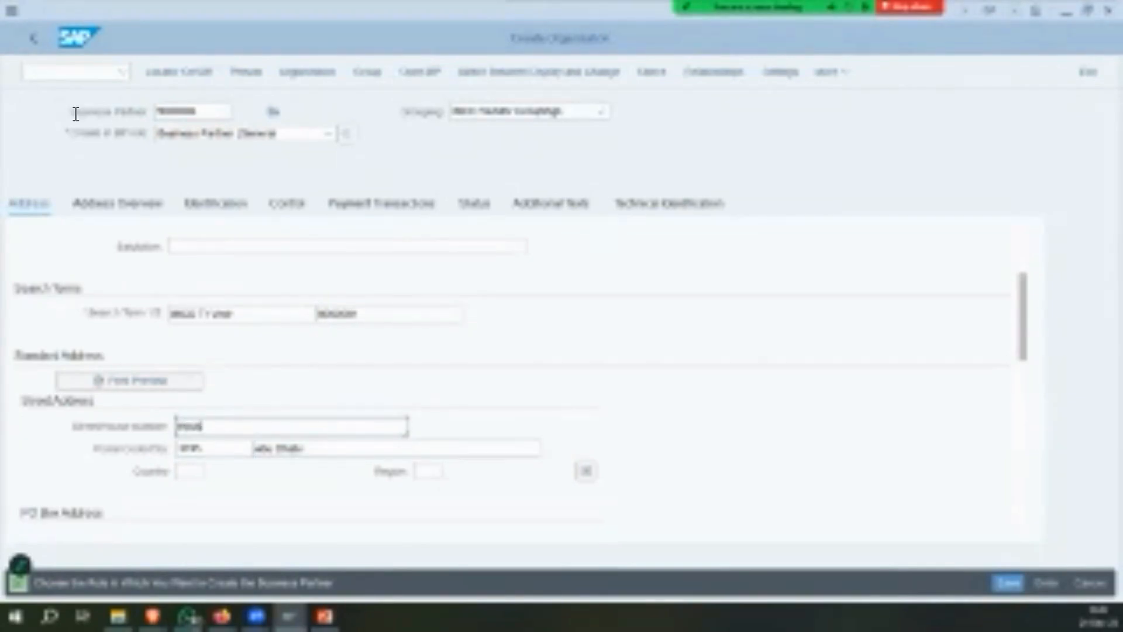
type(" 12")
key("BackSpace")
key("BackSpace")
type("98, General Equipment R")
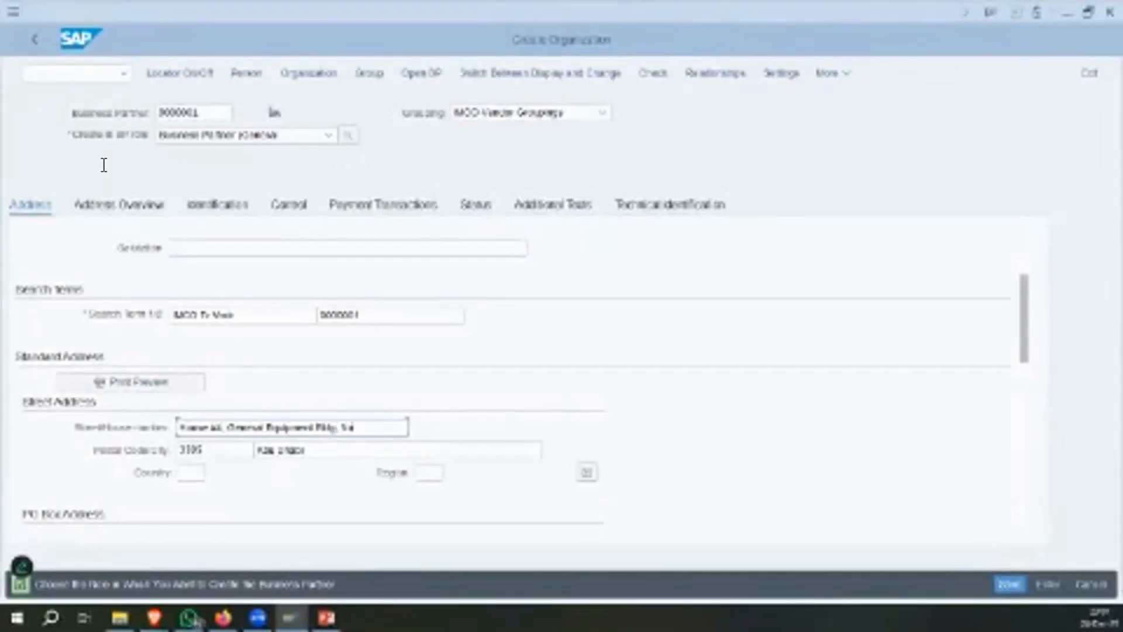
type("treet")
Set the address country to AE and choose the communication language.
key("Tab")
key("Tab")
key("Tab")
type("ae")
key("Tab")
scroll(263, 351, "down", 3)
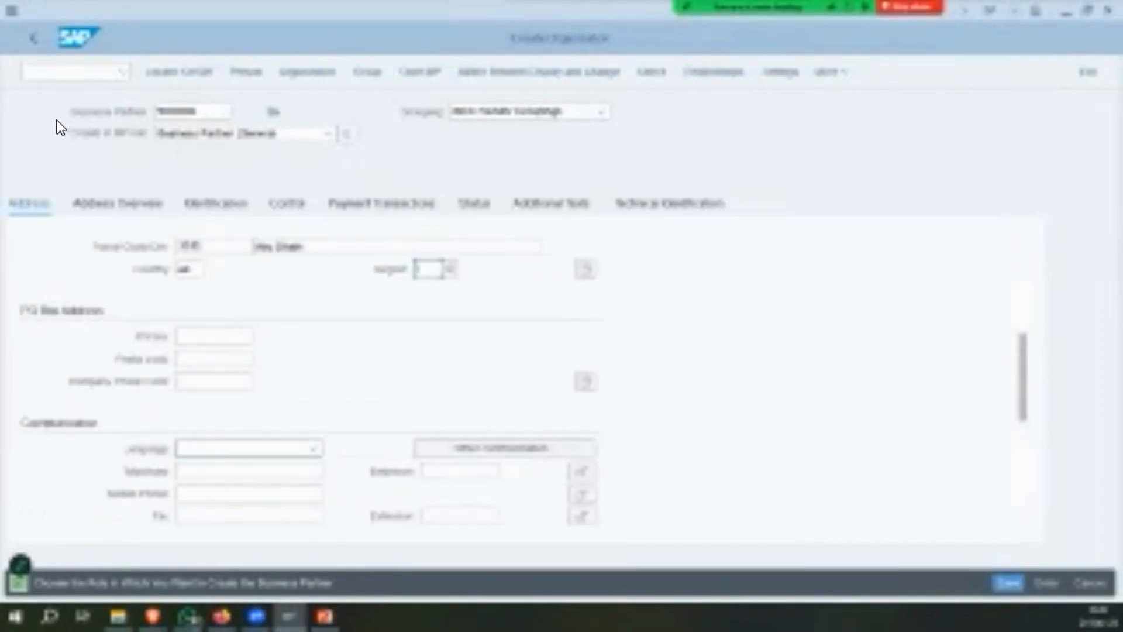
left_click(248, 448)
left_click(222, 382)
Enter the identification number for the external system ID type and save the new business partner.
scroll(197, 136, "up", 5)
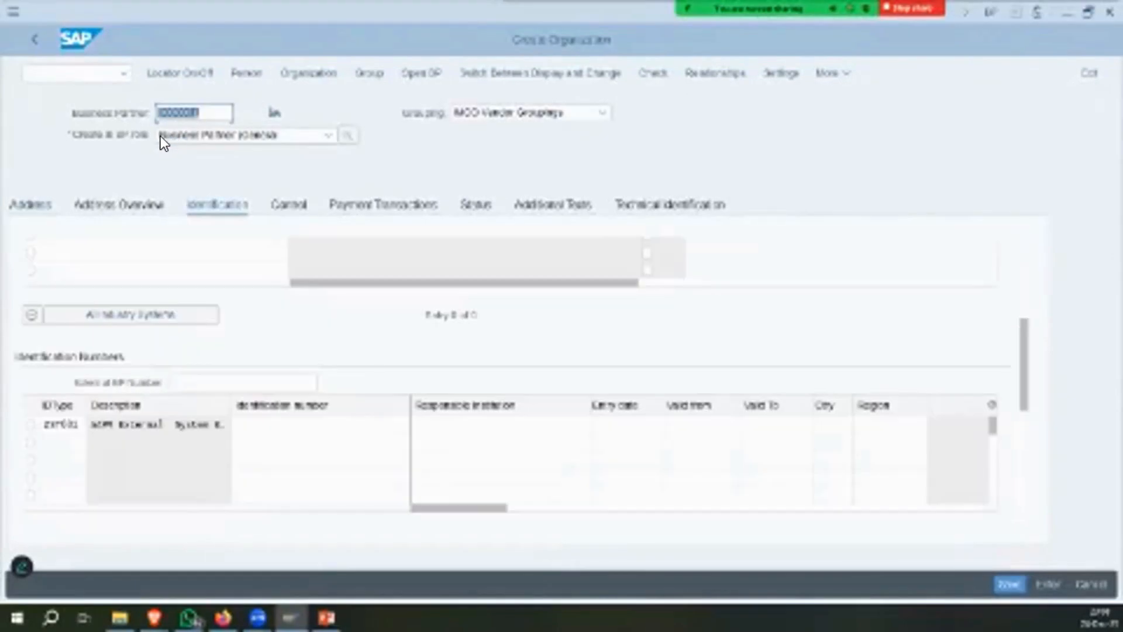
left_click(258, 425)
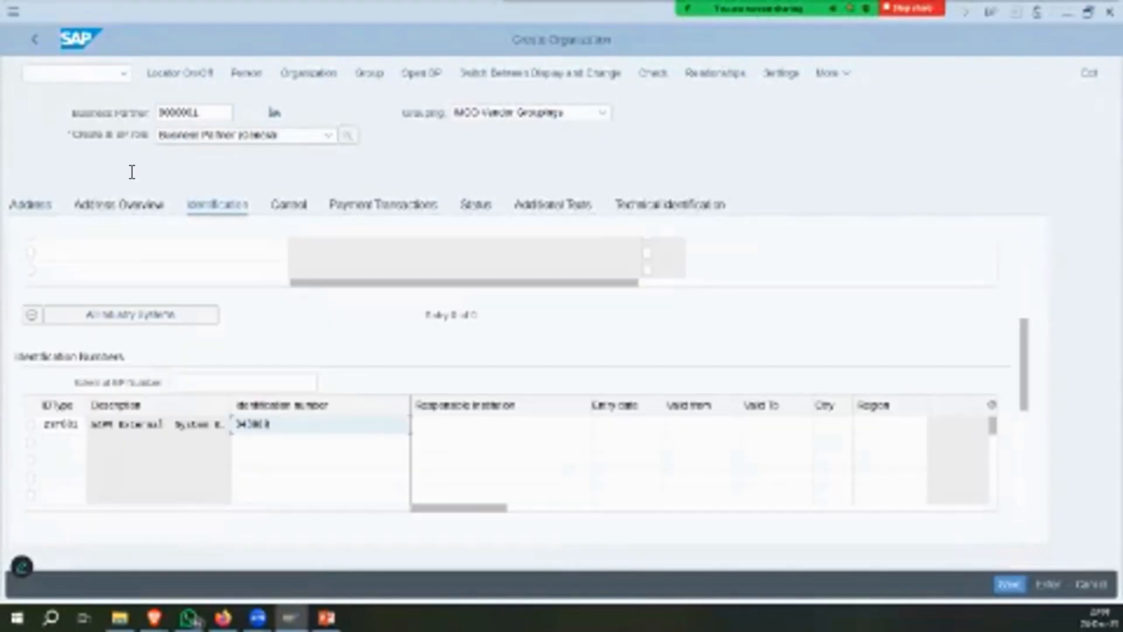
key("Return")
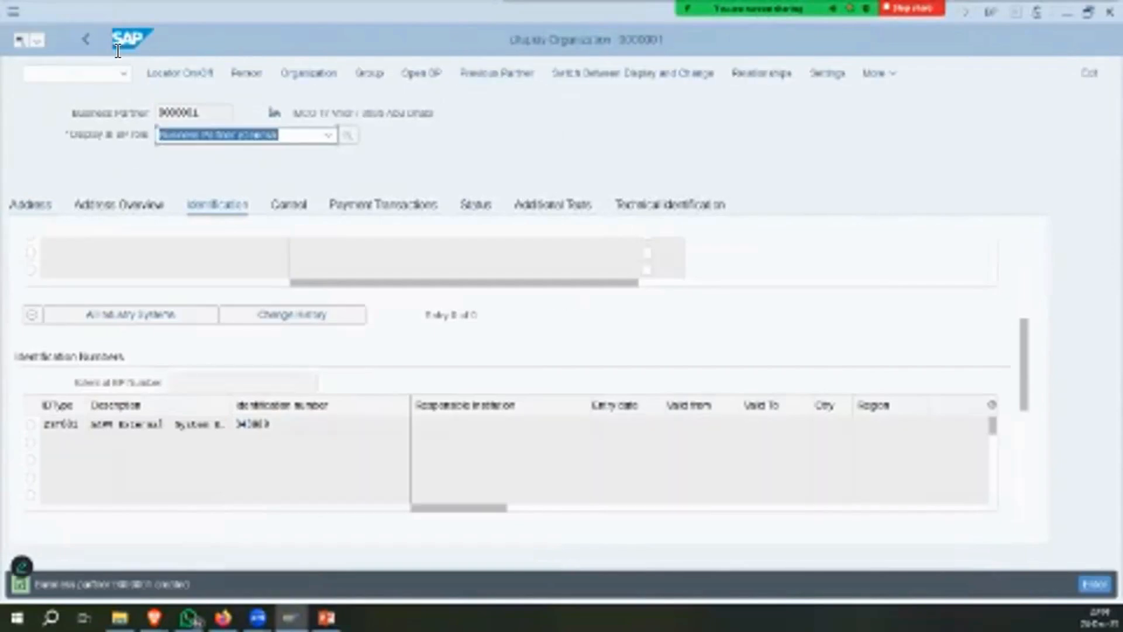
Check the slides for the next entries and change the new business partner's role to FI Vendor-STD.
key("alt+Tab")
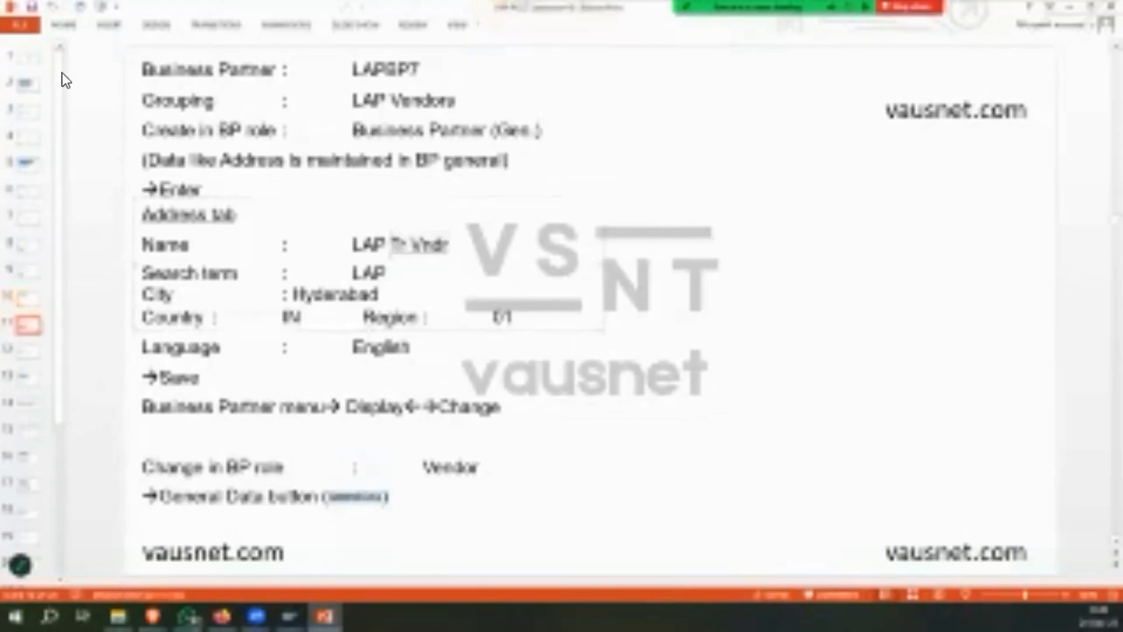
key("Page_Down")
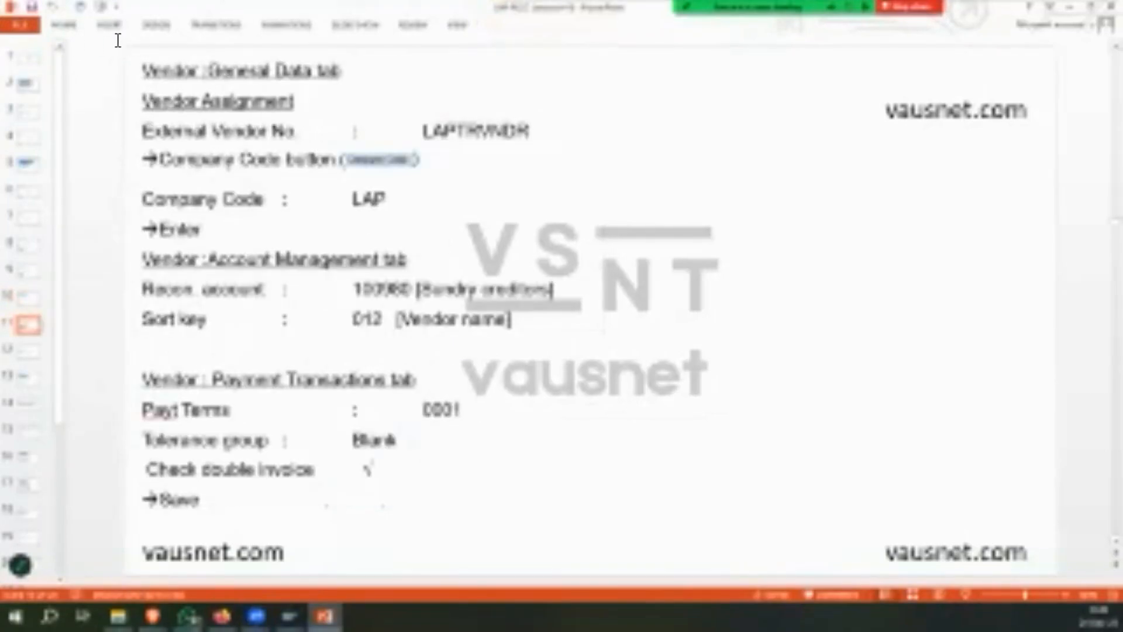
key("alt+Tab")
key("Down")
key("Down")
key("Down")
key("Down")
key("Down")
key("Down")
key("Down")
key("Down")
key("Down")
key("Down")
key("Down")
key("Down")
key("Down")
key("Down")
key("Down")
key("Down")
key("Down")
key("Down")
key("Down")
key("Down")
key("Down")
key("Down")
key("Down")
key("Return")
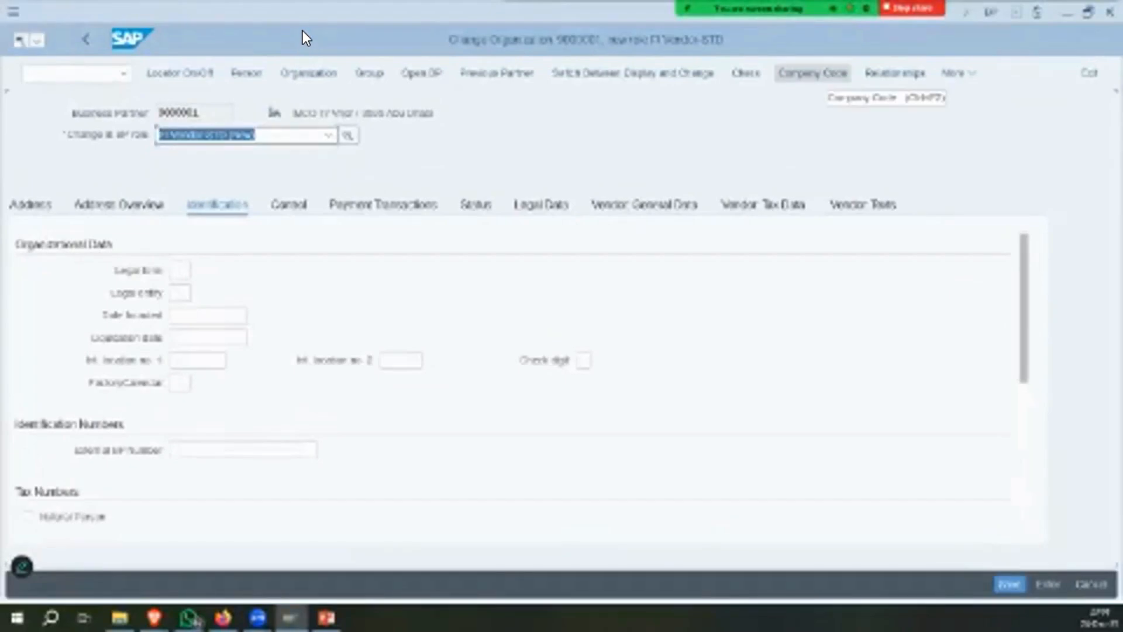
Review the vendor's general data fields and compare them with the slide's instructions.
left_click(644, 205)
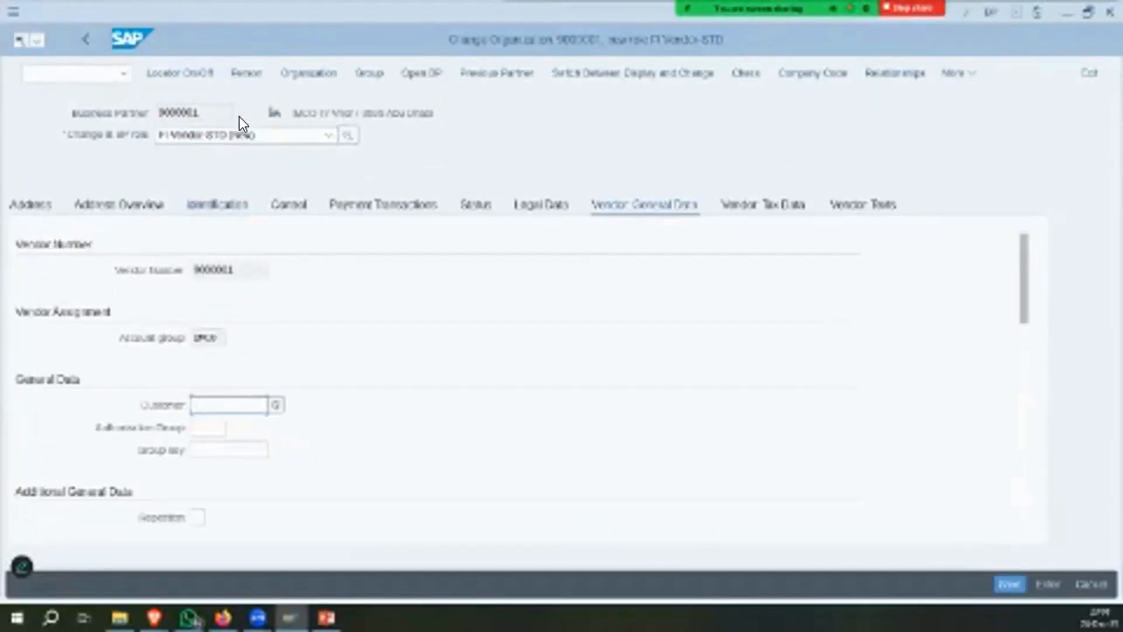
scroll(96, 157, "down", 10)
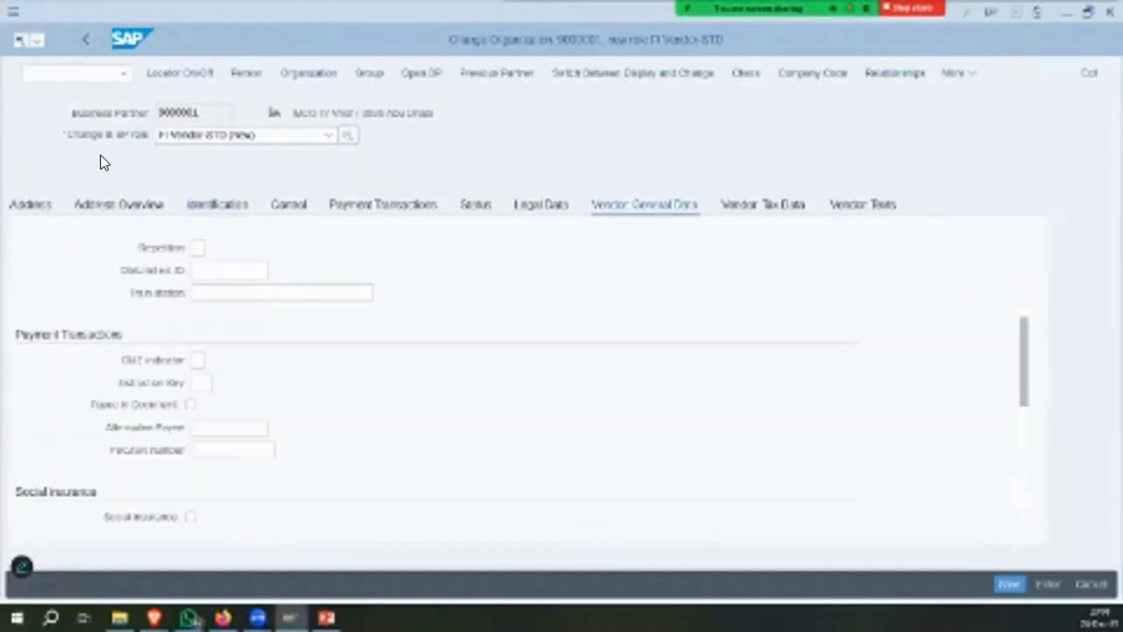
scroll(101, 155, "down", 5)
scroll(283, 181, "down", 2)
scroll(283, 181, "up", 15)
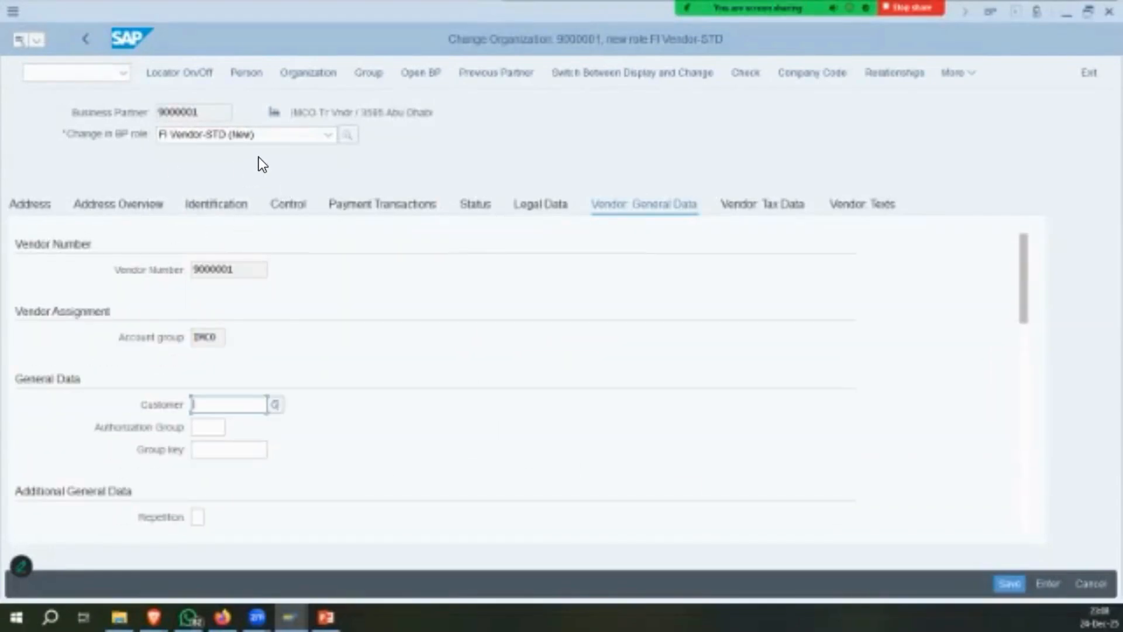
left_click(325, 617)
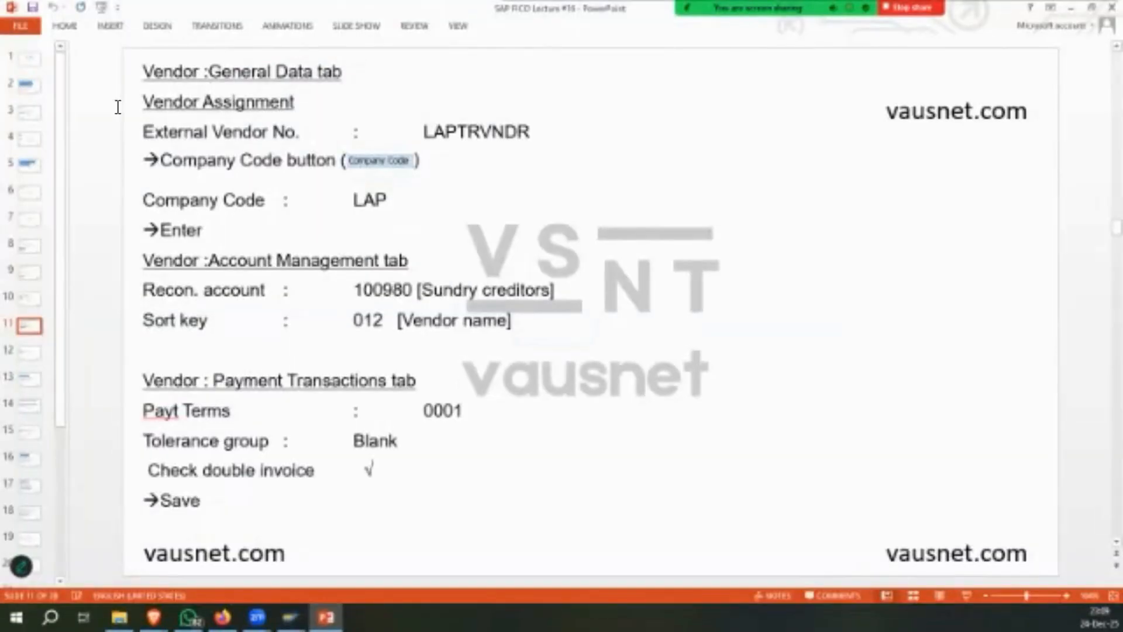
Display the vendor's company code data and assign company code IMCO.
key("alt+Tab")
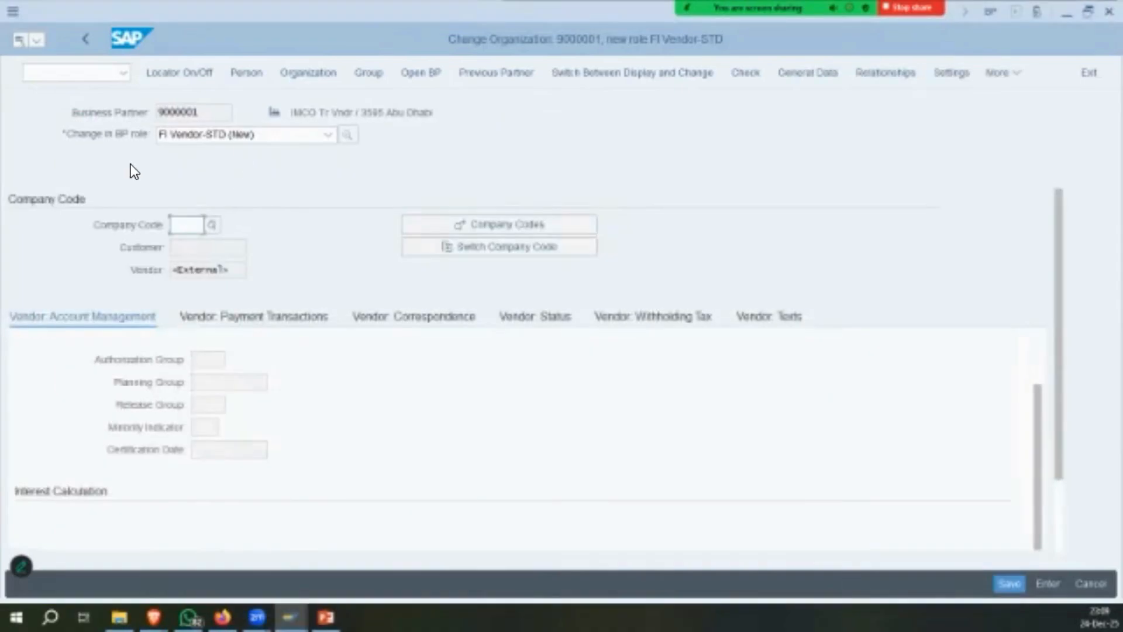
key("Down")
key("Return")
key("Return")
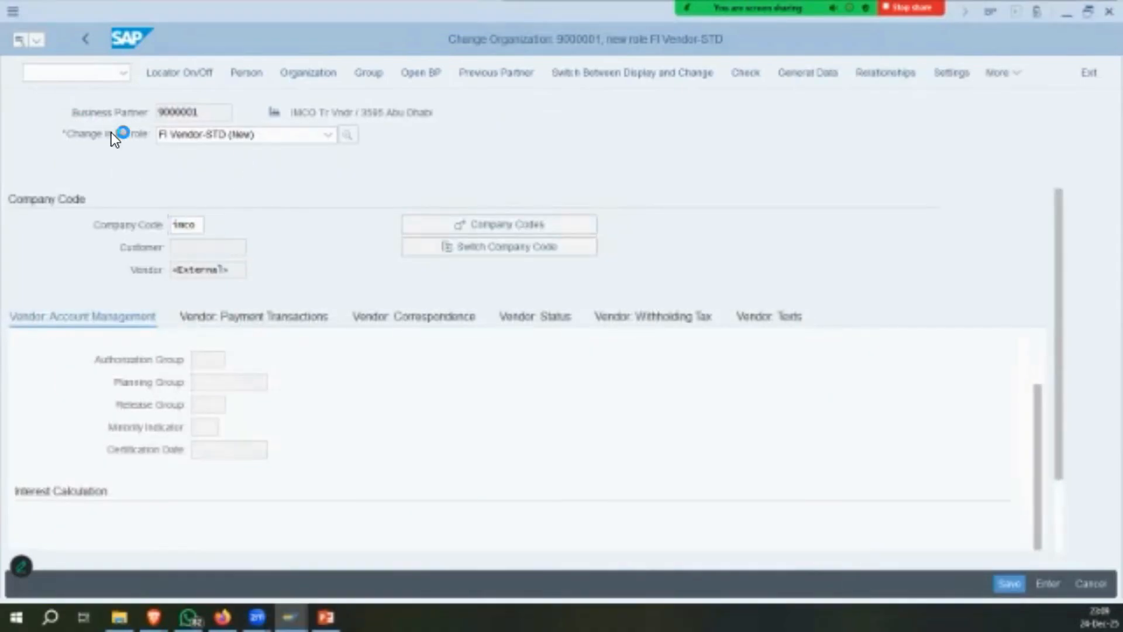
Set the vendor's sort key to 012 and its reconciliation account to 100980.
key("Tab")
type("012")
key("Return")
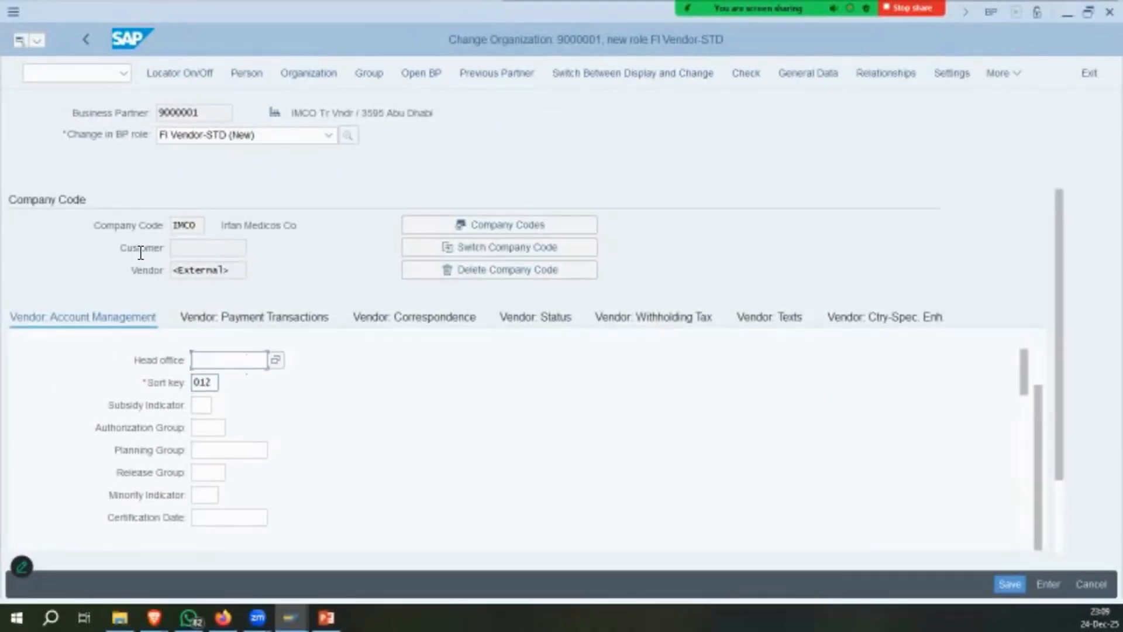
key("Down")
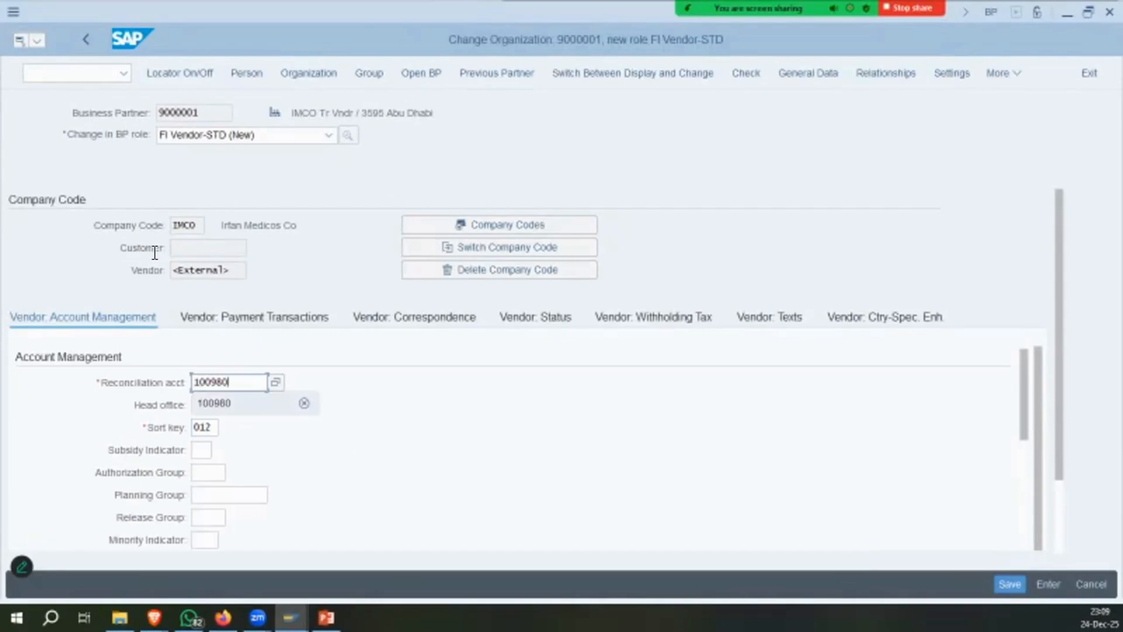
key("Return")
Review the remaining account management fields and the vendor assignment, and save the FI Vendor-STD role.
scroll(171, 299, "down", 6)
scroll(177, 304, "up", 8)
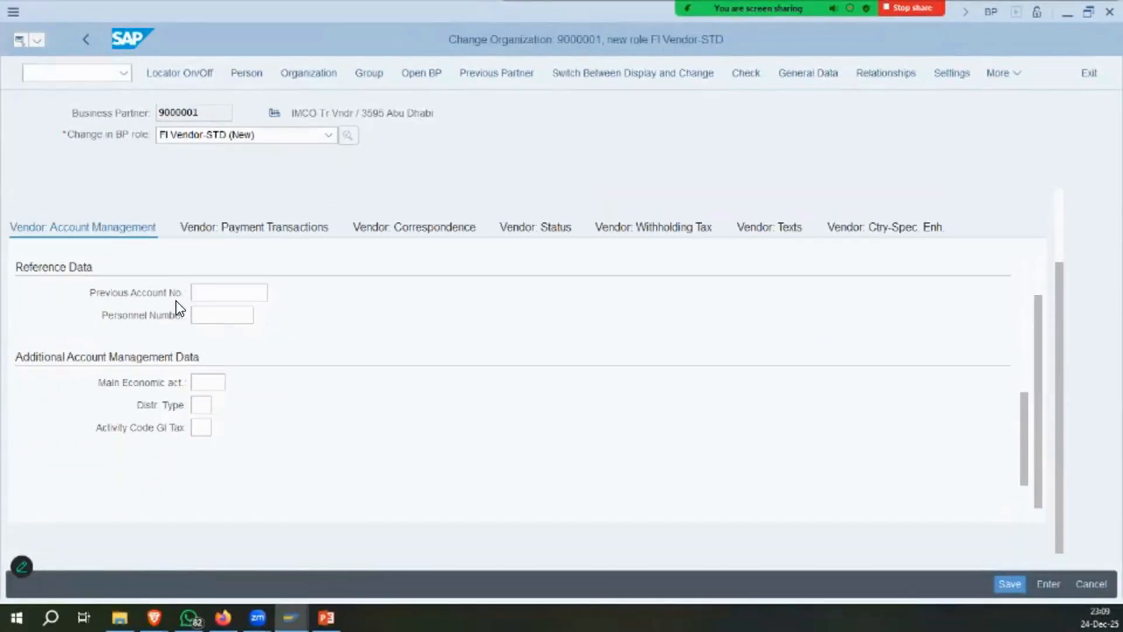
left_click(225, 269)
left_click_drag(229, 269, 172, 270)
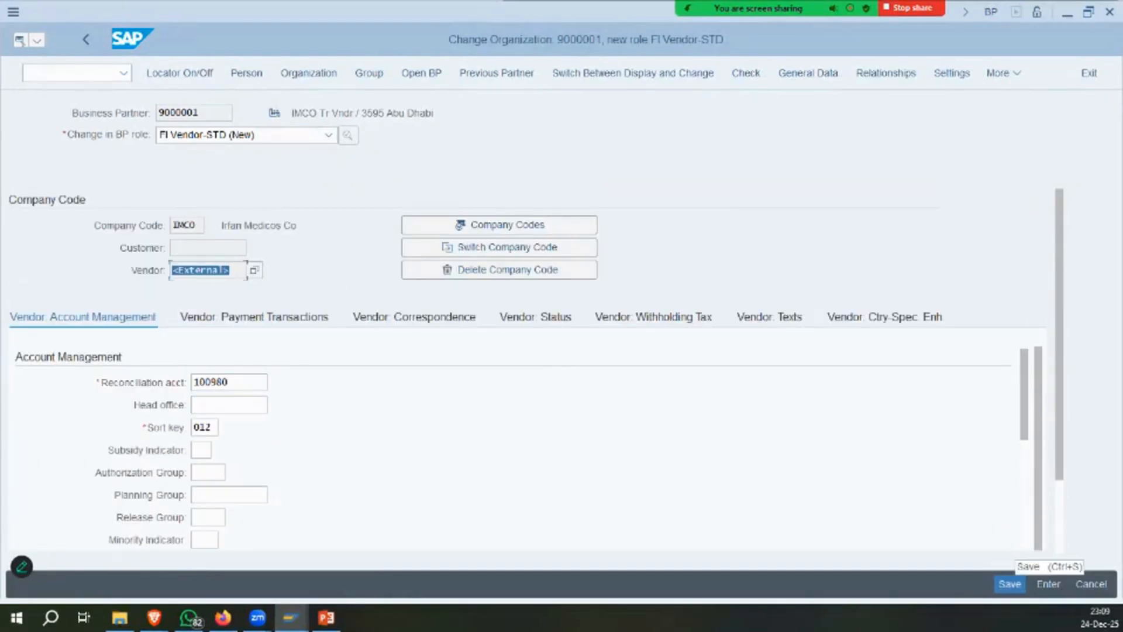
left_click(1010, 584)
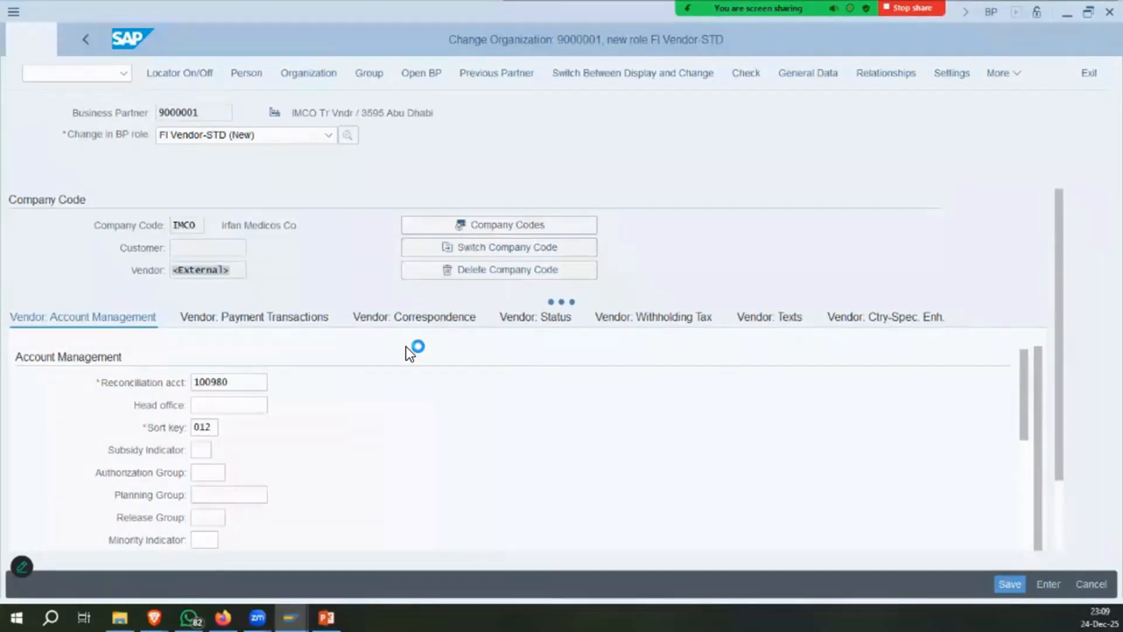
left_click_drag(213, 269, 172, 269)
left_click(201, 427)
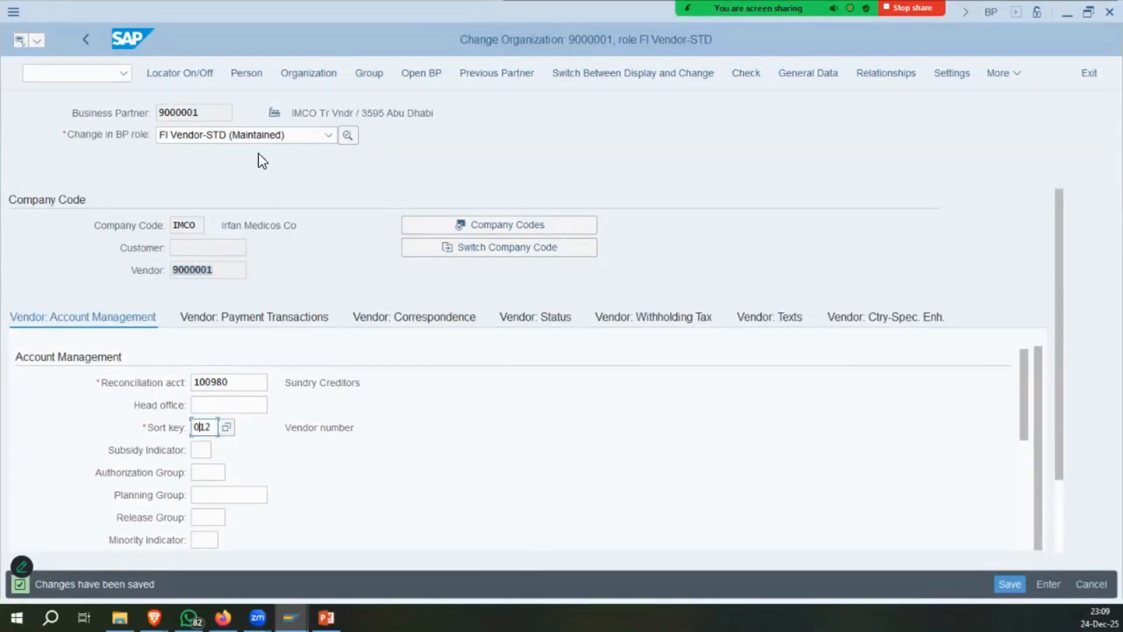
Change the business partner's role to MM Vendor- STD.
left_click(259, 135)
scroll(234, 314, "down", 5)
scroll(234, 314, "up", 5)
scroll(234, 315, "down", 3)
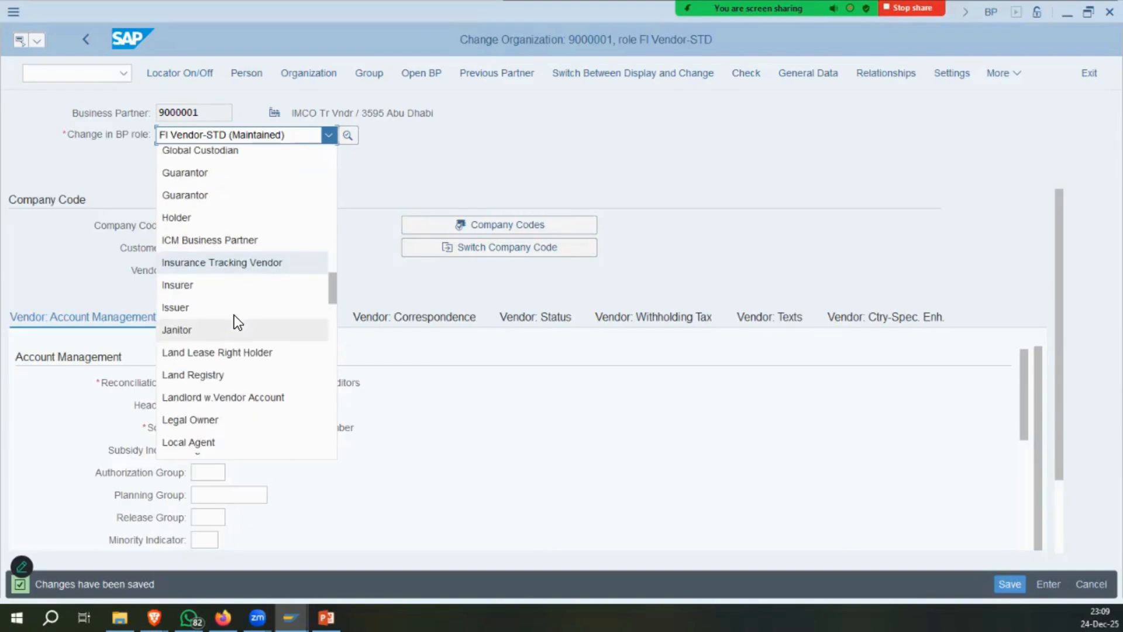
left_click(248, 418)
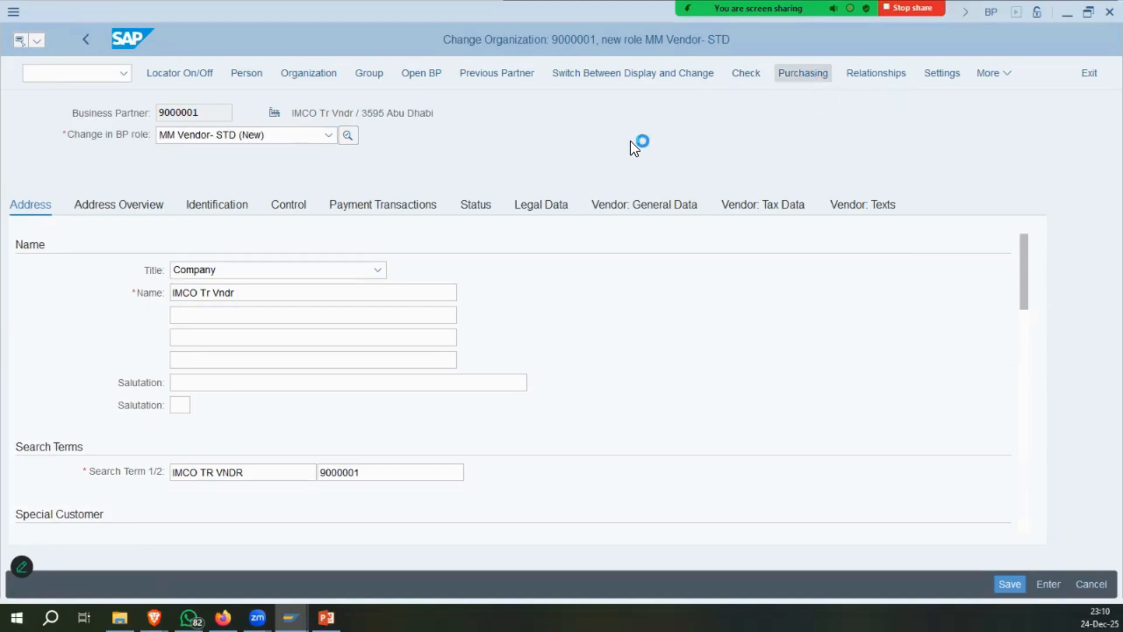
Assign the IMCO purchasing organization to the vendor's purchasing data.
left_click(196, 225)
key("Down")
key("Return")
Enter order currency AED, payment terms 0001 and supplier schema group 01 in the purchasing data.
scroll(174, 299, "up", 4)
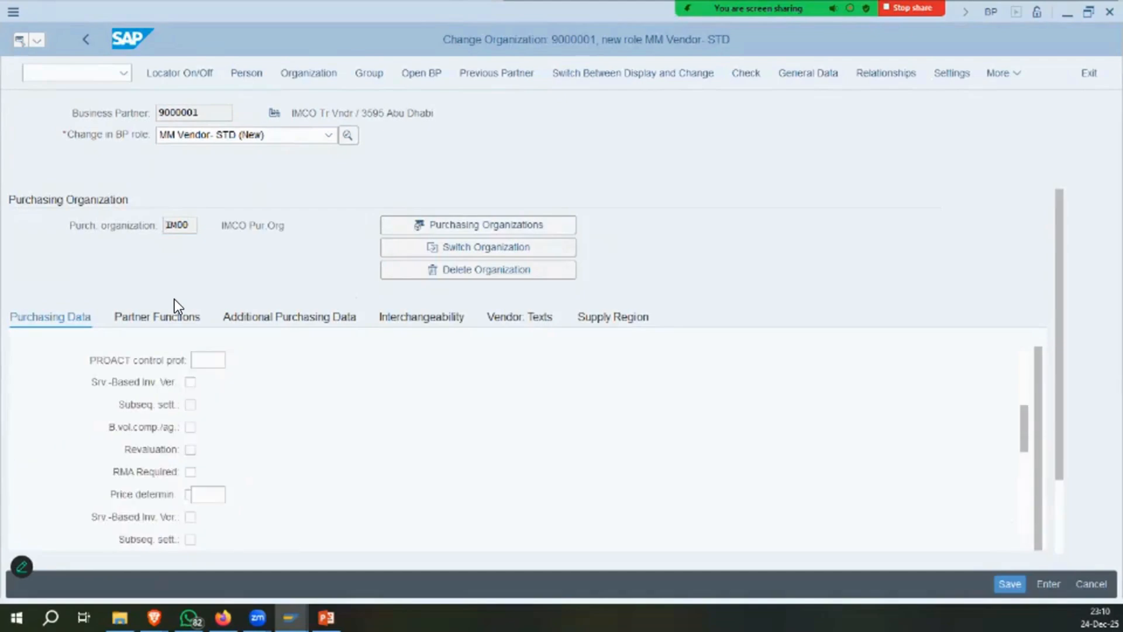
scroll(175, 300, "up", 5)
type("aed")
key("Tab")
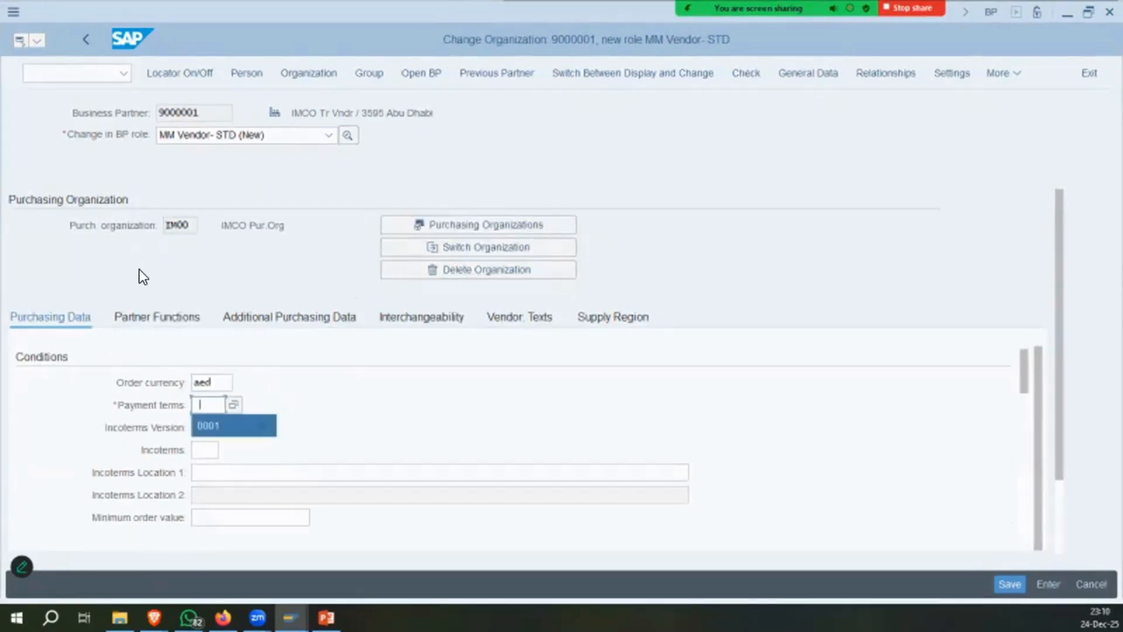
scroll(143, 273, "down", 9)
left_click(201, 517)
type("01")
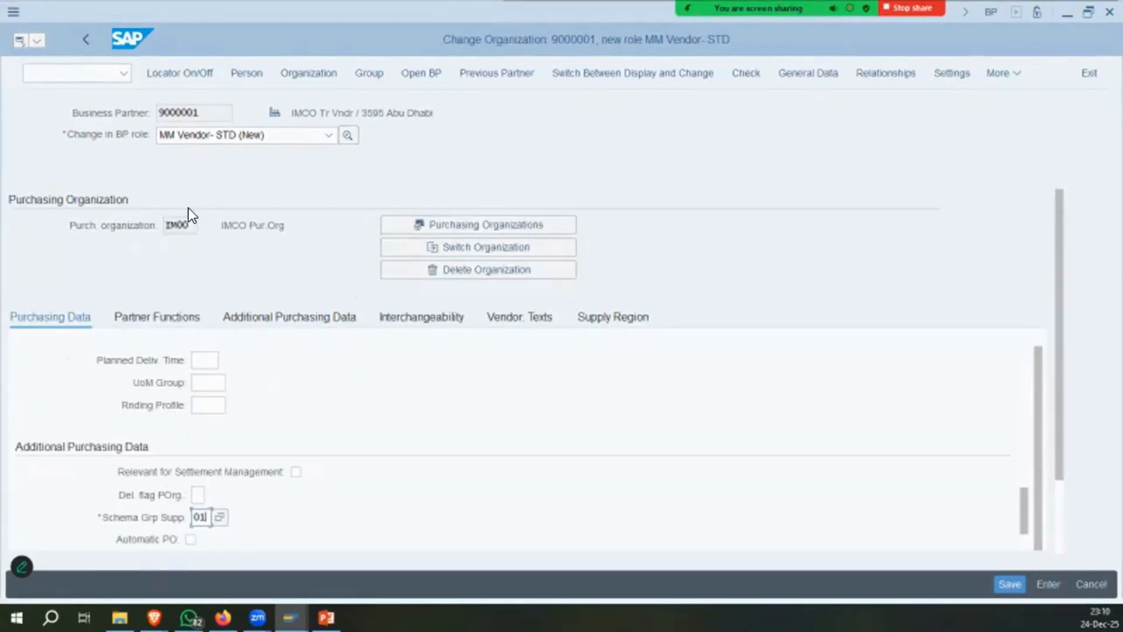
Save the vendor's MM Vendor- STD role and consult the lecture slides in PowerPoint.
left_click(1009, 583)
mouse_move(326, 617)
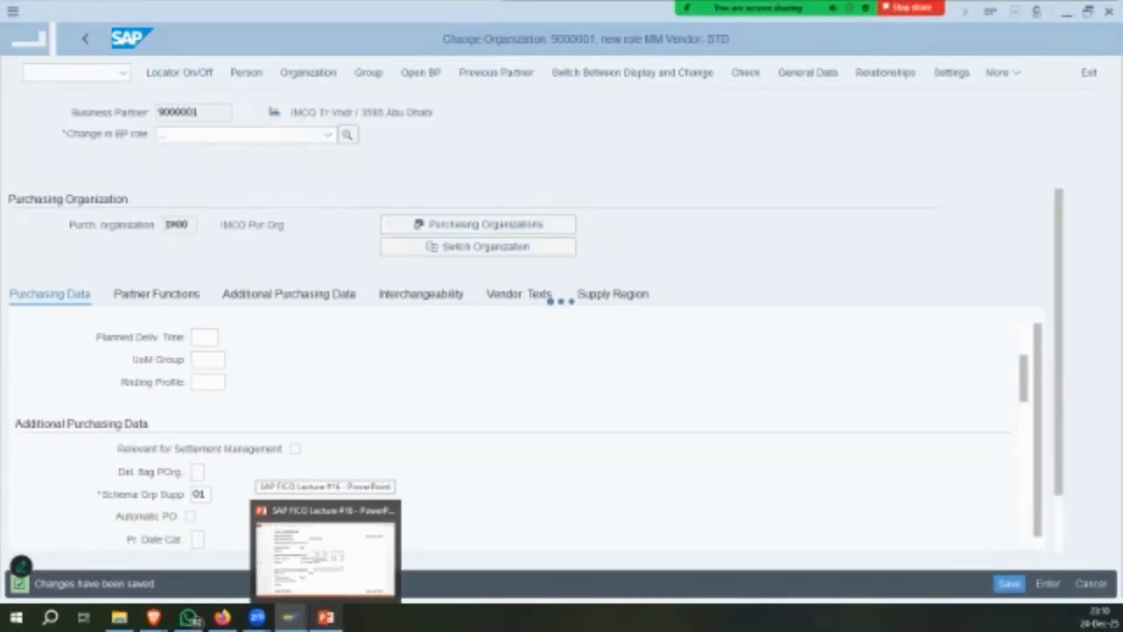
left_click(326, 556)
left_click(325, 617)
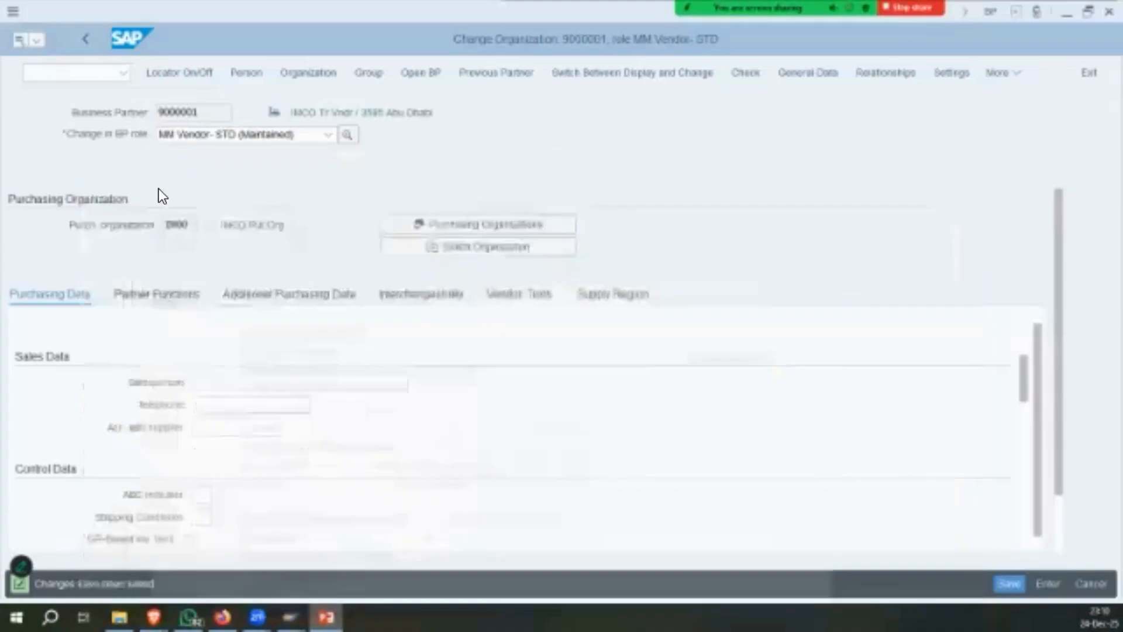
left_click(326, 618)
key("alt+Tab")
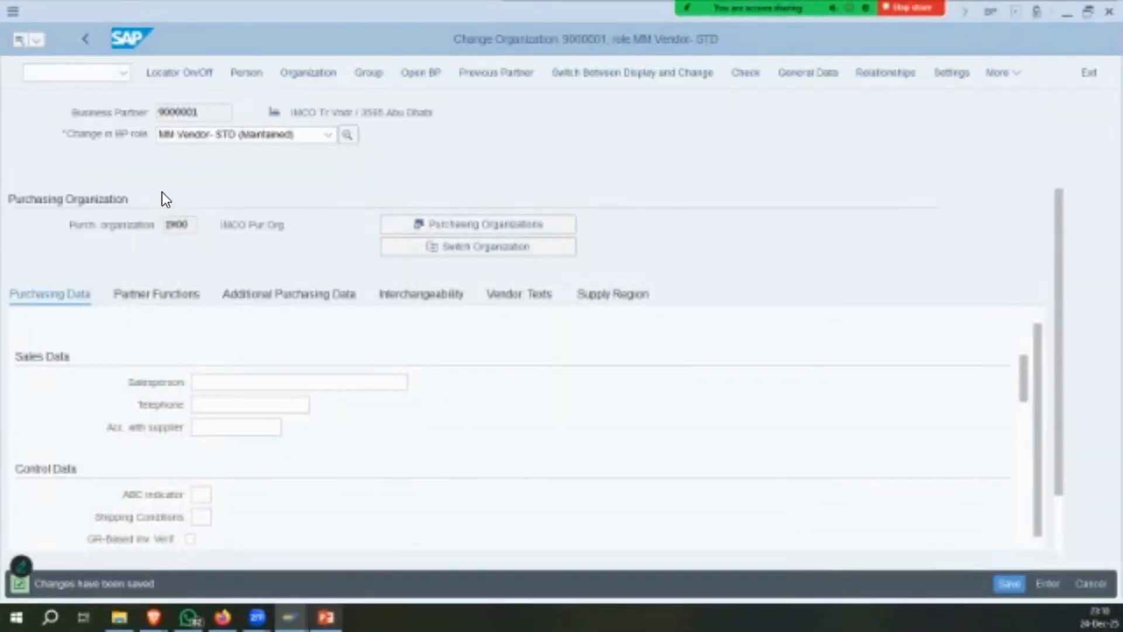
Display the vendor's general data and switch the business partner's role to FI Vendor-STD.
left_click(807, 72)
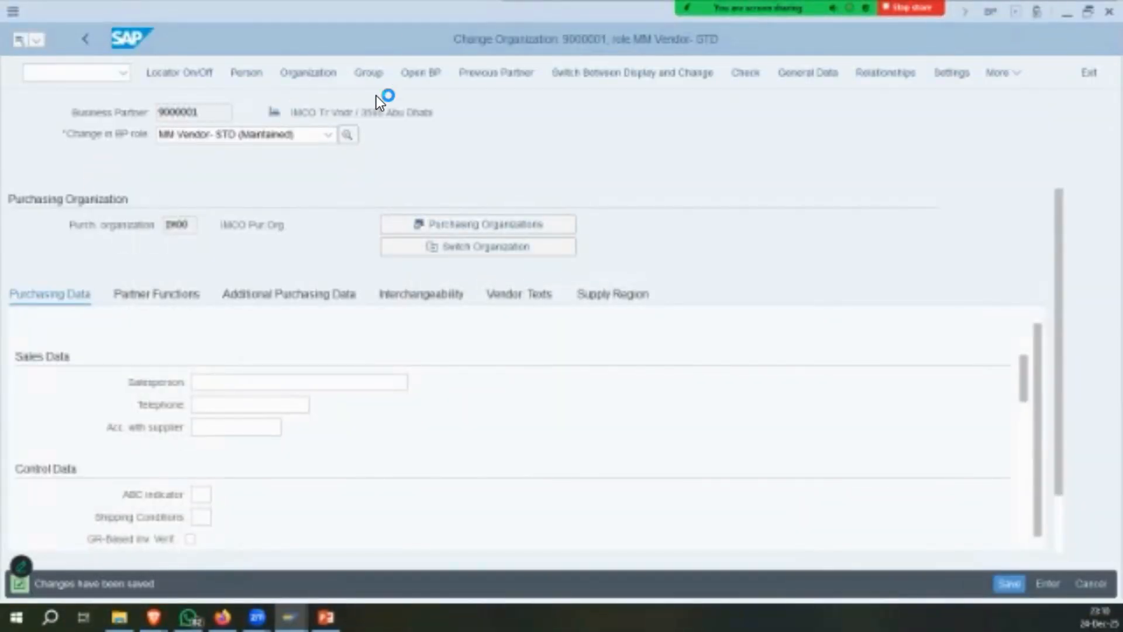
left_click(326, 617)
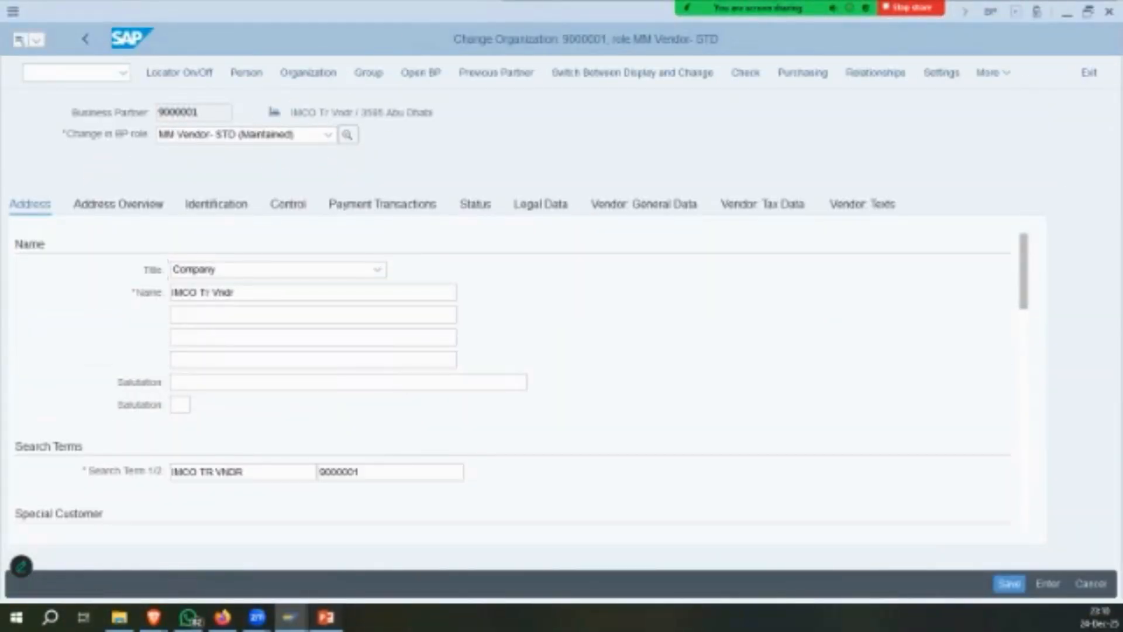
key("alt+Tab")
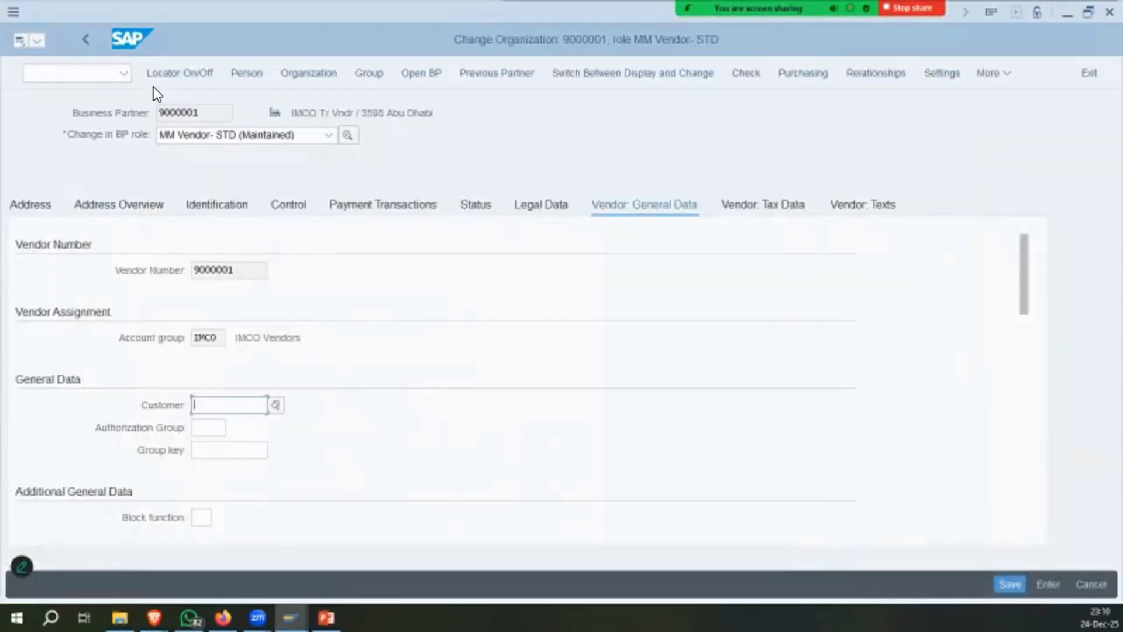
left_click(166, 135)
scroll(173, 180, "up", 5)
scroll(174, 180, "up", 6)
scroll(173, 180, "down", 2)
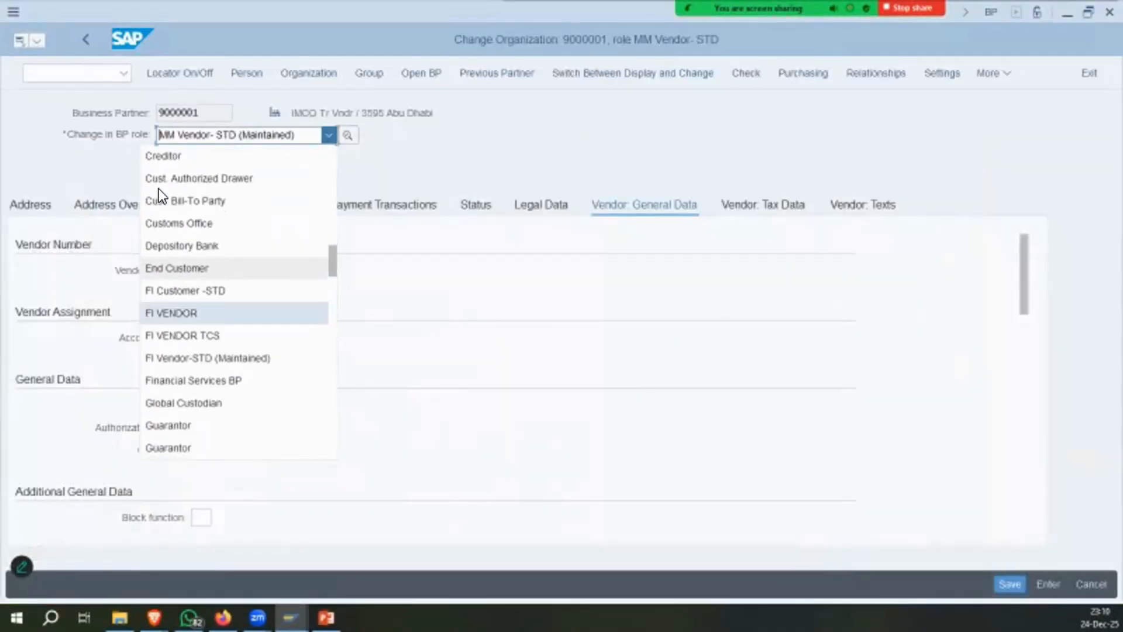
left_click(169, 358)
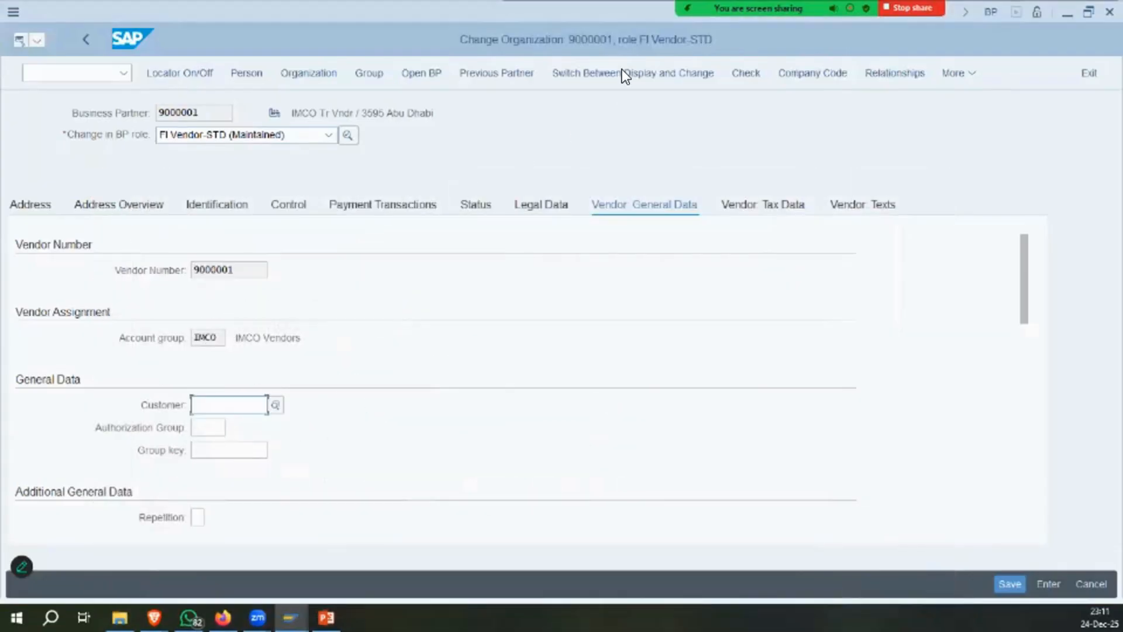
Enter payment terms 0001 and the double invoice check in the vendor's company code payment data, and save.
left_click(812, 73)
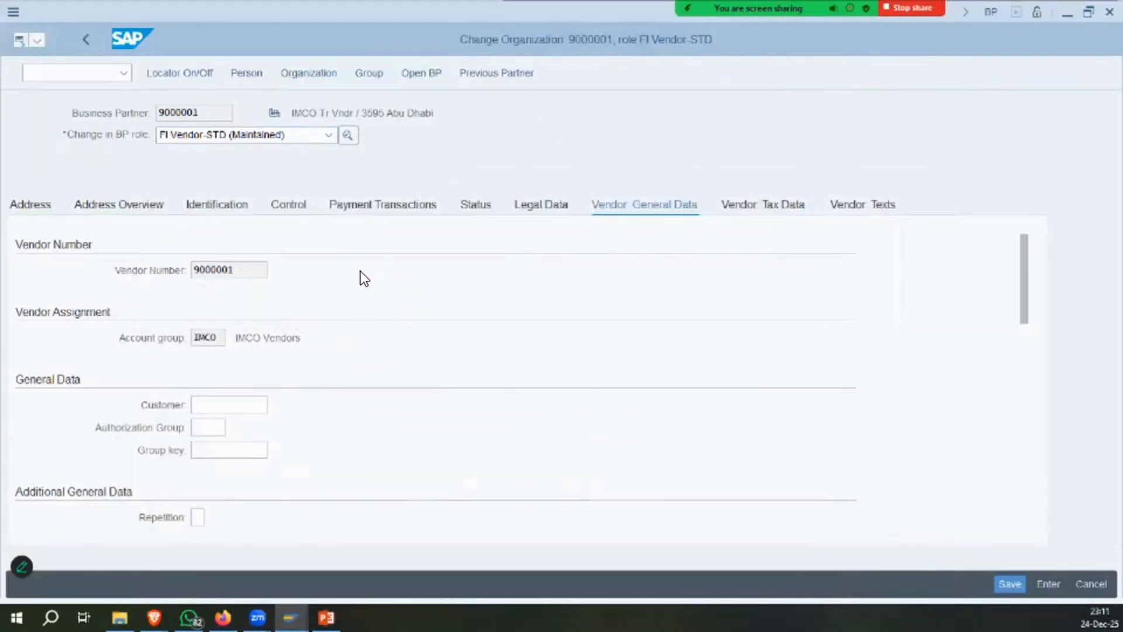
key("alt+Tab")
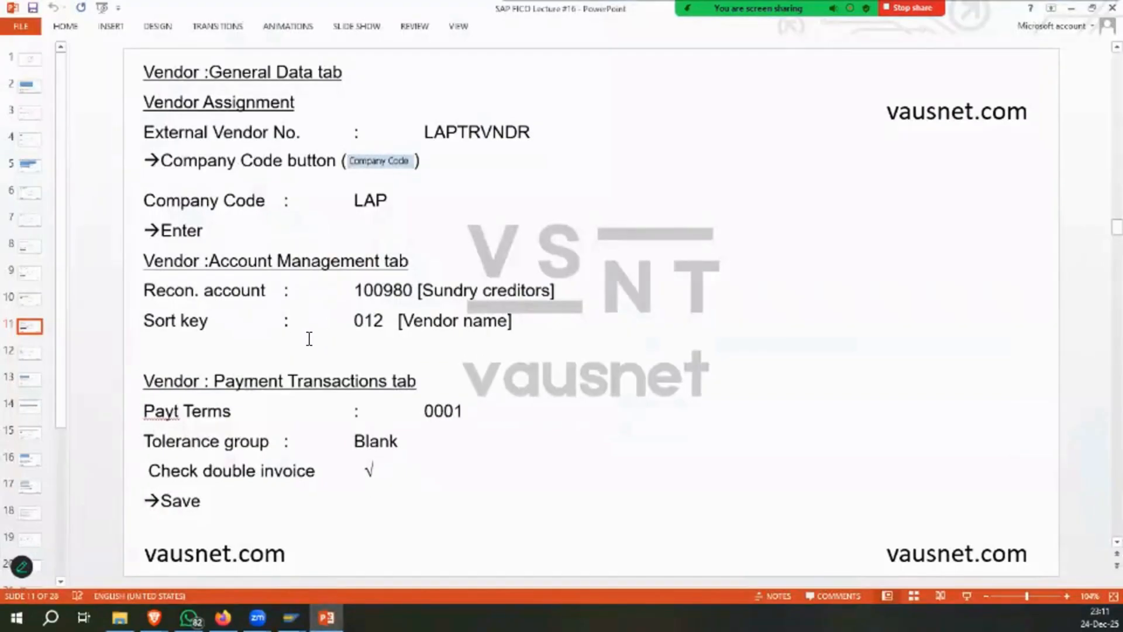
key("alt+Tab")
type("0001")
key("Tab")
key("Tab")
key("alt+Tab")
key("alt+Tab")
key("alt+Tab")
key("alt+Tab")
key("alt+Tab")
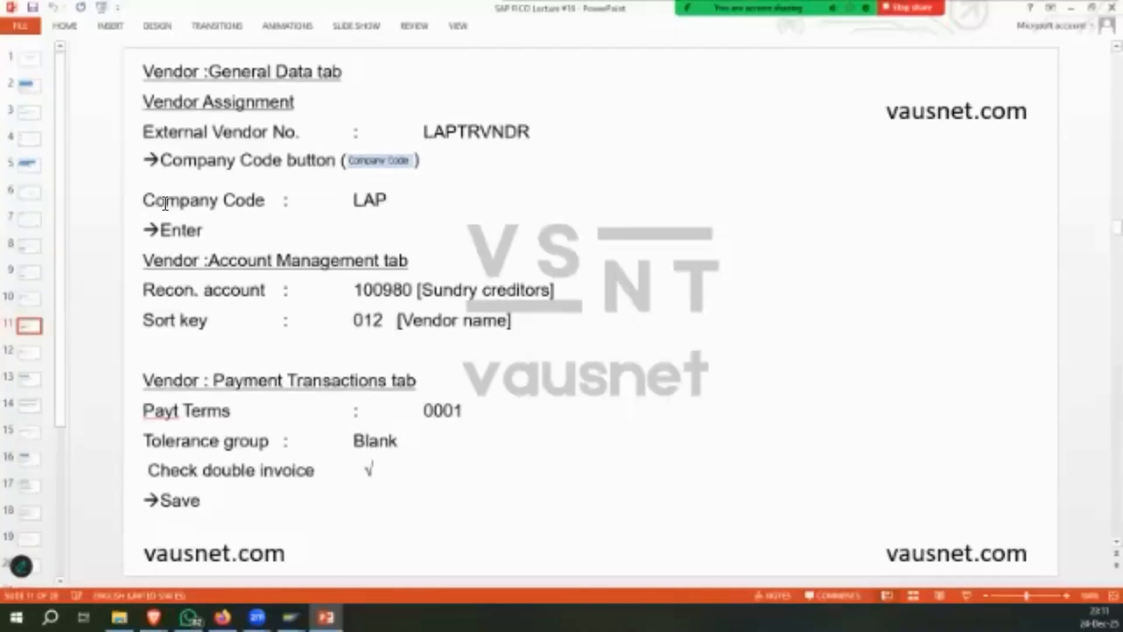
Read the slide on opening the period for the current month with transaction MMPV.
key("Page_Down")
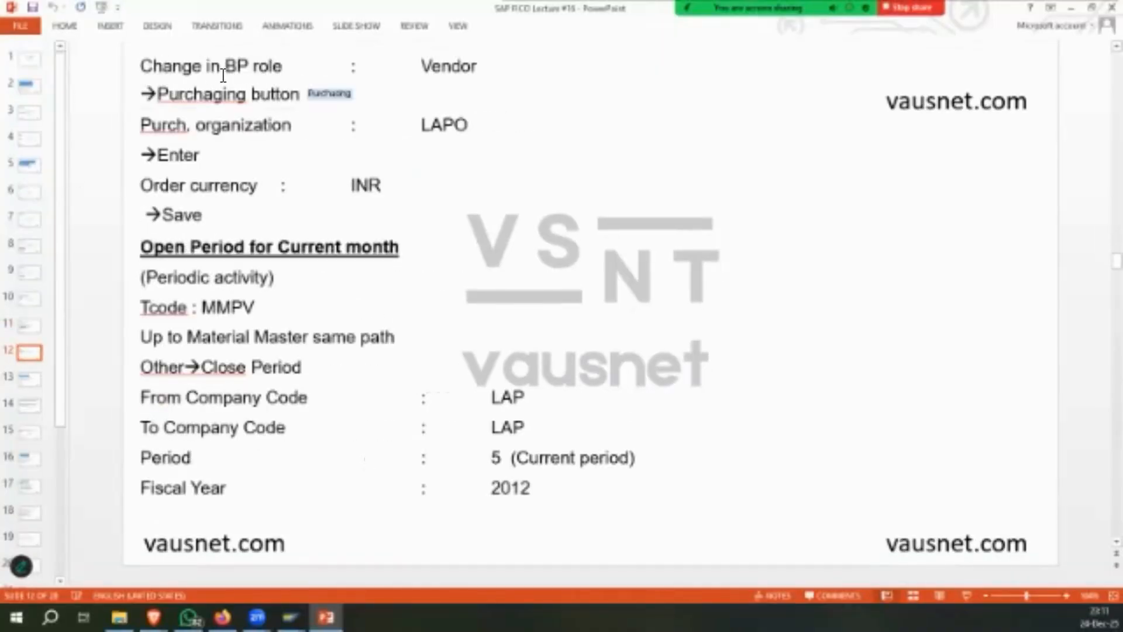
left_click(430, 125)
left_click(216, 307)
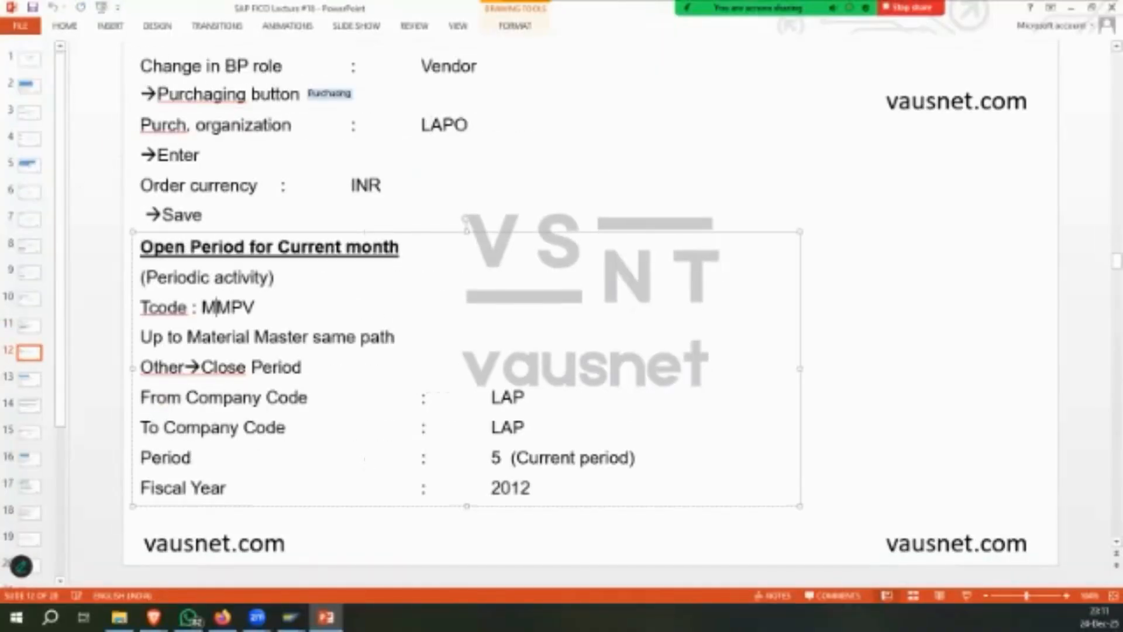
key("alt+Tab")
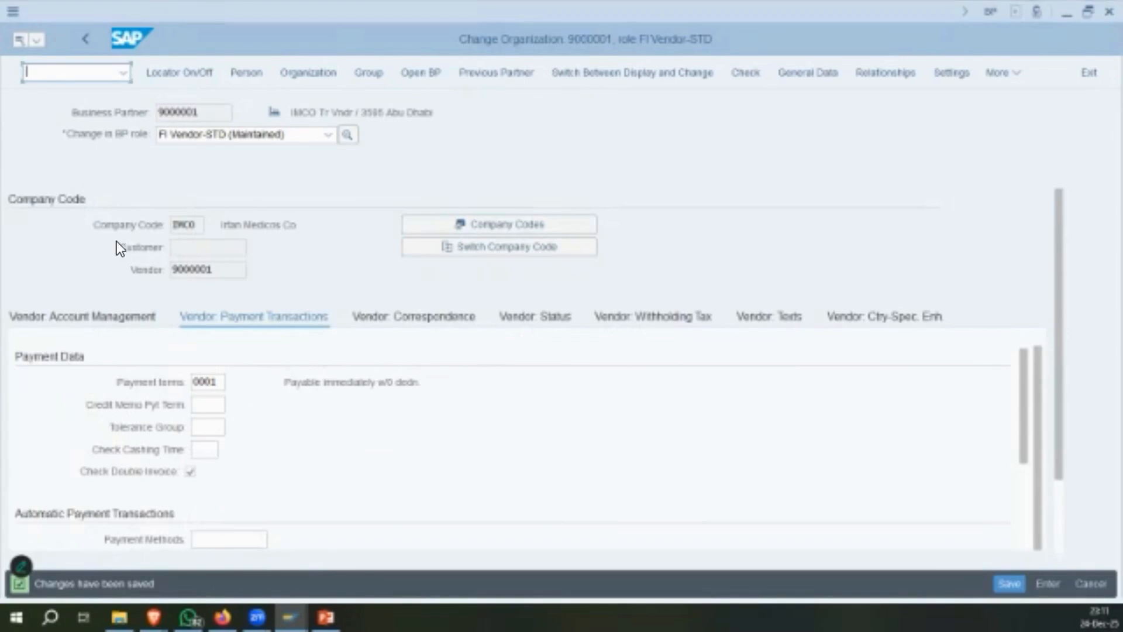
Open transaction MMRV for company code IMCO and review its current and previous posting periods.
type("/nfbzp")
key("Return")
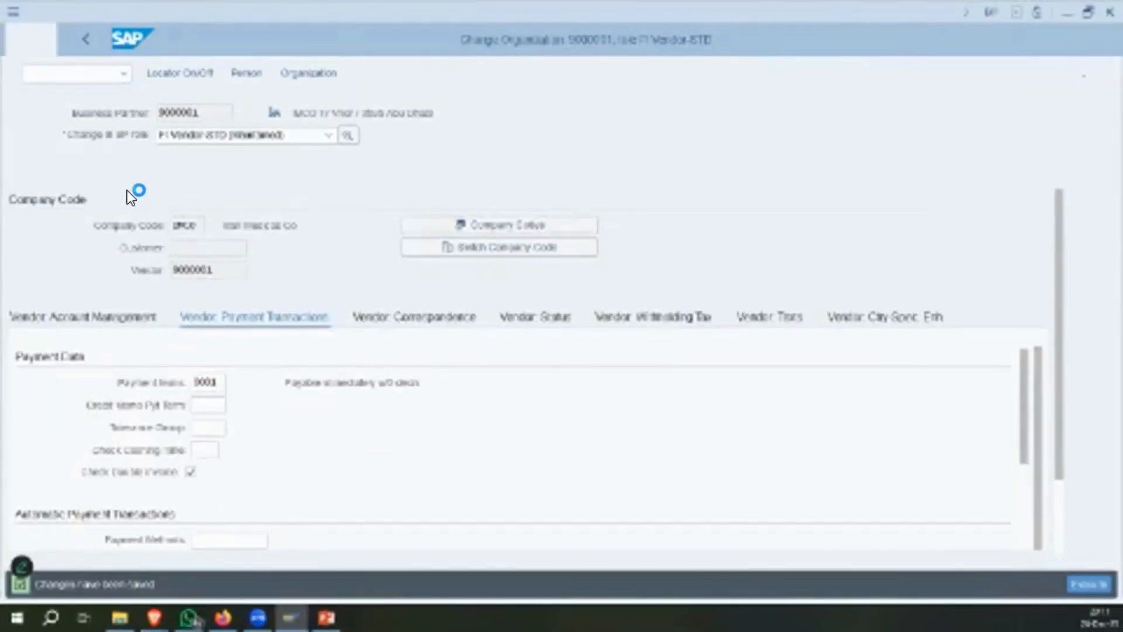
left_click(67, 70)
type("/nmmrv")
key("Return")
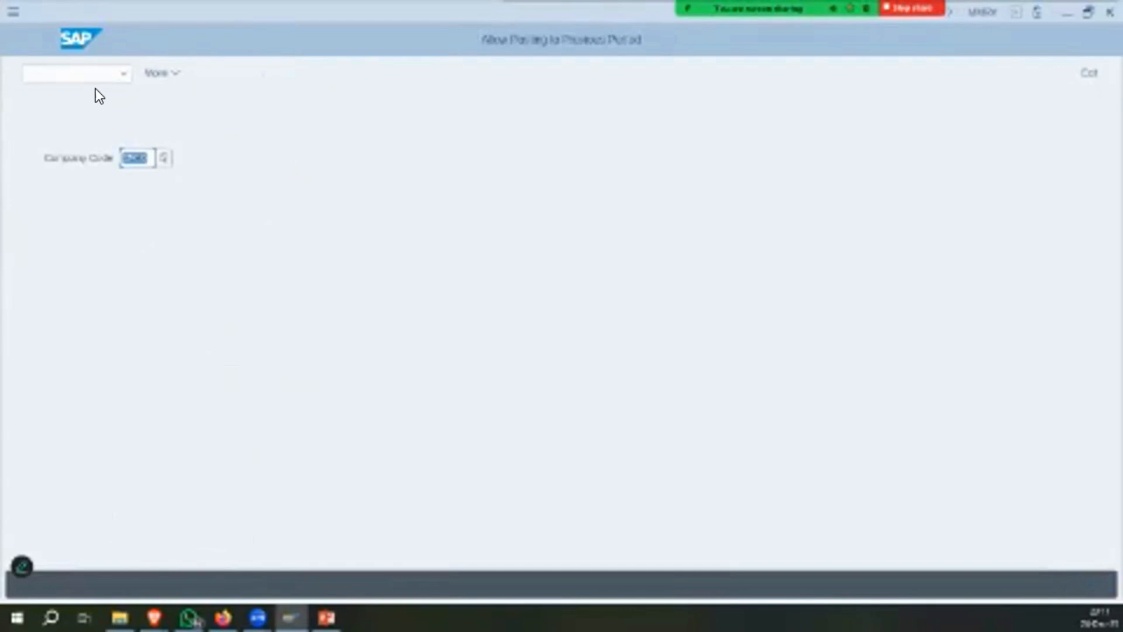
key("Return")
key("Down")
key("Down")
key("Up")
key("Up")
key("Right")
key("Right")
key("Up")
key("Right")
left_click(82, 73)
Read the slides' instructions on checking and closing the material period.
left_click(326, 618)
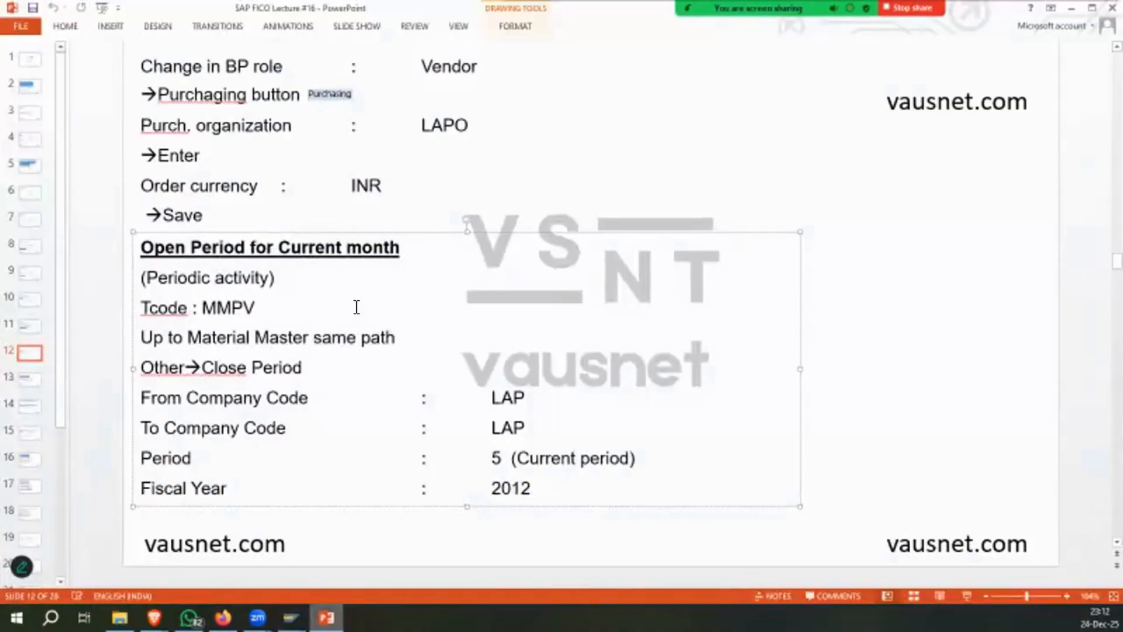
left_click(30, 379)
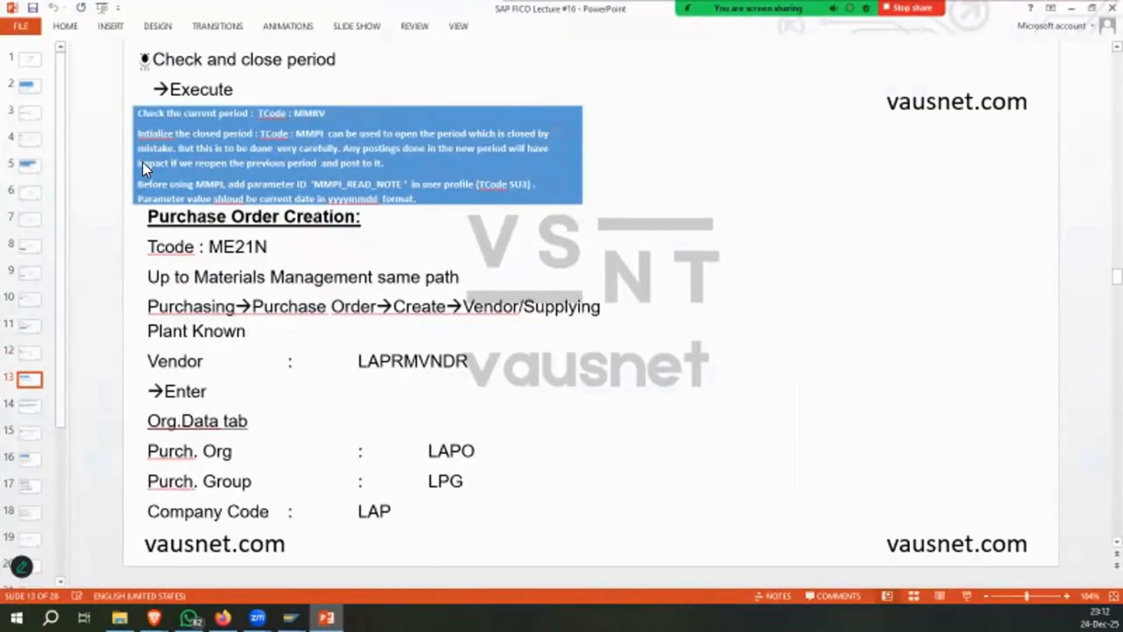
key("alt+Tab")
key("alt+Tab")
key("alt+Tab")
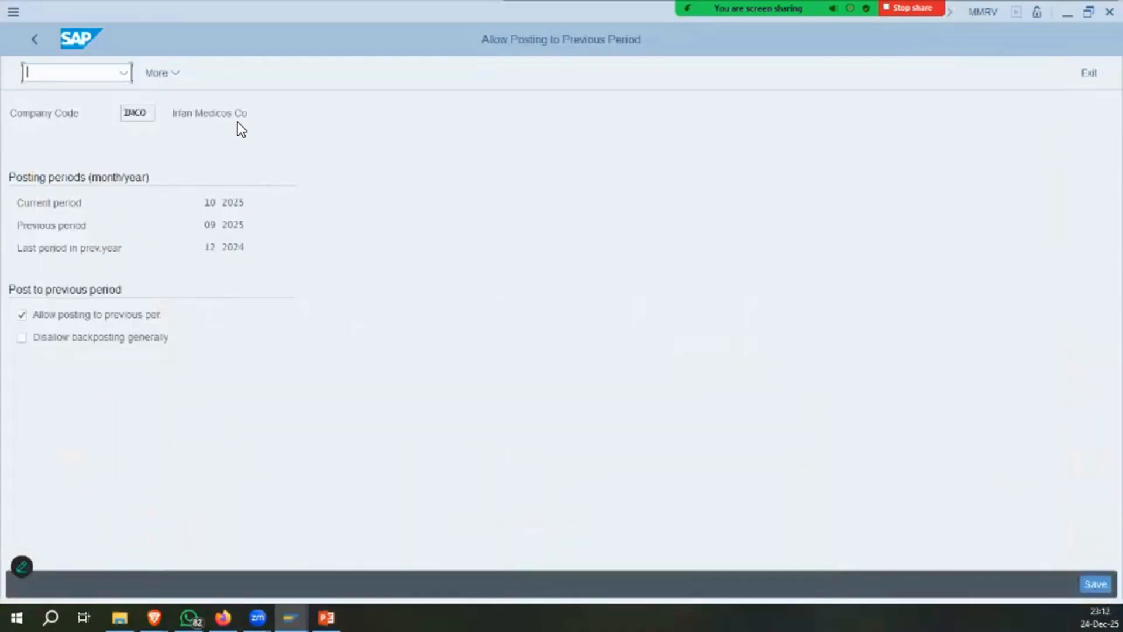
Open transaction MMPV and enter IMCO as the starting company code.
type("/nmmpv")
key("Return")
type("imco")
key("Tab")
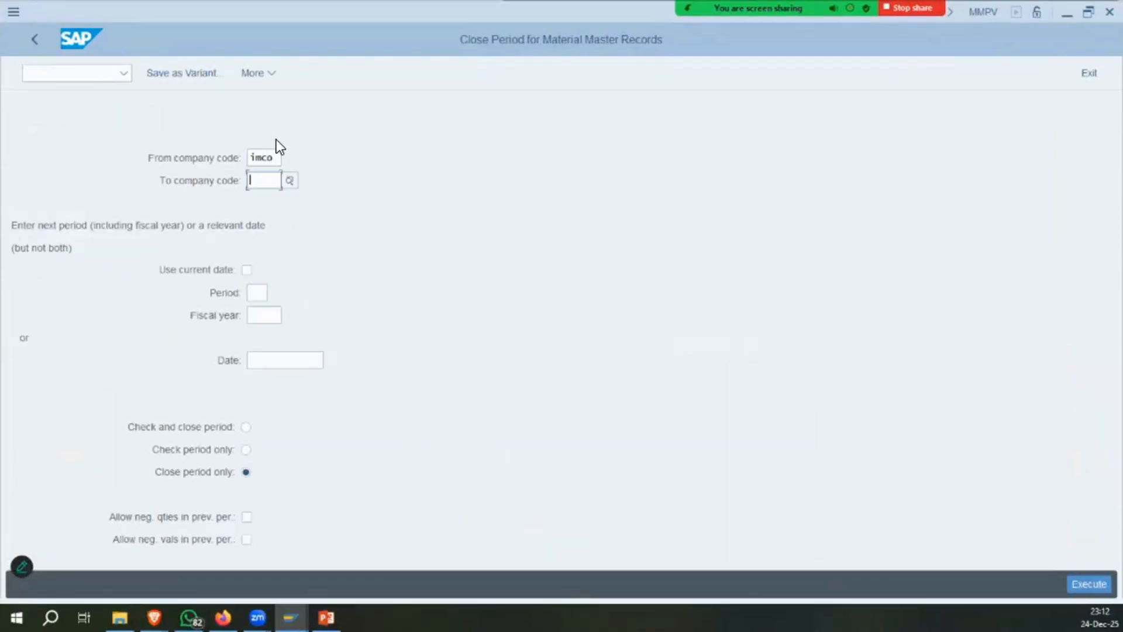
Run the period closing for period 11, fiscal year 2025, allowing negative quantities and values in the previous period.
left_click(258, 292)
type("11")
key("Tab")
type("2025")
key("Tab")
left_click(246, 516)
left_click(246, 539)
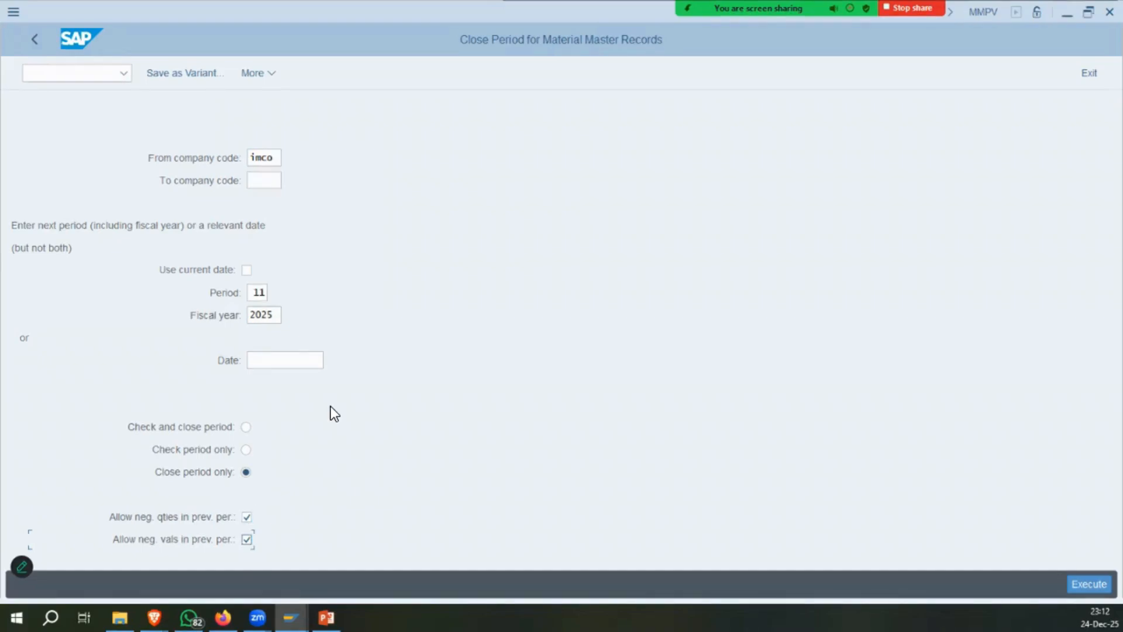
key("F8")
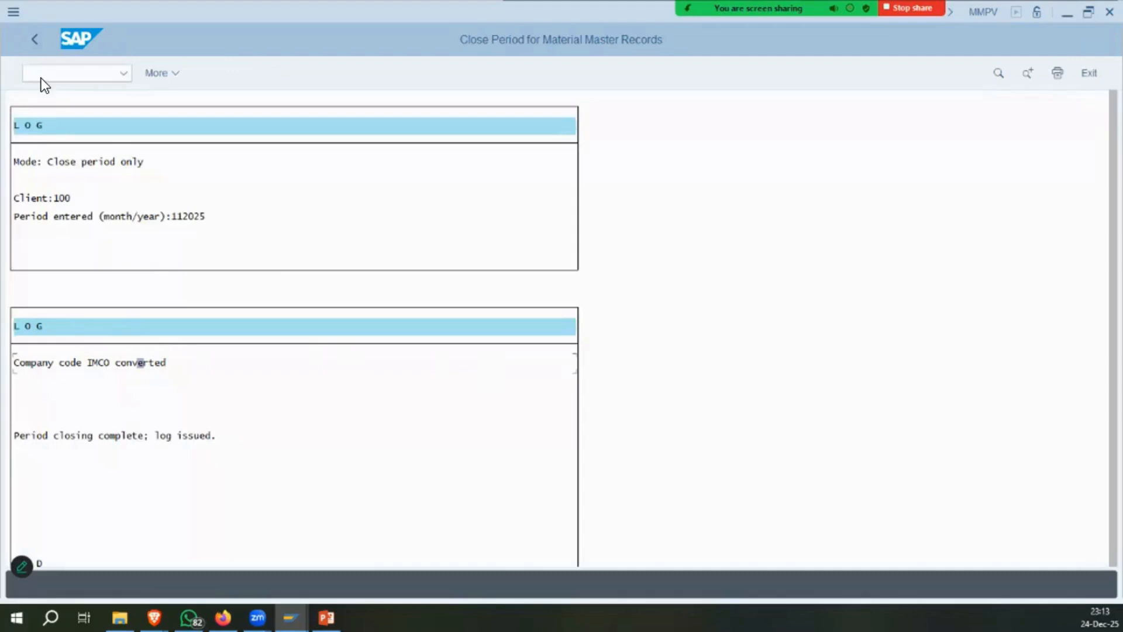
Run the period closing again for company code IMCO with period 12 of fiscal year 2025.
key("F3")
key("Tab")
key("Tab")
key("Tab")
type("12")
key("Return")
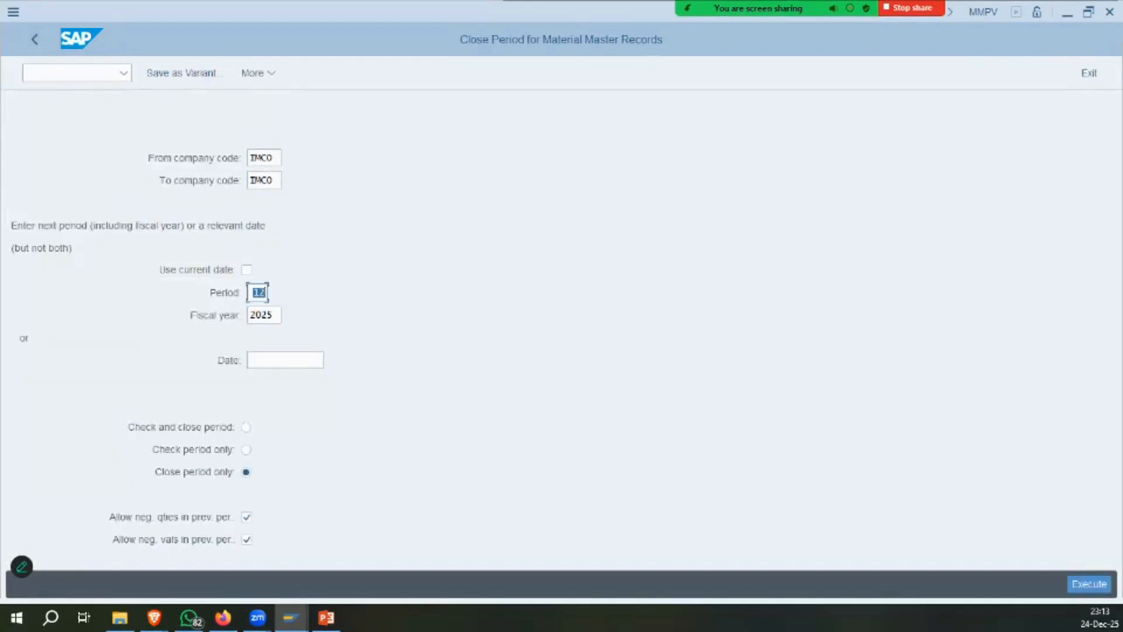
left_click(1089, 583)
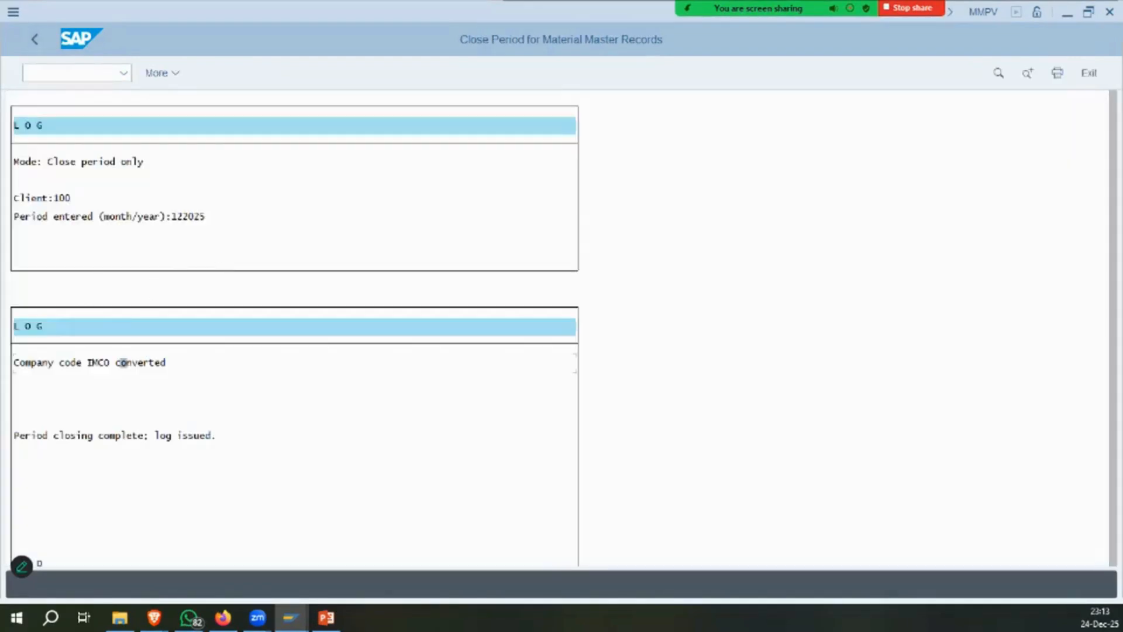
Read the slides on creating a purchase order with transaction ME21N.
left_click(326, 618)
left_click(30, 406)
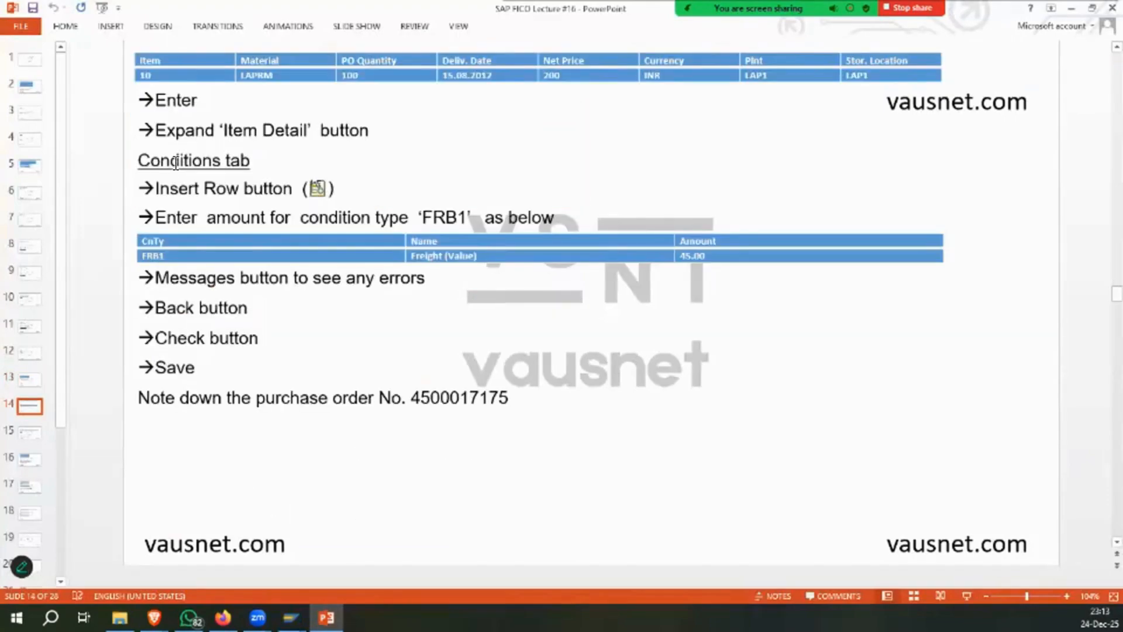
scroll(401, 186, "up", 3)
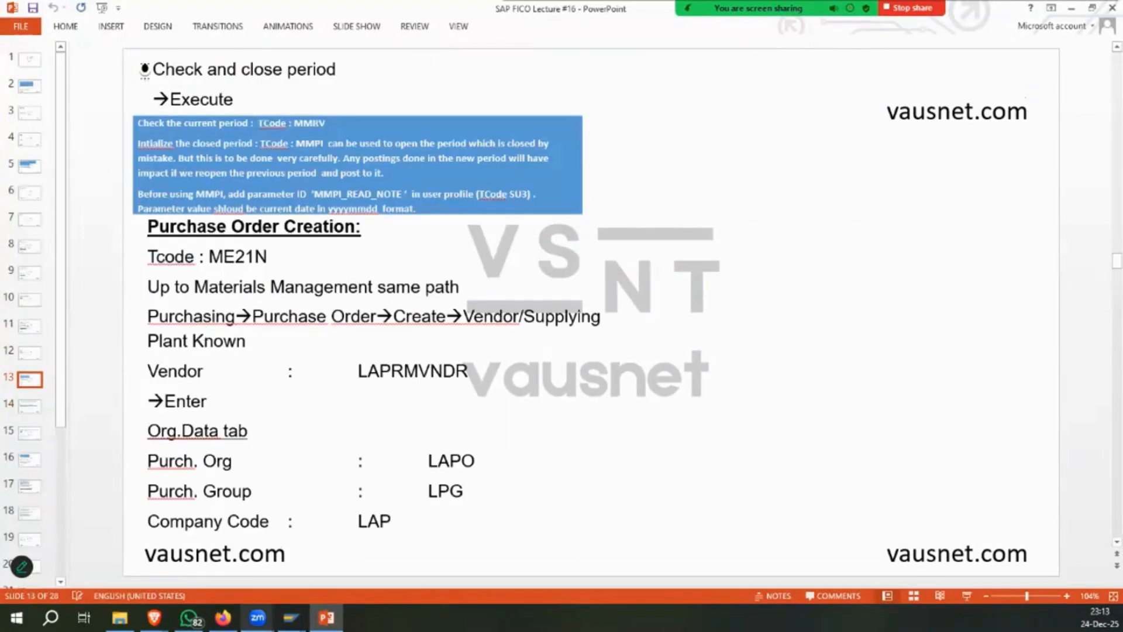
left_click(356, 546)
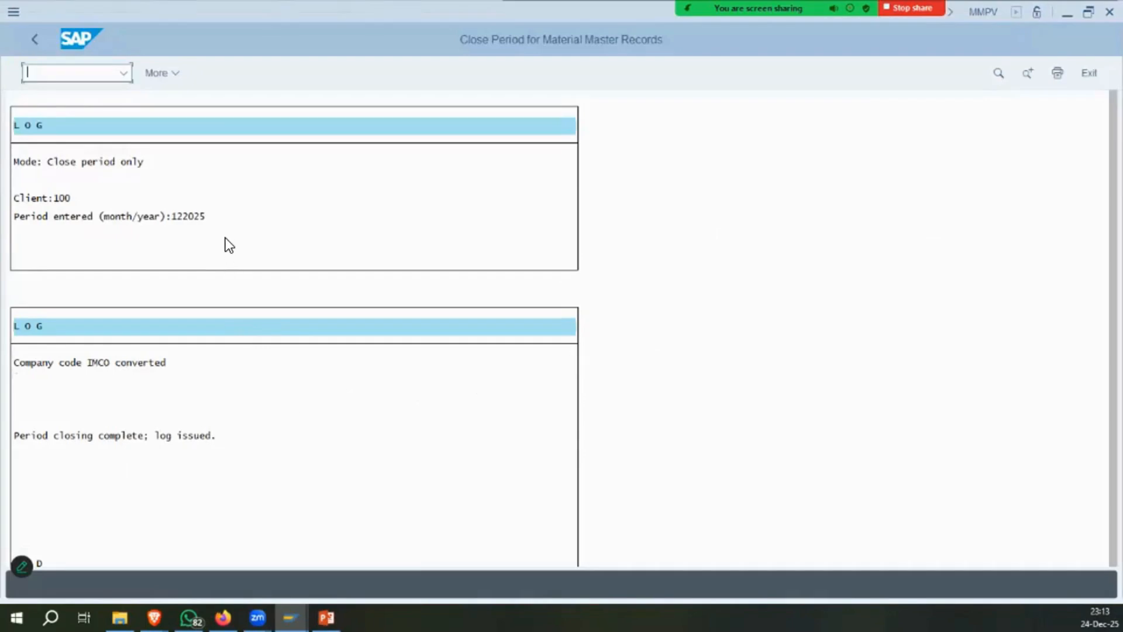
Open transaction ME21N and assign IMCO Vendor as the vendor of the standard purchase order.
type("/nme21n")
key("Return")
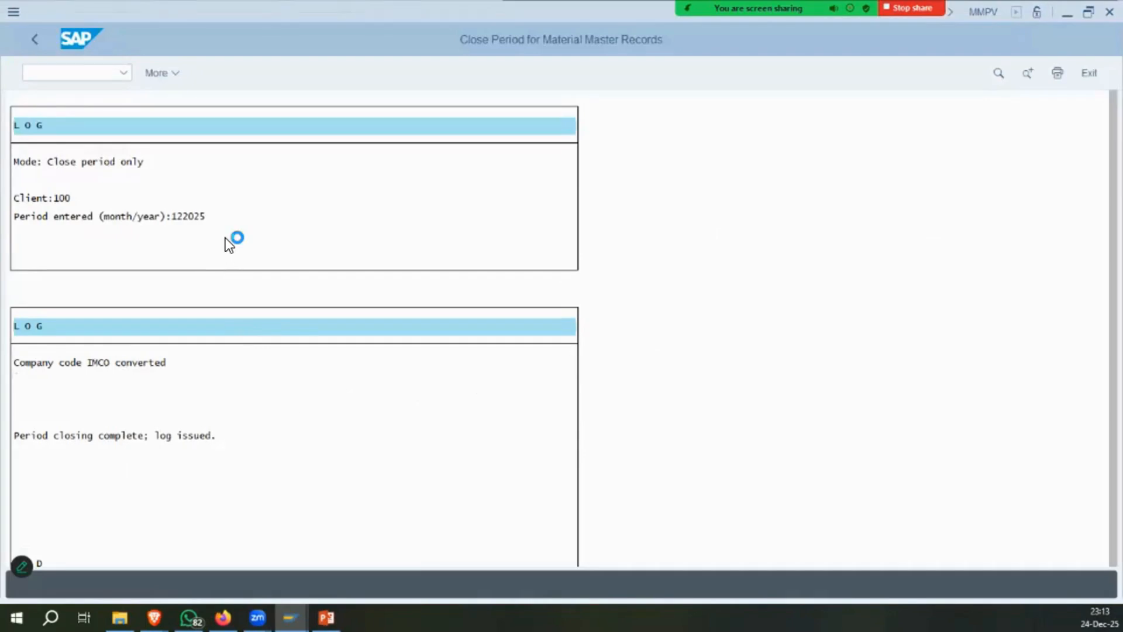
key("alt+Tab")
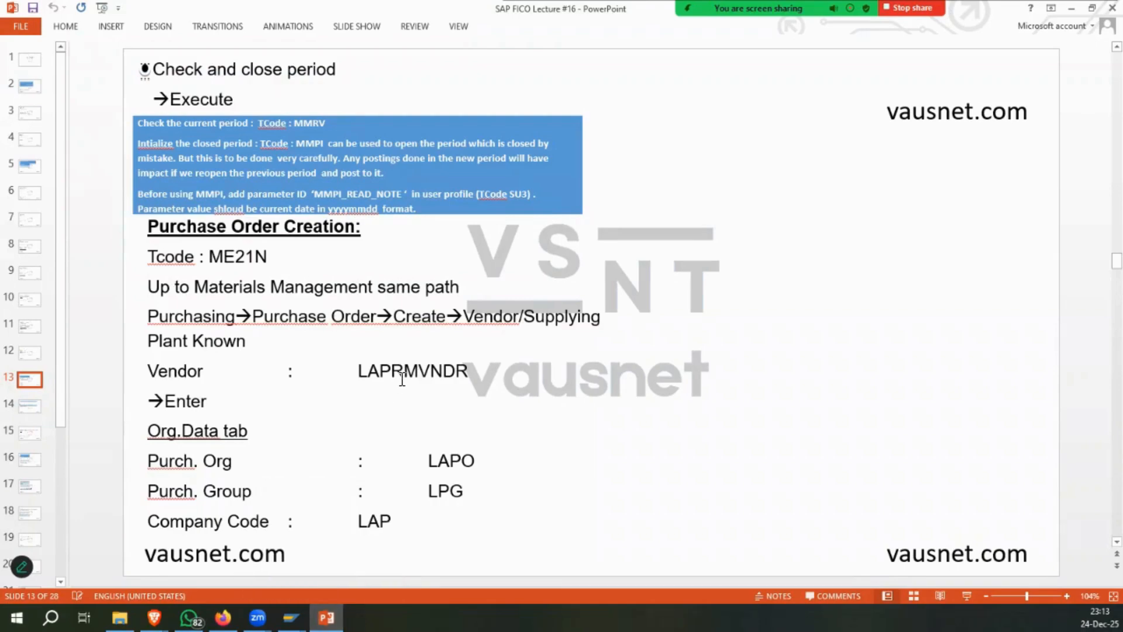
key("alt+Tab")
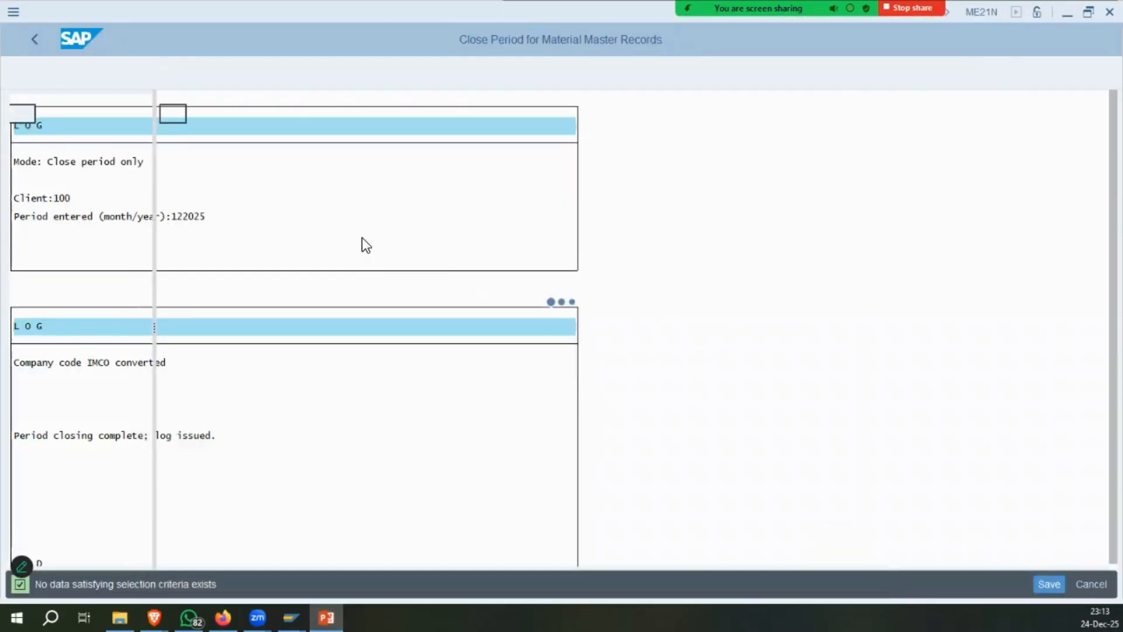
left_click(915, 79)
left_click(296, 117)
left_click(295, 117)
left_click(638, 117)
type("9000001")
key("Return")
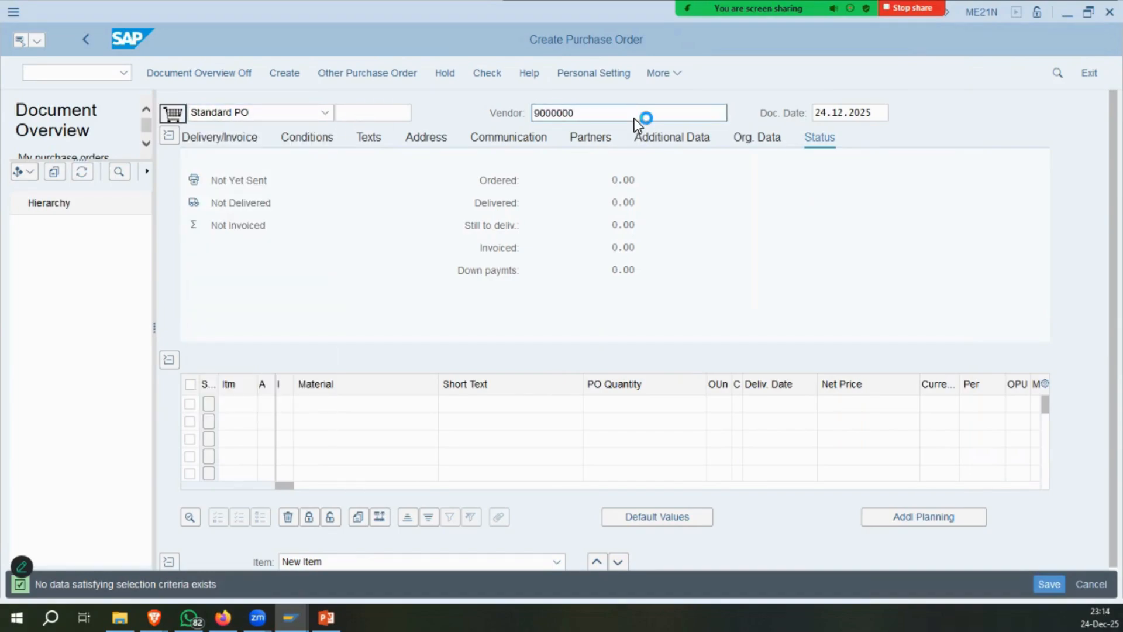
Set the order's organizational data to purchasing organization IM00, purchasing group IMG and company code IMCO.
type("im00")
key("Tab")
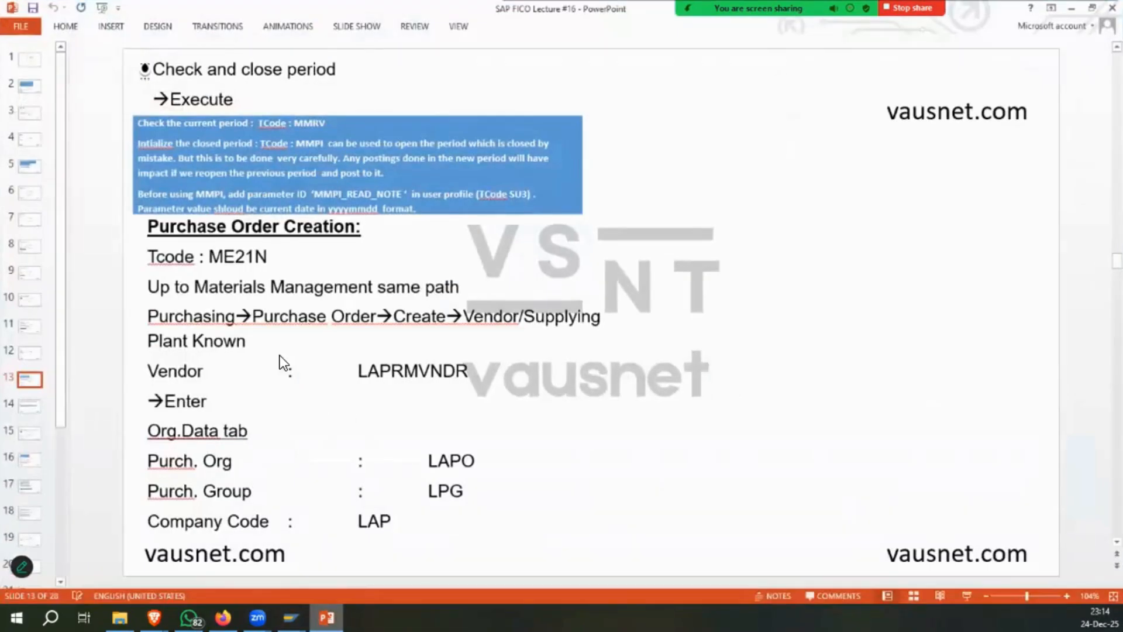
key("alt+Tab")
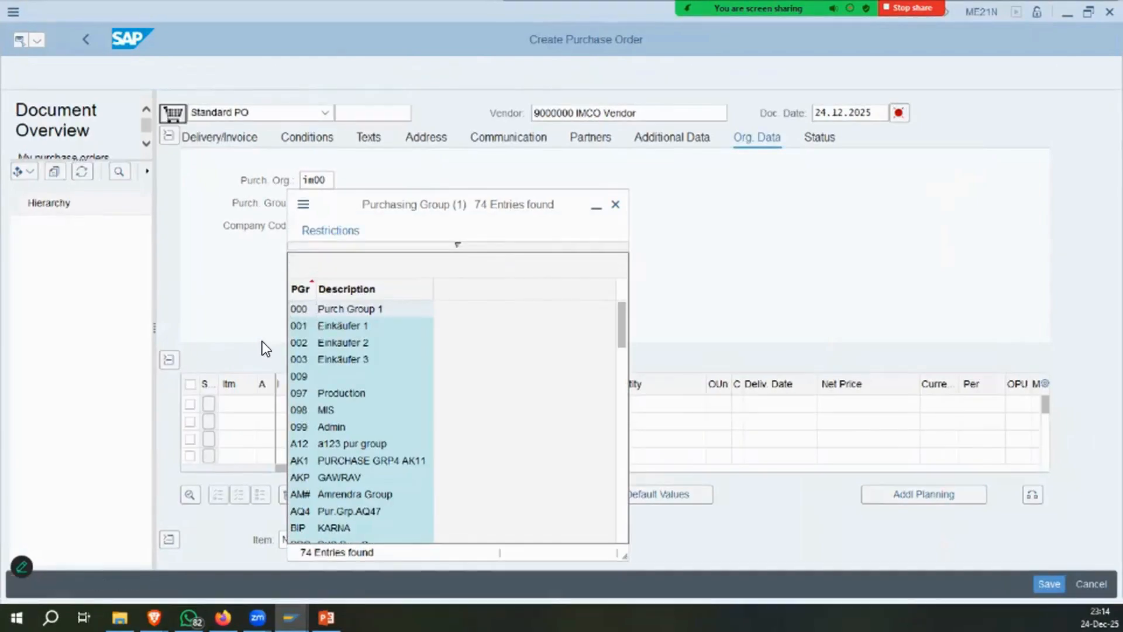
scroll(383, 475, "down", 7)
double_click(383, 475)
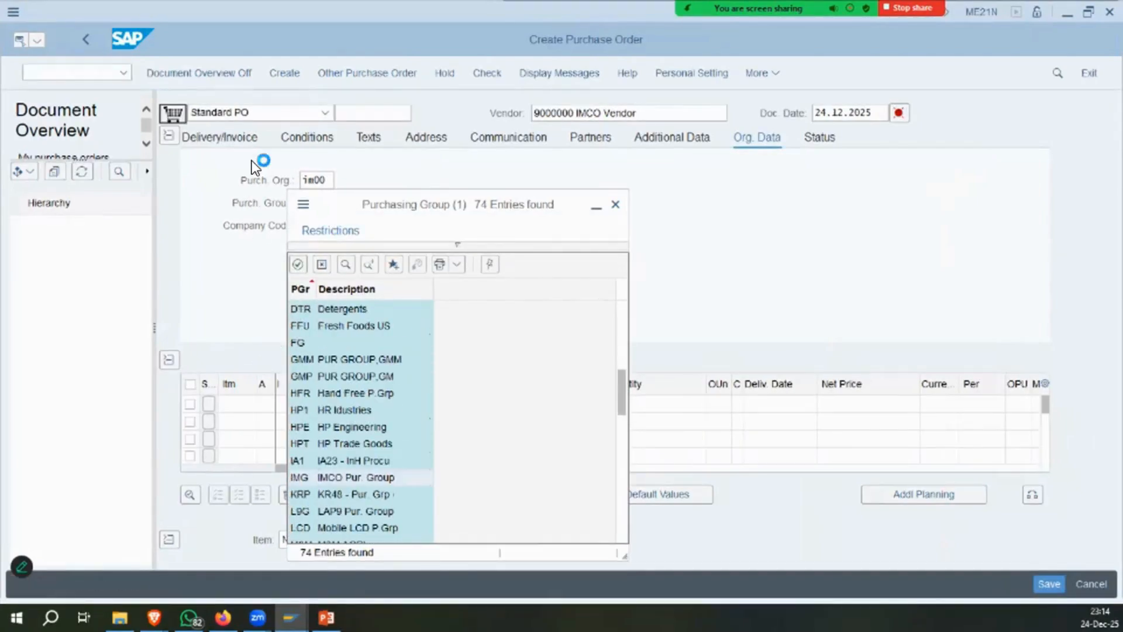
type("imco")
key("Return")
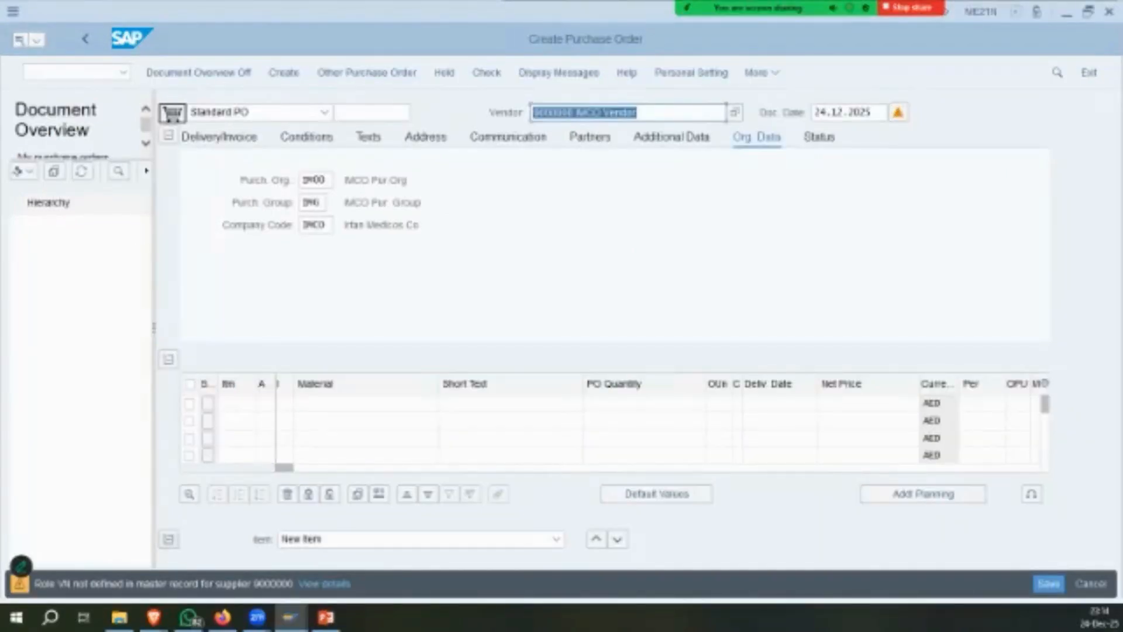
Check the slide's line item data and assign material IMRM to the first order item, searching material descriptions for *im*.
key("Return")
left_click(339, 404)
left_click(326, 617)
left_click(29, 405)
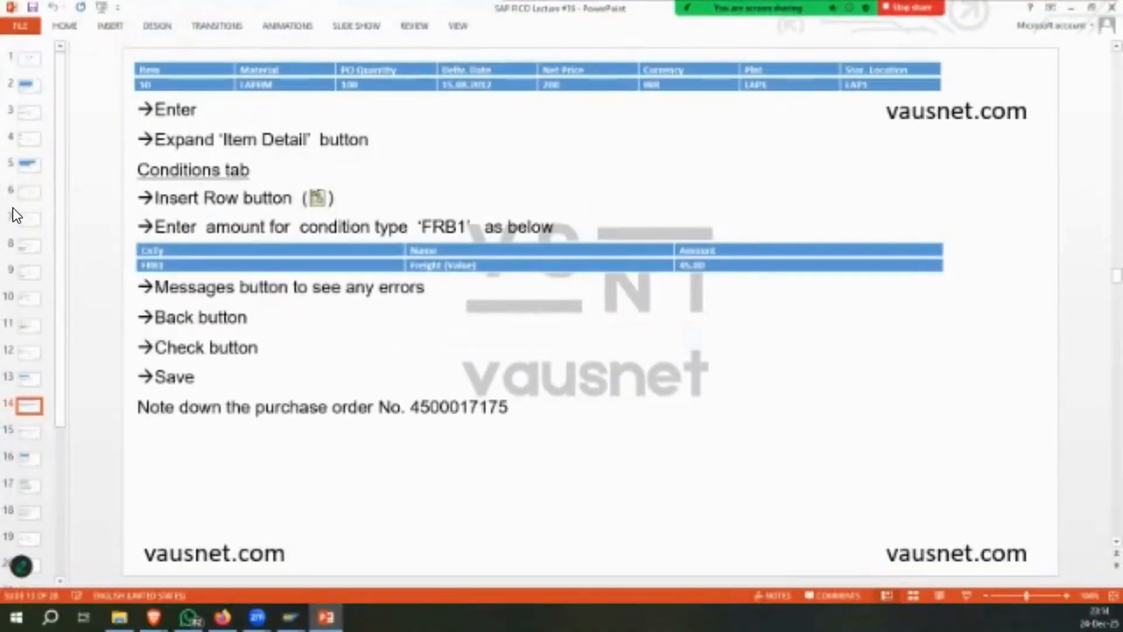
double_click(275, 85)
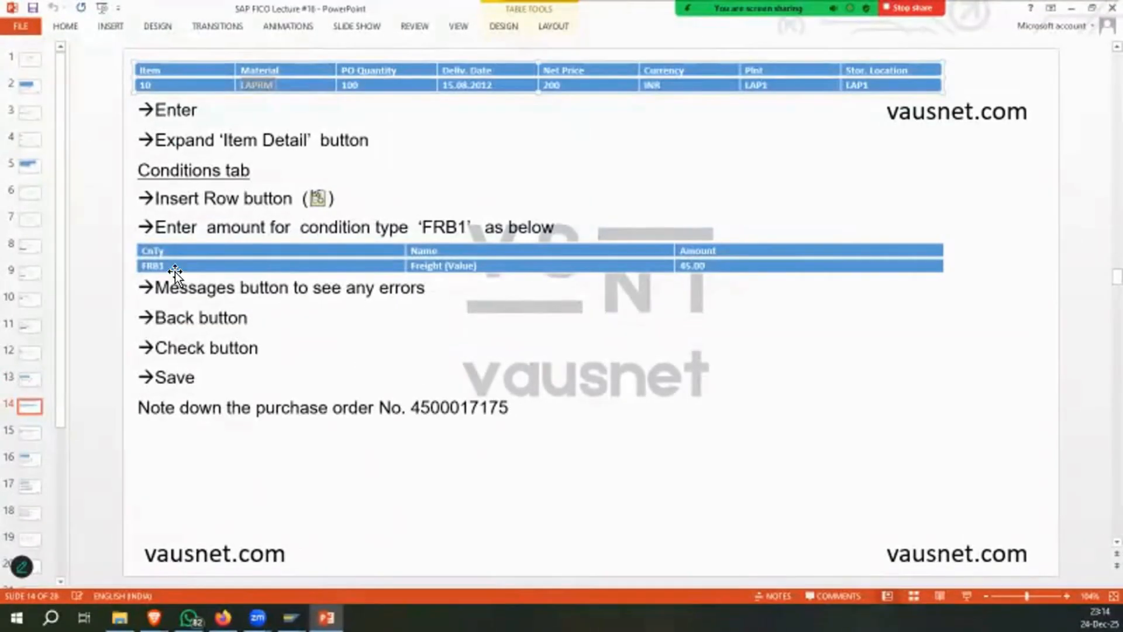
key("alt+Tab")
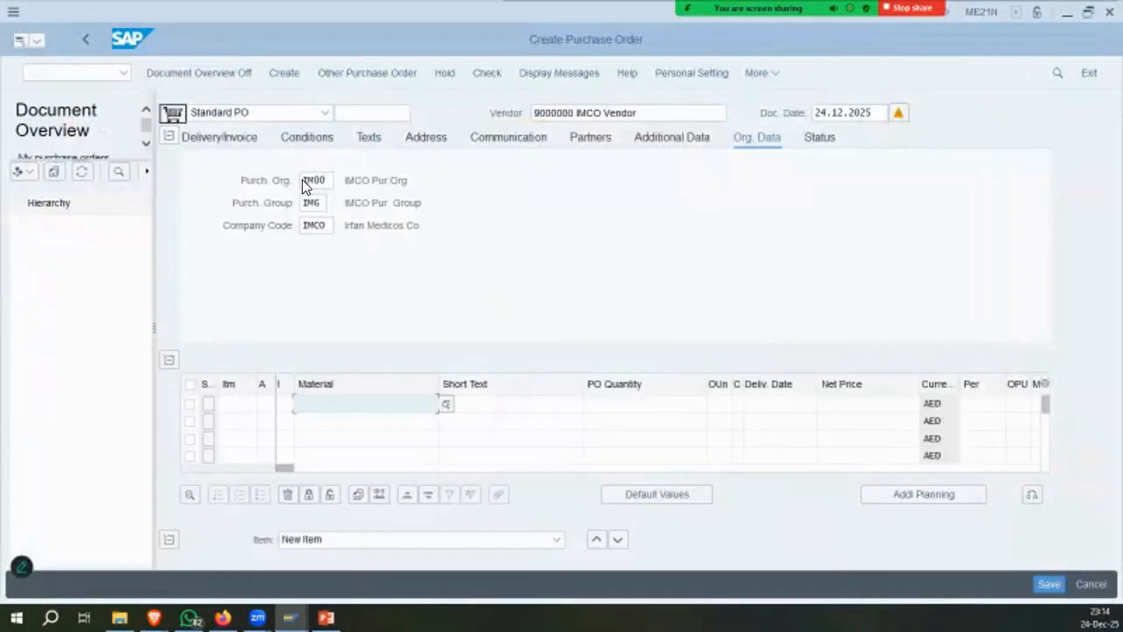
left_click(446, 404)
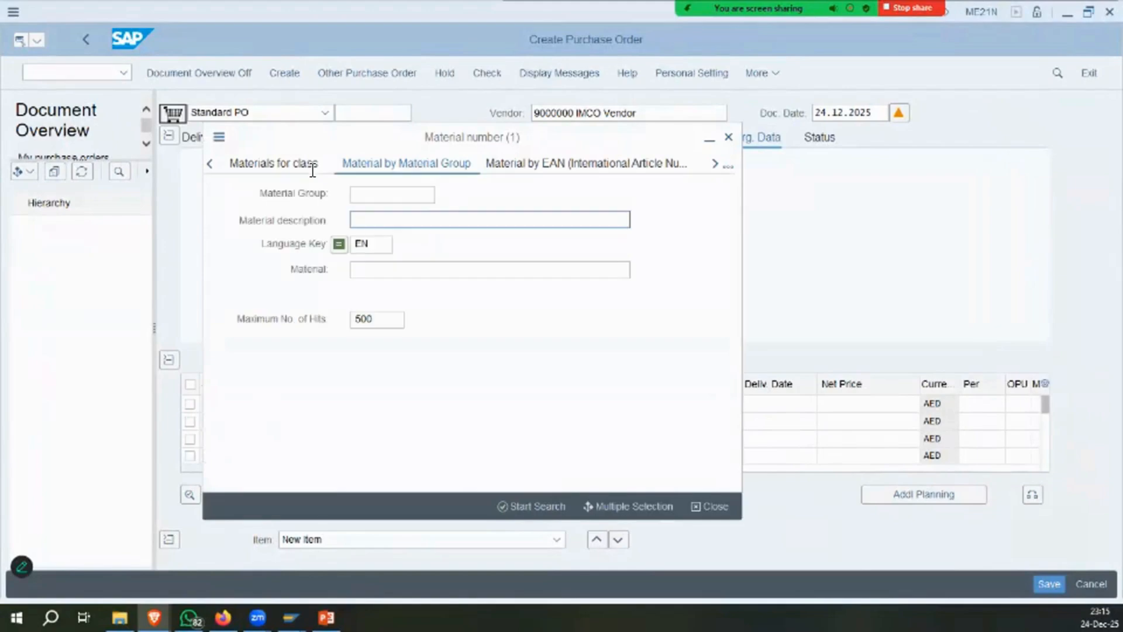
left_click(727, 166)
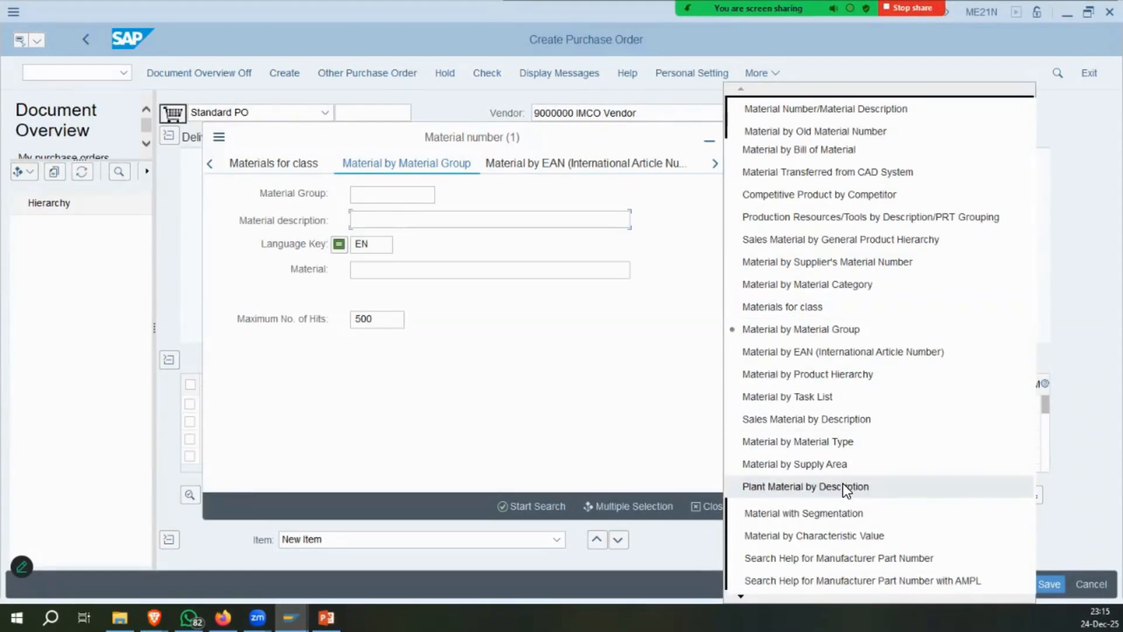
left_click(383, 233)
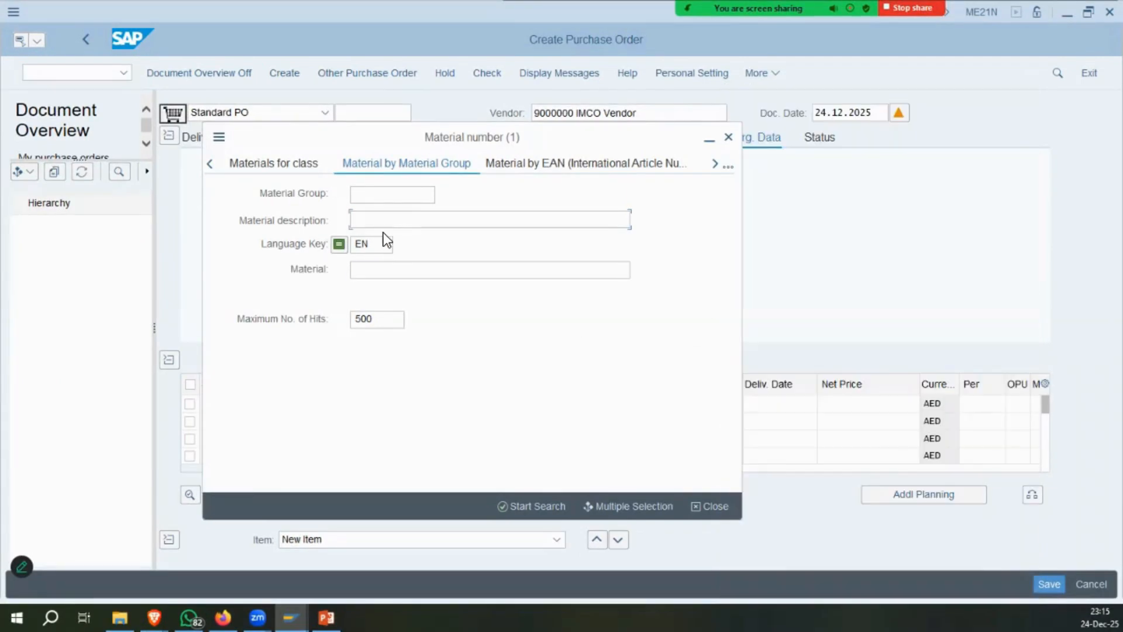
type("*lm*")
key("Return")
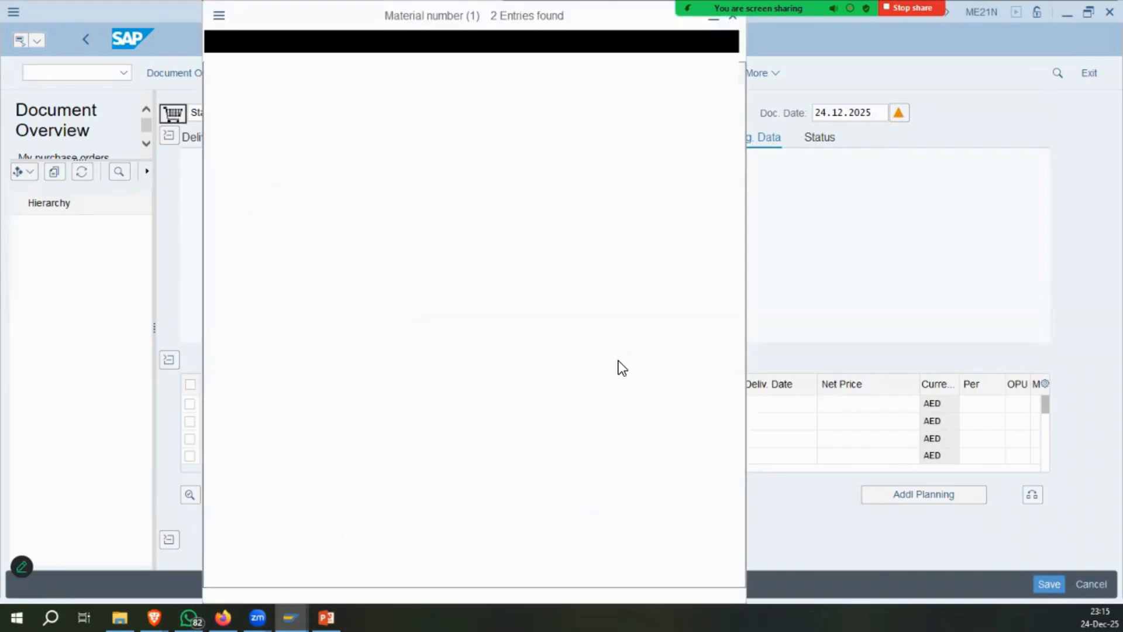
double_click(331, 141)
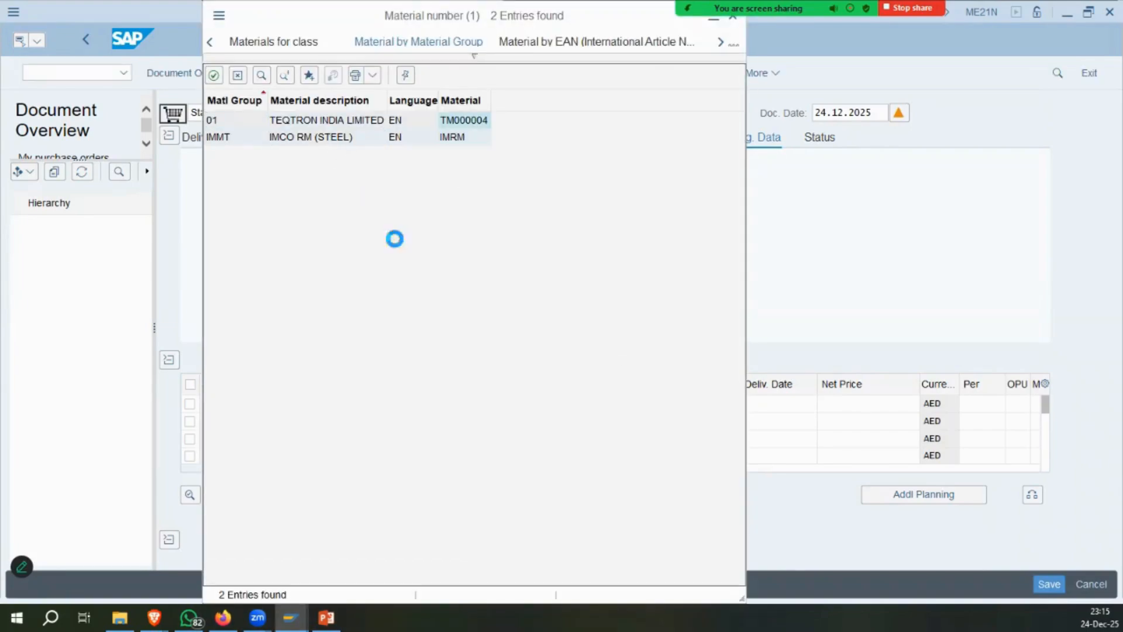
Set the PO quantity of the IMRM item to 100, as given on the slide.
key("alt+Tab")
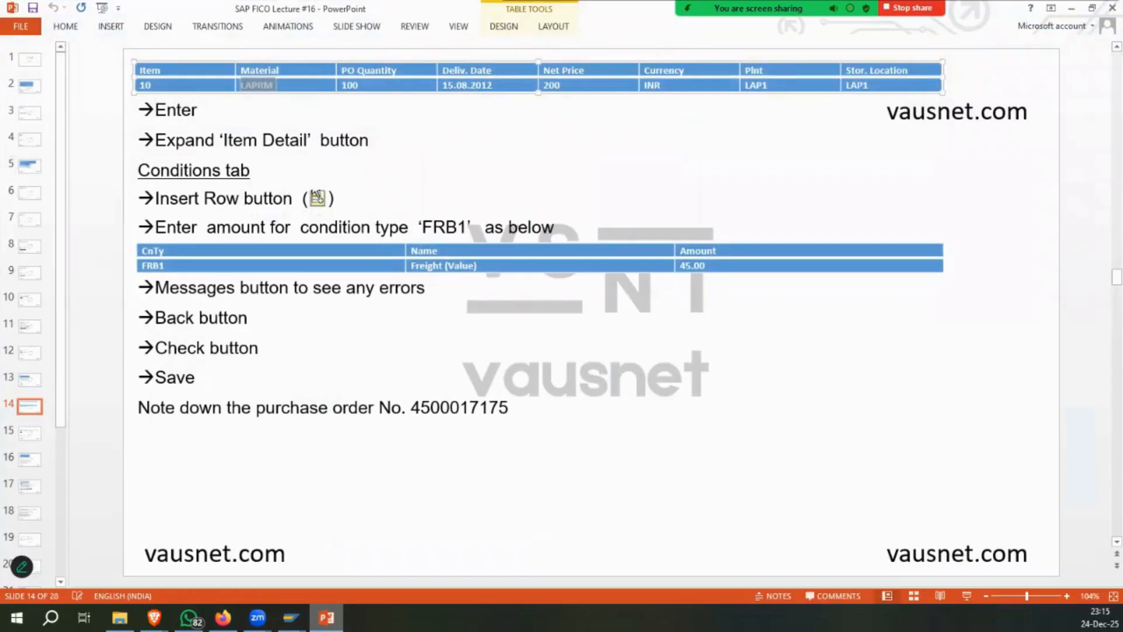
key("alt+Tab")
left_click(626, 406)
type("100")
key("Tab")
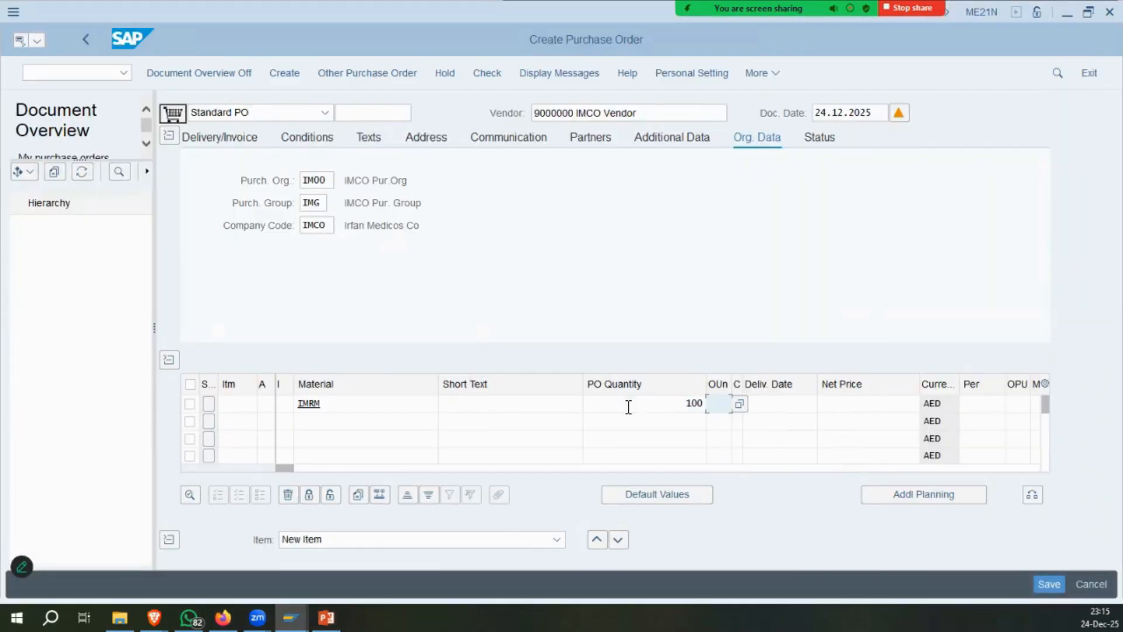
Set the item's delivery date to 24.12.2025 and its net price to 200.
key("alt+Tab")
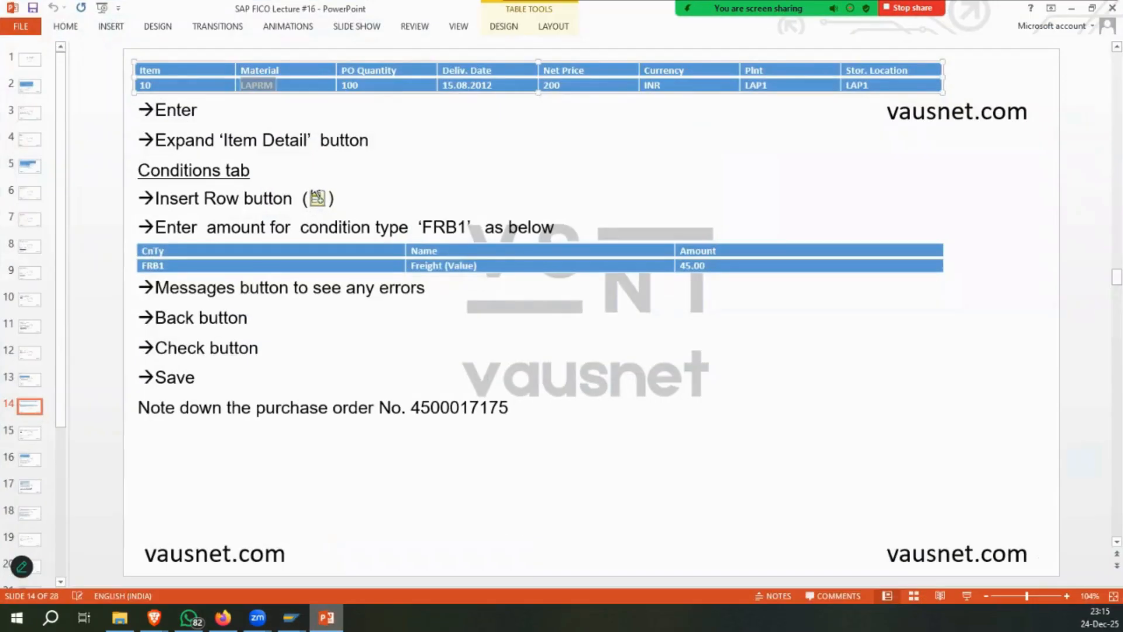
key("alt+Tab")
left_click(782, 404)
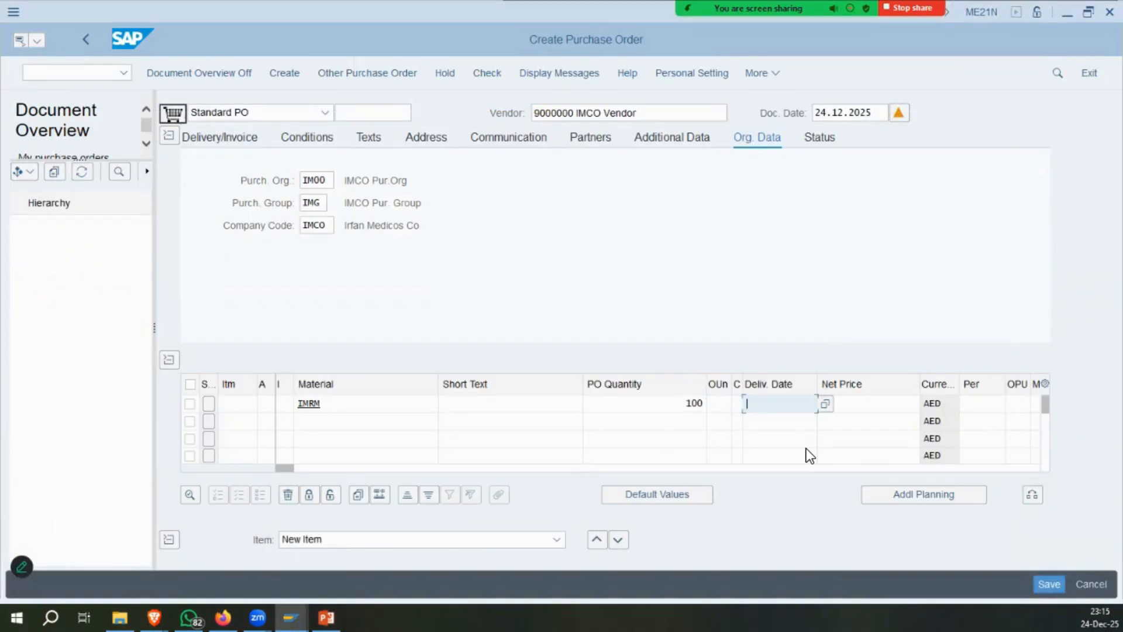
type("24.12.2025")
key("Tab")
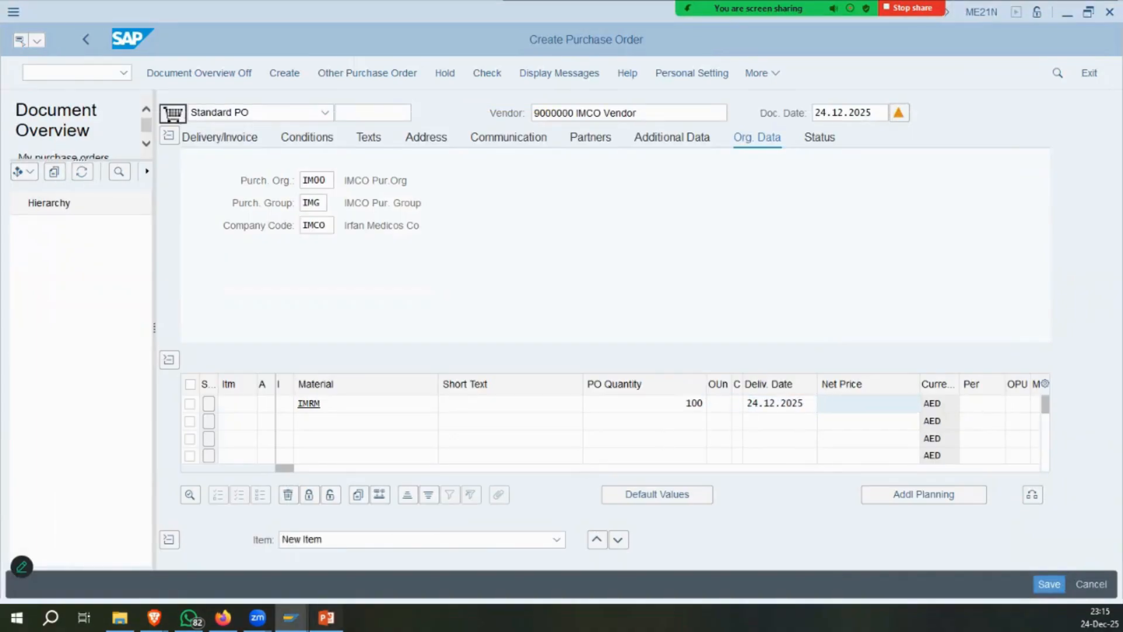
key("alt+Tab")
key("alt+Tab")
type("200")
key("Tab")
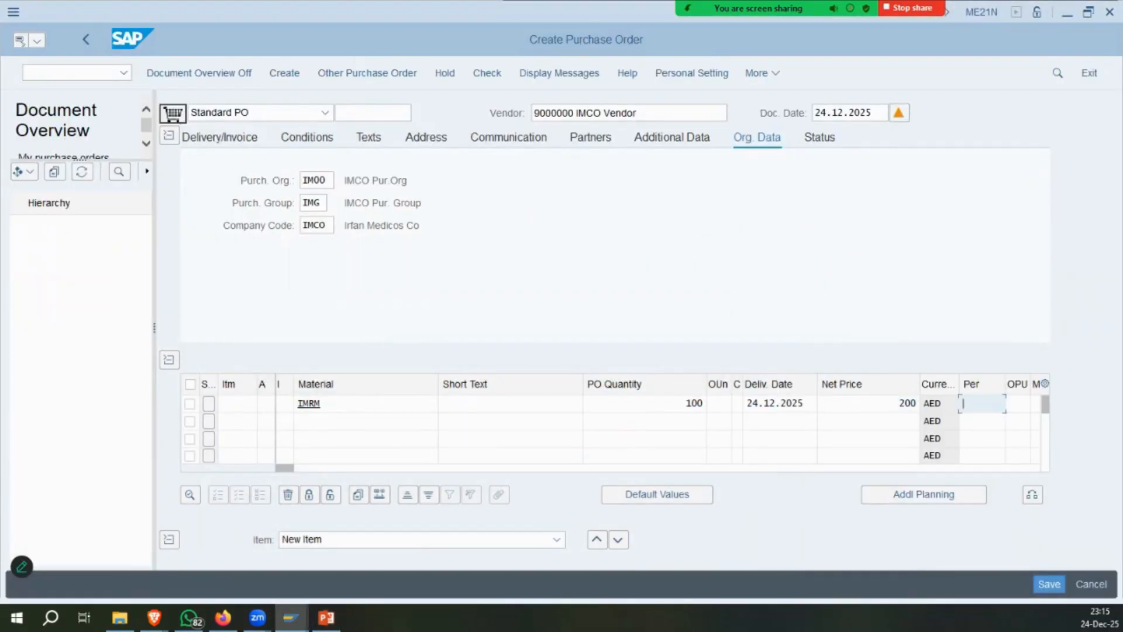
Assign plant IM01 and storage location IM01 to the order item and submit the line.
key("alt+Tab")
key("alt+Tab")
key("Tab")
key("Tab")
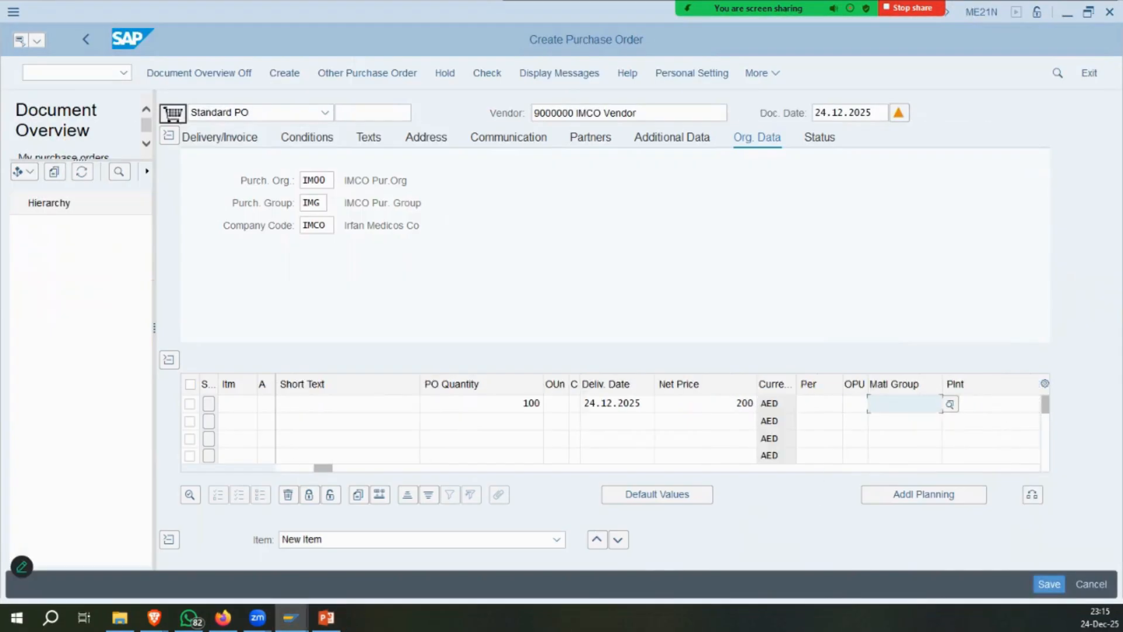
key("Tab")
type("im01")
key("Tab")
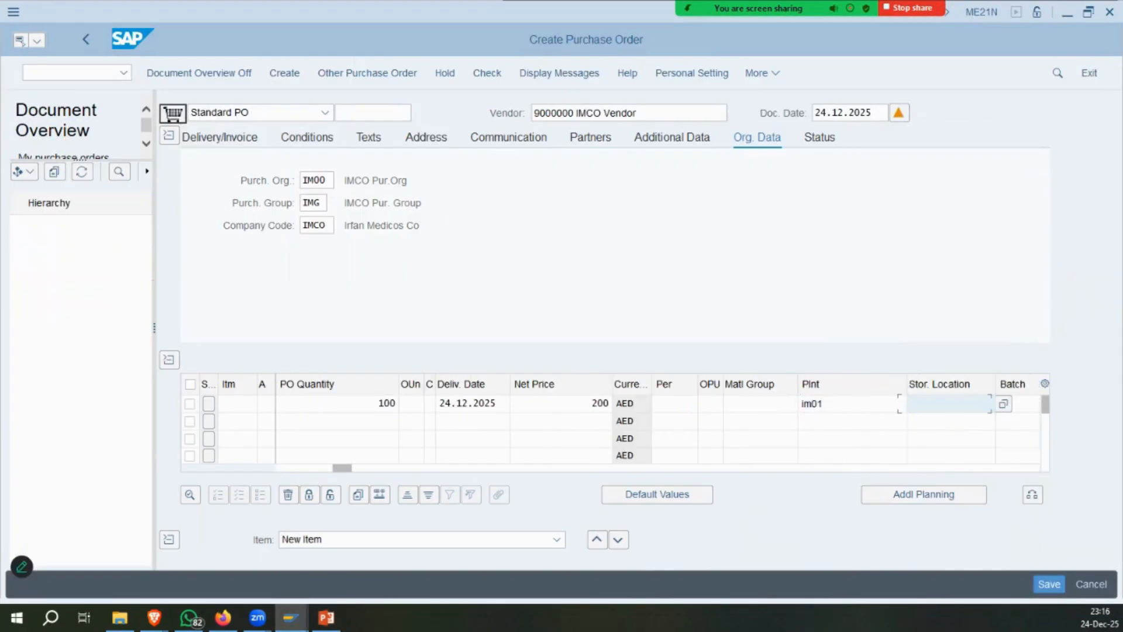
key("alt+Tab")
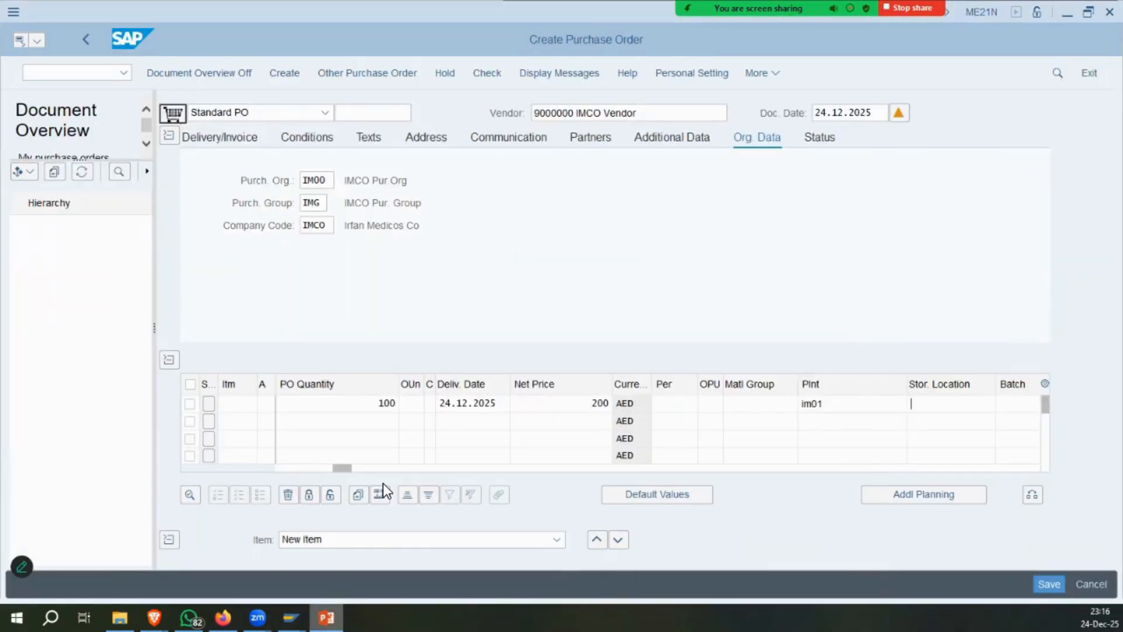
key("alt+Tab")
type("im01")
key("Return")
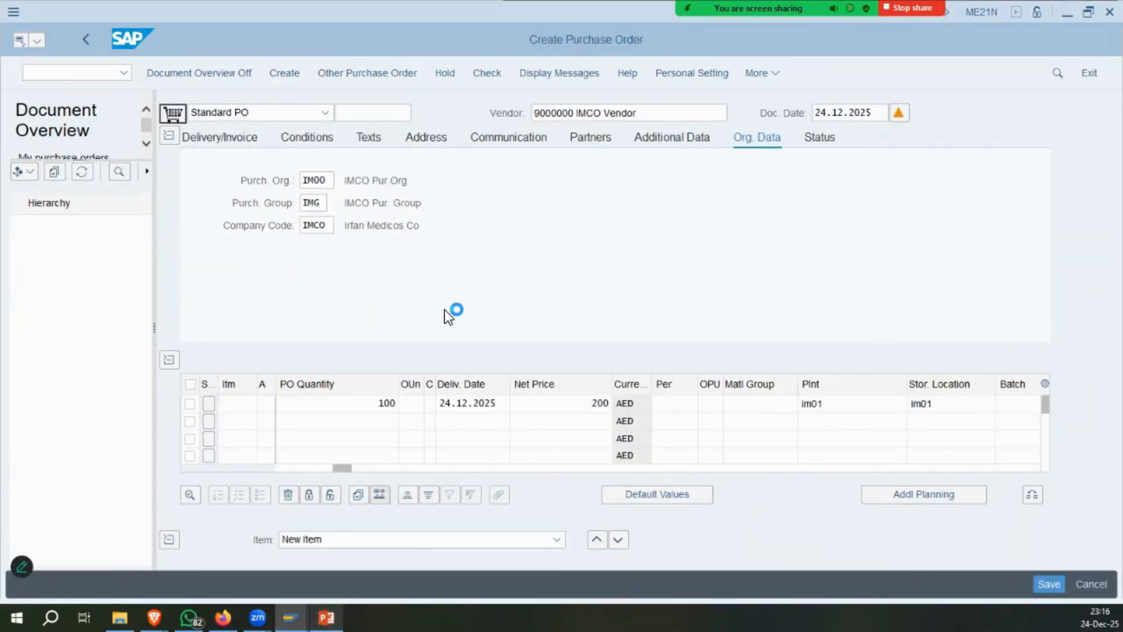
Check the slide's instructions on item conditions and read the error message raised for the order item.
key("alt+Tab")
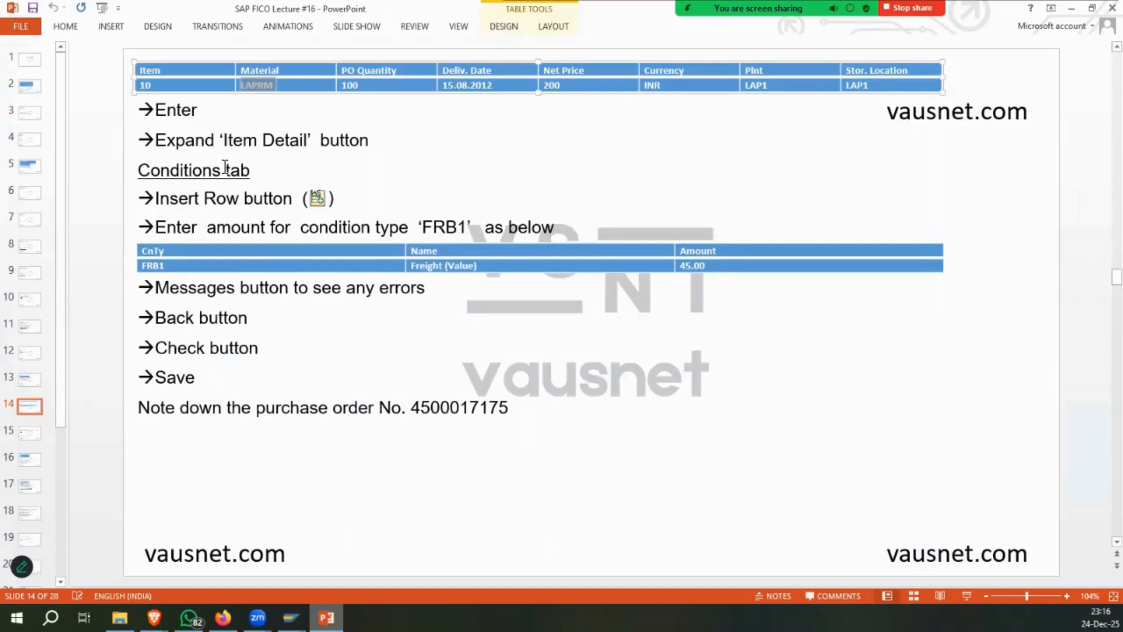
key("alt+Tab")
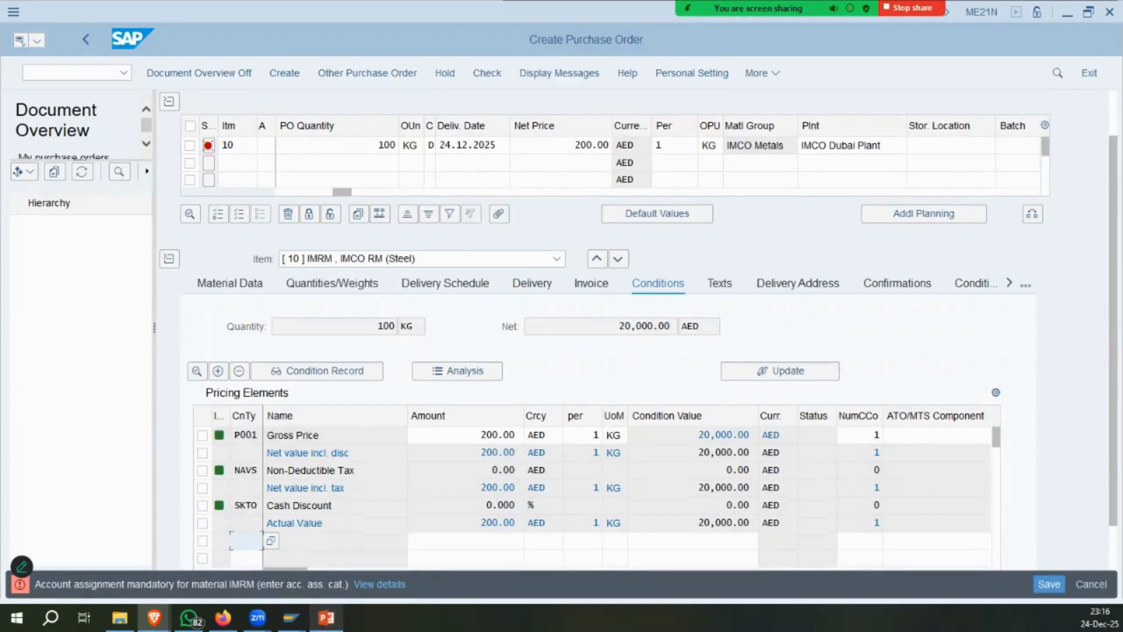
left_click_drag(231, 584, 358, 584)
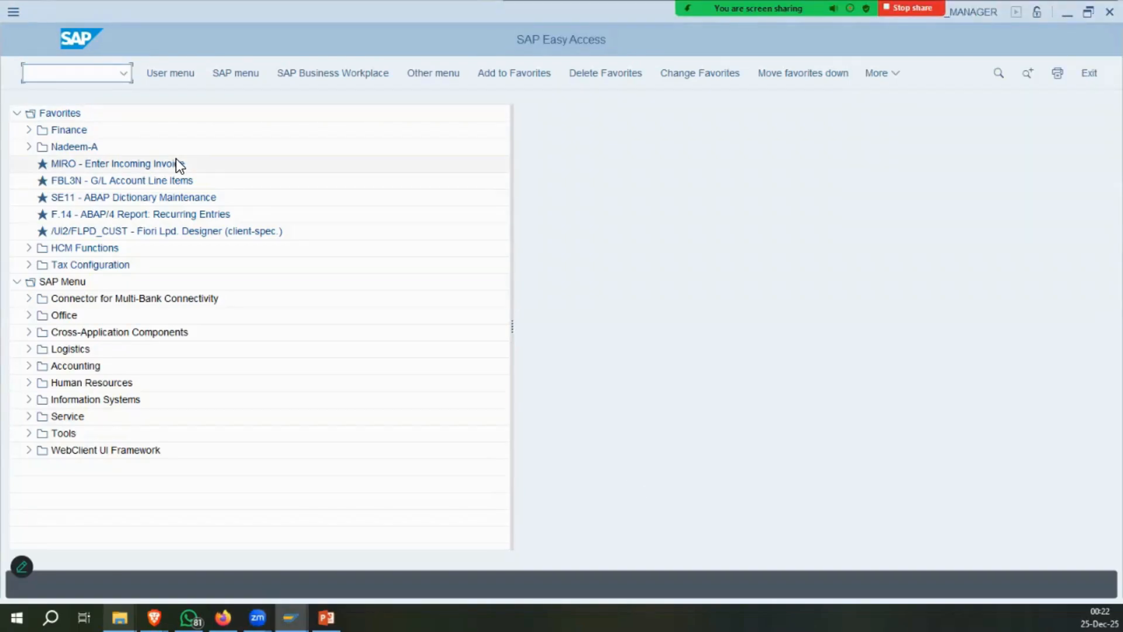
Open transaction MM02 and choose material IMRM by searching material descriptions for *im*.
type("mm02")
key("Return")
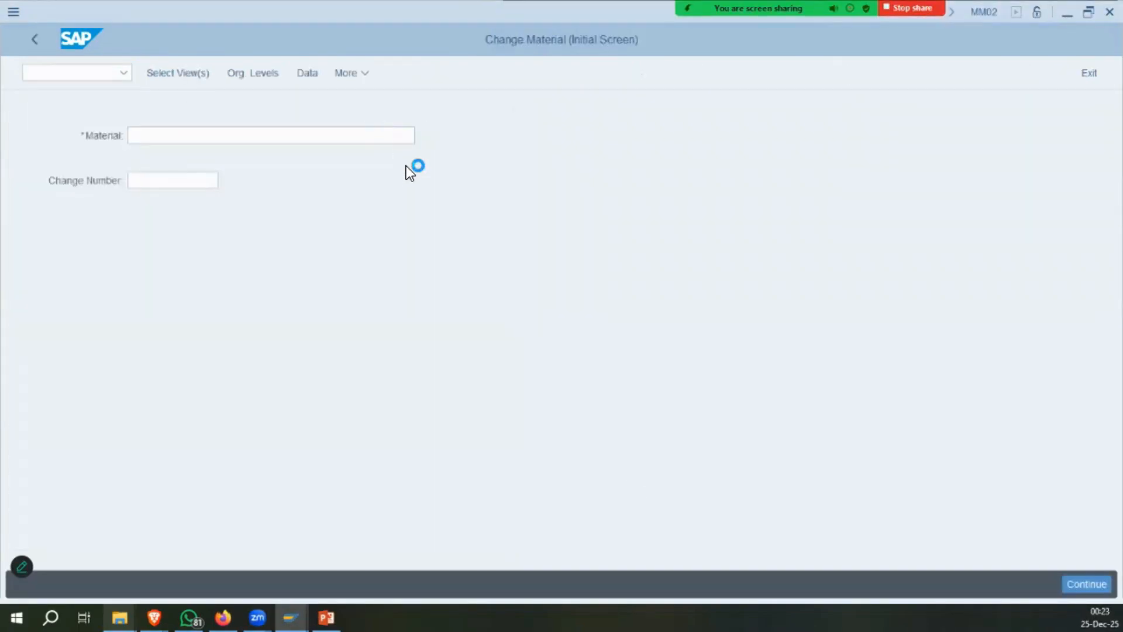
key("F4")
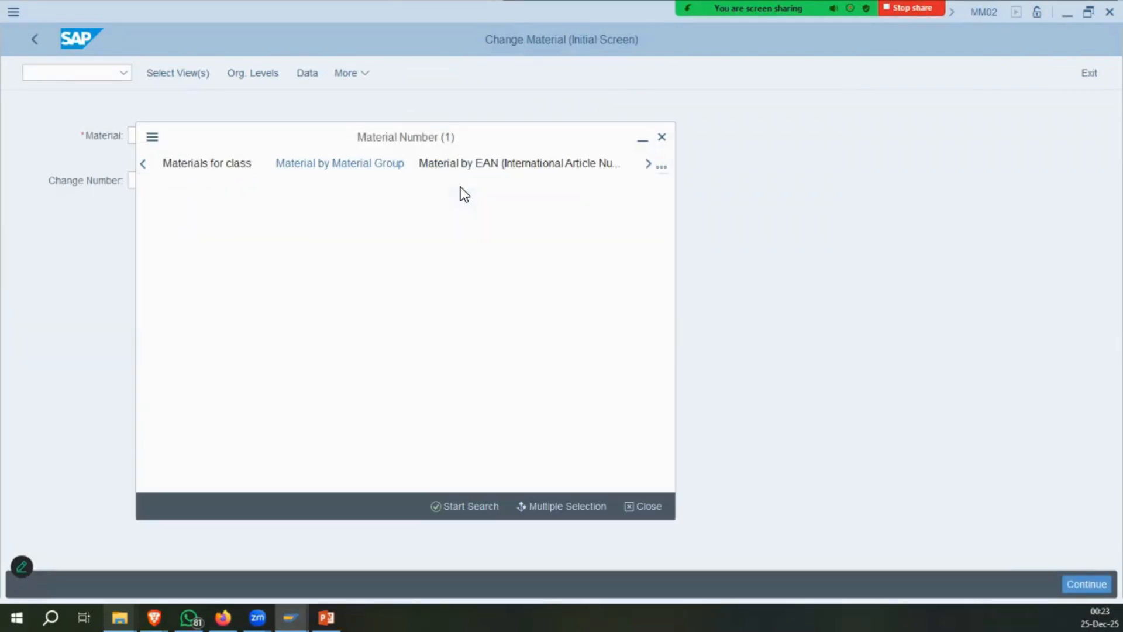
left_click(336, 221)
type("*im*")
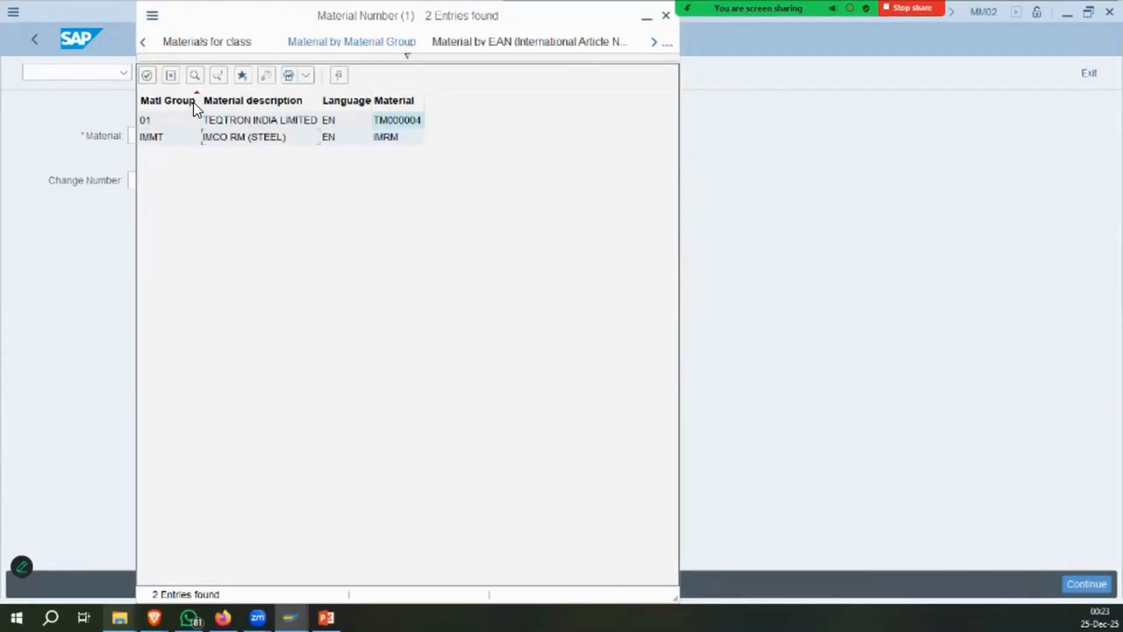
key("Return")
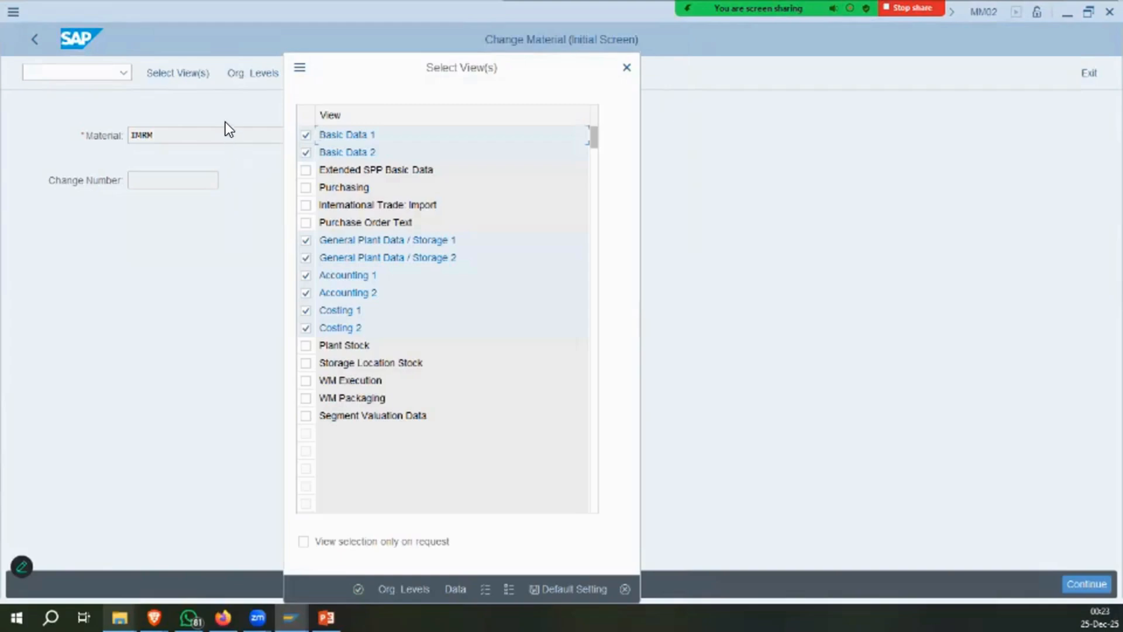
Accept the preselected views and open the material for plant IM01, IMCO Dubai Plant.
key("Return")
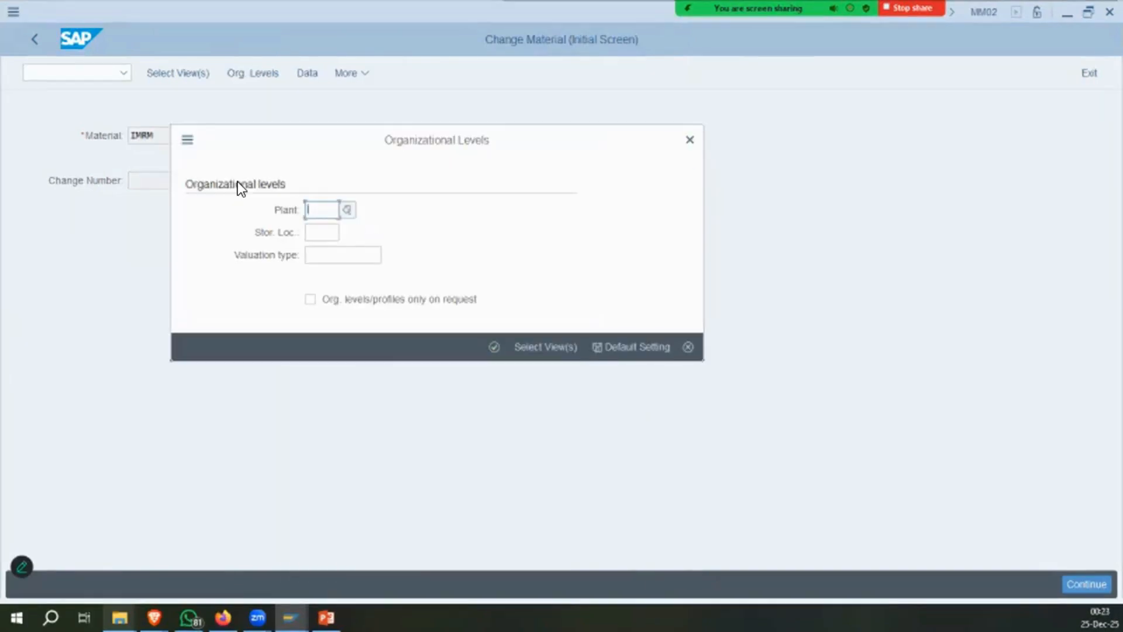
type("imco")
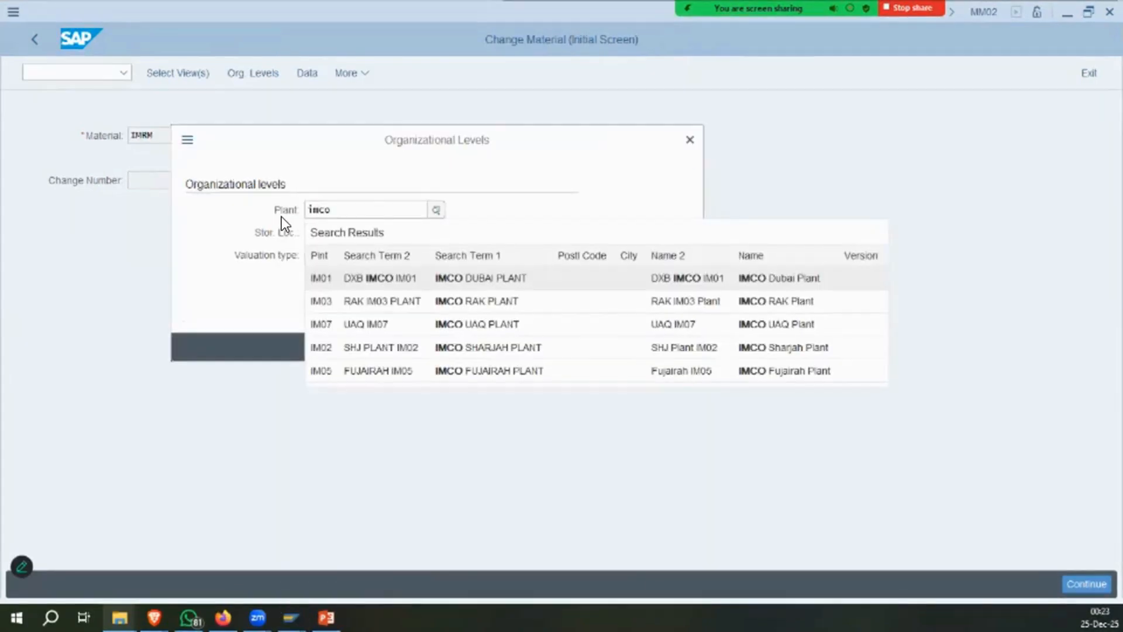
left_click(398, 269)
key("Return")
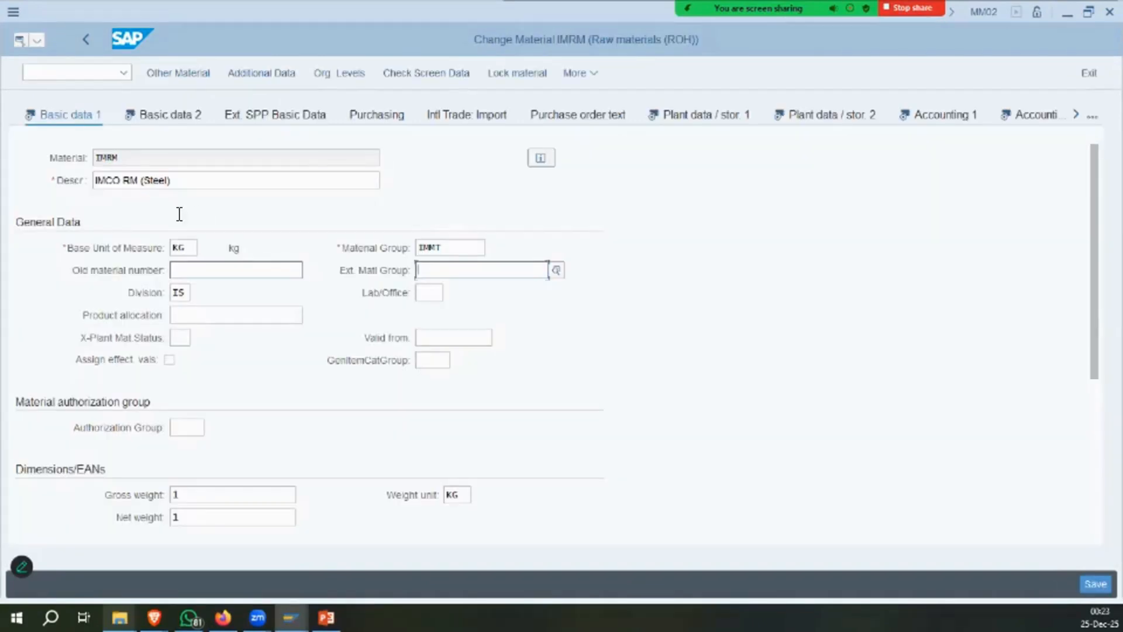
Review the general data, dimensions and packaging fields in the material's basic data views.
left_click(431, 360)
left_click(183, 316)
scroll(187, 251, "down", 5)
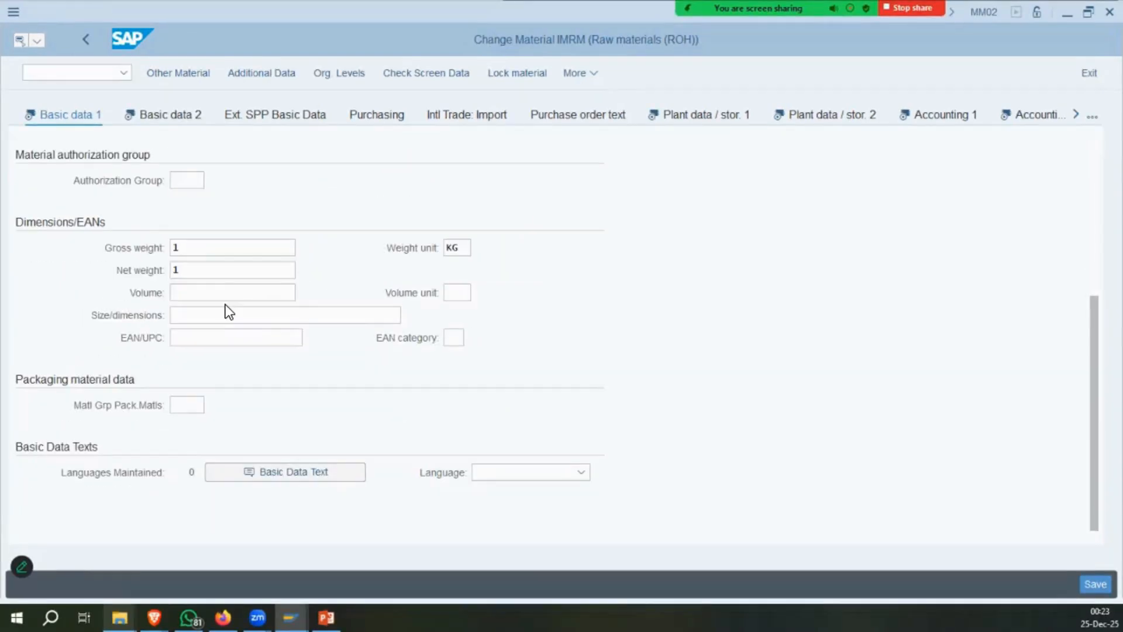
scroll(211, 234, "up", 5)
left_click(168, 116)
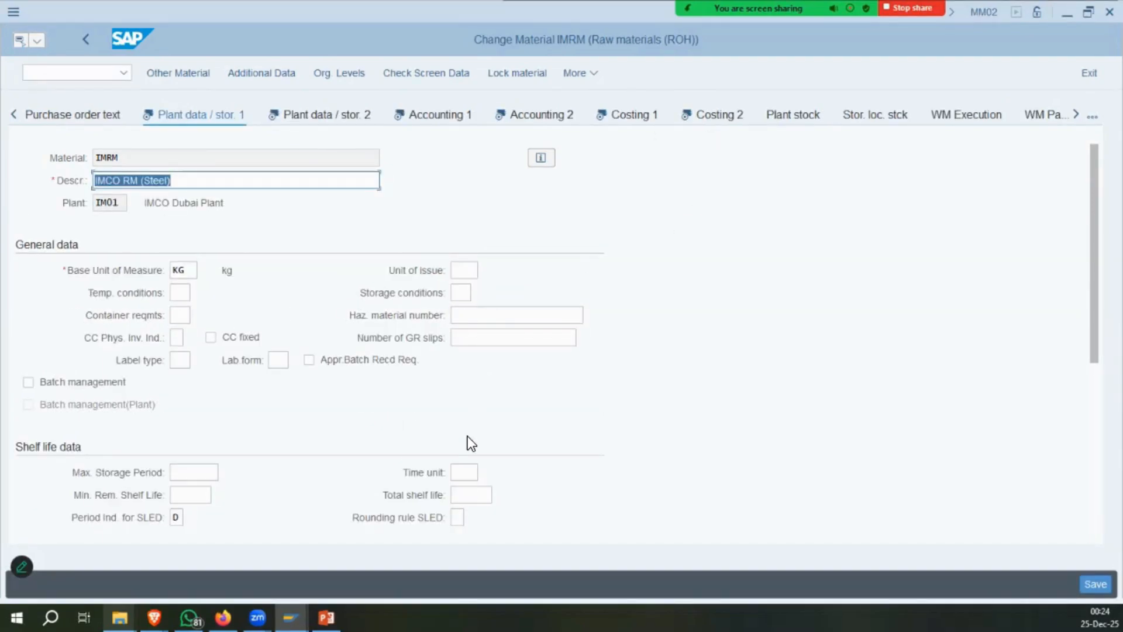
Examine the general, shelf life, weight and plant parameter settings in the material's two plant data and storage views.
scroll(416, 283, "down", 5)
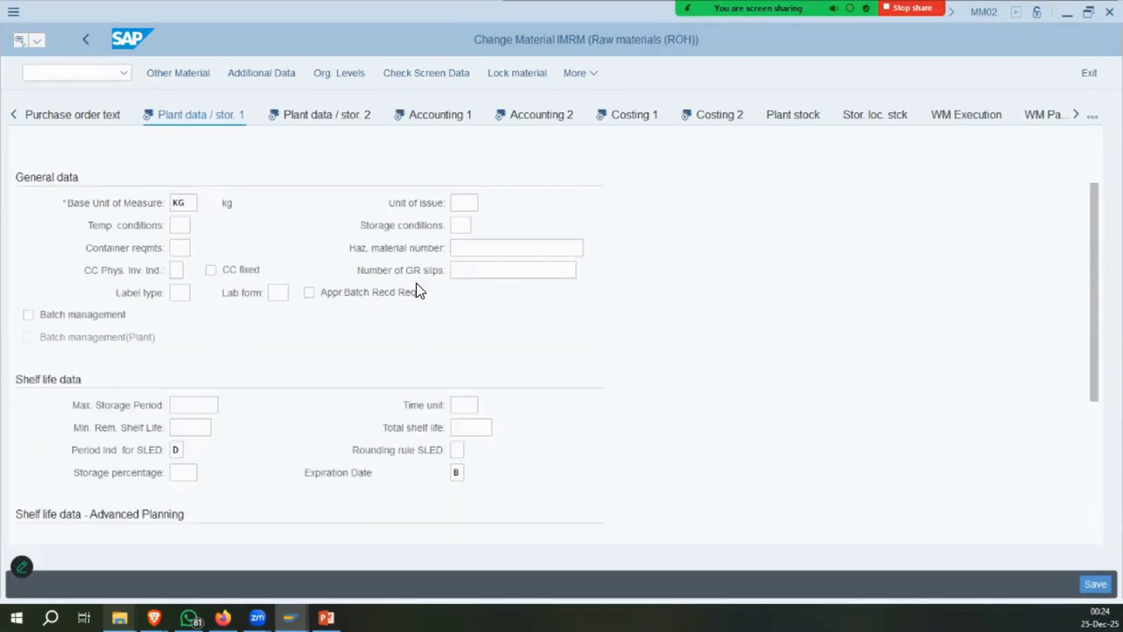
scroll(416, 283, "up", 5)
left_click(239, 112)
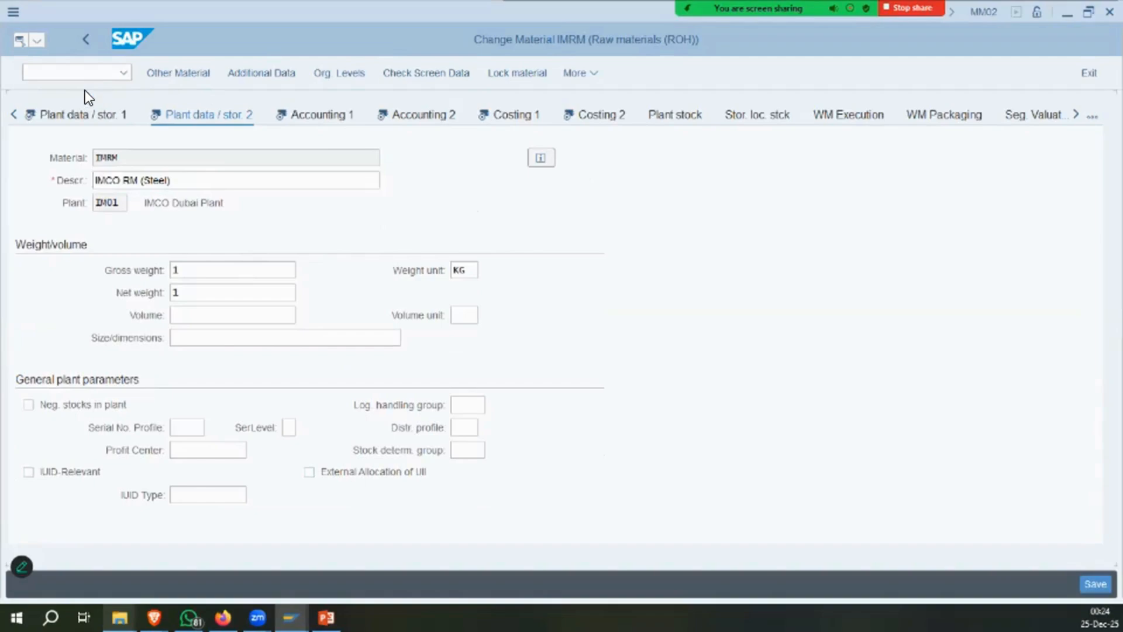
left_click(88, 114)
scroll(268, 321, "down", 5)
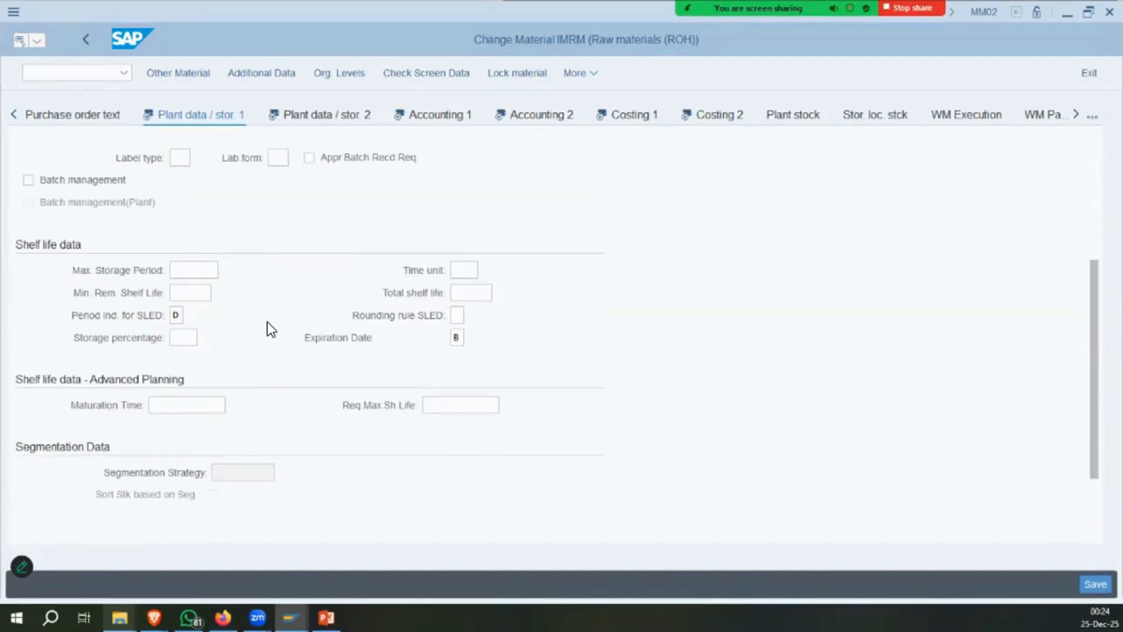
scroll(268, 321, "up", 5)
left_click(13, 110)
left_click(12, 110)
left_click(12, 110)
left_click(12, 110)
left_click(13, 110)
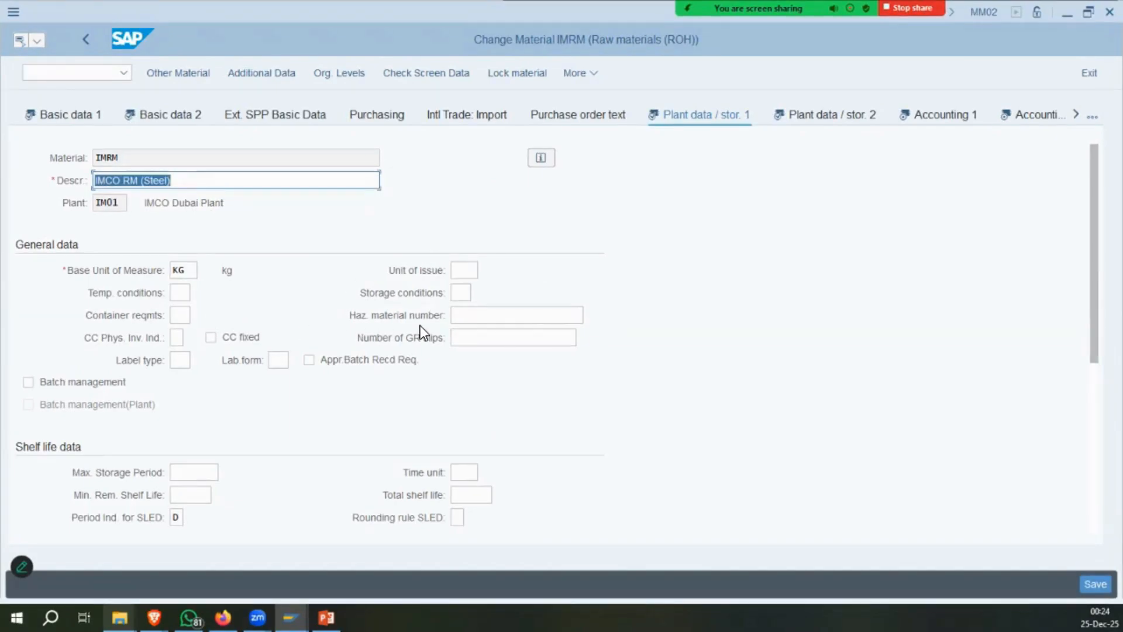
left_click(788, 122)
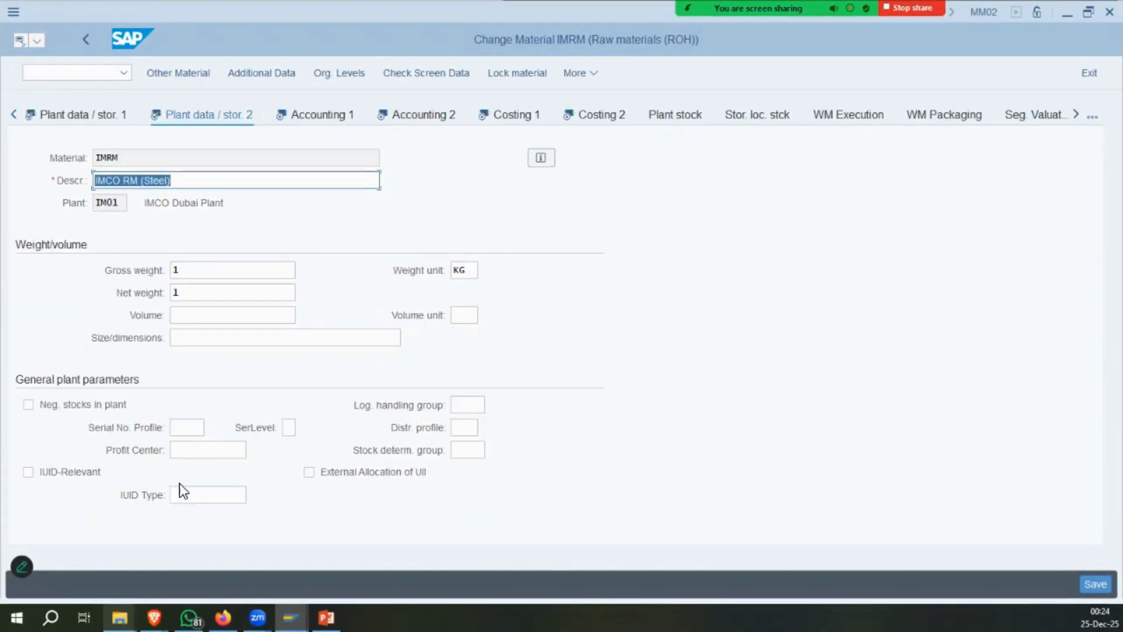
Review the valuation and price data for material IMRM in its two accounting views.
left_click(339, 118)
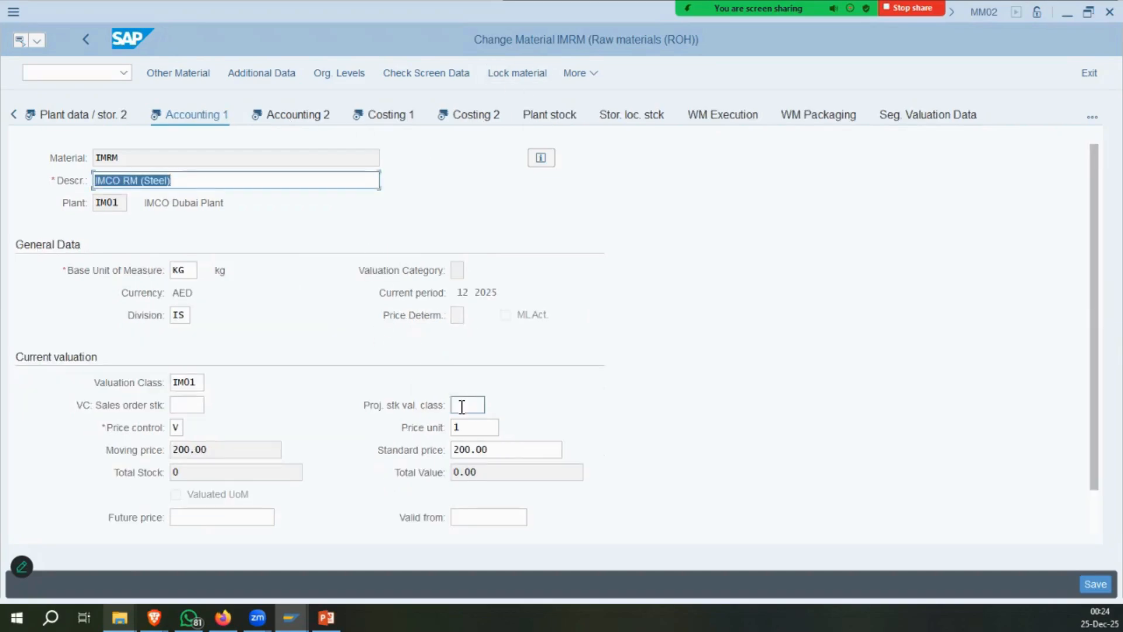
left_click(462, 406)
scroll(303, 406, "down", 1)
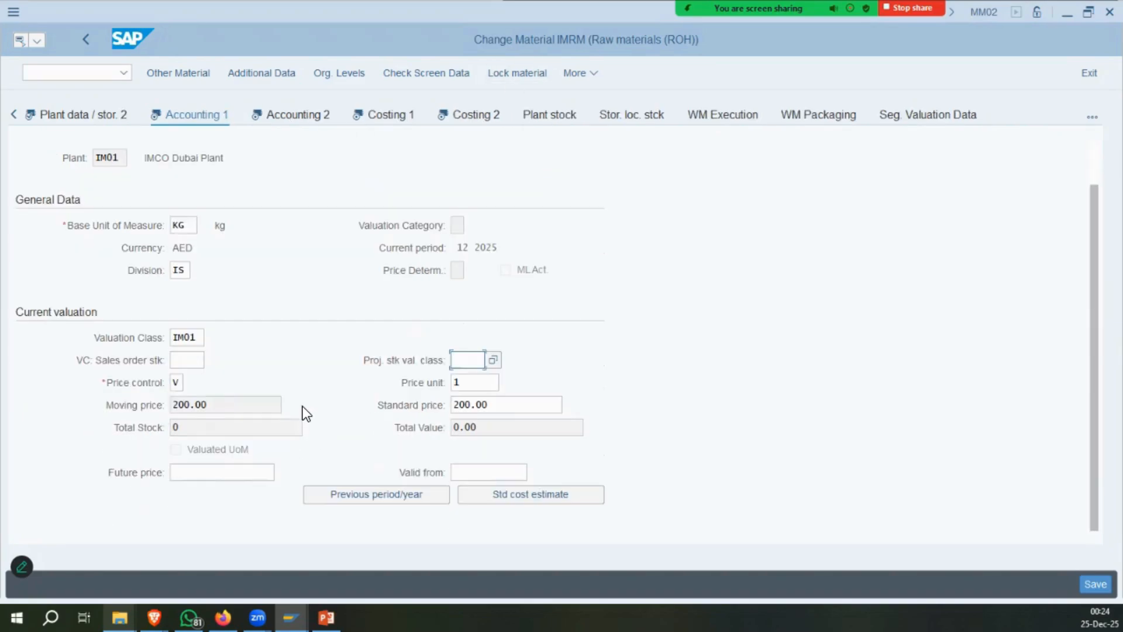
scroll(306, 404, "up", 1)
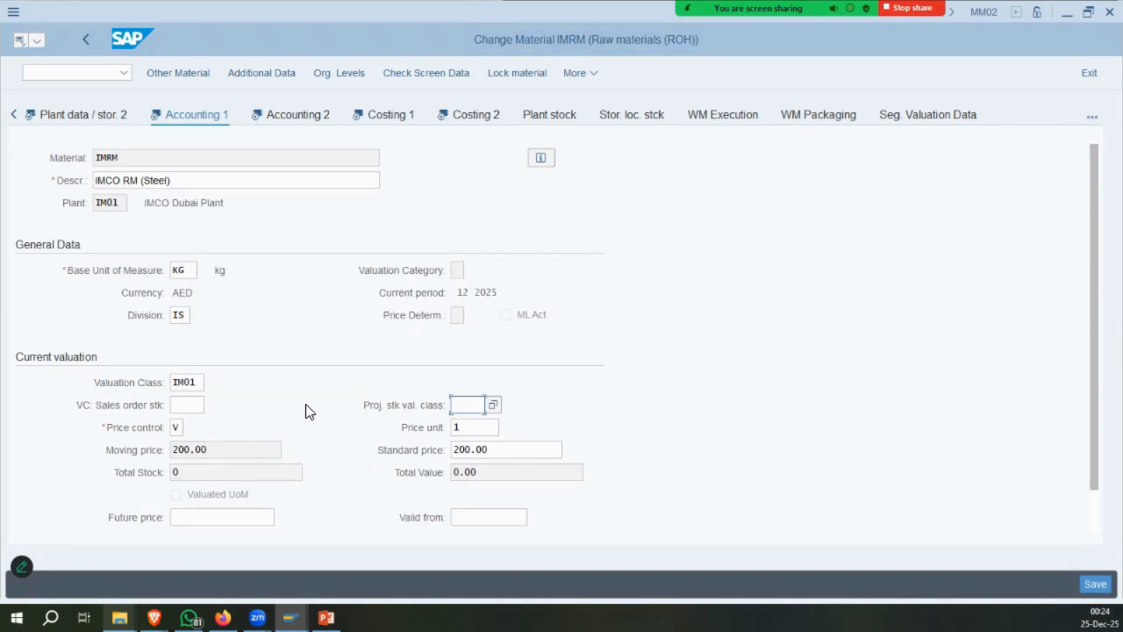
left_click(298, 115)
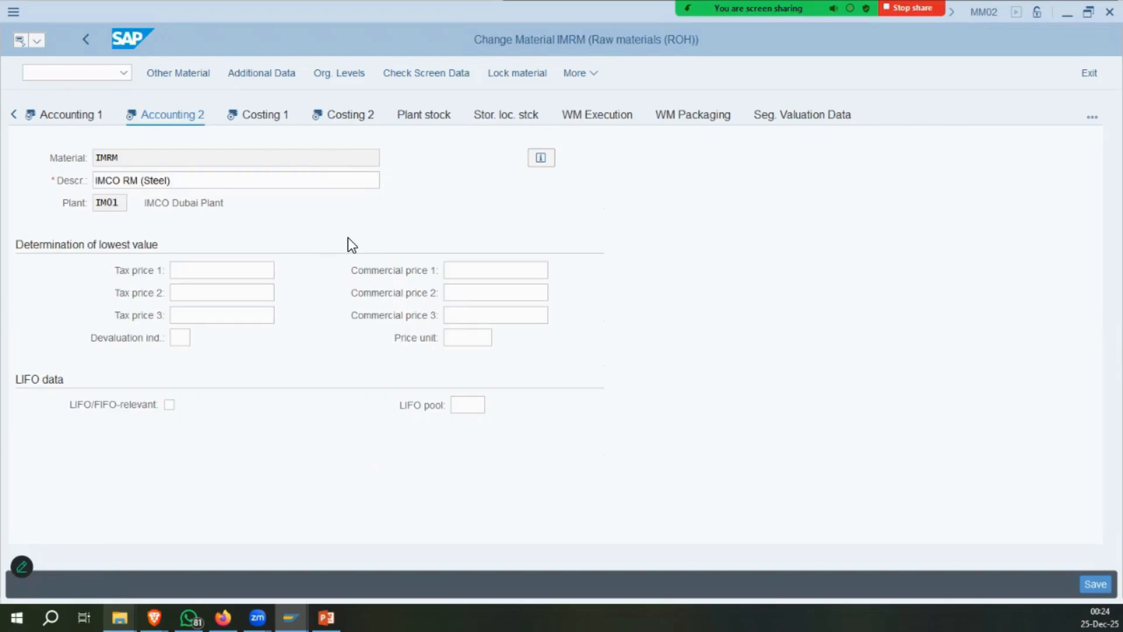
Examine material IMRM's two costing views, including the quantity structure, standard cost estimate and valuation data.
key("Return")
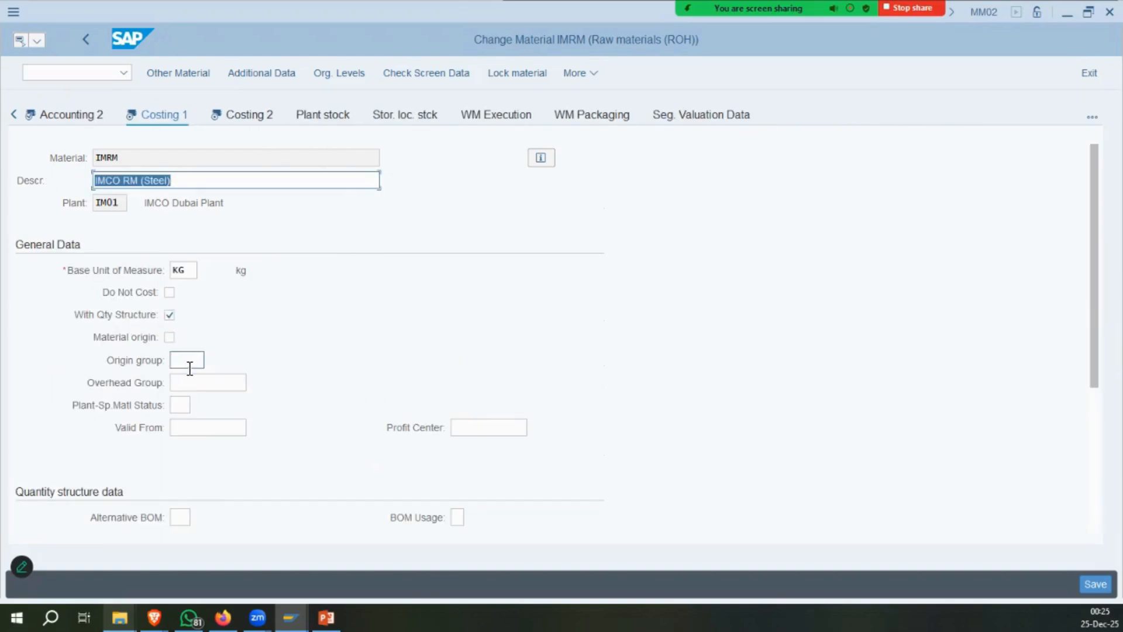
scroll(188, 381, "down", 5)
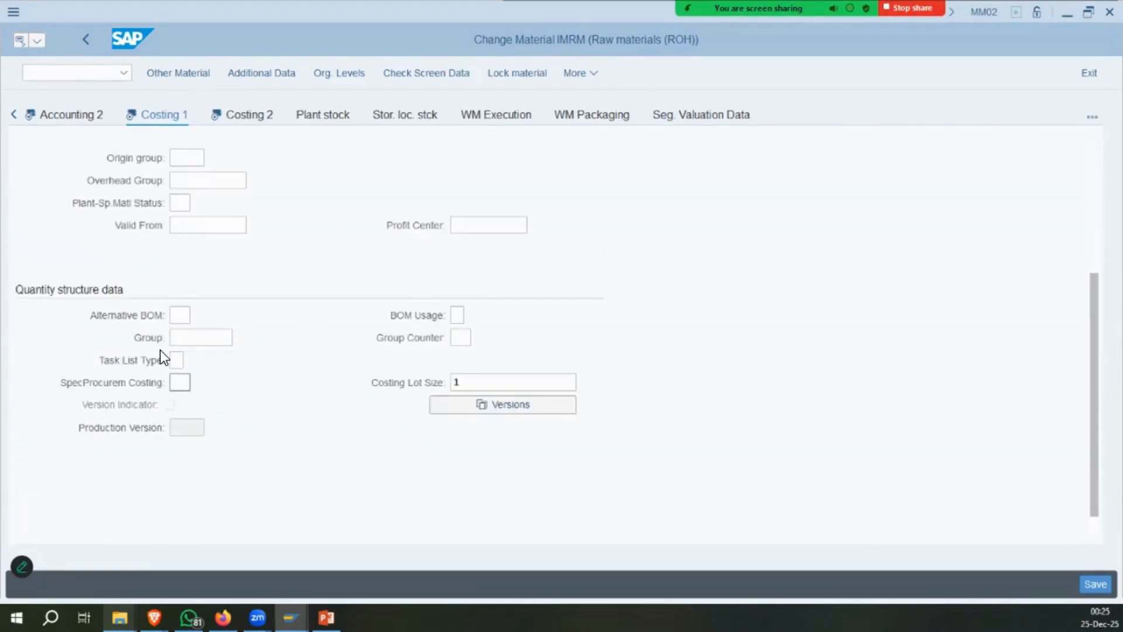
left_click(237, 114)
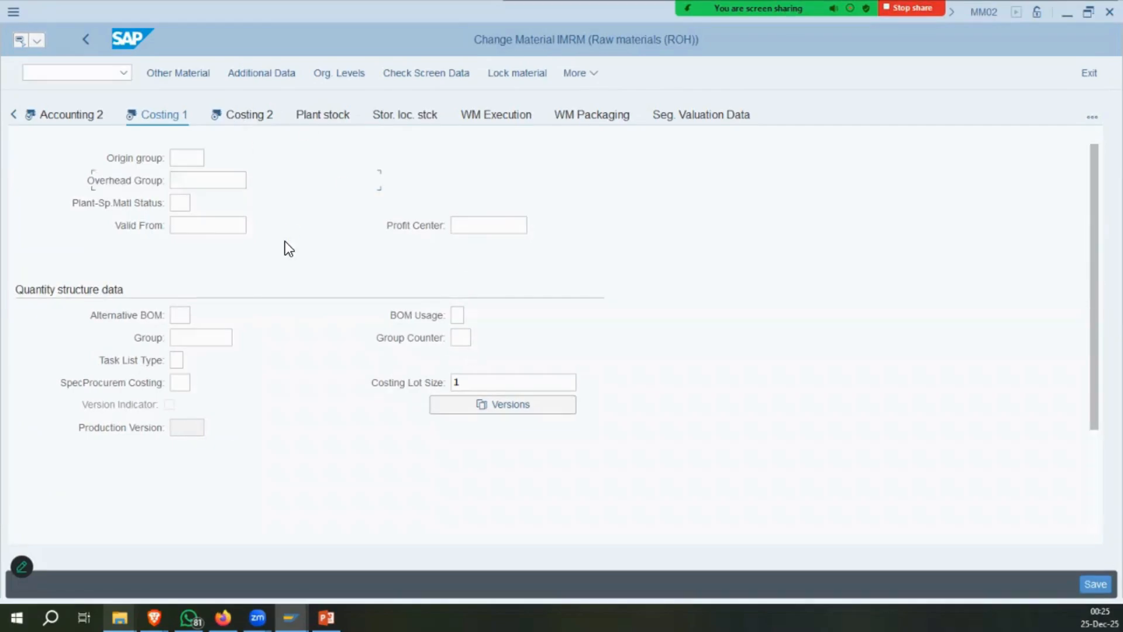
scroll(287, 238, "down", 3)
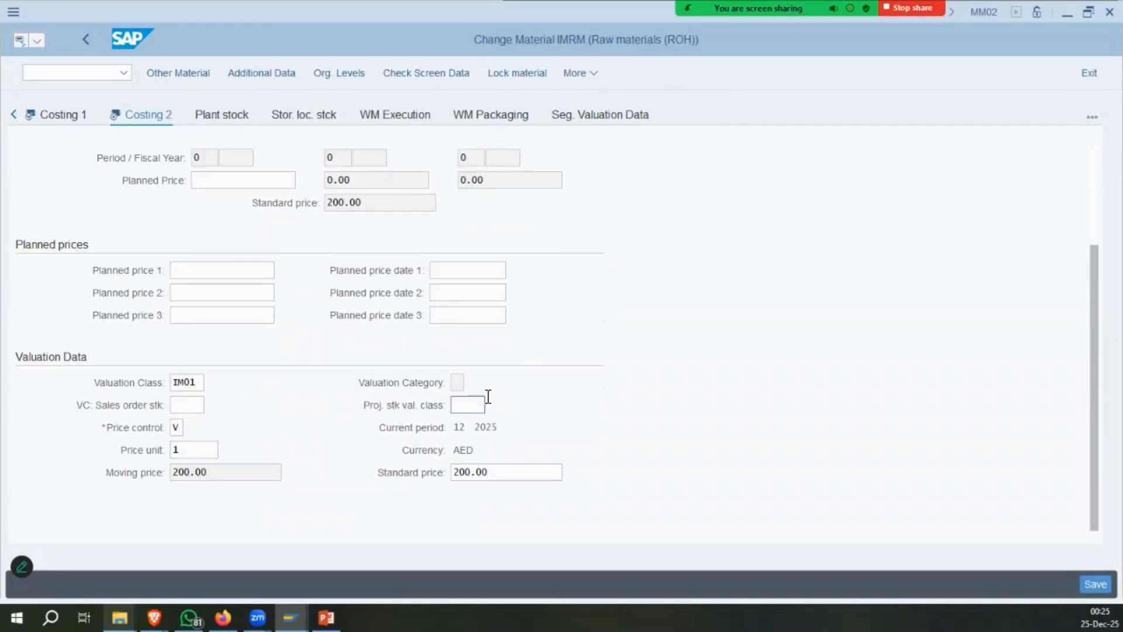
scroll(334, 313, "up", 3)
double_click(354, 339)
left_click(13, 116)
left_click(12, 116)
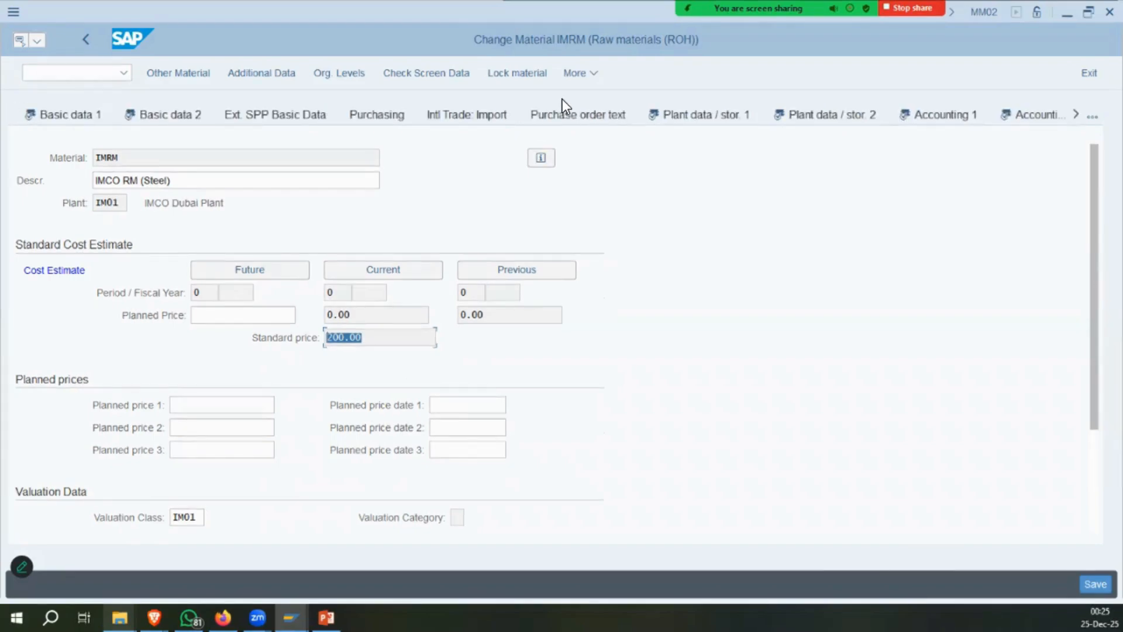
Open transaction MM50 and list the maintenance statuses that can be extended for material IMRM.
left_click(79, 71)
type("/nmm50")
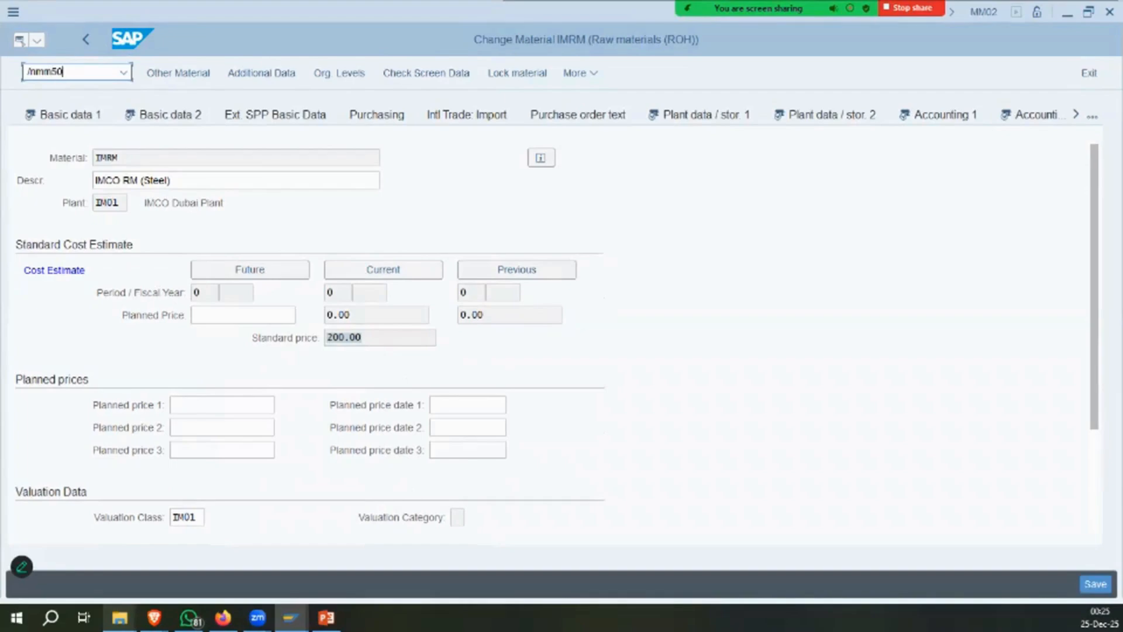
key("Return")
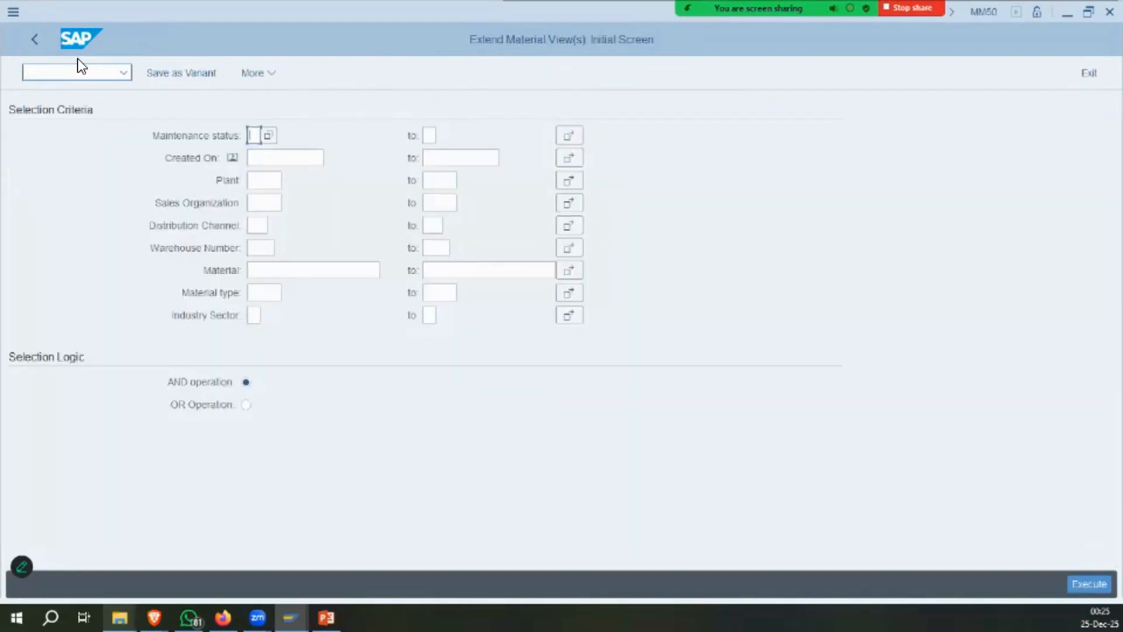
left_click(227, 180)
left_click(304, 268)
type("TMRM")
key("F8")
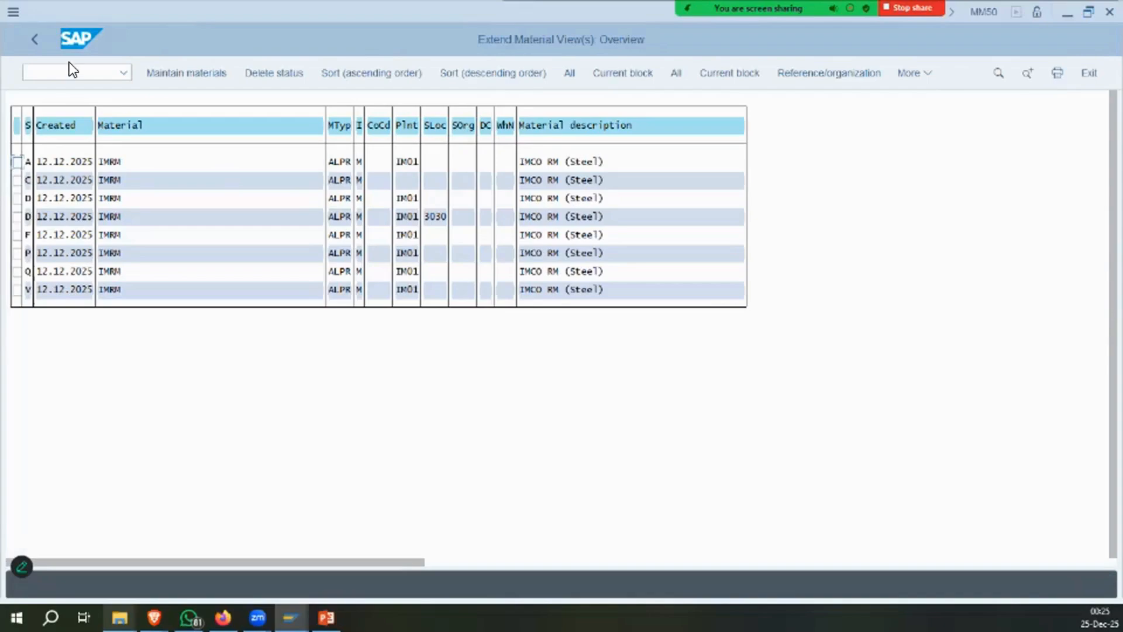
Select all listed IMRM entries, start maintaining them, and bring the sales views within reach.
left_click(569, 73)
left_click(186, 73)
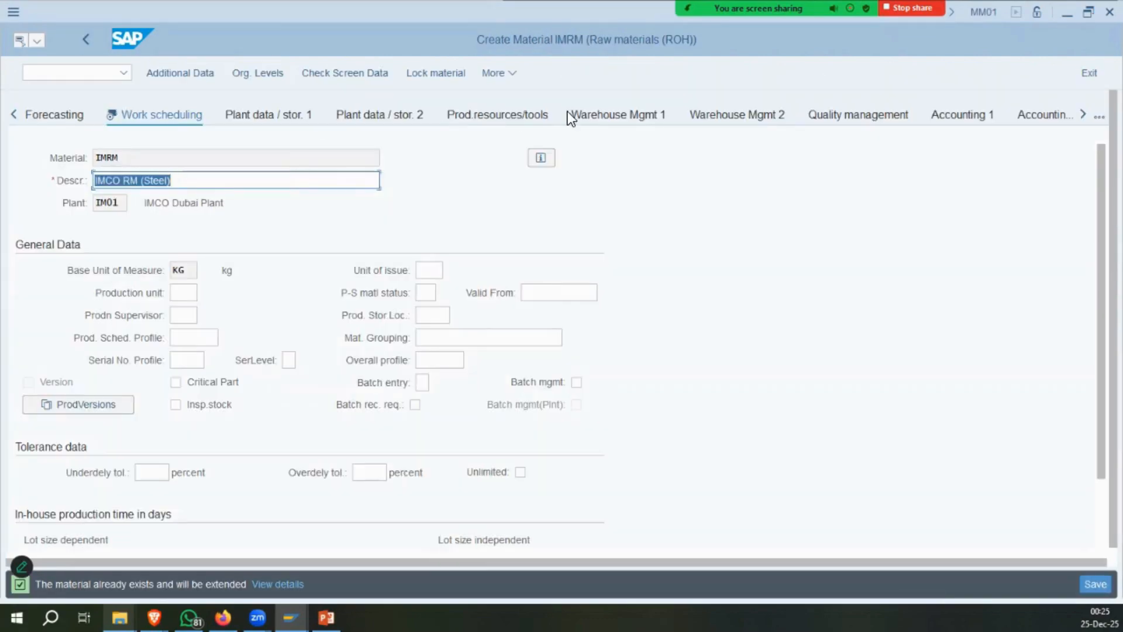
left_click(16, 114)
left_click(17, 115)
left_click(16, 115)
left_click(17, 115)
Open the first sales organization view and look for the IMCO sales organization among the possible entries.
left_click(206, 120)
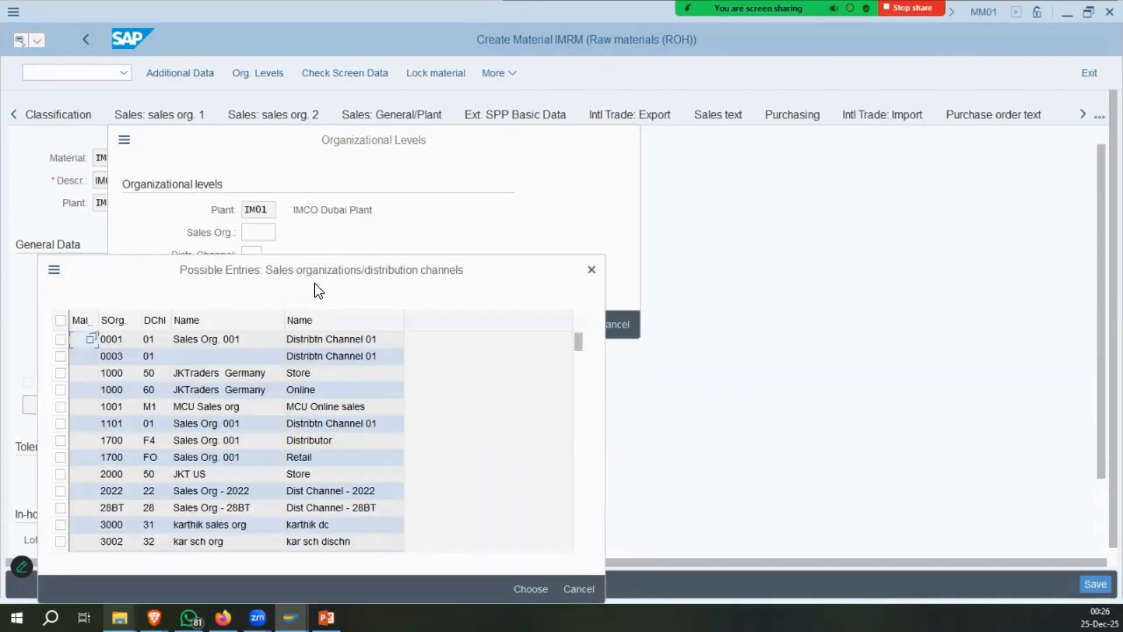
scroll(189, 476, "down", 3)
scroll(202, 472, "down", 10)
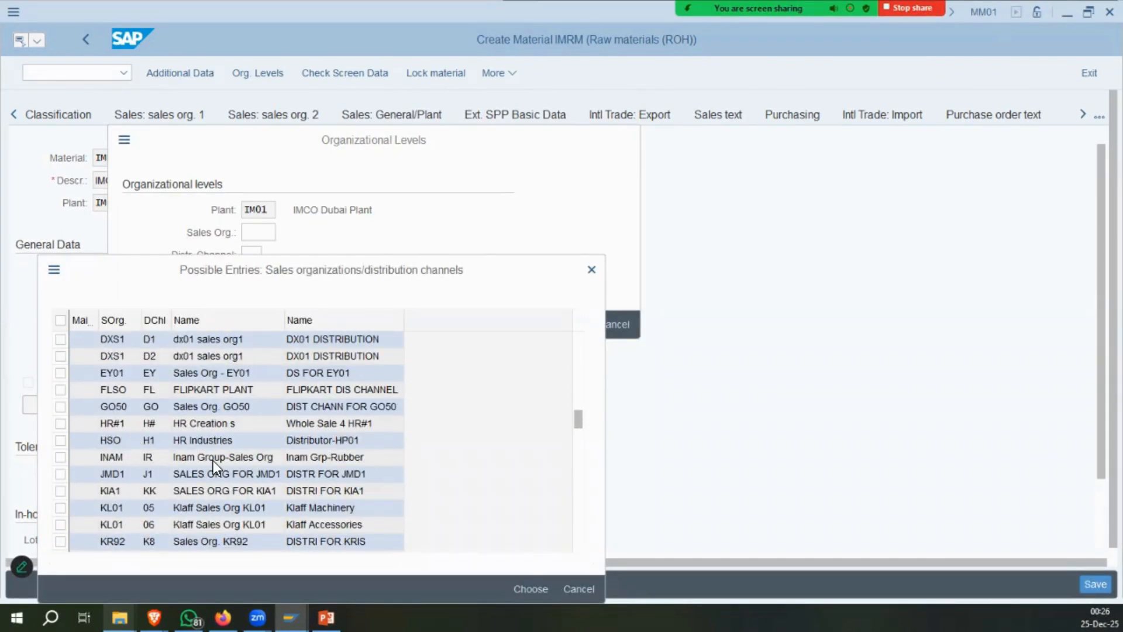
scroll(212, 461, "down", 4)
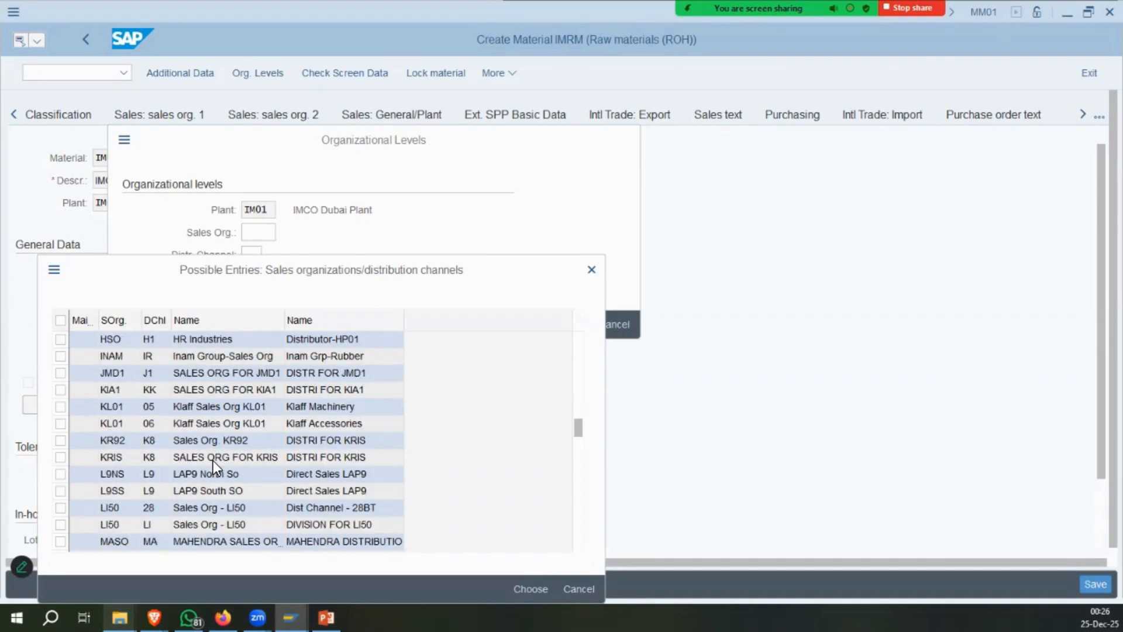
scroll(215, 387, "up", 10)
scroll(215, 388, "up", 5)
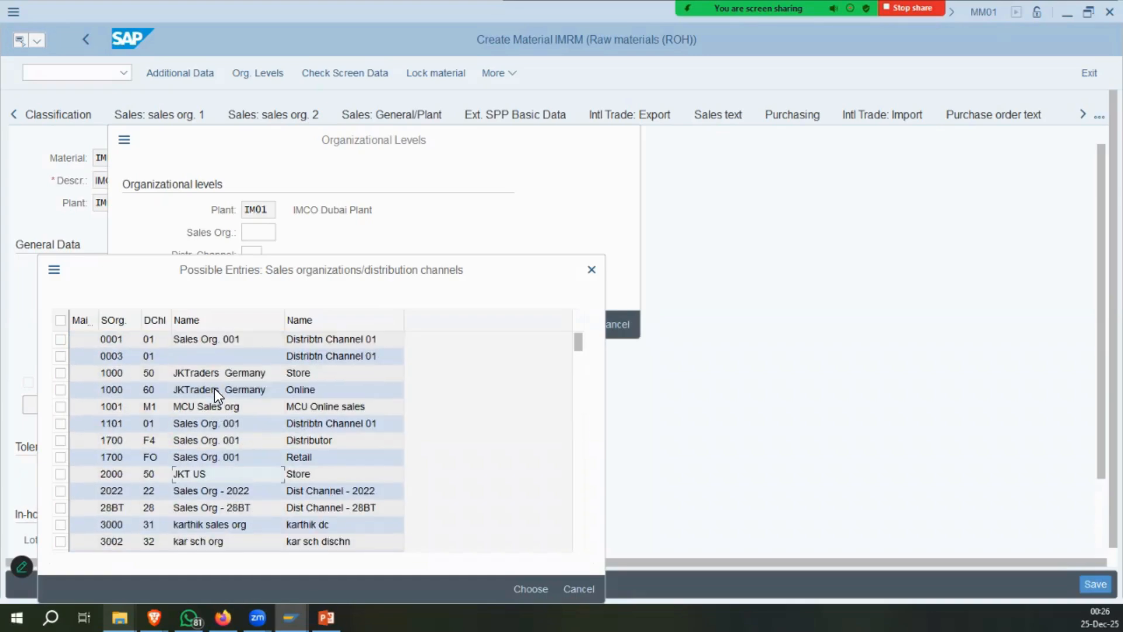
scroll(215, 389, "down", 8)
scroll(188, 341, "down", 10)
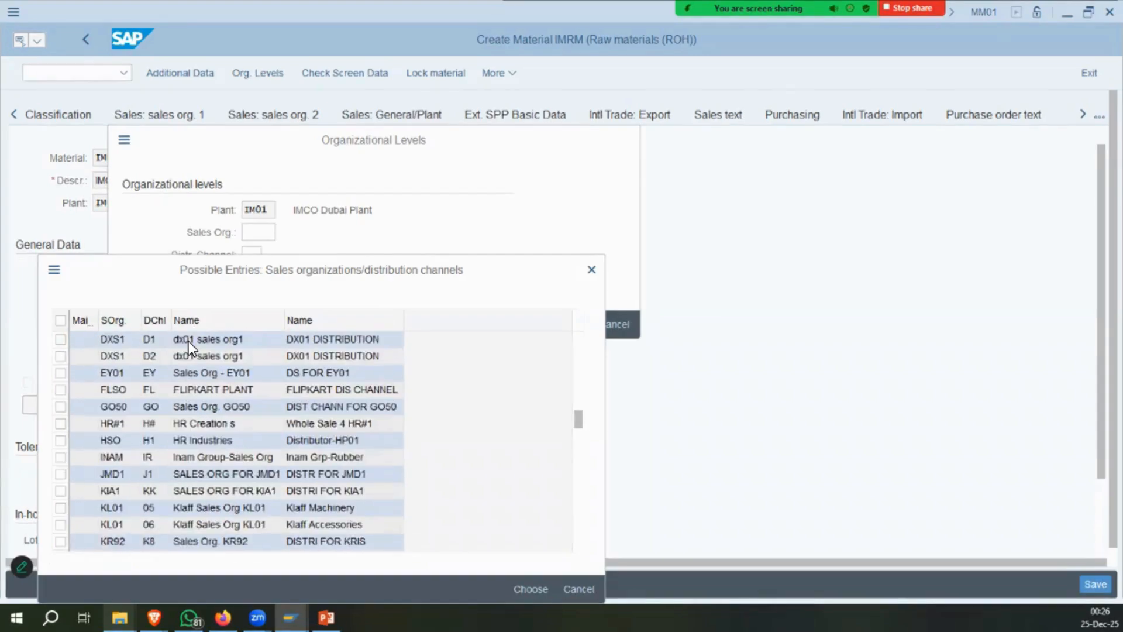
scroll(188, 342, "up", 3)
left_click(592, 269)
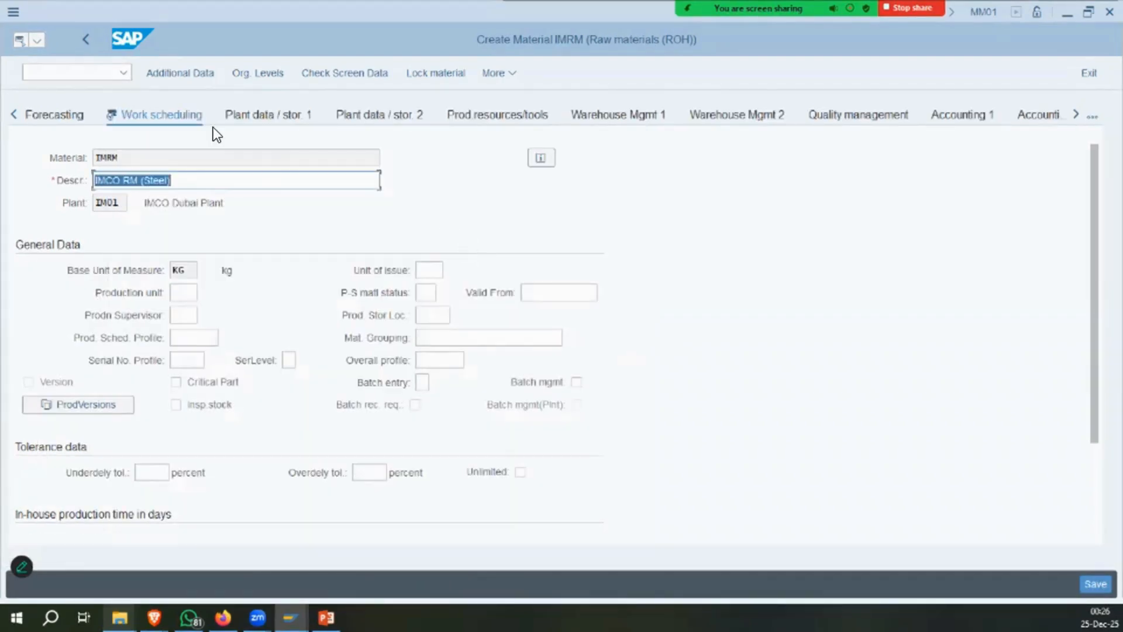
Open IMRM's first sales organization view for sales organization 0001 and distribution channel 01.
left_click(13, 114)
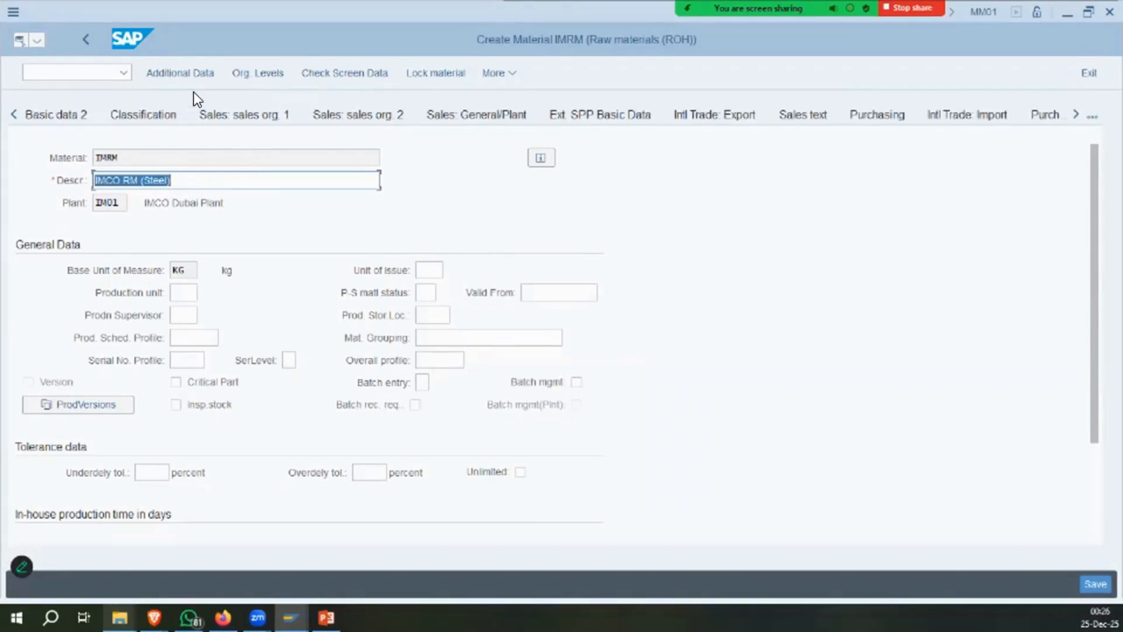
left_click(243, 114)
key("F4")
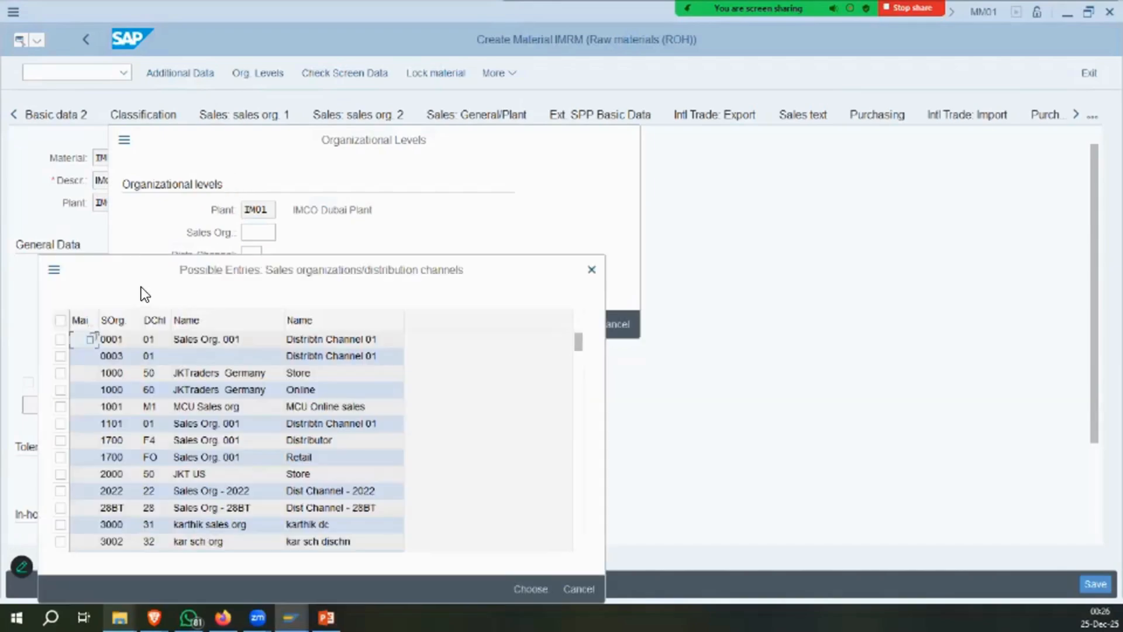
key("Escape")
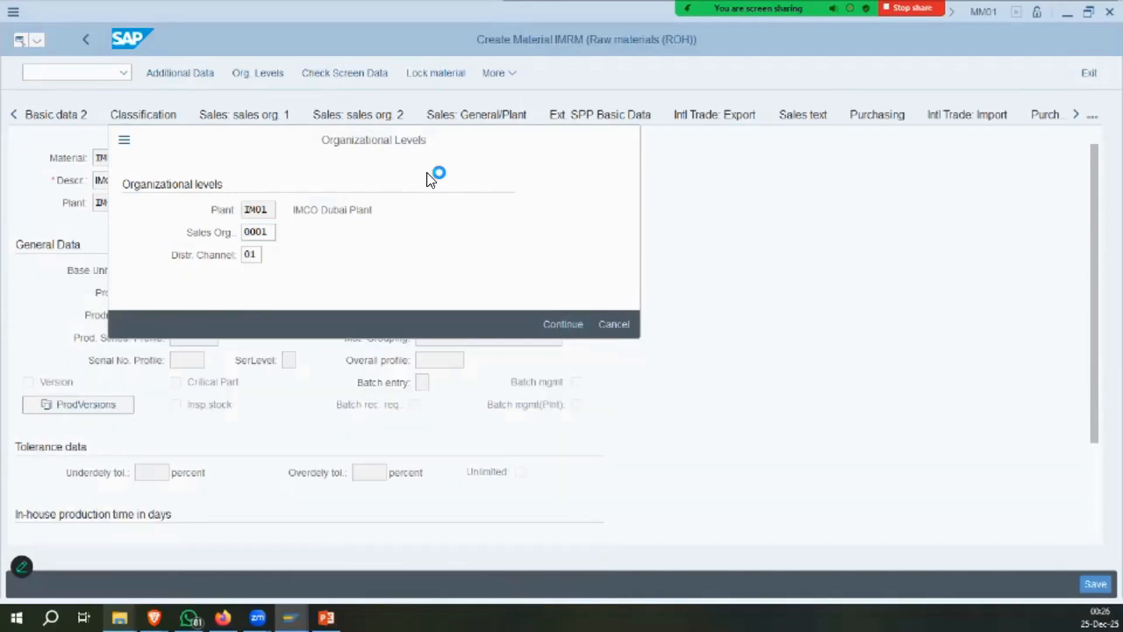
key("Return")
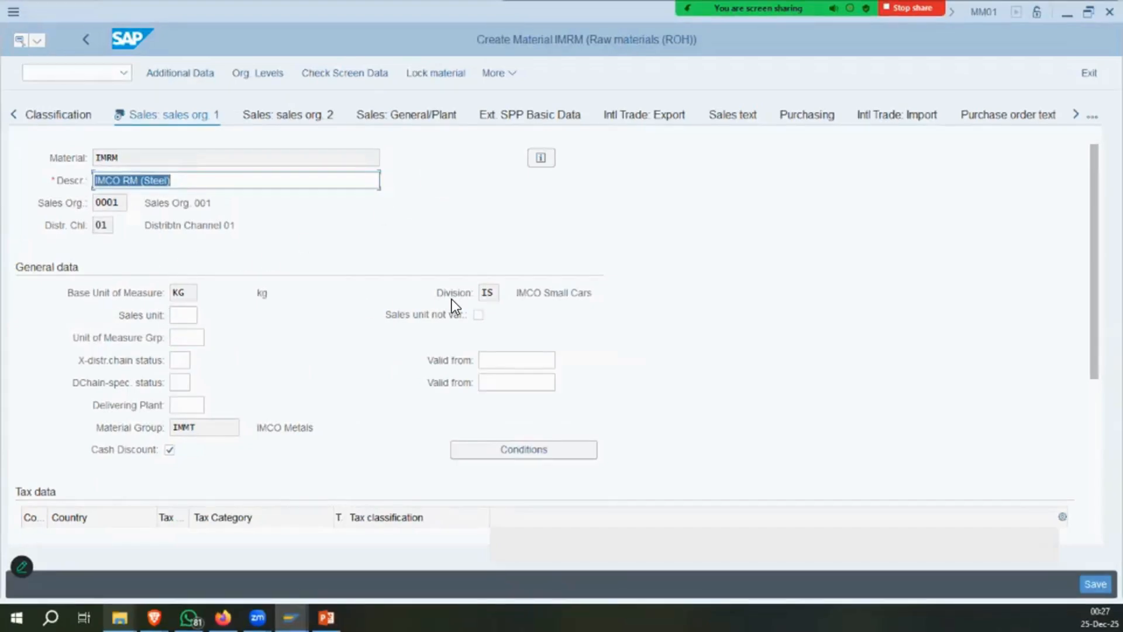
Review the first sales organization view, and check the available material account assignment groups in the second.
scroll(452, 300, "down", 5)
scroll(452, 299, "up", 5)
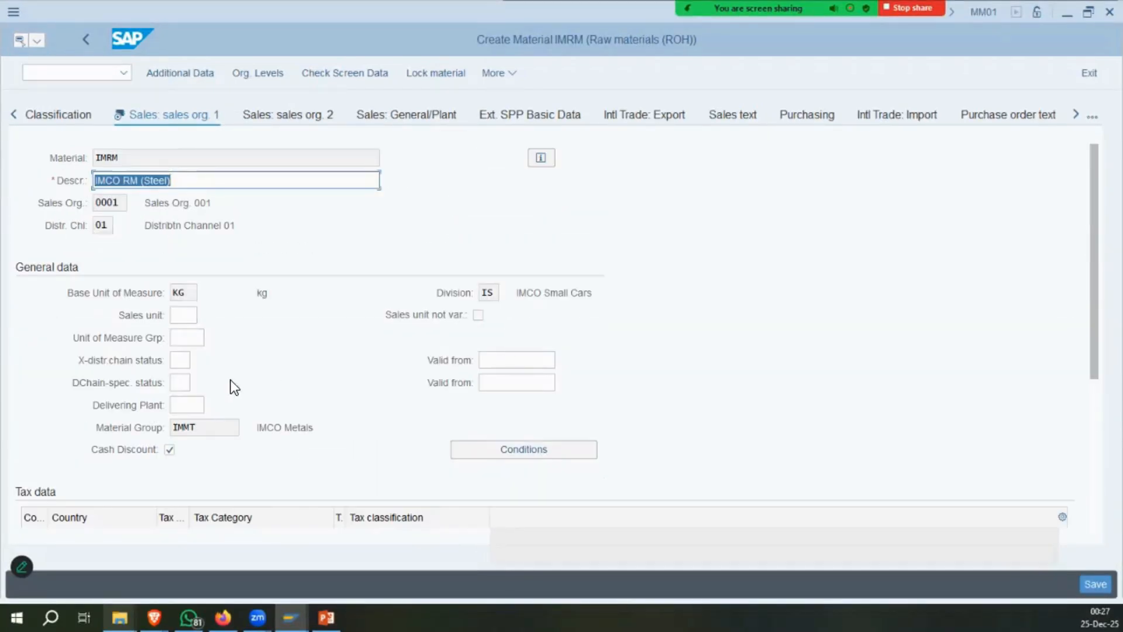
key("Return")
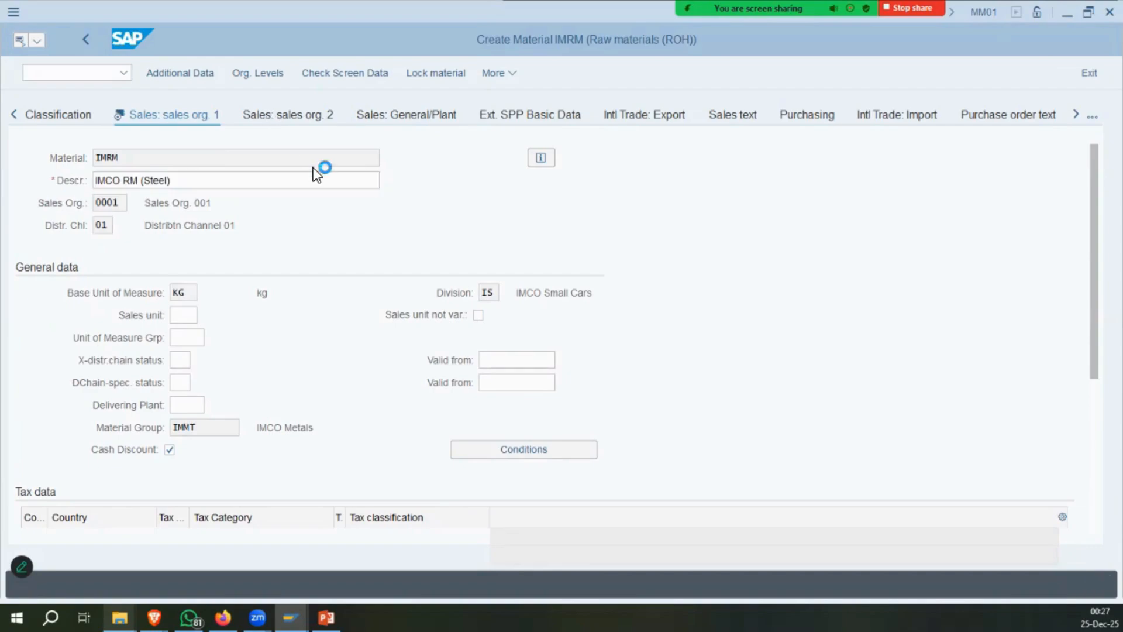
left_click(473, 316)
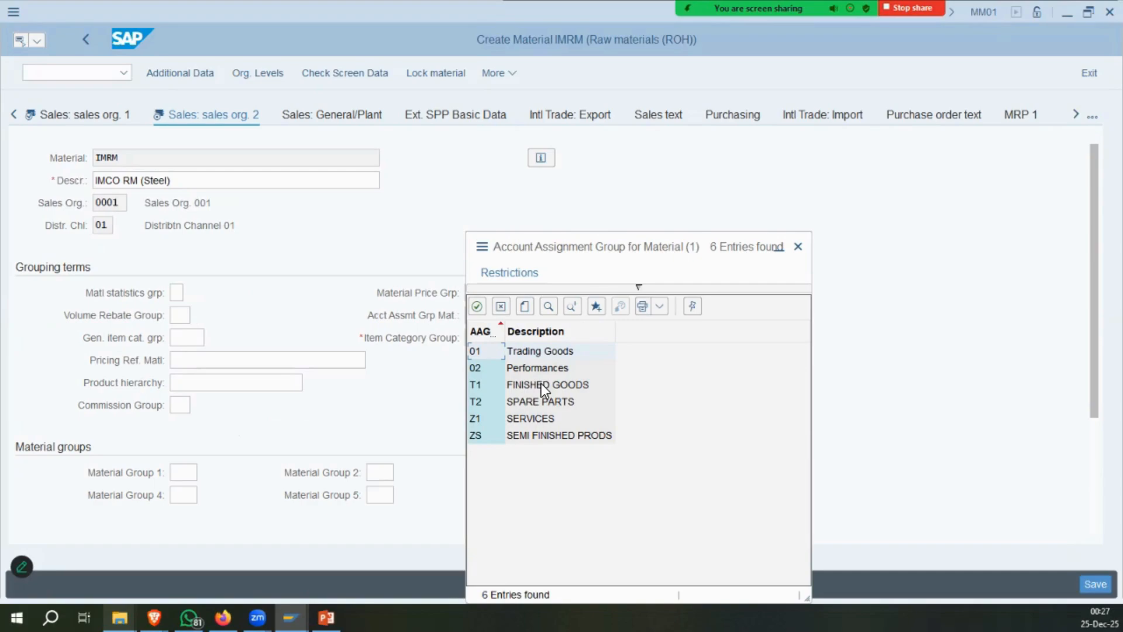
left_click(787, 248)
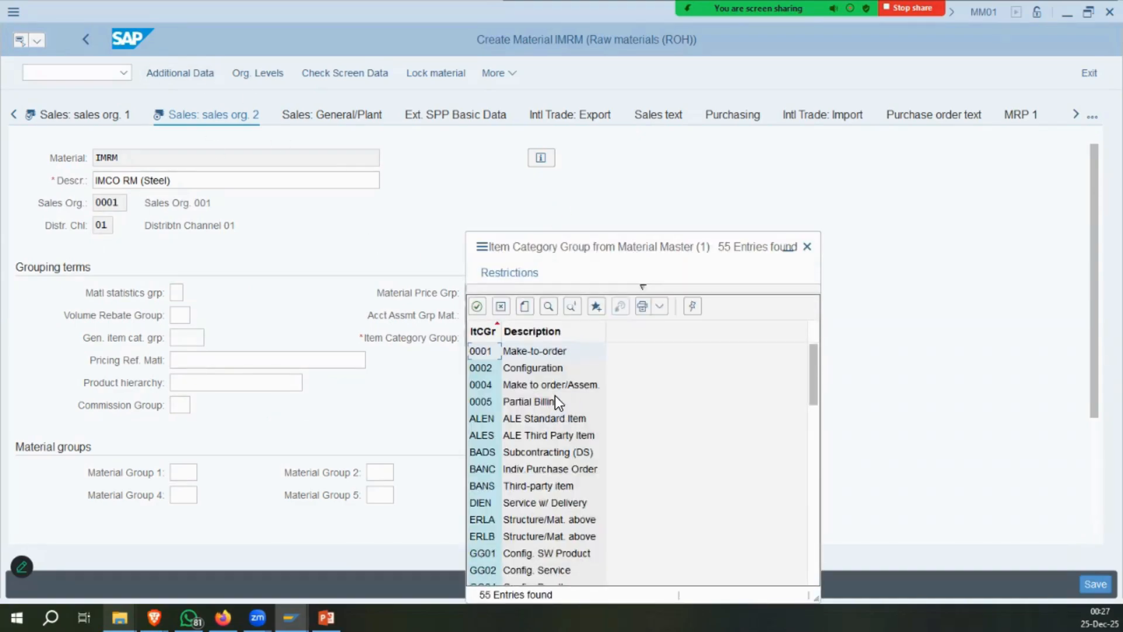
Choose item category group NORM for IMRM and look through the available general item category groups.
scroll(555, 397, "down", 7)
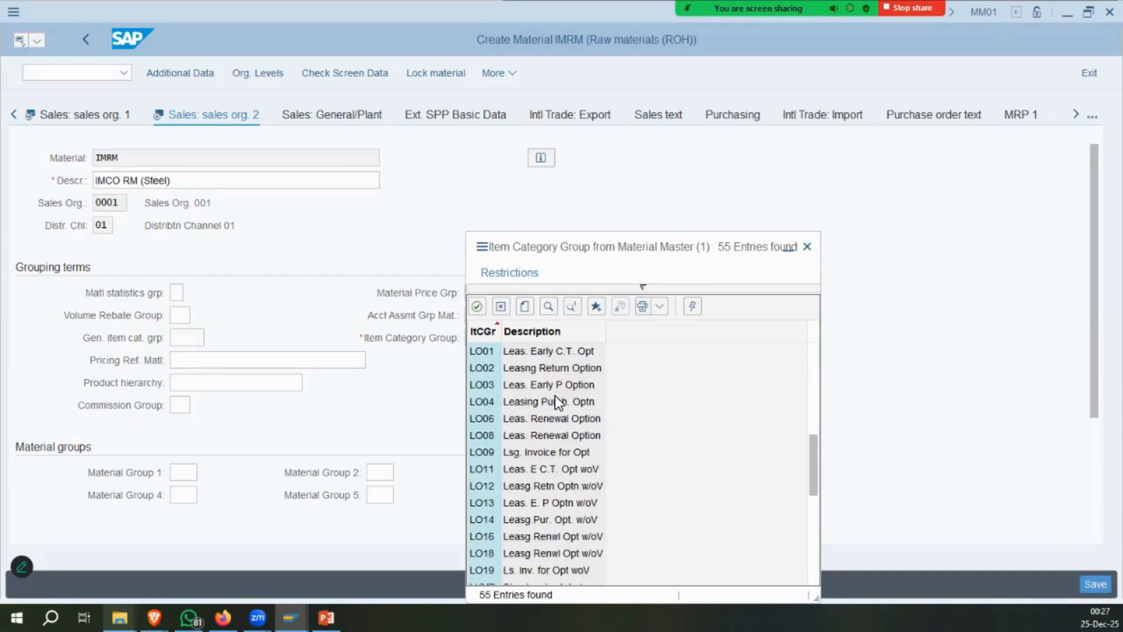
scroll(555, 397, "down", 4)
left_click(534, 486)
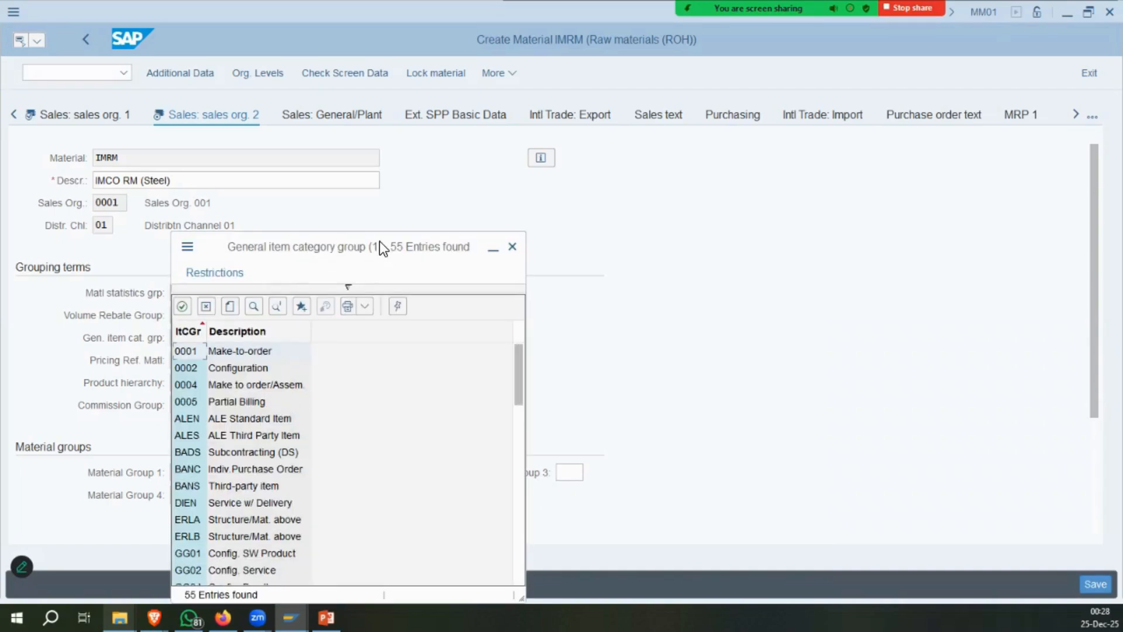
scroll(360, 395, "down", 10)
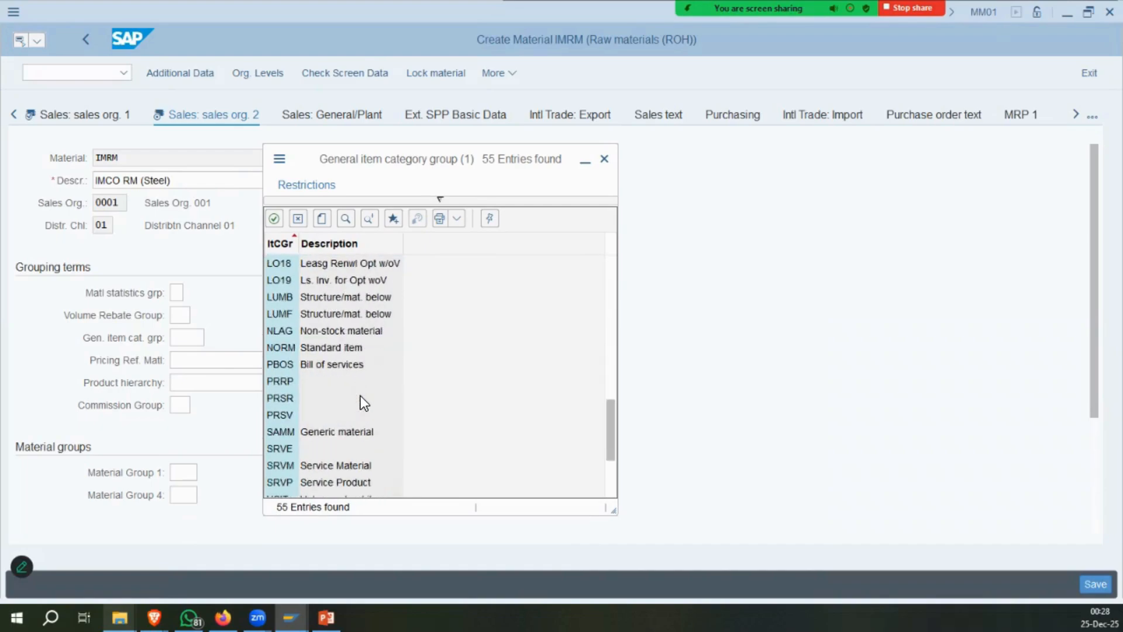
left_click(604, 159)
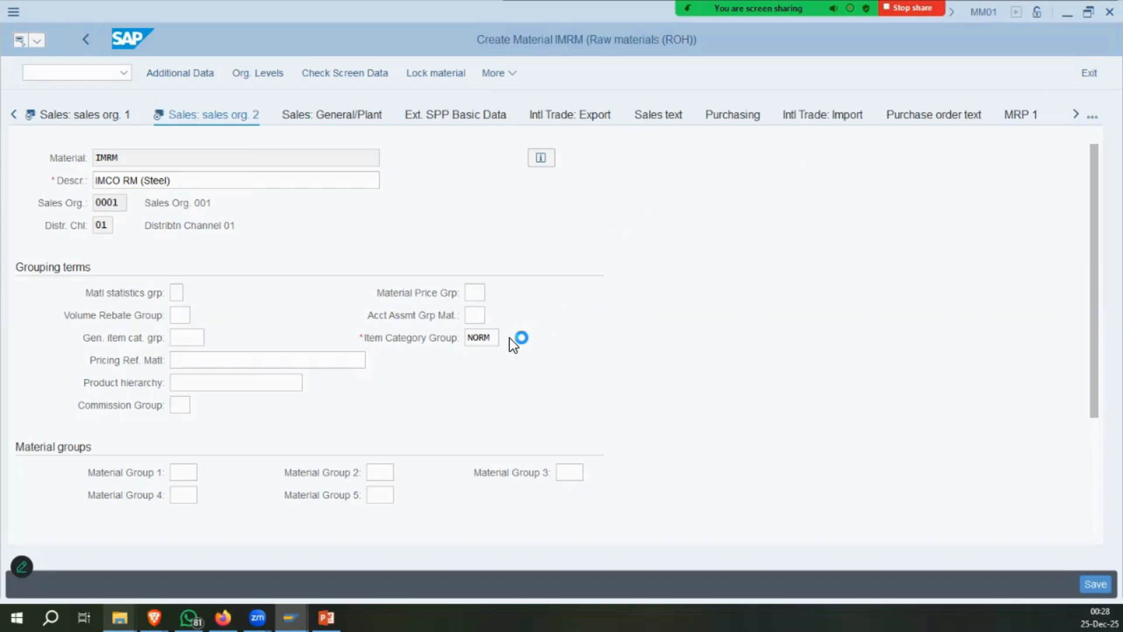
Leave the material extension without saving the data and return to the SAP Easy Access screen.
left_click(389, 386)
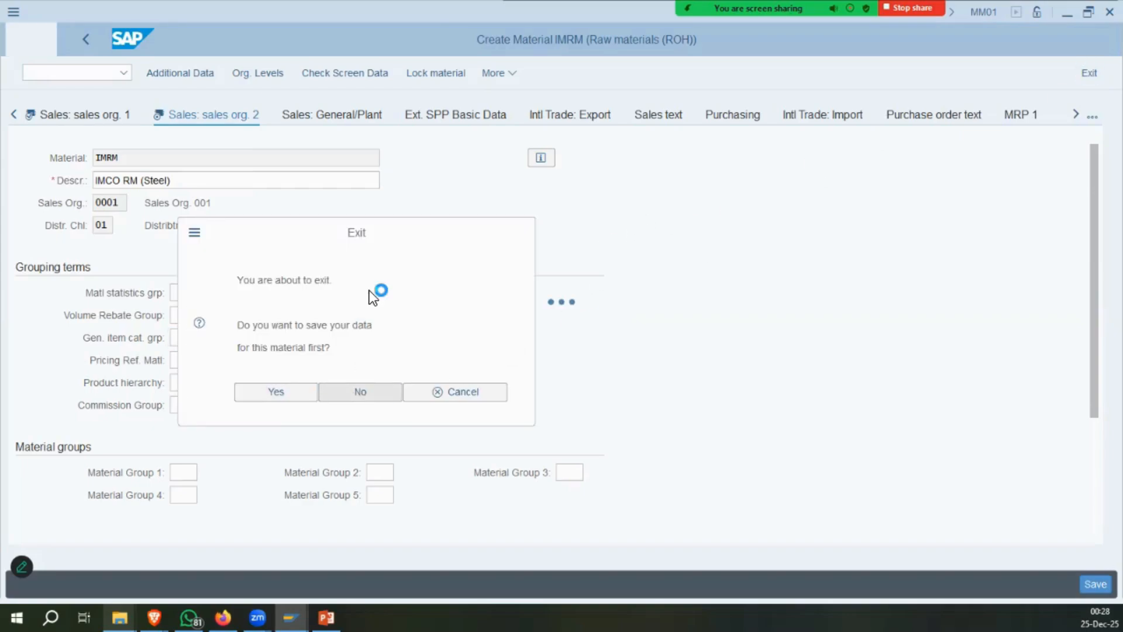
left_click(421, 15)
left_click(363, 394)
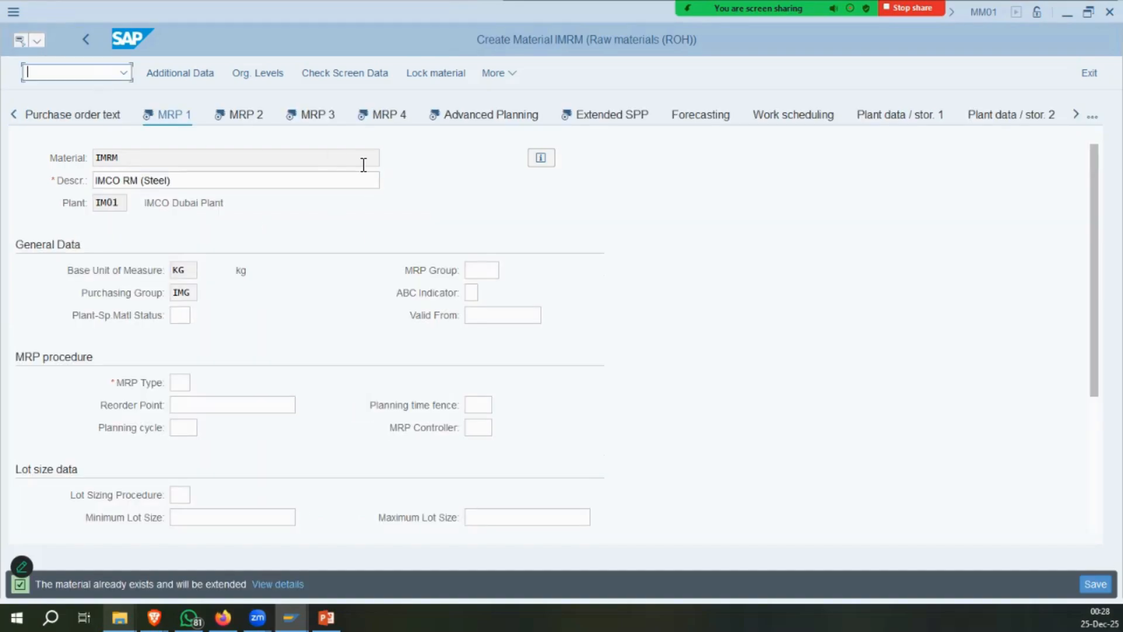
type("/n")
key("Return")
Open transaction SPRO and display the SAP Reference IMG.
type("spro")
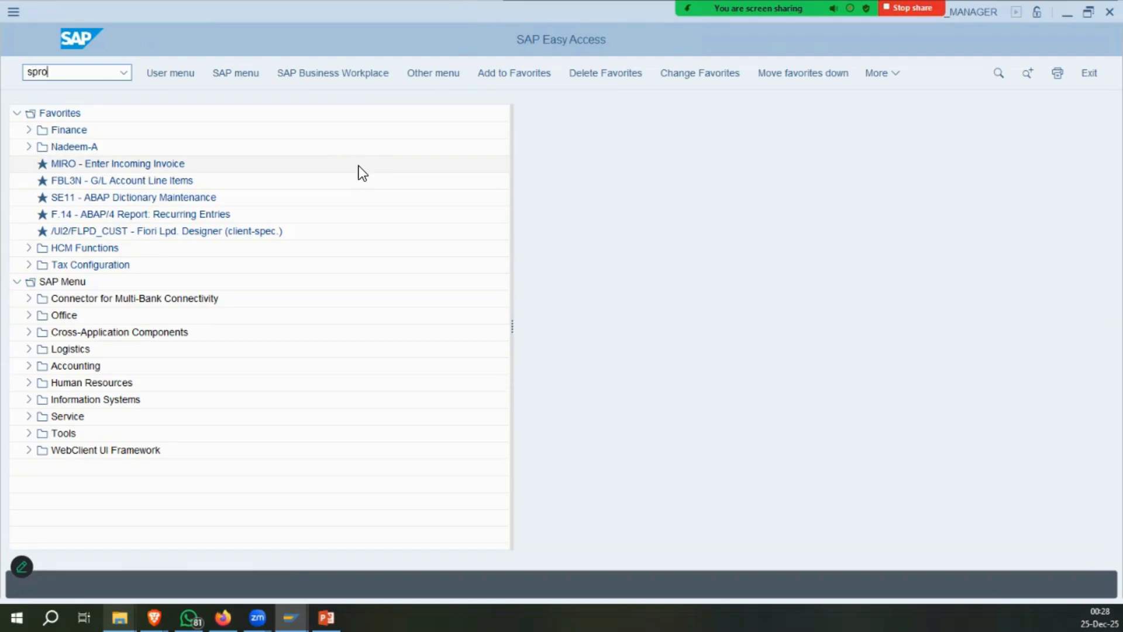
key("Return")
key("F5")
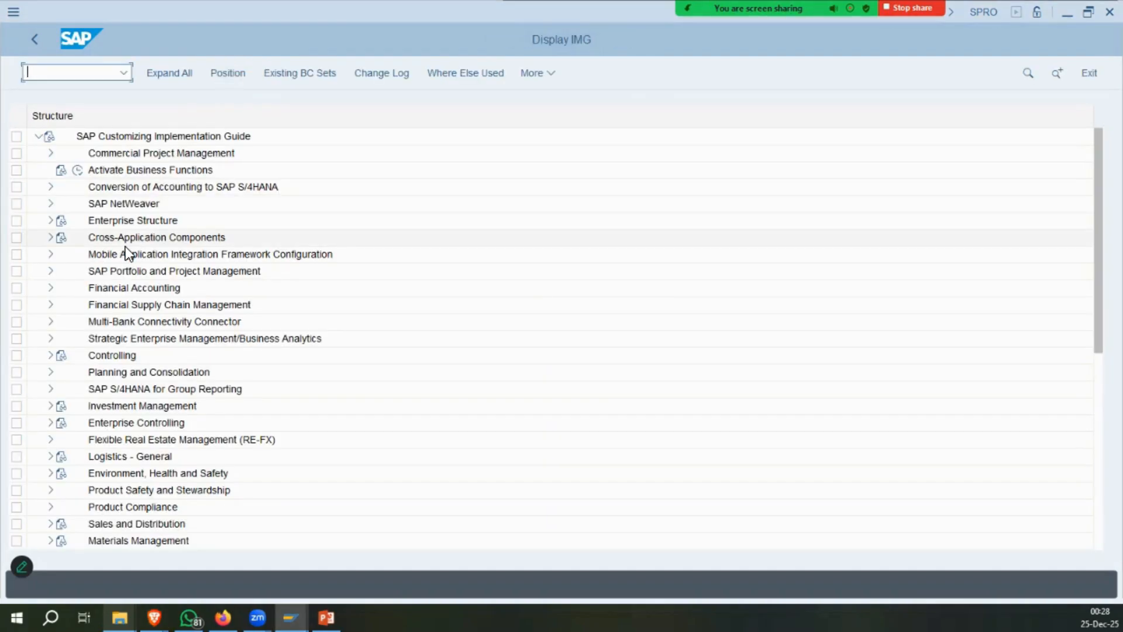
Open the copy, delete and check activity for sales organizations from the Sales and Distribution definitions of the Enterprise Structure.
left_click(50, 220)
left_click(63, 254)
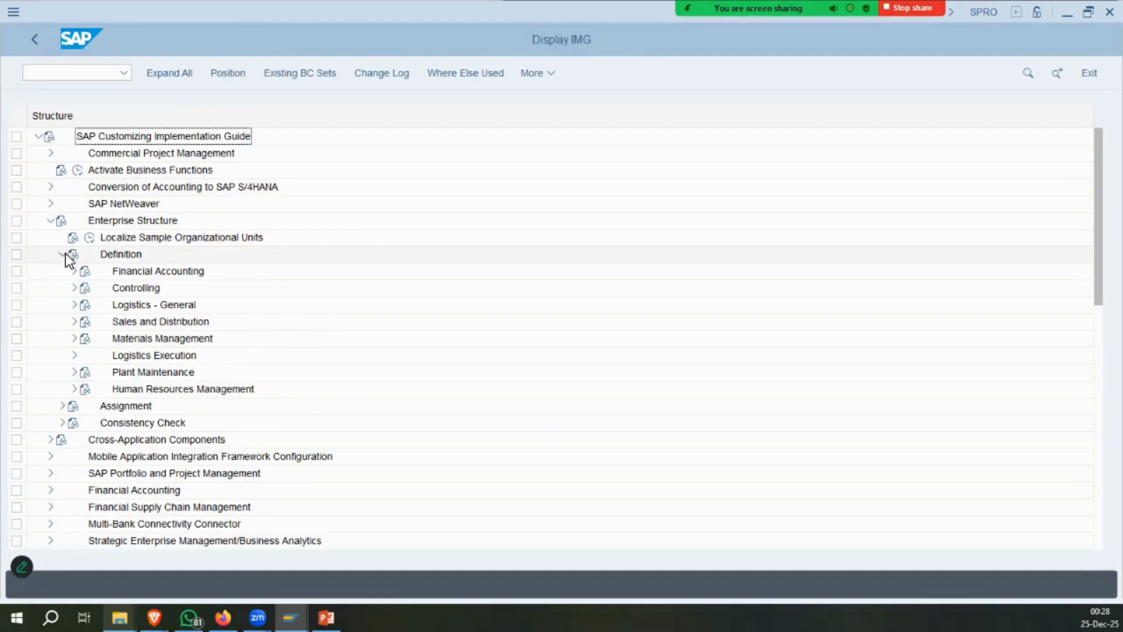
left_click(75, 321)
left_click(120, 343)
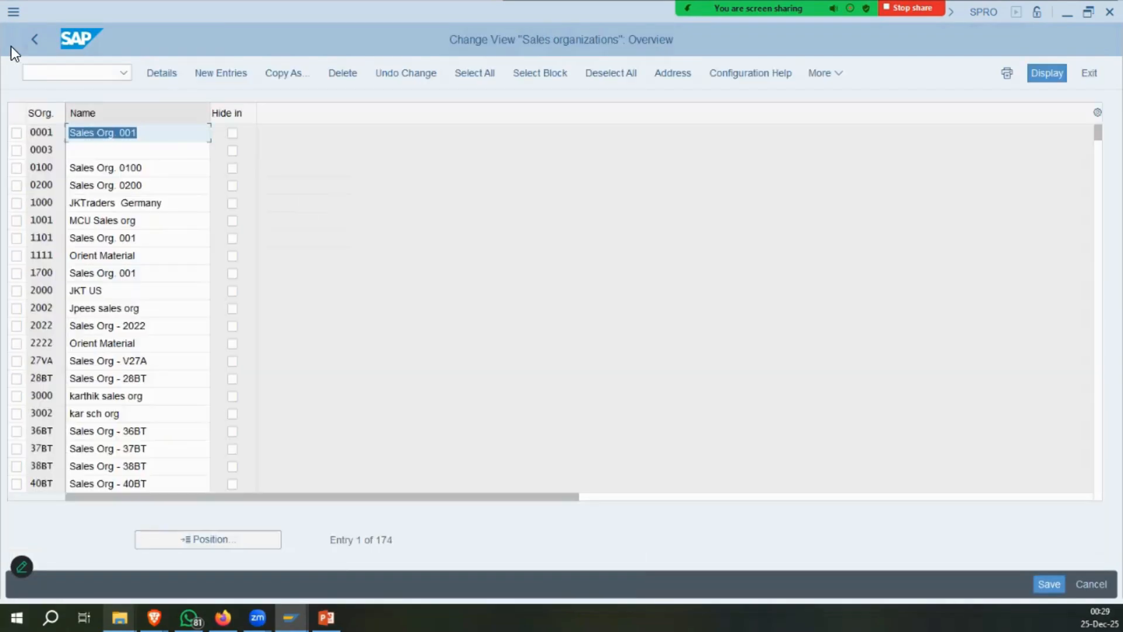
left_click(35, 39)
double_click(155, 174)
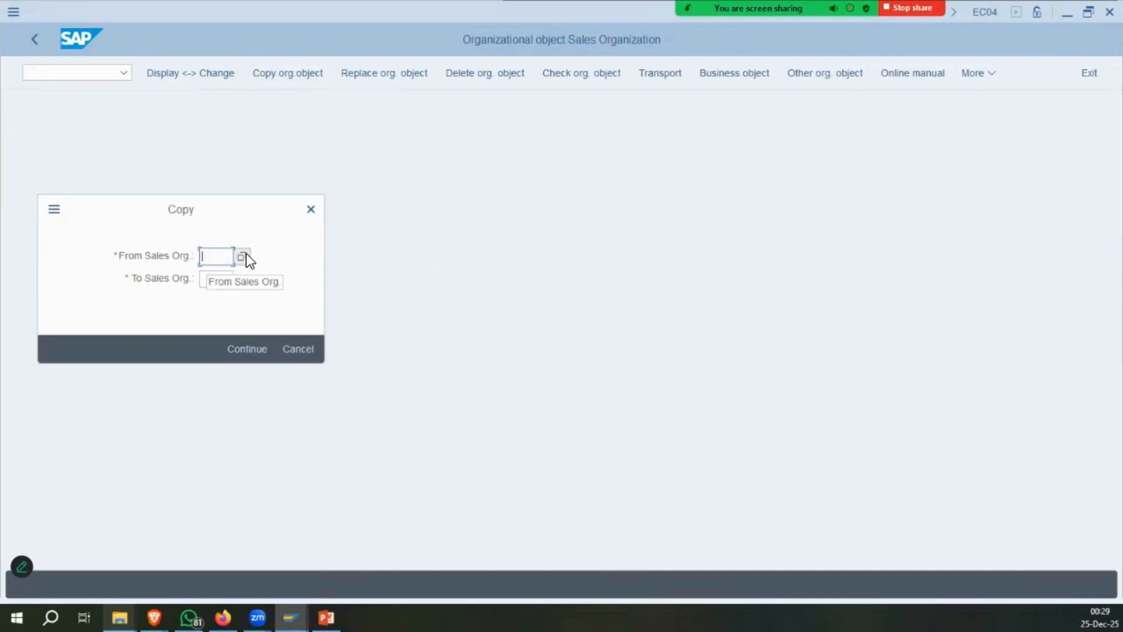
Search the sales organization list for L9 and choose L9NS as the copy source.
left_click(248, 255)
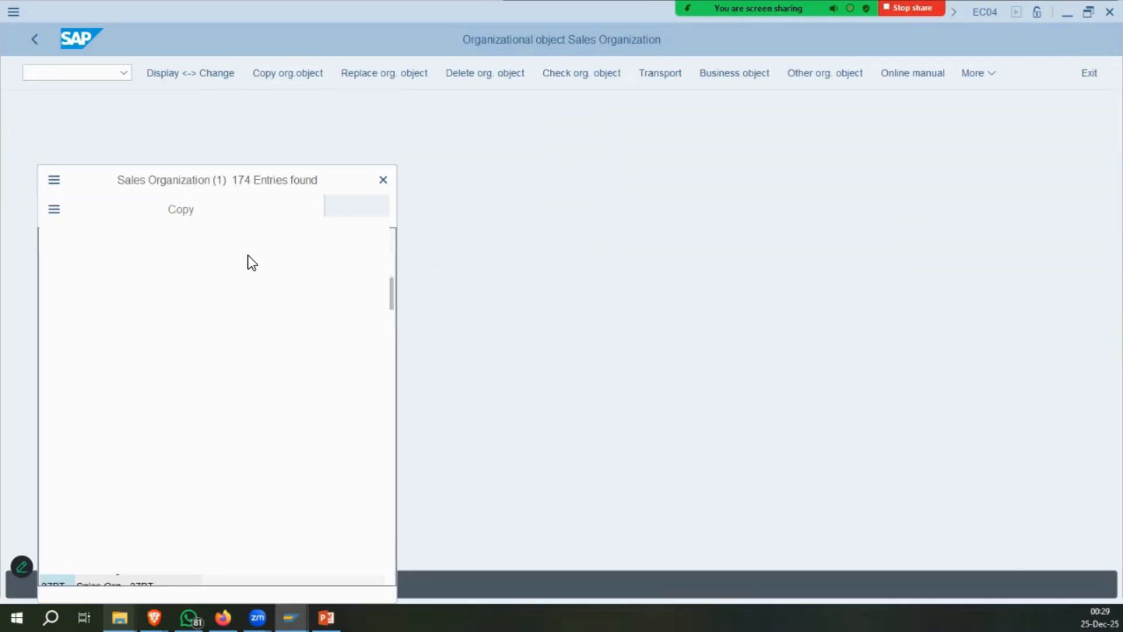
key("ctrl+f")
type("L9")
key("Return")
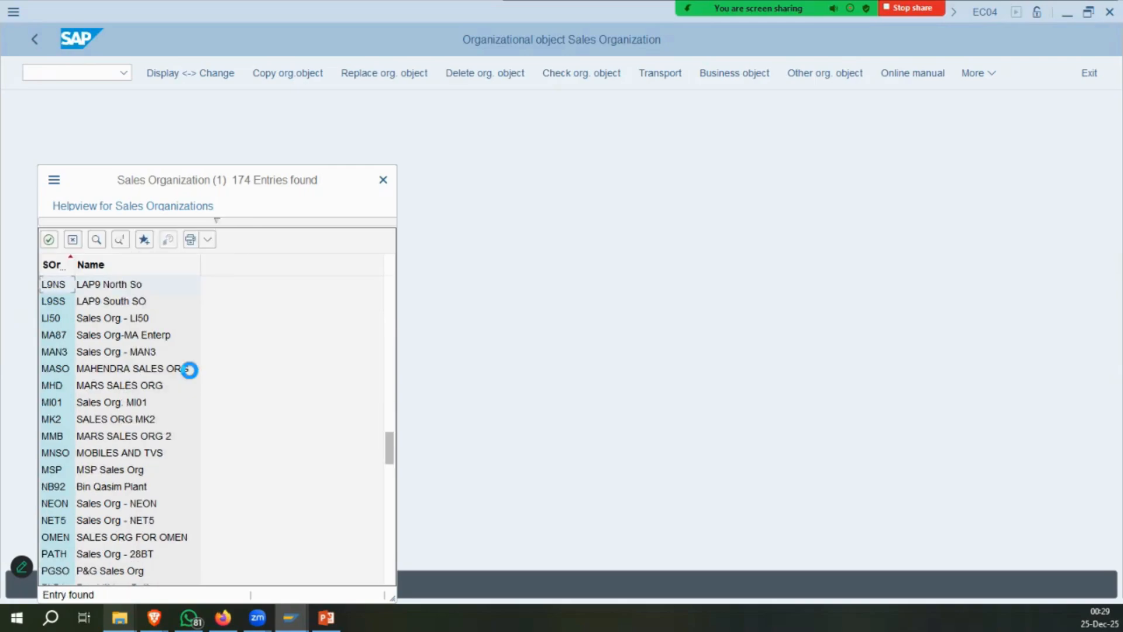
left_click(120, 296)
double_click(101, 284)
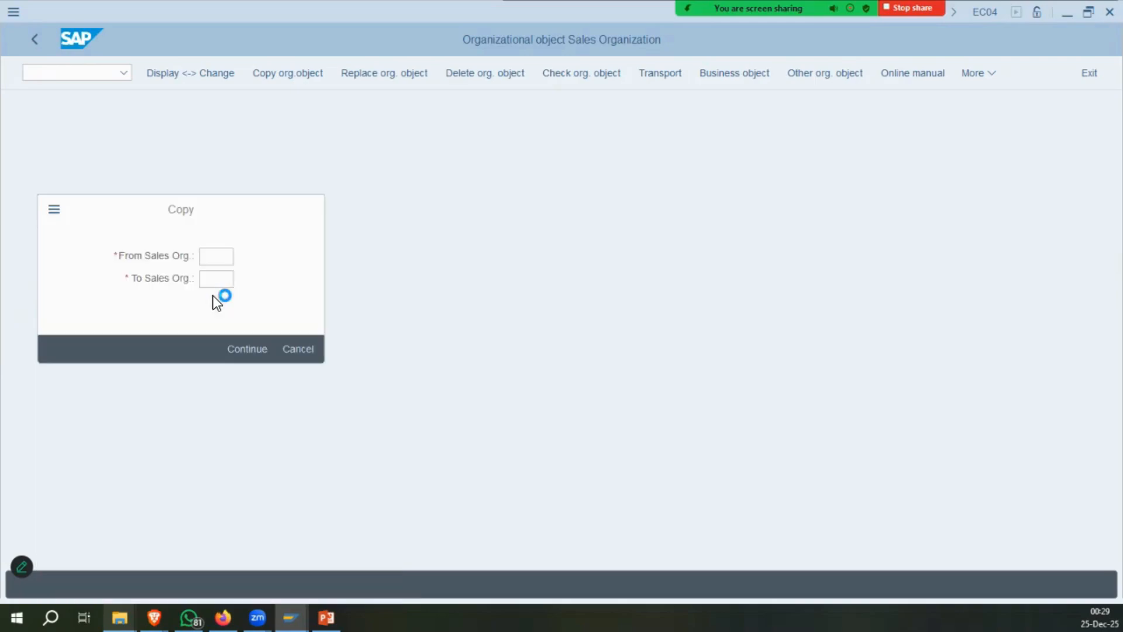
Copy the source sales organization to IMNO, accept the number range transport and record it in customizing request SA2K902231.
left_click(220, 278)
type("imnt")
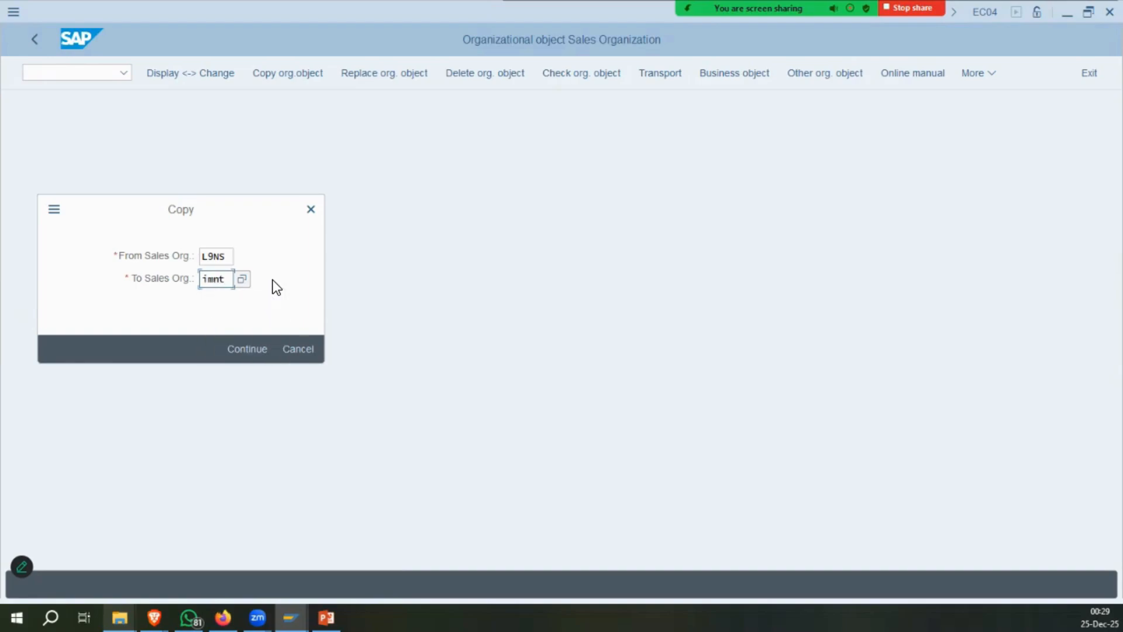
key("BackSpace")
type("0")
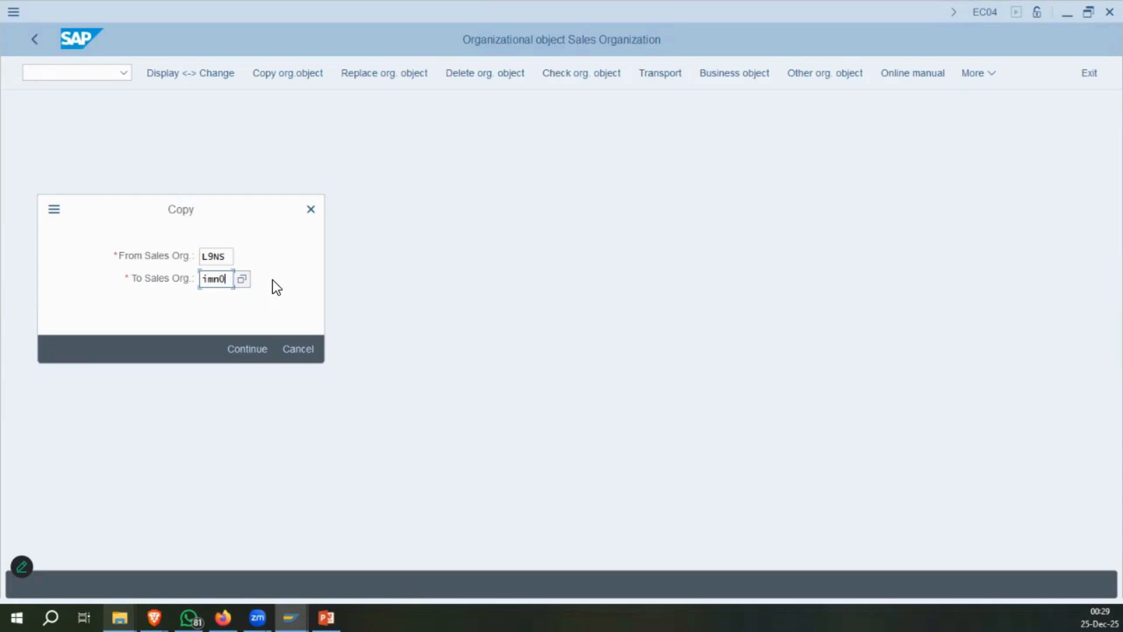
key("BackSpace")
type("o")
key("Return")
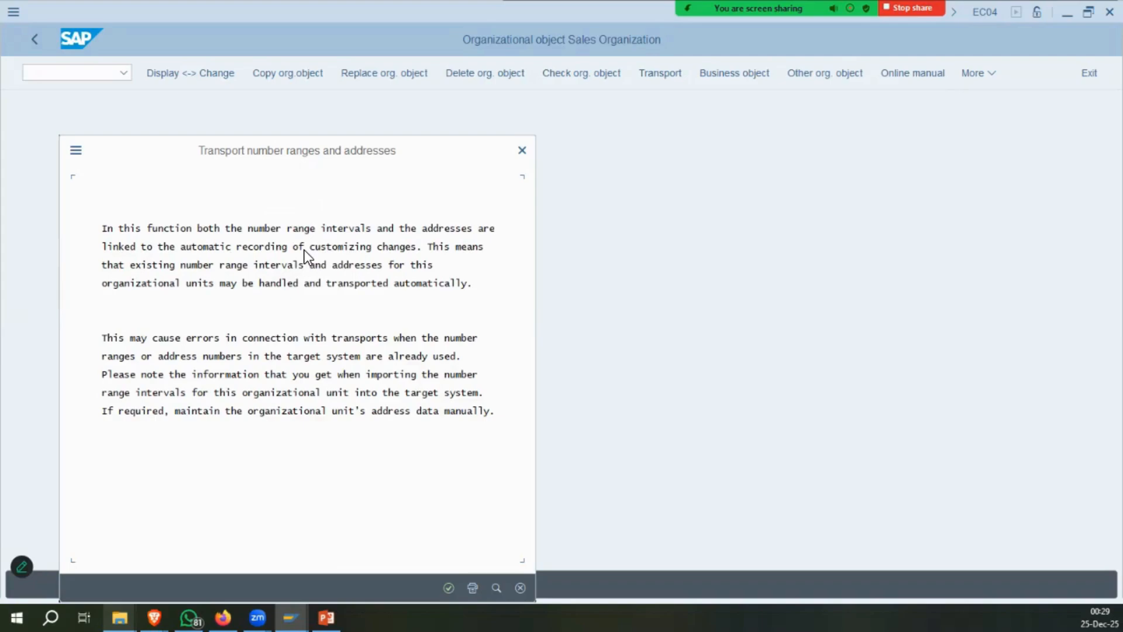
key("Return")
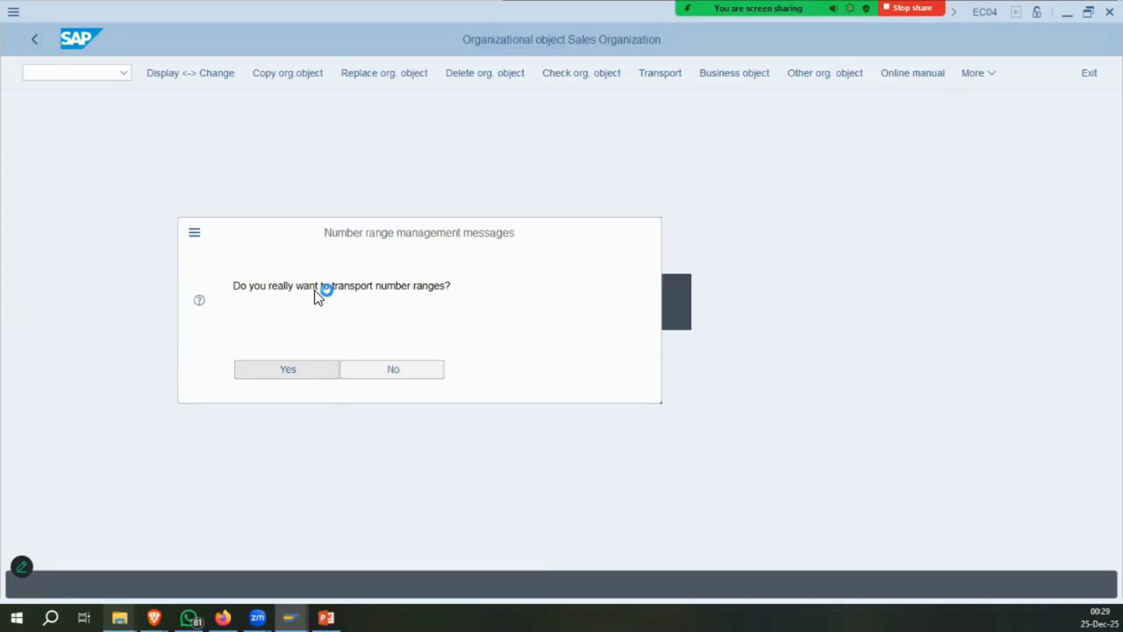
key("Return")
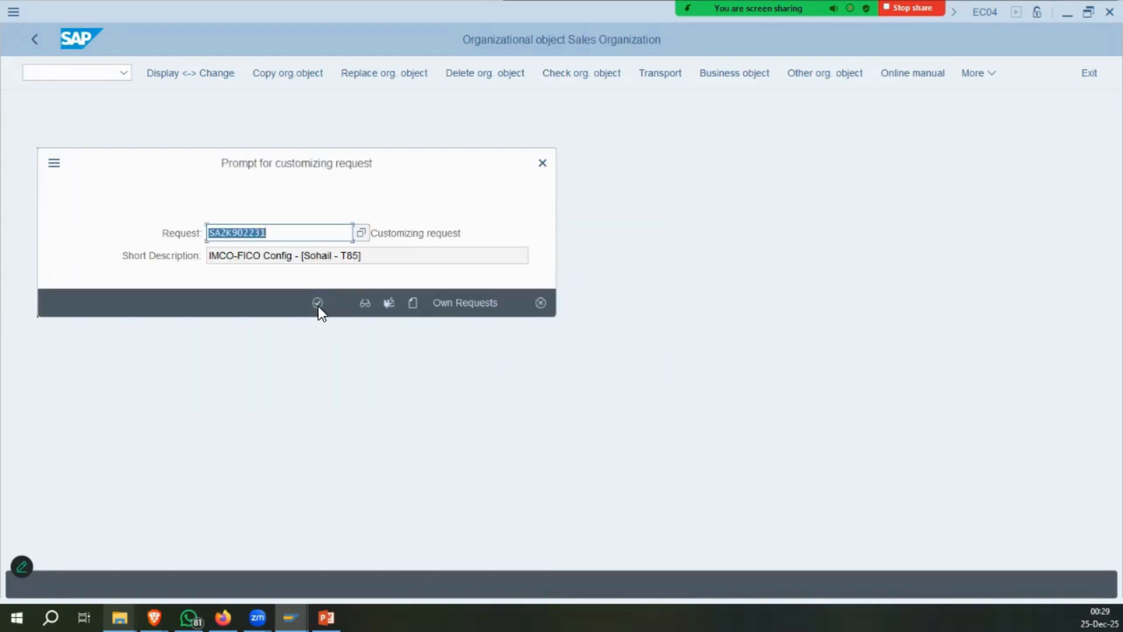
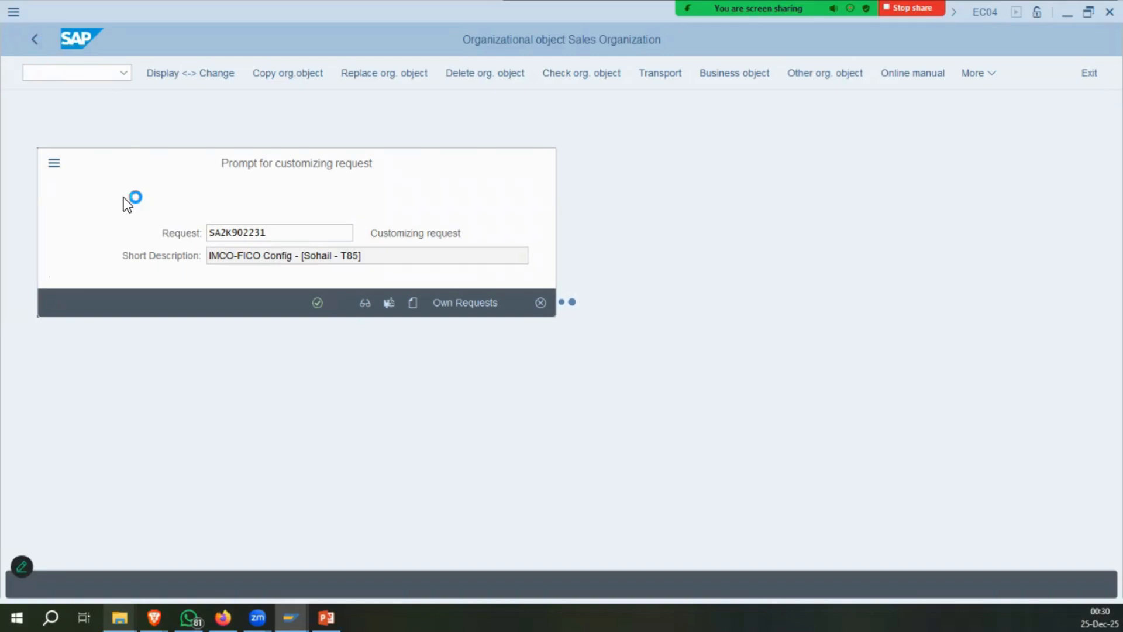
key("Return")
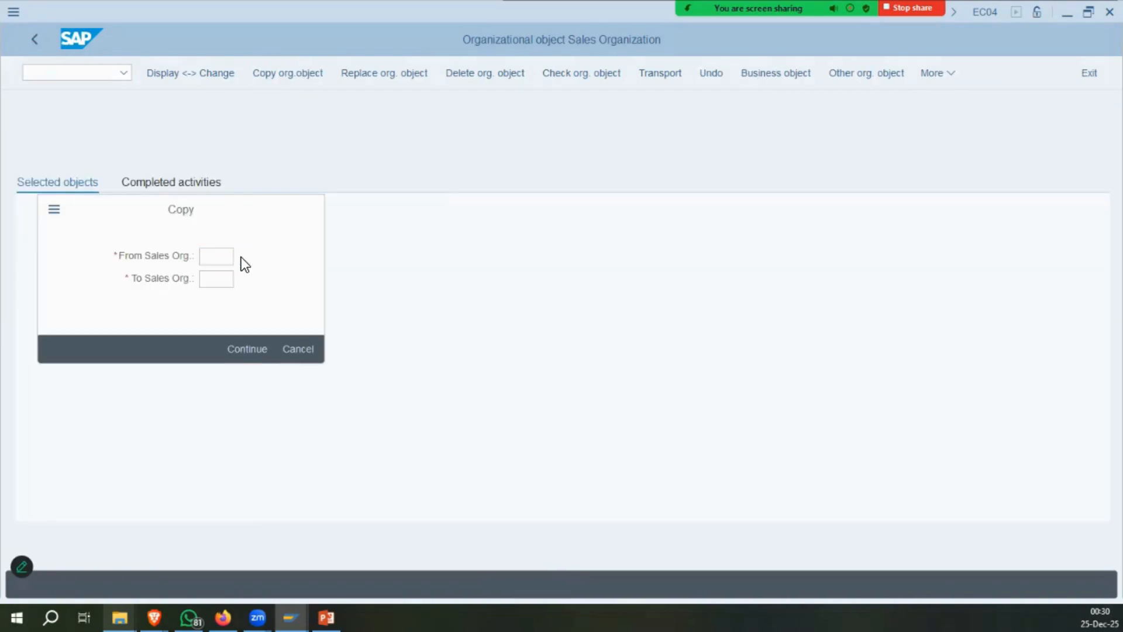
Check the IM entries in the sales organization list and choose L9SS as the next copy source.
left_click(241, 258)
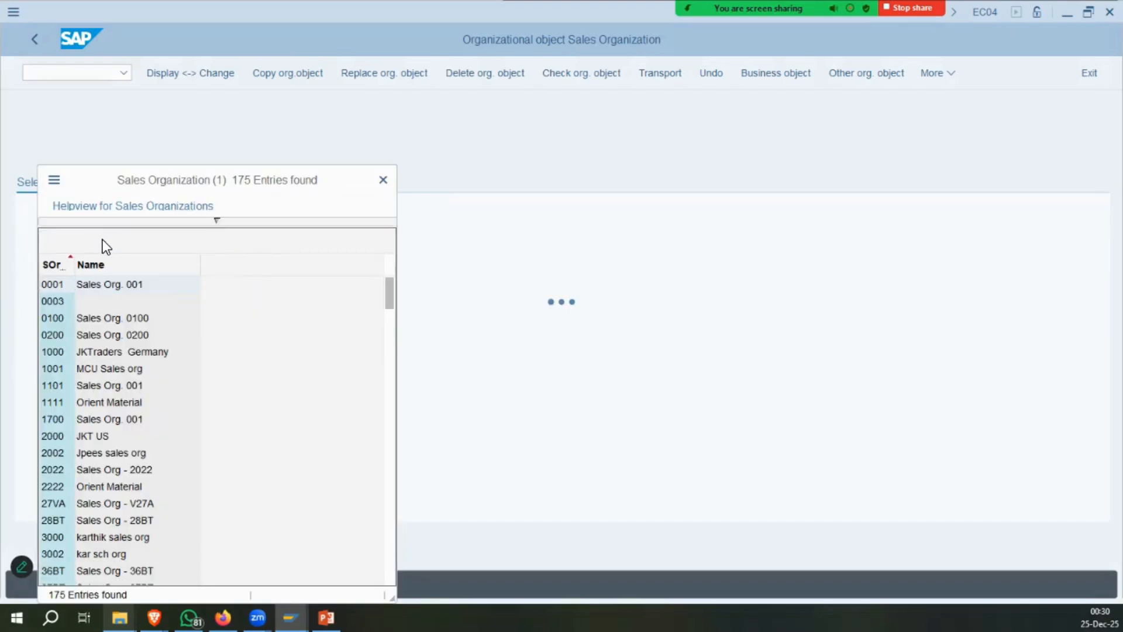
type("IM")
key("Return")
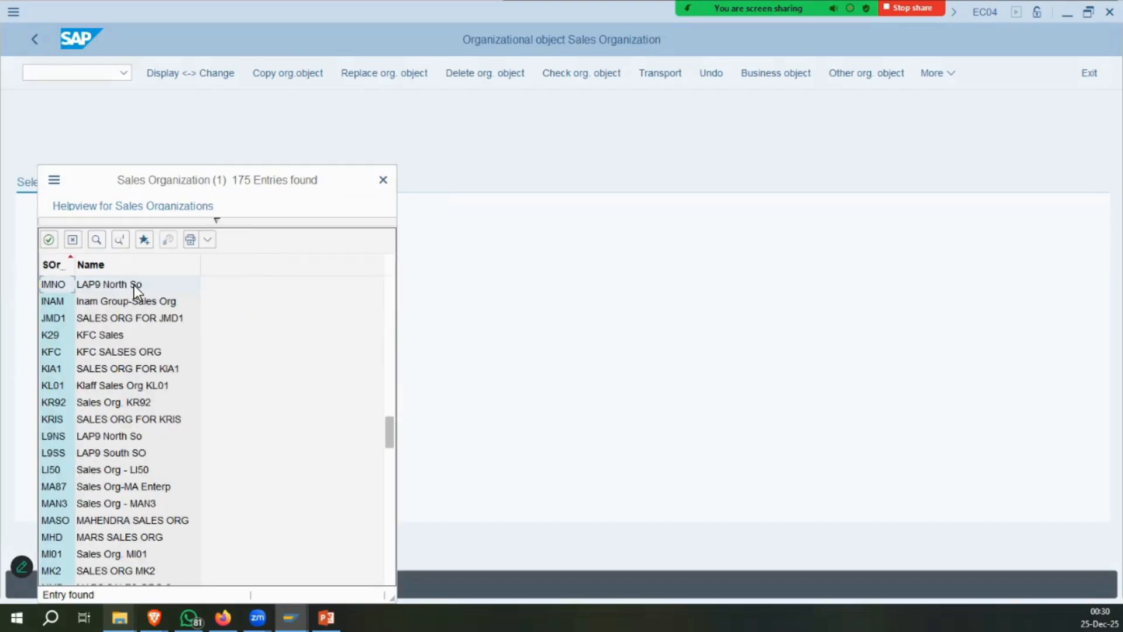
scroll(125, 333, "up", 1)
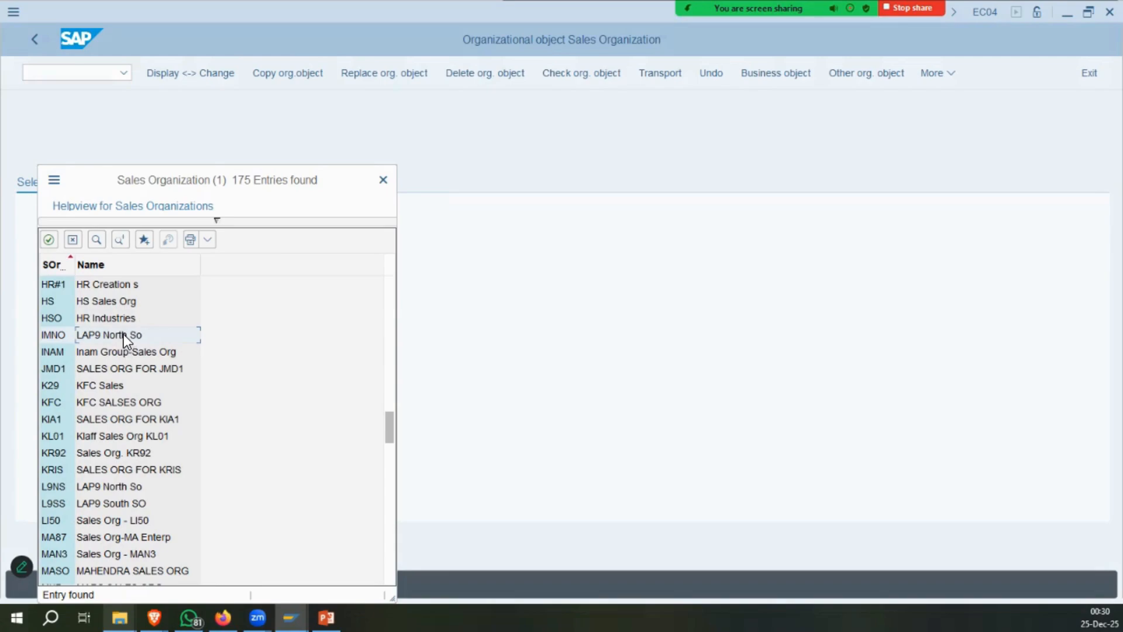
left_click(121, 240)
double_click(121, 303)
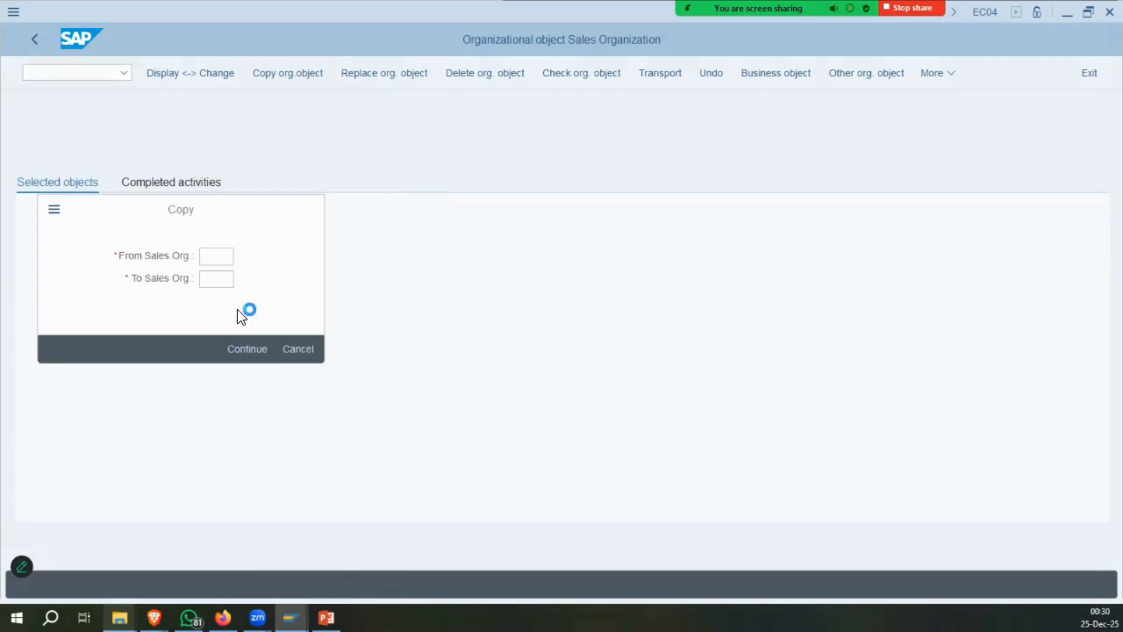
Copy the source sales organization to IMSO and record it in customizing request SA2K902231.
type("imso")
key("Return")
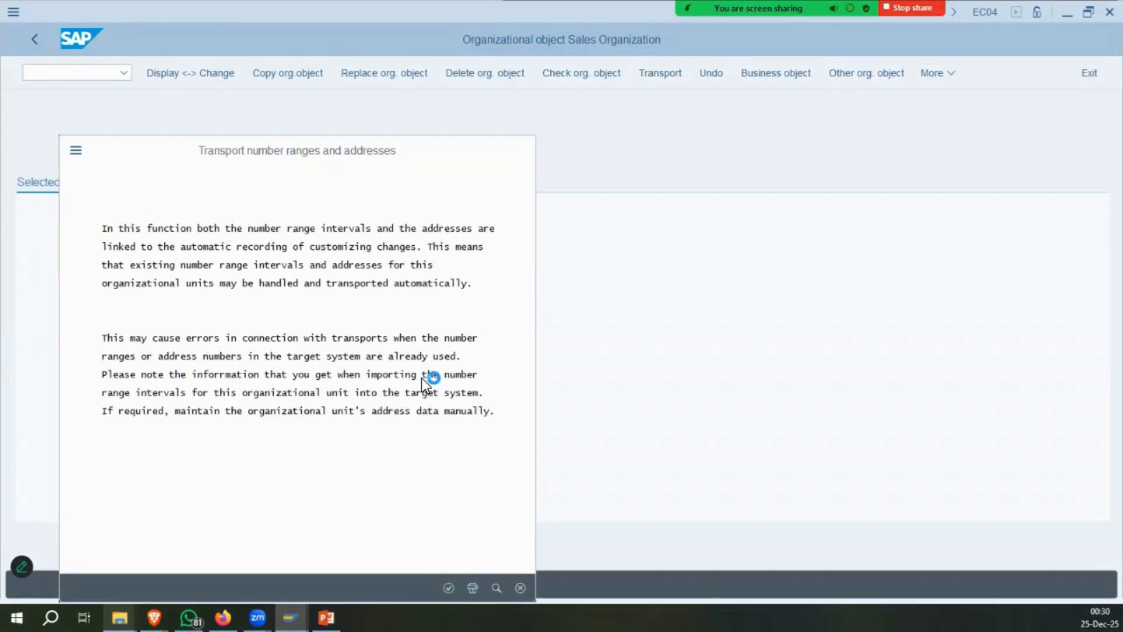
key("Return")
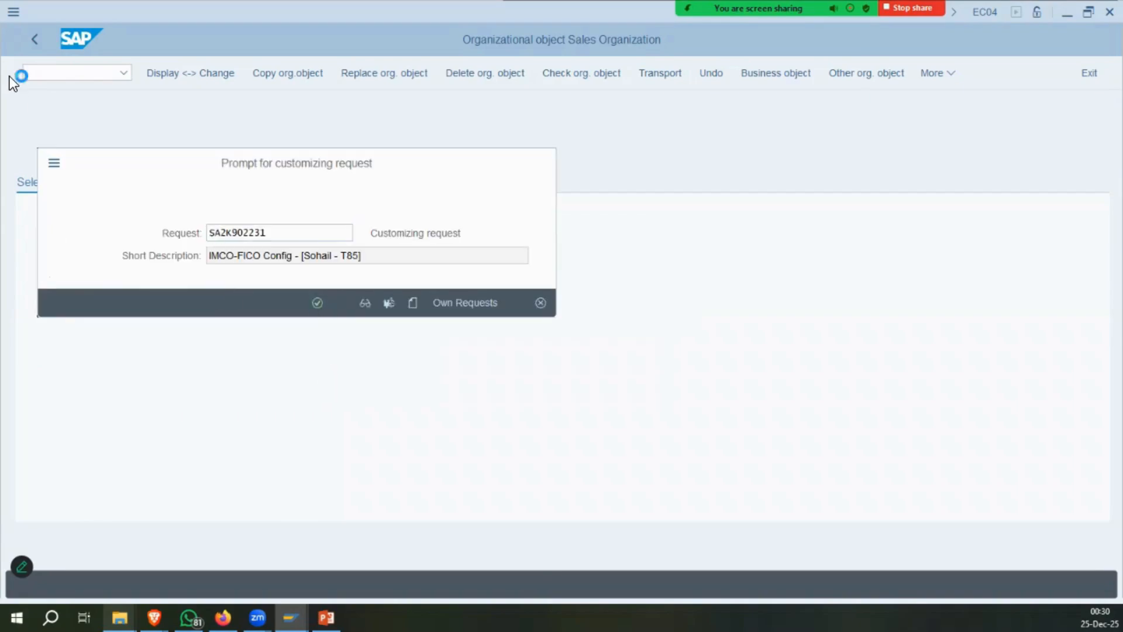
key("Return")
key("Return")
Open the Define Sales Organization activity and position the overview at entry IMNO.
left_click(34, 40)
double_click(151, 156)
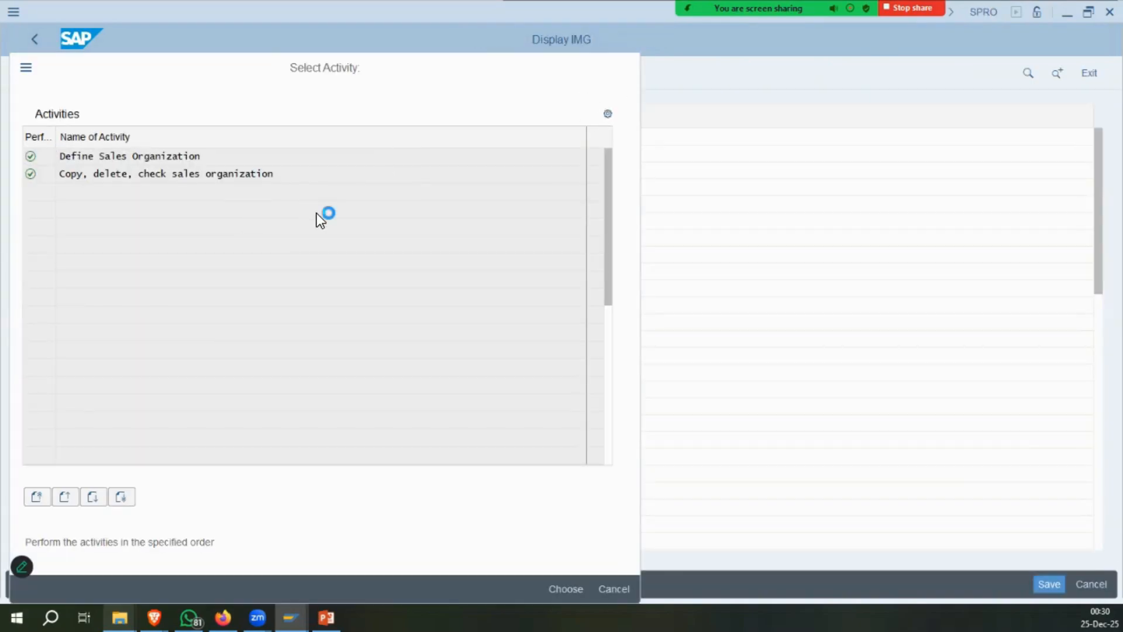
scroll(108, 344, "down", 6)
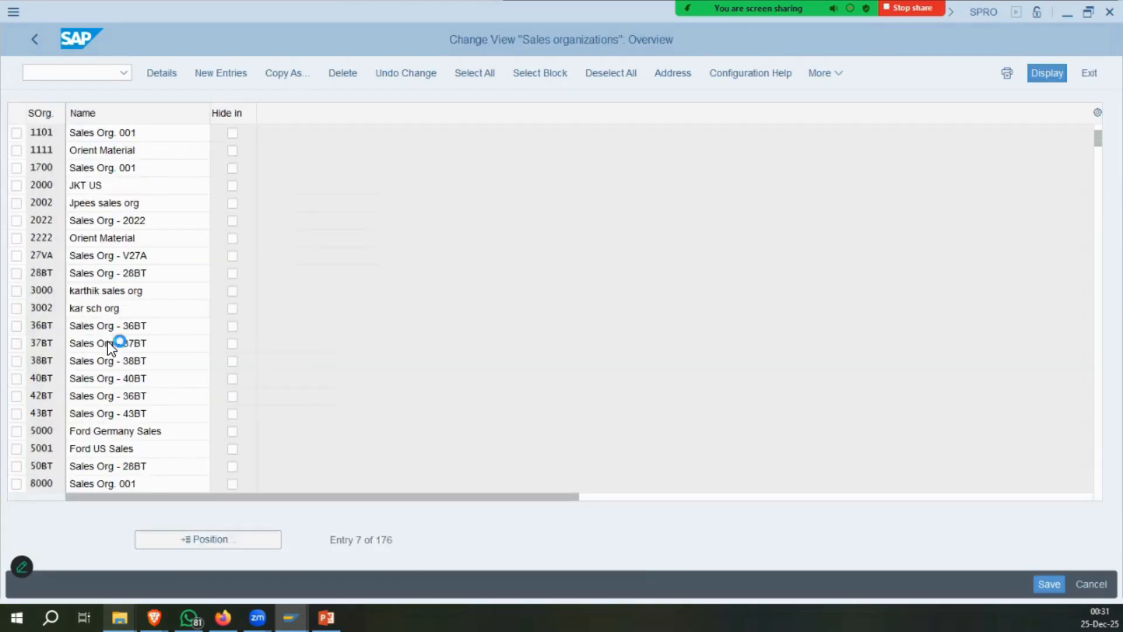
scroll(109, 346, "down", 4)
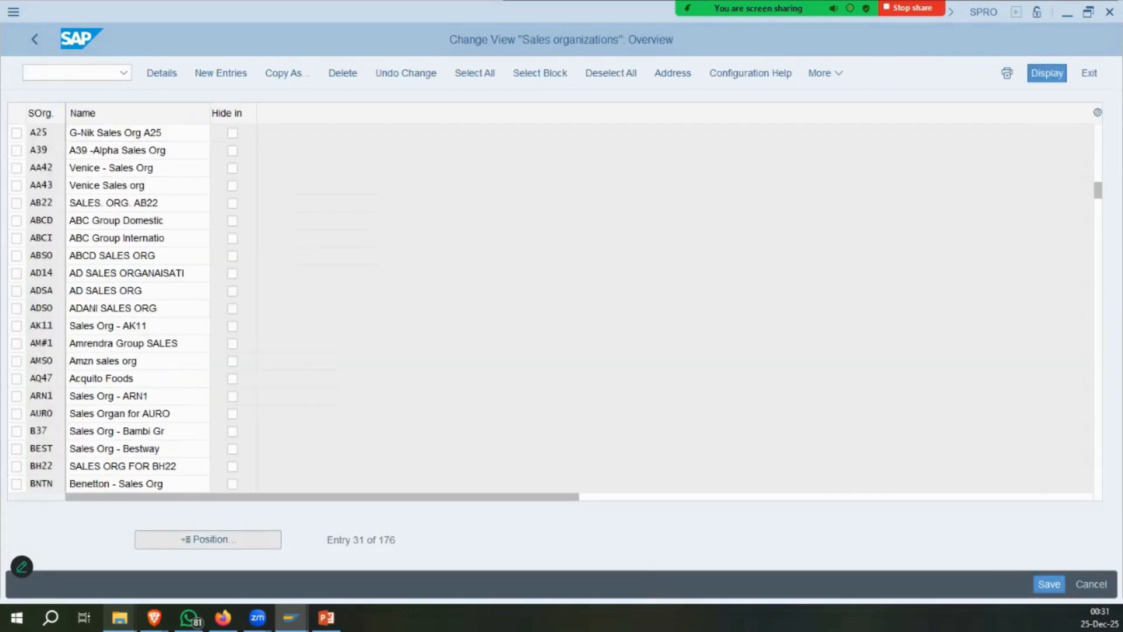
left_click(208, 539)
type("imno")
key("Return")
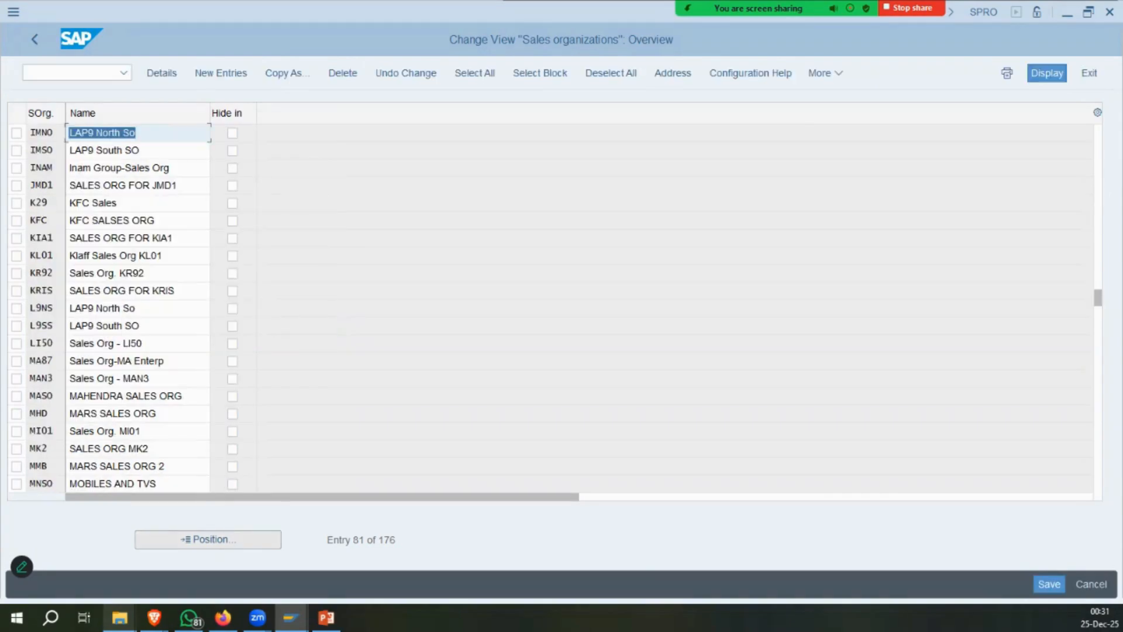
Rename IMNO to IMCO North So and IMSO to IMCO South SO, and save both in the customizing request.
double_click(77, 135)
type("IMCO")
double_click(78, 150)
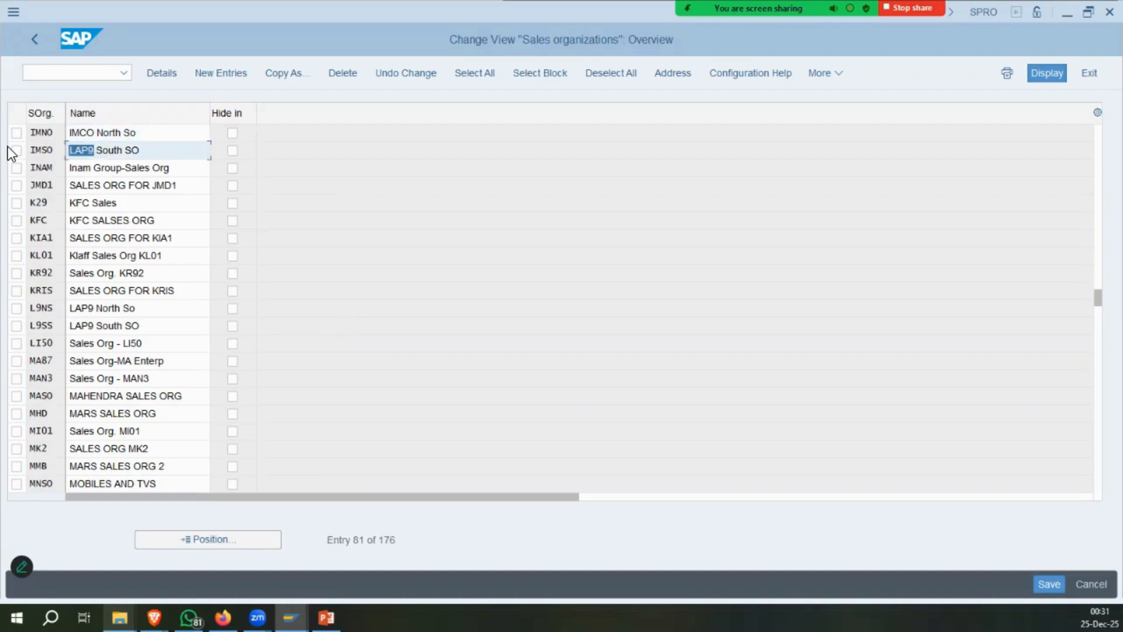
type("IMCO")
key("Return")
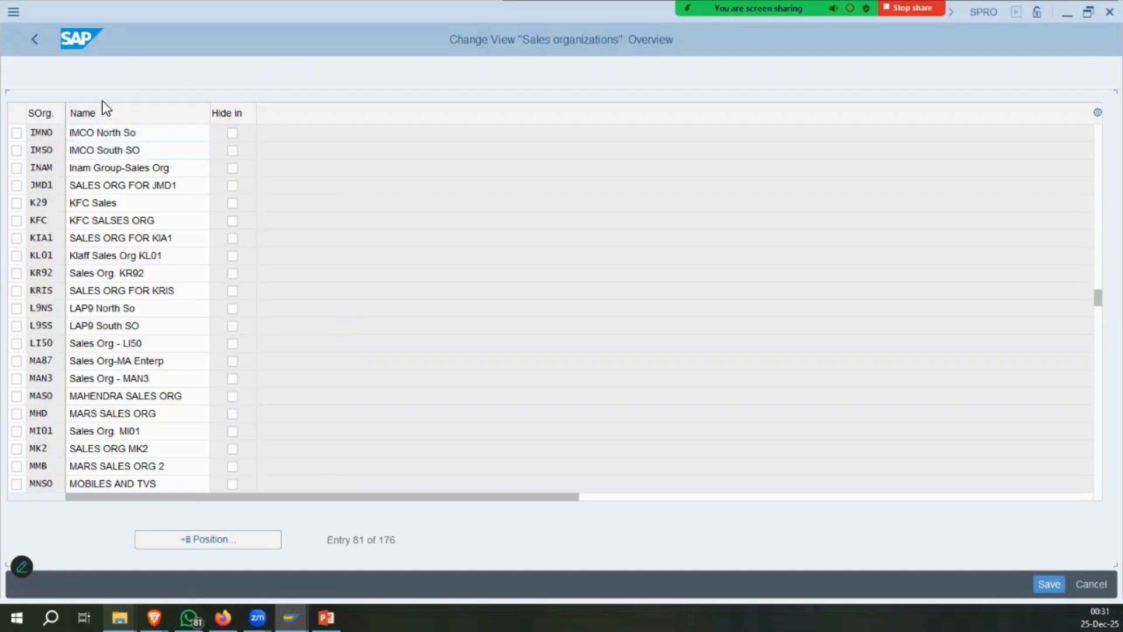
key("ctrl+s")
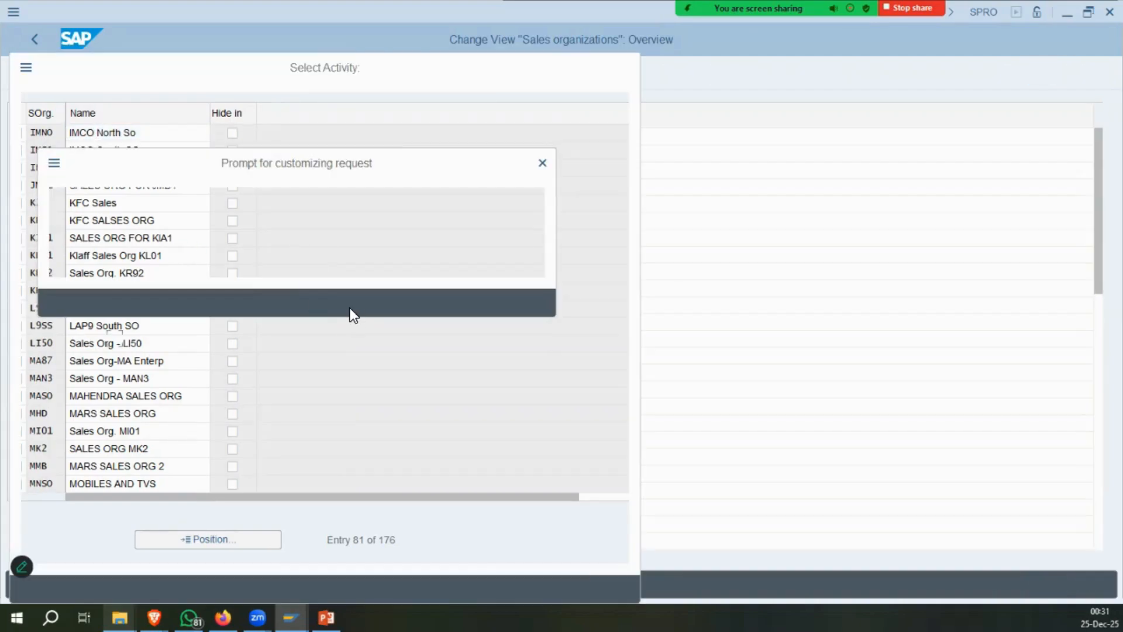
left_click(314, 303)
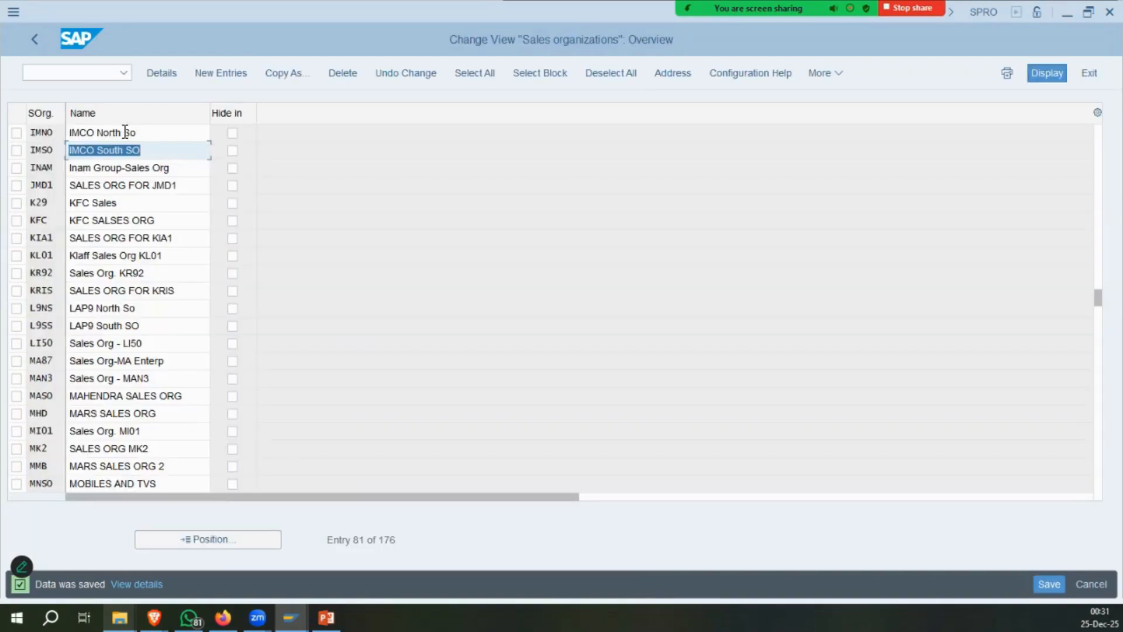
Set the statistics currency of sales organization IMNO to AED in its details.
left_click_drag(194, 180, 125, 180)
type("AE")
left_click(220, 223)
left_click(201, 181)
type("D")
left_click(218, 223)
Assign purchasing organization IM00 to sales organization IMNO and save the details.
left_click(471, 384)
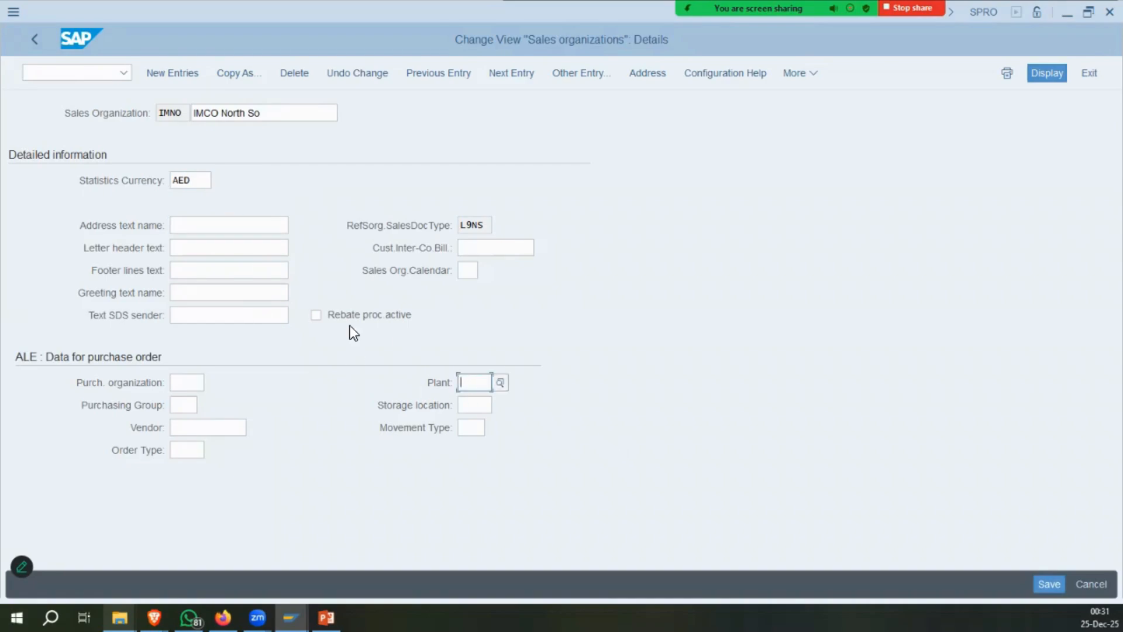
key("Tab")
key("Tab")
left_click(187, 383)
type("IM00")
left_click(198, 425)
left_click(185, 404)
left_click(469, 384)
key("Return")
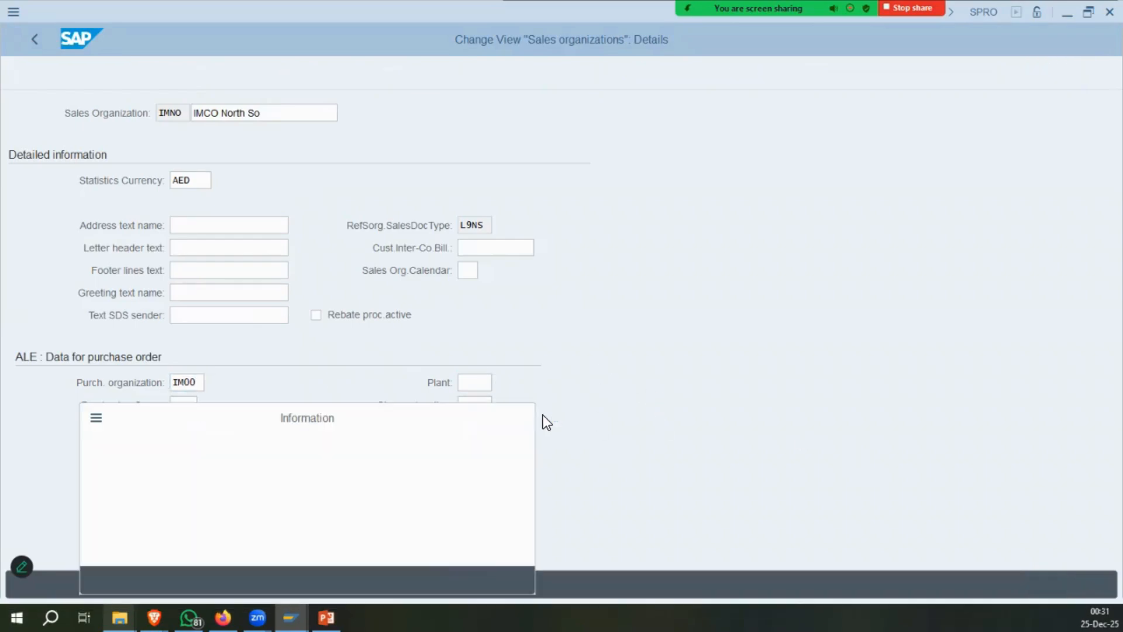
key("Return")
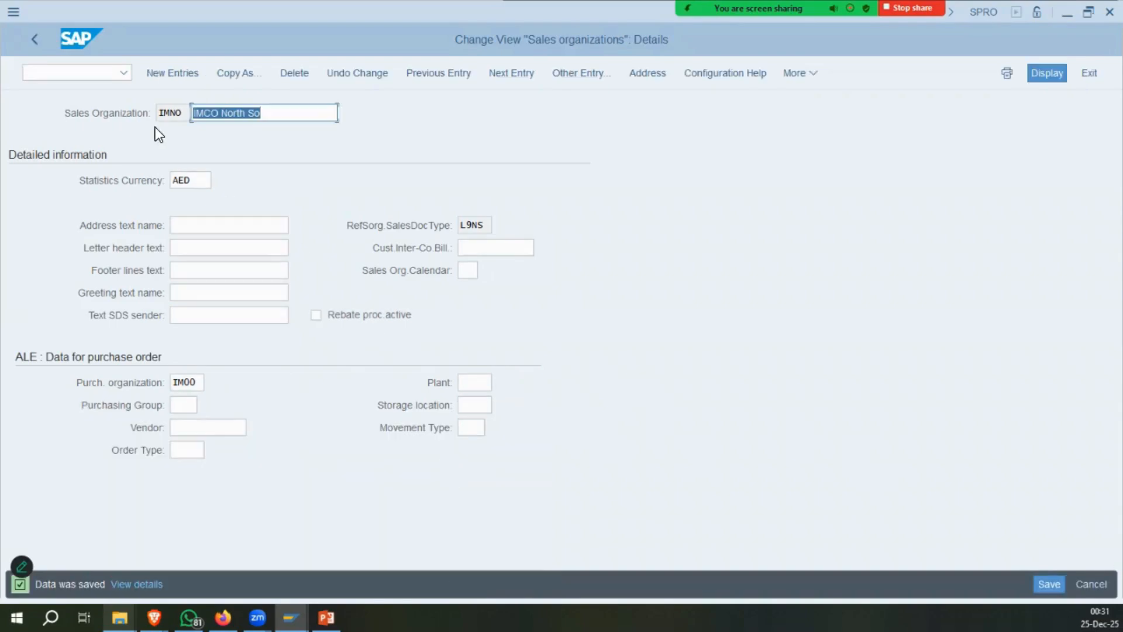
Shorten the name of sales organization IMNO to IMCO North, save, and return to the overview.
left_click(35, 39)
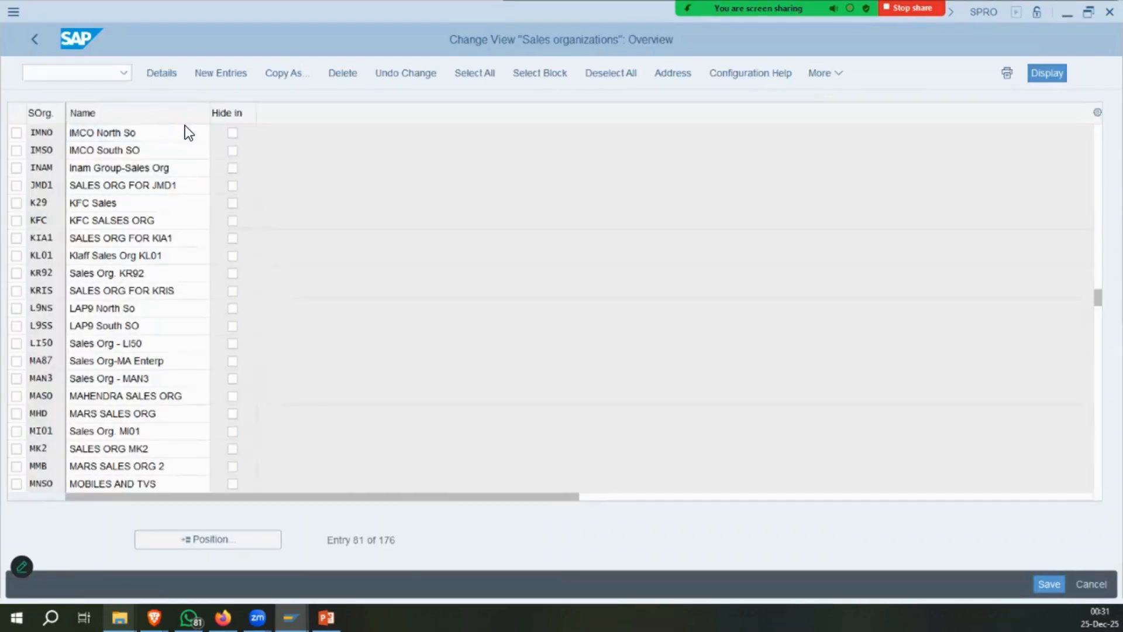
double_click(186, 131)
left_click(268, 113)
key("BackSpace")
key("BackSpace")
key("BackSpace")
key("Return")
key("ctrl+s")
left_click(34, 38)
Shorten the name of sales organization IMSO to IMCO South and set its statistics currency to AED.
double_click(149, 149)
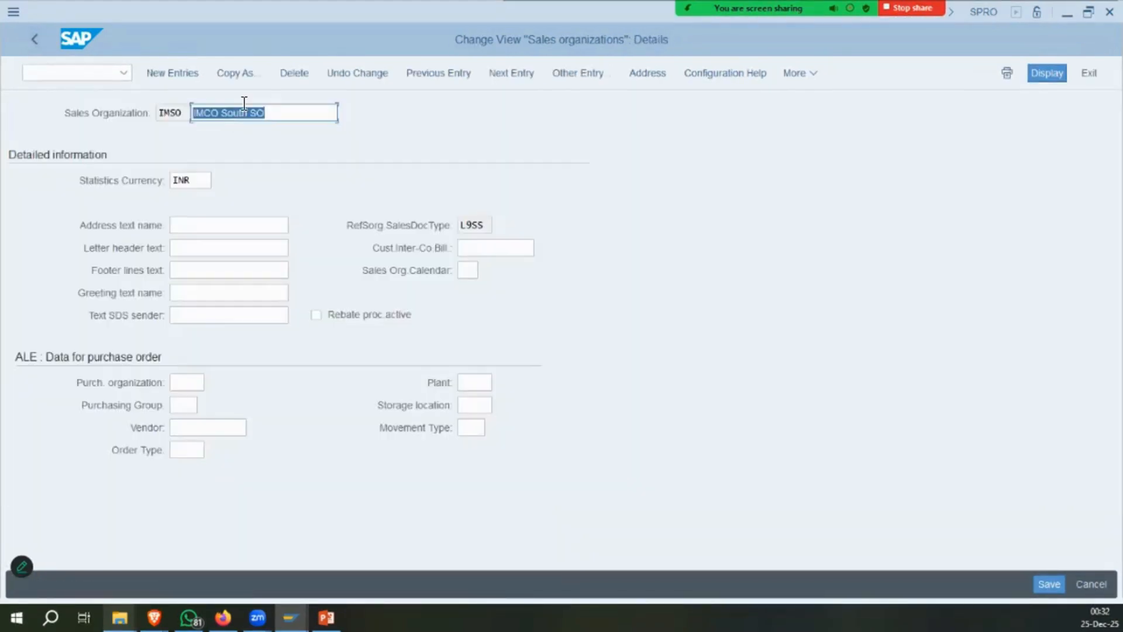
key("BackSpace")
key("BackSpace")
key("BackSpace")
key("Tab")
type("AED")
key("Return")
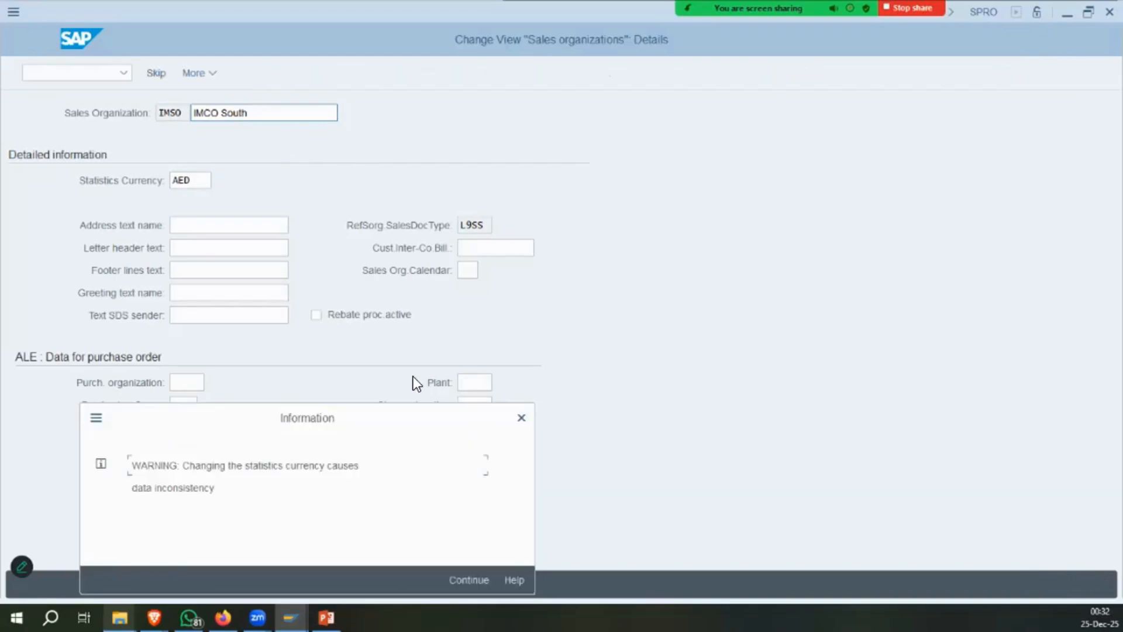
key("Return")
Assign purchasing organization IM00 to sales organization IMSO, save, and leave its details.
left_click(182, 384)
type("IM00")
key("ctrl+s")
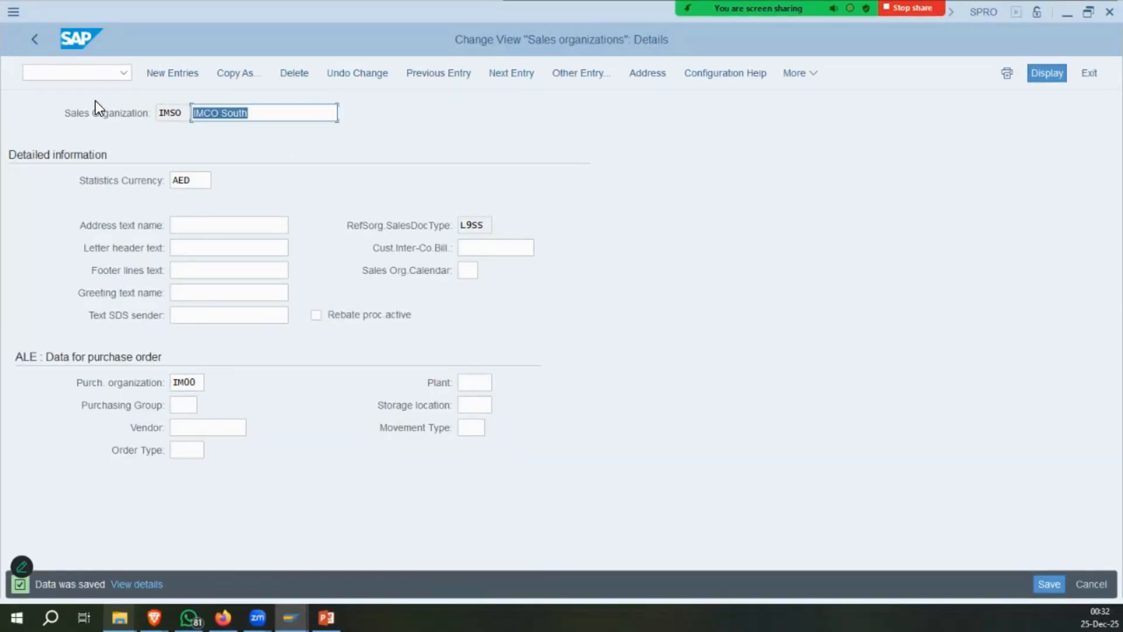
left_click(37, 41)
left_click(33, 42)
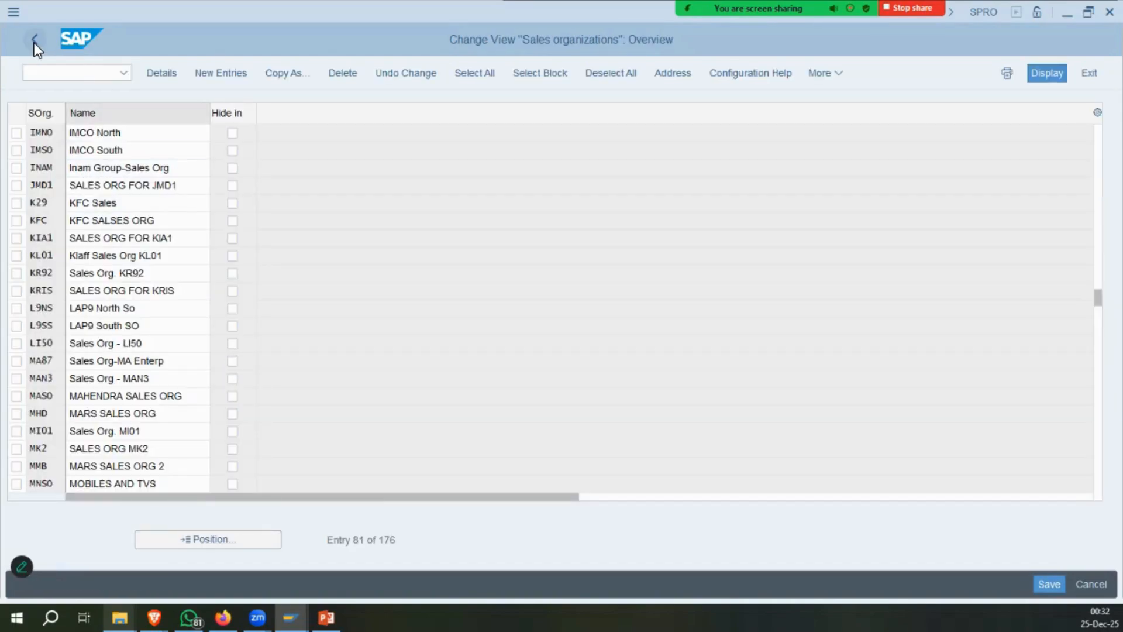
Open the assignment of sales organizations to company codes in the Enterprise Structure and locate the IMNO entry.
left_click(626, 67)
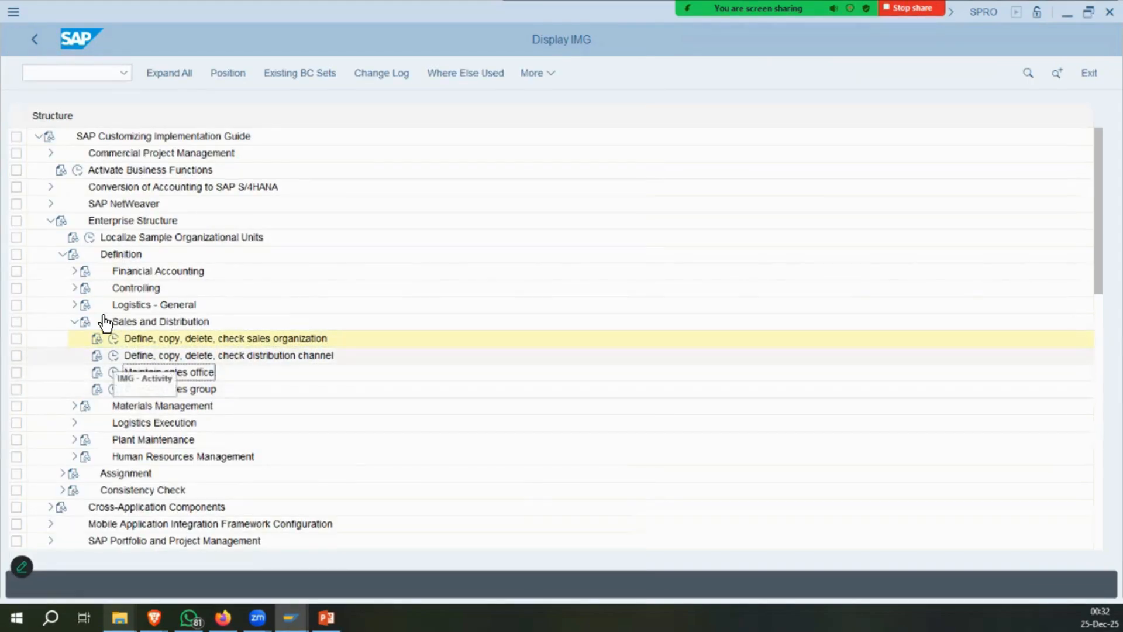
left_click(62, 473)
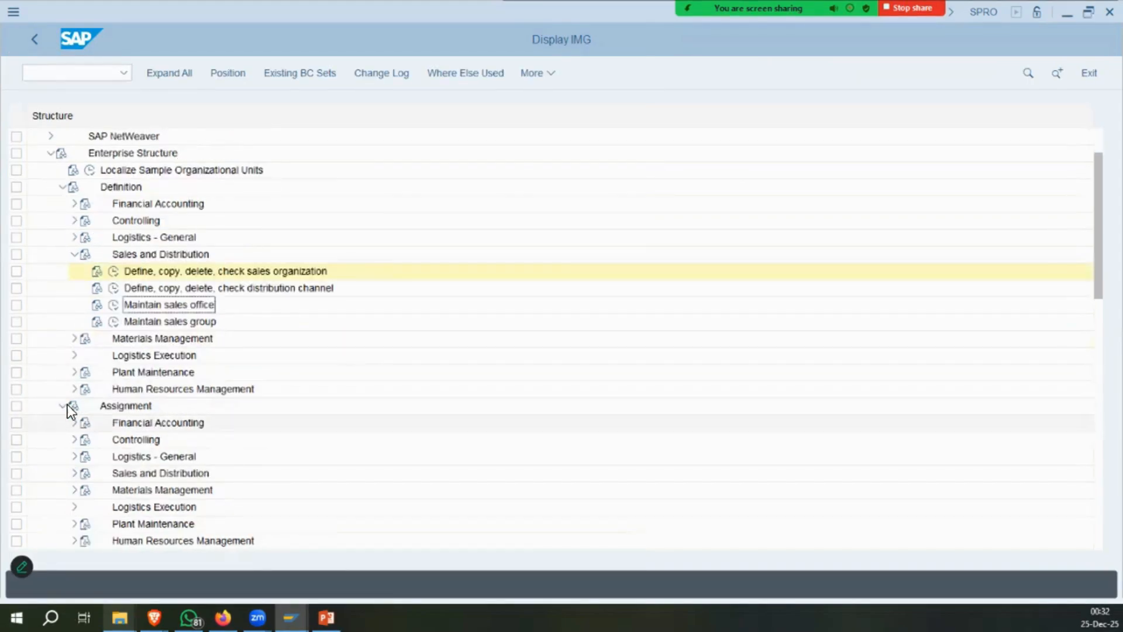
left_click(114, 440)
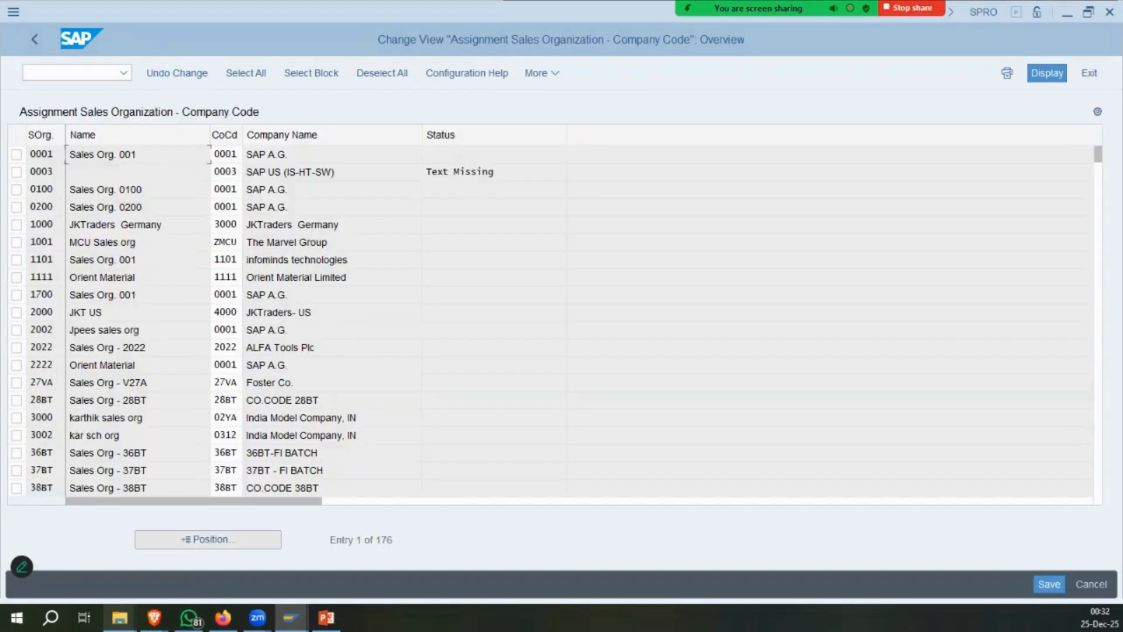
type("IMNO")
key("Return")
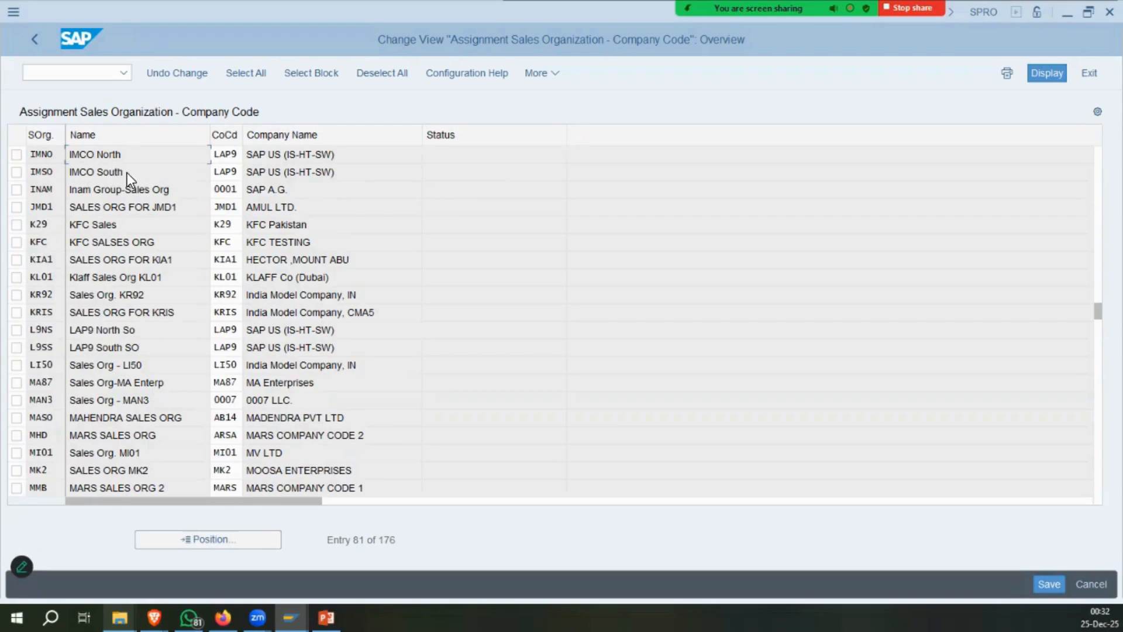
Assign sales organizations IMNO and IMSO to company code IMCO, save the assignments, and return to the customizing tree.
left_click_drag(240, 156, 212, 157)
type("IMCO")
key("Tab")
type("IMCO")
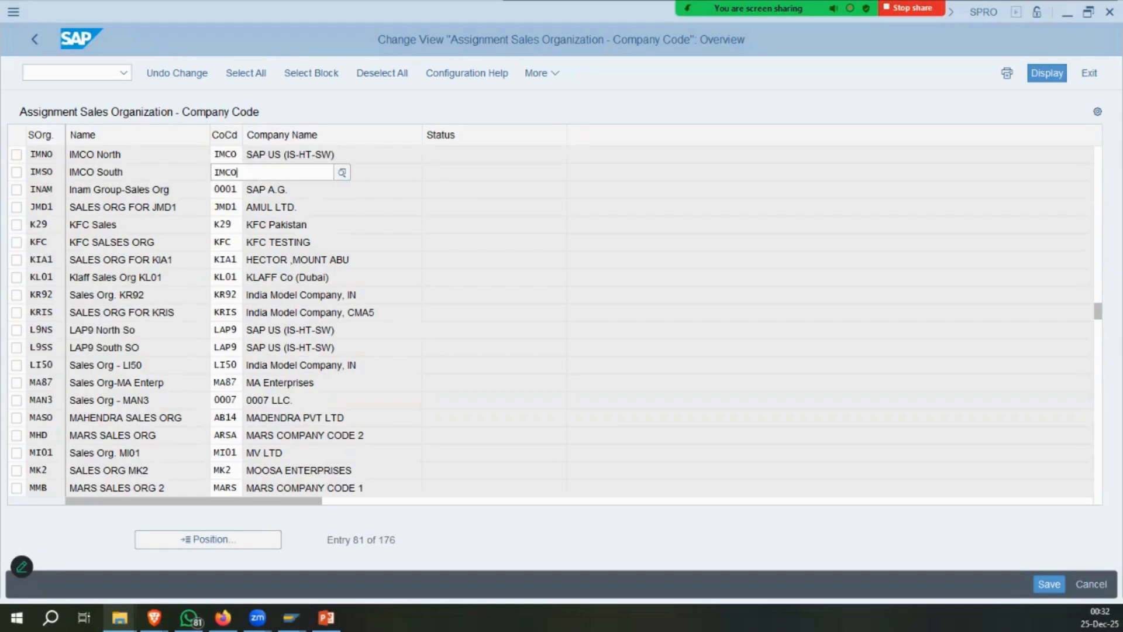
key("Return")
key("ctrl+s")
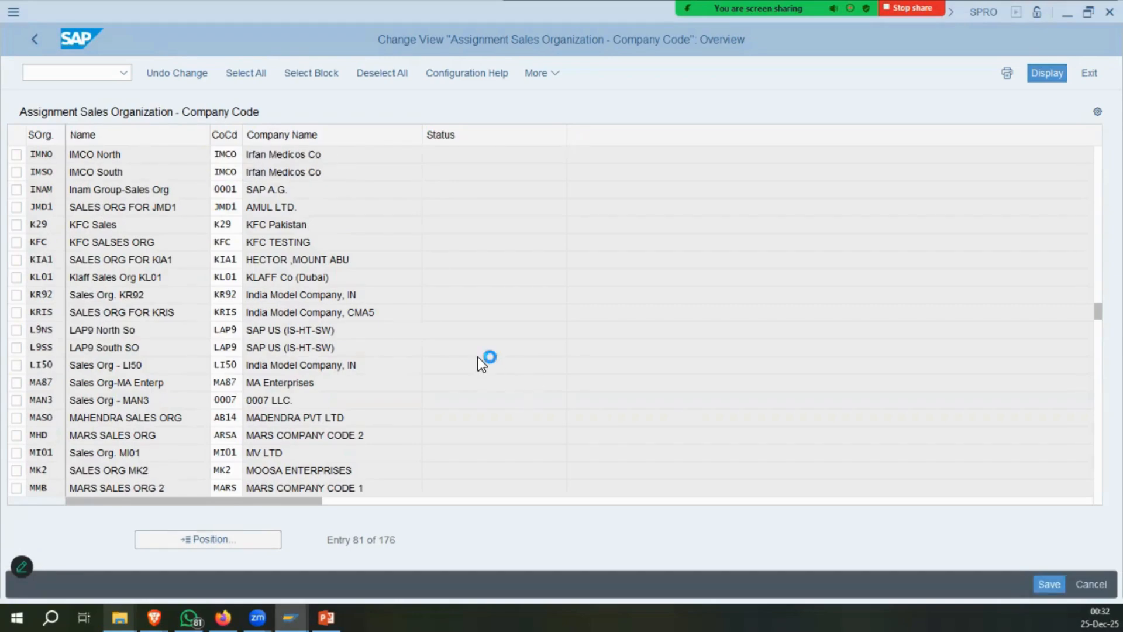
key("Return")
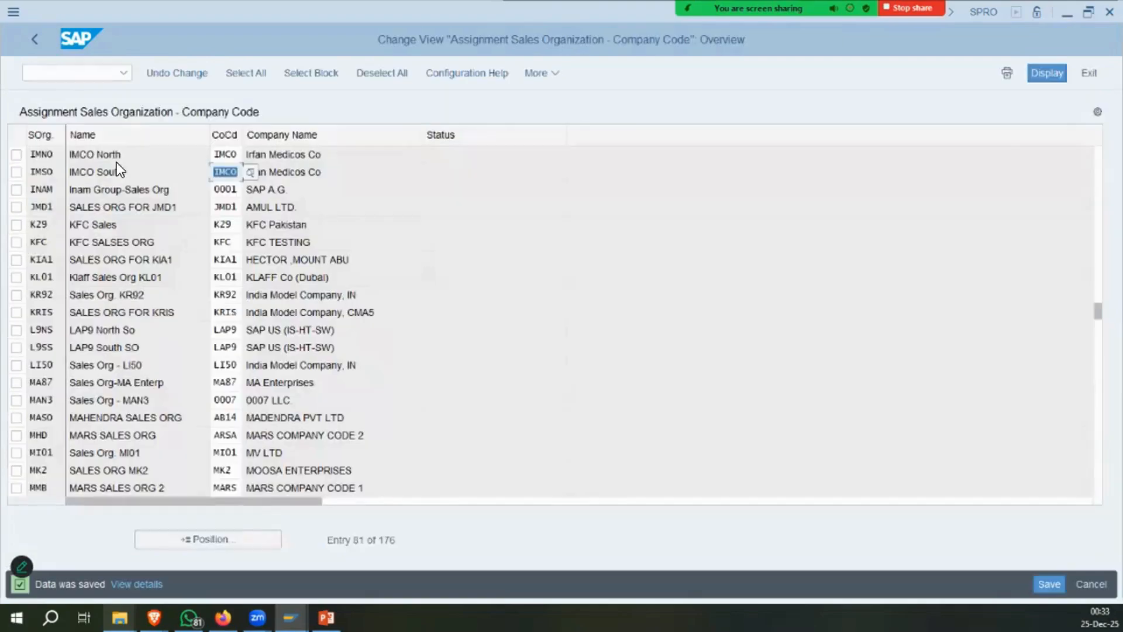
key("F3")
key("Down")
key("Down")
key("Down")
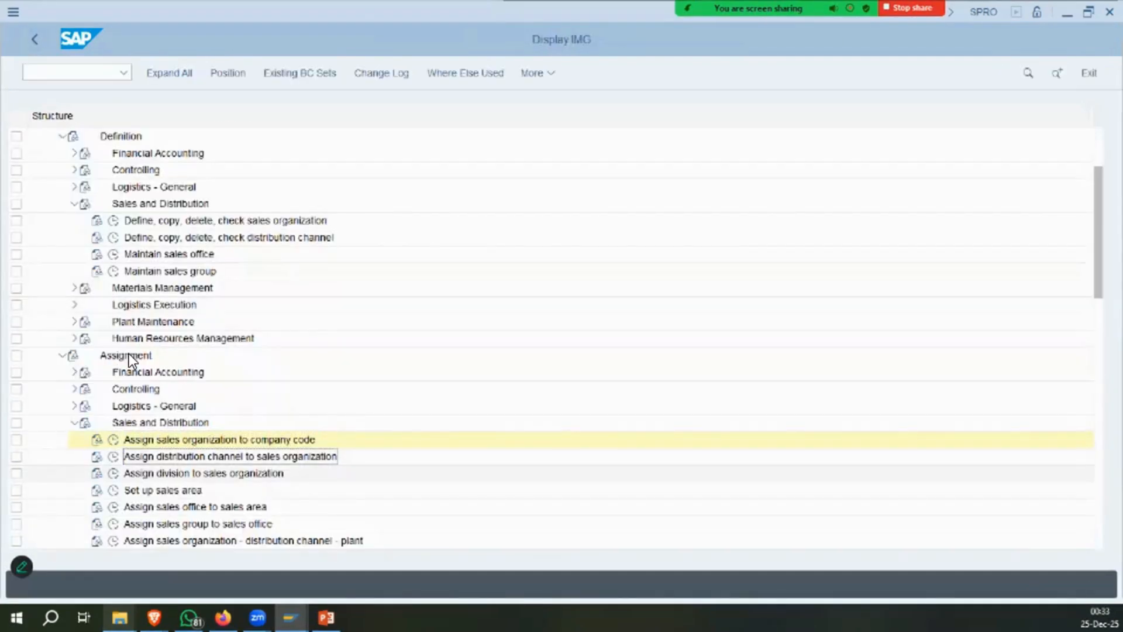
scroll(166, 358, "down", 1)
left_click(114, 507)
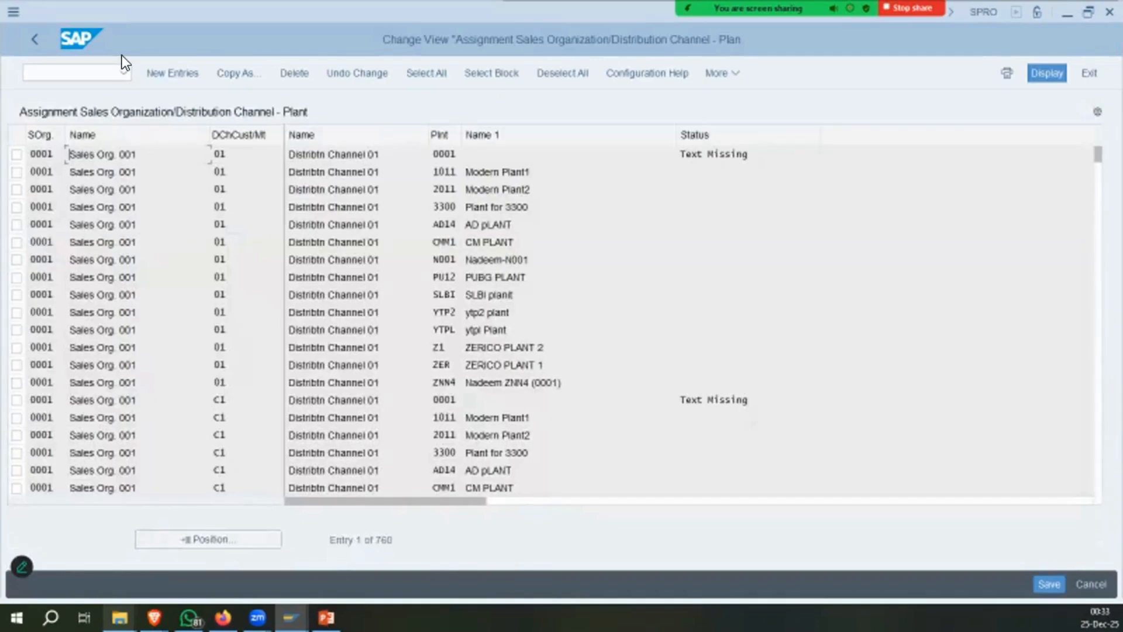
left_click(164, 73)
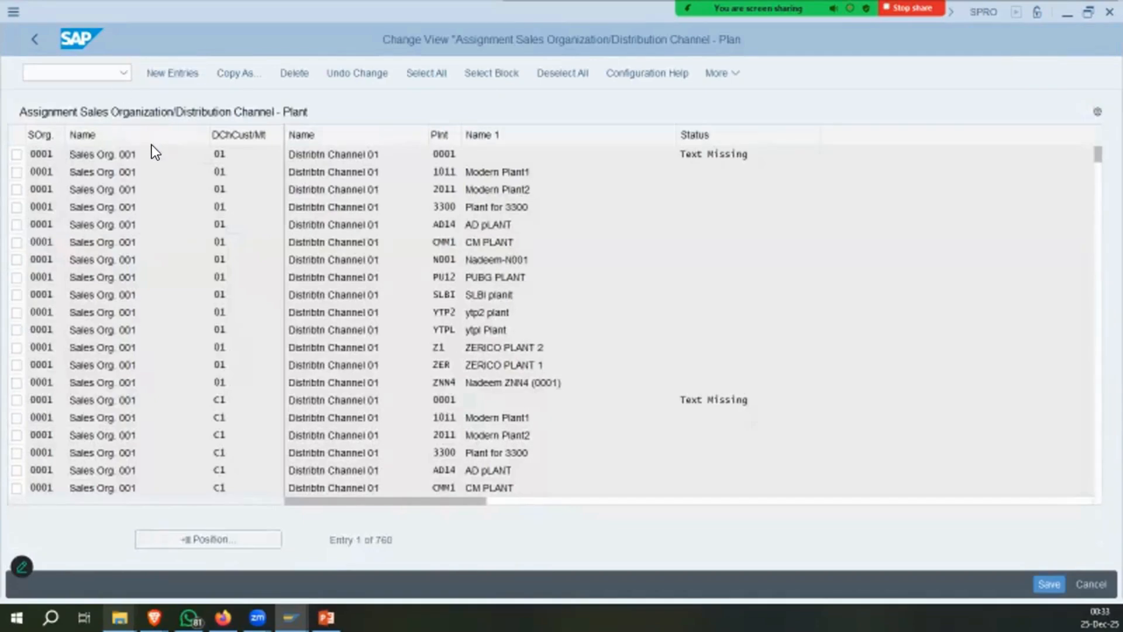
type("DINO")
key("Tab")
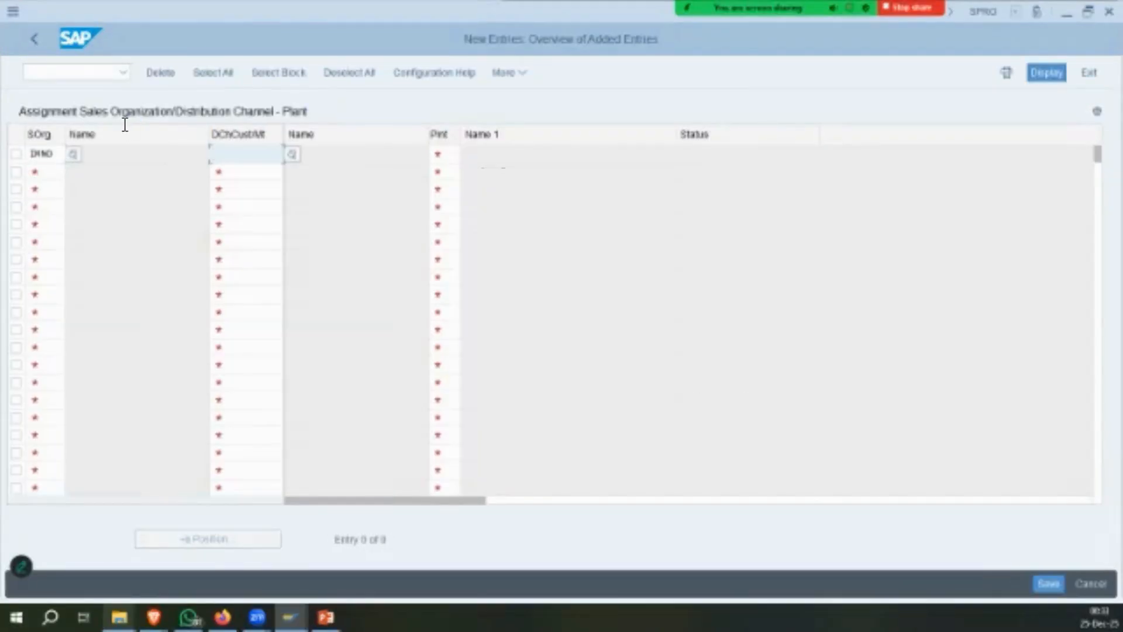
key("F4")
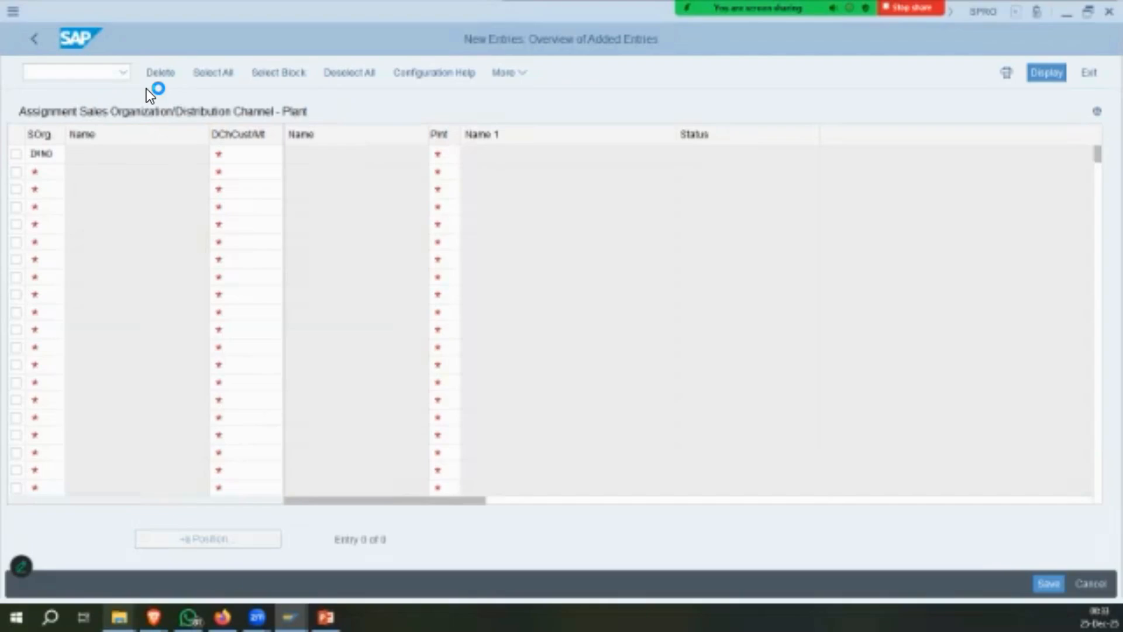
key("Return")
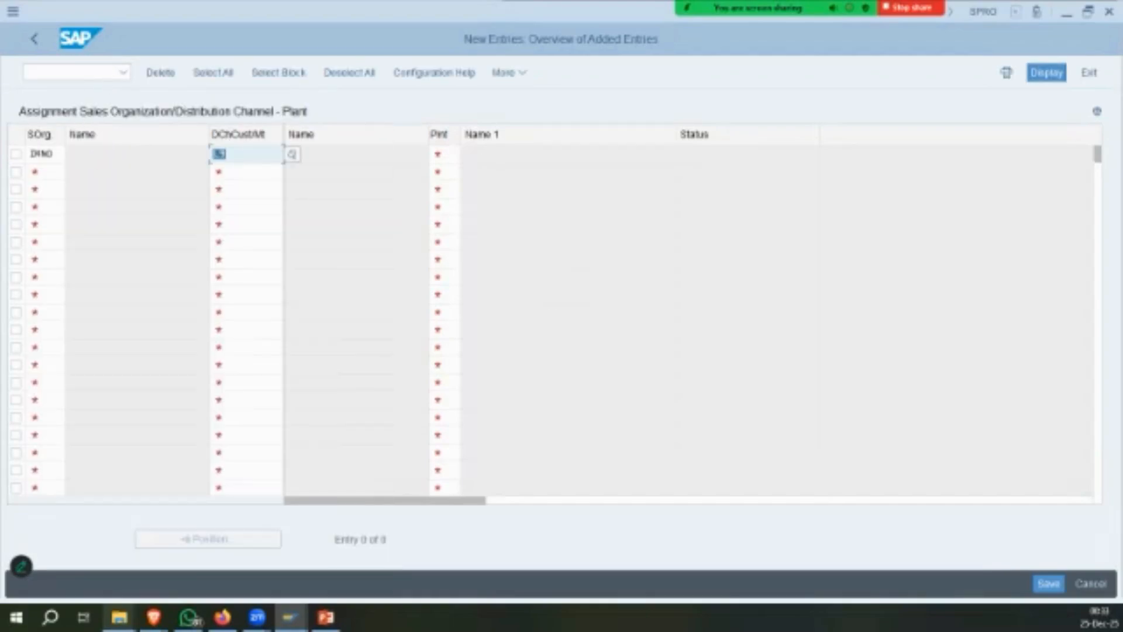
key("Escape")
key("Return")
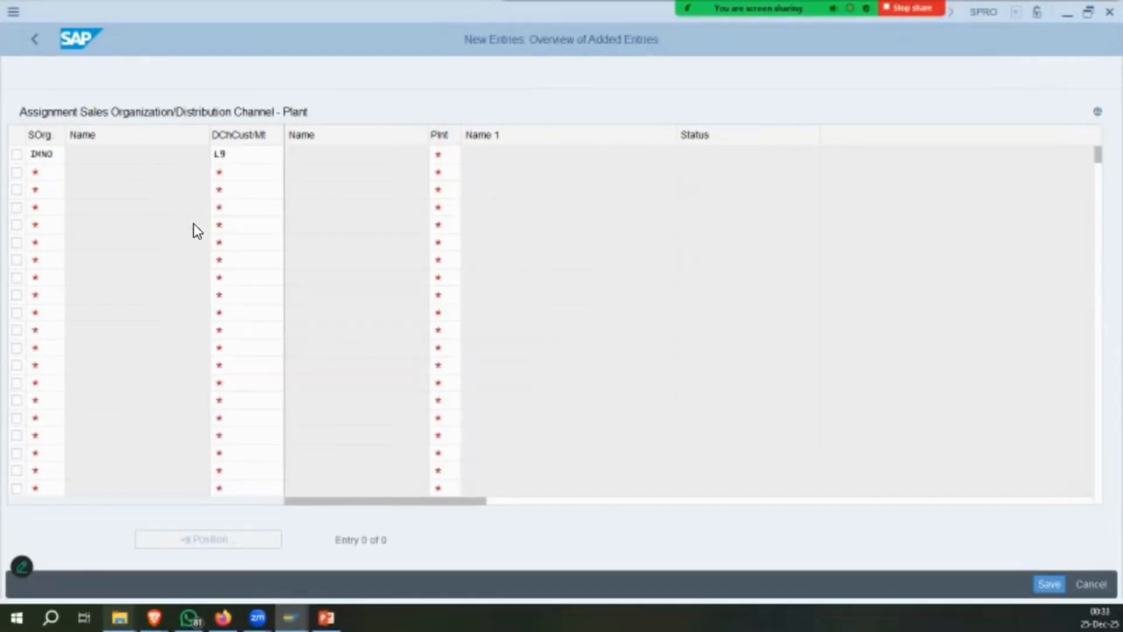
key("Escape")
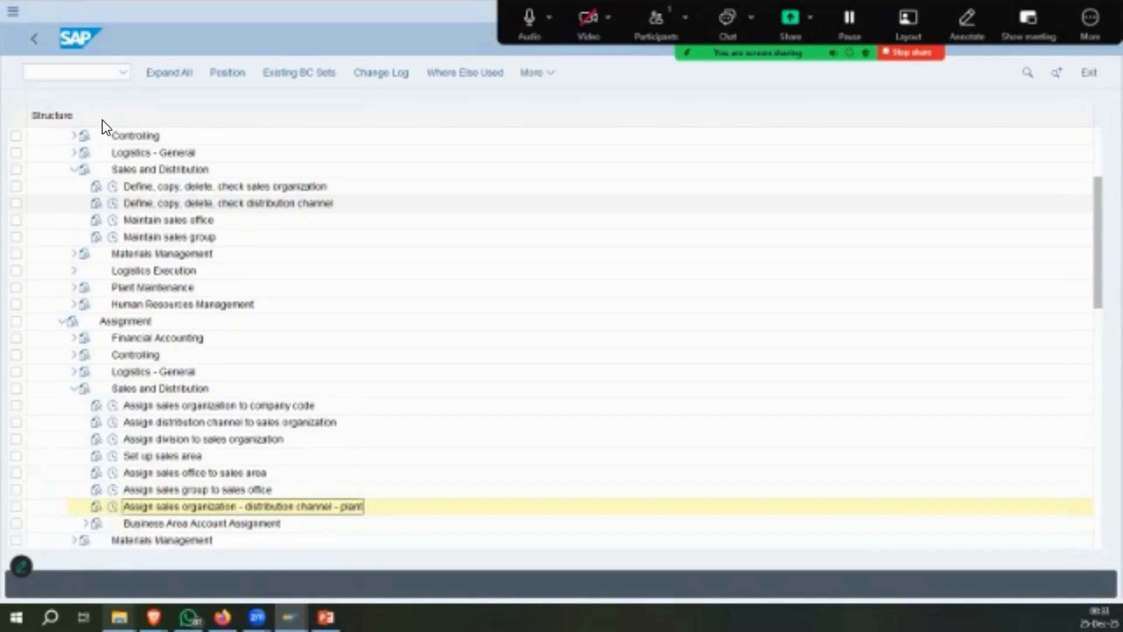
scroll(62, 115, "up", 2)
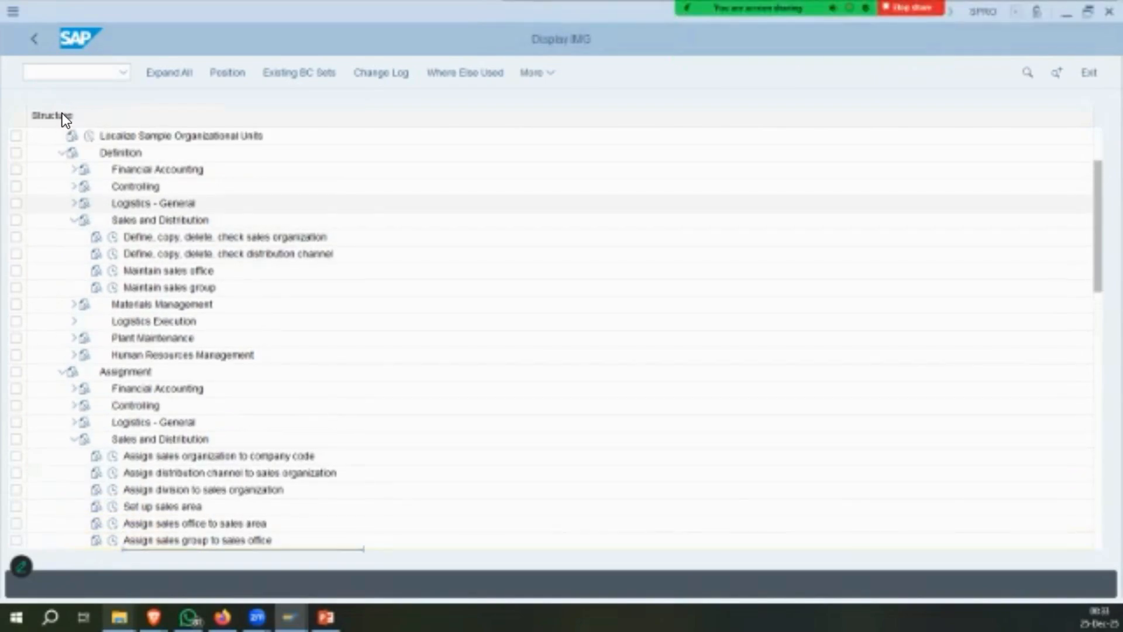
left_click(74, 304)
left_click(73, 304)
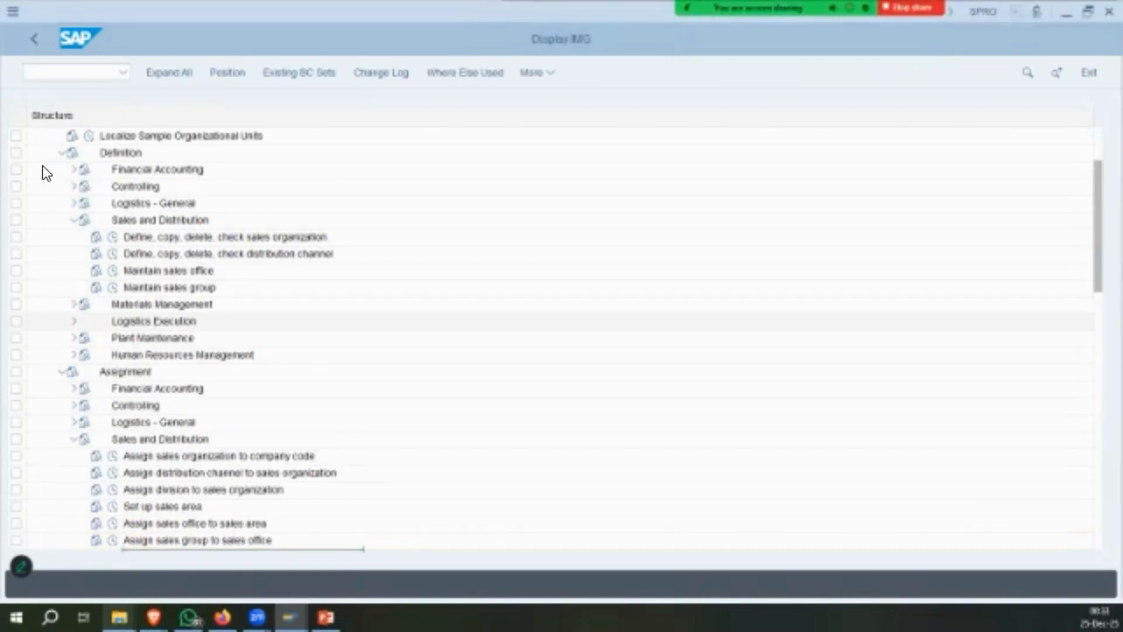
left_click(74, 321)
left_click(234, 372)
left_click(228, 339)
Open the Define distribution channel activity and look up channel L9 and the entries around it.
left_click(114, 254)
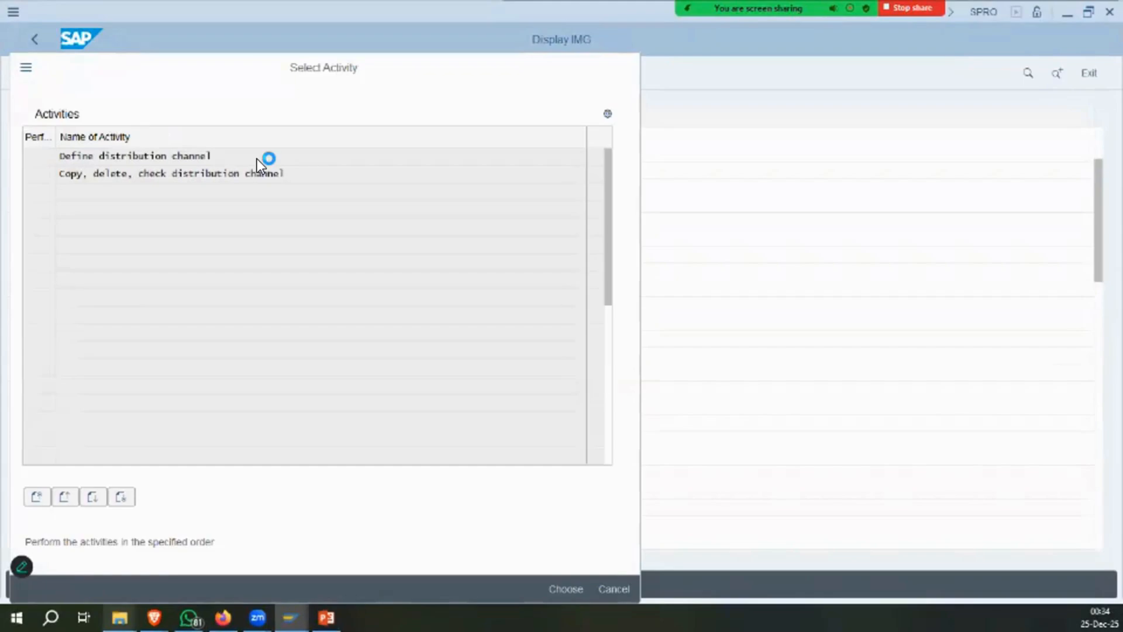
double_click(257, 159)
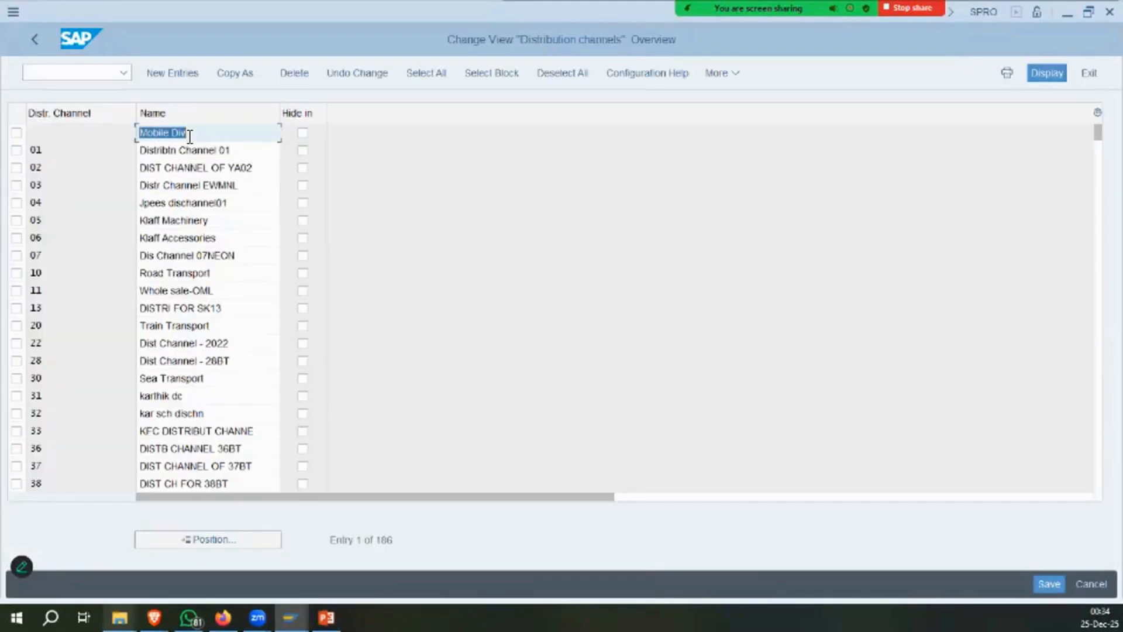
left_click(208, 538)
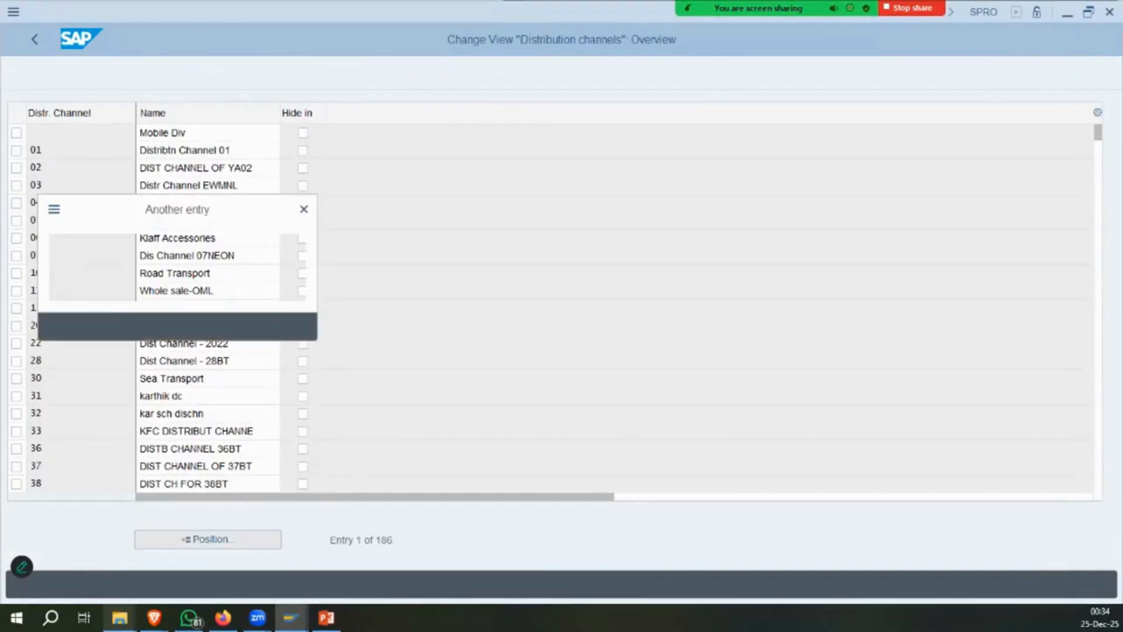
key("Return")
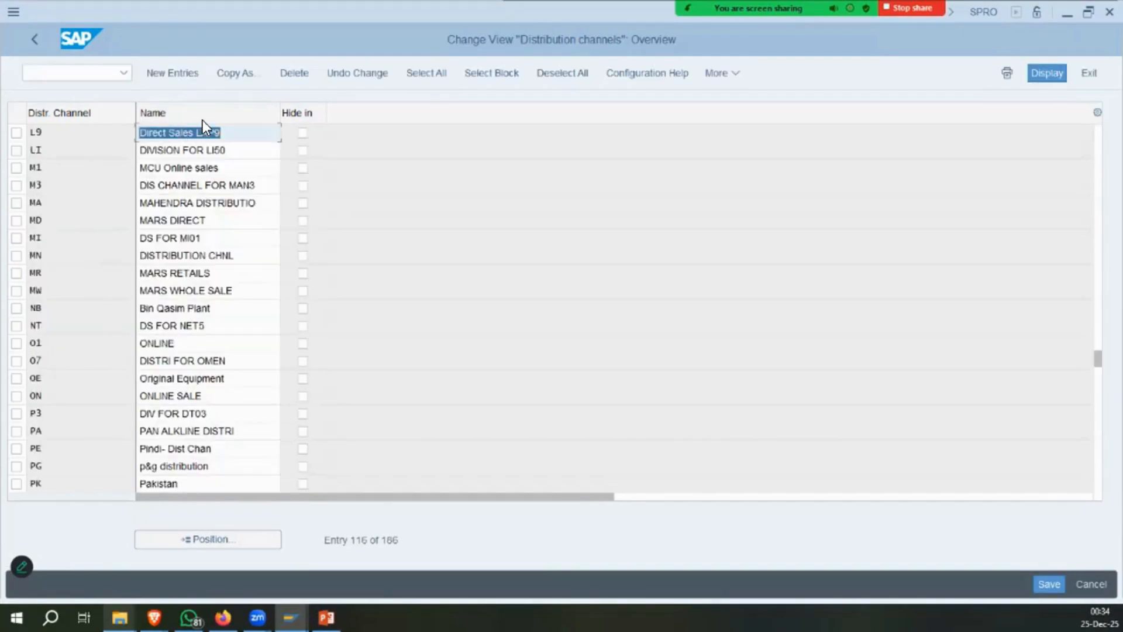
scroll(210, 161, "up", 1)
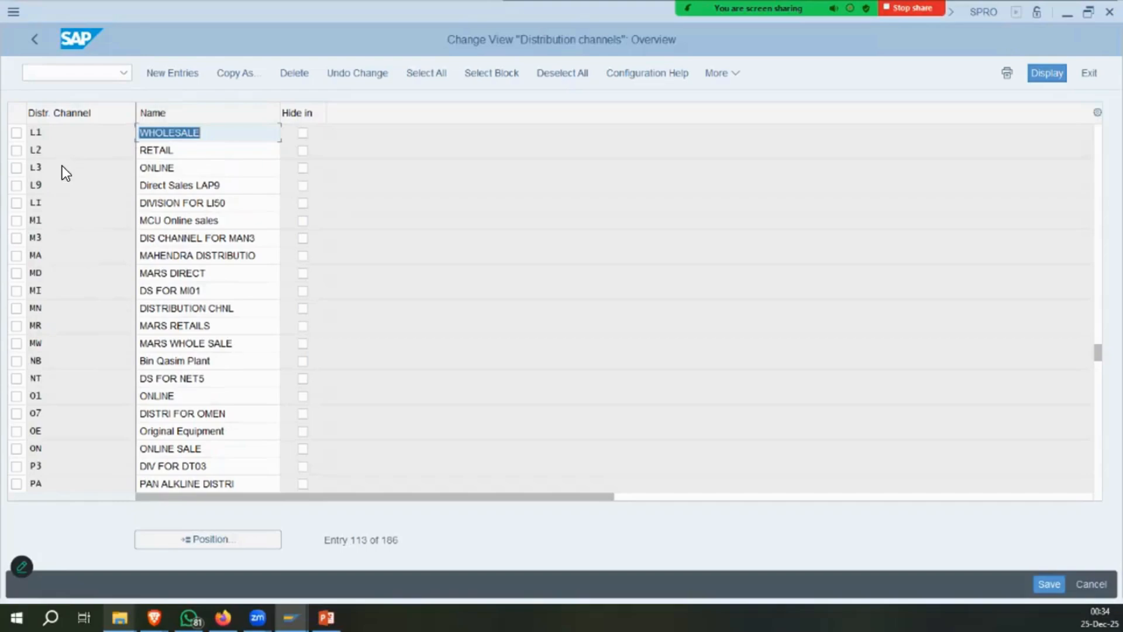
Create distribution channel I9 named IMCO Direct Sales, save it, and return to the customizing tree.
left_click(167, 72)
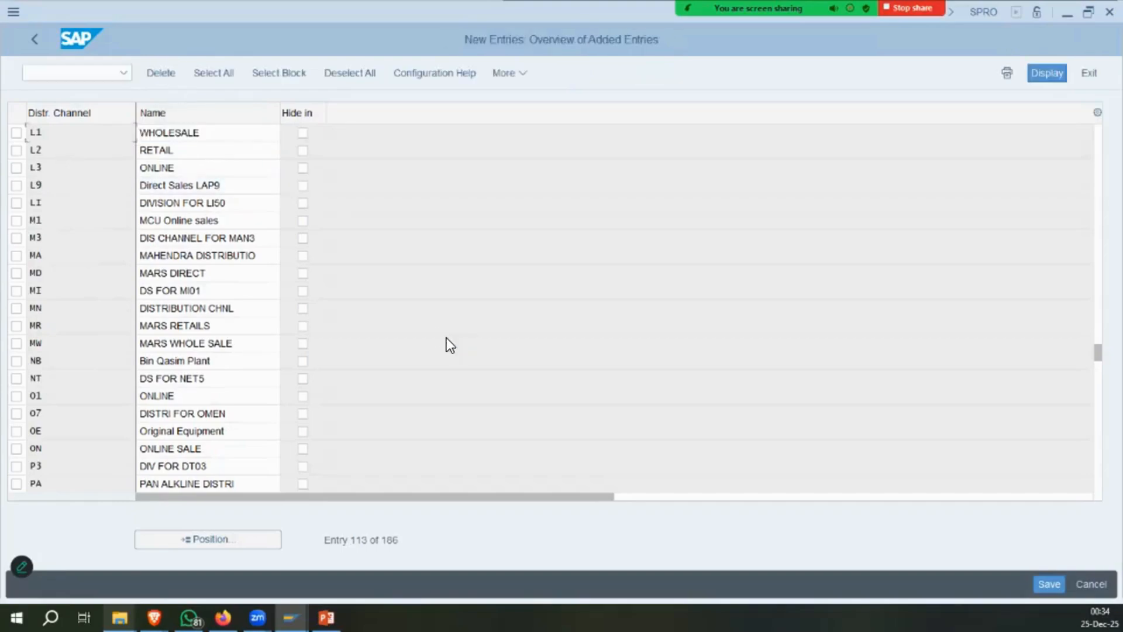
type("I9")
key("Tab")
type("IMCO")
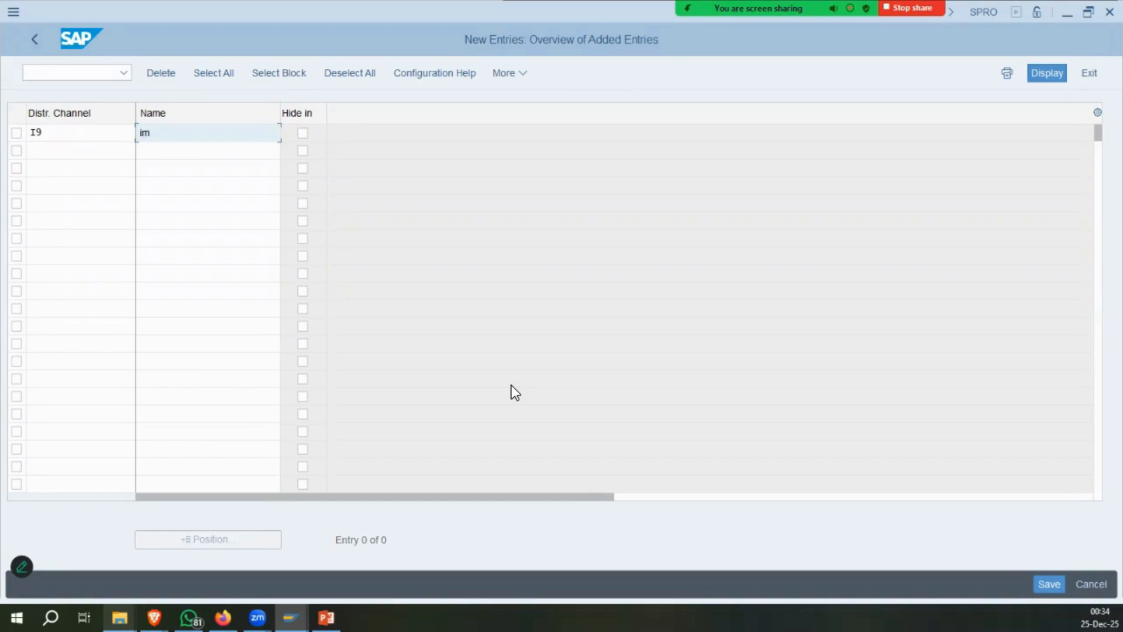
type(" Direct Sa")
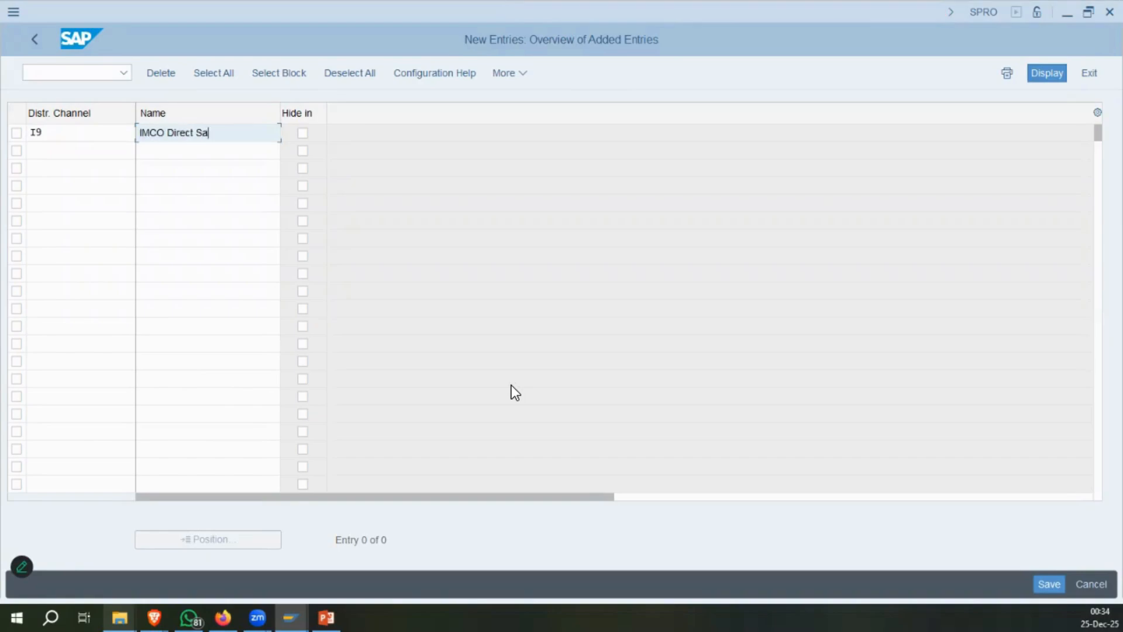
type("les")
key("Return")
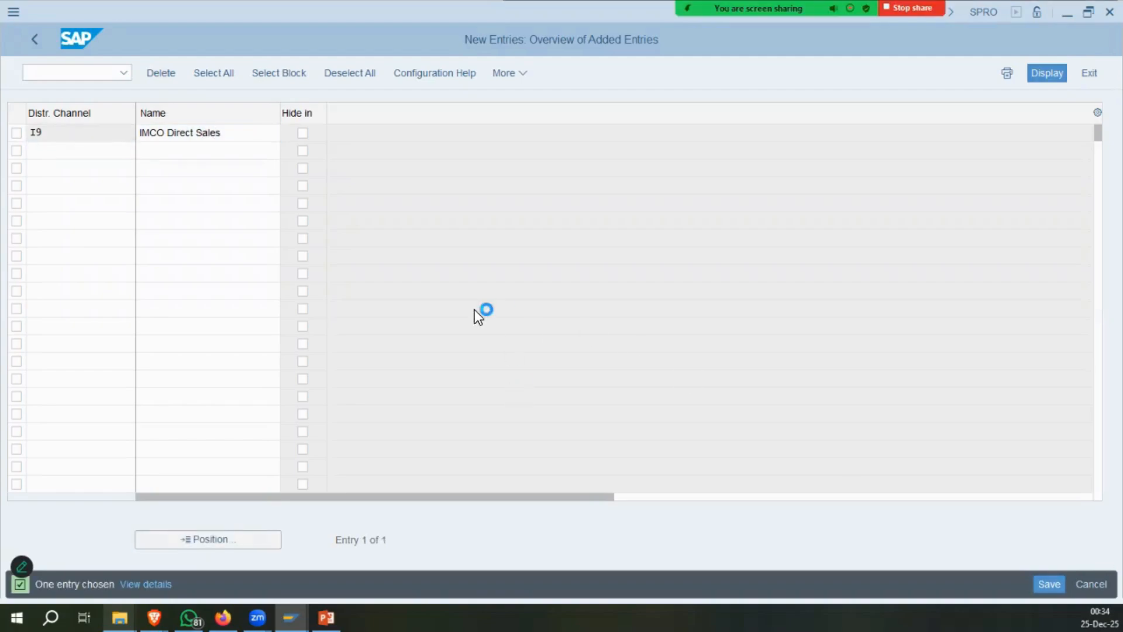
key("Return")
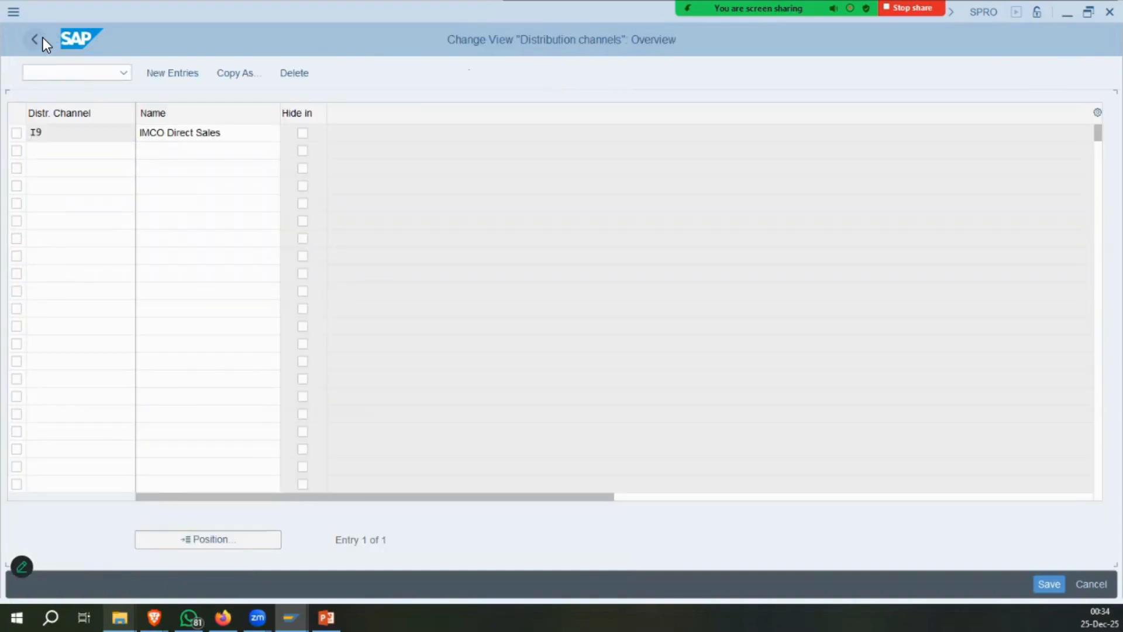
left_click(42, 39)
left_click(43, 37)
left_click(625, 67)
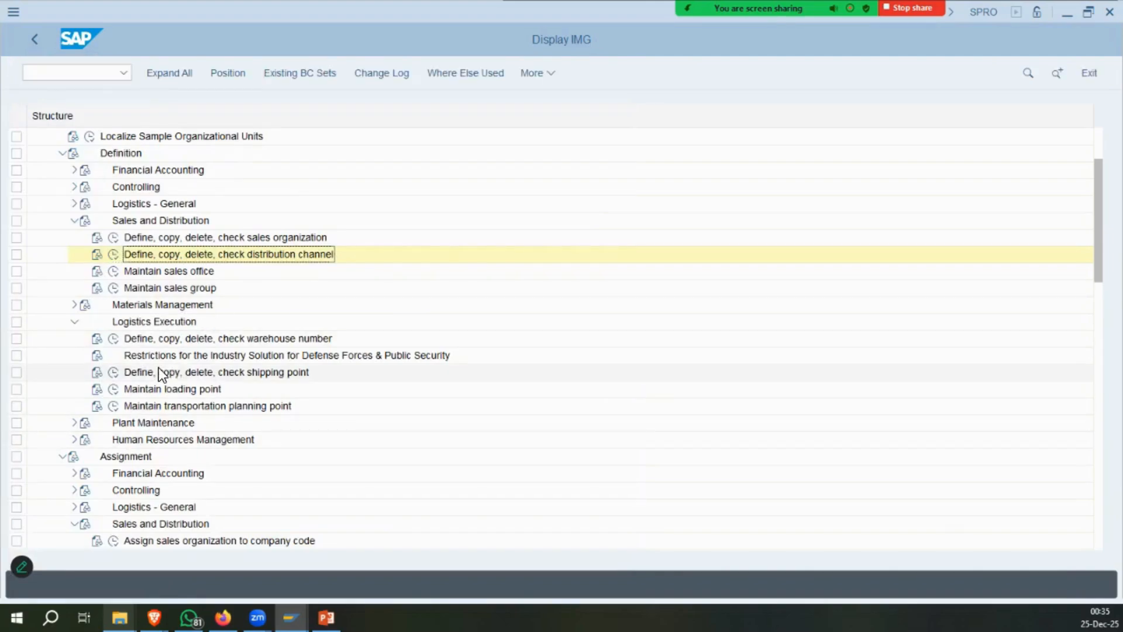
In the assignment of distribution channels to sales organizations, delete the L9 entries of IMNO and IMSO.
left_click(74, 321)
double_click(125, 473)
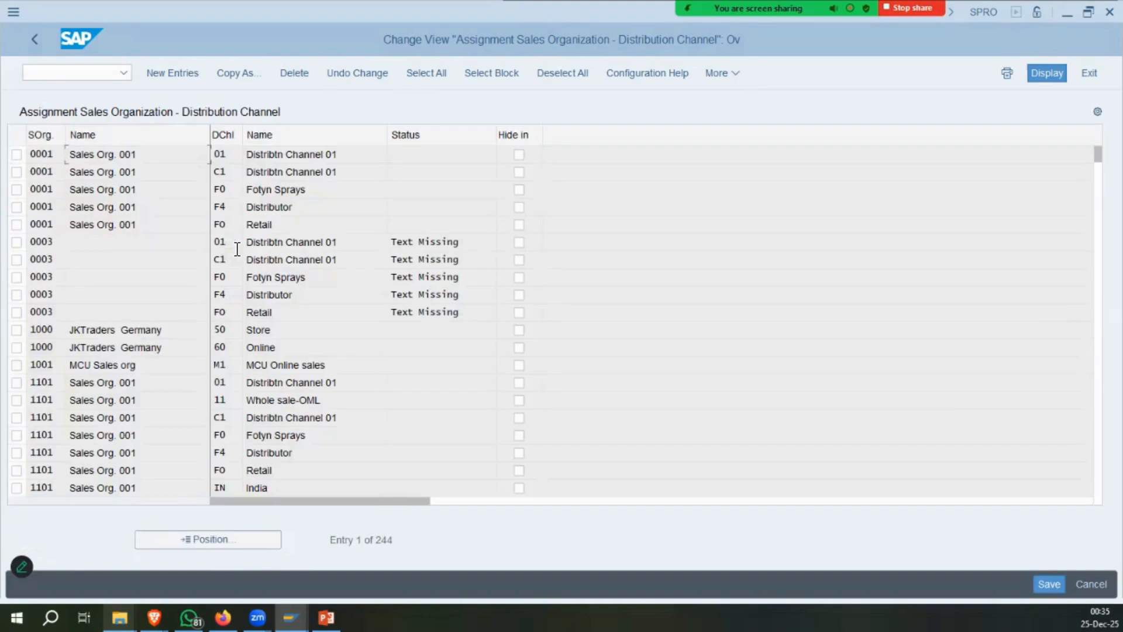
left_click(207, 539)
type("tamo")
key("Return")
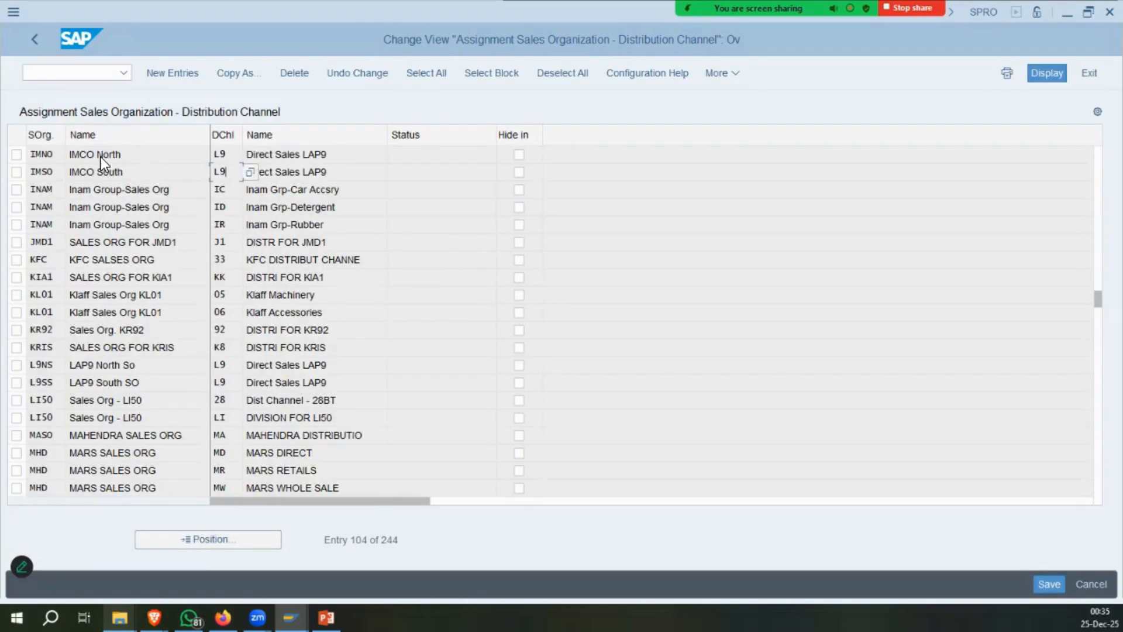
left_click(19, 155)
left_click(18, 172)
left_click(294, 73)
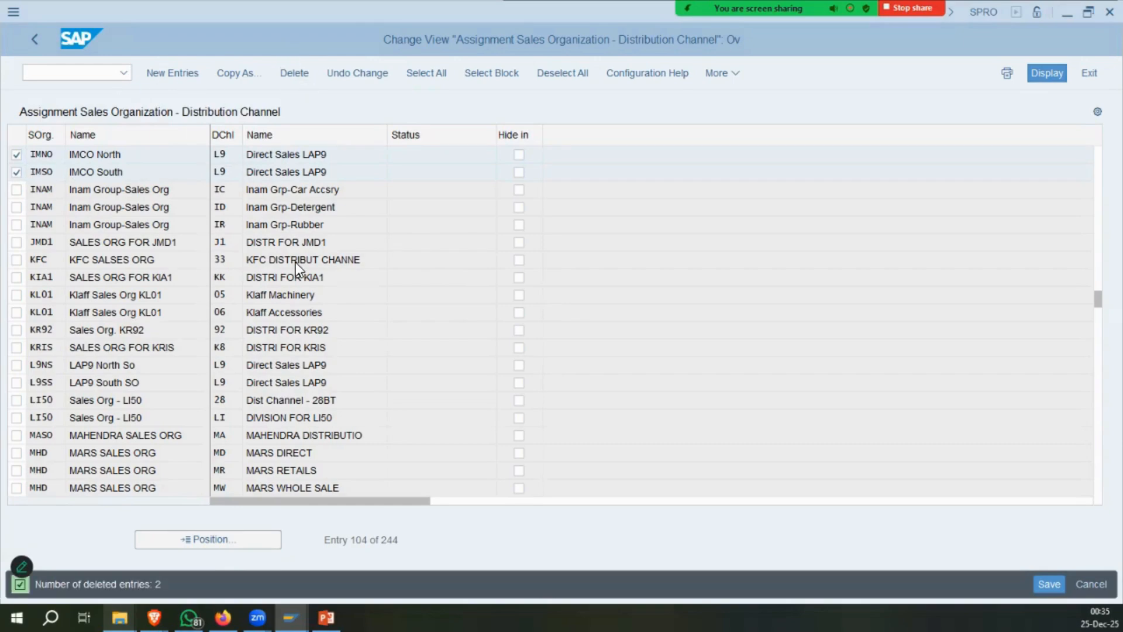
Add assignments of distribution channel I9 to sales organizations IMNO and IMSO, save them under the customizing request, and leave the activity.
key("F5")
type("imno")
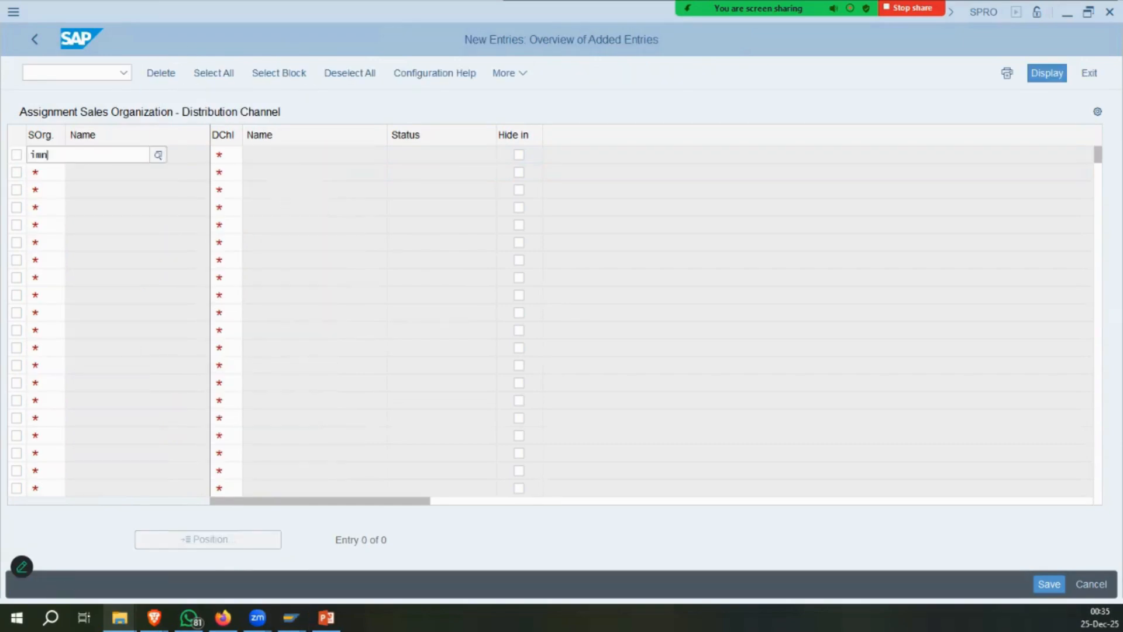
key("Tab")
type("i9")
key("Tab")
type("imso")
key("Return")
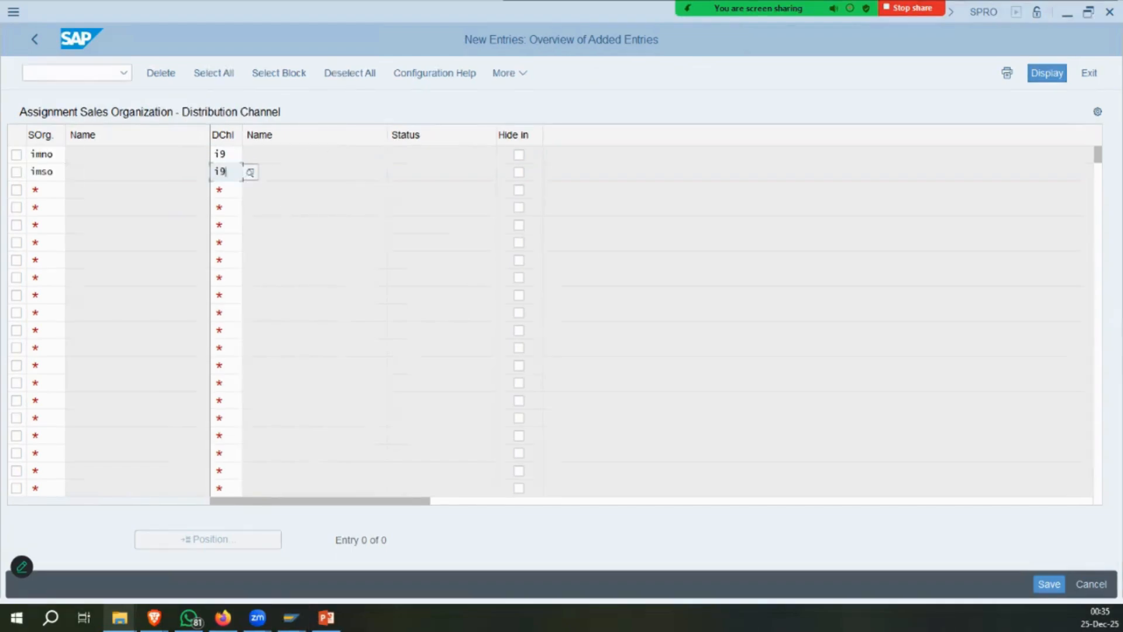
type("i9")
key("Return")
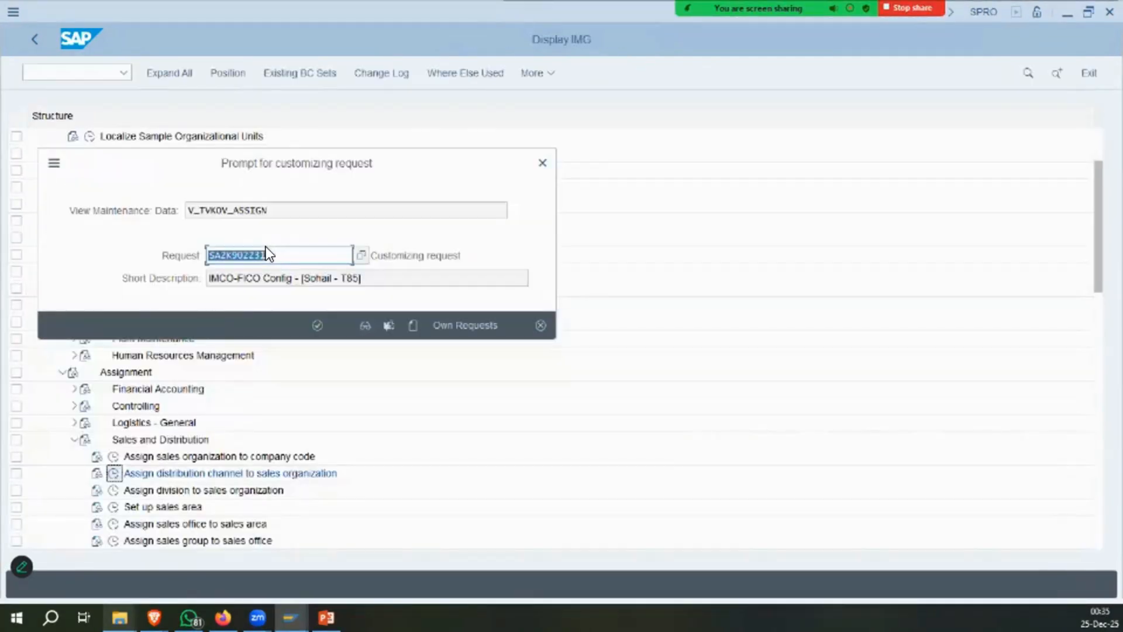
key("Return")
left_click(28, 36)
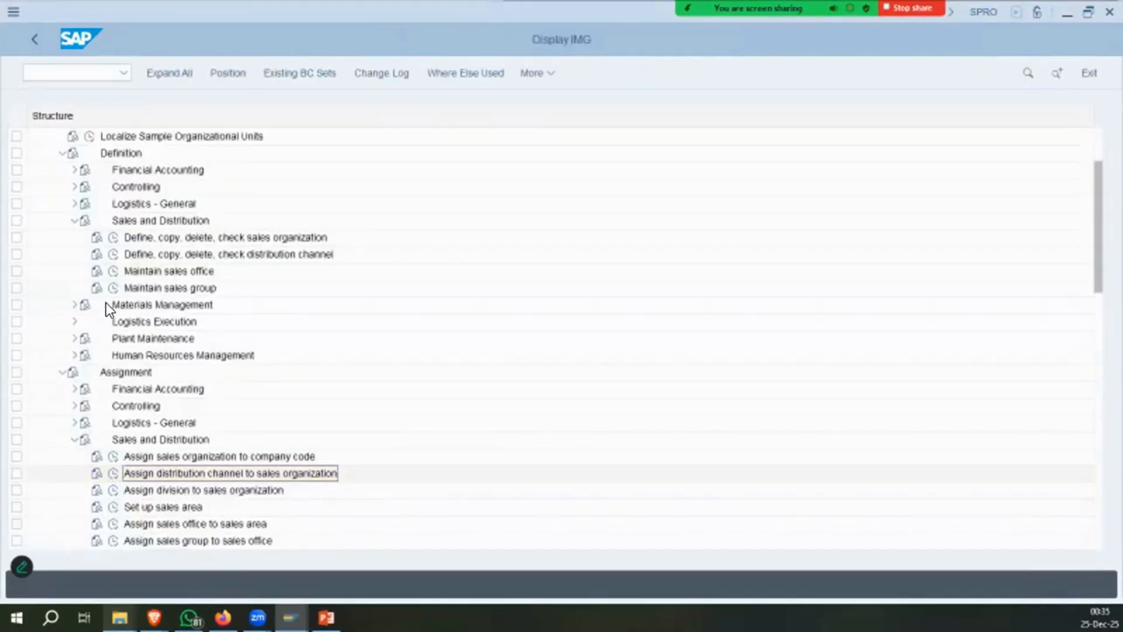
In the sales organization, distribution channel and plant assignment, add a new entry for IMNO with channel I9 and plant IM01.
scroll(204, 283, "down", 1)
left_click(112, 506)
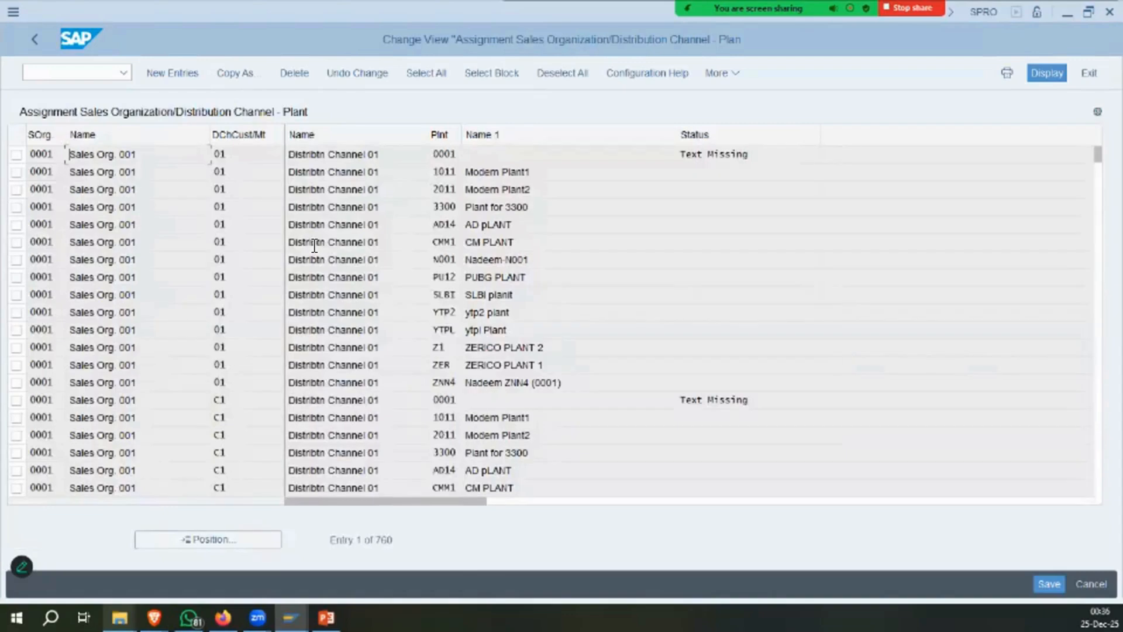
left_click(175, 73)
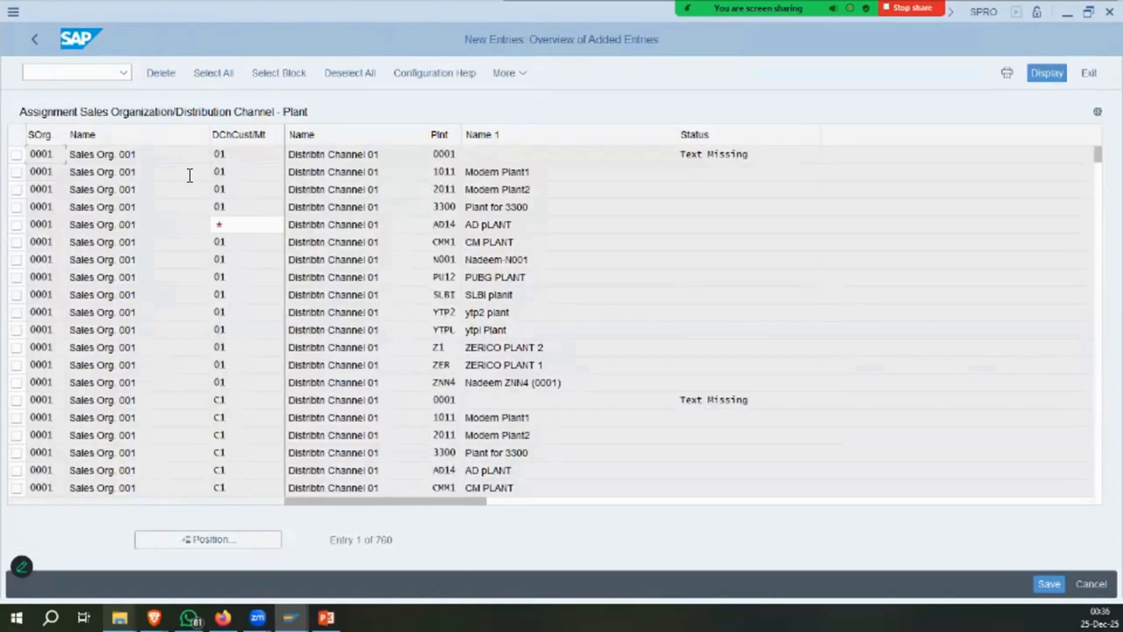
type("IMNO")
key("Tab")
type("T9")
key("Tab")
key("Return")
type("1403")
key("Return")
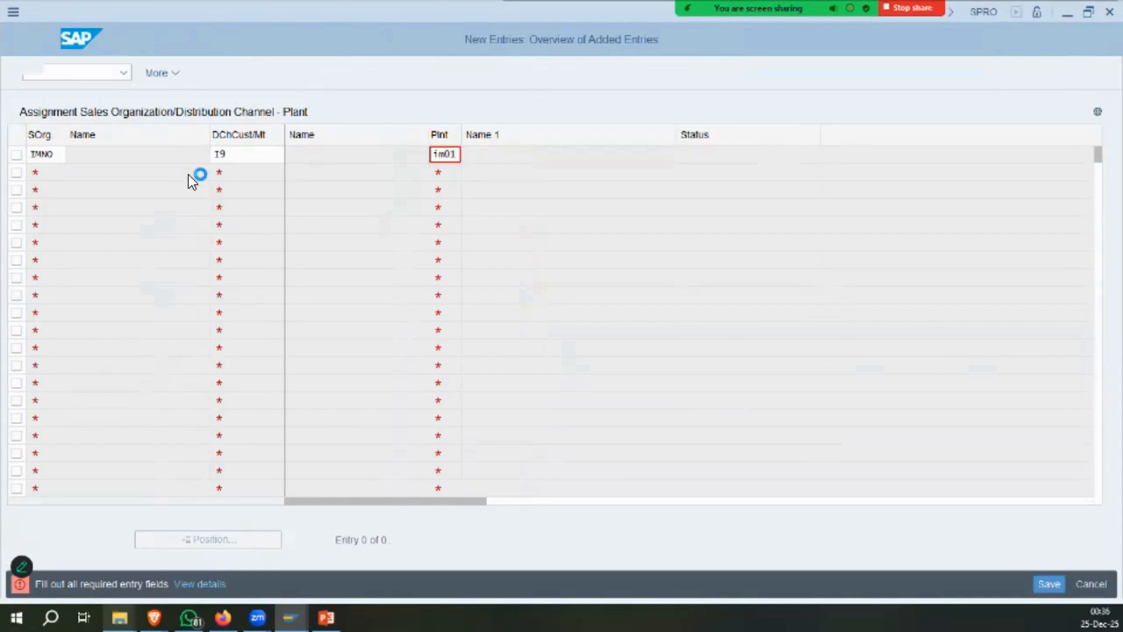
Add a second entry for IMSO with channel I9 and plant IM01, save both assignments, and return to the overview.
type("imso")
key("Tab")
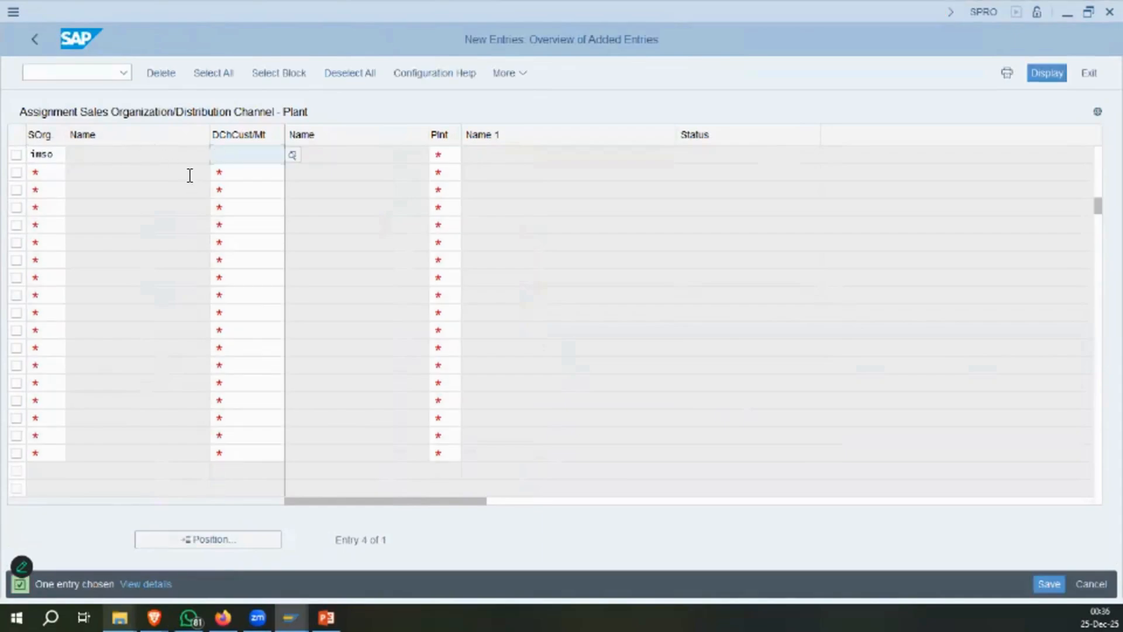
type("i9")
key("Tab")
type("1403")
key("Return")
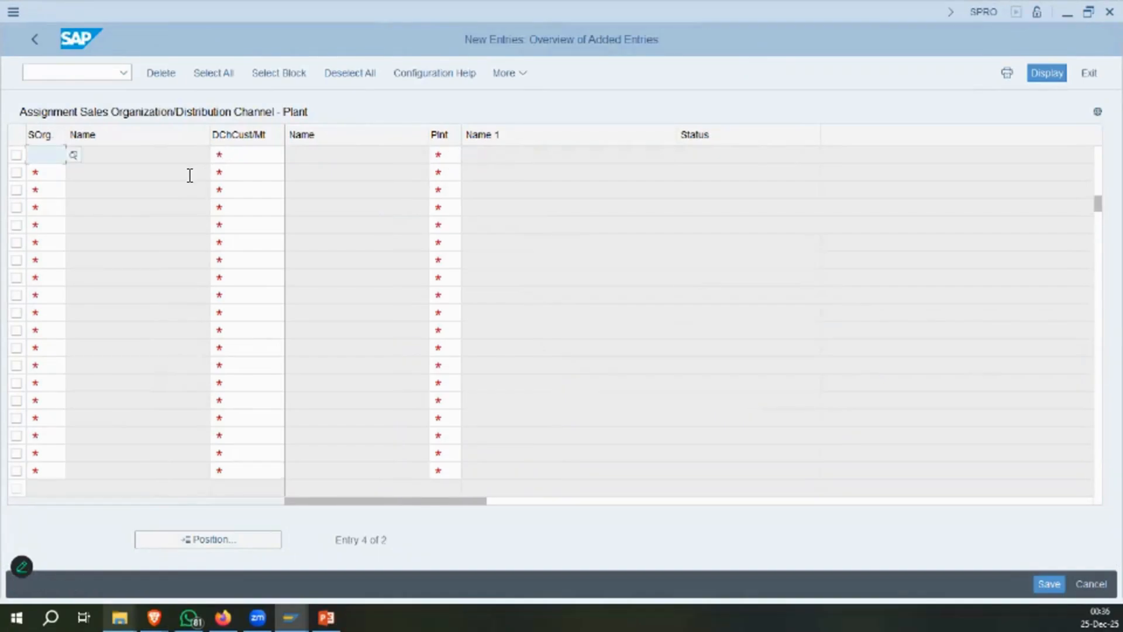
scroll(189, 175, "up", 2)
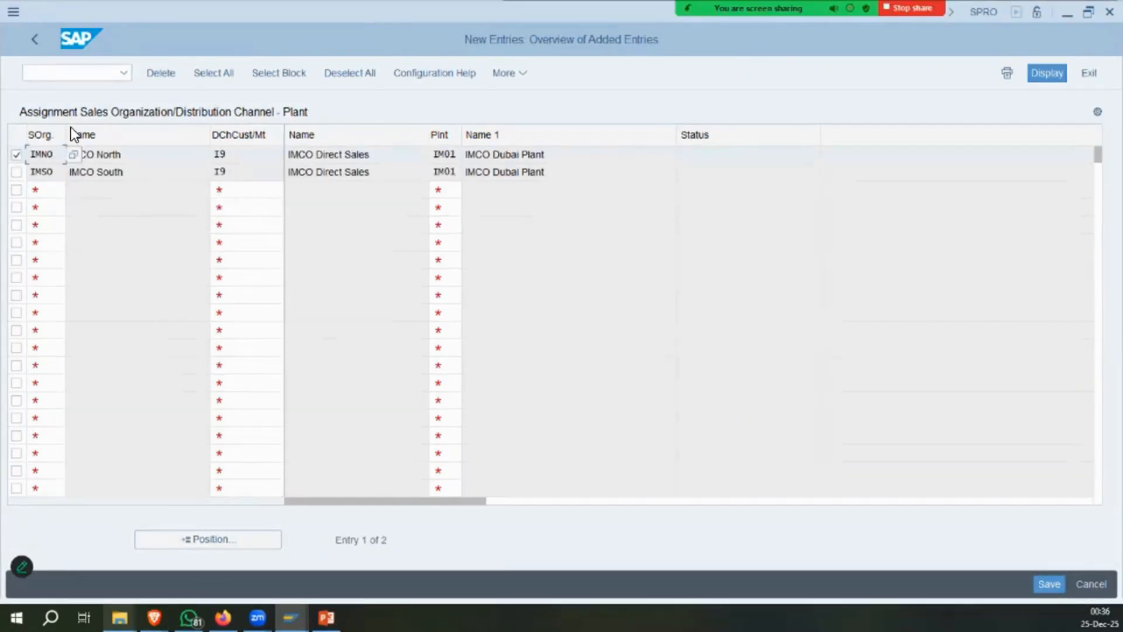
left_click(16, 172)
key("ctrl+s")
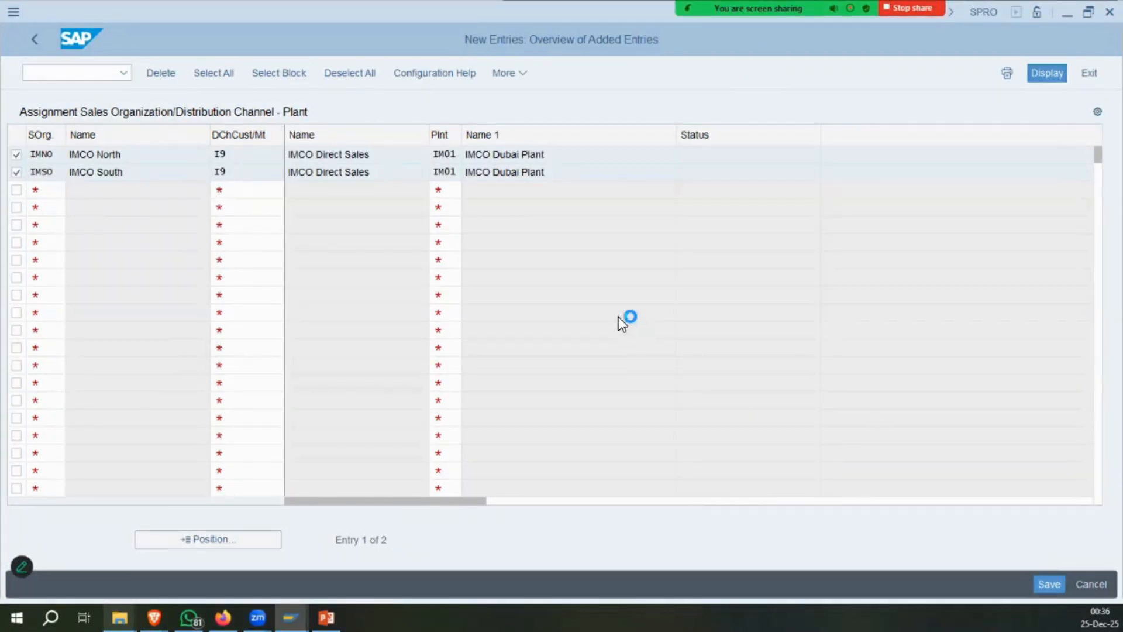
key("Return")
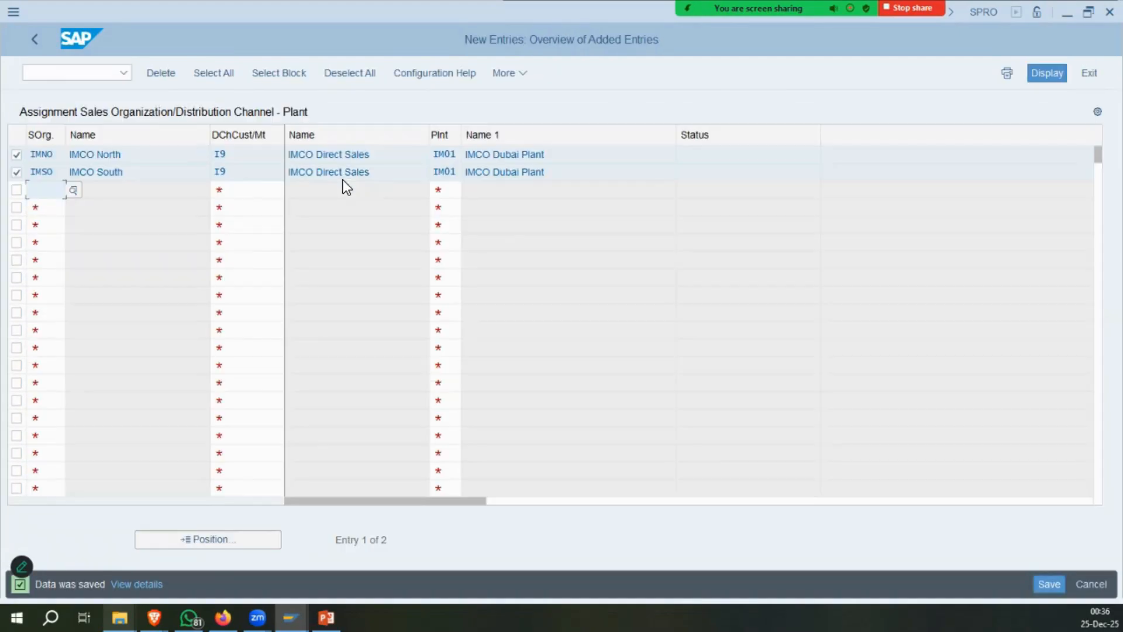
left_click(27, 40)
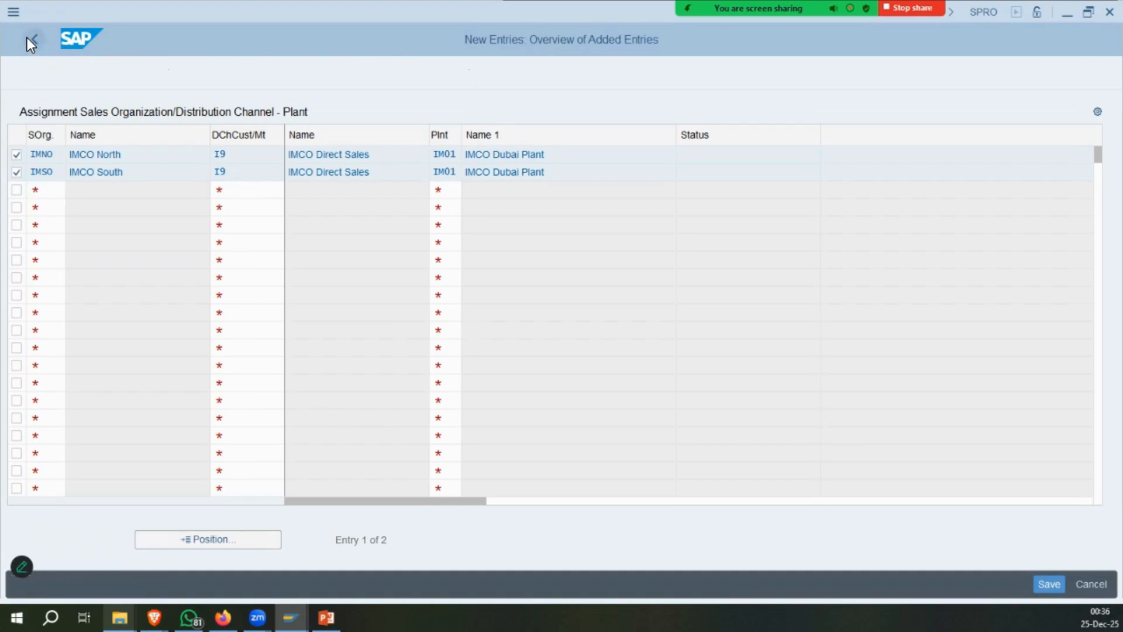
Find the IMNO entries and copy the I9 entry with plant IM01 as a new assignment to plant IM02.
left_click(208, 538)
type("im")
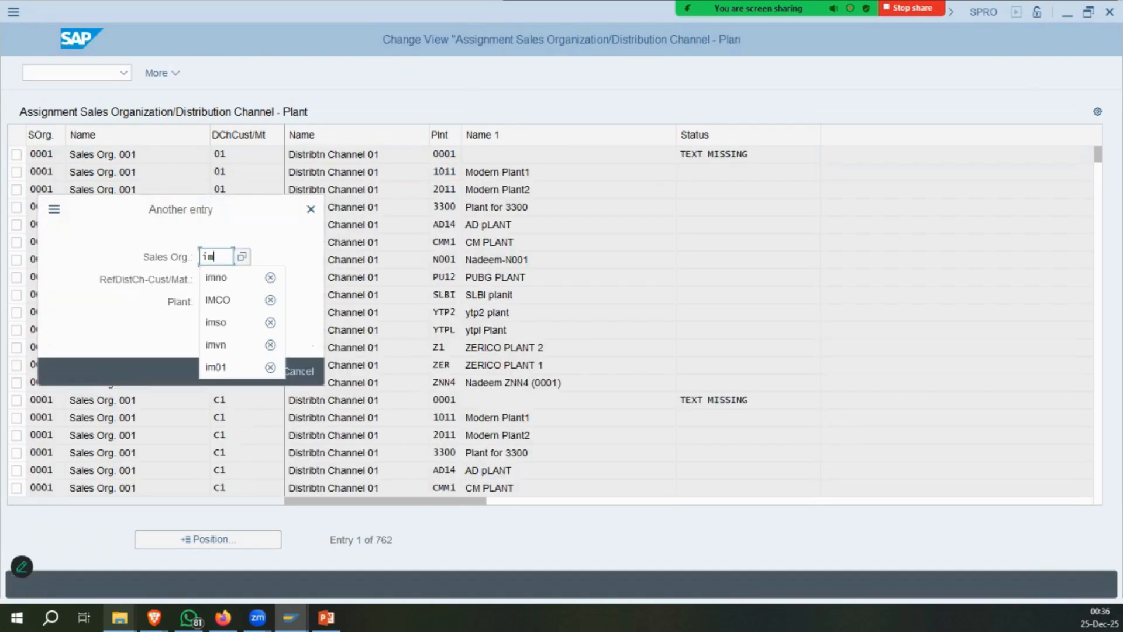
type("no")
key("Return")
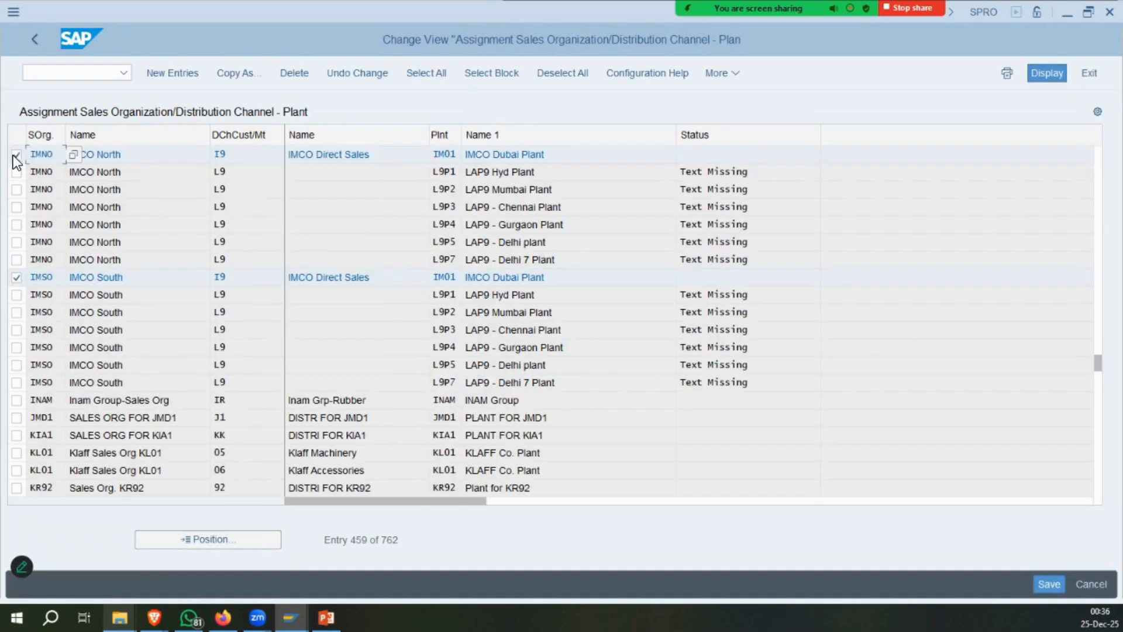
left_click(22, 279)
left_click(237, 75)
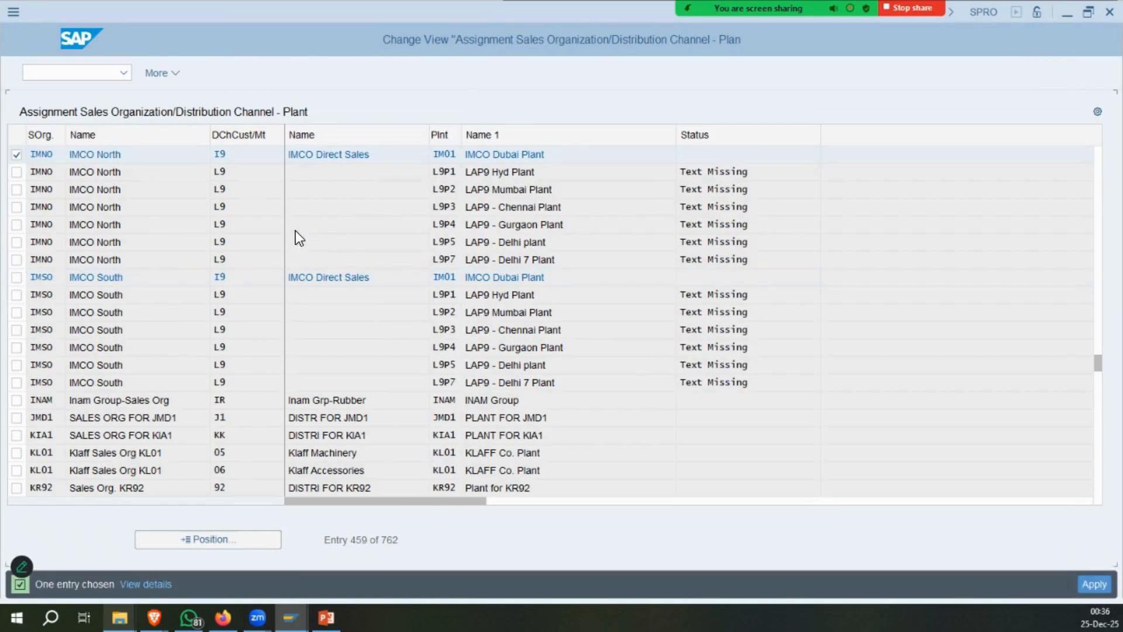
type("IM02")
key("Return")
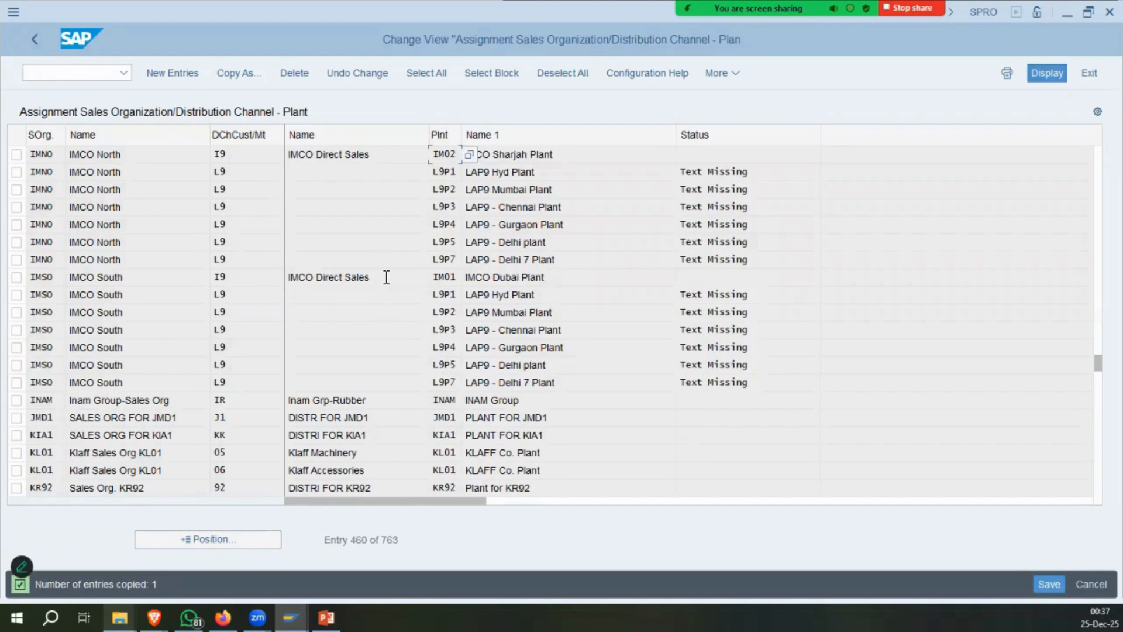
Delete all L9 channel plant assignments of IMNO and IMSO, plants L9P1 to L9P5 and L9P7, and save.
left_click(17, 172)
left_click(17, 189)
left_click(16, 207)
left_click(17, 224)
left_click(16, 242)
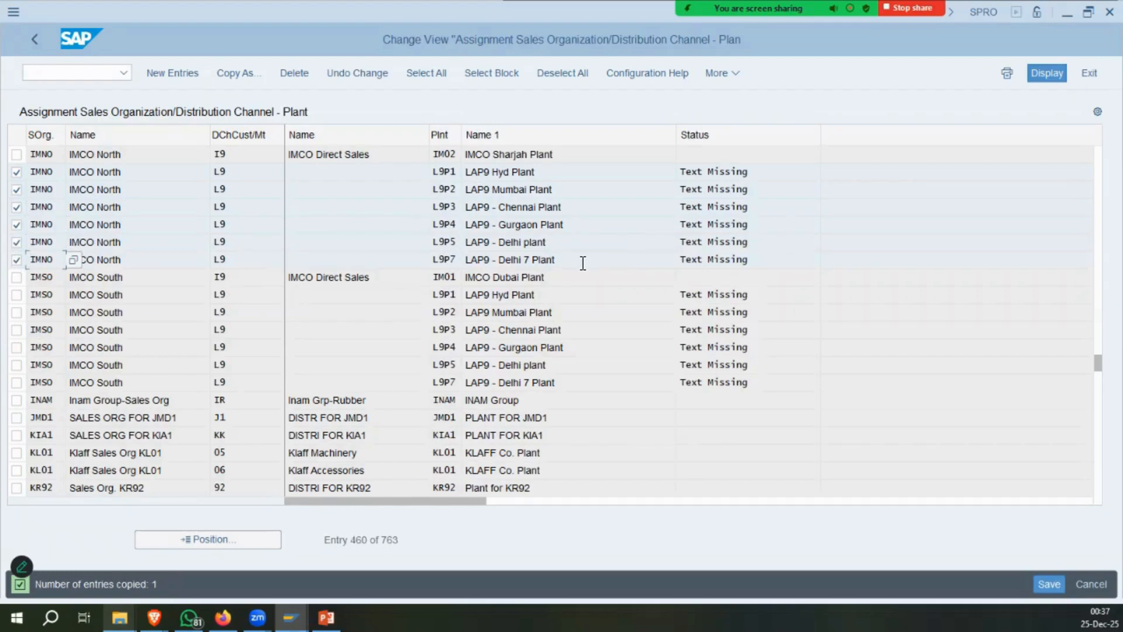
left_click(17, 295)
left_click(16, 312)
left_click(16, 330)
left_click(16, 347)
left_click(16, 365)
left_click(17, 382)
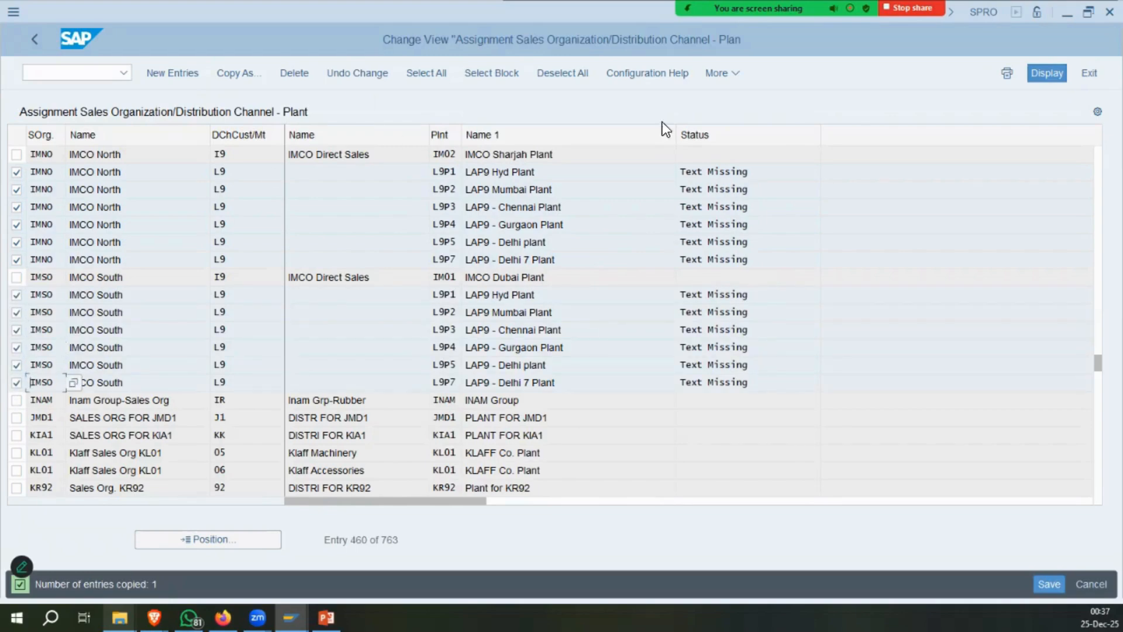
left_click(293, 73)
left_click(1048, 584)
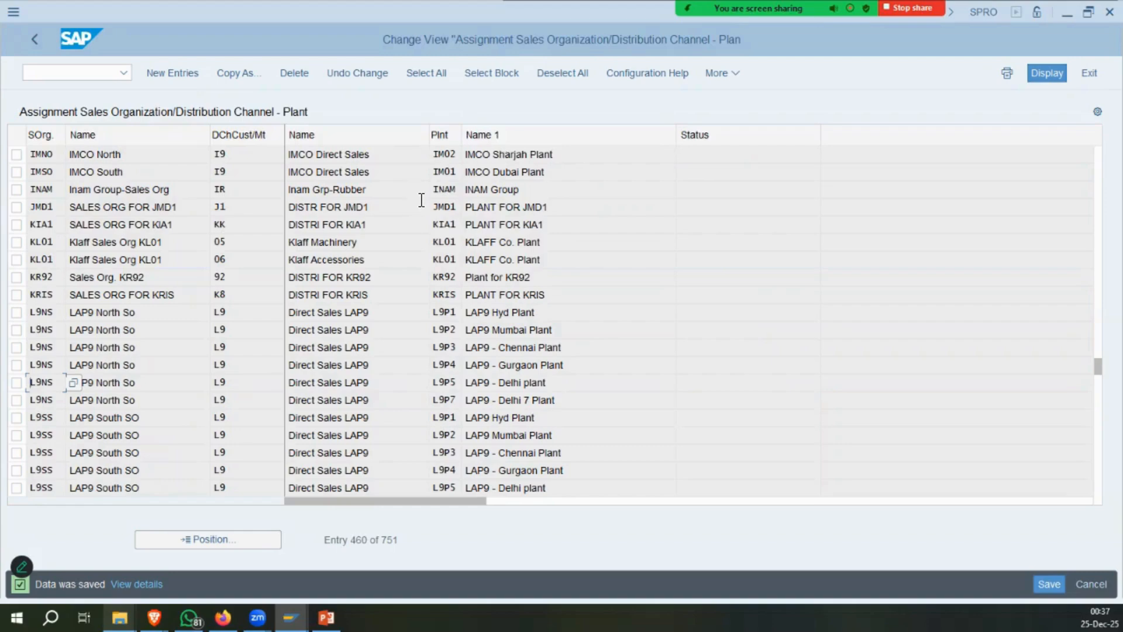
Copy the IMSO entry with channel I9 as an assignment to plant IM02, save it, and return to the customizing tree.
scroll(421, 200, "up", 1)
left_click(453, 207)
left_click(16, 224)
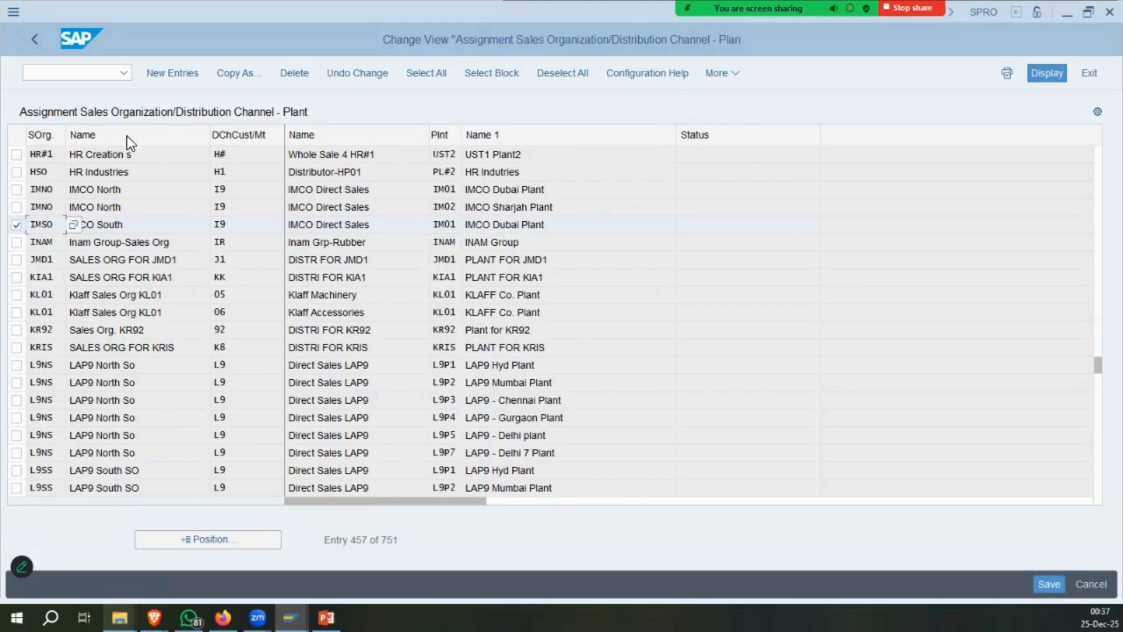
left_click(253, 79)
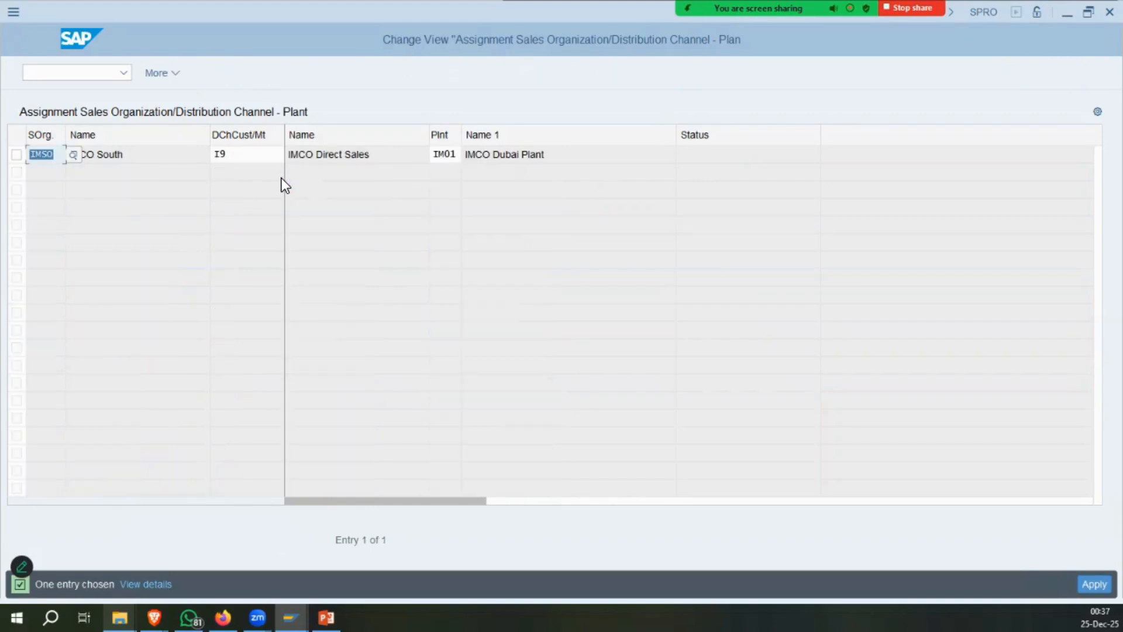
type("IM02")
key("Return")
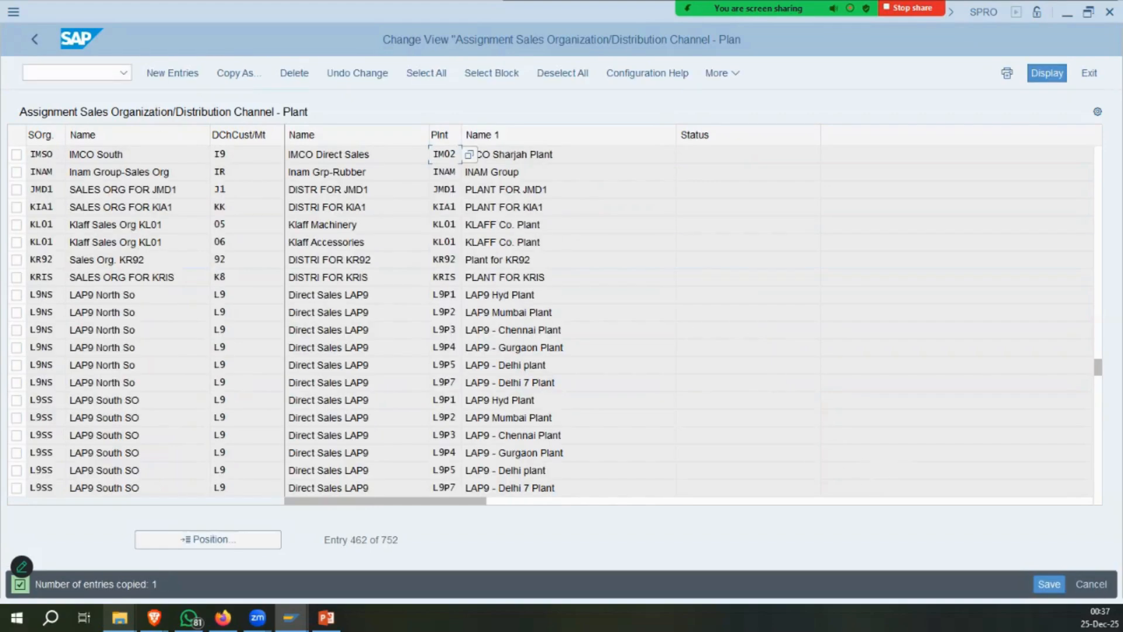
key("ctrl+s")
left_click(34, 41)
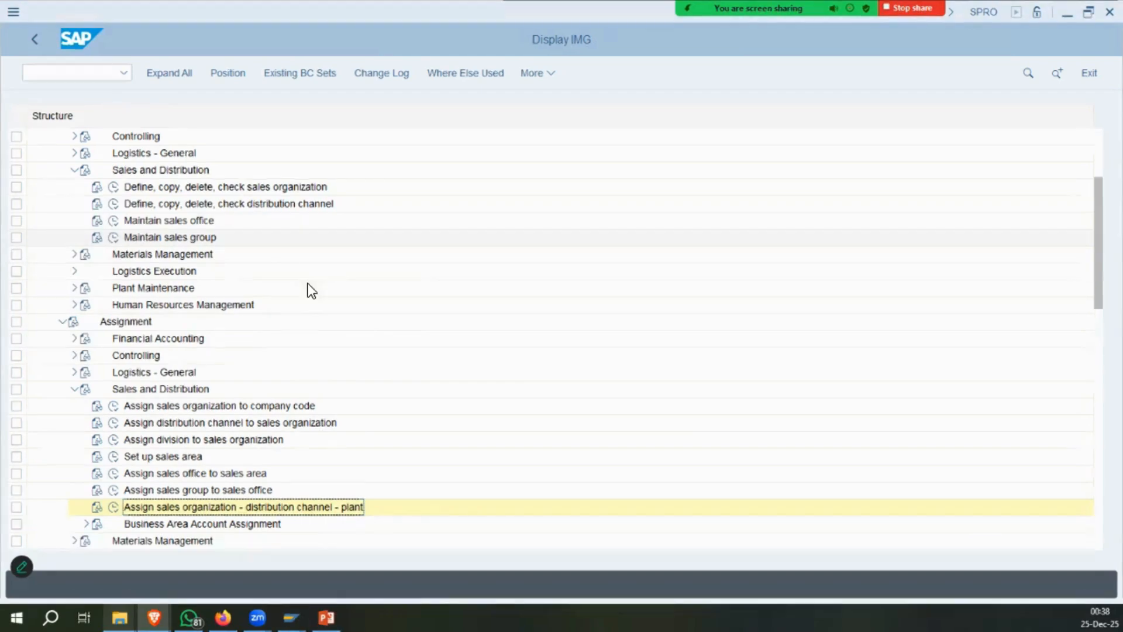
Open transaction MM50 and list the extendable views of material IMRM.
left_click(154, 271)
left_click(205, 238)
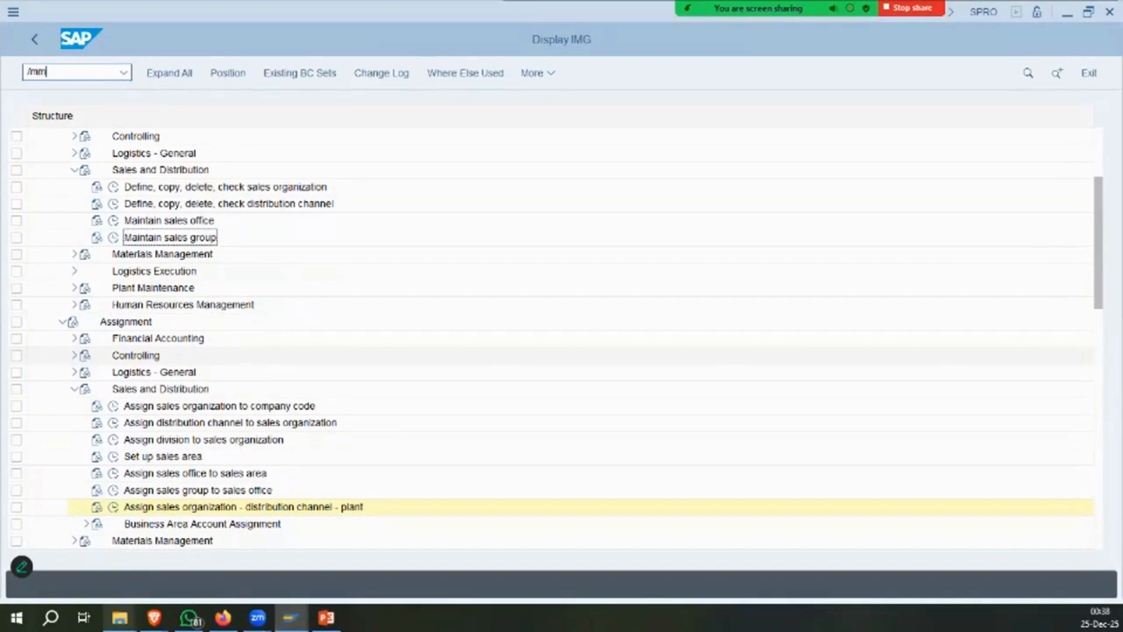
key("Return")
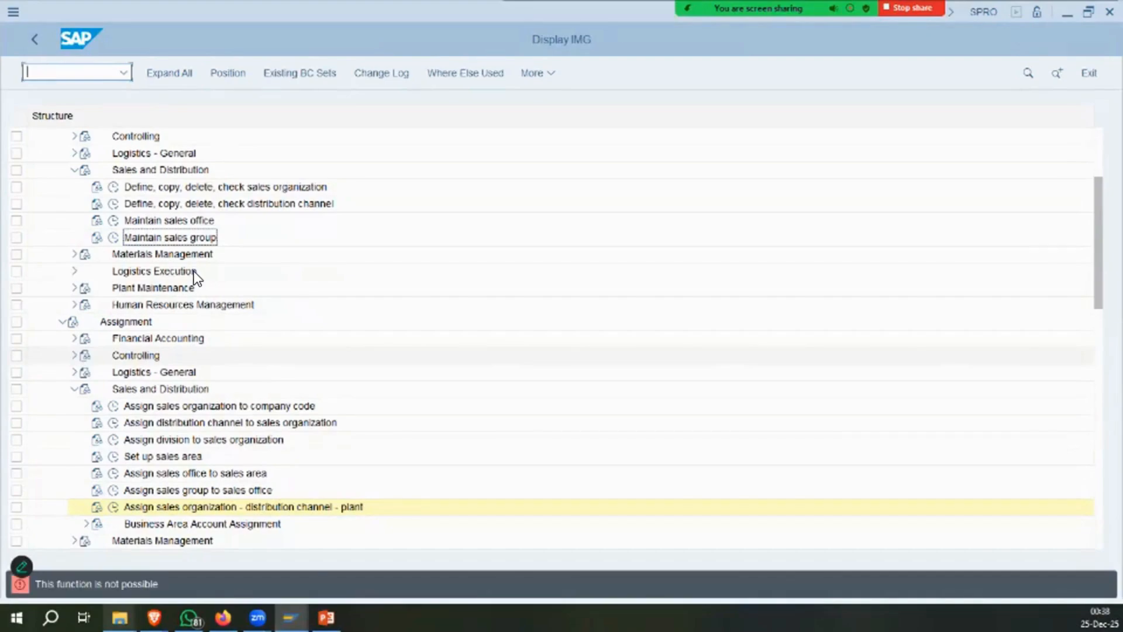
type("/nmm50")
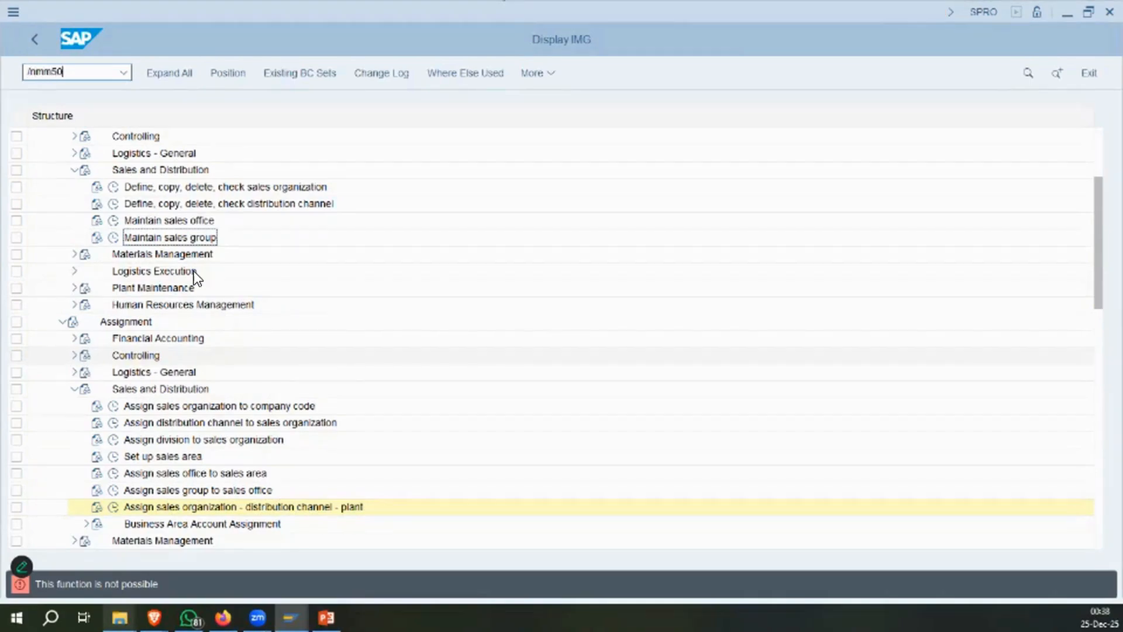
key("Return")
key("Tab")
key("Tab")
key("shift+Tab")
type("tmrm")
key("Return")
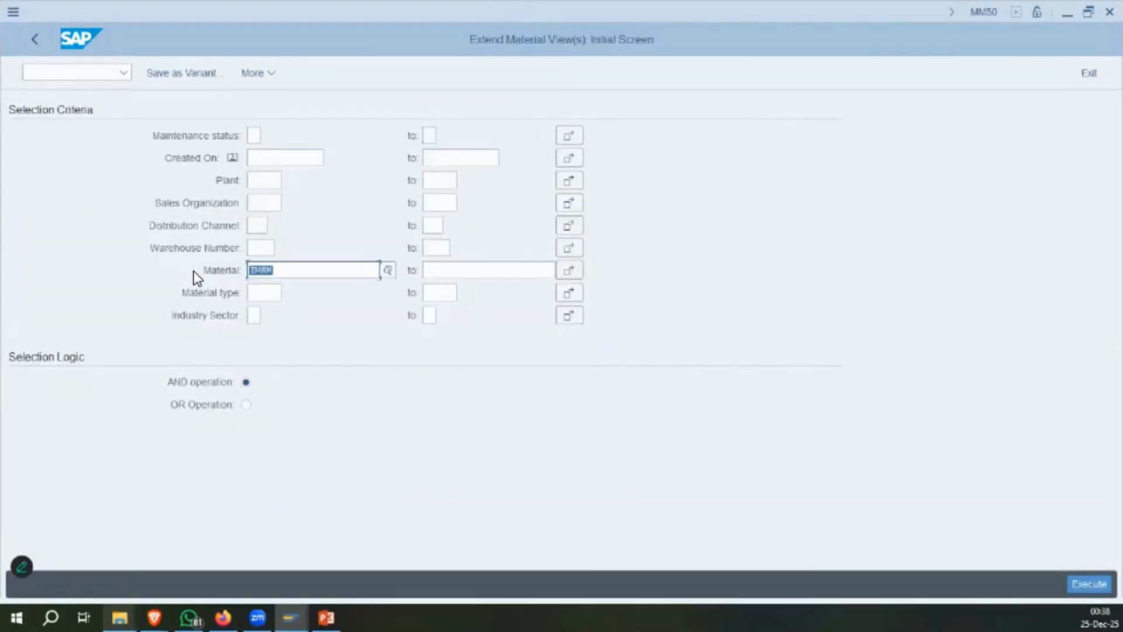
key("F8")
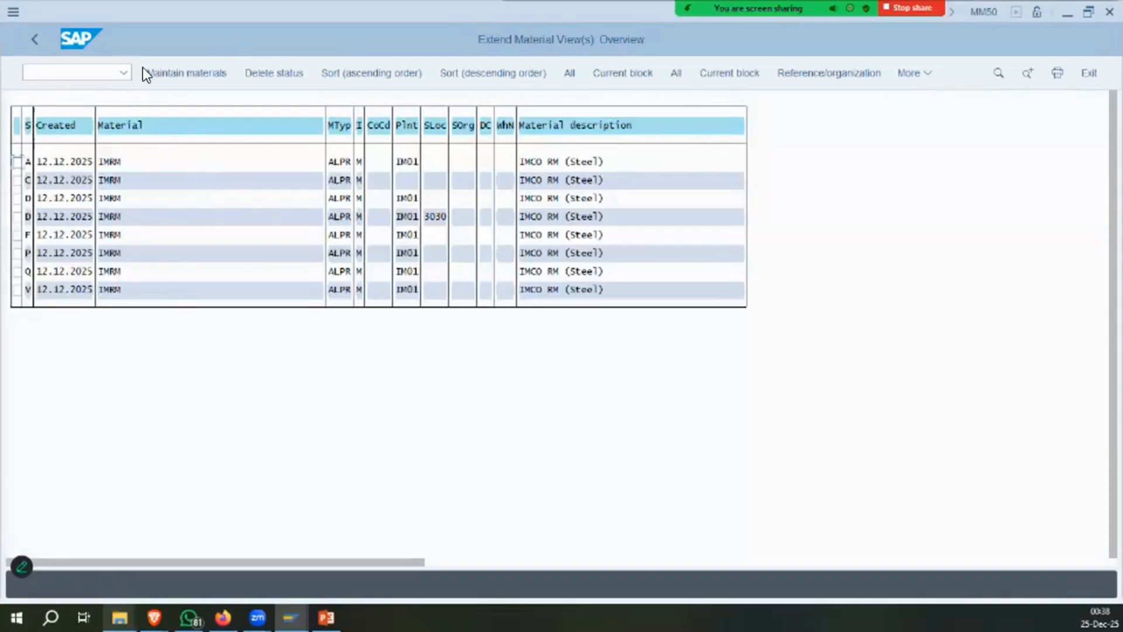
Select all listed views for maintenance and try to open Sales: sales org. 1 of IMRM with sales organization IMNO and distribution channel I9.
left_click(569, 73)
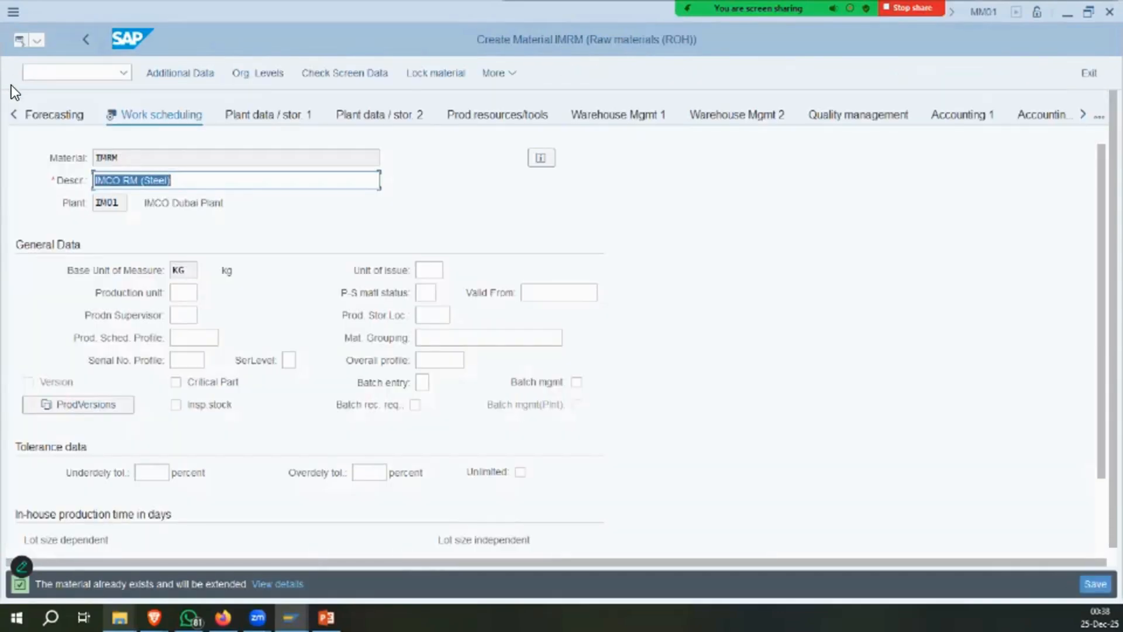
left_click(13, 108)
left_click(237, 117)
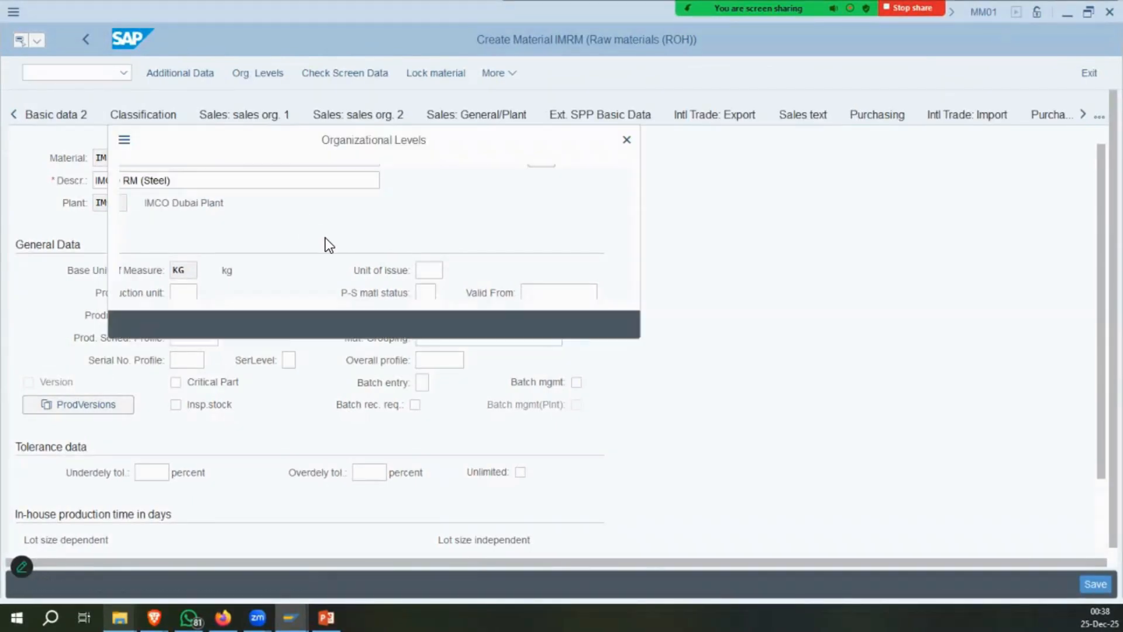
type("imno")
key("Tab")
type("i9")
key("Return")
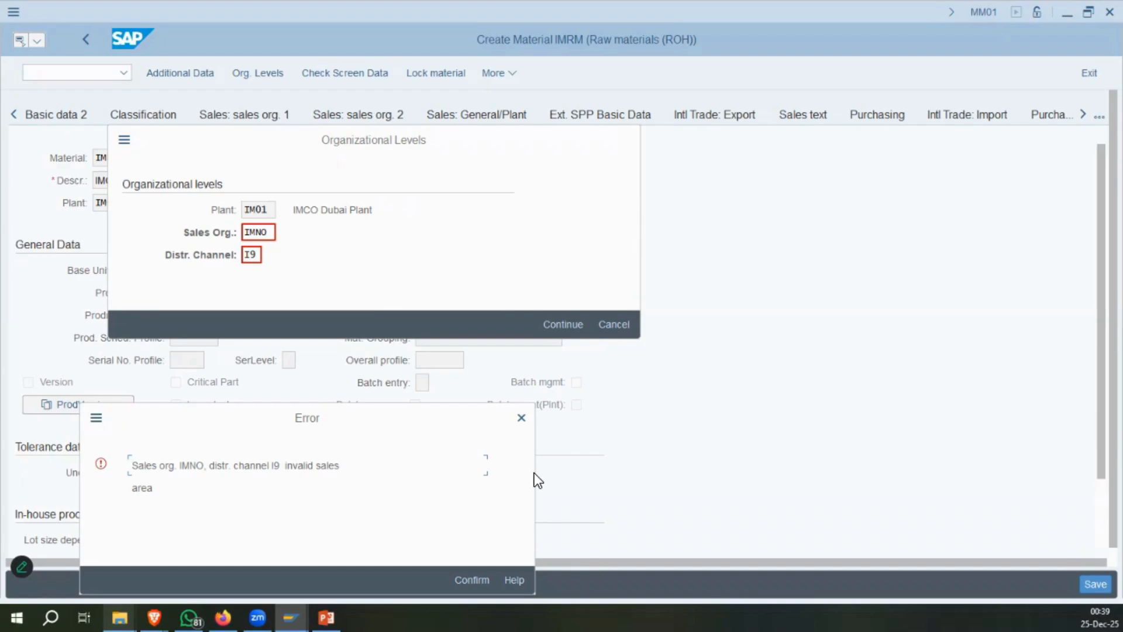
left_click(521, 418)
left_click(619, 323)
Return to the SPRO customizing tree and open the sales organization, distribution channel and plant assignment under Enterprise Structure.
key("ctrl+slash")
type("/nspro")
key("Return")
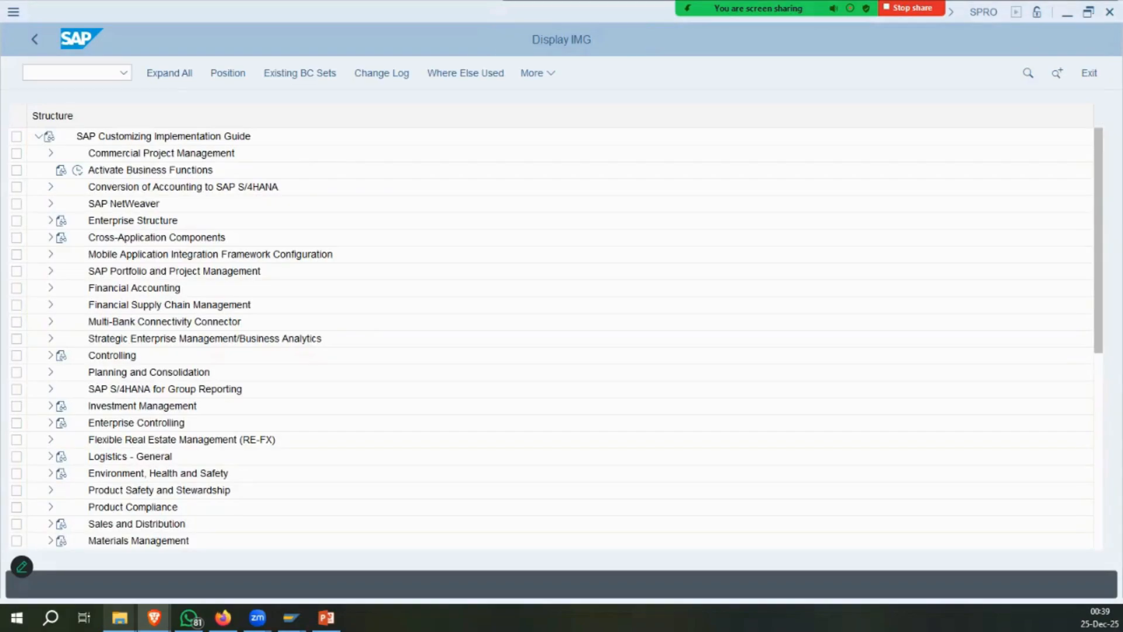
left_click(117, 358)
left_click(50, 221)
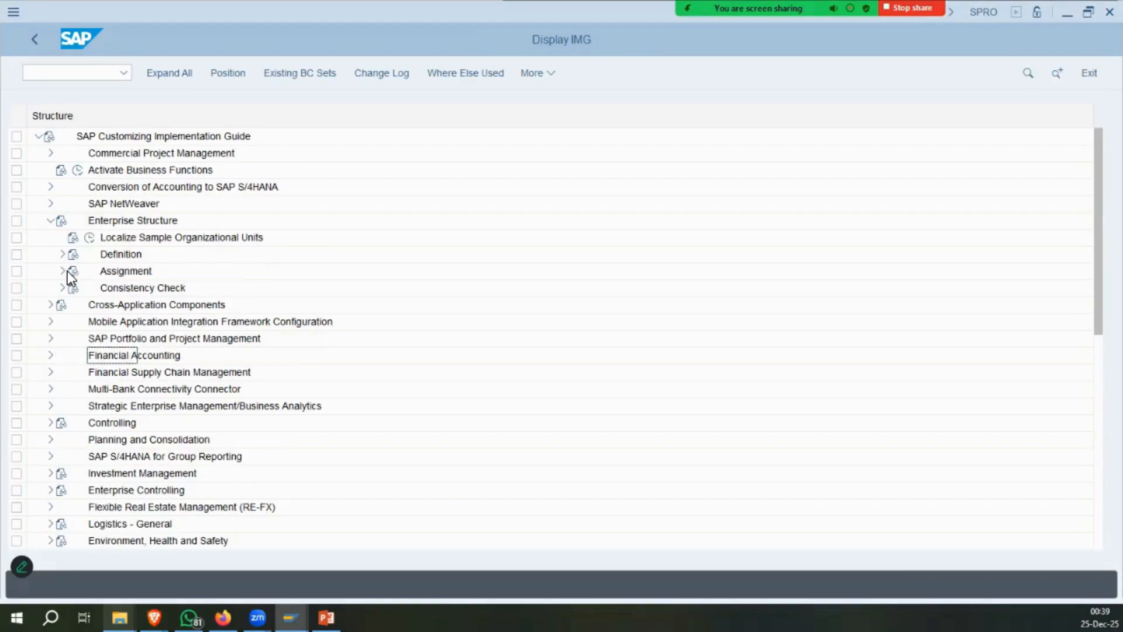
left_click(63, 271)
left_click(74, 338)
left_click(114, 456)
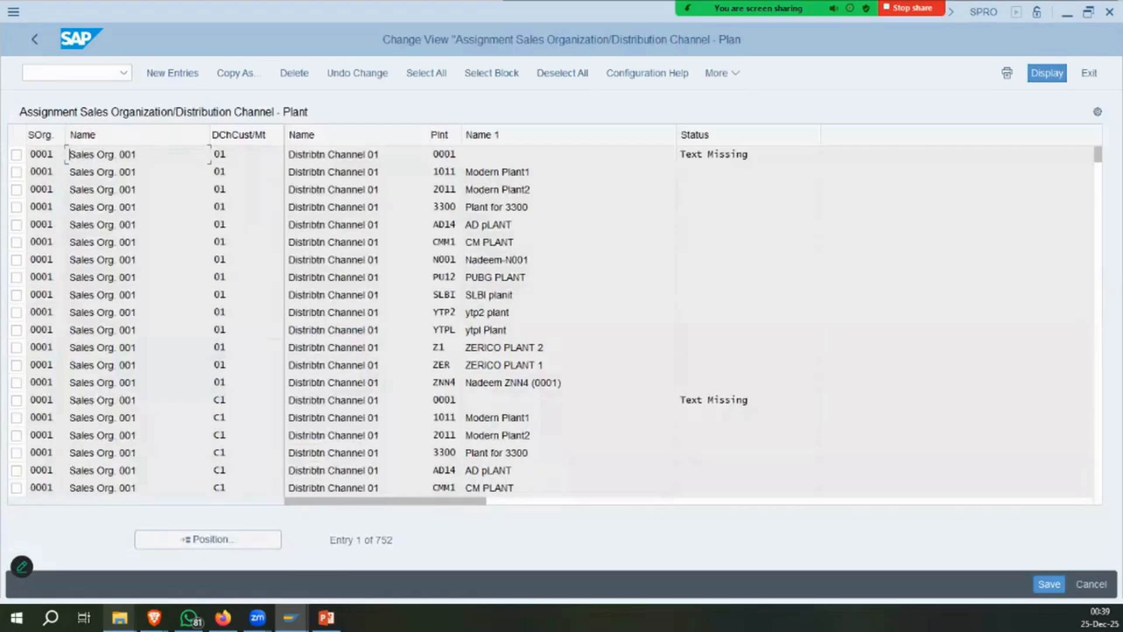
Look up the IMNO and IMSO plant assignments, check their channels and plants, and leave the activity.
left_click(208, 539)
type("imno")
key("Return")
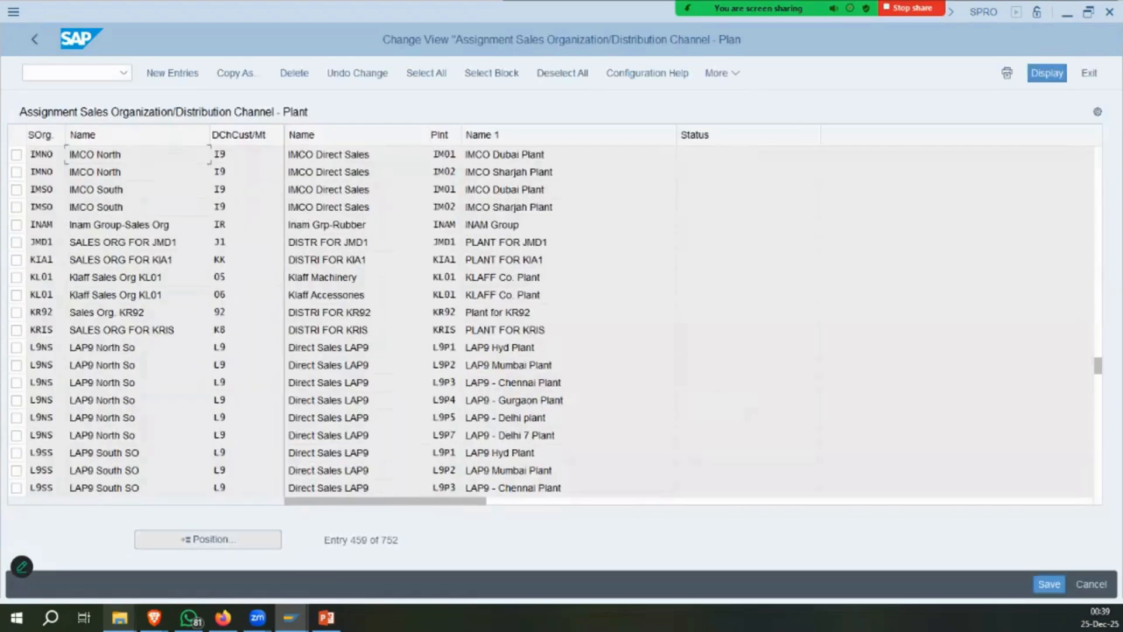
left_click(450, 207)
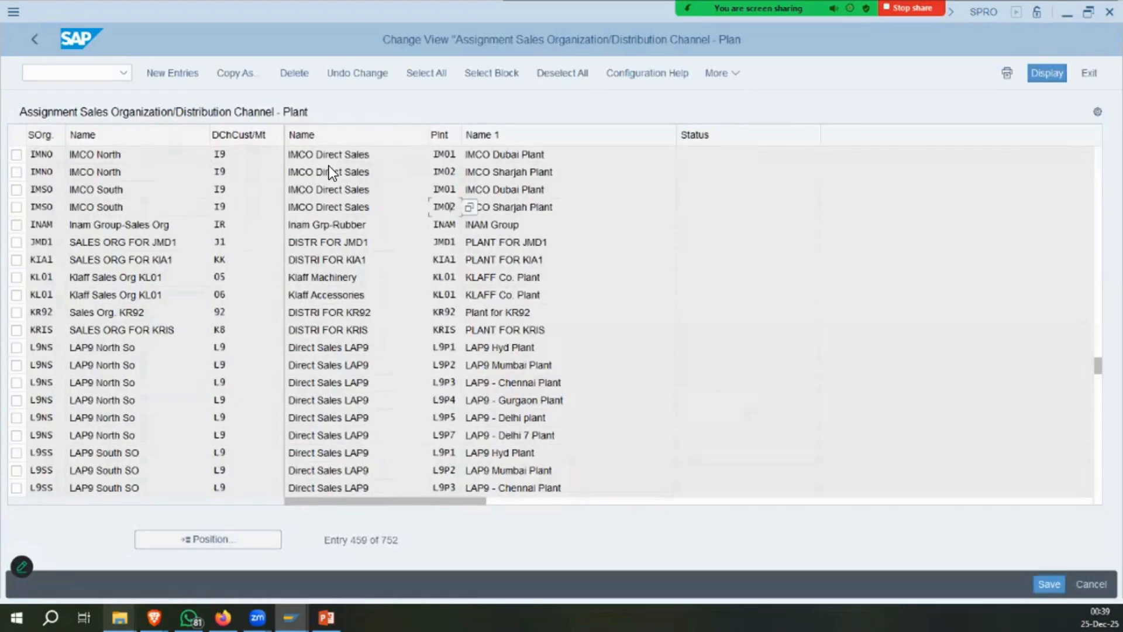
left_click(98, 154)
left_click(54, 206)
left_click(34, 39)
Look up the company code assigned to sales organization IMNO and return to the customizing tree.
left_click(114, 355)
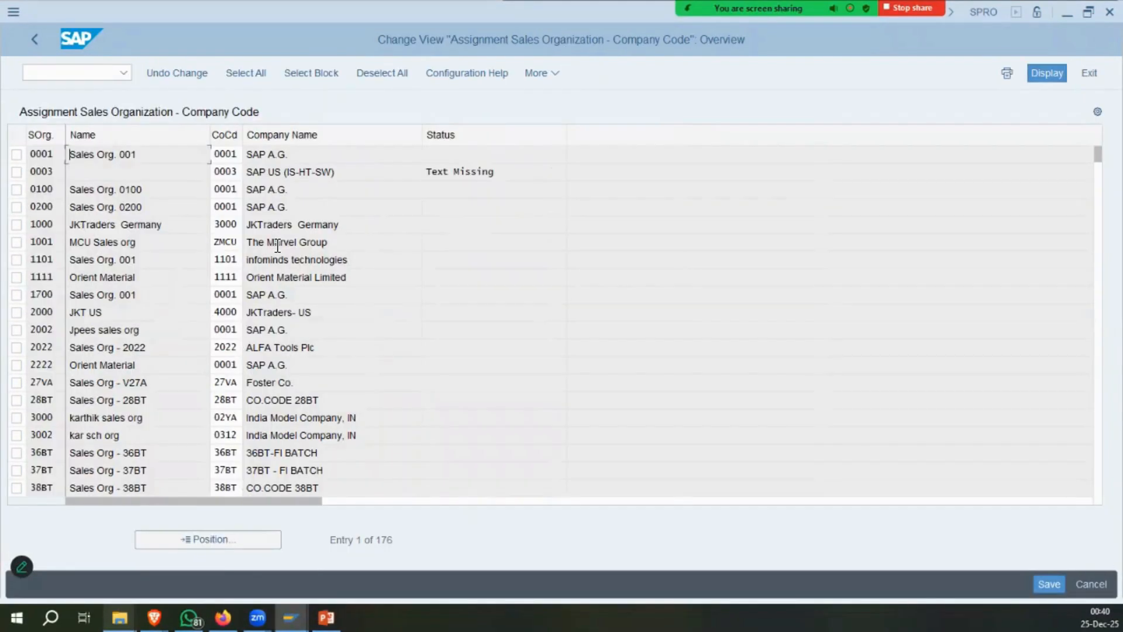
left_click(207, 538)
type("im")
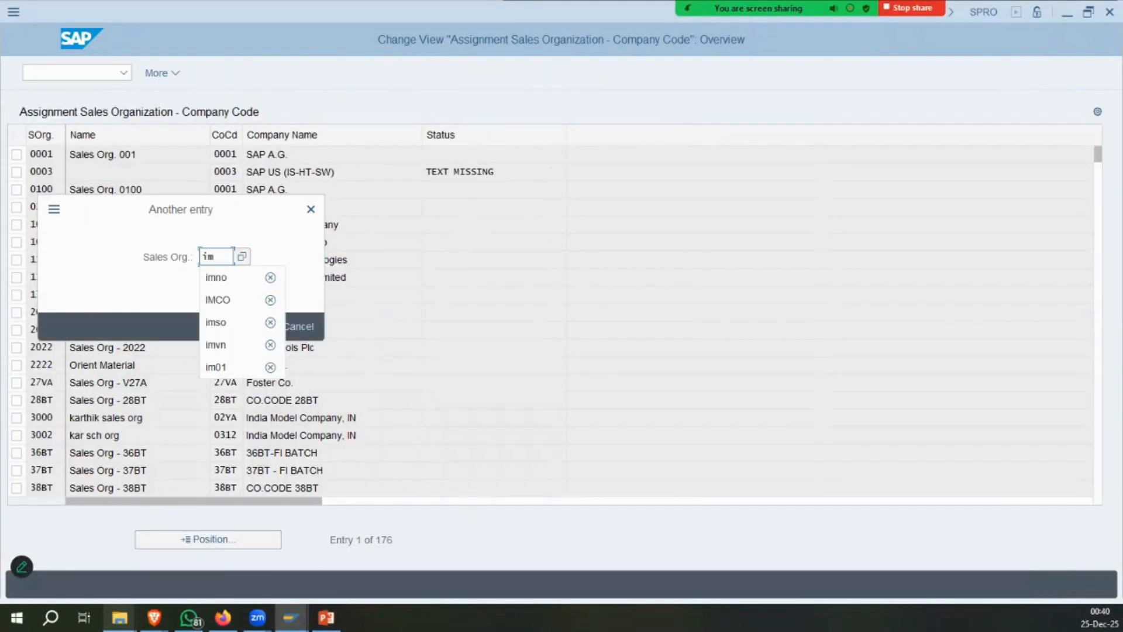
type("no")
key("Return")
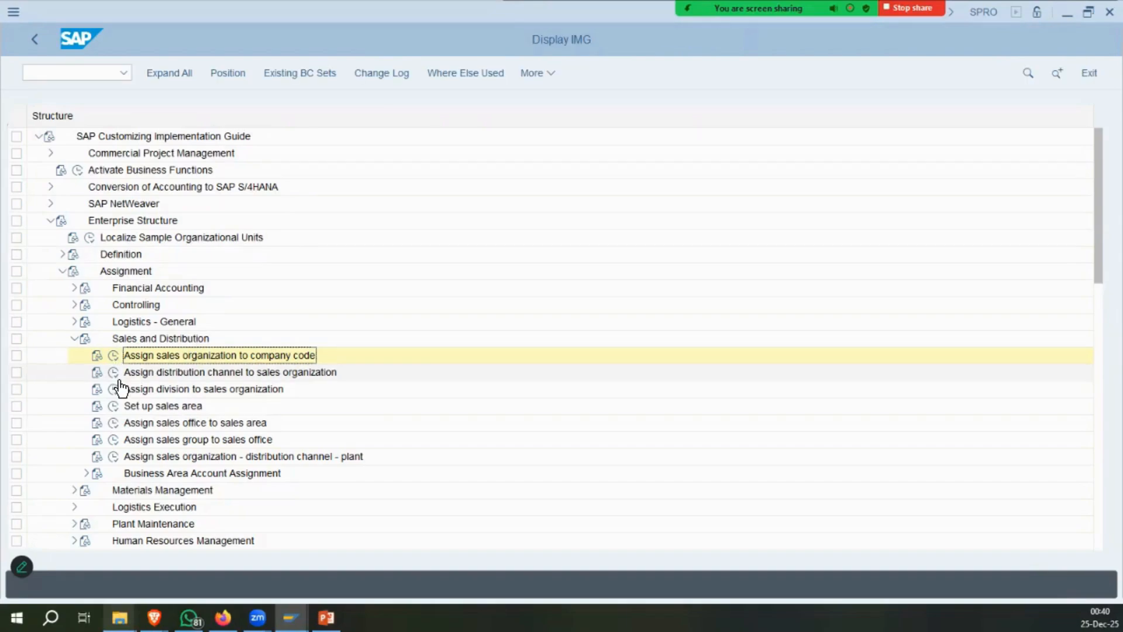
Check the distribution channel assigned to sales organization IMNO and leave the activity.
left_click(114, 372)
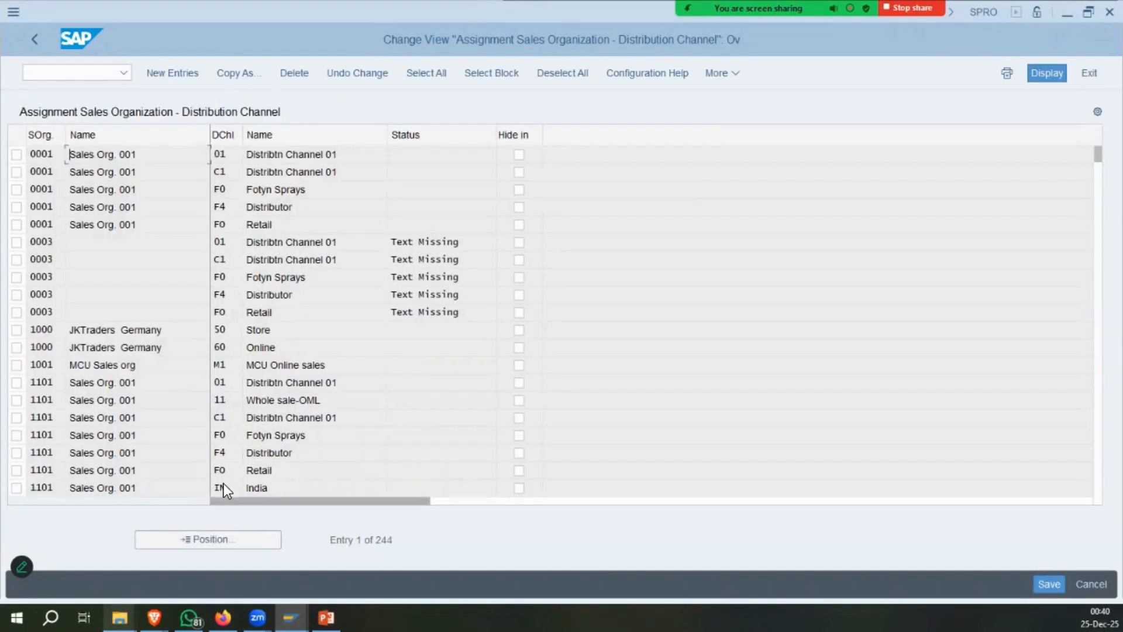
left_click(207, 538)
type("imn")
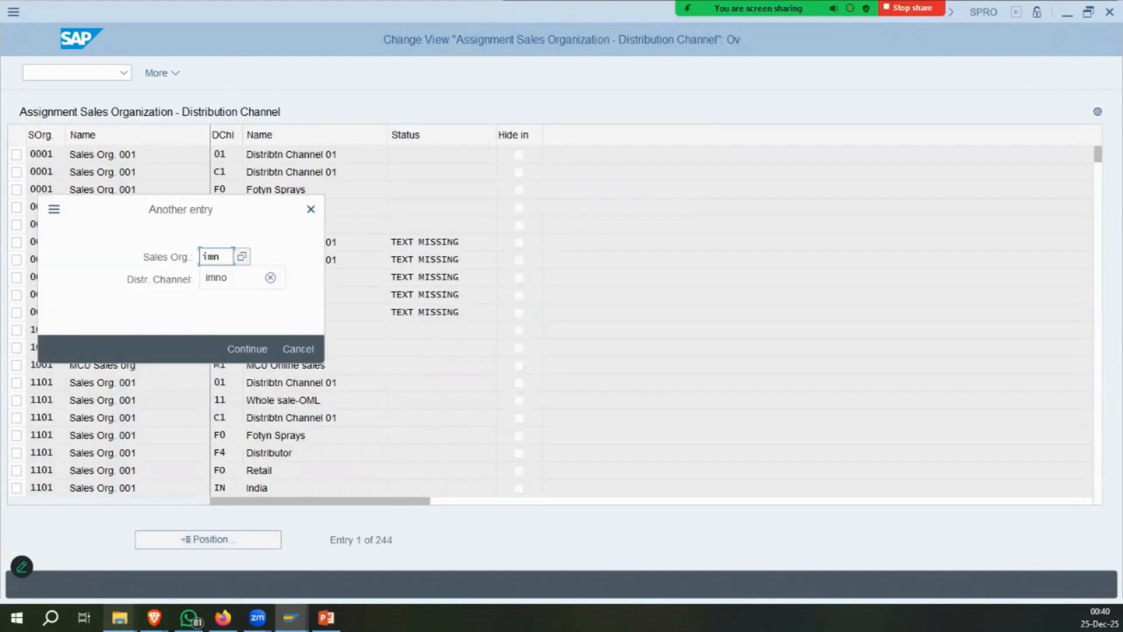
type("o")
key("Return")
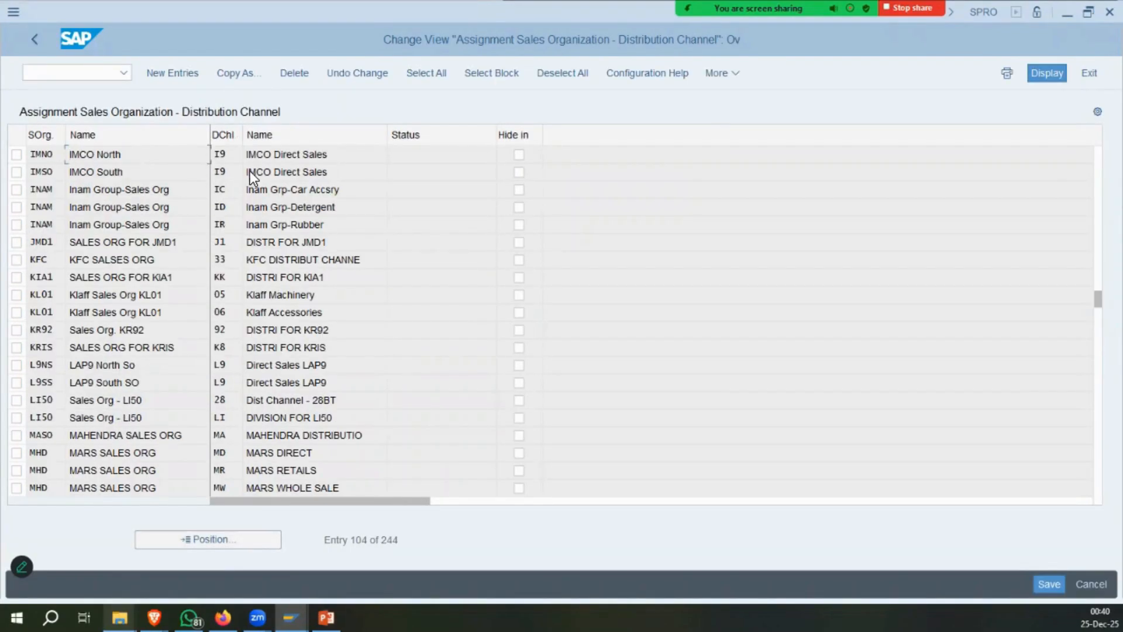
left_click(30, 41)
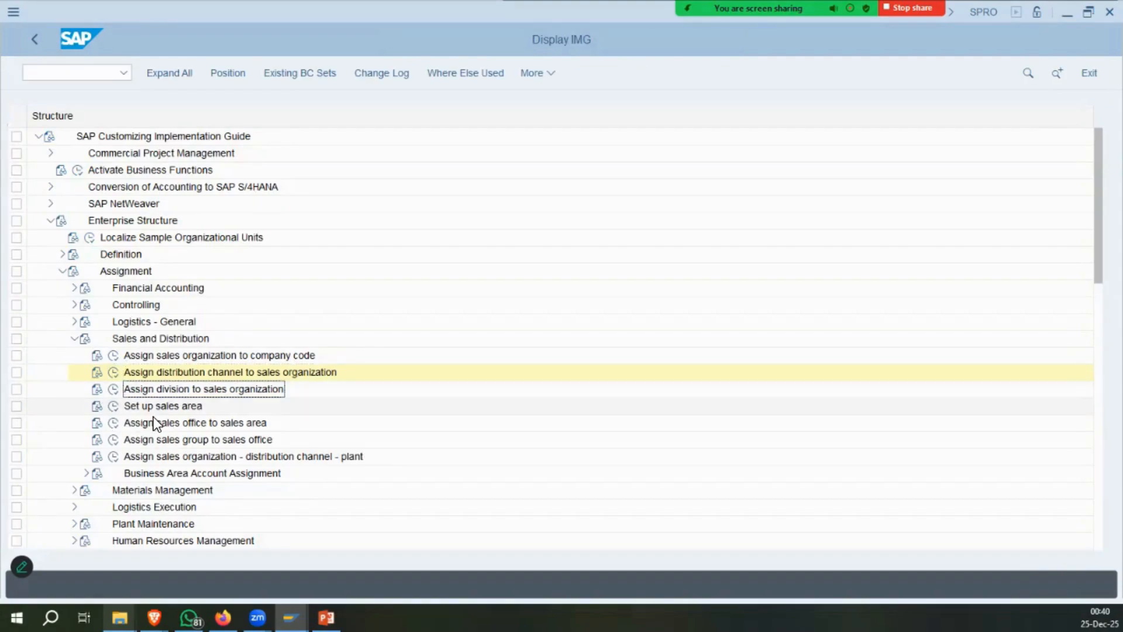
Check the plant assignments of sales organization IMNO's distribution channel once more and leave the activity.
left_click(113, 456)
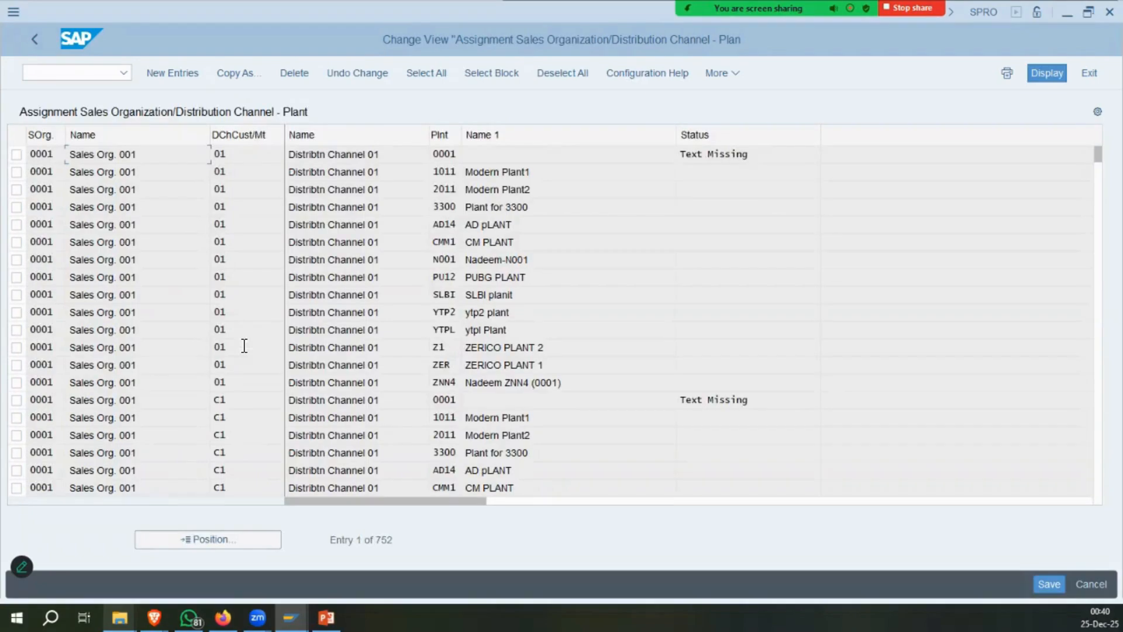
left_click(220, 540)
type("imno")
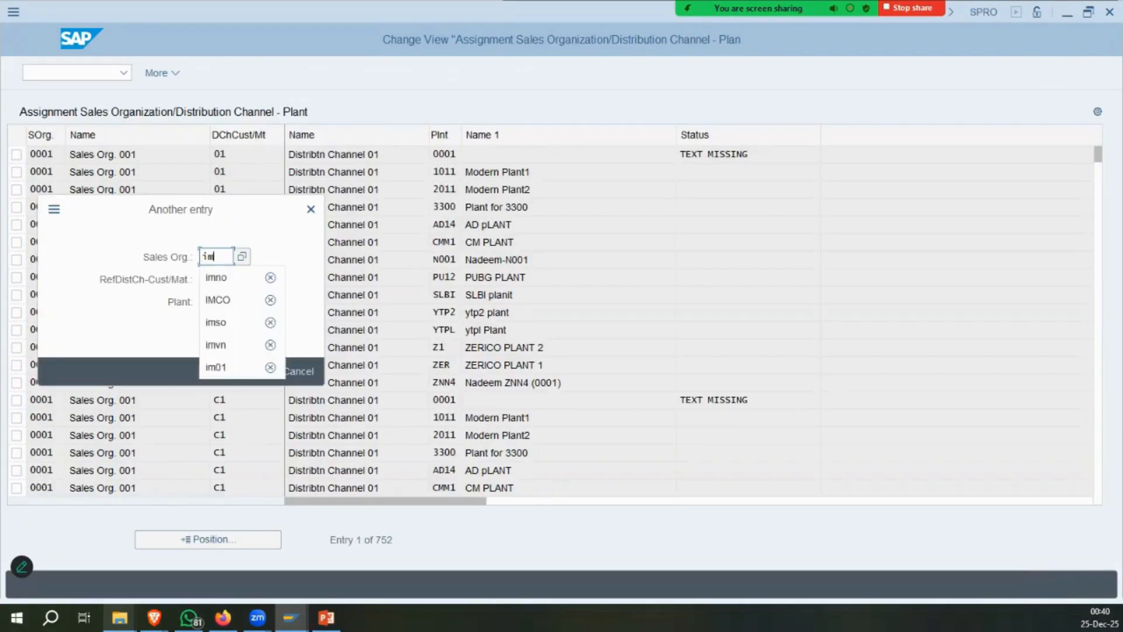
key("Return")
left_click(345, 189)
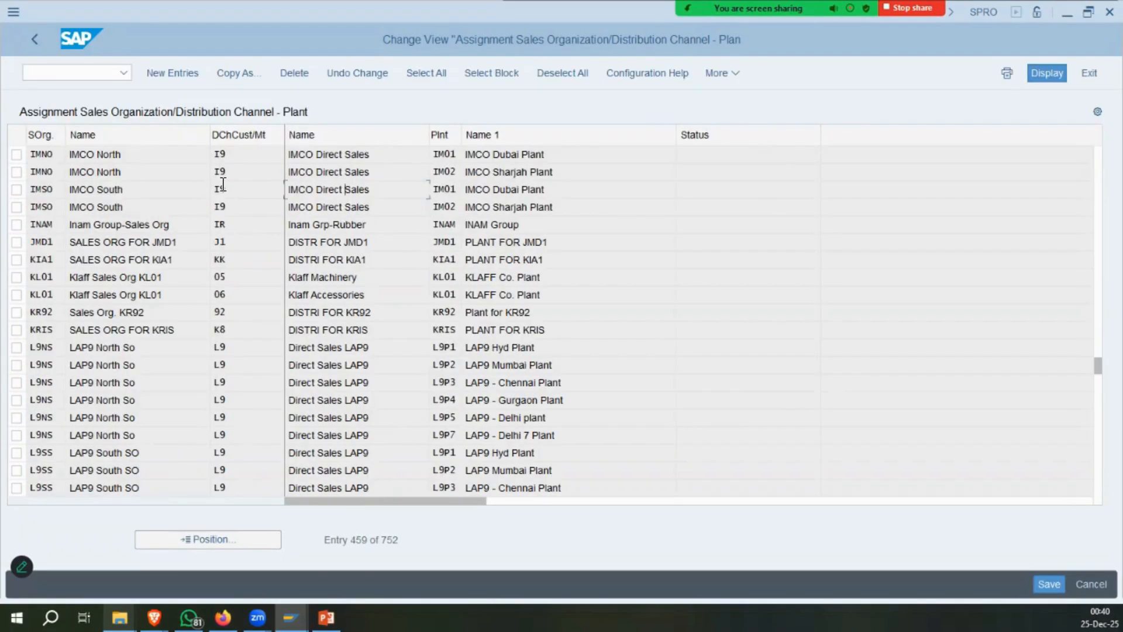
left_click(35, 40)
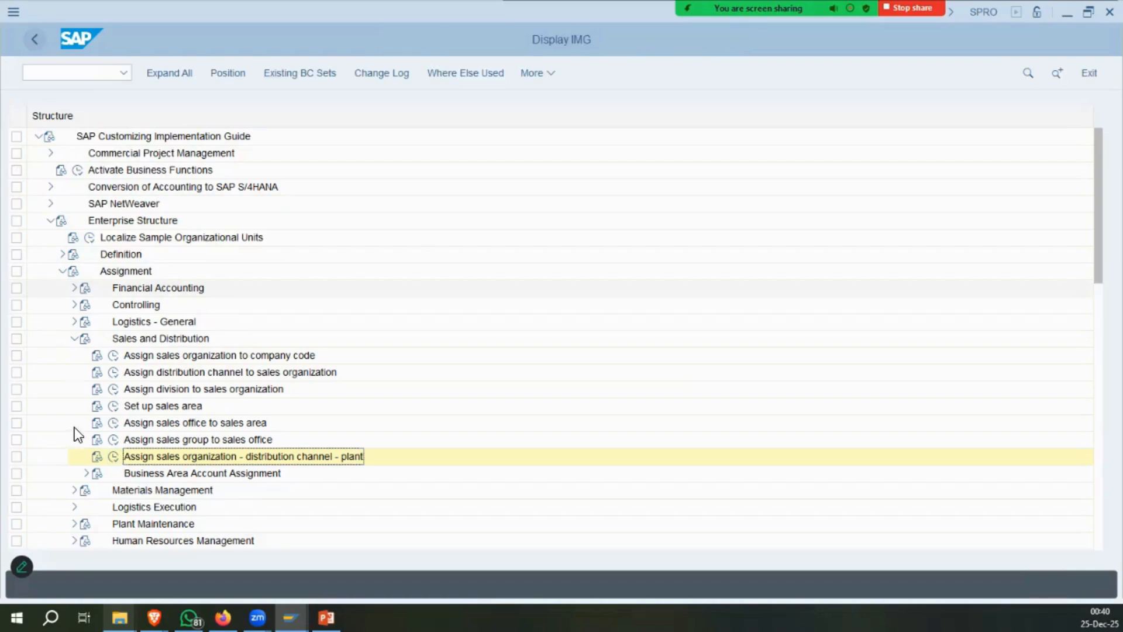
Look up purchasing organization IM00's company code assignment under Materials Management and return to the customizing tree.
left_click(75, 489)
scroll(192, 483, "down", 3)
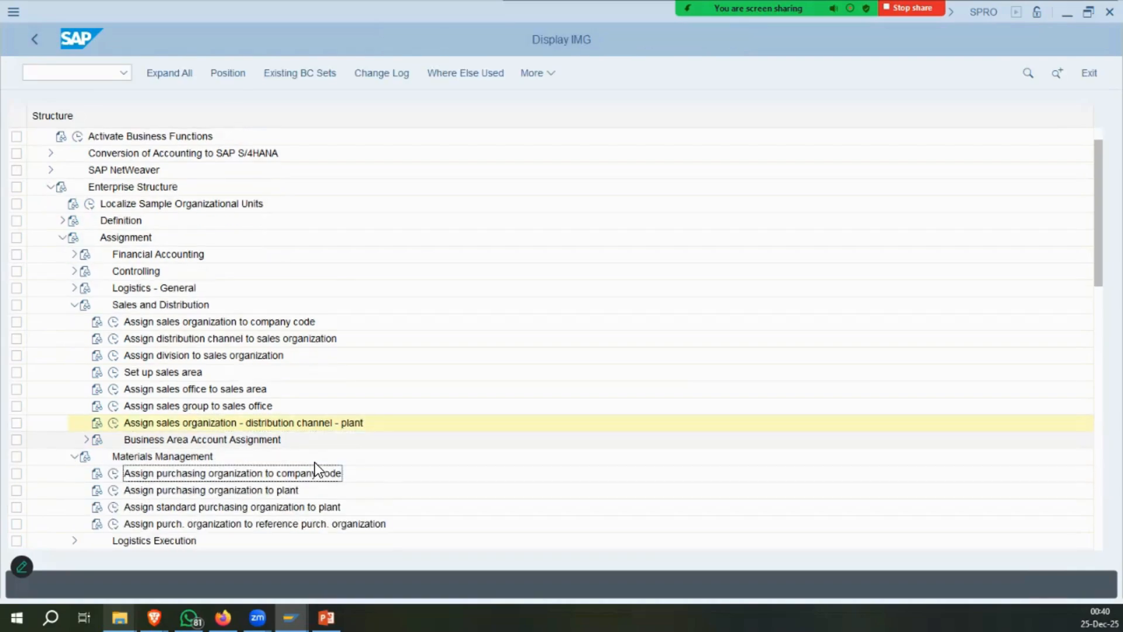
left_click(113, 422)
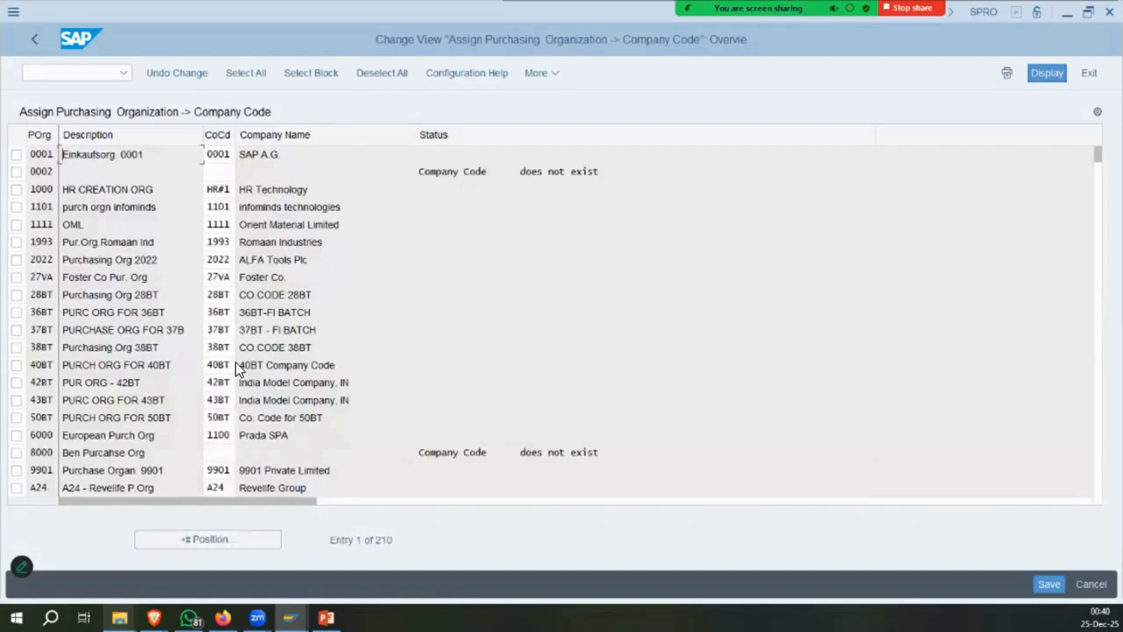
left_click(207, 539)
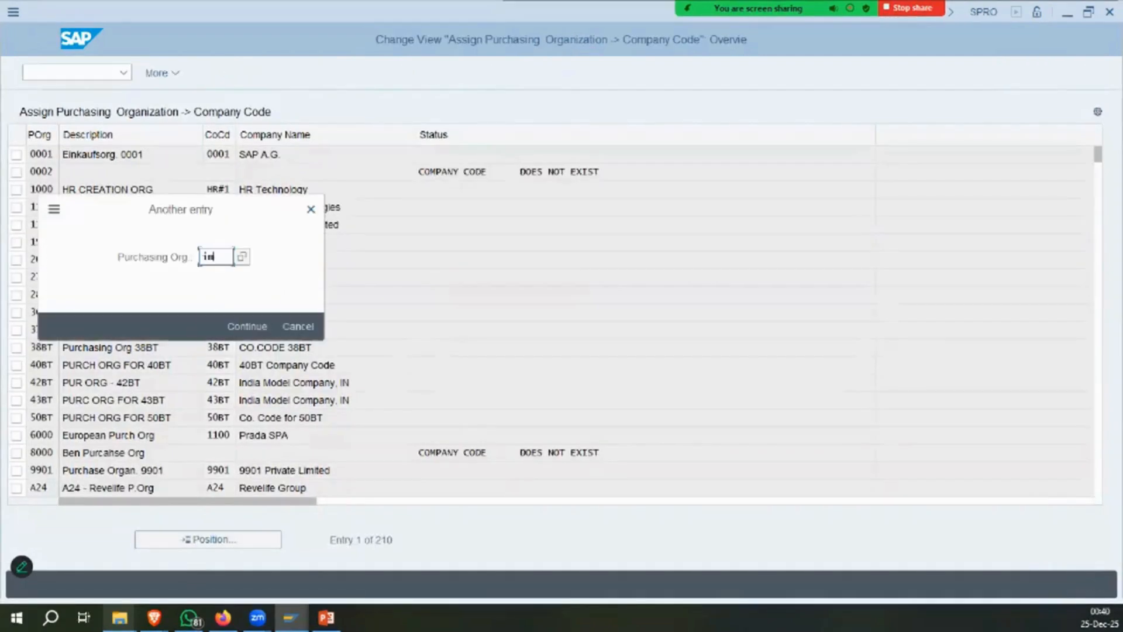
type("in00")
key("Return")
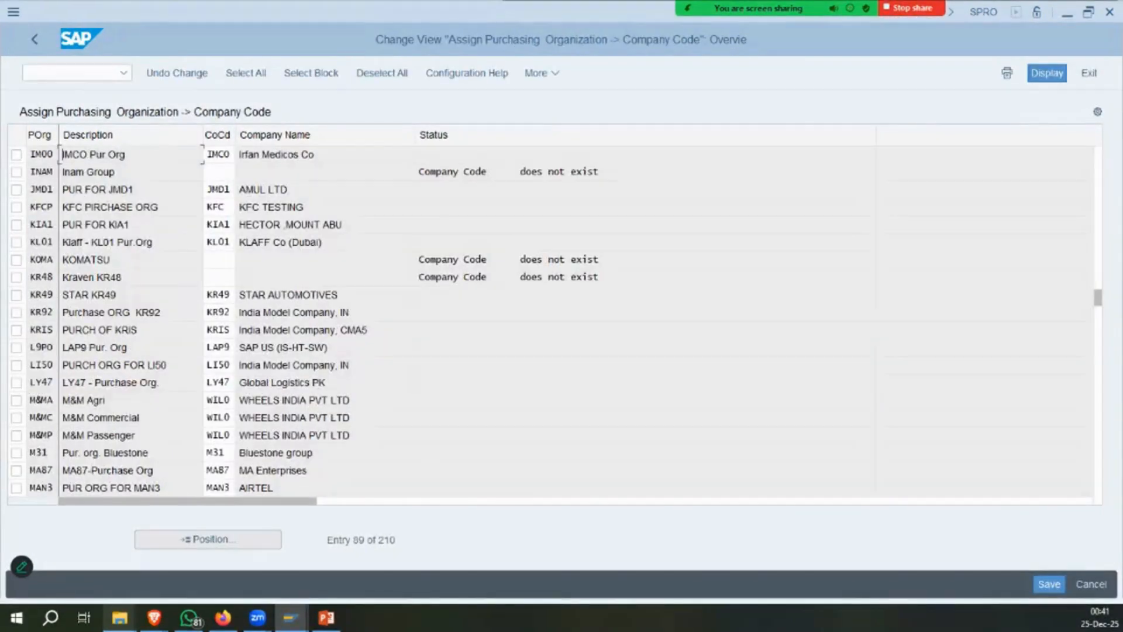
left_click(33, 39)
key("Down")
key("Down")
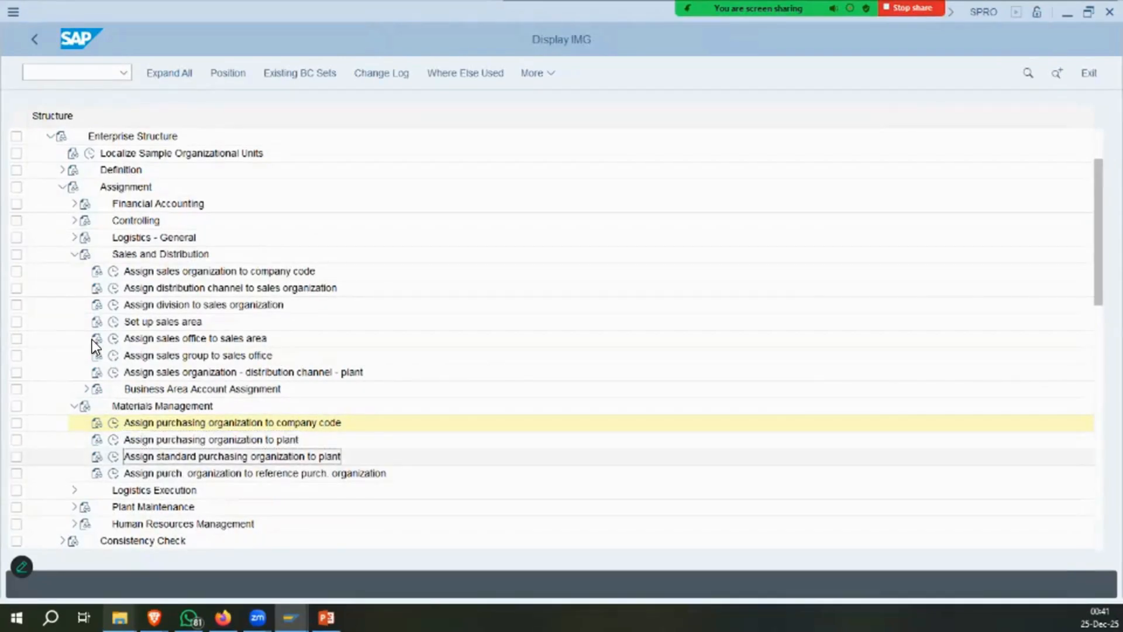
Open transaction MM50 and list the extendable views of material IMRM.
key("ctrl+slash")
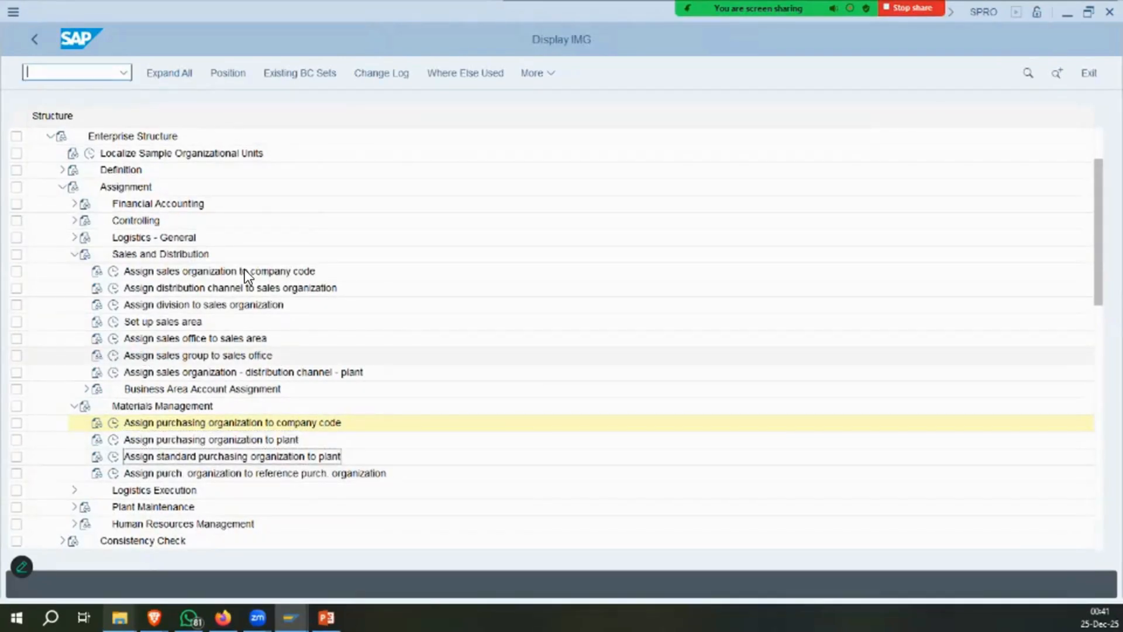
type("/nmm50")
key("Return")
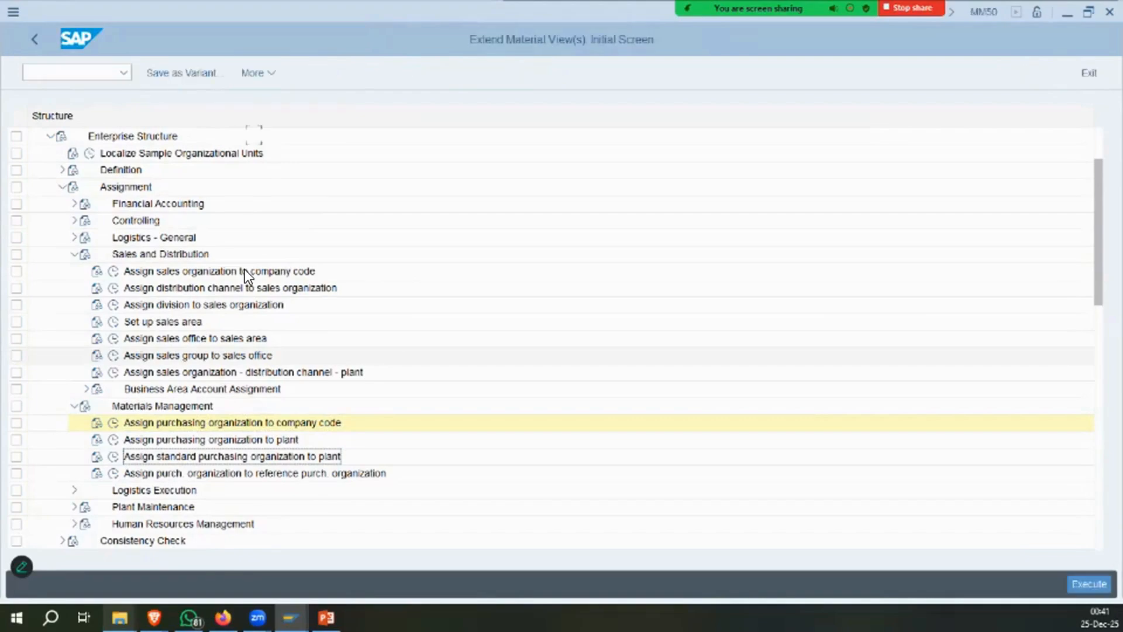
type("imrm")
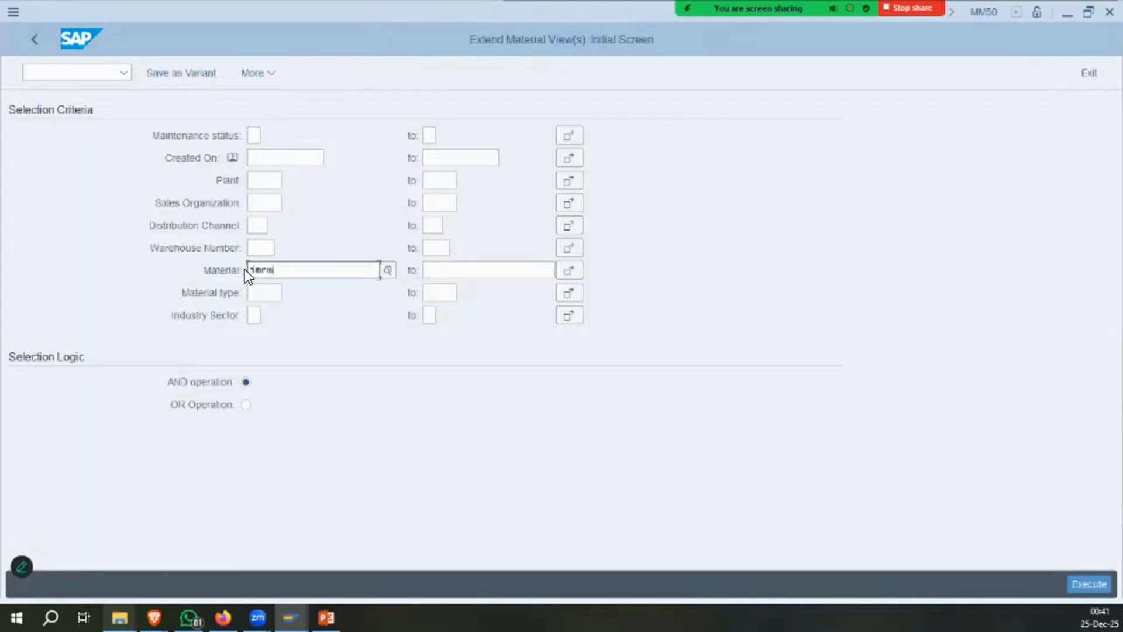
key("F8")
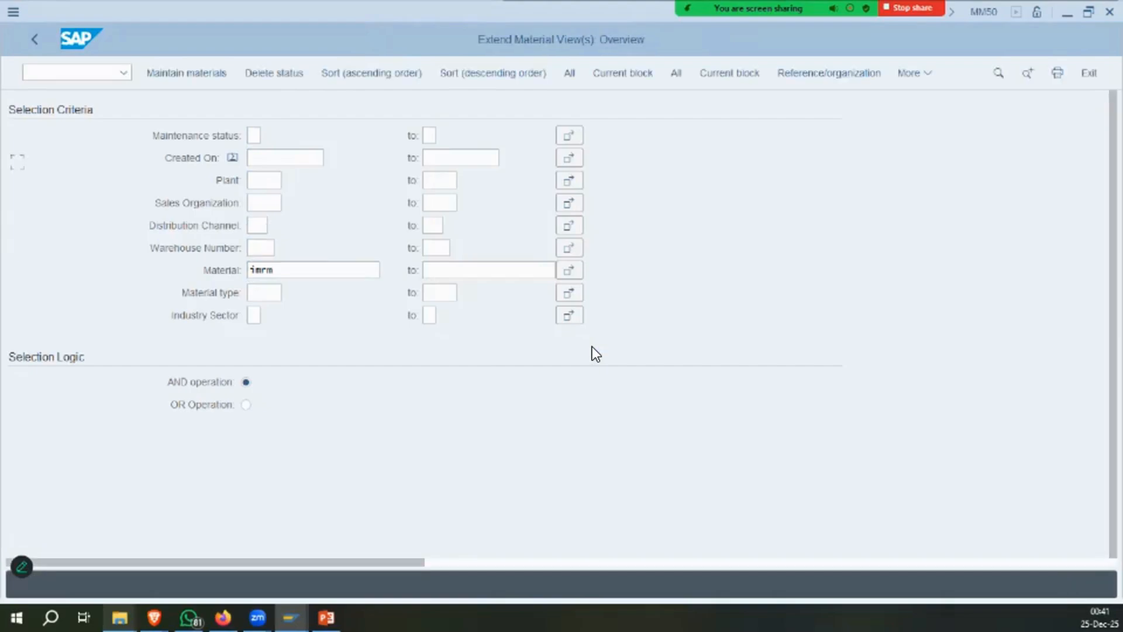
Start maintaining IMRM's listed views, try organizational level IMNO without a distribution channel, and cancel the dialog.
left_click(175, 72)
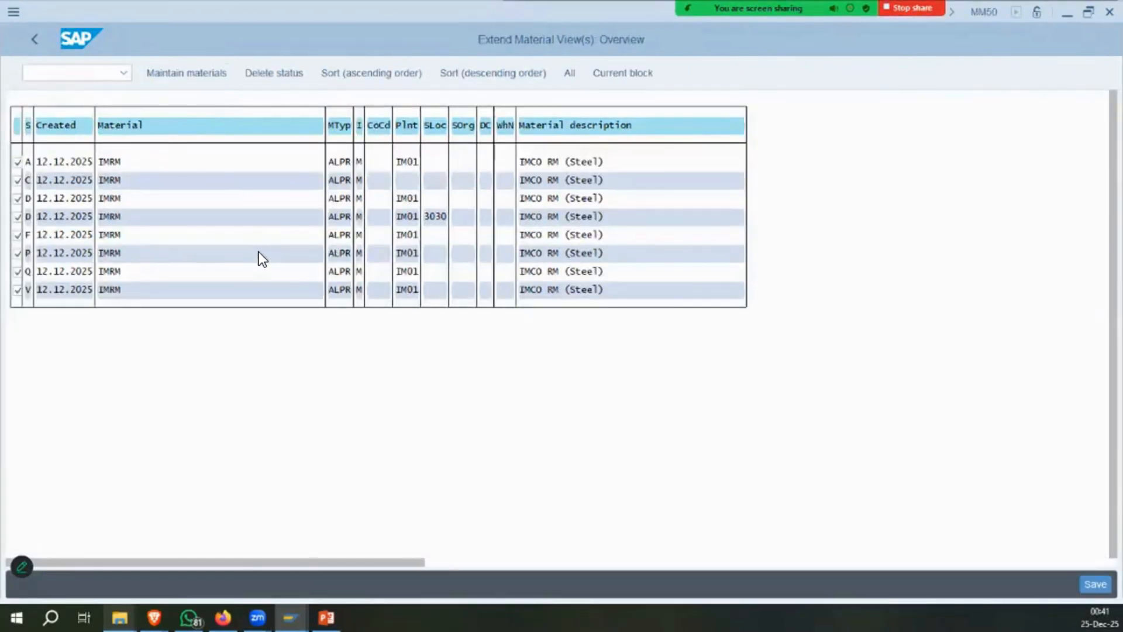
left_click(13, 114)
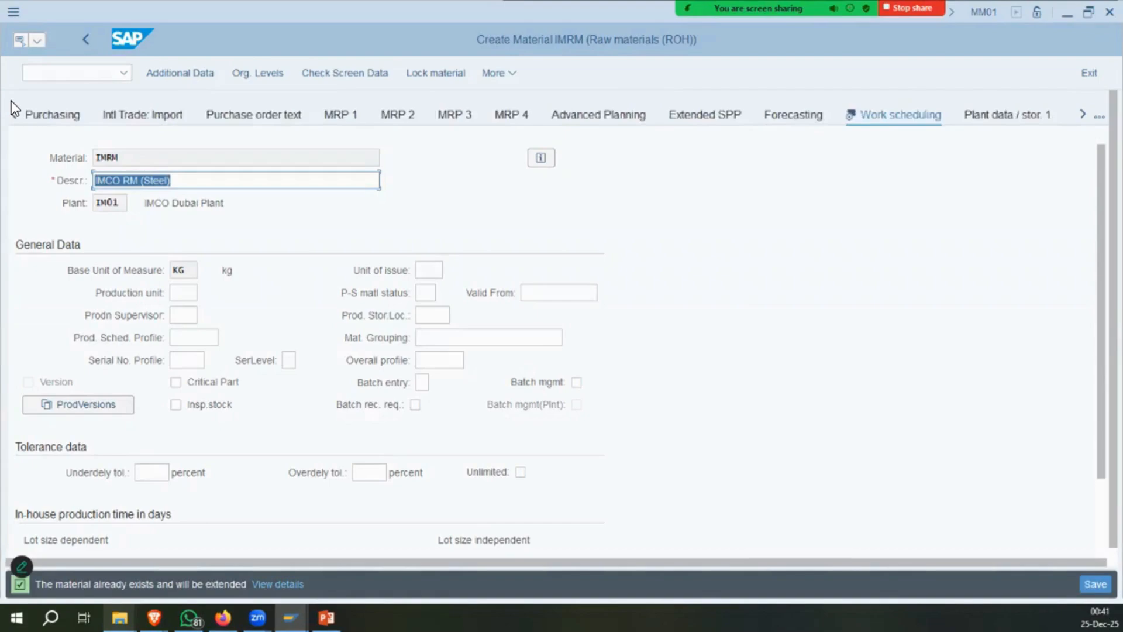
left_click(257, 73)
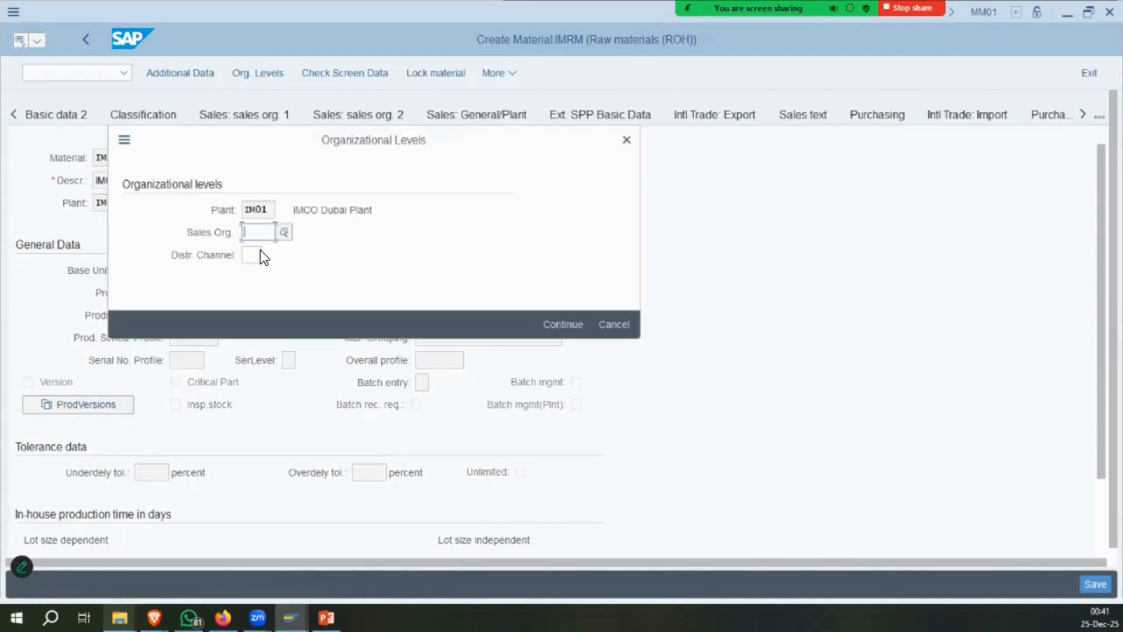
type("imno")
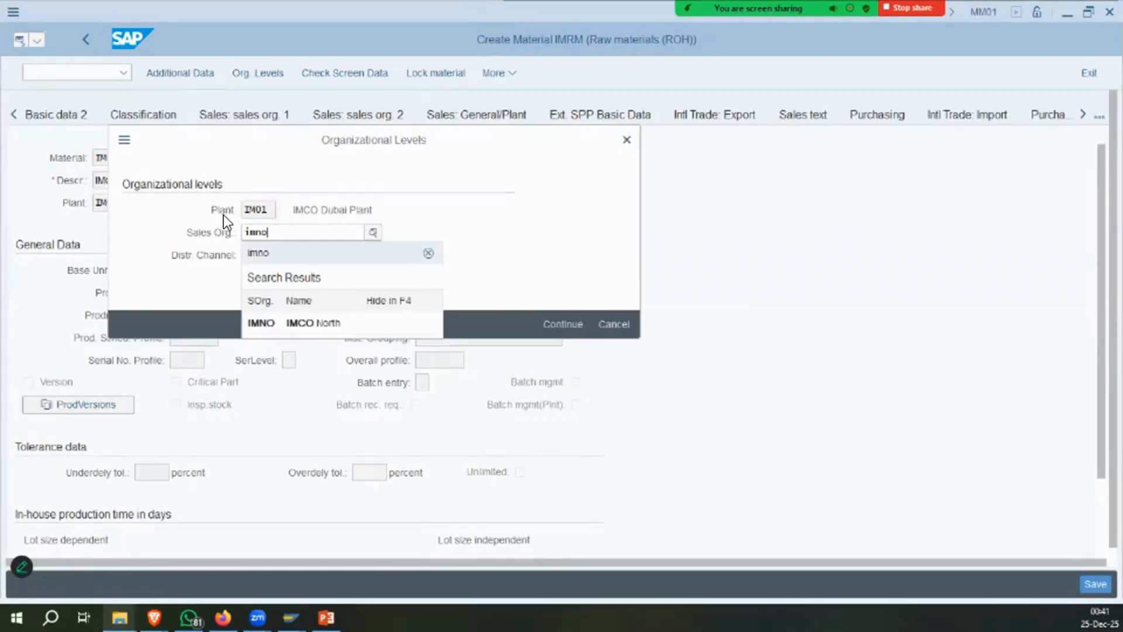
key("Return")
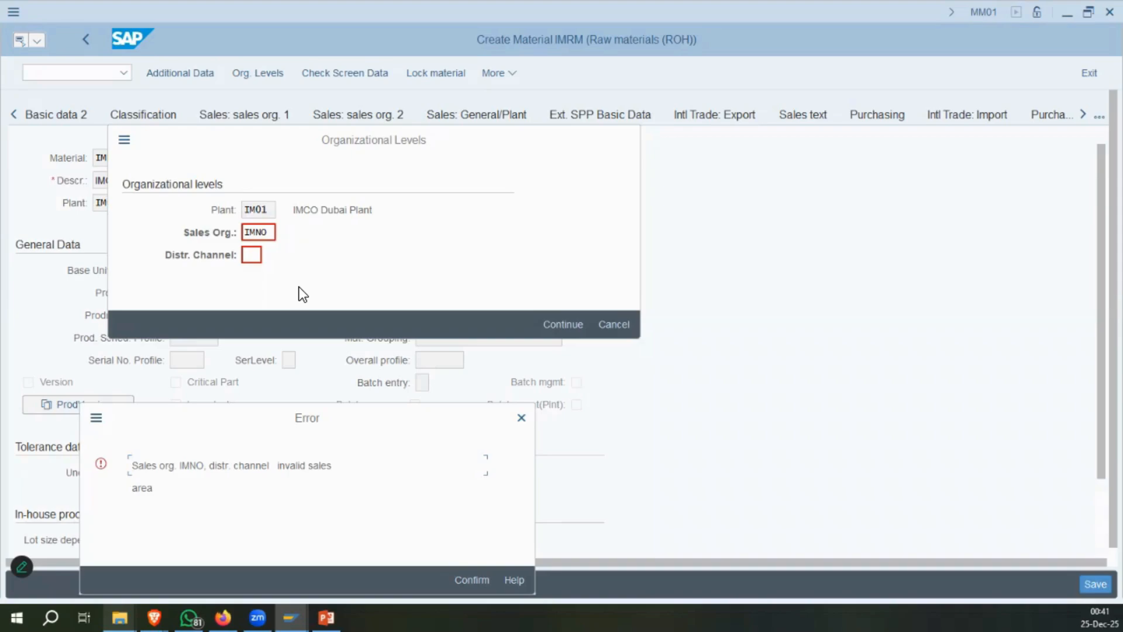
left_click(521, 417)
left_click(608, 324)
Open the SPRO customizing tree and expand the Sales and Distribution definitions under Enterprise Structure.
type("/nspro")
key("Return")
left_click(194, 72)
left_click(51, 220)
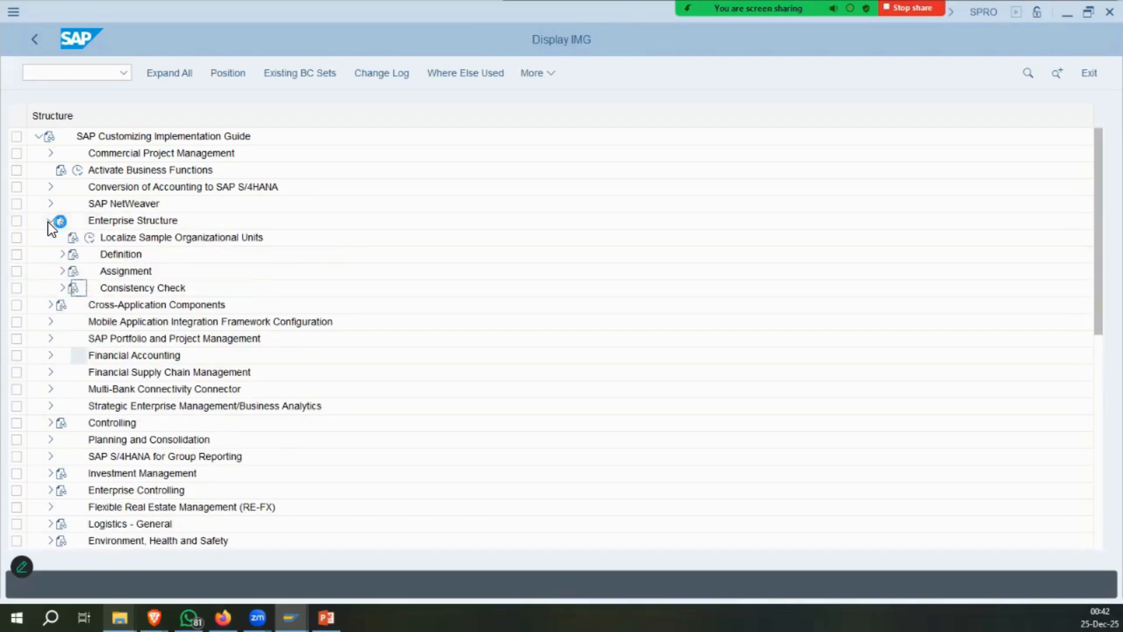
left_click(62, 254)
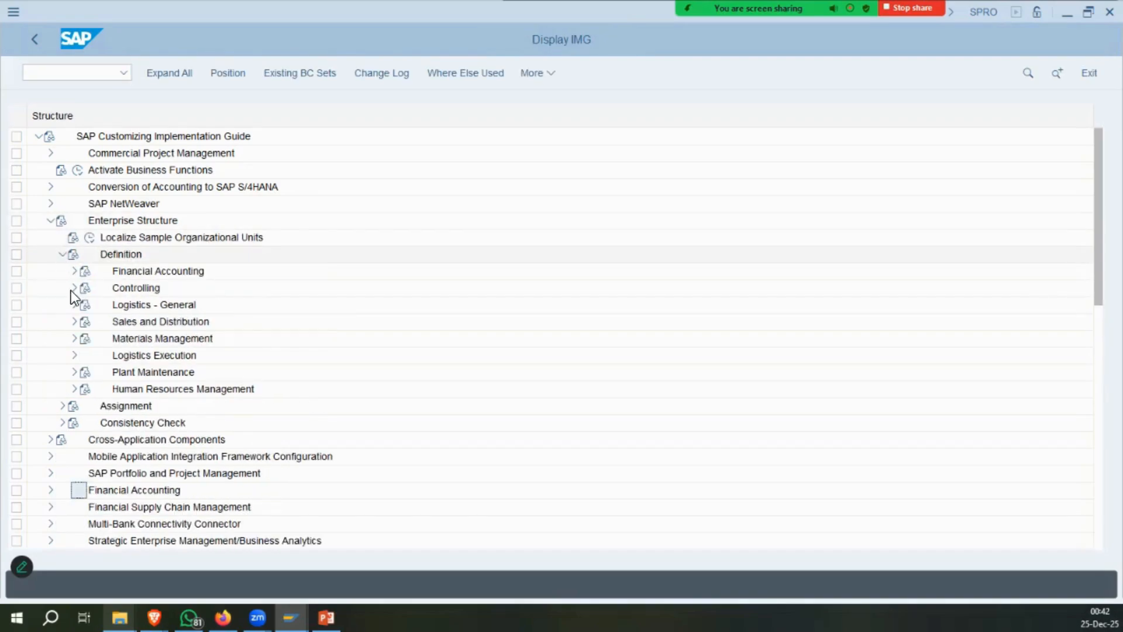
left_click(76, 324)
left_click(190, 371)
left_click(127, 356)
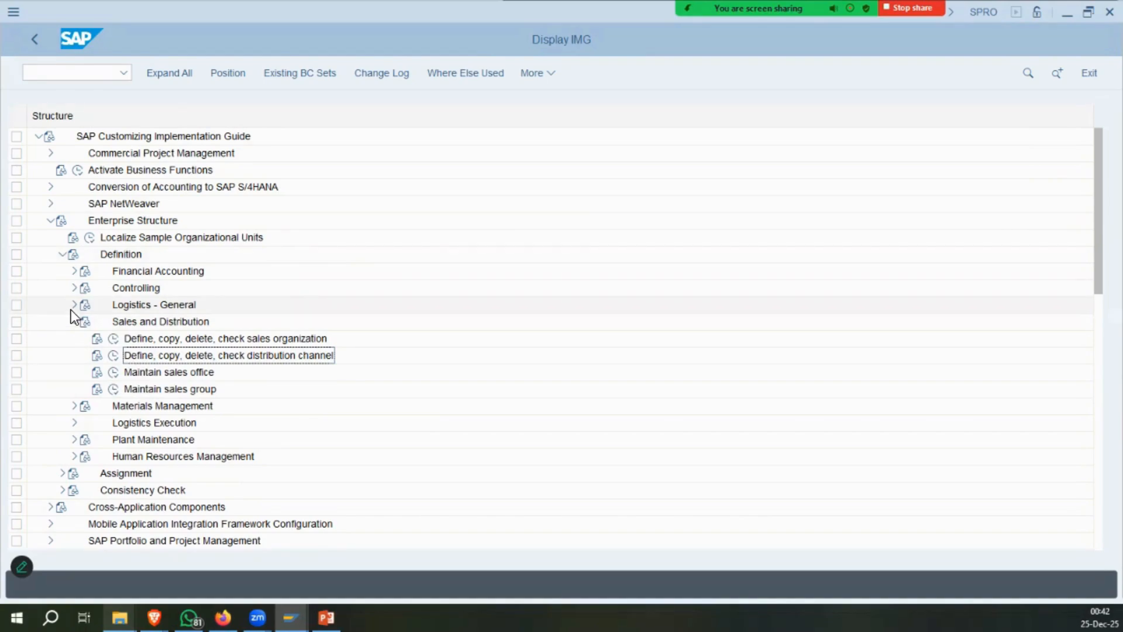
Open Set up sales area under the Sales and Distribution assignments and view the divisions available for sales organization 0001.
left_click(62, 253)
left_click(62, 271)
left_click(74, 338)
left_click(114, 405)
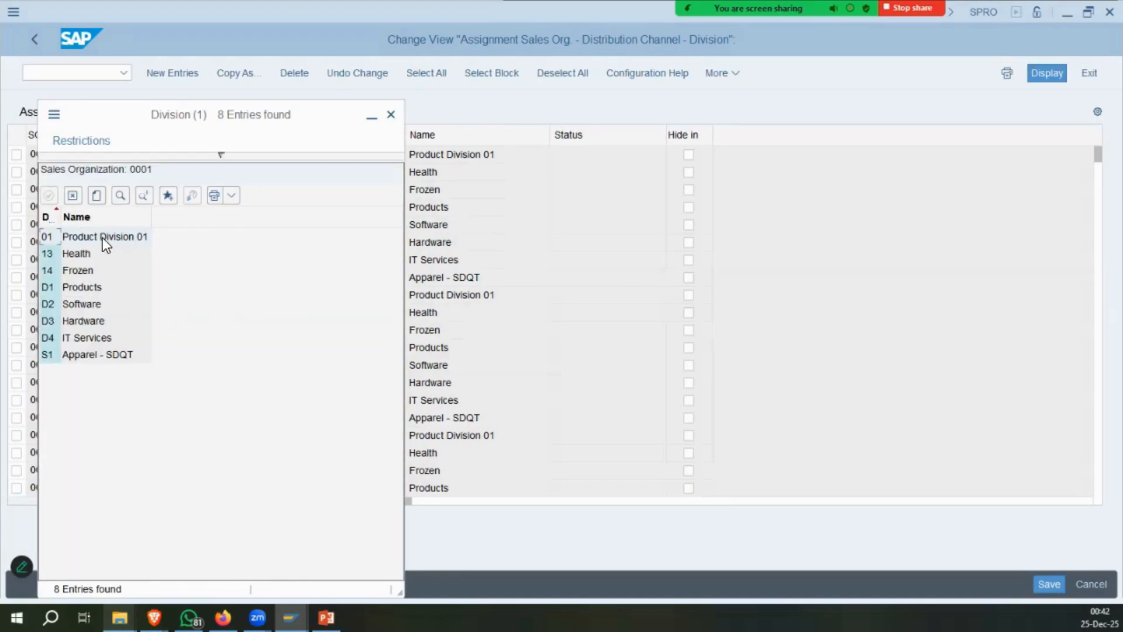
left_click(392, 115)
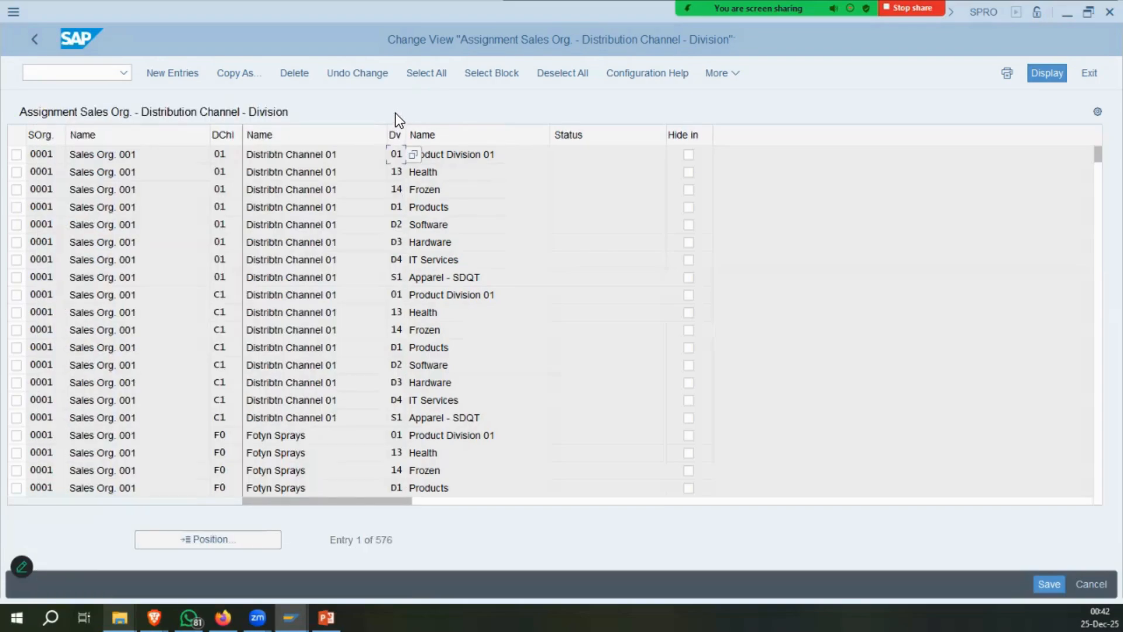
Add a new sales area entry with sales organization IMNO, distribution channel I9 and division 01.
left_click(187, 75)
type("imno")
key("Tab")
type("98")
key("Tab")
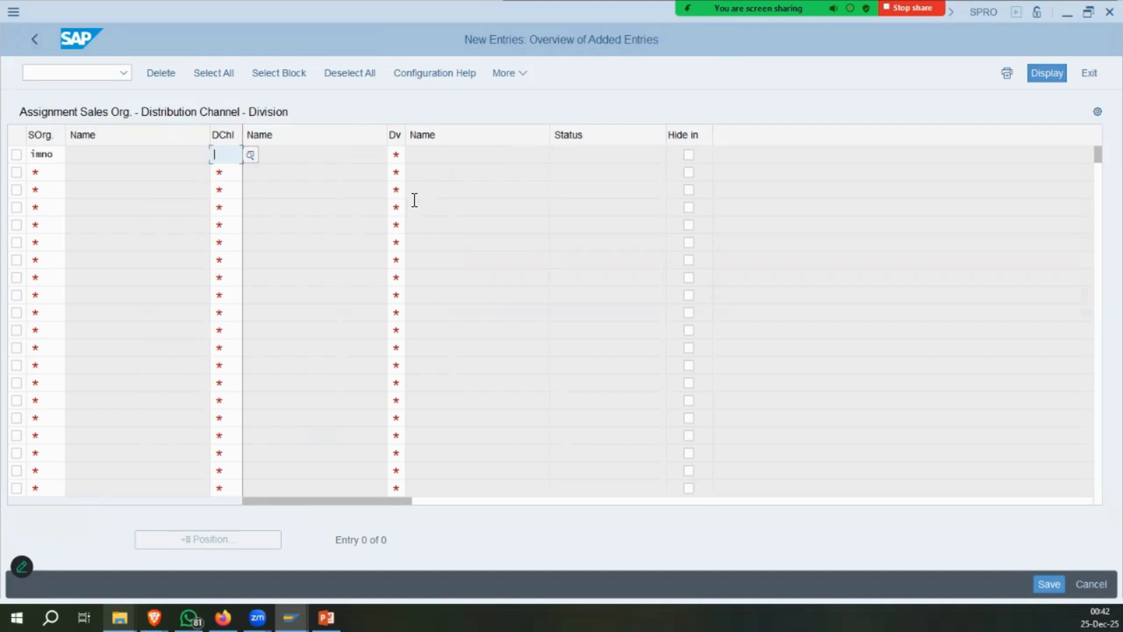
type("i9")
key("Tab")
type("01")
key("Tab")
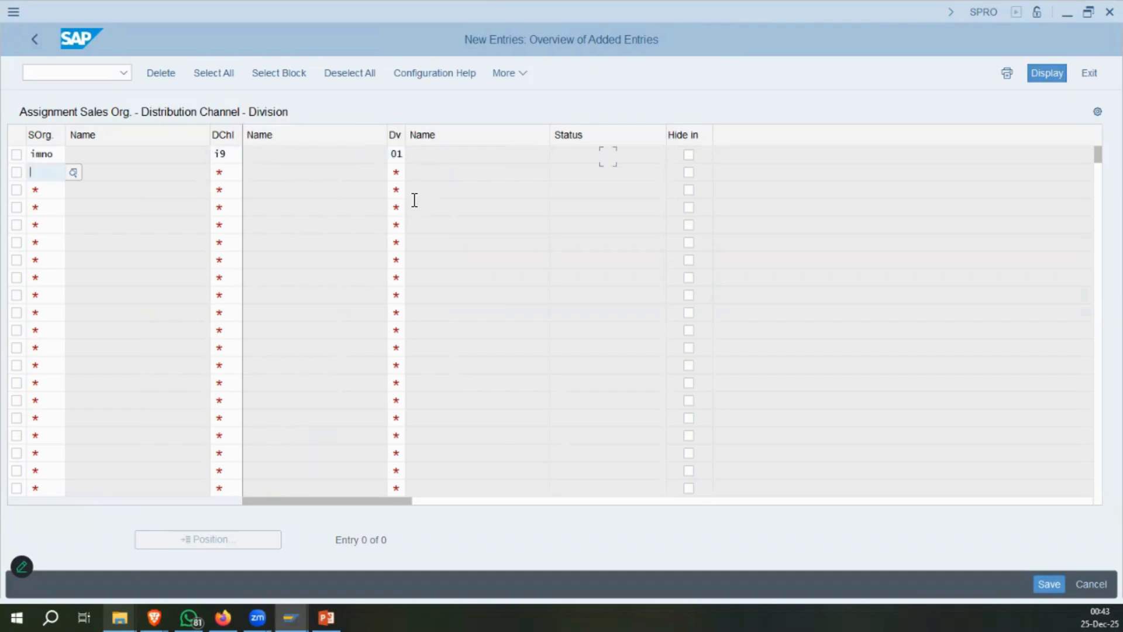
Add a second sales area row for IMSO with channel I9 and division 01, and try to confirm both entries.
type("imso")
key("Tab")
type("i9")
key("Tab")
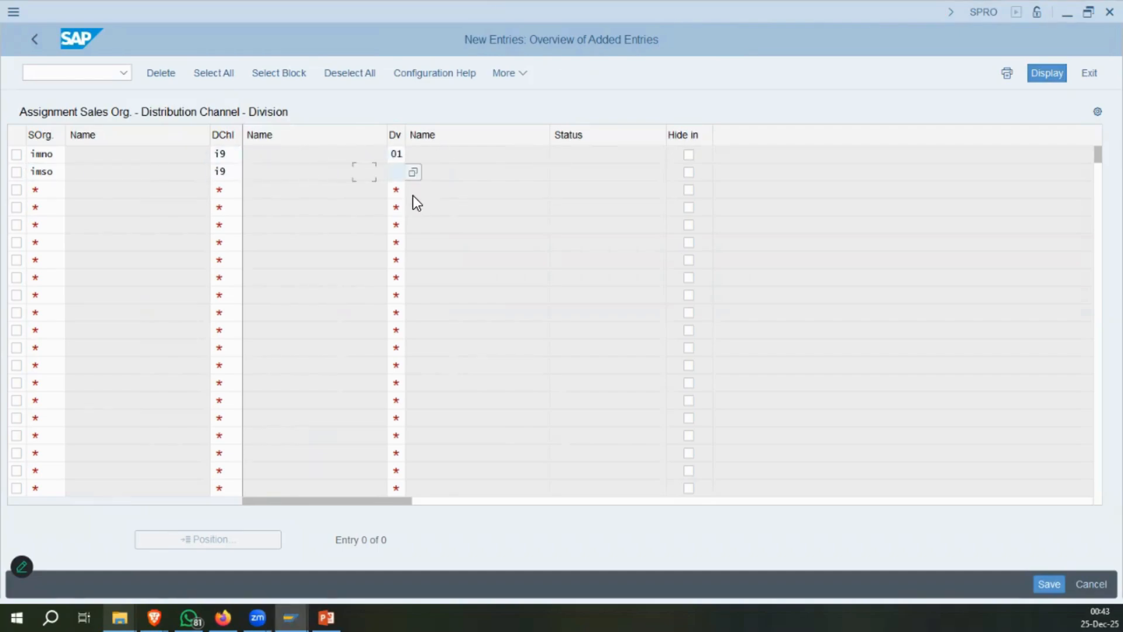
type("01")
key("Return")
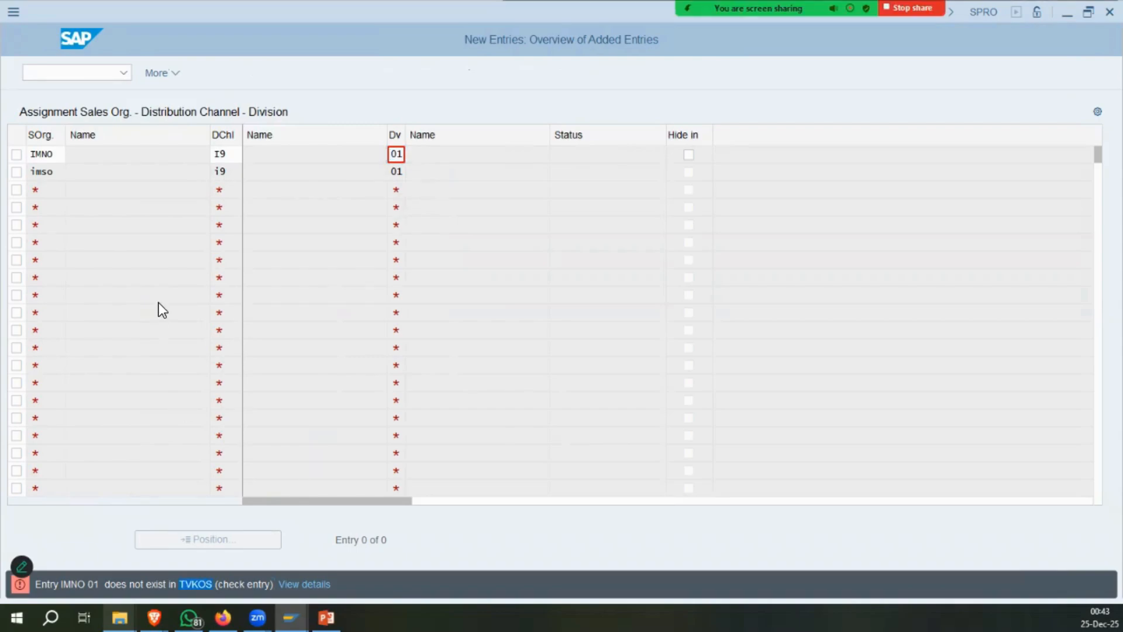
Abandon the new sales area entries and load the fields of table TVKOS in transaction SE16N.
key("ctrl+slash")
type("/nse")
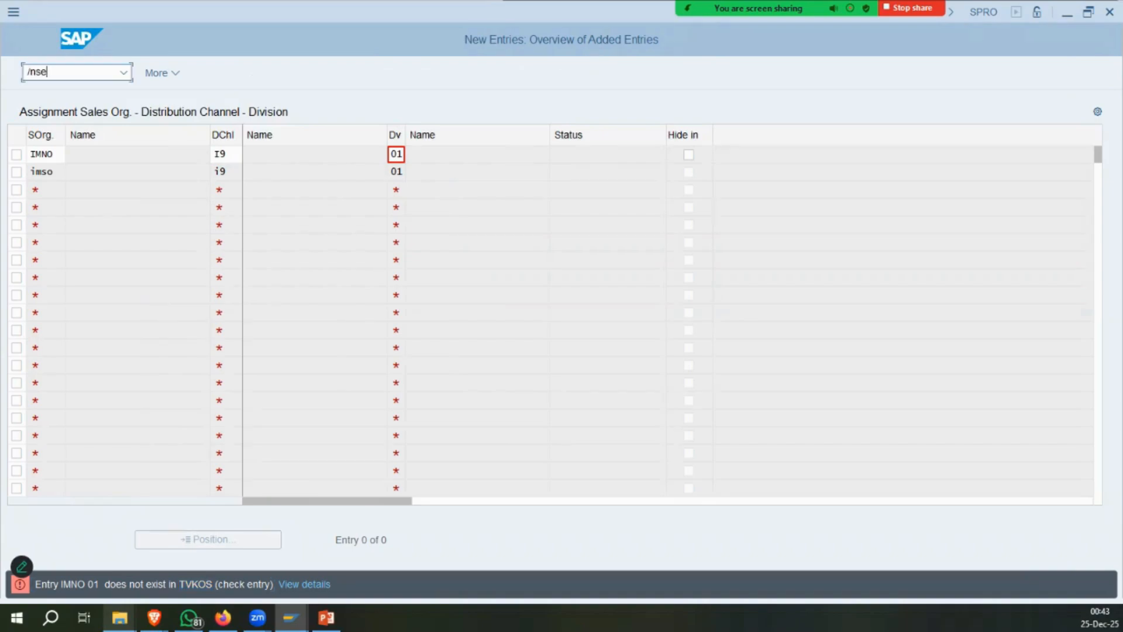
type("16n")
key("Return")
type("TVKOS")
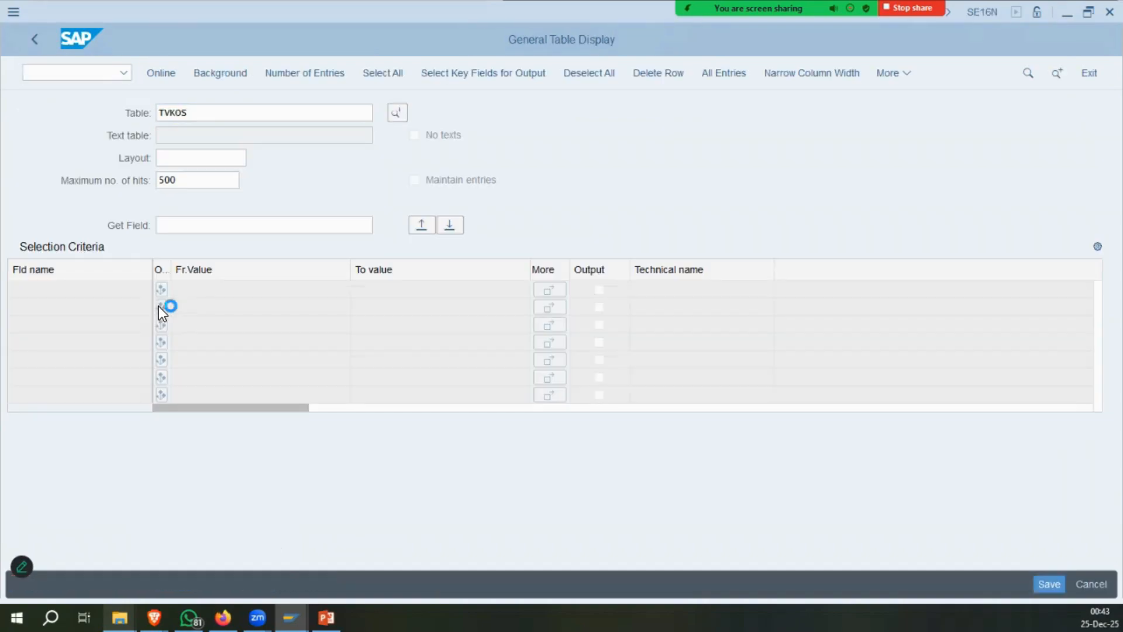
key("Return")
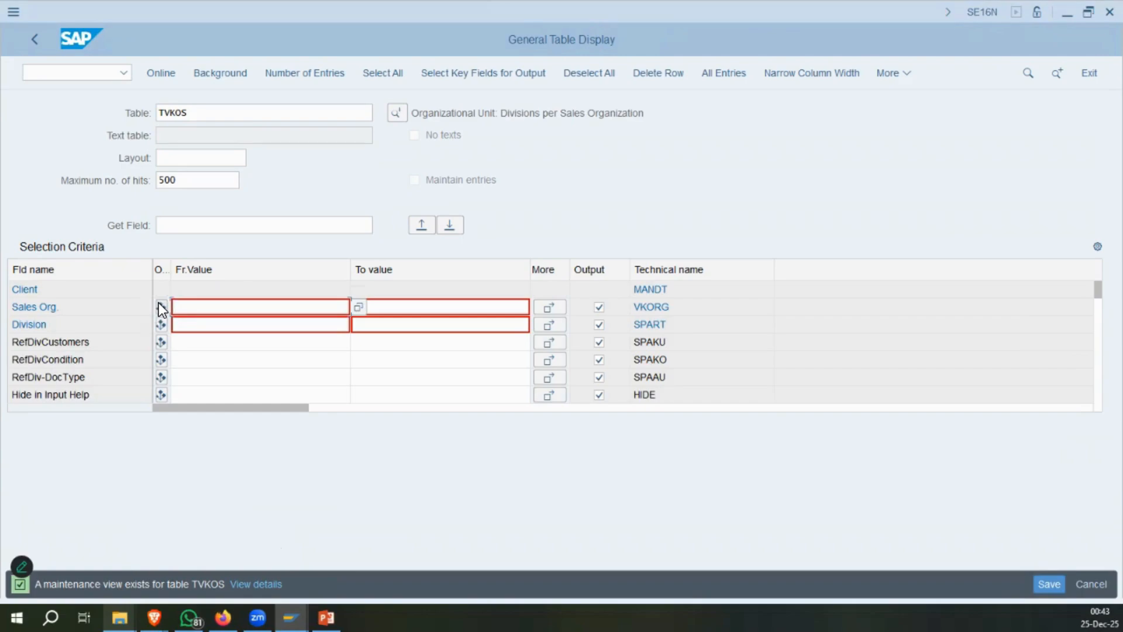
Reopen the SPRO reference IMG and expand the Sales and Distribution assignments under Enterprise Structure.
key("ctrl+slash")
type("/nspro")
key("Return")
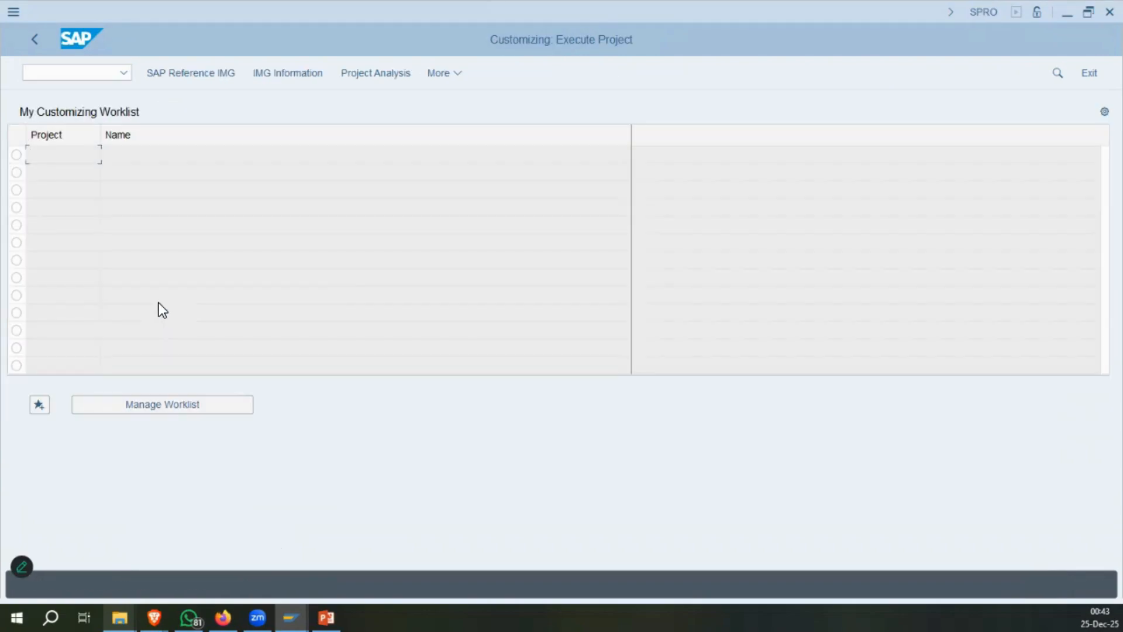
key("F5")
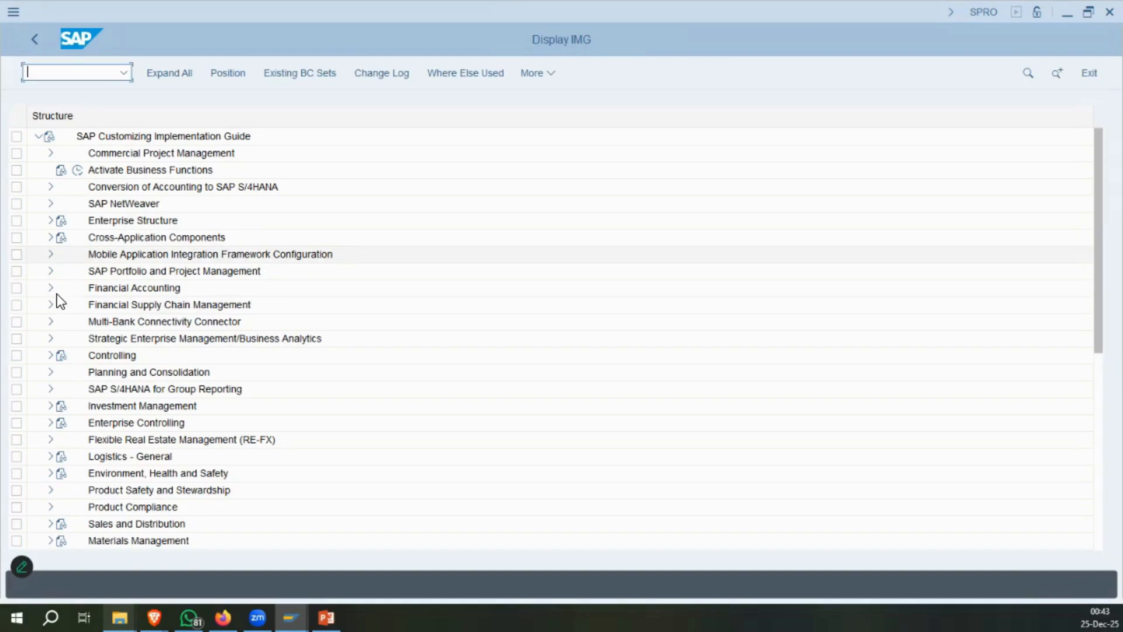
left_click(51, 220)
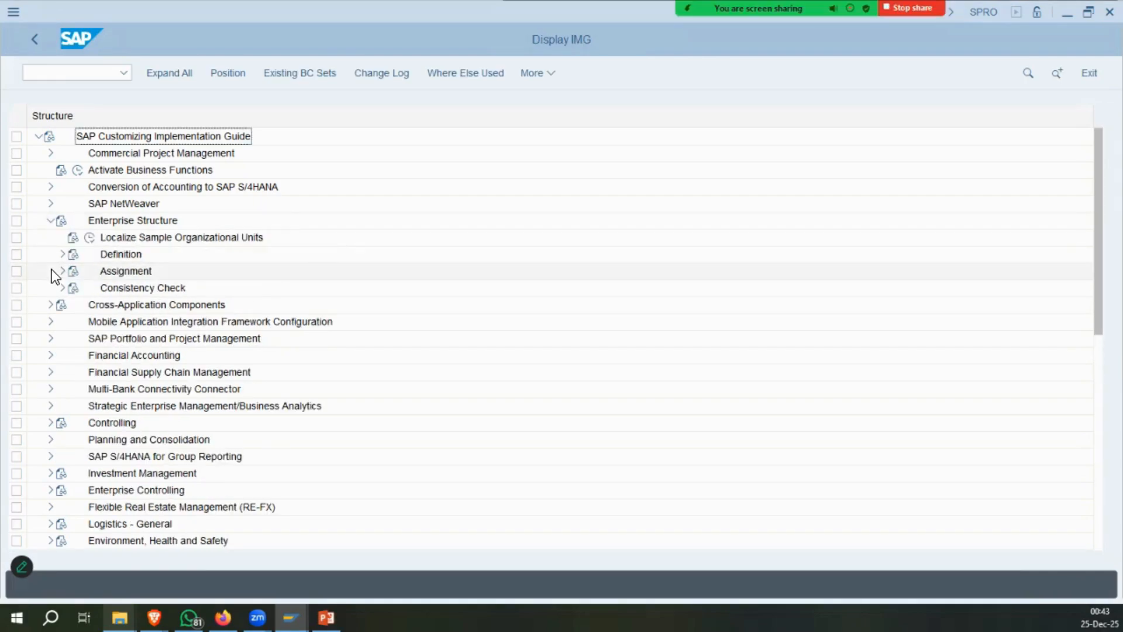
left_click(62, 270)
left_click(72, 338)
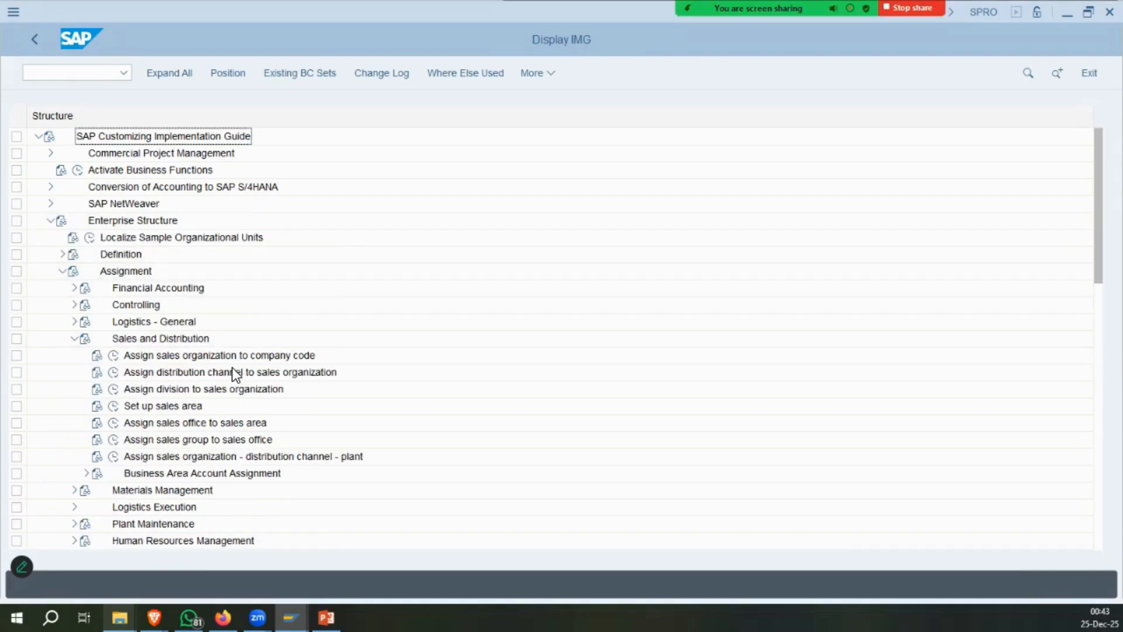
Open Assign sales organization - distribution channel - plant and position the list at sales organization IMNO.
left_click(182, 405)
left_click(167, 455)
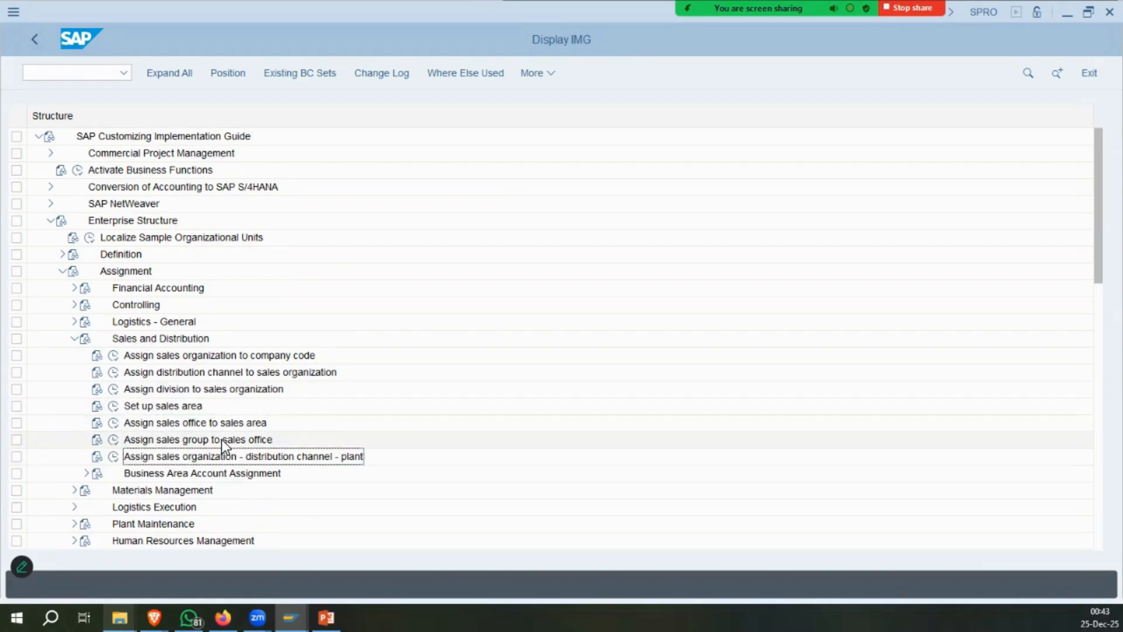
left_click(112, 457)
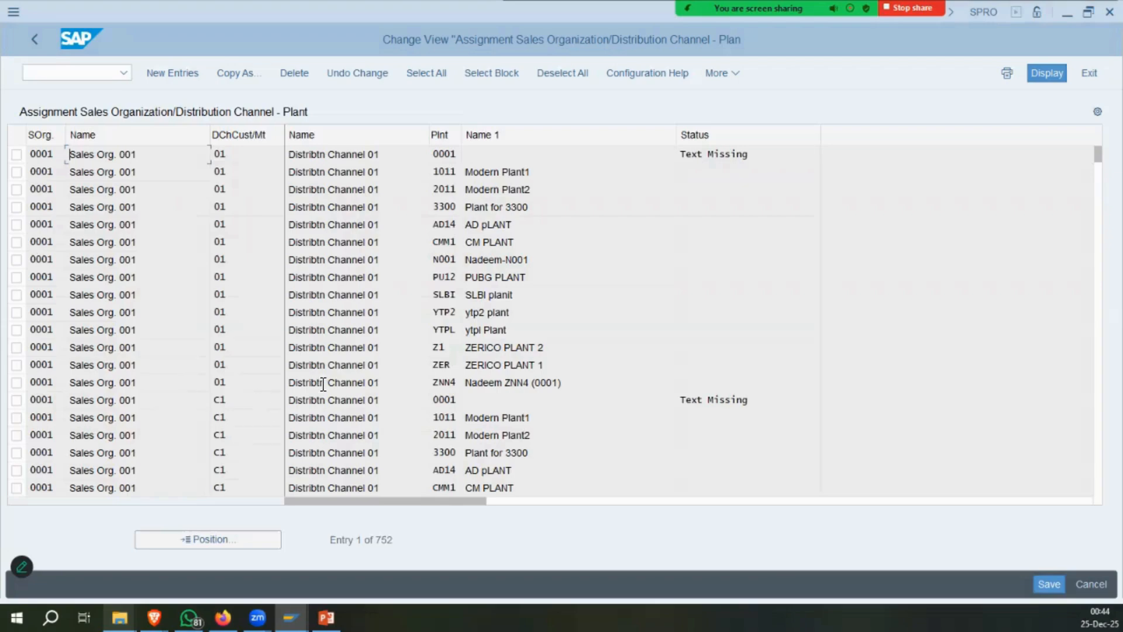
left_click(207, 539)
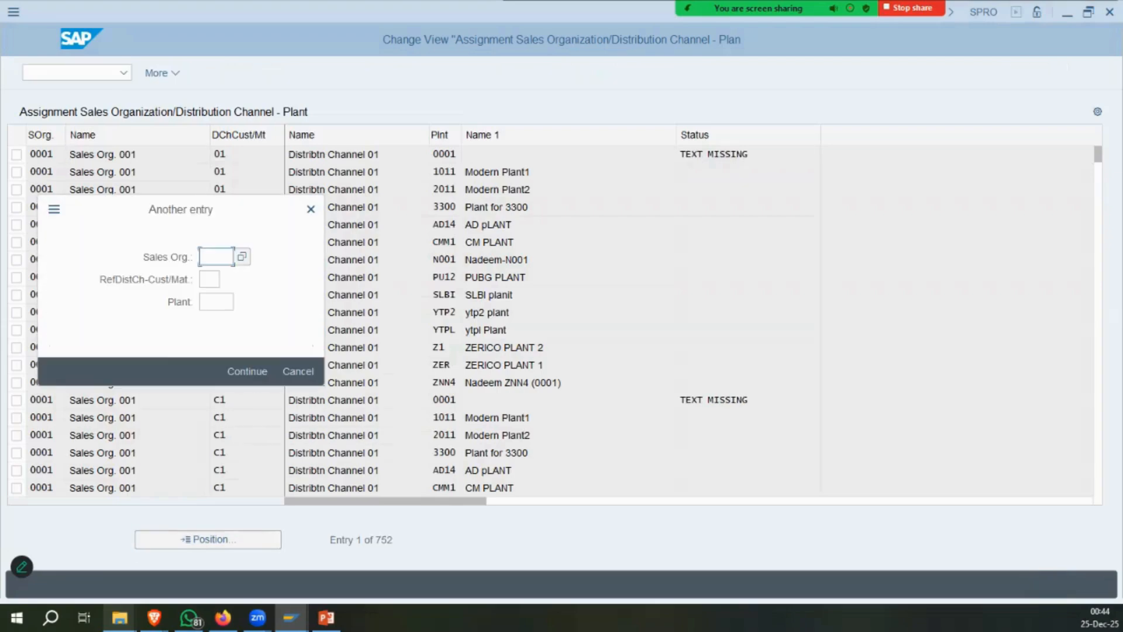
type("imno")
key("Return")
Review the plants and distribution channels assigned to sales organizations IMNO and IMSO.
left_click(253, 161)
left_click(255, 190)
key("Down")
key("Down")
key("Down")
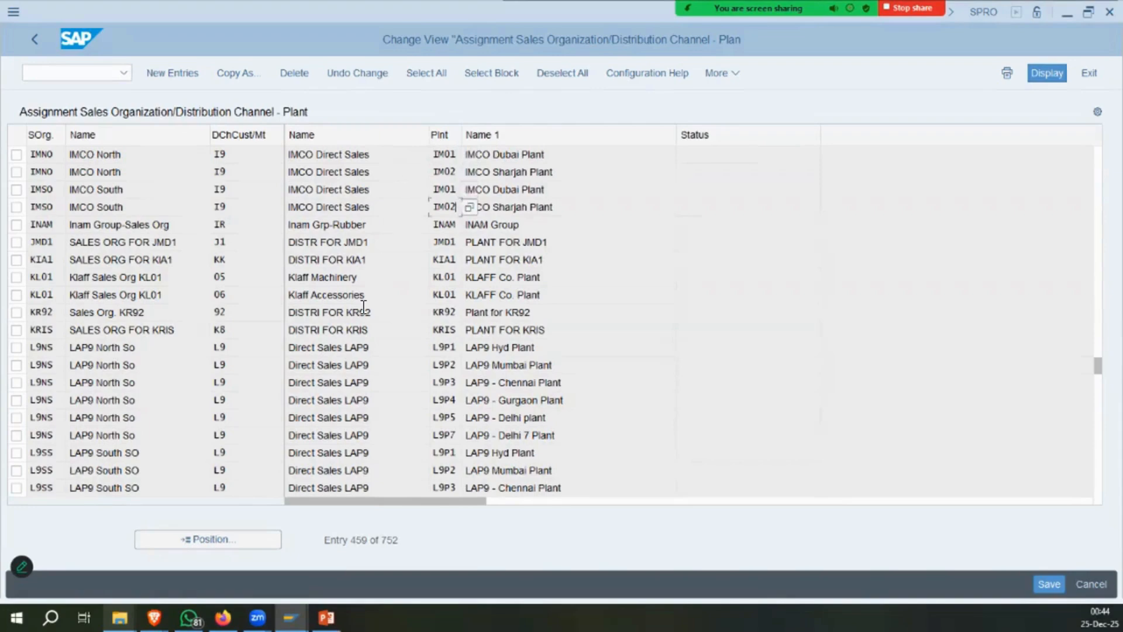
left_click(442, 155)
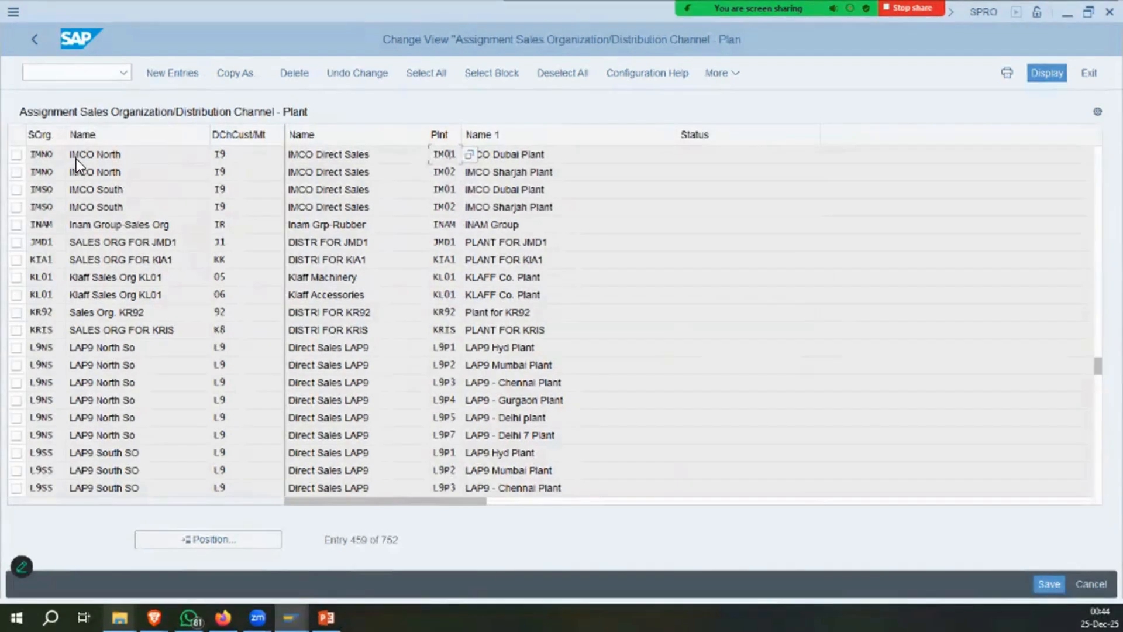
key("shift+Tab")
key("Down")
key("Down")
key("Down")
Return to the customizing tree, check the Sales and Distribution definitions, and open Assign division to sales organization.
left_click(35, 40)
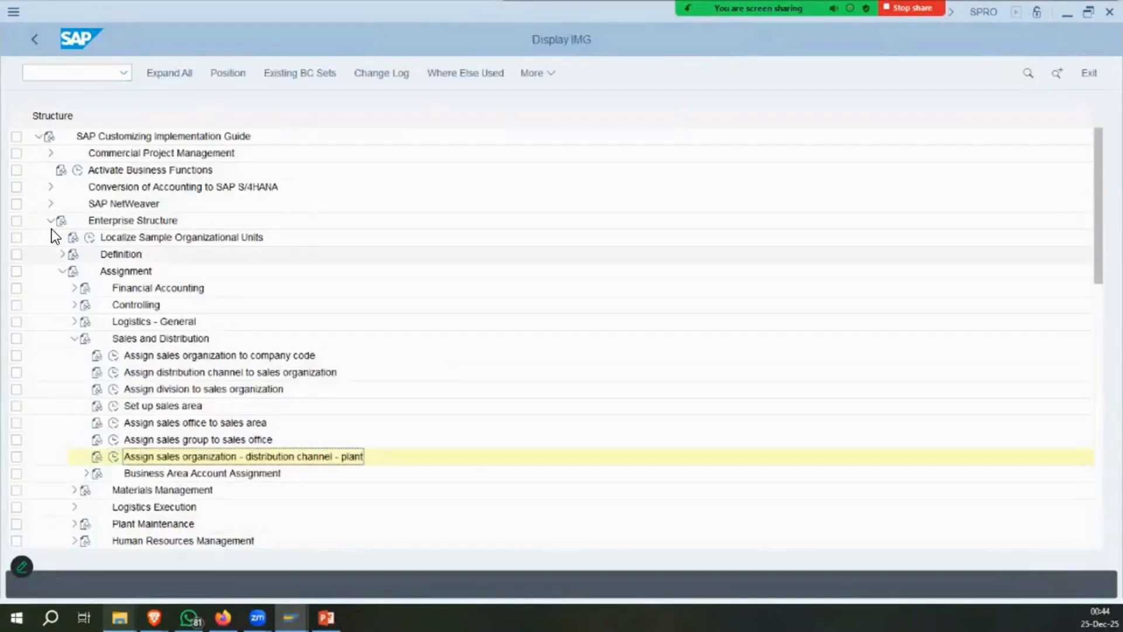
left_click(62, 253)
left_click(74, 322)
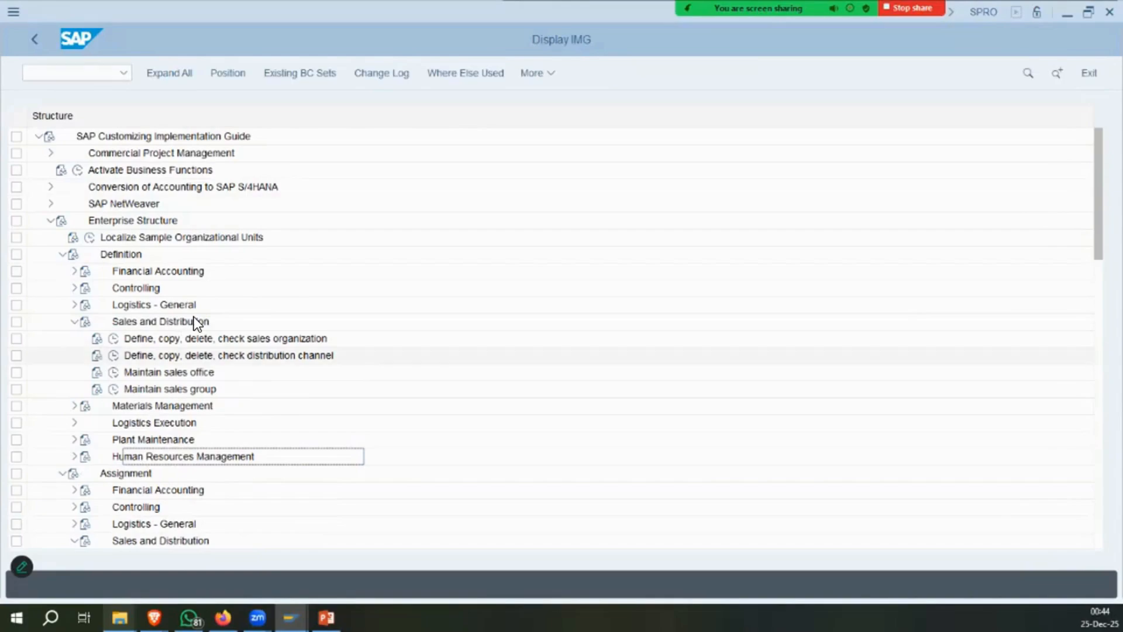
left_click(62, 254)
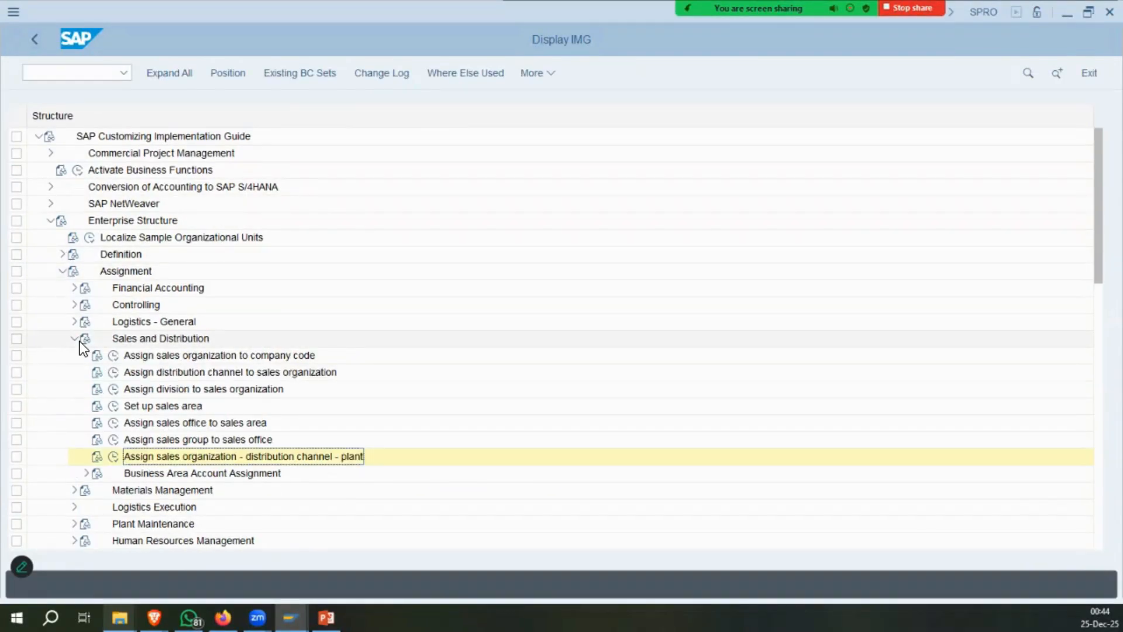
left_click(114, 389)
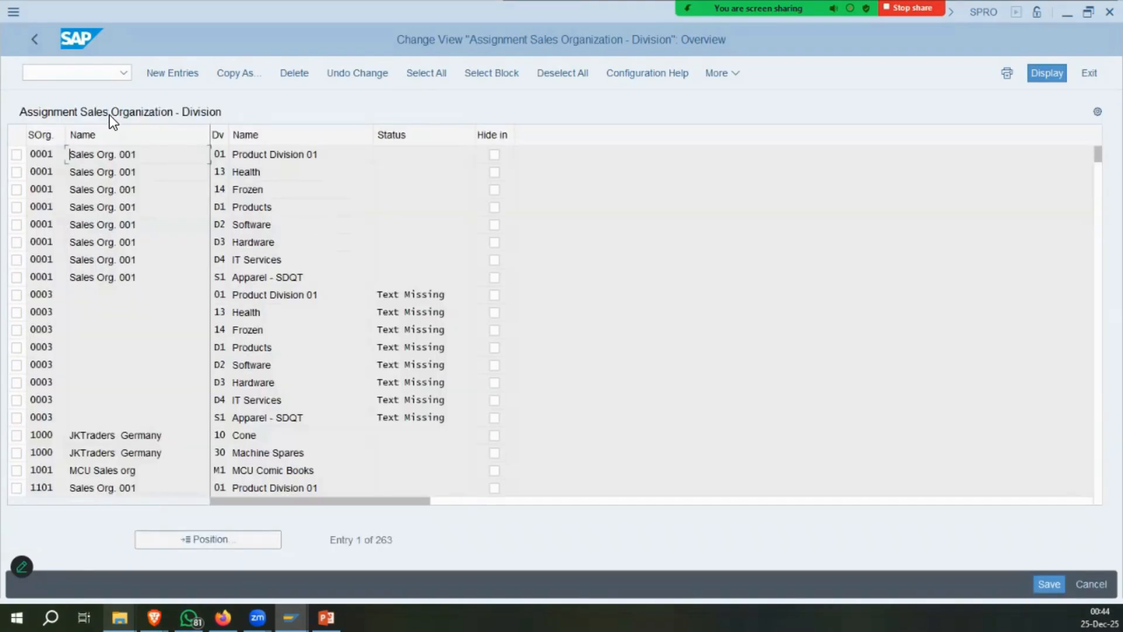
Open the list of possible divisions in the sales organization to division assignment and look through its entries to the end.
left_click(35, 39)
left_click(113, 388)
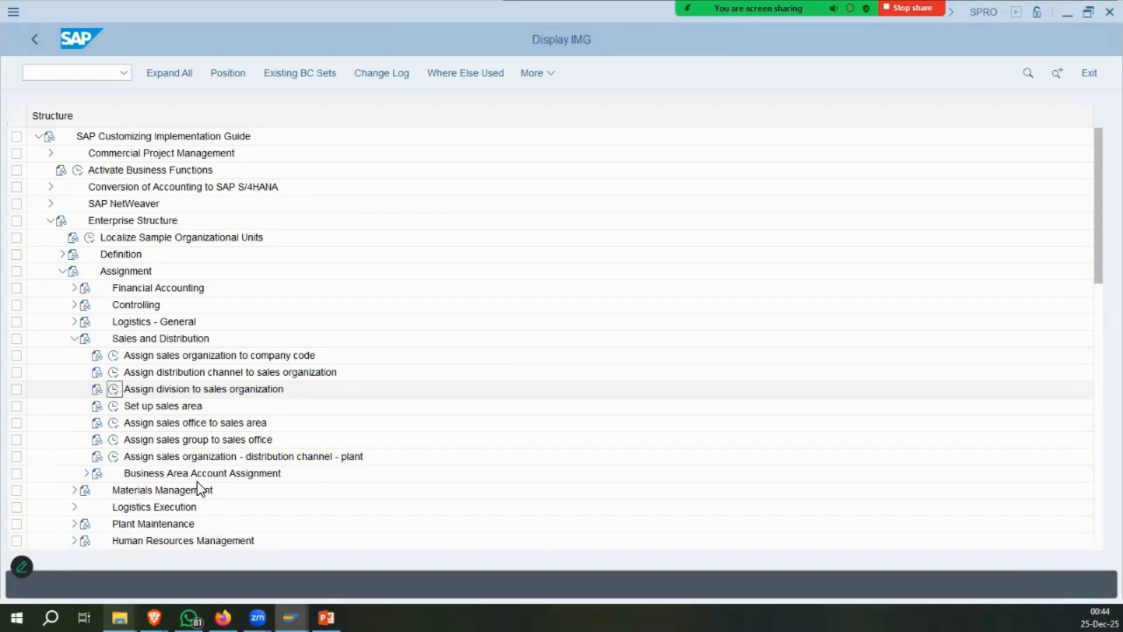
left_click(264, 296)
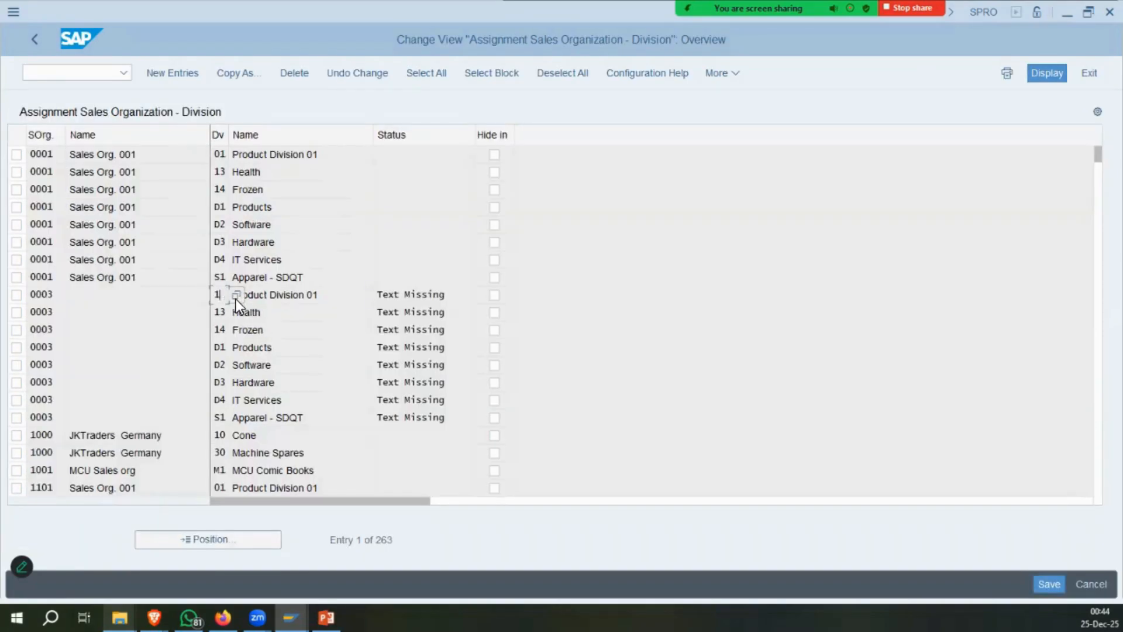
key("F4")
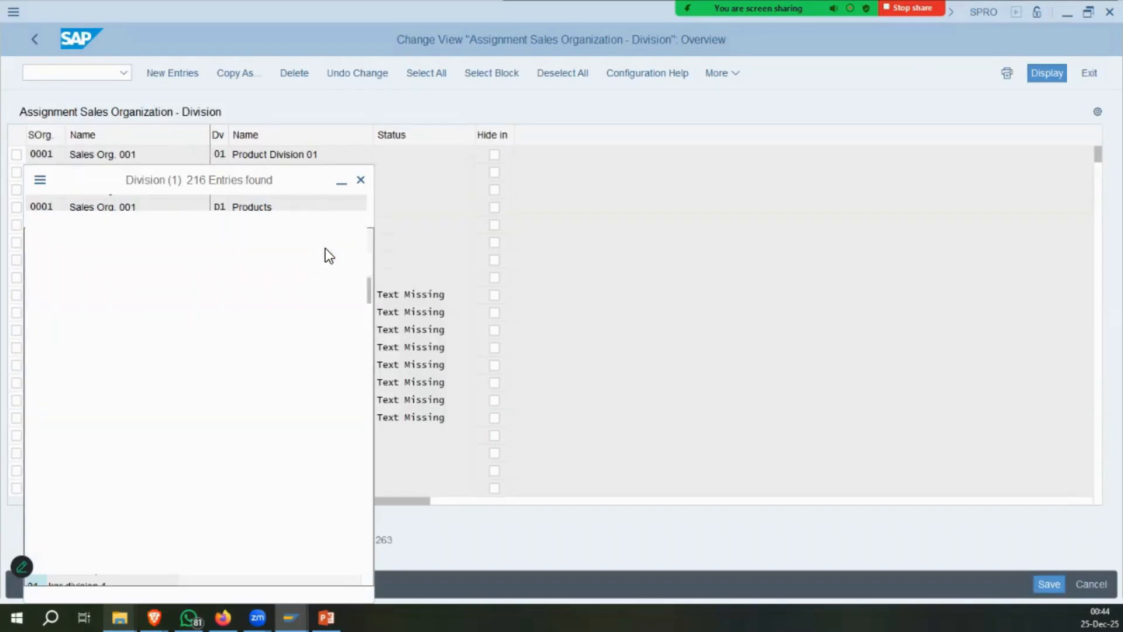
scroll(89, 406, "down", 20)
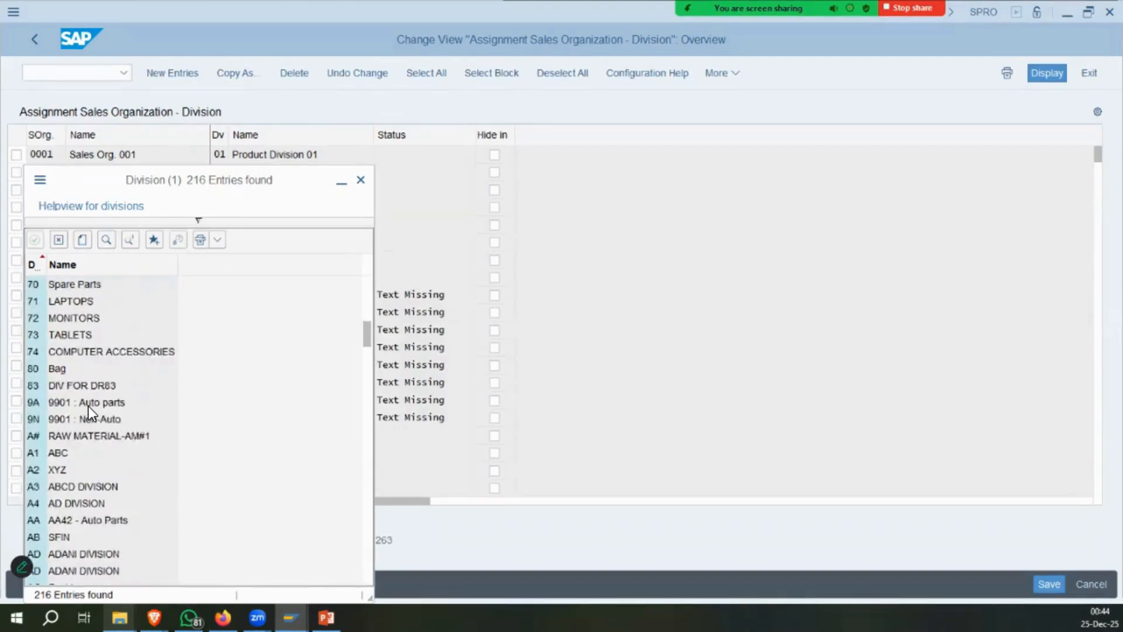
scroll(89, 406, "down", 10)
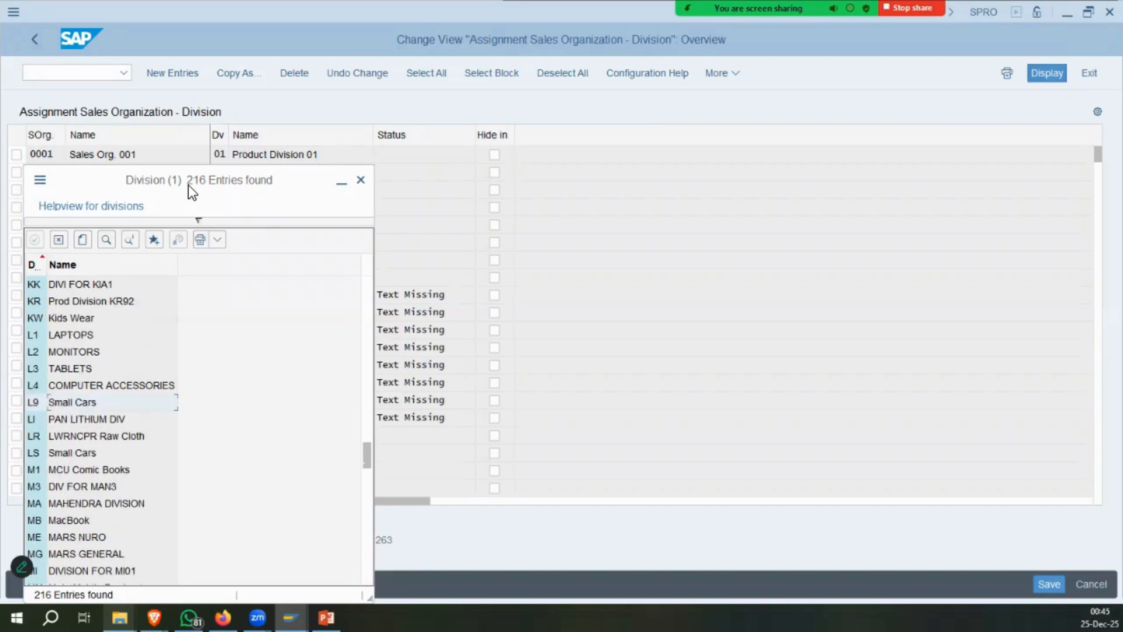
left_click_drag(188, 185, 480, 45)
scroll(430, 296, "down", 2)
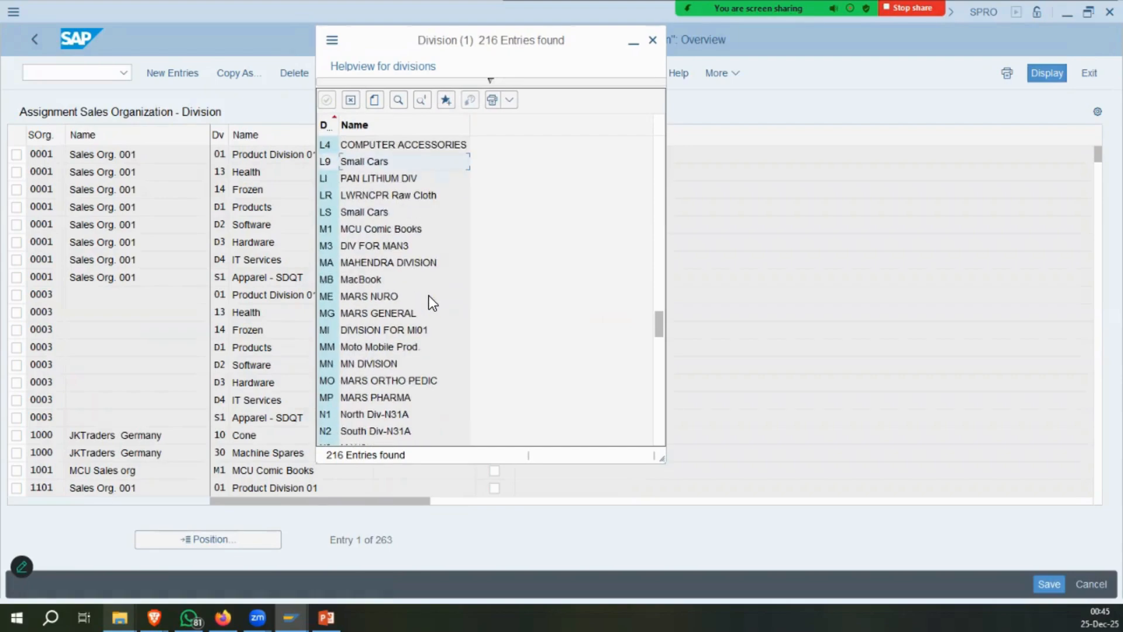
scroll(430, 296, "down", 8)
scroll(429, 296, "down", 15)
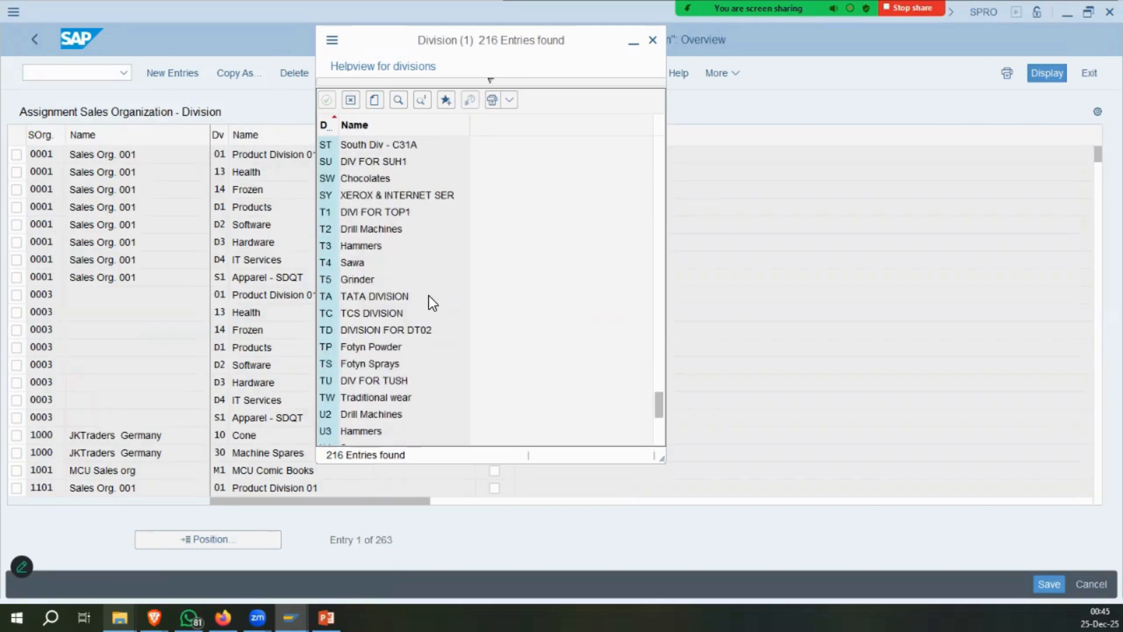
scroll(429, 296, "down", 7)
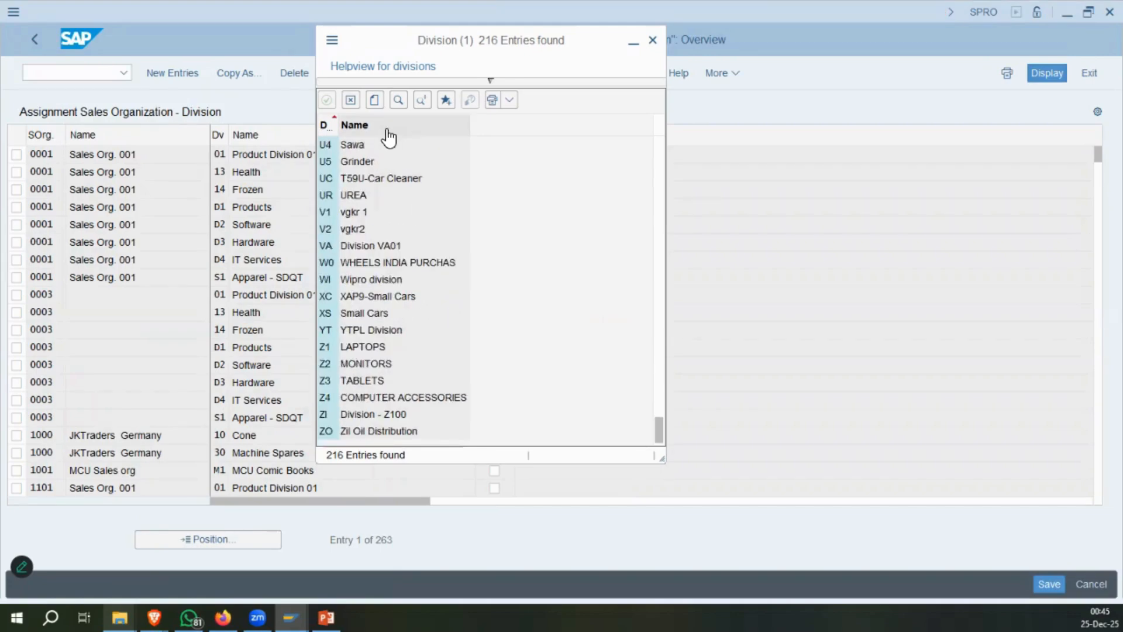
Search the list of possible divisions for "suv" and close the list.
key("ctrl+f")
type("suv")
key("Return")
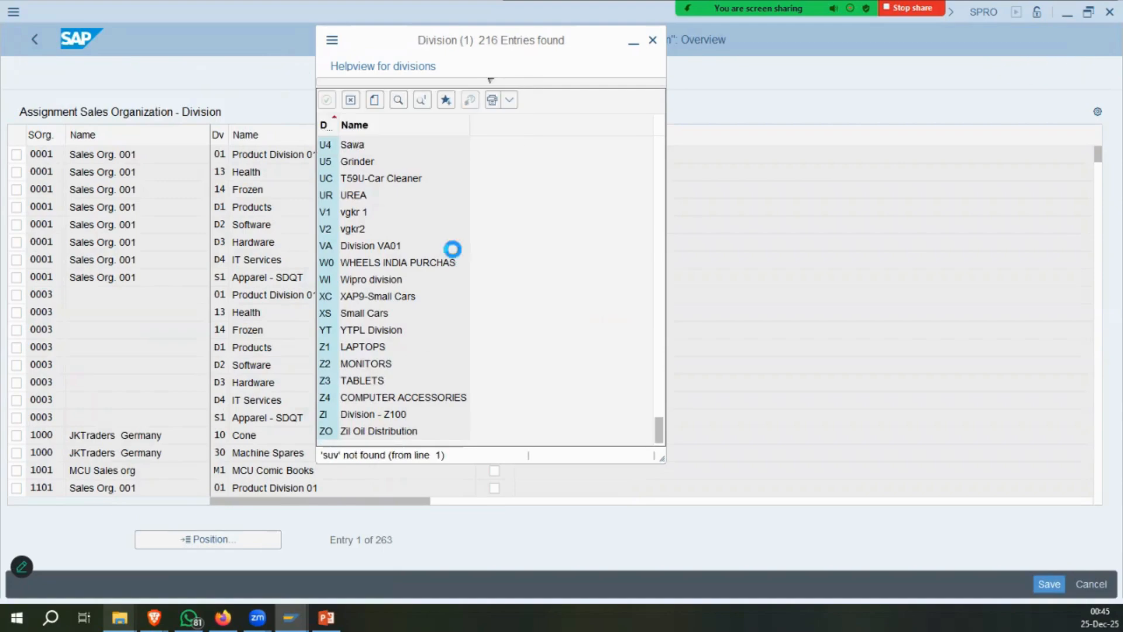
left_click(652, 41)
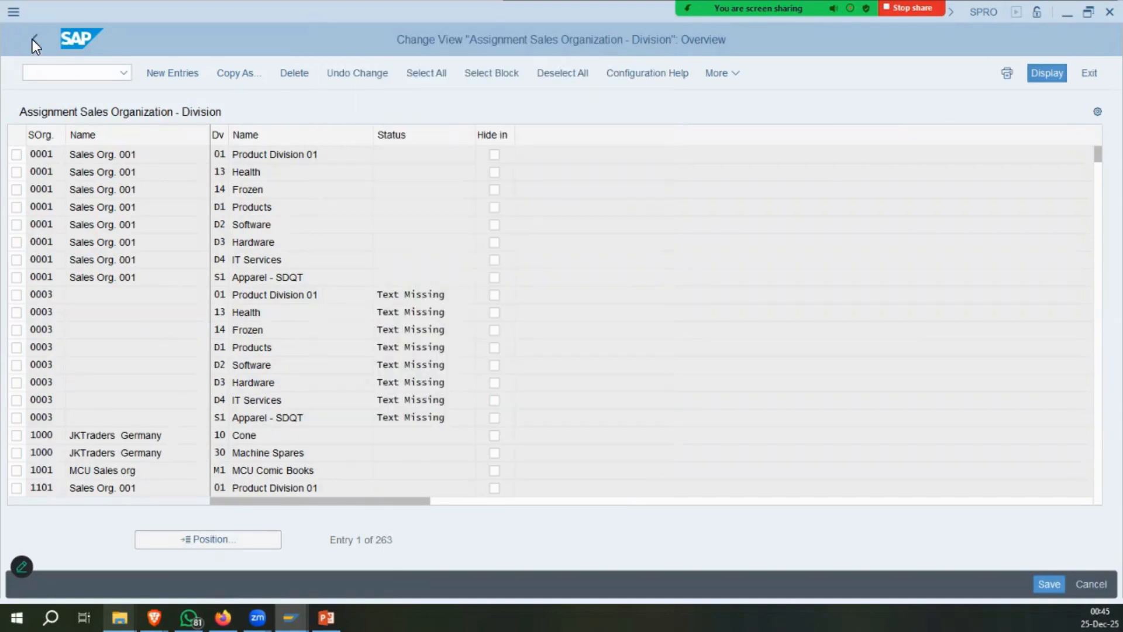
Open the Define Division activity under Enterprise Structure, Definition, Logistics - General in the implementation guide.
left_click(34, 39)
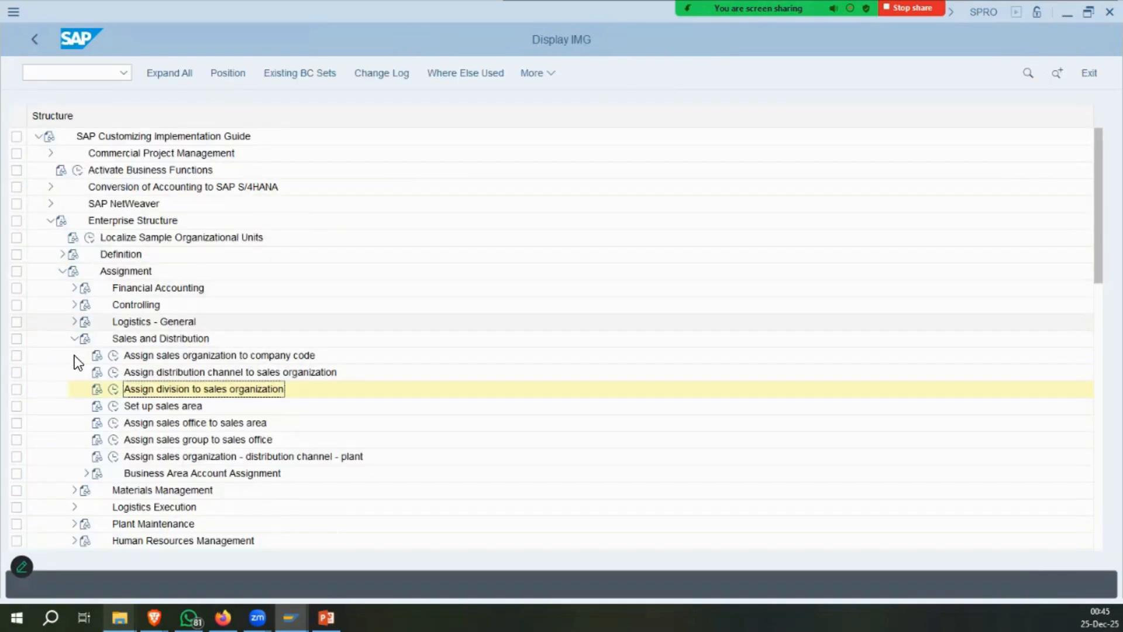
left_click(74, 322)
left_click(73, 322)
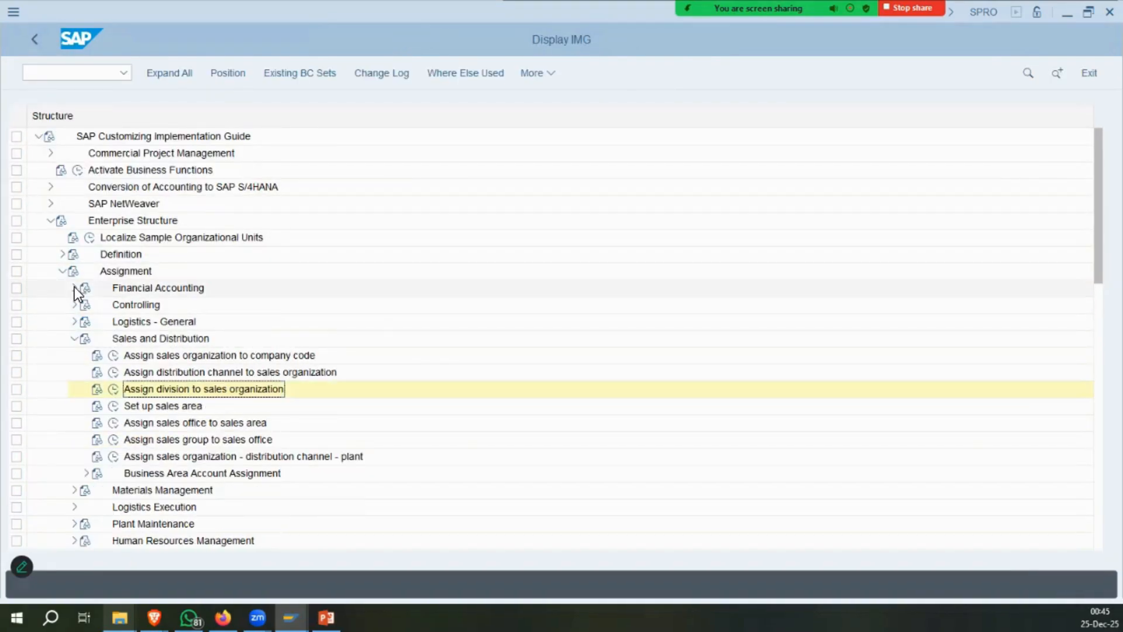
left_click(62, 254)
left_click(71, 305)
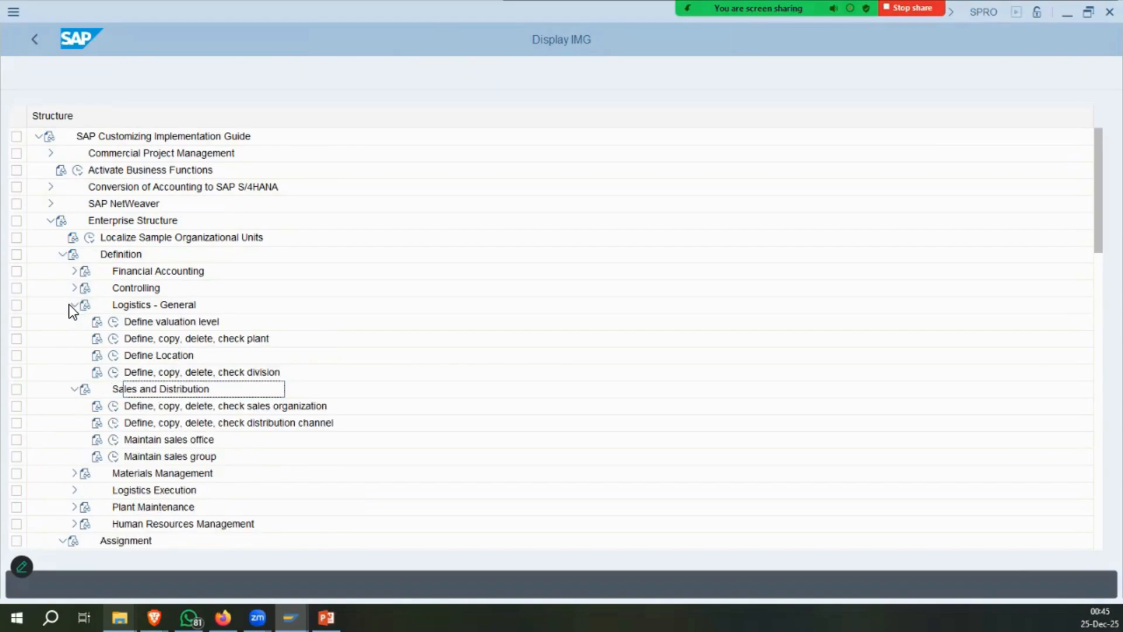
left_click(113, 372)
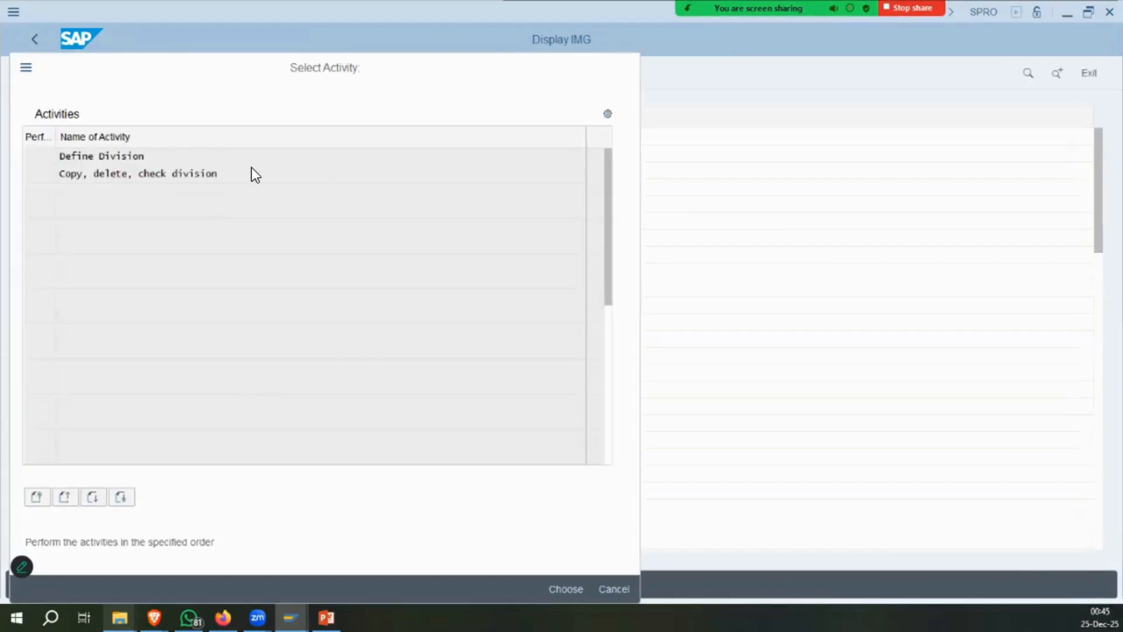
double_click(251, 167)
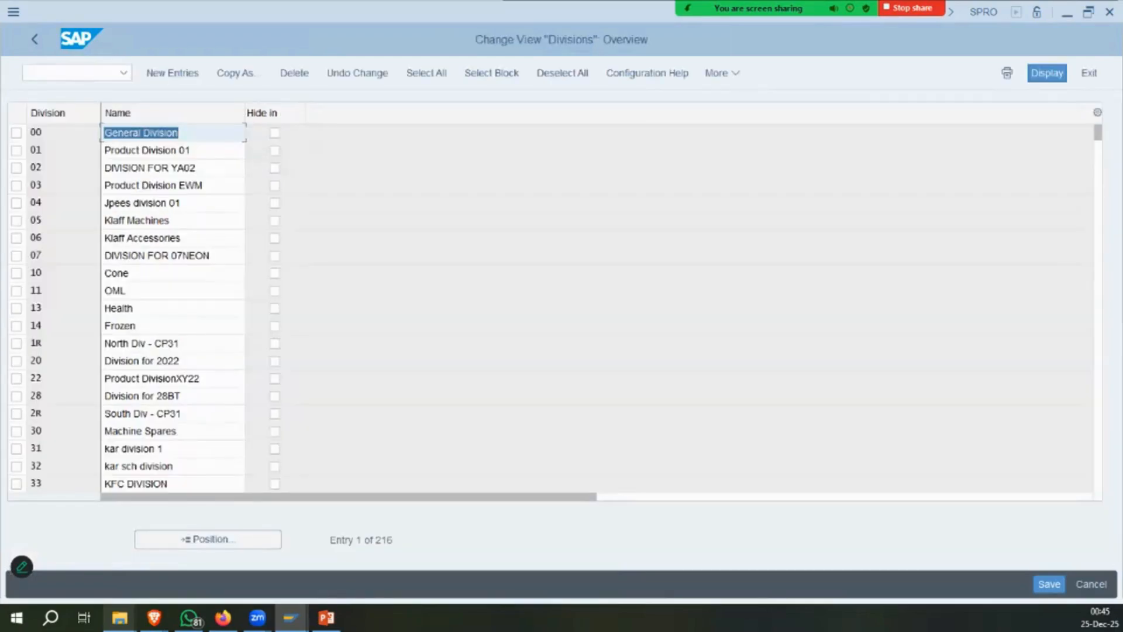
Try to add a new division IS named "IMCO Small Cars", and discard the entry.
left_click(157, 82)
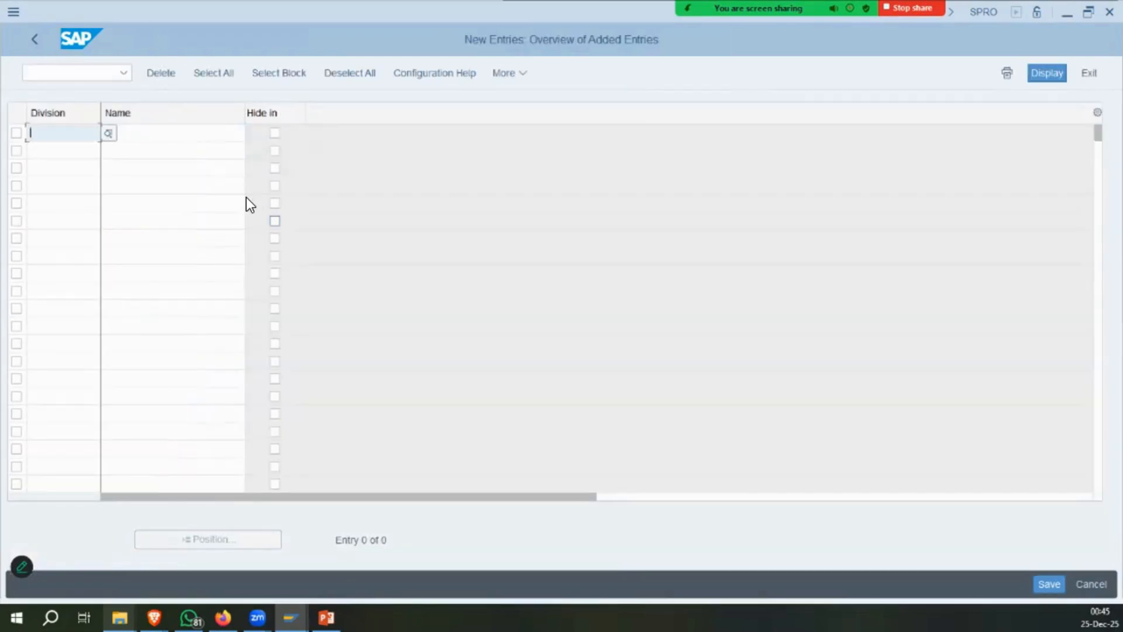
type("1s")
key("Tab")
type("IMCO S")
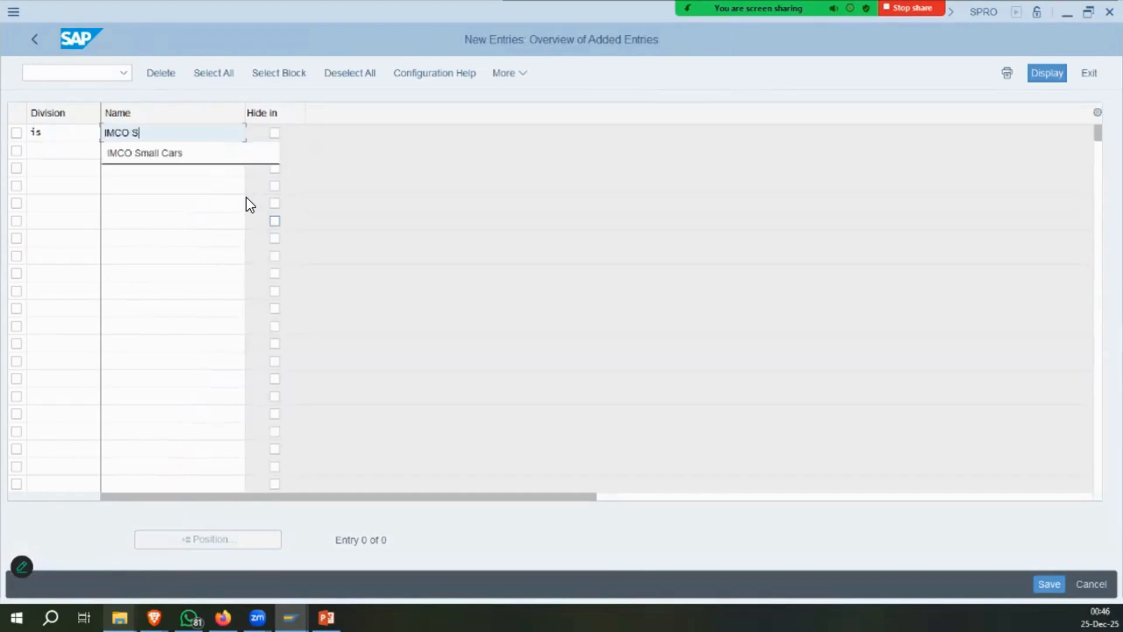
type("mall Cars")
key("Return")
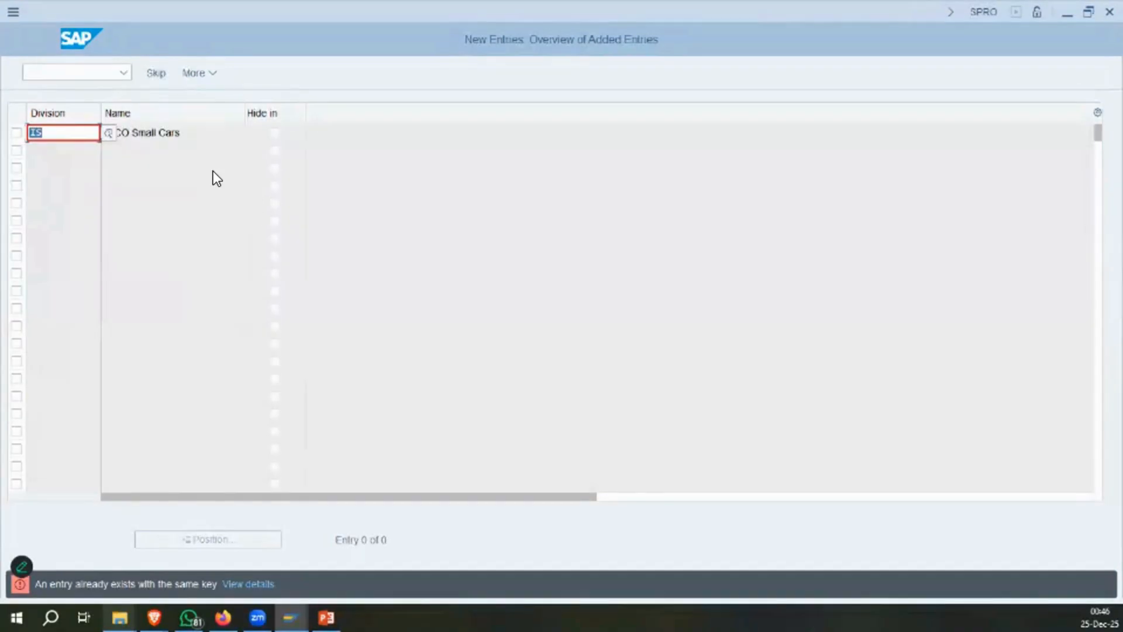
key("F12")
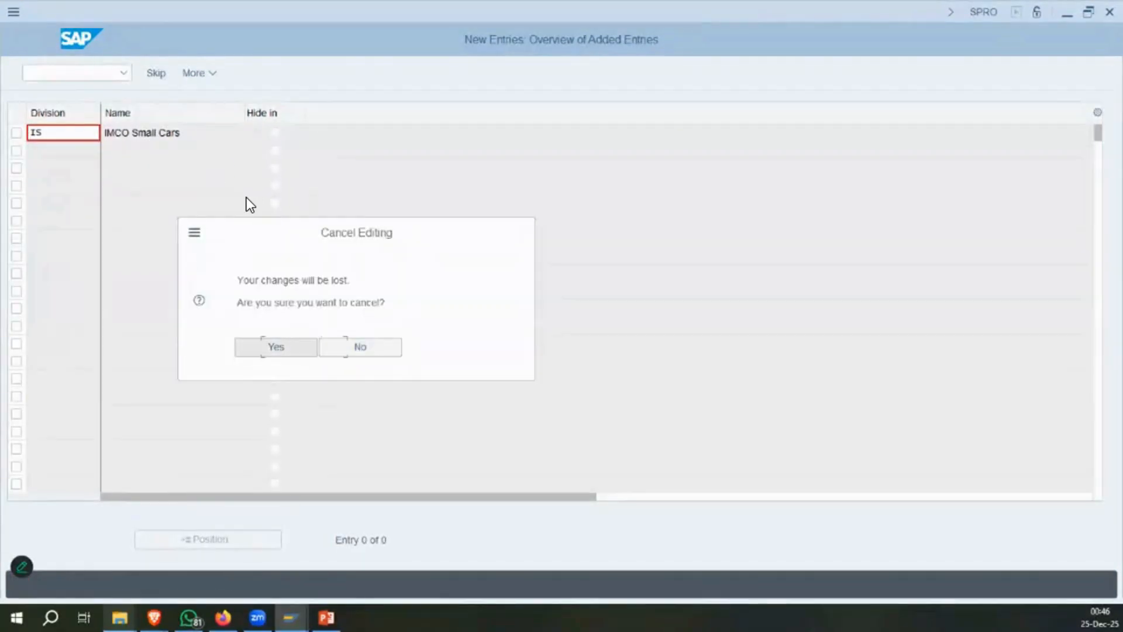
key("Return")
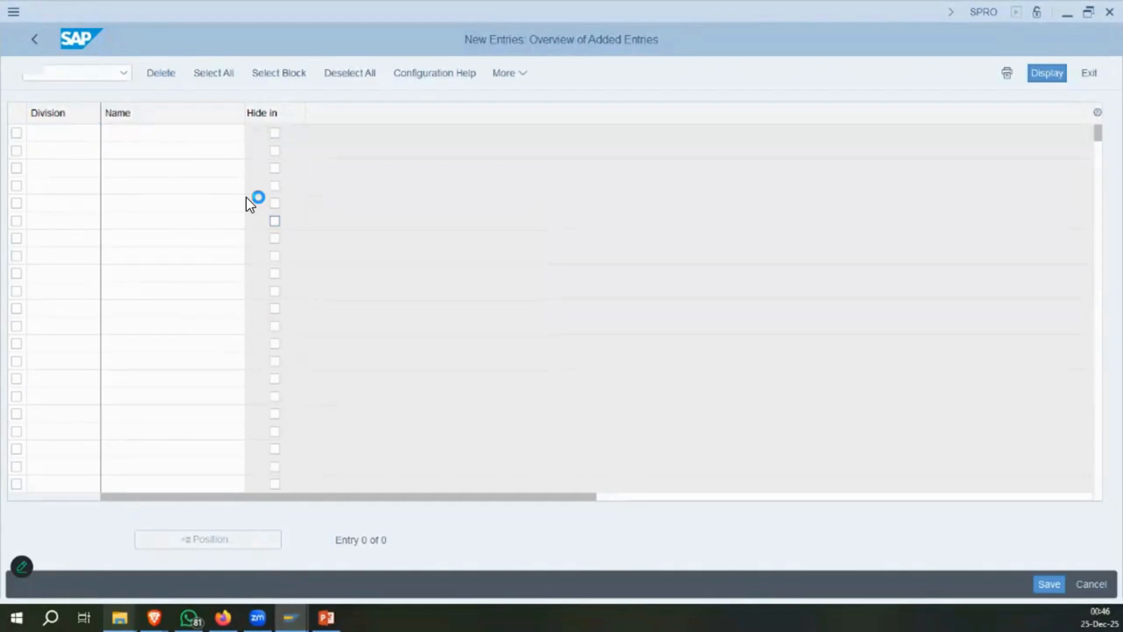
Look through the divisions overview for IMCO Small Cars and select its name.
scroll(135, 272, "down", 1)
scroll(136, 272, "down", 18)
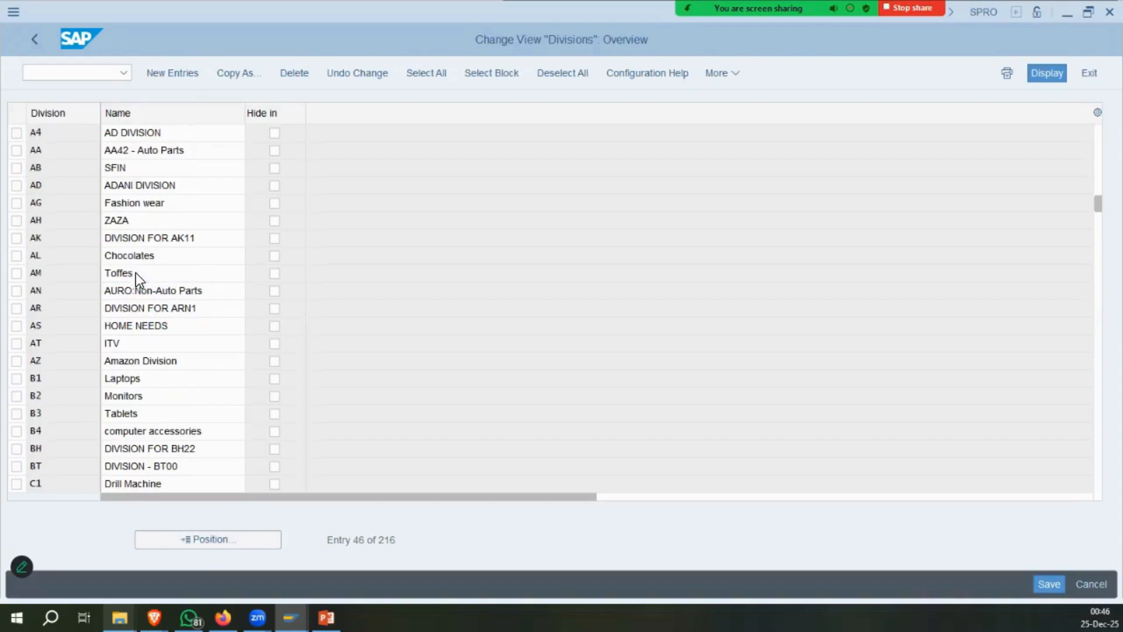
scroll(136, 273, "down", 14)
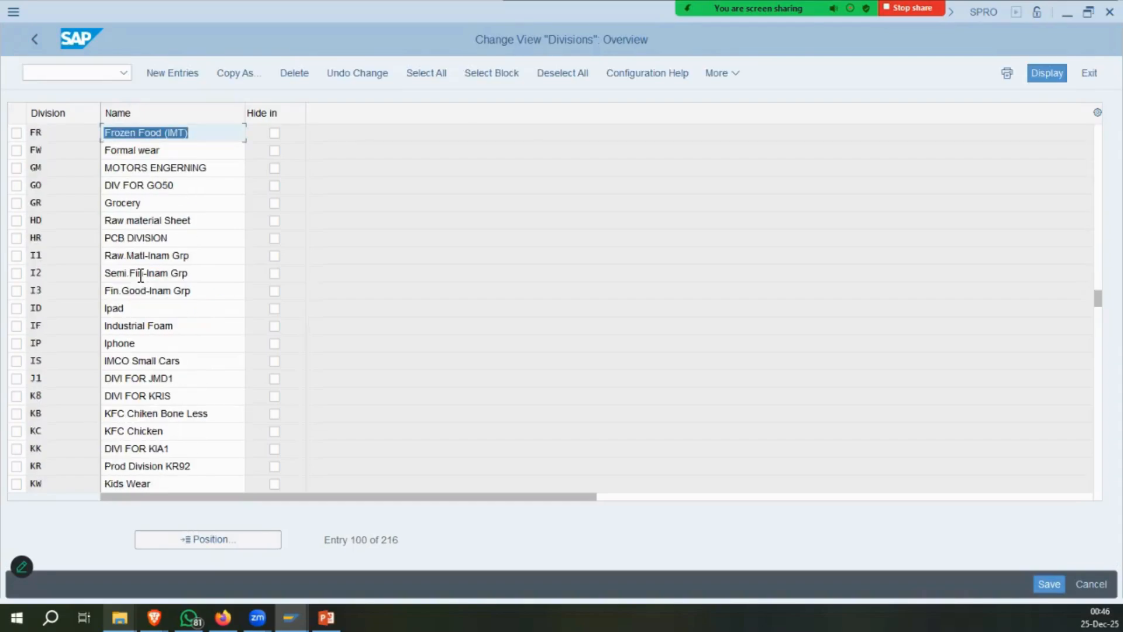
left_click(181, 366)
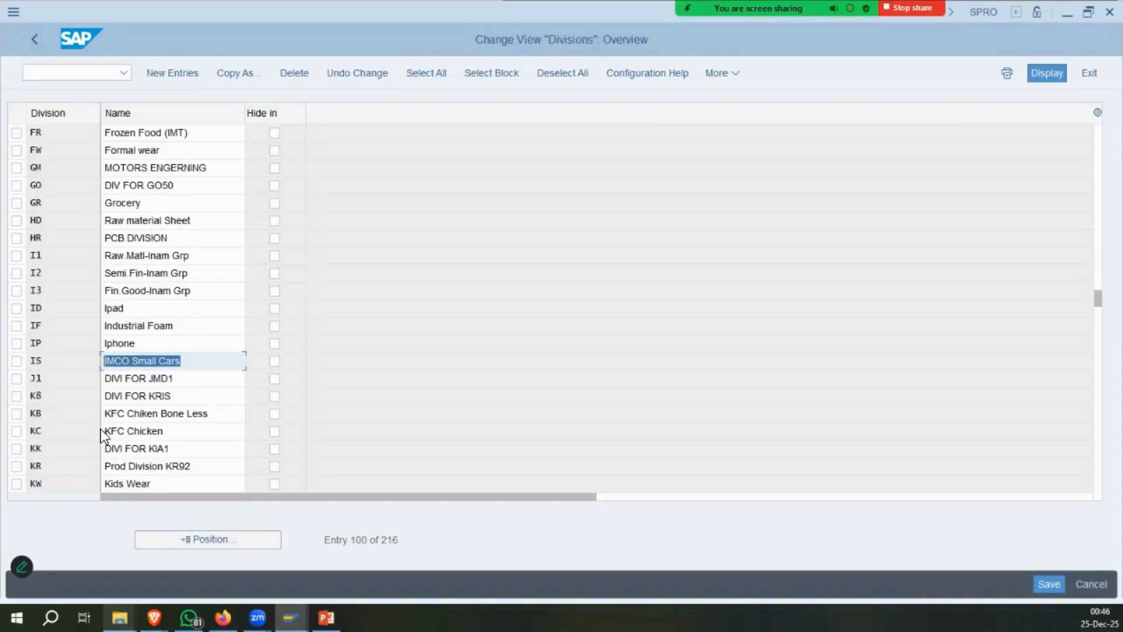
Position the divisions overview at entry I1 and select the IMCO Small Cars entry.
left_click(208, 539)
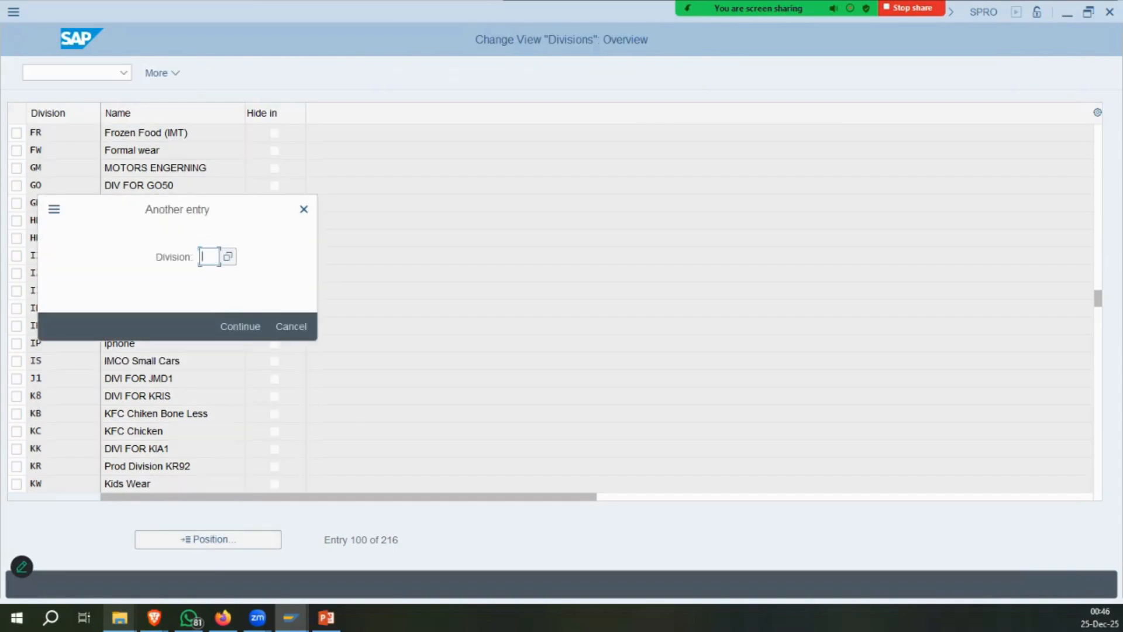
type("I1")
key("Return")
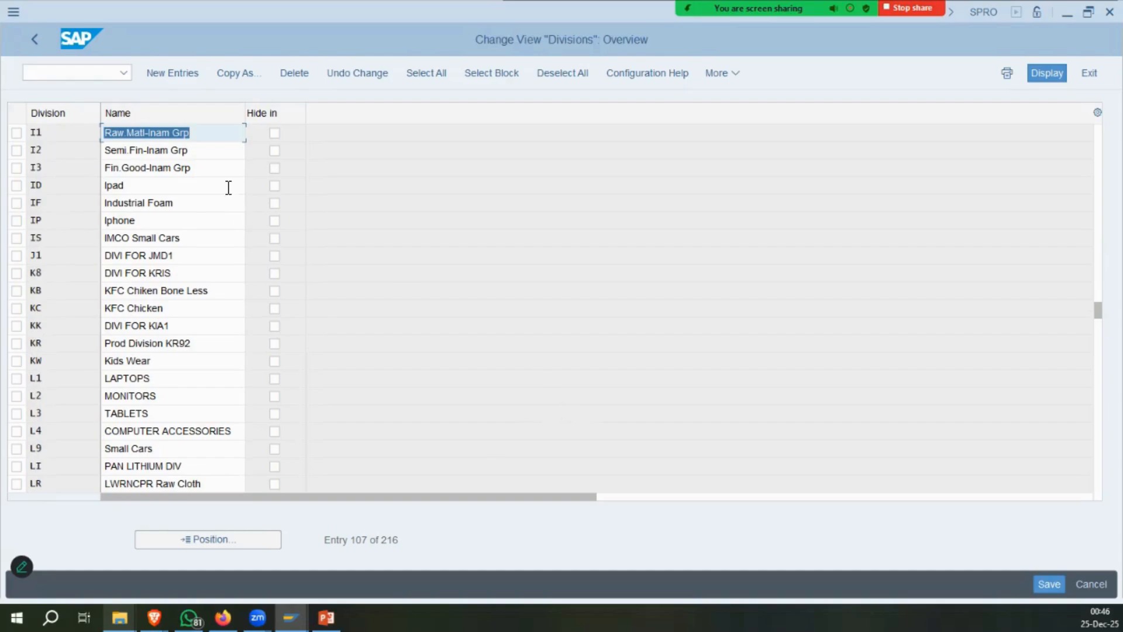
left_click(200, 237)
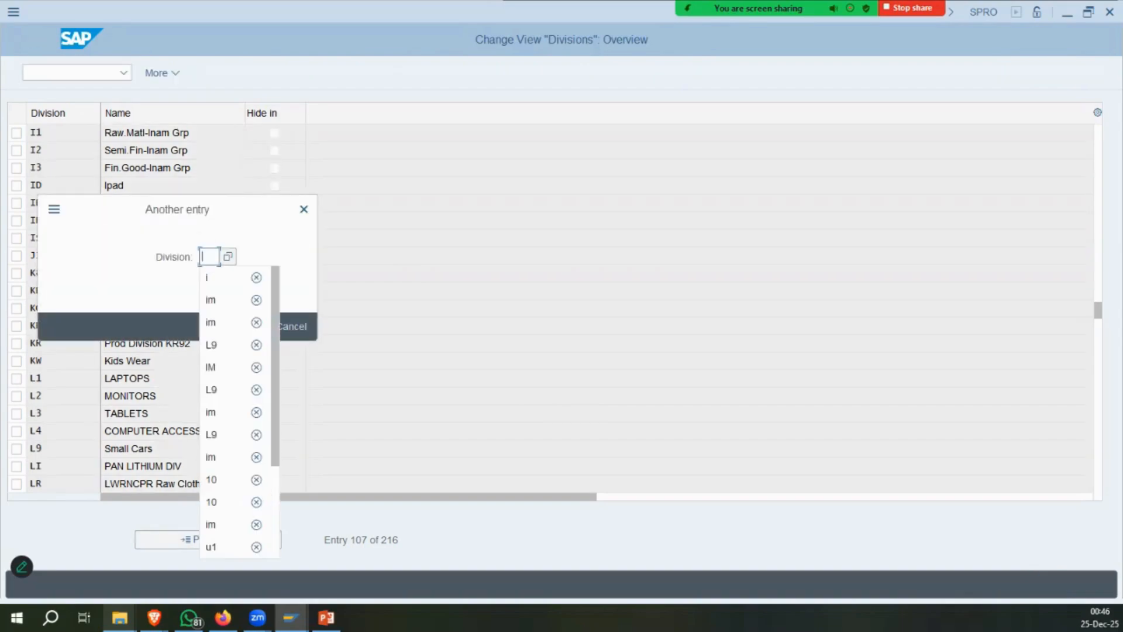
left_click(303, 209)
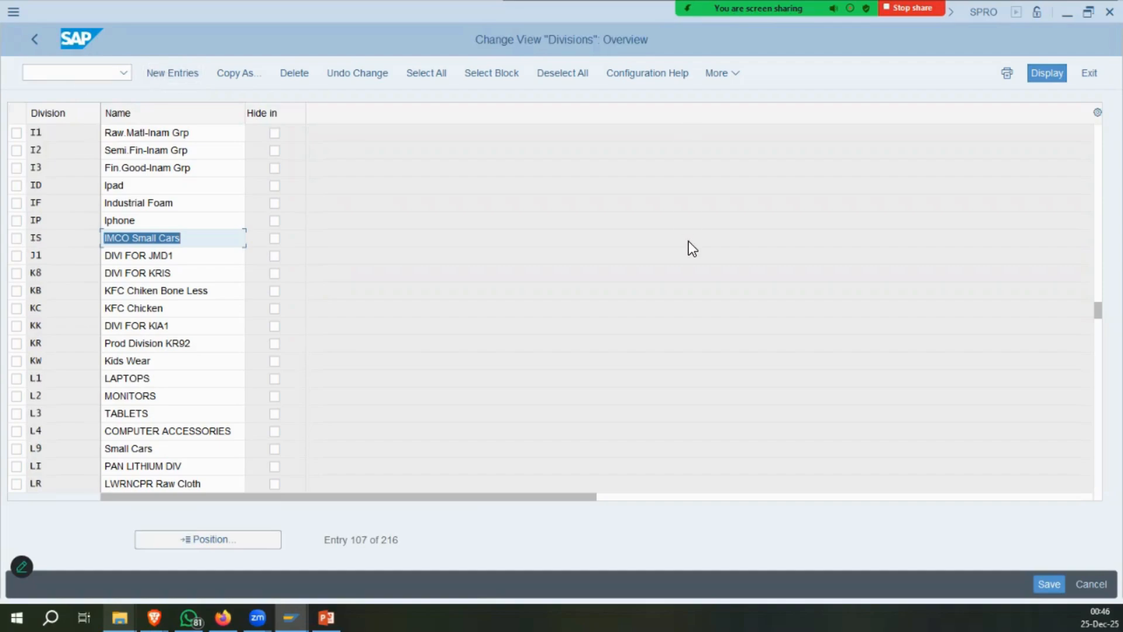
Display the divisions as a printable list, search it for "suv", and leave the list.
left_click(728, 74)
mouse_move(739, 98)
left_click(910, 213)
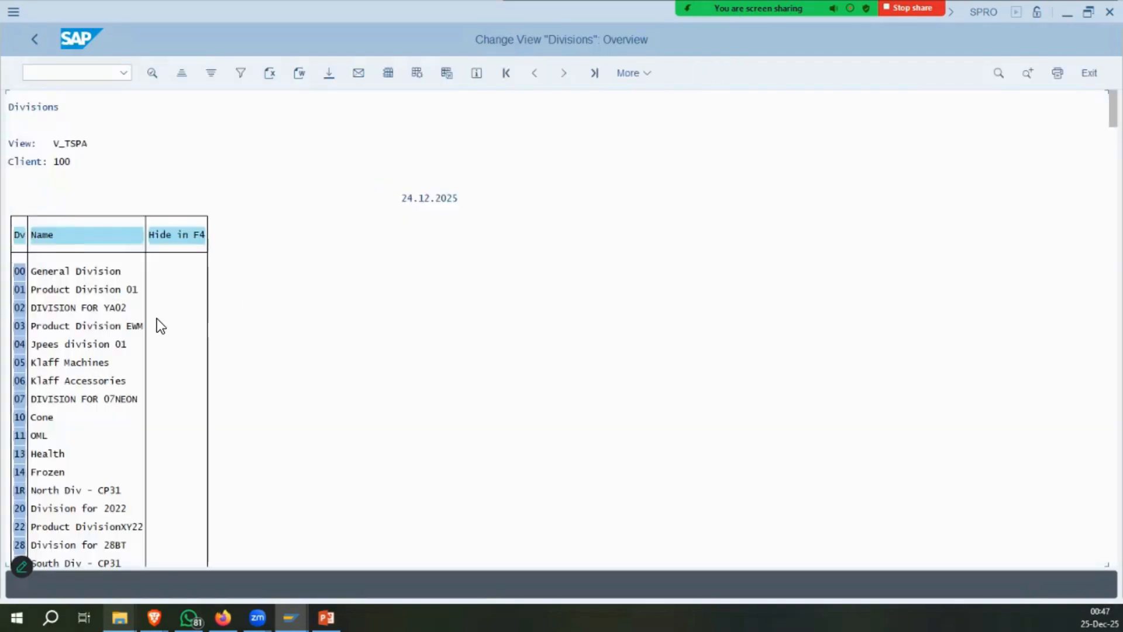
key("ctrl+f")
type("suv")
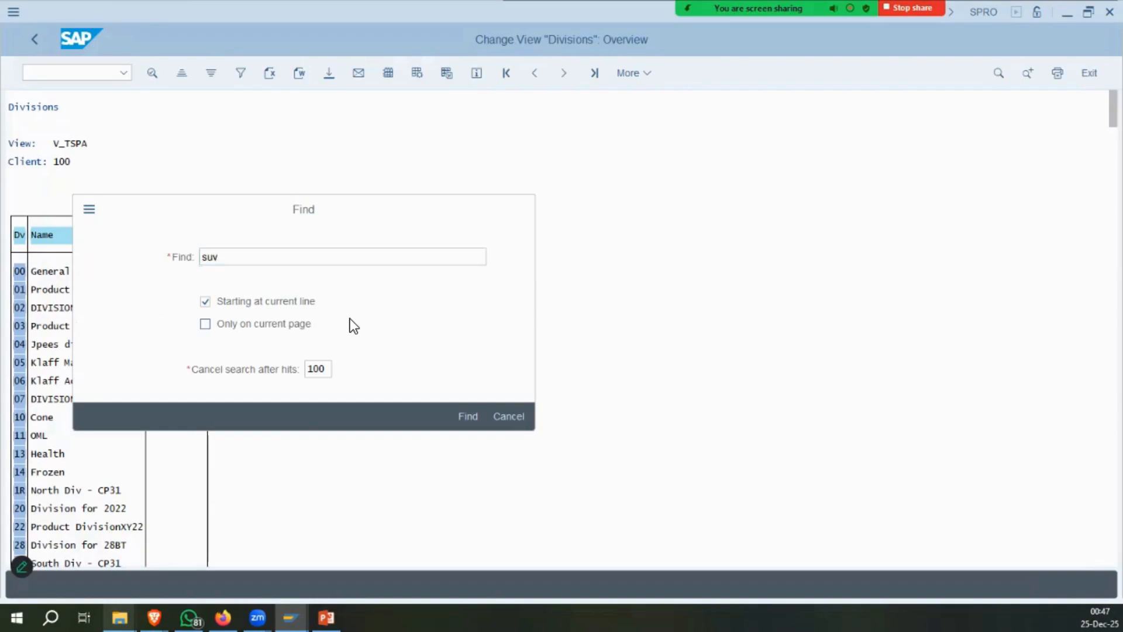
key("Return")
key("Return")
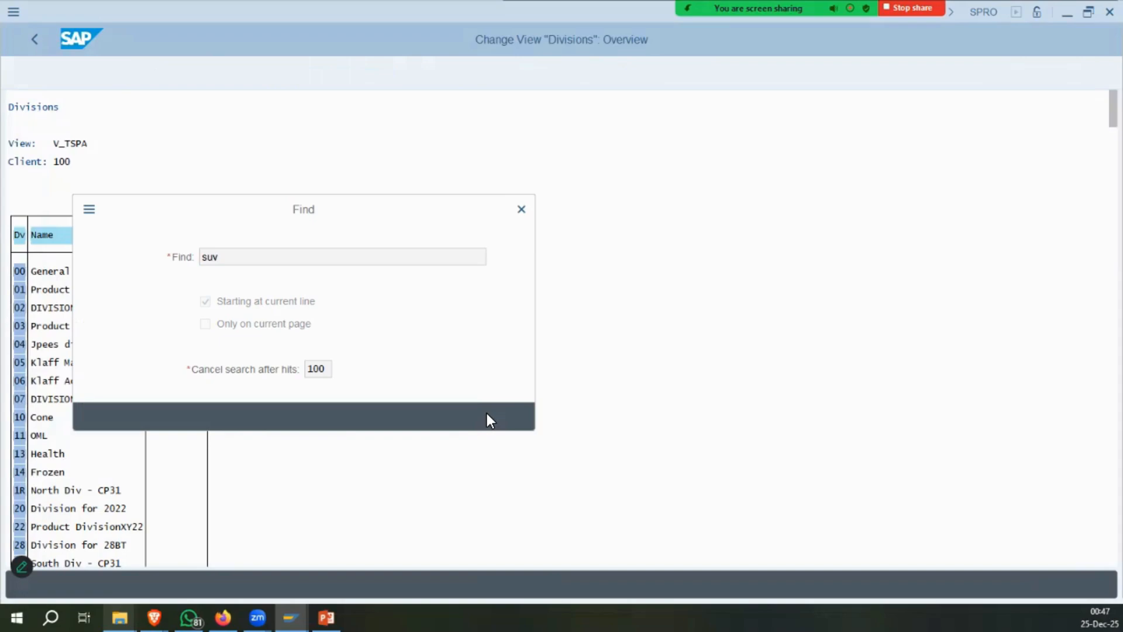
left_click(494, 412)
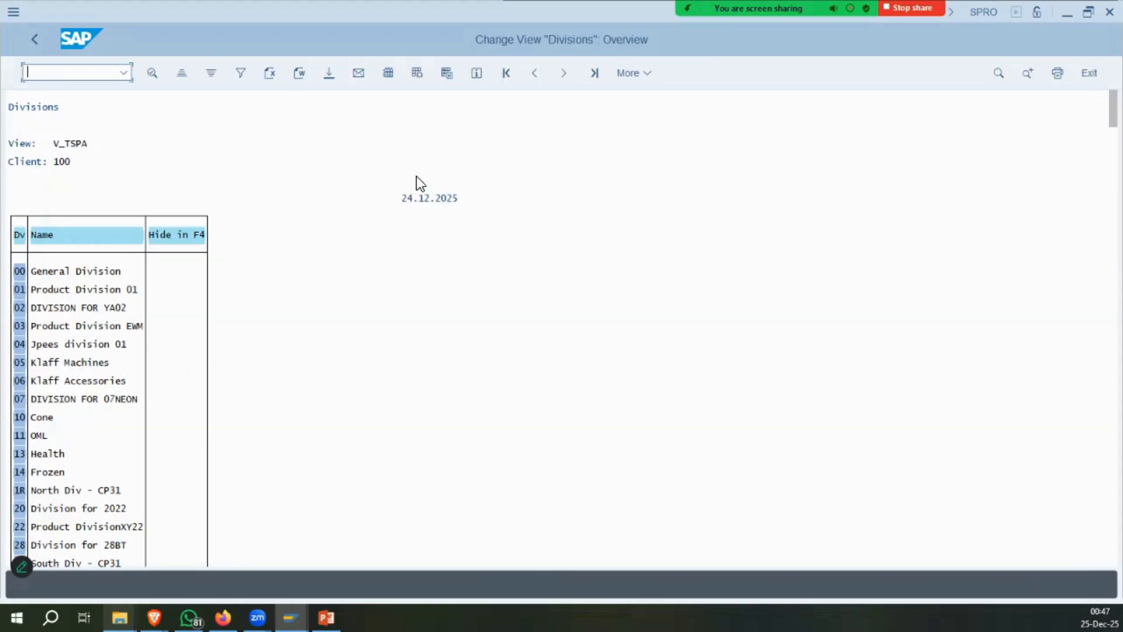
left_click(38, 44)
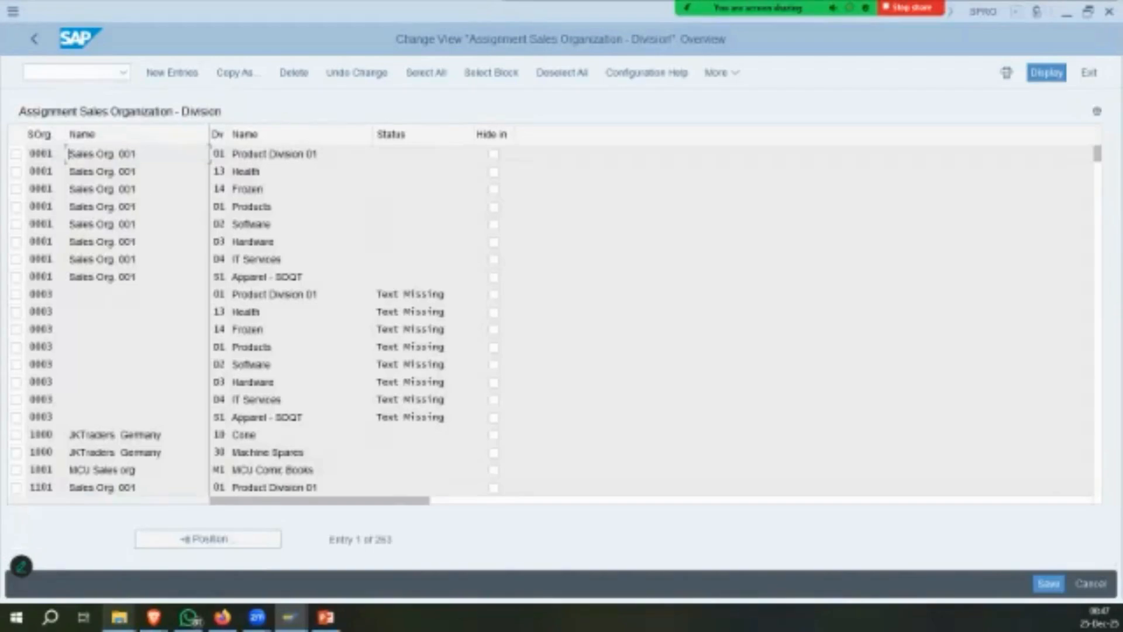
Add new assignment entries linking sales organizations IMNO and IMSO to division IS.
key("F5")
type("tata")
key("Return")
type("imno")
key("Tab")
type("is")
key("Tab")
key("Tab")
type("imso")
key("Tab")
type("is")
key("Return")
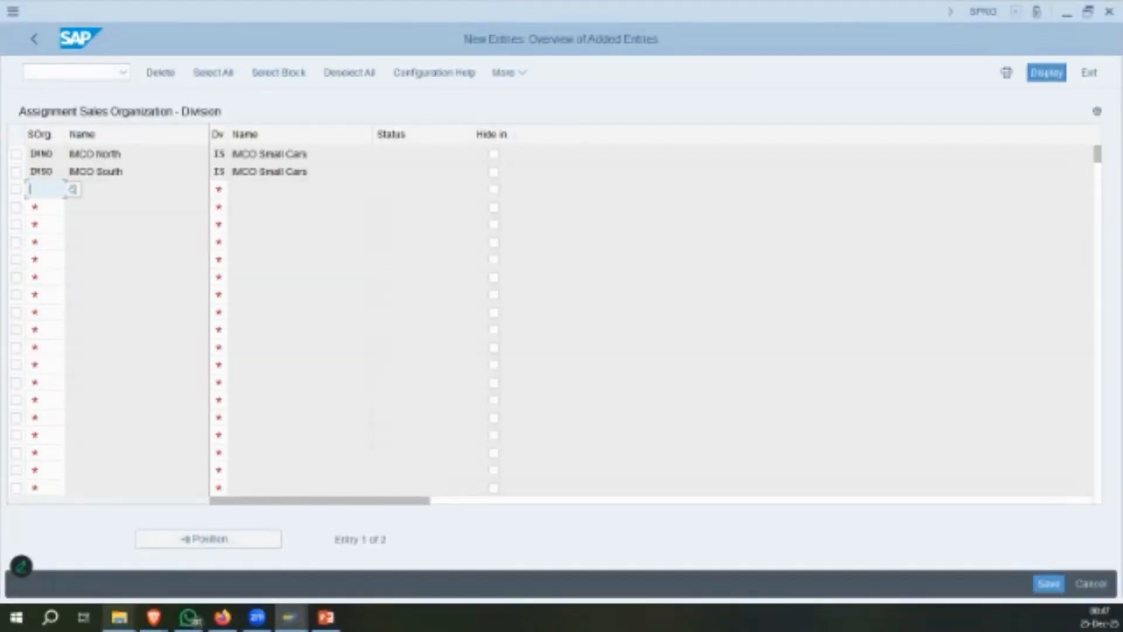
Save the new division assignments in the proposed customizing request and leave the new entries view.
key("ctrl+s")
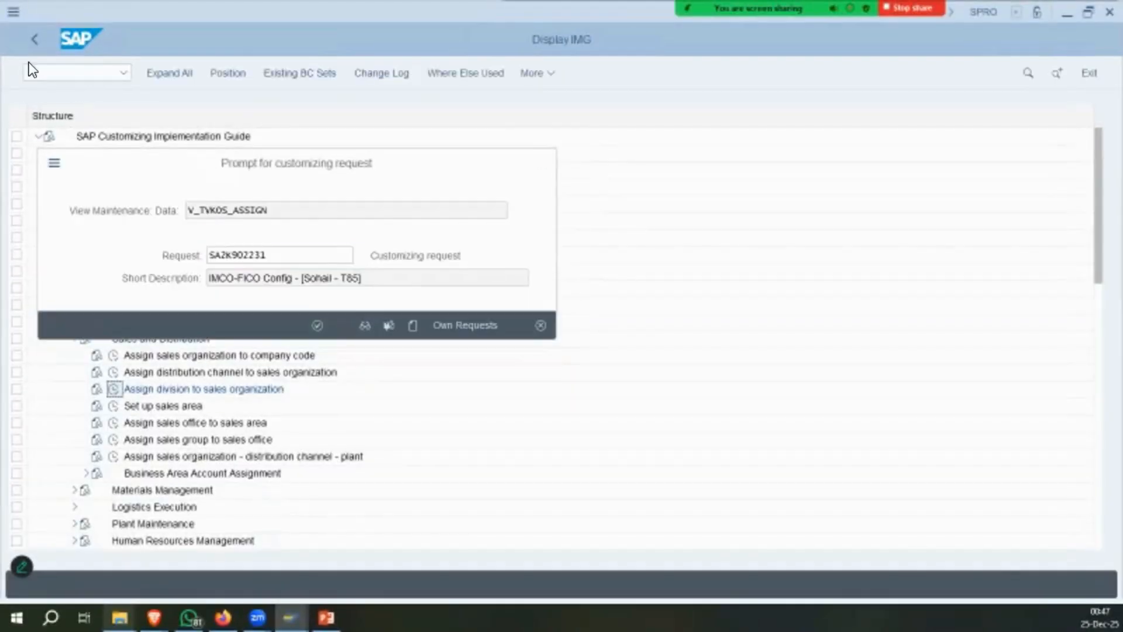
key("Return")
left_click(23, 29)
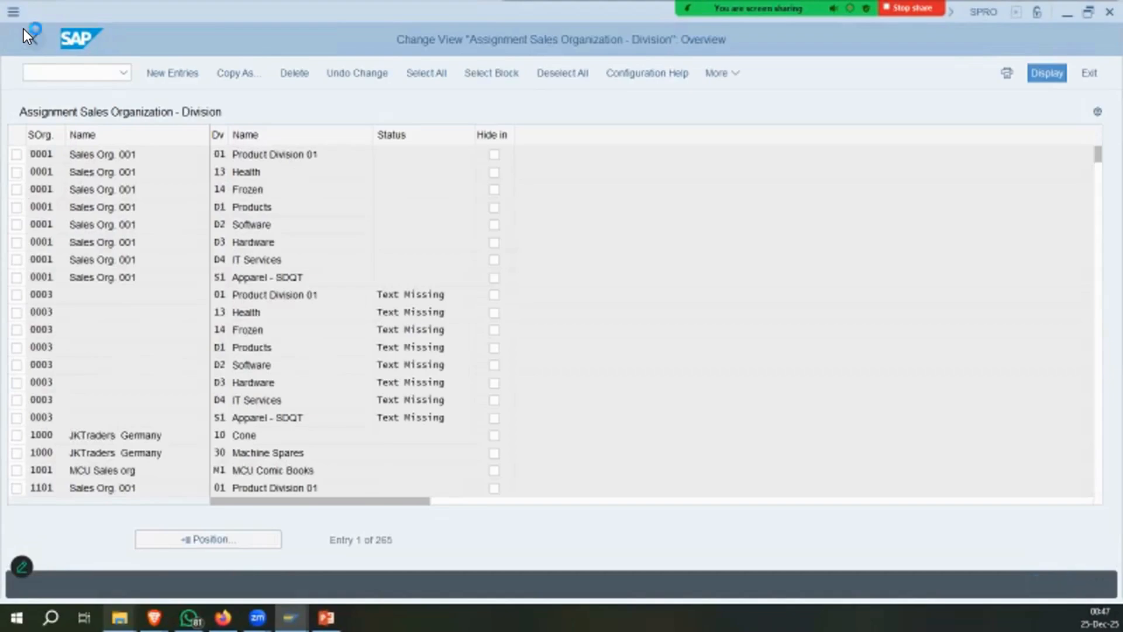
Open the sales organization, distribution channel and plant assignment, then list material IMRM's extendable views with MM50 and open them for maintenance.
left_click(23, 29)
left_click(114, 457)
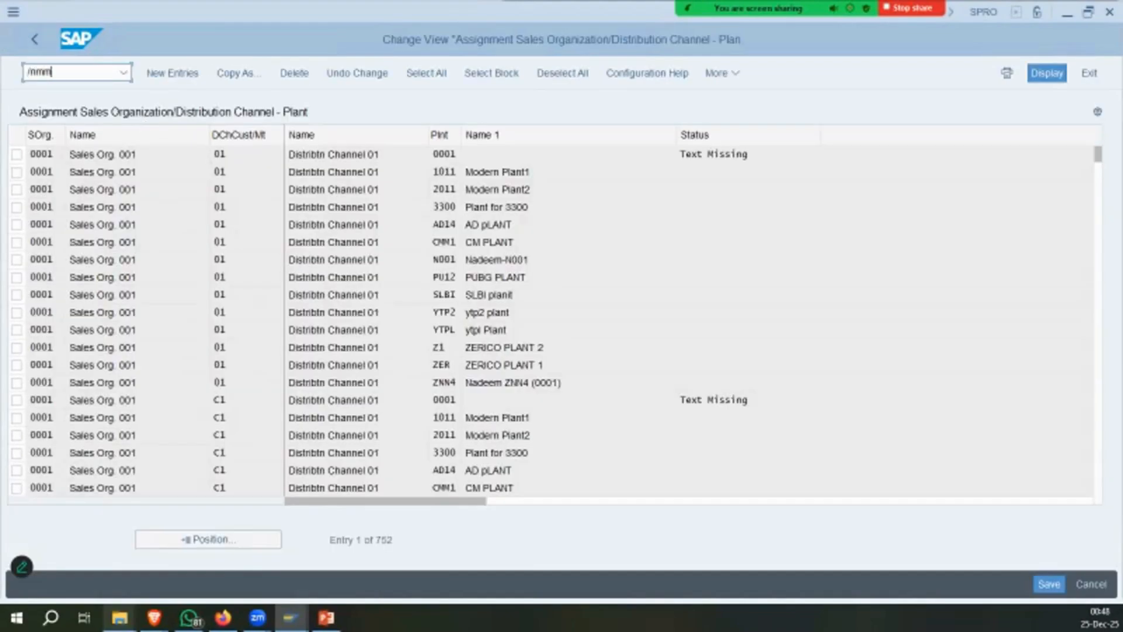
key("Return")
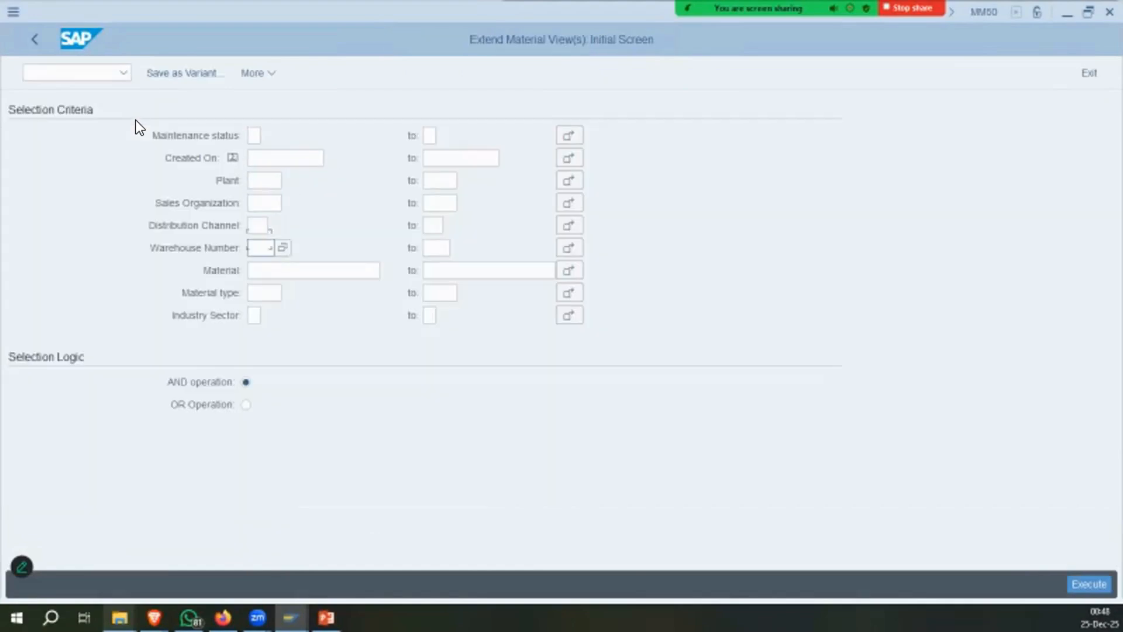
type("TMRM")
key("F8")
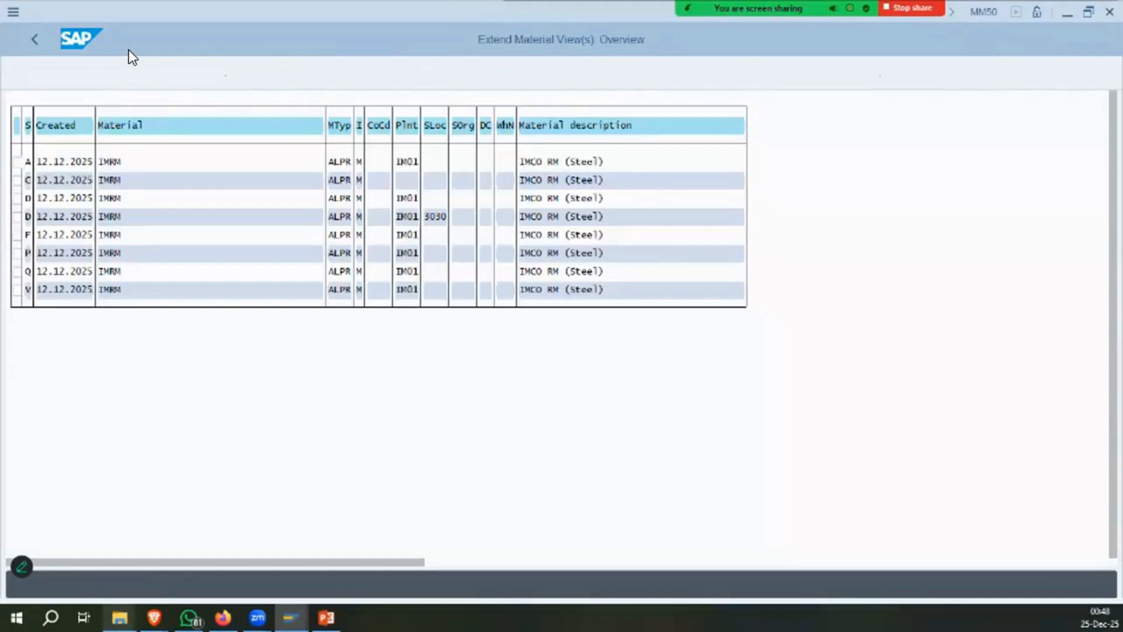
left_click(187, 73)
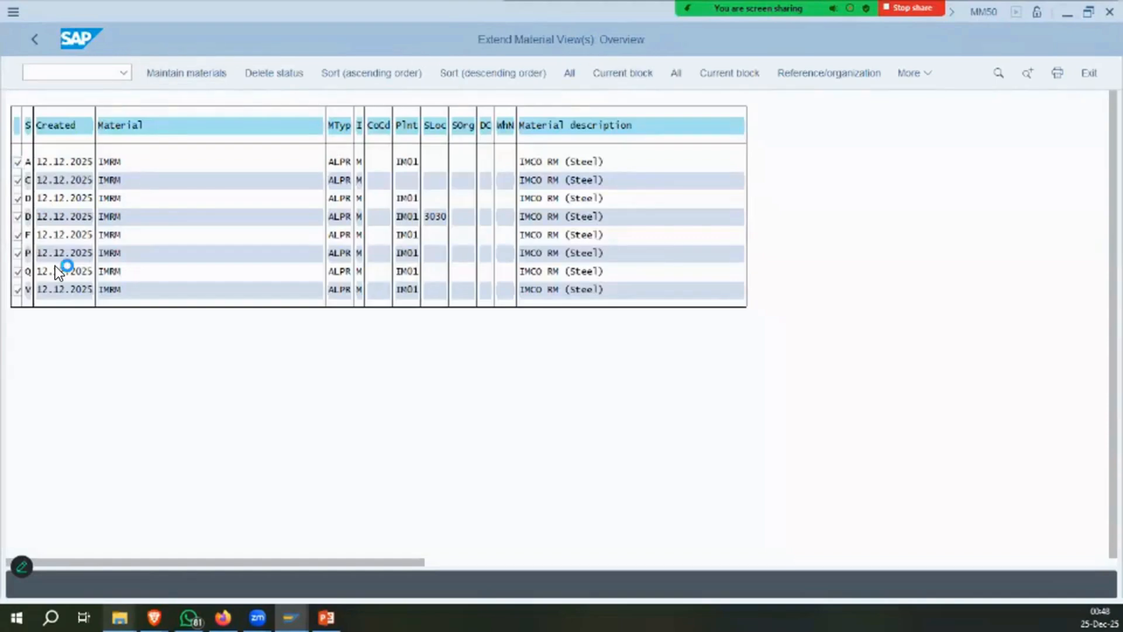
Try to open the material's Sales: sales org. 1 view for sales organization IMNO and distribution channel I9, and cancel the organizational levels.
left_click(13, 100)
left_click(13, 100)
left_click(13, 106)
left_click(242, 115)
left_click(260, 233)
left_click(268, 254)
type("I9")
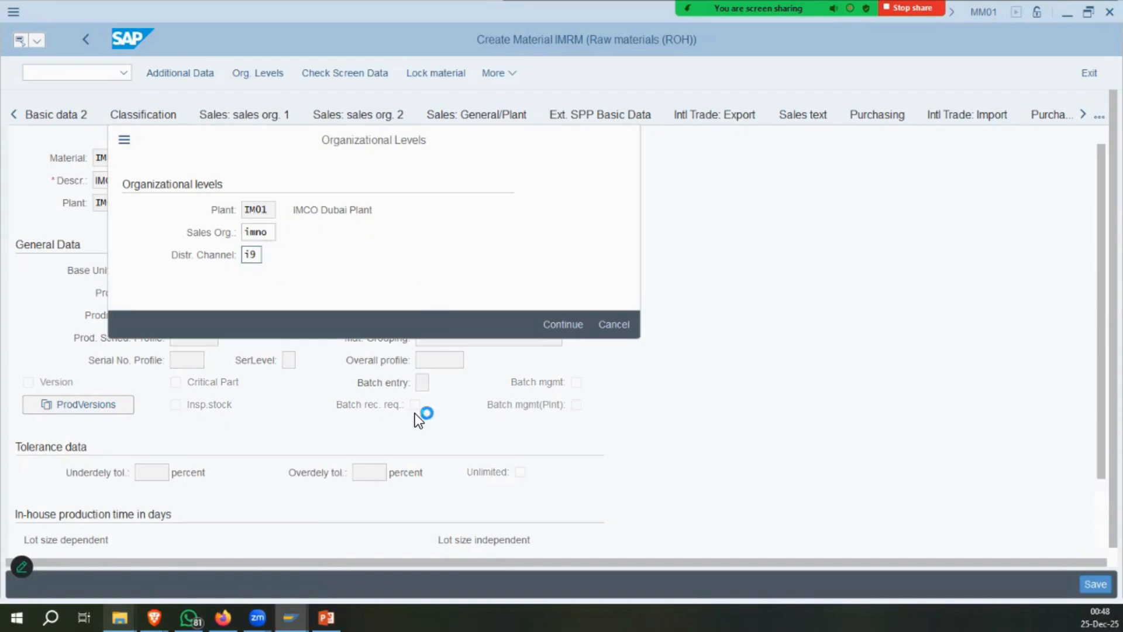
key("Return")
left_click_drag(176, 465, 340, 466)
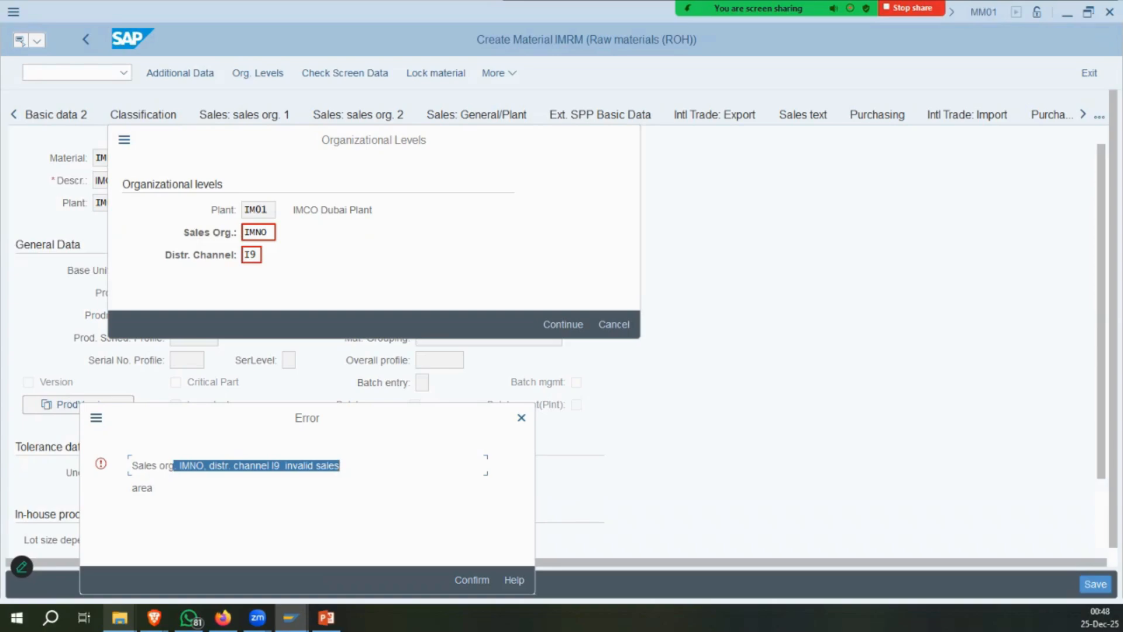
key("Return")
left_click(615, 325)
Switch to SPRO and open the Set up sales area activity under Enterprise Structure, Assignment, Sales and Distribution.
key("ctrl+/")
type("o")
type("nspro")
key("Return")
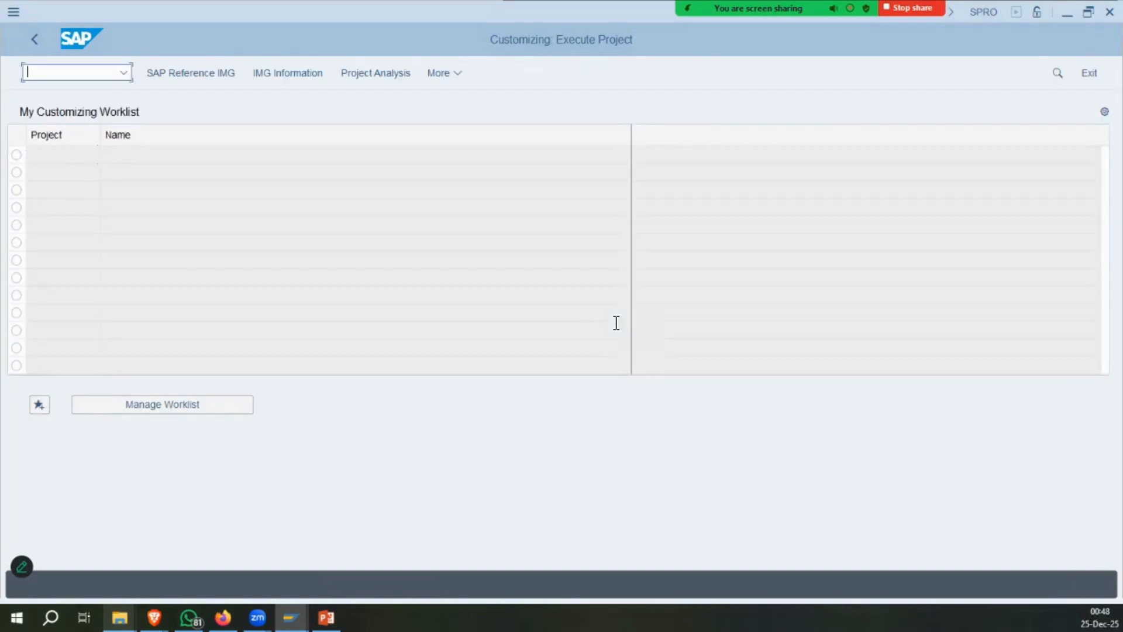
key("F5")
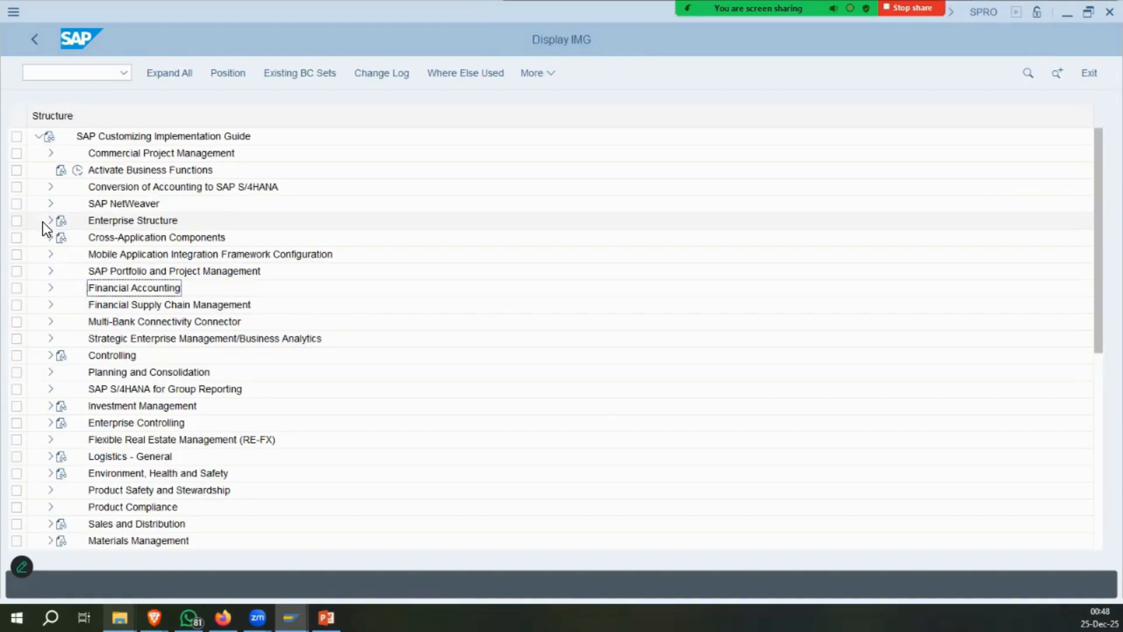
left_click(49, 221)
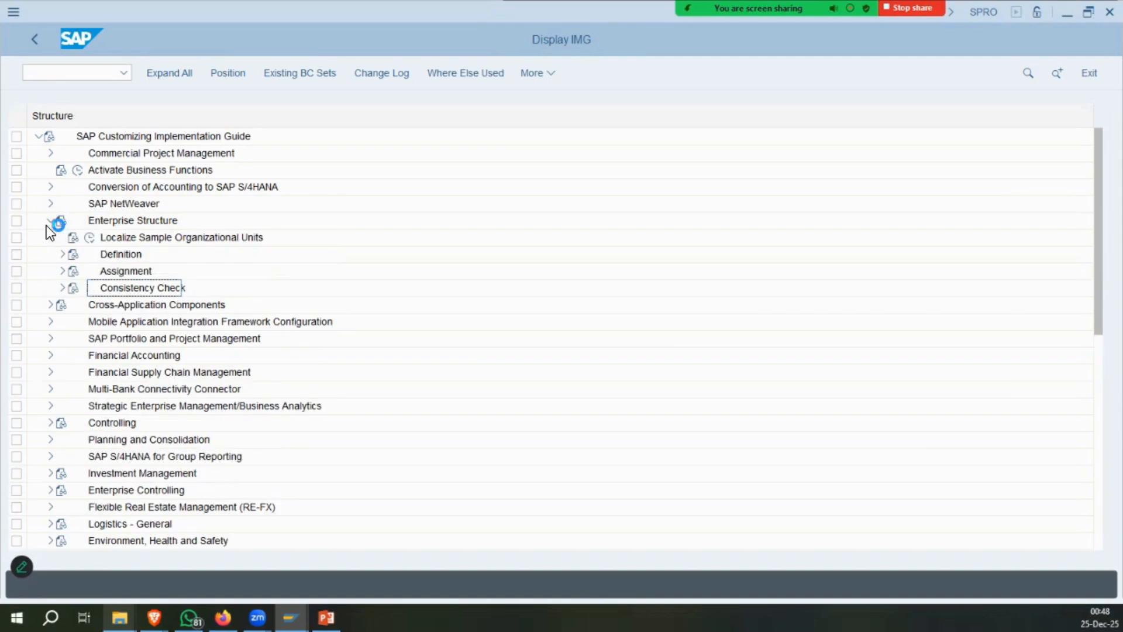
left_click(62, 272)
left_click(75, 338)
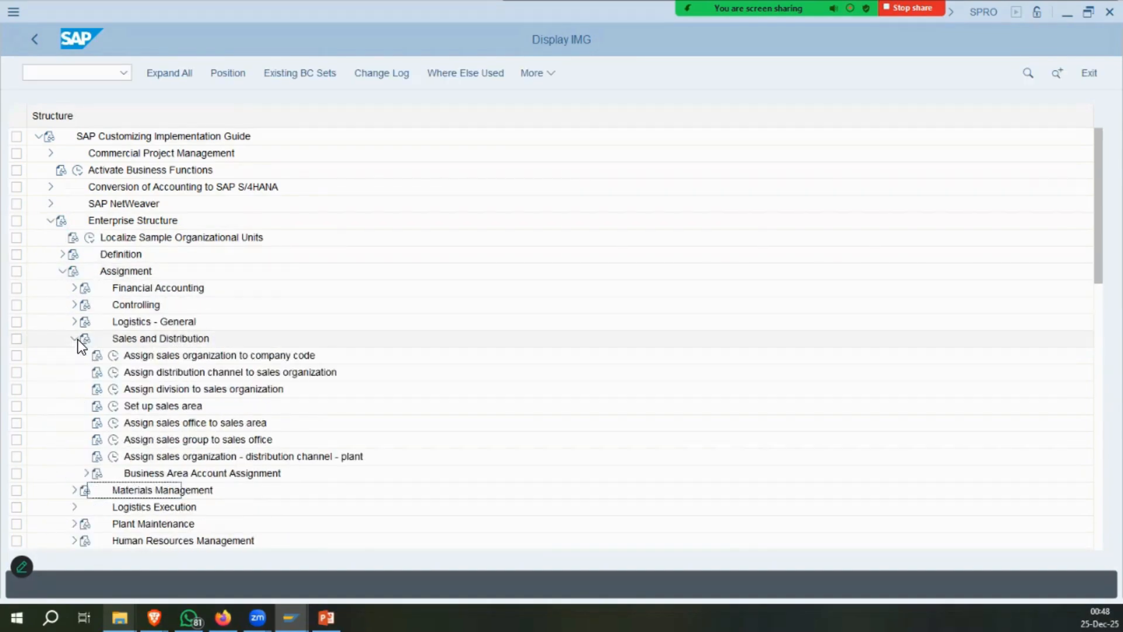
left_click(180, 391)
left_click(113, 405)
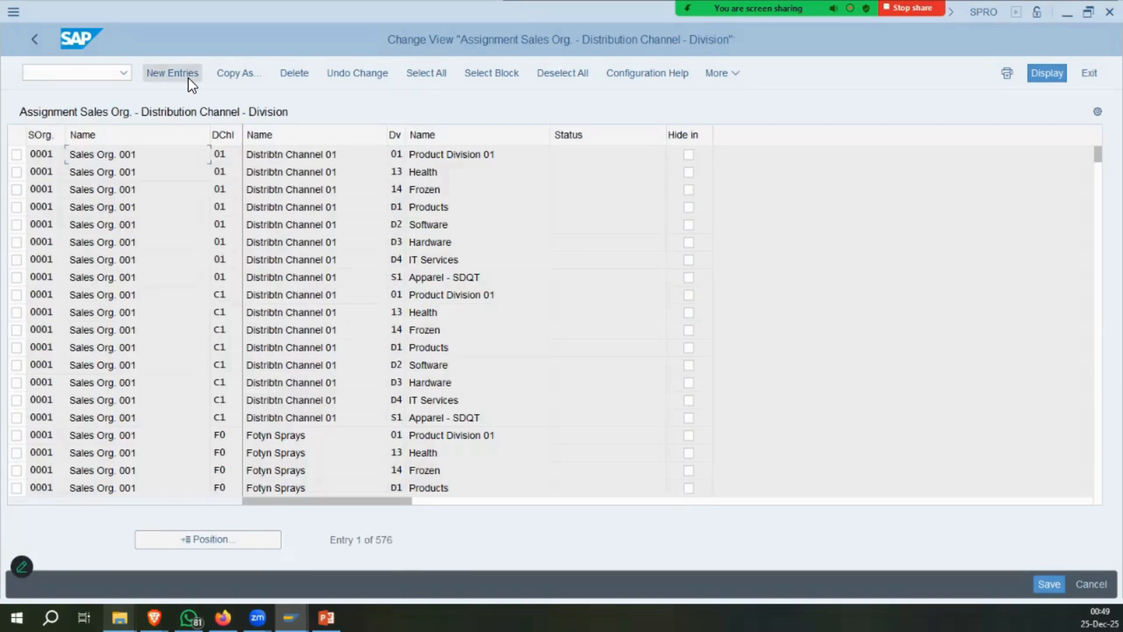
Create the sales areas IMNO/I9/IS and IMSO/I9/IS as new entries and save them.
left_click(189, 78)
type("imno")
key("Tab")
type("i9")
key("Tab")
type("is")
key("Tab")
key("Tab")
type("imso")
key("Tab")
type("i9")
key("Tab")
type("is")
key("Return")
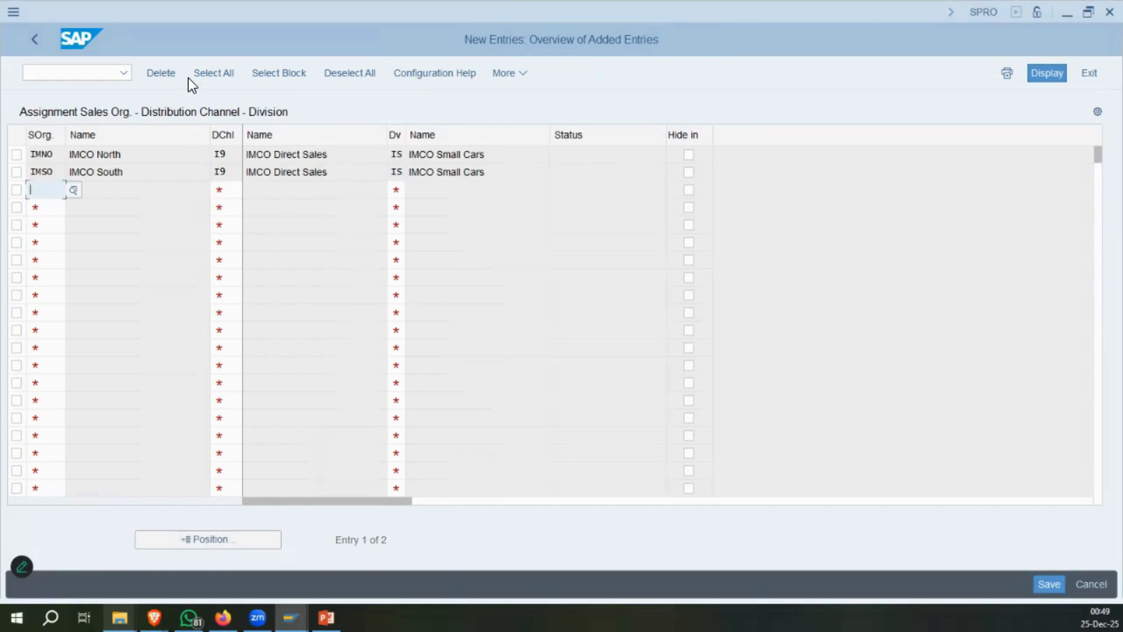
key("ctrl+s")
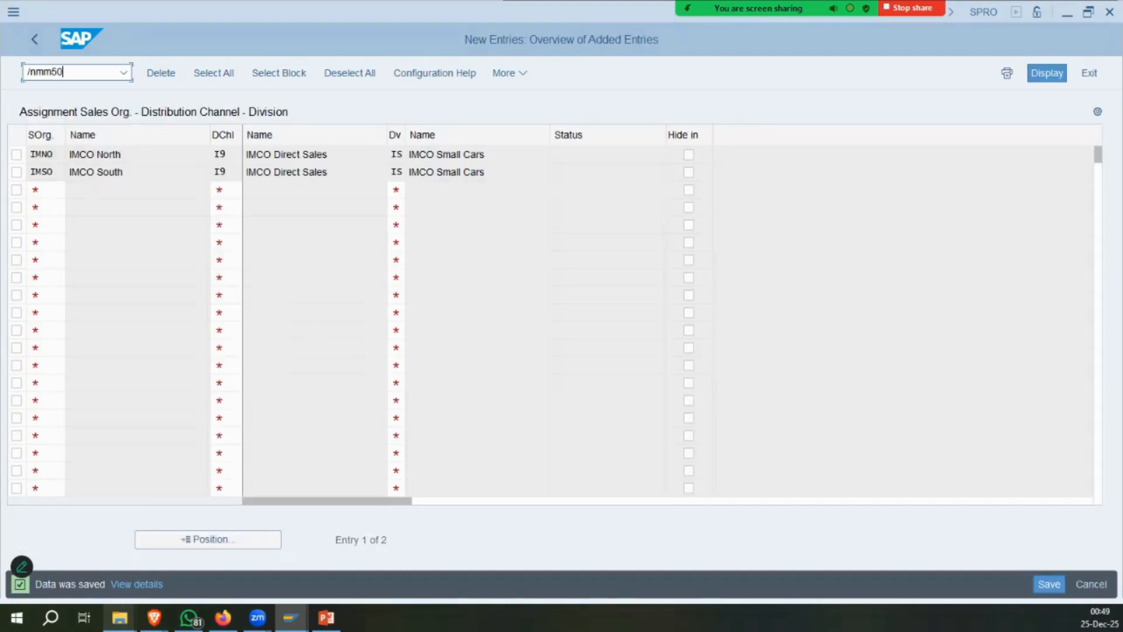
Run MM50 for material IMRM and open all listed entries for maintenance.
key("Return")
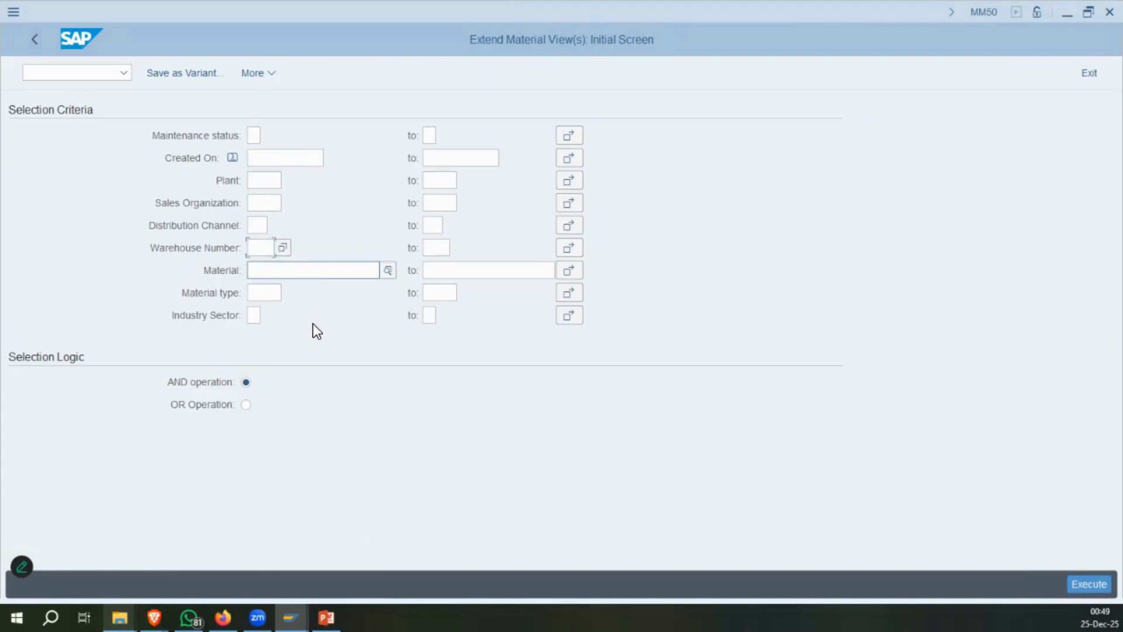
type("imrm")
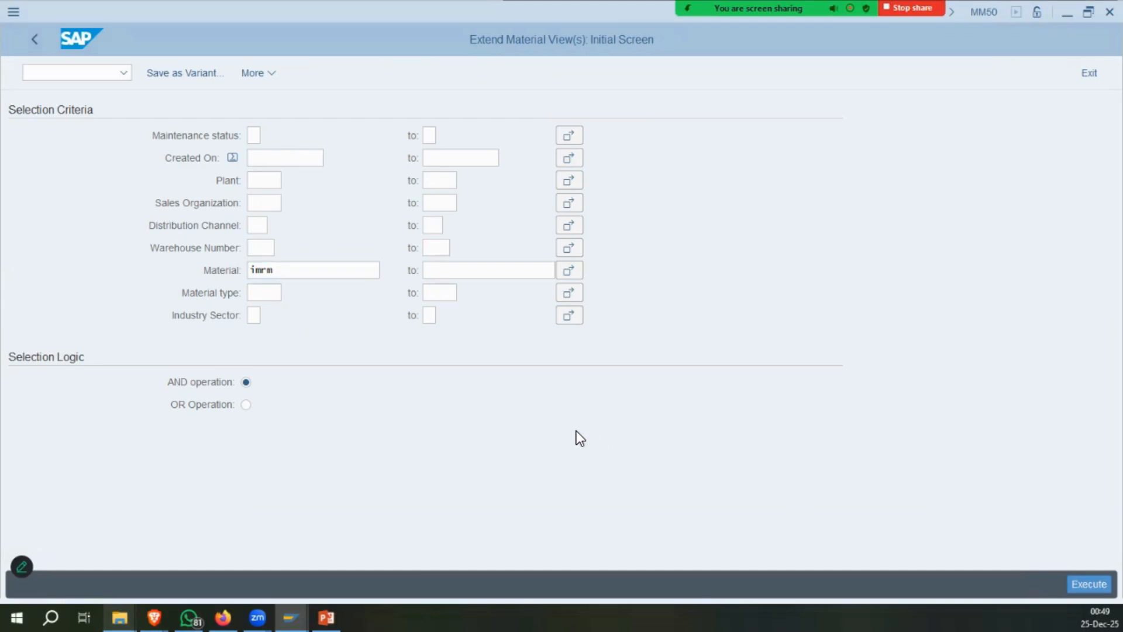
key("F8")
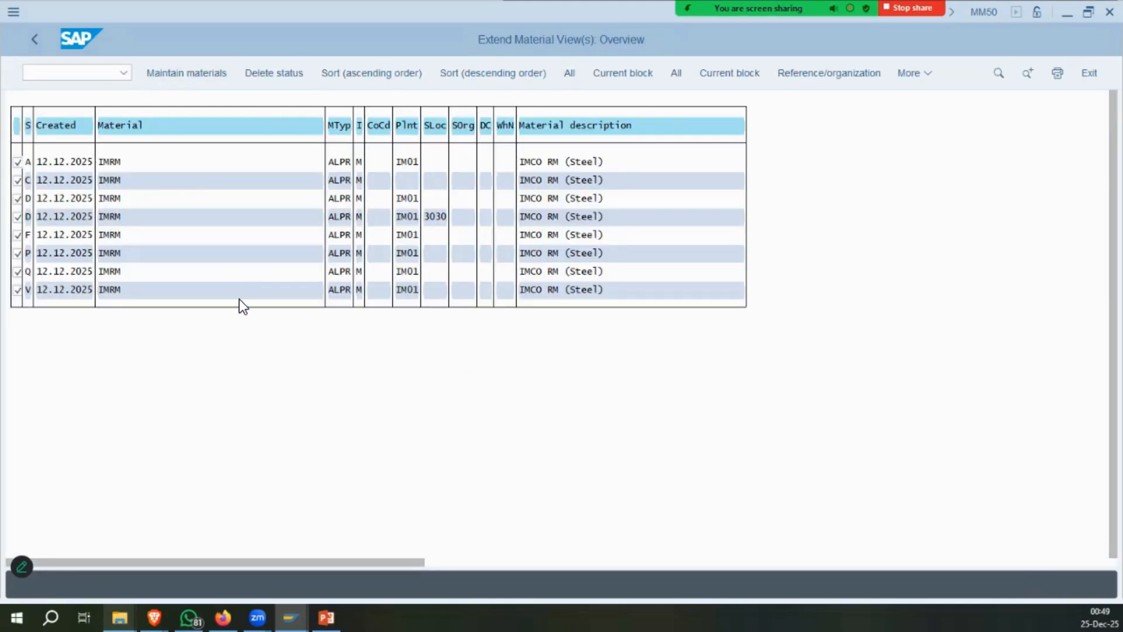
key("F8")
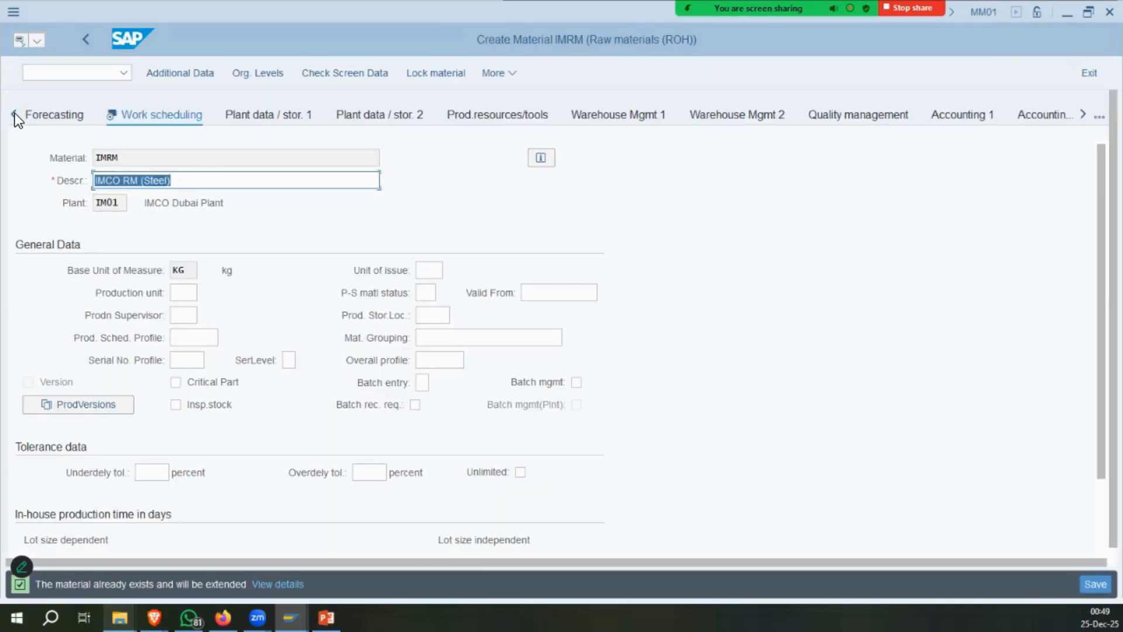
Assign division IS to the material and open its Sales: sales org. 1 view for sales organization IMNO and distribution channel I9.
left_click(13, 116)
left_click(12, 115)
left_click(13, 115)
key("Return")
type("is")
key("Return")
key("Return")
key("Tab")
type("i9")
key("Return")
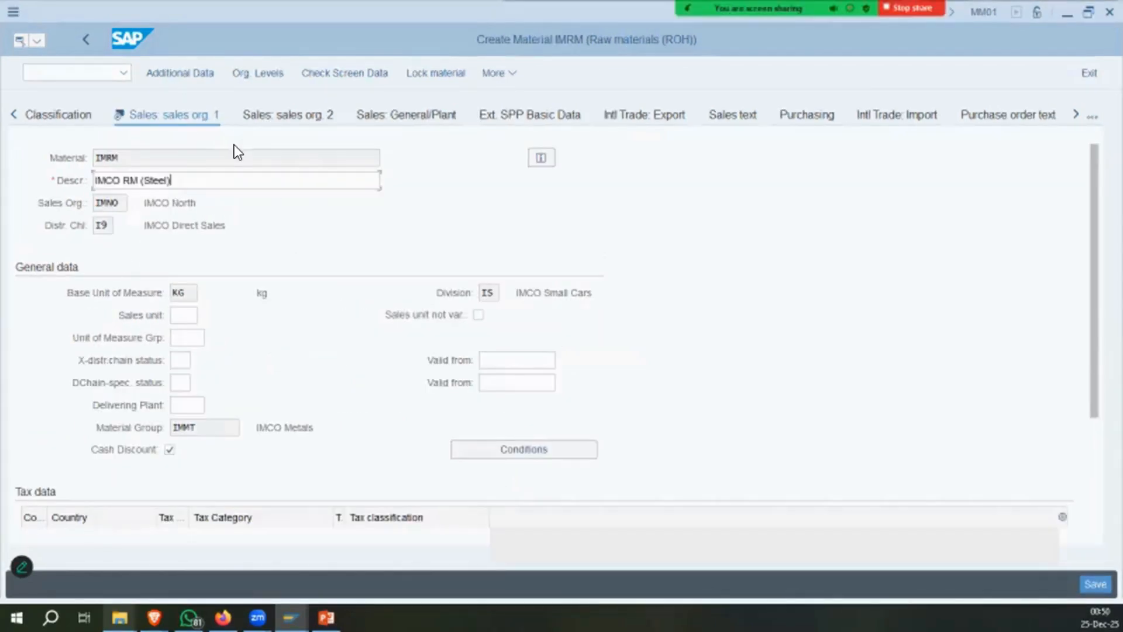
In the Sales: sales org. 2 view, set item category group NORM and material account assignment group T1 (Finished Goods).
key("Return")
type("norm")
key("shift+Tab")
key("shift+Tab")
key("F4")
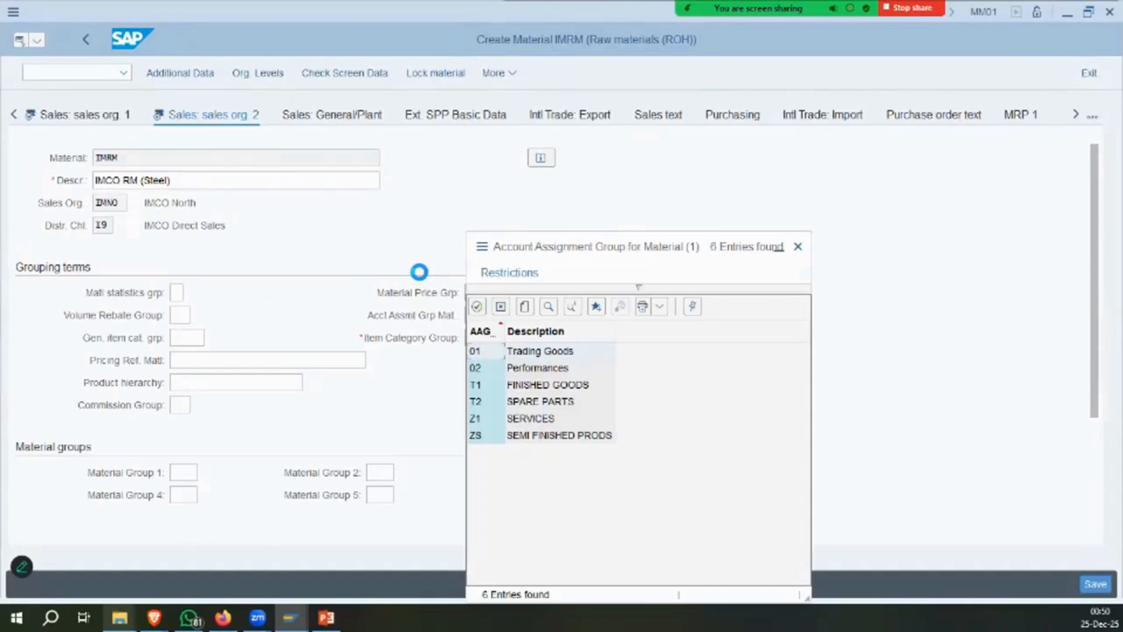
key("Down")
key("Down")
key("Down")
key("Down")
key("Down")
key("Up")
key("Up")
key("Down")
key("Down")
key("Up")
key("Up")
key("Up")
key("Return")
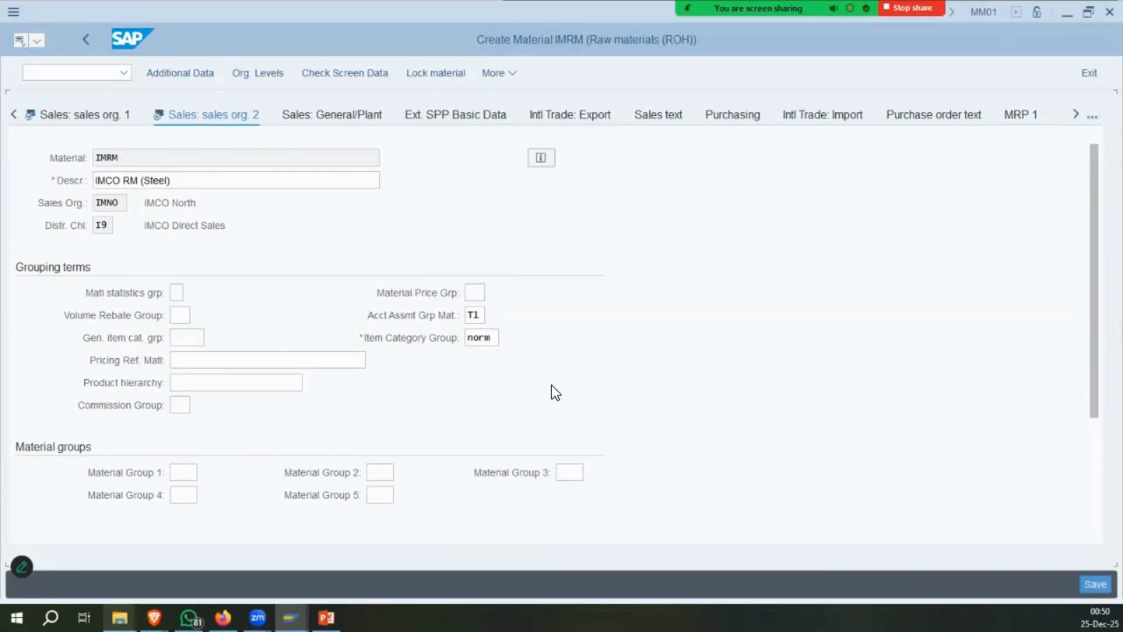
key("Return")
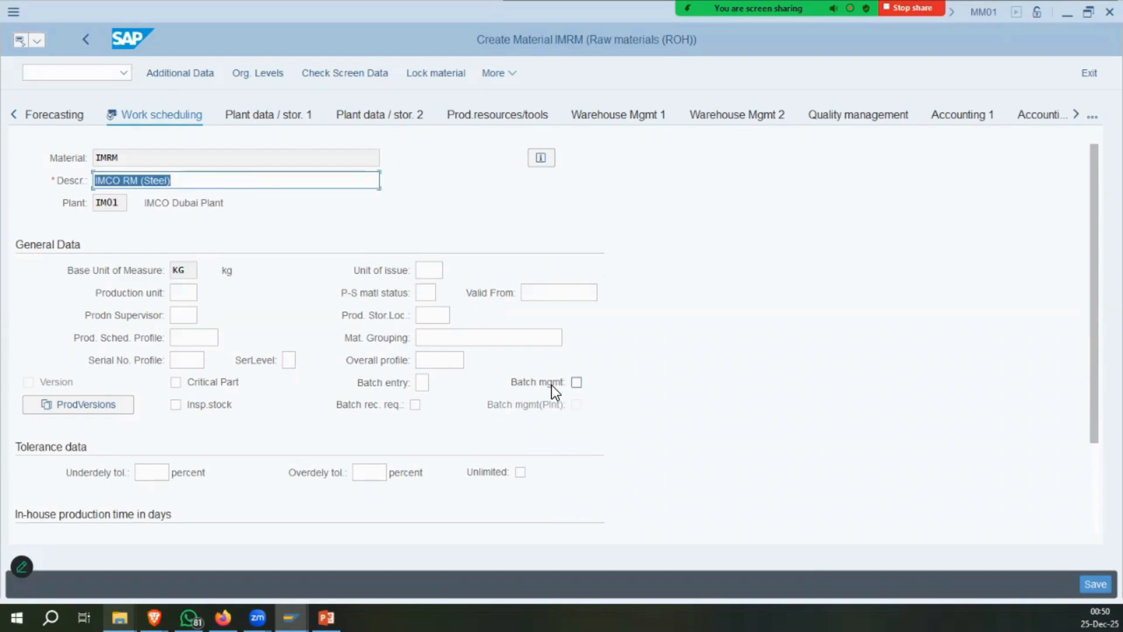
Set the availability check in the Sales: General/Plant view to KP (No check) and confirm the material's entries.
key("Return")
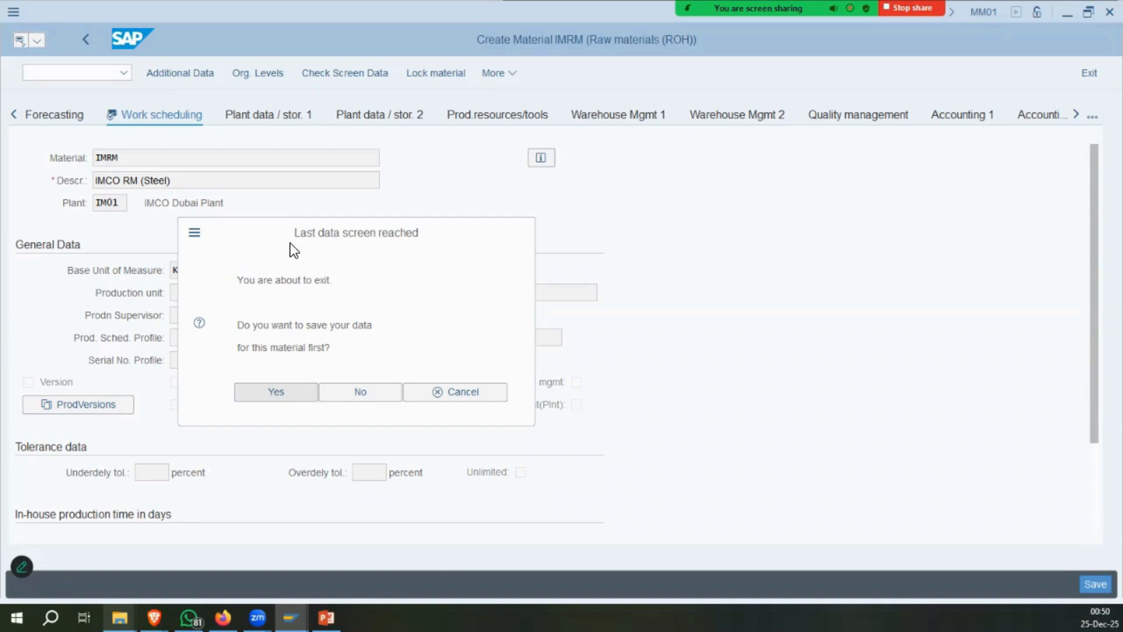
key("Return")
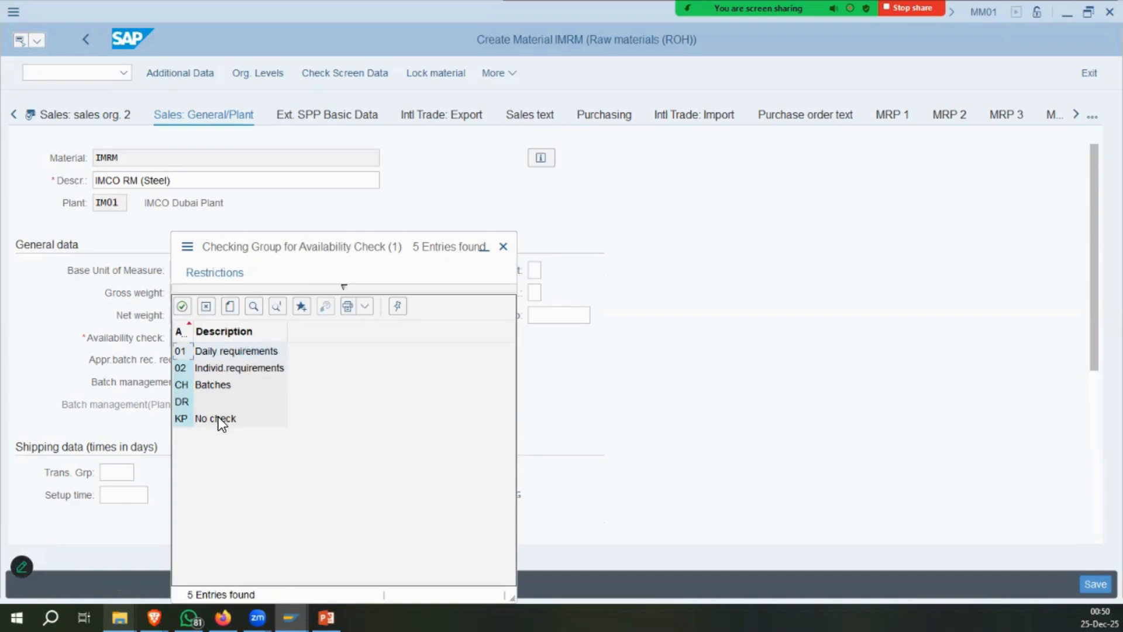
left_click(218, 419)
key("Return")
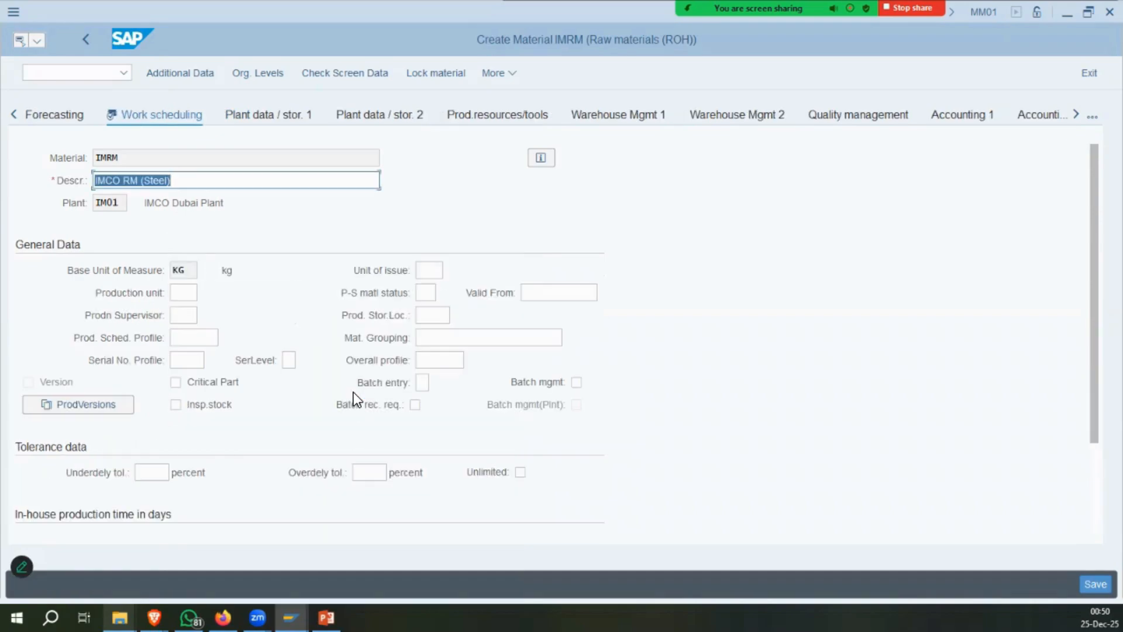
key("Return")
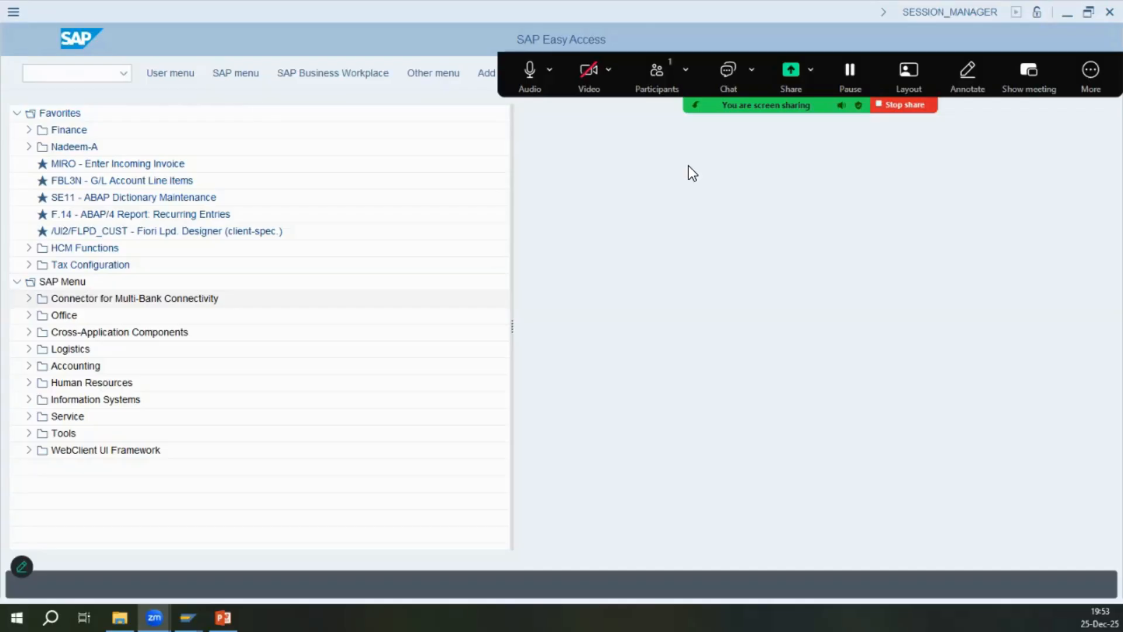
Open material IMRM for change with transaction MM02 and confirm the view selection.
left_click(81, 76)
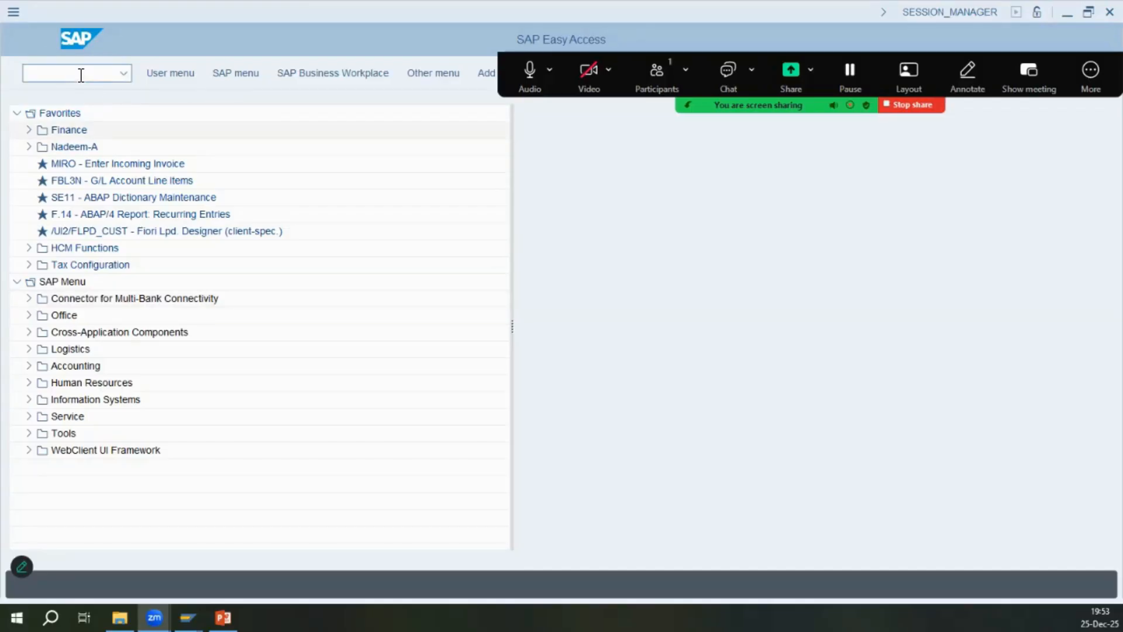
type("/nmm02")
key("Return")
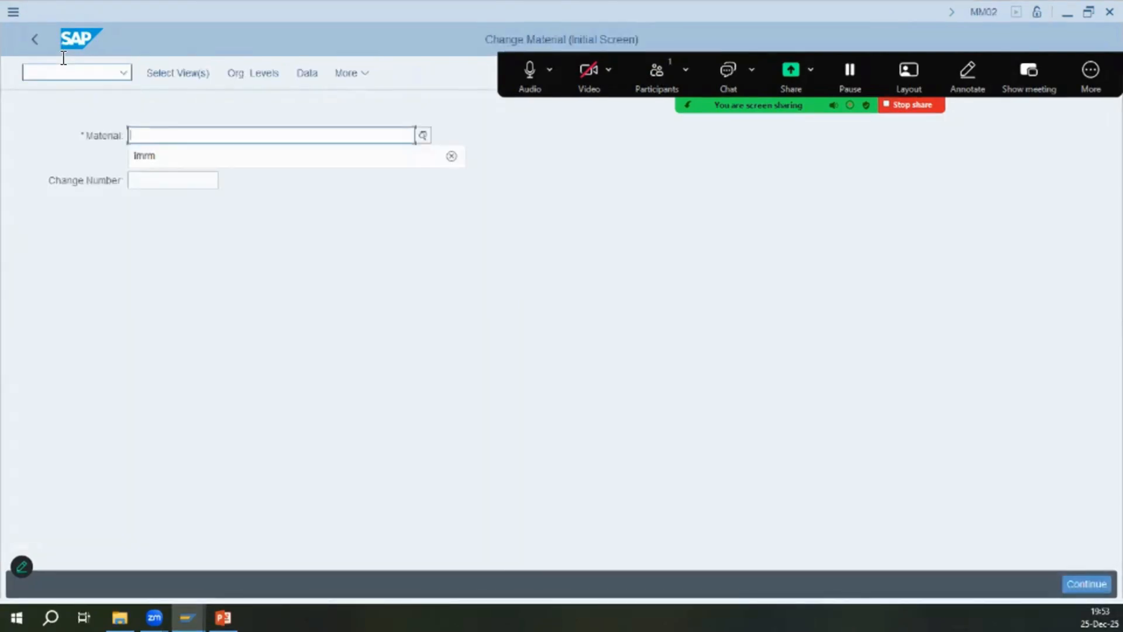
key("Down")
key("Return")
key("Return")
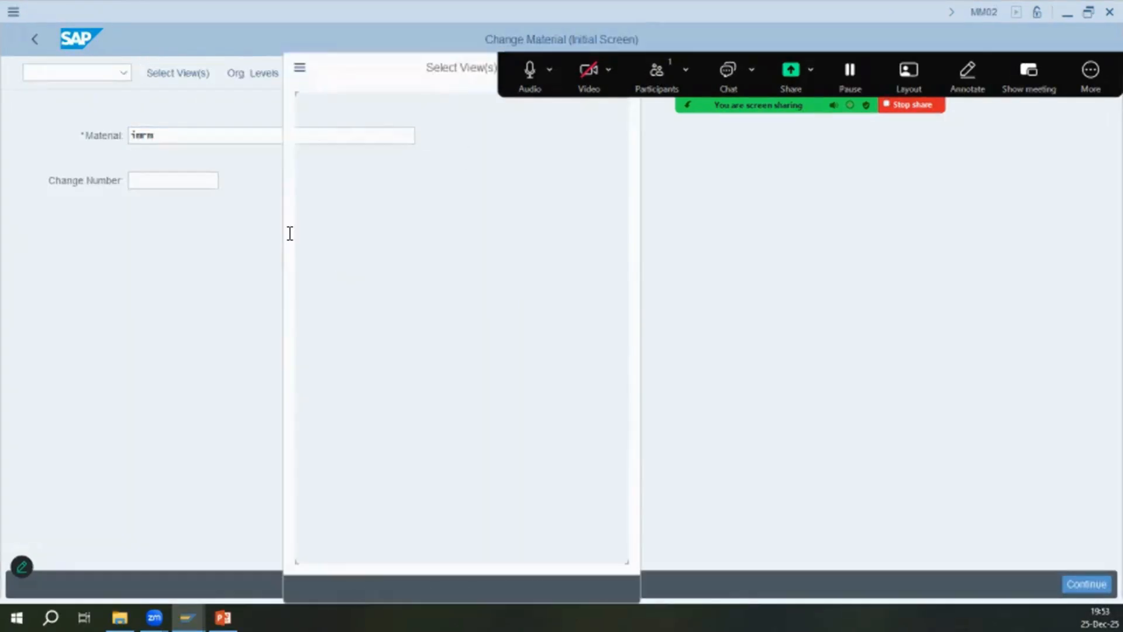
key("Return")
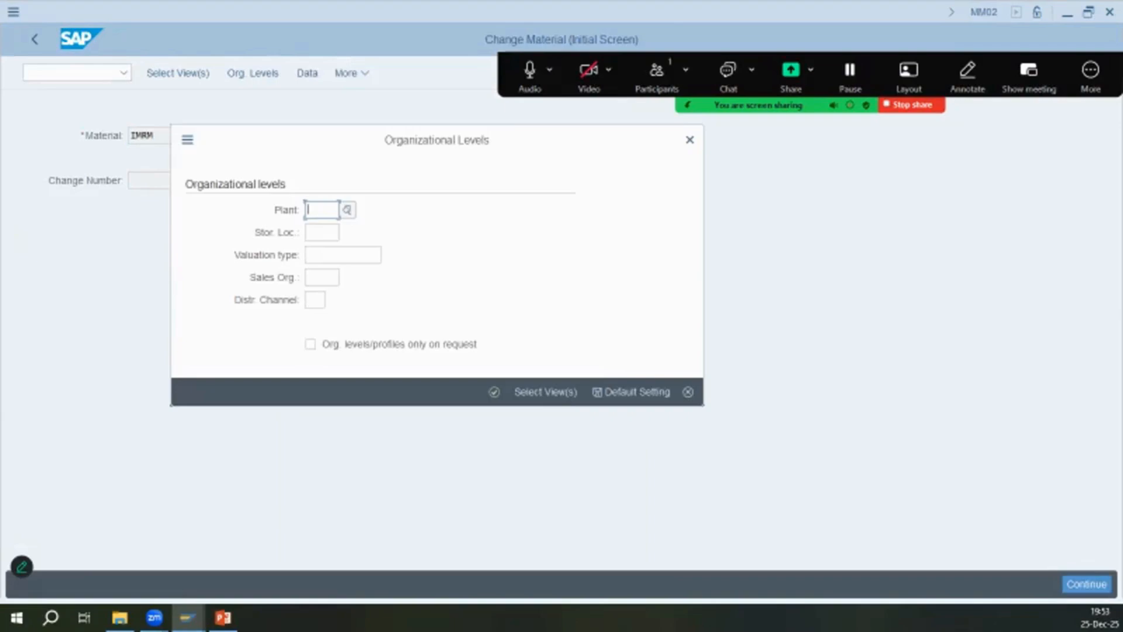
Enter plant IM01 and a suggested storage location as organizational levels and open the material's data.
type("im01")
key("Return")
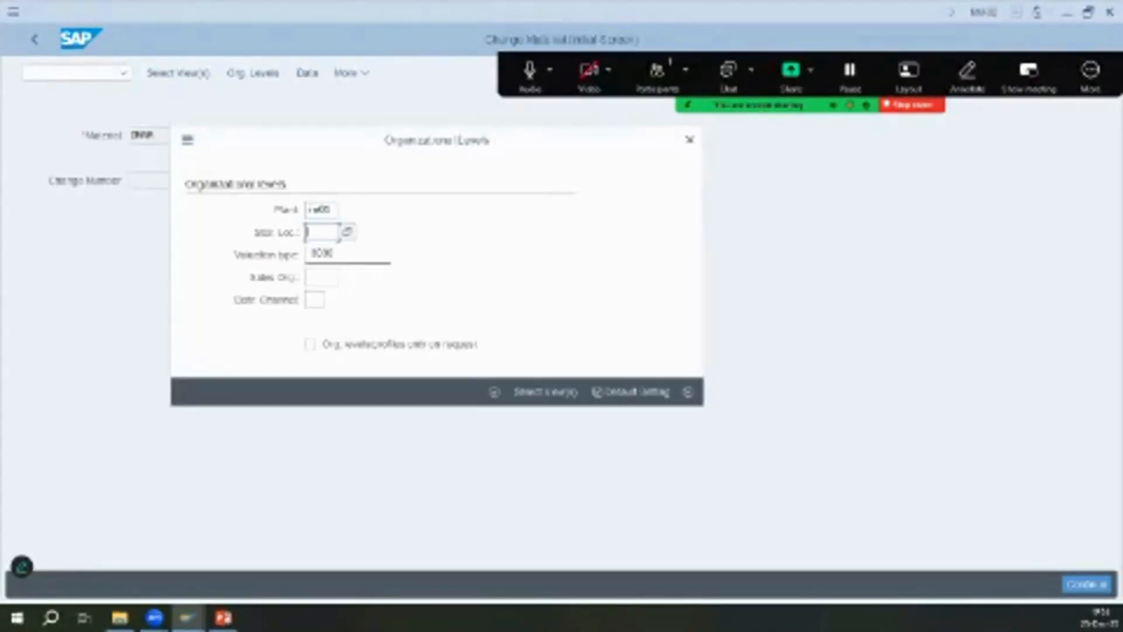
key("Down")
key("Down")
key("Return")
key("Return")
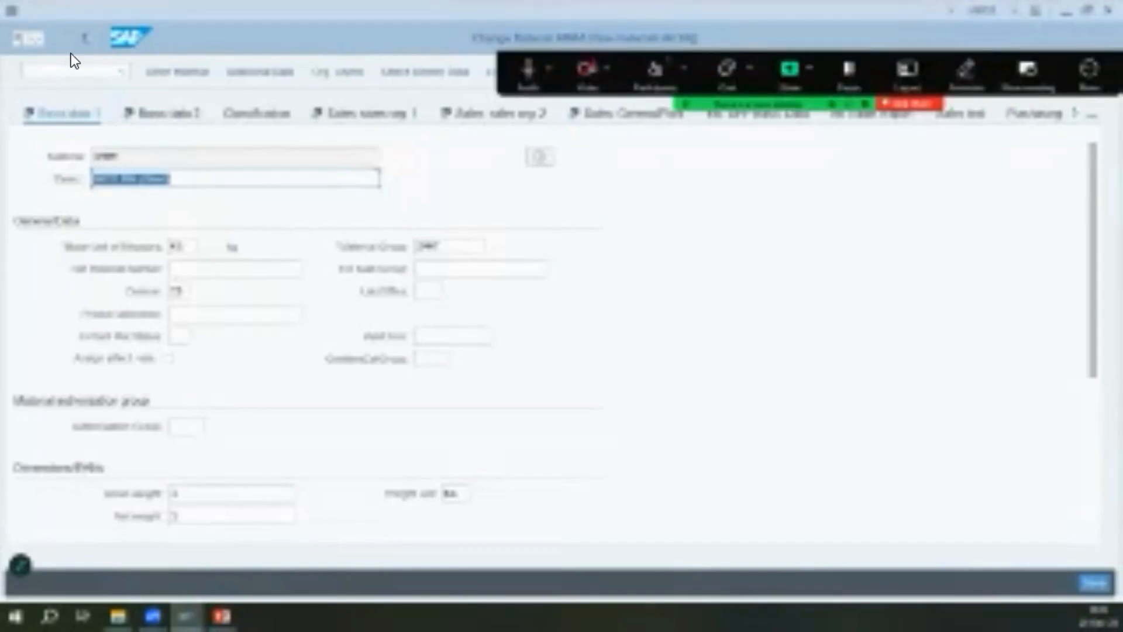
Review the material's division in Sales: sales org. 1 and its grouping terms in Sales: sales org. 2.
key("Return")
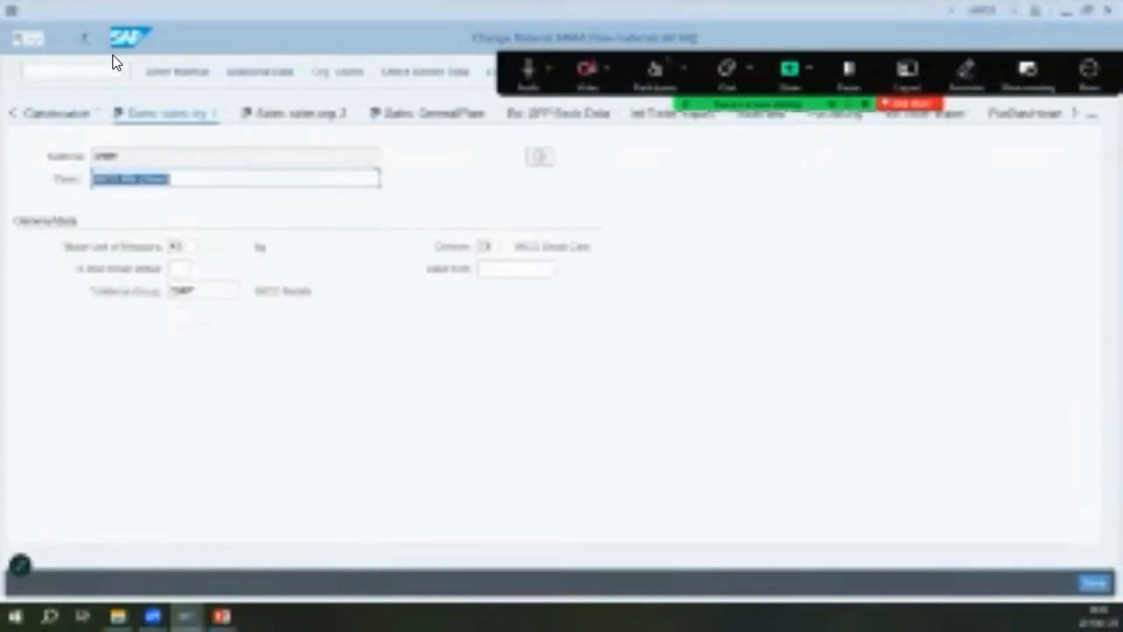
key("shift+Tab")
key("shift+Tab")
key("shift+Tab")
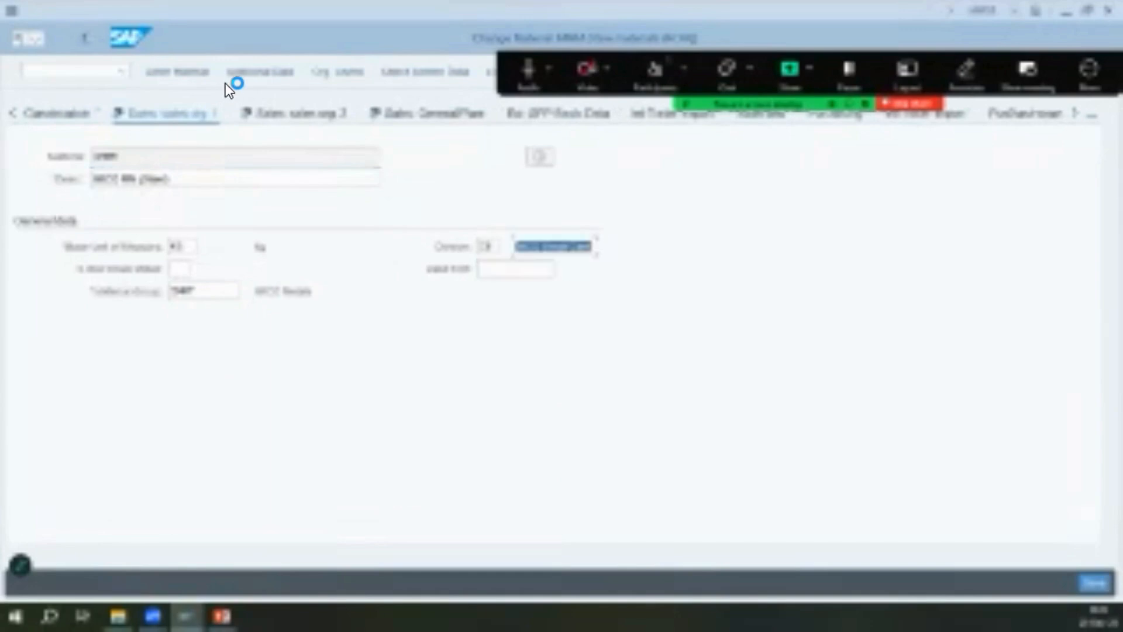
key("Return")
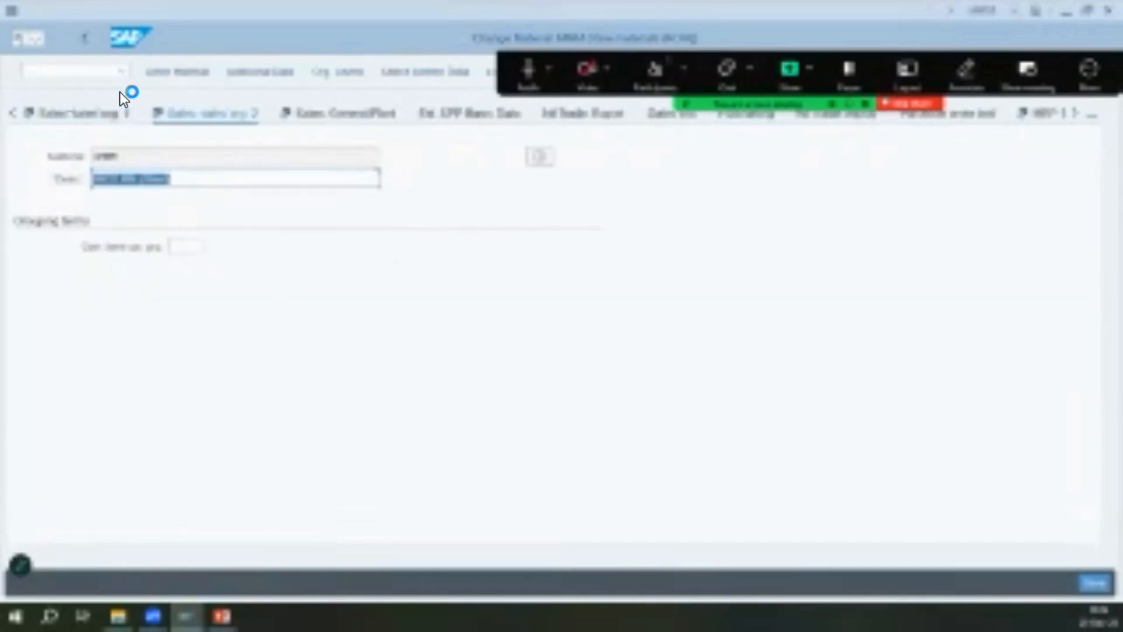
key("Return")
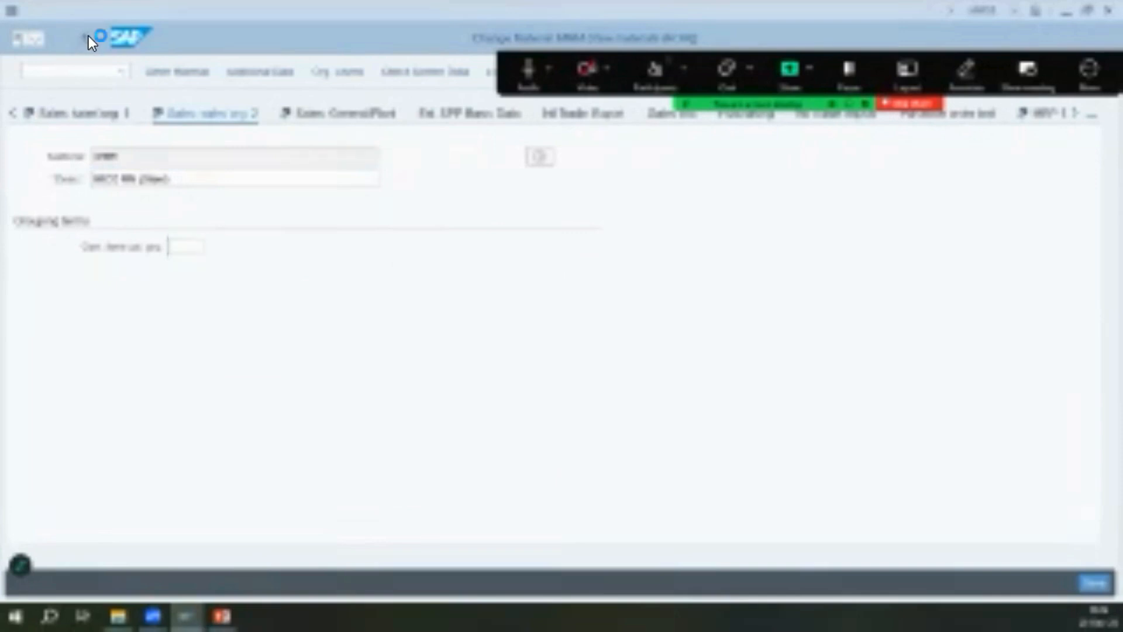
Enter the IMCO North sales organization and a distribution channel as the material's additional organizational levels.
key("F6")
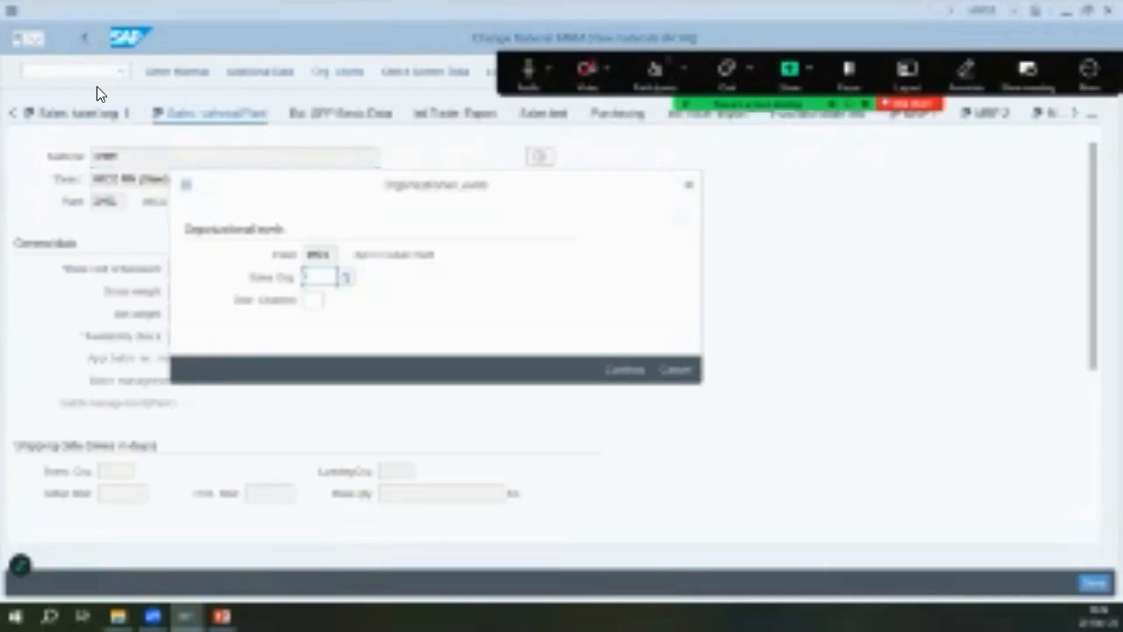
type("mrs1")
key("Tab")
type("10")
key("Return")
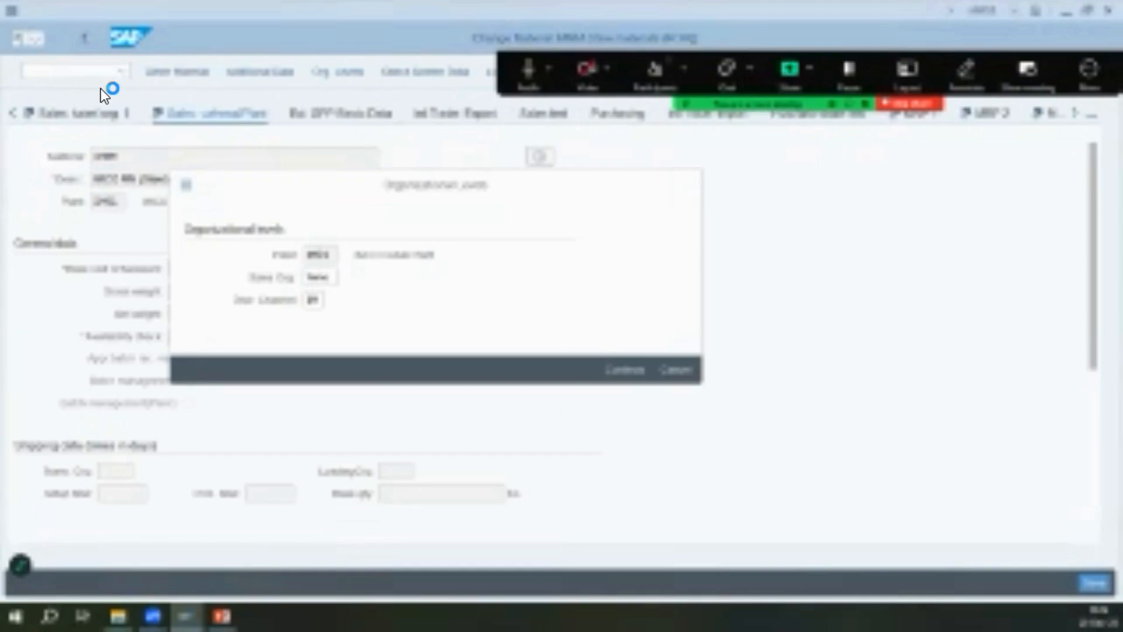
key("Return")
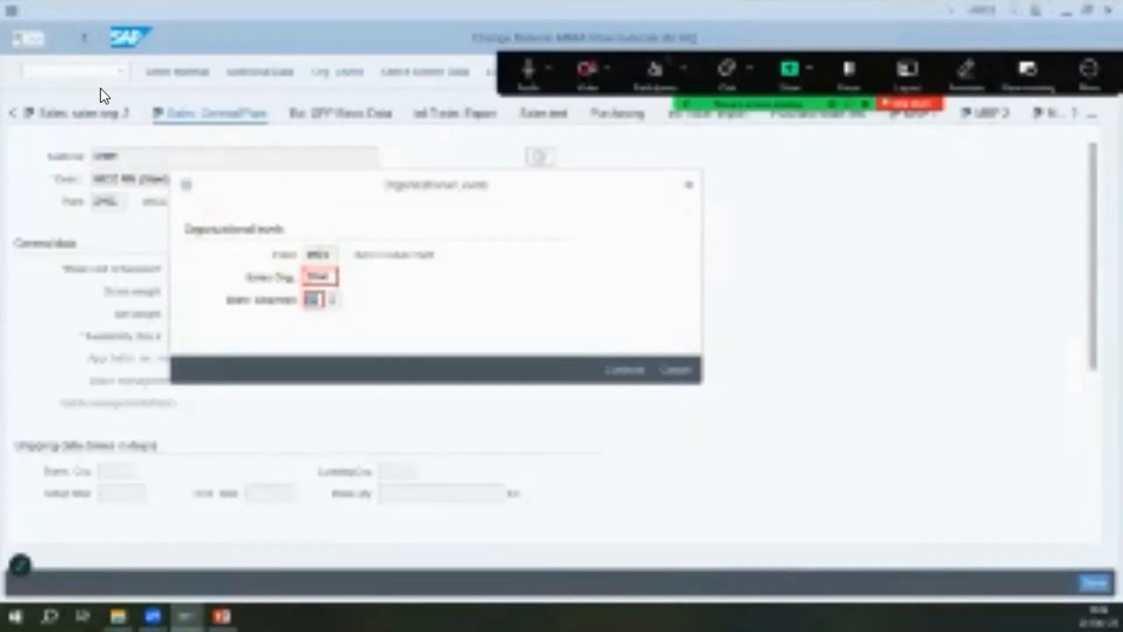
key("Escape")
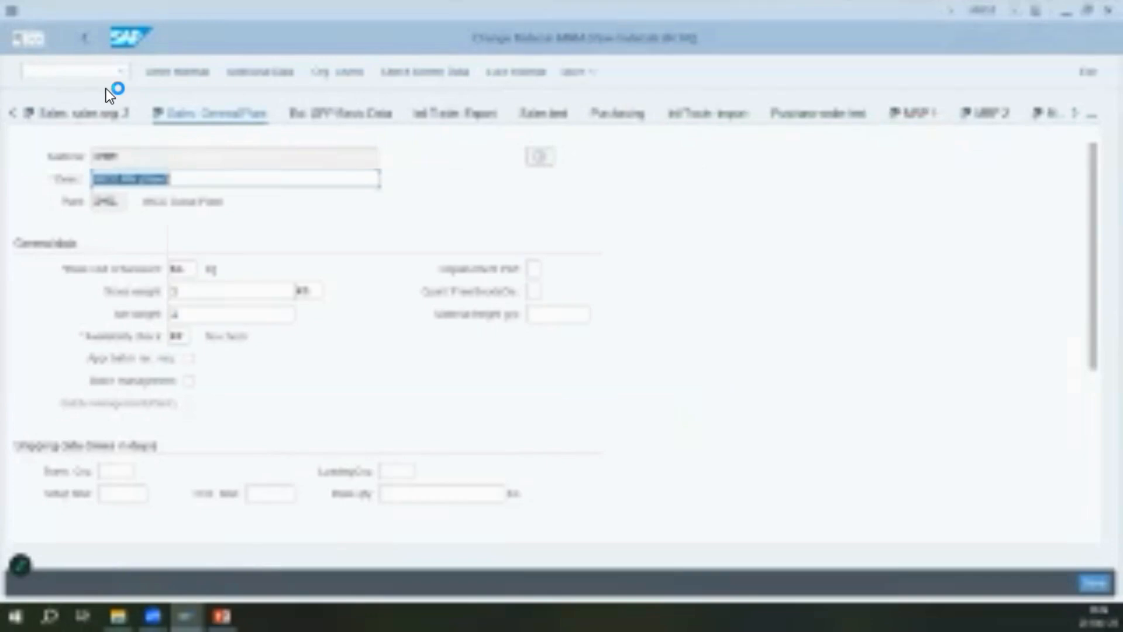
Review the material's Sales: General/Plant data and the account assignment and item category groups in Sales: sales org. 2.
scroll(96, 98, "down", 3)
scroll(96, 98, "up", 3)
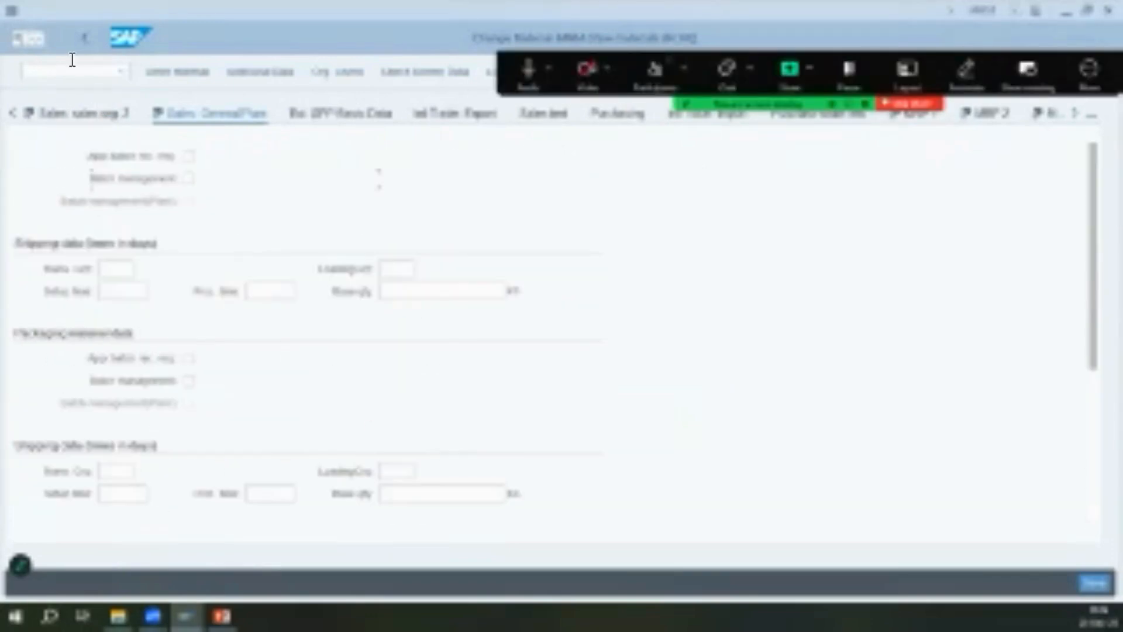
left_click(96, 108)
left_click(480, 336)
double_click(478, 337)
left_click(475, 314)
left_click(550, 314)
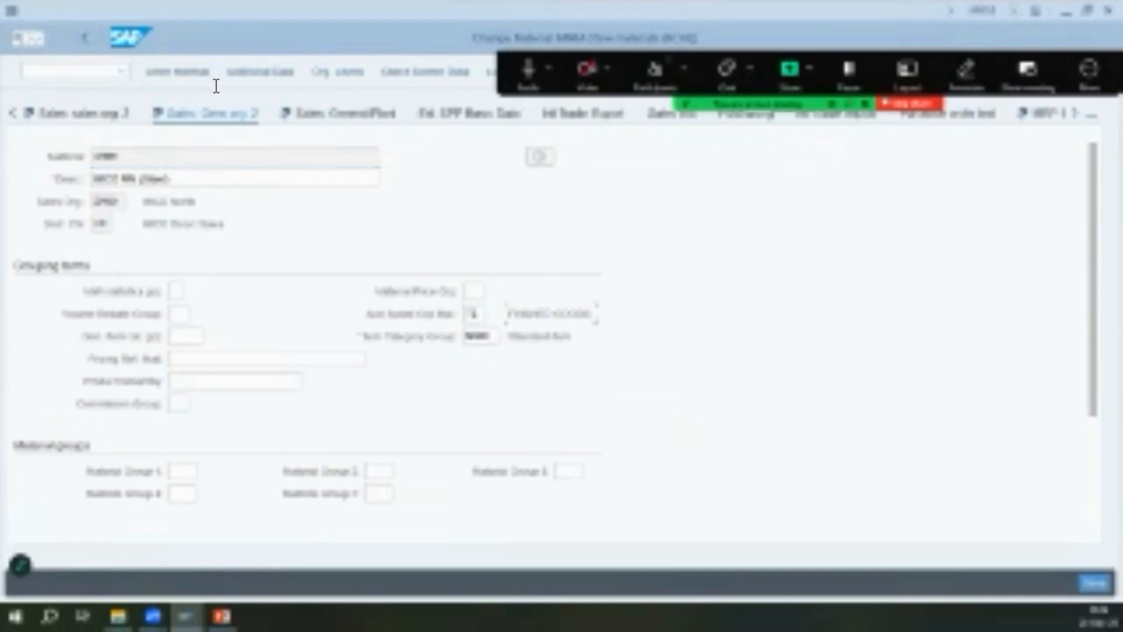
Review the general and tax data in Sales: sales org. 1, and leave the material master for the SAP start screen.
left_click(86, 36)
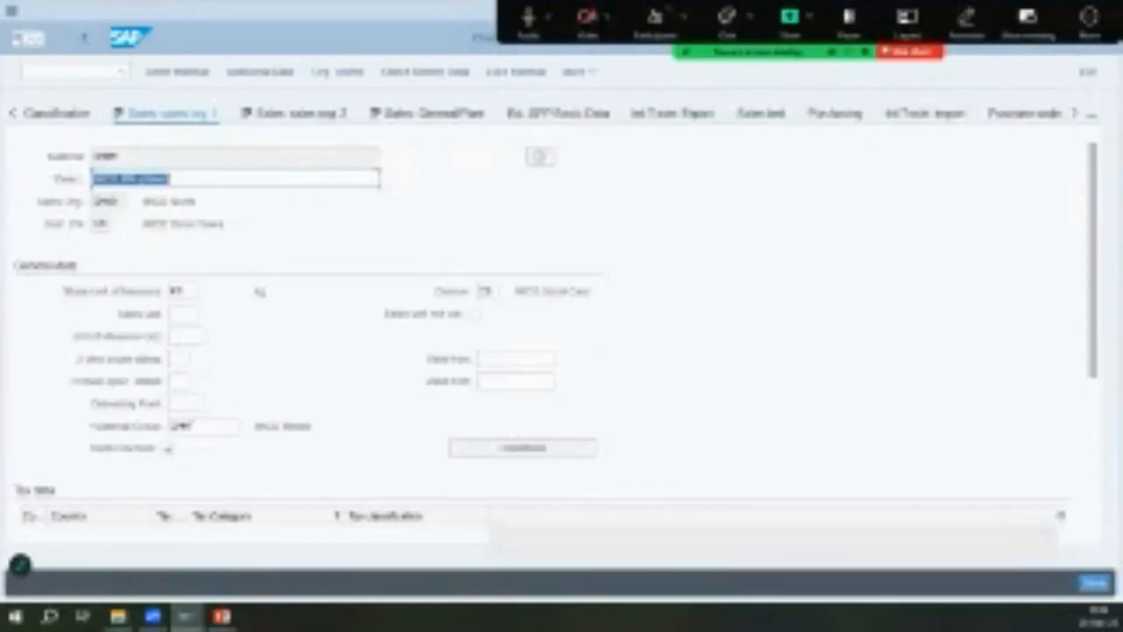
left_click(1075, 113)
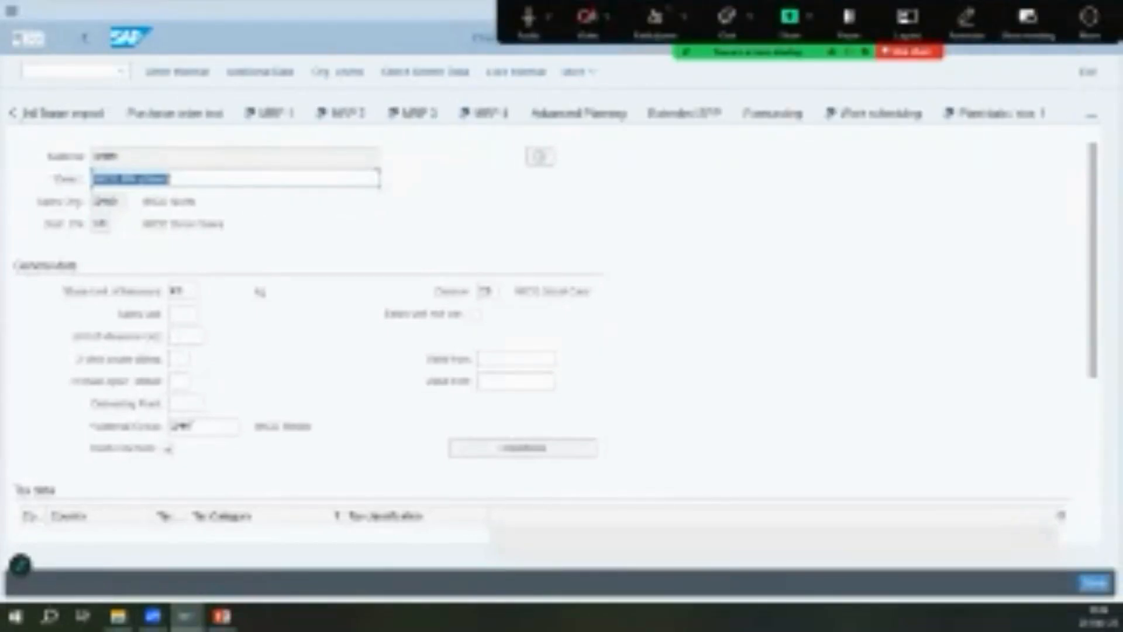
left_click(1092, 116)
left_click(1046, 576)
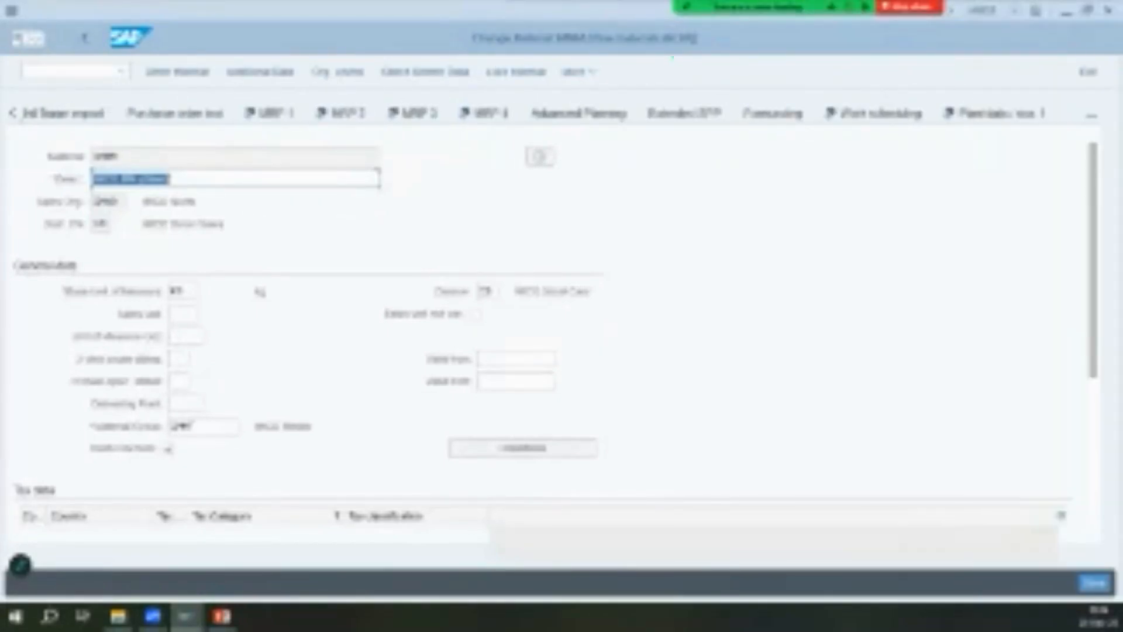
scroll(550, 334, "down", 4)
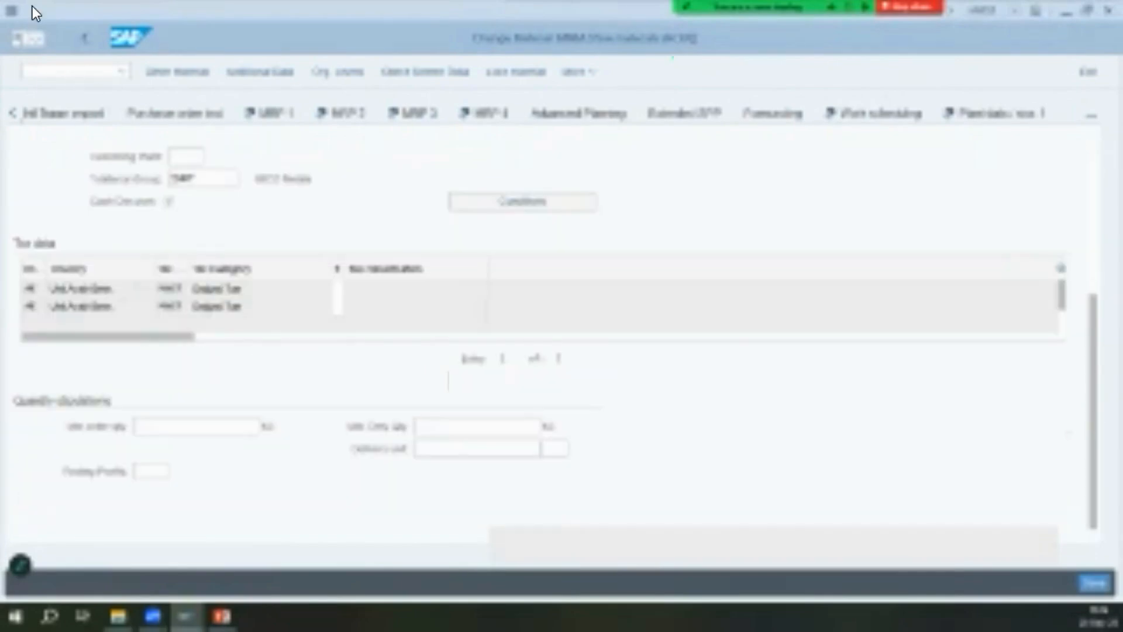
left_click(1088, 72)
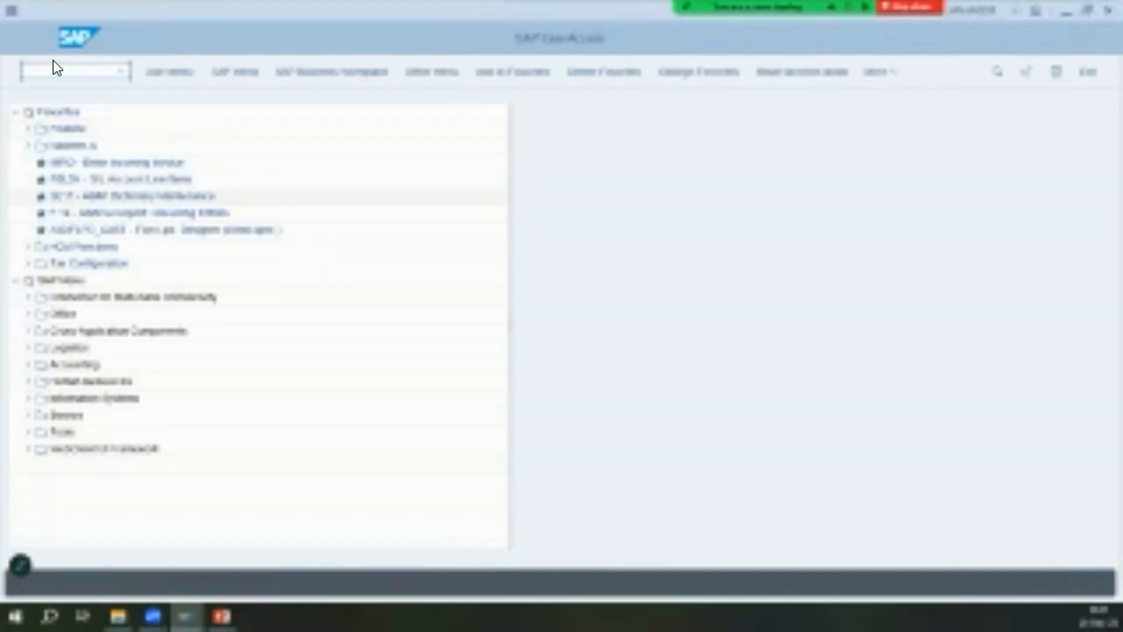
Open purchase order creation and enter the vendor number.
left_click(54, 62)
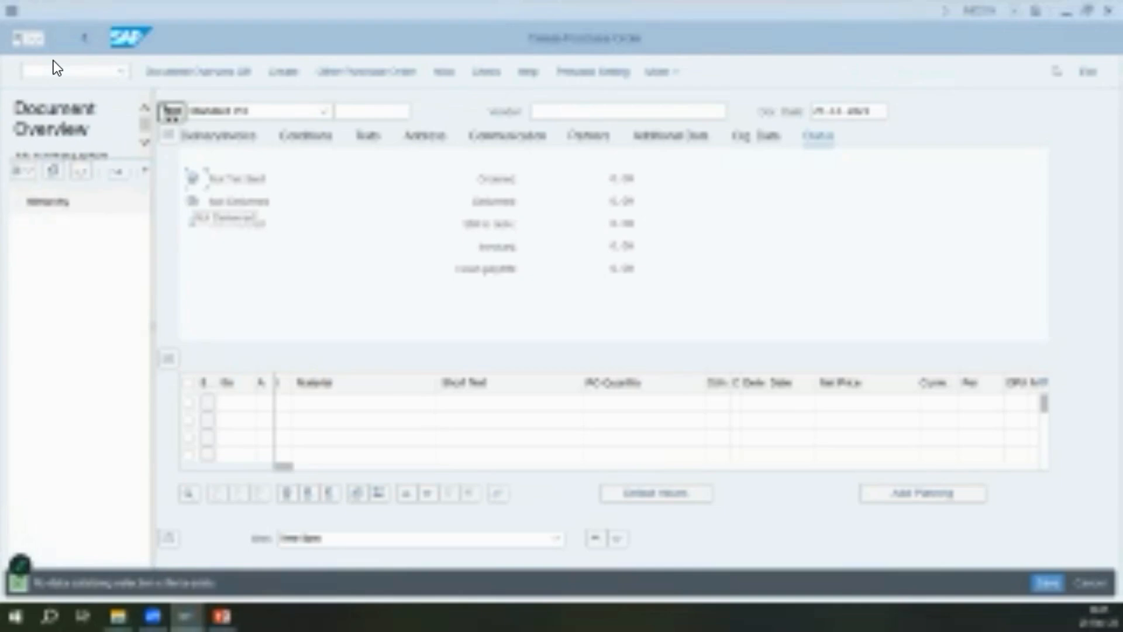
type("1000000")
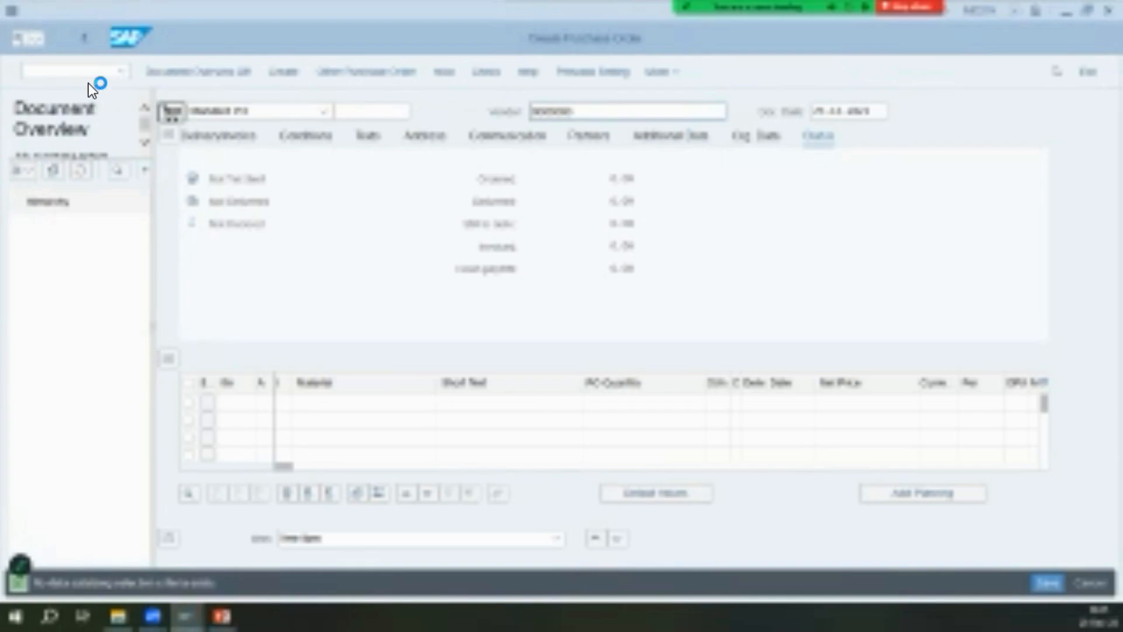
Switch to the PowerPoint slides to examine the purchase order creation instructions, and return to SAP and leave the open purchase order.
left_click(221, 615)
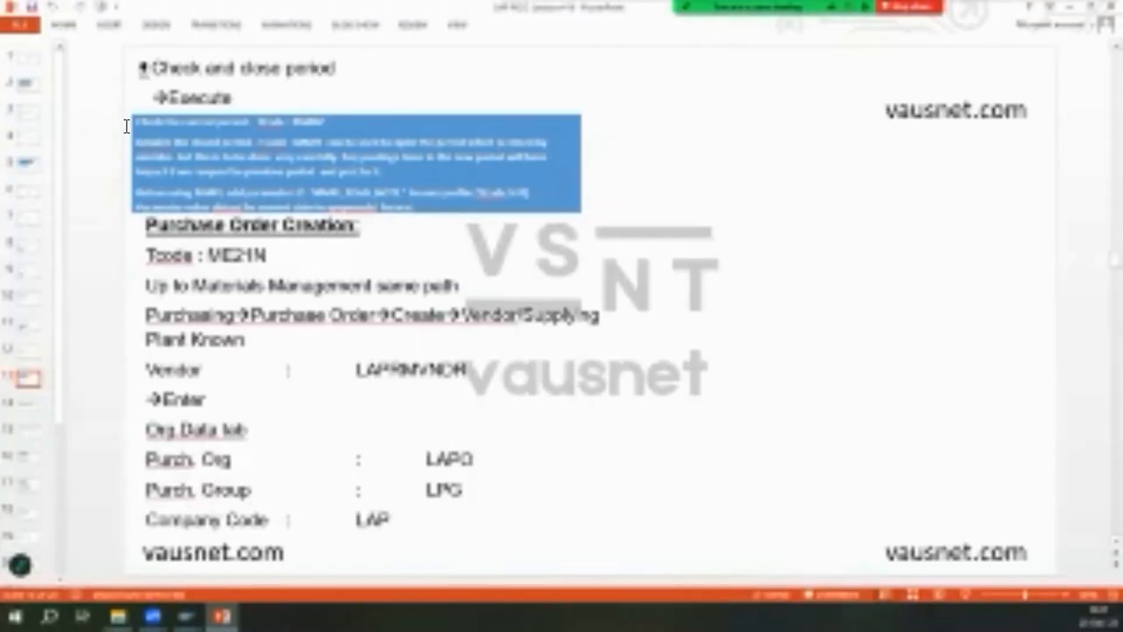
left_click(221, 616)
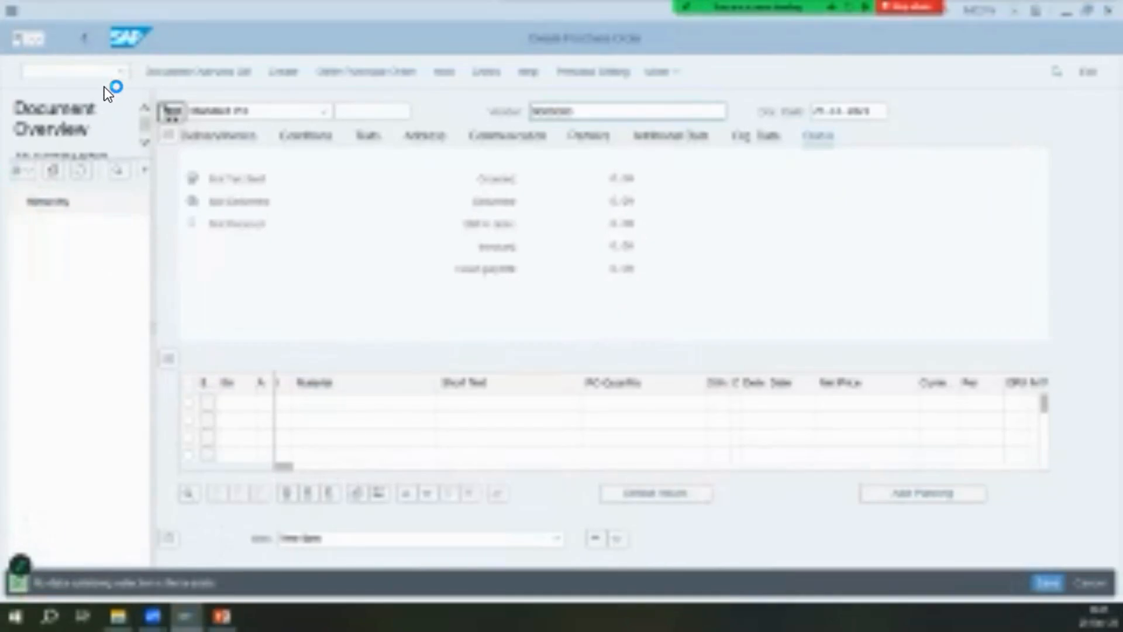
key("alt+Tab")
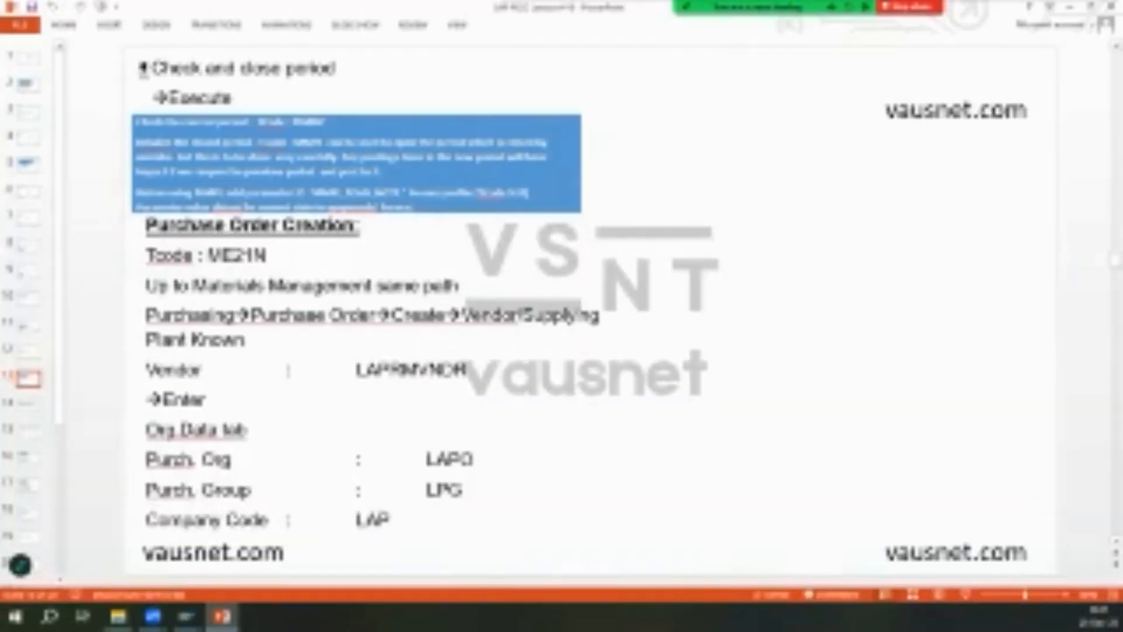
key("Down")
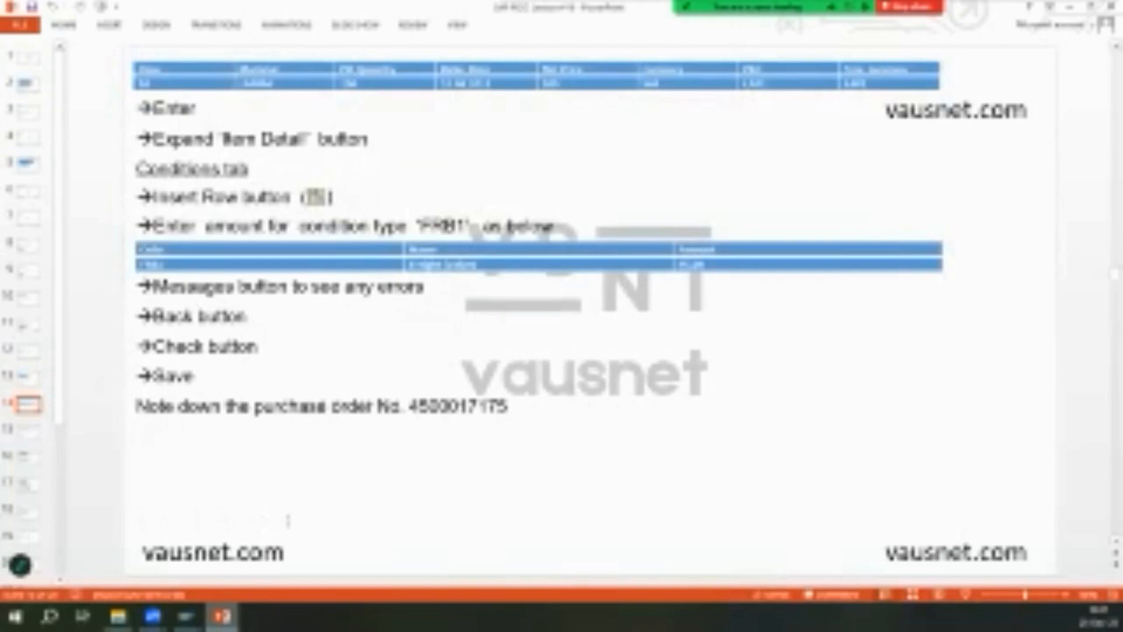
key("alt+Tab")
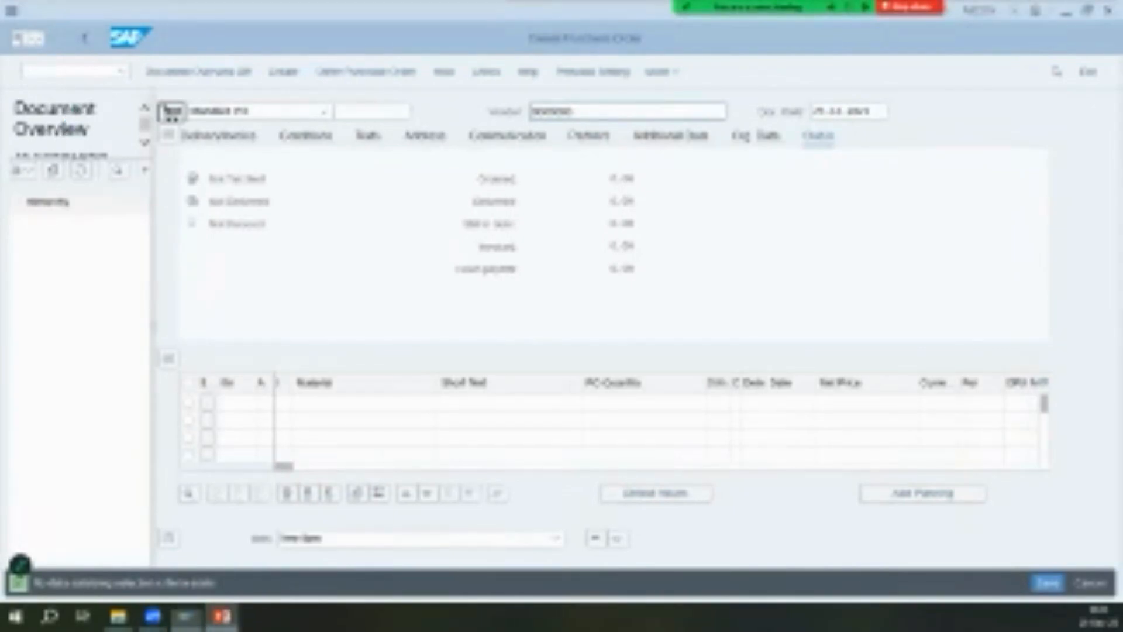
key("alt+Tab")
key("alt+Tab")
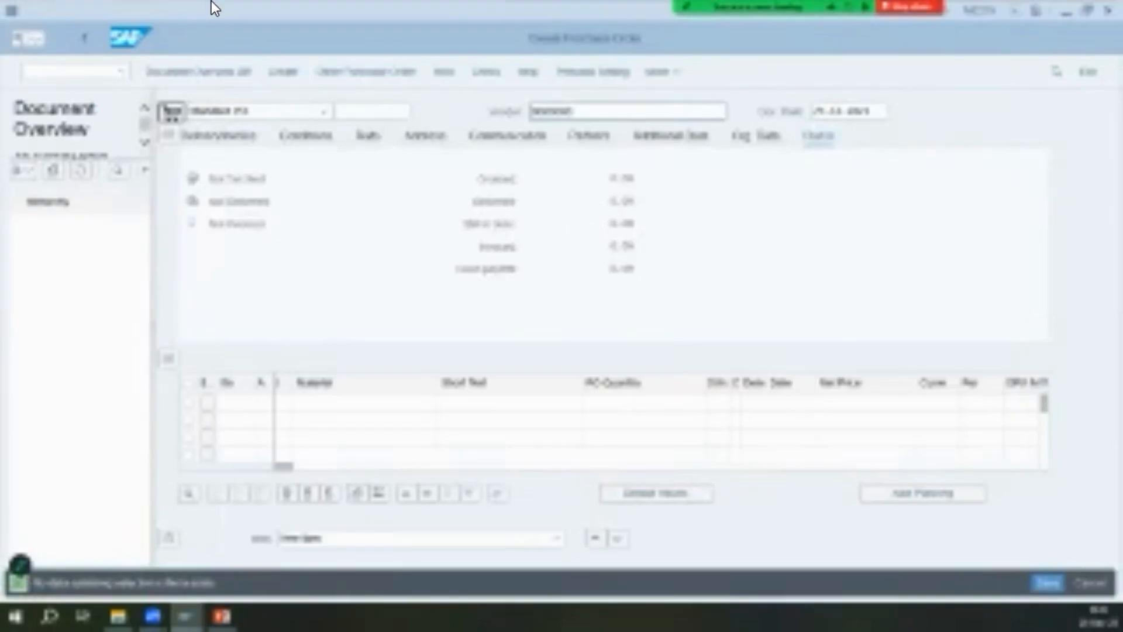
left_click(1089, 18)
Start a new standard purchase order with transaction ME21N and enter the IMCO vendor's number.
mouse_move(918, 59)
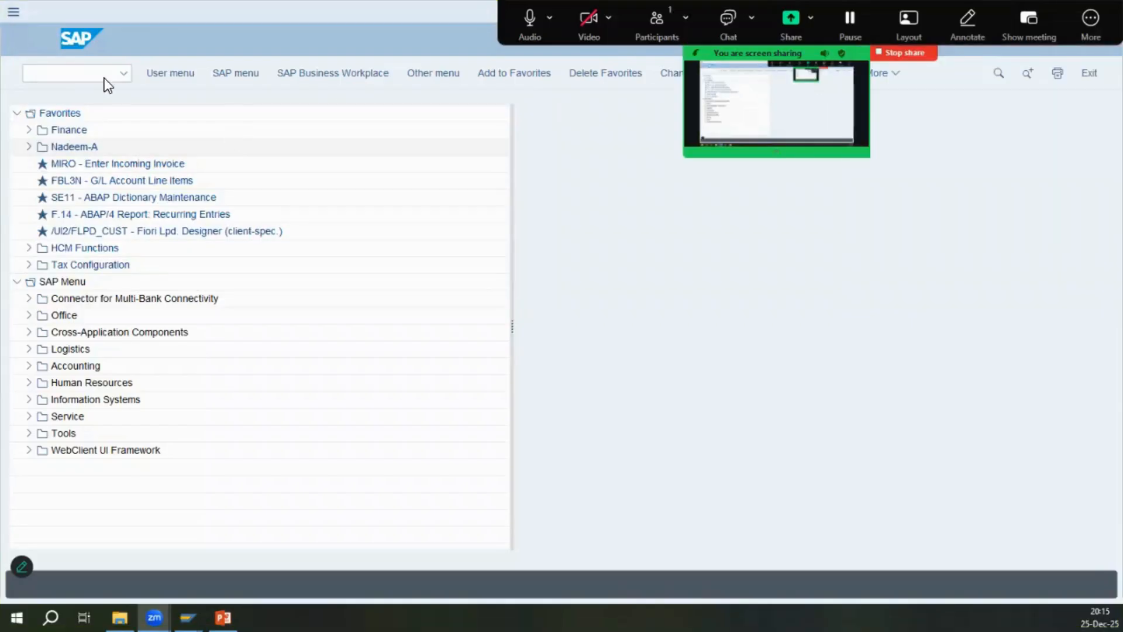
left_click(104, 79)
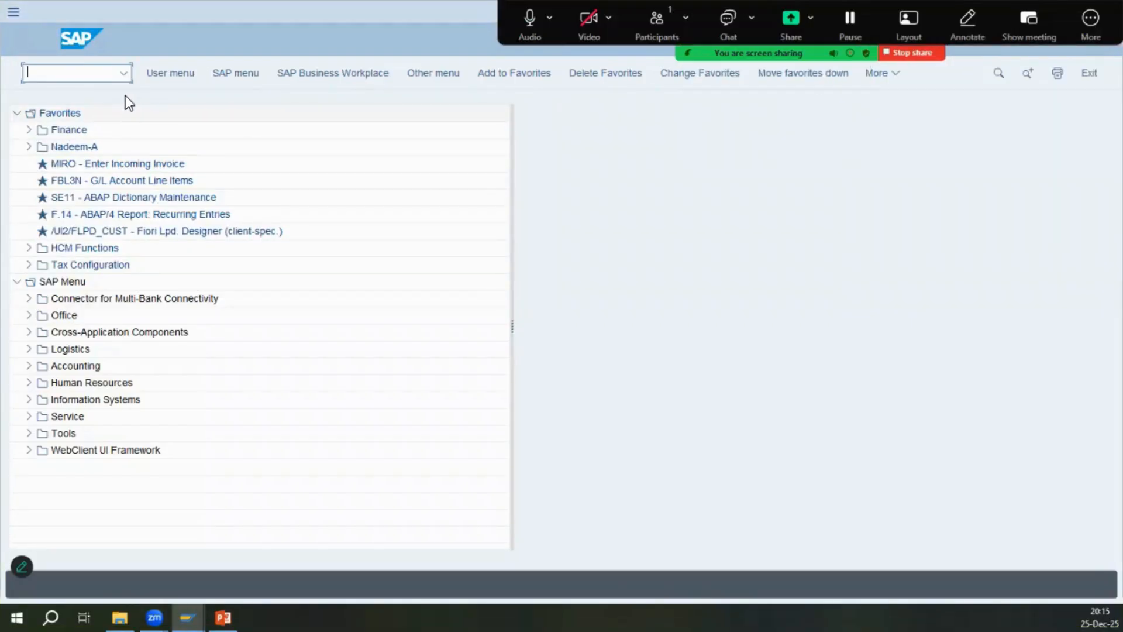
type("/n me21n")
key("Return")
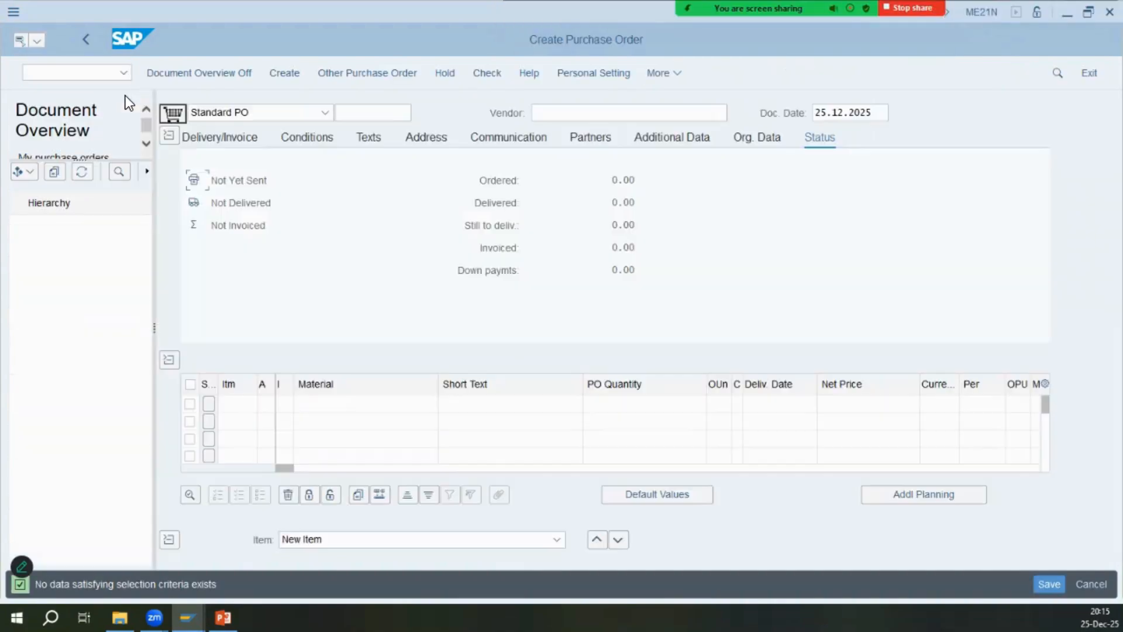
left_click(590, 112)
type("9000000")
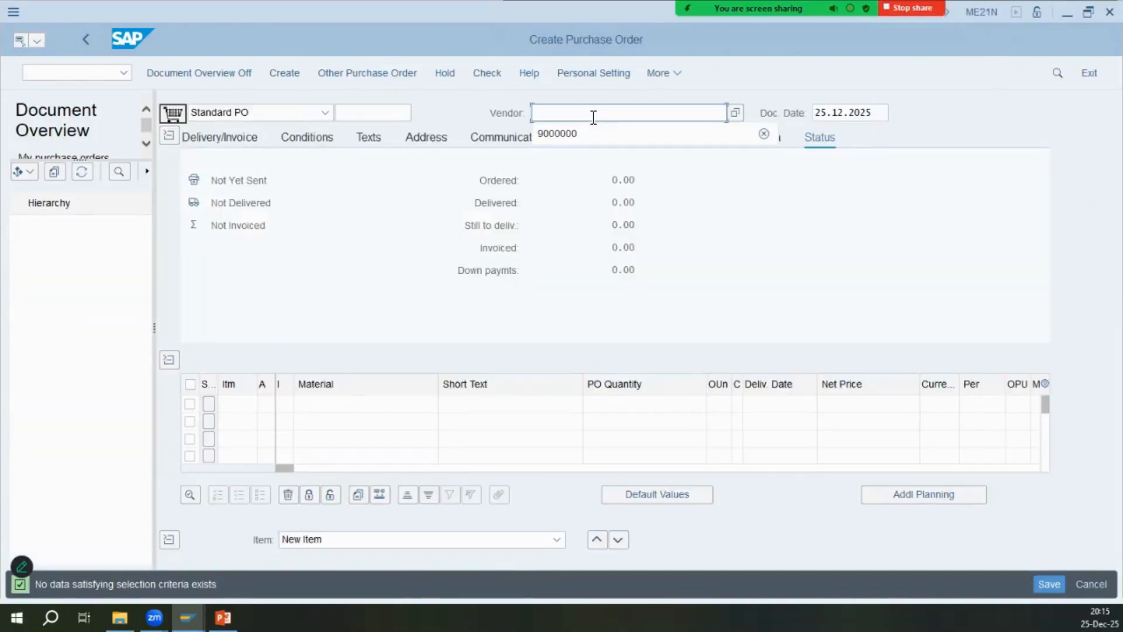
Enter material IMRM as the first item with a quantity of 100 and a net price of 200 AED.
left_click(412, 404)
type("IMRM")
key("Tab")
type("100")
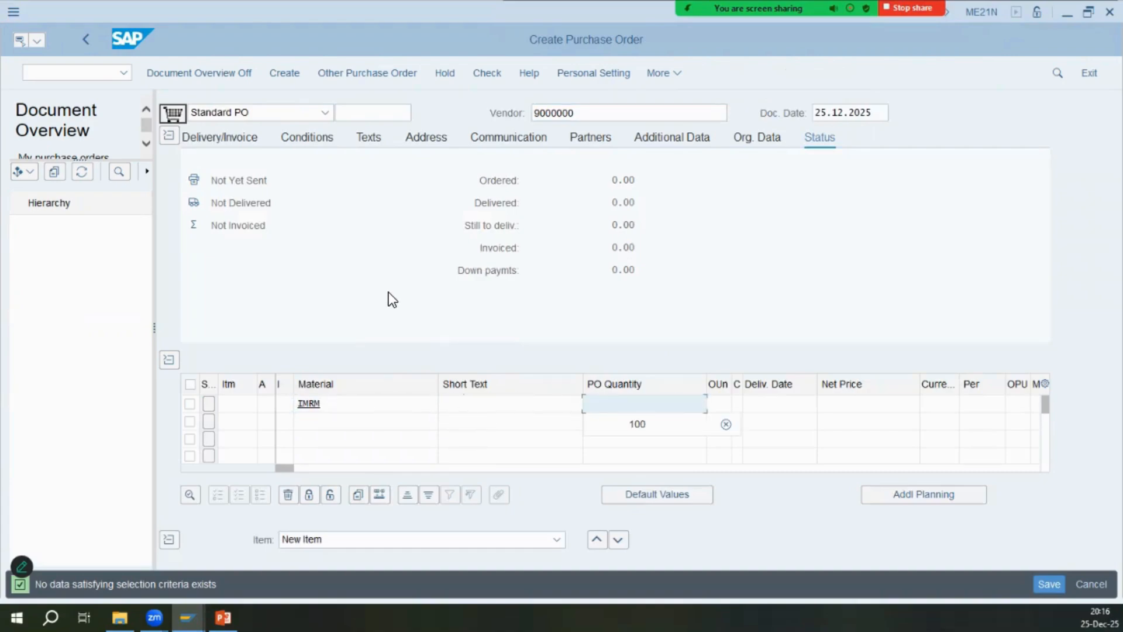
key("Tab")
key("Tab")
type("20")
key("Tab")
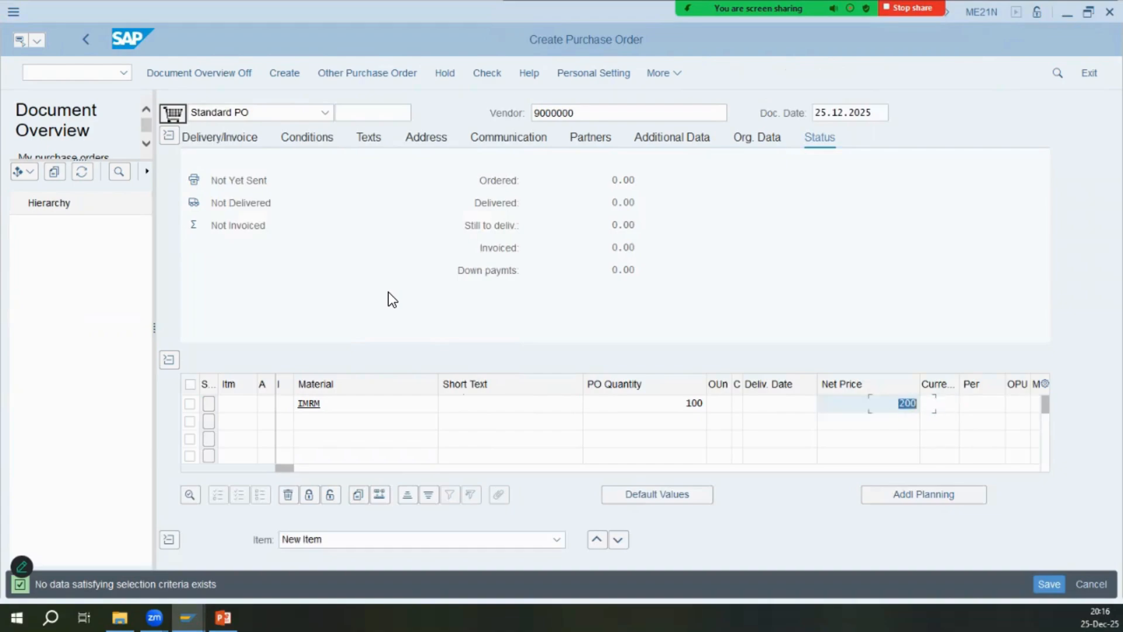
key("shift+Tab")
type("200")
key("Tab")
type("aed")
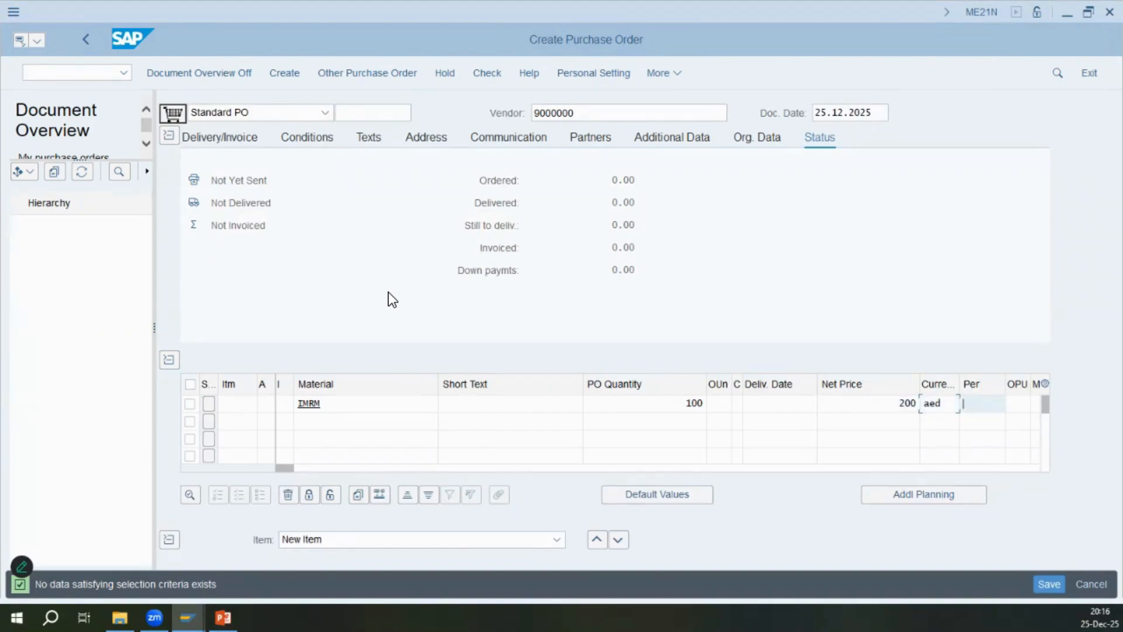
Set the item's plant and storage location to IM01 and confirm the item entries.
key("Tab")
key("Tab")
key("Tab")
key("Tab")
type("im01")
key("Tab")
type("im01")
key("Tab")
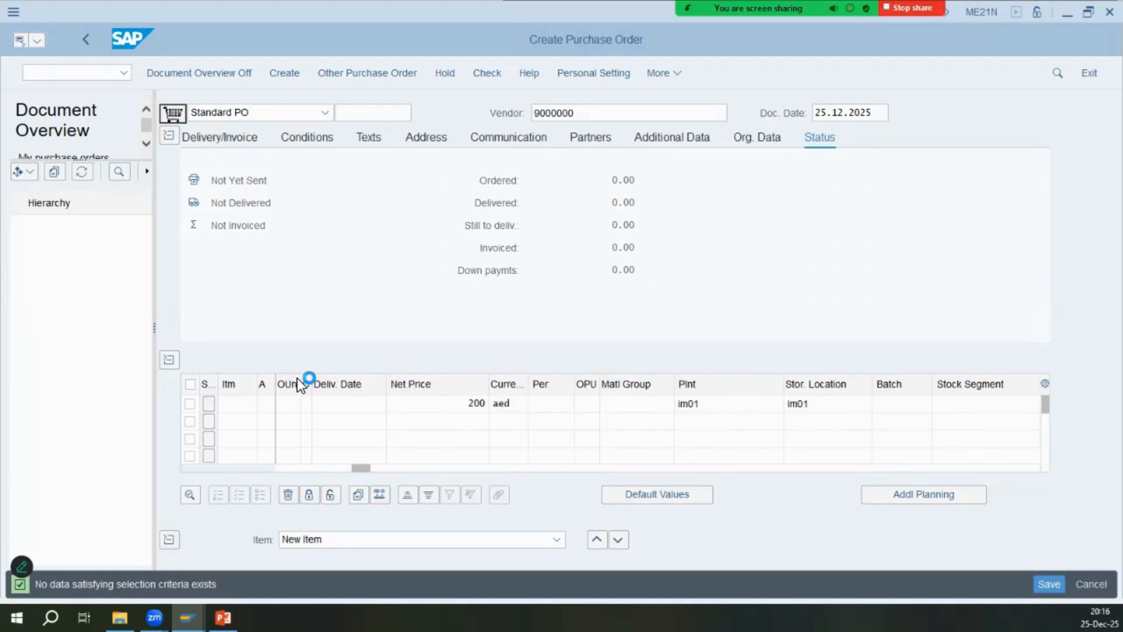
key("Return")
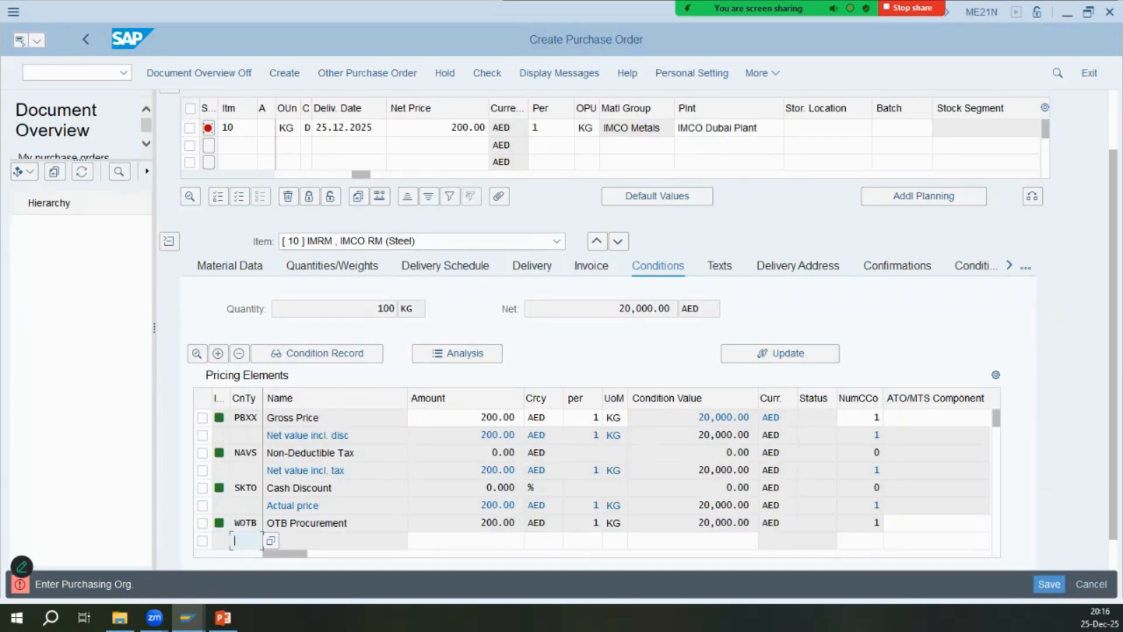
Choose IMCO Pur.Org as the purchasing organization in the order's organizational data.
scroll(571, 238, "up", 2)
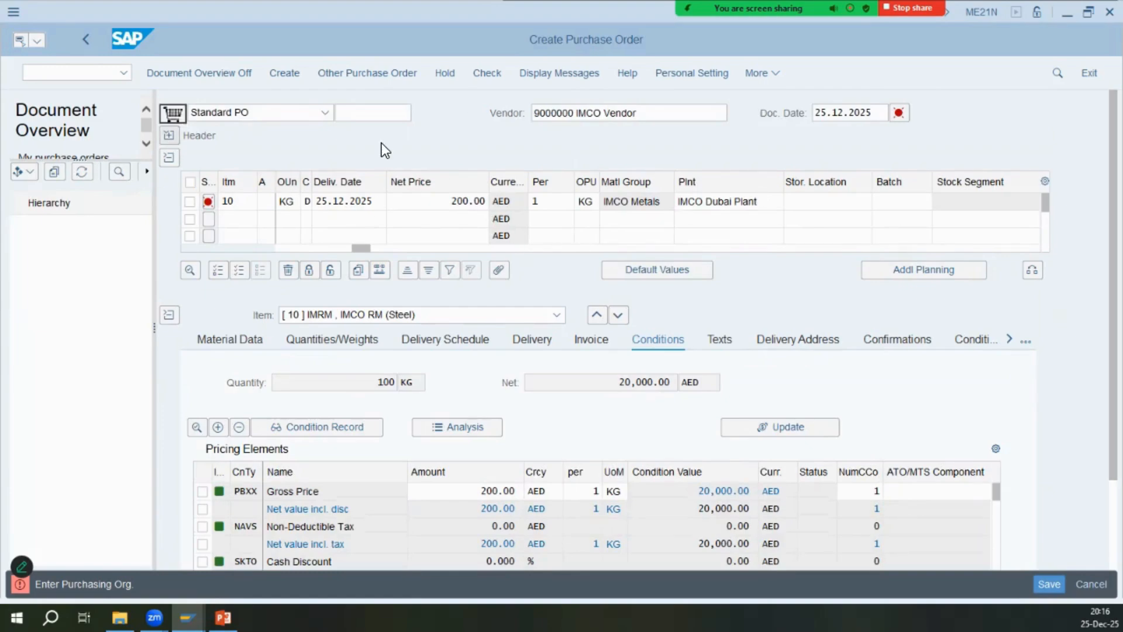
key("Return")
left_click(342, 180)
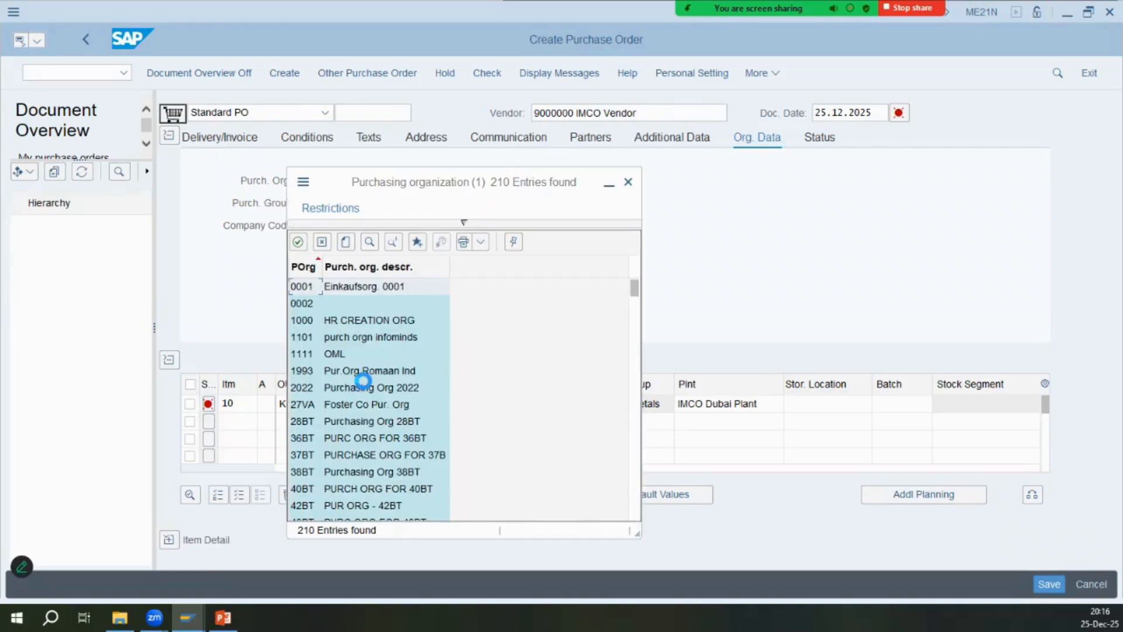
scroll(356, 420, "down", 20)
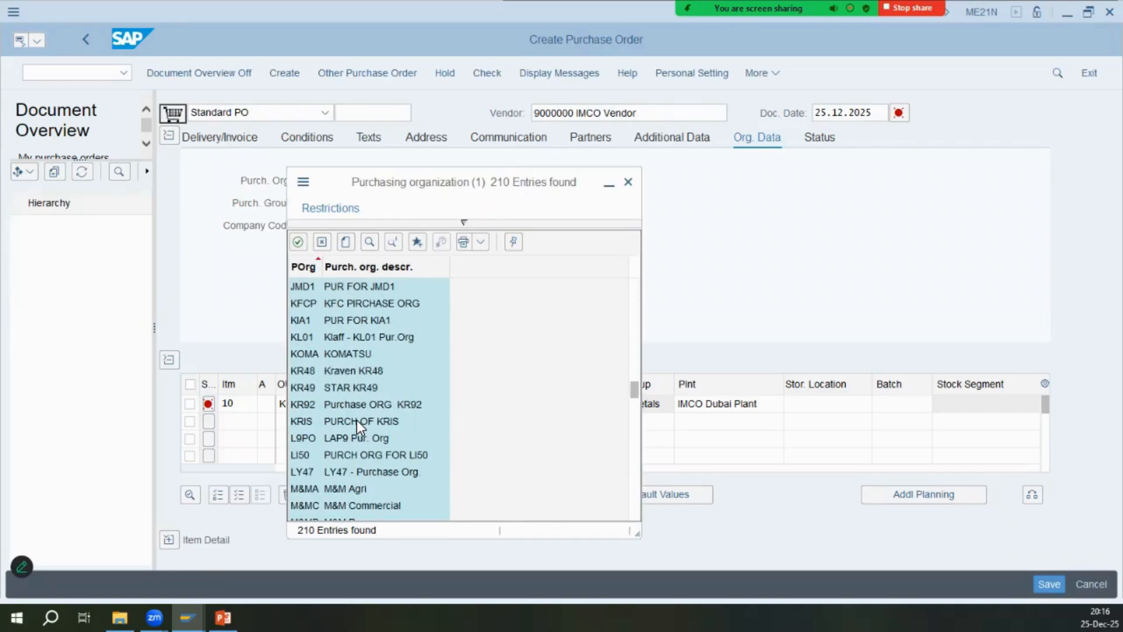
scroll(353, 406, "up", 5)
scroll(353, 406, "down", 2)
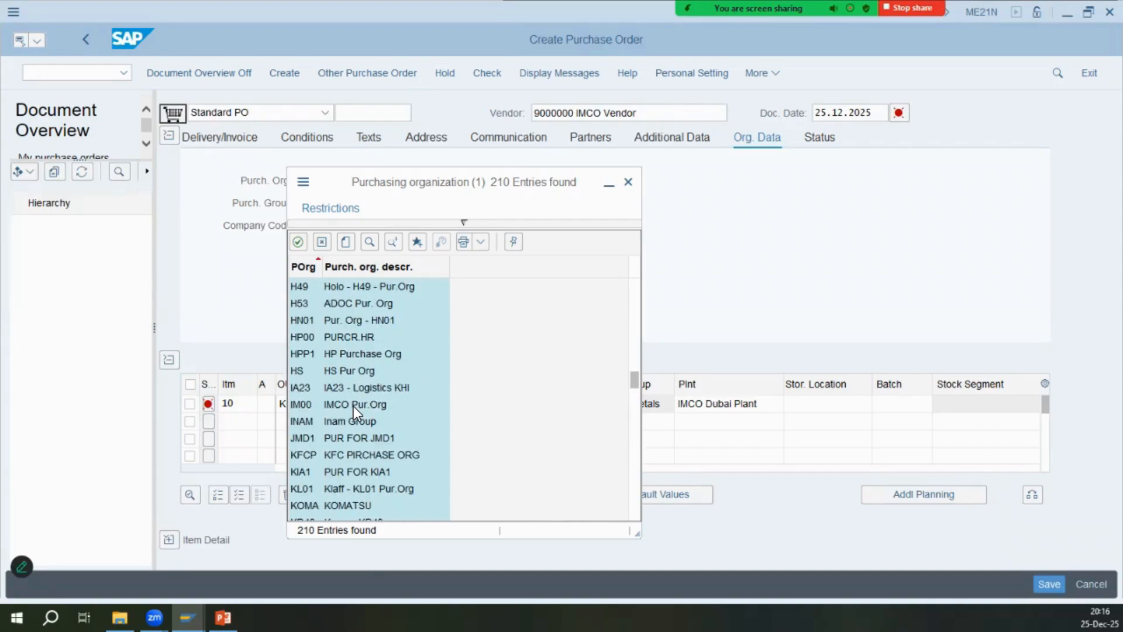
double_click(339, 404)
Set the purchasing group to IMG and confirm the order's organizational data.
left_click(310, 202)
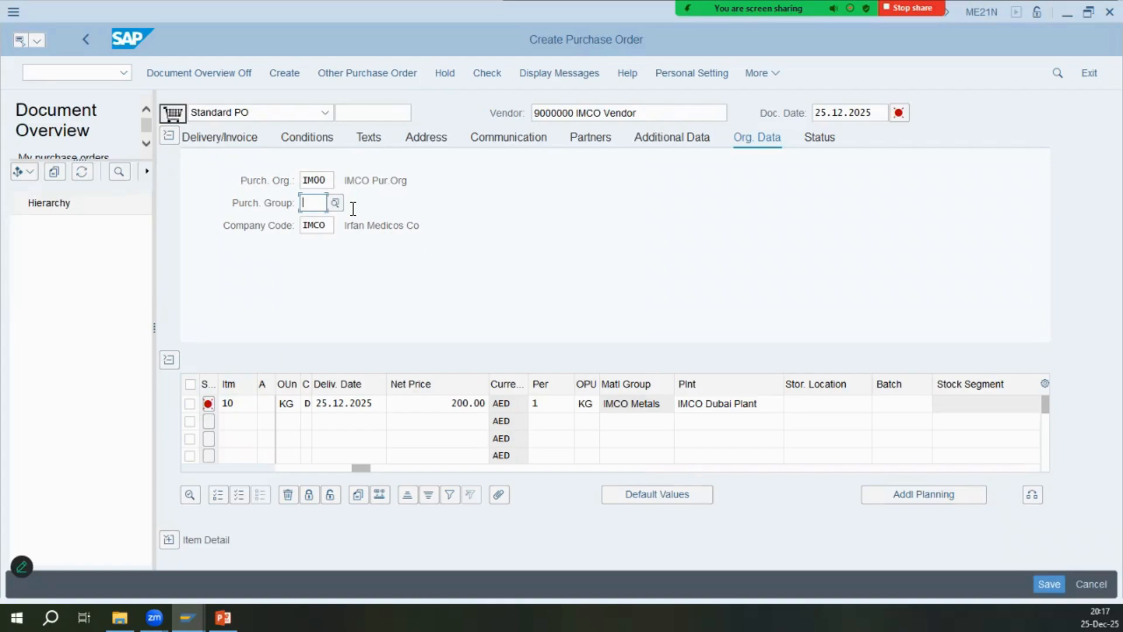
type("IMG")
left_click(333, 225)
key("Return")
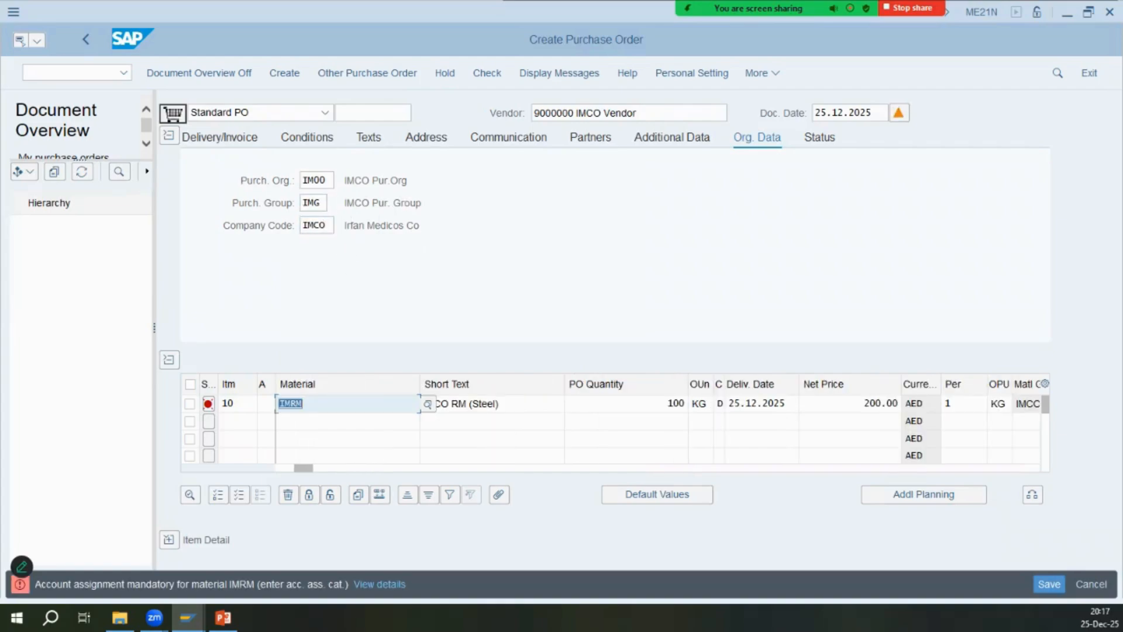
Open the detailed explanation of the account assignment error for material IMRM.
left_click(357, 386)
left_click(387, 585)
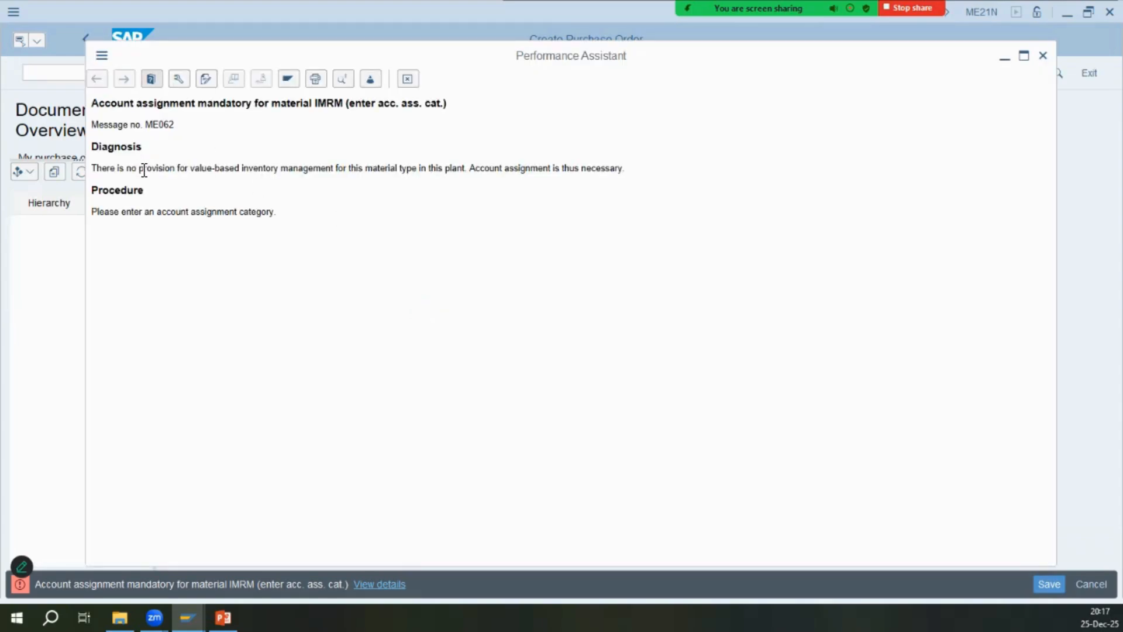
Read the diagnosis and procedure in the account assignment error explanation and close it.
left_click_drag(144, 170, 624, 169)
left_click_drag(156, 211, 276, 211)
left_click(409, 80)
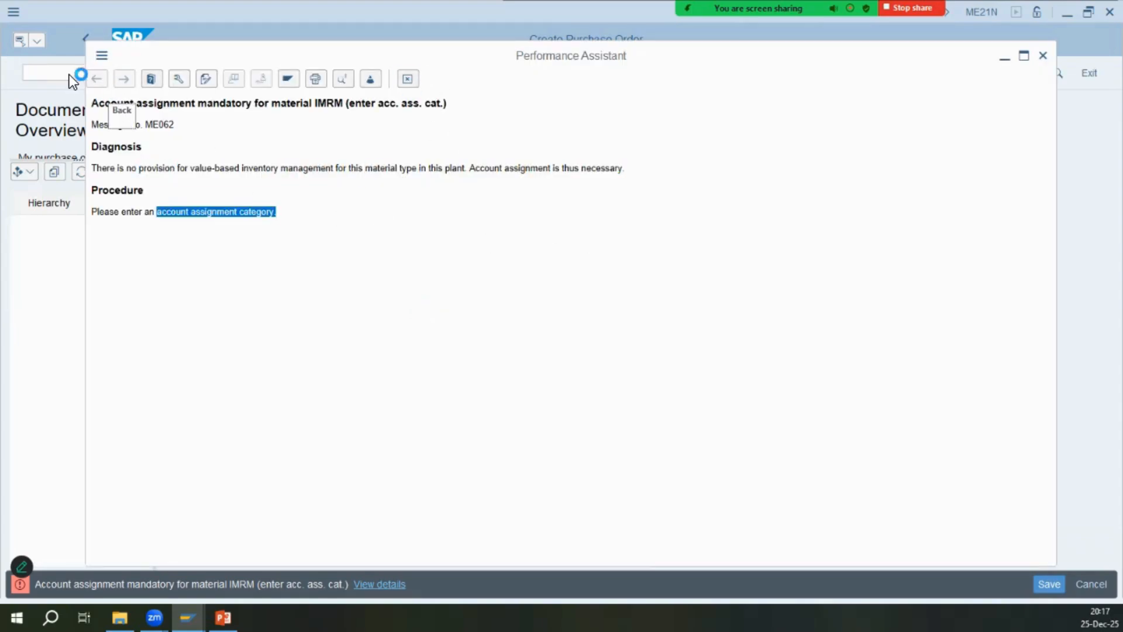
left_click(392, 400)
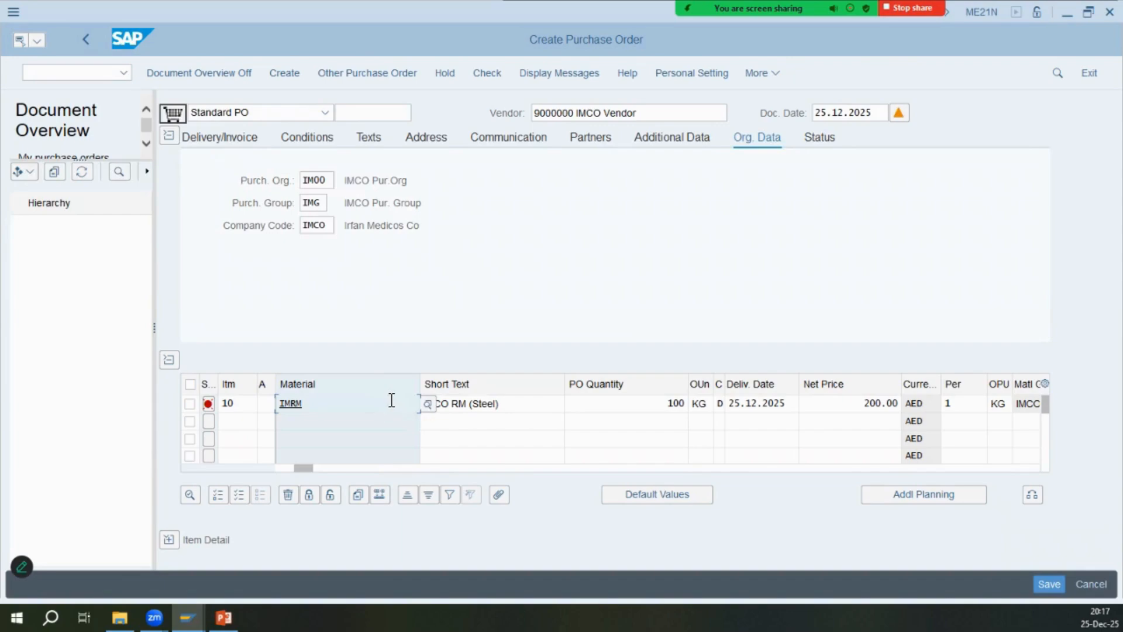
Leave the purchase order and open the SAP Customizing Implementation Guide through transaction SPRO.
left_click(456, 400)
key("Return")
type("/nspro")
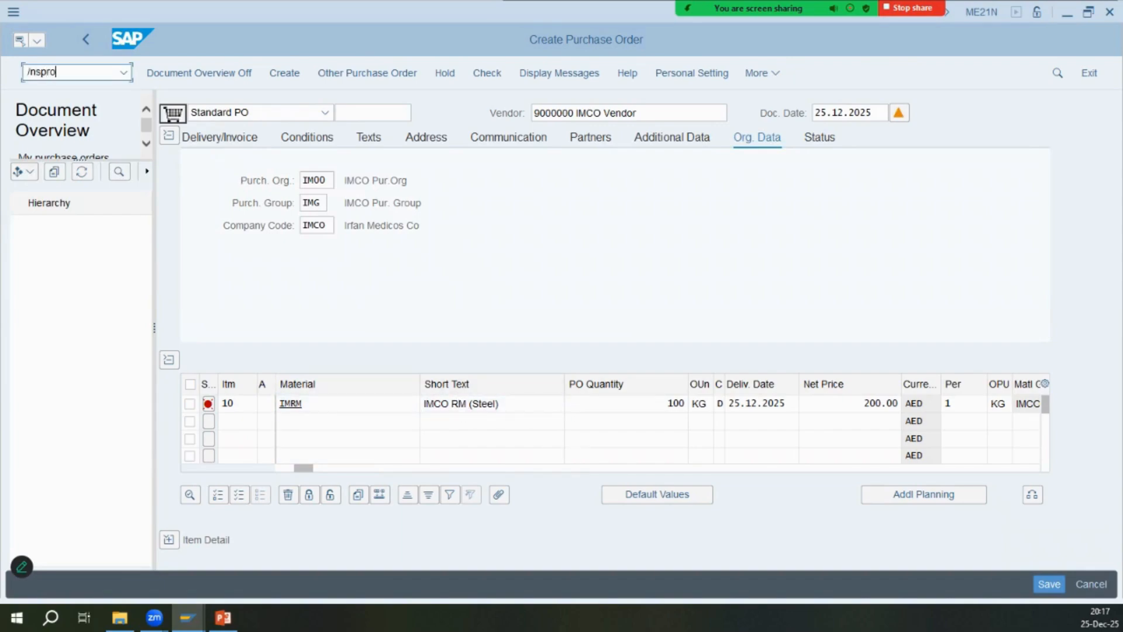
key("Return")
key("ctrl+slash")
key("Tab")
key("Return")
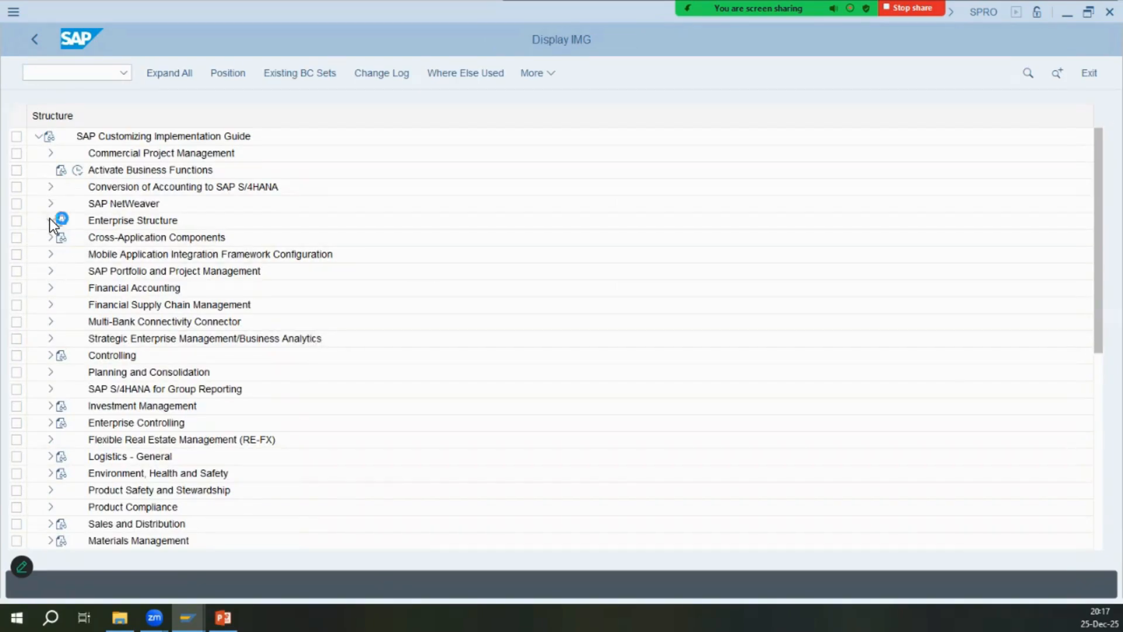
Open Maintain Currency and Valuation Profile in the basic settings for Multiple Valuation Approaches/Transfer Prices, under Financial Accounting's ledger settings.
left_click(50, 219)
left_click(51, 288)
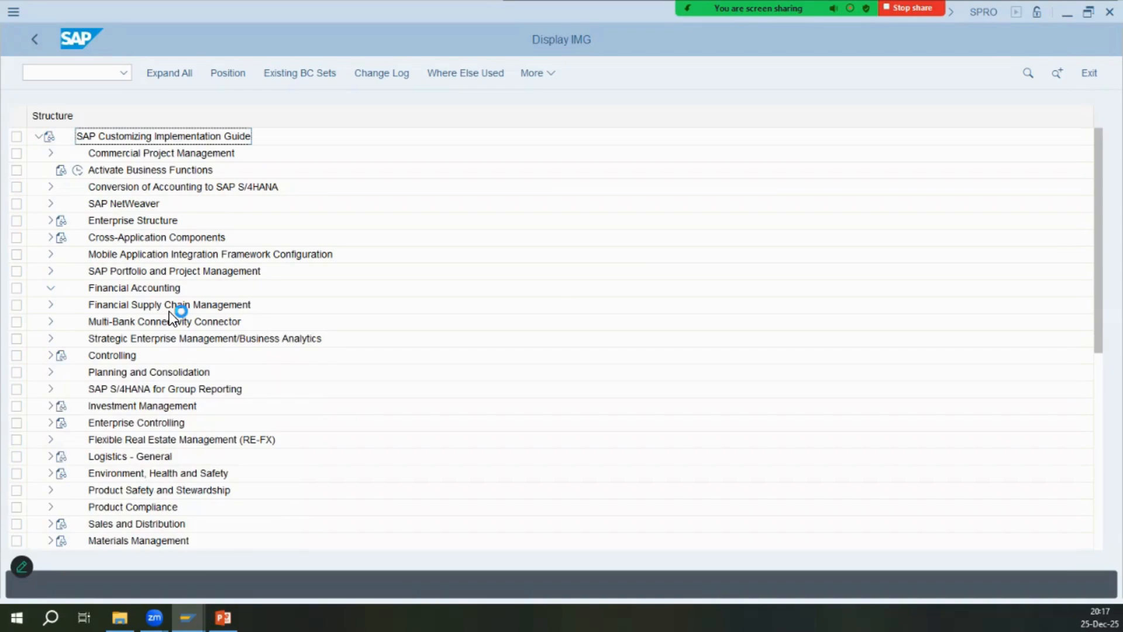
left_click(62, 304)
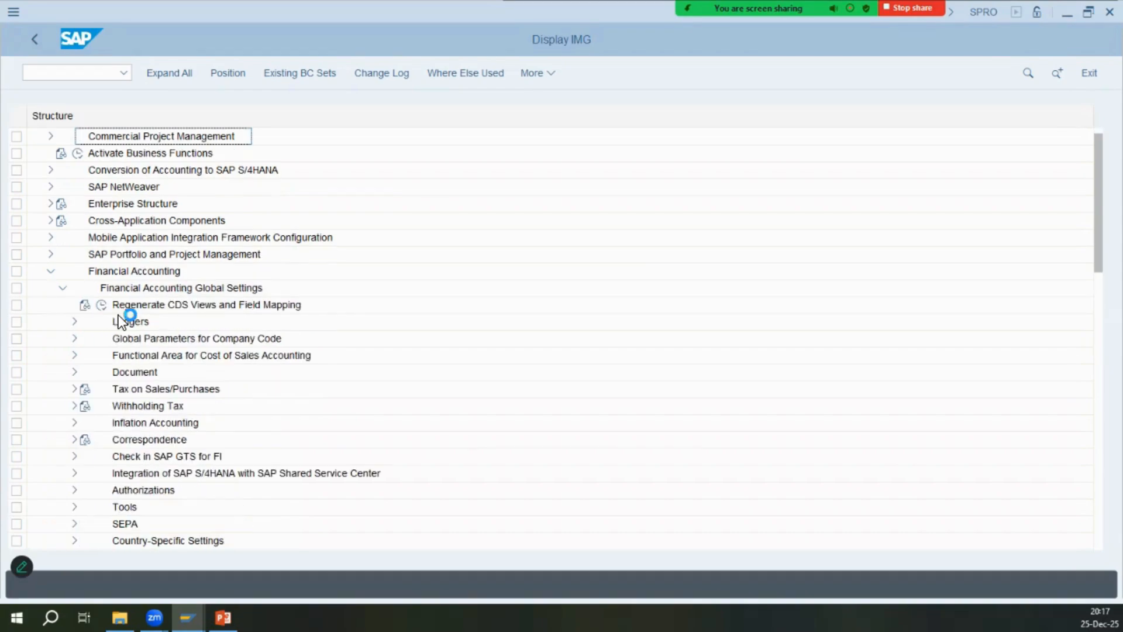
left_click(75, 322)
left_click(86, 389)
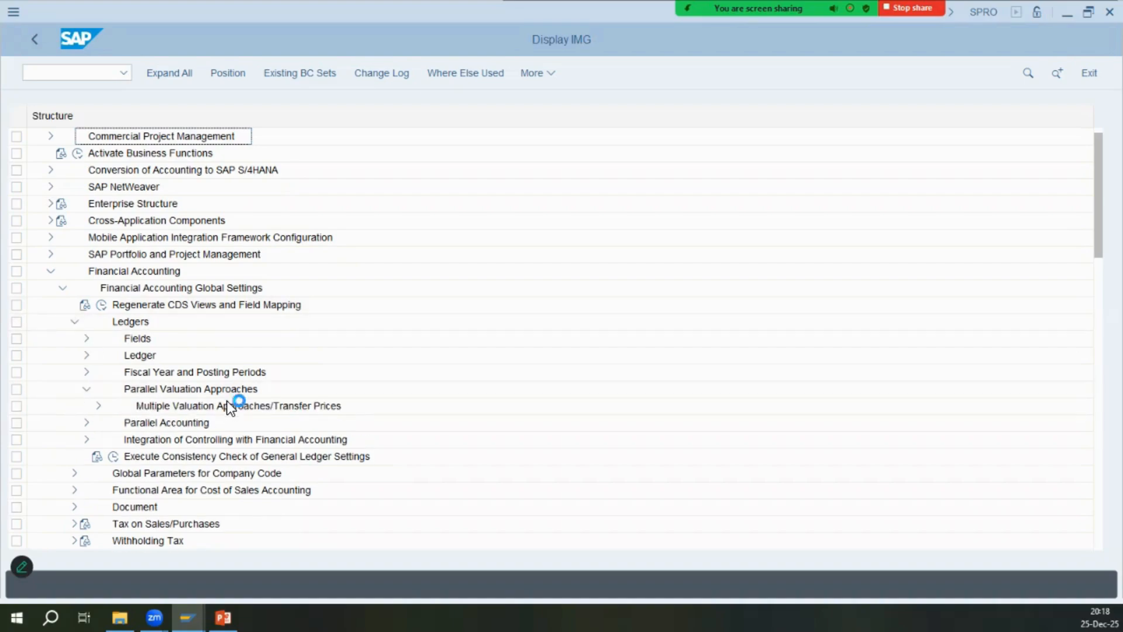
left_click(99, 405)
left_click(110, 440)
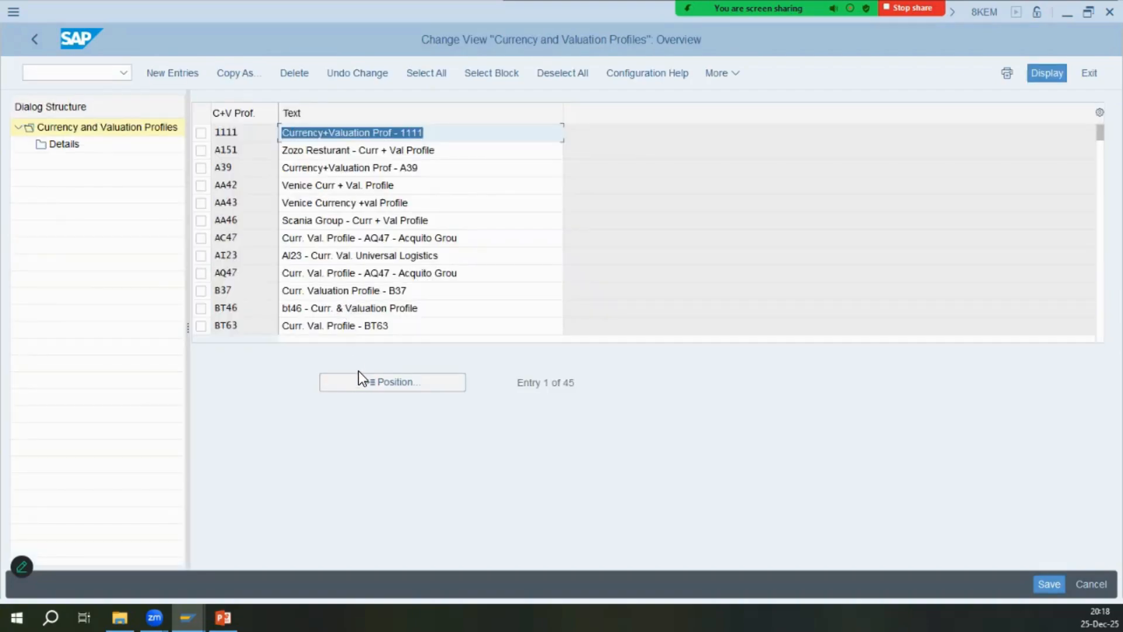
Look up the IMCO currency and valuation profile, review its details and return to the customizing guide.
left_click(404, 382)
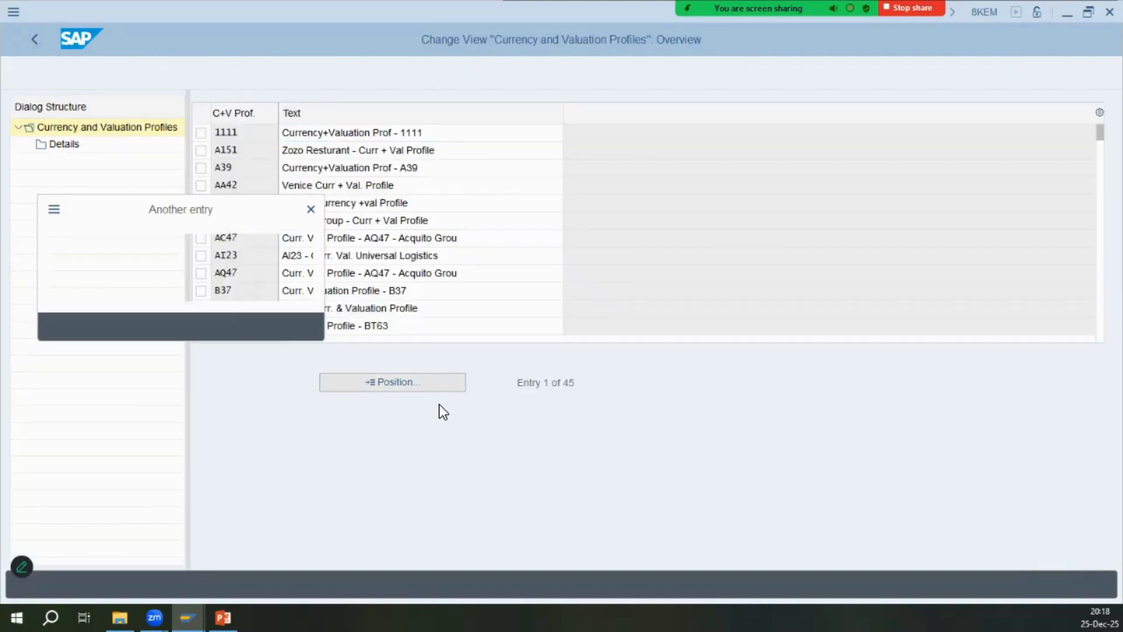
type("imco")
key("Return")
left_click(70, 144)
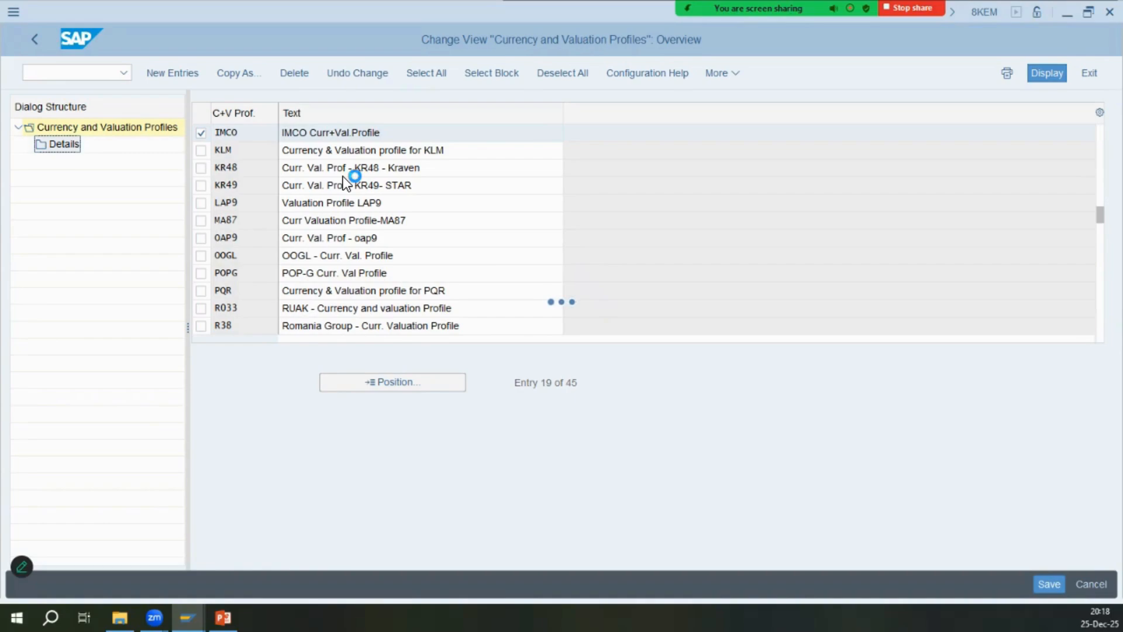
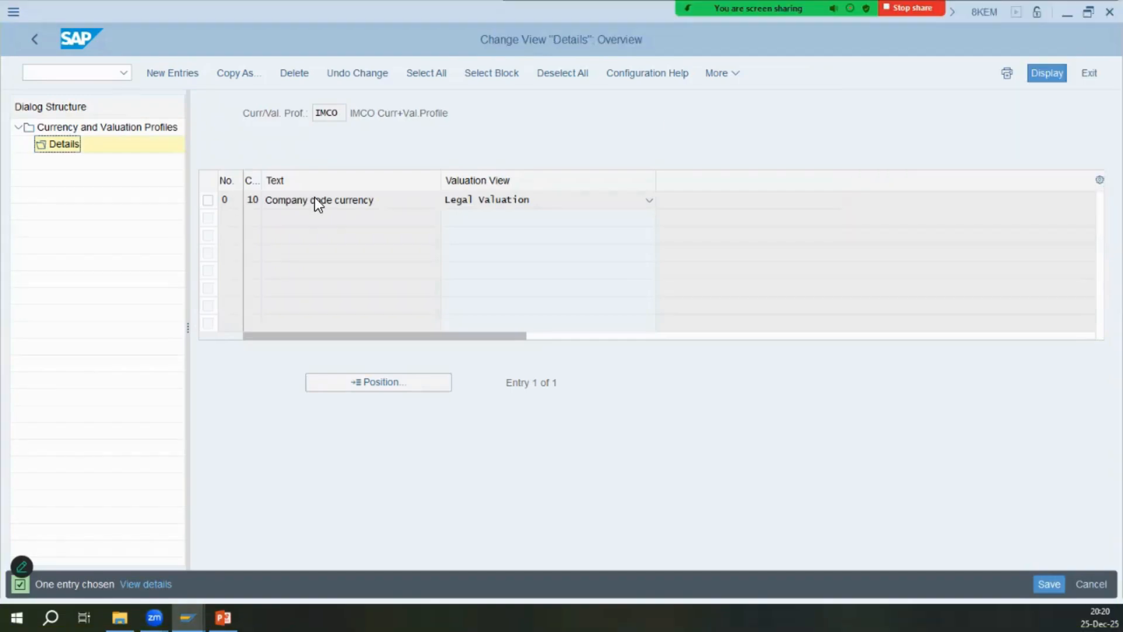
left_click(44, 44)
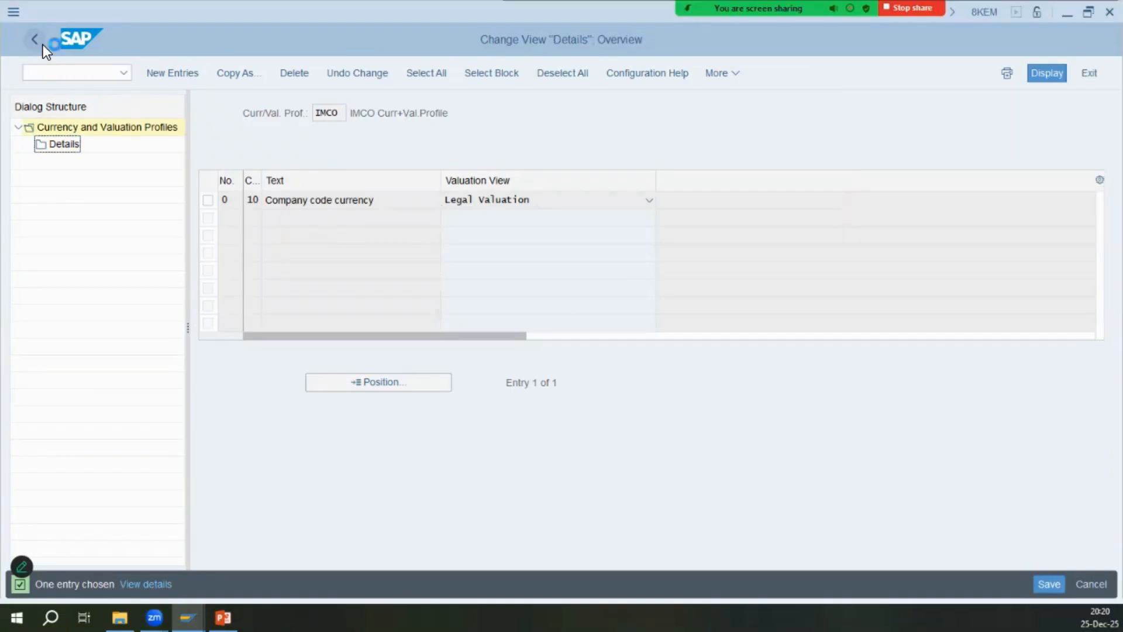
left_click(44, 44)
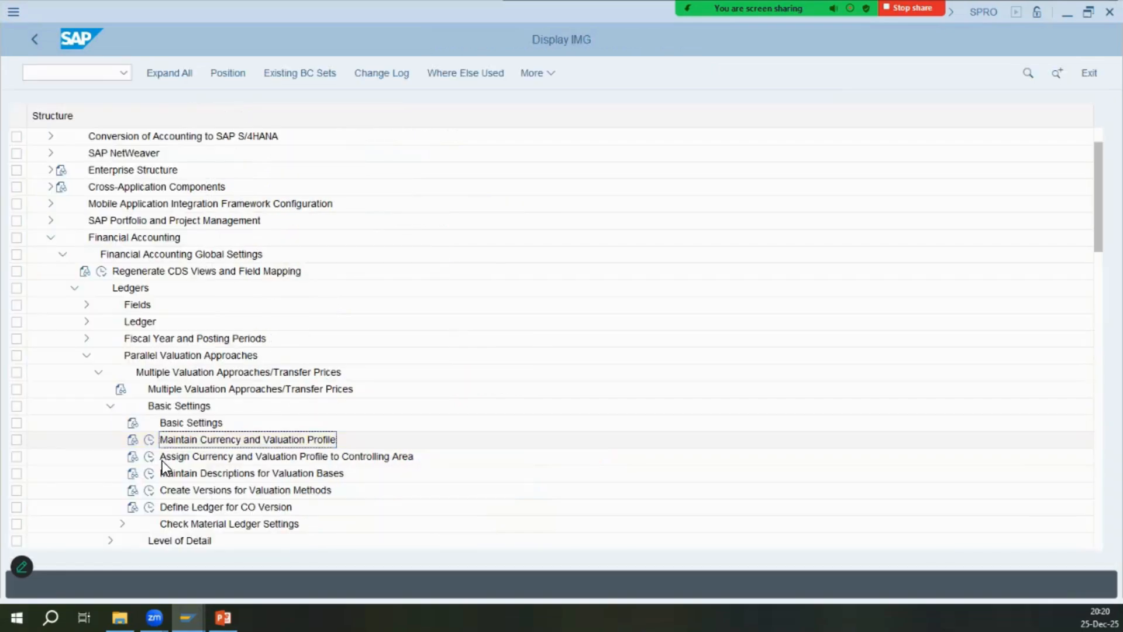
Check which currency and valuation profile is assigned to controlling area IMCO and return to the customizing guide.
left_click(151, 458)
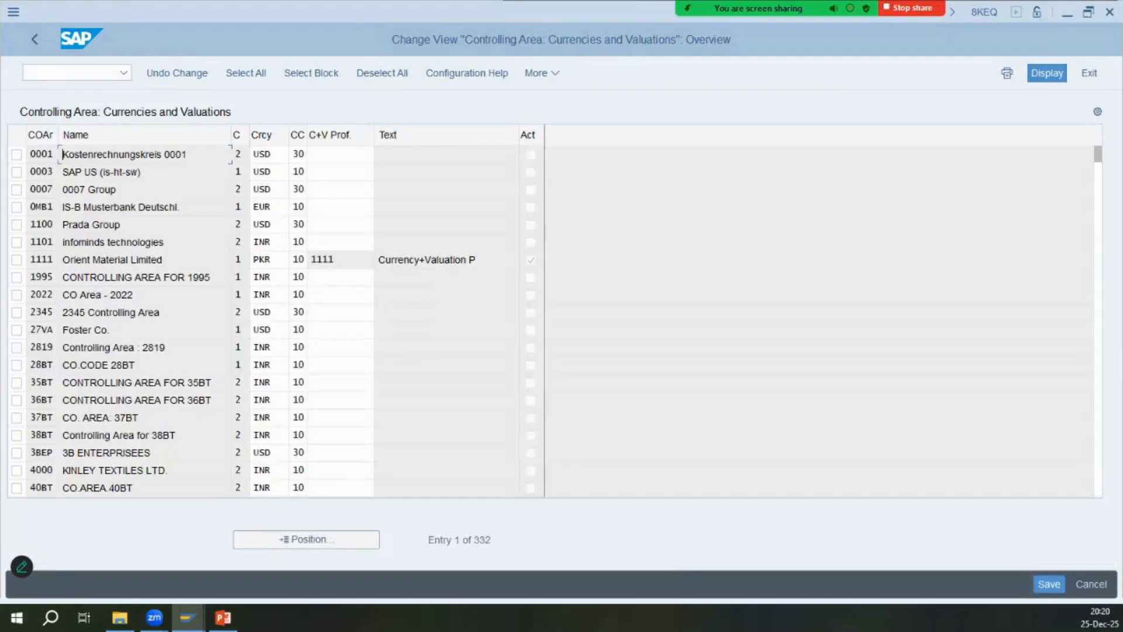
left_click(306, 539)
type("imco")
key("Return")
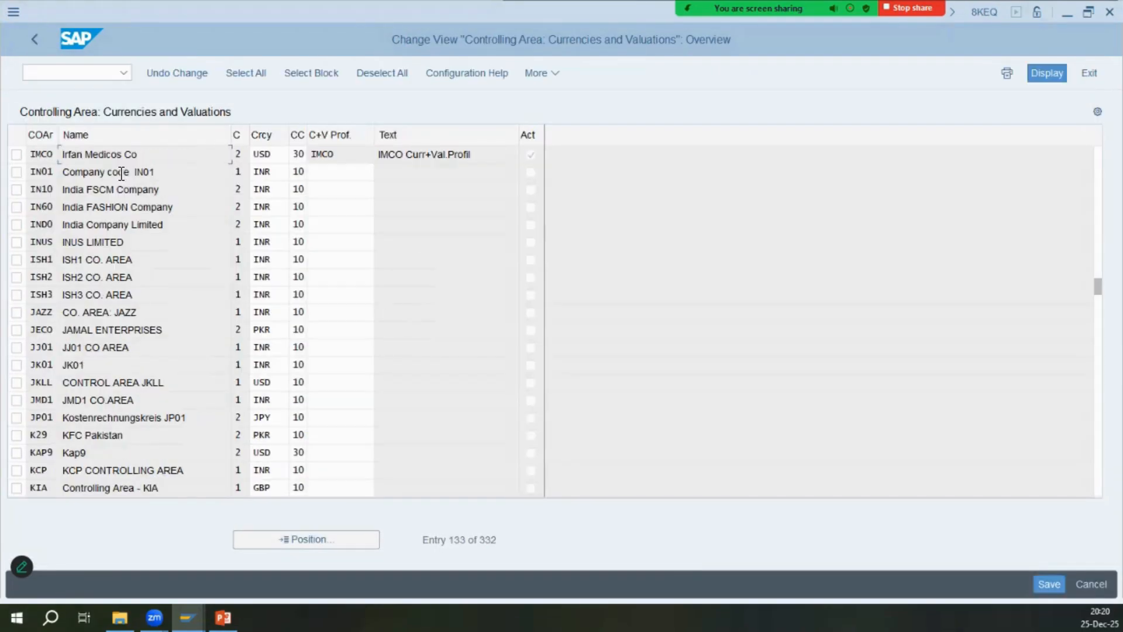
left_click(359, 156)
left_click_drag(436, 156, 492, 155)
left_click(41, 47)
Open Create Versions for Valuation Methods and check its controlling area settings.
left_click(149, 489)
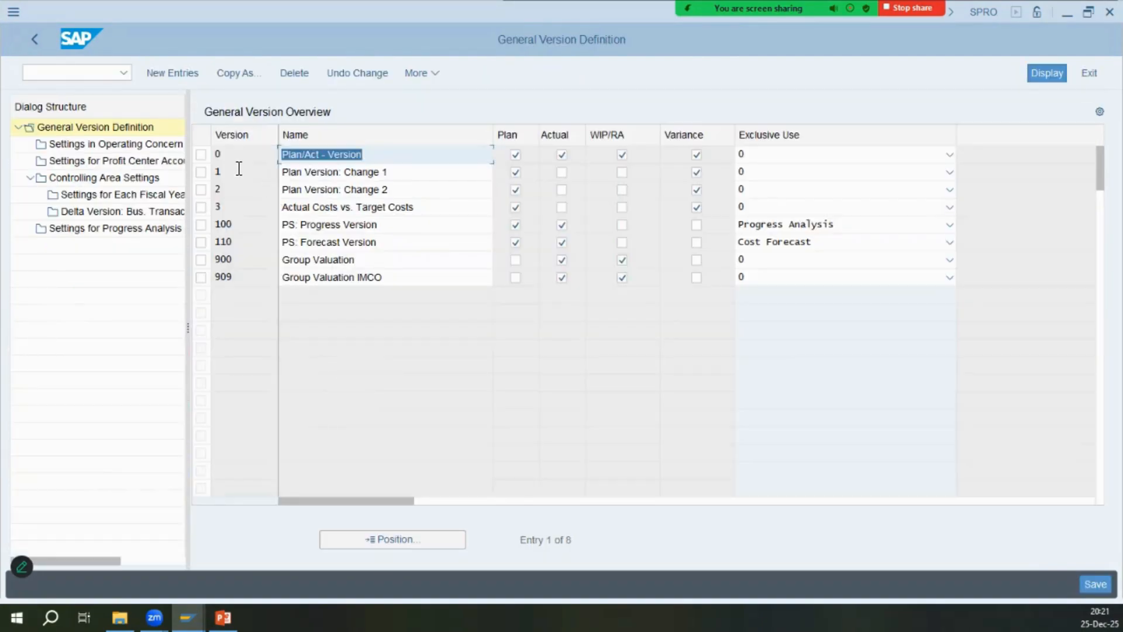
double_click(101, 178)
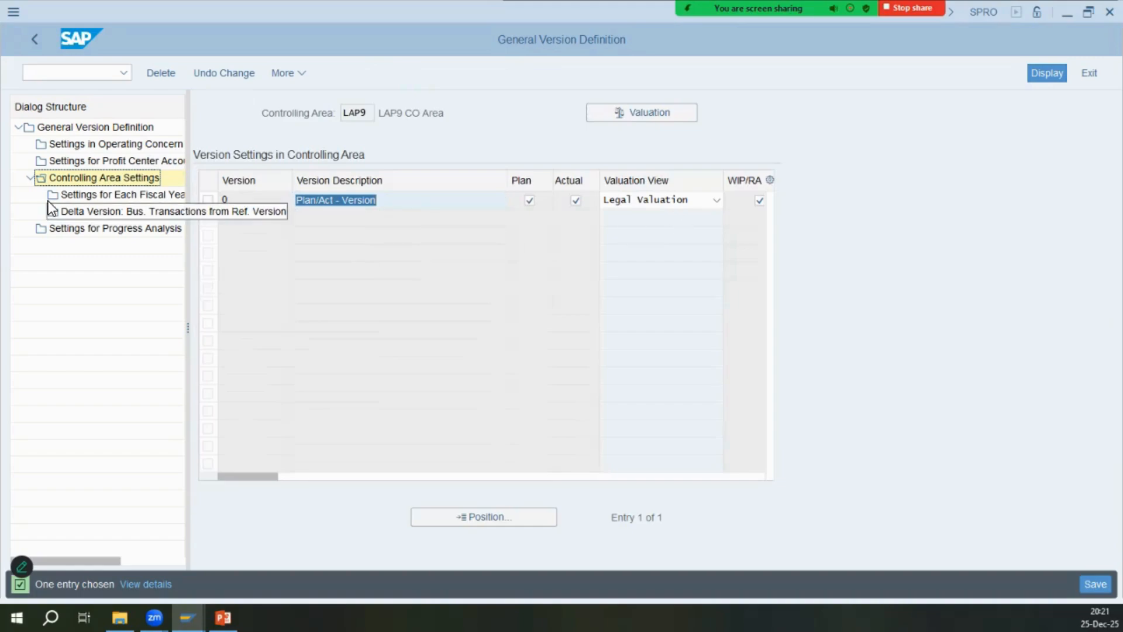
double_click(55, 127)
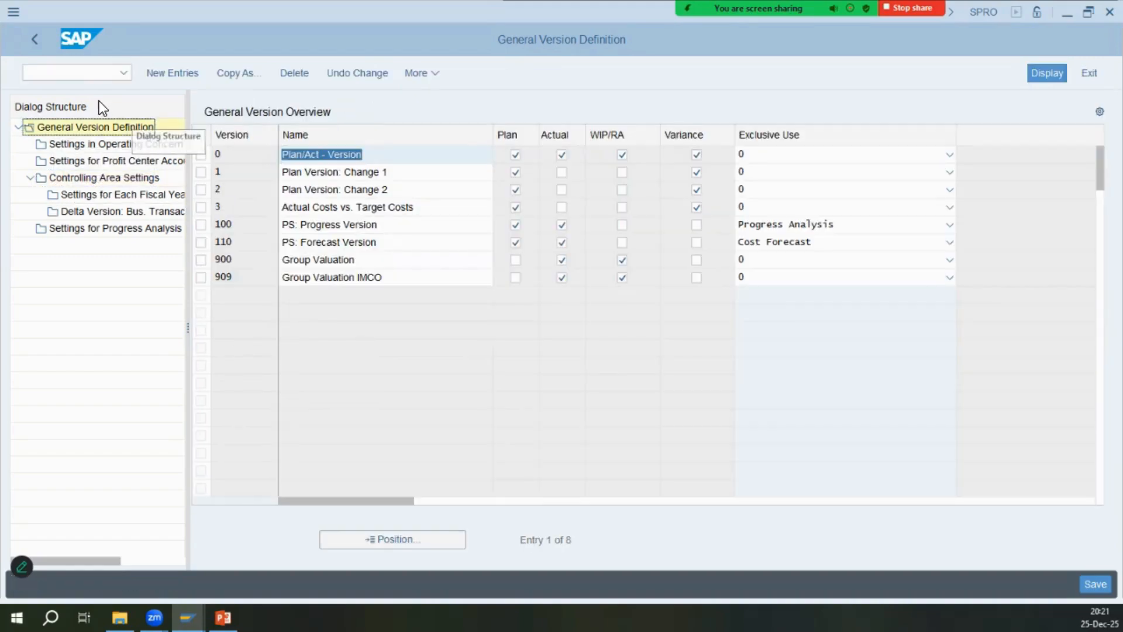
Set the controlling area to IMCO and reload the general version definition.
left_click(90, 72)
type("/n")
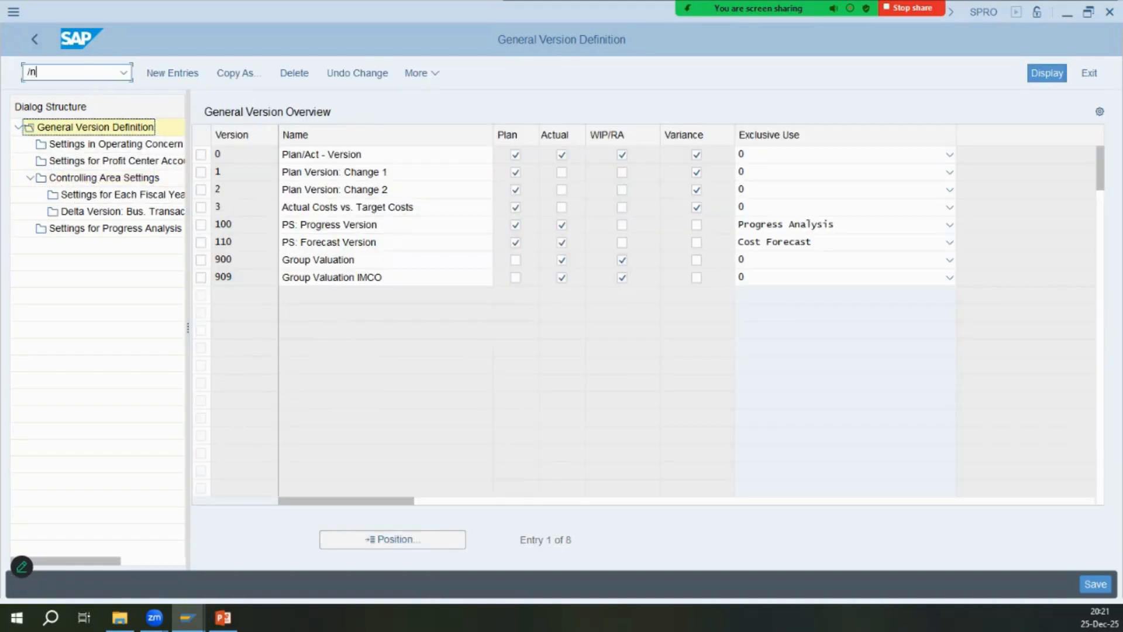
key("BackSpace")
key("BackSpace")
left_click(416, 159)
key("ctrl+/")
type("/n km")
key("BackSpace")
key("BackSpace")
key("BackSpace")
type("o")
key("Return")
type("imco")
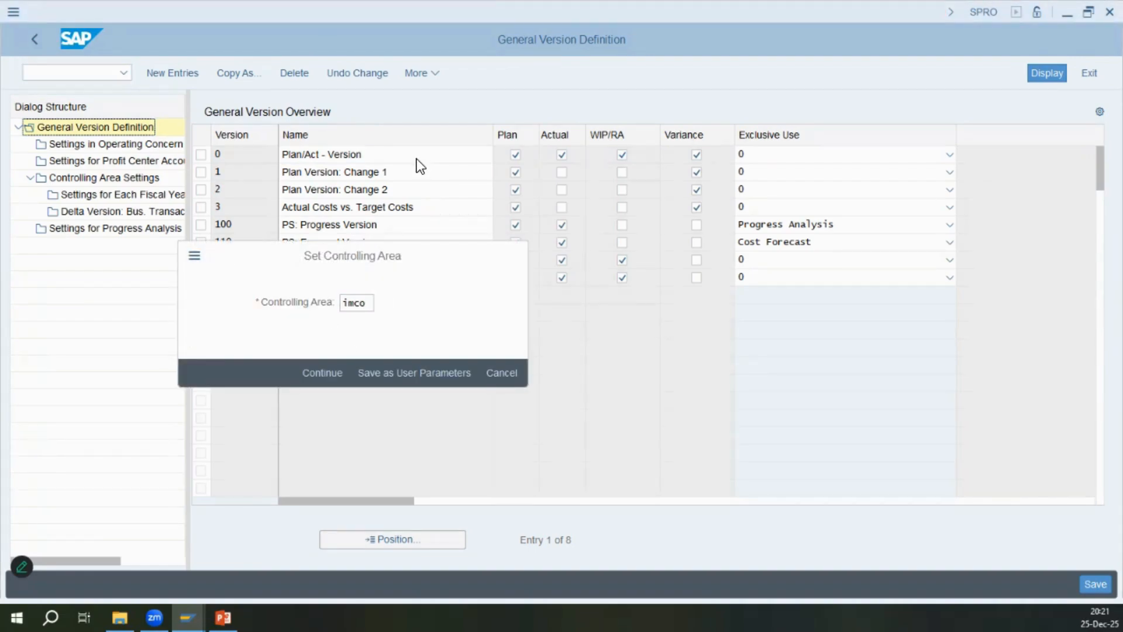
key("Return")
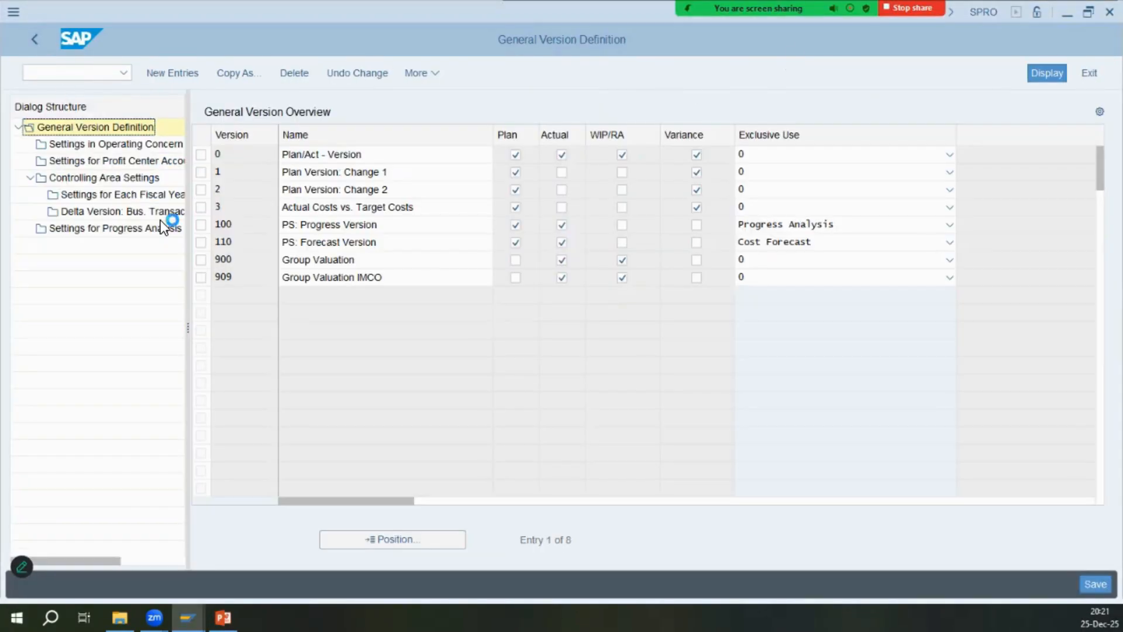
key("F3")
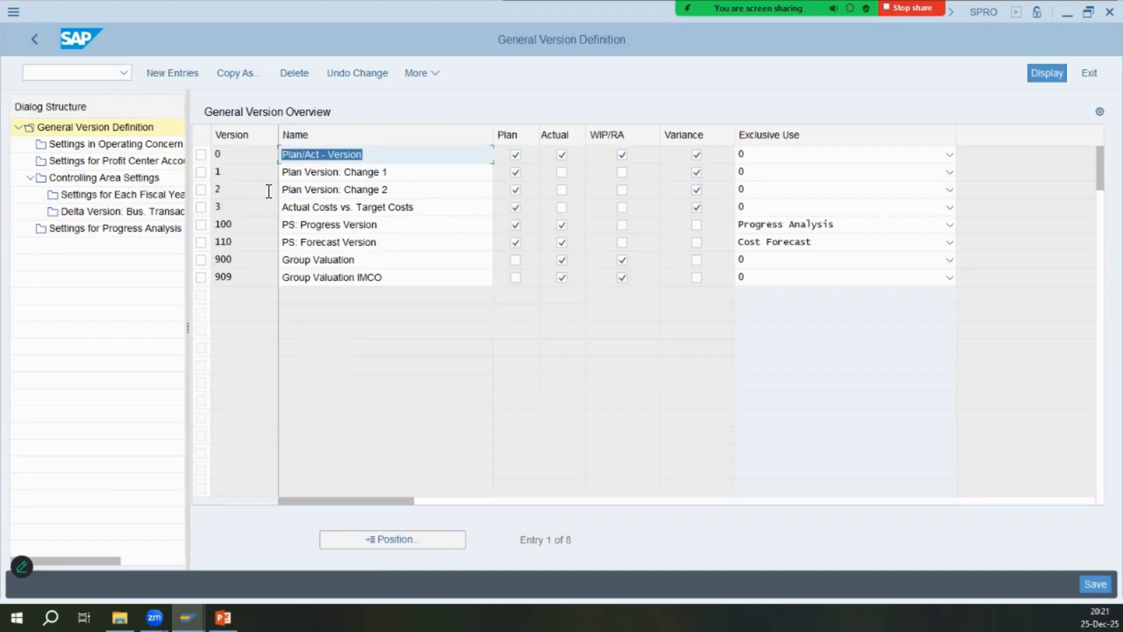
Open the settings for each fiscal year of version 0 in controlling area IMCO.
double_click(111, 178)
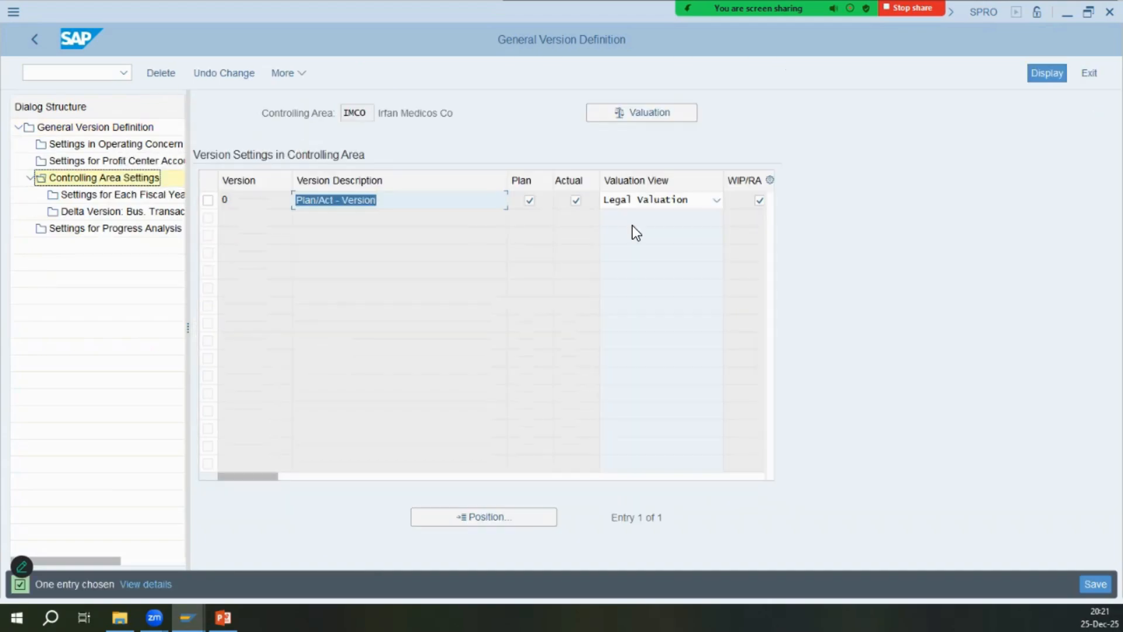
left_click(101, 195)
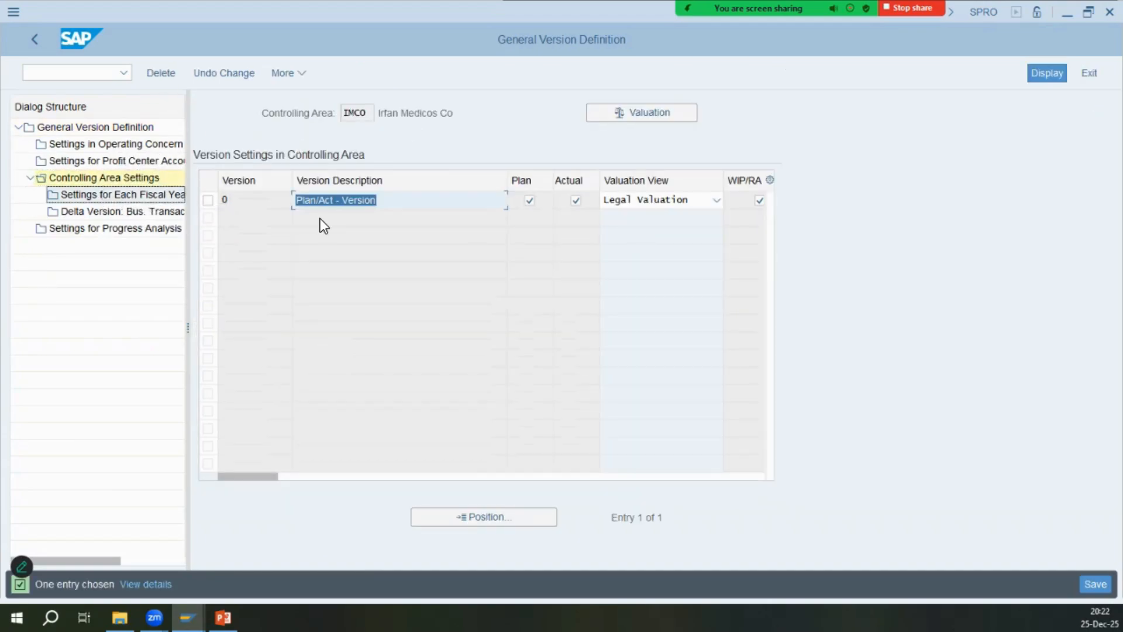
double_click(98, 195)
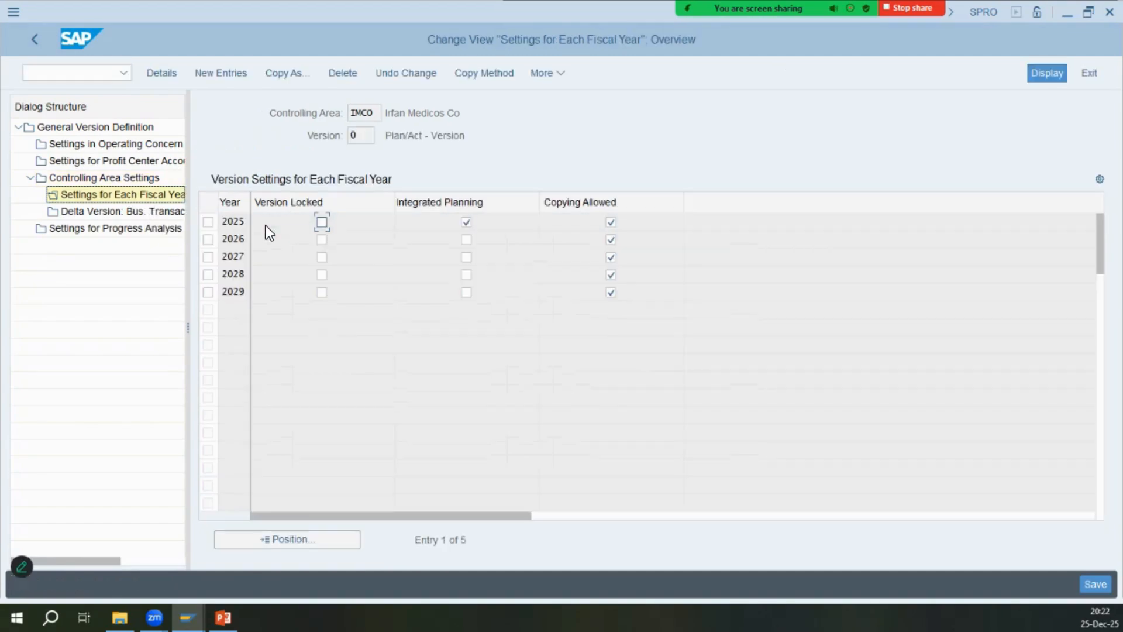
Enable integrated planning for fiscal year 2026, running the version change in the background with output device lp01.
left_click(466, 239)
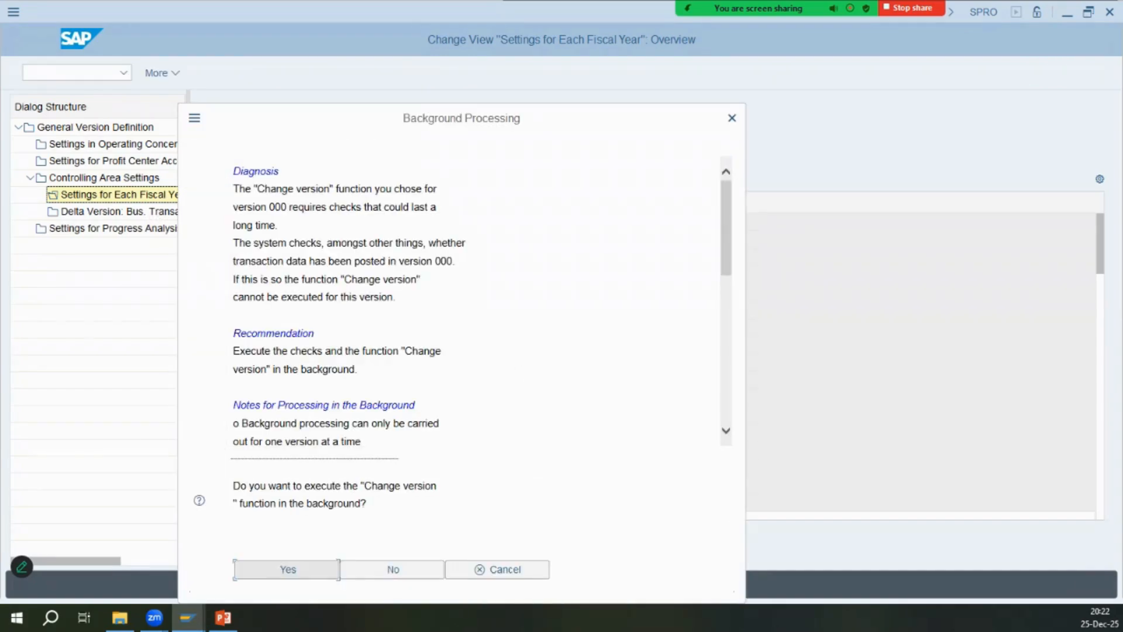
left_click(285, 571)
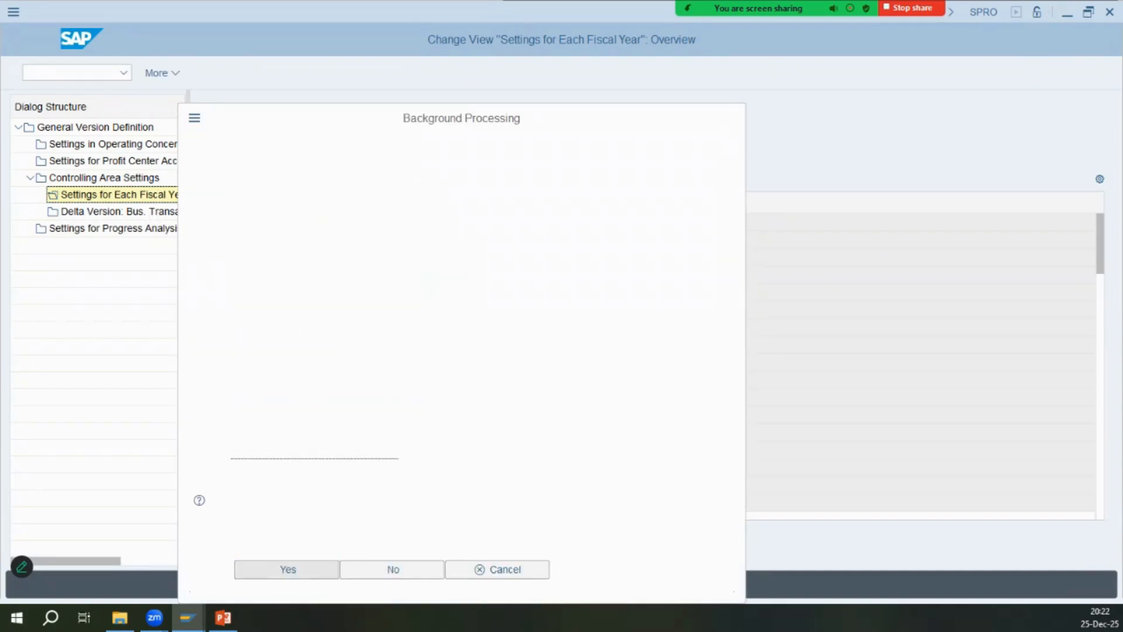
type("lp01")
left_click(433, 436)
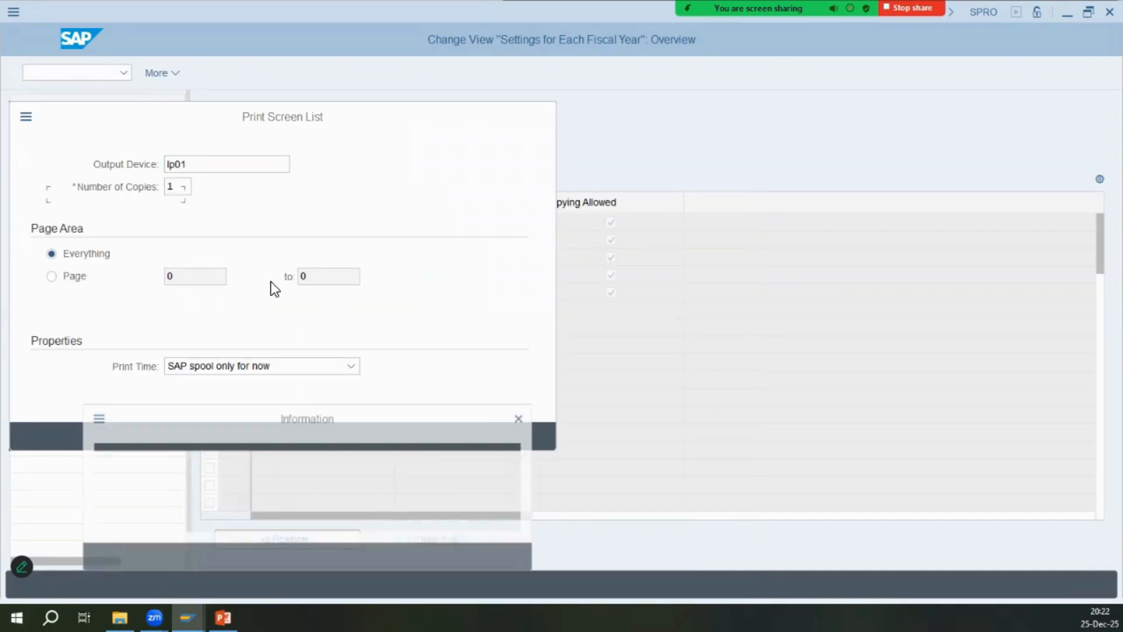
key("Return")
List the background jobs to check the version change job's status, and return to SAP Easy Access.
left_click(52, 199)
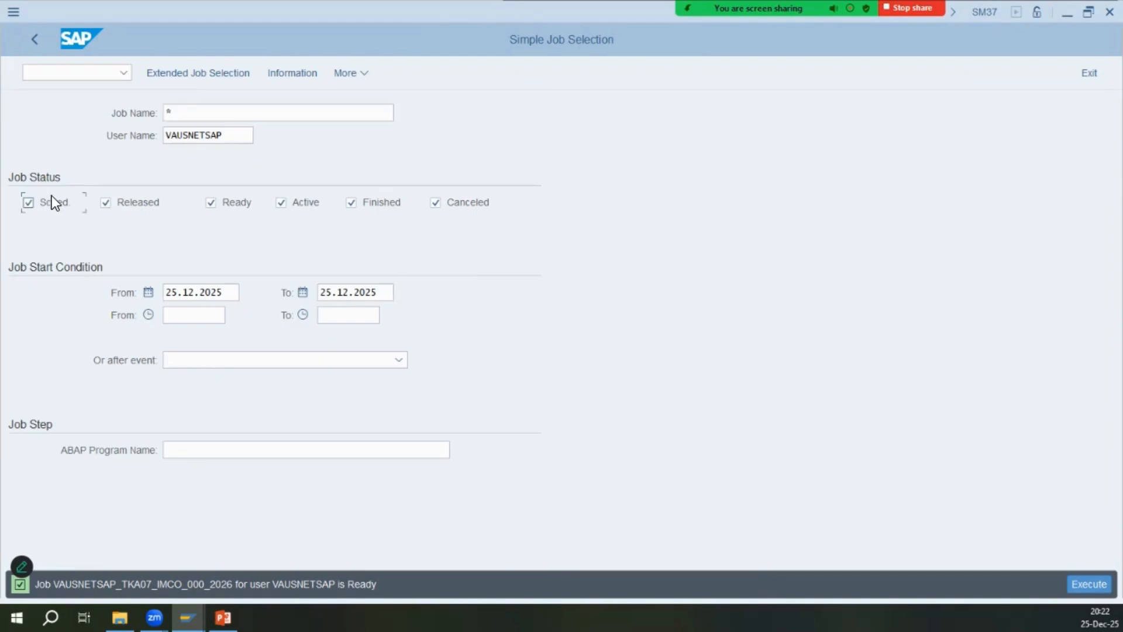
key("F8")
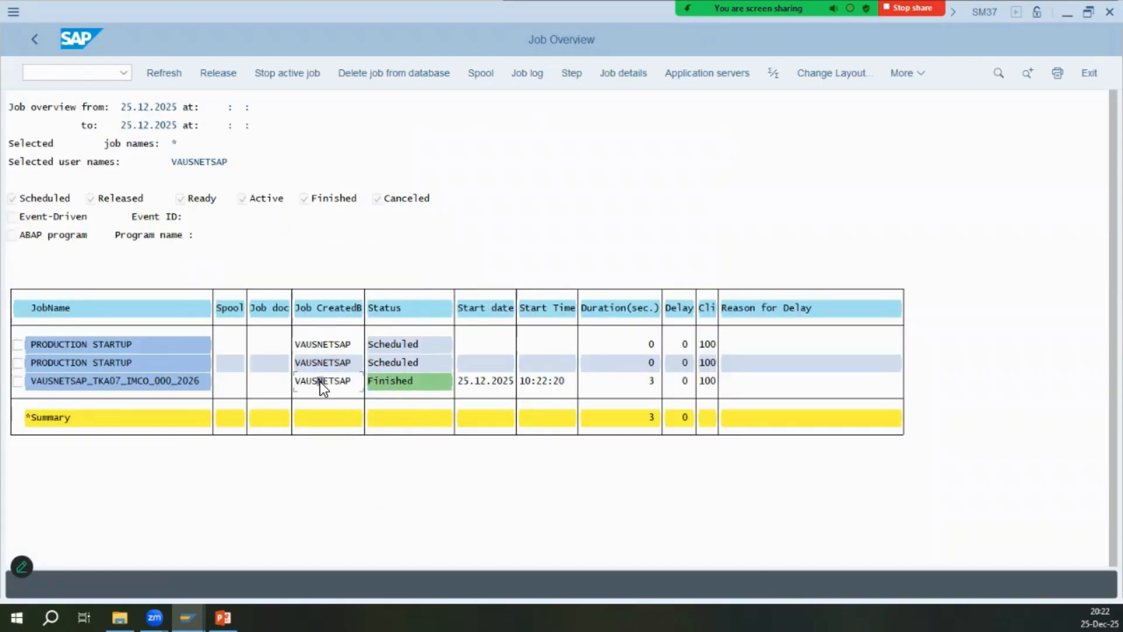
left_click(31, 40)
left_click(30, 40)
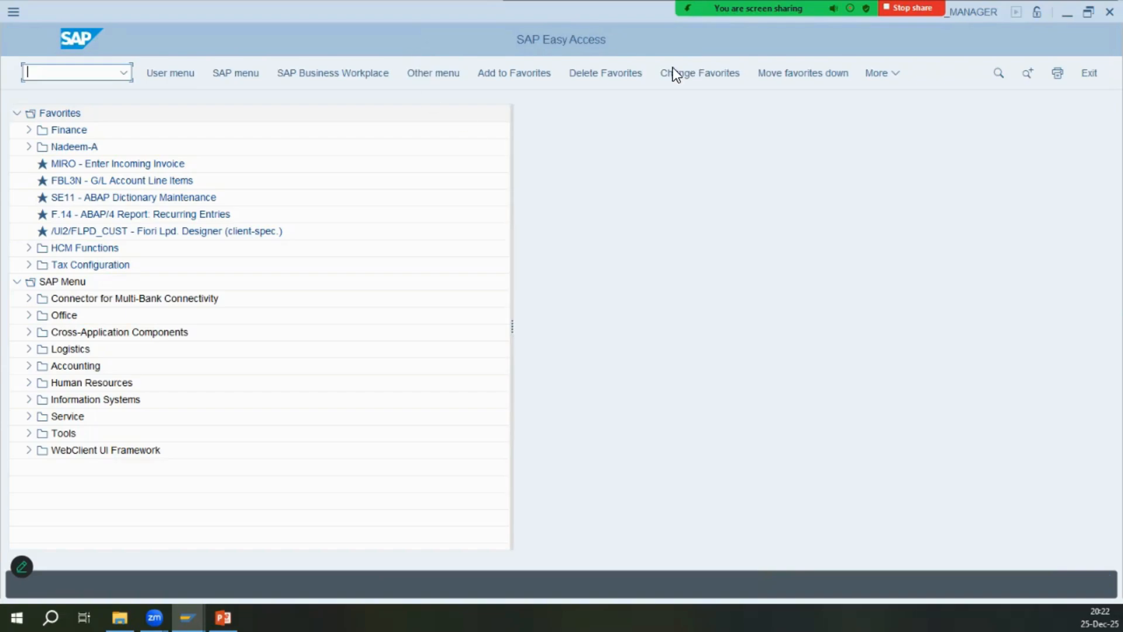
Open the SAP Customizing Implementation Guide in transaction SPRO and expand Financial Accounting down to the basic settings for Multiple Valuation Approaches/Transfer Prices.
type("/nspro")
key("Return")
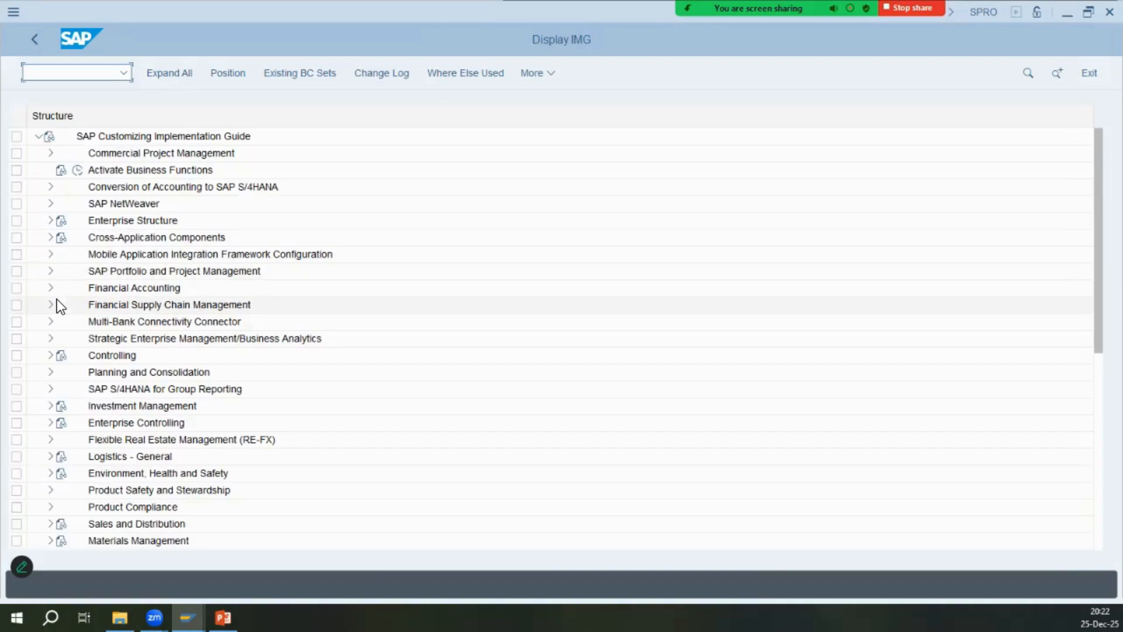
left_click(51, 288)
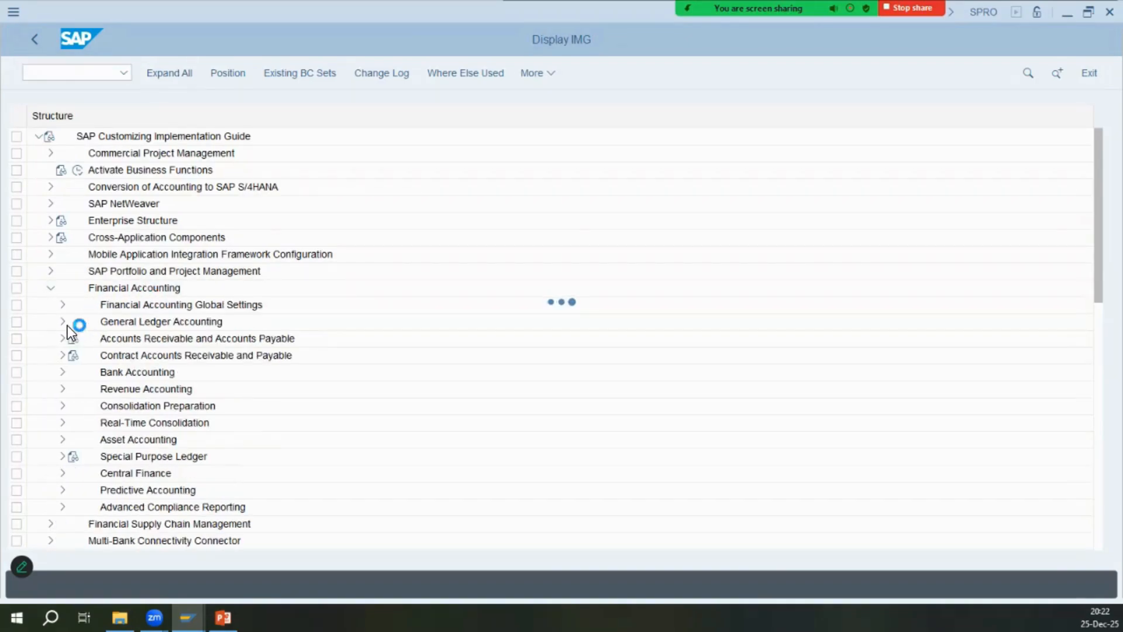
left_click(58, 304)
left_click(74, 321)
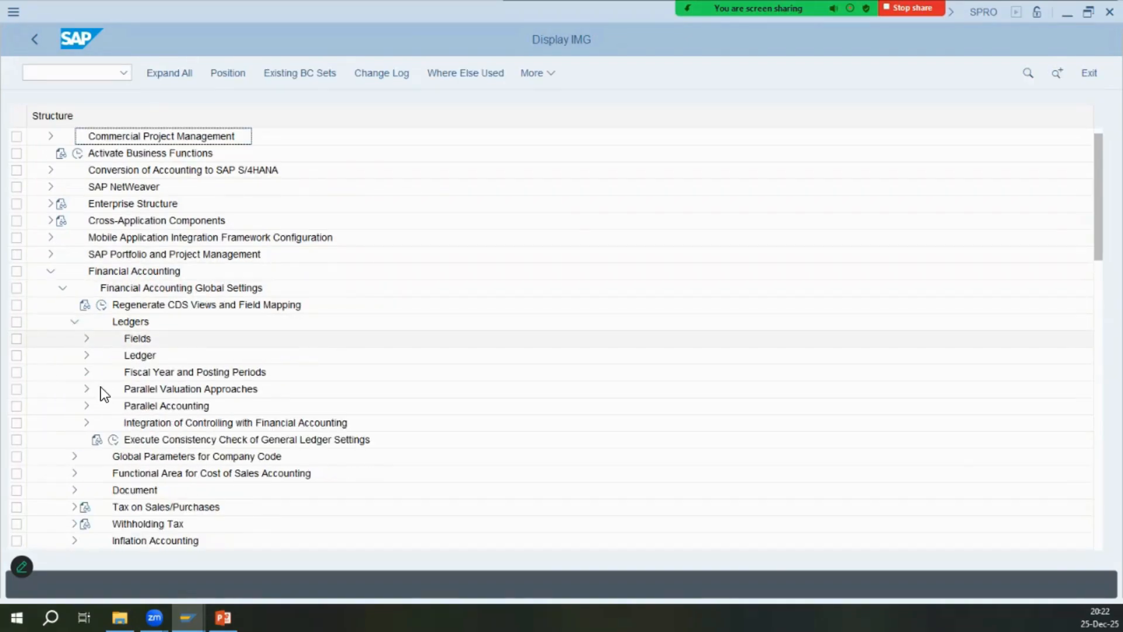
left_click(86, 389)
left_click(97, 406)
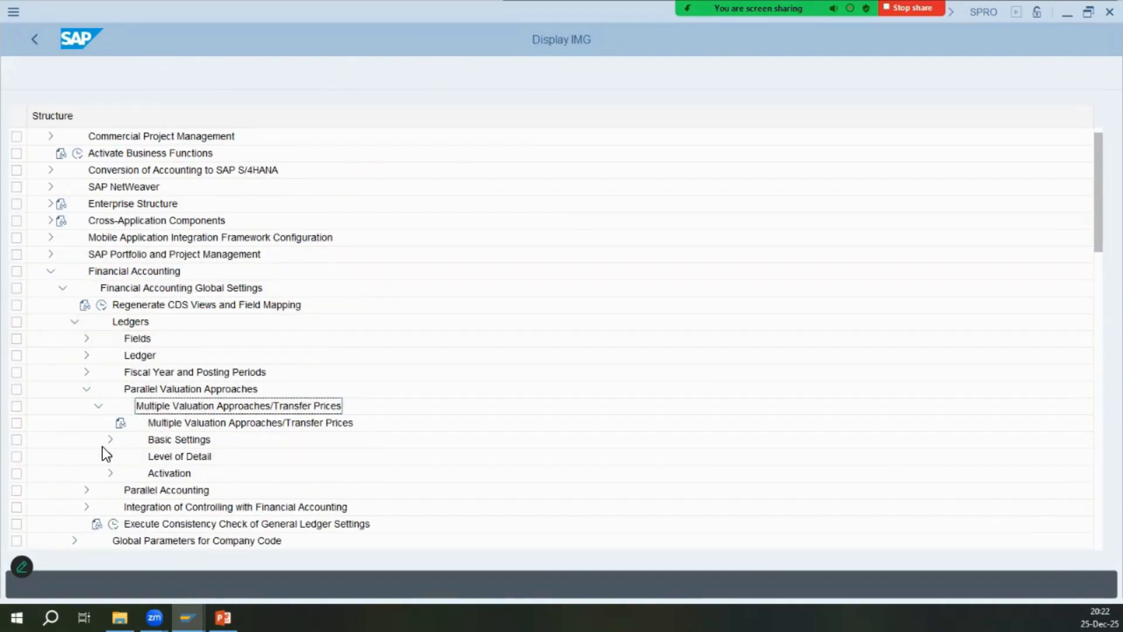
left_click(110, 439)
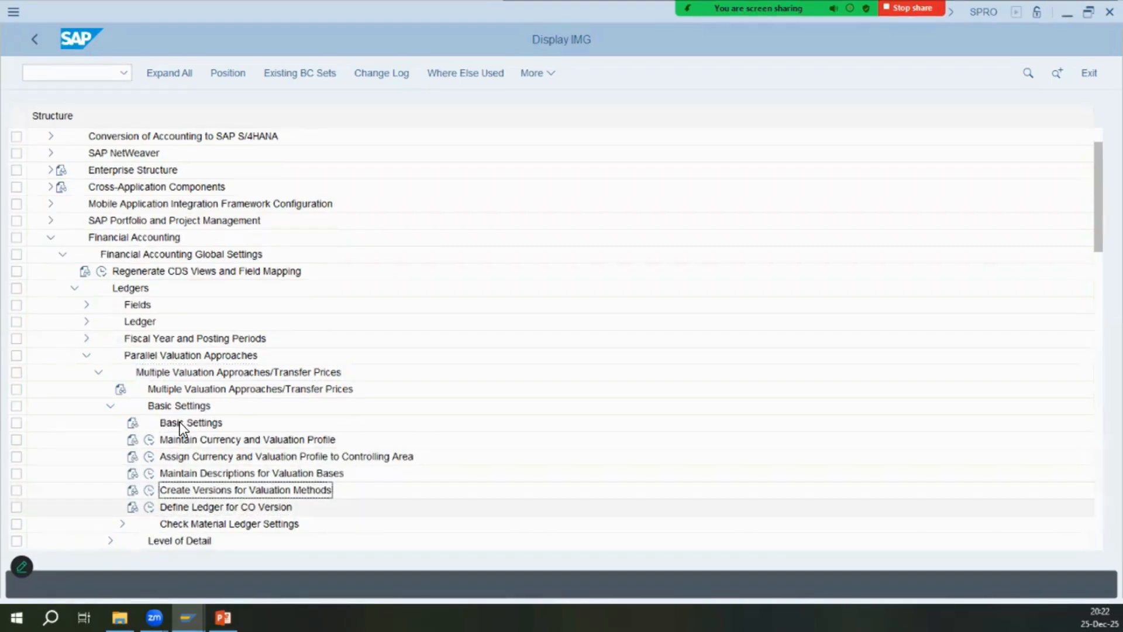
Open Create Versions for Valuation Methods, check the controlling area settings for the IMCO group valuation and plan/actual versions, and return.
left_click(152, 489)
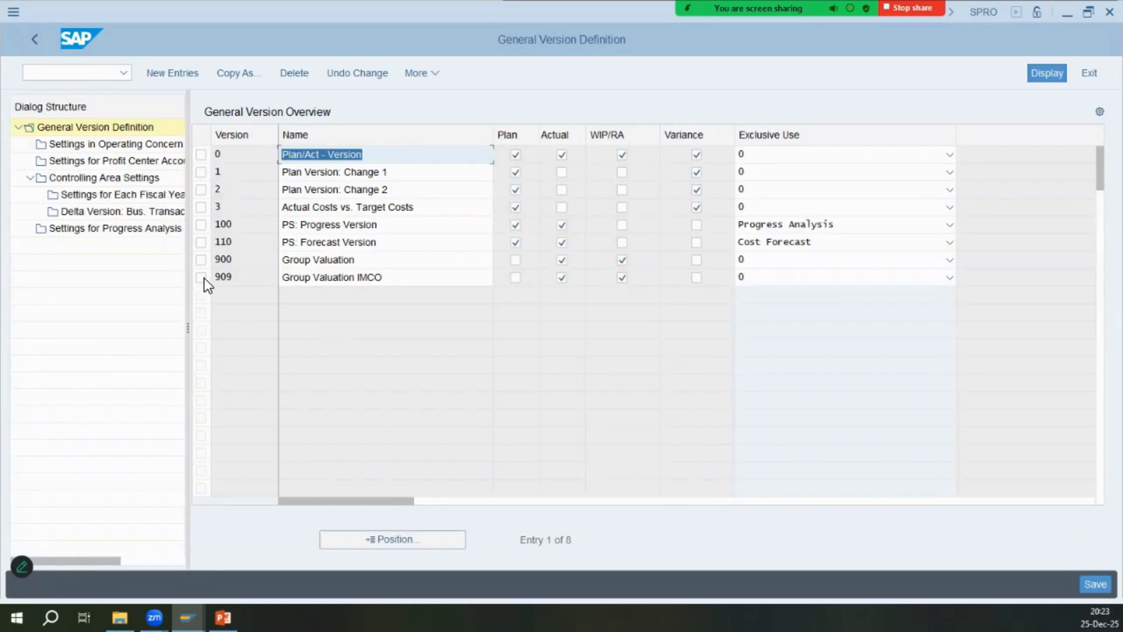
left_click(201, 277)
double_click(103, 185)
left_click(359, 349)
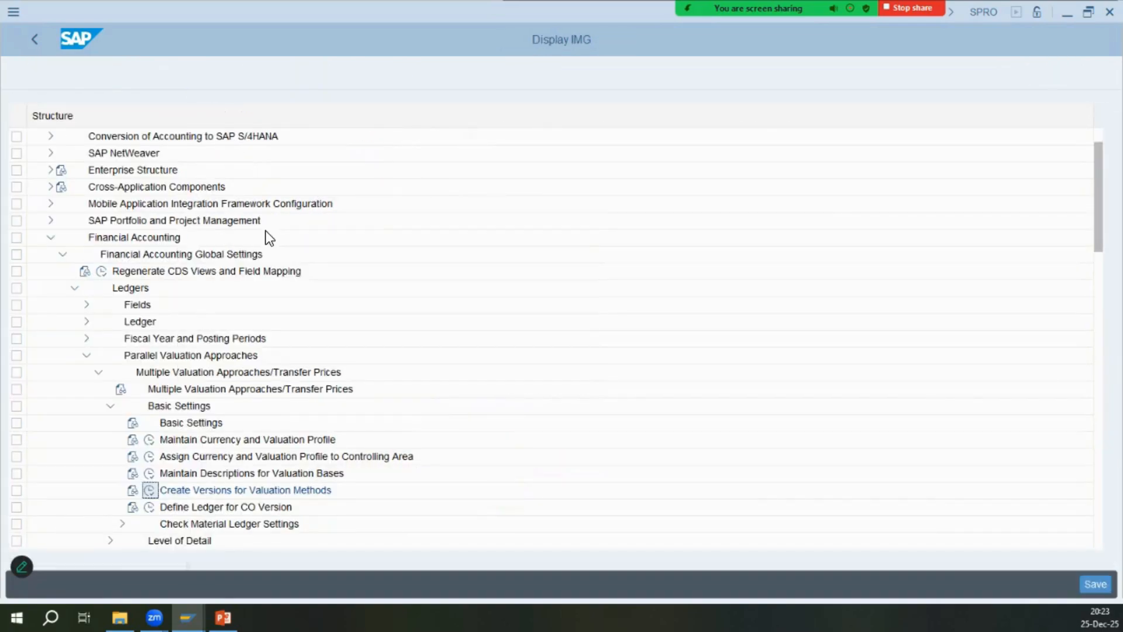
left_click(200, 260)
left_click(201, 155)
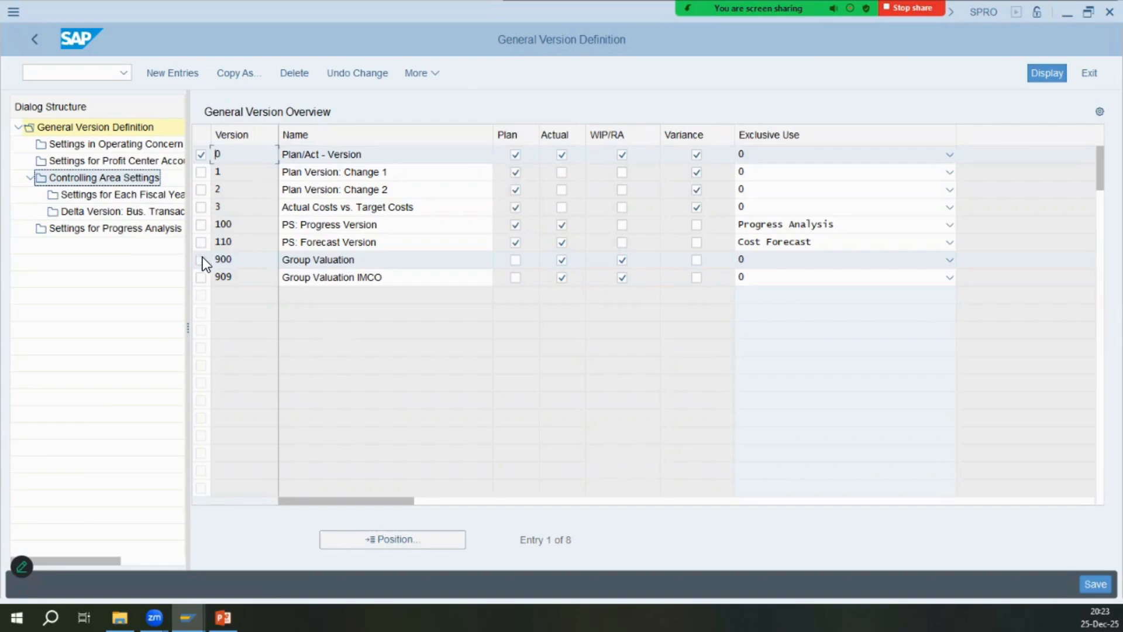
left_click(29, 38)
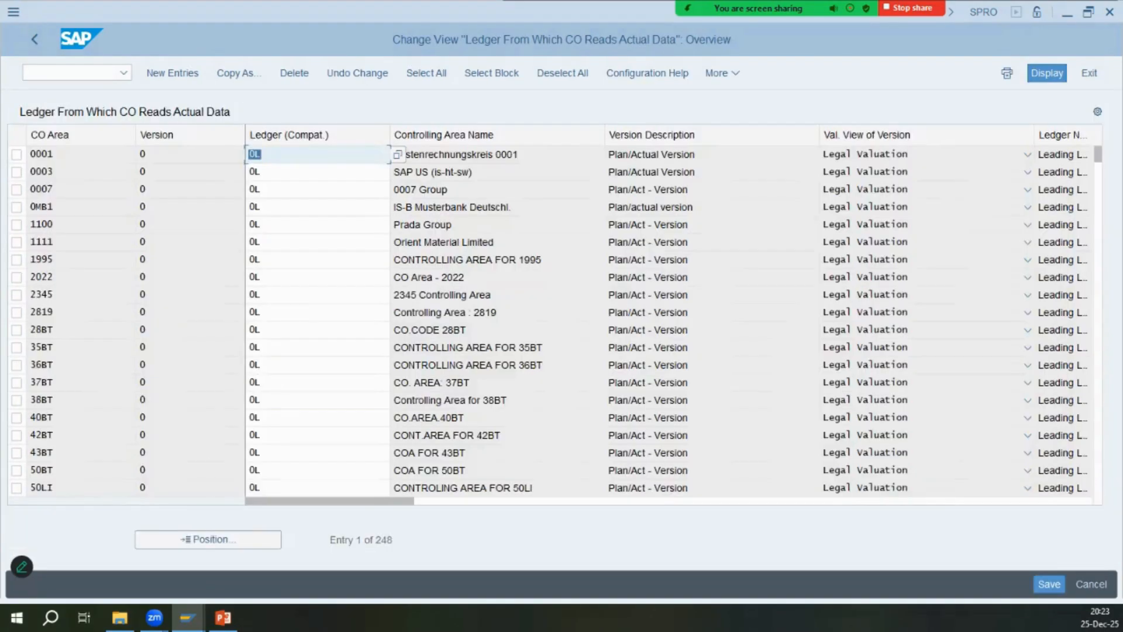
In Define Ledger for CO Version, find the entry for controlling area IMCO and return to the implementation guide.
left_click(208, 539)
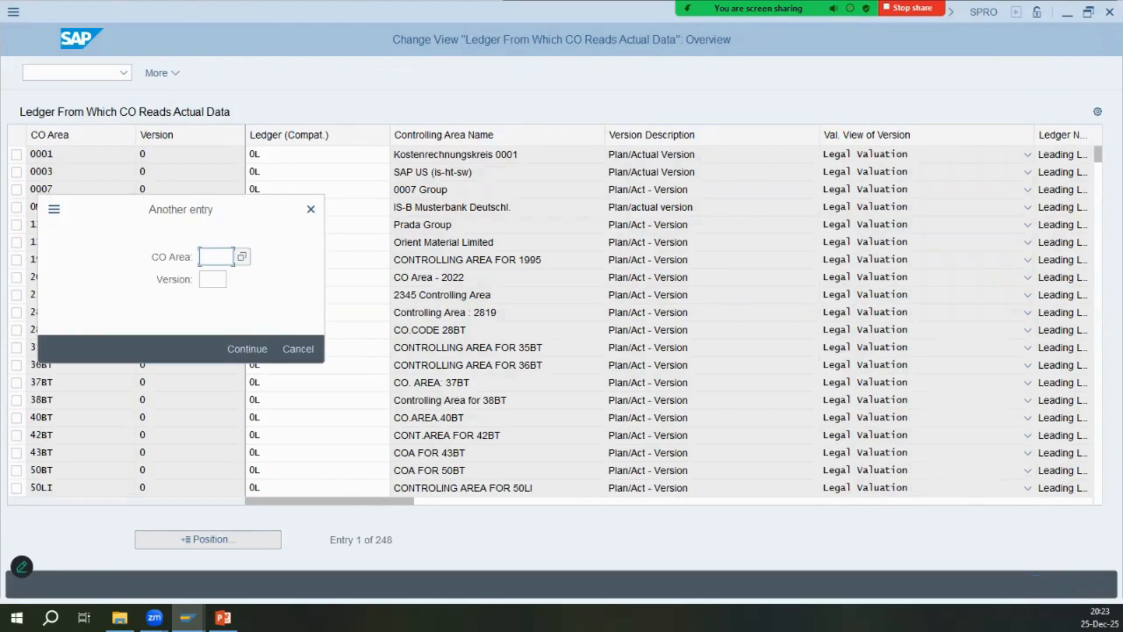
type("beco")
key("Return")
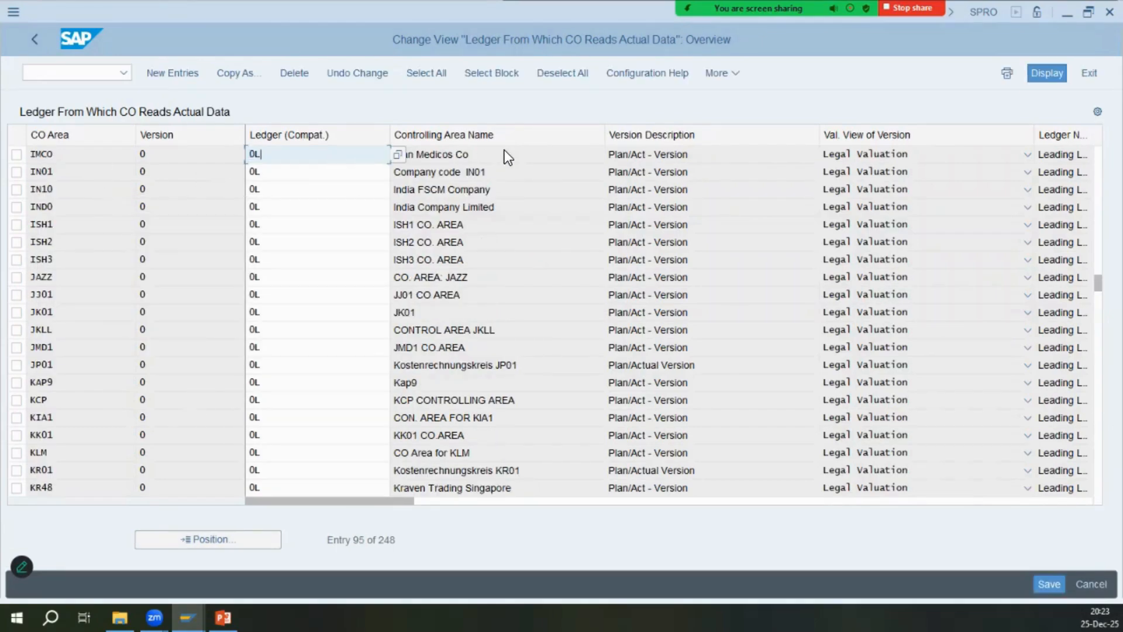
key("BackSpace")
key("BackSpace")
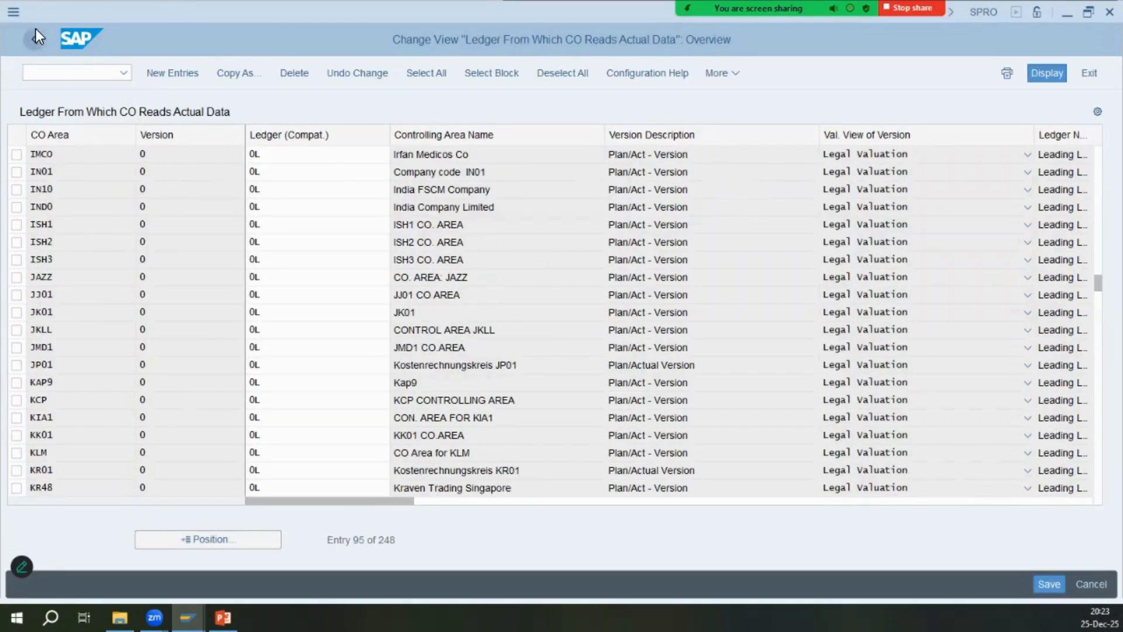
left_click(35, 38)
Under Check Material Ledger Settings, look up material ledger type IMCO and view its individual characteristics, returning to the guide.
scroll(97, 388, "down", 2)
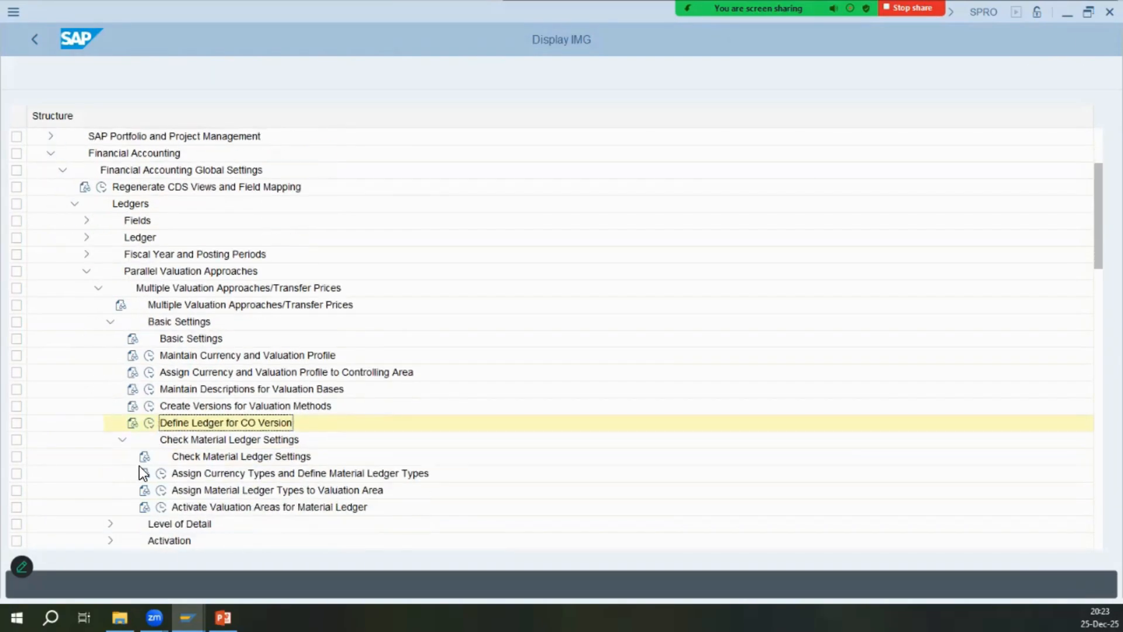
double_click(193, 438)
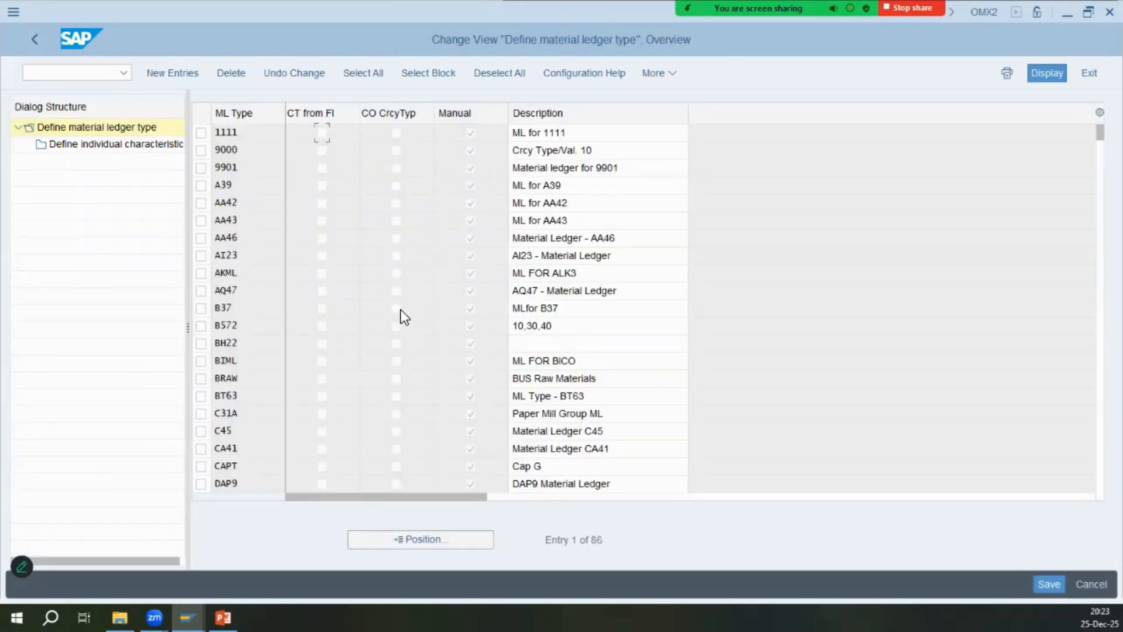
left_click(421, 539)
type("IMCO")
key("Return")
double_click(173, 143)
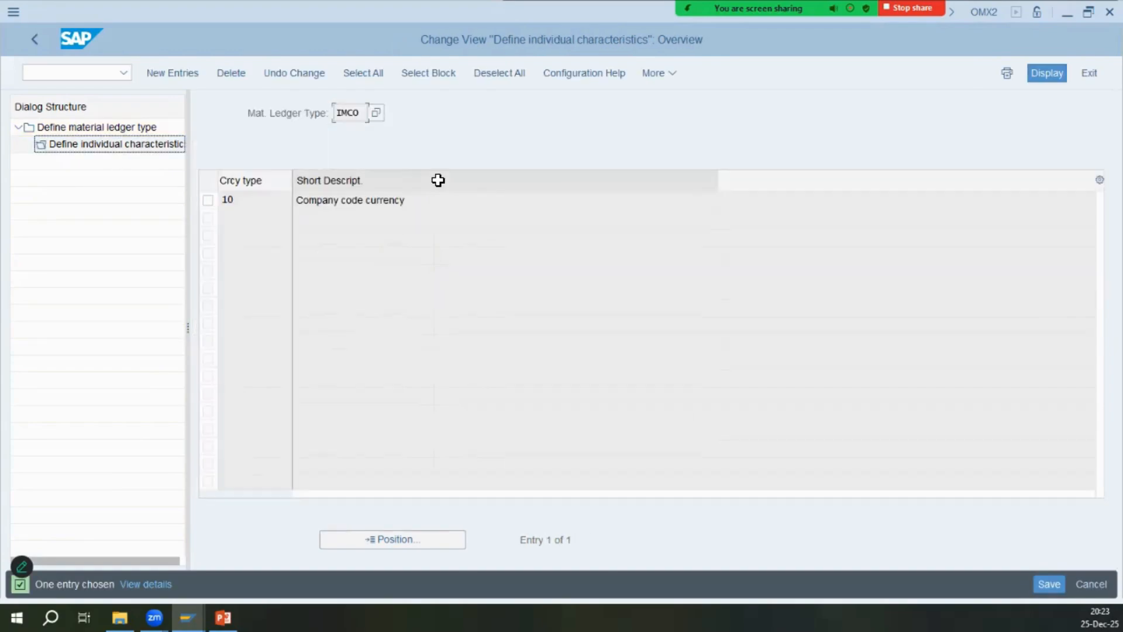
left_click(41, 39)
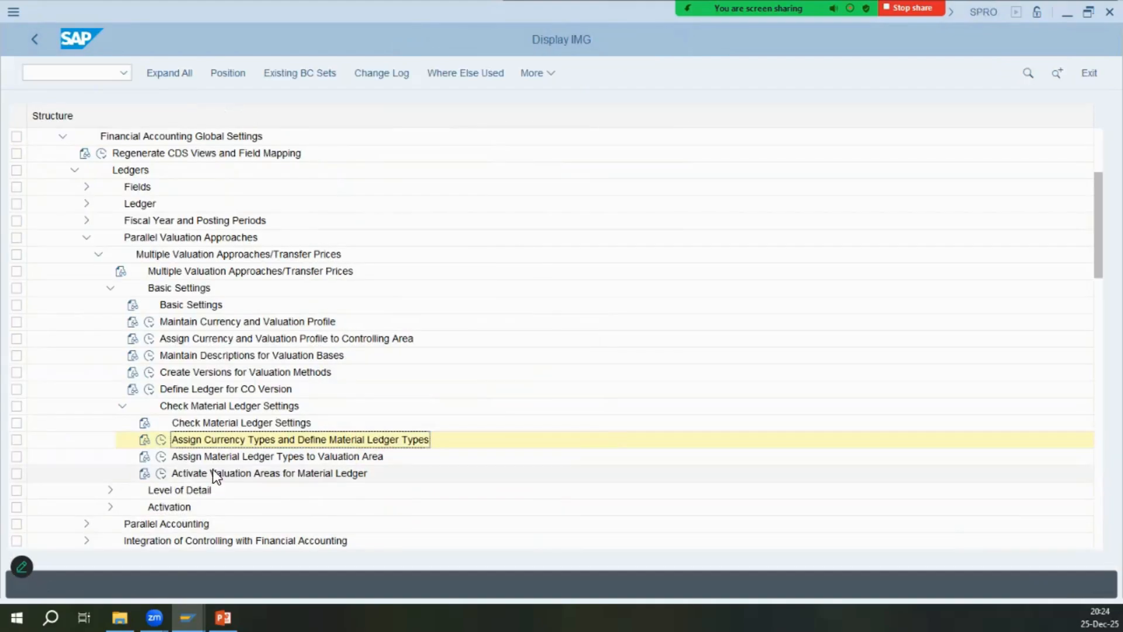
Check the material ledger types assigned to the IMCO valuation areas, starting from valuation area IM01, and return to the guide.
left_click(162, 456)
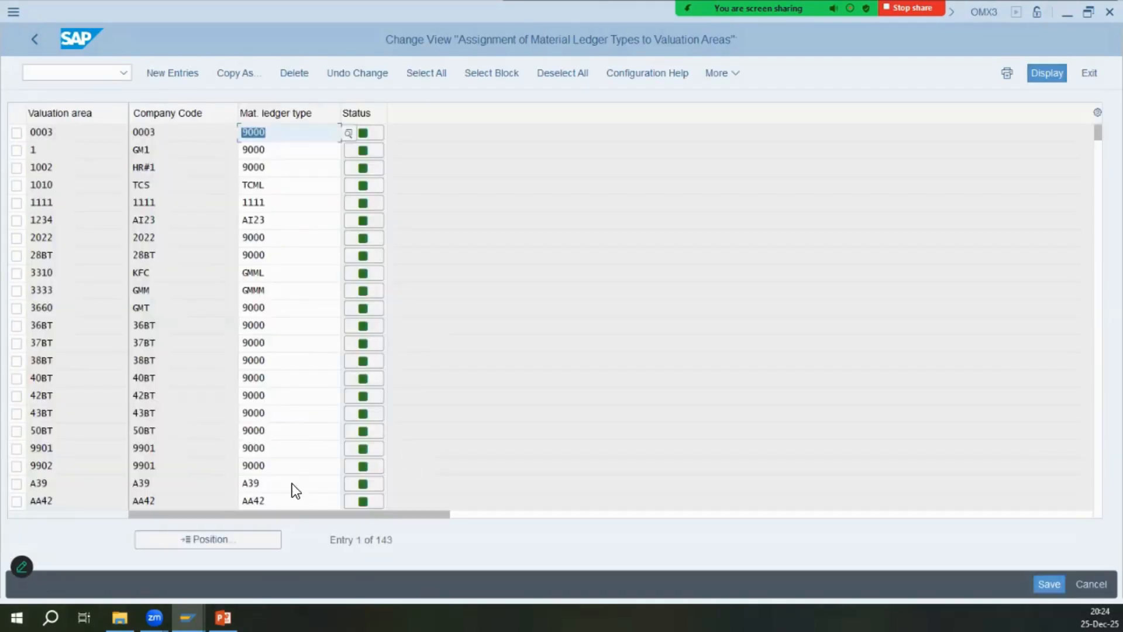
left_click(208, 539)
type("im01")
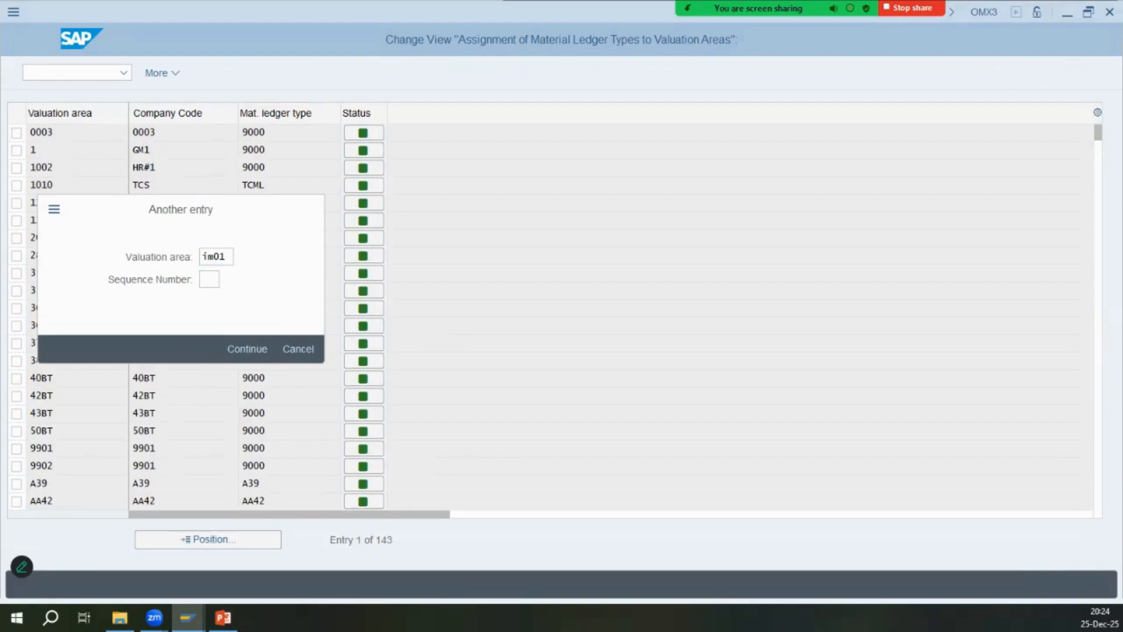
key("Return")
left_click(300, 201)
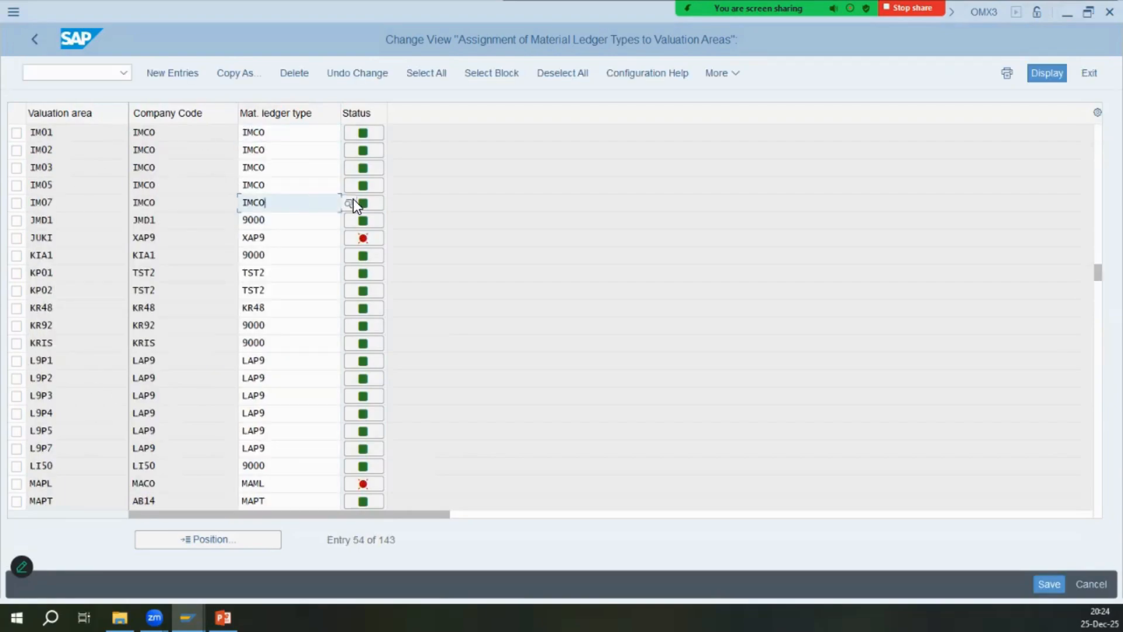
left_click(35, 40)
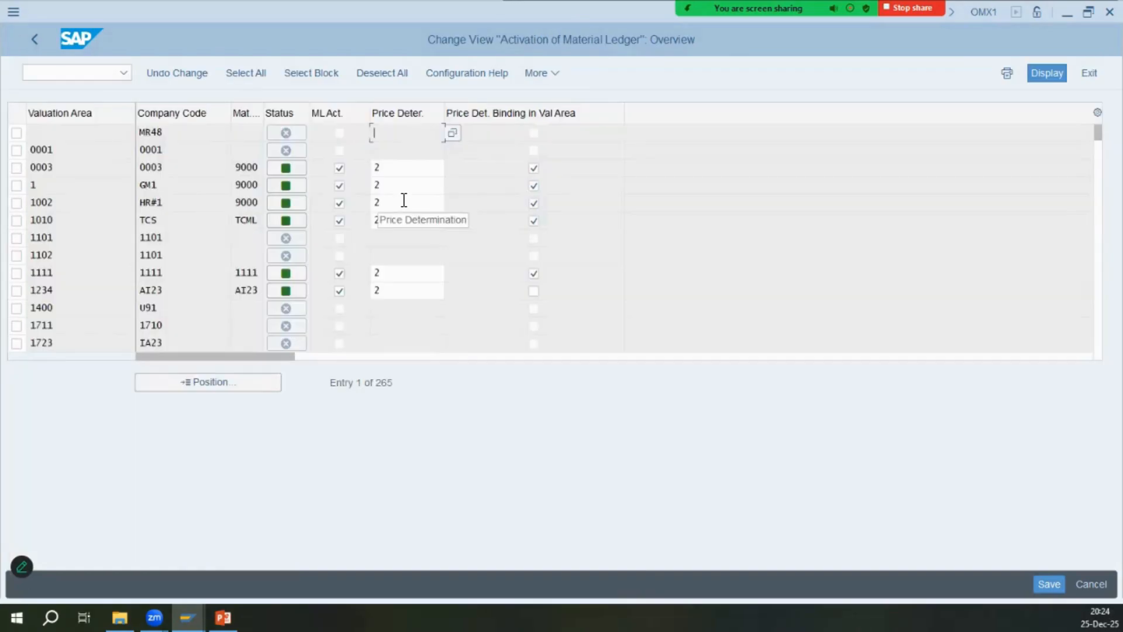
Find valuation area IM01 in the material ledger activation settings and view the available price determination options.
left_click(193, 382)
type("IM01")
key("Return")
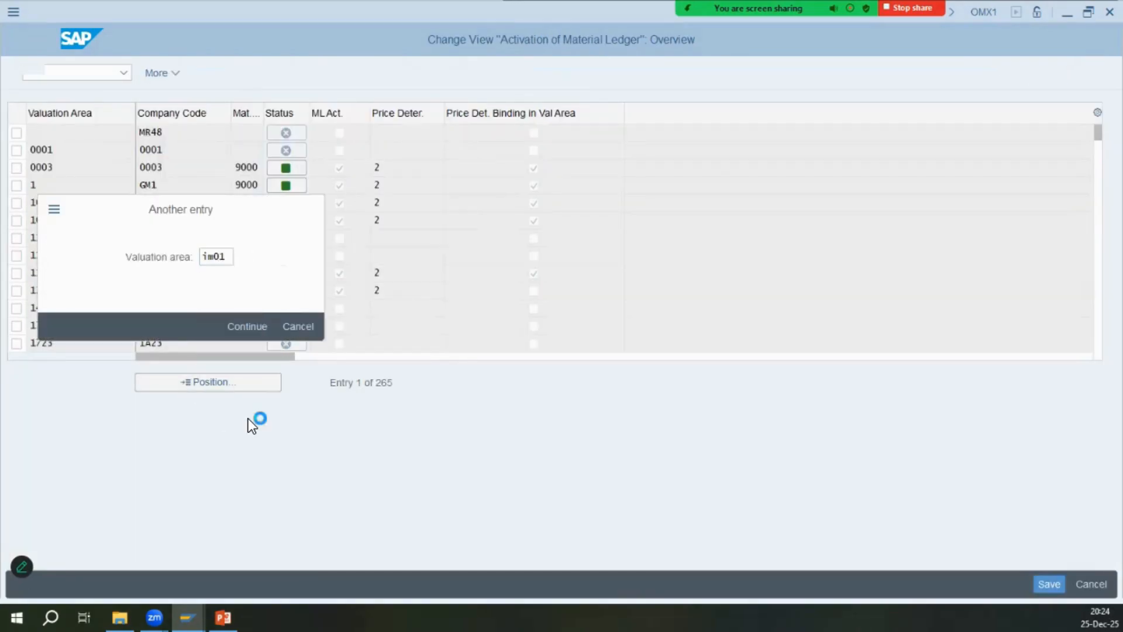
left_click(389, 203)
left_click(405, 139)
left_click(451, 135)
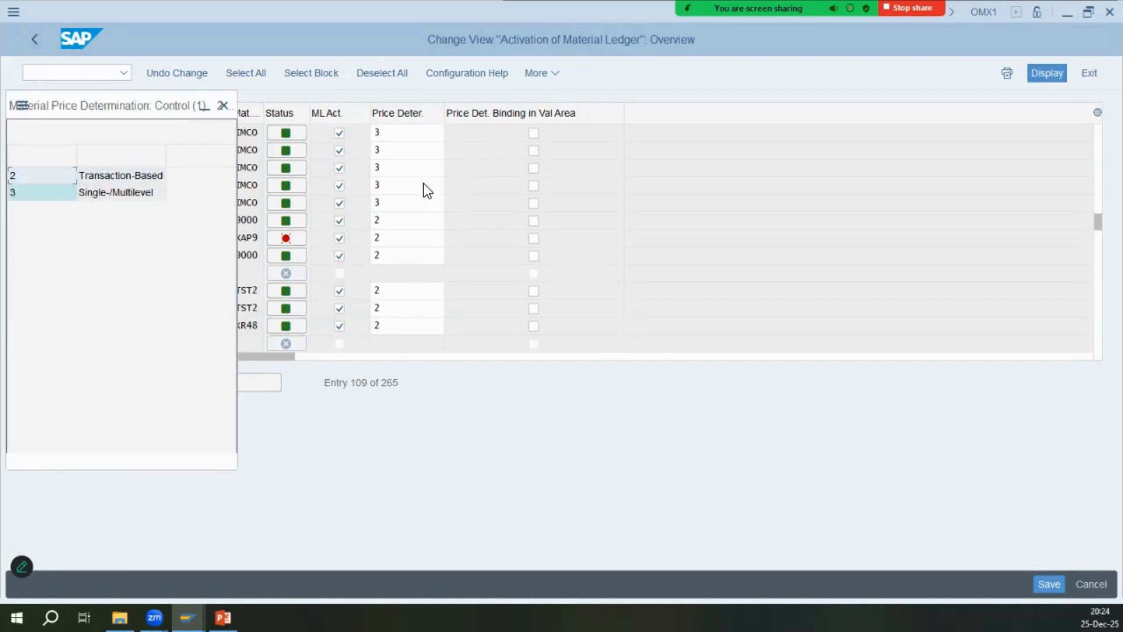
left_click(221, 106)
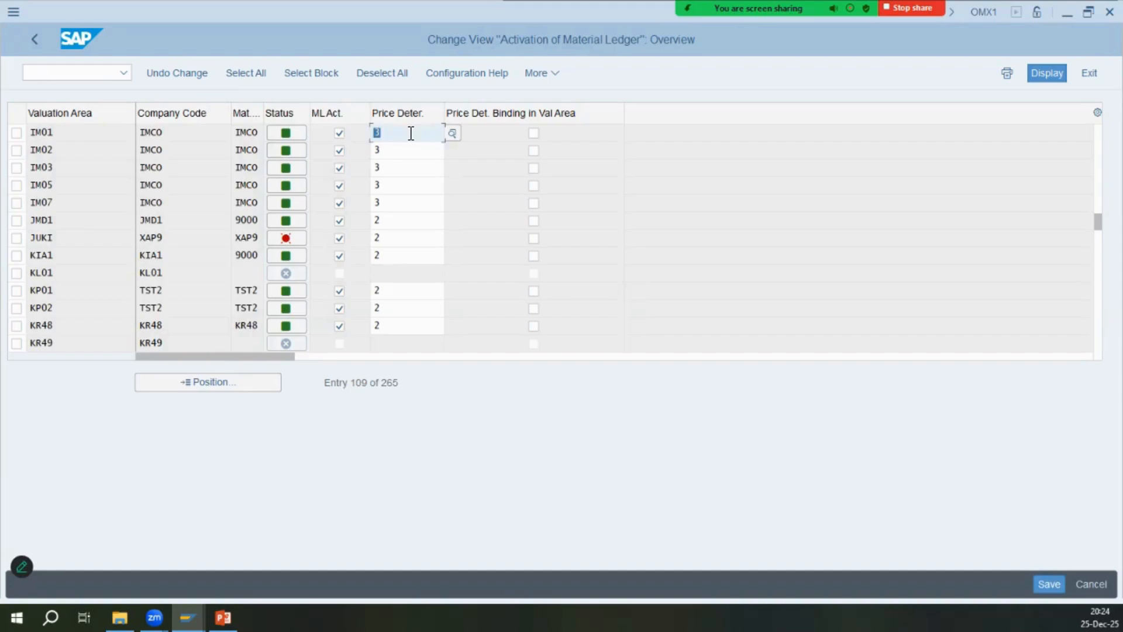
Open the help for the price determination field and read the transaction-based option, including valuation under price controls V and S.
key("F1")
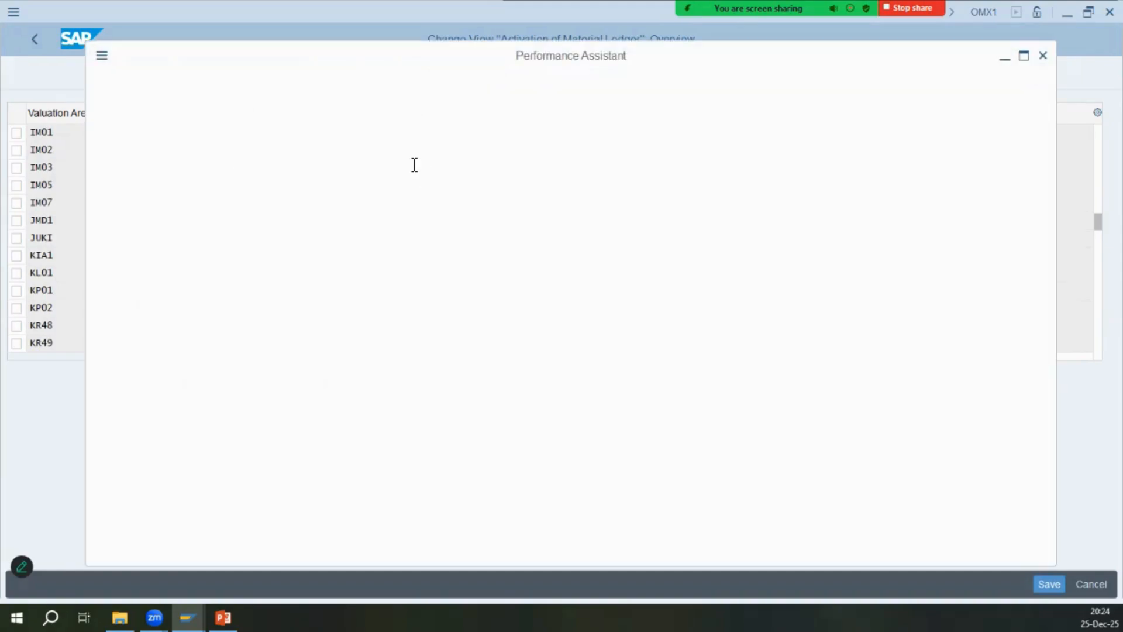
left_click_drag(114, 149, 234, 150)
left_click_drag(176, 177, 737, 175)
left_click(356, 166)
left_click(558, 172)
left_click(557, 169)
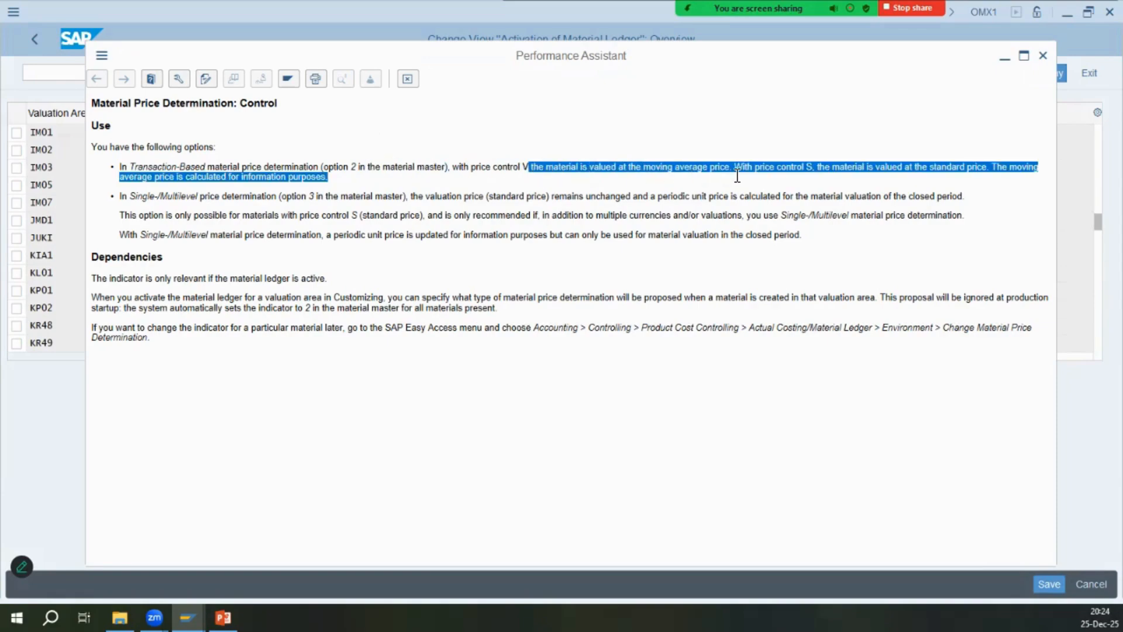
left_click(786, 170)
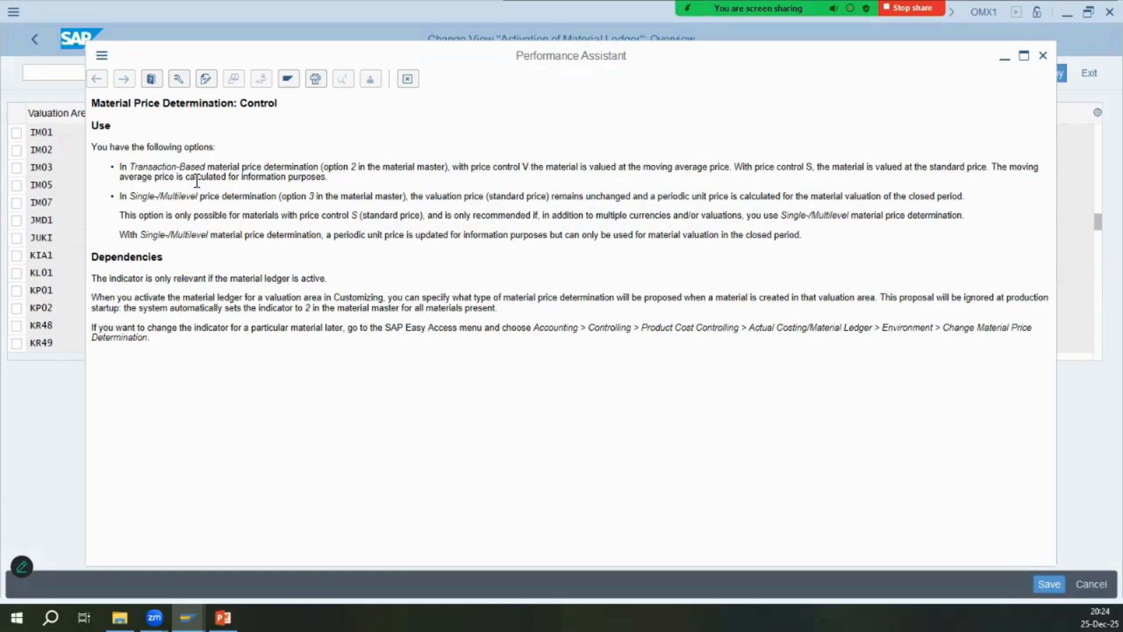
Read the help text on single-/multilevel price determination, including its periodic unit price and the conditions for using it.
left_click_drag(326, 177, 692, 196)
left_click(550, 197)
left_click(602, 239)
left_click_drag(486, 196, 633, 197)
left_click(702, 199)
left_click_drag(656, 196, 735, 195)
left_click(656, 196)
left_click_drag(489, 197, 634, 196)
left_click_drag(139, 215, 549, 216)
left_click(626, 216)
left_click_drag(712, 216, 732, 216)
left_click_drag(811, 216, 962, 219)
left_click_drag(141, 237, 510, 236)
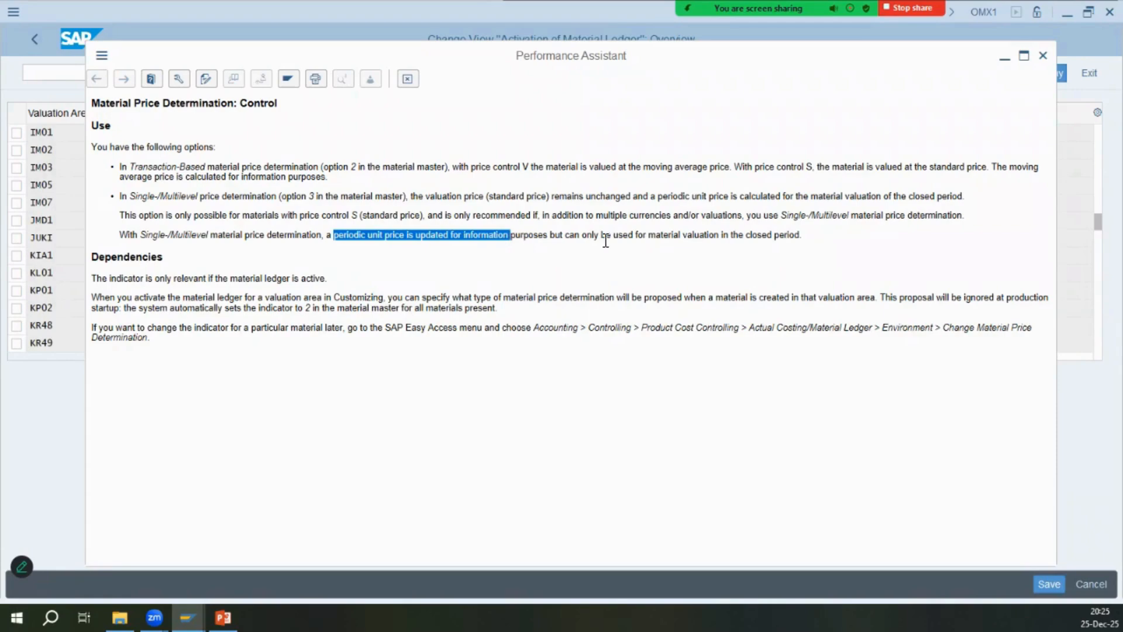
Read the dependencies section on material ledger activation and the price determination indicator, and close the help.
left_click_drag(197, 283, 281, 282)
left_click(331, 313)
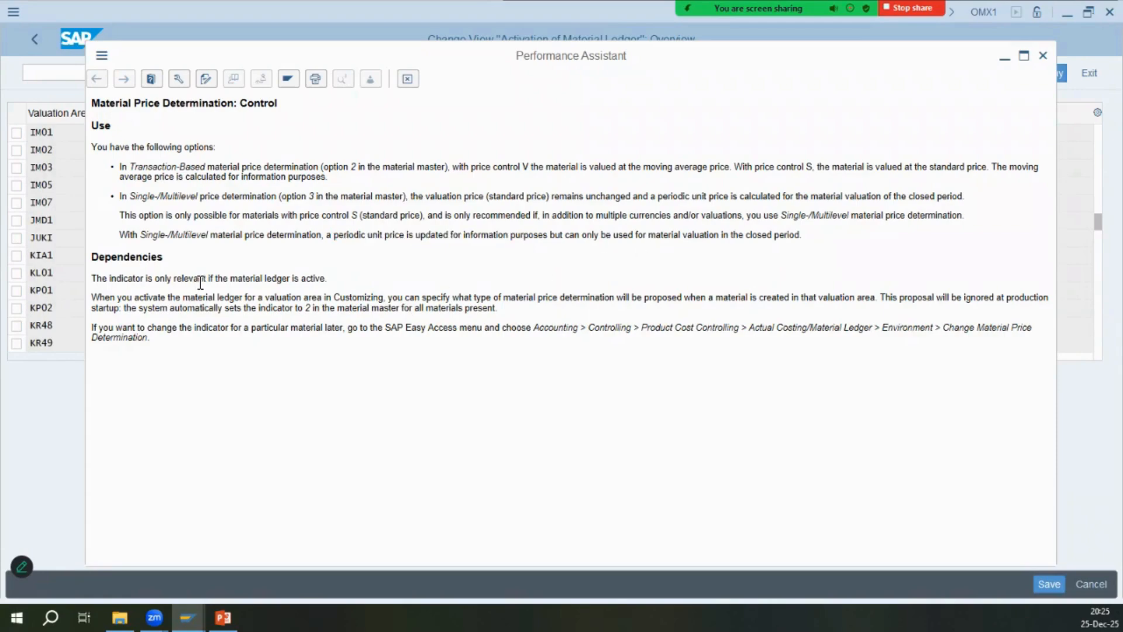
left_click_drag(306, 202, 482, 218)
left_click(150, 300)
left_click_drag(134, 299, 244, 298)
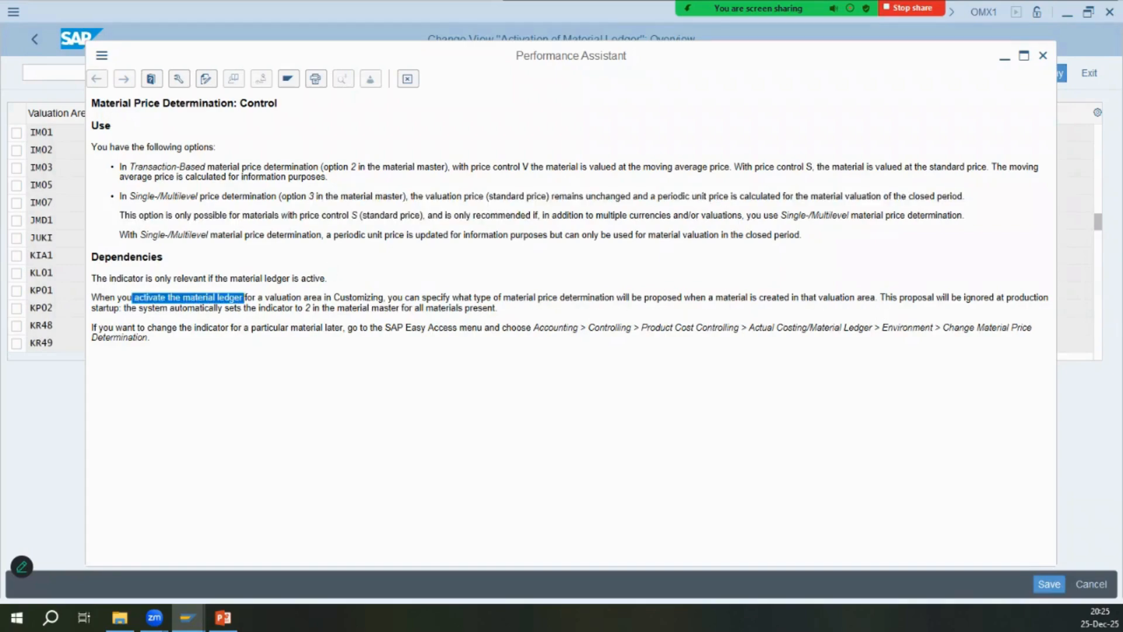
left_click_drag(132, 313, 498, 310)
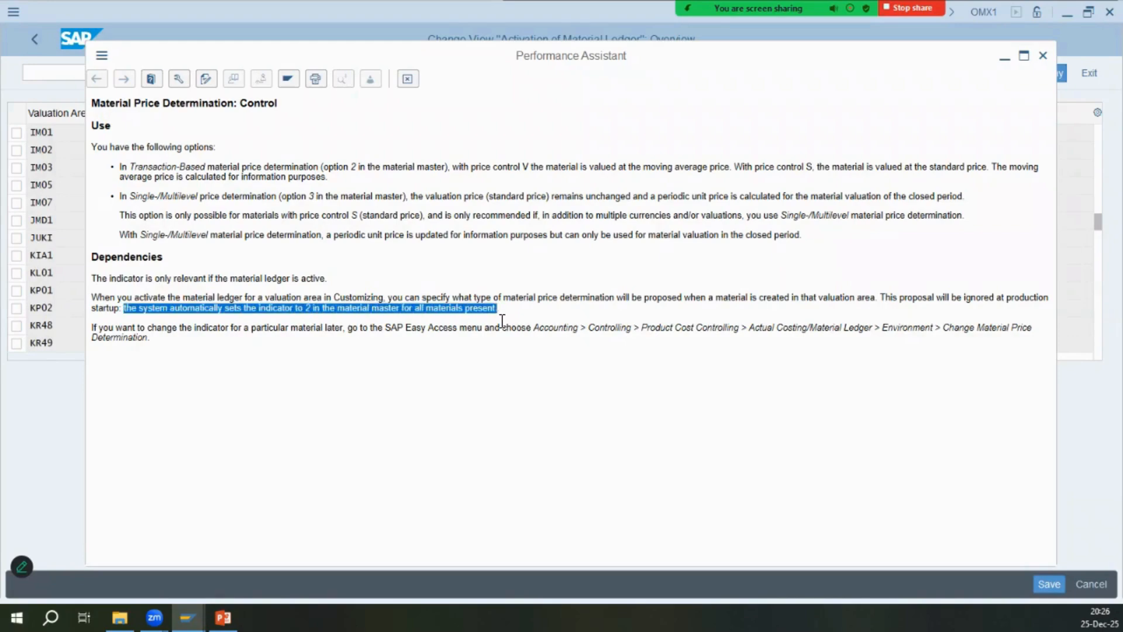
left_click(474, 350)
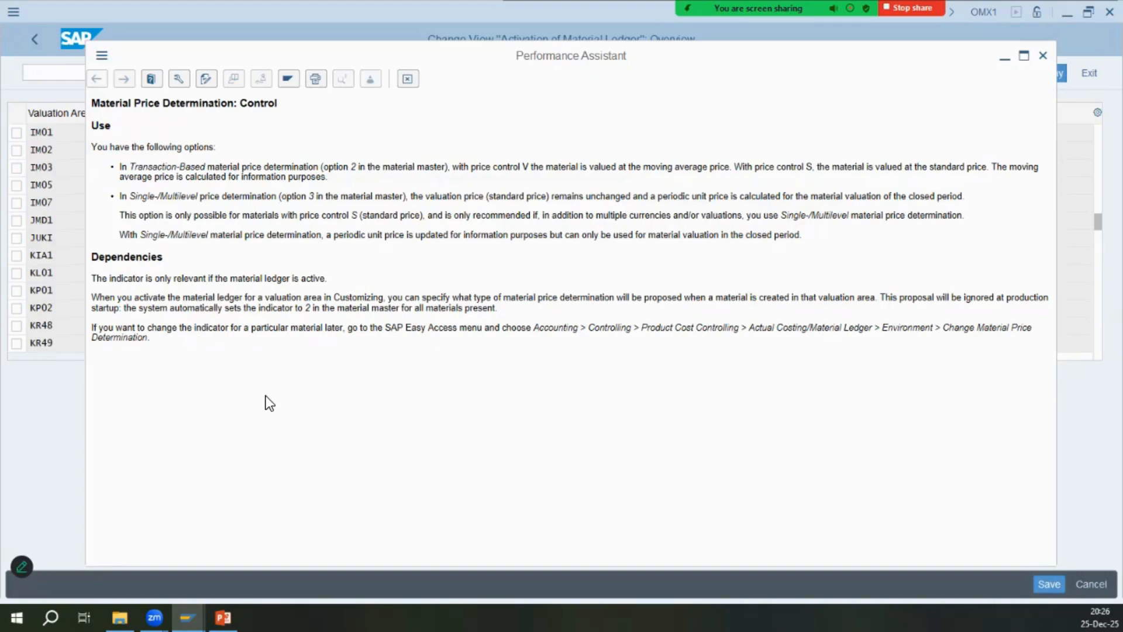
left_click(407, 78)
Set the price determination to 2 for valuation areas IM01, IM02, IM03, IM05 and IM07.
left_click(394, 132)
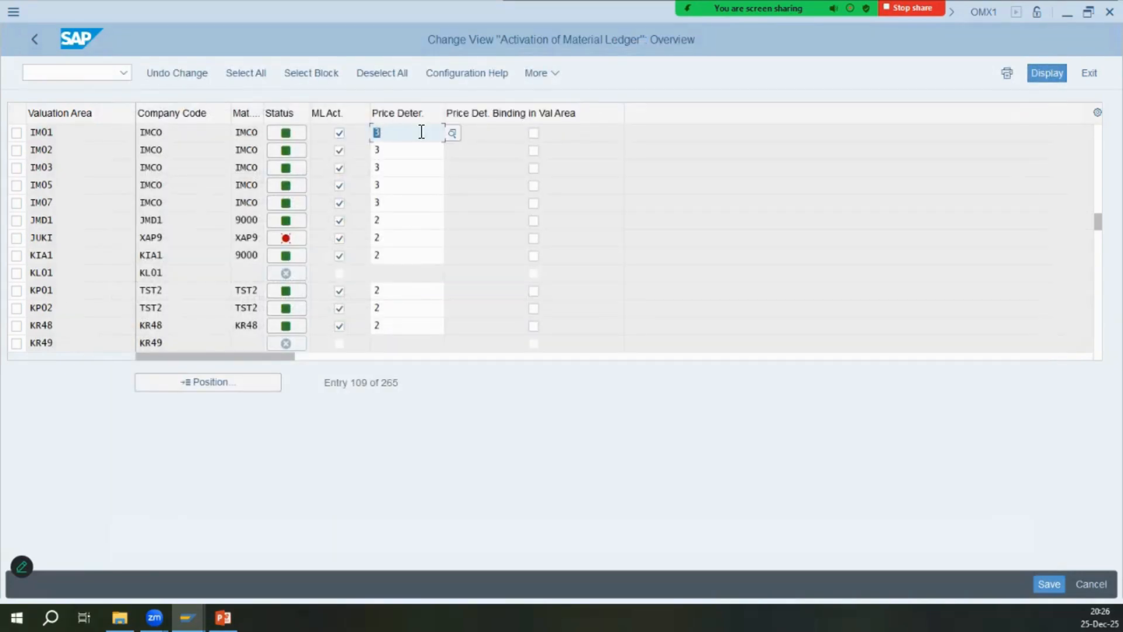
type("2")
left_click(387, 149)
type("2")
key("Tab")
left_click(389, 168)
type("2")
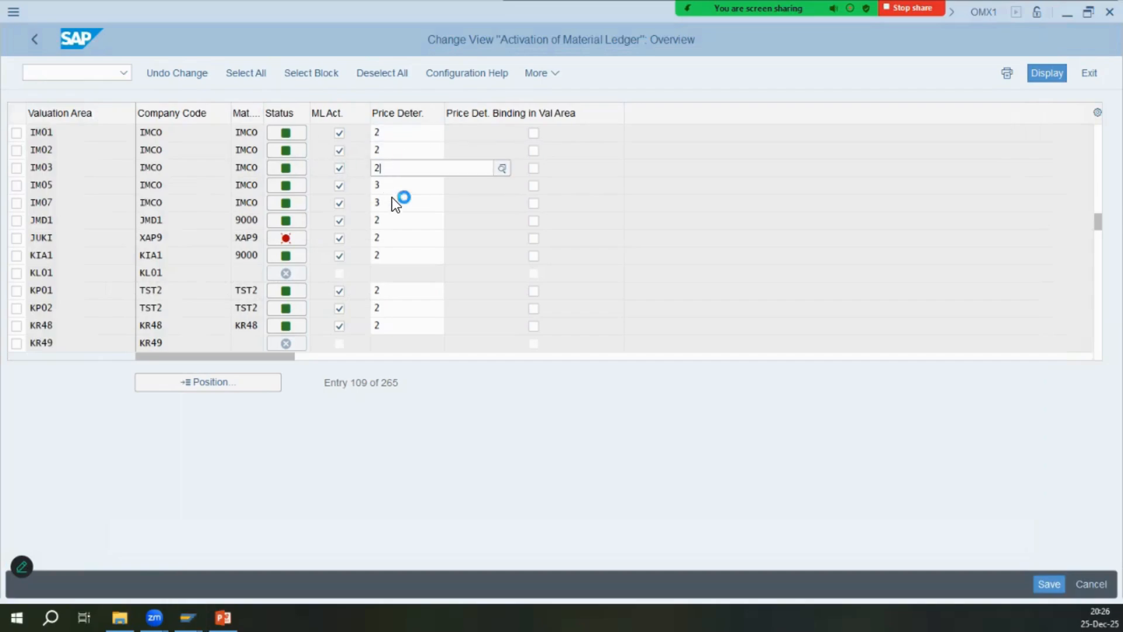
left_click(415, 244)
left_click(398, 186)
type("2")
left_click(345, 206)
left_click(395, 203)
type("2")
key("Tab")
left_click(396, 220)
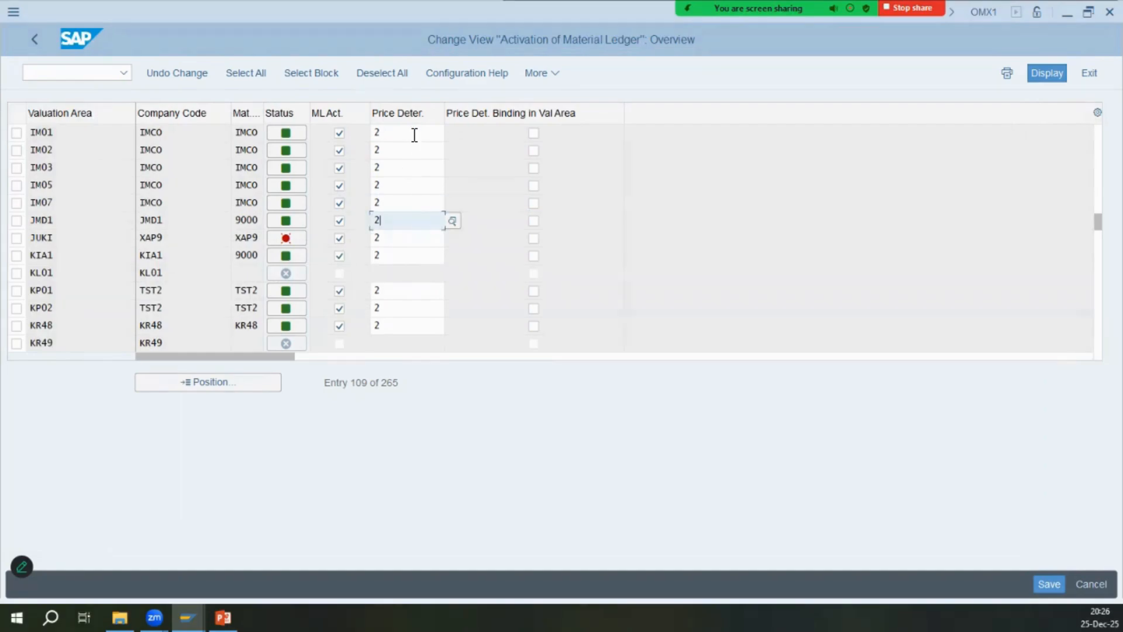
left_click(414, 134)
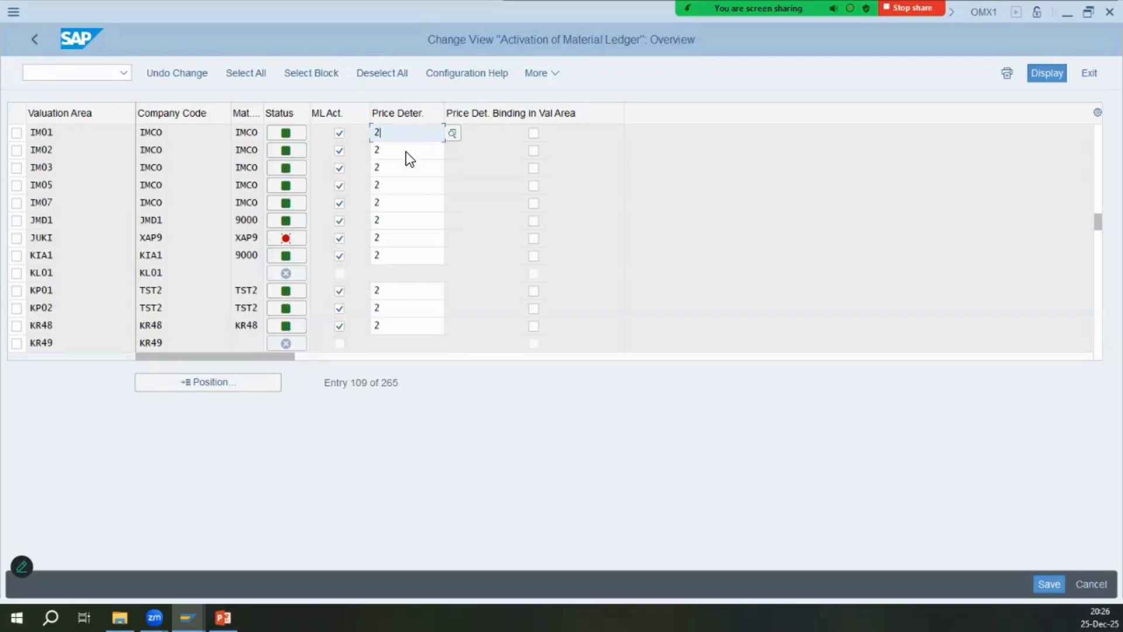
Save the material ledger activation settings for the IMCO valuation areas and return to the IMG structure.
key("Down")
key("Down")
key("Down")
key("Down")
key("Down")
key("ctrl+s")
left_click(319, 325)
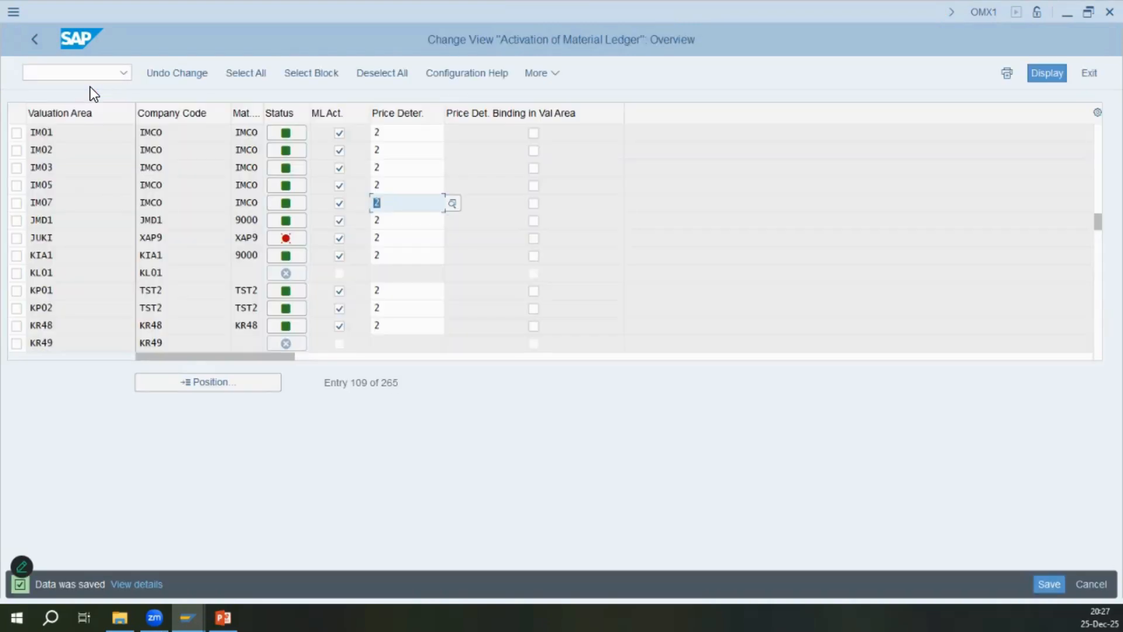
left_click(23, 39)
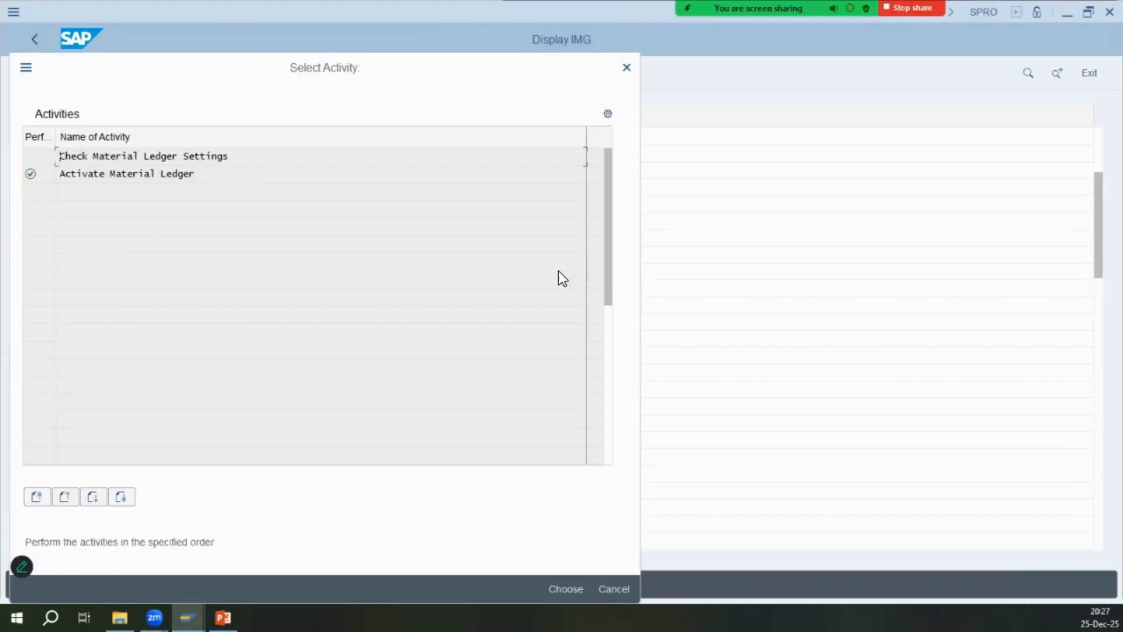
left_click(631, 68)
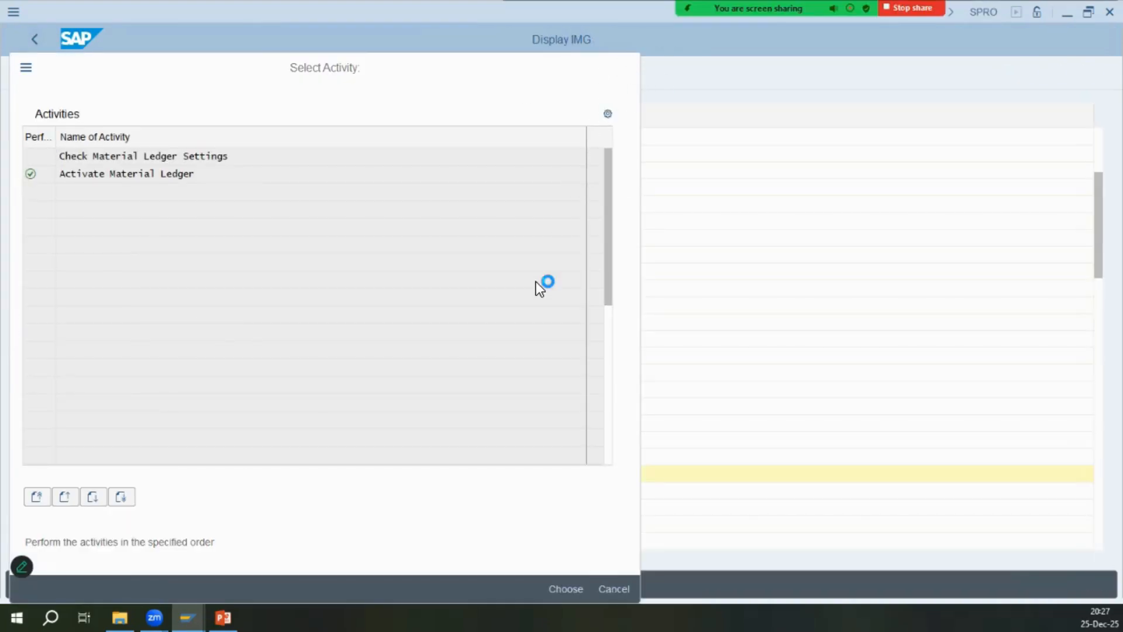
Collapse the Activation node and look through the activities under Integration of Controlling with Financial Accounting.
left_click(110, 506)
scroll(83, 473, "down", 1)
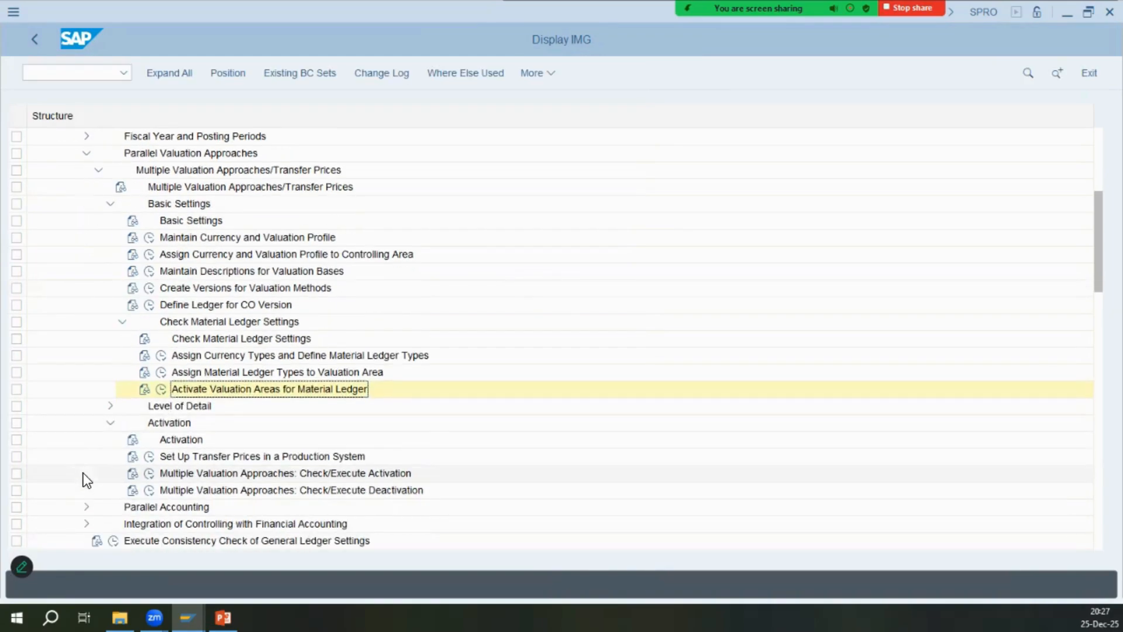
left_click(136, 466)
left_click(113, 422)
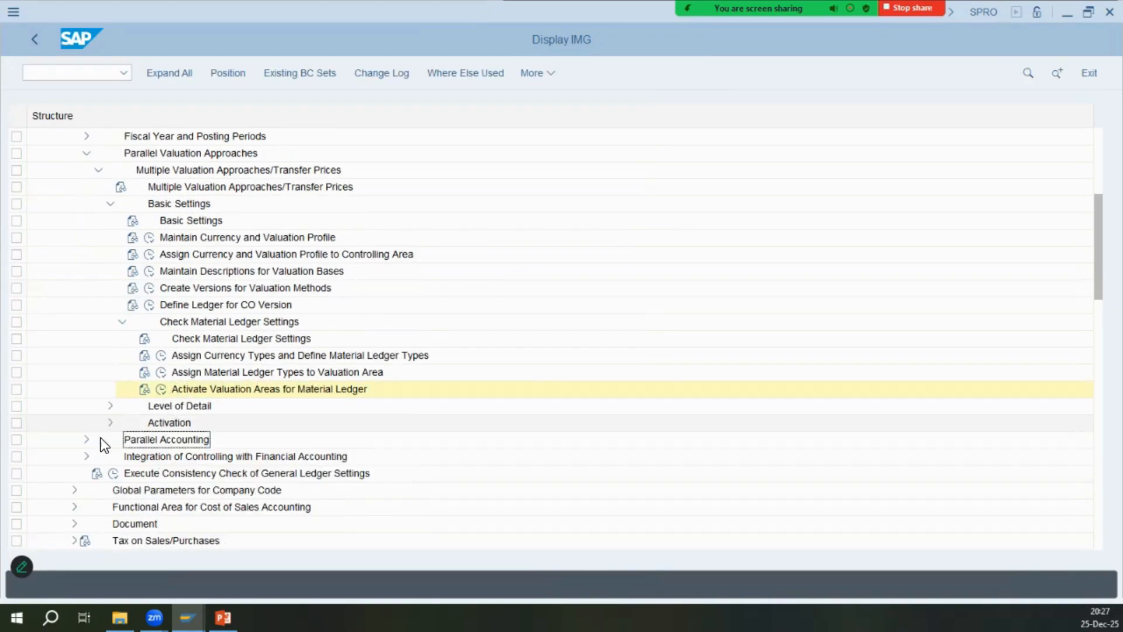
left_click(86, 457)
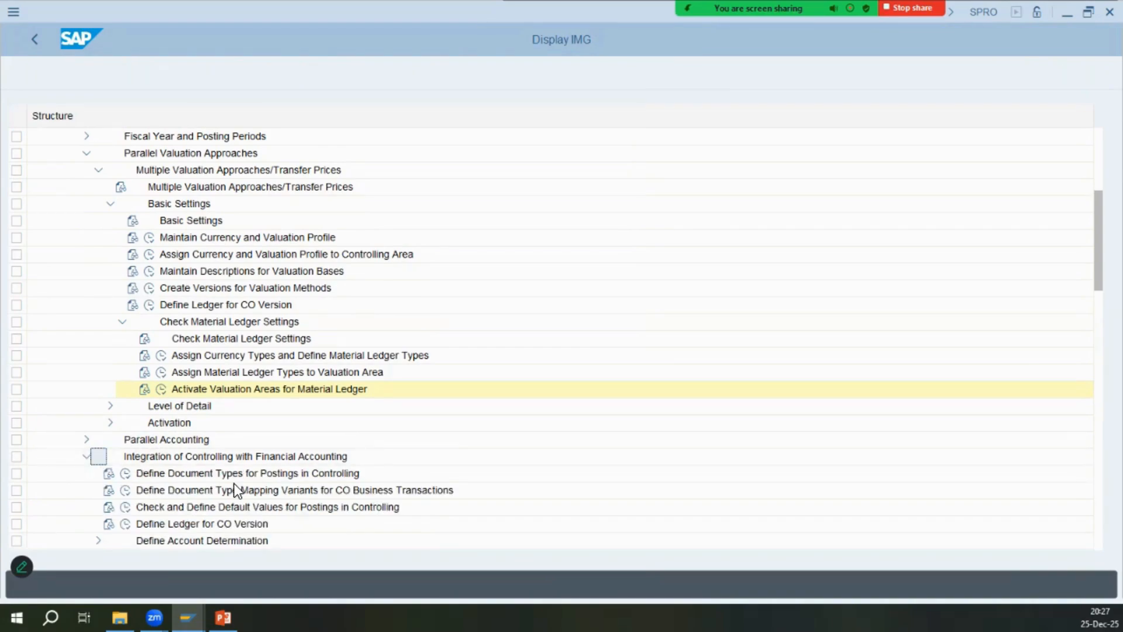
scroll(247, 474, "down", 2)
left_click(234, 455)
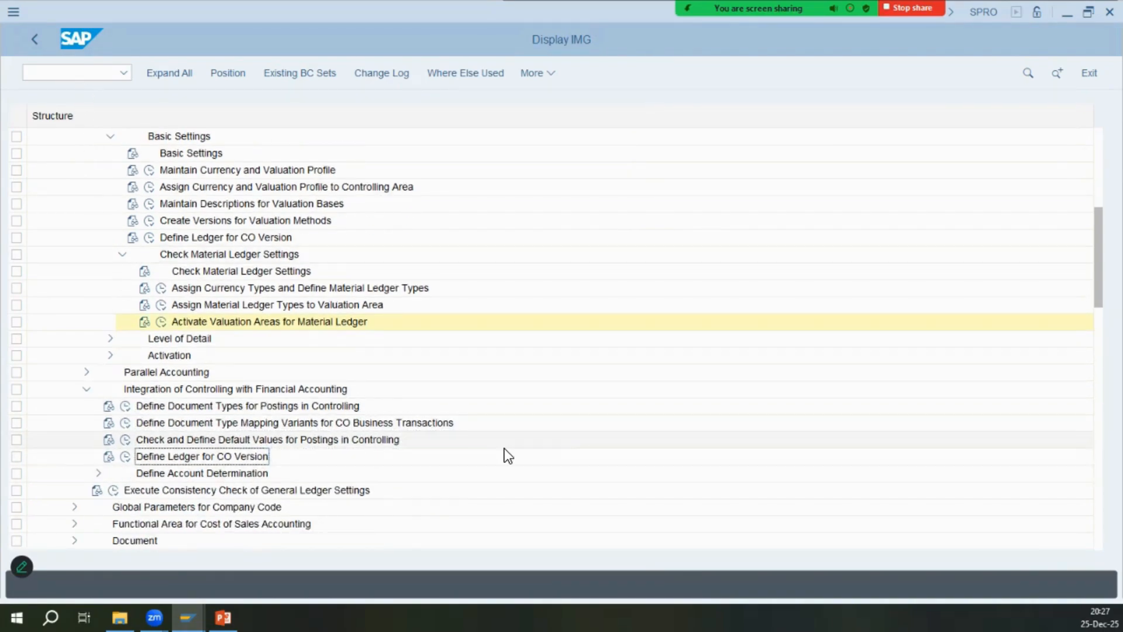
Start transaction MM02 and open material IMRM for the selection of its views.
key("ctrl+slash")
type("/o")
key("BackSpace")
type("nmm02")
key("Return")
type("*")
key("F4")
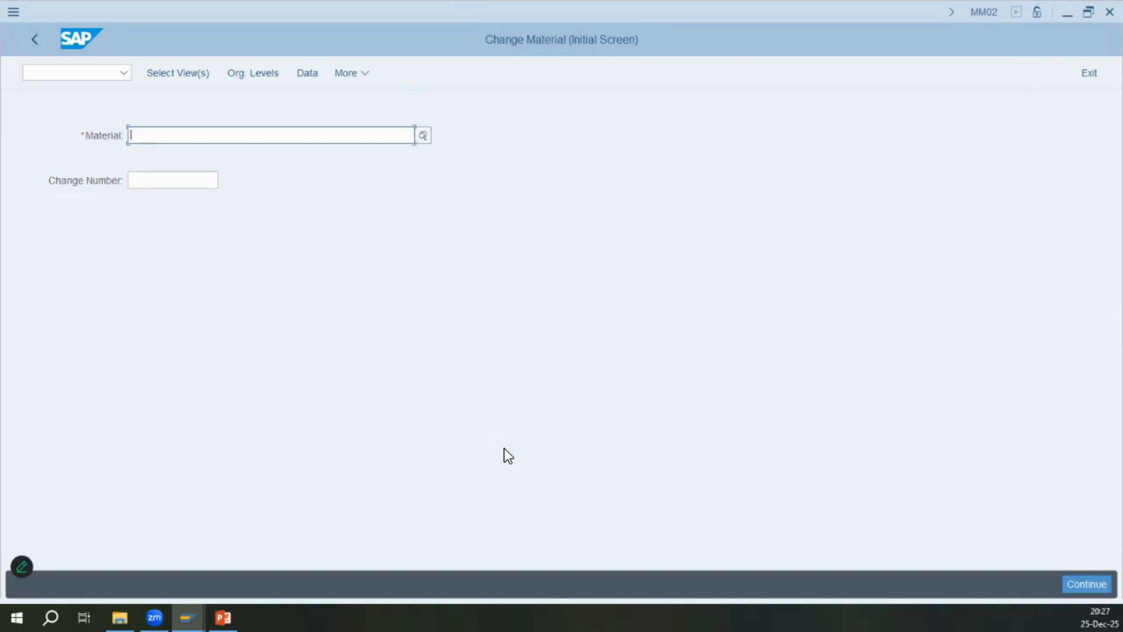
type("imrm")
key("Return")
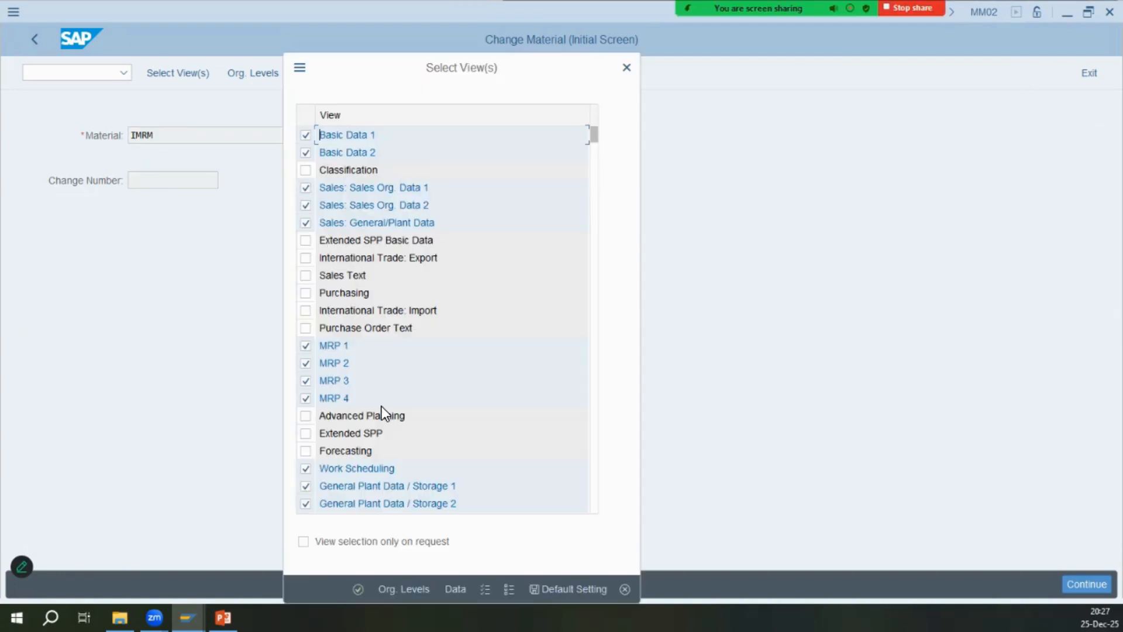
Enter plant IM01, storage location 3030, sales organization IMNO and distribution channel I9, and display the material's second sales organization view.
scroll(382, 406, "down", 5)
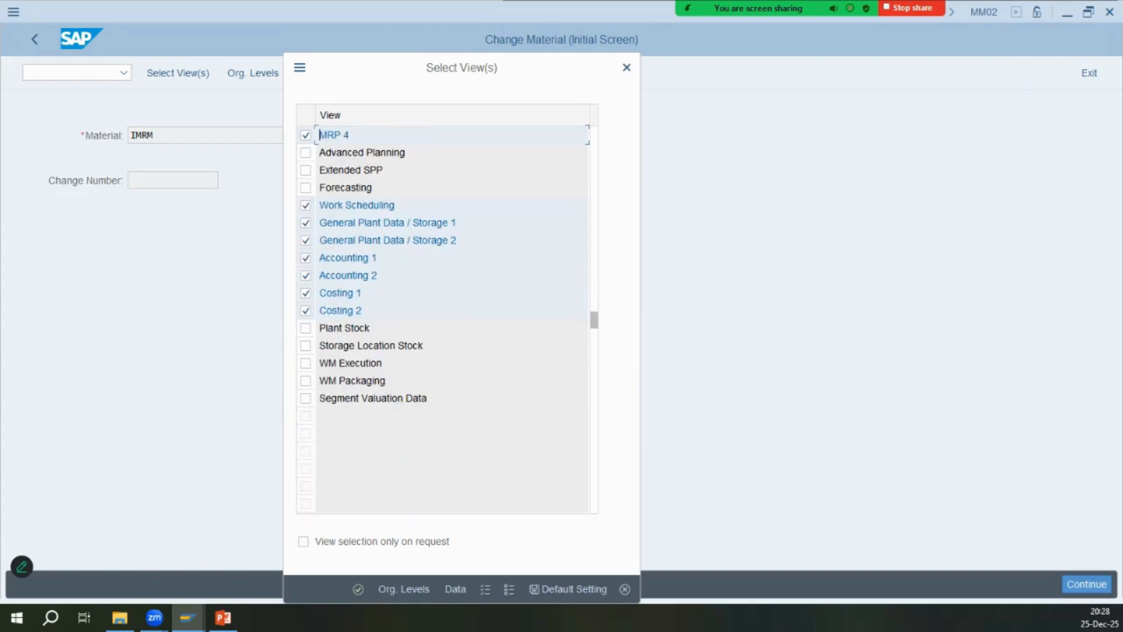
type("im01")
key("Tab")
type("3030")
key("Tab")
key("Tab")
type("imno")
key("Tab")
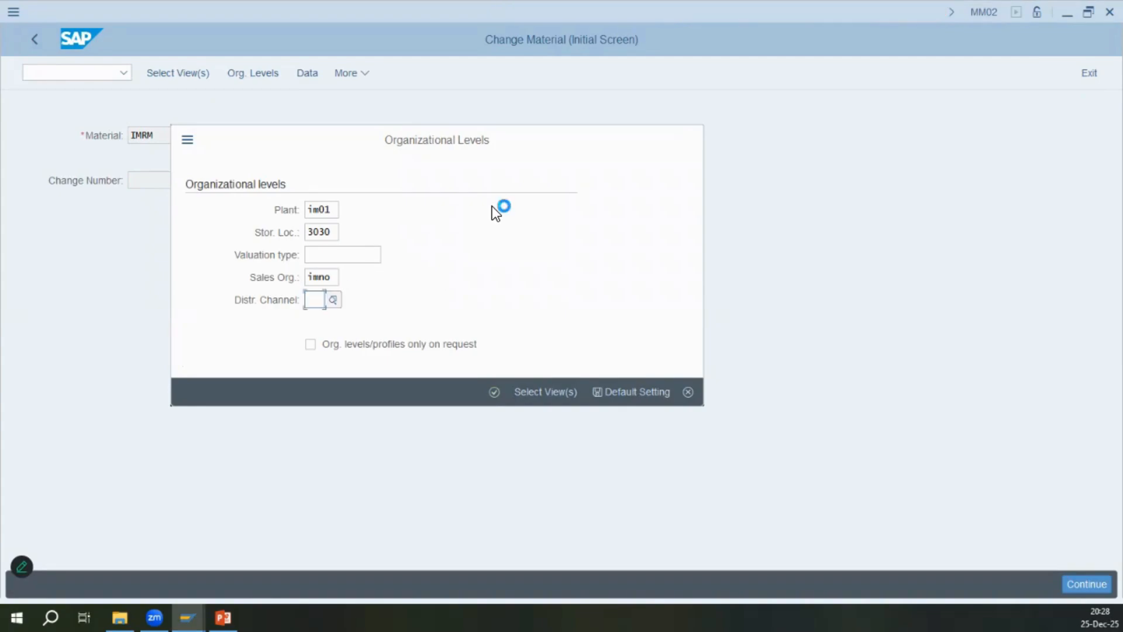
type("i9")
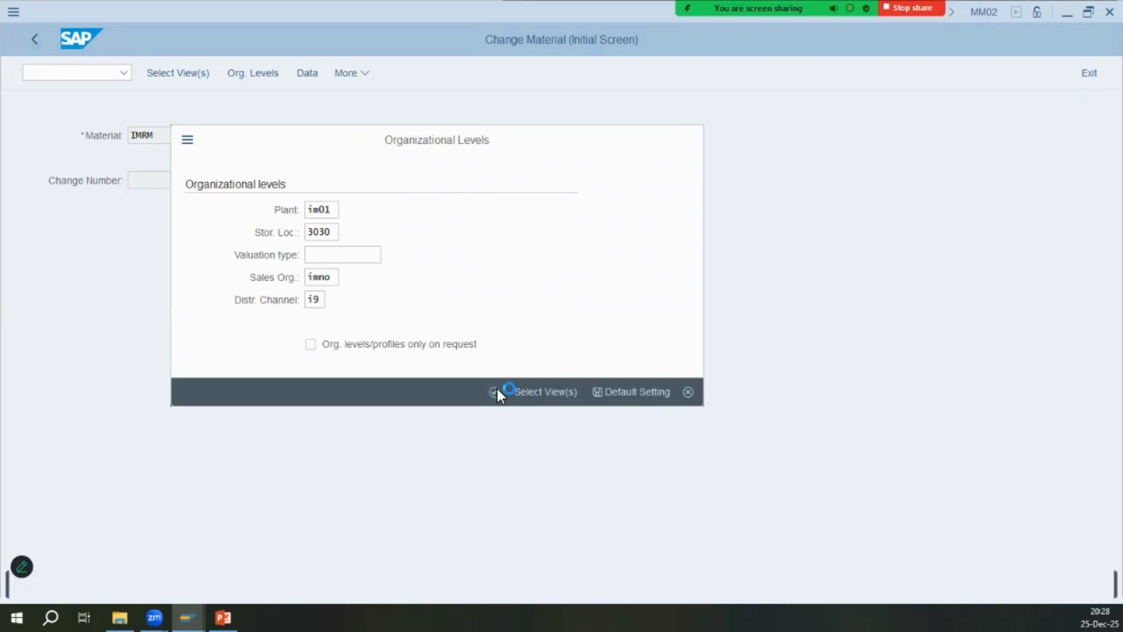
left_click(373, 116)
left_click(526, 359)
left_click(325, 117)
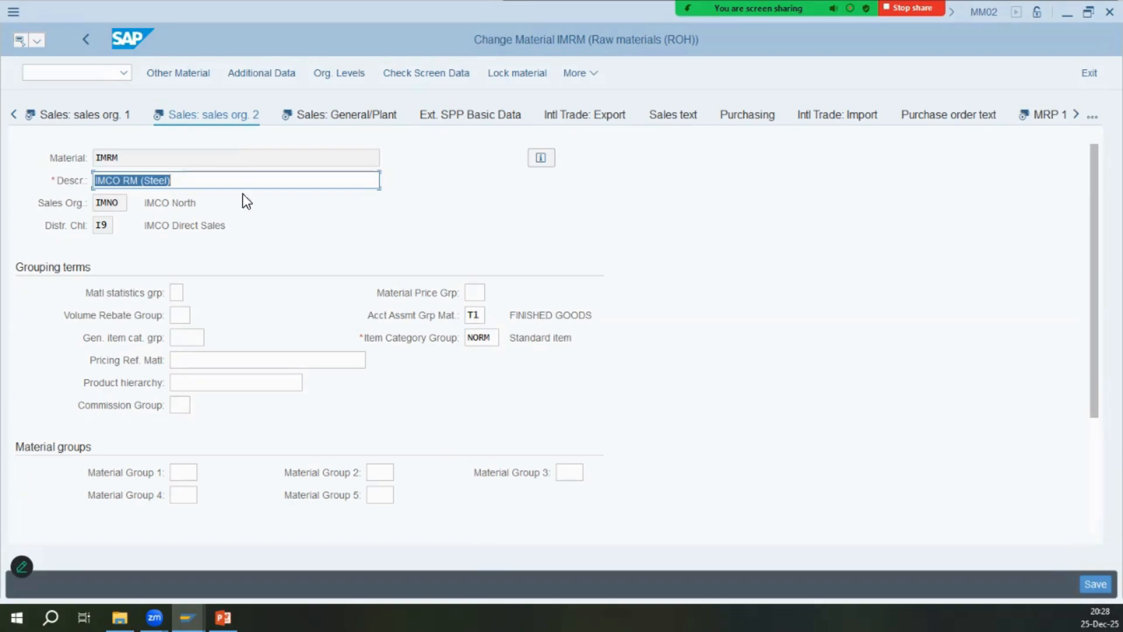
Open the customizing transaction SPRO in a new session.
left_click(113, 75)
key("Tab")
key("shift+Tab")
type("/")
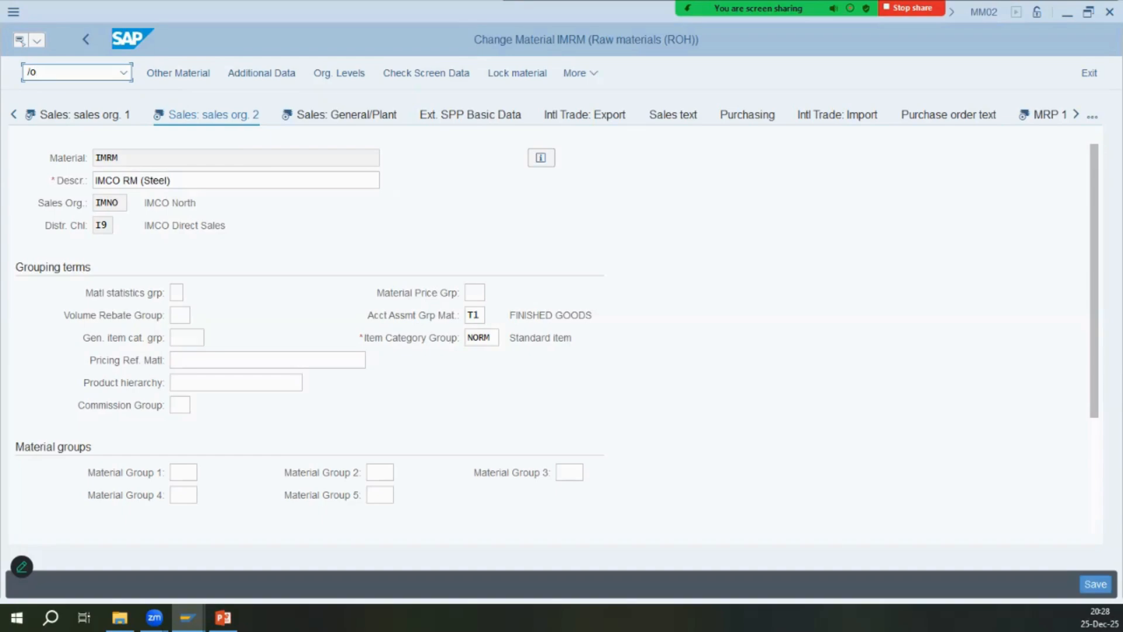
type("o spro")
key("Return")
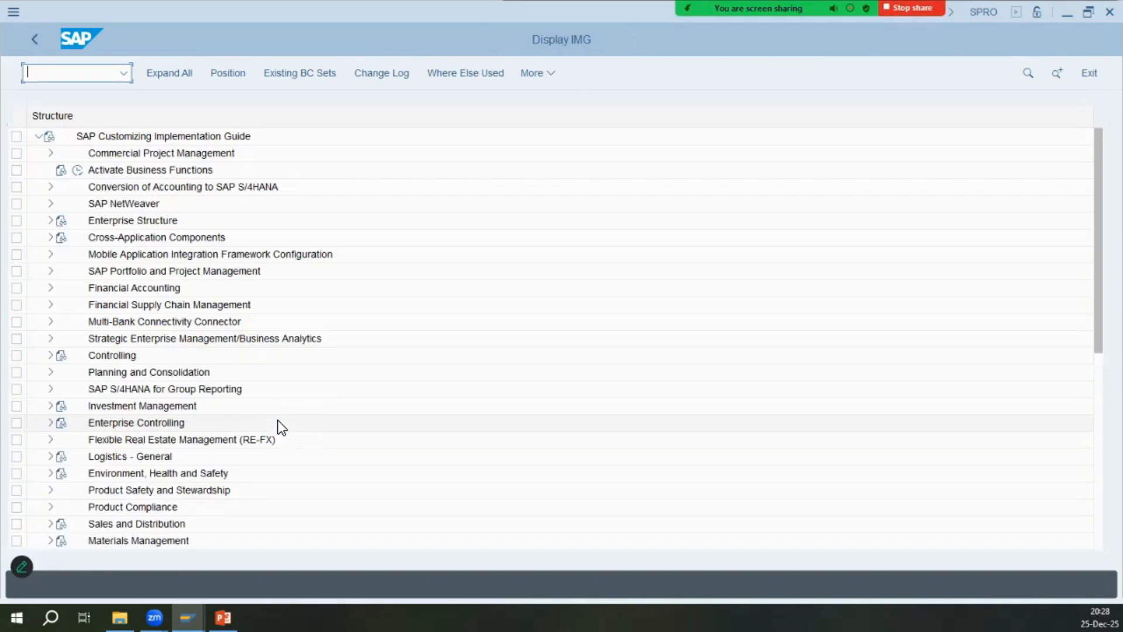
Expand Materials Management, Purchasing and Purchase Order in the IMG structure.
left_click(149, 406)
scroll(163, 367, "down", 3)
left_click(53, 439)
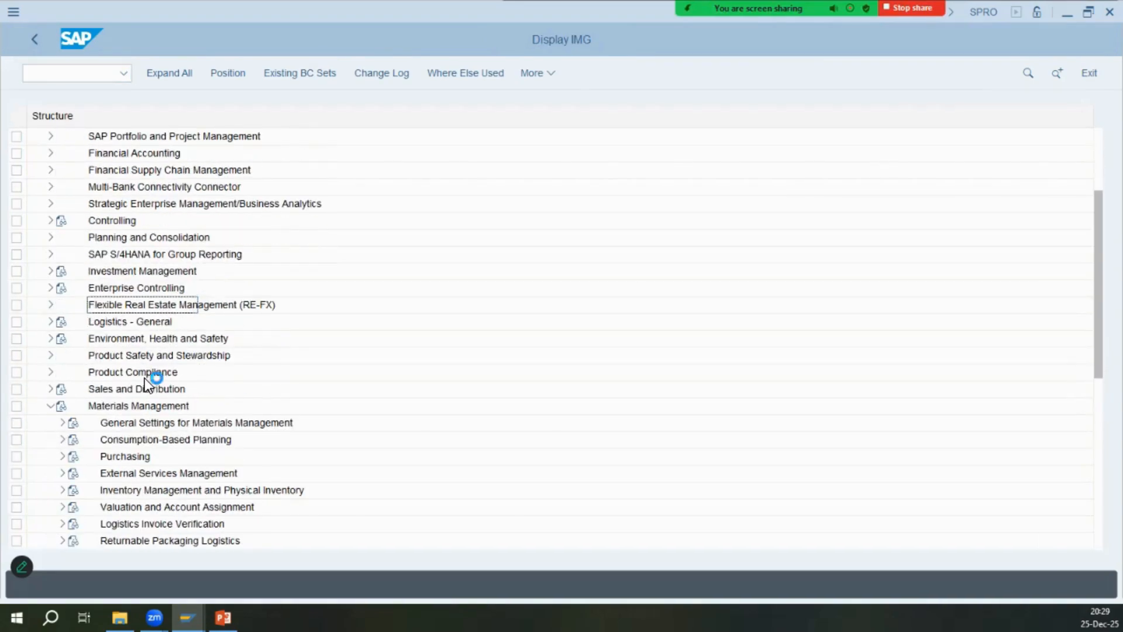
left_click(135, 405)
scroll(195, 384, "down", 2)
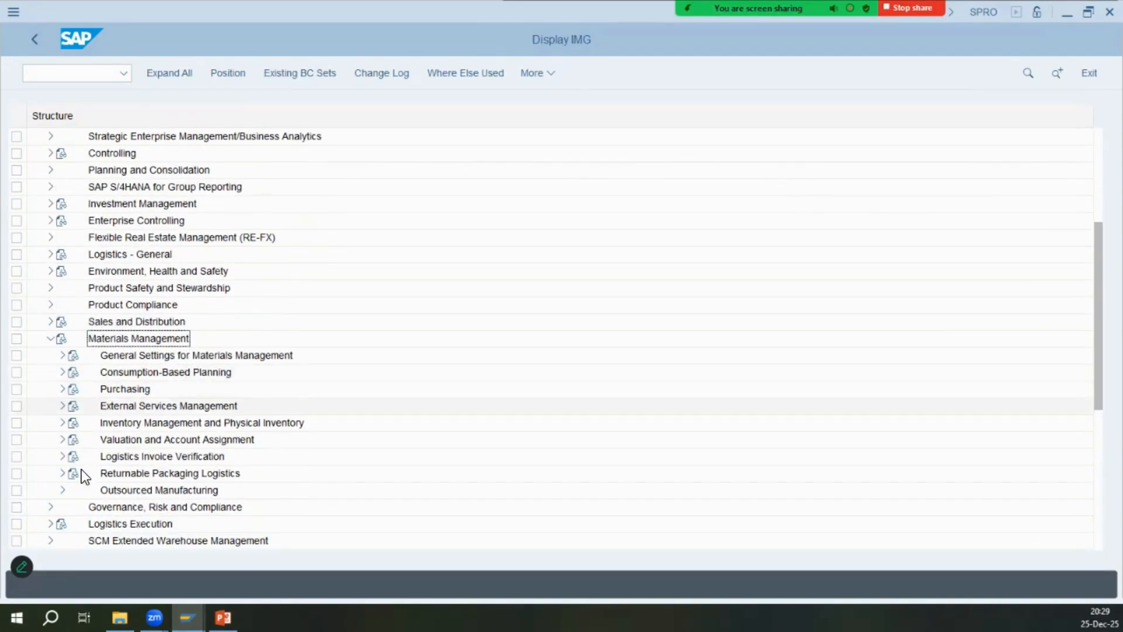
left_click(62, 388)
left_click(168, 354)
scroll(167, 368, "down", 2)
left_click(72, 407)
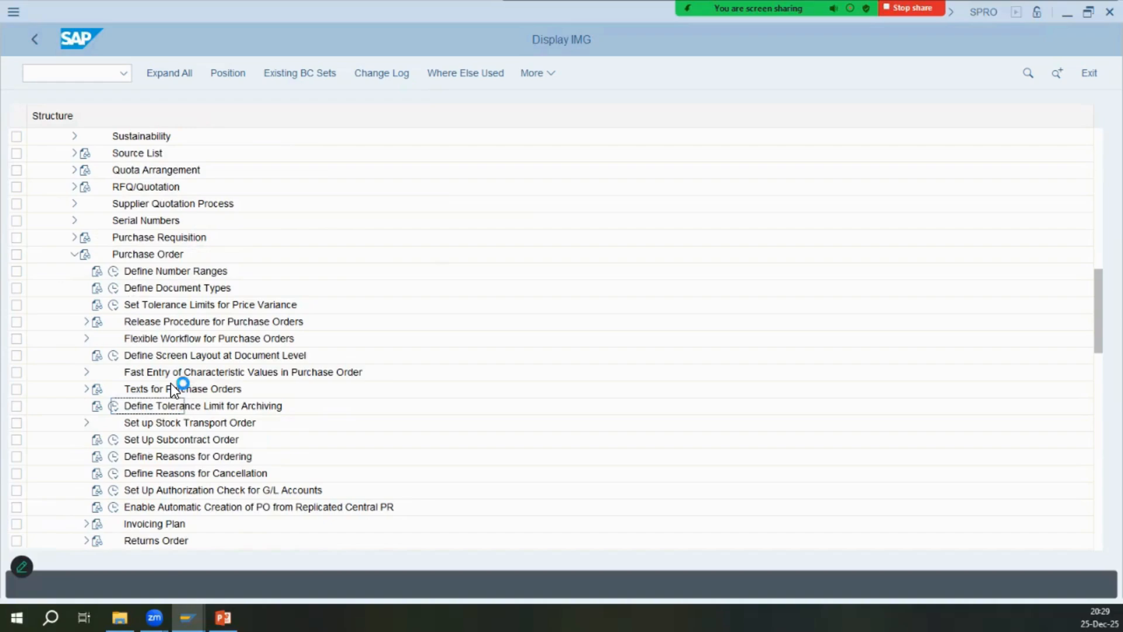
Look through the activities under Purchase Order, and collapse the Purchase Order and Purchasing nodes.
left_click(177, 270)
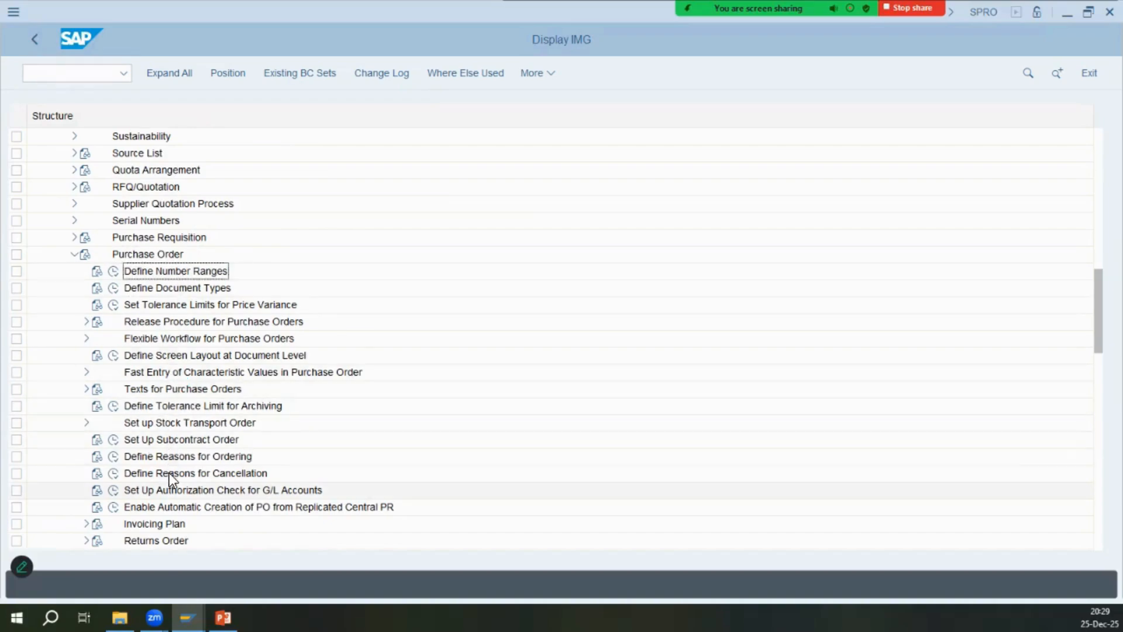
scroll(170, 467, "down", 1)
scroll(169, 468, "up", 2)
scroll(169, 468, "up", 1)
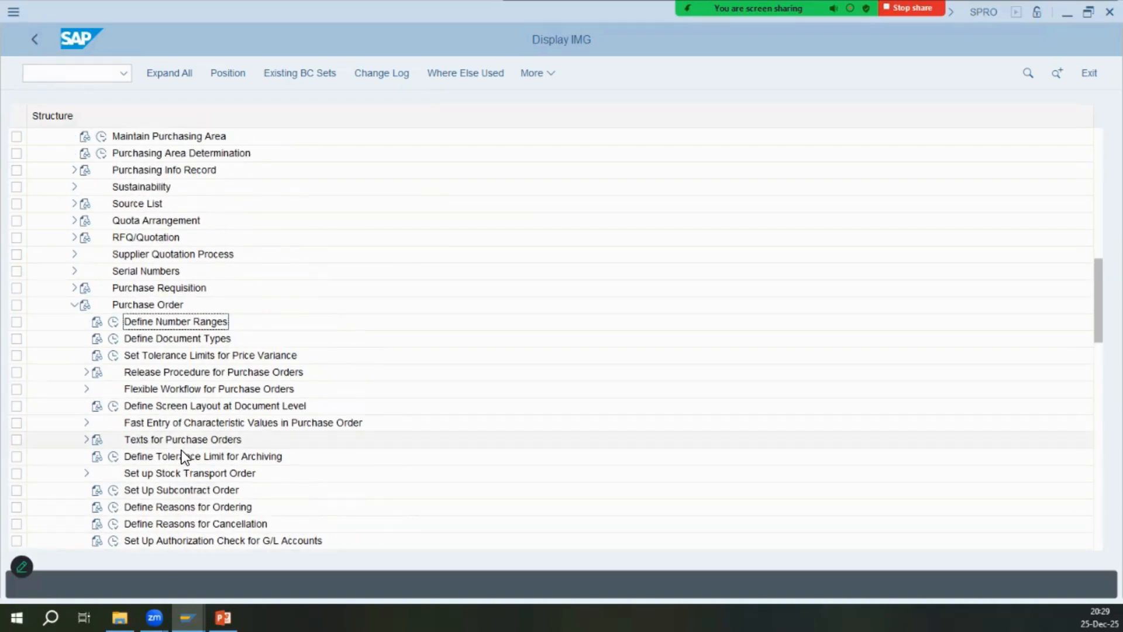
left_click(74, 305)
scroll(78, 289, "up", 5)
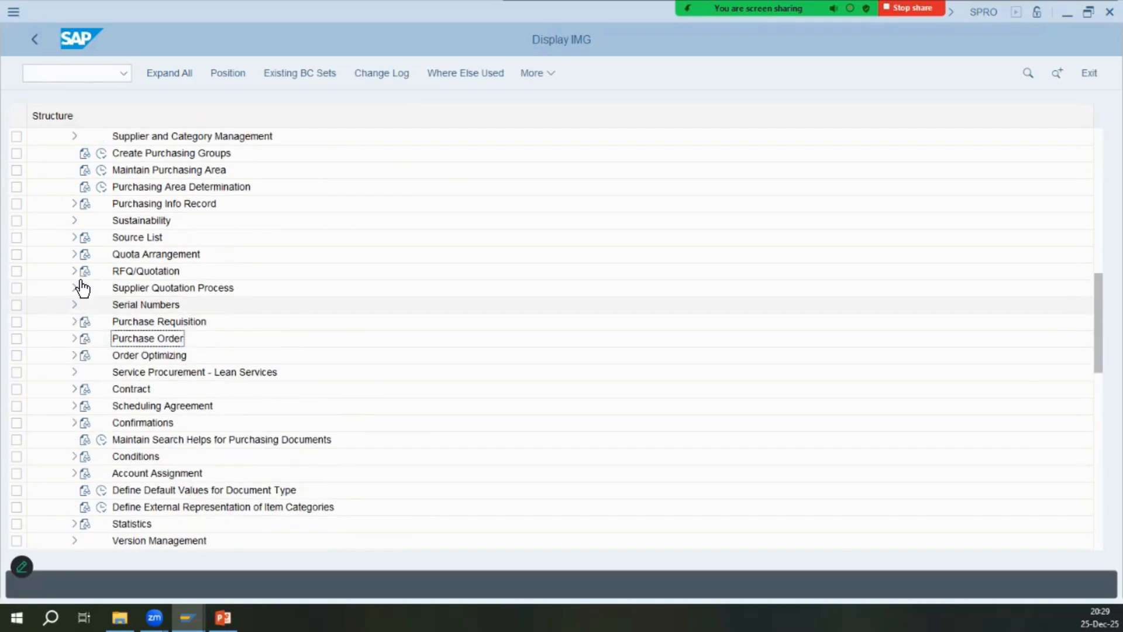
scroll(82, 284, "up", 1)
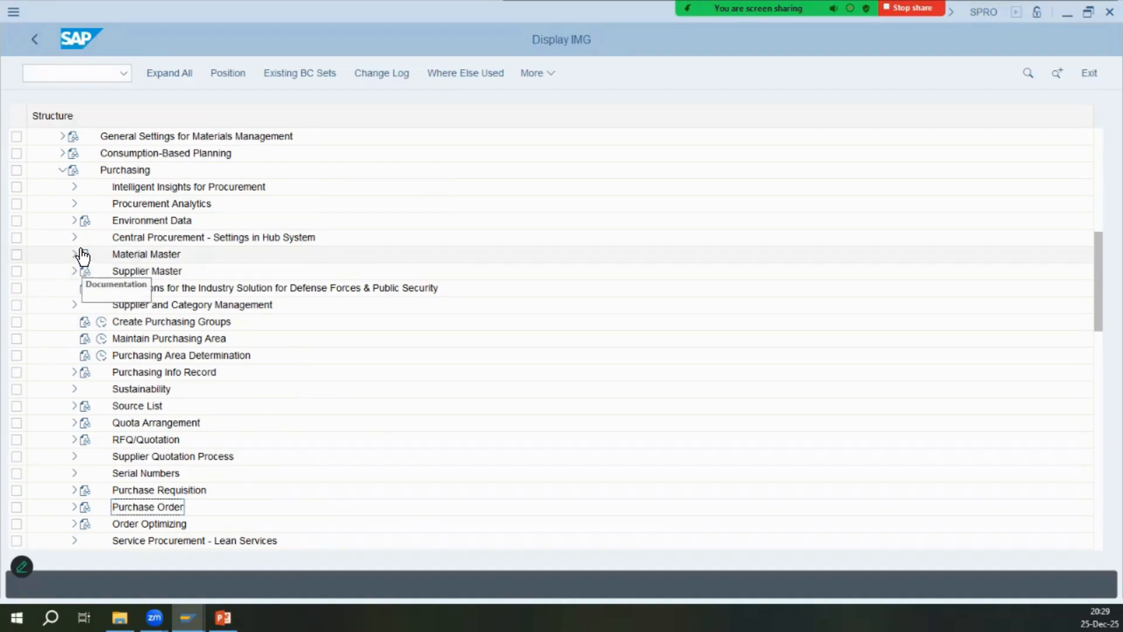
scroll(47, 345, "up", 2)
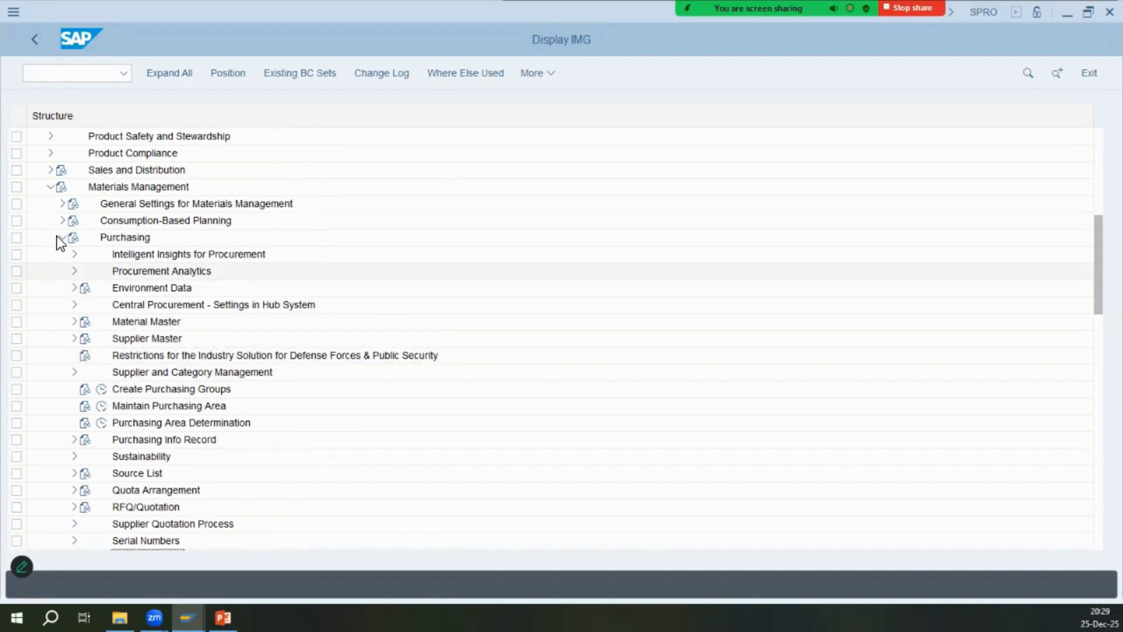
left_click(62, 238)
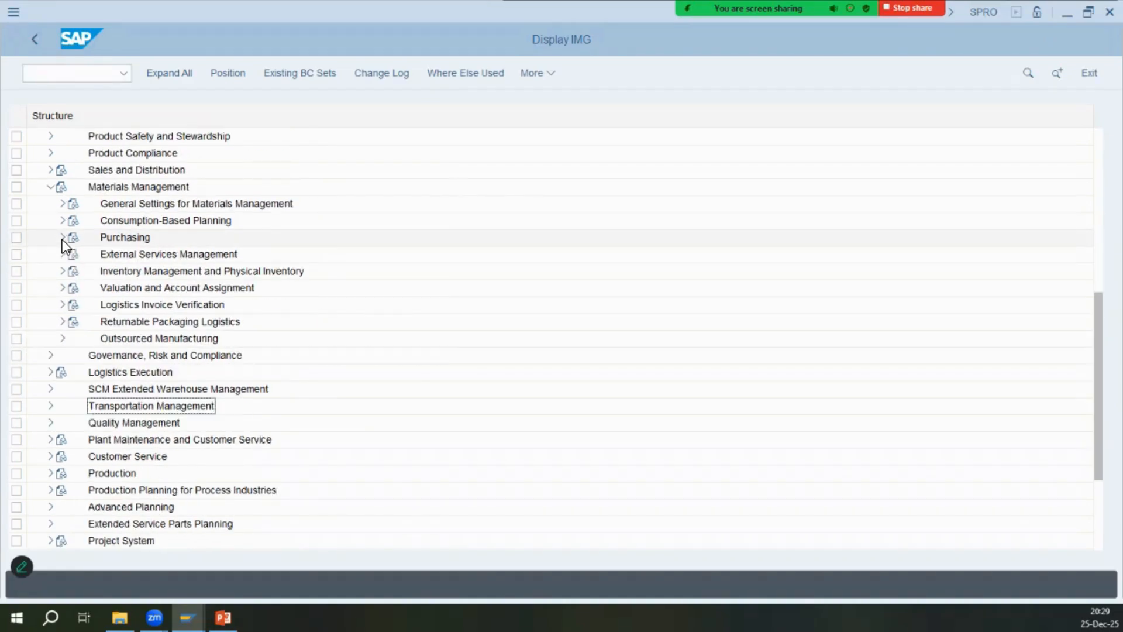
Expand Valuation and Account Assignment, look through its activities, and collapse it again.
left_click(62, 287)
left_click(162, 293)
left_click(182, 338)
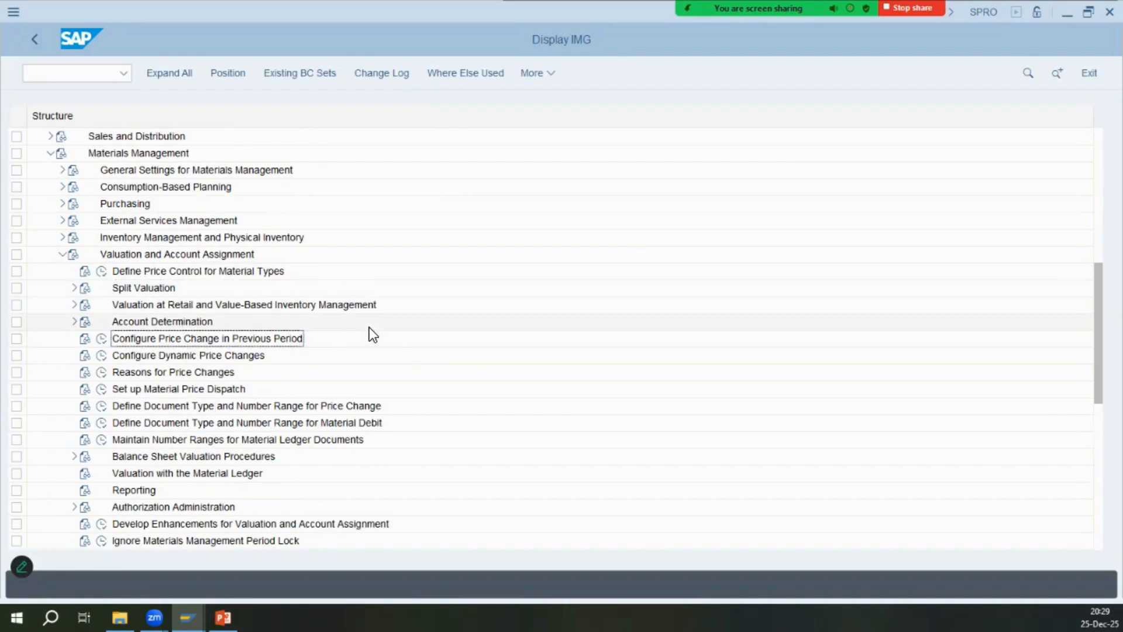
scroll(258, 416, "down", 1)
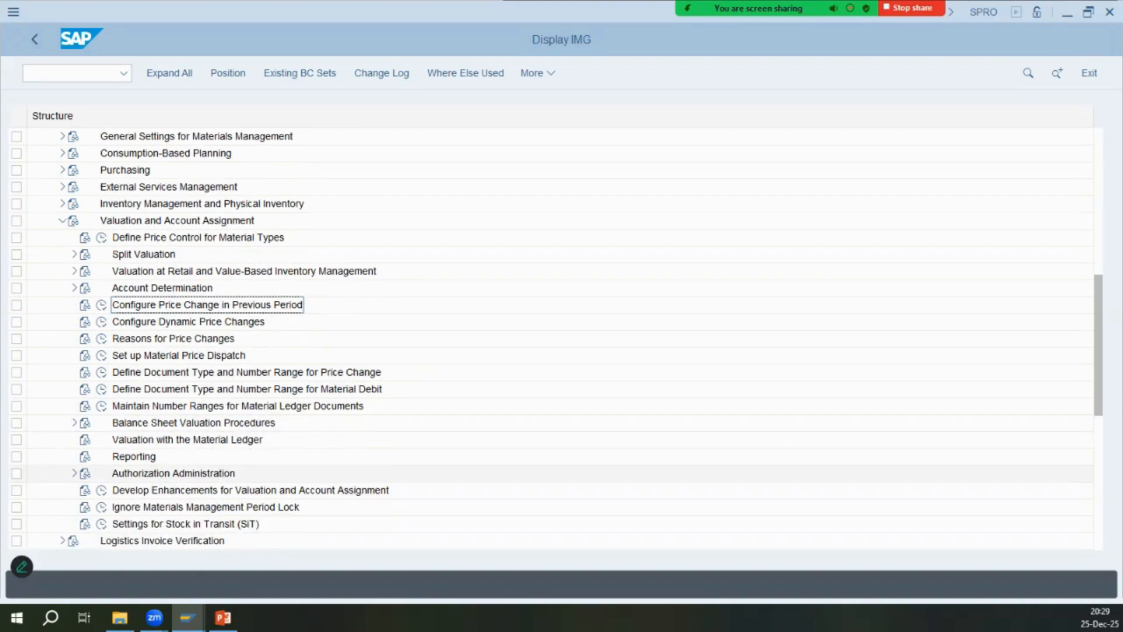
left_click(64, 224)
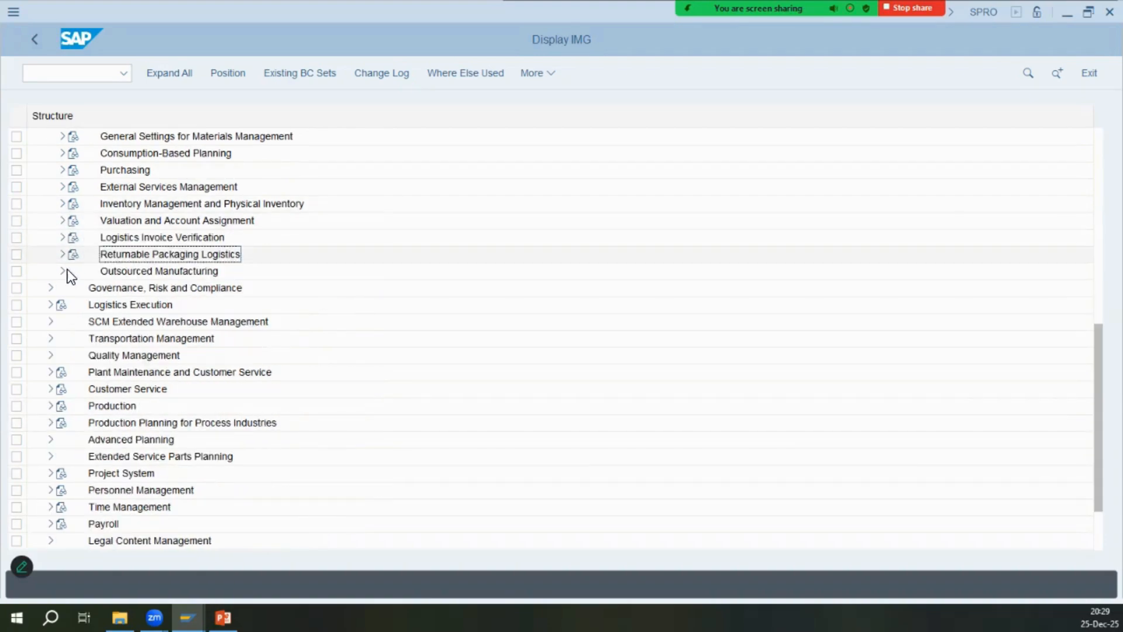
scroll(68, 269, "up", 1)
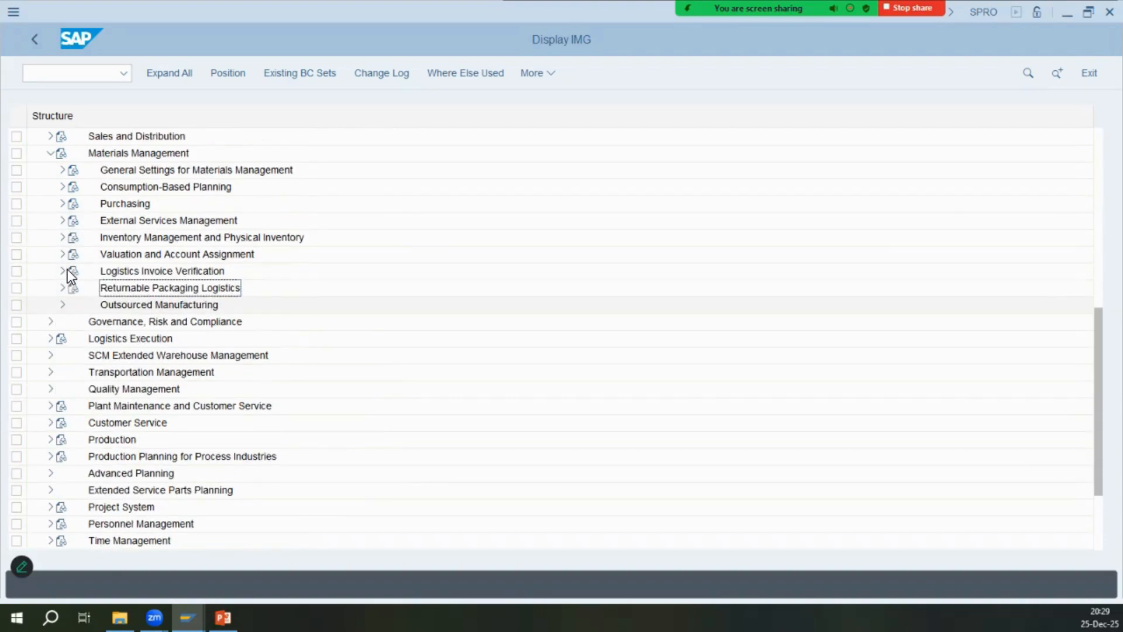
Expand Purchasing again and look through its nodes, from the master data settings down to Data Transfer.
left_click(62, 169)
left_click(62, 203)
left_click(140, 153)
left_click(140, 203)
left_click(147, 338)
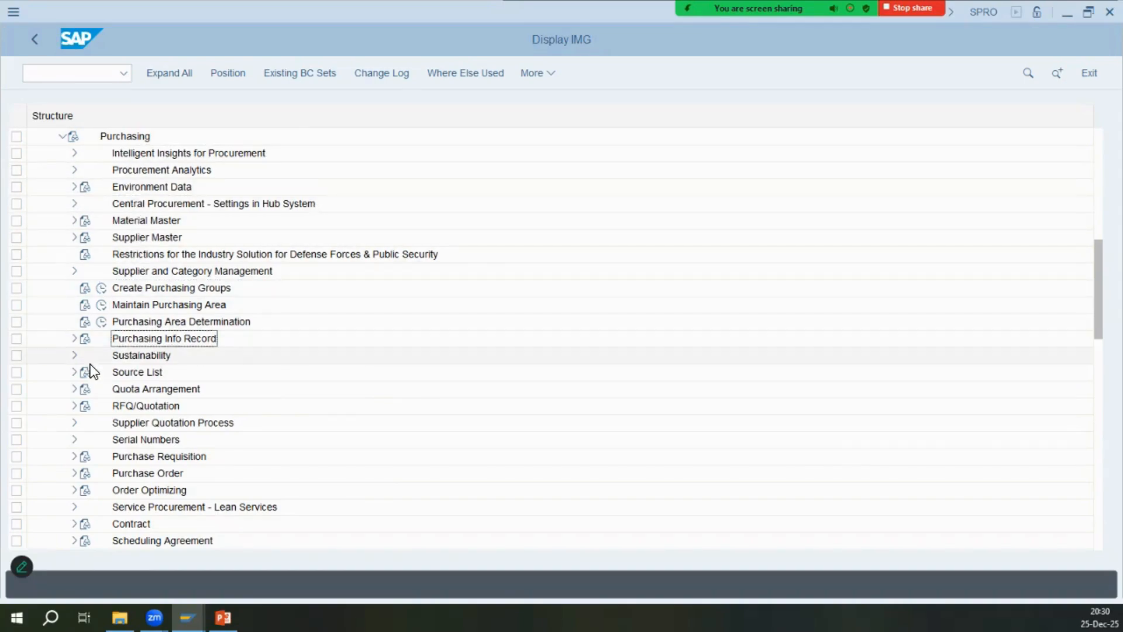
scroll(61, 394, "down", 3)
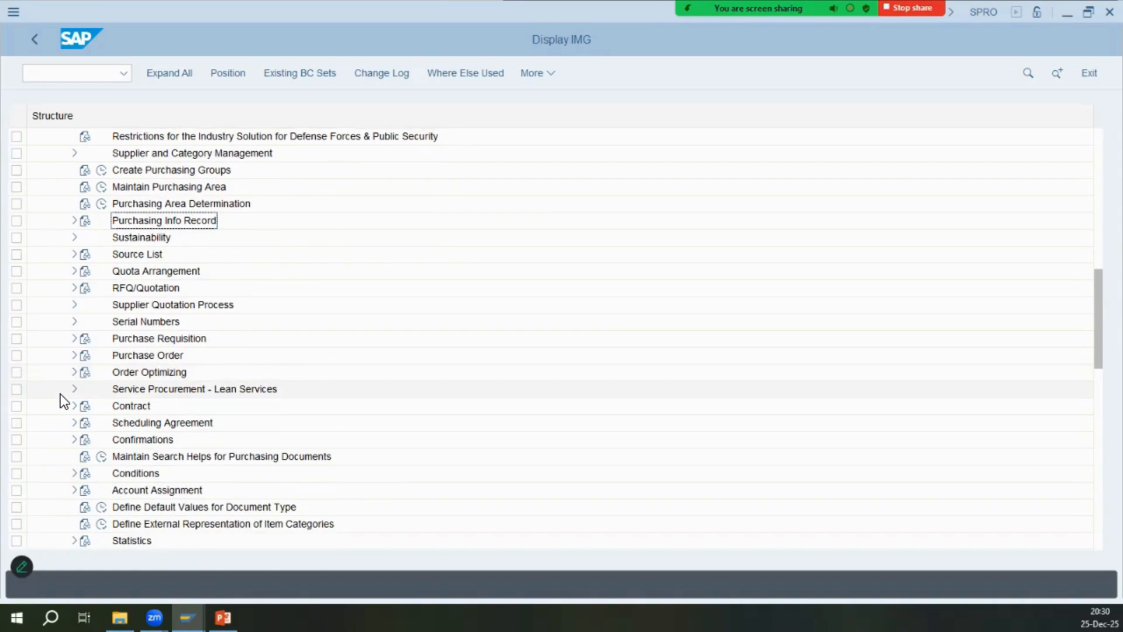
scroll(61, 394, "down", 4)
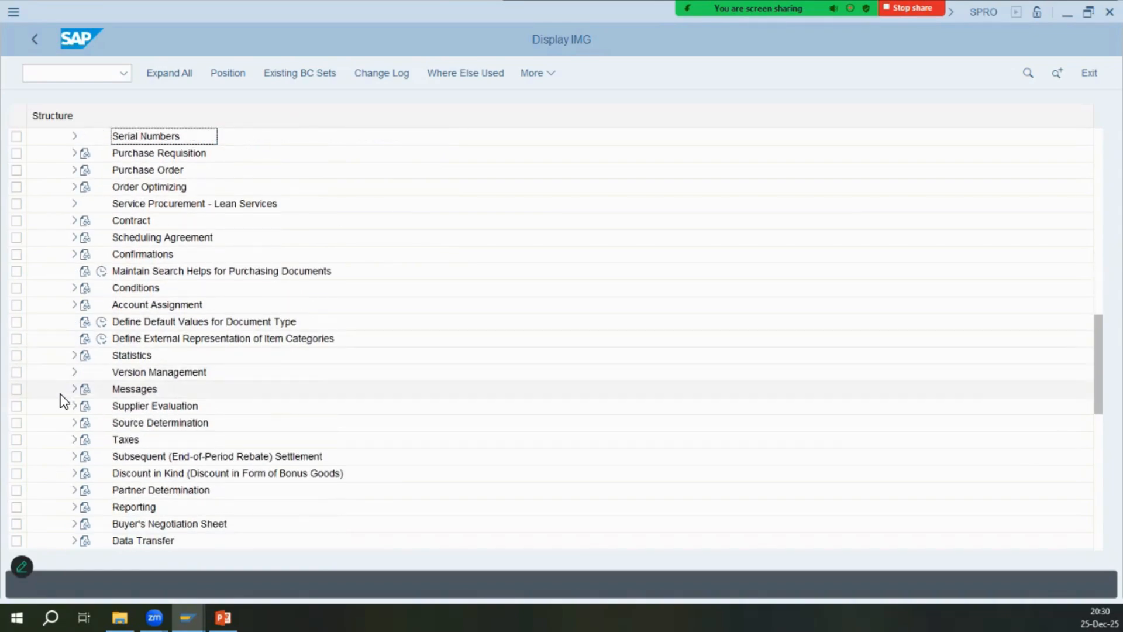
scroll(61, 394, "down", 3)
scroll(83, 186, "up", 1)
scroll(82, 187, "up", 3)
Examine the Purchase Order activities, including the contents of the Invoicing Plan node.
left_click(75, 136)
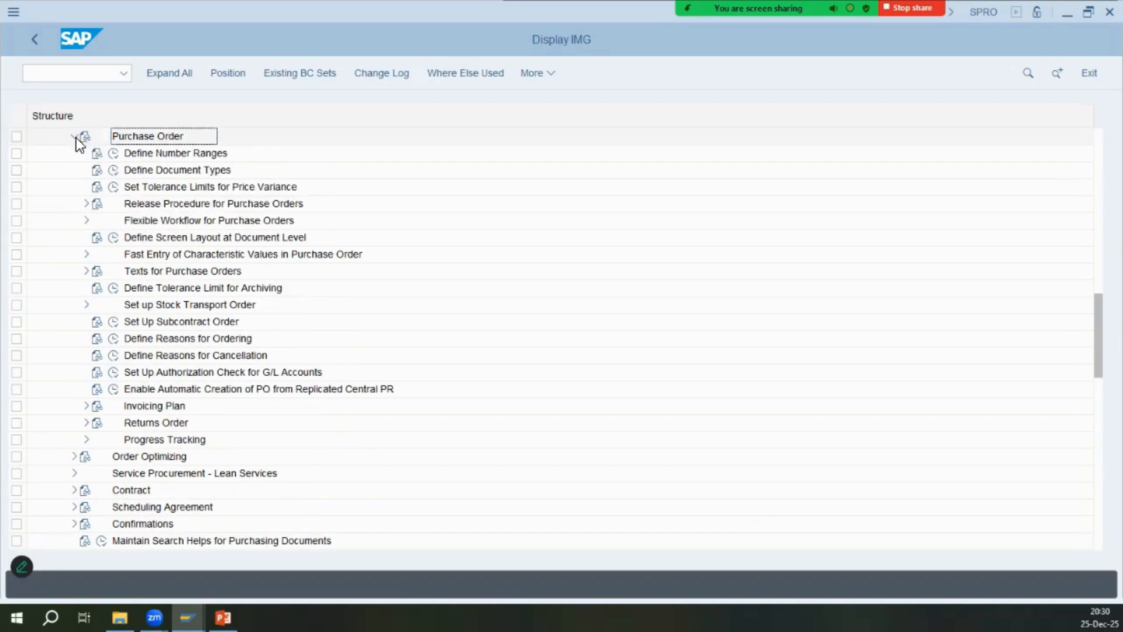
left_click(209, 189)
left_click(167, 235)
left_click(153, 323)
left_click(87, 406)
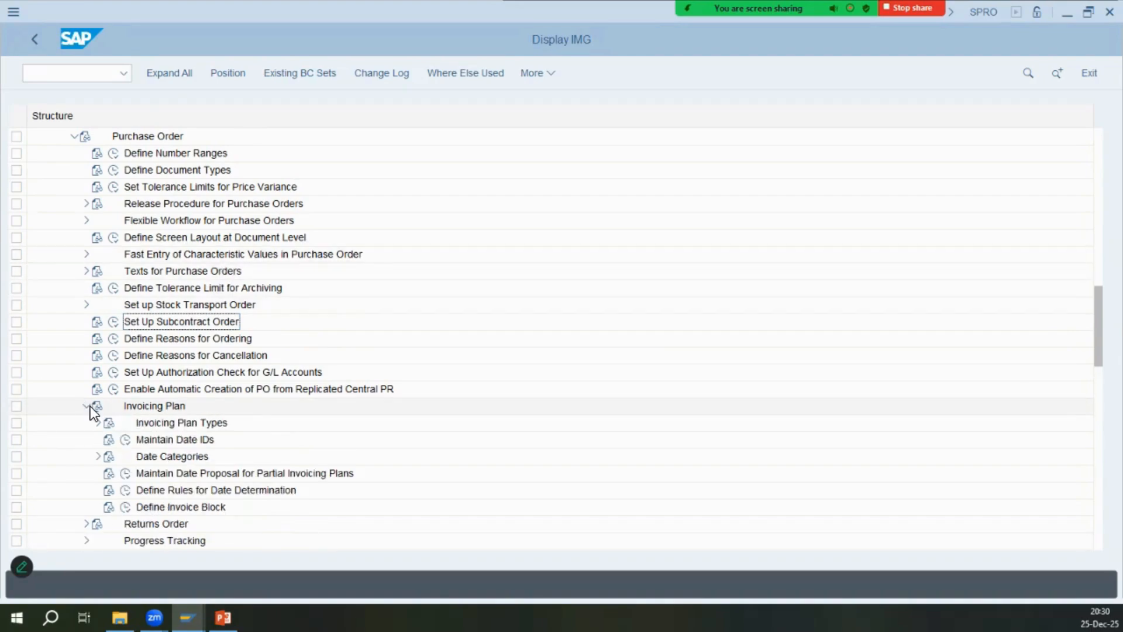
left_click(88, 406)
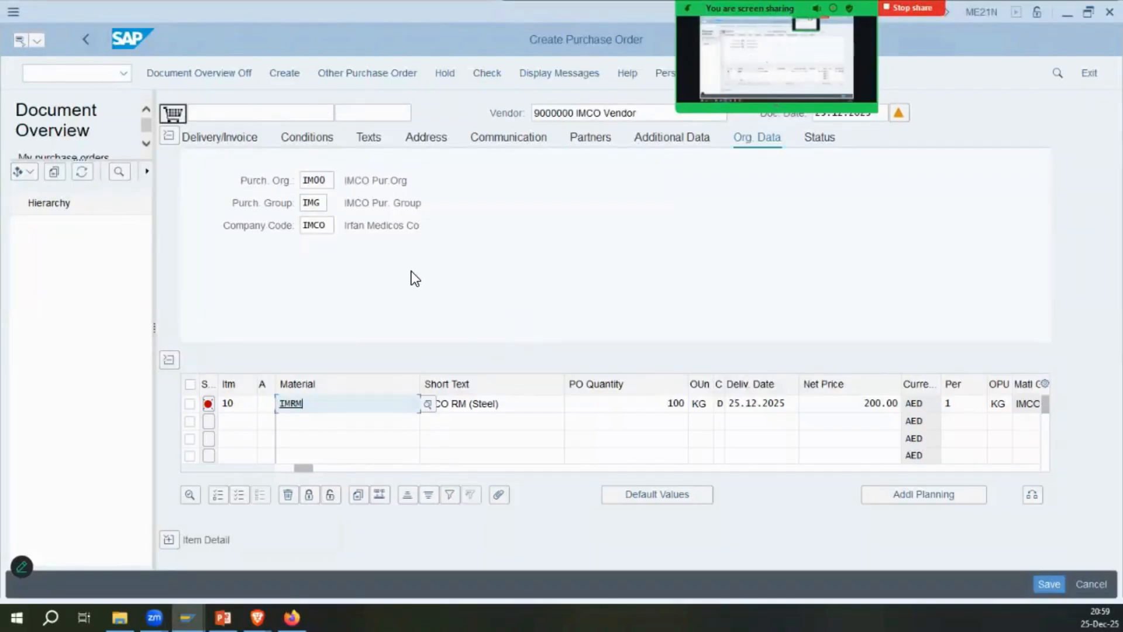
Open the material type settings with transaction OMS2 in a new session.
left_click(103, 72)
type("o")
key("BackSpace")
type("/o oms2")
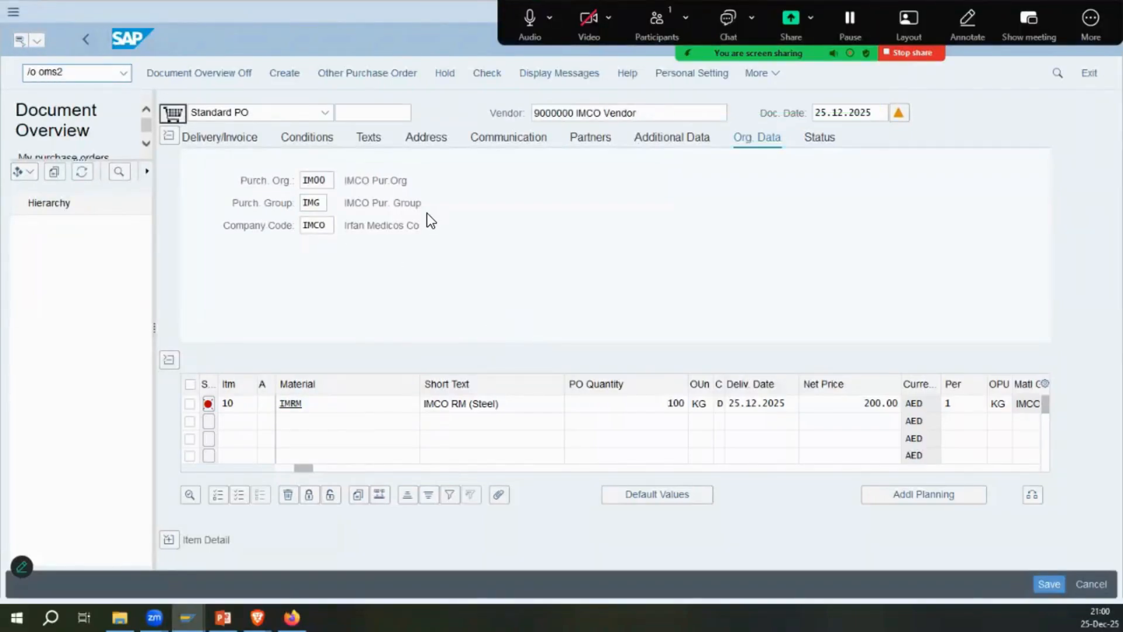
key("Return")
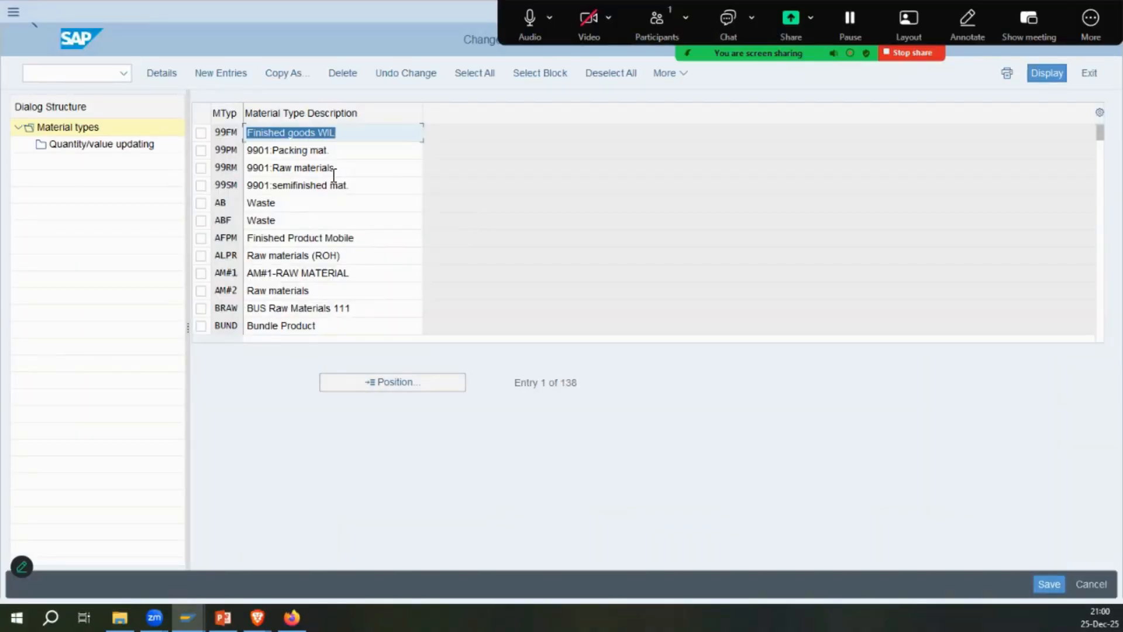
Look up material type ROH and check its quantity and value updating by valuation area.
scroll(332, 175, "down", 3)
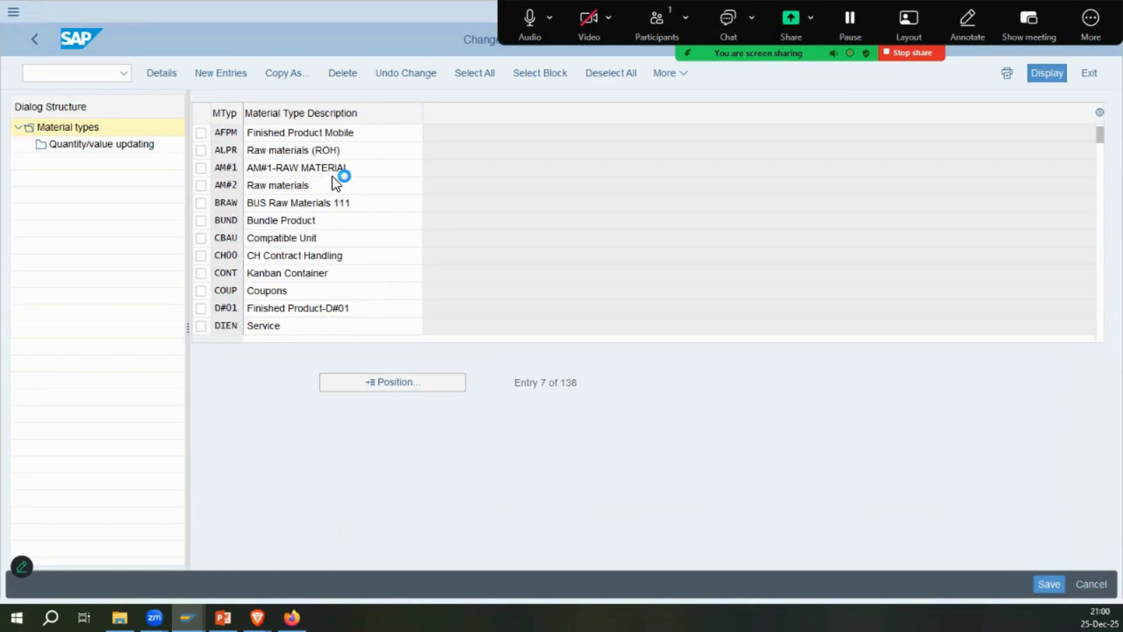
left_click(362, 382)
type("roh")
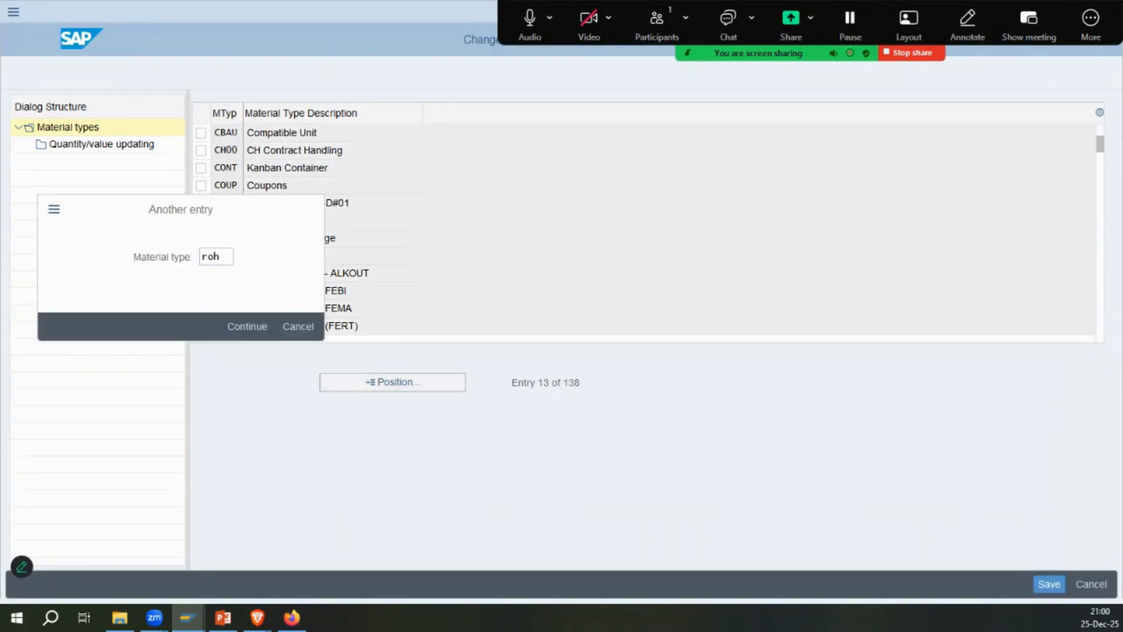
key("Return")
double_click(76, 146)
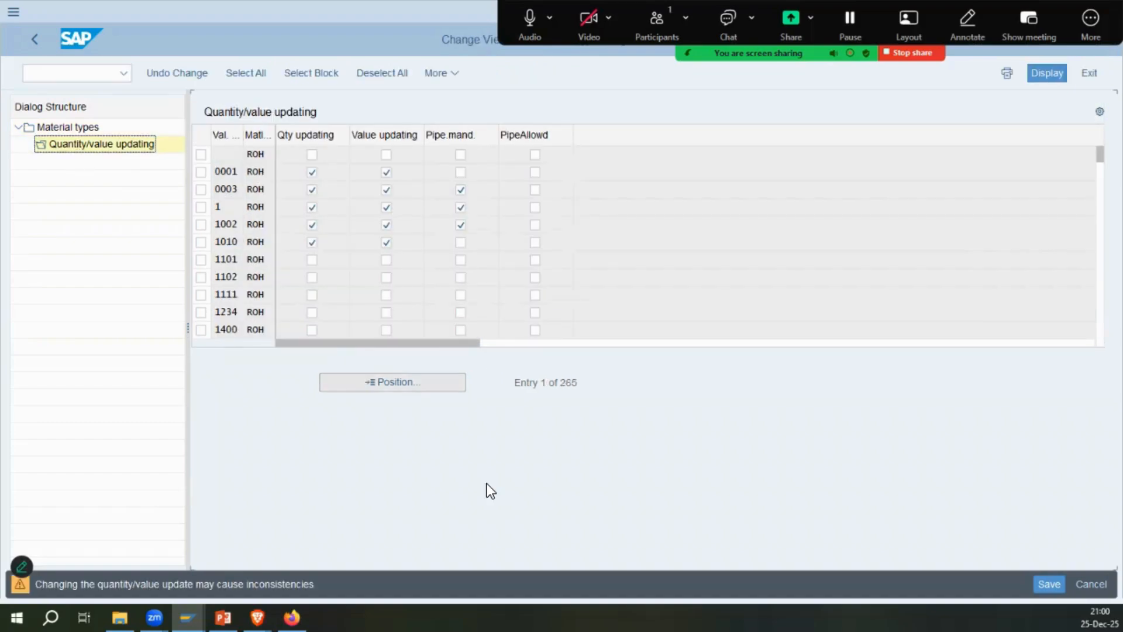
type("1401")
key("Return")
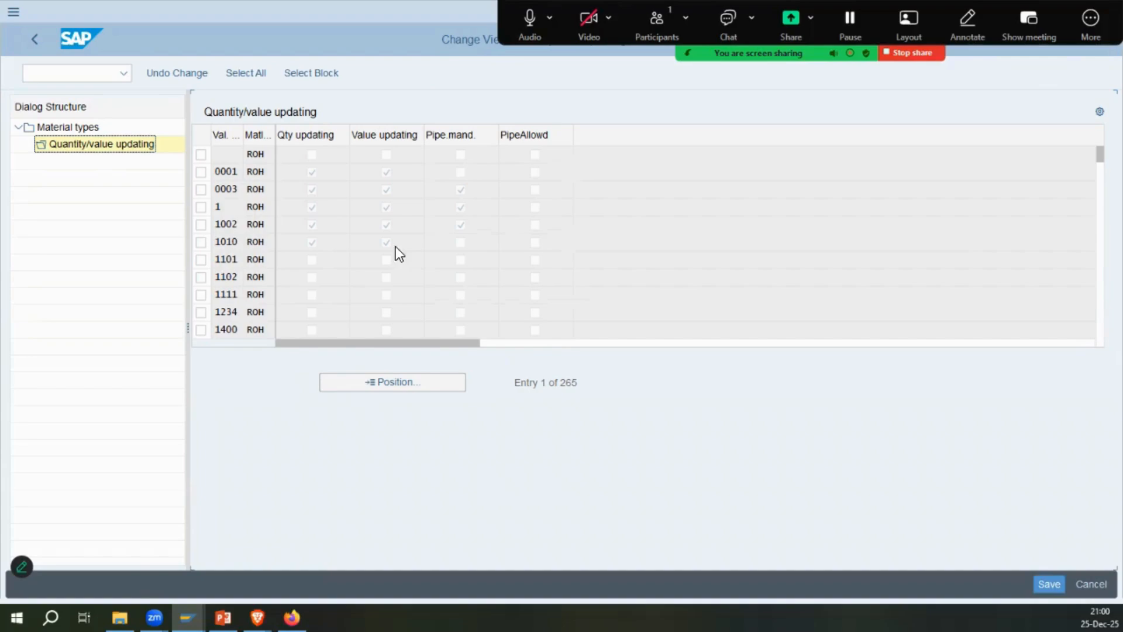
Look up material type FERT and check its quantity and value updating from valuation area IM01 onwards.
left_click(35, 39)
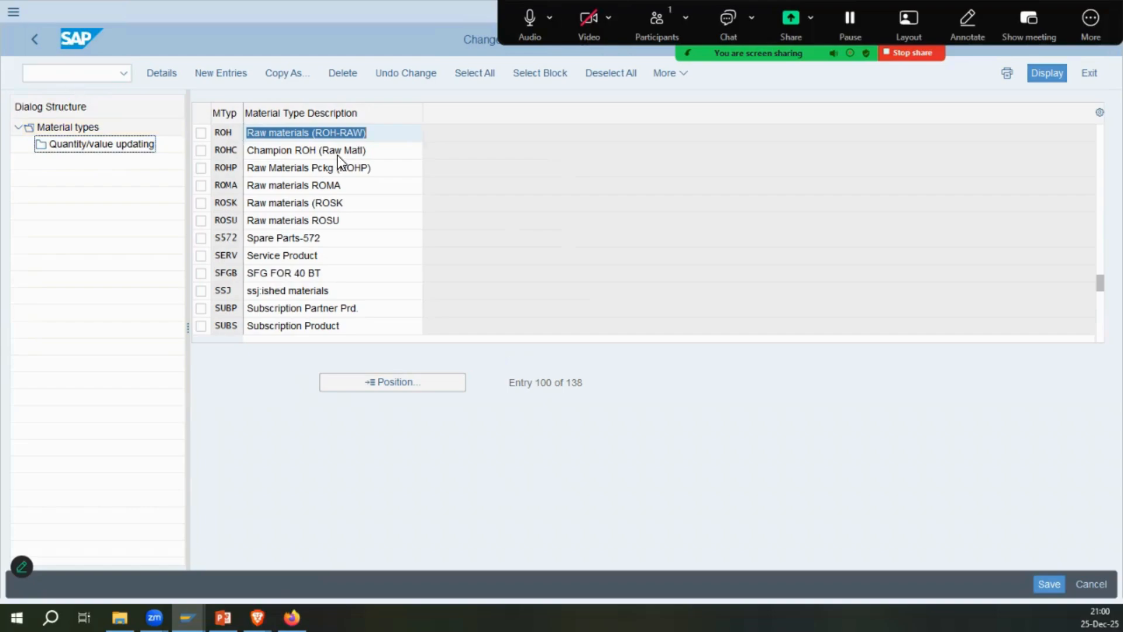
left_click(367, 132)
left_click(406, 382)
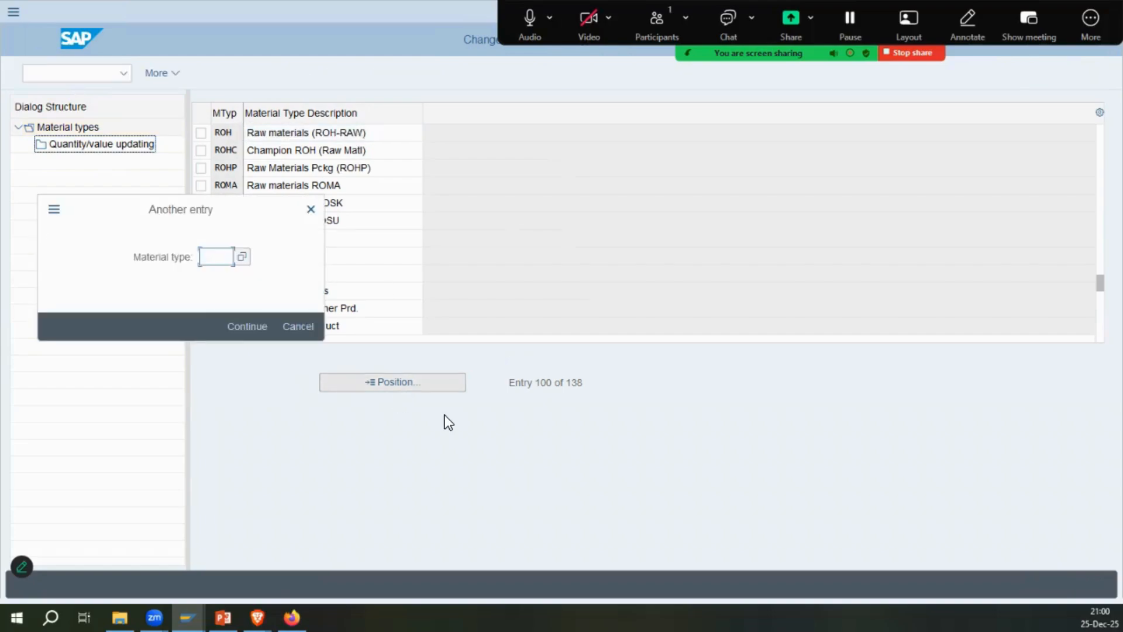
type("FERT")
key("Return")
left_click(100, 144)
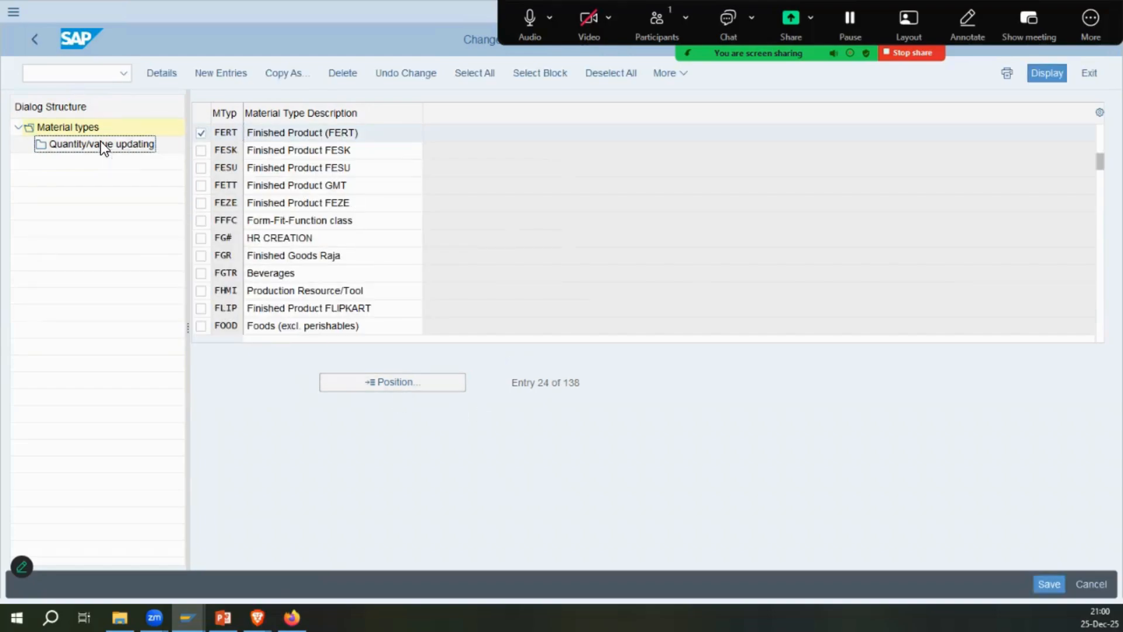
left_click(423, 381)
type("IM01")
key("Return")
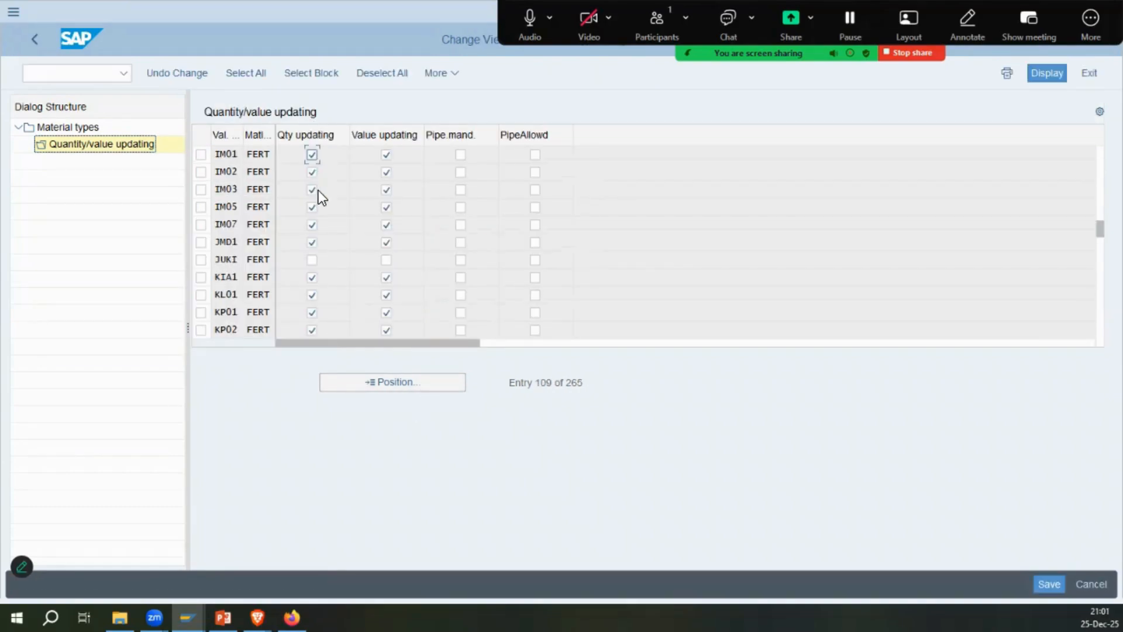
Look up material type VERP and check its quantity and value updating from valuation area IM01 onwards.
left_click(63, 127)
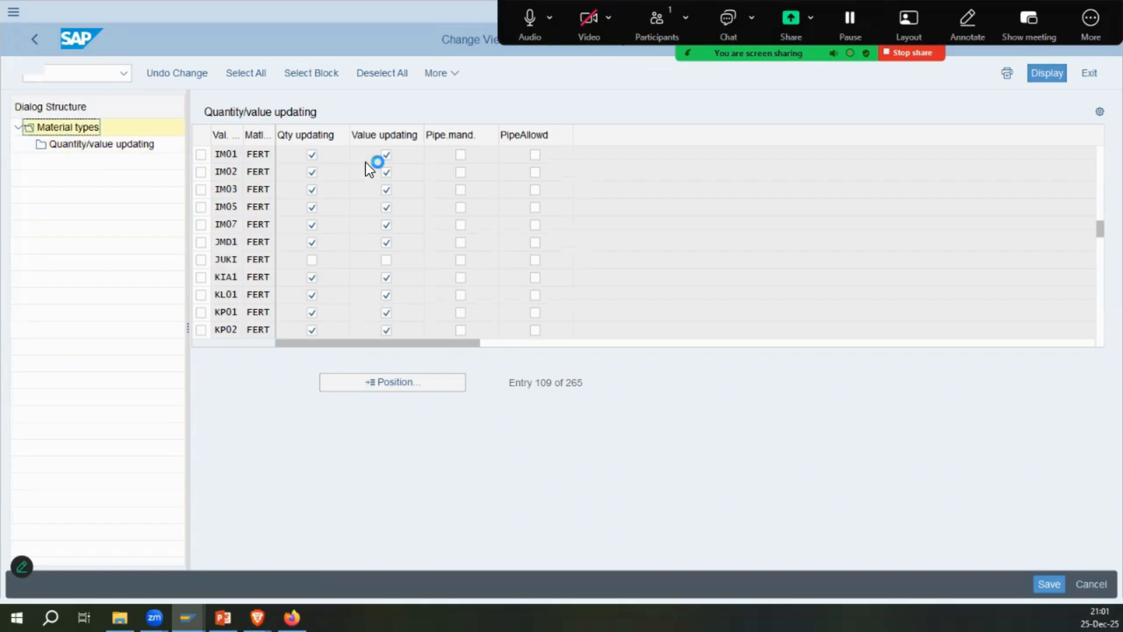
left_click(416, 389)
type("VERP")
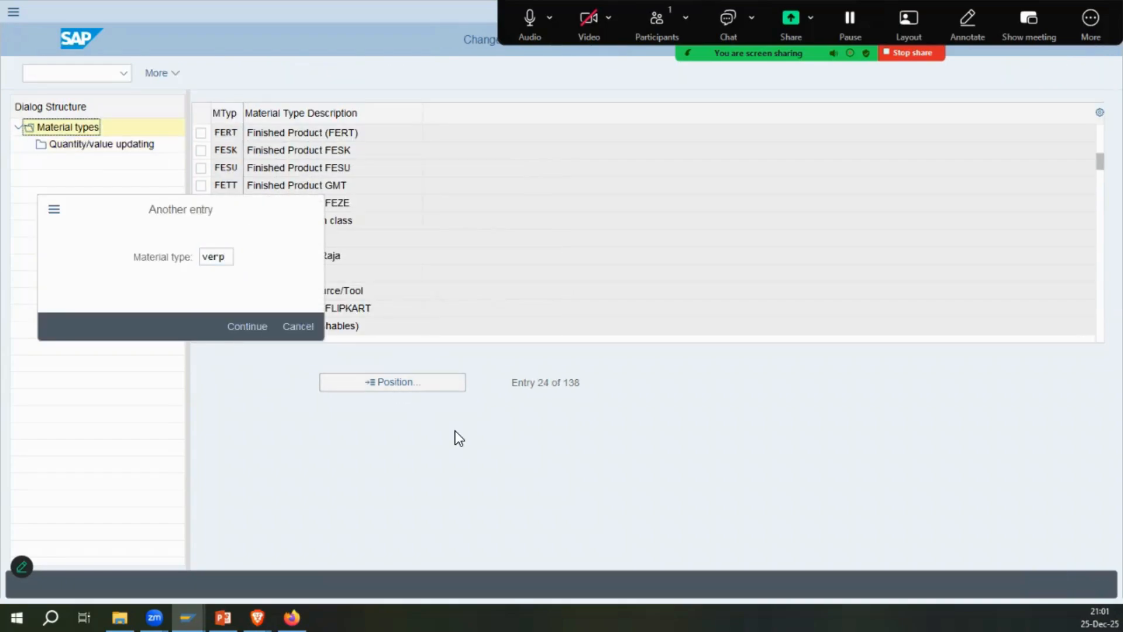
key("Return")
left_click(137, 143)
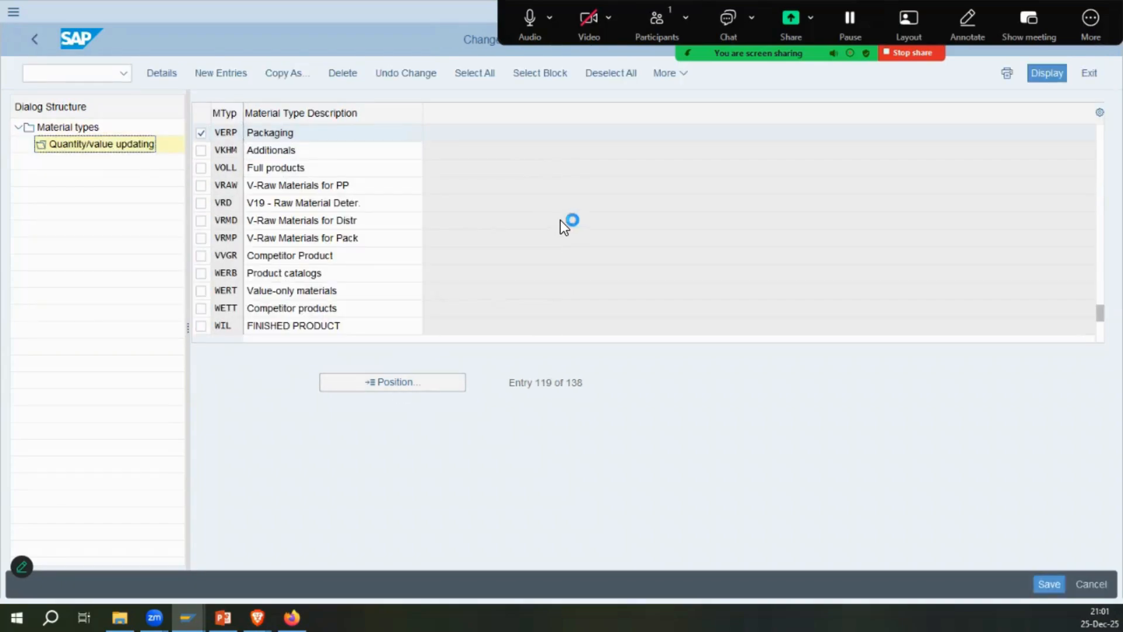
left_click(394, 390)
type("HM01")
key("Return")
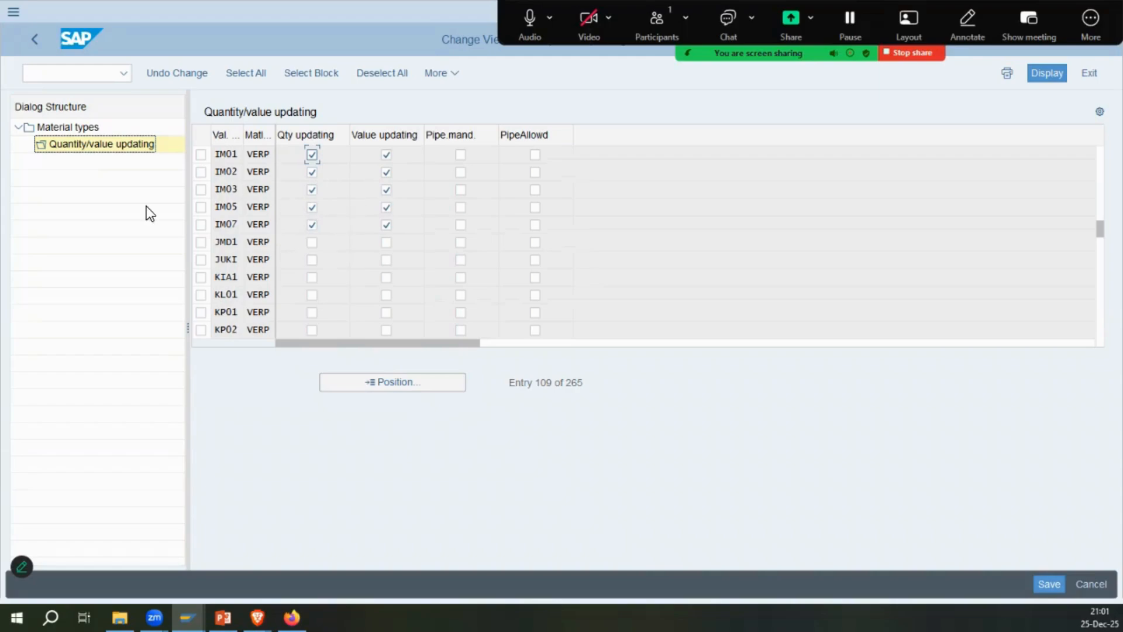
Look up material type HALB and check its quantity and value updating from valuation area IM01 onwards.
left_click(85, 127)
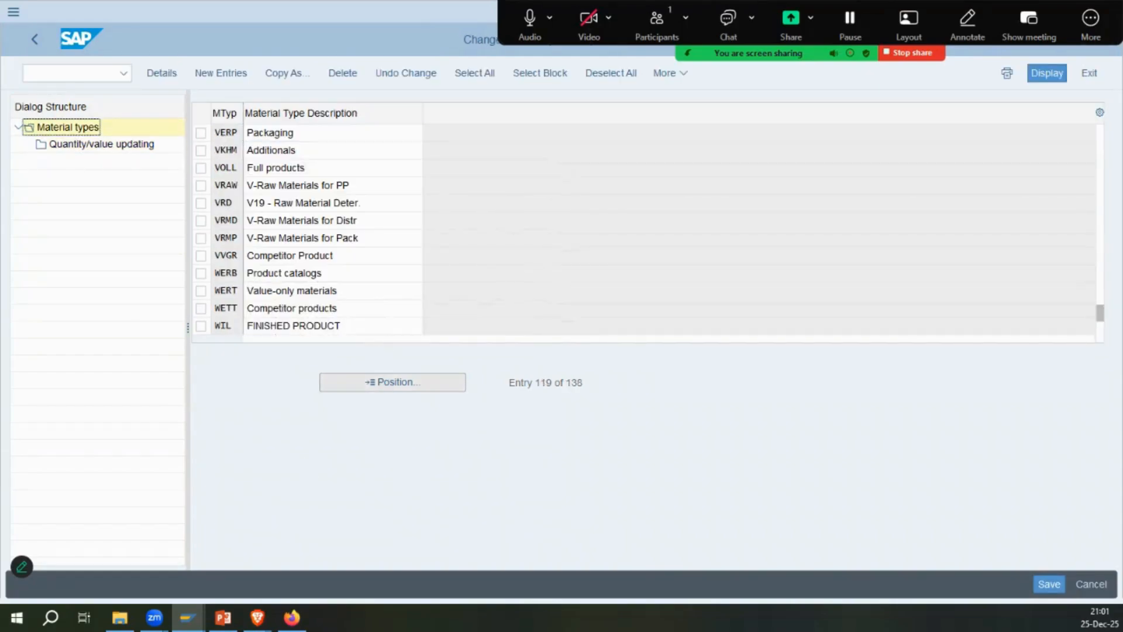
type("halb")
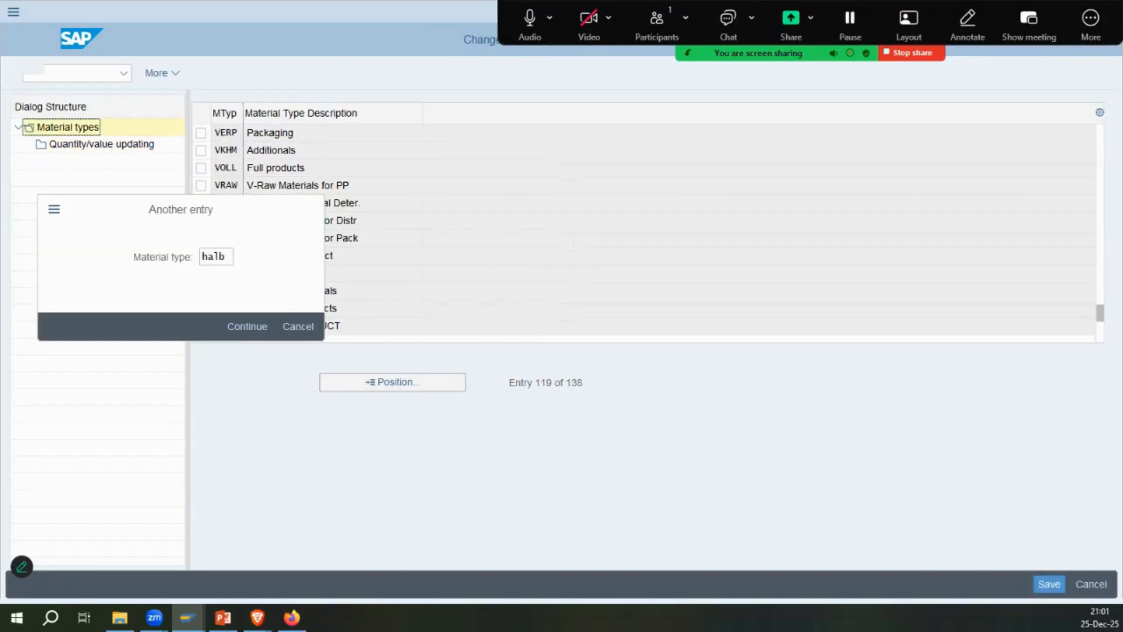
key("Return")
double_click(138, 143)
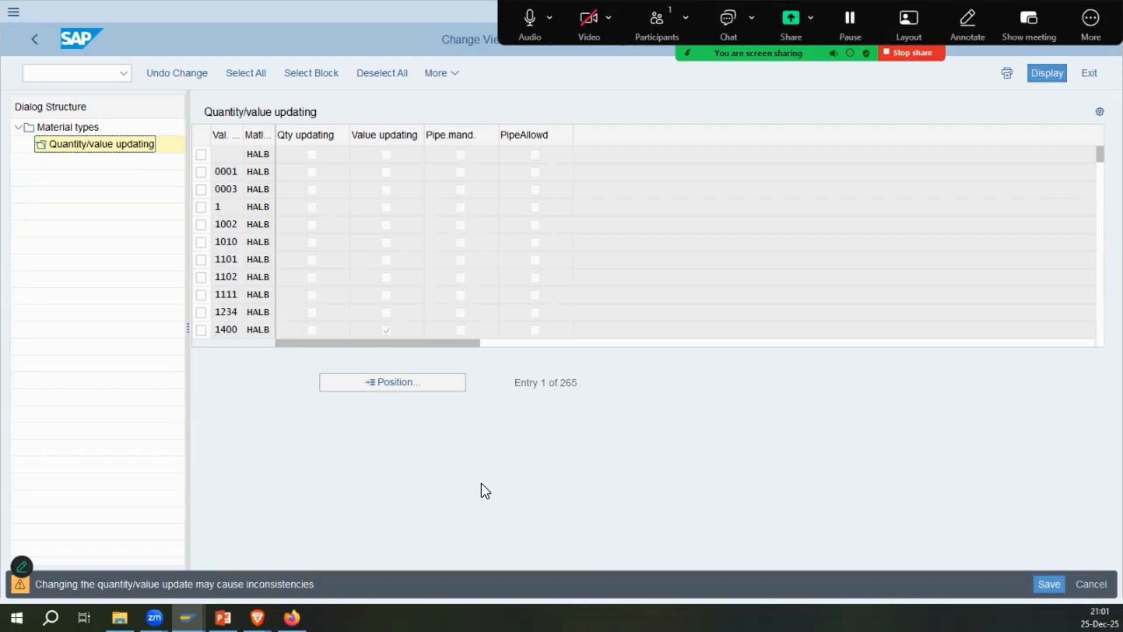
type("im01")
key("Return")
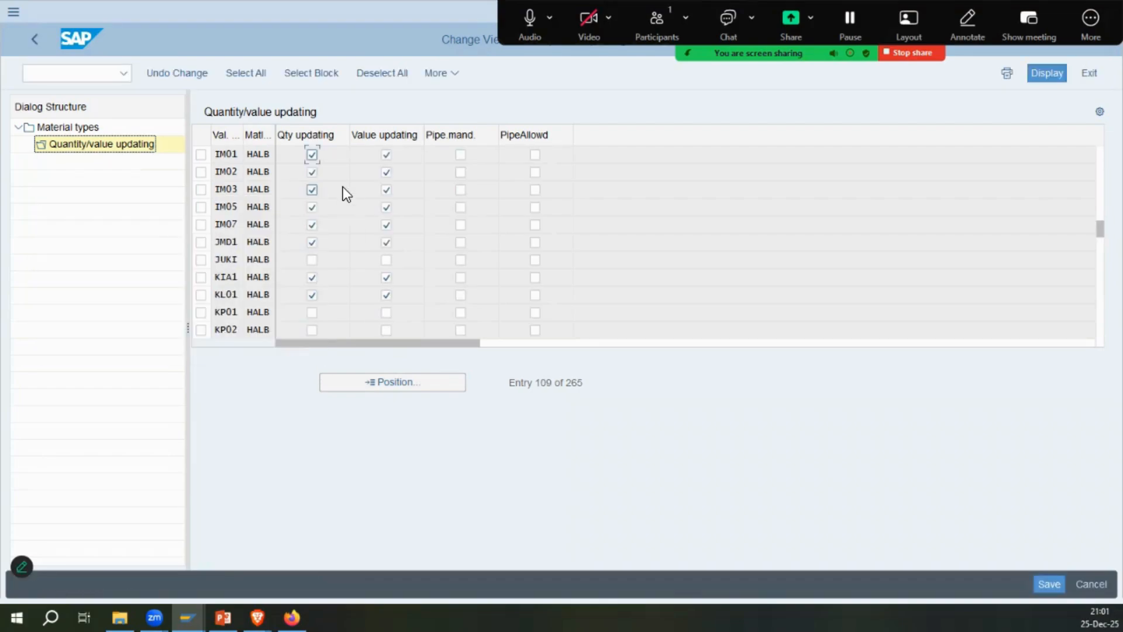
Turn on quantity and value updating for material type HP01 in valuation areas IM01, IM02, IM03, IM05 and IM07, and save.
left_click(68, 127)
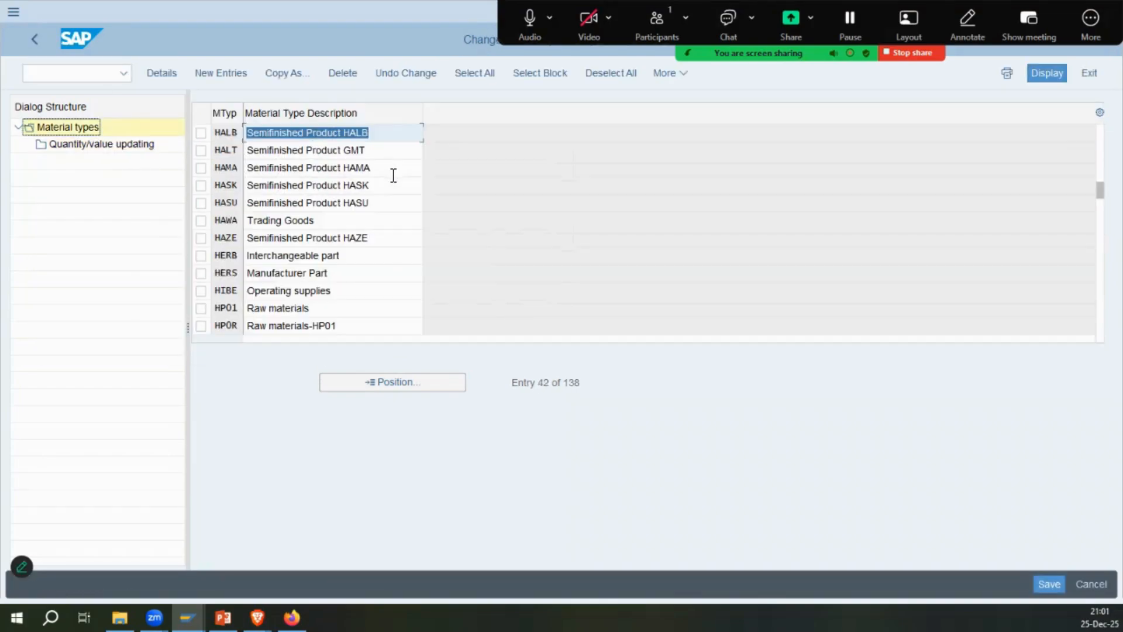
left_click(202, 308)
left_click(127, 146)
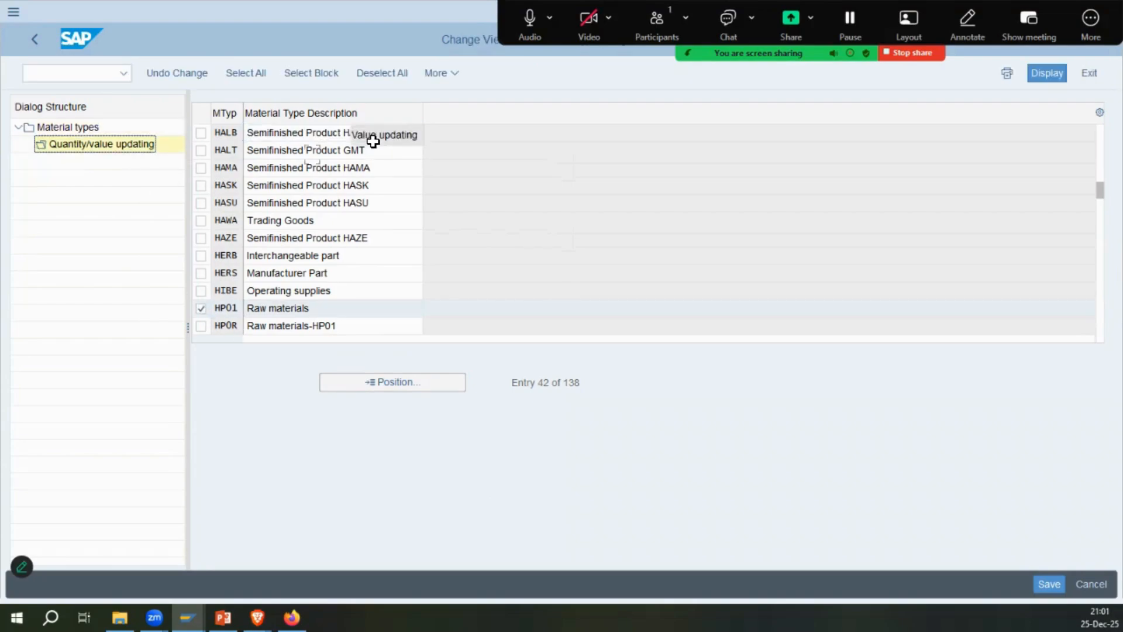
left_click(404, 388)
type("im01")
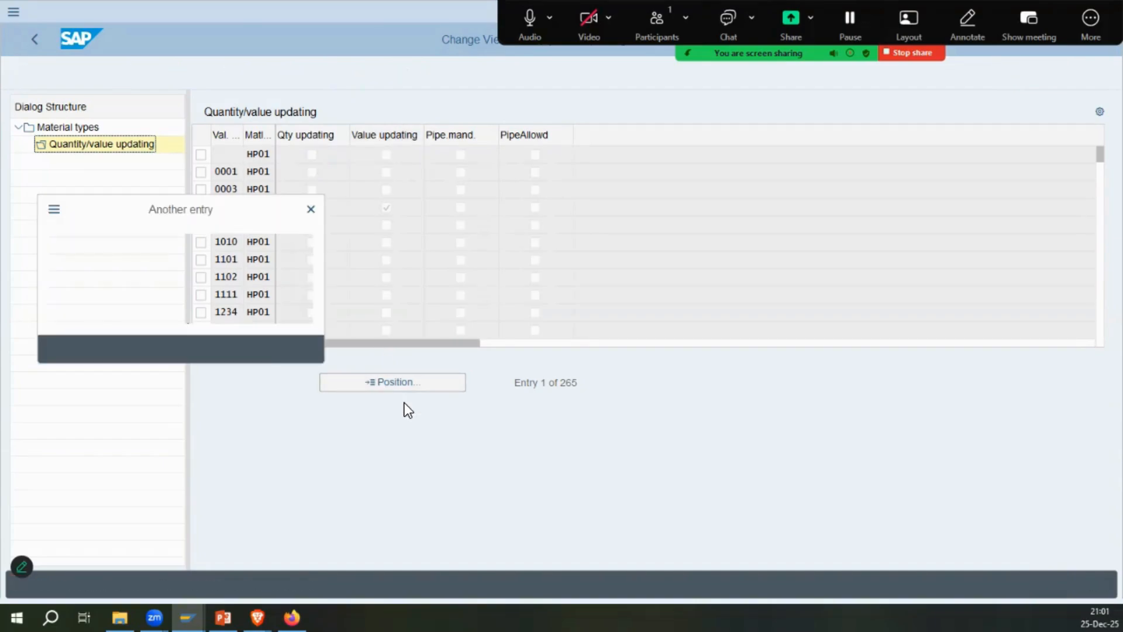
key("Return")
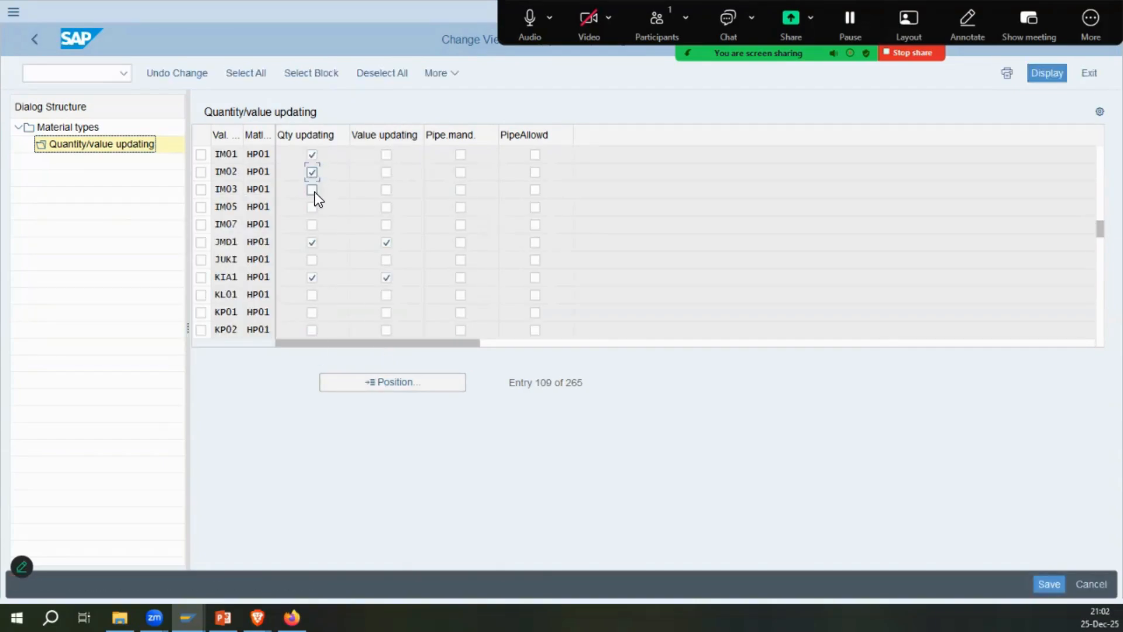
left_click(313, 240)
left_click(313, 226)
left_click(386, 155)
left_click(386, 172)
key("ctrl+s")
left_click(317, 326)
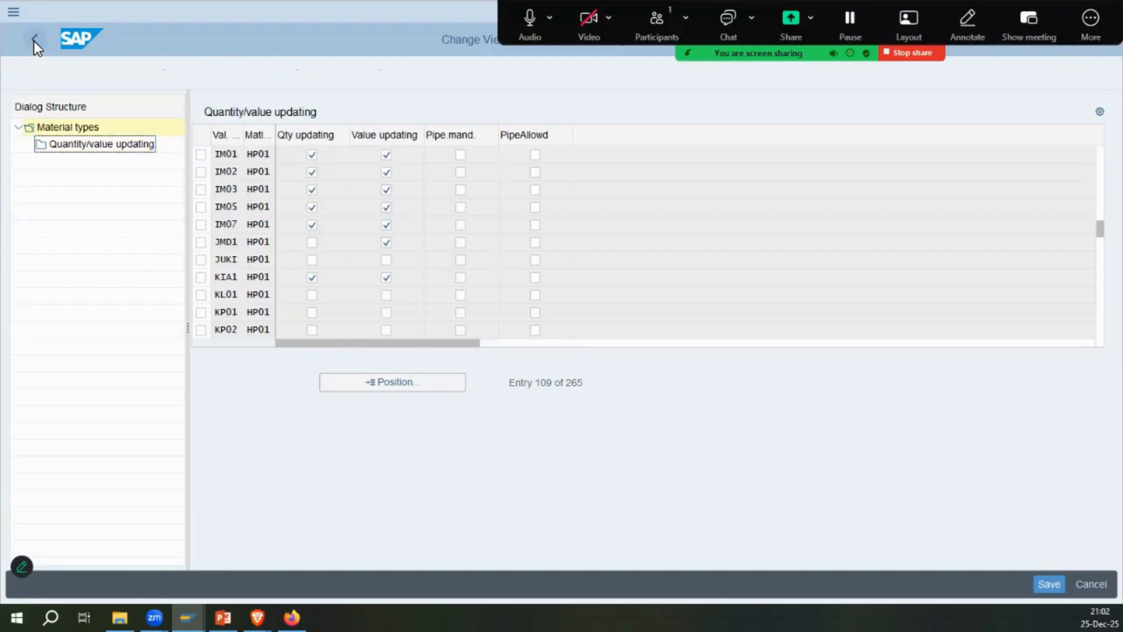
Leave the material type settings, open MM03 in a new session, and switch that session to material creation.
left_click(33, 41)
left_click(213, 329)
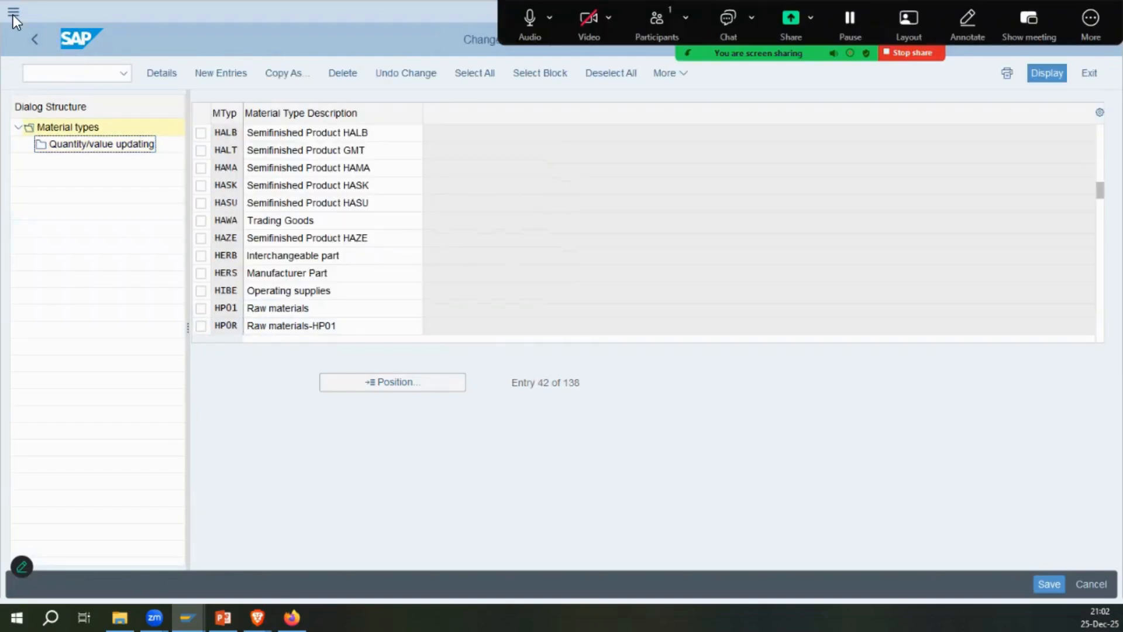
type("/o mm03")
key("Return")
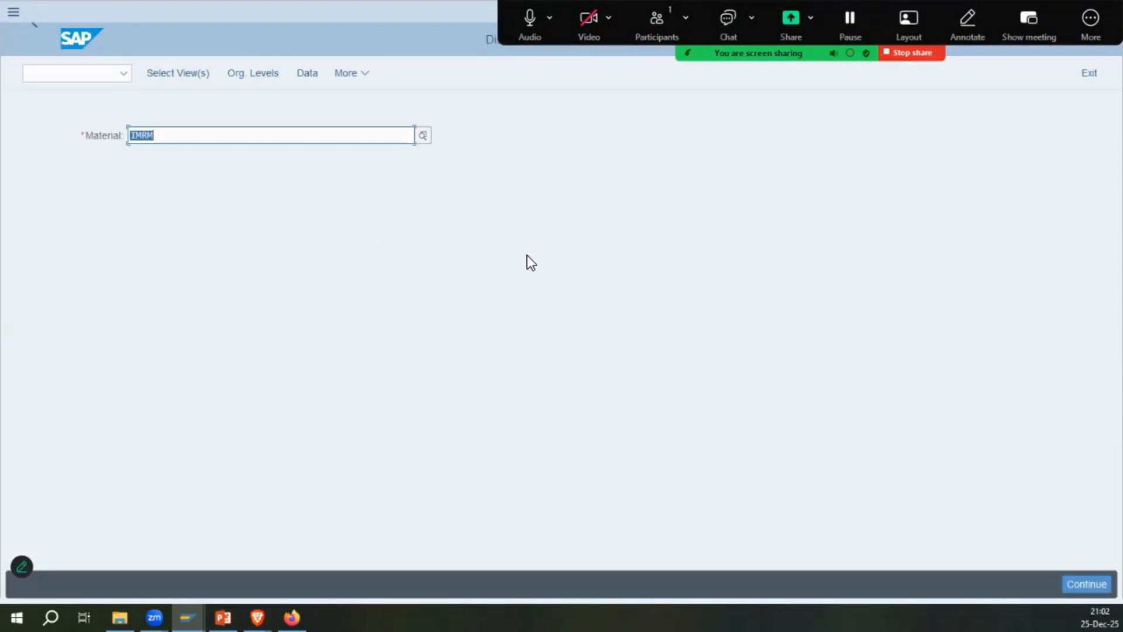
key("ctrl+slash")
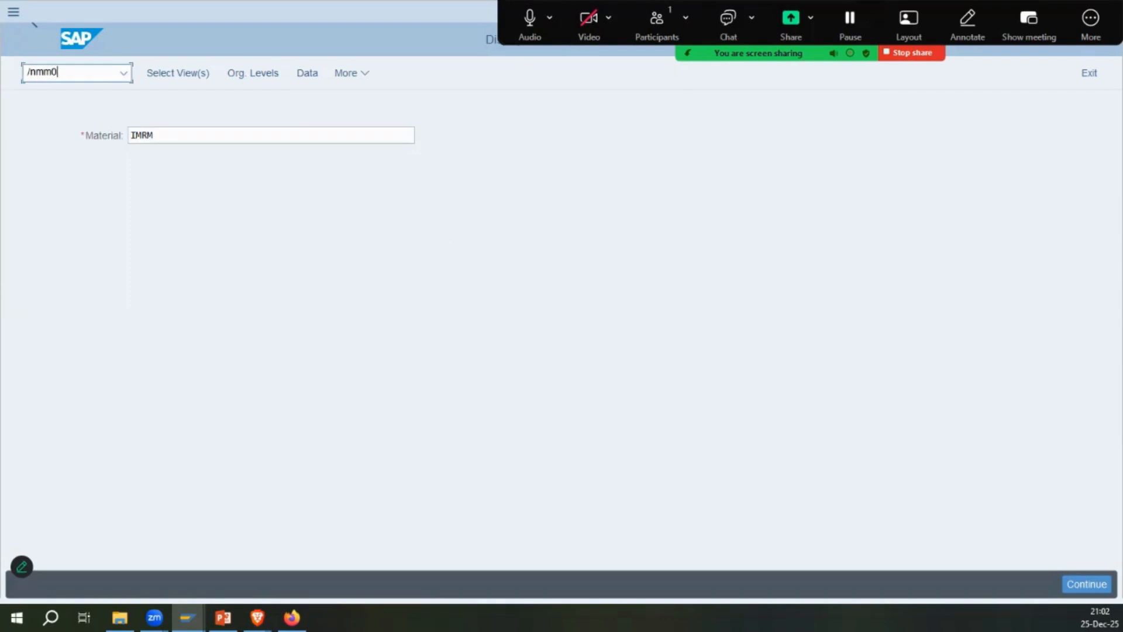
key("Return")
Set the new material's type to Raw materials (ROH-RAW).
left_click(248, 181)
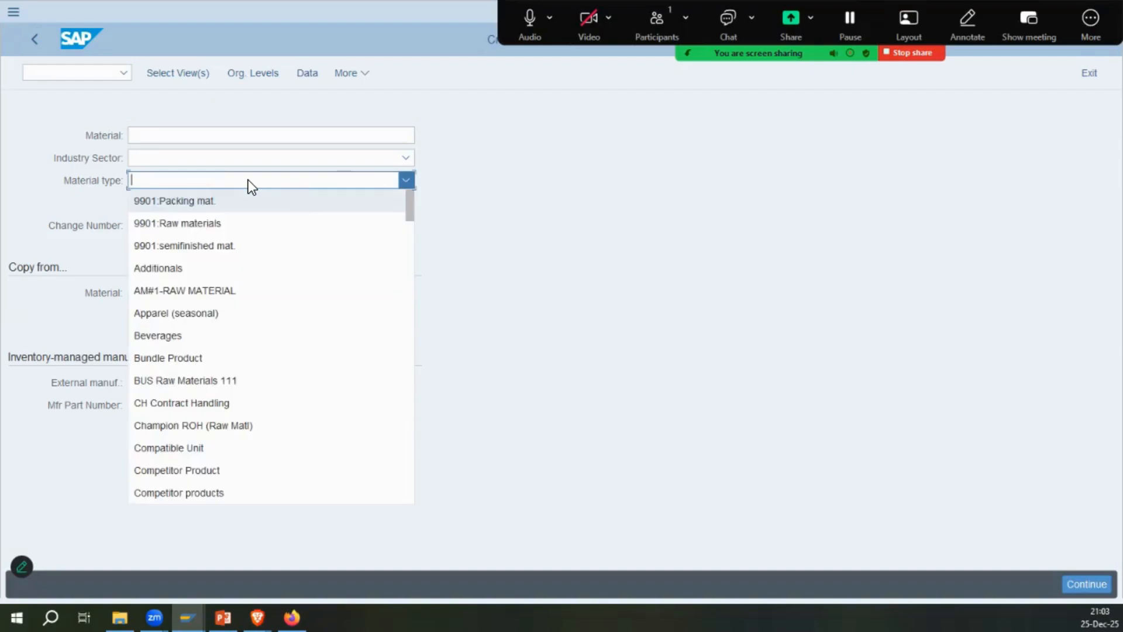
scroll(289, 388, "down", 6)
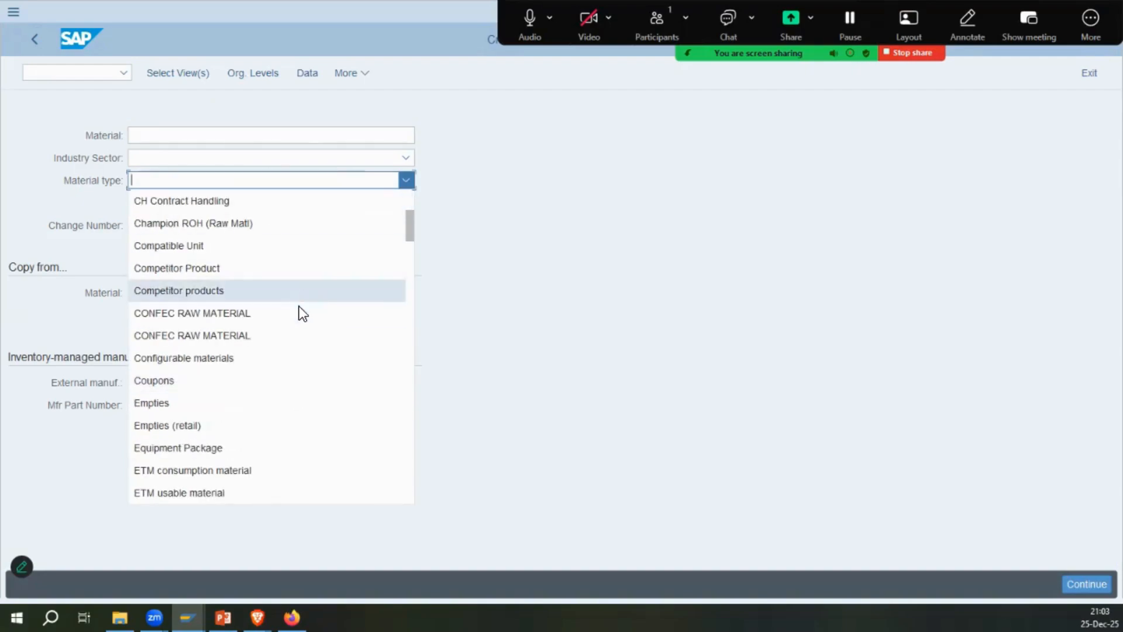
scroll(297, 338, "down", 10)
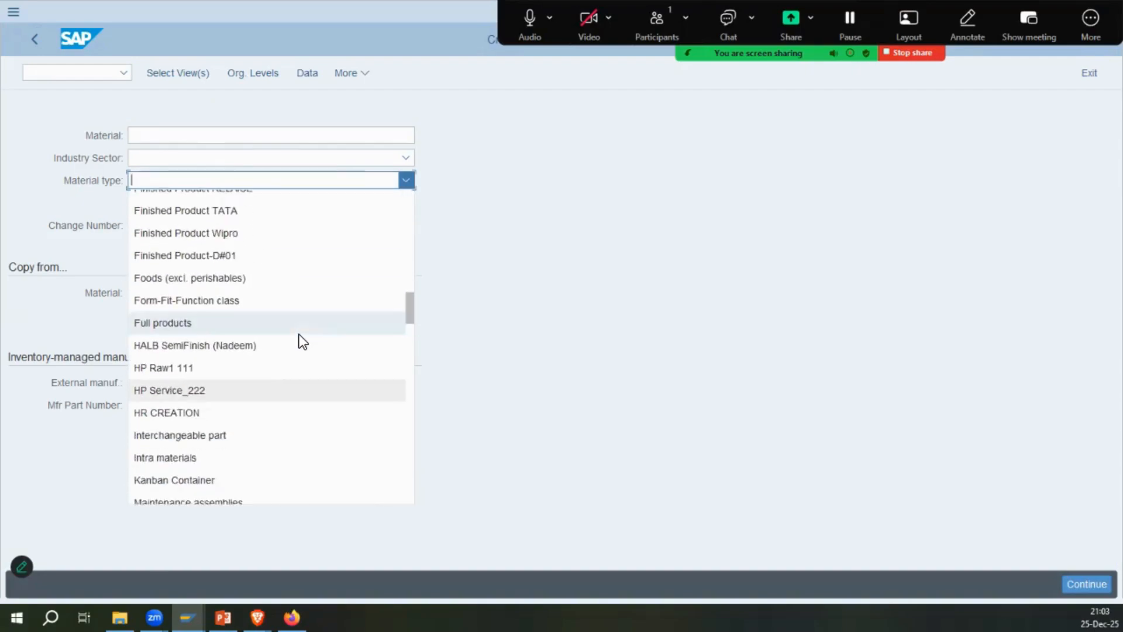
scroll(301, 341, "down", 8)
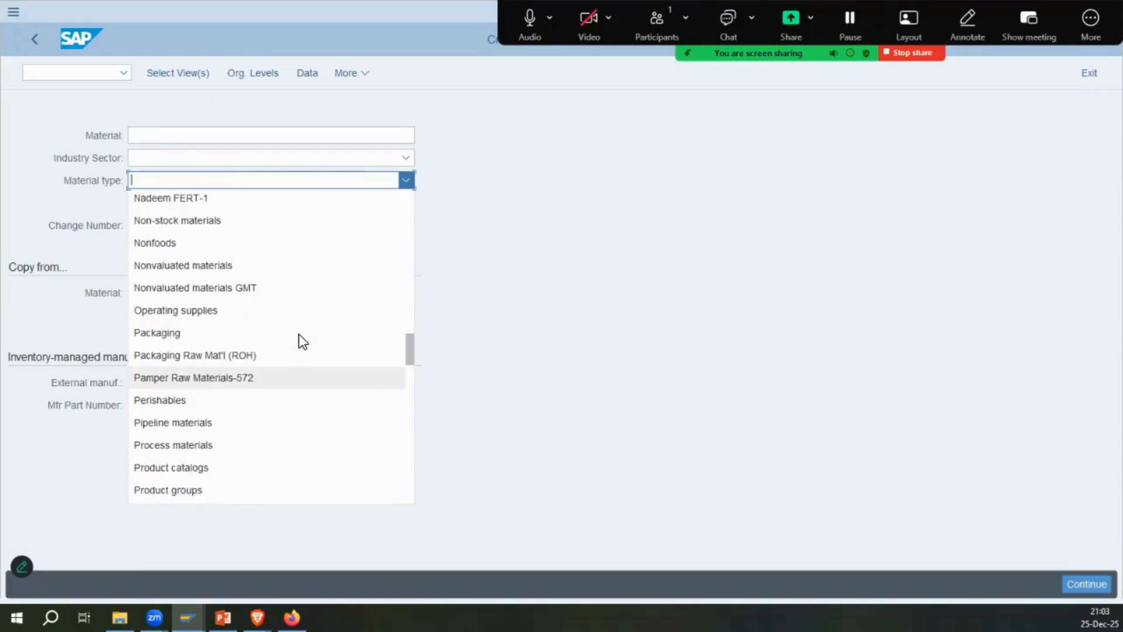
scroll(299, 335, "down", 7)
scroll(299, 335, "up", 2)
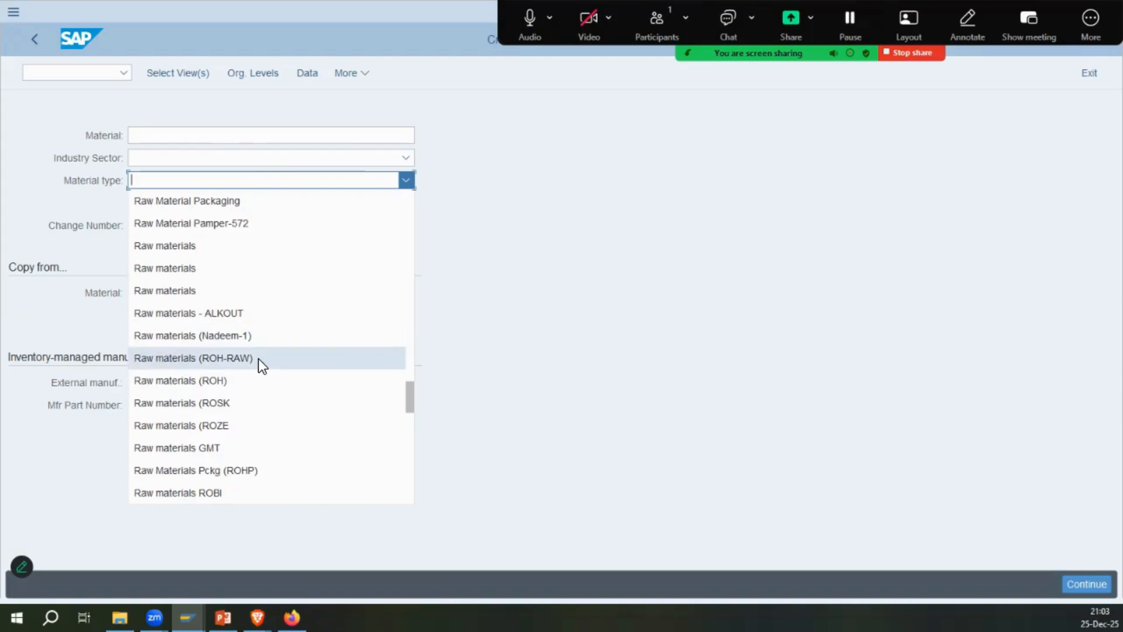
left_click(259, 359)
Name the new material imrm01, copy it from material imrm, and set its industry sector to Mechanical engineering.
left_click(245, 135)
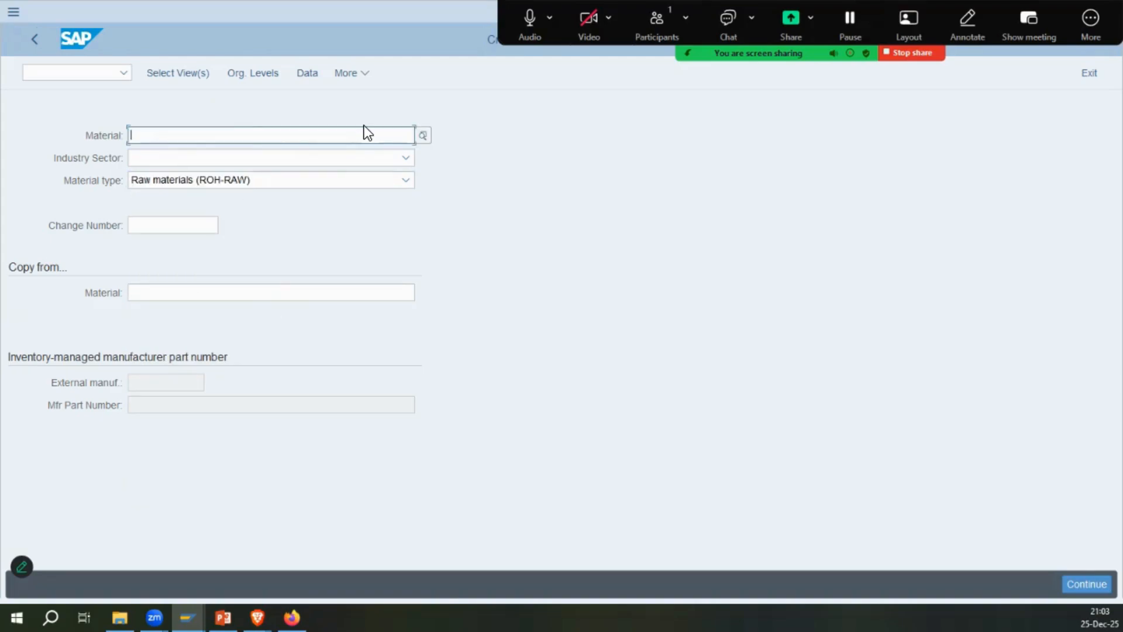
left_click(273, 292)
type("imrm")
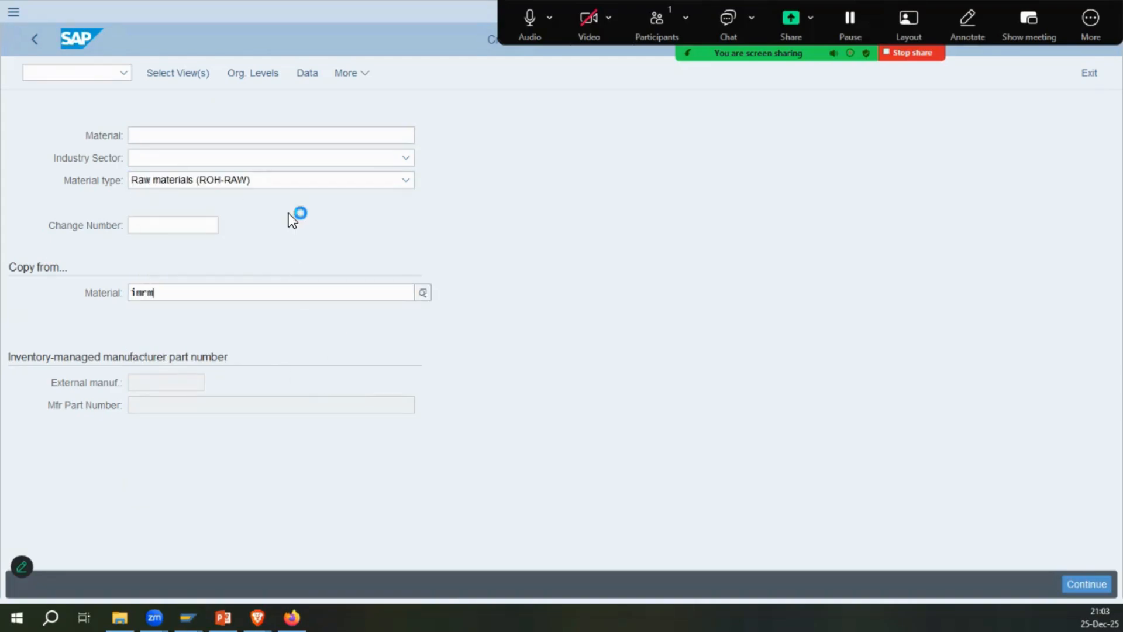
left_click(262, 134)
type("imrm01")
left_click(318, 158)
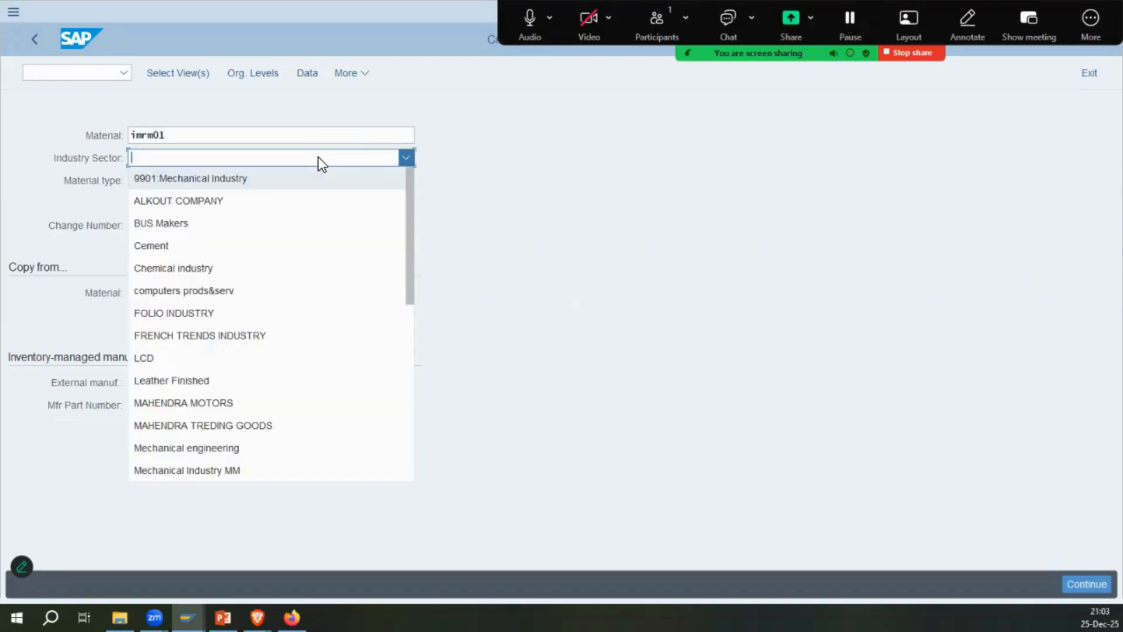
scroll(321, 287, "down", 3)
left_click(301, 304)
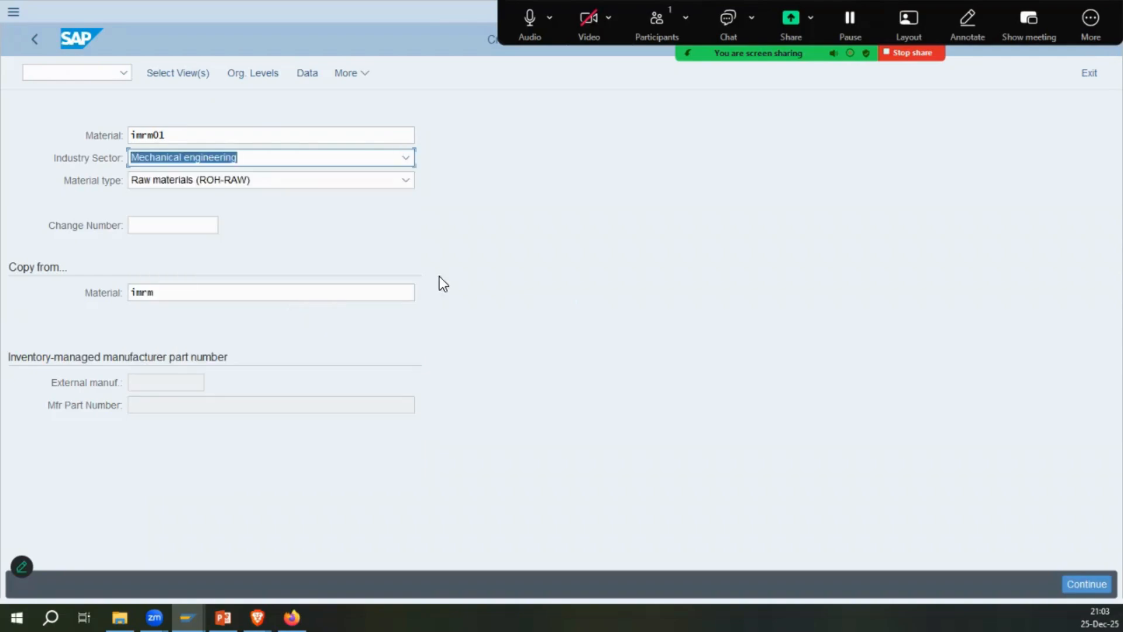
Create the material for plant im01, storage location 3030, sales organization imno and distribution channel i9, and save it.
left_click(177, 72)
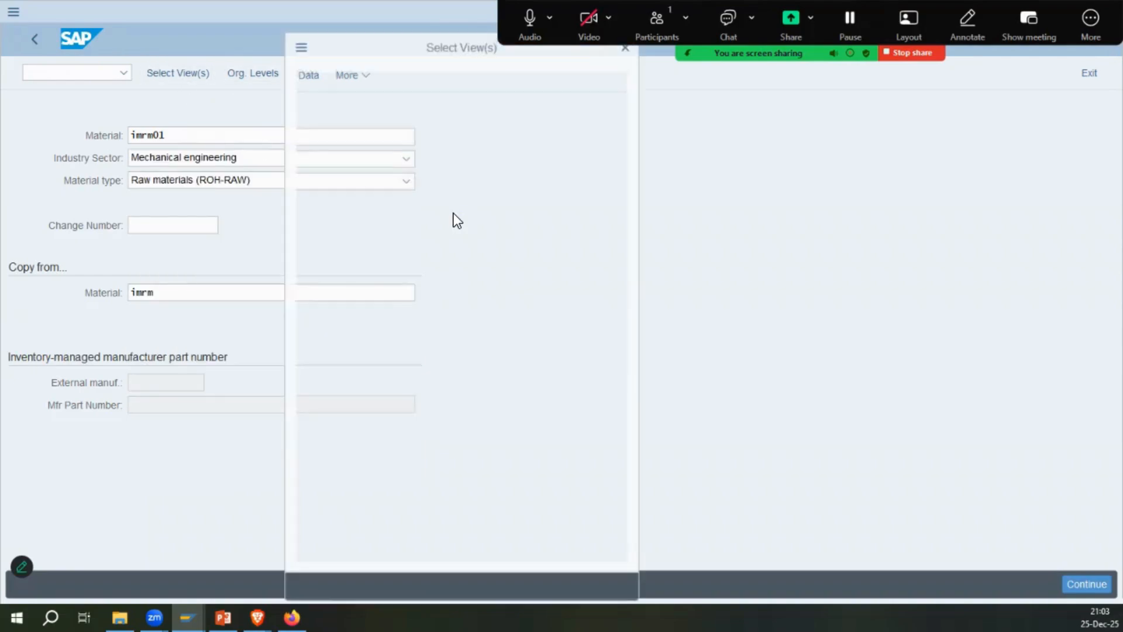
key("Return")
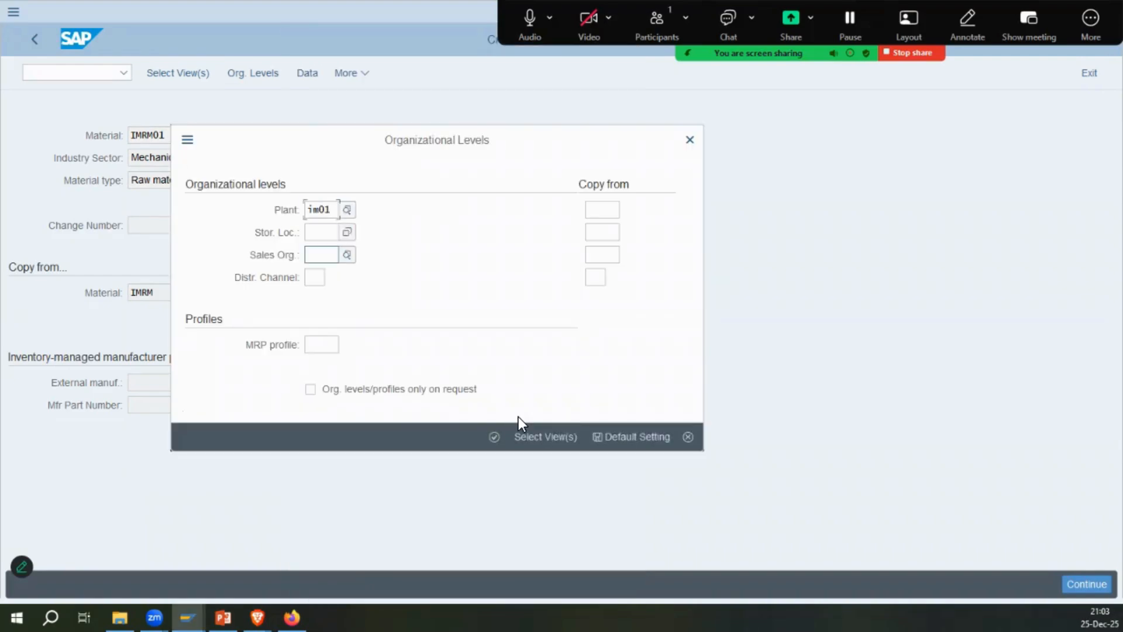
key("shift+Tab")
type("3030")
key("Tab")
type("imno")
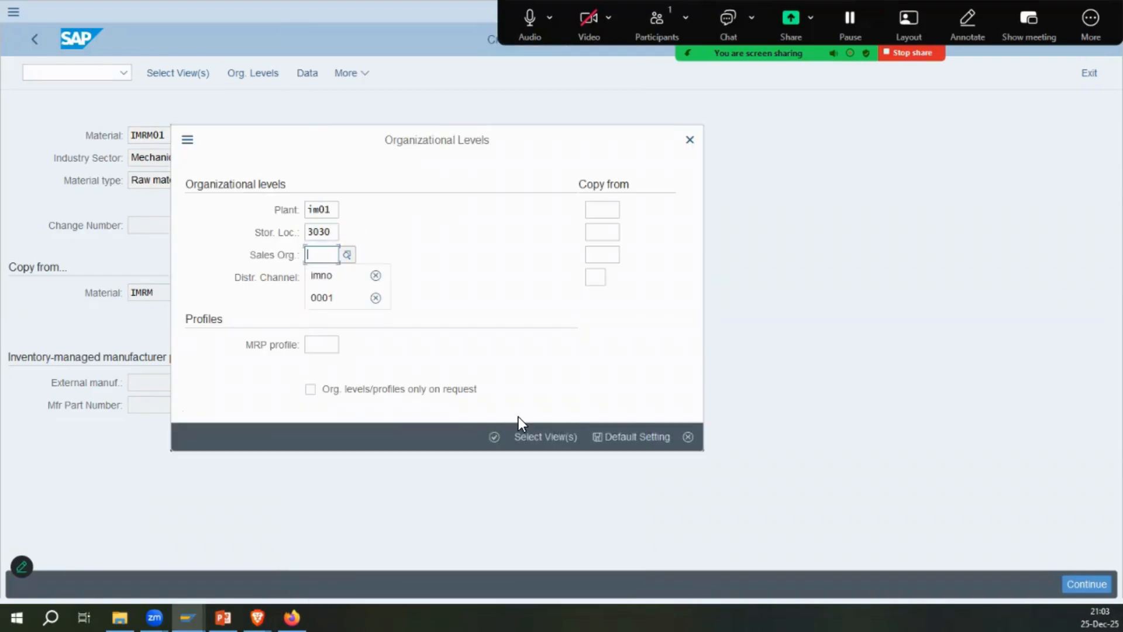
key("Tab")
type("10")
key("Return")
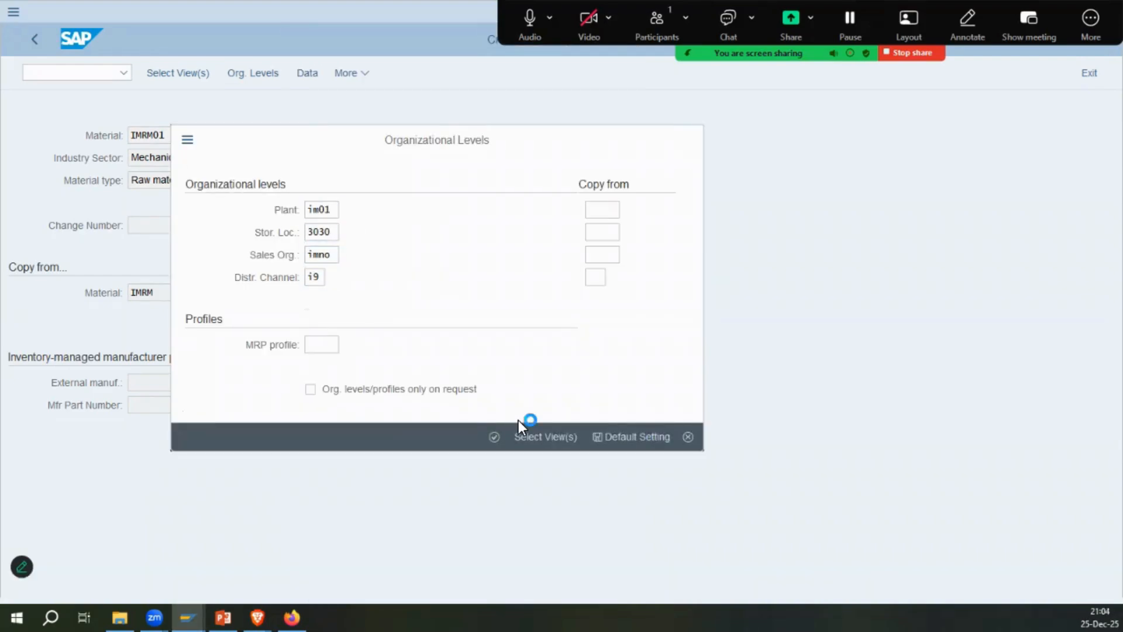
left_click(1095, 584)
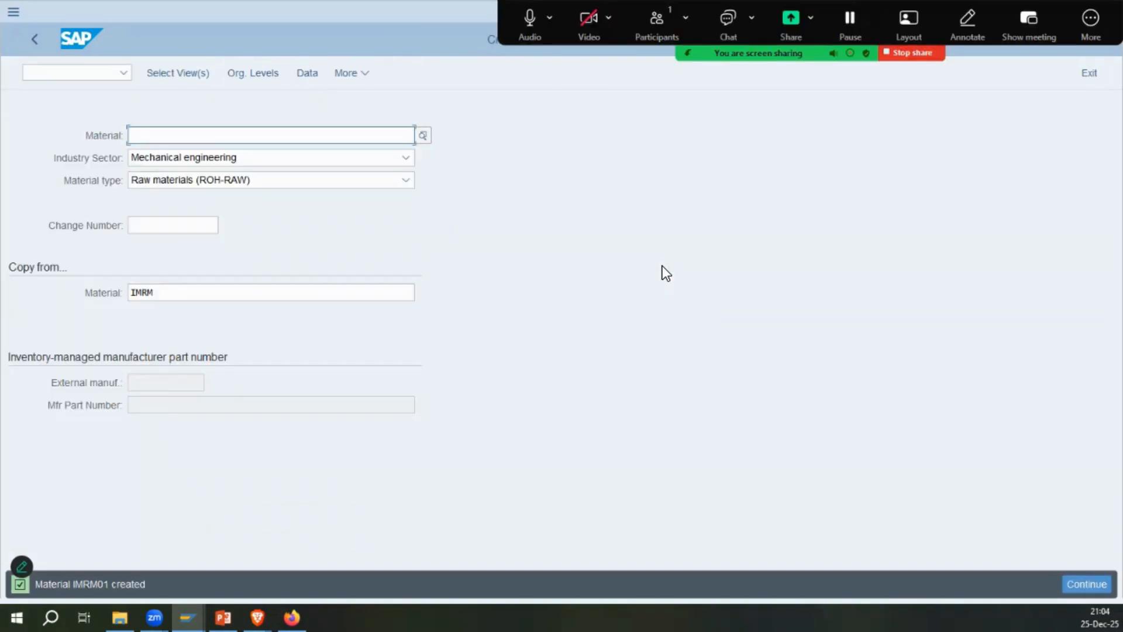
Start a standard purchase order in ME21N for the IMCO vendor with 200 units of material imrm01.
key("ctrl+slash")
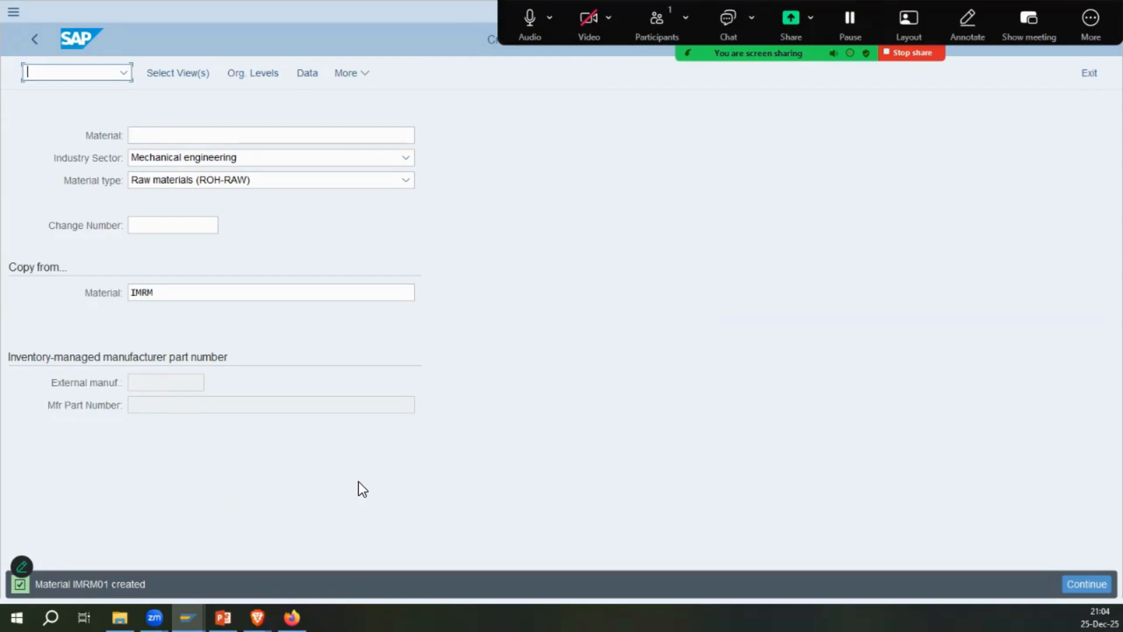
type("/nme21n")
key("Return")
type("9000000")
left_click(432, 403)
type("imrm01")
key("Tab")
key("Tab")
type("200")
key("Tab")
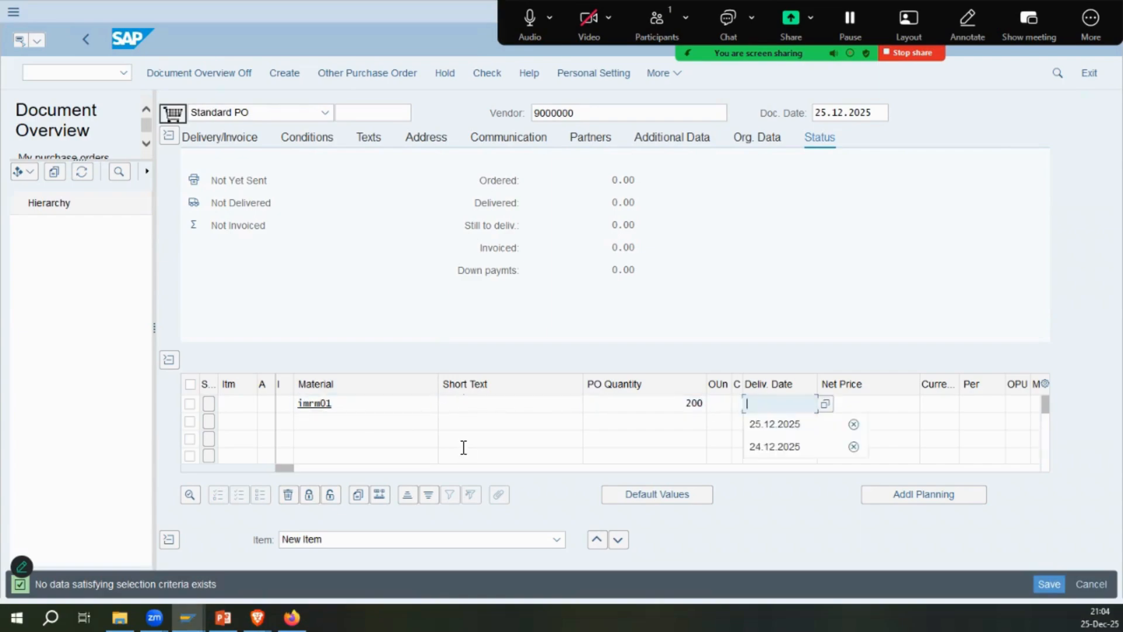
Set the order item's delivery date to 25.12.2025, net price to 200 AED and plant to im01.
key("Down")
key("Tab")
type("200")
key("Tab")
type("aed")
key("Tab")
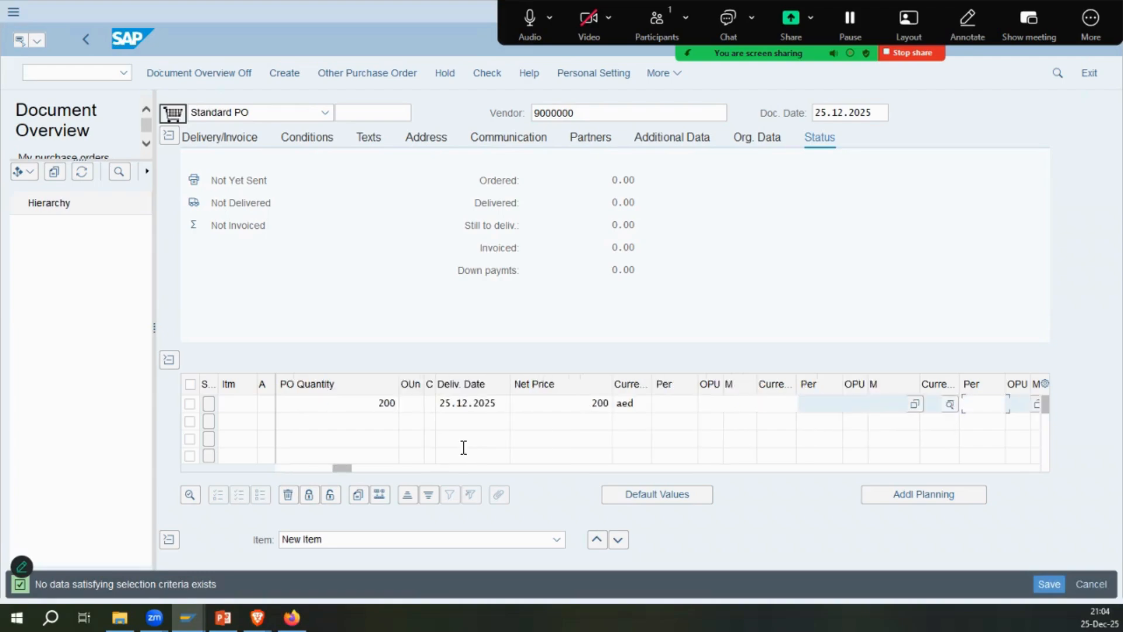
type("im01")
key("Tab")
type("im01")
key("Tab")
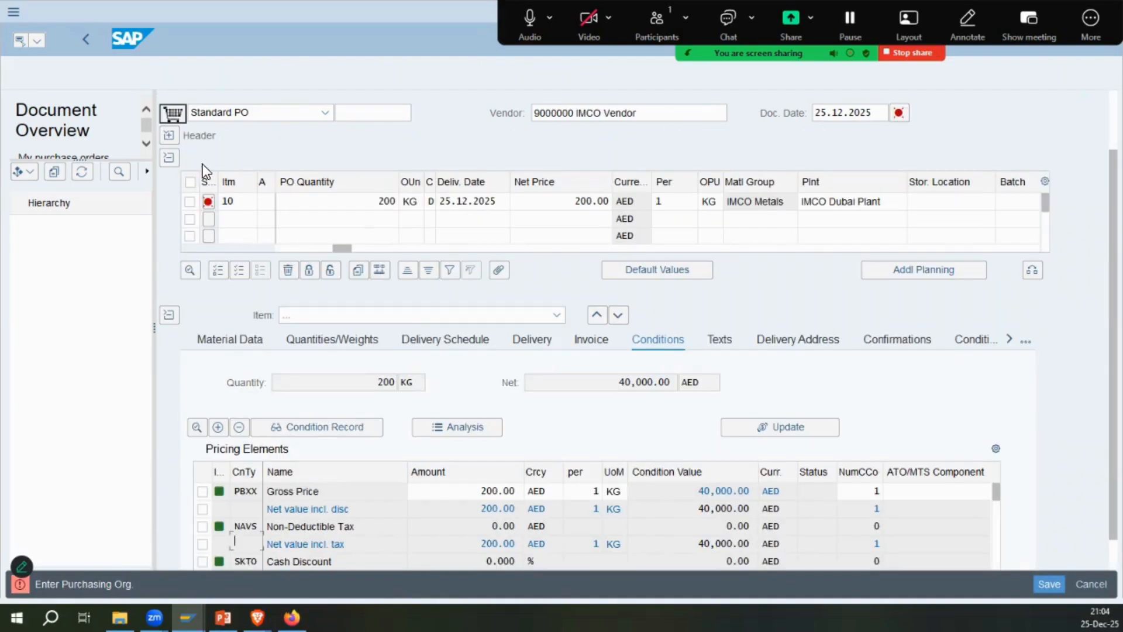
Enter purchasing organization im00 and purchasing group img, and check the details of the purchasing message for IMRM01.
key("Return")
type("im00")
key("Tab")
type("img")
key("Return")
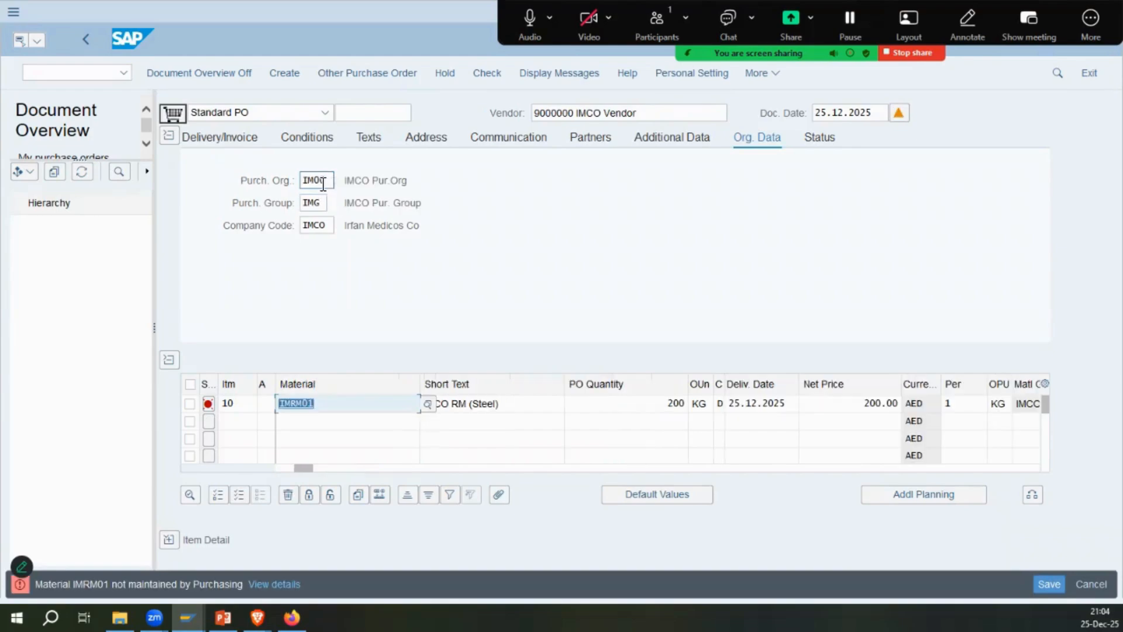
key("Return")
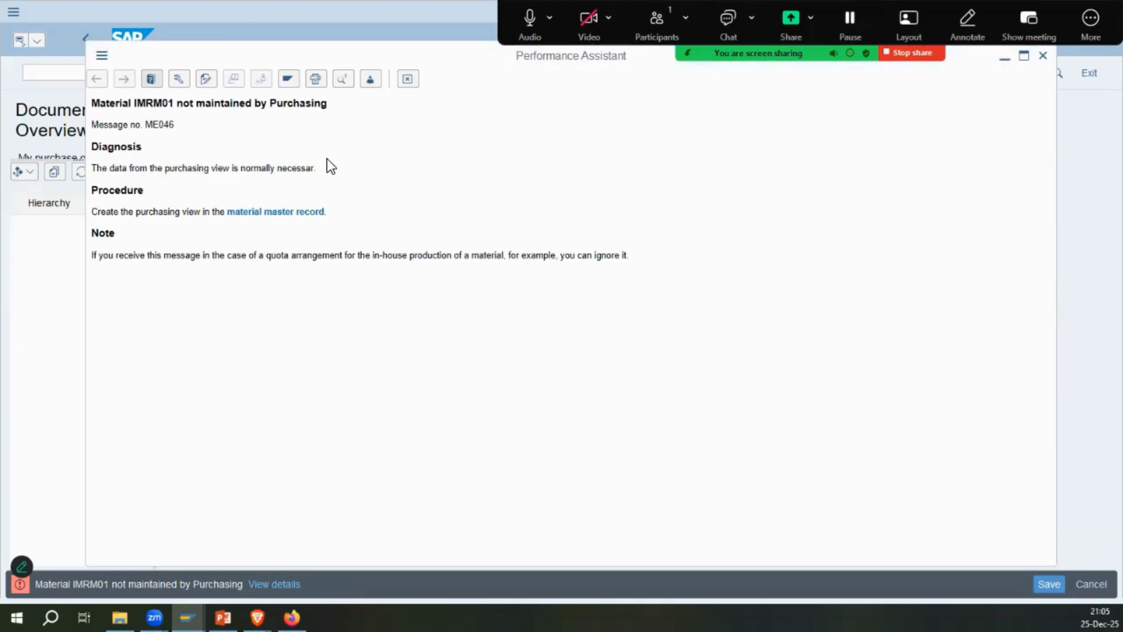
left_click(409, 80)
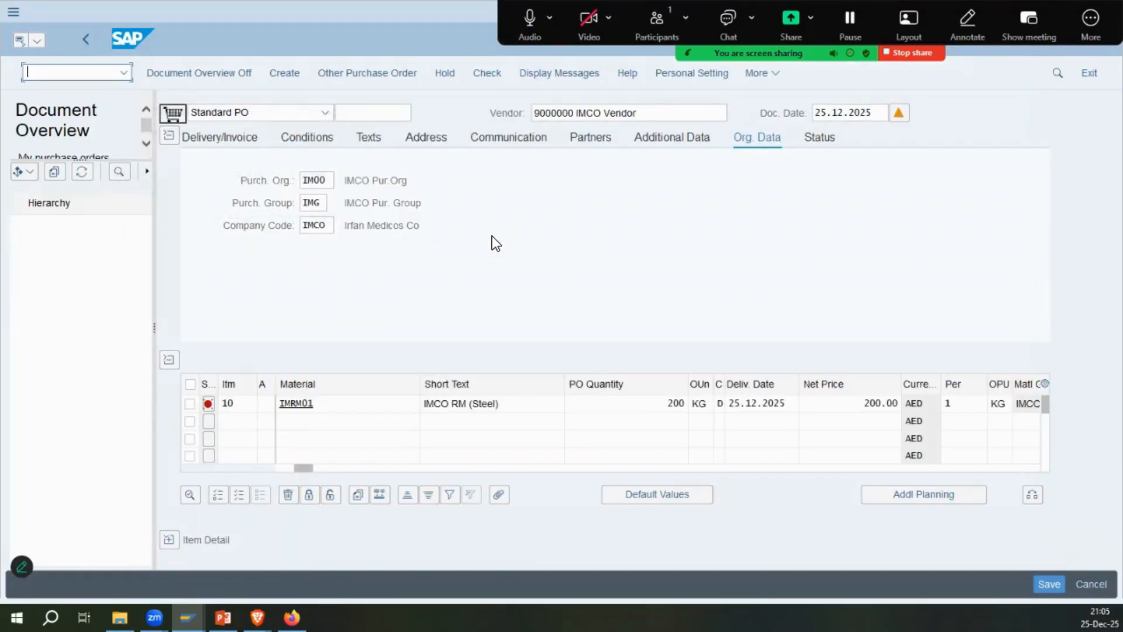
Leave the purchase order, list the extendable views of material imrm01 in MM50, and start maintaining them.
type("/nmm50")
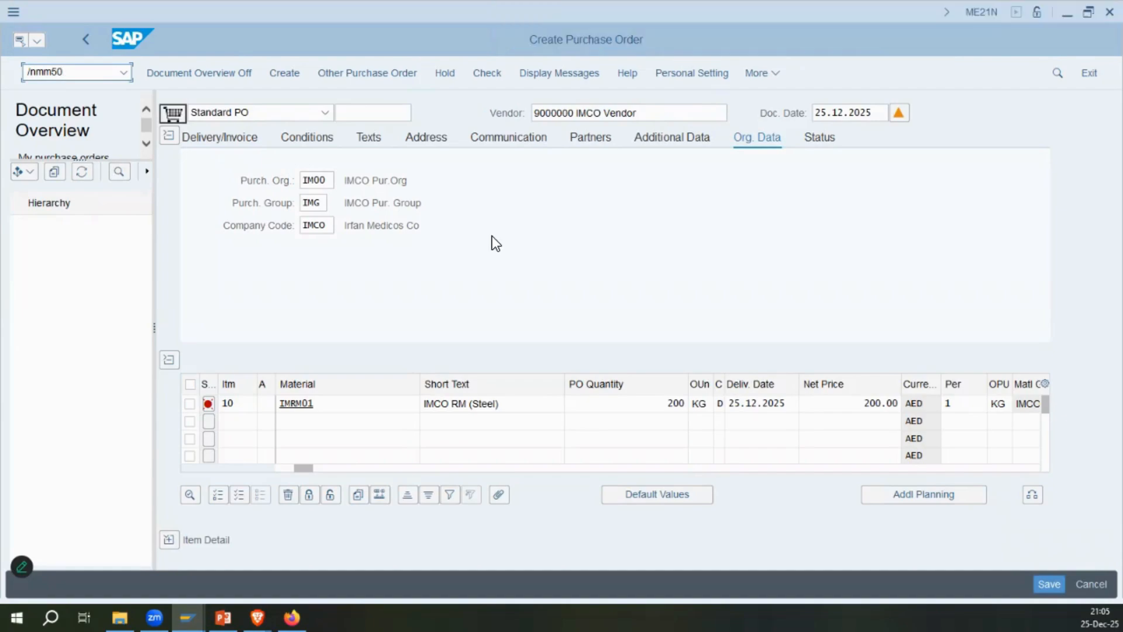
key("Return")
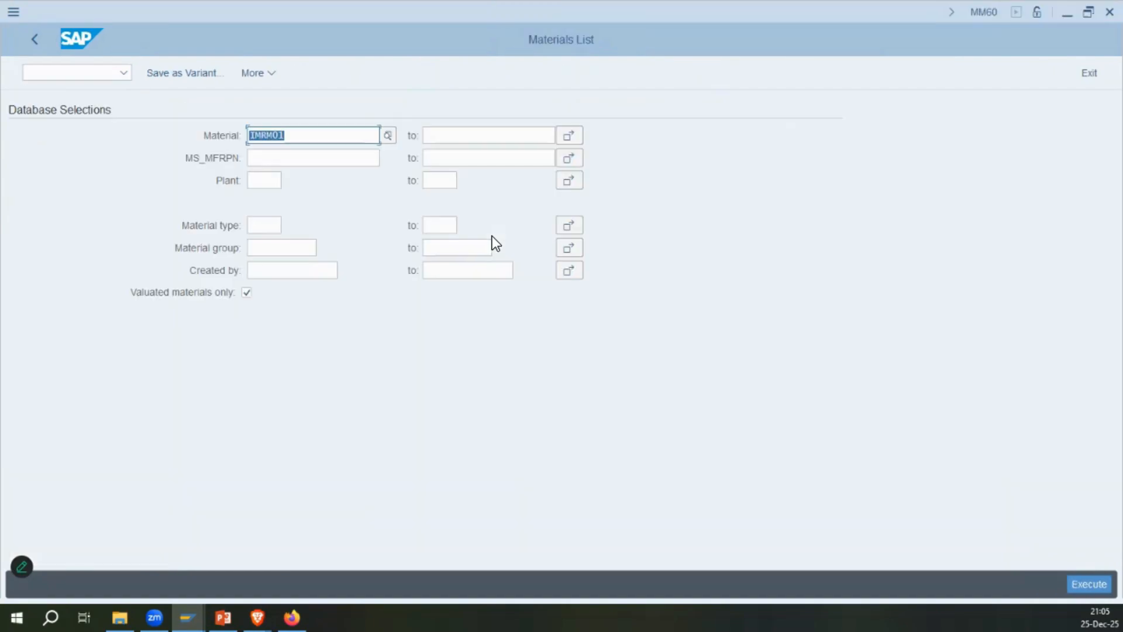
type("/nmm50")
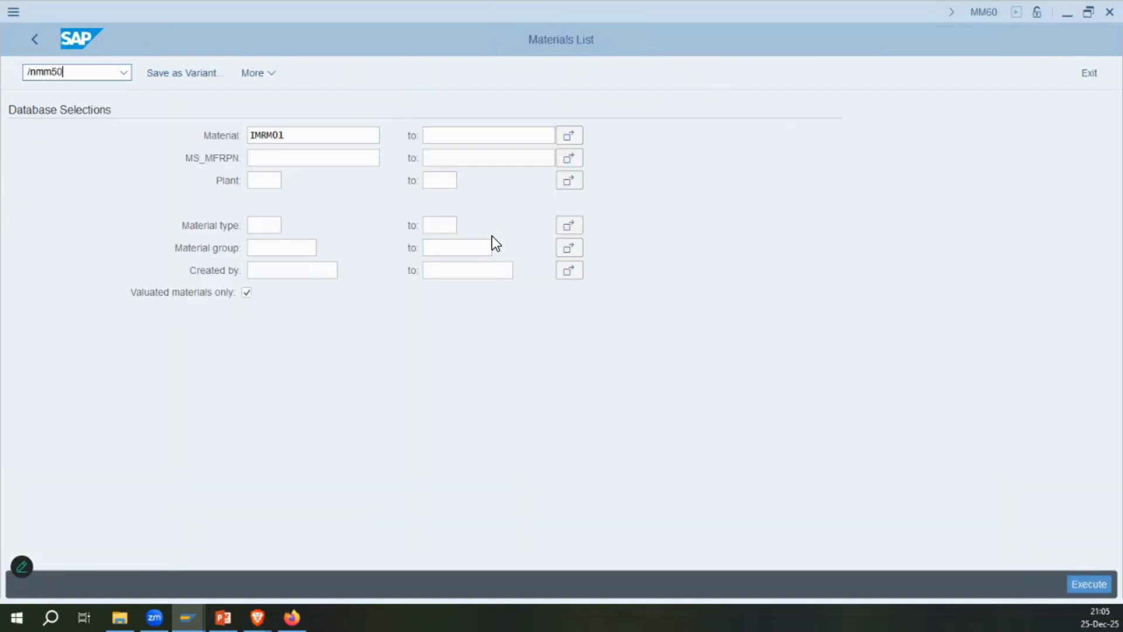
key("Return")
left_click(289, 269)
type("imrm01")
key("Return")
key("F8")
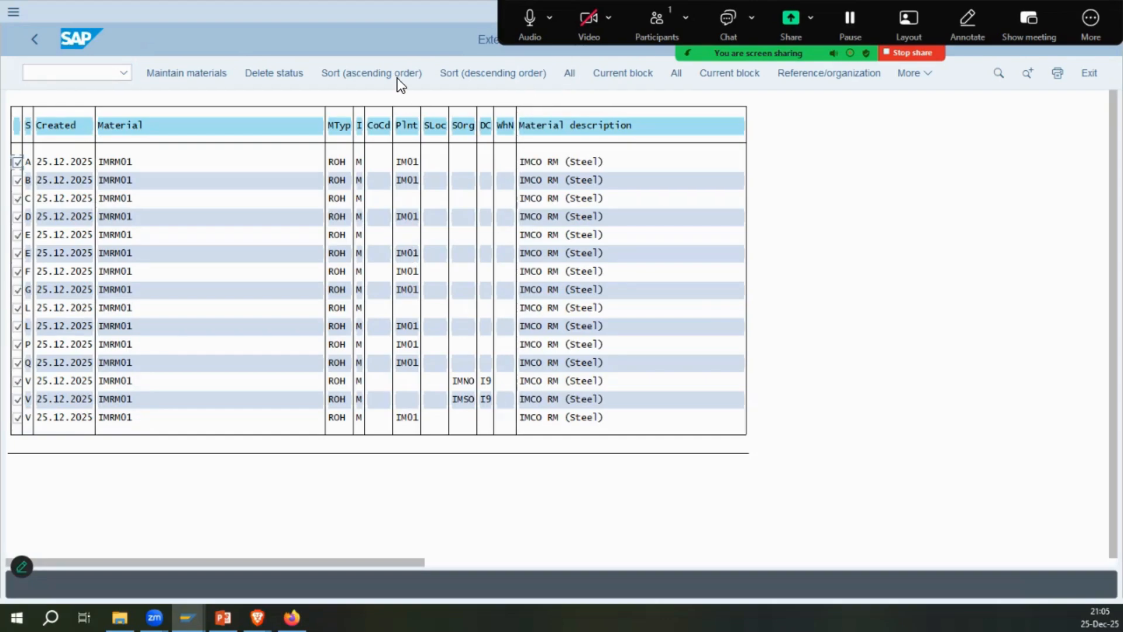
left_click(170, 74)
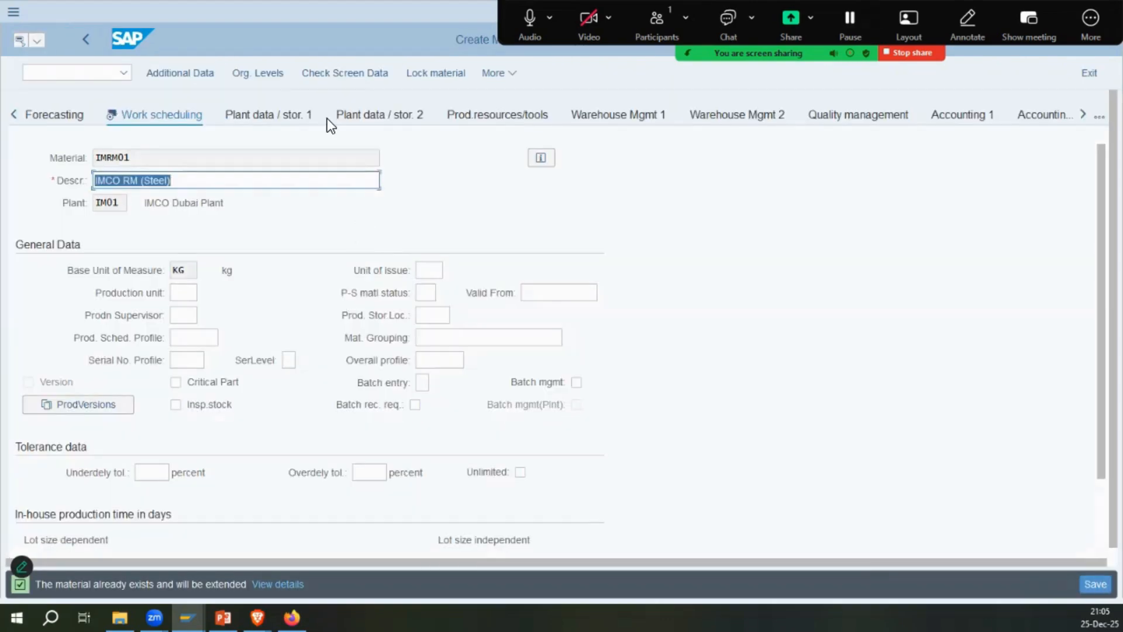
In the Purchasing view of IMRM01, set the purchasing group to IMG and the purchasing value key to 2.
left_click(14, 115)
left_click(13, 115)
left_click(13, 115)
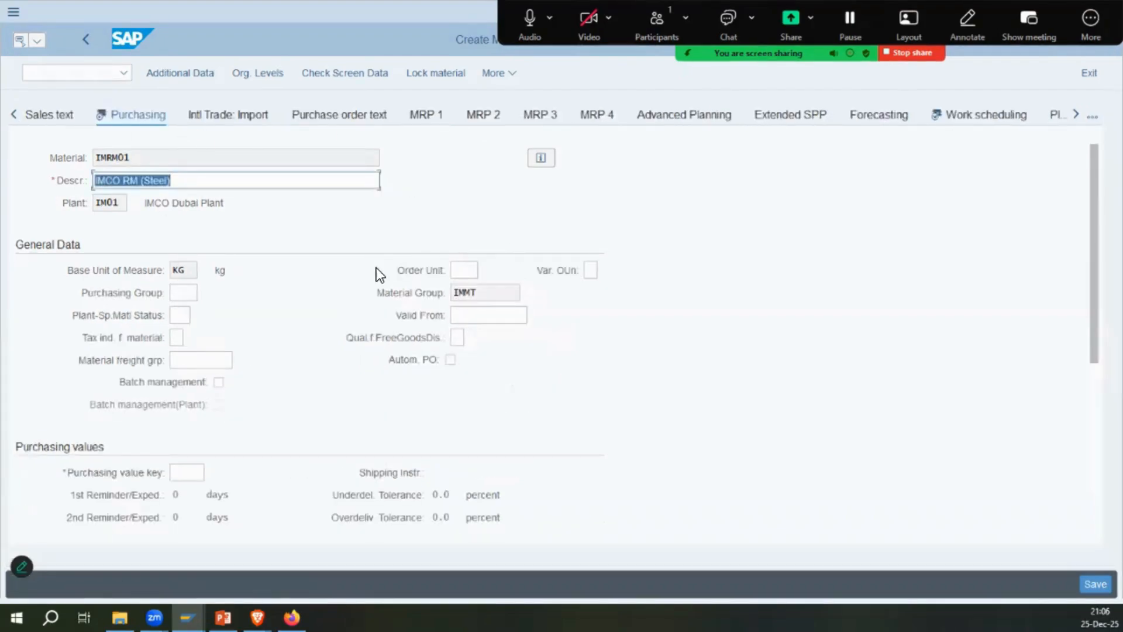
left_click(461, 271)
left_click(468, 316)
left_click(186, 293)
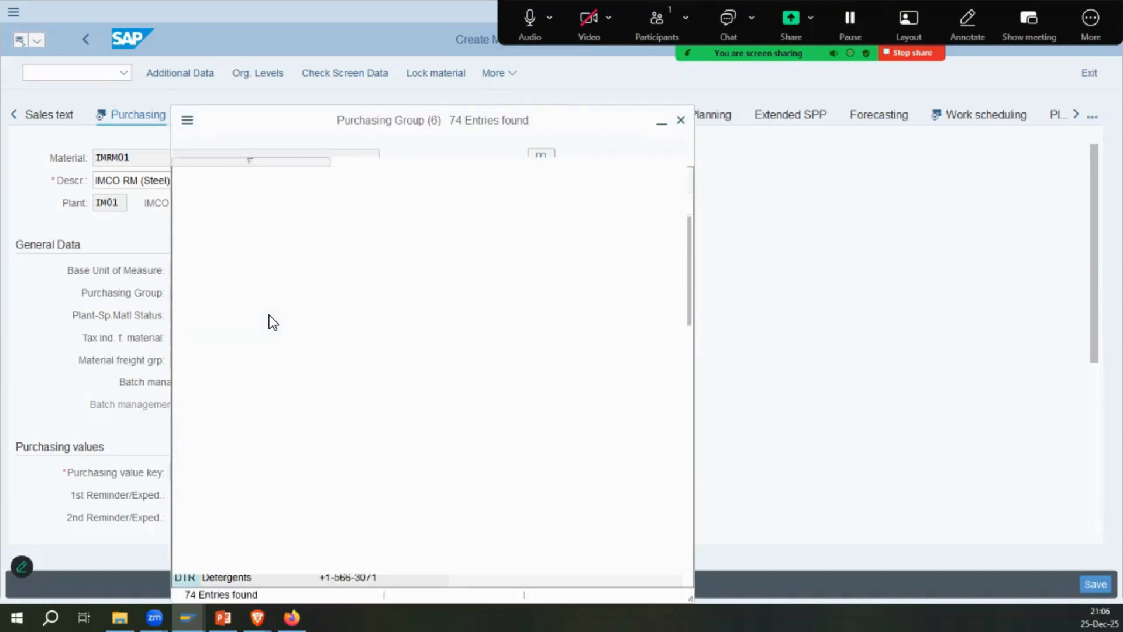
scroll(269, 315, "down", 6)
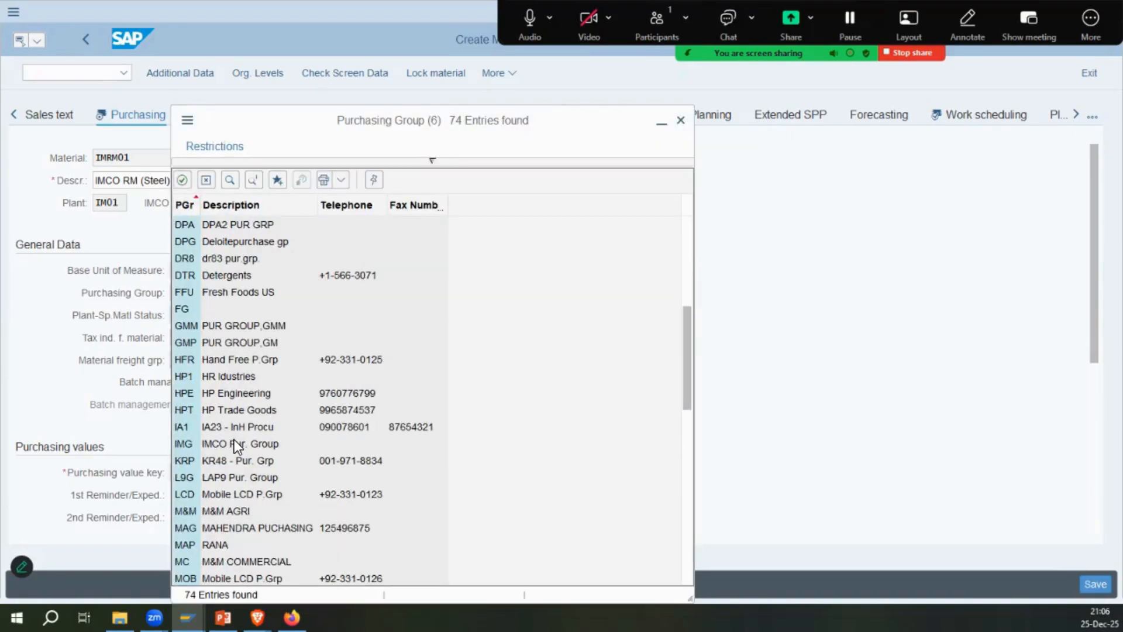
double_click(234, 443)
left_click(189, 473)
left_click(182, 492)
left_click(591, 270)
key("Tab")
key("Tab")
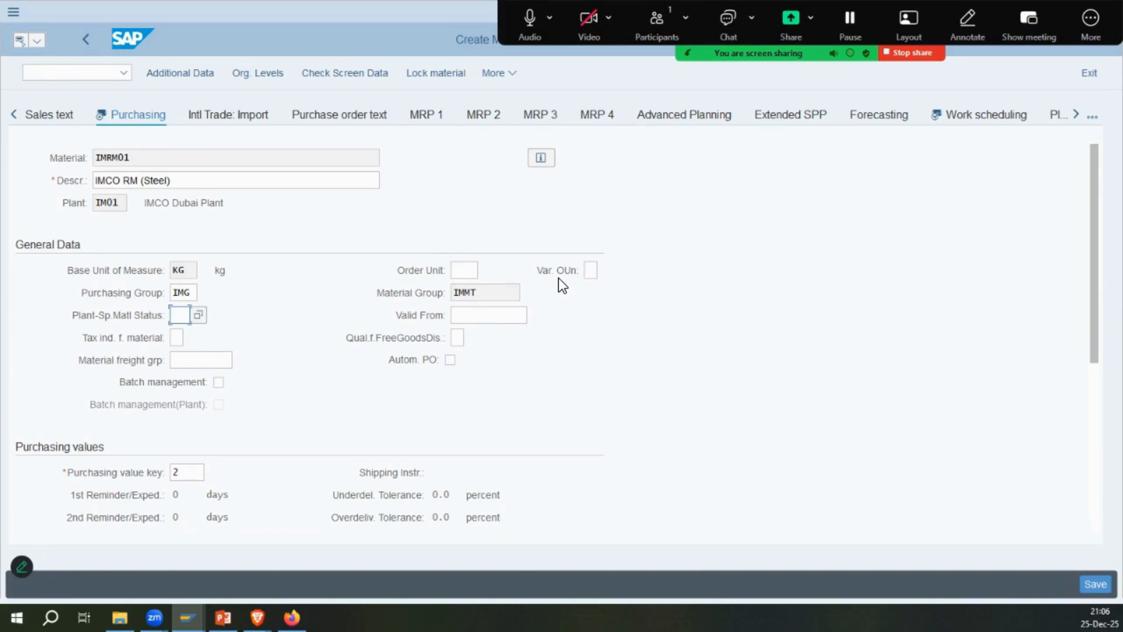
Extend IMRM01 to the MRP views with storage location 3030, and set the MRP type to ND.
left_click(434, 114)
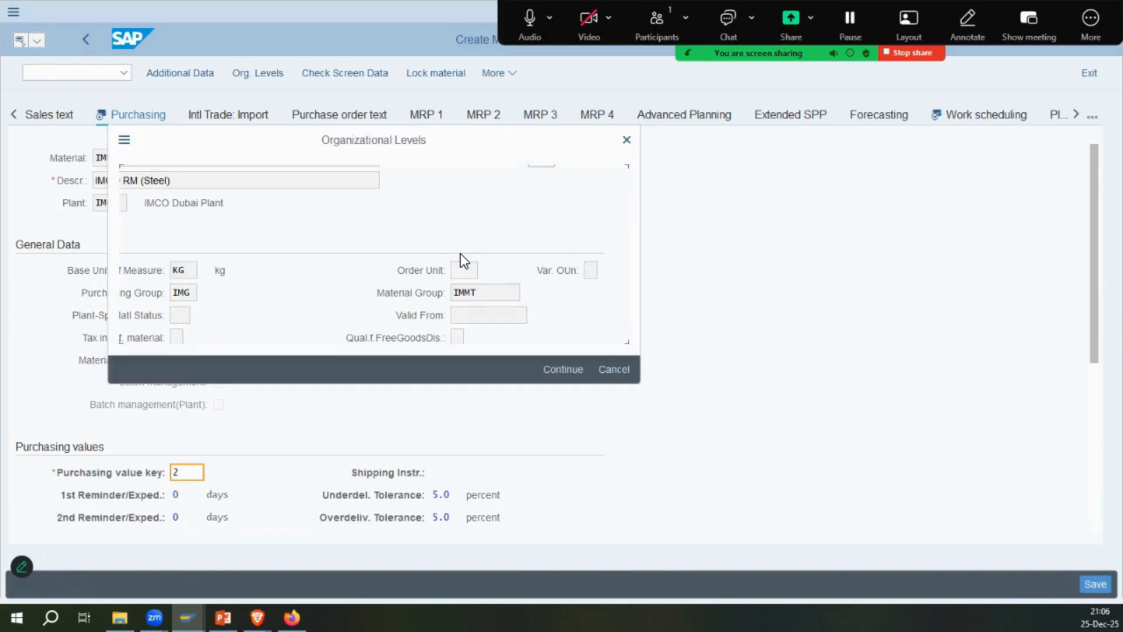
left_click(252, 235)
key("Down")
key("Return")
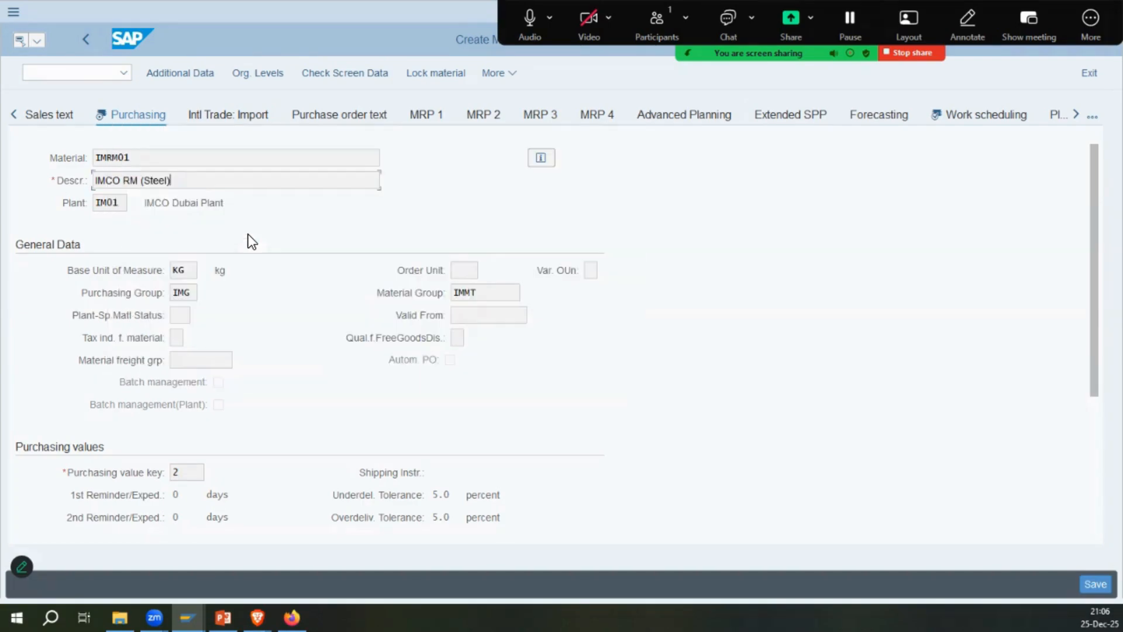
left_click(179, 382)
type("ND")
key("Return")
left_click(180, 293)
key("Return")
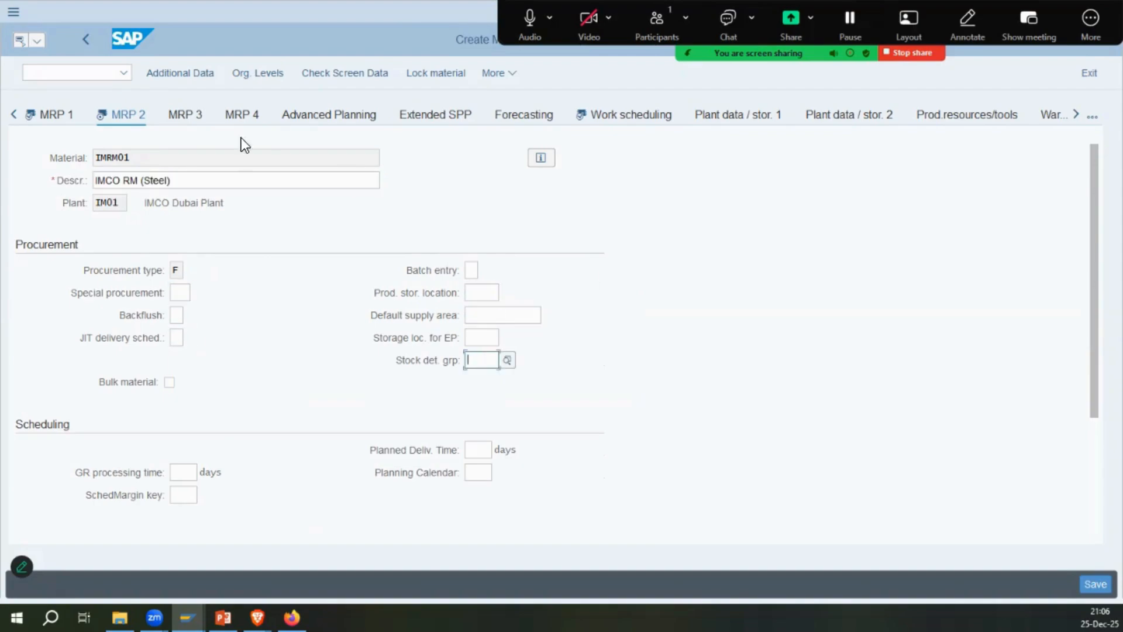
Set the MRP 3 availability check to KP, and look up the individual/collective requirement options in MRP 4.
left_click(376, 269)
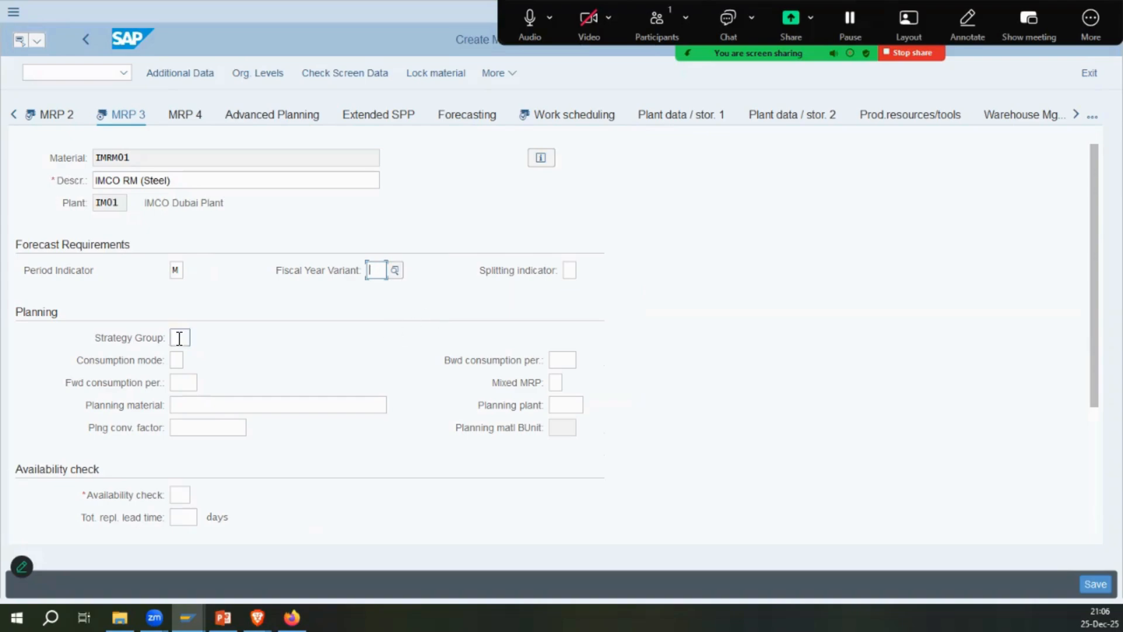
left_click(181, 494)
type("KP")
key("Return")
left_click(177, 292)
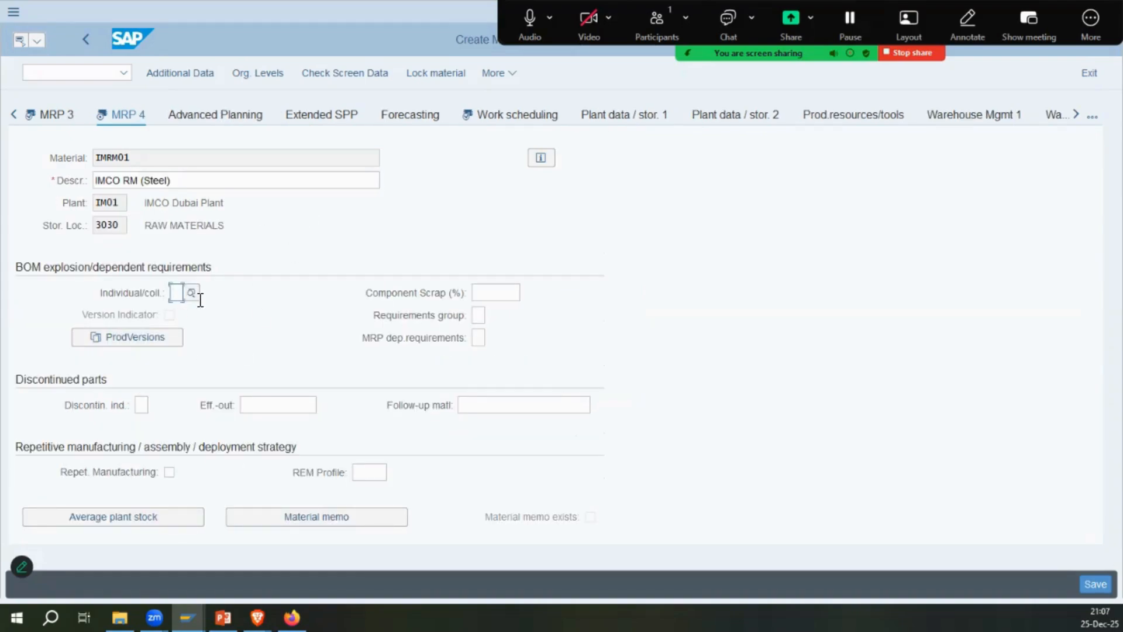
key("F4")
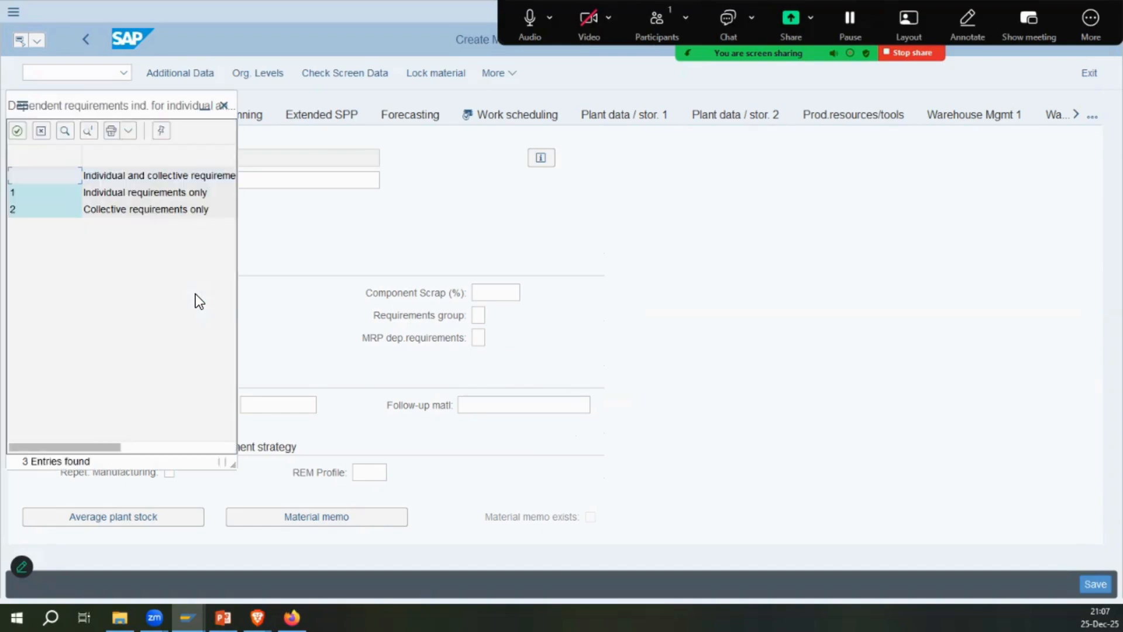
left_click(224, 106)
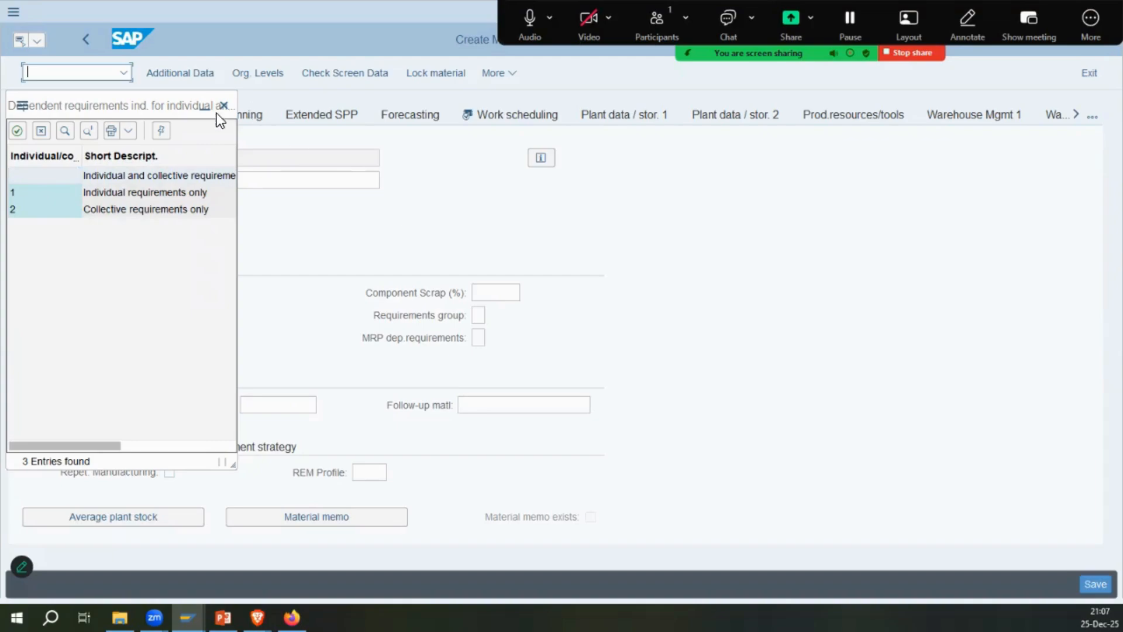
Continue past the Plant data / stor. 1 and 2 views of IMRM01 to Accounting 1, and set the valuation class to 3000.
left_click(659, 115)
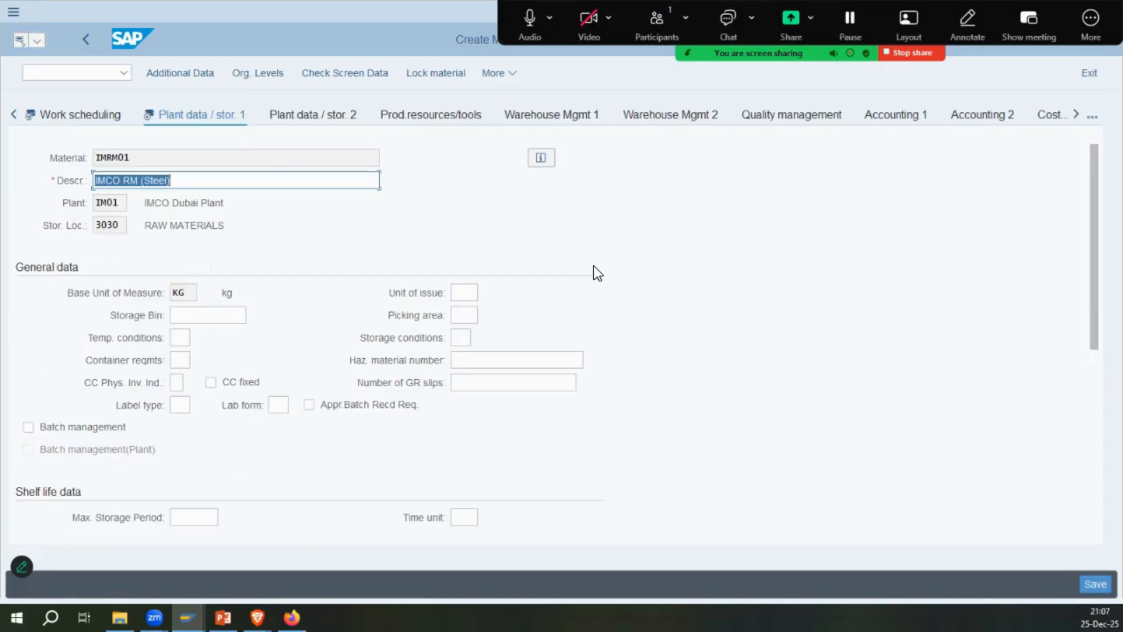
left_click(278, 116)
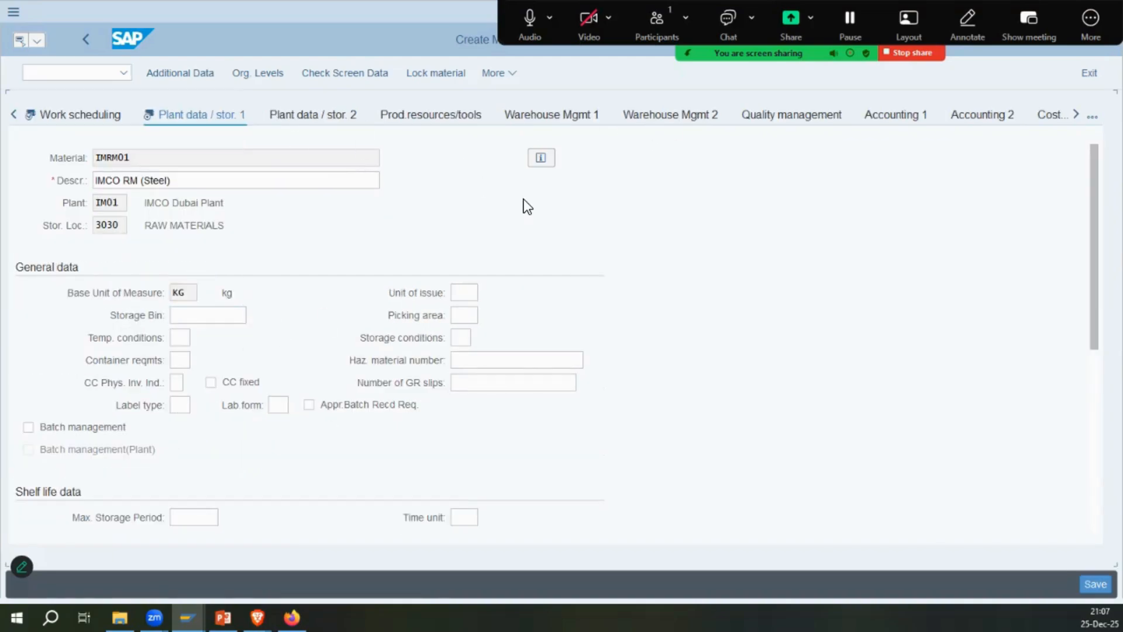
left_click(793, 116)
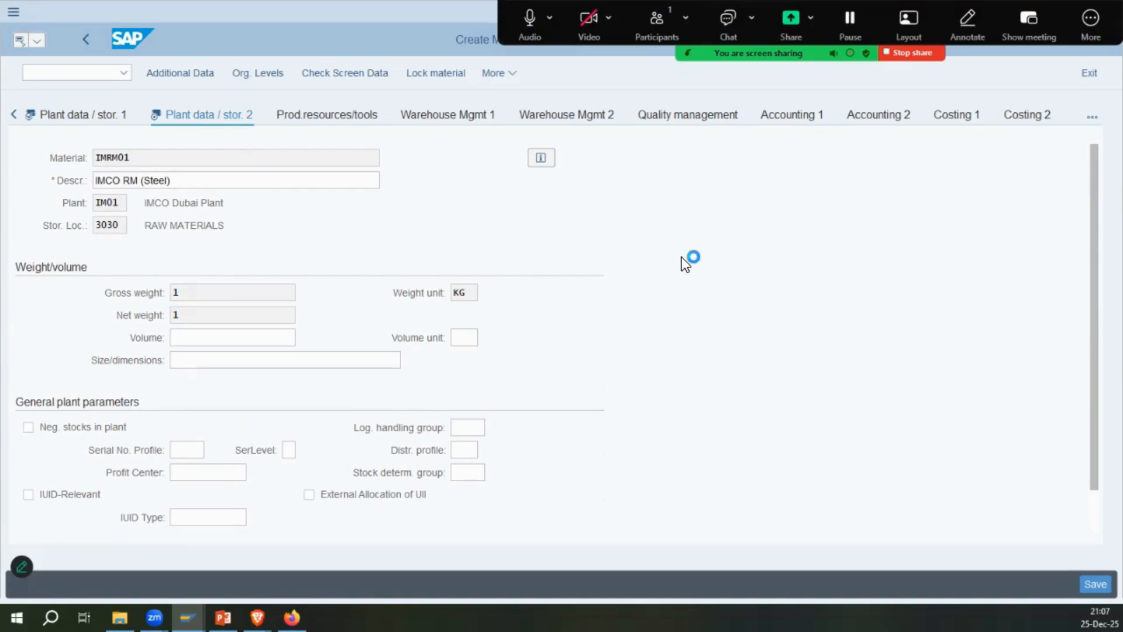
left_click(331, 385)
left_click(170, 360)
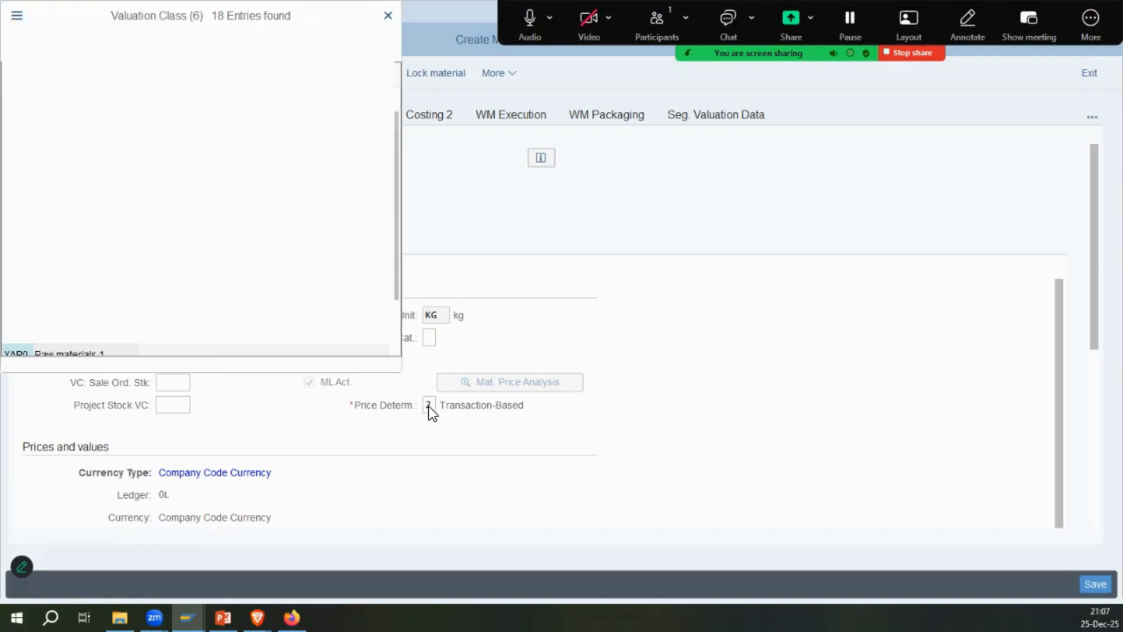
left_click(69, 188)
double_click(69, 189)
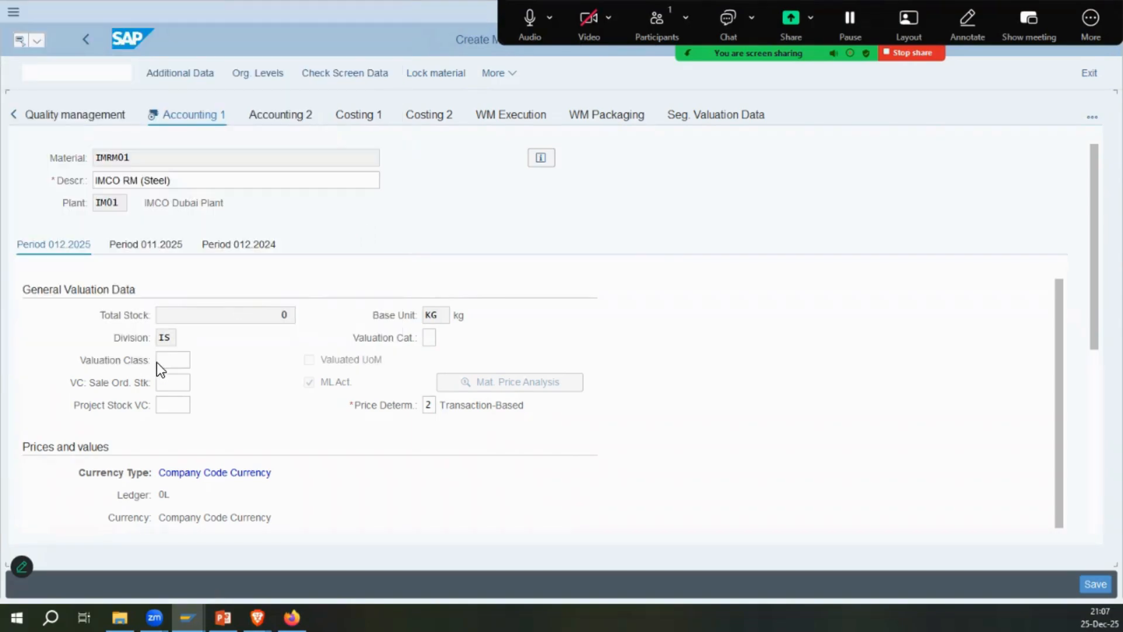
In Accounting 1 of IMRM01, set the standard price to 190 and the per. unit price to 191.
scroll(313, 325, "down", 6)
scroll(313, 325, "up", 6)
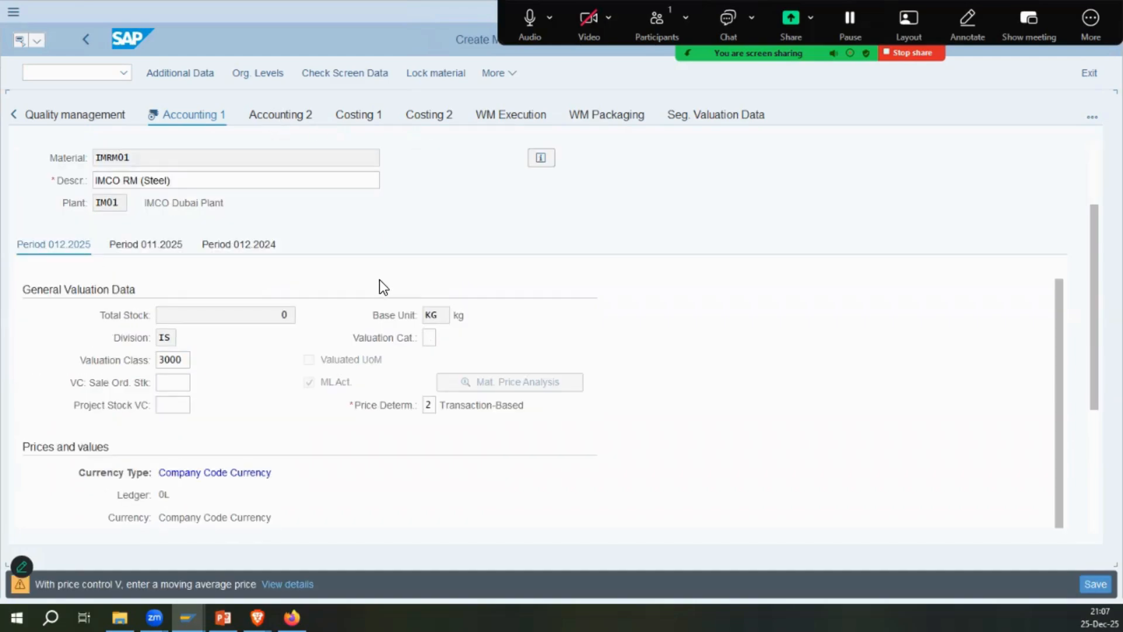
scroll(383, 272, "down", 3)
scroll(195, 441, "down", 3)
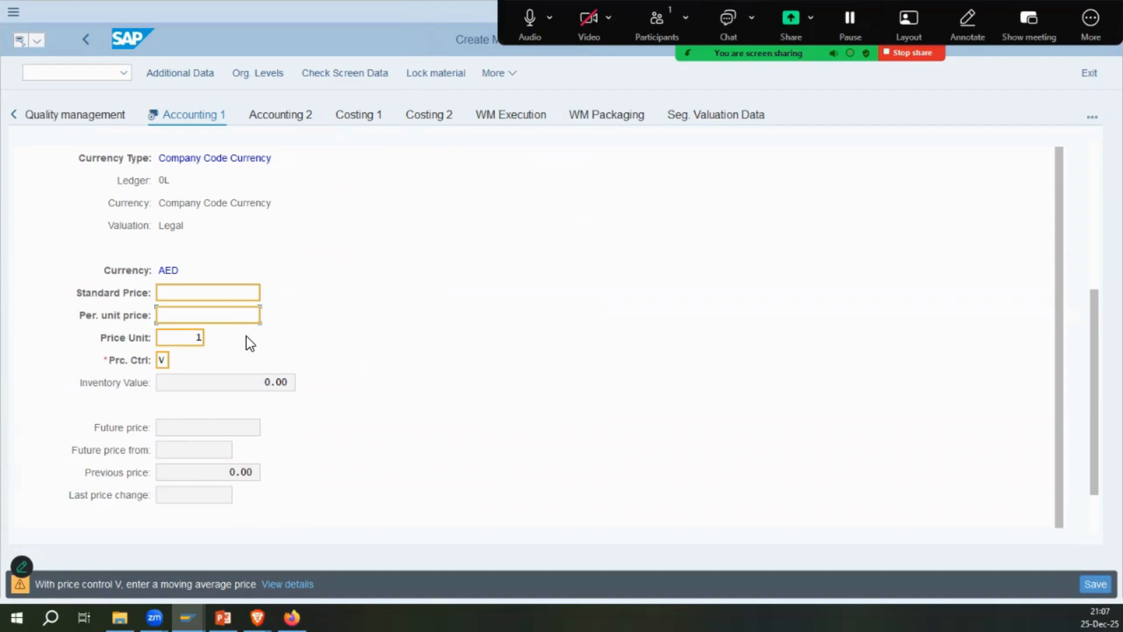
type("190")
key("Tab")
key("Tab")
key("Tab")
left_click(324, 364)
left_click(264, 322)
type("191")
key("Return")
scroll(262, 344, "down", 5)
key("Return")
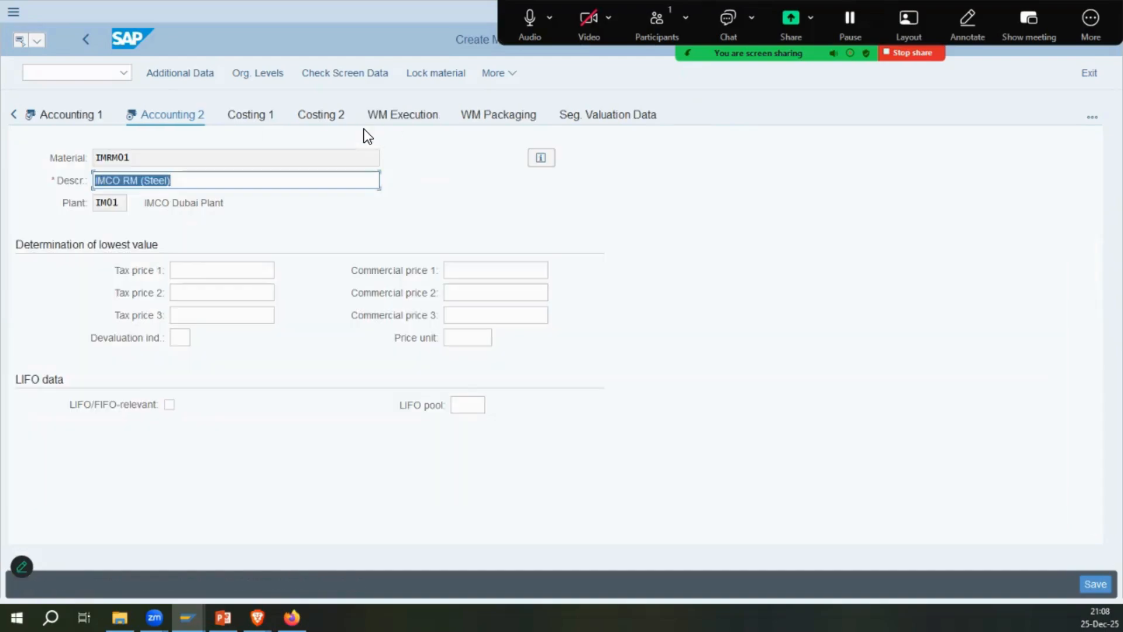
Go through the Costing 1 and Costing 2 views of IMRM01, and save the material extension.
left_click(272, 117)
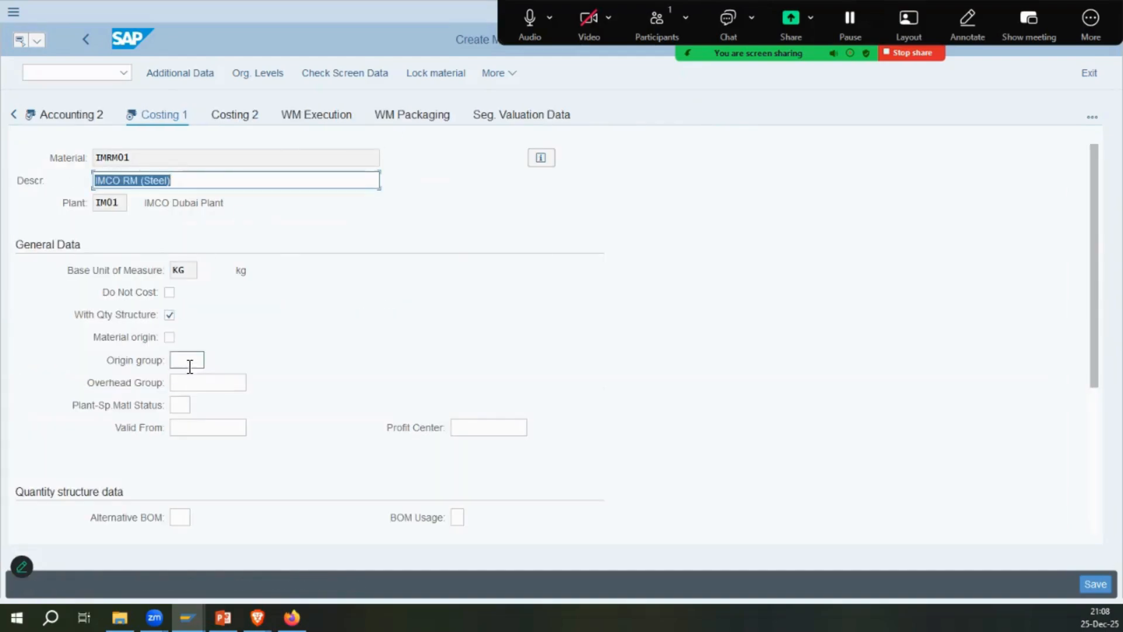
left_click(189, 364)
left_click(189, 384)
left_click(187, 408)
left_click(184, 427)
left_click(177, 361)
left_click(159, 360)
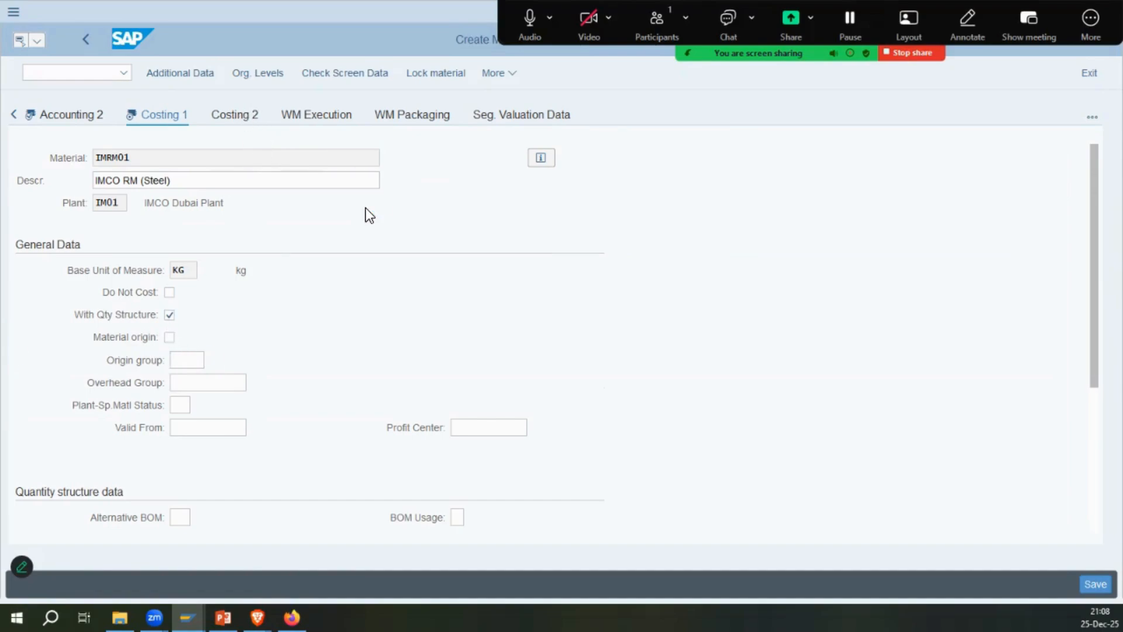
left_click(234, 116)
scroll(542, 338, "down", 3)
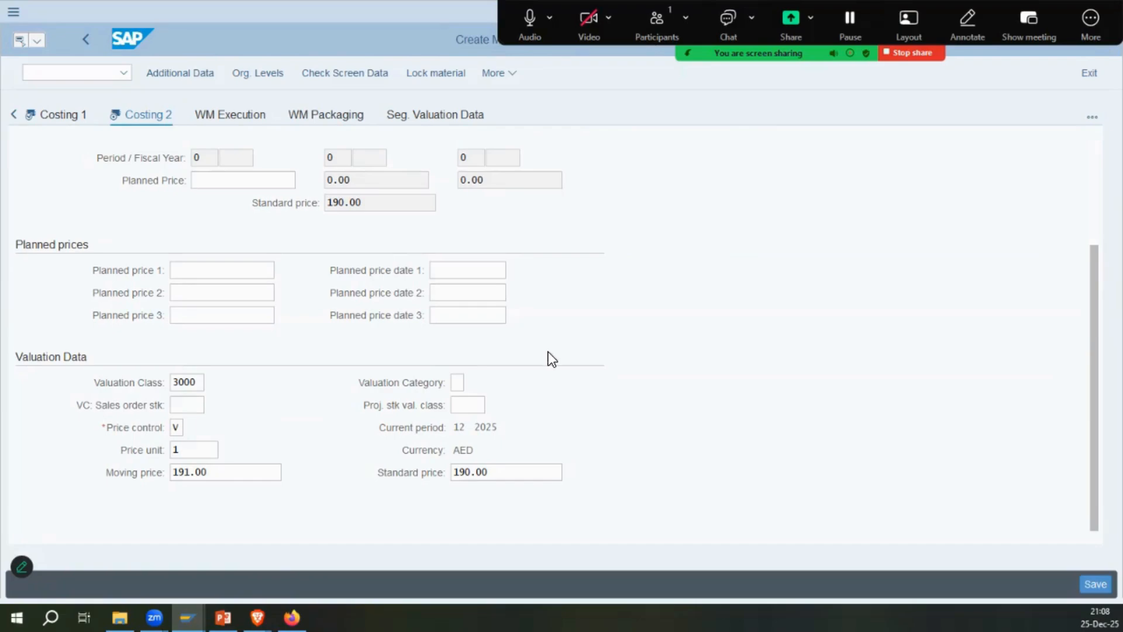
left_click(1095, 583)
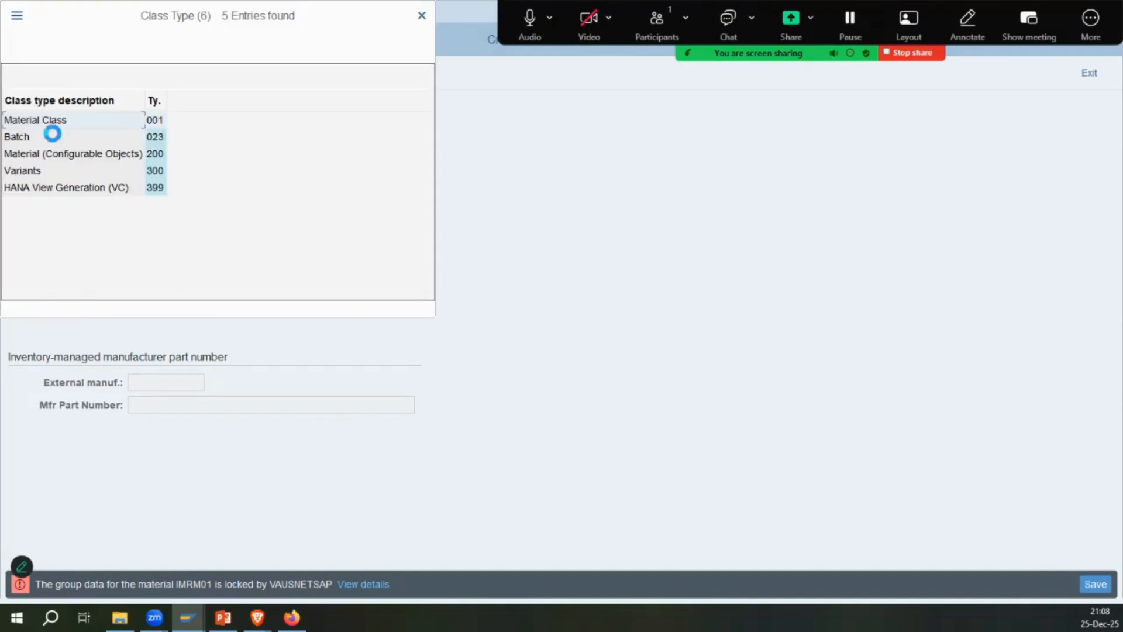
Classify IMRM01 under the Batch class type 023 with class ZDMBATCH, and save the classification.
double_click(25, 136)
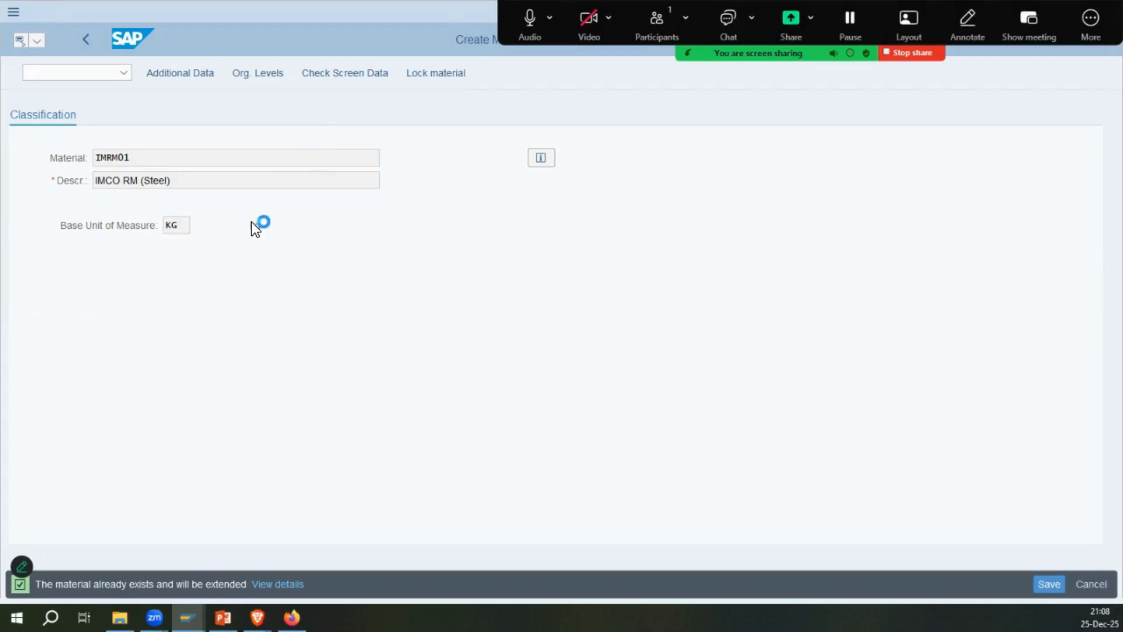
left_click(108, 277)
left_click(104, 281)
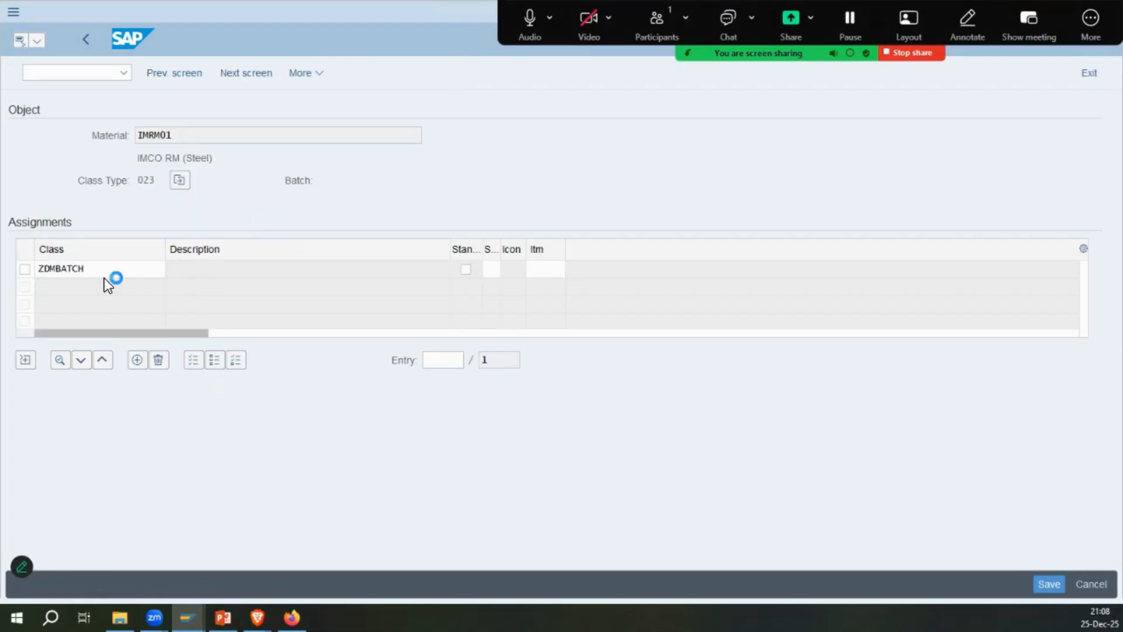
left_click(1048, 584)
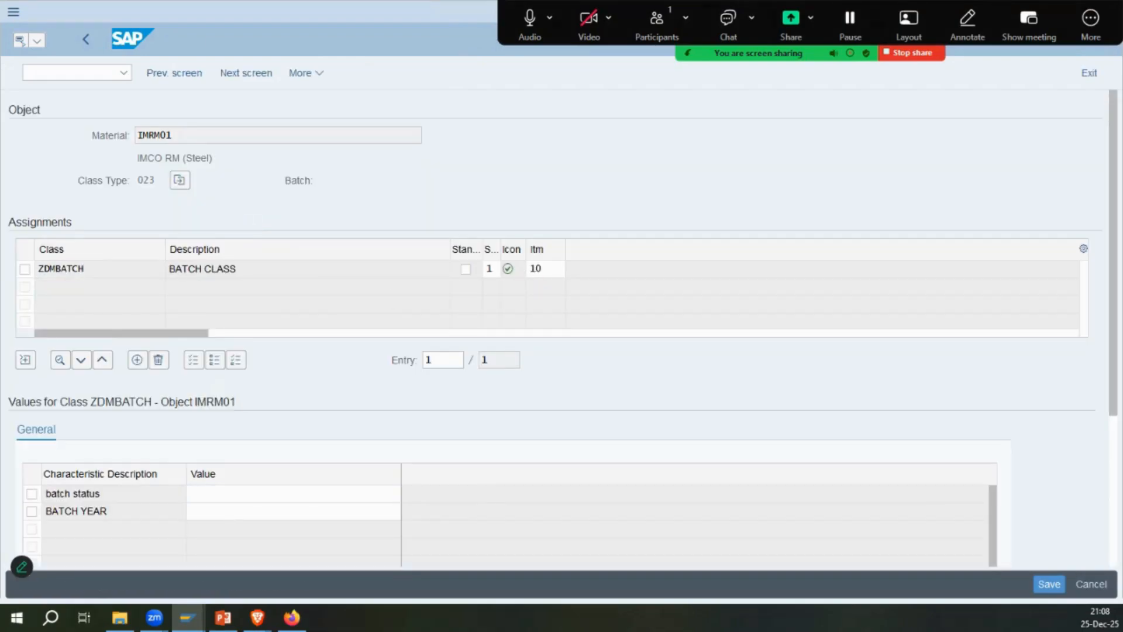
Skip the organizational level prompts for plant IM01 and continue processing the remaining views of IMRM01.
key("Return")
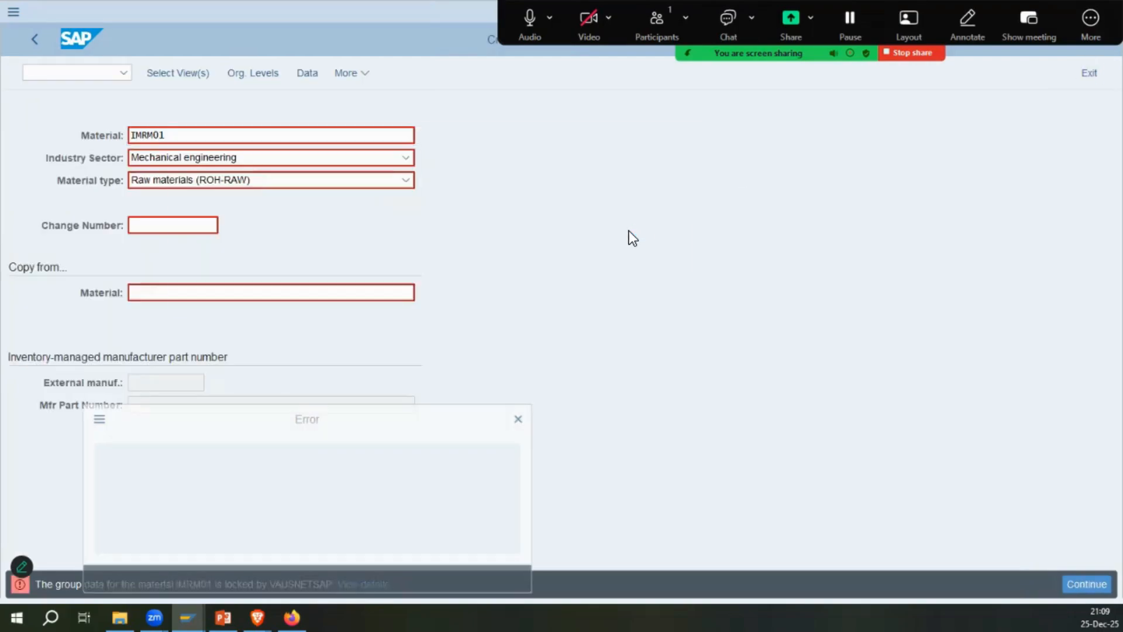
key("Return")
type("i")
left_click(322, 234)
left_click(493, 302)
key("Return")
left_click(689, 302)
key("Return")
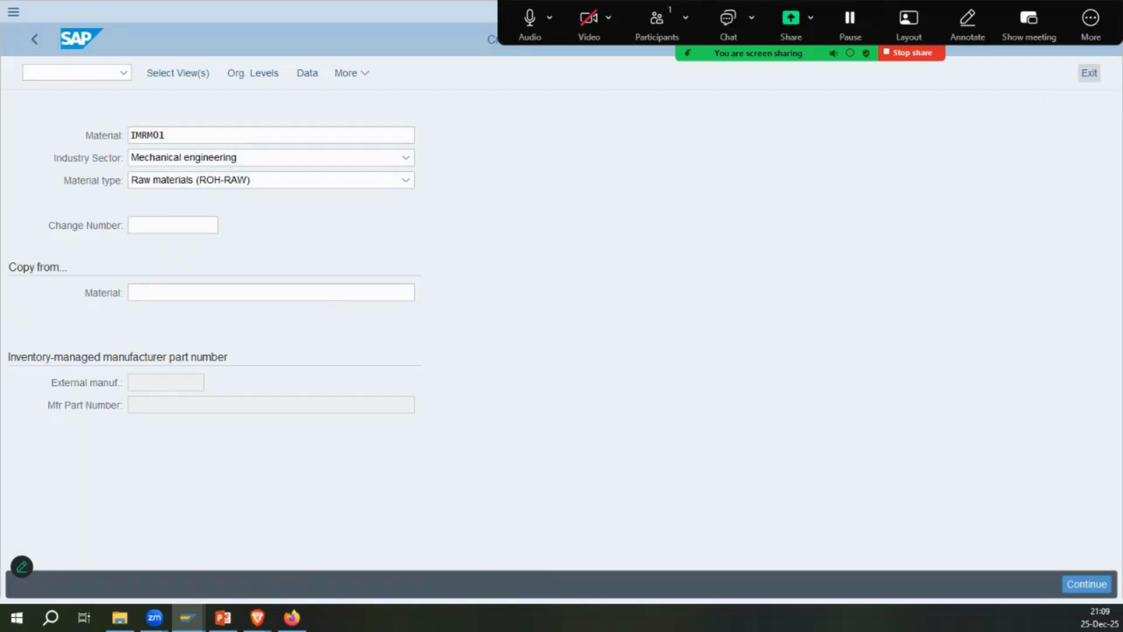
key("Return")
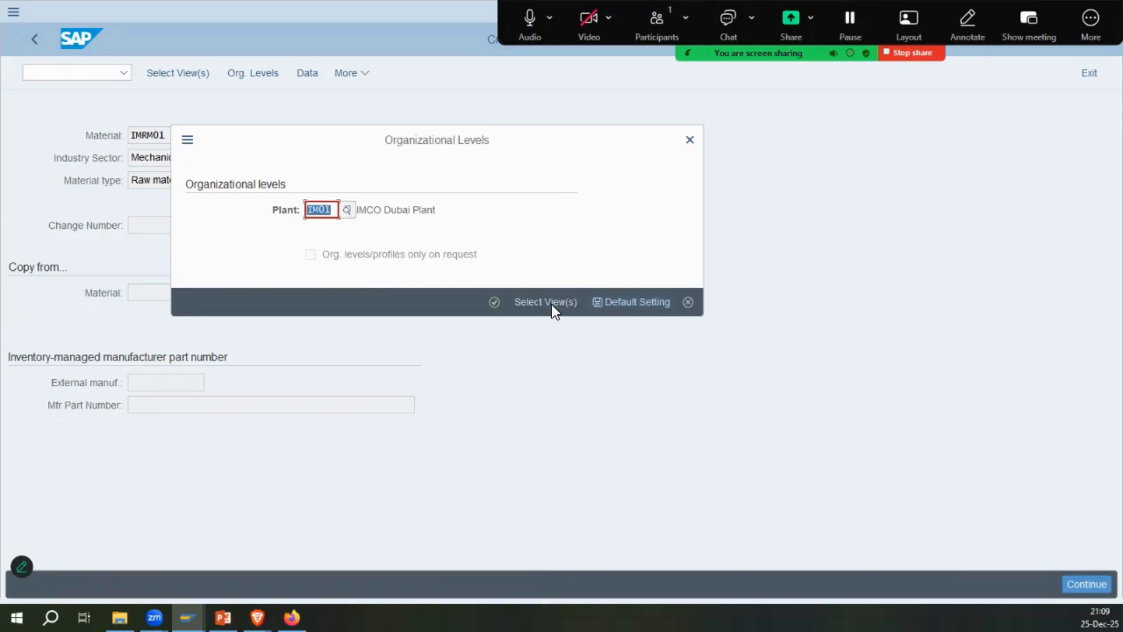
left_click(532, 301)
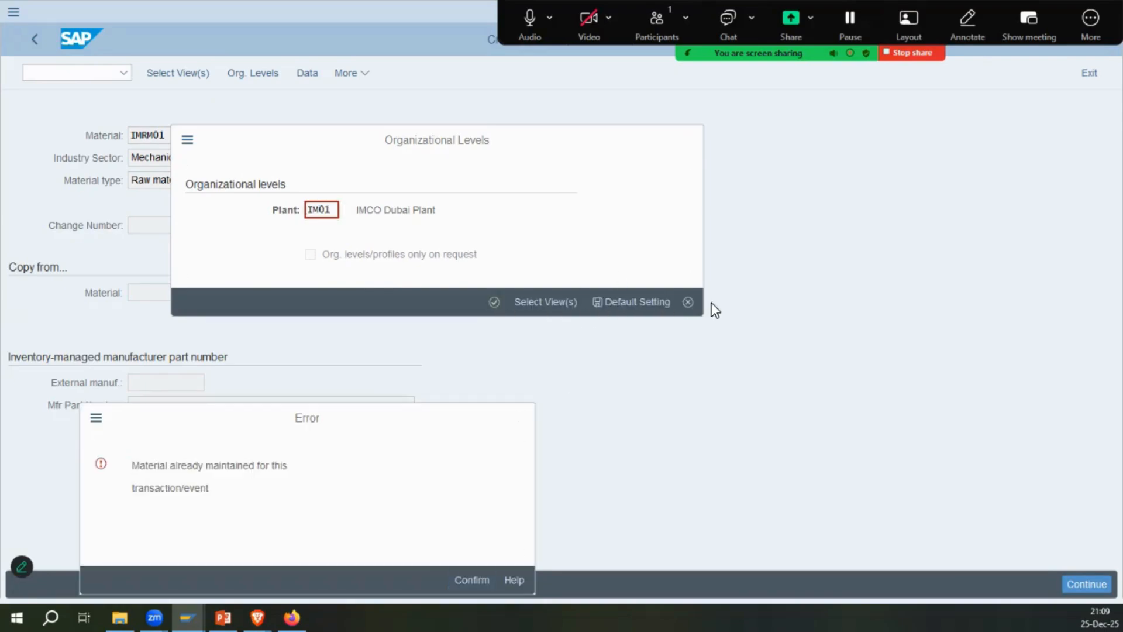
key("Return")
left_click(688, 302)
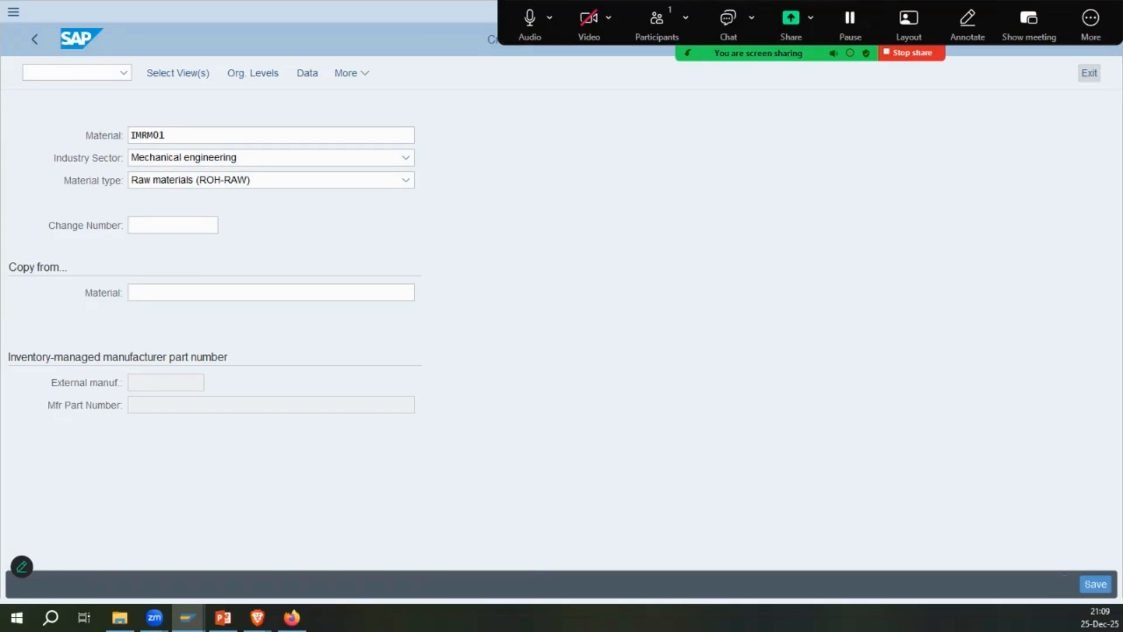
In the Prod.resources/tools view of IMRM01, set the PRT usage to 000 and leave the view.
key("Return")
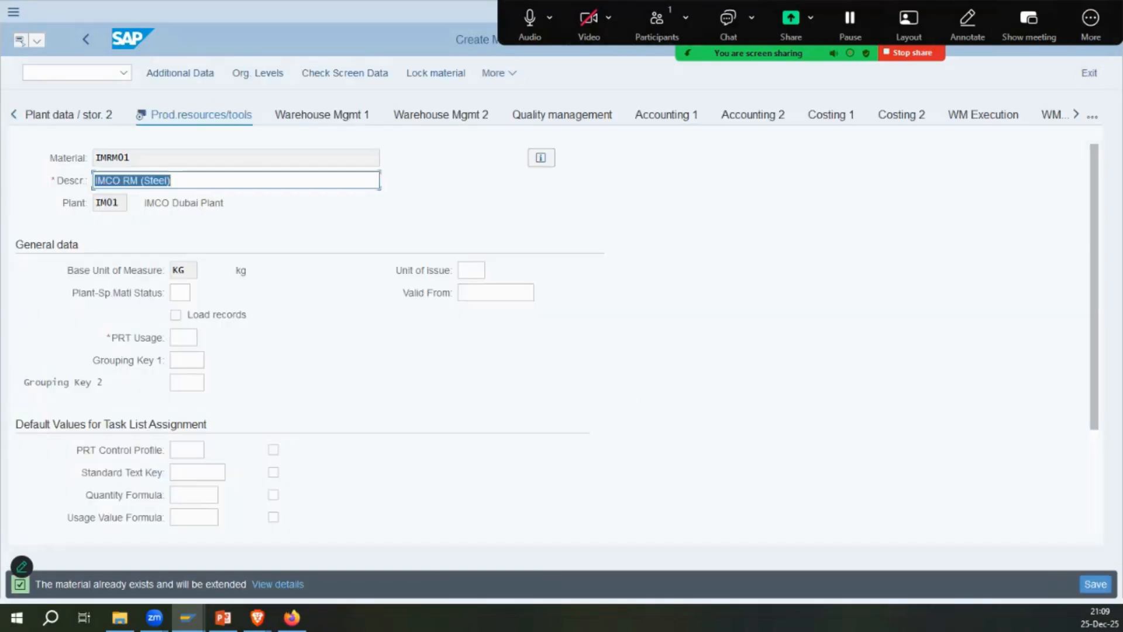
key("Return")
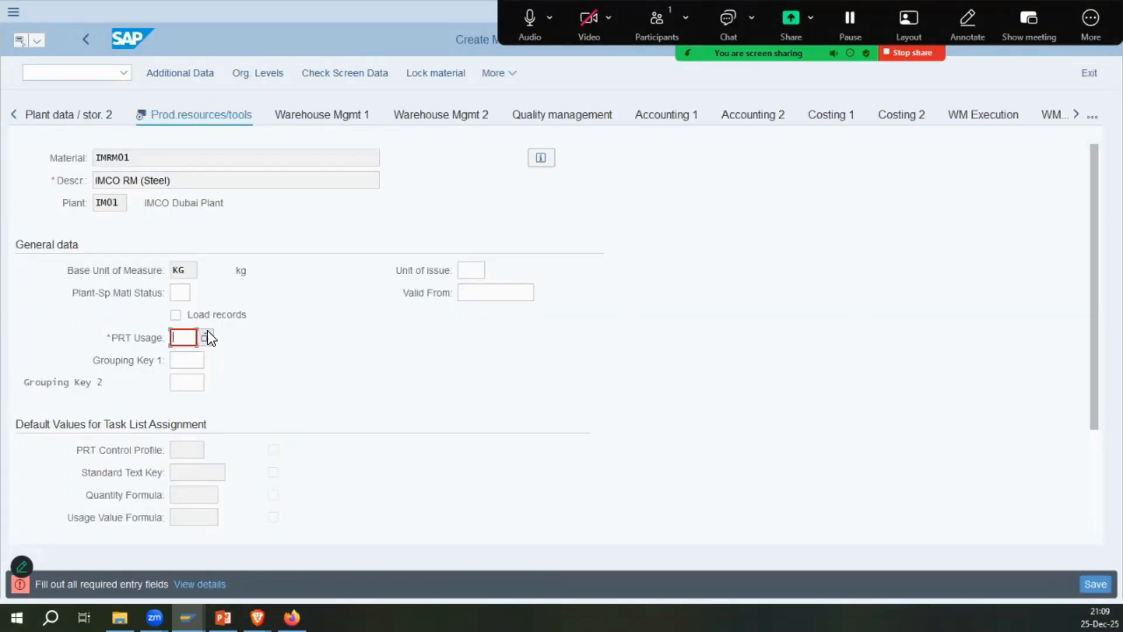
left_click(207, 338)
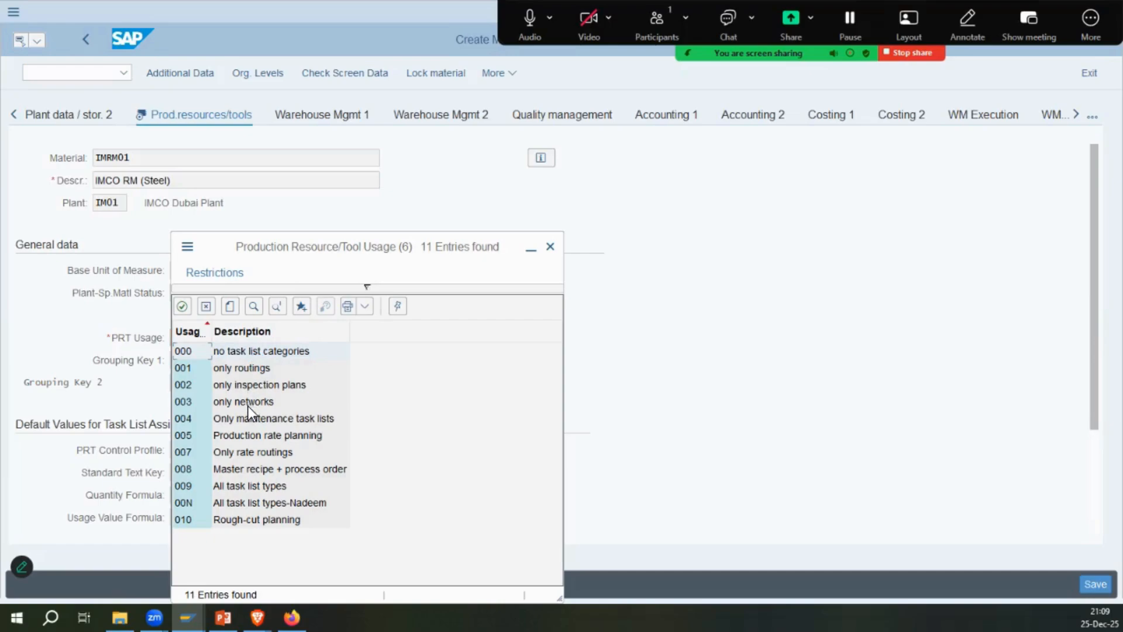
double_click(278, 354)
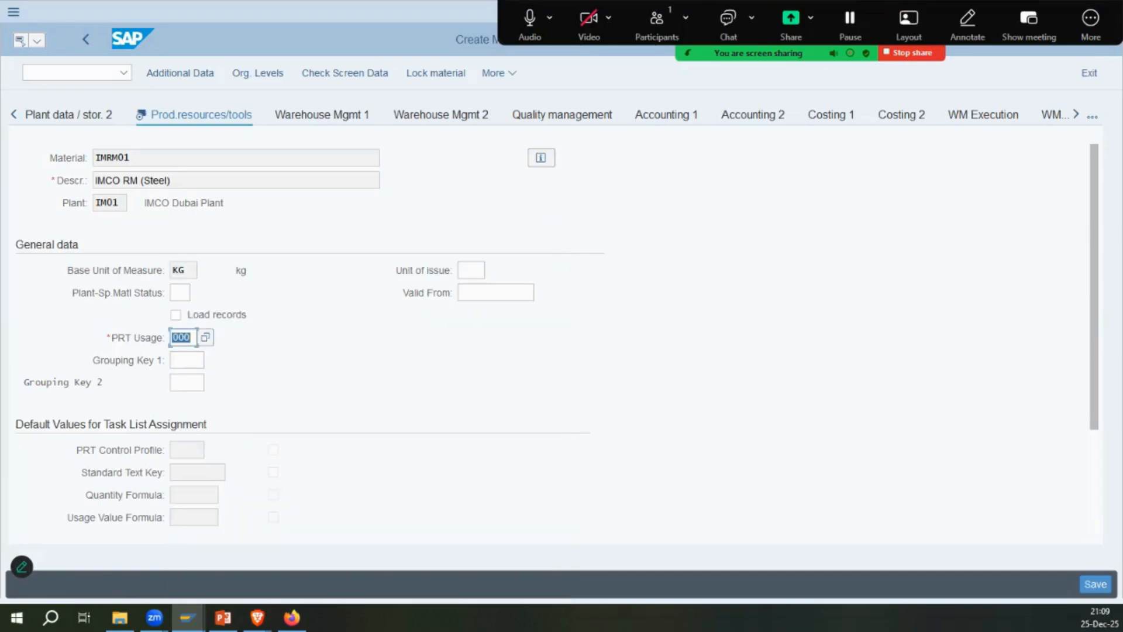
left_click(1089, 72)
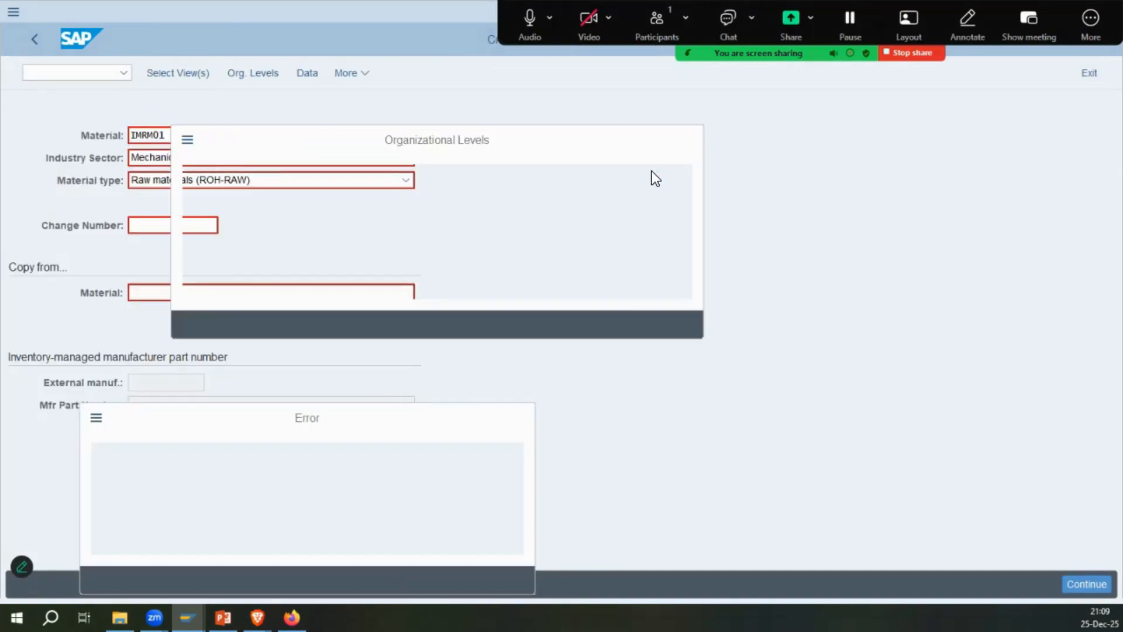
Dismiss the organizational level prompts asking for a storage location in plant IM01.
left_click(687, 324)
left_click(1089, 72)
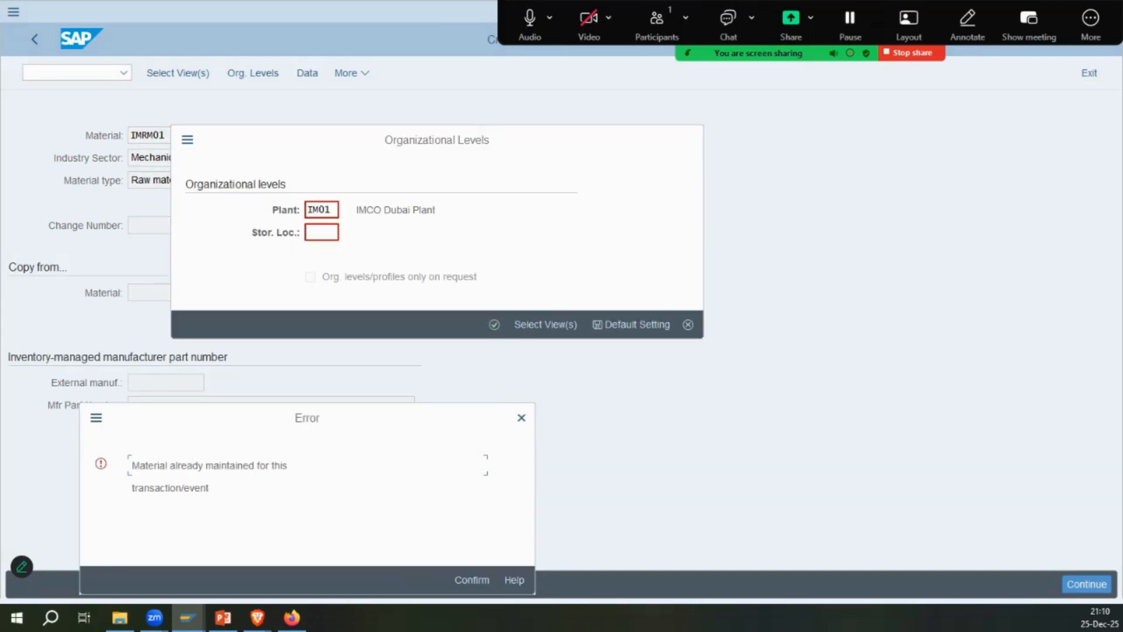
left_click(688, 324)
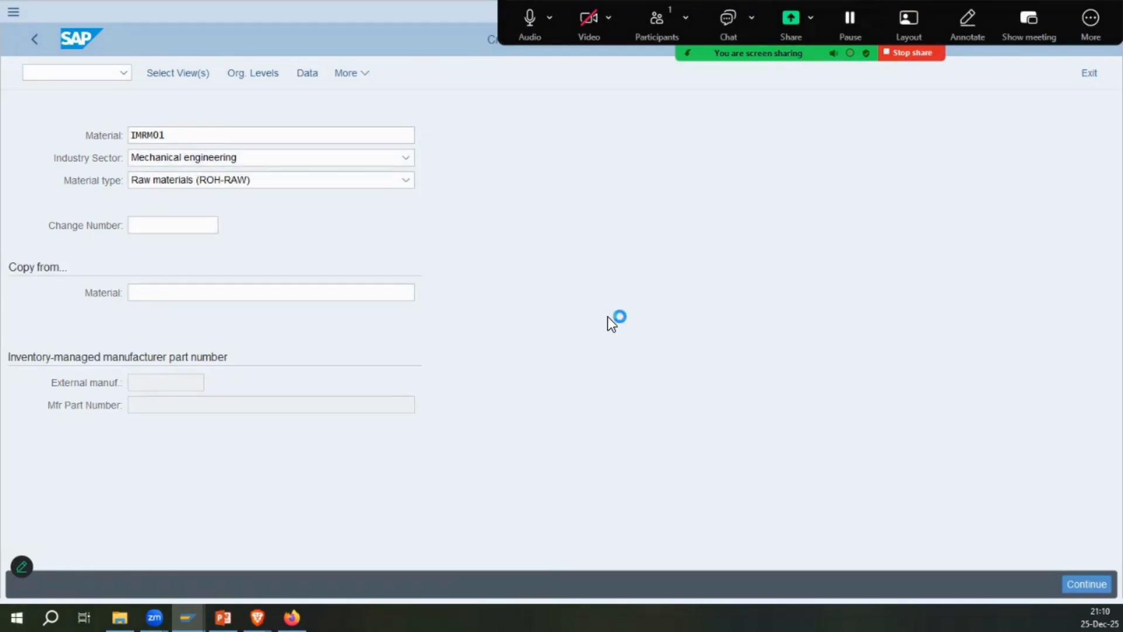
left_click(1088, 73)
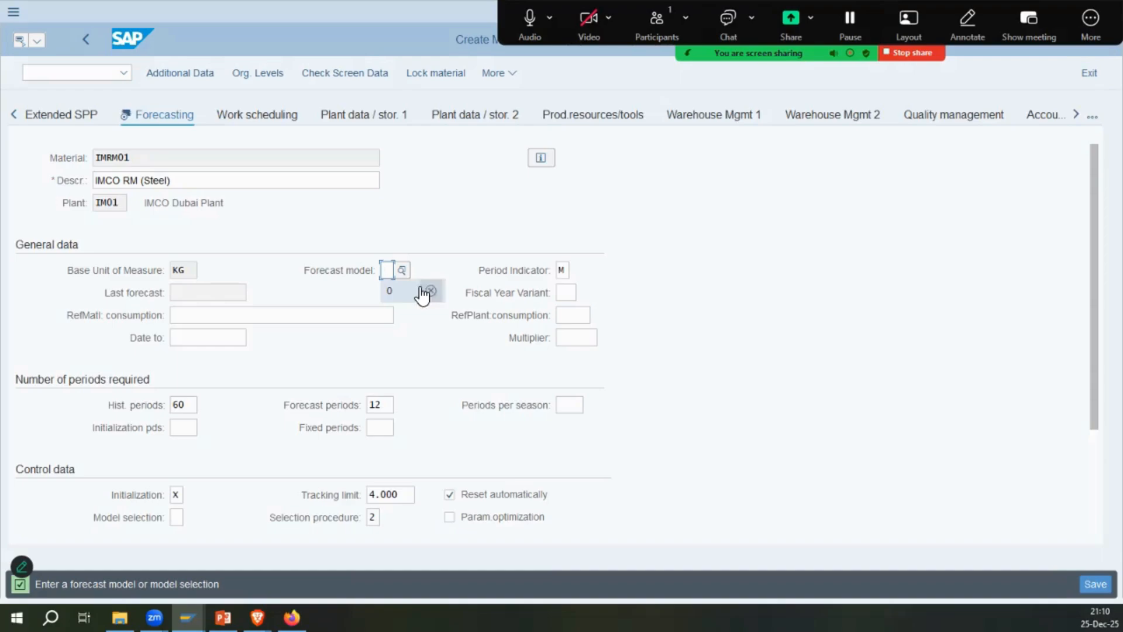
Finish the Forecasting and sales views of IMRM01, including sales organization IMNO with distribution channel I9, and save.
key("Return")
key("Return")
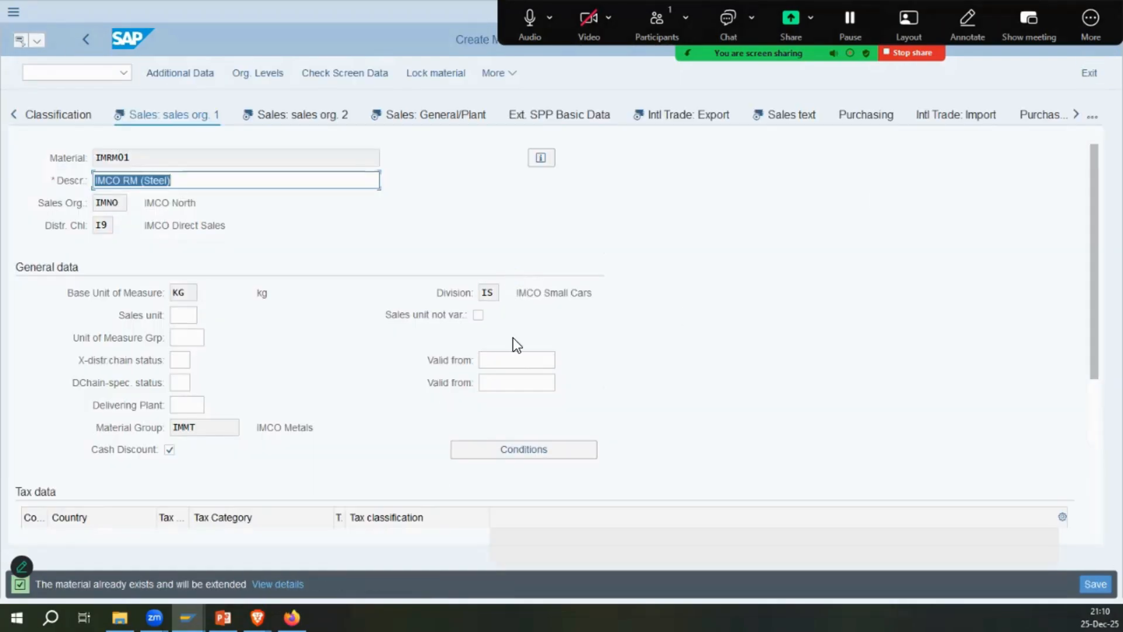
key("Return")
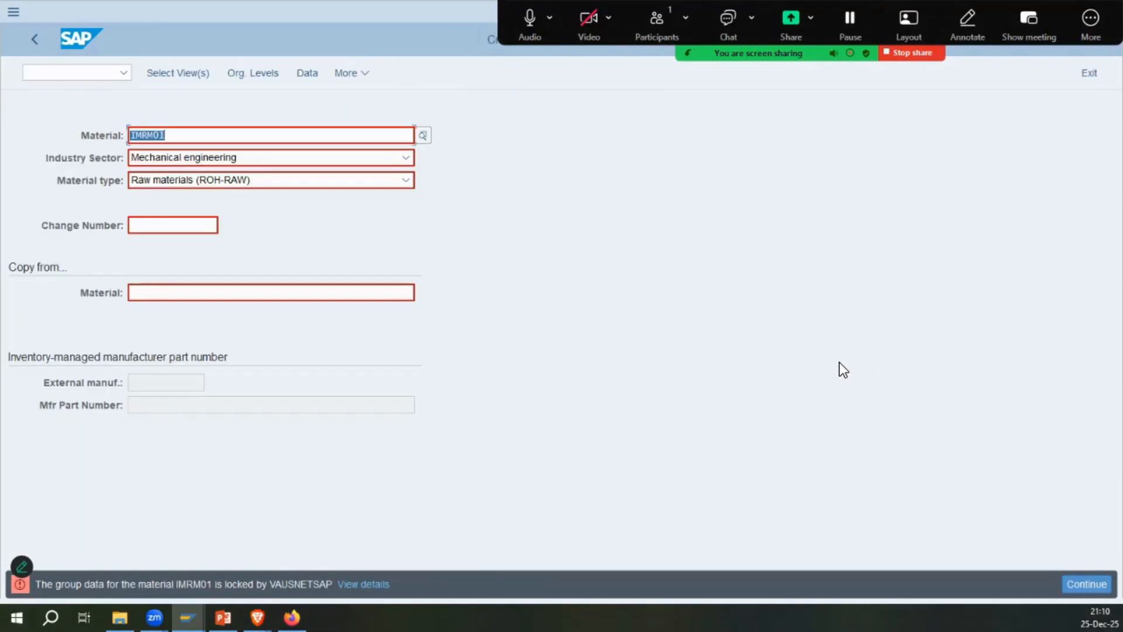
key("Return")
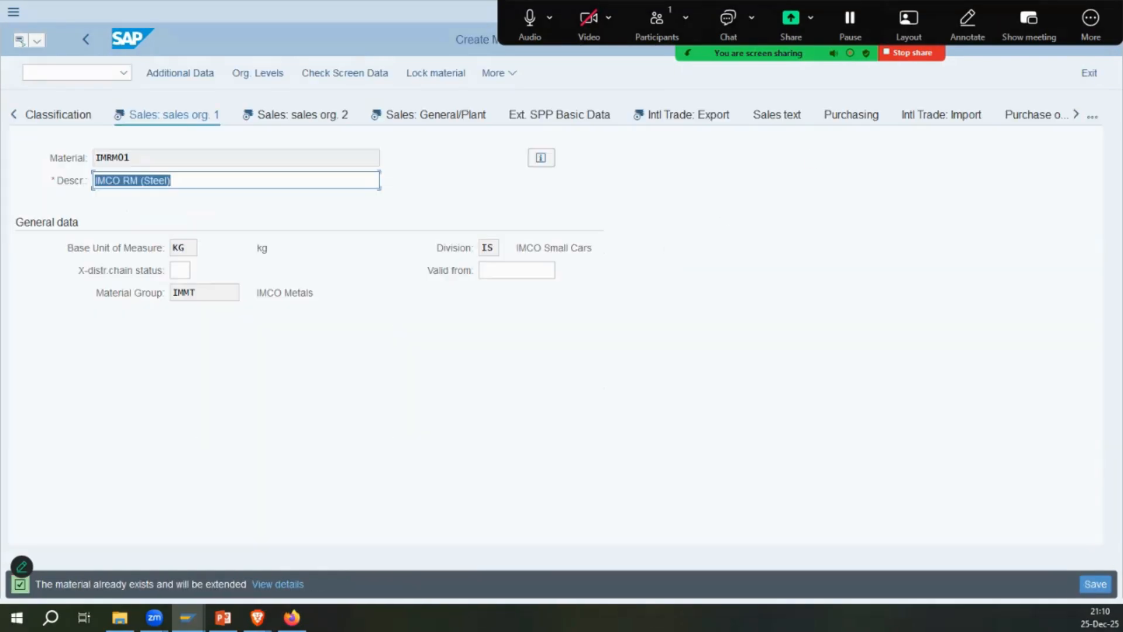
left_click(1095, 584)
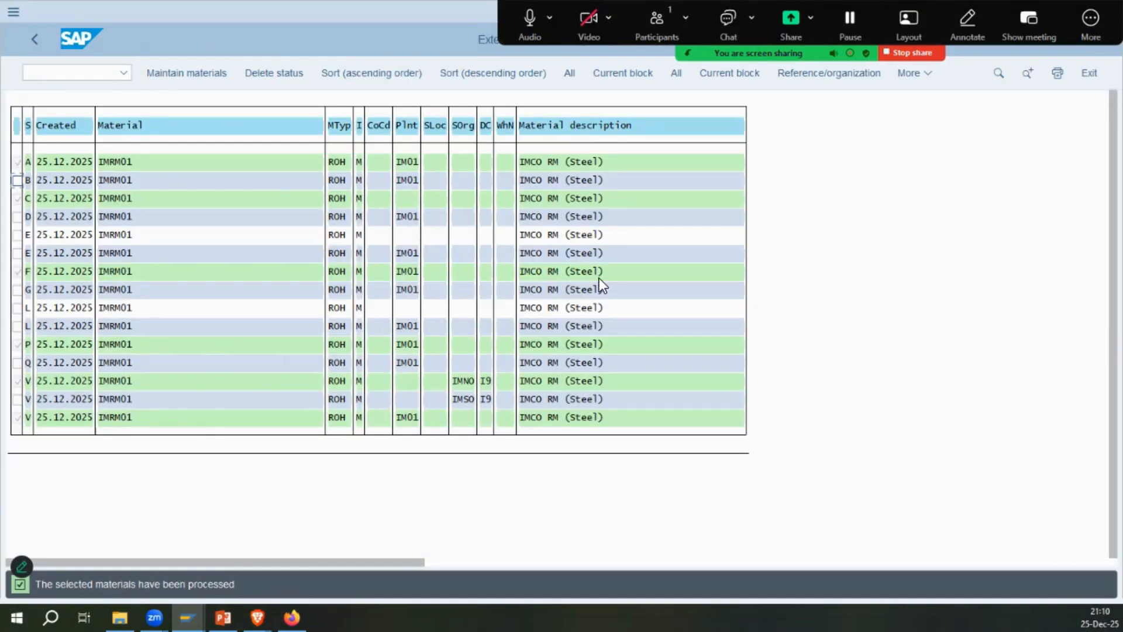
Start a new standard purchase order with transaction ME21N, and enter the vendor number.
key("ctrl+slash")
type("/nme21n")
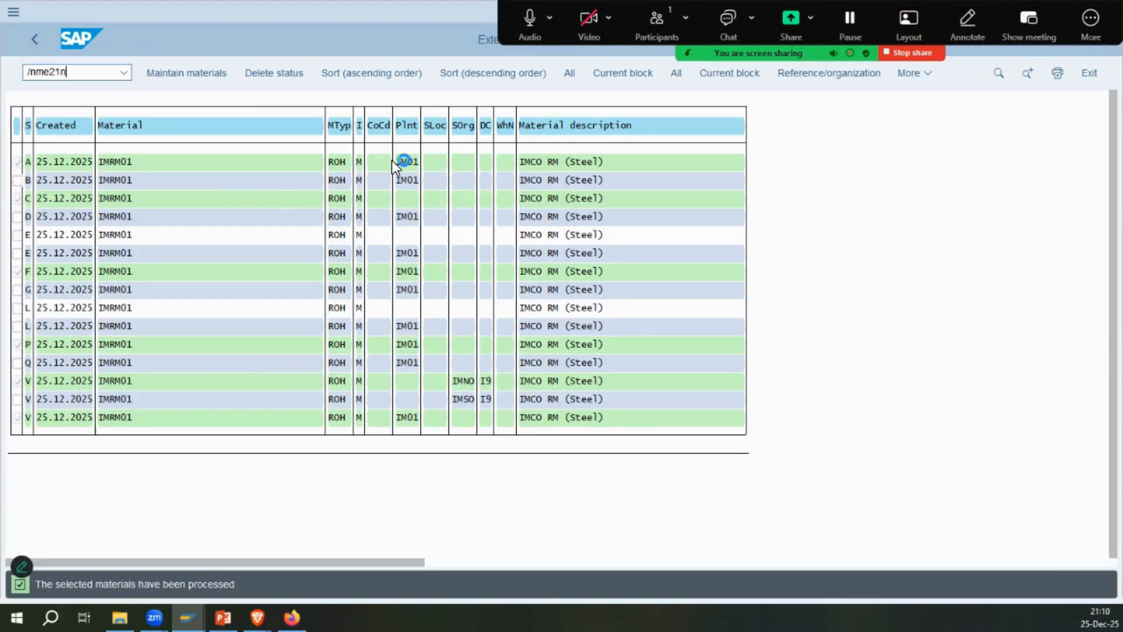
key("Return")
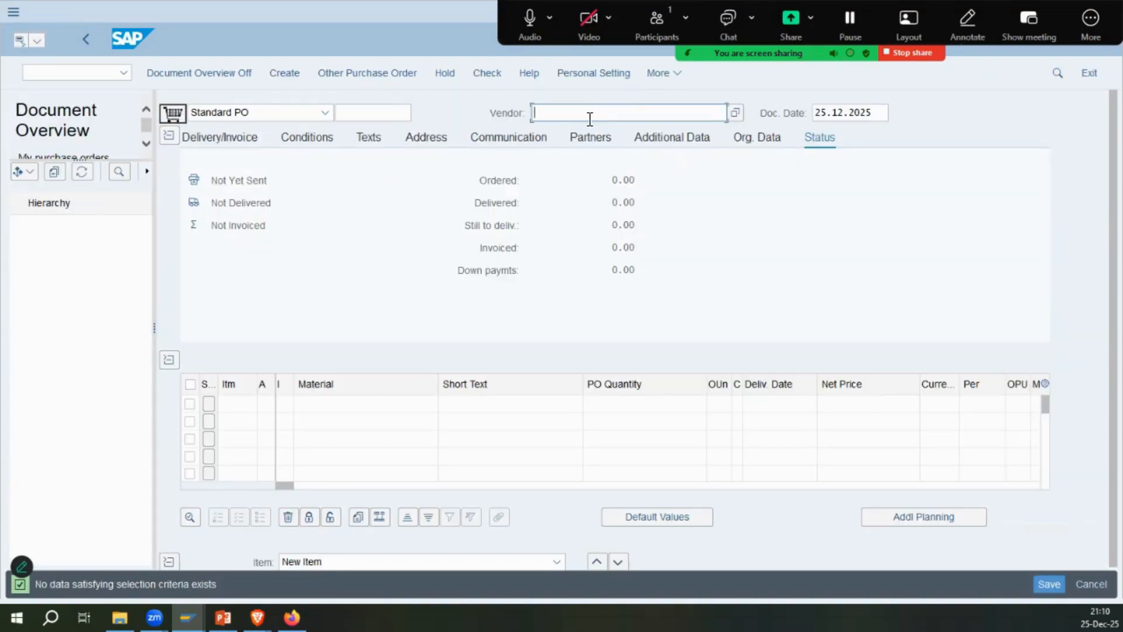
type("9000000")
Enter material IMRM01 with a PO quantity of 200 in the first item line of the purchase order.
left_click(380, 403)
type("imrm01")
key("Tab")
key("Tab")
type("200")
Give the IMRM01 item the delivery date 25.12.2025, net price 200 and currency AED.
key("Tab")
type("2")
key("Down")
key("Tab")
key("Tab")
key("shift+Tab")
type("200")
key("Tab")
key("Tab")
key("shift+Tab")
type("aed")
key("Tab")
key("Tab")
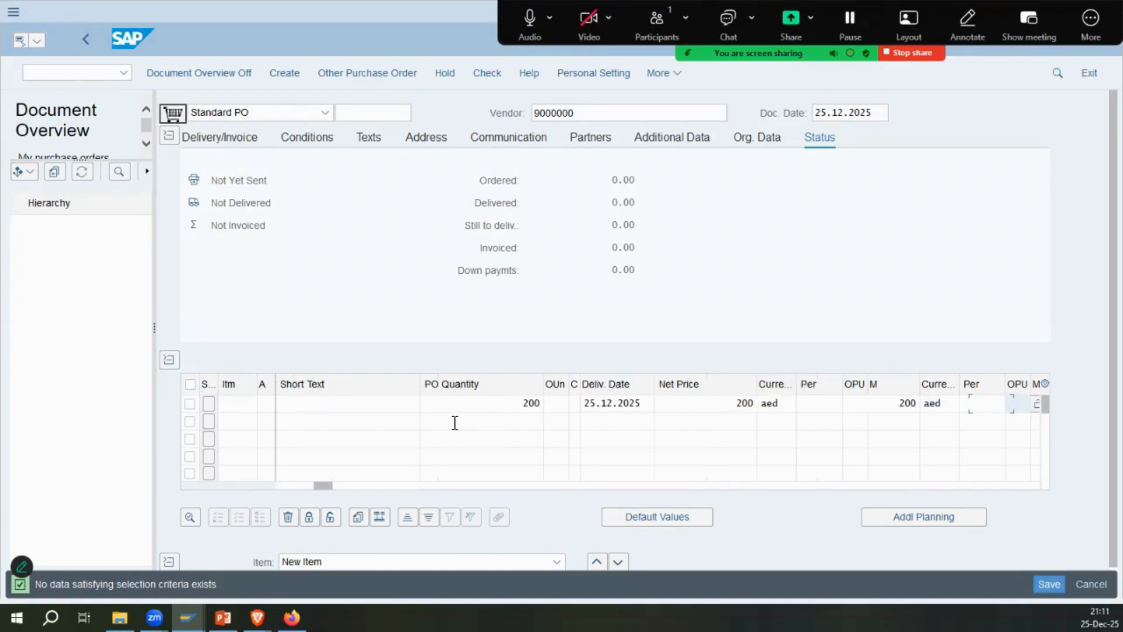
Set the item's plant to IM01 and confirm the item line.
key("shift+Tab")
type("im01")
key("Tab")
type("im01")
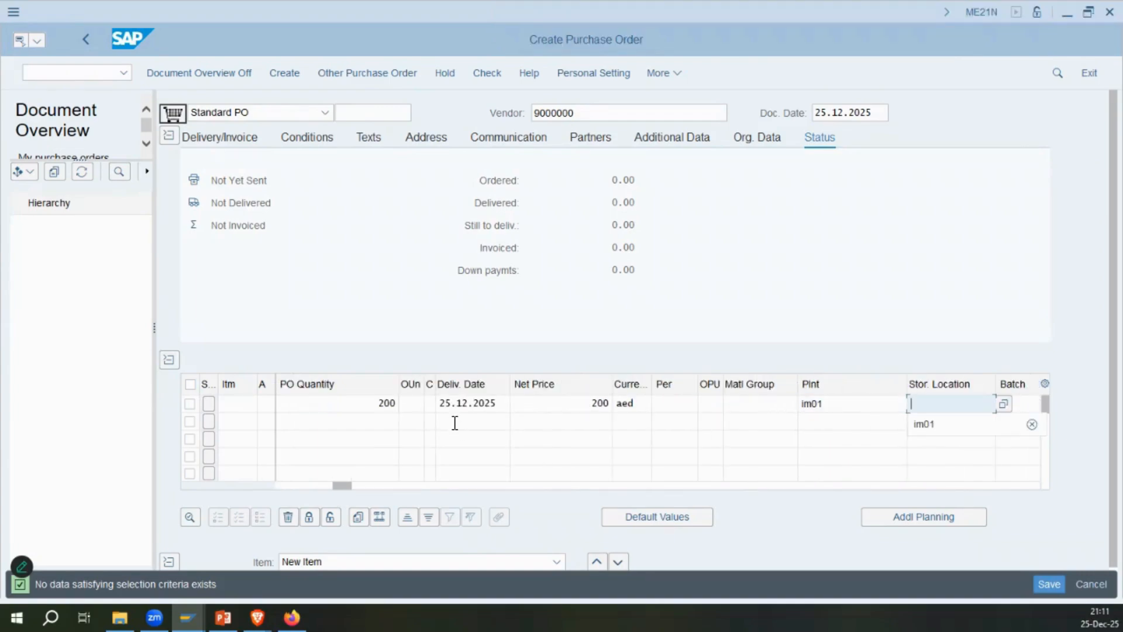
key("Return")
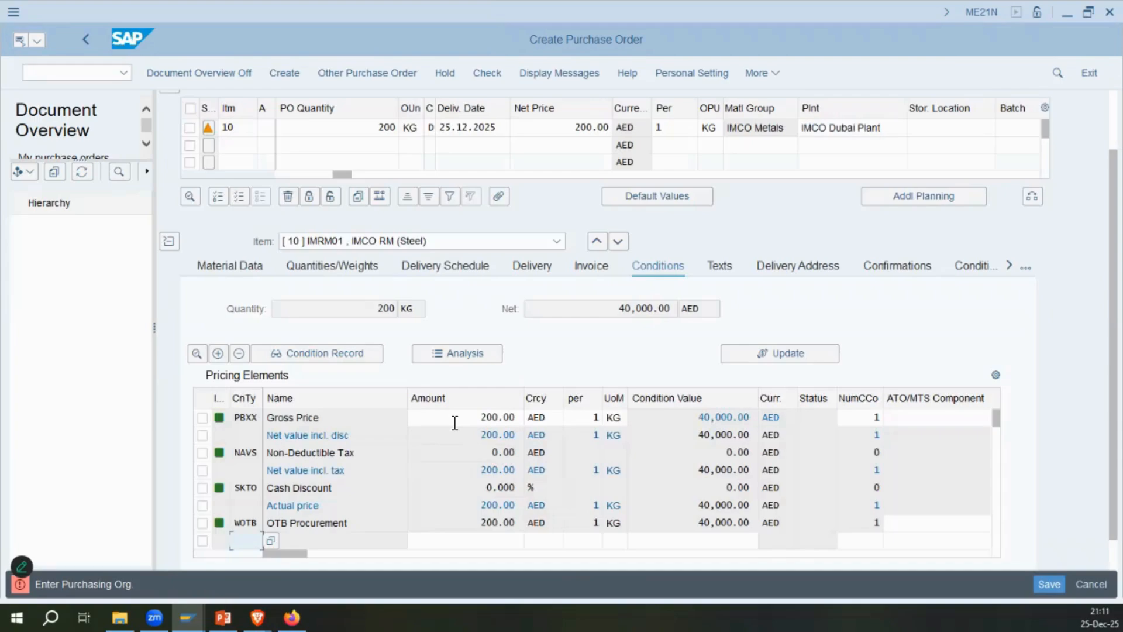
In the header's organizational data, enter purchasing organization IMOO and purchasing group IMG, and confirm.
left_click_drag(1112, 199, 1112, 132)
left_click(172, 138)
type("im00")
key("Tab")
type("IMG")
key("Return")
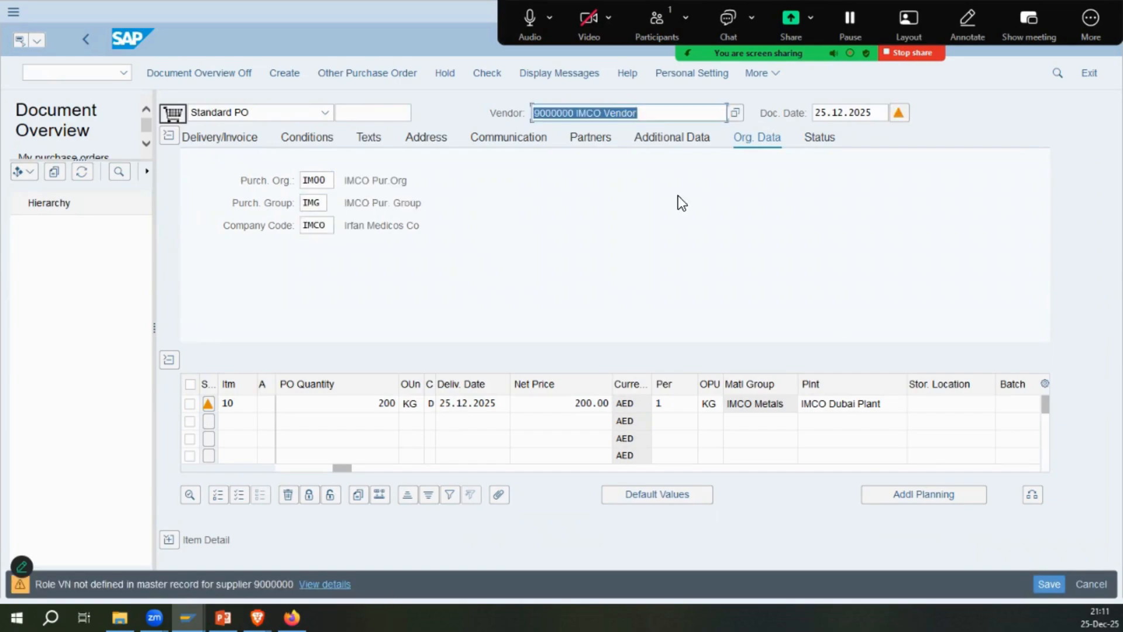
Collapse the purchase order header, expand the item details with the pricing conditions, and confirm the entries.
left_click(169, 136)
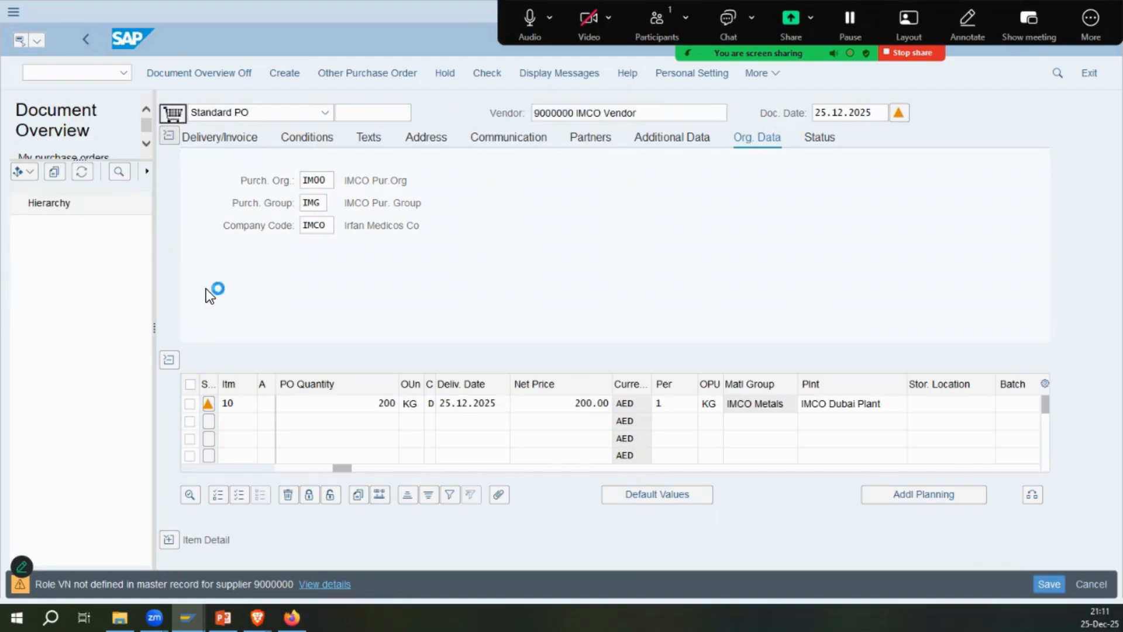
left_click(339, 201)
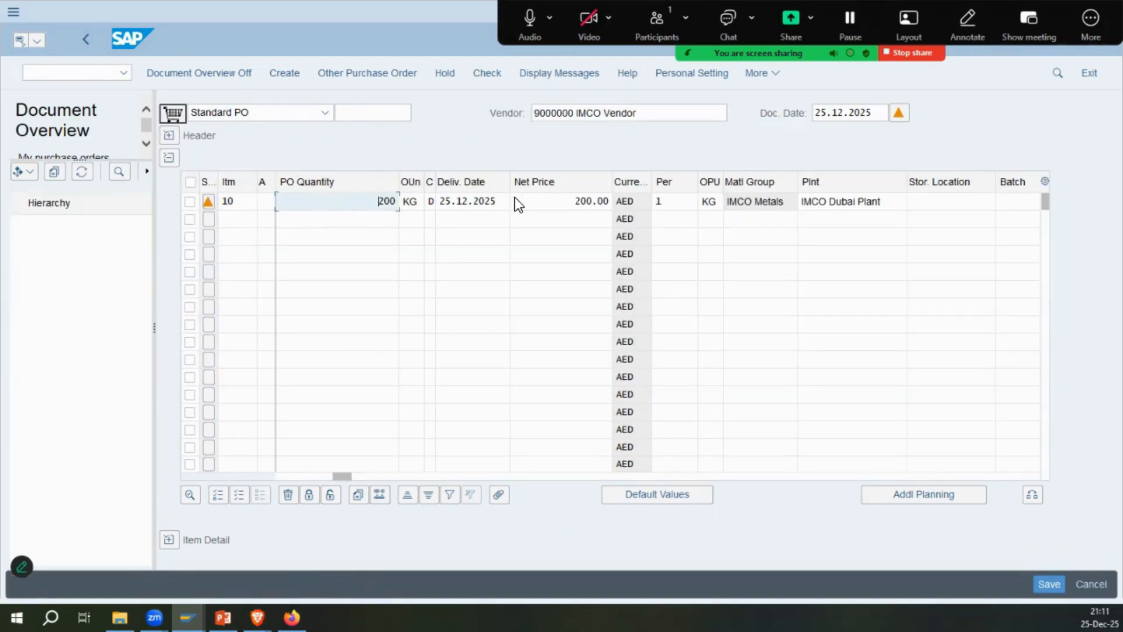
left_click(169, 136)
left_click(169, 539)
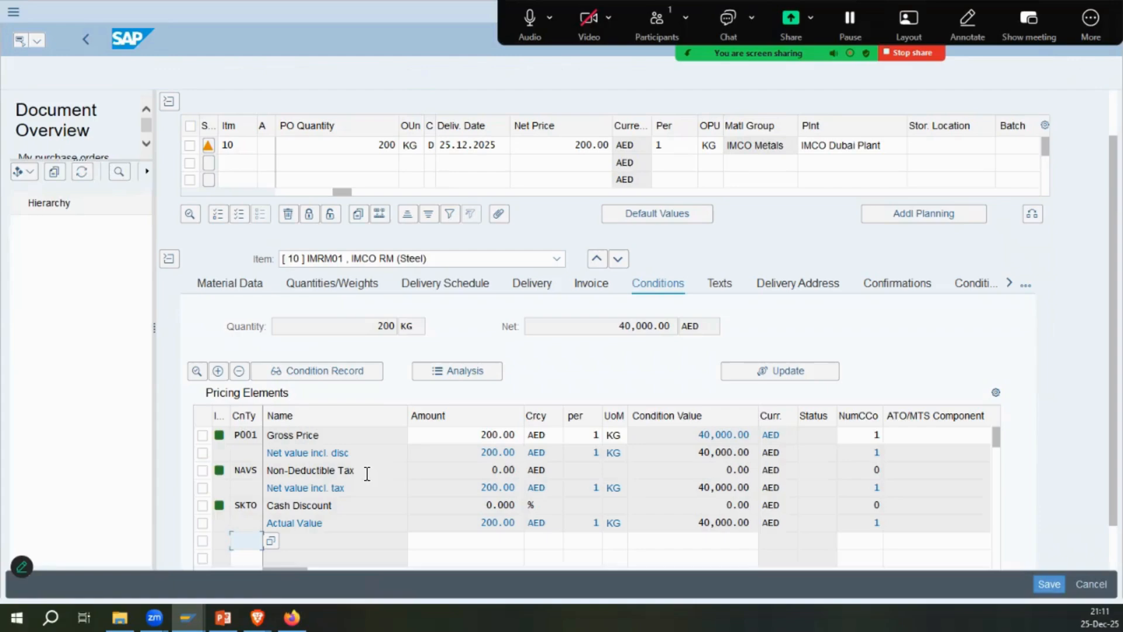
key("Return")
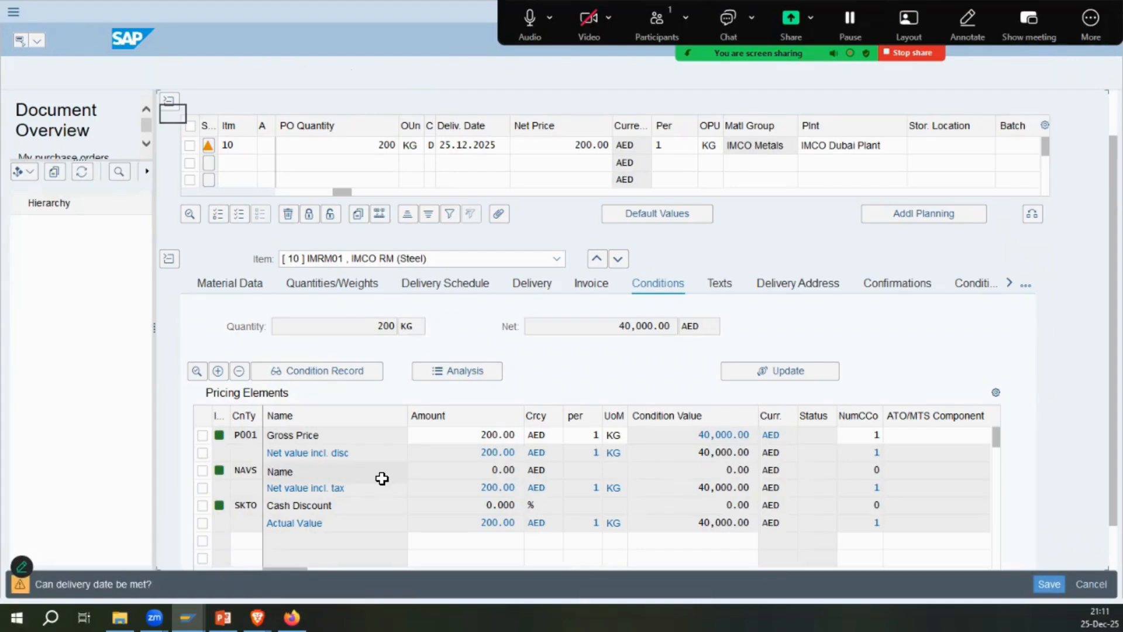
Try to add freight condition type FRB1 with amount 45 in a new pricing row, following the PowerPoint instructions.
left_click(219, 428)
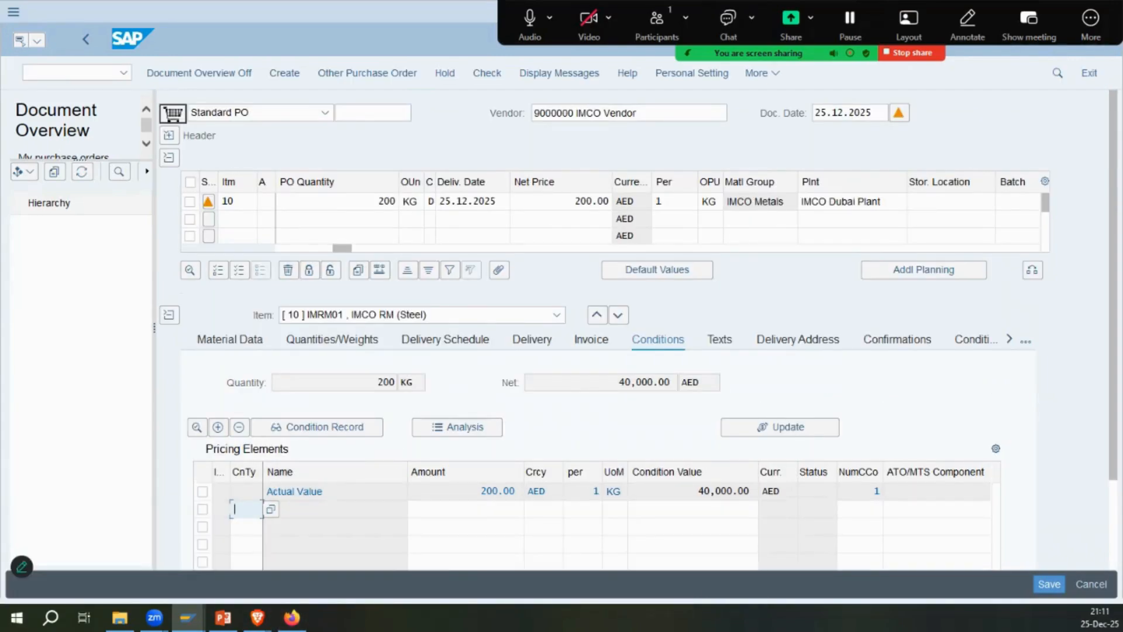
left_click(222, 618)
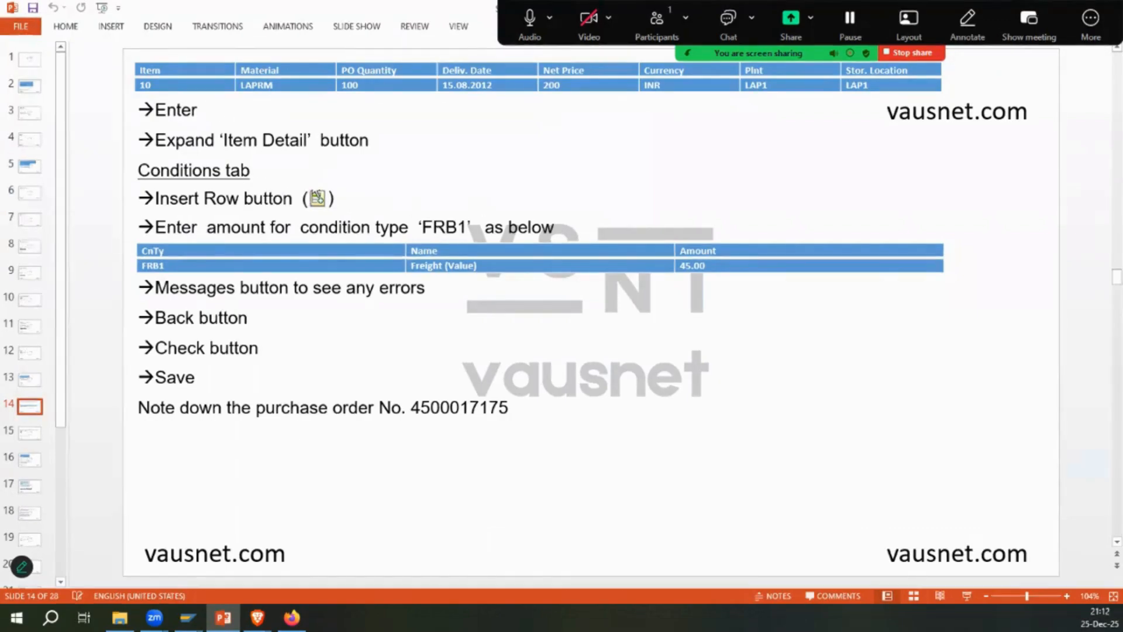
mouse_move(188, 618)
left_click(769, 550)
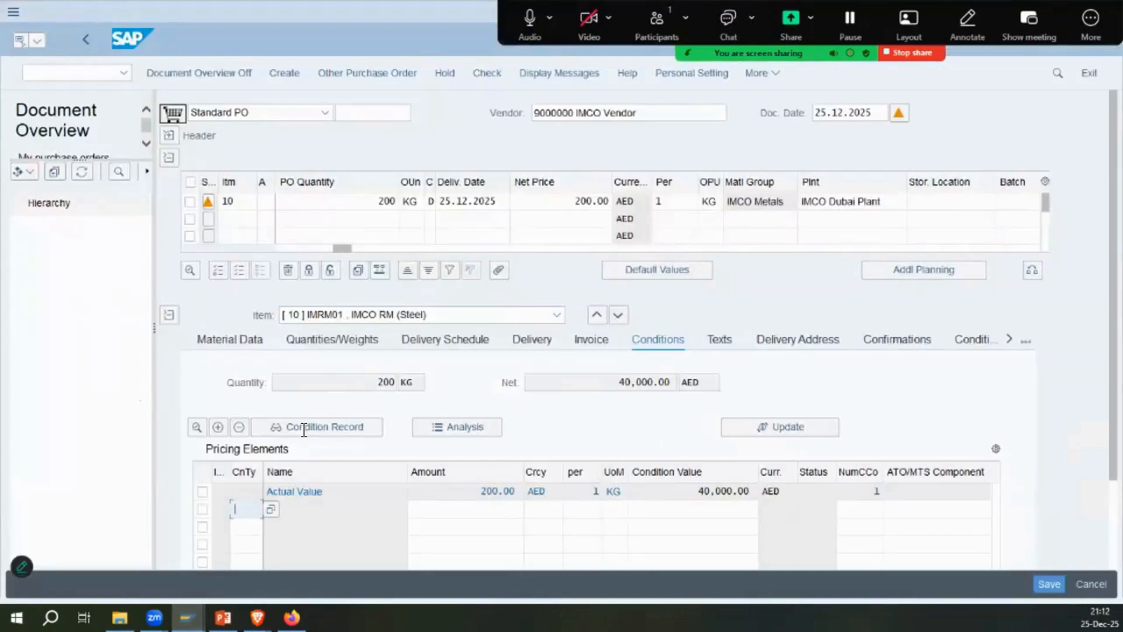
key("Tab")
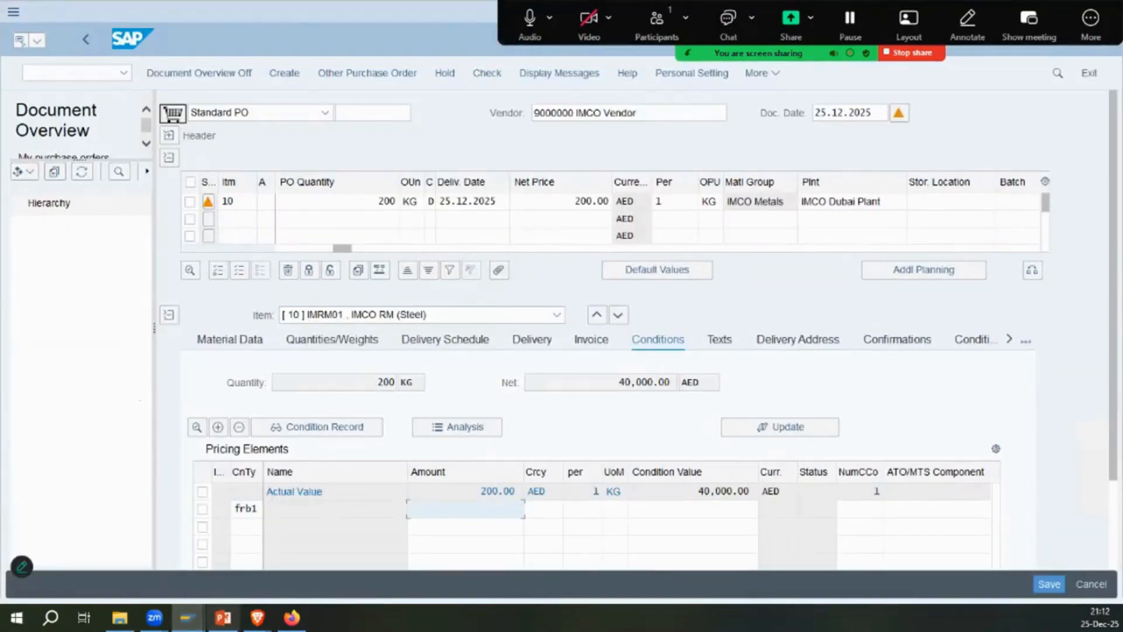
key("alt+Tab")
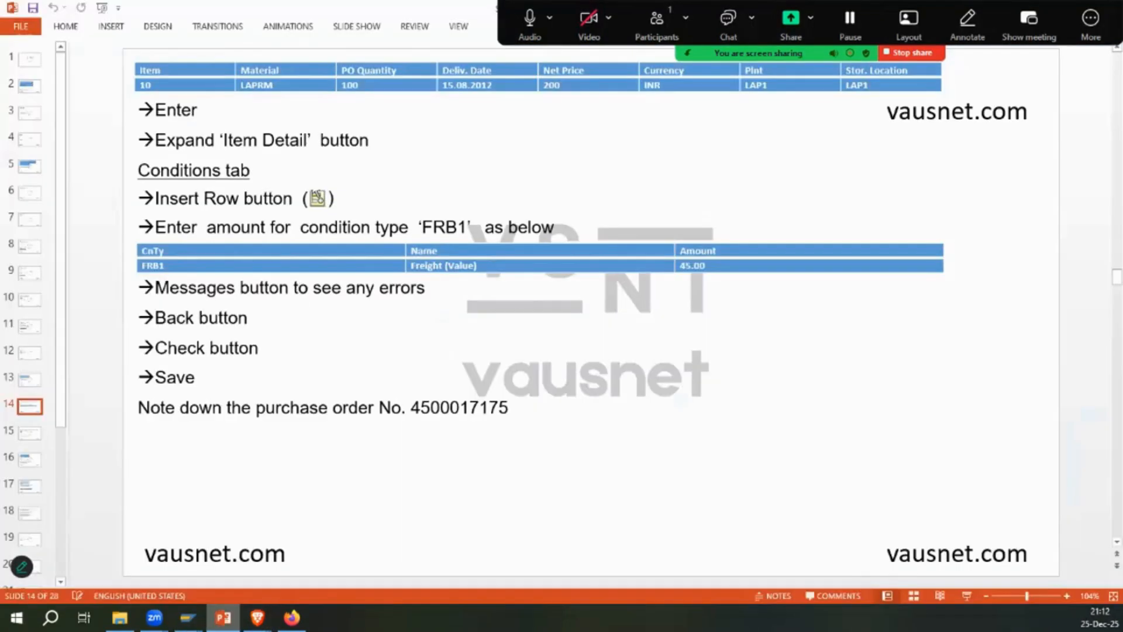
mouse_move(187, 618)
left_click(769, 549)
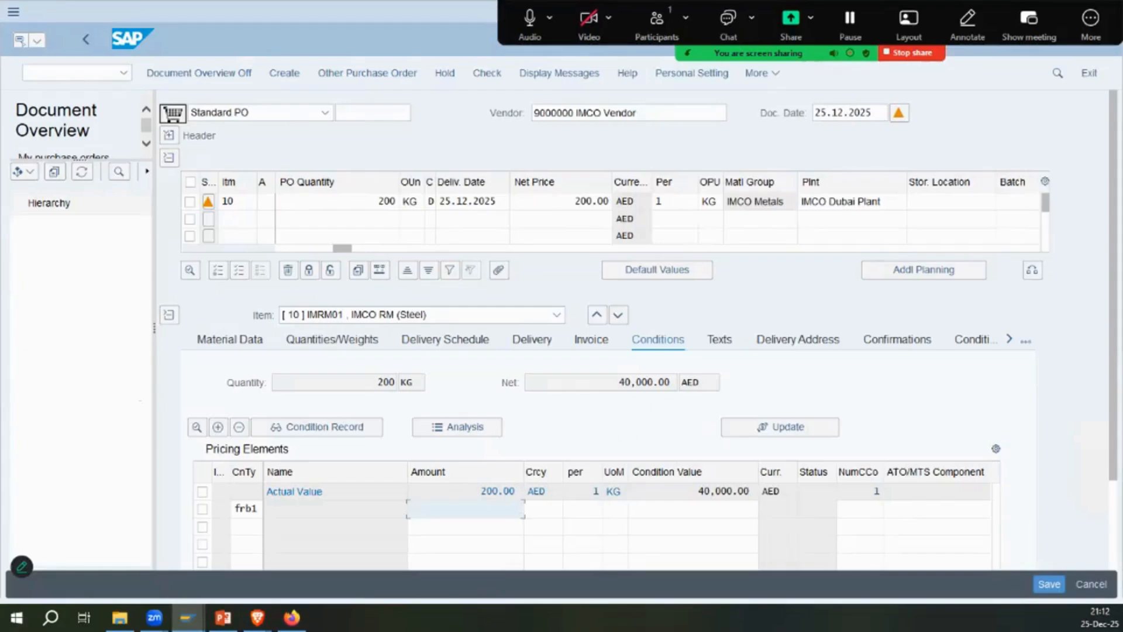
key("Return")
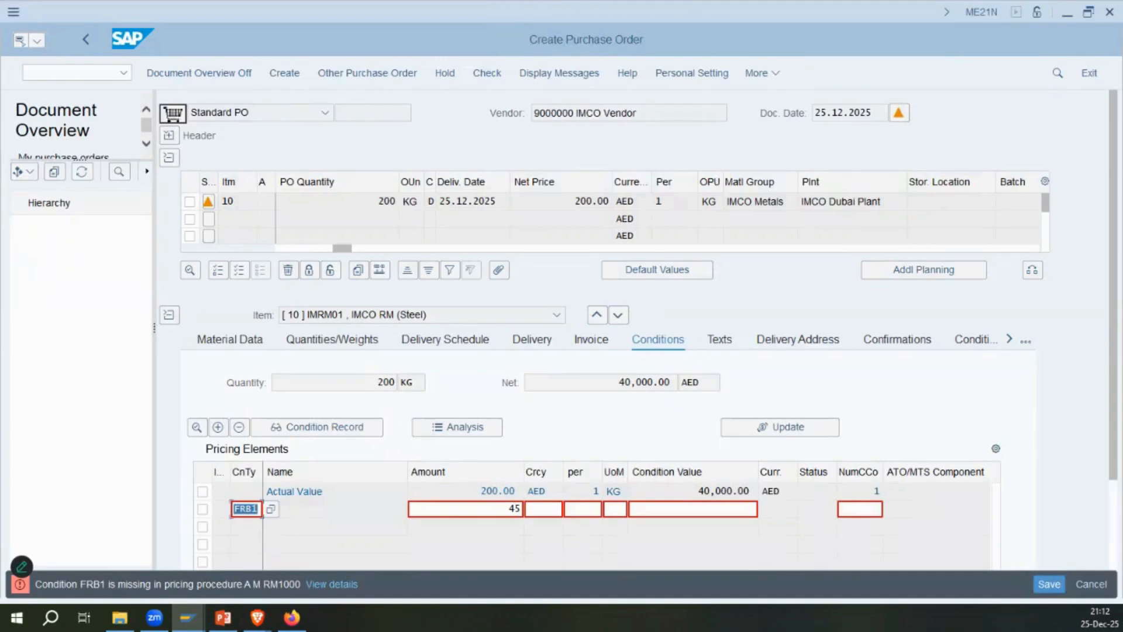
Recheck the FRB1 instructions in PowerPoint, look at the SAP access sequences session, and return to the purchase order.
left_click(223, 617)
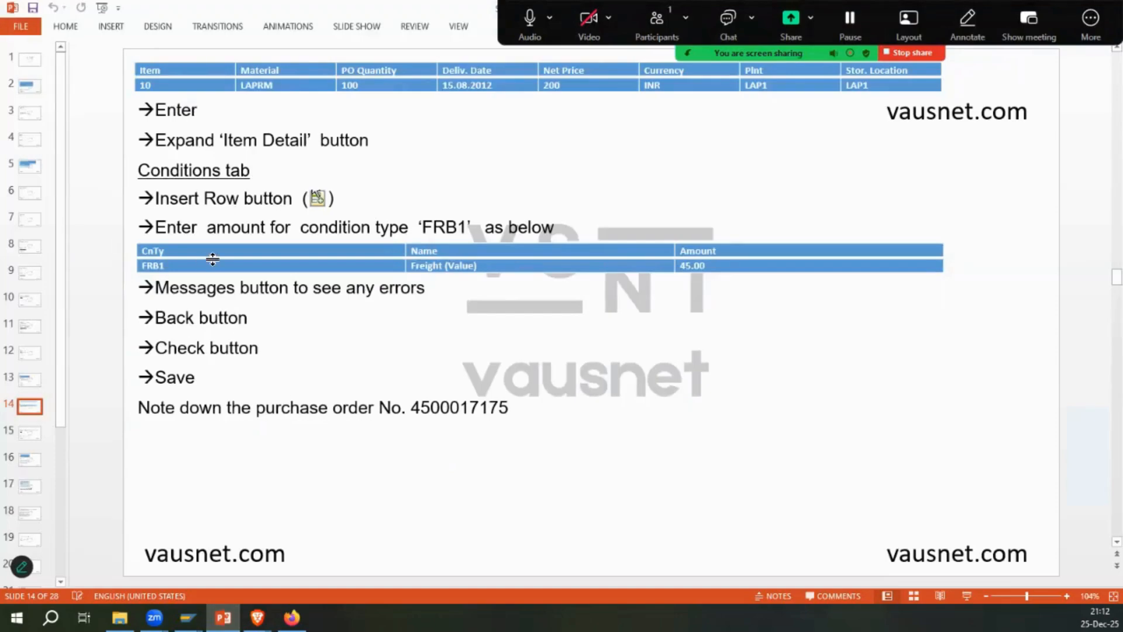
mouse_move(188, 617)
left_click(632, 561)
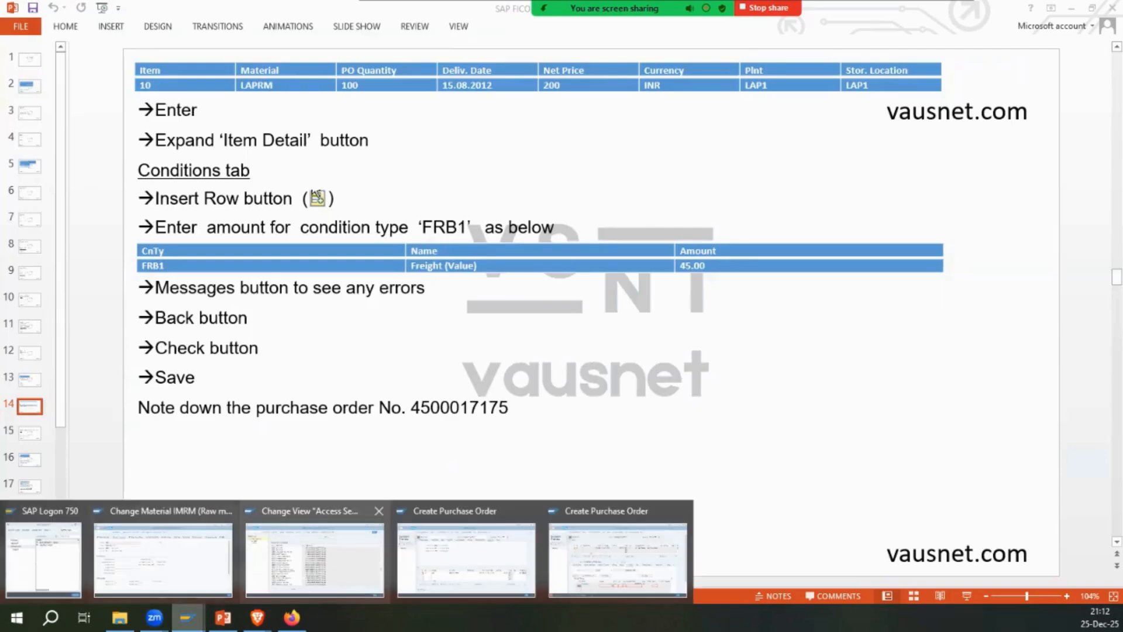
left_click(314, 564)
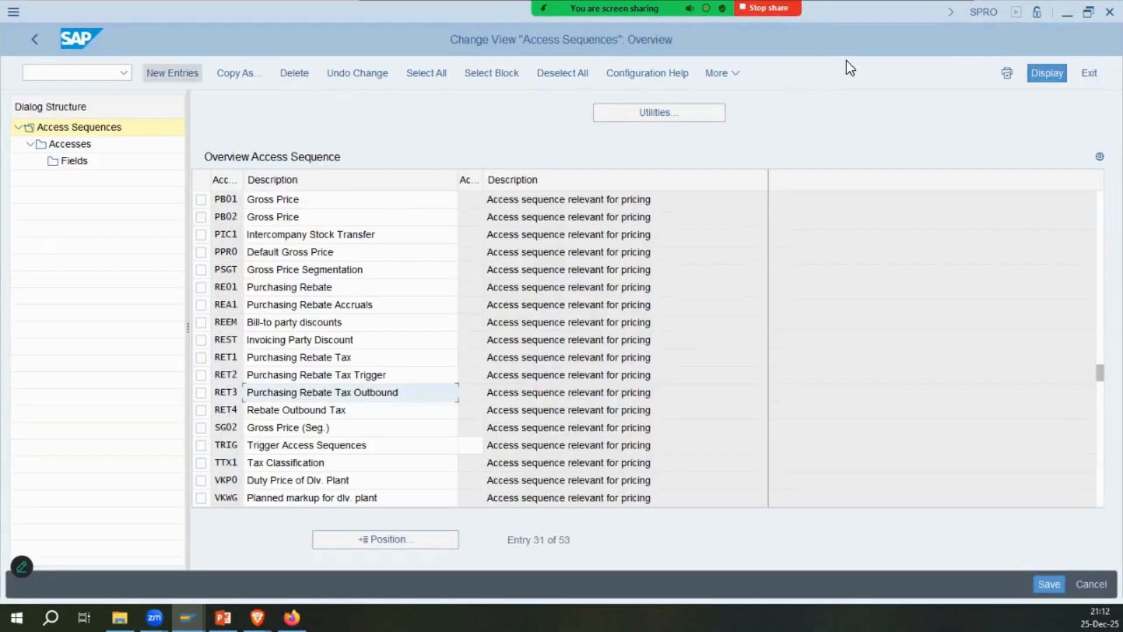
left_click(114, 73)
mouse_move(187, 617)
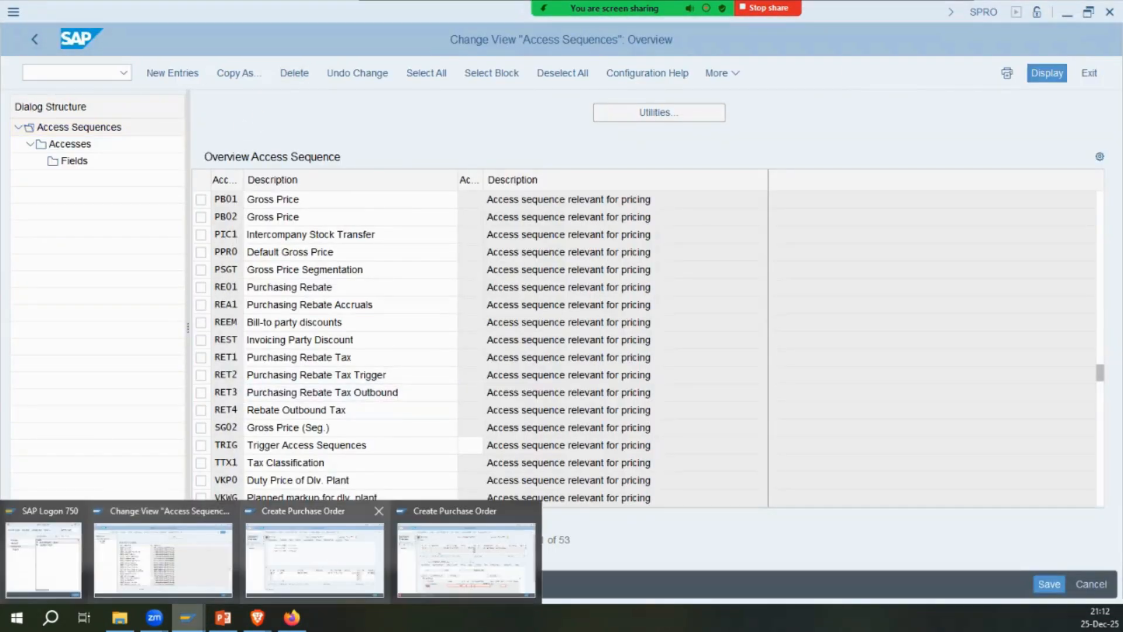
left_click(465, 559)
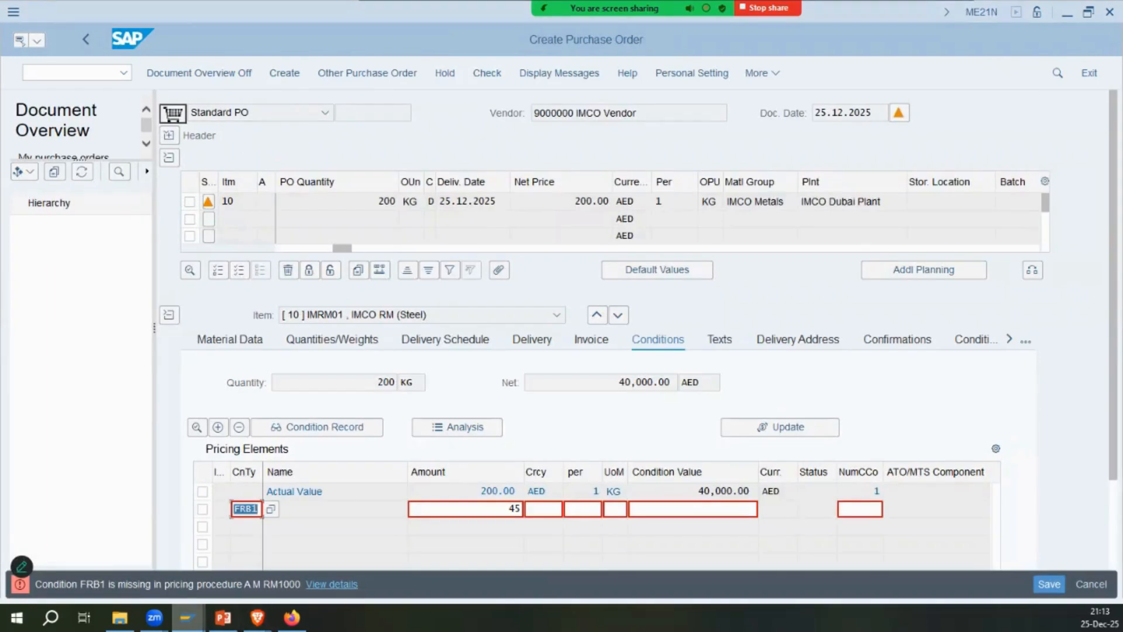
Read the detailed explanation of the error for condition FRB1 and close it.
left_click(335, 584)
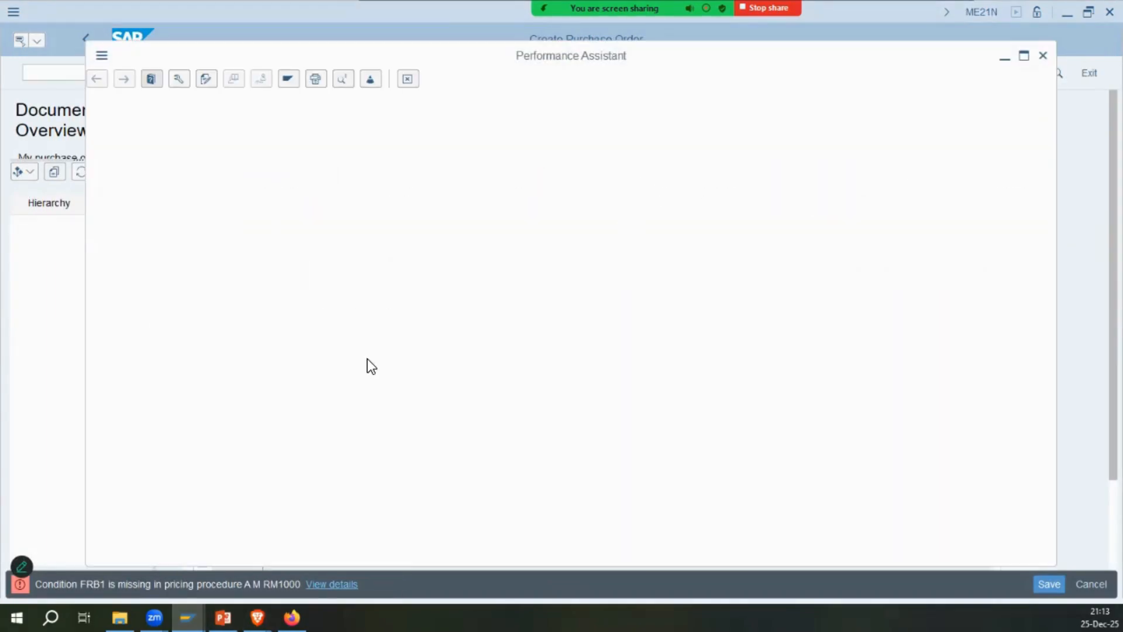
left_click_drag(109, 211, 342, 212)
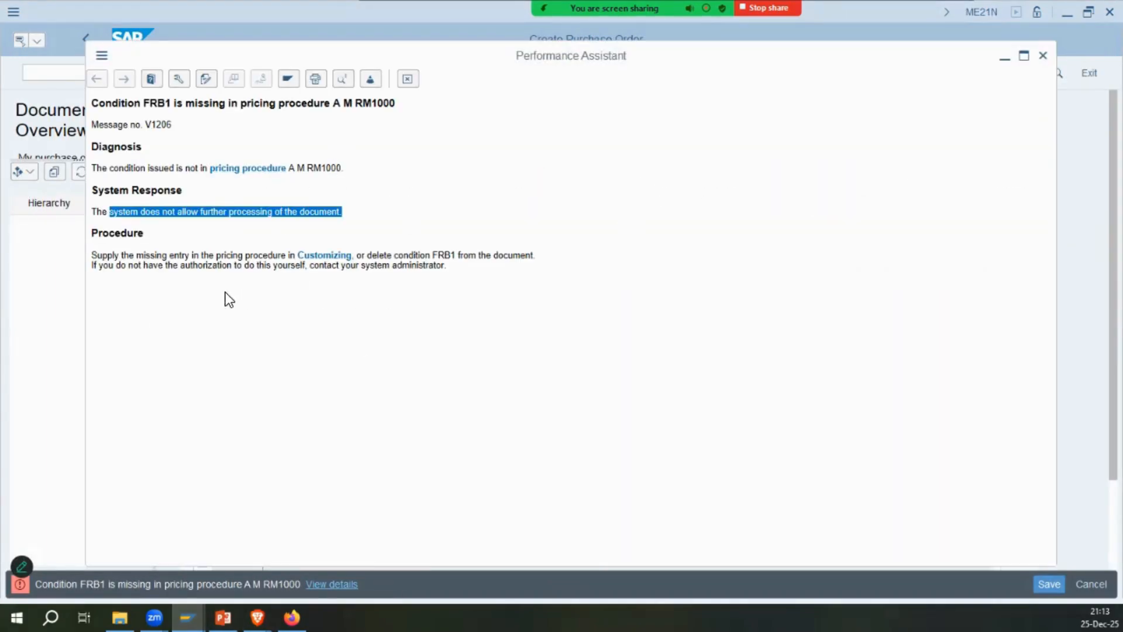
key("Escape")
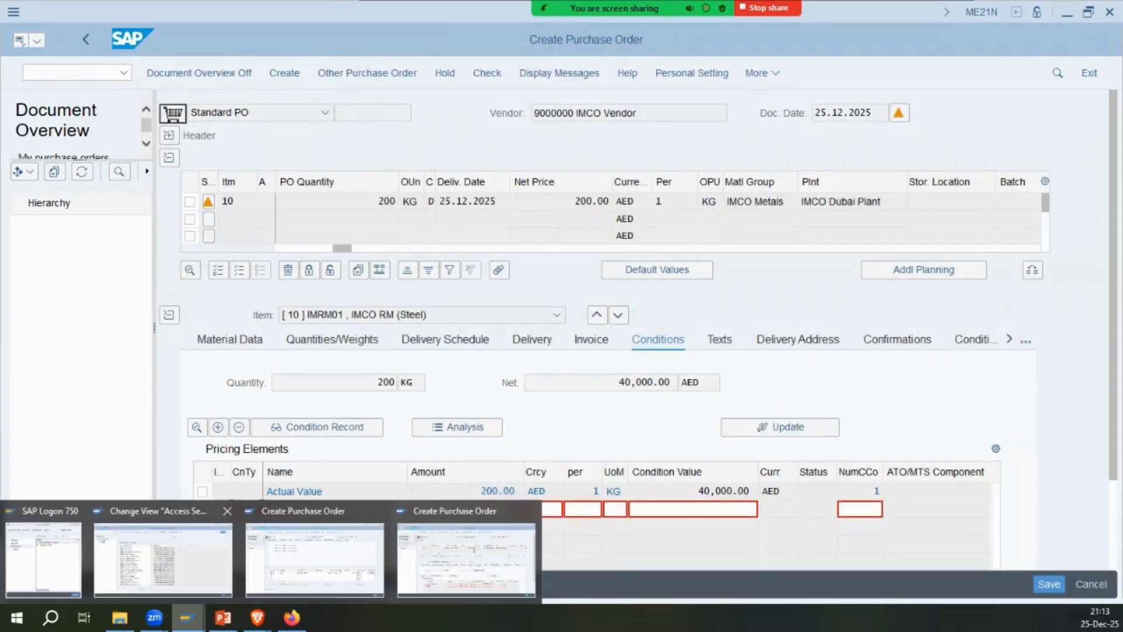
Leave the access sequences in the SPRO session and examine the price determination activities under Materials Management purchasing conditions.
left_click(164, 555)
left_click(31, 41)
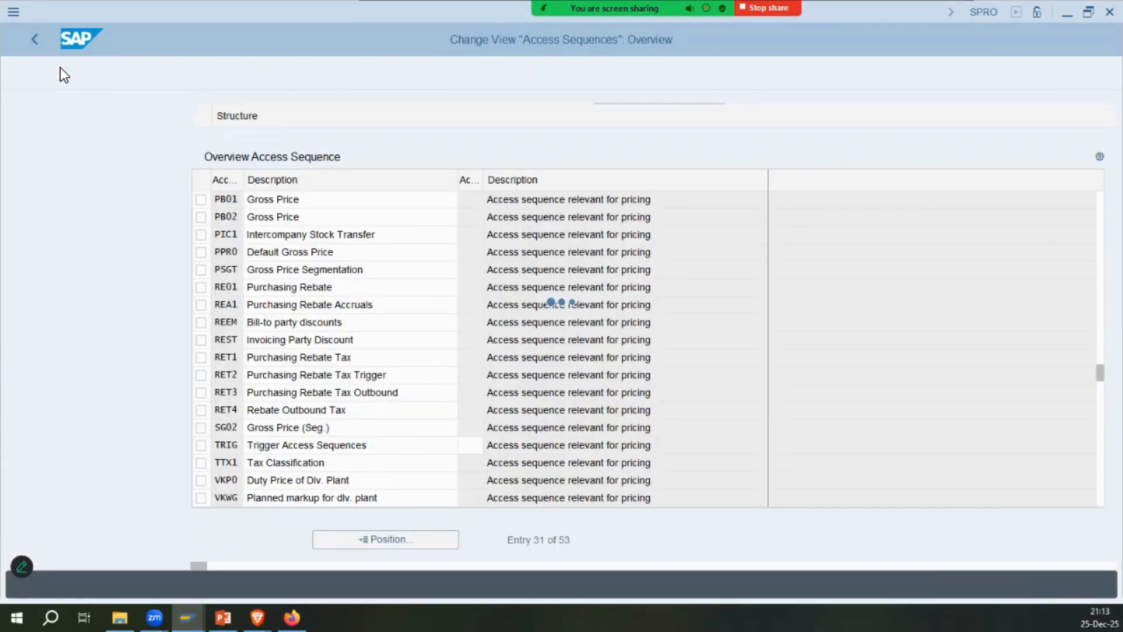
scroll(113, 240, "up", 3)
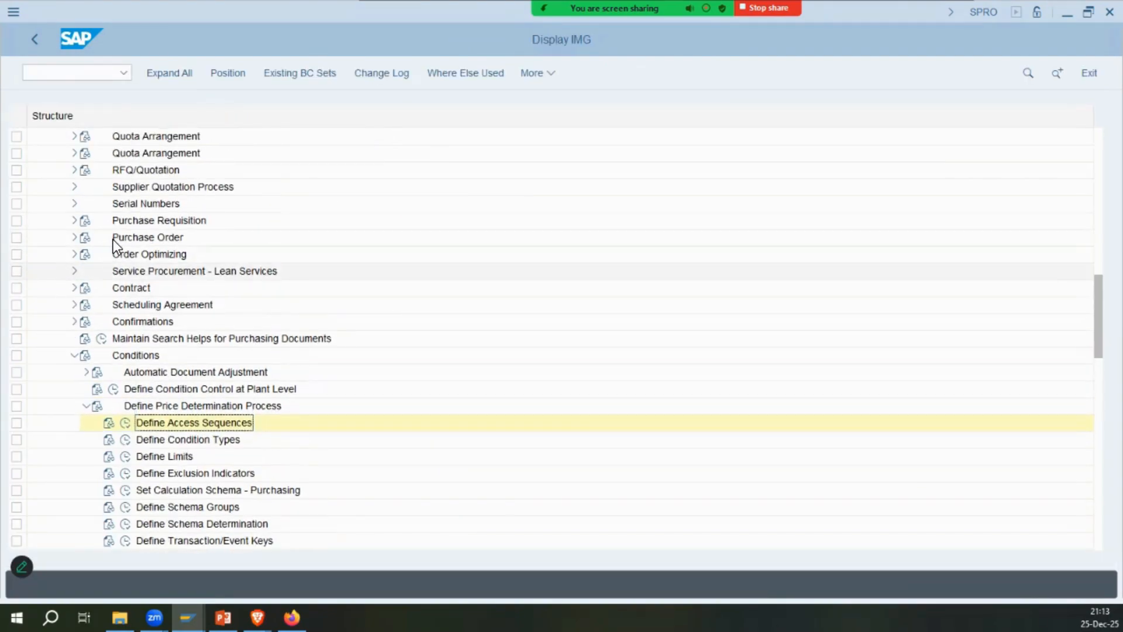
scroll(101, 210, "up", 4)
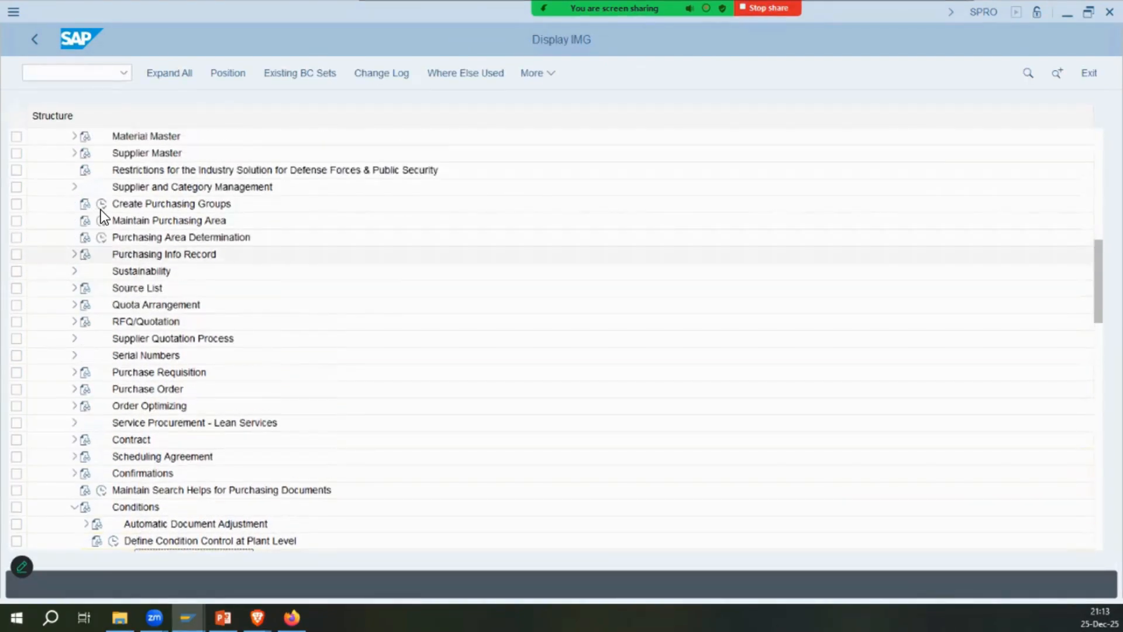
scroll(89, 180, "up", 2)
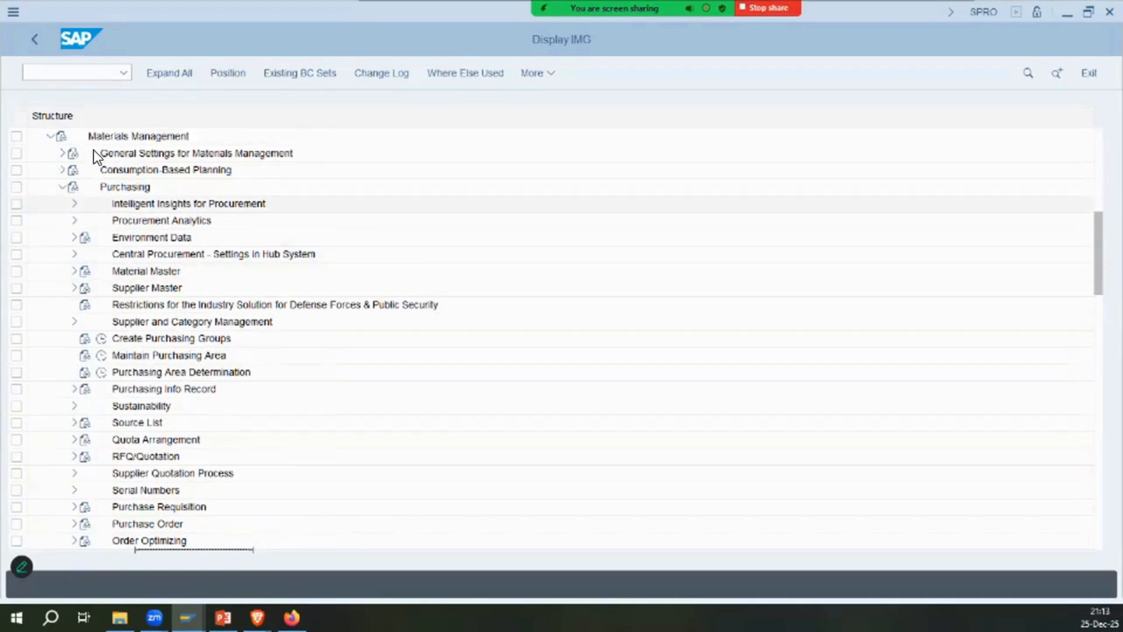
left_click(125, 186)
scroll(125, 273, "down", 1)
scroll(125, 272, "down", 4)
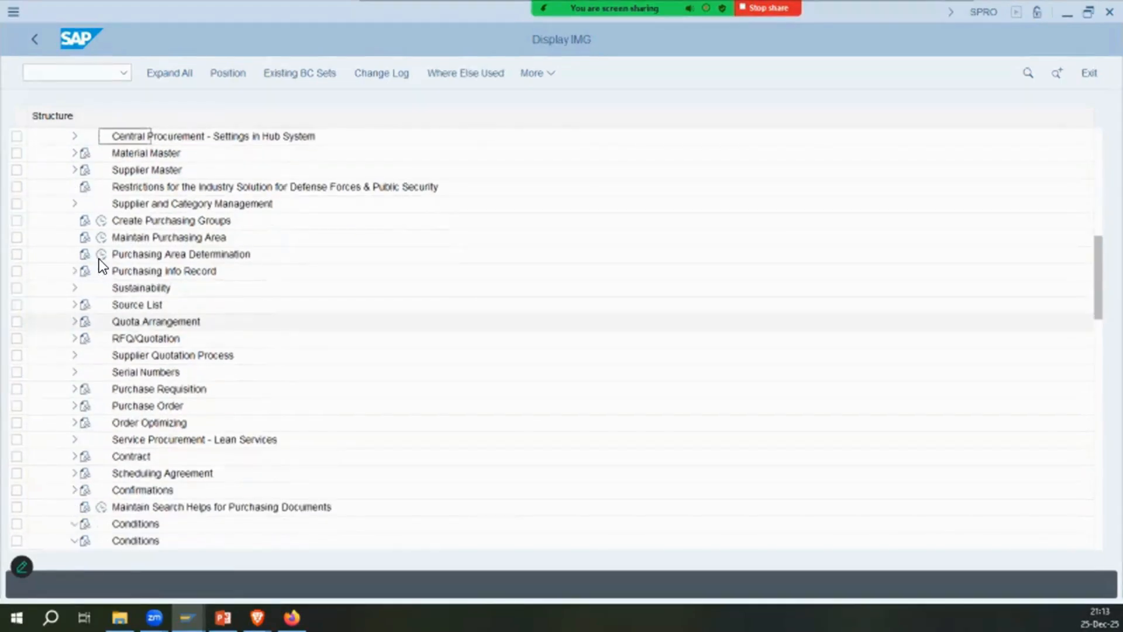
scroll(104, 303, "down", 4)
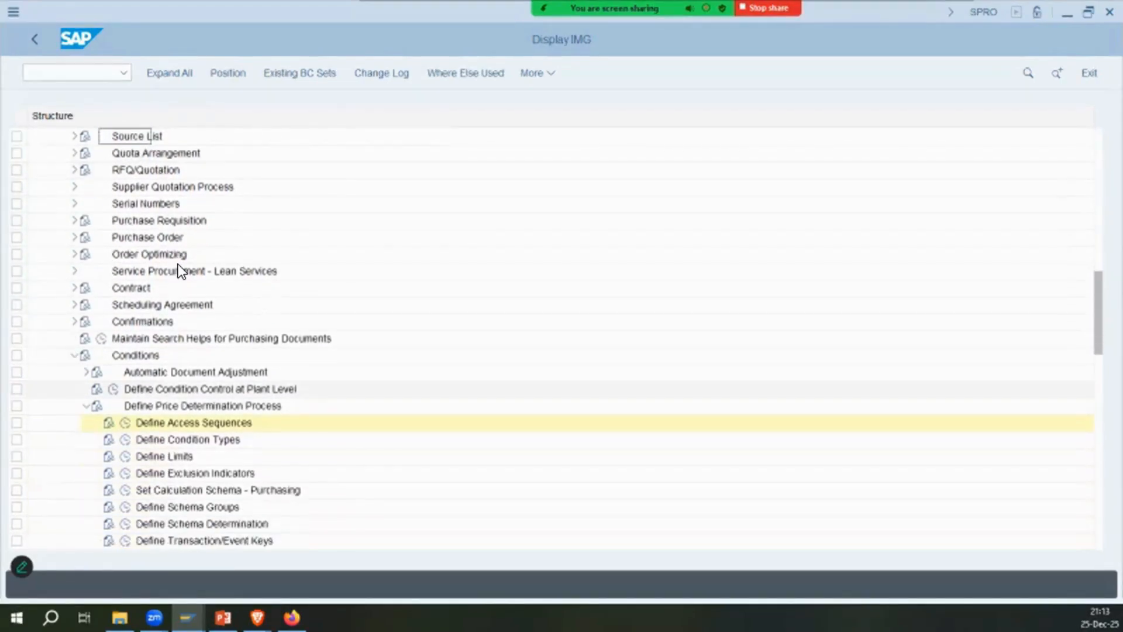
scroll(171, 260, "down", 4)
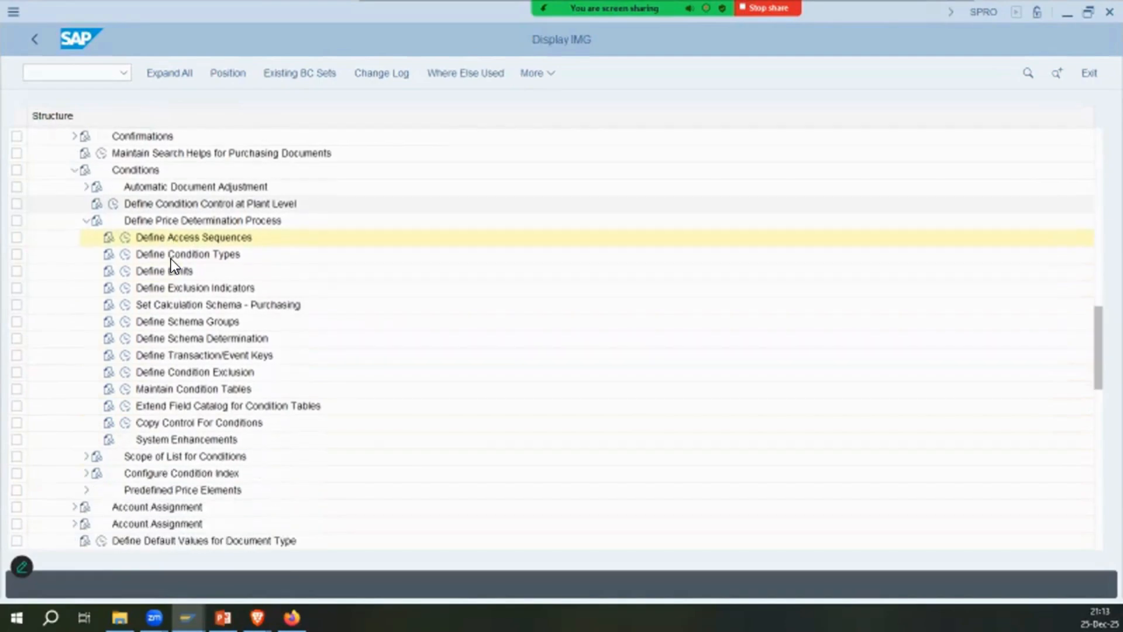
scroll(171, 257, "down", 2)
scroll(171, 254, "up", 1)
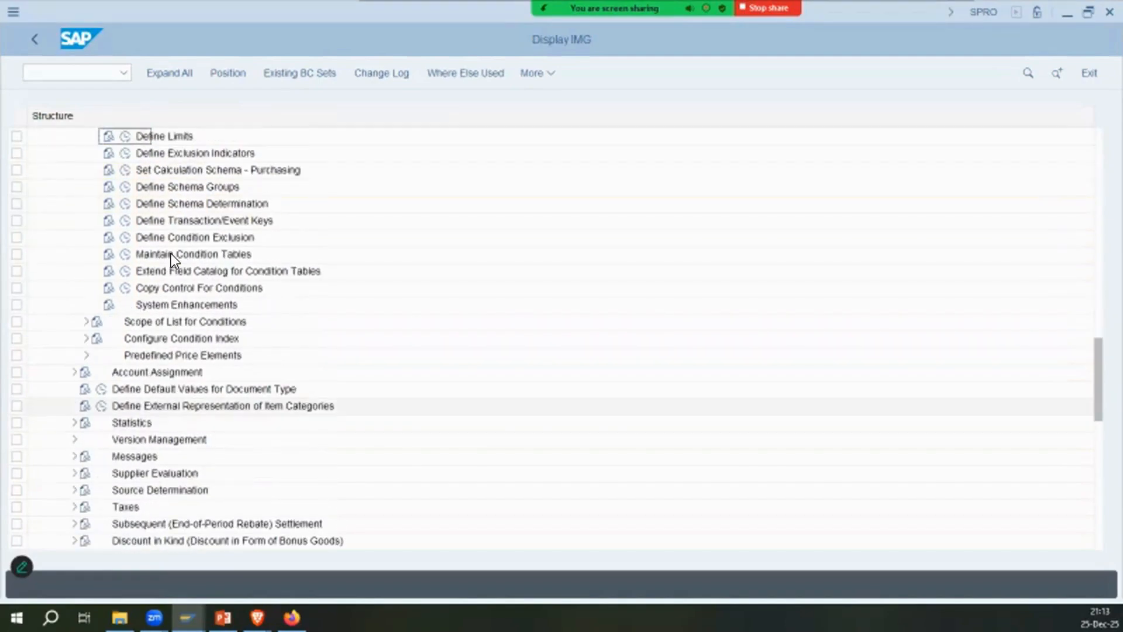
Reopen Define Access Sequences in the IMG and position the overview at entries starting with P.
double_click(157, 130)
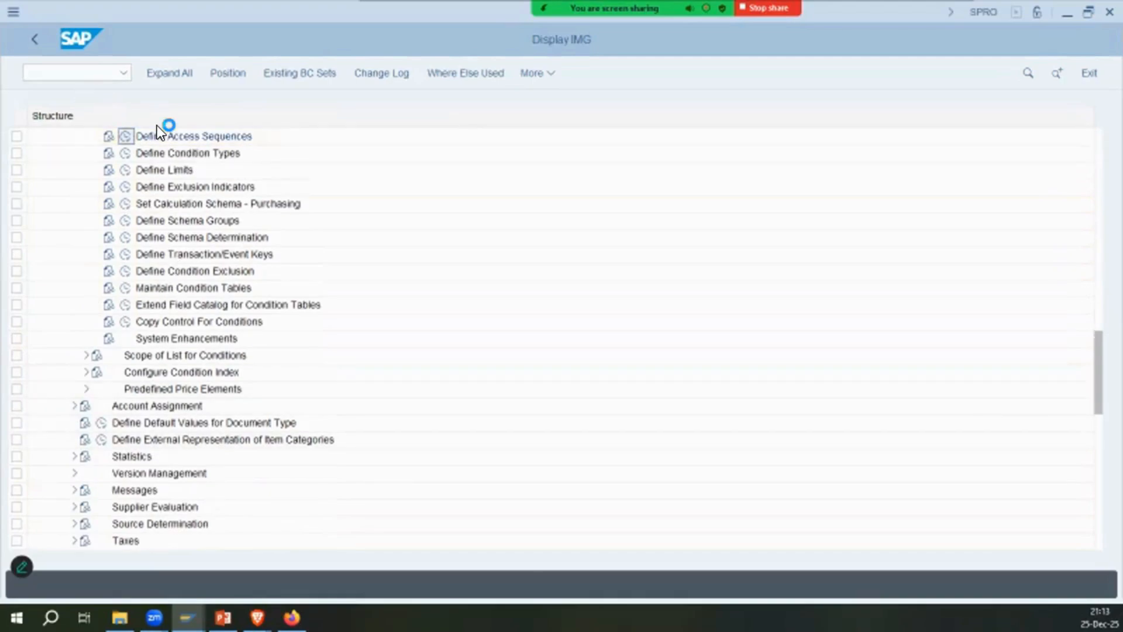
key("Return")
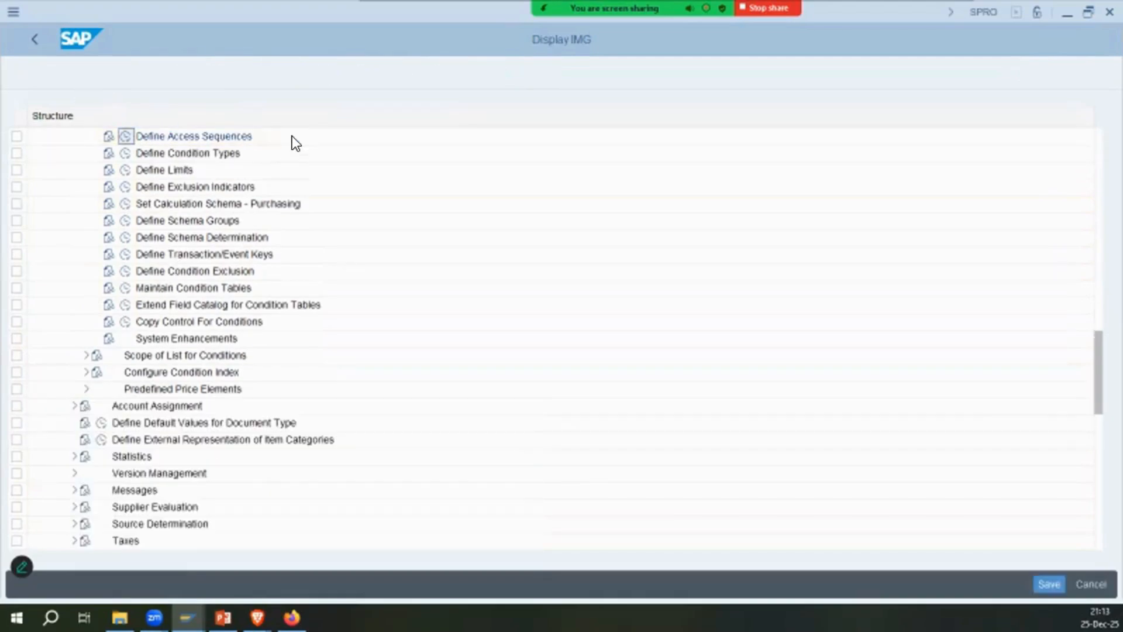
key("Return")
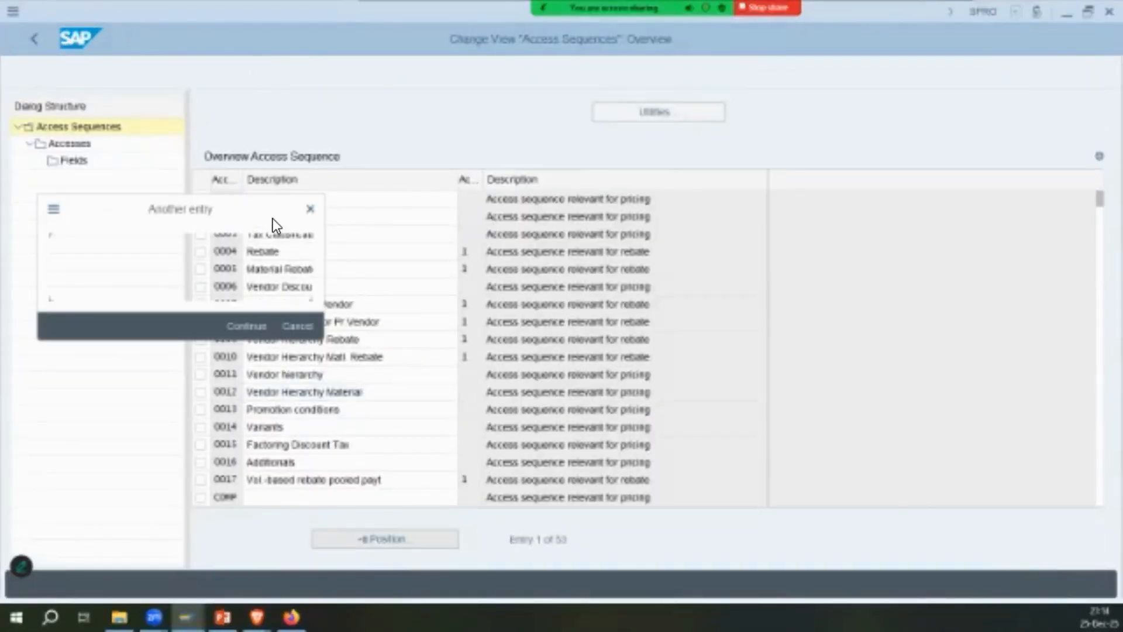
type("p")
key("Return")
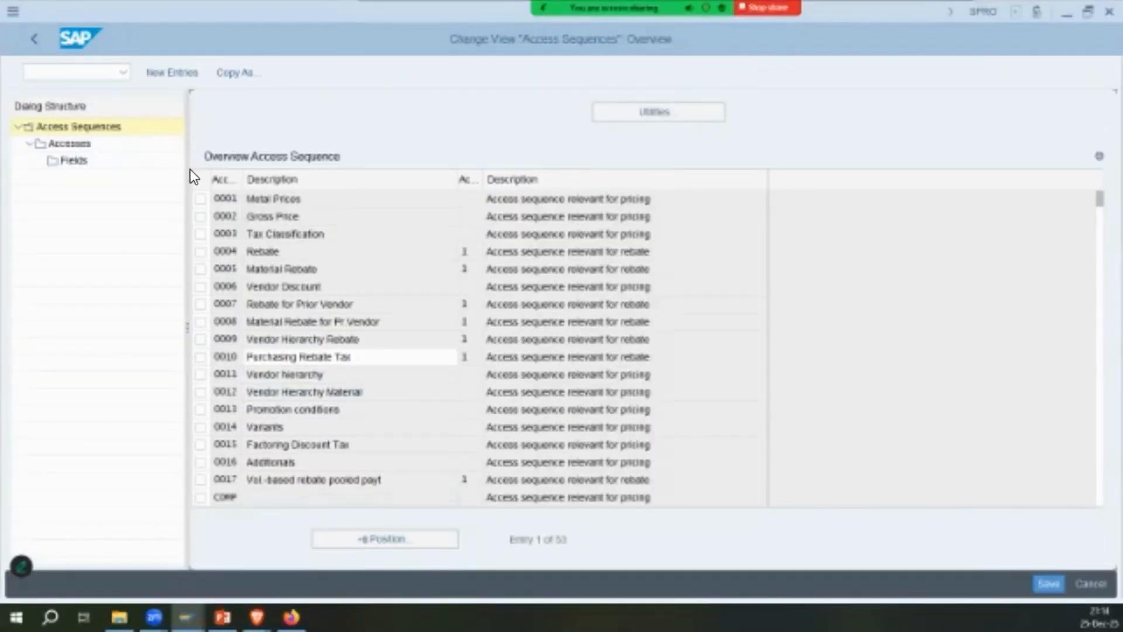
Examine the accesses assigned to access sequence PB01, then leave the Access Sequences view for the IMG.
left_click(200, 199)
double_click(69, 144)
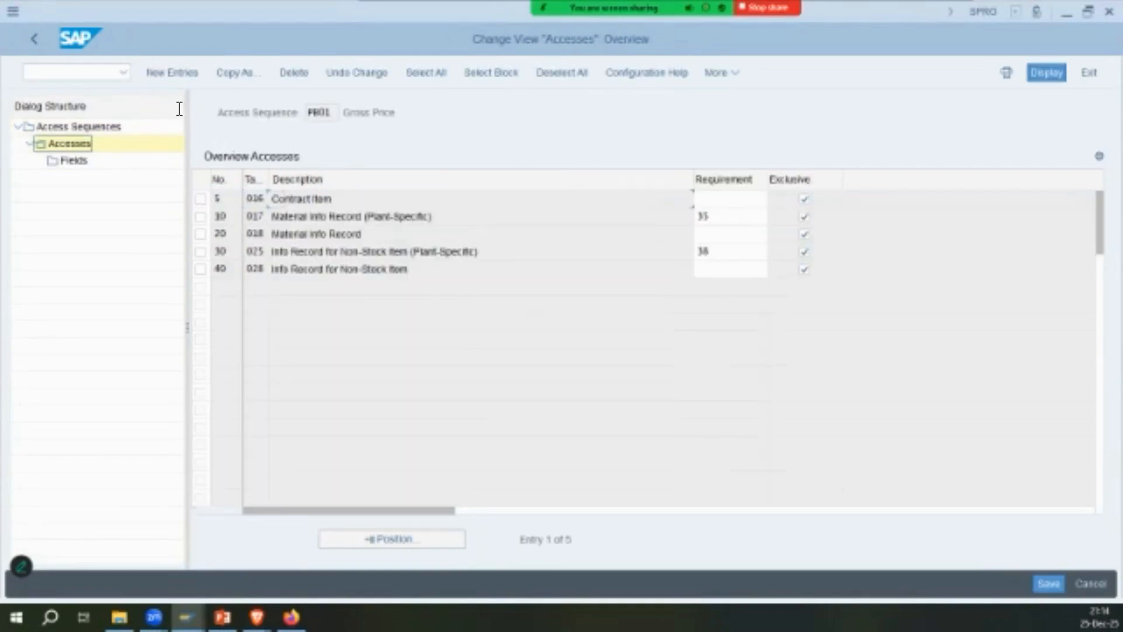
key("Down")
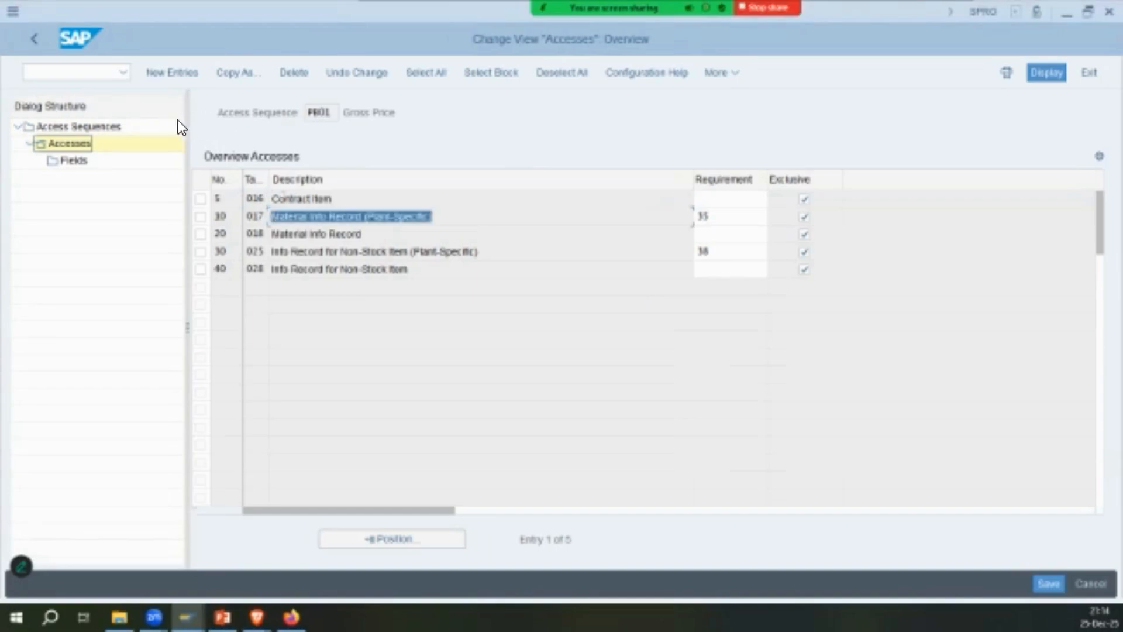
key("Down")
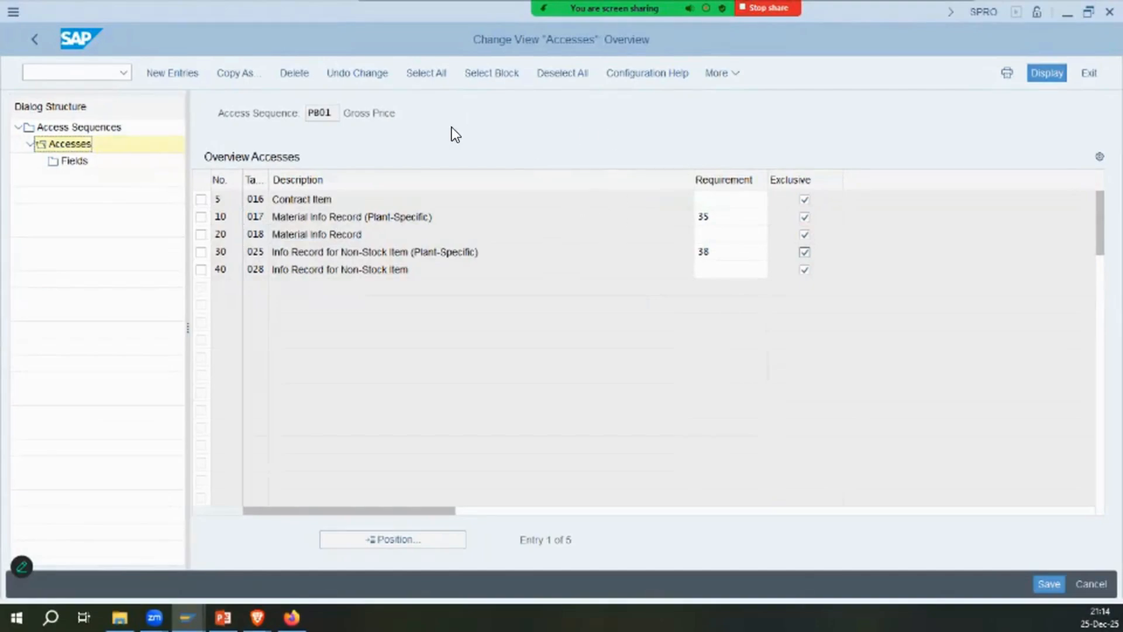
left_click(32, 38)
left_click(34, 39)
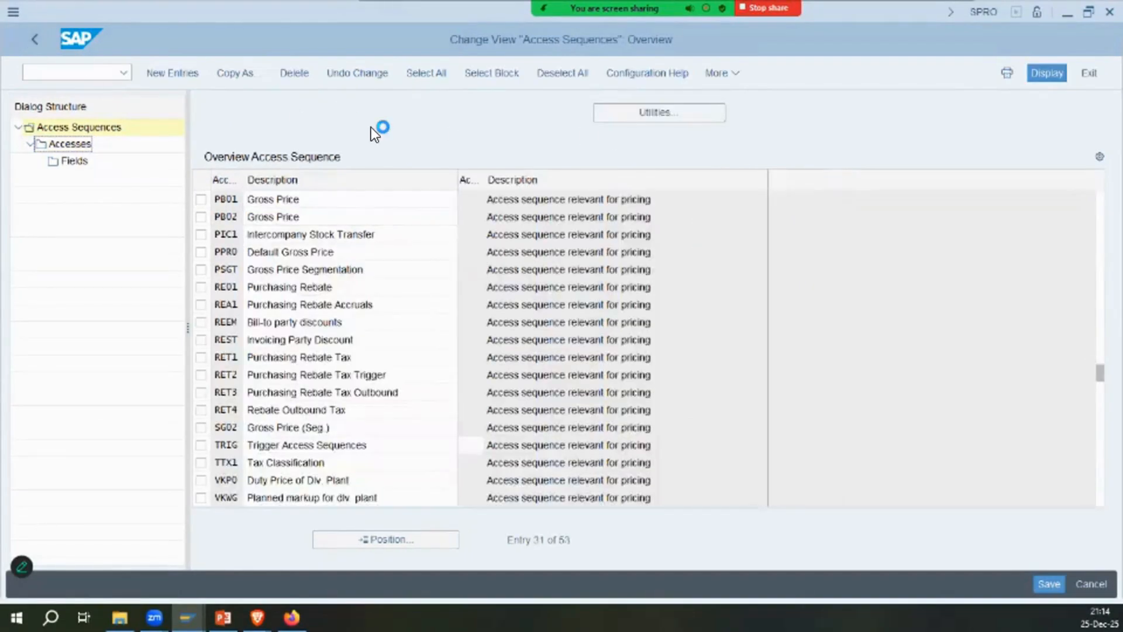
Open the purchasing pricing condition types, position the list at FRB1 and display its details.
left_click(124, 152)
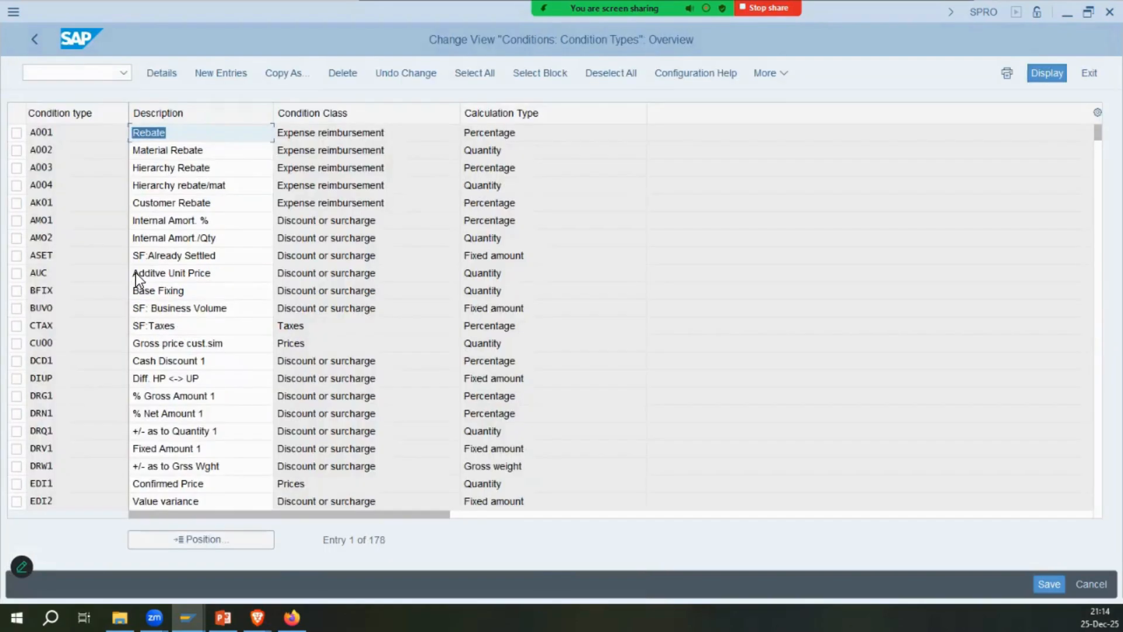
left_click(201, 539)
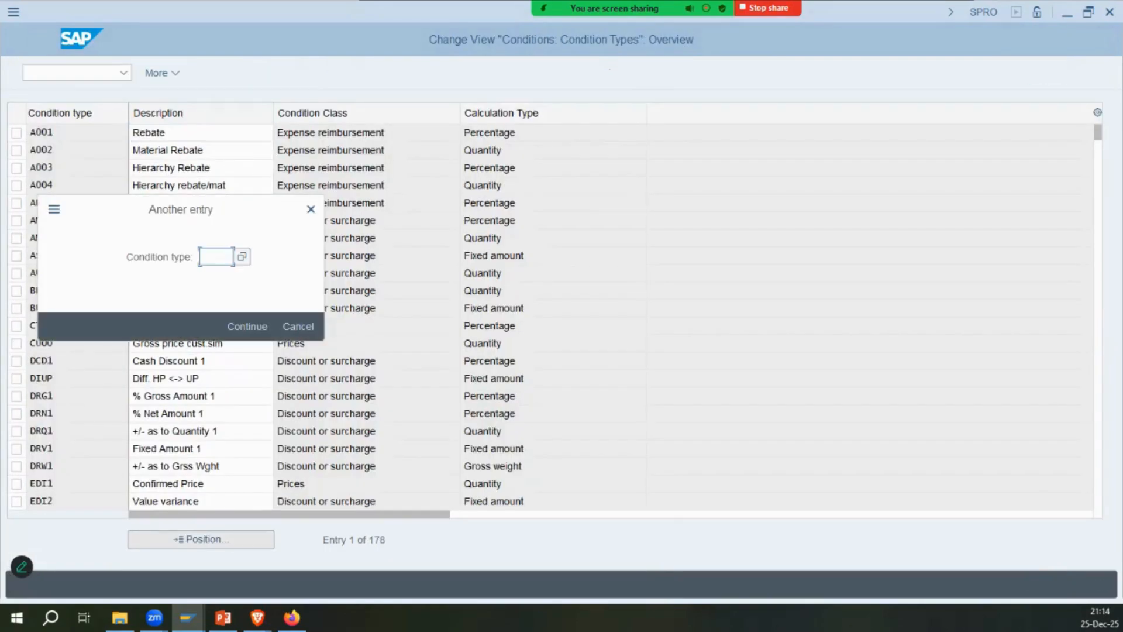
type("frb1")
key("Return")
left_click(255, 142)
double_click(332, 130)
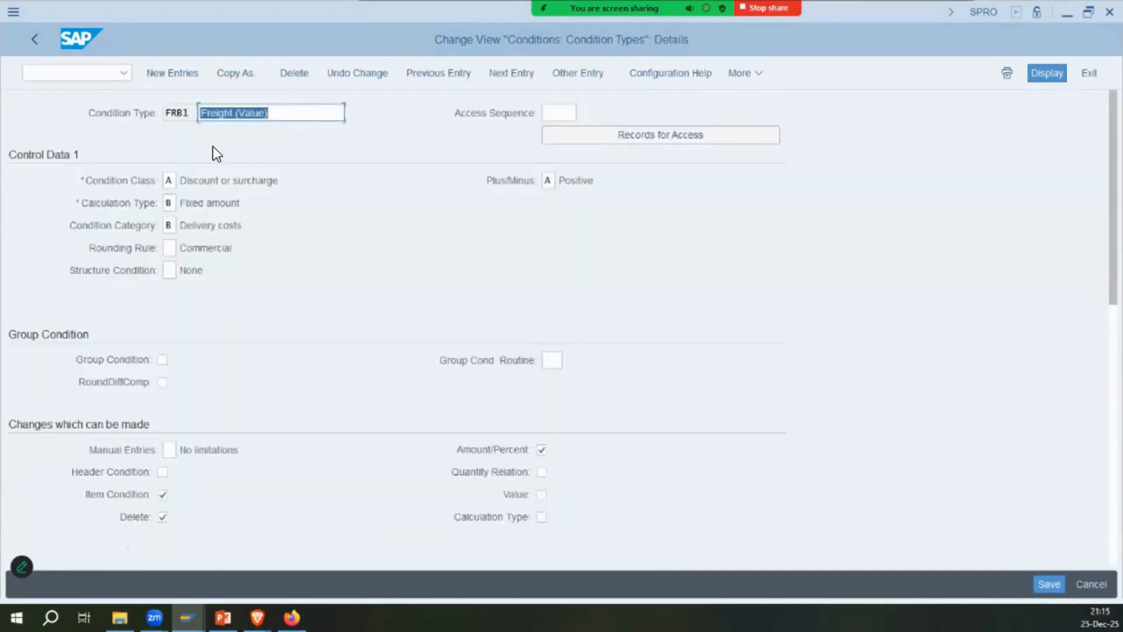
Examine FRB1's condition class, condition category, plus/minus setting, permitted changes and supplementary goods receipt setting.
left_click_drag(208, 180, 274, 180)
left_click_drag(192, 203, 283, 209)
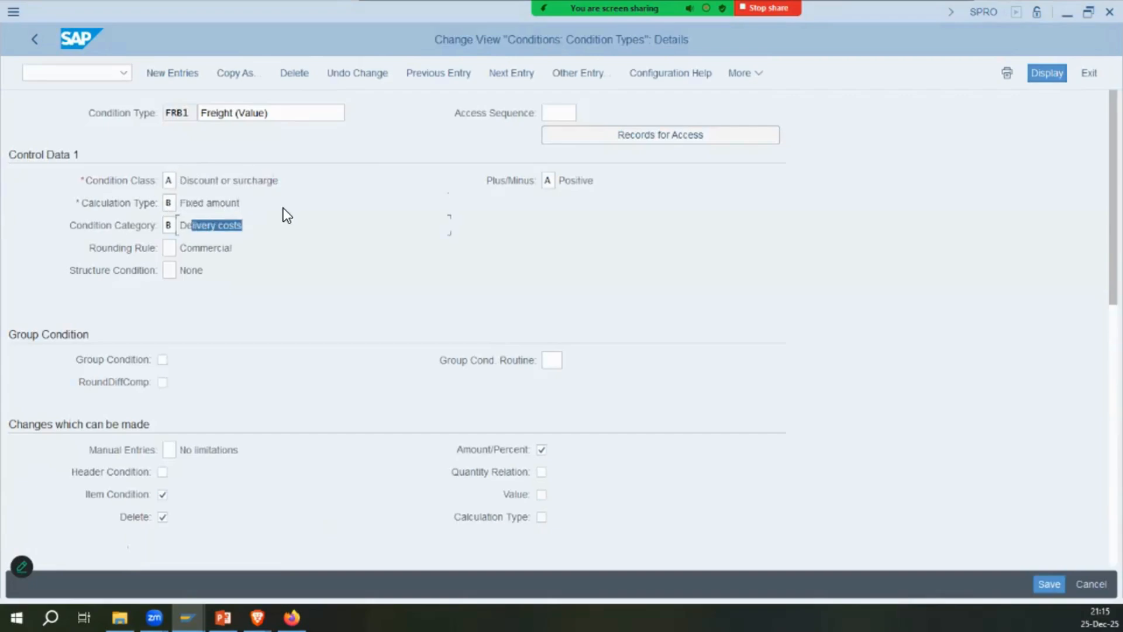
left_click_drag(562, 180, 668, 187)
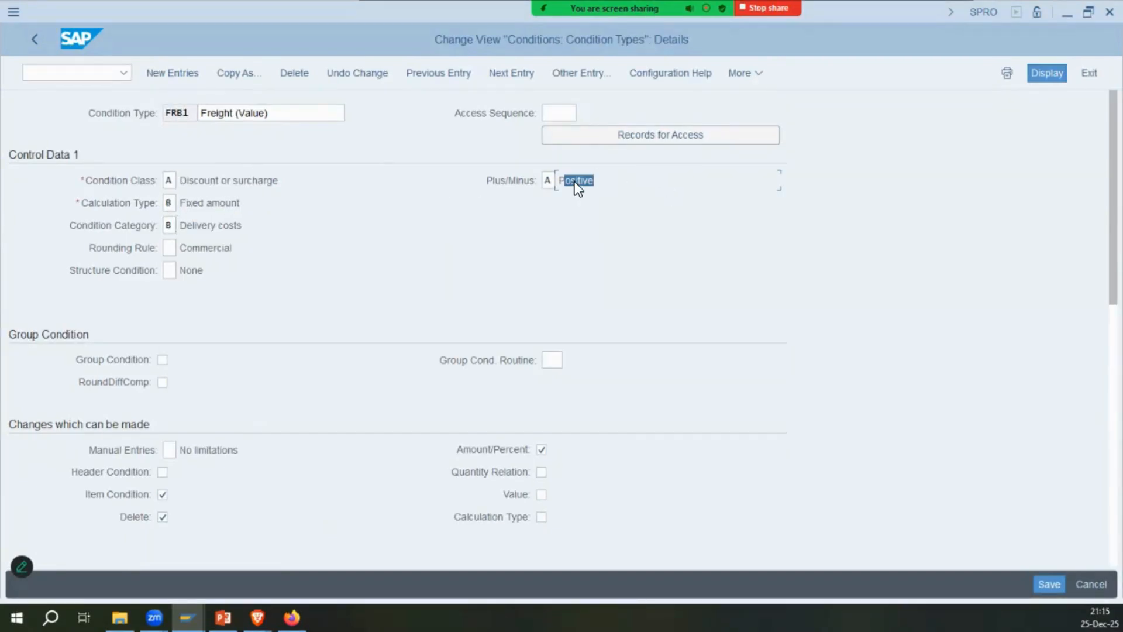
scroll(274, 351, "down", 3)
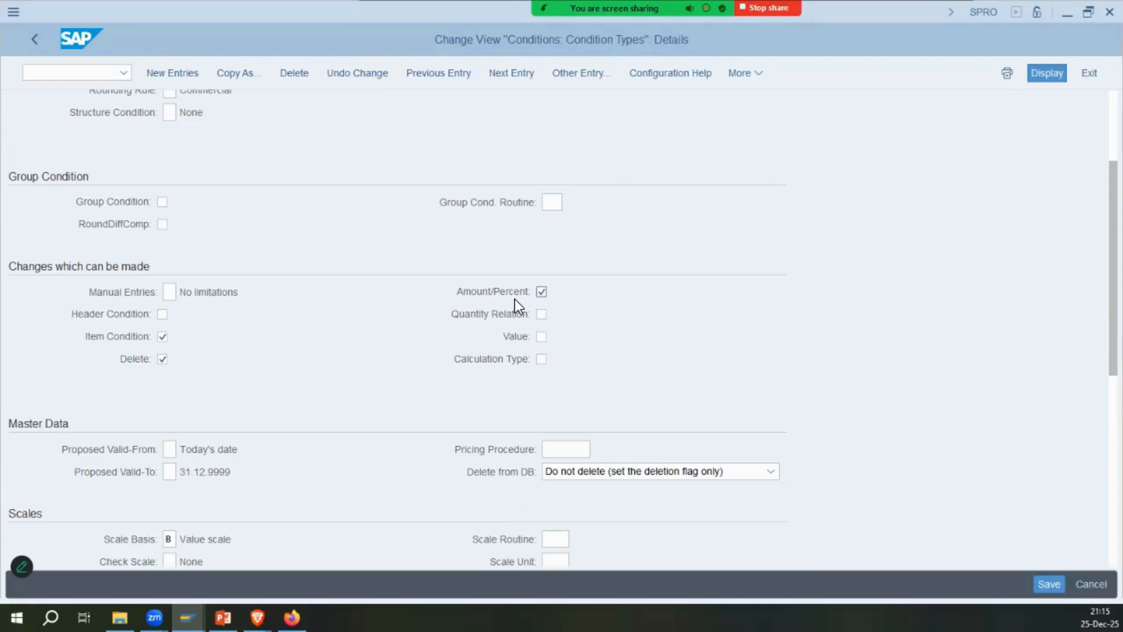
scroll(514, 302, "down", 8)
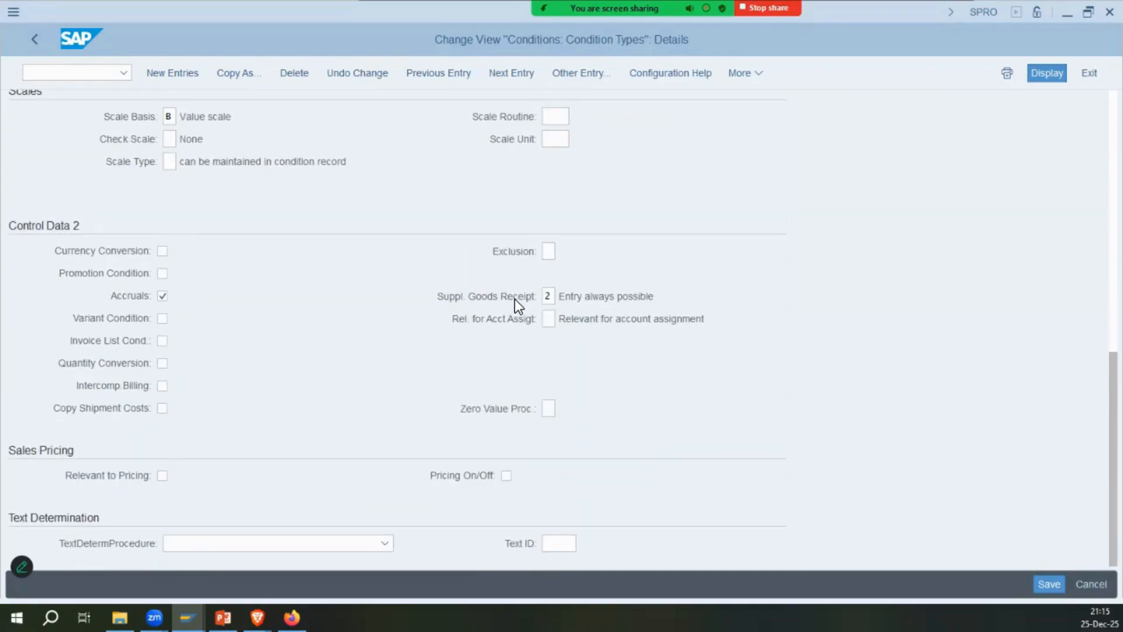
left_click_drag(585, 296, 655, 296)
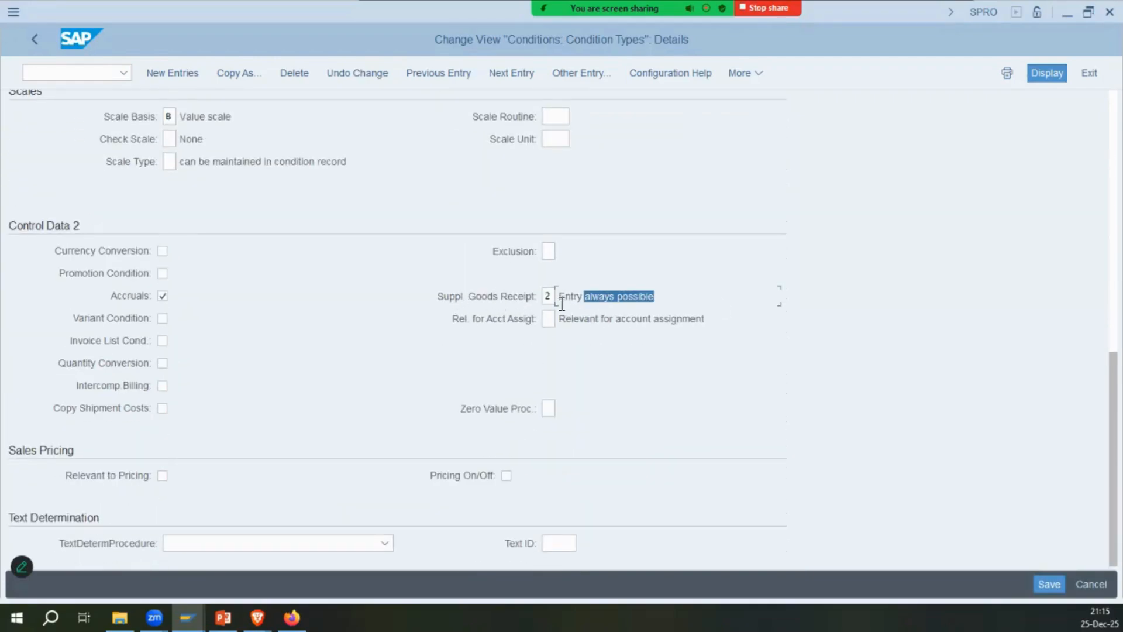
left_click(578, 303)
scroll(252, 394, "up", 11)
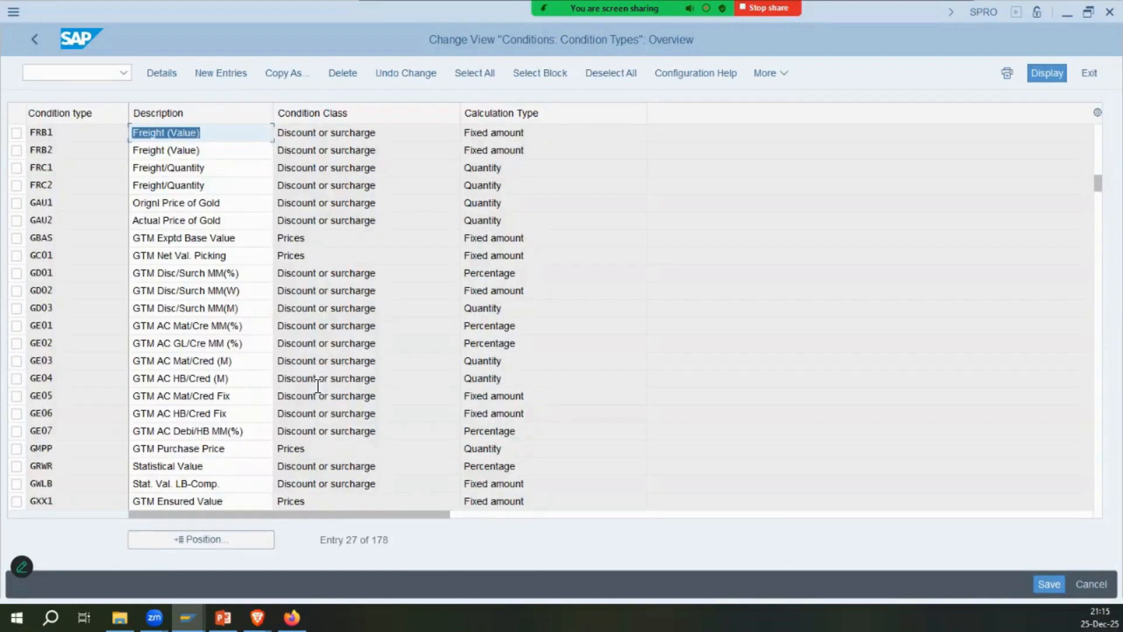
Leave the condition types list, reopen Set Pricing Condition Types - Purchasing and display the details of FRB1 again.
left_click(35, 40)
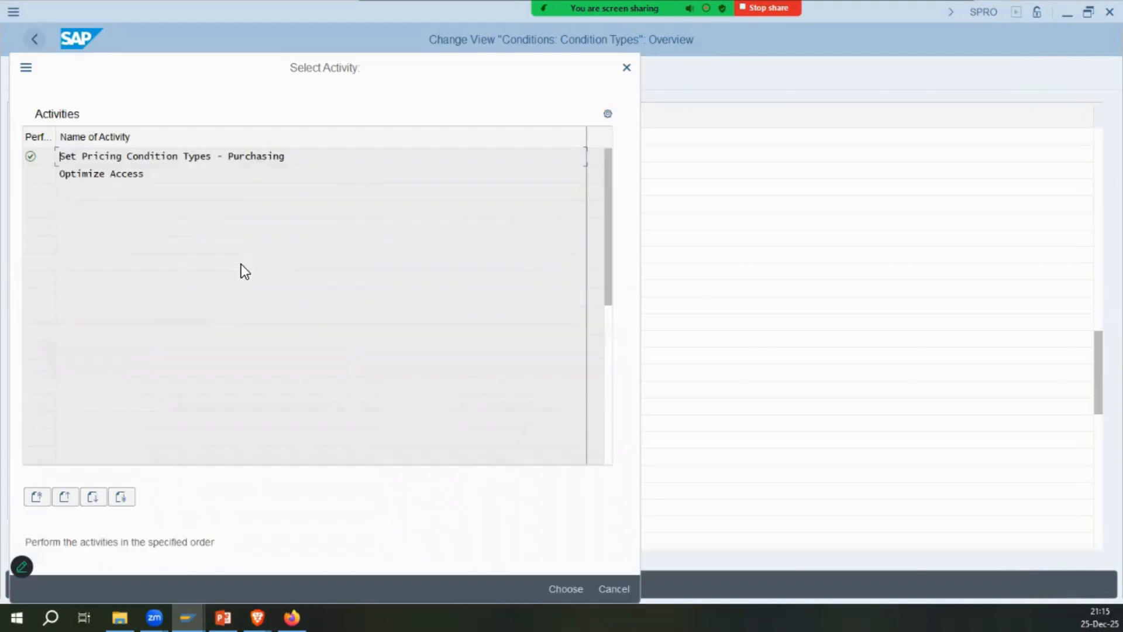
double_click(208, 156)
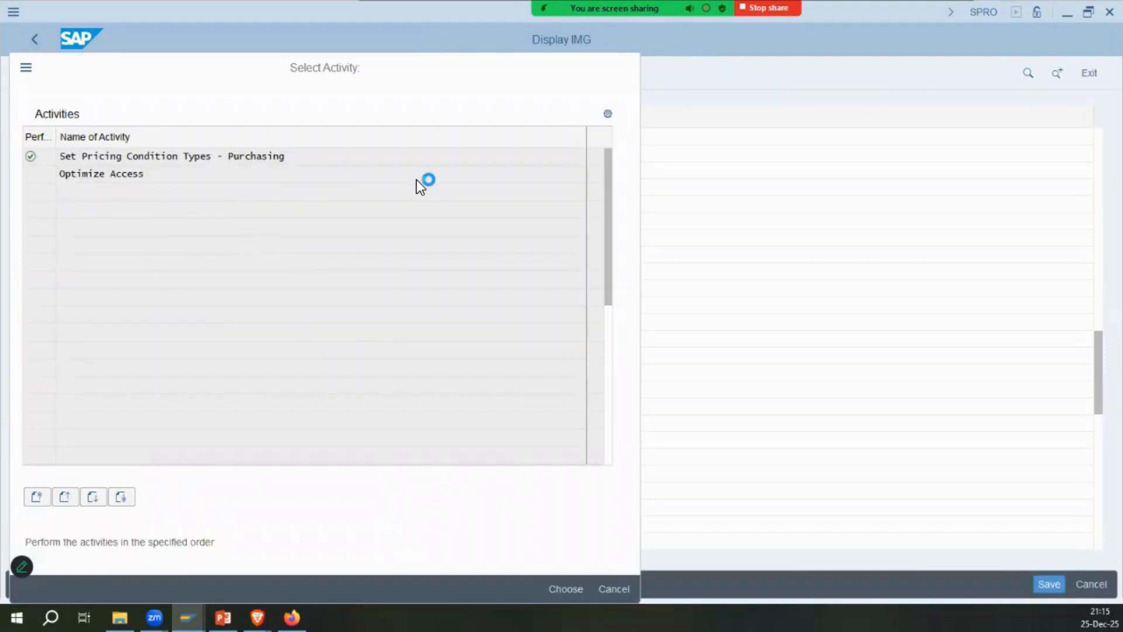
left_click(201, 539)
type("rfb")
key("BackSpace")
key("BackSpace")
key("BackSpace")
type("frb1")
key("Return")
double_click(207, 133)
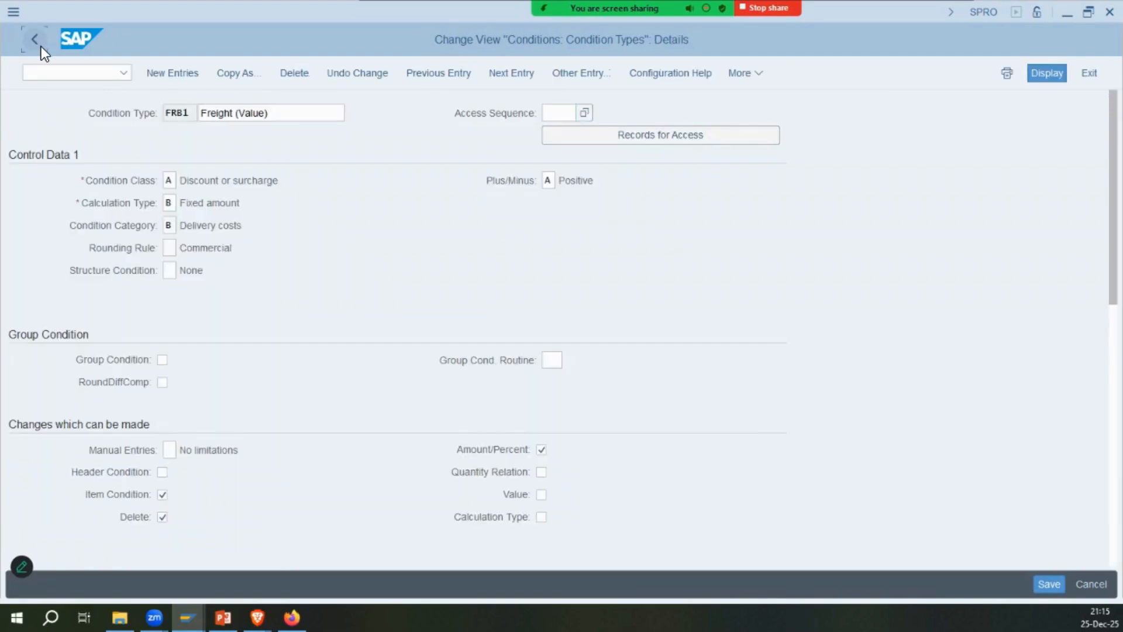
Close the condition types activity and open Set Calculation Schema - Purchasing in the IMG.
left_click(38, 44)
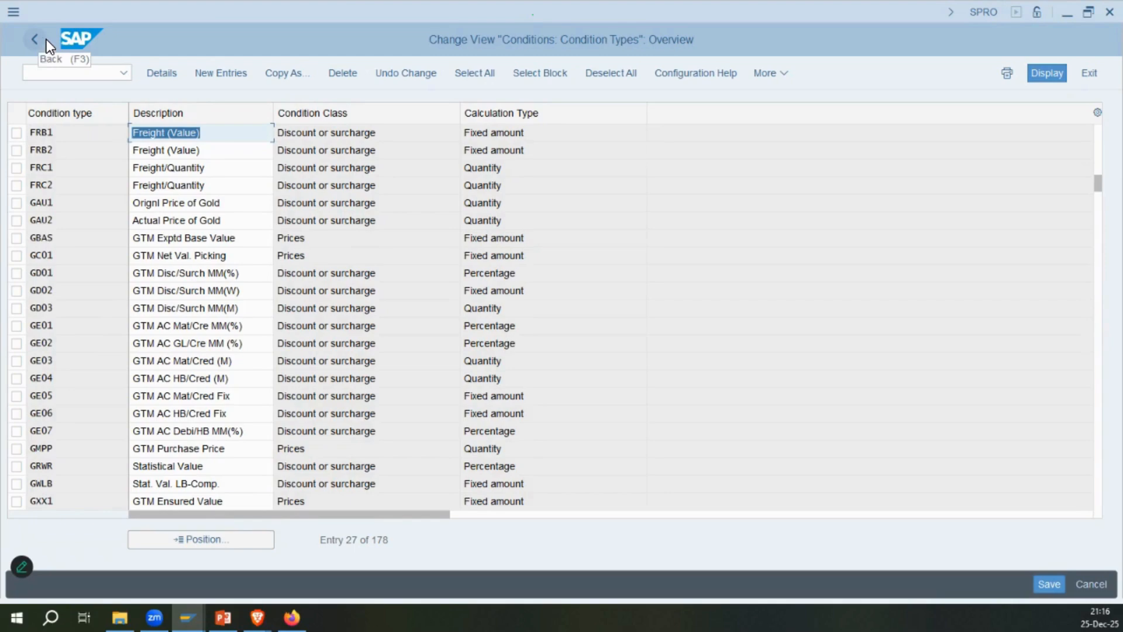
left_click(47, 40)
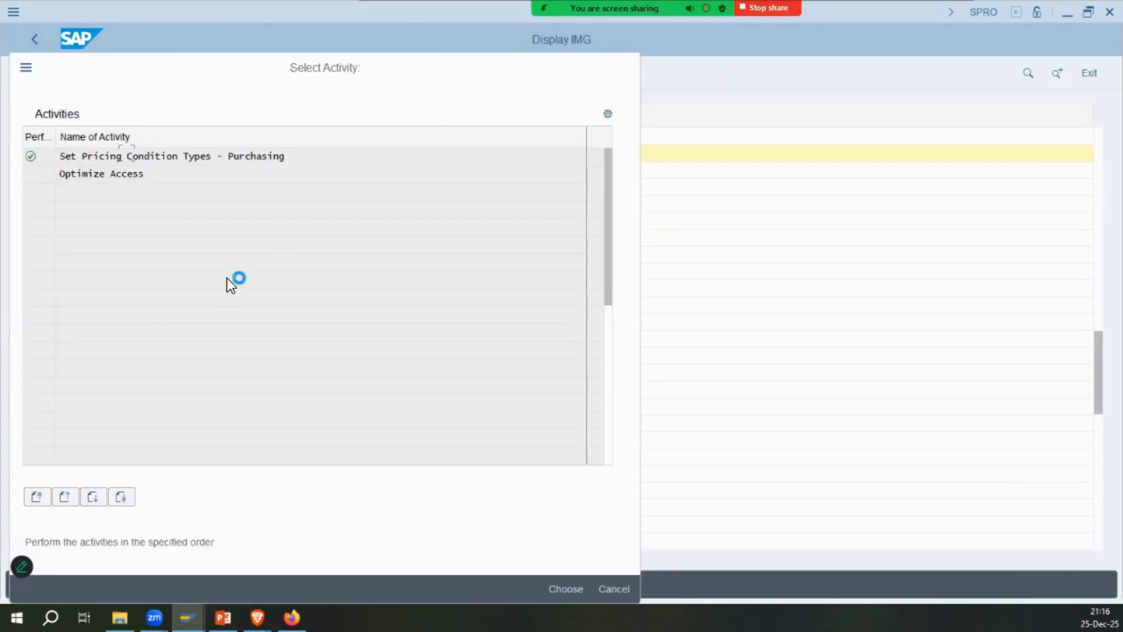
key("Escape")
left_click(135, 205)
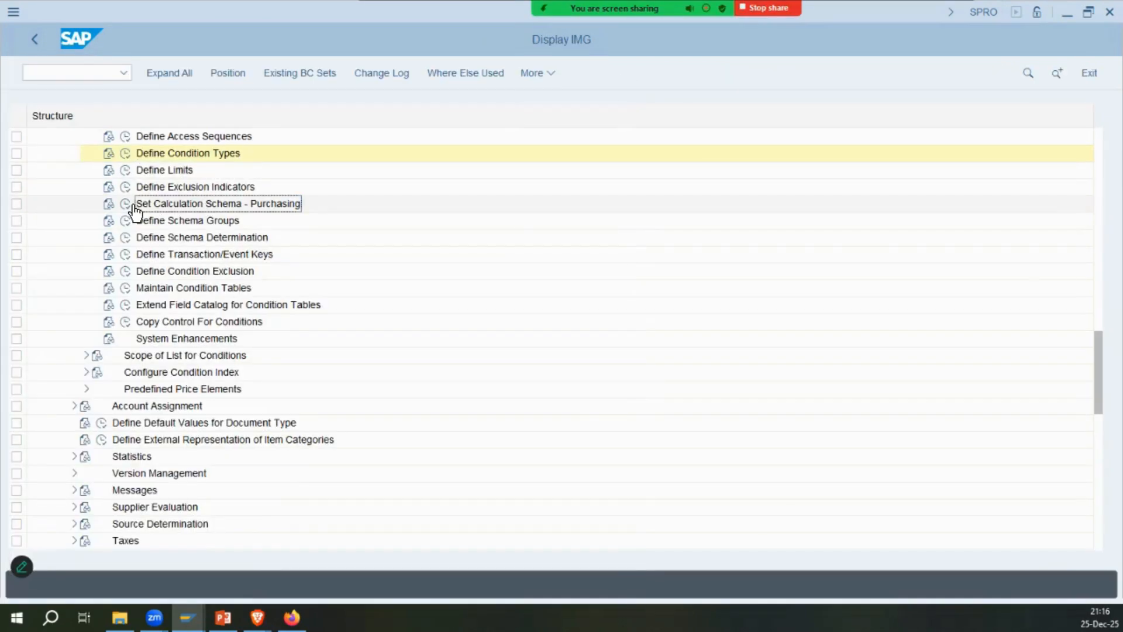
left_click(130, 205)
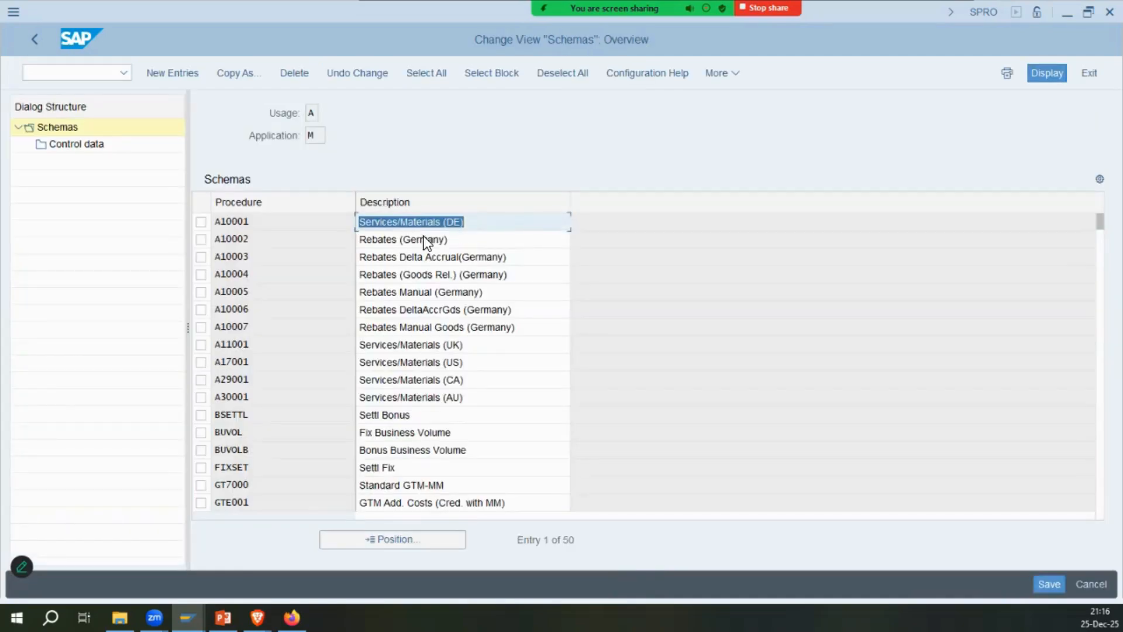
left_click(423, 238)
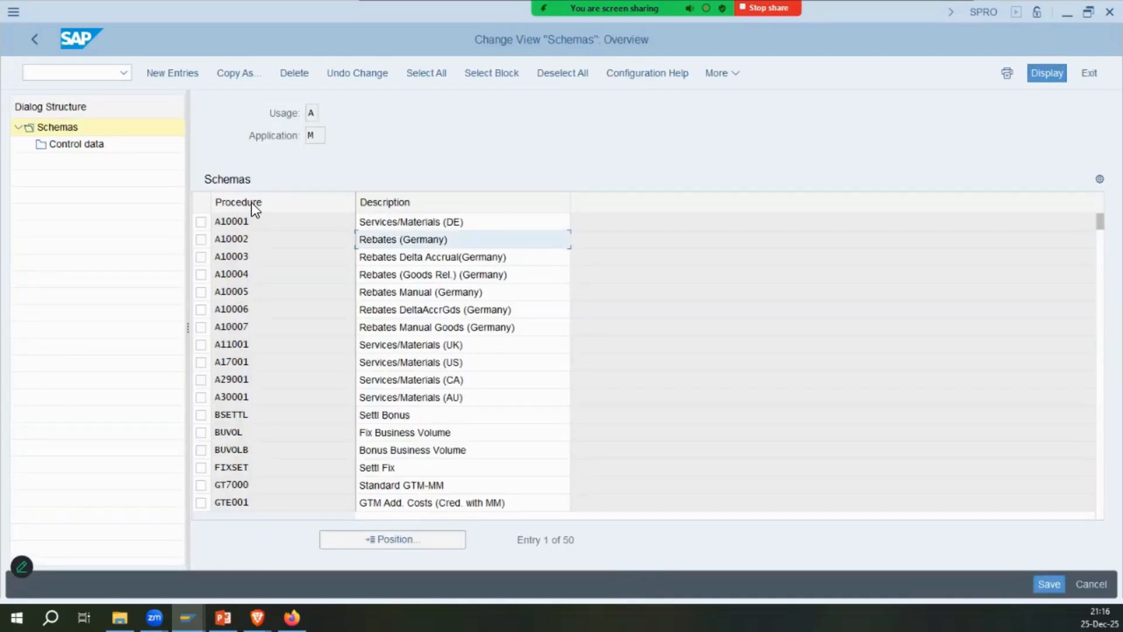
Check in the ME21N purchase order which pricing procedure the FRB1 error names, and return to the schemas overview.
mouse_move(187, 617)
left_click(339, 559)
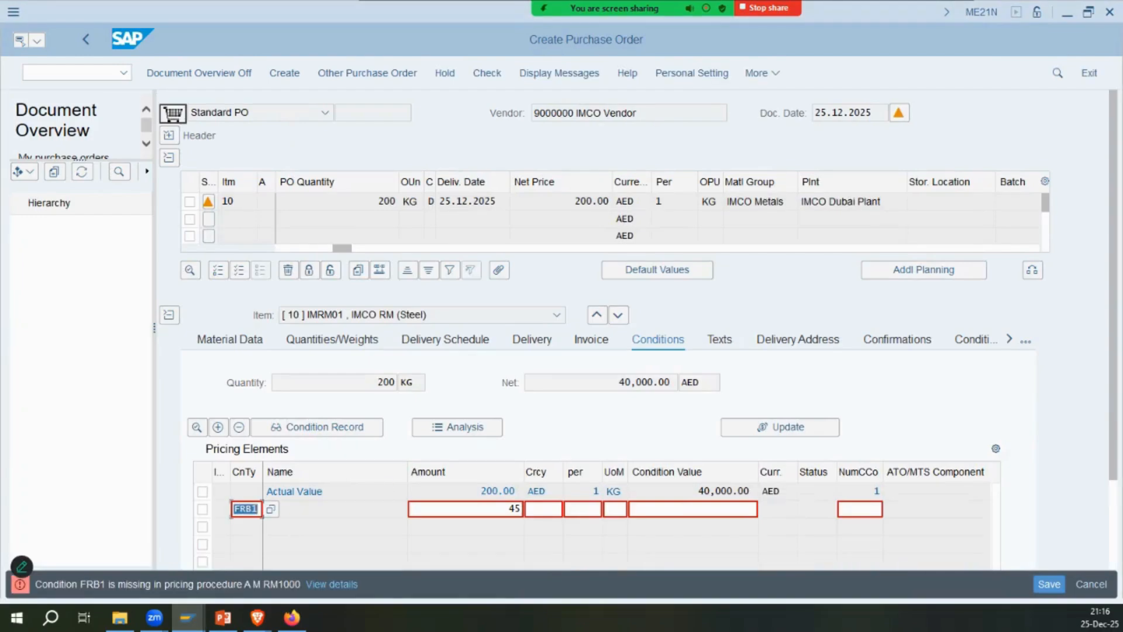
mouse_move(187, 617)
left_click(141, 550)
left_click(464, 327)
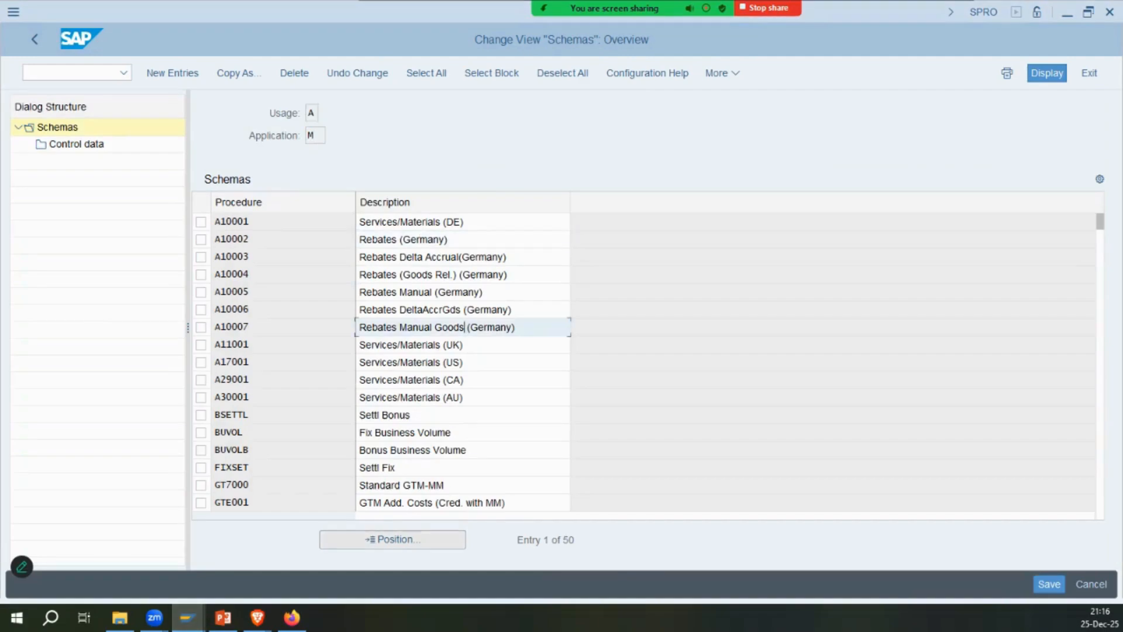
Position the schemas overview at procedure RM1000, select it and open its control data.
left_click(393, 539)
type("rm1000")
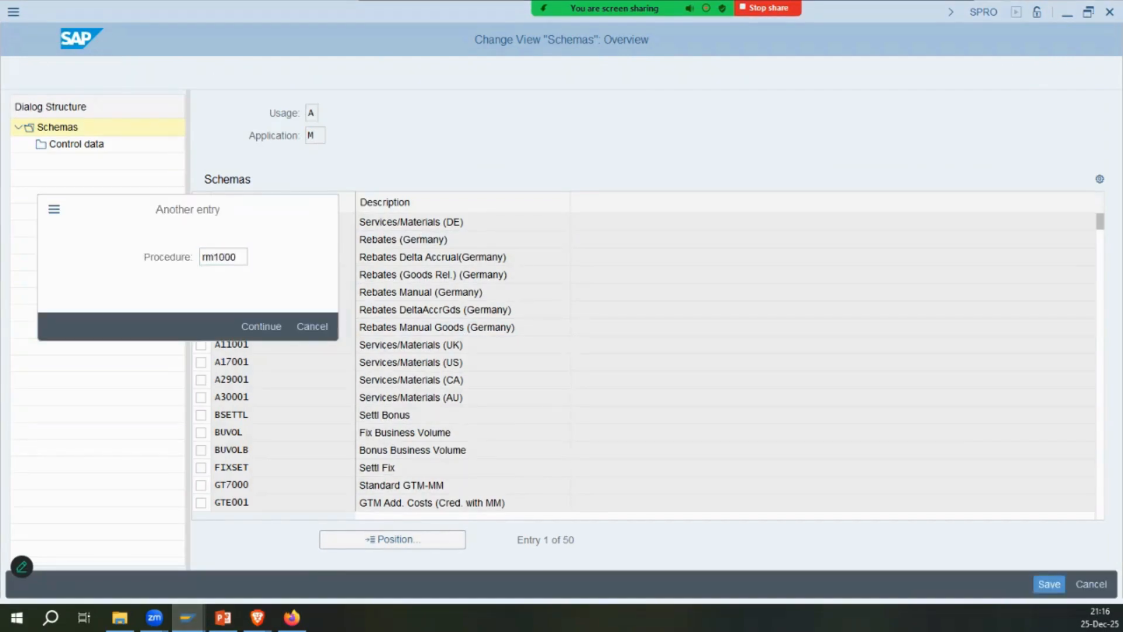
key("Return")
left_click(201, 221)
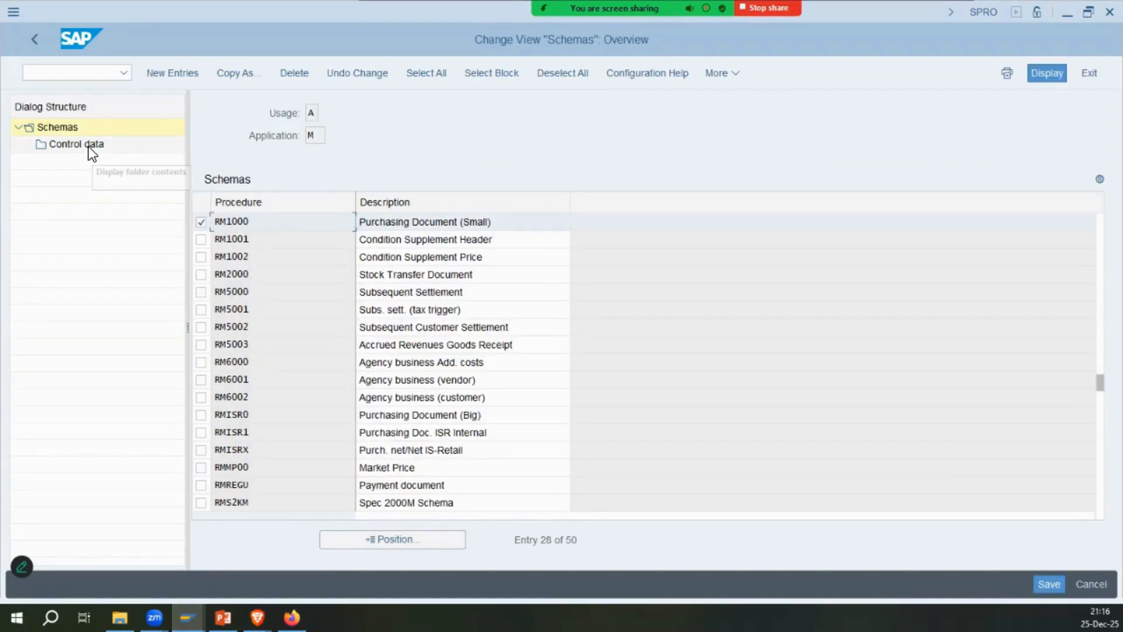
double_click(89, 146)
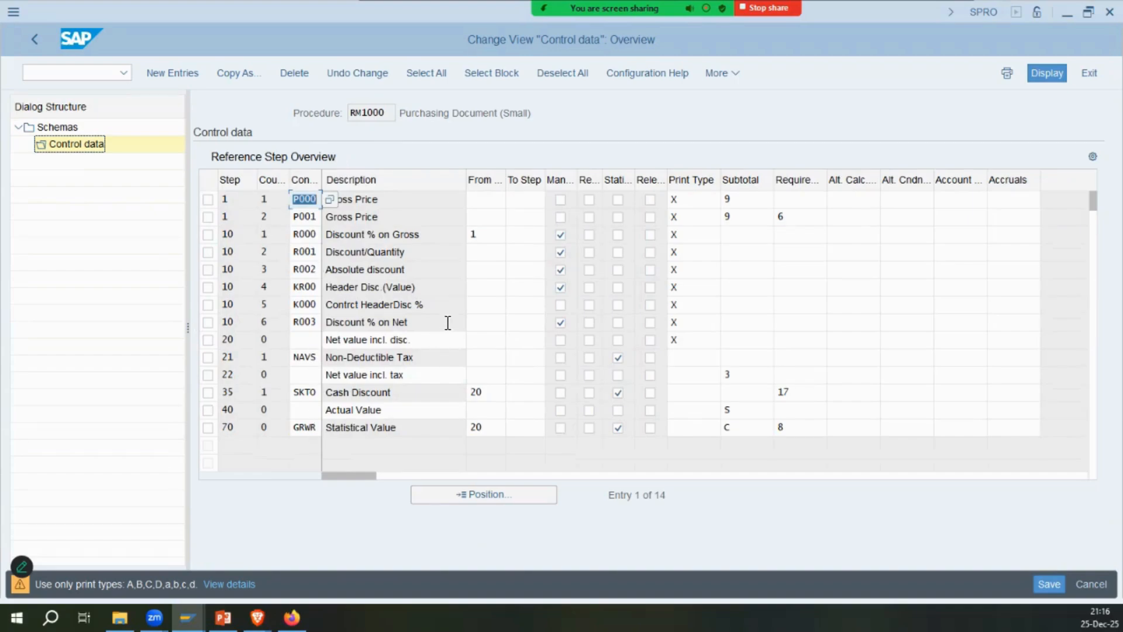
Examine the RM1000 control data rows for discount, net value and tax.
left_click(403, 394)
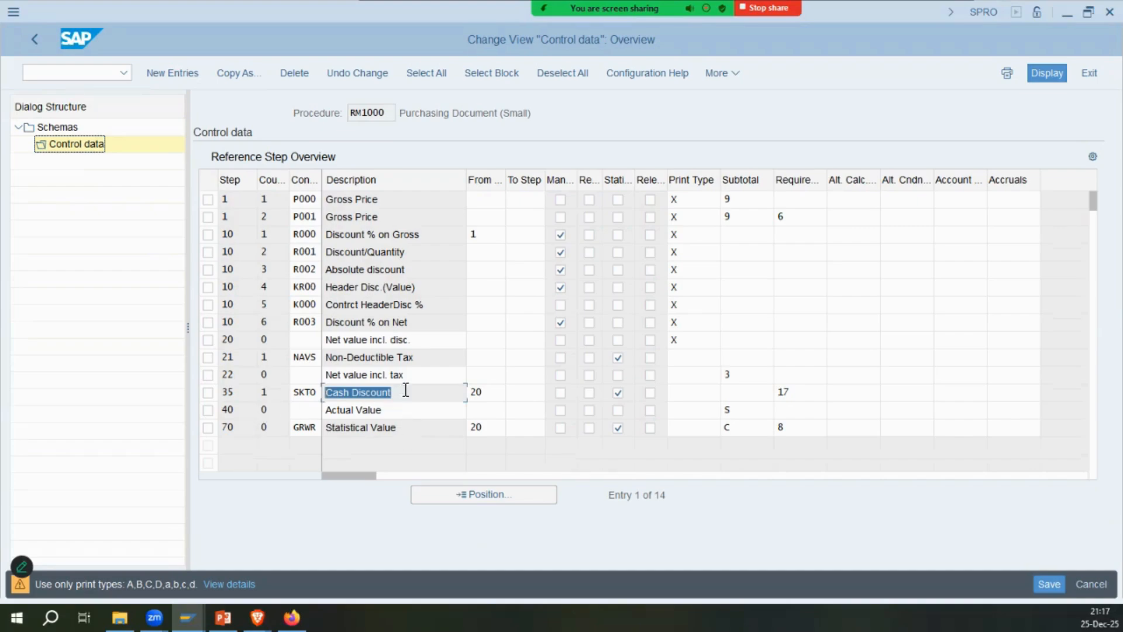
left_click(435, 369)
left_click(425, 339)
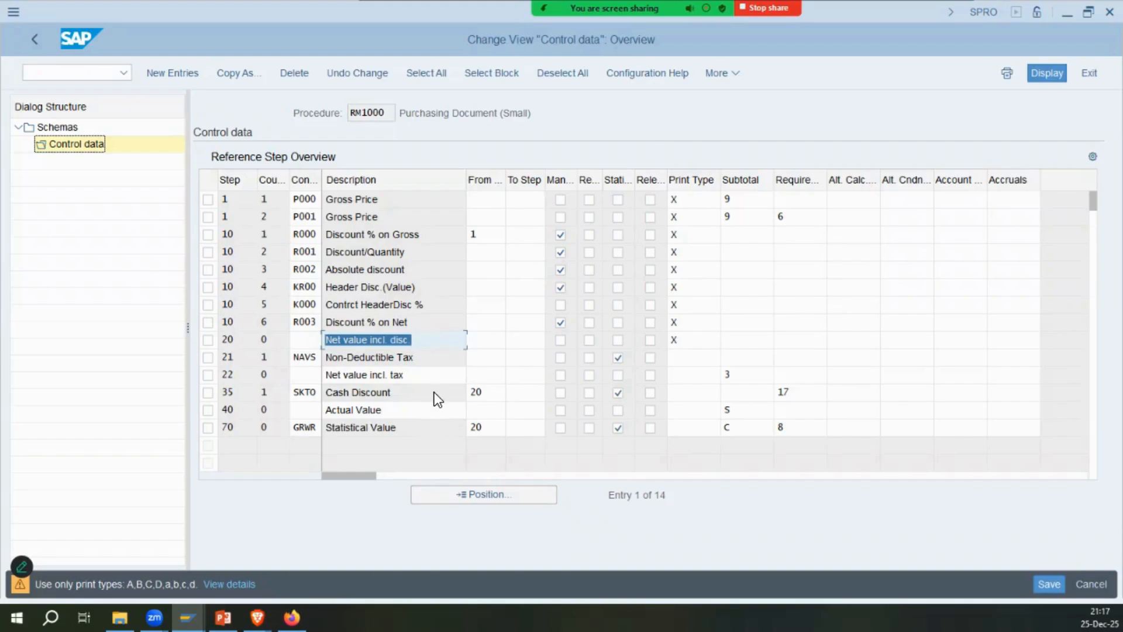
left_click(430, 361)
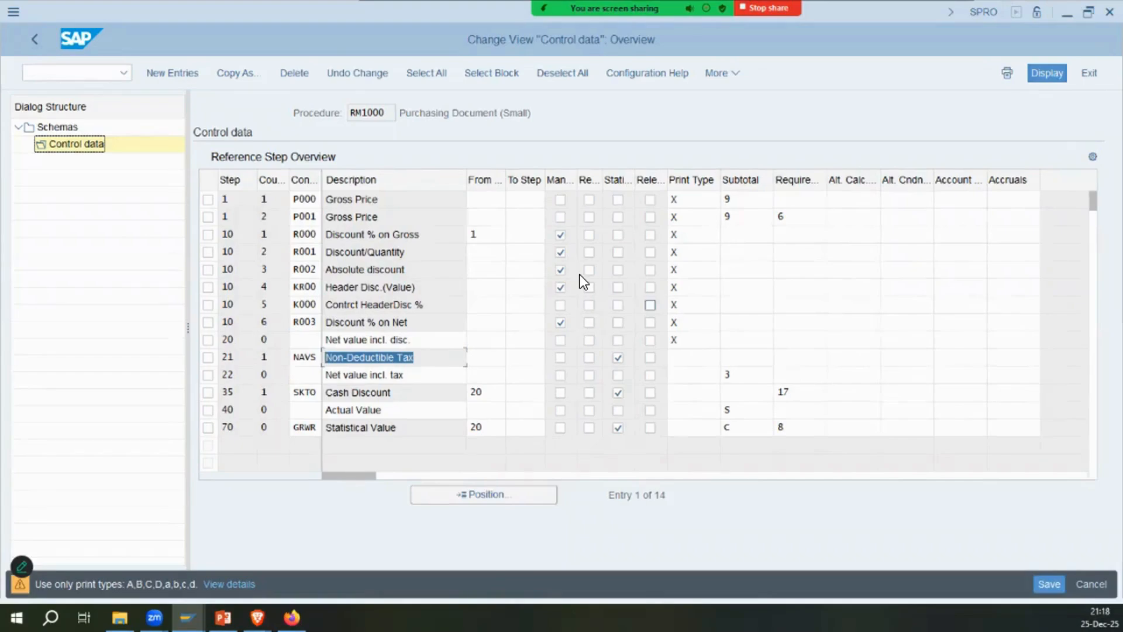
View the possible subtotal values for the P000 gross price row and close the list without changing the entry.
left_click(753, 199)
left_click(780, 200)
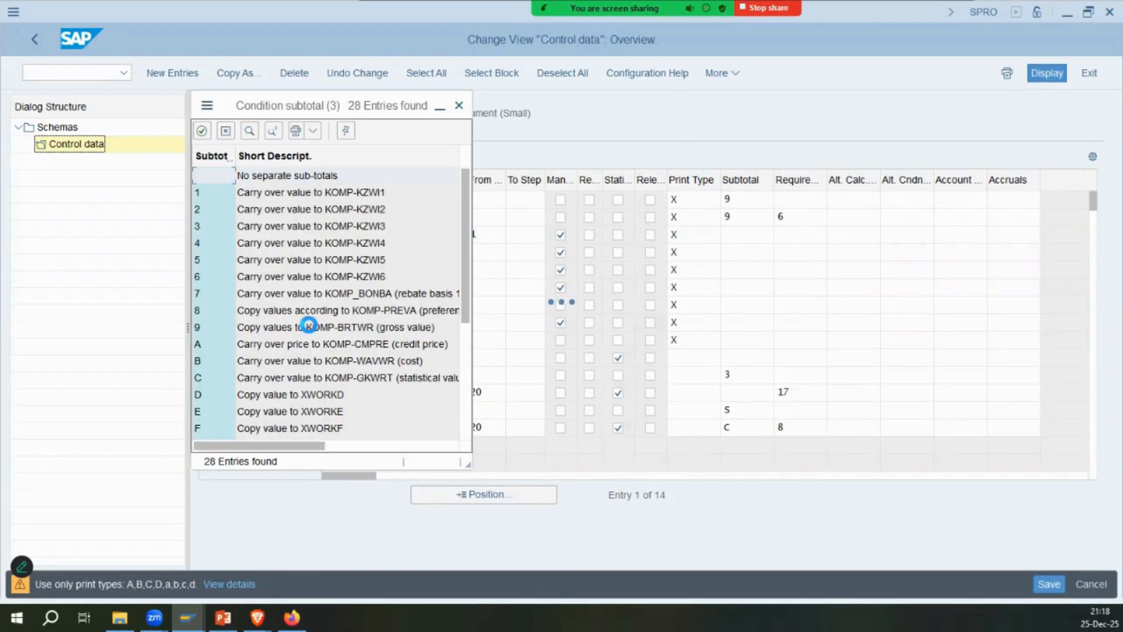
left_click(303, 326)
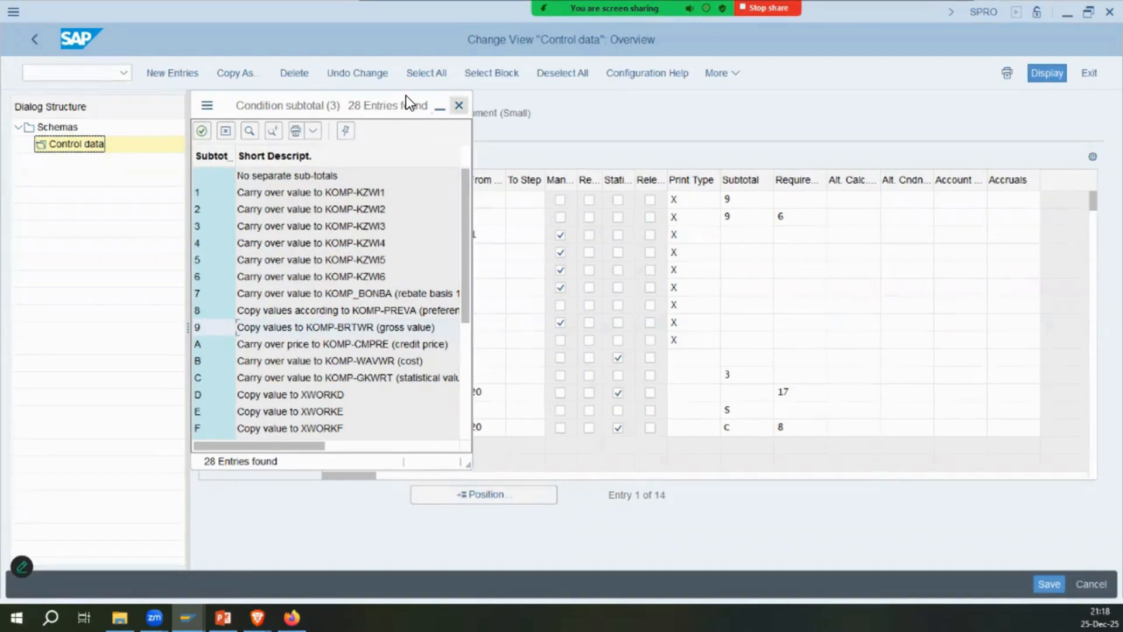
left_click(459, 105)
View the available requirement routines for the P000 gross price row and close the list without choosing one.
left_click(797, 200)
left_click(835, 200)
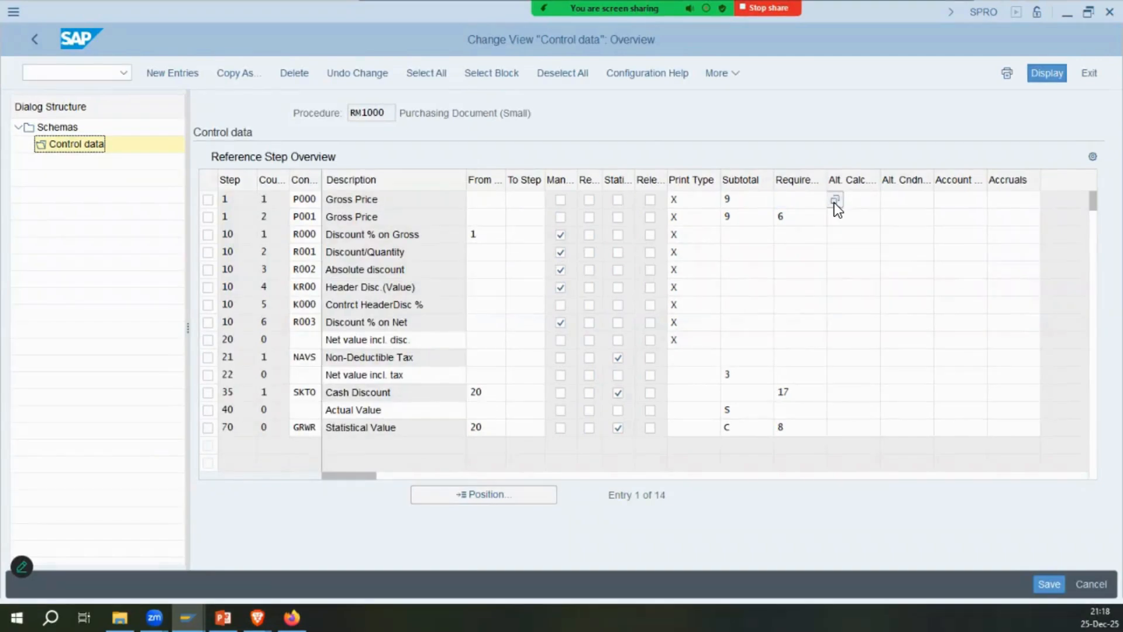
left_click(210, 483)
scroll(204, 340, "down", 1)
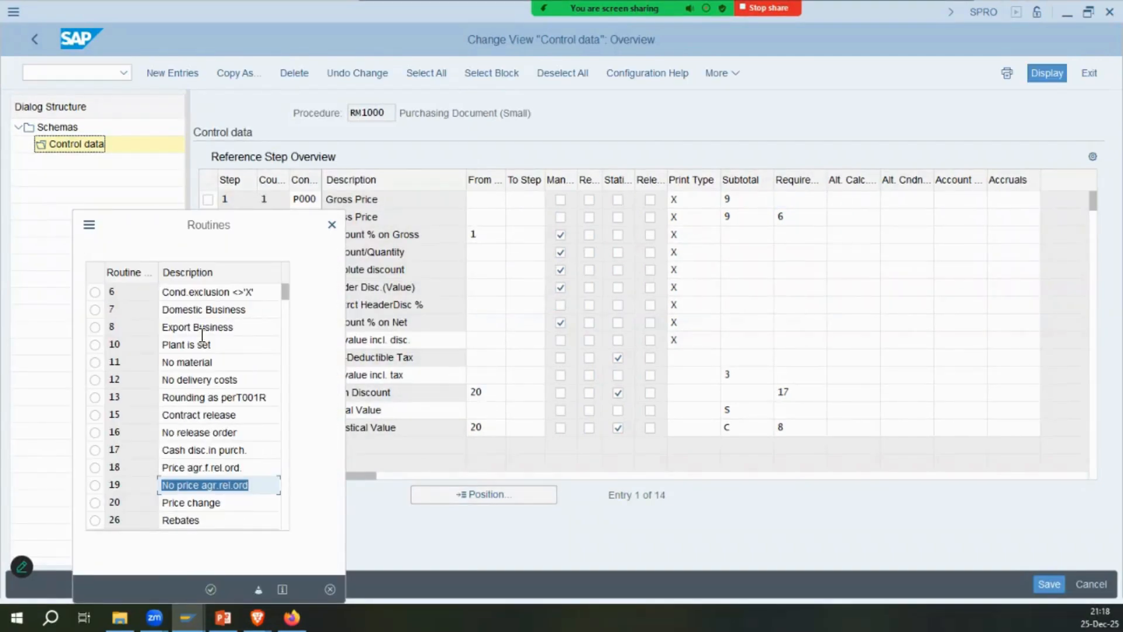
scroll(211, 366, "down", 1)
left_click(209, 381)
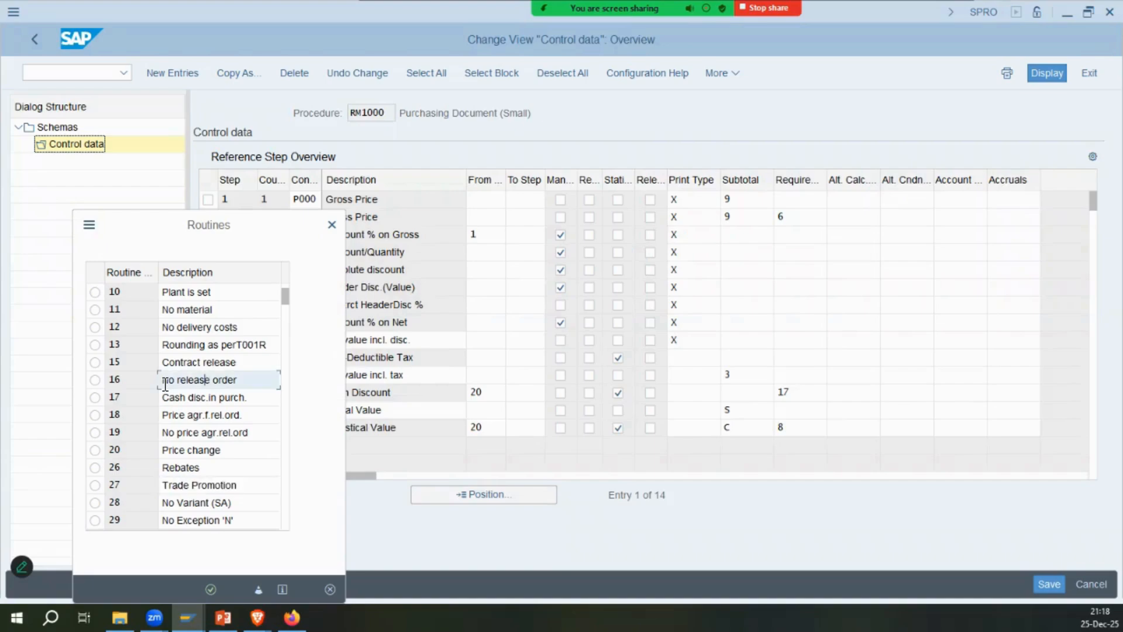
left_click(165, 346)
left_click(159, 455)
left_click(210, 467)
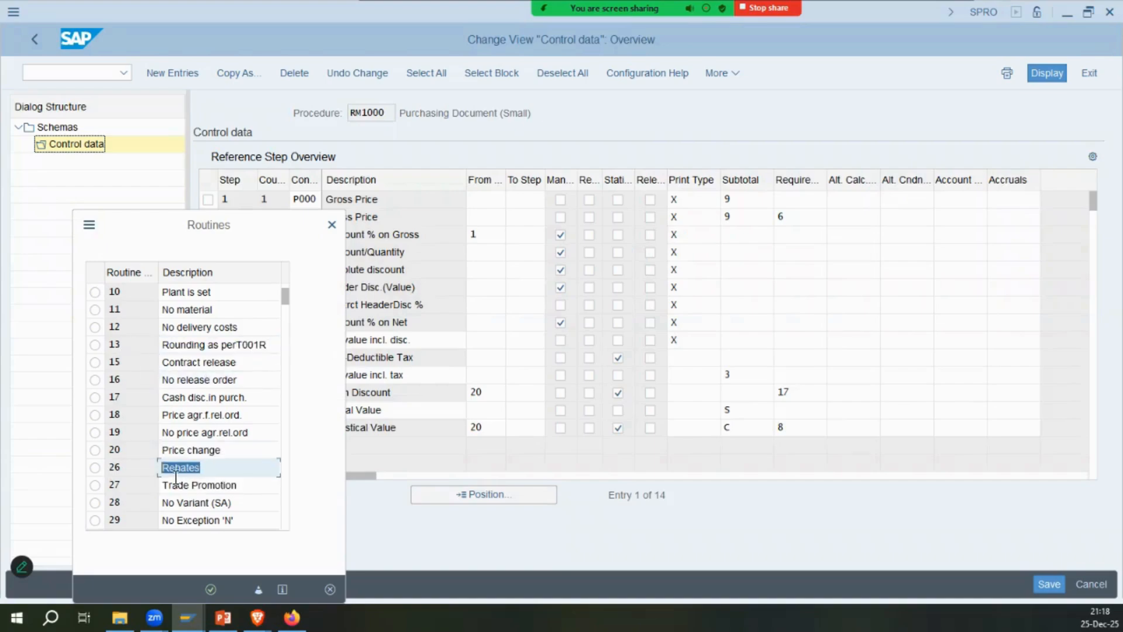
left_click(331, 224)
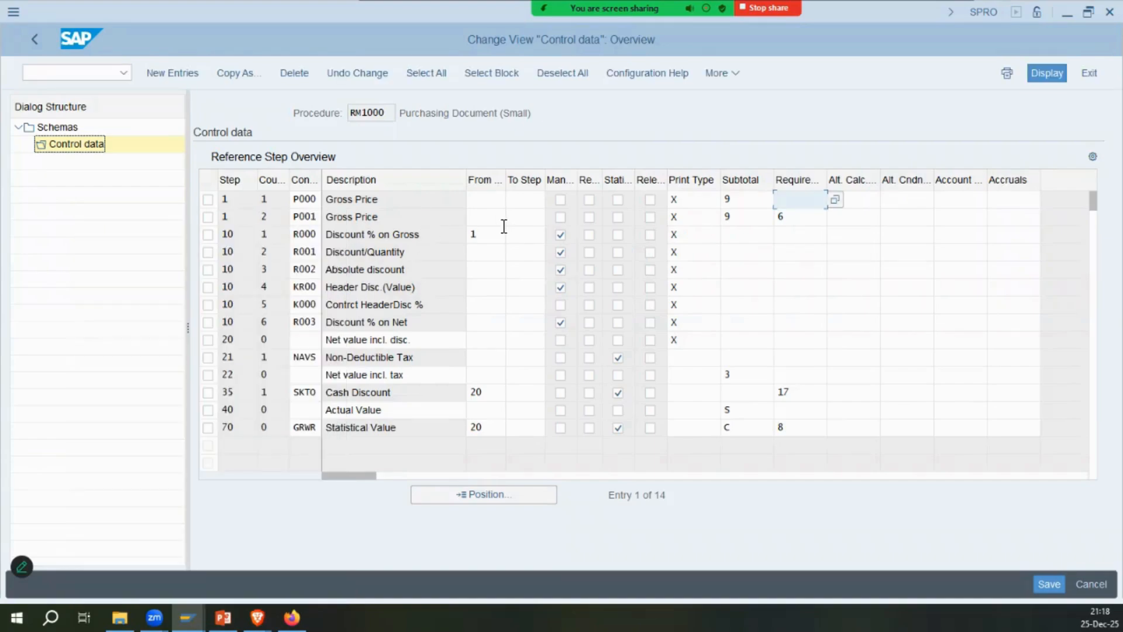
Look up the requirement routines assigned to the P001 gross price row and the SKTO cash discount row.
left_click(377, 218)
left_click(831, 215)
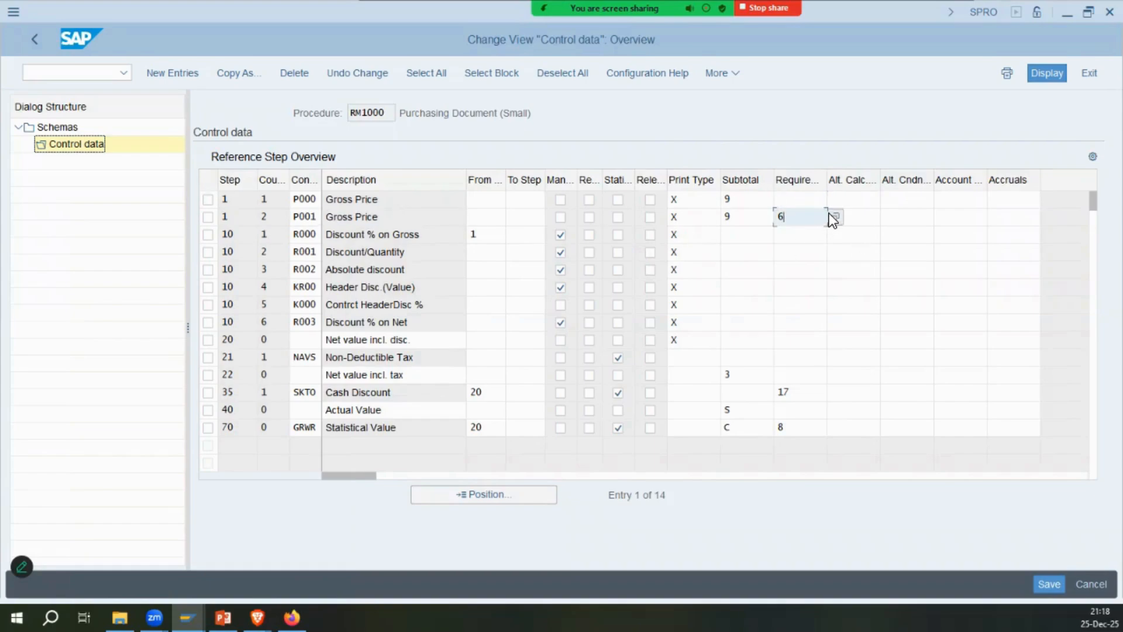
left_click(178, 344)
left_click(127, 344)
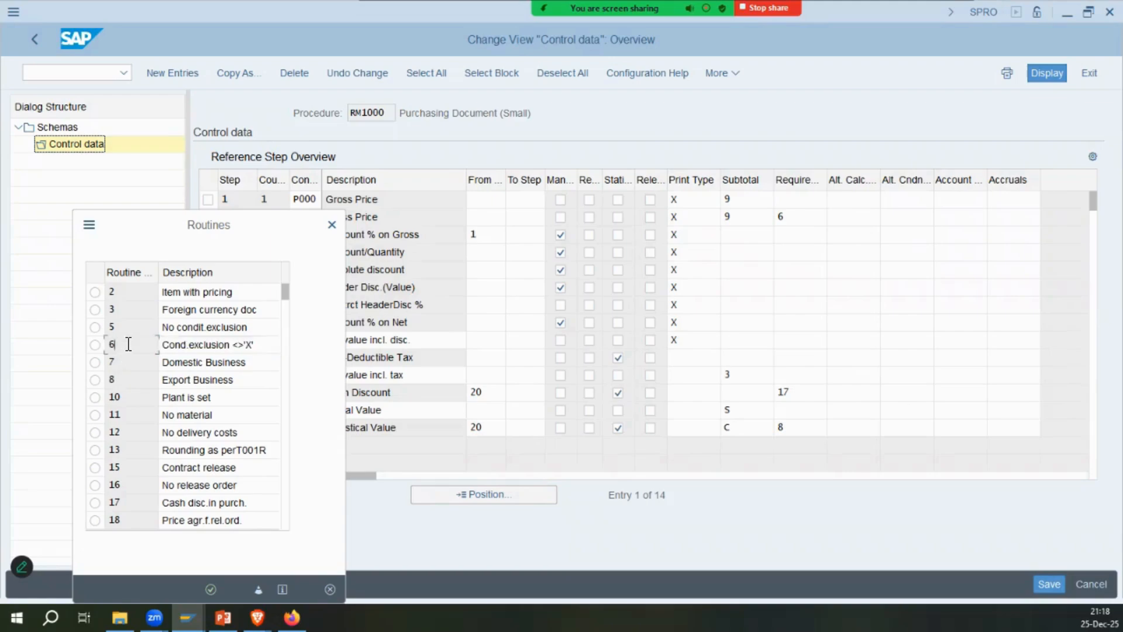
left_click(827, 392)
left_click(833, 391)
double_click(251, 502)
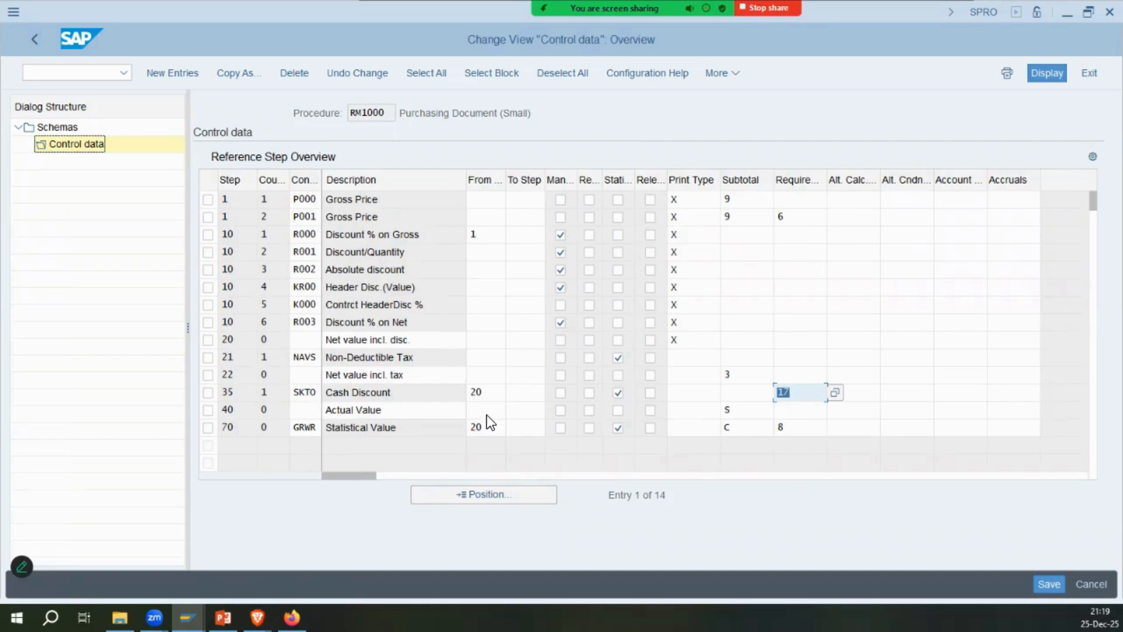
Examine the net value including discount, cash discount and statistical value rows and their step numbers.
left_click(416, 343)
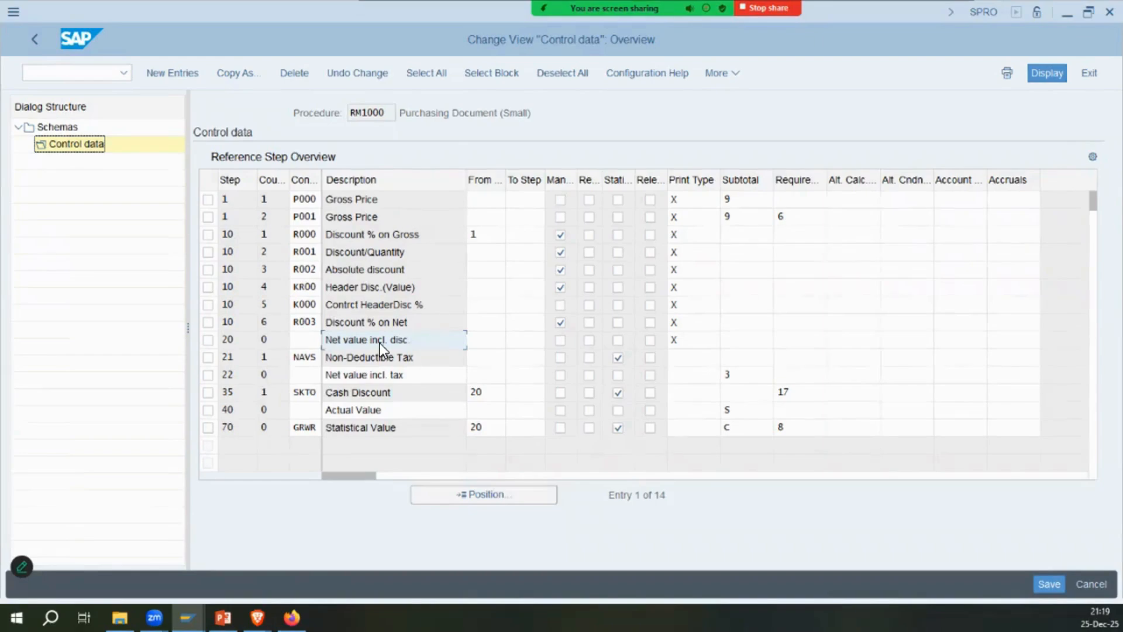
left_click_drag(460, 393, 236, 335)
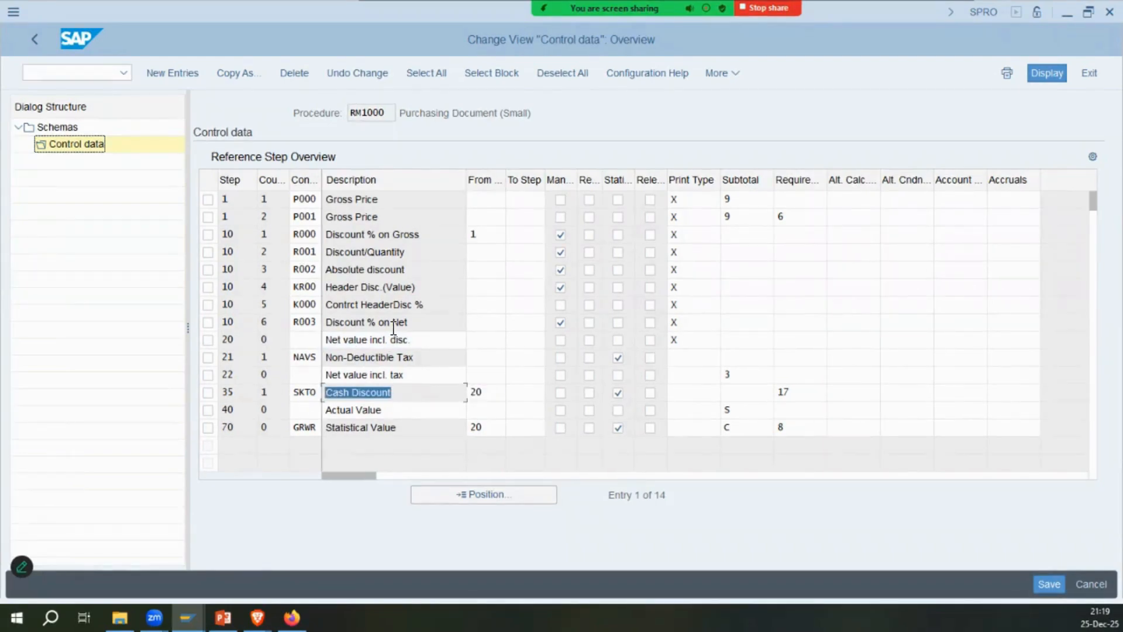
left_click_drag(419, 341, 254, 334)
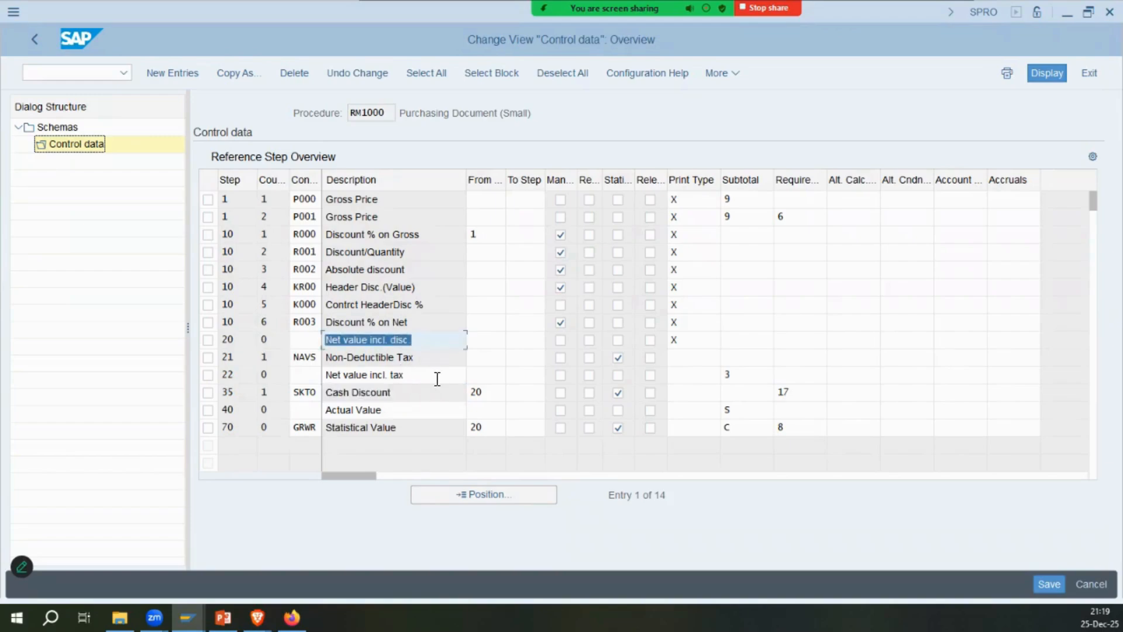
left_click(217, 429)
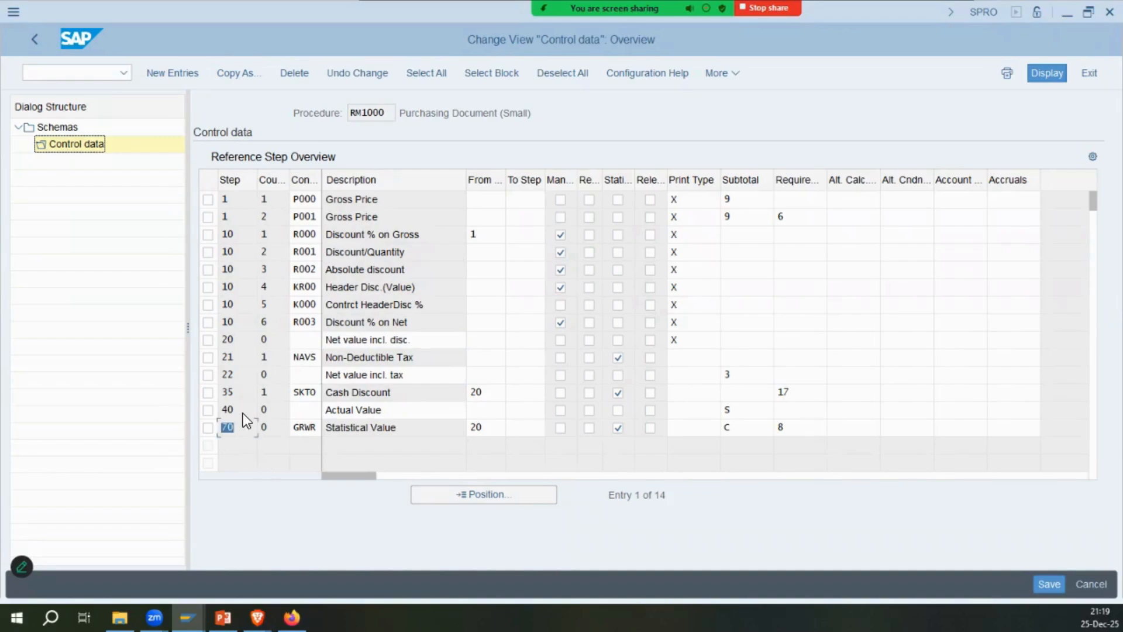
Add a new RM1000 control data entry with step 50, counter 7, condition type FRB1 and description Freight Charges.
left_click(202, 72)
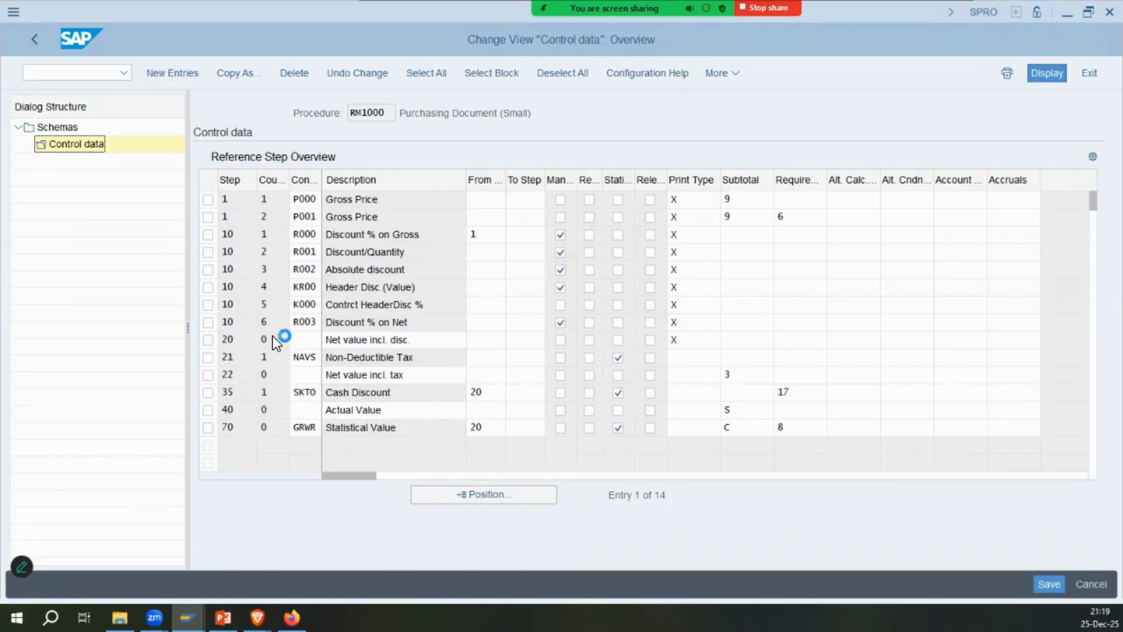
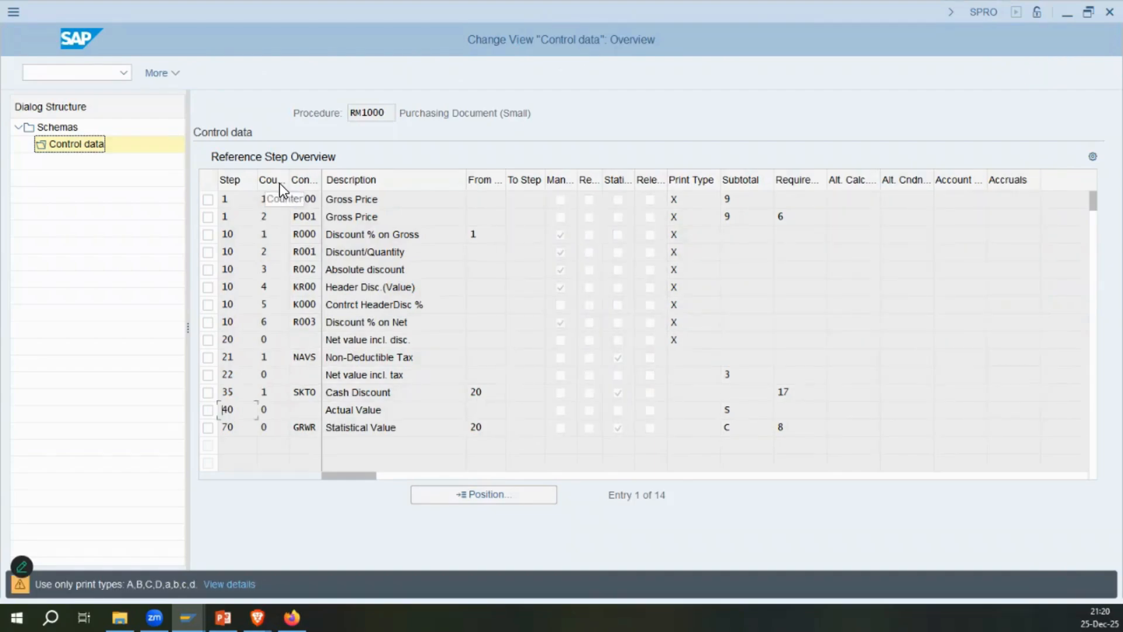
key("F5")
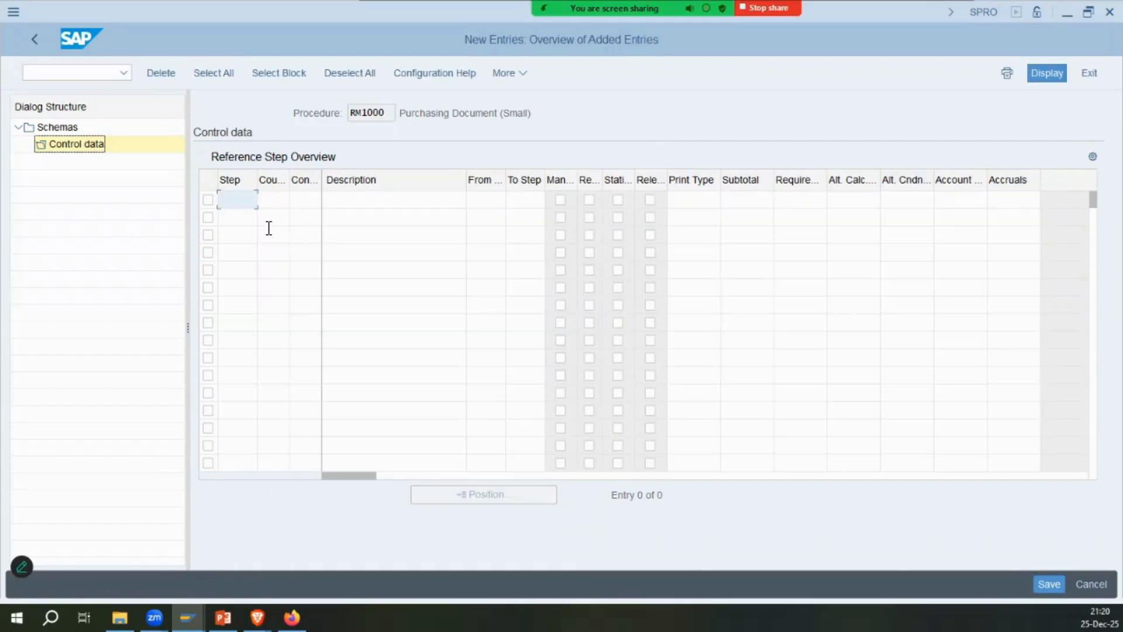
type("50")
key("Tab")
type("7")
key("Tab")
type("frb1")
key("Tab")
type("Freight Charges")
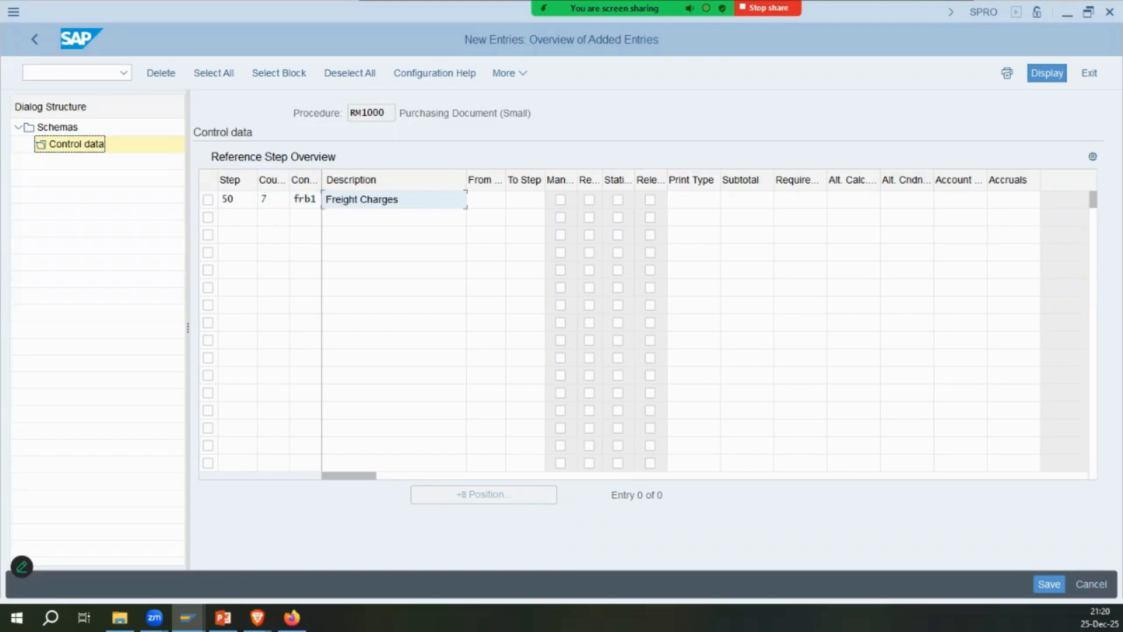
Mark the new FRB1 entry as manual and set its print type to X, leaving the step range empty.
left_click(223, 617)
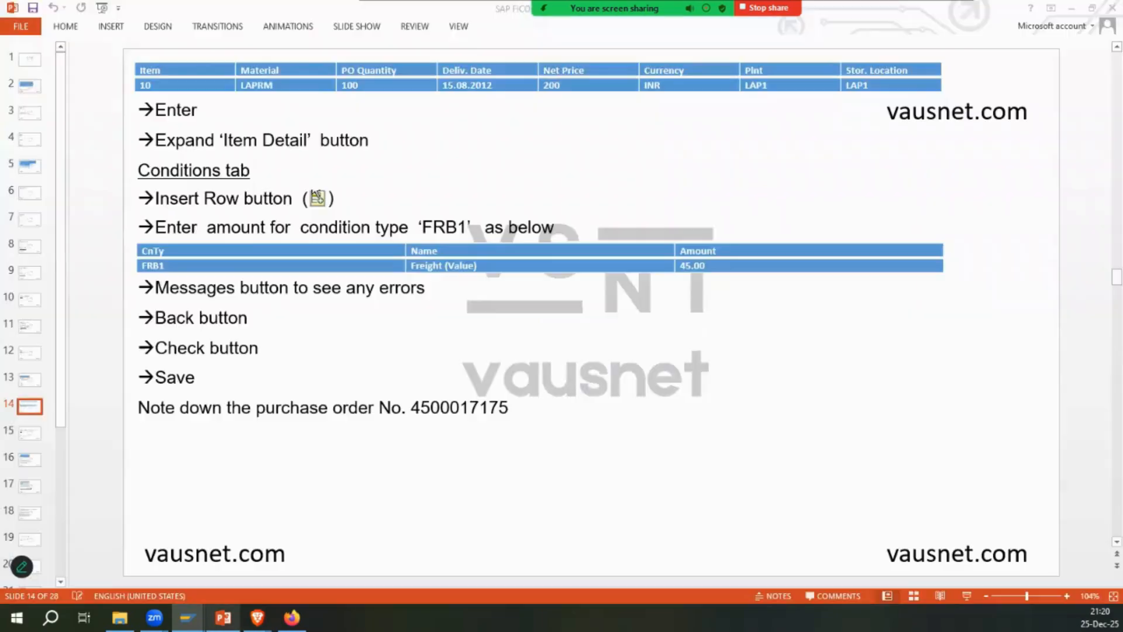
left_click(188, 617)
left_click(560, 200)
left_click(678, 199)
type("x")
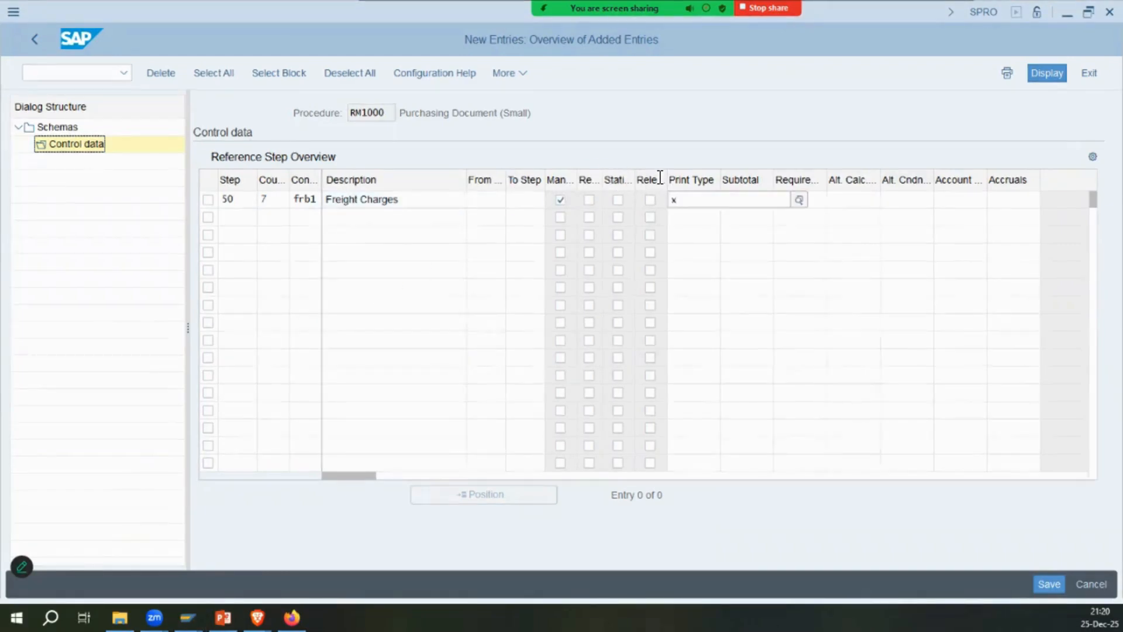
left_click(676, 266)
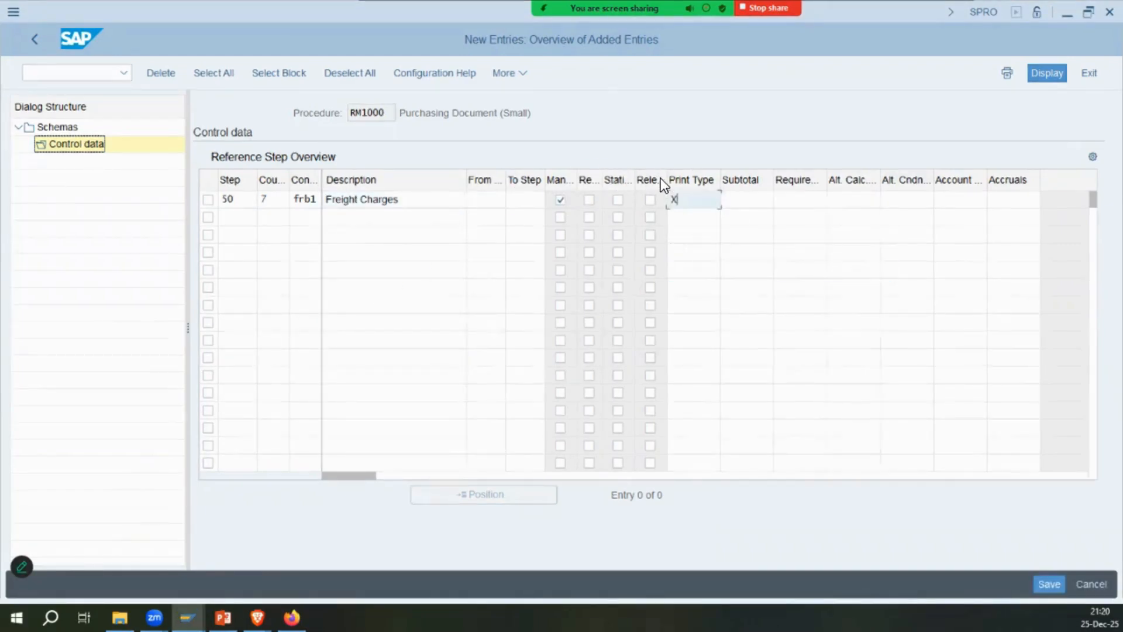
key("Tab")
key("Tab")
left_click(492, 200)
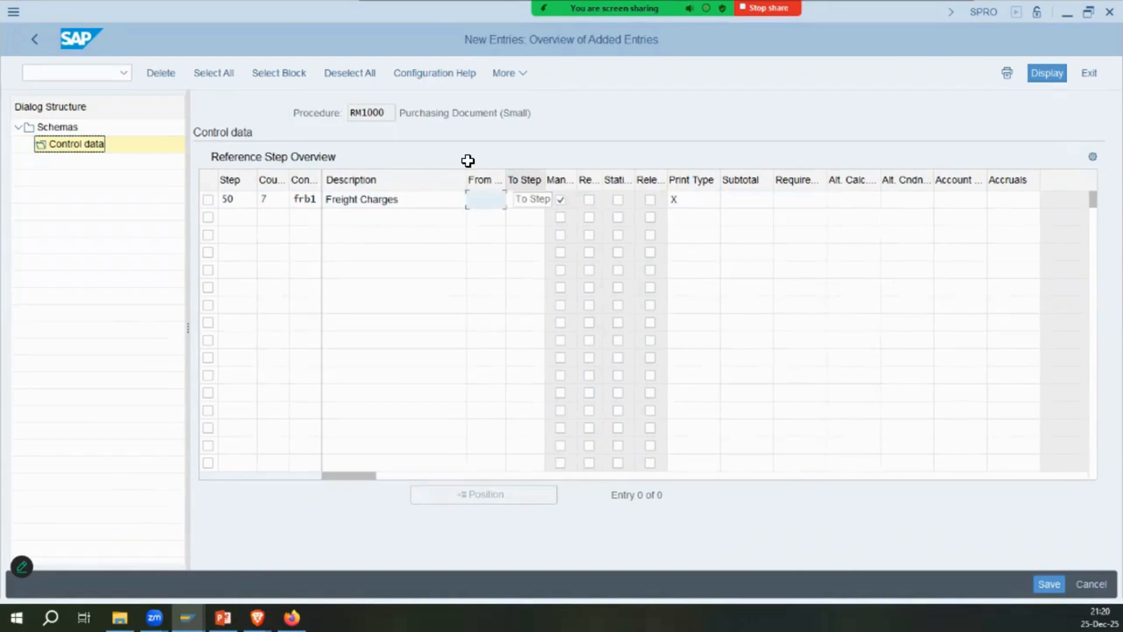
Validate the FRB1 entry and save the control data of procedure RM1000.
key("Return")
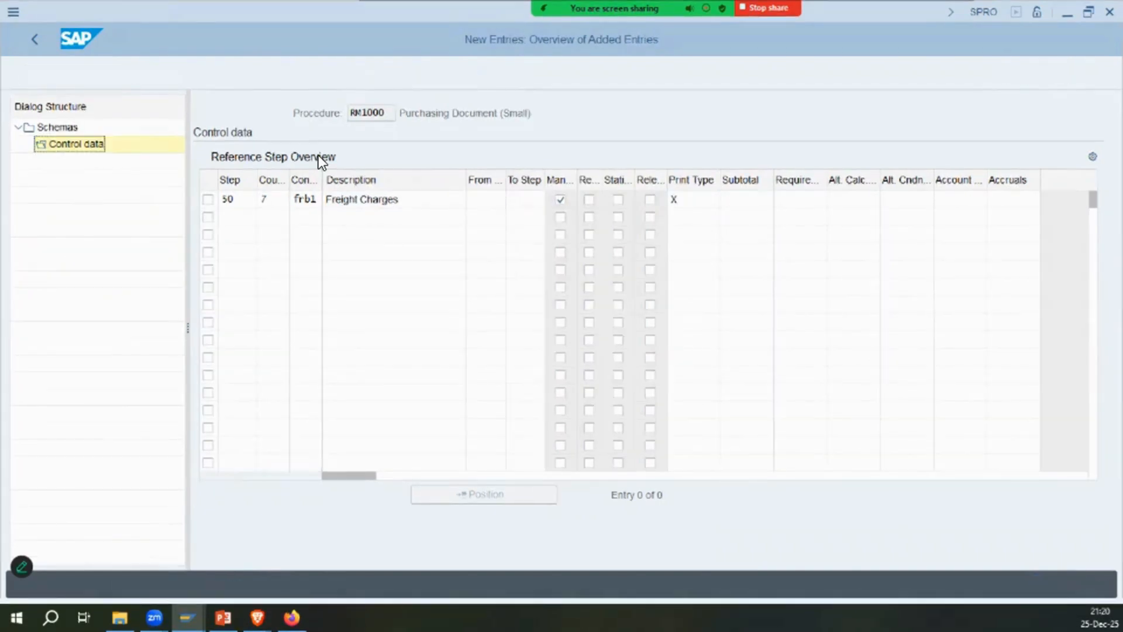
key("Return")
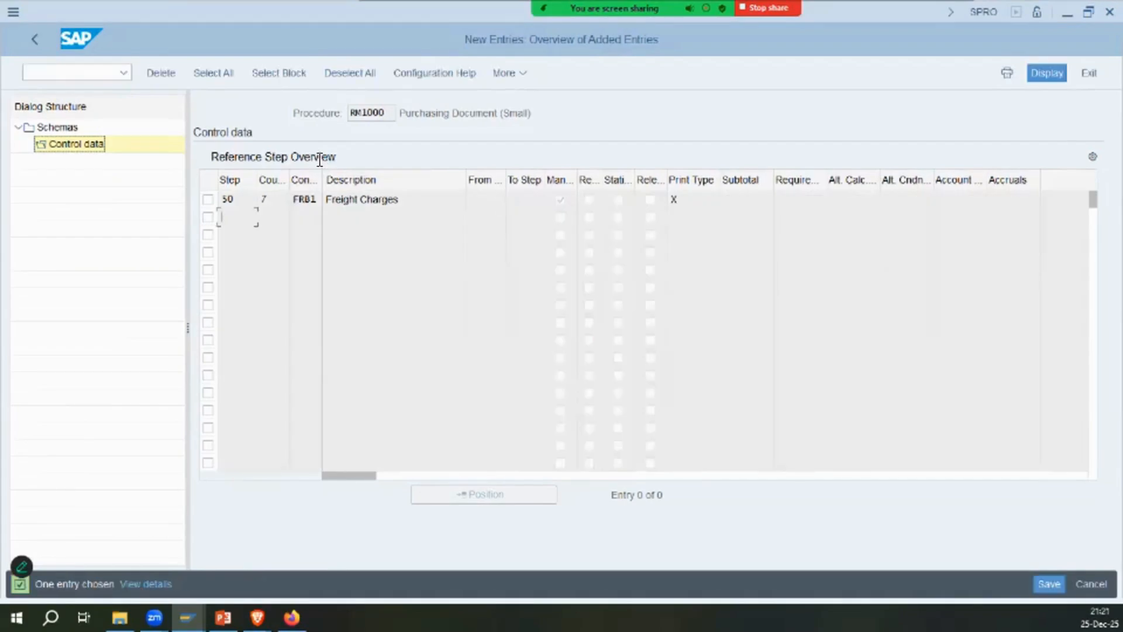
key("ctrl+s")
key("Return")
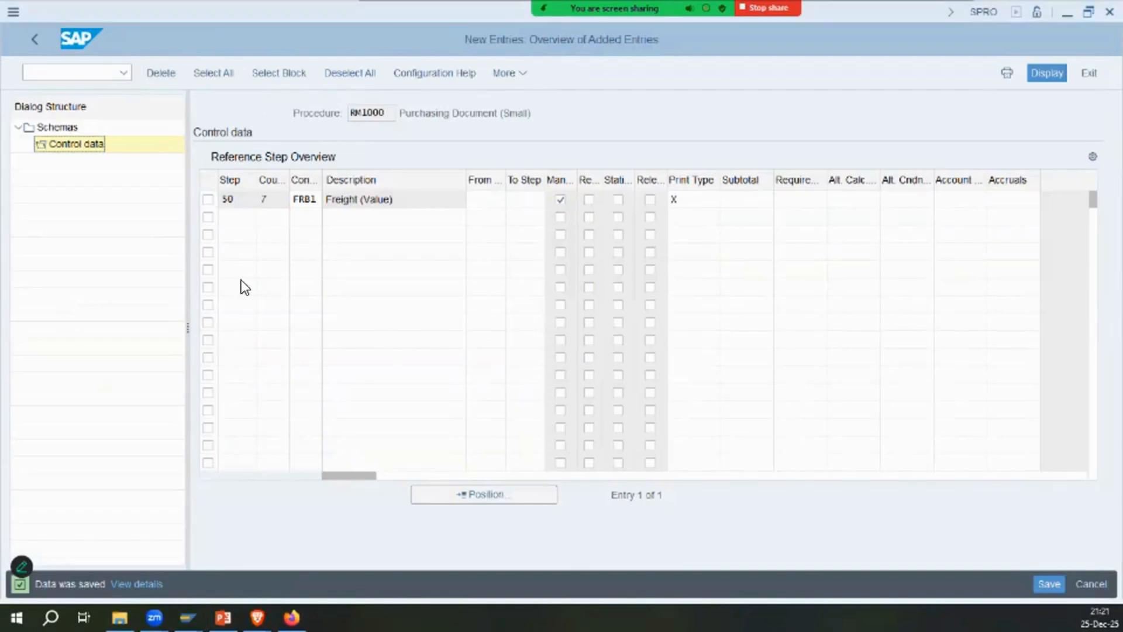
Switch to the purchase order session, restart transaction ME21N and enter the IMCO vendor's account number.
mouse_move(187, 617)
left_click(307, 553)
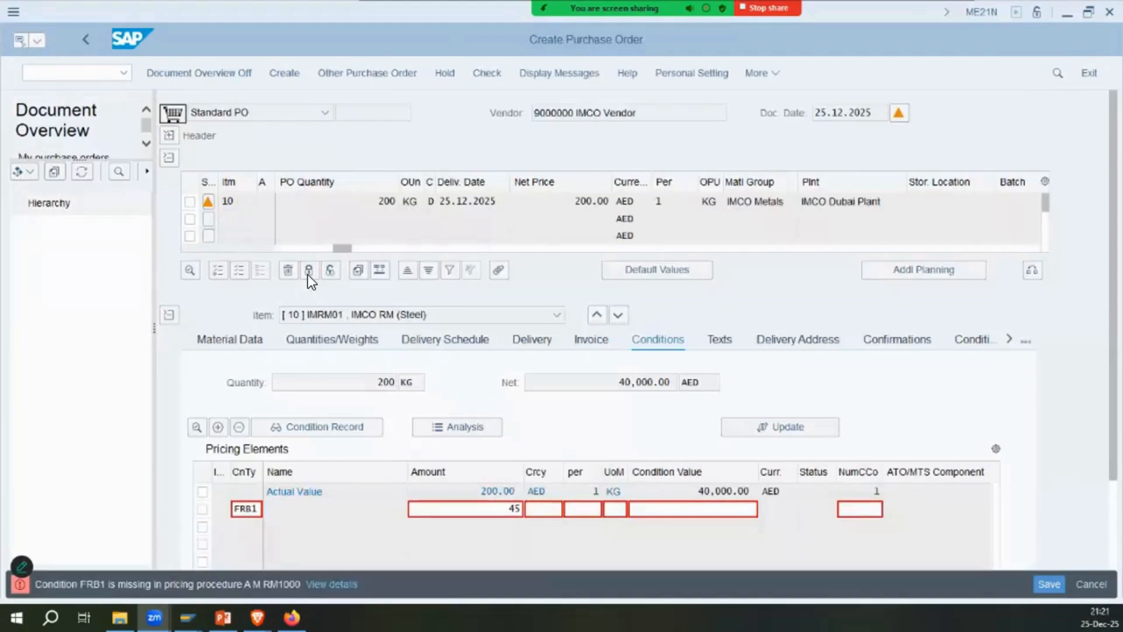
type("/nme21n")
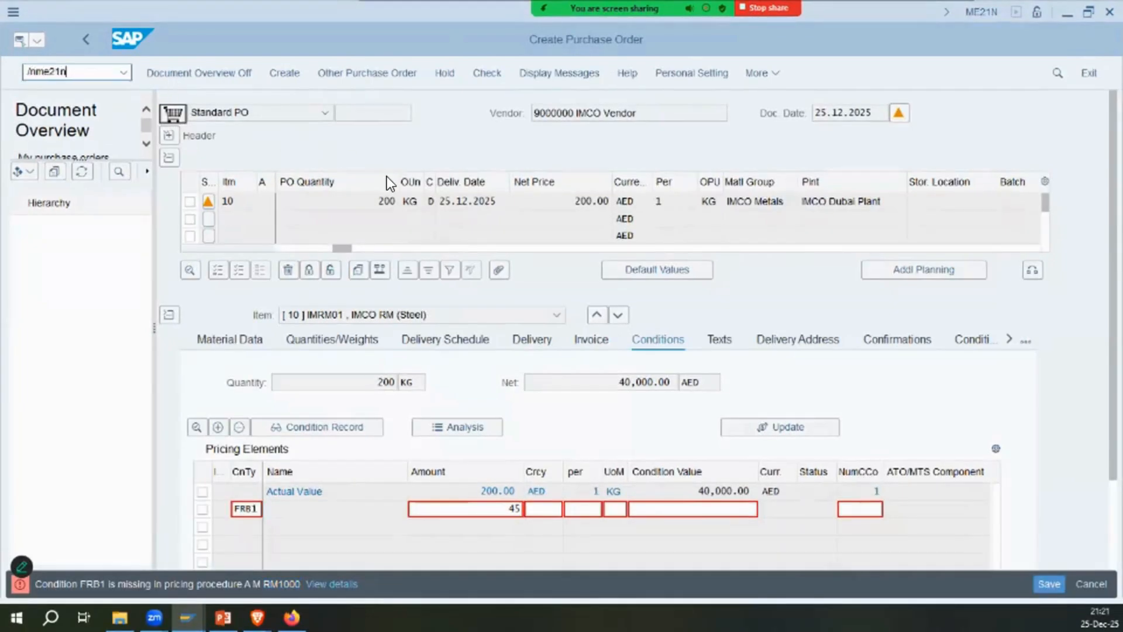
key("Return")
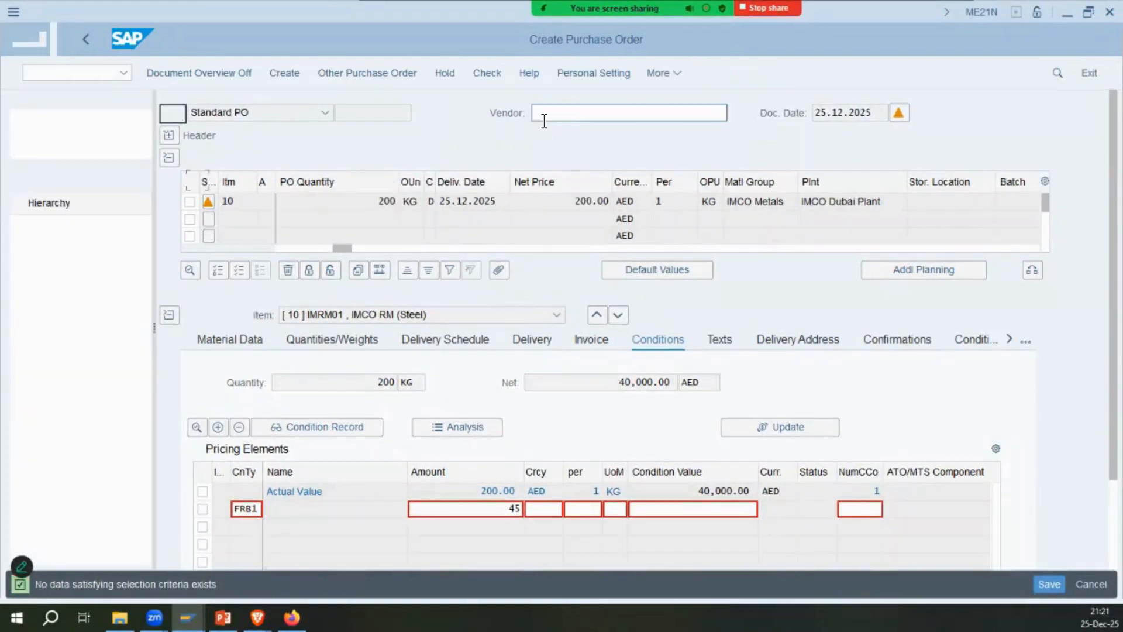
left_click(546, 117)
type("9000000")
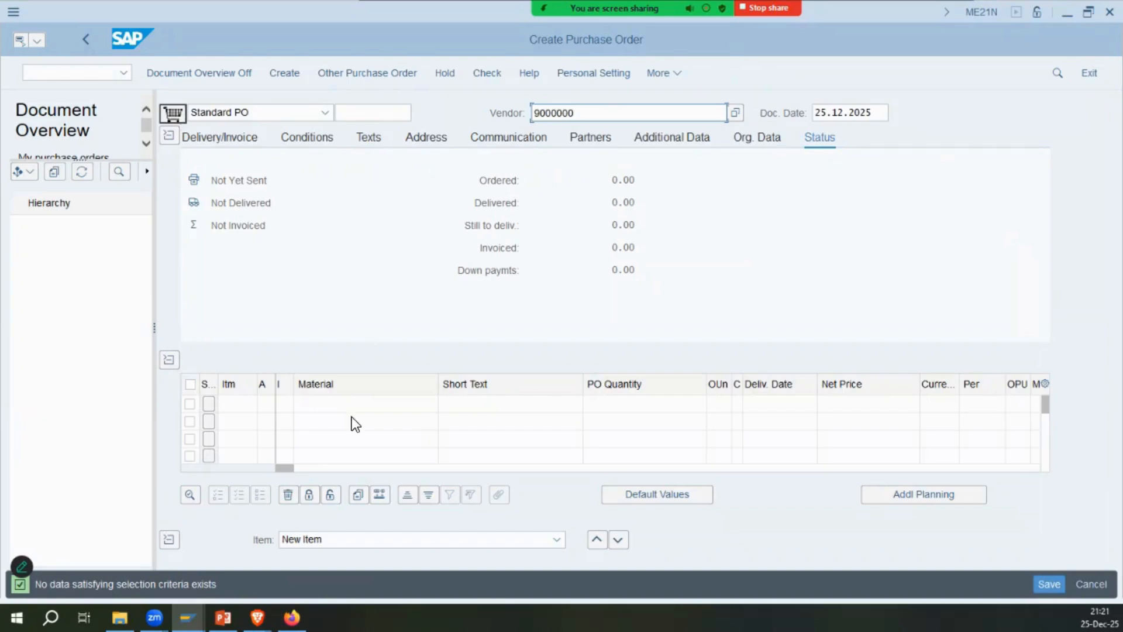
Enter material imrm01 with a PO quantity of 200 in the first item row of the purchase order.
left_click(352, 412)
type("im-im01")
key("BackSpace")
key("BackSpace")
key("BackSpace")
key("BackSpace")
key("BackSpace")
key("BackSpace")
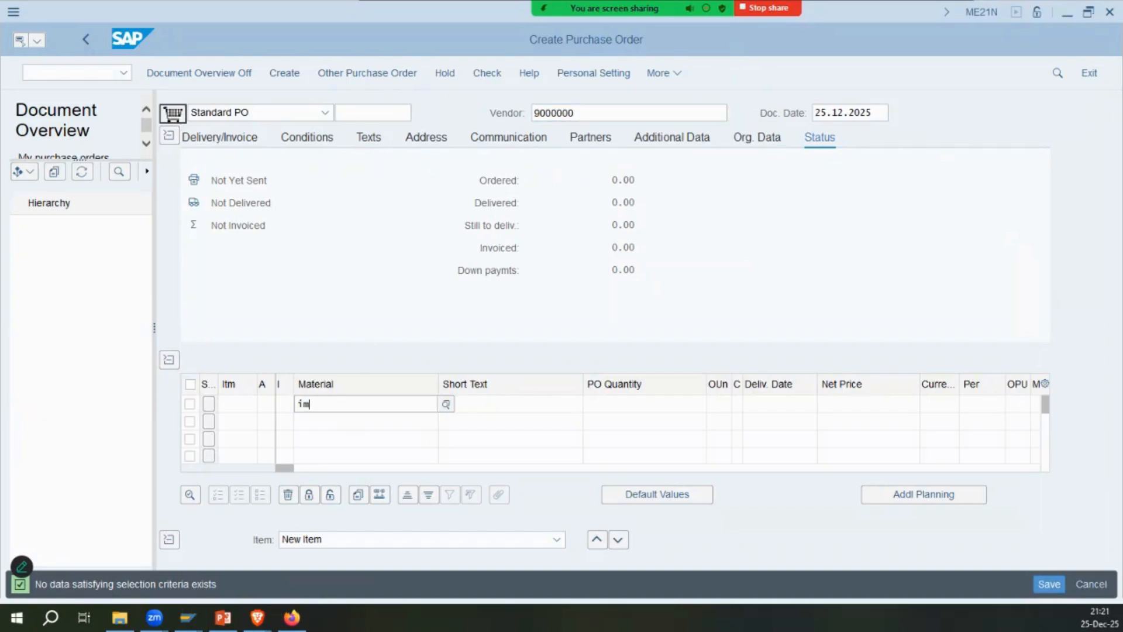
type("mrm01")
key("Tab")
type("200")
Set the imrm01 item's delivery date to 25.12.2025, net price to 200 and currency to AED.
key("Tab")
key("Tab")
key("Tab")
type("25.12.2025")
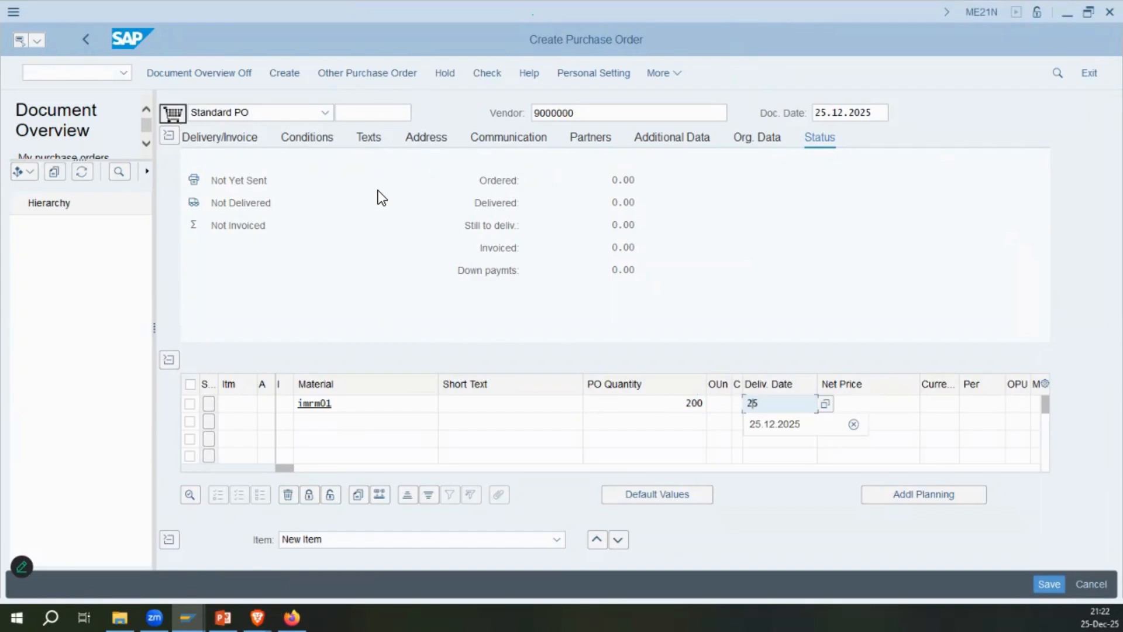
key("Down")
key("Tab")
type("200")
key("Tab")
type("aed")
key("Tab")
key("Tab")
key("Tab")
key("Tab")
key("Tab")
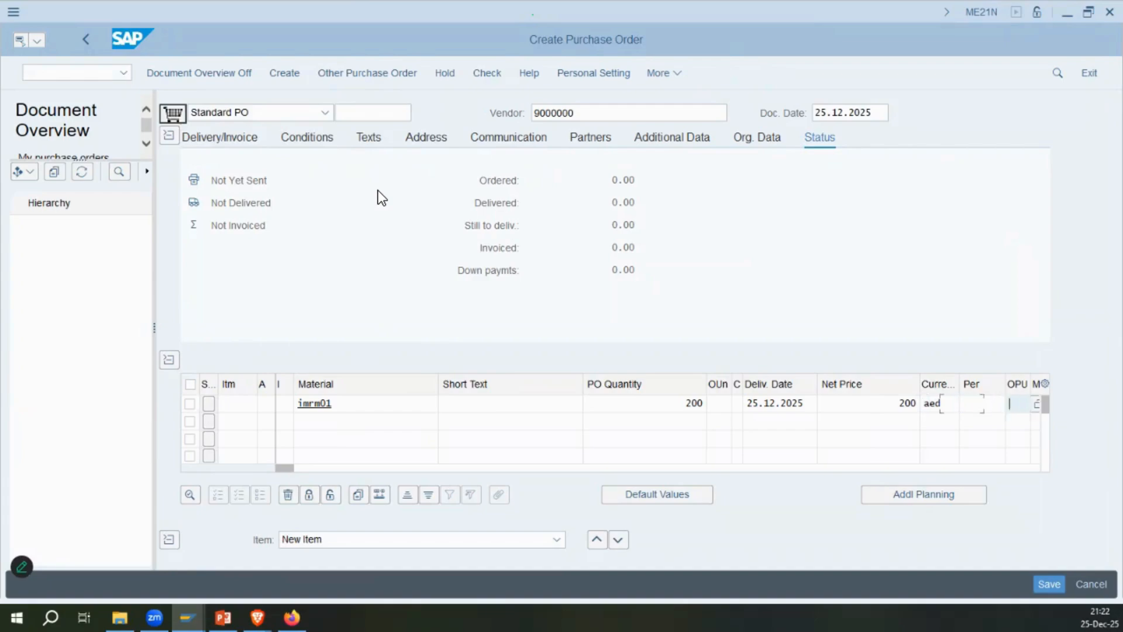
Enter plant im01 for the imrm01 material line of the purchase order.
key("shift+Tab")
type("im01")
key("Return")
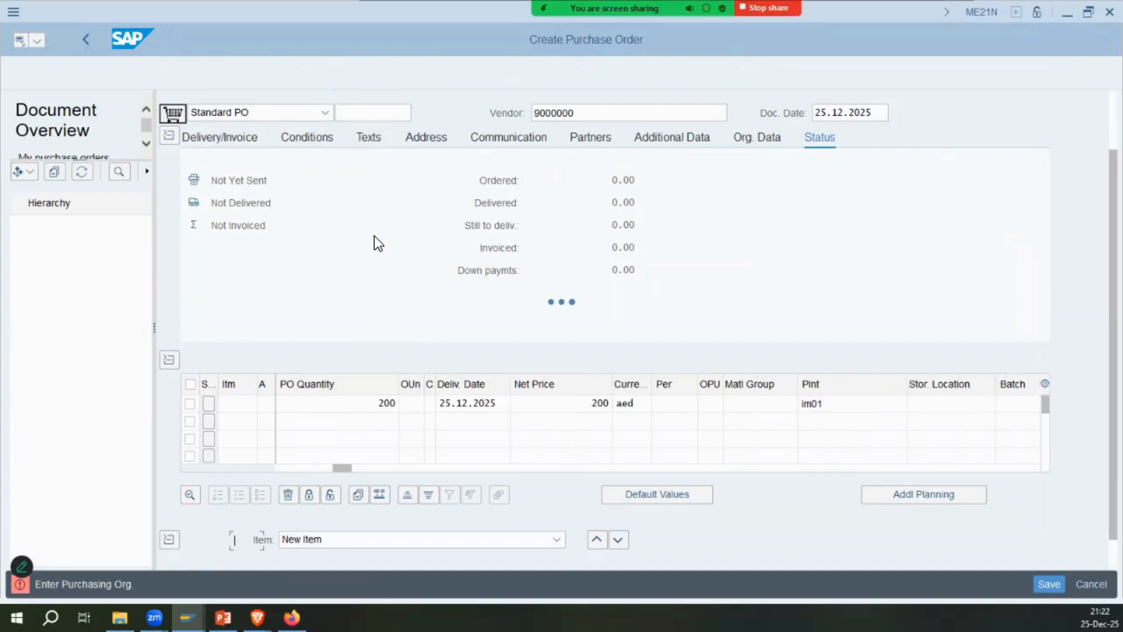
scroll(322, 114, "up", 2)
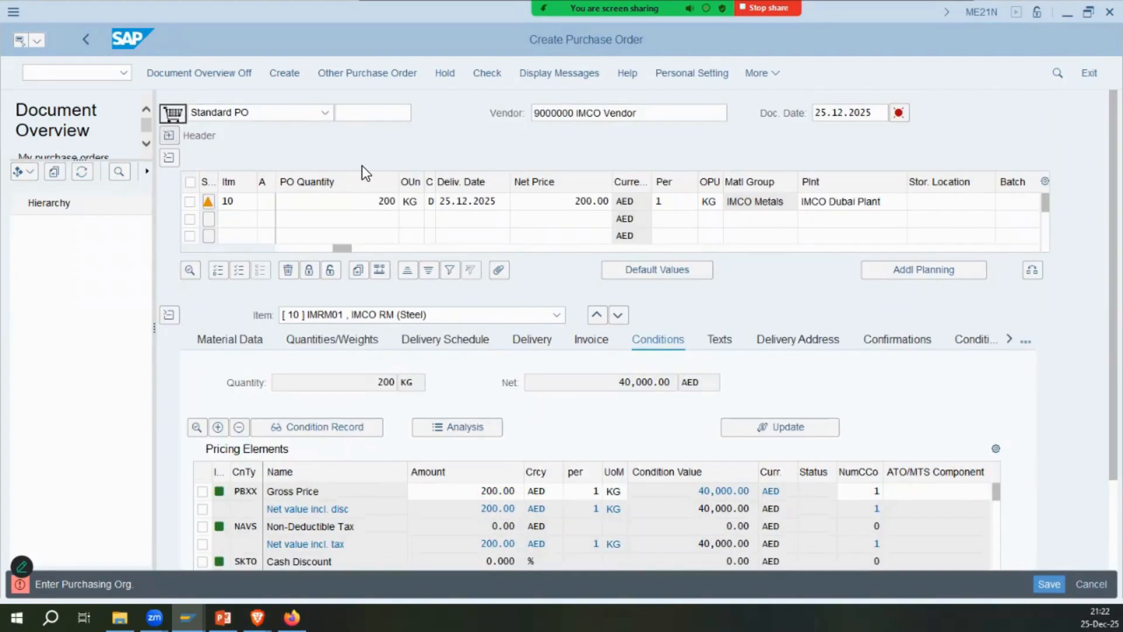
Set the order's purchasing organization to im00 and its purchasing group to img.
type("im00")
key("Tab")
type("img")
key("Return")
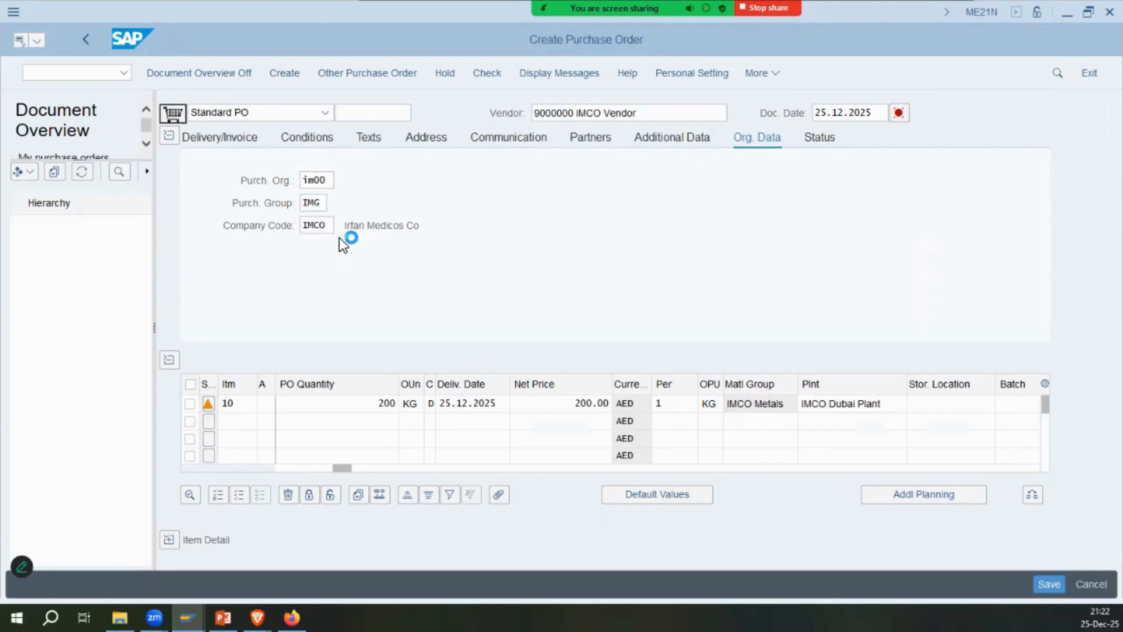
key("Return")
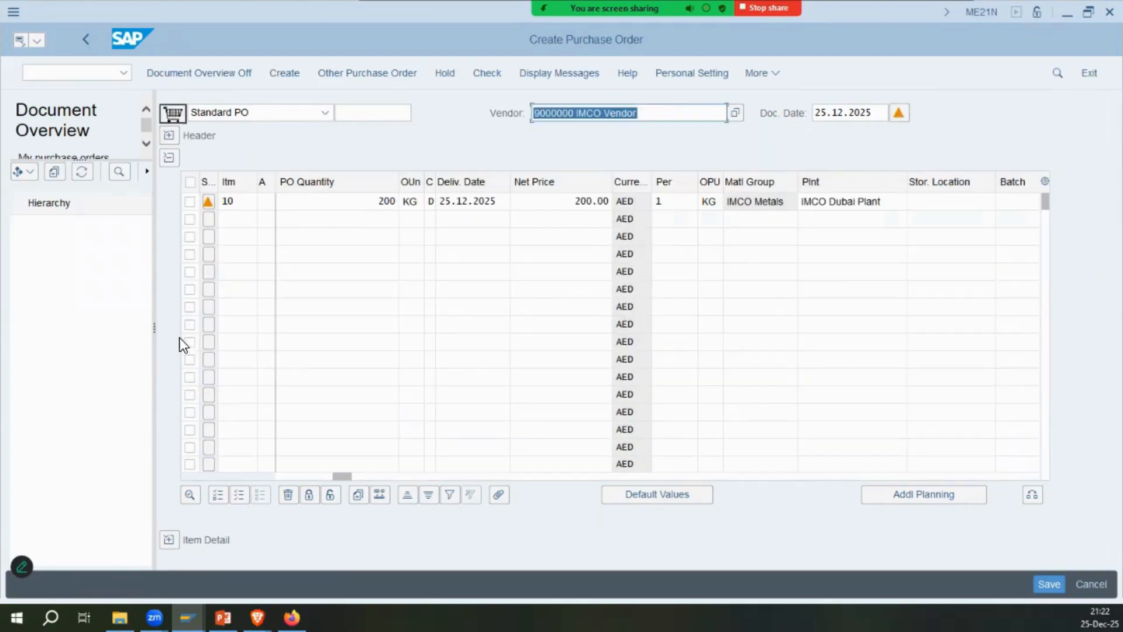
Add freight condition type FRB1 with an amount of 45 to the pricing conditions of item 10.
left_click(169, 157)
left_click(169, 203)
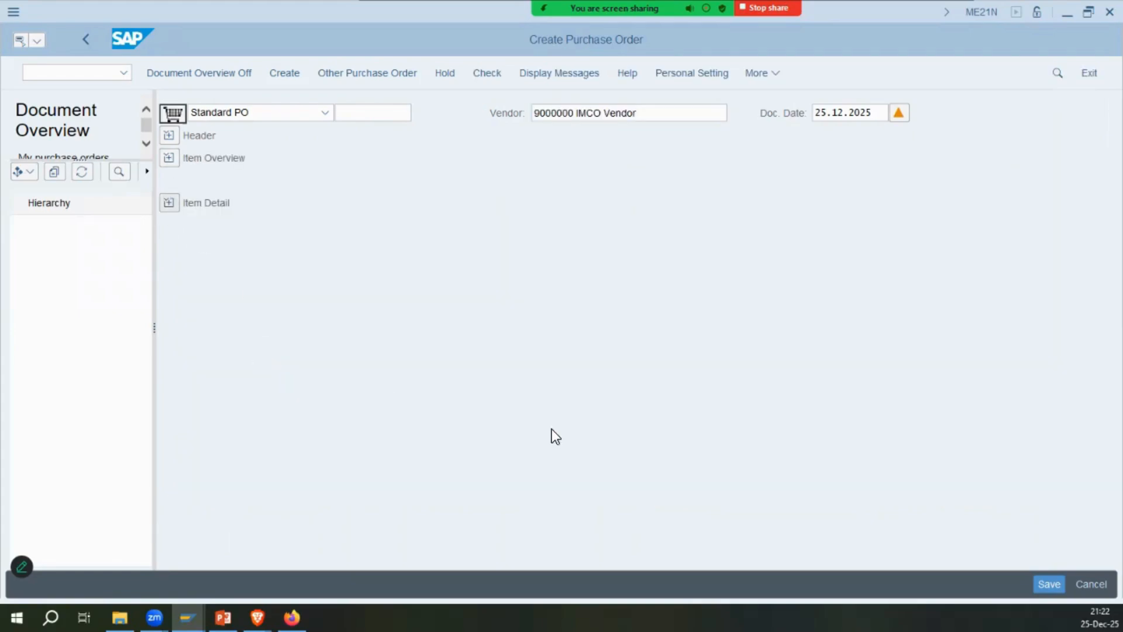
left_click(249, 459)
type("frb1")
key("Tab")
type("45")
key("Tab")
key("Tab")
key("Tab")
key("Tab")
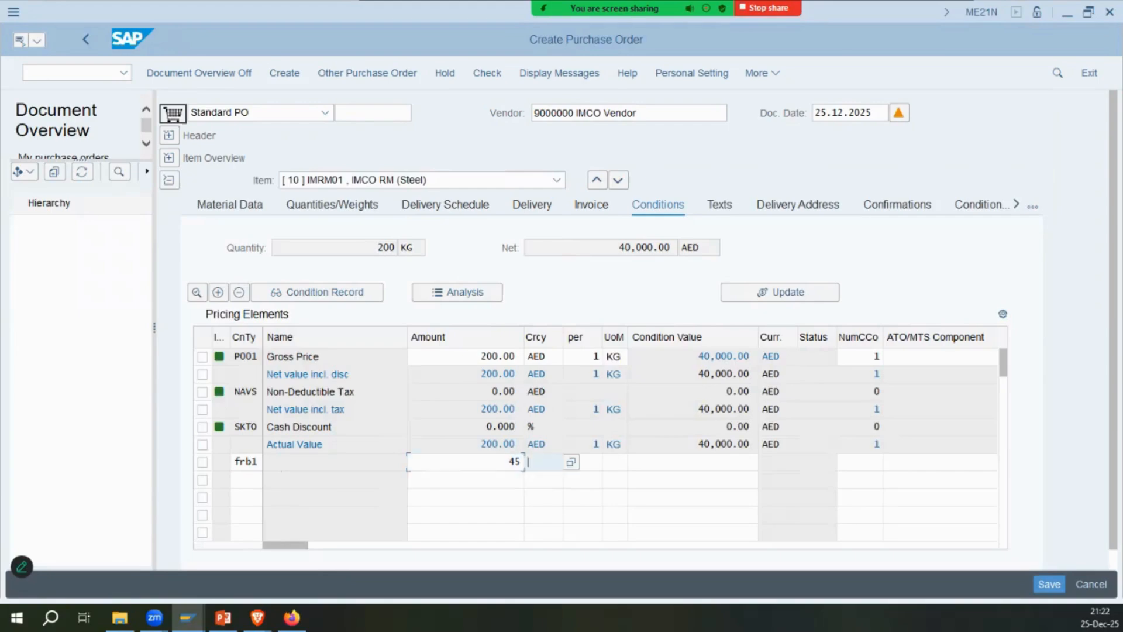
key("Return")
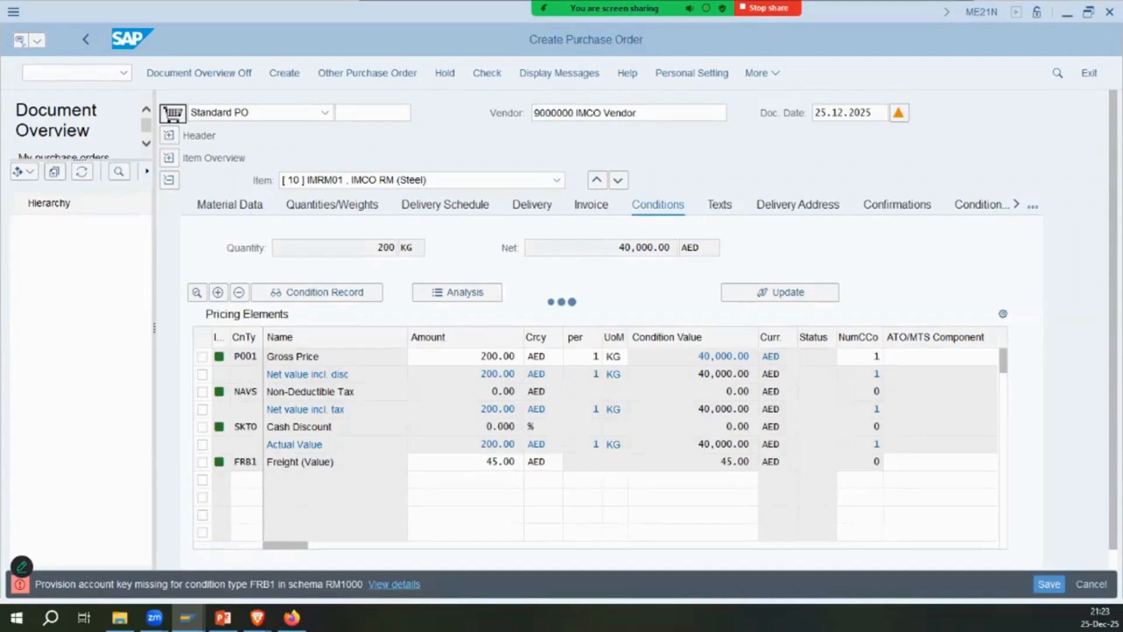
Read the diagnosis and procedure in the error details about the provision account key for condition type FRB1.
mouse_move(822, 2)
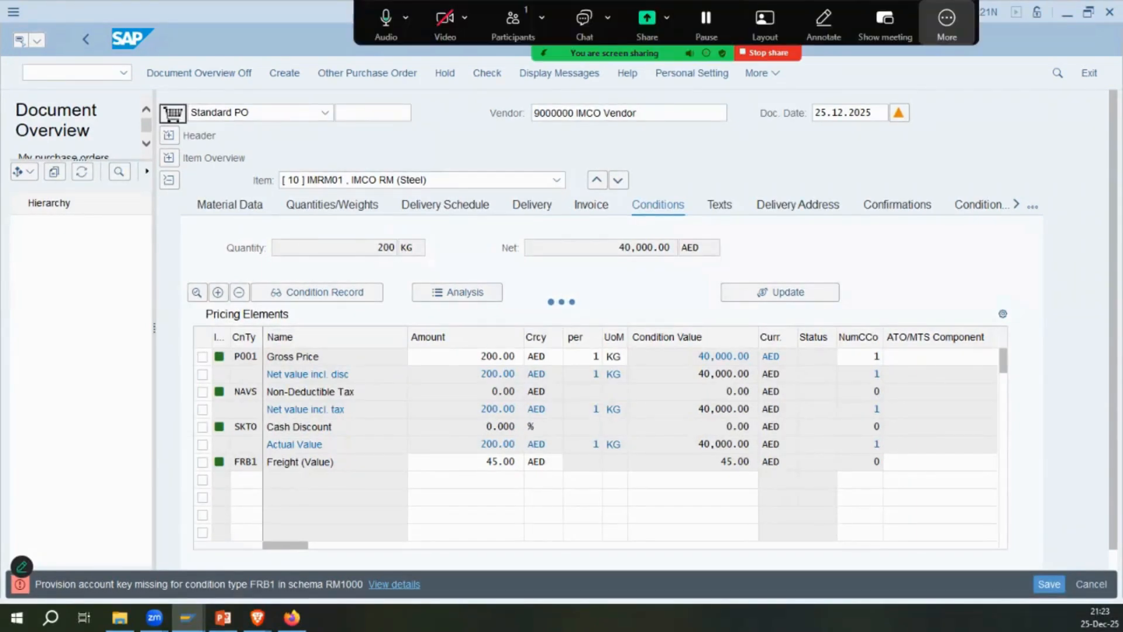
left_click(947, 22)
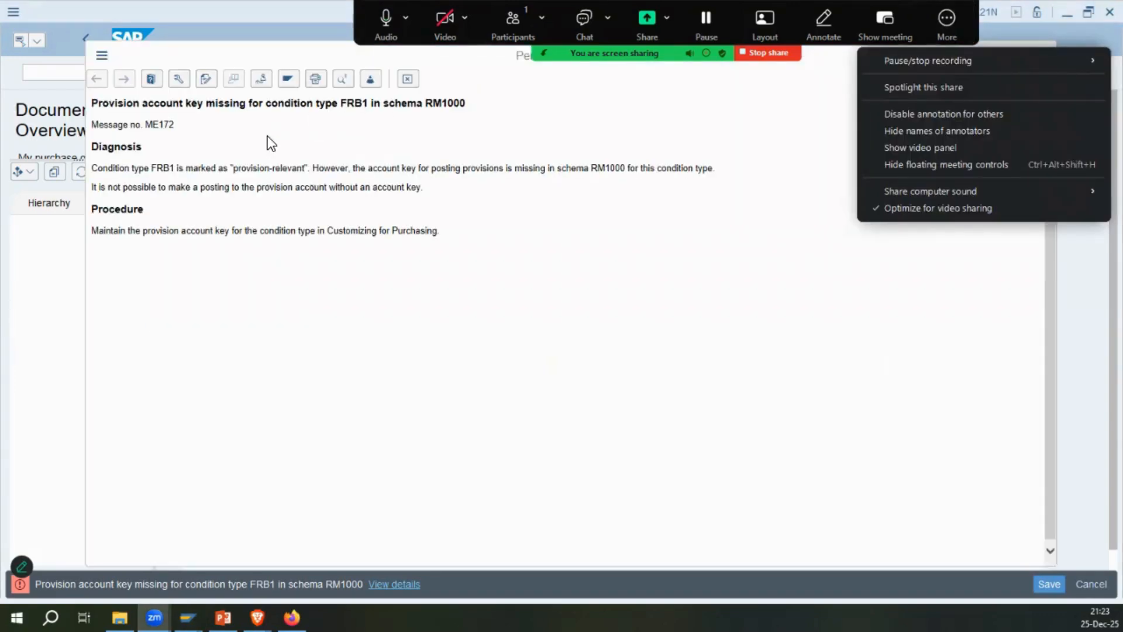
left_click(609, 173)
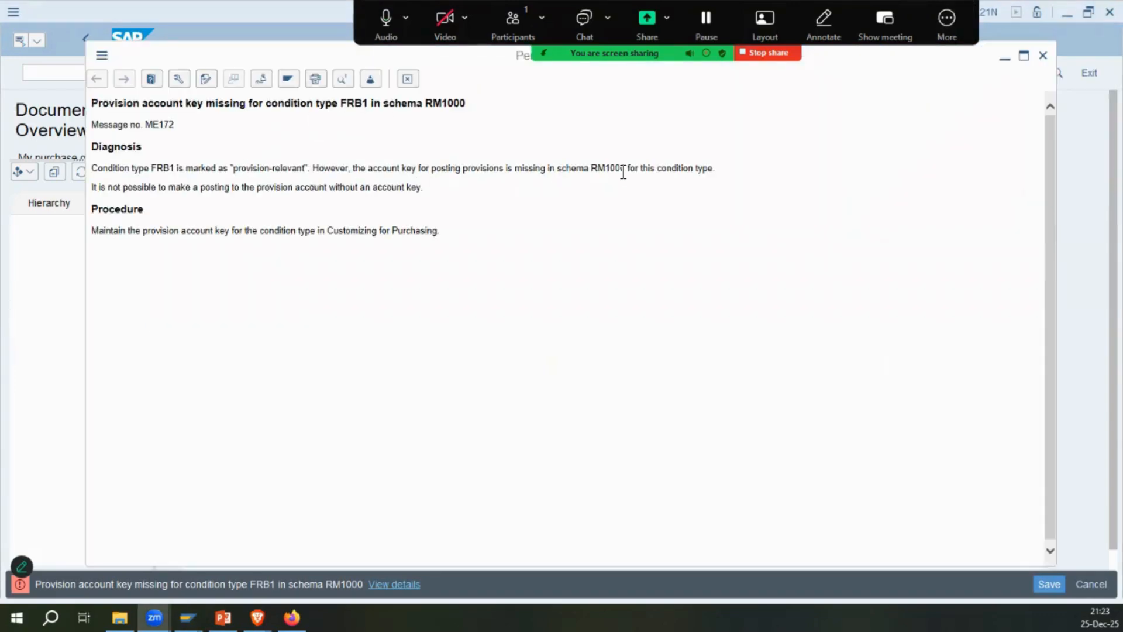
left_click_drag(123, 188, 504, 196)
left_click_drag(92, 230, 179, 230)
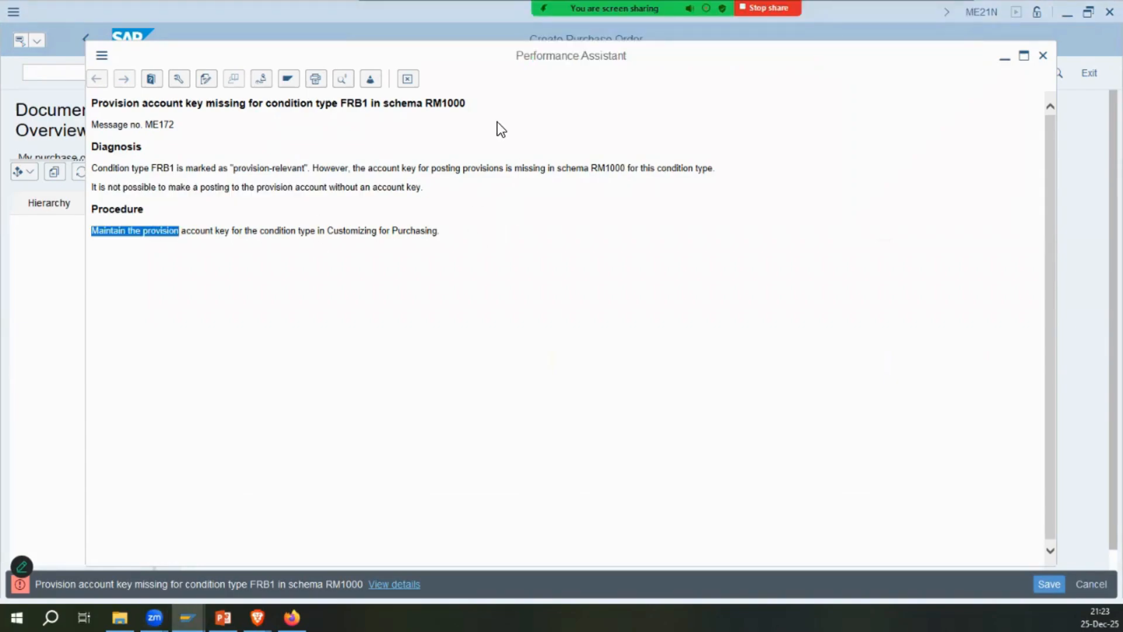
key("Escape")
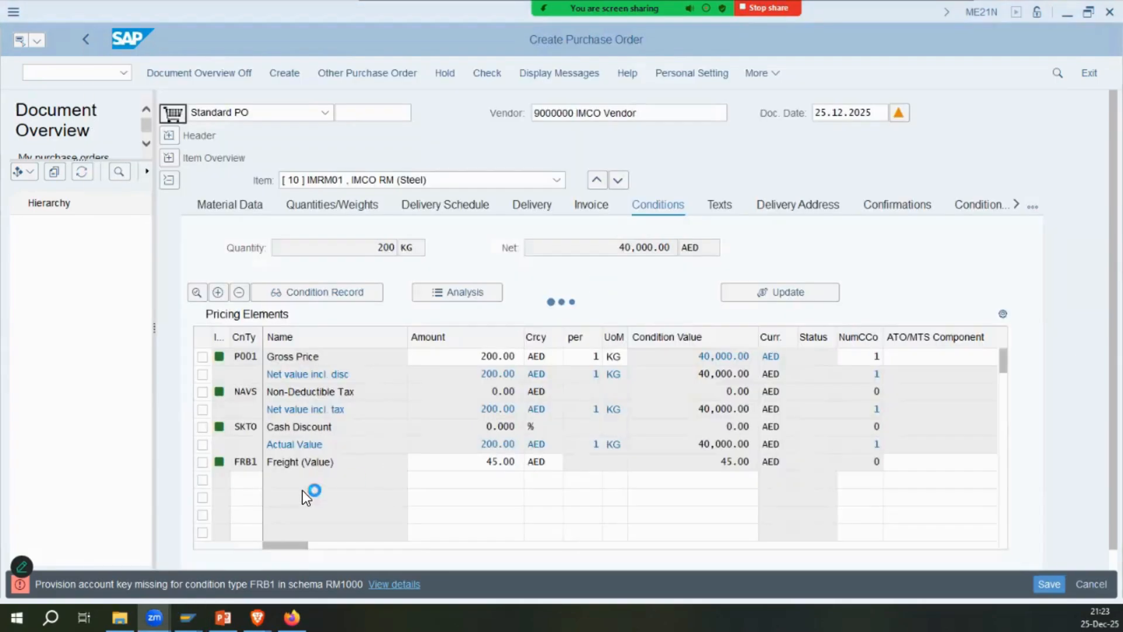
In the SPRO session, assign account key FR2 (Freight provisions) to the FRB1 step of schema RM1000, save, and return to the IMG structure.
mouse_move(188, 617)
left_click(163, 558)
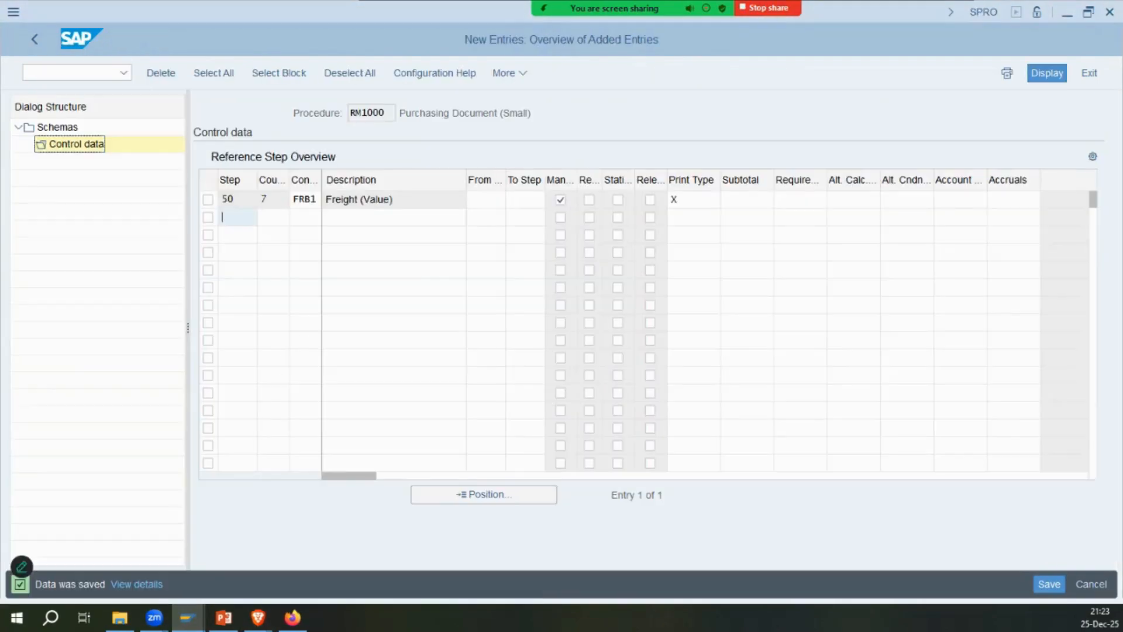
left_click(960, 199)
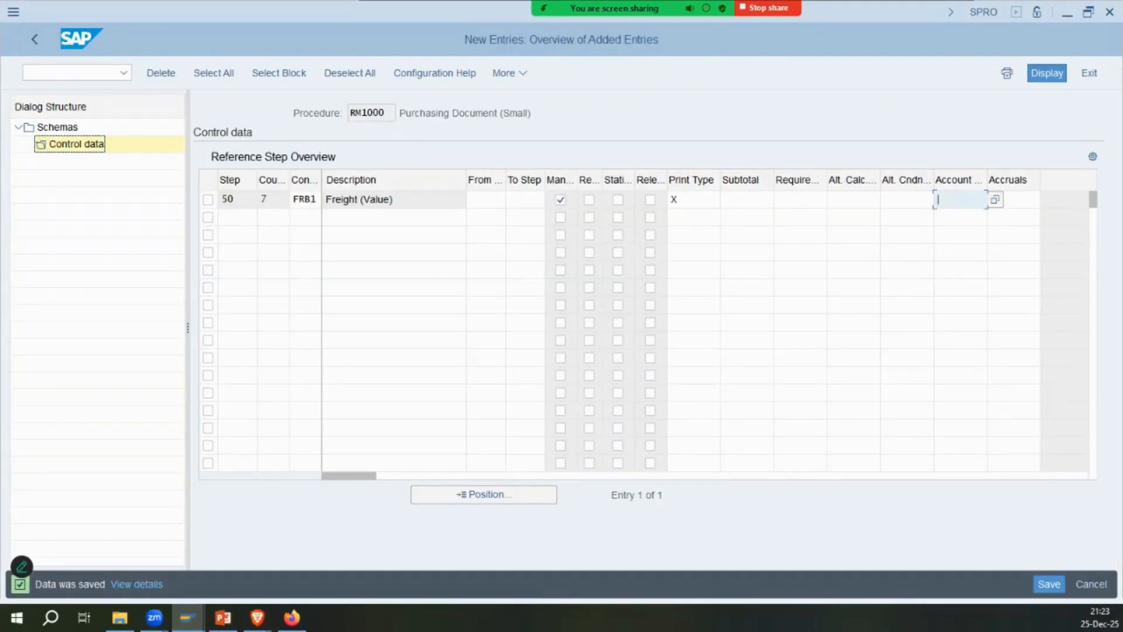
key("F4")
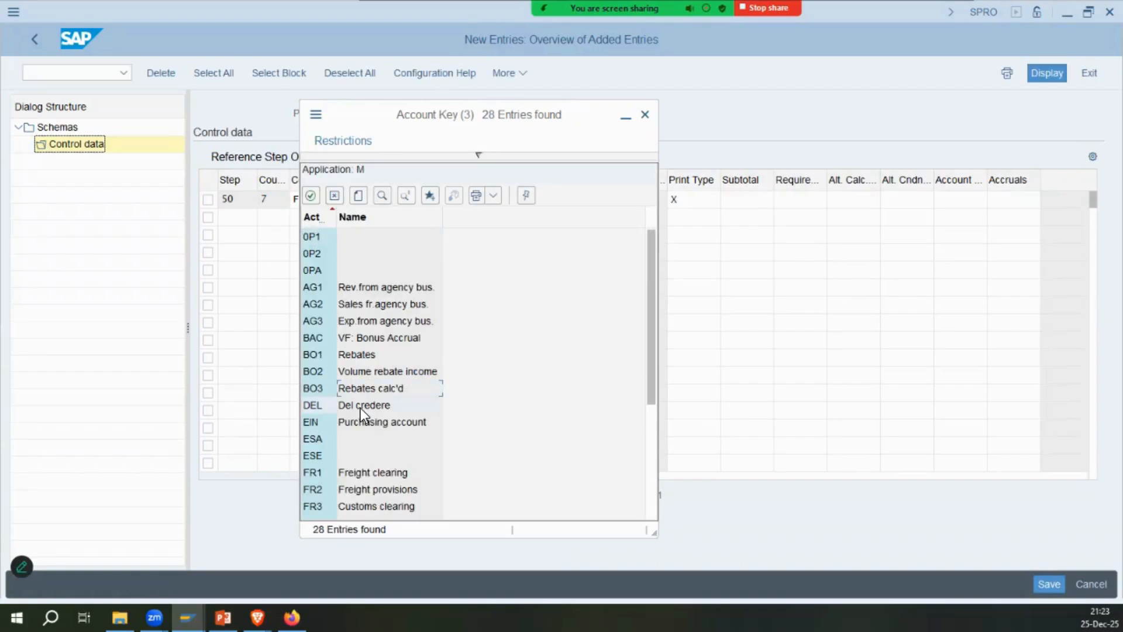
scroll(426, 366, "down", 2)
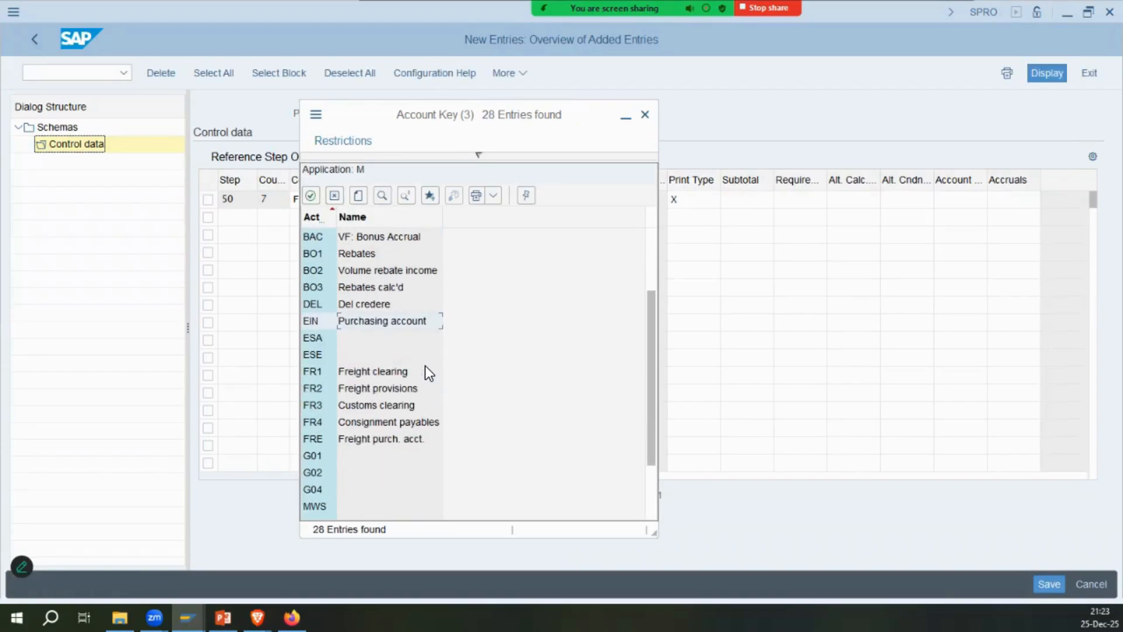
double_click(374, 388)
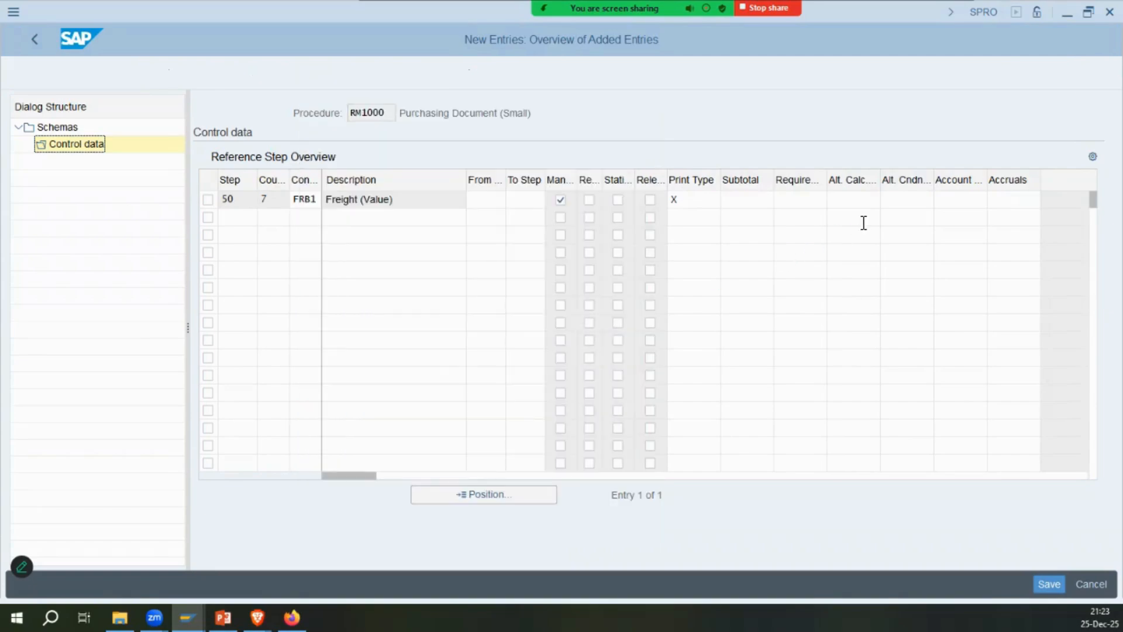
key("Return")
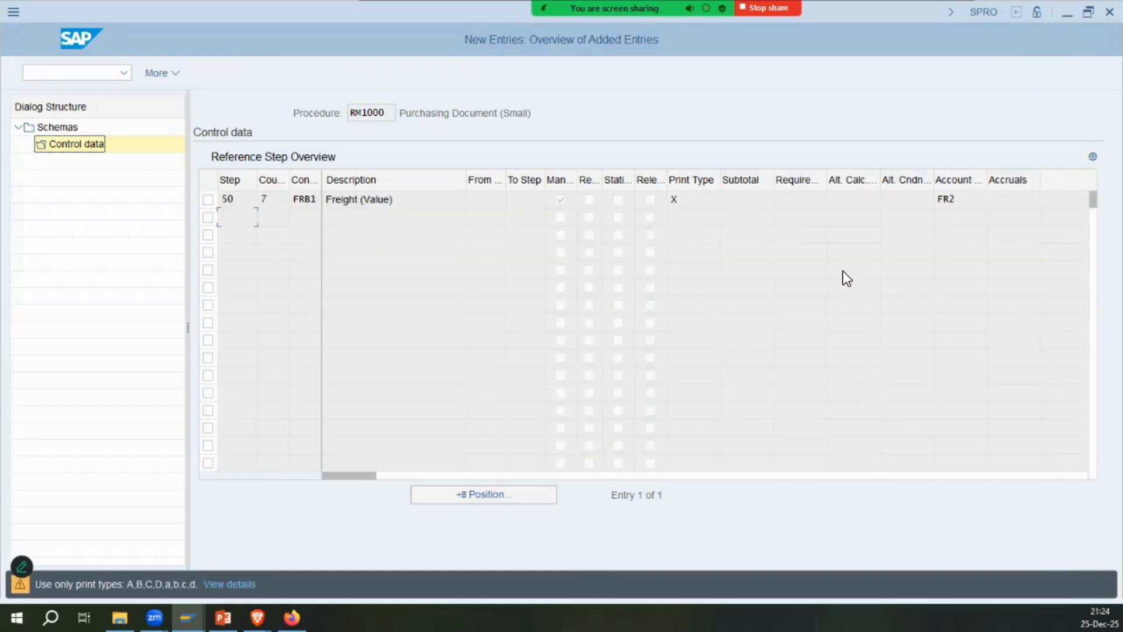
key("ctrl+s")
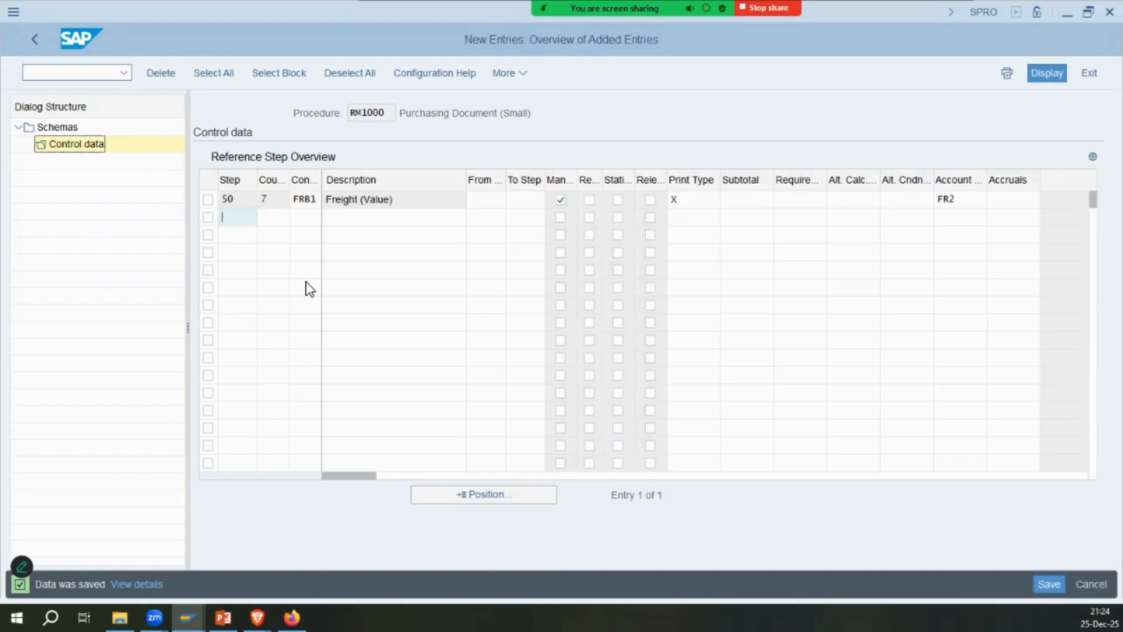
left_click(31, 44)
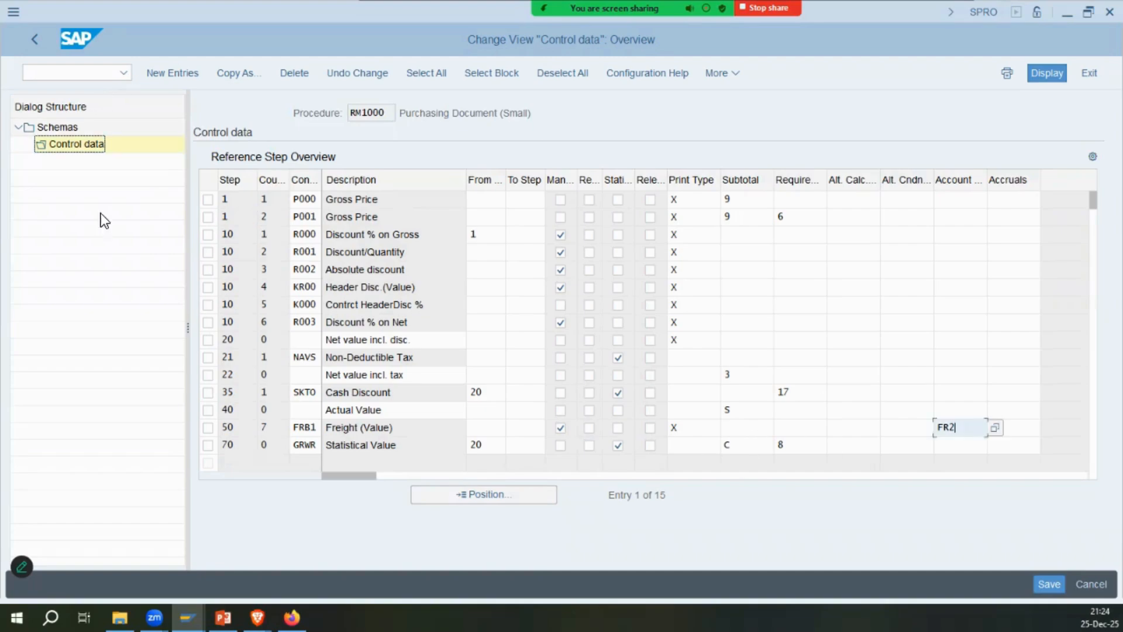
left_click(36, 43)
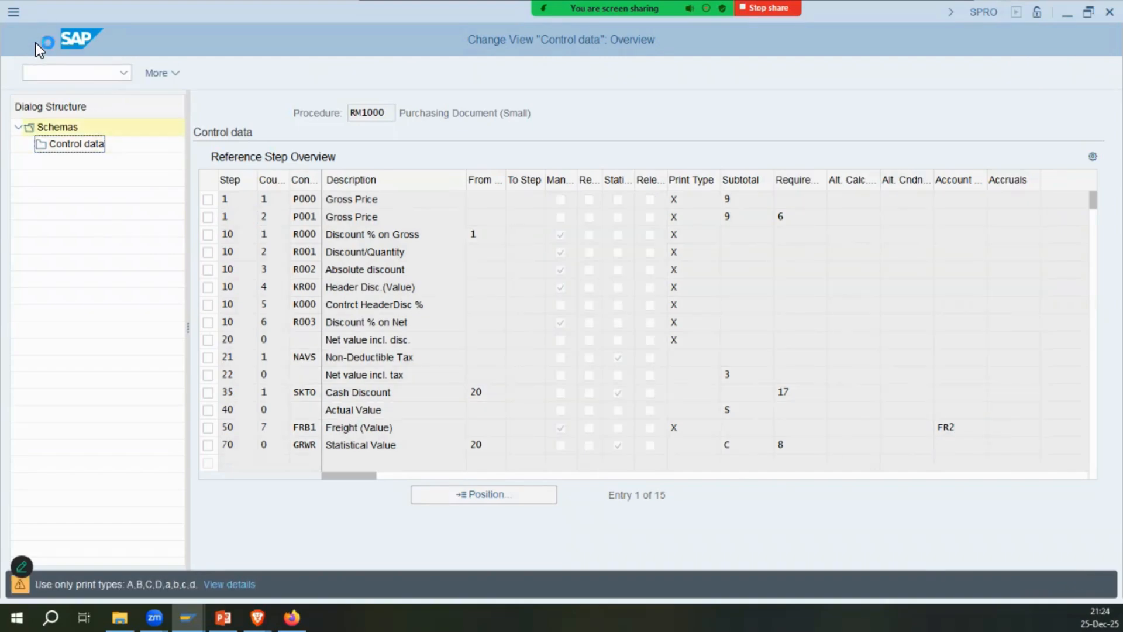
left_click(36, 43)
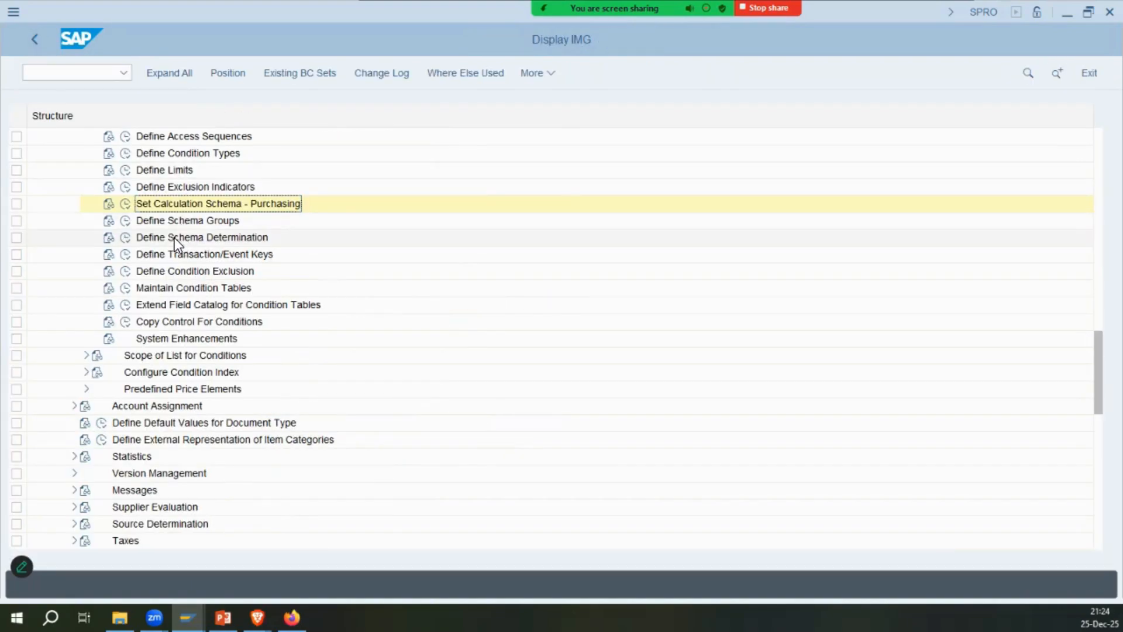
Review the schema groups defined for suppliers, including Standard schema vendor and Schema vendor 01.
left_click(125, 220)
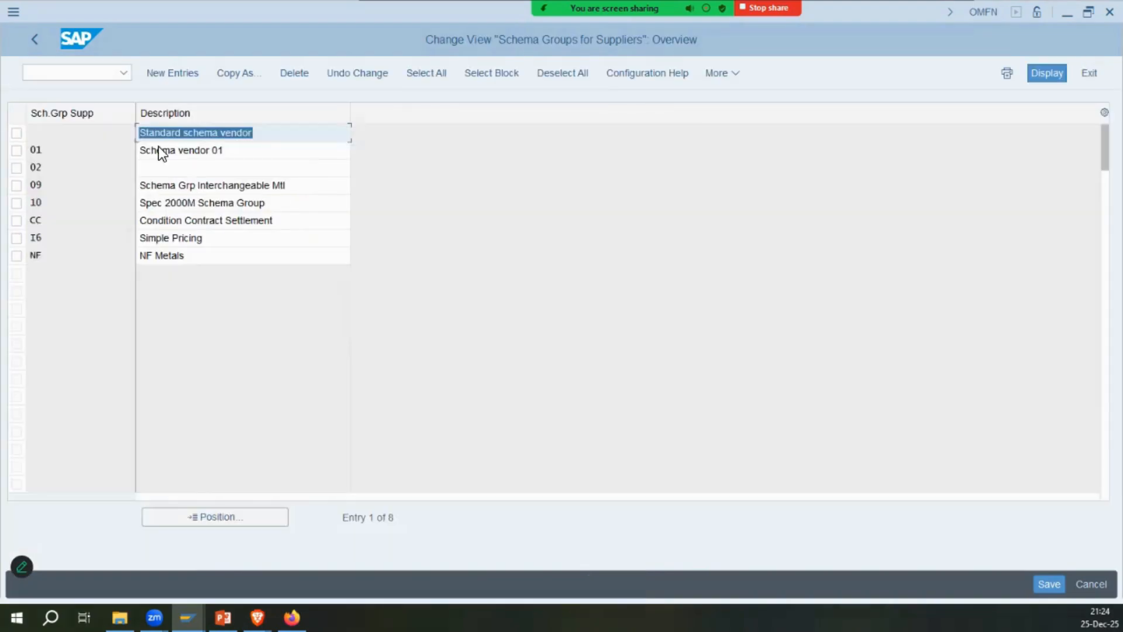
left_click(159, 149)
left_click_drag(244, 152, 32, 133)
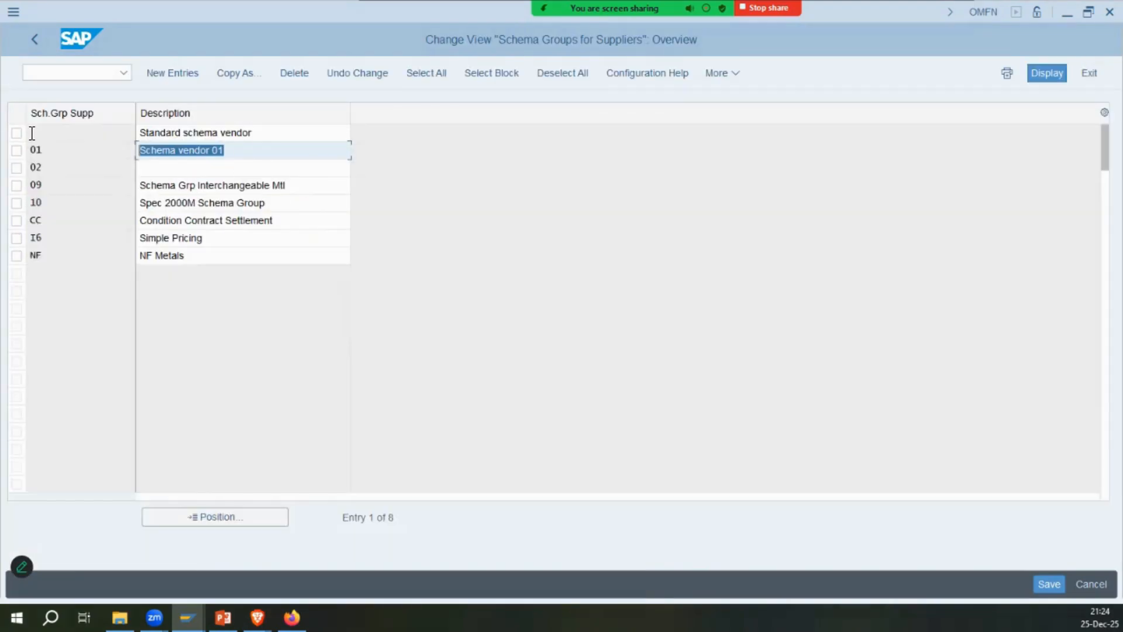
left_click(36, 39)
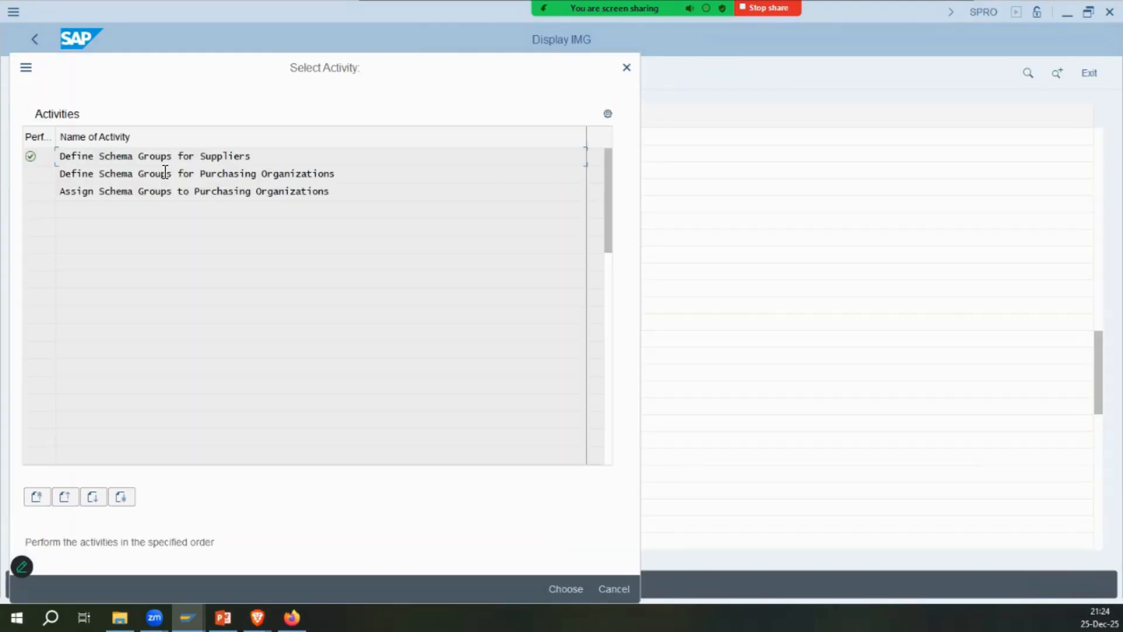
Review the schema groups defined for purchasing organizations and close the activity selection.
double_click(188, 175)
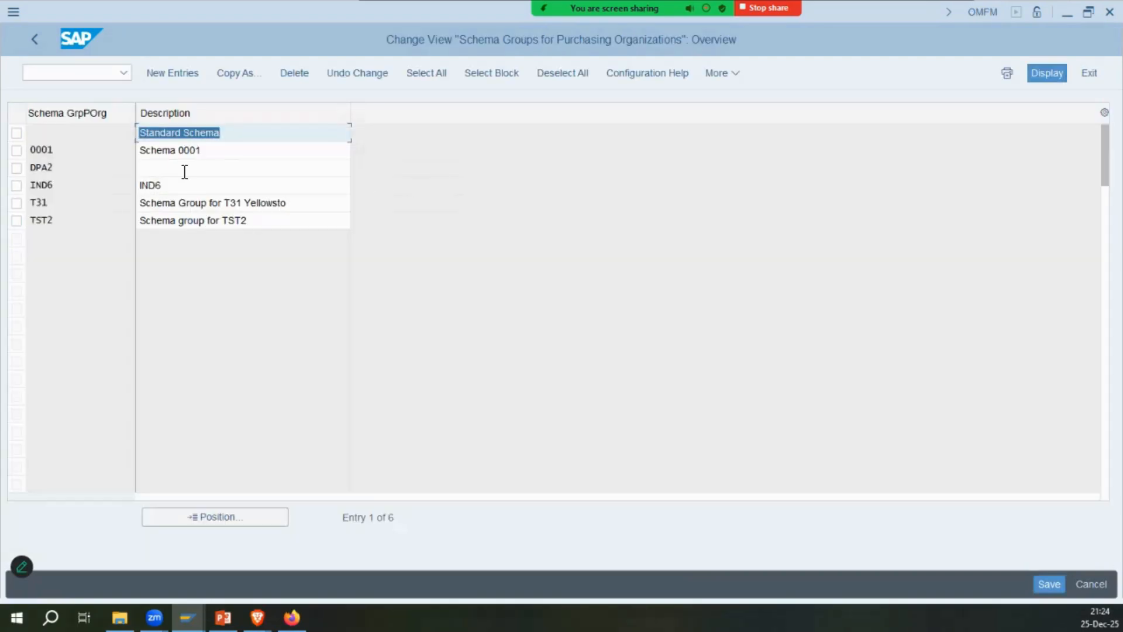
left_click(183, 168)
left_click(32, 42)
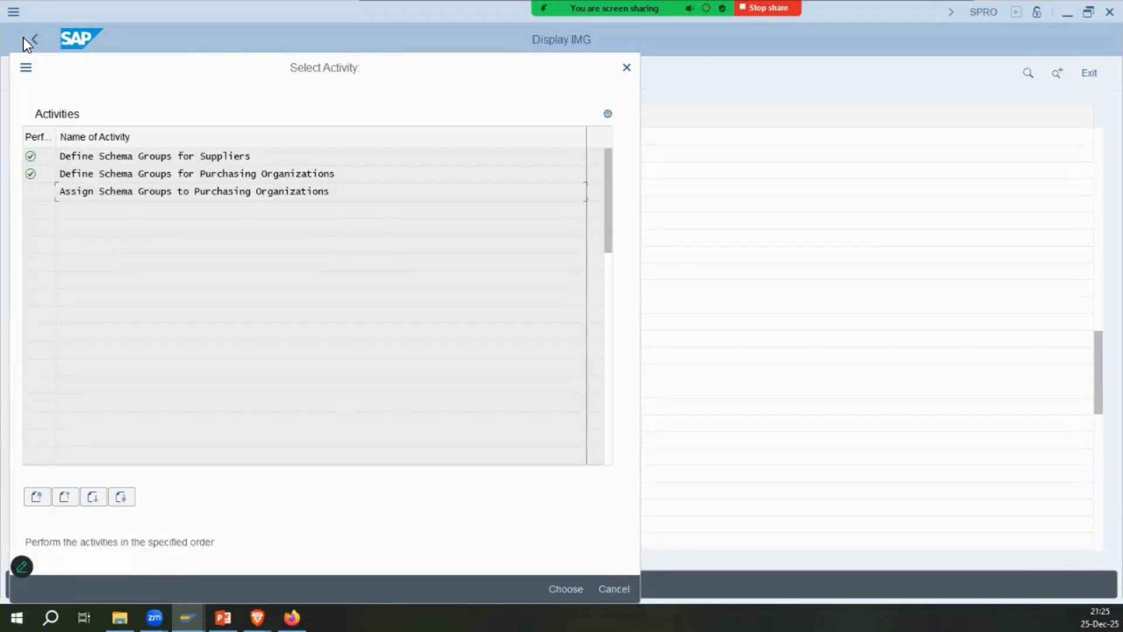
left_click(626, 67)
Examine the calculation schema determination for standard purchase orders, checking the procedure assigned to supplier schema group 01.
left_click(125, 237)
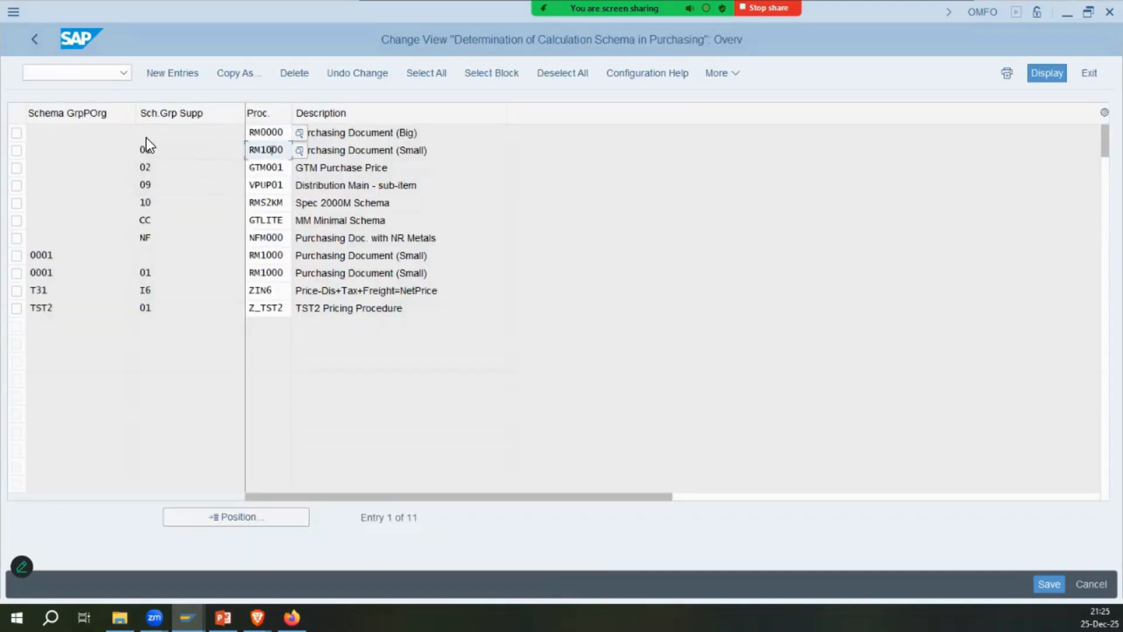
left_click(180, 152)
left_click(284, 153)
left_click(160, 149)
left_click(423, 150)
left_click(36, 39)
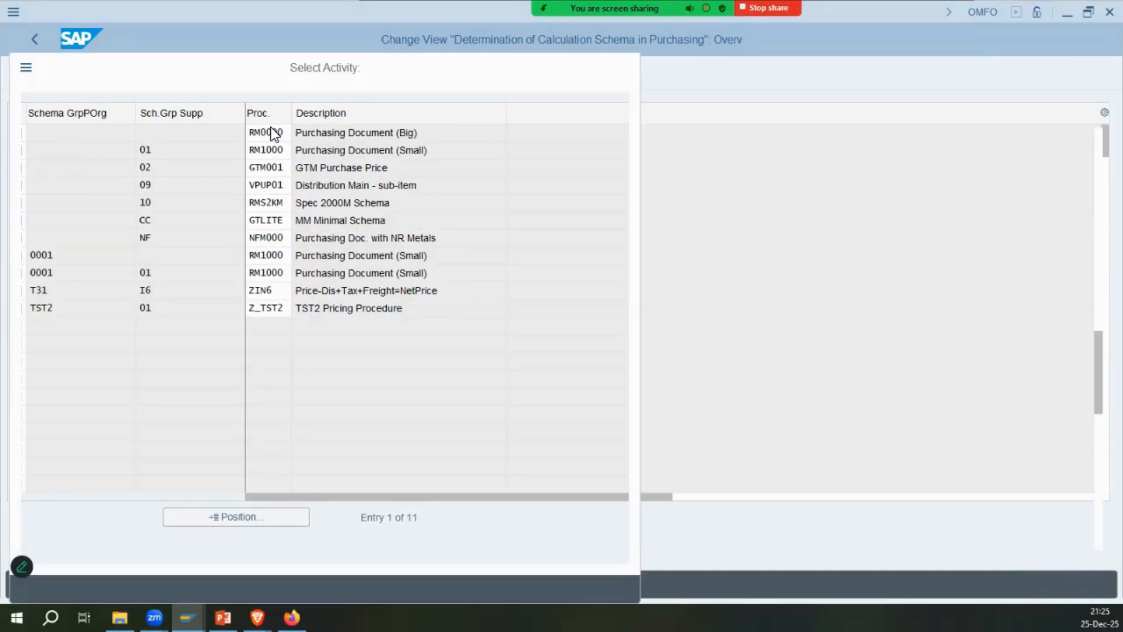
Look up purchasing organization IM00 in the market price calculation schema assignments, and return to the IMG structure.
left_click_drag(191, 197, 408, 193)
left_click(316, 195)
double_click(306, 193)
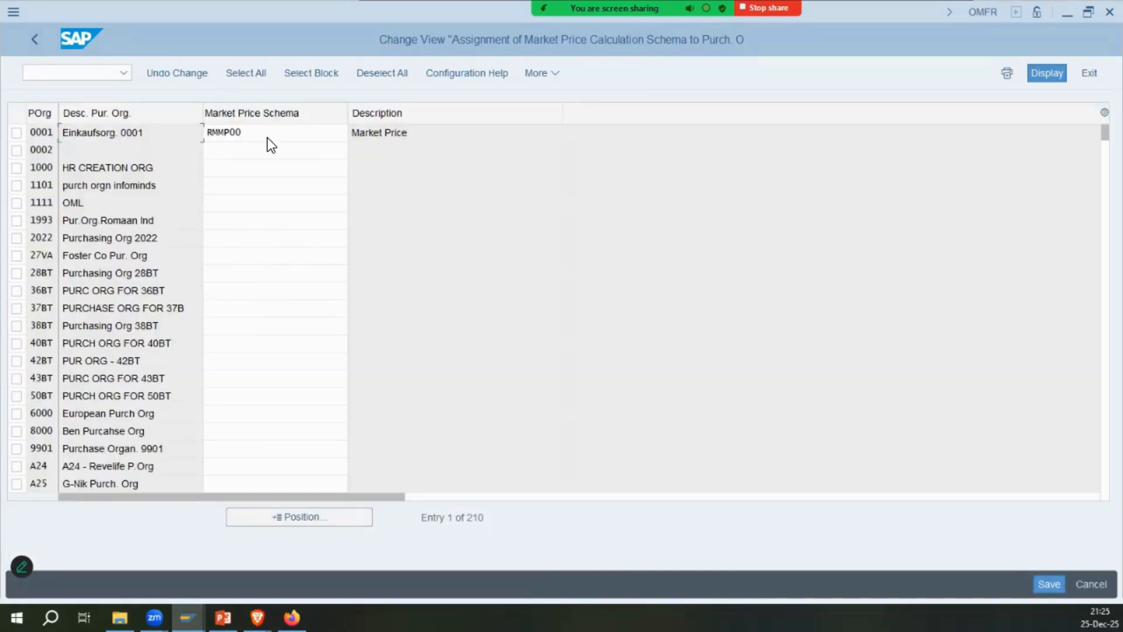
left_click(299, 516)
type("IM00")
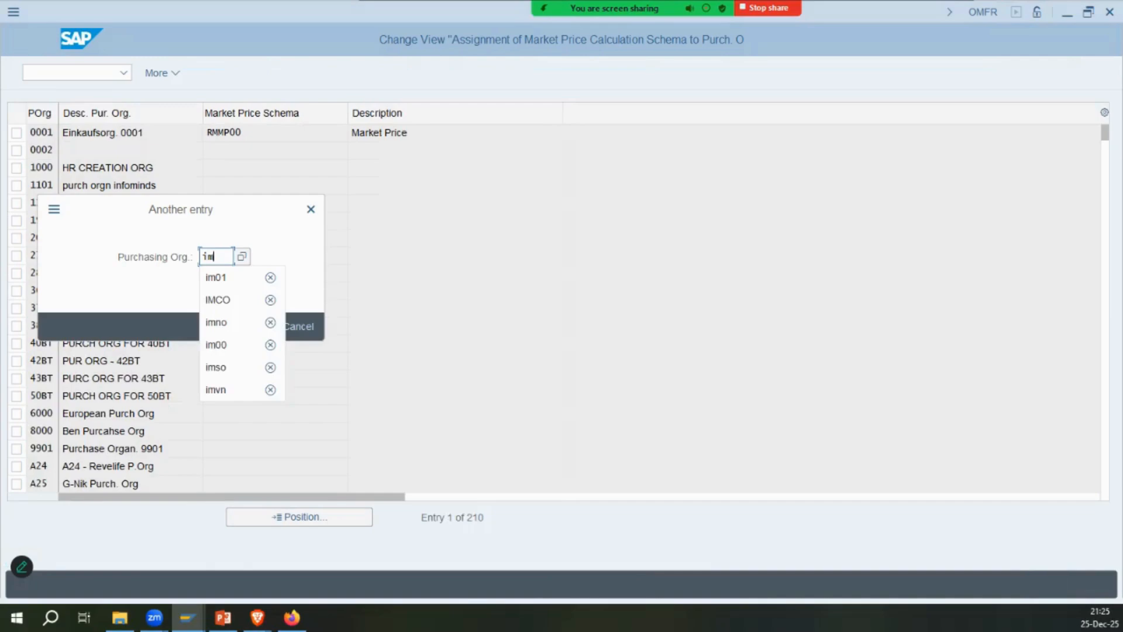
key("Return")
left_click(310, 139)
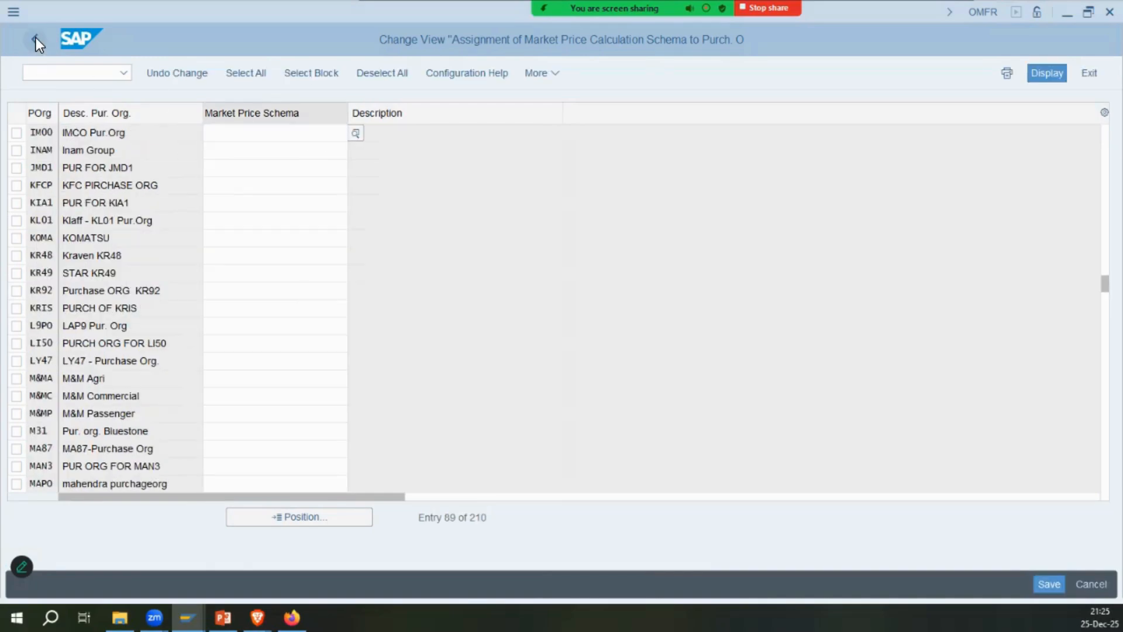
left_click(35, 39)
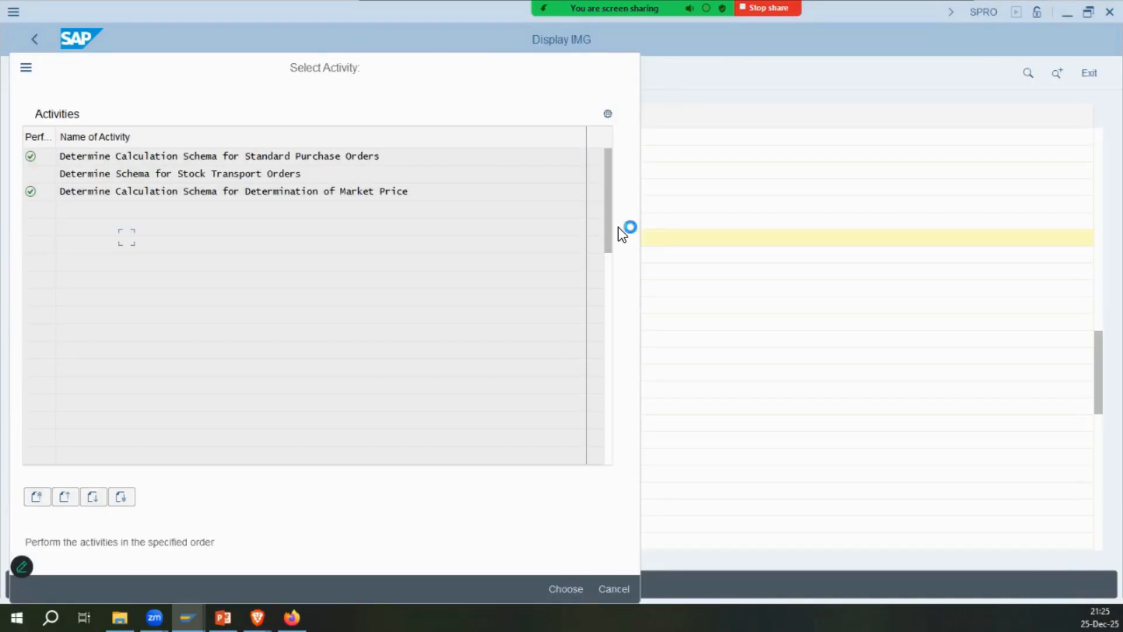
key("Escape")
Review the account keys defined under the transaction/event keys, checking the Freight clearing entry, and return to the activity selection.
left_click(125, 254)
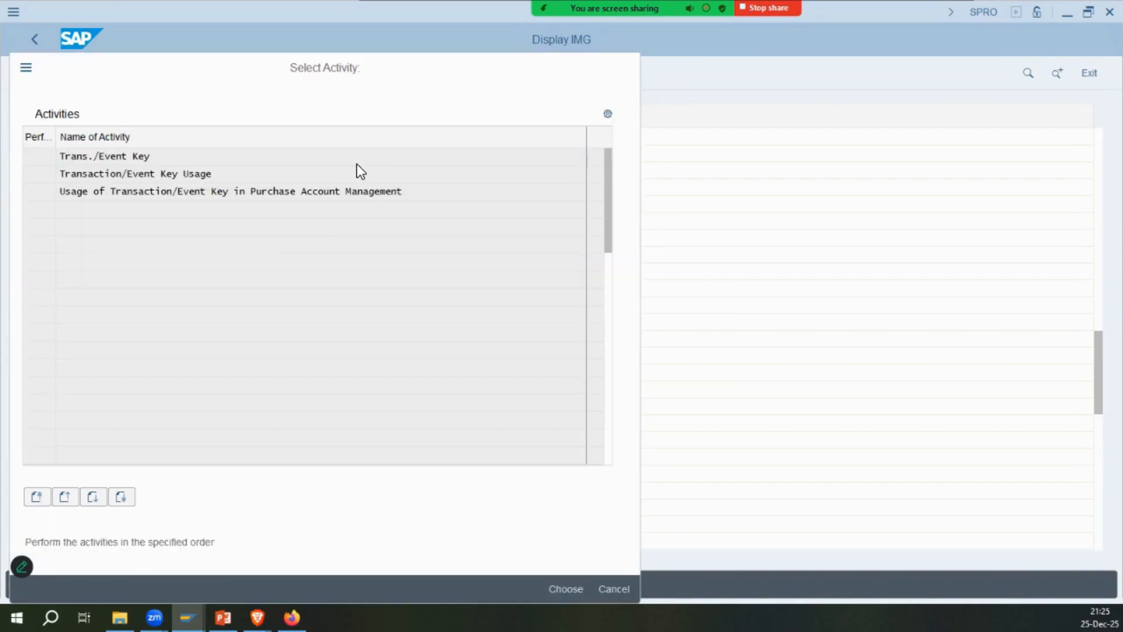
double_click(357, 164)
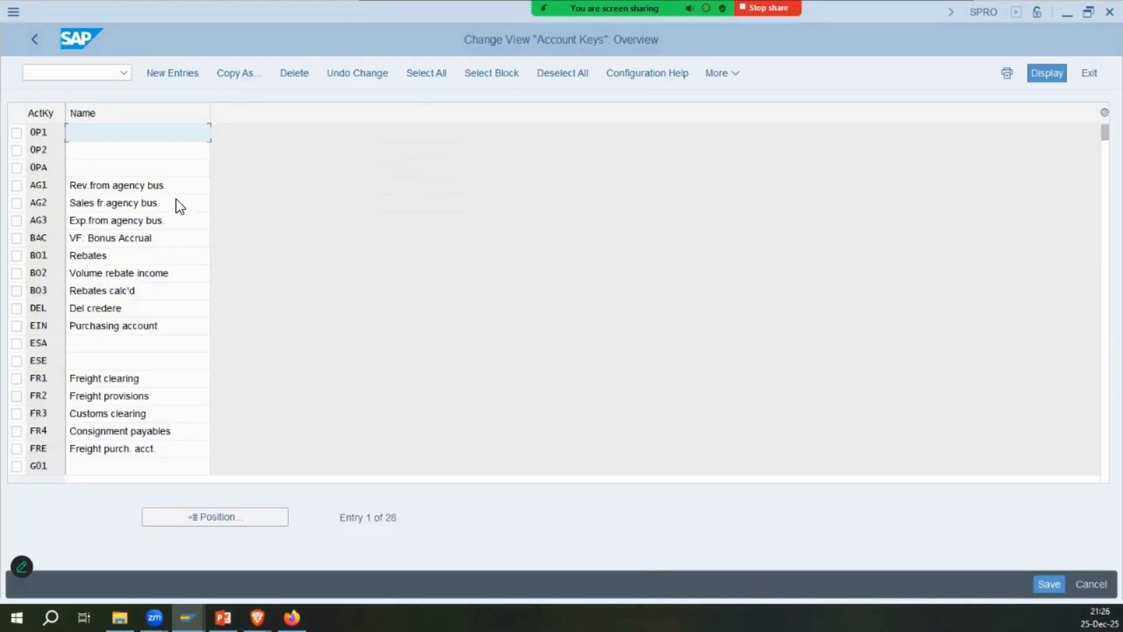
double_click(128, 383)
left_click(35, 40)
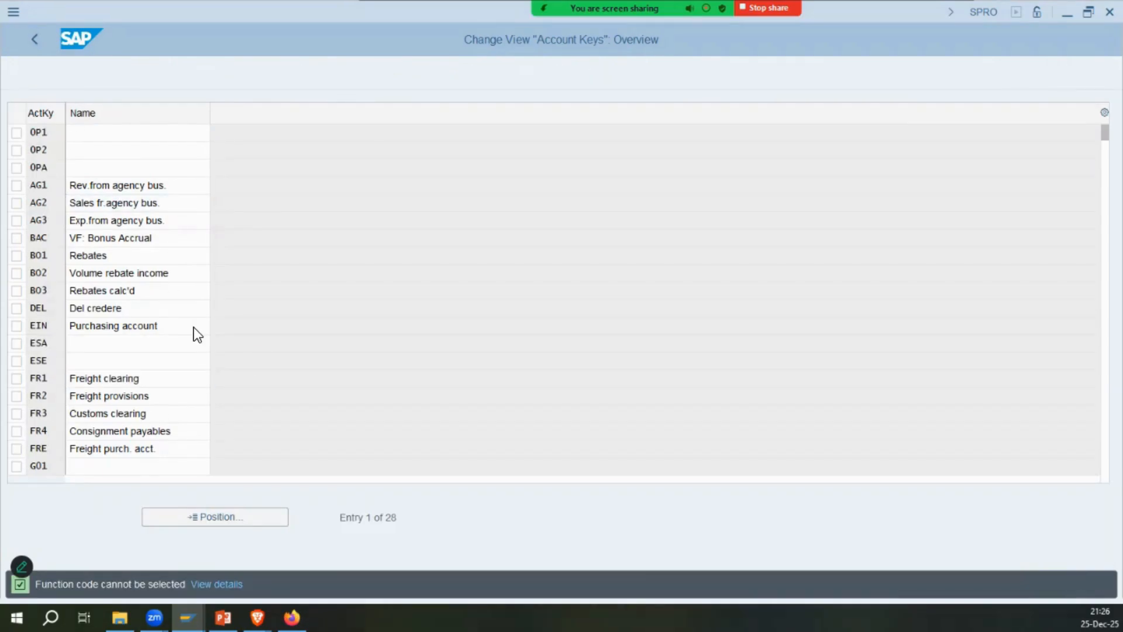
Search the transaction/event key usage list for account key FR1 and go to its entry.
double_click(125, 174)
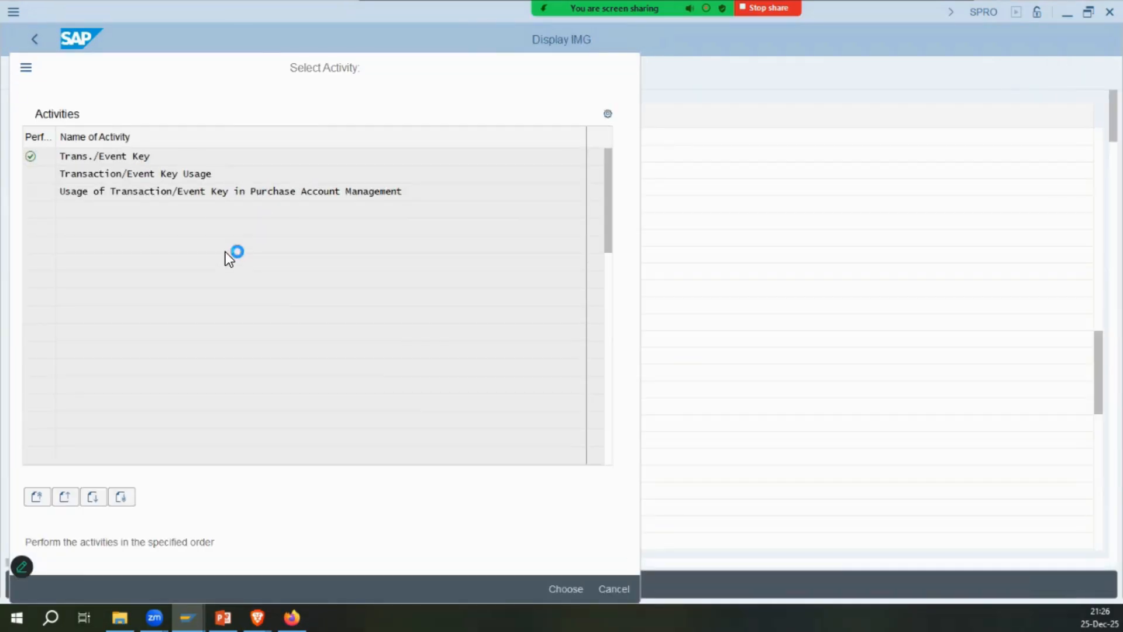
key("ctrl+f")
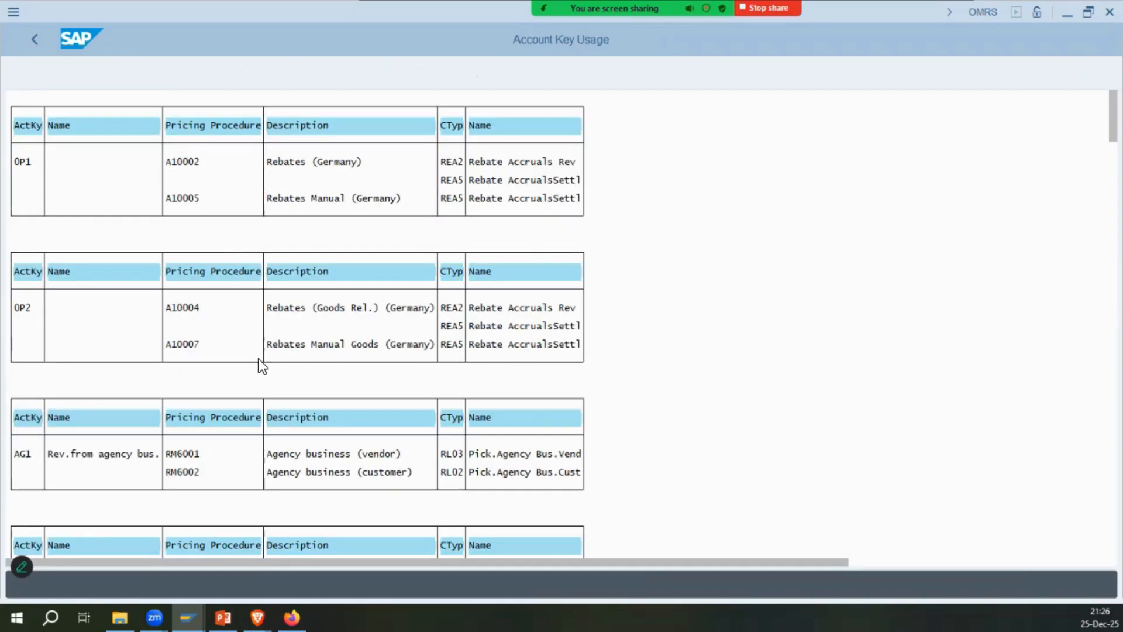
type("fr1")
key("Return")
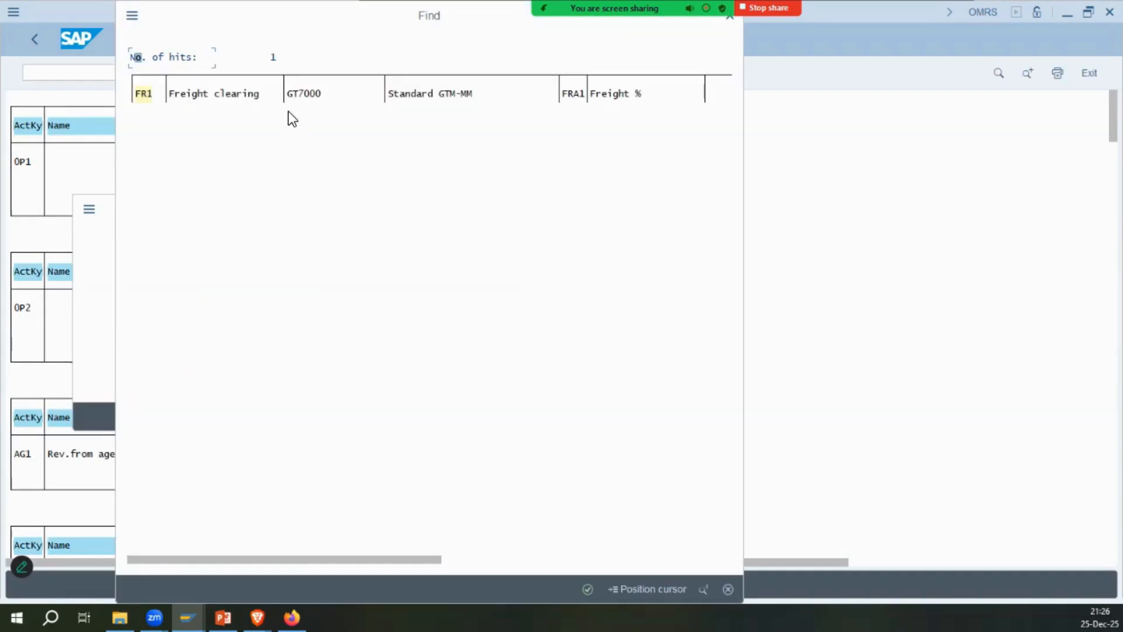
left_click(232, 100)
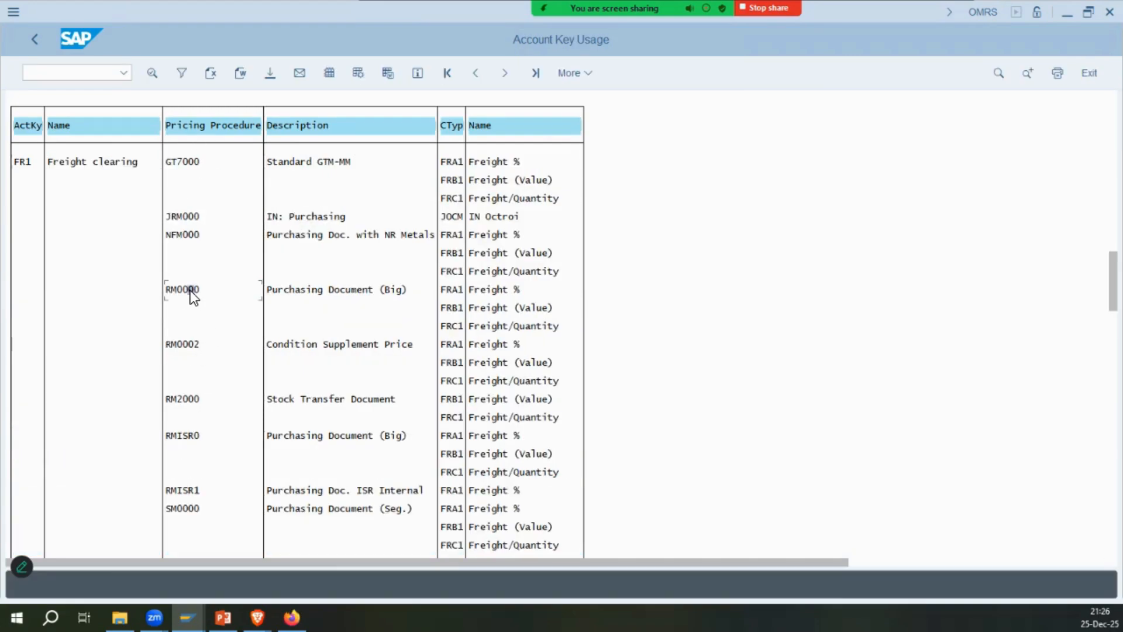
Examine which pricing procedures and condition types use the freight clearing and freight provisions keys, and close the usage list.
scroll(196, 332, "down", 2)
scroll(195, 333, "down", 4)
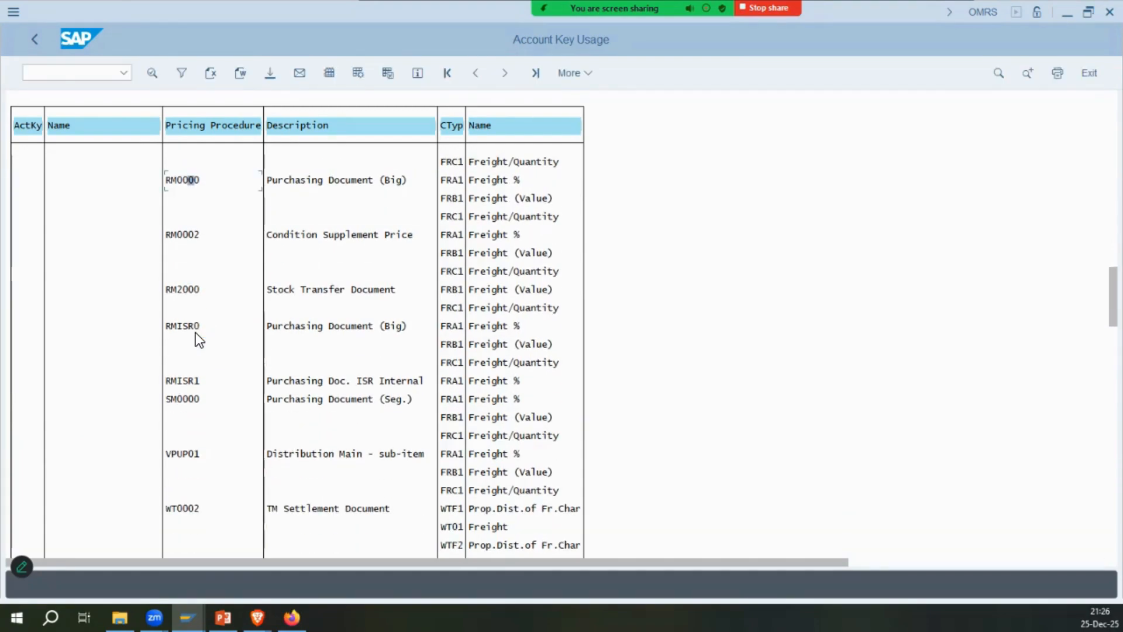
scroll(195, 332, "down", 3)
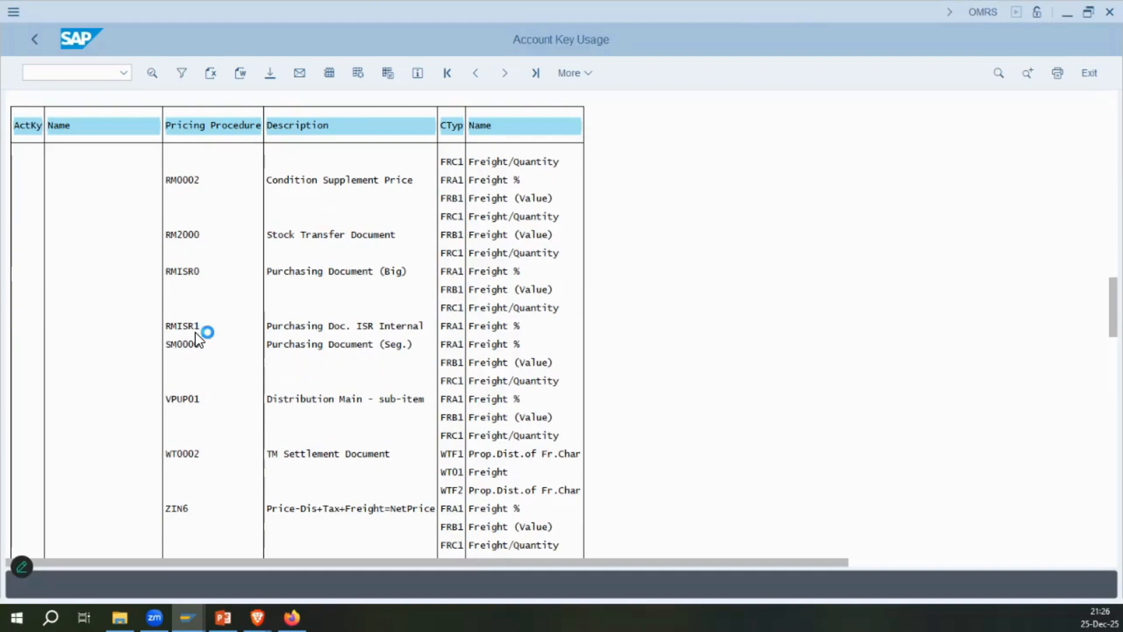
scroll(196, 332, "down", 4)
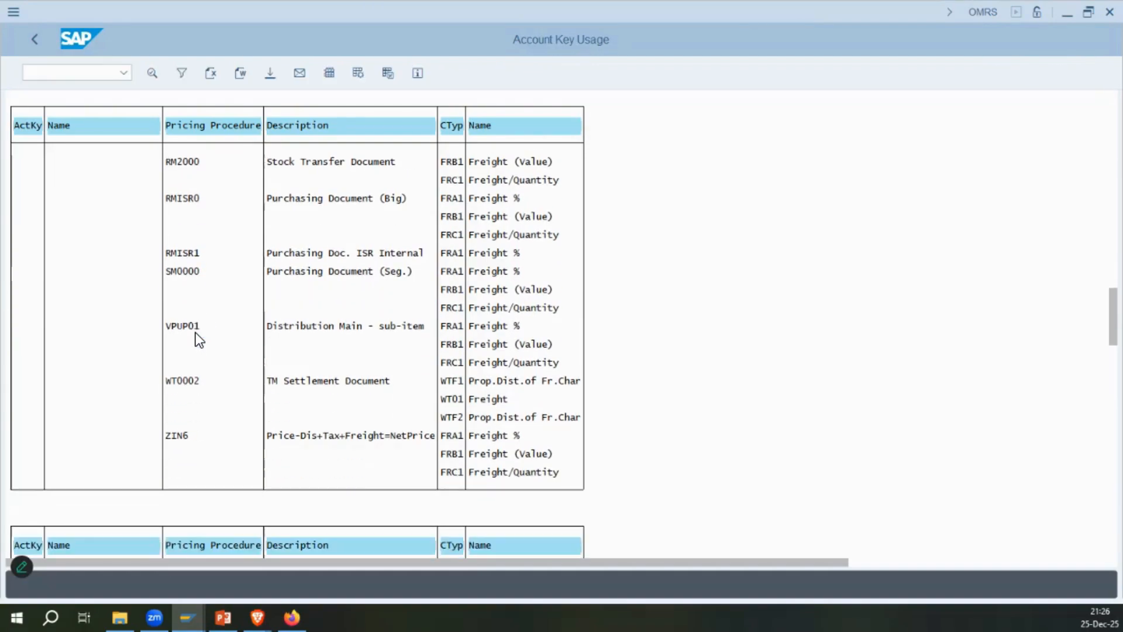
scroll(195, 333, "down", 4)
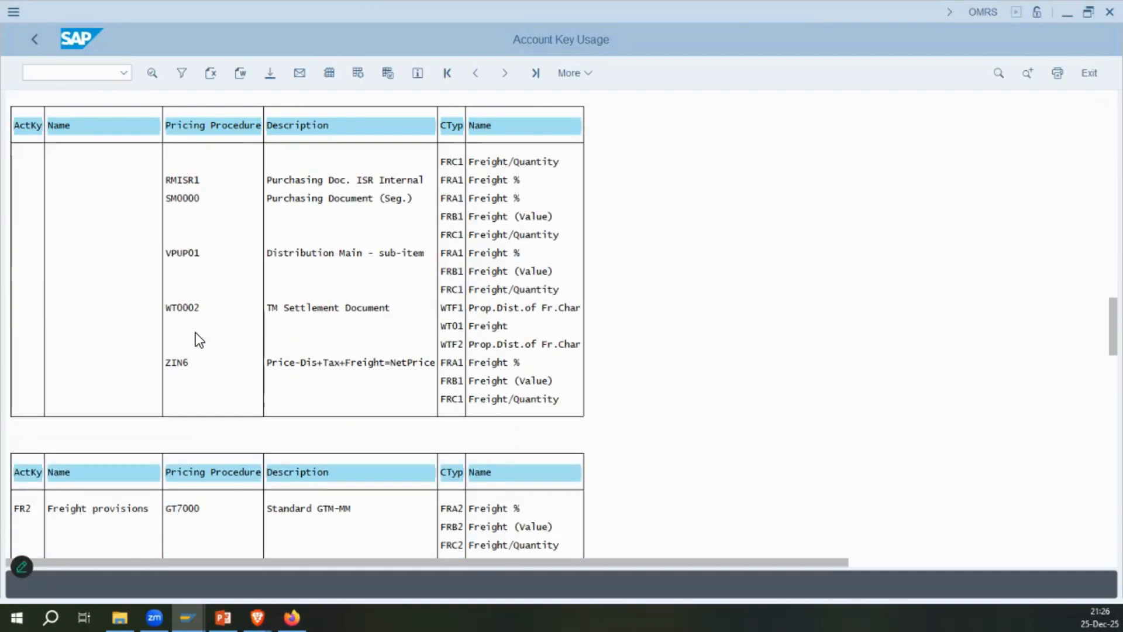
scroll(196, 332, "down", 4)
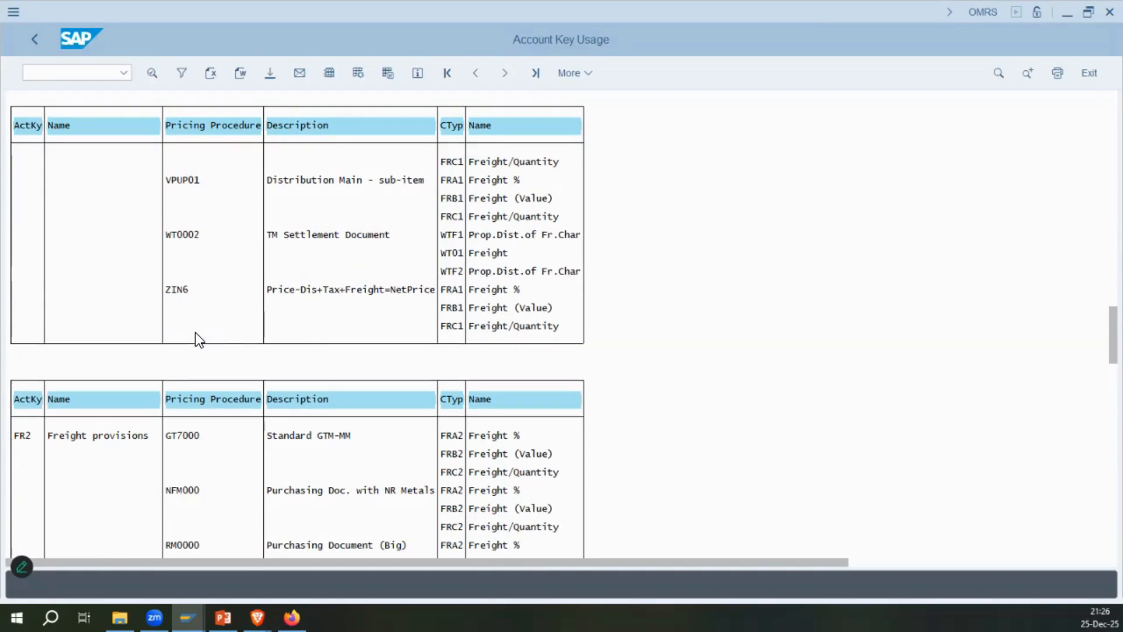
scroll(213, 483, "down", 4)
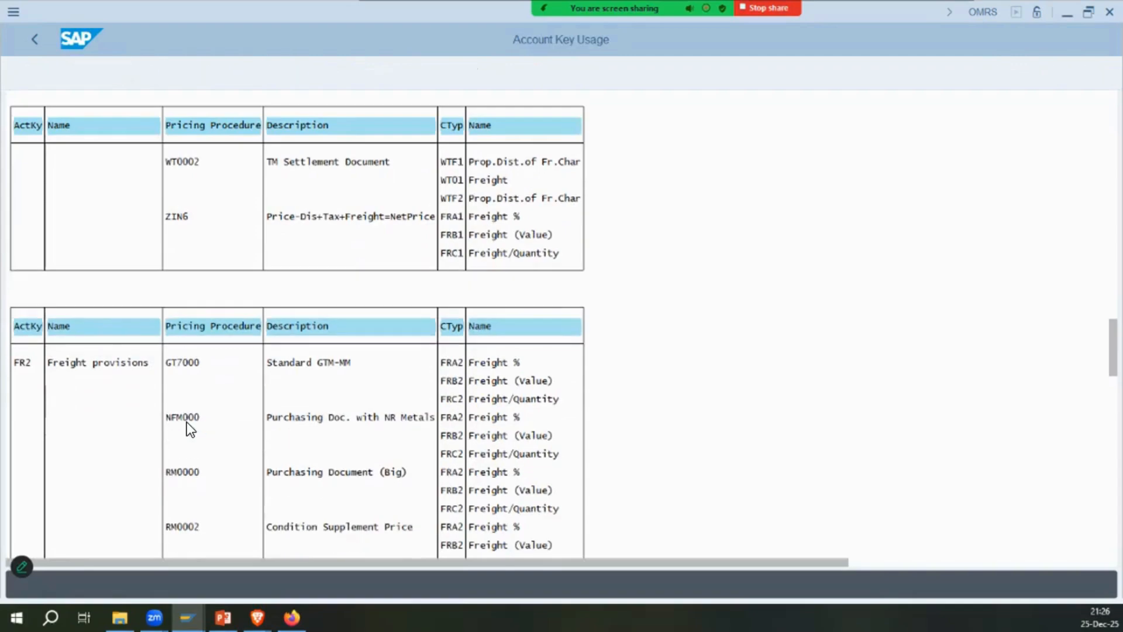
scroll(433, 419, "down", 1)
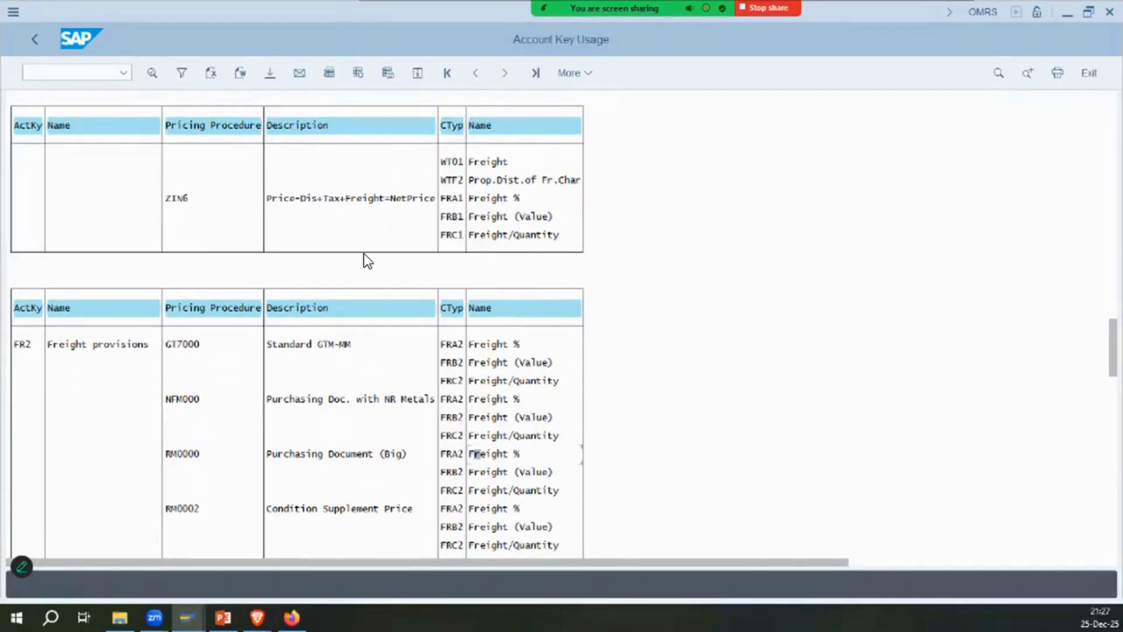
left_click(35, 38)
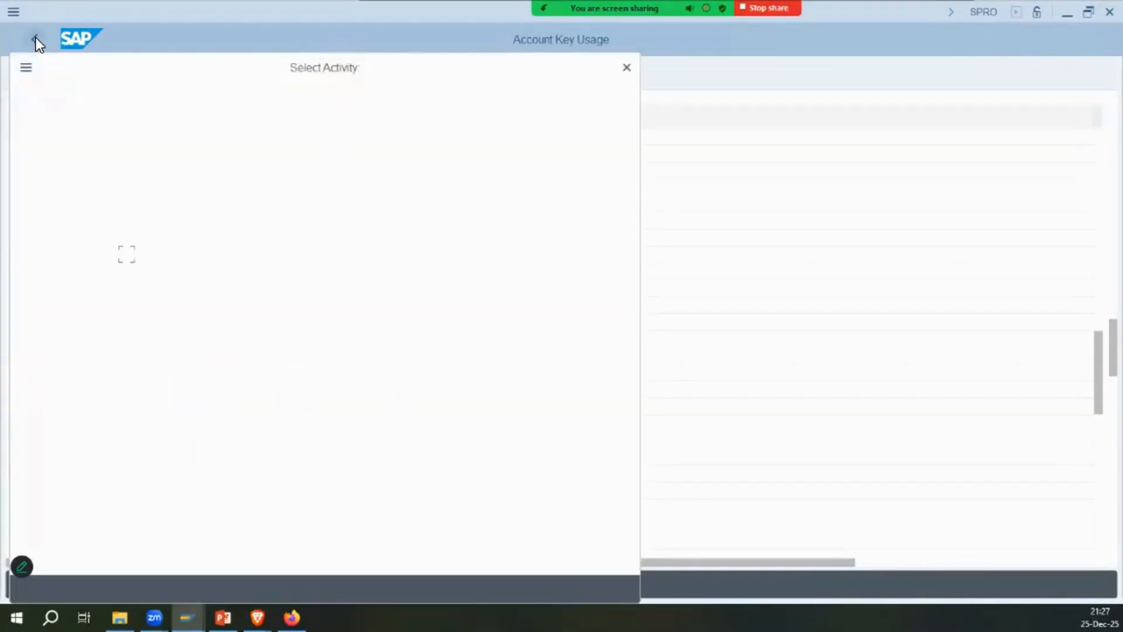
Look up account key FR1 in the usage list for purchase account management, and return to the IMG structure.
double_click(181, 173)
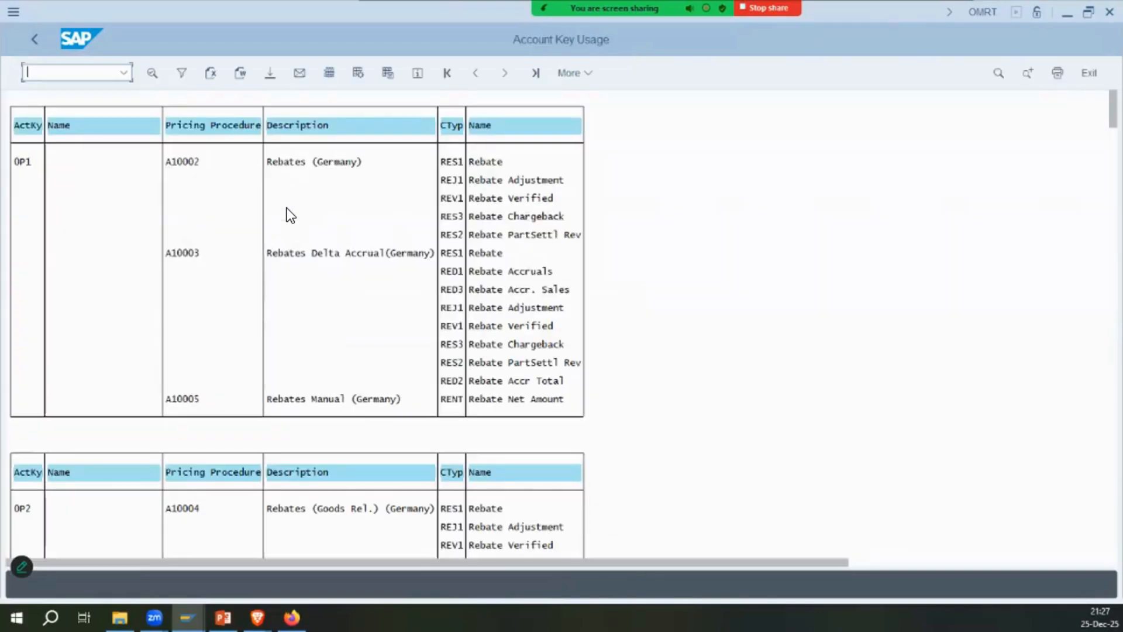
key("ctrl+f")
type("fr1")
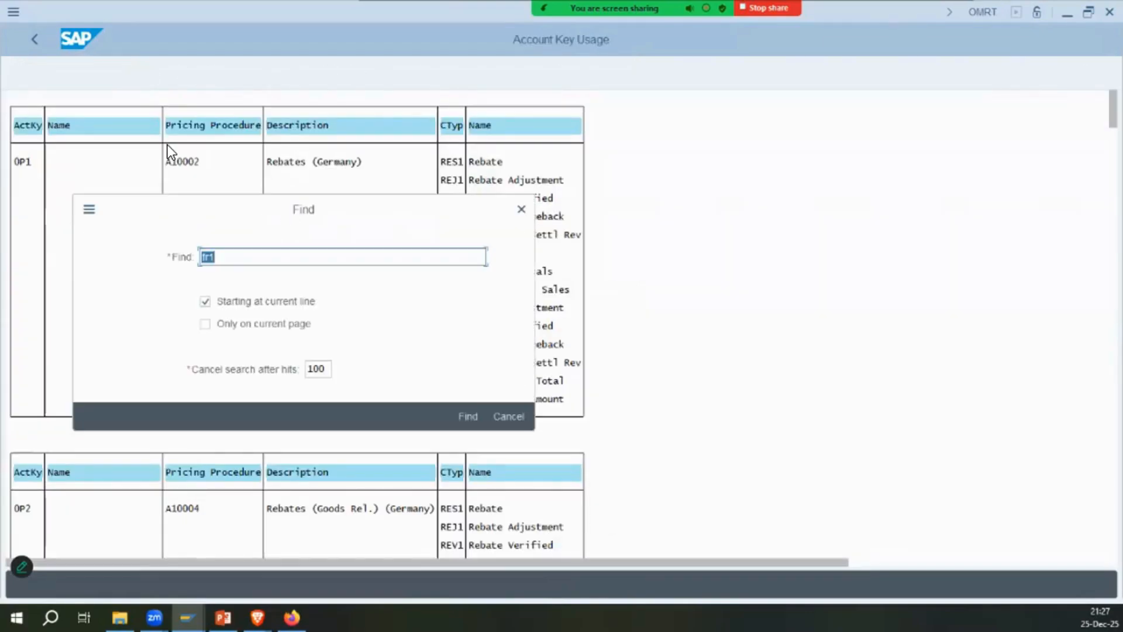
key("Return")
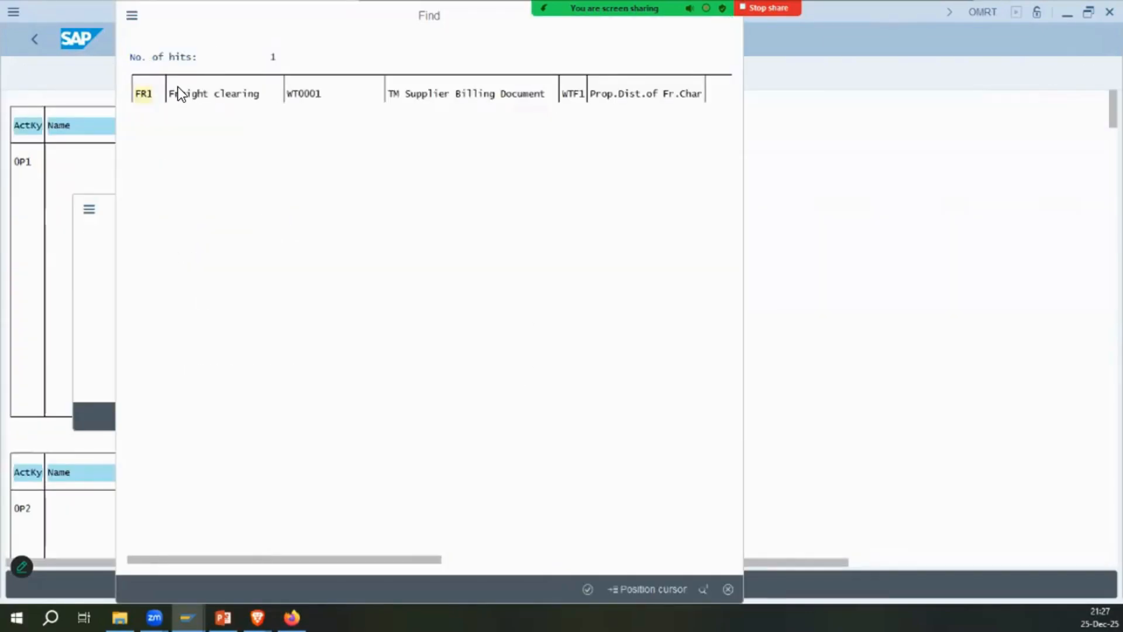
left_click(176, 91)
left_click(308, 162)
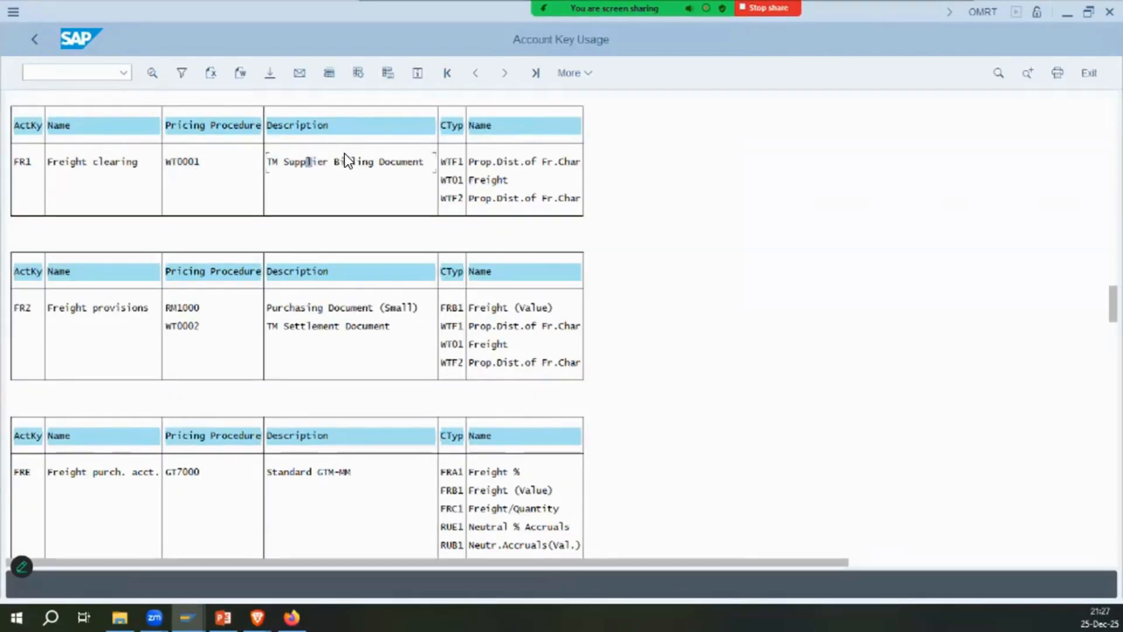
left_click(27, 38)
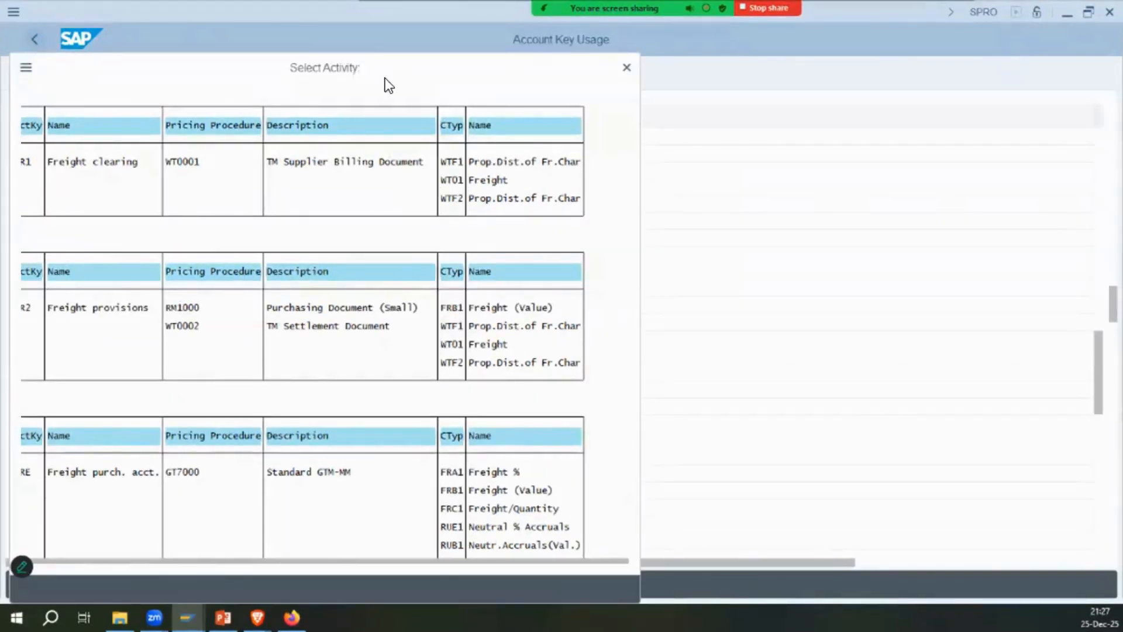
left_click(626, 68)
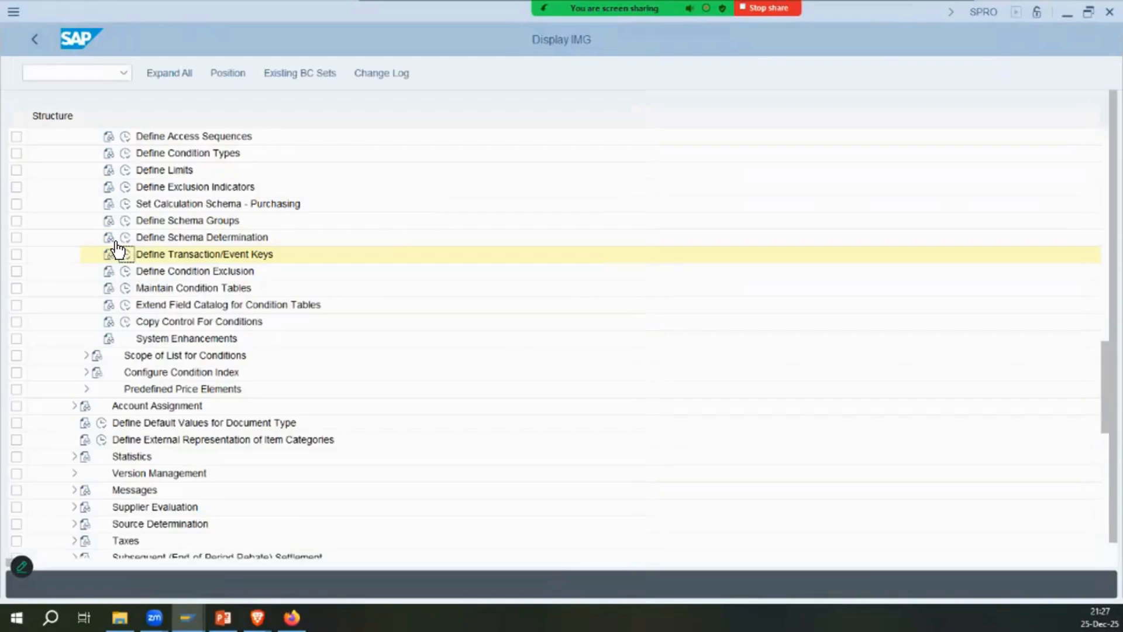
Display purchasing pricing condition table 043 for Material Type from the condition table maintenance activities.
left_click(126, 287)
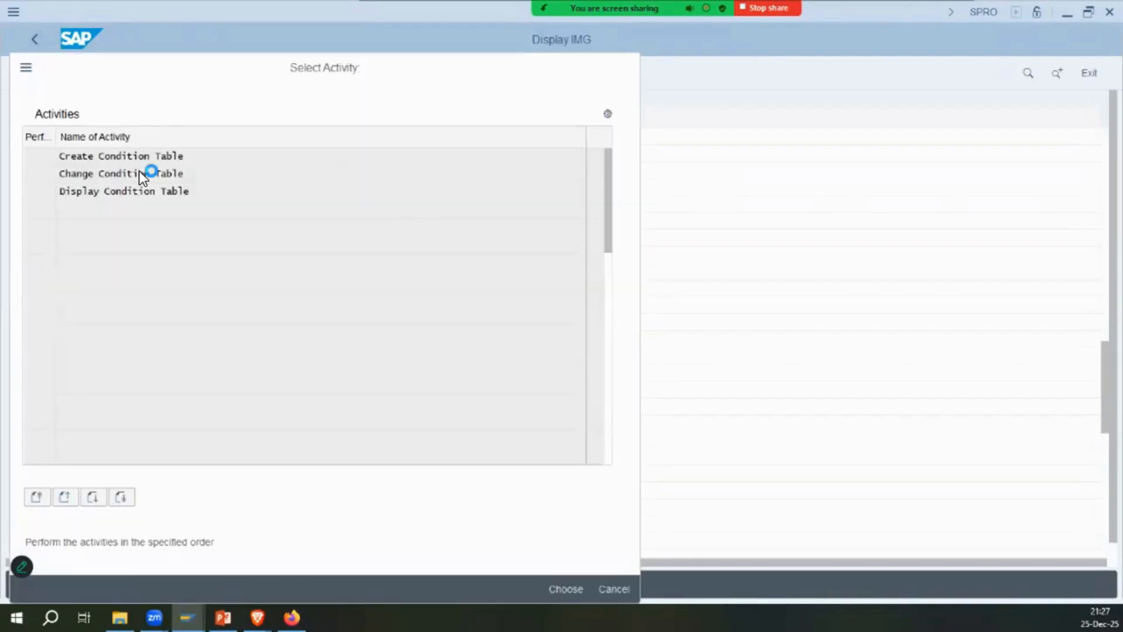
double_click(159, 191)
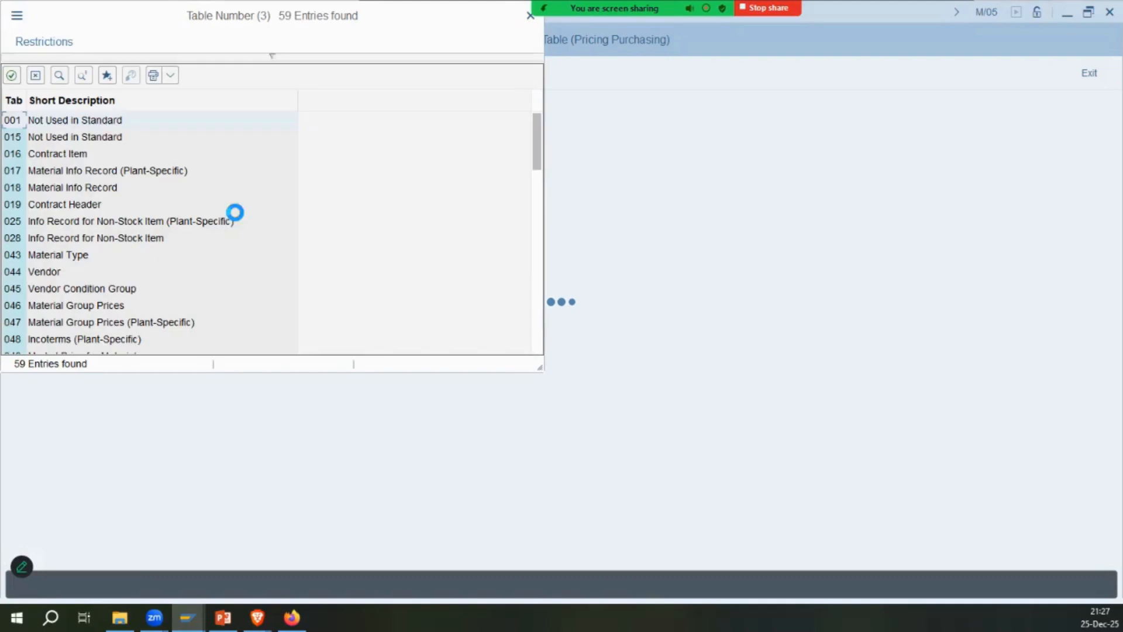
left_click(71, 188)
double_click(53, 255)
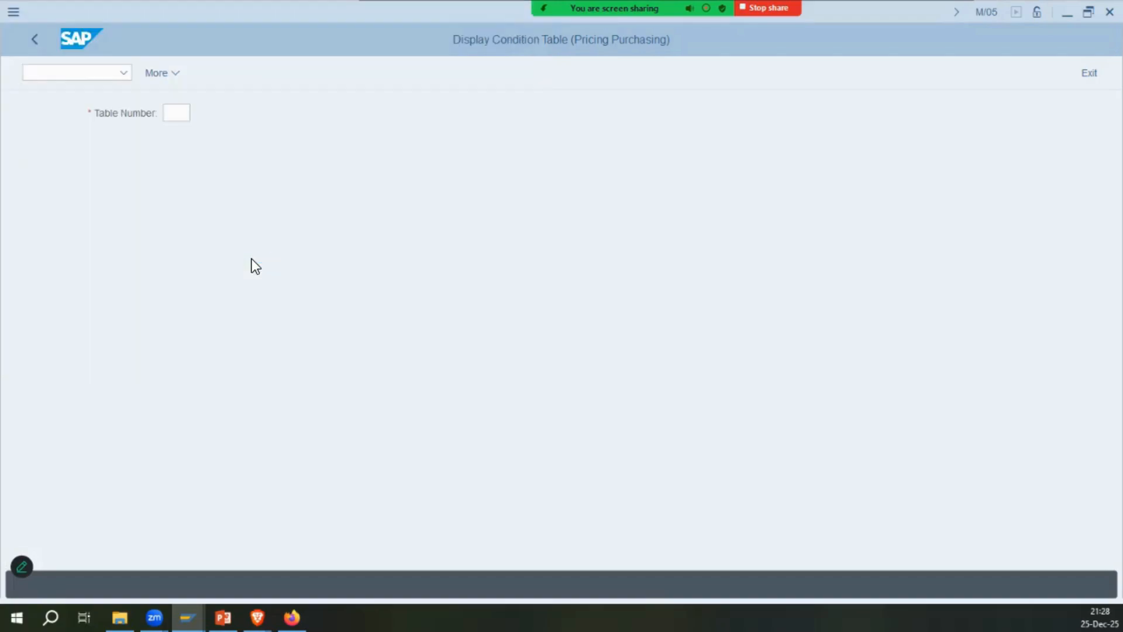
key("Return")
Examine the selected fields Purch. organization and Material type in condition table 043, and return to the IMG structure.
left_click(110, 261)
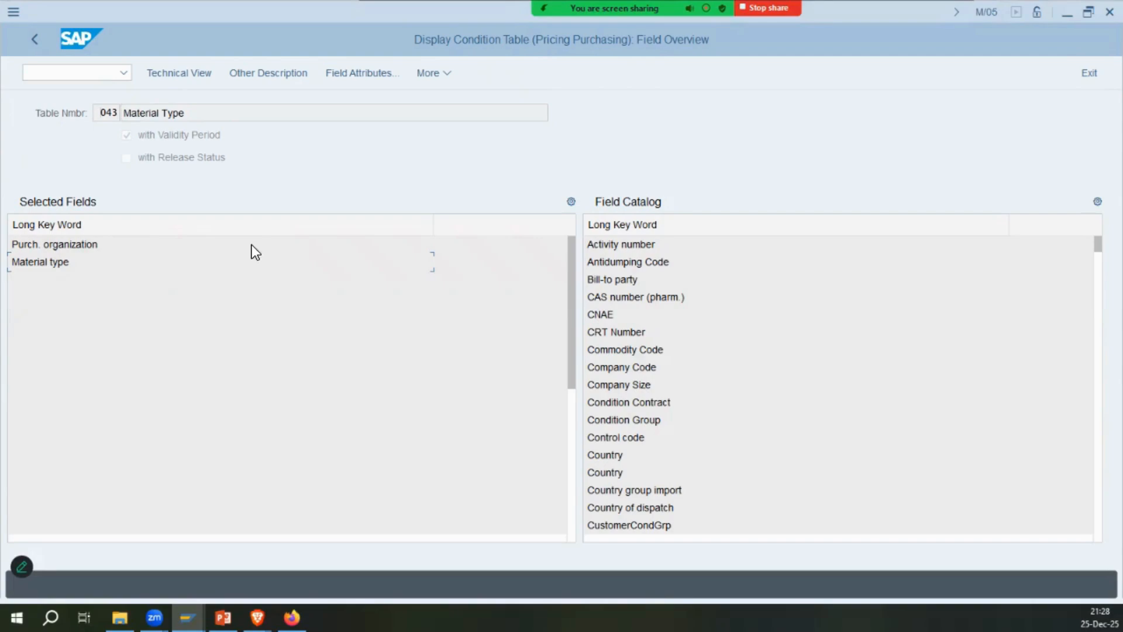
left_click_drag(100, 244, 12, 245)
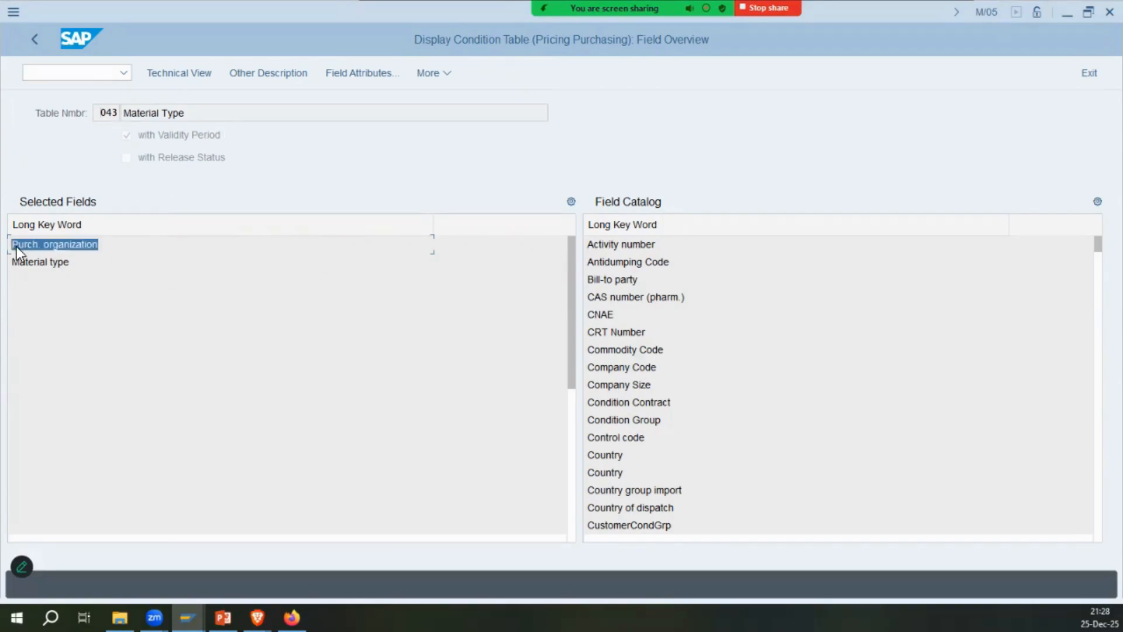
left_click_drag(193, 111, 57, 123)
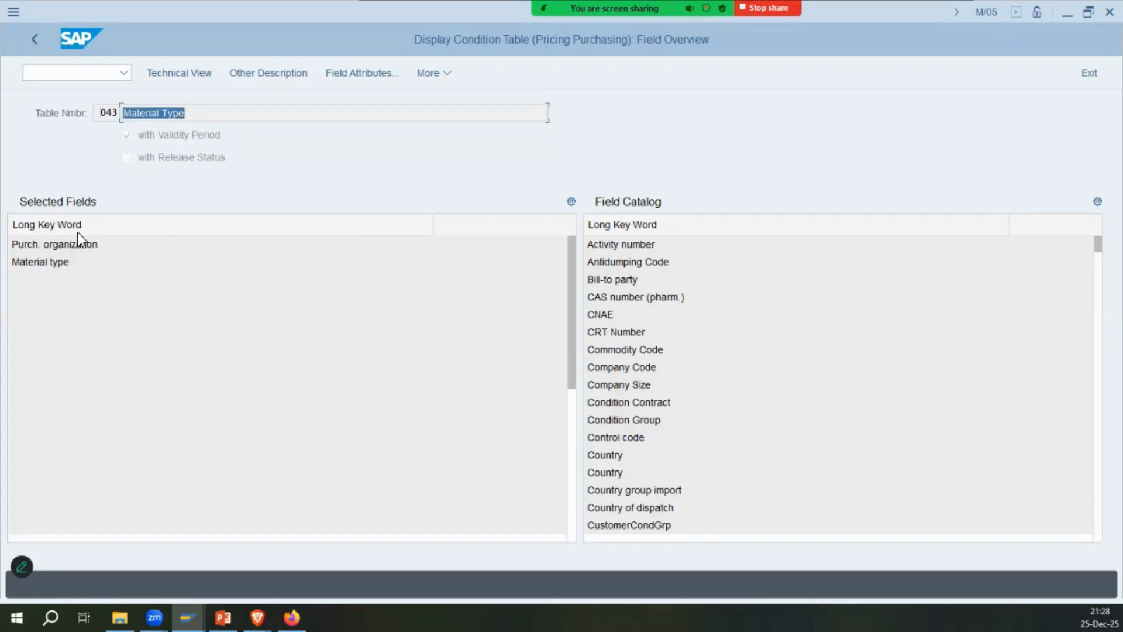
left_click(34, 244)
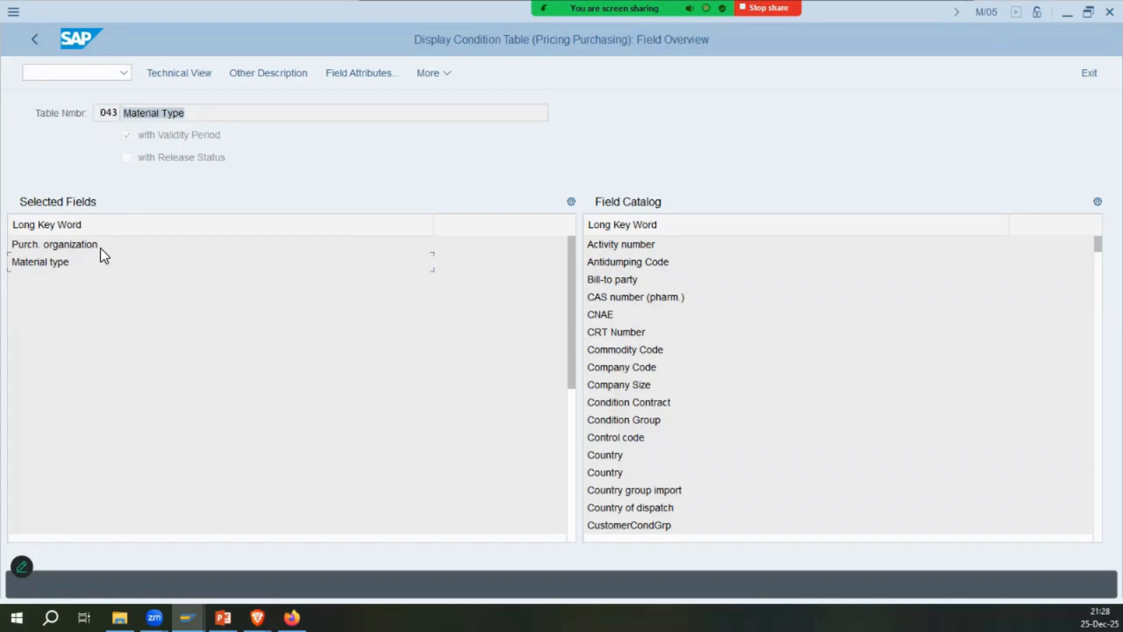
left_click(43, 47)
left_click(29, 37)
left_click(625, 69)
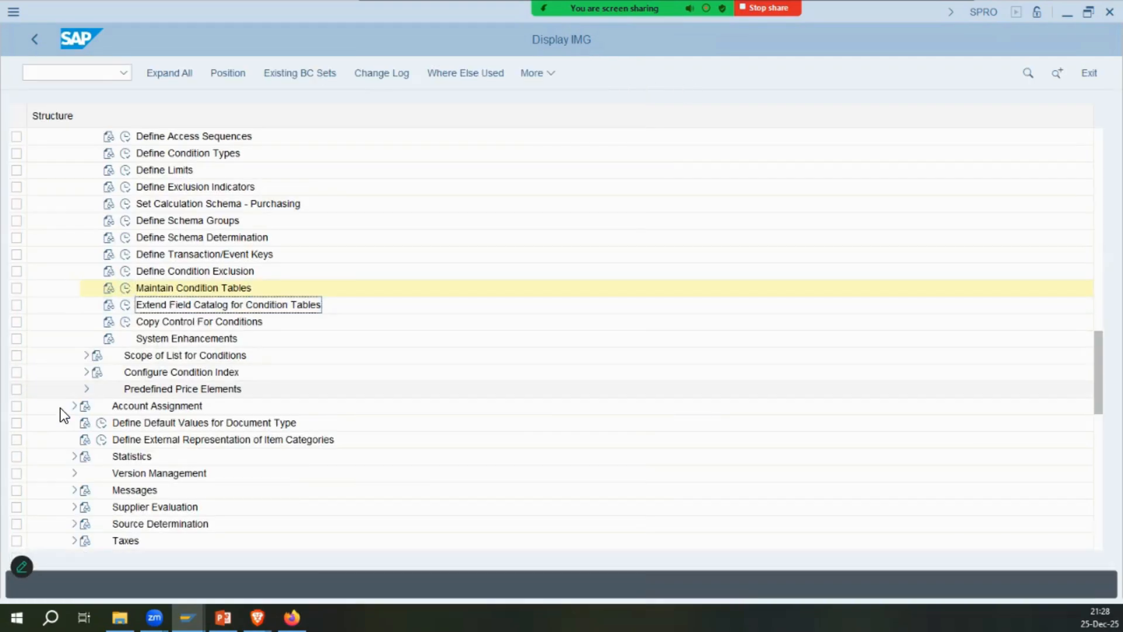
Review the account assignment categories for purchasing, checking the Cost center category, and return to the IMG structure.
scroll(61, 408, "down", 1)
left_click(75, 355)
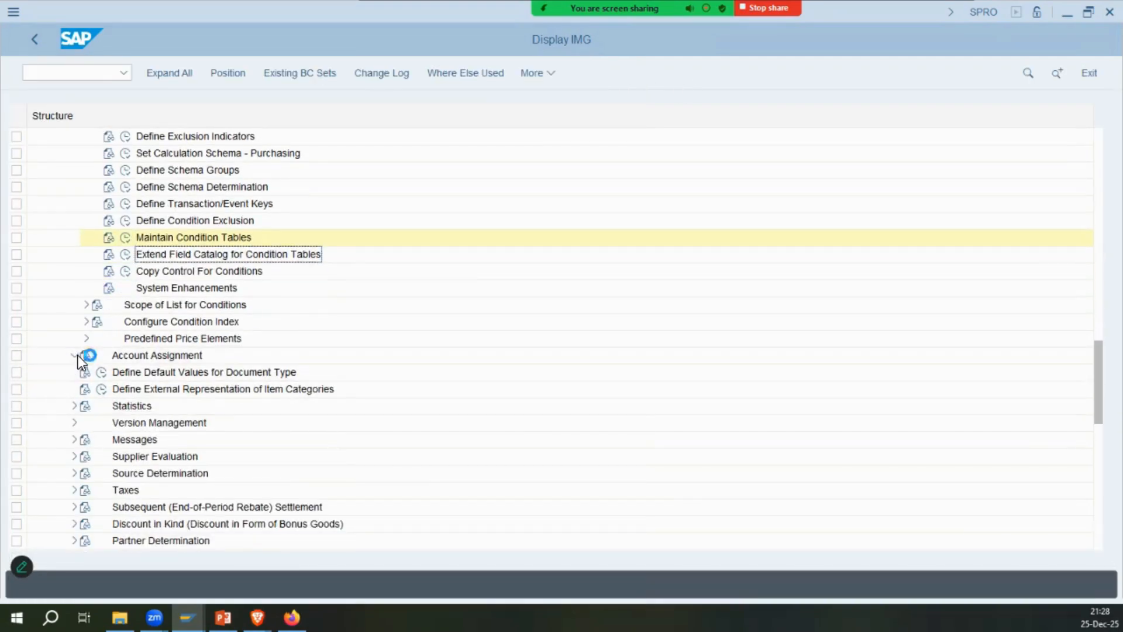
left_click(218, 372)
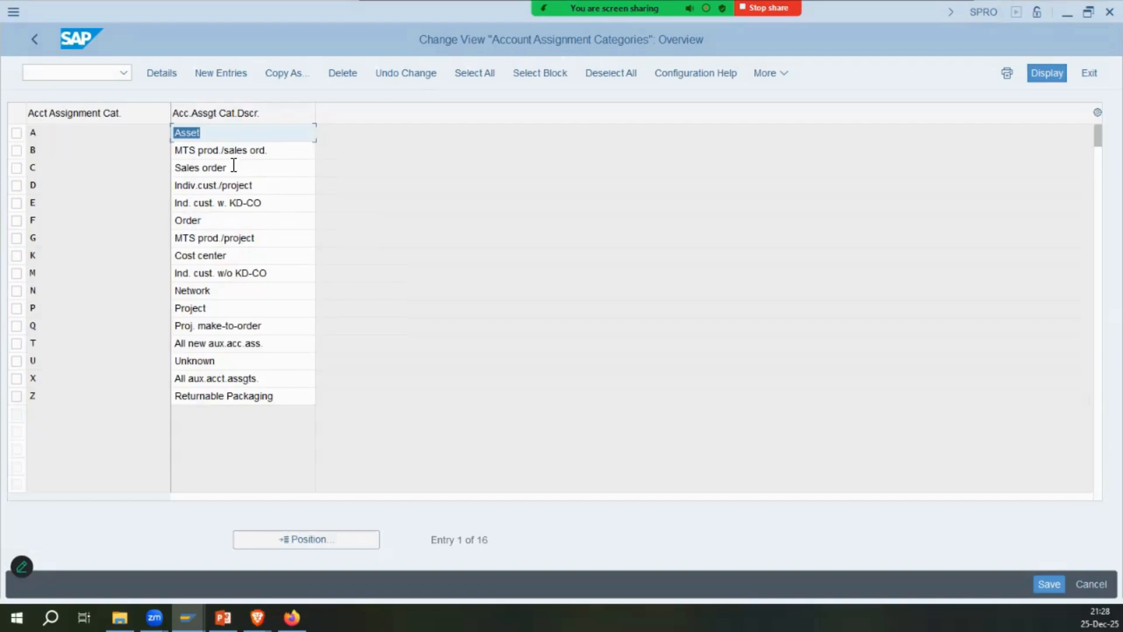
left_click(225, 255)
key("F3")
left_click(173, 391)
left_click(167, 409)
scroll(149, 413, "down", 3)
scroll(148, 413, "up", 3)
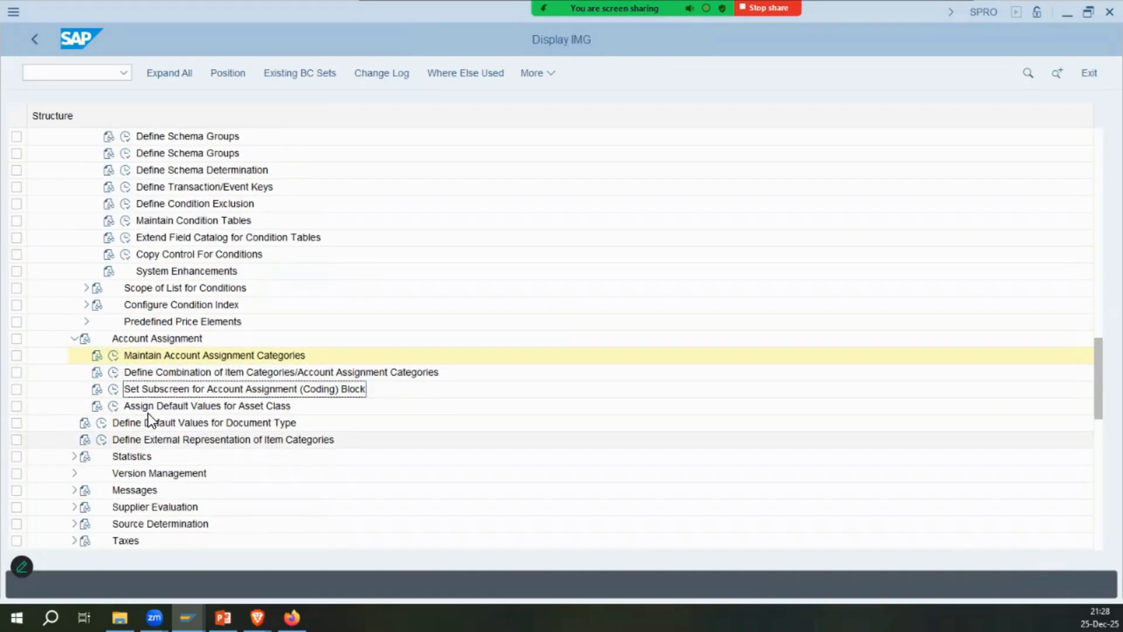
scroll(148, 413, "up", 8)
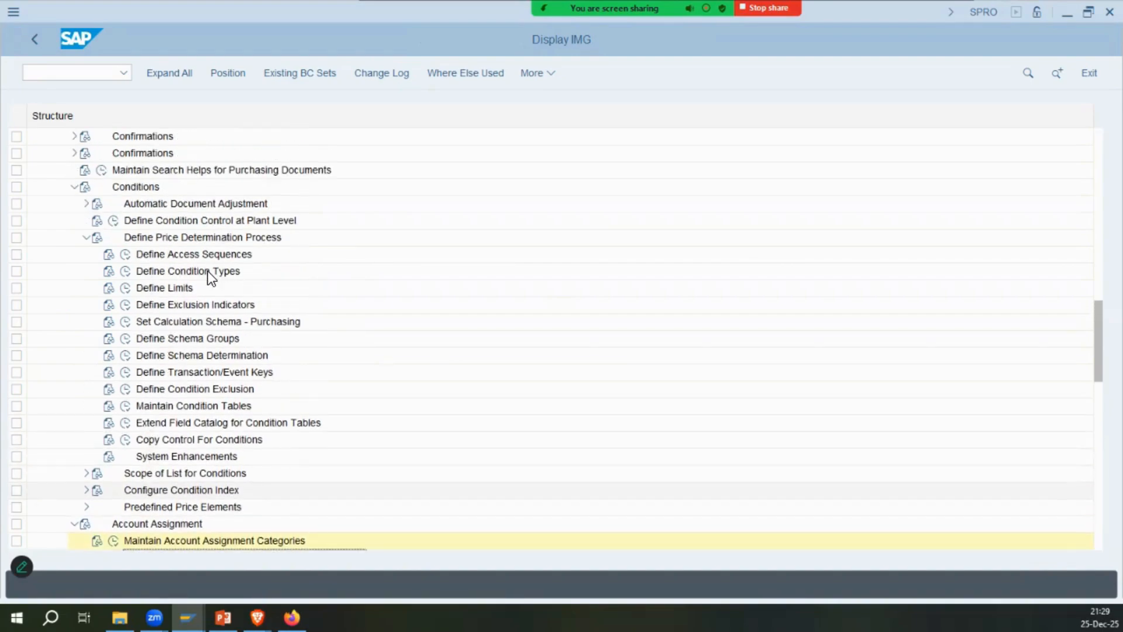
left_click(114, 221)
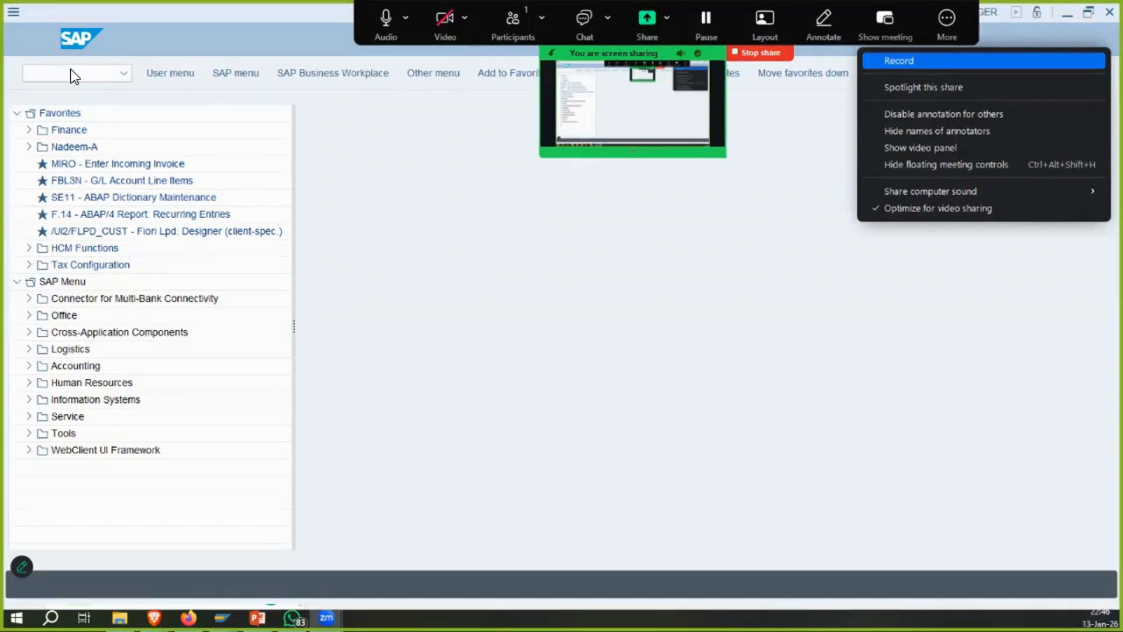
left_click(61, 61)
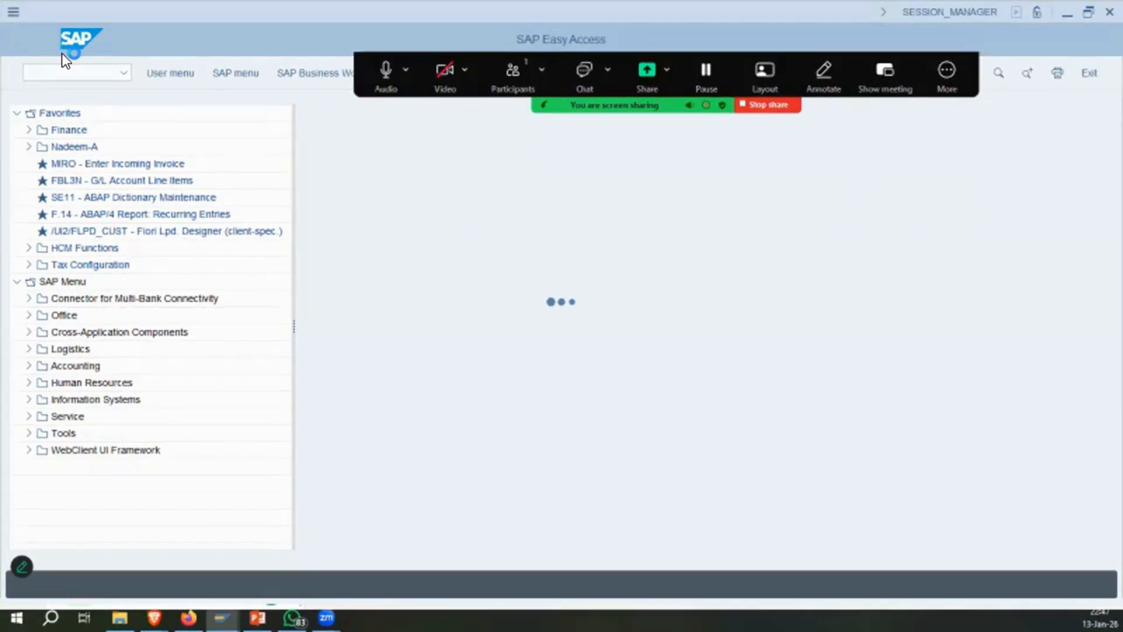
Check the purchase order instructions in the PowerPoint slides, and return to the purchase order entry in SAP.
left_click(257, 617)
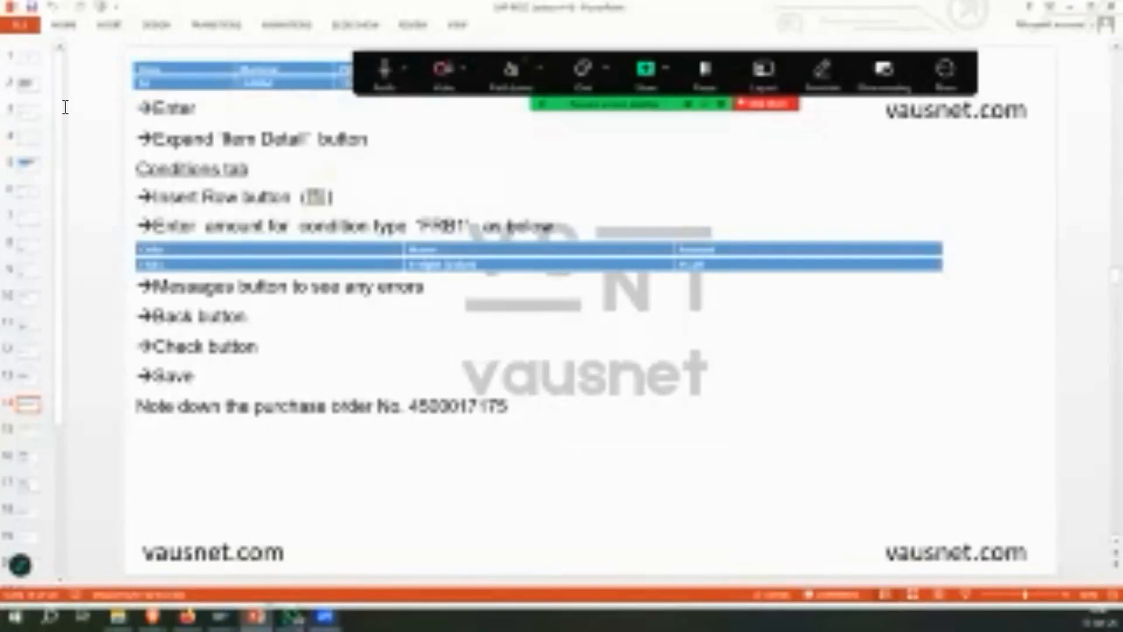
left_click(222, 617)
left_click(144, 552)
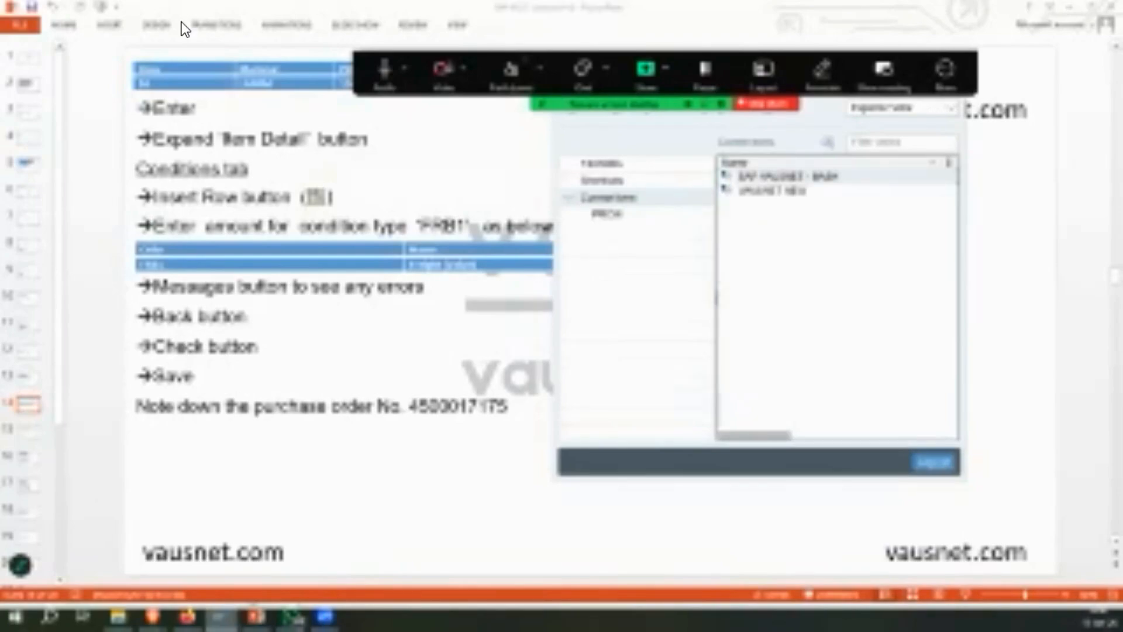
key("alt+Tab")
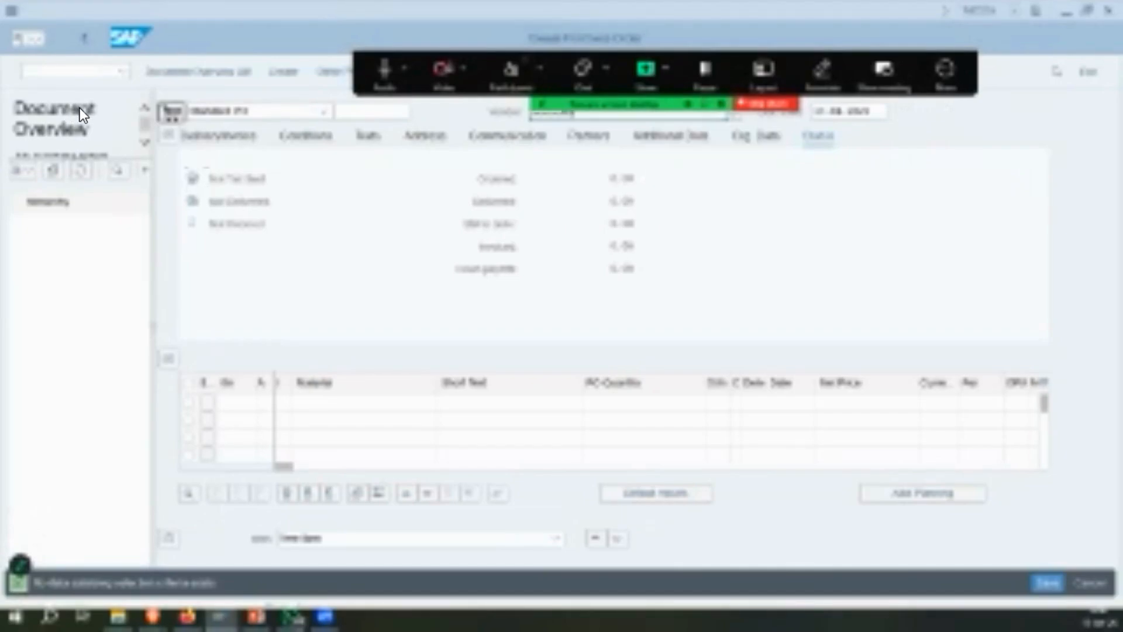
Enter the vendor in the purchase order, and fill in the first item's material, quantity 200 and delivery date 13.01.2026.
key("Tab")
key("Down")
key("Return")
key("Tab")
key("Tab")
key("Down")
key("Return")
key("Tab")
key("Tab")
key("Tab")
key("Down")
key("Return")
key("Tab")
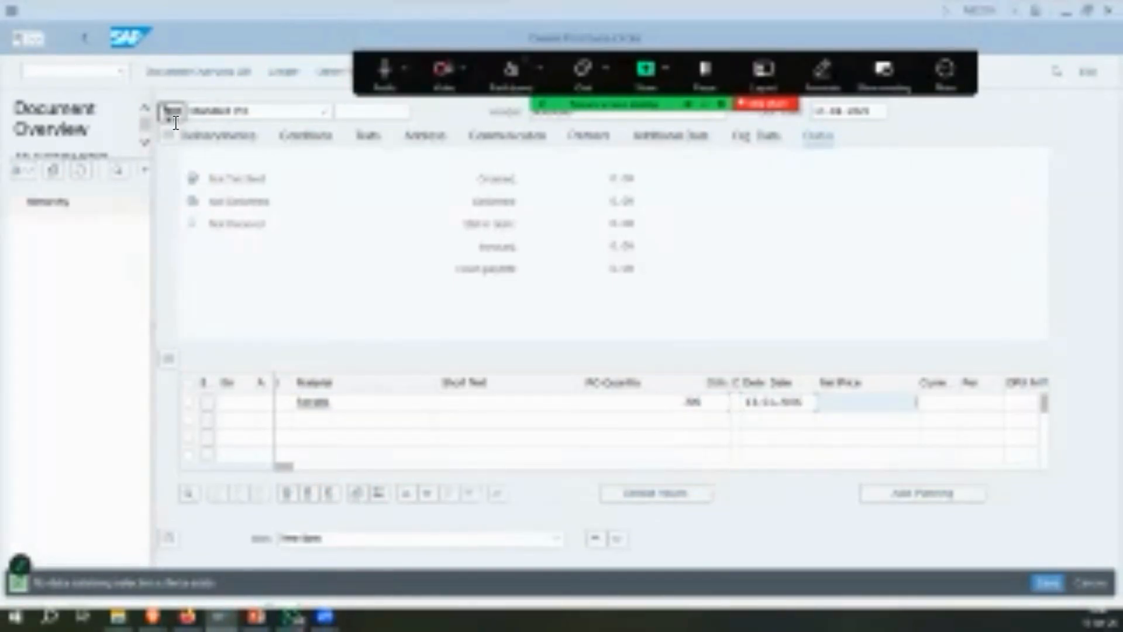
Set the first item's net price to 200 and its currency to AED.
key("Down")
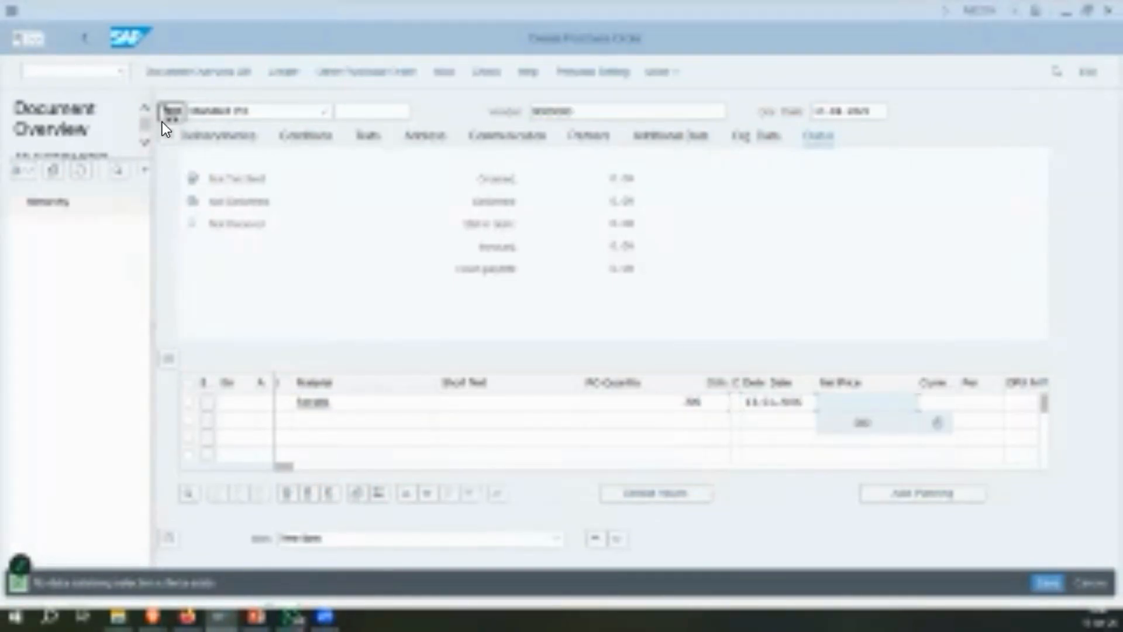
key("Return")
key("Tab")
key("Tab")
type("us")
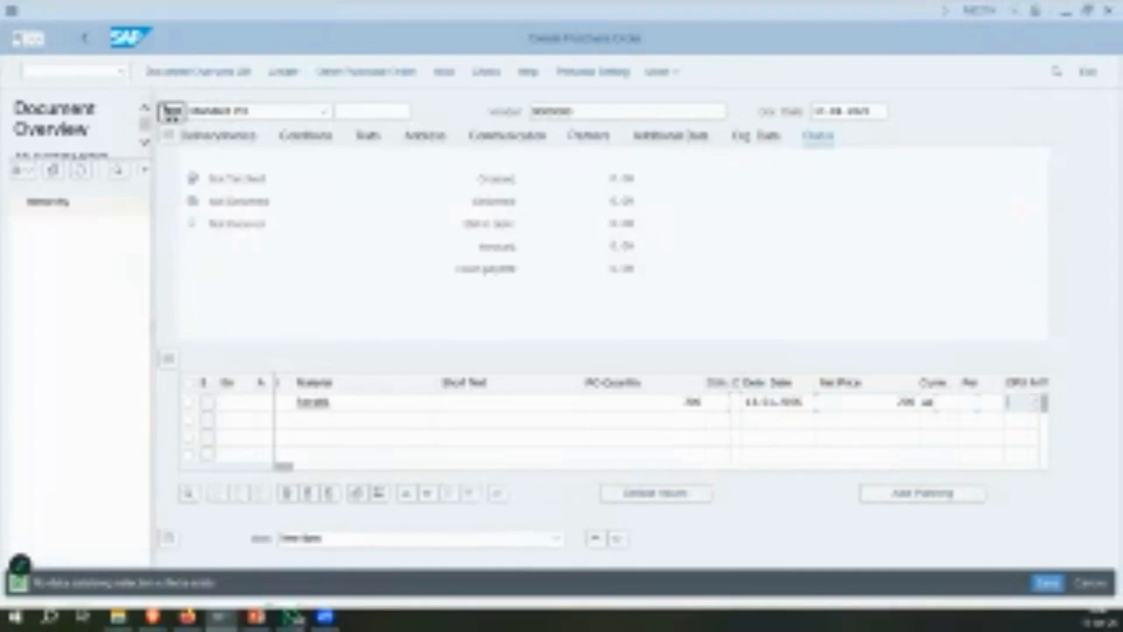
type("d")
key("Tab")
key("Tab")
key("Tab")
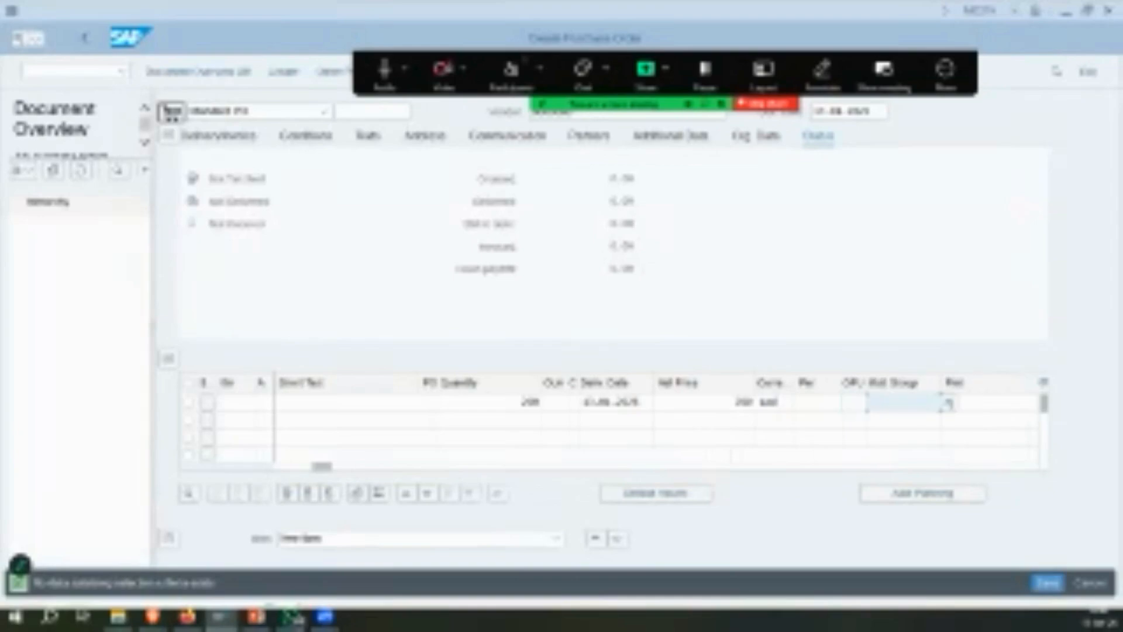
Assign the plant to the first purchase order item, and confirm the line to load its conditions.
key("Tab")
key("Down")
key("Return")
key("Return")
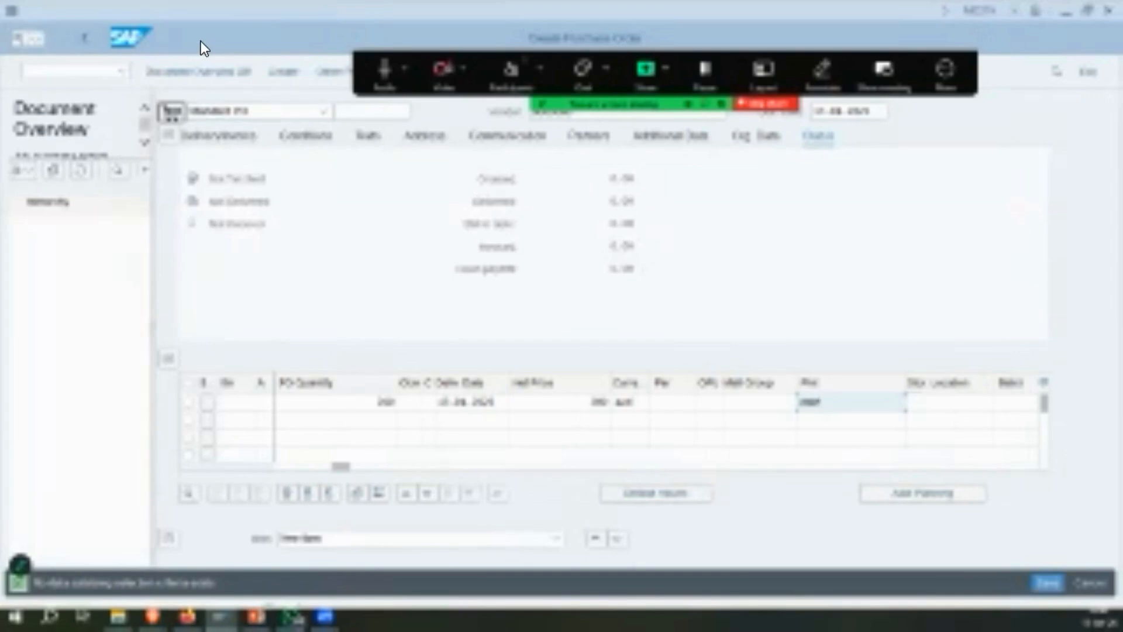
key("Return")
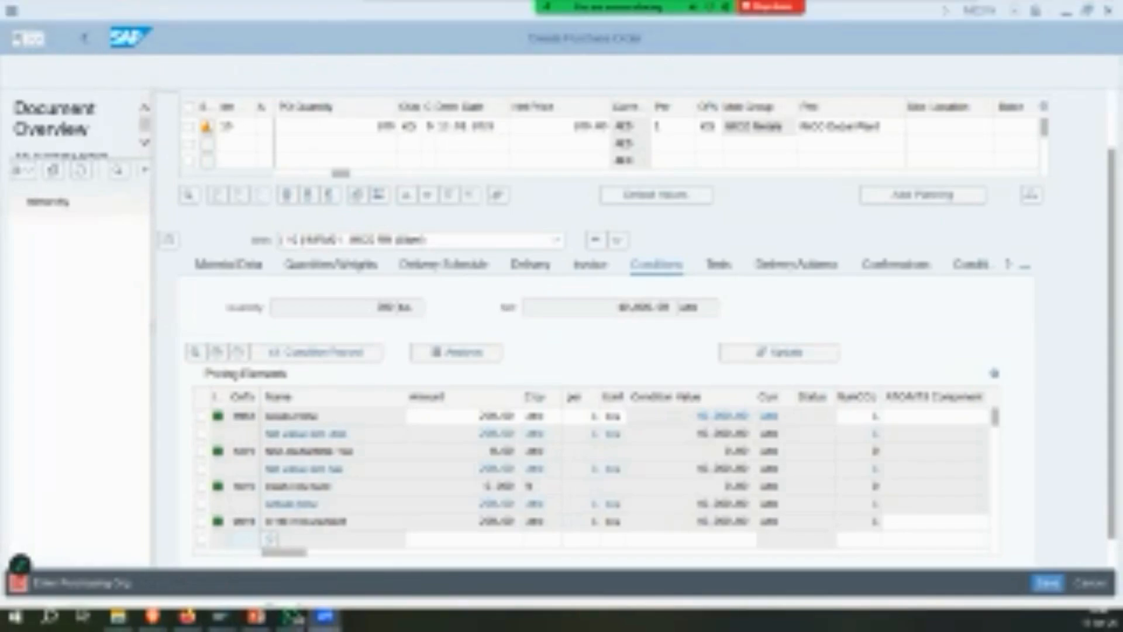
Enter the purchasing organization and purchasing group in the purchase order's organizational data, and confirm them.
left_click(112, 55)
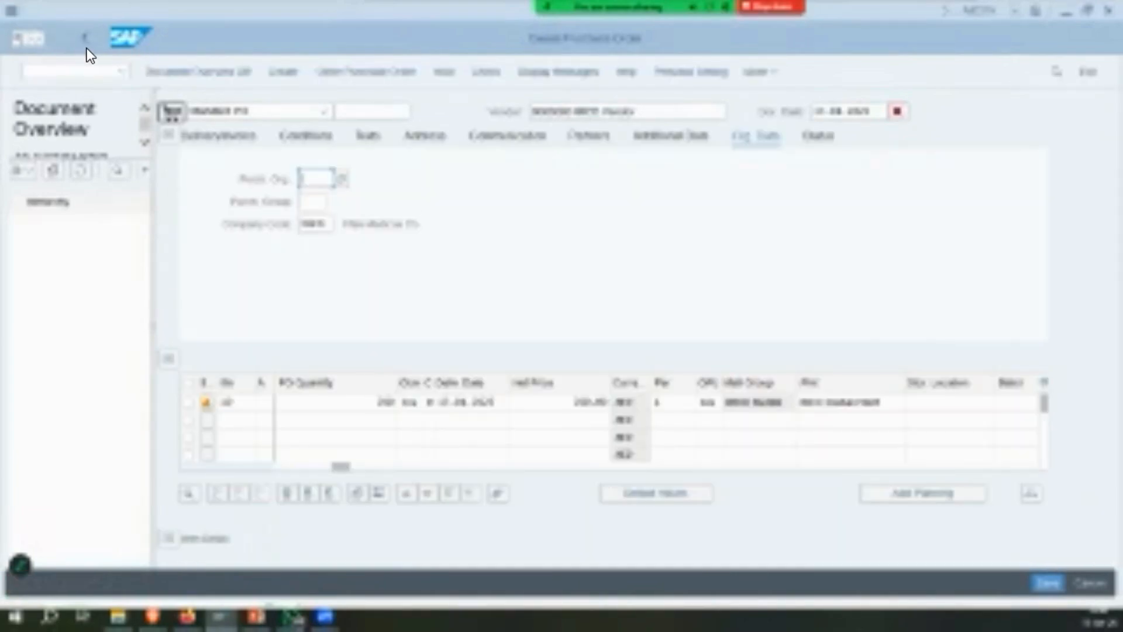
key("Down")
key("Tab")
key("Down")
key("Return")
key("Return")
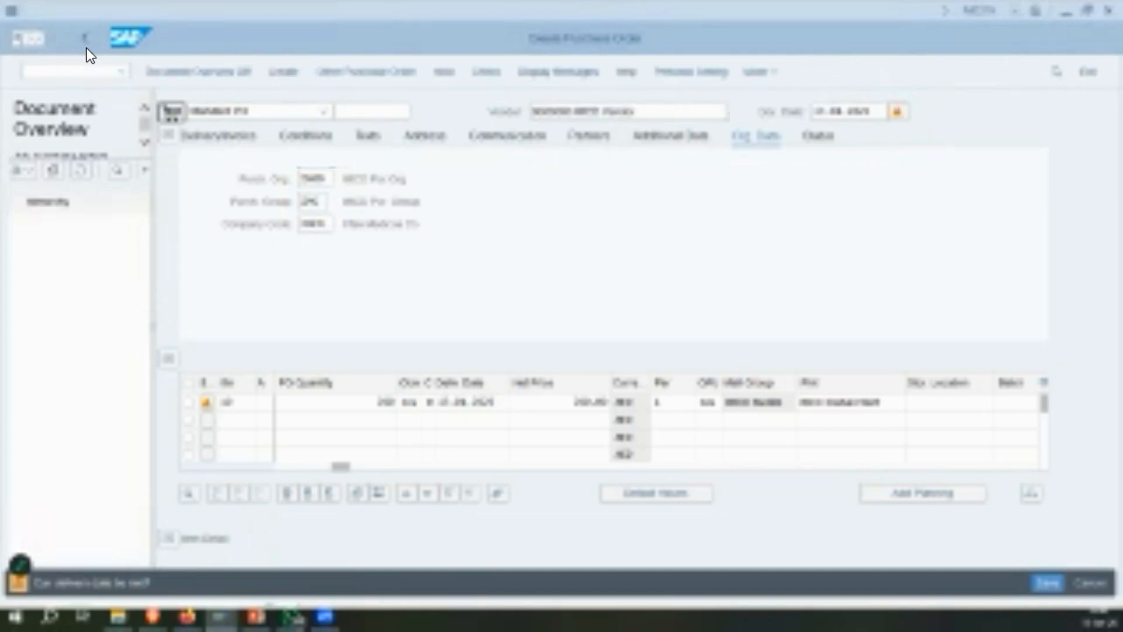
key("Return")
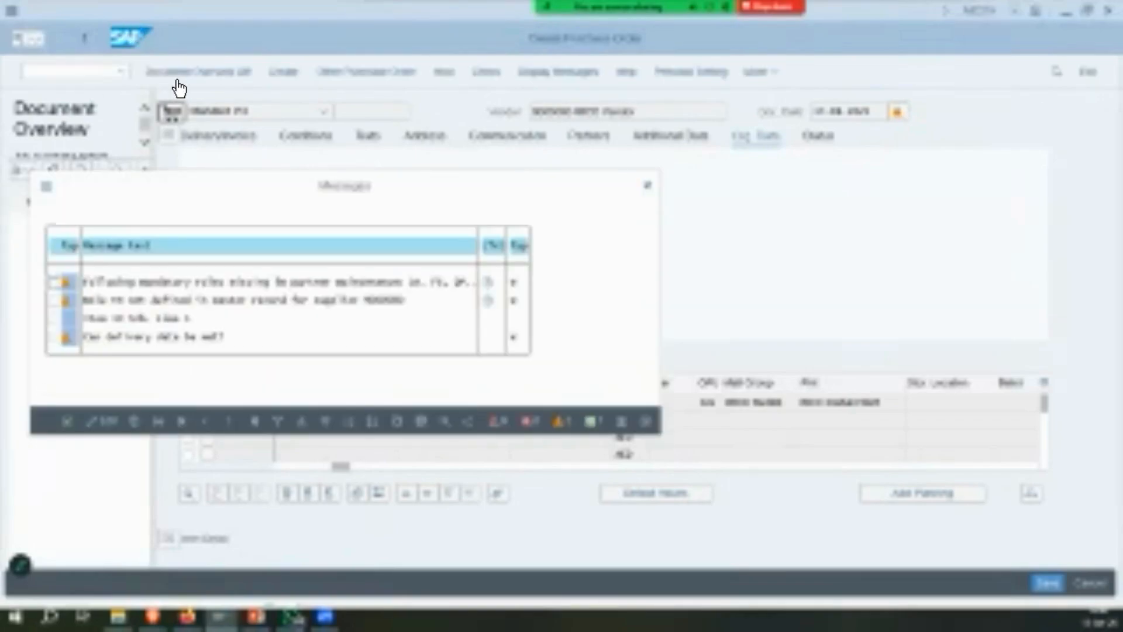
Save the purchase order despite the system messages, and check the Goods Receipt instructions in the PowerPoint slides.
left_click(171, 111)
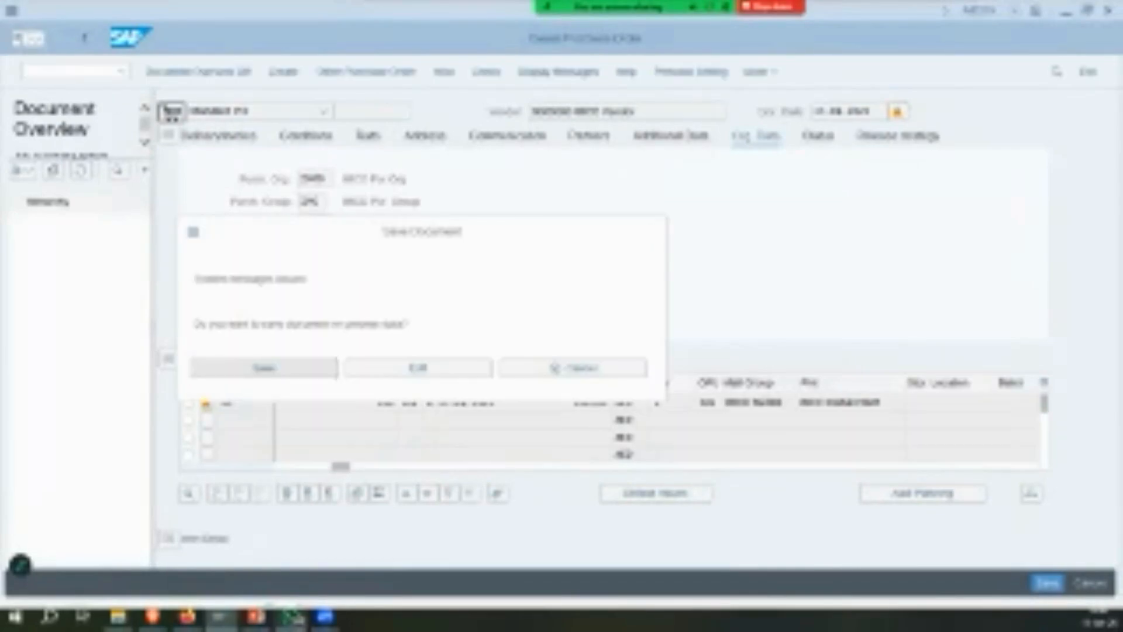
left_click(256, 617)
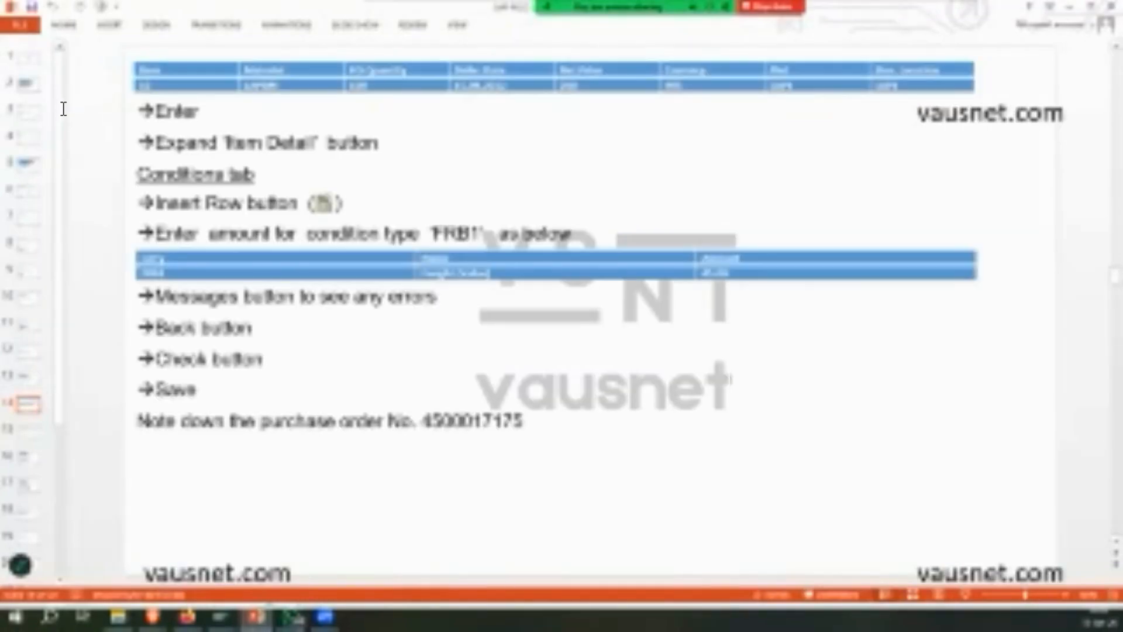
scroll(62, 105, "down", 1)
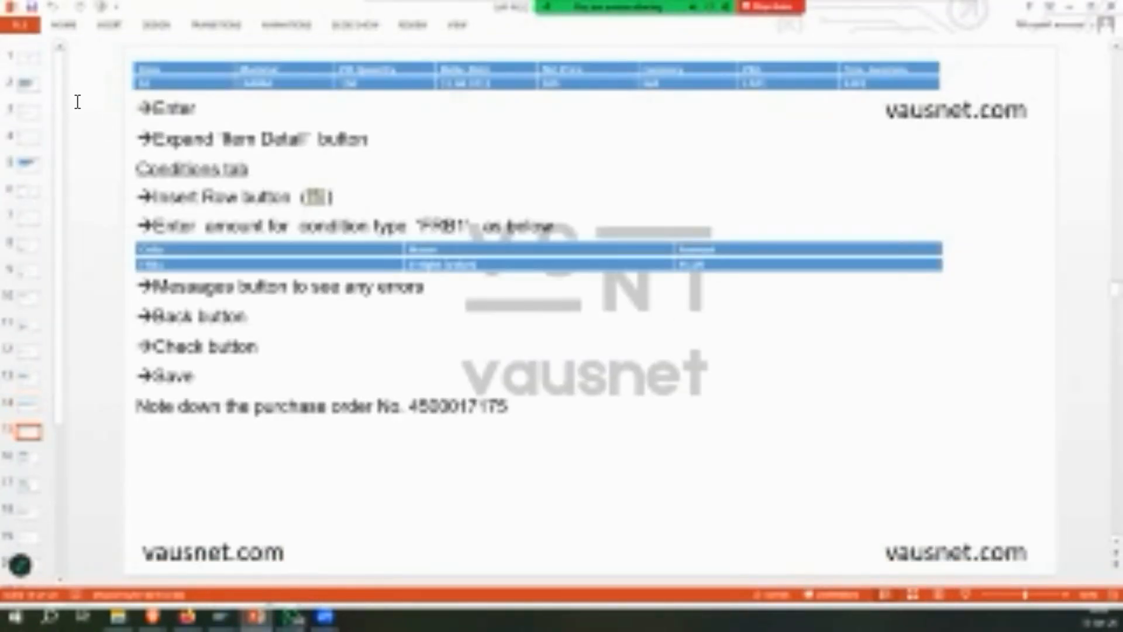
scroll(77, 102, "down", 1)
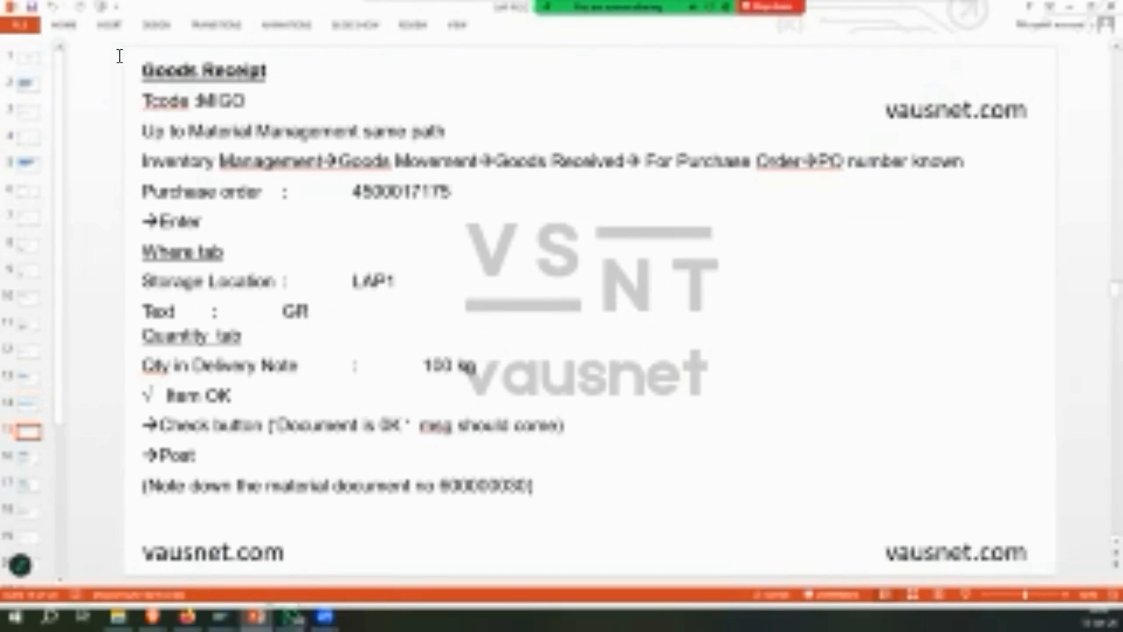
mouse_move(221, 617)
left_click(274, 544)
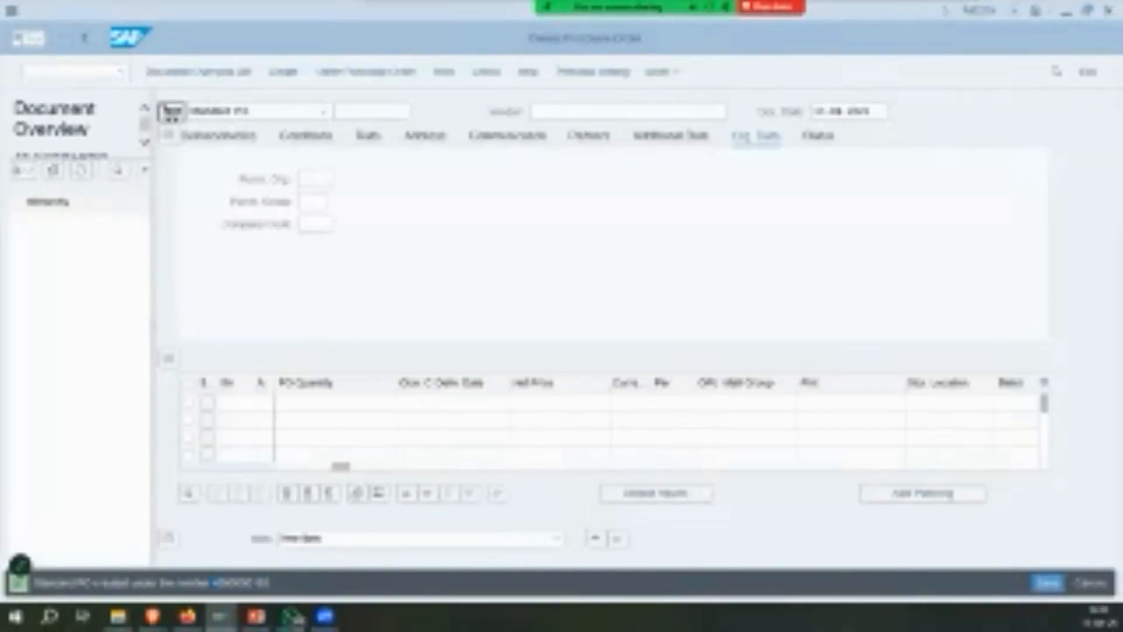
Leave the purchase order entry and open the goods movement transaction MIGO.
left_click(32, 24)
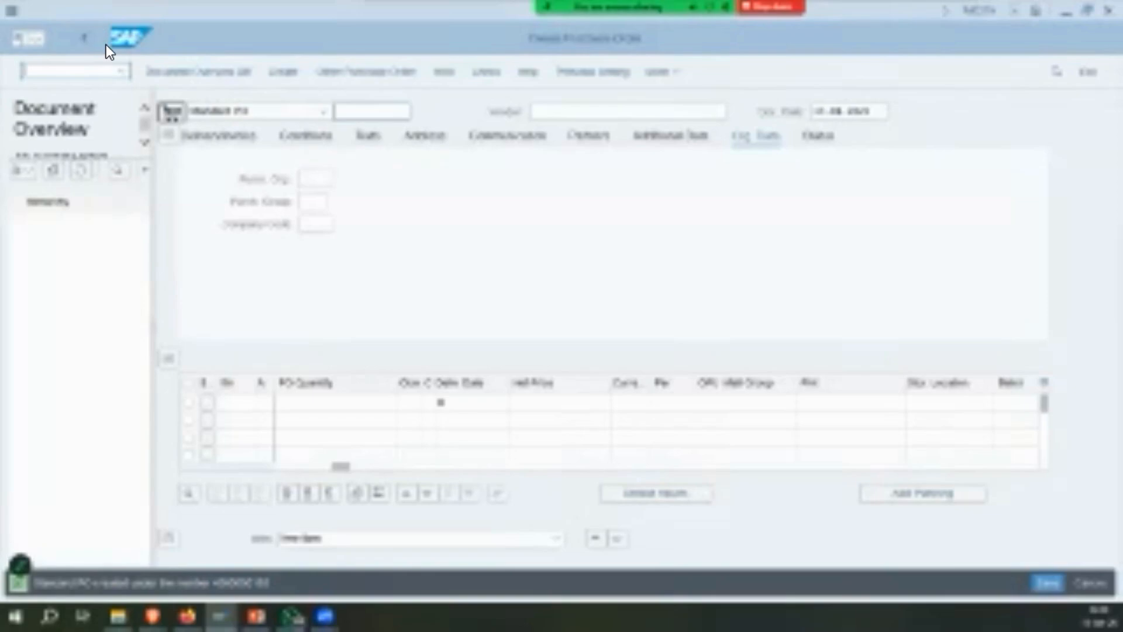
type("/nme23n")
key("Return")
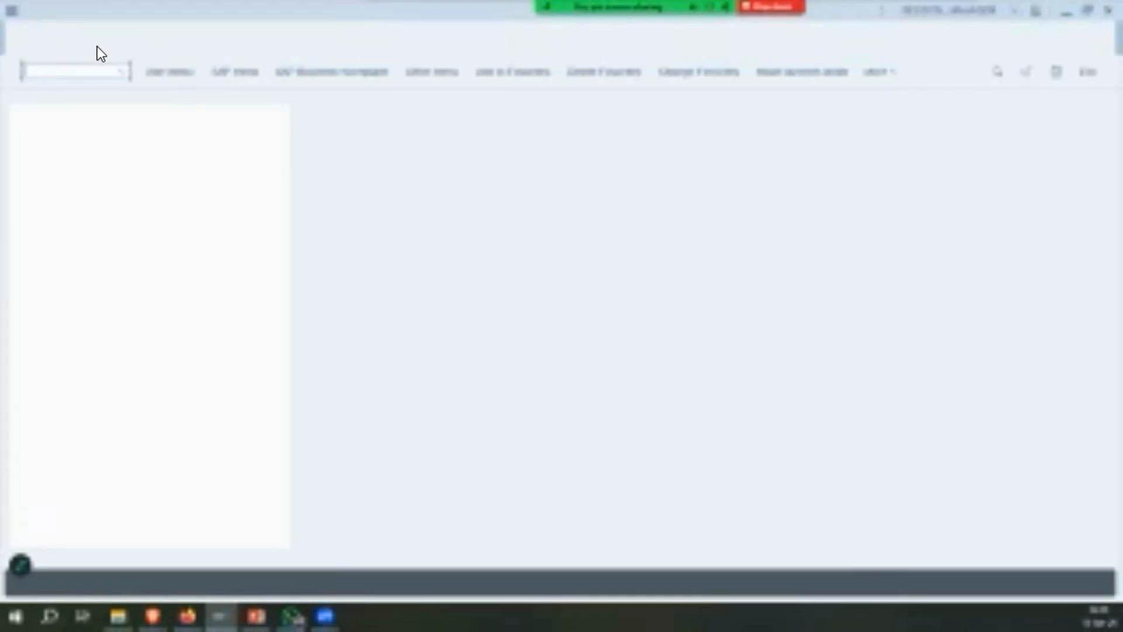
type("migo")
key("Return")
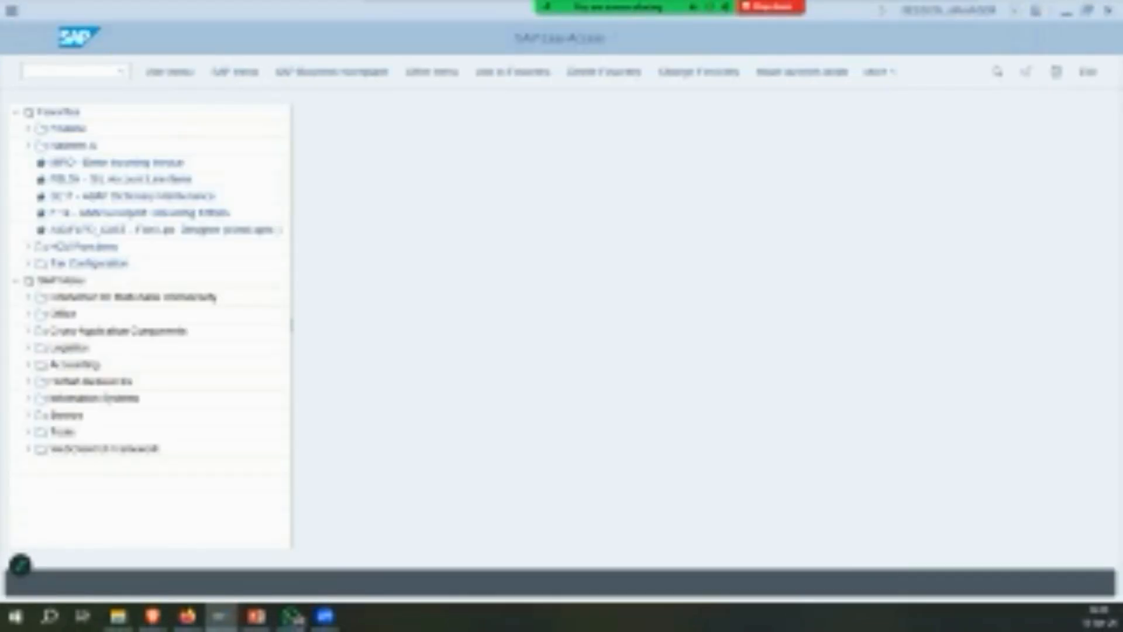
Examine the Goods Receipt instructions and the following error notes in the slides, and return to MIGO in SAP.
key("alt+Tab")
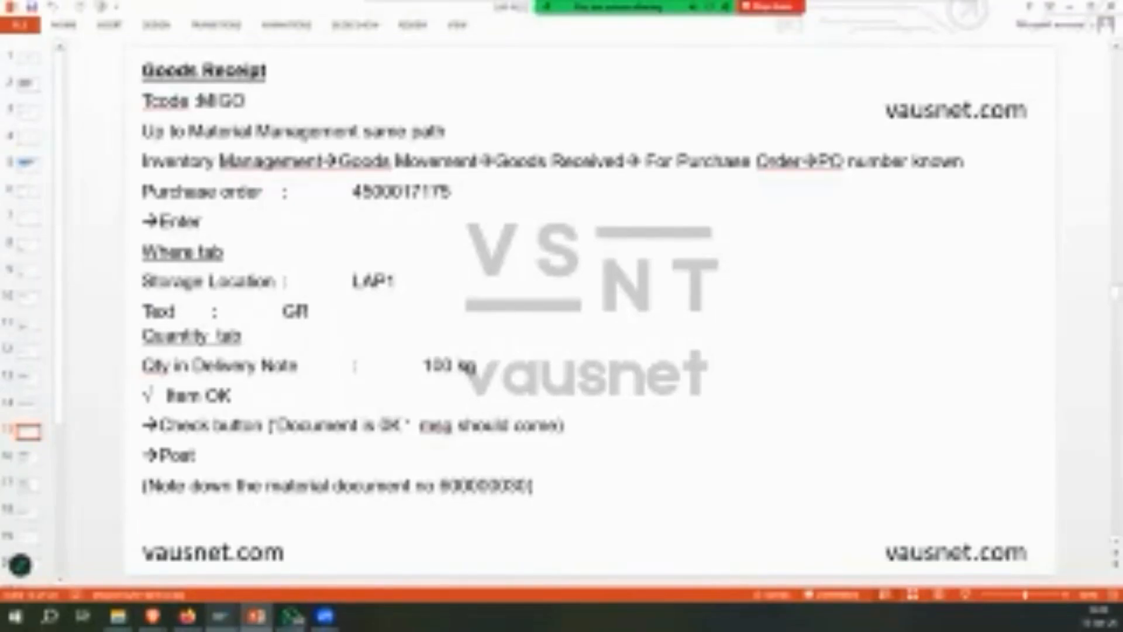
mouse_move(220, 616)
left_click(190, 555)
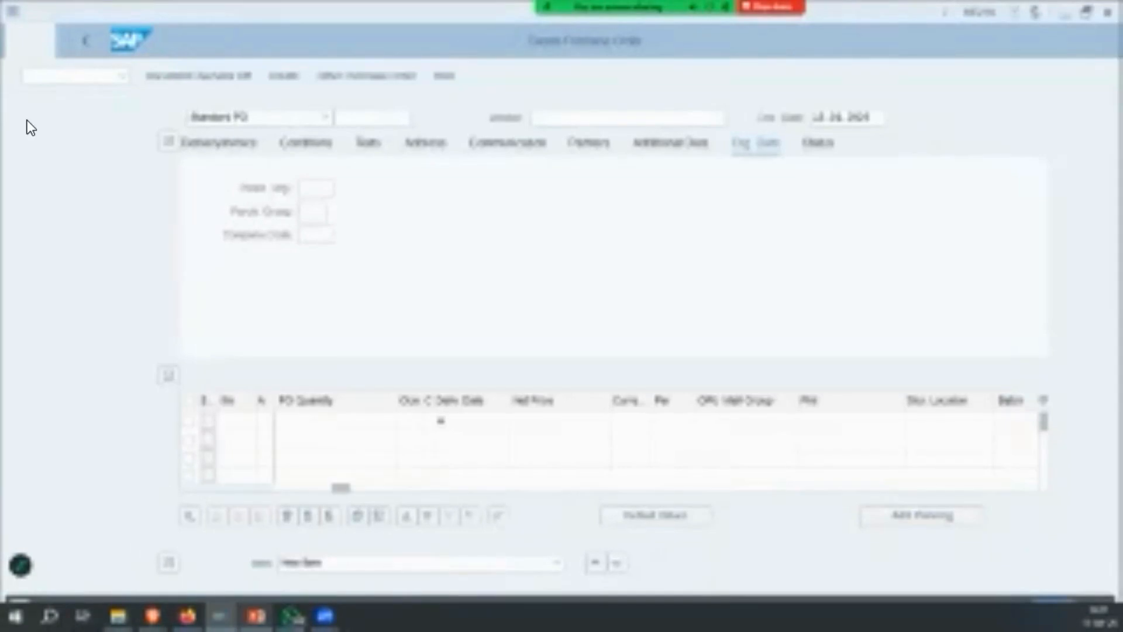
key("alt+Tab")
key("Down")
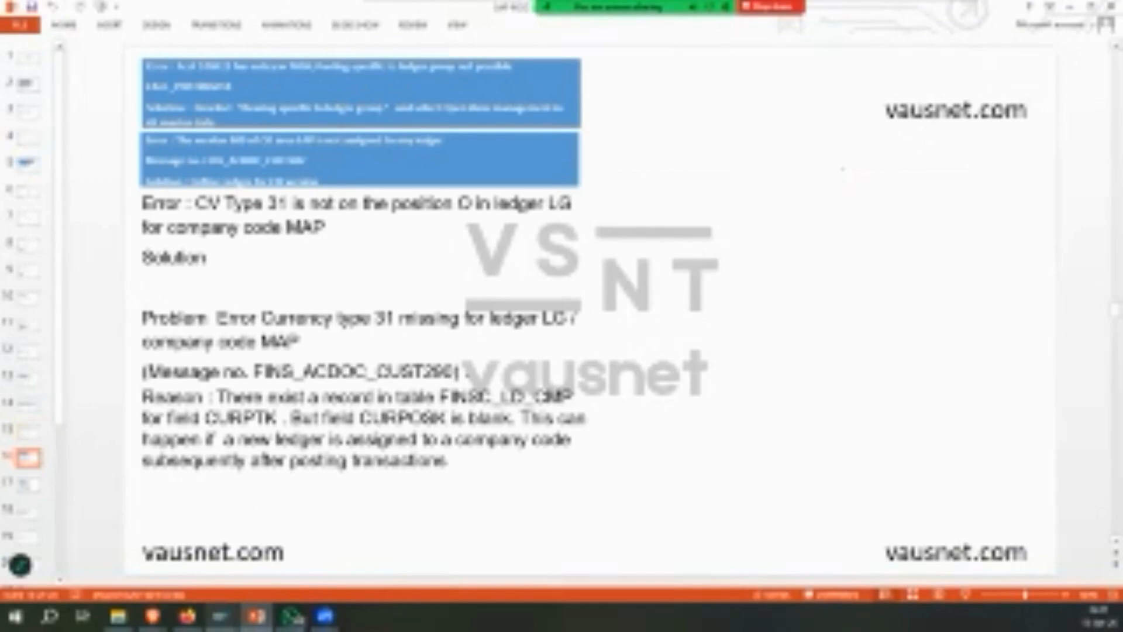
mouse_move(220, 616)
left_click(341, 553)
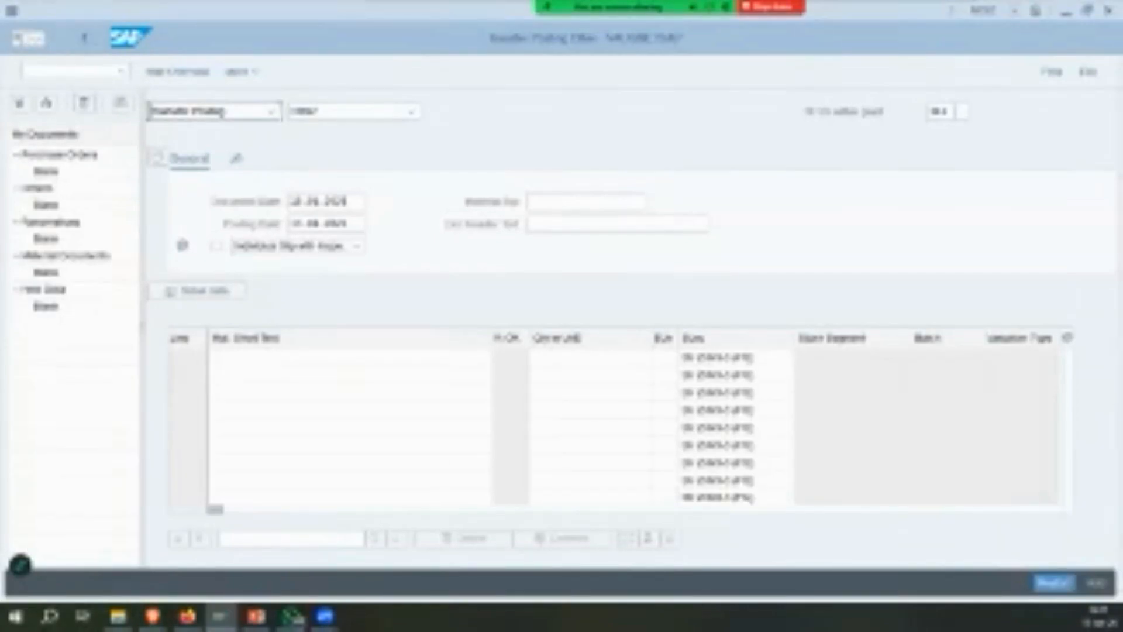
key("alt+Tab")
scroll(100, 70, "up", 1)
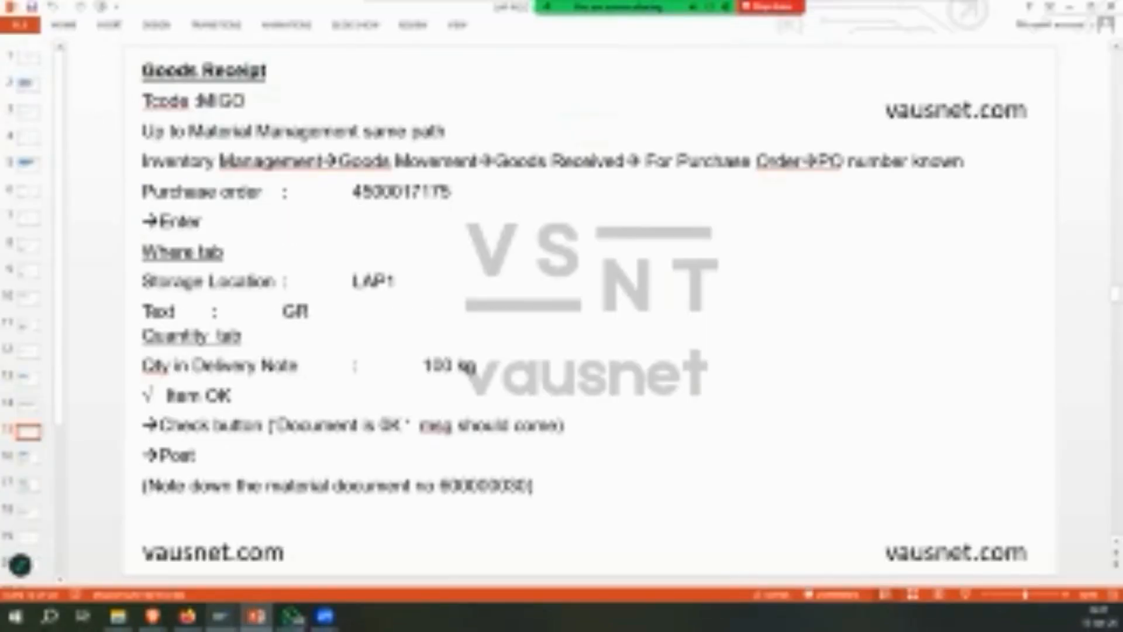
key("alt+Tab")
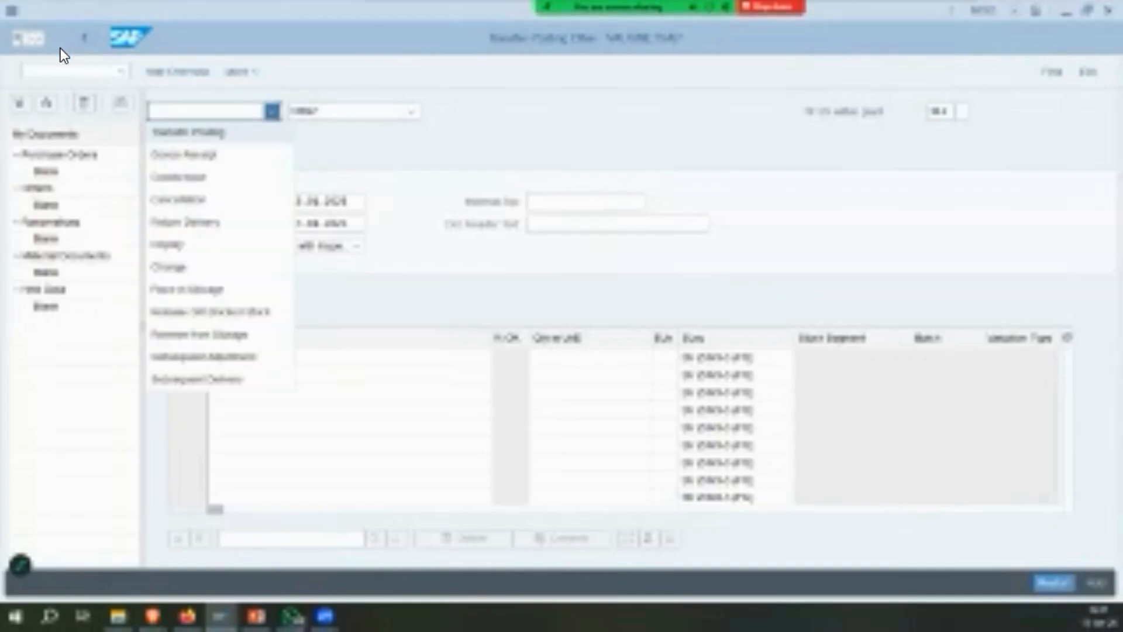
Try to start a goods receipt against the new purchase order, filling in the delivery note and document header text.
left_click(97, 37)
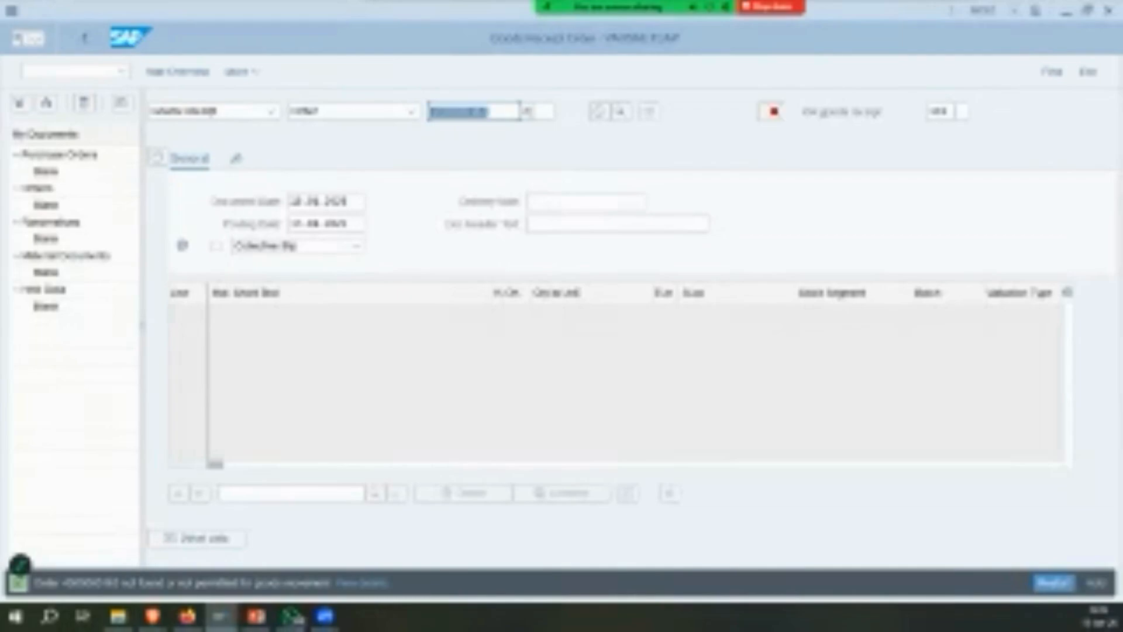
key("Down")
type("NA")
key("Tab")
key("Tab")
type("NA")
key("Return")
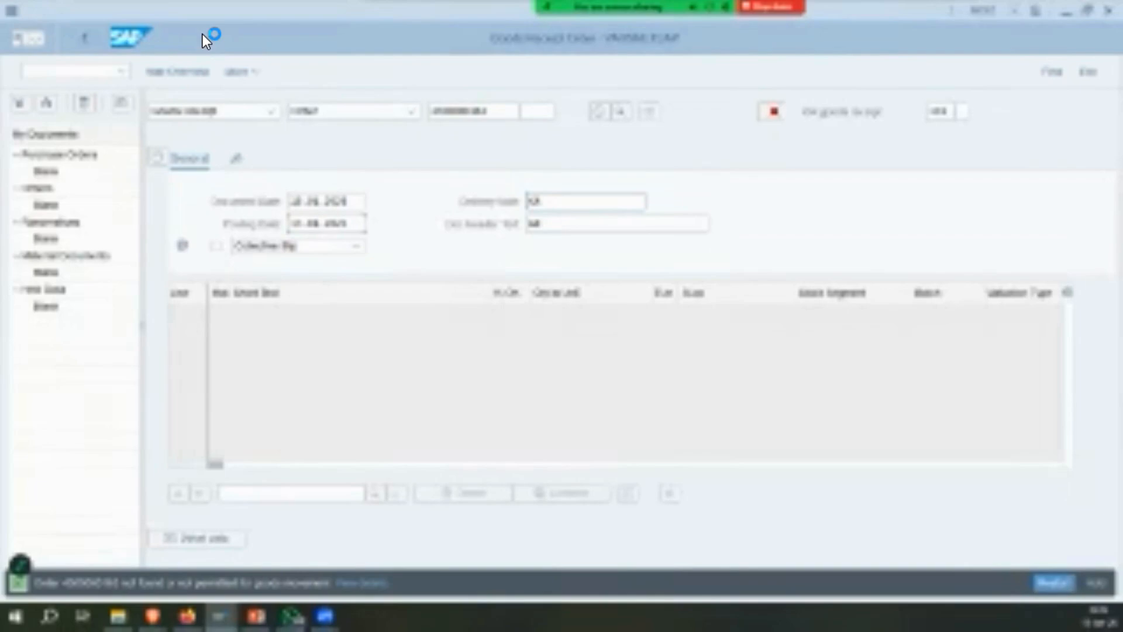
Confirm the goods receipt header, read the detailed explanation of the order message, and close it.
key("Tab")
key("Return")
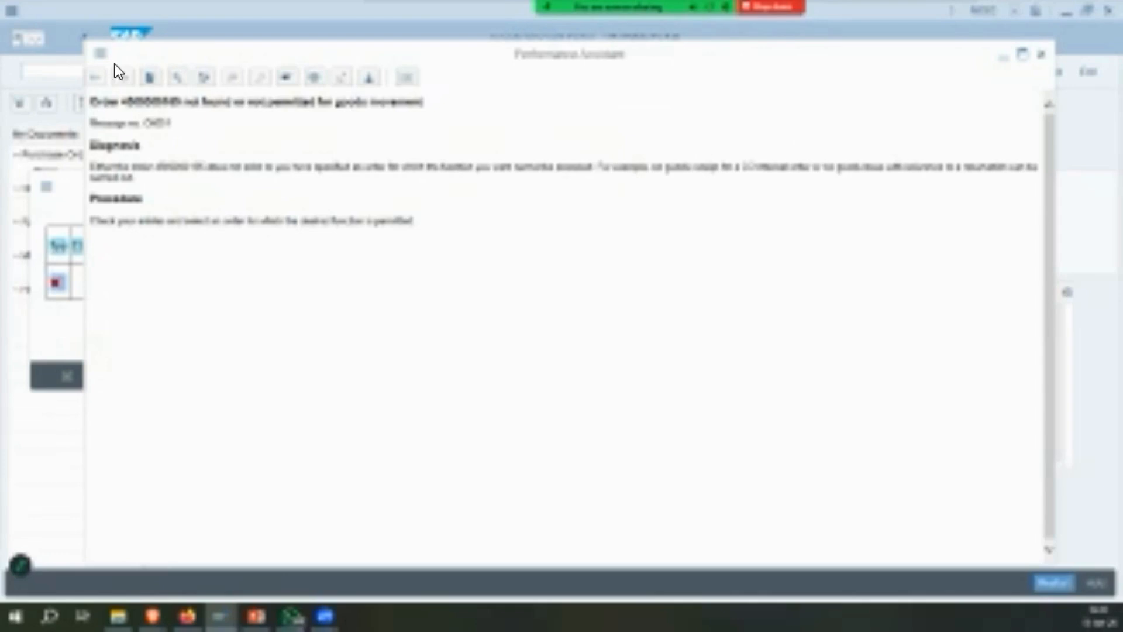
key("Escape")
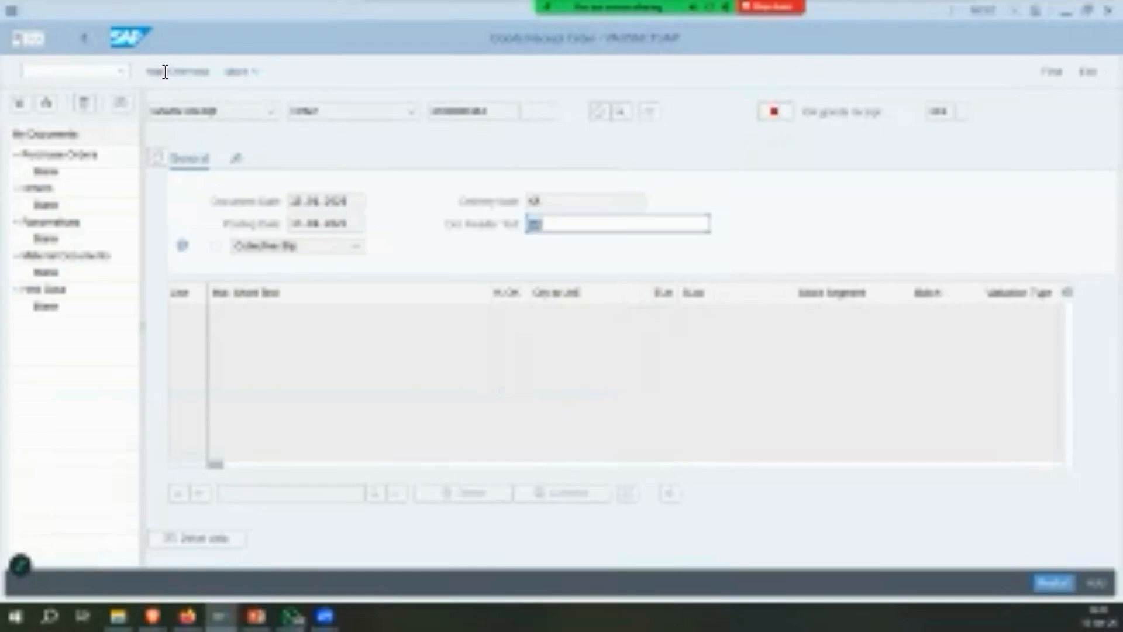
Leave the goods receipt, open a new standard purchase order, and enter its vendor and first item's material.
left_click(73, 70)
type("/nme23n")
key("Return")
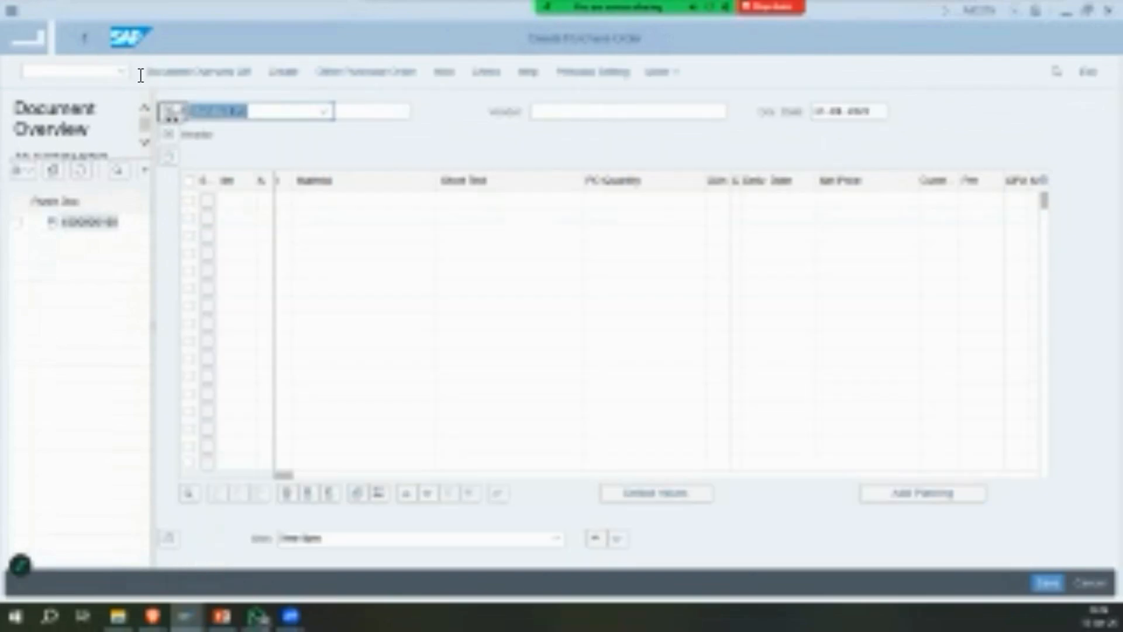
key("Down")
key("Down")
key("Return")
key("Return")
key("Down")
key("Return")
Set the new item's quantity to 100, its delivery date to 13.01.2026 and its net price to 200.
key("Tab")
type("100")
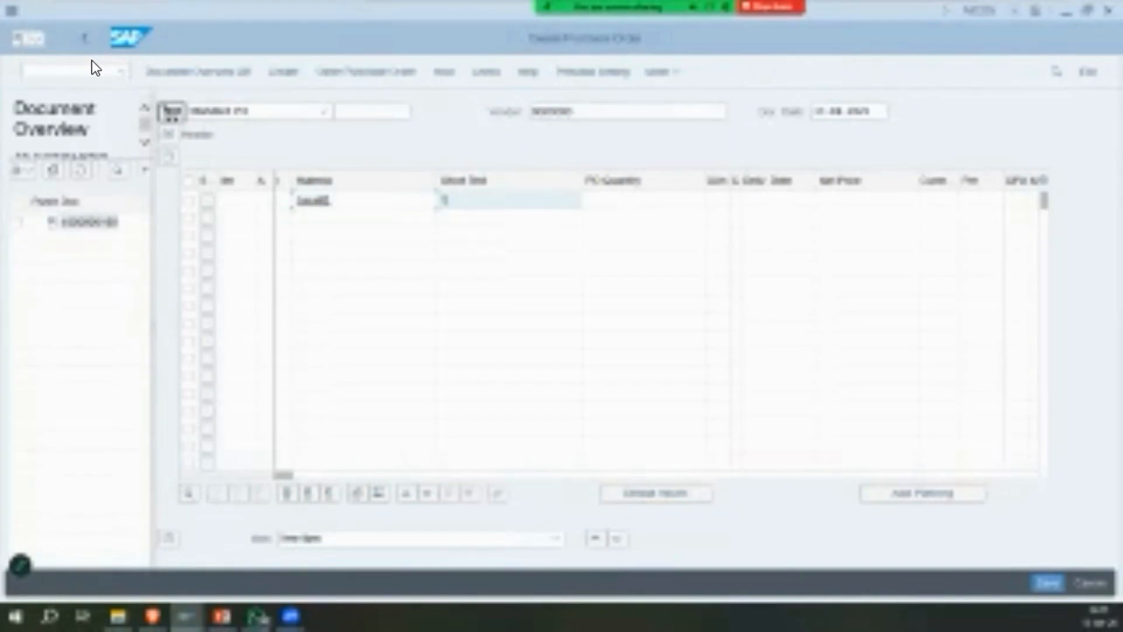
key("Tab")
key("shift+Tab")
key("BackSpace")
key("Tab")
type("100")
key("Tab")
type("178")
key("BackSpace")
key("Down")
key("Tab")
type("200")
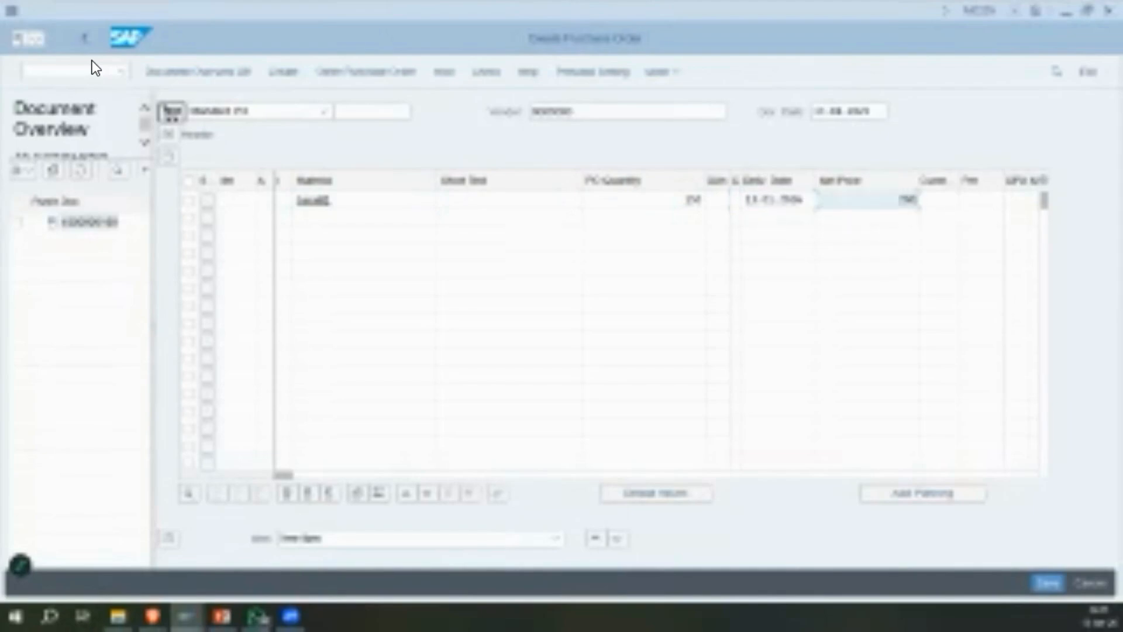
Assign the plant to the new purchase order's first item, and confirm the line.
key("Tab")
key("Tab")
key("Tab")
key("Tab")
key("Tab")
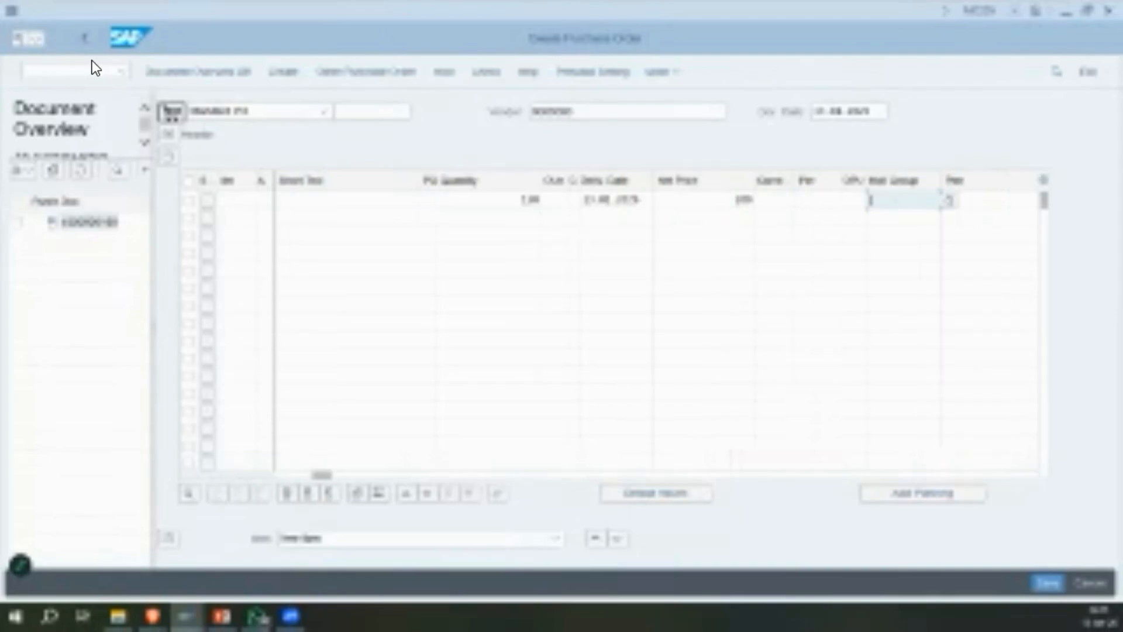
key("Down")
key("Return")
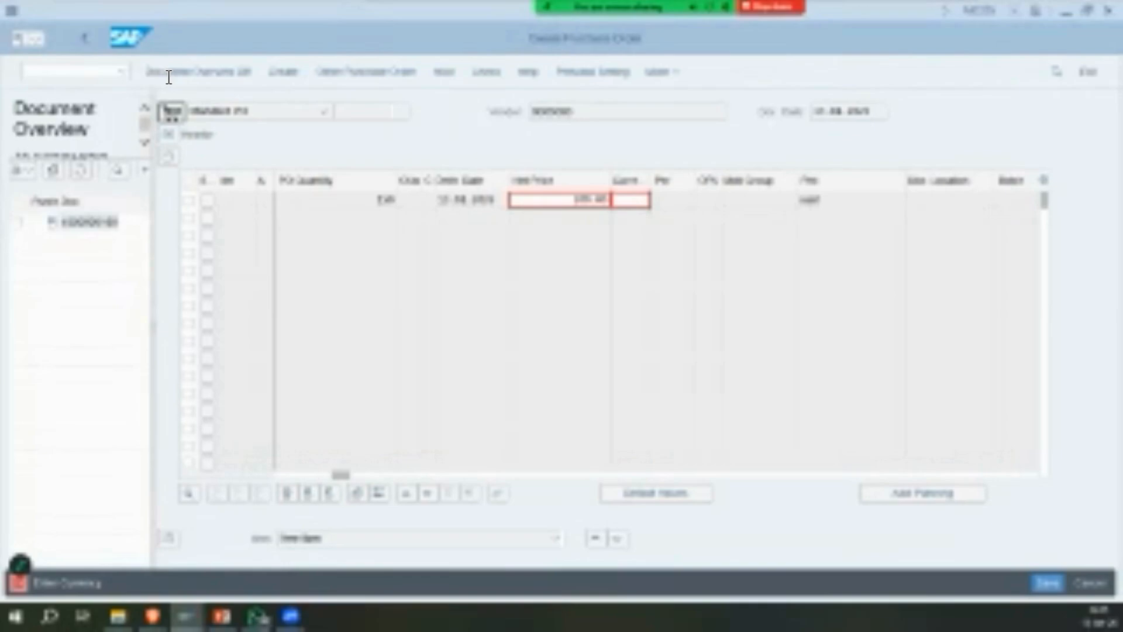
Enter INR as the item's currency, and set the gross price condition's currency to AED.
type("inr")
key("Return")
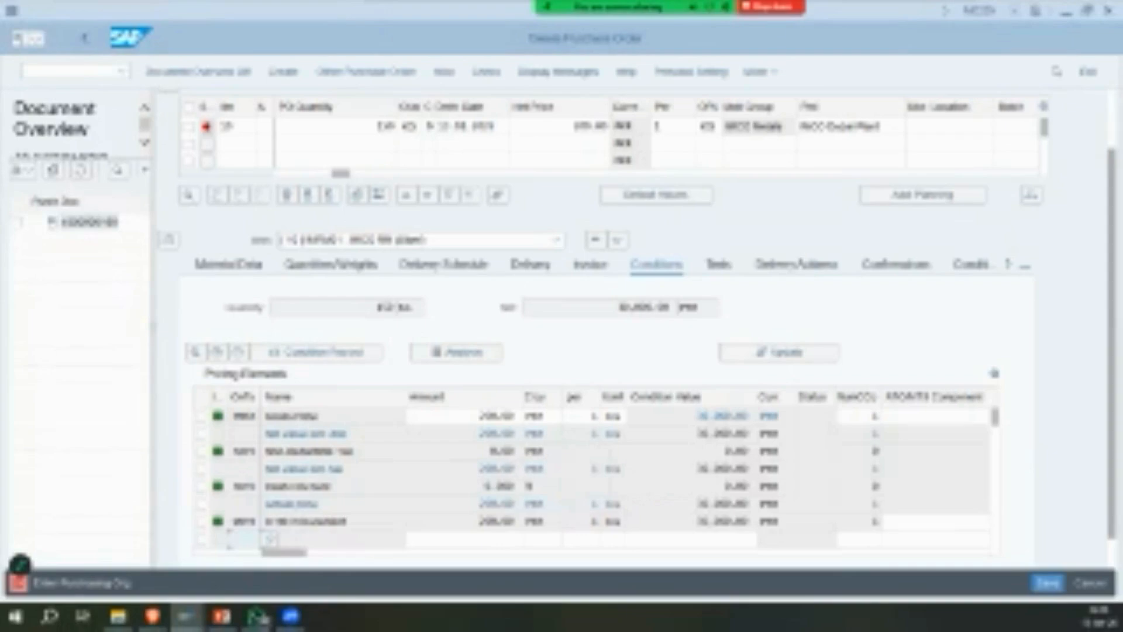
scroll(213, 40, "up", 3)
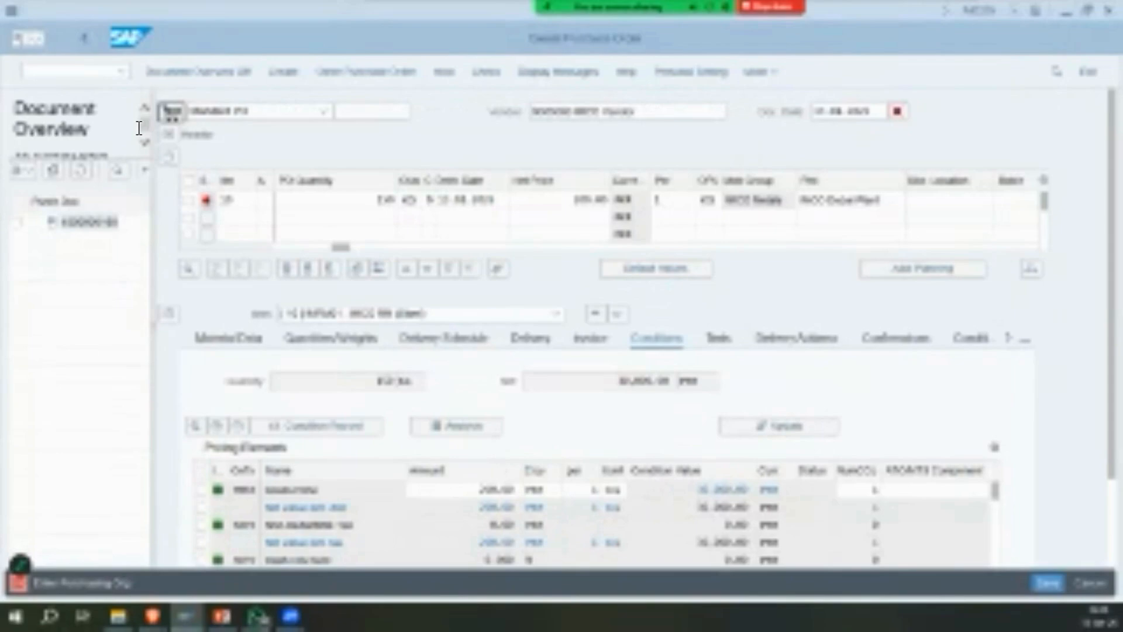
double_click(534, 489)
type("aed")
key("Return")
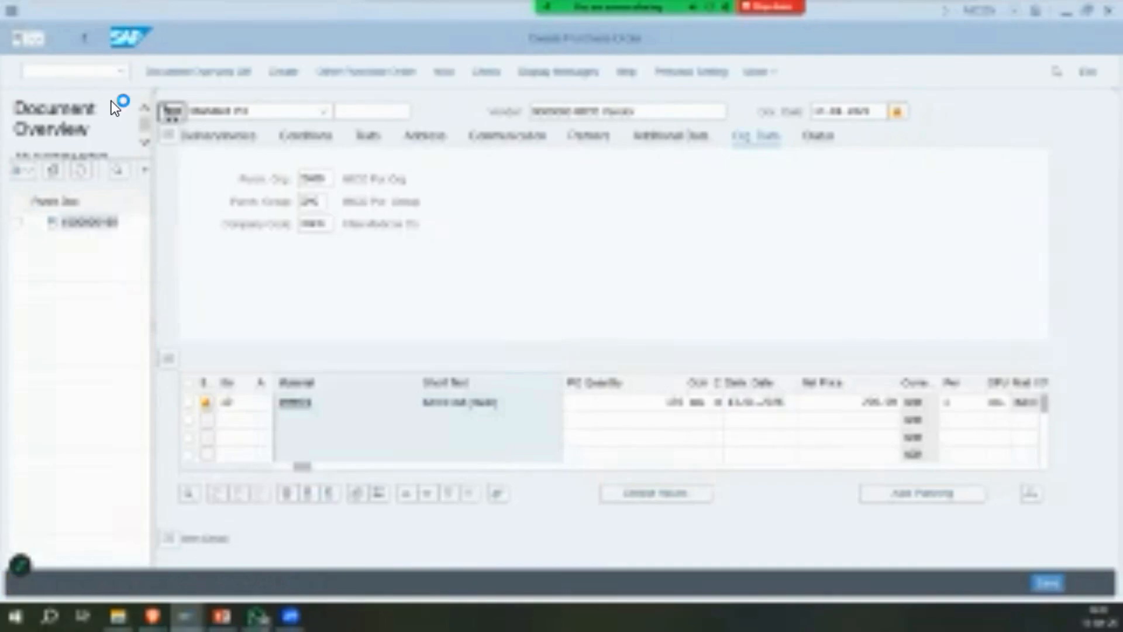
Save the purchase order and display it with transaction ME23N.
left_click(222, 616)
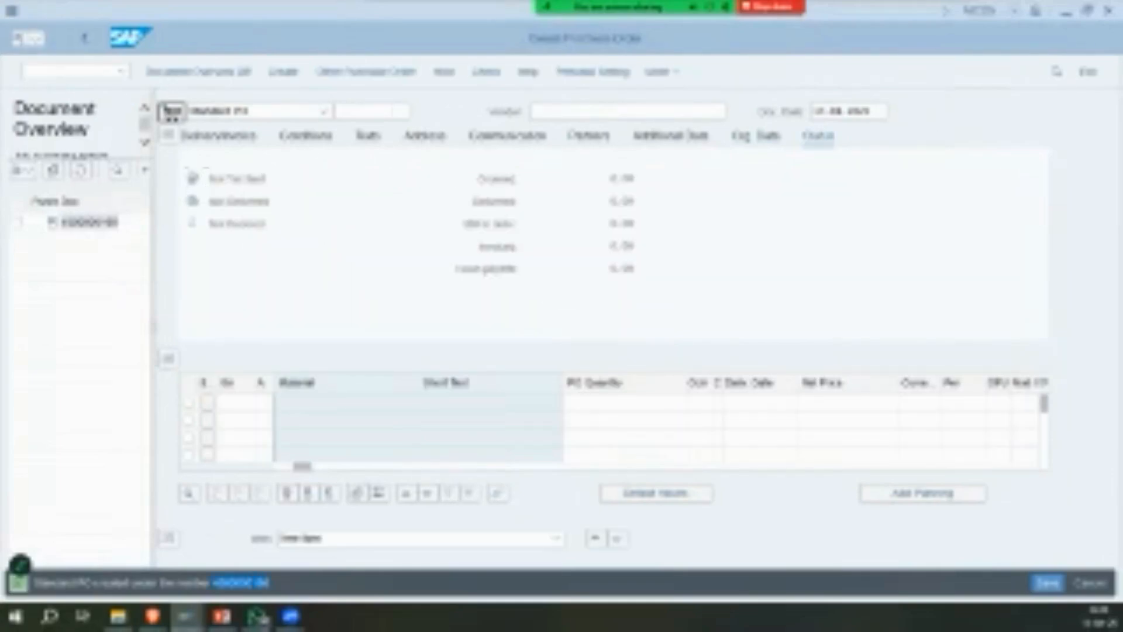
left_click(67, 70)
type("/nme23n")
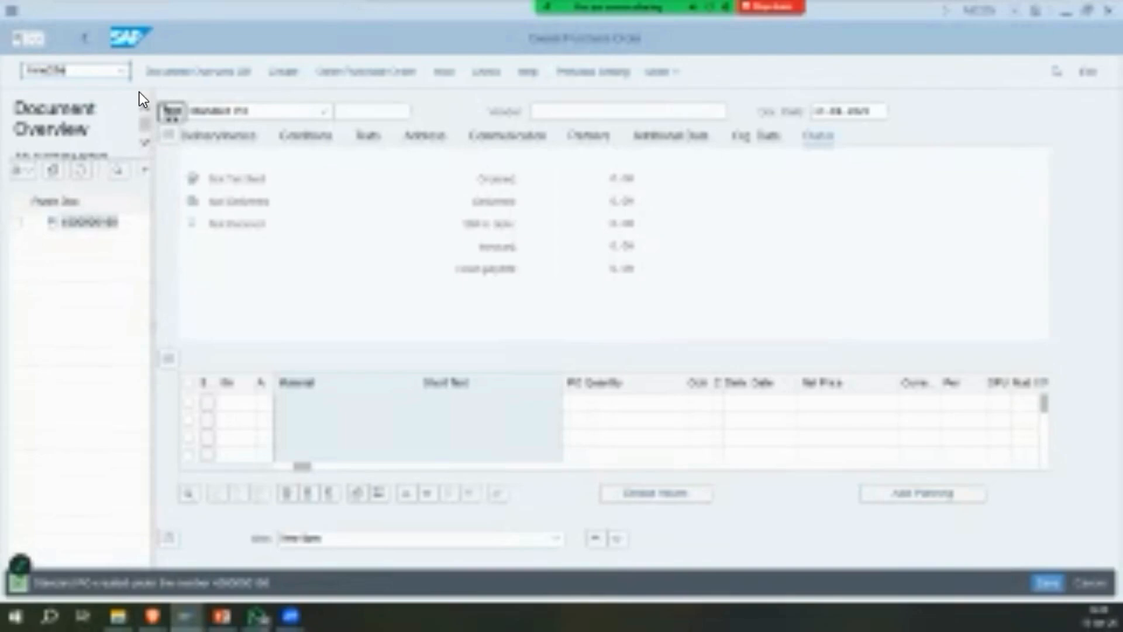
key("Return")
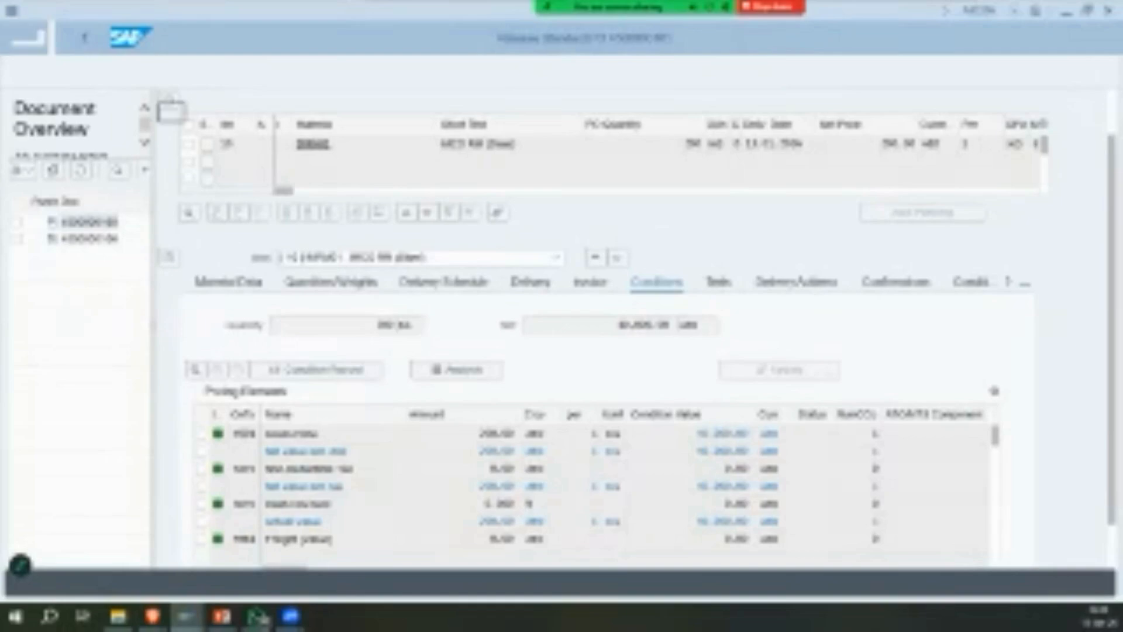
Examine the release strategy and its release codes in the purchase order header.
scroll(269, 540, "up", 2)
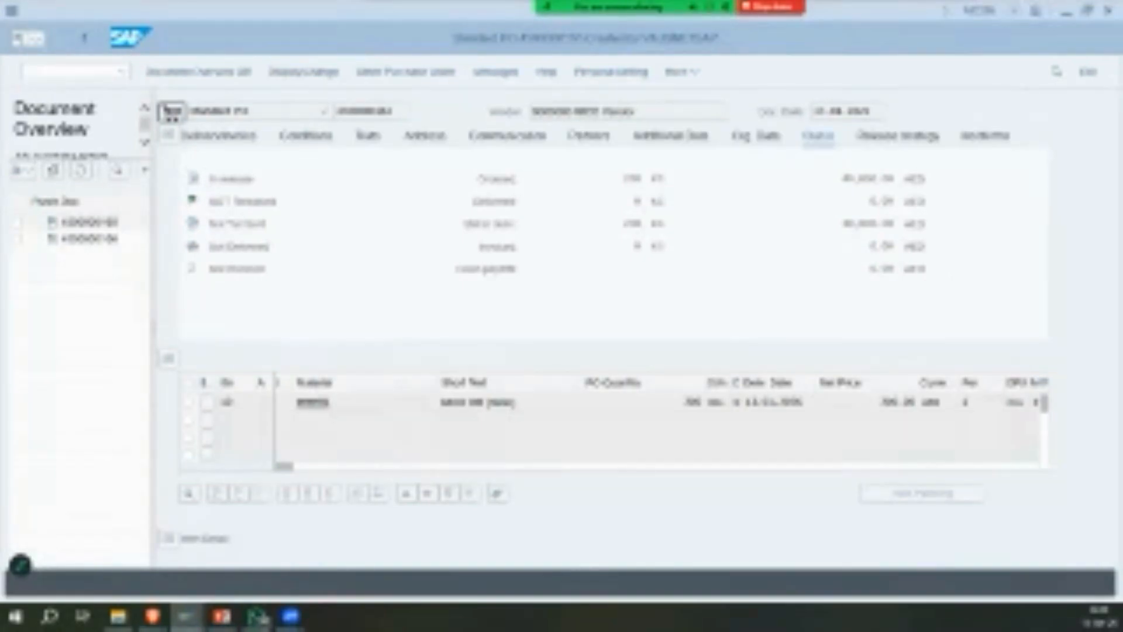
left_click(898, 135)
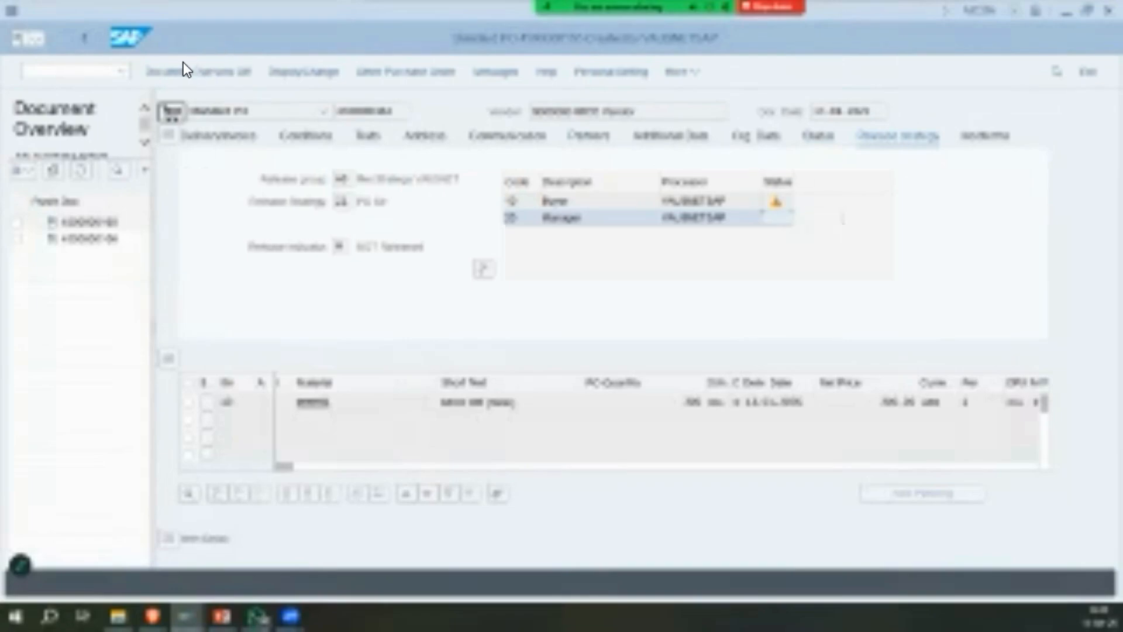
left_click(484, 268)
left_click_drag(41, 52, 43, 76)
Open the SAP customizing implementation guide through transaction SPRO, and expand Materials Management.
left_click(90, 69)
type("/nspro")
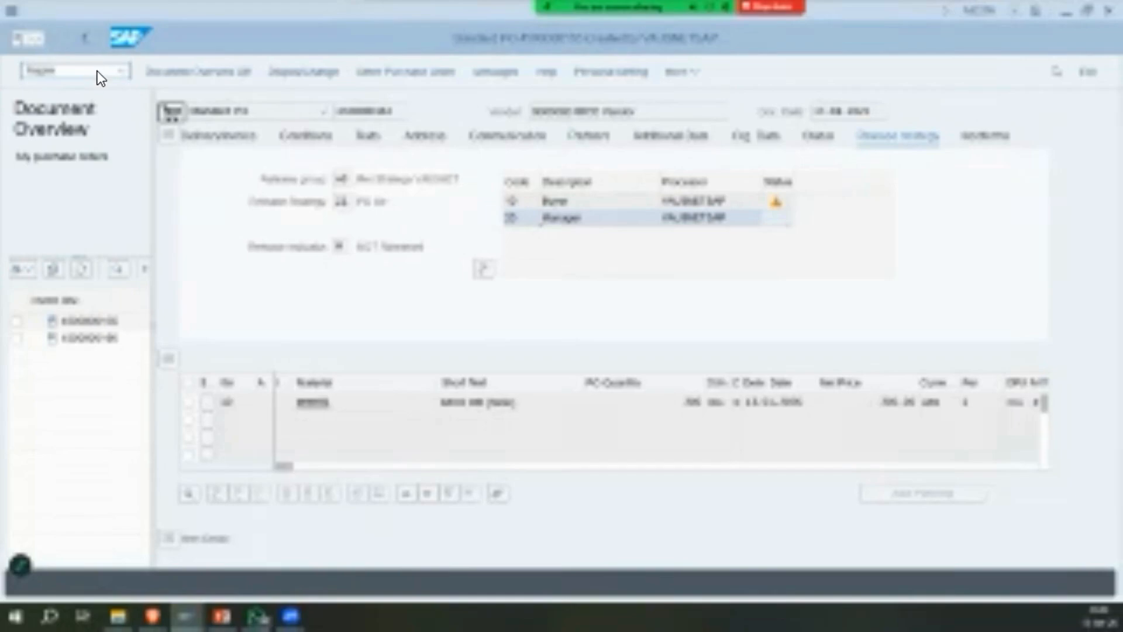
key("Return")
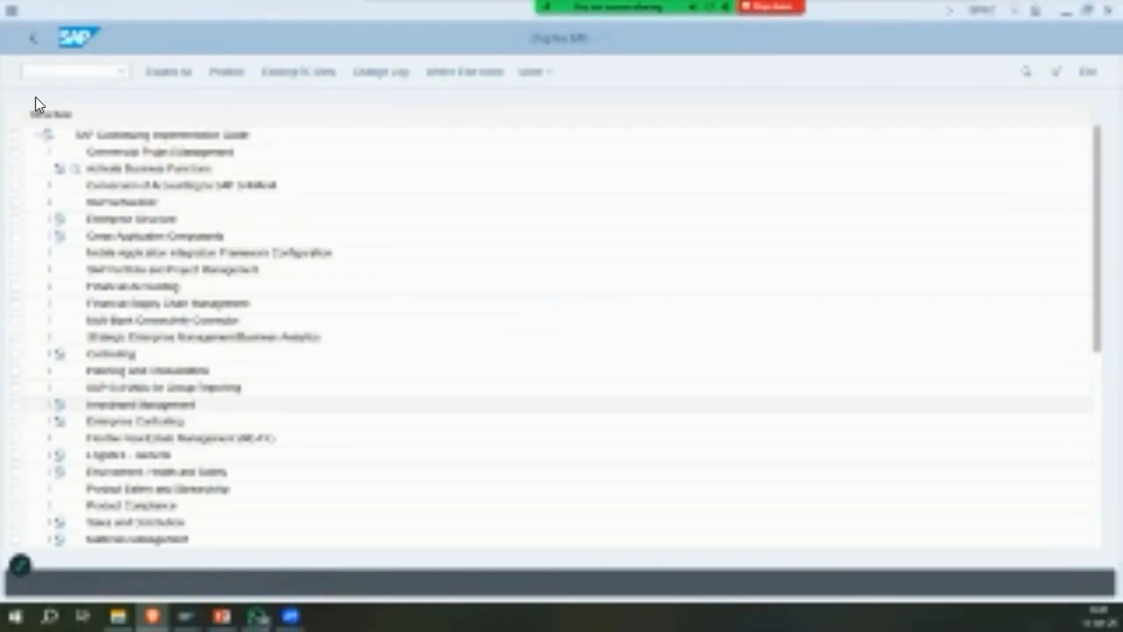
scroll(23, 123, "down", 4)
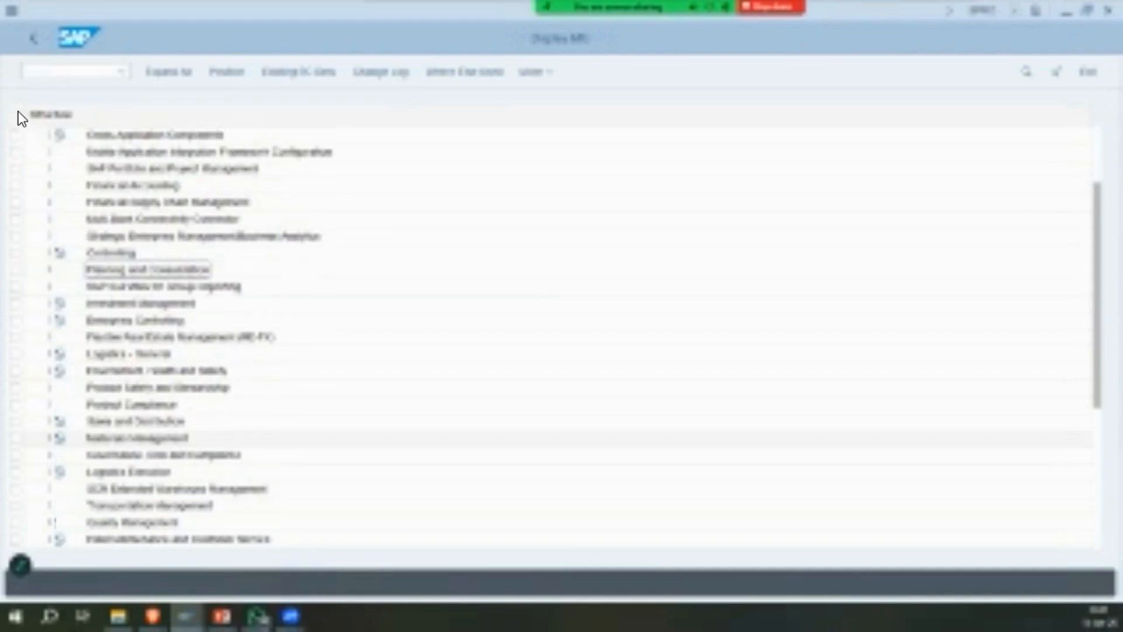
left_click(50, 438)
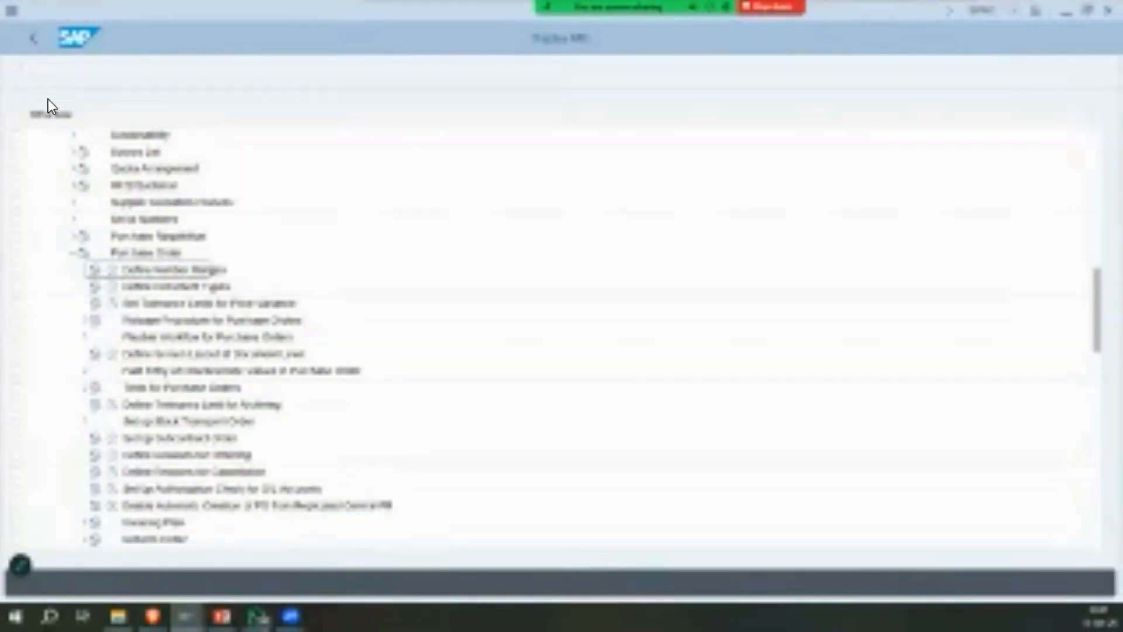
Under Purchase Order, expand Release Procedure for Purchase Orders and open the activity Define Release Procedure for Purchase Orders.
key("Down")
key("Down")
key("Down")
key("Down")
key("Down")
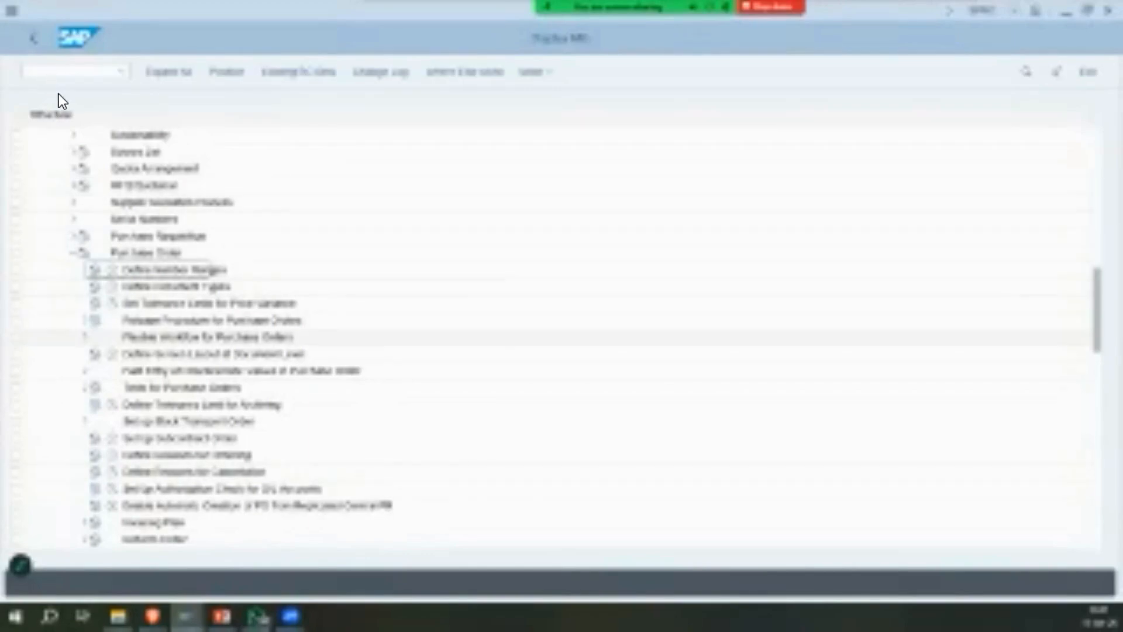
scroll(59, 93, "down", 3)
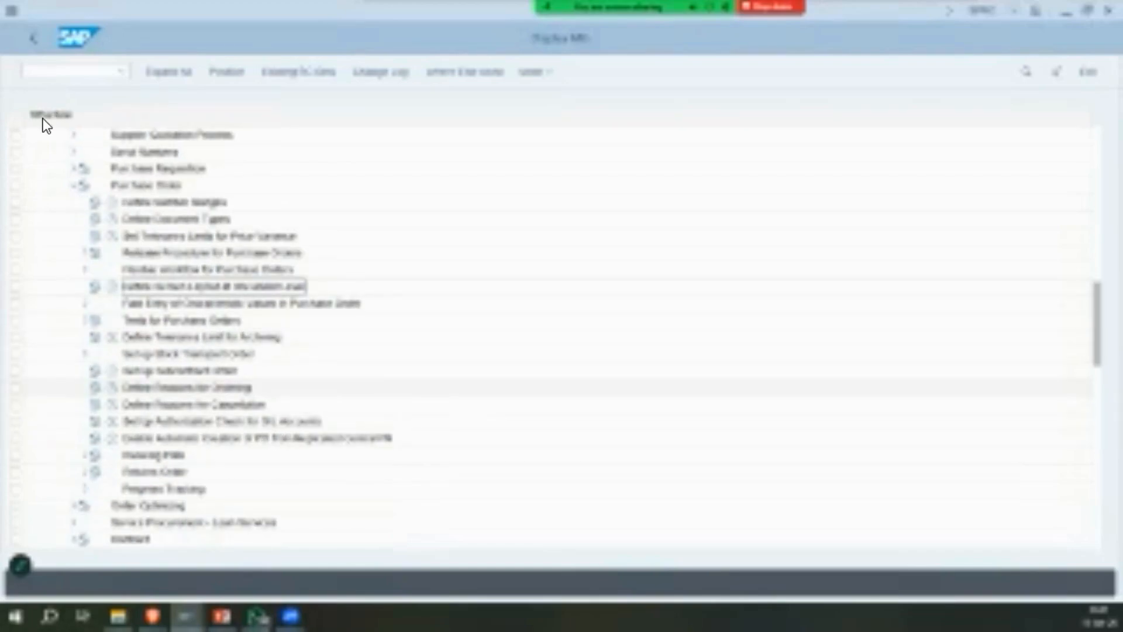
scroll(44, 83, "up", 1)
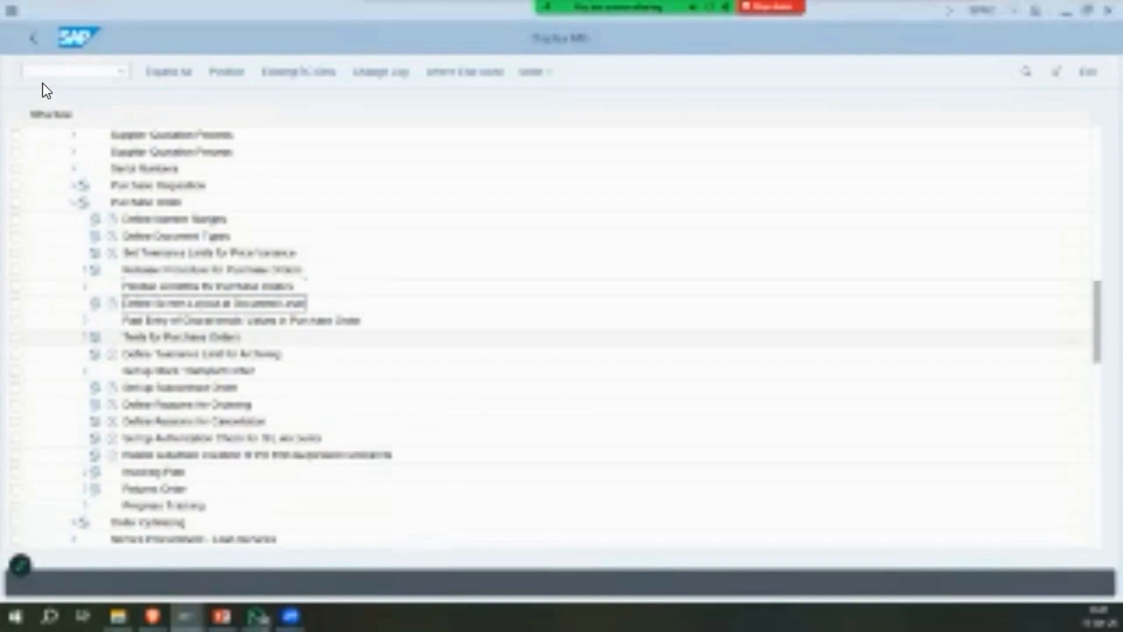
scroll(43, 83, "up", 3)
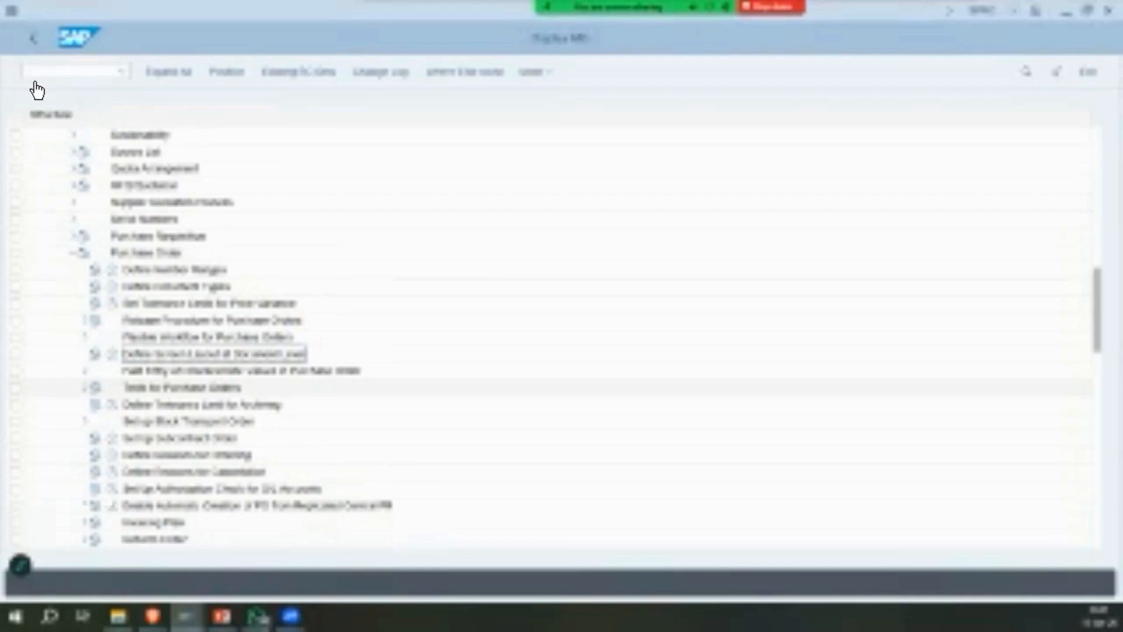
left_click(85, 320)
left_click(176, 371)
left_click(123, 371)
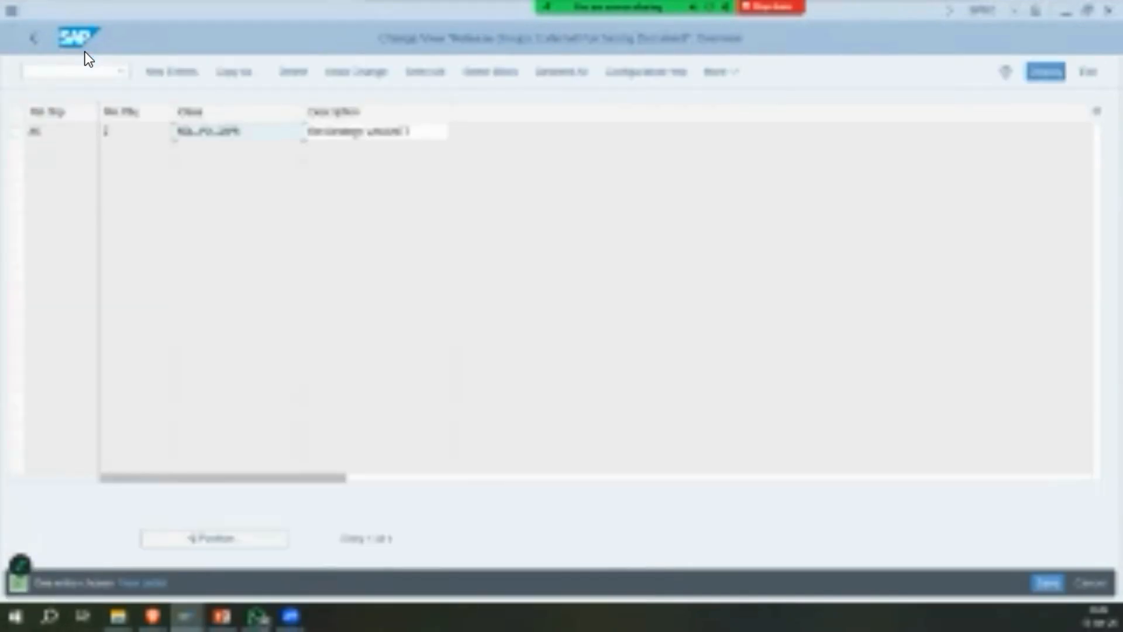
Check the class and description of the purchasing document release group, and leave the view.
key("Tab")
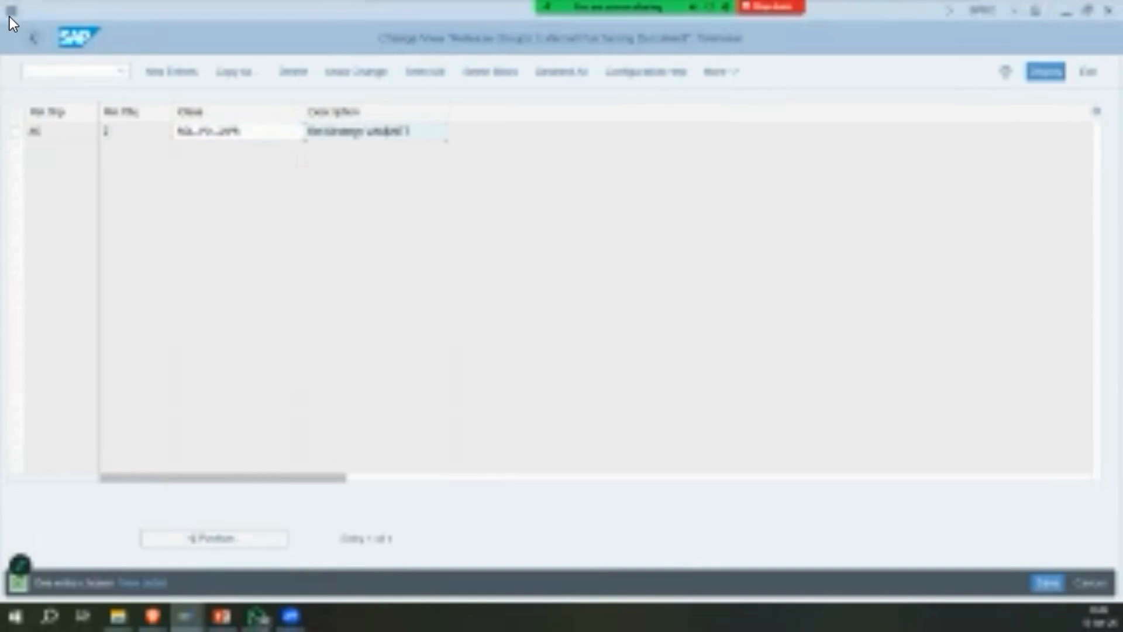
left_click(34, 38)
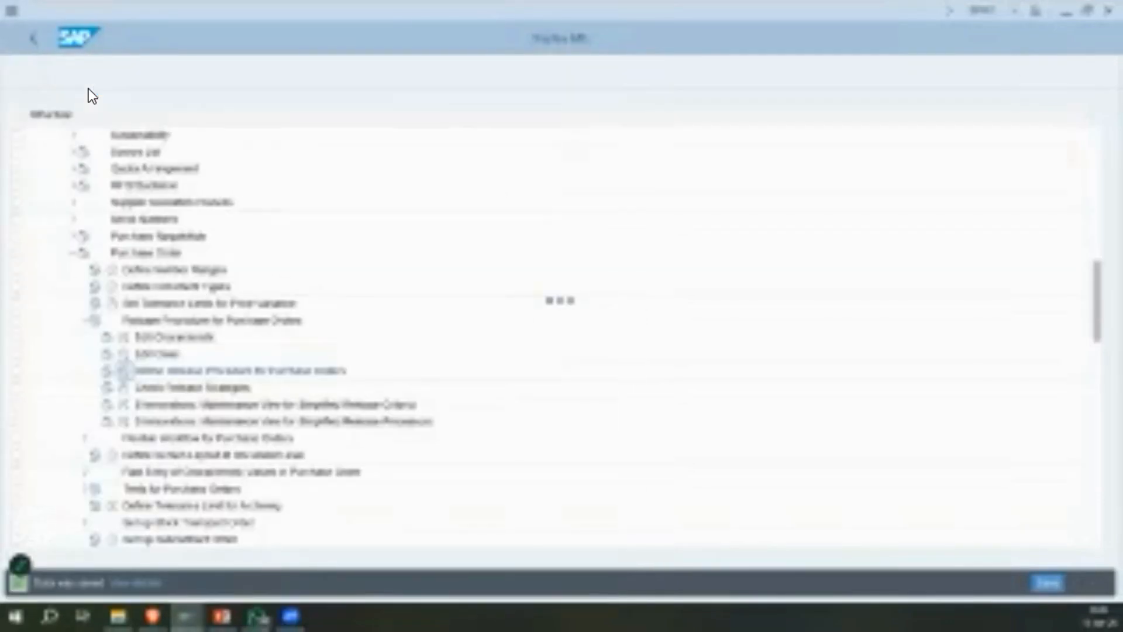
left_click(33, 39)
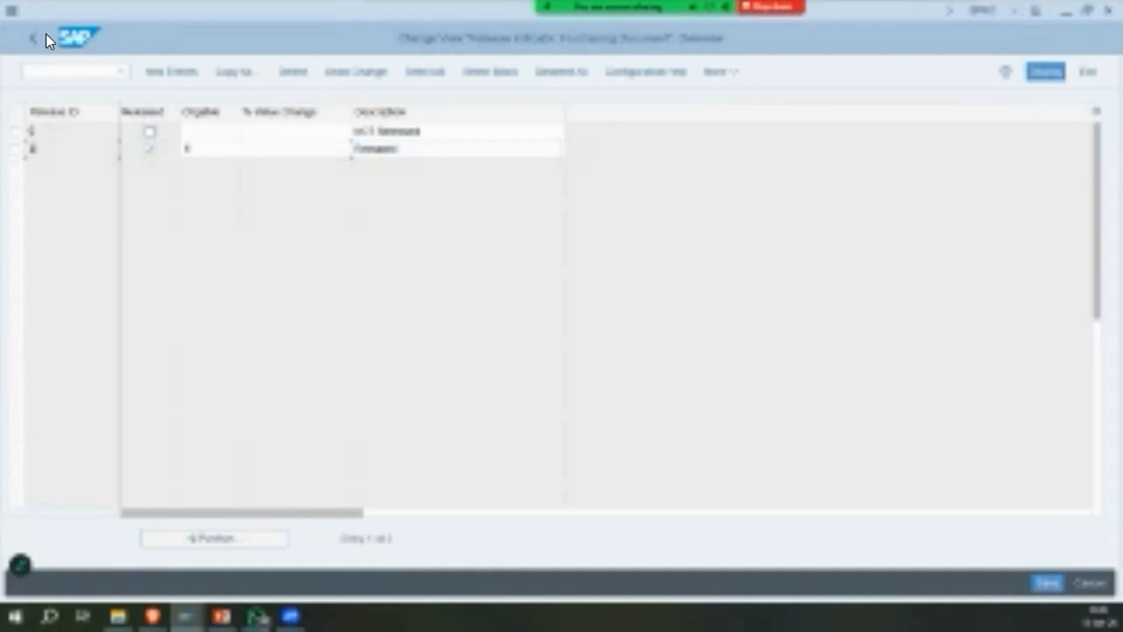
Save the release indicators to the proposed customizing request, and return to the activity selection.
key("ctrl+s")
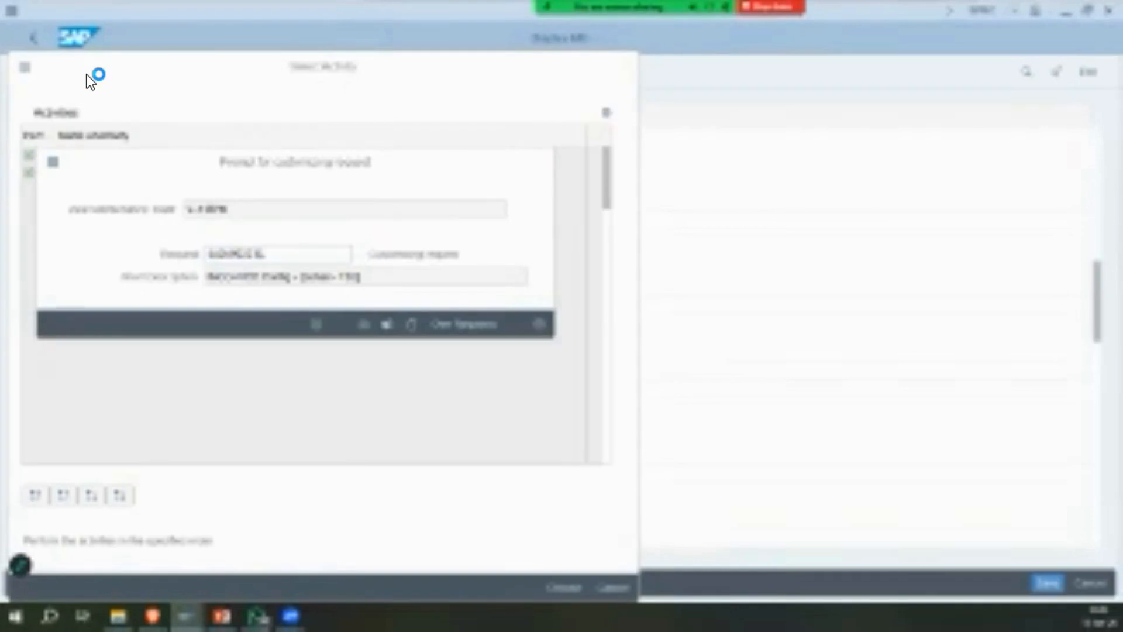
key("Return")
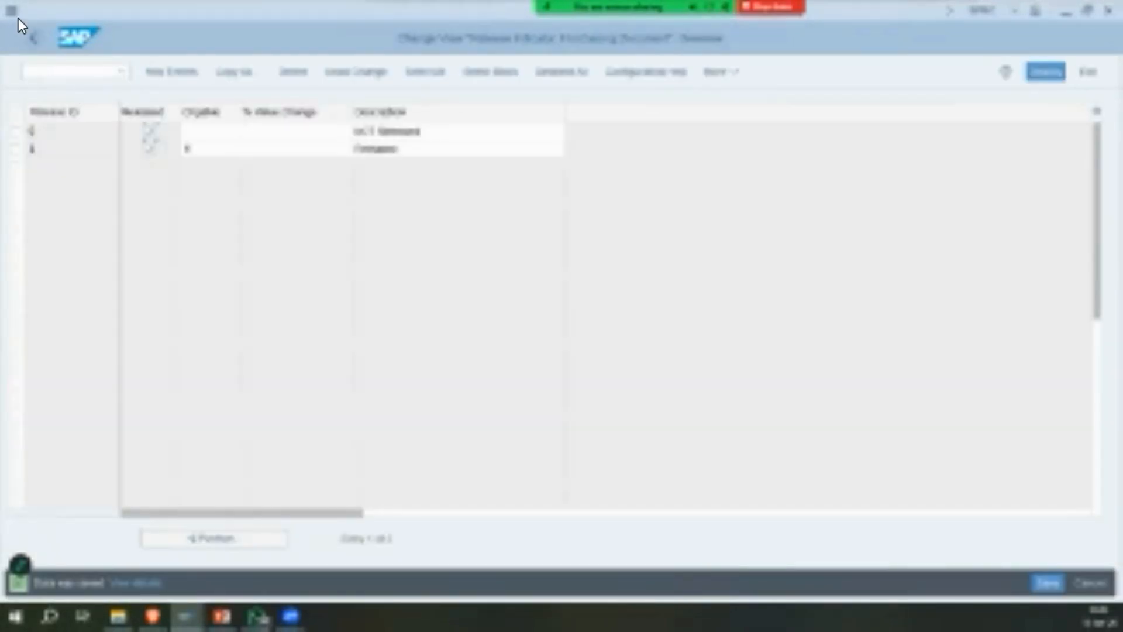
key("F3")
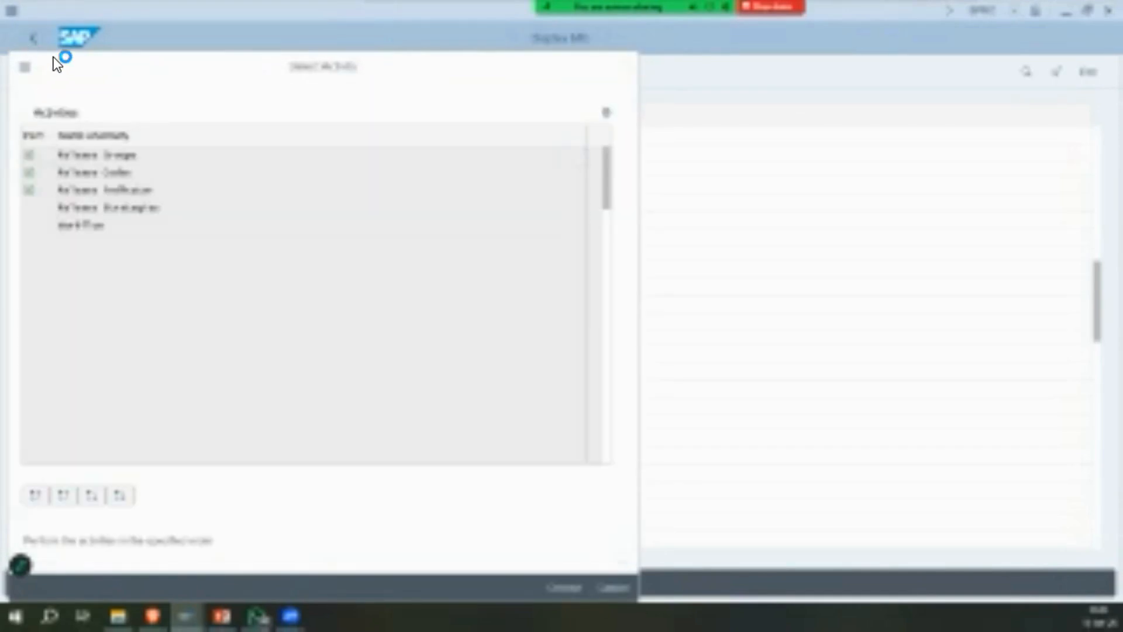
Edit the second release code of the purchase order release strategy, and confirm its release prerequisites.
key("Return")
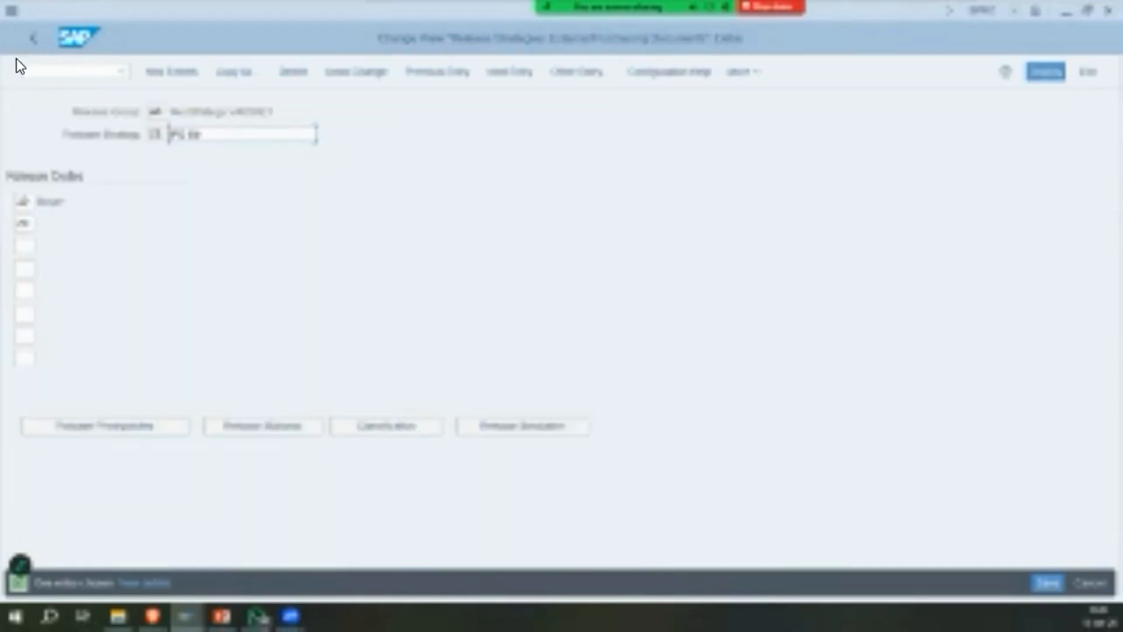
double_click(24, 222)
key("BackSpace")
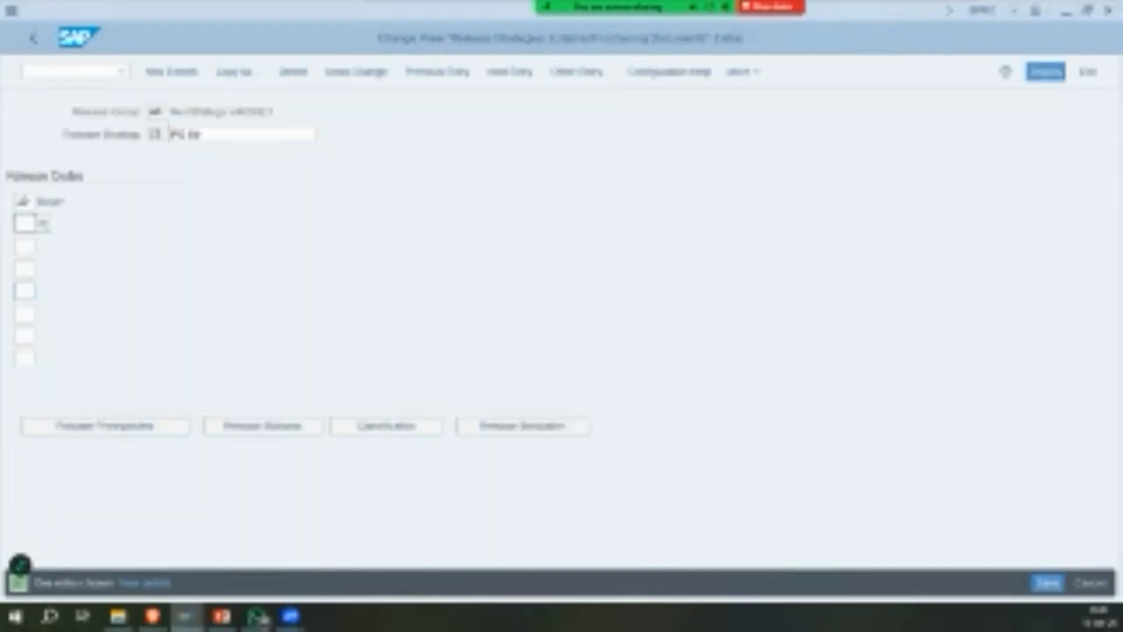
key("Return")
key("Return")
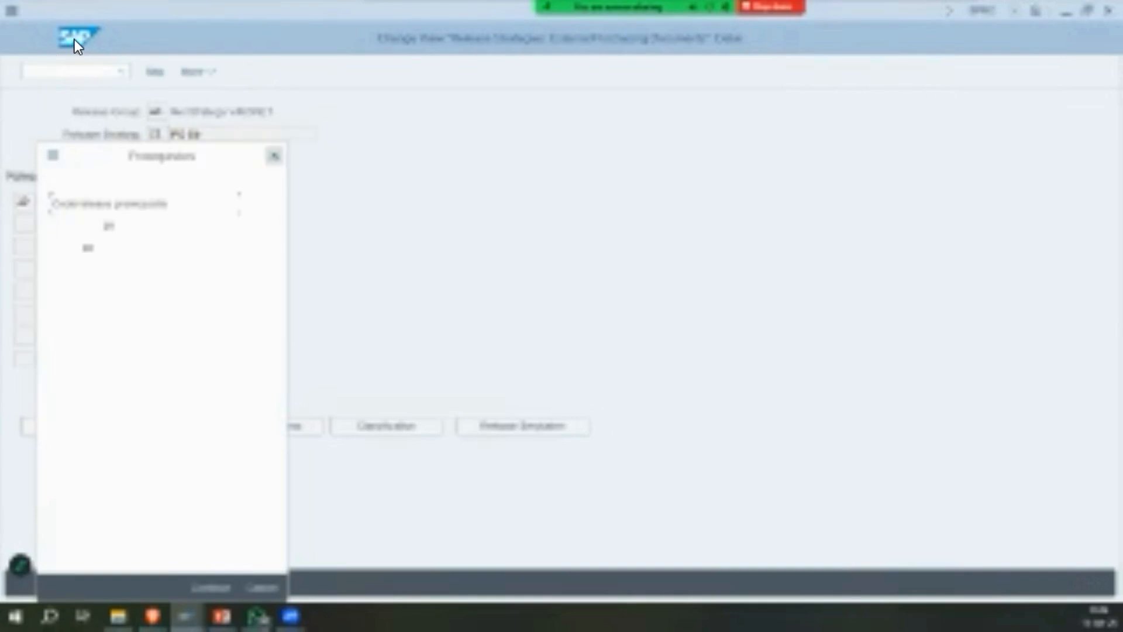
key("Return")
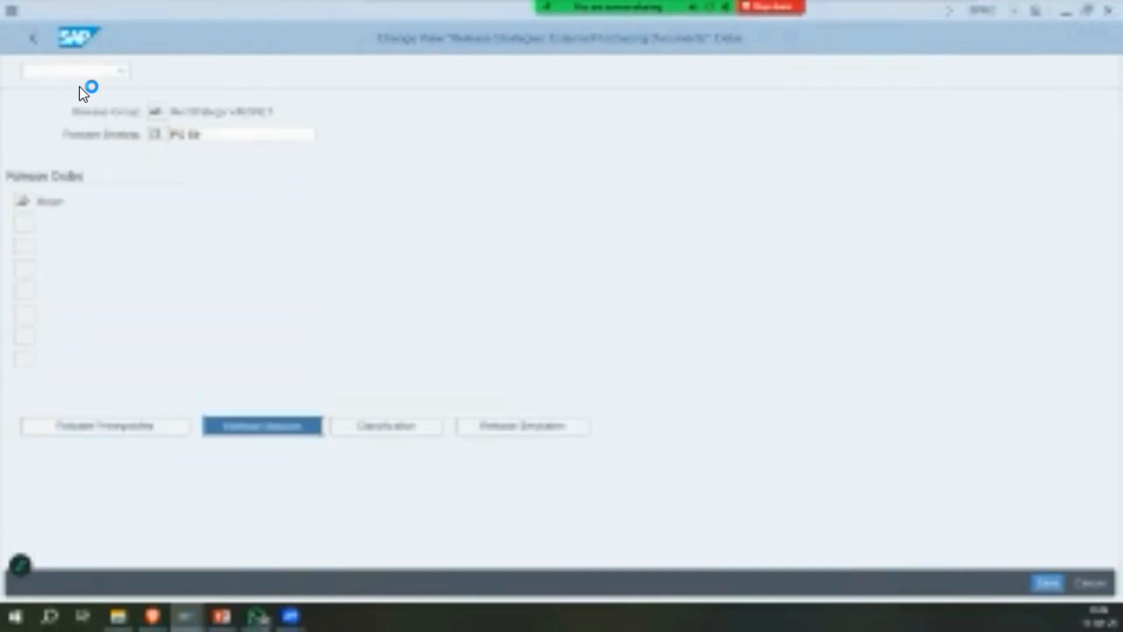
Set the release indicator of the second release status to X, and confirm the release statuses.
key("Return")
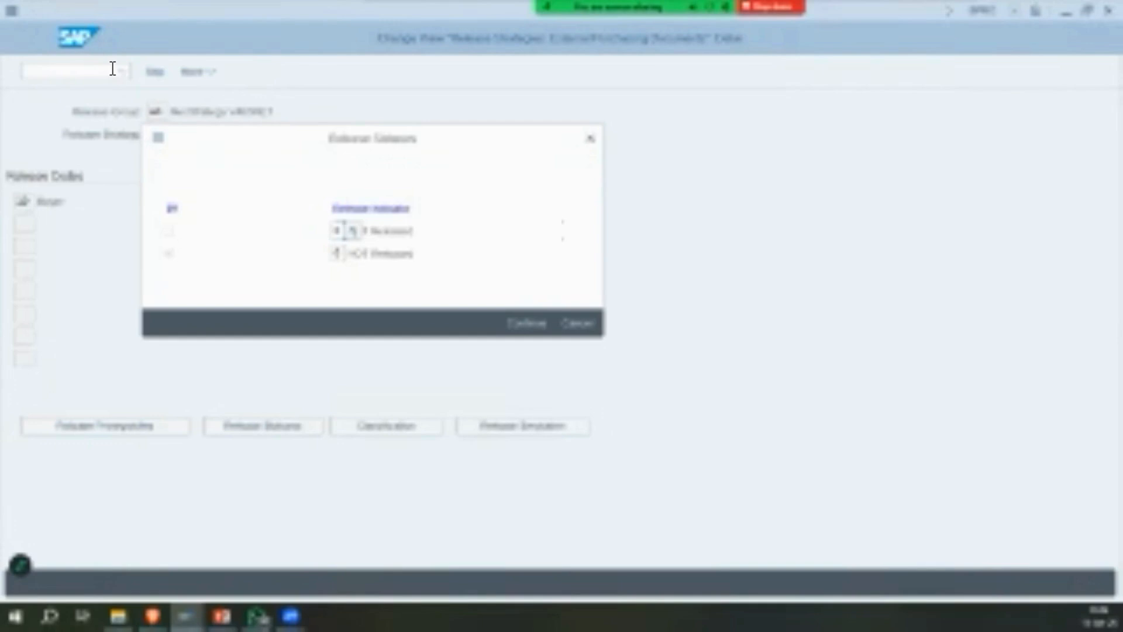
key("Down")
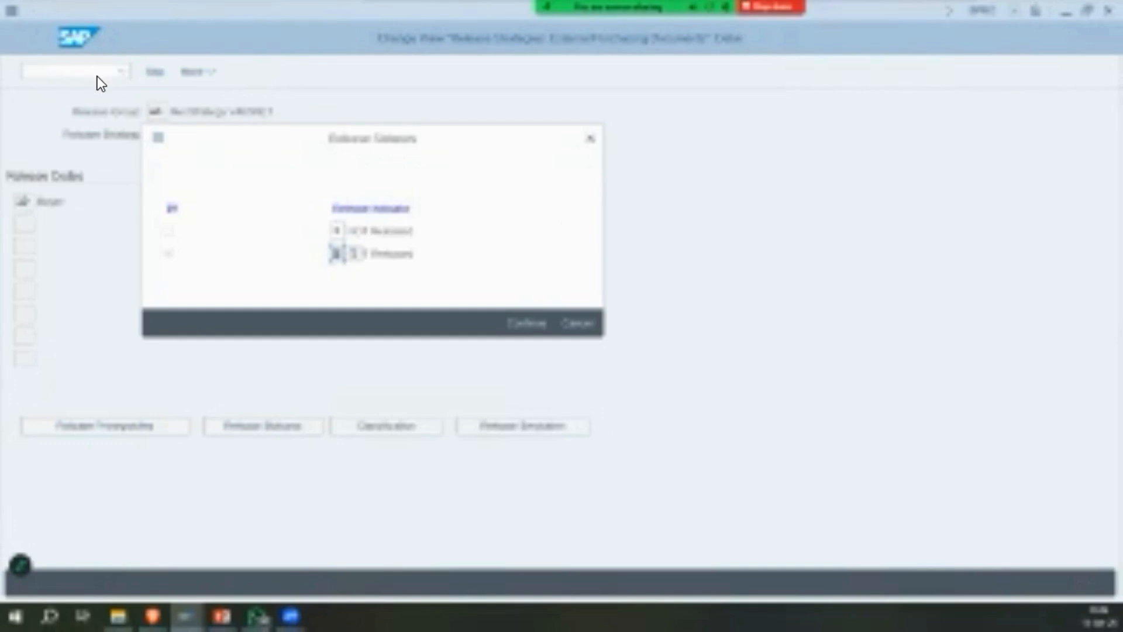
type("X")
key("Return")
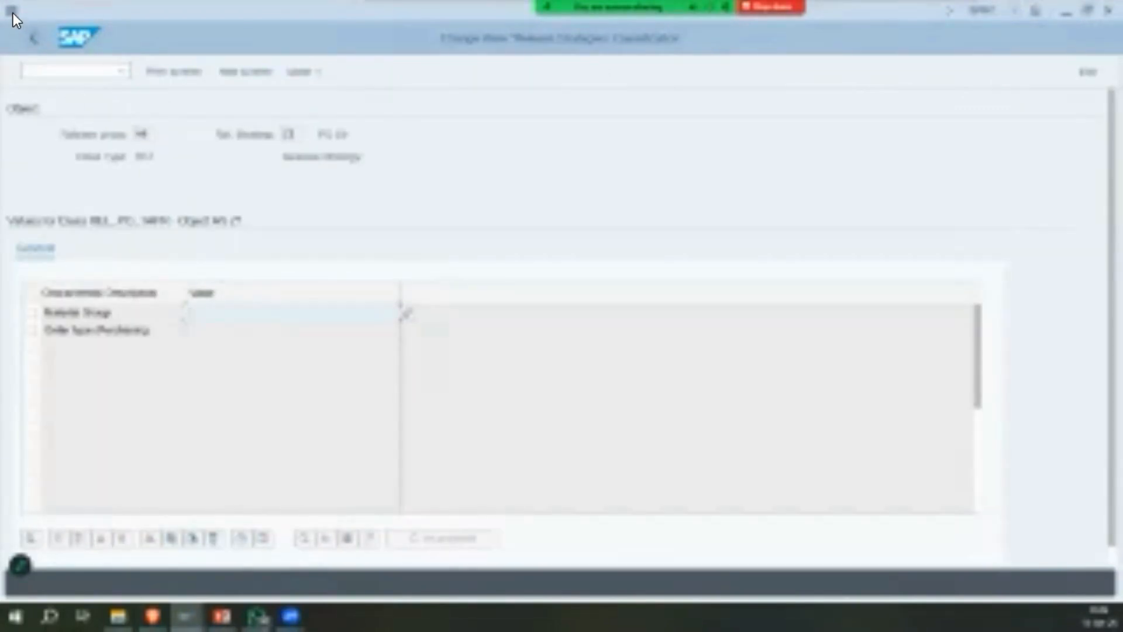
Leave the classification, open the release simulation, and reset the first release code's simulated release.
left_click(33, 38)
left_click(523, 426)
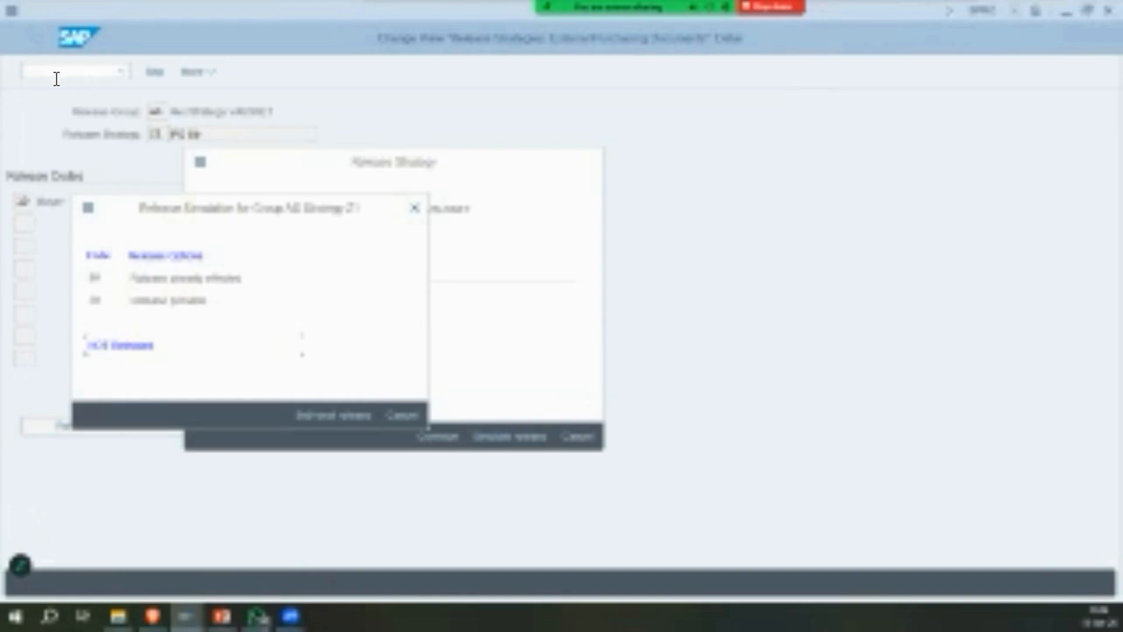
left_click_drag(242, 279, 170, 279)
double_click(185, 278)
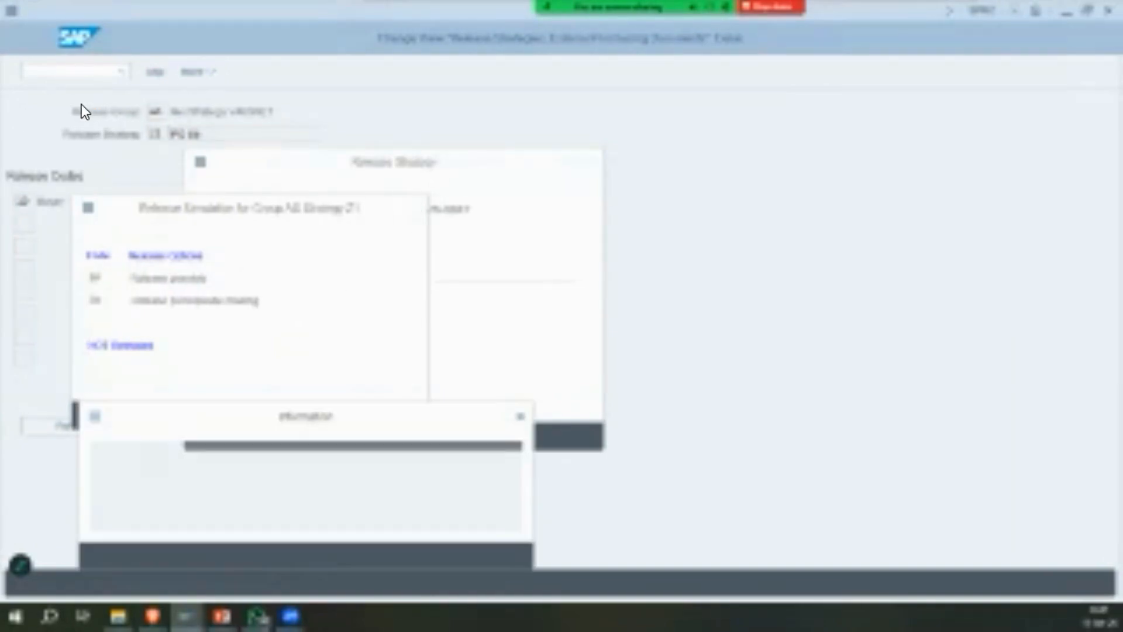
left_click(471, 556)
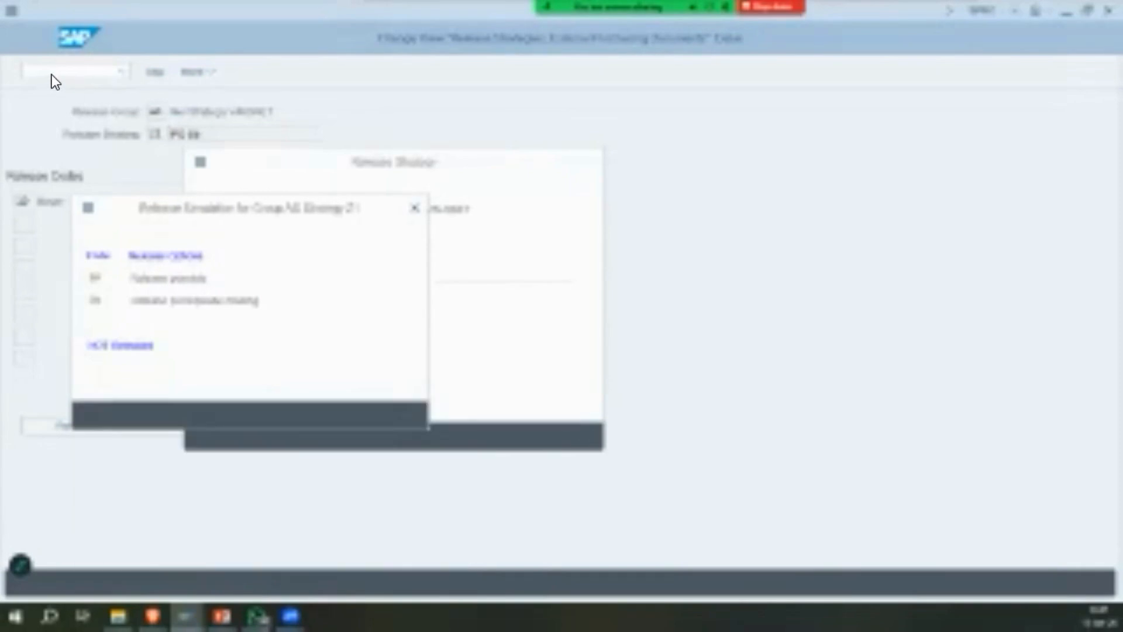
Simulate the release with the first and second release codes, and close the simulation.
left_click(334, 415)
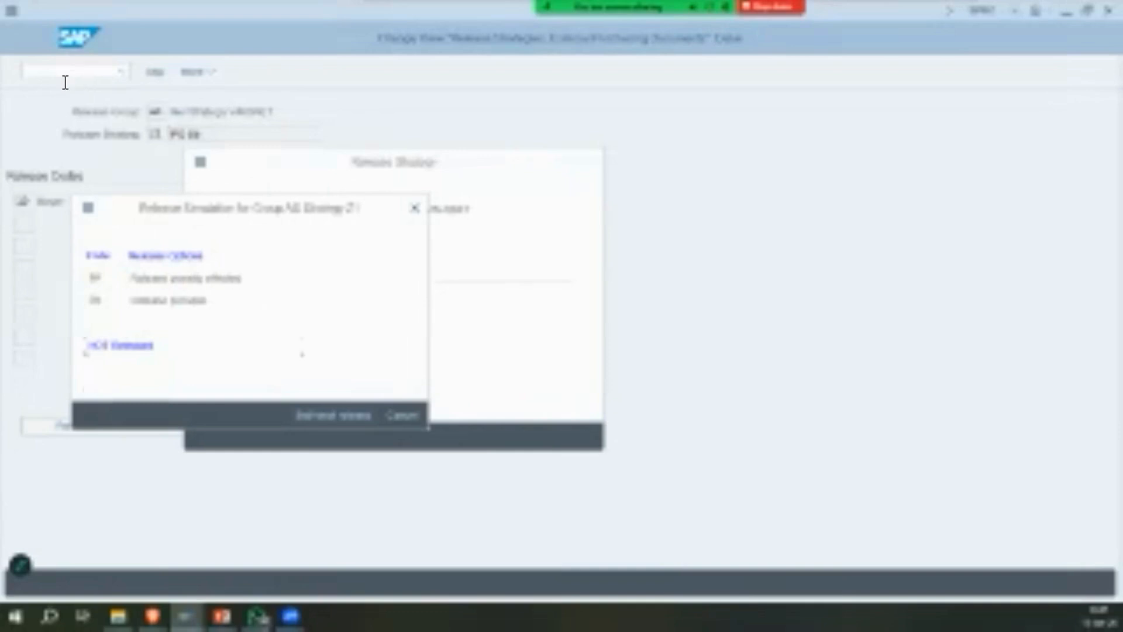
left_click(175, 300)
left_click(333, 415)
left_click(414, 208)
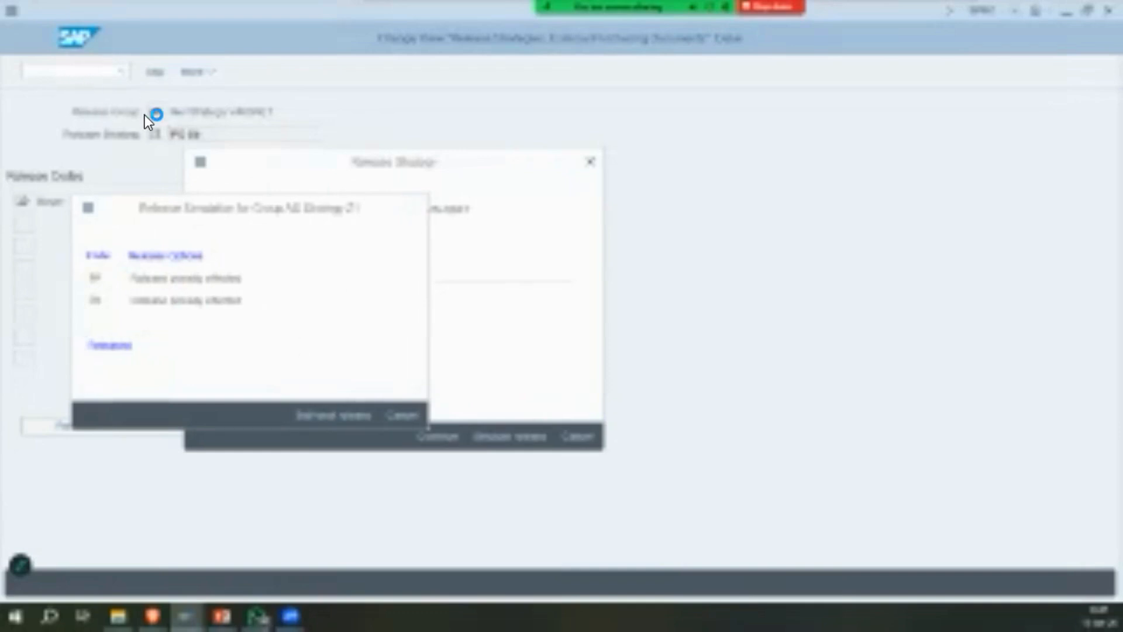
Close the simulated release strategy dialog and save the release strategy to the proposed customizing request.
left_click(590, 162)
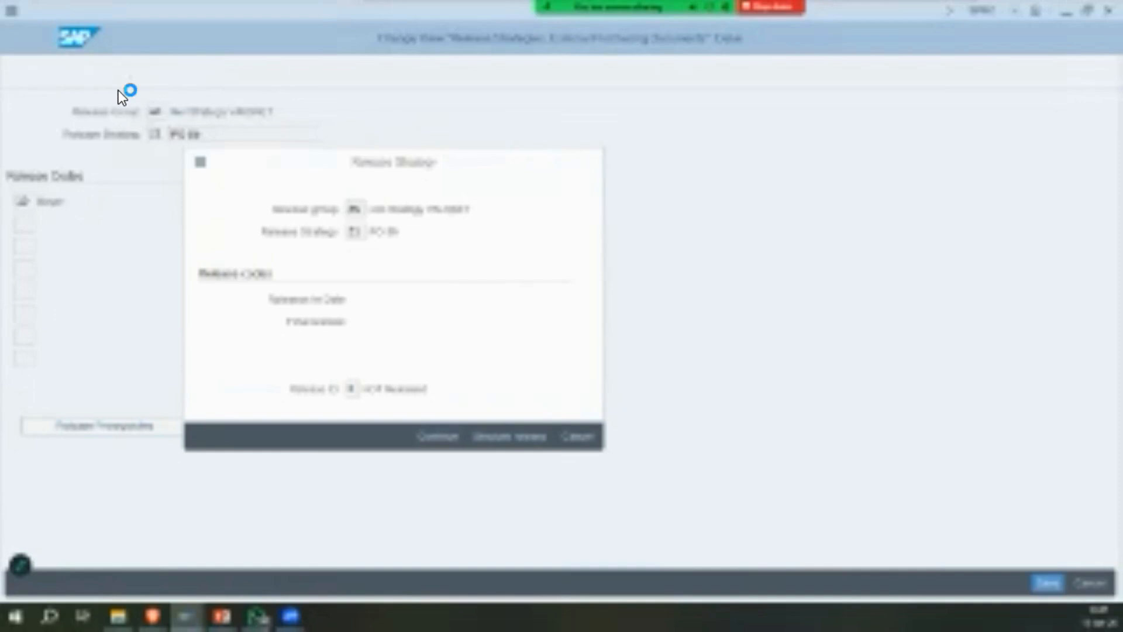
key("ctrl+s")
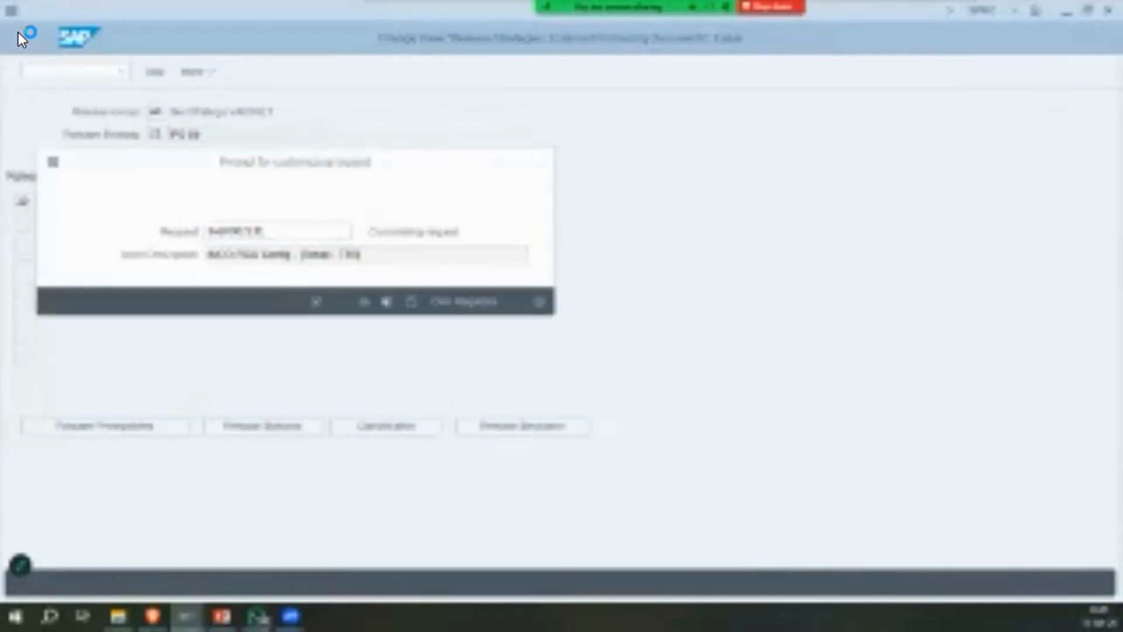
key("Return")
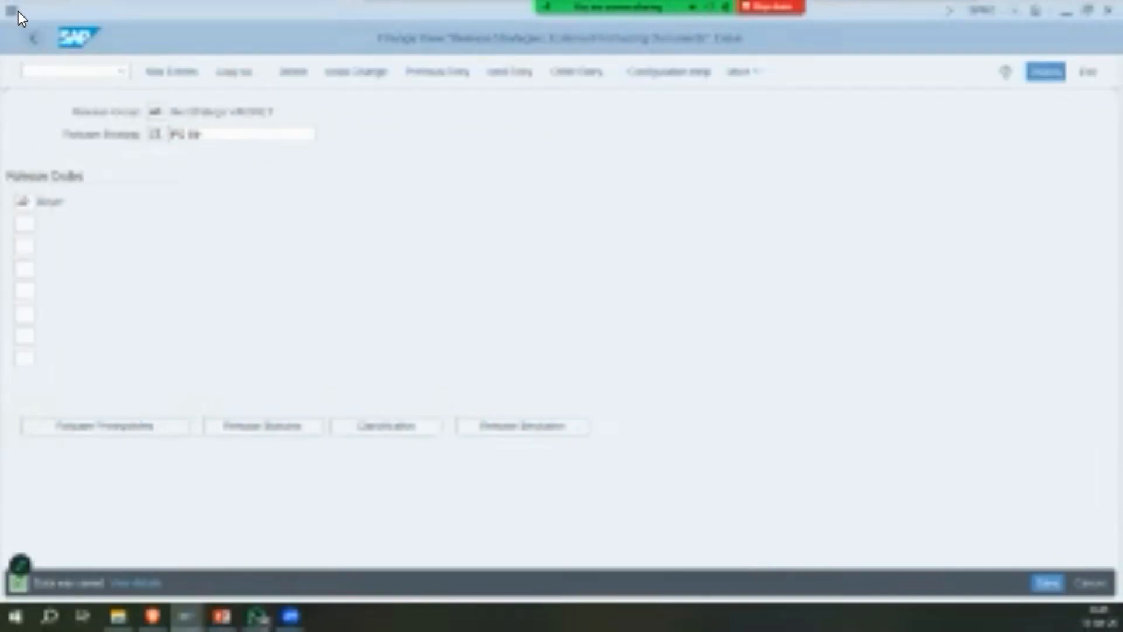
Save the workflow assignment of the release code to the customizing request, and return to the IMG structure.
left_click(36, 41)
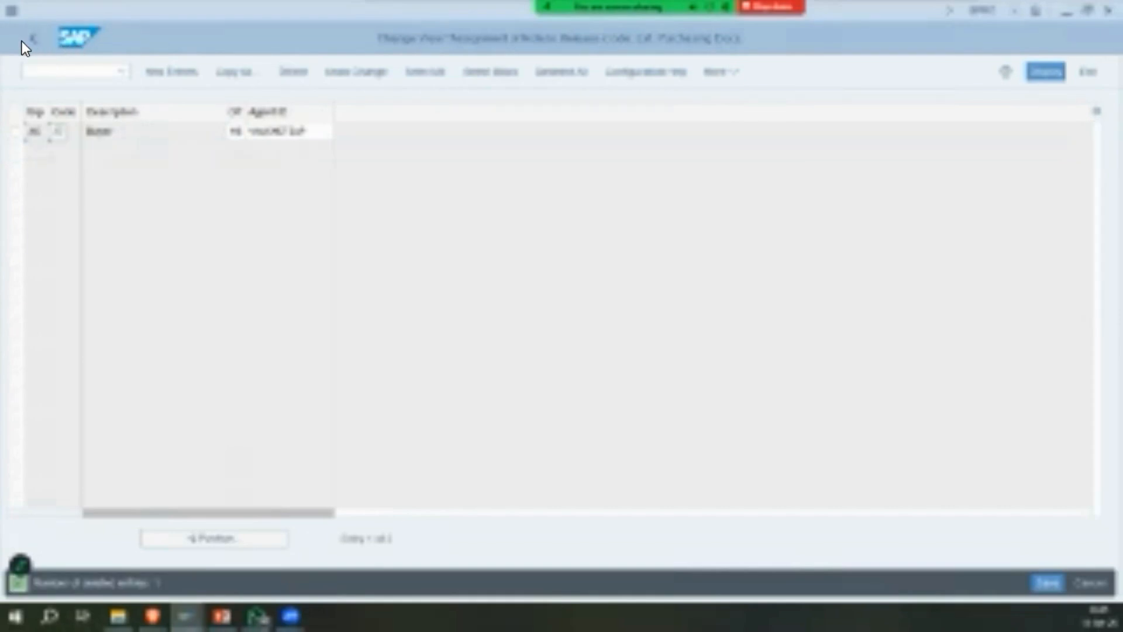
key("ctrl+s")
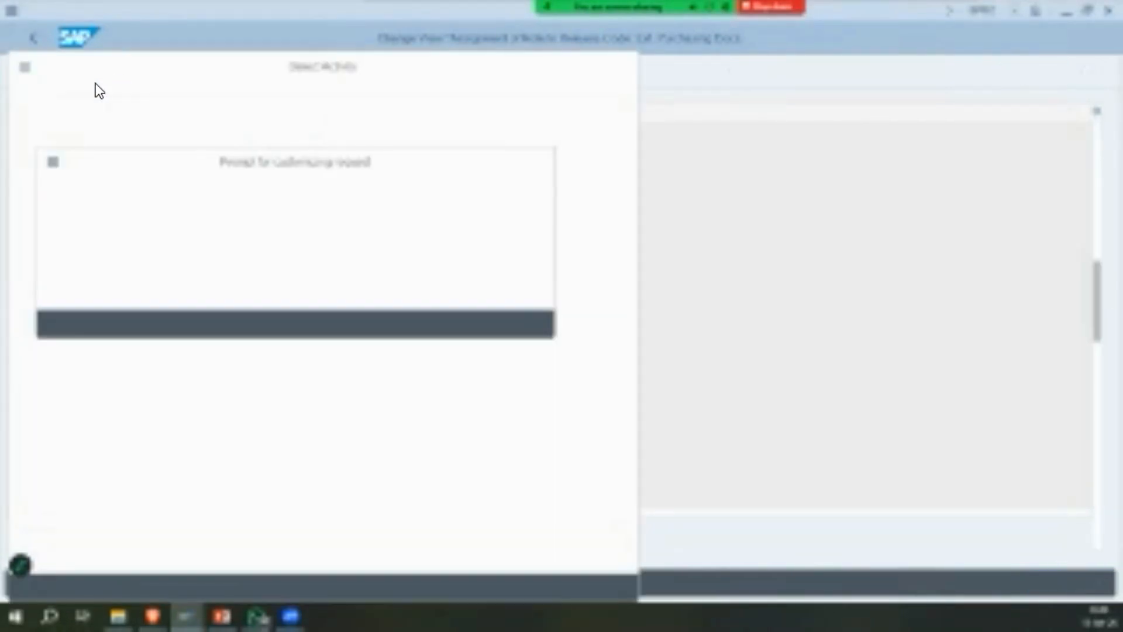
key("Return")
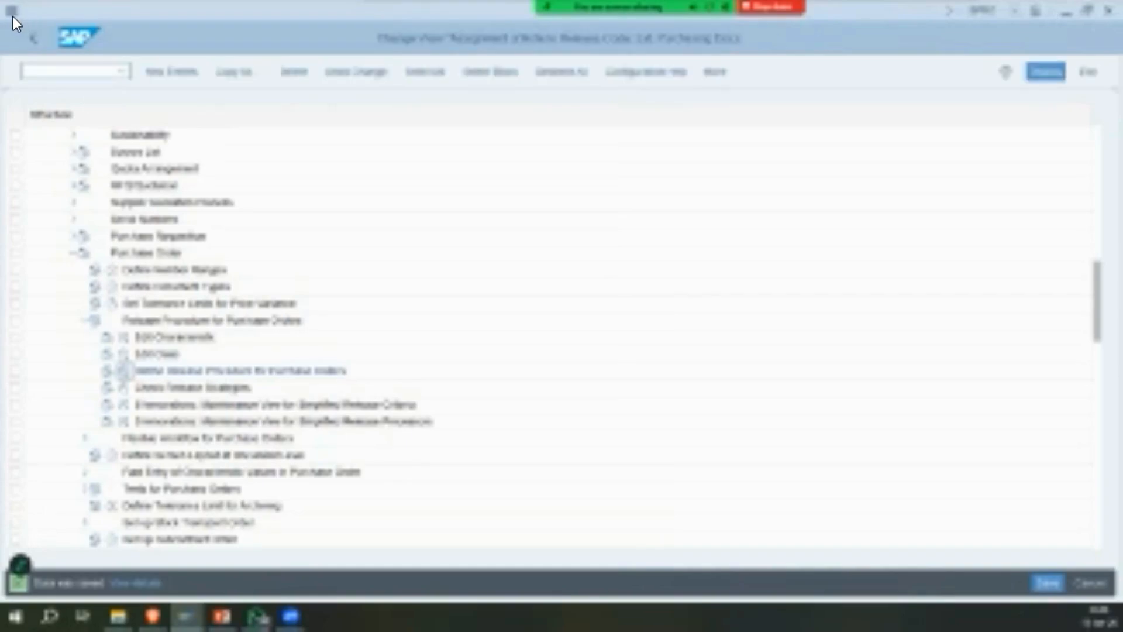
key("F3")
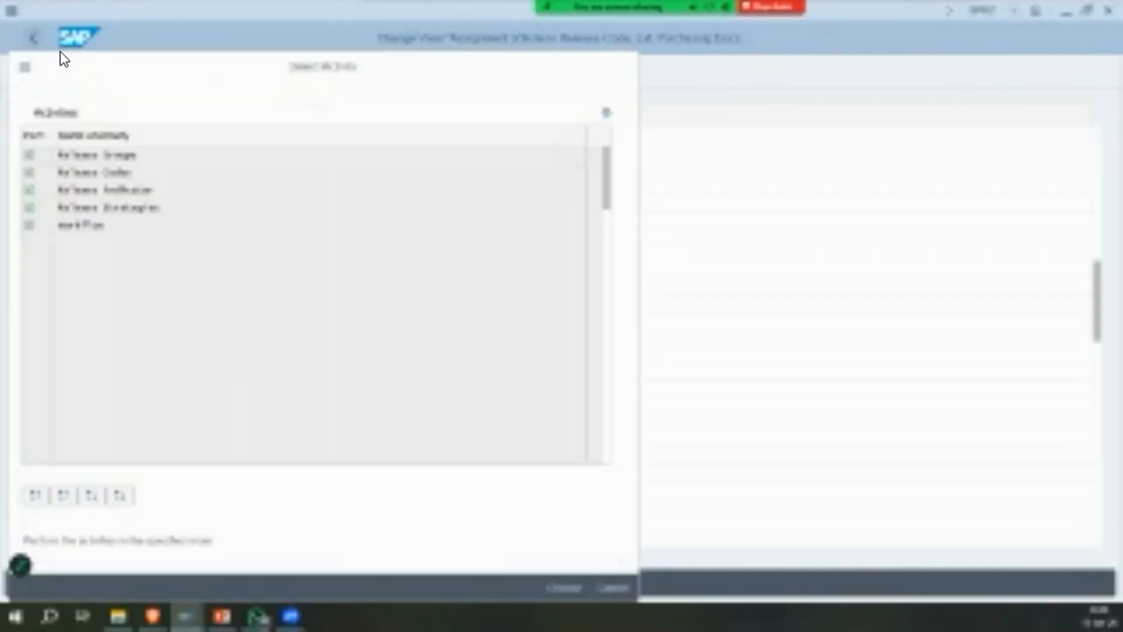
key("F3")
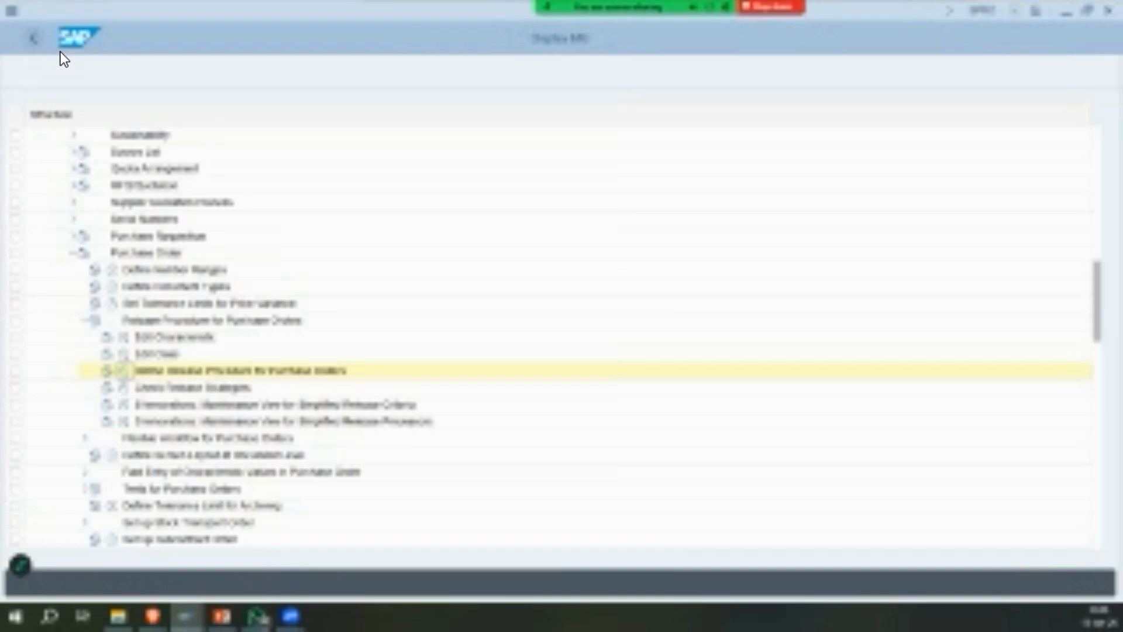
Open transaction ME29N, show the purchase order's release strategy, and try to release the order in change mode.
type("me29n")
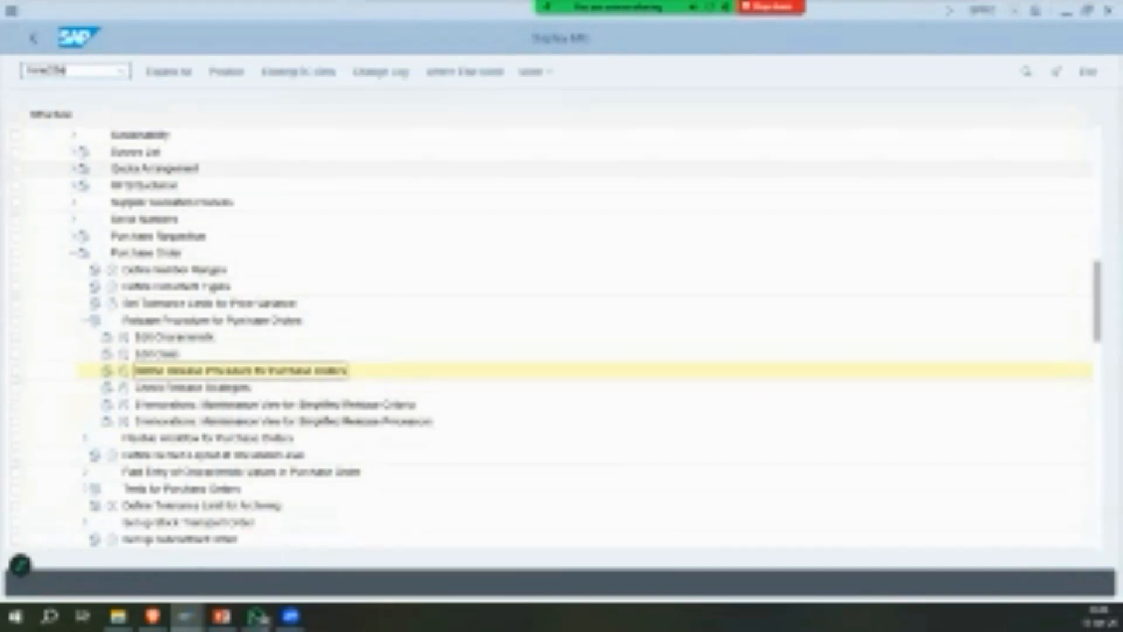
key("Return")
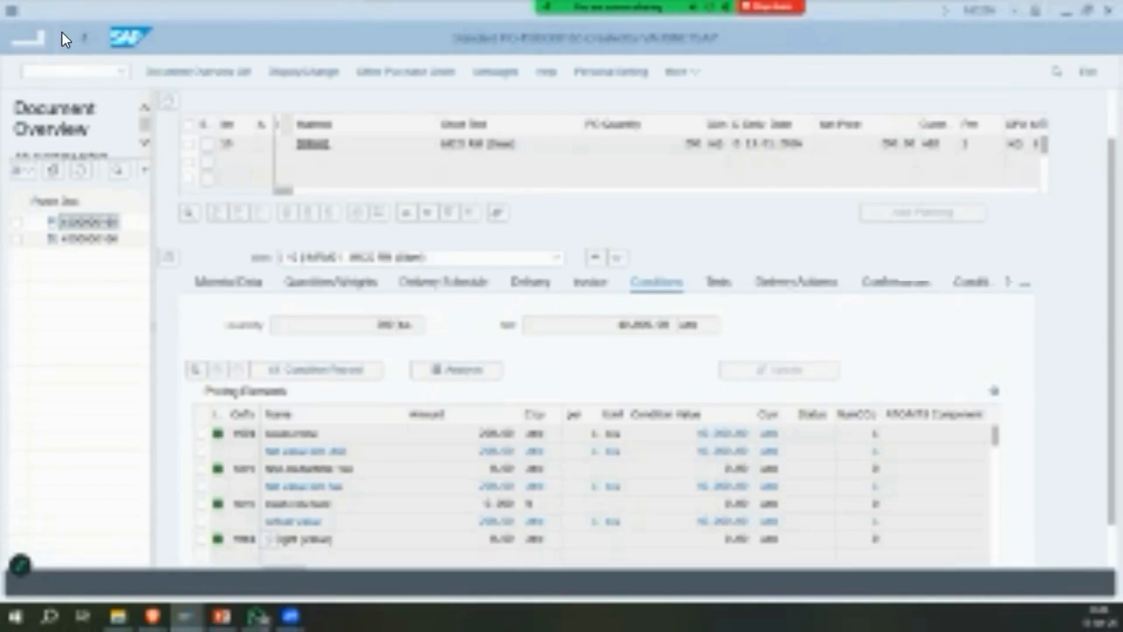
left_click(169, 101)
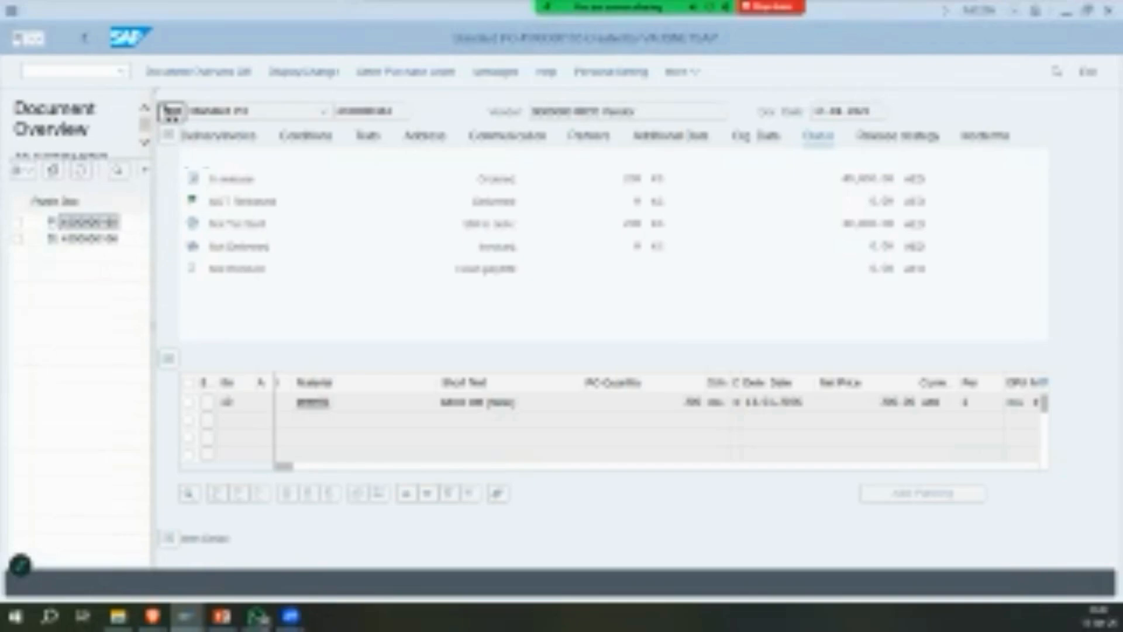
left_click(898, 136)
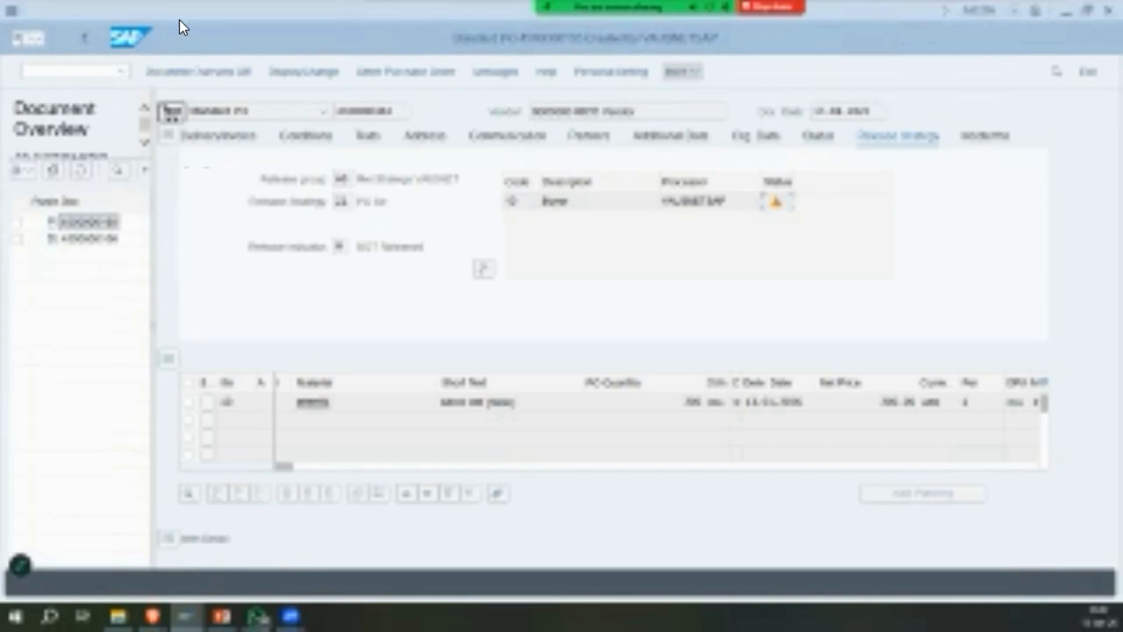
left_click(682, 72)
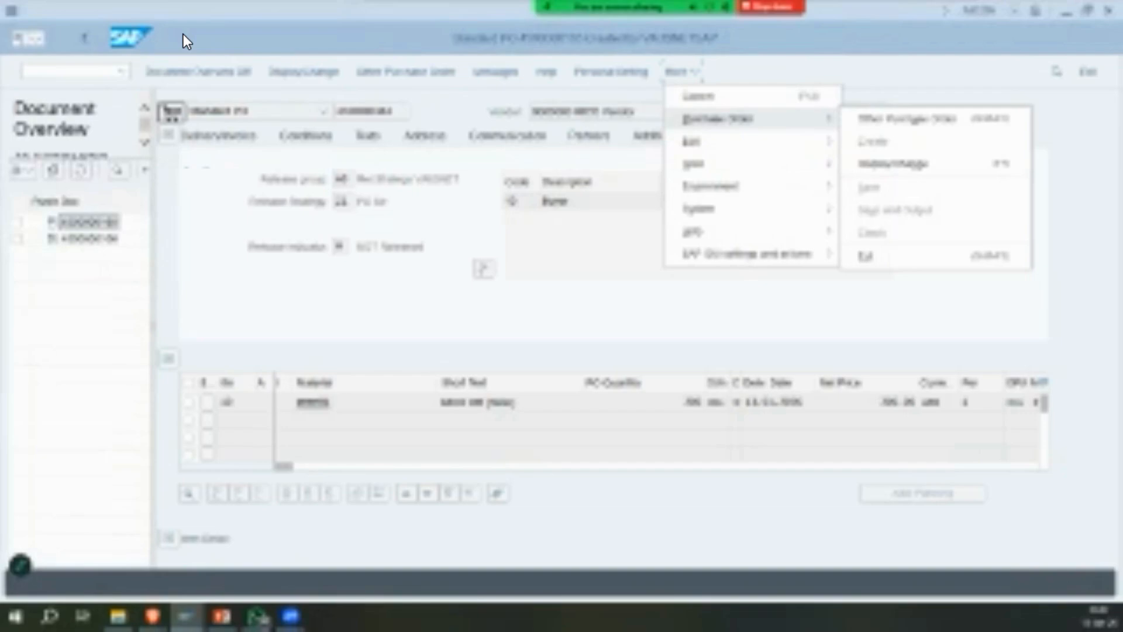
left_click(893, 164)
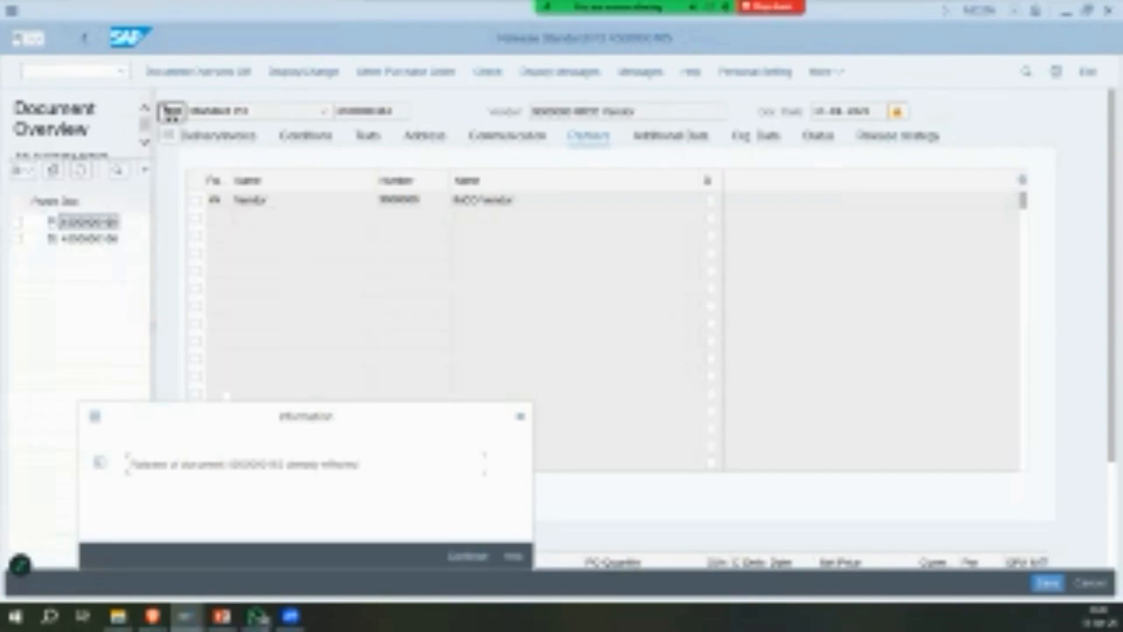
key("Return")
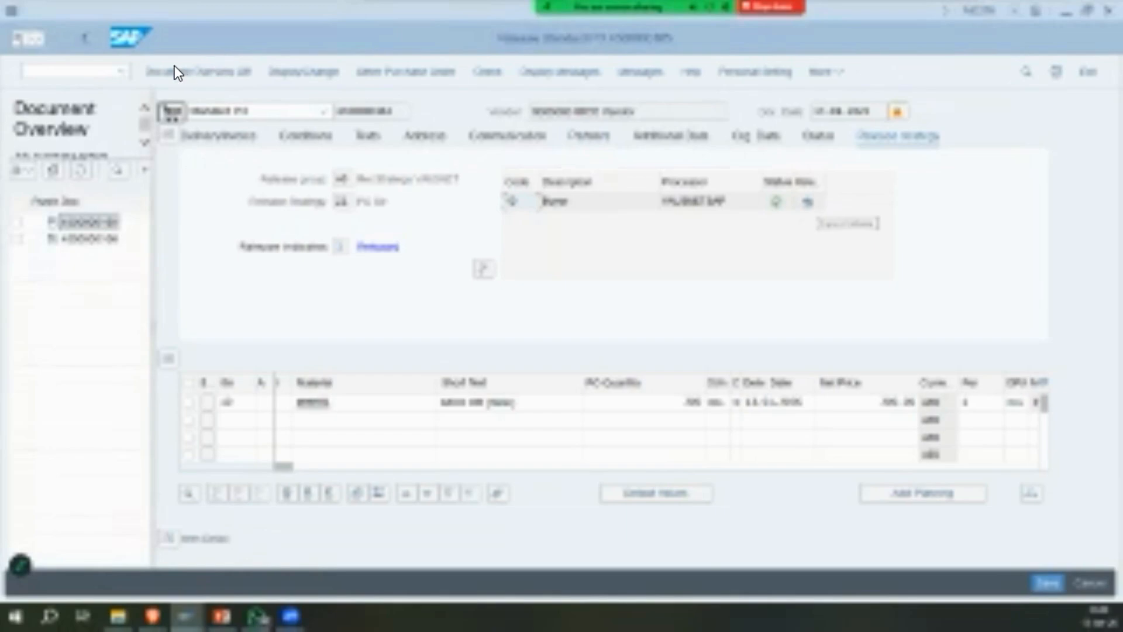
Open MIGO and try a goods receipt with reference to Order, filling in the delivery note and document header text.
left_click(87, 71)
type("/nmigo")
key("Return")
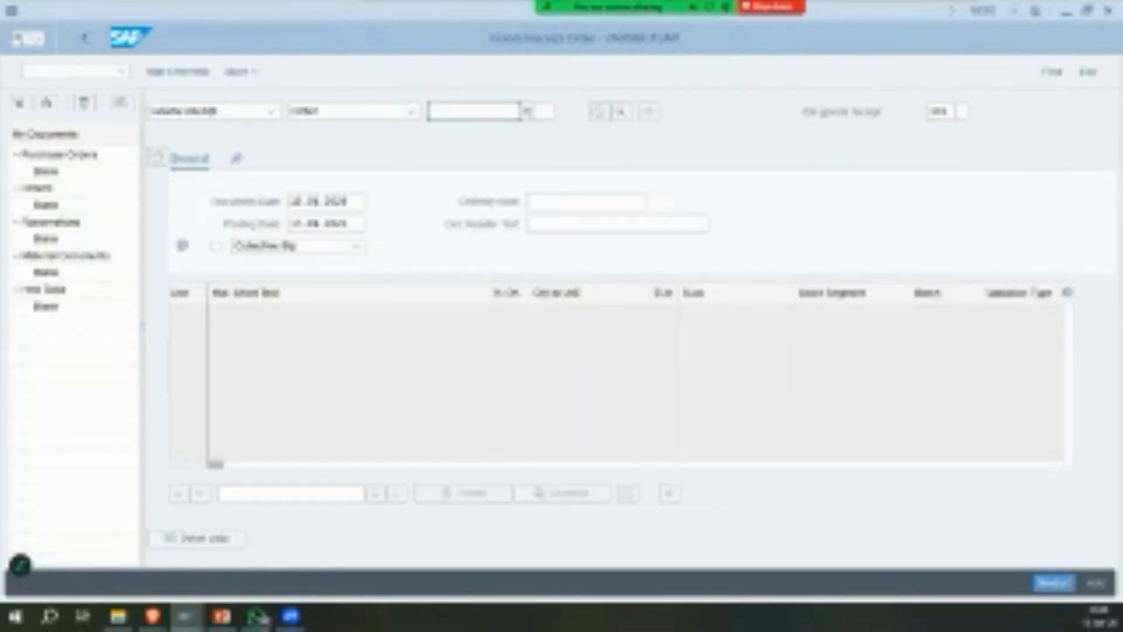
key("Down")
key("Down")
key("Return")
key("Return")
type("58")
key("Tab")
type("68")
key("Return")
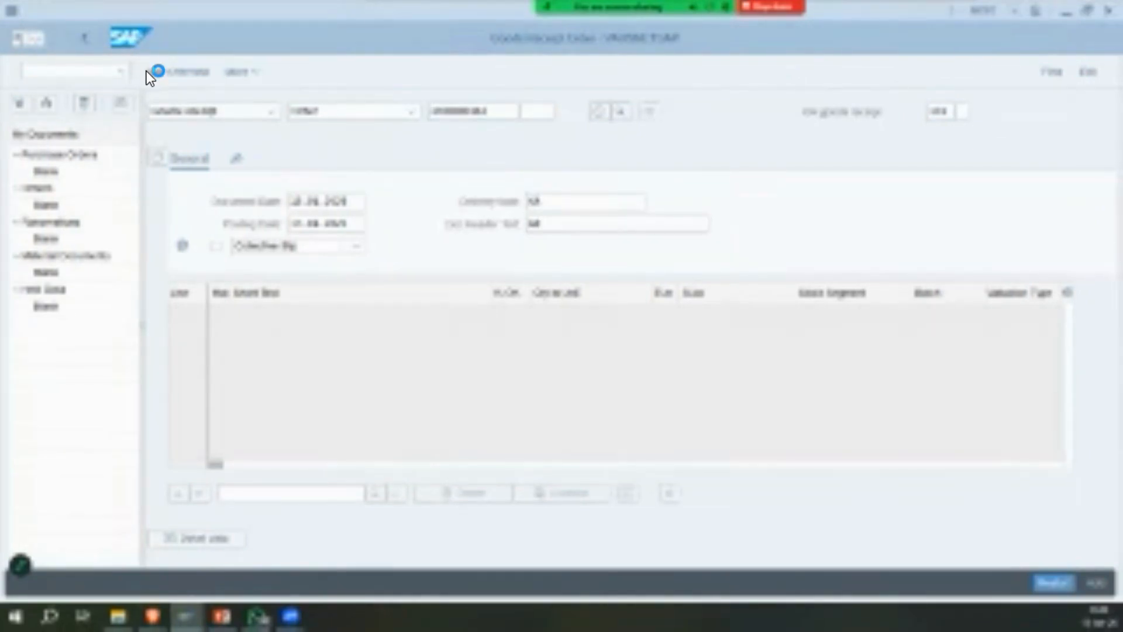
key("Return")
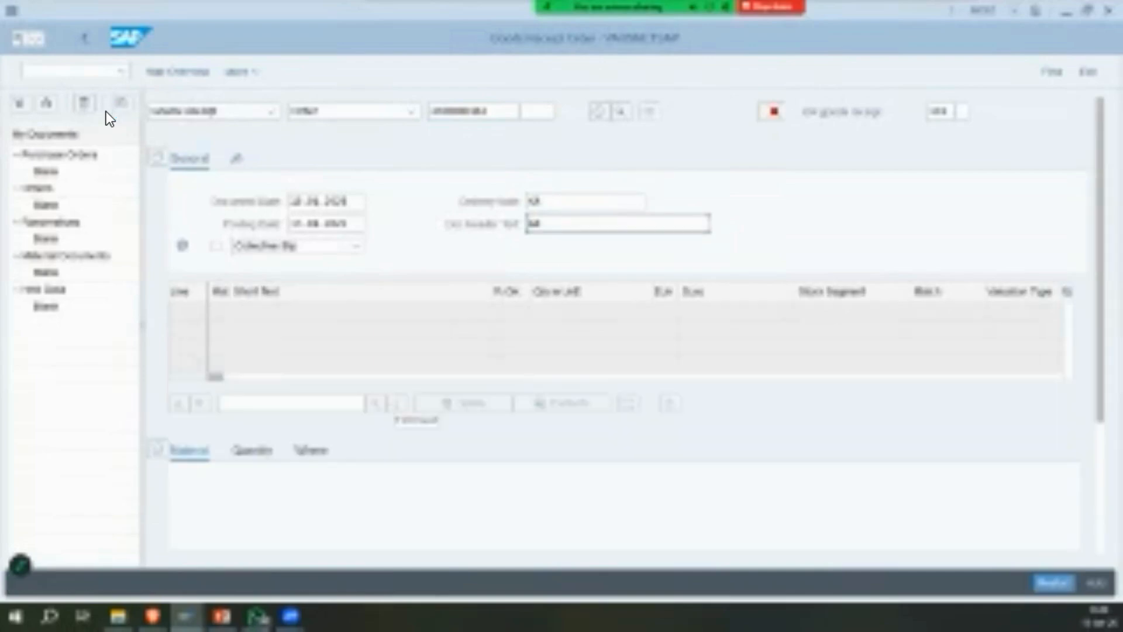
Change the goods receipt's reference document to Purchase Order, enter the order number, and try movement type 10.
left_click(411, 111)
left_click(328, 244)
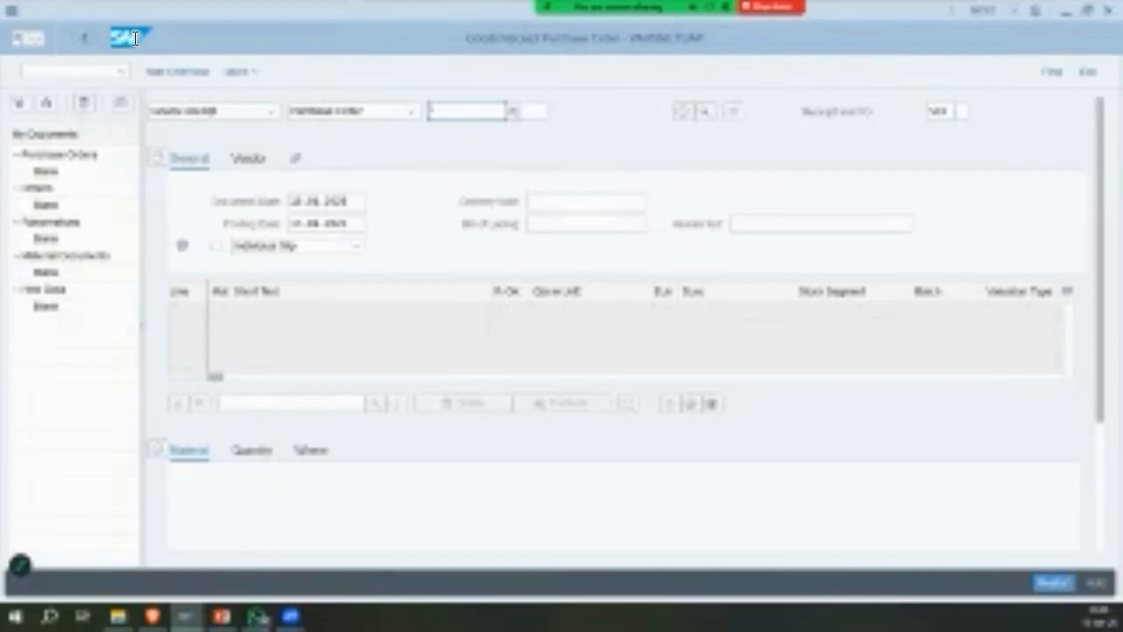
key("ctrl+v")
key("Return")
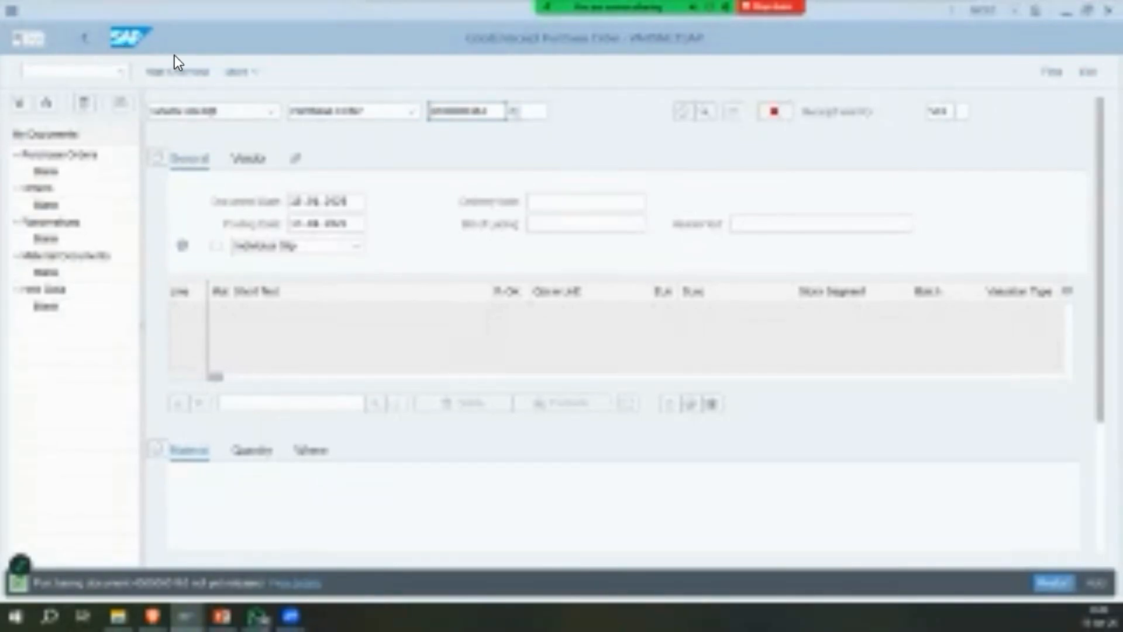
left_click_drag(950, 111, 927, 111)
type("10")
key("Return")
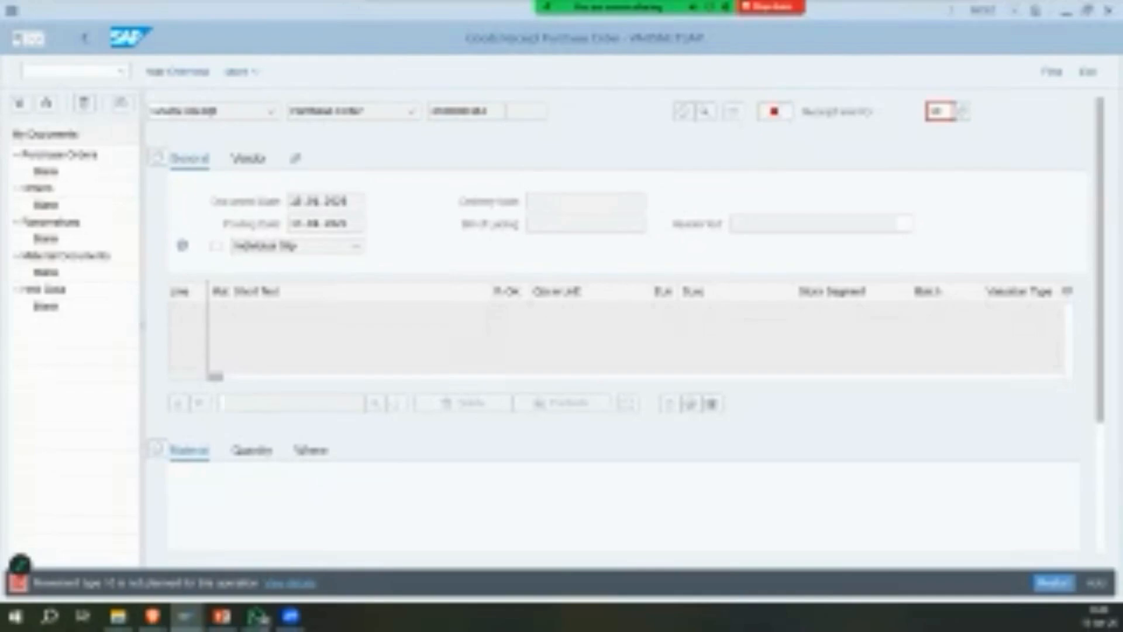
key("Return")
Fill in the delivery note, bill of lading and header text of the goods receipt.
left_click(555, 201)
type("58")
left_click(538, 223)
type("gdf")
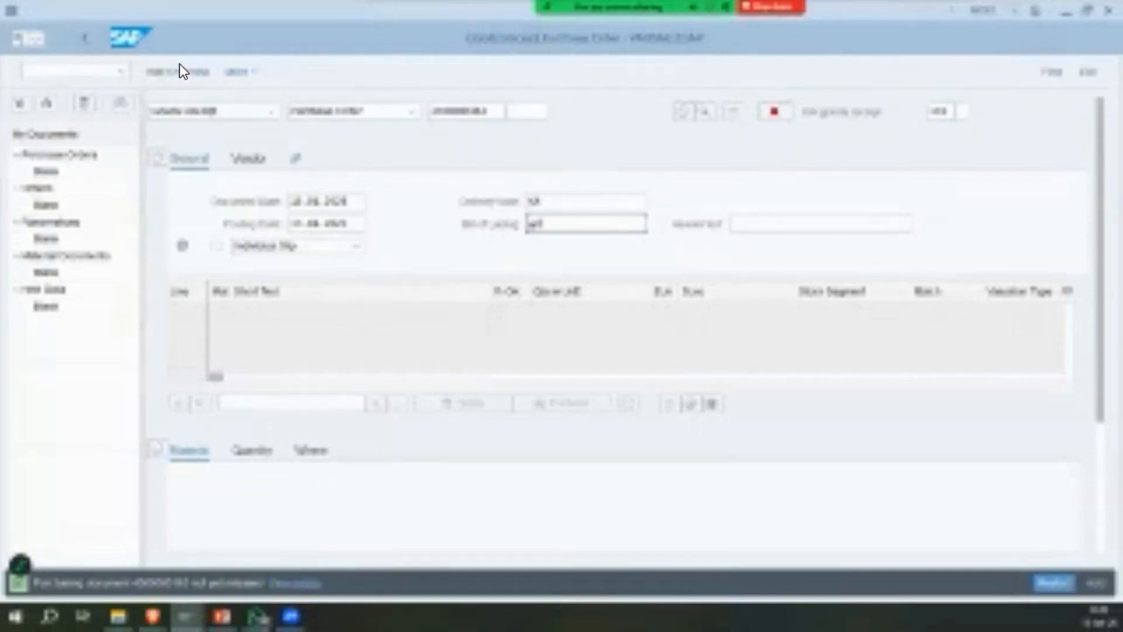
key("Tab")
type("gd")
left_click(159, 69)
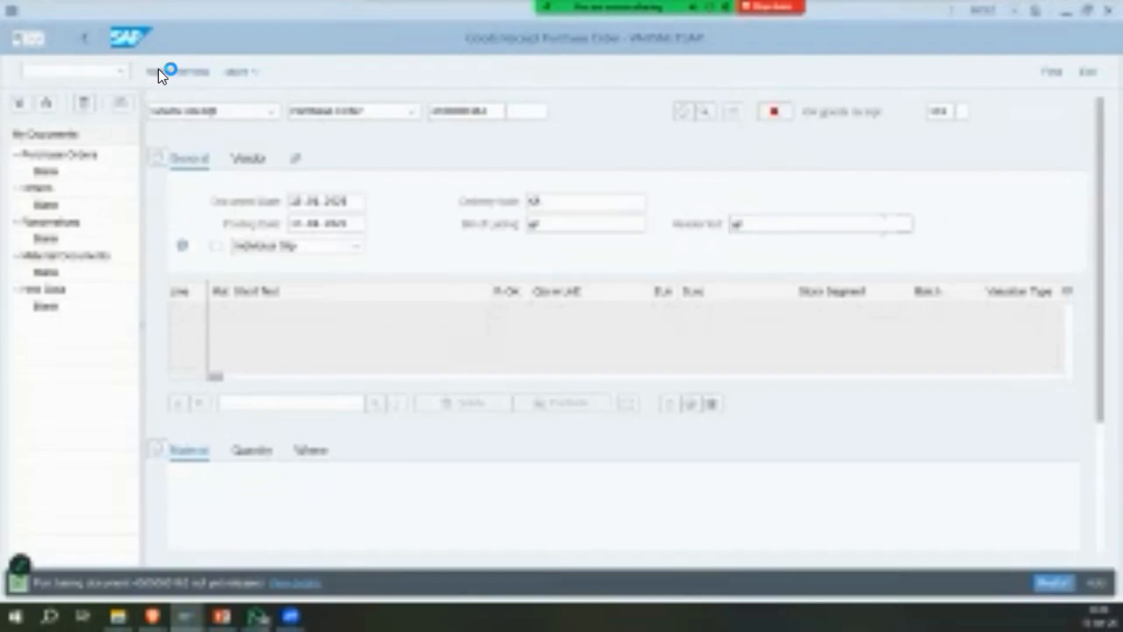
Open transaction ME29N and switch the unreleased purchase order to change mode.
key("ctrl+slash")
type("/nme29")
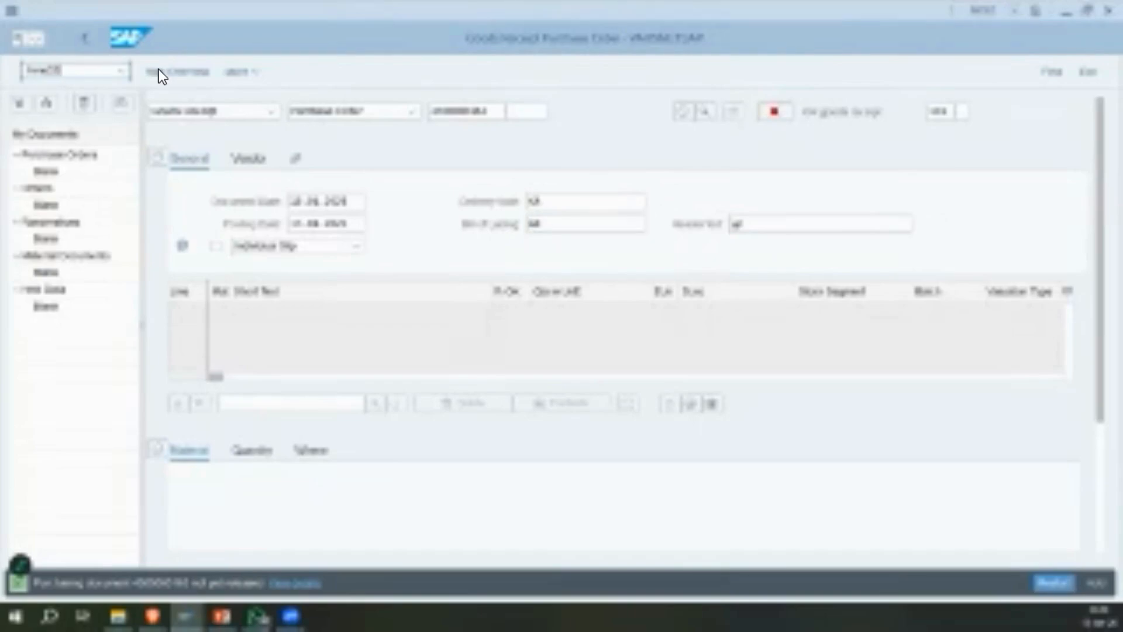
key("Return")
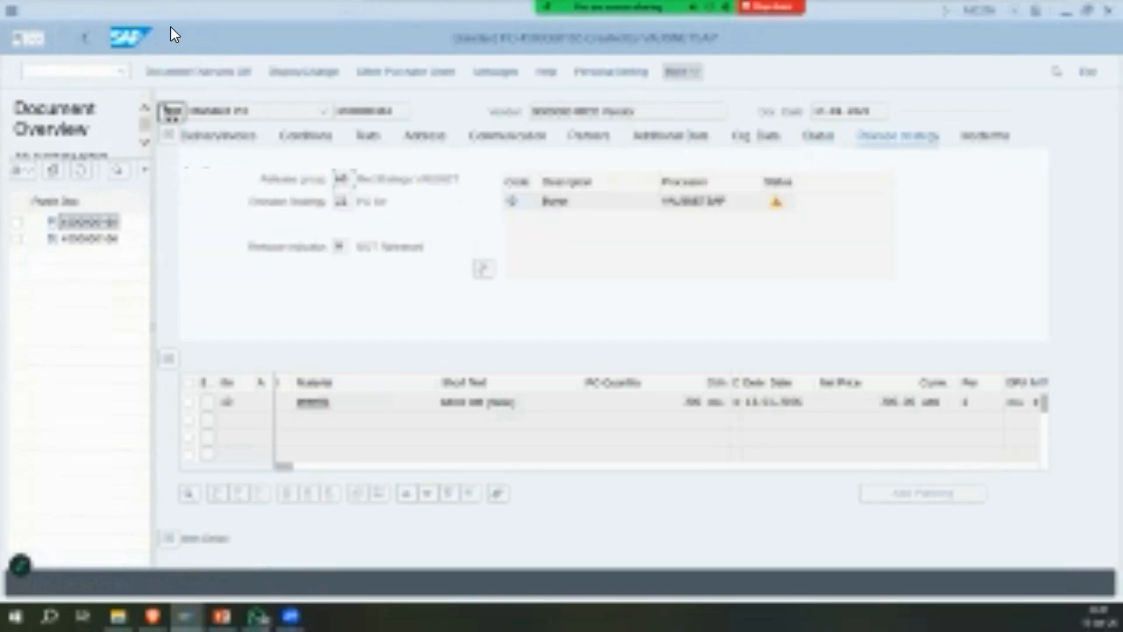
key("F10")
key("Down")
key("Down")
key("Right")
key("Down")
key("Down")
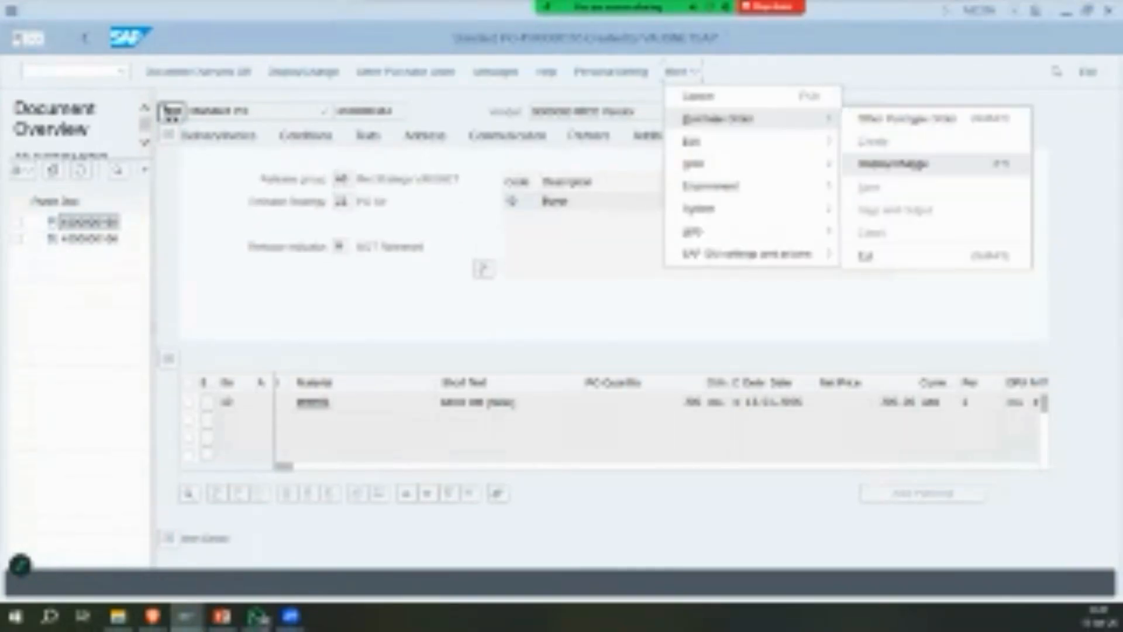
key("Return")
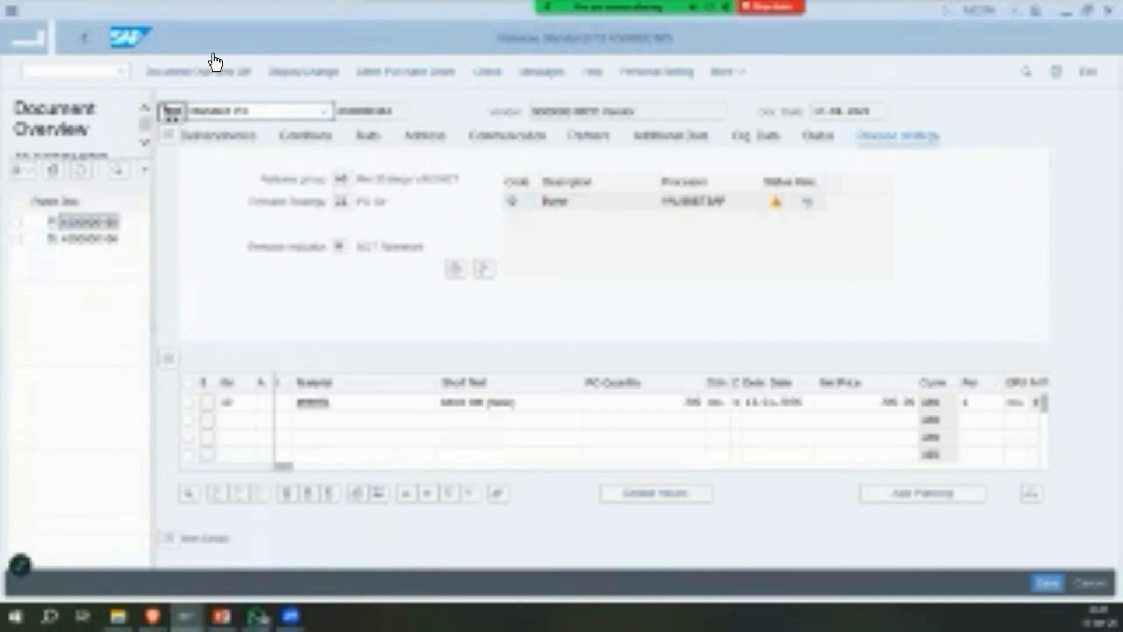
Release the purchase order with its release code and save it despite the issued messages.
left_click(205, 72)
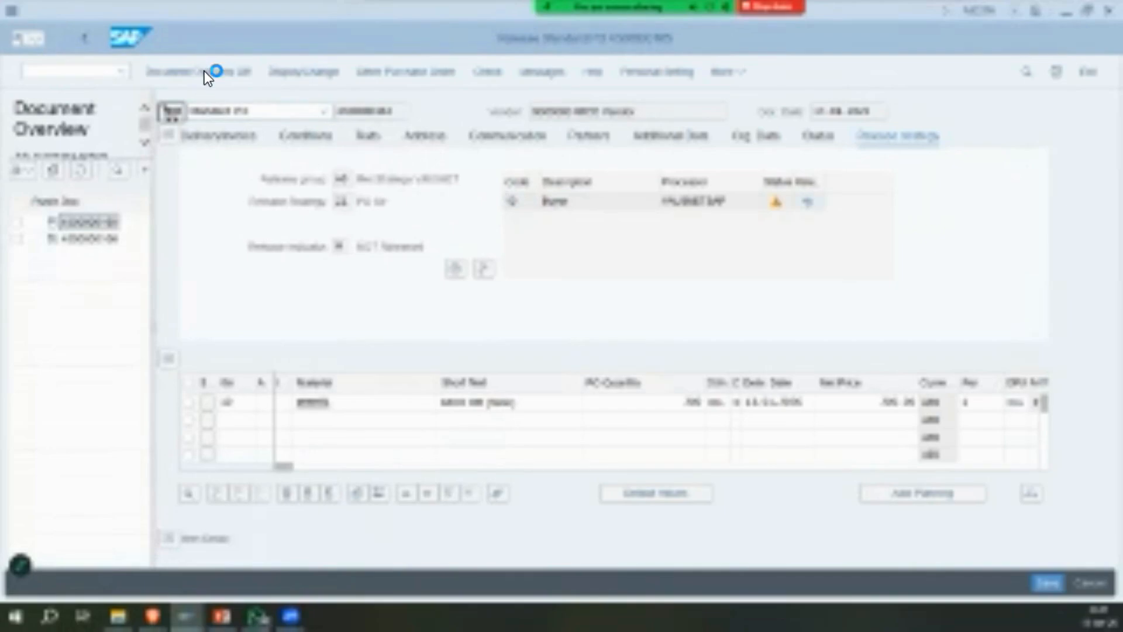
left_click(219, 77)
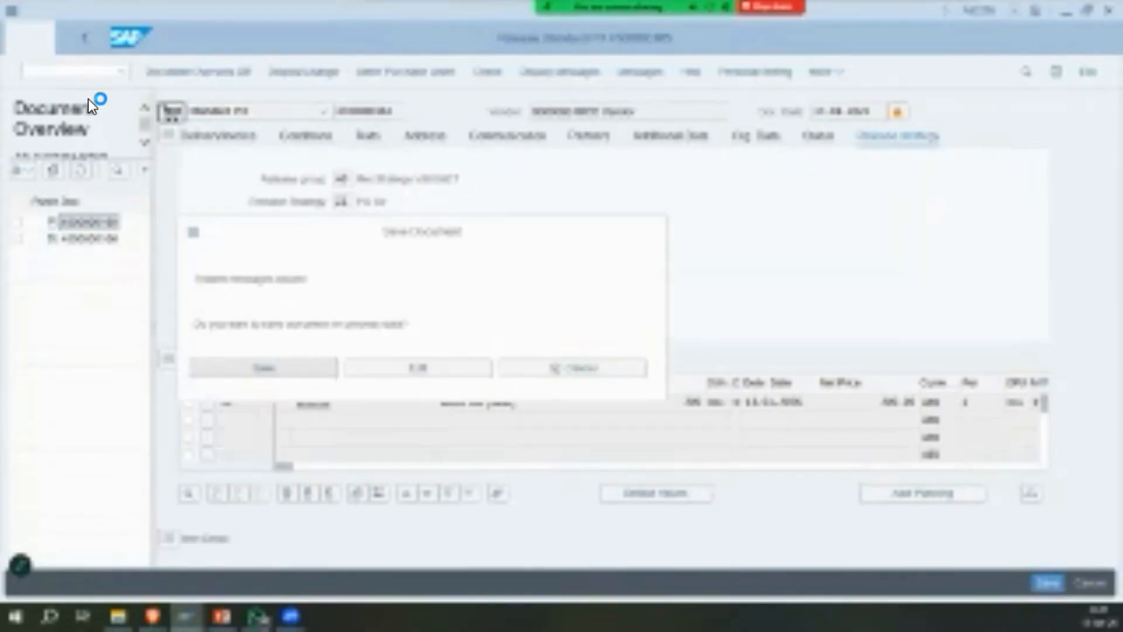
key("Return")
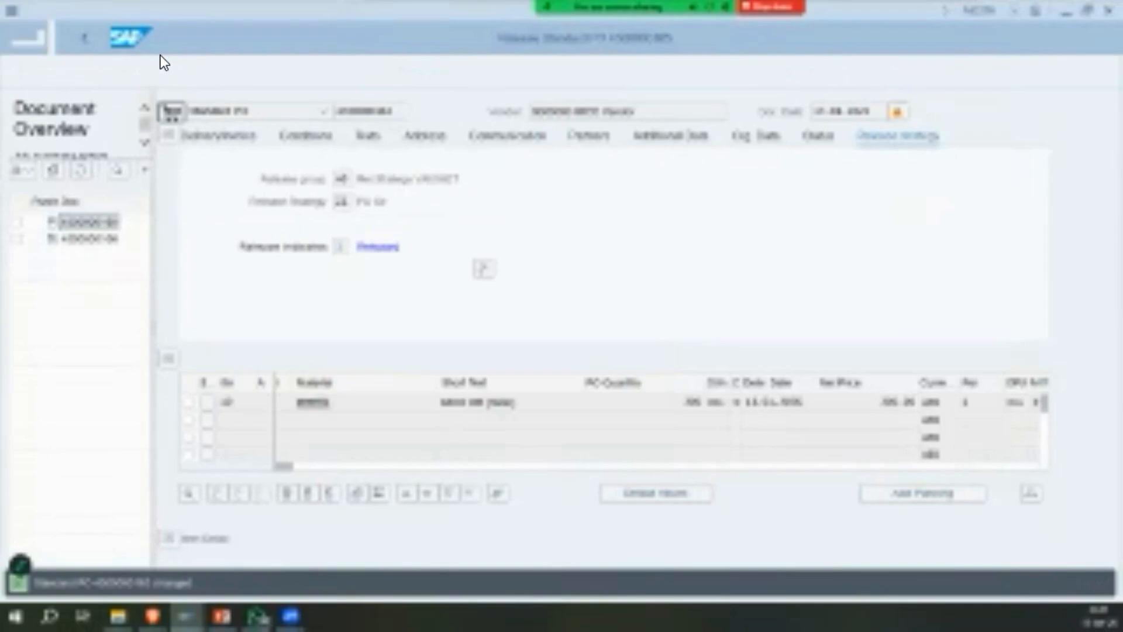
Open MIGO and enter the released purchase order's number for the goods receipt.
key("ctrl+slash")
type("/nmigo")
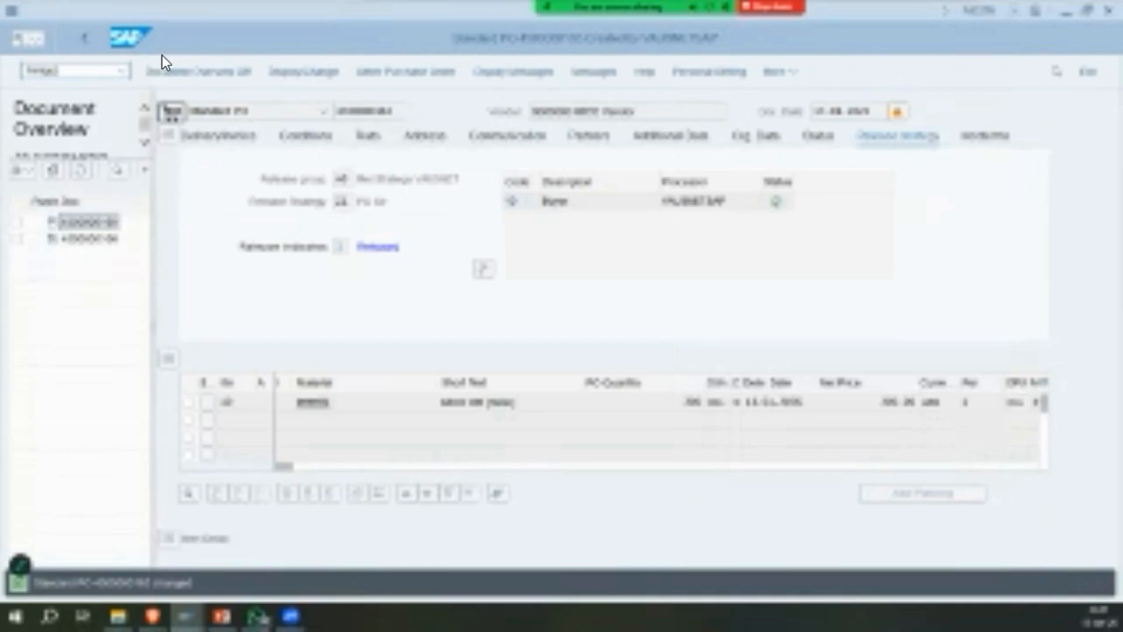
key("Return")
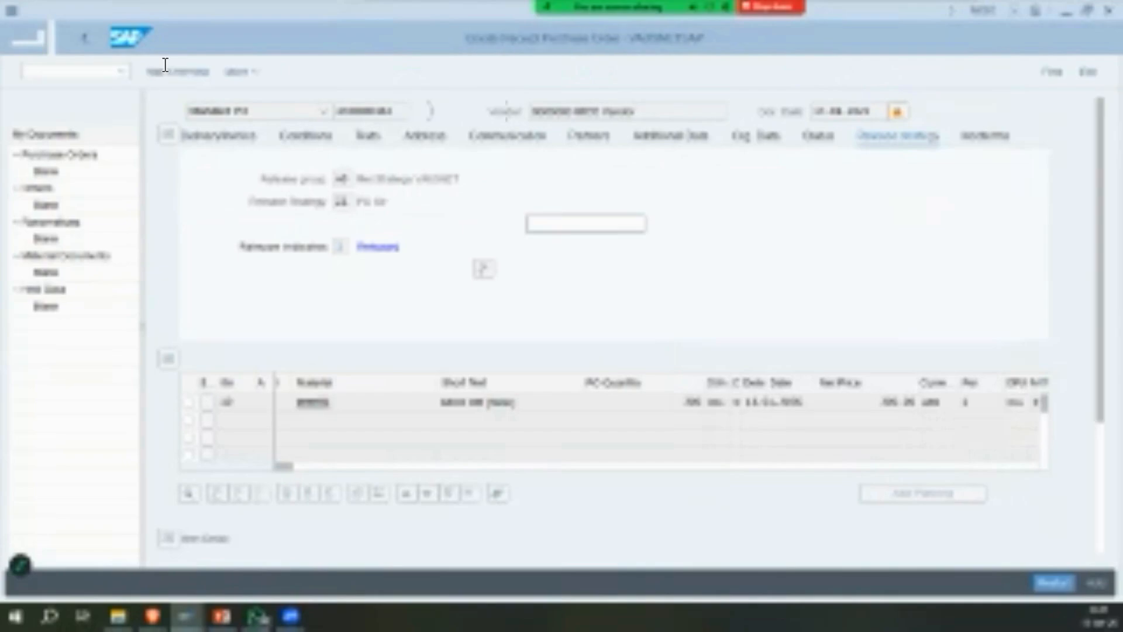
type("4")
key("Down")
key("Return")
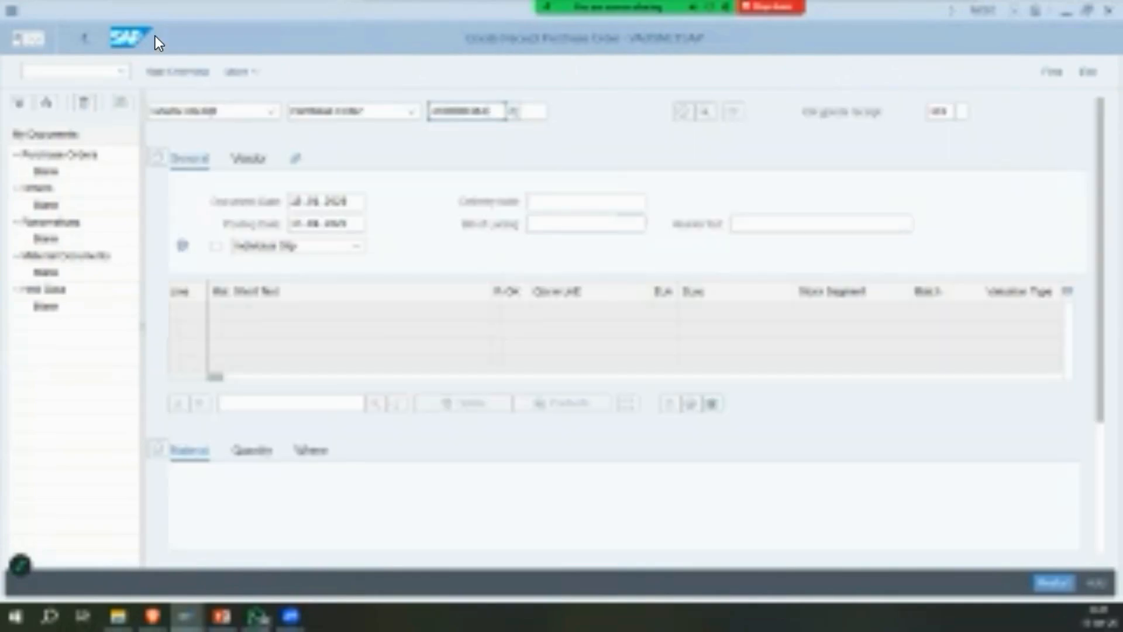
Set the delivery note, bill of lading and header text to GR, submit the goods receipt, and select the table name in the status message.
left_click(586, 202)
type("gr")
key("Tab")
type("gr")
key("Tab")
type("gr")
key("Down")
key("Return")
key("Return")
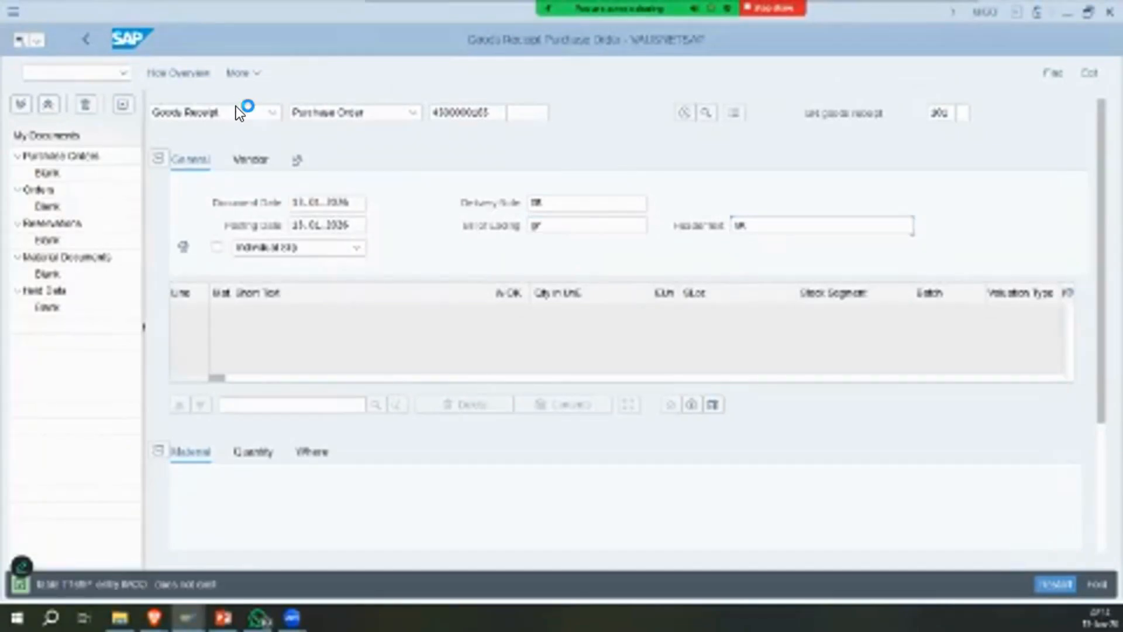
double_click(74, 584)
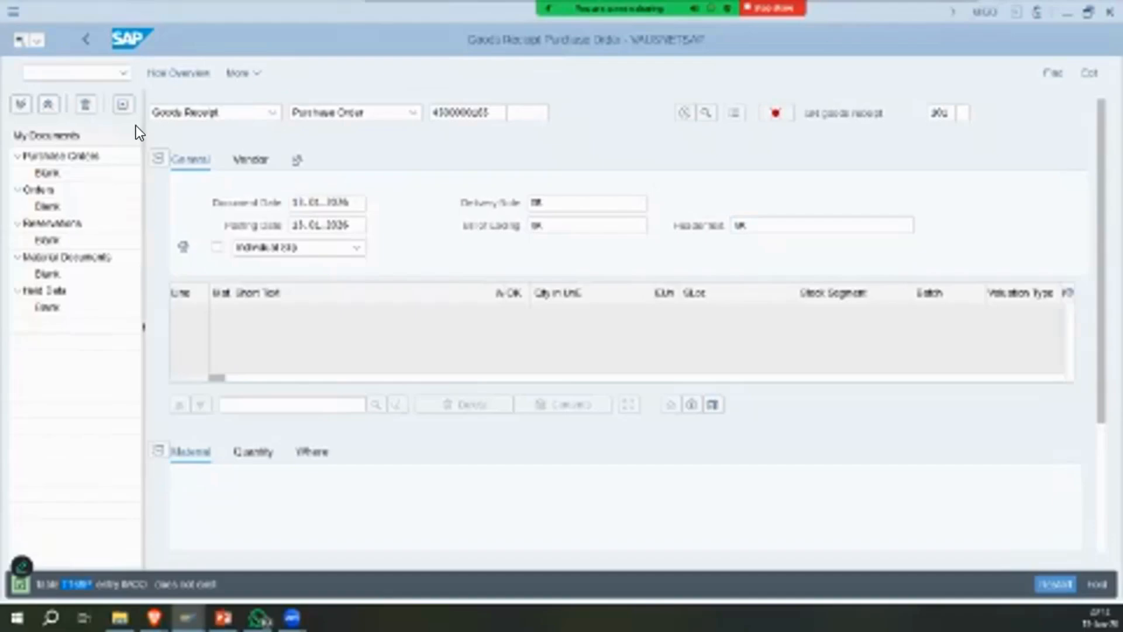
Open table T169P in SM30 maintenance and choose the customizing object Parameters, Invoice Verification.
key("ctrl+slash")
type("/NS")
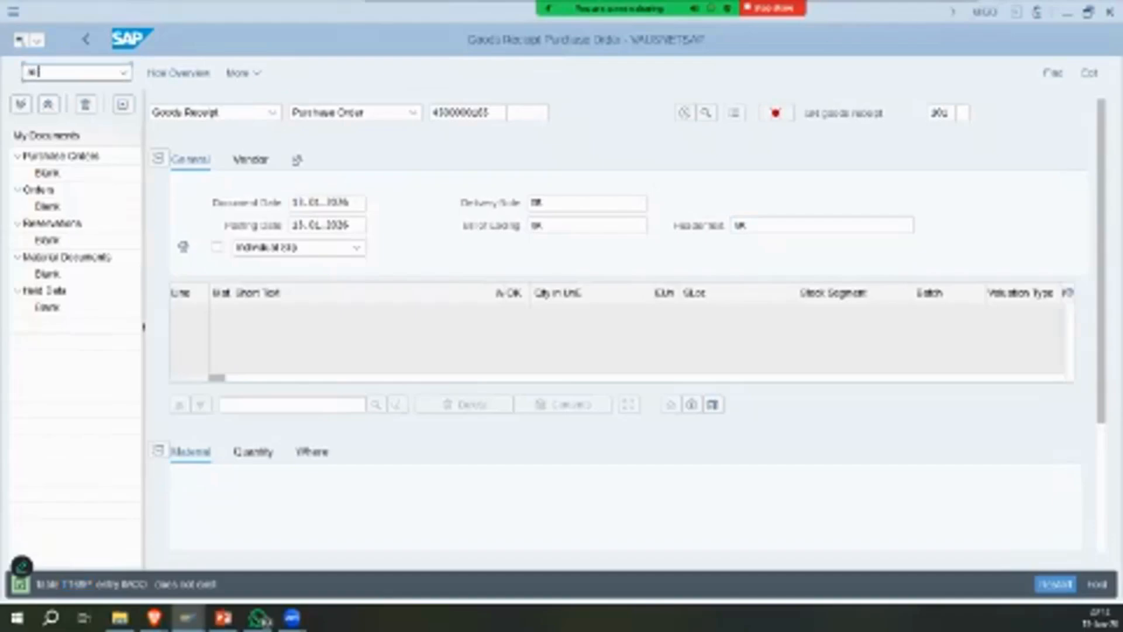
key("Return")
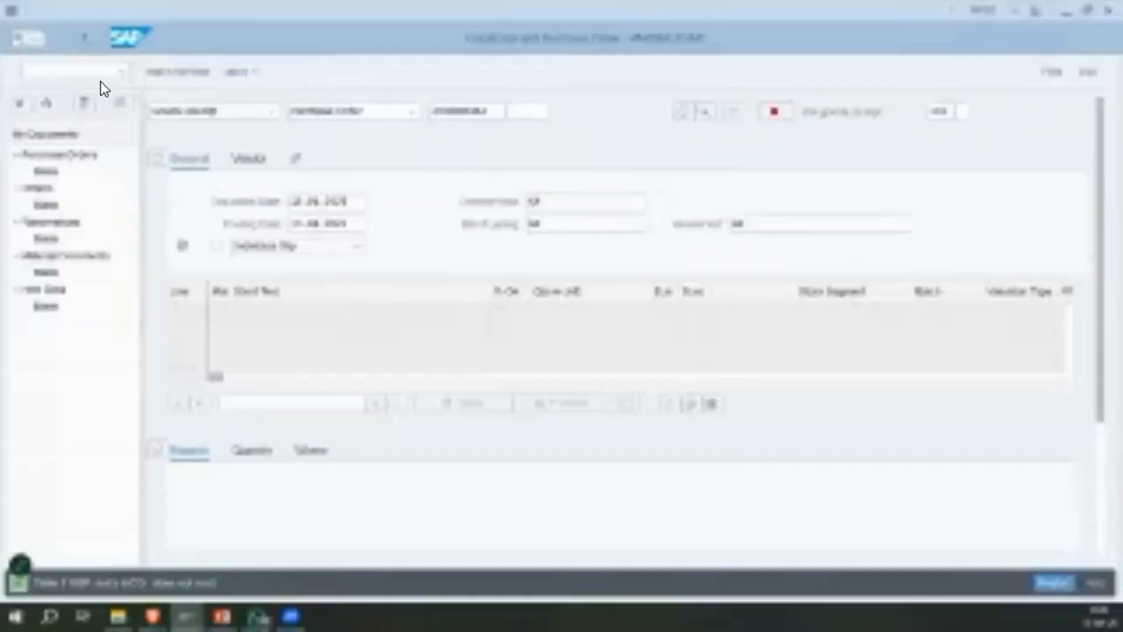
type("T001W")
key("Return")
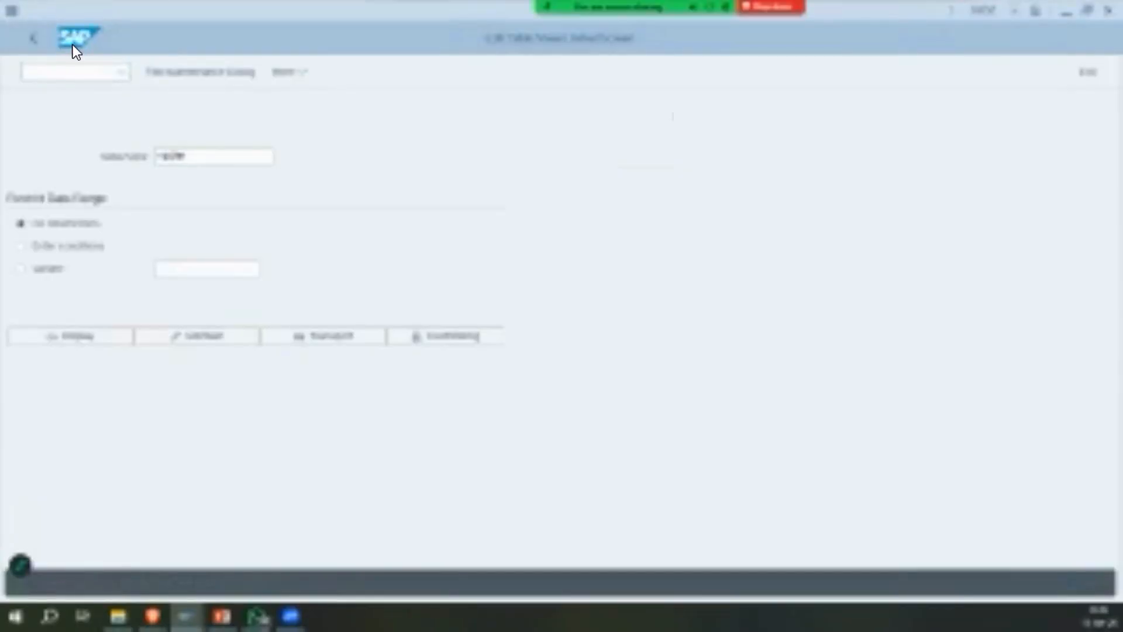
key("Return")
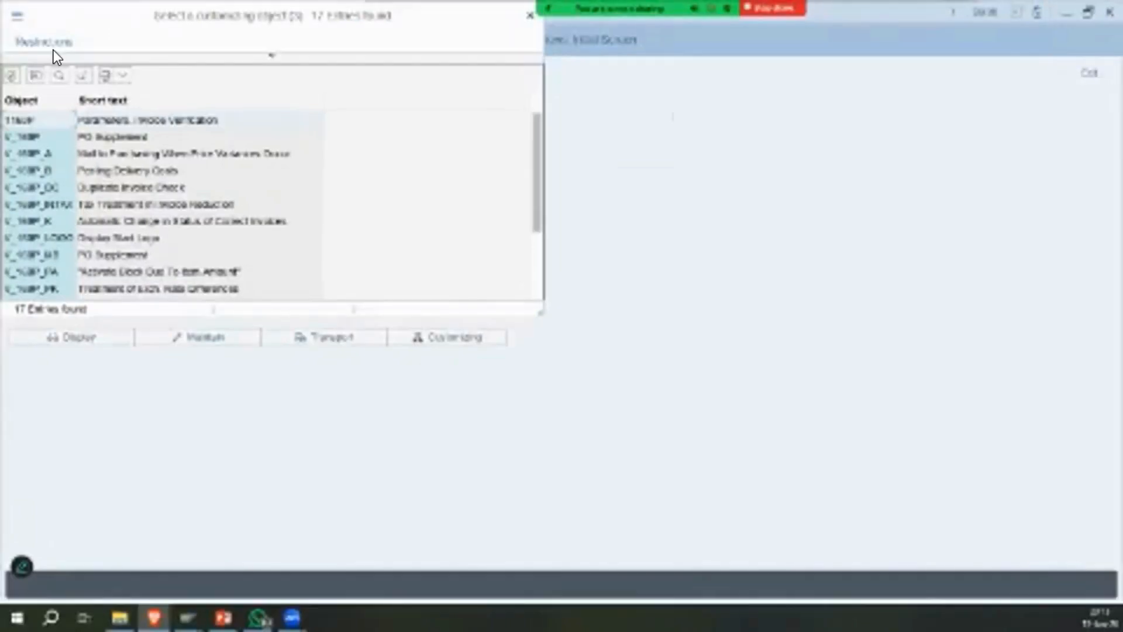
left_click_drag(76, 12, 214, 70)
scroll(116, 117, "down", 2)
scroll(106, 85, "up", 2)
key("Escape")
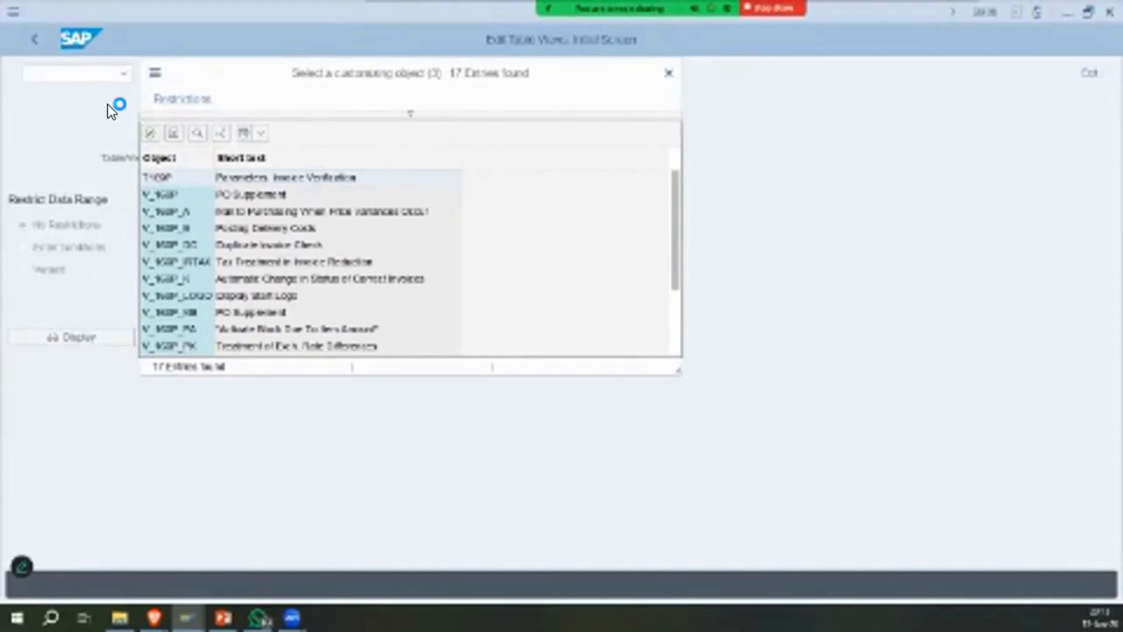
key("Escape")
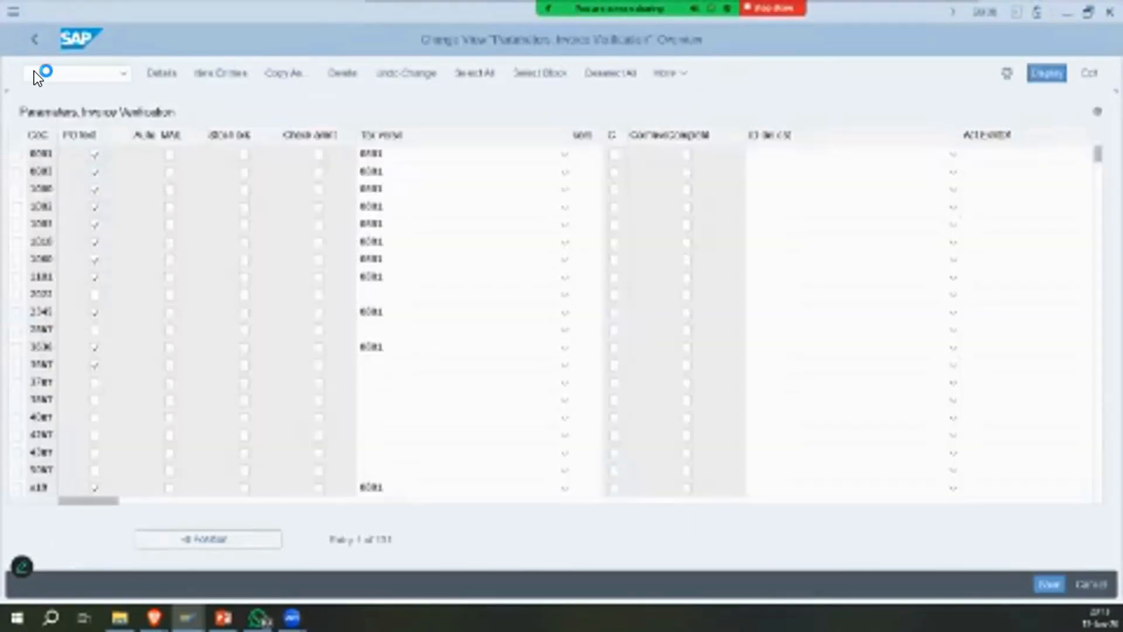
Look for company code IMCO in the list of invoice verification parameters.
left_click(207, 538)
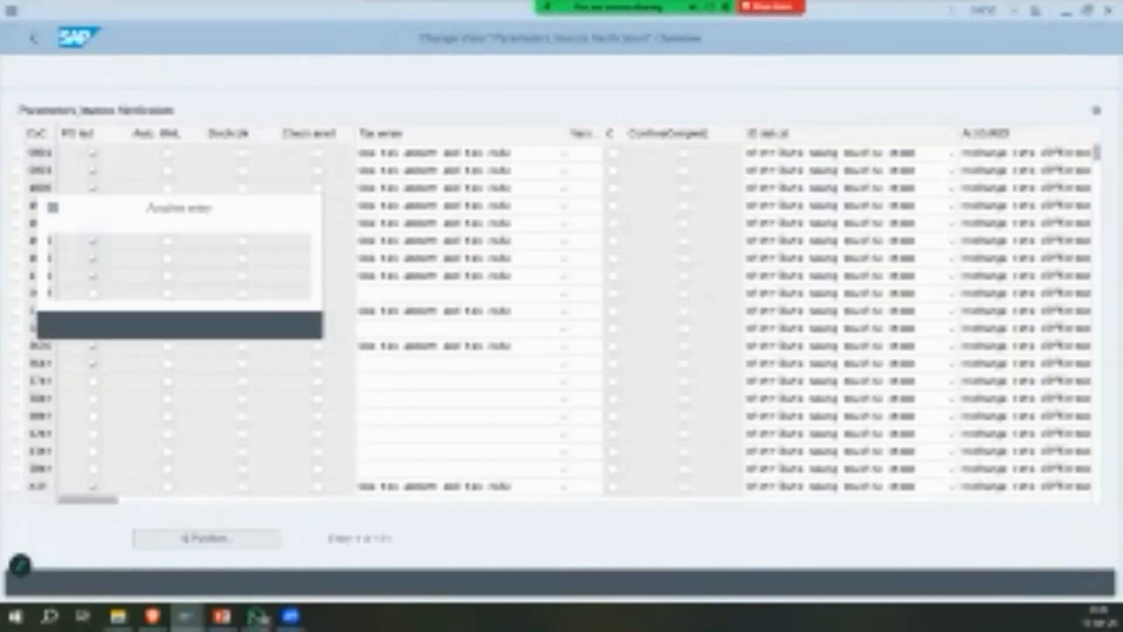
type("9000")
key("Return")
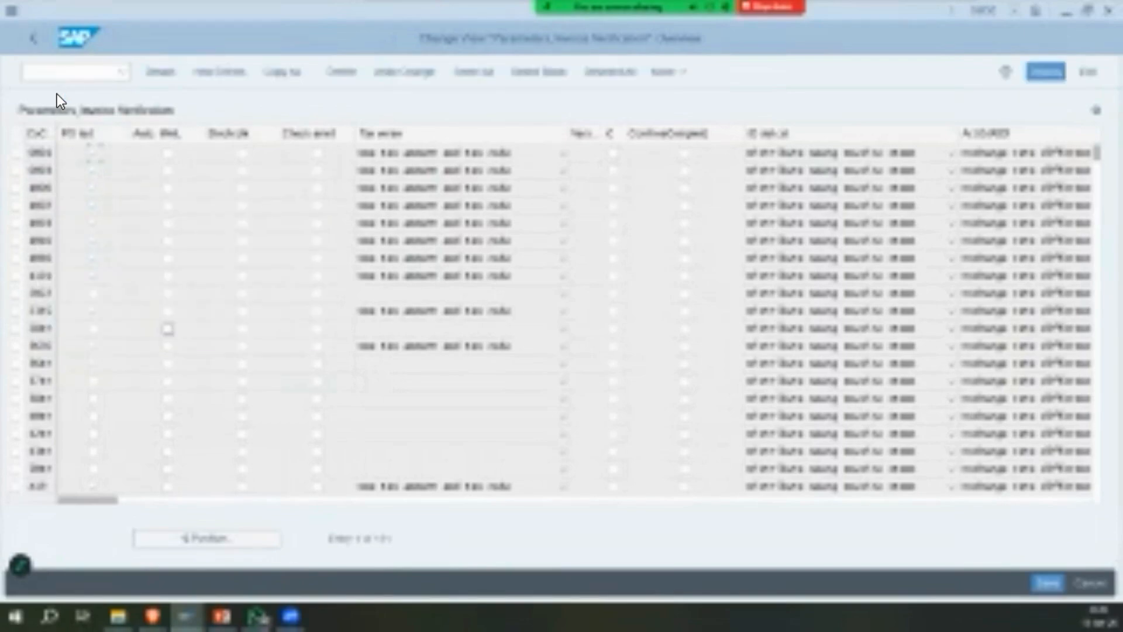
Create an invoice verification parameters entry for company code IMCO with PO text and check amount active, and save it to the customizing request.
left_click(48, 75)
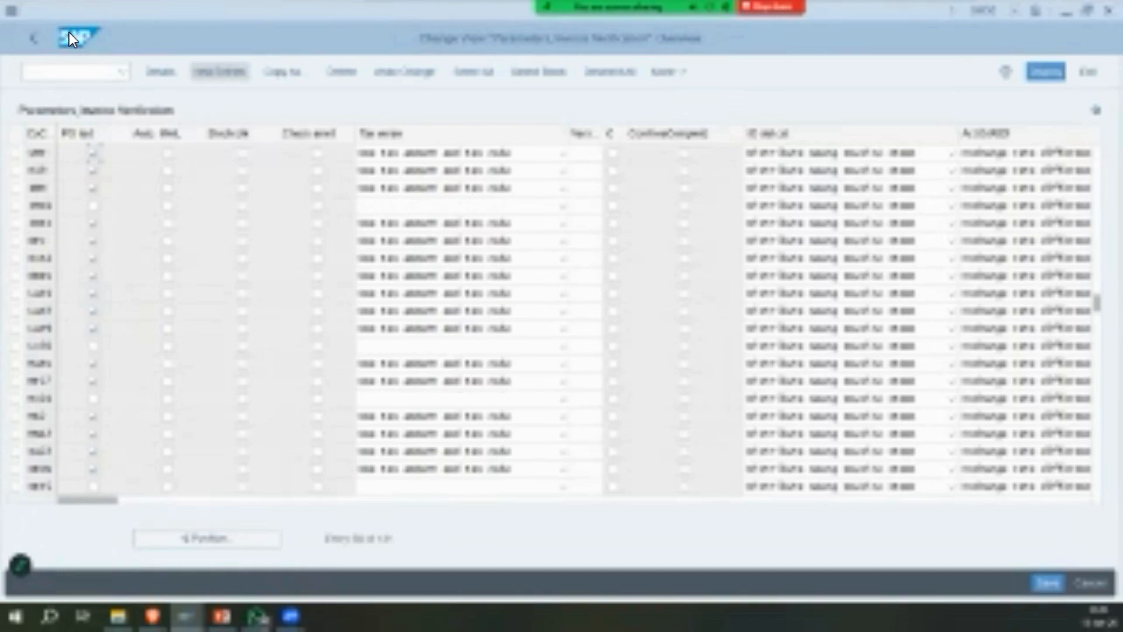
key("ctrl+v")
key("Tab")
key("space")
key("Tab")
key("Tab")
key("Tab")
key("space")
key("Tab")
key("Tab")
scroll(73, 97, "down", 2)
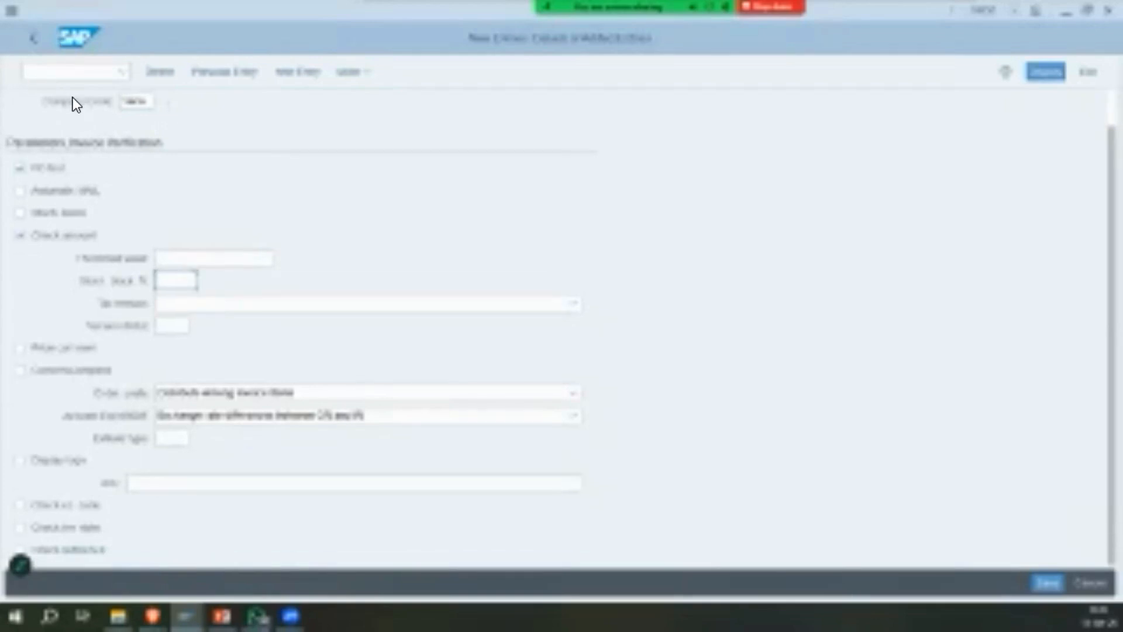
scroll(37, 65, "up", 2)
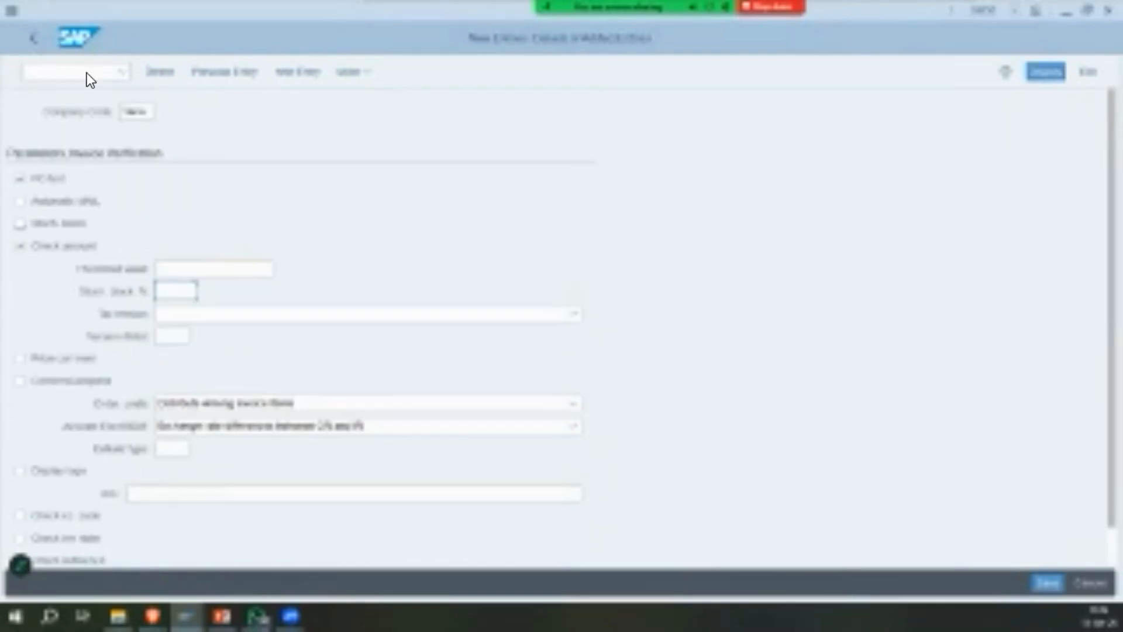
key("ctrl+s")
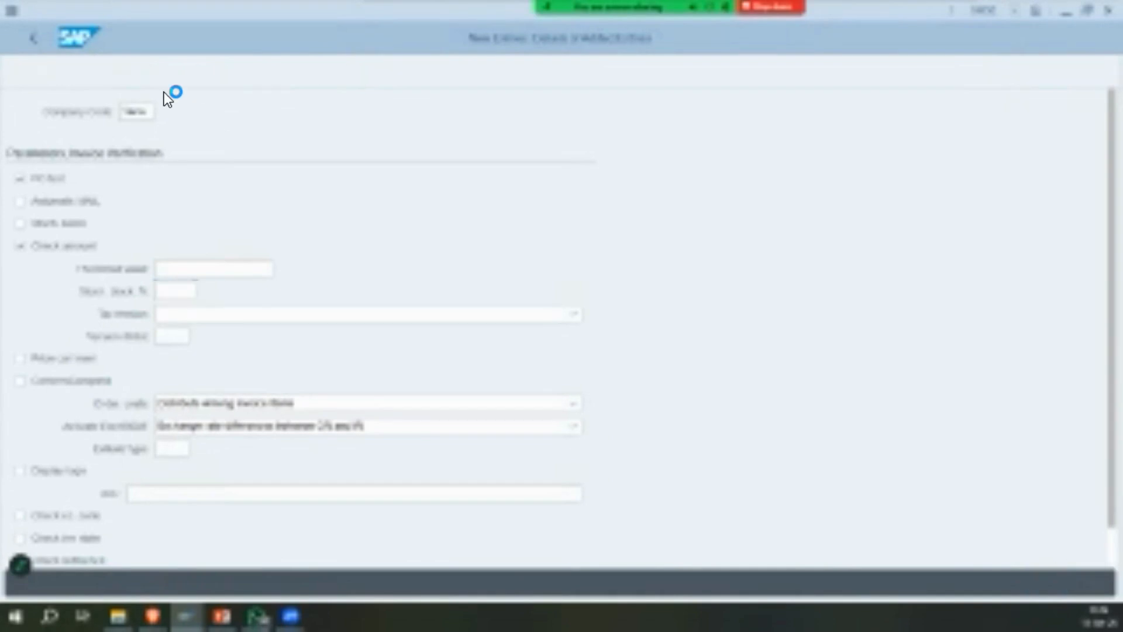
key("Return")
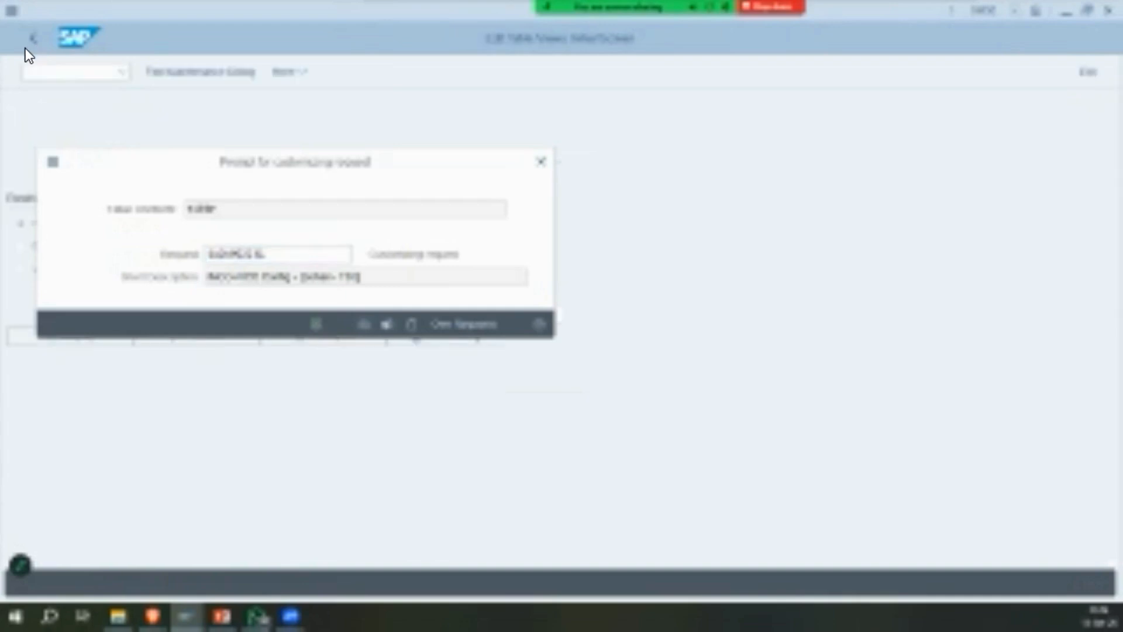
Reopen MIGO and load the released purchase order for the goods receipt.
key("ctrl+/")
type("/nmigo")
key("Return")
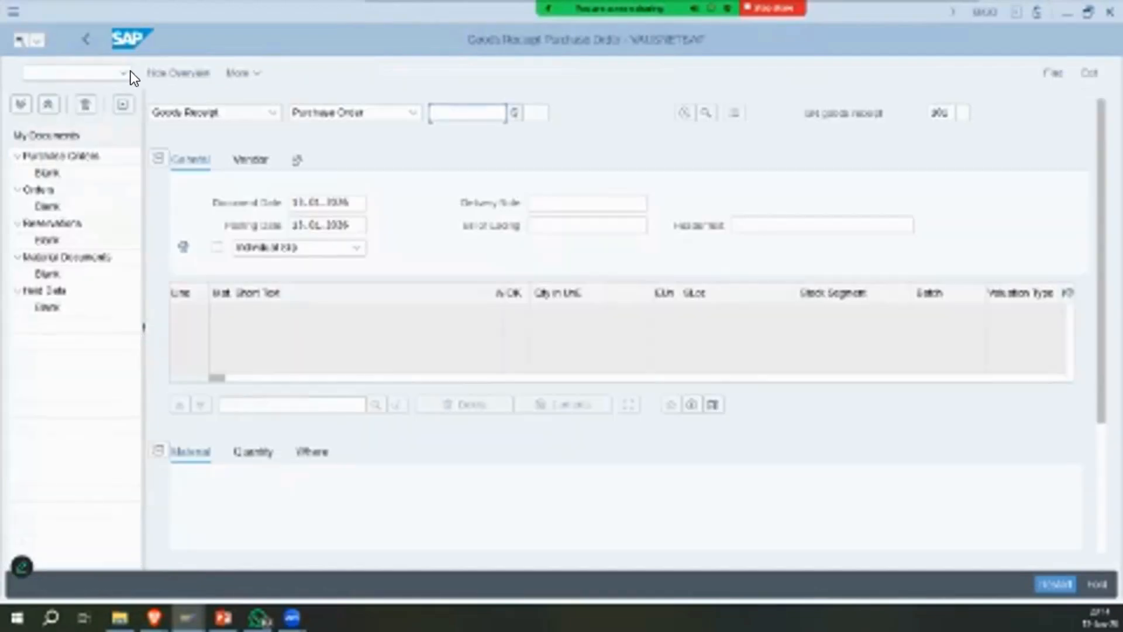
key("ctrl+v")
key("Return")
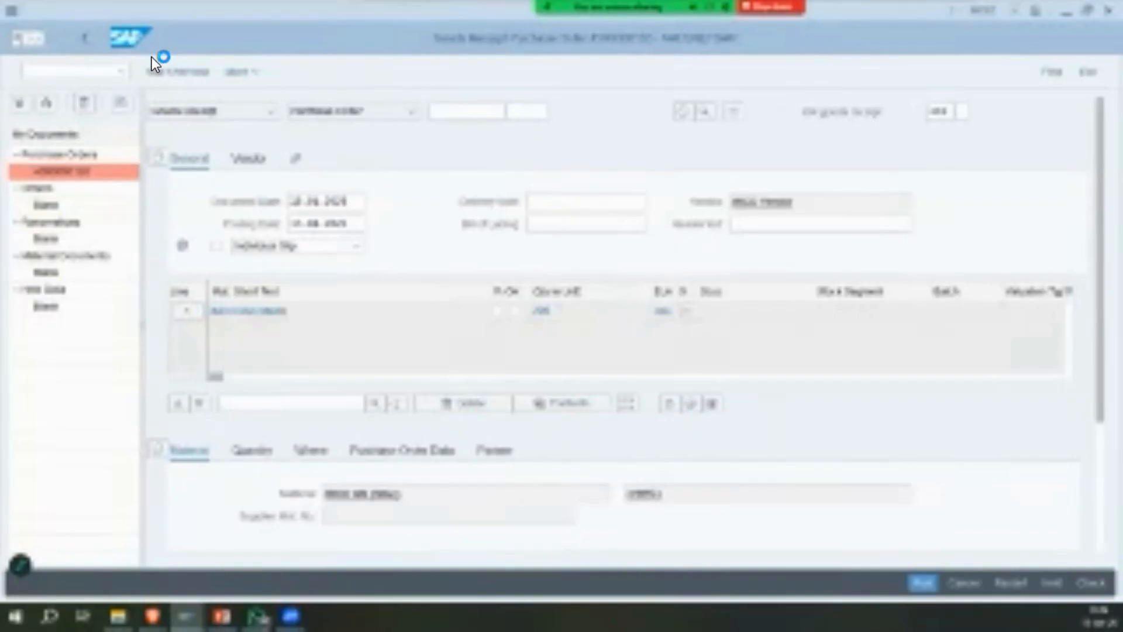
Set the goods receipt's delivery note and header text to GR and enter 200 KG as the item's received quantity.
type("sdf")
key("Tab")
key("Tab")
type("sdf")
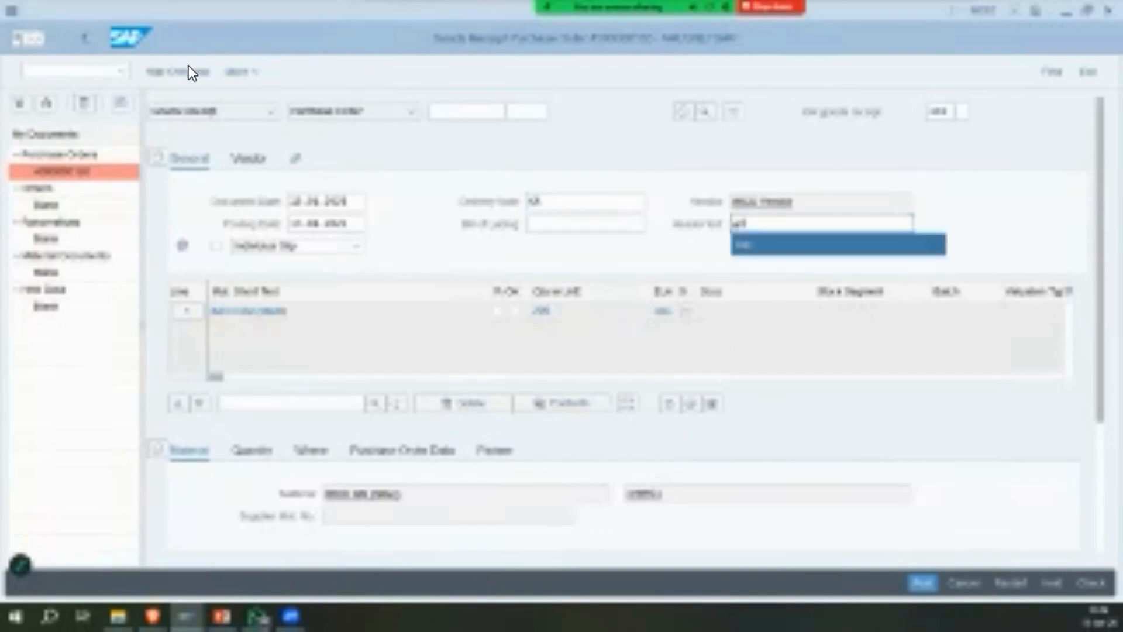
left_click(164, 79)
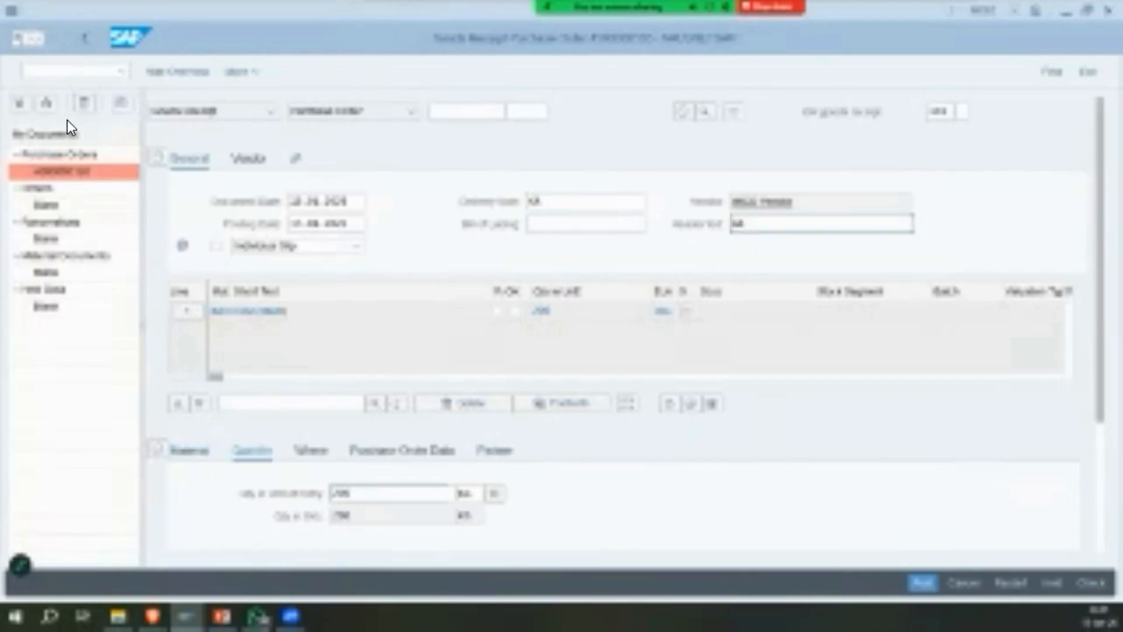
type("100")
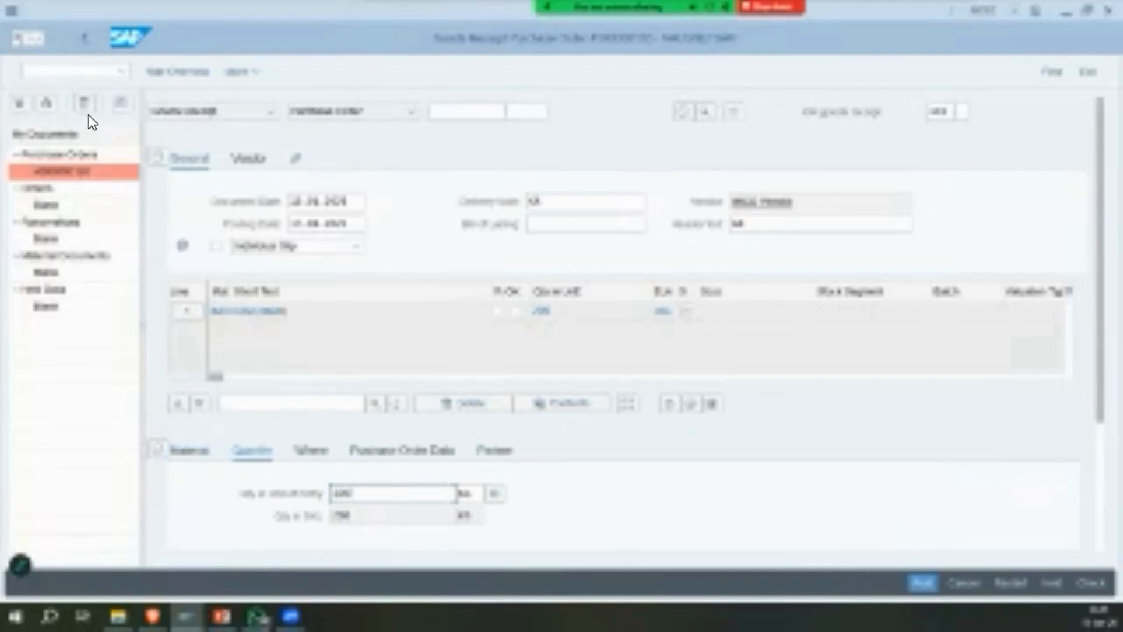
Set the receipt item's storage location to RAW MATERIALS from the list of storage locations.
left_click(311, 450)
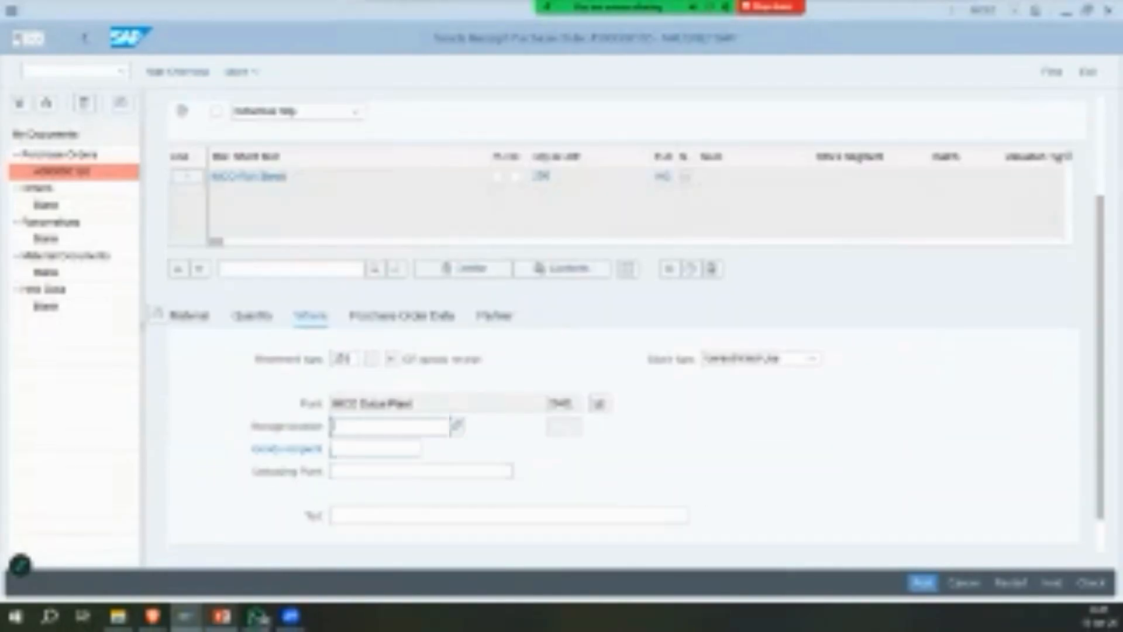
left_click(222, 616)
key("alt+Tab")
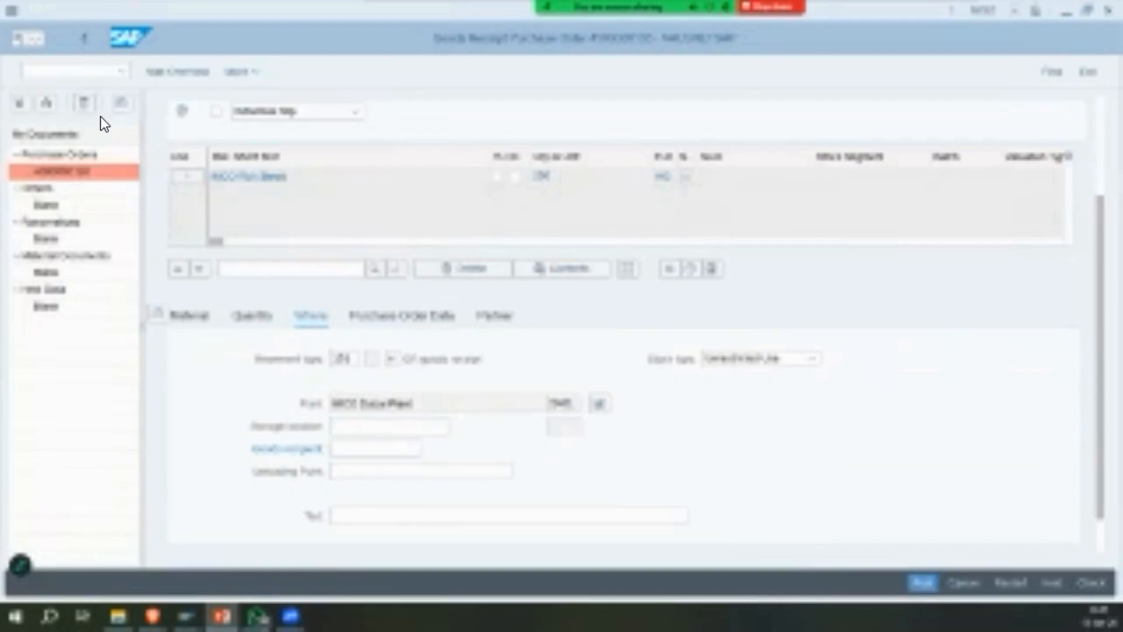
left_click(124, 114)
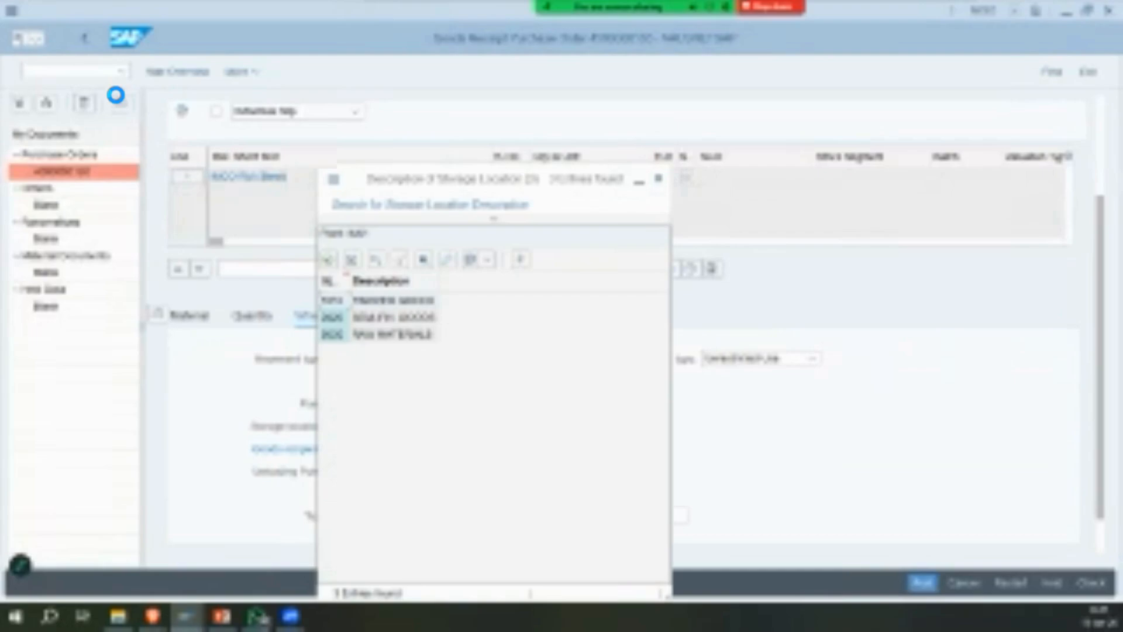
key("Down")
key("Down")
key("Return")
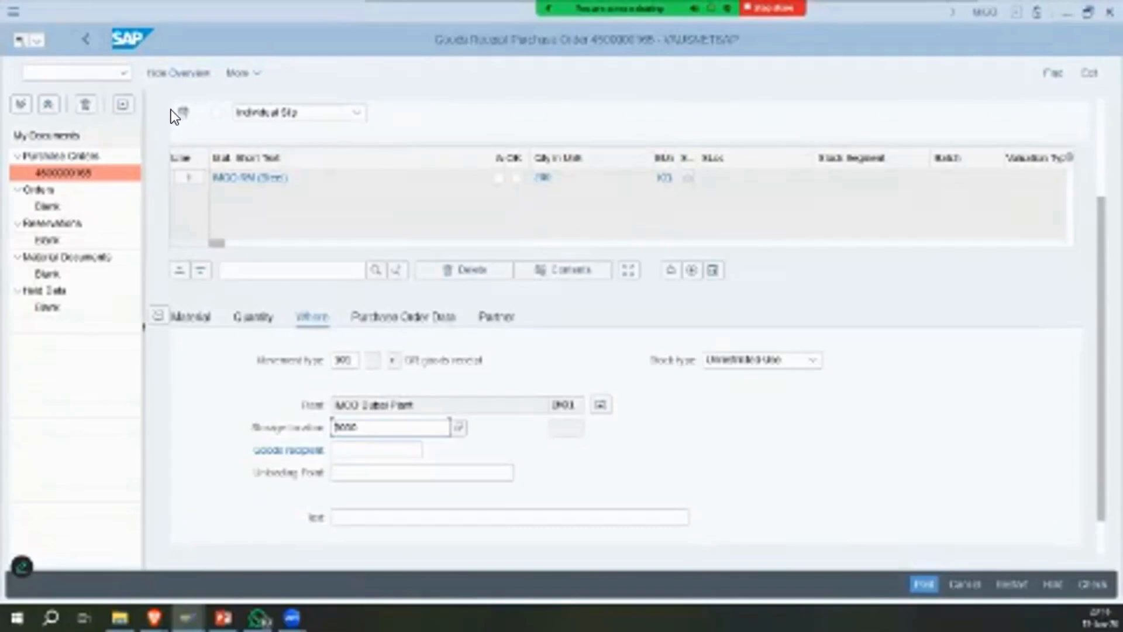
key("Return")
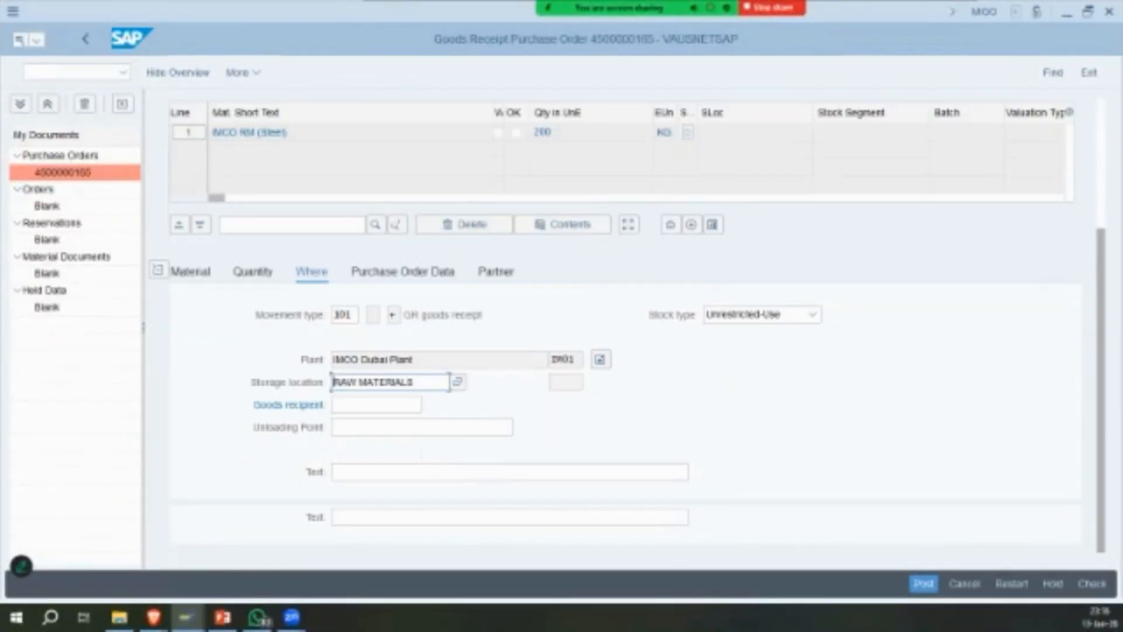
Try to post the goods receipt and close the message log.
left_click(923, 584)
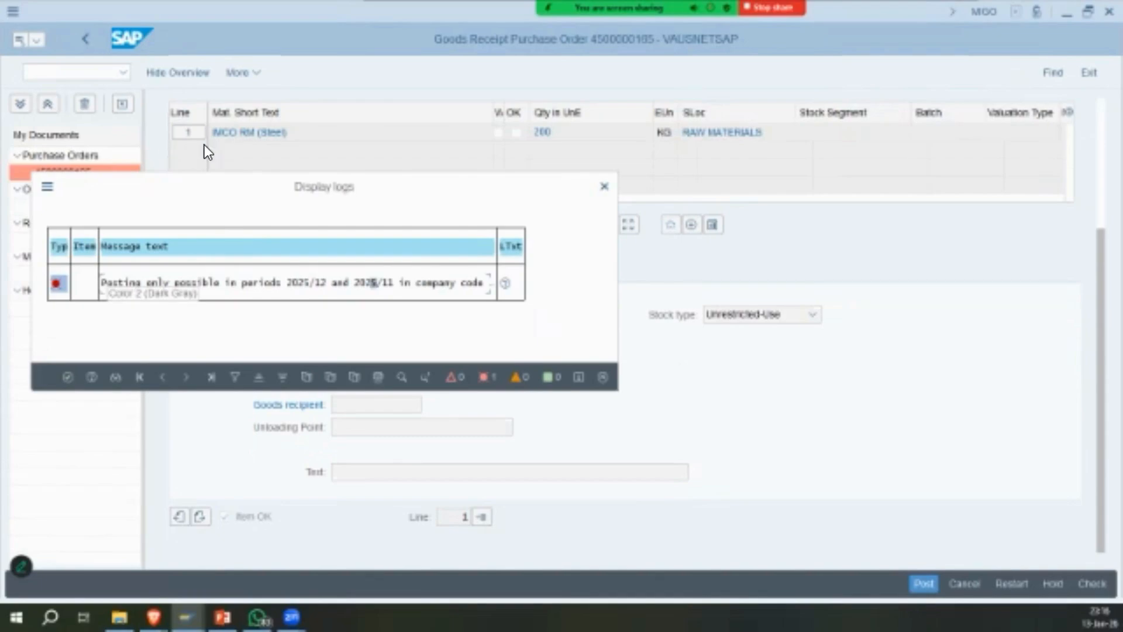
key("Escape")
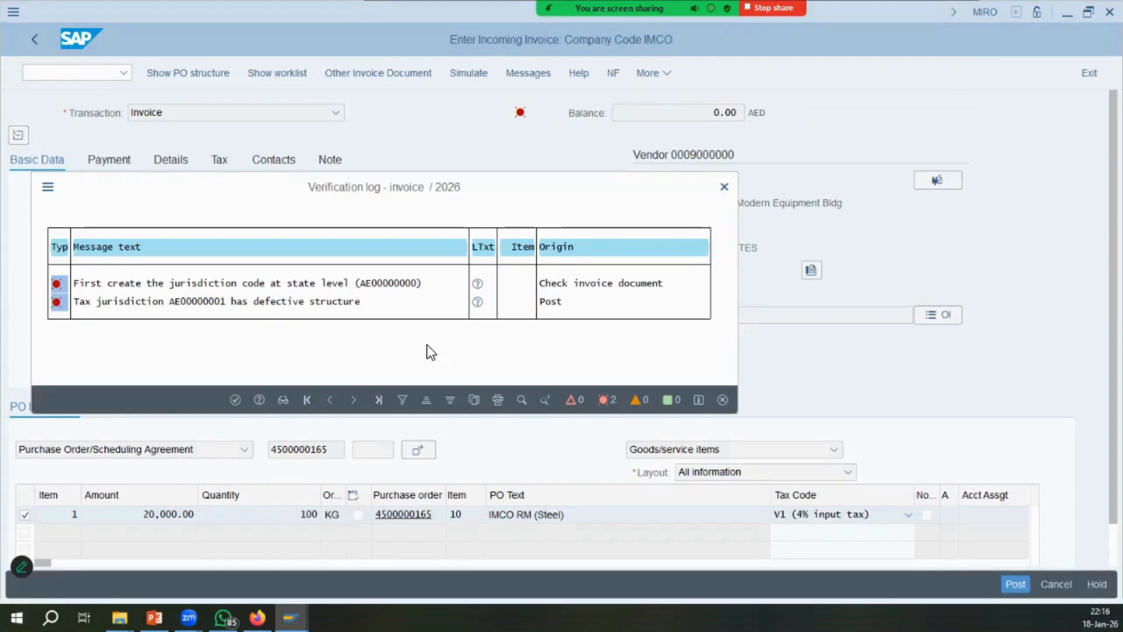
Read the Performance Assistant details of both tax jurisdiction messages from the incoming invoice's verification log.
mouse_move(291, 617)
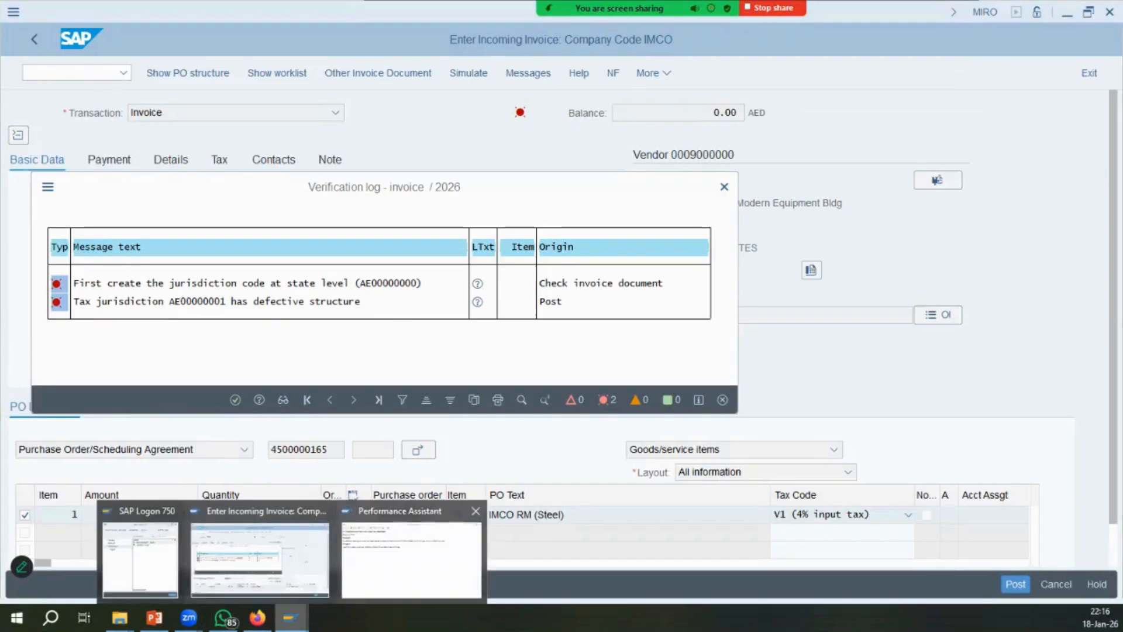
left_click(404, 555)
left_click_drag(91, 124, 181, 124)
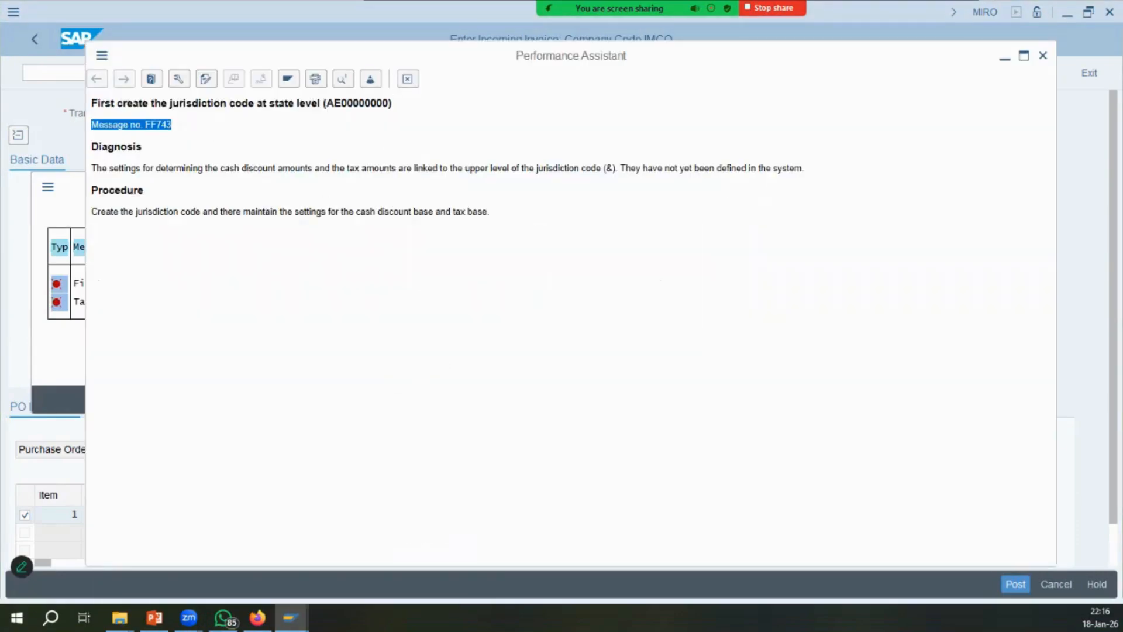
left_click(260, 558)
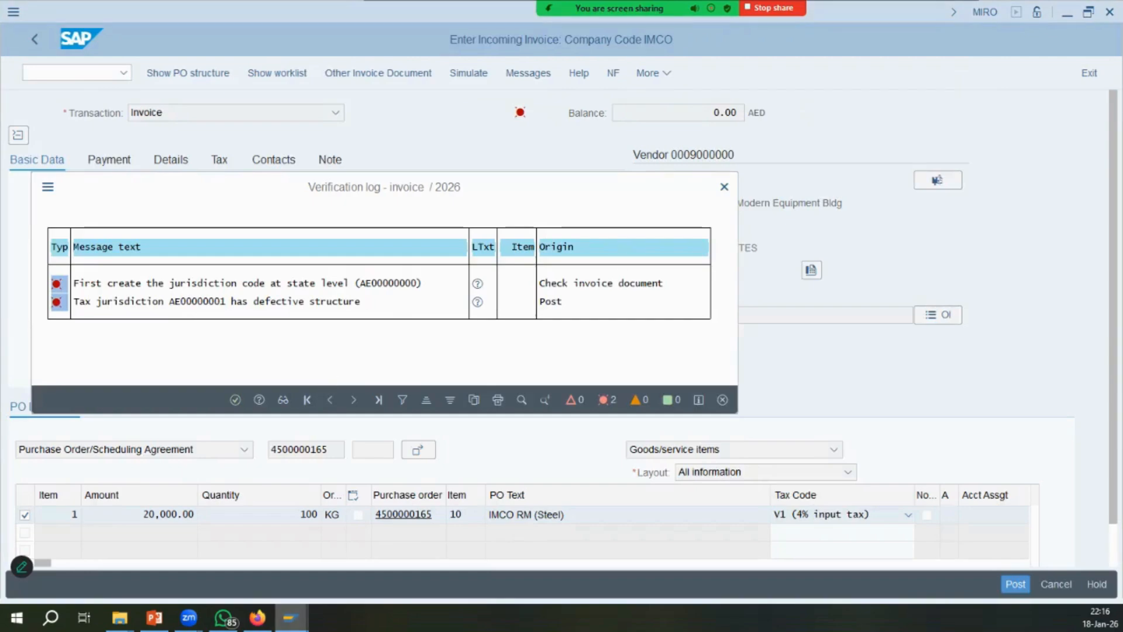
left_click(404, 556)
left_click(407, 78)
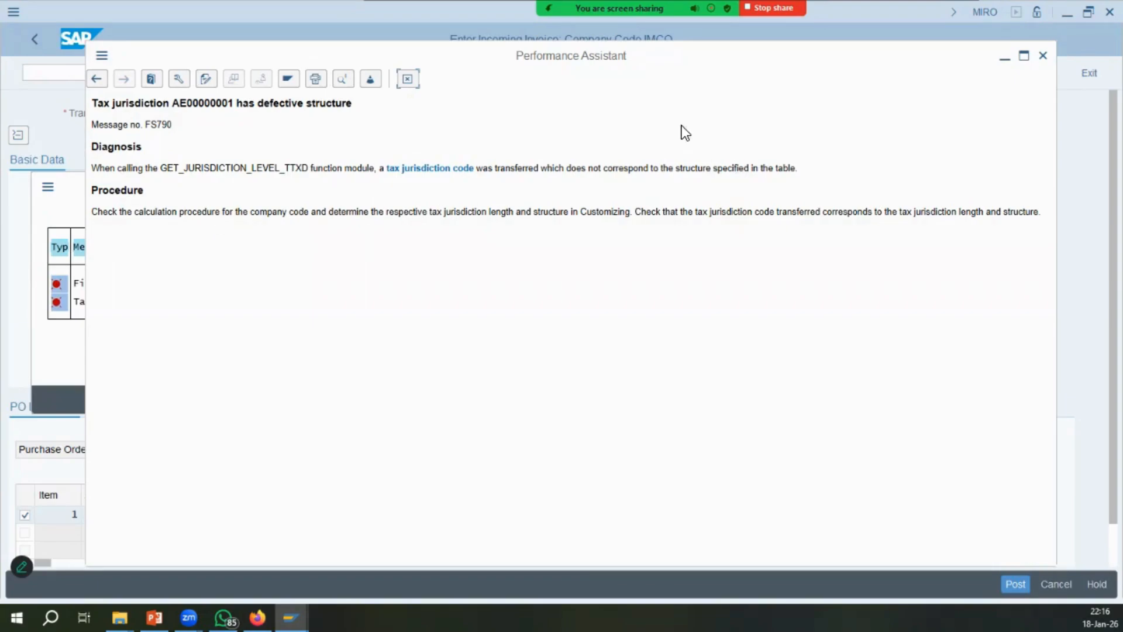
left_click(407, 79)
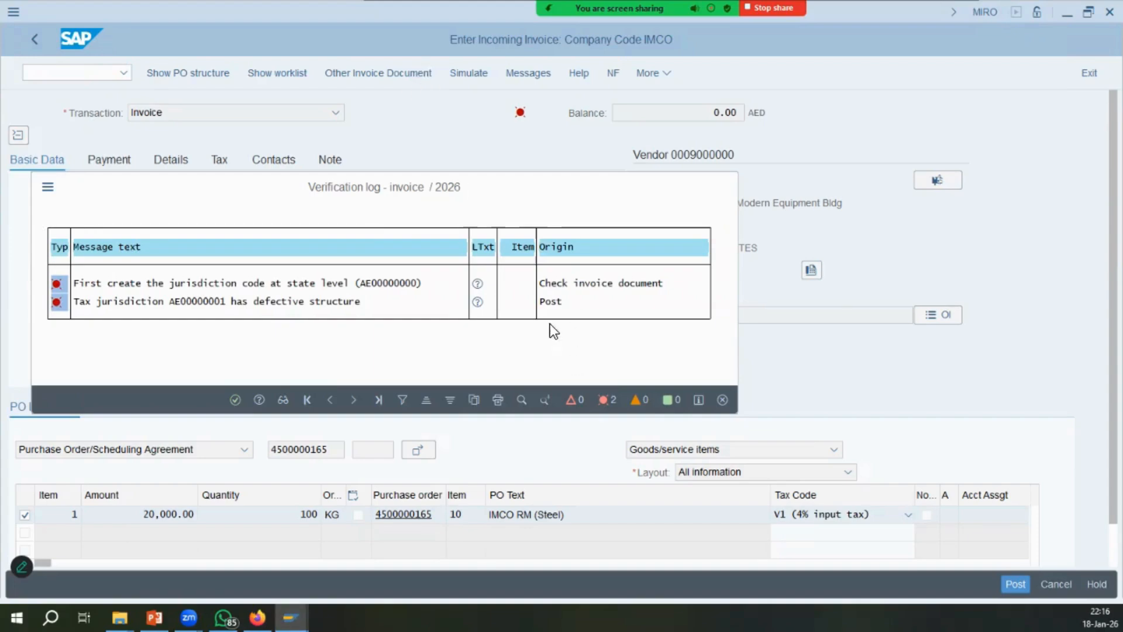
Close the verification log and set the incoming invoice's text to Inv. Verfication.
left_click(721, 189)
left_click(273, 322)
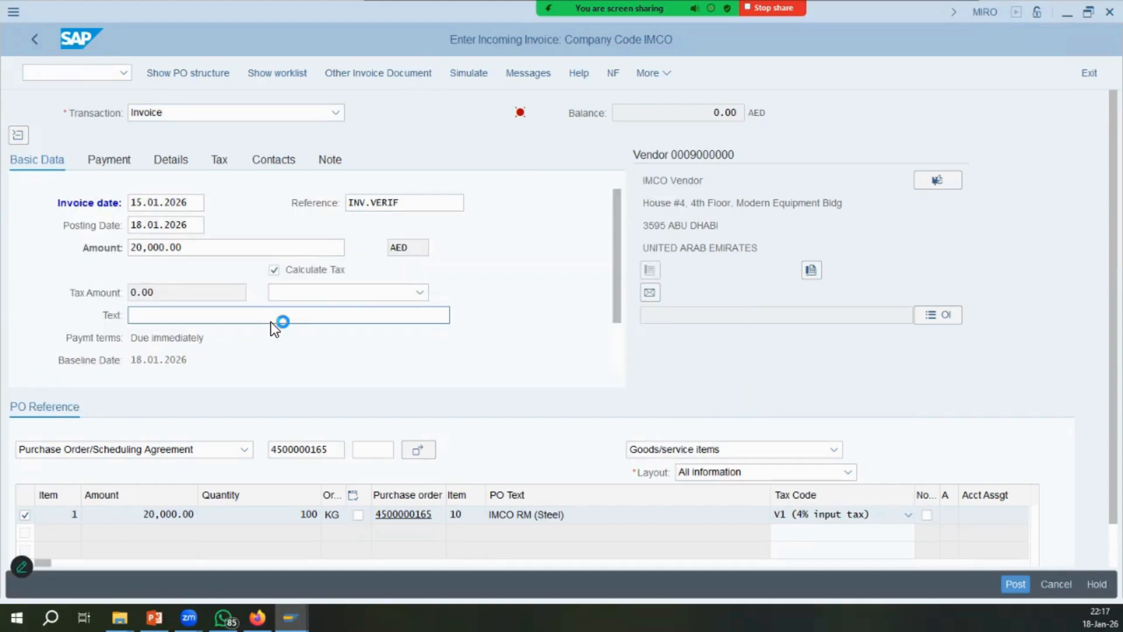
left_click(246, 335)
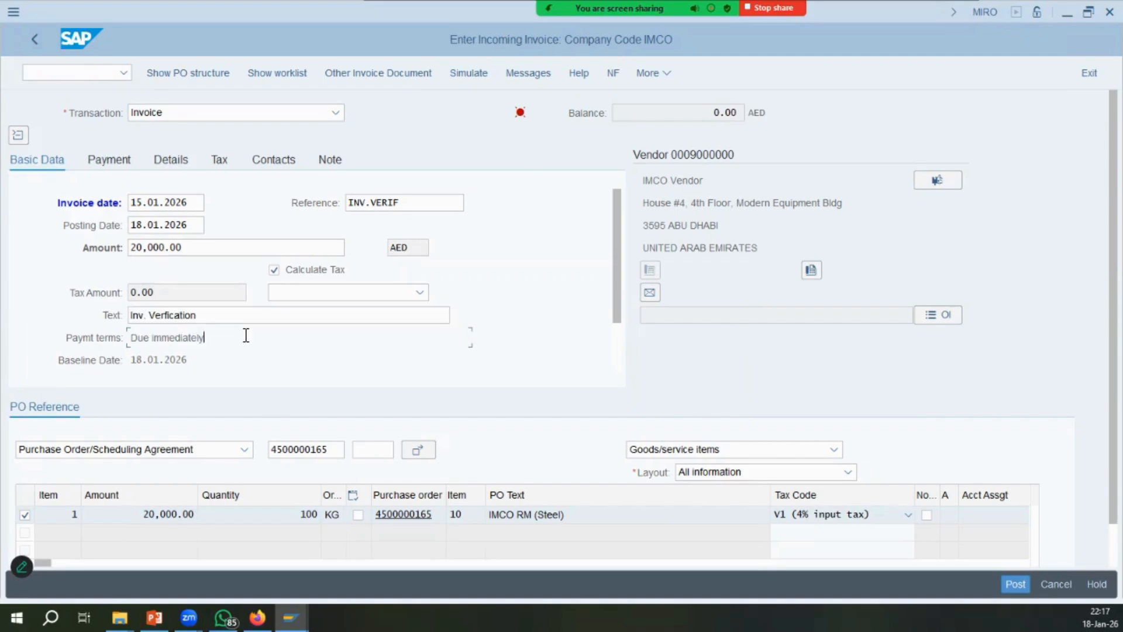
Open transaction OBCL in a new session.
key("ctrl+slash")
type("/o obcl")
key("Return")
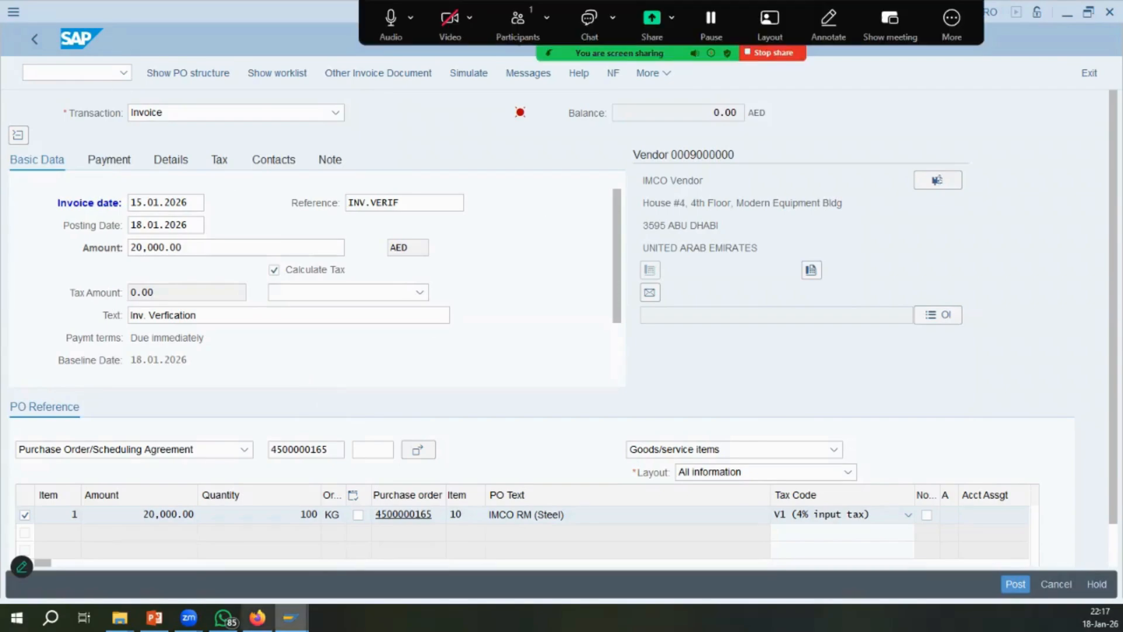
left_click(312, 313)
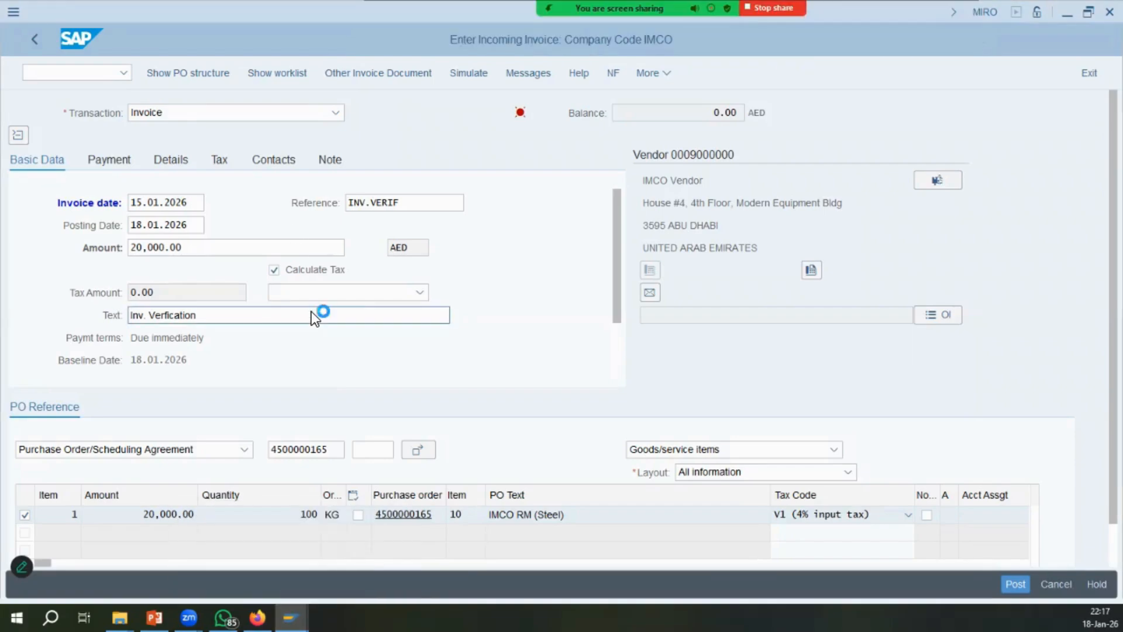
left_click(211, 248)
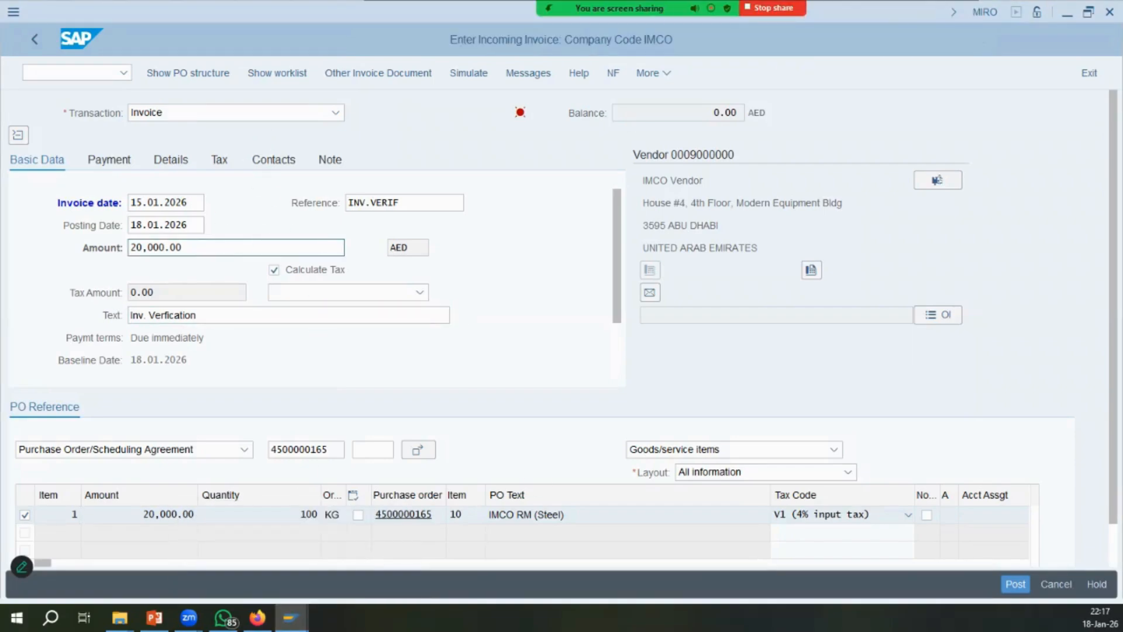
Assign non-taxable input tax code V0 and output tax code A0 to company code IMCO and save them in customizing request SA2K902231.
mouse_move(661, 11)
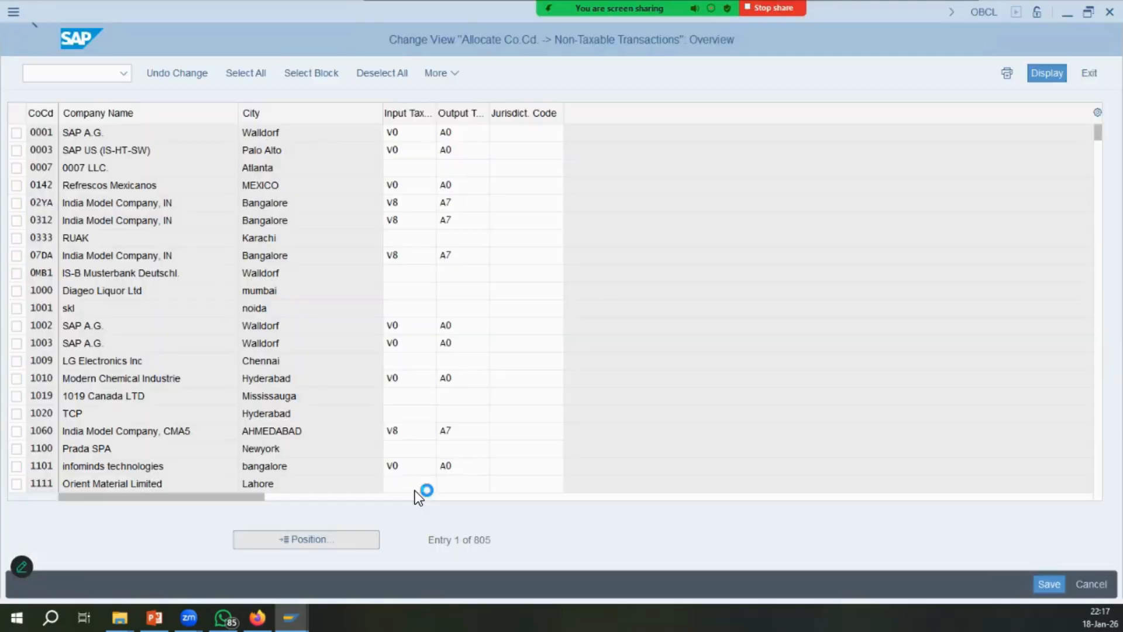
type("imco")
key("Return")
key("Tab")
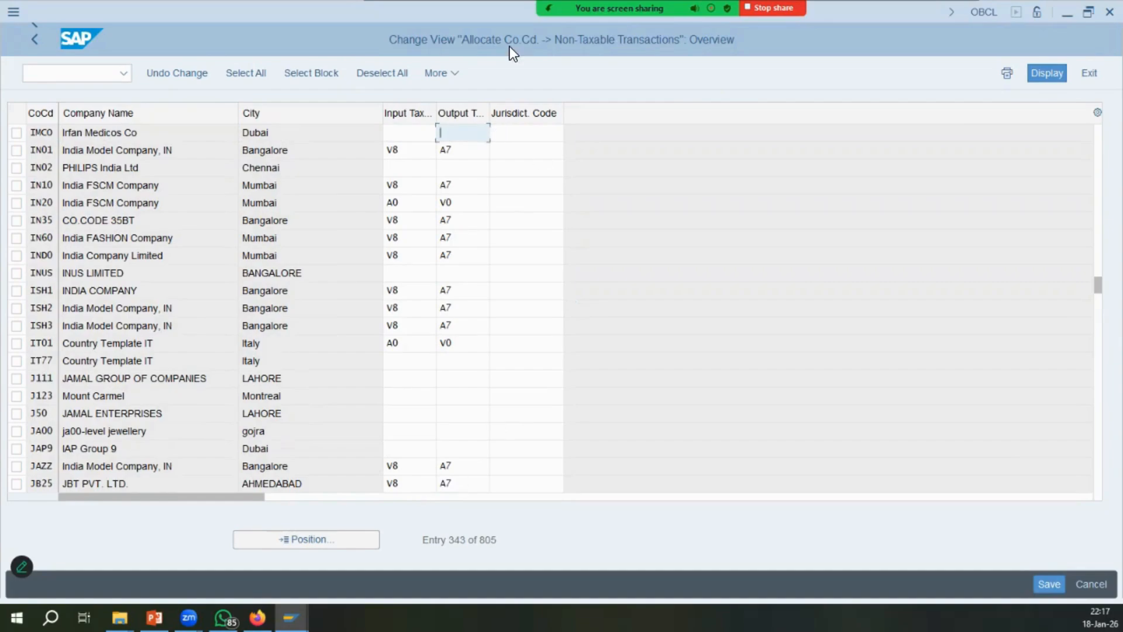
left_click(394, 134)
type("v0")
key("Tab")
type("a0")
left_click(1048, 584)
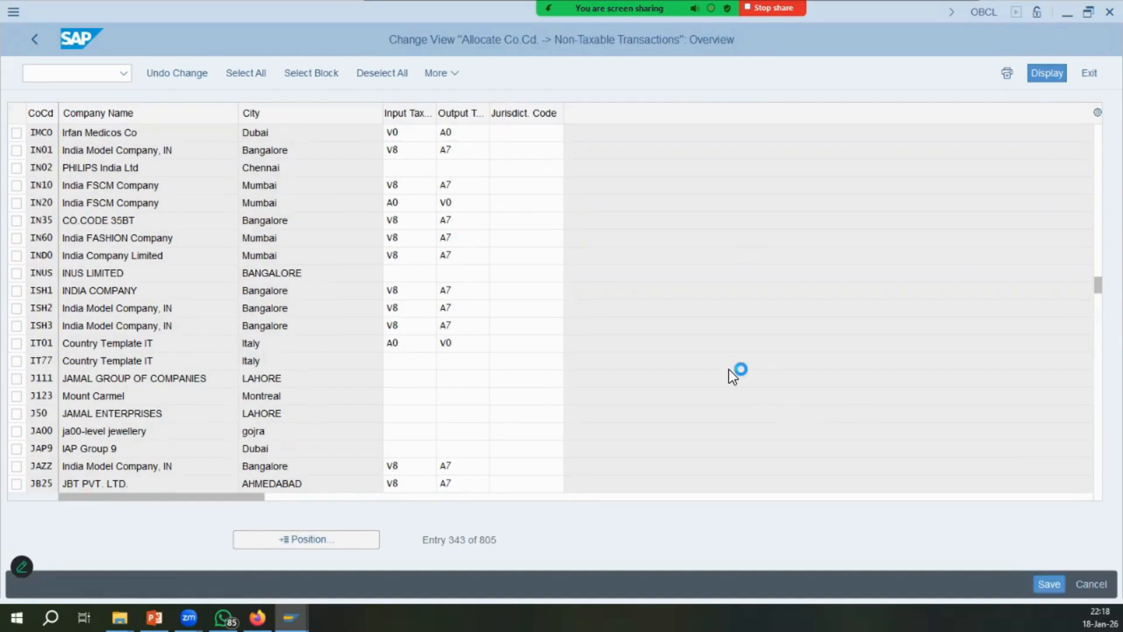
left_click(318, 326)
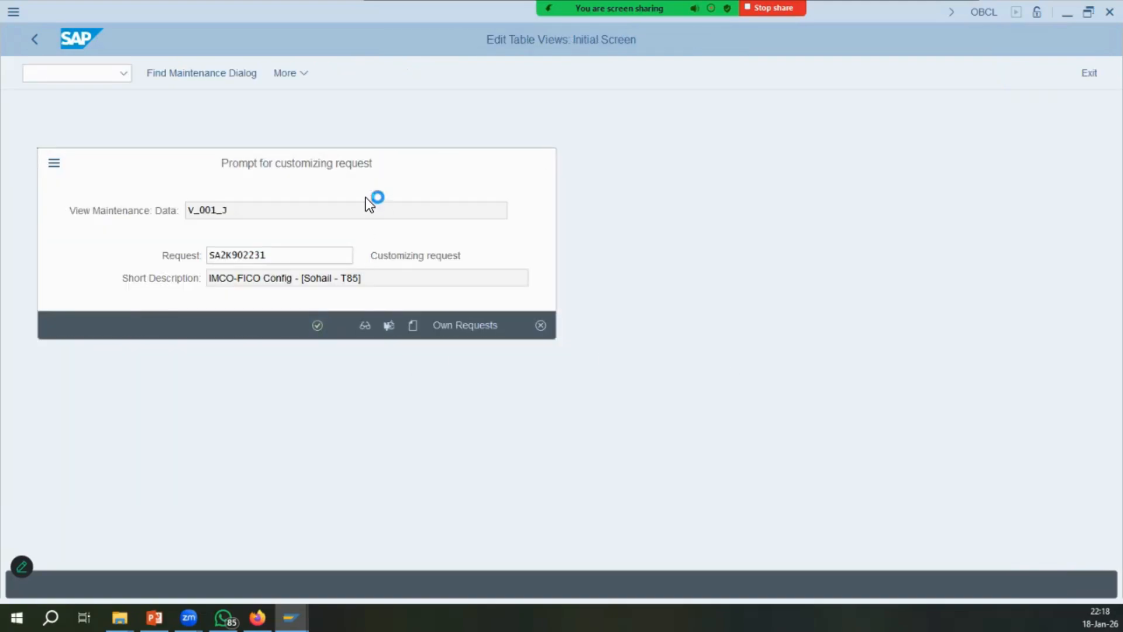
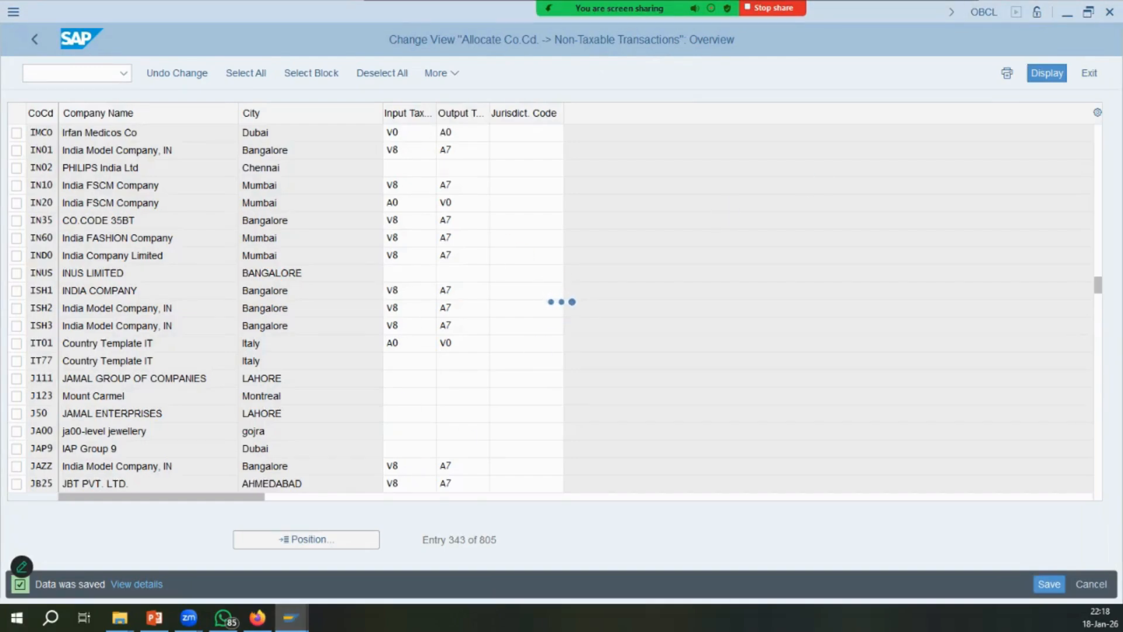
Return to the incoming invoice and read the detailed explanation of the V1 tax code error in the verification log.
mouse_move(616, 9)
left_click(952, 24)
mouse_move(922, 61)
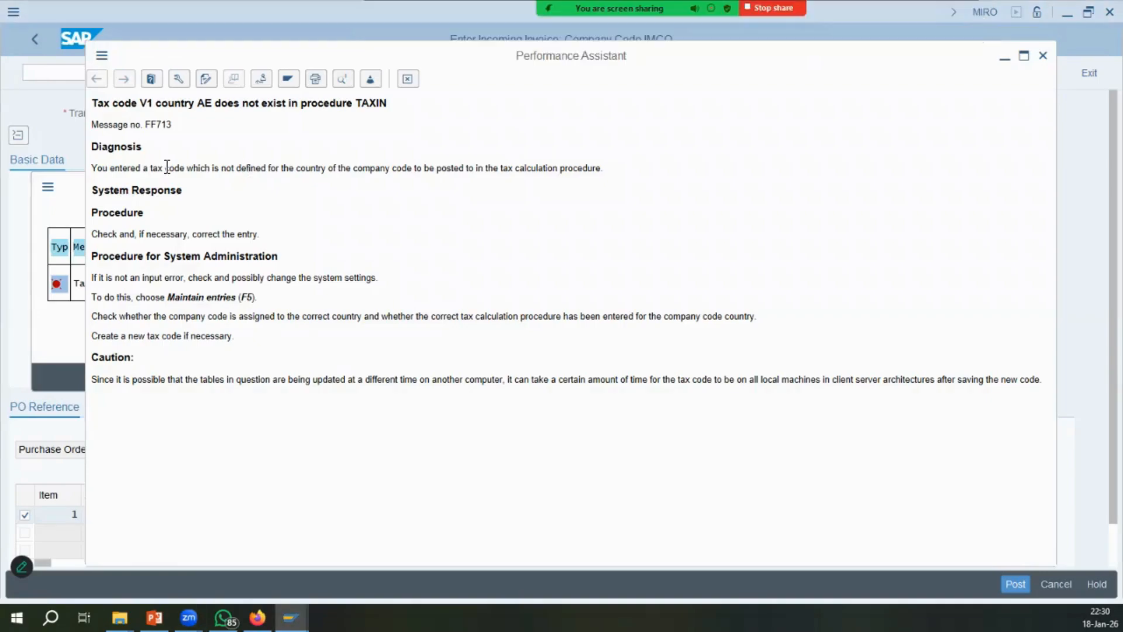
double_click(431, 167)
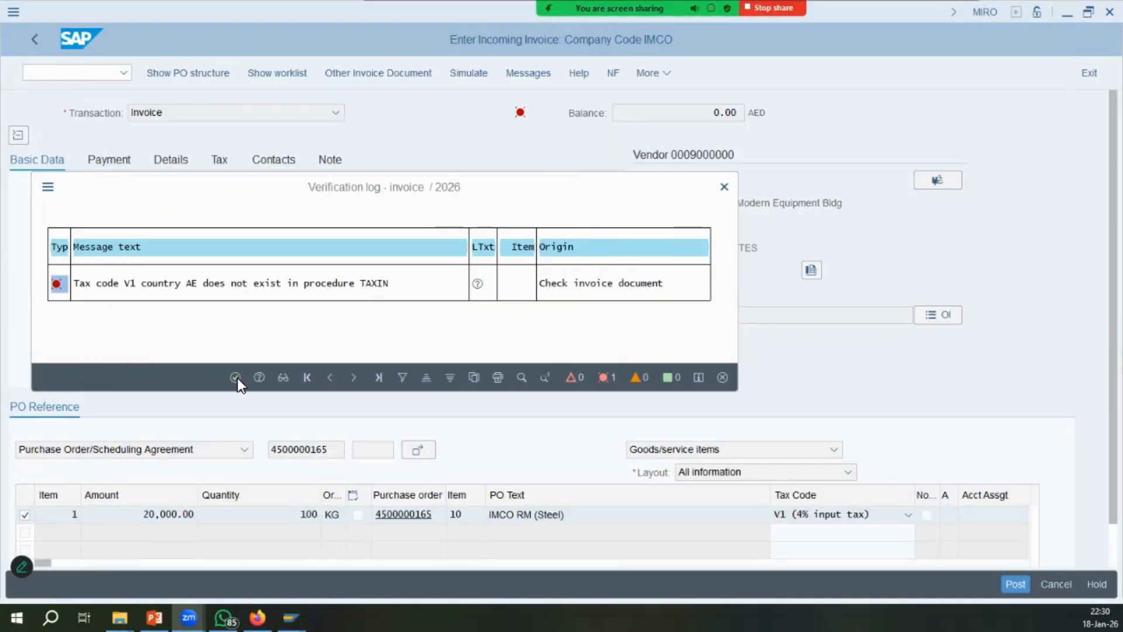
left_click(478, 284)
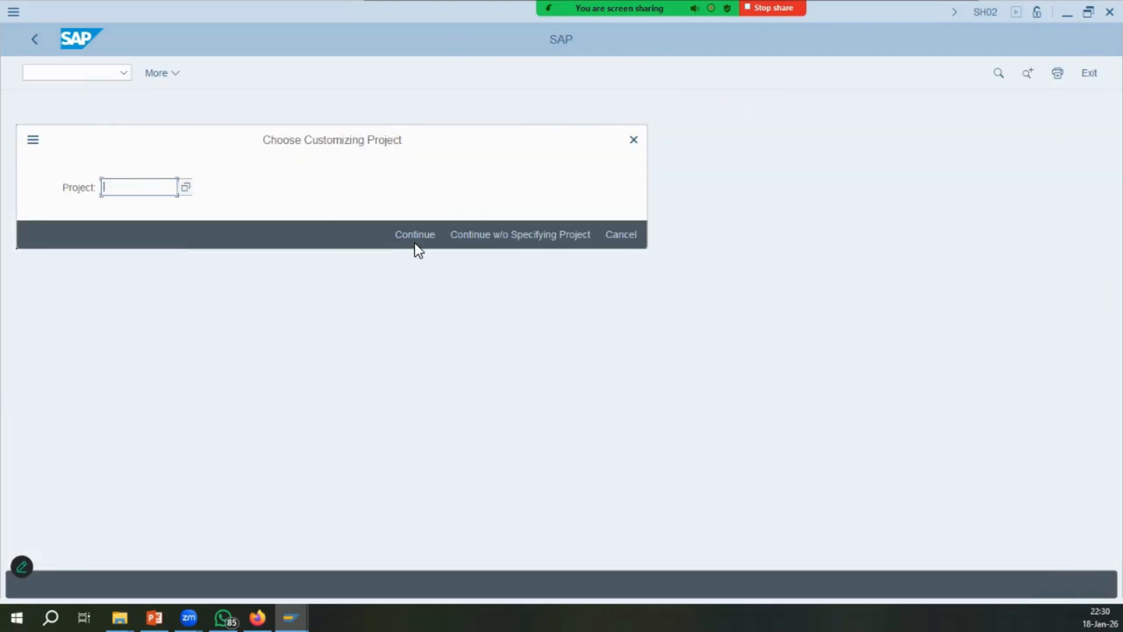
View the Assign Country to Calculation Procedure activity from the error's maintenance entries and return to the IMG structure.
left_click(416, 242)
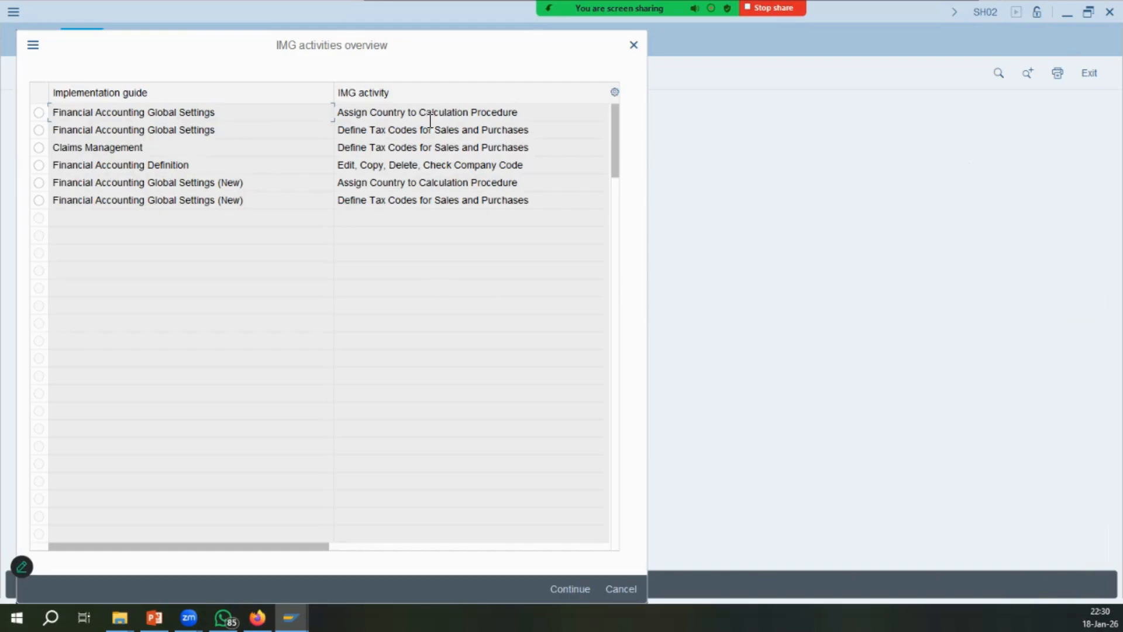
double_click(360, 115)
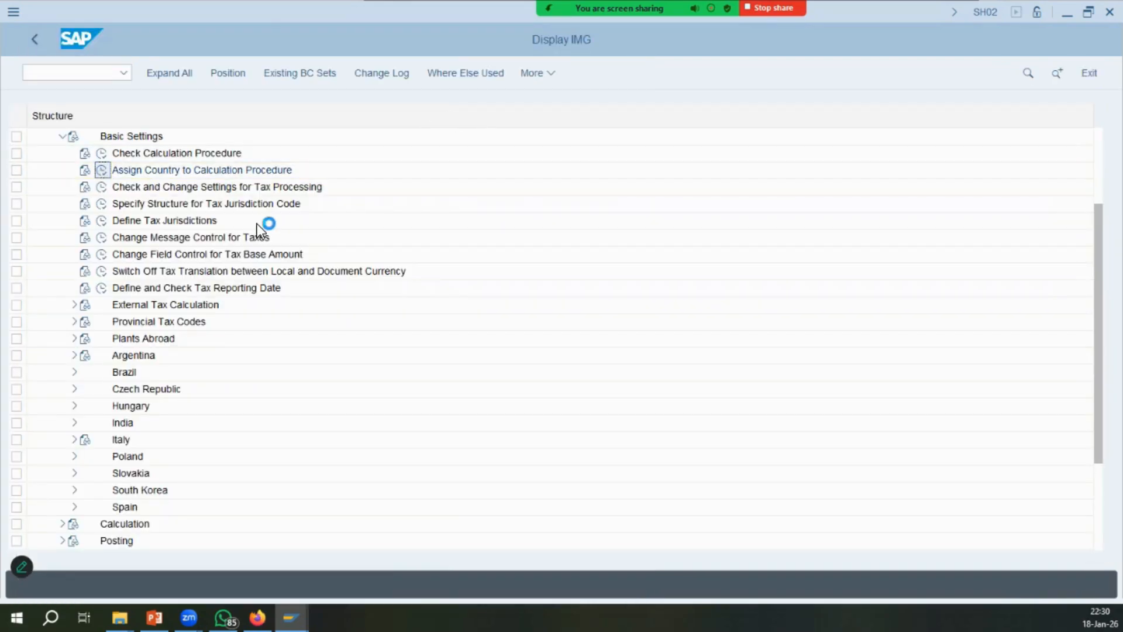
key("Return")
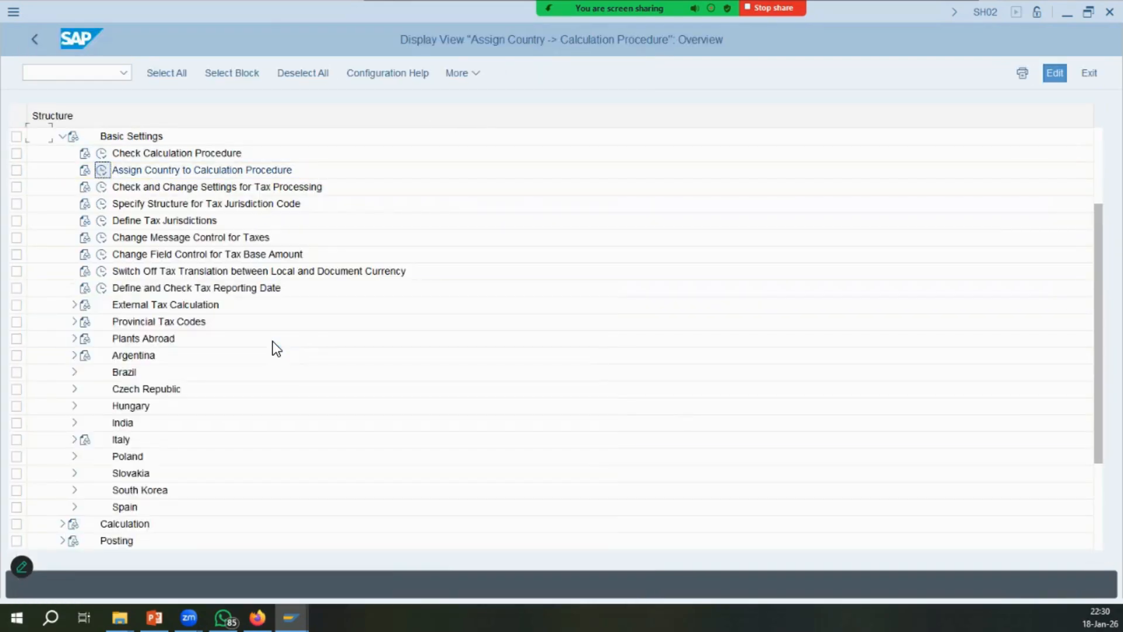
left_click(35, 39)
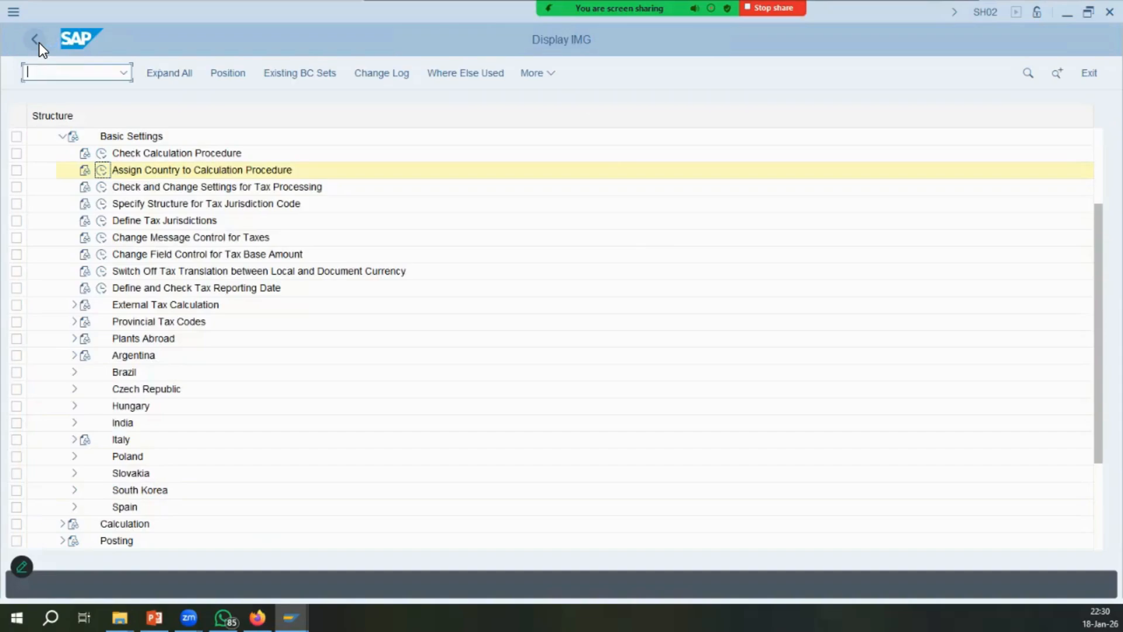
Examine the accesses and requirements of tax access sequence MWST within the Check Calculation Procedure activity.
double_click(212, 170)
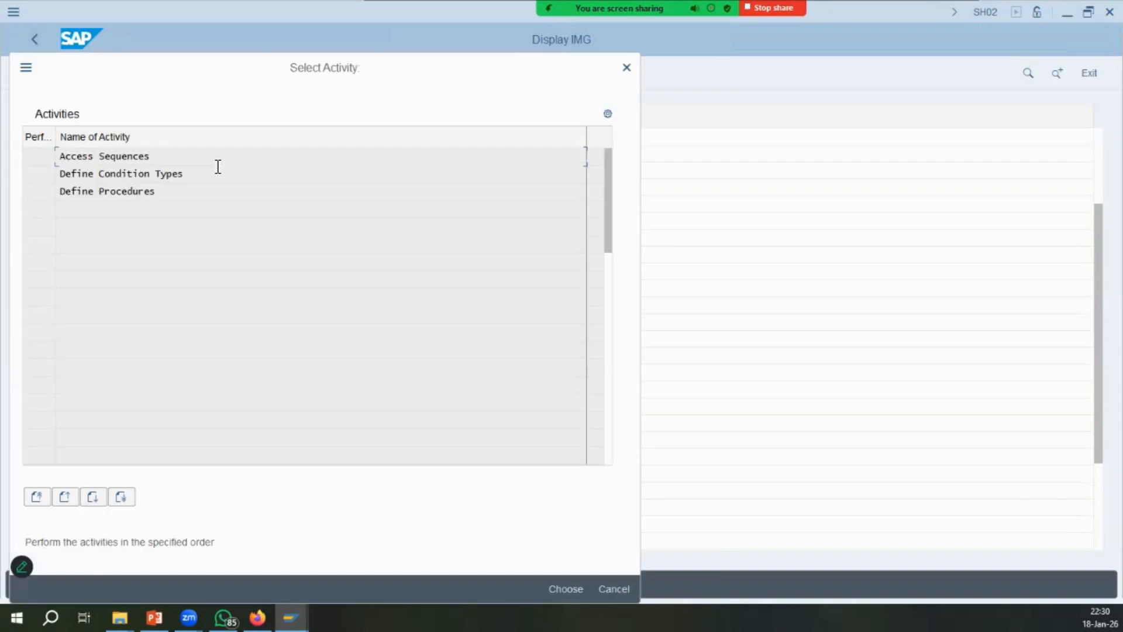
double_click(124, 174)
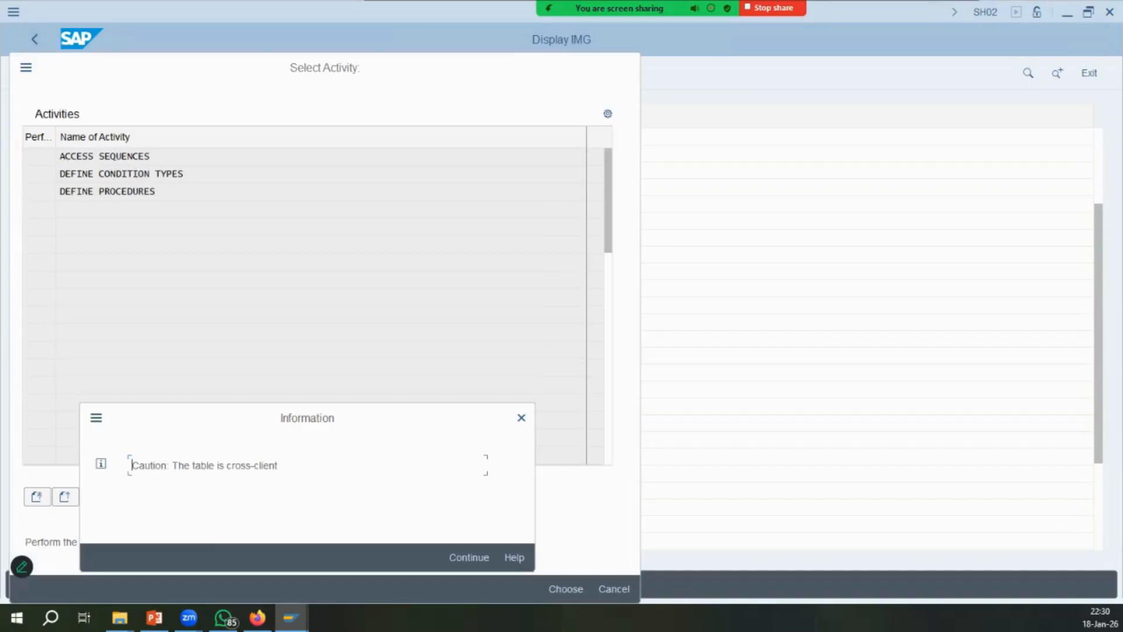
key("Return")
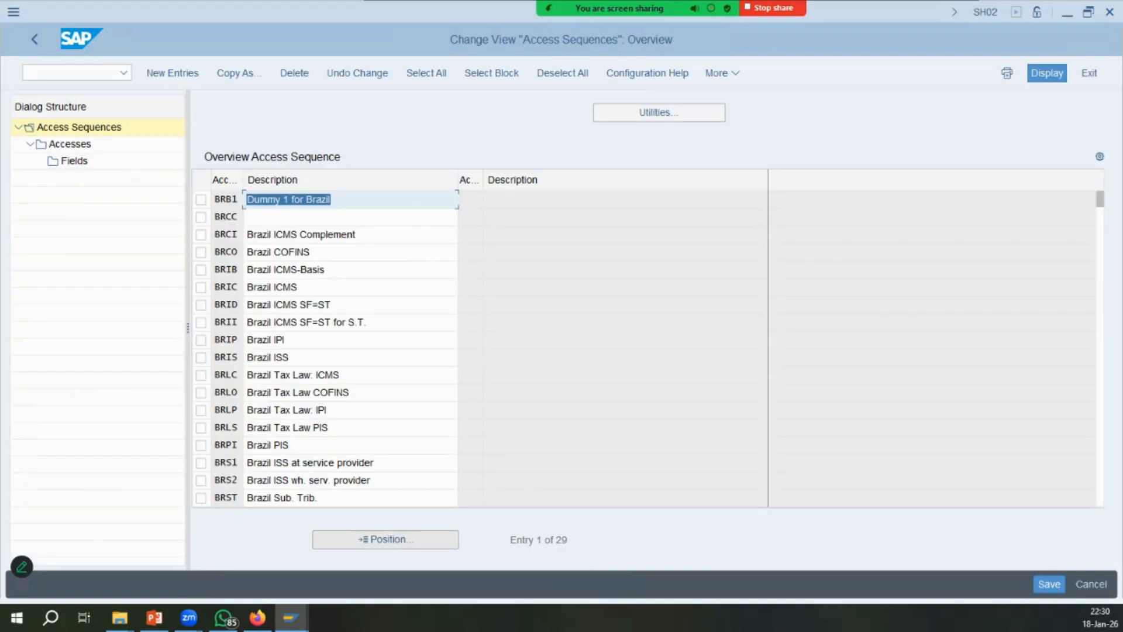
left_click(385, 539)
type("mw")
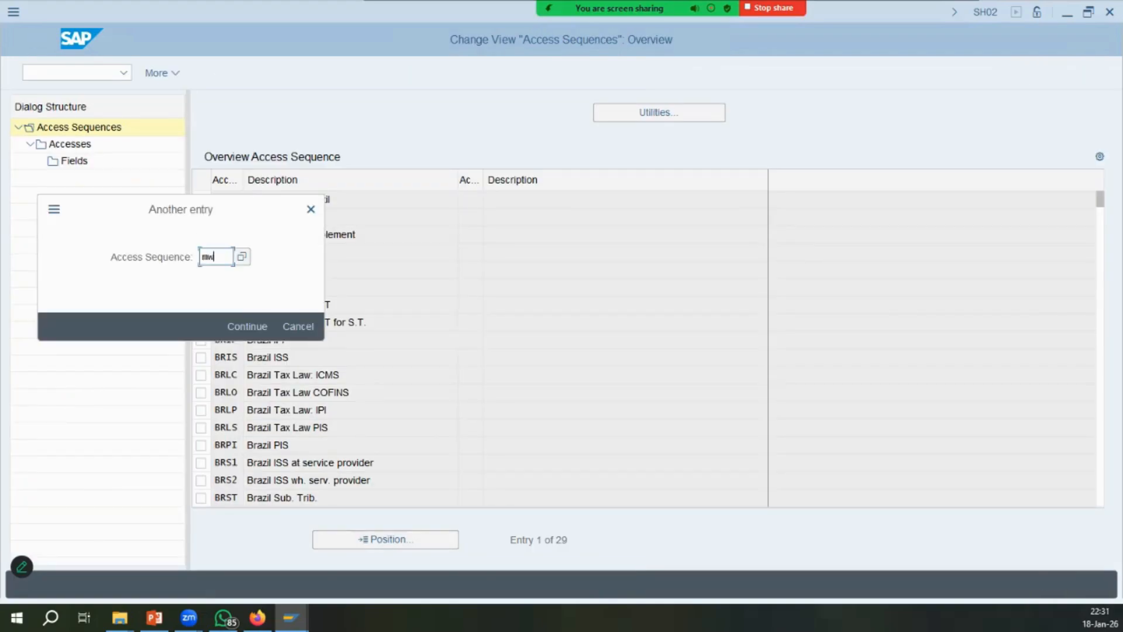
type("st")
key("Return")
left_click(75, 148)
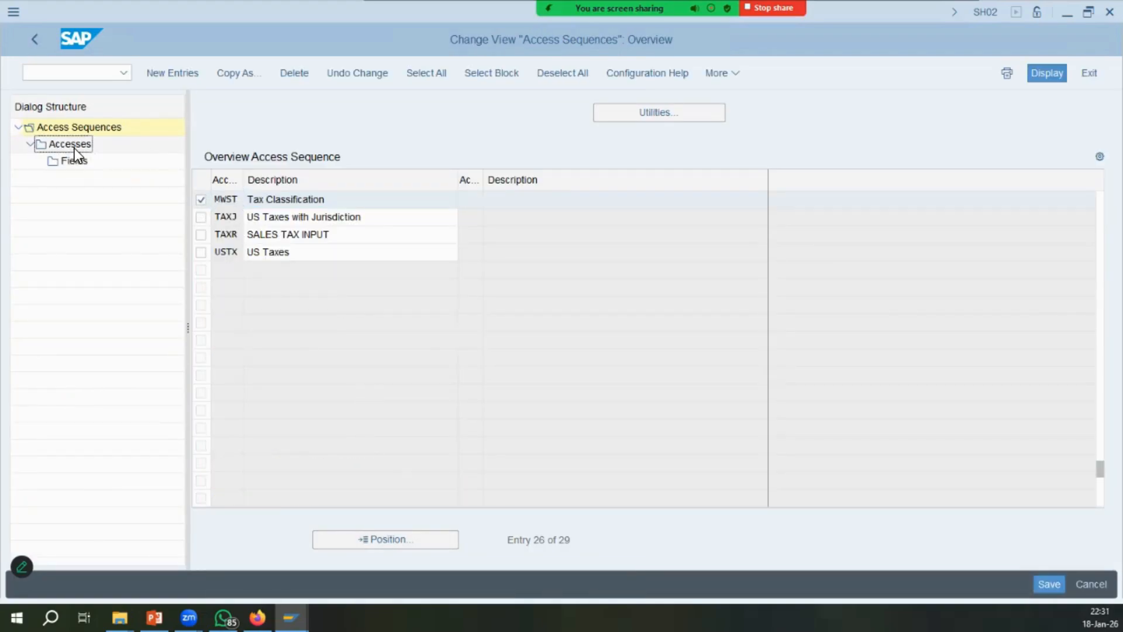
left_click(738, 201)
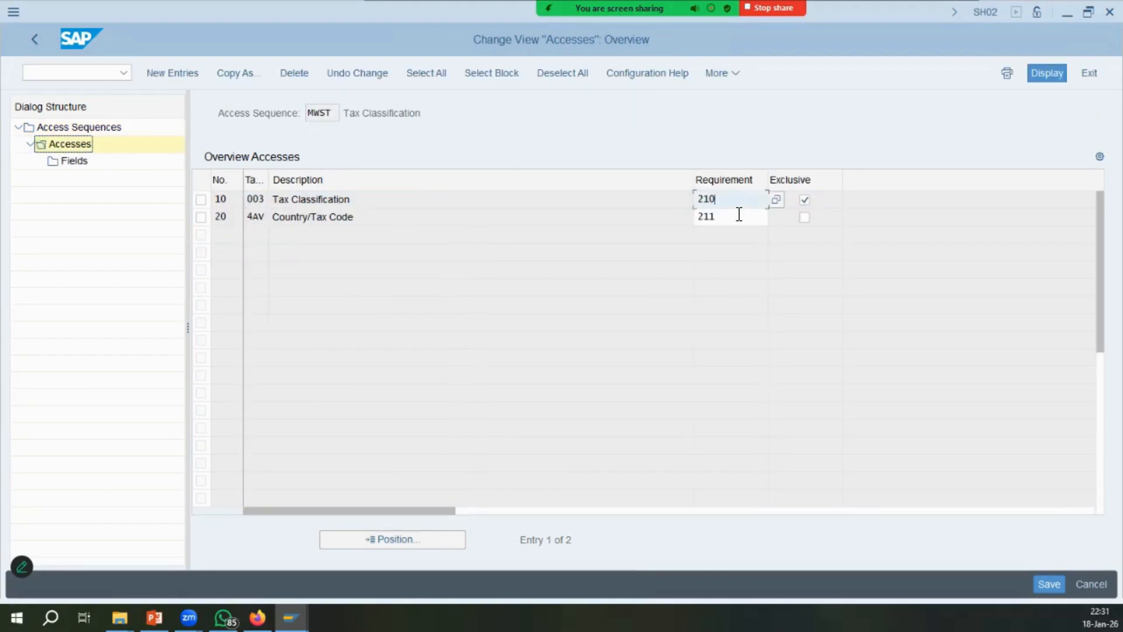
left_click(31, 43)
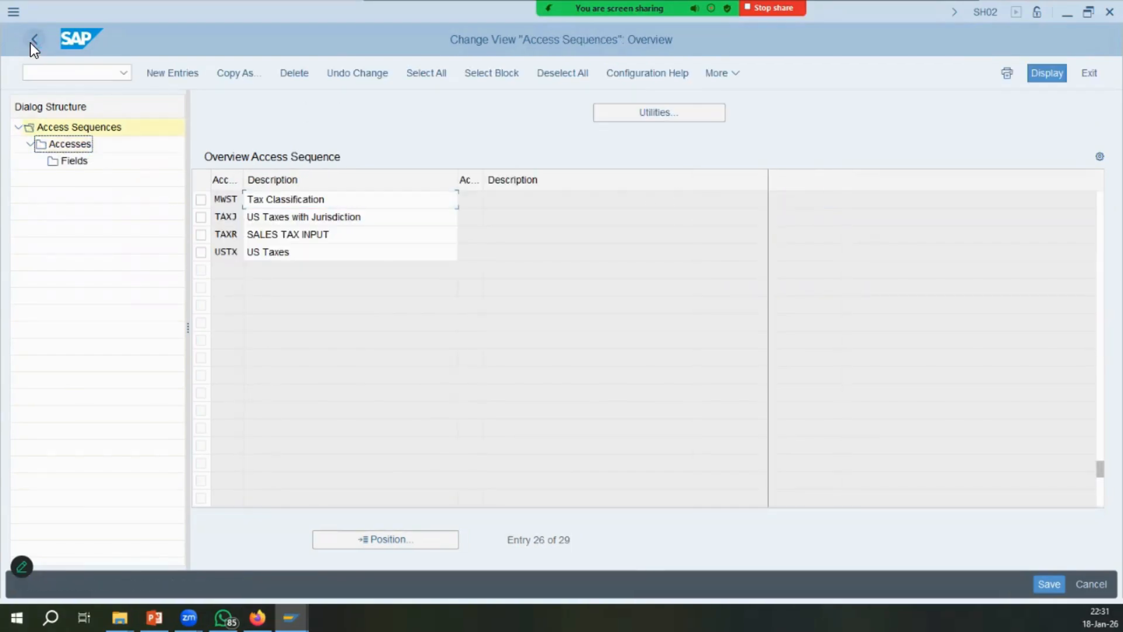
left_click(30, 43)
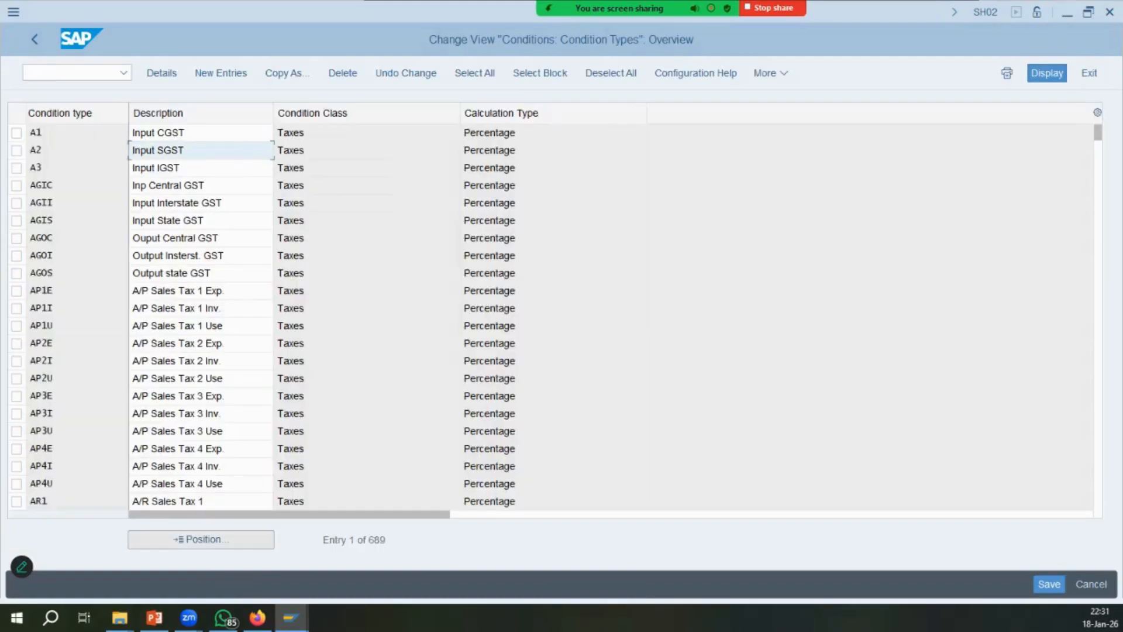
Find condition type MWAS in the tax condition types and examine the details and access sequence of input tax type MWVS.
left_click(201, 538)
type("mwas")
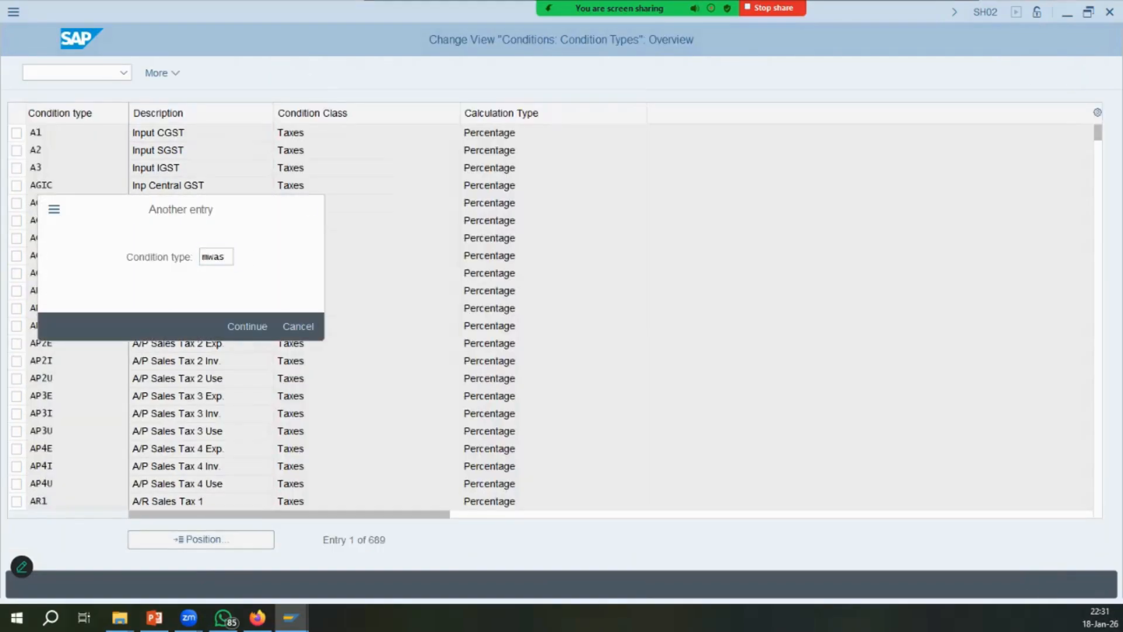
key("Return")
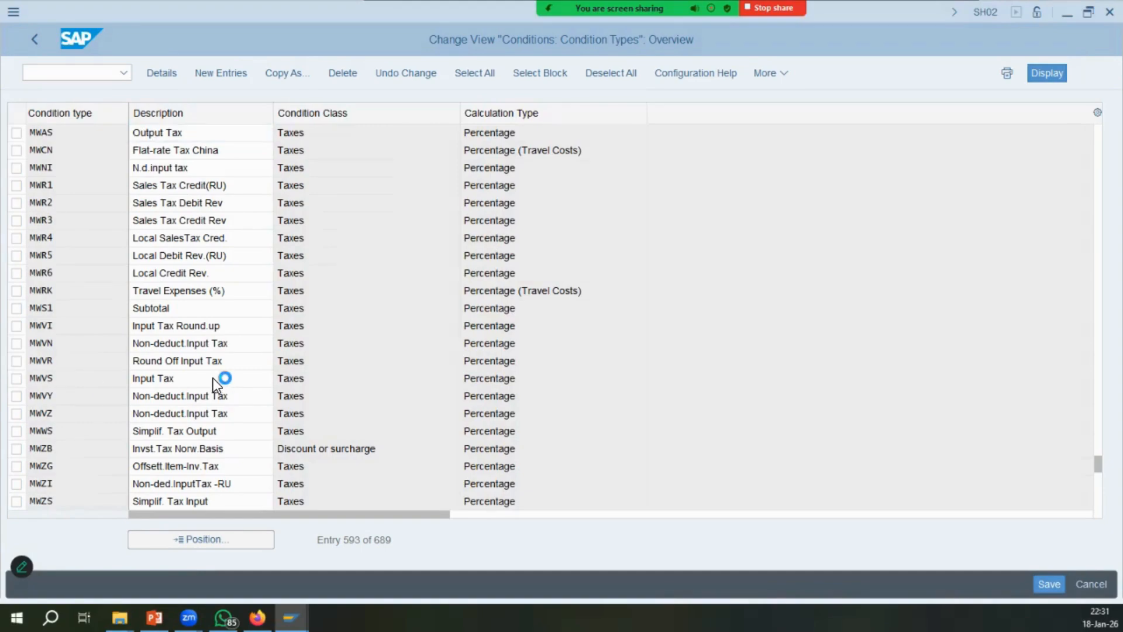
double_click(213, 378)
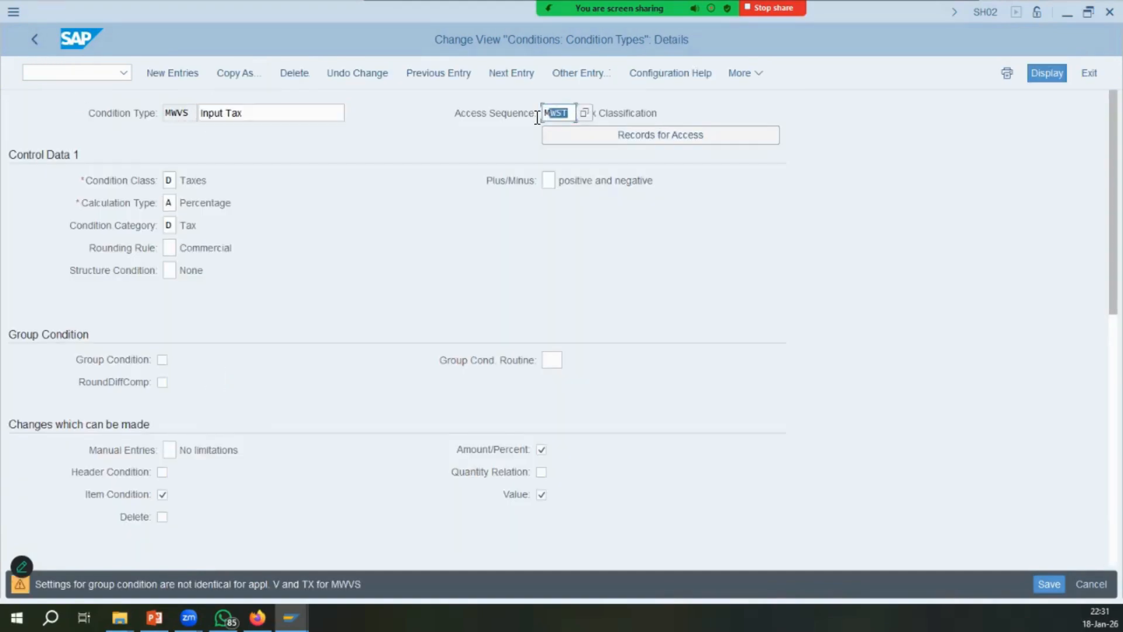
left_click(40, 42)
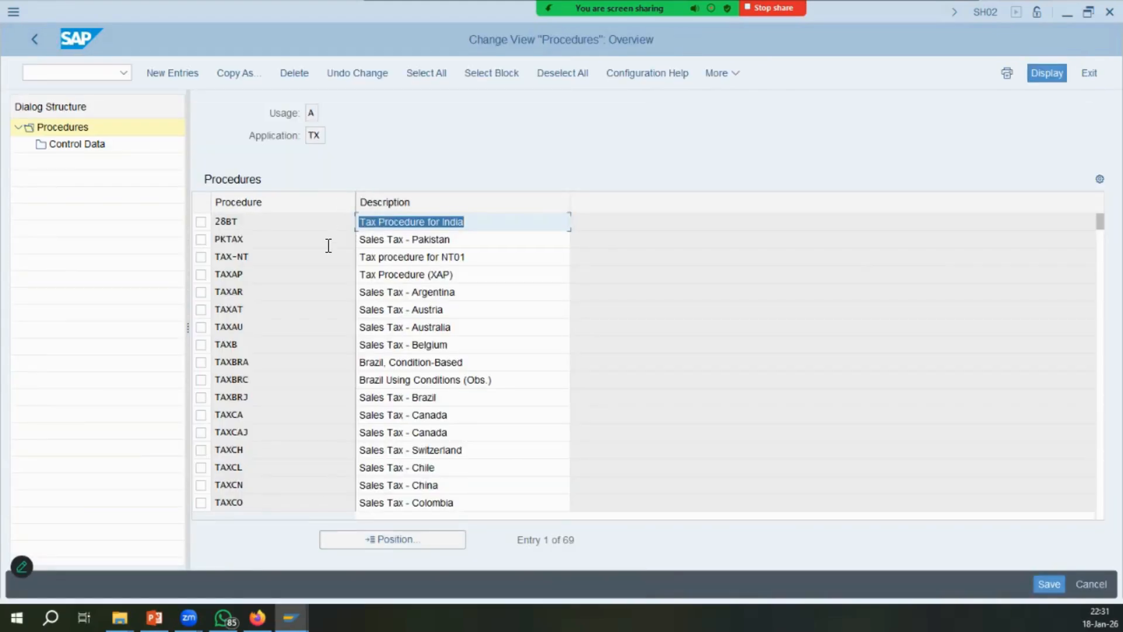
Examine the control data and account keys of tax procedure TAXIN, and return to the IMG structure.
double_click(256, 263)
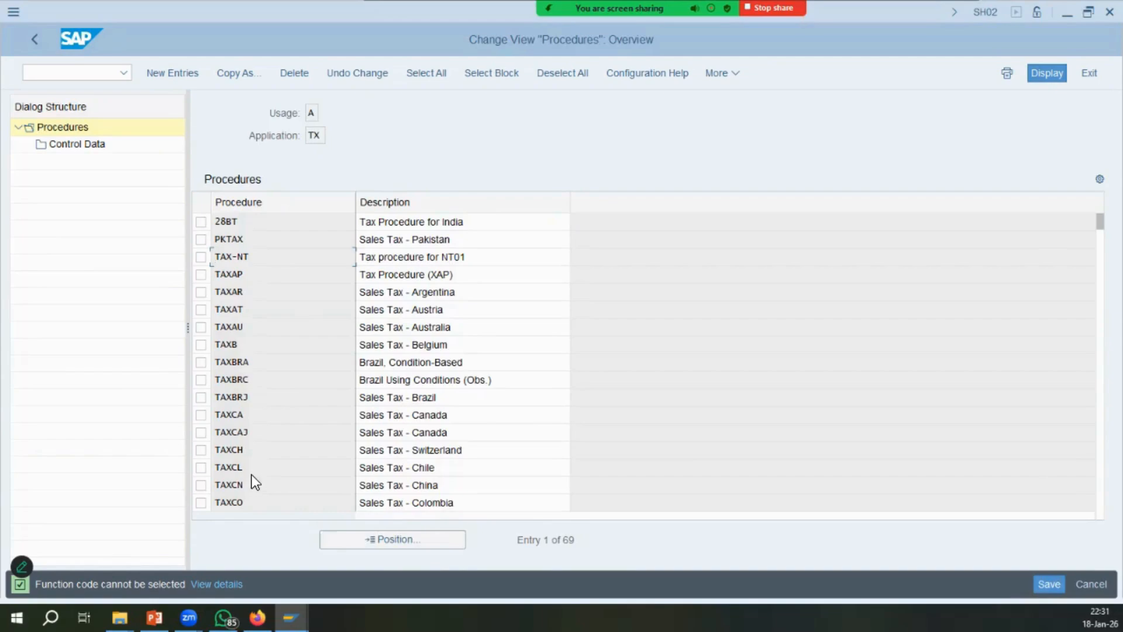
left_click(393, 539)
type("taxinn")
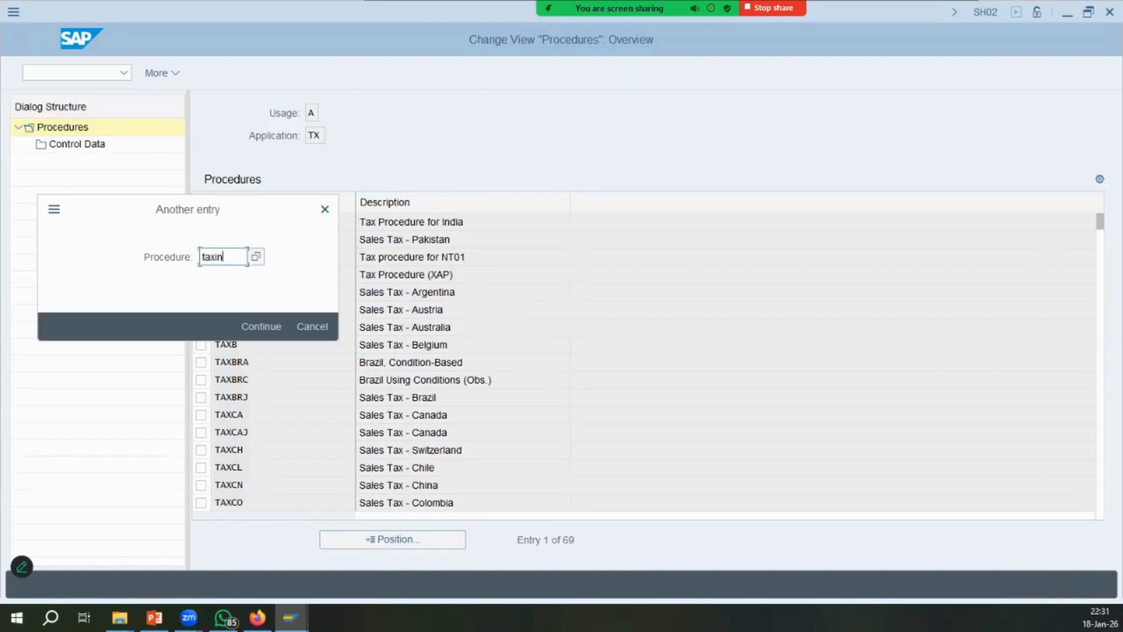
key("Return")
left_click(200, 221)
double_click(70, 144)
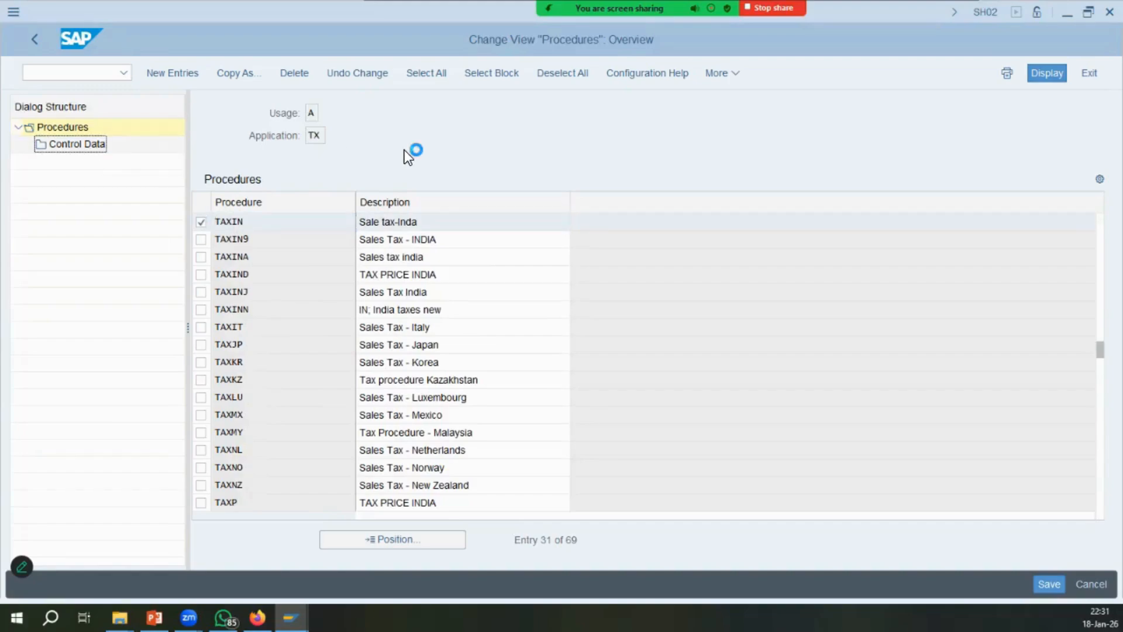
double_click(316, 198)
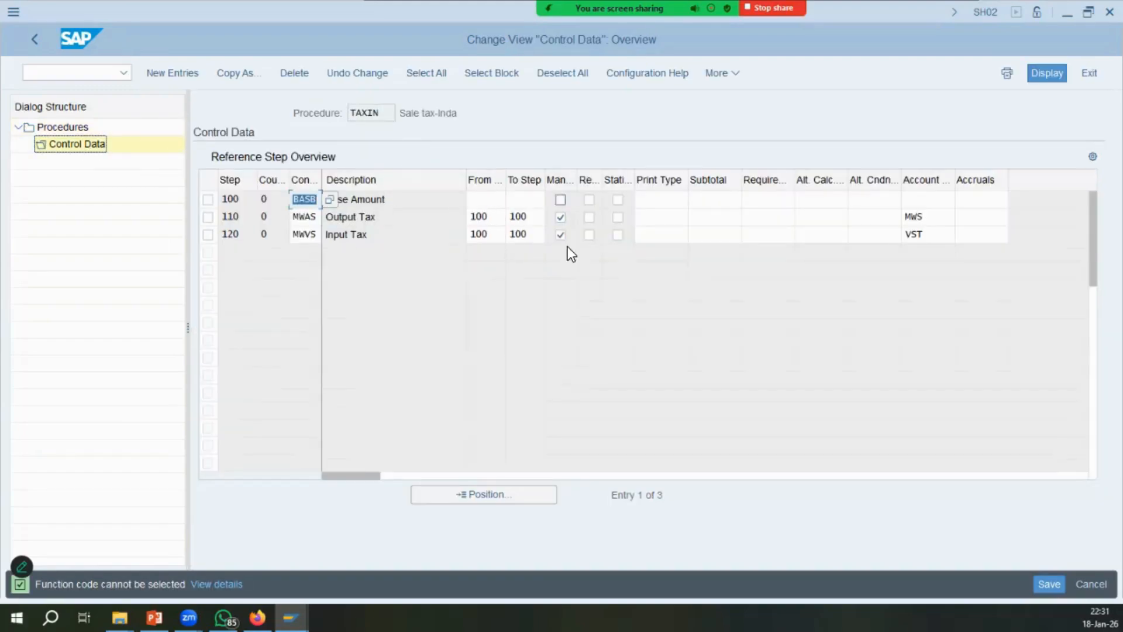
double_click(930, 217)
double_click(930, 234)
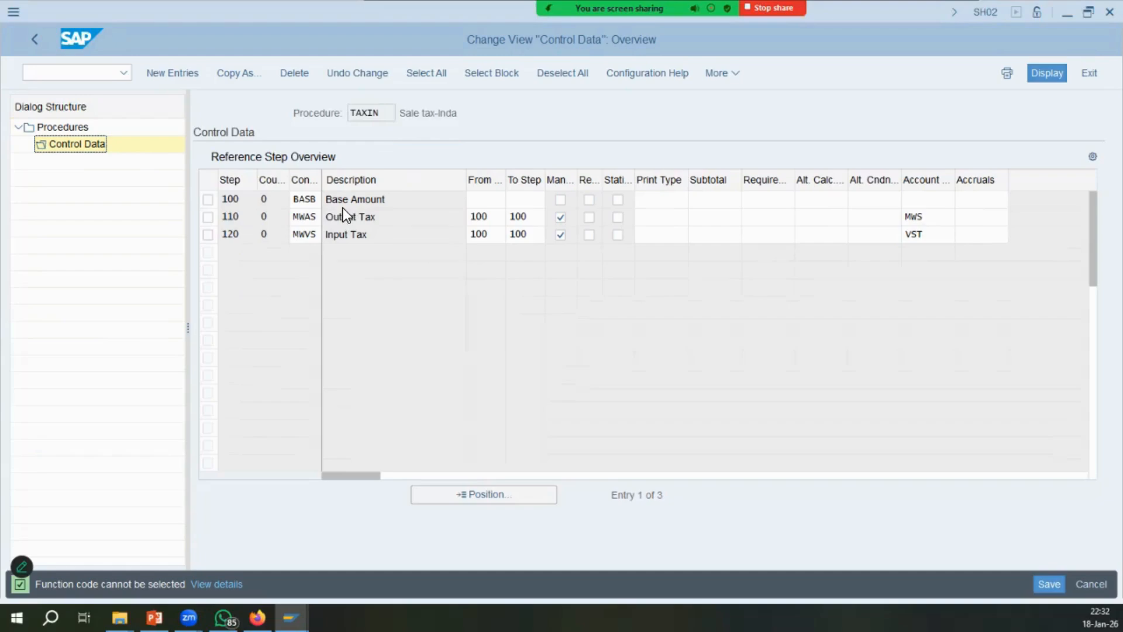
left_click(35, 39)
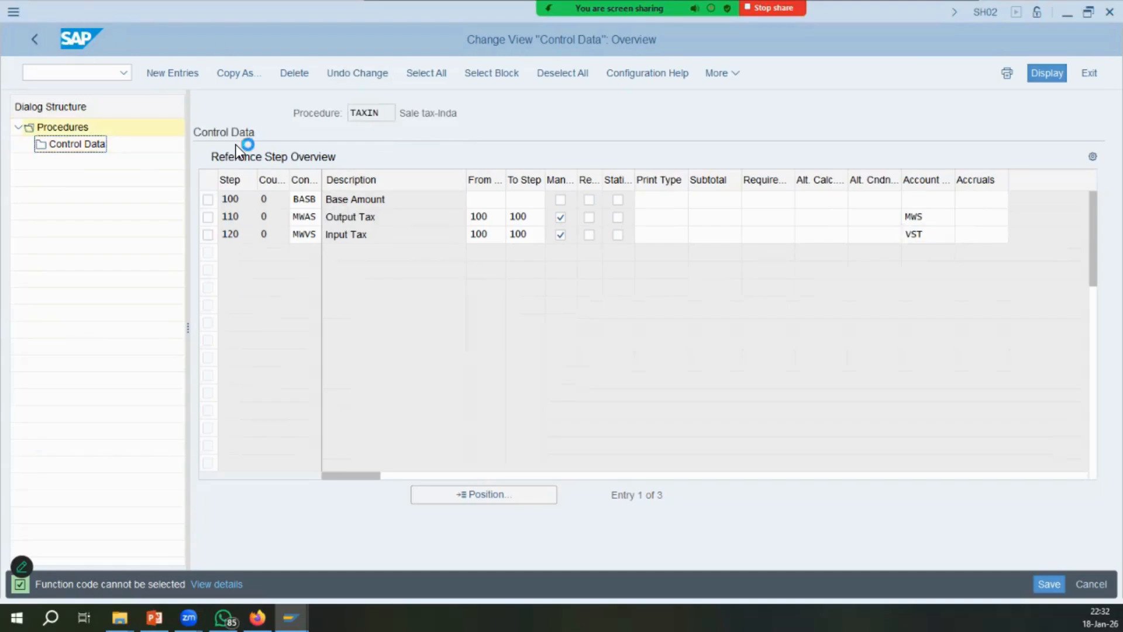
left_click(35, 39)
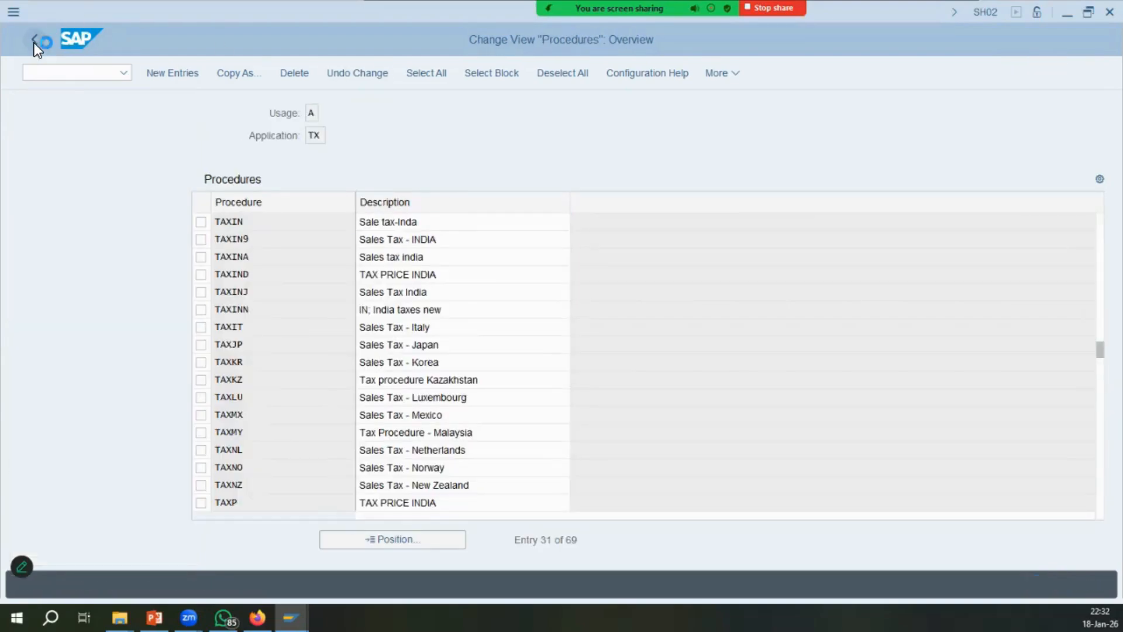
key("Escape")
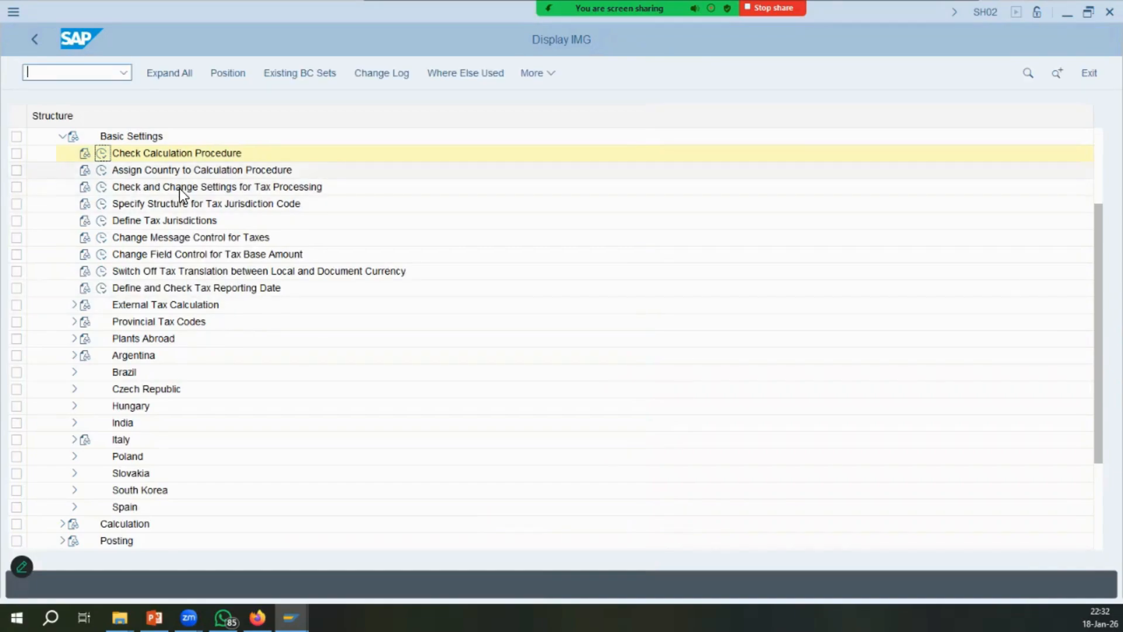
Open tax code V1 for country AE in the Define Tax Codes for Sales and Purchases activity.
left_click(63, 136)
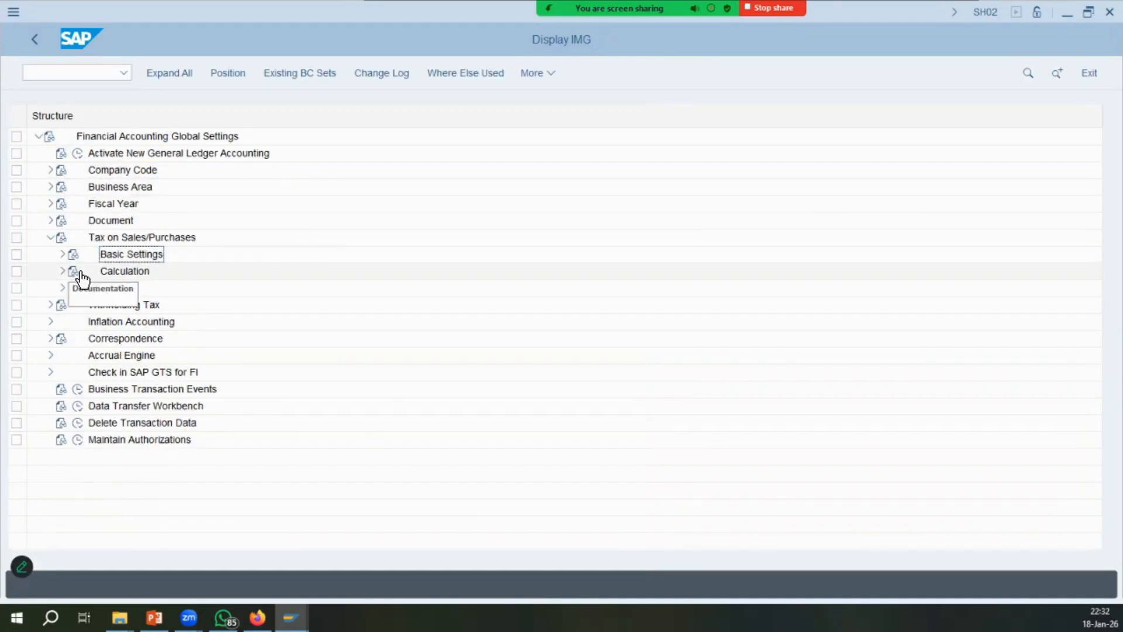
left_click(62, 271)
left_click(166, 293)
left_click(99, 288)
type("ae")
key("Return")
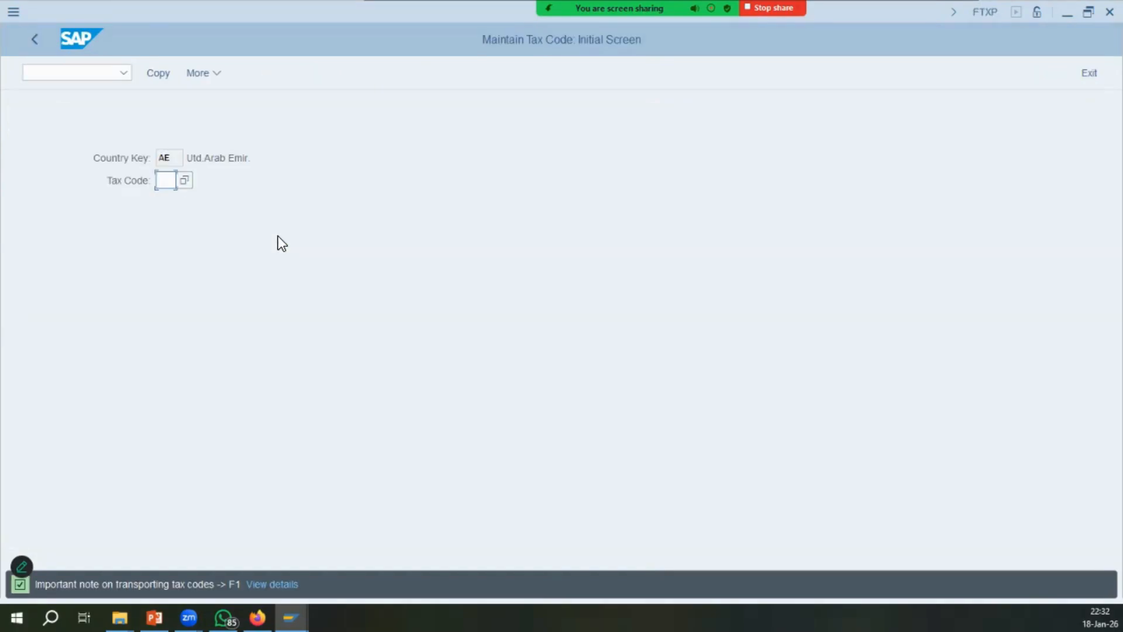
type("v1")
key("Return")
Check the tax accounts of V1's Input Tax line for chart of accounts IMCO and return to the IMG structure.
left_click(177, 314)
left_click(233, 71)
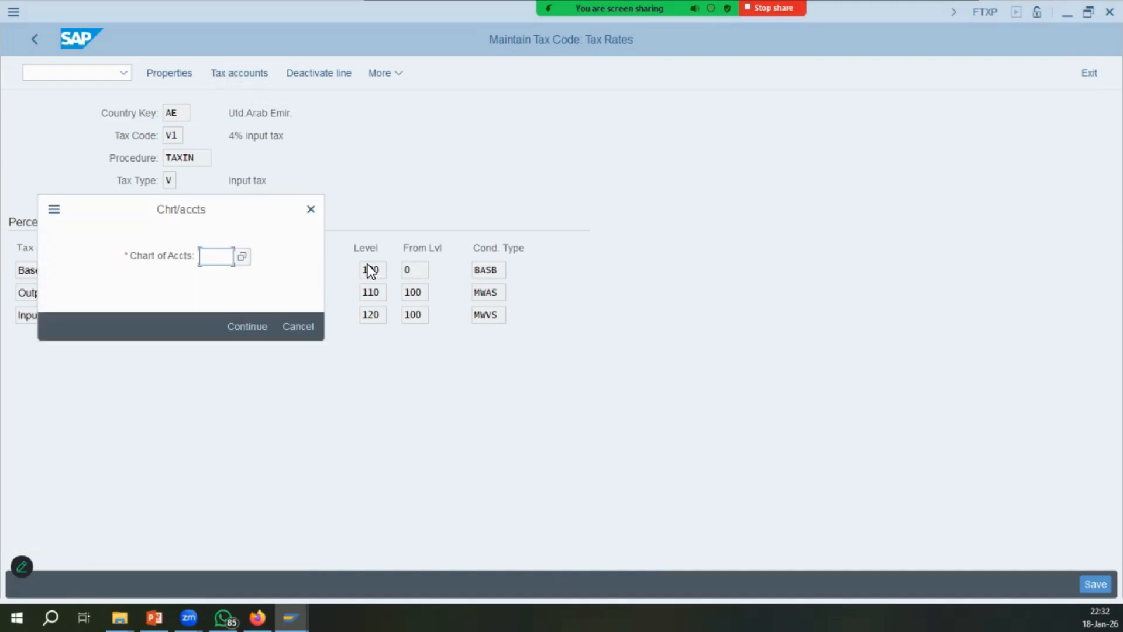
key("Return")
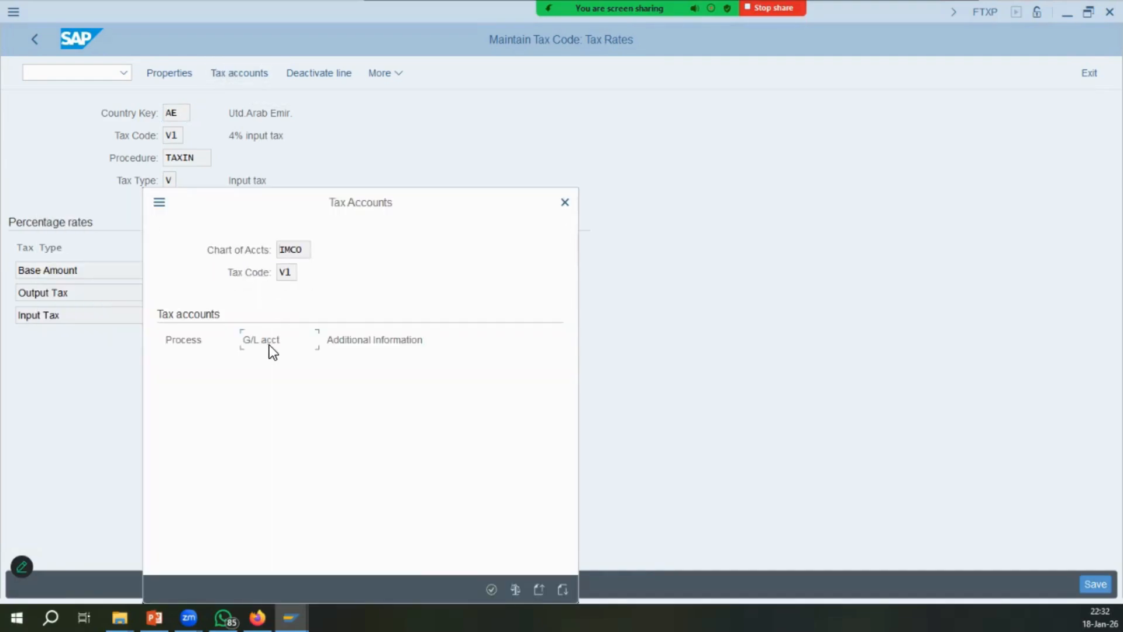
left_click(565, 203)
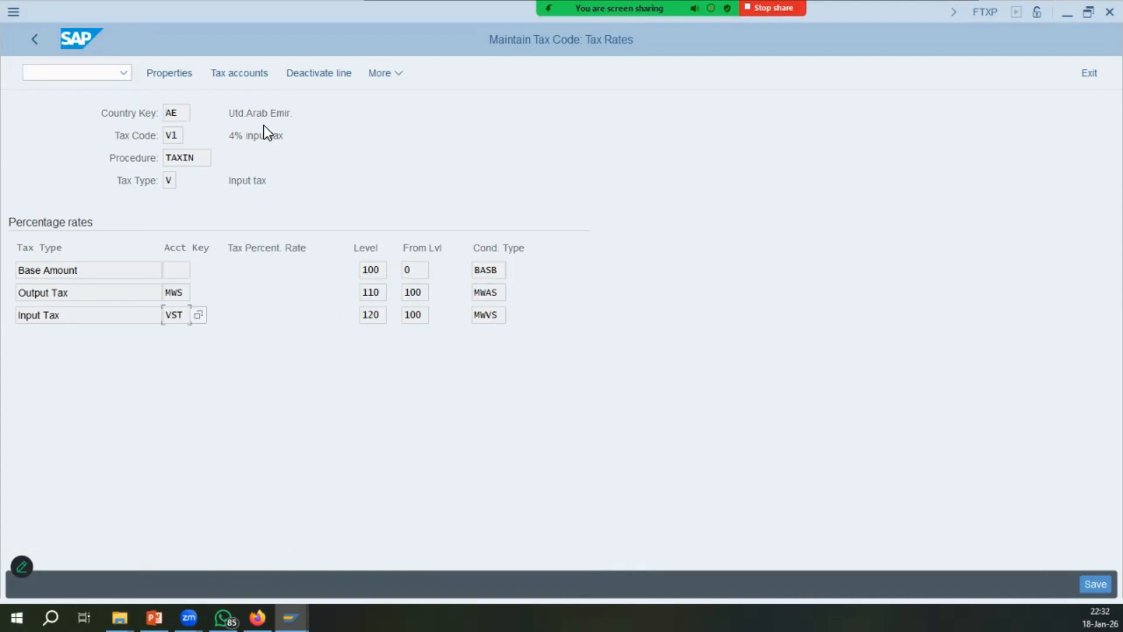
left_click(37, 37)
left_click(37, 37)
Open the Define Tax Accounts activity and position the posting key list on MW1 and on input tax key VST.
left_click(62, 271)
left_click(62, 289)
double_click(126, 304)
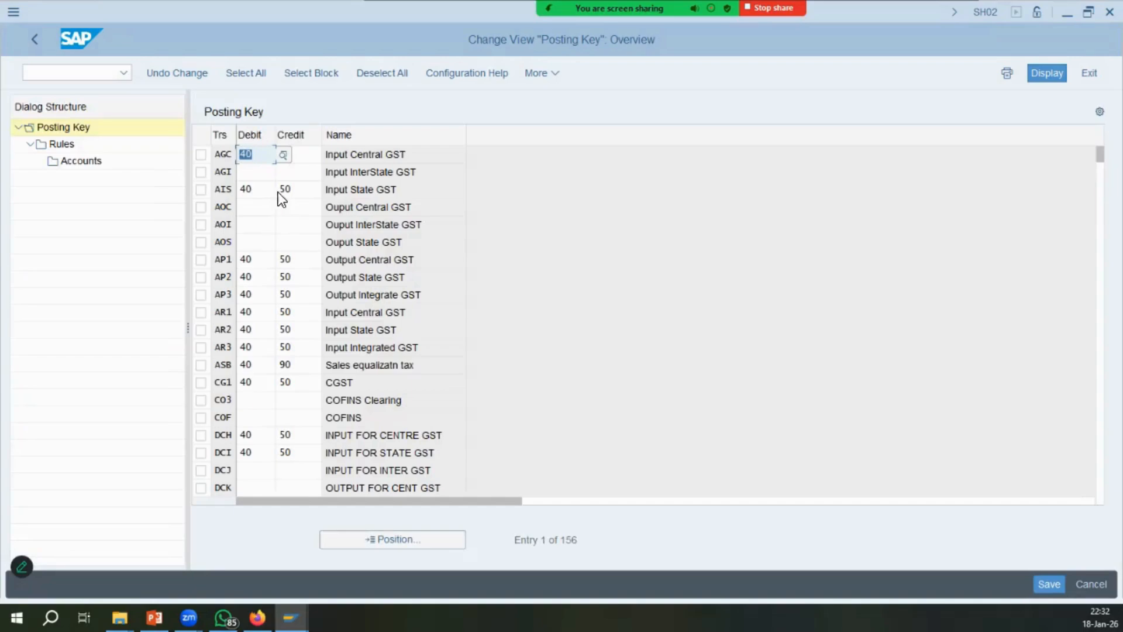
type("m")
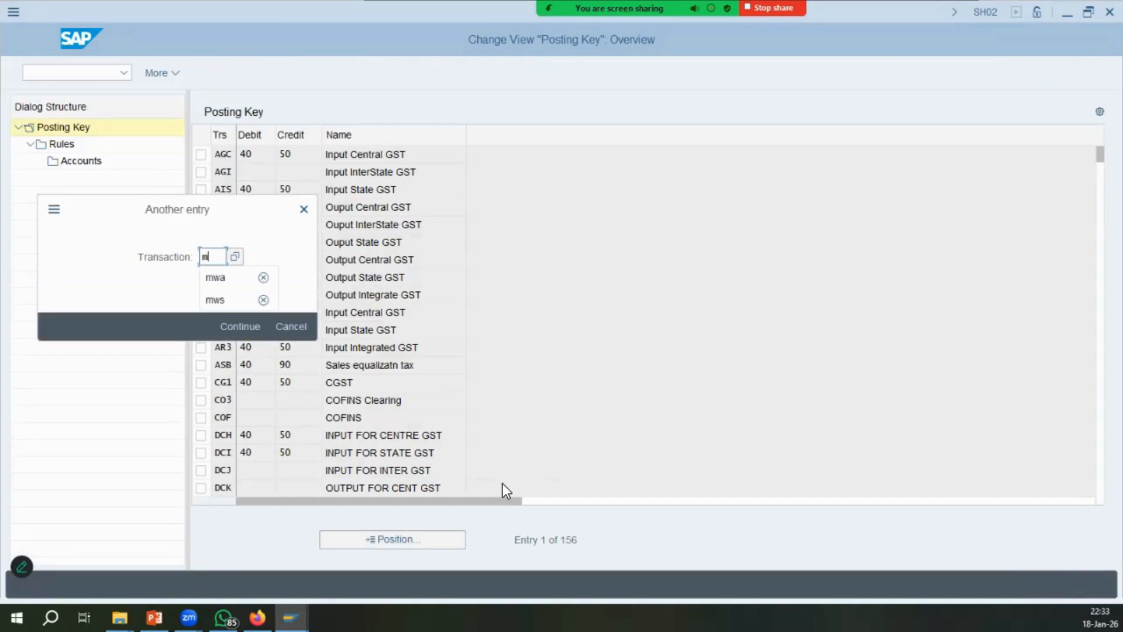
type("w1")
key("Return")
double_click(223, 332)
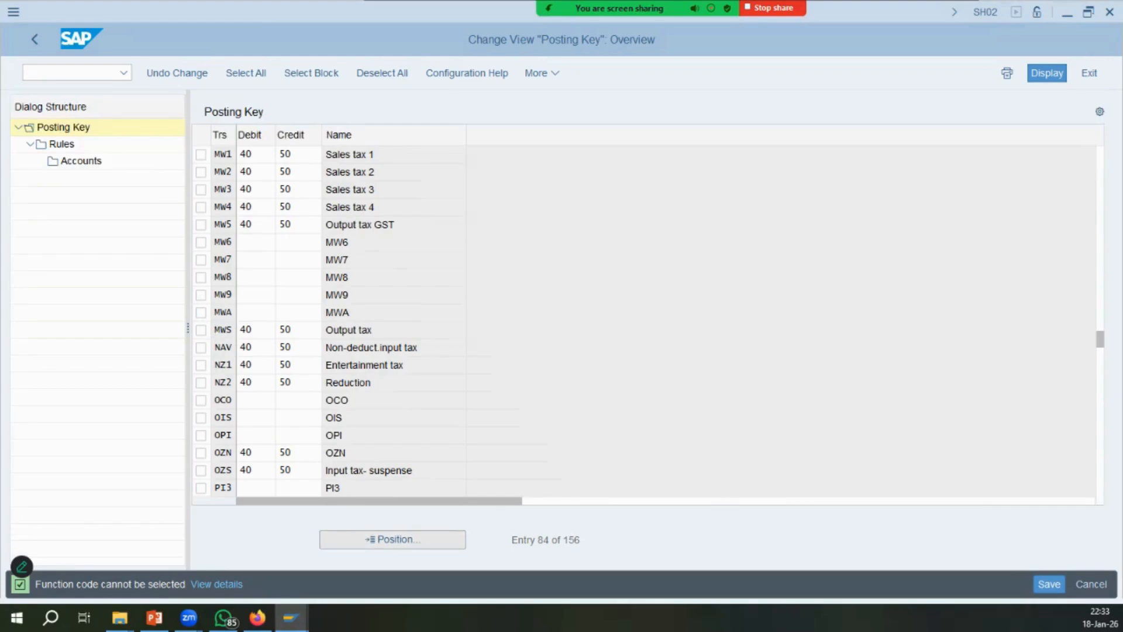
left_click(392, 539)
type("vst")
key("Return")
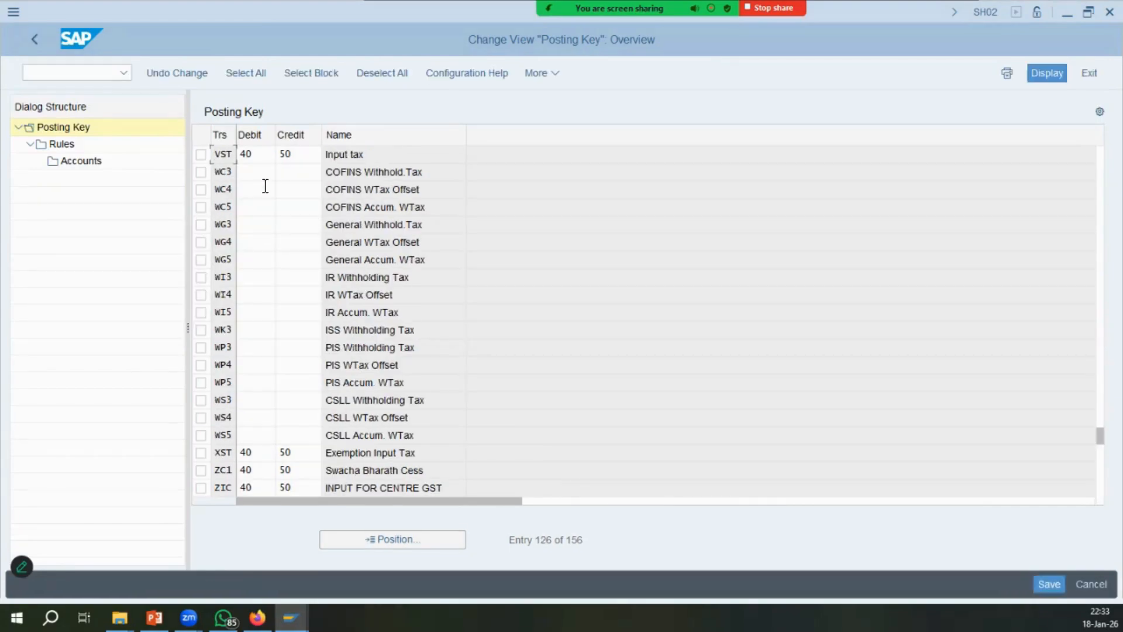
Open the rules of transaction key VST and find the entry for chart of accounts IMCO.
left_click(200, 154)
double_click(52, 144)
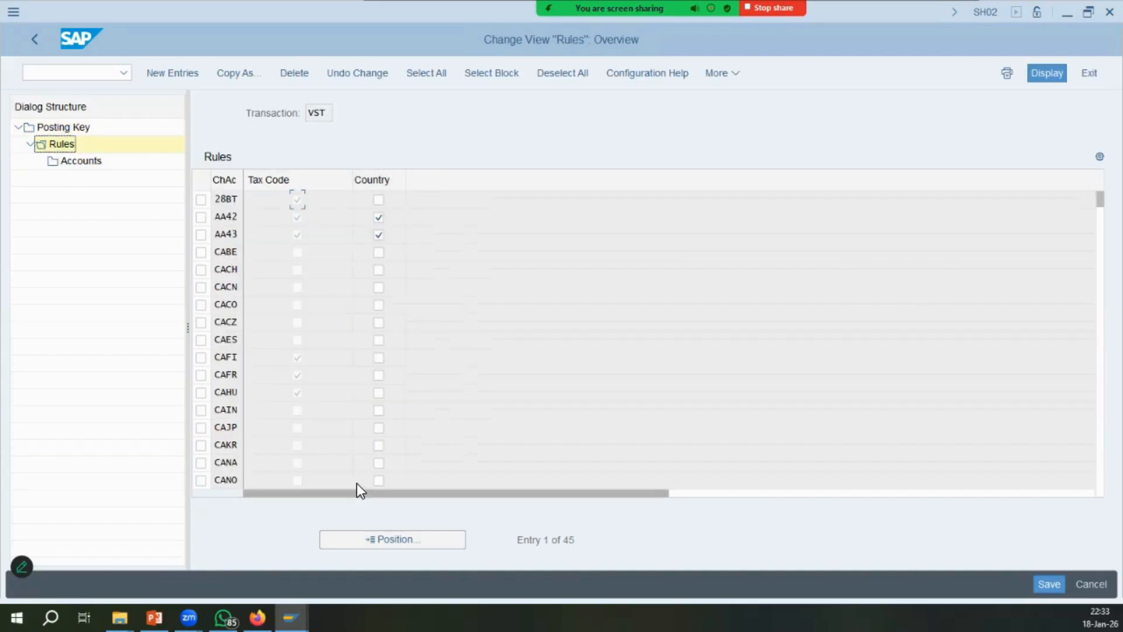
left_click(386, 538)
type("imco")
key("Return")
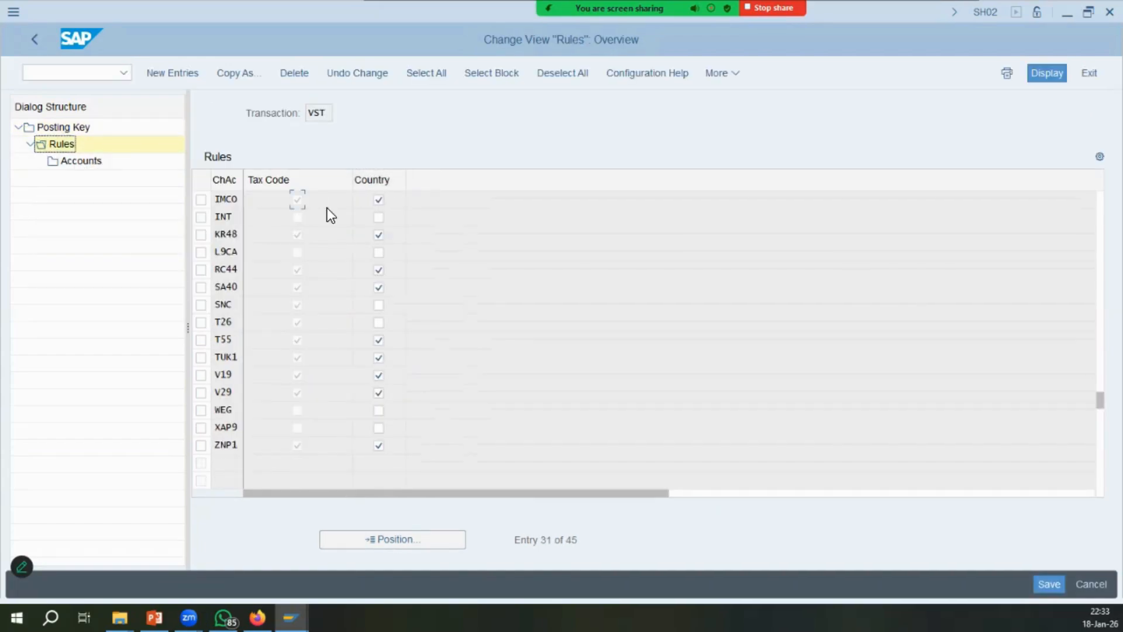
Examine the G/L account assigned to VST under chart of accounts IMCO and return to the IMG structure.
left_click(200, 199)
double_click(70, 163)
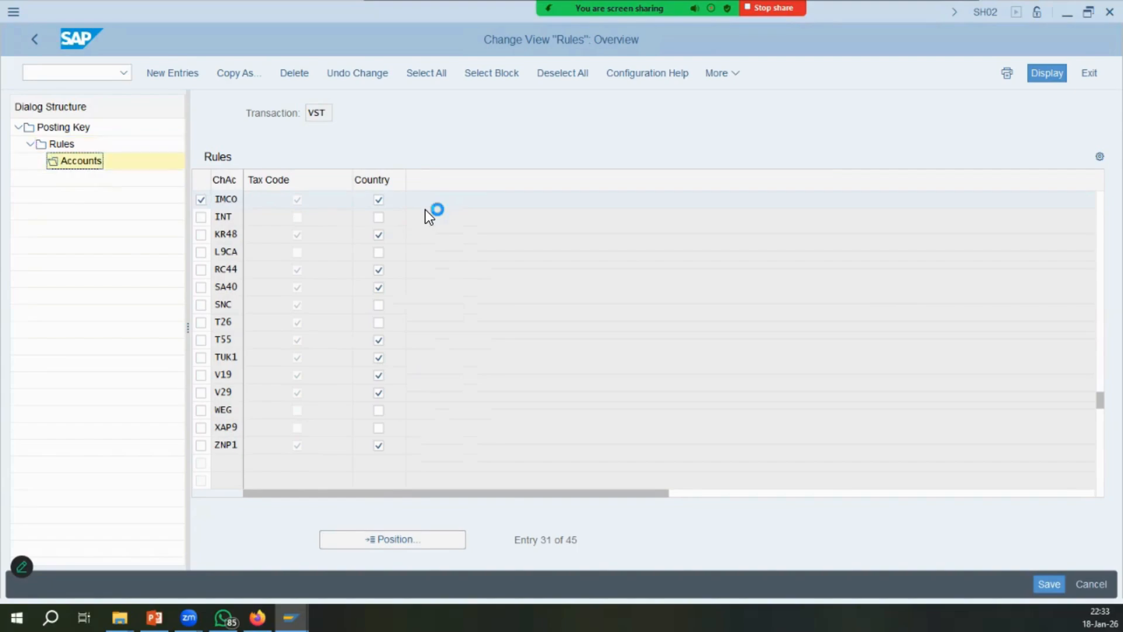
double_click(335, 227)
double_click(317, 286)
left_click(39, 46)
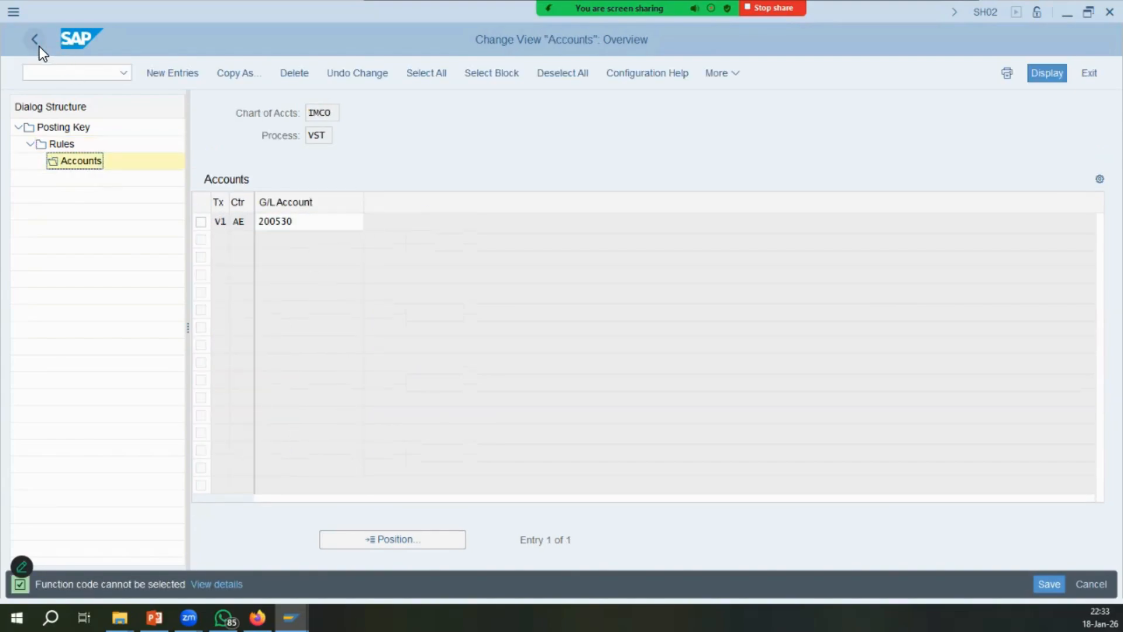
left_click(38, 47)
left_click(37, 47)
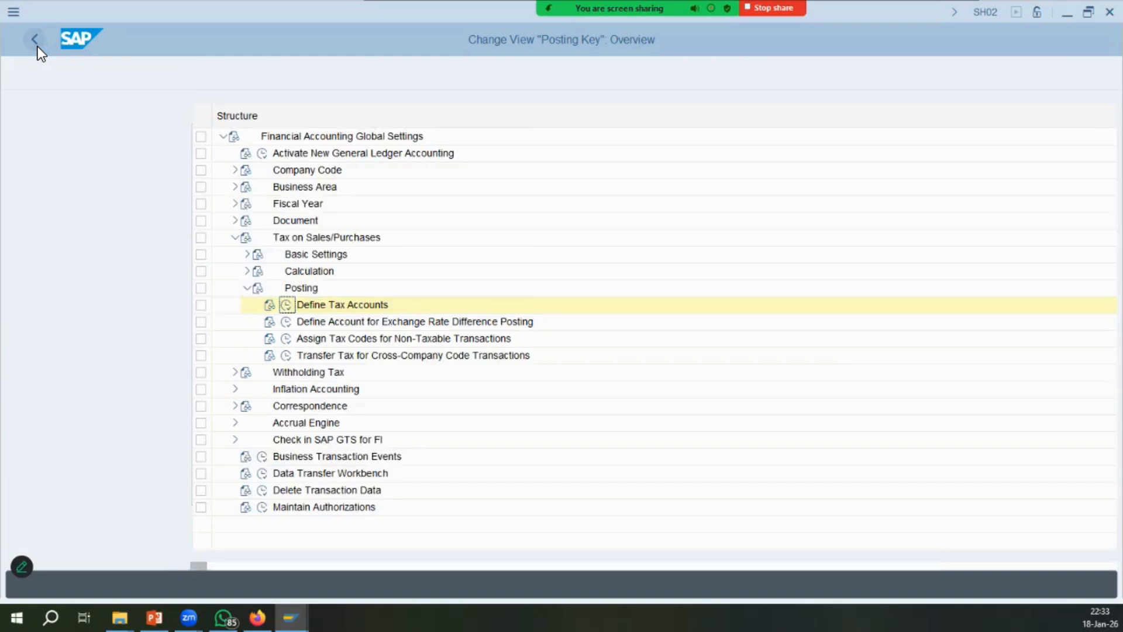
Reopen tax code V1 for country AE and review its properties.
left_click(62, 271)
left_click(164, 289)
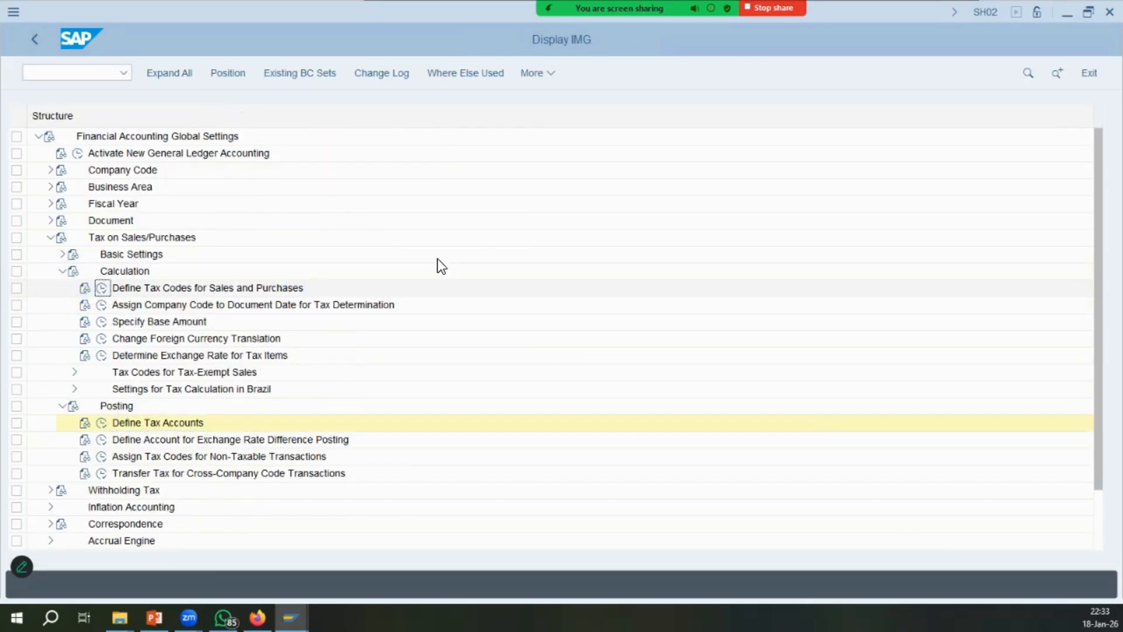
double_click(271, 289)
key("Return")
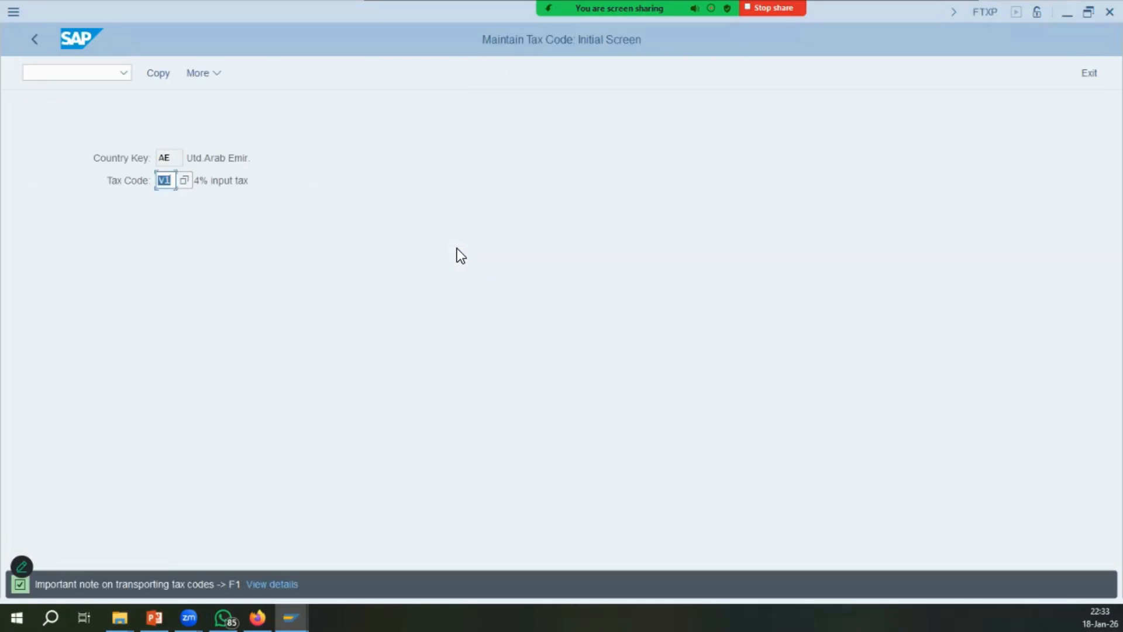
key("Return")
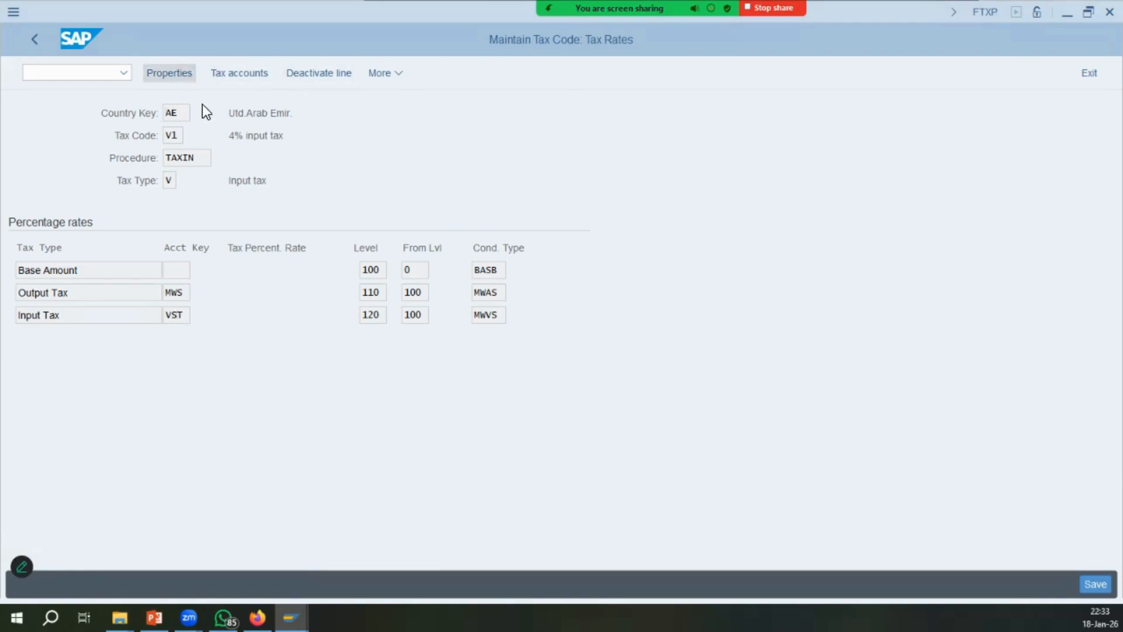
left_click(185, 76)
key("Return")
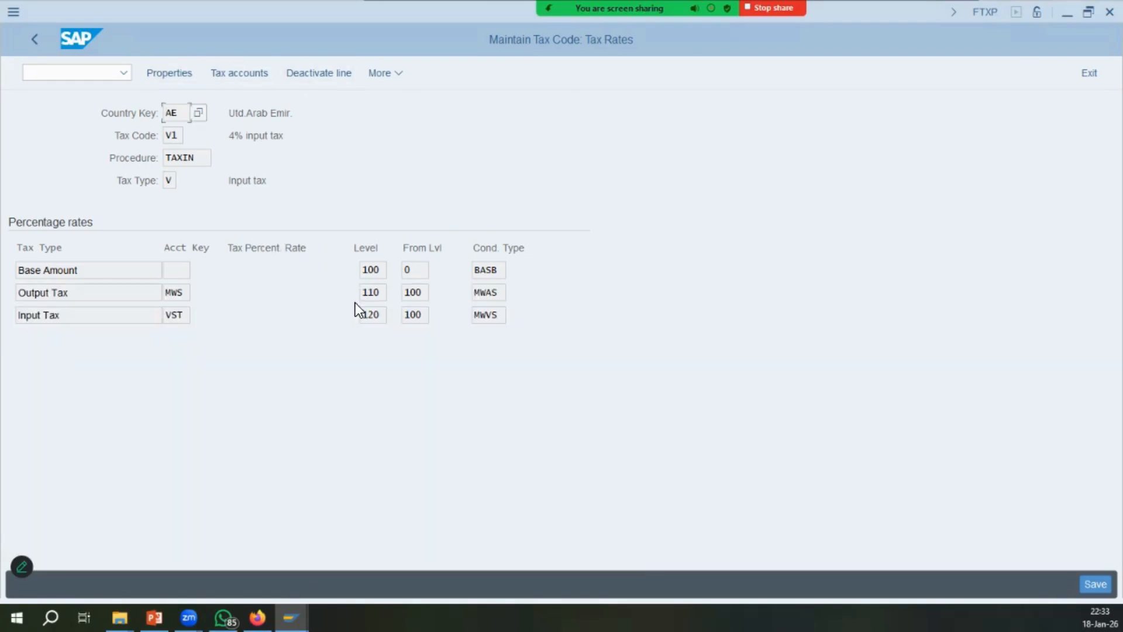
Recheck V1's tax accounts and try to deactivate its Output Tax line.
left_click(258, 75)
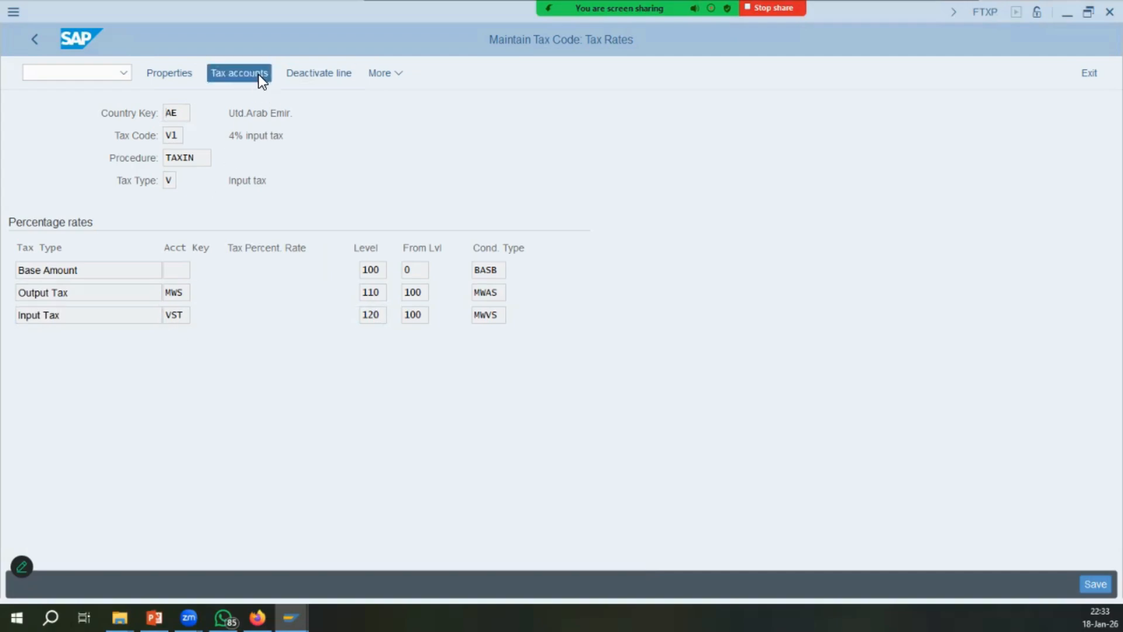
key("Escape")
left_click_drag(246, 181, 264, 182)
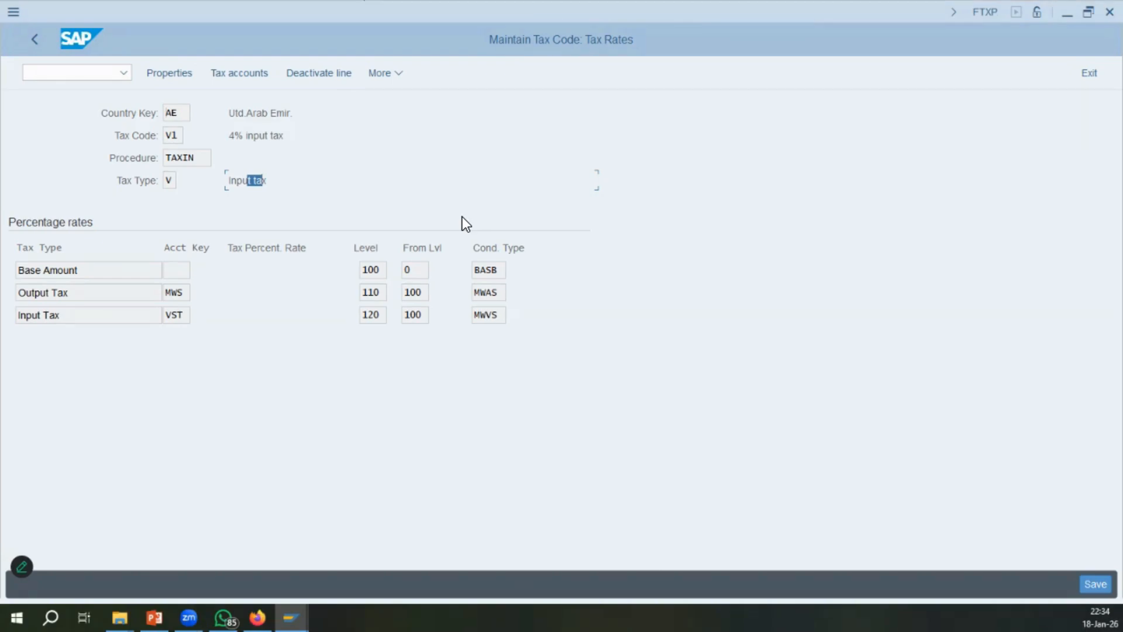
left_click(139, 297)
left_click(334, 77)
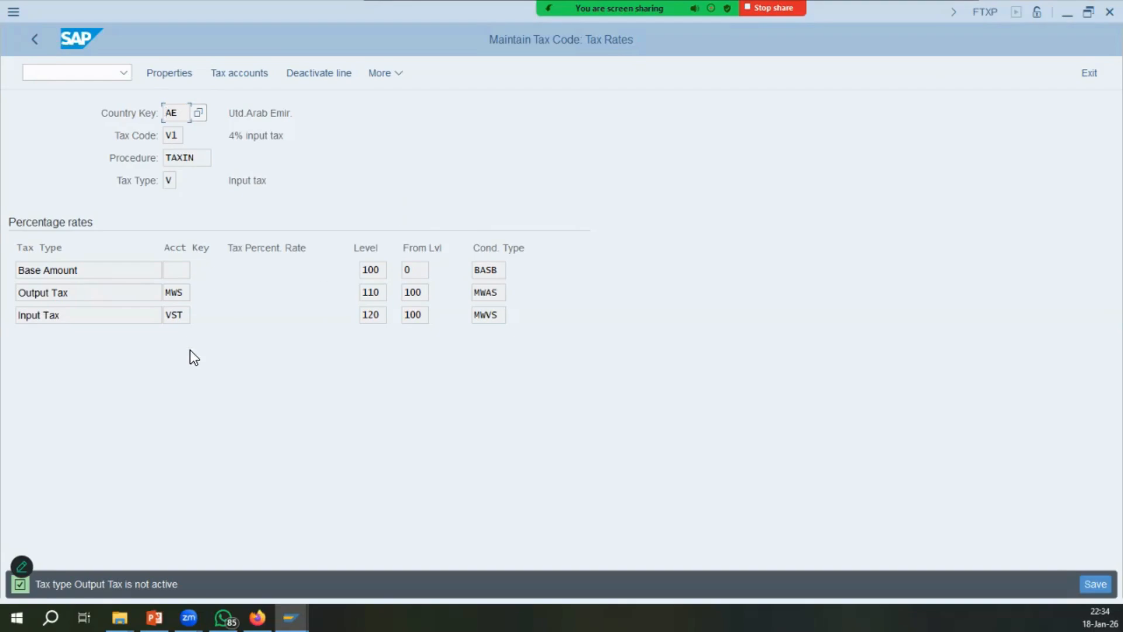
Open the automatic postings procedures for taxes on sales/purchases from tax code V1's environment functions.
left_click(385, 73)
mouse_move(405, 97)
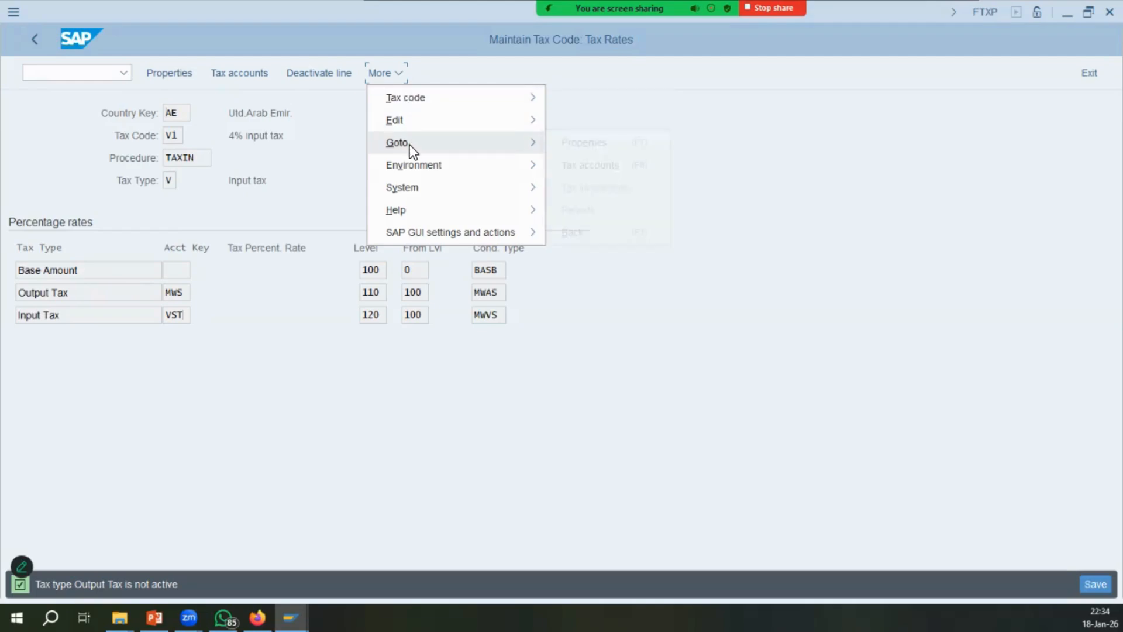
mouse_move(409, 146)
mouse_move(416, 166)
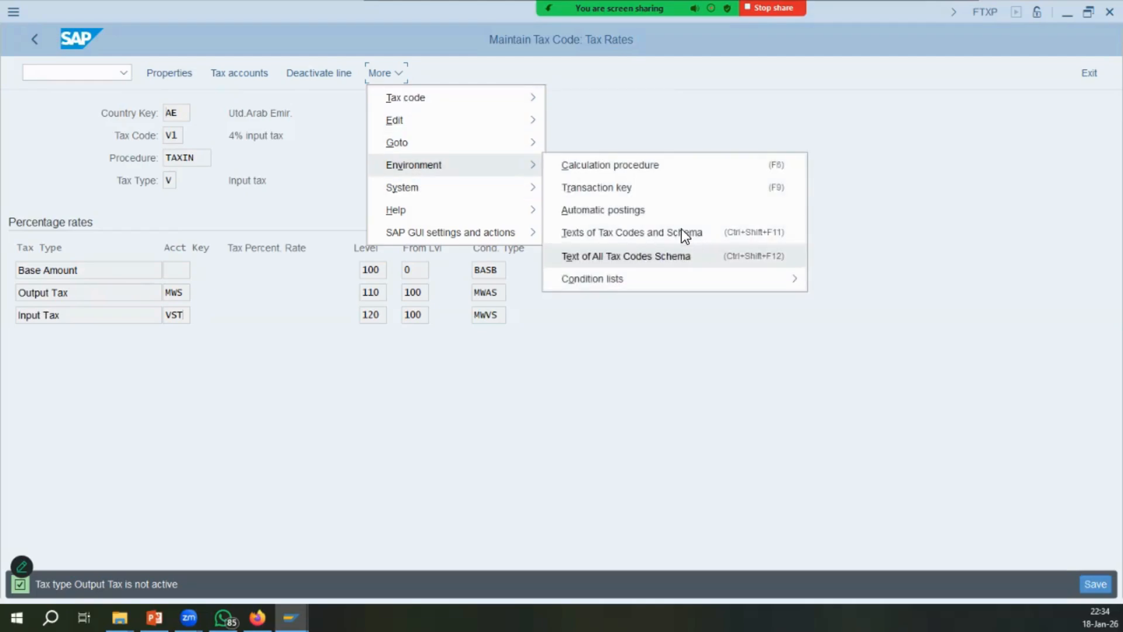
left_click(671, 212)
left_click(384, 222)
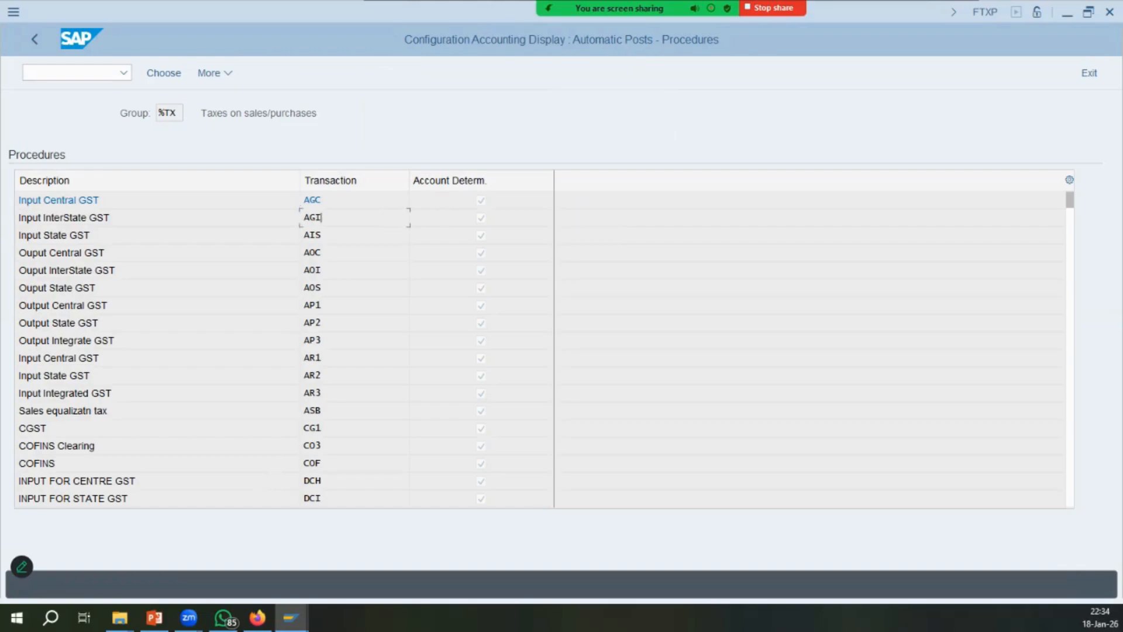
Find the Input tax procedure VST among the automatic postings and try to open its account assignment.
scroll(592, 455, "down", 6)
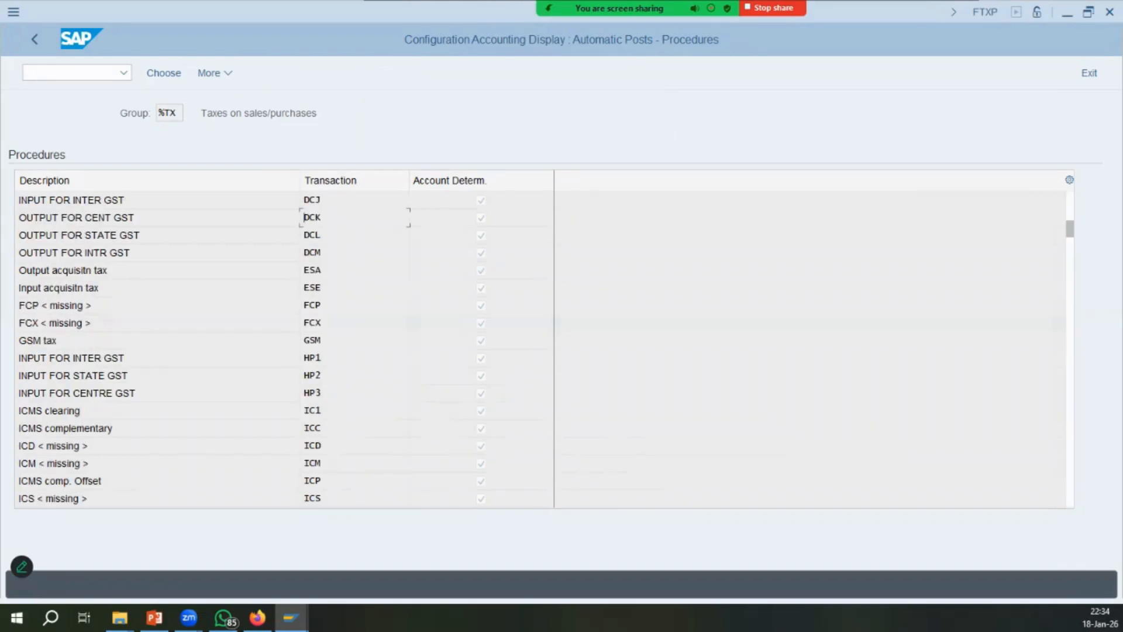
scroll(333, 310, "down", 20)
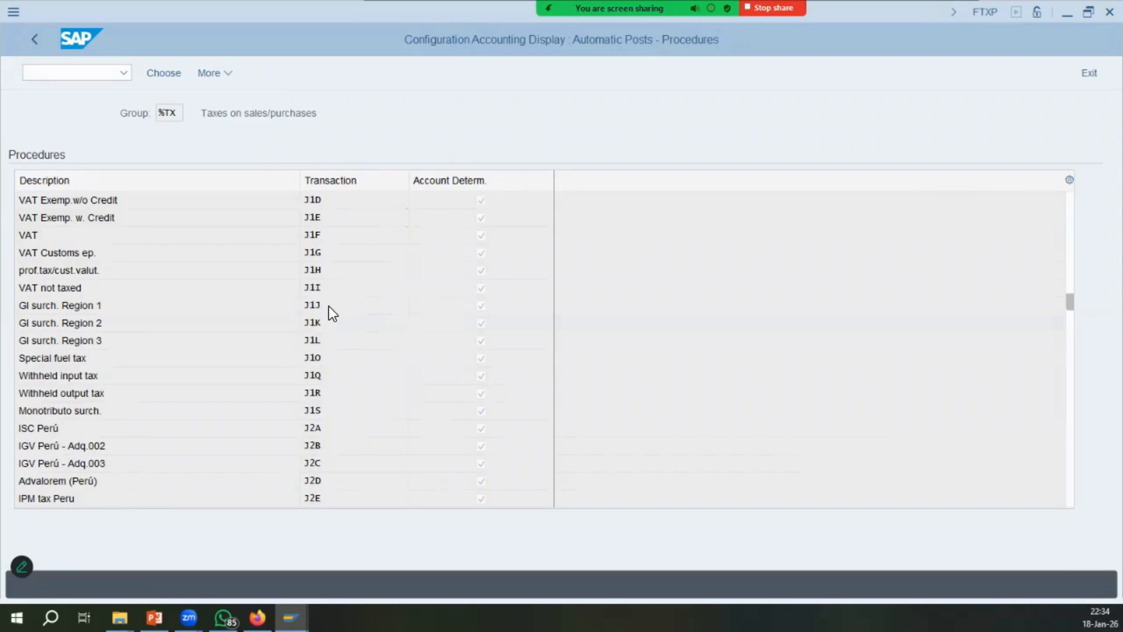
scroll(330, 307, "down", 5)
double_click(334, 493)
left_click(382, 465)
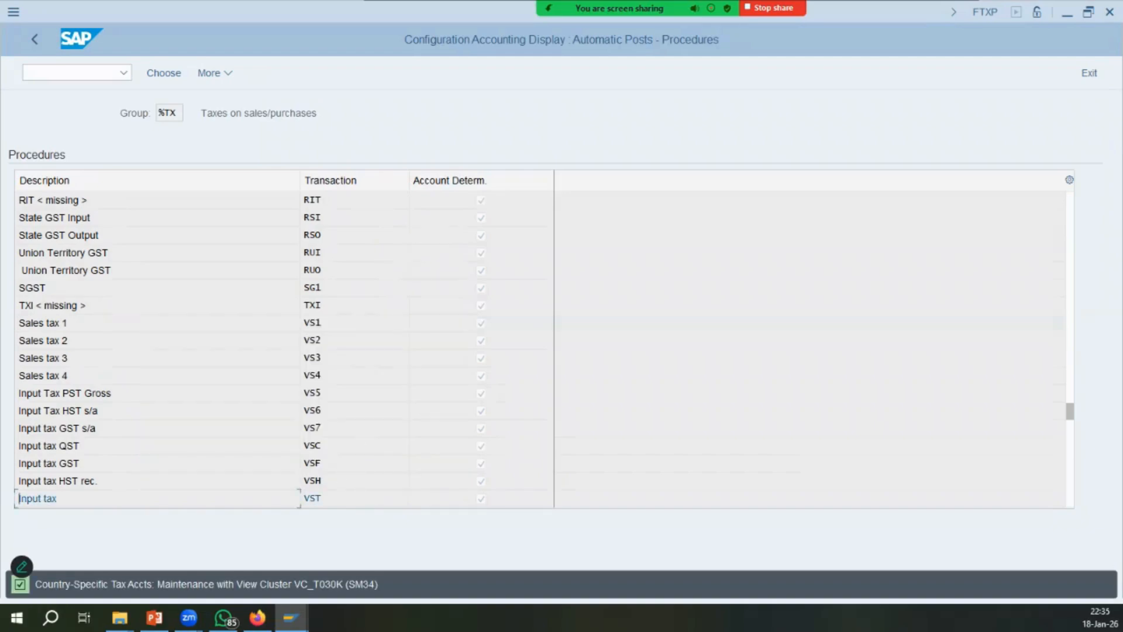
Open transaction SM30 in a new session and try to maintain table/view VC_T030K.
left_click(426, 451)
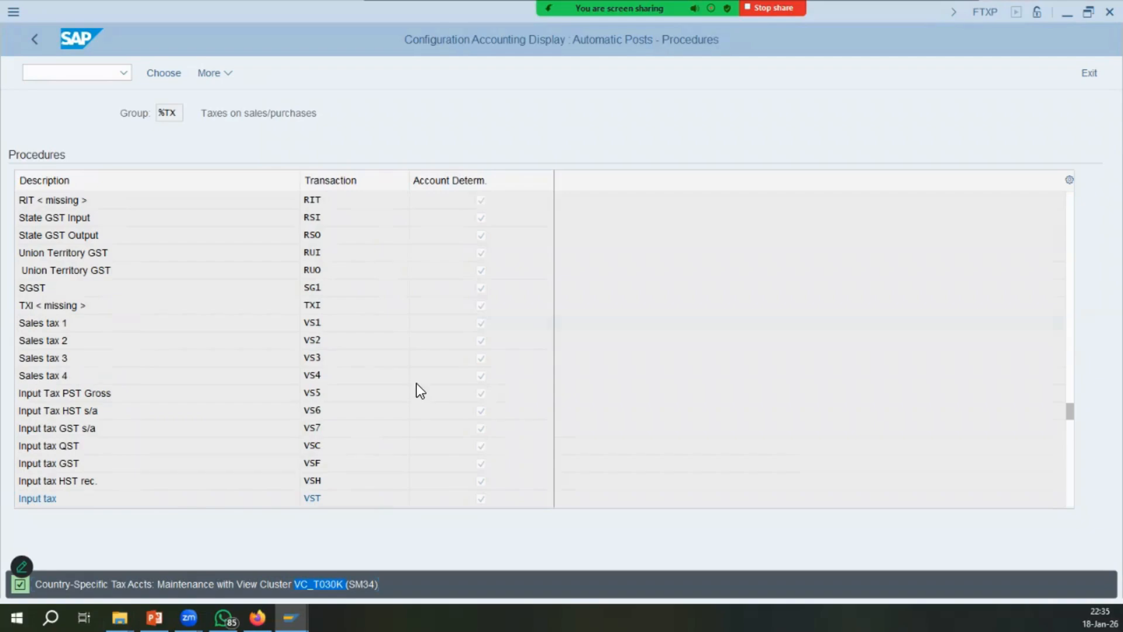
key("ctrl+slash")
type("/o sm30")
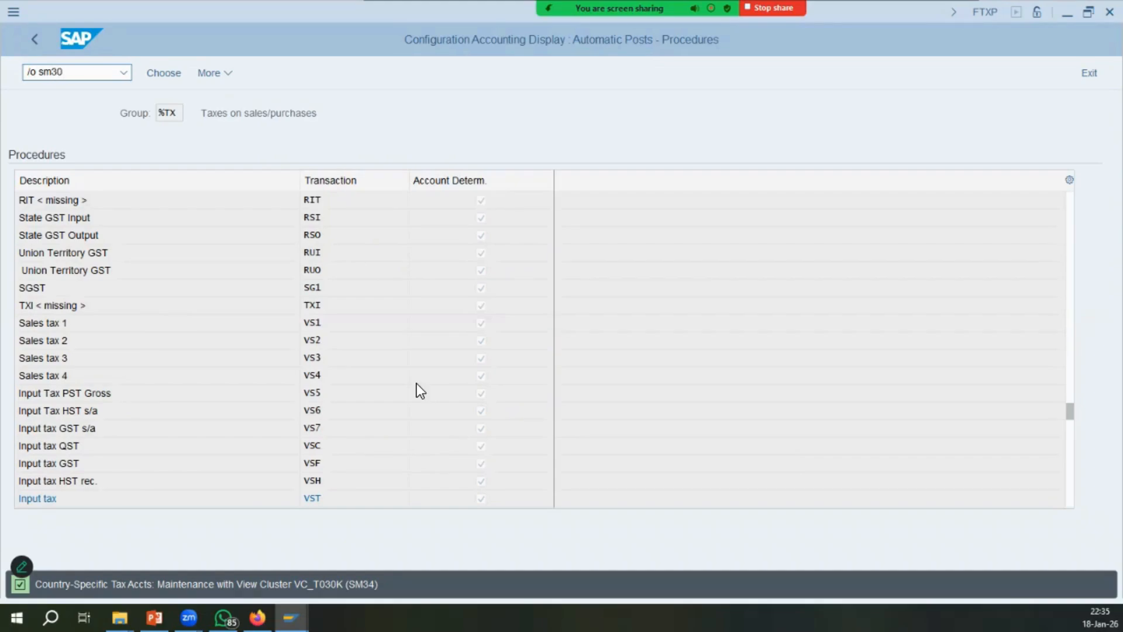
key("Return")
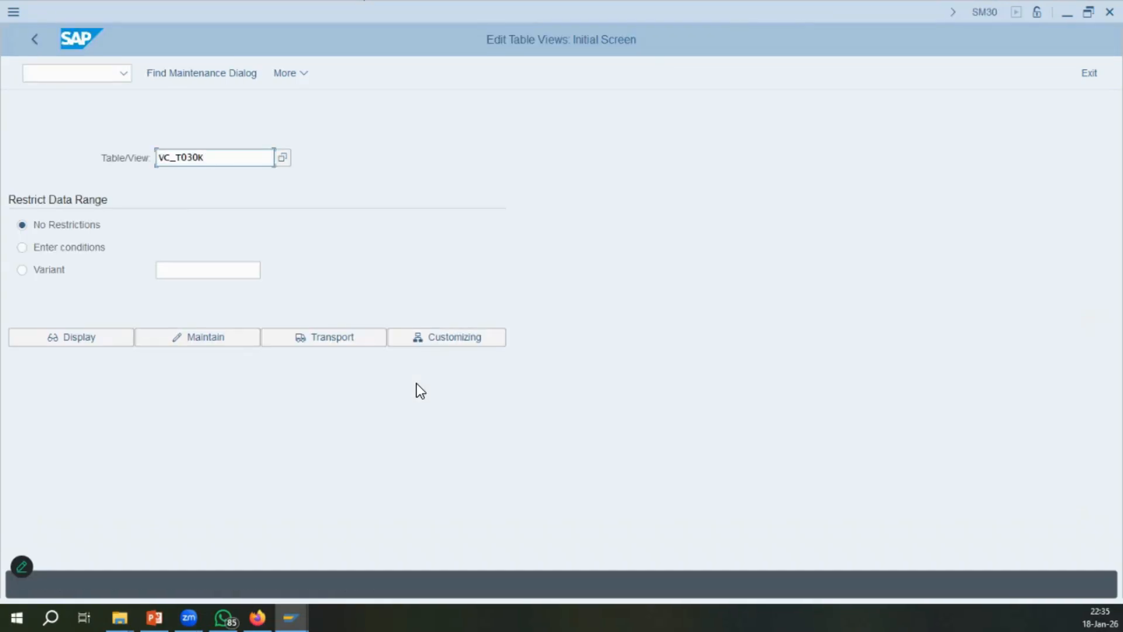
left_click(197, 333)
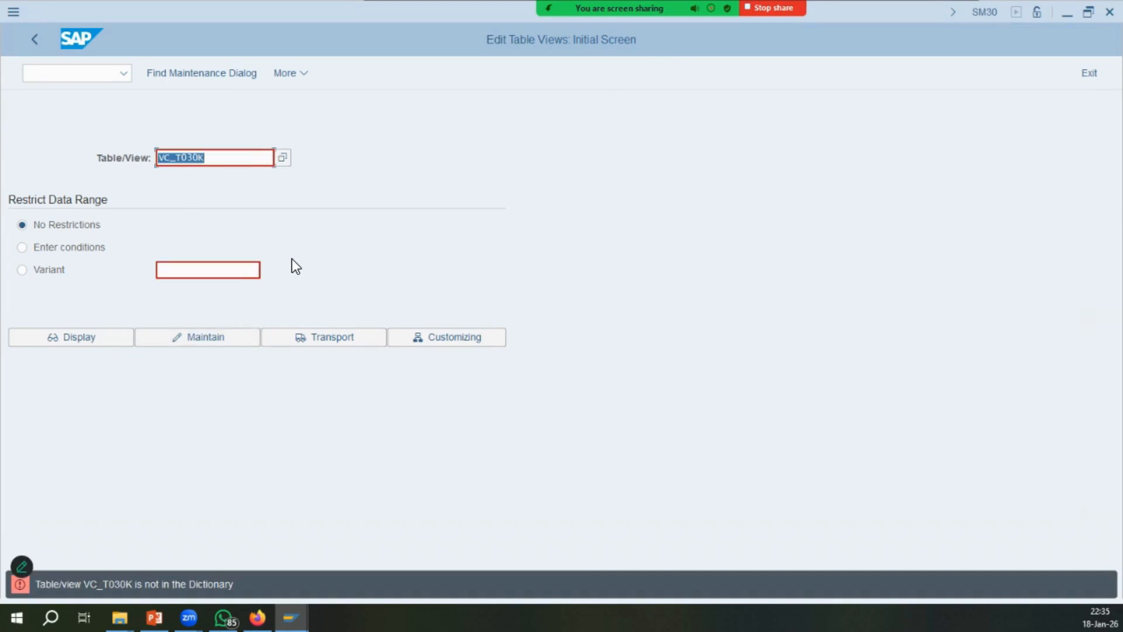
Change the table name to T030K and look up its customizing objects with Find Maintenance Dialog.
left_click(181, 155)
key("BackSpace")
key("BackSpace")
key("BackSpace")
left_click(216, 74)
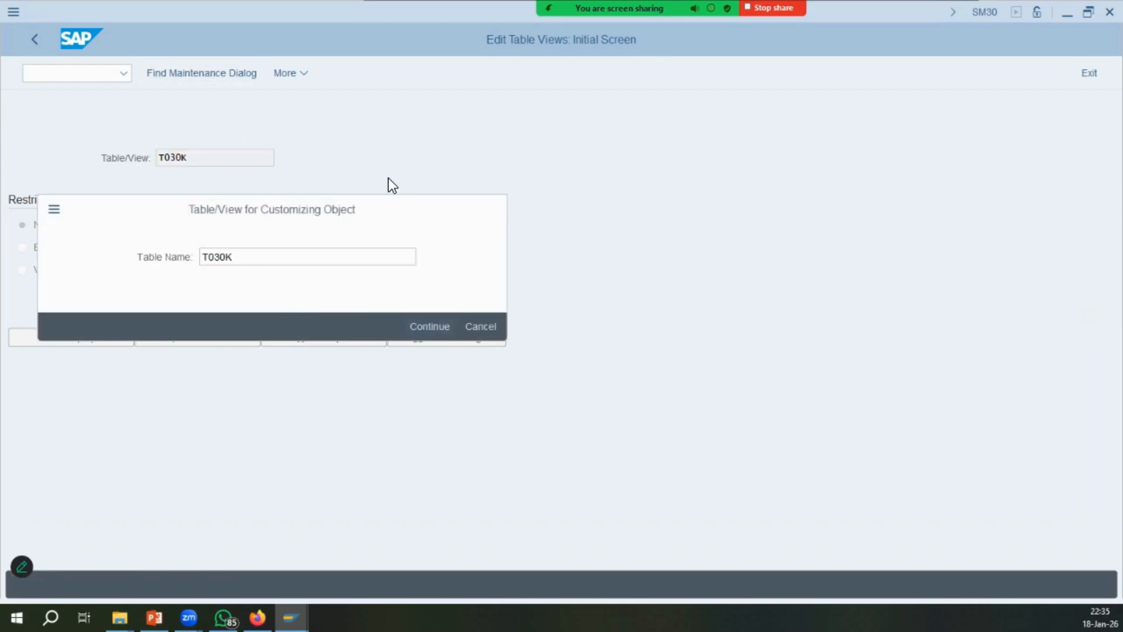
key("Return")
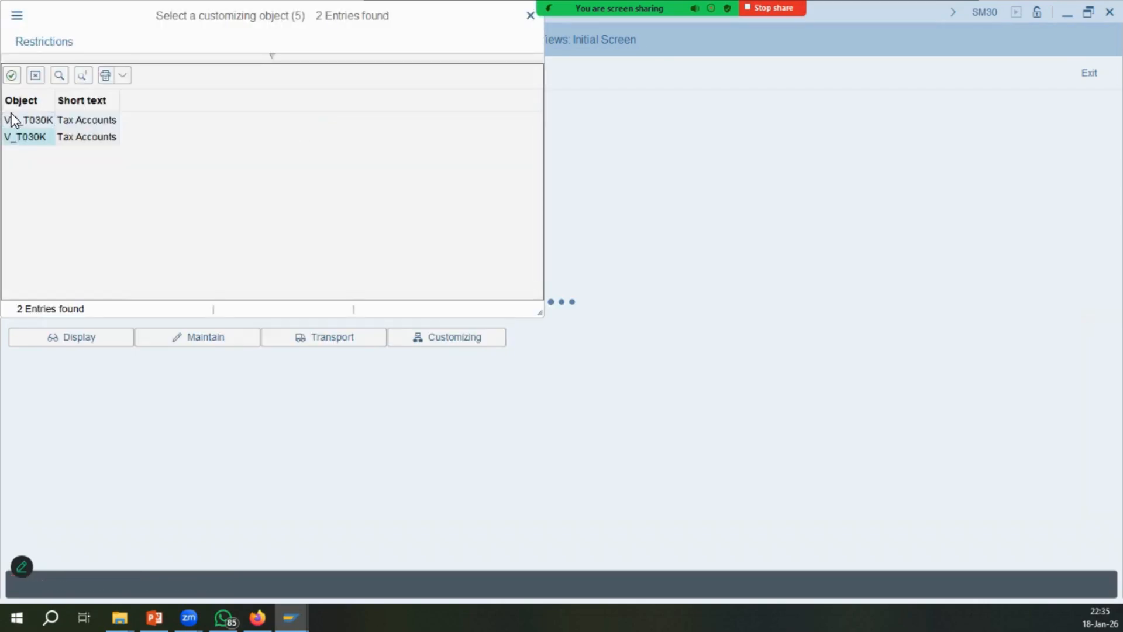
Open view cluster VC_T030K, accept displaying the locked data, and display the rules of posting key VST.
double_click(75, 120)
left_click(234, 224)
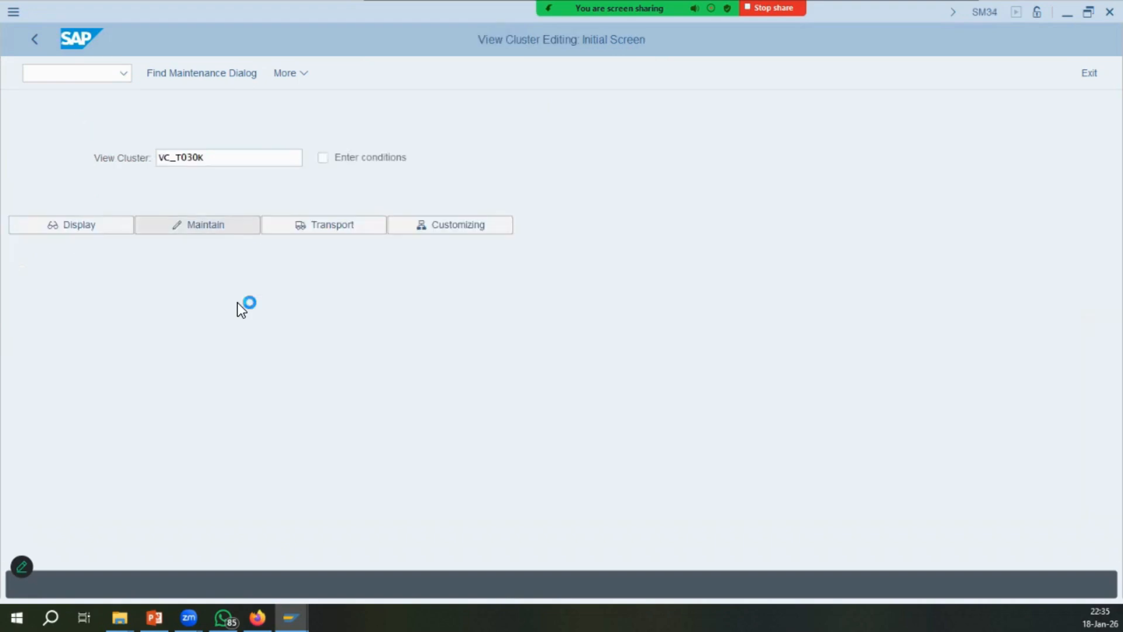
key("Return")
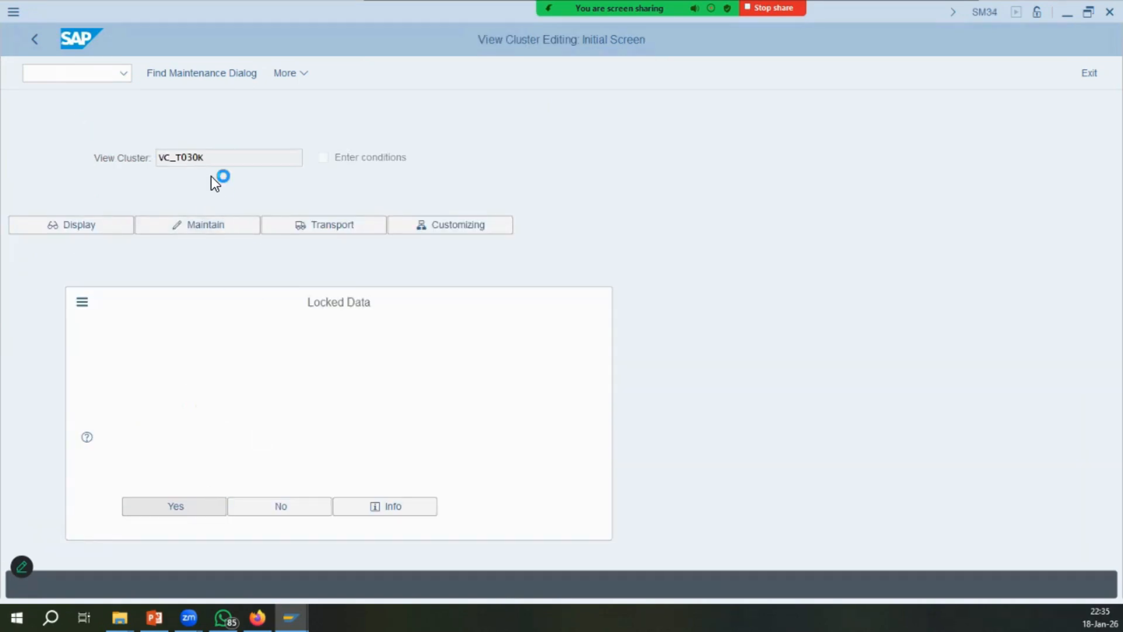
type("vst")
key("Return")
left_click(202, 155)
double_click(76, 144)
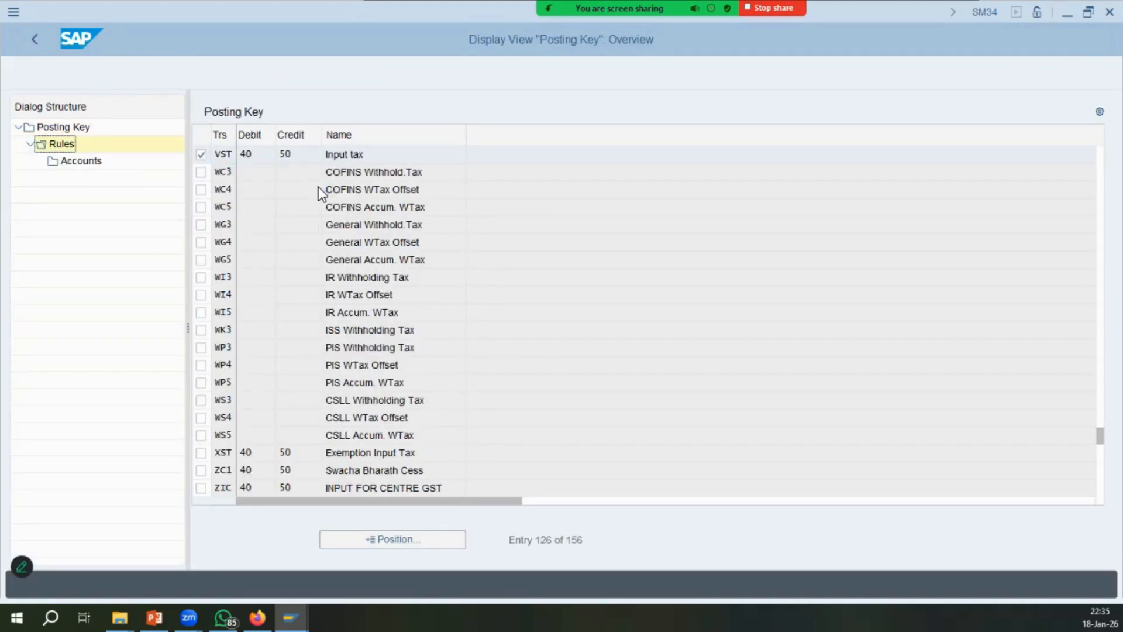
Check the G/L accounts assigned to VST in chart of accounts IMCO and leave the view cluster.
left_click(393, 539)
type("imco")
key("Return")
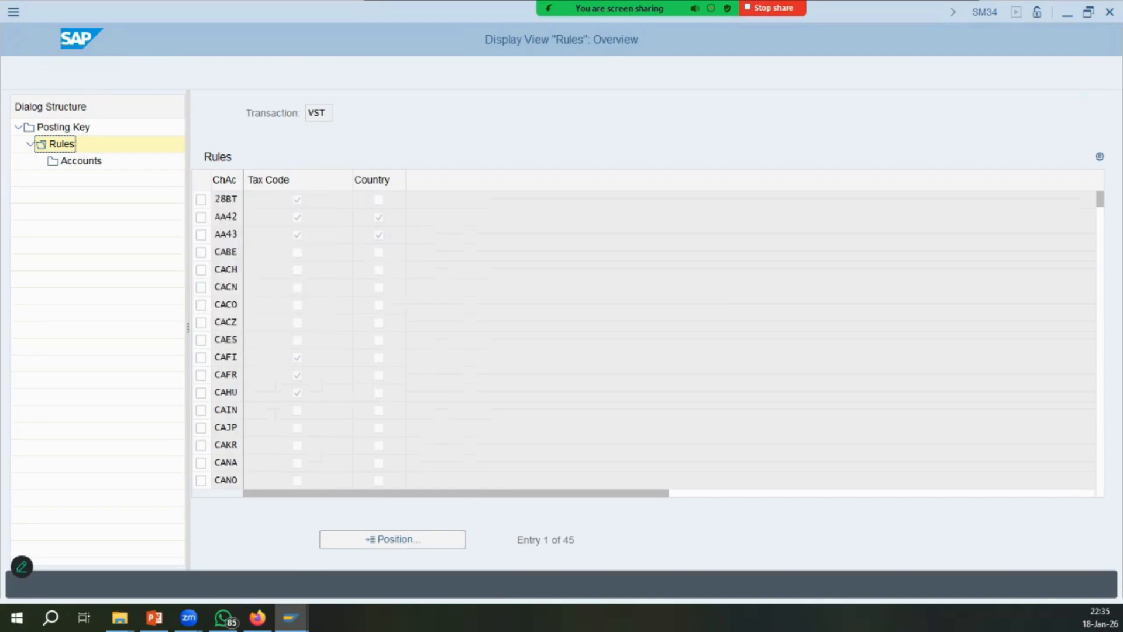
double_click(302, 203)
left_click(201, 198)
double_click(76, 162)
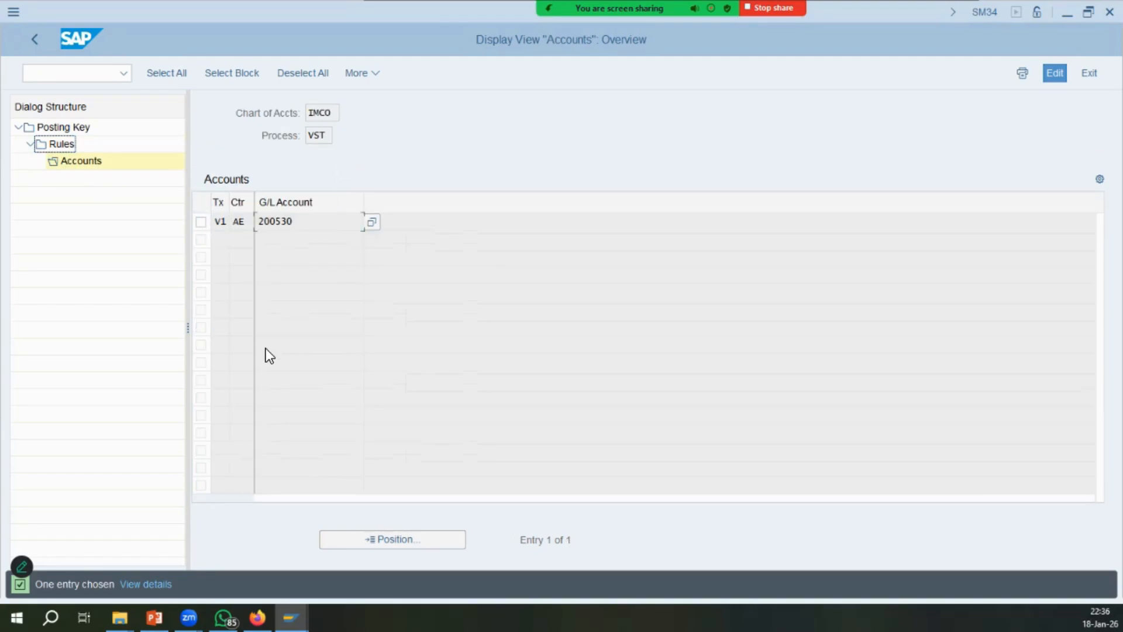
left_click(34, 35)
left_click(33, 37)
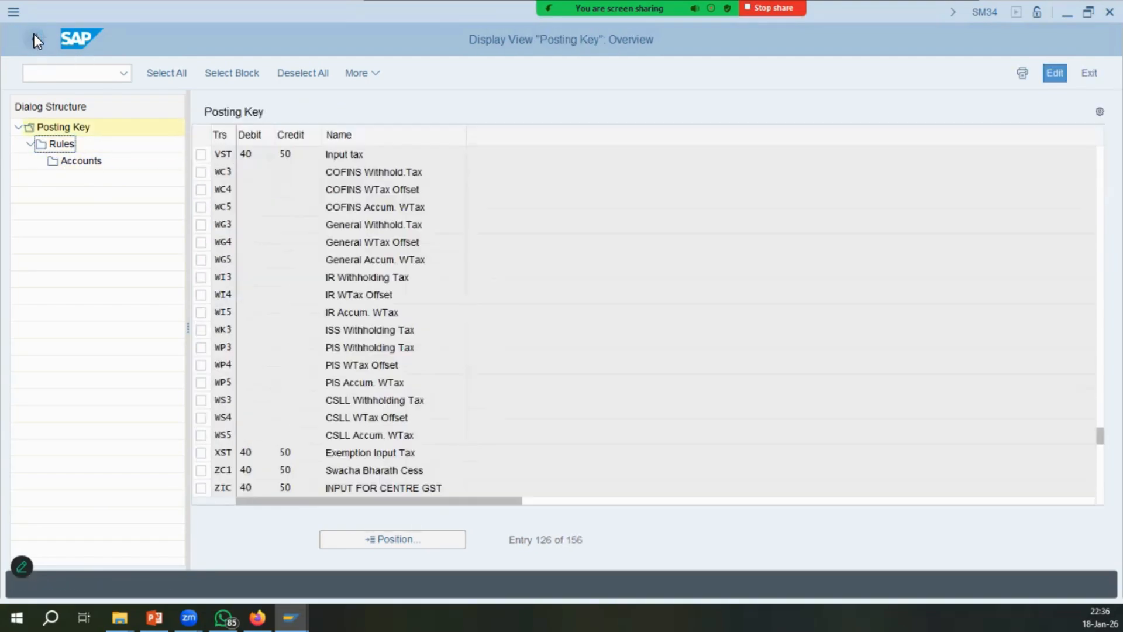
left_click(34, 34)
left_click(34, 34)
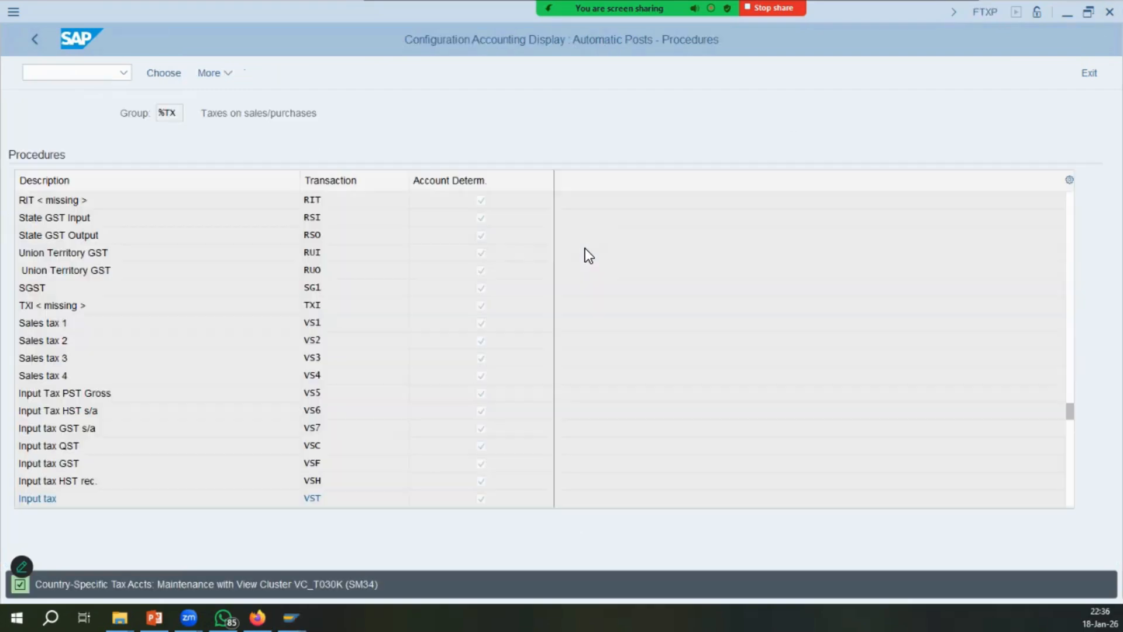
Leave the automatic postings procedures and open Assign Country to Calculation Procedure in the IMG's basic tax settings, displaying the locked data.
left_click(33, 42)
left_click(34, 42)
left_click(32, 44)
left_click(64, 254)
left_click(164, 191)
left_click(113, 202)
left_click(102, 203)
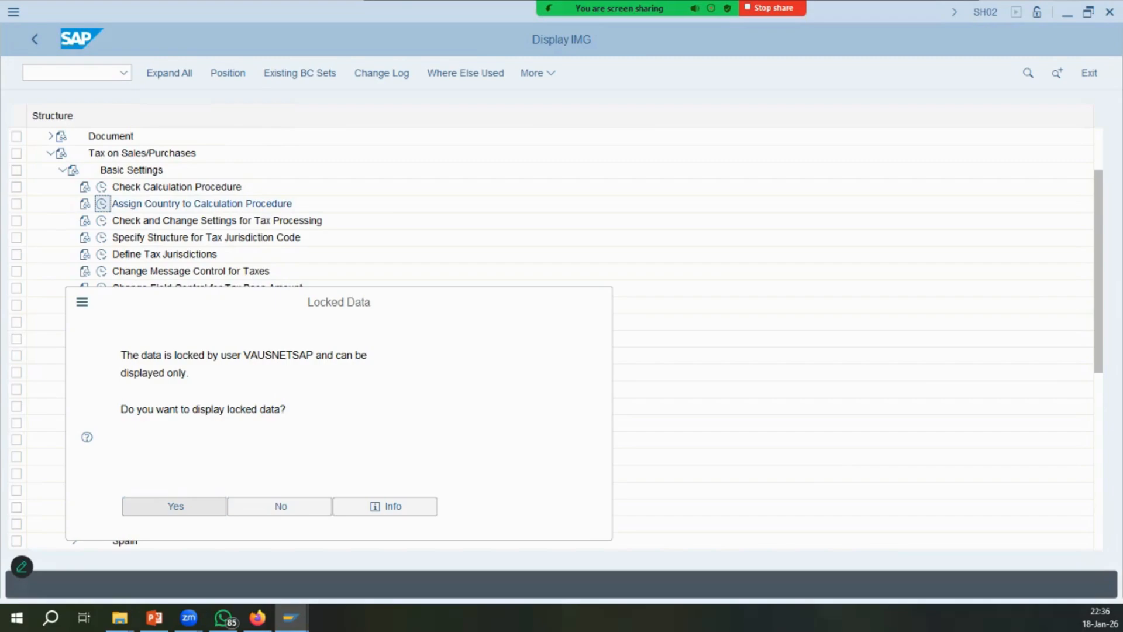
key("Return")
Find country AE in the assignment of countries to calculation procedures and return to the IMG.
left_click(214, 538)
type("ae")
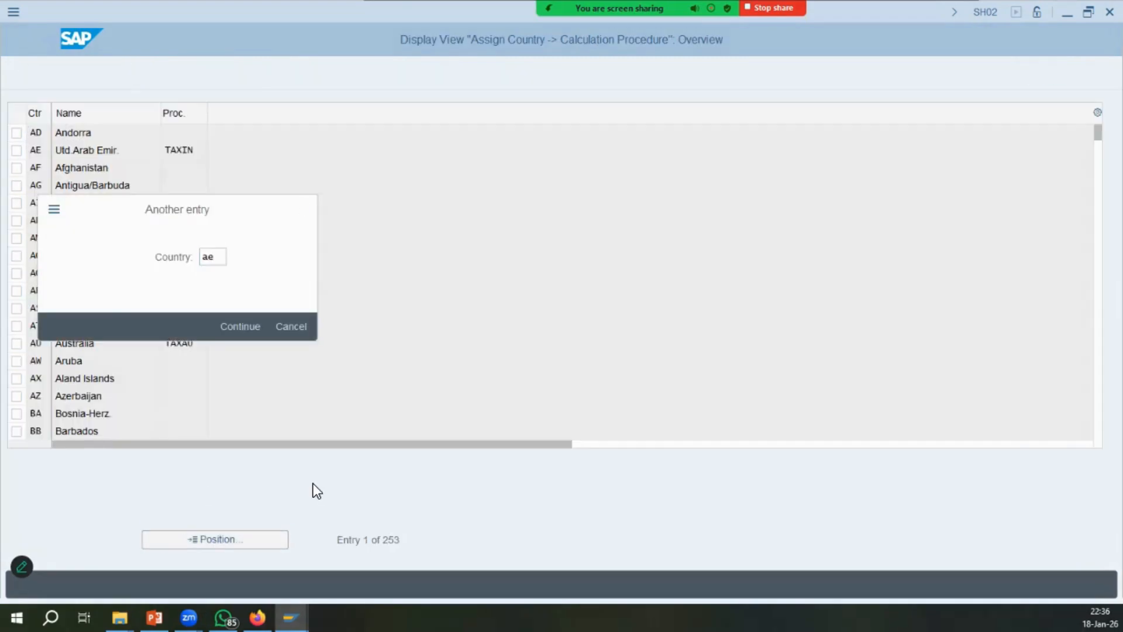
key("Return")
left_click(43, 46)
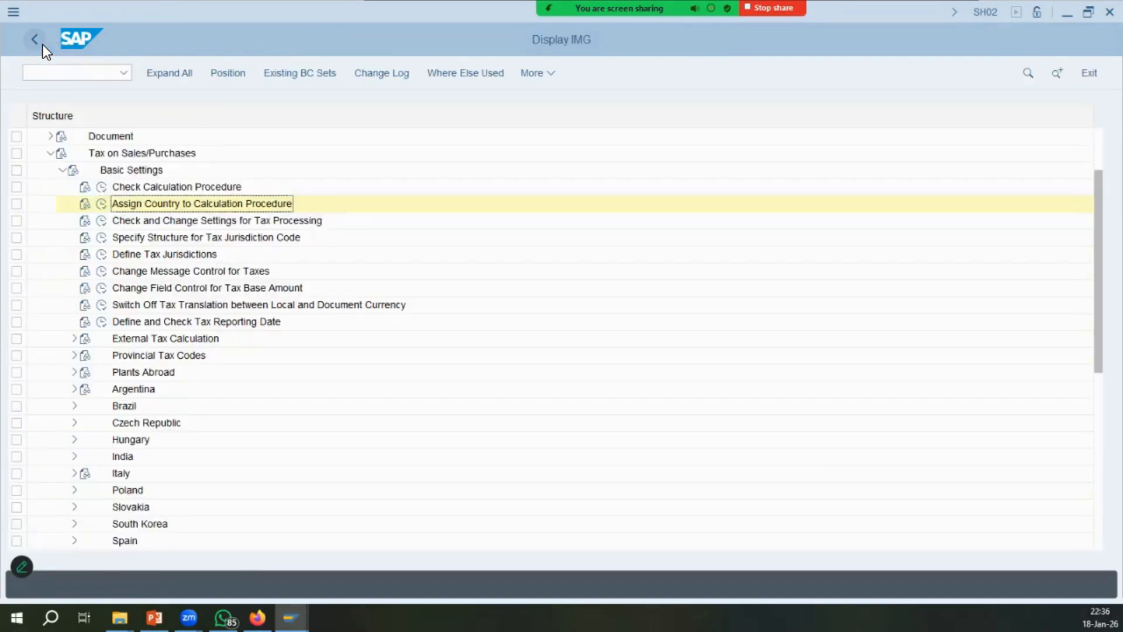
Open Check and Change Settings for Tax Processing and check the details of process VST.
double_click(284, 221)
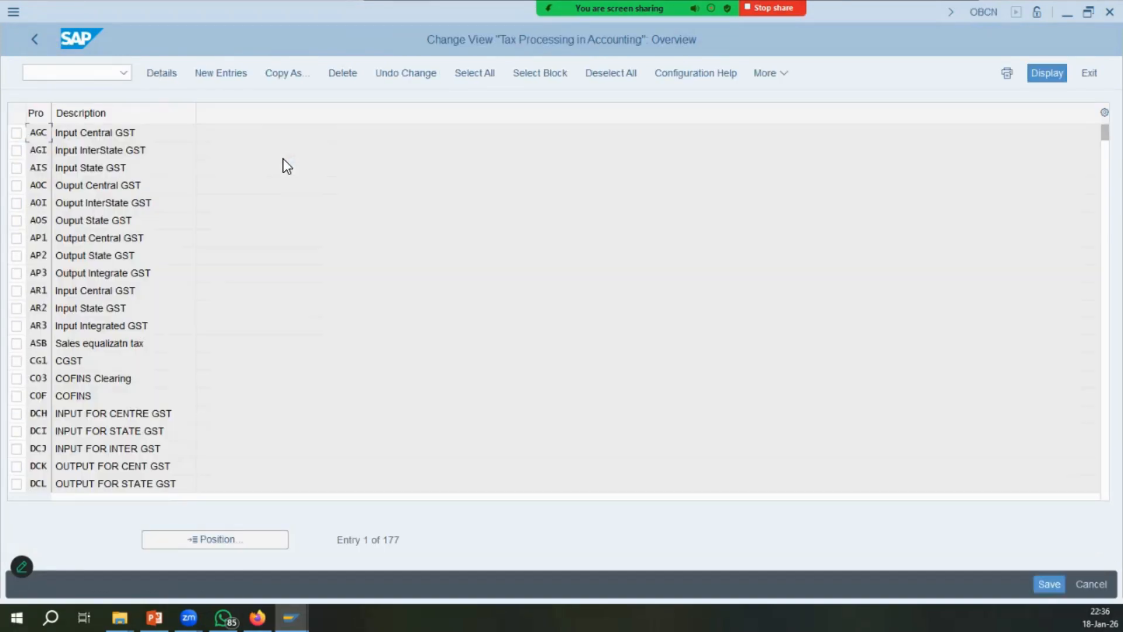
left_click(215, 539)
type("ws")
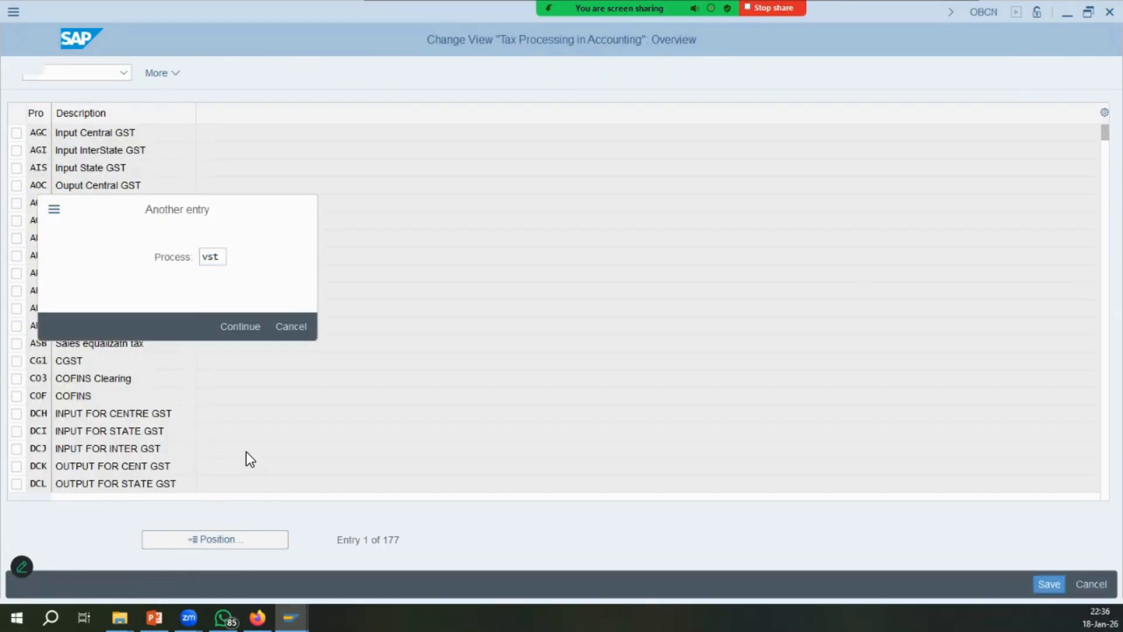
key("Return")
double_click(125, 131)
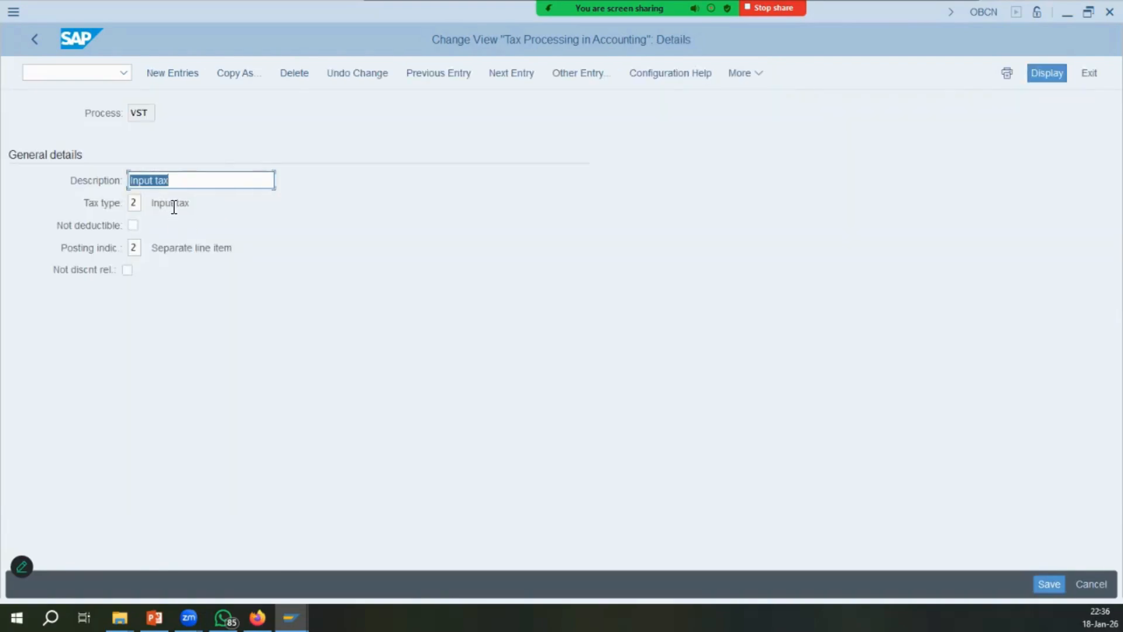
left_click(37, 47)
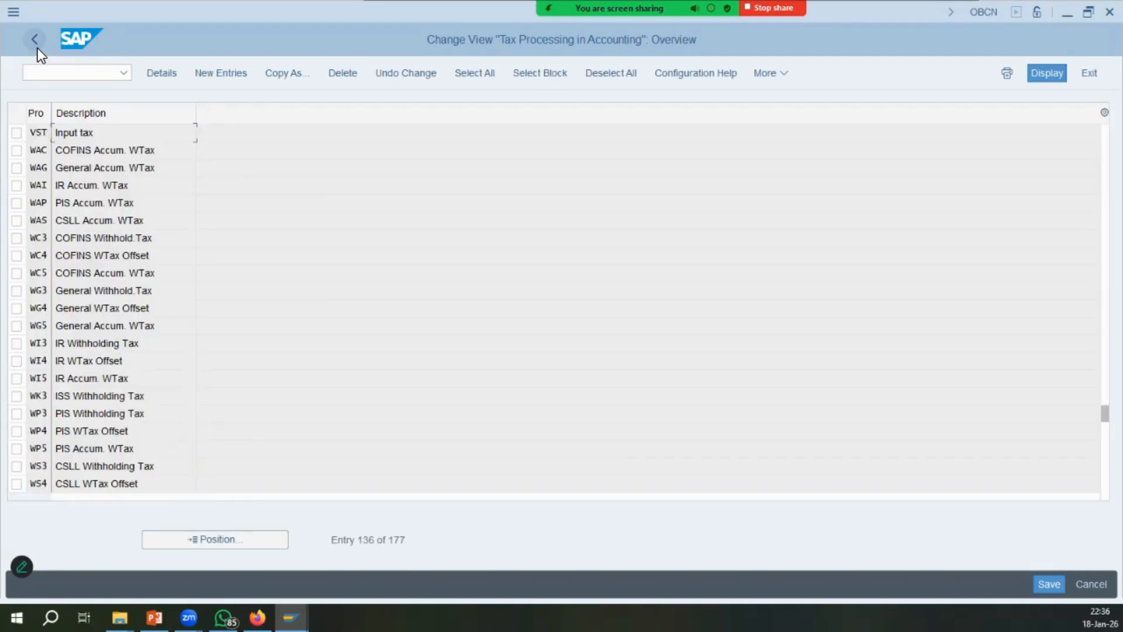
left_click(37, 49)
Open Define FI/MM Tax Codes under Settings for Tax Calculation in Brazil for procedure TAXIN.
left_click(176, 240)
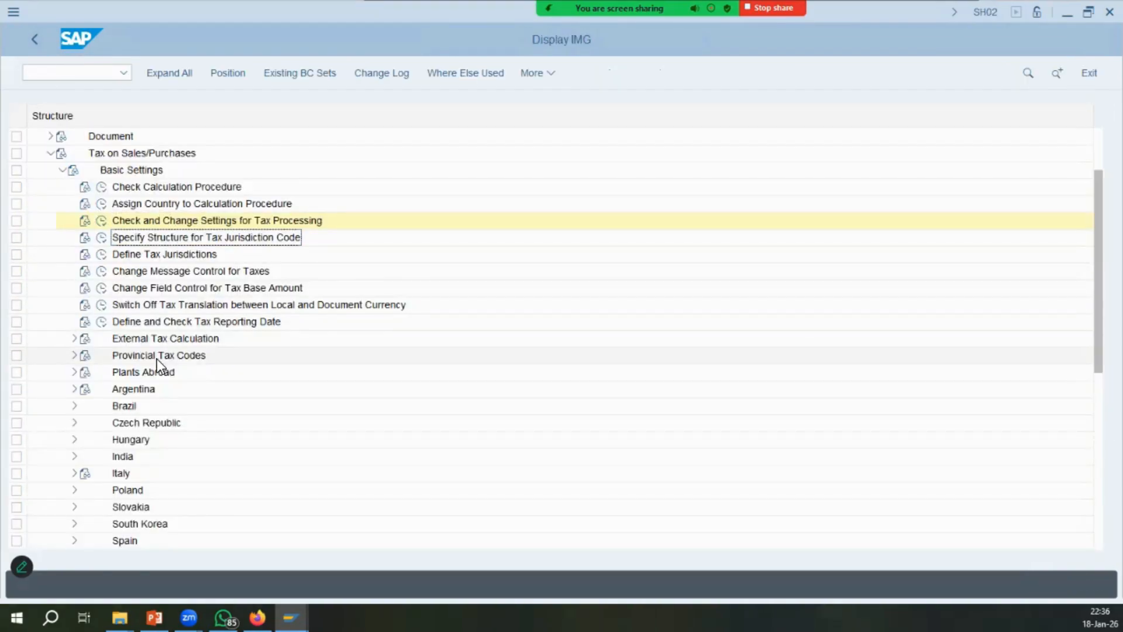
left_click(61, 172)
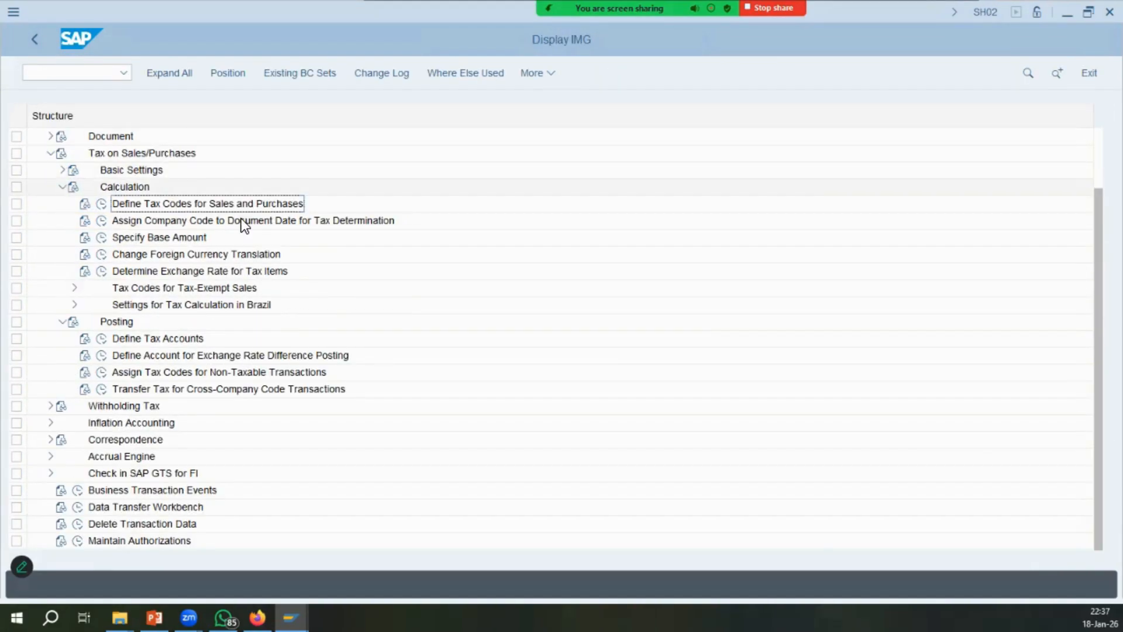
left_click(157, 252)
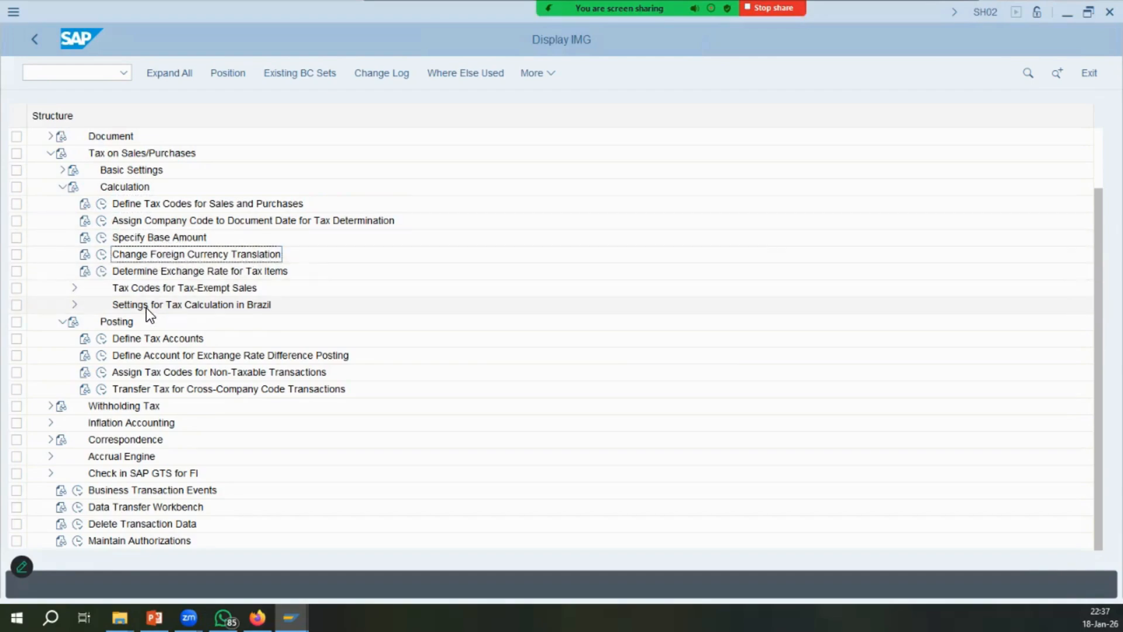
left_click(73, 305)
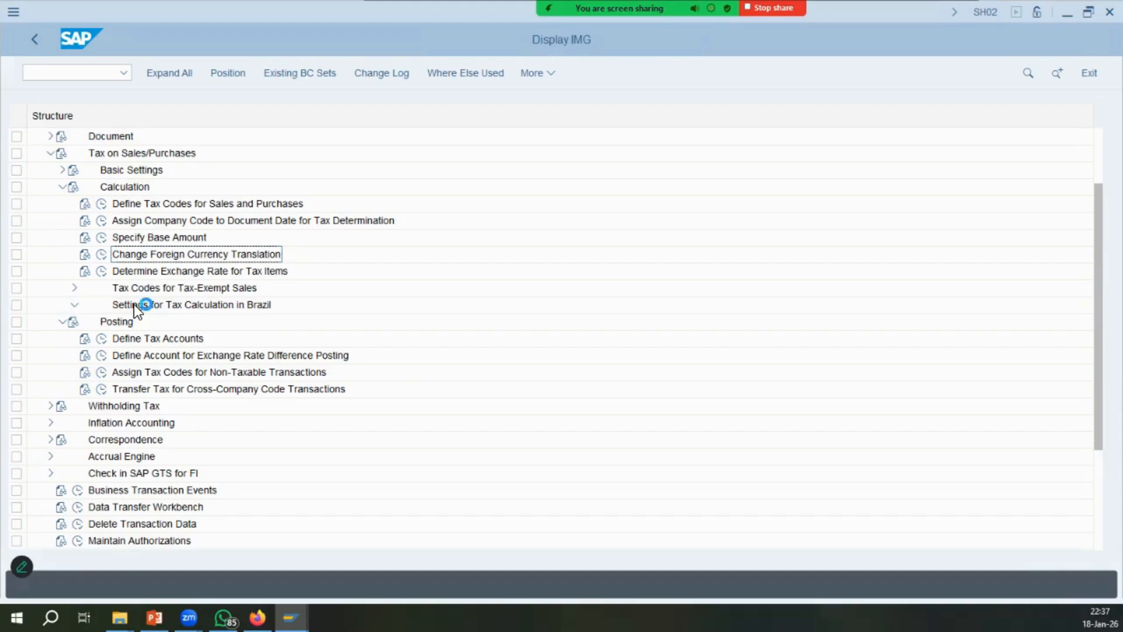
left_click(114, 372)
type("taxin")
key("Return")
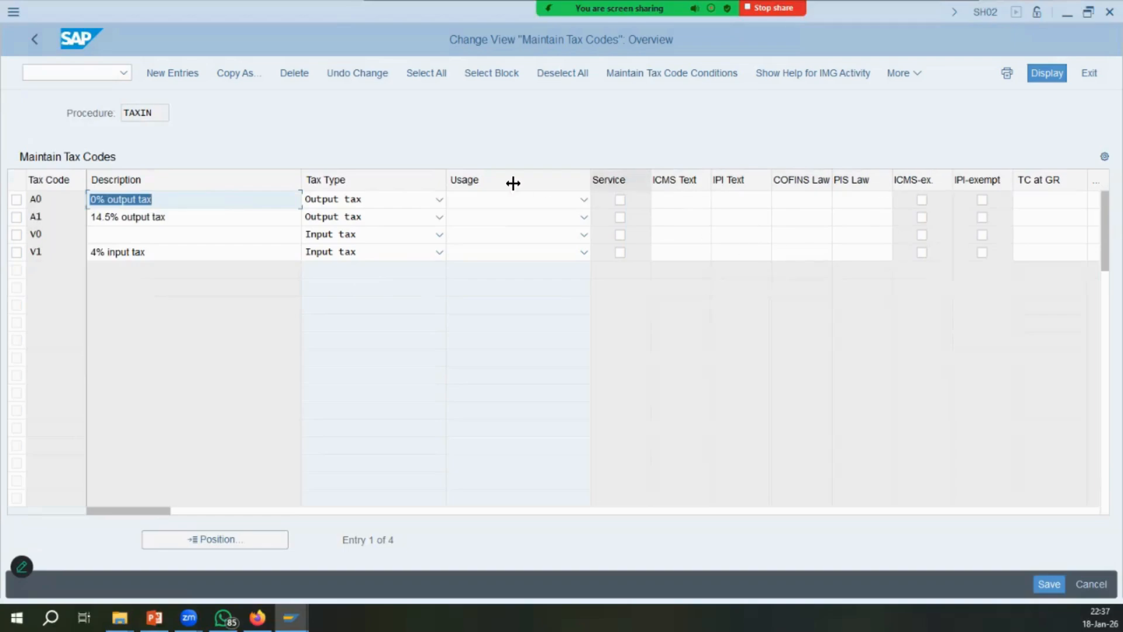
Check the available usage options for tax code V1 without choosing one.
left_click(538, 252)
left_click(585, 251)
left_click(526, 315)
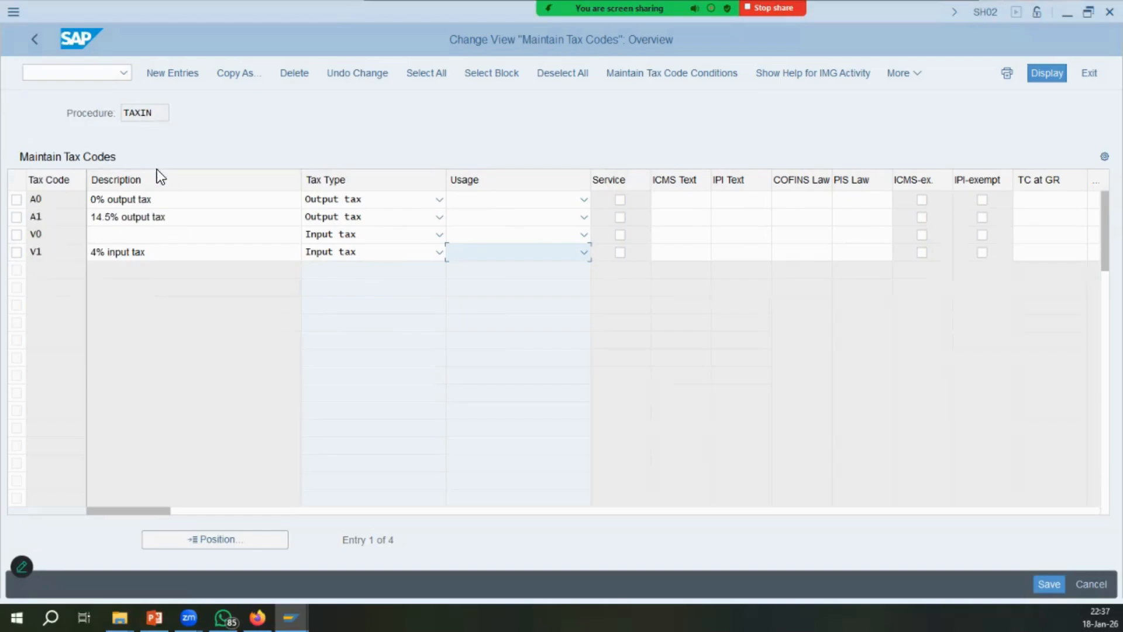
Set the description of tax code V0 to "0% Input Tax" and save the tax codes.
left_click(186, 236)
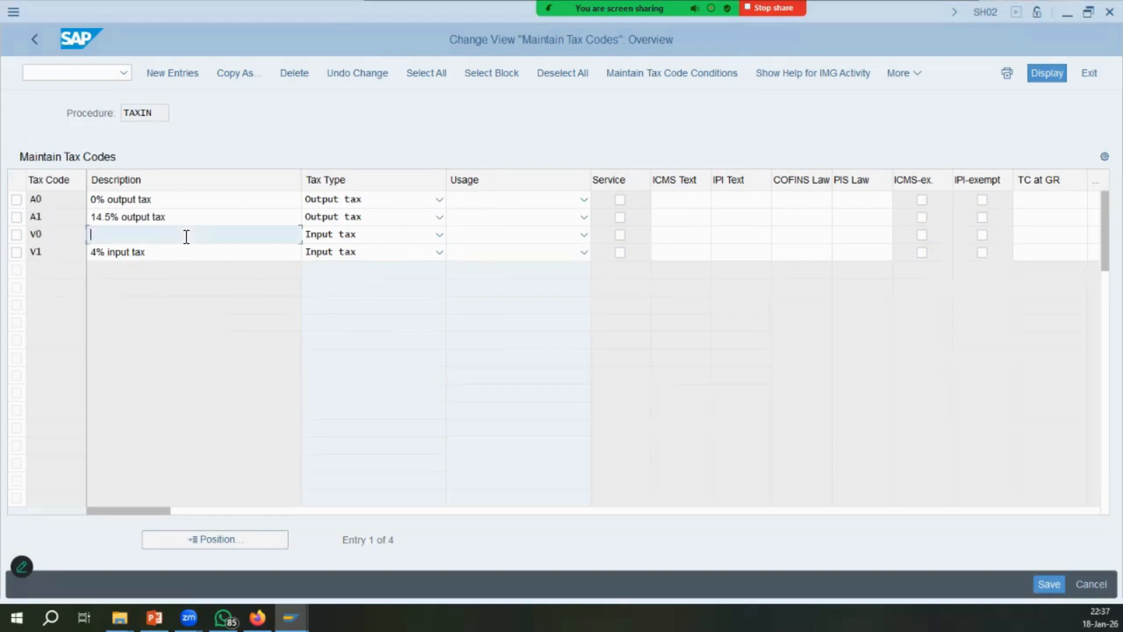
type("0")
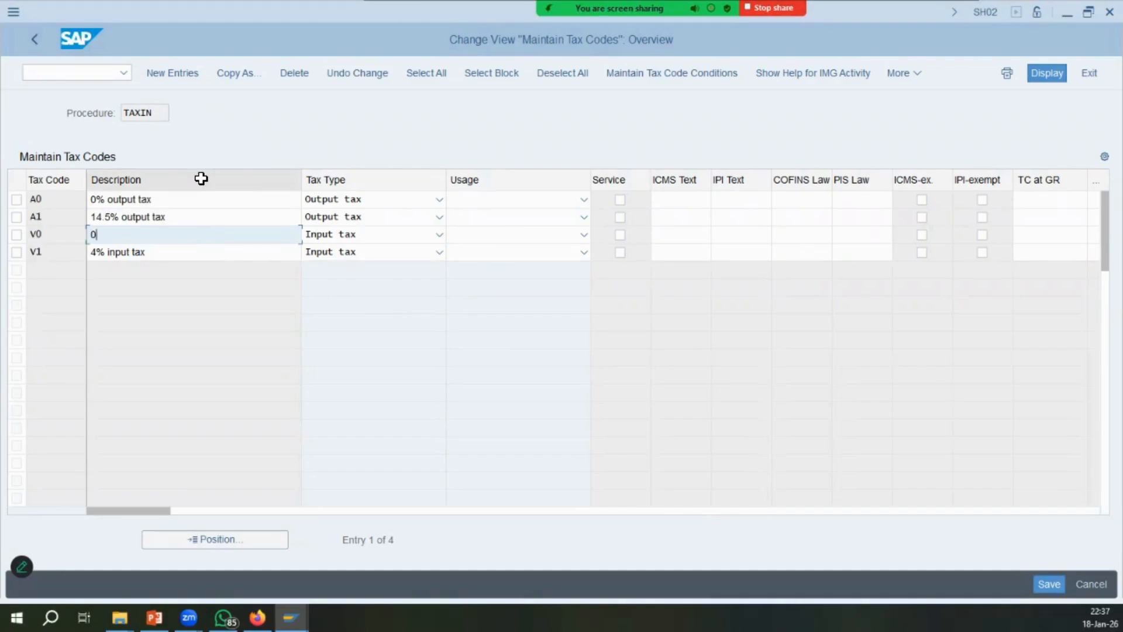
type("% Input Tax")
key("Return")
key("ctrl+s")
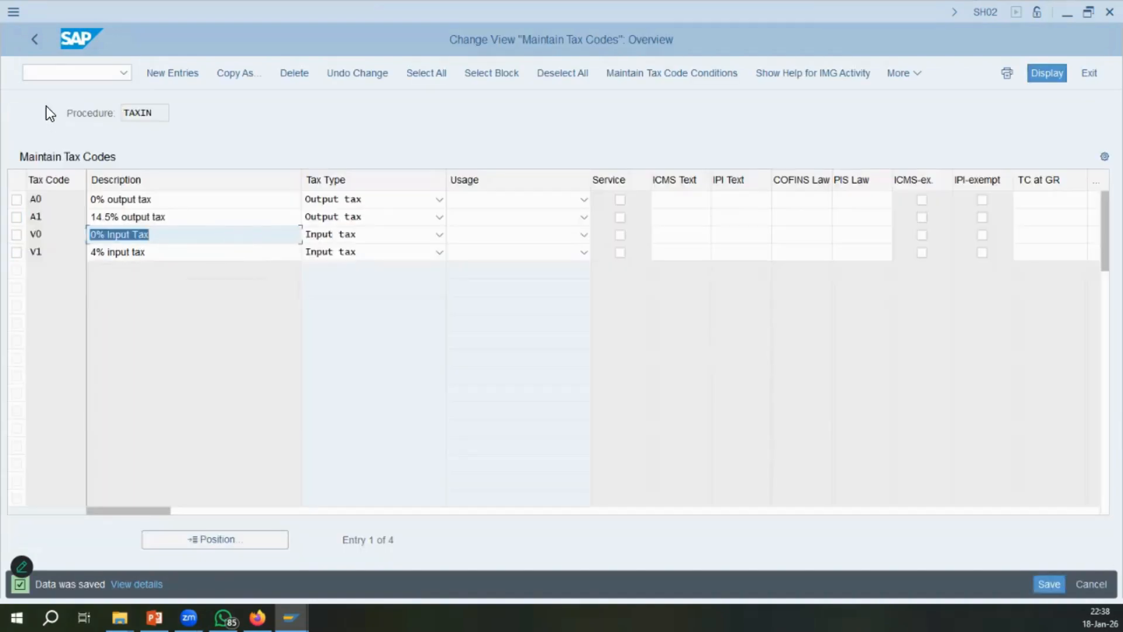
Return to the IMG and look through the activities under Settings for Tax Calculation in Brazil, including Tax Rates.
left_click(33, 36)
left_click(75, 304)
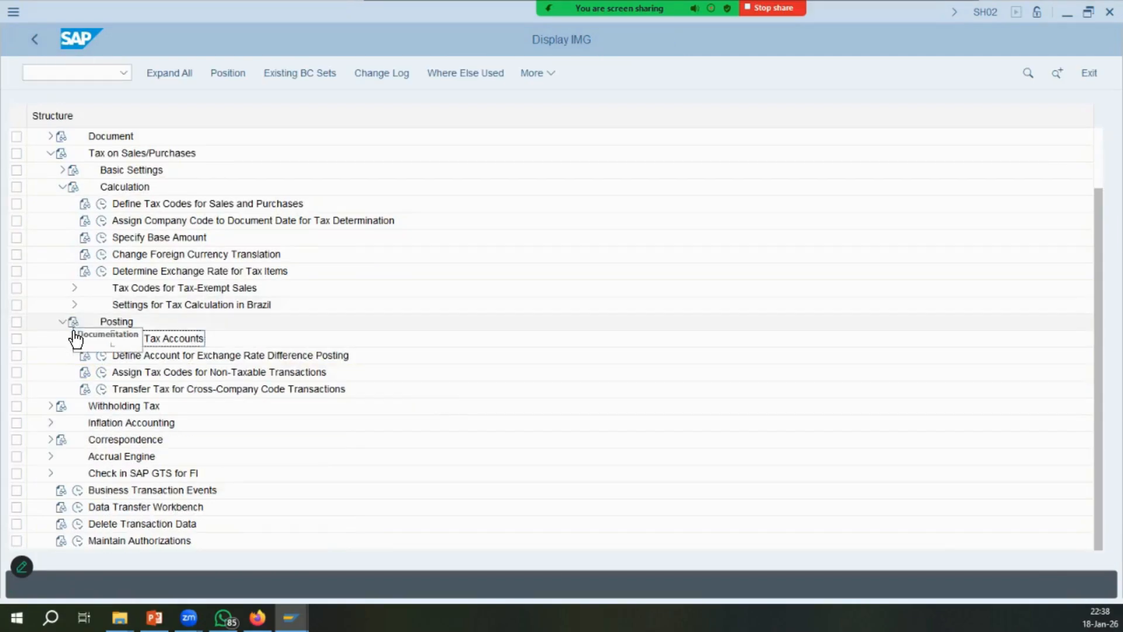
left_click(184, 304)
left_click(73, 305)
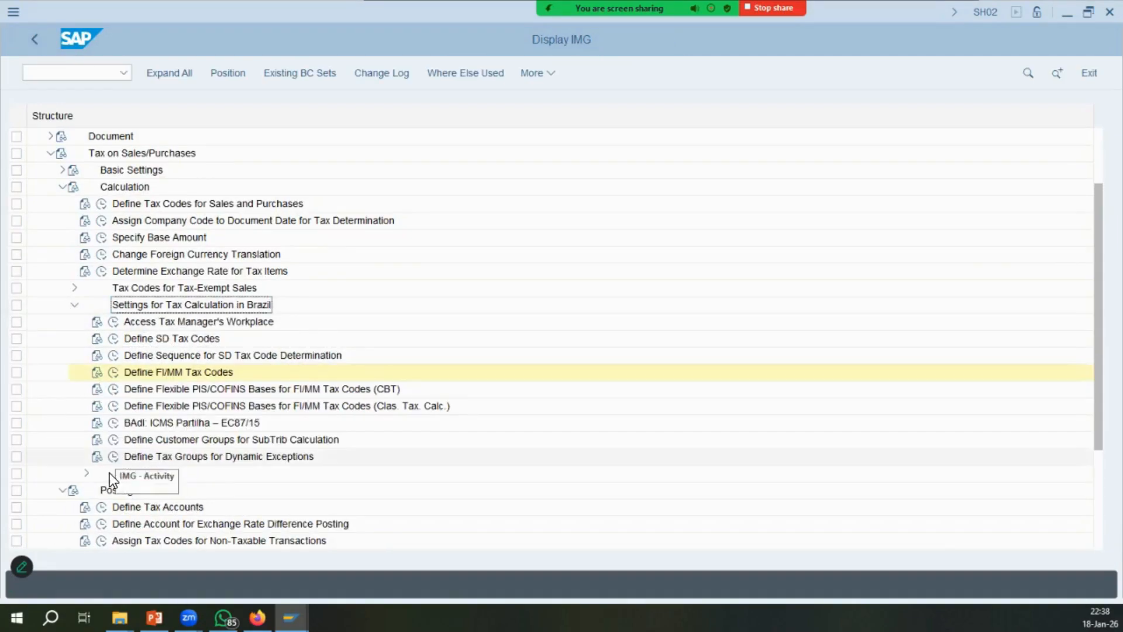
left_click(195, 321)
scroll(71, 384, "down", 2)
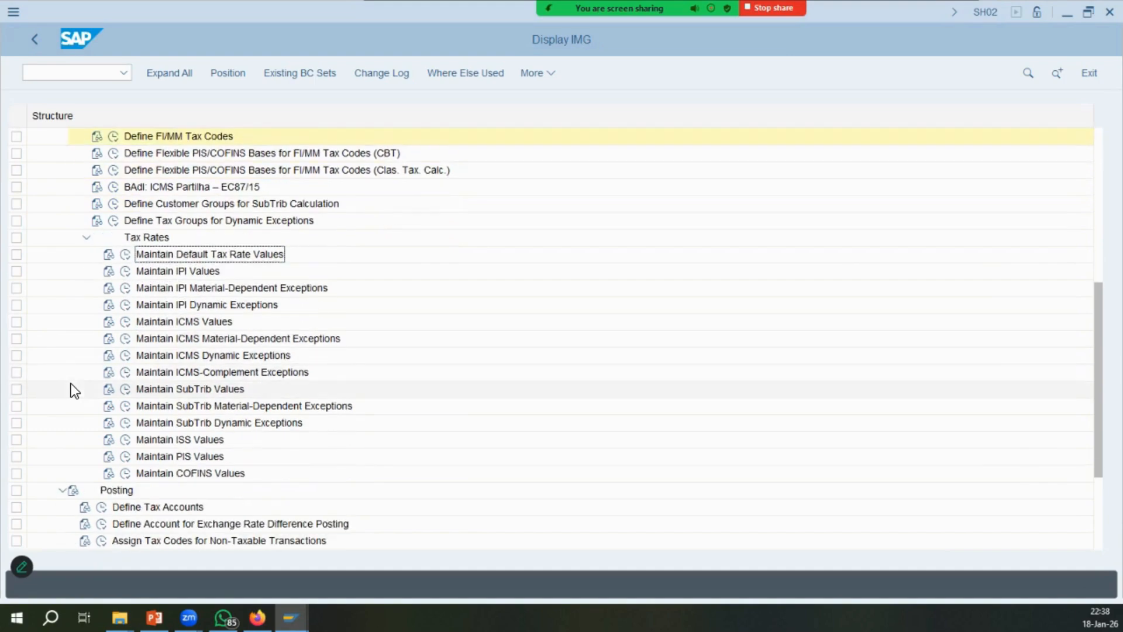
left_click(84, 237)
scroll(69, 191, "up", 2)
left_click(70, 187)
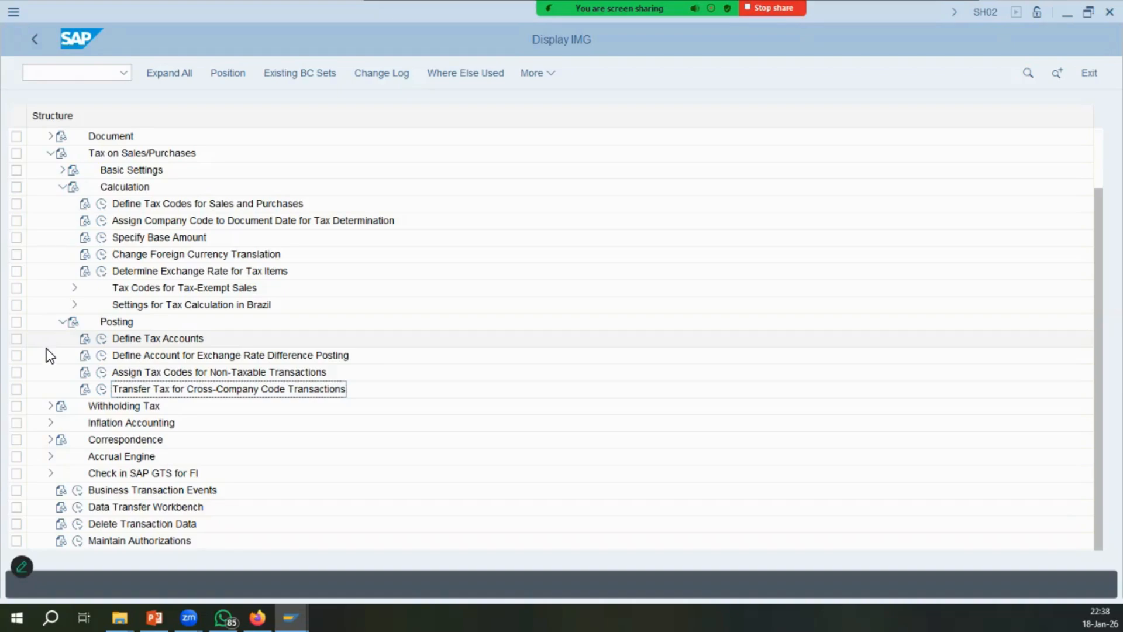
Open Define Tax Accounts under Posting and display the rules of posting key VST.
left_click(62, 187)
left_click(153, 304)
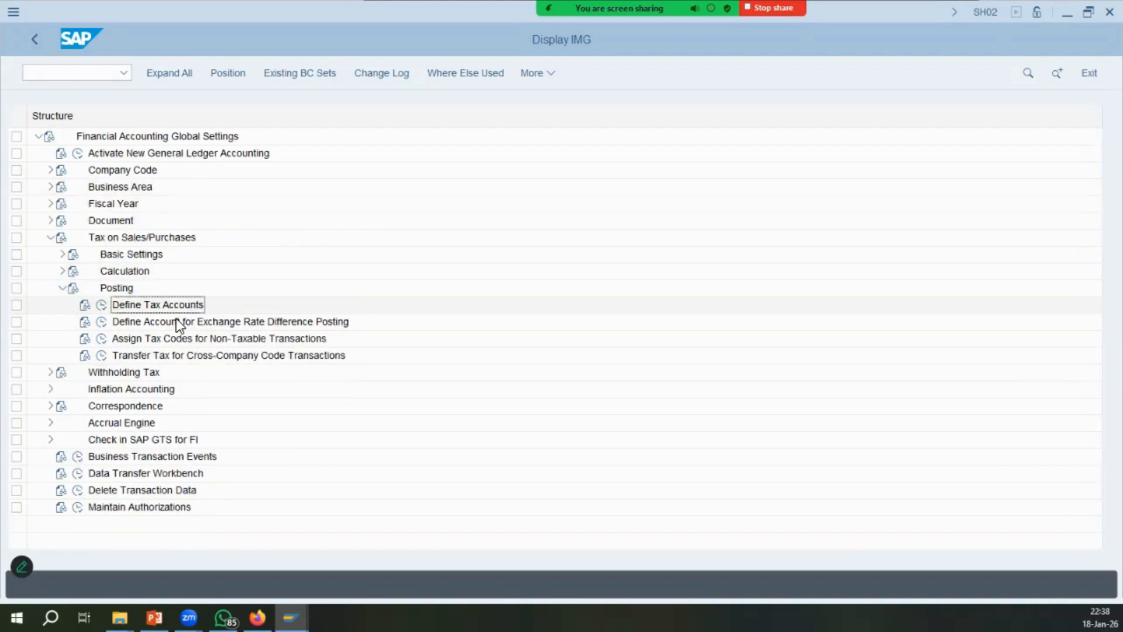
left_click(209, 339)
left_click(101, 306)
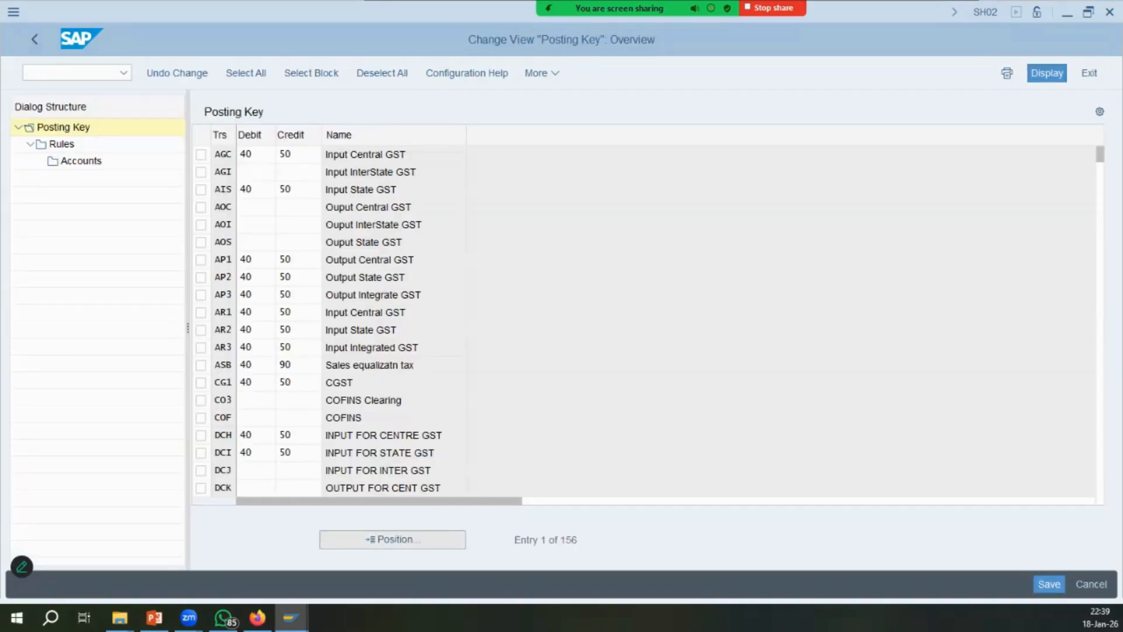
left_click(444, 538)
type("vst")
key("Return")
double_click(76, 145)
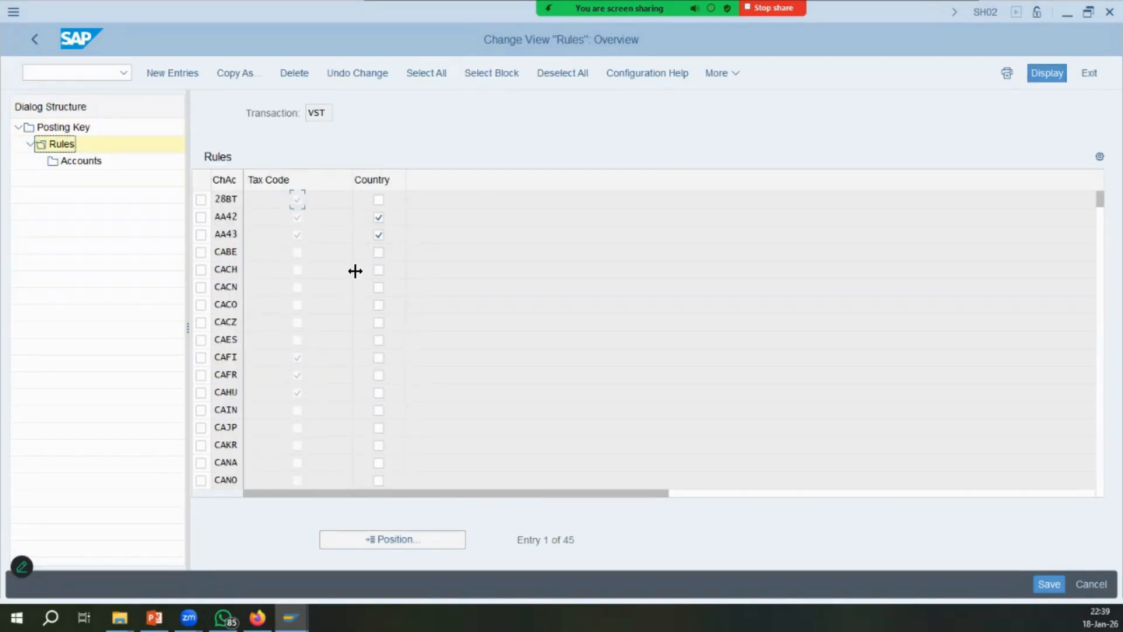
Check the accounts for chart of accounts IMCO under VST, return to the IMG and collapse the Posting node.
left_click(71, 163)
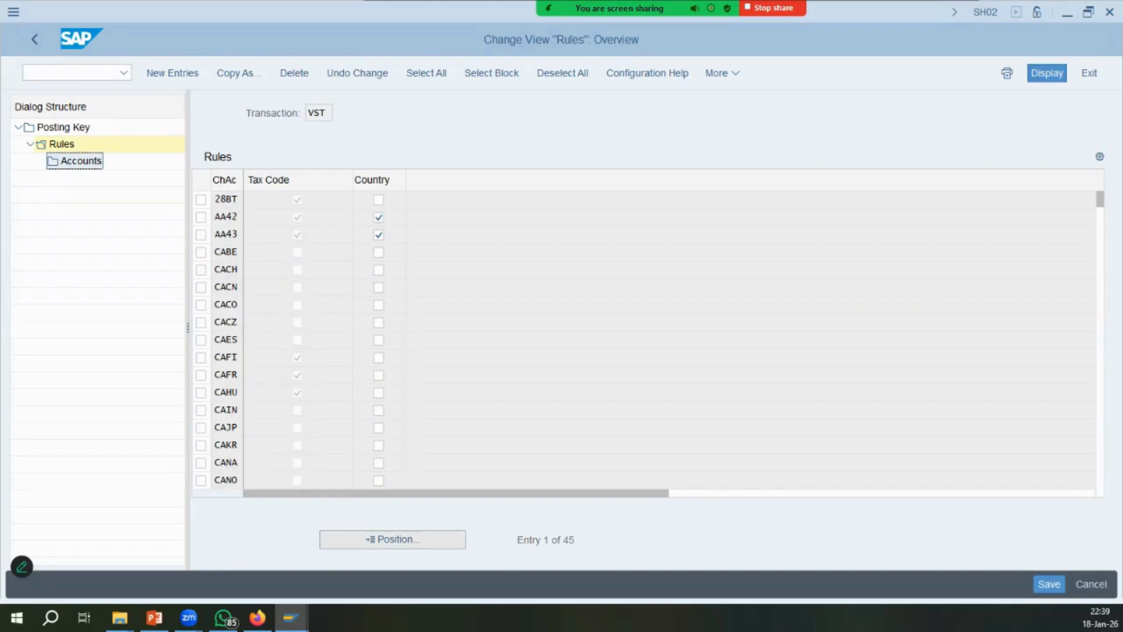
left_click(404, 539)
type("imco")
key("Return")
left_click(195, 198)
double_click(81, 161)
left_click(34, 46)
left_click(34, 44)
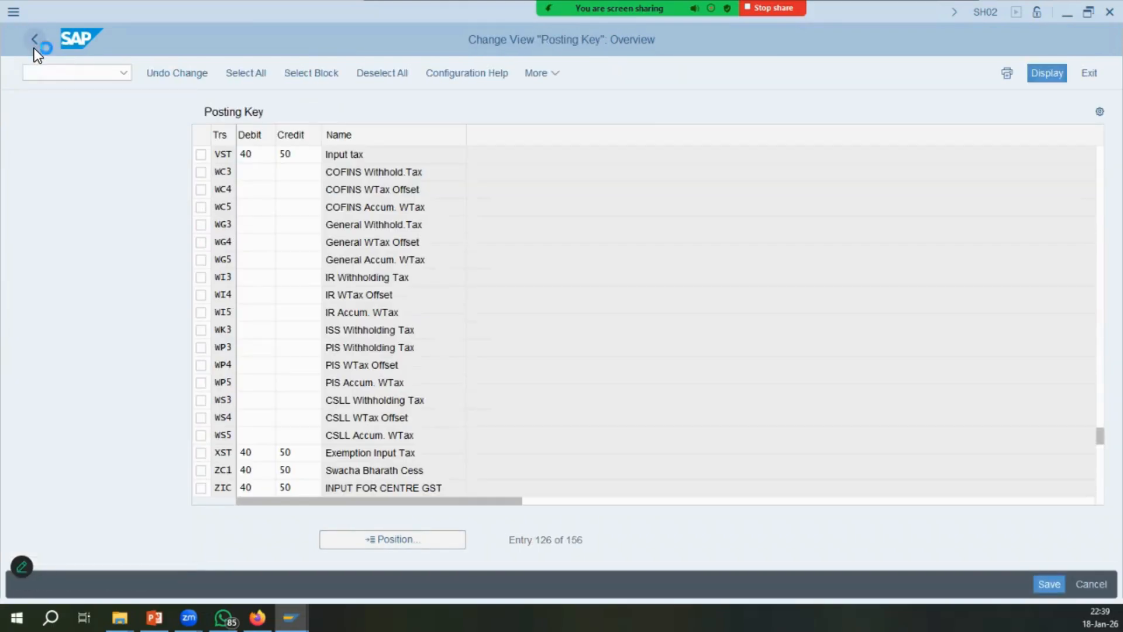
left_click(34, 47)
left_click(63, 289)
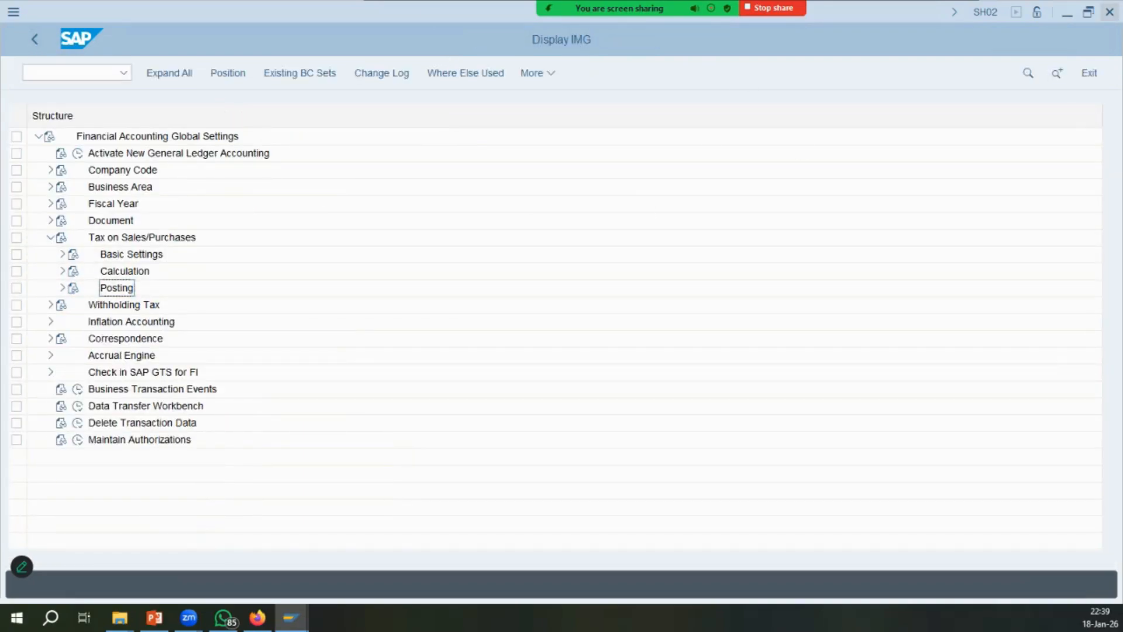
Switch to the open session showing the Jurisdiction Code Structure overview.
mouse_move(291, 617)
left_click(453, 556)
left_click(1110, 12)
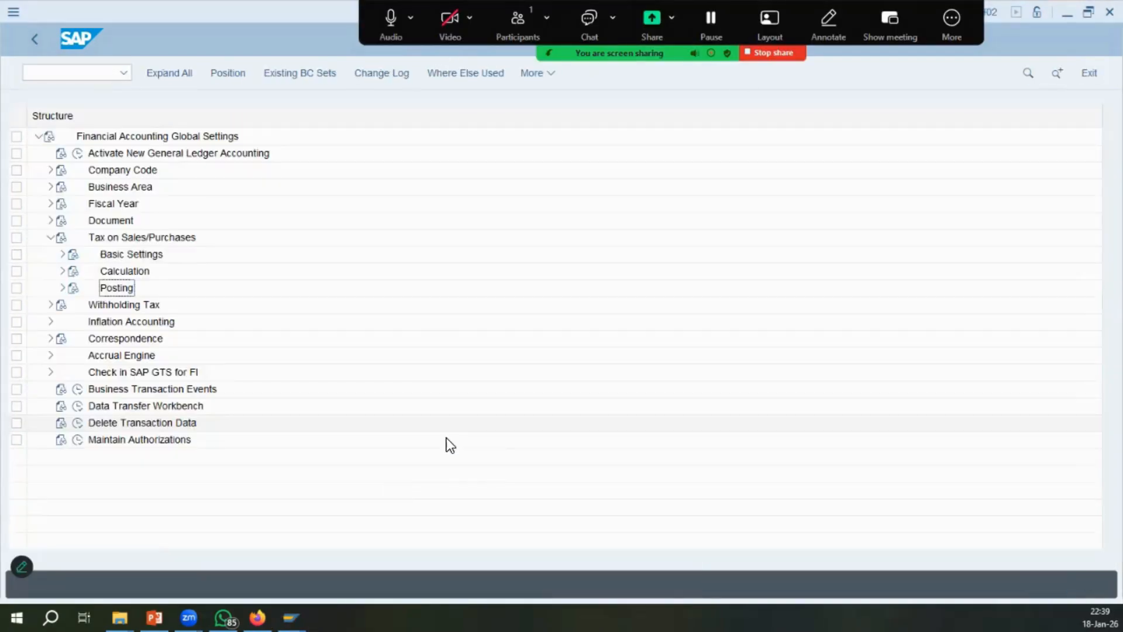
left_click(456, 555)
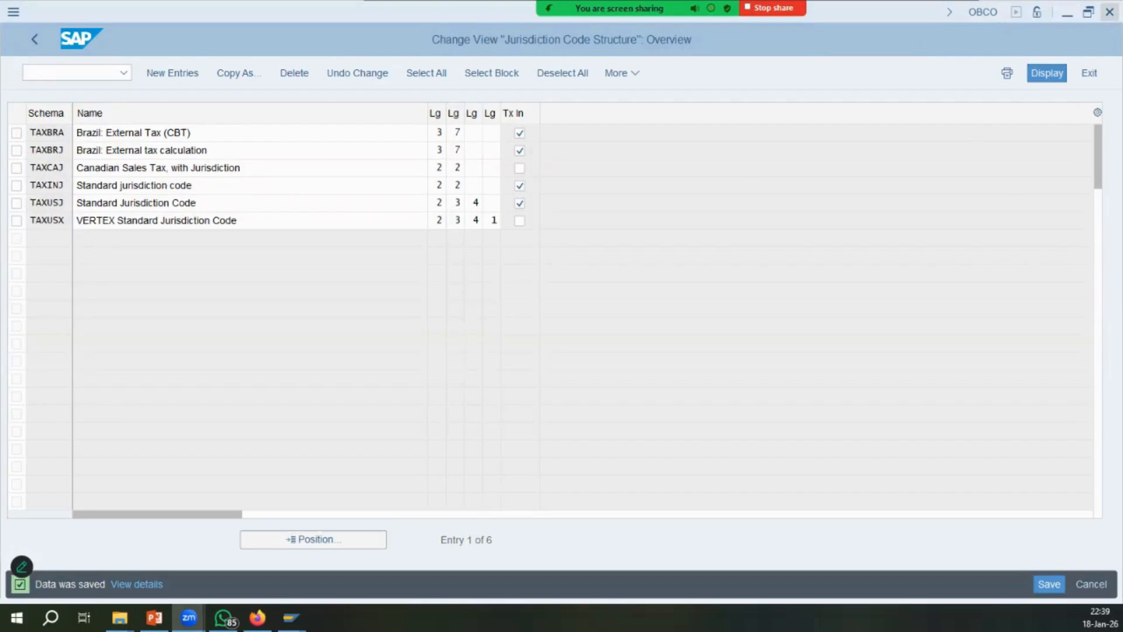
Close the Jurisdiction Code Structure session and open tax code V1 for country AE through Define Tax Codes for Sales and Purchases.
left_click(1109, 11)
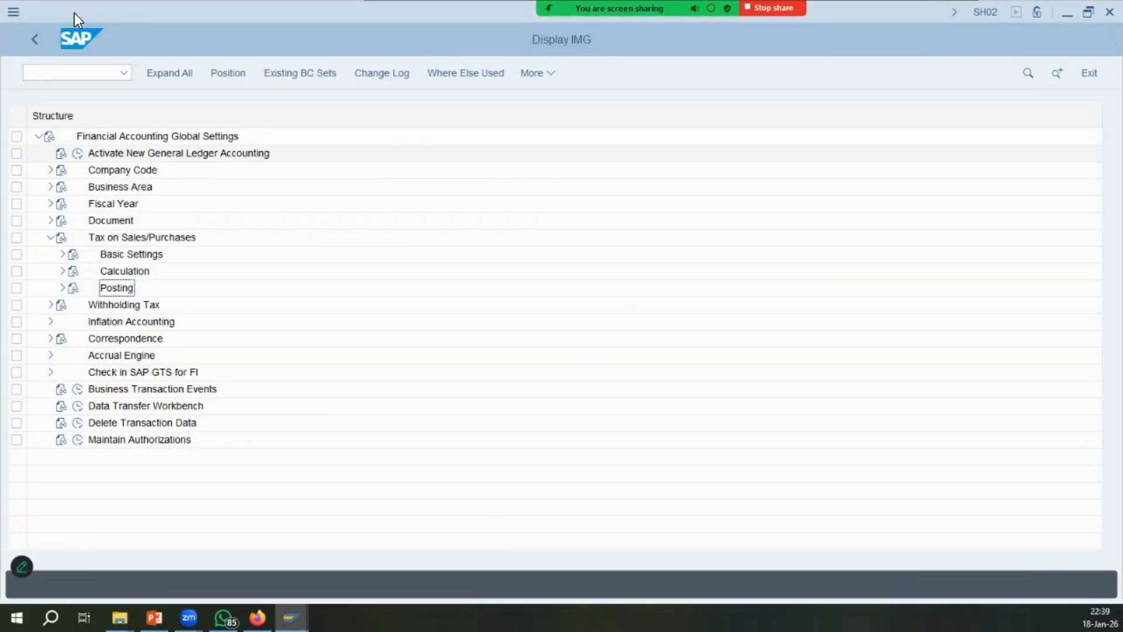
left_click(42, 40)
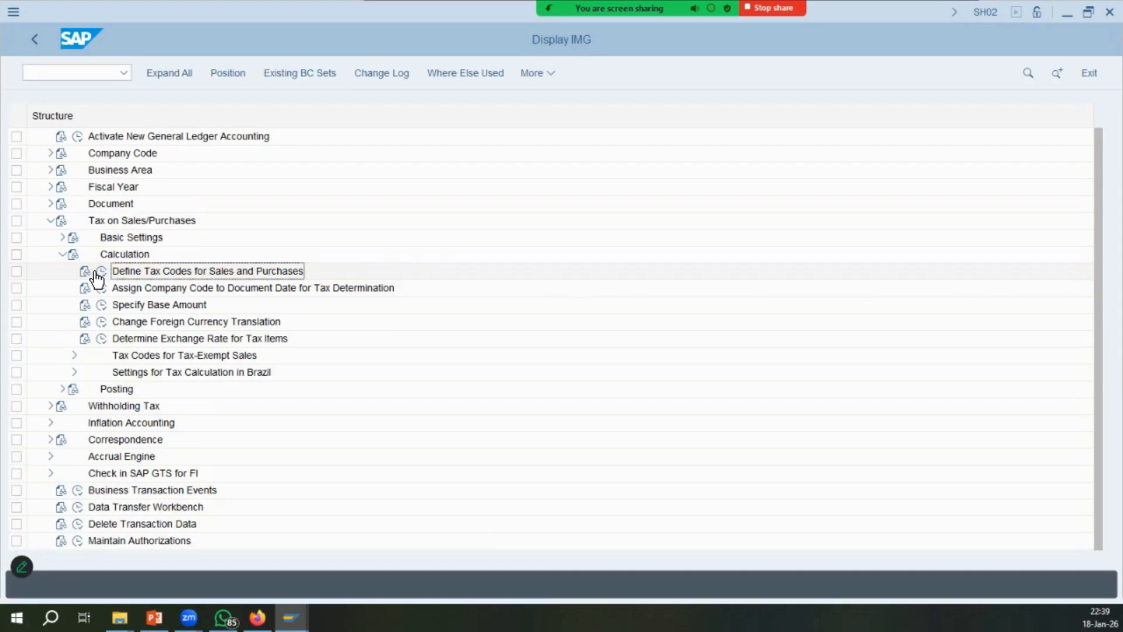
left_click(102, 272)
type("e")
key("Return")
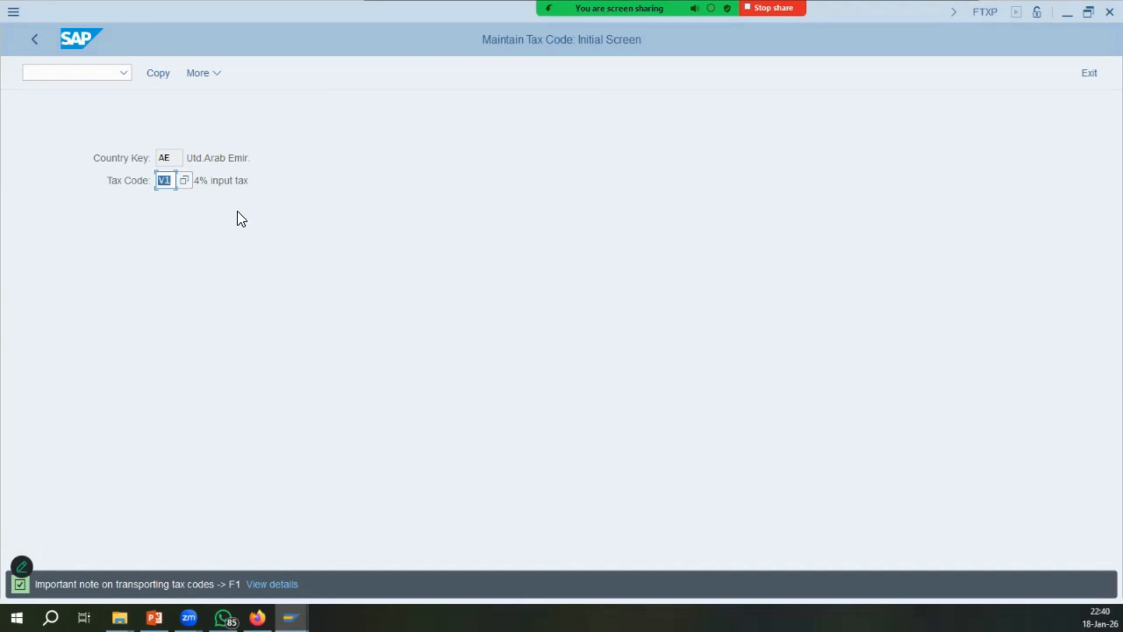
key("Return")
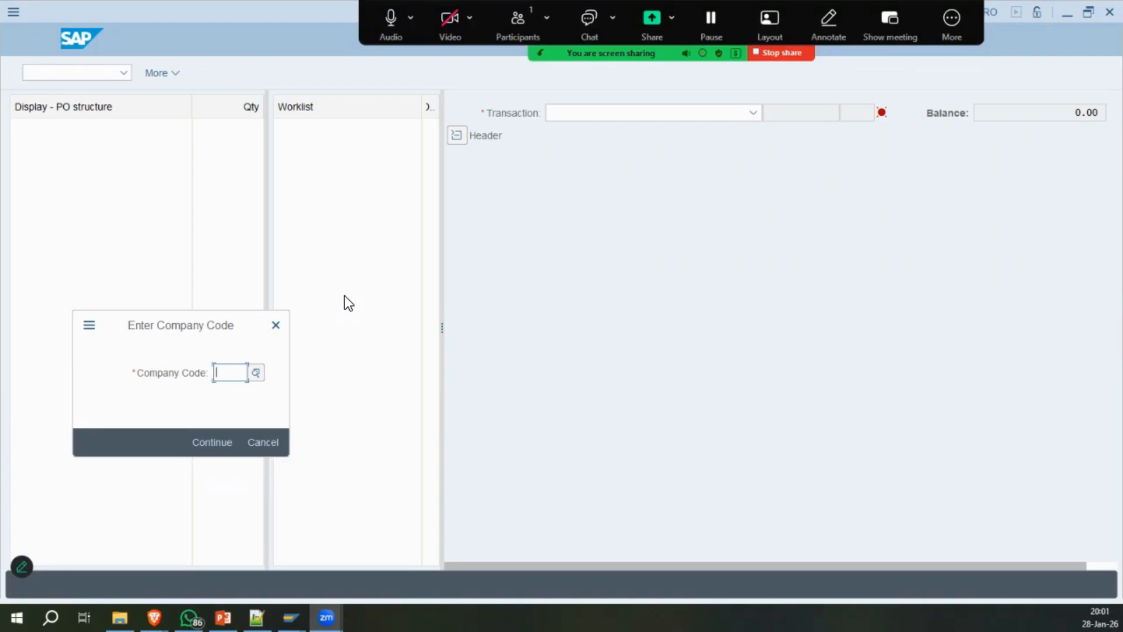
Start an incoming invoice for company code IMCO with invoice date and posting date set to 15.01.2026.
left_click(226, 373)
type("inco")
key("Return")
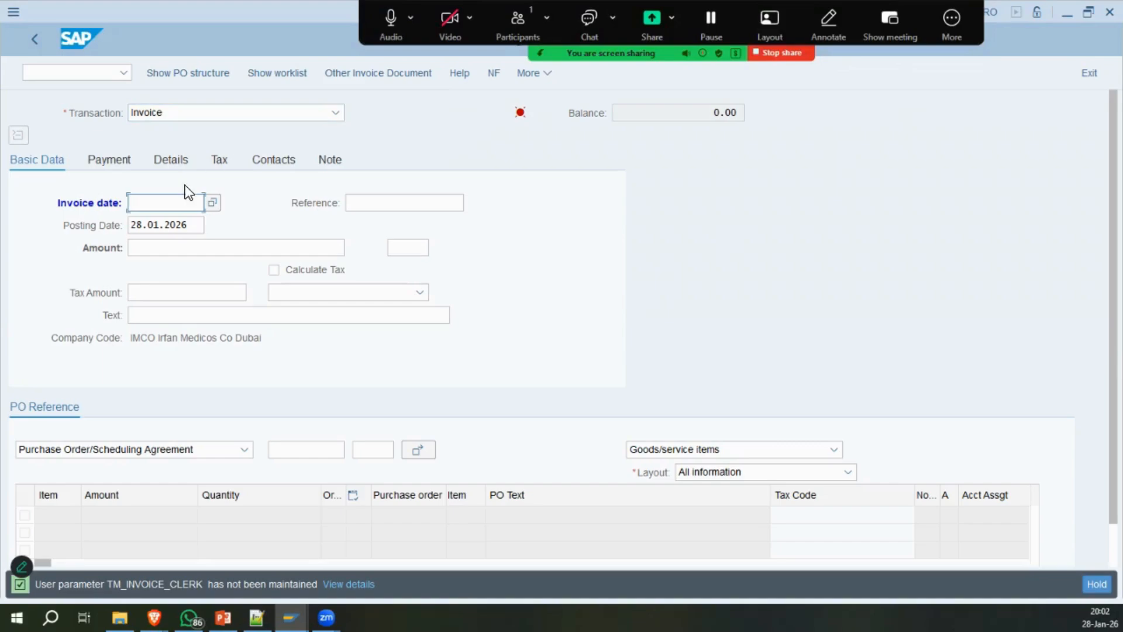
left_click(176, 199)
key("Down")
key("Return")
double_click(188, 229)
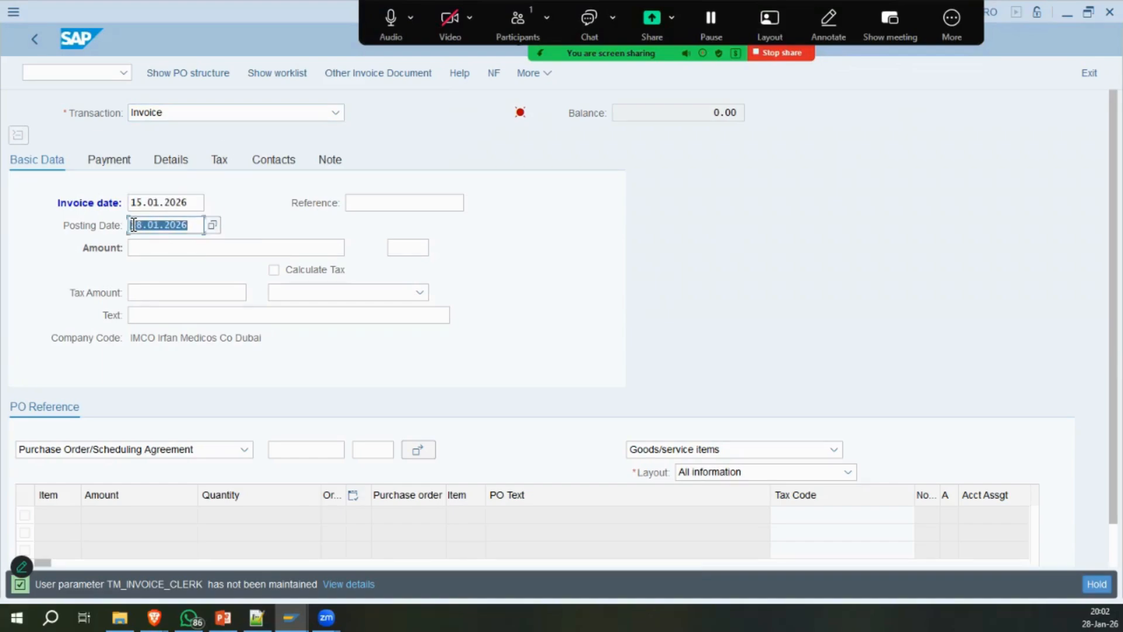
key("BackSpace")
type("15.01.2026")
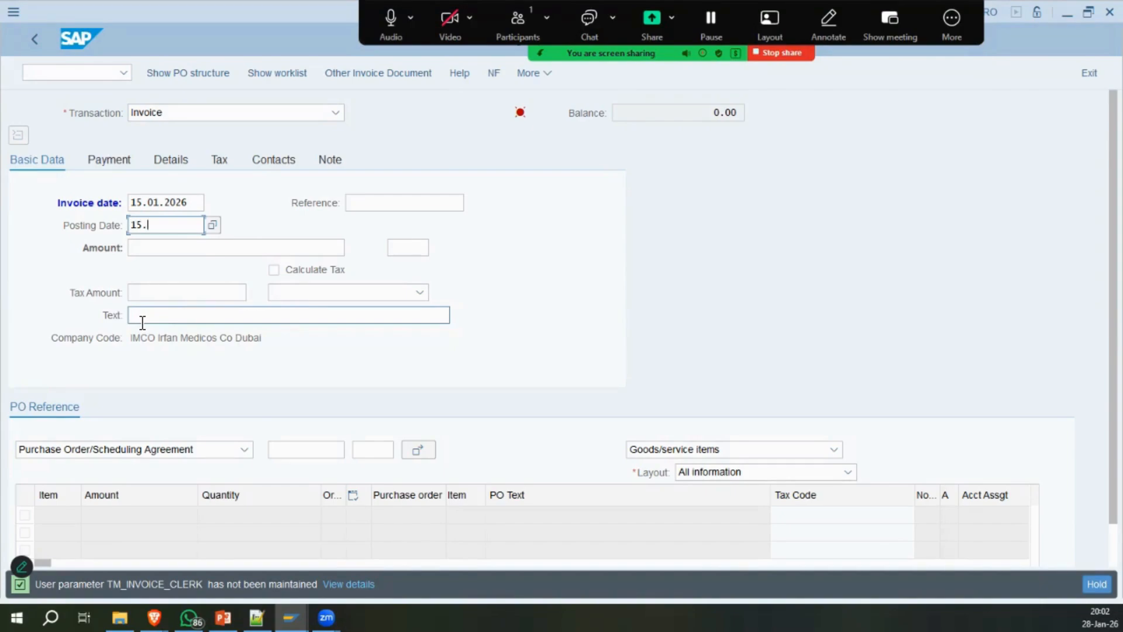
key("Tab")
key("Tab")
Reference the purchase order for IMCO RM (Steel), enable tax calculation and enter the invoice amount 20800.
left_click(310, 448)
left_click(303, 470)
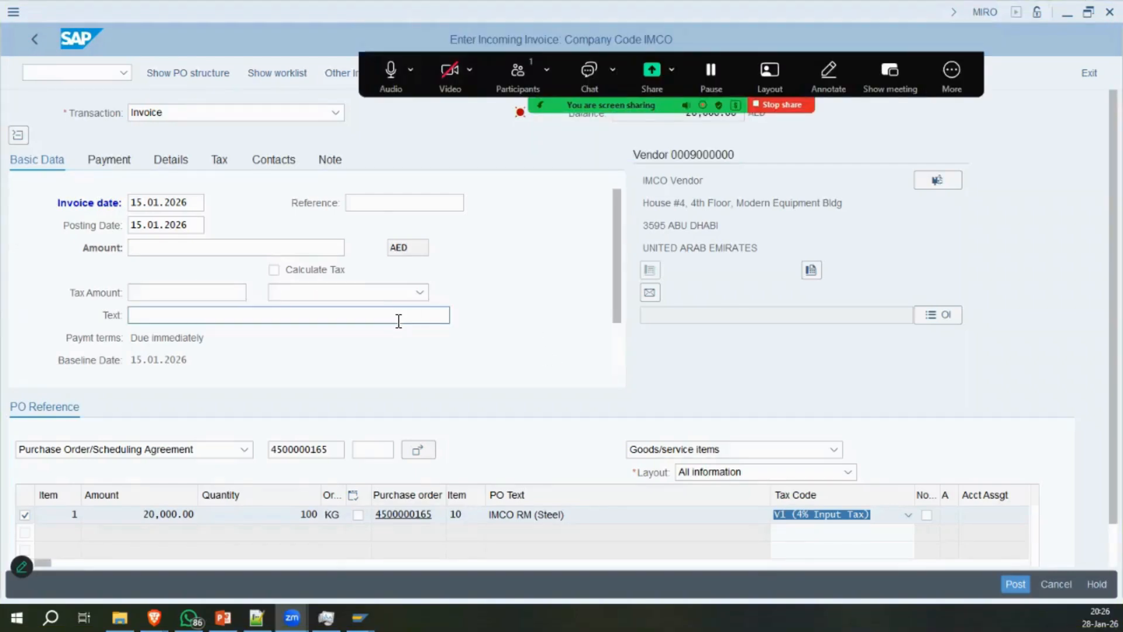
left_click(274, 270)
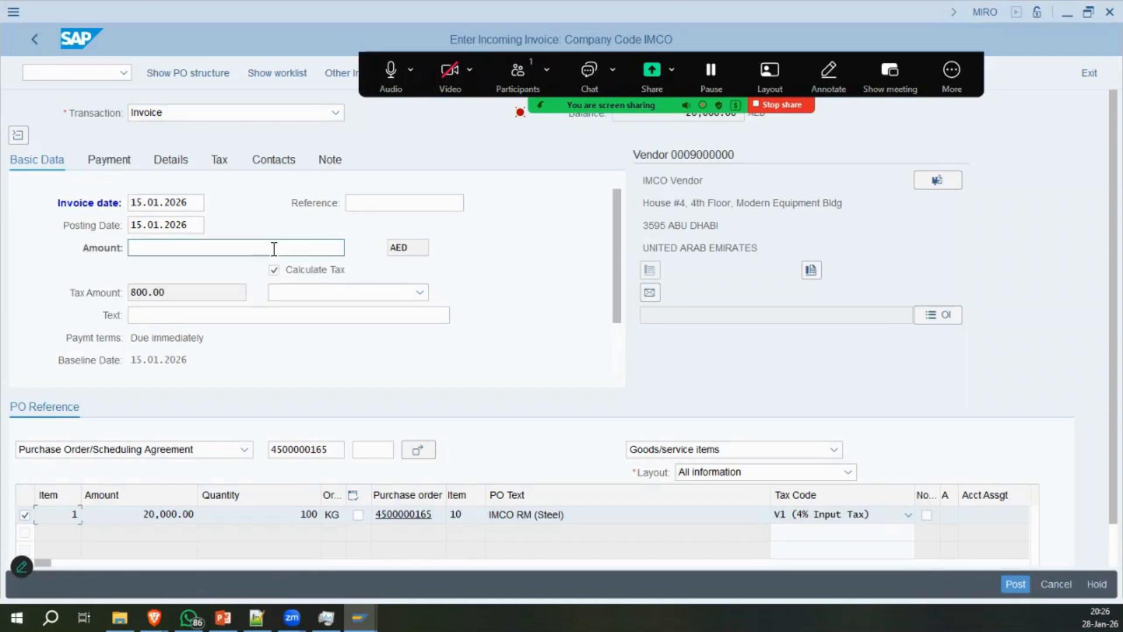
type("20800")
key("Return")
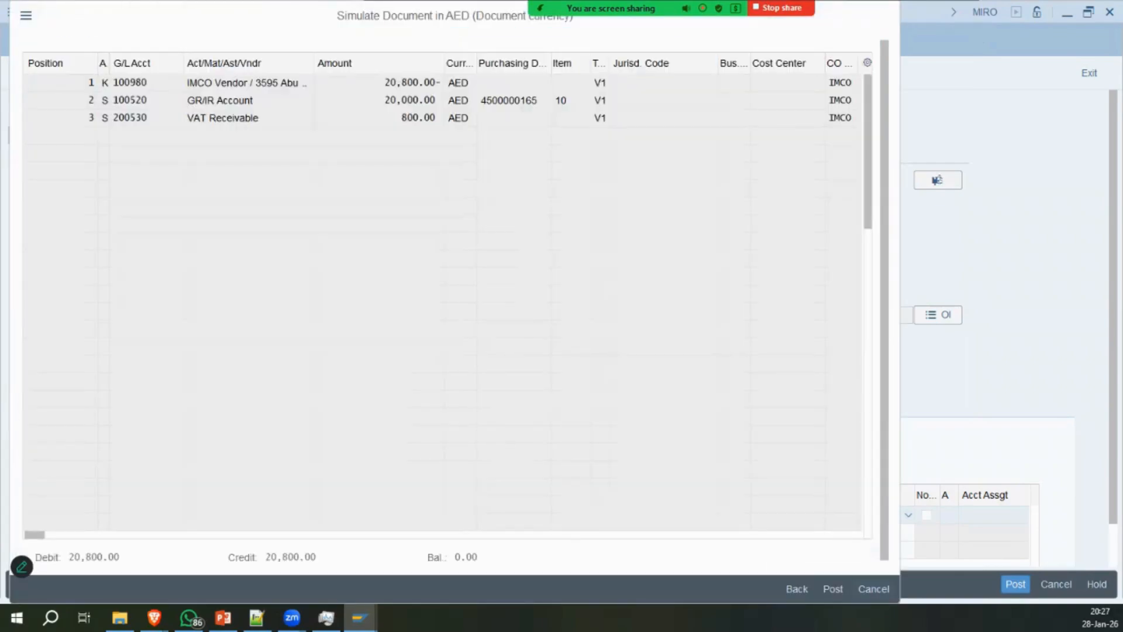
Close the simulated document and post the invoice.
key("Escape")
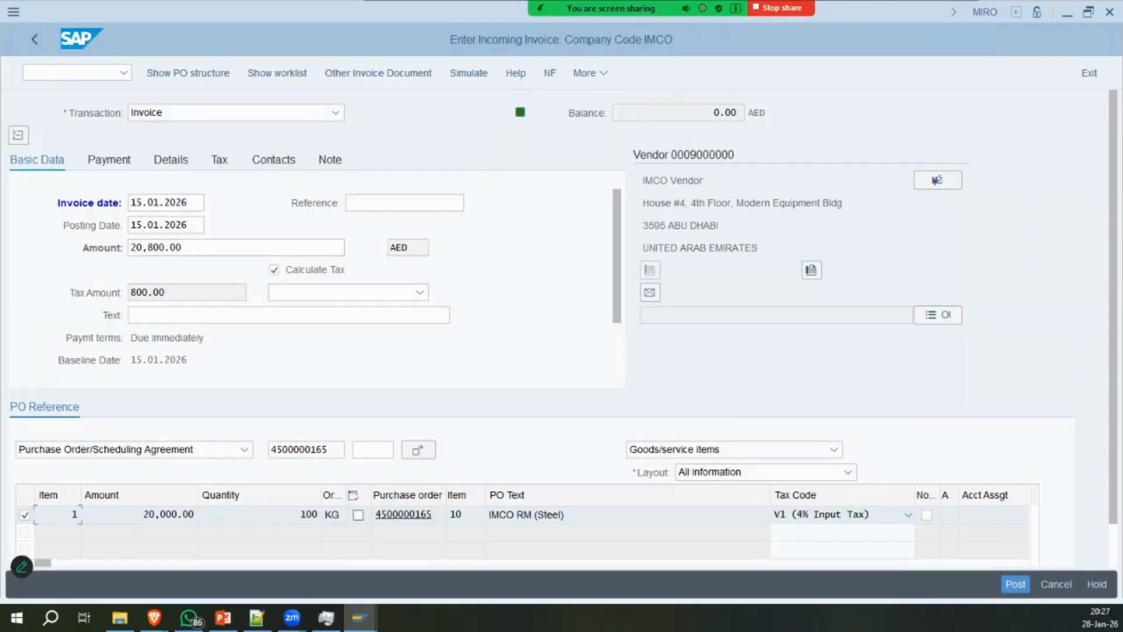
left_click(1015, 584)
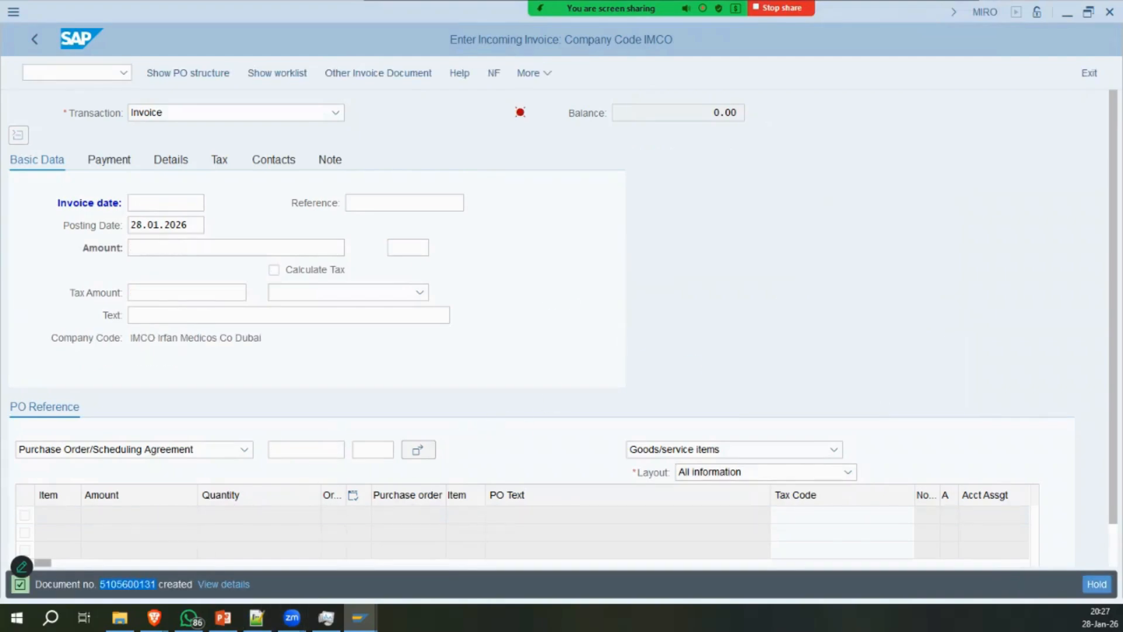
Check the invoice verification notes on slides 19 and 20 in PowerPoint, return to SAP and display the posted invoice document.
left_click(223, 617)
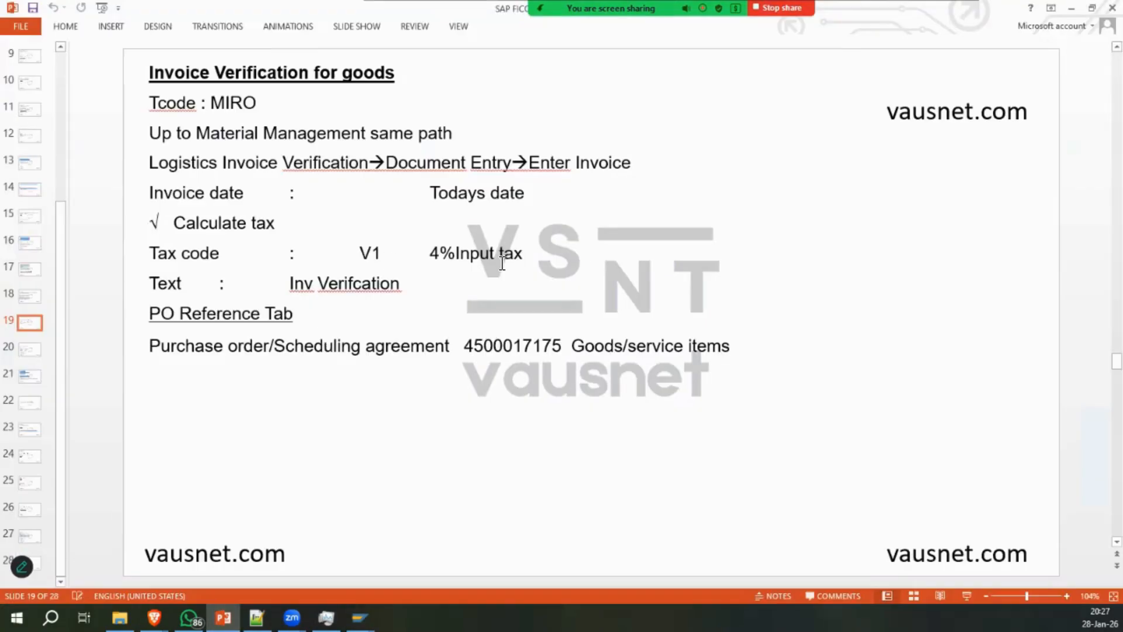
left_click(31, 350)
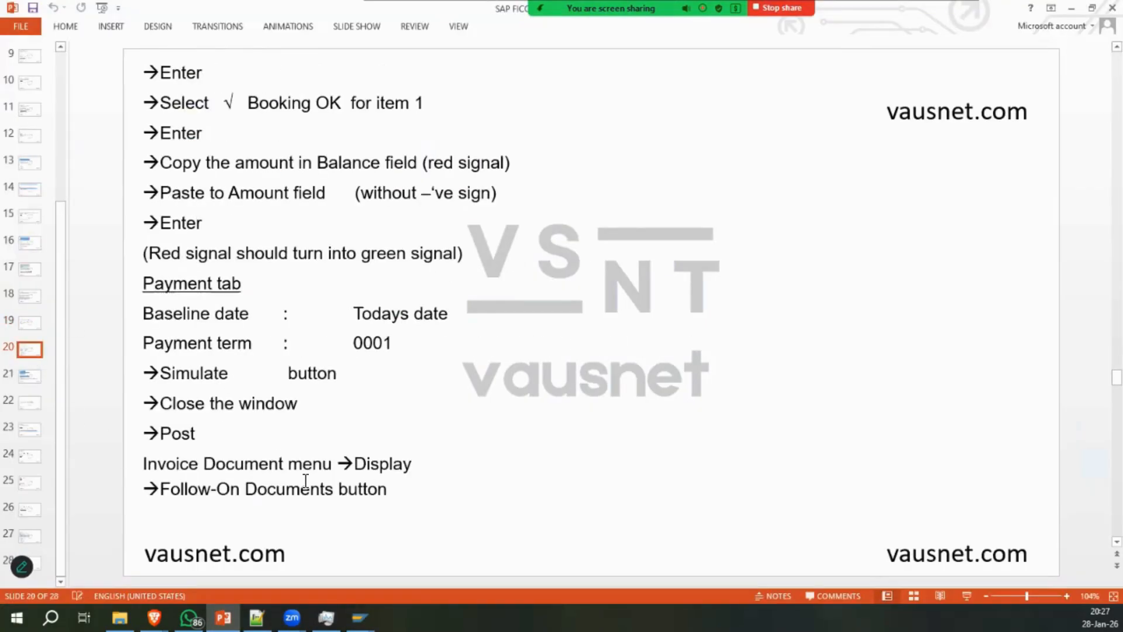
left_click(359, 618)
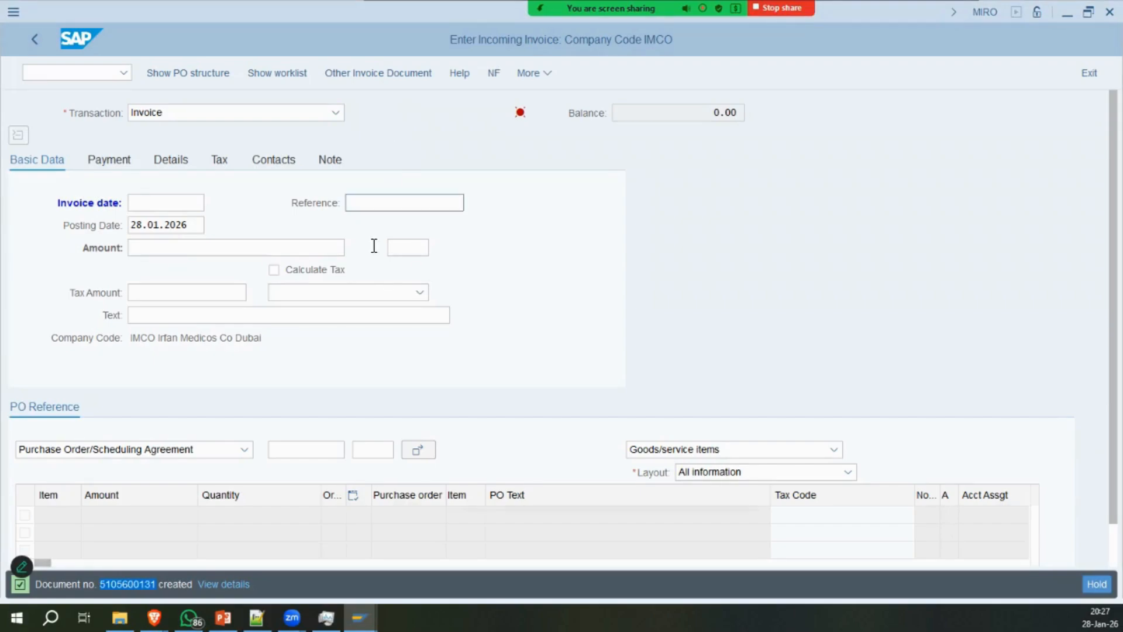
left_click(542, 79)
mouse_move(574, 122)
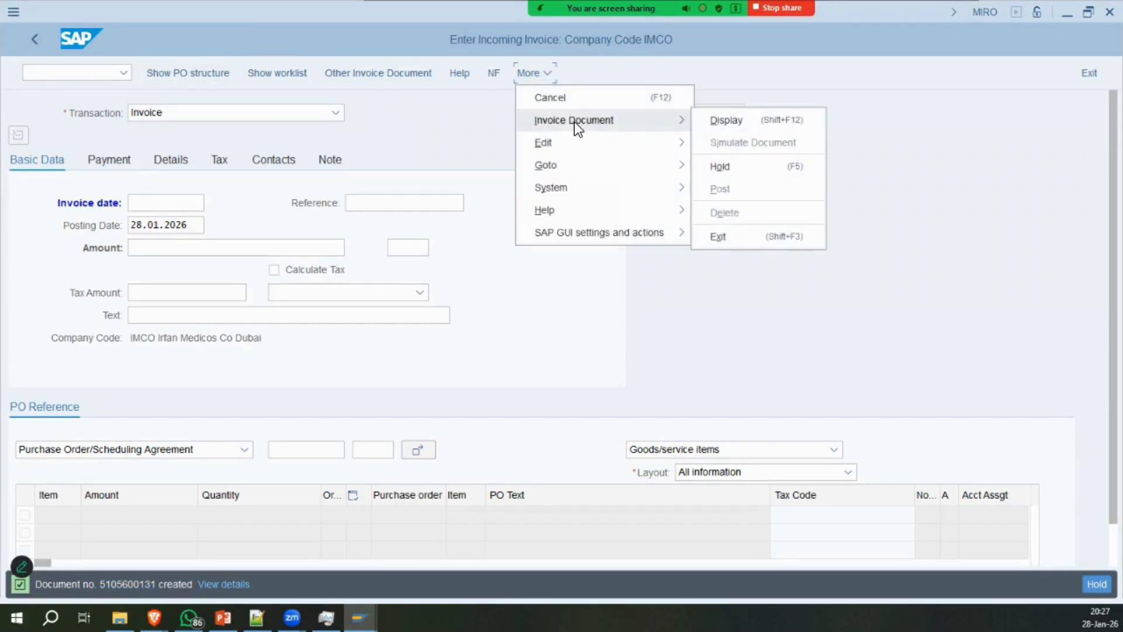
left_click(729, 121)
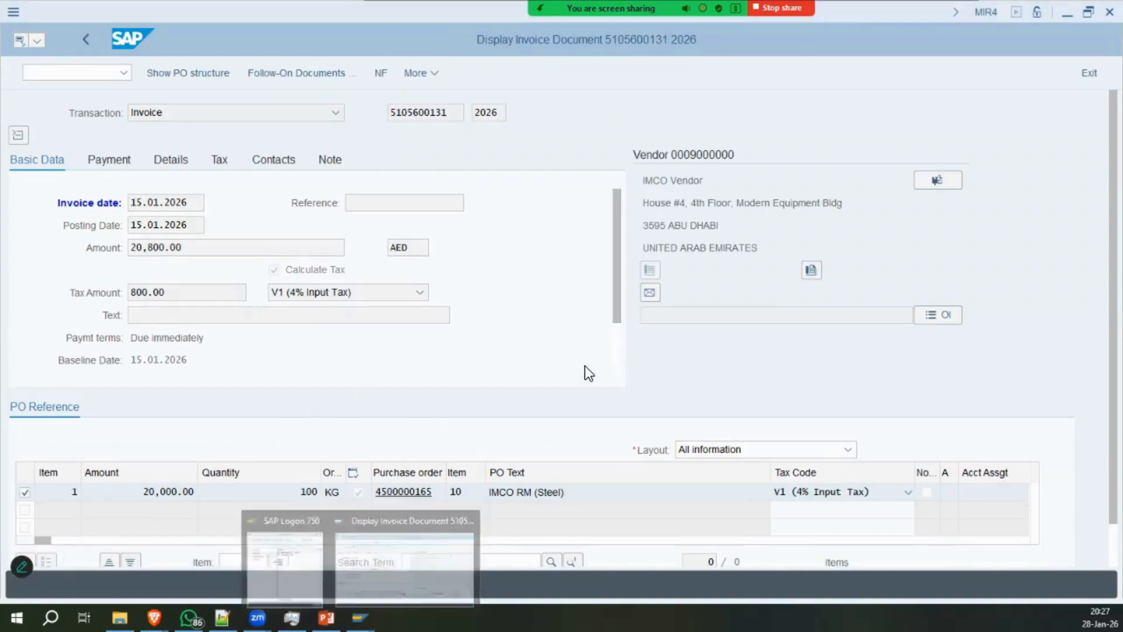
Open the invoice's follow-on documents and examine the line items of the resulting accounting document.
left_click(318, 72)
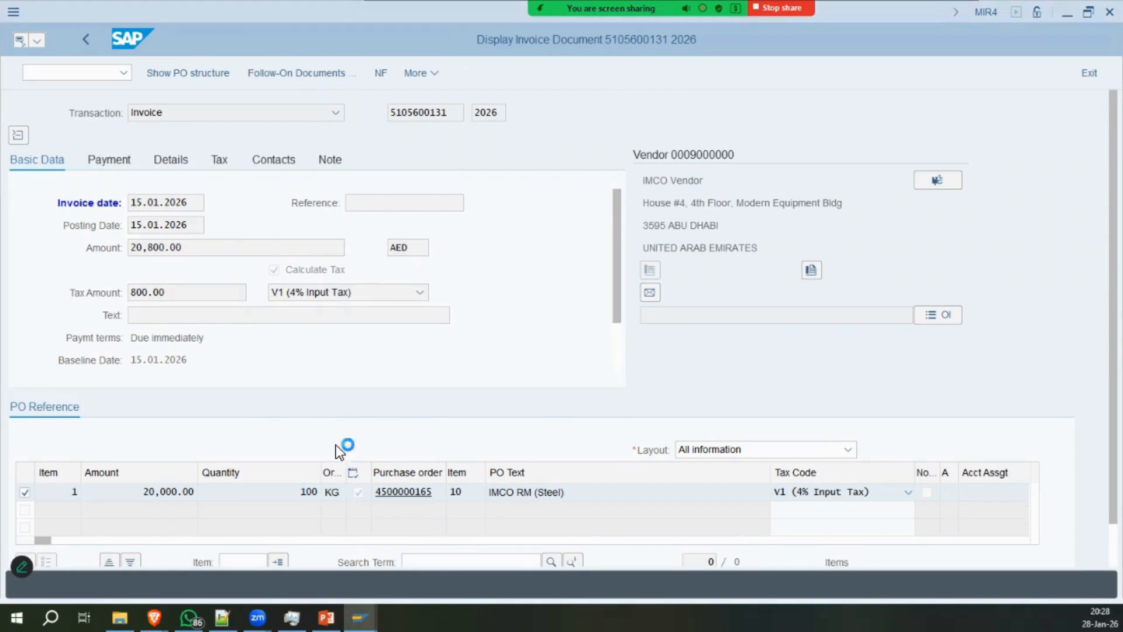
left_click(326, 617)
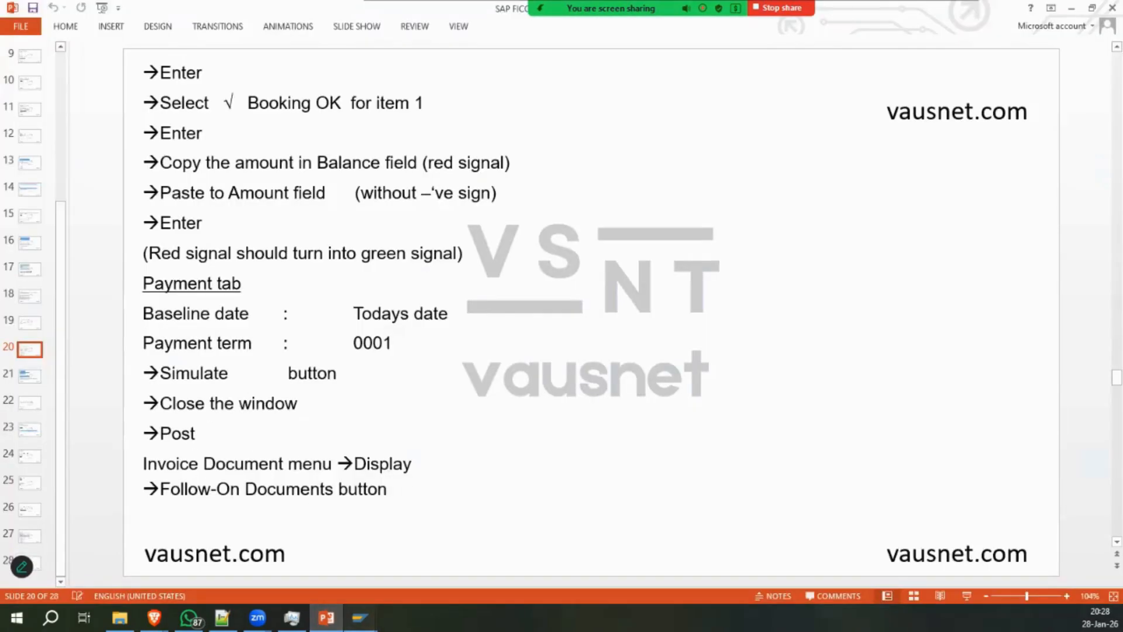
left_click(360, 617)
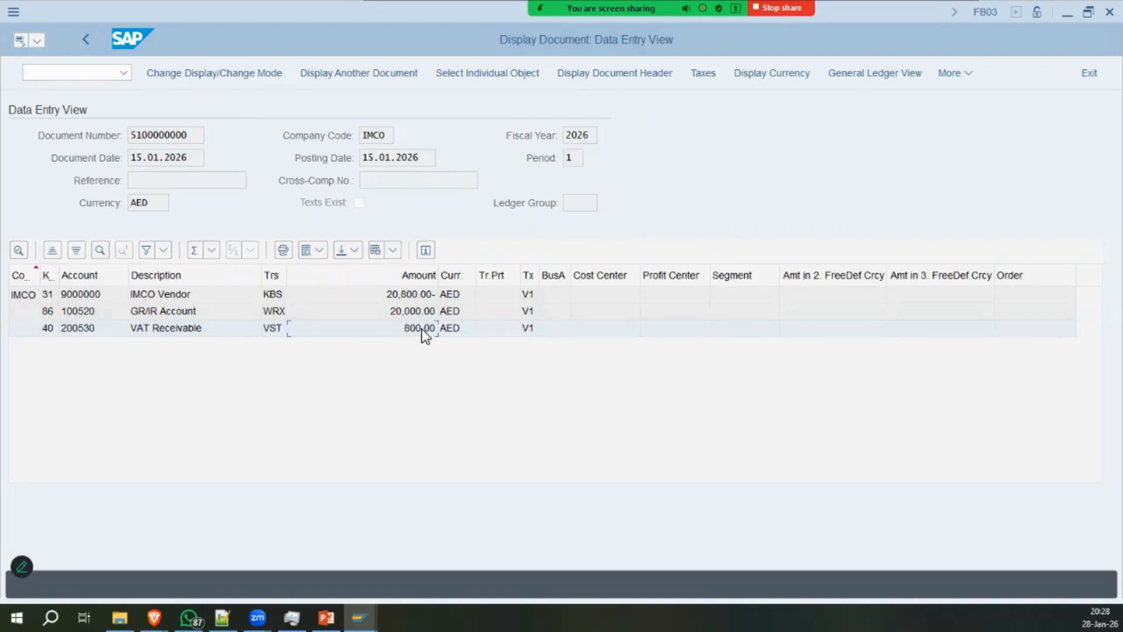
left_click(87, 41)
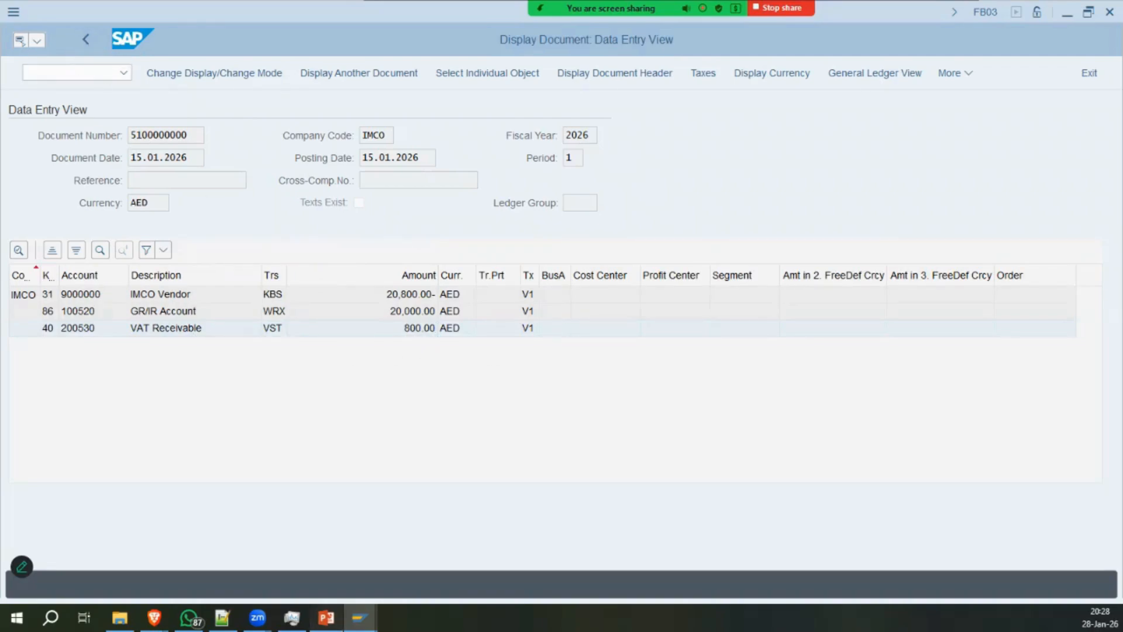
Check the Material Price Analysis notes on slide 21 in PowerPoint, return to SAP and start transaction CKM3.
left_click(326, 617)
left_click(41, 375)
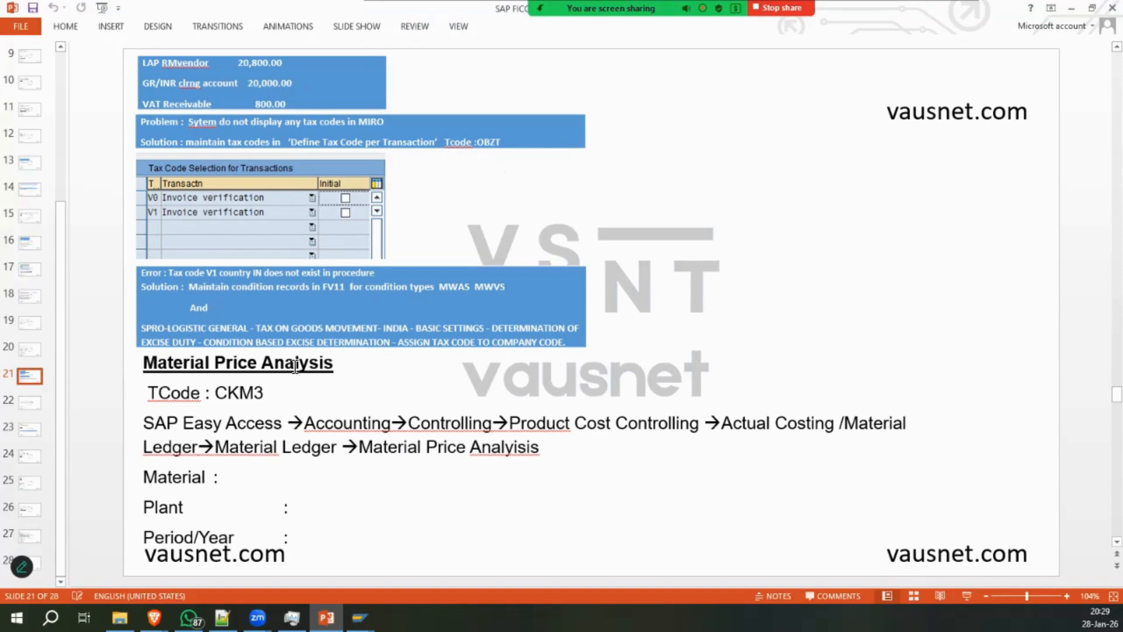
mouse_move(359, 618)
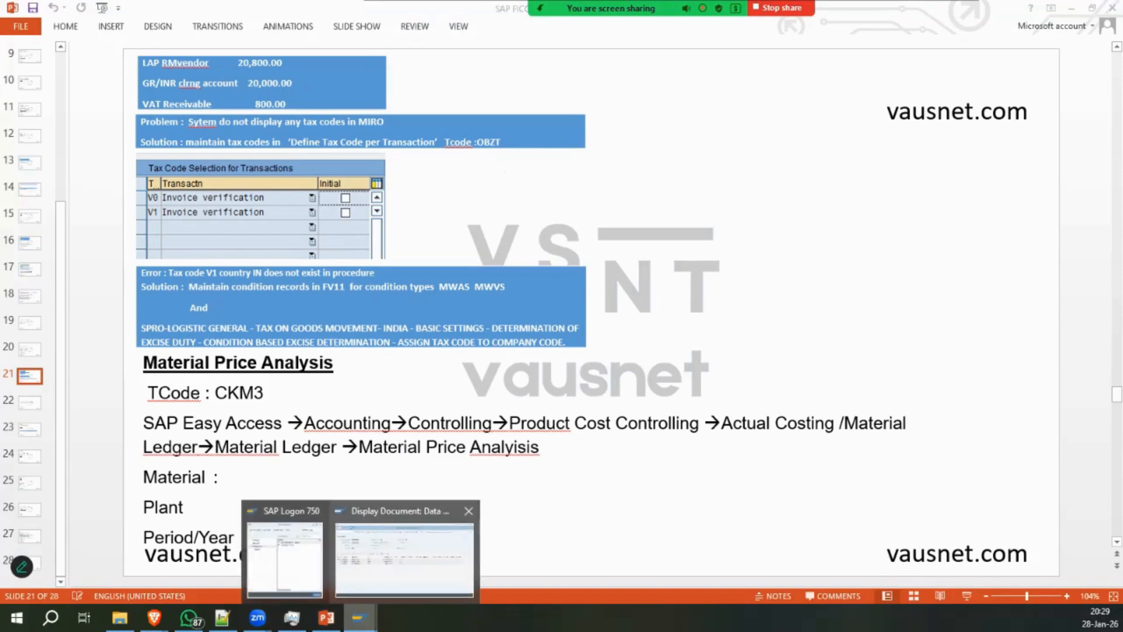
left_click(404, 558)
key("ctrl+slash")
type("ckm3")
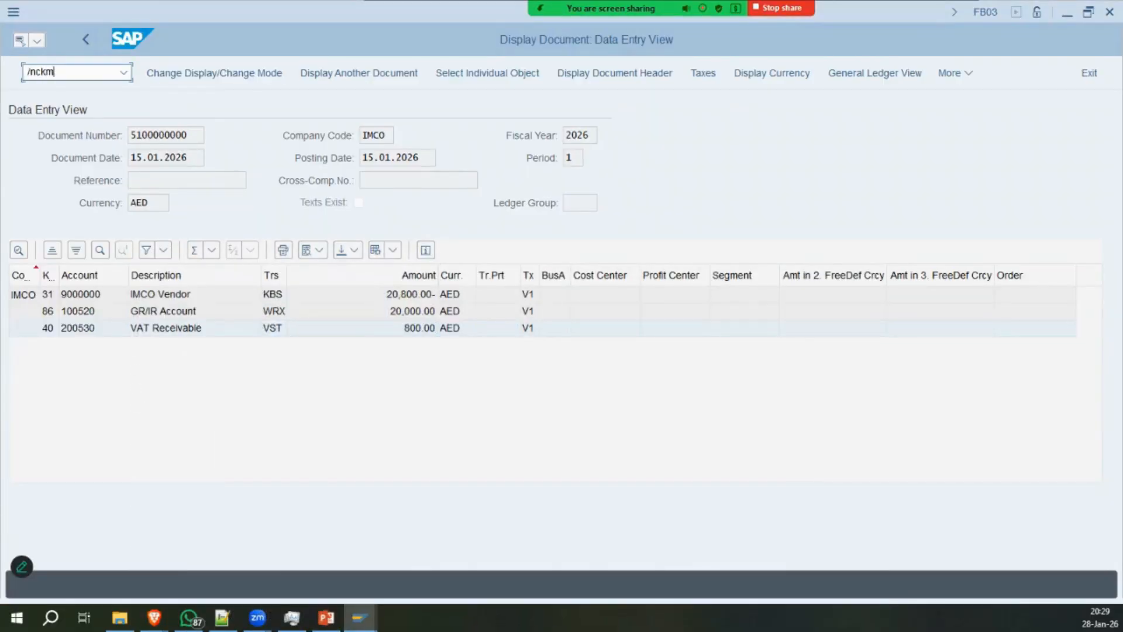
key("Return")
Recheck the PowerPoint notes and enter plant im01 for the material price analysis in SAP.
left_click(326, 618)
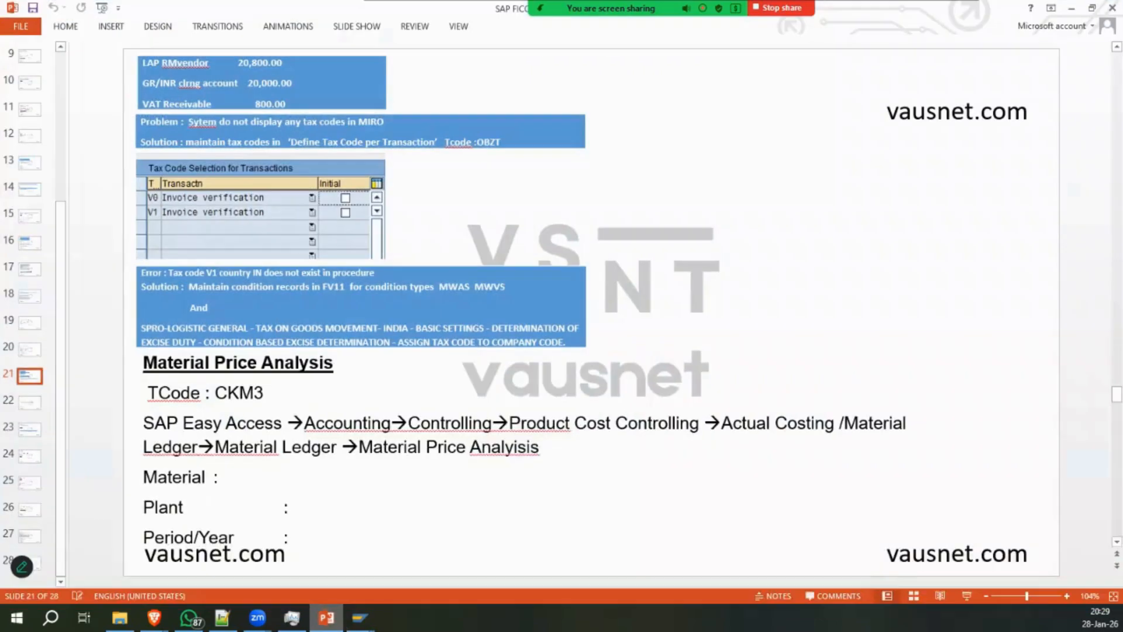
mouse_move(360, 618)
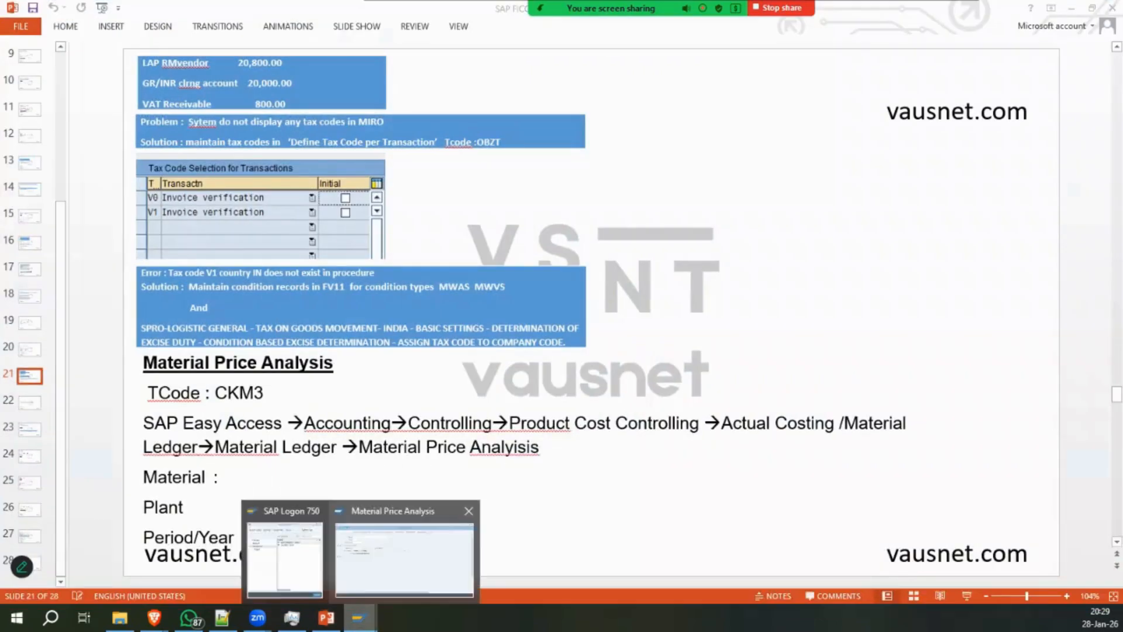
left_click(406, 547)
left_click(172, 140)
type("im01")
key("Tab")
left_click(308, 113)
Switch to PowerPoint and read through the slides on freight invoice verification and RM consumption.
key("alt+Tab")
left_click(29, 403)
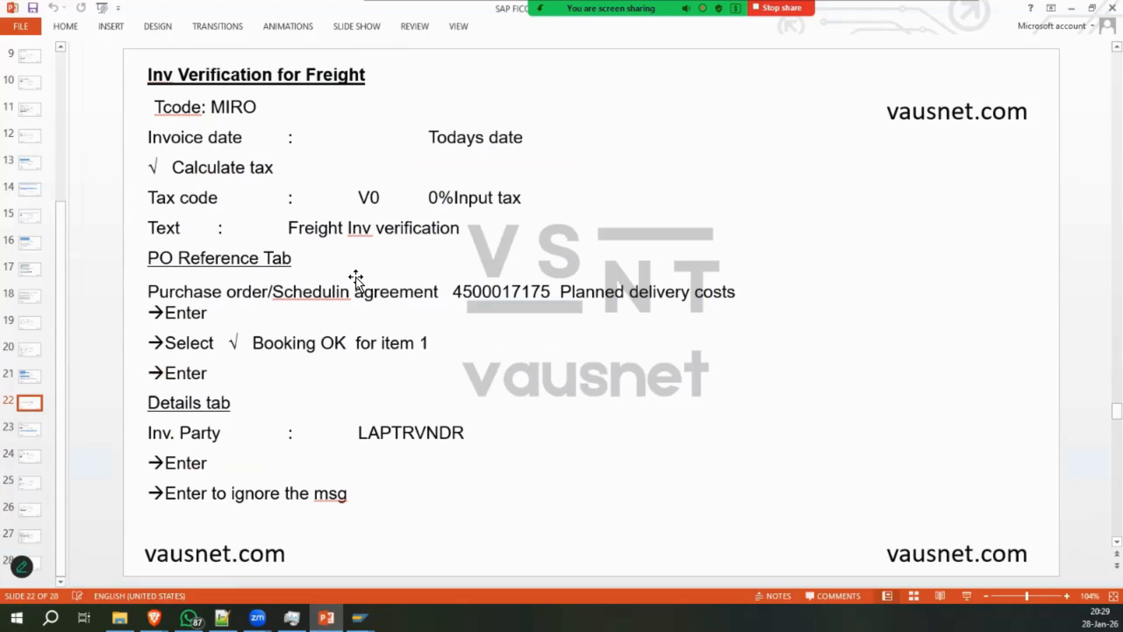
left_click(30, 426)
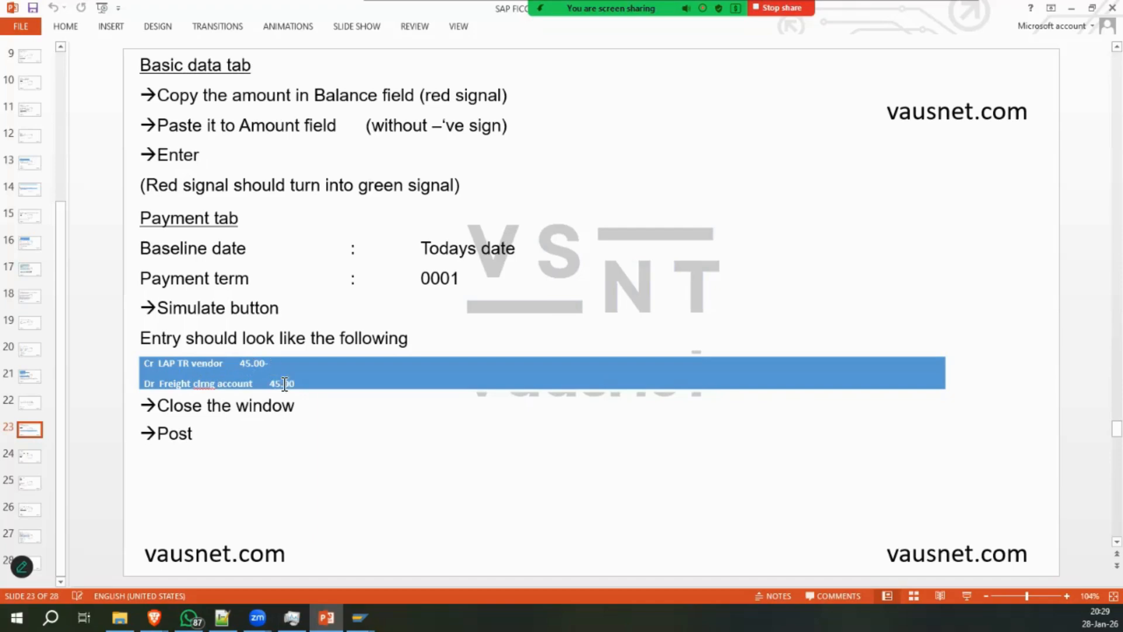
key("Page_Down")
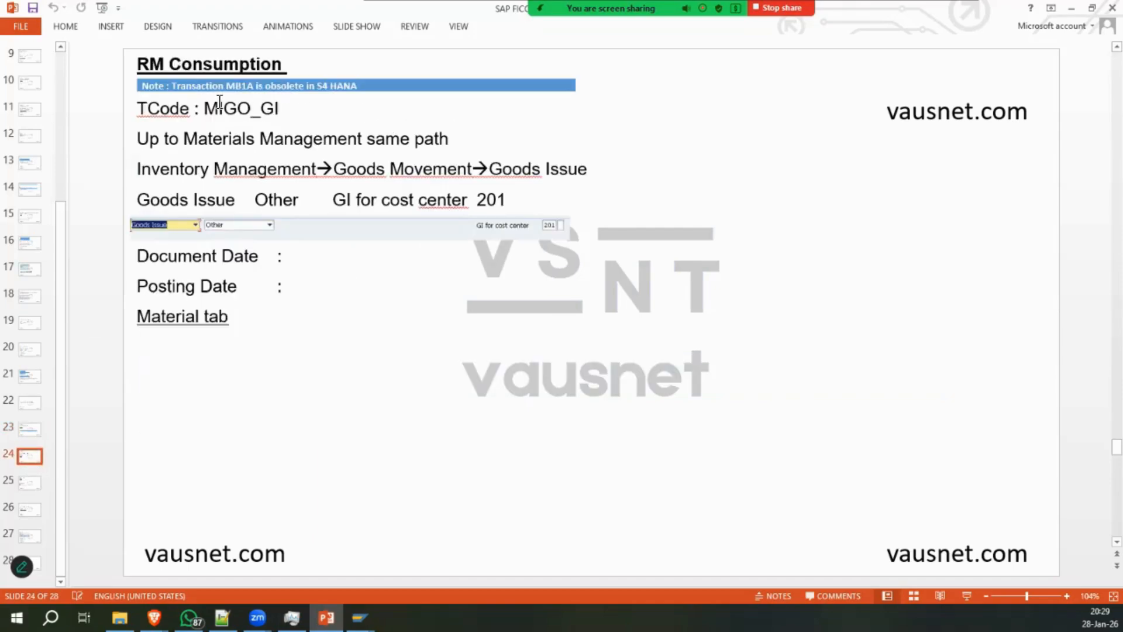
Return to SAP, call transaction CKM3 again and go to the Material field.
key("alt+Tab")
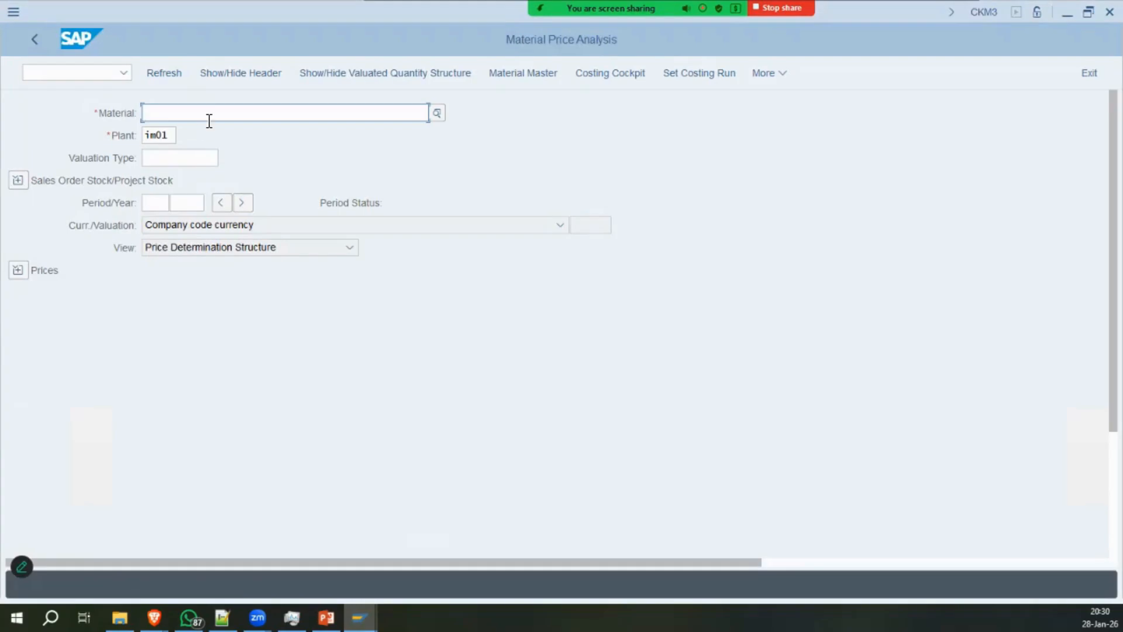
key("ctrl+/")
type("/nckm3")
key("Return")
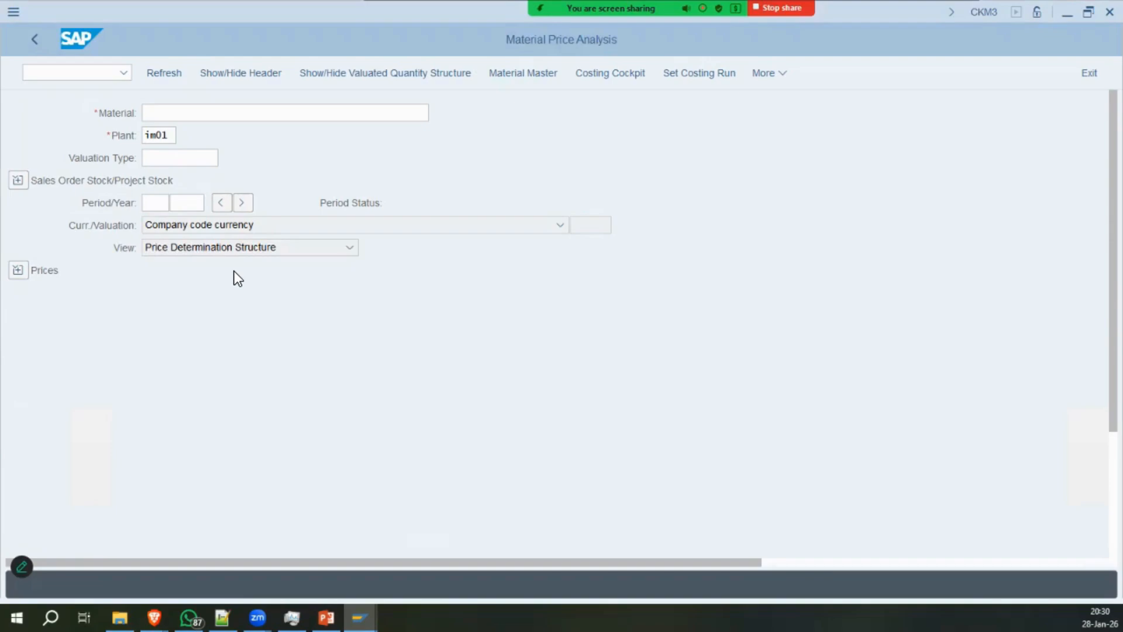
left_click(216, 116)
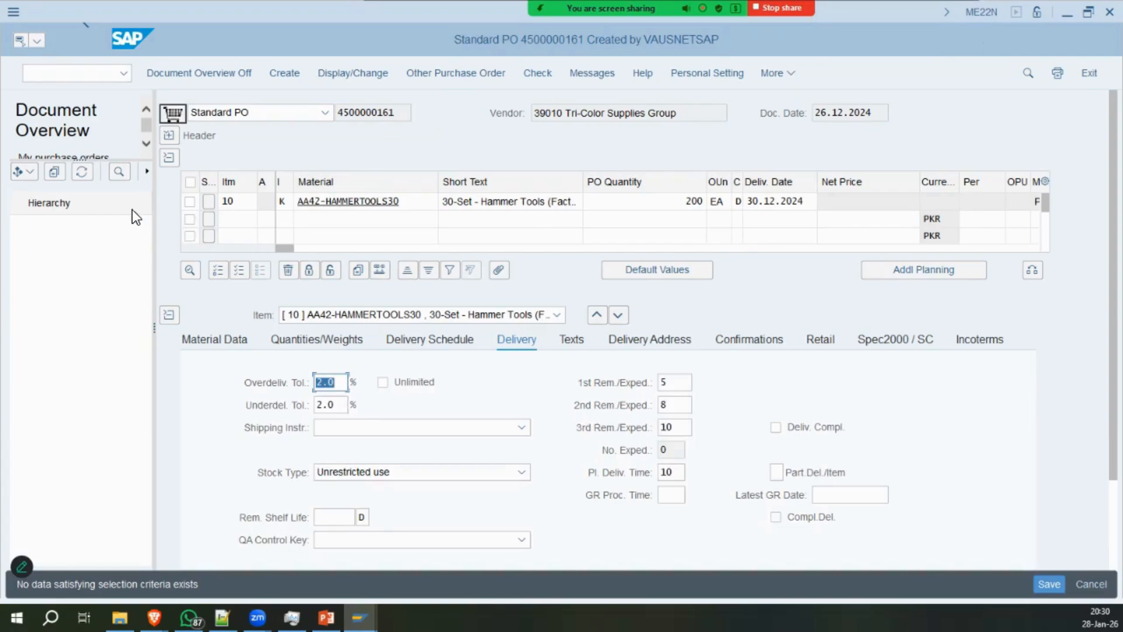
Try to list My purchase orders in the document overview, and call up the IMCO steel purchase order by its number.
left_click(33, 175)
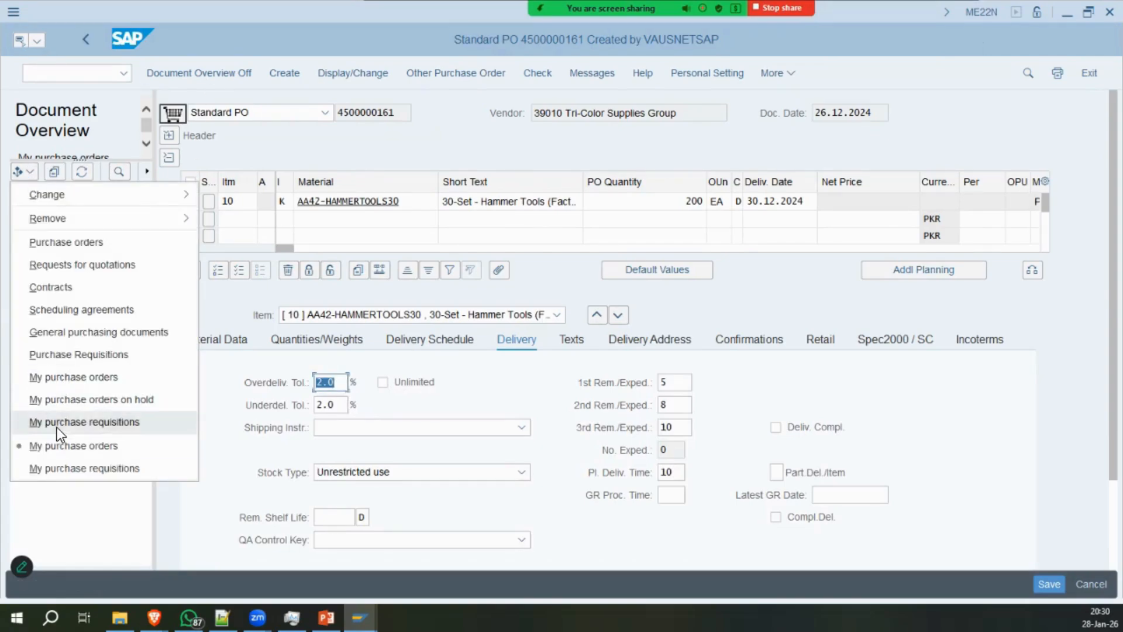
left_click(56, 442)
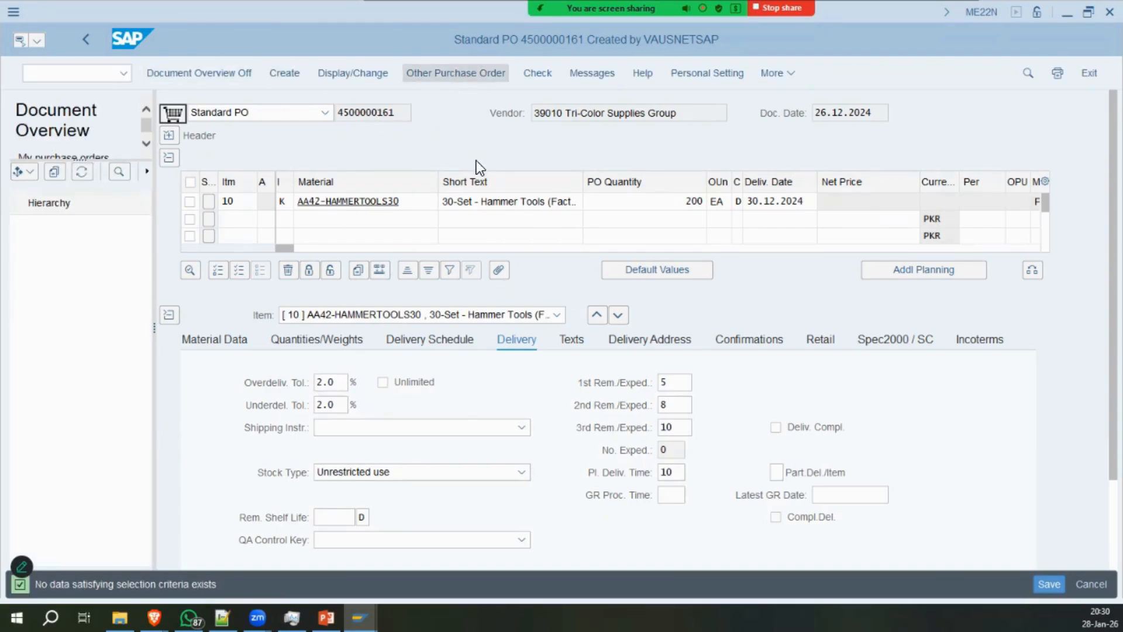
left_click(456, 72)
left_click(254, 185)
key("BackSpace")
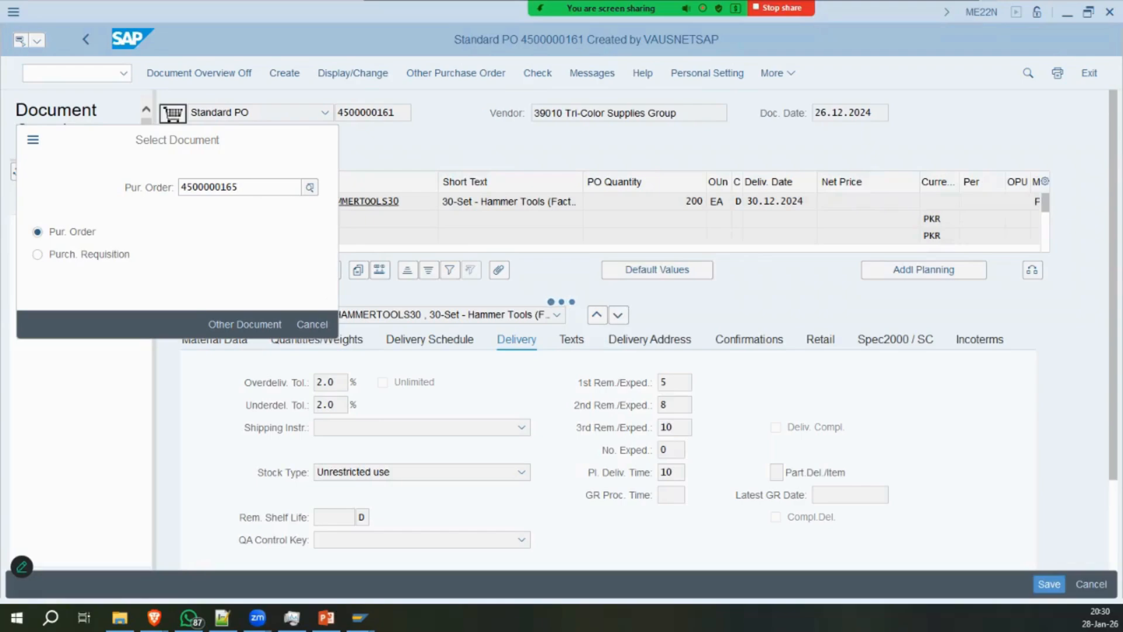
Open the IMCO steel purchase order and copy its material number IMRM01.
type("5")
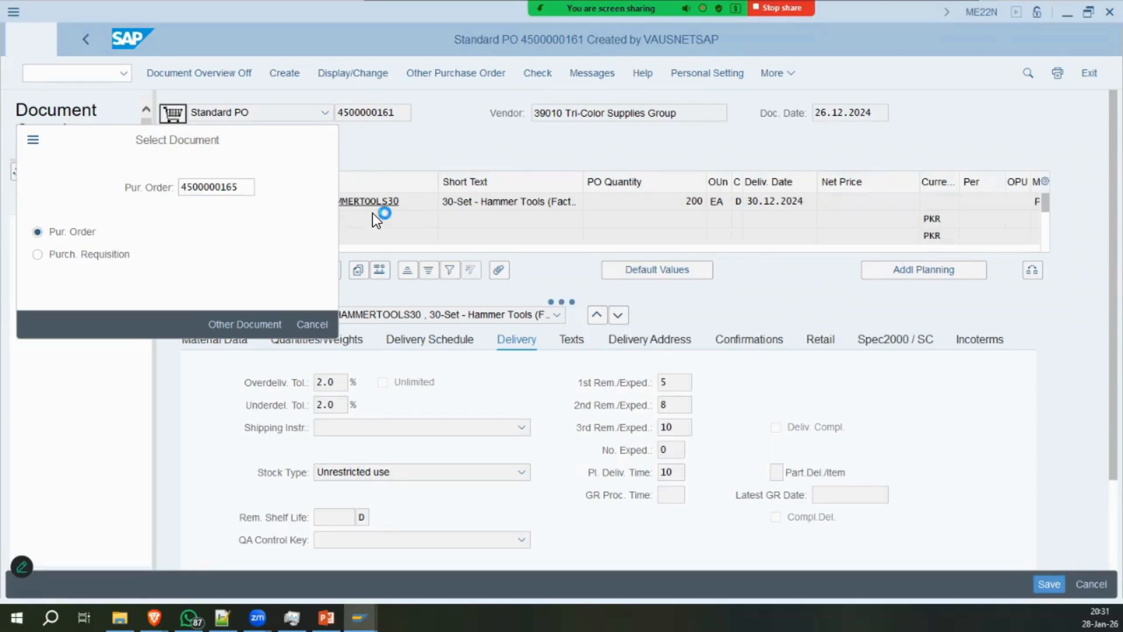
key("Return")
double_click(316, 127)
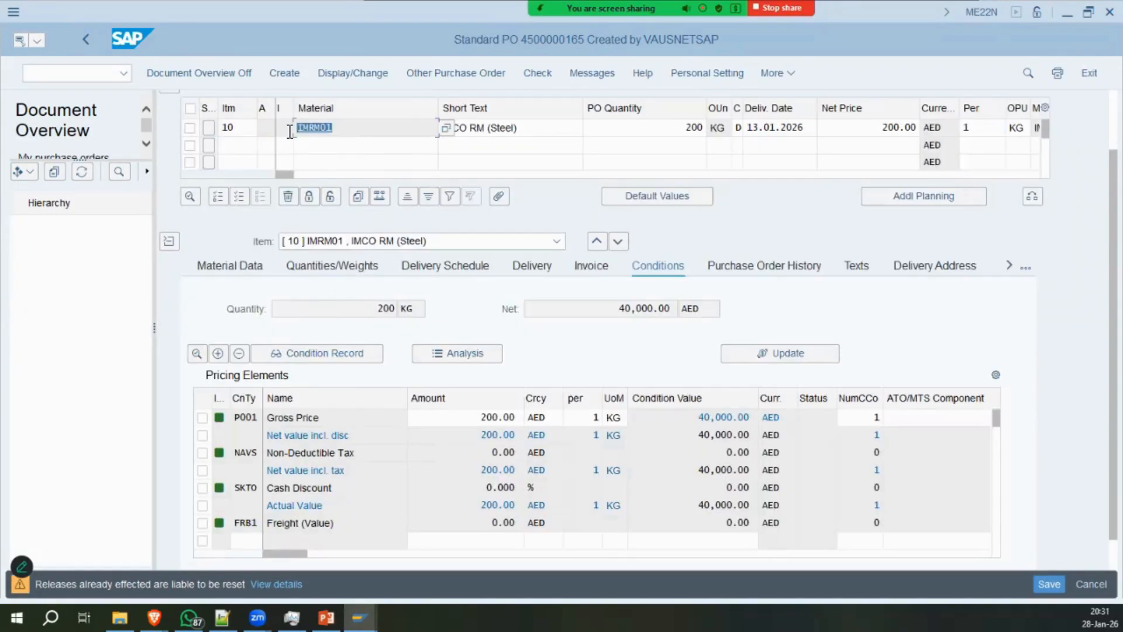
key("ctrl+c")
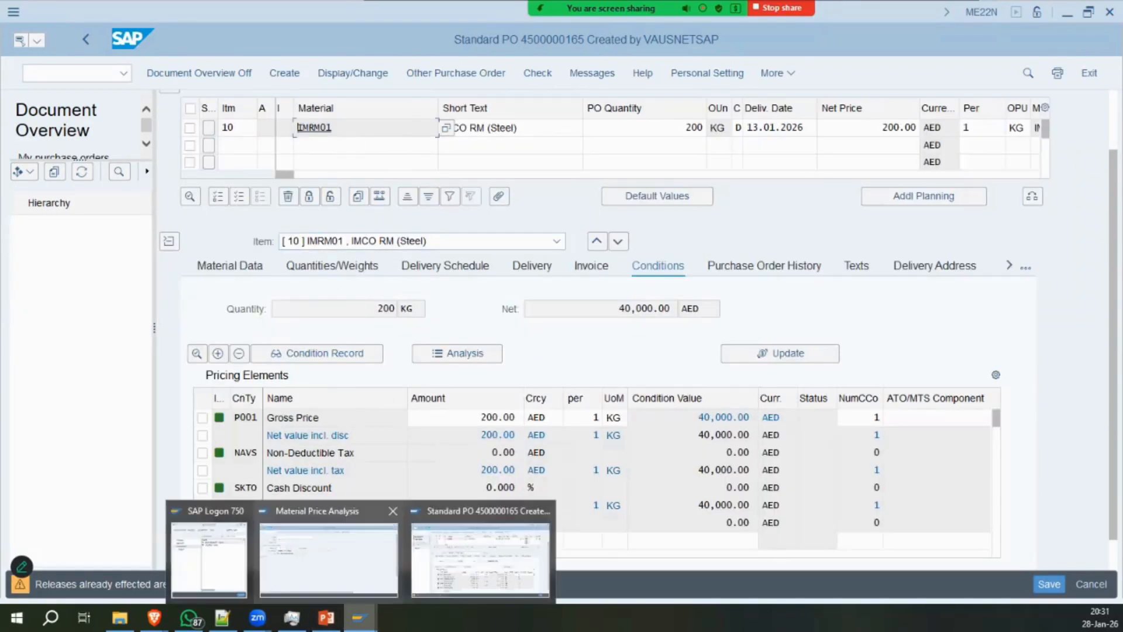
Switch to the Material Price Analysis session, paste material IMRM01 and display its price history for plant im01.
left_click(358, 617)
left_click(199, 114)
key("ctrl+v")
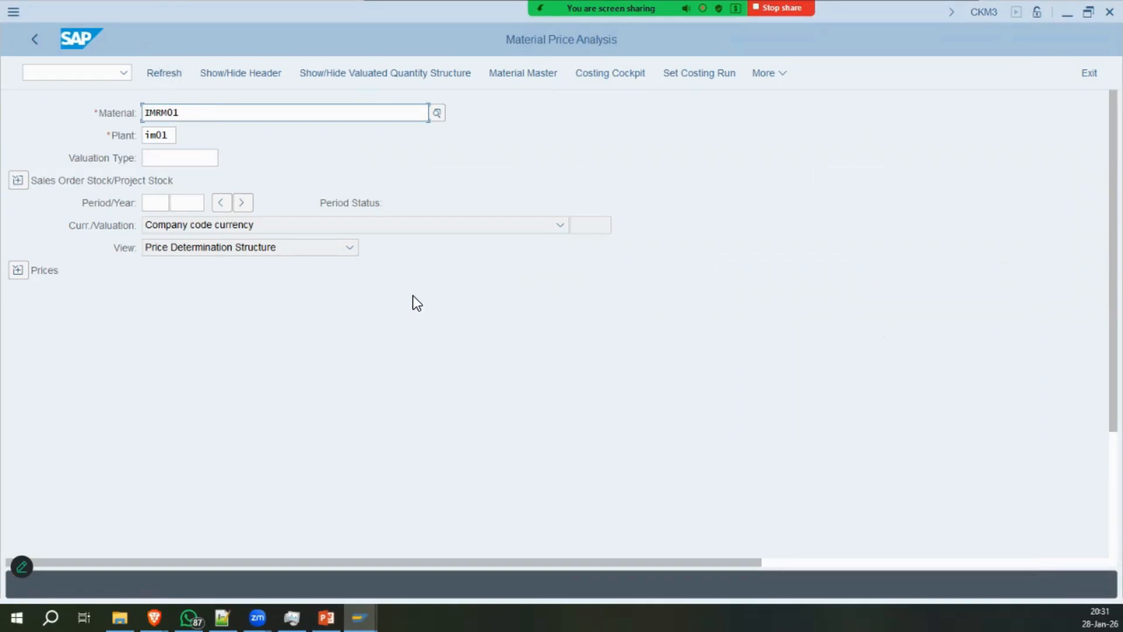
key("Return")
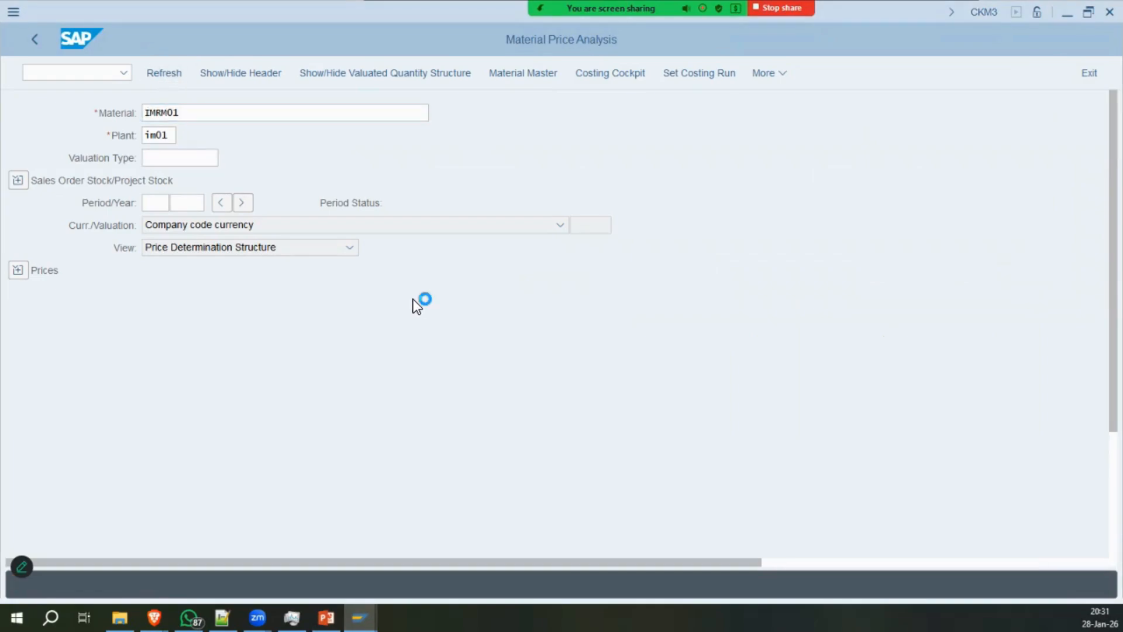
left_click(286, 356)
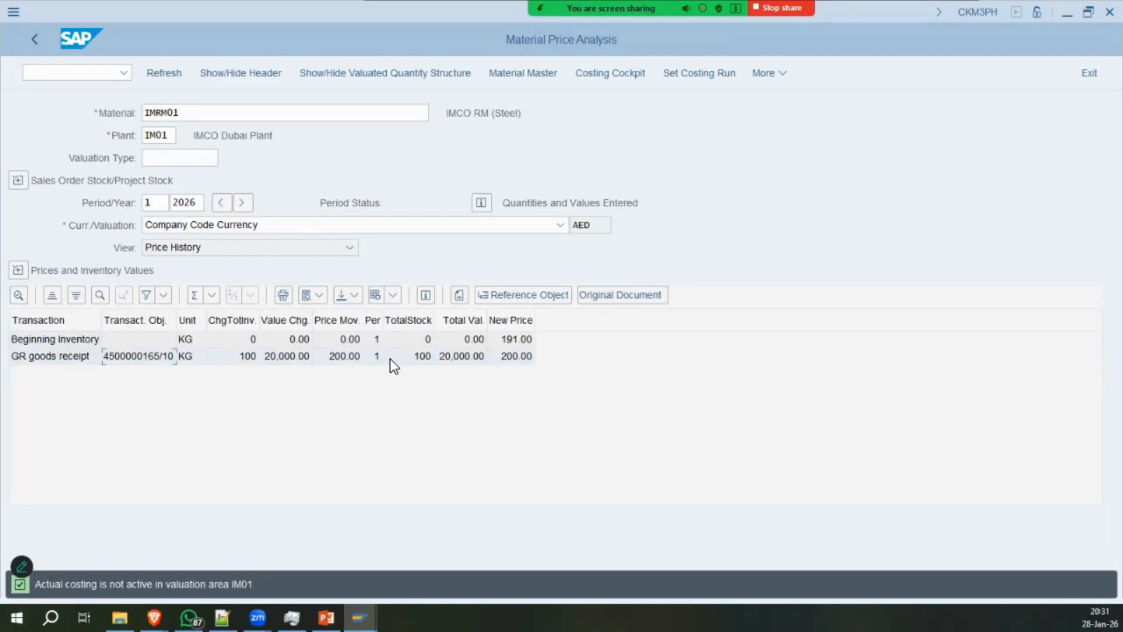
Switch to PowerPoint and review the slides on goods and freight invoice verification, material price analysis and RM consumption.
left_click(326, 617)
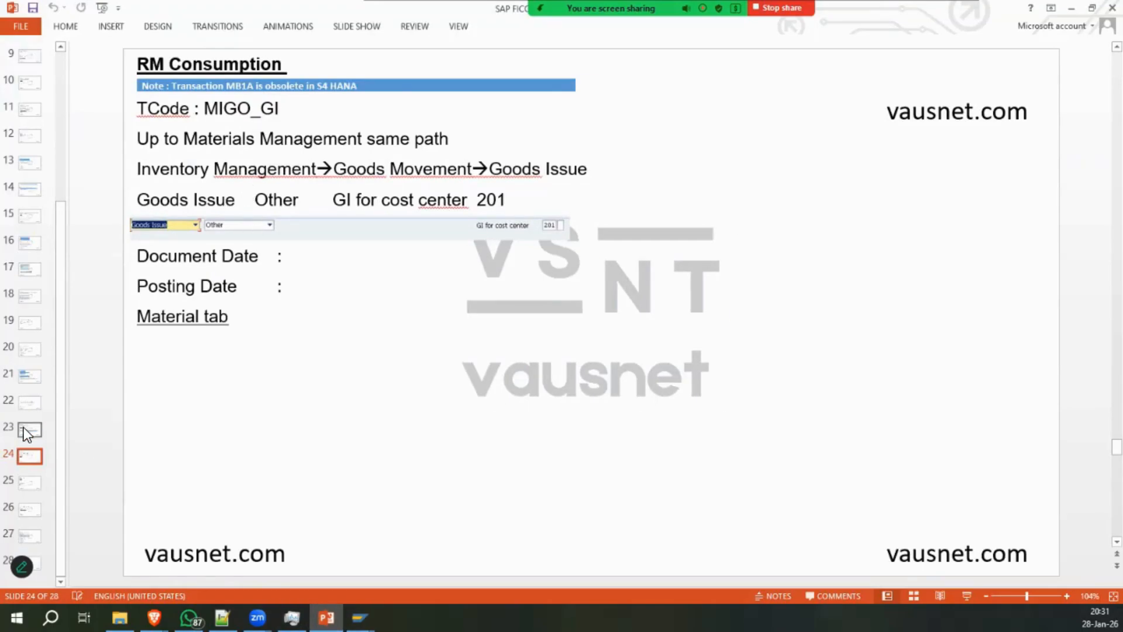
left_click(26, 348)
left_click(29, 374)
left_click(32, 402)
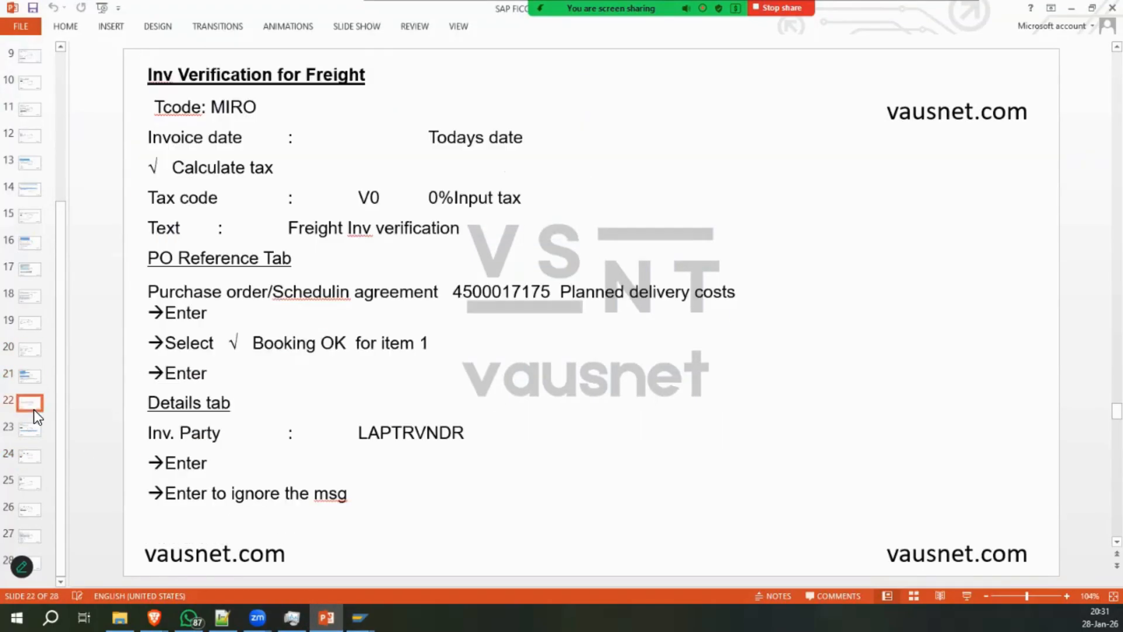
left_click(29, 430)
left_click(29, 327)
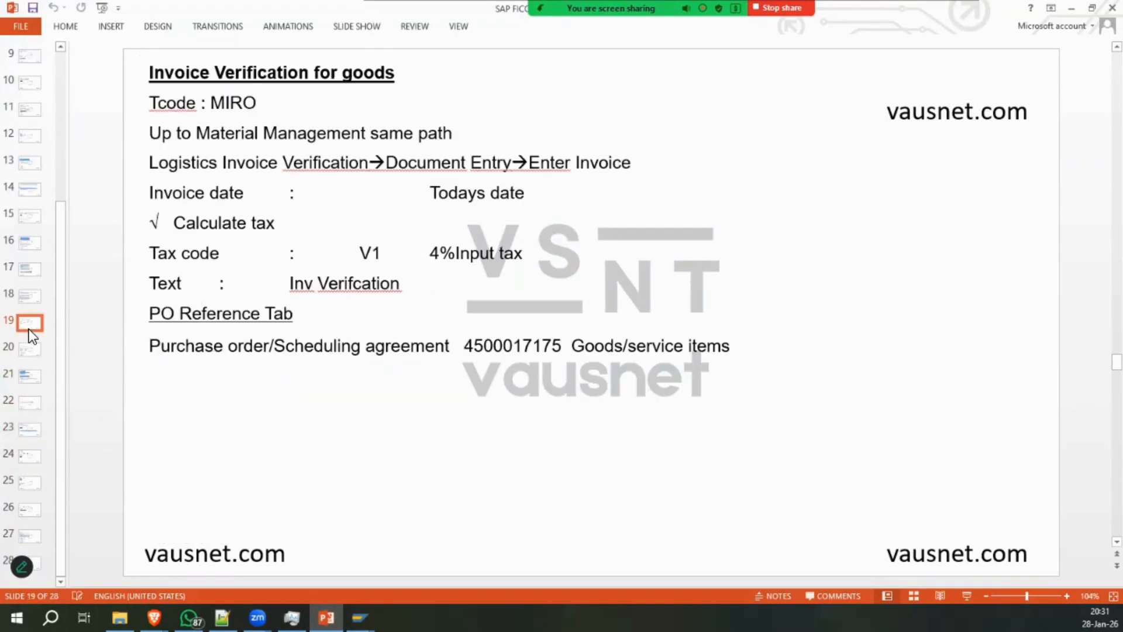
left_click(31, 350)
left_click(34, 376)
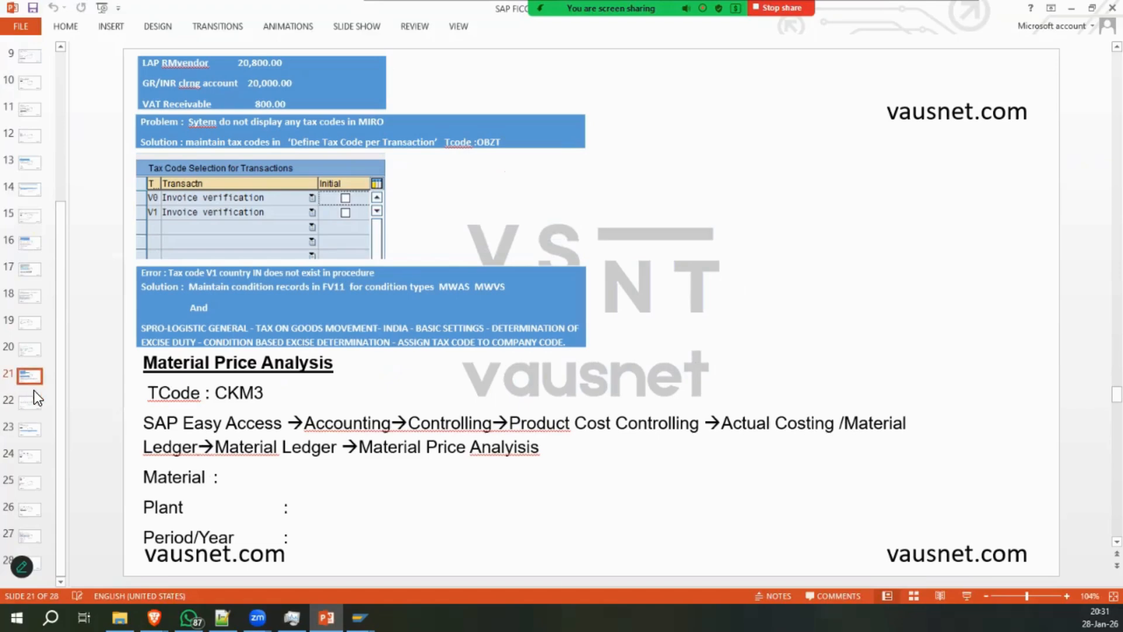
left_click(41, 405)
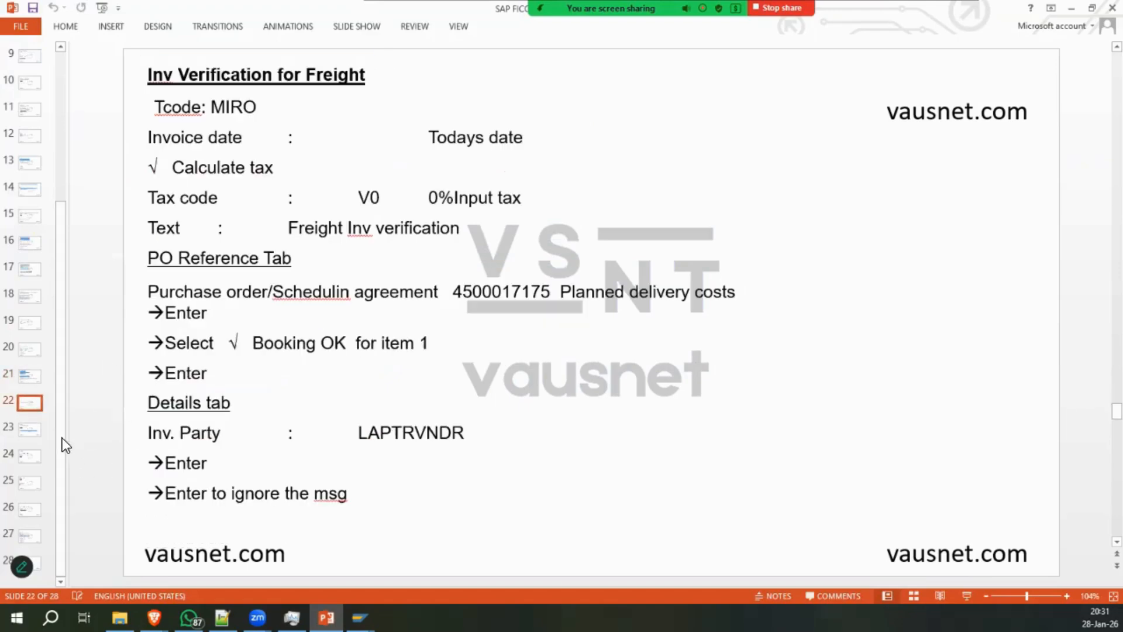
left_click(31, 432)
left_click(26, 453)
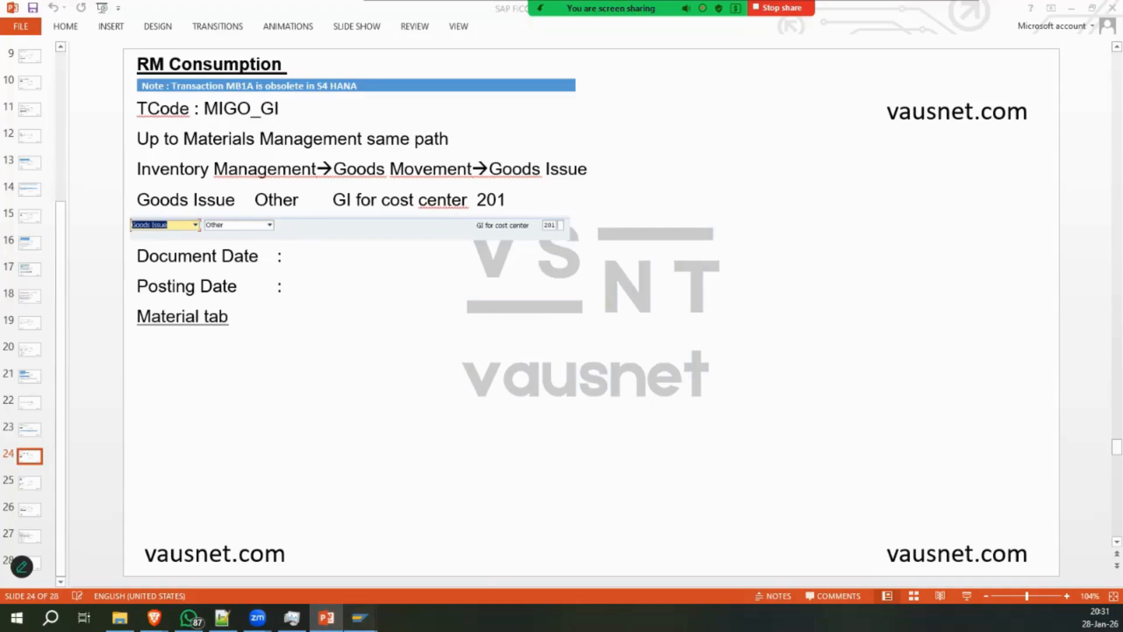
Switch to the purchase order session in SAP, call transaction MIGO_GI and return to the RM Consumption slide in PowerPoint.
key("alt+Tab")
type("/nmigo_gr")
key("Return")
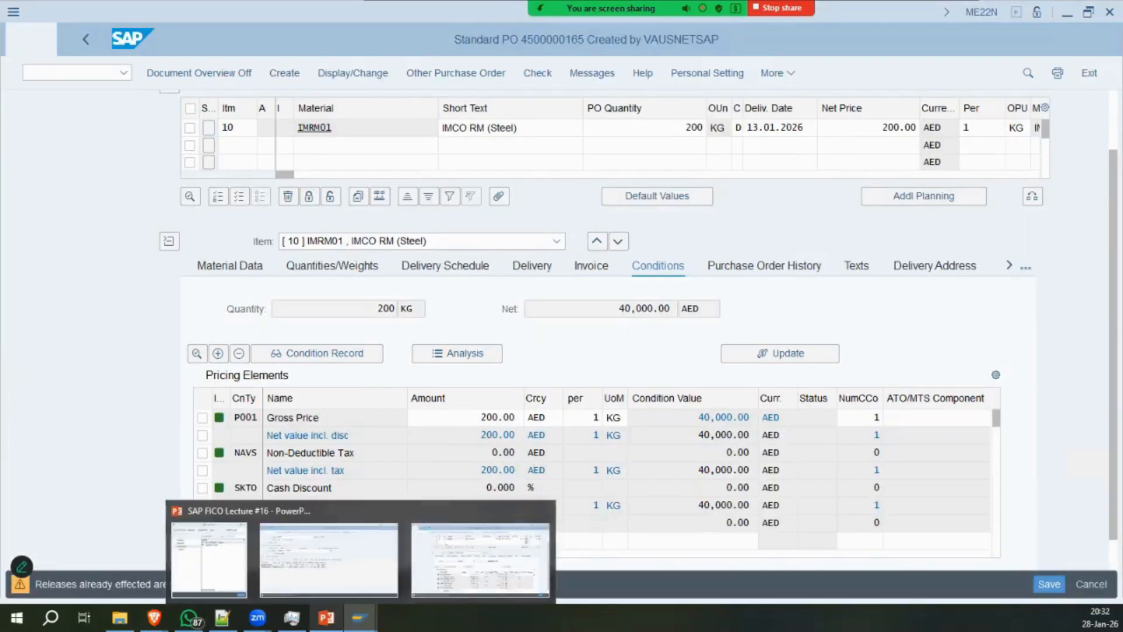
left_click(327, 617)
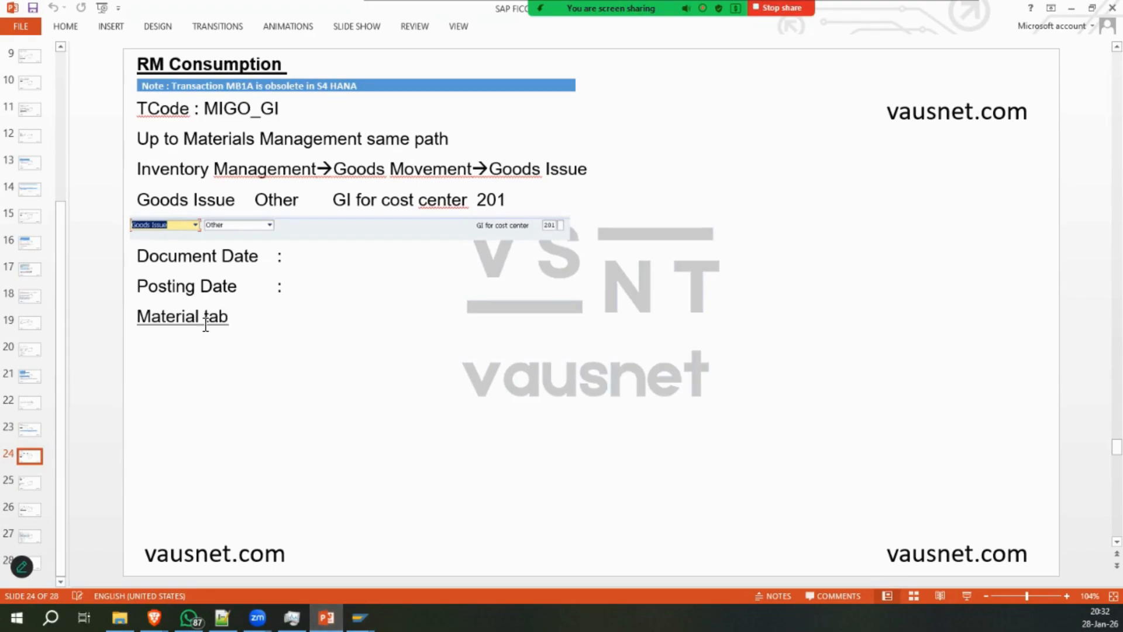
Go back to SAP, close the Material Price Analysis session and bring up the goods issue session.
left_click(359, 618)
left_click(362, 555)
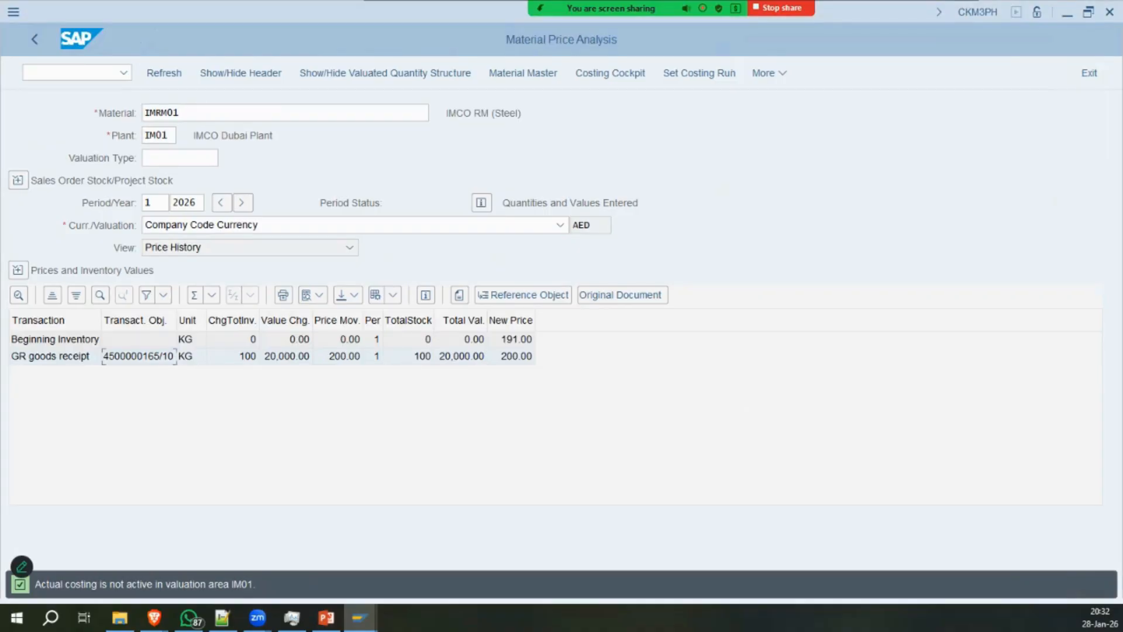
left_click(284, 112)
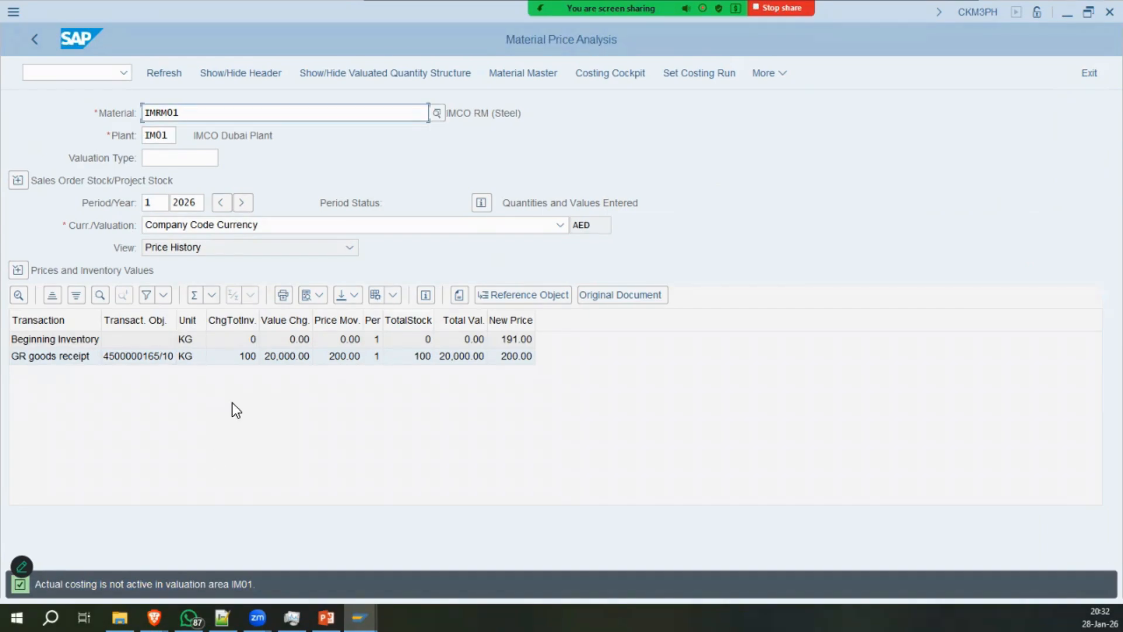
left_click(528, 226)
left_click(514, 244)
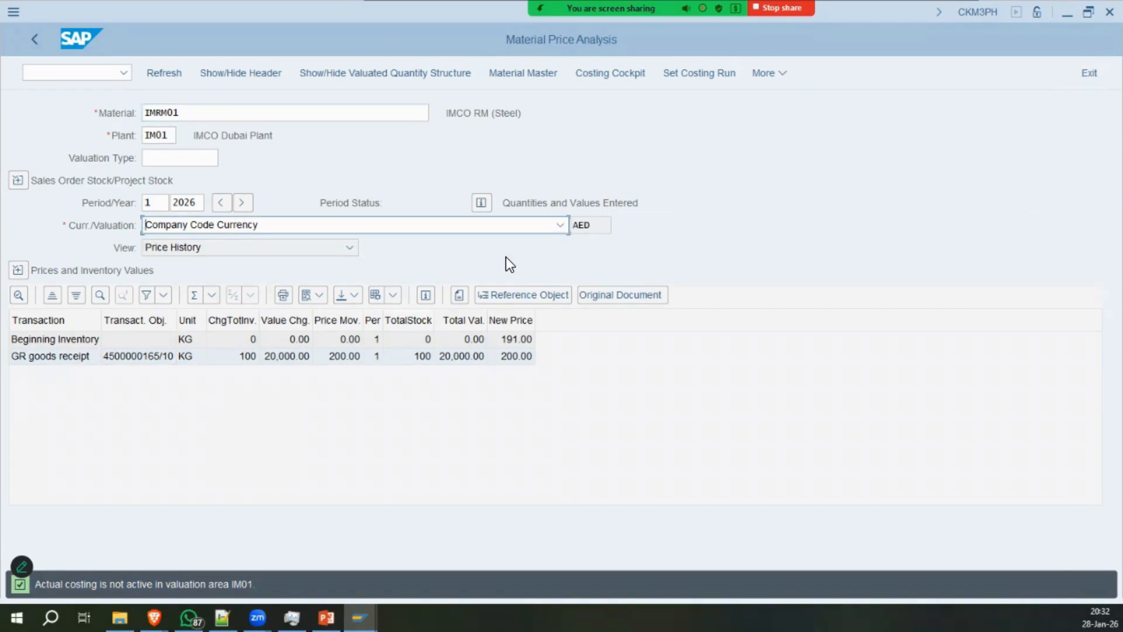
left_click(1110, 12)
mouse_move(359, 617)
left_click(413, 552)
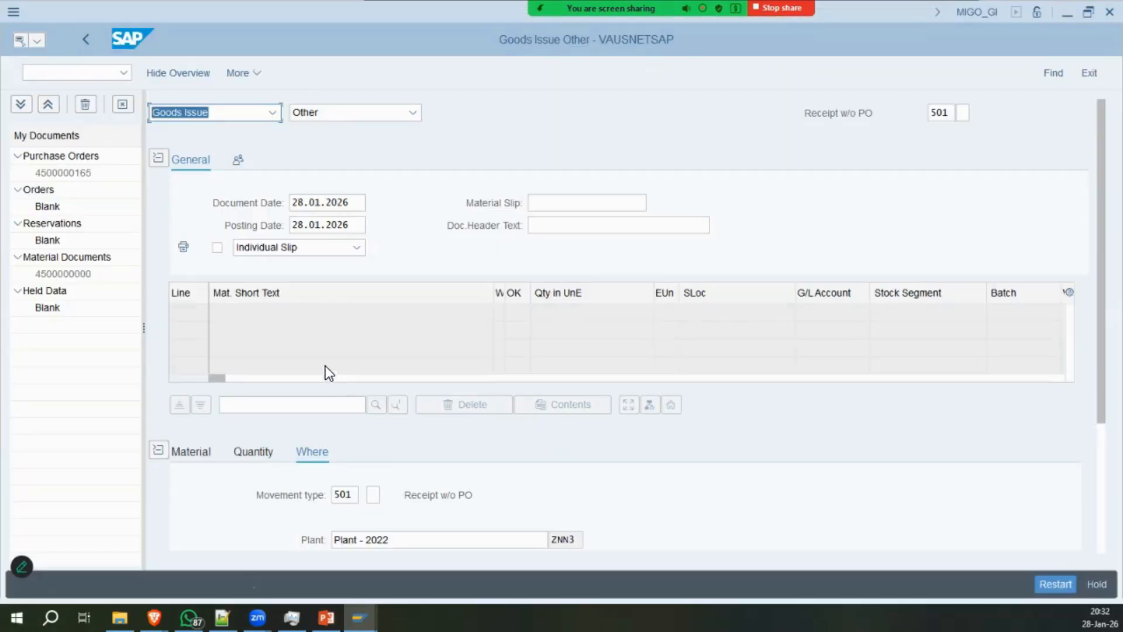
Open slide 25 in PowerPoint for reference, then enter material IMRM01 for the goods issue in SAP.
key("alt+Tab")
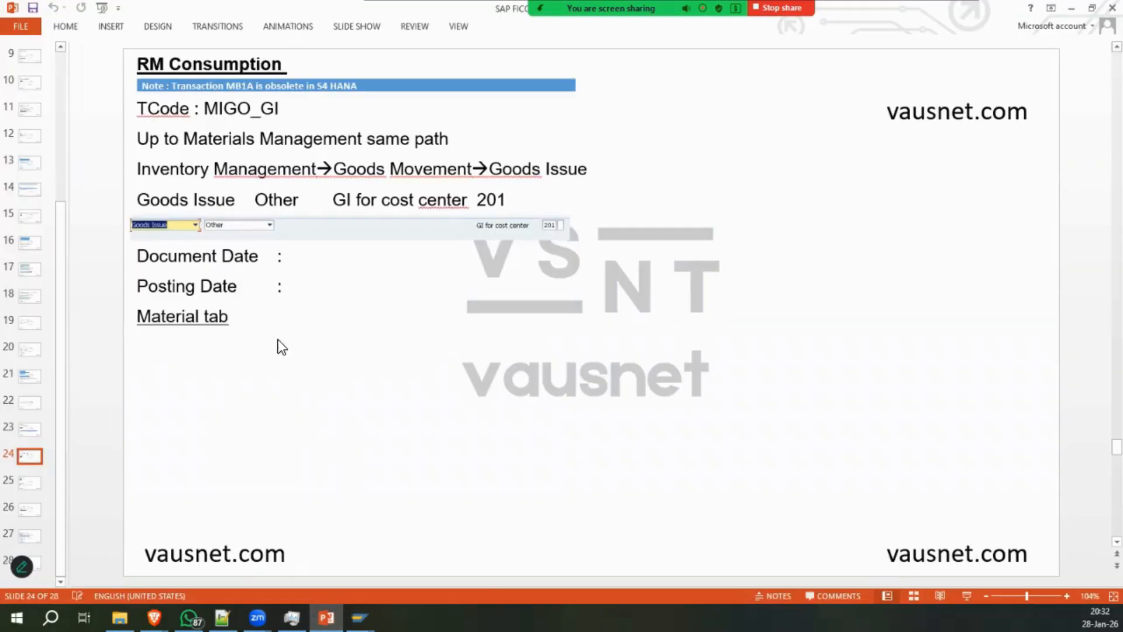
left_click(24, 485)
left_click(359, 617)
left_click(412, 553)
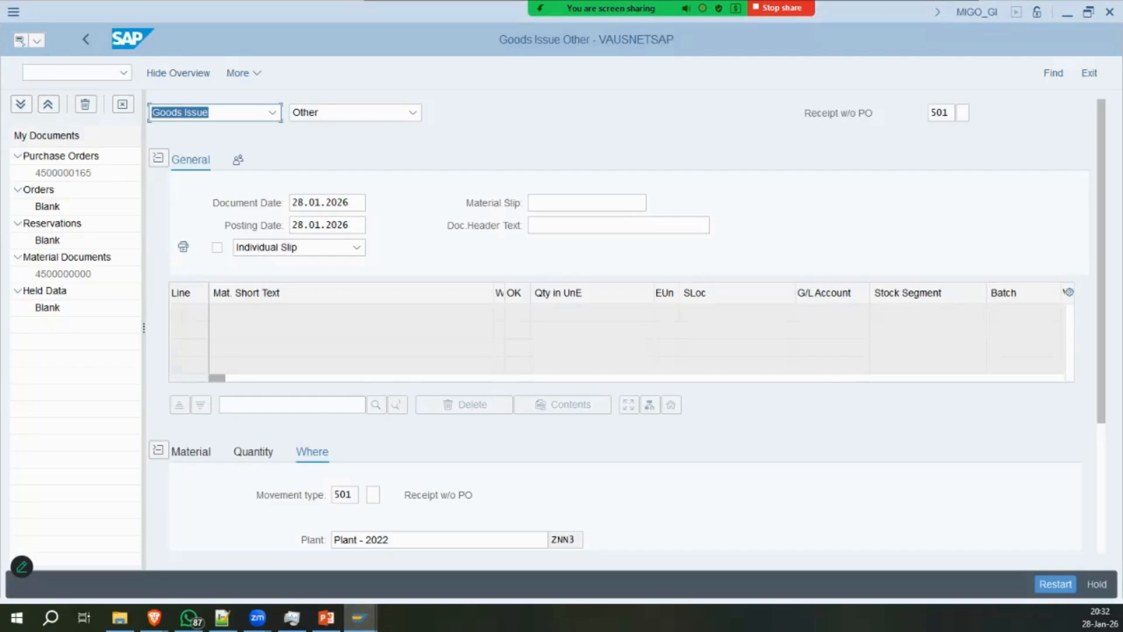
left_click(199, 452)
left_click(390, 492)
key("ctrl+v")
key("Return")
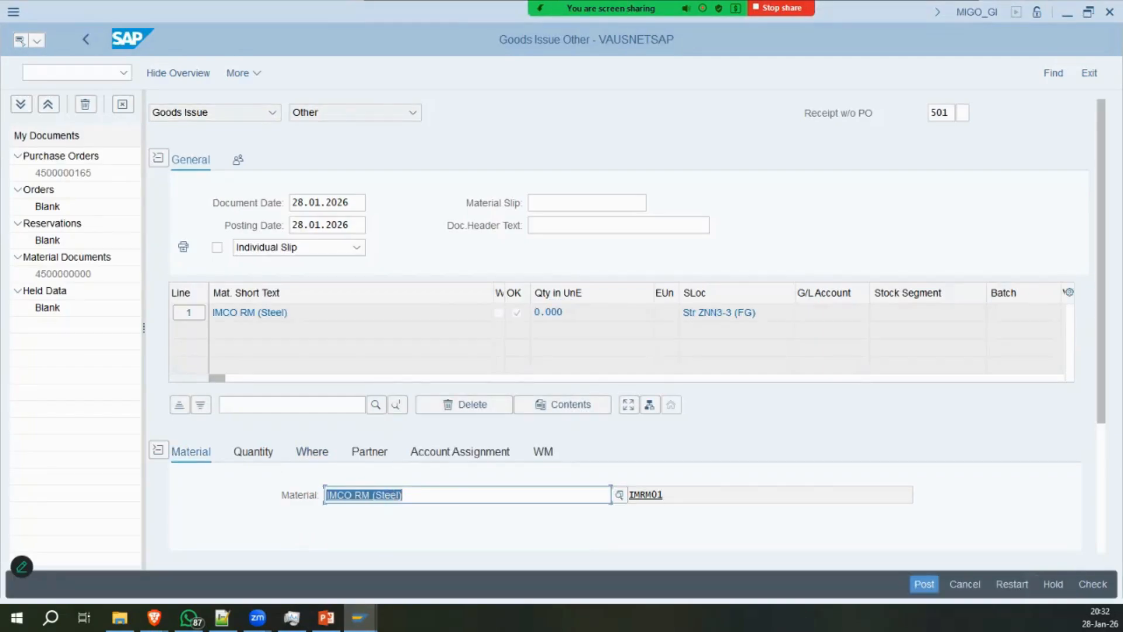
Check the PowerPoint notes and set the goods issue item's quantity in unit of entry to 25 kg in SAP.
left_click(326, 618)
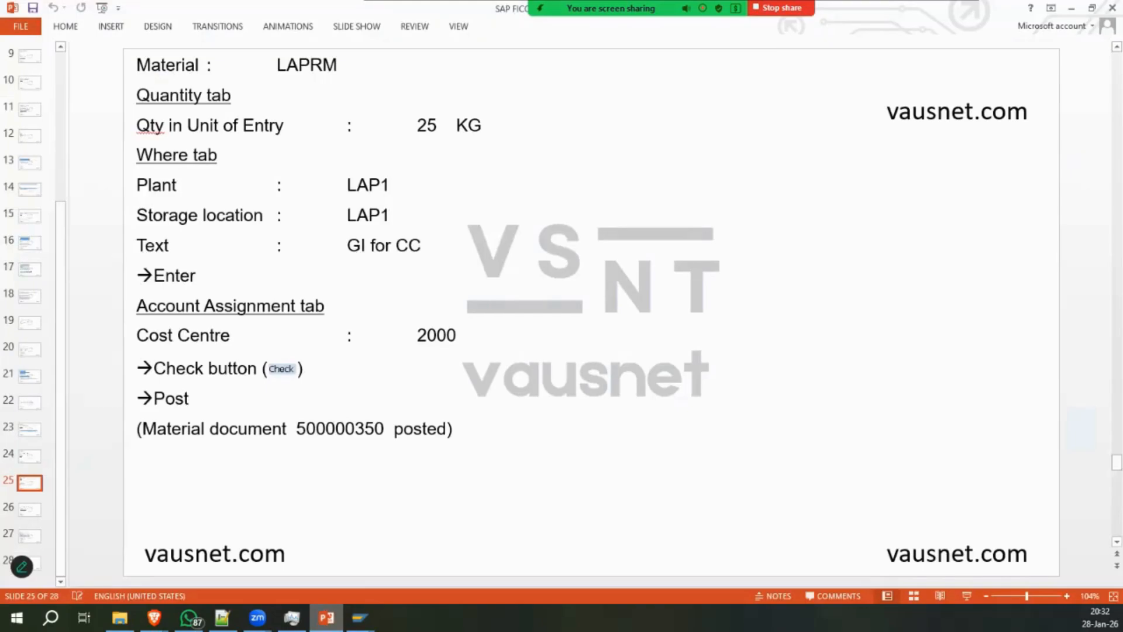
mouse_move(361, 617)
left_click(419, 552)
left_click(253, 451)
type("26")
key("BackSpace")
type("5")
key("Tab")
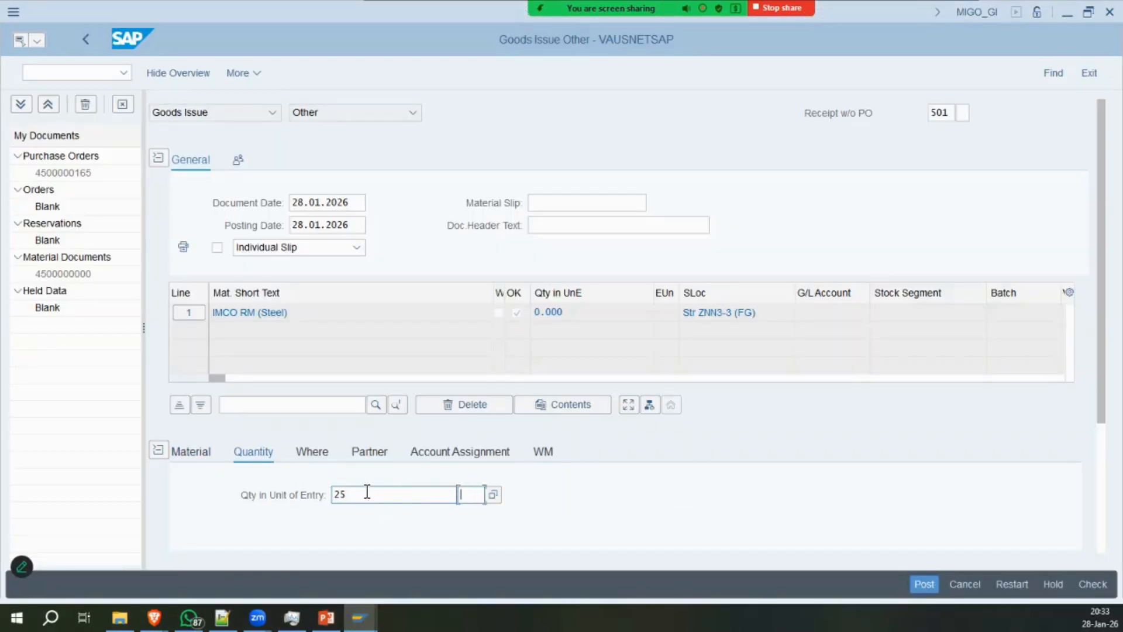
type("kg")
scroll(363, 491, "down", 2)
Recheck the PowerPoint notes and set the movement type in the SAP goods issue header to 201.
left_click(326, 617)
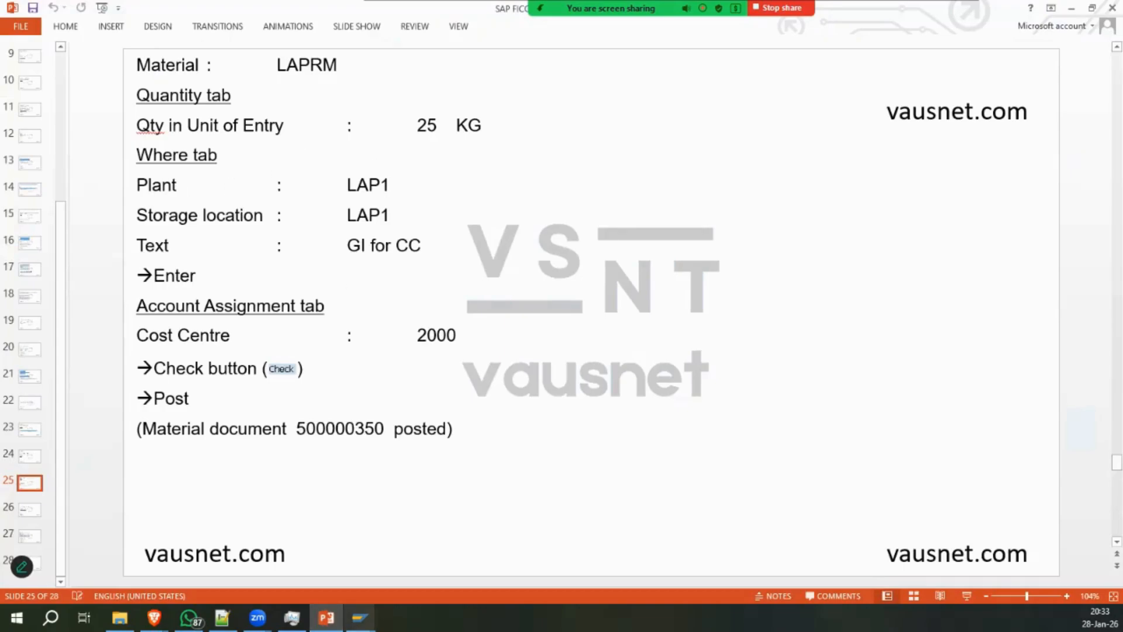
mouse_move(360, 618)
left_click(419, 552)
key("alt+Tab")
key("alt+Tab")
left_click(314, 320)
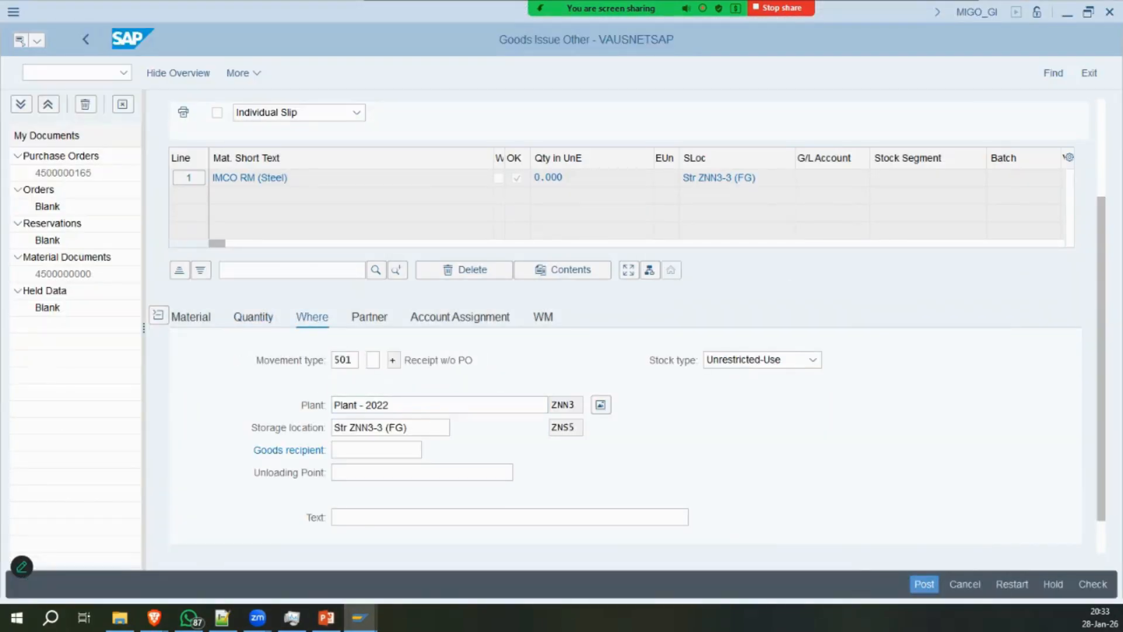
scroll(632, 260, "up", 3)
double_click(939, 113)
type("201")
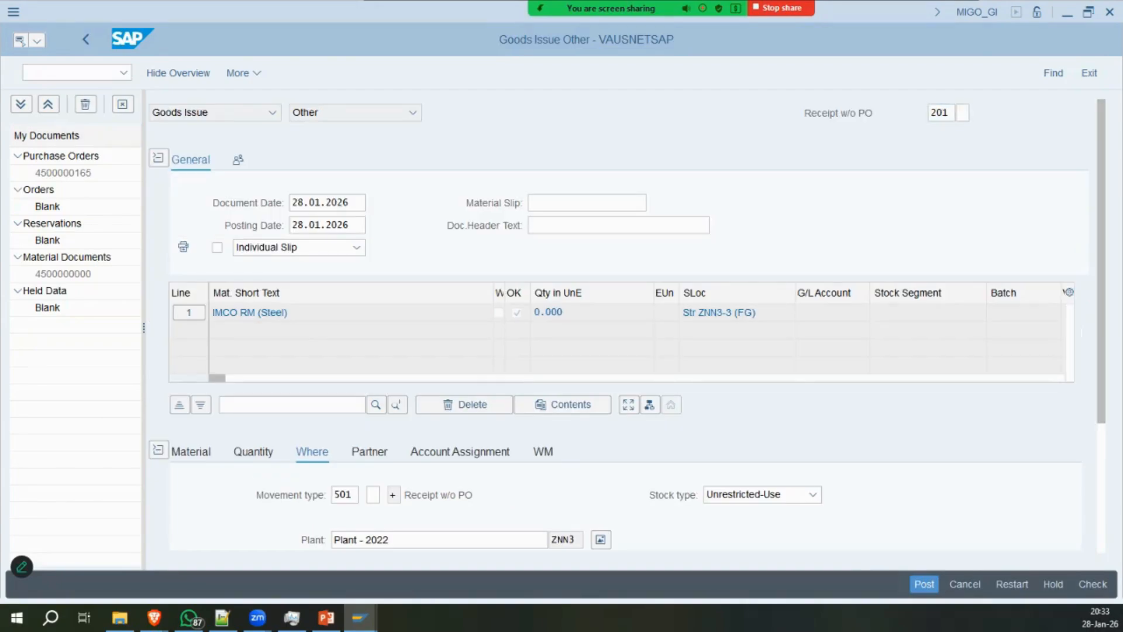
key("Return")
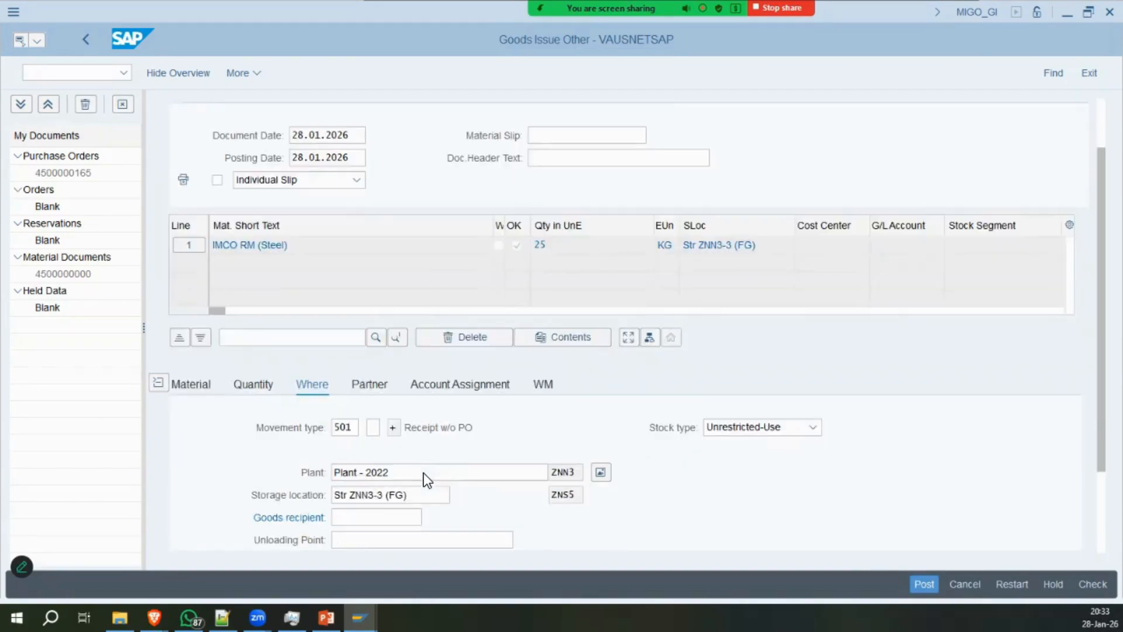
Display the plant stock of material IMRM01 for plant im01, glance at the PowerPoint notes and return to the goods issue.
scroll(423, 472, "down", 3)
left_click(414, 361)
key("Return")
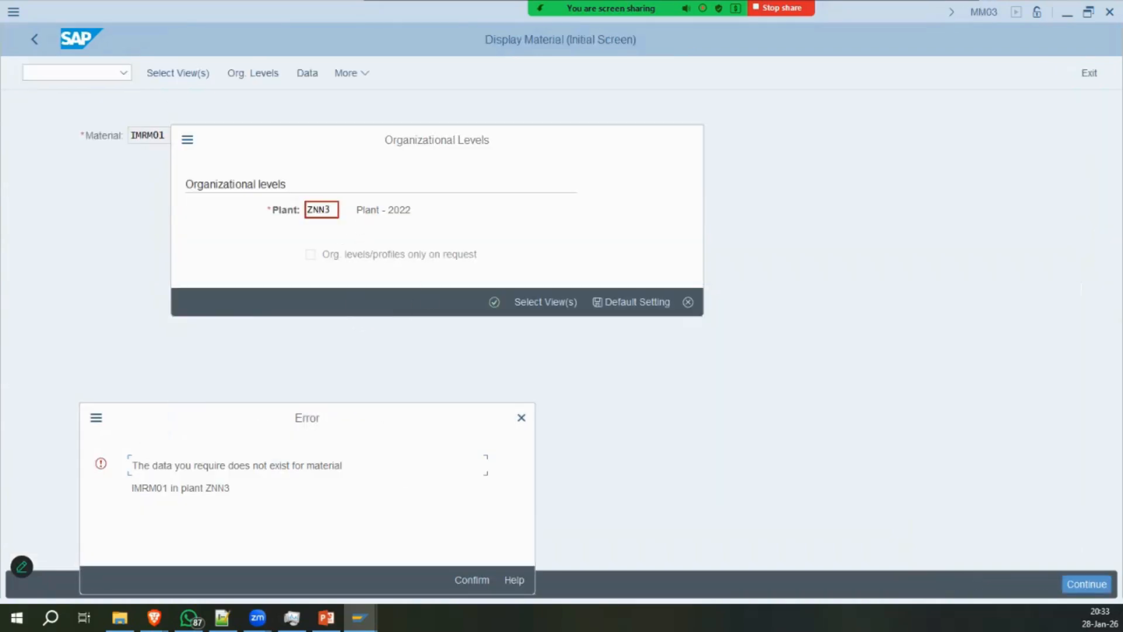
left_click(476, 579)
type("im01")
key("Return")
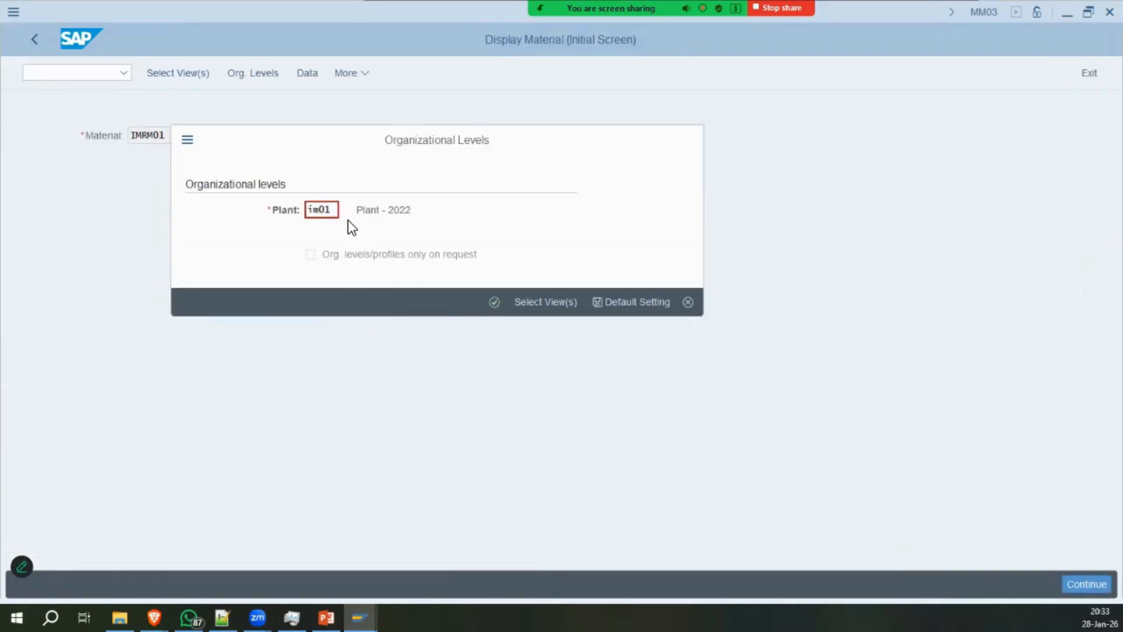
left_click(326, 617)
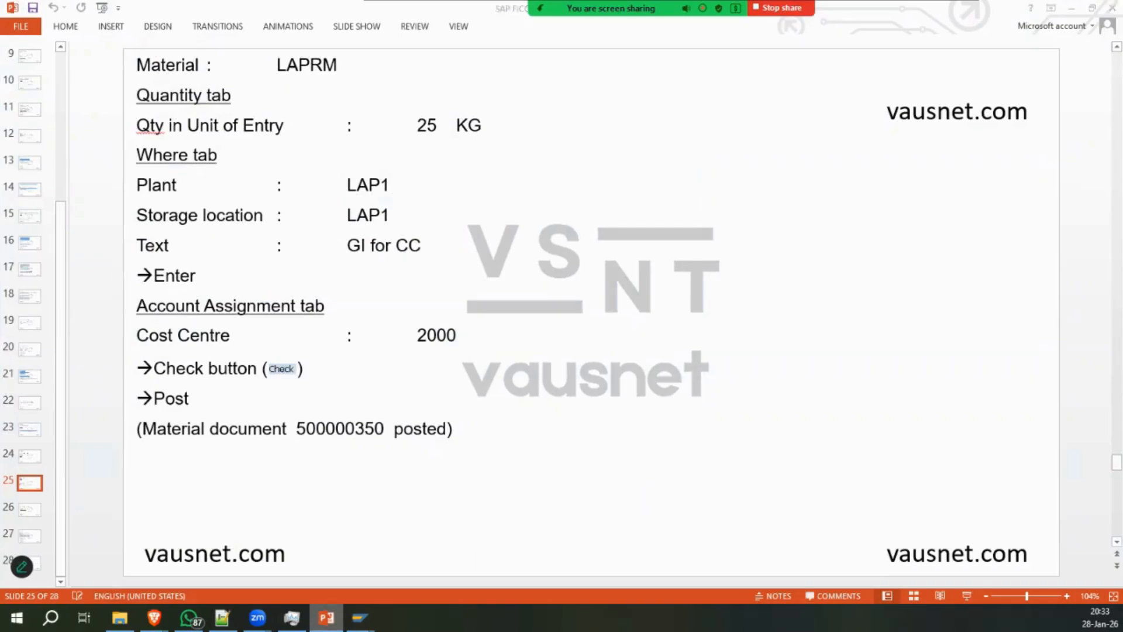
key("alt+Tab")
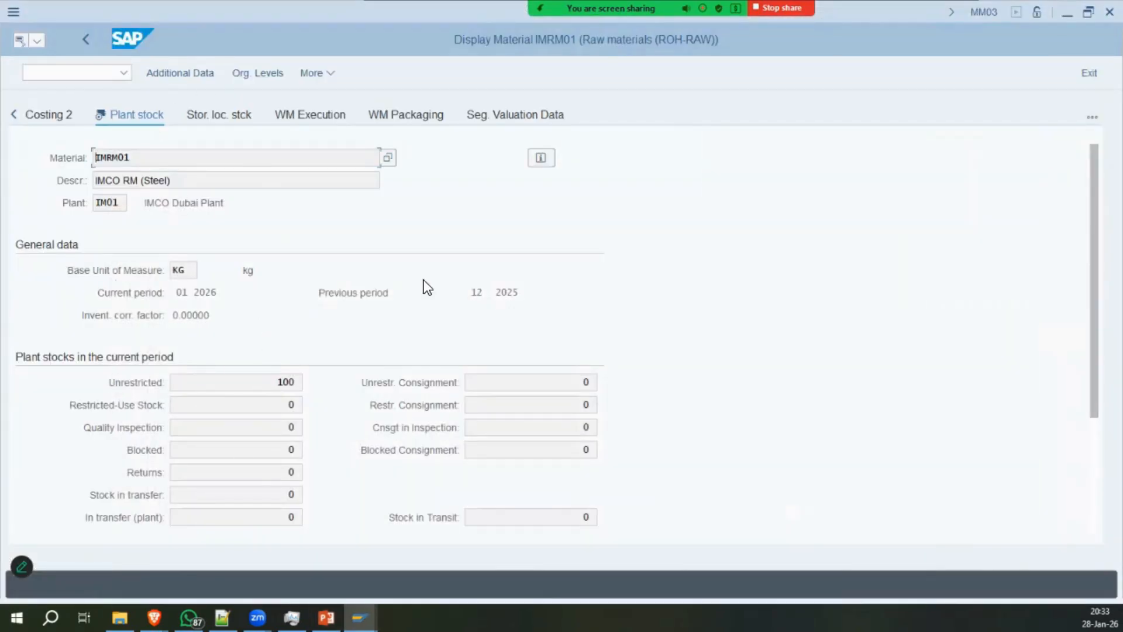
left_click(86, 39)
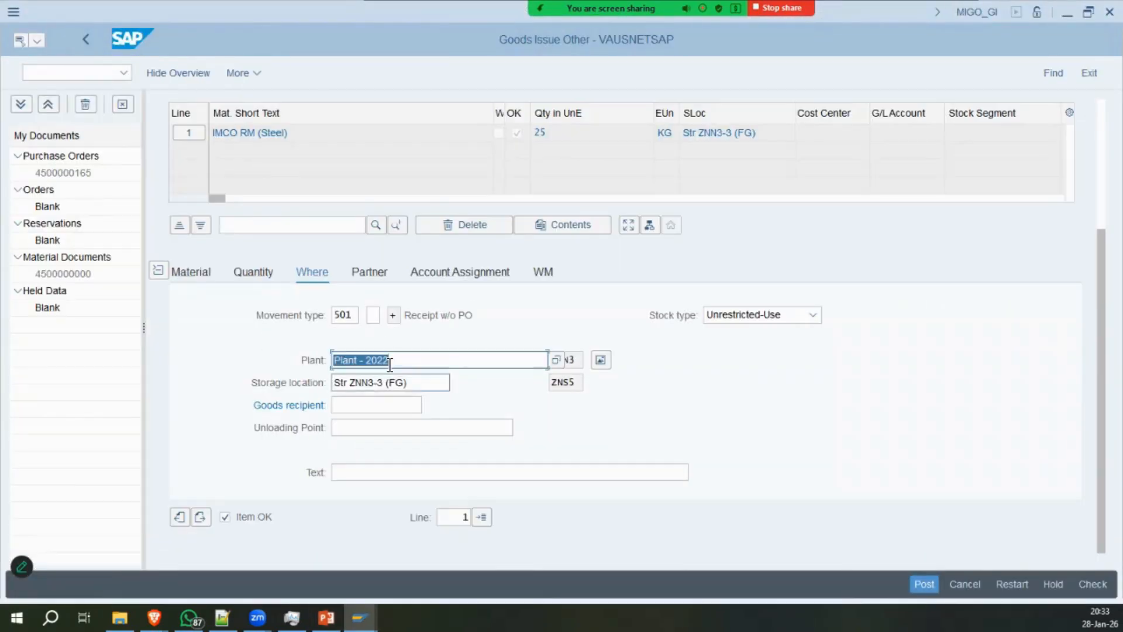
Set the item's movement type to 201, plant to im01 and storage location to 3030, and switch to the PowerPoint notes.
left_click(433, 363)
left_click(335, 425)
type("im01")
key("Tab")
key("BackSpace")
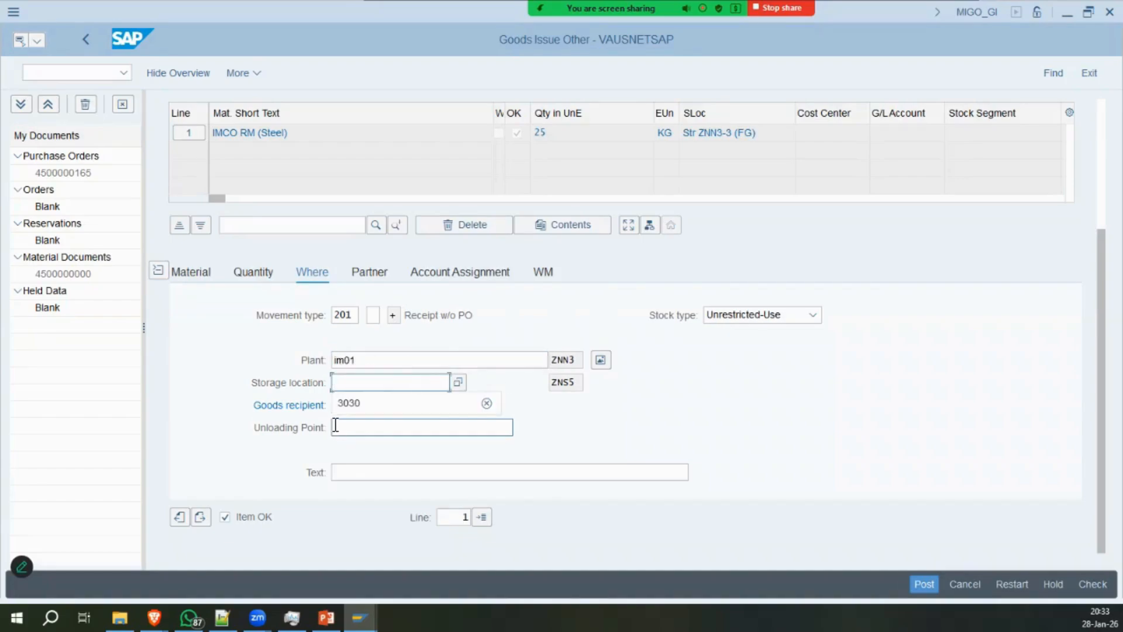
left_click(406, 403)
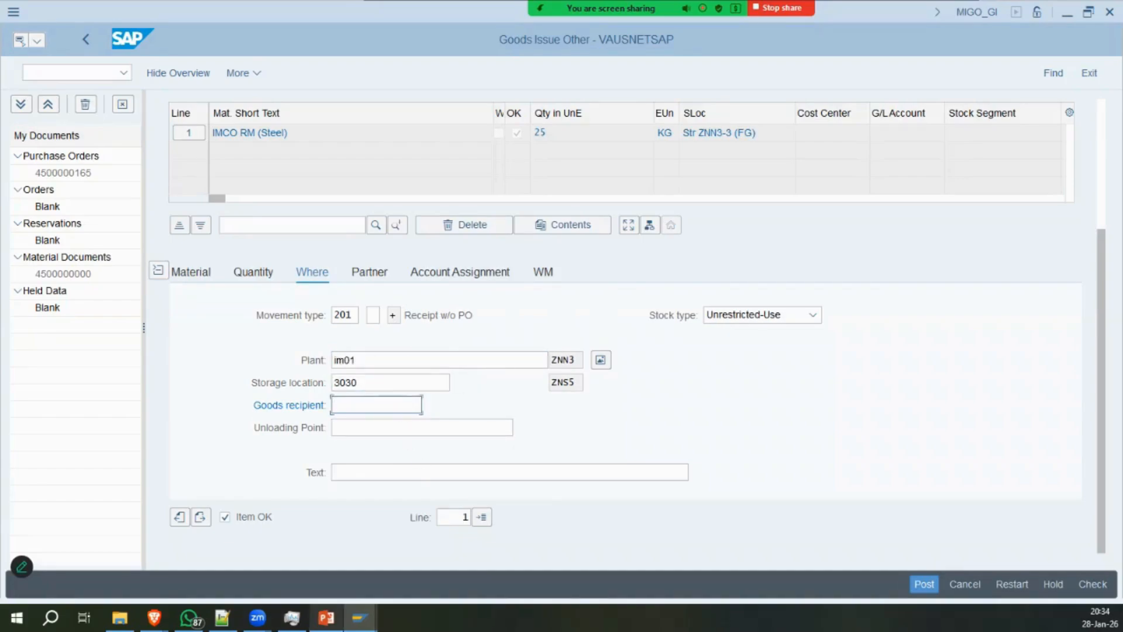
left_click(326, 617)
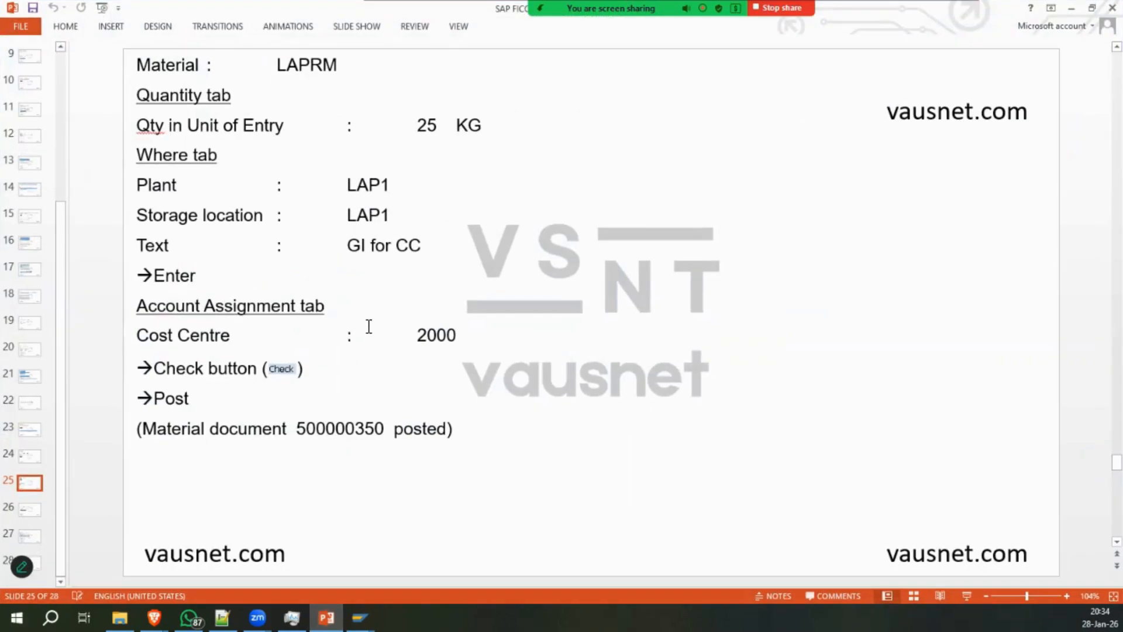
Return to SAP, set the goods issue item's text to "GI for CC" and glance at the PowerPoint notes.
key("alt+Tab")
left_click(383, 477)
type("GI for CC")
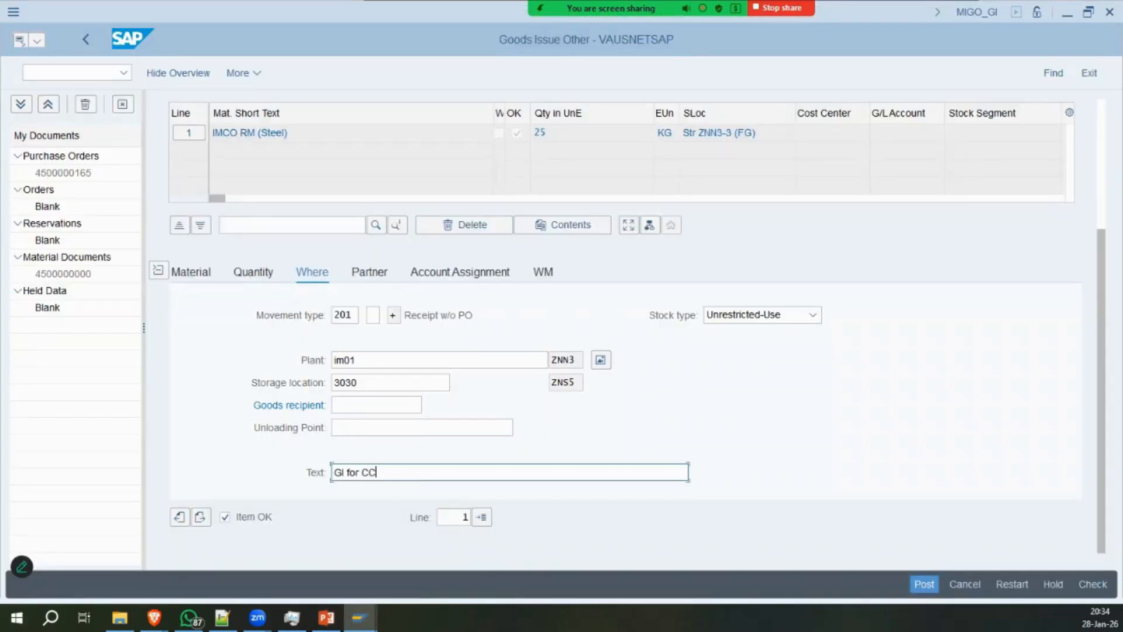
key("alt+Tab")
key("alt+Tab")
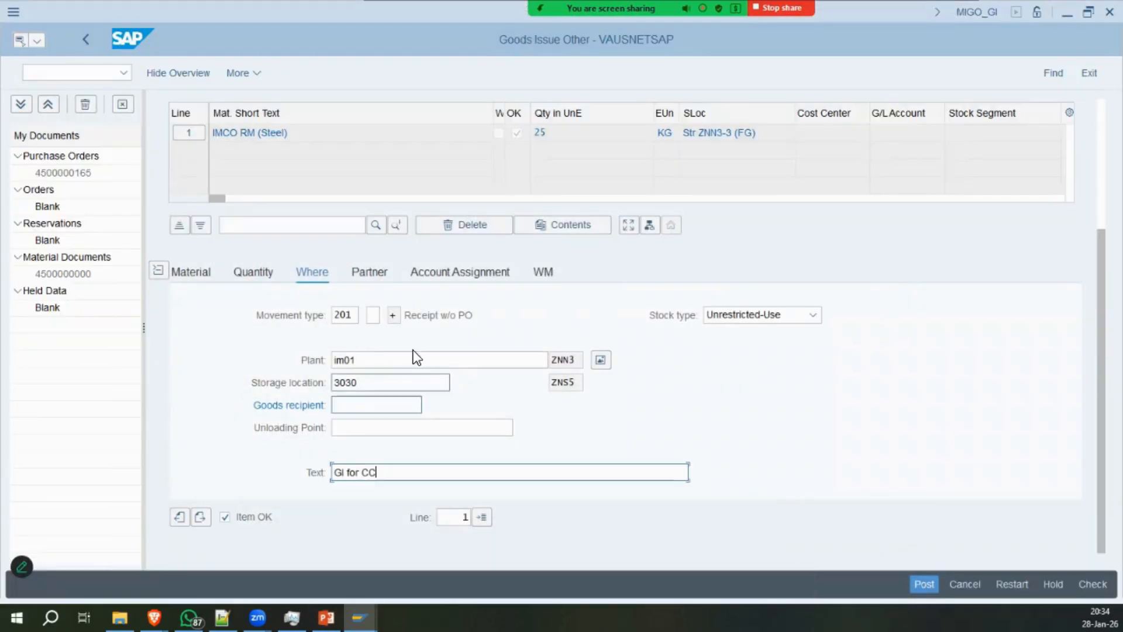
Consult the PowerPoint notes and set the item's account assignment in SAP to cost center 2000, chosen from controlling area imco.
left_click(440, 271)
key("alt+Tab")
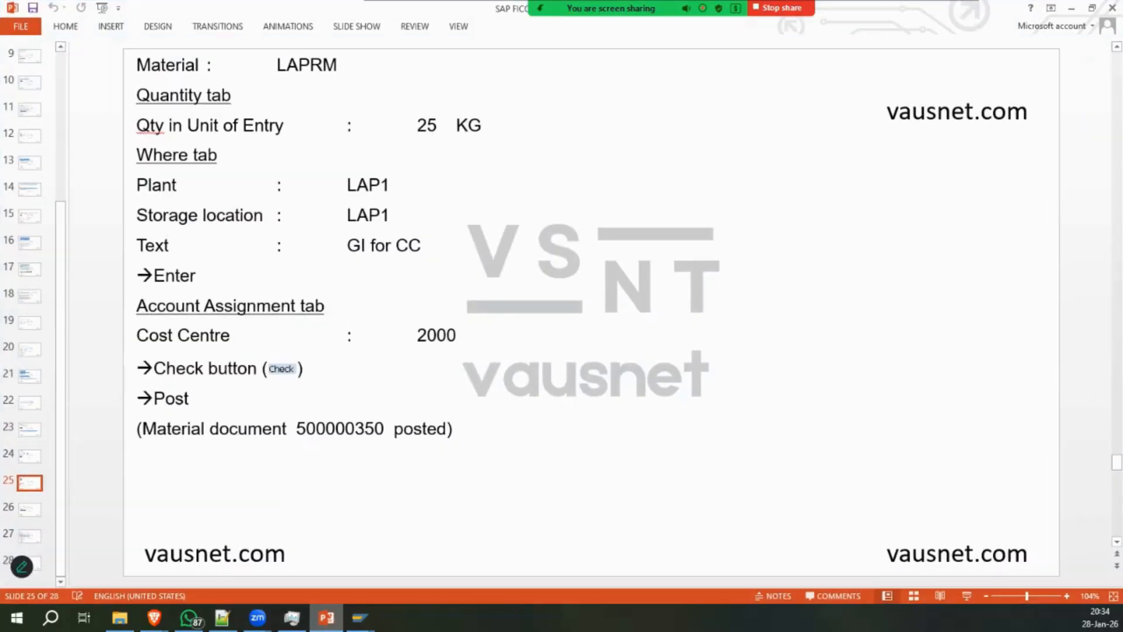
key("alt+Tab")
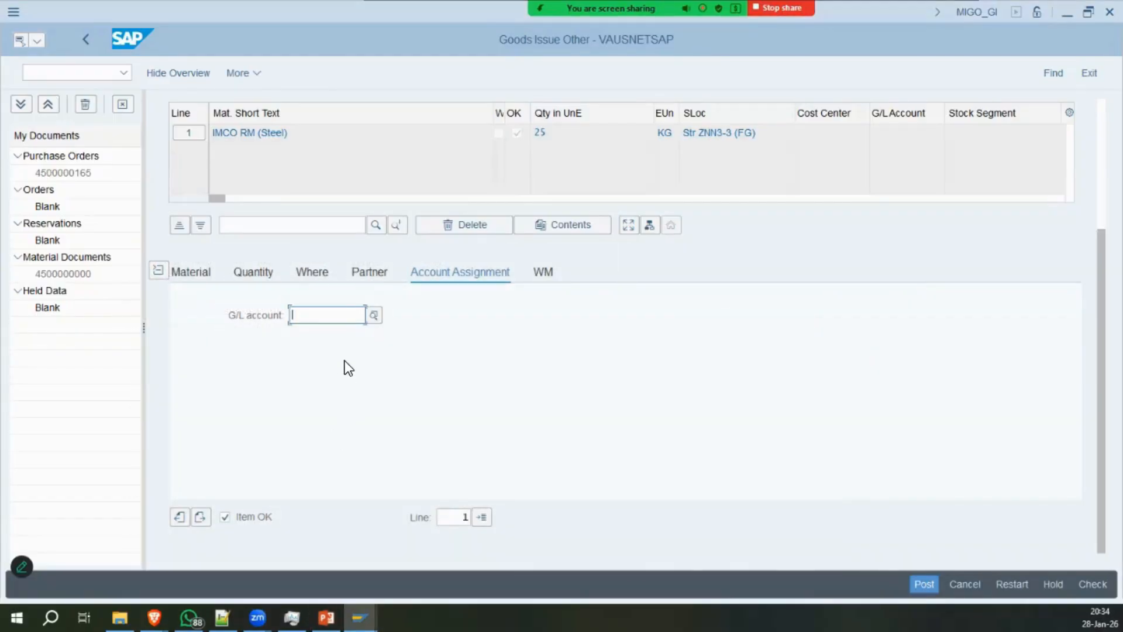
key("alt+Tab")
key("alt+Tab")
left_click(71, 377)
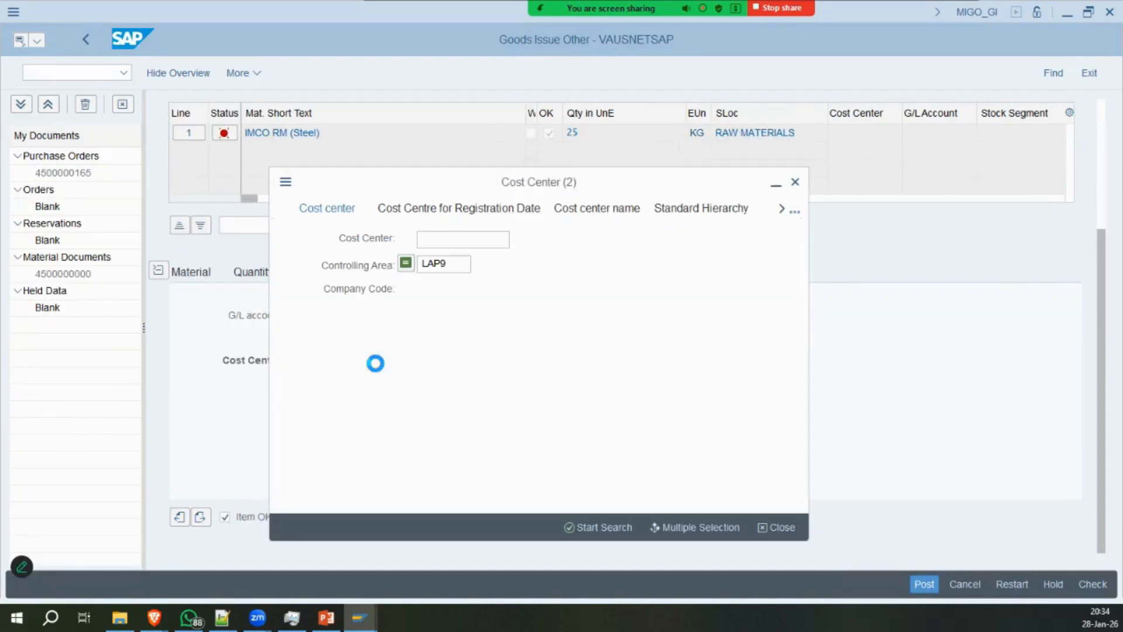
key("ctrl+a")
type("imco")
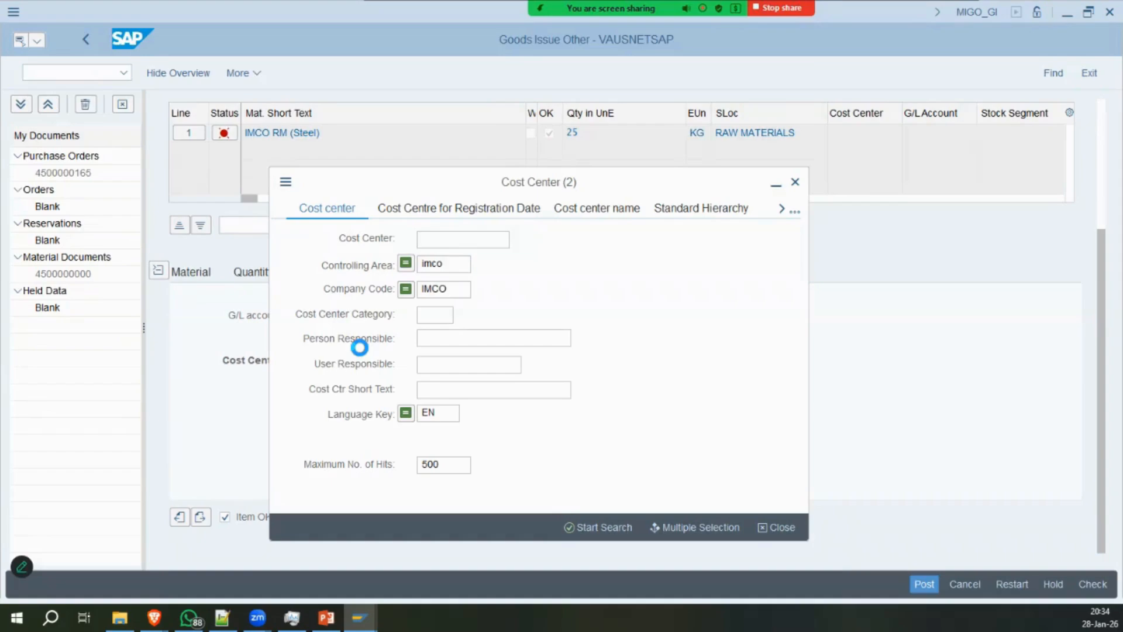
key("Return")
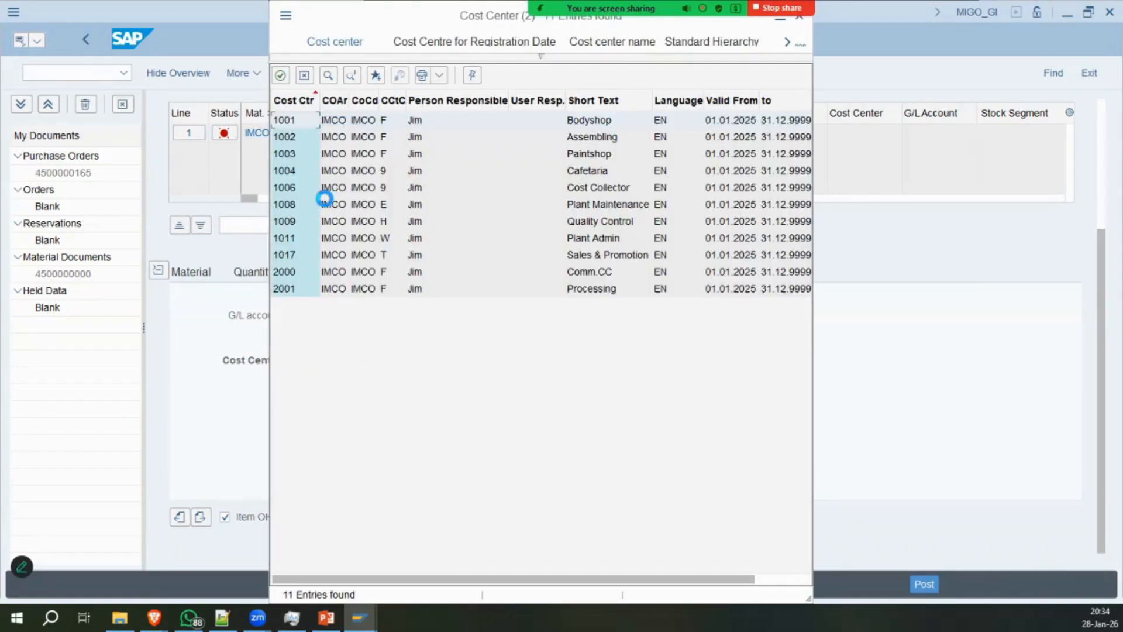
left_click(374, 276)
double_click(583, 271)
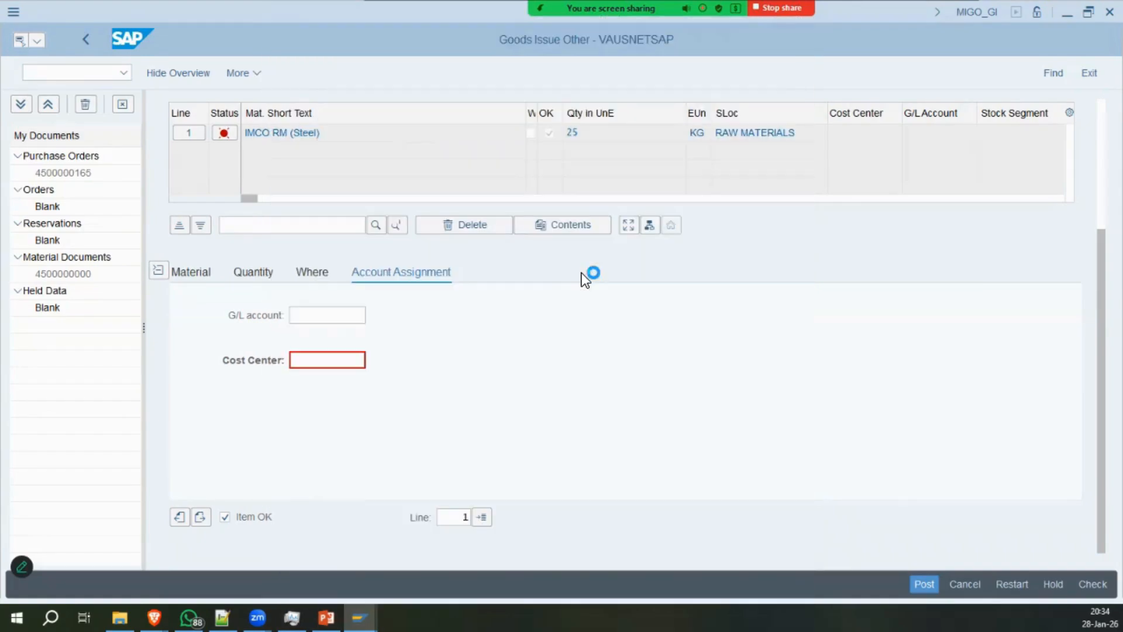
Recheck the PowerPoint notes, try to post the goods issue in SAP and open the detailed explanation of the error message.
key("alt+Tab")
key("alt+Tab")
key("ctrl+s")
left_click(283, 285)
left_click(507, 283)
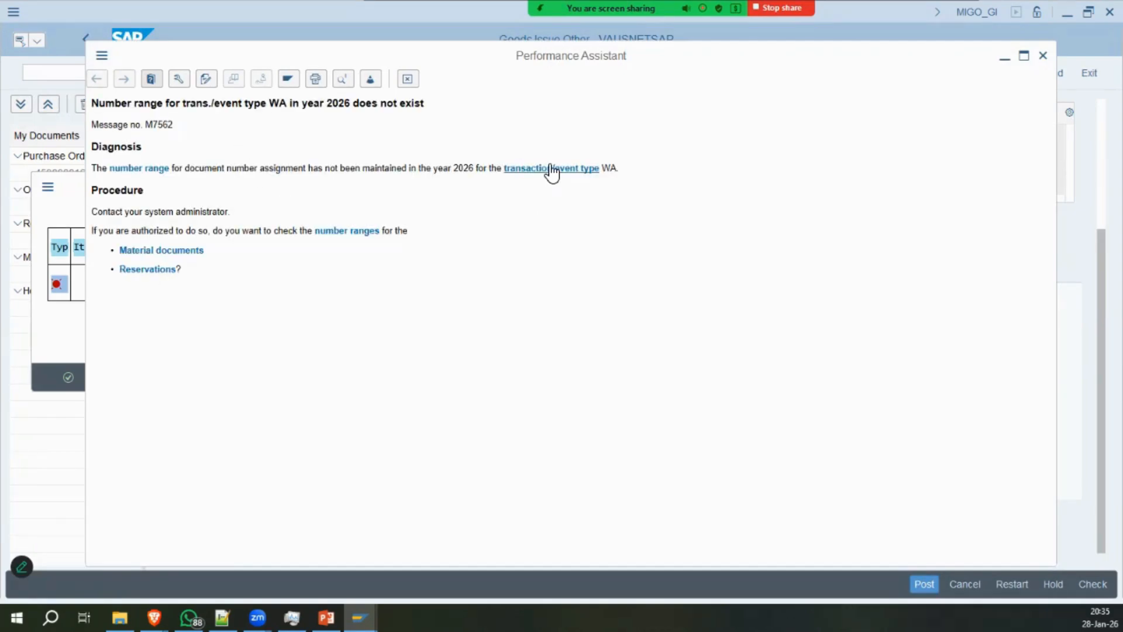
Read the number range definition and the error's explanation, and close the help and the message log.
left_click(348, 232)
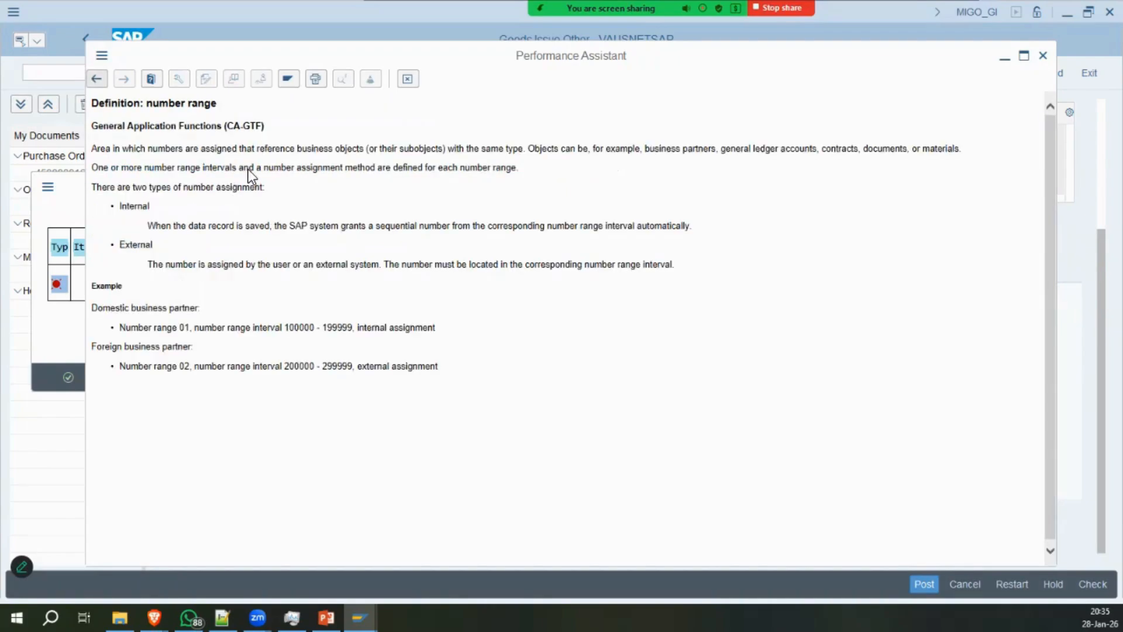
left_click(97, 79)
left_click_drag(182, 105, 321, 104)
left_click(321, 104)
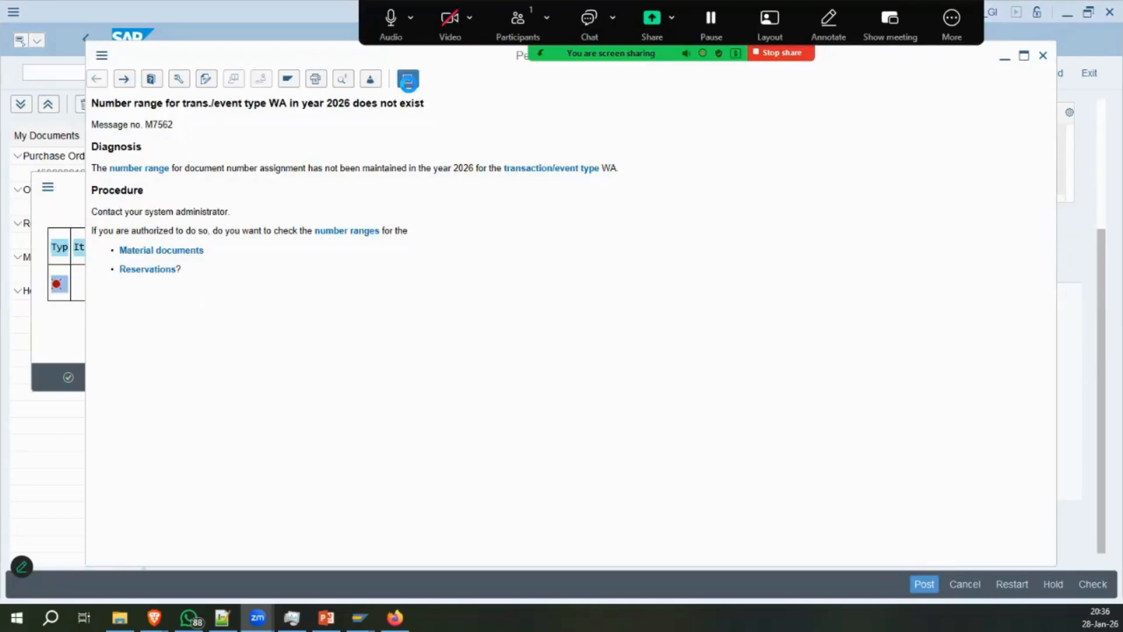
triple_click(395, 127)
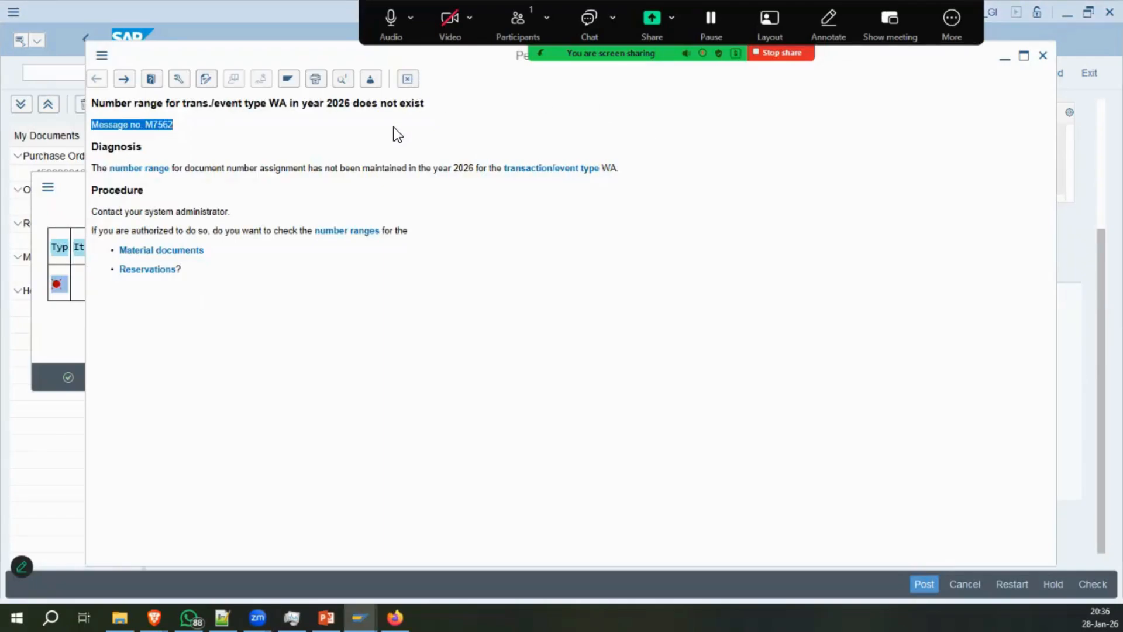
left_click(408, 79)
left_click(602, 377)
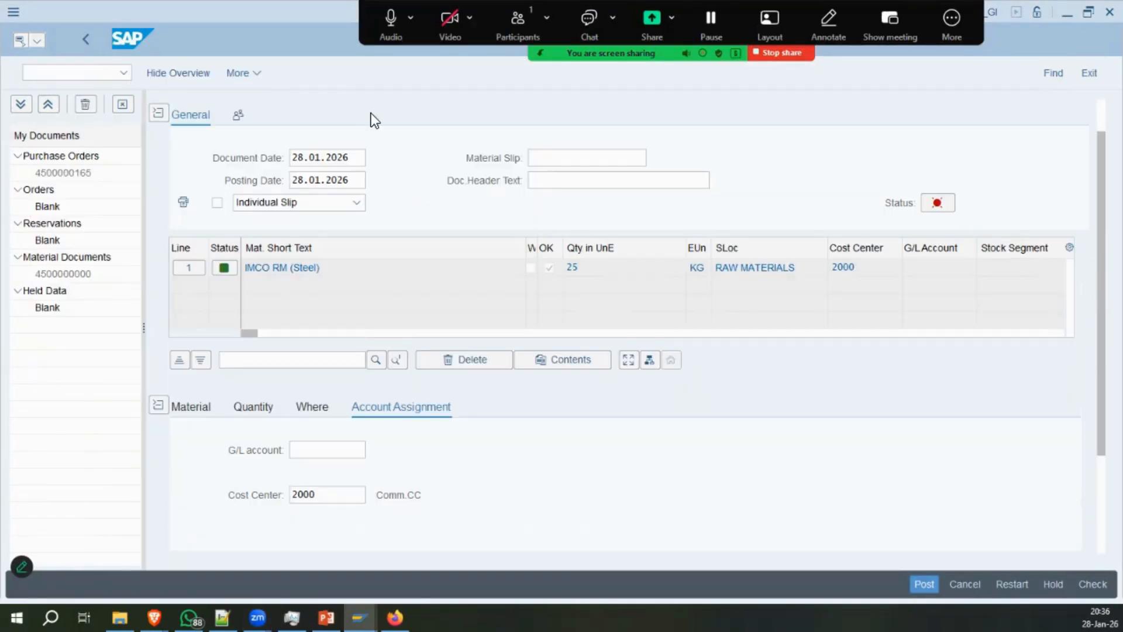
Start transaction OMBT in a new session, open the material document number range groups and search them for "wa".
type("/o ombt")
key("Return")
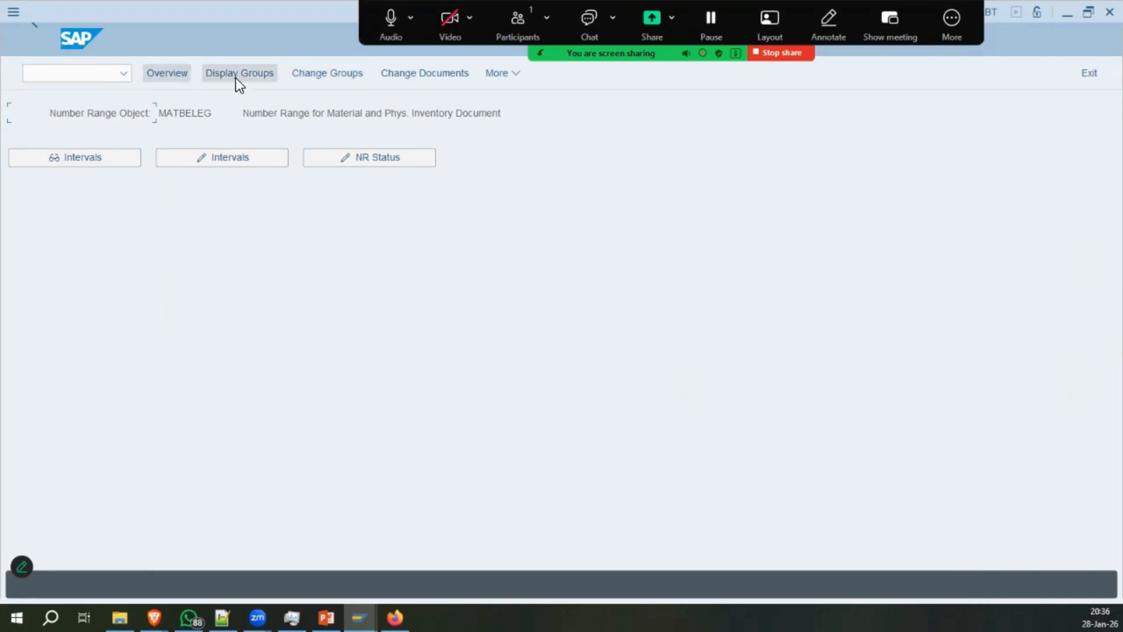
left_click(236, 78)
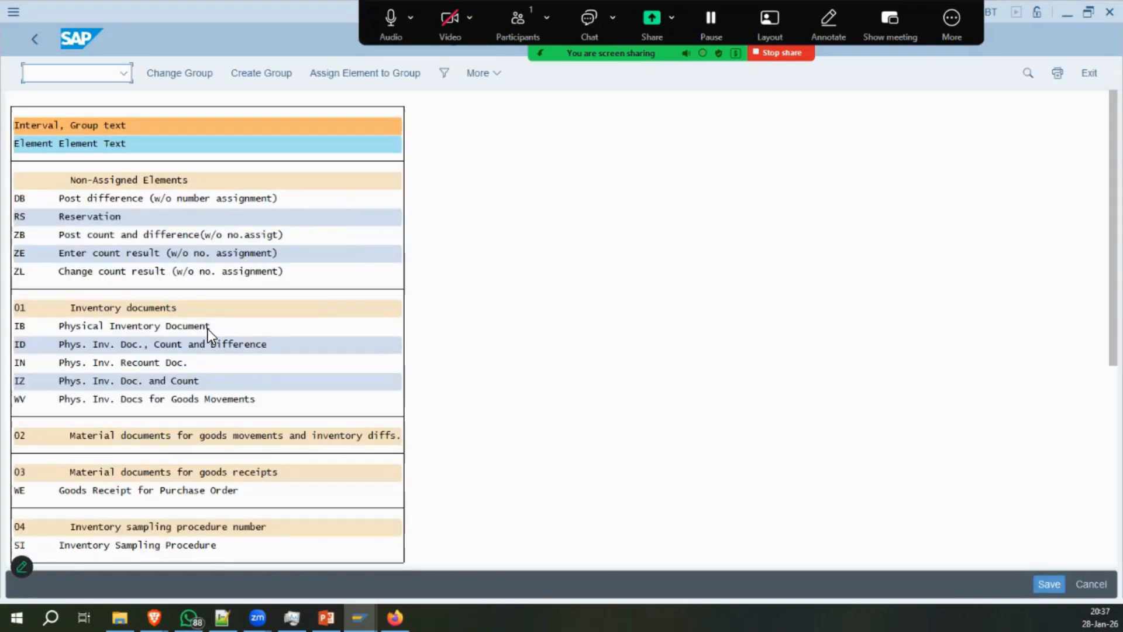
key("ctrl+f")
type("wa")
key("Return")
left_click(321, 97)
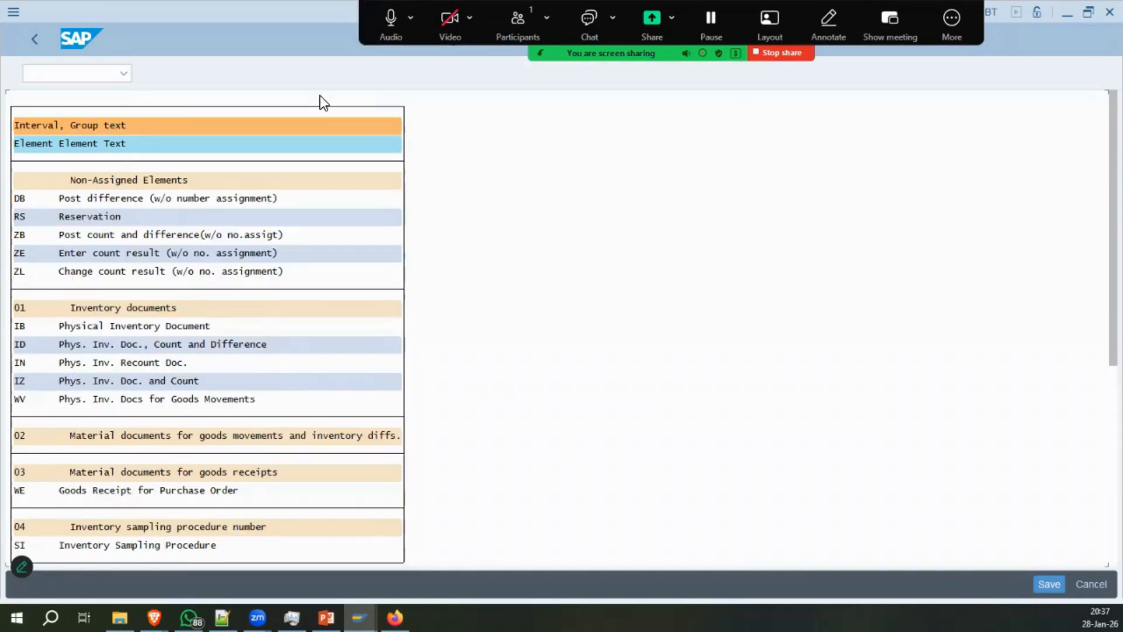
scroll(461, 300, "up", 3)
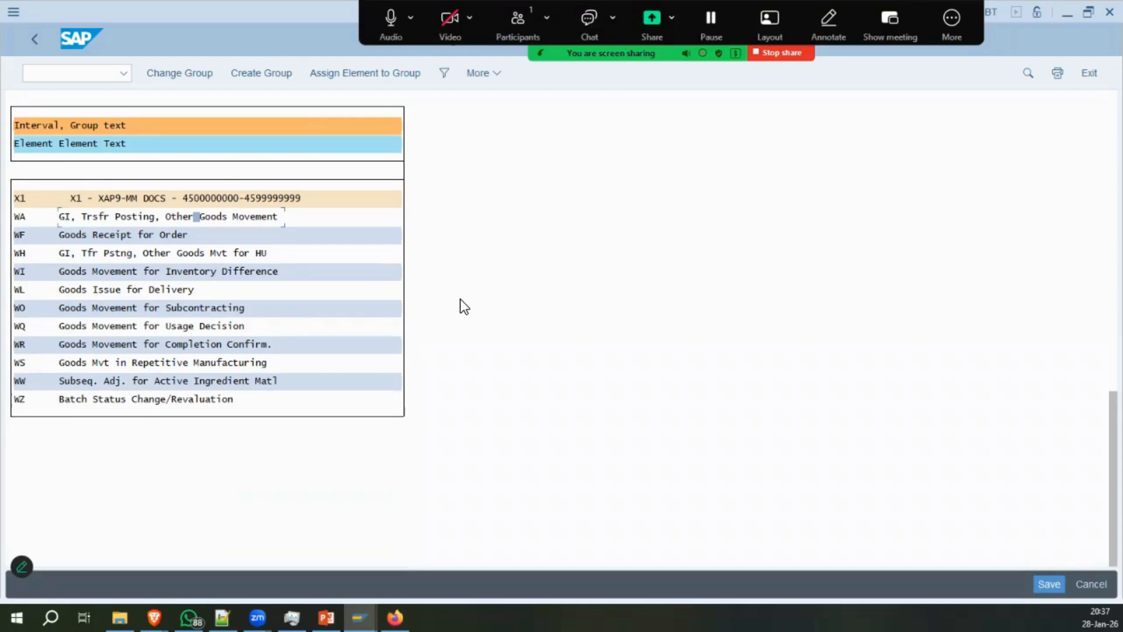
Check which number range group contains element WA and open the material document number range intervals for editing.
left_click(182, 237)
left_click(226, 220)
left_click(286, 217)
left_click(32, 41)
left_click(222, 158)
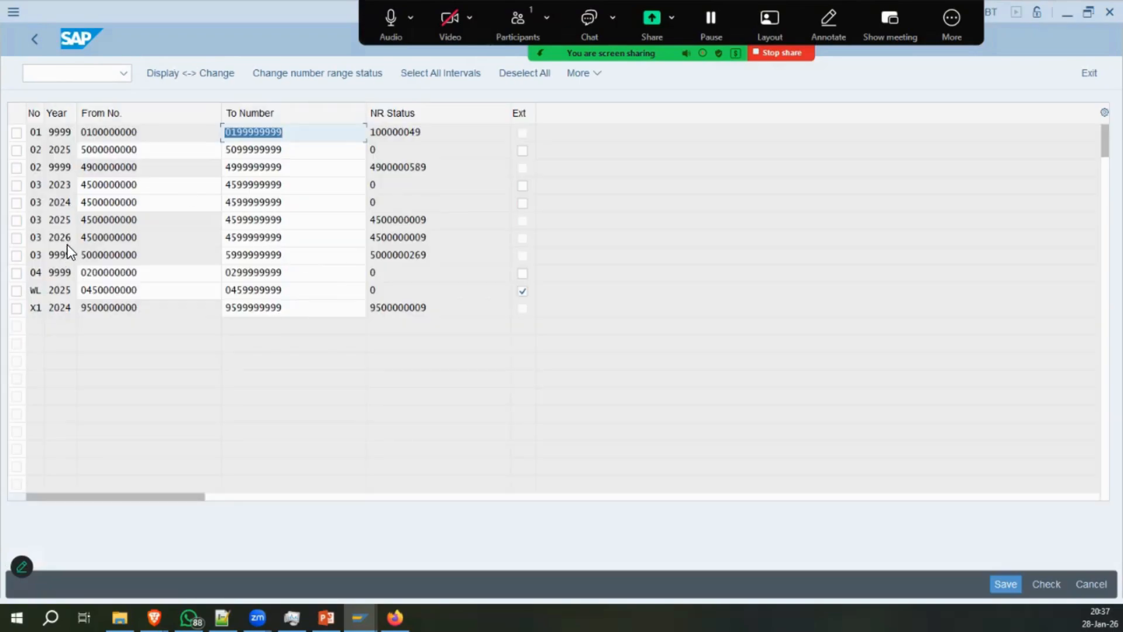
left_click(198, 241)
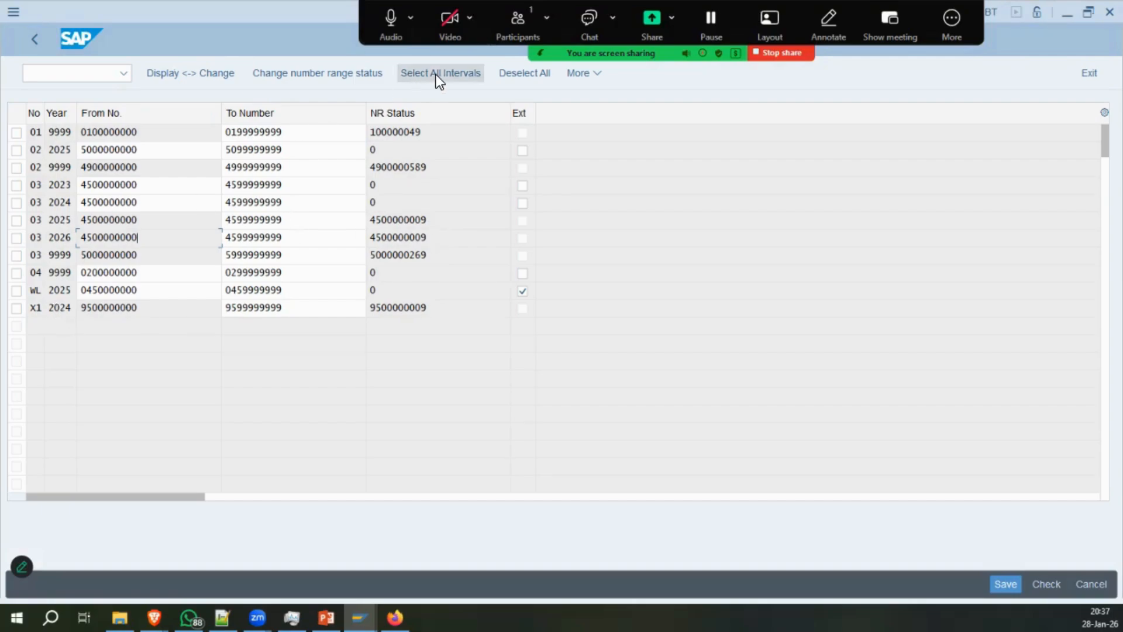
left_click(18, 309)
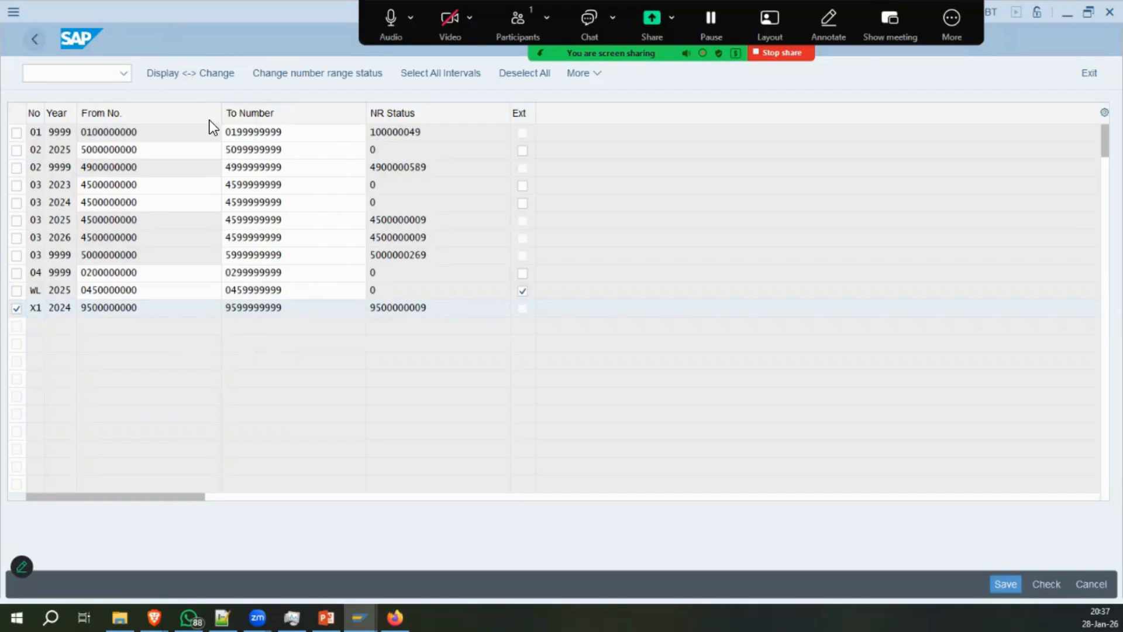
left_click(226, 158)
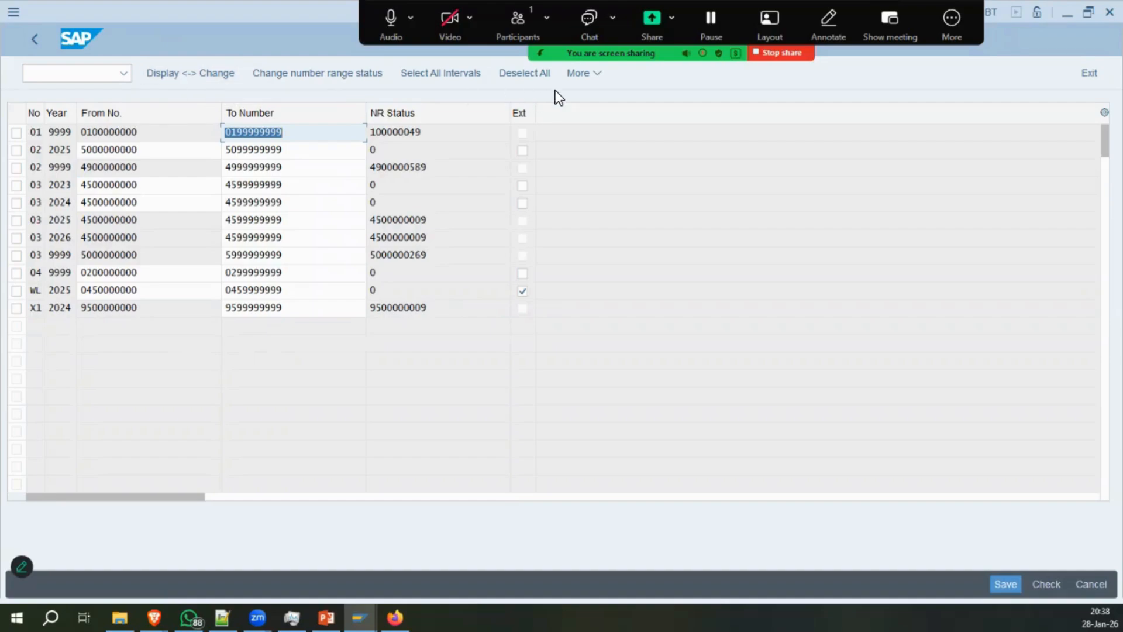
left_click(584, 78)
mouse_move(584, 93)
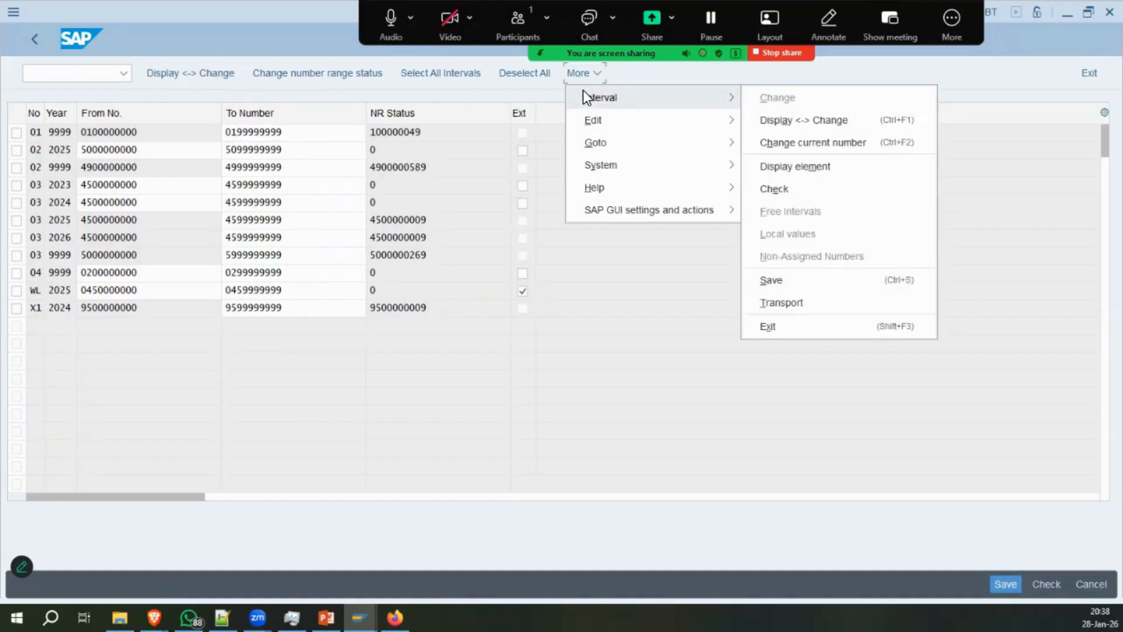
mouse_move(591, 121)
left_click(765, 120)
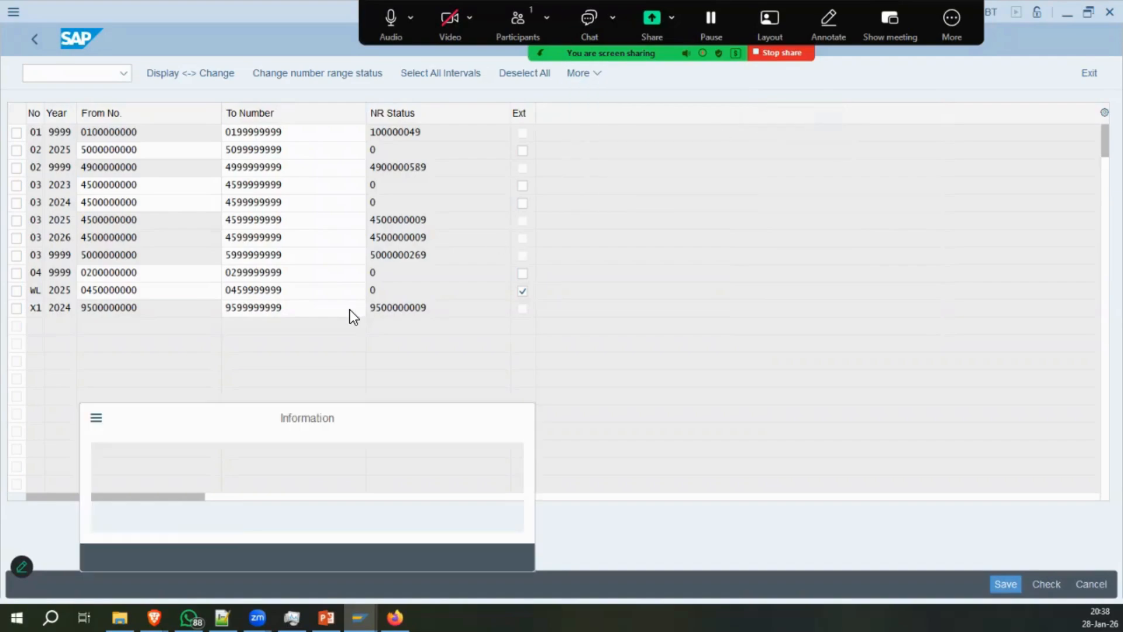
key("Return")
Copy the existing X1 number range interval for year 2024 to a new interval for year 2026.
left_click(15, 307)
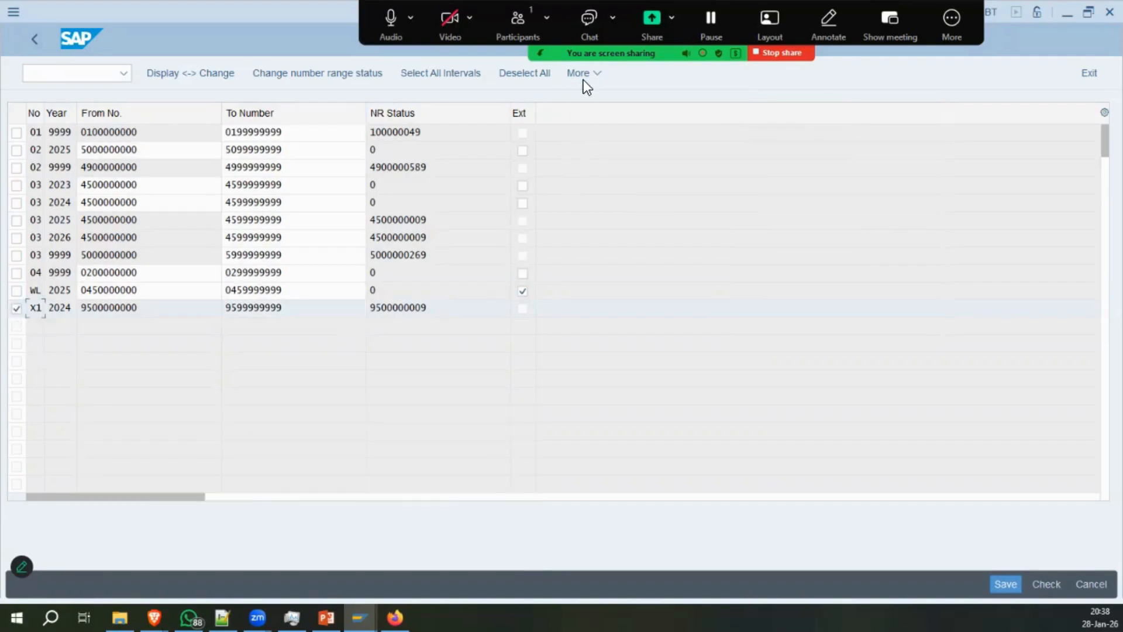
left_click(584, 80)
mouse_move(742, 121)
left_click(780, 119)
type("2026")
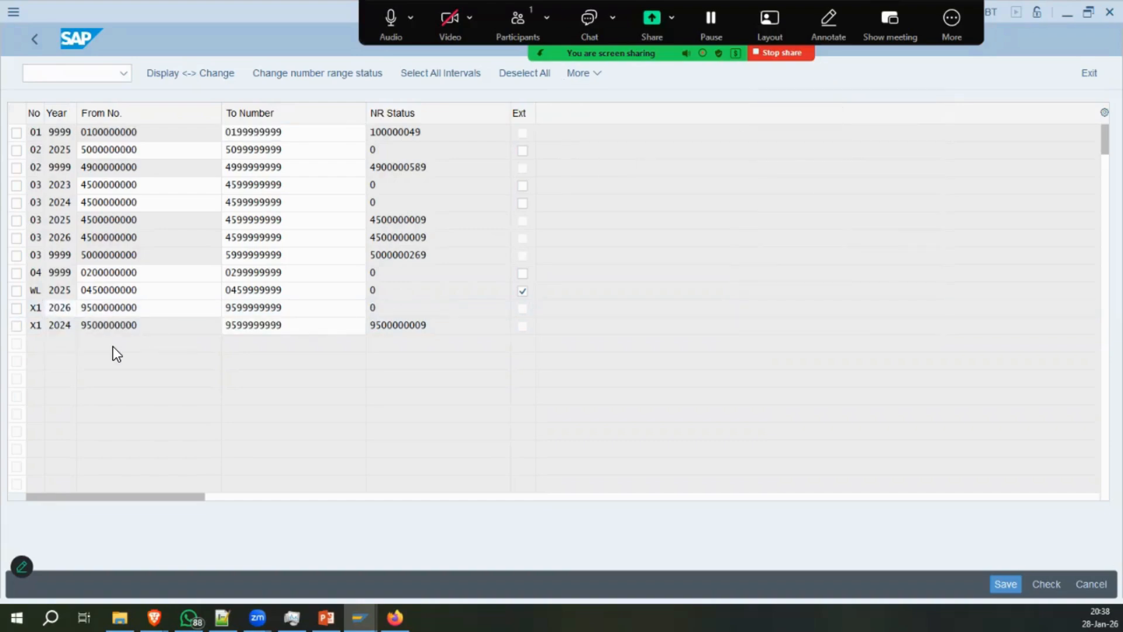
Save the number range intervals for material documents, acknowledge the transport notice and close the number range session.
left_click(1006, 584)
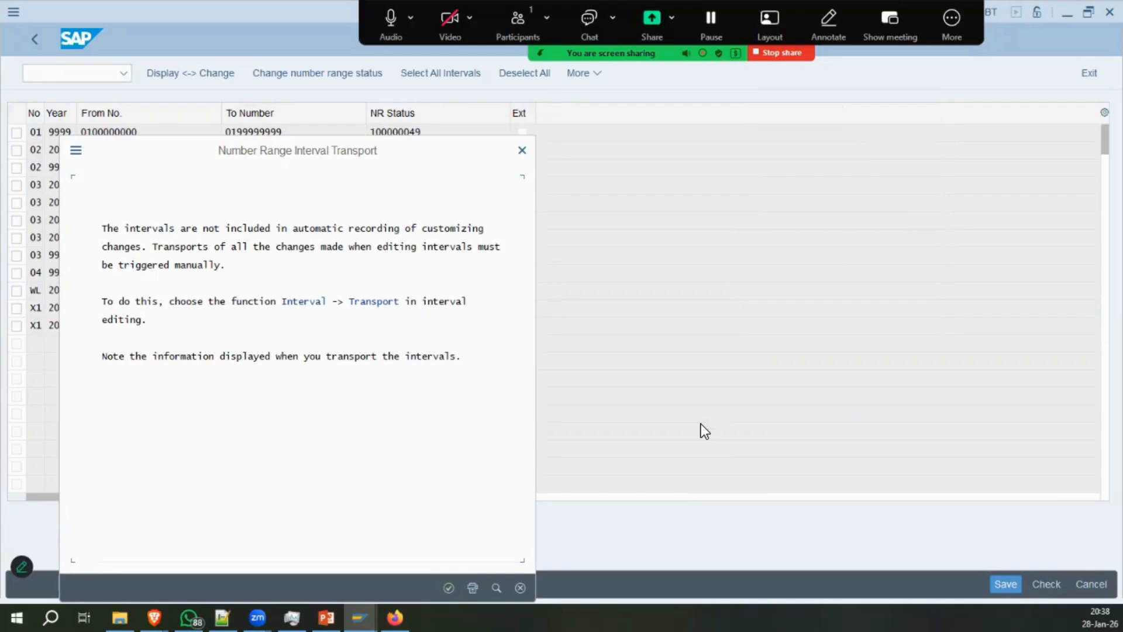
left_click(449, 587)
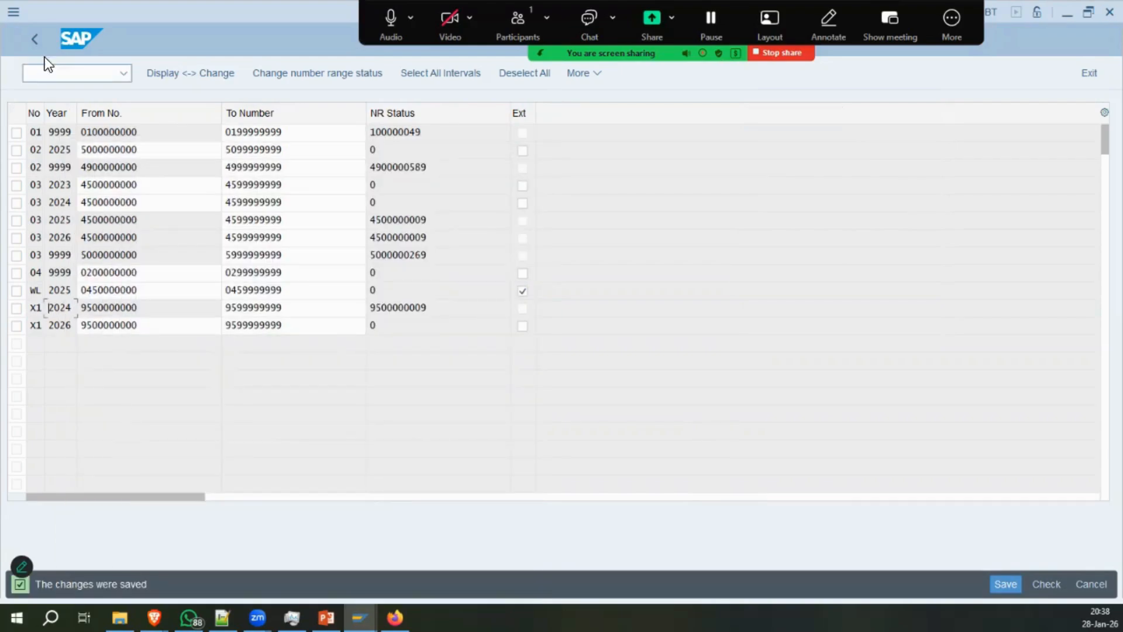
left_click(35, 39)
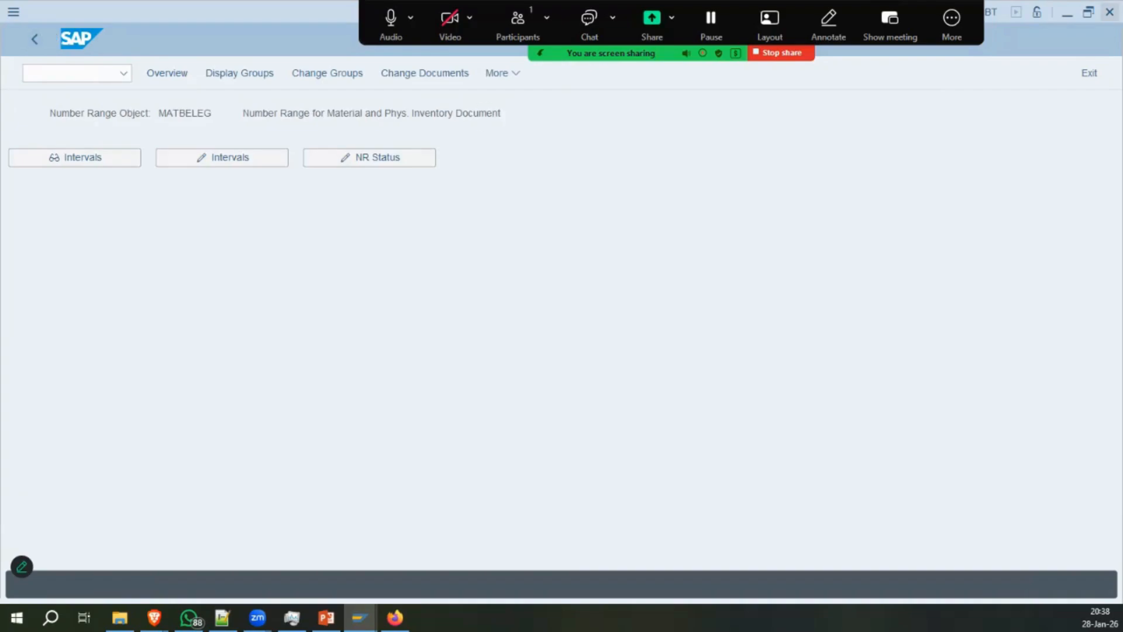
left_click(1110, 11)
Try to post the goods issue, examine the long text of the logged message and close the log.
left_click(328, 289)
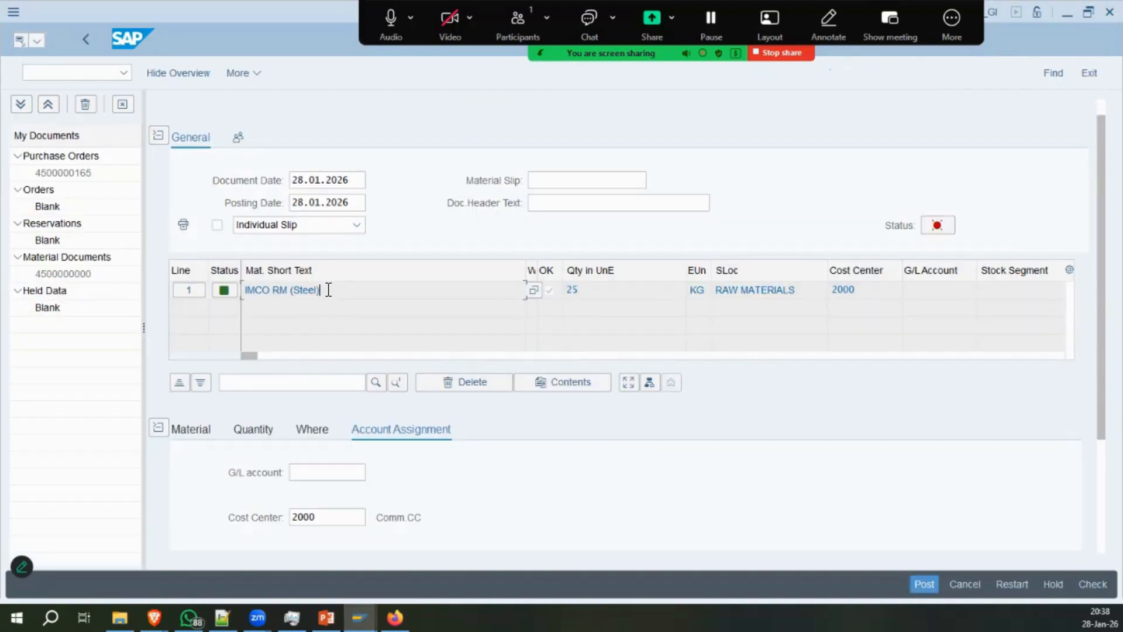
left_click(855, 472)
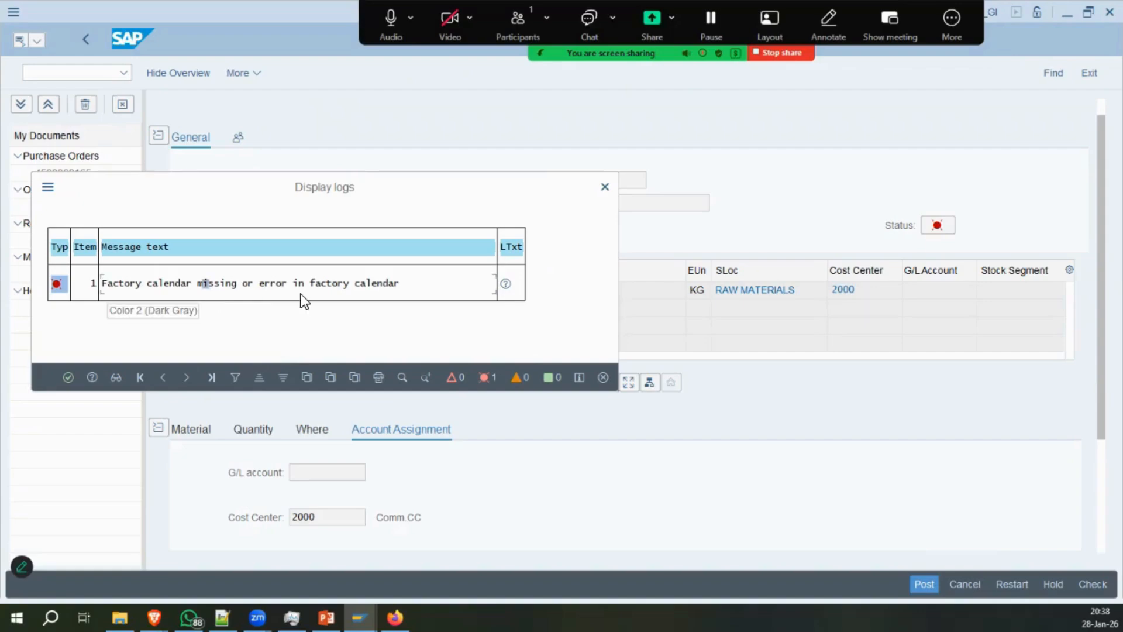
left_click(506, 284)
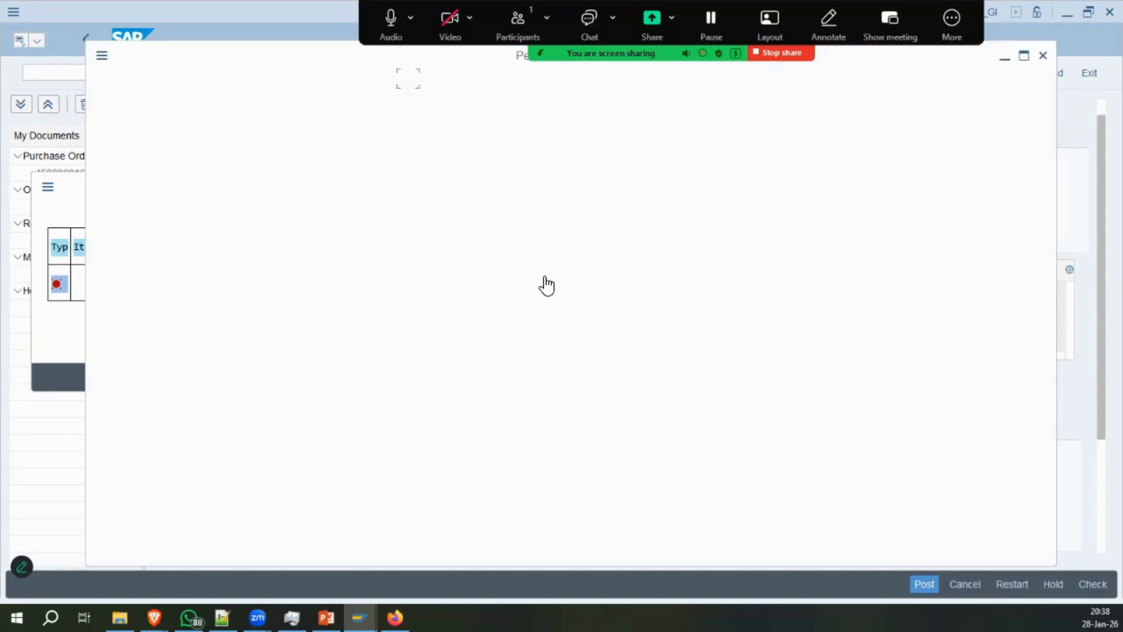
left_click_drag(150, 215, 670, 212)
key("Escape")
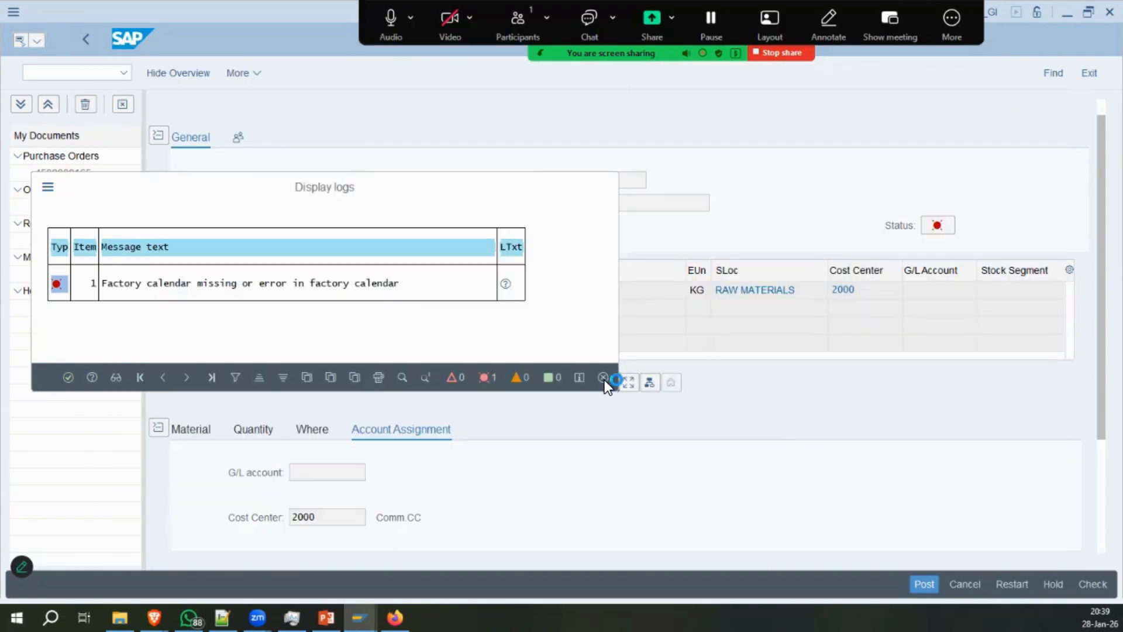
left_click(604, 381)
Start transaction SPRO in a new session and display the SAP Customizing Implementation Guide.
key("ctrl+/")
type("/")
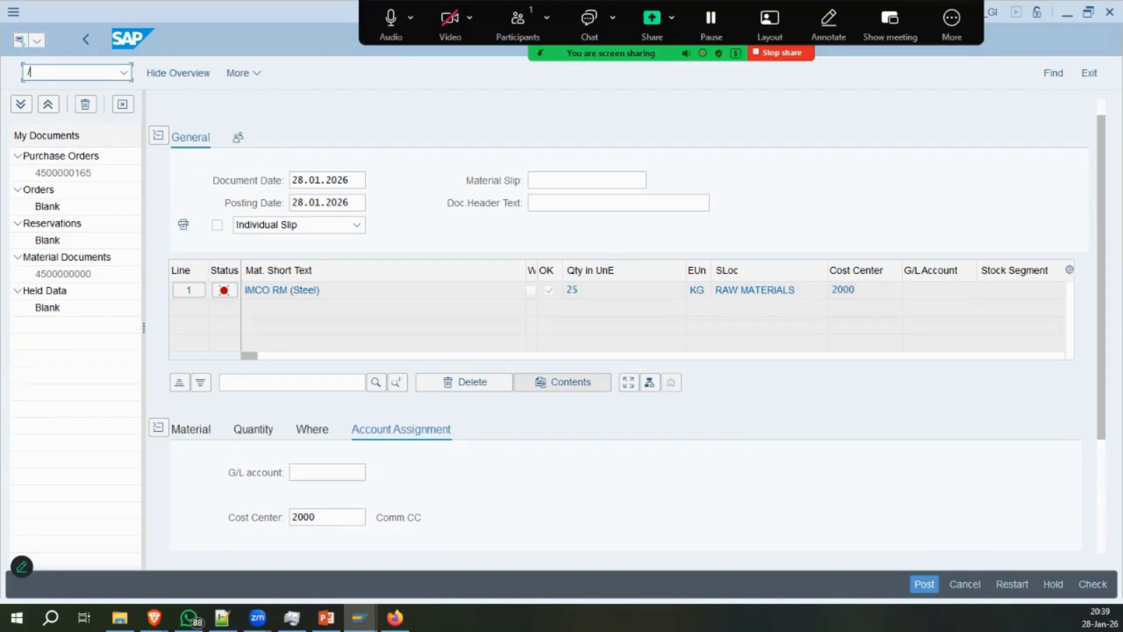
type("o spro")
key("Return")
left_click(182, 74)
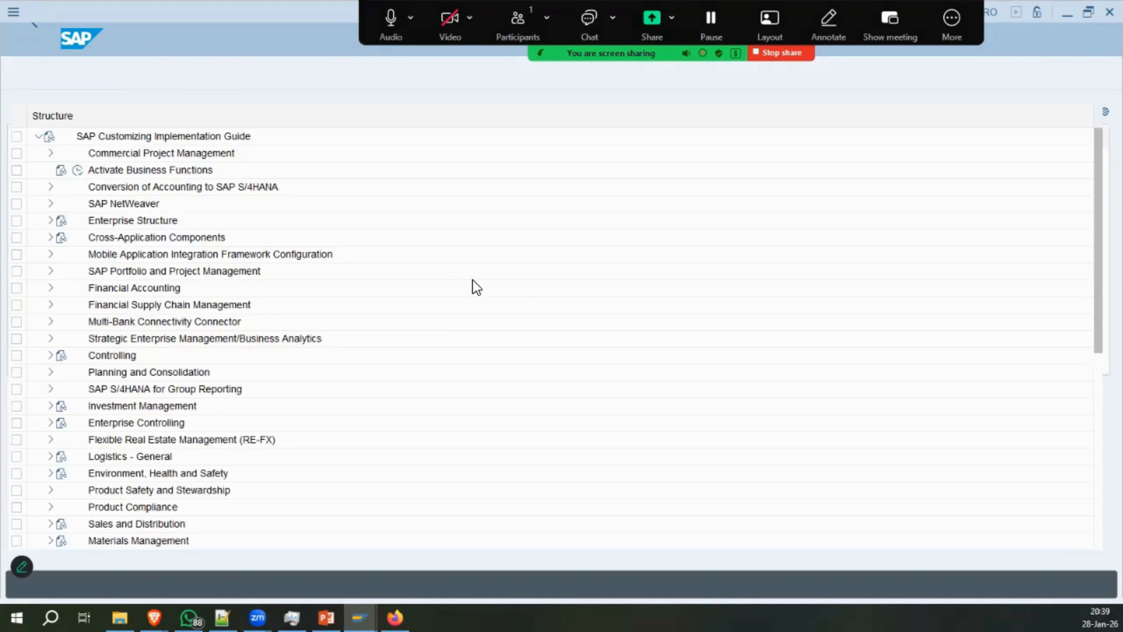
Open the plant definition activity in the Customizing structure under Enterprise Structure, Definition, Logistics - General.
left_click(227, 261)
left_click(51, 220)
left_click(61, 257)
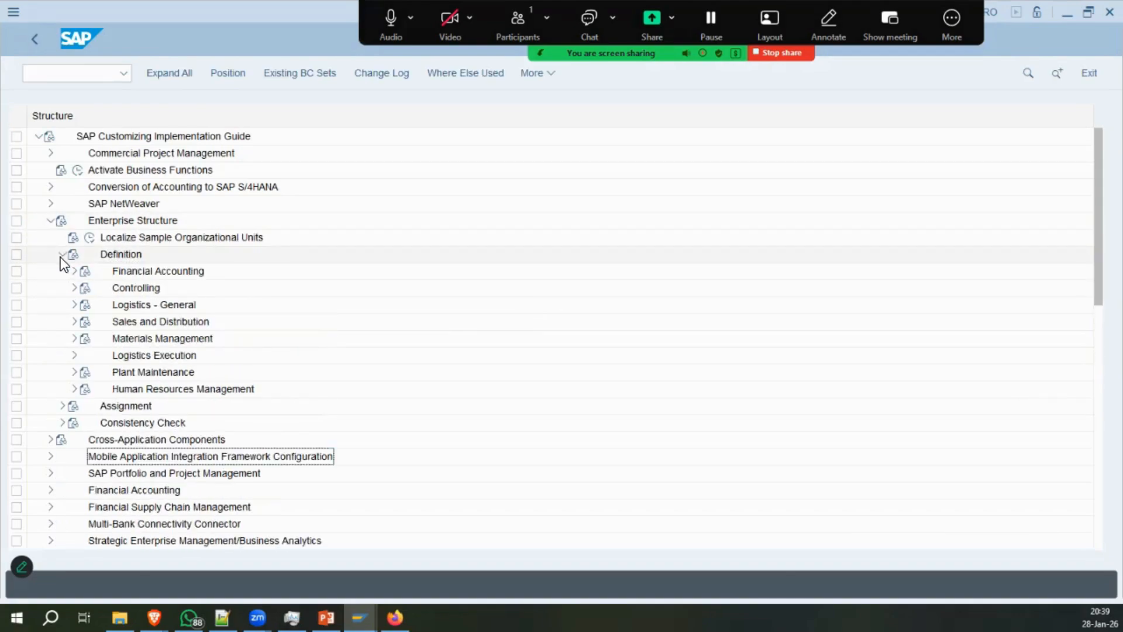
left_click(74, 304)
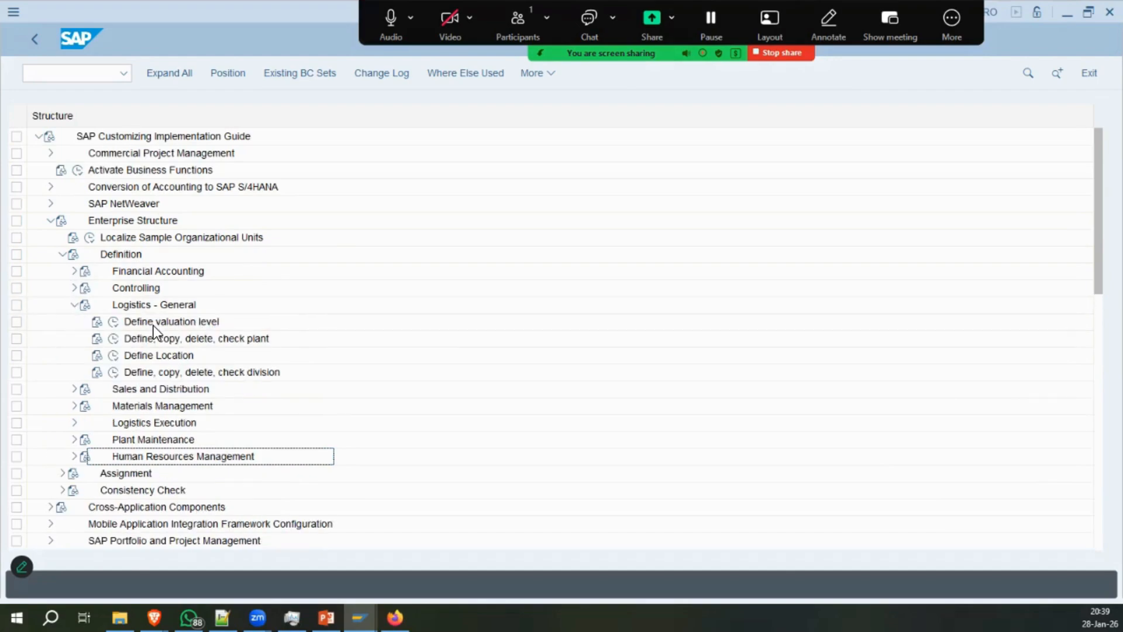
left_click(113, 338)
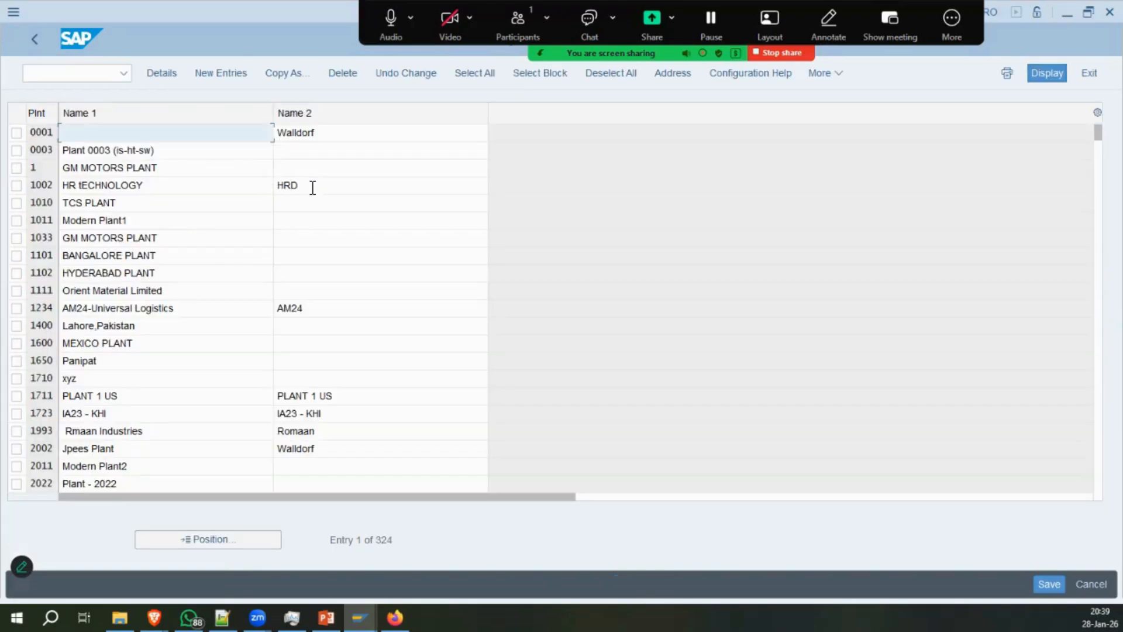
Locate plant IM01 in the plant list and open its details.
left_click(208, 538)
type("IM01")
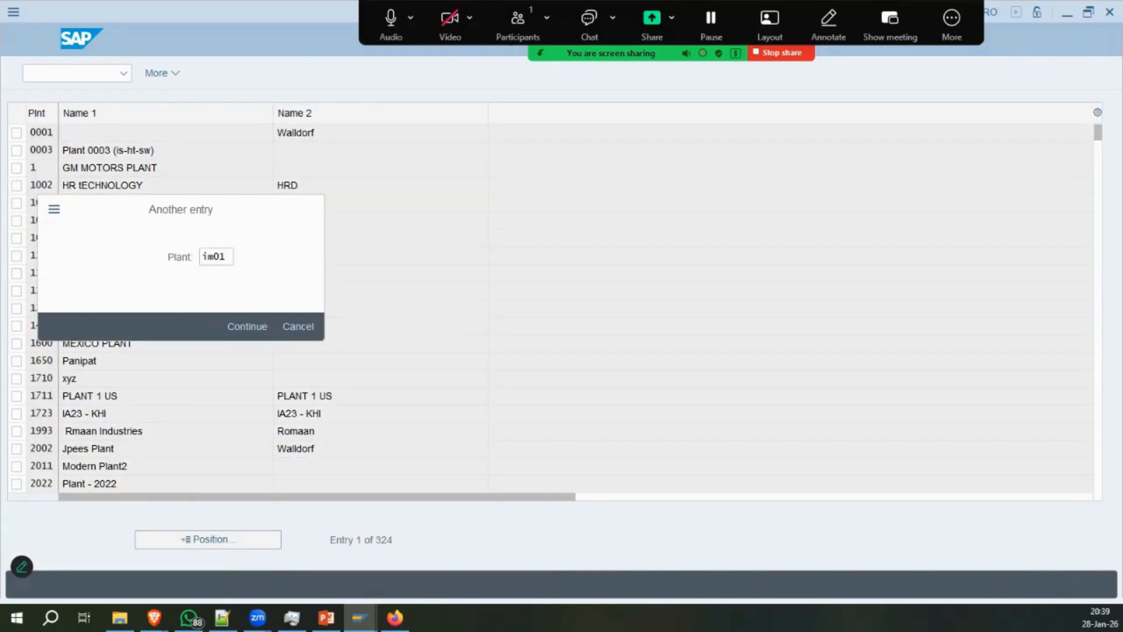
key("Return")
double_click(356, 134)
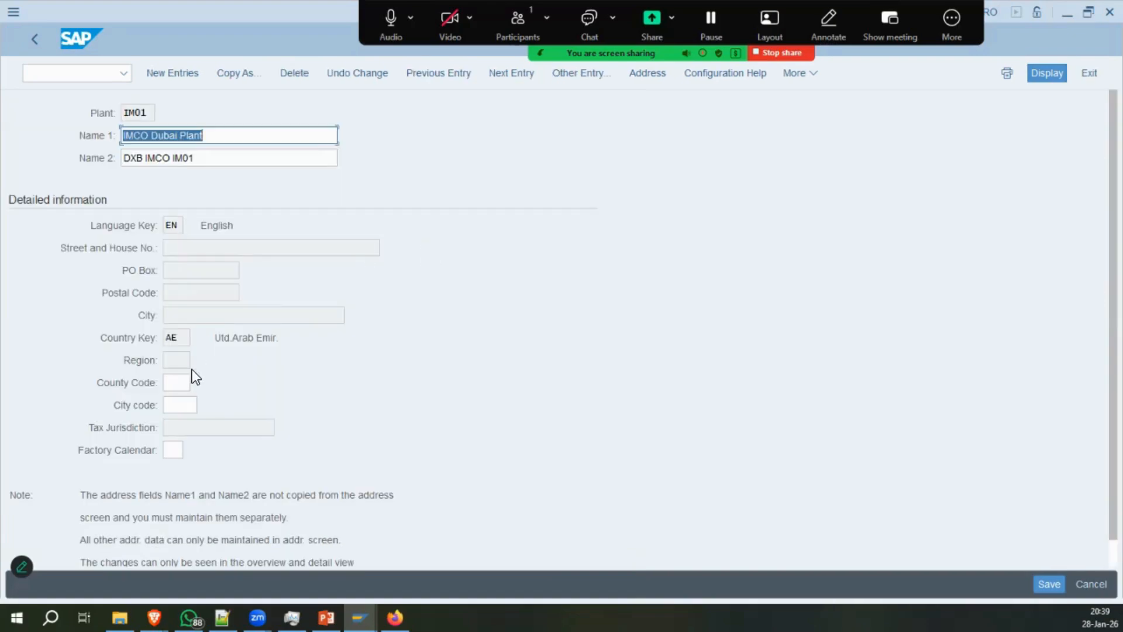
Assign factory calendar 01, Germany (Standard), to plant IM01, save it and return to the plant list.
left_click(174, 456)
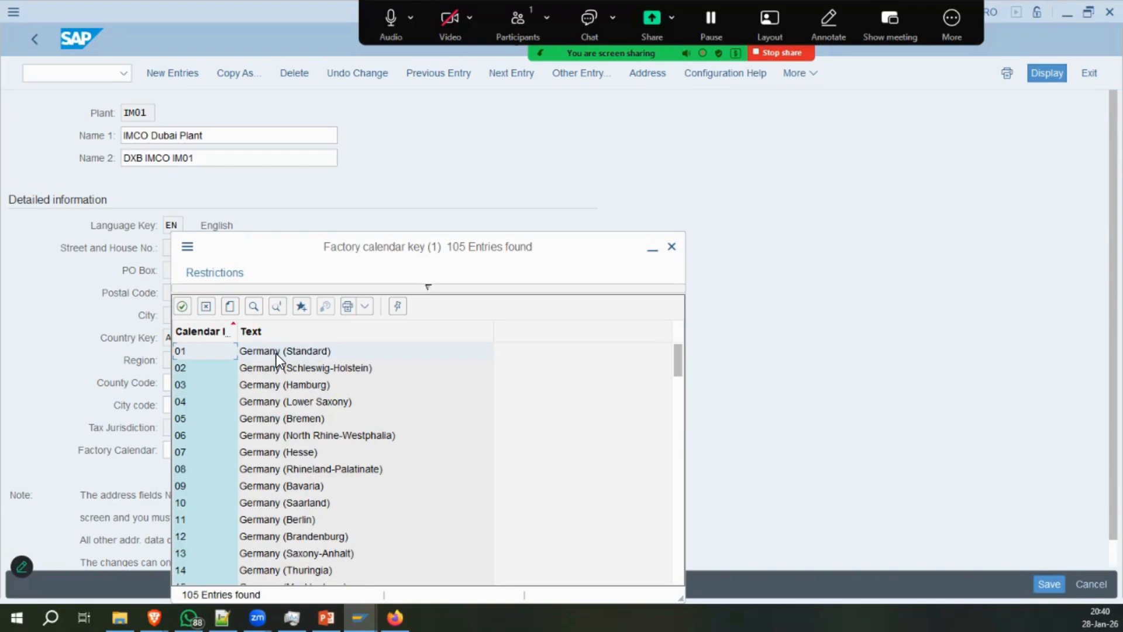
double_click(276, 357)
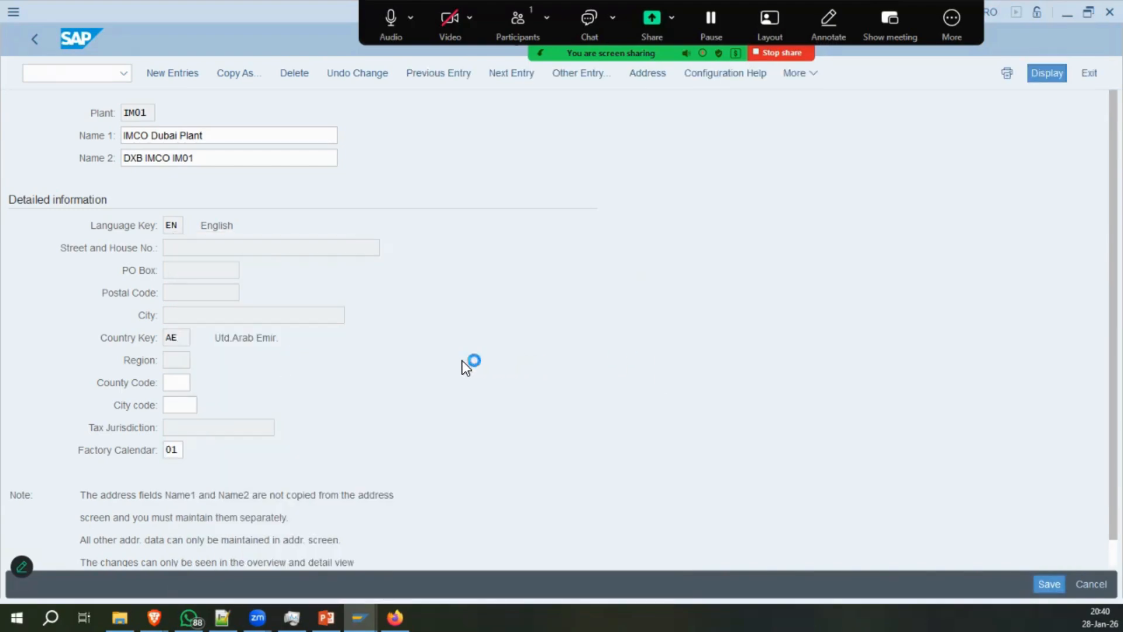
left_click(317, 302)
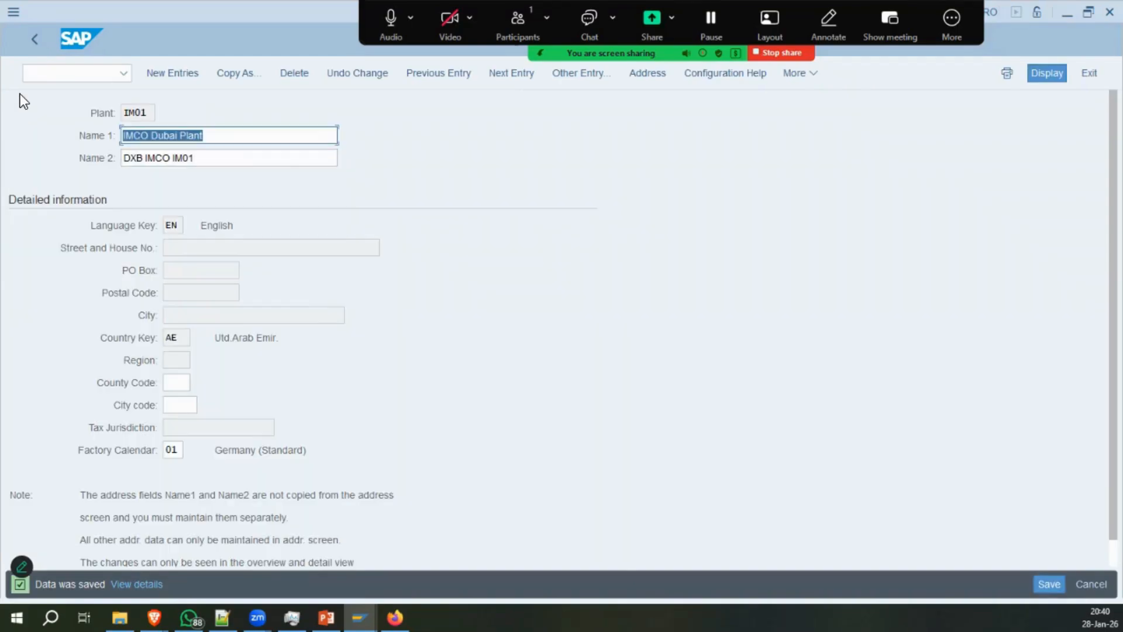
left_click(34, 39)
Set the factory calendar of the IMCO Sharjah plant IM02 and the IMCO RAK plant IM03 to 01, saving each.
double_click(380, 149)
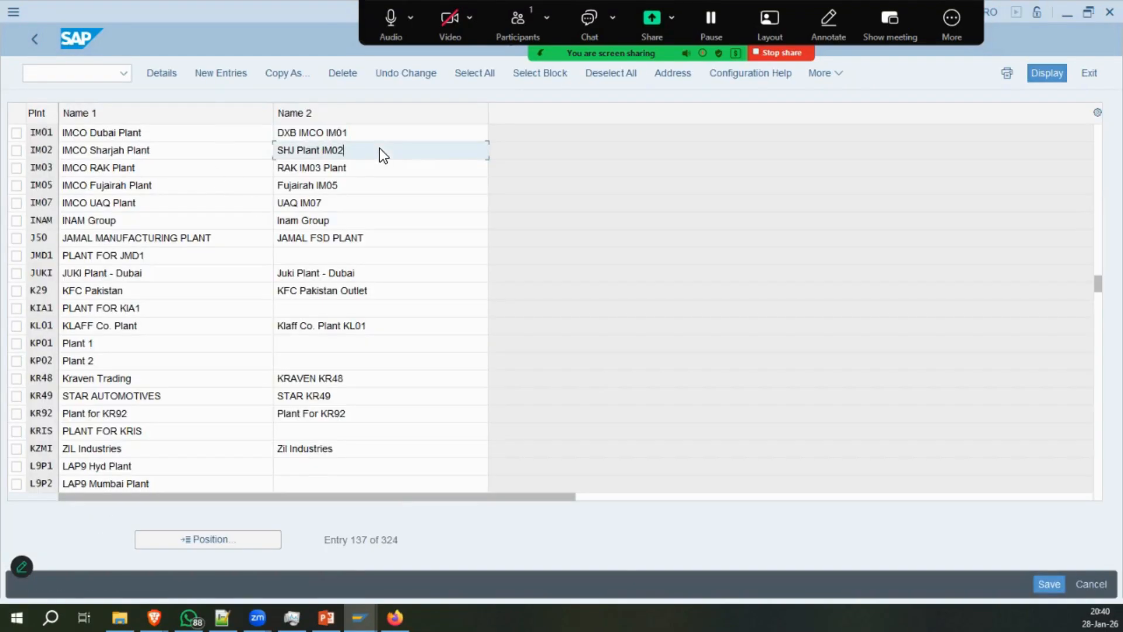
left_click(175, 449)
key("ctrl+s")
left_click(28, 41)
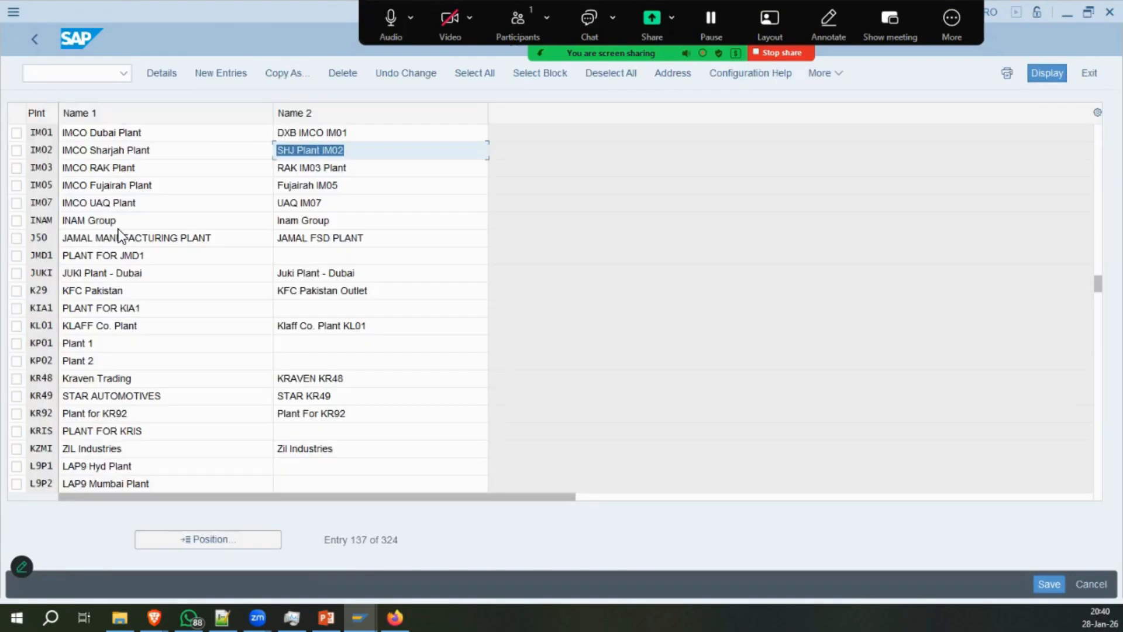
double_click(347, 169)
left_click(174, 448)
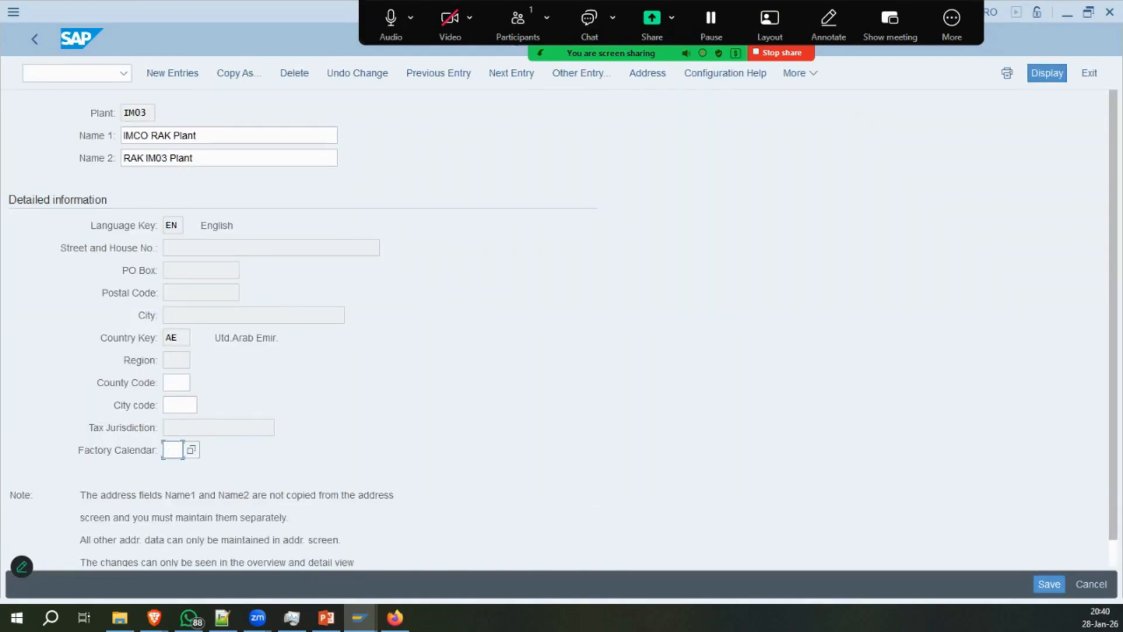
key("ctrl+s")
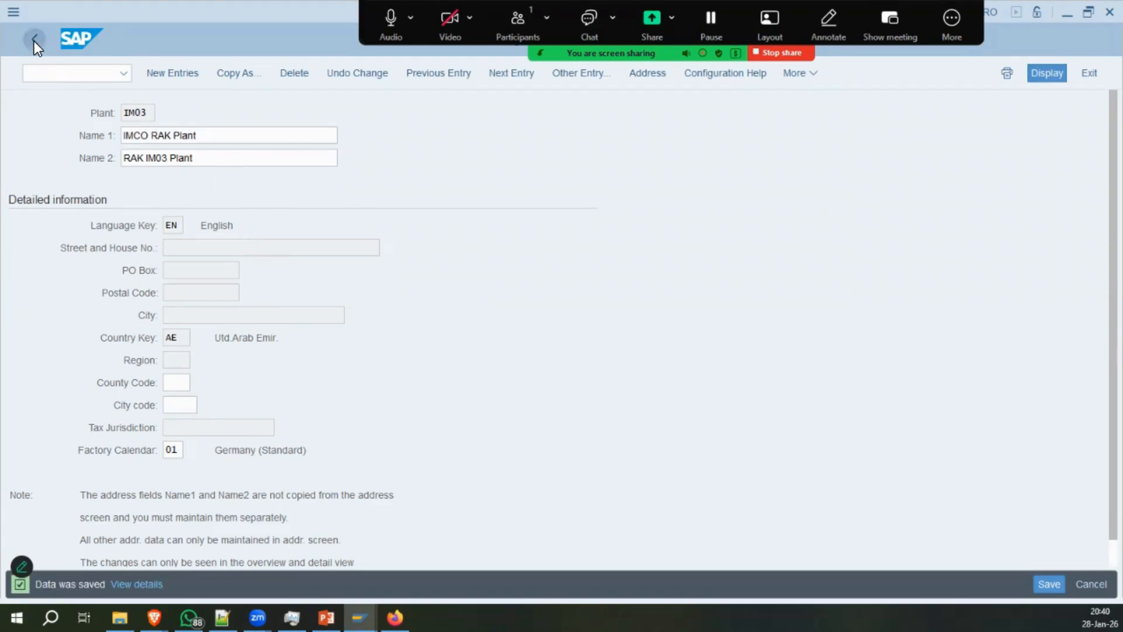
left_click(34, 41)
Set the factory calendar of the IMCO Fujairah plant IM05 and the IMCO UAQ plant IM07 to 01, saving each.
double_click(345, 186)
left_click(173, 449)
left_click(1048, 584)
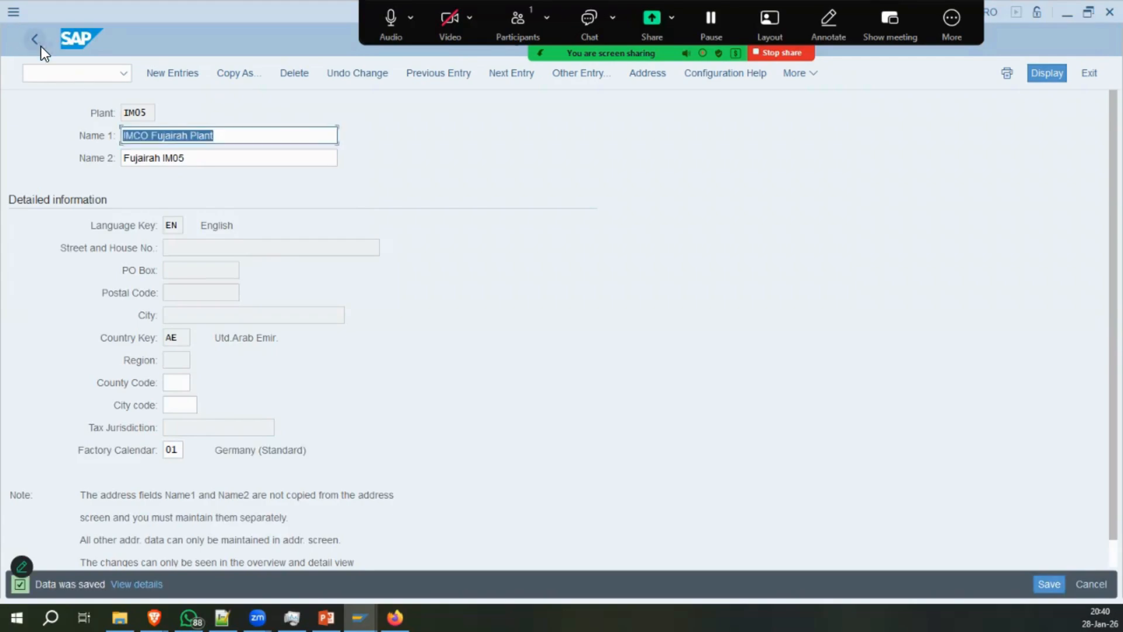
left_click(35, 39)
double_click(345, 202)
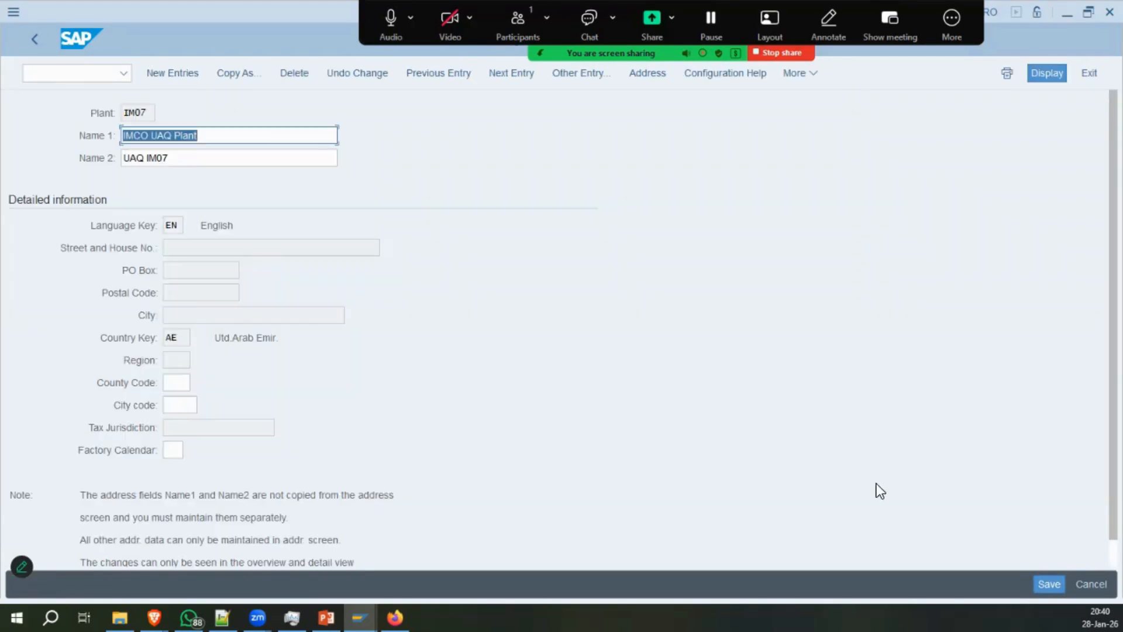
left_click(171, 451)
type("01")
key("ctrl+s")
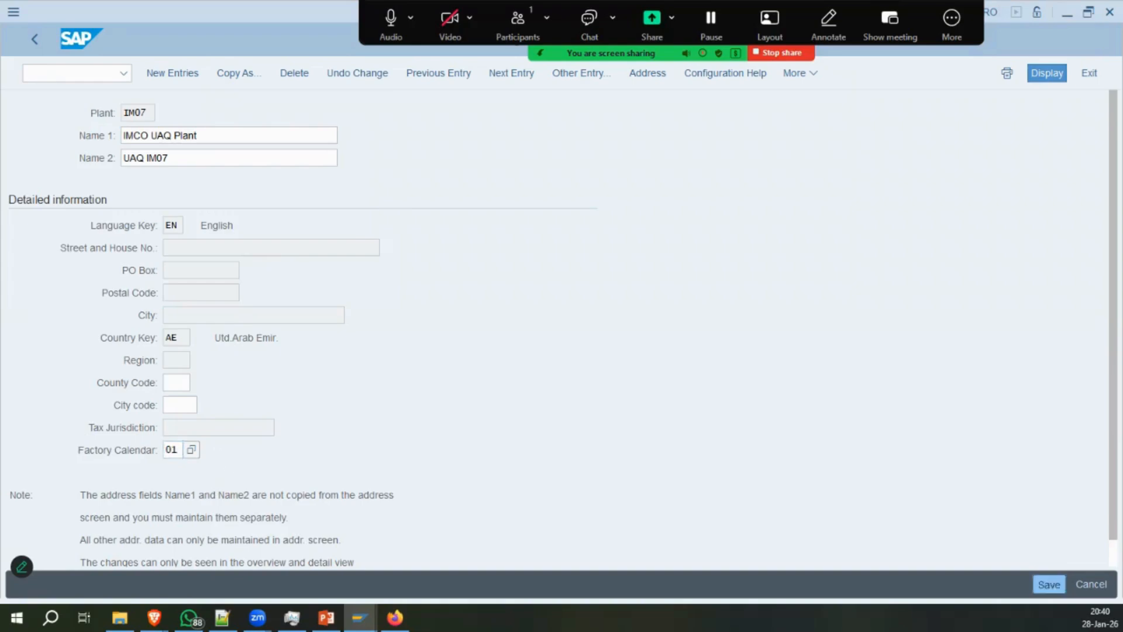
left_click(37, 39)
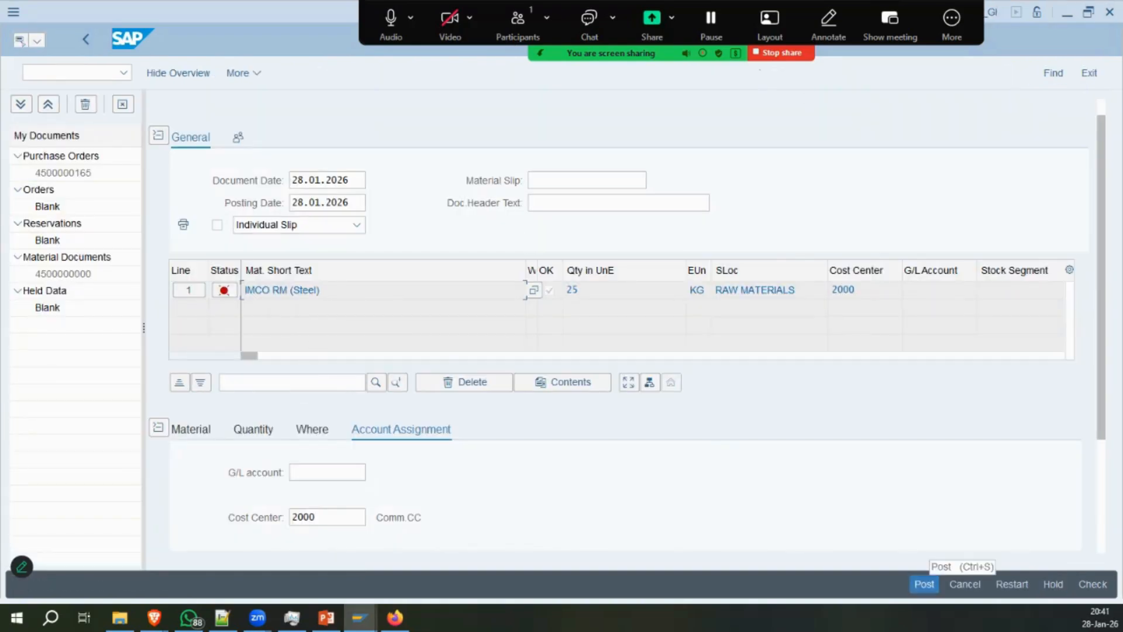
Try again to post the goods issue of 25 KG IMCO RM (Steel), check the log and close it.
left_click(924, 584)
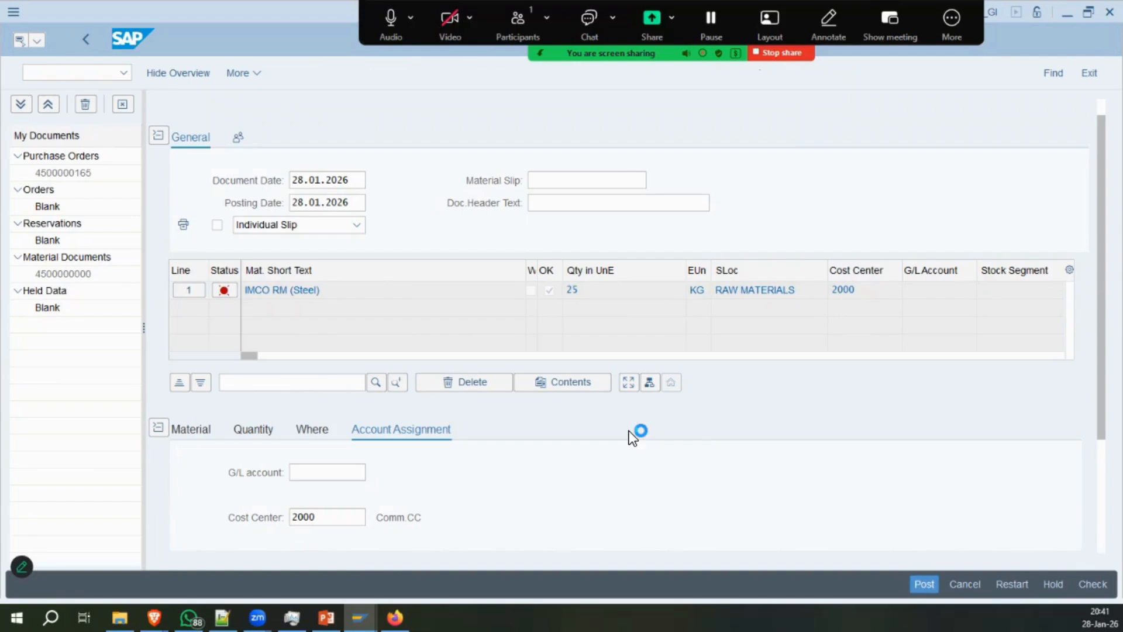
left_click(255, 284)
left_click(603, 188)
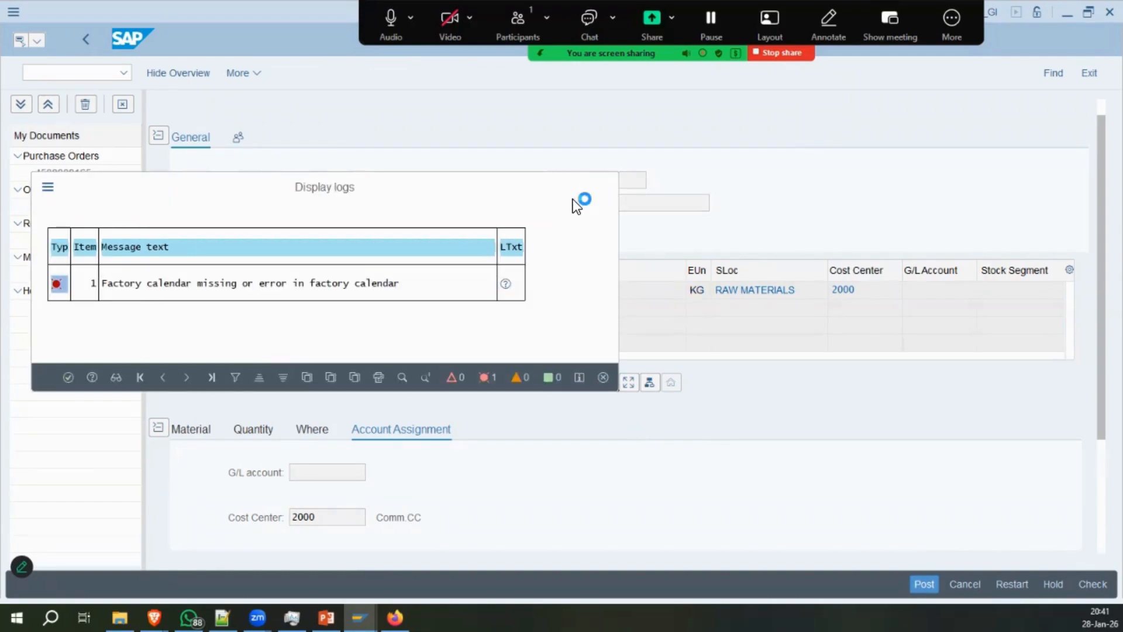
Restart the goods issue with a fresh document through transaction MIGO_GI.
key("ctrl+slash")
type("/nmigo_gi")
key("Return")
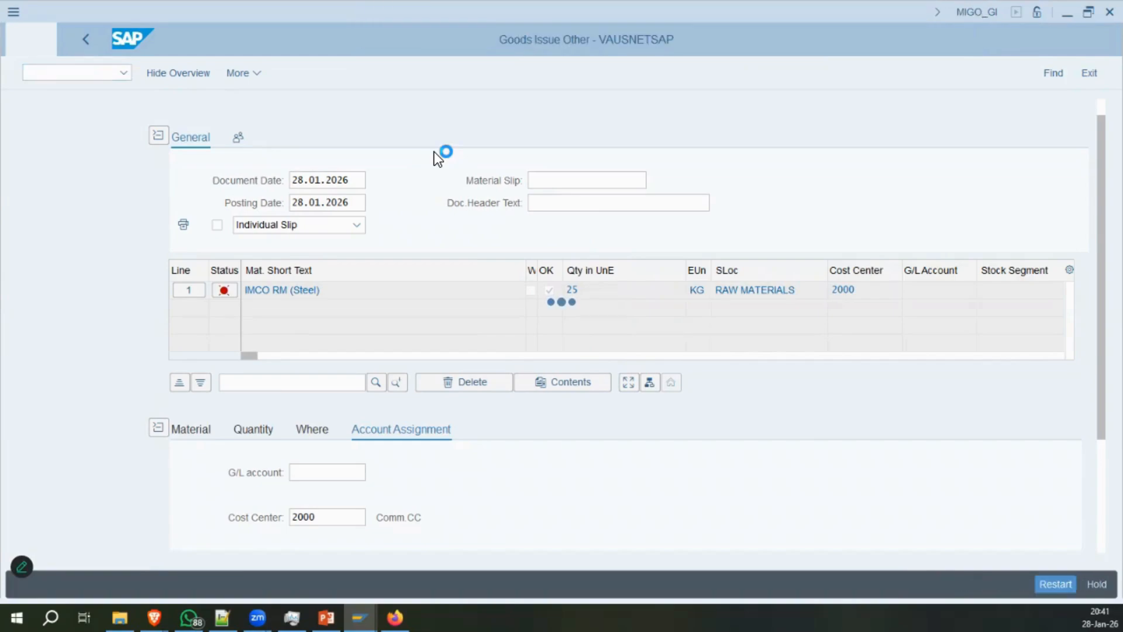
Set both the document date and the posting date of the goods issue to 15.01.2026.
left_click_drag(361, 204, 229, 202)
key("BackSpace")
type("15.01.2026")
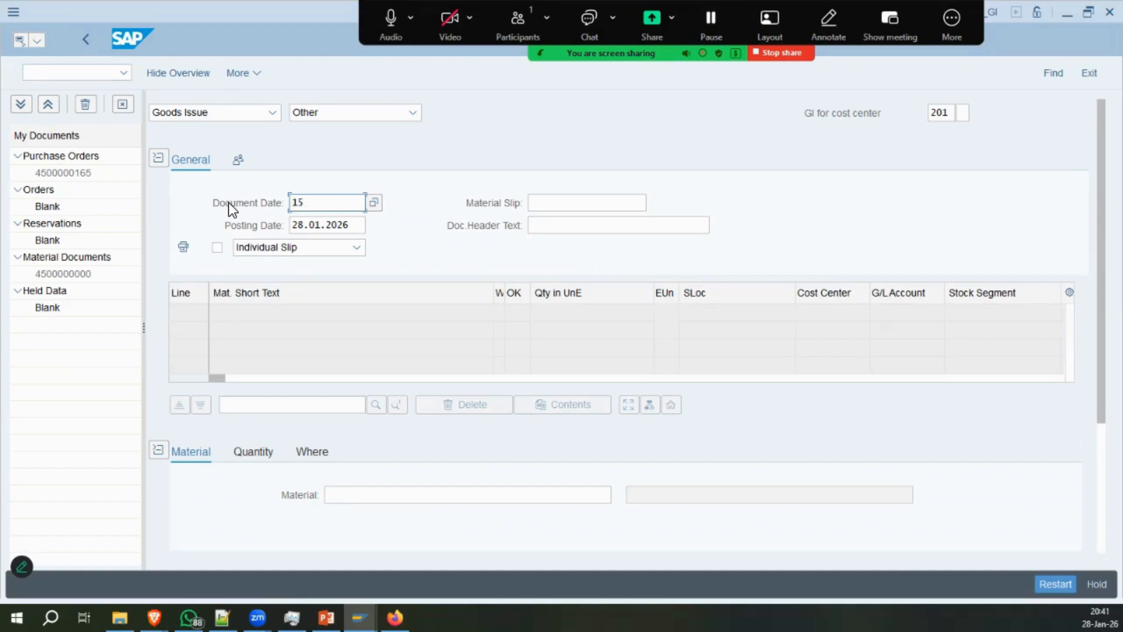
key("Tab")
type("15.01.2026")
key("Tab")
Add material IMRM01 as the goods issue item and open its quantity entry.
left_click(371, 490)
type("IMRM01")
key("Return")
left_click(259, 454)
left_click(382, 488)
Set the goods issue item's plant to IM01 and its storage location to 3030 (RAW MATERIALS).
left_click(312, 451)
scroll(463, 491, "down", 1)
scroll(463, 492, "down", 1)
left_click_drag(433, 405, 289, 405)
type("im01")
key("Tab")
type("3030")
key("Tab")
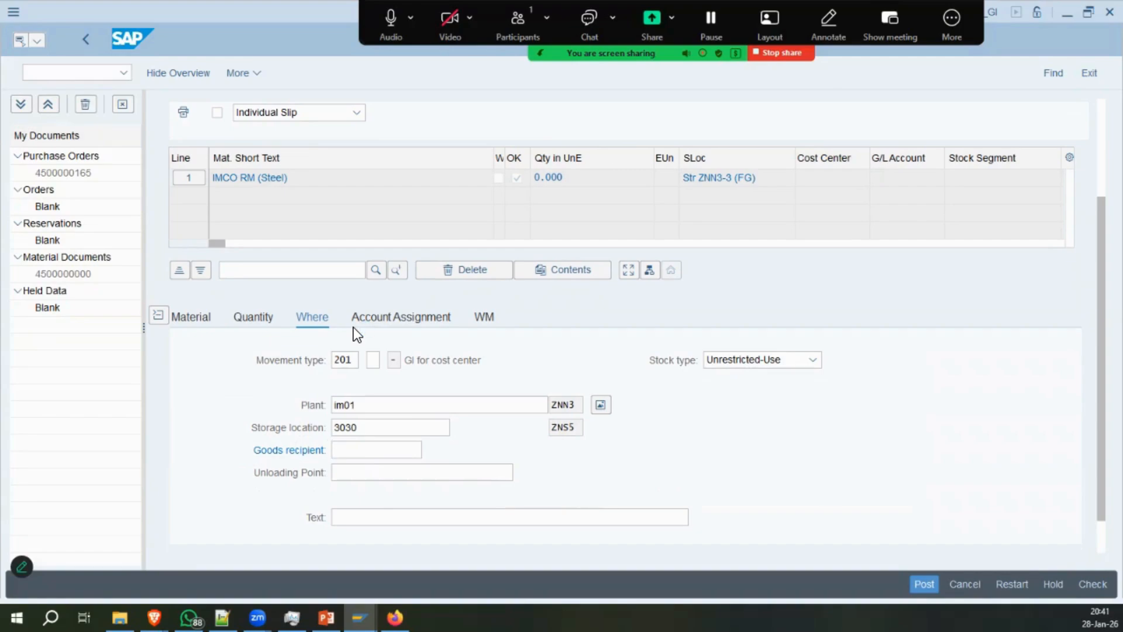
left_click(501, 402)
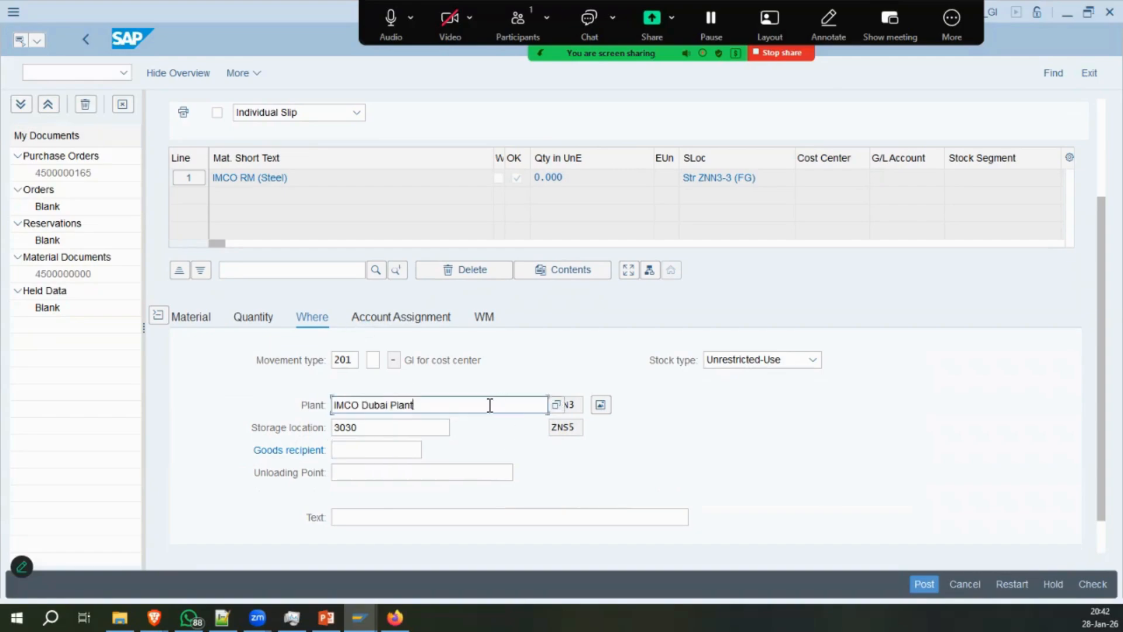
left_click(413, 434)
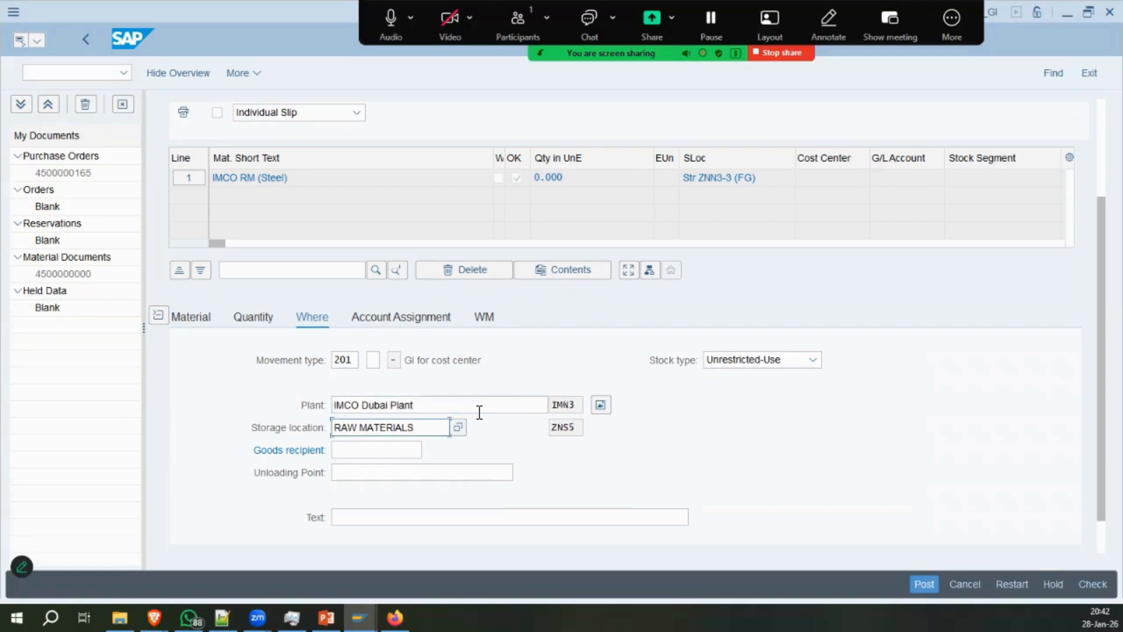
Assign the item to cost center 2000 and try to post the goods issue of 25 KG.
left_click(383, 316)
left_click(325, 409)
type("2000")
left_click(924, 583)
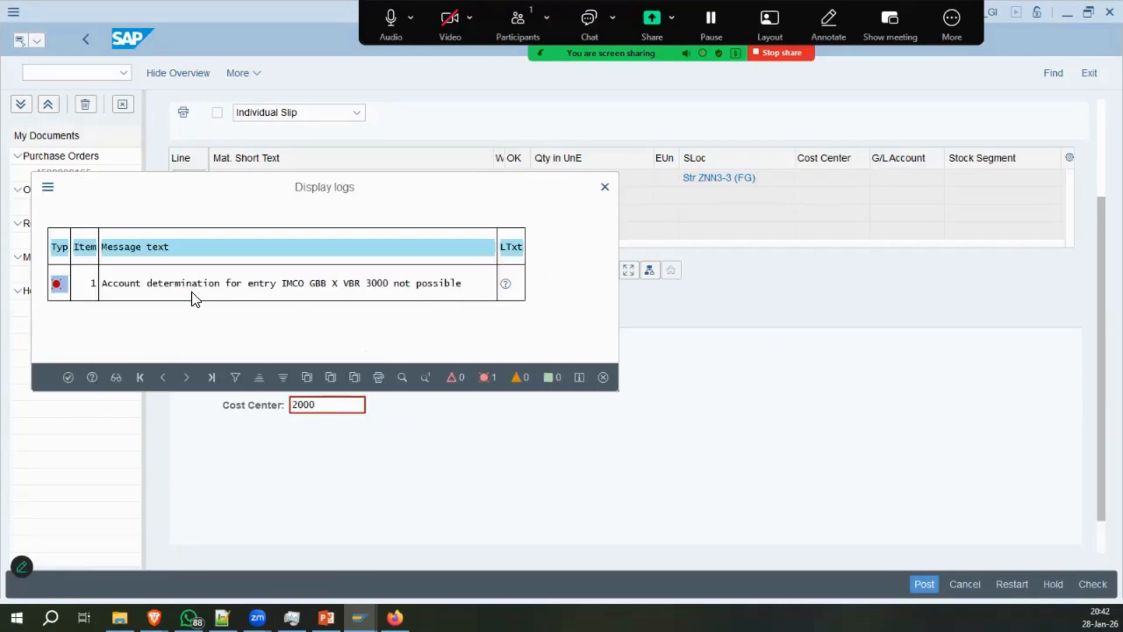
Read the long text of the account determination error in the posting log, then close the log.
left_click(517, 285)
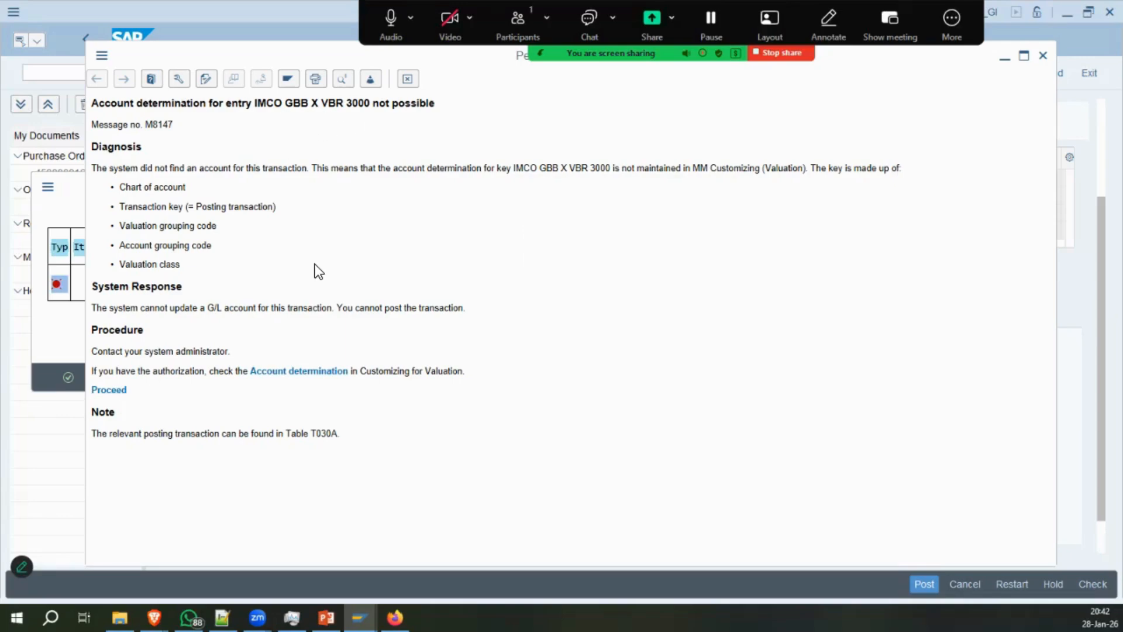
left_click_drag(561, 171, 608, 185)
left_click(598, 172)
left_click(412, 81)
left_click(607, 461)
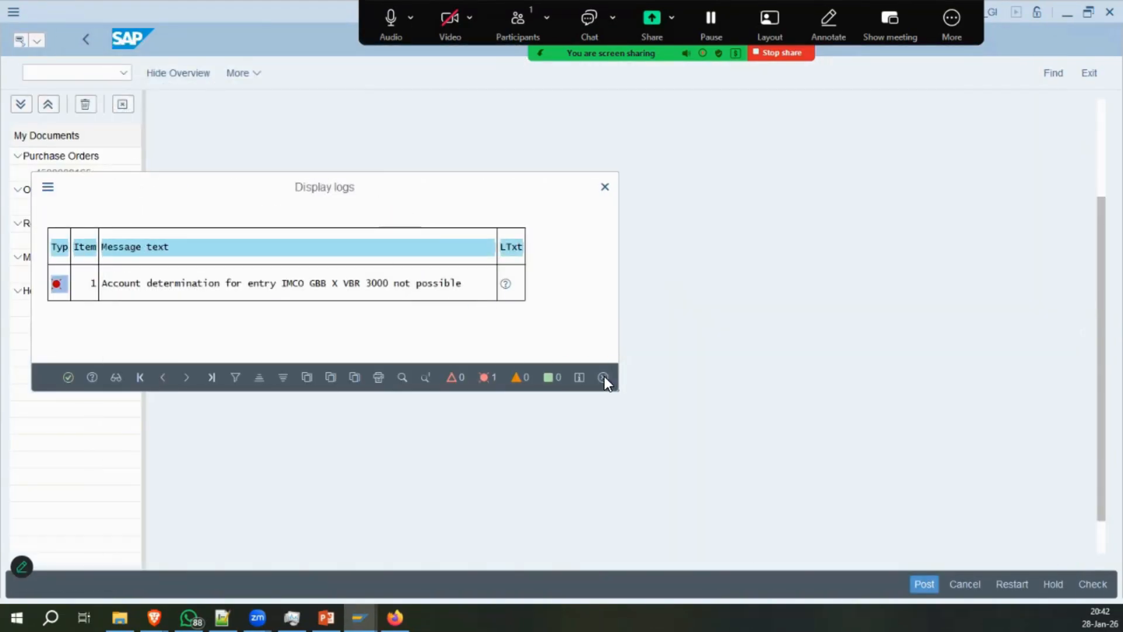
left_click(605, 377)
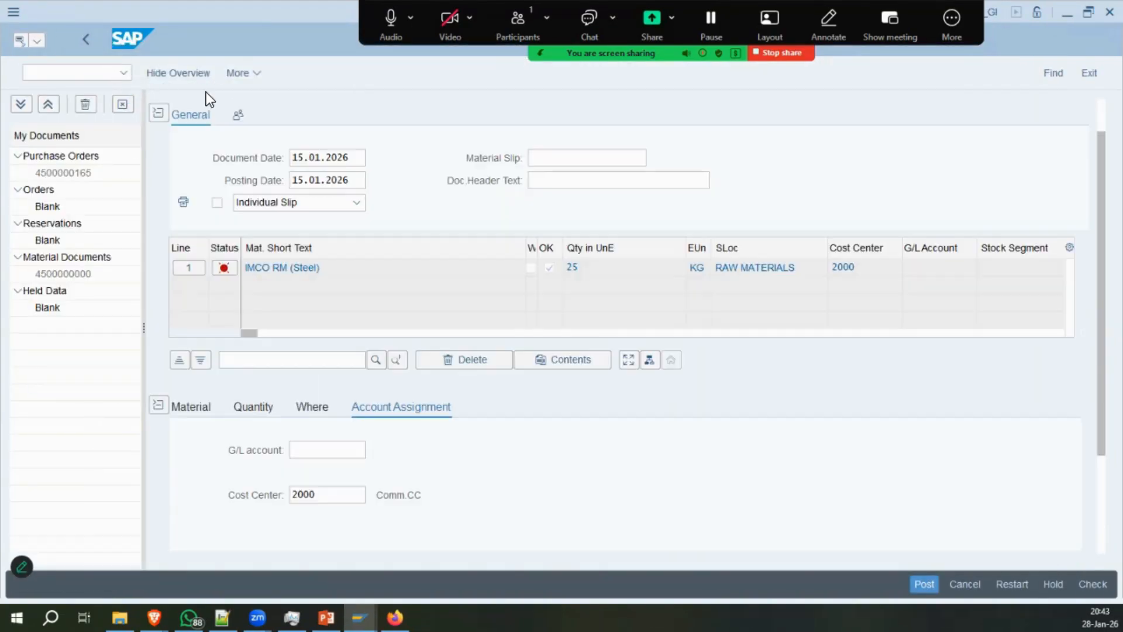
In a new session, open transaction GBB (Offsetting entry for inventory posting) of the MM postings for chart of accounts IMCO.
type("/nmigo")
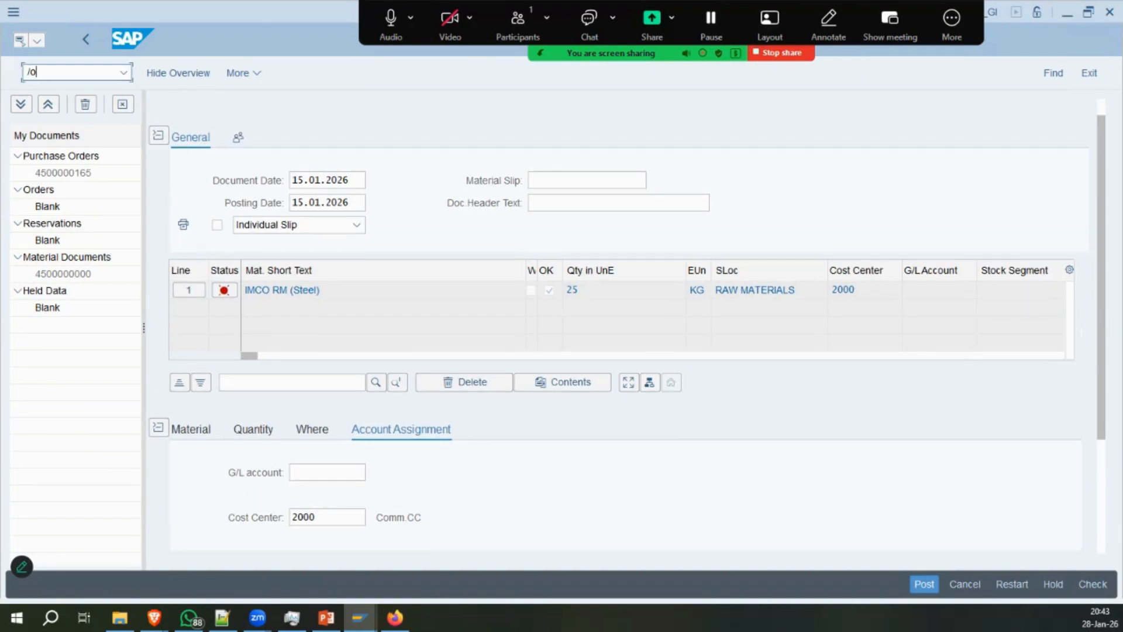
key("Return")
key("alt+Tab")
left_click(363, 450)
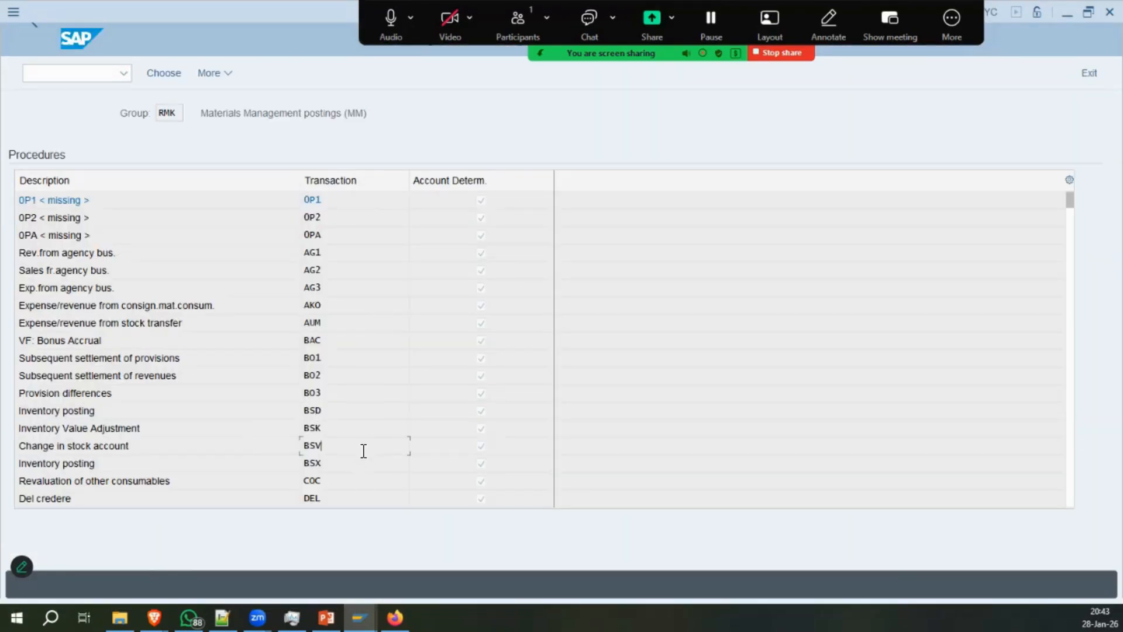
key("Page_Down")
left_click(328, 466)
double_click(188, 465)
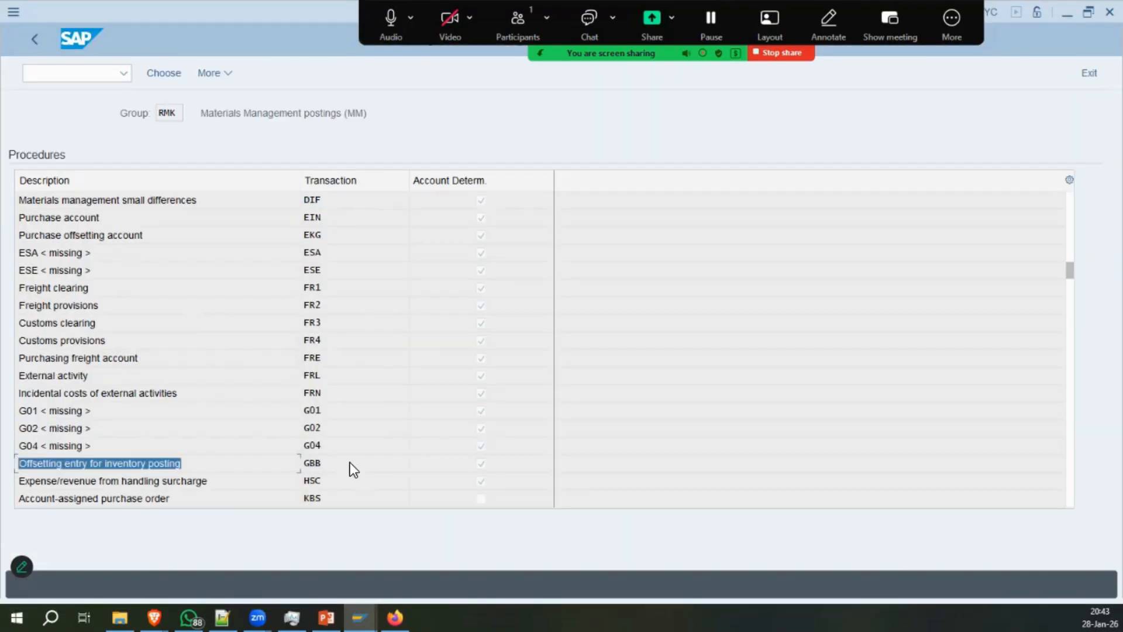
type("IMCO")
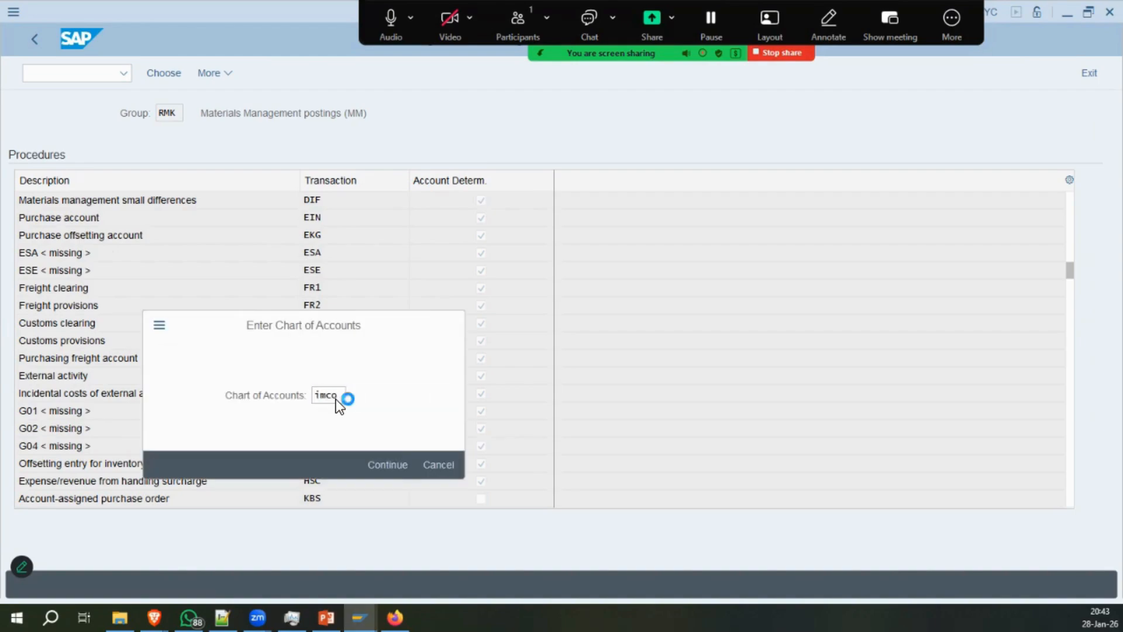
key("Return")
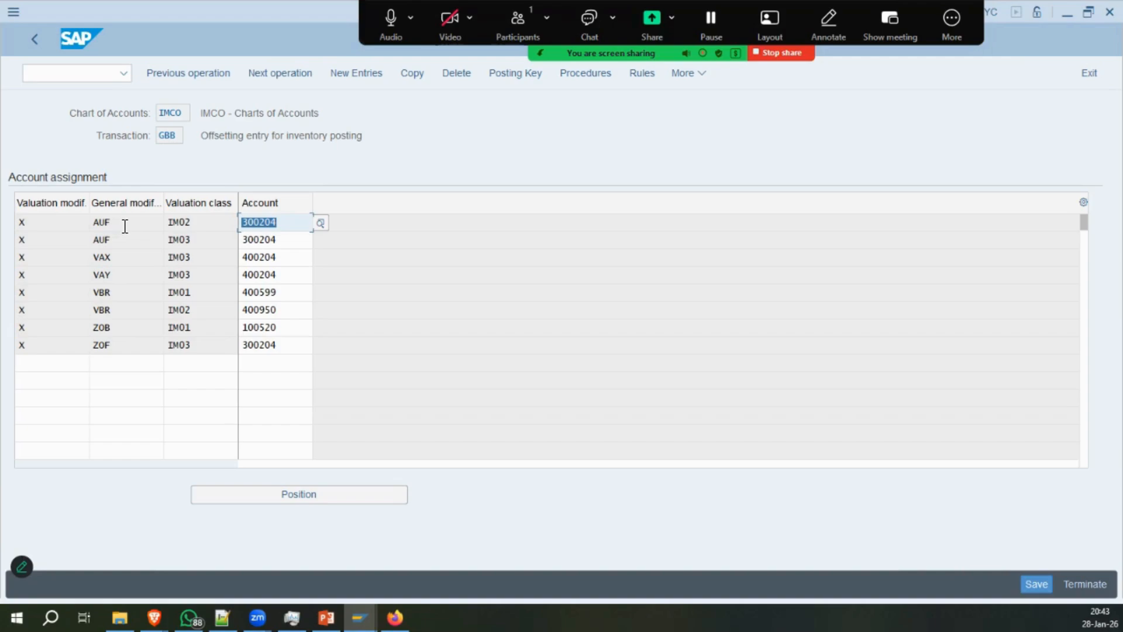
Examine the GBB account assignments by general modification and valuation class, and read the field help for modification key VBR.
left_click(293, 346)
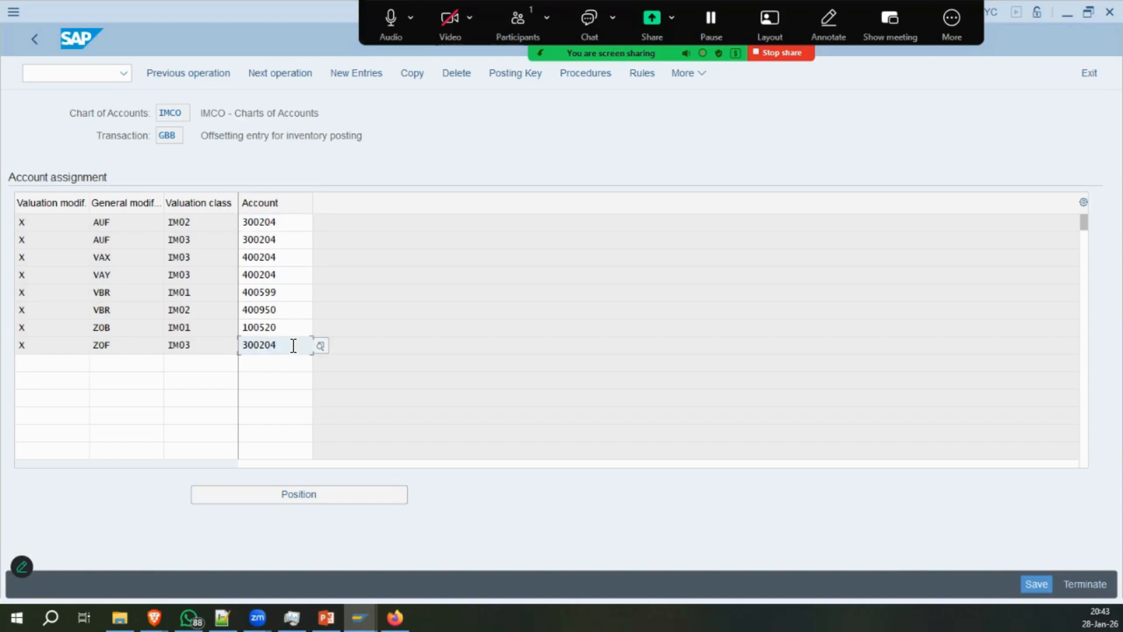
left_click(202, 327)
double_click(131, 328)
left_click(216, 325)
left_click(212, 294)
left_click(23, 293)
left_click(124, 289)
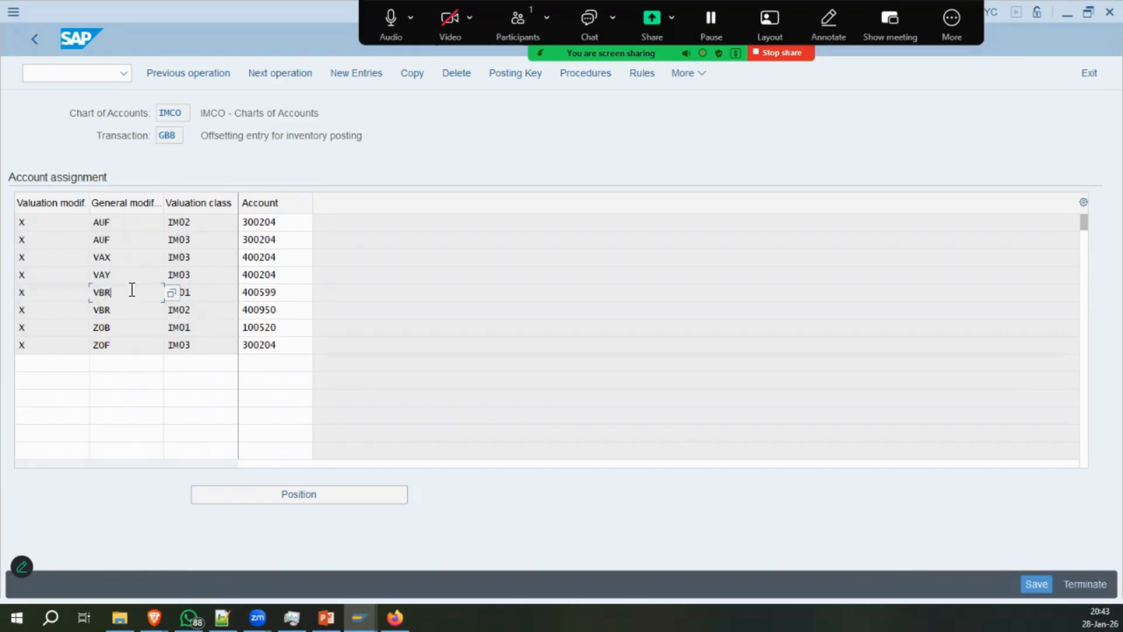
key("F1")
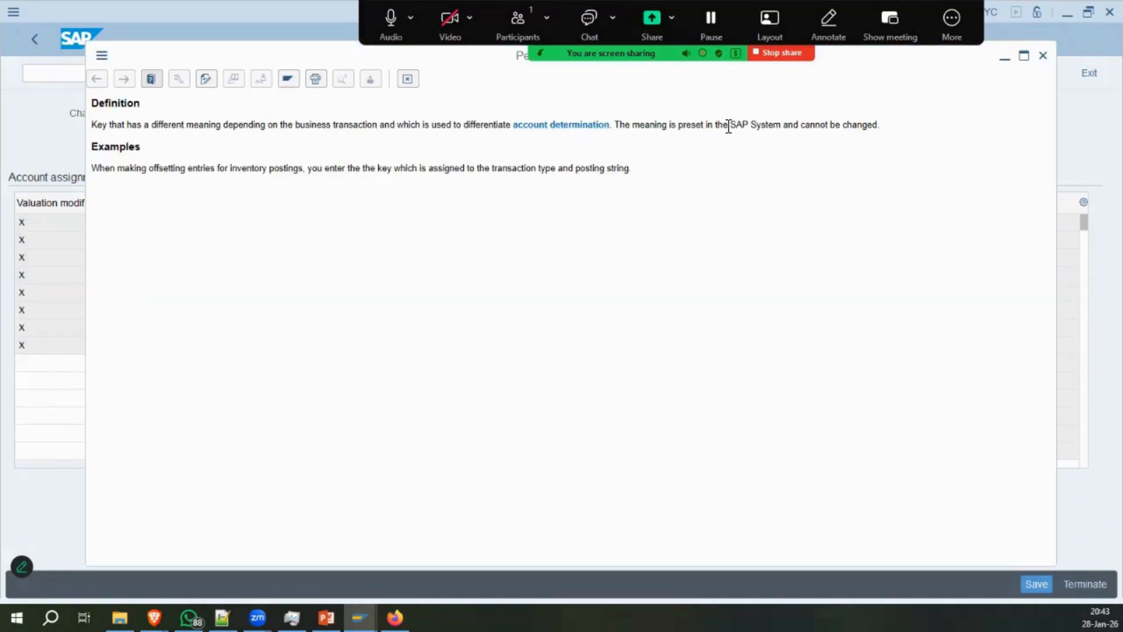
key("Escape")
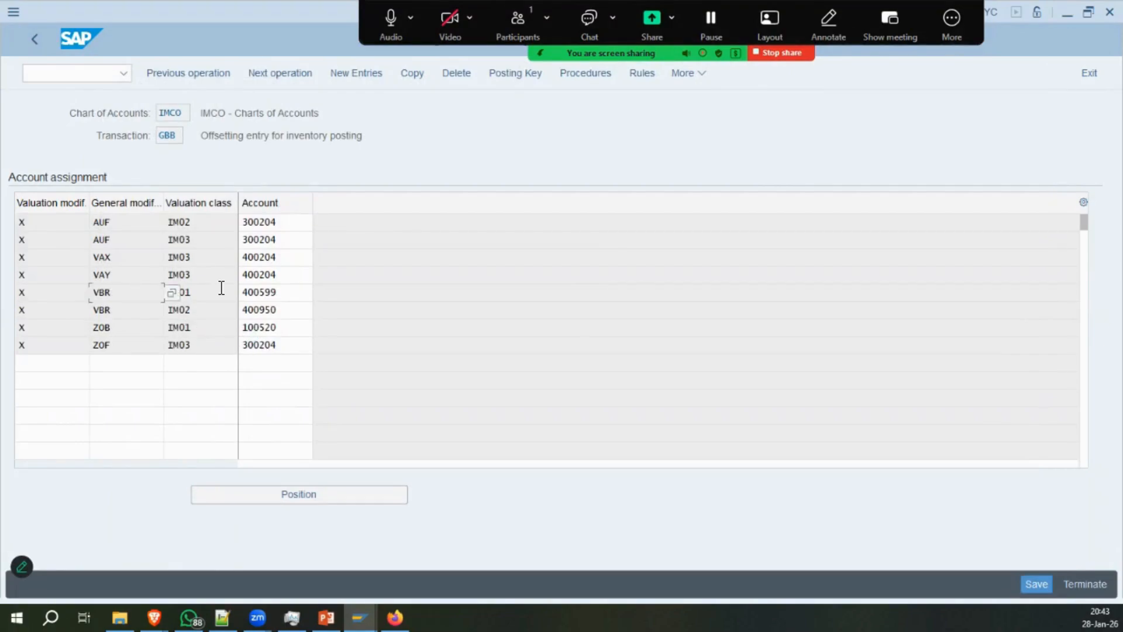
Copy the G/L account of the VBR entry for valuation class IM01 and open transaction FS00 in a new session.
double_click(290, 294)
key("ctrl+c")
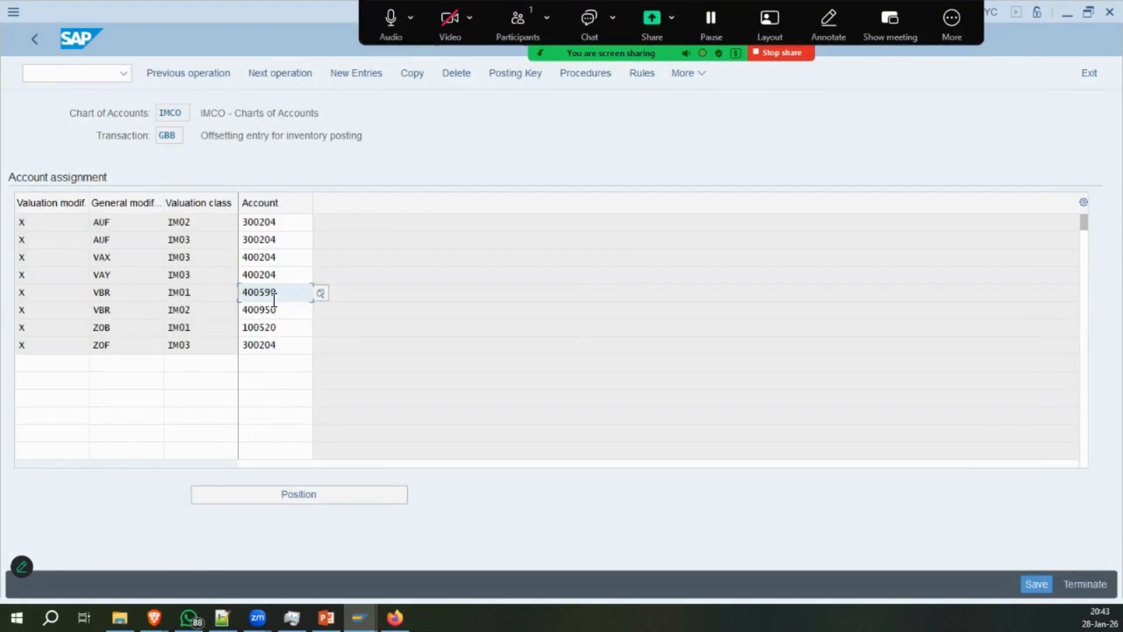
key("ctrl+/")
type("/o fs00")
key("Return")
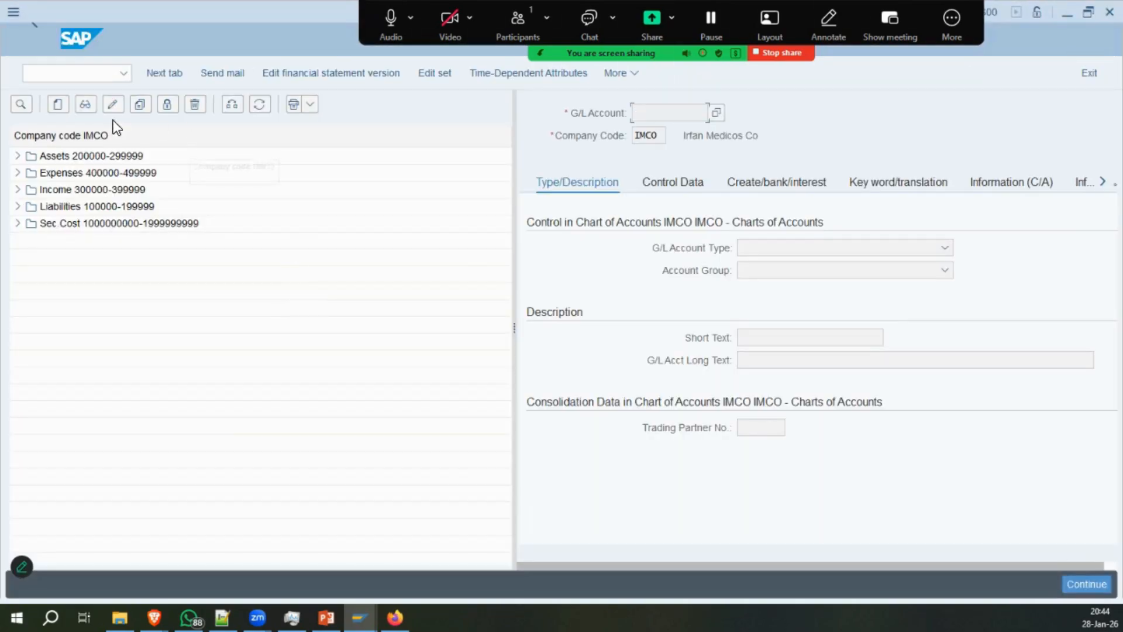
Search the IMCO account tree for the copied G/L account and open the RM Consumption account.
key("ctrl+f")
key("ctrl+v")
key("Return")
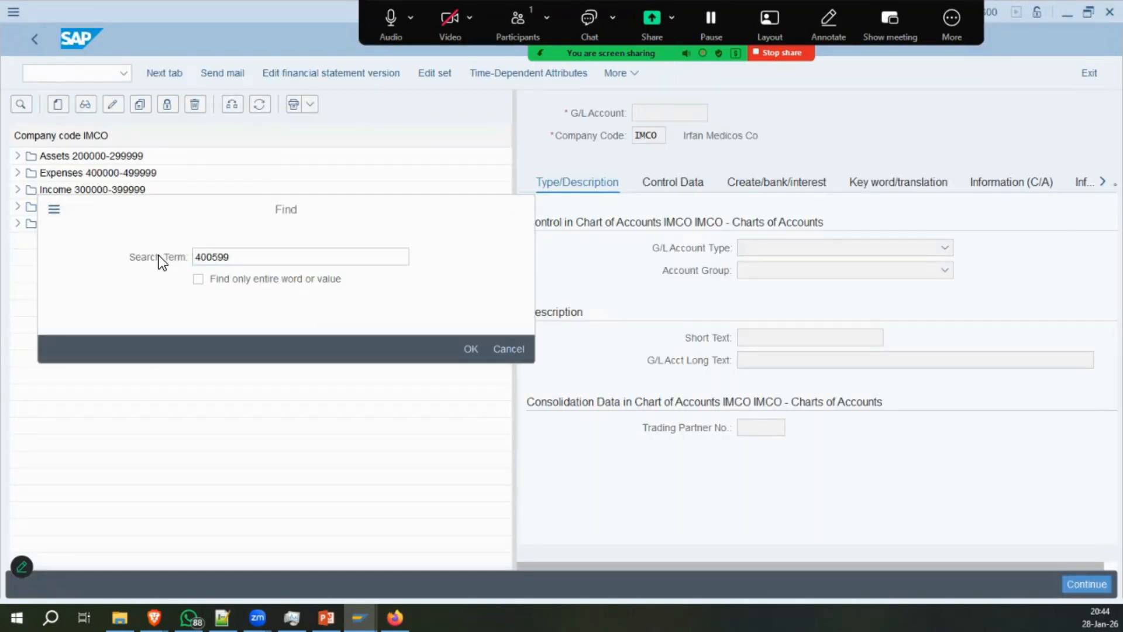
left_click(508, 349)
double_click(124, 307)
Review the RM Consumption account's control data and its document creation, bank and interest settings.
left_click(687, 184)
left_click(754, 382)
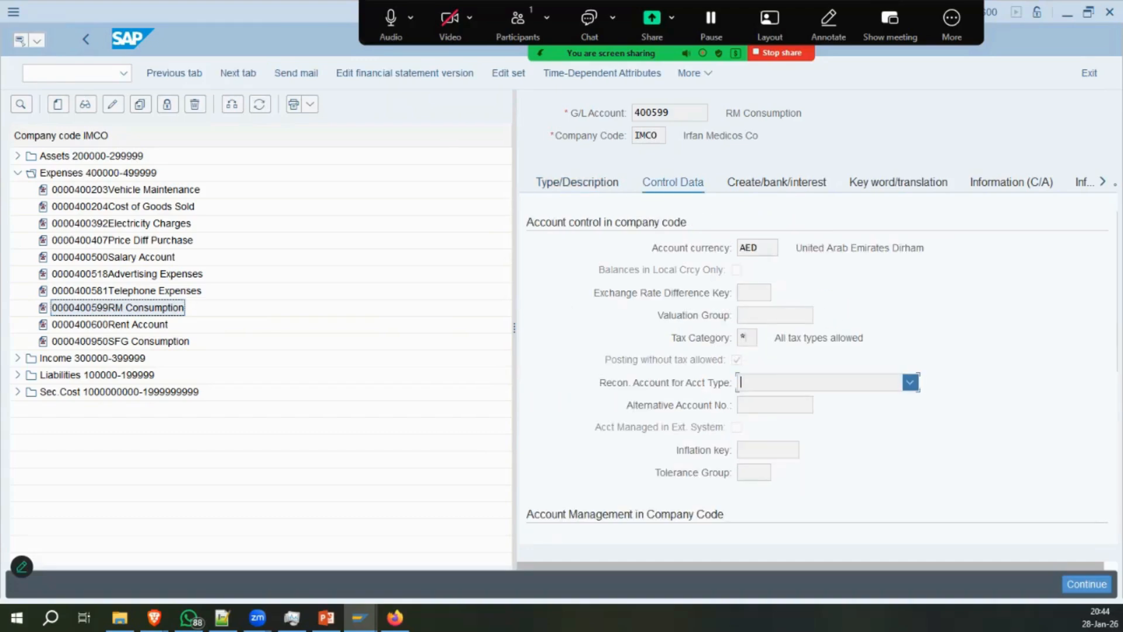
scroll(854, 404, "down", 5)
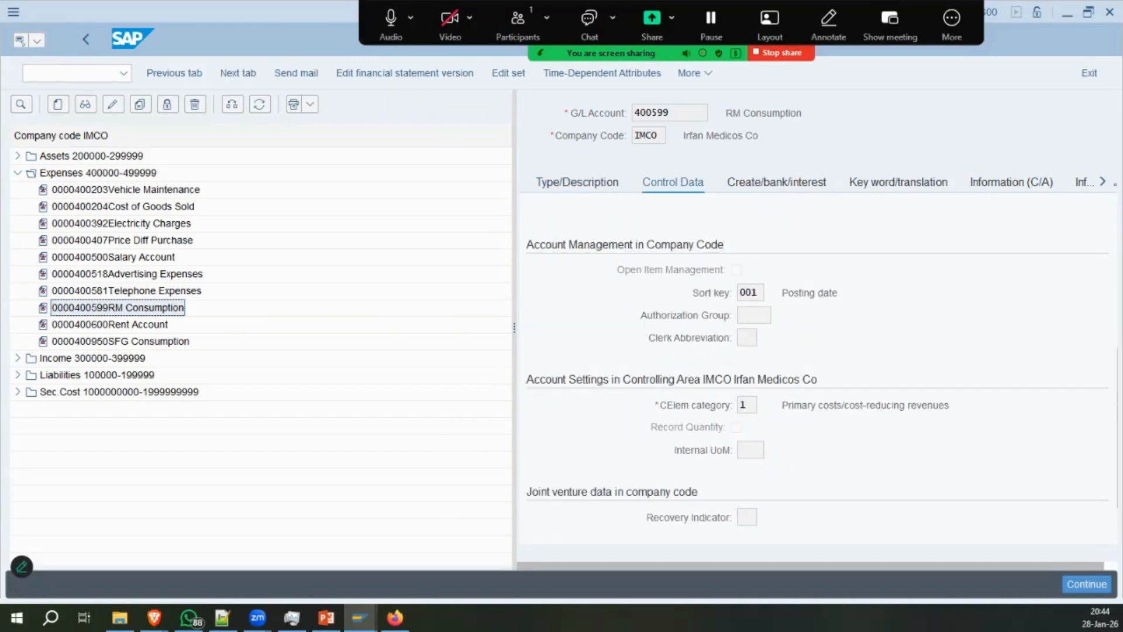
left_click(774, 187)
left_click(751, 249)
scroll(787, 324, "down", 3)
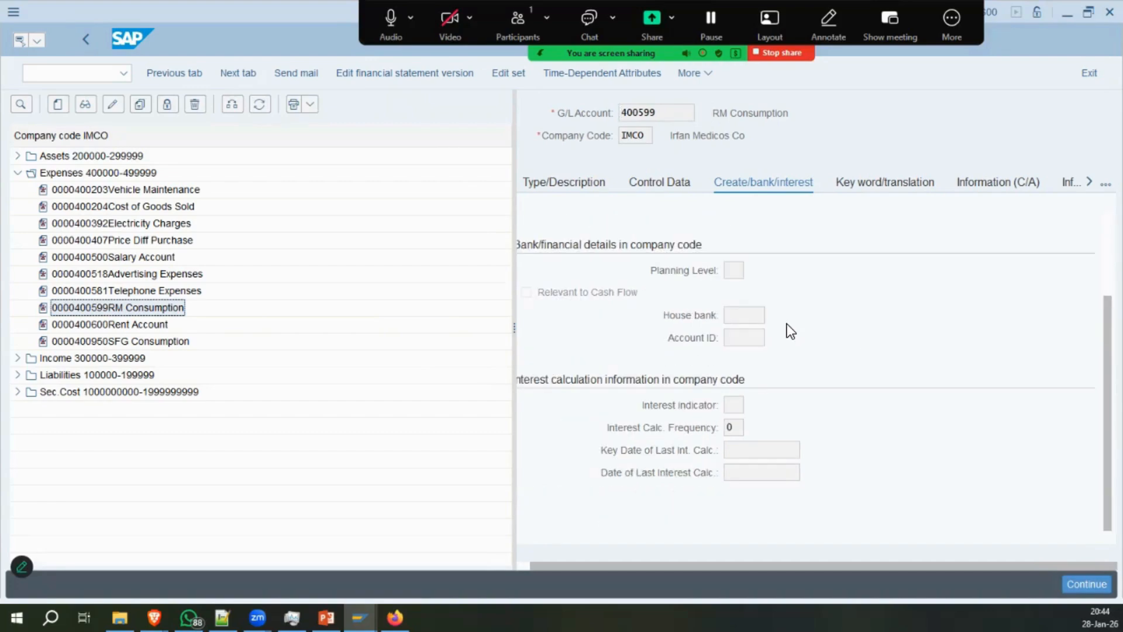
scroll(787, 324, "up", 3)
left_click(675, 189)
left_click(778, 185)
Switch the RM Consumption account to change mode, enable Post Automatically Only, and save the account.
left_click(123, 105)
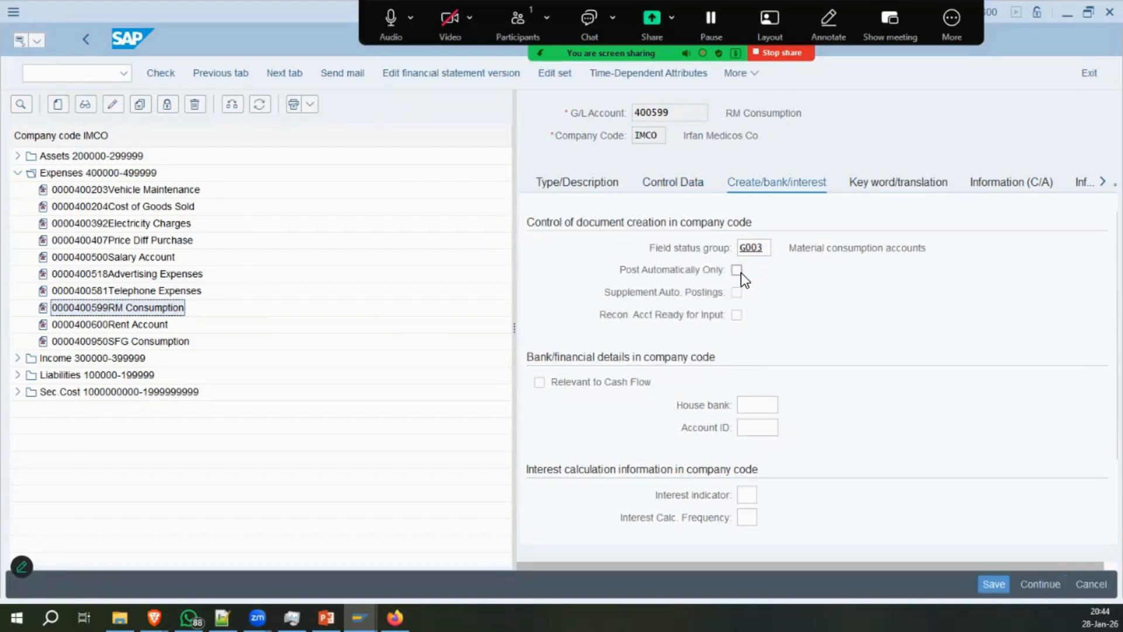
left_click(672, 186)
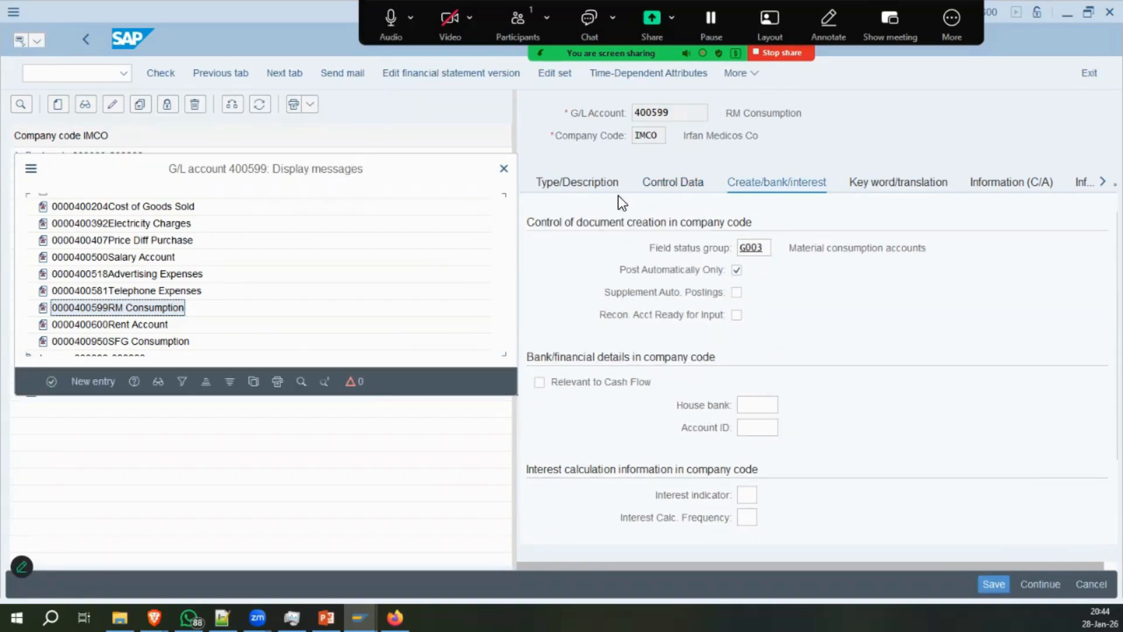
left_click(49, 381)
left_click(673, 182)
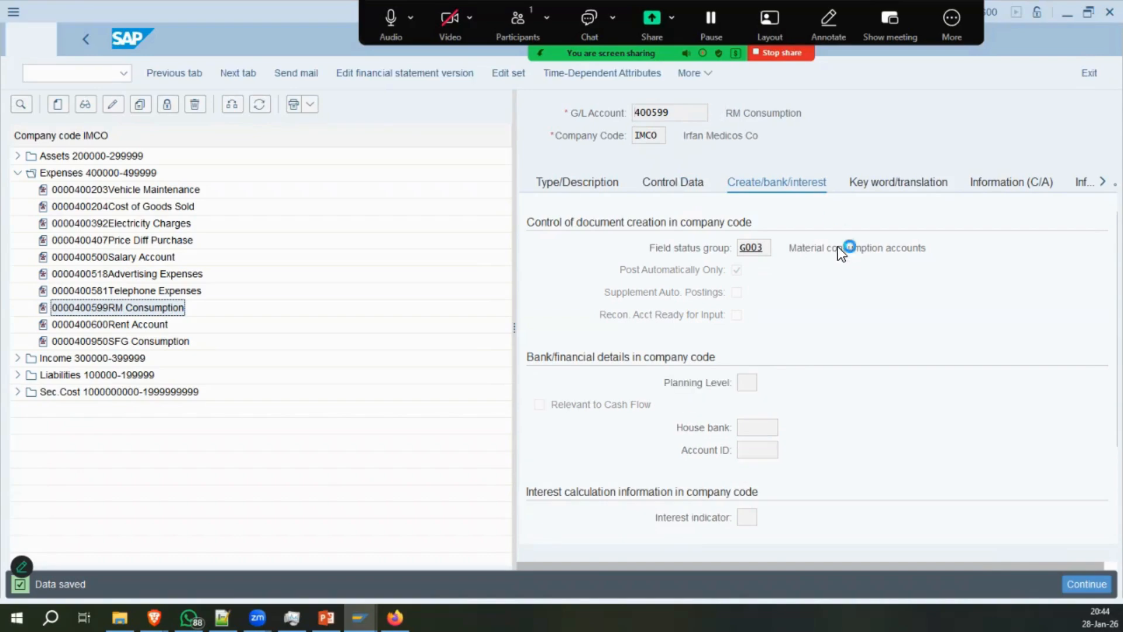
scroll(814, 309, "down", 4)
scroll(807, 402, "down", 1)
scroll(808, 401, "up", 5)
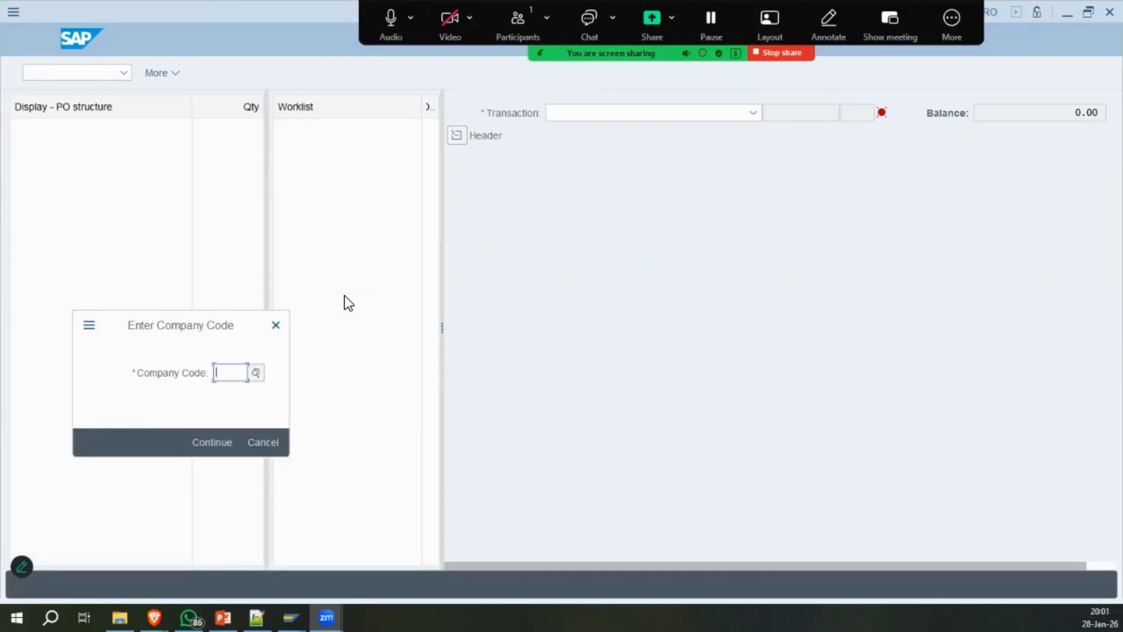
Enter company code IMCO for the incoming invoice.
left_click(226, 373)
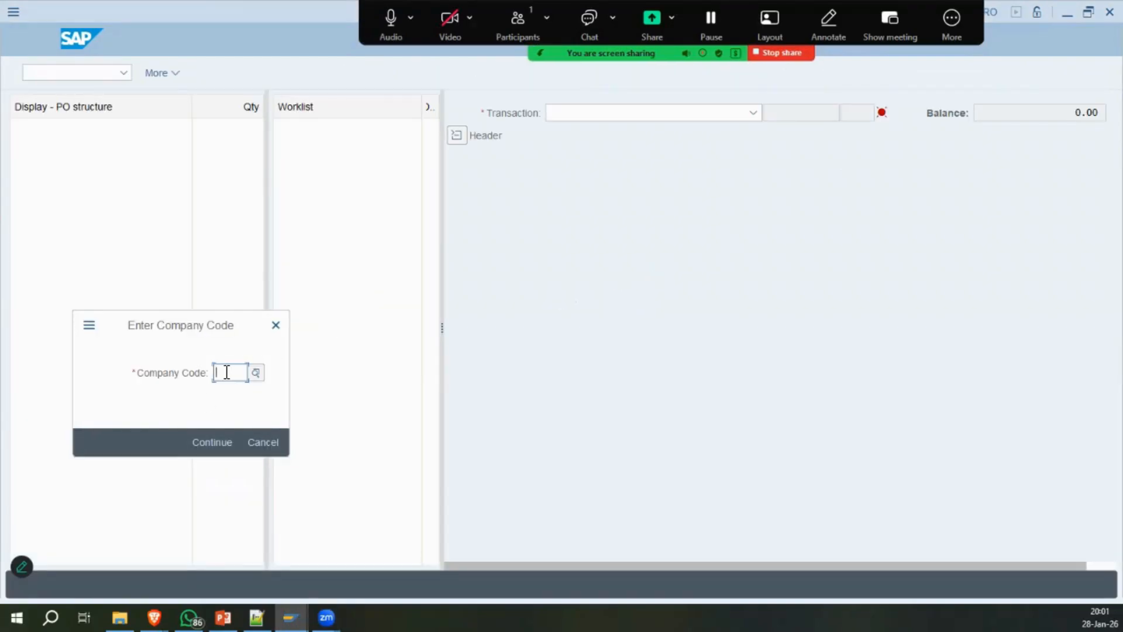
type("imco")
key("Return")
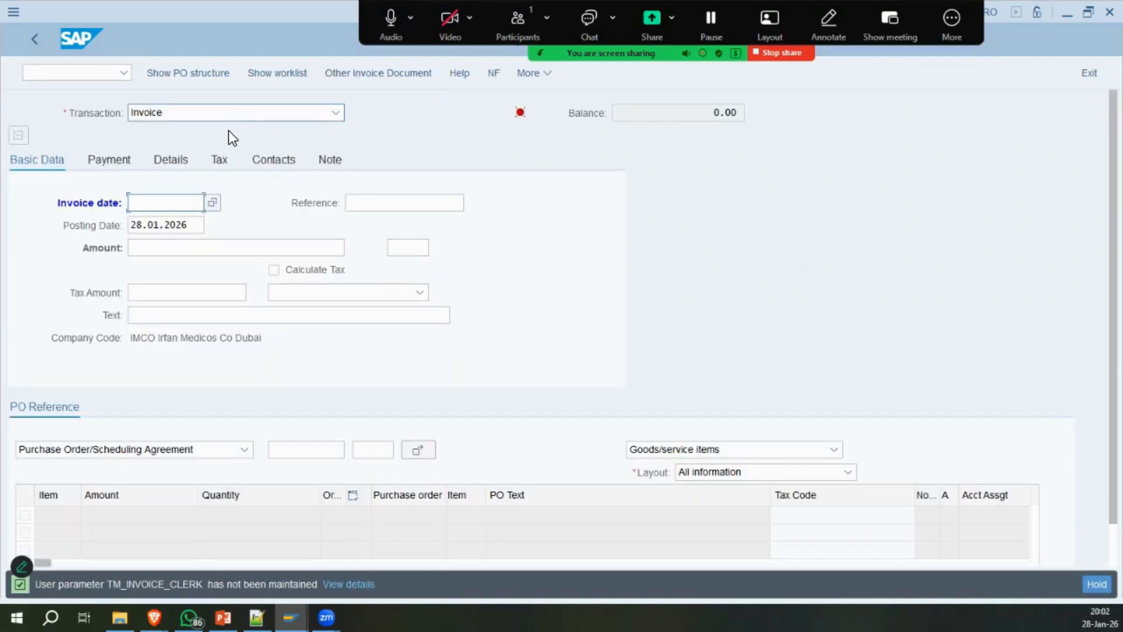
Set the invoice date and posting date to 15.01.2026 and enter the purchase order number as the invoice's reference.
type("15.01.2026")
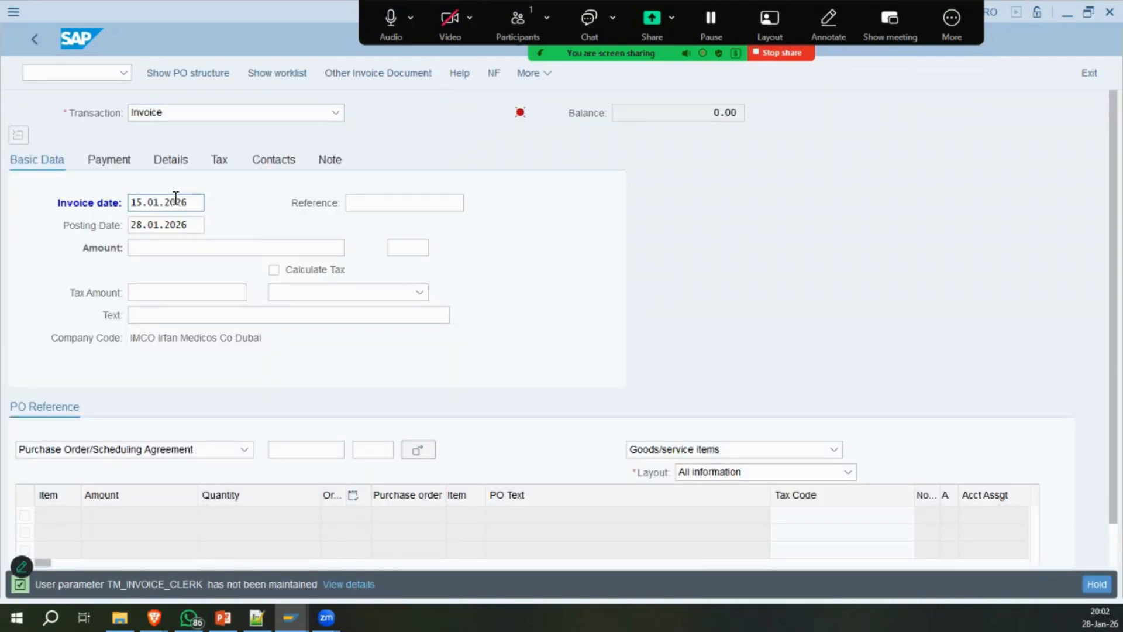
left_click_drag(191, 228, 132, 227)
key("BackSpace")
type("15.01.2026")
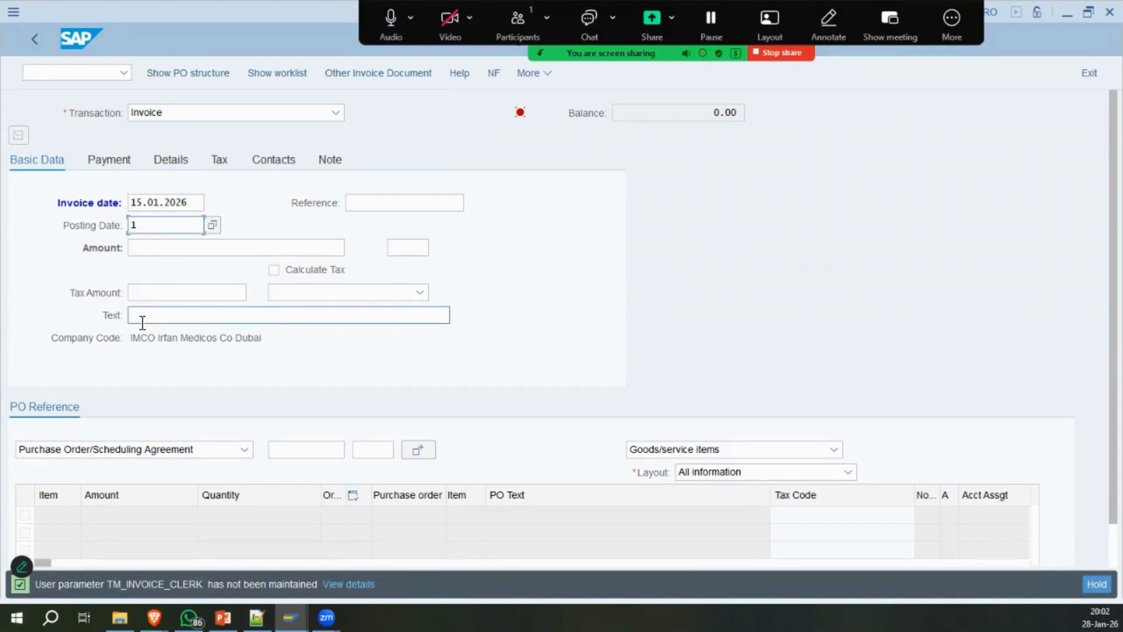
key("Tab")
key("Tab")
left_click(321, 448)
left_click(301, 469)
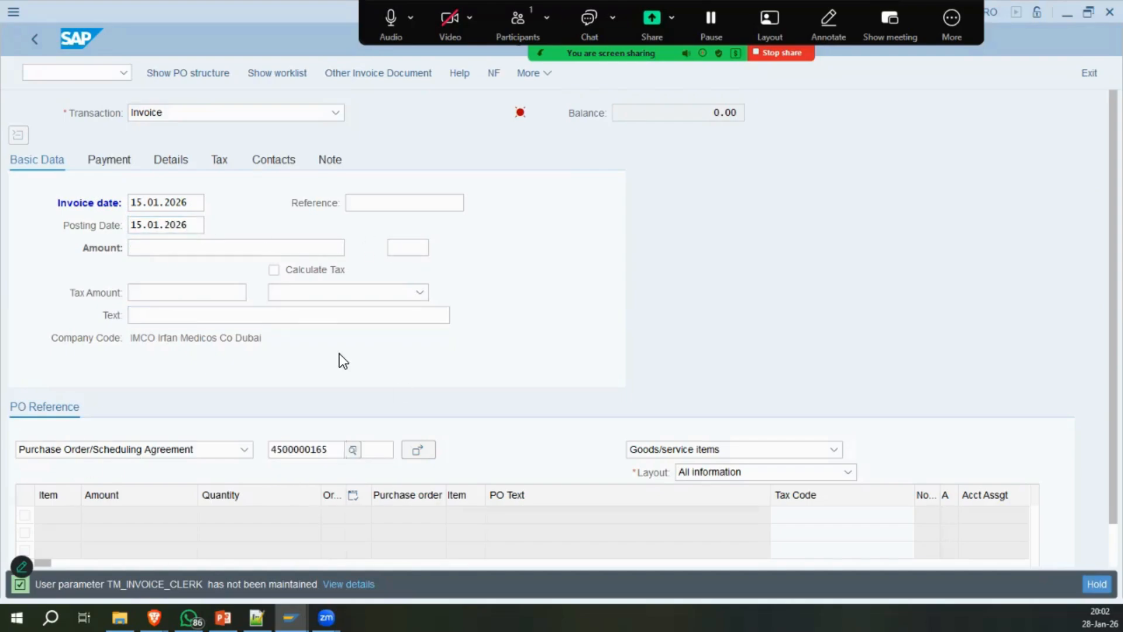
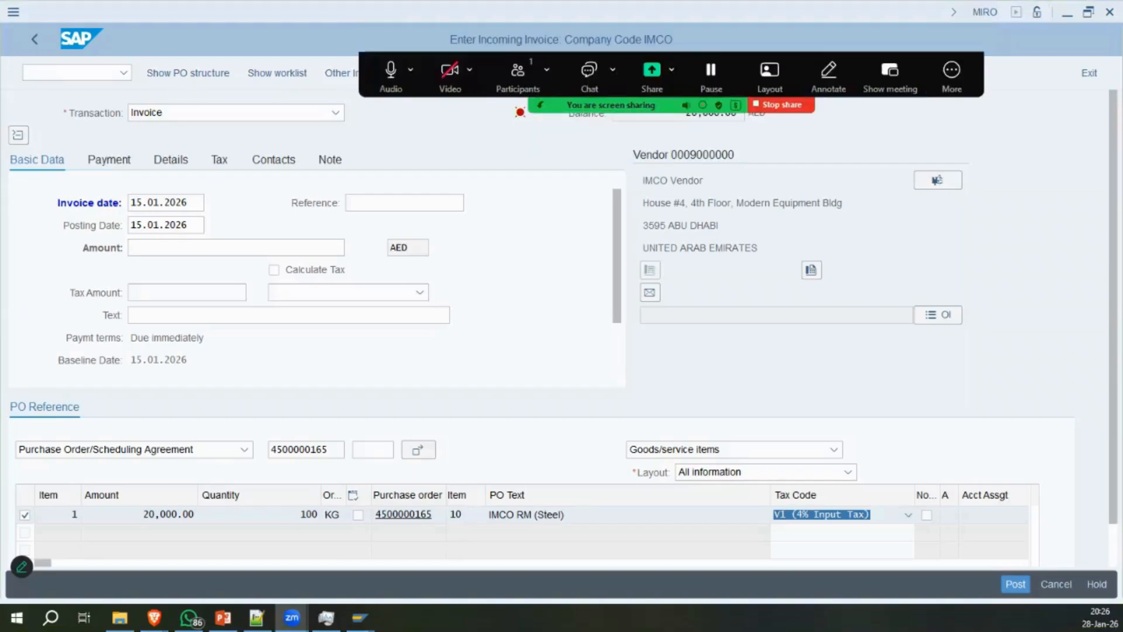
Enable Calculate Tax for the incoming invoice.
left_click(396, 319)
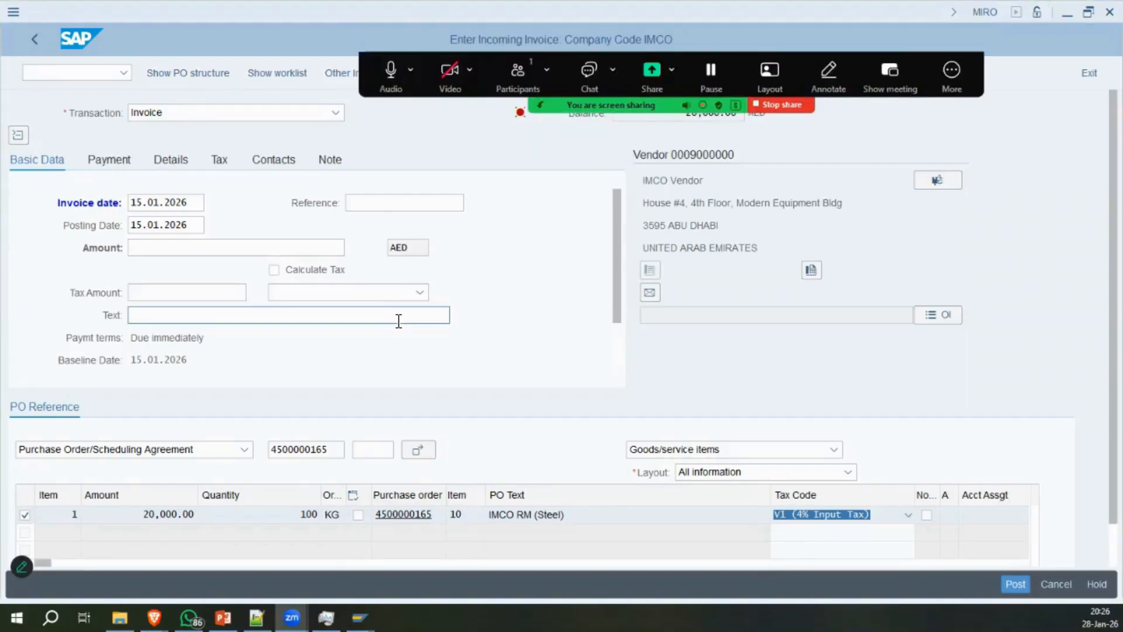
left_click(269, 246)
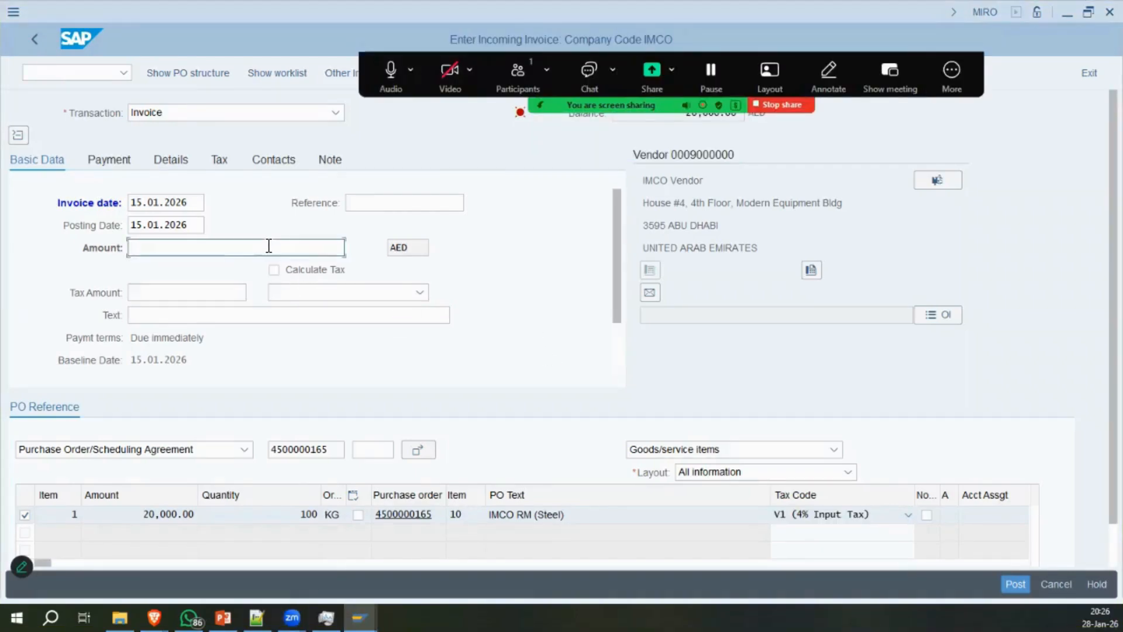
left_click(273, 270)
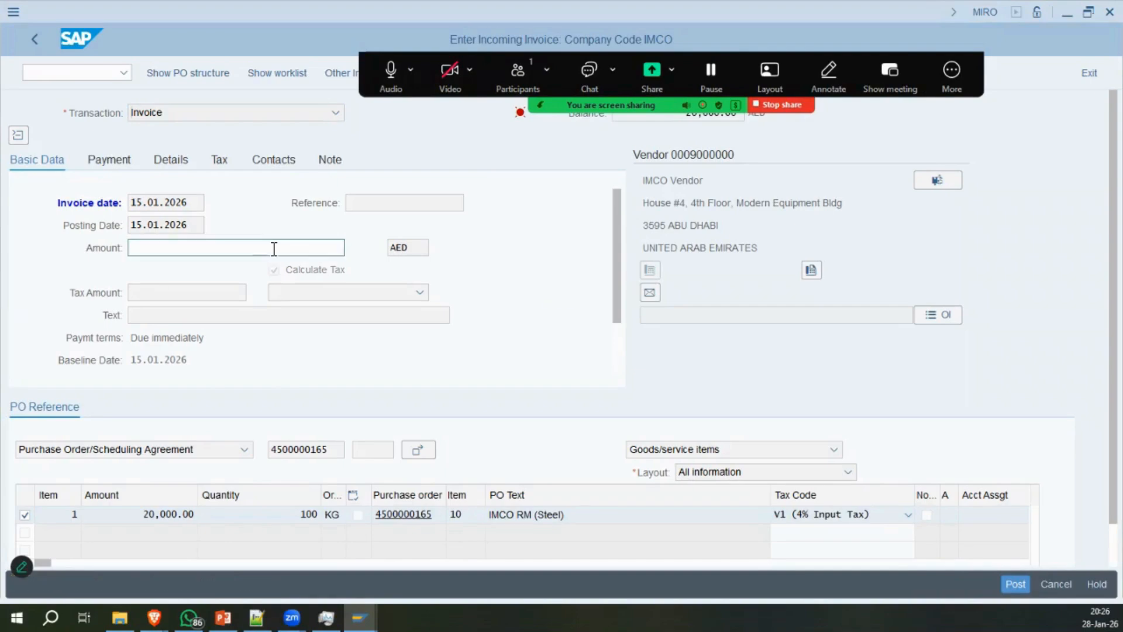
Enter 20,800.00 AED as the incoming invoice amount and post the invoice.
left_click(248, 251)
key("Down")
key("Return")
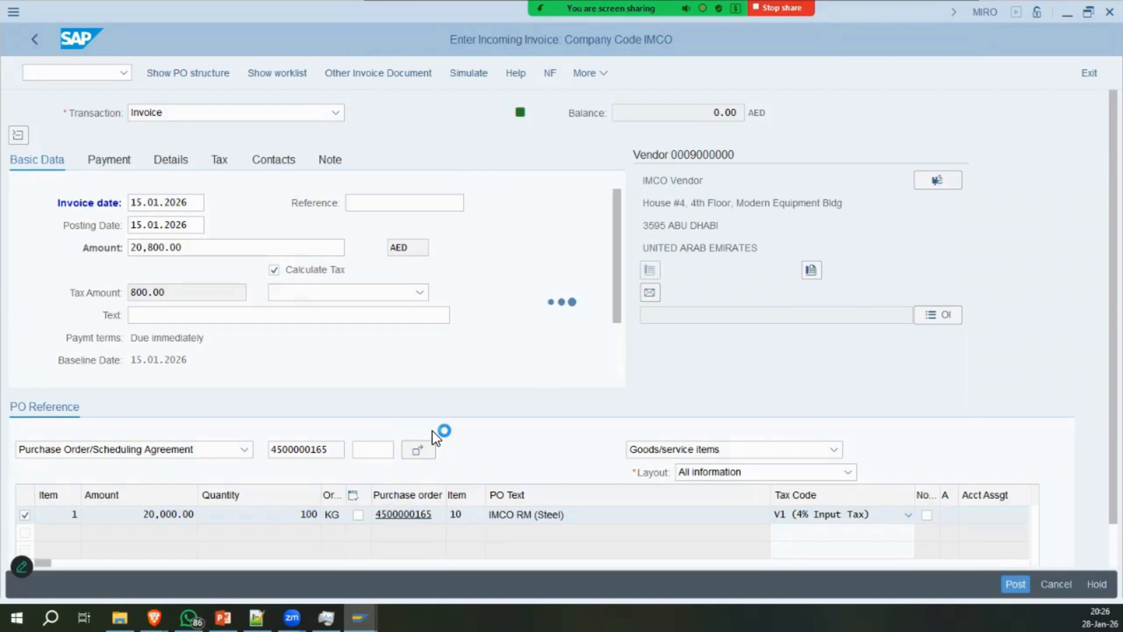
key("Escape")
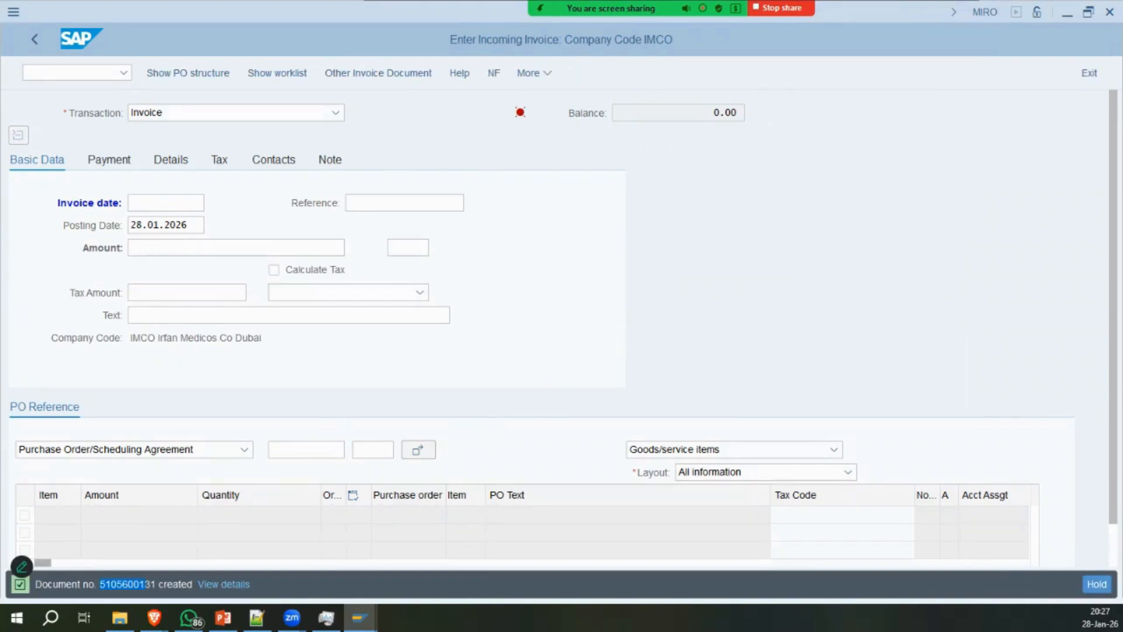
Check the next invoice instructions in the PowerPoint notes, return to SAP, and display the posted invoice document.
left_click(223, 617)
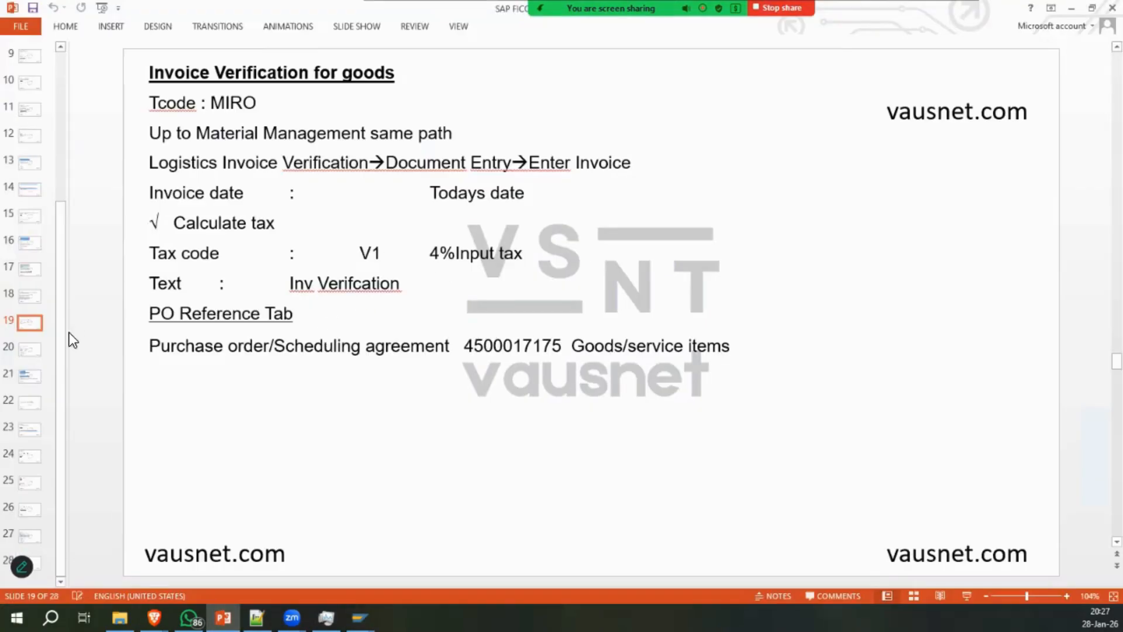
left_click(30, 351)
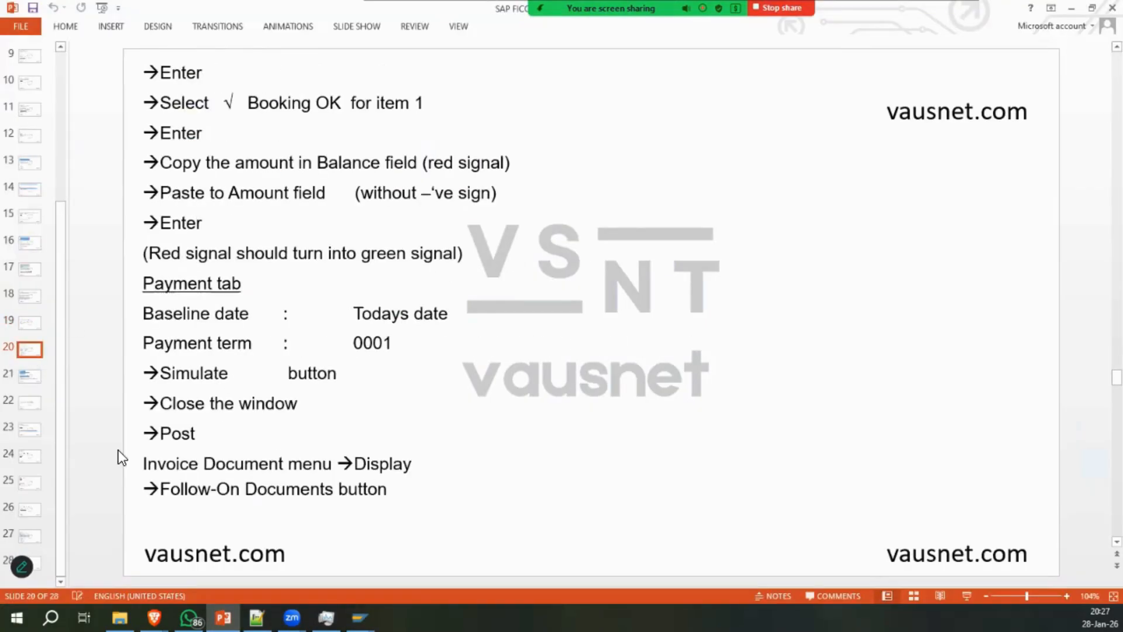
mouse_move(360, 617)
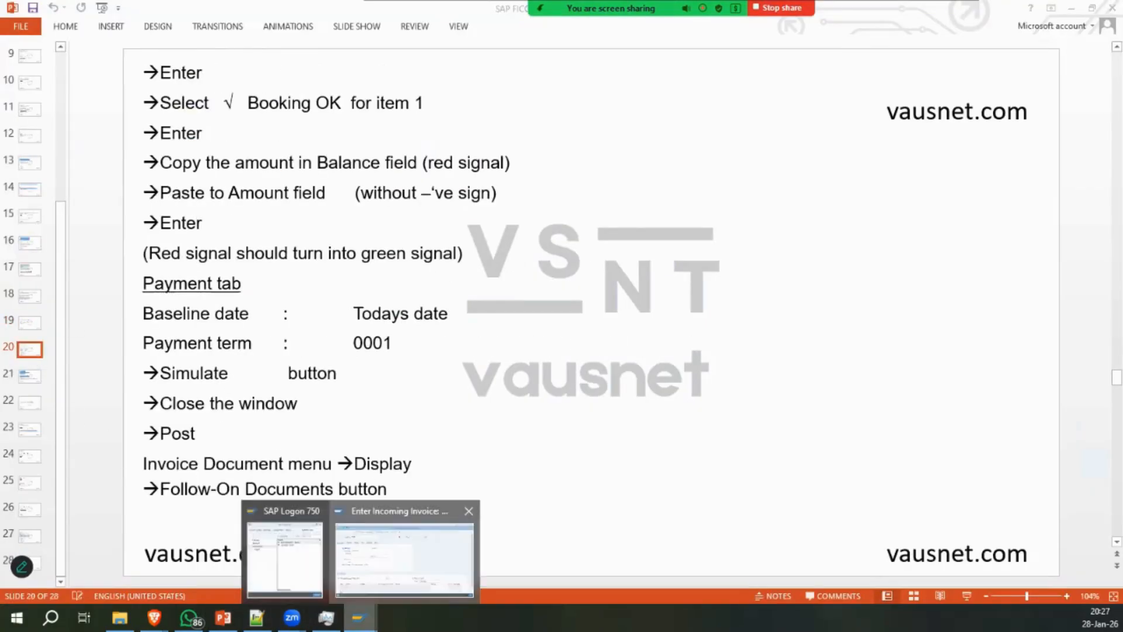
left_click(409, 547)
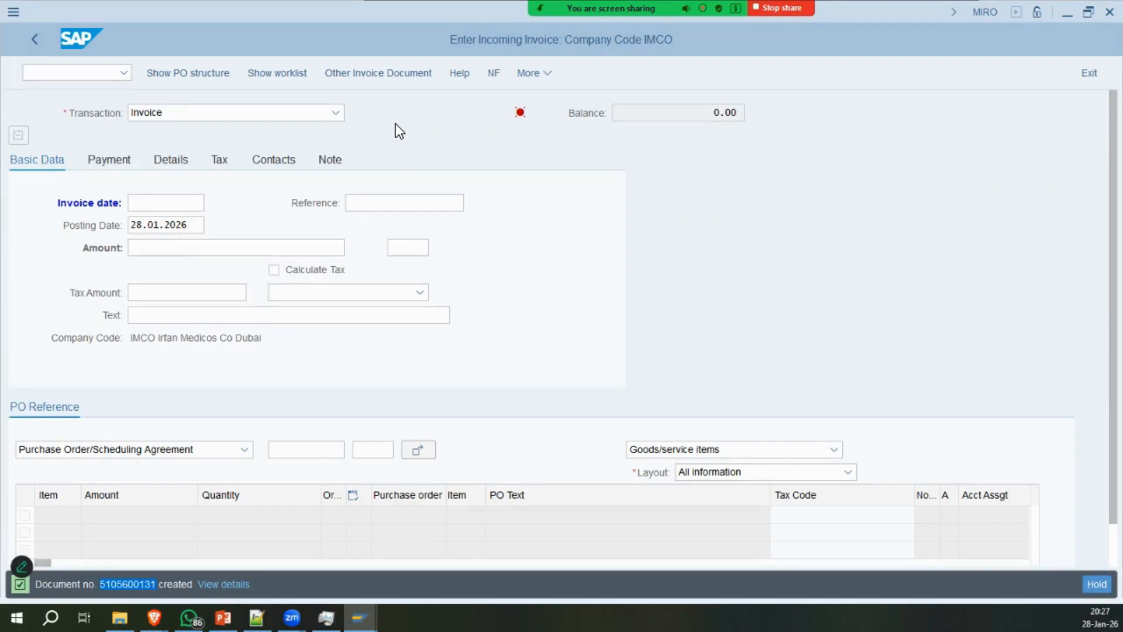
left_click(540, 77)
mouse_move(575, 122)
left_click(729, 122)
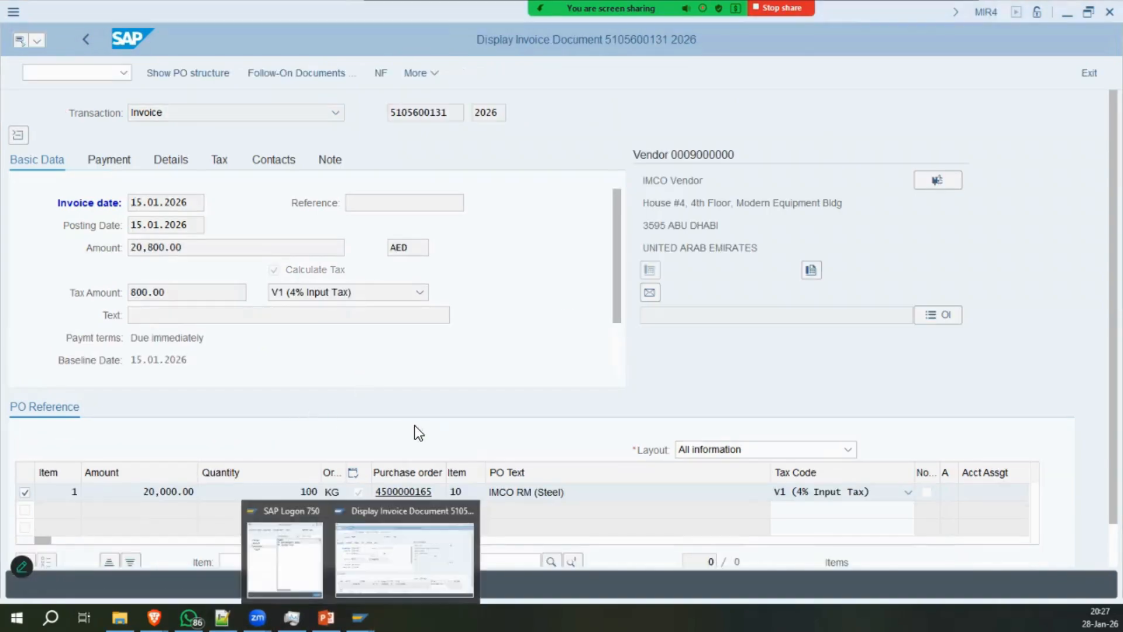
Open the accounting document from the invoice's follow-on documents and compare its entries with the PowerPoint slide.
left_click(303, 75)
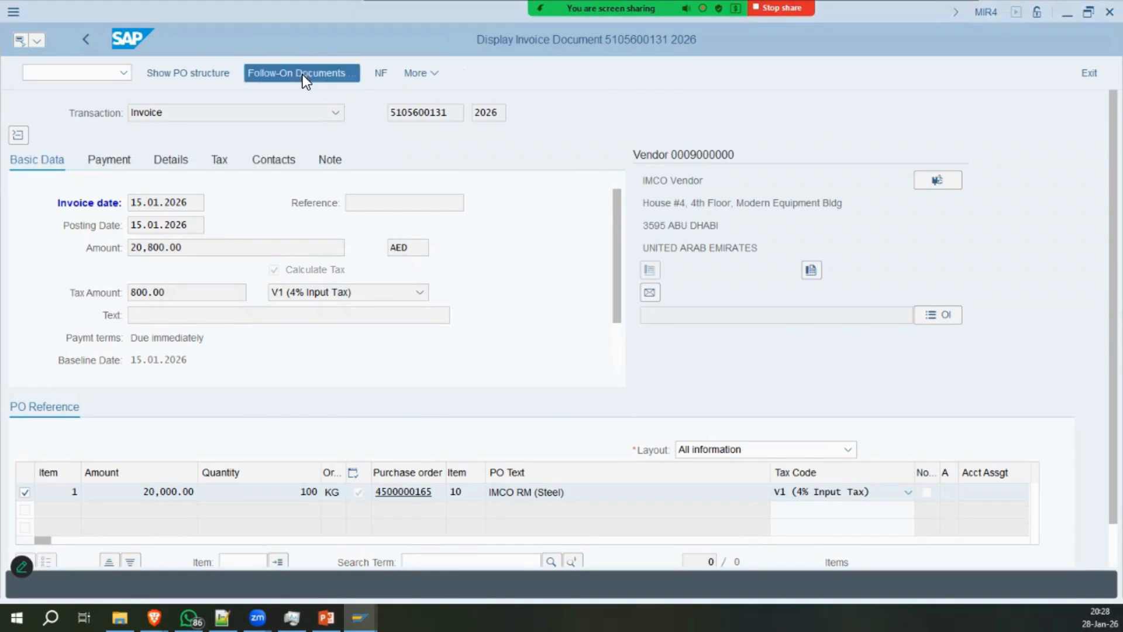
key("alt+Tab")
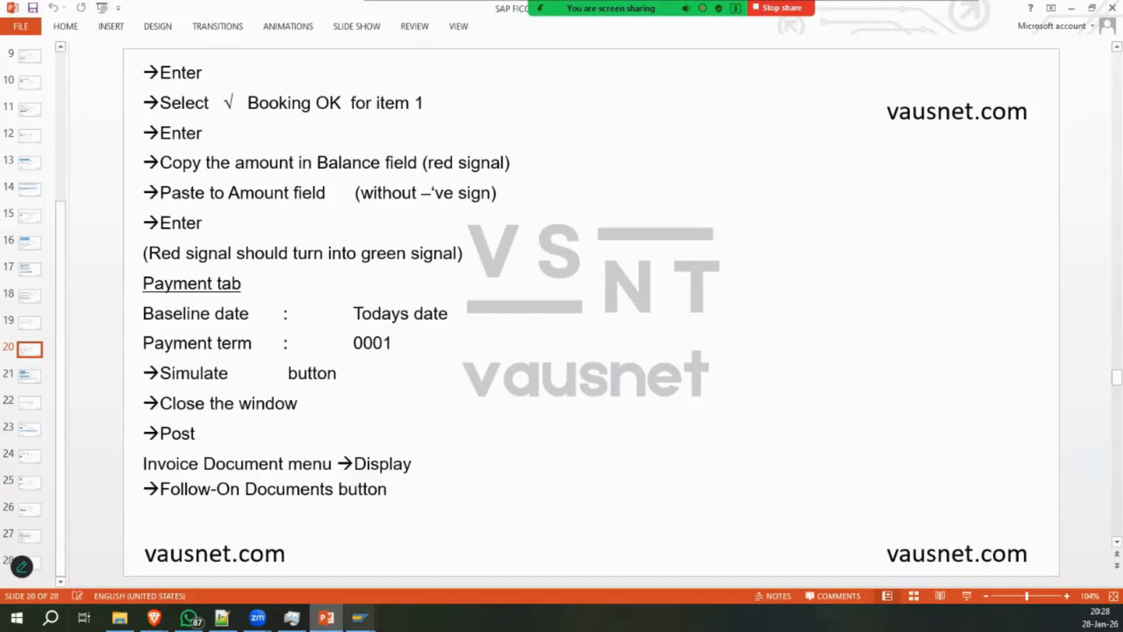
left_click(360, 617)
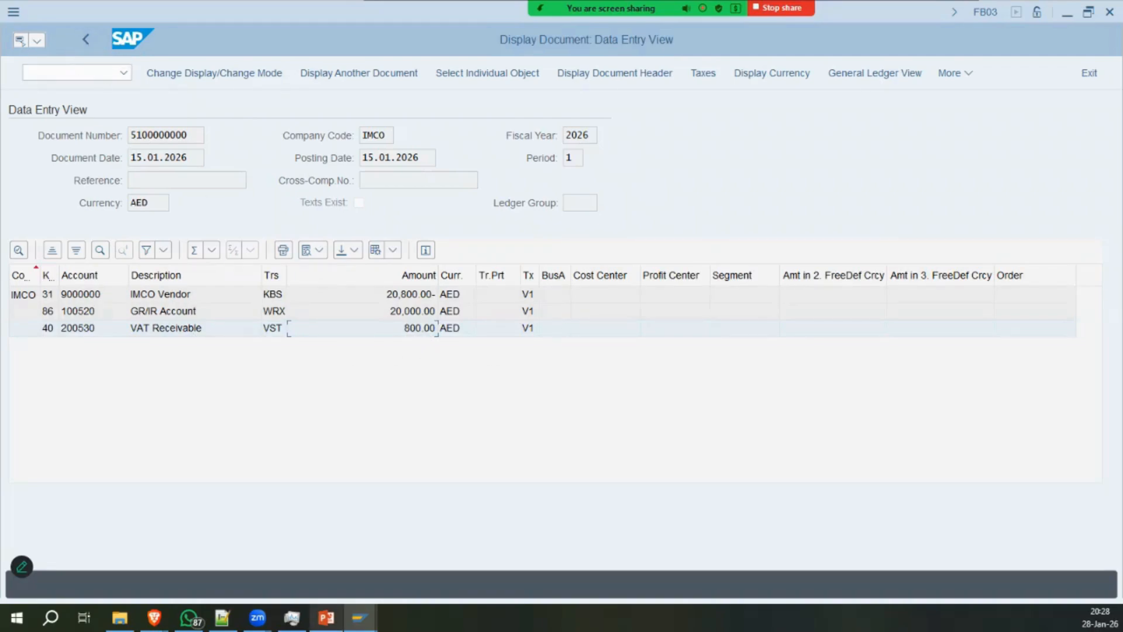
left_click(326, 617)
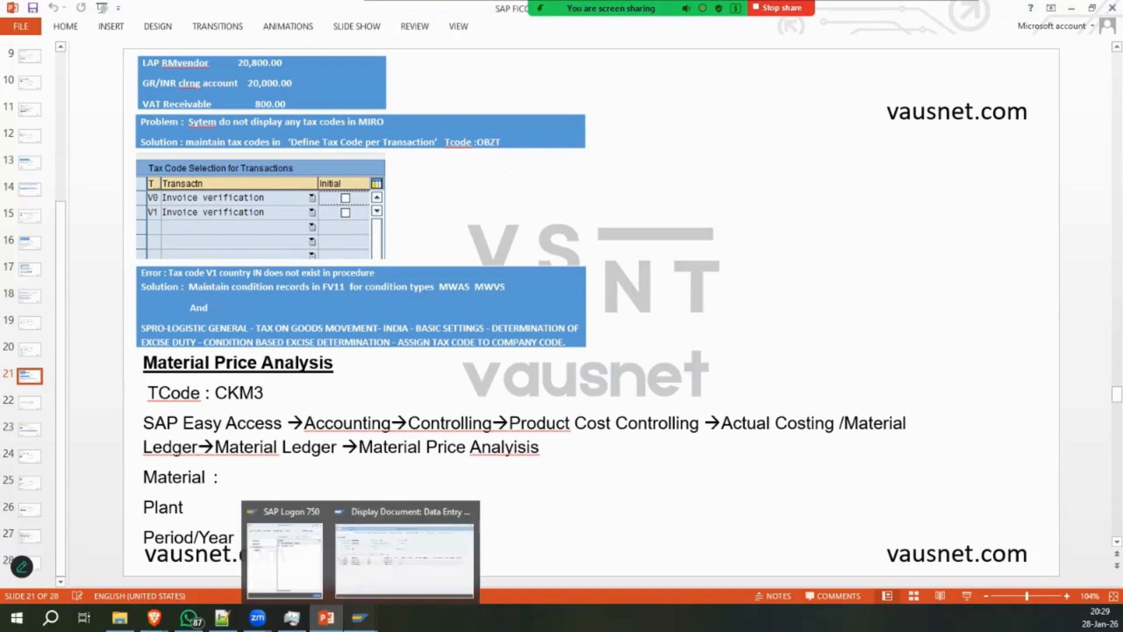
left_click(359, 617)
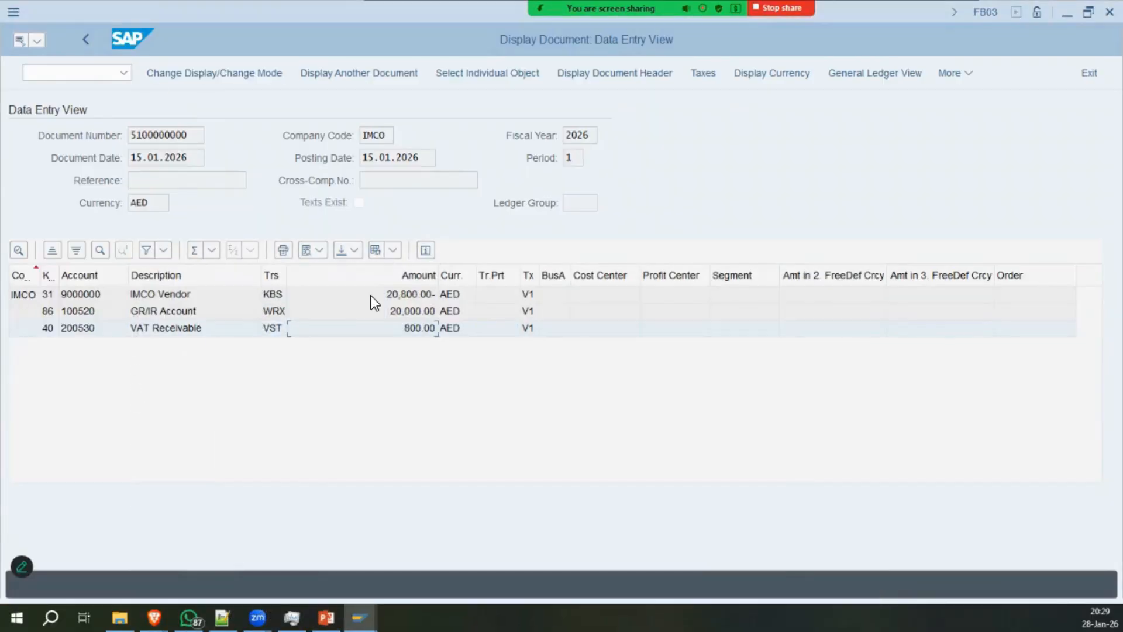
Open Material Price Analysis with transaction CKM3, checking its PowerPoint notes, and set the plant to im01.
type("ck/nckm3")
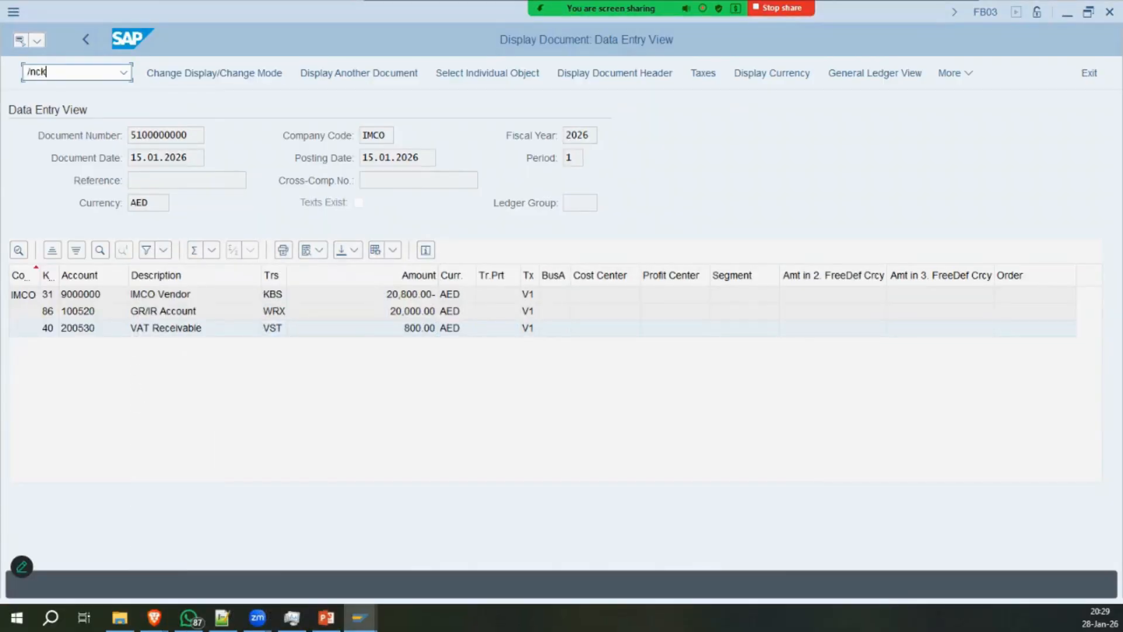
key("Return")
key("alt+Tab")
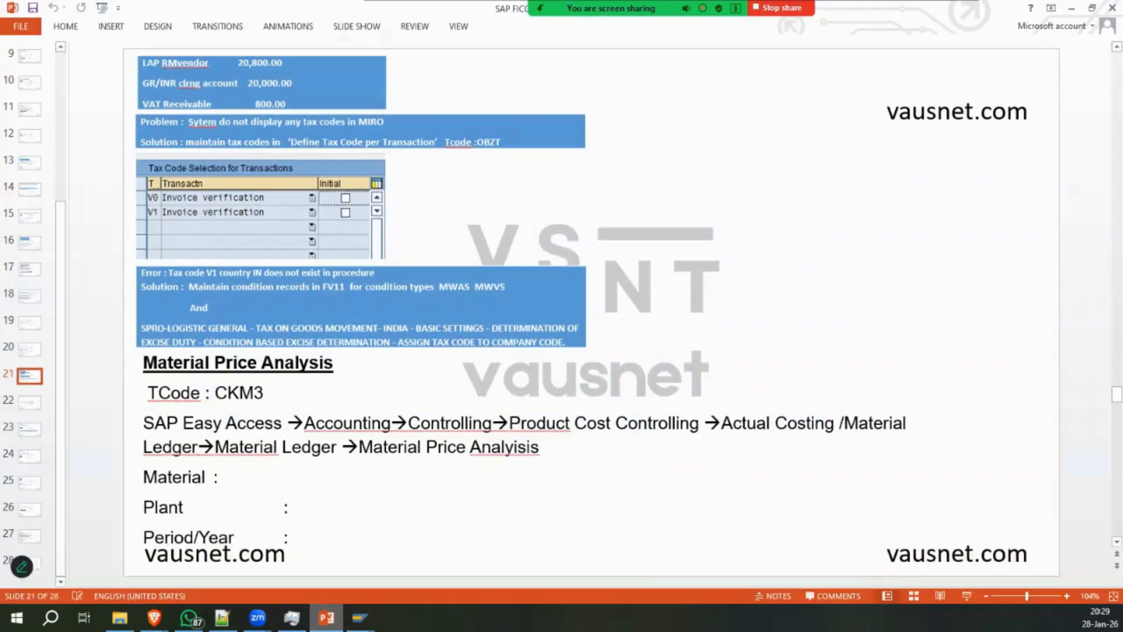
left_click(359, 618)
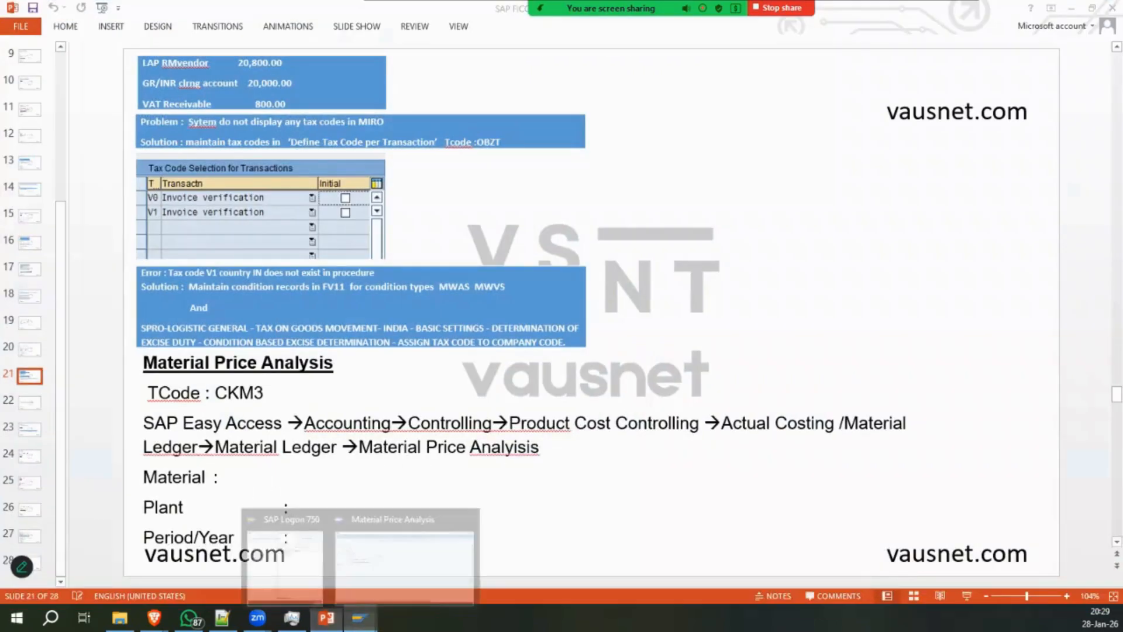
left_click(418, 561)
left_click(164, 135)
type("im01")
key("Tab")
left_click(233, 113)
Read the PowerPoint slides on invoice verification for freight and RM Consumption.
key("alt+Tab")
left_click(29, 406)
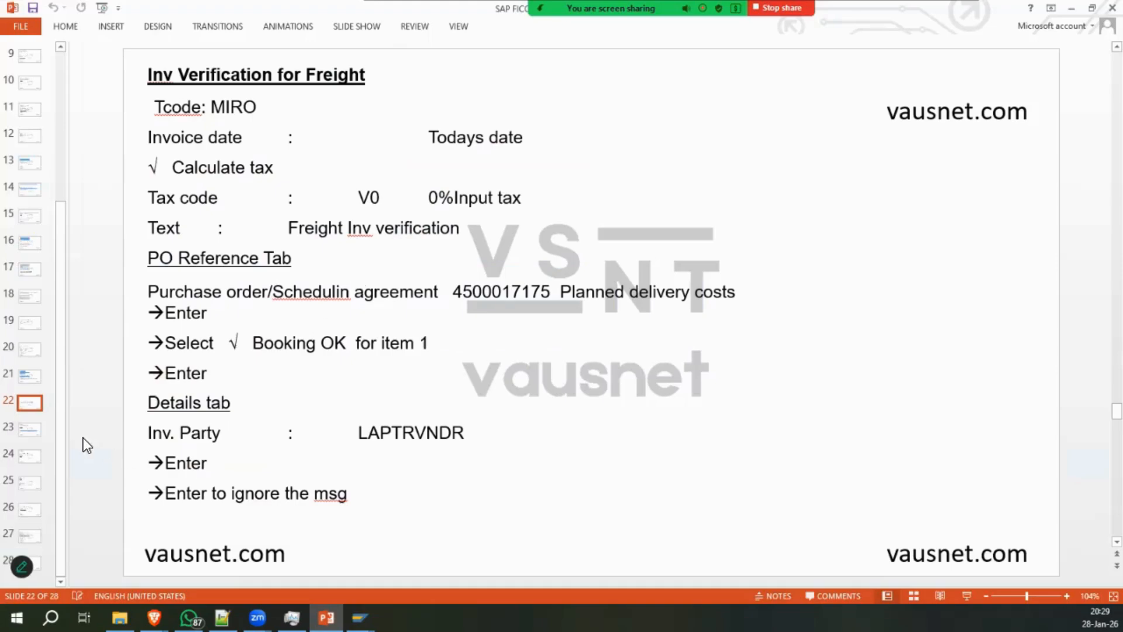
left_click(29, 429)
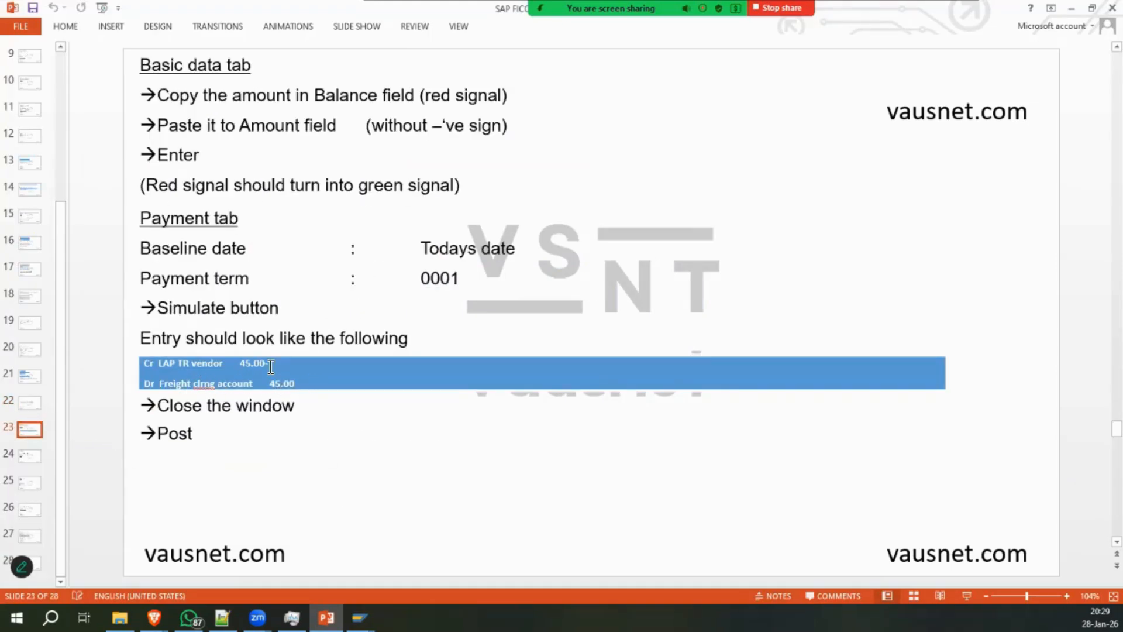
left_click(29, 456)
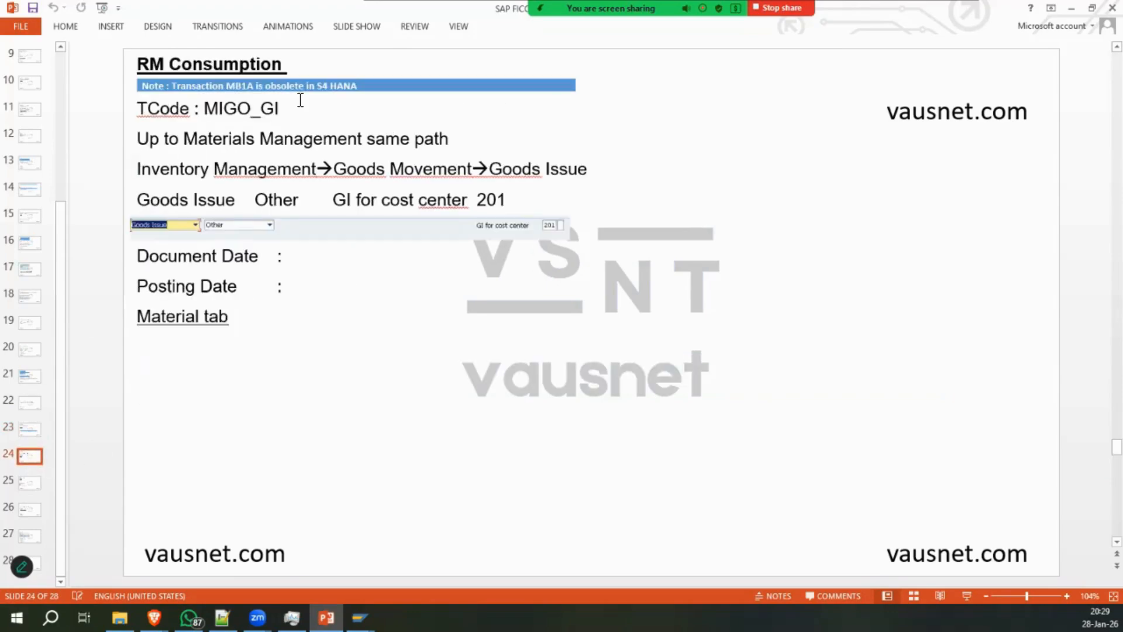
Open the purchase order change transaction ME22N in a new SAP session and search My purchase orders in the document overview.
left_click(359, 617)
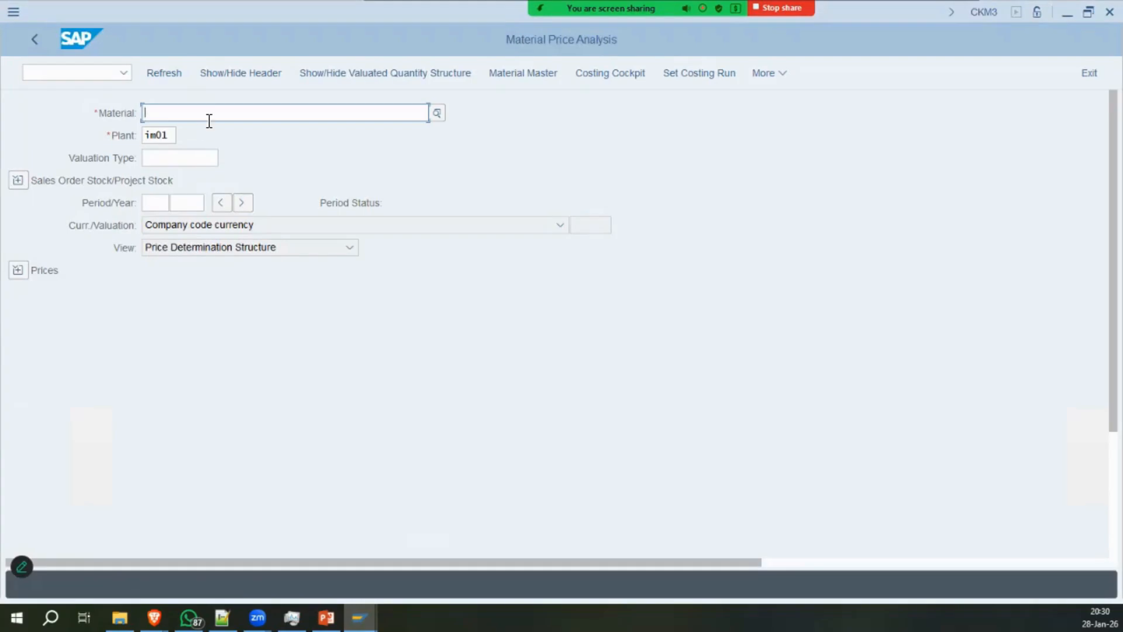
key("ctrl+slash")
type("/")
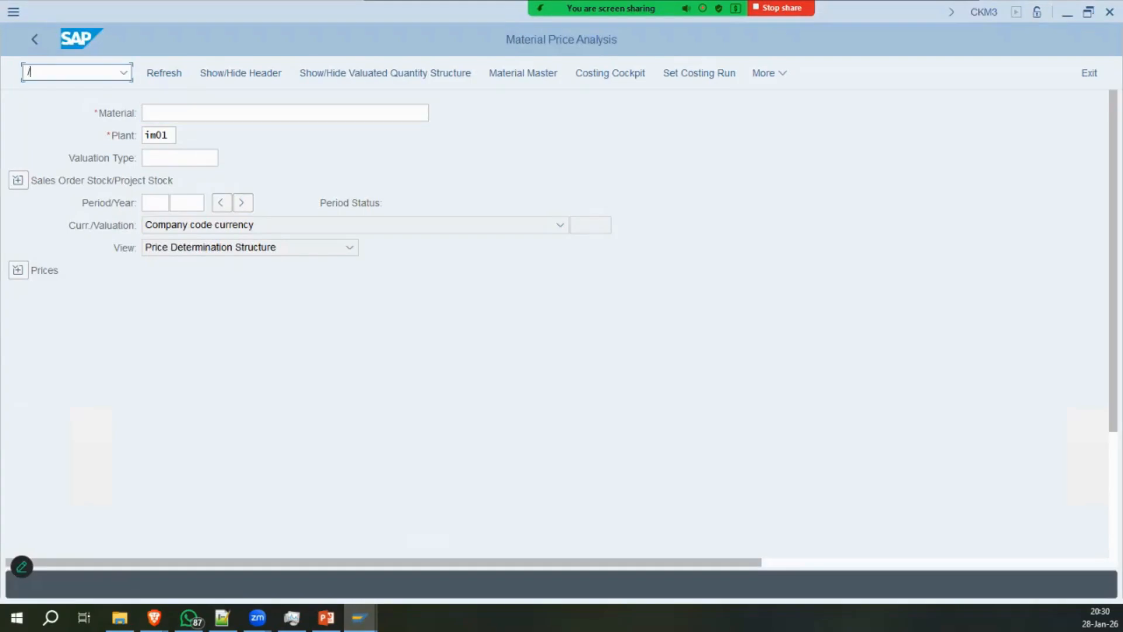
type("o me22n")
key("Return")
left_click(216, 116)
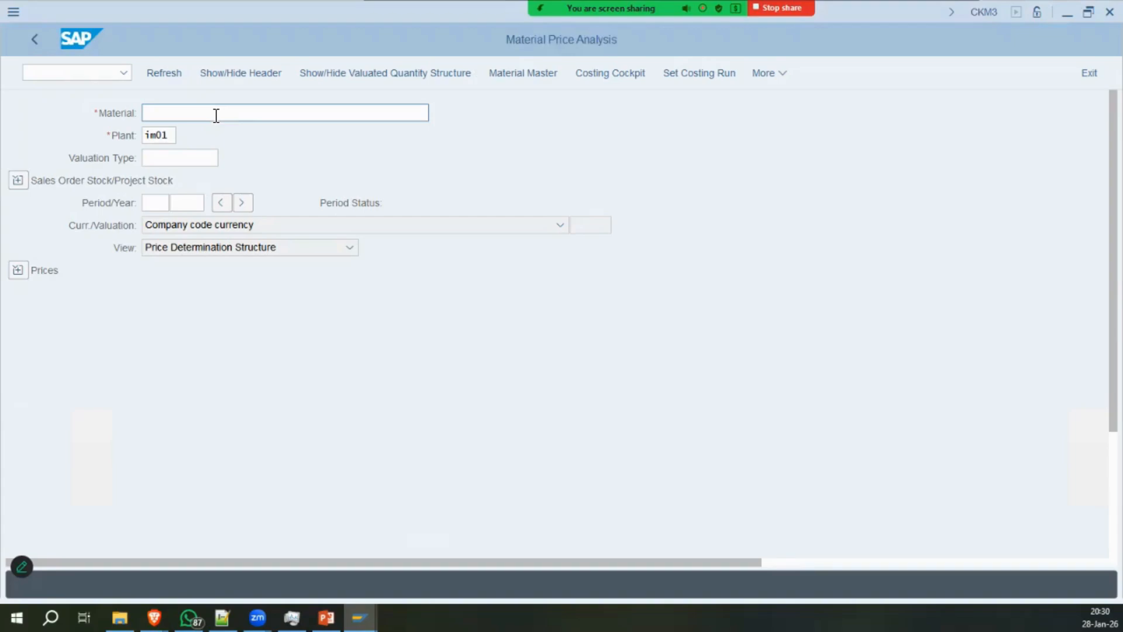
left_click(360, 618)
left_click(375, 553)
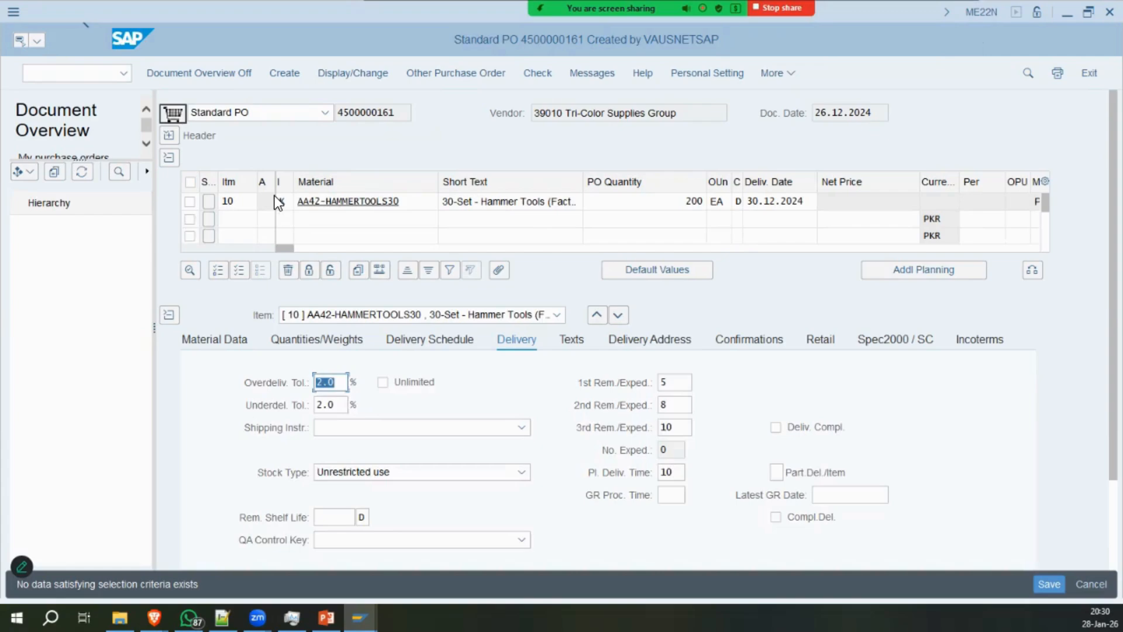
left_click(33, 174)
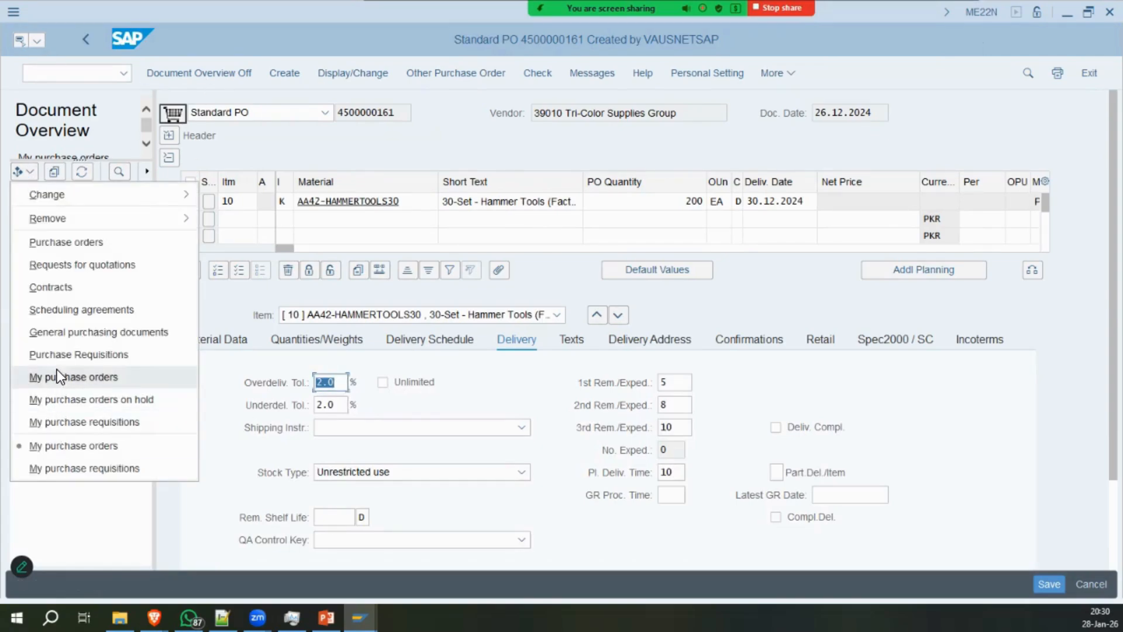
left_click(55, 443)
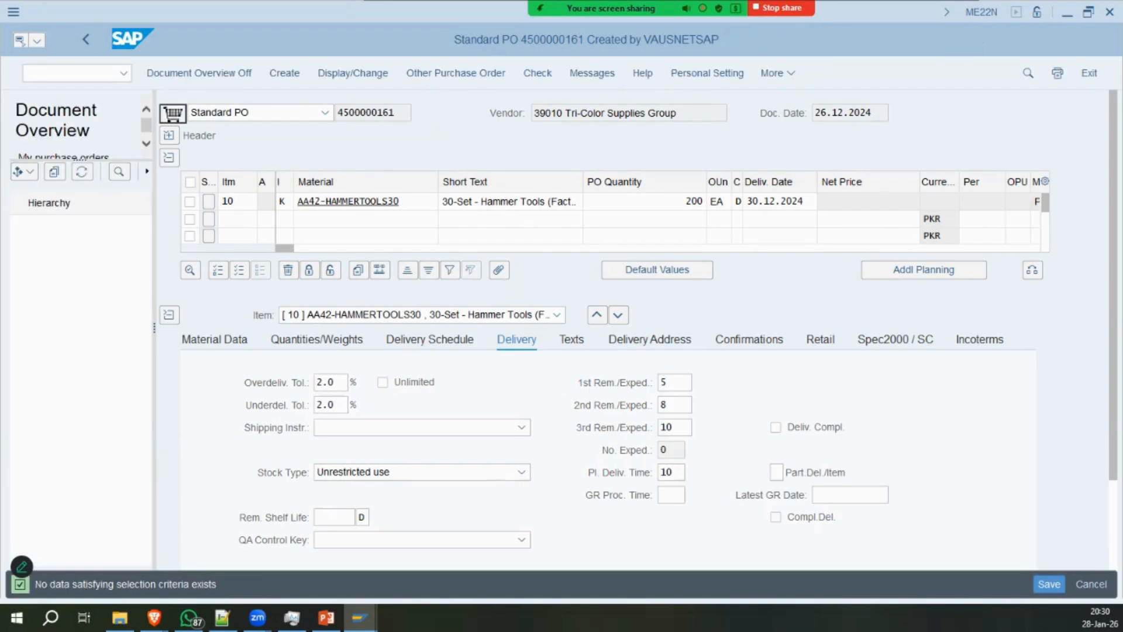
Open the IMCO RM (Steel) purchase order to look up its material number.
left_click(457, 73)
left_click(241, 188)
key("BackSpace")
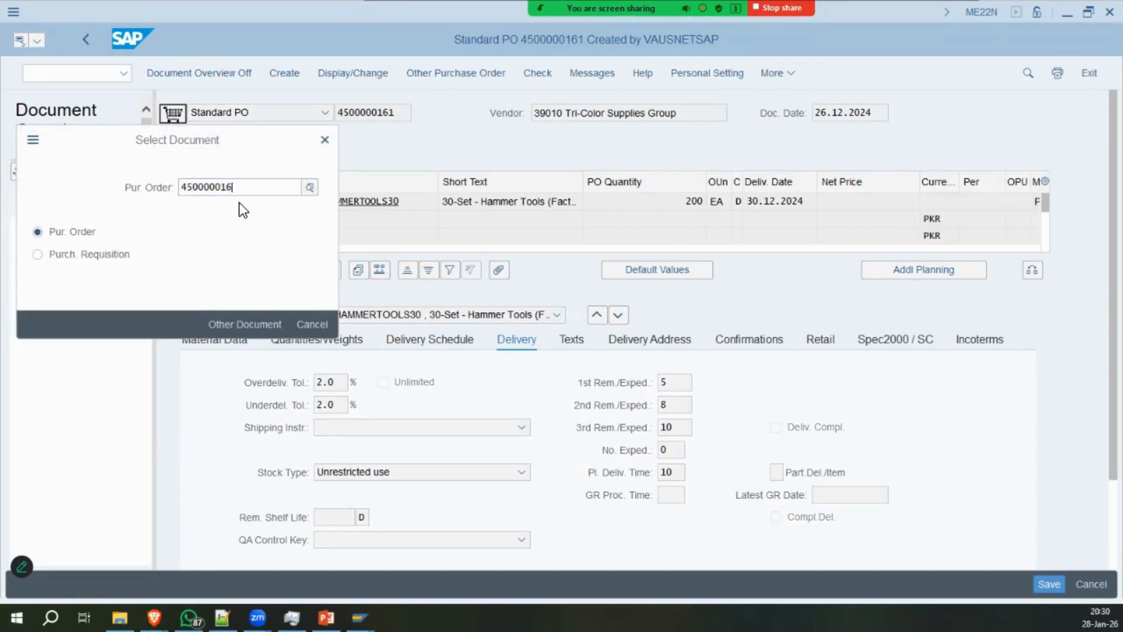
type("5")
key("Return")
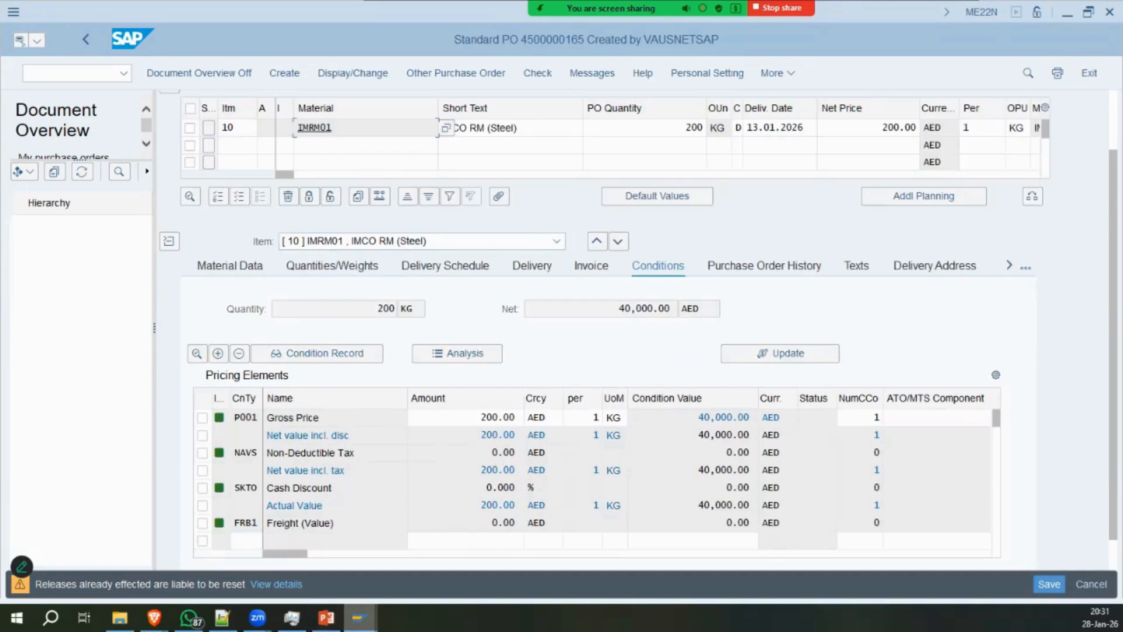
Enter material IMRM01 in Material Price Analysis, display its price history for plant IM01, and examine the goods receipt entry.
left_click(360, 618)
left_click(229, 553)
type("IMRM01")
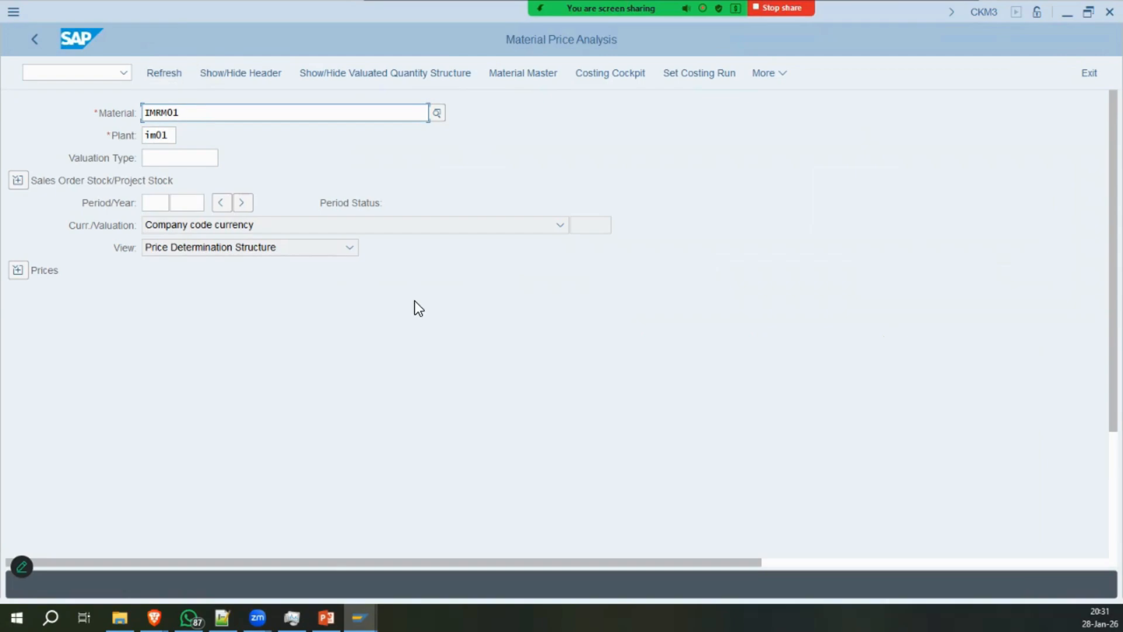
key("Return")
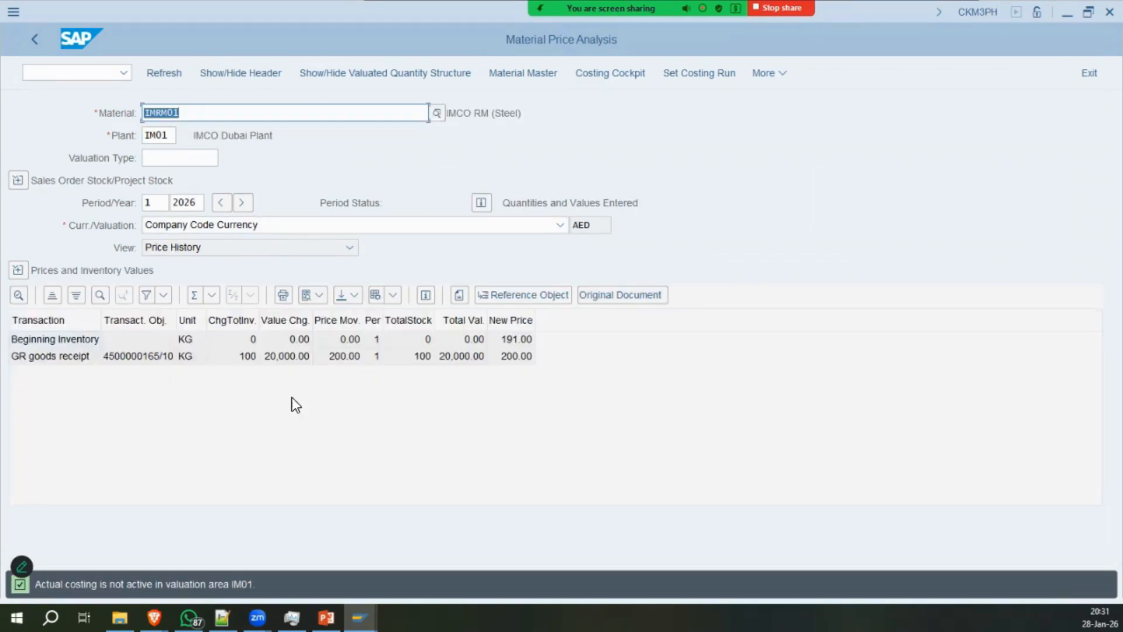
left_click(285, 355)
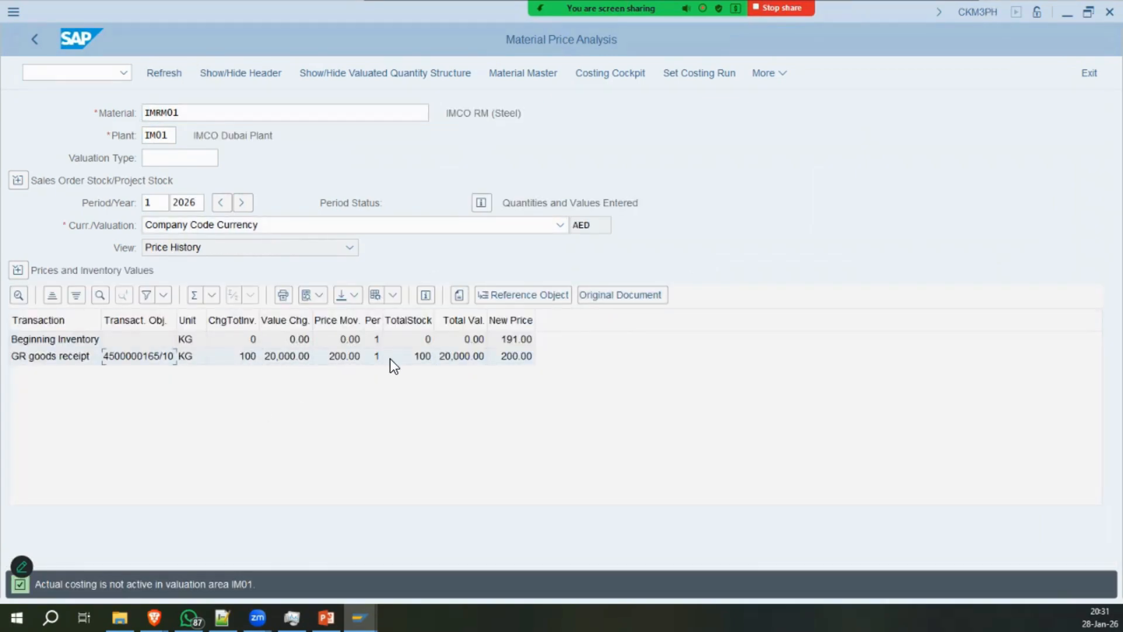
Review the PowerPoint slides on goods invoice verification, material price analysis, freight invoice verification and RM Consumption.
left_click(326, 617)
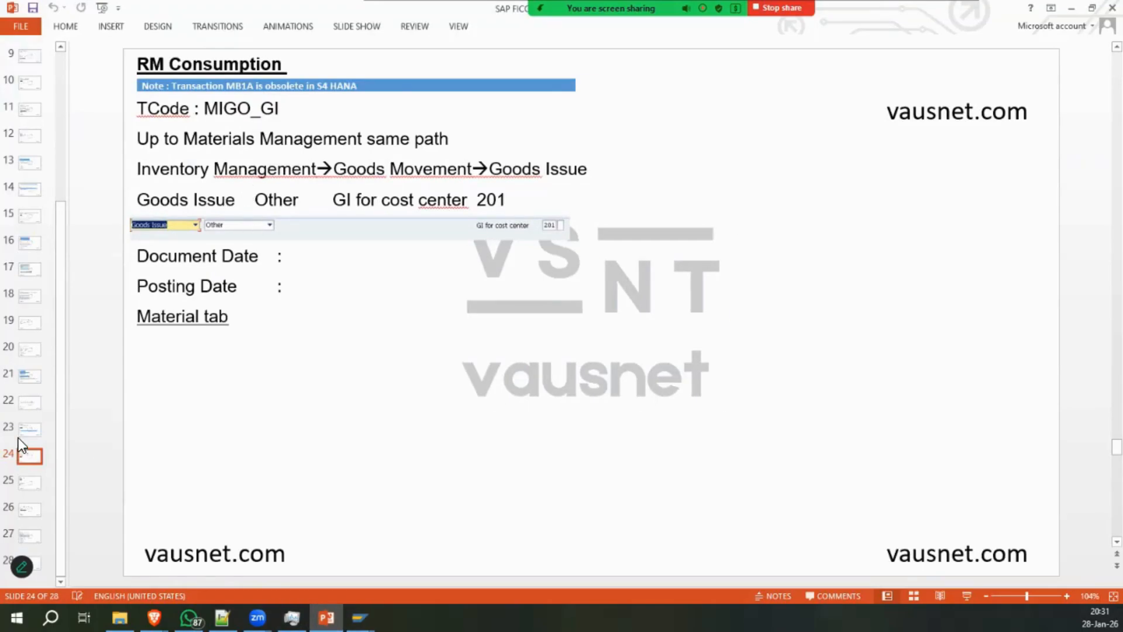
left_click(26, 349)
left_click(29, 375)
left_click(32, 402)
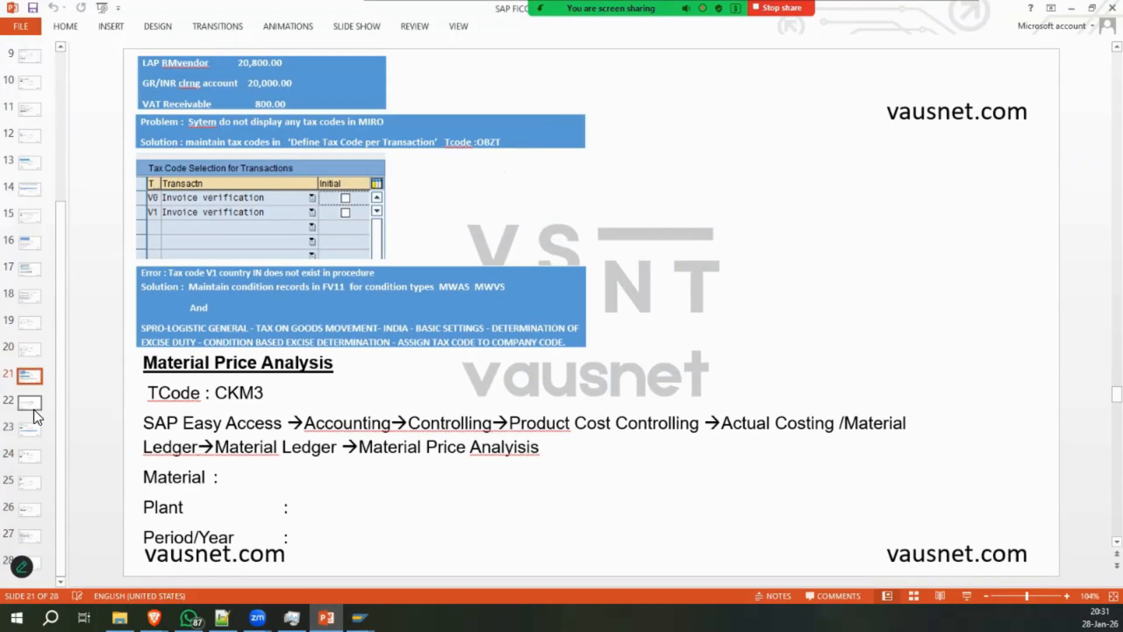
left_click(29, 430)
left_click(30, 328)
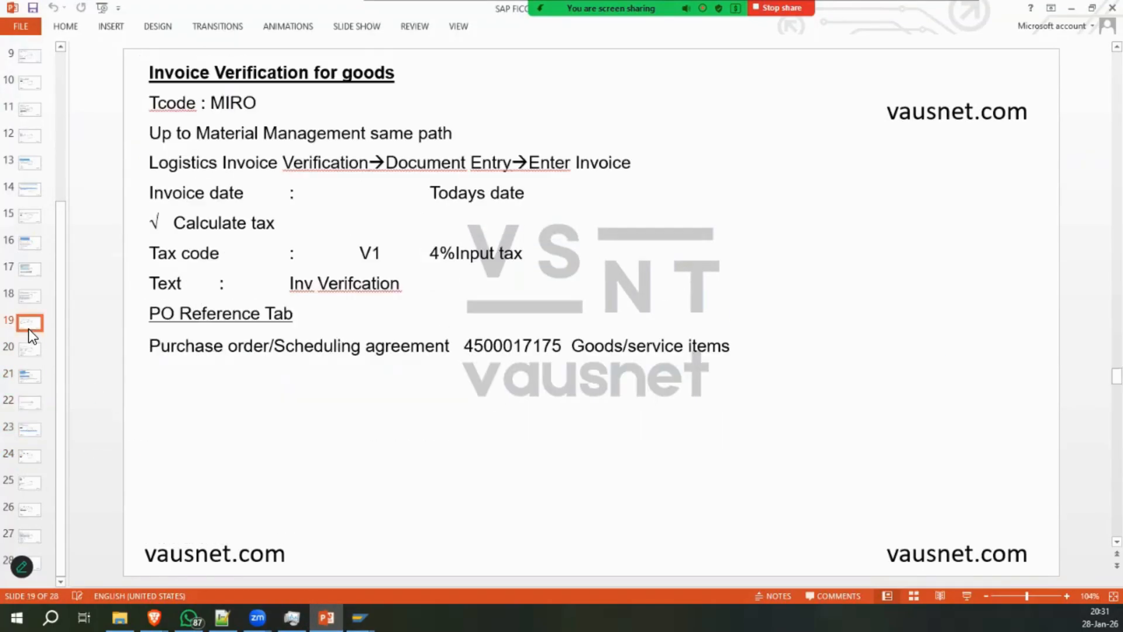
left_click(30, 350)
left_click(33, 380)
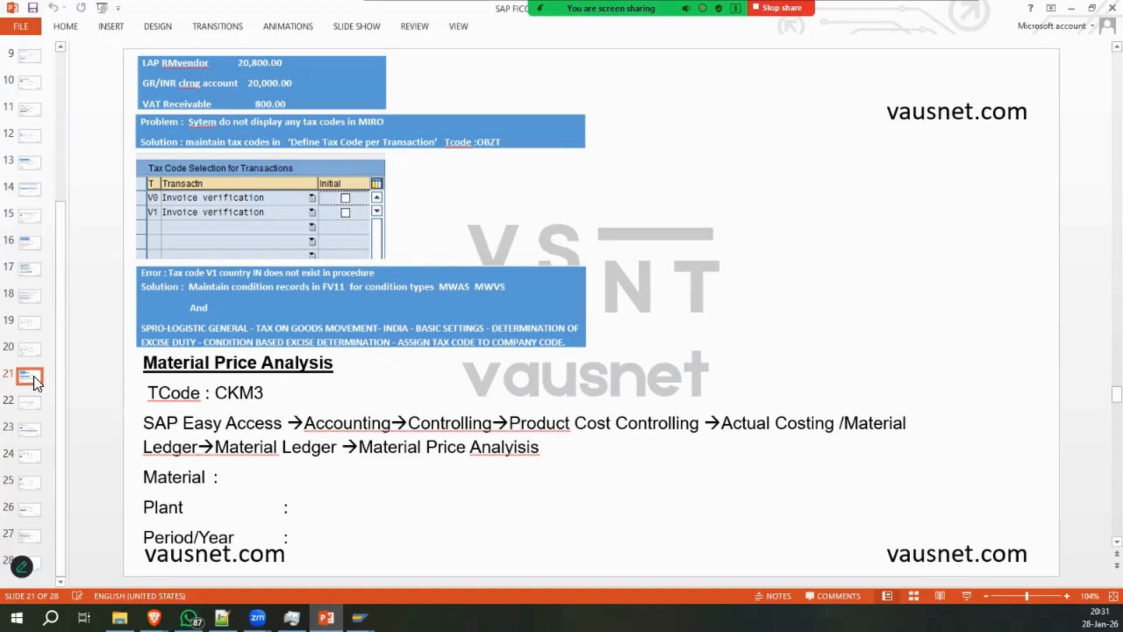
left_click(40, 404)
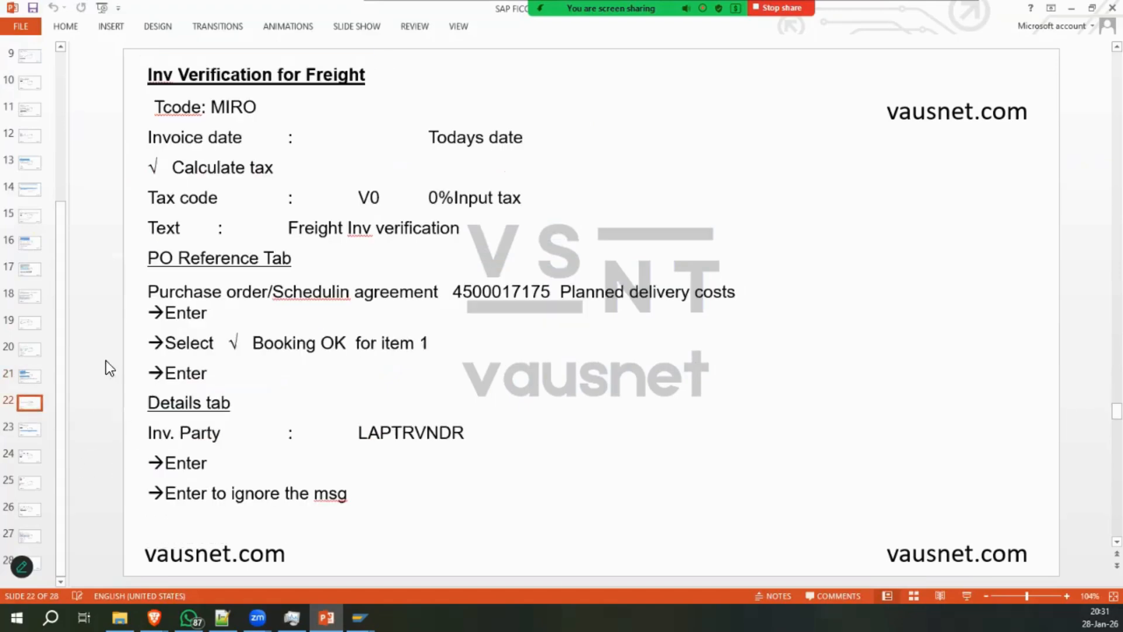
left_click(32, 430)
left_click(26, 455)
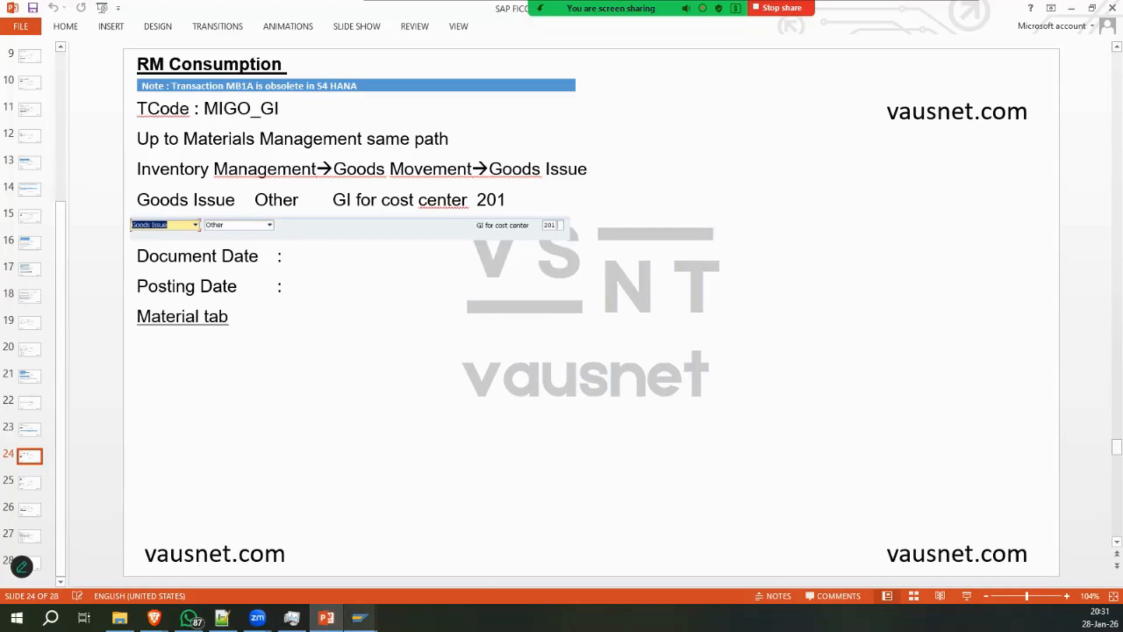
Switch to SAP, open the goods issue transaction MIGO_GI, and recheck the RM Consumption slide in PowerPoint.
left_click(359, 617)
left_click(481, 550)
type("/nmigo_gi")
key("Return")
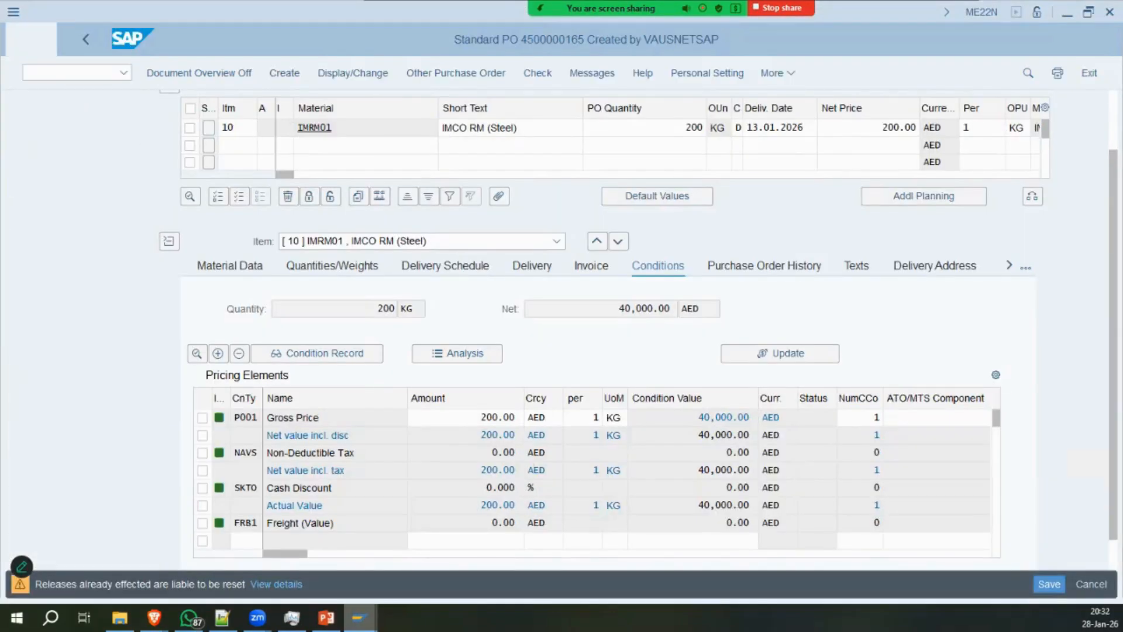
left_click(326, 617)
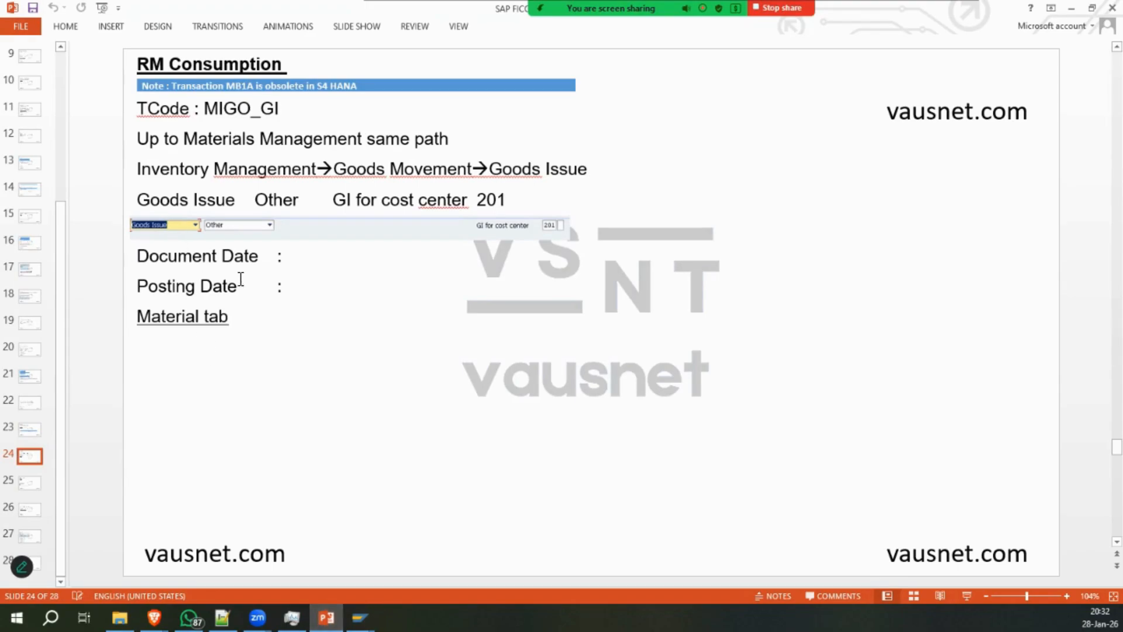
Look up the material number in the Material Price Analysis session, close that session, and return to the goods issue.
left_click(359, 617)
left_click(334, 552)
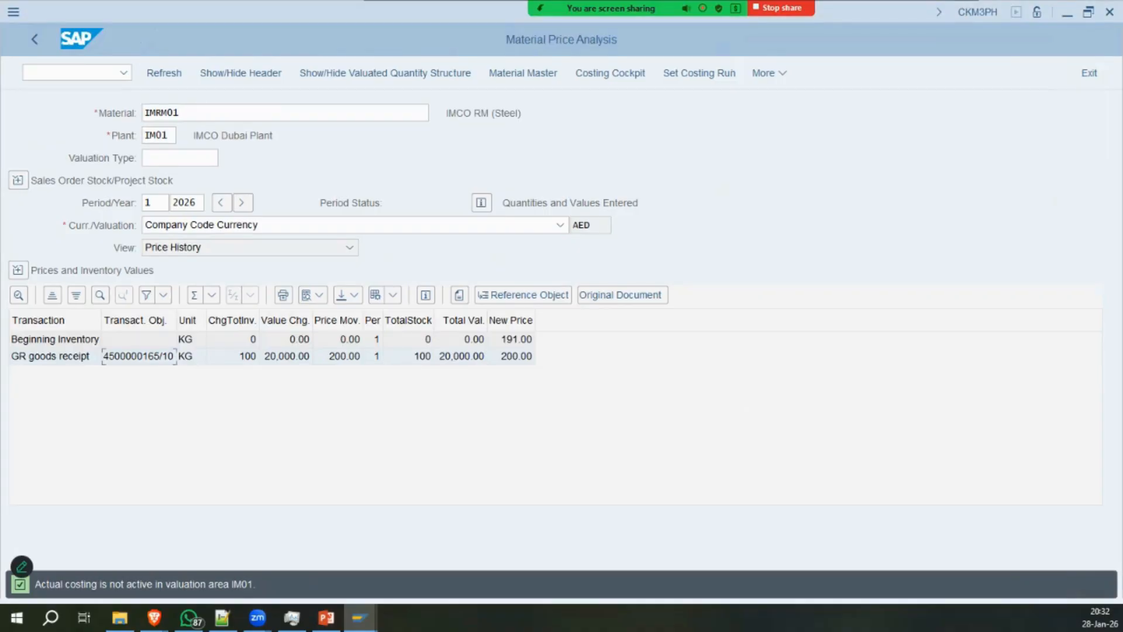
left_click(246, 113)
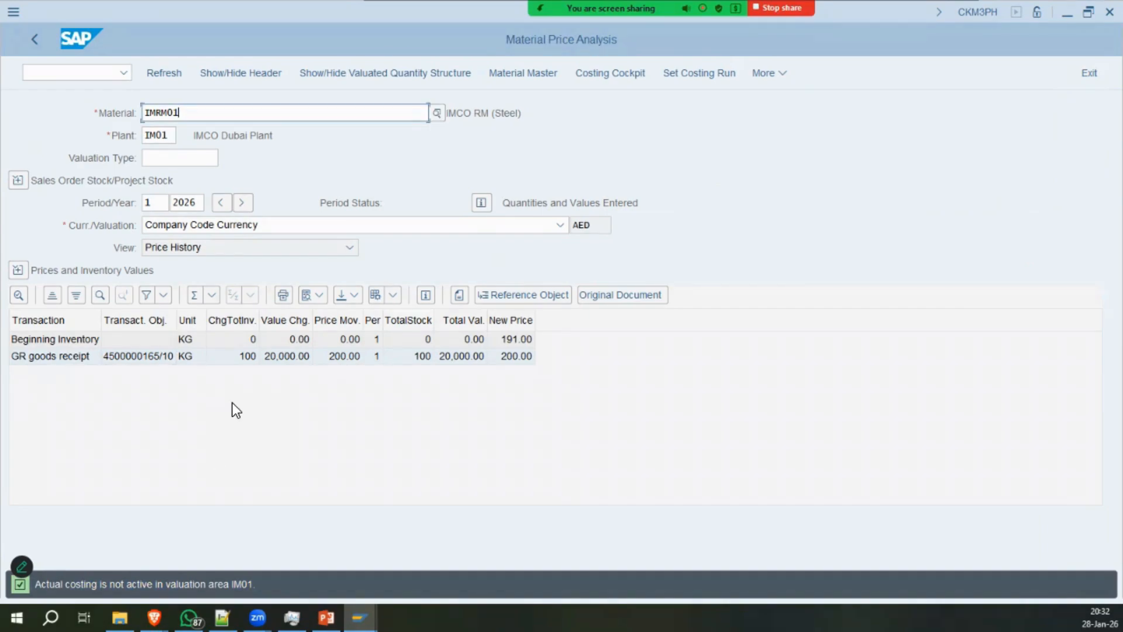
left_click(559, 226)
left_click(508, 251)
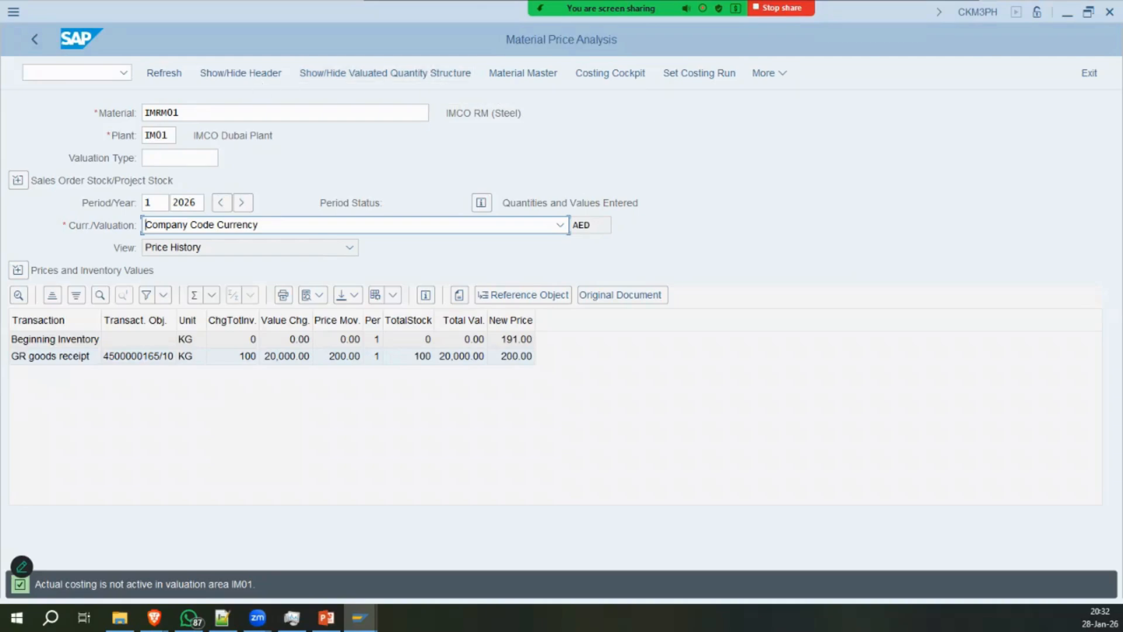
left_click(1109, 12)
left_click(360, 618)
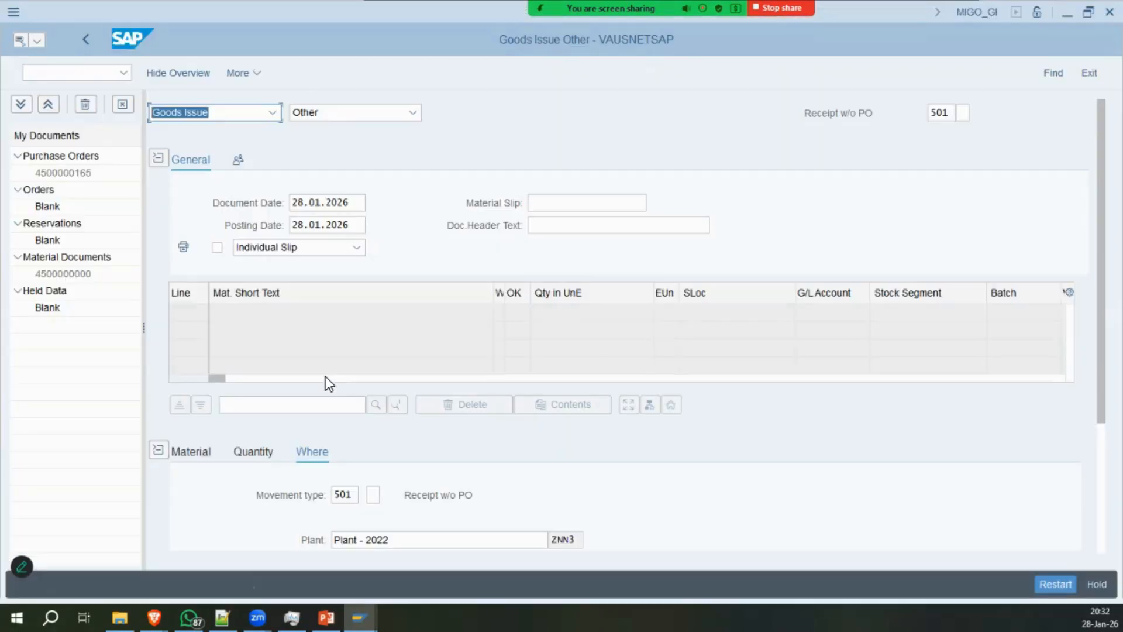
Consult the RM Consumption slides and enter material IMRM01 for the goods issue item.
left_click(326, 617)
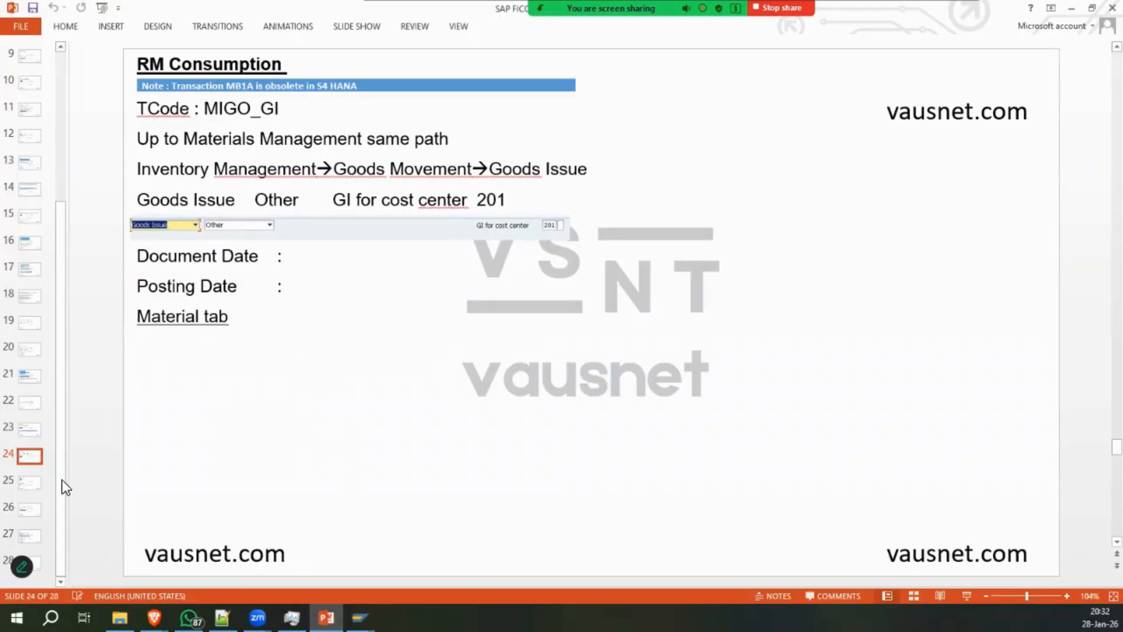
scroll(275, 287, "down", 5)
left_click(360, 618)
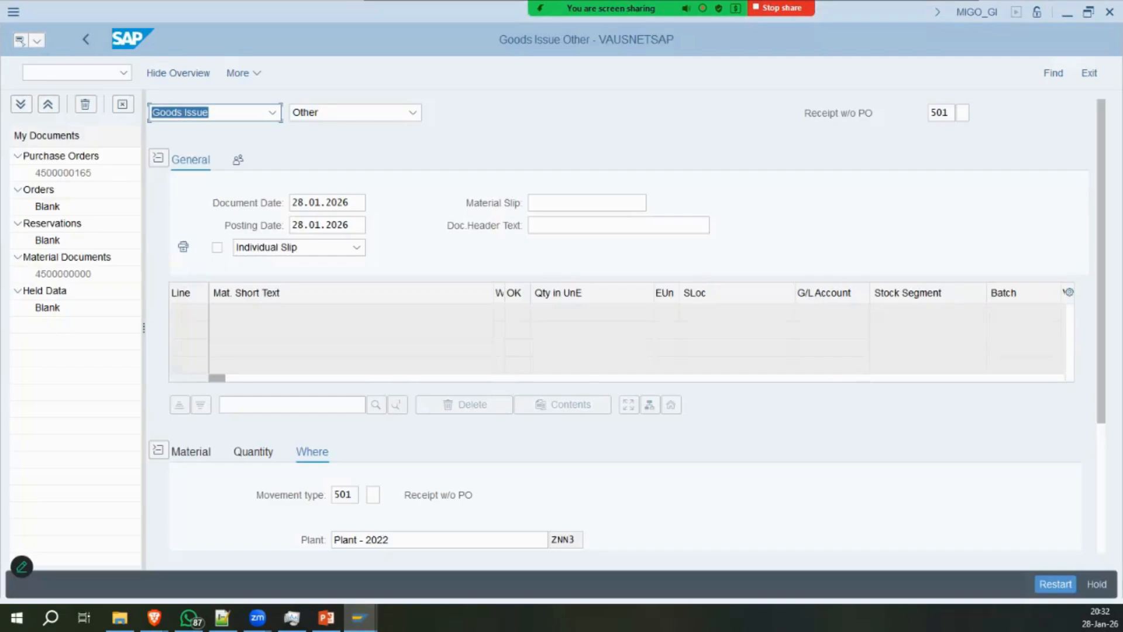
left_click(202, 452)
left_click(390, 493)
type("IMRM01")
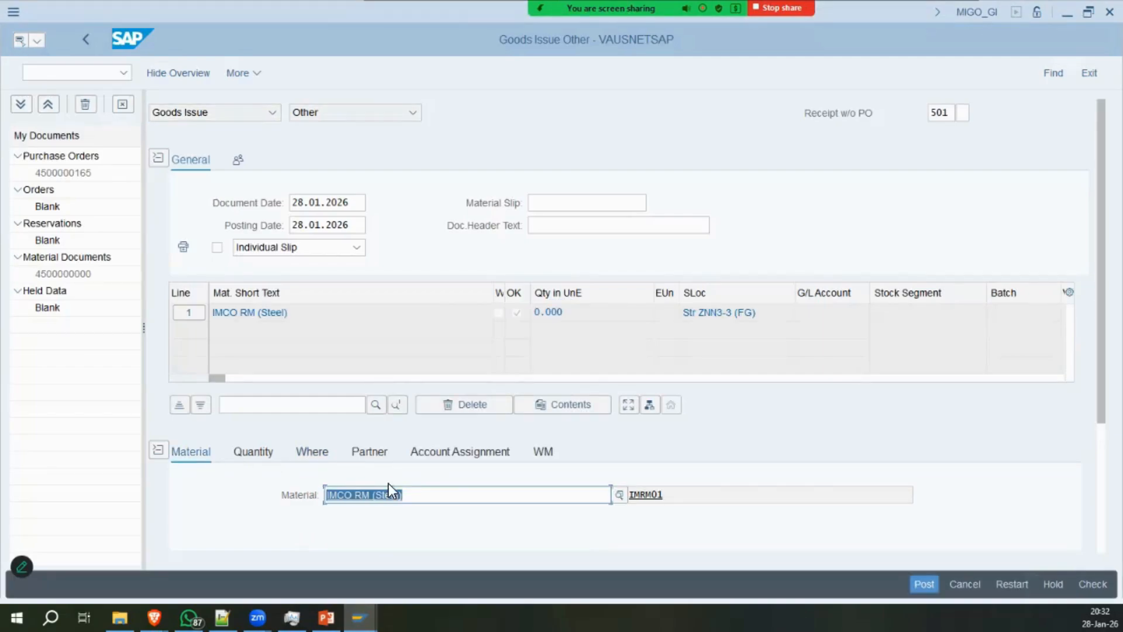
Check the quantity on the slide and set the item's quantity in unit of entry to 25.
key("alt+Tab")
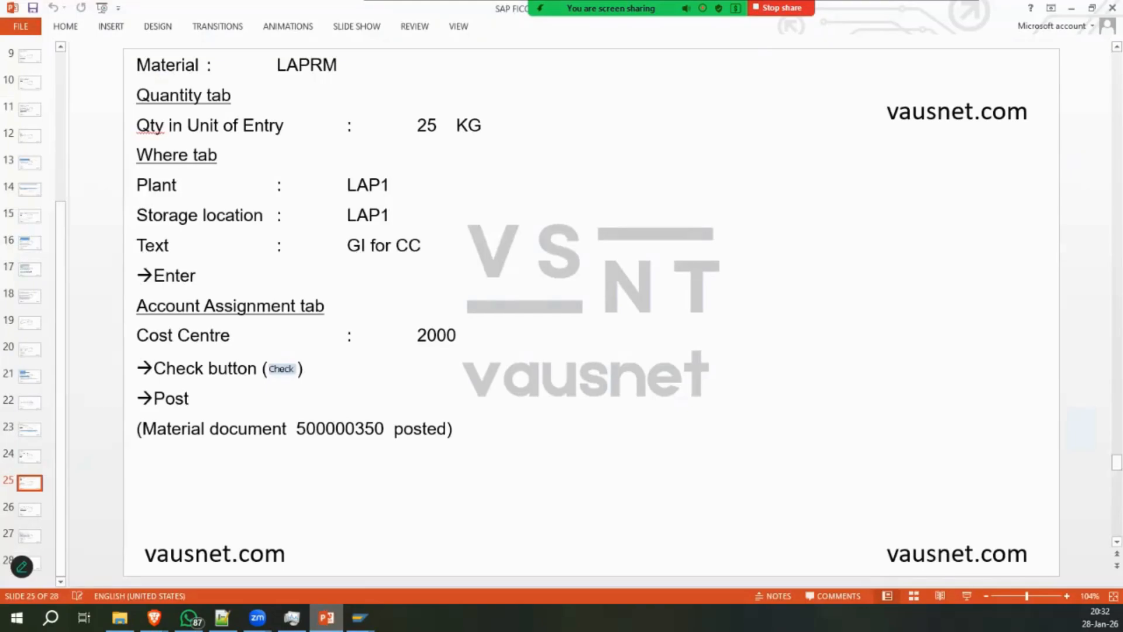
key("alt+Tab")
left_click(254, 453)
type("25")
key("Return")
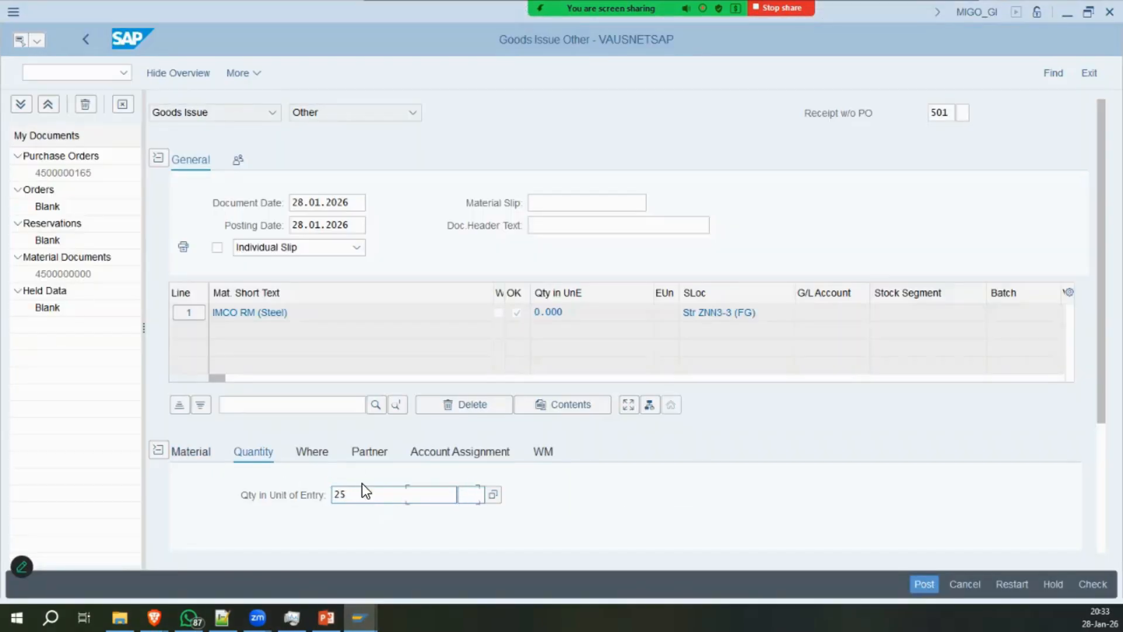
Review the item's location data against the slide and set the goods issue header's movement type to 201.
key("alt+Tab")
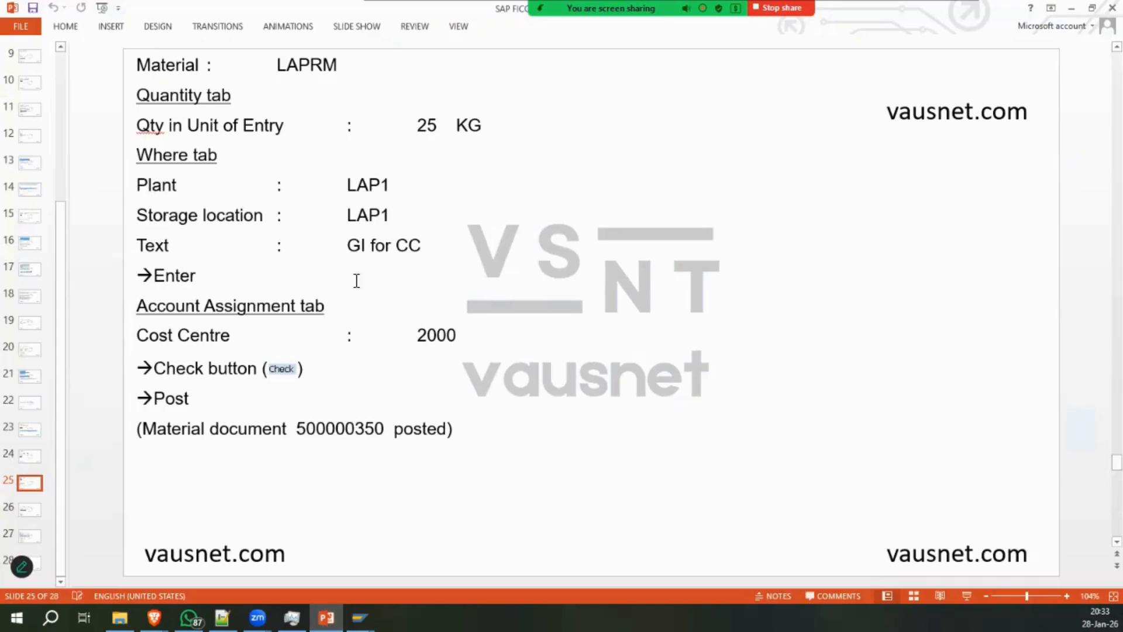
key("alt+Tab")
key("alt+Tab")
key("alt+Tab")
left_click(312, 316)
left_click(399, 408)
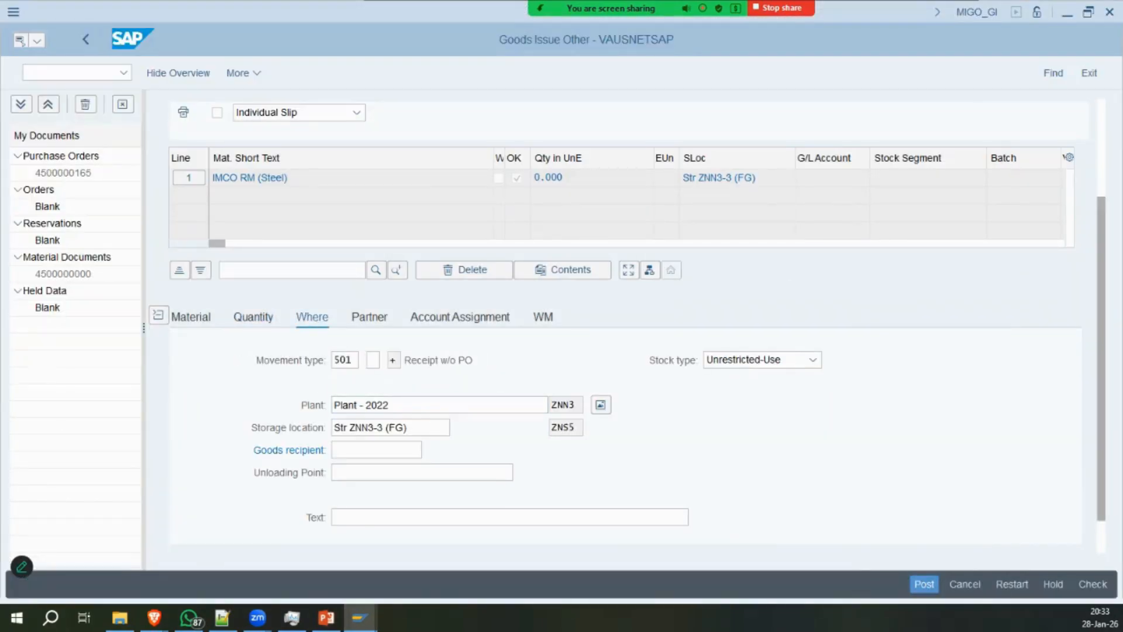
scroll(398, 408, "up", 3)
double_click(939, 112)
type("201")
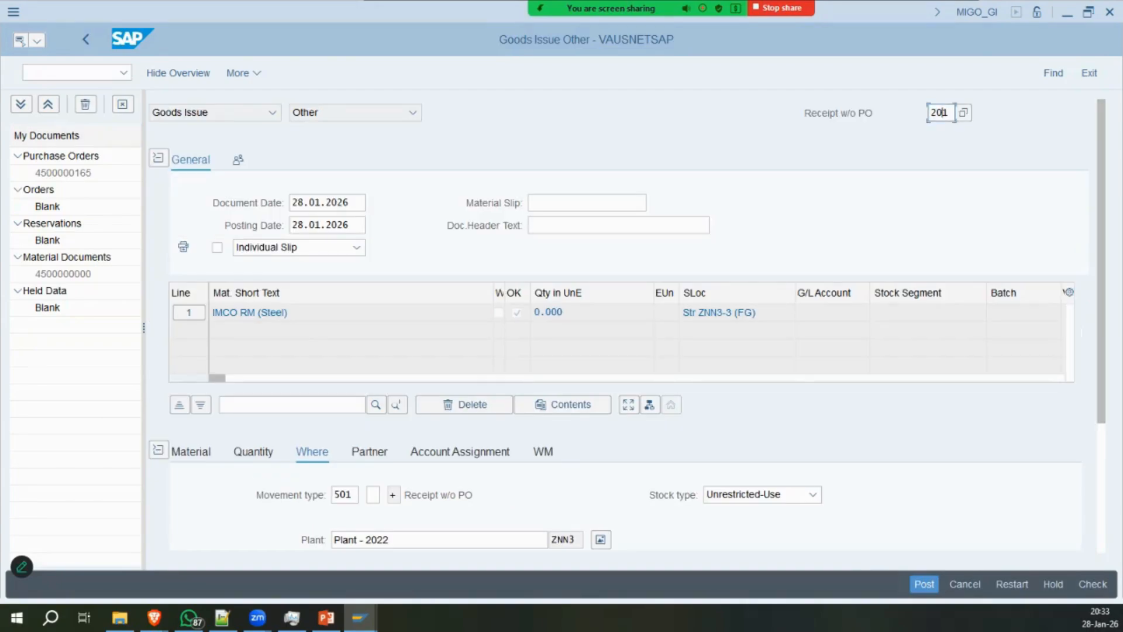
key("Return")
left_click_drag(825, 114, 874, 115)
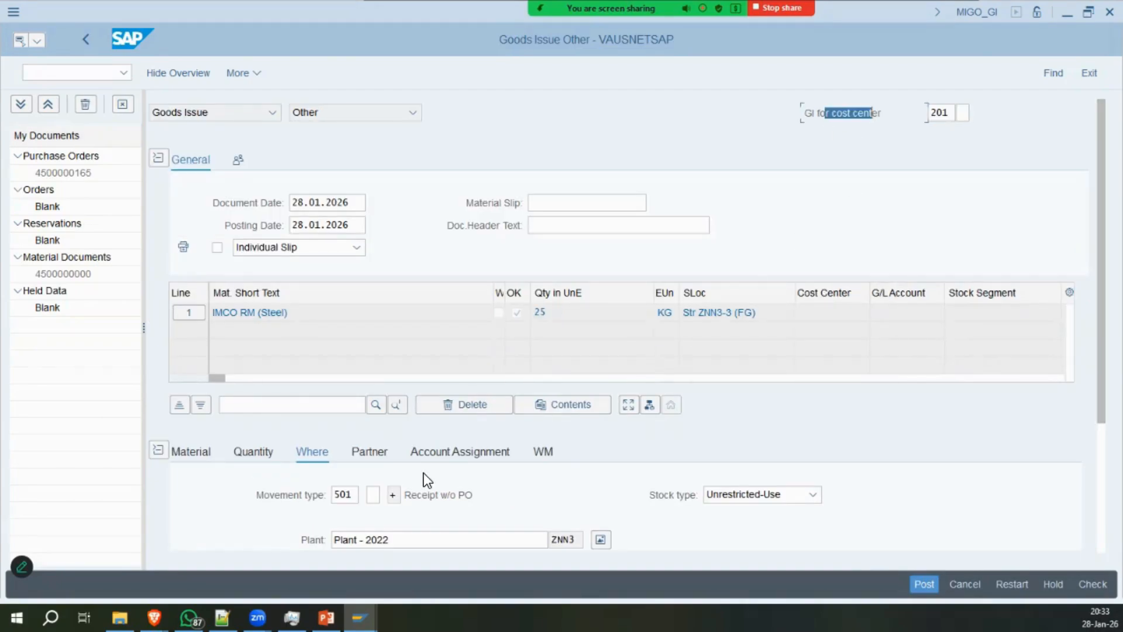
Display material IMRM01's plant stock for plant IM01, recheck the slide, and return to the goods issue.
scroll(423, 472, "down", 4)
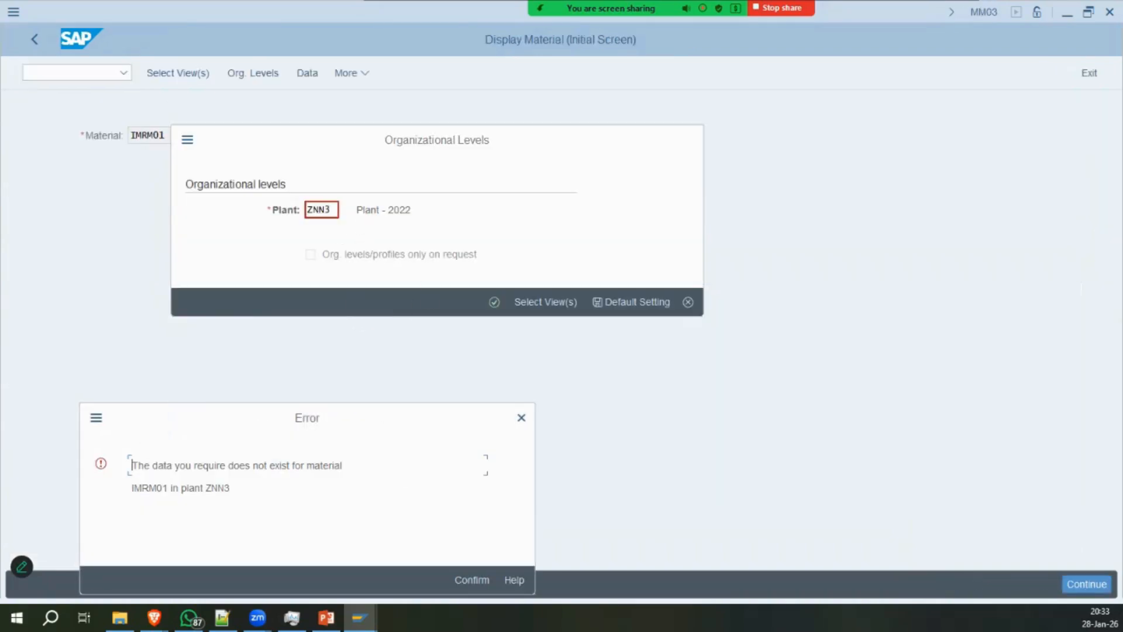
left_click(472, 580)
type("im01")
key("Return")
left_click(327, 617)
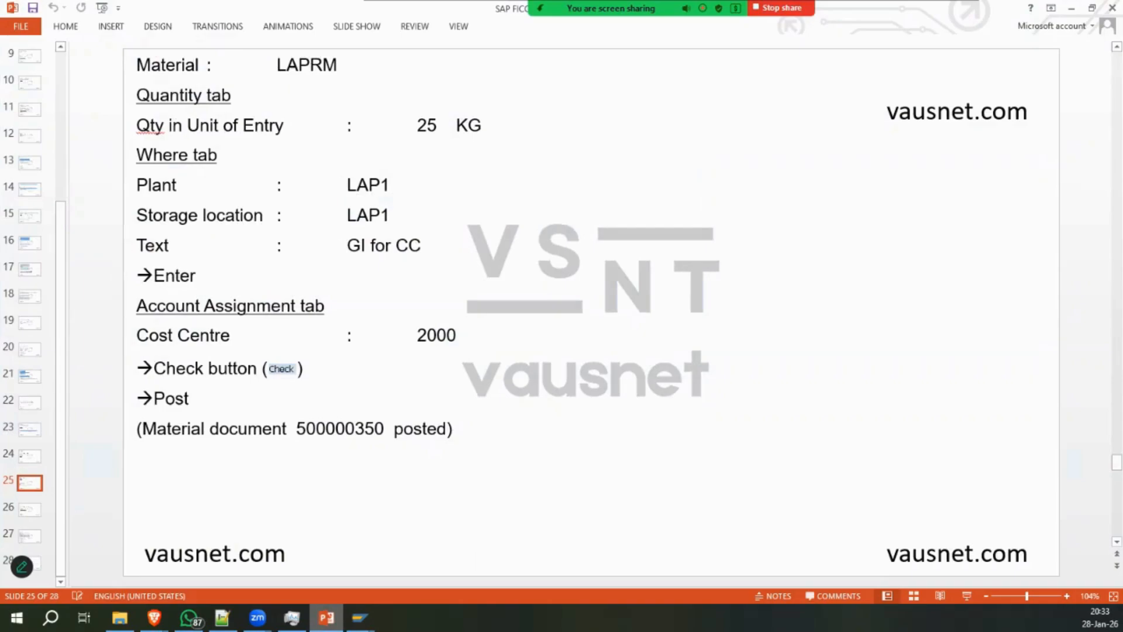
key("alt+Tab")
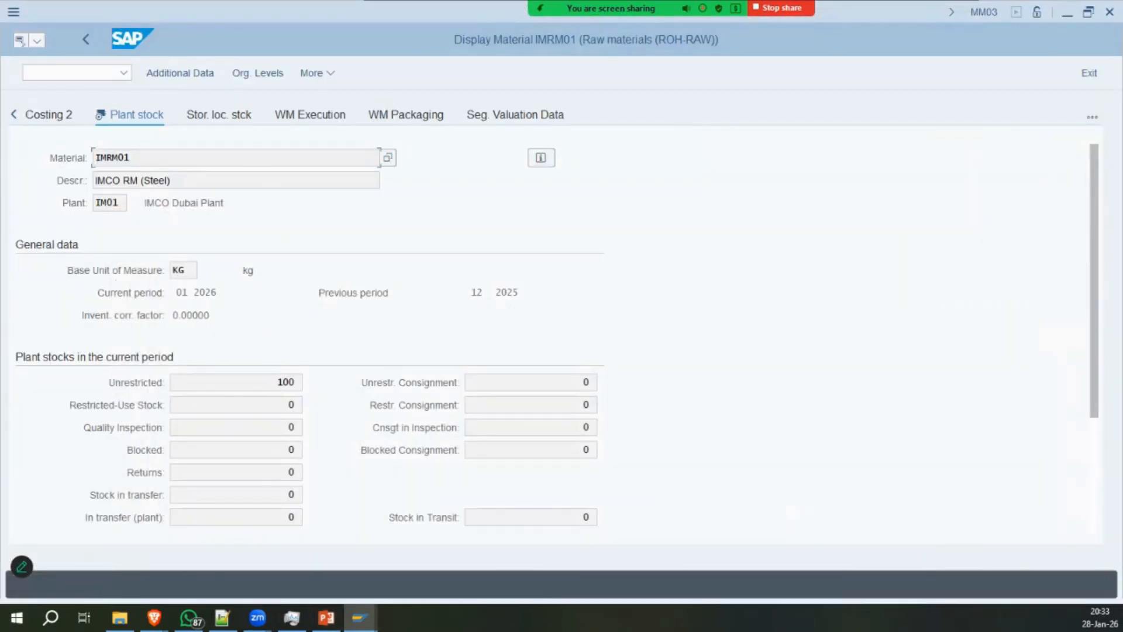
left_click(86, 39)
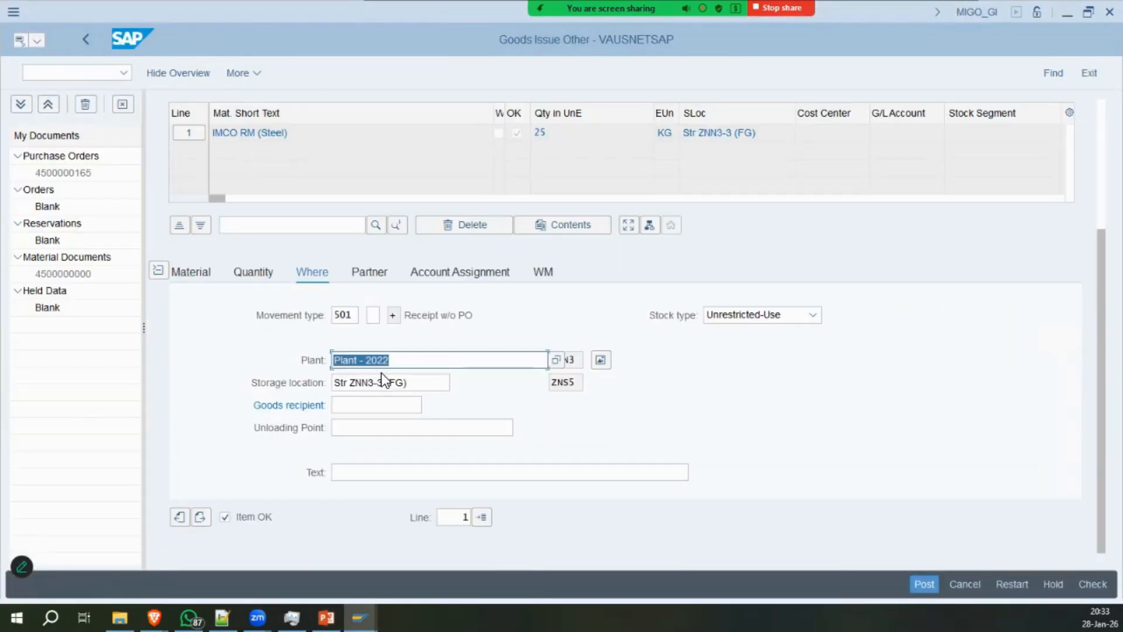
Set the item's movement type to 201, plant to IM01 and storage location to 3030.
left_click(433, 365)
left_click_drag(343, 315, 334, 315)
type("2")
key("Tab")
key("Tab")
key("Tab")
type("im01")
key("Tab")
key("BackSpace")
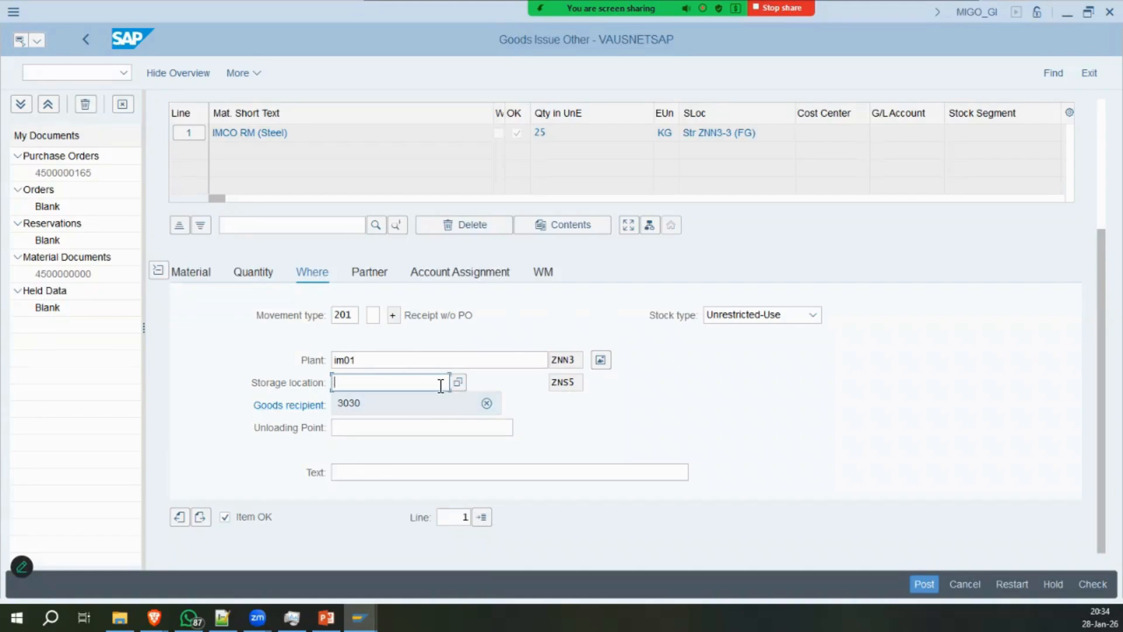
left_click(411, 403)
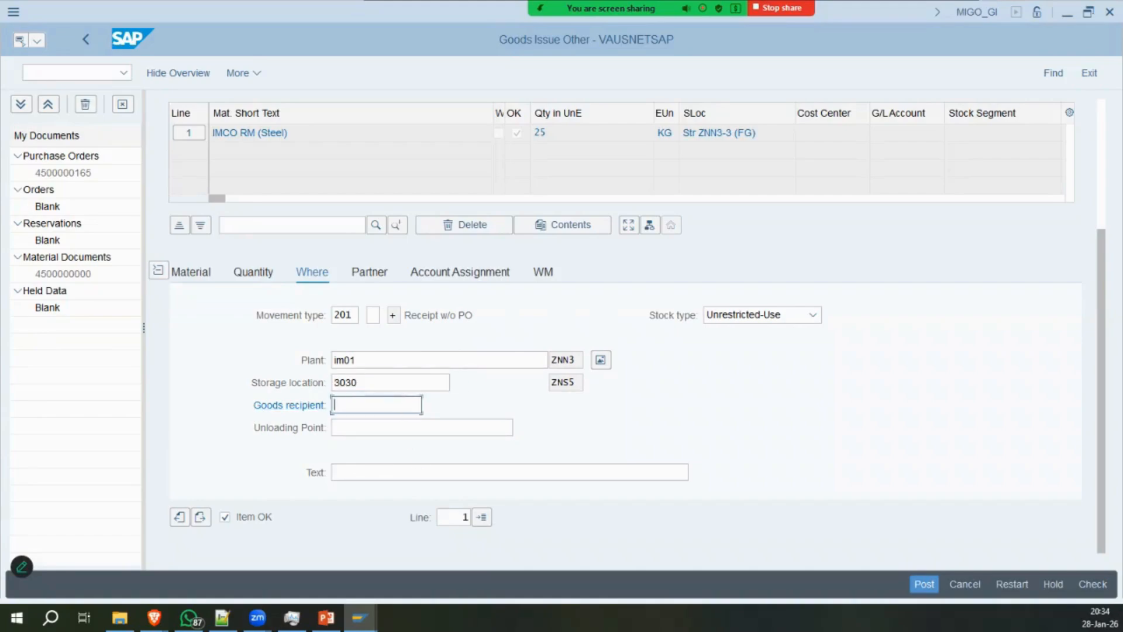
Enter the item text "GI for CC" as given on the RM Consumption slide.
left_click(326, 617)
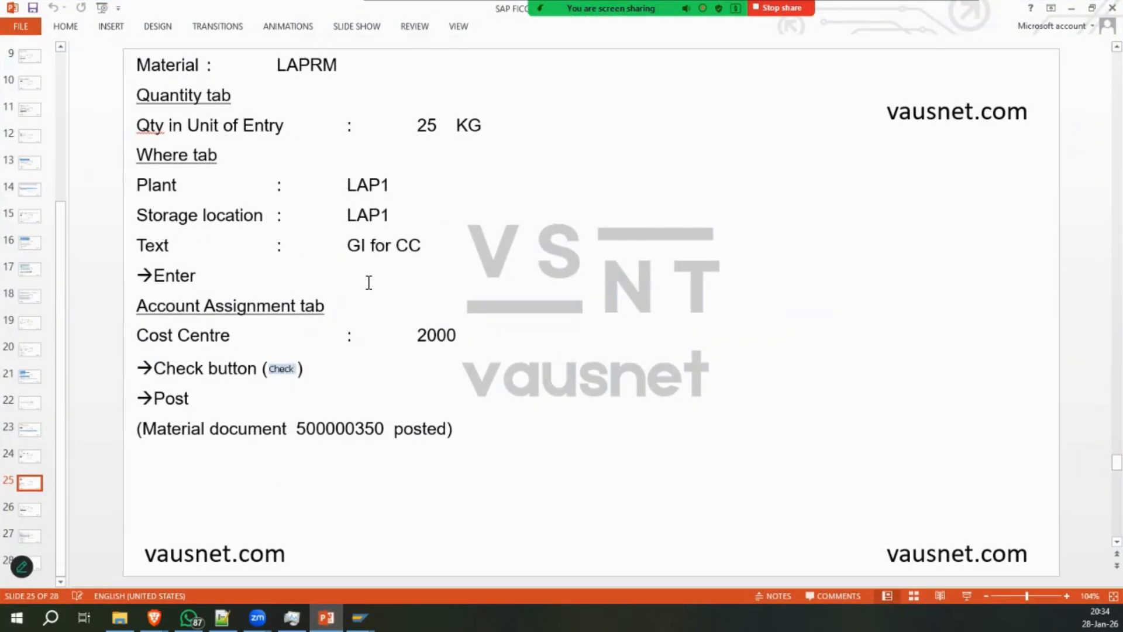
left_click(359, 617)
left_click(383, 476)
type("GI for CC")
left_click(326, 617)
left_click(326, 617)
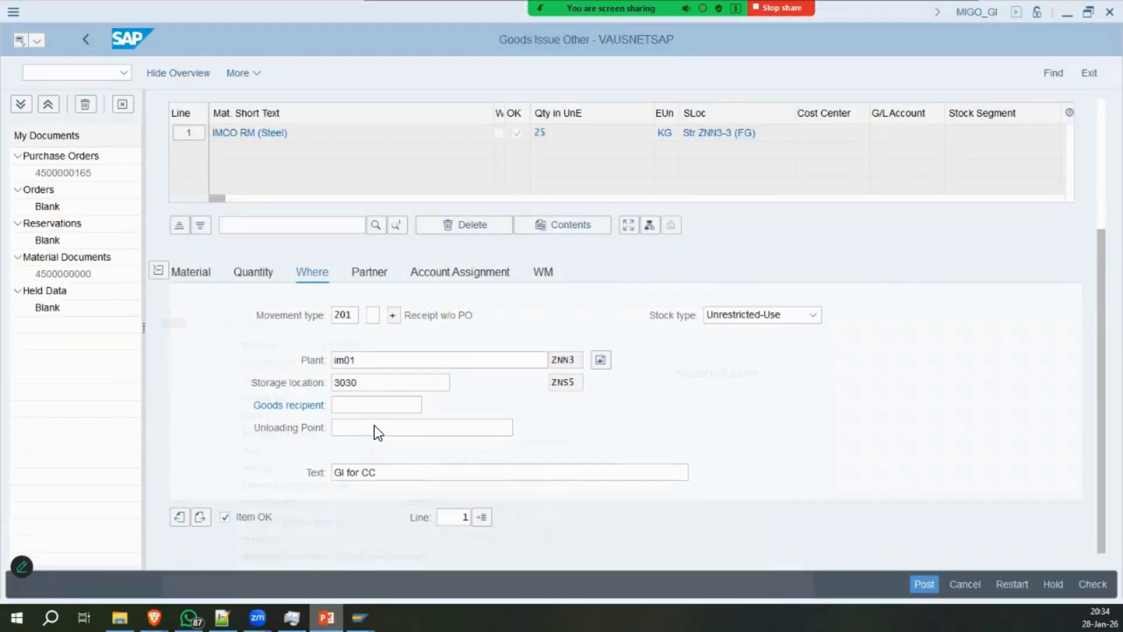
Open the item's account assignment, compare it with the slide, and run the document check.
left_click(442, 273)
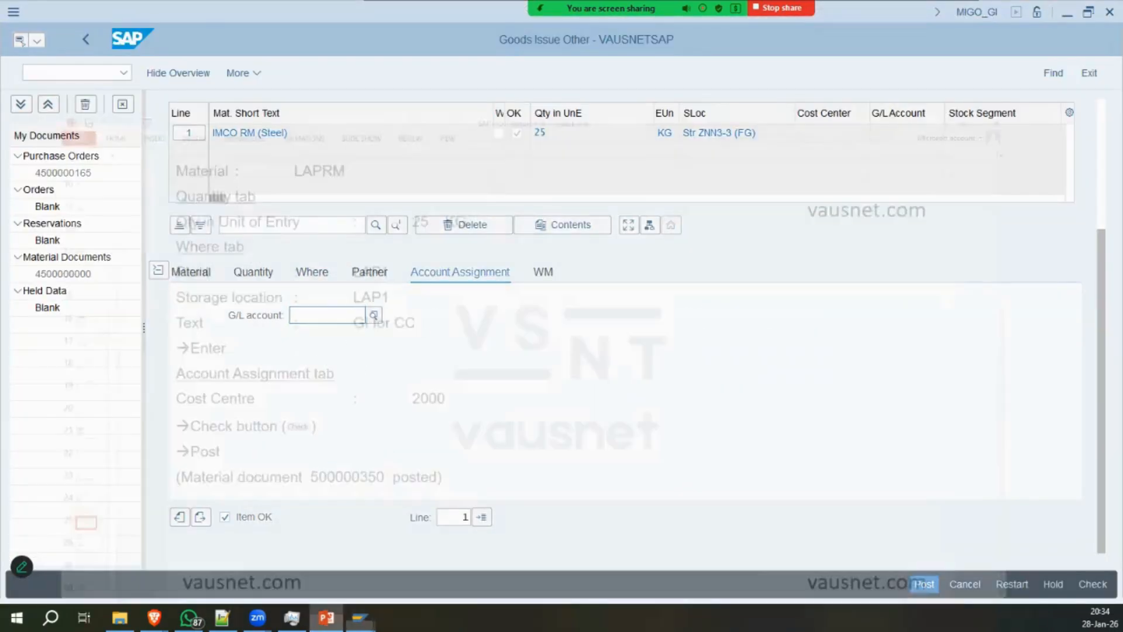
left_click(326, 616)
left_click(326, 617)
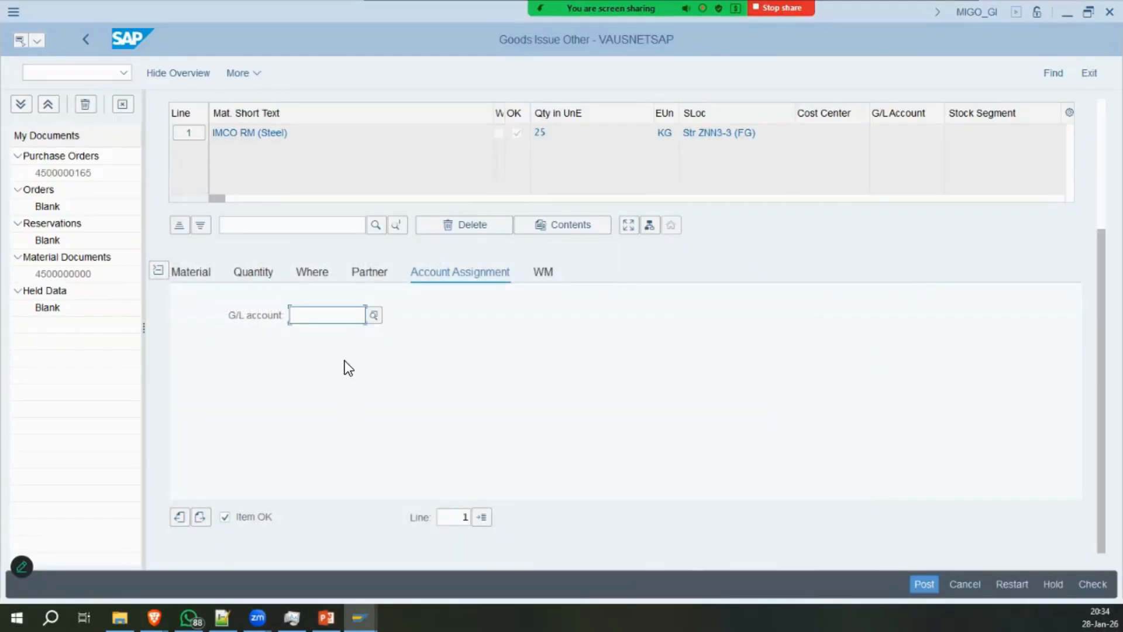
left_click(325, 617)
left_click(326, 617)
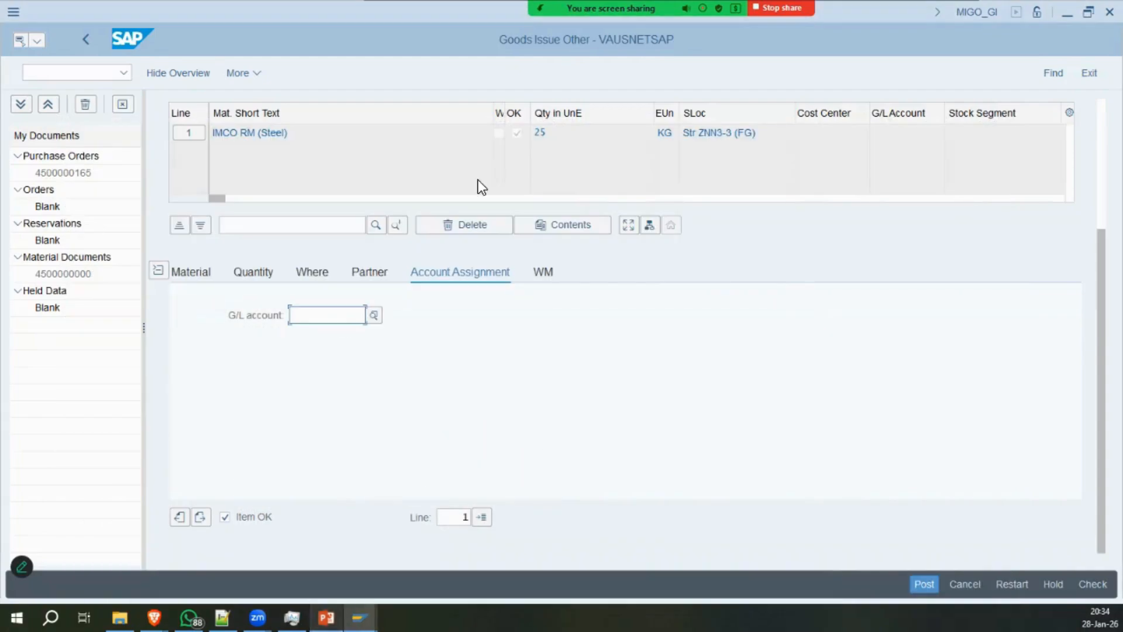
left_click(1093, 584)
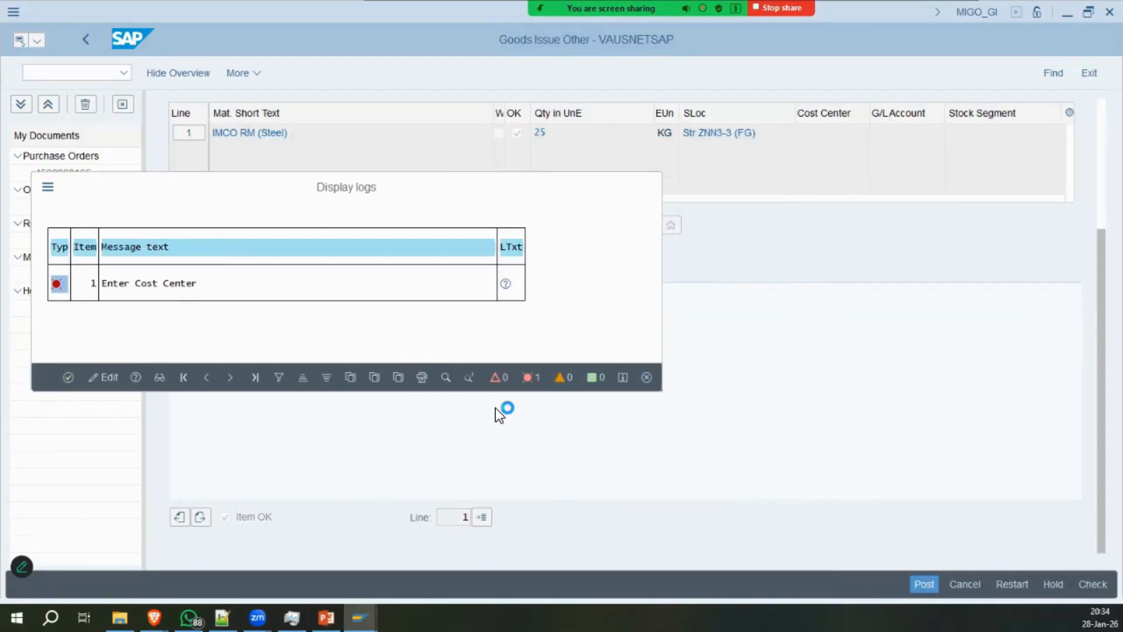
Dismiss the check log, search cost centers with "imco", and assign cost center 2000 to the item.
left_click(340, 362)
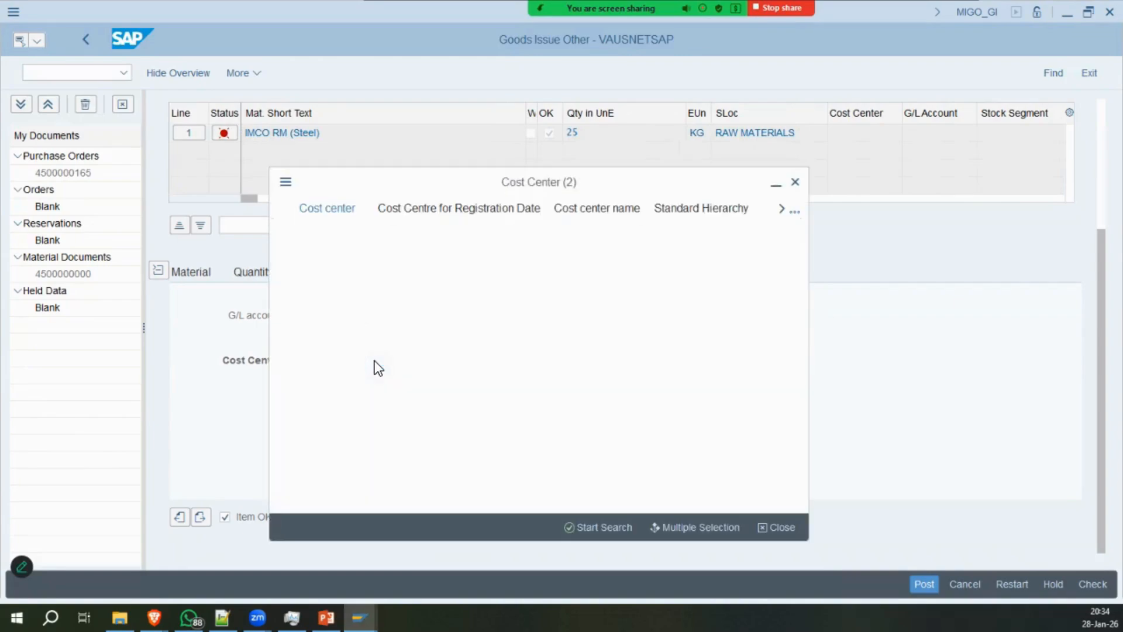
double_click(460, 267)
type("imco")
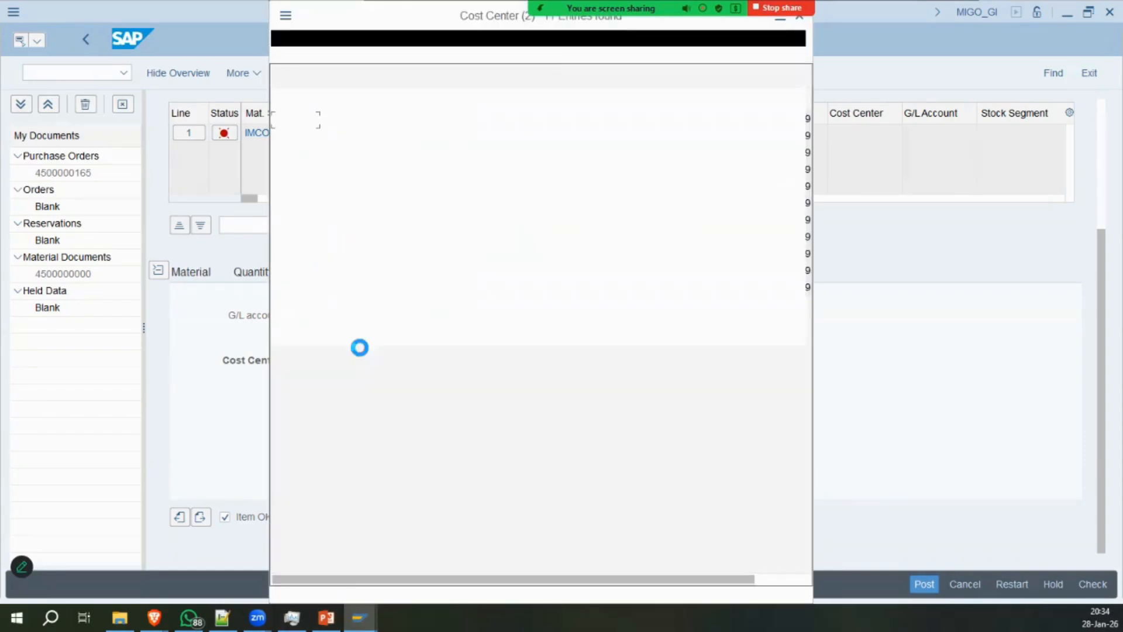
double_click(582, 272)
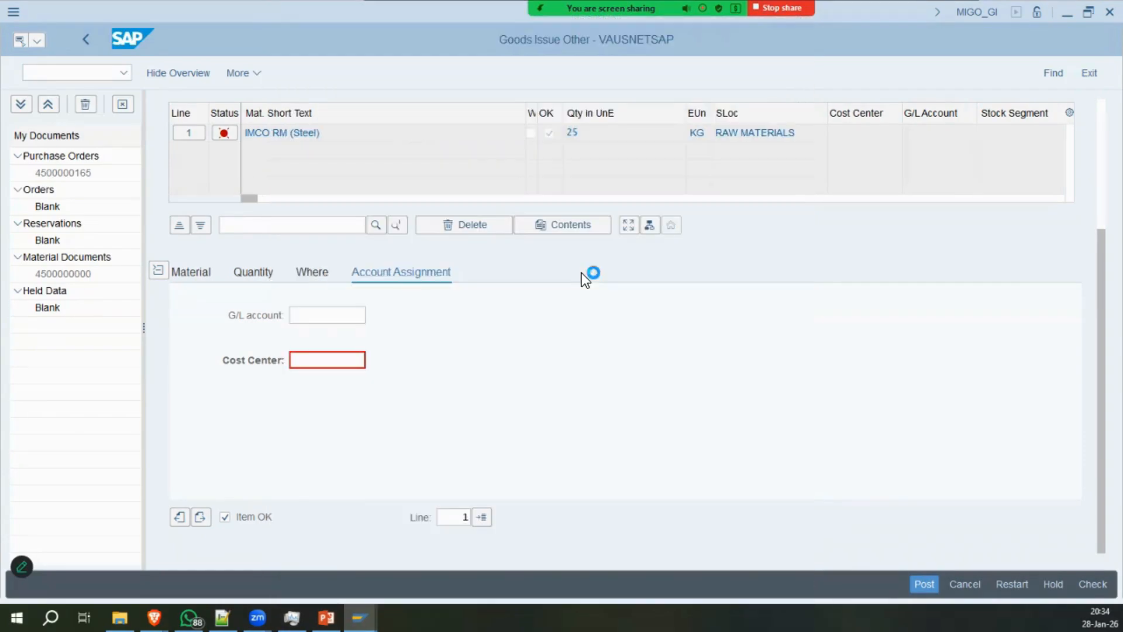
key("alt+Tab")
key("alt+Tab")
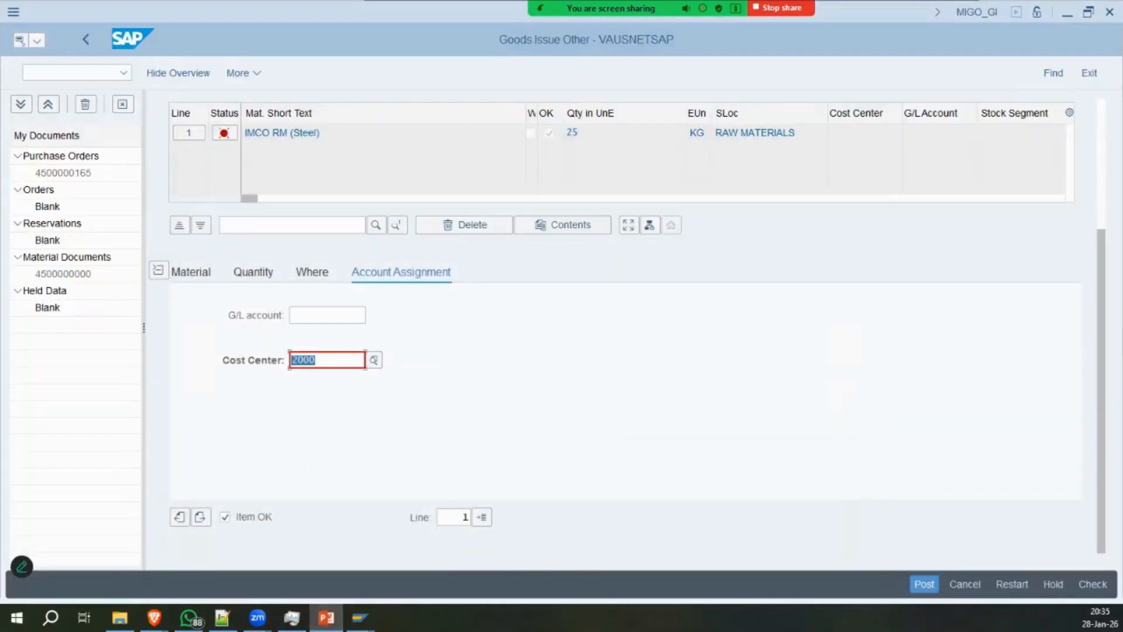
Try to post the goods issue, then read the logged error's long text and the number range definition.
left_click(924, 584)
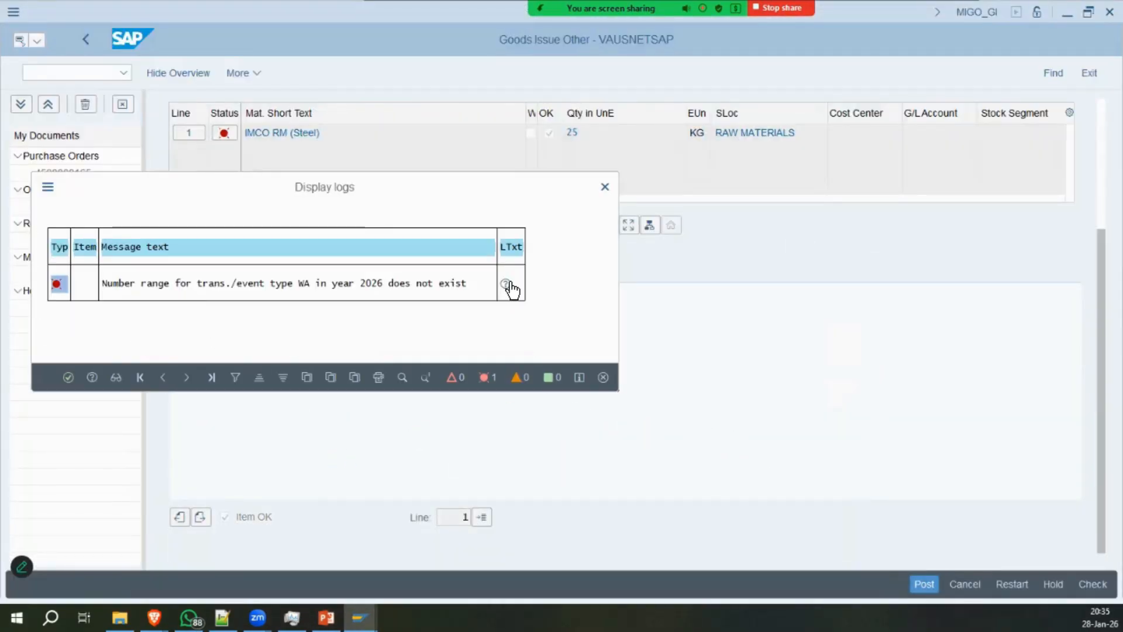
left_click(506, 284)
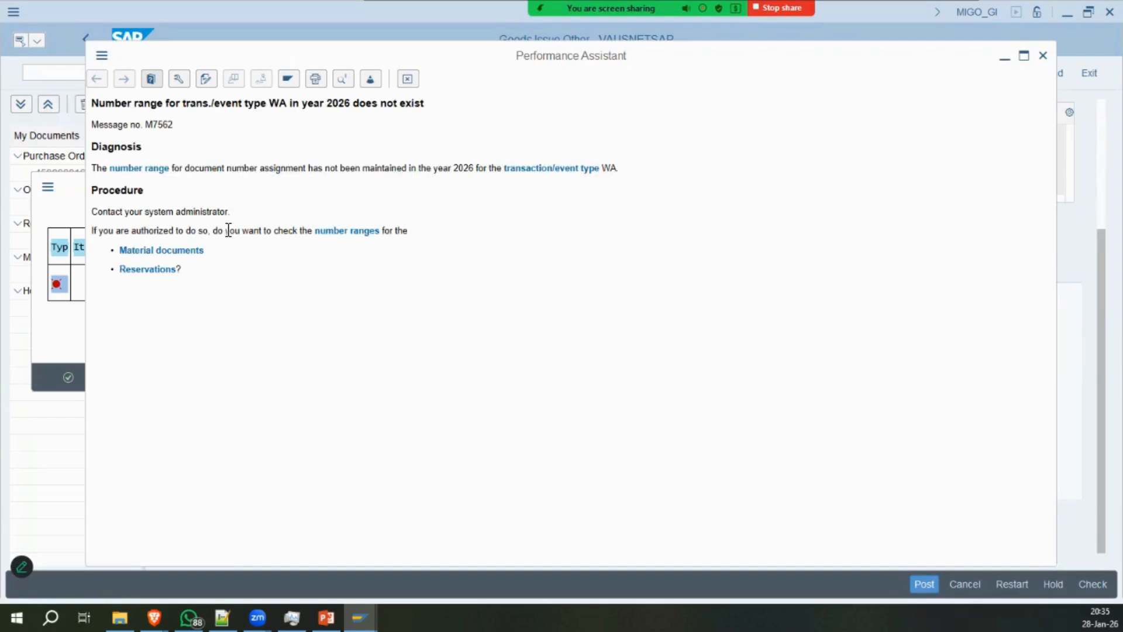
left_click(354, 231)
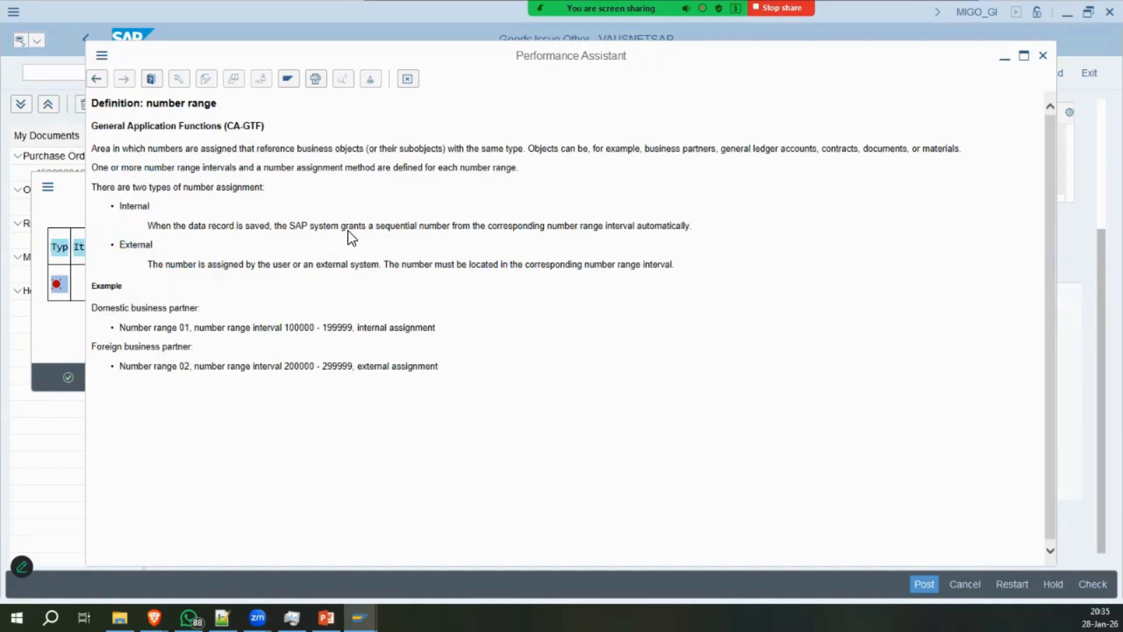
left_click(96, 78)
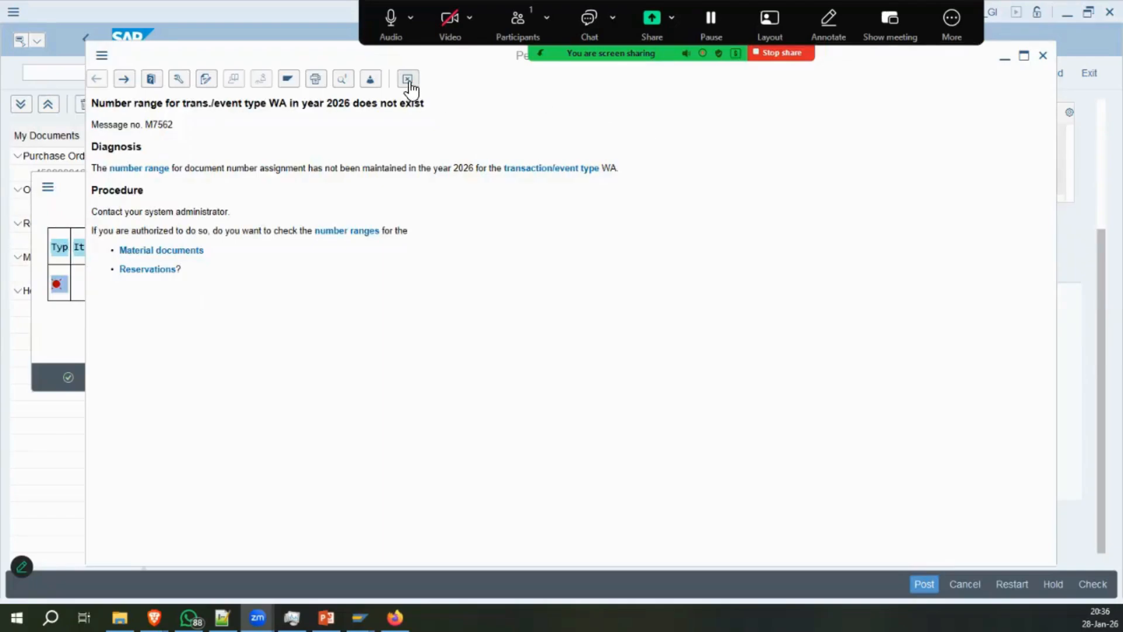
Open the groups of the material document number range for changing in a new session and find element WA.
left_click(408, 82)
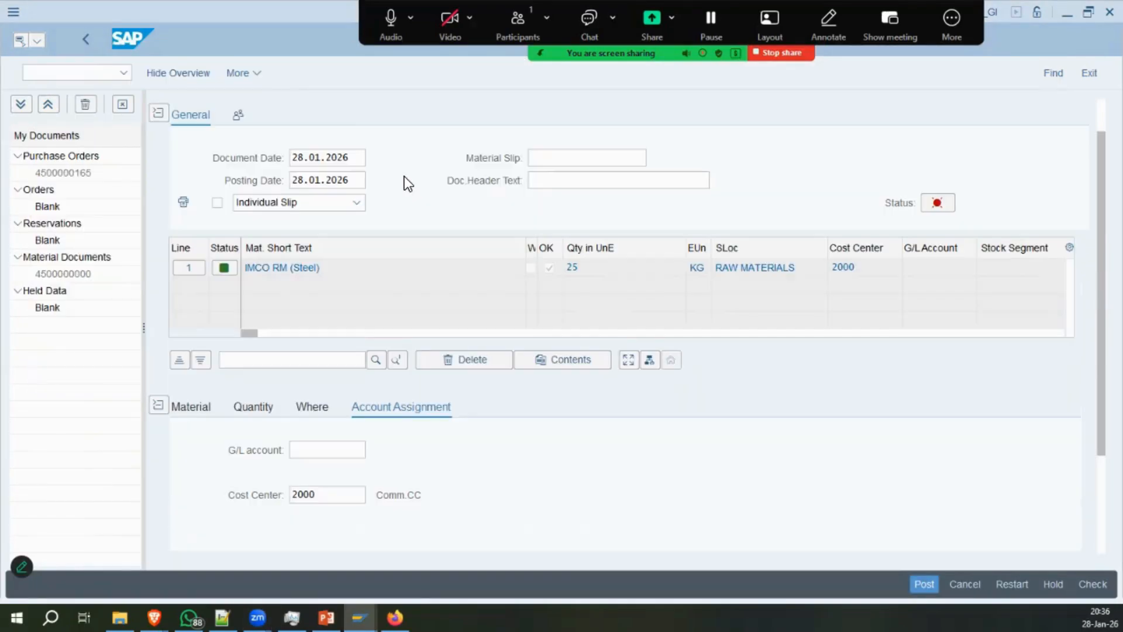
type("/o obyc")
key("Return")
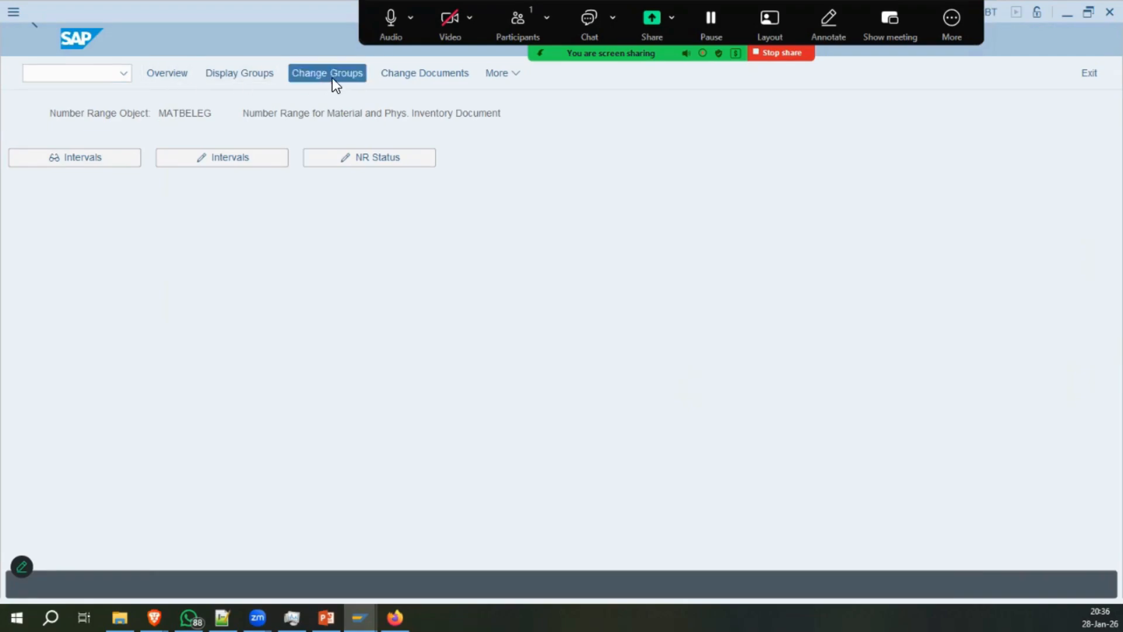
left_click(327, 74)
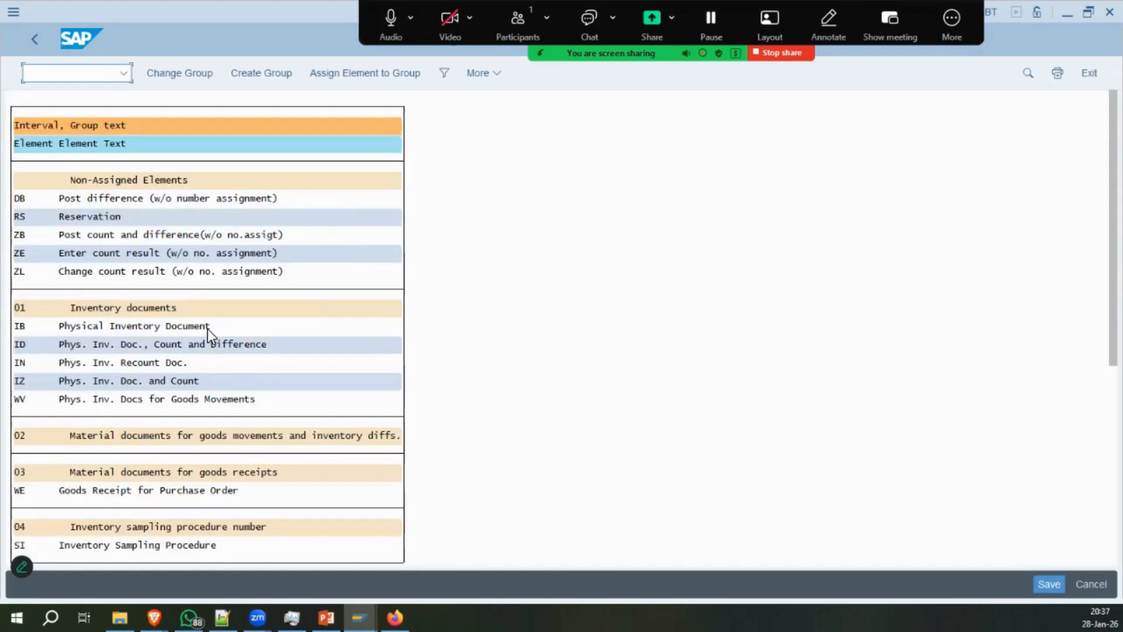
key("ctrl+f")
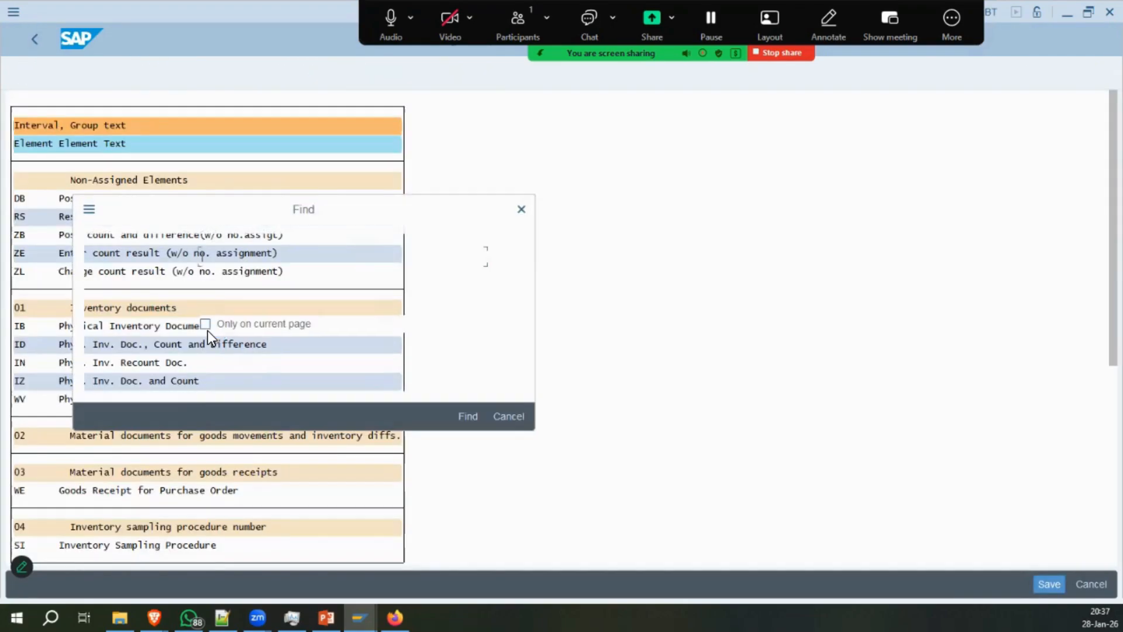
type("wa")
key("Return")
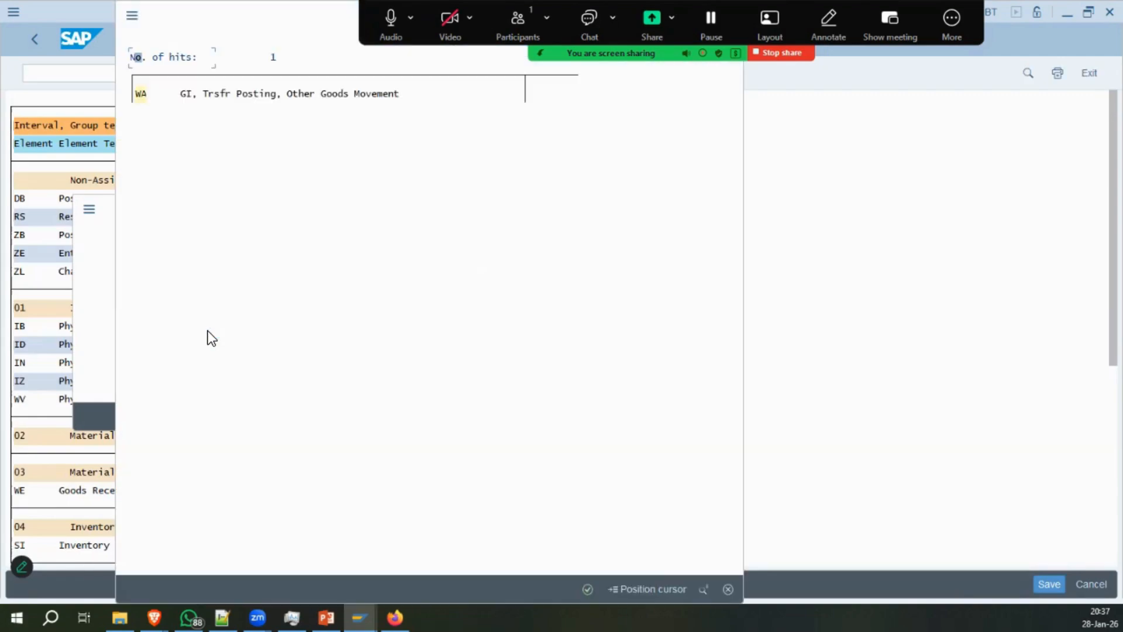
double_click(320, 94)
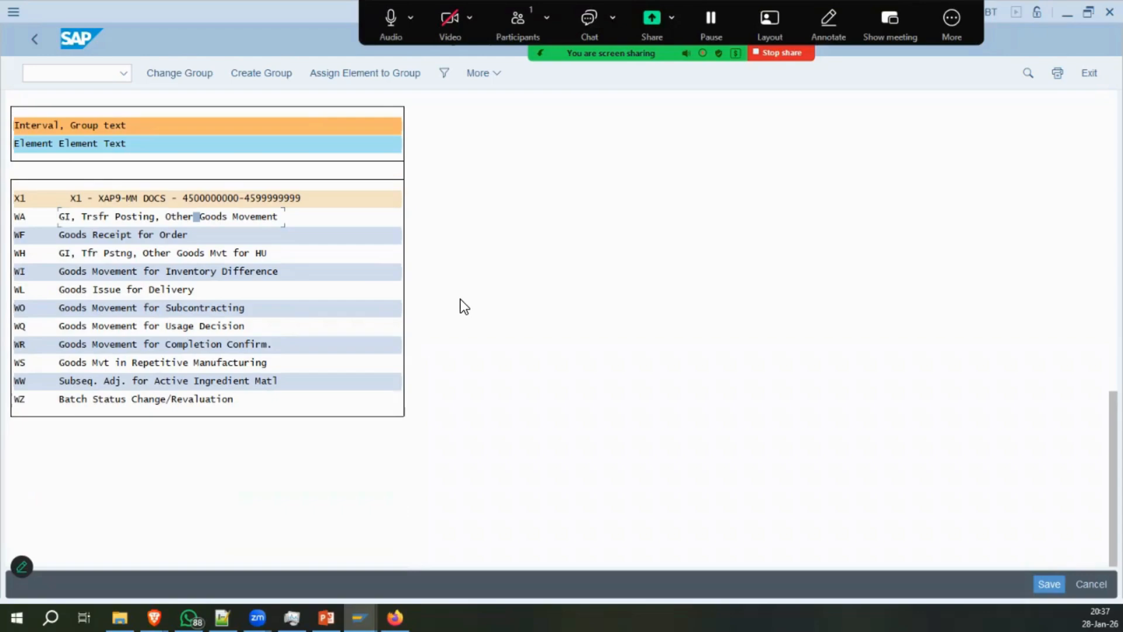
scroll(216, 255, "up", 1)
left_click(282, 214)
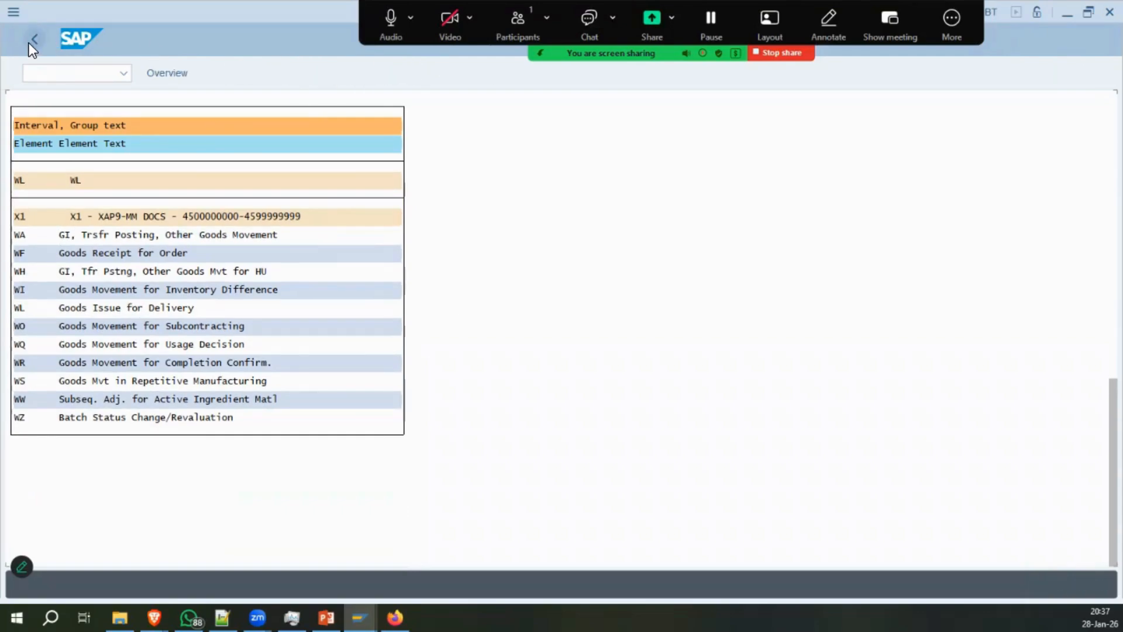
left_click(32, 41)
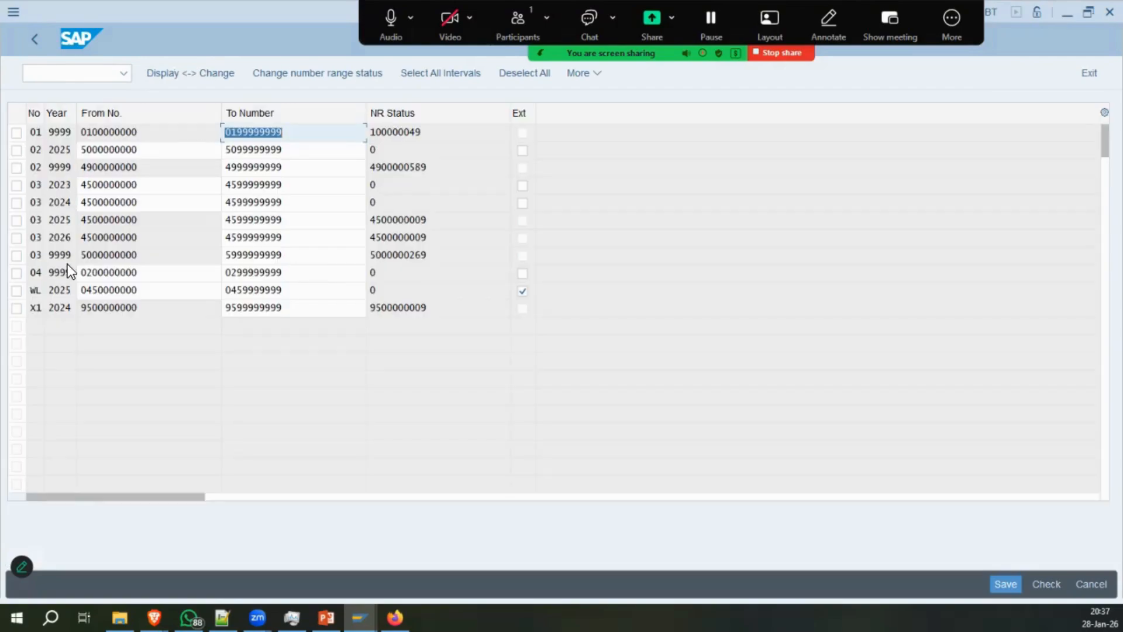
left_click(170, 241)
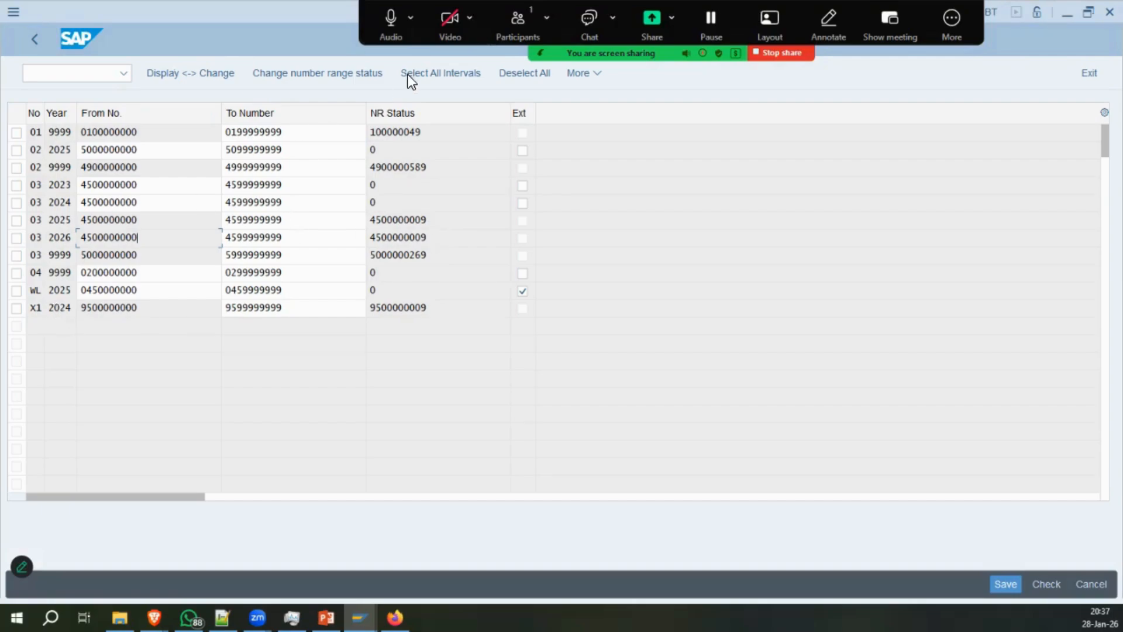
left_click(21, 309)
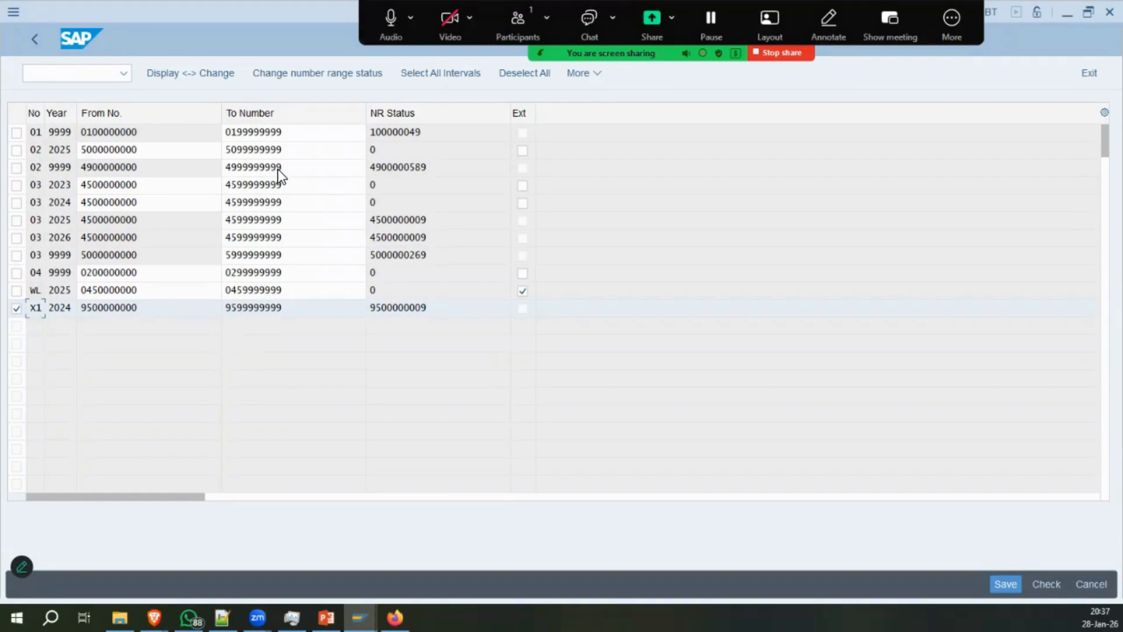
key("ctrl+y")
left_click_drag(25, 308, 344, 307)
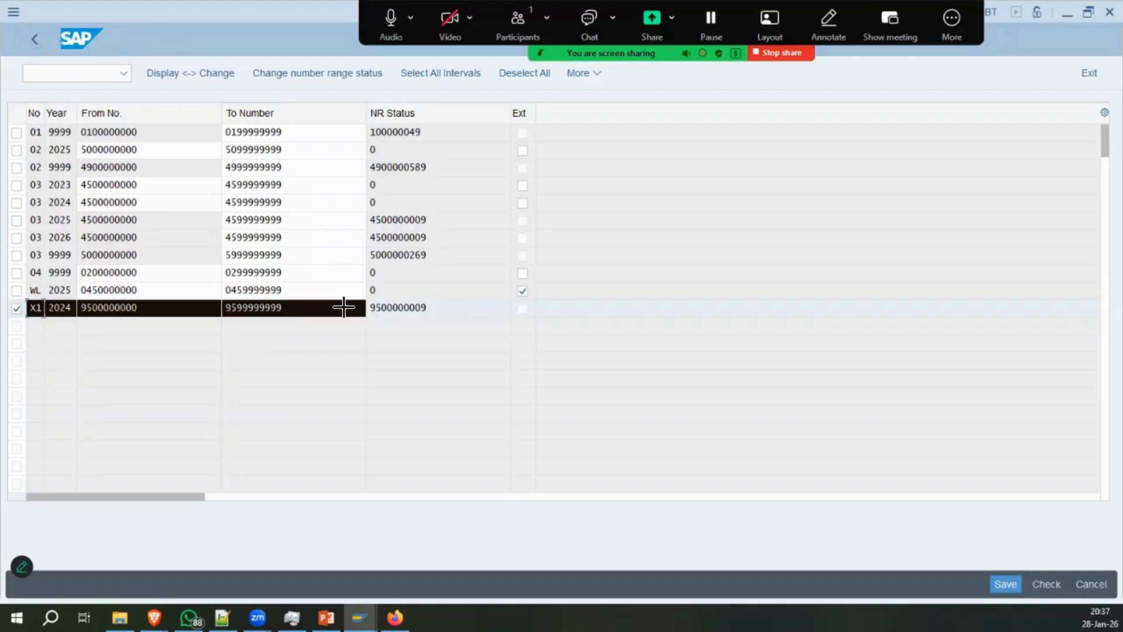
key("ctrl+c")
left_click_drag(232, 312, 316, 313)
key("ctrl+c")
left_click(35, 40)
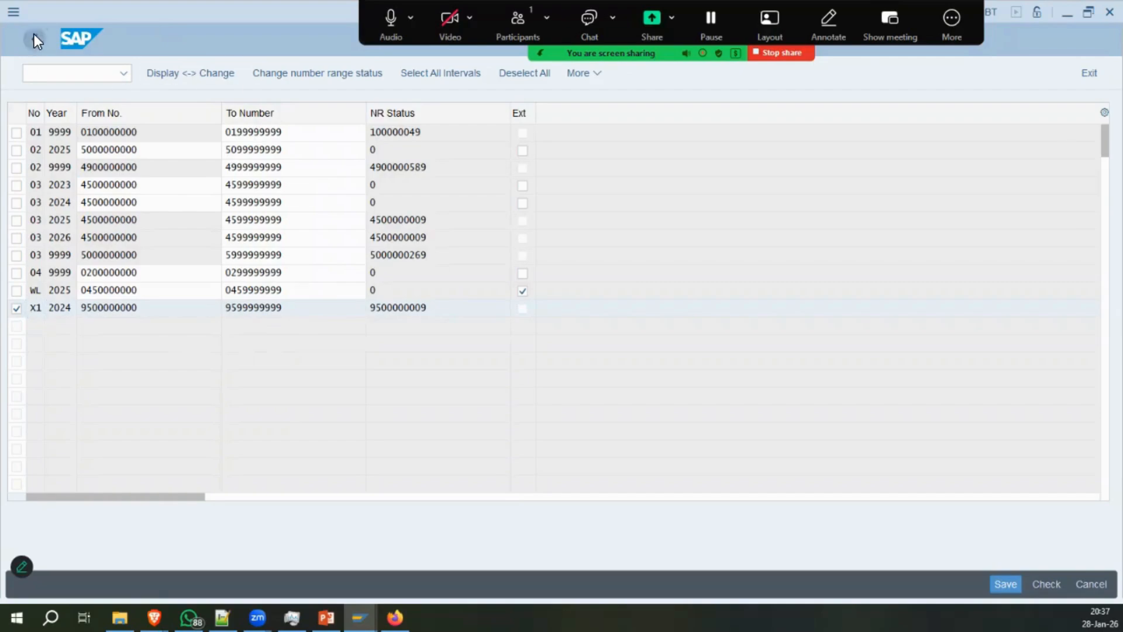
Open the material document number range intervals for editing and try to add an interval.
left_click(225, 159)
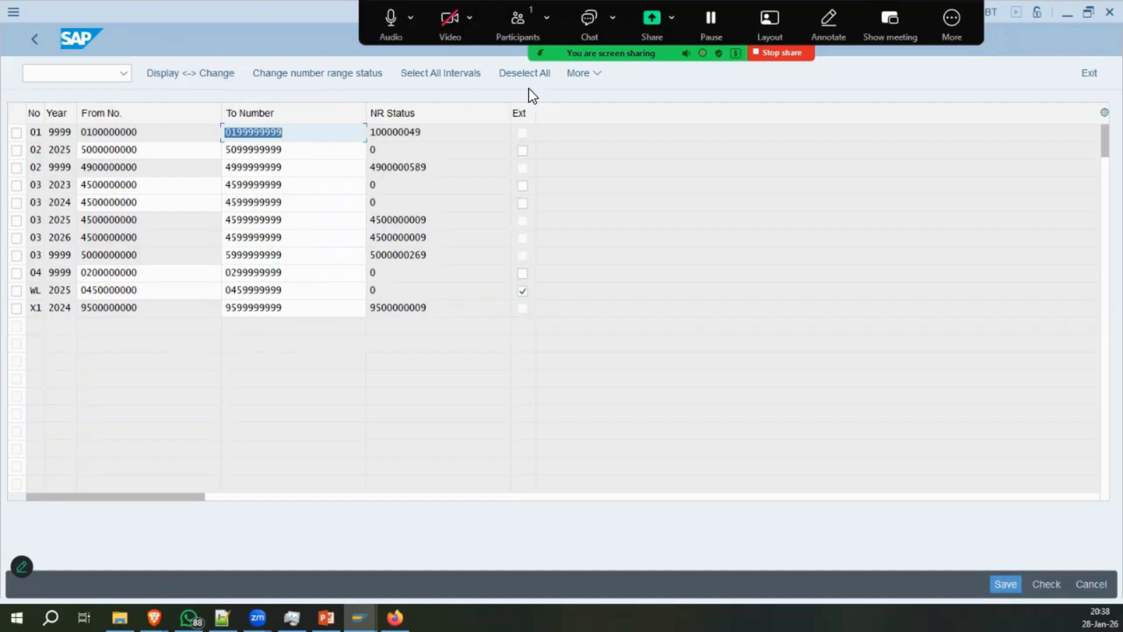
left_click(584, 80)
mouse_move(584, 93)
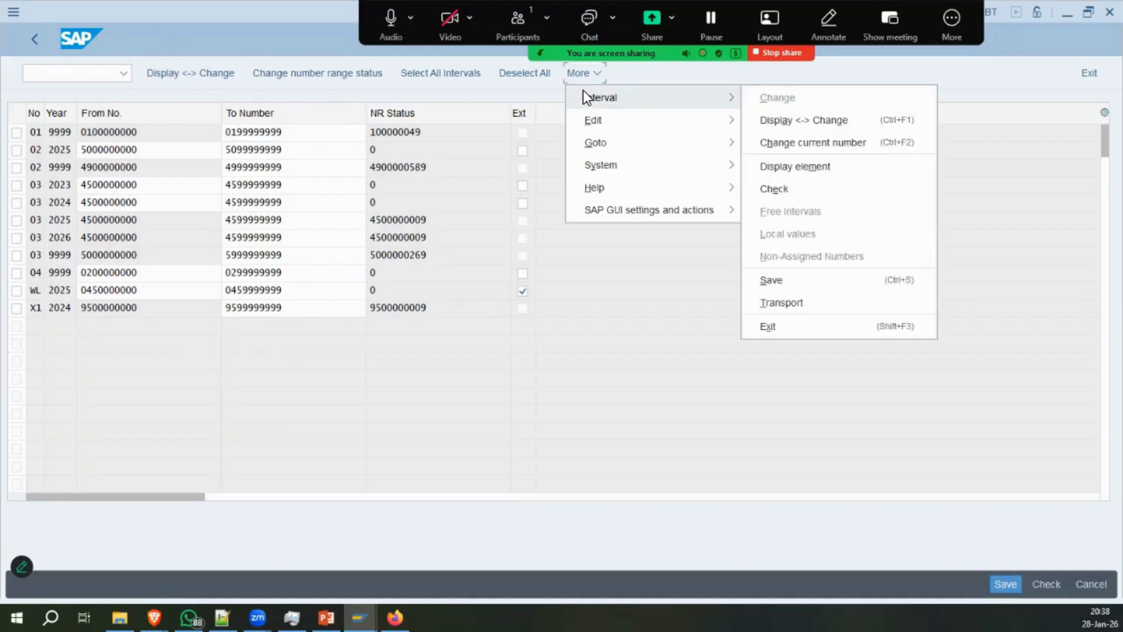
mouse_move(590, 121)
left_click(781, 120)
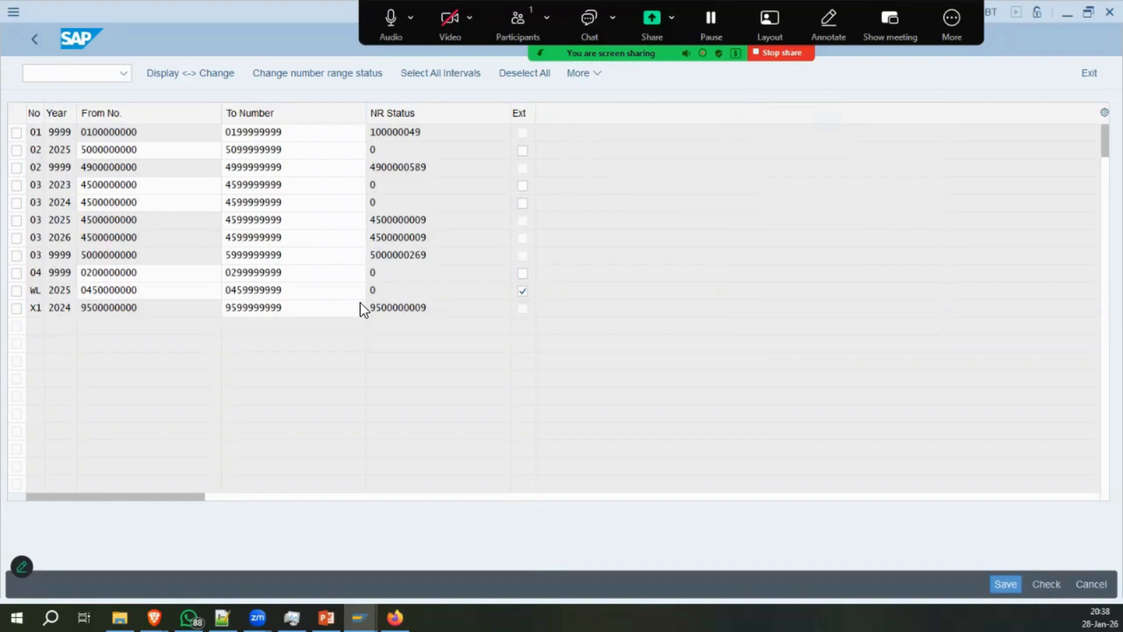
key("Return")
left_click(17, 307)
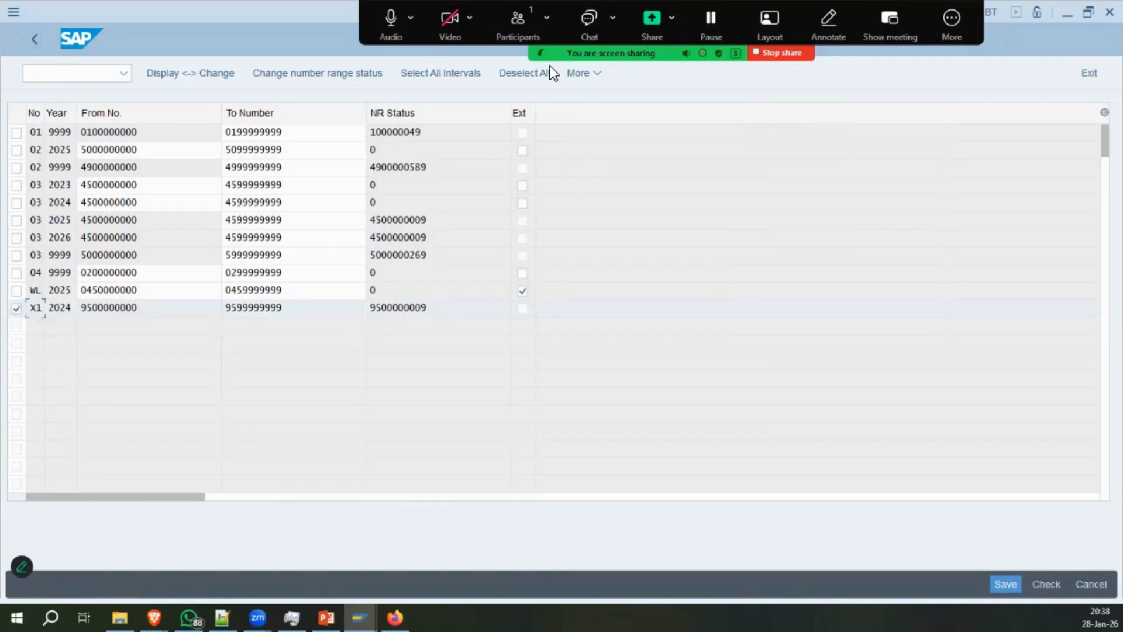
left_click(579, 72)
mouse_move(643, 108)
left_click(764, 120)
type("2026")
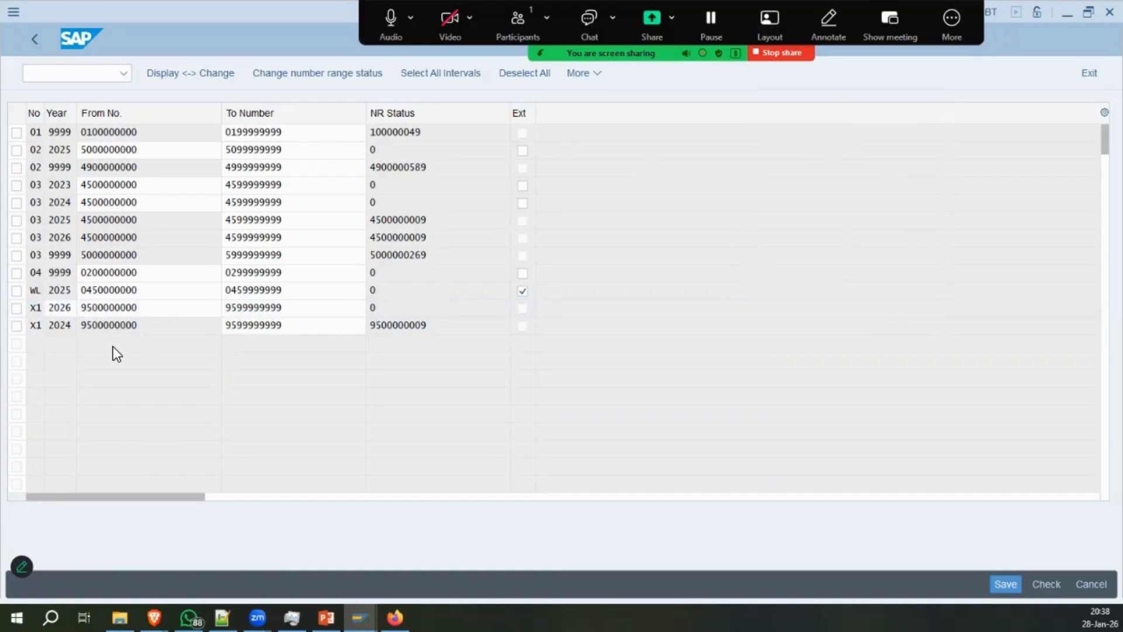
key("Return")
key("ctrl+s")
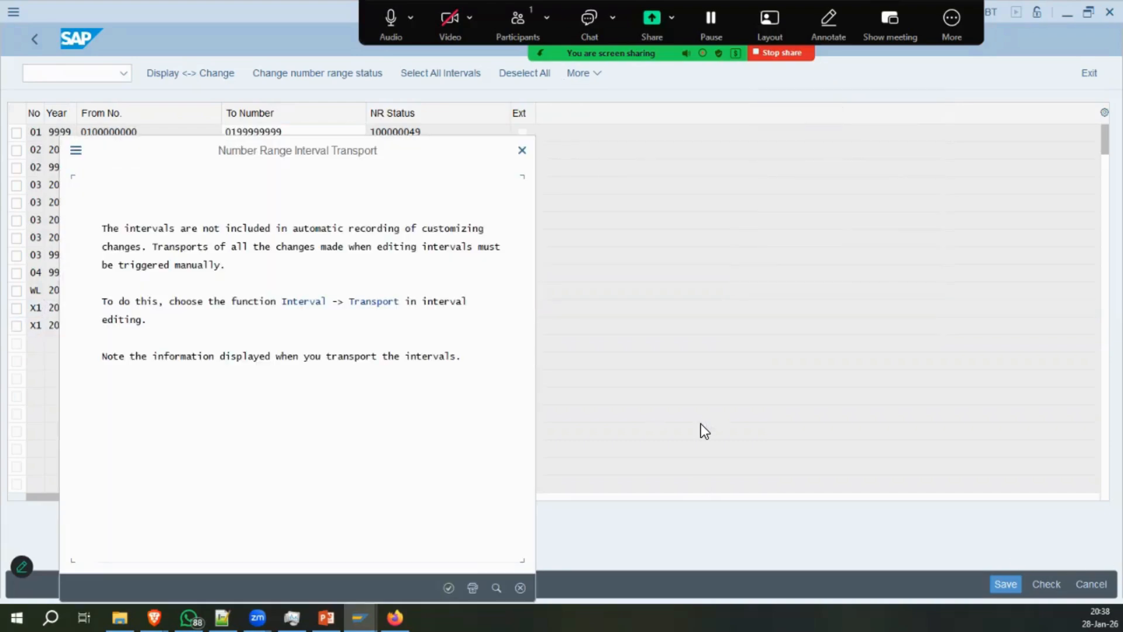
key("Return")
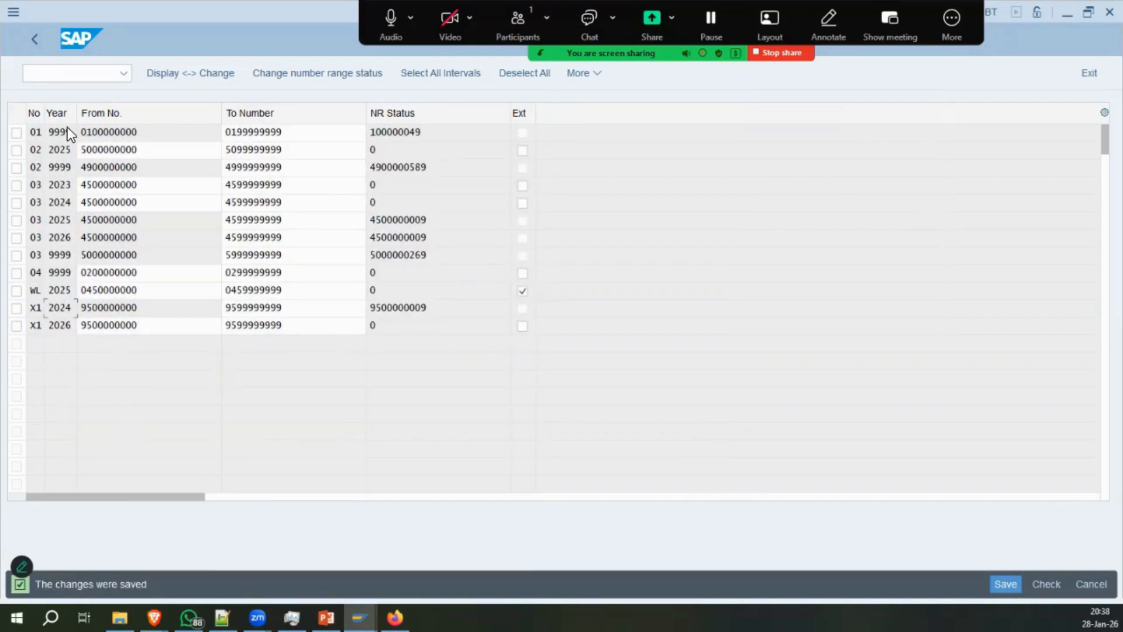
left_click(38, 38)
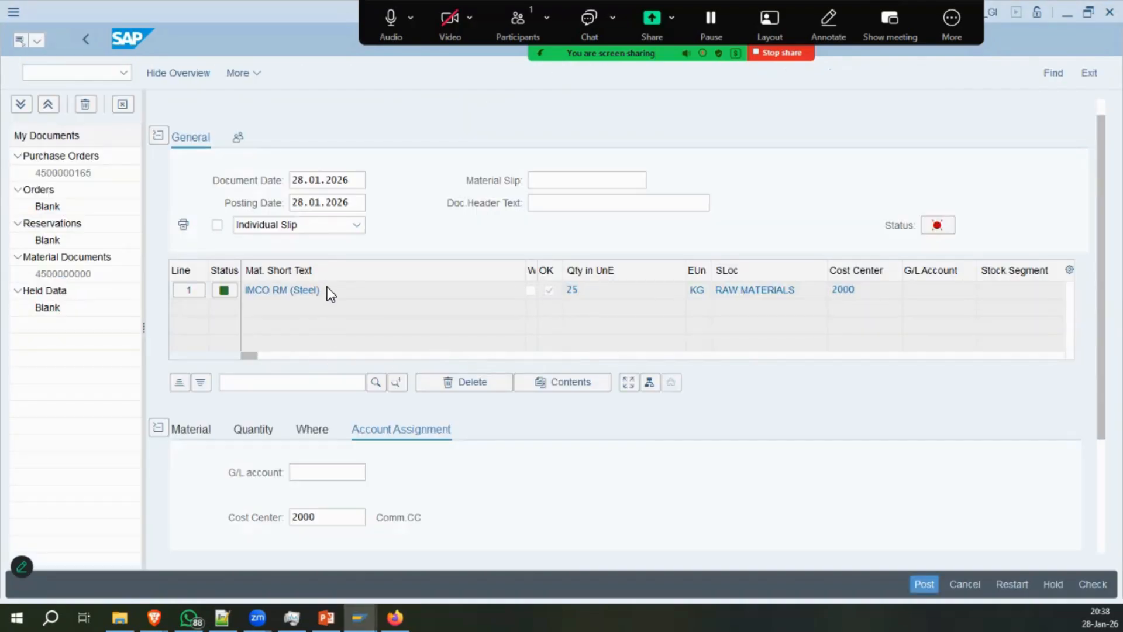
Try to post the goods issue again and read the long text of the logged error.
left_click(924, 584)
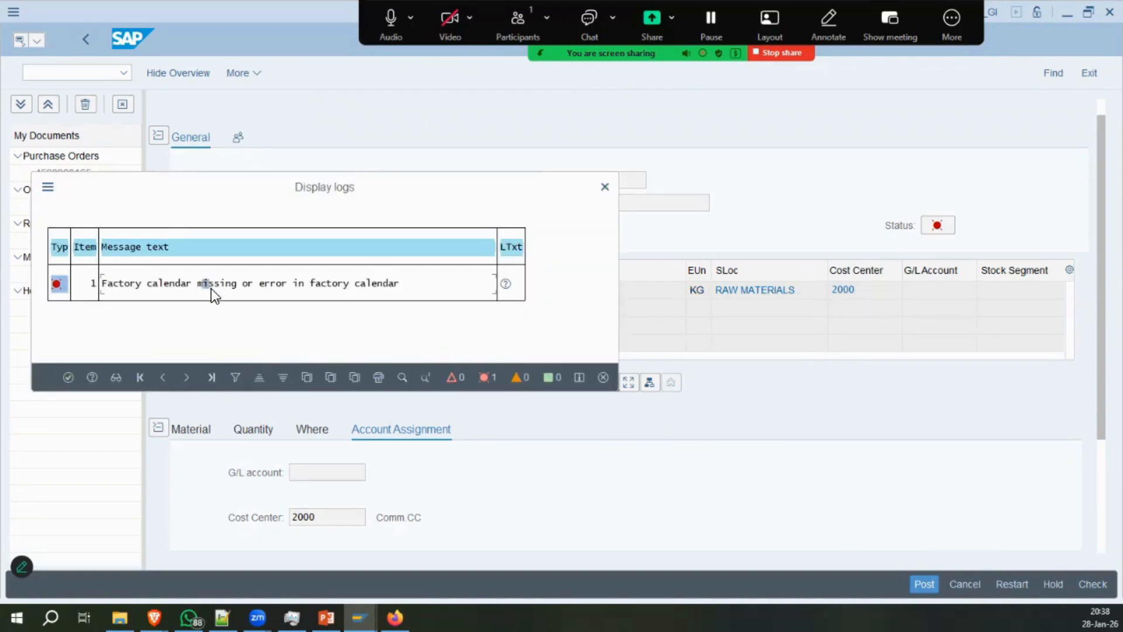
left_click(505, 284)
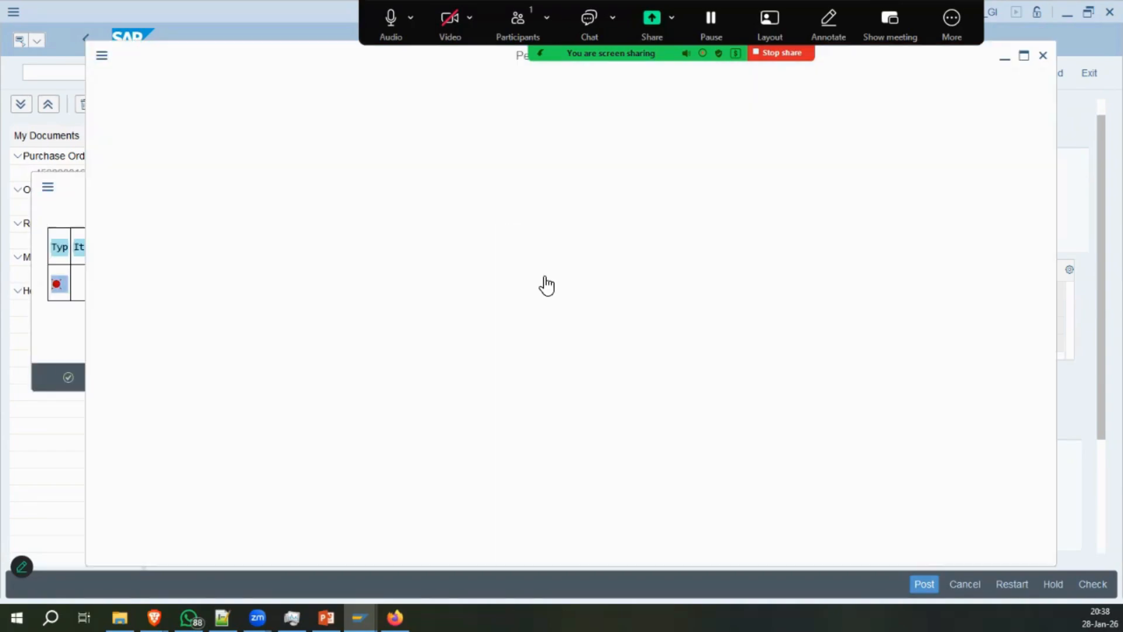
left_click_drag(135, 212, 671, 213)
left_click(406, 82)
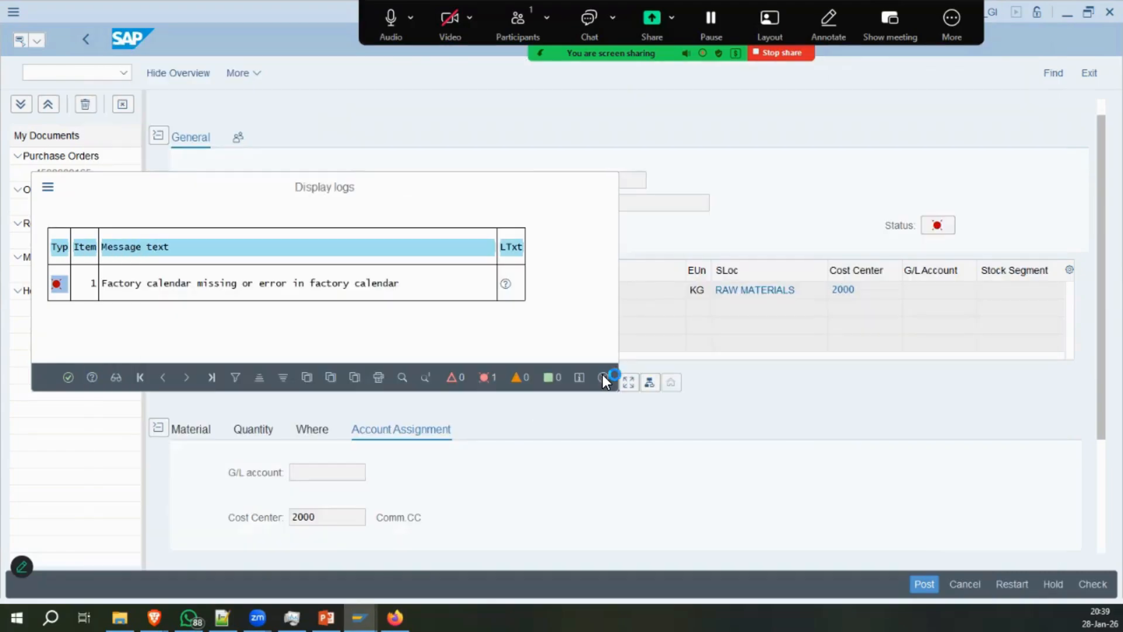
left_click(605, 380)
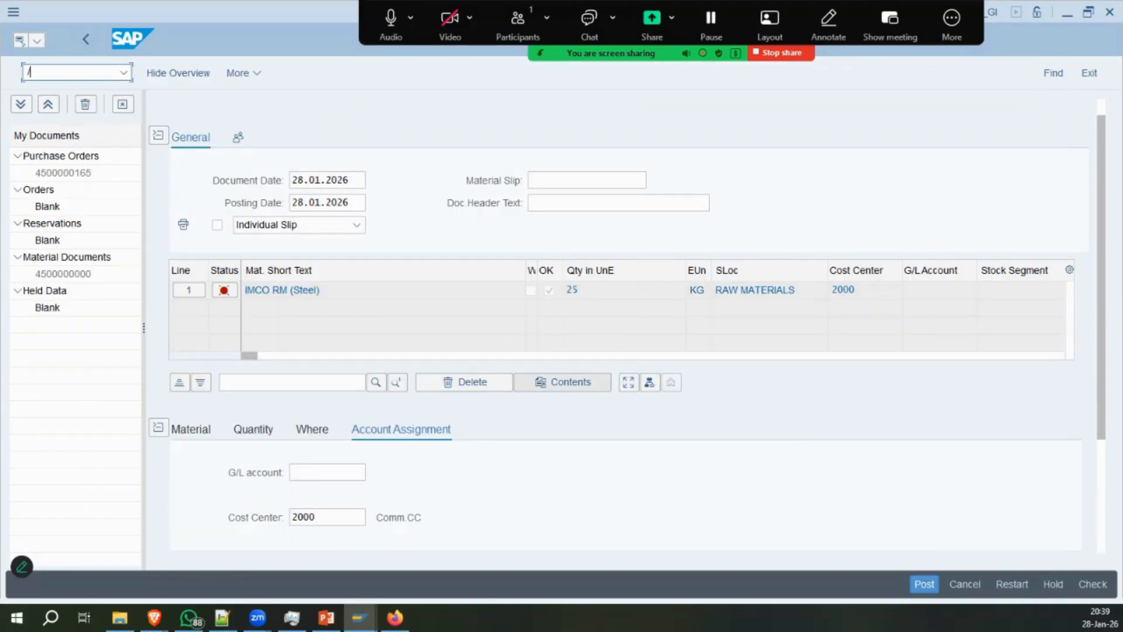
Open the Define Plant activity under Enterprise Structure, Definition, Logistics - General in the SAP implementation guide.
key("Return")
left_click(192, 73)
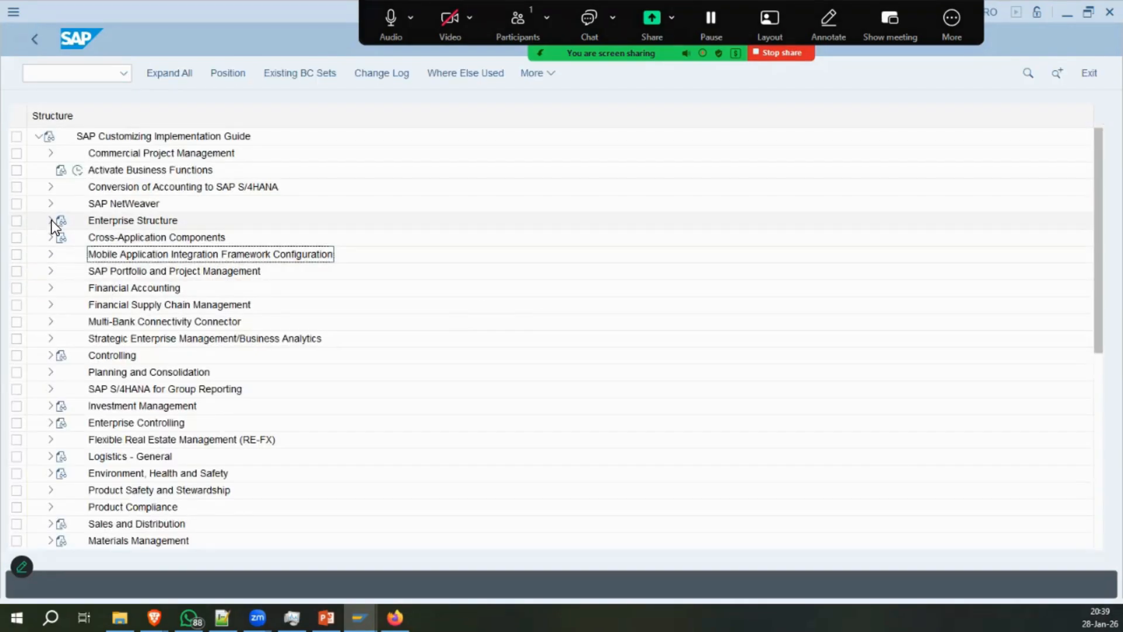
left_click(51, 220)
left_click(60, 257)
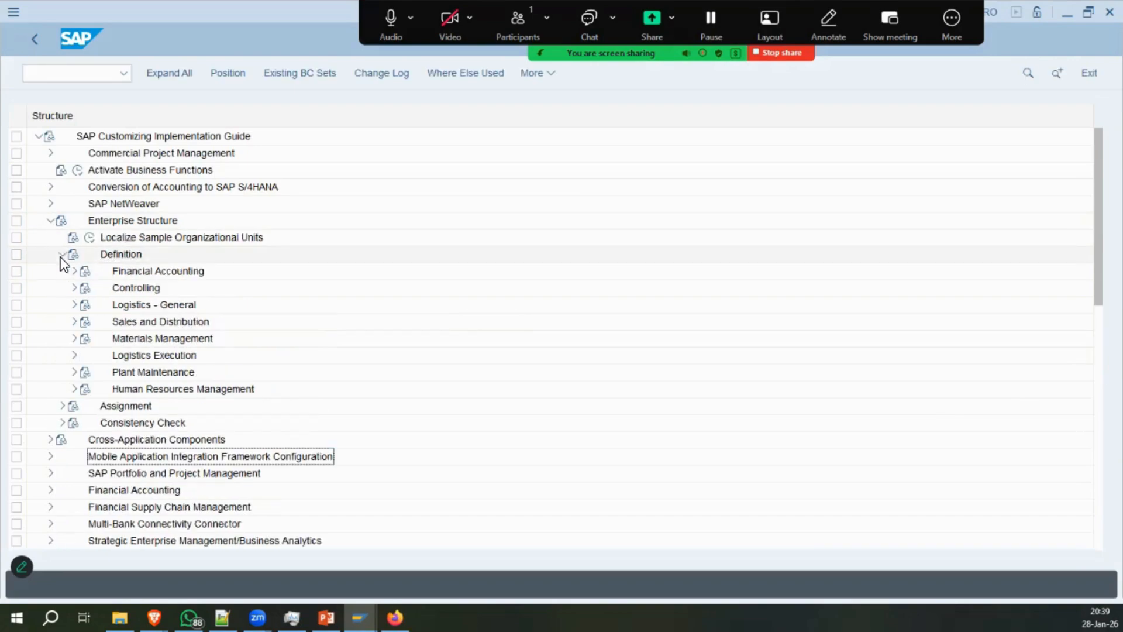
left_click(74, 305)
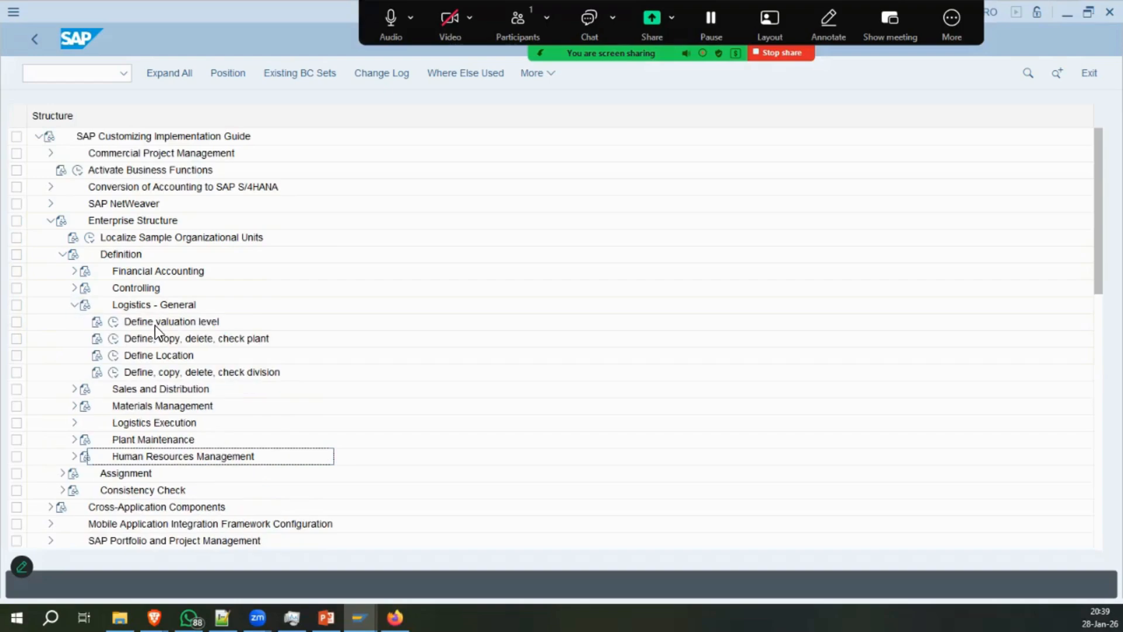
left_click(114, 338)
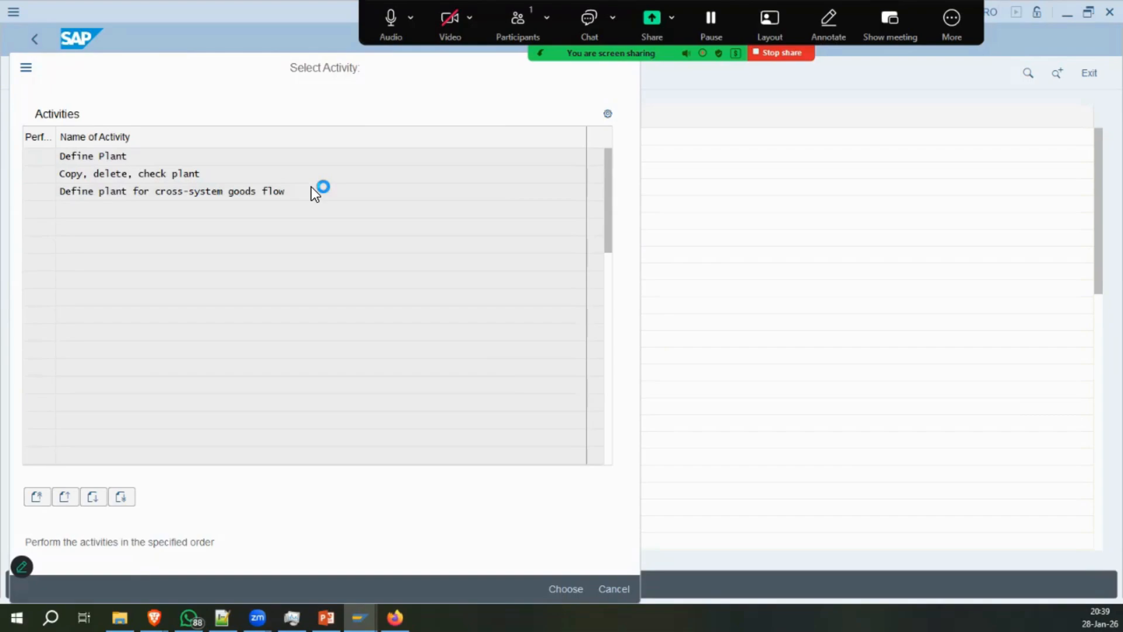
key("Return")
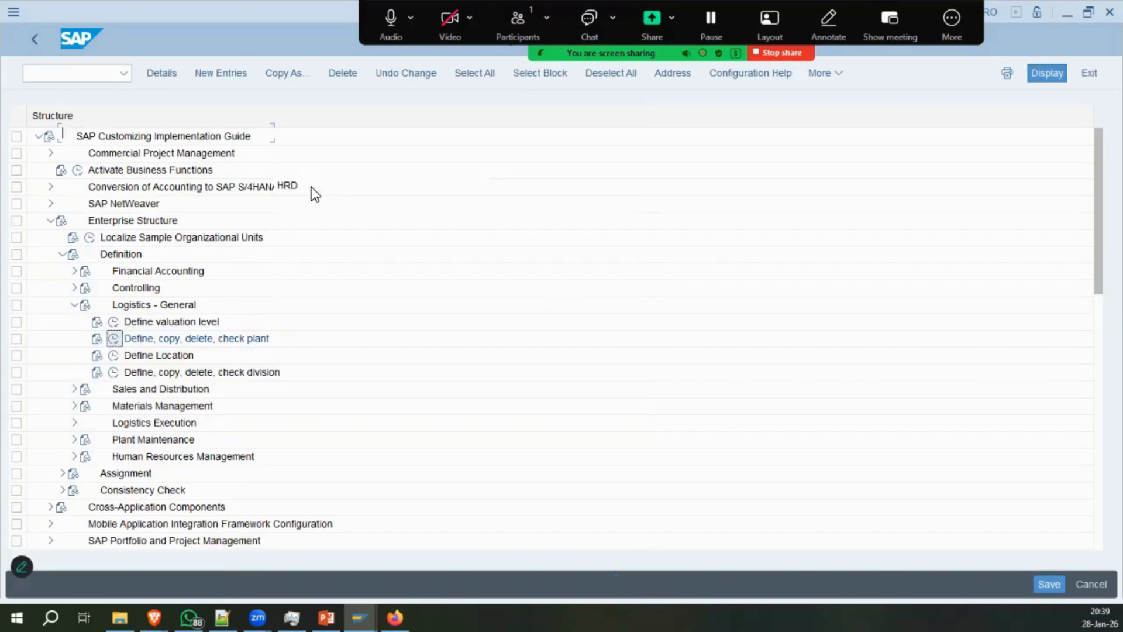
Find plant IM01, set its factory calendar to 01 Germany (Standard), and save the plant.
left_click(208, 539)
type("IM01")
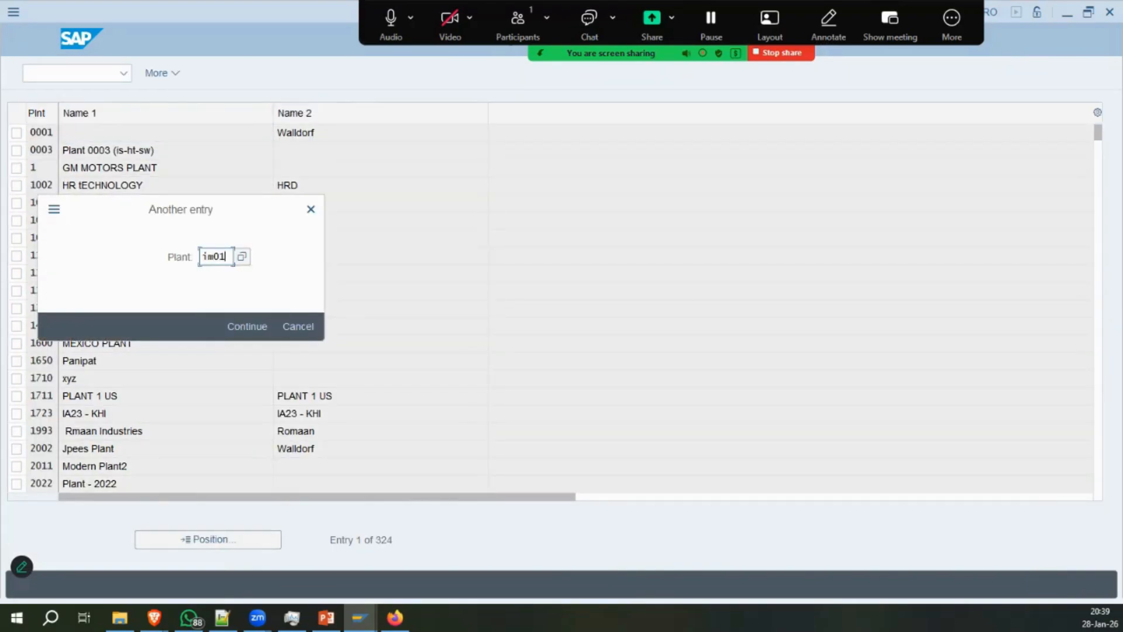
key("Return")
key("F2")
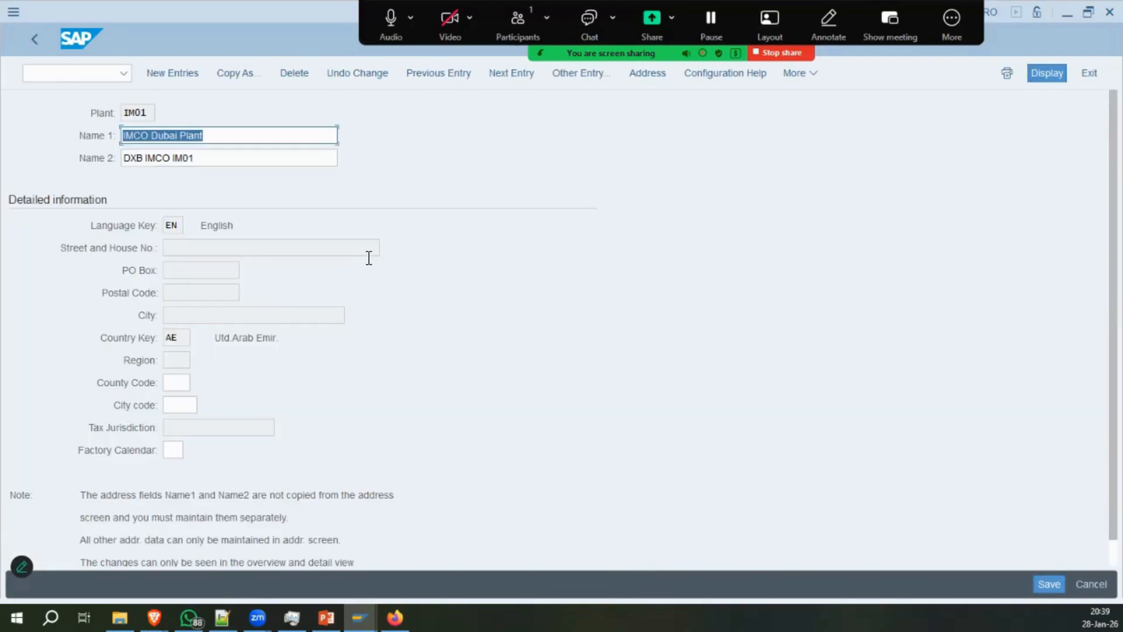
left_click(173, 450)
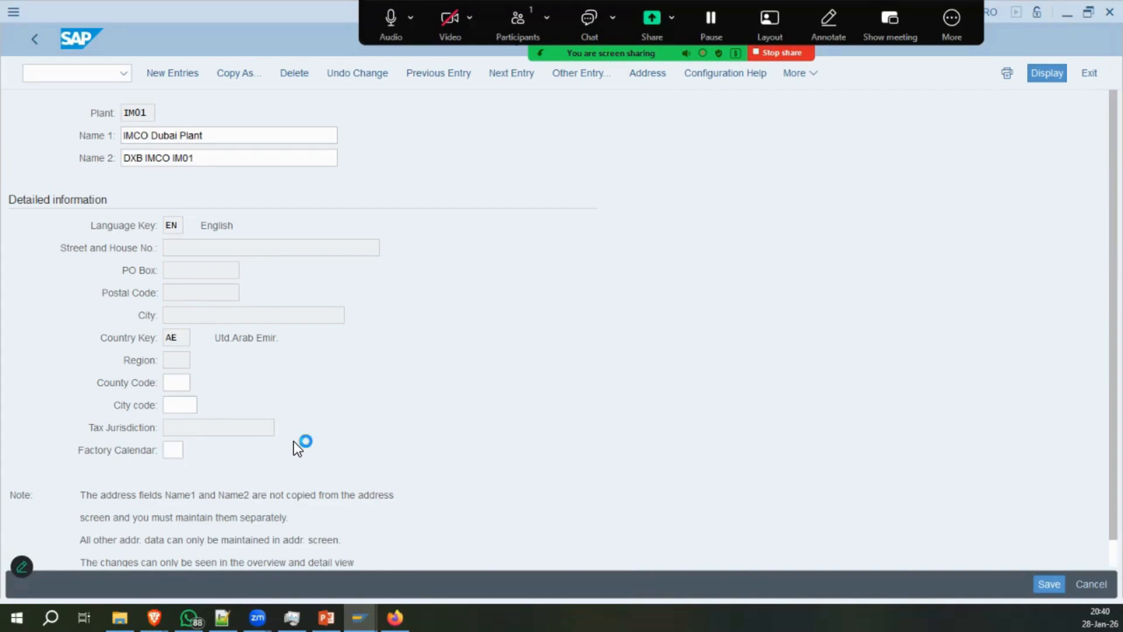
double_click(276, 353)
key("ctrl+s")
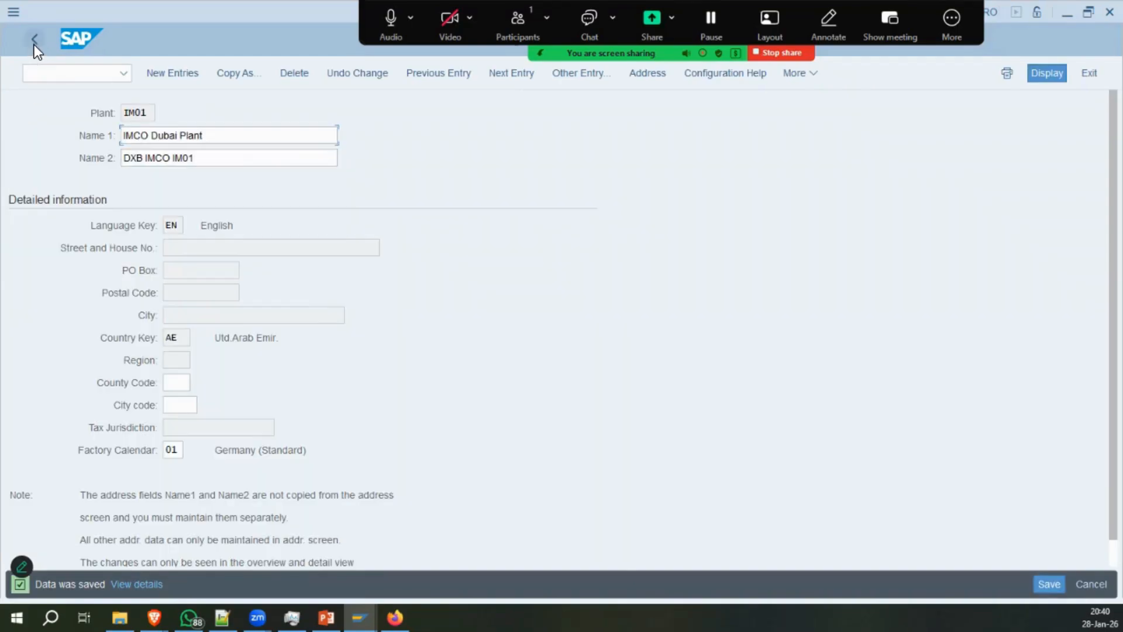
left_click(35, 39)
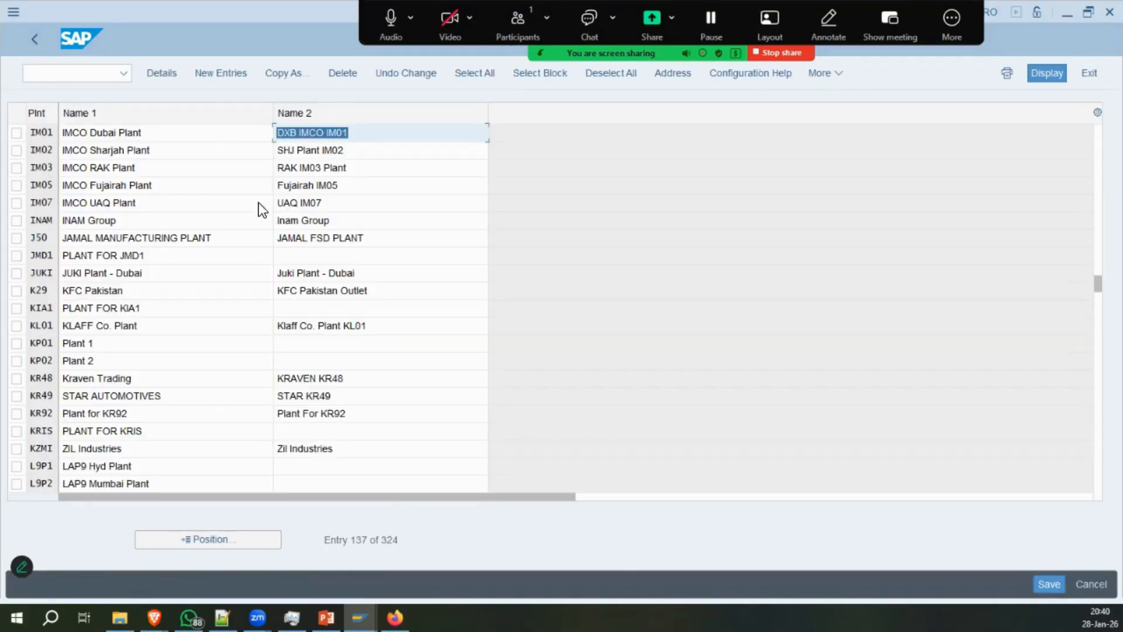
Set the factory calendar of plant IM02 to 01 Germany (Standard) and save the plant.
double_click(381, 148)
key("ctrl+s")
left_click(30, 41)
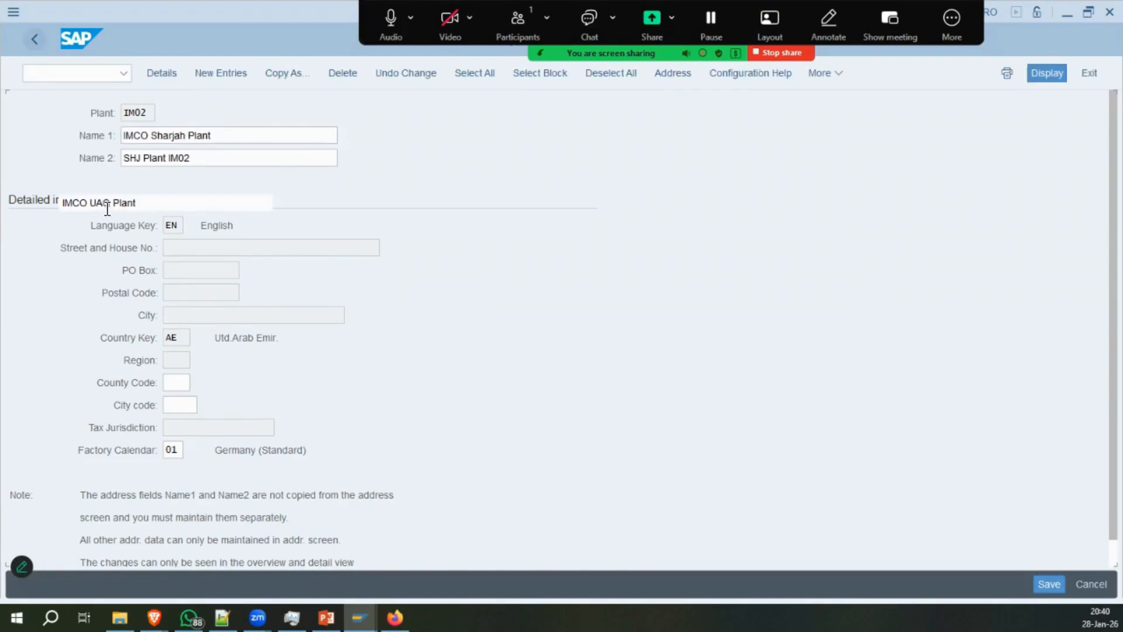
Set the factory calendar of plant IM03 to 01 and save the plant.
double_click(238, 170)
left_click(172, 450)
type("01")
key("Return")
left_click(424, 357)
key("ctrl+s")
left_click(34, 38)
Set the factory calendar of plant IM05 to 01 and save the plant.
double_click(234, 186)
left_click(173, 450)
type("01")
key("ctrl+s")
left_click(34, 38)
Set the factory calendar of plant IM07 to 01 and save the plant.
left_click(346, 203)
double_click(346, 202)
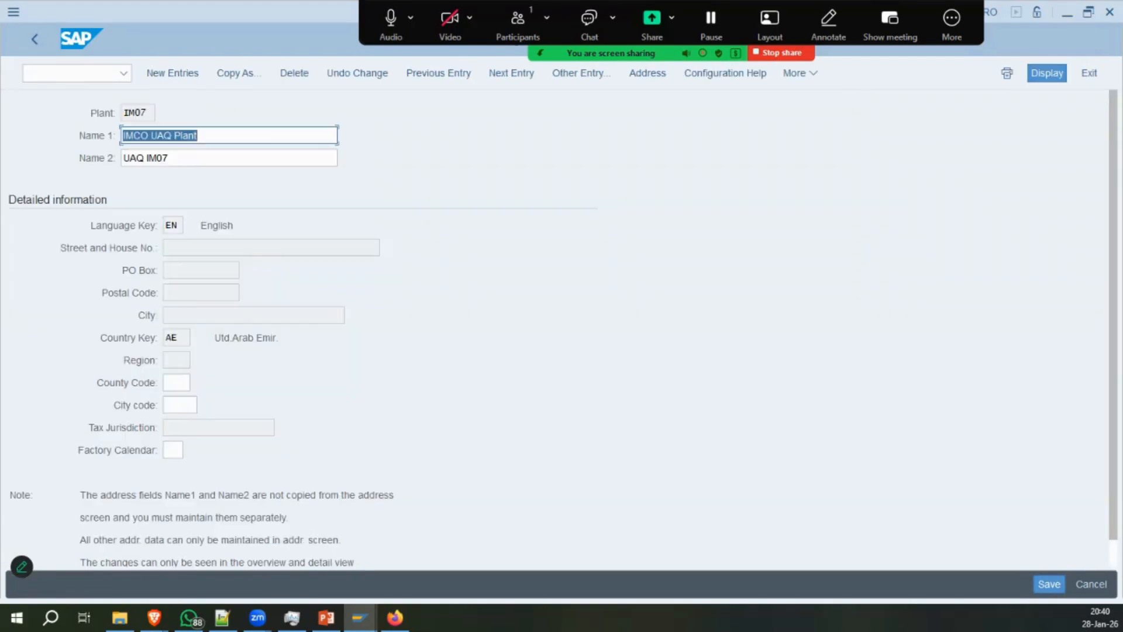
left_click(172, 449)
type("01")
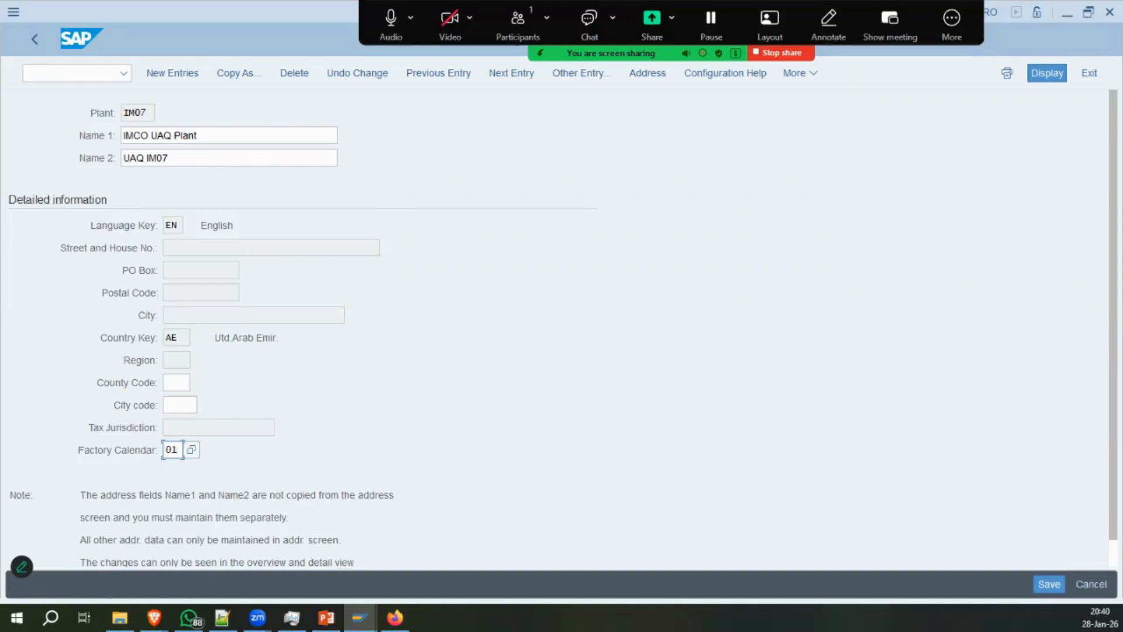
key("ctrl+s")
left_click(34, 39)
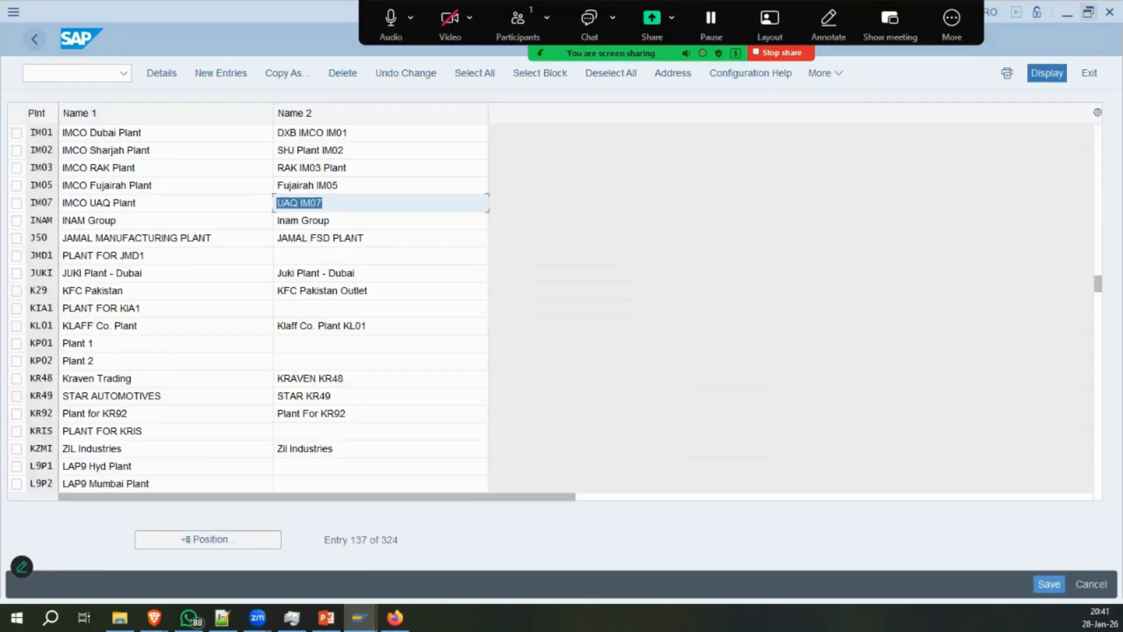
Close the plant customizing session, try to post the goods issue again and check the logged message.
left_click(1110, 12)
left_click(924, 584)
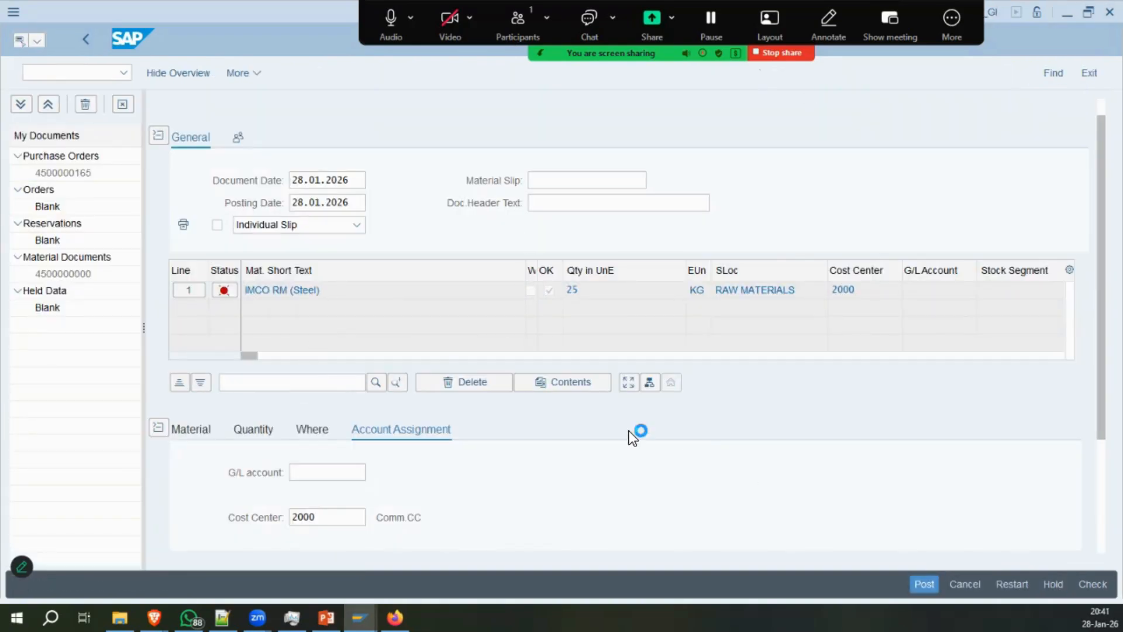
left_click(256, 283)
Restart the goods issue transaction MIGO_GI and set both the document date and the posting date to 15.01.2026.
left_click(606, 187)
type("/nmigo_gi")
key("Return")
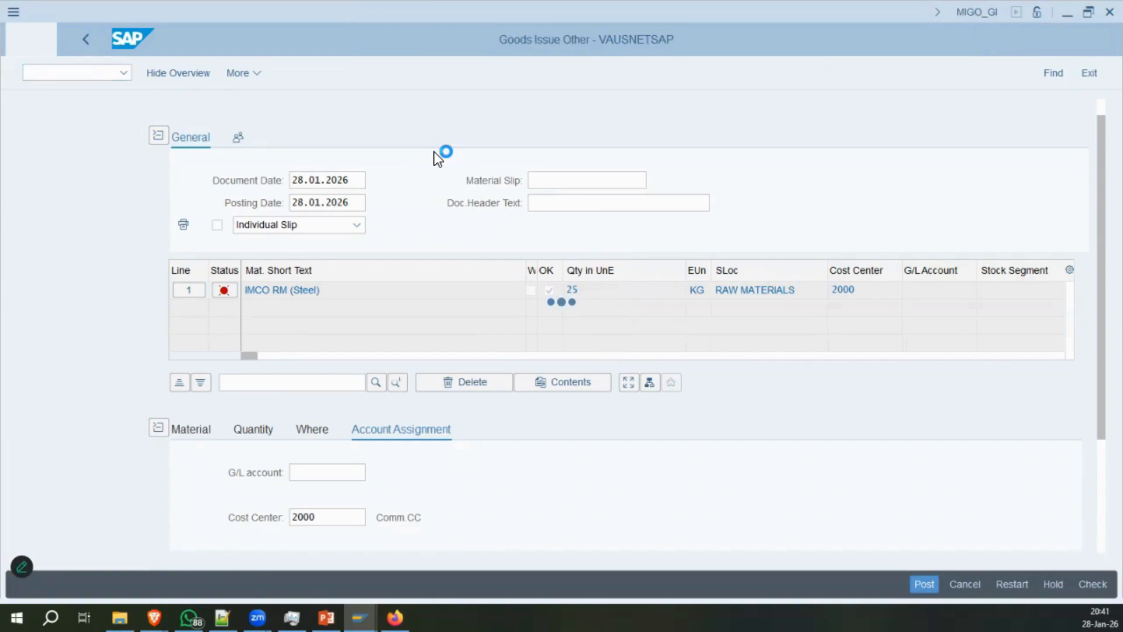
left_click_drag(353, 202, 230, 202)
key("BackSpace")
type("15.01.2026")
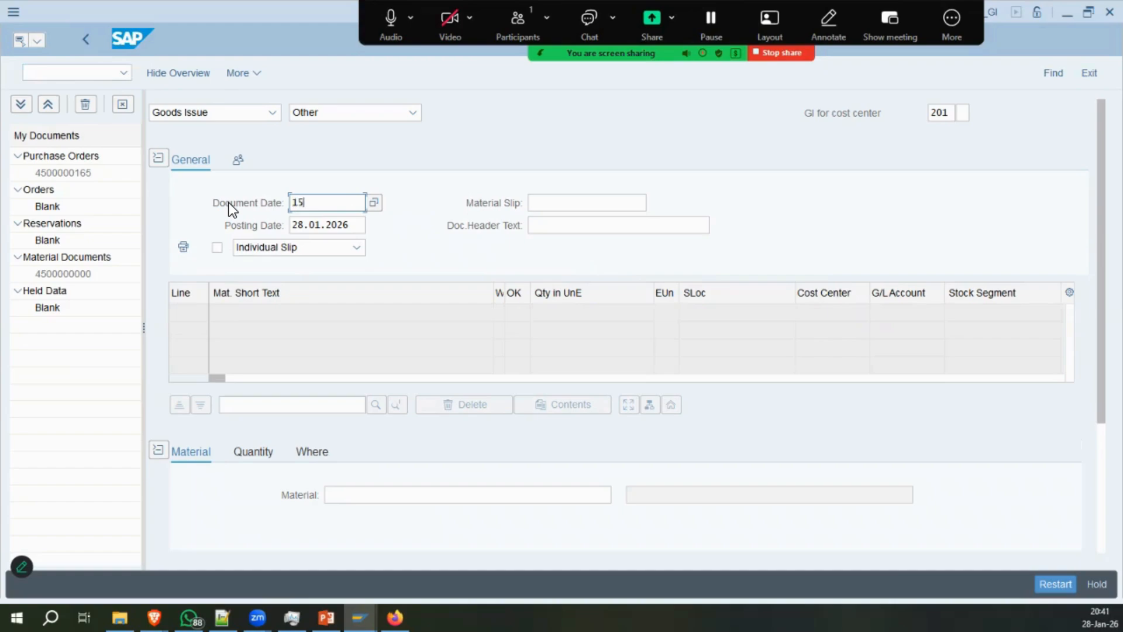
key("Tab")
type("15.01.2026")
key("Tab")
Enter IMCO RM (Steel) as the material to issue and set its quantity to 25 KG.
left_click(371, 486)
left_click(349, 515)
key("Return")
left_click(257, 452)
left_click(367, 485)
type("20")
Set the item's plant to IM01 (IMCO Dubai Plant) and its storage location to 3030.
left_click(306, 455)
scroll(458, 462, "down", 2)
left_click(289, 405)
type("im01")
key("Tab")
type("3030")
key("Tab")
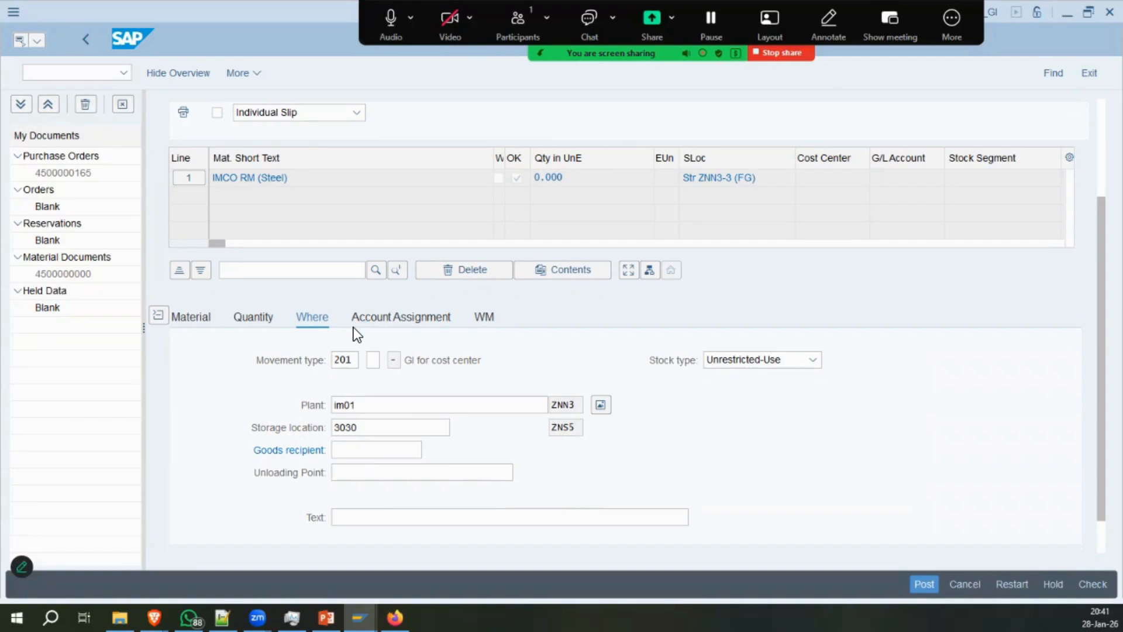
left_click(501, 403)
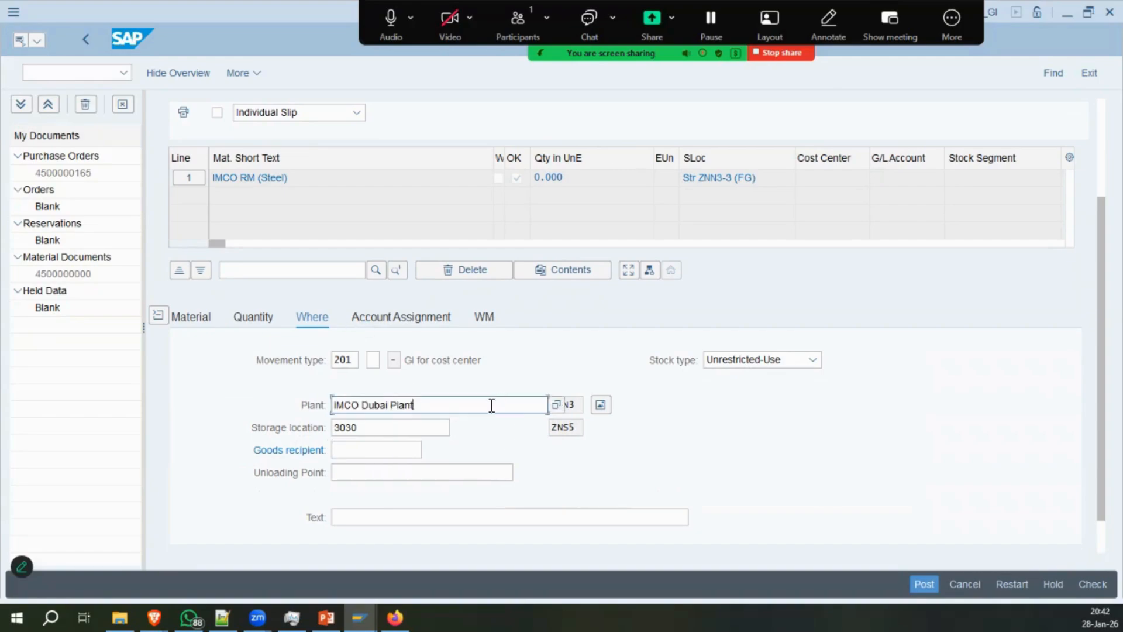
left_click(415, 435)
left_click(451, 403)
left_click(408, 449)
Assign the item to cost center 2000 and try to post the goods issue.
left_click(382, 317)
left_click(325, 406)
left_click(310, 425)
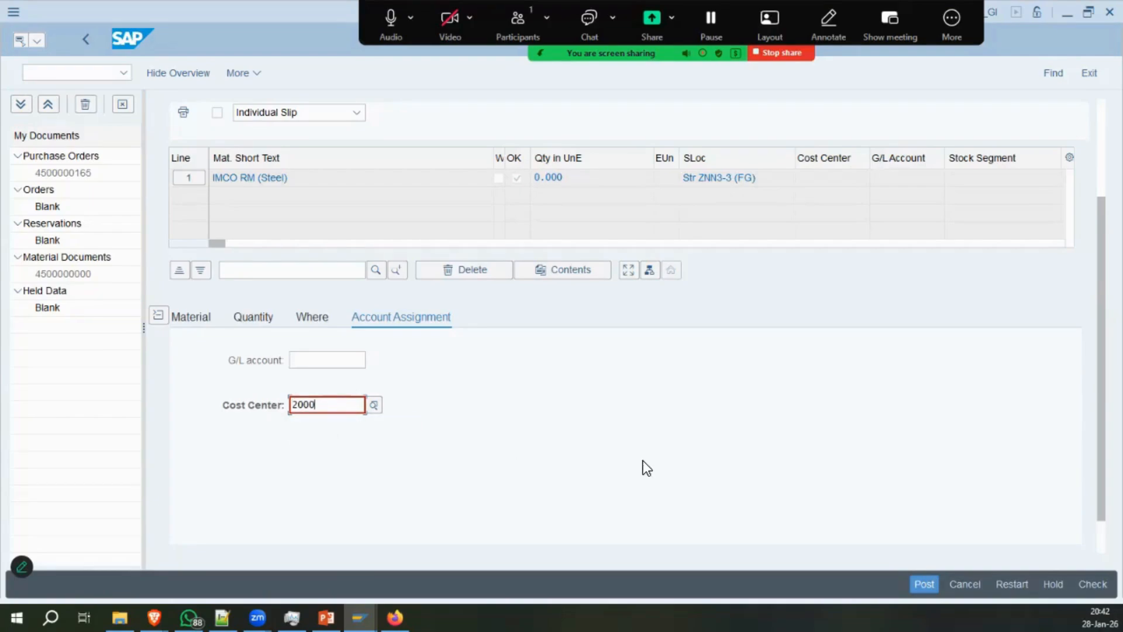
key("Return")
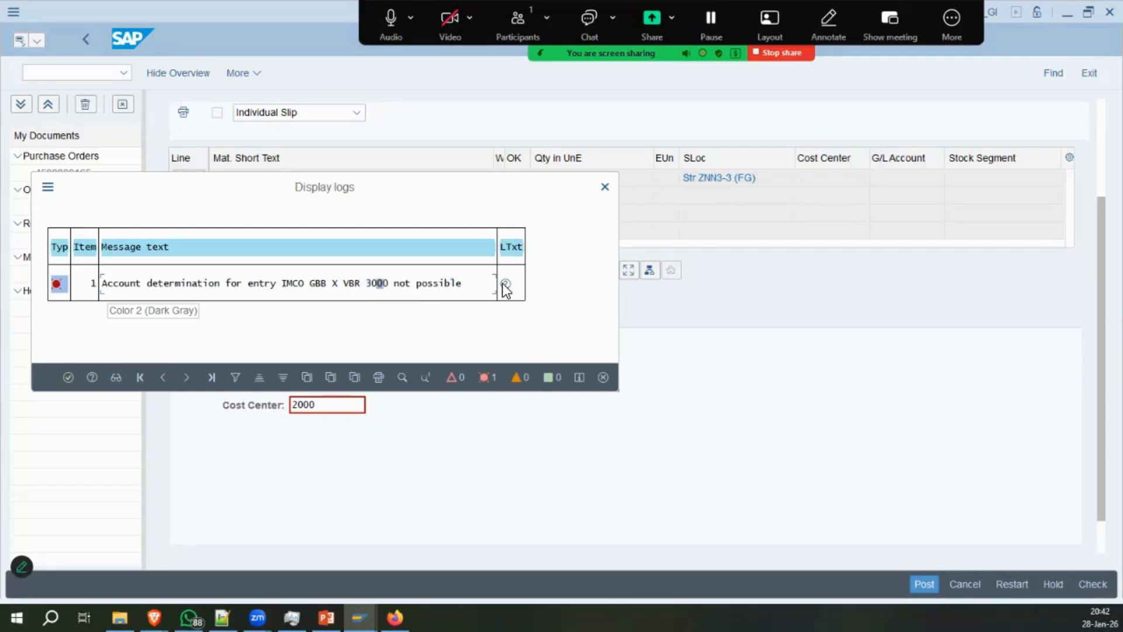
Read the long text of the logged account determination error and close it.
left_click(526, 285)
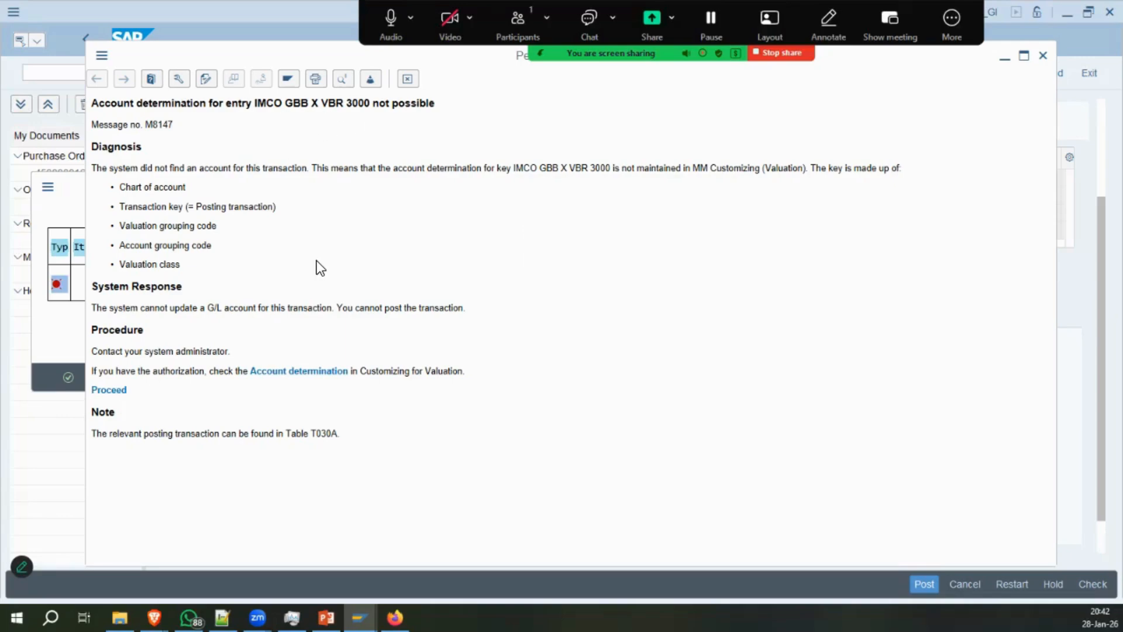
left_click_drag(560, 168, 621, 170)
left_click(592, 170)
left_click(408, 80)
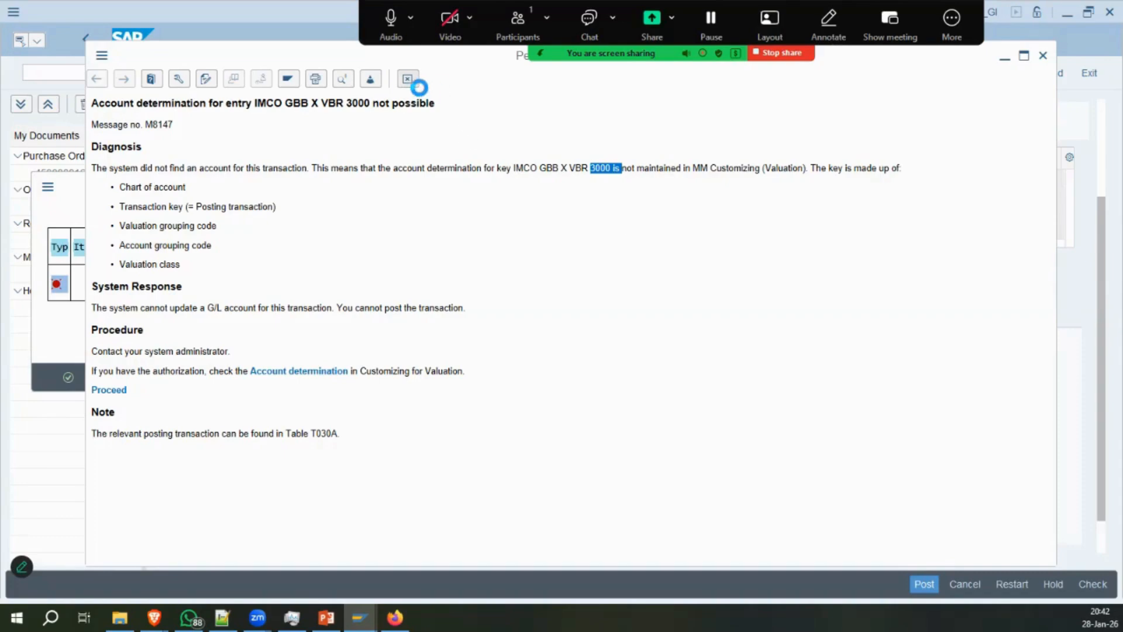
left_click(607, 460)
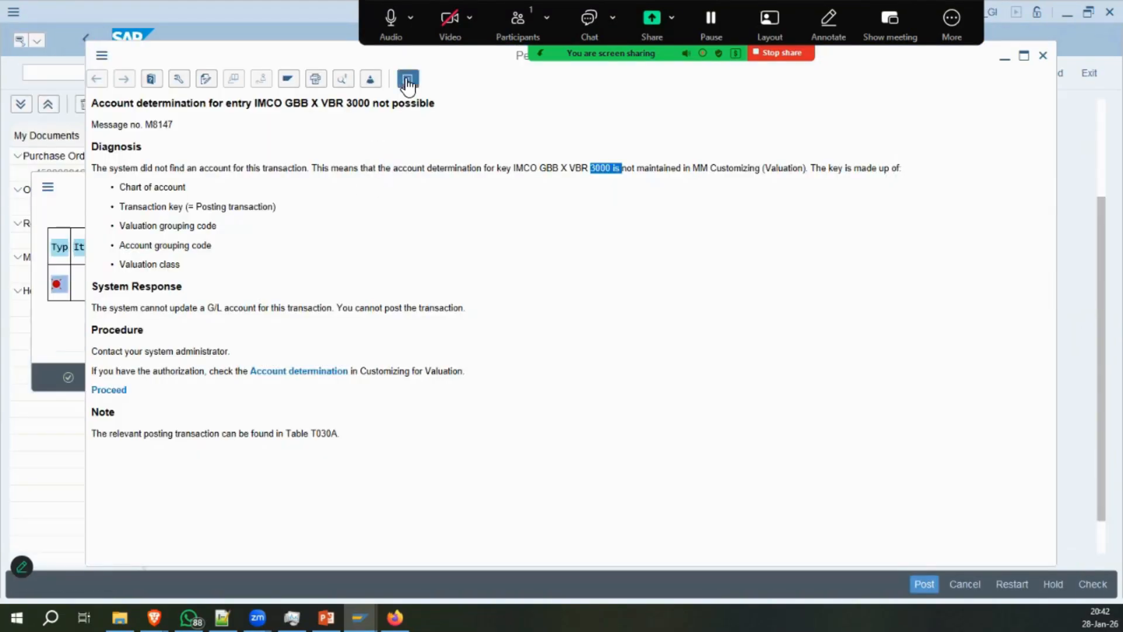
left_click(407, 79)
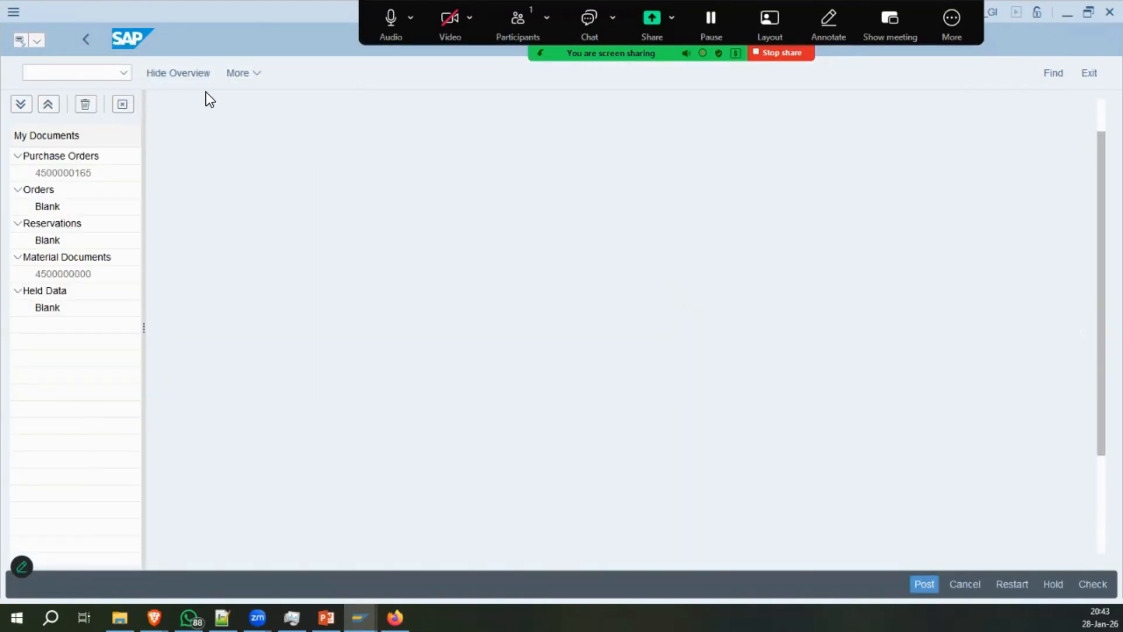
Open the GBB offsetting entry for inventory posting in the Materials Management postings for chart of accounts IMCO.
type("/nmigo")
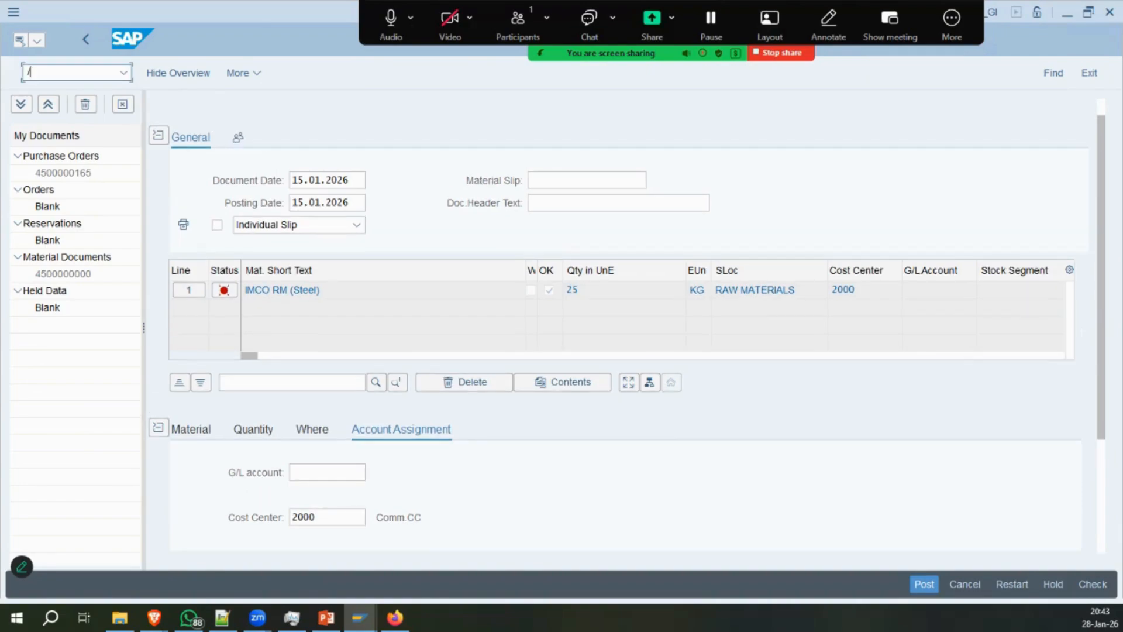
key("Return")
left_click(363, 450)
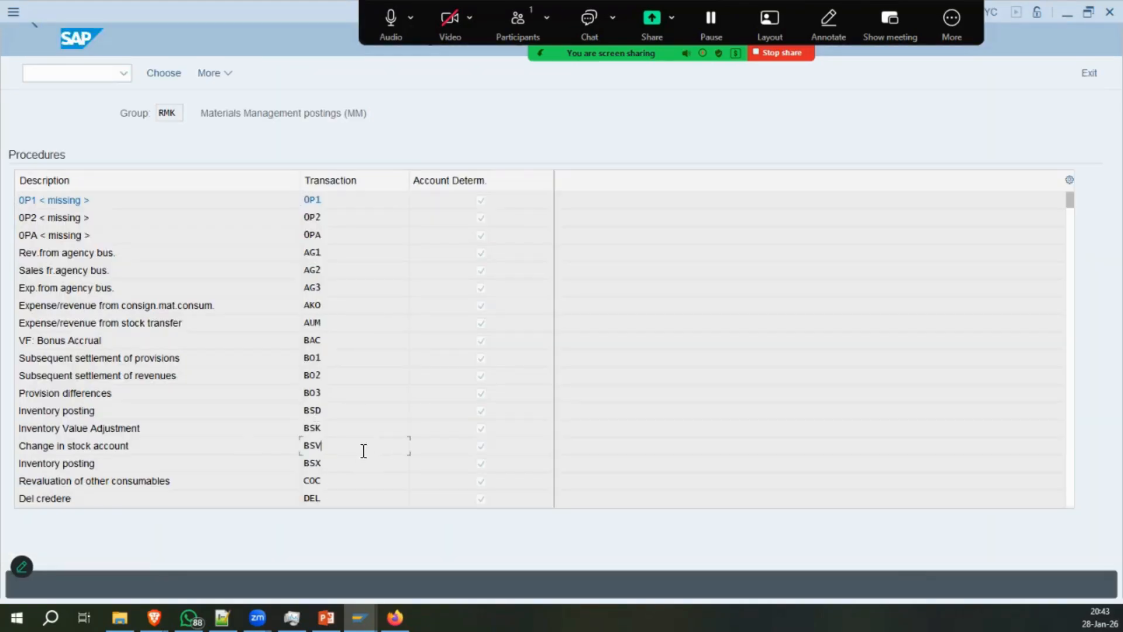
scroll(329, 434, "down", 6)
double_click(131, 462)
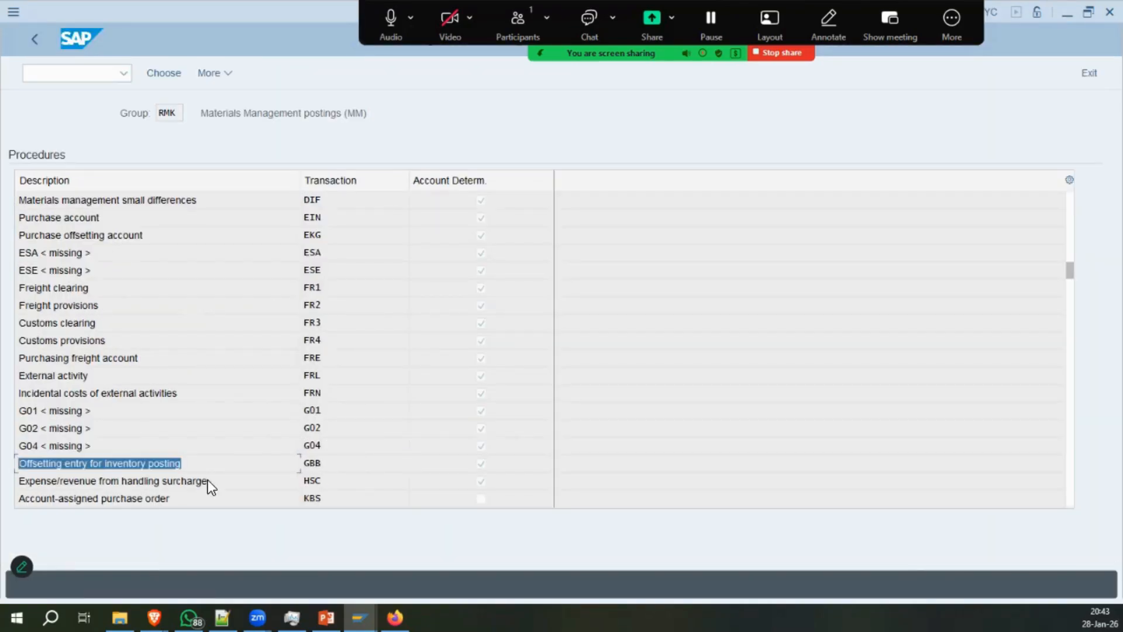
type("imco")
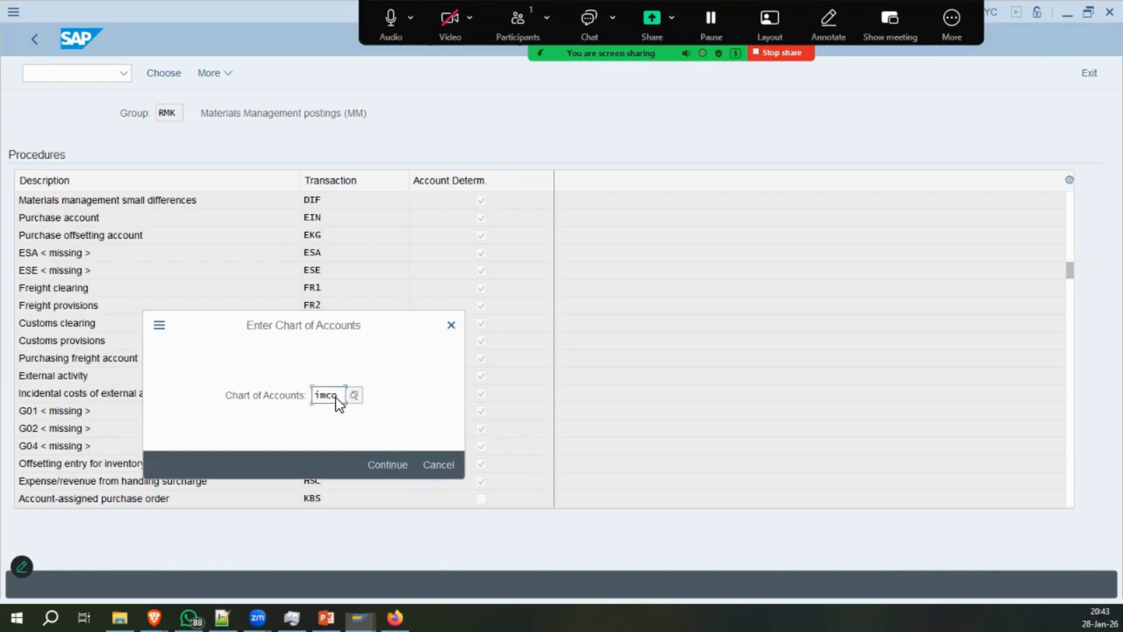
key("Return")
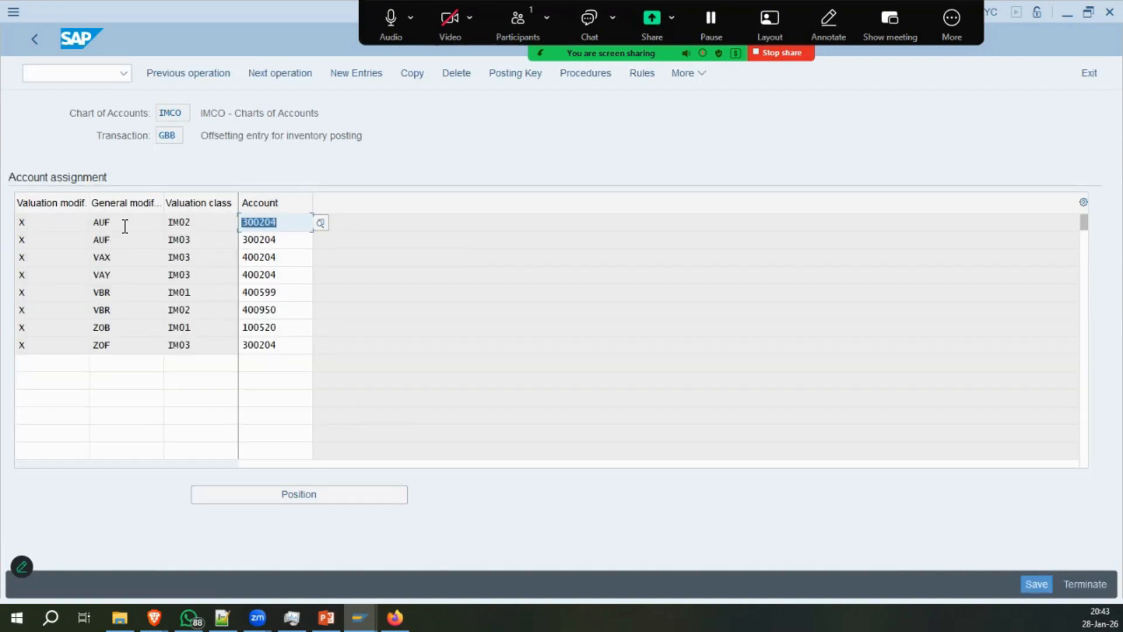
Examine the GBB account assignment rows and read the field help for the general modification key.
left_click(292, 346)
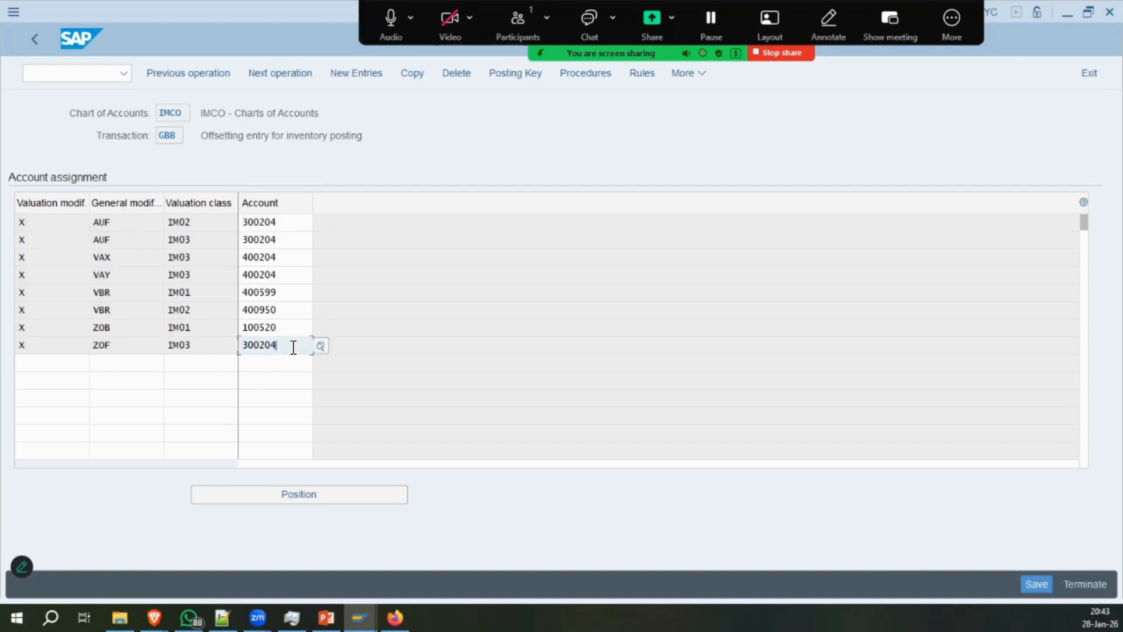
left_click(142, 327)
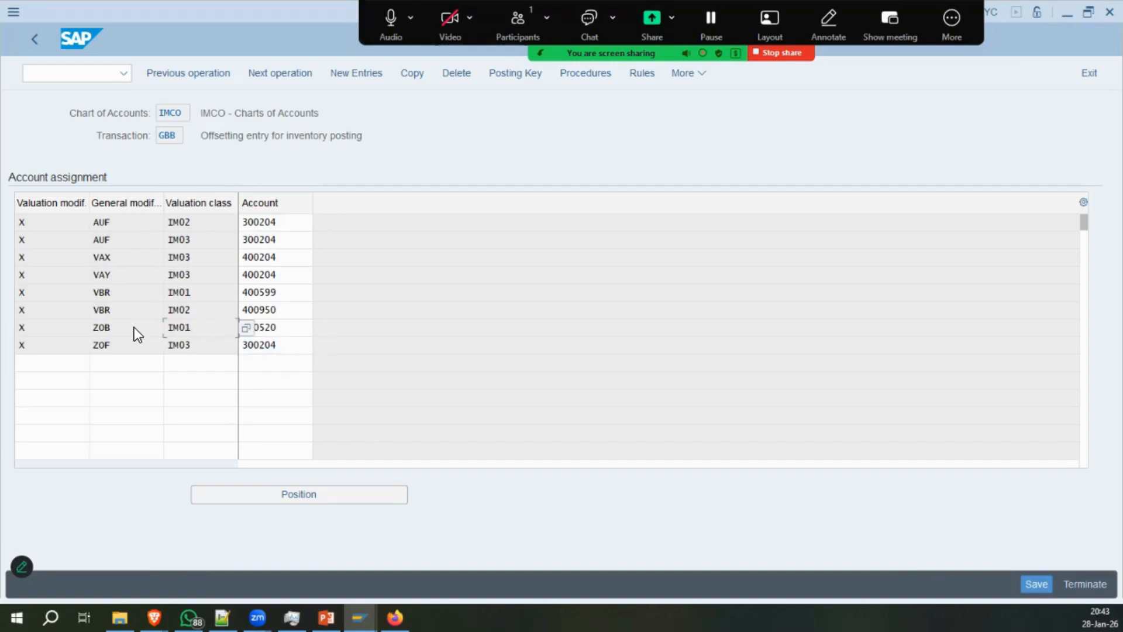
left_click(218, 327)
left_click(146, 297)
left_click(211, 296)
left_click_drag(47, 297, 13, 298)
left_click(131, 289)
key("F1")
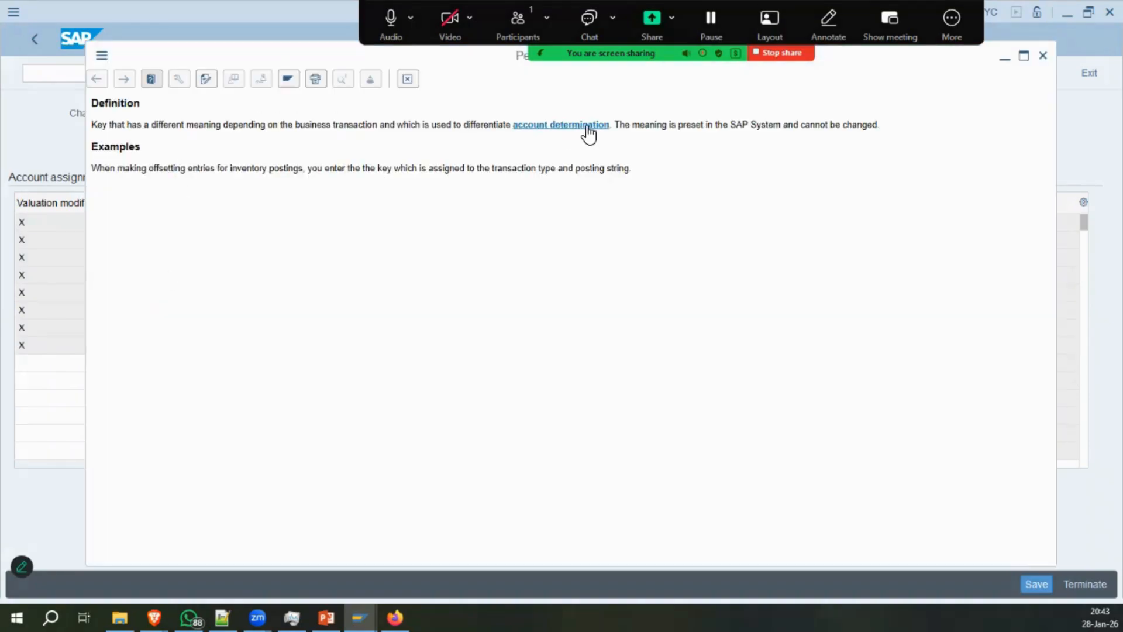
left_click(407, 79)
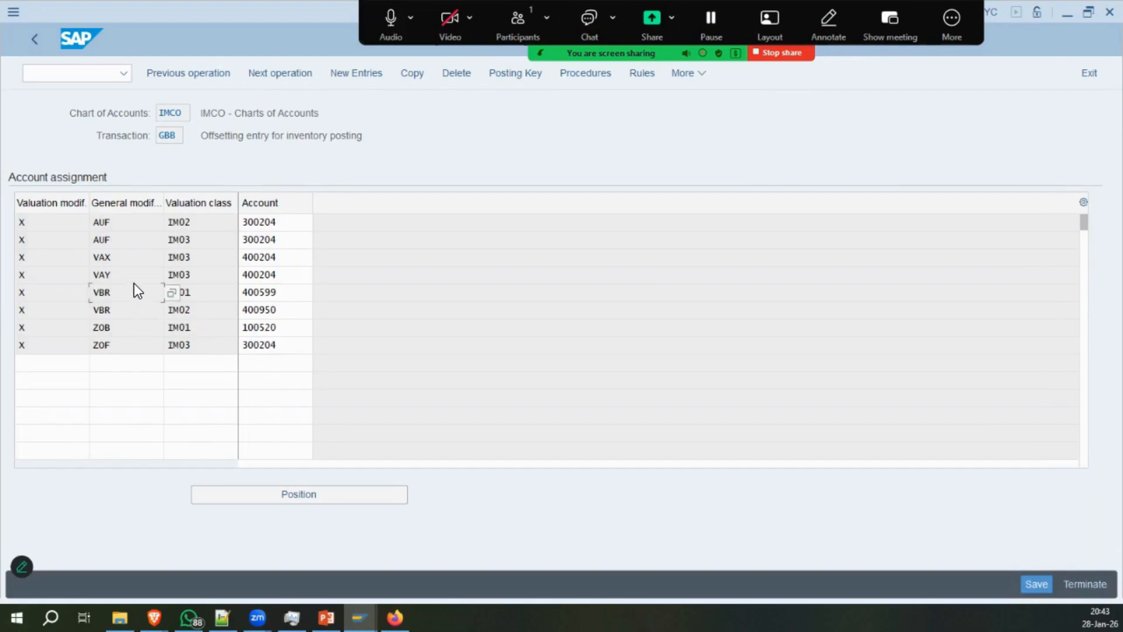
Copy the account of the VBR row for IM01 and find 400599 in the G/L accounts, using FS00 in a new session.
double_click(291, 293)
key("ctrl+c")
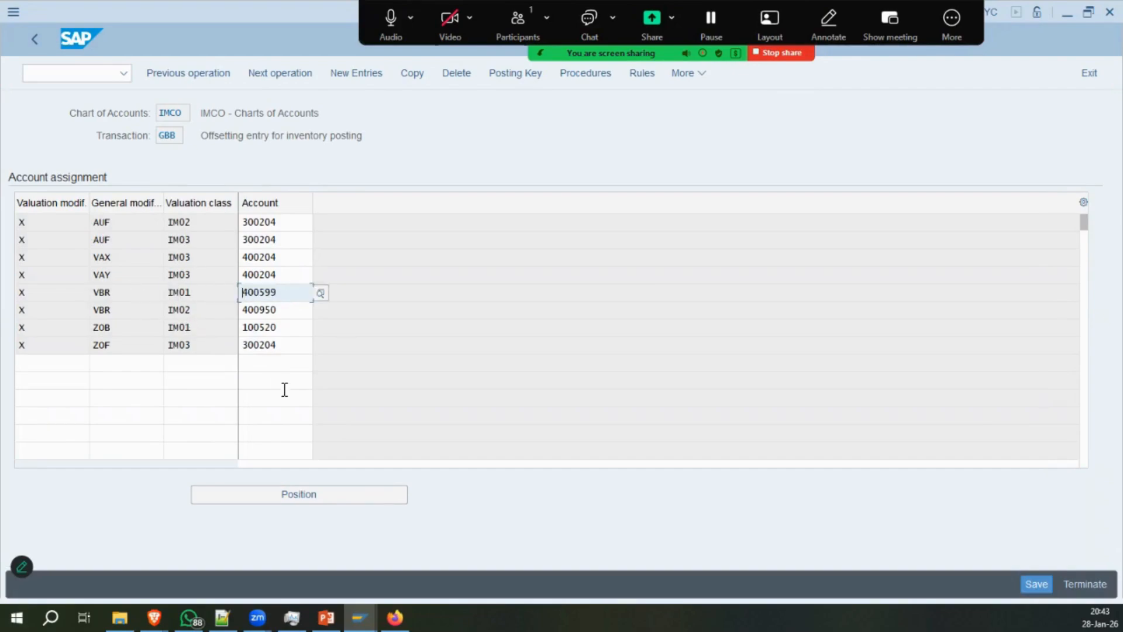
key("ctrl+slash")
type("/ofs00")
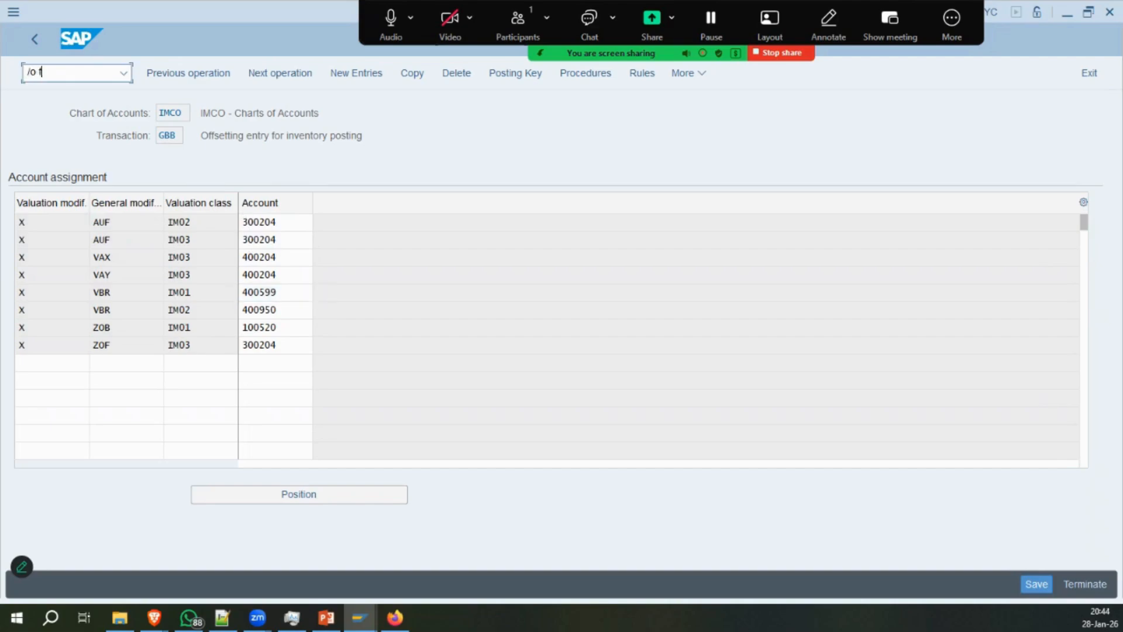
key("Return")
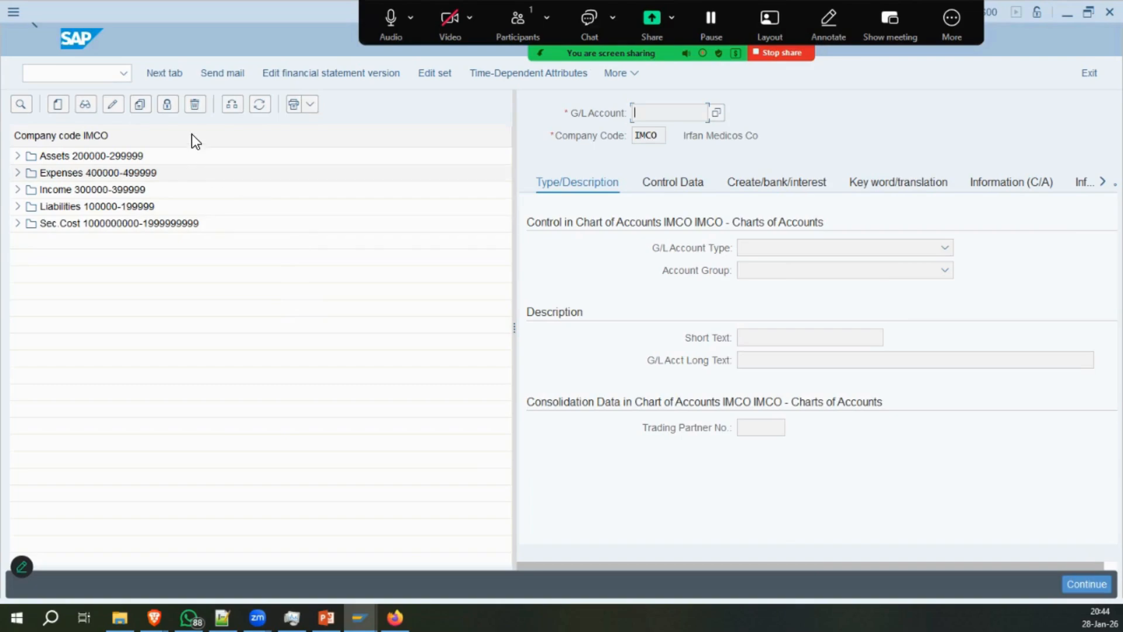
key("ctrl+f")
key("ctrl+v")
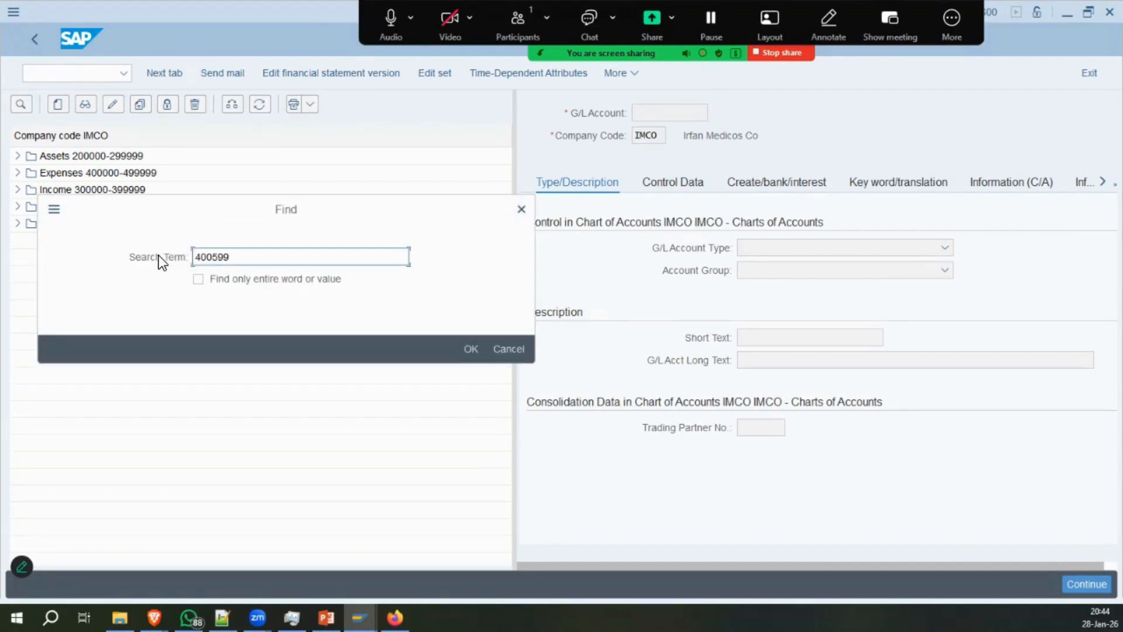
key("Return")
left_click(508, 348)
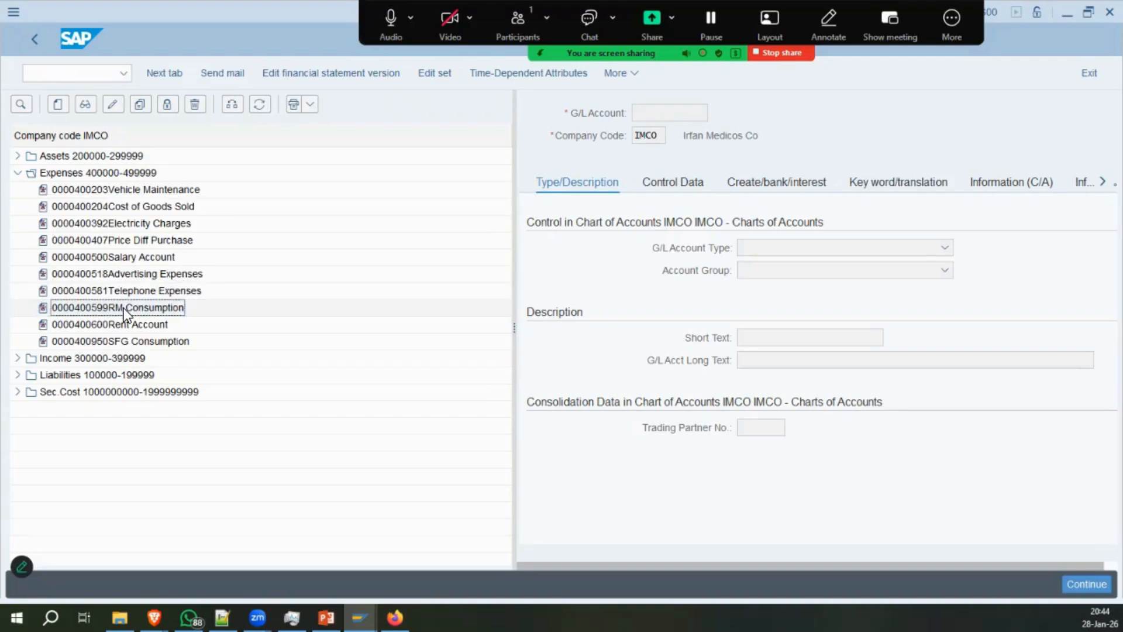
Review the control data and the document creation settings of G/L account 400599 RM Consumption.
left_click(687, 181)
left_click(747, 338)
left_click(763, 383)
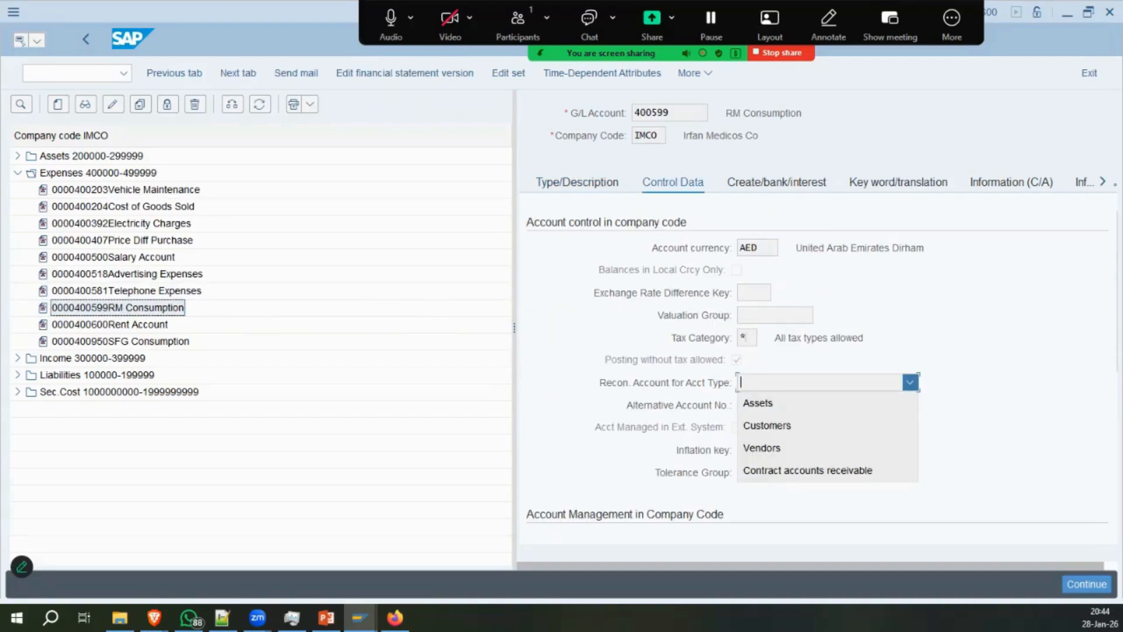
scroll(775, 423, "down", 4)
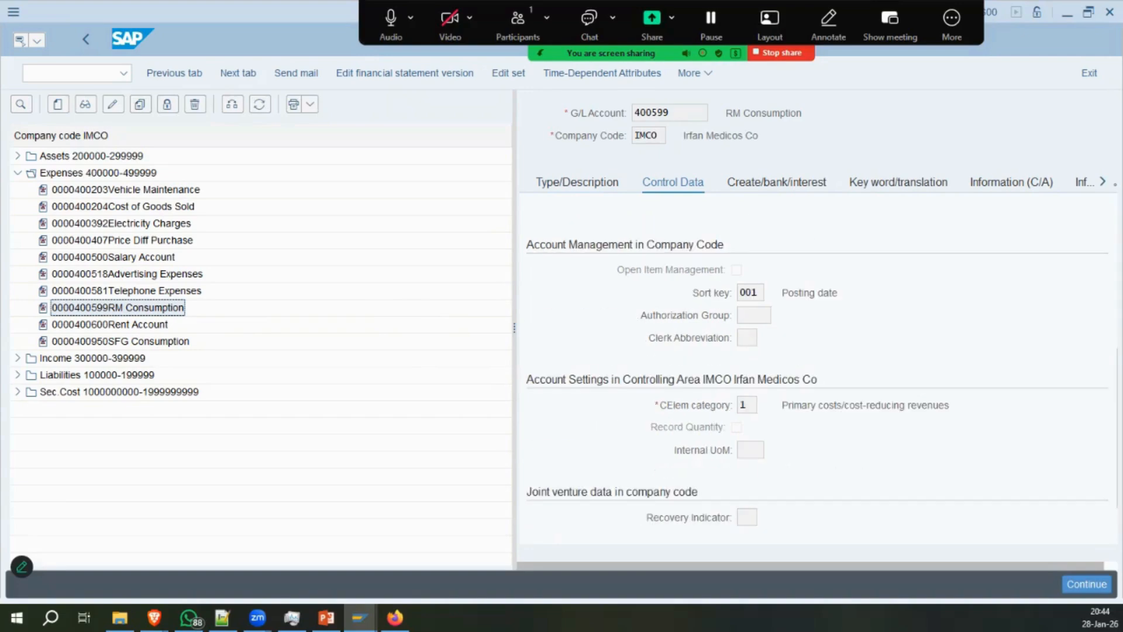
left_click(776, 186)
left_click(755, 252)
scroll(788, 328, "down", 3)
scroll(787, 328, "up", 4)
left_click(661, 184)
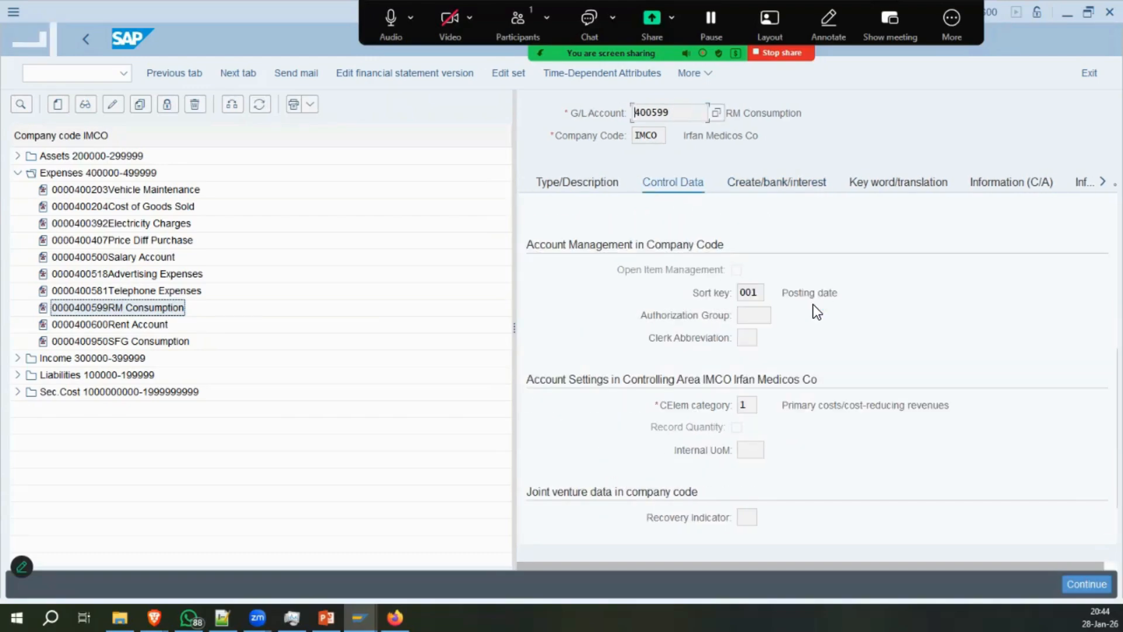
Switch G/L account 400599 to change mode and turn on Post Automatically Only.
left_click(146, 105)
left_click(737, 270)
left_click(673, 185)
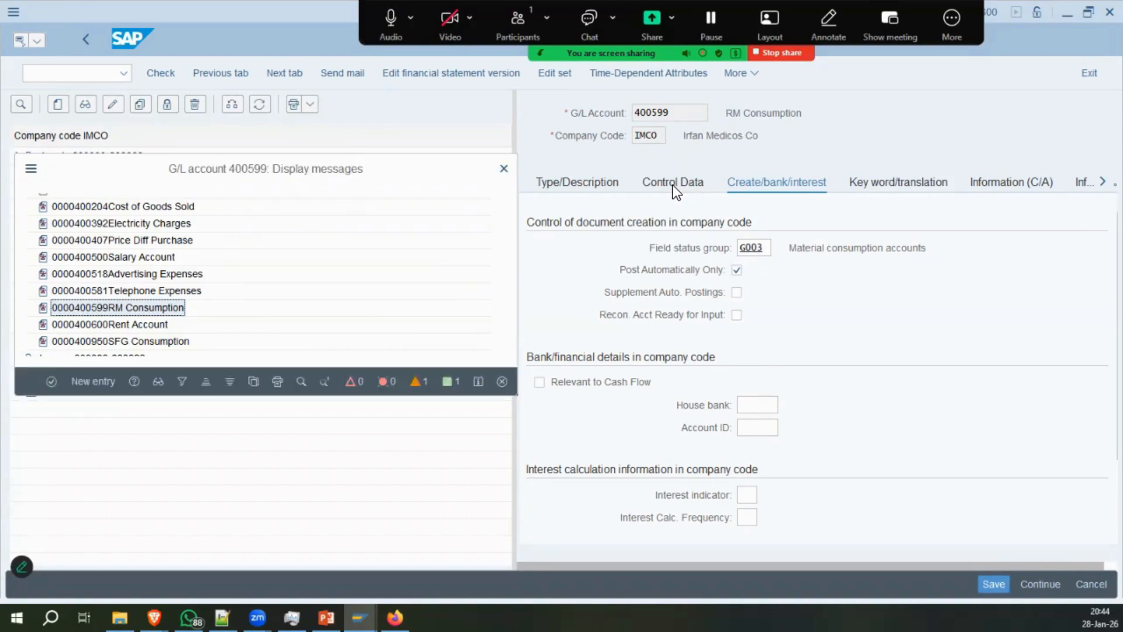
left_click(672, 184)
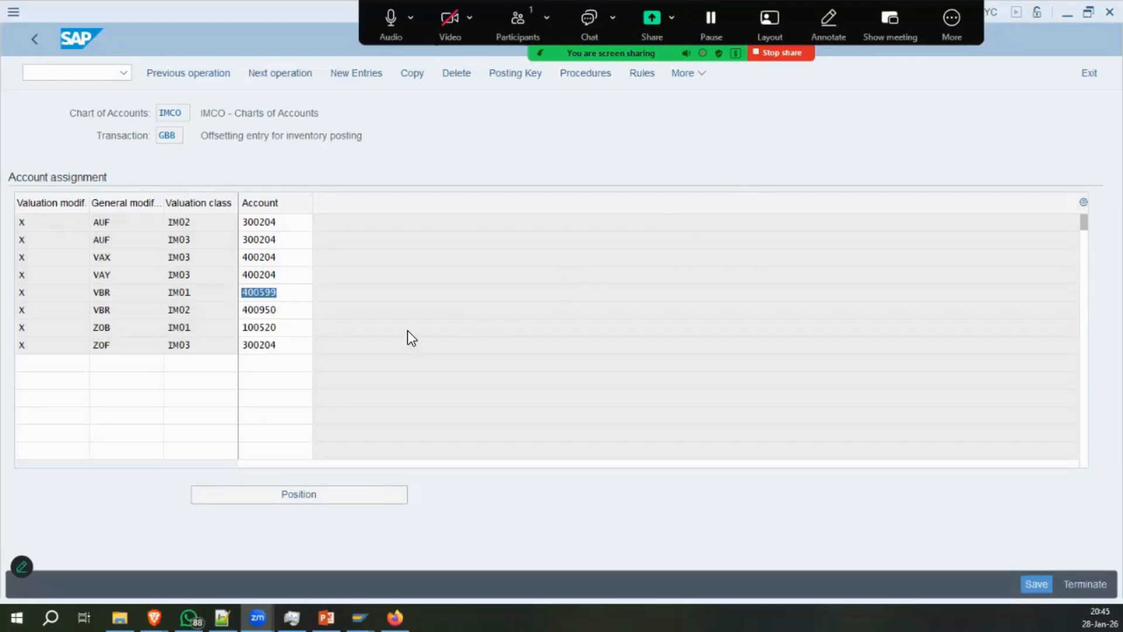
Examine the valuation modifier, general modifier, valuation class and account of the VBR row for IM01.
left_click(288, 293)
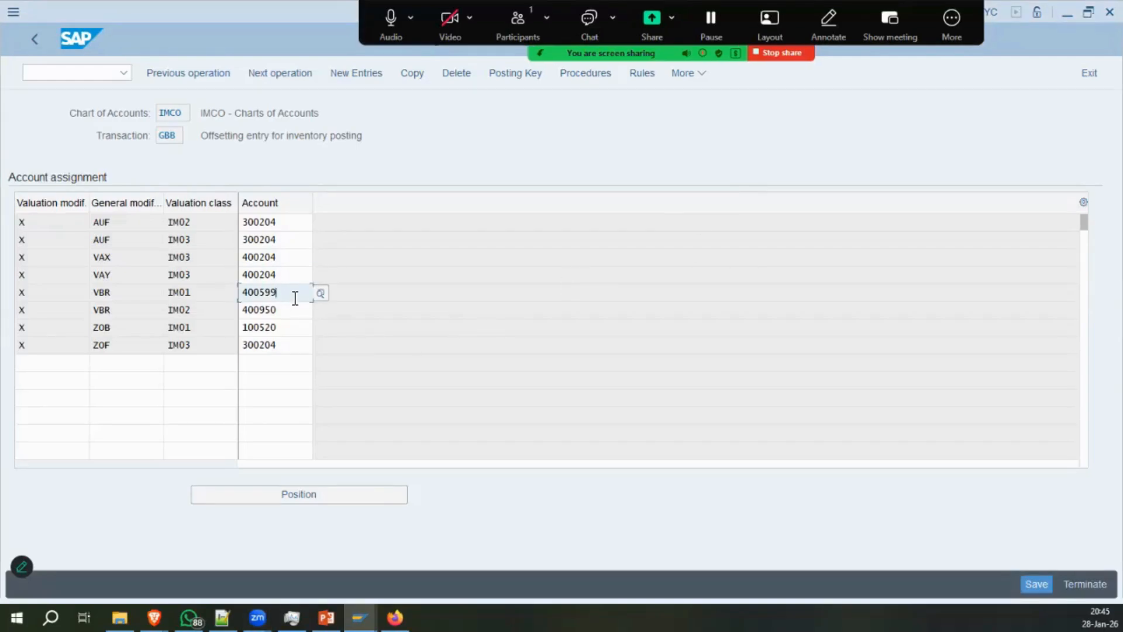
left_click(139, 296)
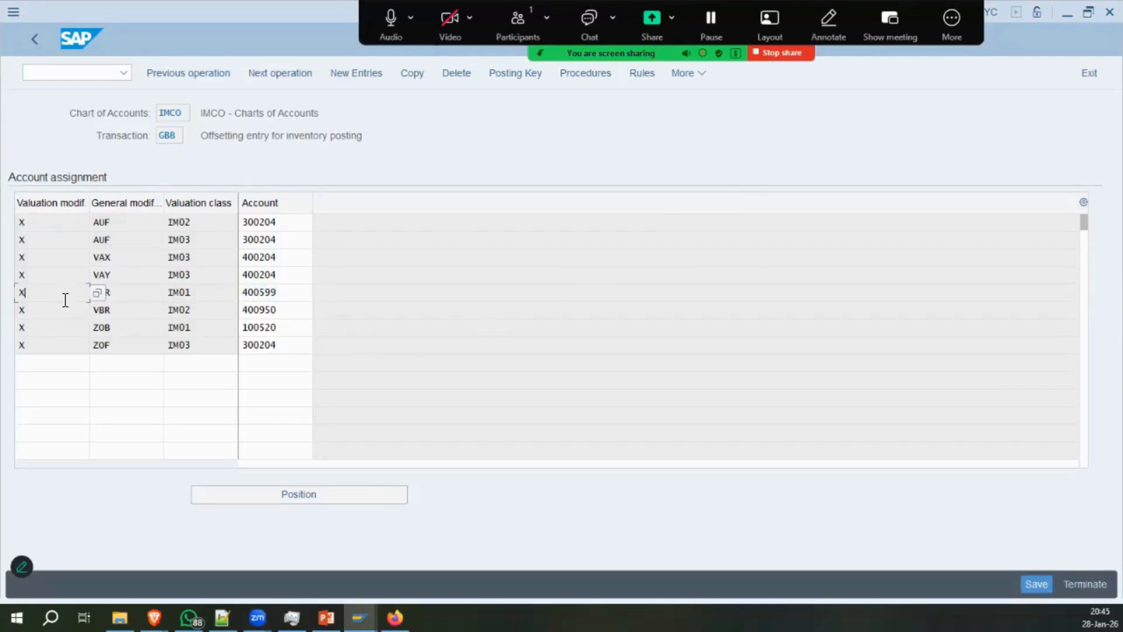
double_click(35, 294)
double_click(28, 308)
double_click(38, 295)
left_click(214, 291)
left_click(124, 296)
Switch to the goods issue session, check the 25 KG document, read the account determination log entry and close the log.
mouse_move(360, 616)
left_click(320, 550)
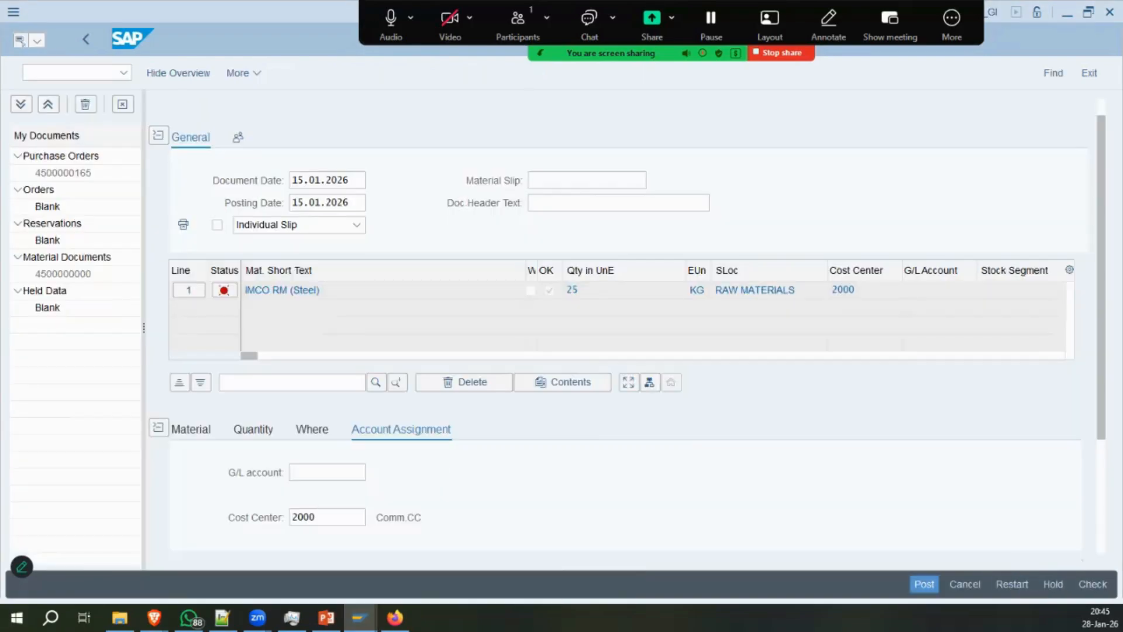
left_click(1091, 584)
left_click(294, 286)
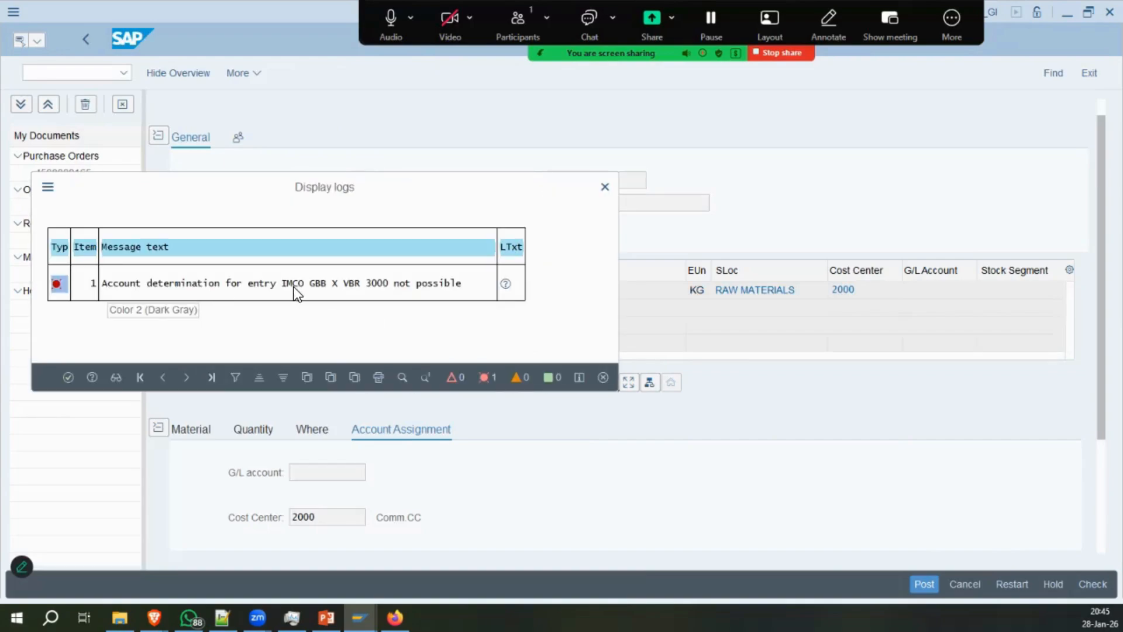
left_click(335, 287)
left_click(402, 287)
left_click(377, 286)
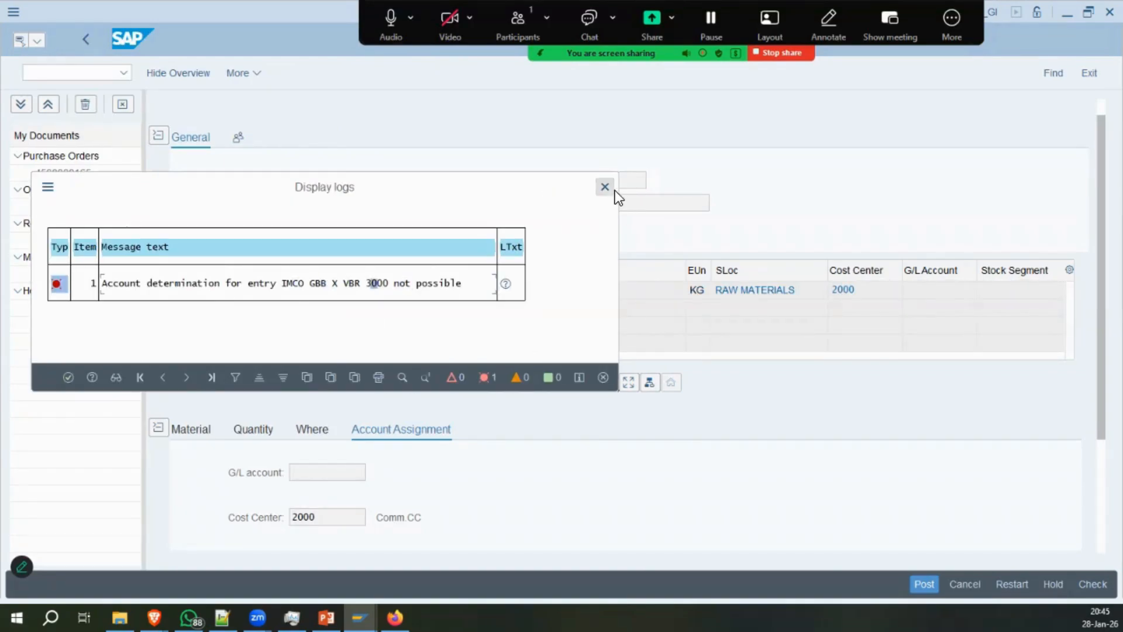
left_click(606, 191)
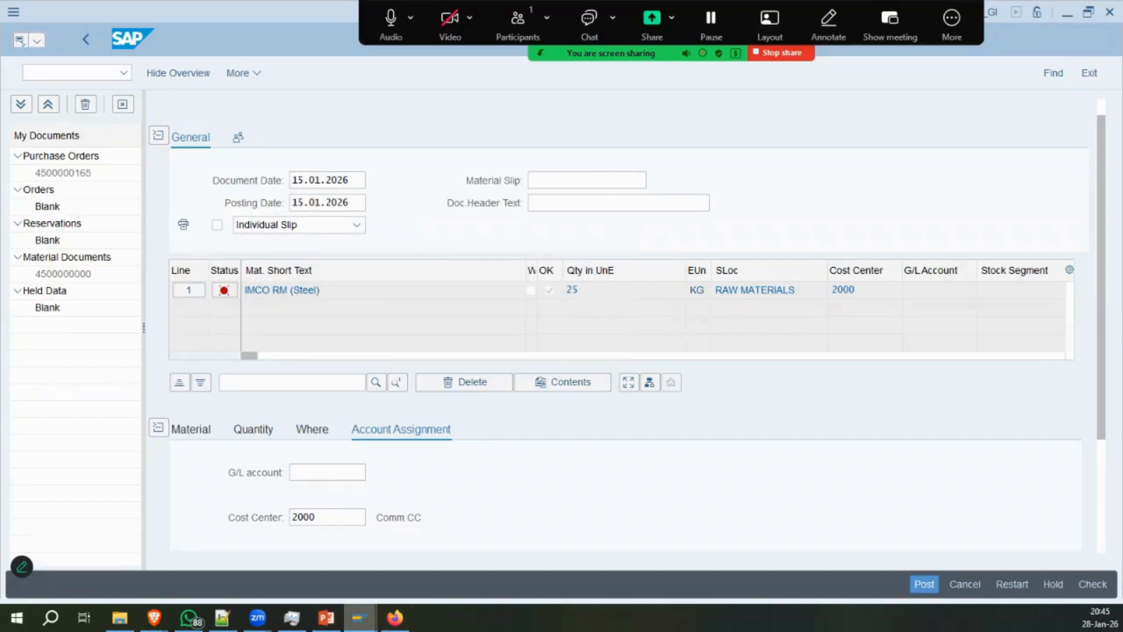
Return to the OBYC session, reopen GBB from the procedures list, and review its determination rules and the VBR IM01 account assignment.
mouse_move(357, 618)
left_click(404, 555)
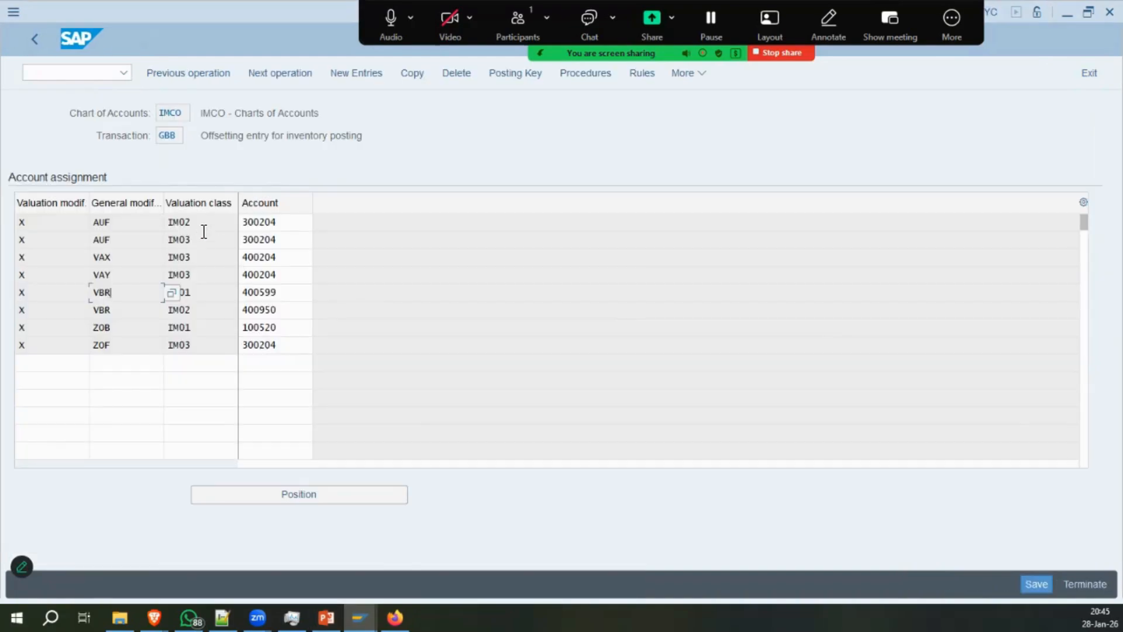
left_click(563, 79)
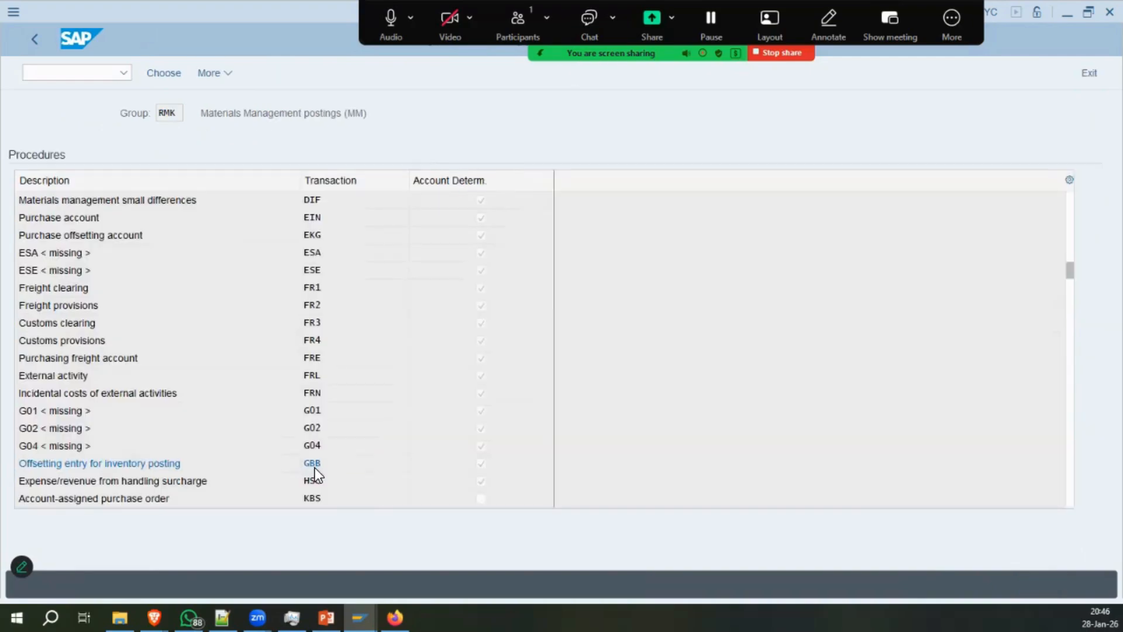
double_click(312, 464)
left_click(536, 70)
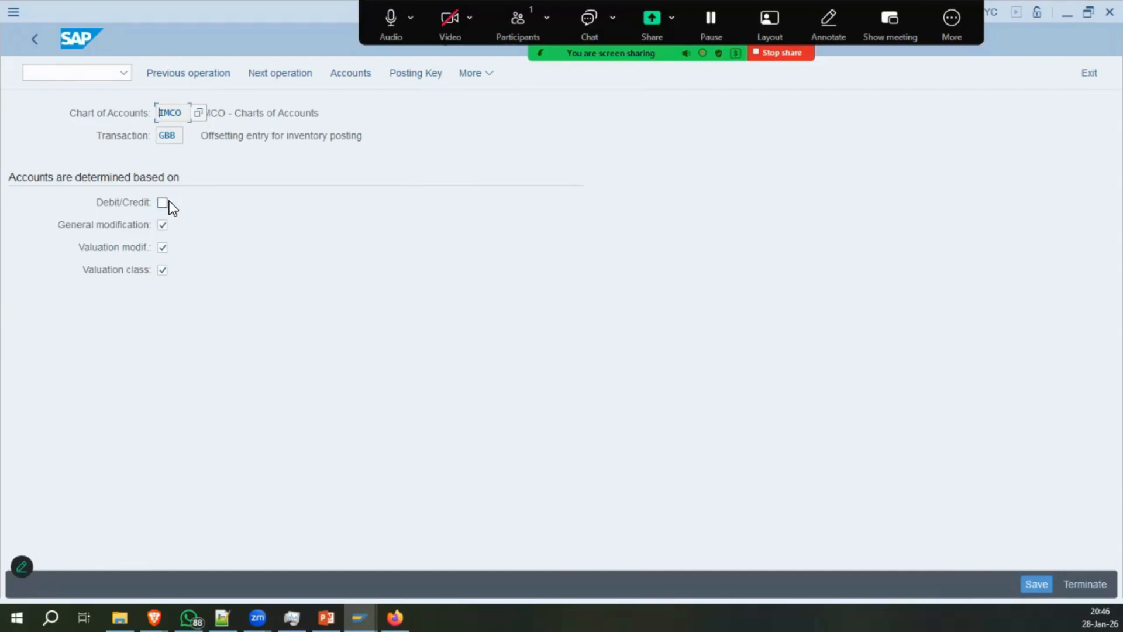
left_click_drag(218, 135, 518, 146)
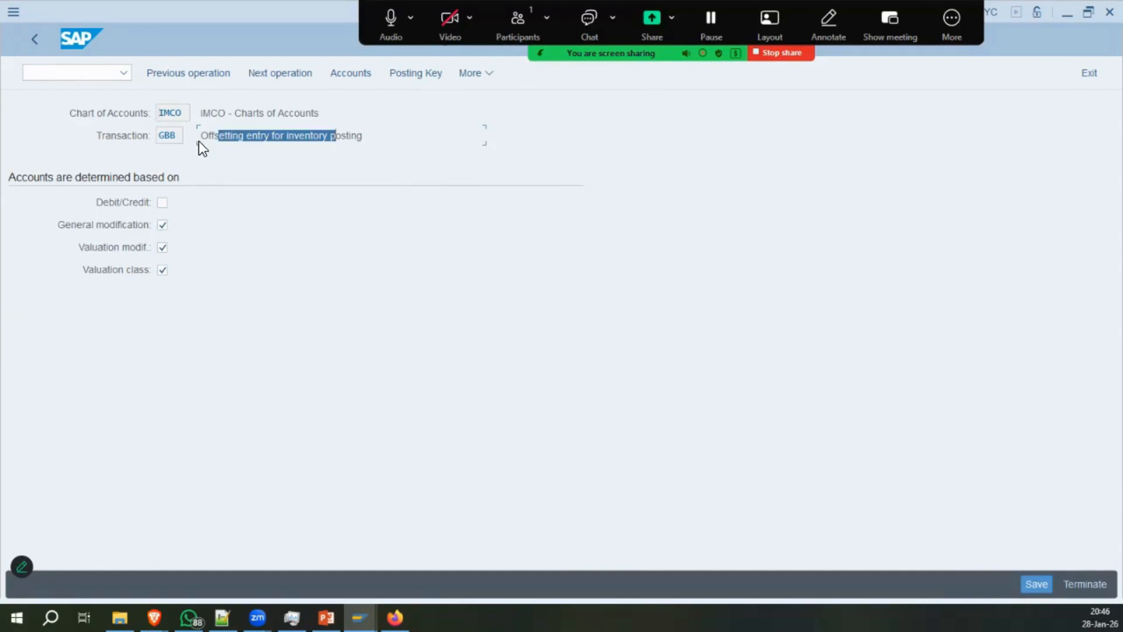
left_click(348, 71)
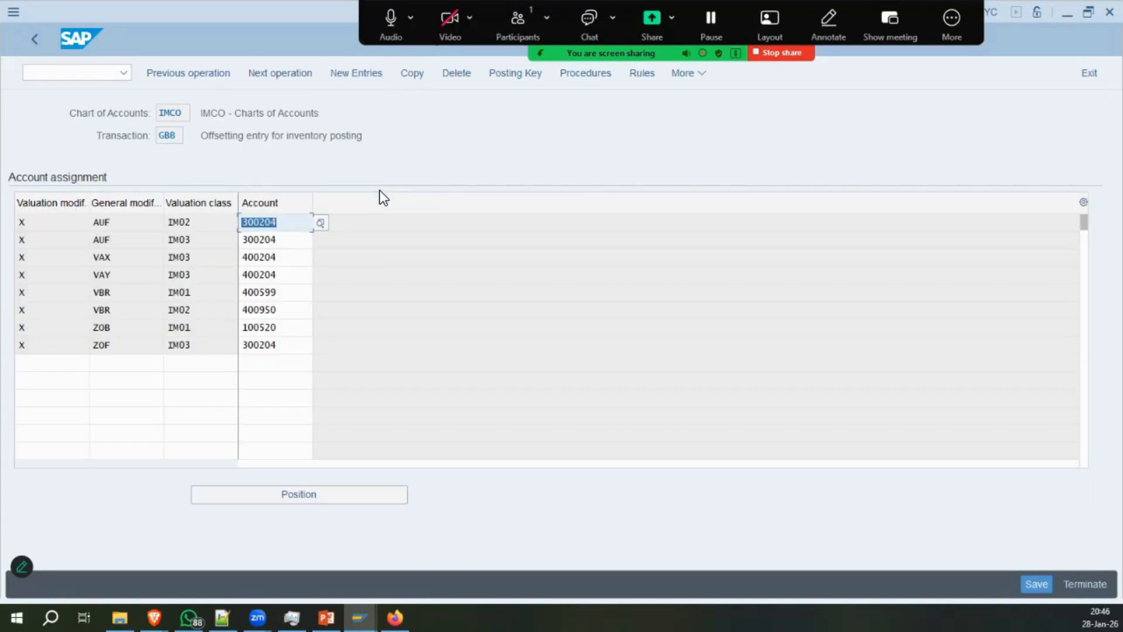
left_click(202, 295)
left_click(276, 293)
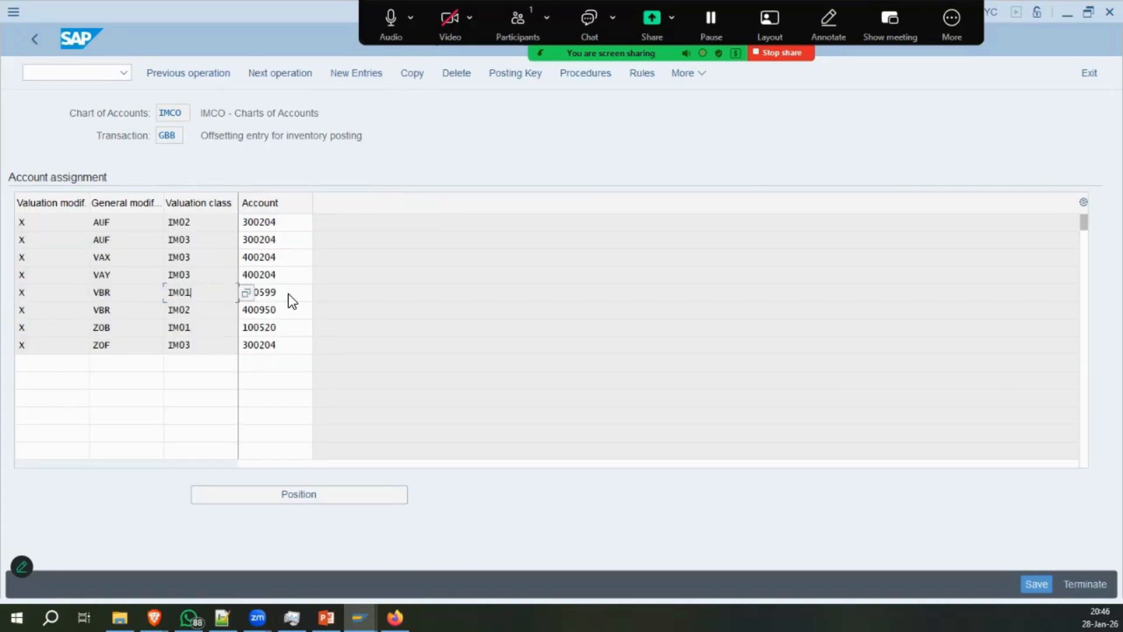
Open the long text of the goods issue's account determination error and read which elements make up the key.
left_click(558, 556)
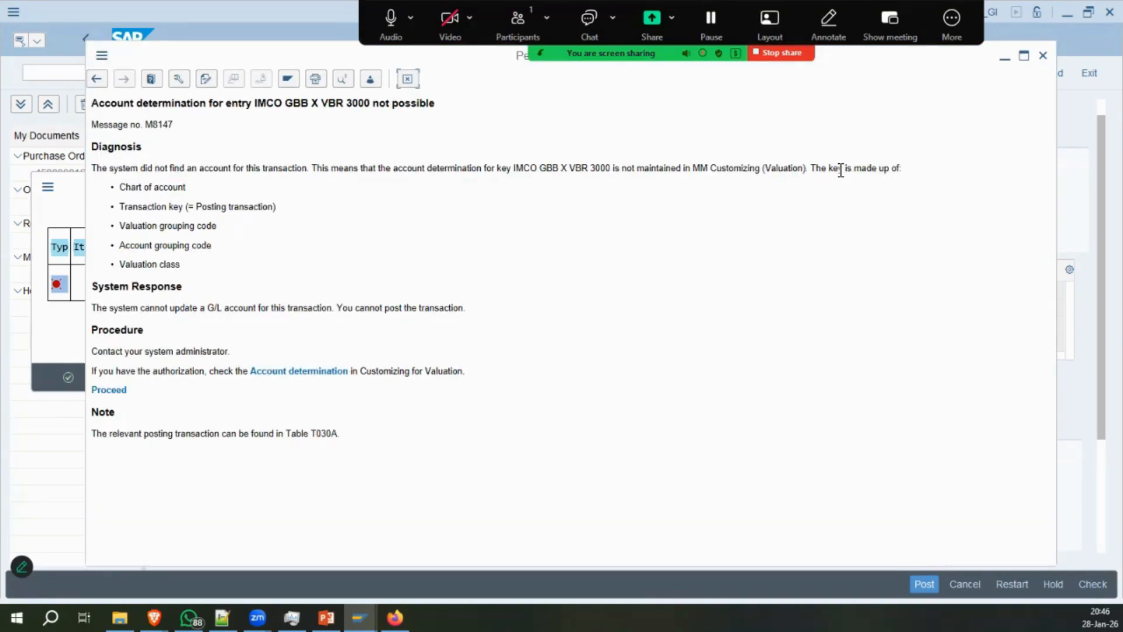
triple_click(148, 208)
left_click(147, 237)
triple_click(146, 249)
triple_click(144, 267)
left_click(226, 262)
Go back to the GBB account assignment in OBYC and review the valuation classes and accounts of its rows.
left_click(359, 618)
left_click(304, 552)
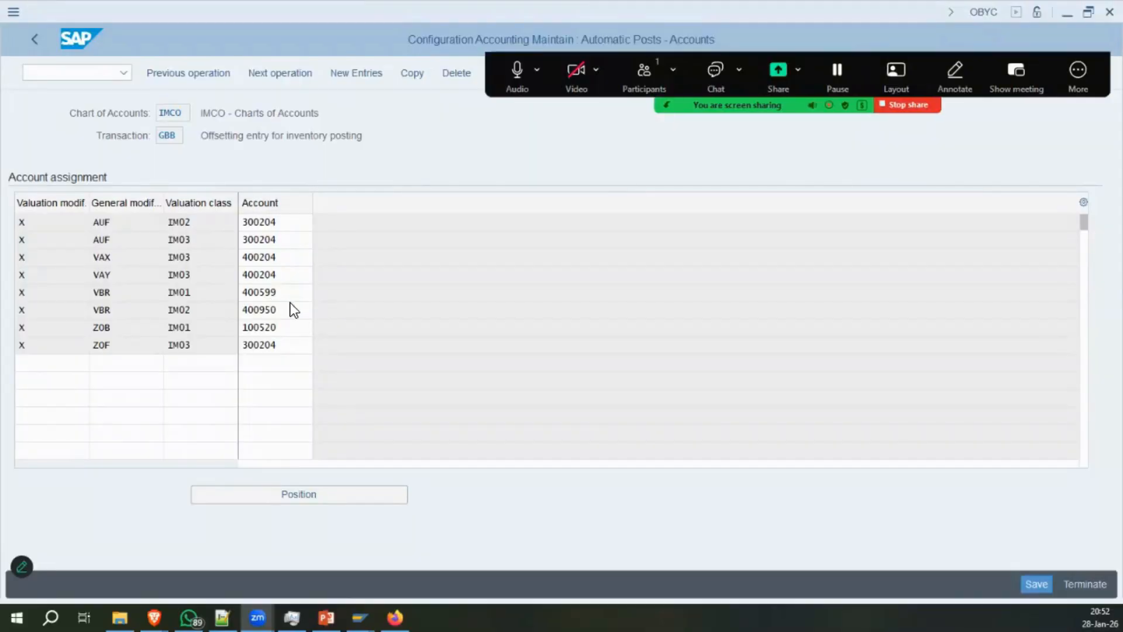
left_click(199, 292)
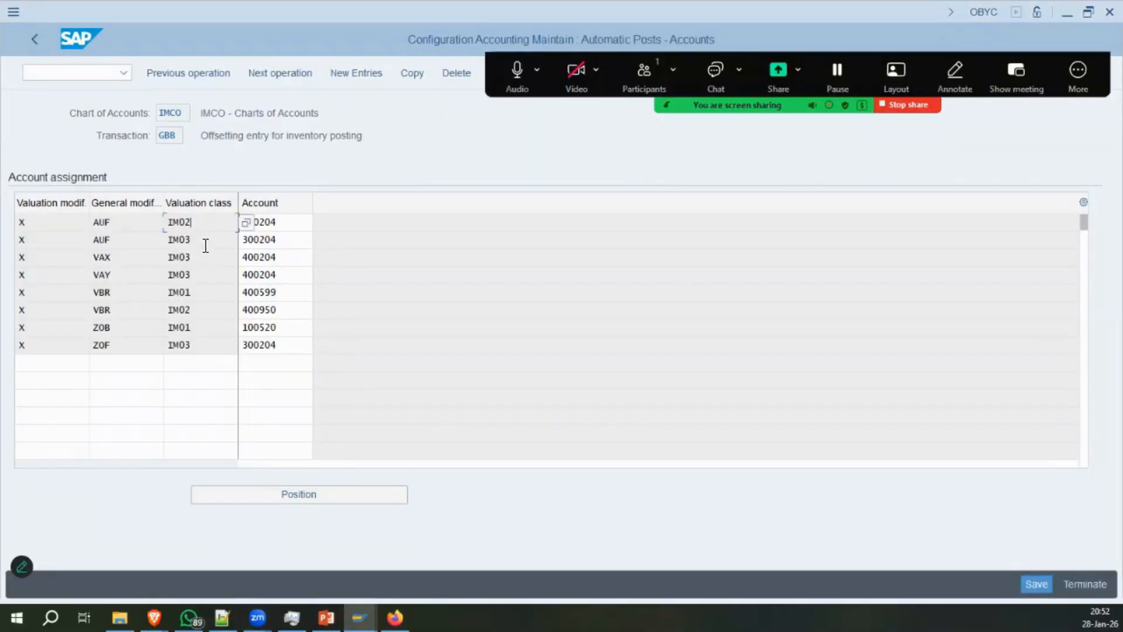
left_click(298, 221)
left_click(196, 272)
Switch to the Notepad++ notes and read the general modifier descriptions from AUA through INV.
key("alt+Tab")
left_click_drag(380, 186, 636, 192)
left_click_drag(300, 210, 495, 211)
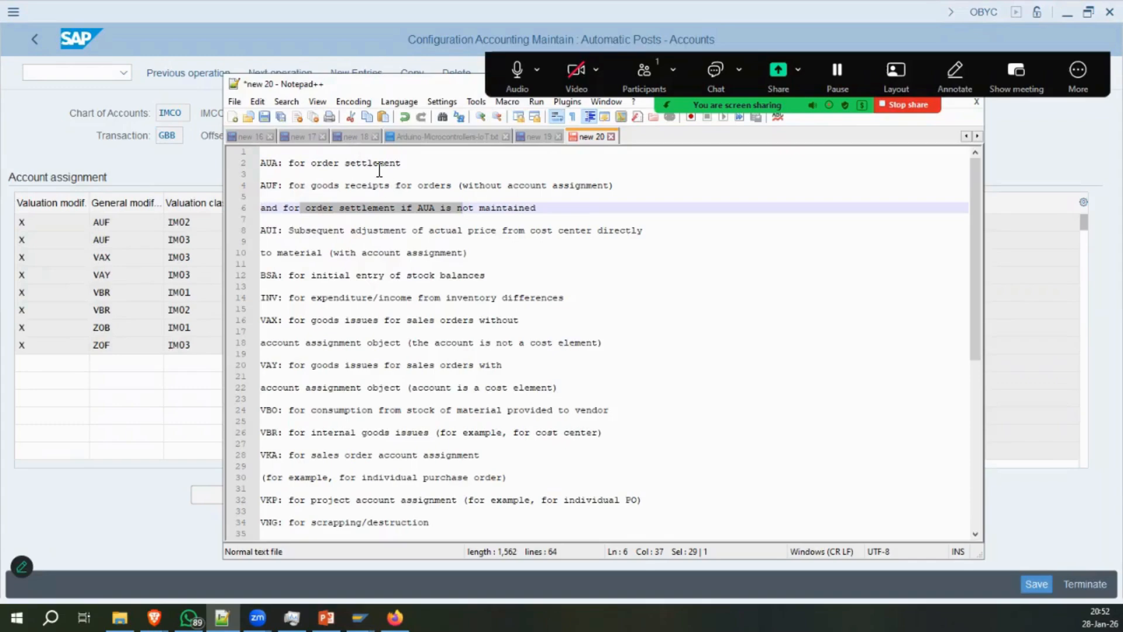
left_click_drag(289, 231, 660, 230)
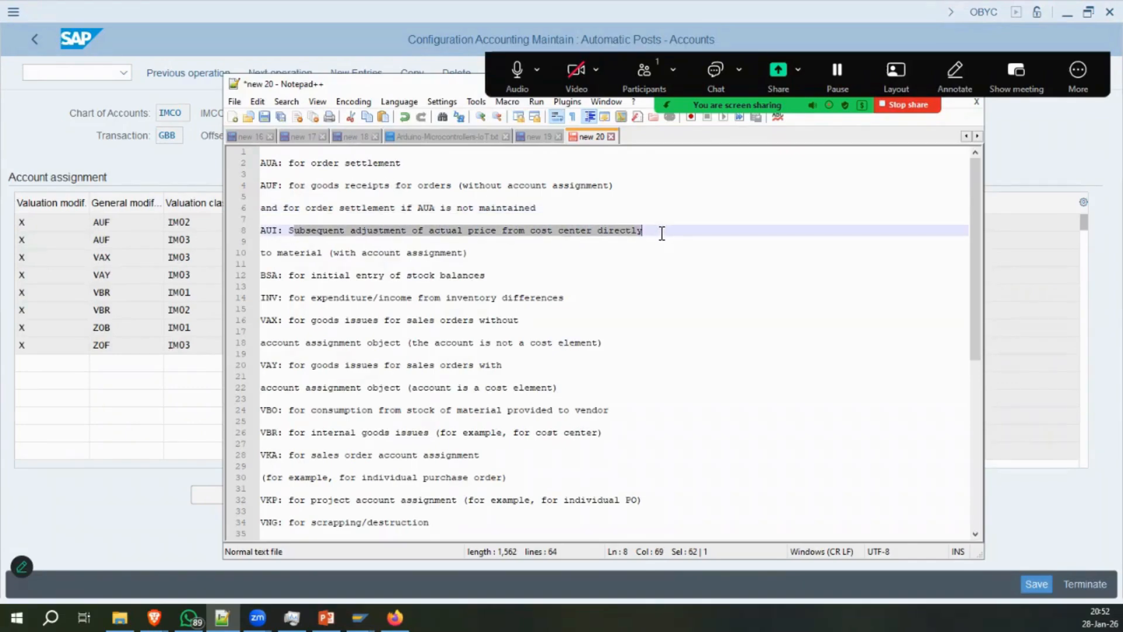
left_click_drag(340, 253, 468, 253)
left_click_drag(290, 276, 501, 277)
left_click_drag(293, 300, 565, 299)
left_click(333, 301)
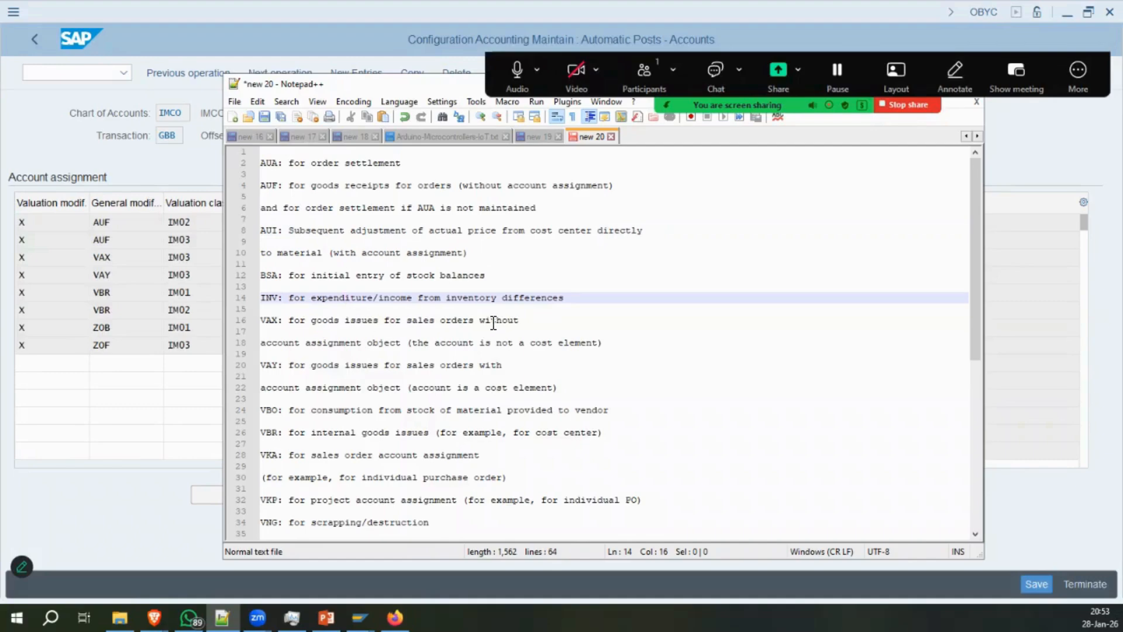
Compare the notes on VAX and VAY for sales order goods issues without and with an account assignment object.
left_click(562, 344)
left_click_drag(325, 344, 272, 343)
left_click_drag(379, 321, 261, 321)
double_click(420, 321)
left_click(254, 320)
left_click(291, 367)
left_click(289, 322)
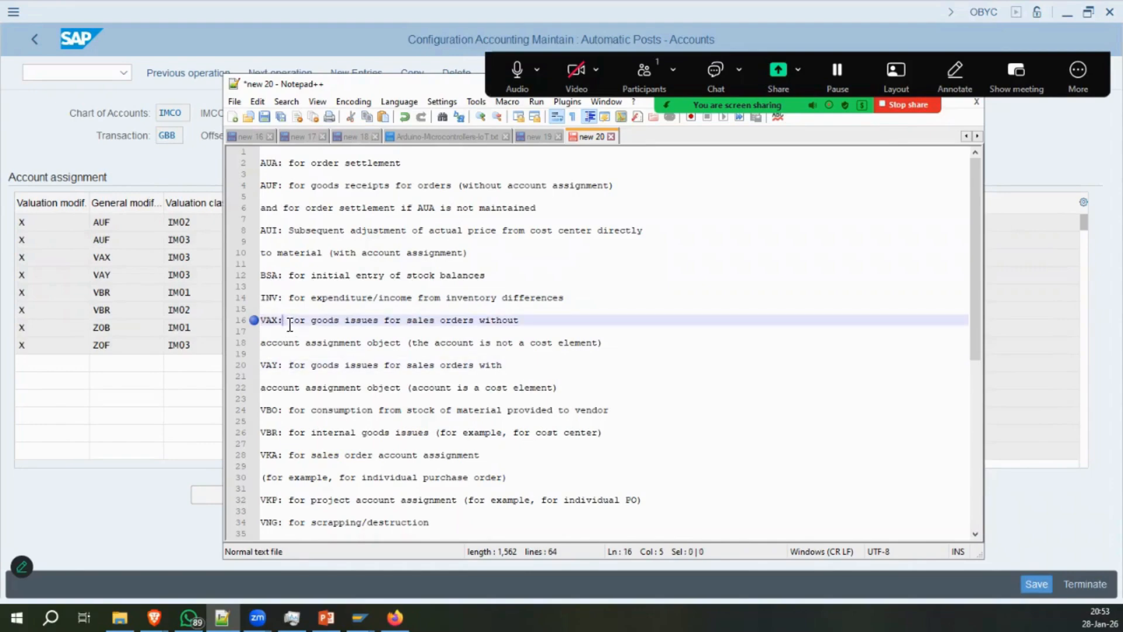
left_click_drag(289, 366, 568, 388)
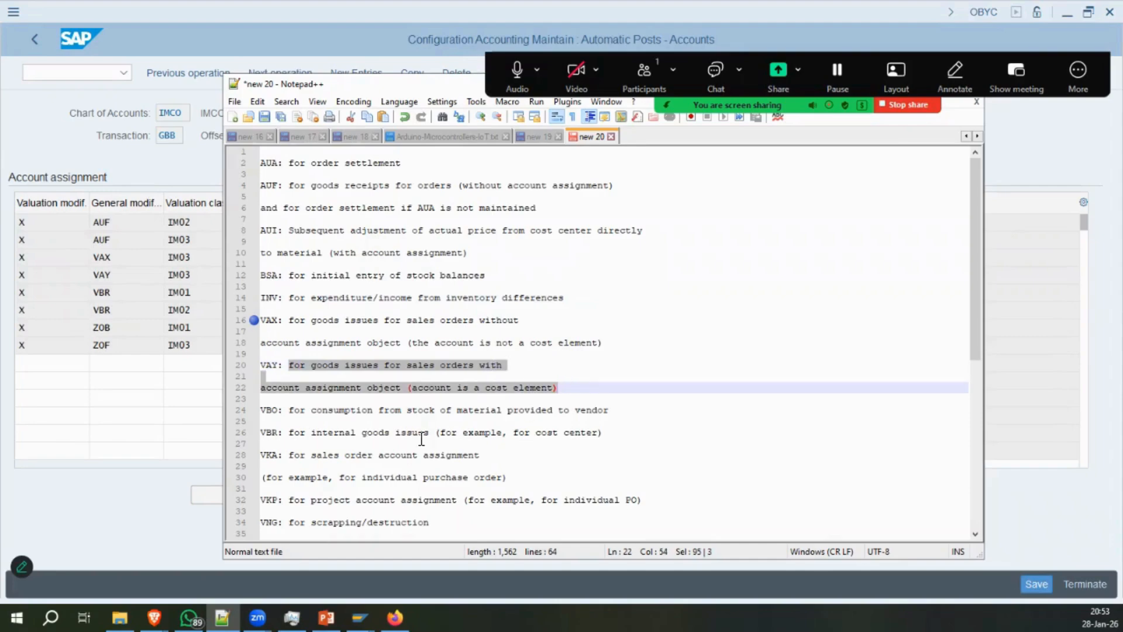
Read the notes on modifiers VBO, VBR and VKA.
left_click_drag(286, 411, 459, 411)
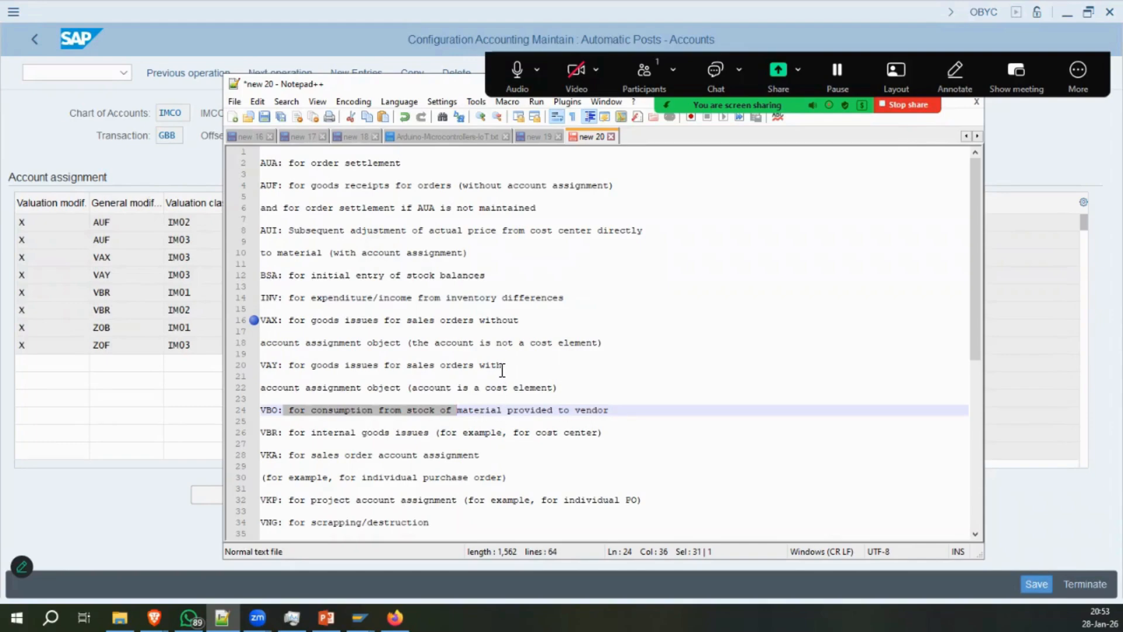
left_click(602, 415)
left_click_drag(637, 414, 458, 411)
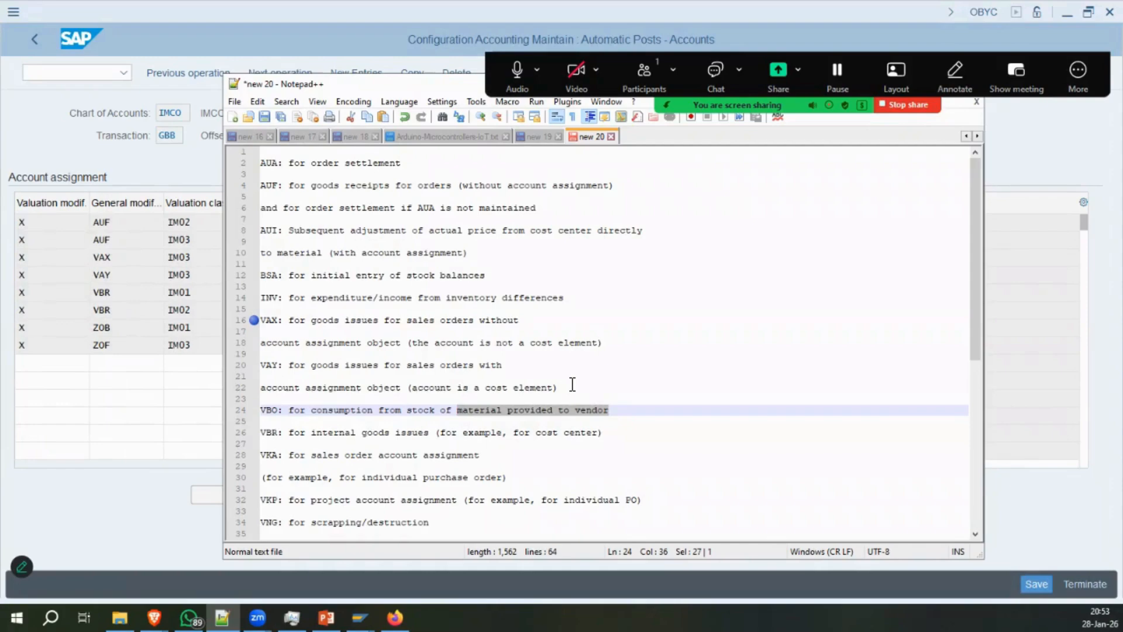
left_click_drag(291, 435, 612, 435)
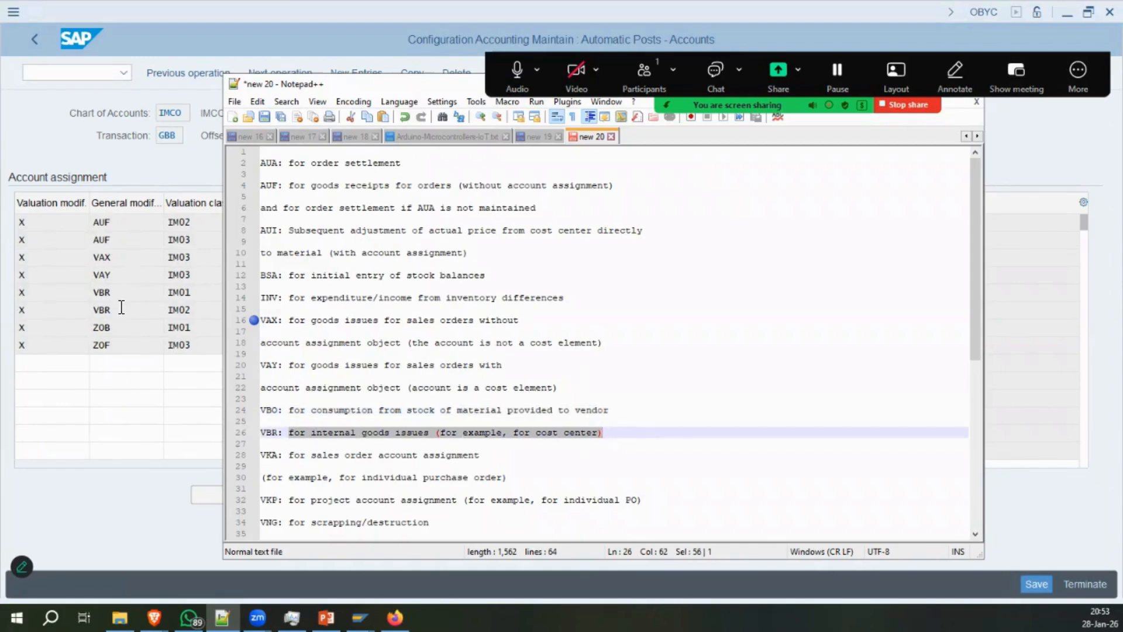
left_click_drag(343, 467, 451, 456)
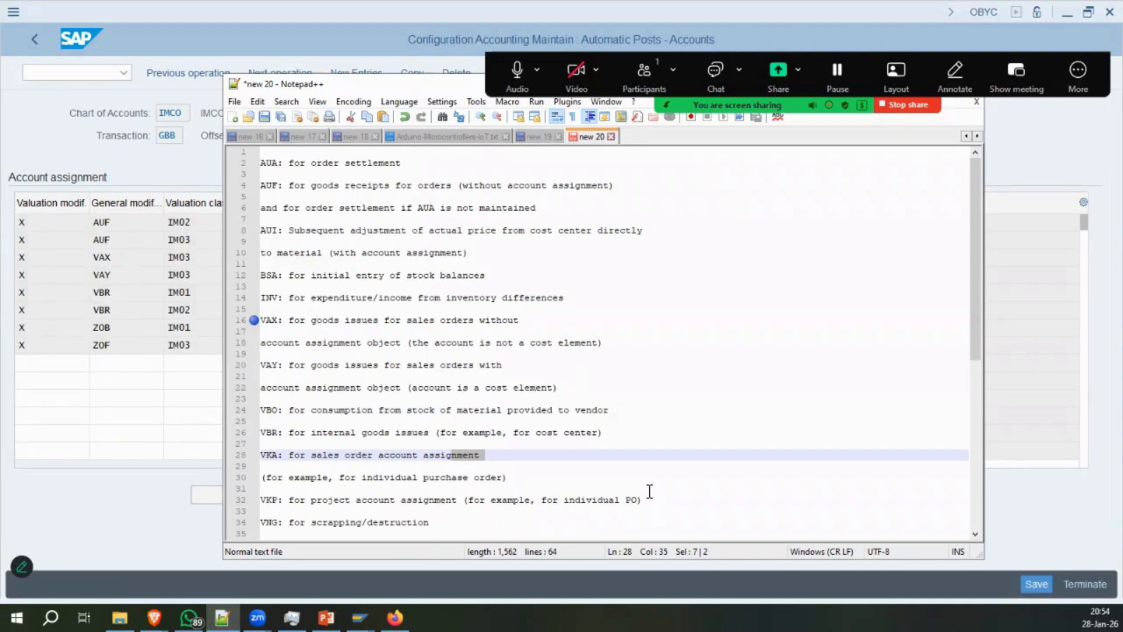
Read the notes on the modifiers from VNG through ZOF, including the movement types for ZOB and ZOF.
scroll(535, 477, "down", 8)
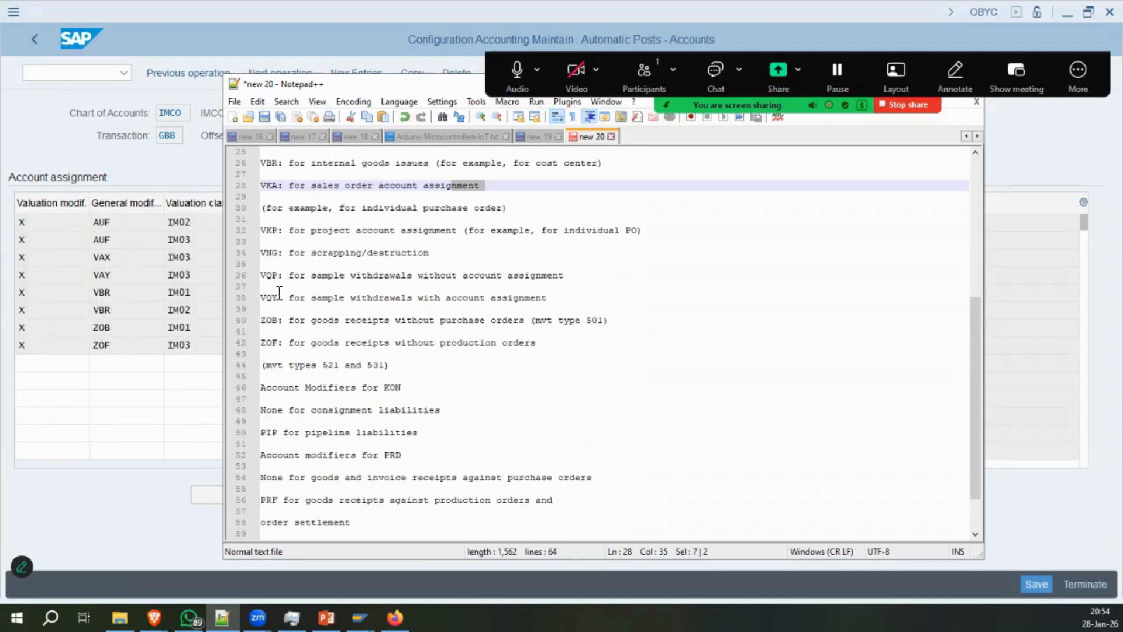
left_click(402, 252)
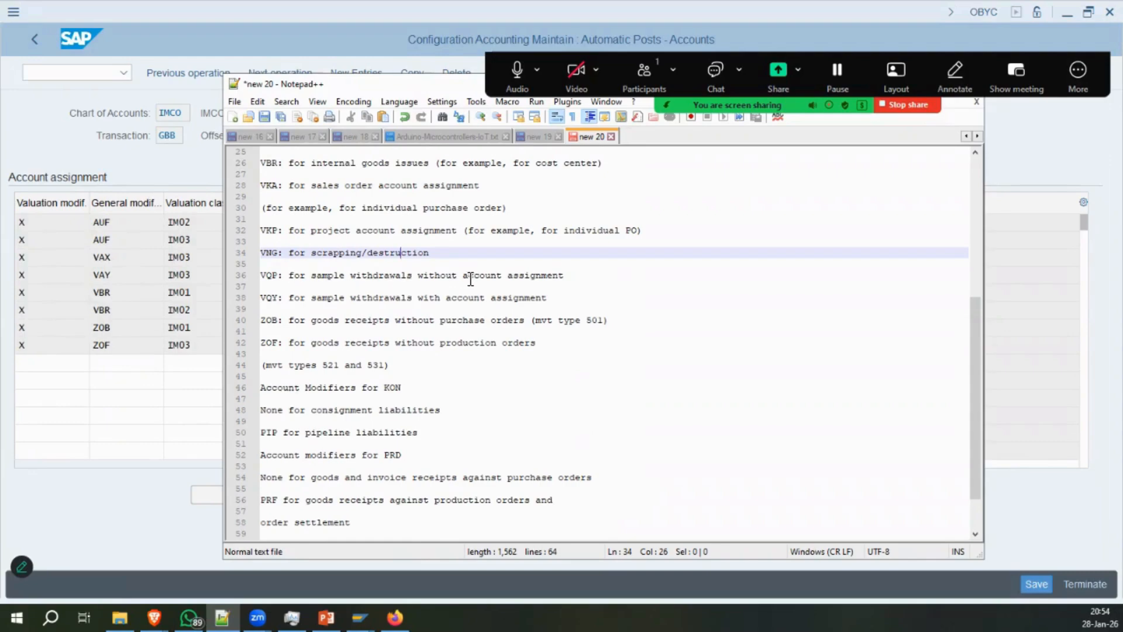
left_click_drag(300, 297, 530, 299)
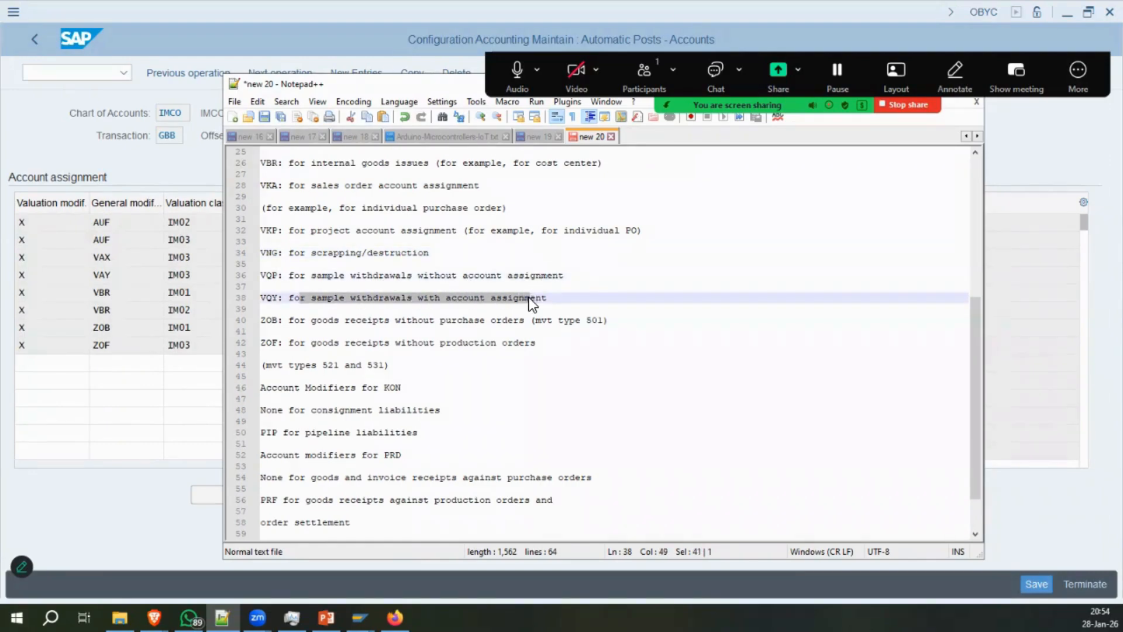
left_click_drag(292, 320, 521, 321)
left_click_drag(608, 320, 523, 323)
left_click_drag(289, 344, 540, 344)
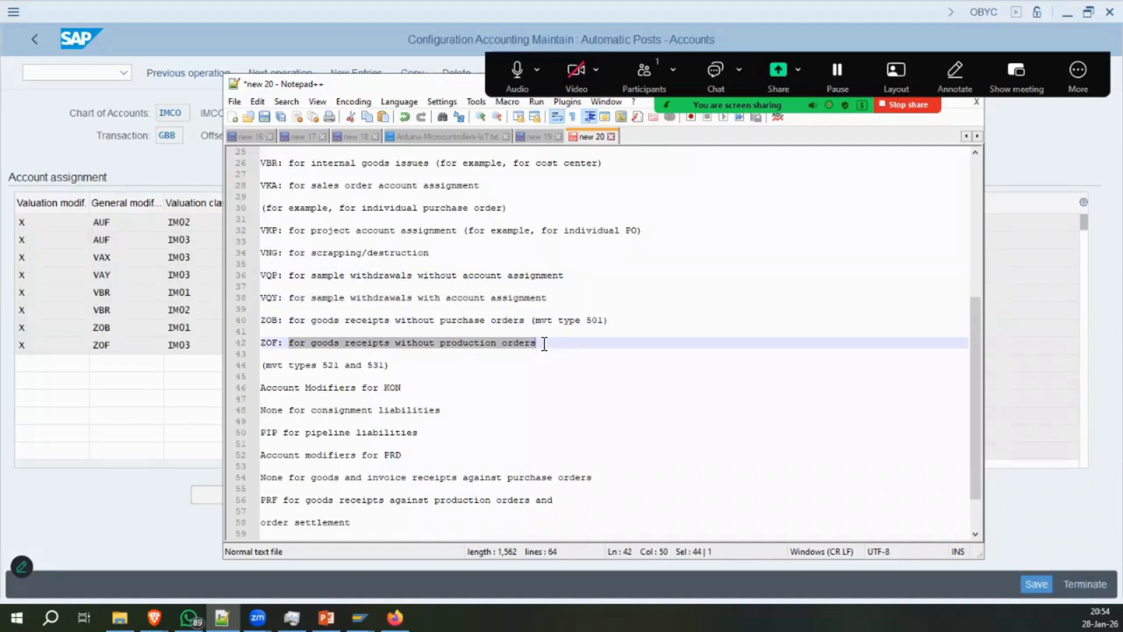
left_click_drag(388, 365, 425, 400)
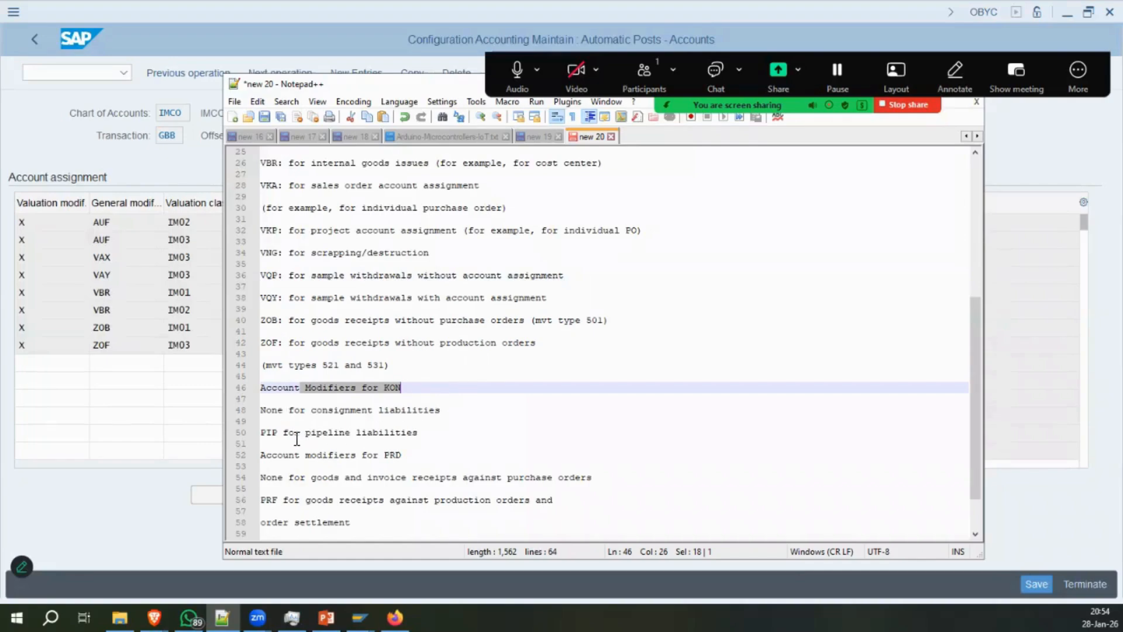
Look through the notes on the account modifiers for KON and PRD.
scroll(371, 441, "down", 2)
left_click(405, 332)
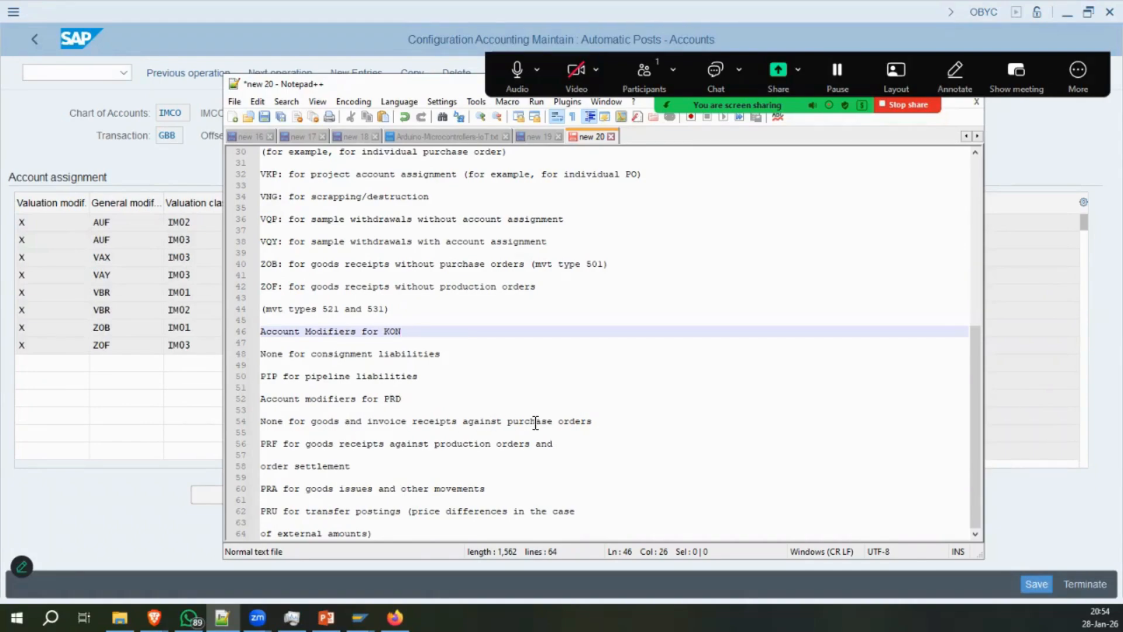
left_click(383, 468)
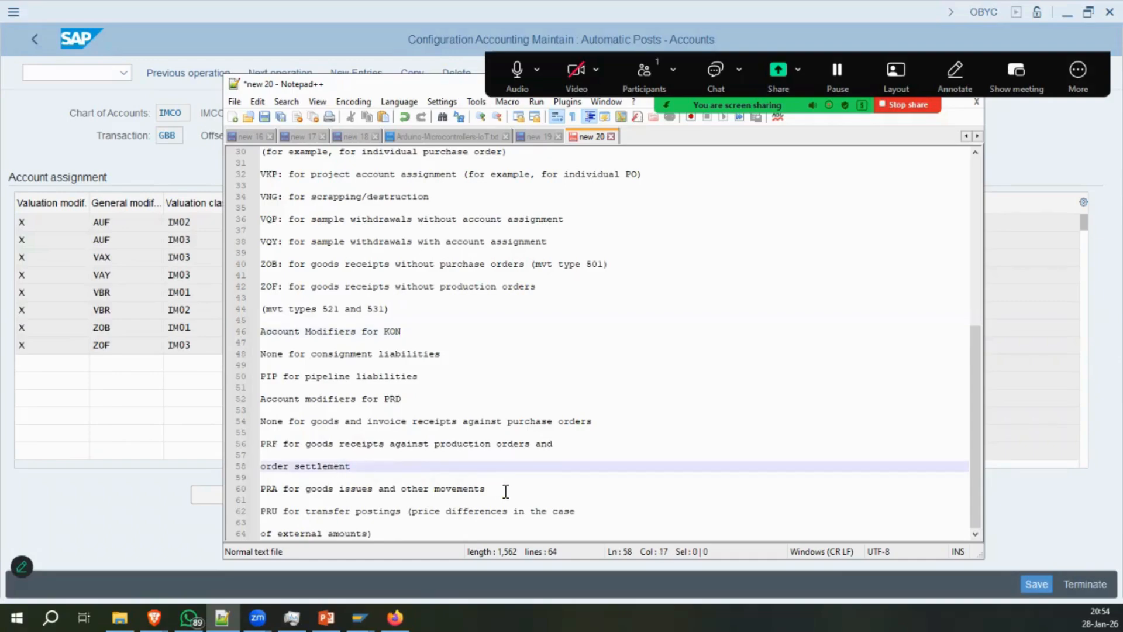
Return to the GBB account assignment in SAP and review the VBR row for IM01 with account 400599.
left_click(200, 347)
left_click_drag(278, 293, 223, 296)
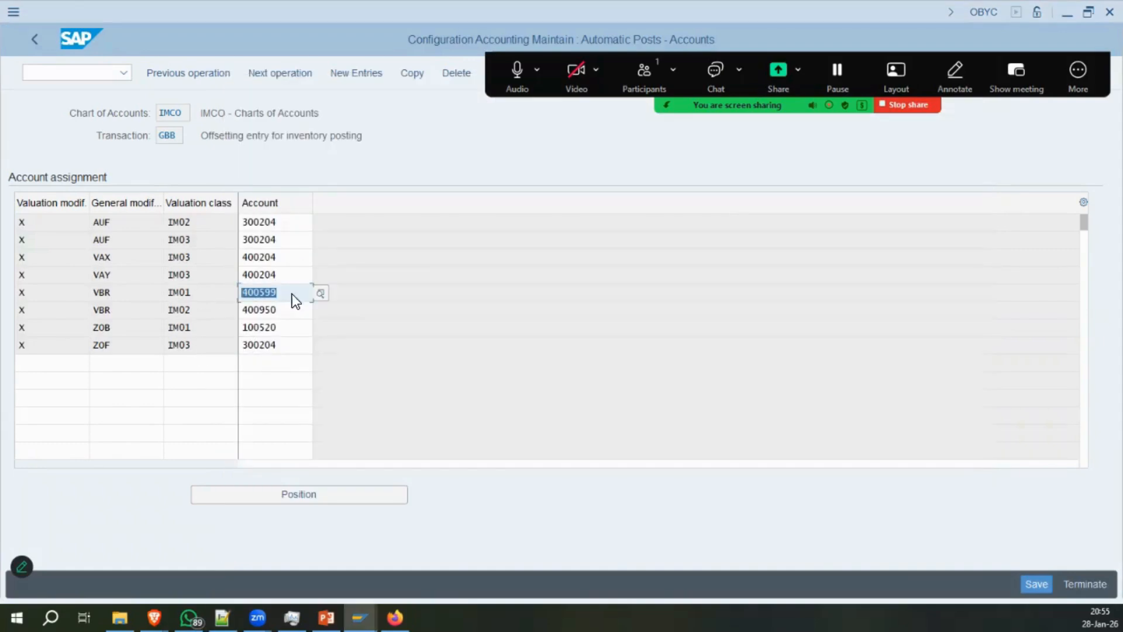
left_click_drag(23, 292, 299, 303)
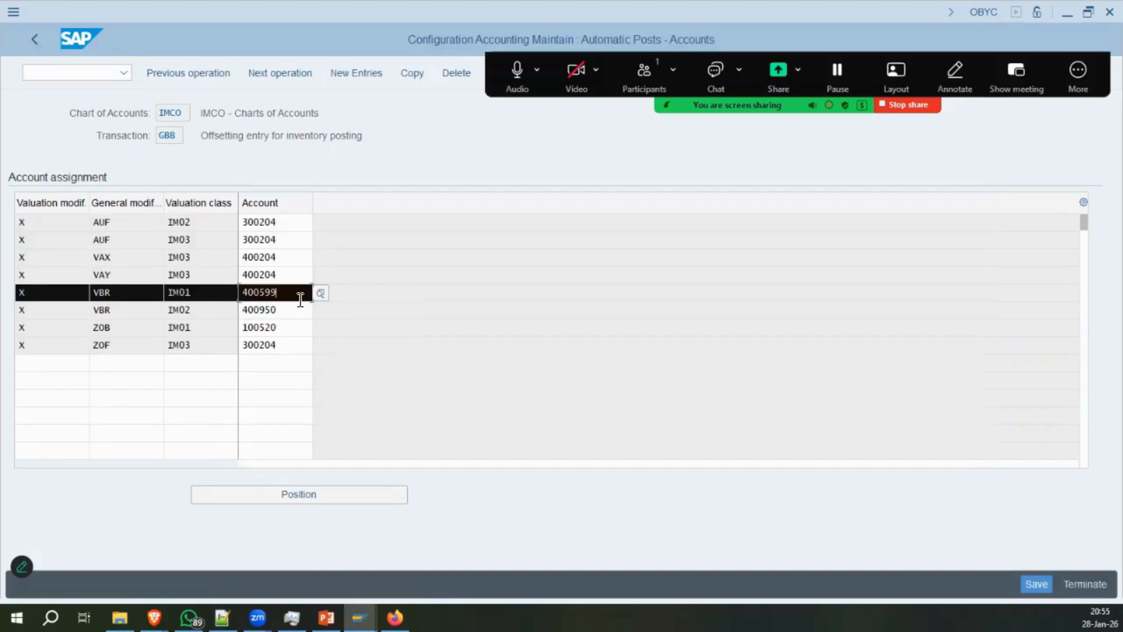
left_click(64, 319)
left_click(293, 300)
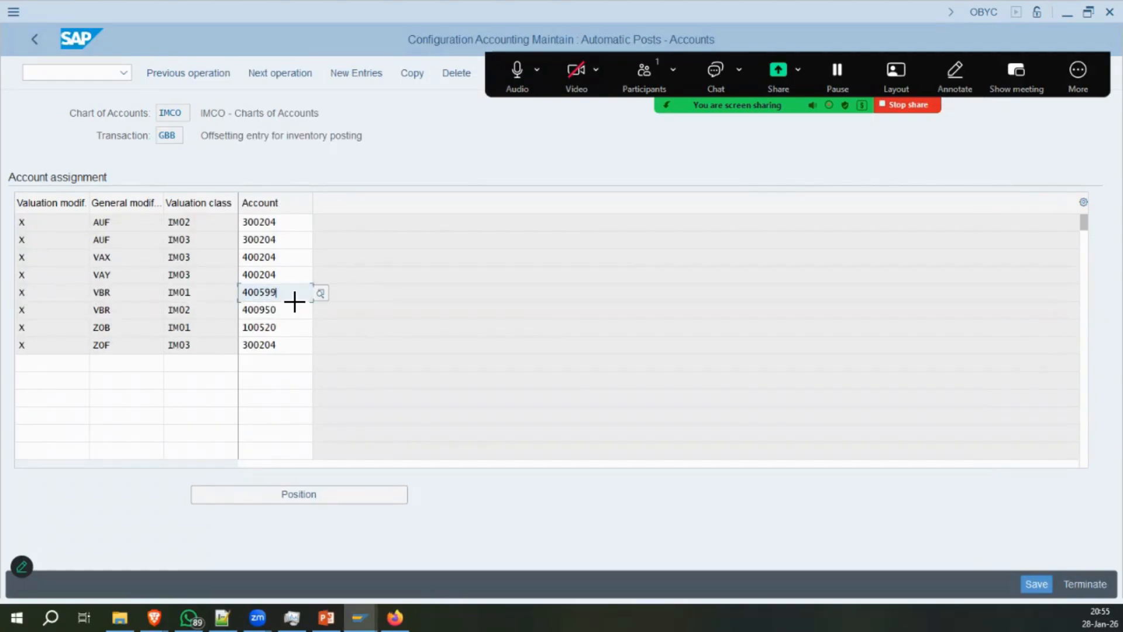
left_click(62, 292)
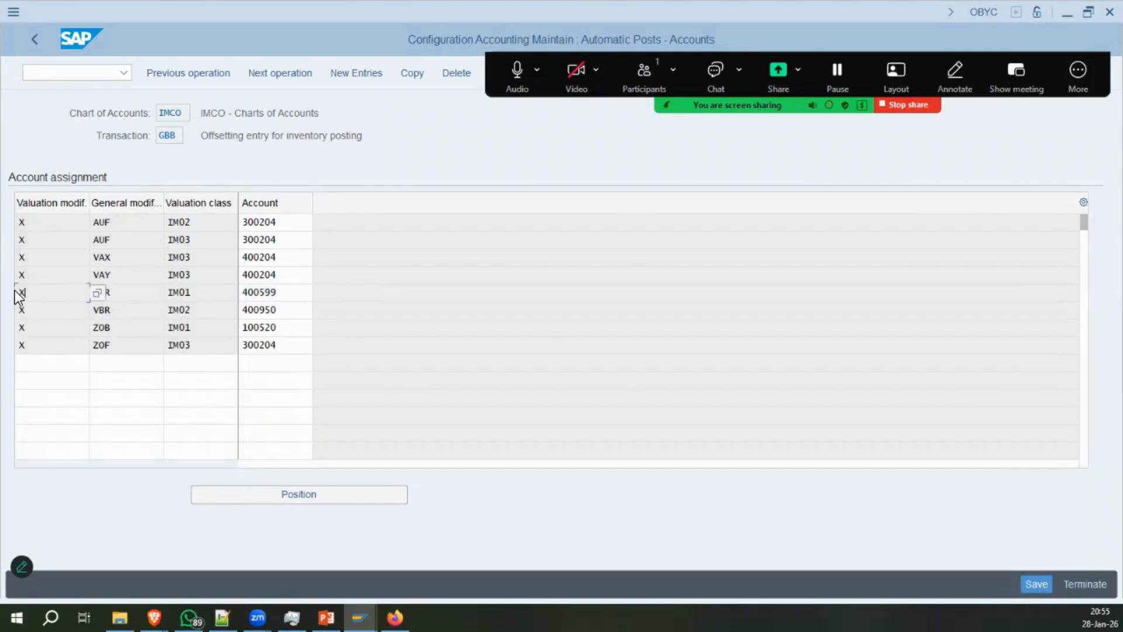
Copy the VBR row for IM01 with account 400599, delete it from the GBB account assignment and save to the customizing request.
left_click_drag(259, 307, 289, 300)
key("ctrl+c")
left_click(289, 300)
left_click(456, 72)
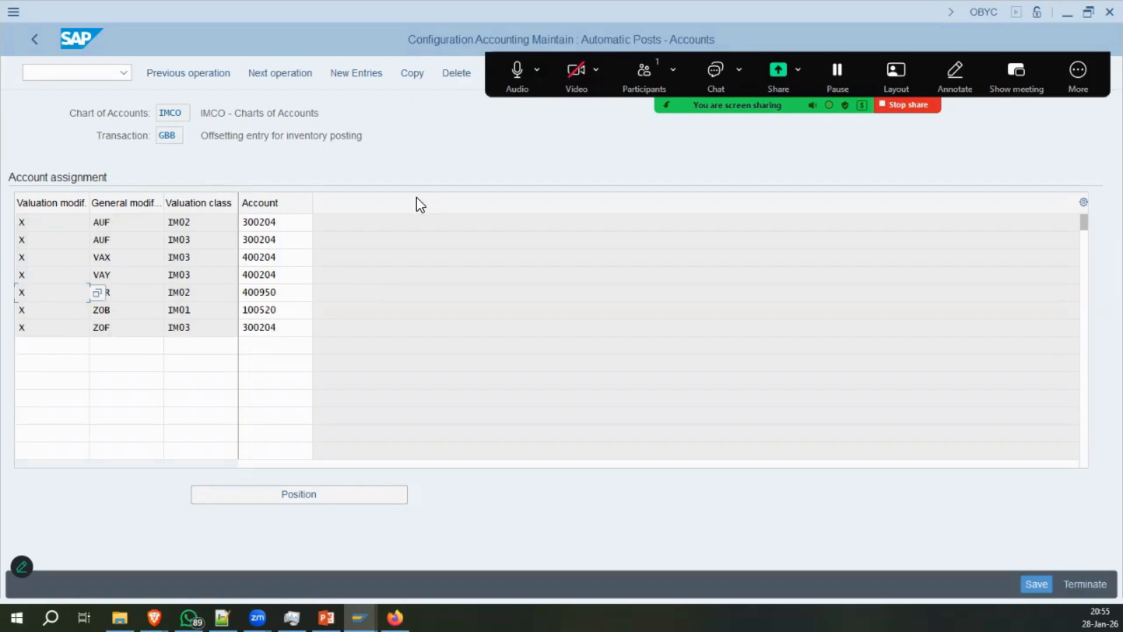
left_click(88, 347)
key("ctrl+s")
key("Return")
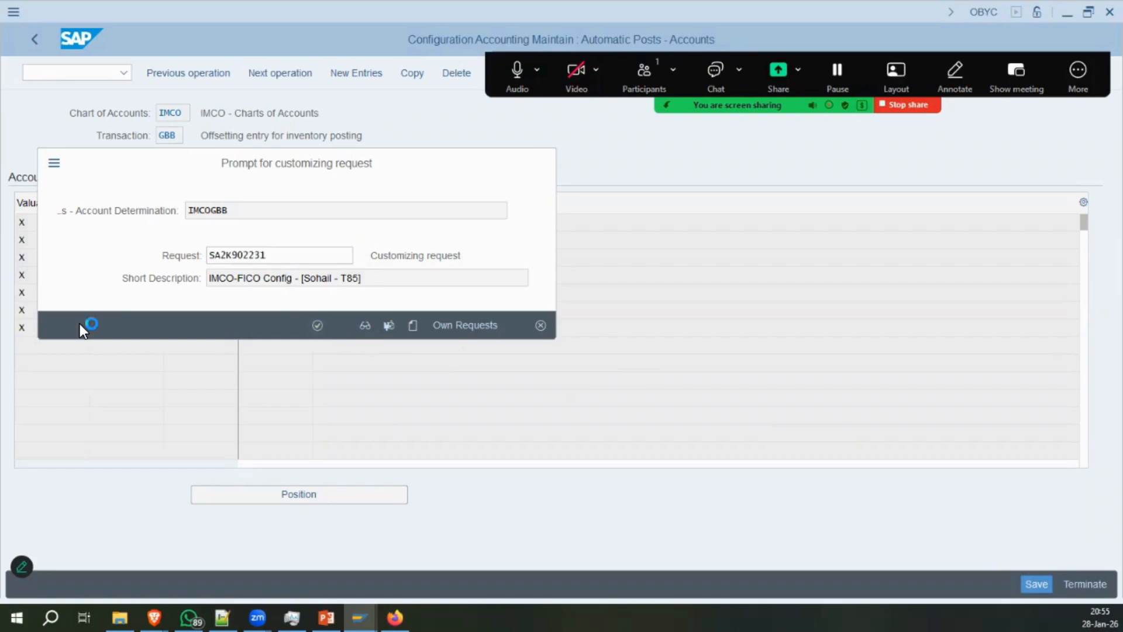
Restart transaction OBYC and open the GBB account assignment for chart of accounts IMCO.
left_click(75, 77)
type("/n obyc")
key("Return")
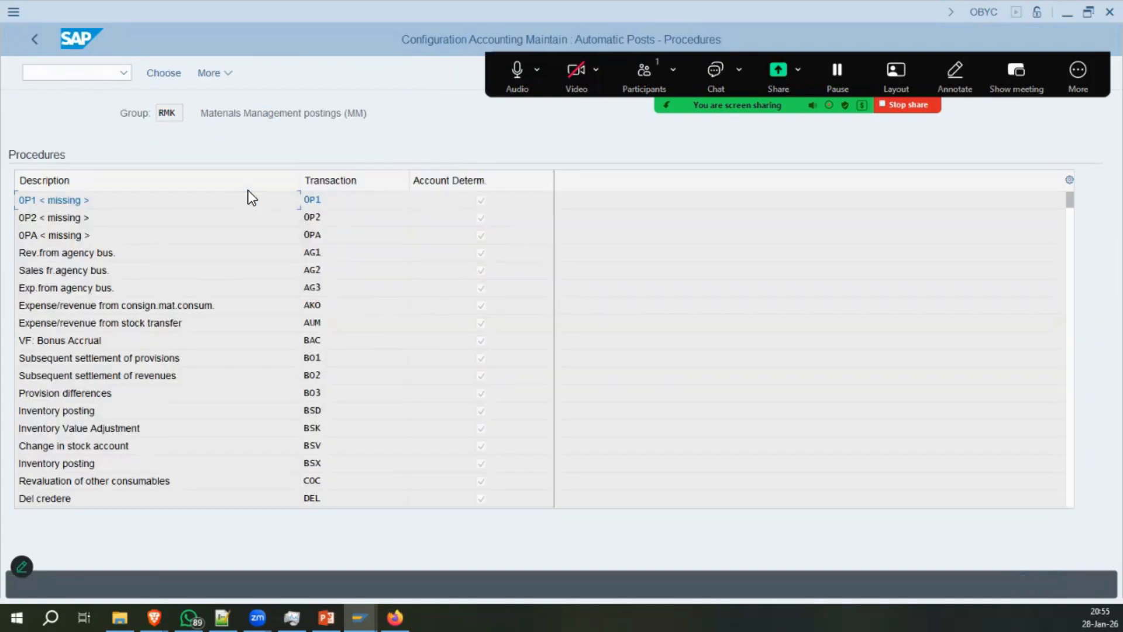
scroll(338, 434, "down", 6)
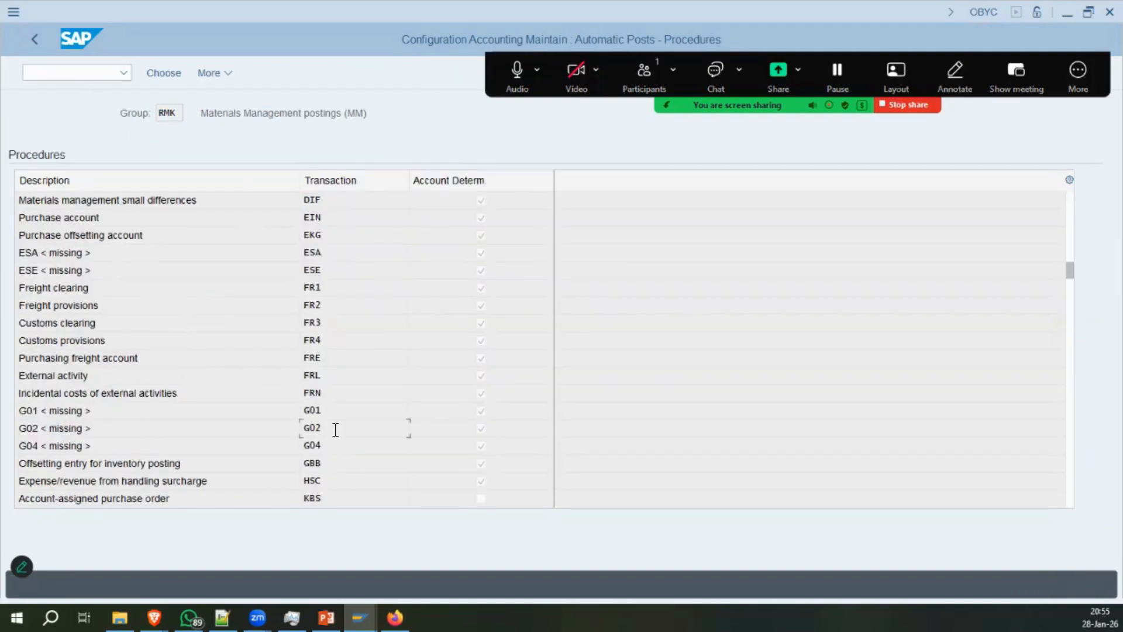
double_click(331, 466)
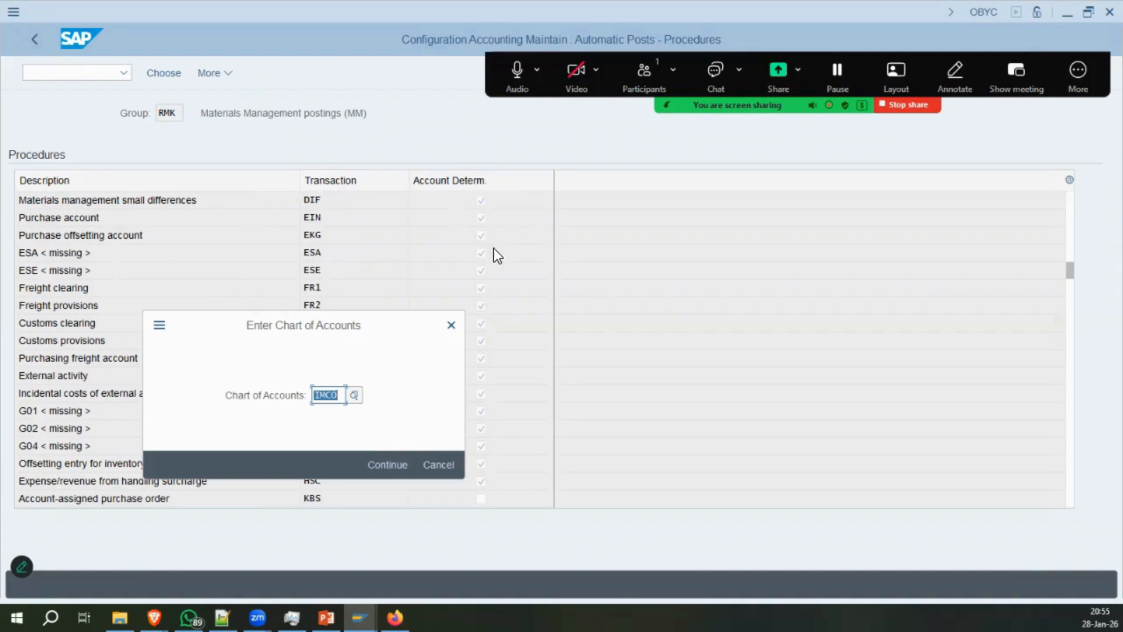
key("Return")
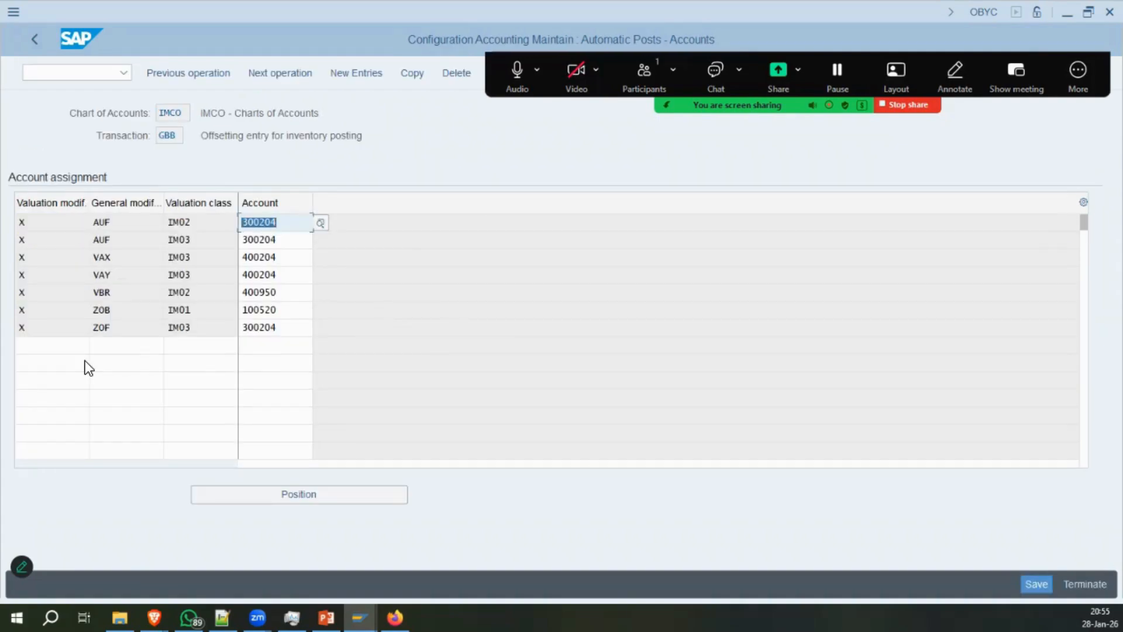
Add the GBB row X, VBR, IM01 with account 400599 and save it to the customizing request.
left_click(54, 346)
key("ctrl+v")
left_click(299, 350)
key("Return")
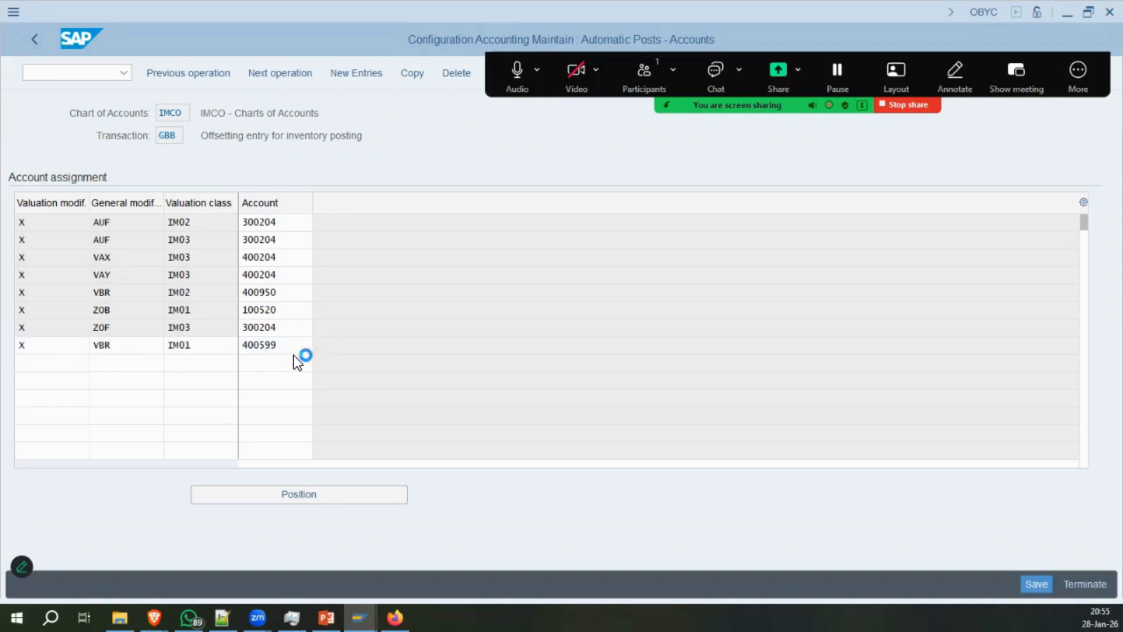
key("ctrl+s")
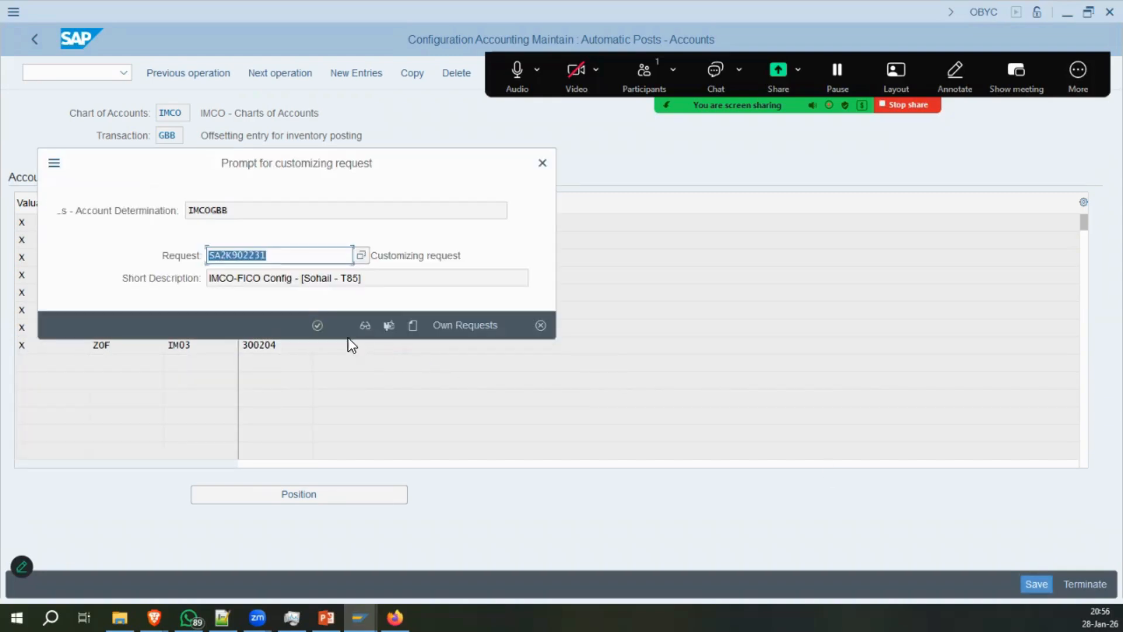
key("Return")
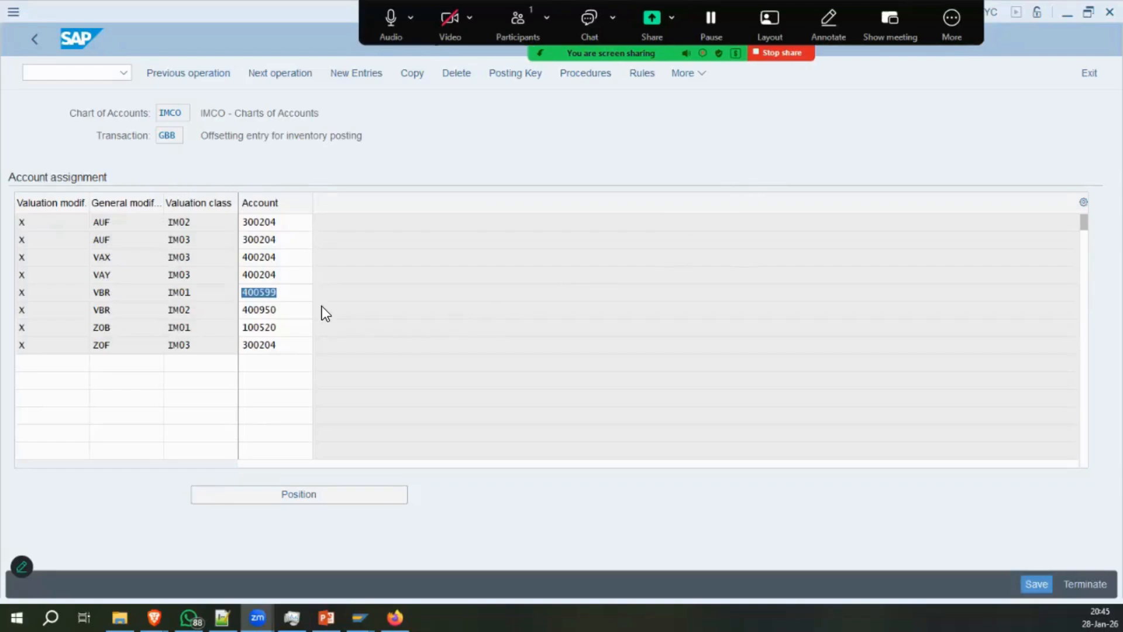
Review the modifier, valuation class and account of the VBR row for IM01 in the GBB assignment.
left_click(287, 295)
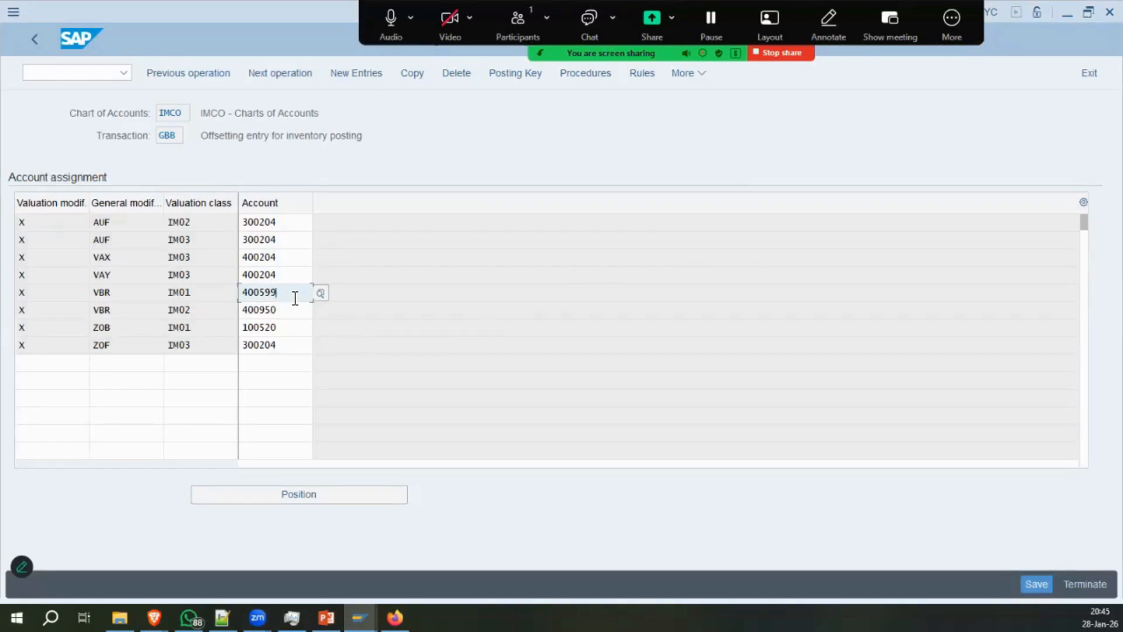
left_click(111, 294)
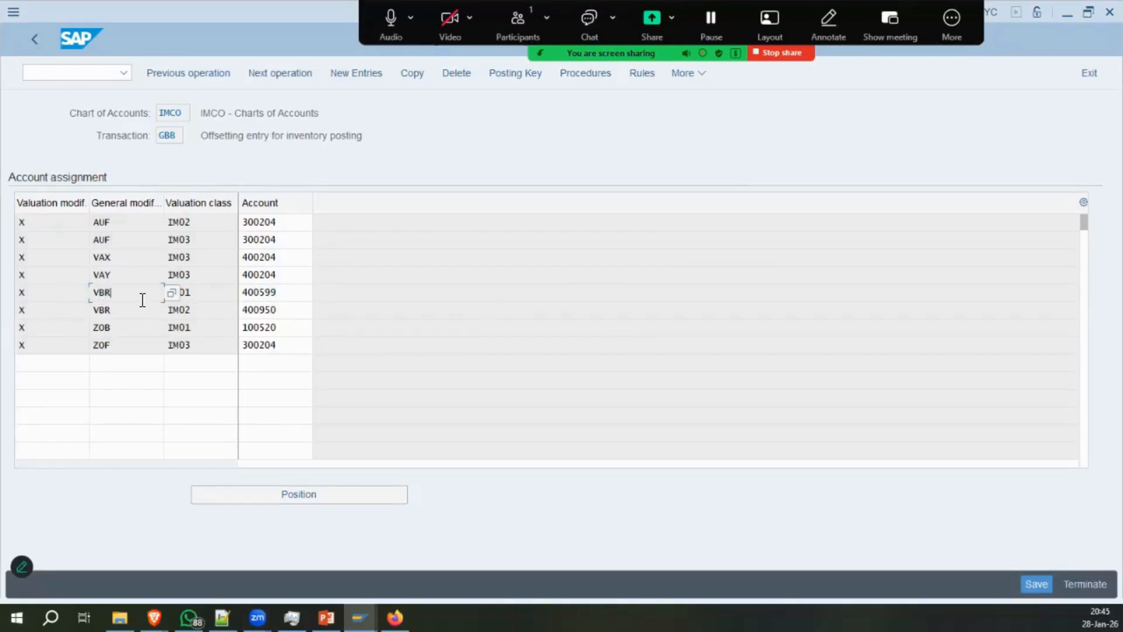
mouse_move(37, 297)
left_mouse_down()
mouse_move(20, 297)
mouse_move(20, 310)
left_mouse_up()
left_click(40, 291)
left_click(193, 292)
left_click(122, 293)
Check the goods issue document and review its IMCO RM (Steel) item, returning to the account configuration window.
mouse_move(359, 617)
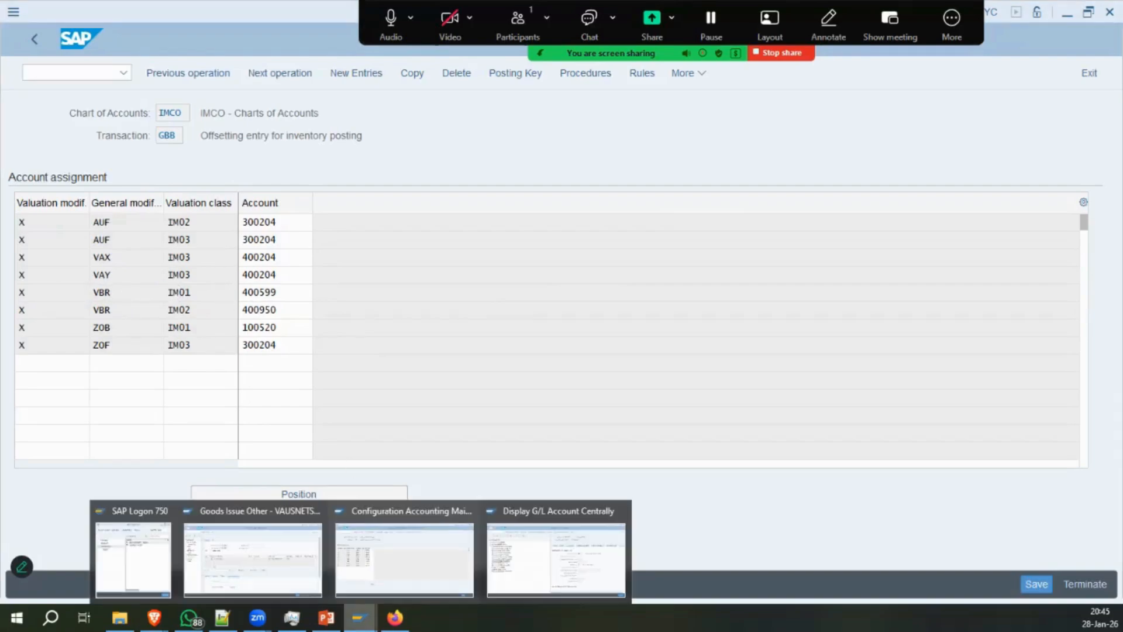
left_click(252, 547)
left_click(1092, 584)
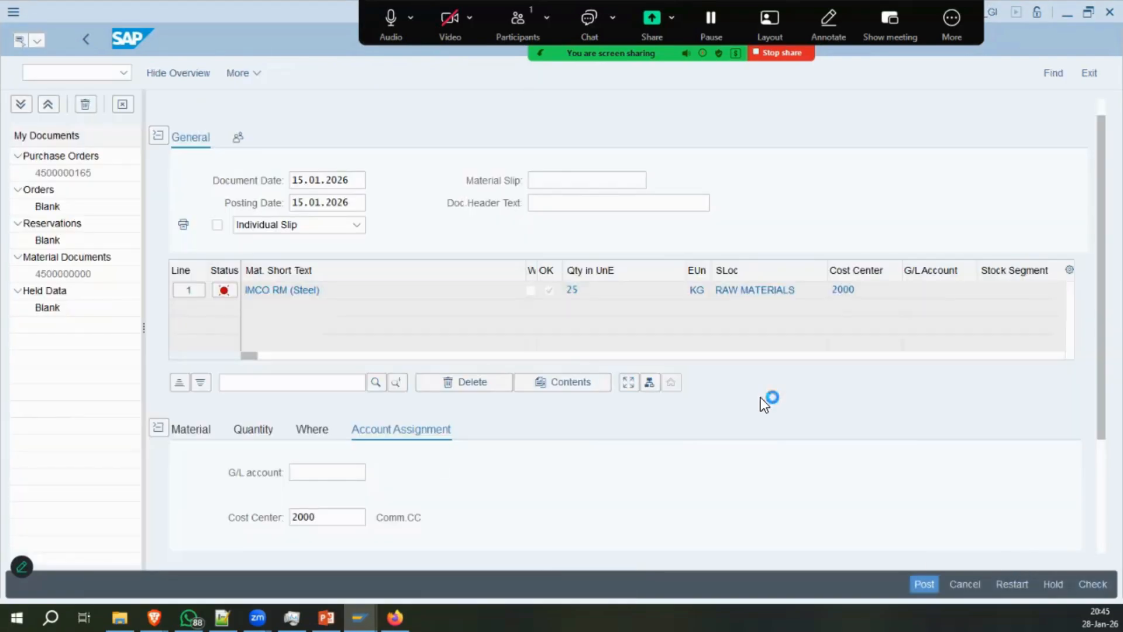
left_click(334, 284)
left_click(377, 286)
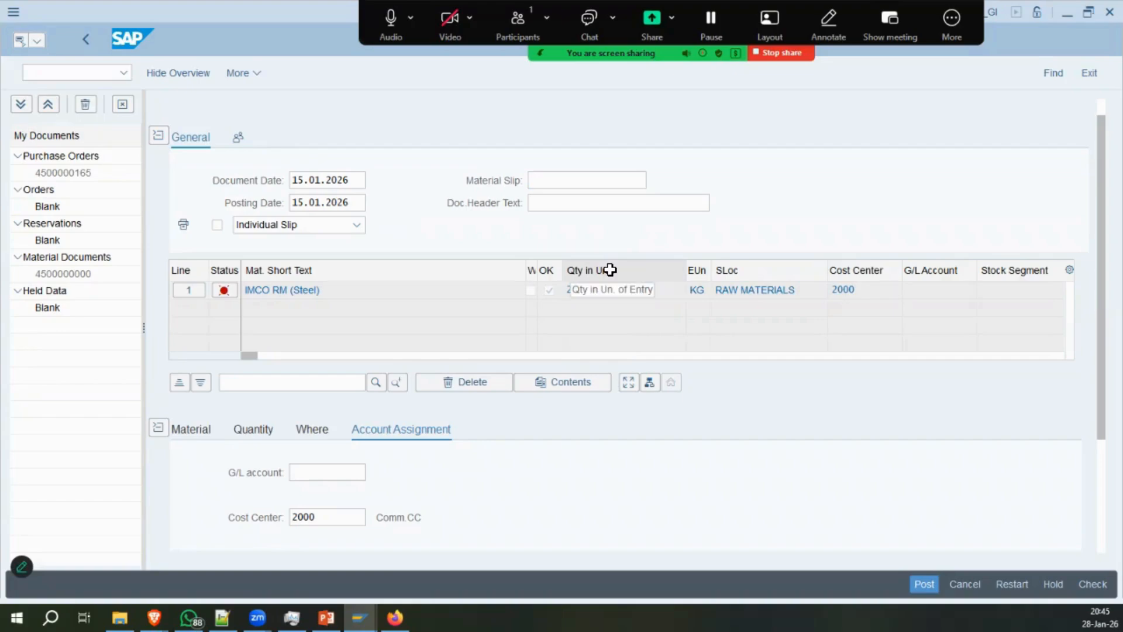
mouse_move(360, 617)
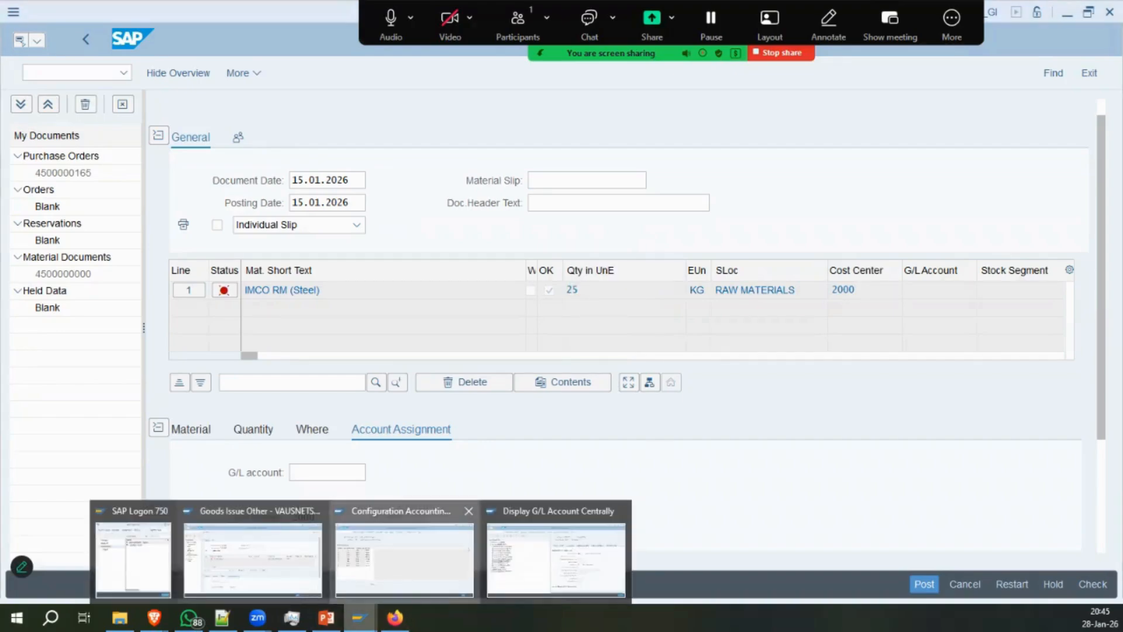
left_click(404, 558)
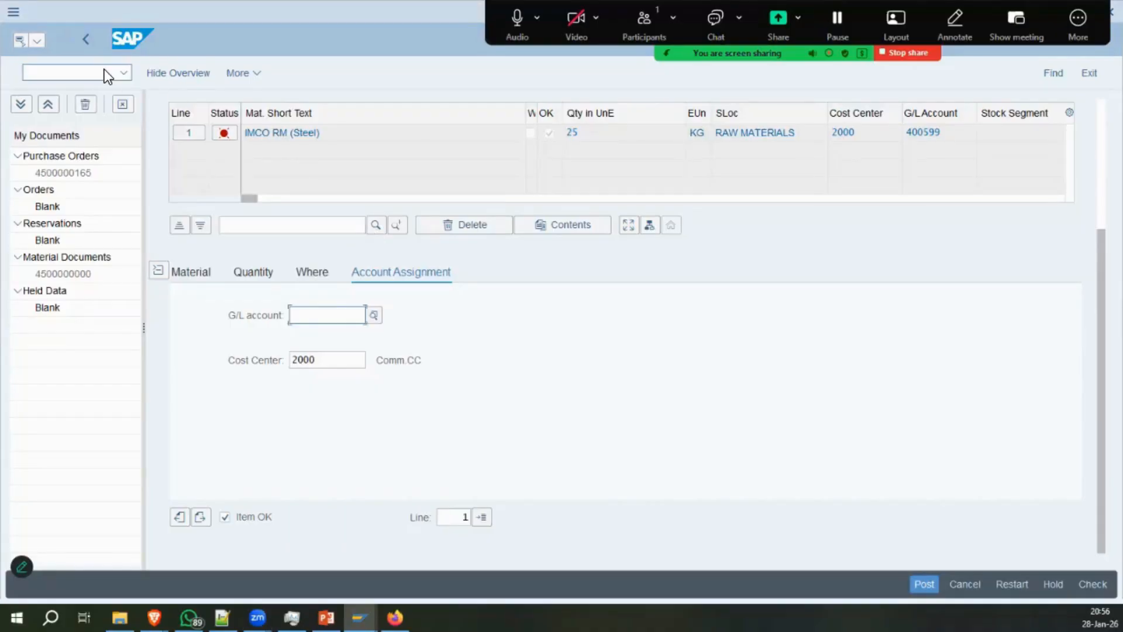
Start a new goods issue with transaction migo_gi and set the document and posting dates to 15.01.2026.
left_click(105, 70)
type("/n migo_gi")
key("Return")
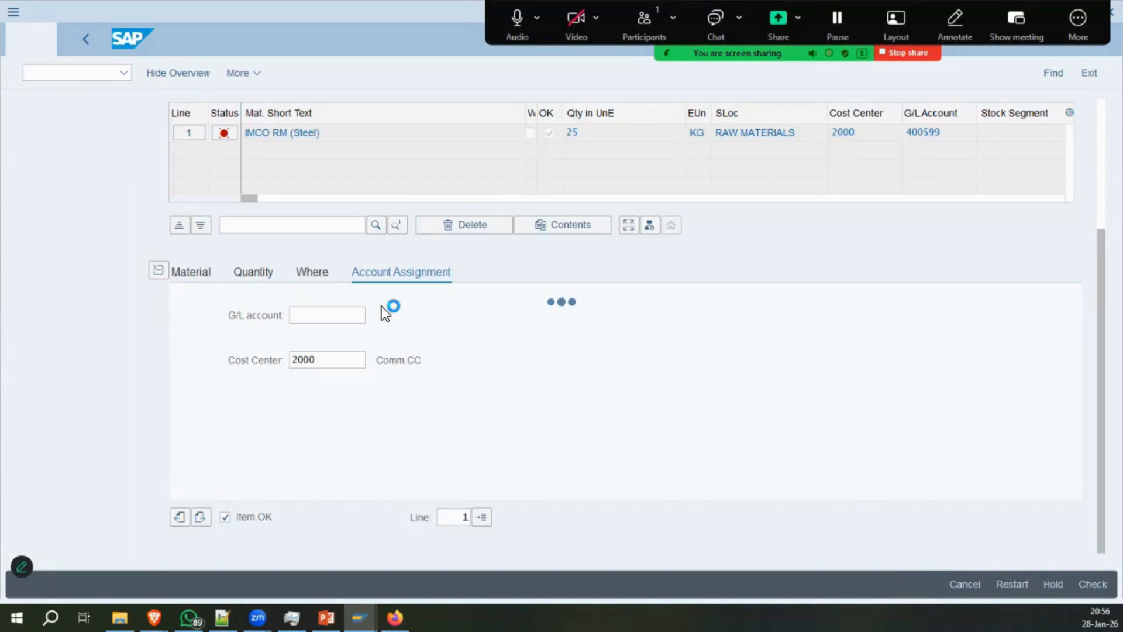
left_click_drag(354, 203, 255, 203)
key("BackSpace")
key("Down")
key("Tab")
key("BackSpace")
key("Down")
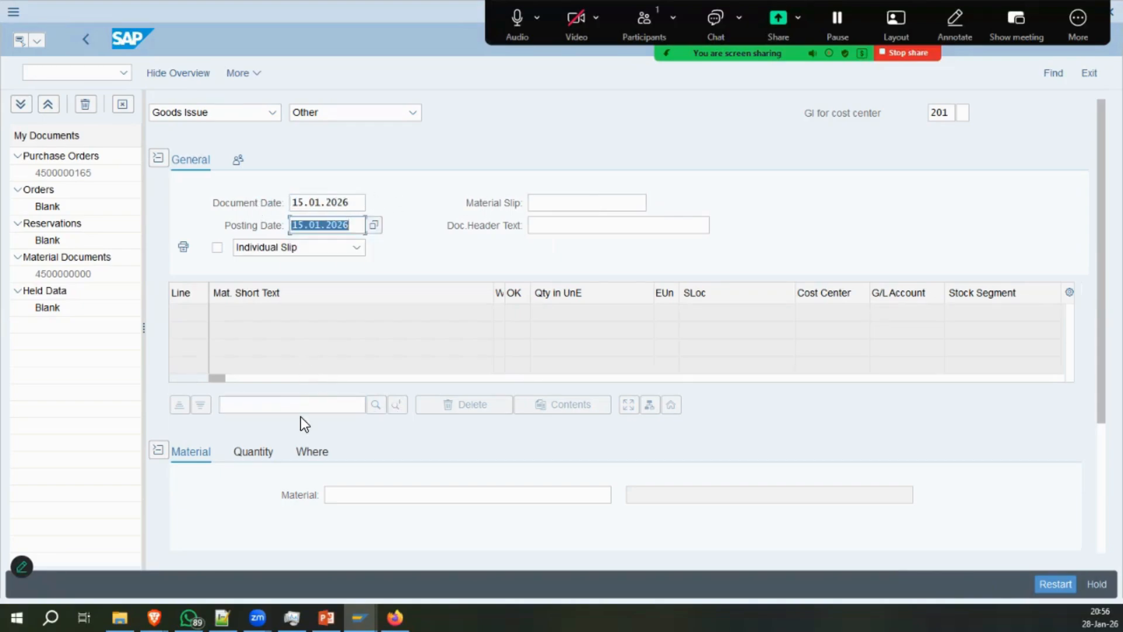
Enter material IMRM01 with a quantity of 25 for the goods issue item.
left_click(338, 493)
key("Down")
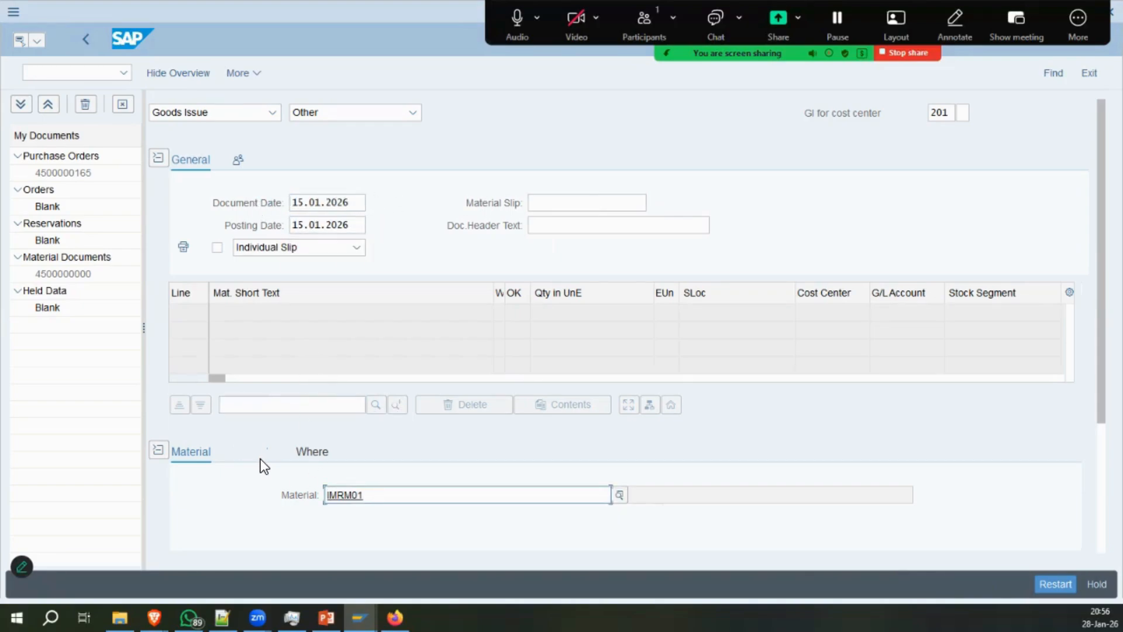
left_click(260, 460)
type("25")
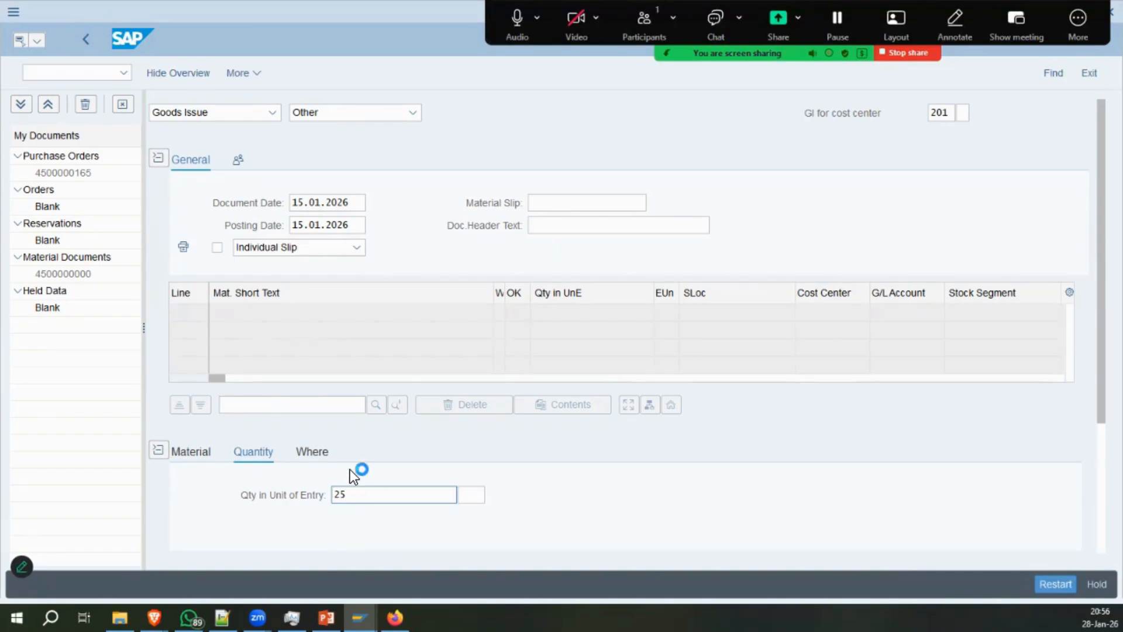
key("Return")
Set the item's plant to im01 and its storage location to 3030.
left_click(325, 454)
scroll(500, 434, "down", 3)
left_click(254, 406)
type("im01")
key("Tab")
key("BackSpace")
type("3030")
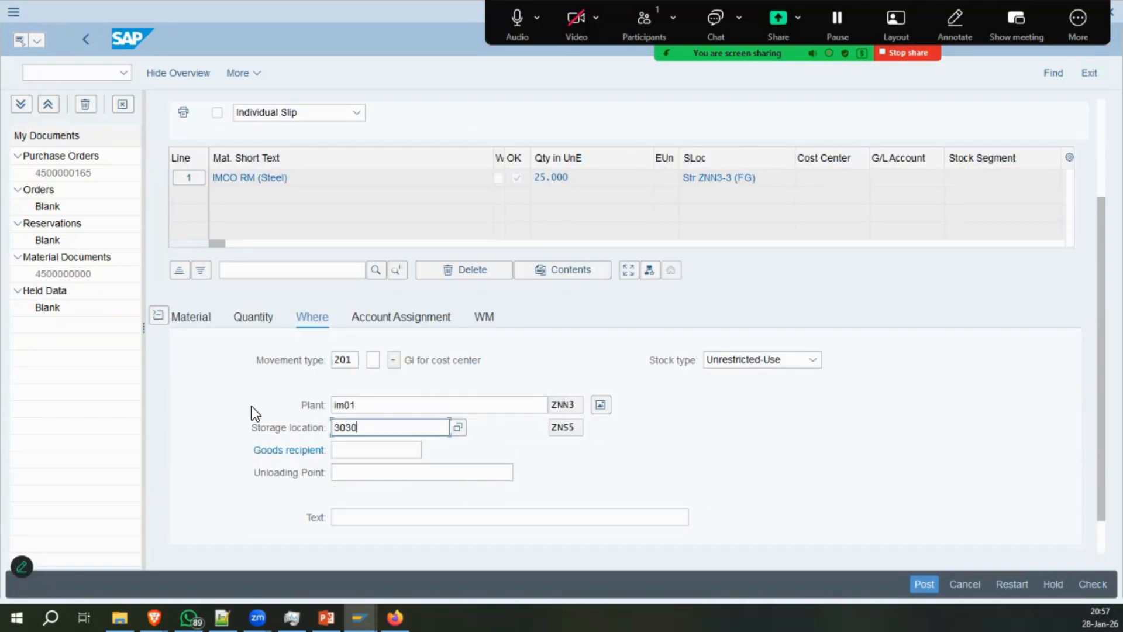
key("Return")
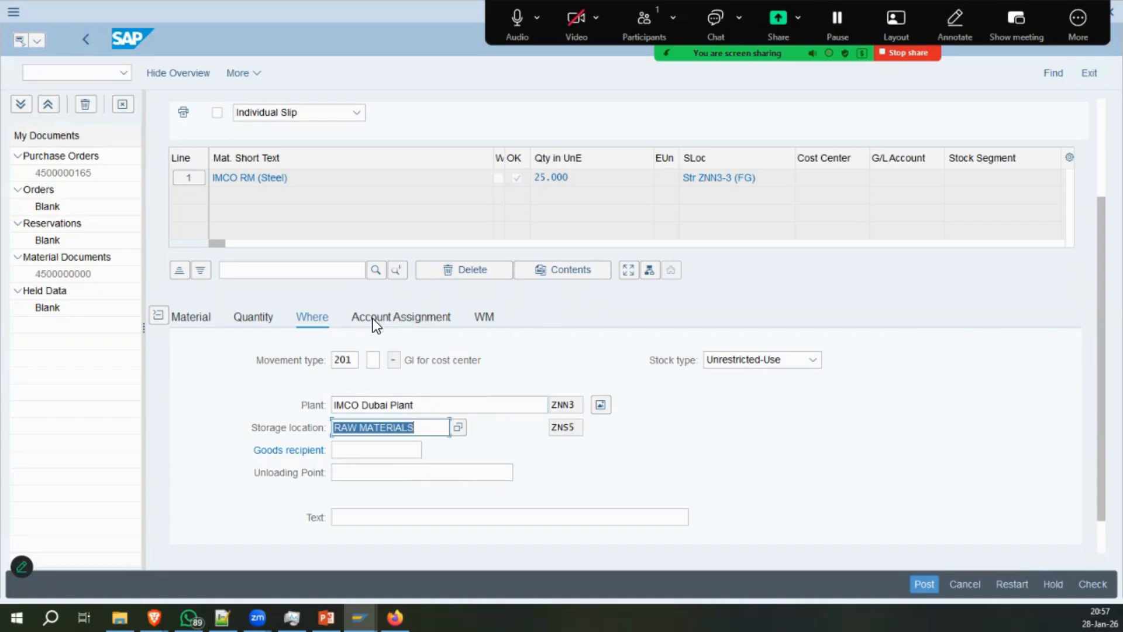
Assign the goods issue item to cost center 2000.
left_click(388, 428)
left_click(399, 317)
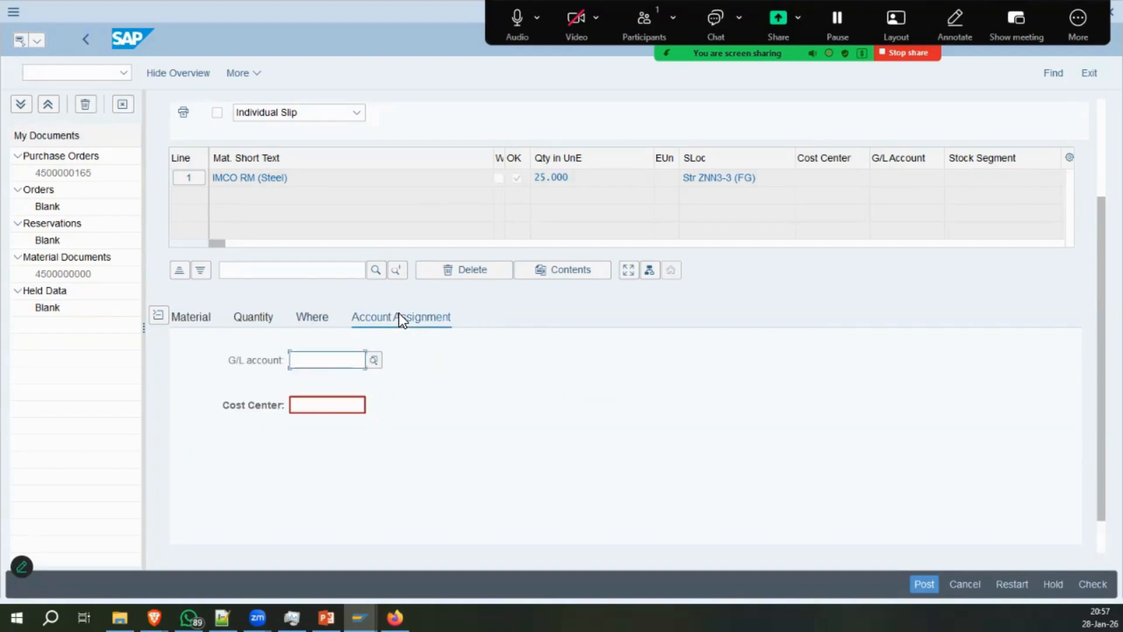
left_click(321, 412)
left_click(310, 424)
key("Return")
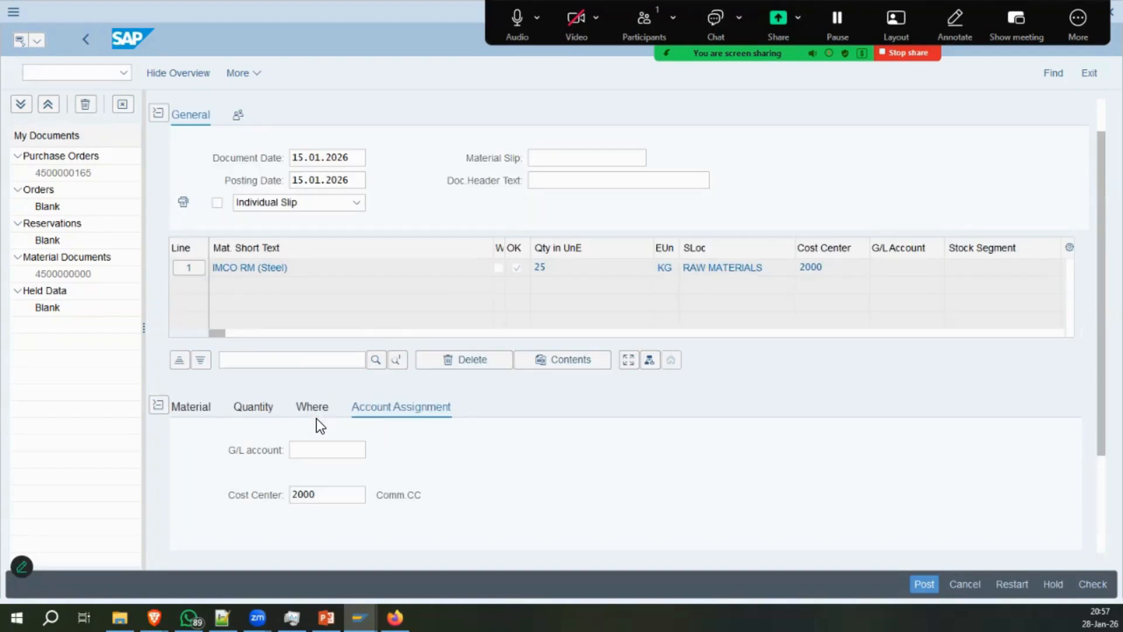
Check the goods issue, read the error's detailed explanation and copy the table name T030A from its note.
left_click(1092, 583)
left_click(505, 284)
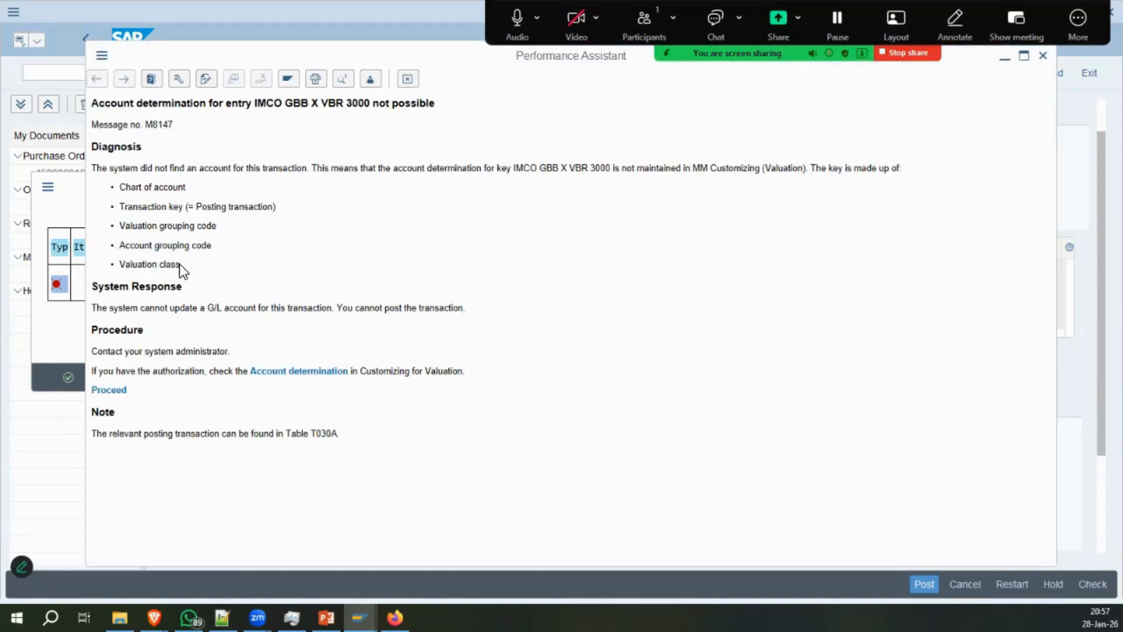
left_click_drag(120, 225, 195, 227)
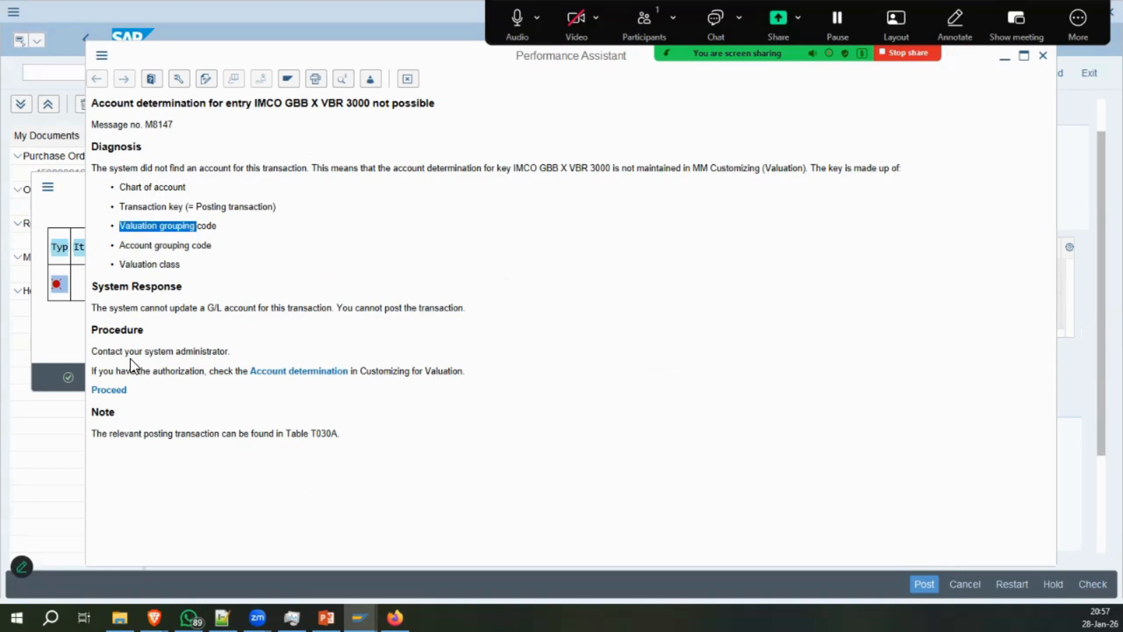
left_click_drag(177, 438, 338, 436)
key("ctrl+c")
left_click(275, 437)
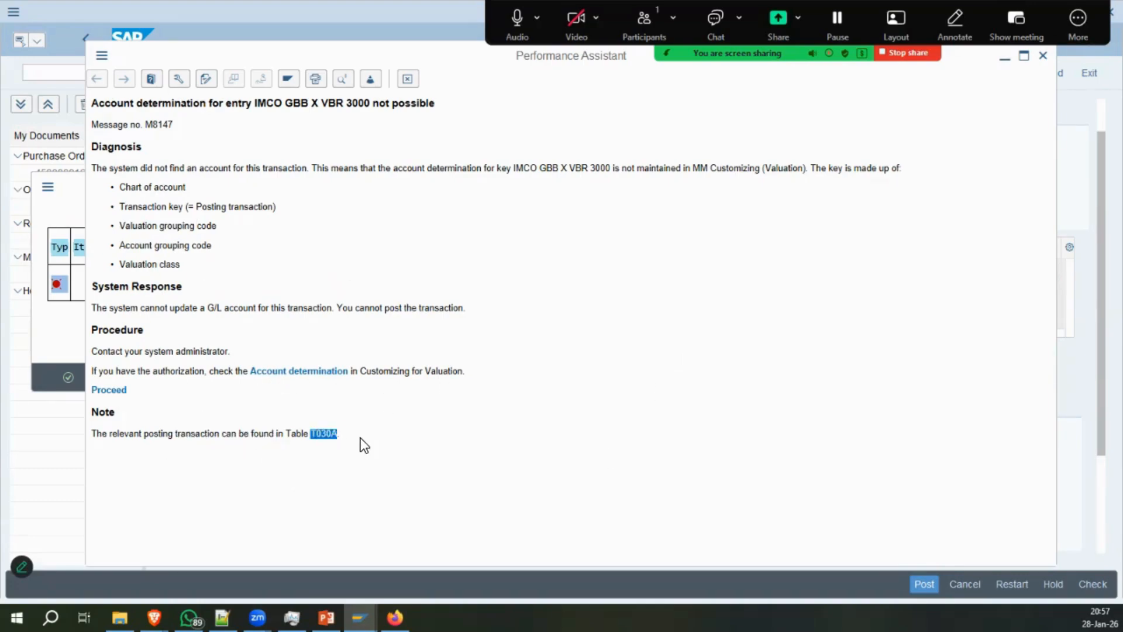
left_click(407, 78)
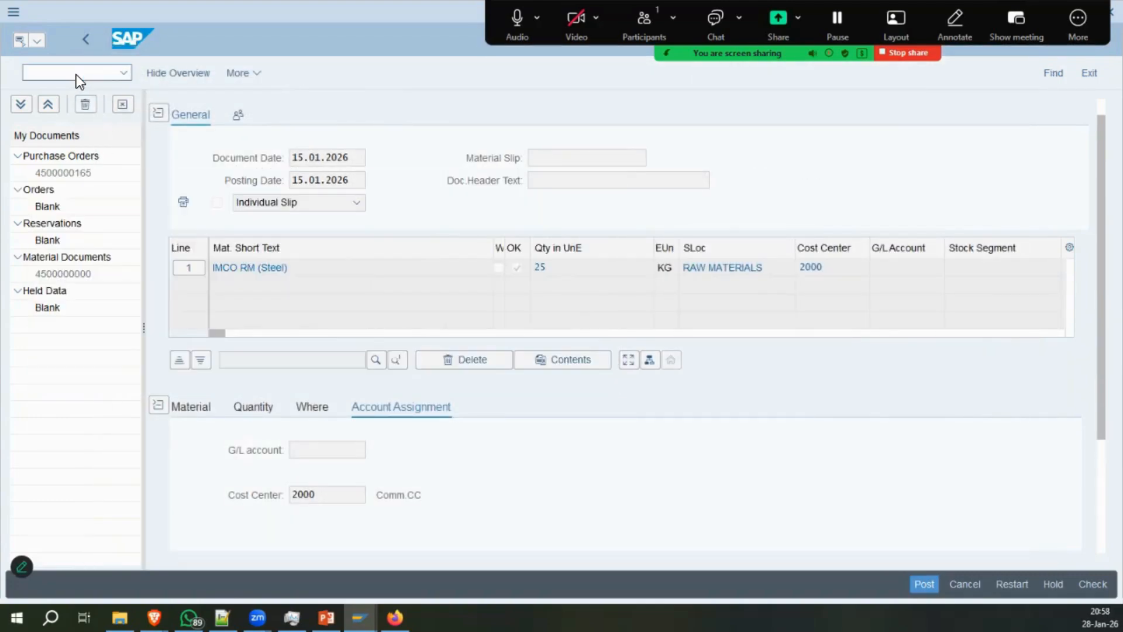
Open table T030A for maintenance in transaction SM30, accepting the cross-client notice.
left_click(76, 74)
type("/nsm30")
key("Return")
left_click(205, 157)
key("ctrl+v")
left_click(437, 333)
left_click(436, 326)
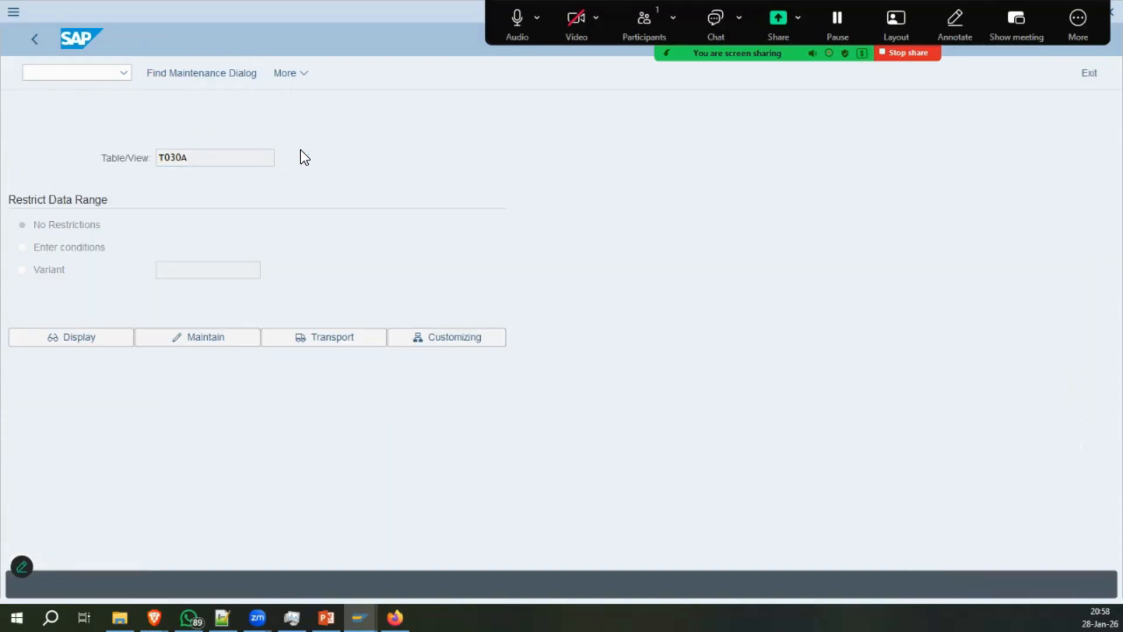
left_click(200, 338)
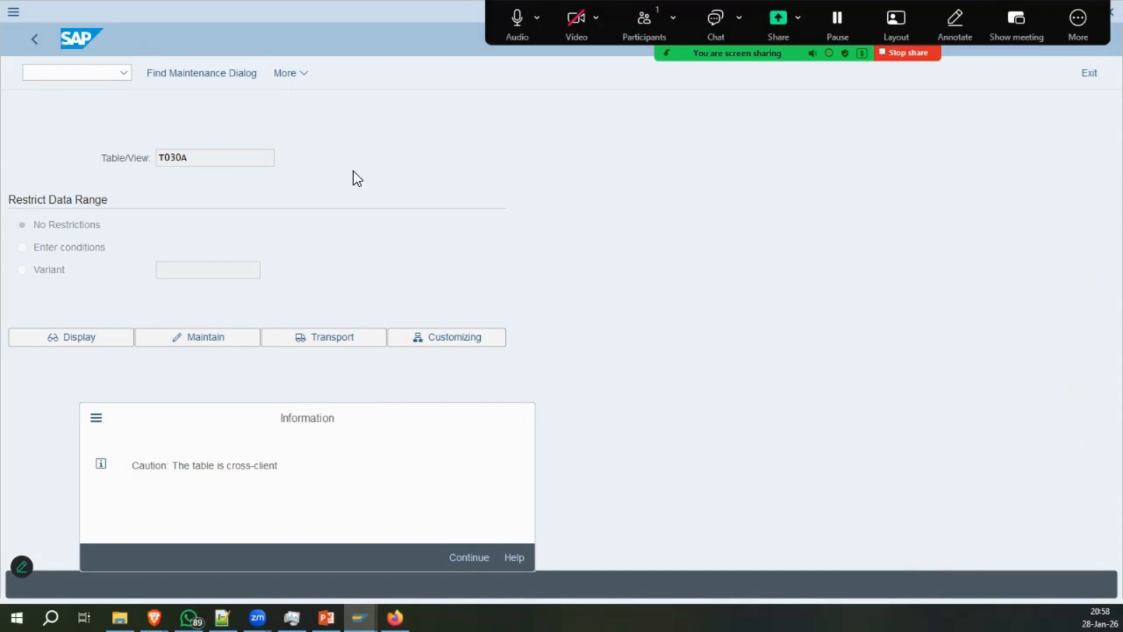
key("Return")
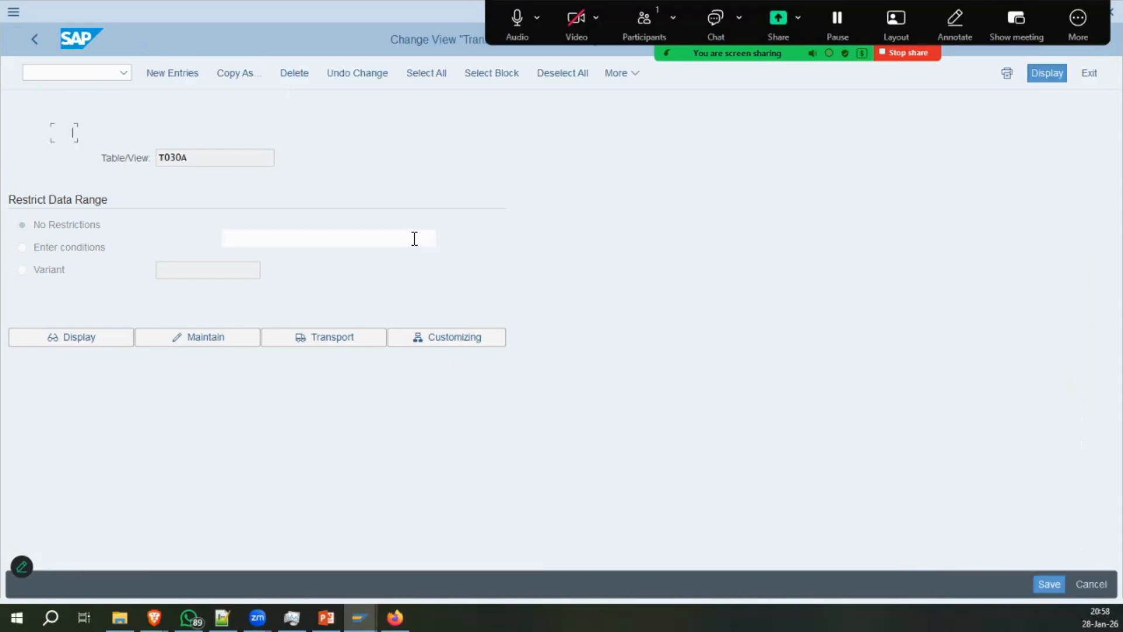
Look through the T030A entries and examine the GBB row's group, transaction code and field name.
scroll(113, 460, "down", 2)
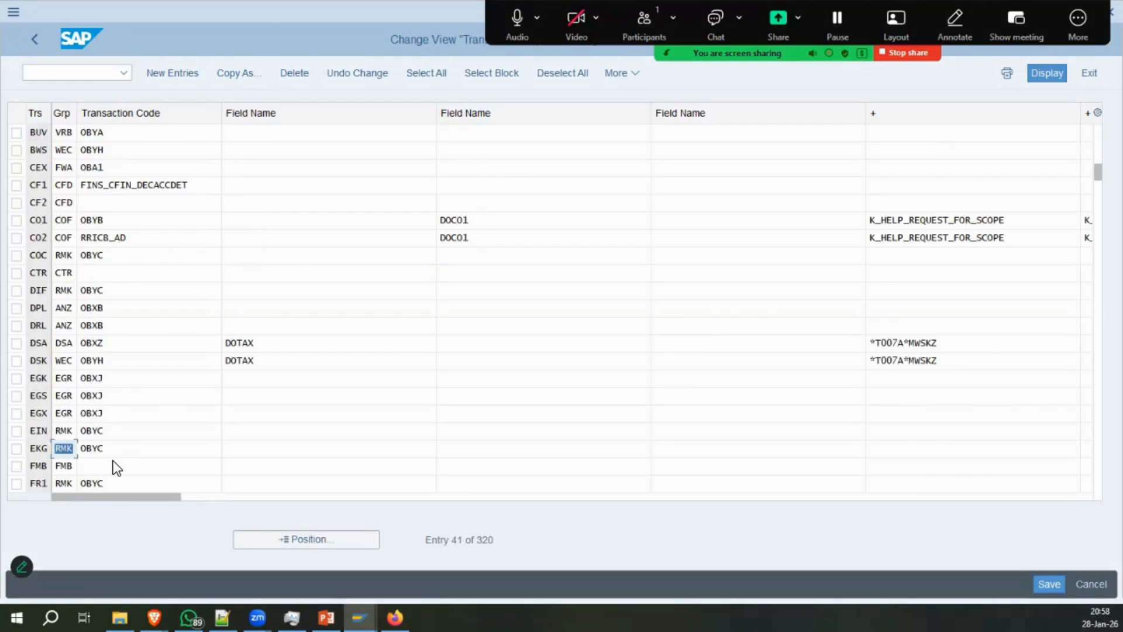
scroll(117, 462, "down", 1)
left_click(301, 360)
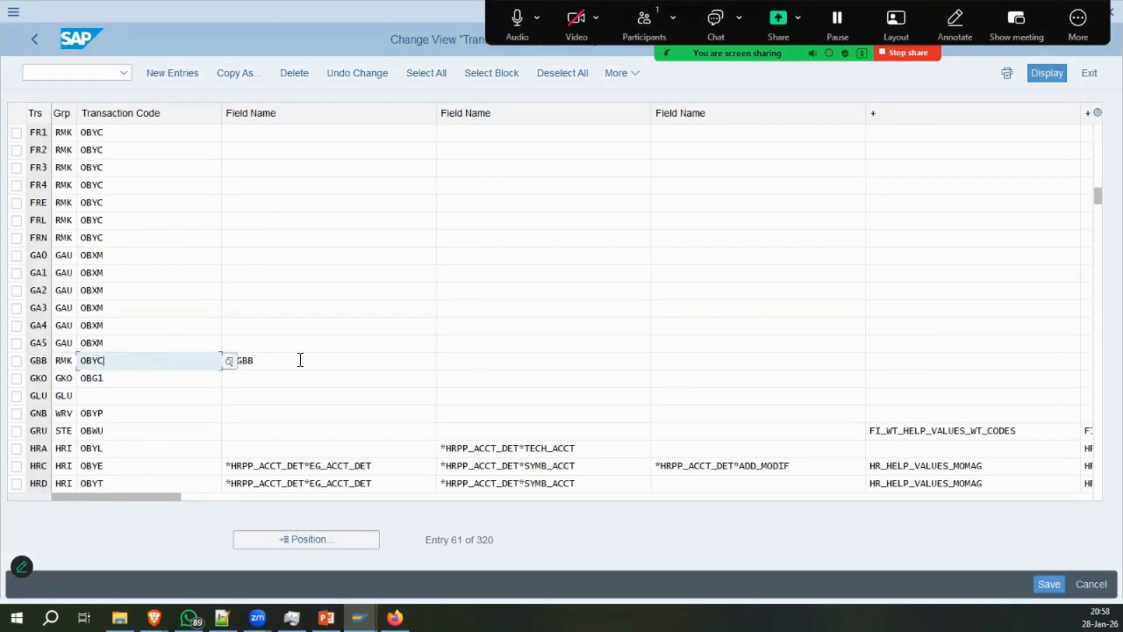
left_click(145, 483)
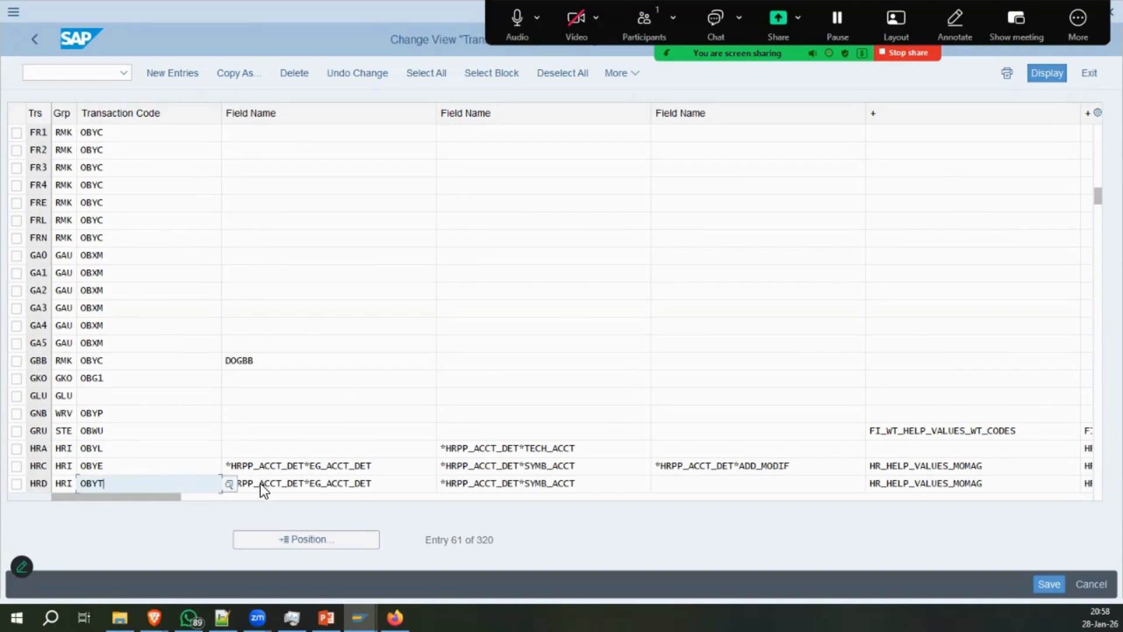
left_click_drag(196, 495, 128, 491)
double_click(40, 360)
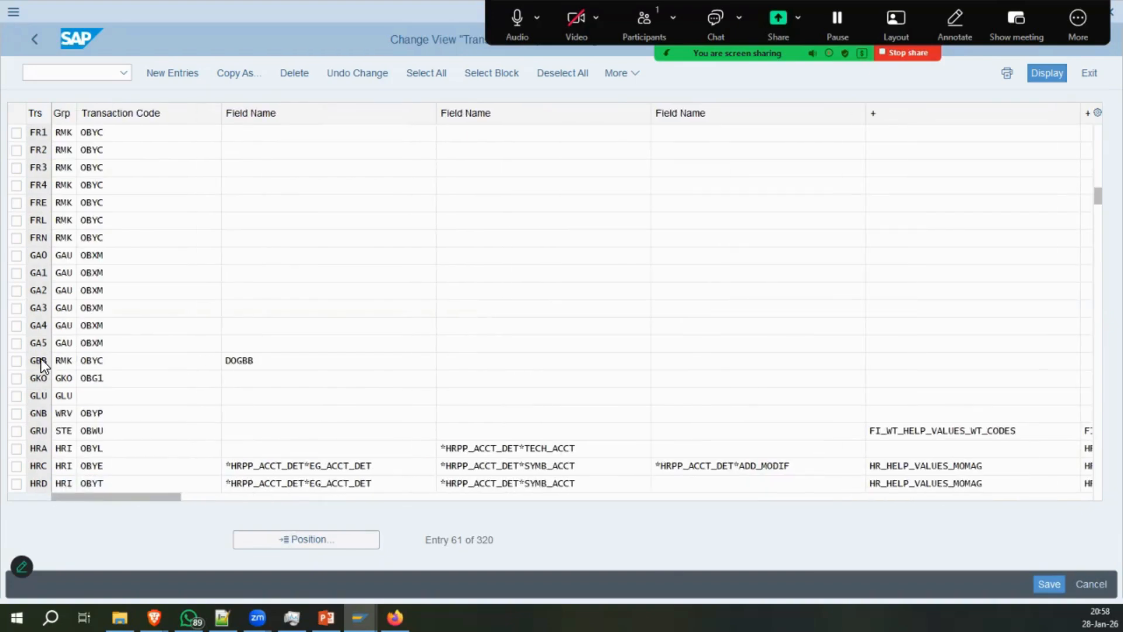
Read the field help for the group of the GBB row in table T030A.
left_click(72, 360)
key("F1")
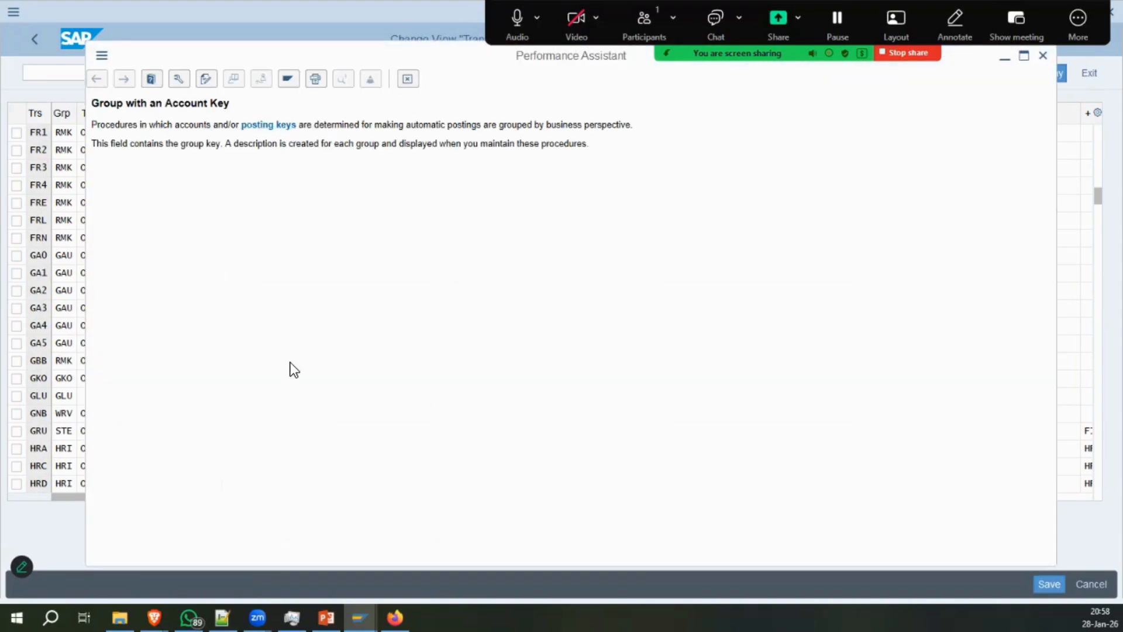
key("Escape")
Leave the table maintenance and open procedure GBB in transaction OBYC for chart of accounts IMCO.
type("/n")
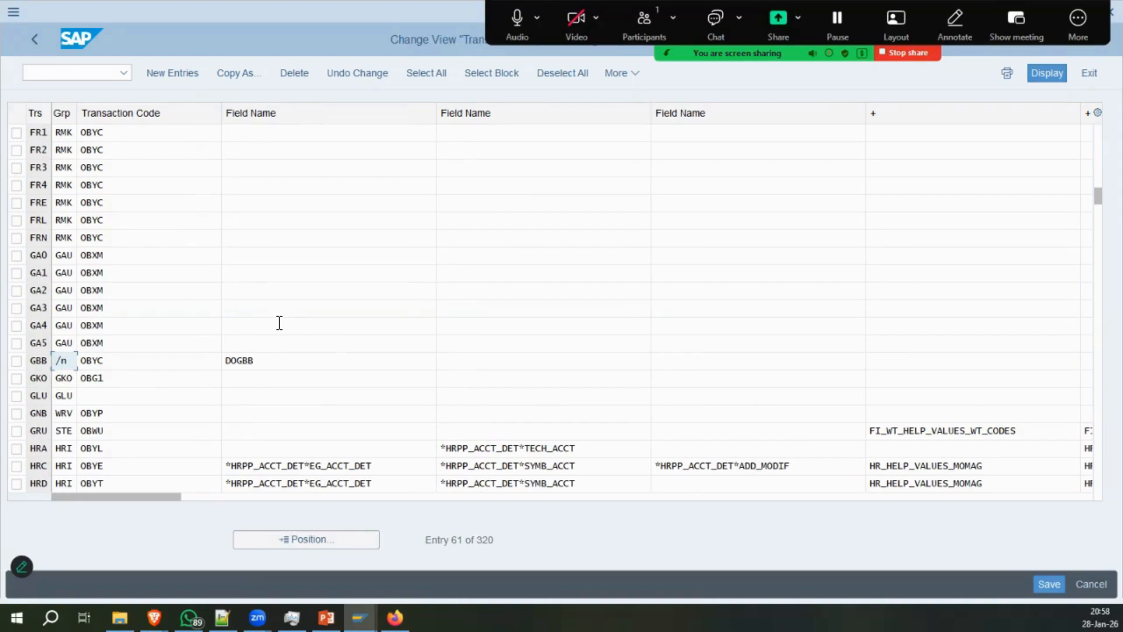
key("ctrl+slash")
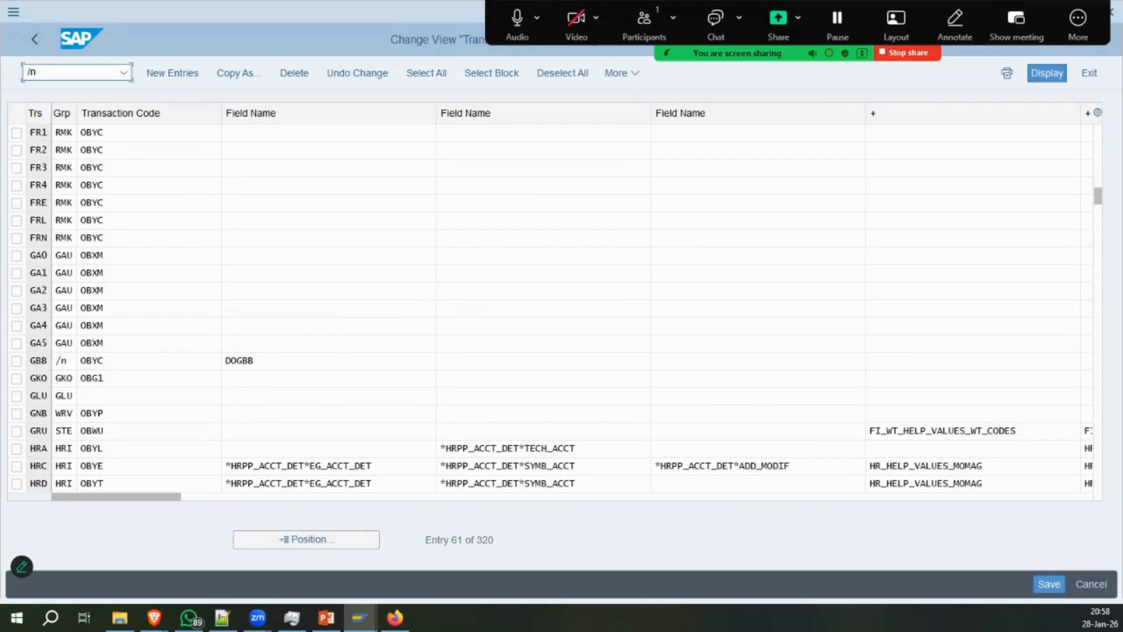
key("Return")
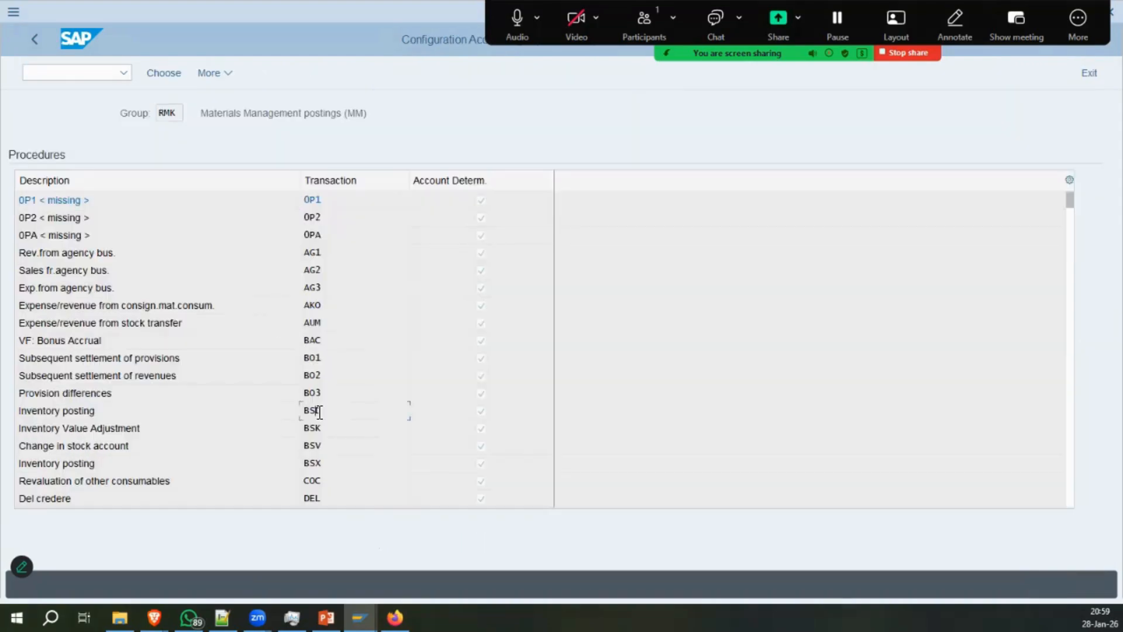
scroll(319, 413, "down", 6)
double_click(399, 463)
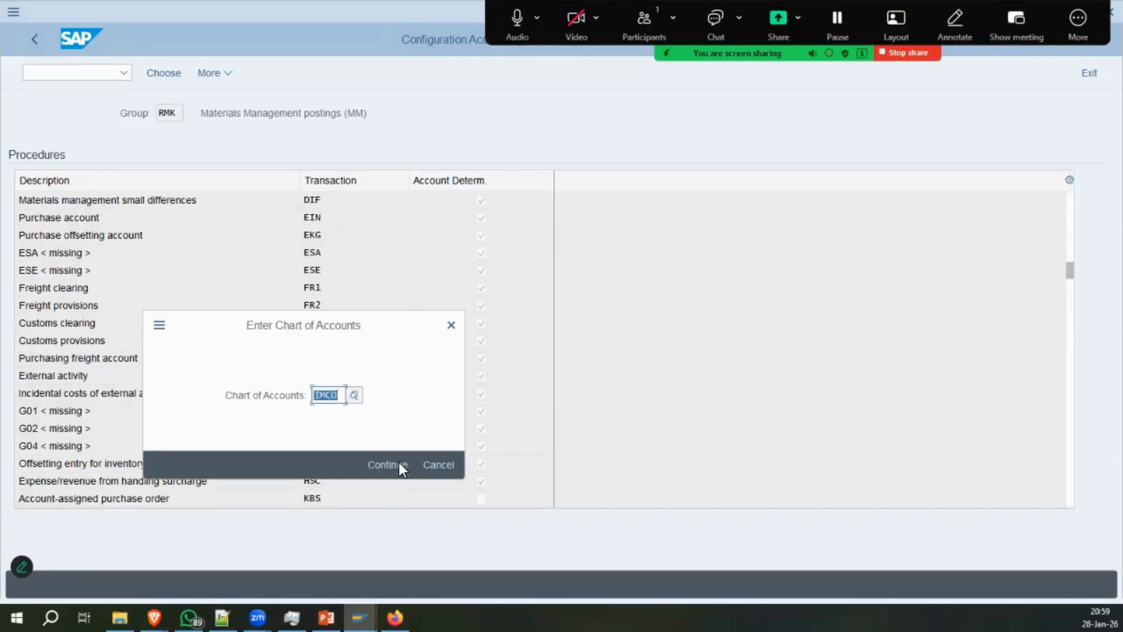
left_click(398, 463)
Make GBB account determination also depend on debit/credit, save the rules and return to the account assignments.
double_click(281, 295)
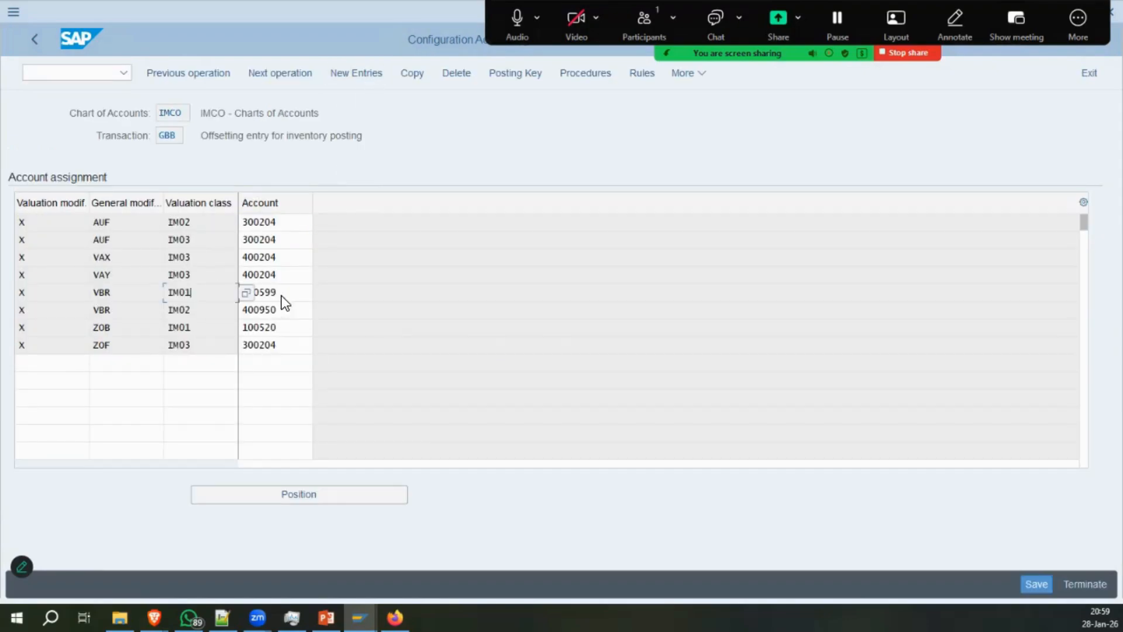
left_click(117, 296)
left_click(515, 73)
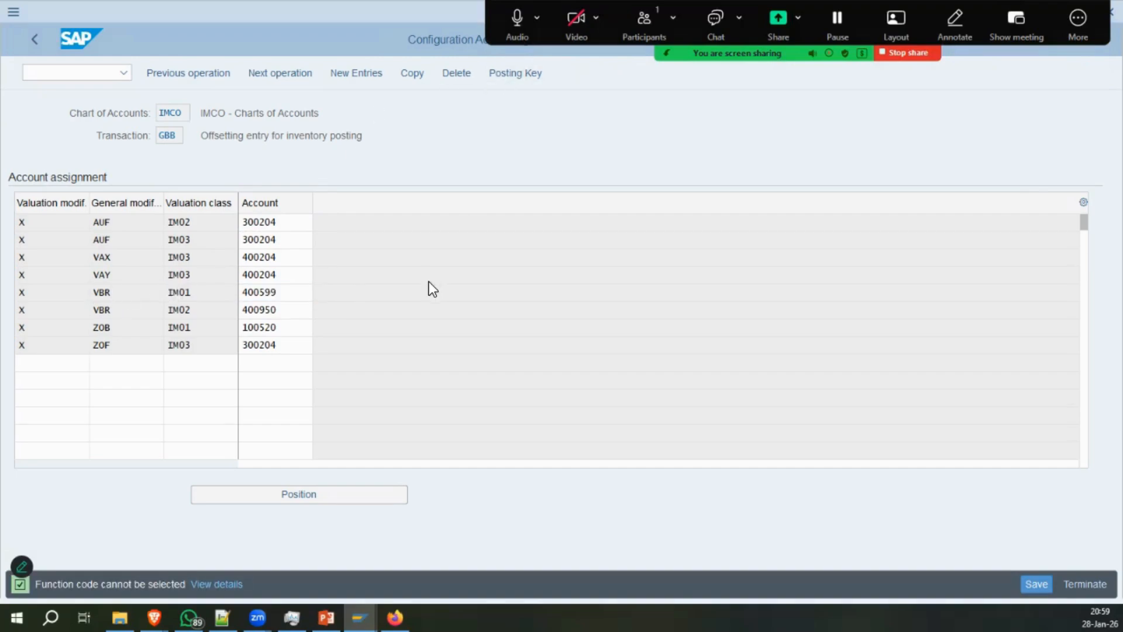
left_click(408, 79)
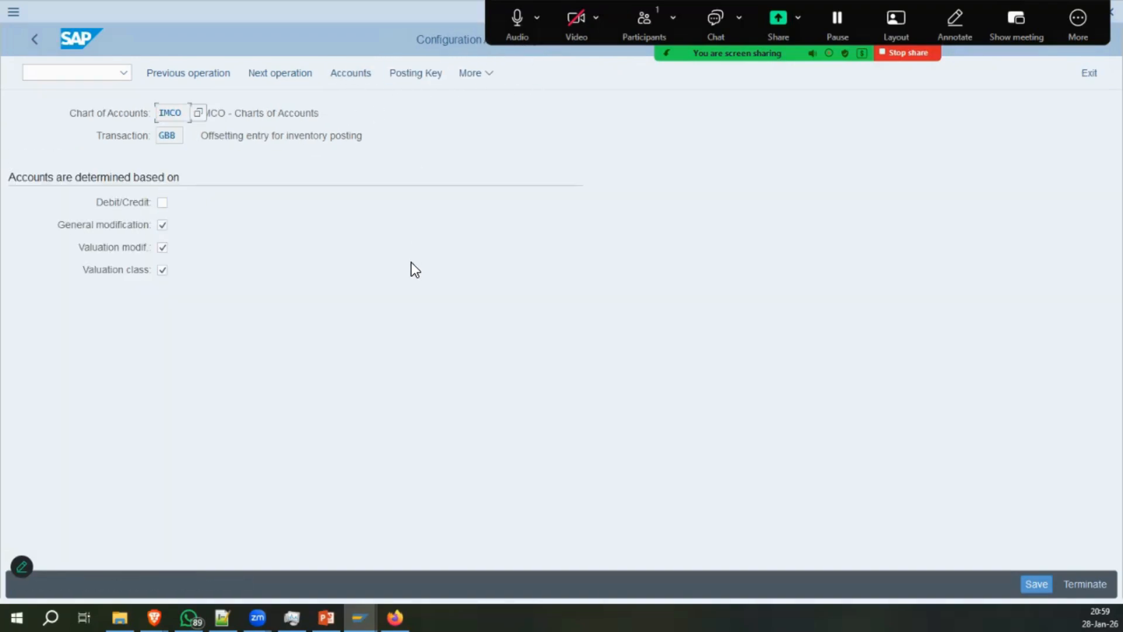
left_click(163, 203)
key("ctrl+s")
left_click(319, 325)
left_click(214, 81)
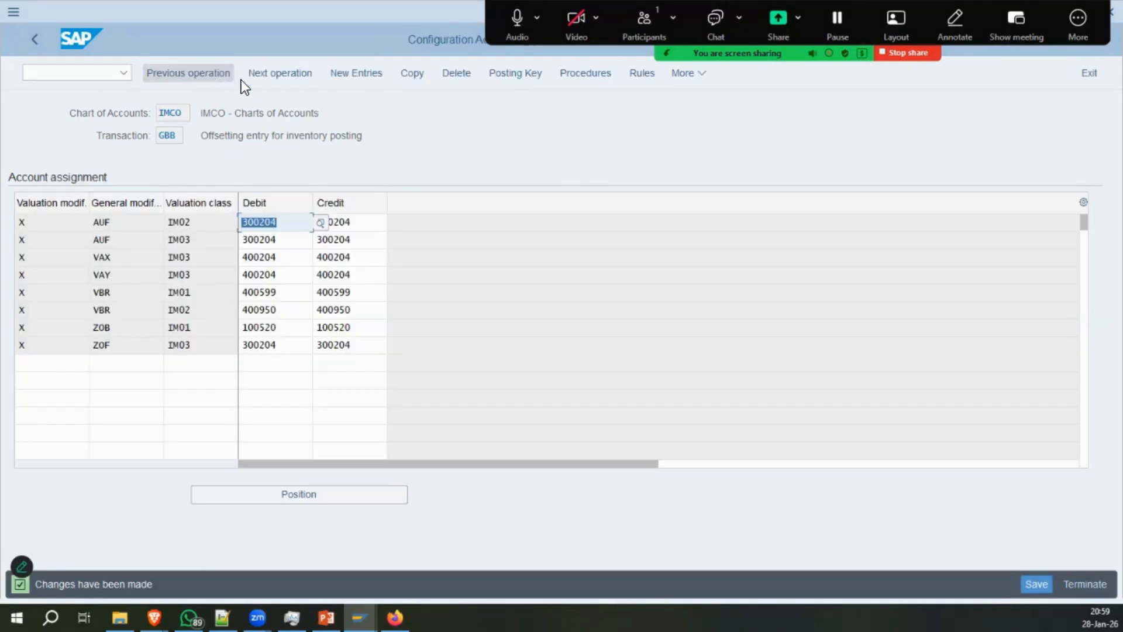
Check the debit and credit accounts of the VBR row for valuation class IM01 and save the assignments.
left_click(270, 289)
left_click(371, 296)
key("ctrl+s")
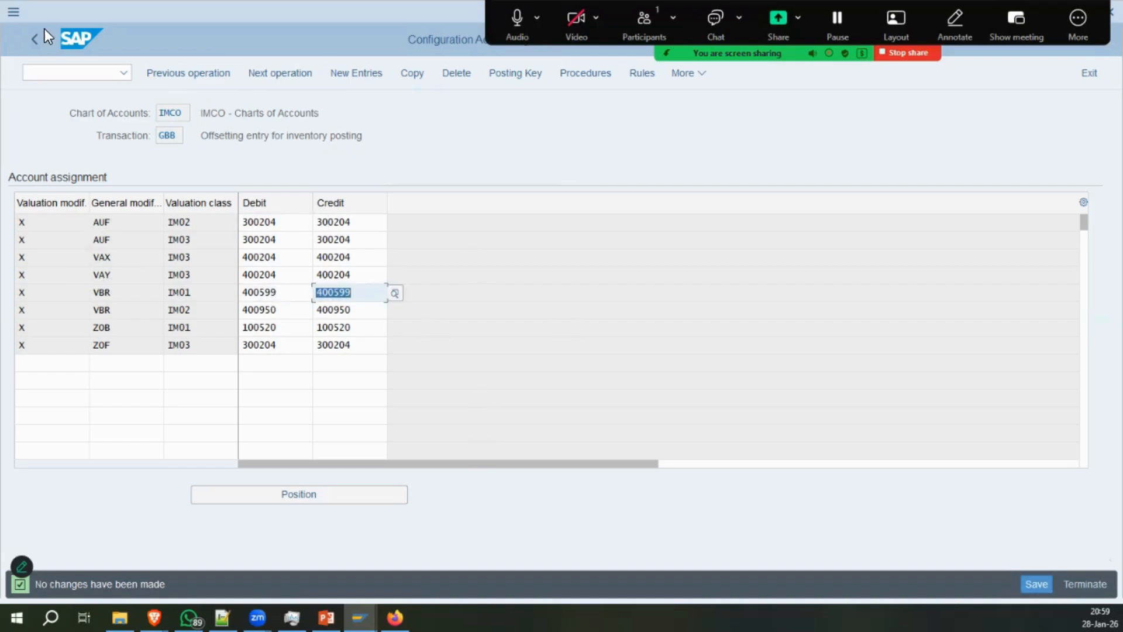
Switch to the session displaying the G/L account and start goods issue transaction MIGO_GI there.
mouse_move(359, 617)
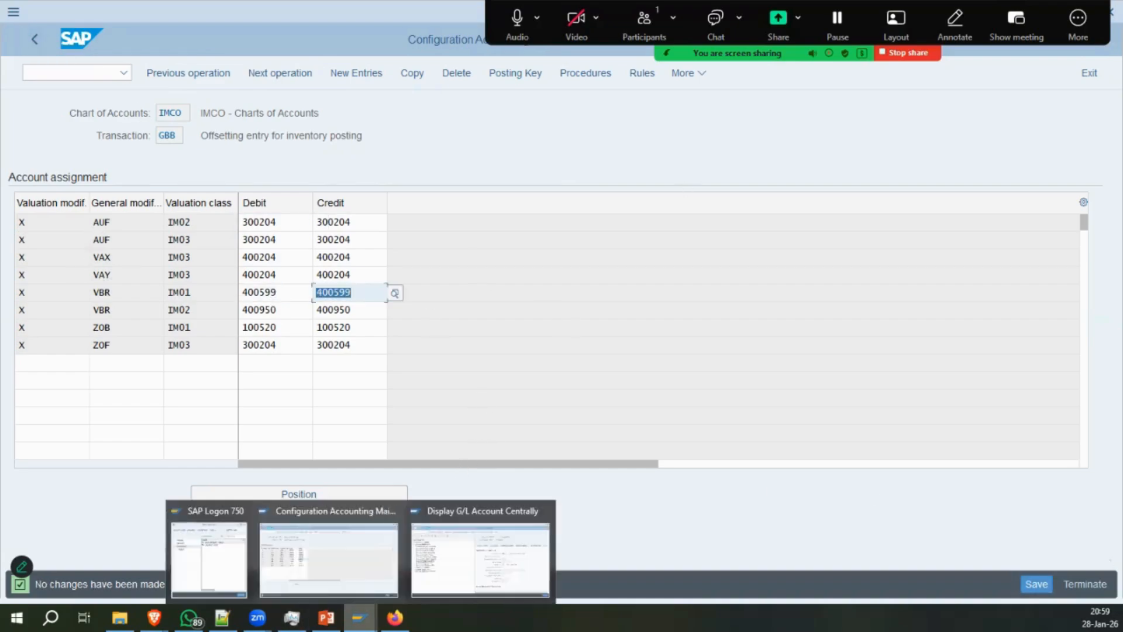
left_click(459, 544)
key("ctrl+slash")
type("/n")
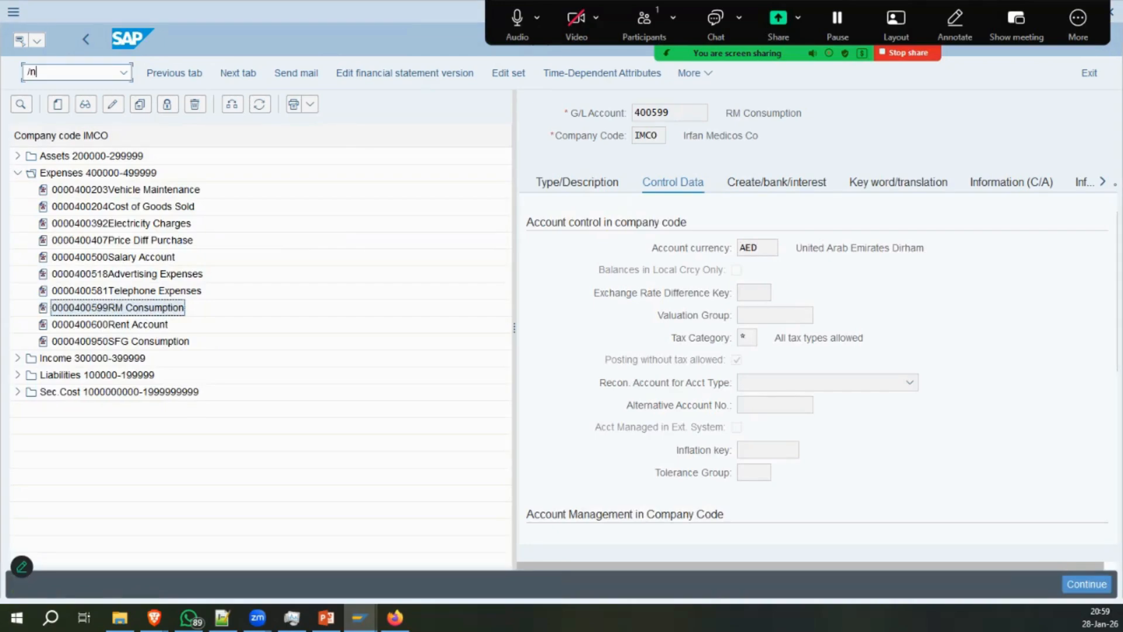
type("migo_gi")
key("Return")
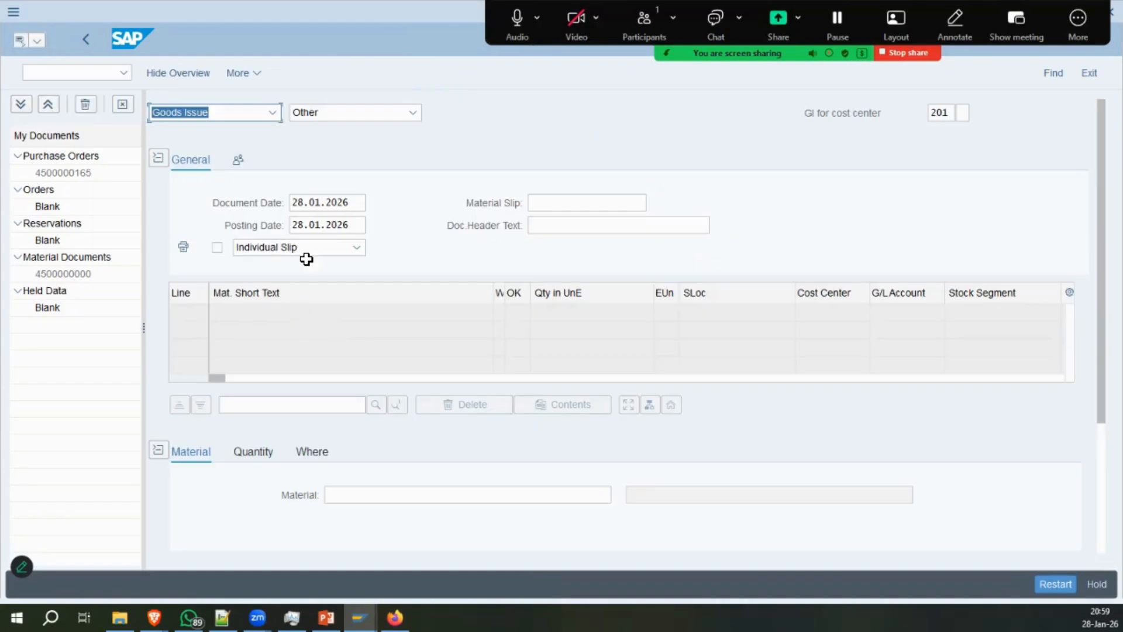
Set both the document date and the posting date of the goods issue to 15.01.2026.
double_click(326, 204)
type("15.01.2026")
key("Tab")
type("15.01.2026")
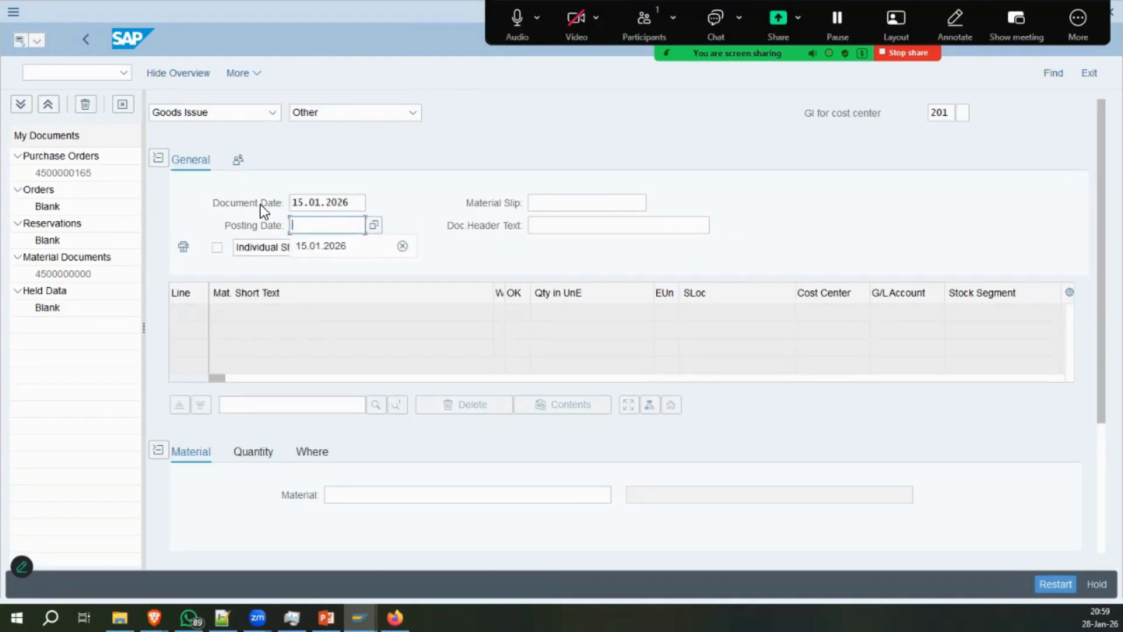
Enter material IMRM01 with a quantity of 25 for the goods issue item.
left_click(329, 494)
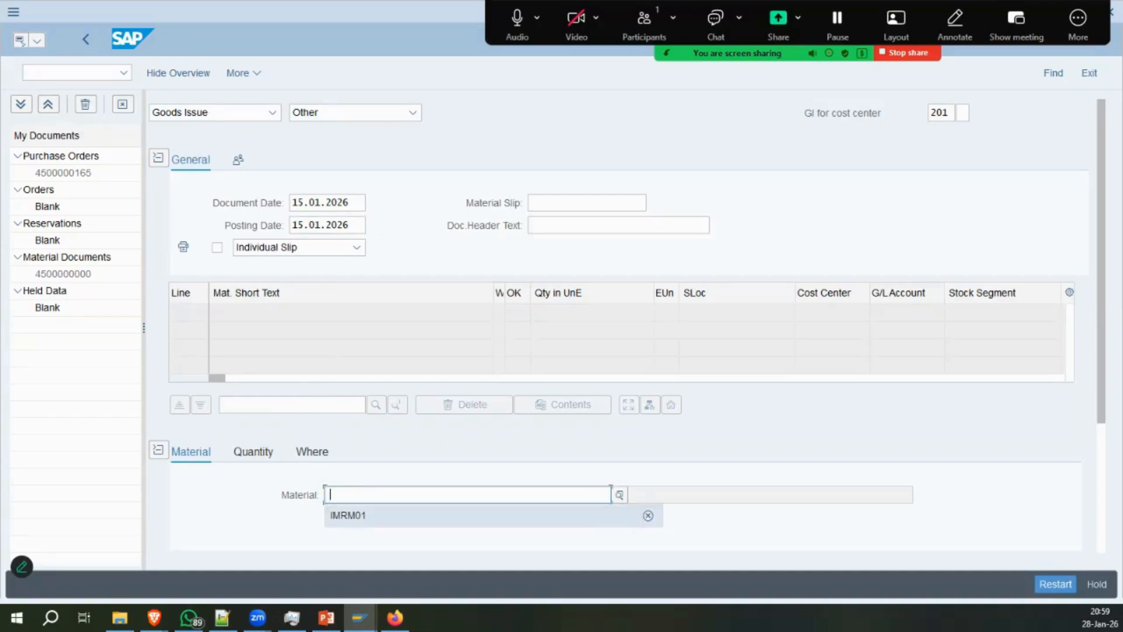
key("Down")
key("Down")
key("Down")
key("Tab")
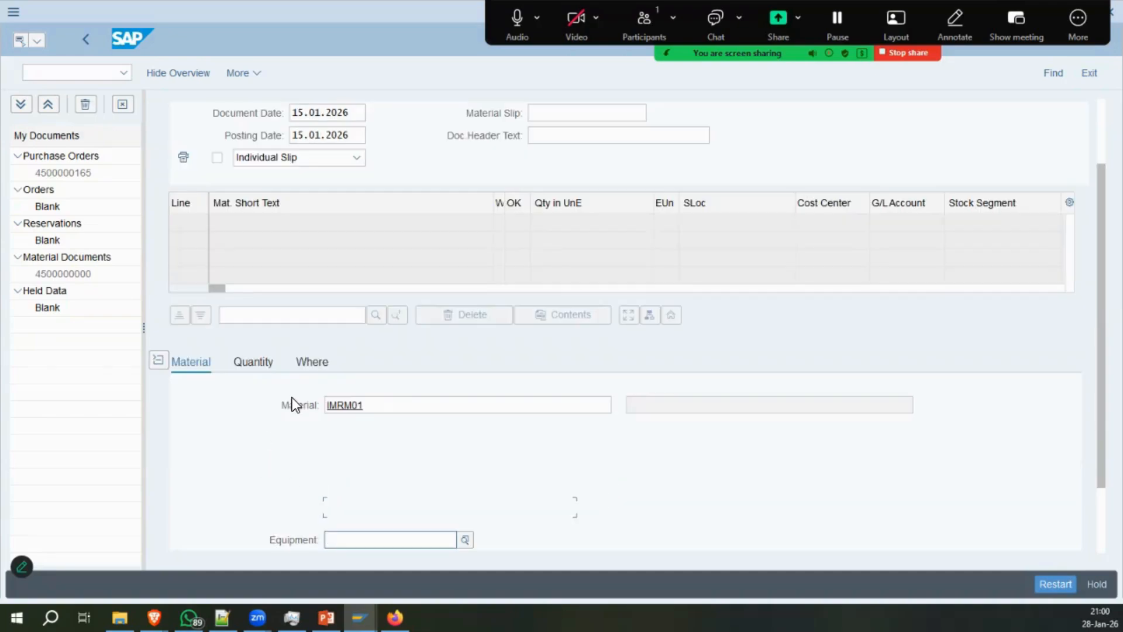
left_click(254, 364)
left_click(373, 410)
left_click(353, 426)
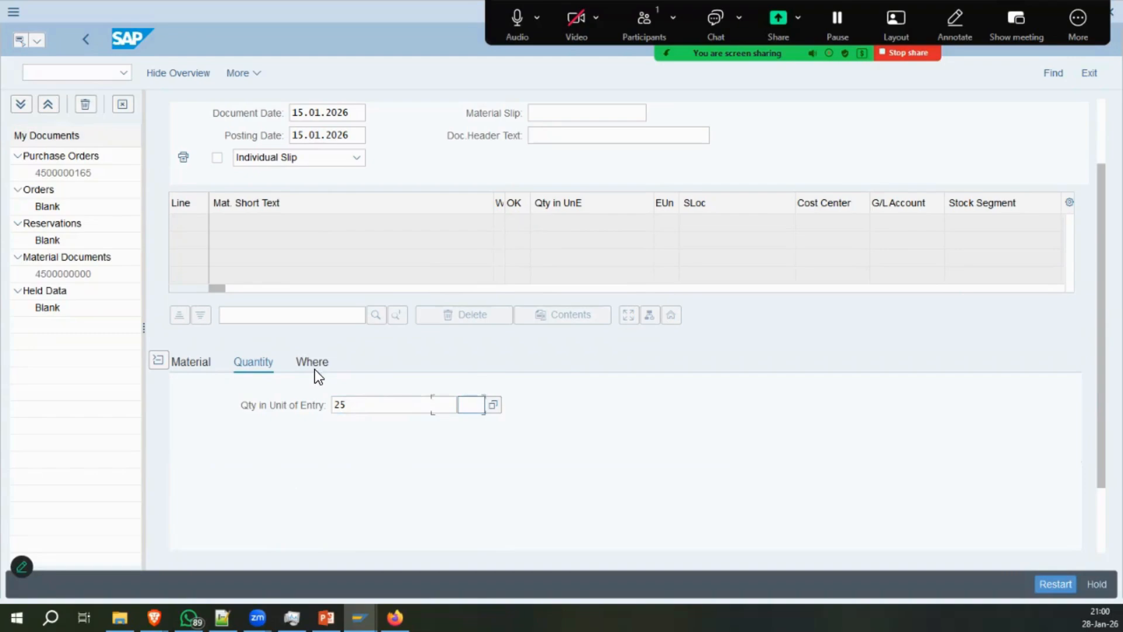
Enter plant IM01 and storage location RAW MATERIALS for the item and dismiss the log display.
left_click(314, 366)
left_click(409, 448)
type("im01")
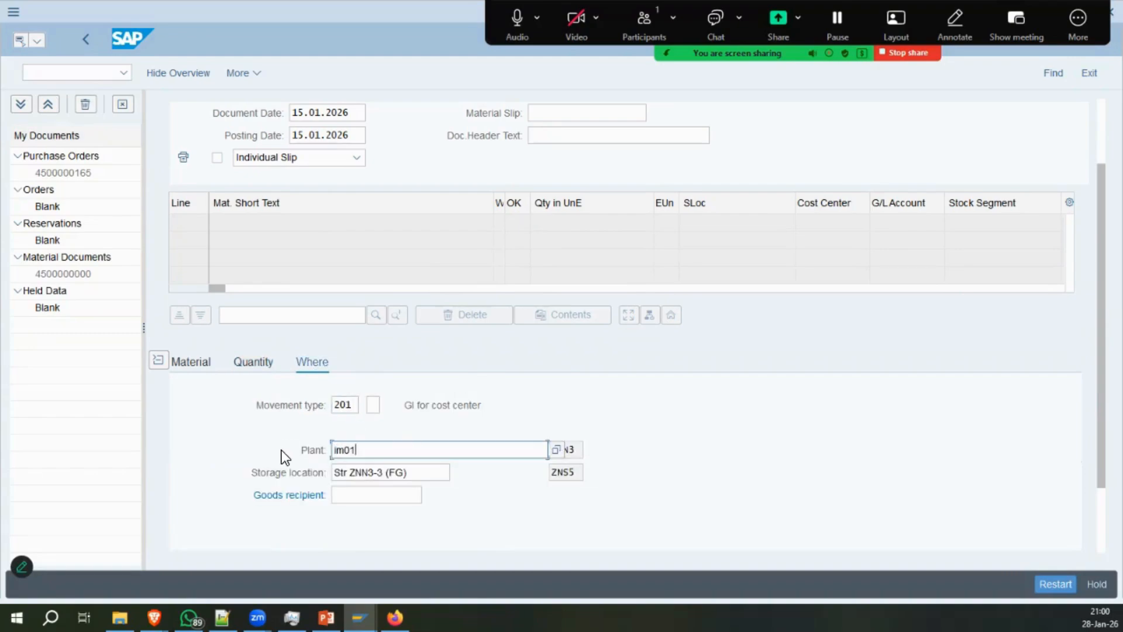
left_click_drag(421, 474, 247, 472)
key("BackSpace")
key("Down")
key("Return")
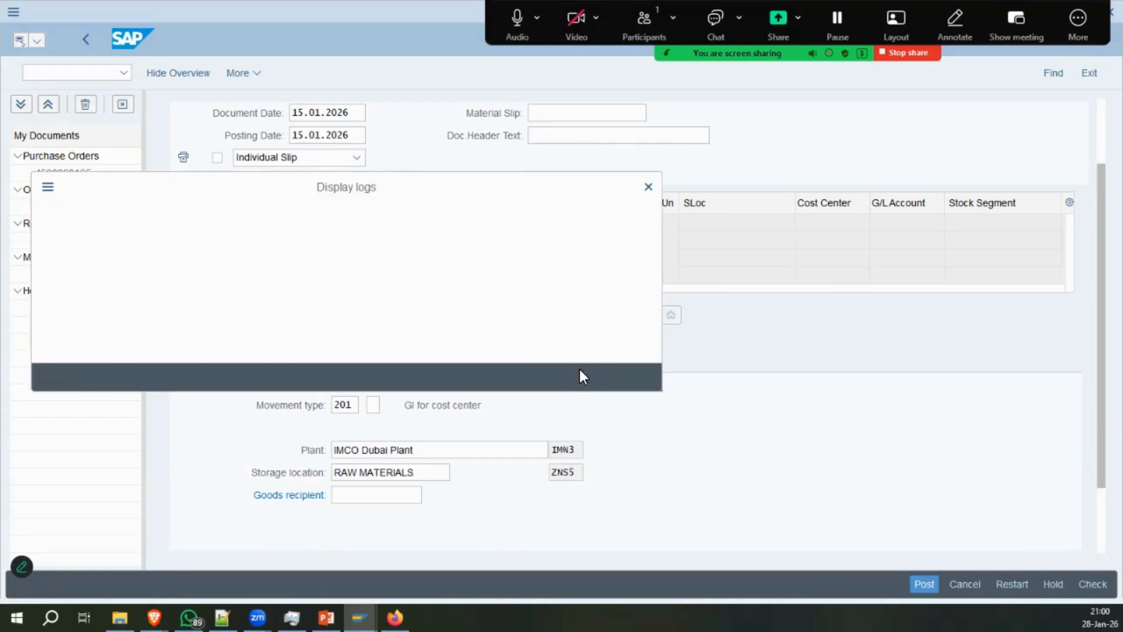
left_click(646, 378)
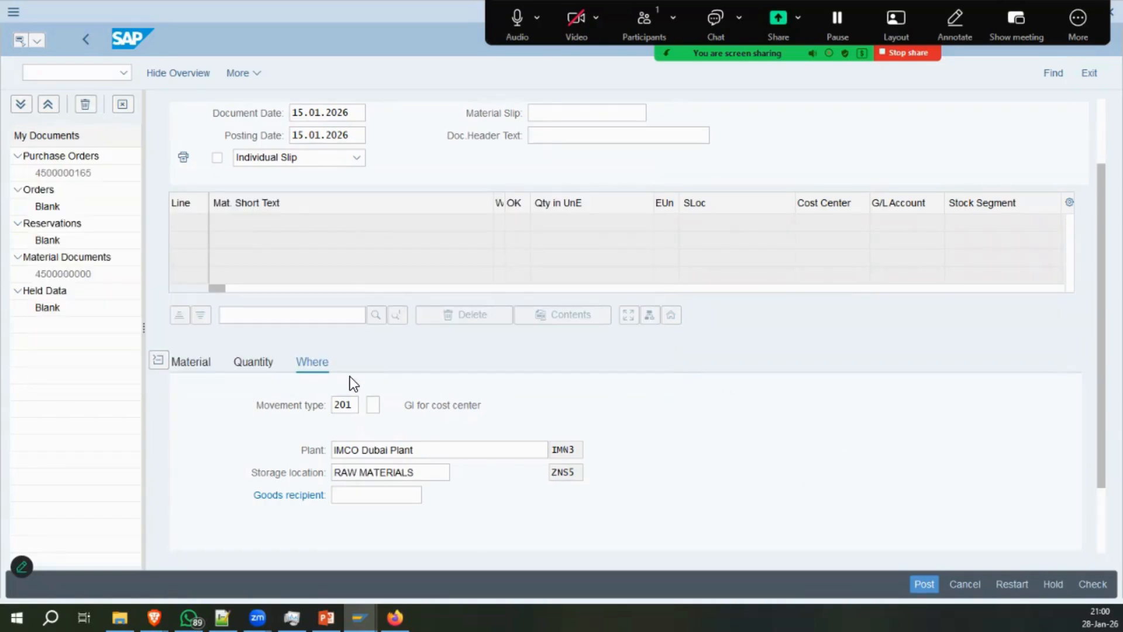
left_click(450, 448)
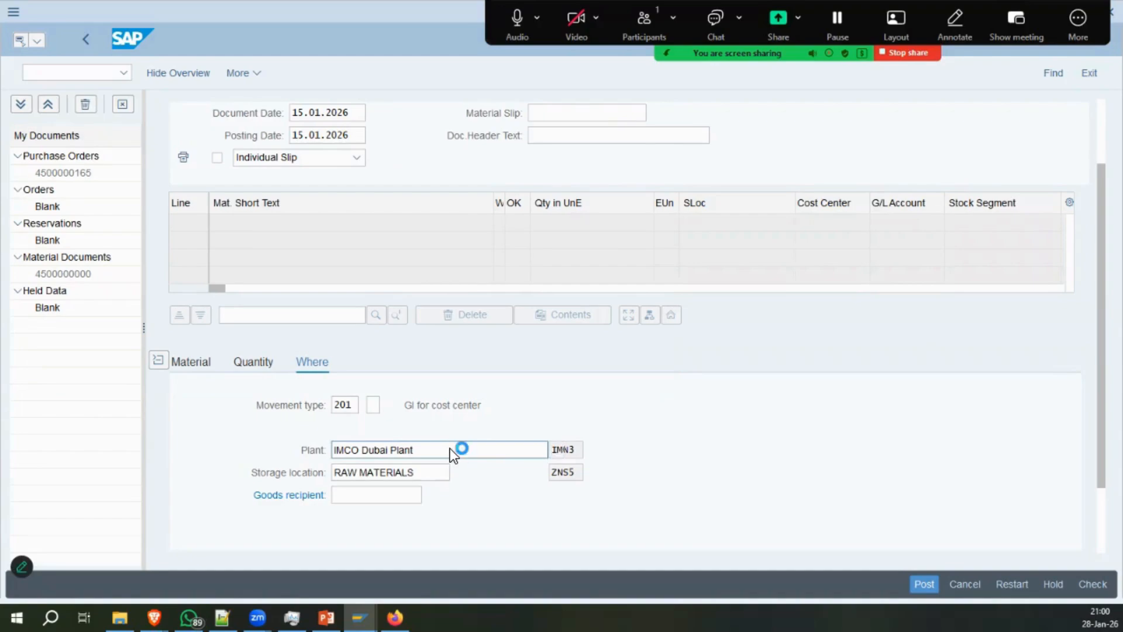
left_click(395, 475)
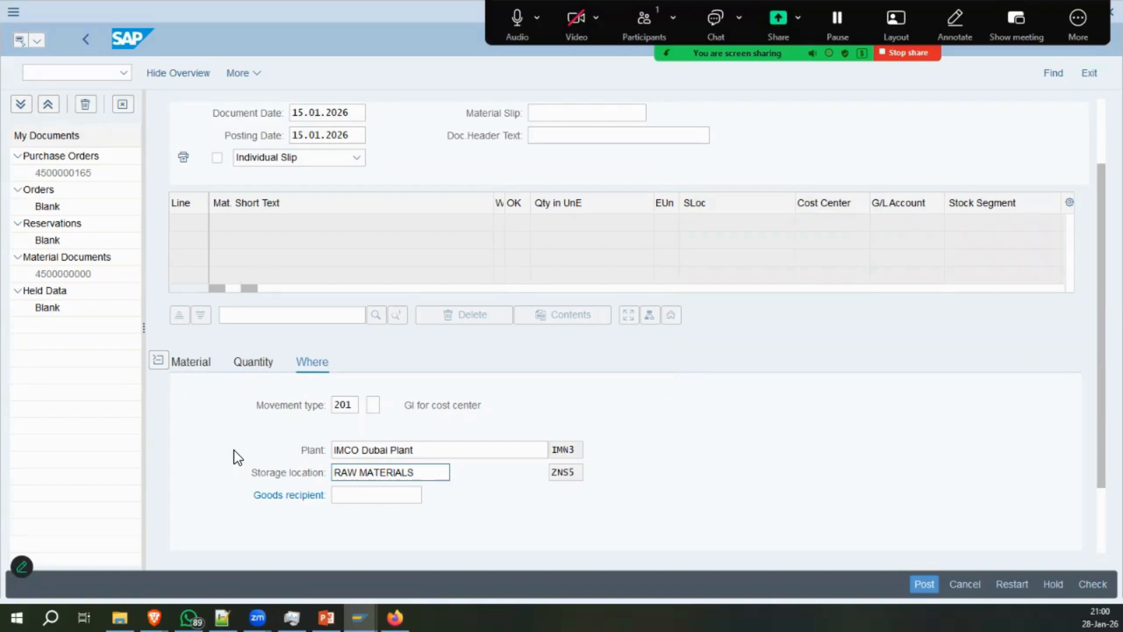
left_click(321, 456)
left_click(324, 472)
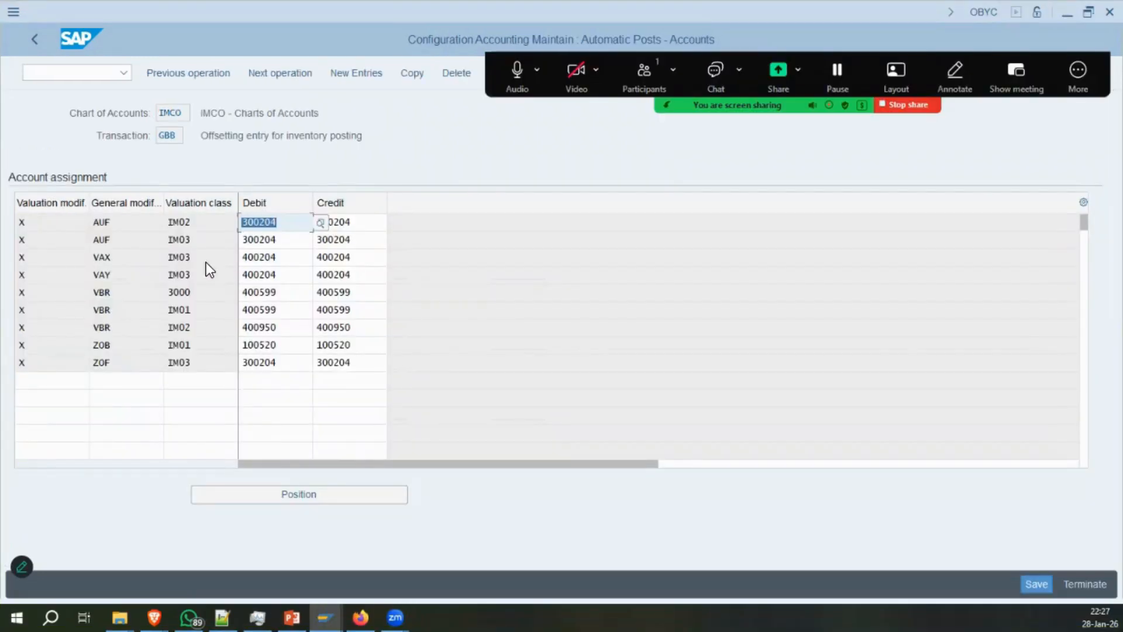
Check the VBR row for valuation class 3000 in the GBB accounts and open goods issue transaction MIGO_GI.
left_click(200, 296)
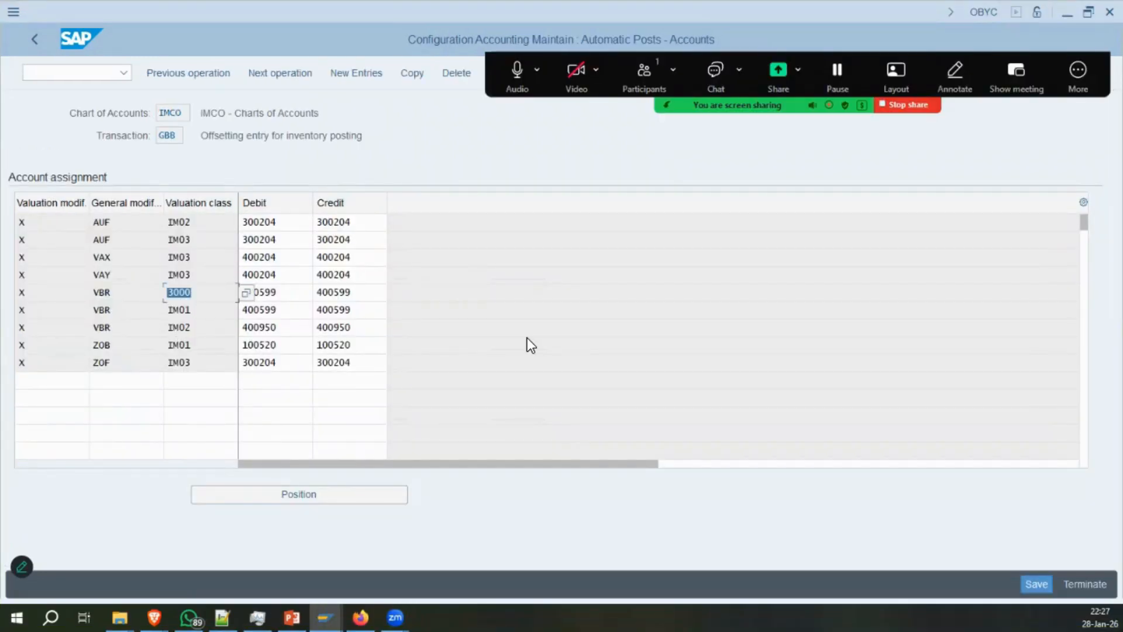
key("ctrl+slash")
type("/nmigo")
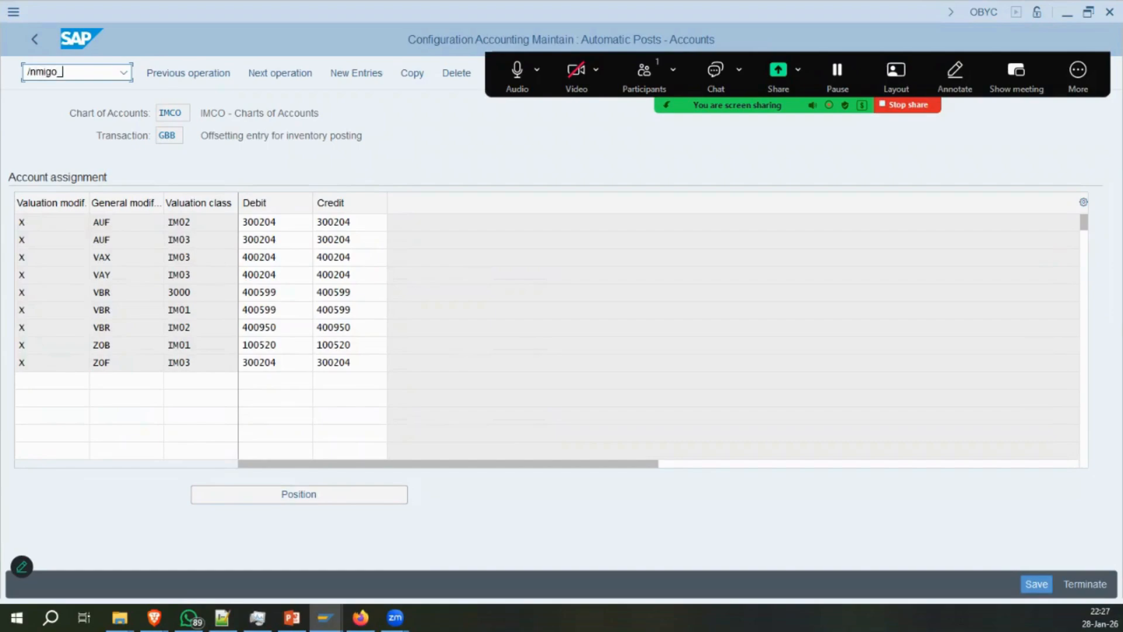
key("Return")
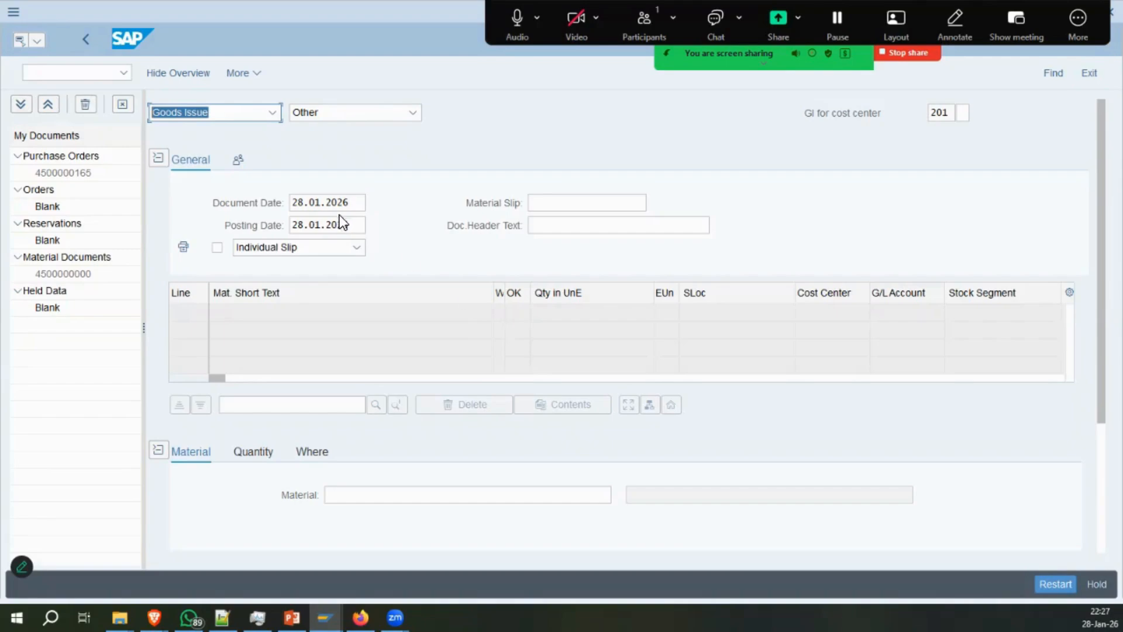
Date the new goods issue 15.01.2026 for both document and posting.
left_click_drag(350, 202, 251, 202)
key("BackSpace")
left_click(317, 223)
left_click_drag(350, 225, 261, 221)
key("BackSpace")
double_click(345, 244)
left_click(405, 269)
Add material IMRM01 with quantity 25 to the new goods issue and open its location details.
left_click(381, 494)
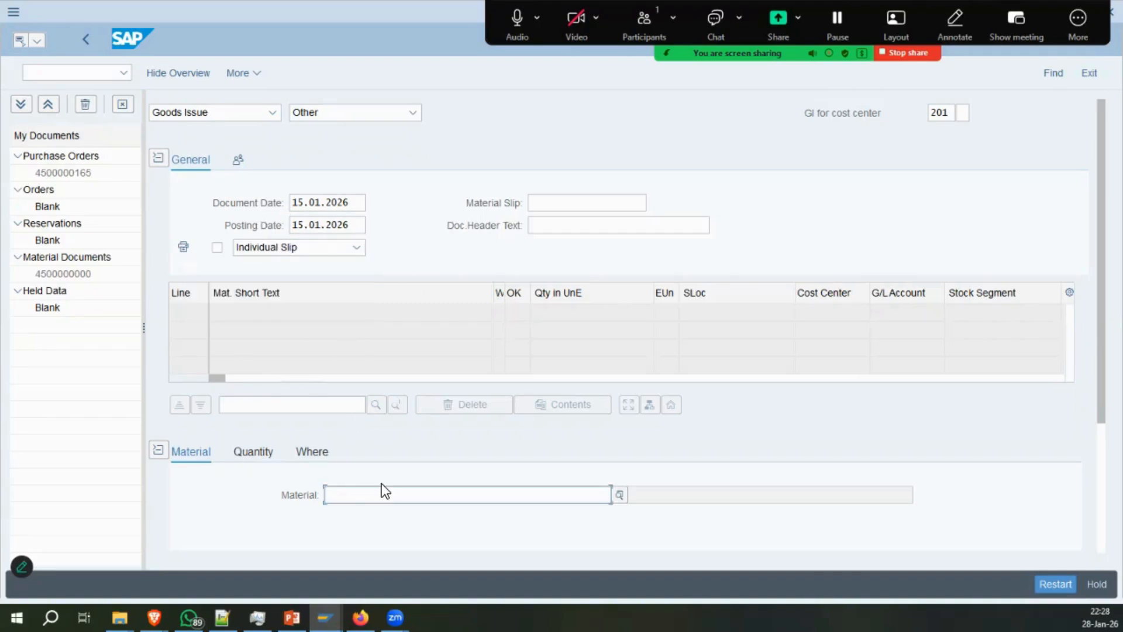
left_click(344, 514)
left_click(258, 455)
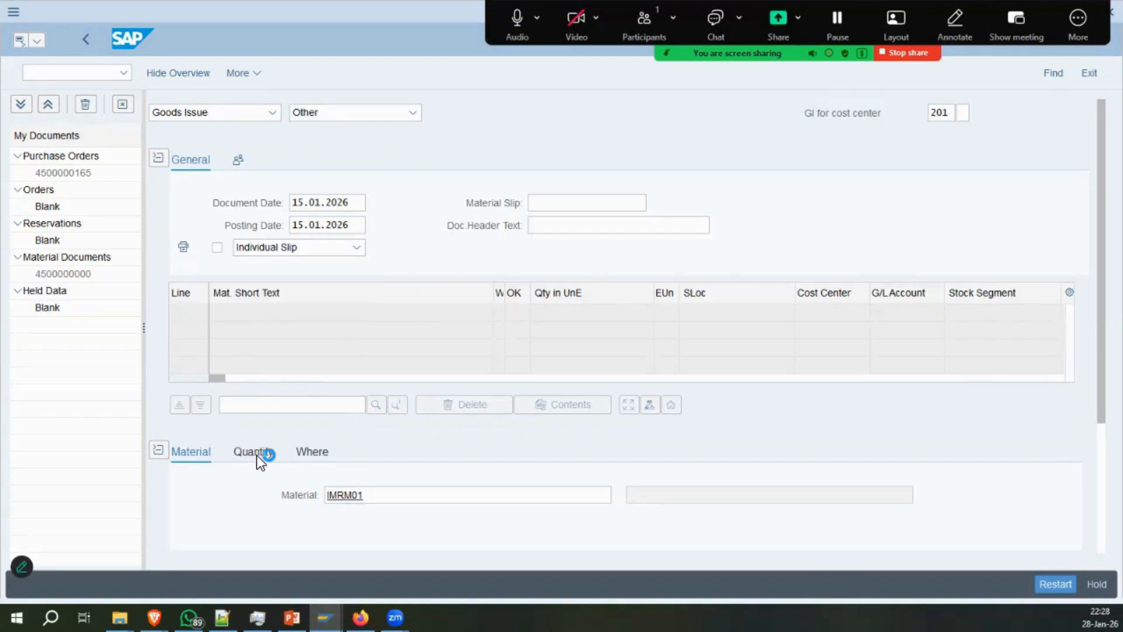
type("25")
left_click(312, 451)
scroll(399, 405, "down", 2)
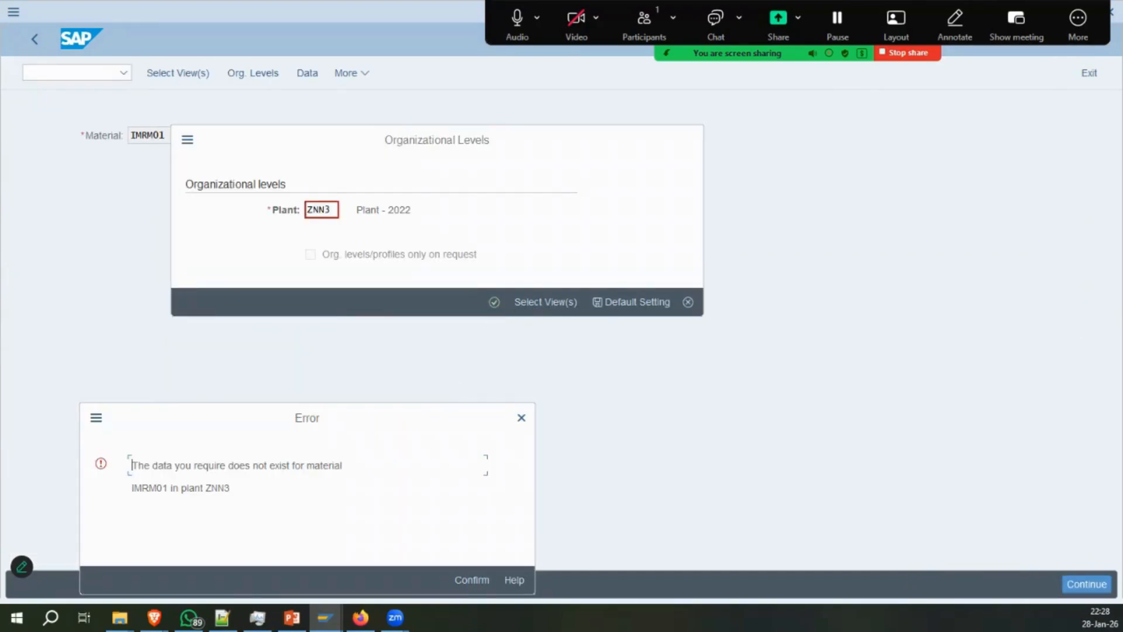
left_click(472, 579)
left_click(495, 303)
left_click(472, 579)
left_click(687, 303)
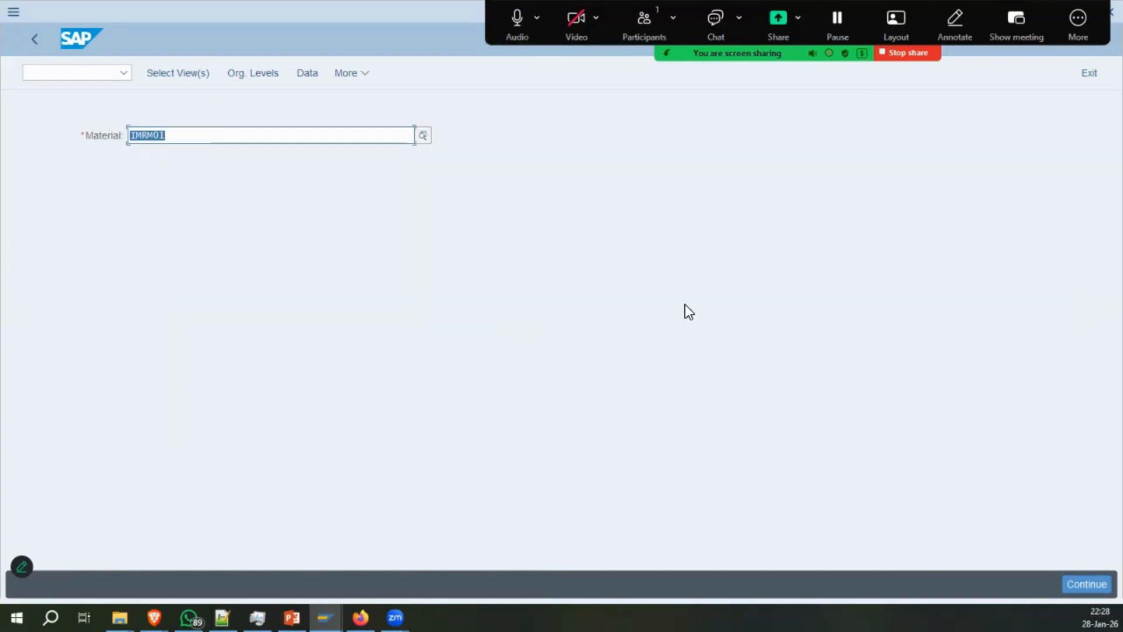
left_click(37, 45)
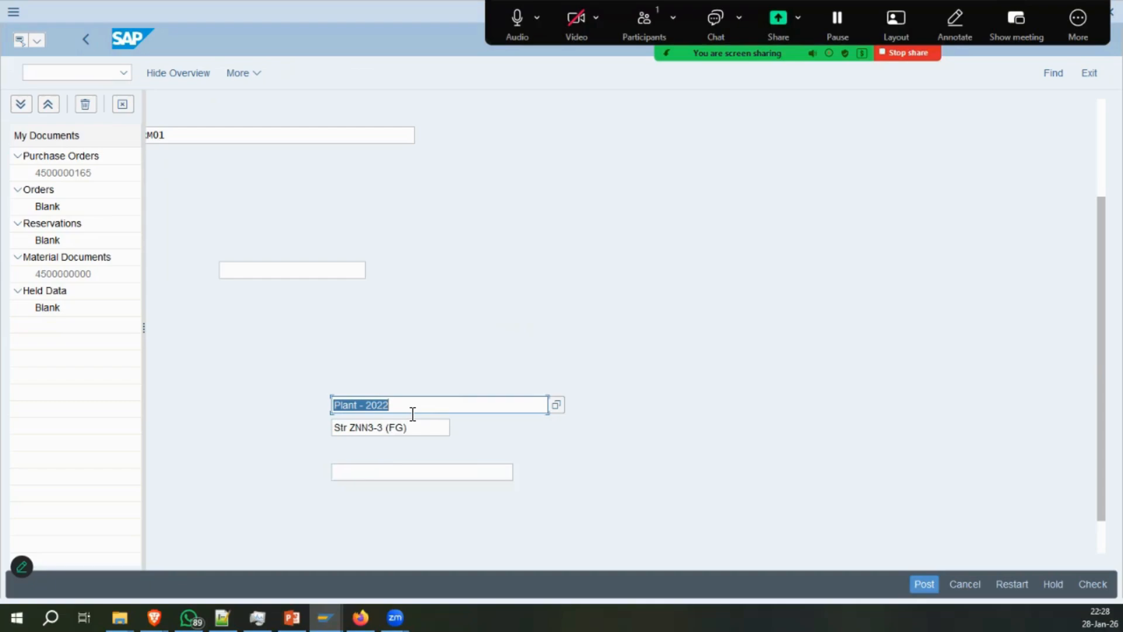
Set the item's plant to IM01 and leave the material display to return to the goods issue.
type("im01")
left_click(390, 426)
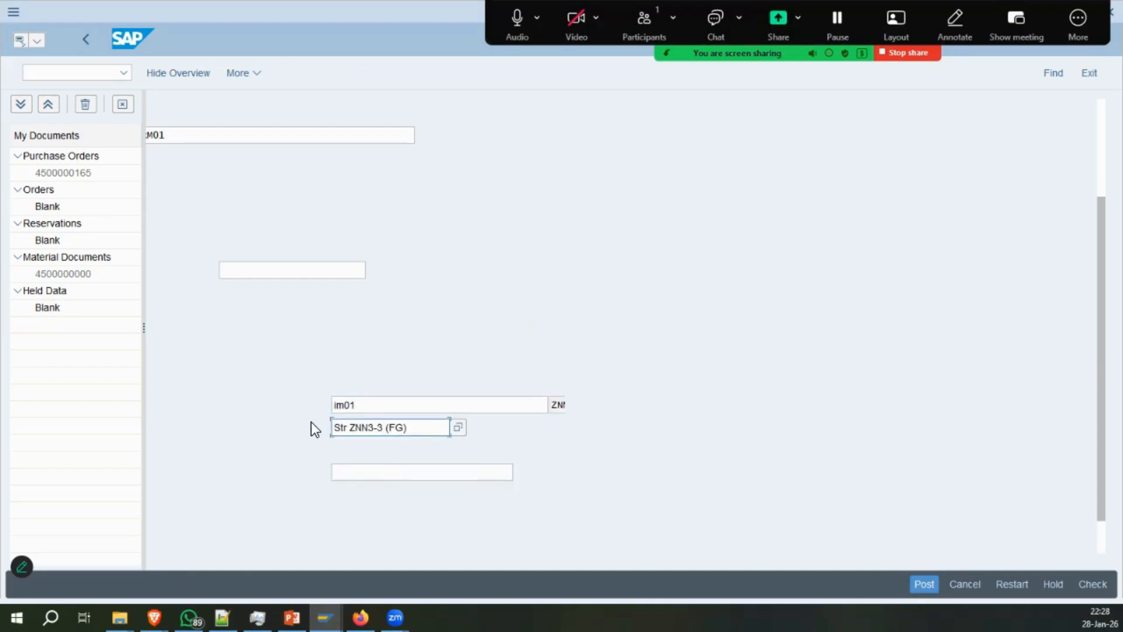
left_click(521, 416)
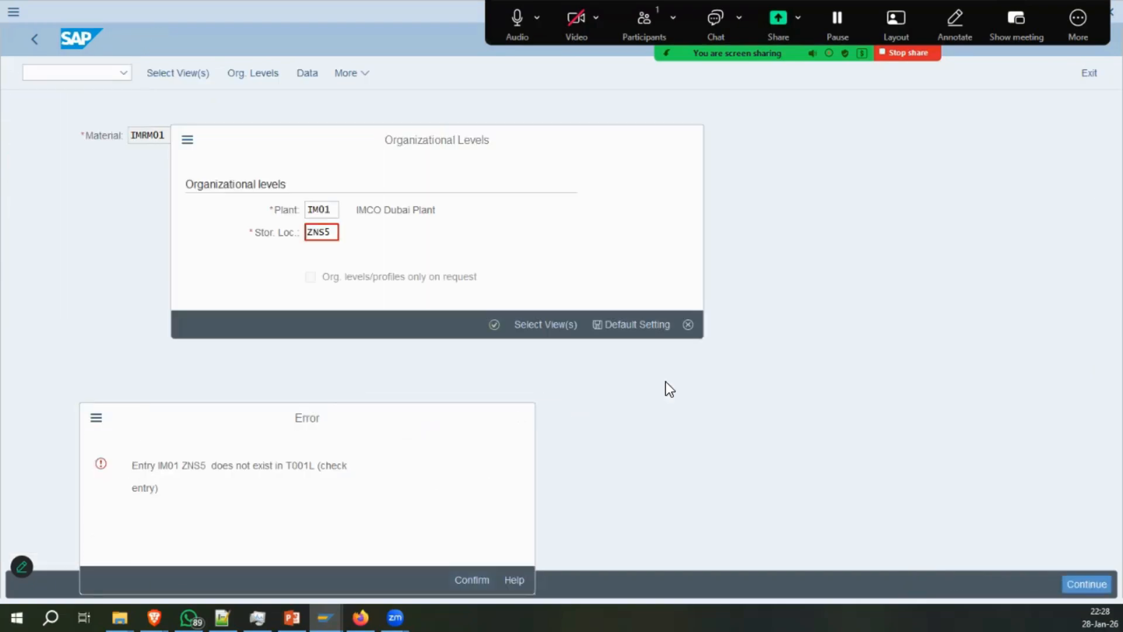
left_click(688, 324)
left_click(34, 39)
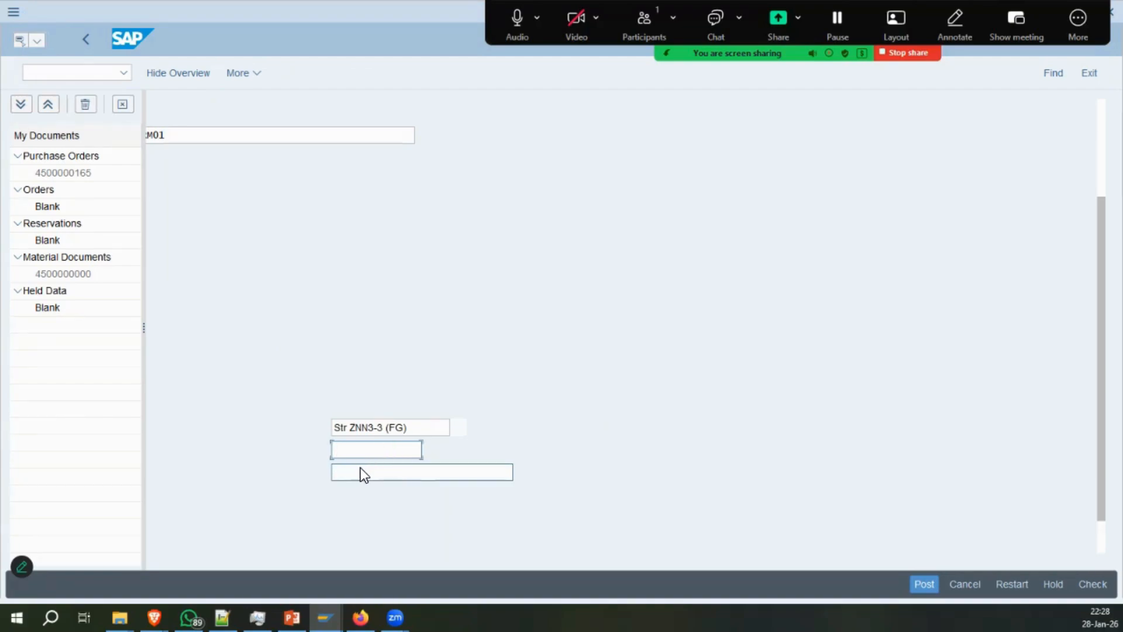
left_click(362, 475)
left_click(370, 453)
scroll(422, 276, "down", 2)
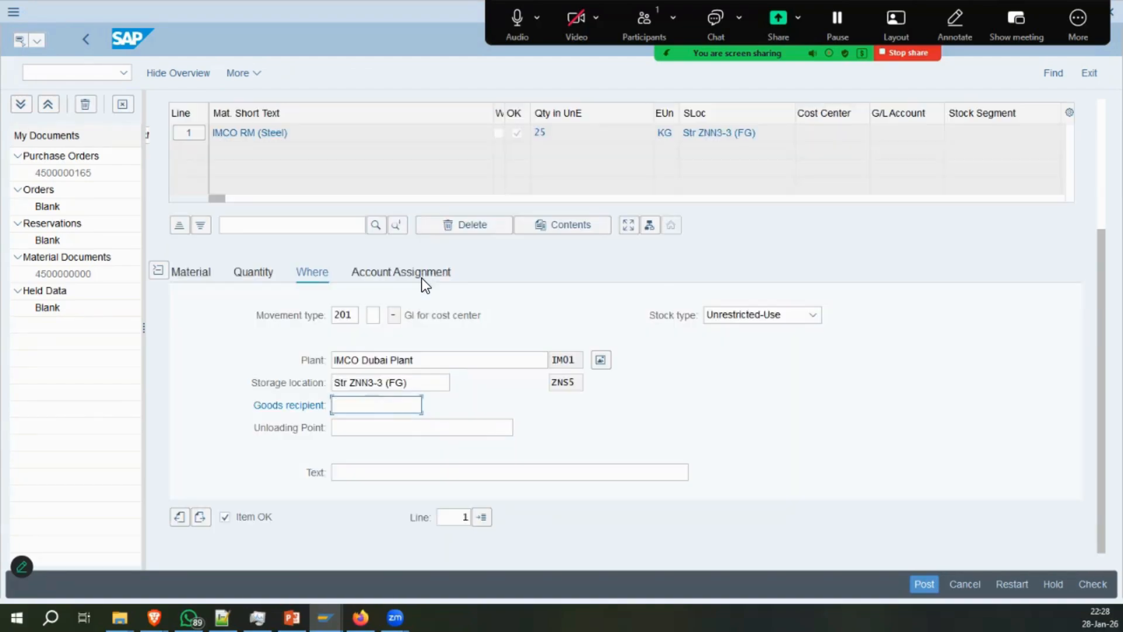
double_click(350, 385)
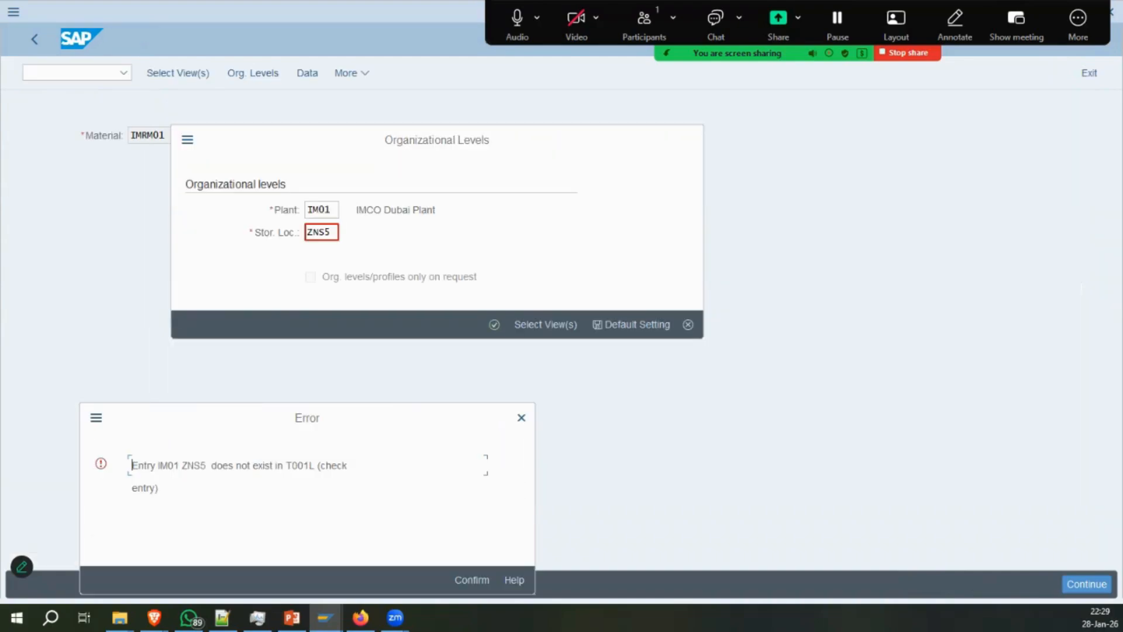
key("Return")
left_click(692, 325)
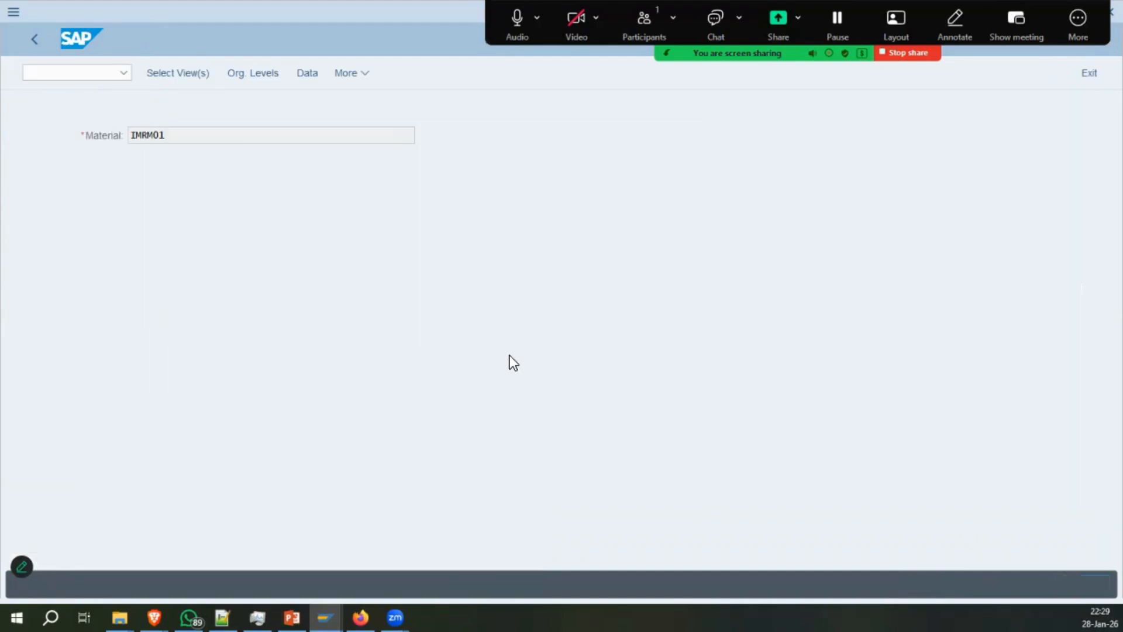
left_click(34, 39)
Set the item's storage location to 3030 and its cost center to 2000, and check the goods issue.
left_click(426, 402)
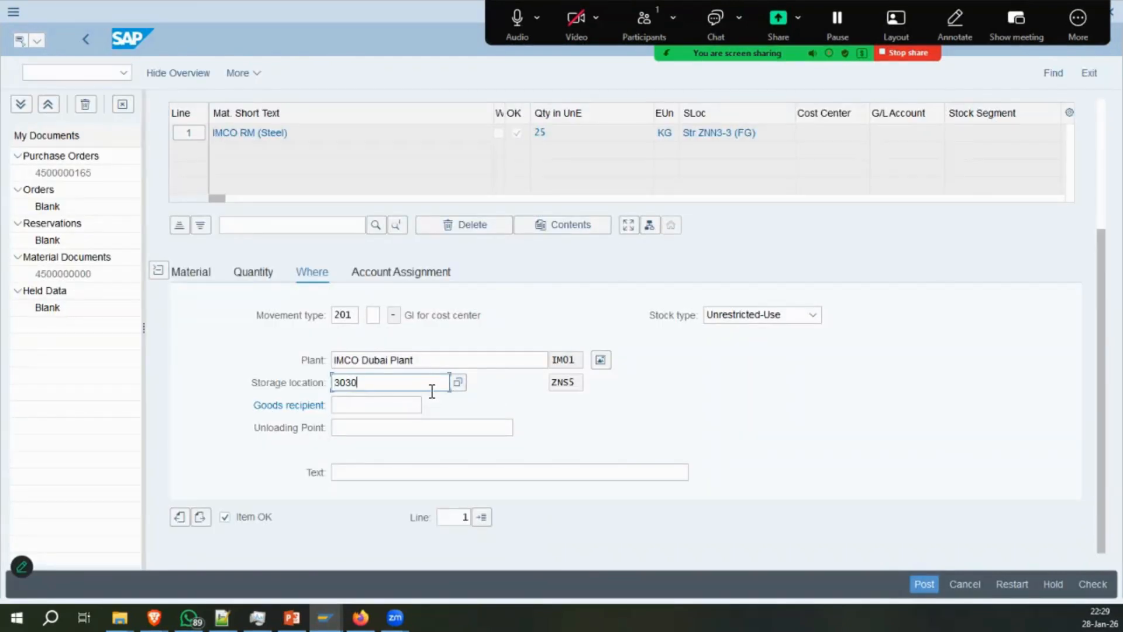
left_click(369, 271)
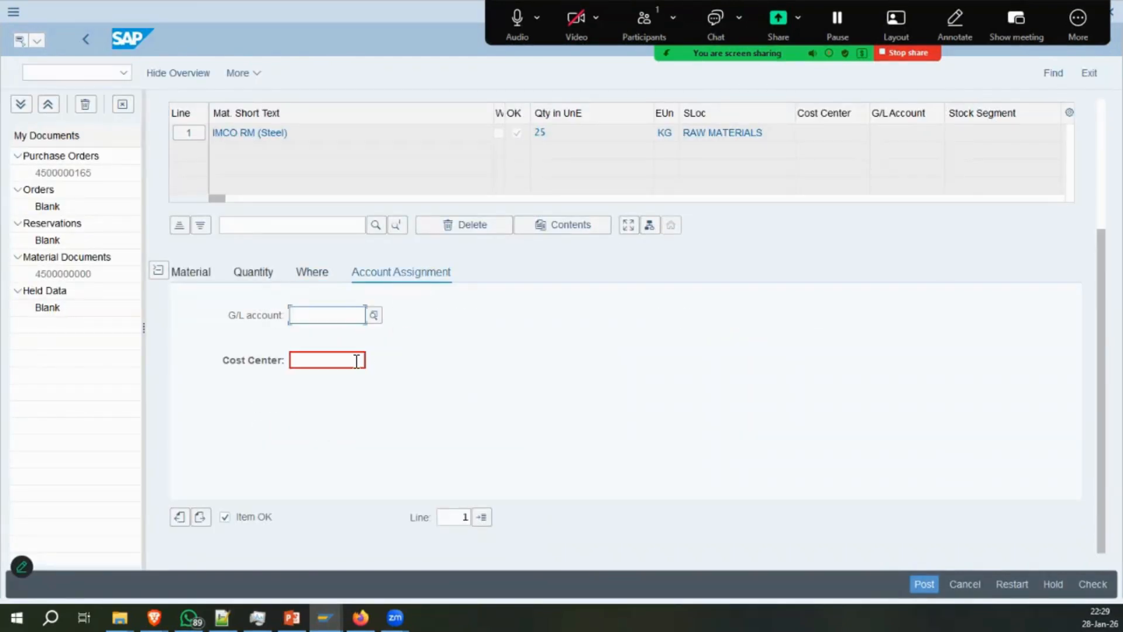
type("2000")
left_click(1093, 584)
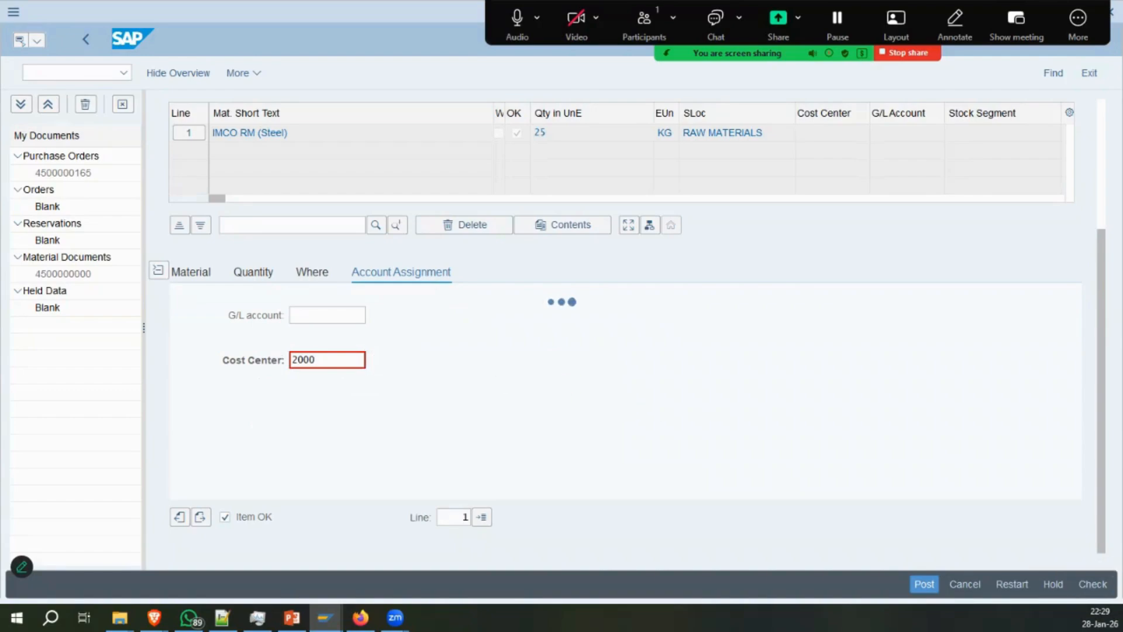
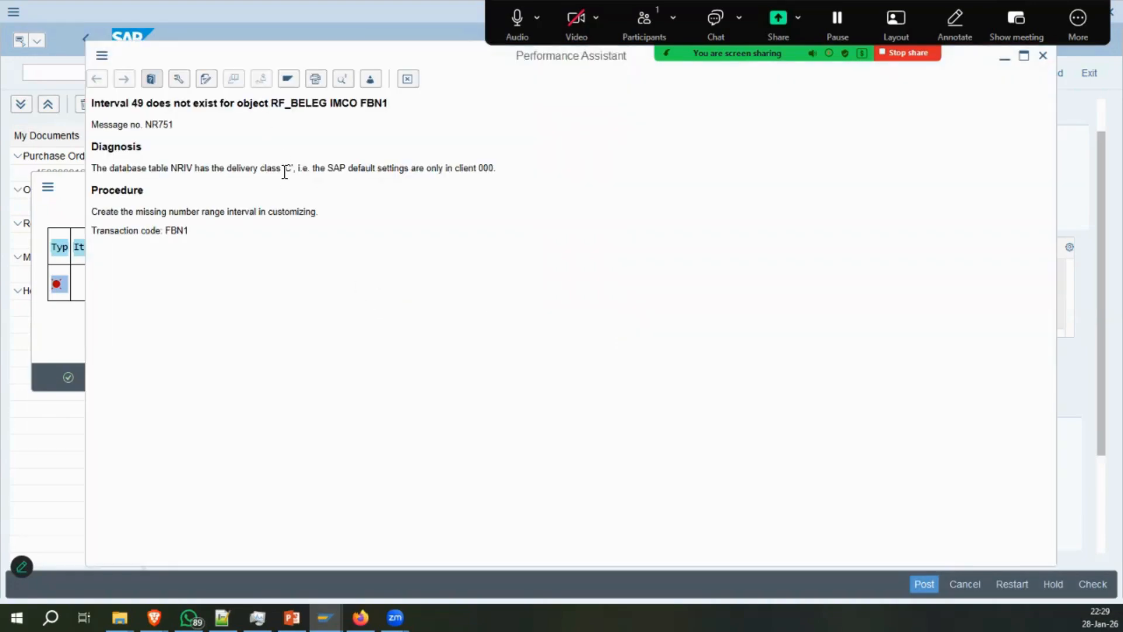
Read the number range error's diagnosis and recommended transaction code, and close the help text and message log.
left_click_drag(203, 171, 495, 172)
left_click_drag(214, 228, 166, 230)
left_click(408, 79)
left_click(603, 378)
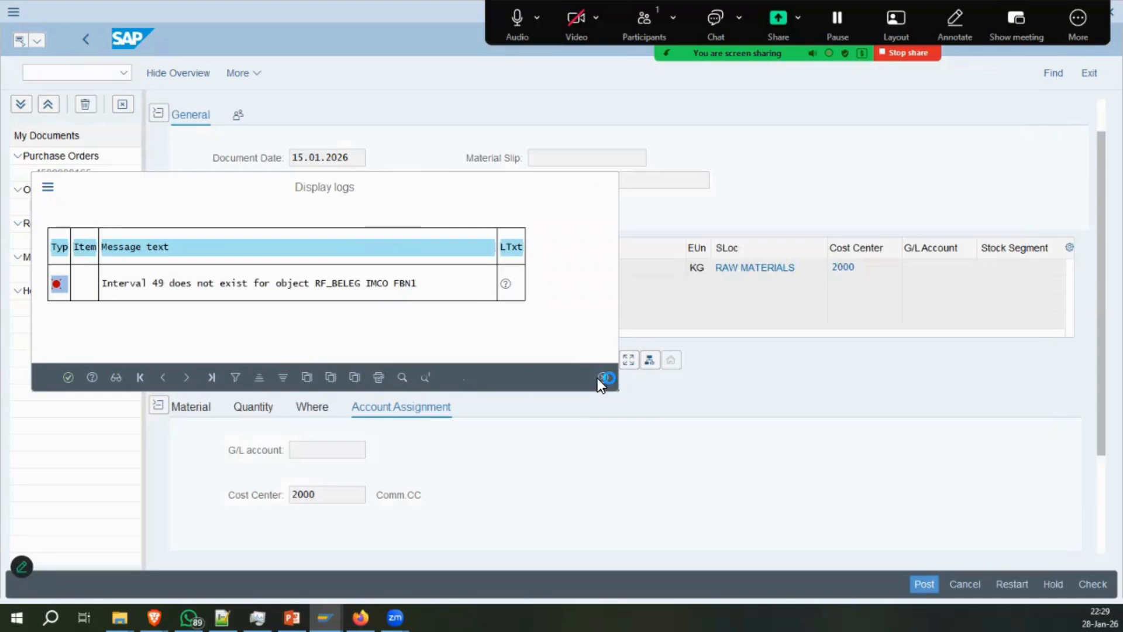
Open number range transaction FBN1 and edit the accounting document intervals of company code IMCO.
left_click(360, 471)
key("ctrl+slash")
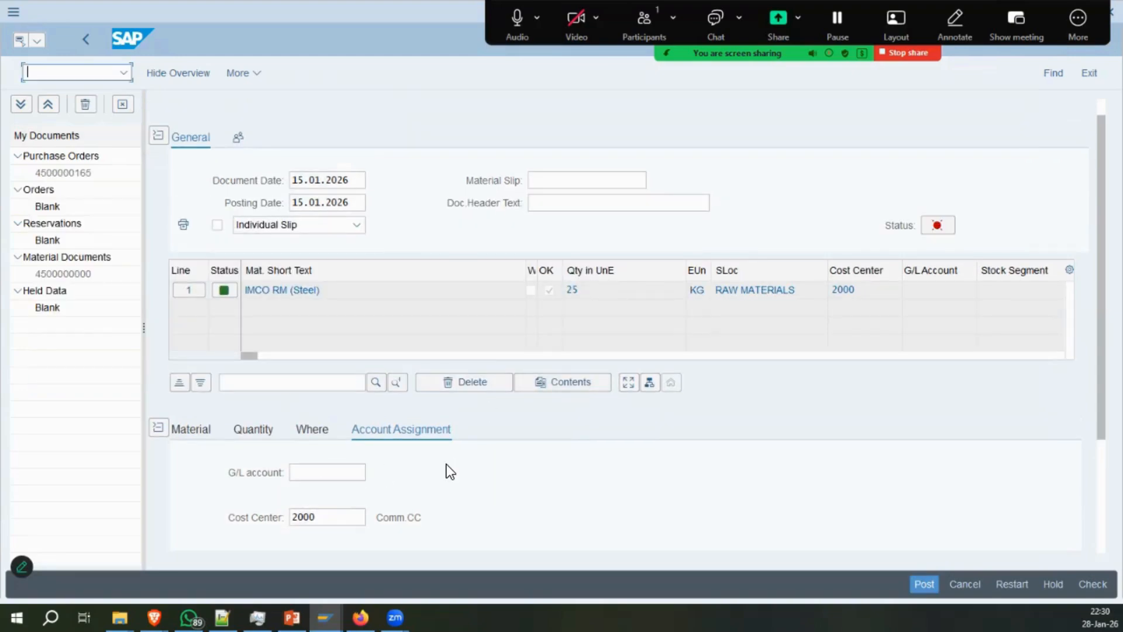
key("Return")
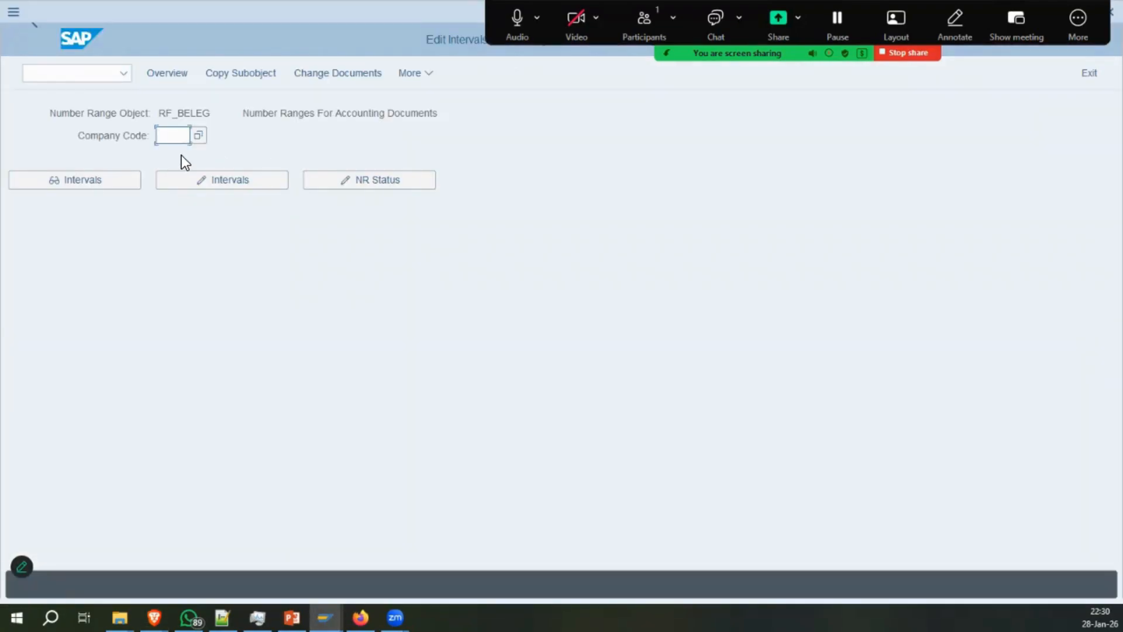
type("bmc")
left_click(181, 155)
left_click(222, 180)
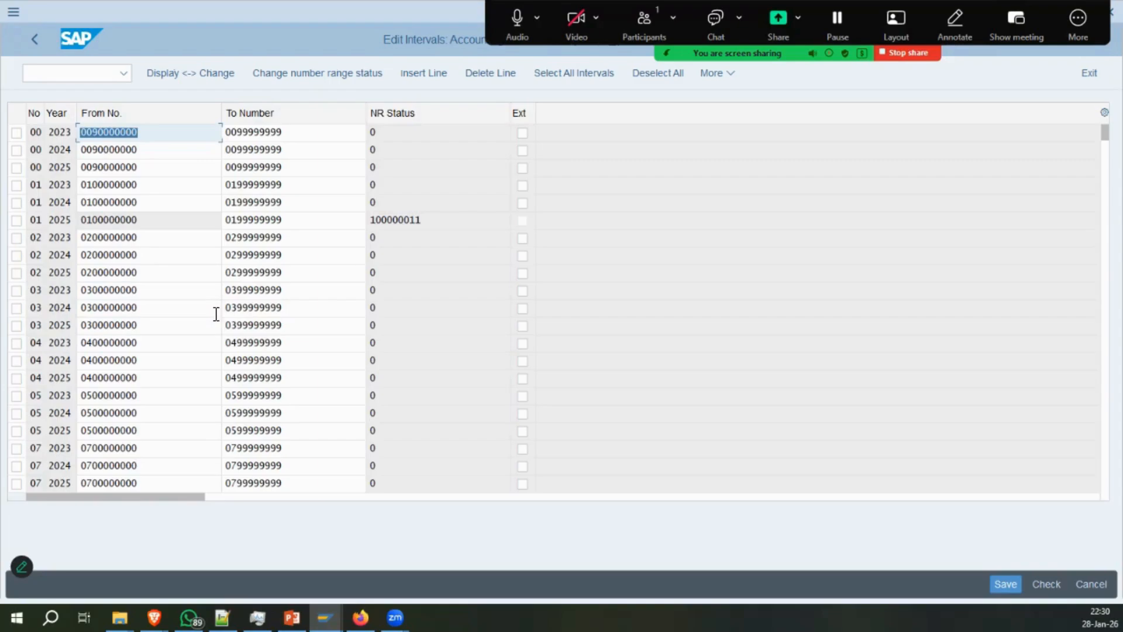
Find the 2025 row of number range interval 49 and copy its number, year and from/to values.
scroll(121, 398, "down", 8)
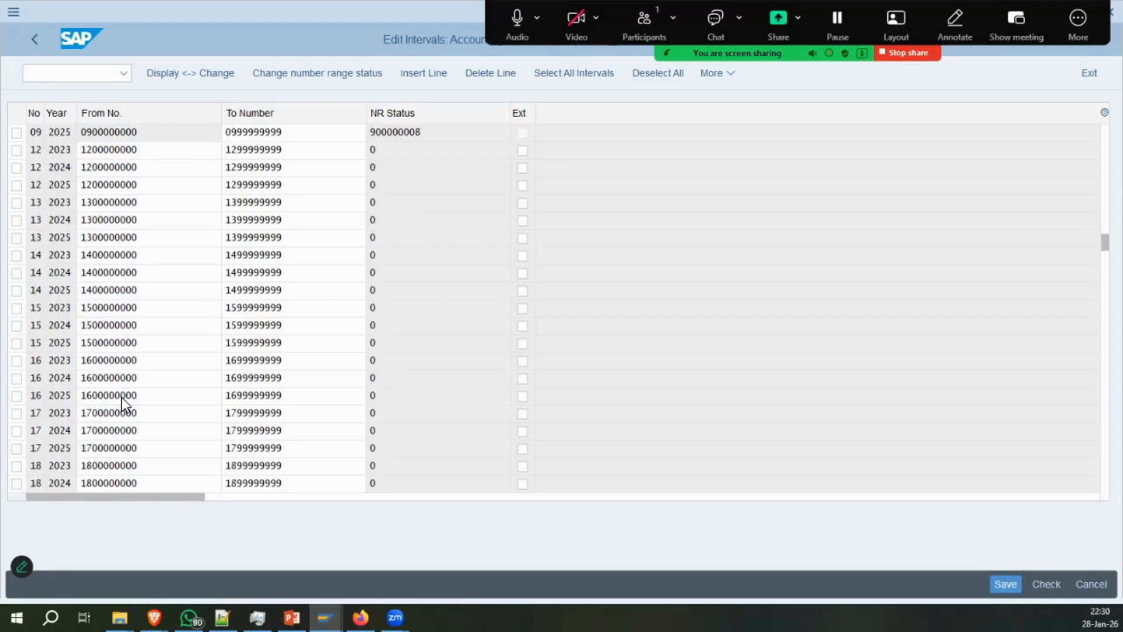
scroll(122, 398, "down", 15)
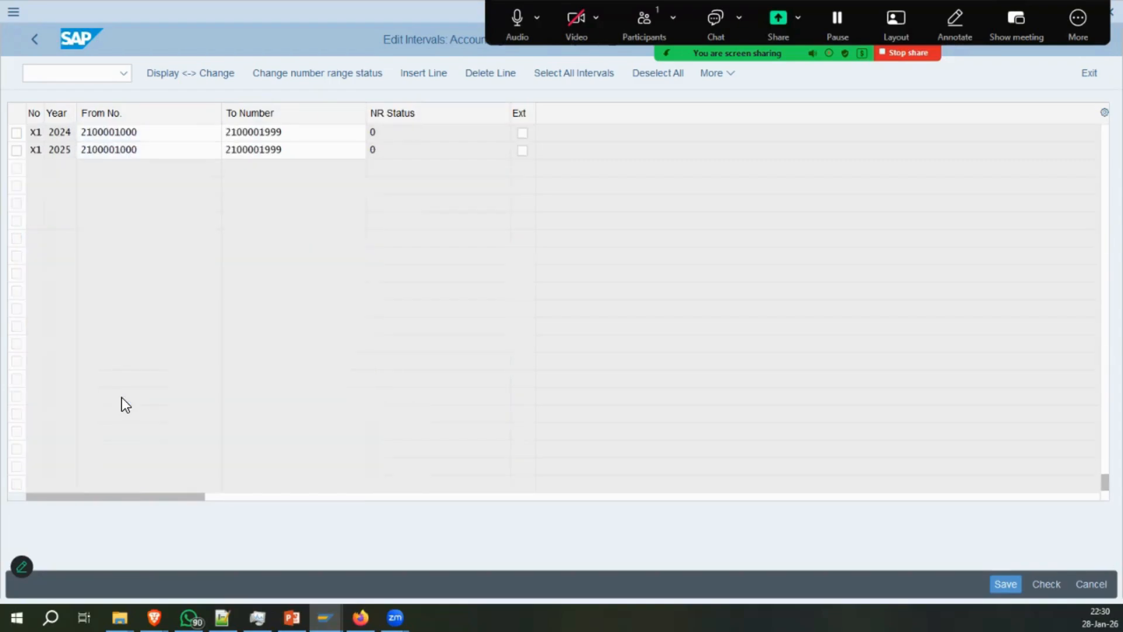
scroll(121, 398, "up", 5)
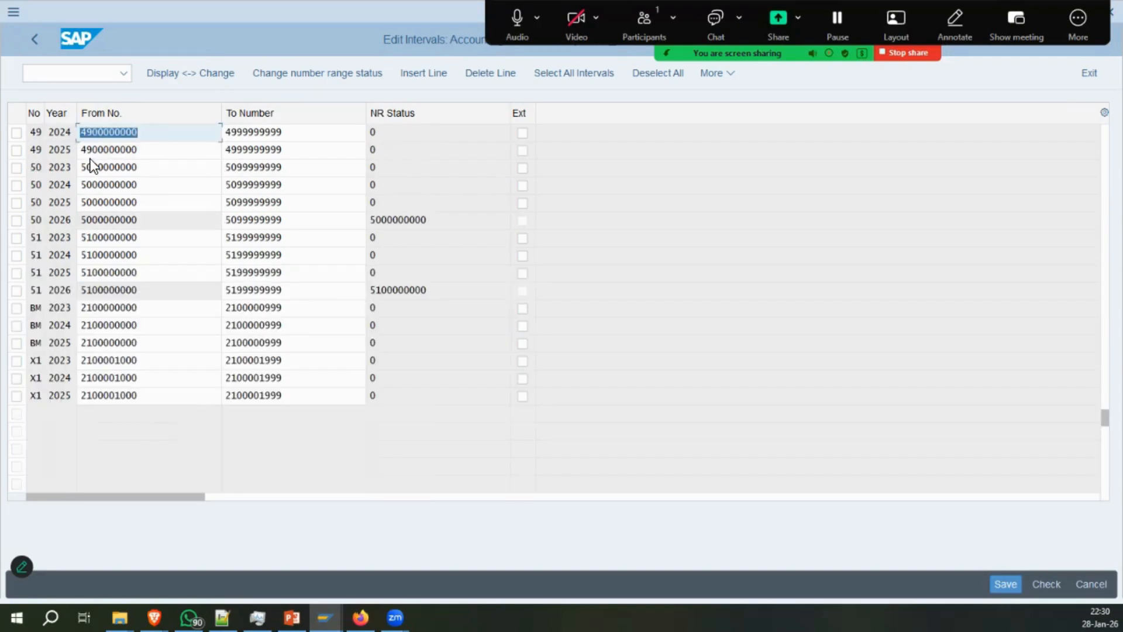
left_click(16, 150)
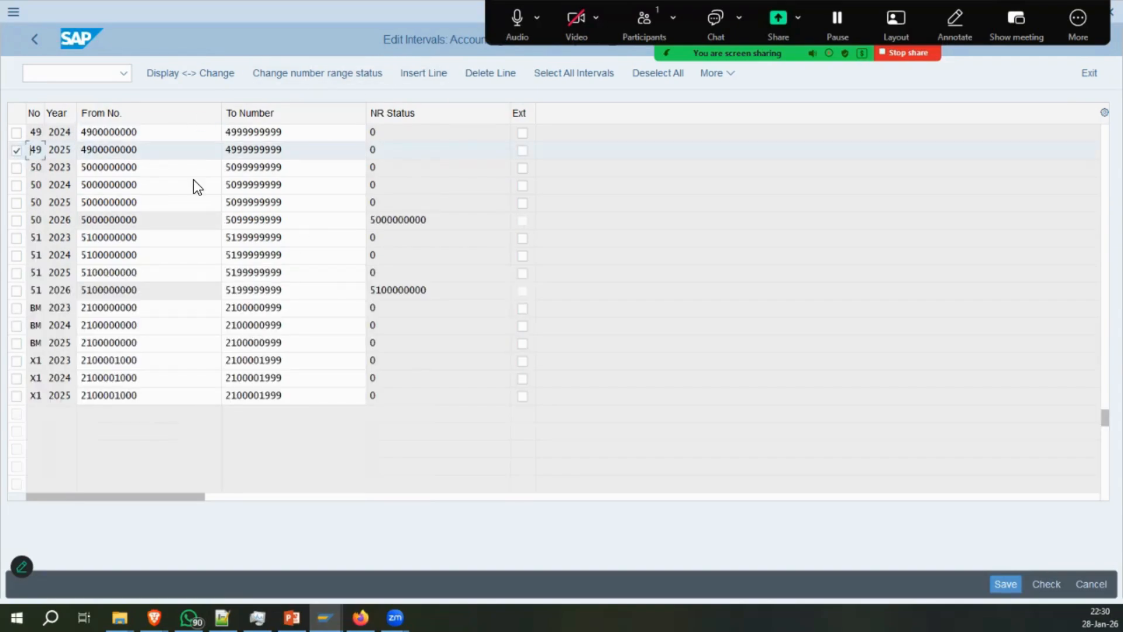
left_click_drag(35, 150, 312, 150)
left_click(30, 151)
left_click_drag(35, 149, 311, 147)
key("ctrl+c")
scroll(289, 278, "up", 1)
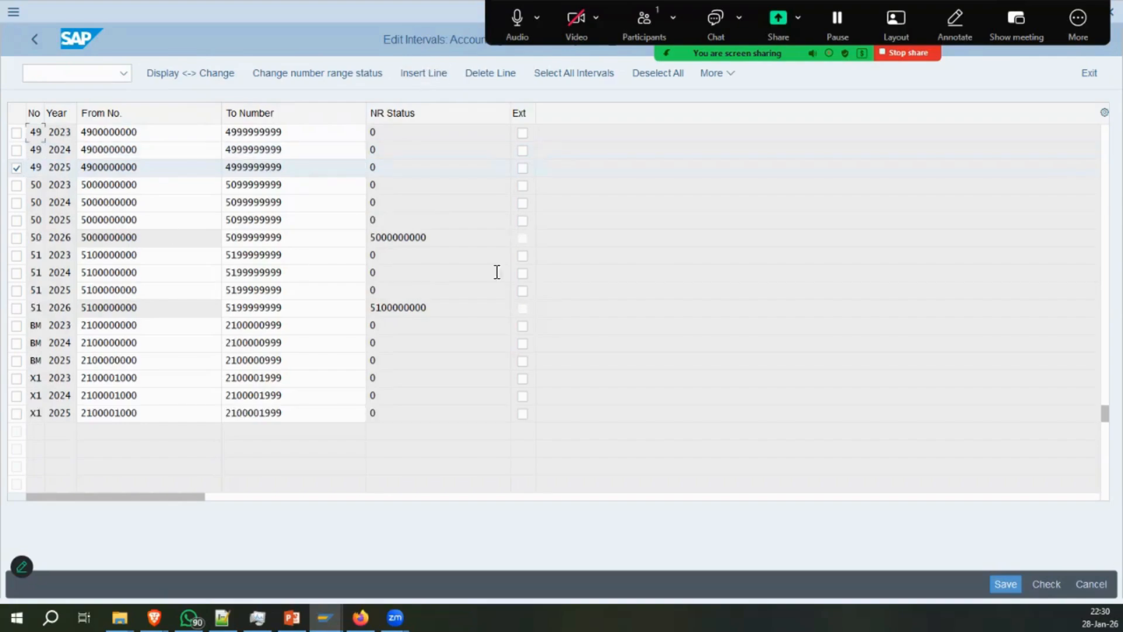
left_click_drag(1104, 413, 1105, 130)
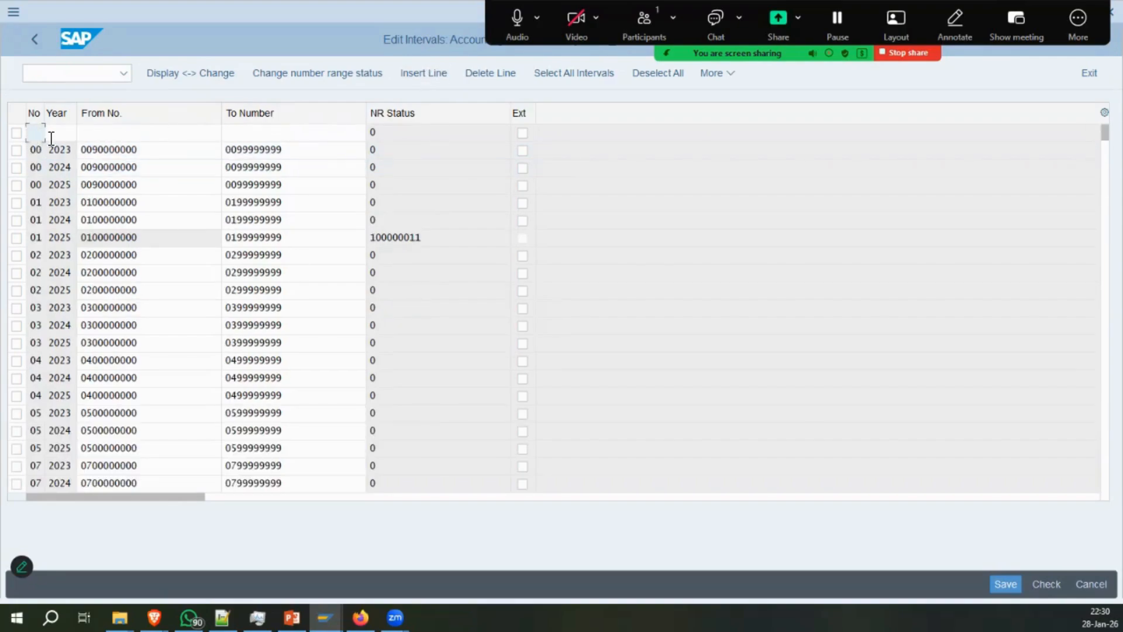
key("ctrl+v")
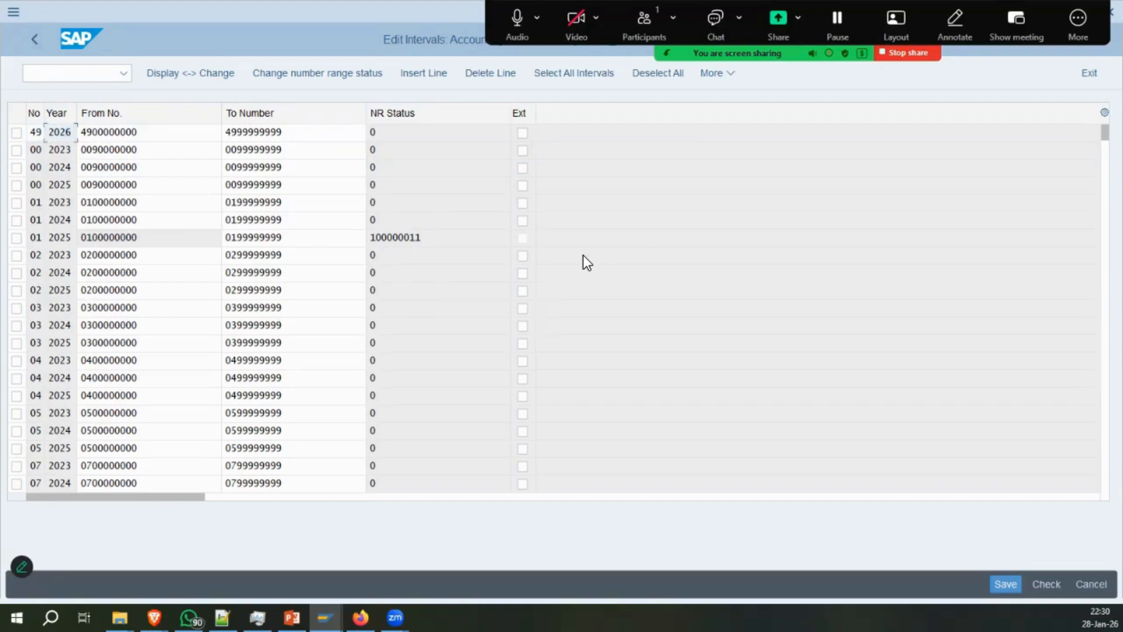
key("Return")
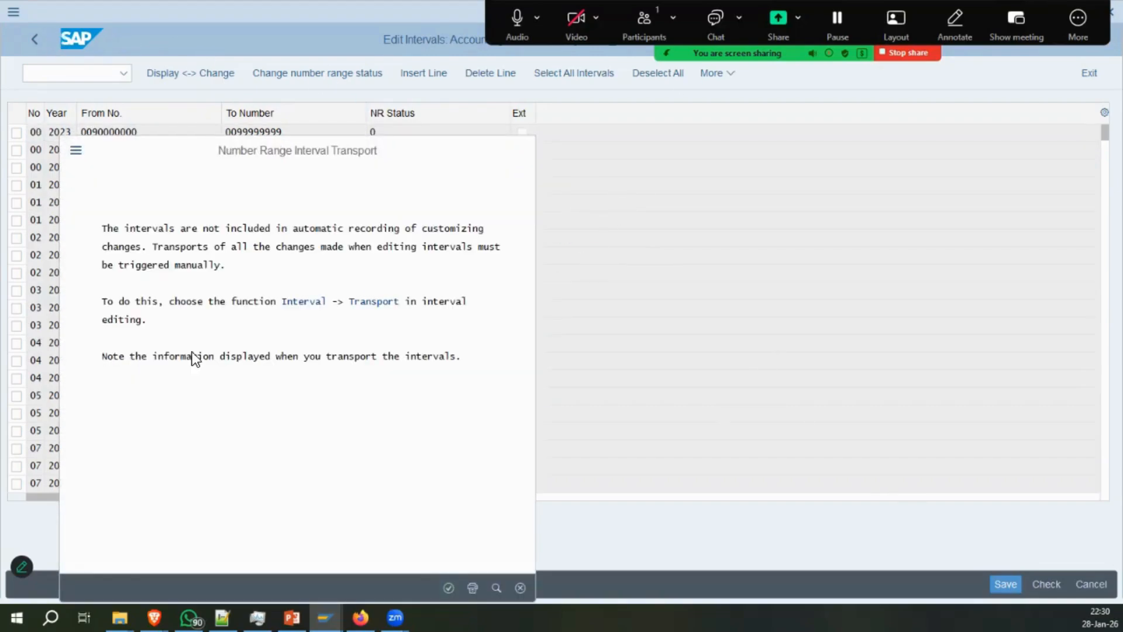
key("Return")
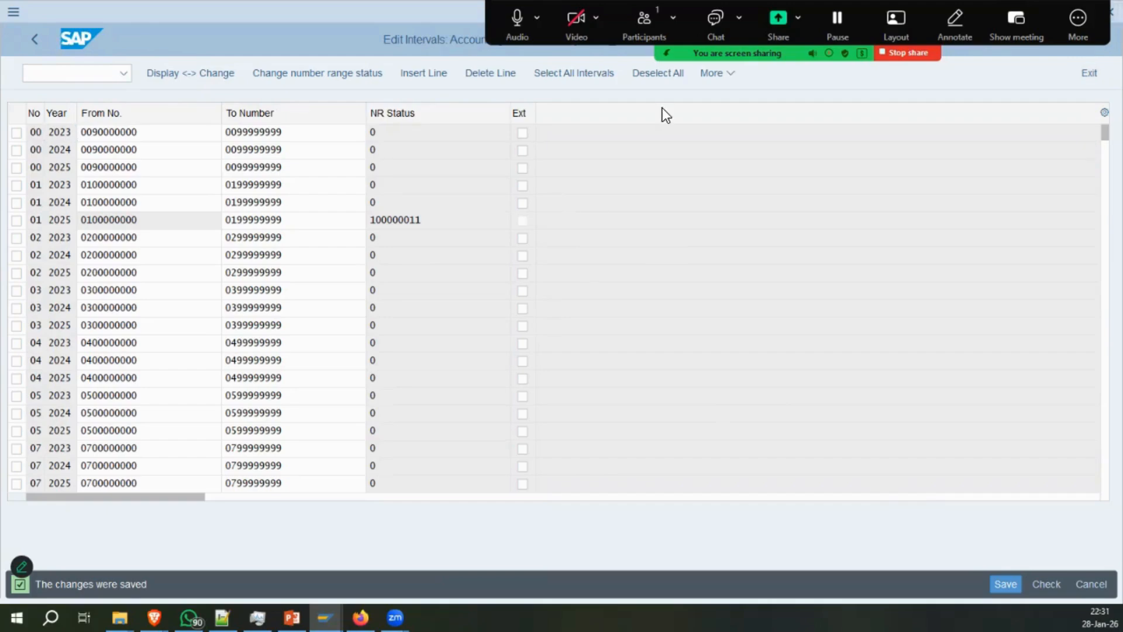
Return to the pending goods issue and post it.
key("alt+Tab")
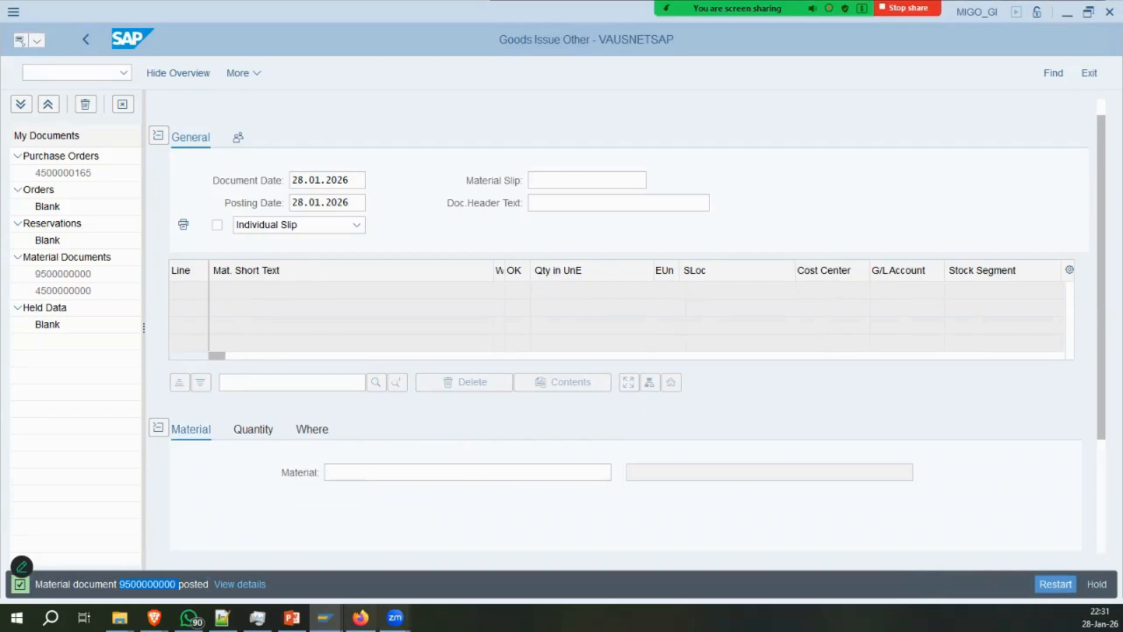
Switch to the PowerPoint lecture and show slide 26 with the stock ledger display instructions.
left_click(292, 617)
left_click(920, 123)
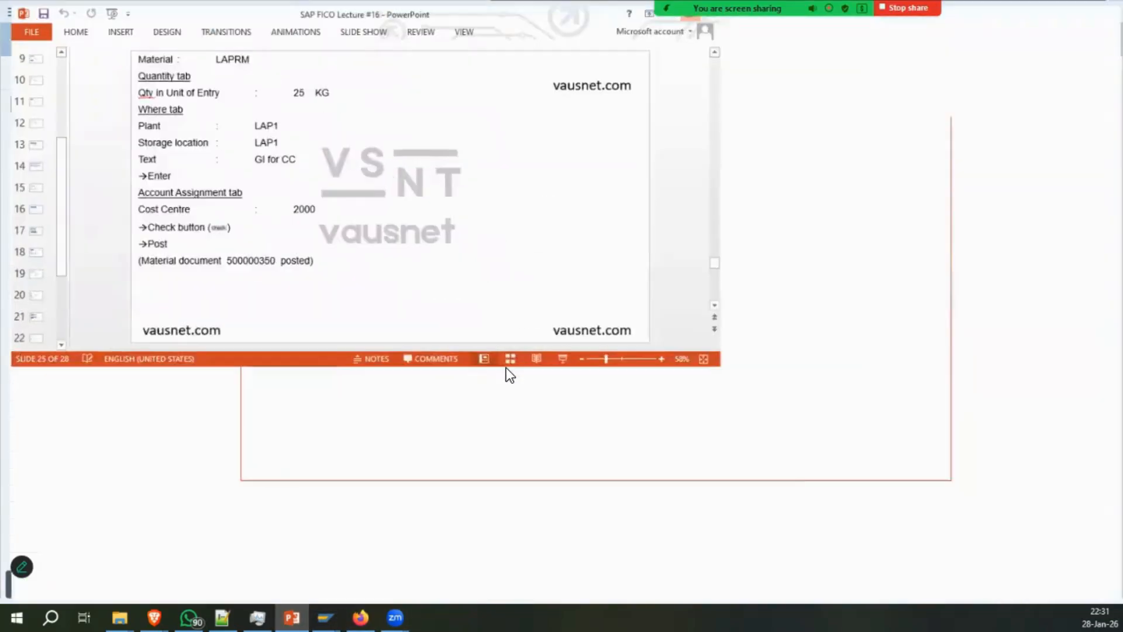
left_click(30, 509)
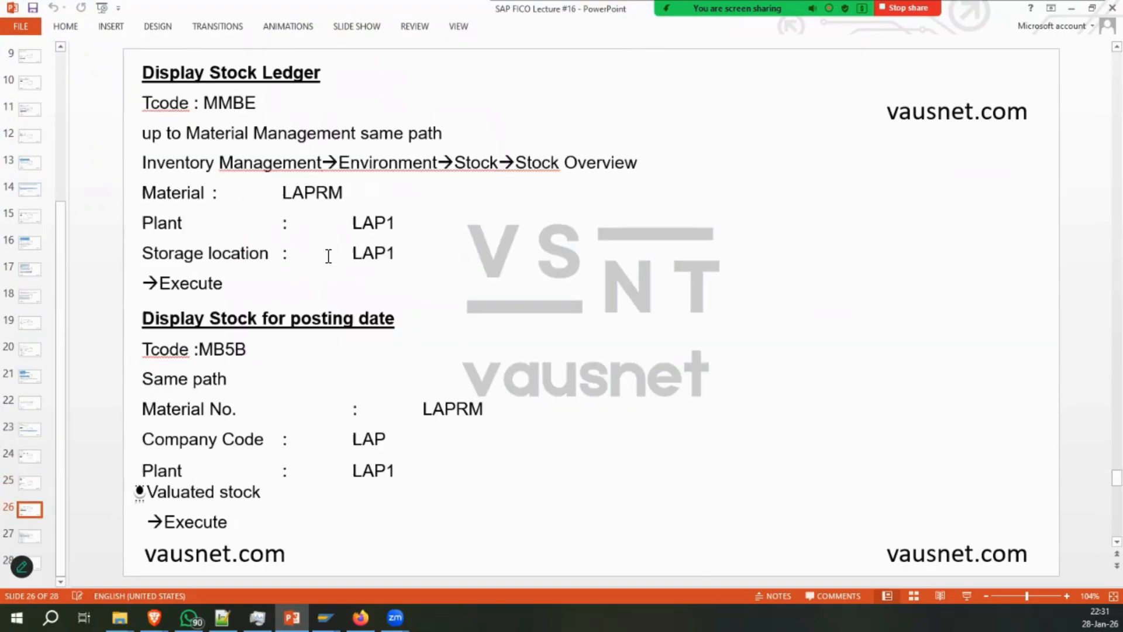
Switch back to SAP and run stock overview MMBE for material IMRM01 in plant IM01.
mouse_move(325, 617)
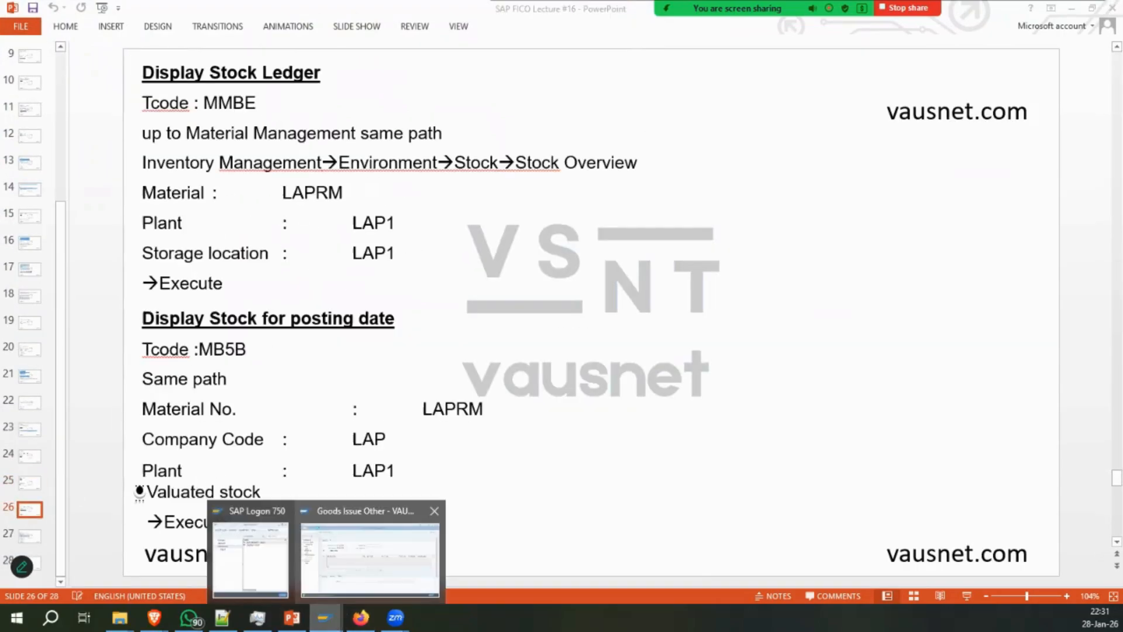
left_click(383, 553)
key("ctrl+/")
type("/nmmbe")
key("Return")
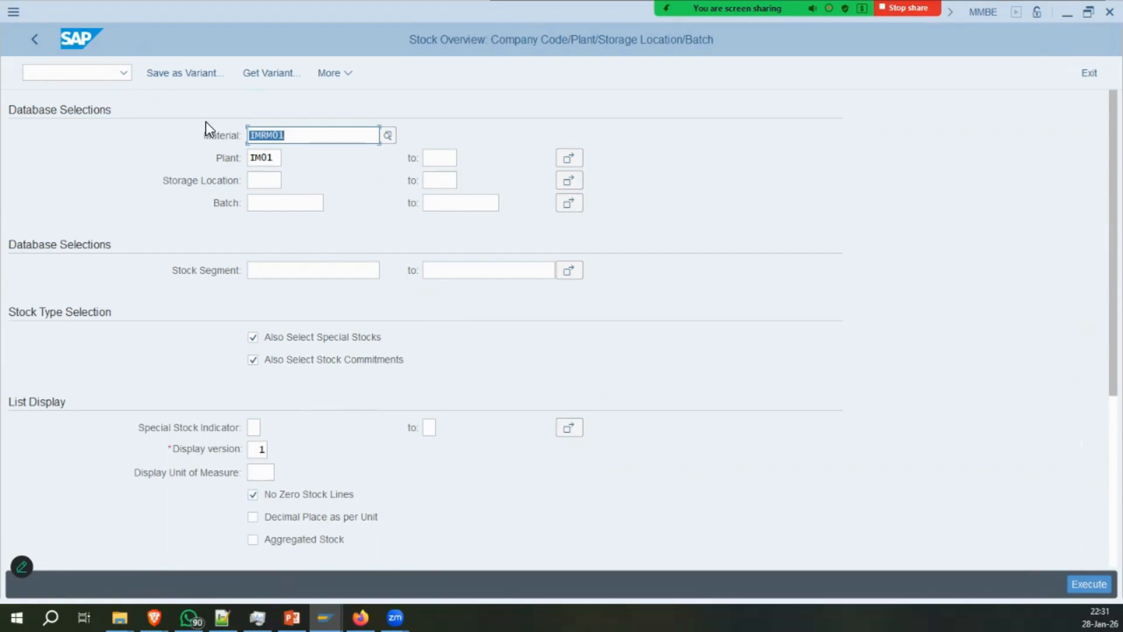
left_click(1089, 585)
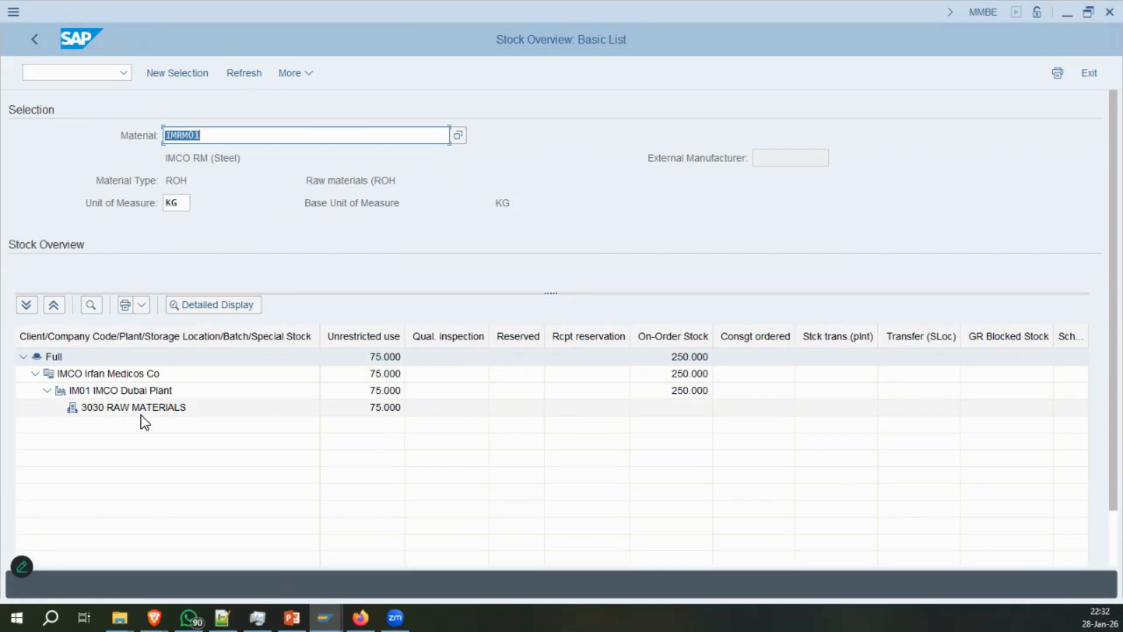
Examine the unrestricted stock of storage location 3030 and the detailed stock breakdown of plant IM01.
left_click(193, 408)
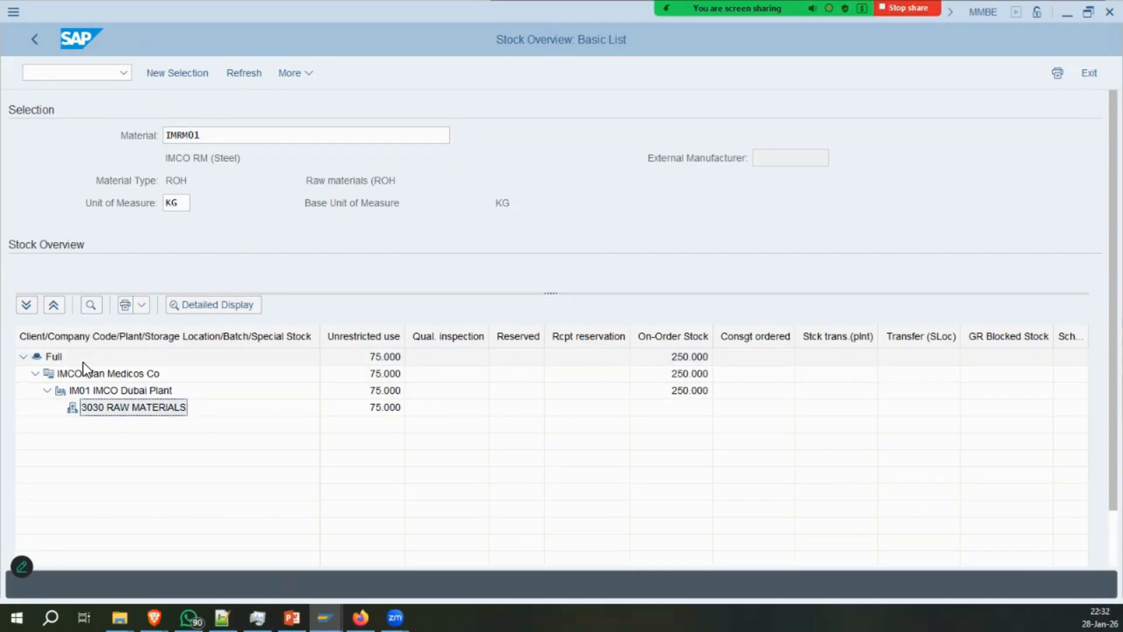
left_click(378, 406)
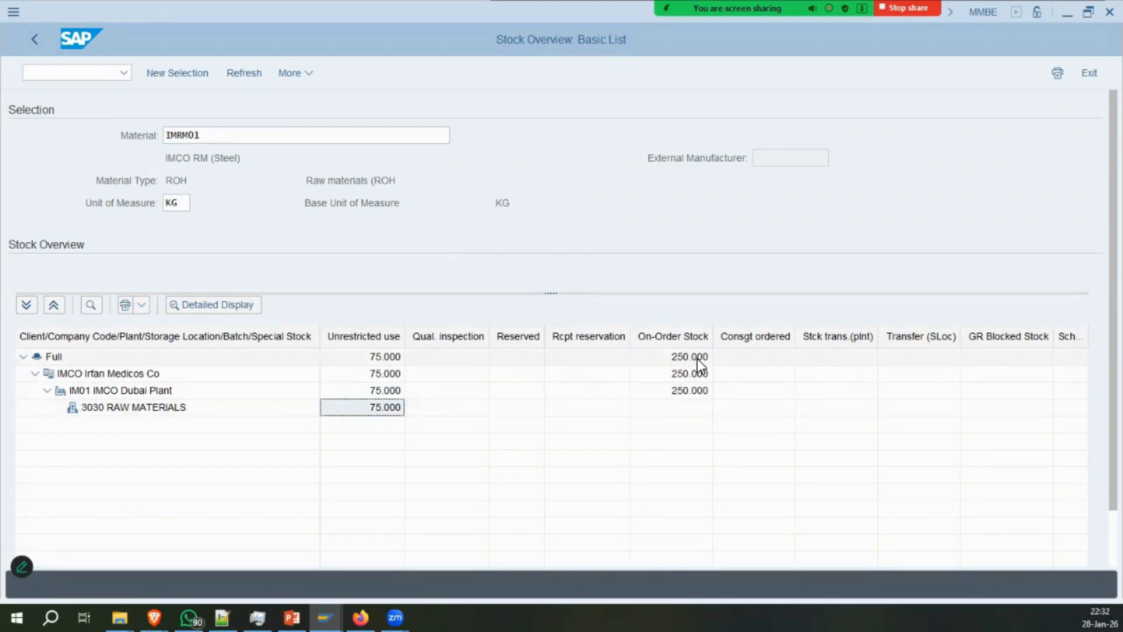
double_click(696, 392)
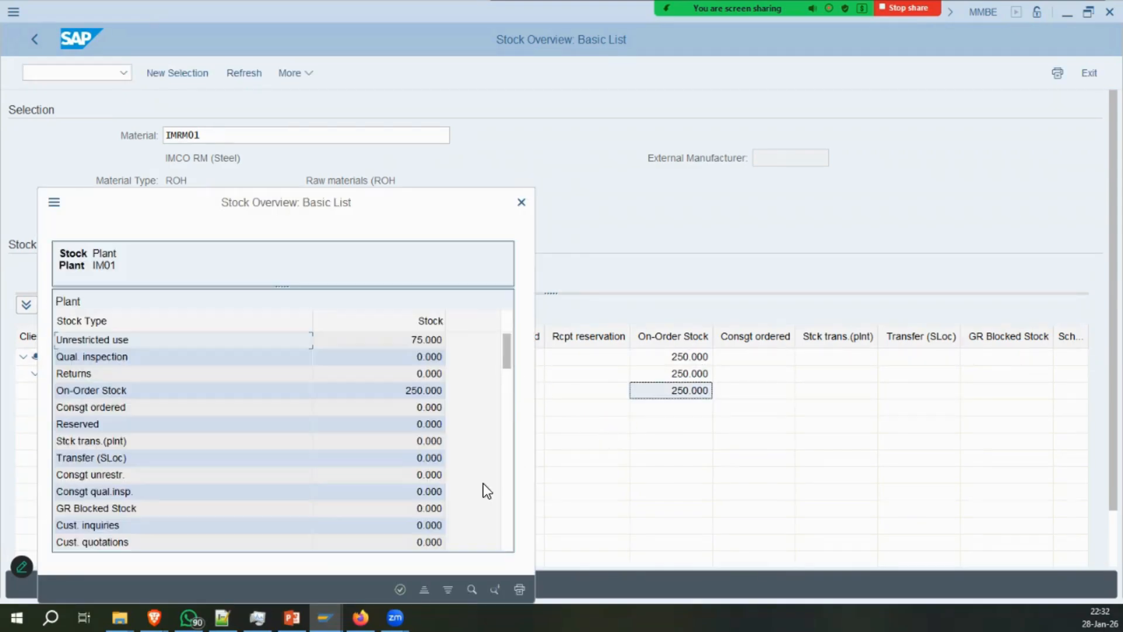
key("Escape")
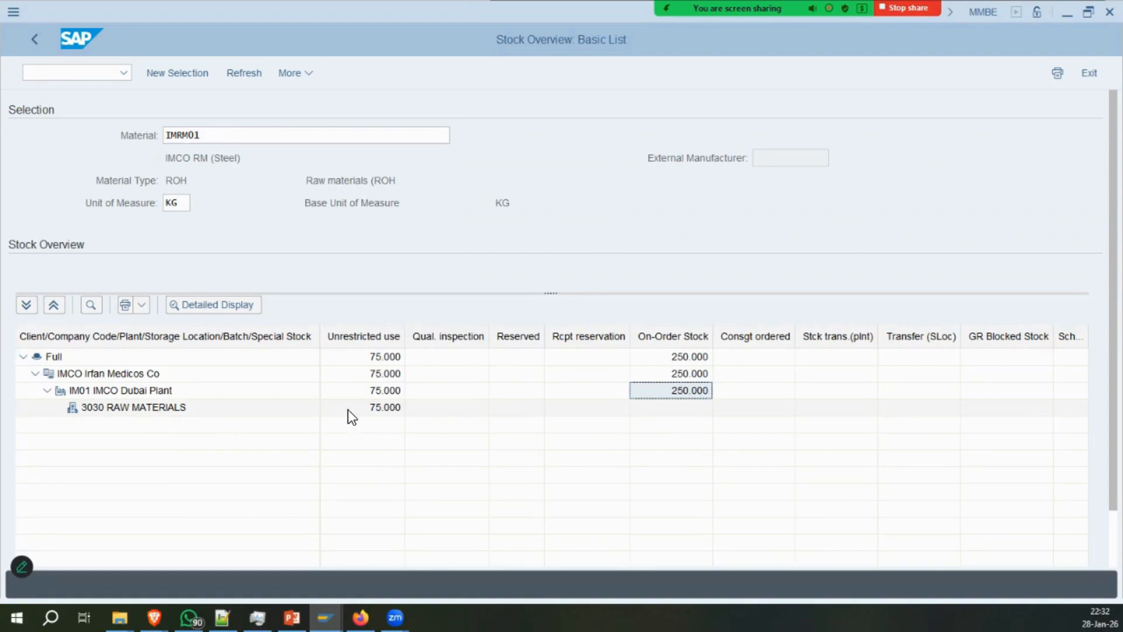
Compare with the lecture slide and rerun the stock overview restricted to storage location 3030.
left_click(292, 617)
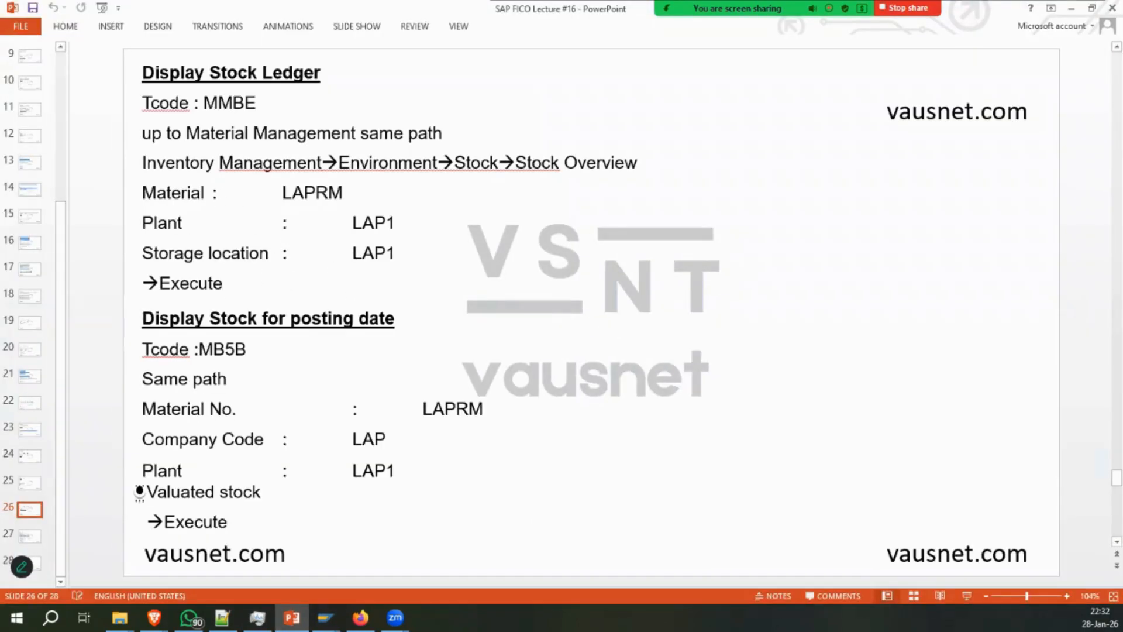
mouse_move(325, 617)
left_click(370, 559)
left_click(35, 39)
left_click(279, 181)
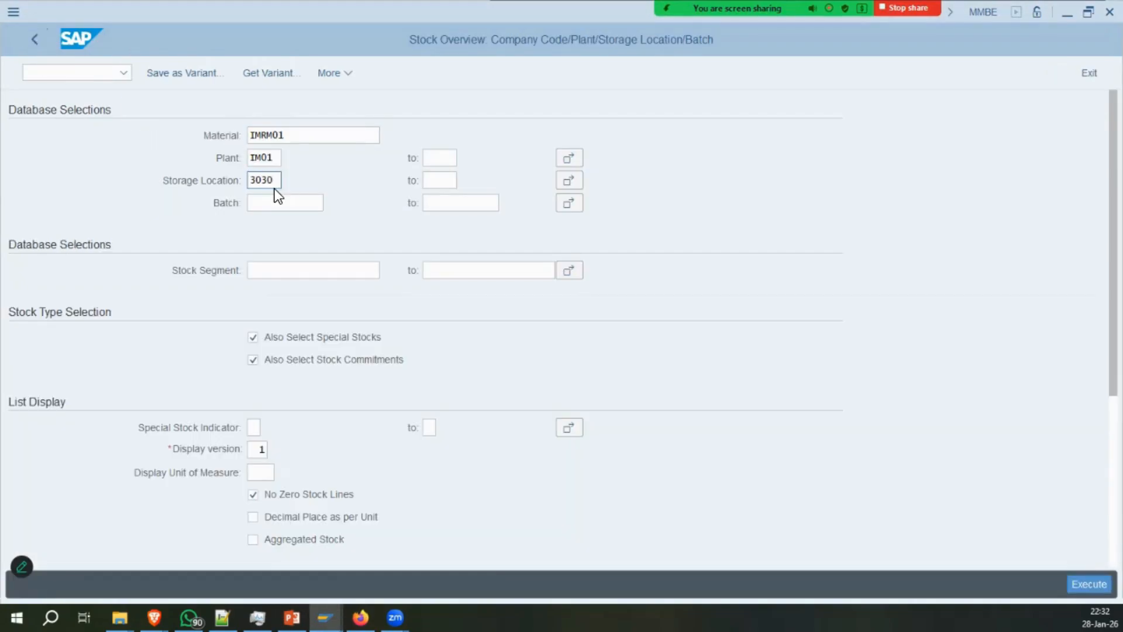
left_click(1089, 584)
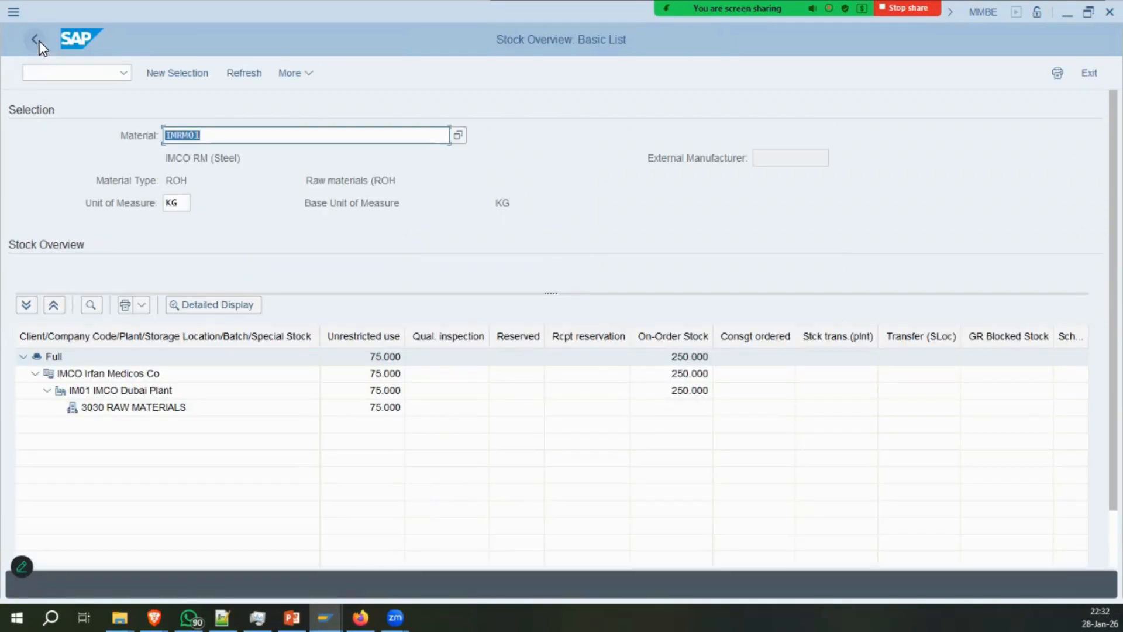
left_click(40, 43)
Look up the stock-for-posting-date instructions on the lecture slide, open transaction MB5B in SAP and return to the slide.
left_click(292, 617)
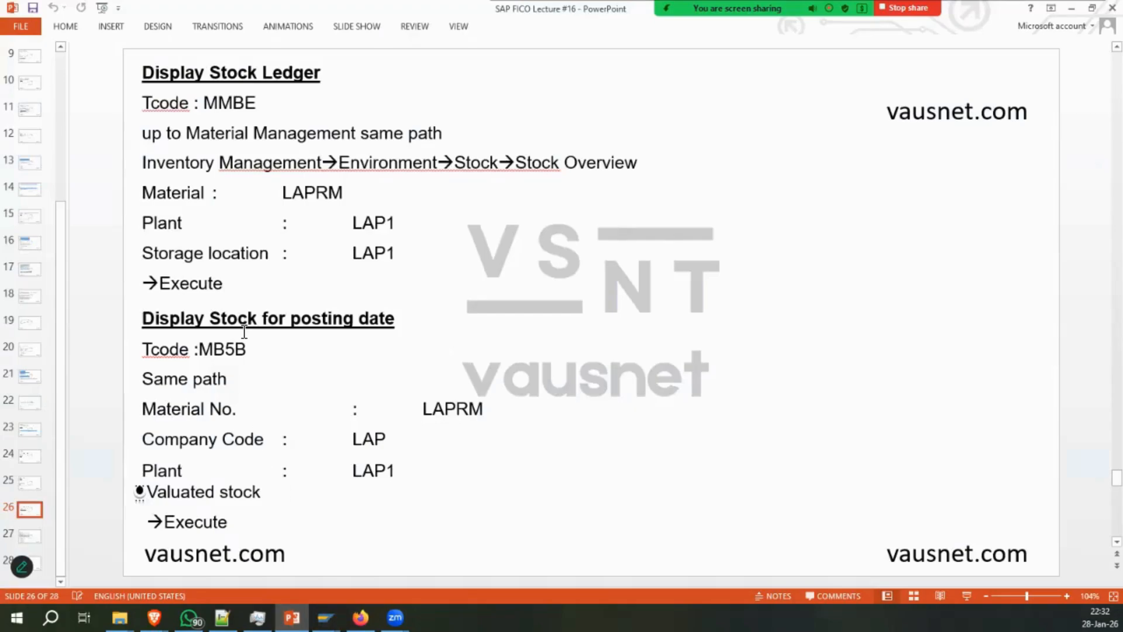
mouse_move(325, 617)
left_click(371, 559)
key("ctrl+/")
key("Return")
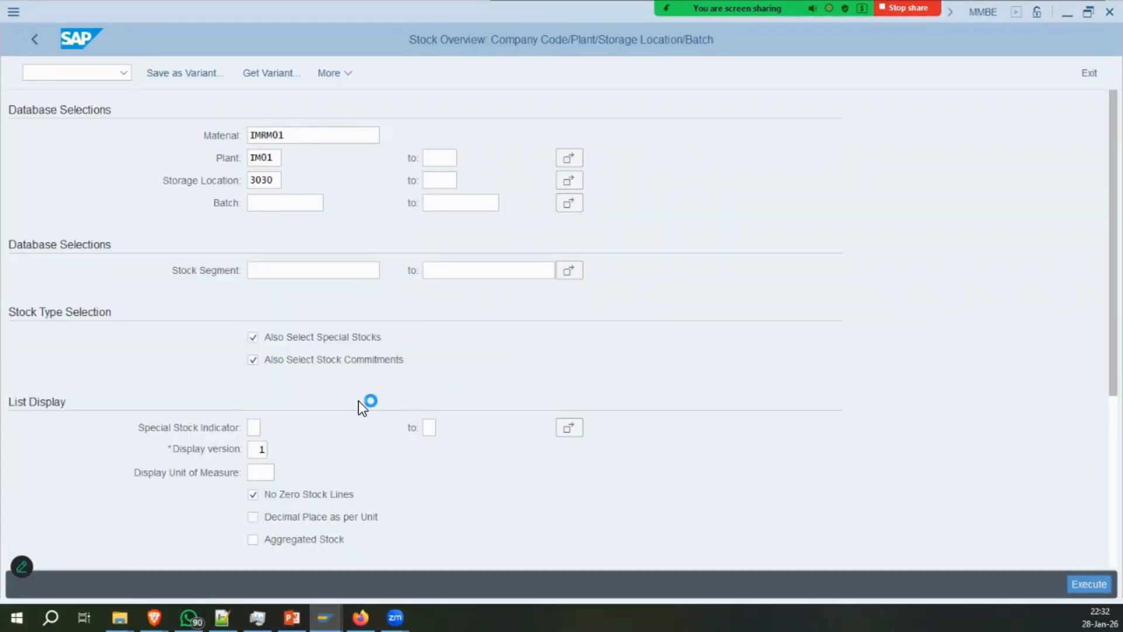
left_click(291, 617)
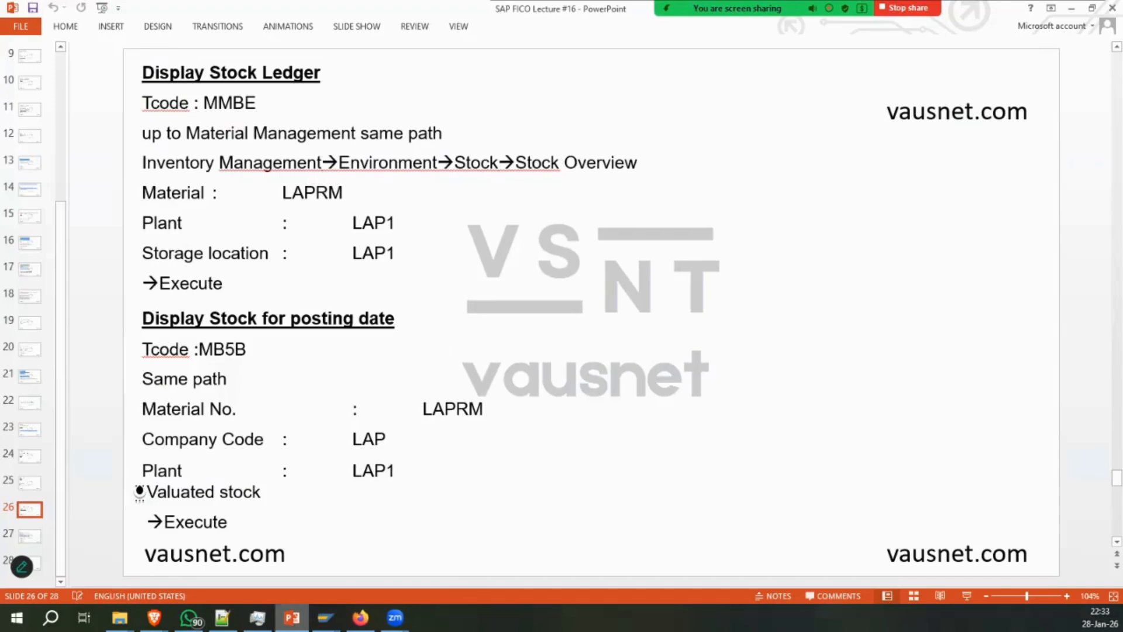
Switch to SAP and run the MB5B valuated stock report for material IMRM01, company code IMCO and plant IM01.
left_click(326, 617)
double_click(316, 476)
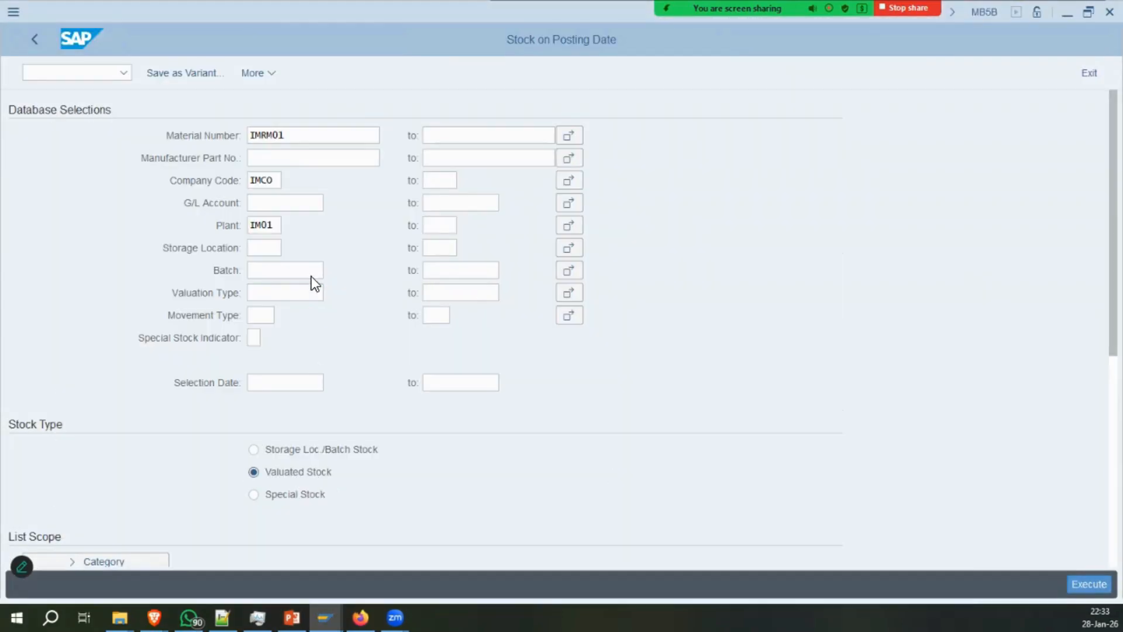
left_click(323, 550)
left_click(274, 248)
left_click(1088, 583)
Look up the CKM3 price analysis instructions on the lecture slide and examine the goods issue line in the MB5B list.
left_click(292, 618)
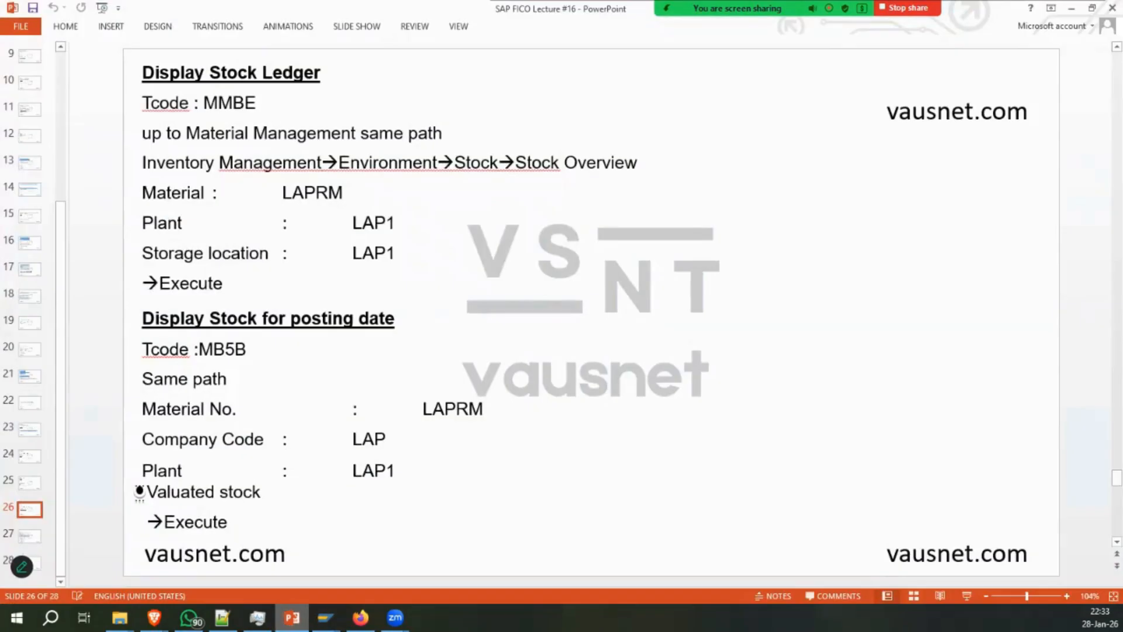
left_click(29, 536)
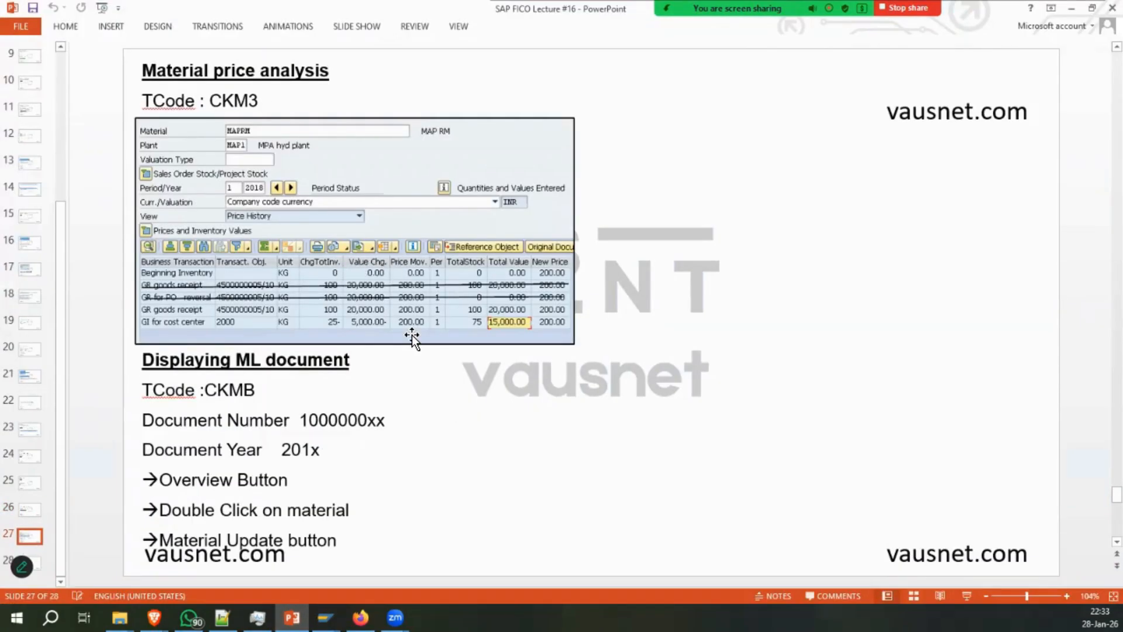
left_click(292, 617)
left_click(390, 329)
left_click(191, 326)
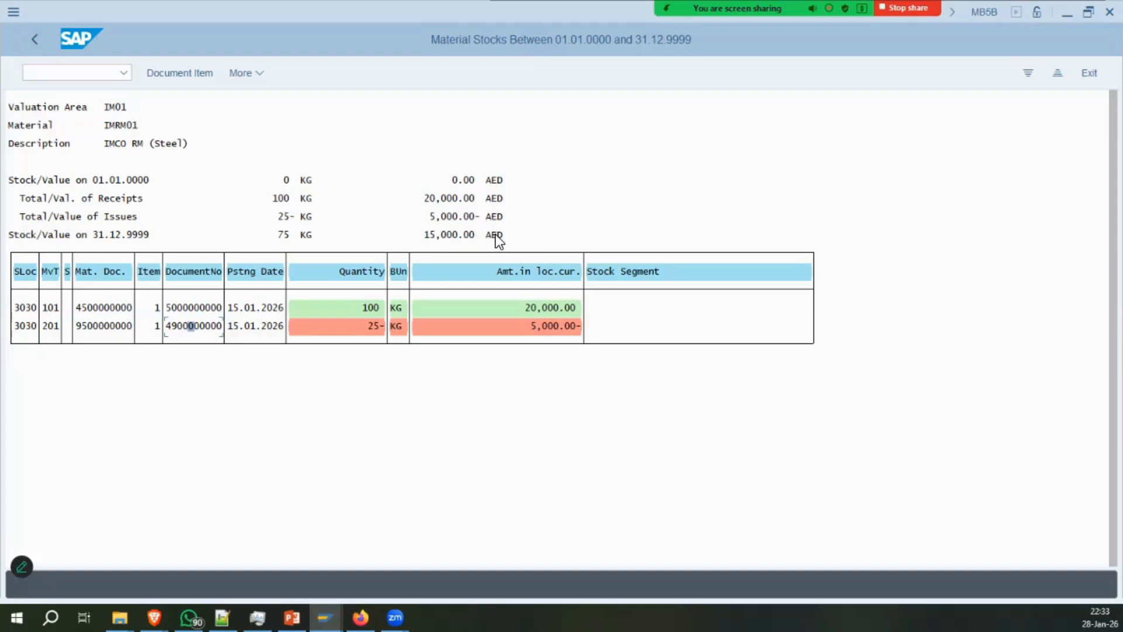
Leave the MB5B report, display the material price analysis of IMRM01 in plant IM01 and inspect the cost center issue's ledger document.
left_click(34, 39)
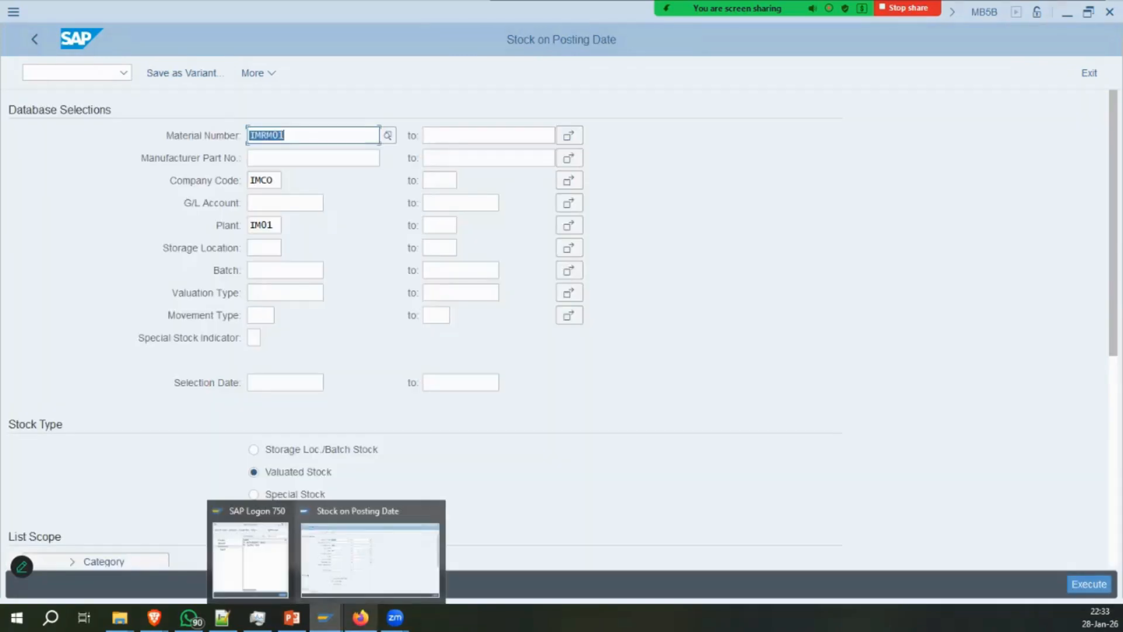
mouse_move(292, 617)
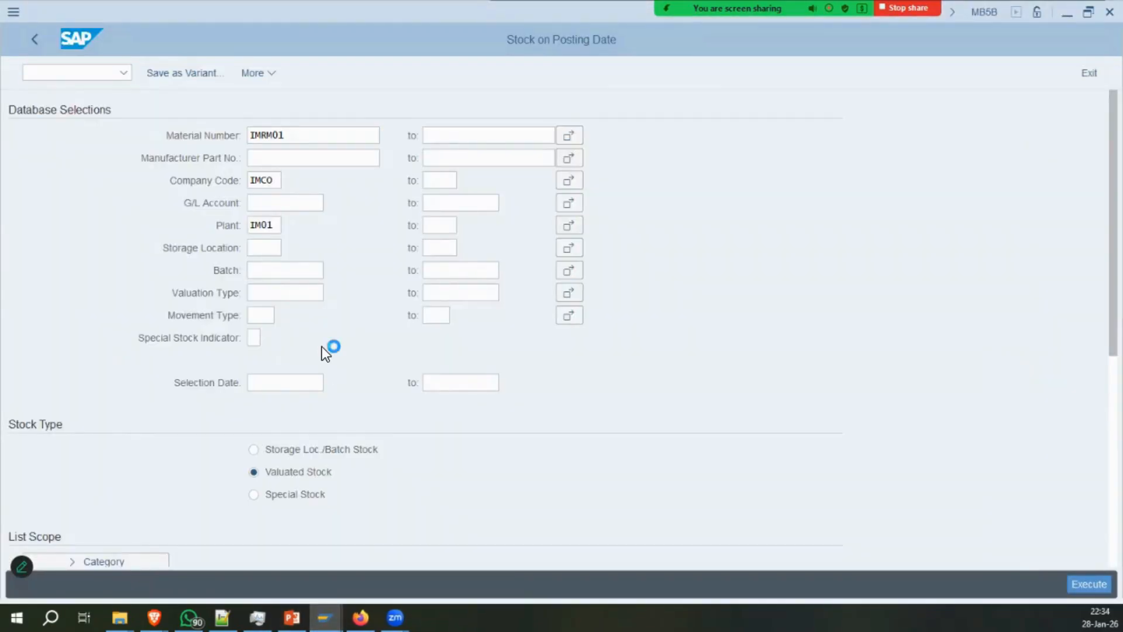
key("F8")
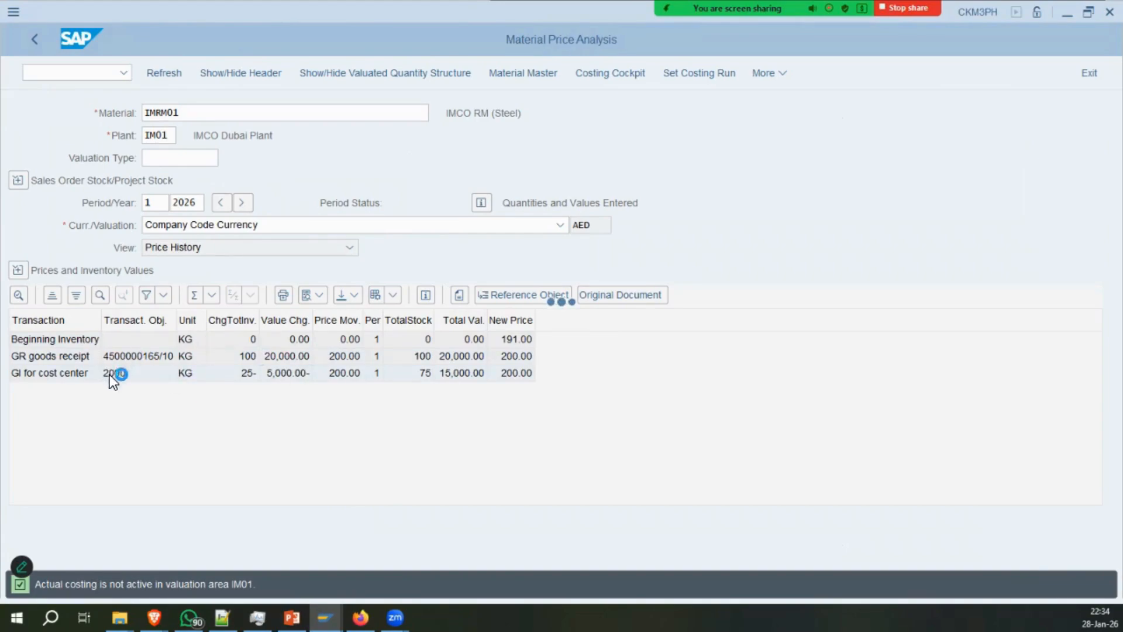
left_click(33, 47)
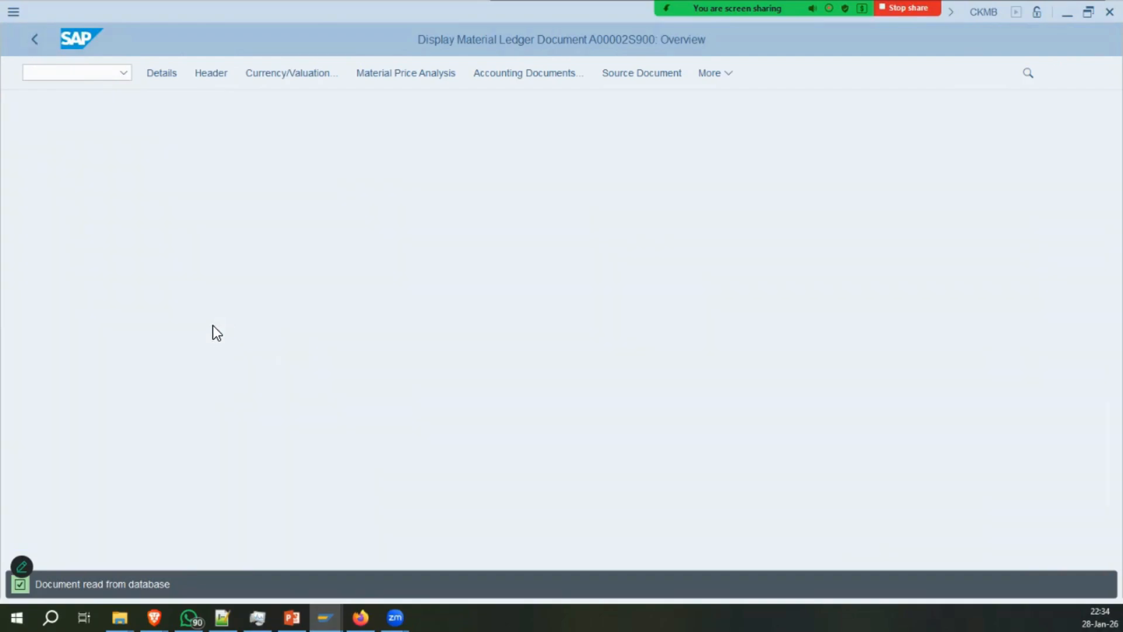
double_click(339, 378)
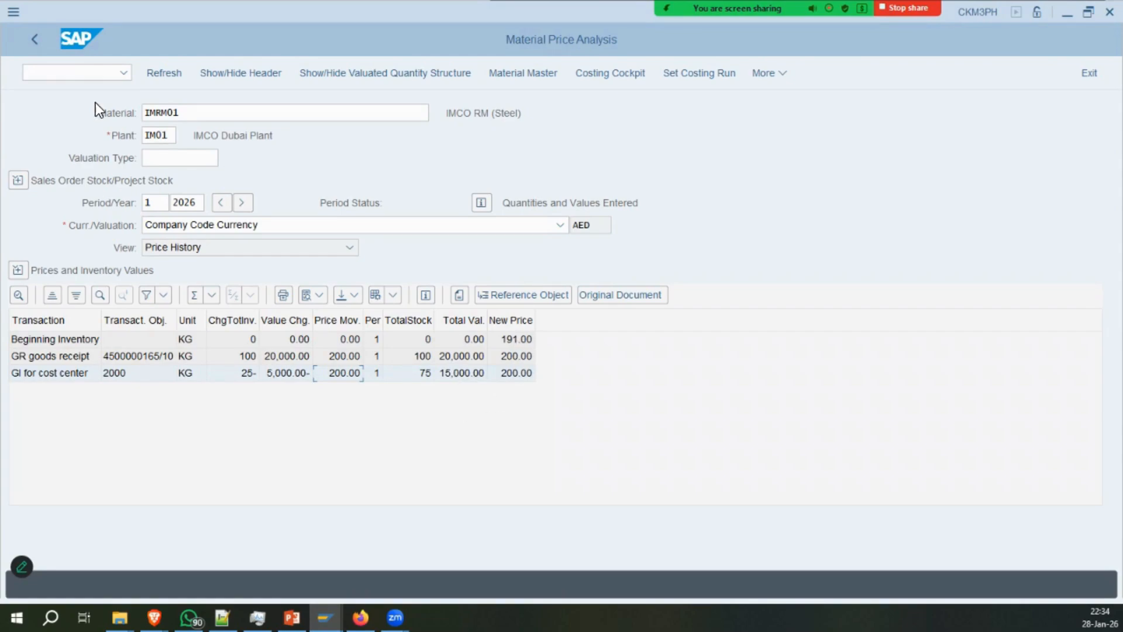
Look up the material ledger document instructions on the lecture slide and open transaction CKMB in SAP.
left_click(291, 617)
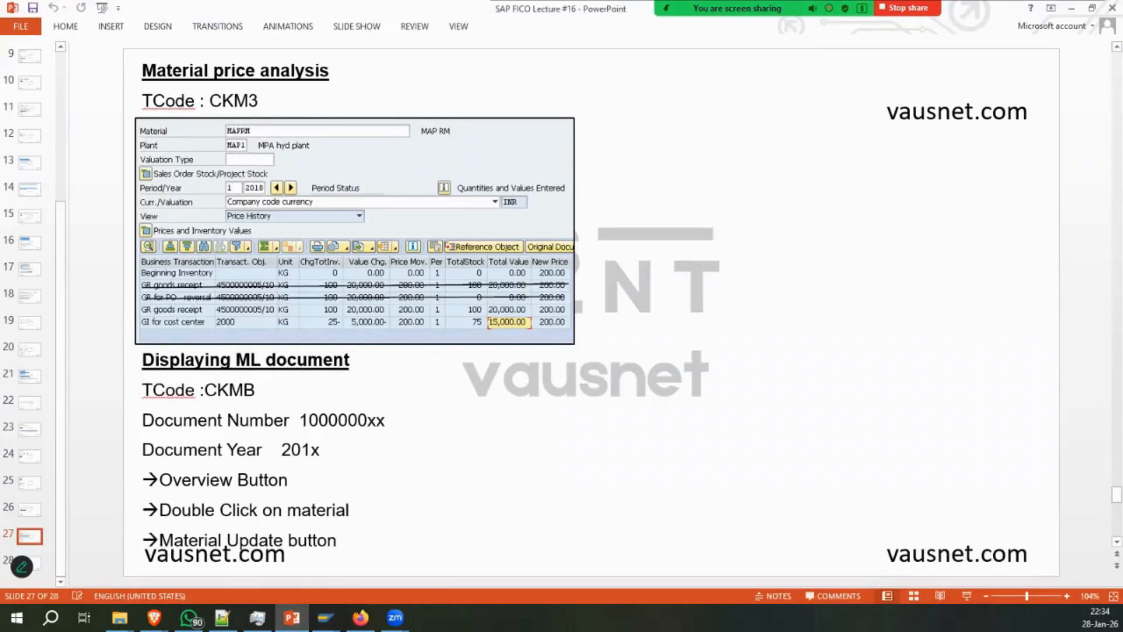
mouse_move(325, 617)
left_click(375, 550)
type("/nckm")
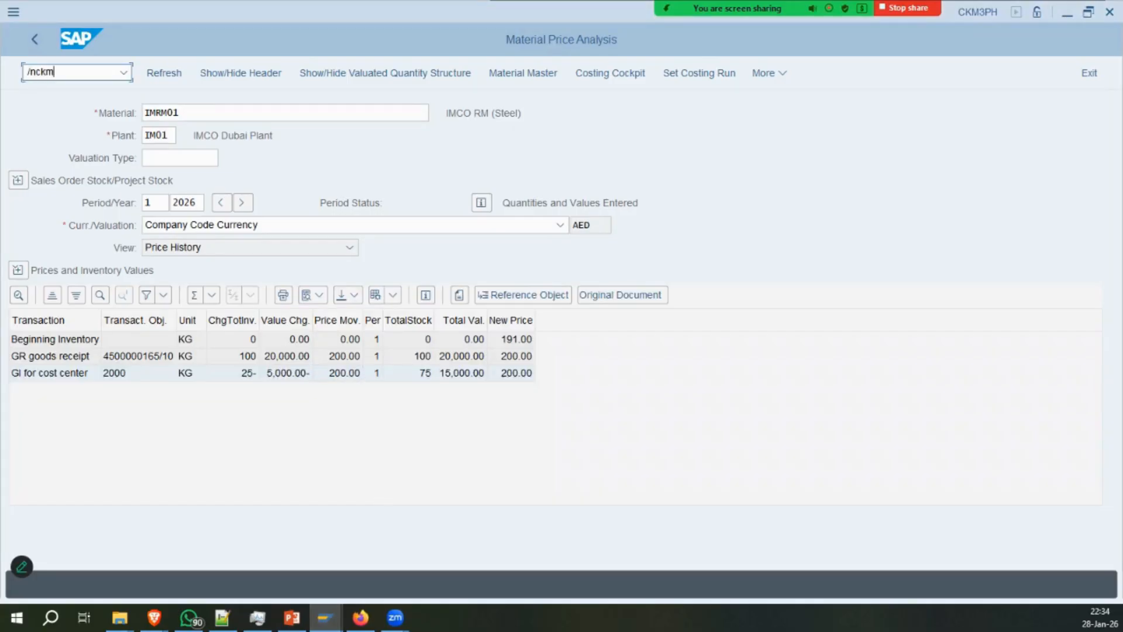
type("b")
key("Return")
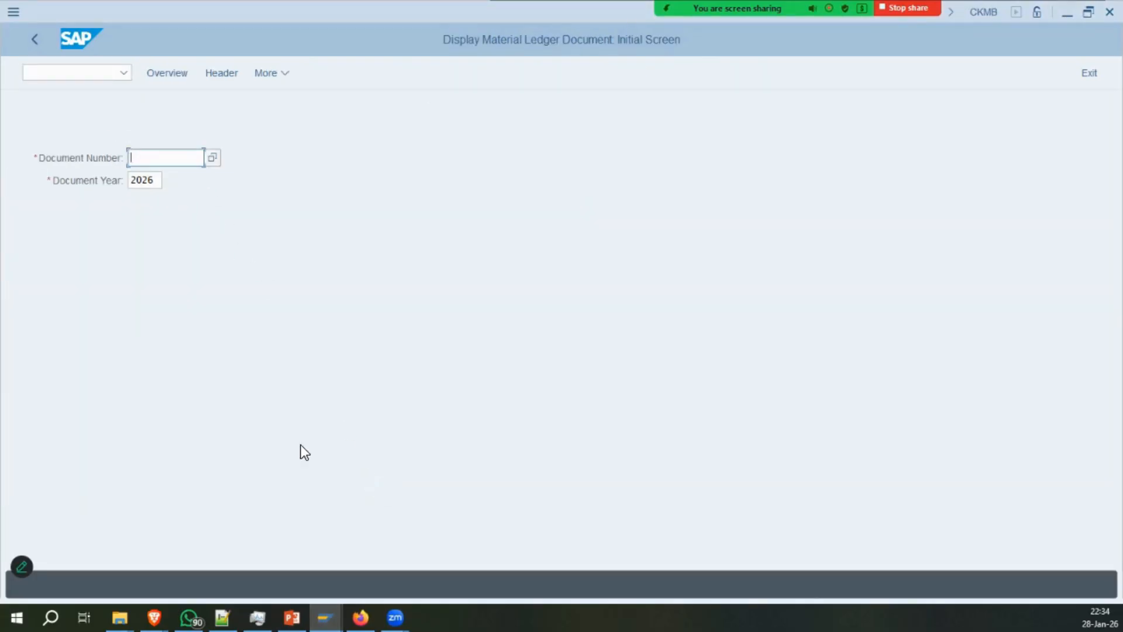
Search for the material ledger documents of IMRM01 and choose the one entered on 28.01.2026.
left_click(291, 617)
left_click(291, 617)
left_click(213, 158)
left_click(1089, 583)
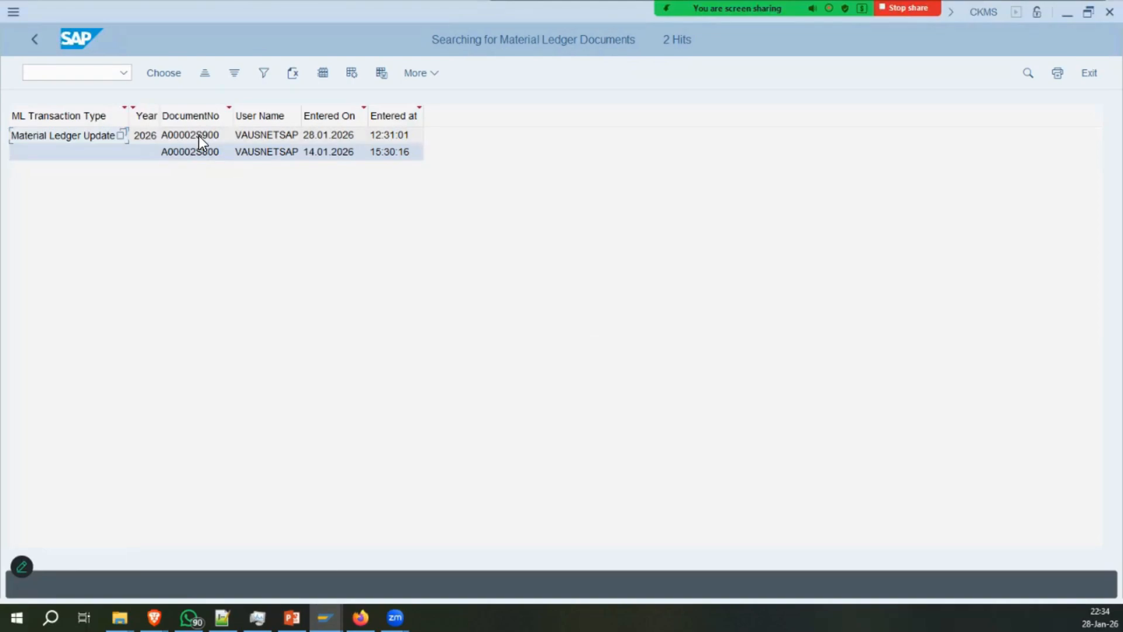
left_click(197, 152)
double_click(203, 139)
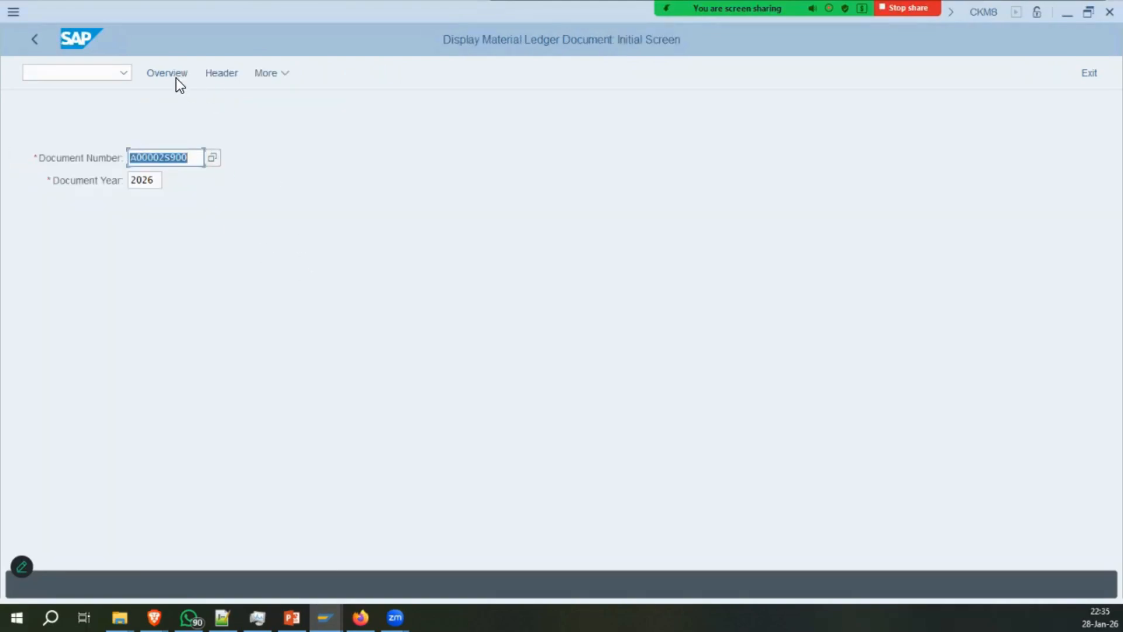
Display the overview of the chosen ledger document and open its source document.
left_click(176, 77)
left_click(325, 255)
left_click(291, 617)
left_click(325, 617)
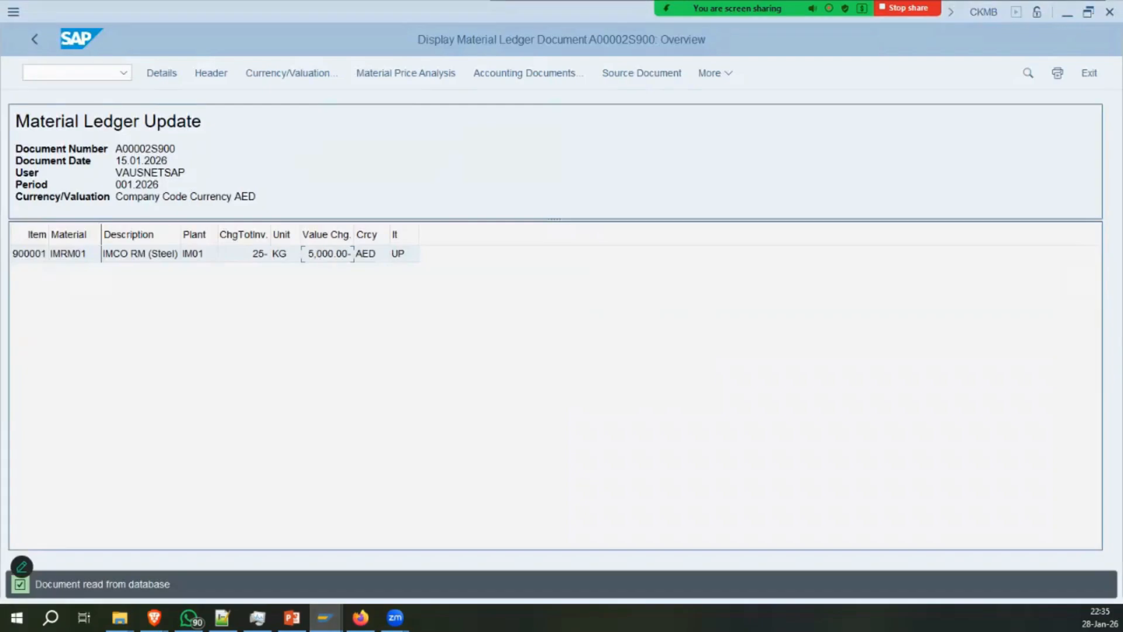
left_click(637, 73)
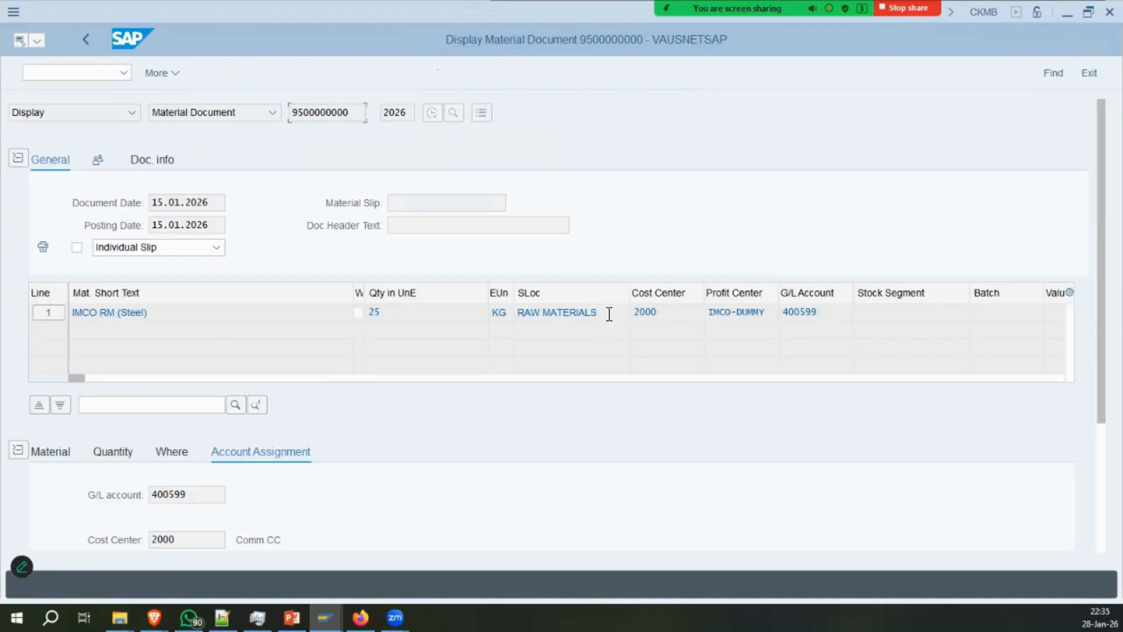
Examine IMRM01's material price analysis in the price history and price determination structure views, and return to the ledger document search.
left_click(80, 45)
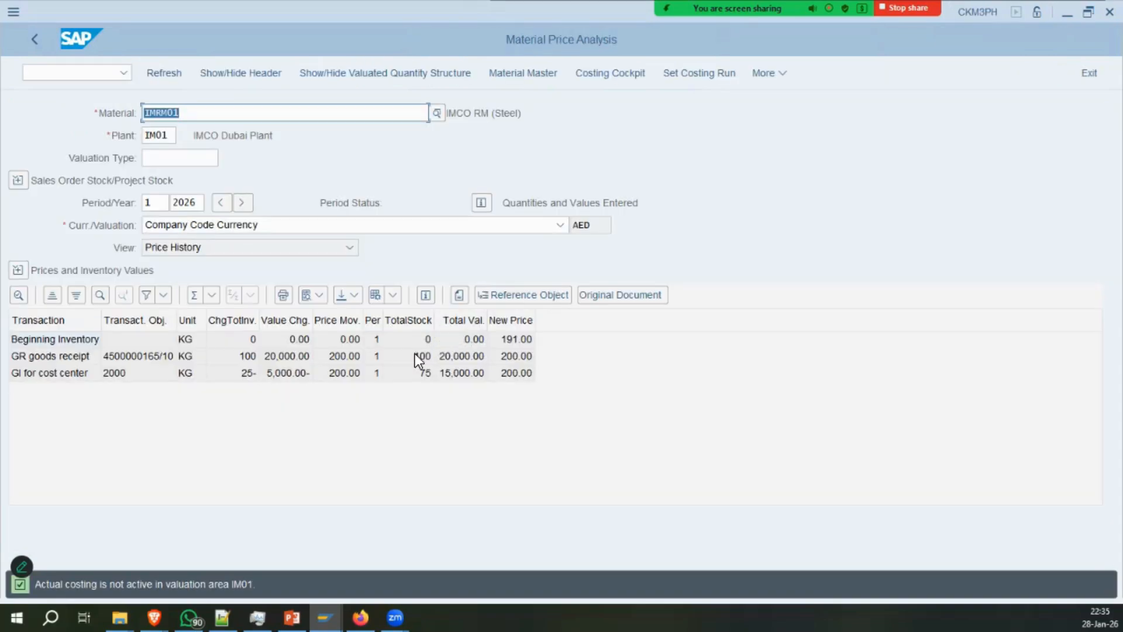
left_click(43, 45)
left_click(33, 42)
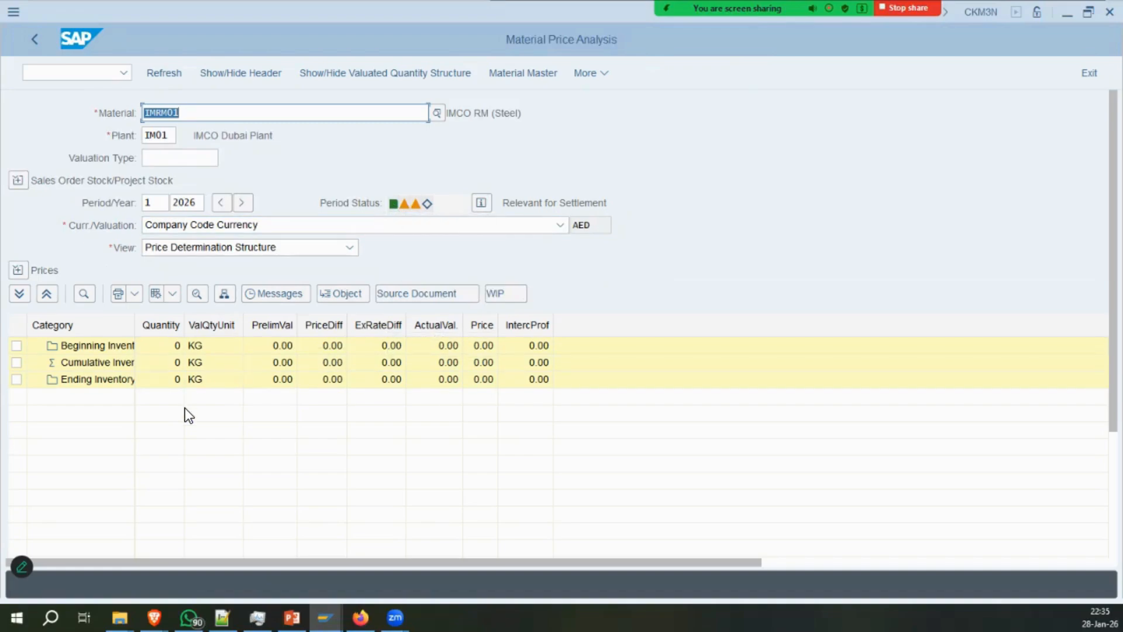
left_click(325, 221)
left_click(41, 44)
left_click(41, 44)
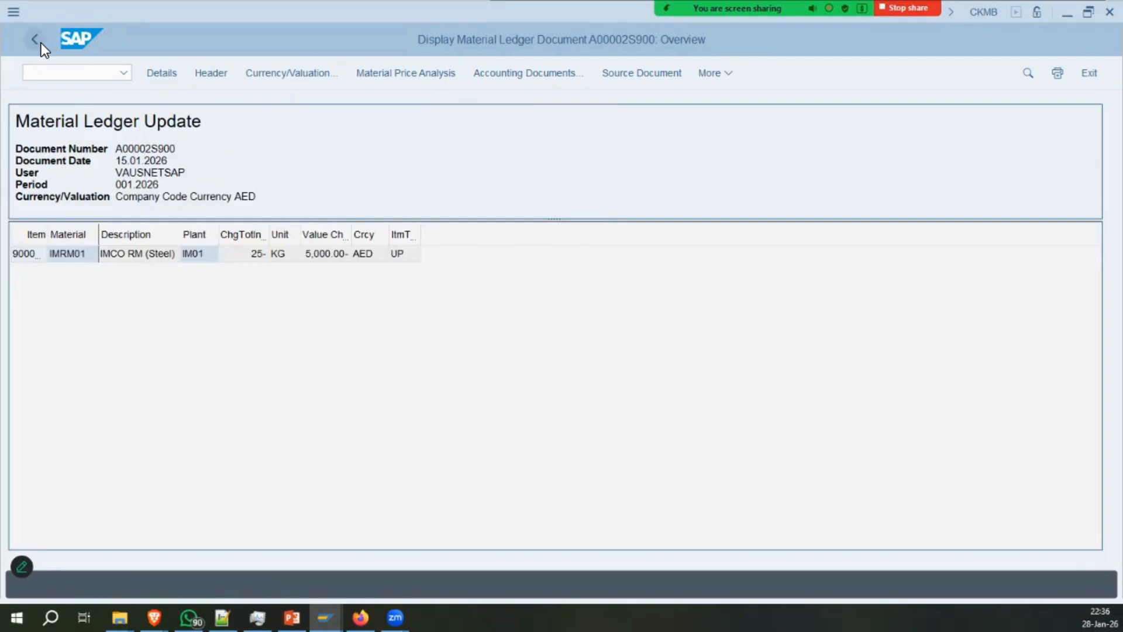
left_click(41, 44)
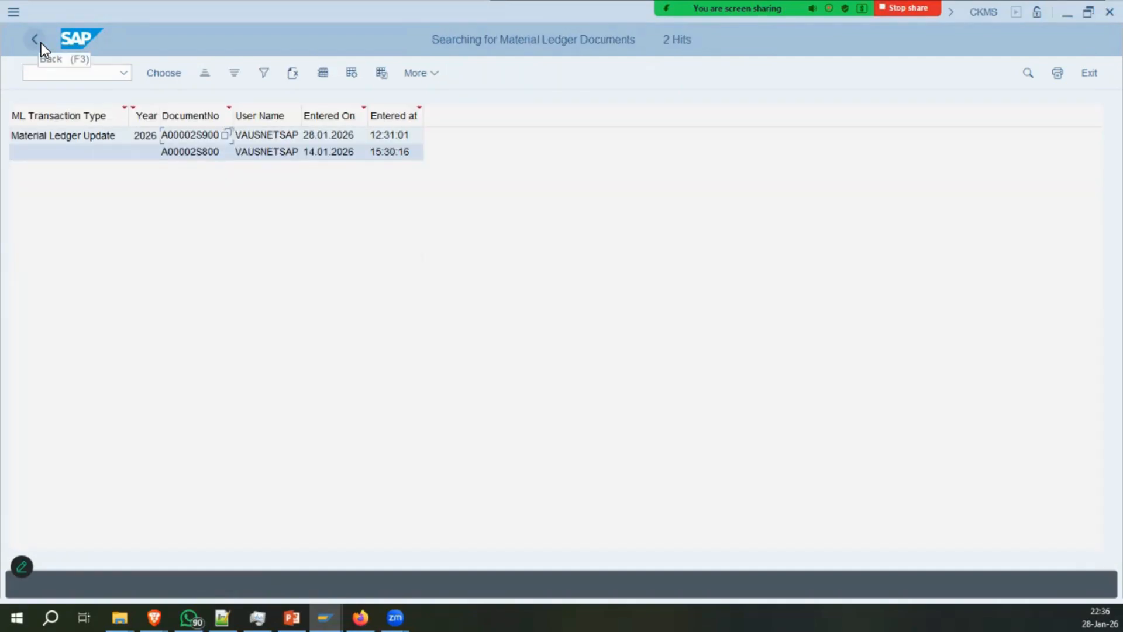
left_click(40, 43)
Read the remaining lecture slides on the material update data and the ACDOCA table check.
left_click(292, 617)
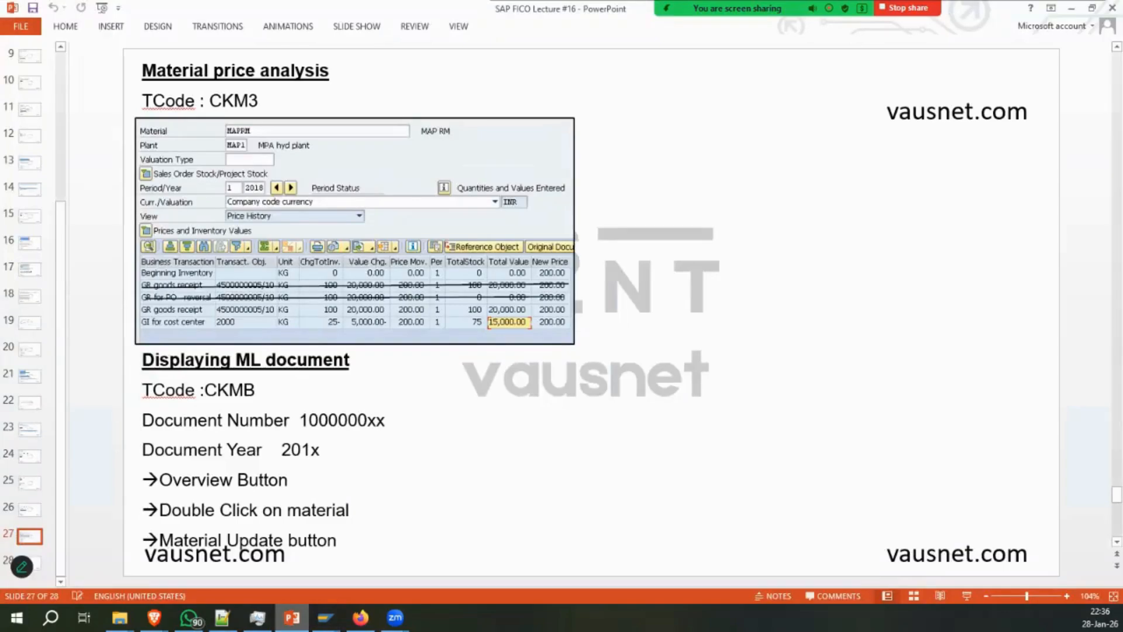
left_click(33, 562)
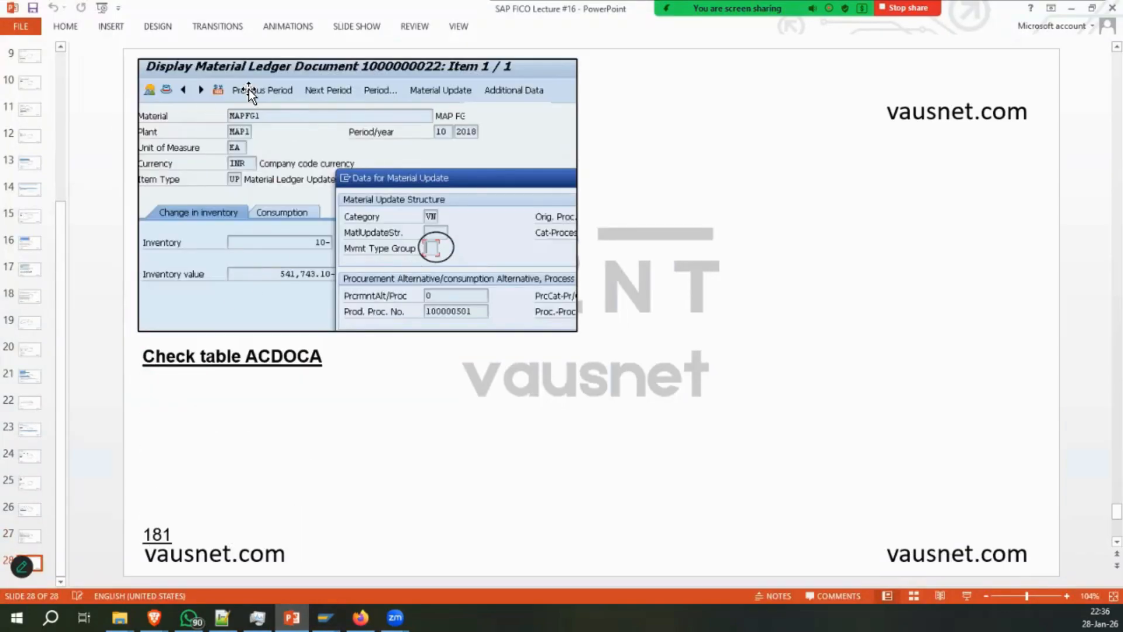
left_click(29, 535)
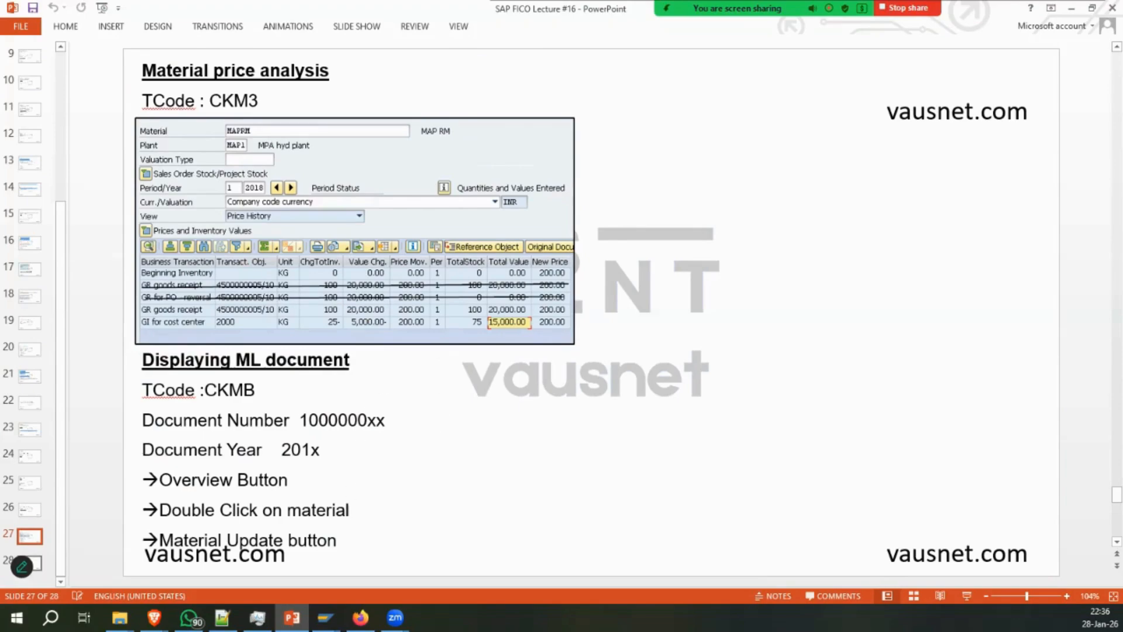
scroll(317, 330, "down", 1)
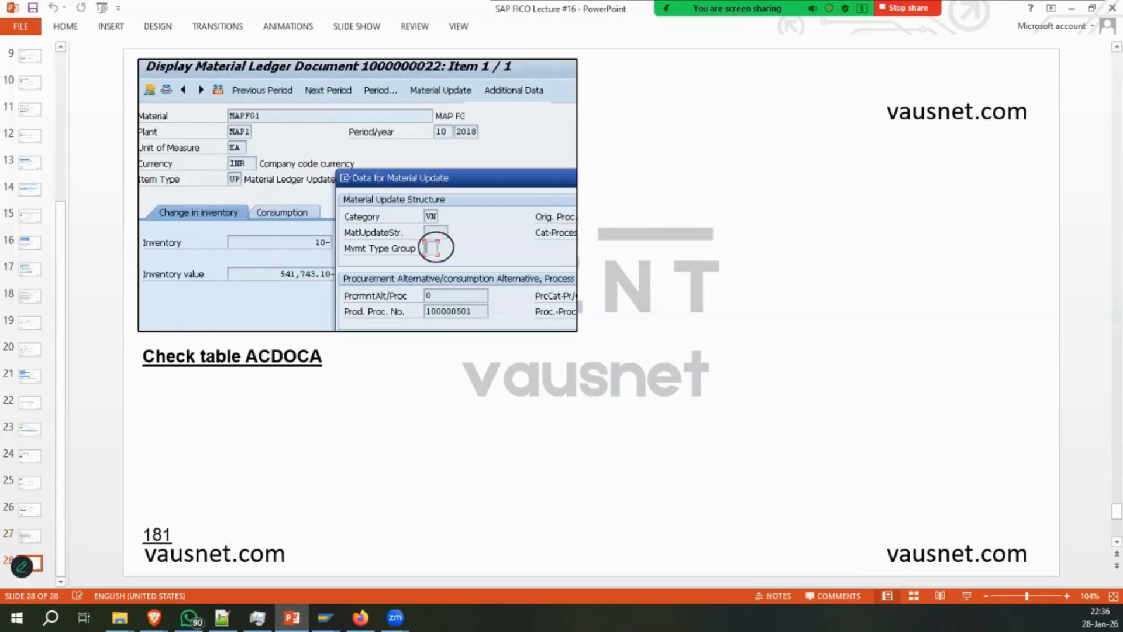
Switch to SAP, open transaction SE11 and display the database table ACDOCA.
mouse_move(325, 617)
left_click(395, 532)
left_click(97, 75)
type("/n")
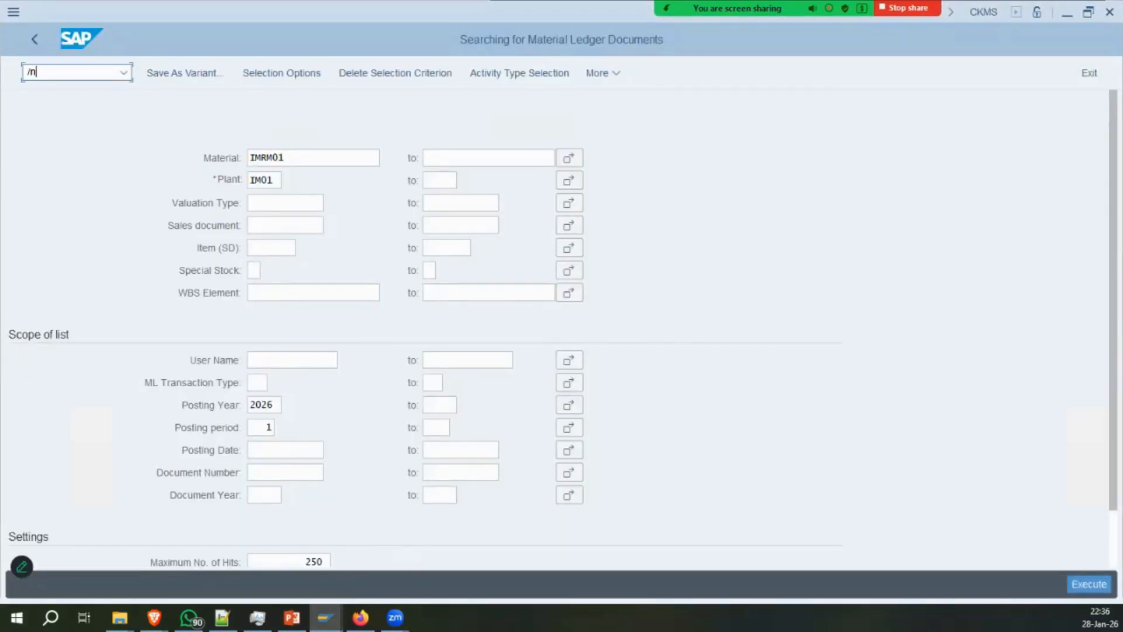
type("se11")
key("Return")
type("acdo")
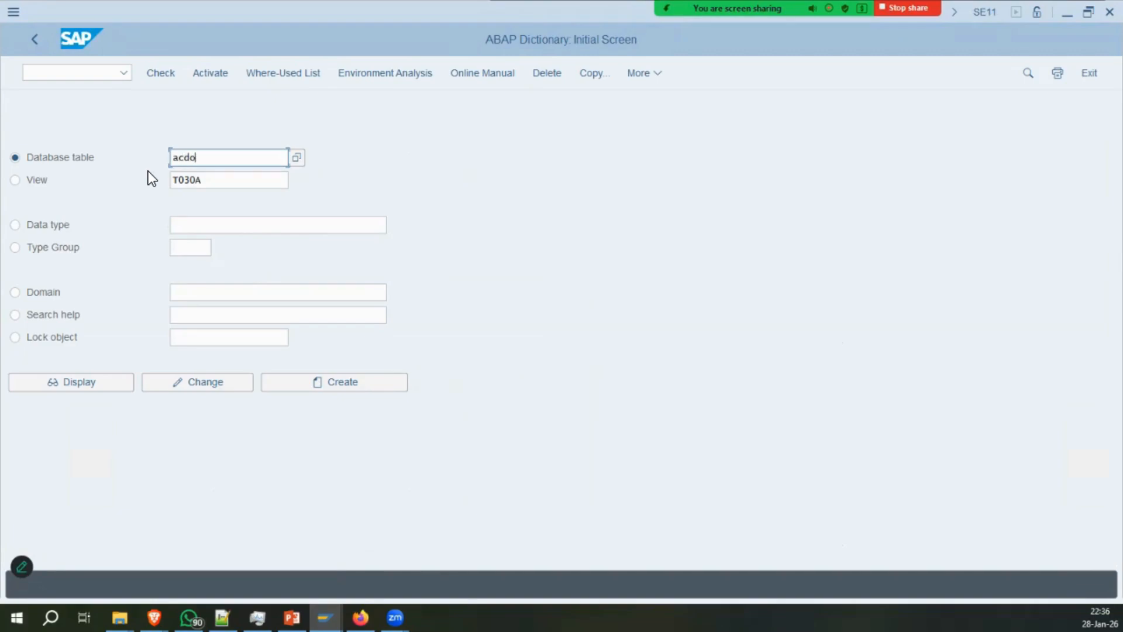
type("ca")
key("Return")
left_click(107, 385)
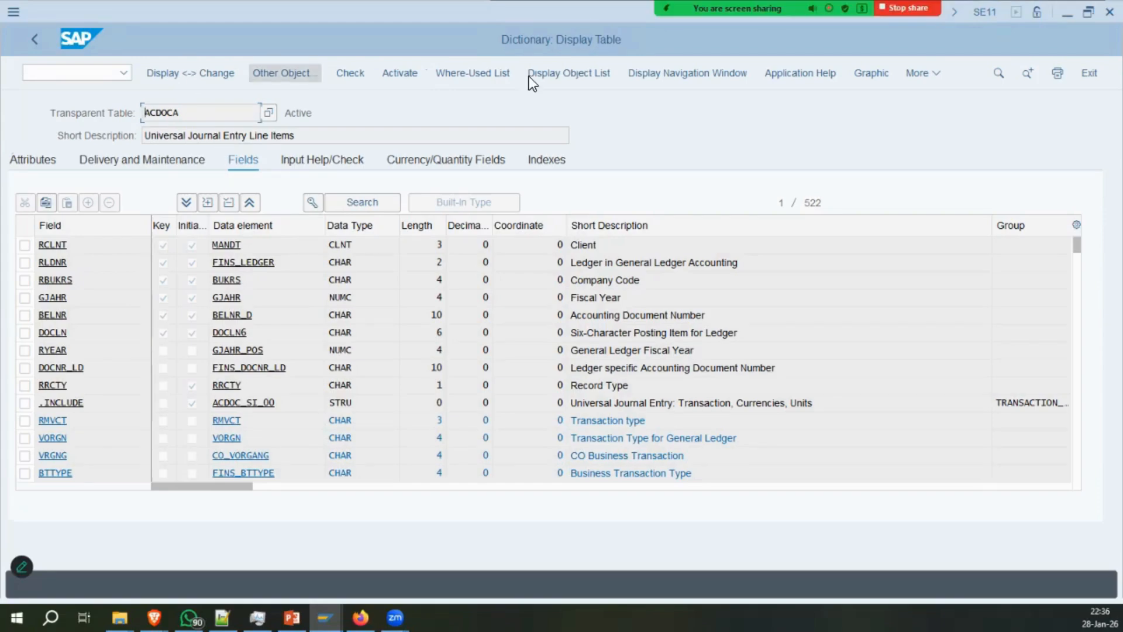
Open the Data Browser for table ACDOCA and bring up the selection screen for its contents.
left_click(922, 73)
mouse_move(936, 209)
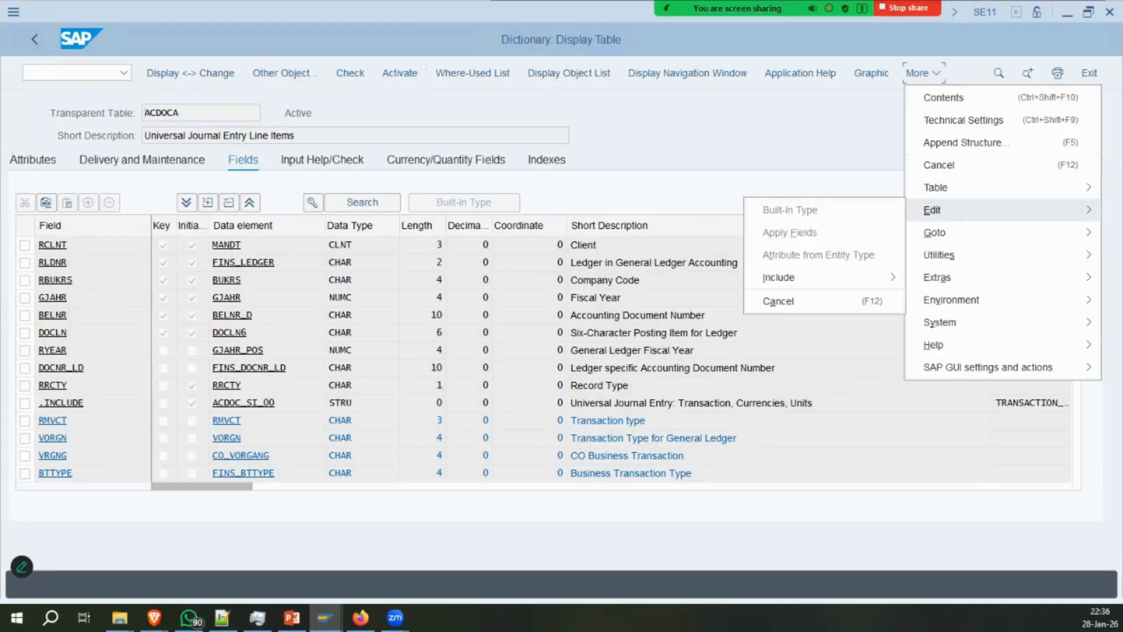
mouse_move(951, 300)
left_click(795, 387)
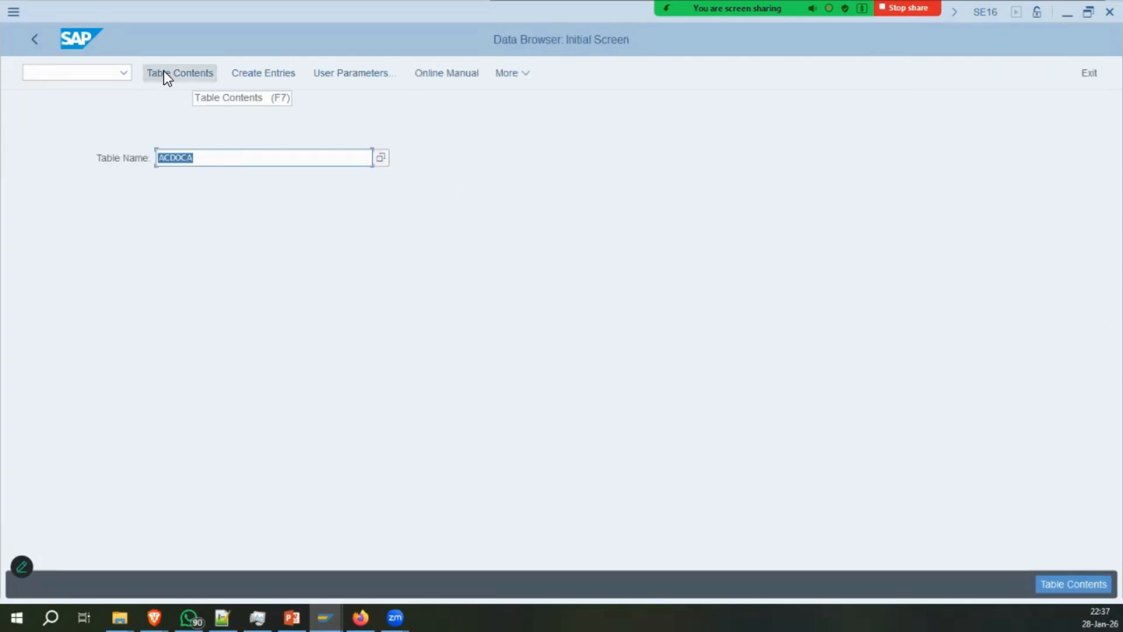
left_click(164, 72)
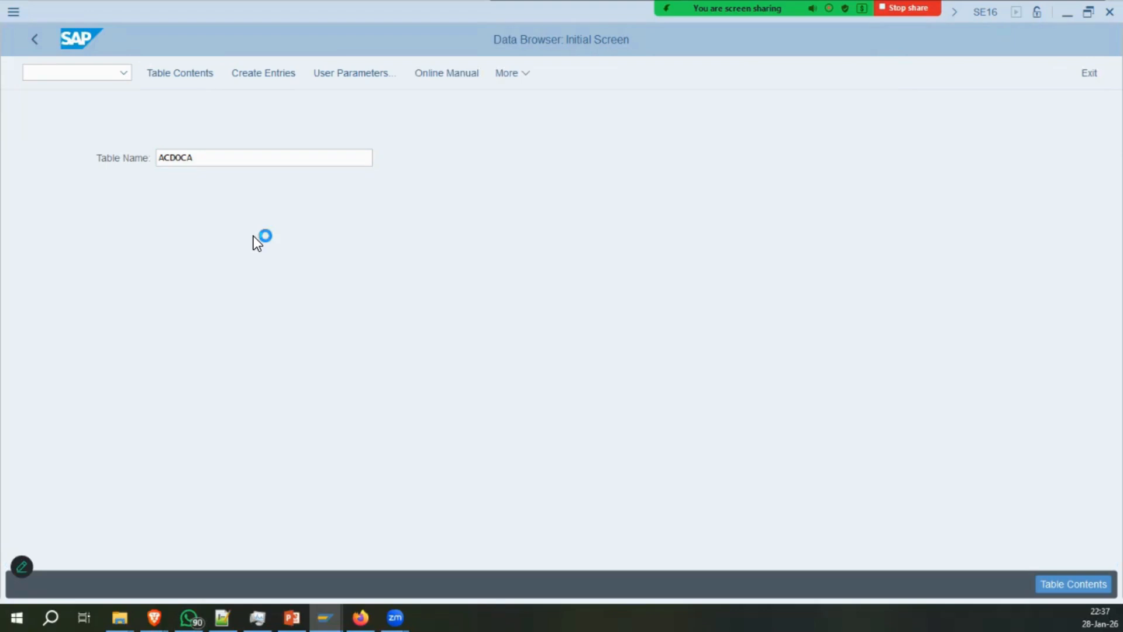
List the ACDOCA entries for company code IMCO and fiscal year 2026.
left_click(297, 206)
type("inco")
key("Tab")
key("Tab")
key("Tab")
double_click(293, 225)
left_click(323, 139)
type("2026")
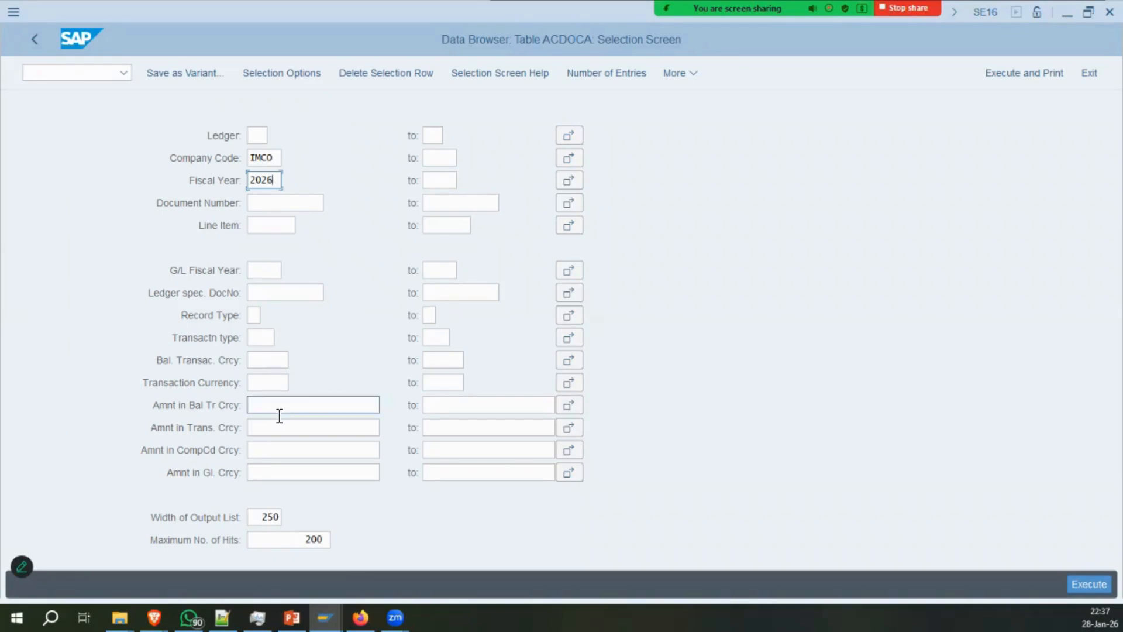
key("F8")
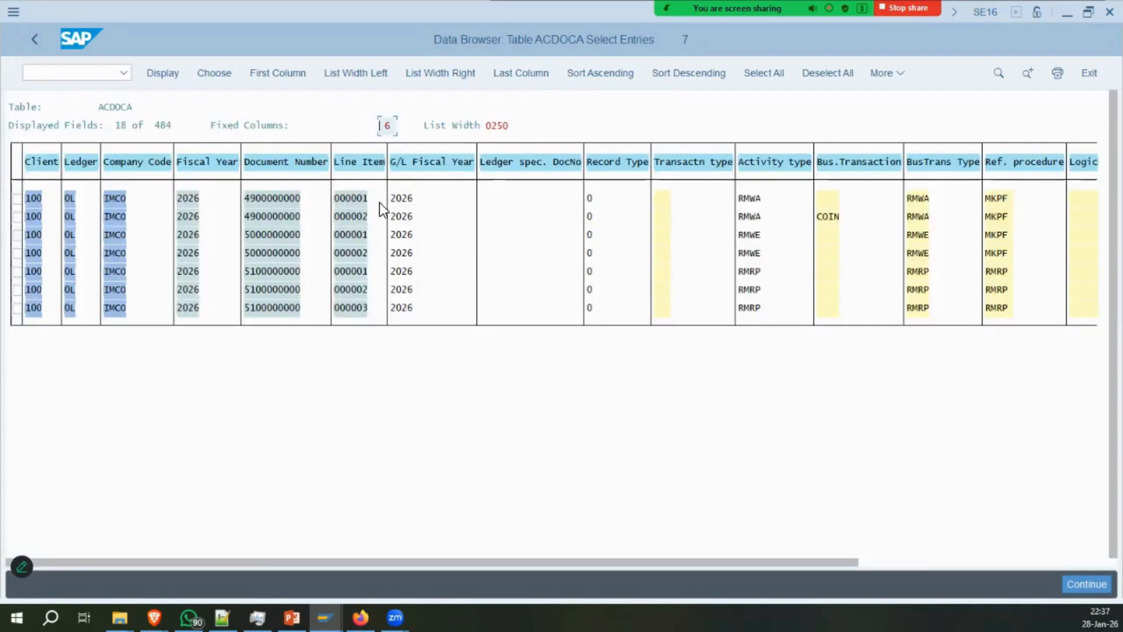
Examine the business transaction and reference document columns of the listed ACDOCA entries.
left_click(825, 219)
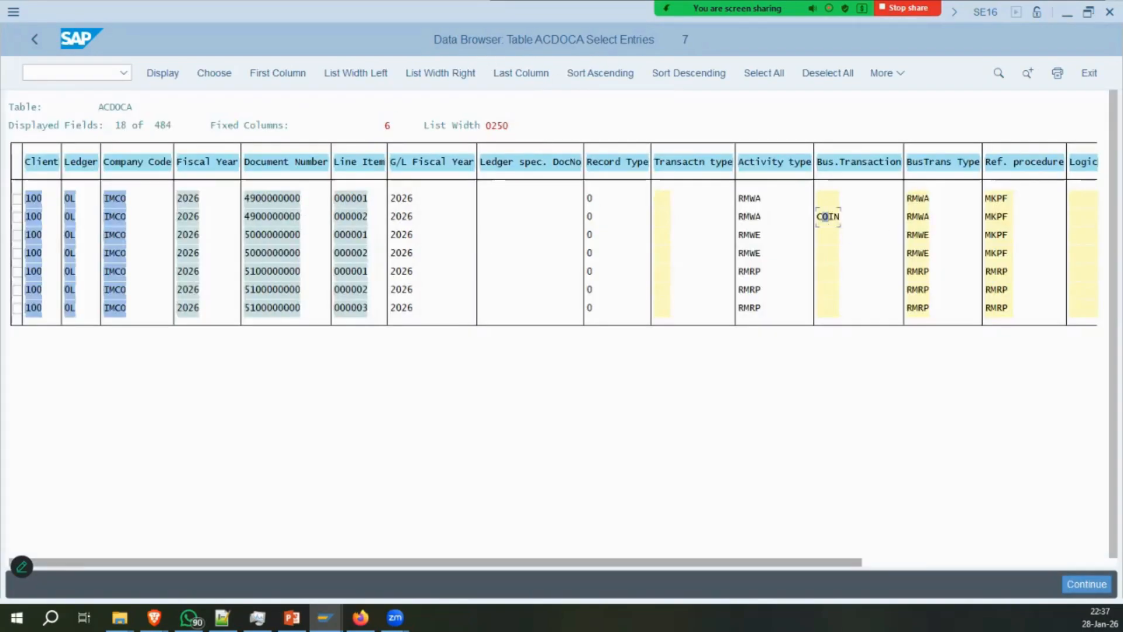
left_click_drag(438, 562, 503, 562)
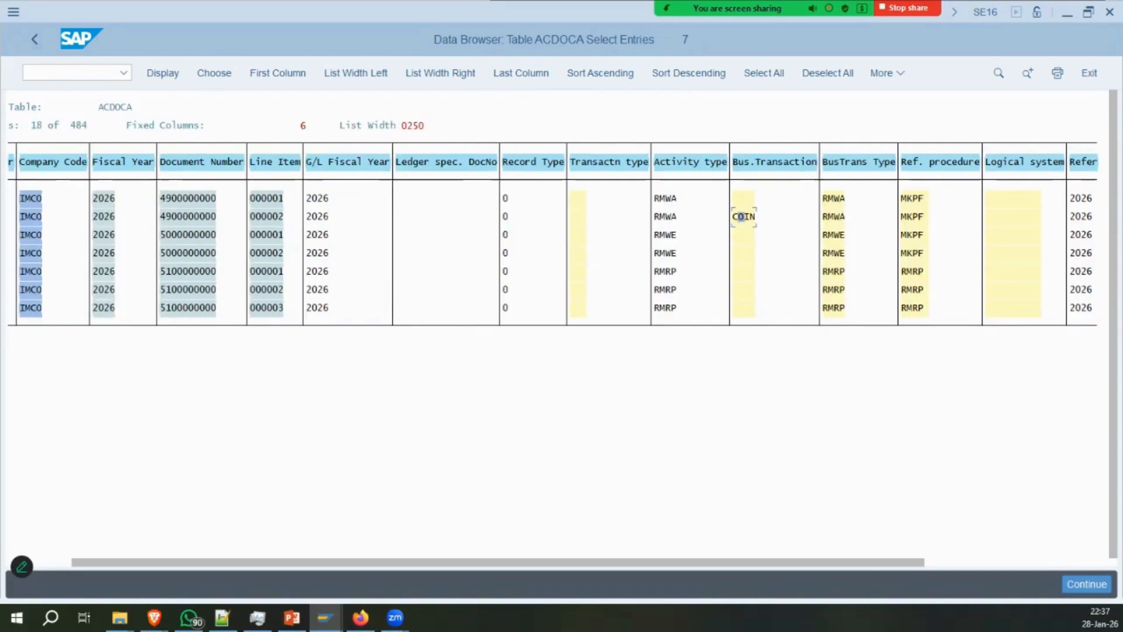
left_click_drag(877, 562, 1065, 562)
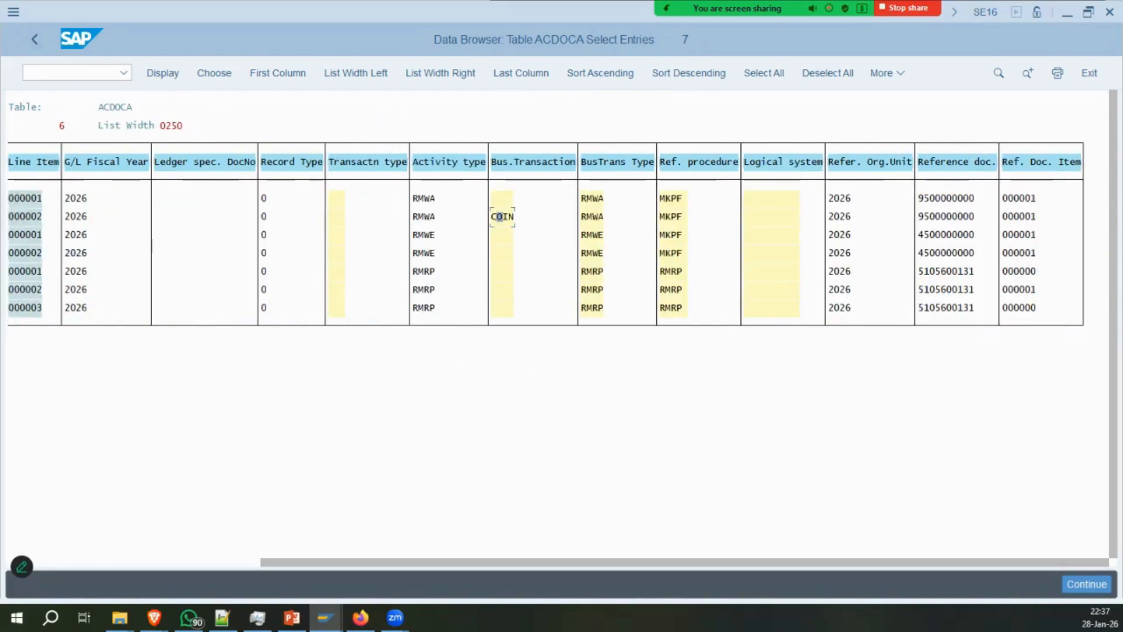
Check the CKMB instructions on slide 27 of the PowerPoint lecture and return to SAP.
left_click(87, 71)
left_click(292, 617)
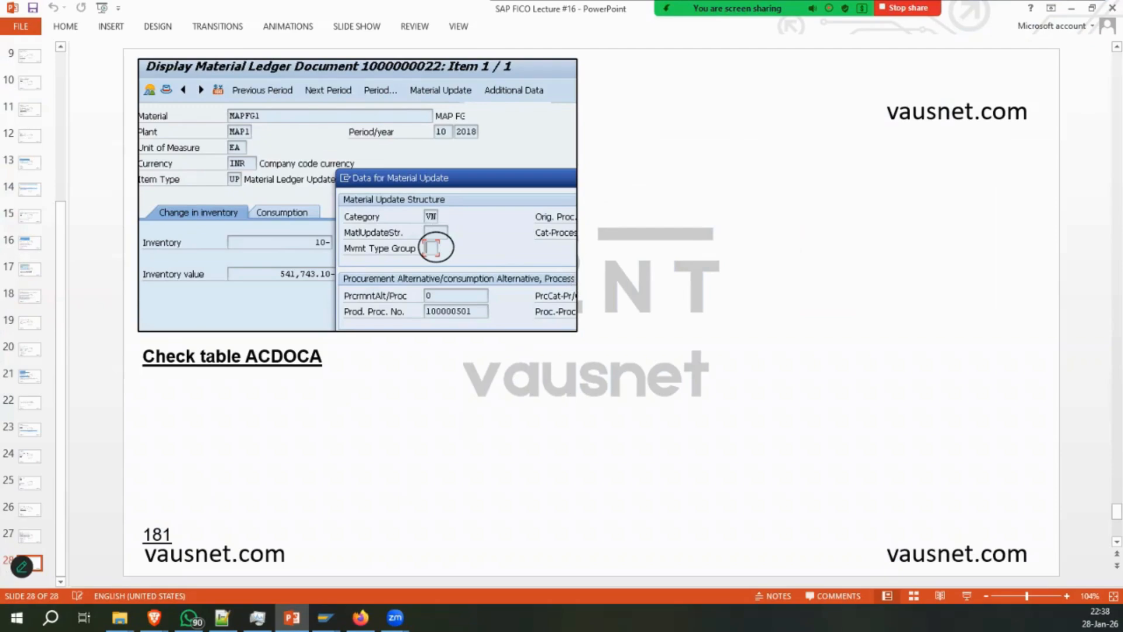
left_click(29, 535)
left_click(326, 618)
left_click(386, 547)
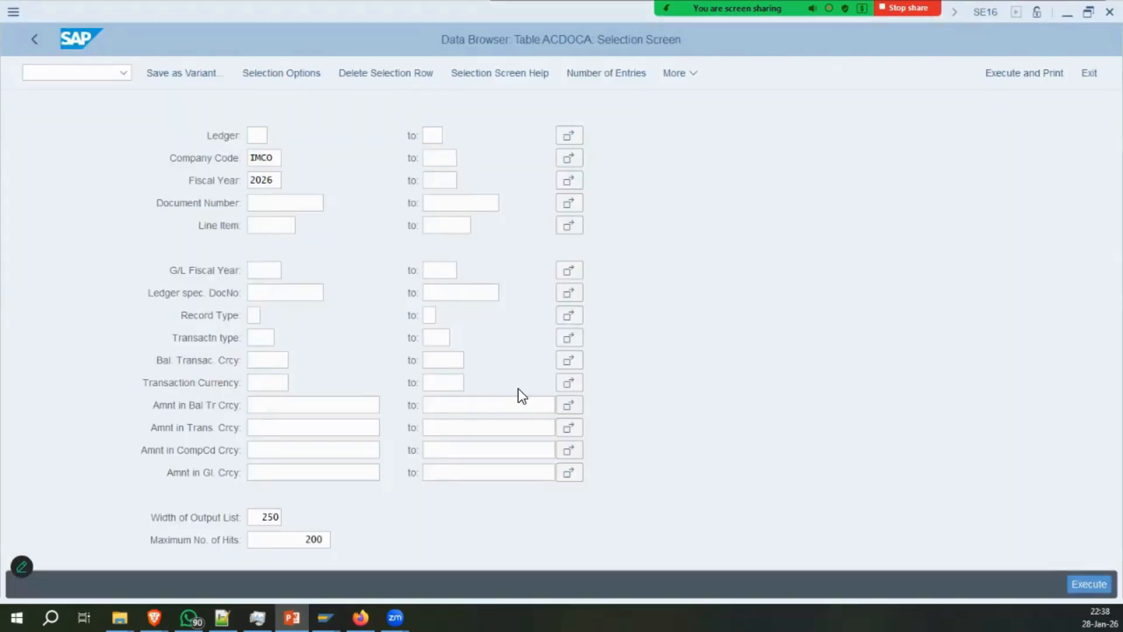
Open transaction CKMB in place of the Data Browser and display the overview of material ledger document A00002S900 for 2026.
left_click(519, 403)
key("ctrl+slash")
type("/nckmb")
key("Return")
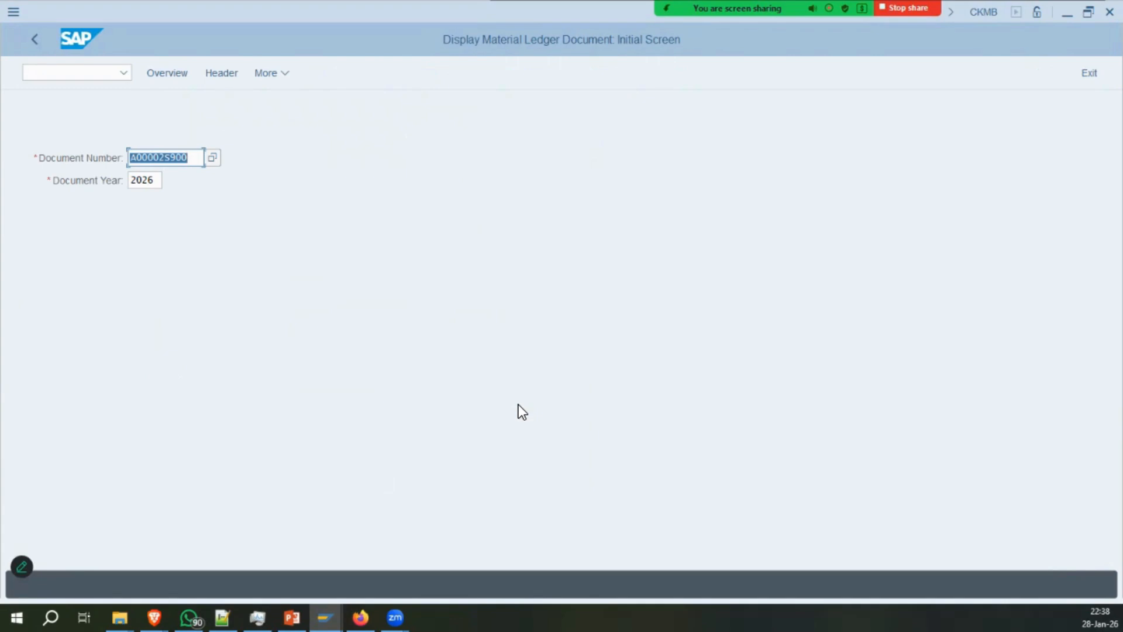
key("Return")
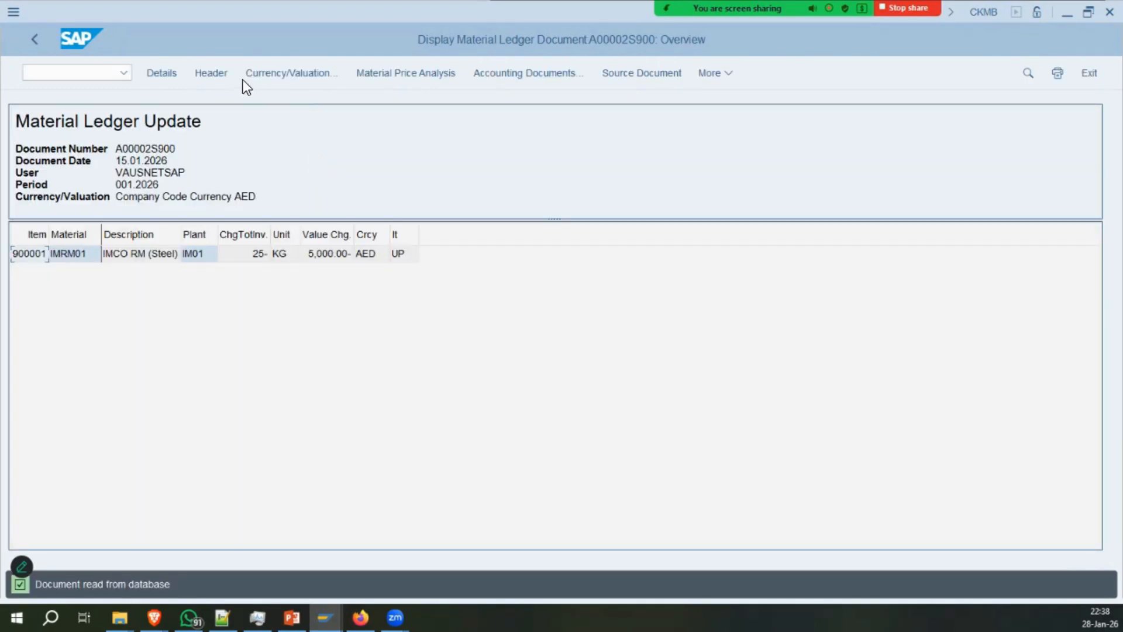
View the document's header data, check the lecture slide, and open the item for material IMRM01 from the overview.
left_click(227, 316)
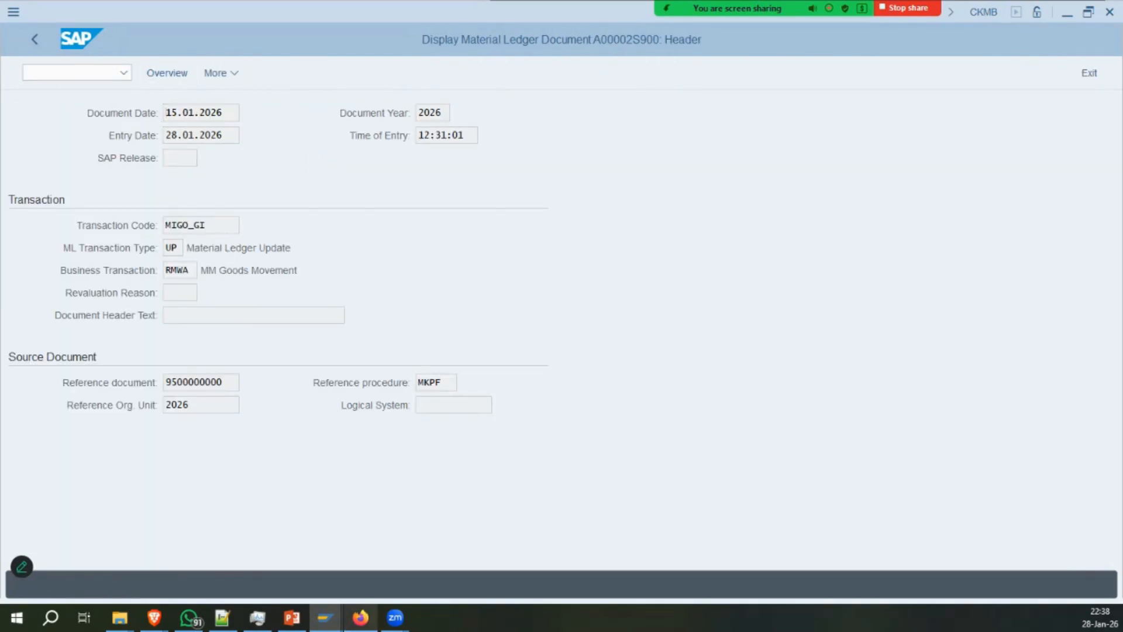
left_click(291, 617)
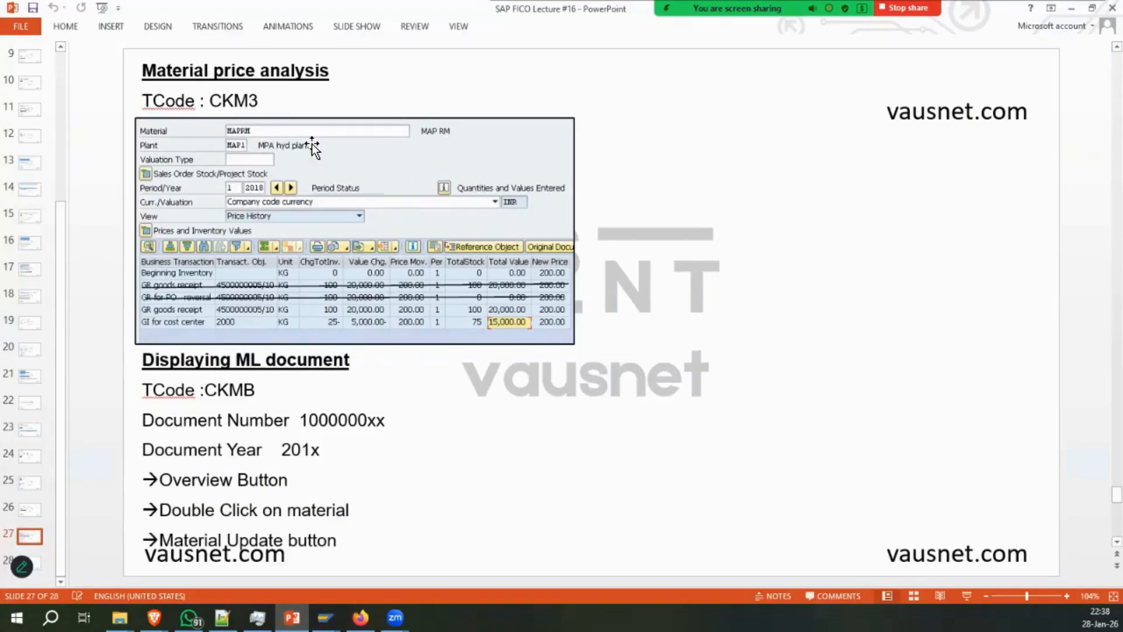
left_click(292, 617)
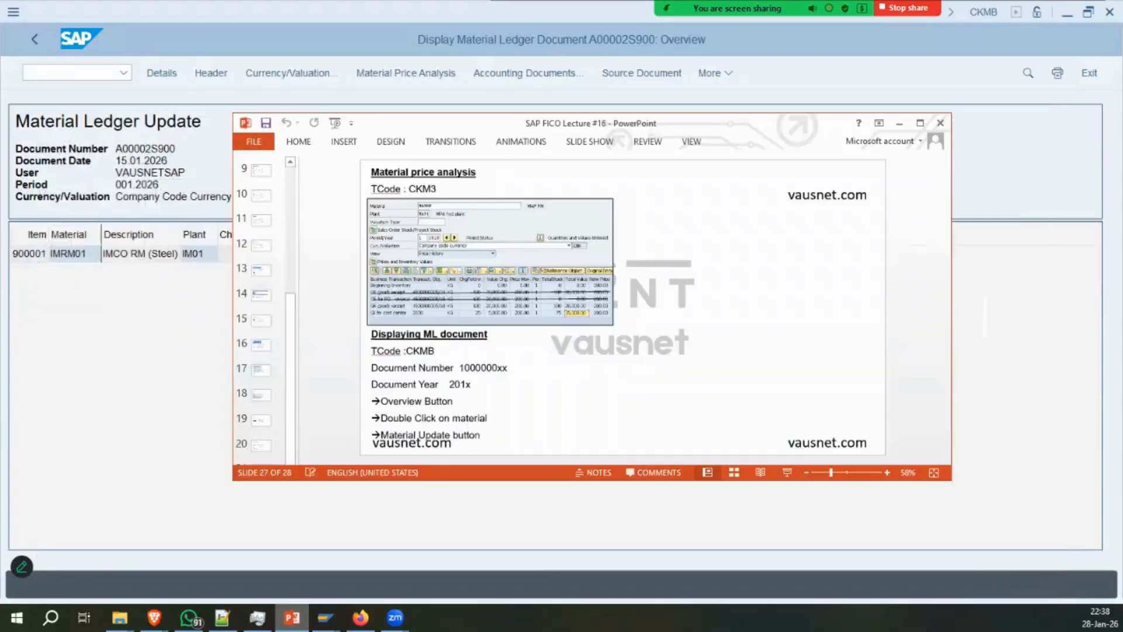
double_click(69, 253)
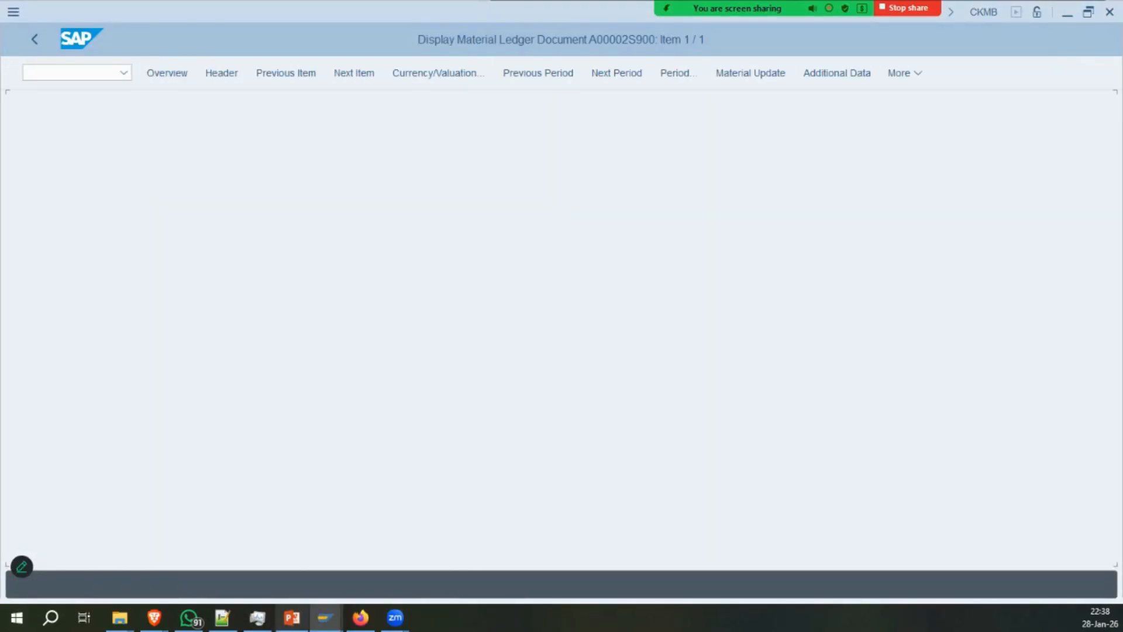
Consult the CKMB steps on the lecture slide and examine the inventory value change of the IMRM01 item.
left_click(291, 616)
left_click(291, 617)
left_click(291, 616)
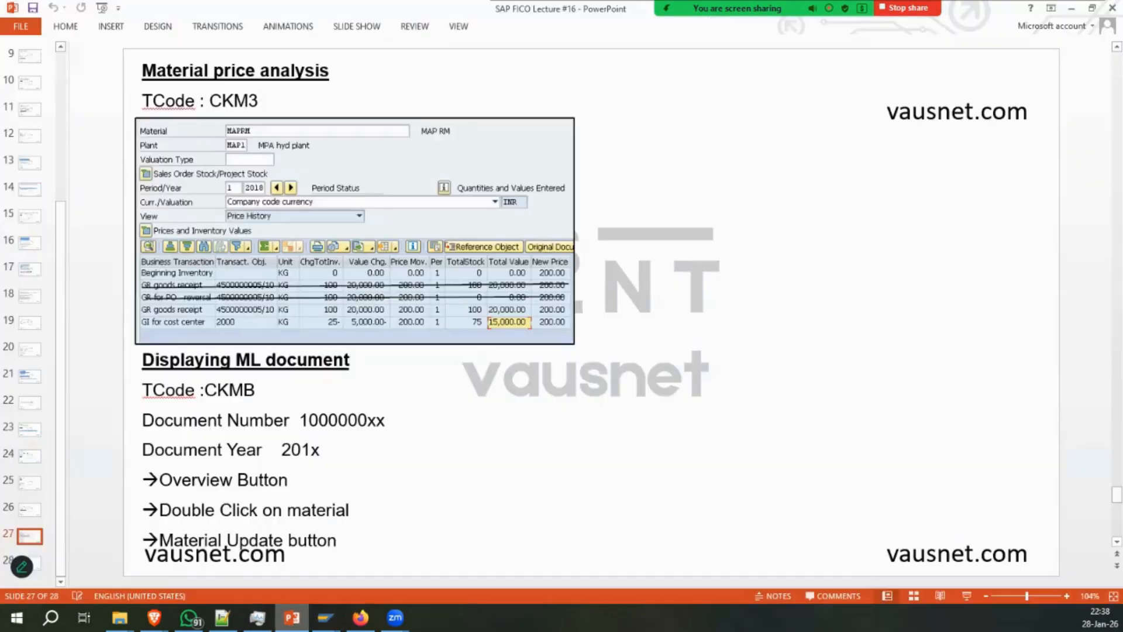
left_click(291, 616)
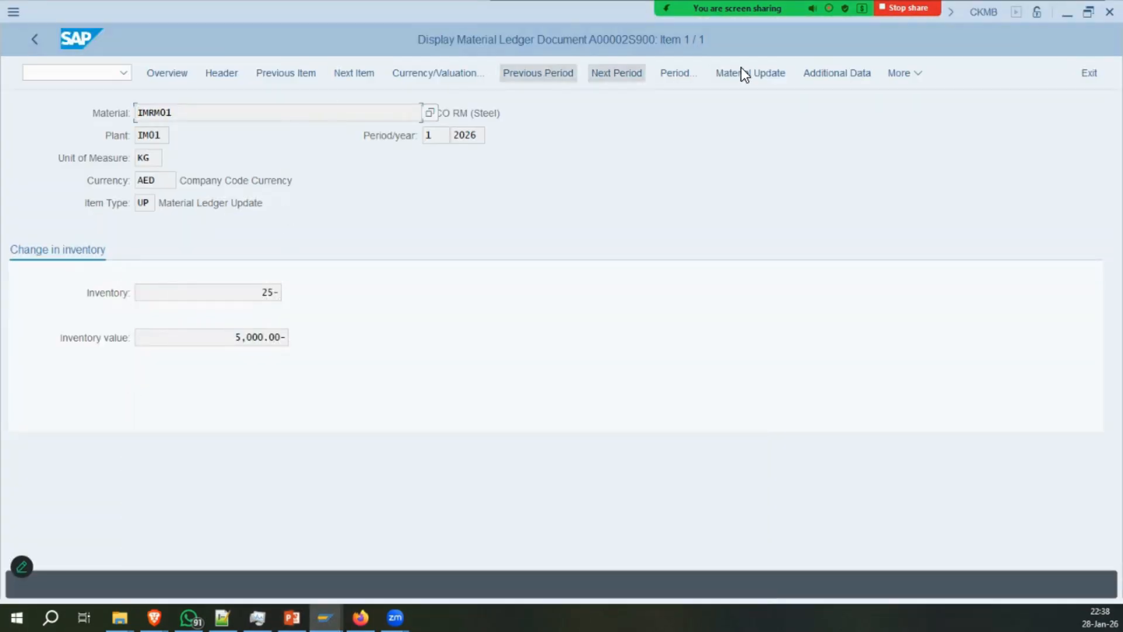
left_click_drag(210, 339, 288, 338)
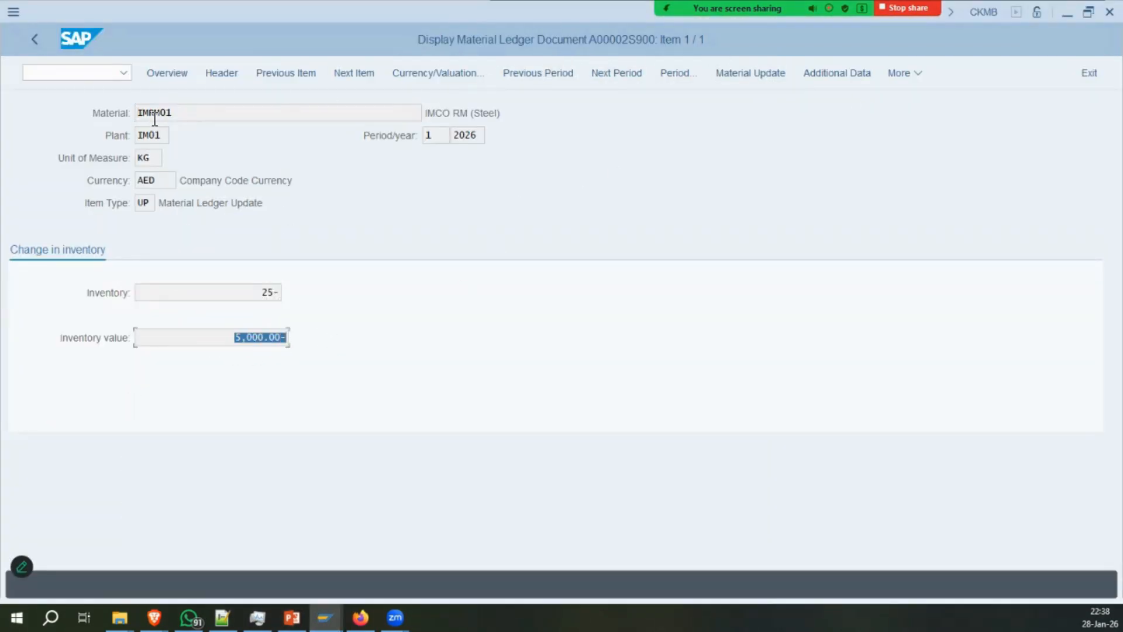
Display the item's material update data and compare its Mvmt Type Group field with the lecture slide.
left_click(725, 73)
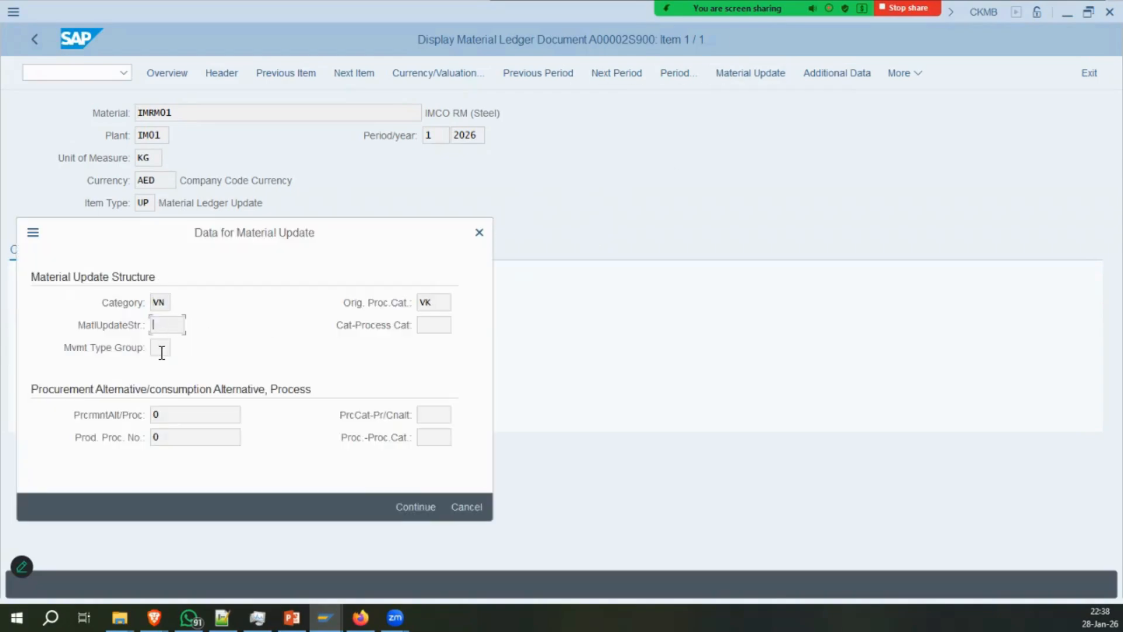
left_click(292, 617)
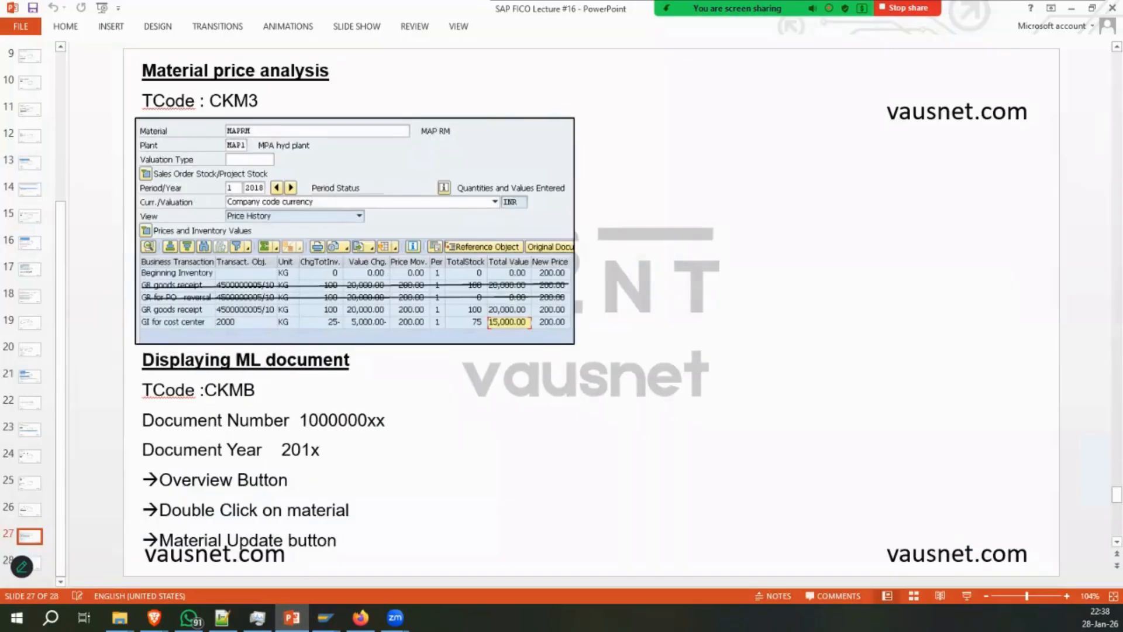
scroll(358, 269, "down", 1)
left_click(325, 617)
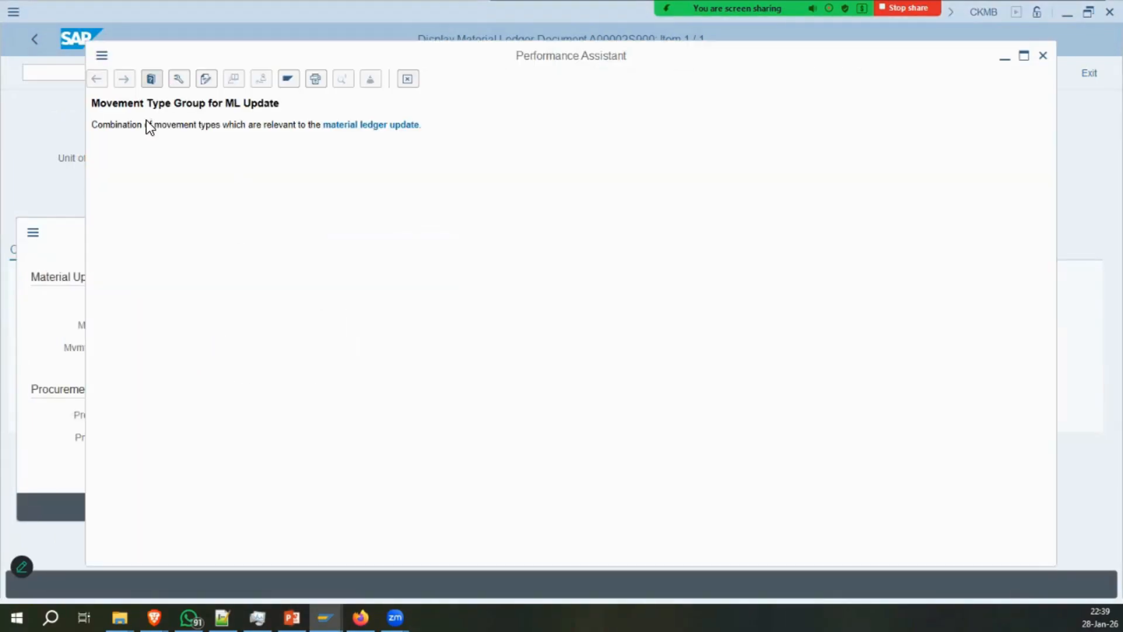
Read the field help for Mvmt Type Group, close it with the material update data, and recheck the item's inventory value.
left_click_drag(146, 123, 297, 124)
left_click(299, 209)
left_click_drag(156, 124, 258, 125)
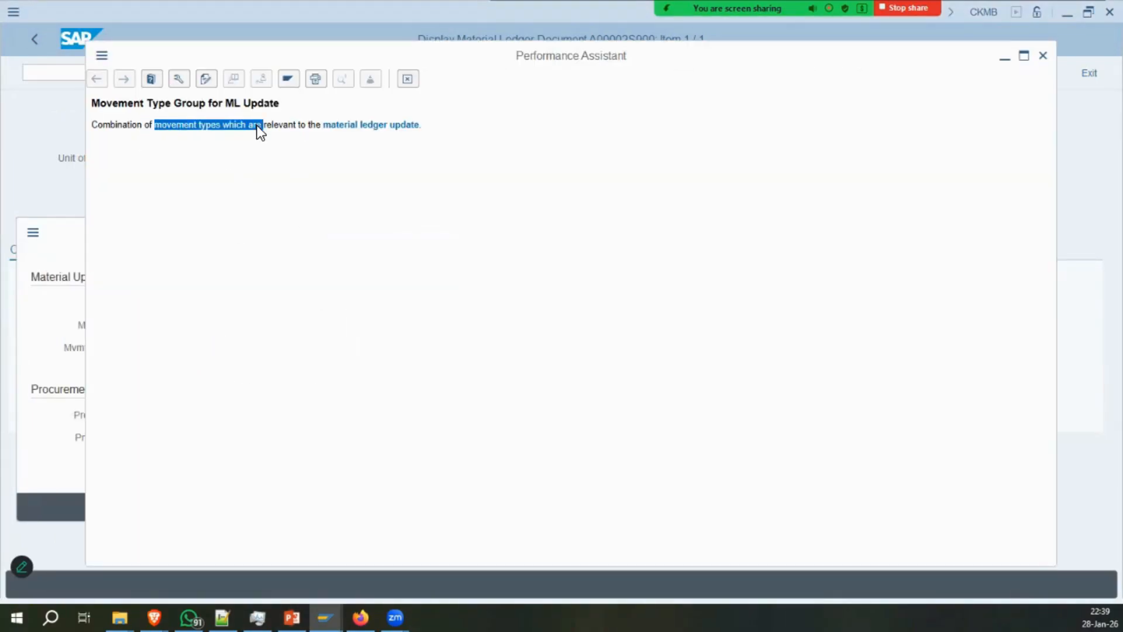
left_click(409, 80)
left_click(479, 233)
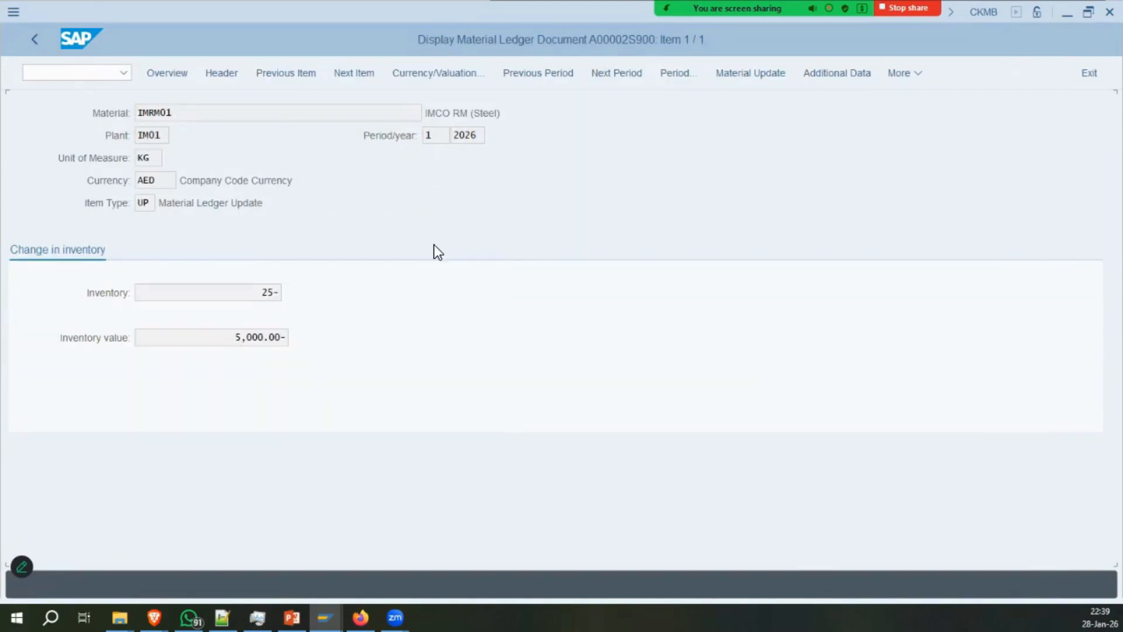
left_click_drag(277, 338, 240, 337)
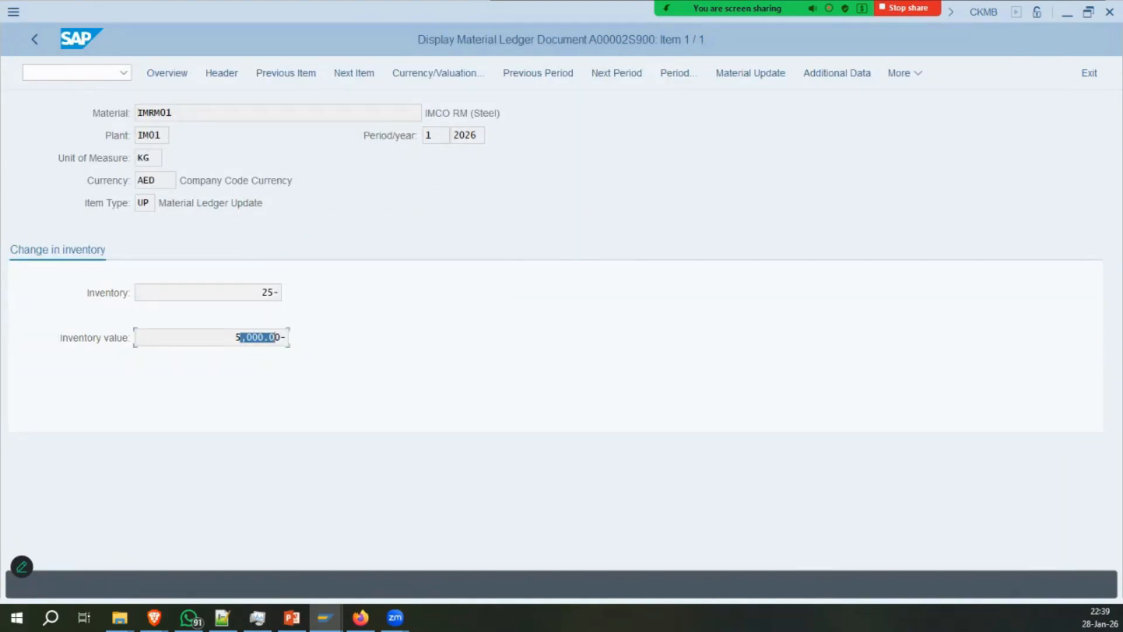